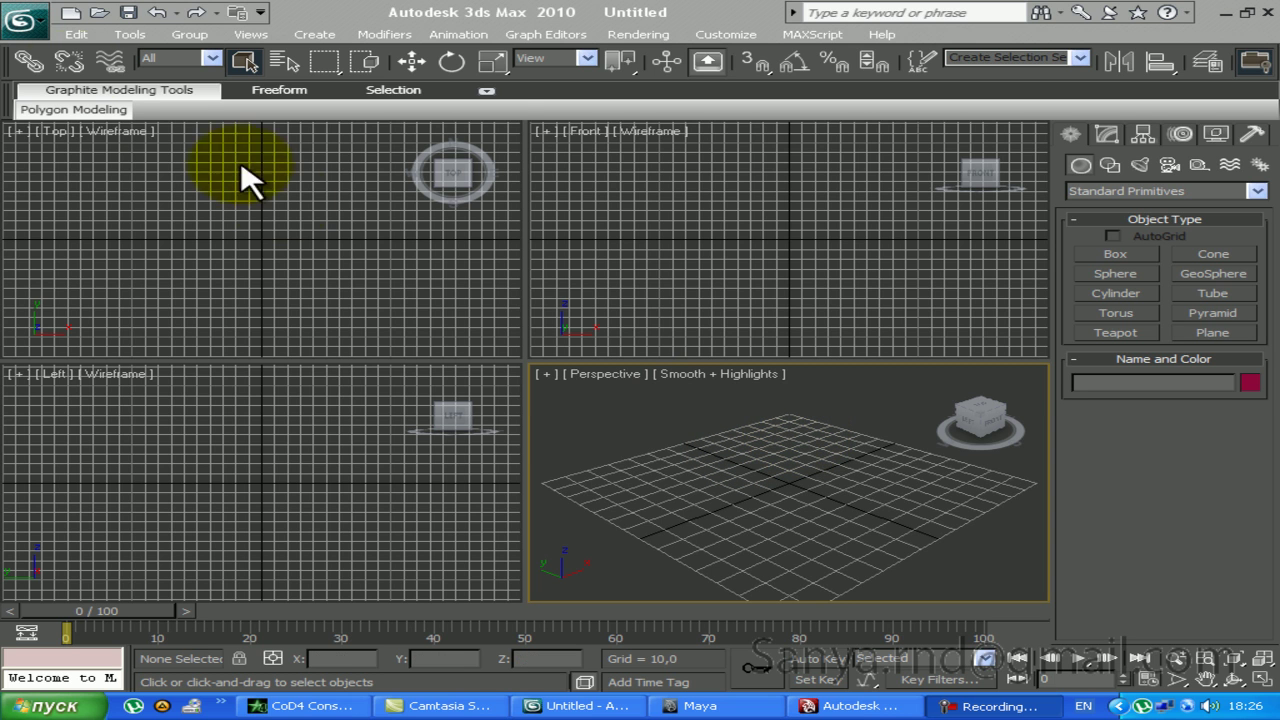
Step: Import frame_05.04.2012_17.20.43.3dr from My Documents > 3dsMax > Frames
left_click(22, 20)
left_click(97, 270)
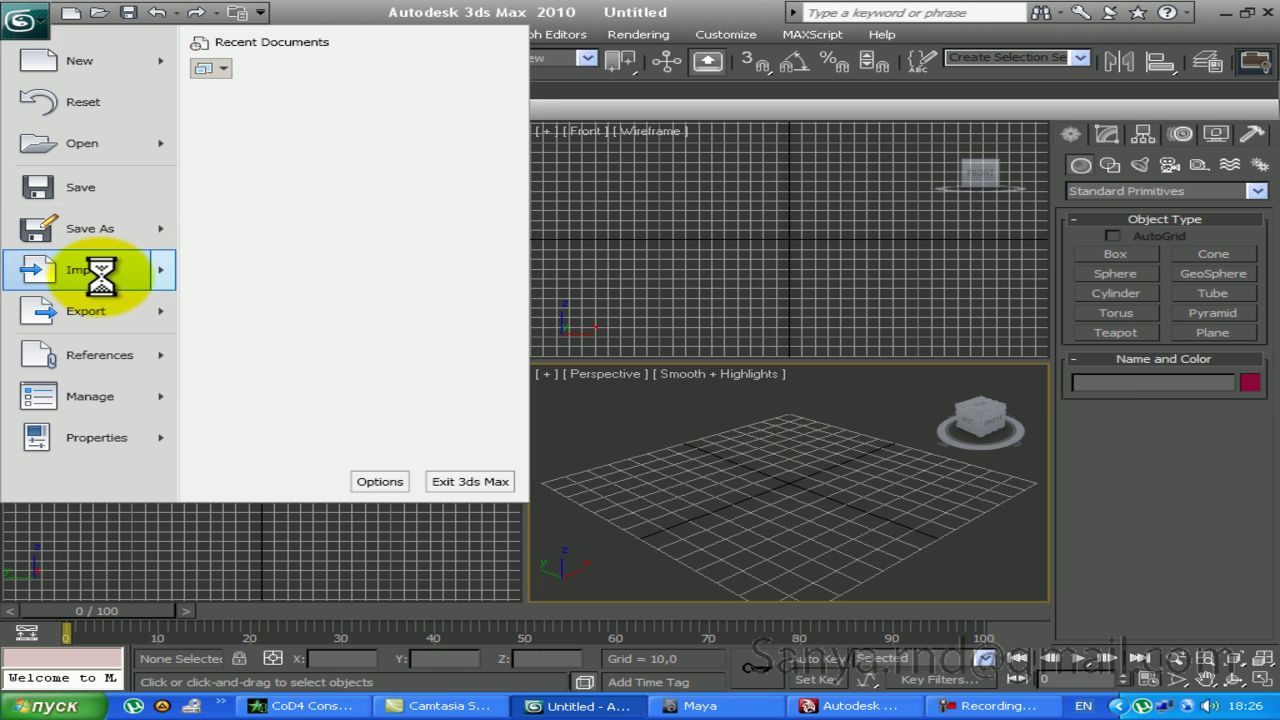
left_click(200, 45)
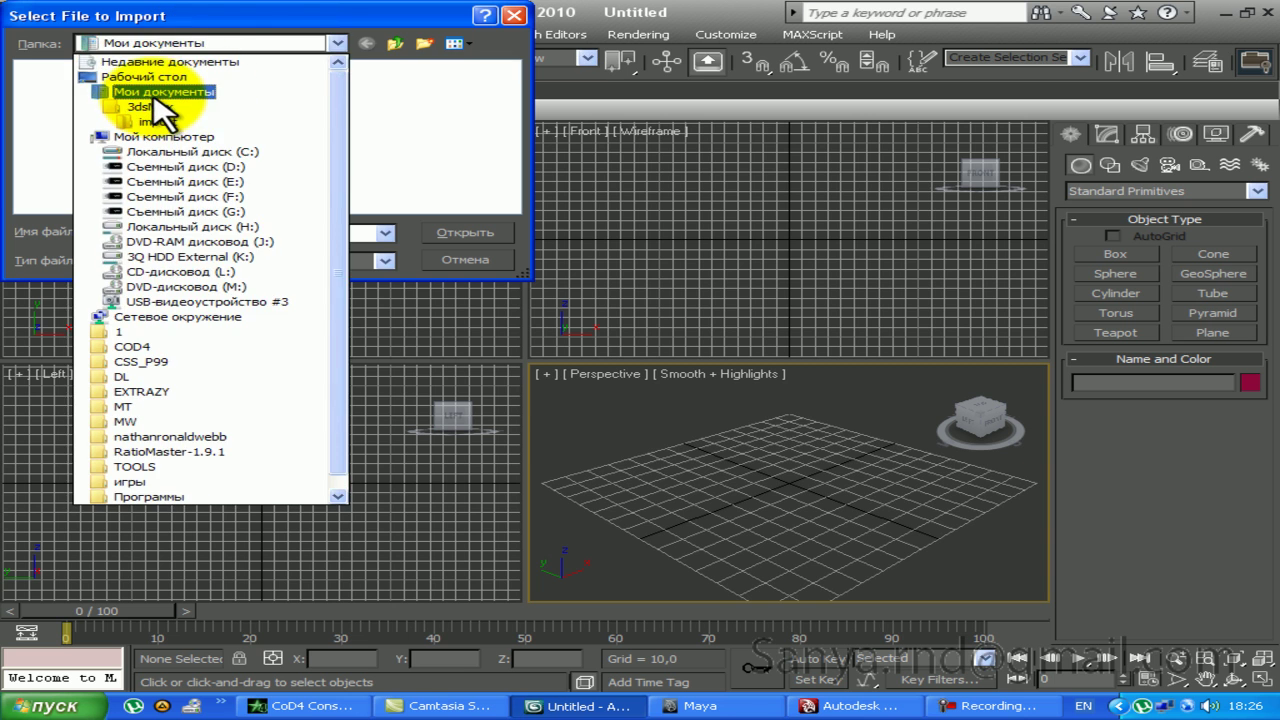
left_click(140, 80)
double_click(45, 70)
double_click(50, 70)
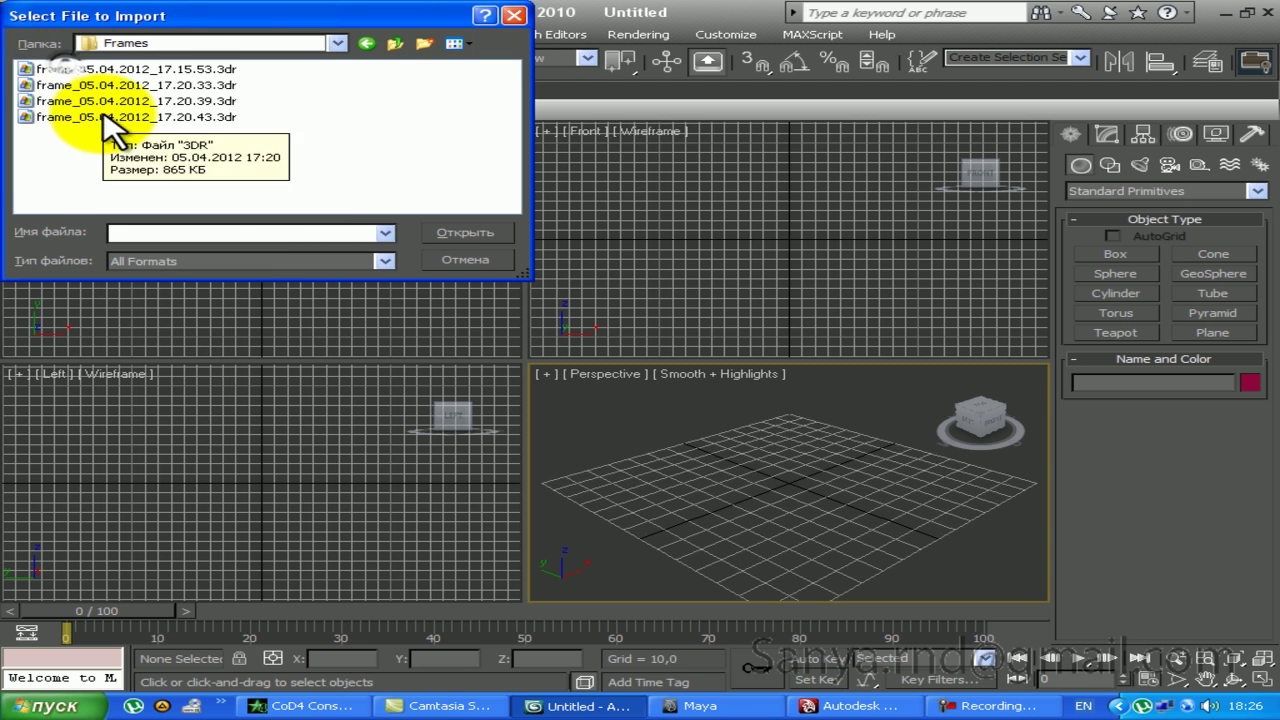
double_click(105, 116)
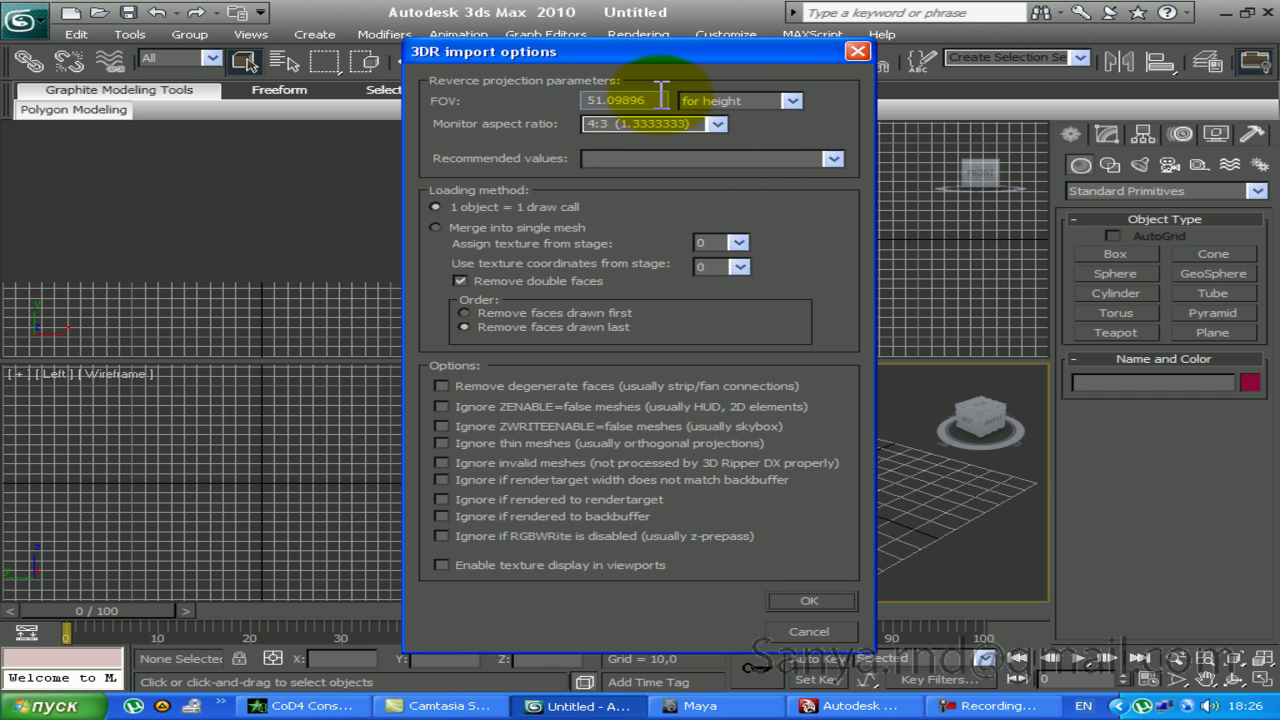
Step: Apply the Aspect 1.33333 preset, change FOV to 80, and start the import
left_click(643, 164)
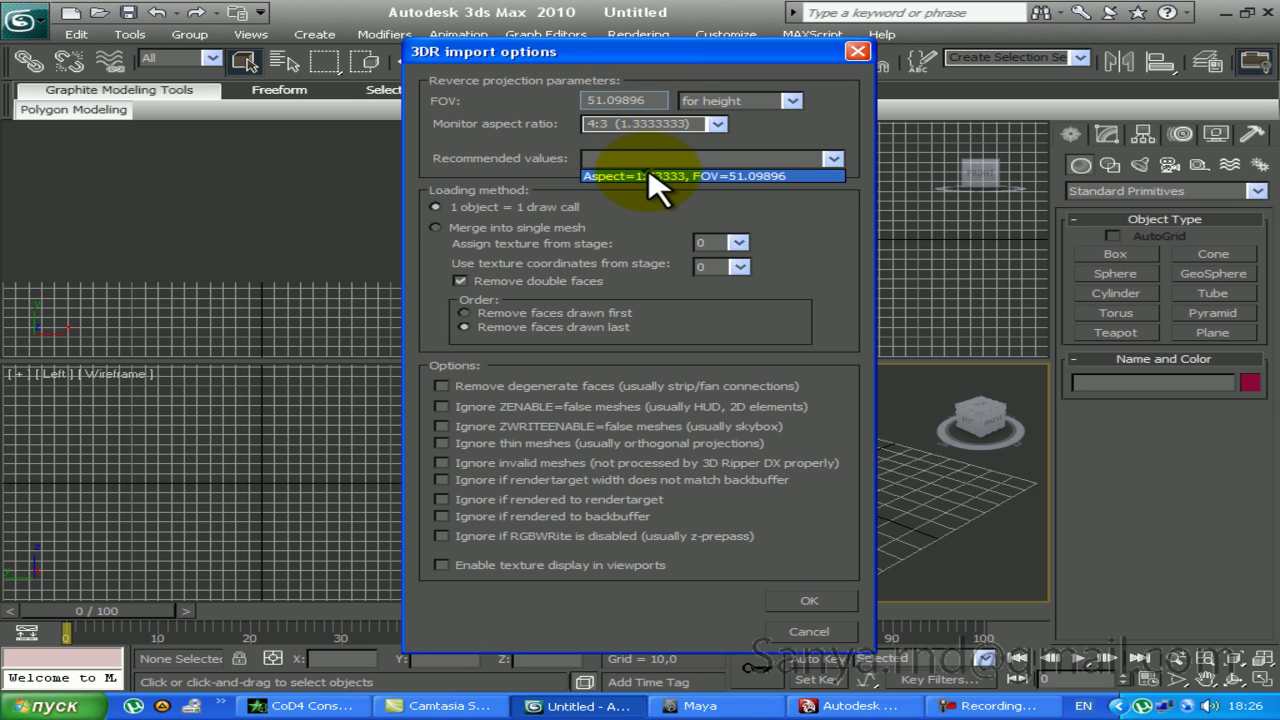
left_click(649, 177)
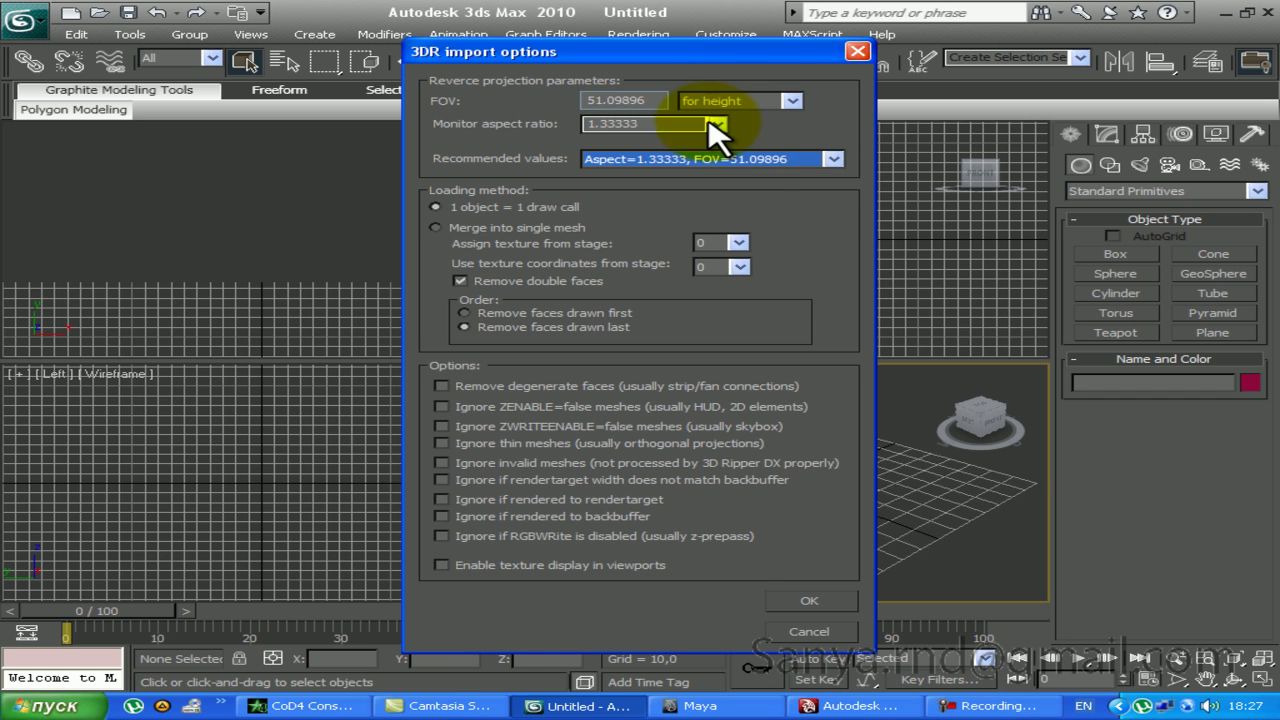
left_click_drag(655, 101, 578, 101)
type("8")
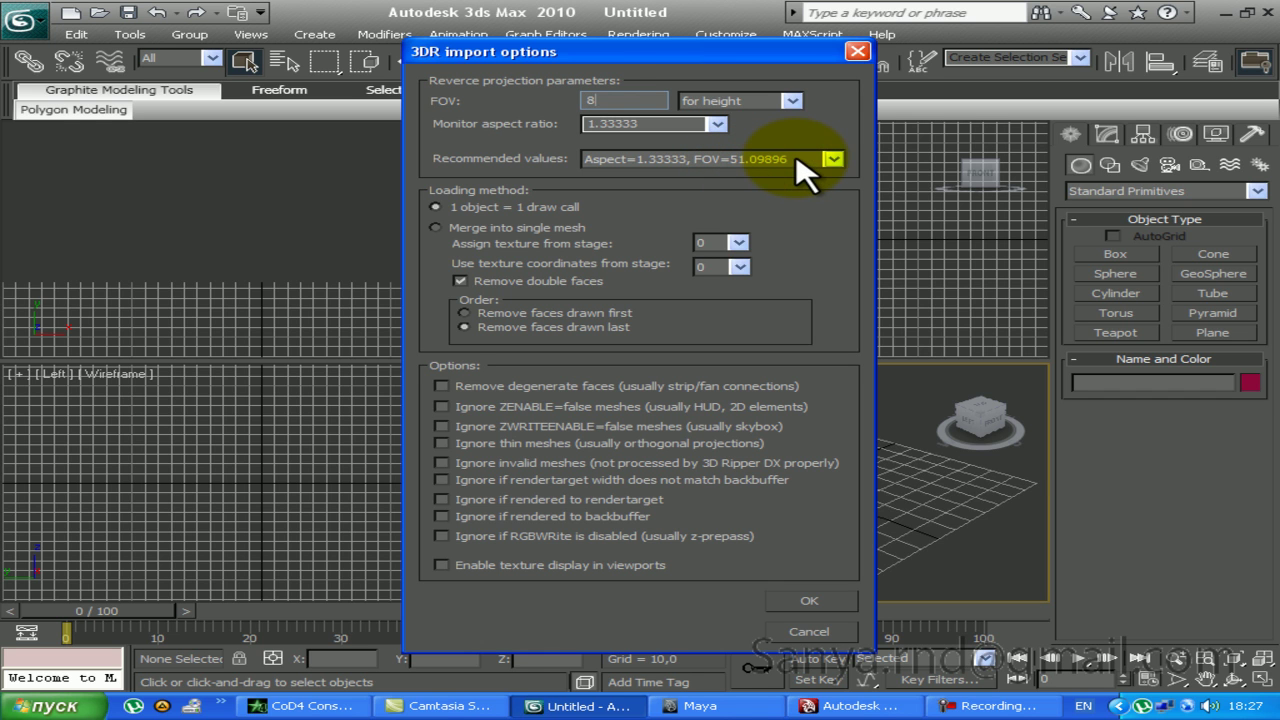
type("0")
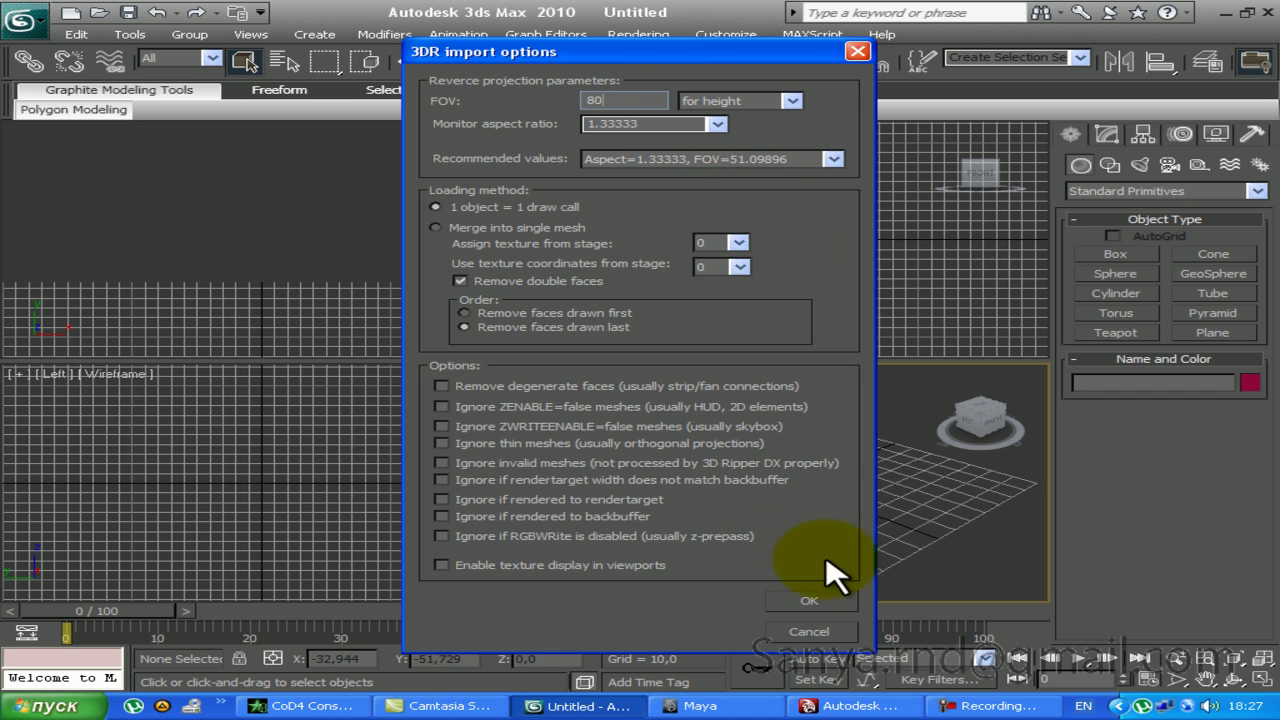
left_click(815, 602)
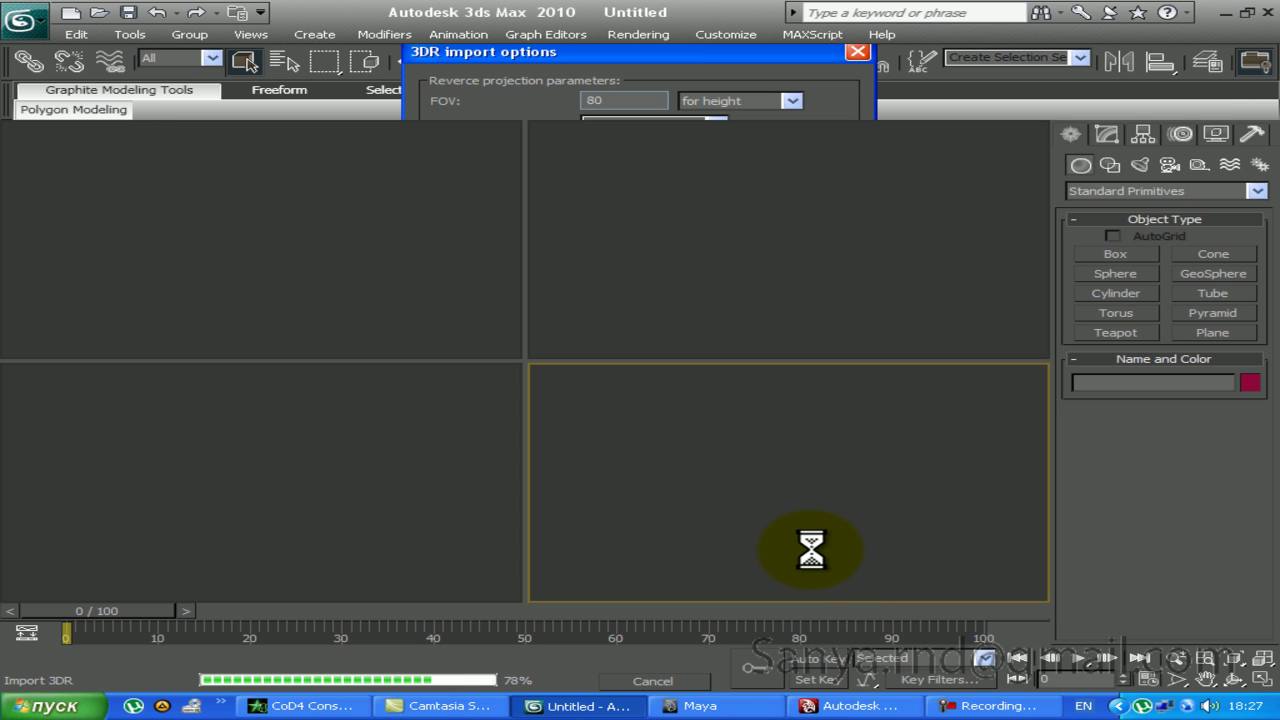
Step: Delete the box wireframes and zoom the Perspective view onto the crouching figure
left_click_drag(716, 259, 746, 296)
key("Delete")
left_click(870, 296)
key("Delete")
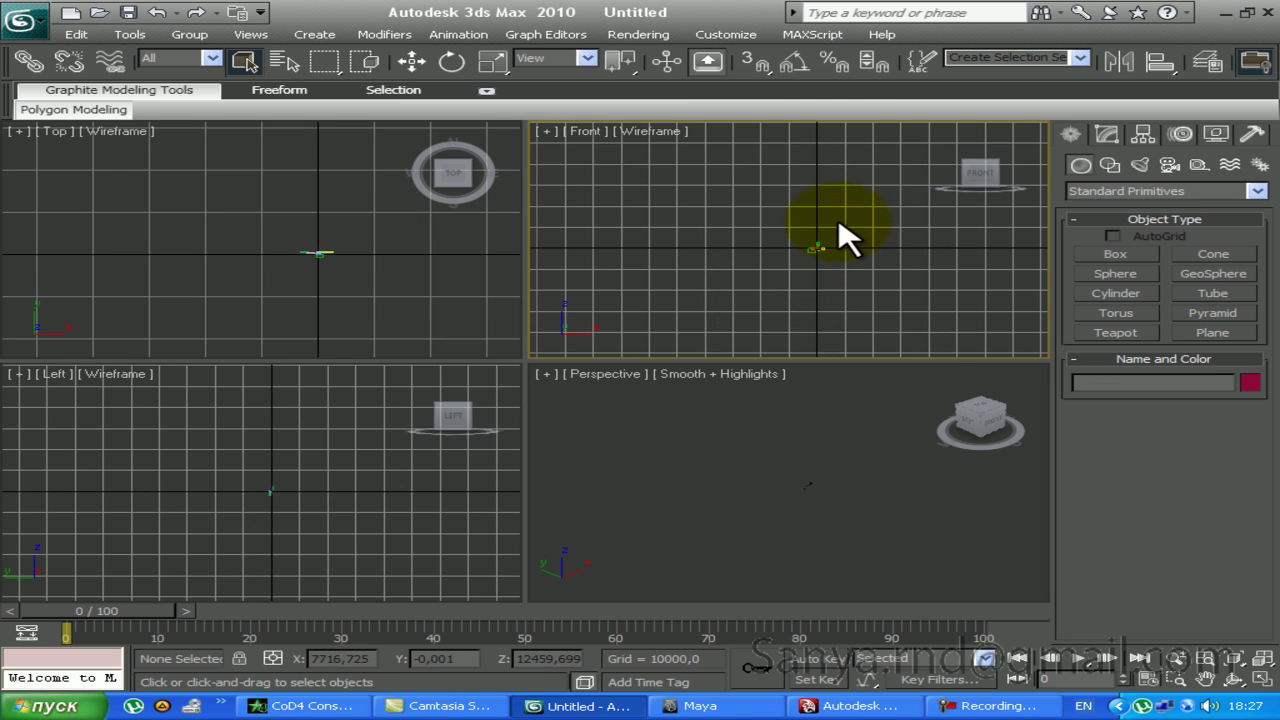
scroll(846, 240, "up", 3)
left_click(912, 467)
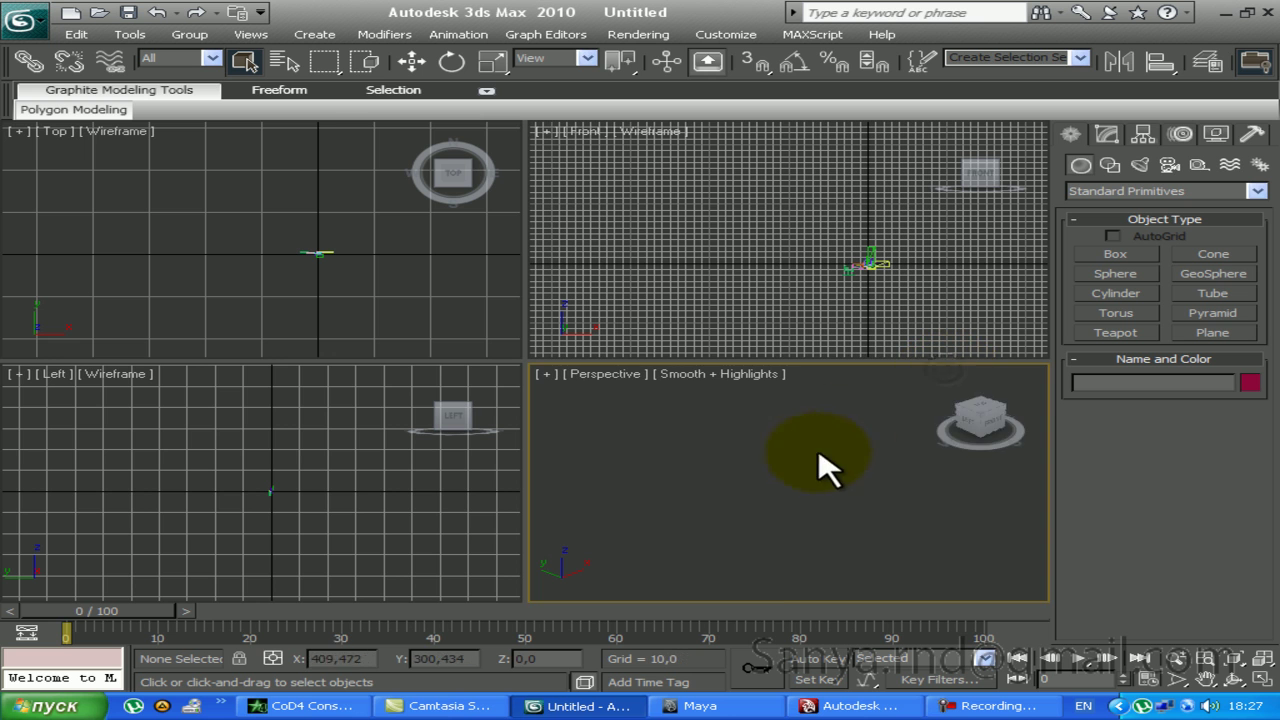
scroll(814, 457, "up", 5)
scroll(791, 466, "up", 2)
scroll(790, 484, "up", 3)
mouse_move(877, 434)
middle_mouse_down()
mouse_move(617, 486)
mouse_move(591, 591)
mouse_move(689, 466)
mouse_move(733, 468)
middle_mouse_up()
scroll(689, 466, "up", 2)
scroll(686, 457, "up", 3)
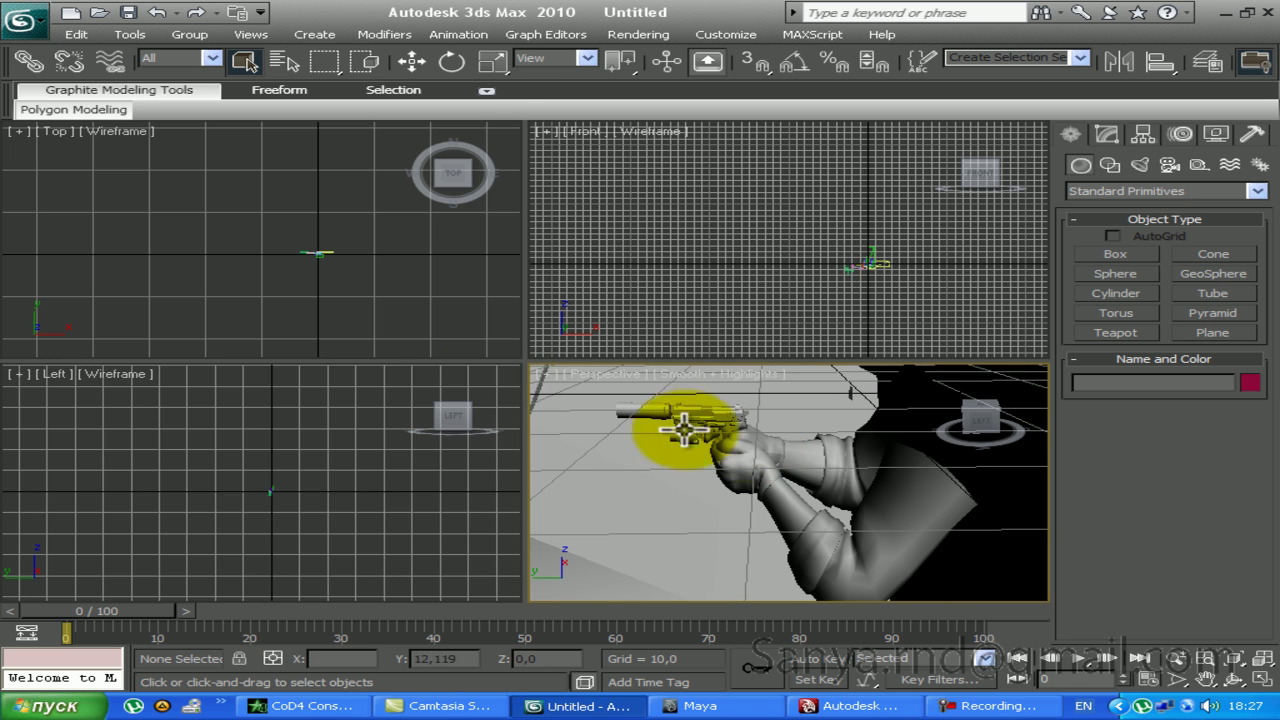
Step: Reset the scene without saving the current one
left_click(25, 20)
left_click(90, 100)
left_click(615, 408)
left_click(577, 394)
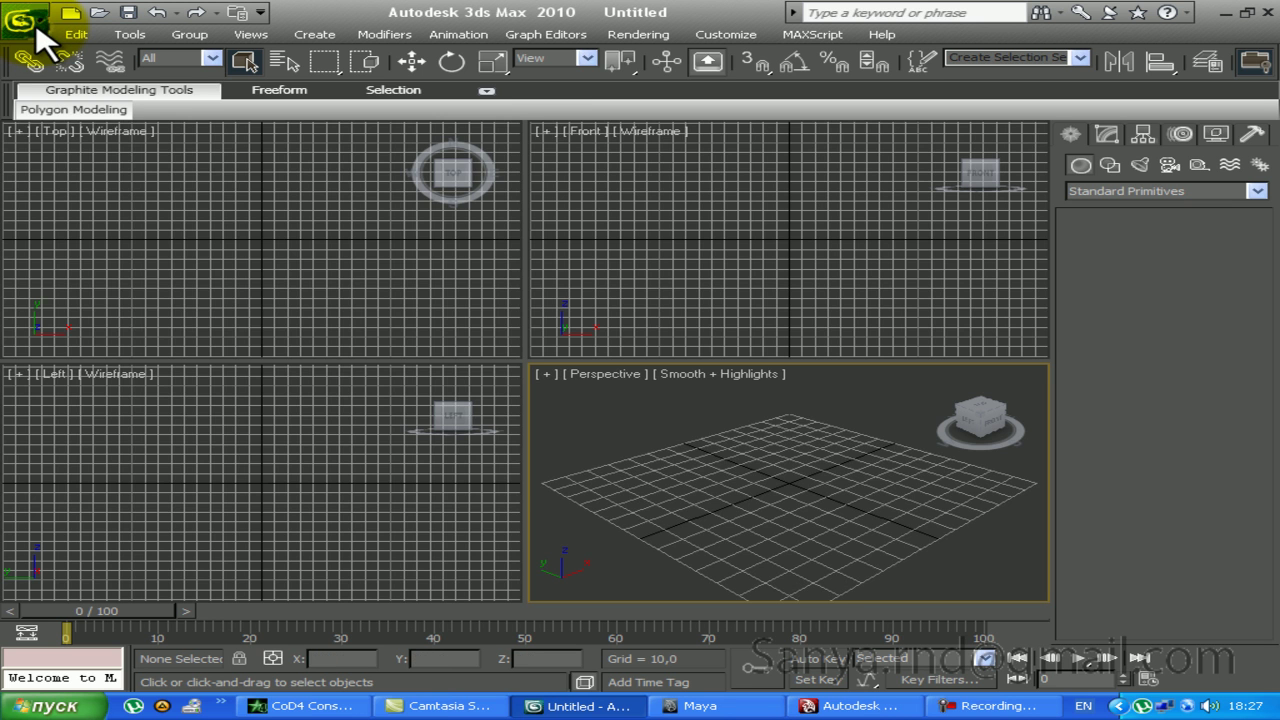
Step: Re-import the last .3dr frame with Aspect 1.33333 and FOV 51.09896
left_click(36, 28)
left_click(98, 283)
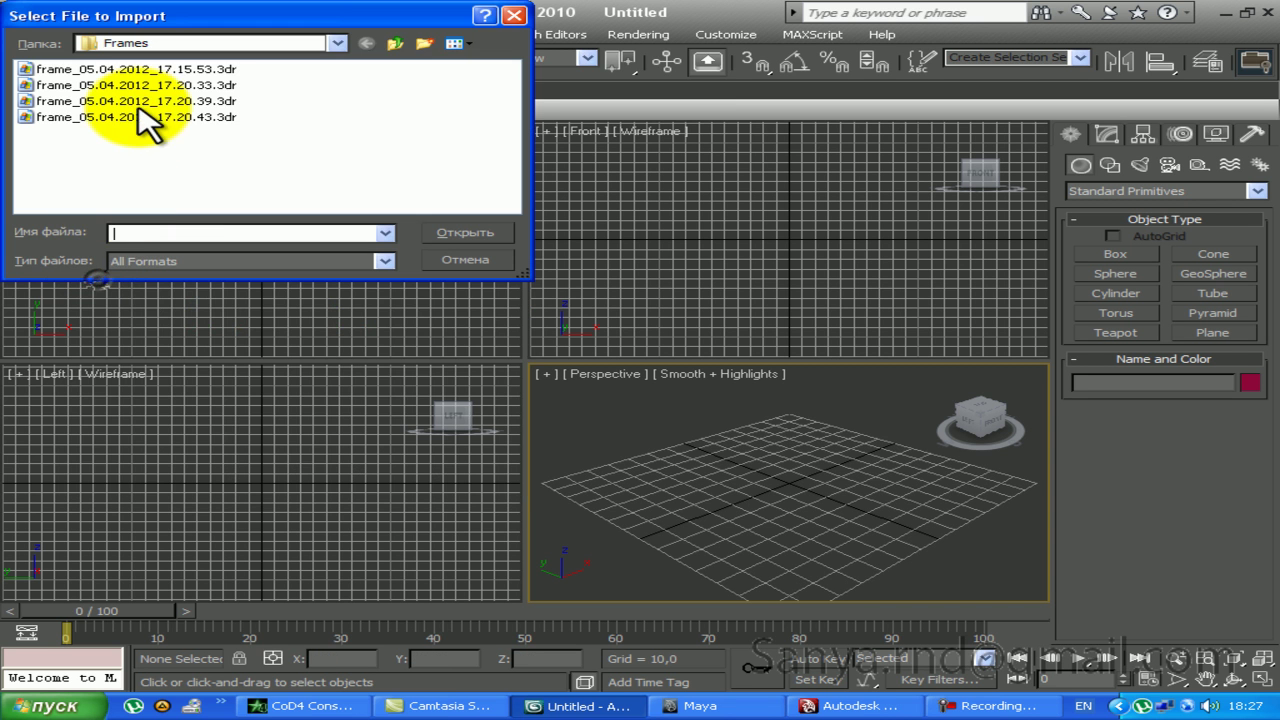
double_click(150, 117)
left_click(636, 158)
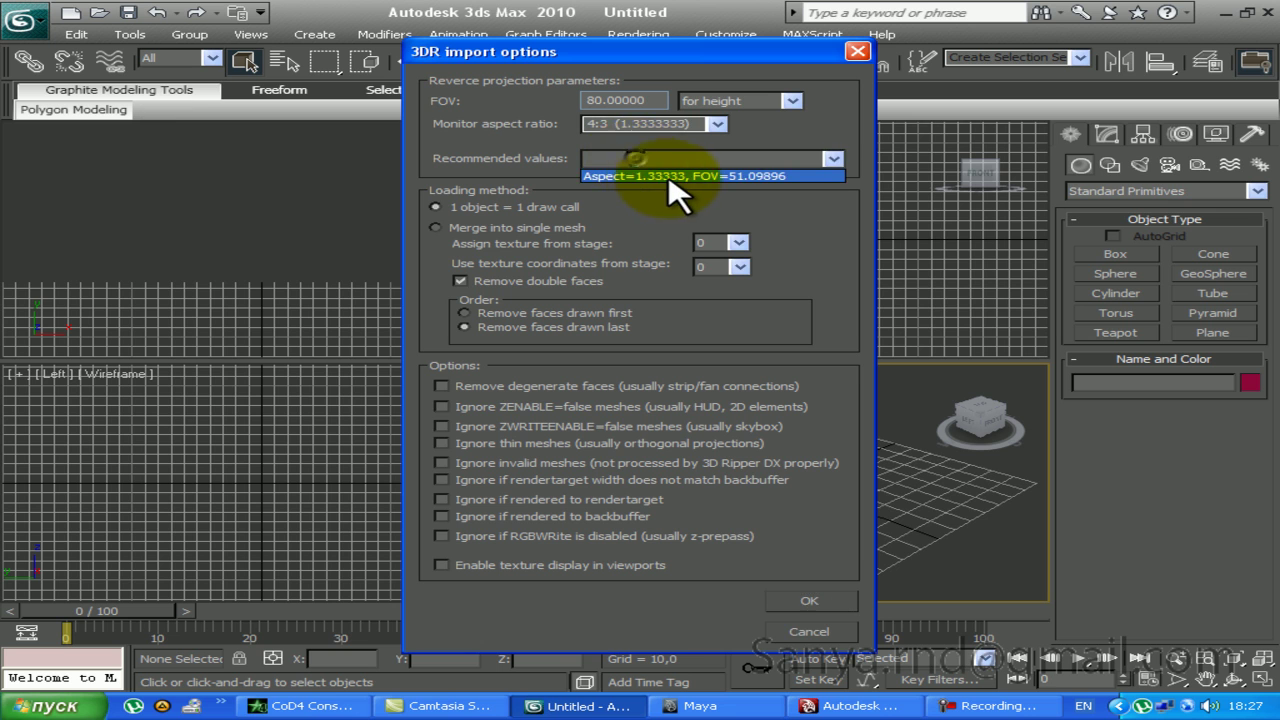
left_click(640, 178)
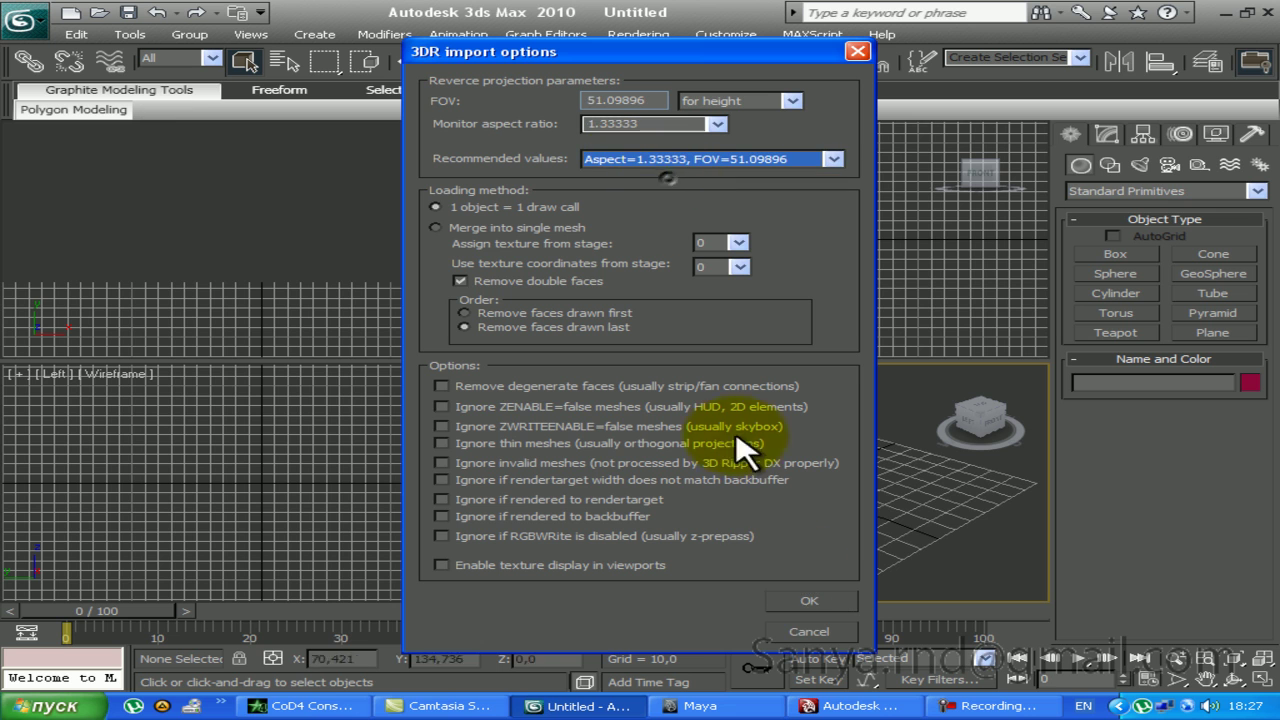
double_click(645, 100)
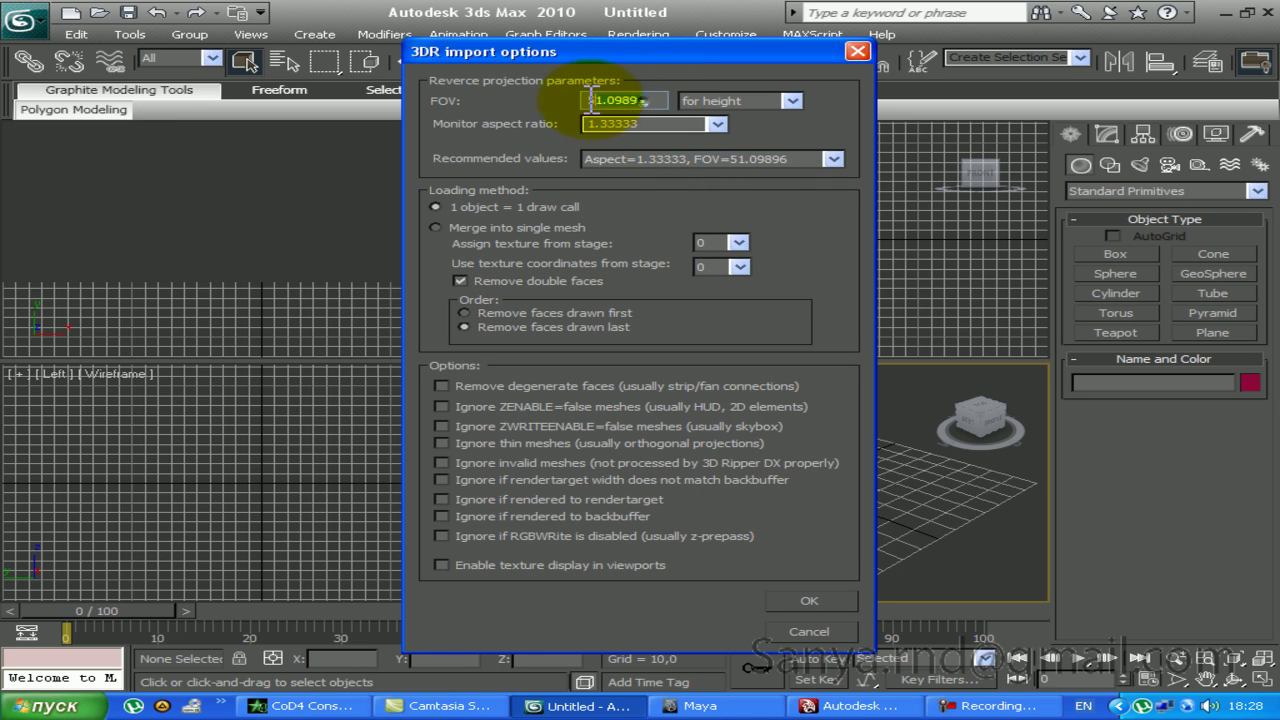
left_click(780, 160)
left_click(766, 178)
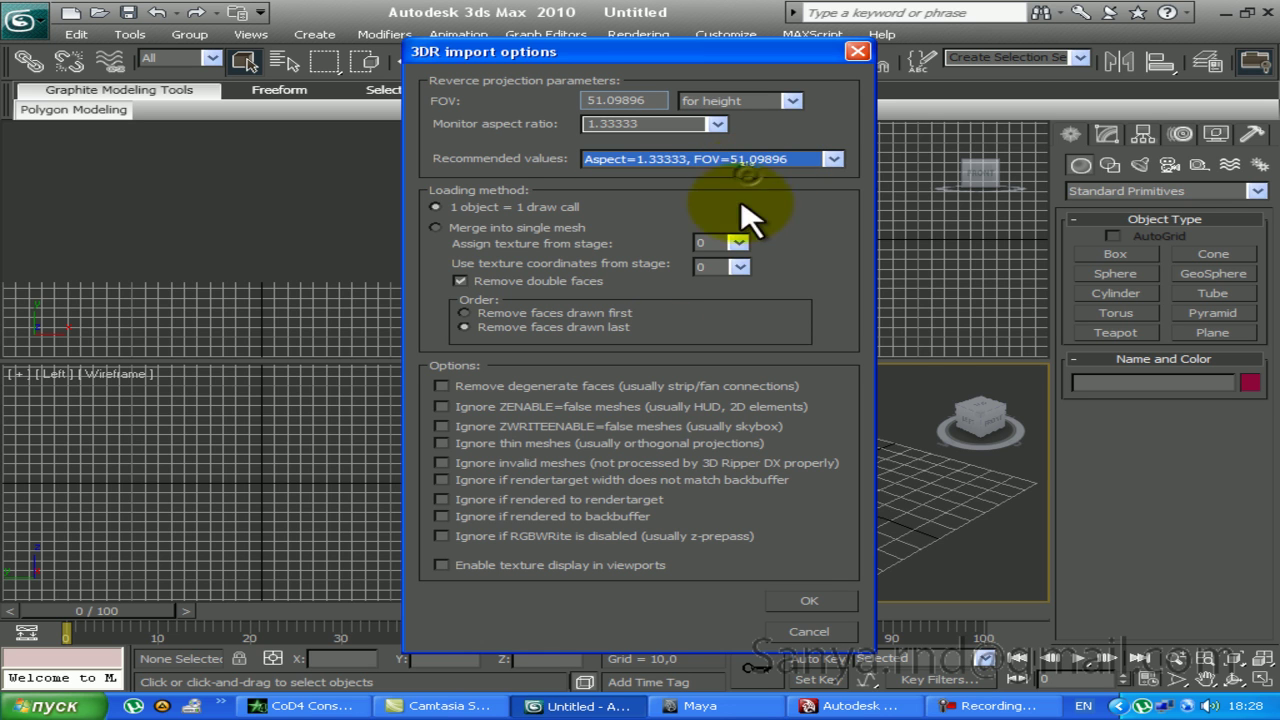
left_click(800, 603)
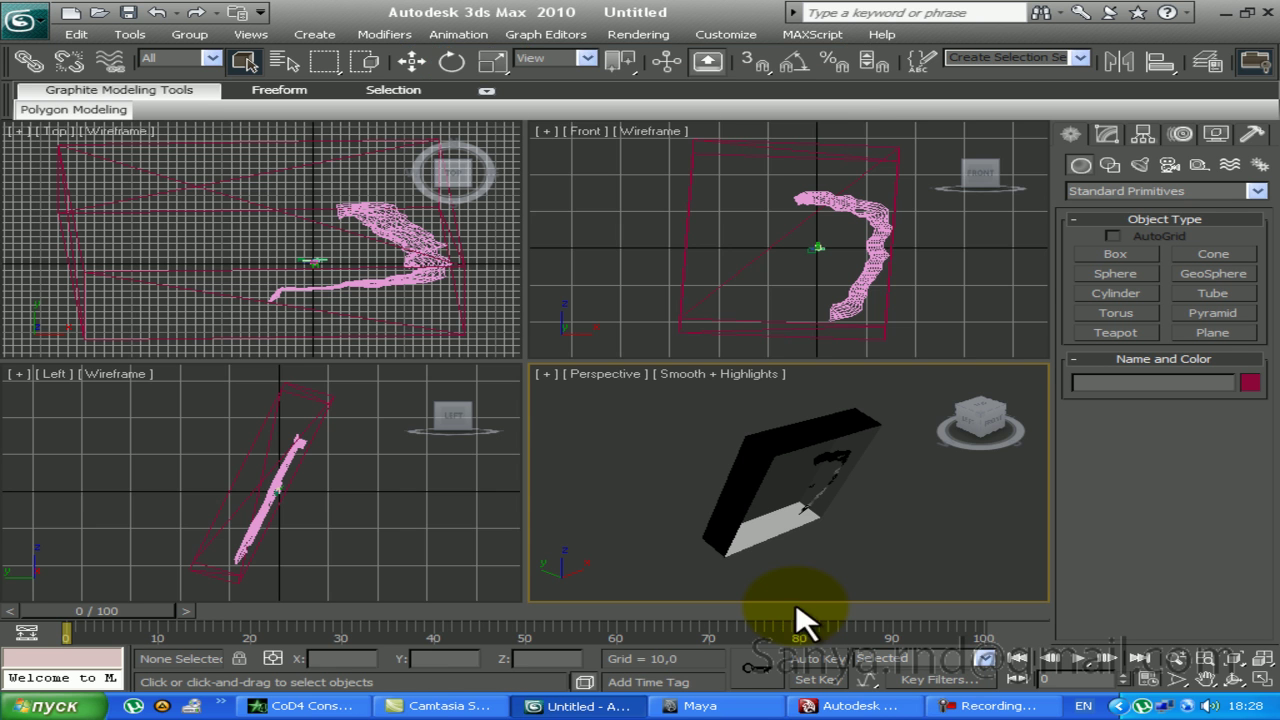
Step: Select the twelve stray box and pink objects in the Front view and delete them
left_click(905, 335)
mouse_move(900, 318)
middle_mouse_down()
mouse_move(749, 251)
mouse_move(831, 314)
middle_mouse_up()
scroll(823, 271, "up", 3)
scroll(629, 163, "up", 3)
scroll(690, 270, "up", 2)
scroll(729, 320, "up", 2)
left_click_drag(729, 320, 800, 368)
left_click(563, 271)
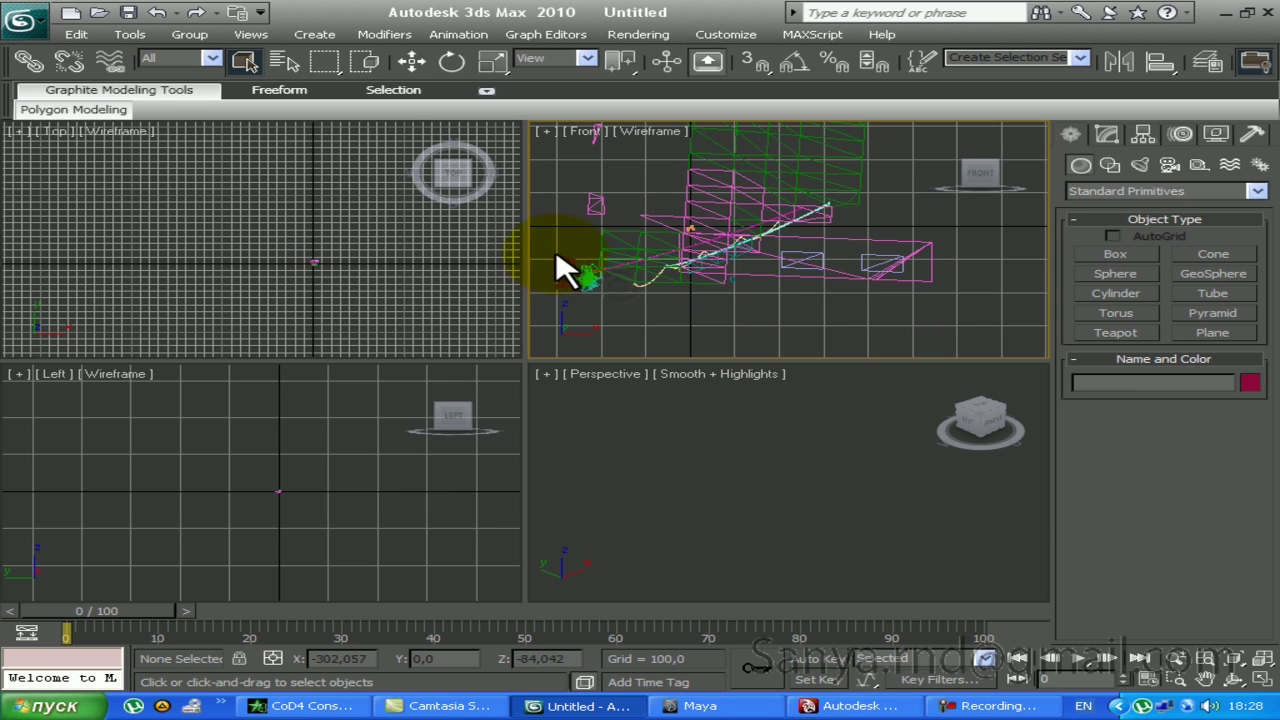
key("Delete")
Step: Orbit and pan the Perspective view so the hands and pistol fill it
left_click(900, 475)
mouse_move(893, 475)
middle_mouse_down("alt")
mouse_move(940, 380)
mouse_move(857, 457)
middle_mouse_up("alt")
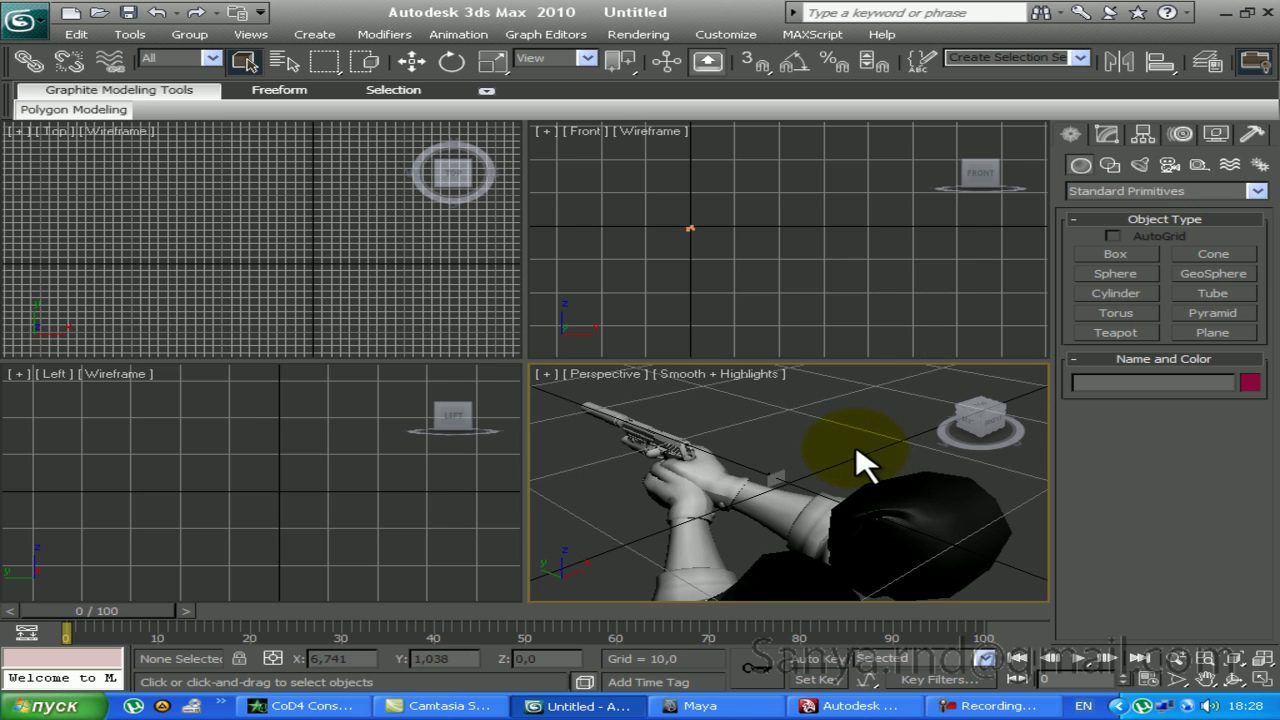
middle_click_drag(769, 476, 943, 471, "alt")
scroll(737, 514, "up", 3)
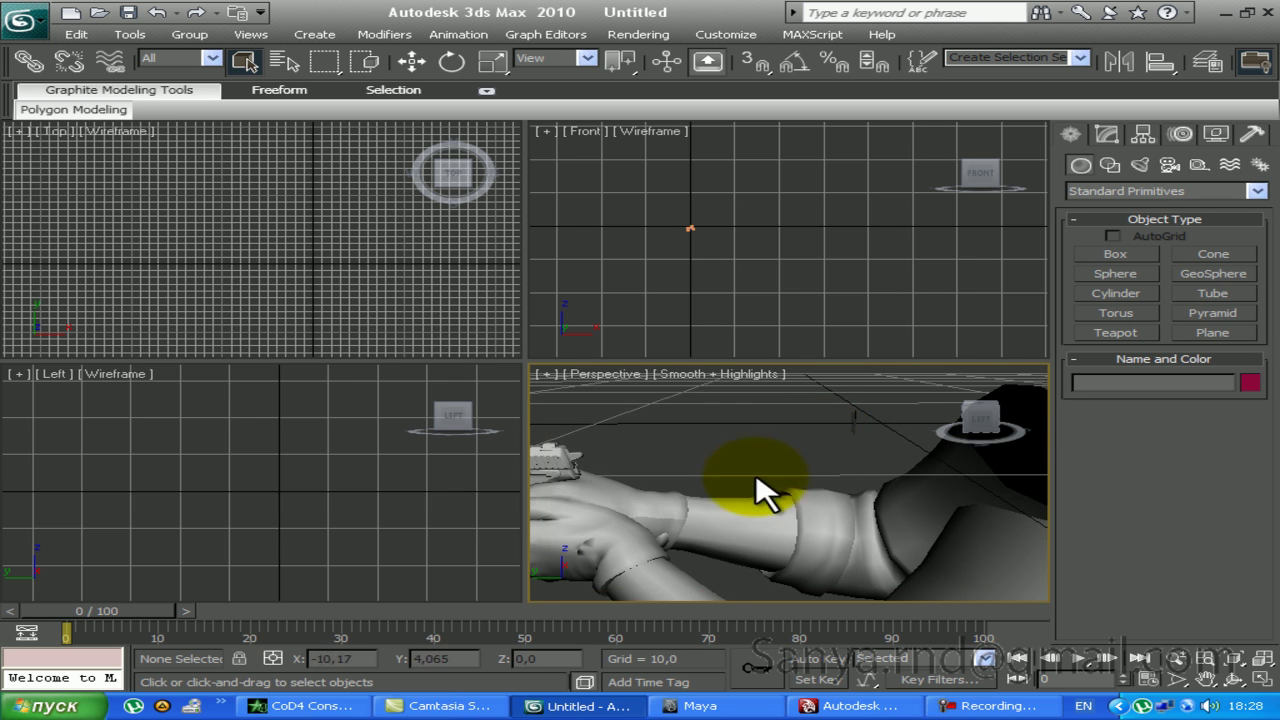
middle_click_drag(737, 514, 886, 440)
mouse_move(733, 462)
middle_mouse_down("alt")
mouse_move(906, 395)
mouse_move(766, 457)
mouse_move(980, 458)
mouse_move(773, 468)
mouse_move(862, 518)
mouse_move(750, 478)
mouse_move(466, 464)
mouse_move(651, 503)
mouse_move(674, 486)
mouse_move(709, 543)
mouse_move(601, 575)
mouse_move(666, 468)
mouse_move(749, 471)
mouse_move(601, 423)
mouse_move(785, 458)
mouse_move(820, 386)
mouse_move(857, 451)
mouse_move(803, 477)
mouse_move(798, 458)
mouse_move(677, 457)
mouse_move(903, 440)
mouse_move(698, 449)
mouse_move(760, 445)
mouse_move(843, 468)
mouse_move(829, 434)
mouse_move(914, 438)
mouse_move(757, 437)
mouse_move(834, 443)
mouse_move(735, 462)
mouse_move(871, 466)
mouse_move(729, 474)
mouse_move(737, 516)
mouse_move(777, 537)
mouse_move(829, 429)
mouse_move(706, 514)
mouse_move(764, 503)
middle_mouse_up("alt")
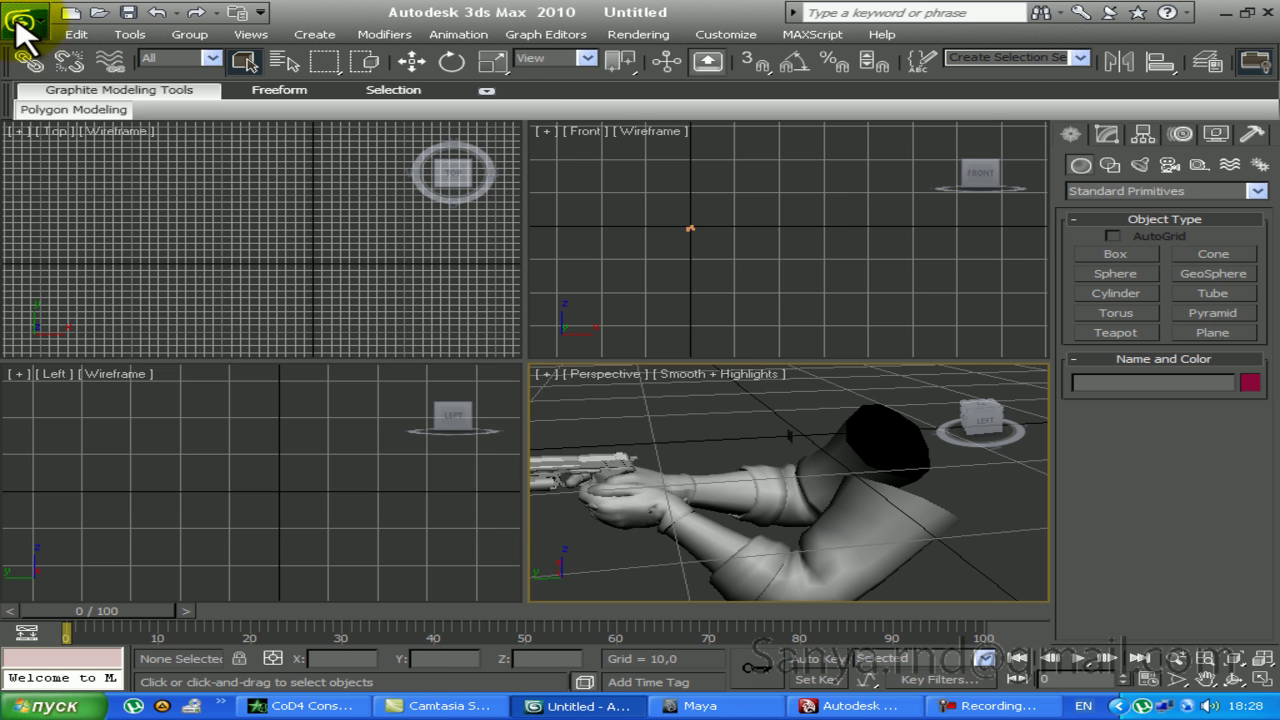
left_click(25, 19)
left_click(95, 270)
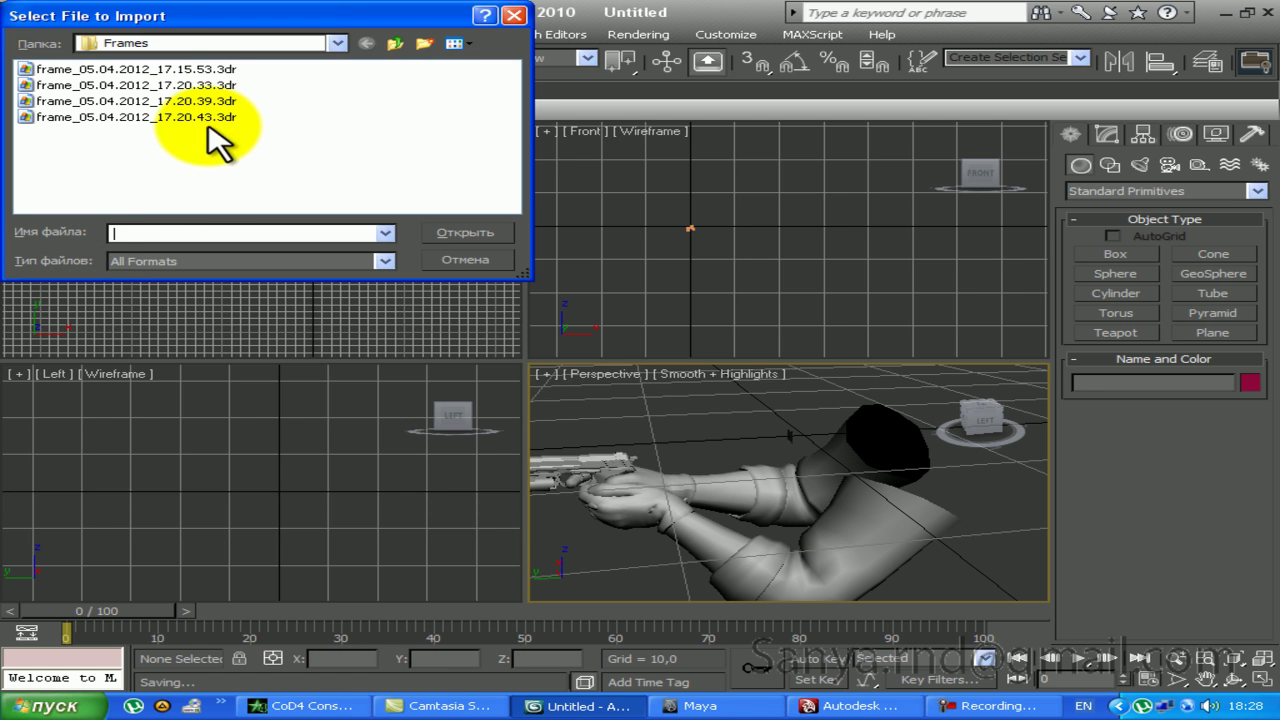
double_click(206, 116)
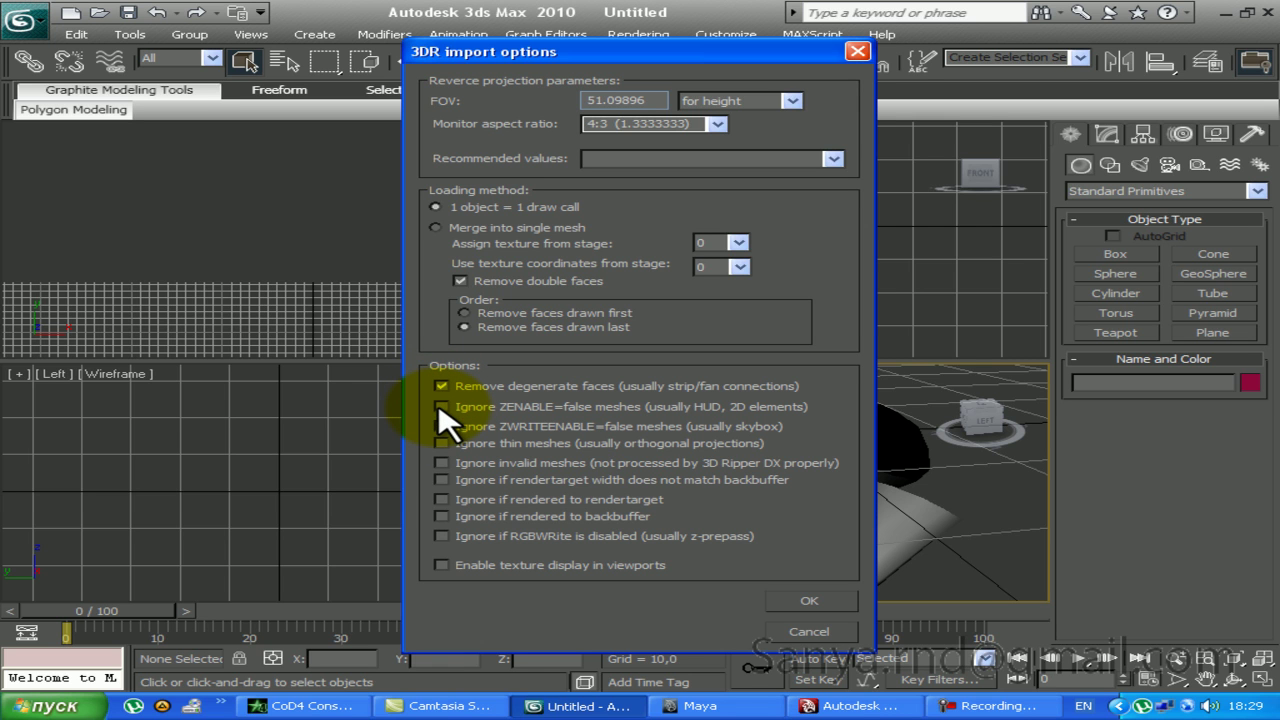
left_click(441, 386)
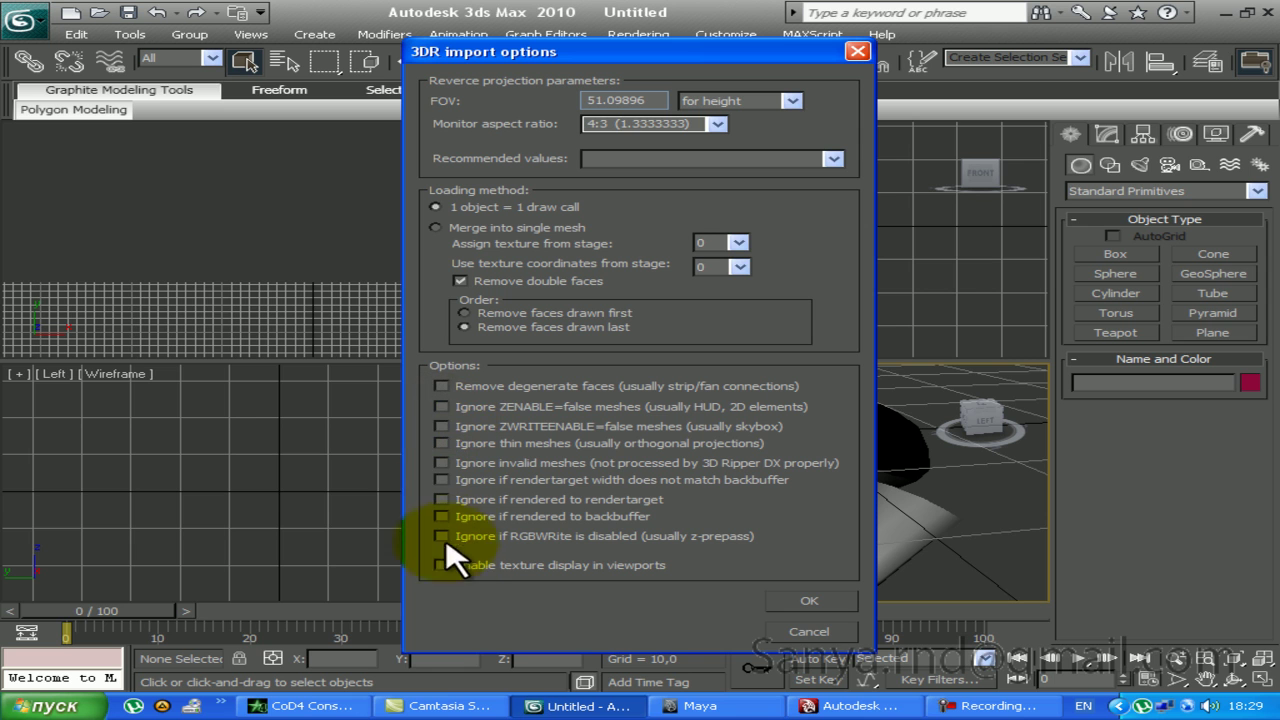
Step: Delete the arm and hand meshes, then orbit around the remaining silenced pistol
left_click(806, 636)
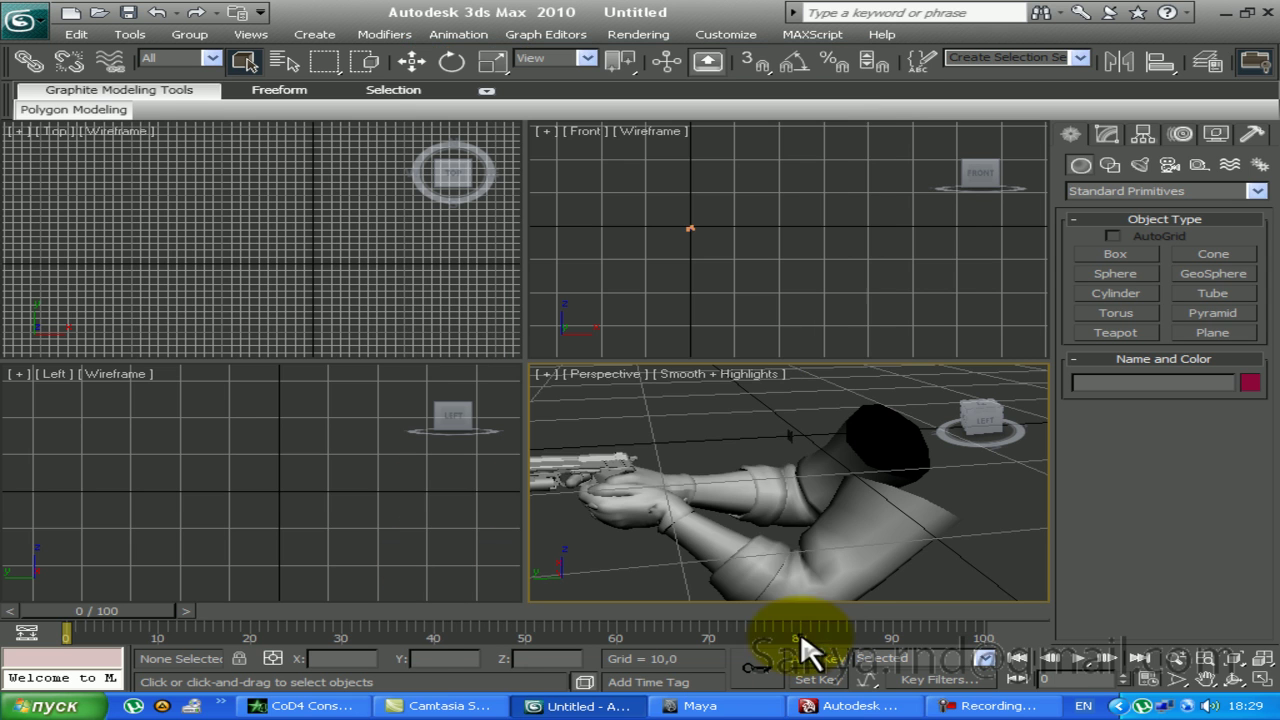
left_click_drag(882, 601, 884, 602)
key("Delete")
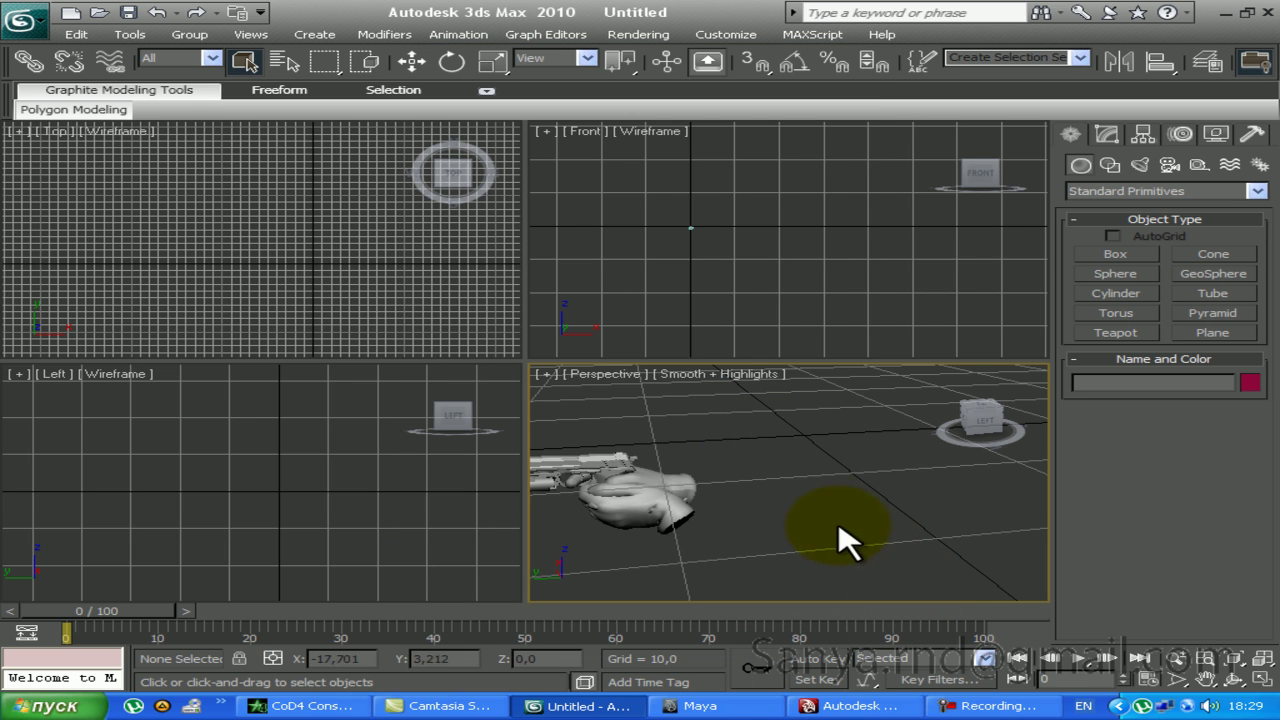
scroll(760, 515, "up", 3)
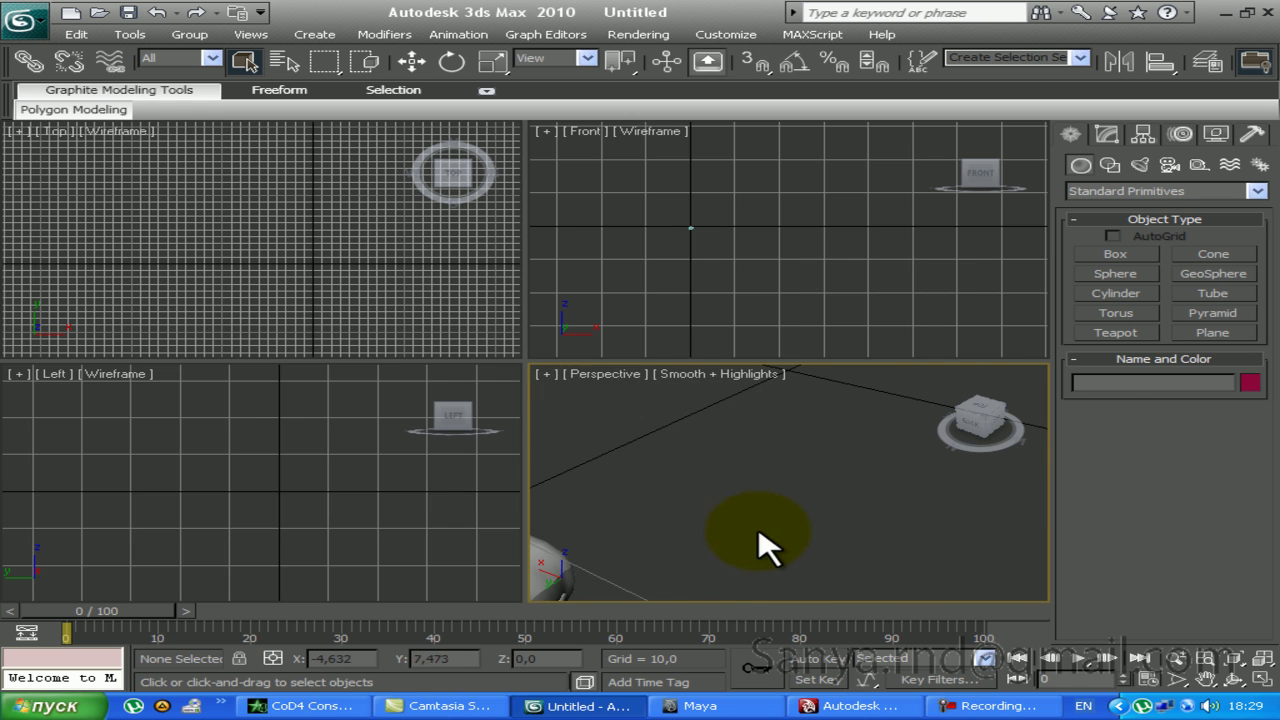
scroll(880, 430, "up", 3)
left_click(822, 470)
key("Delete")
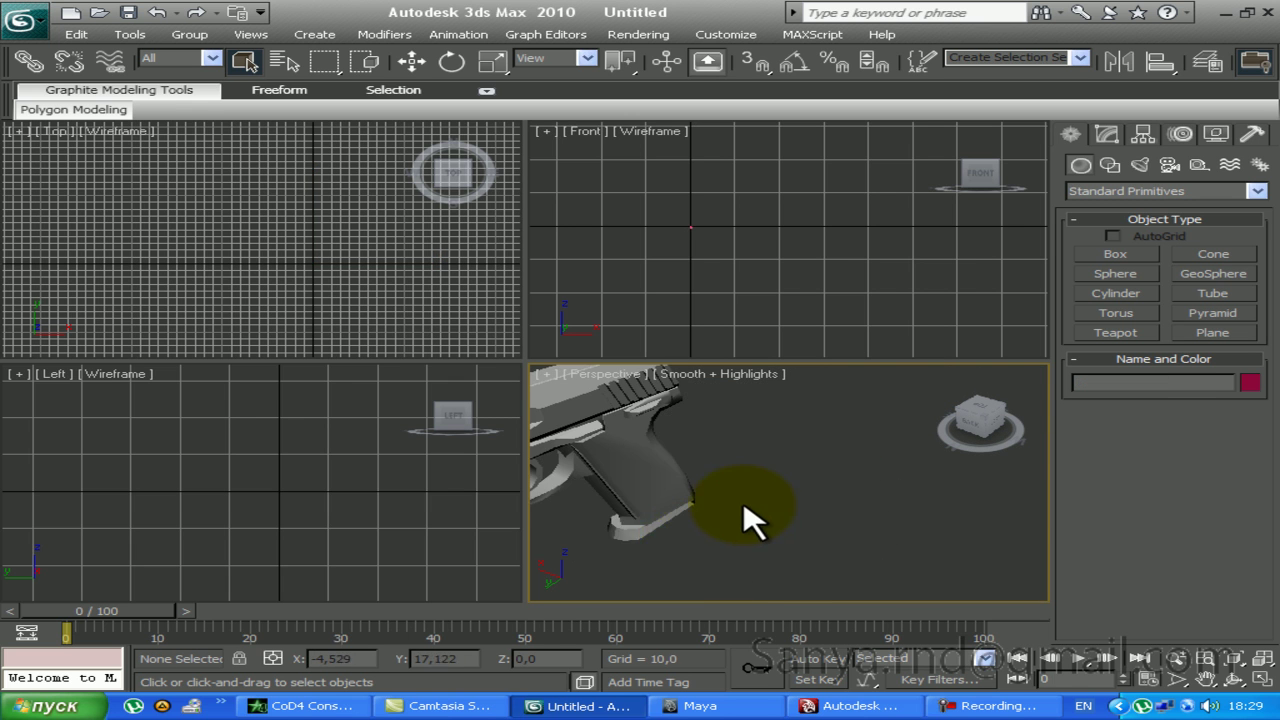
scroll(751, 520, "down", 4)
mouse_move(798, 503)
middle_mouse_down("alt")
mouse_move(871, 443)
mouse_move(866, 431)
mouse_move(643, 471)
mouse_move(893, 441)
mouse_move(680, 477)
mouse_move(808, 500)
mouse_move(812, 395)
mouse_move(701, 478)
mouse_move(749, 443)
mouse_move(814, 480)
mouse_move(566, 434)
mouse_move(689, 400)
mouse_move(931, 414)
mouse_move(677, 457)
mouse_move(686, 491)
middle_mouse_up("alt")
Step: Set up the export with the desktop as destination and Autodesk (*.FBX) format
left_click(25, 20)
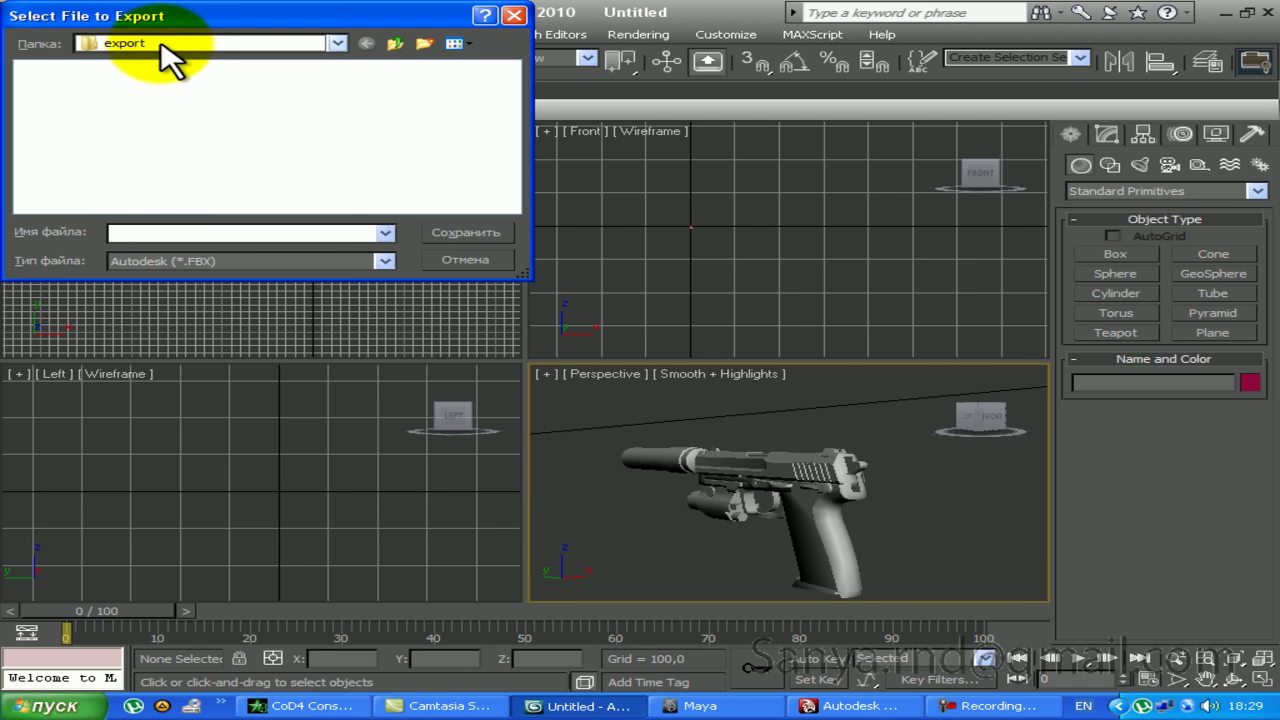
left_click(160, 43)
left_click(140, 77)
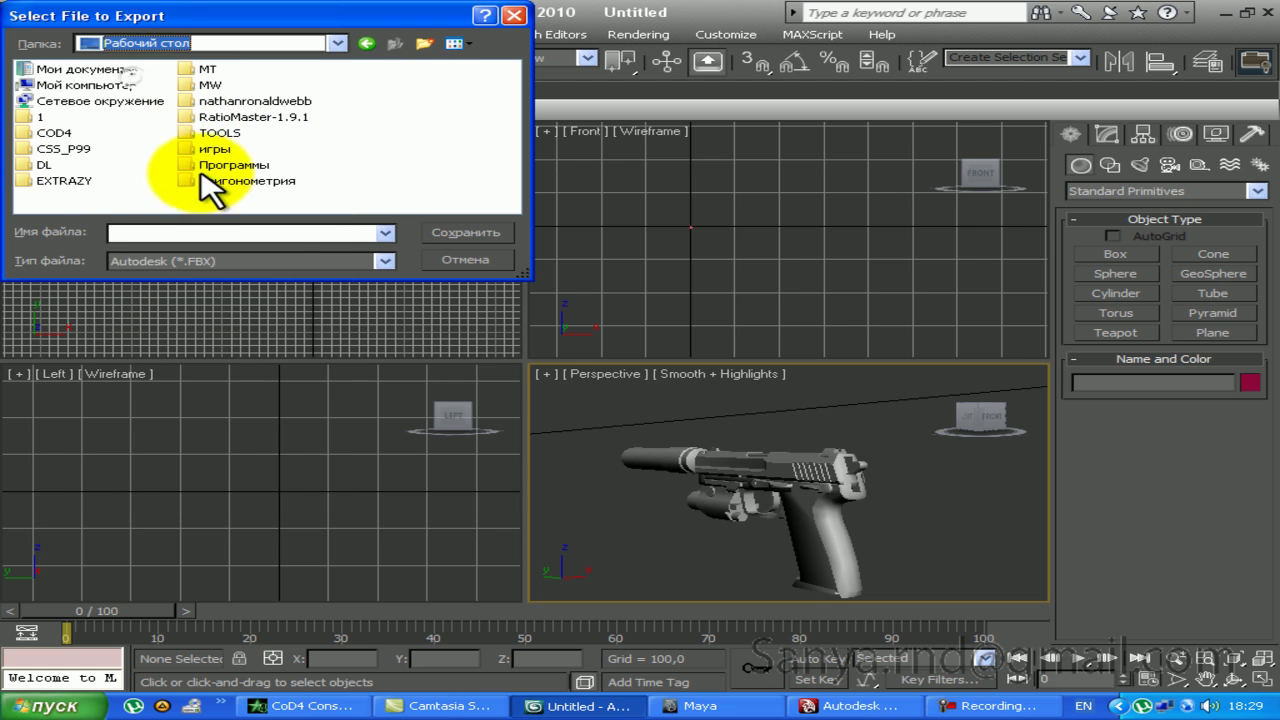
left_click(158, 232)
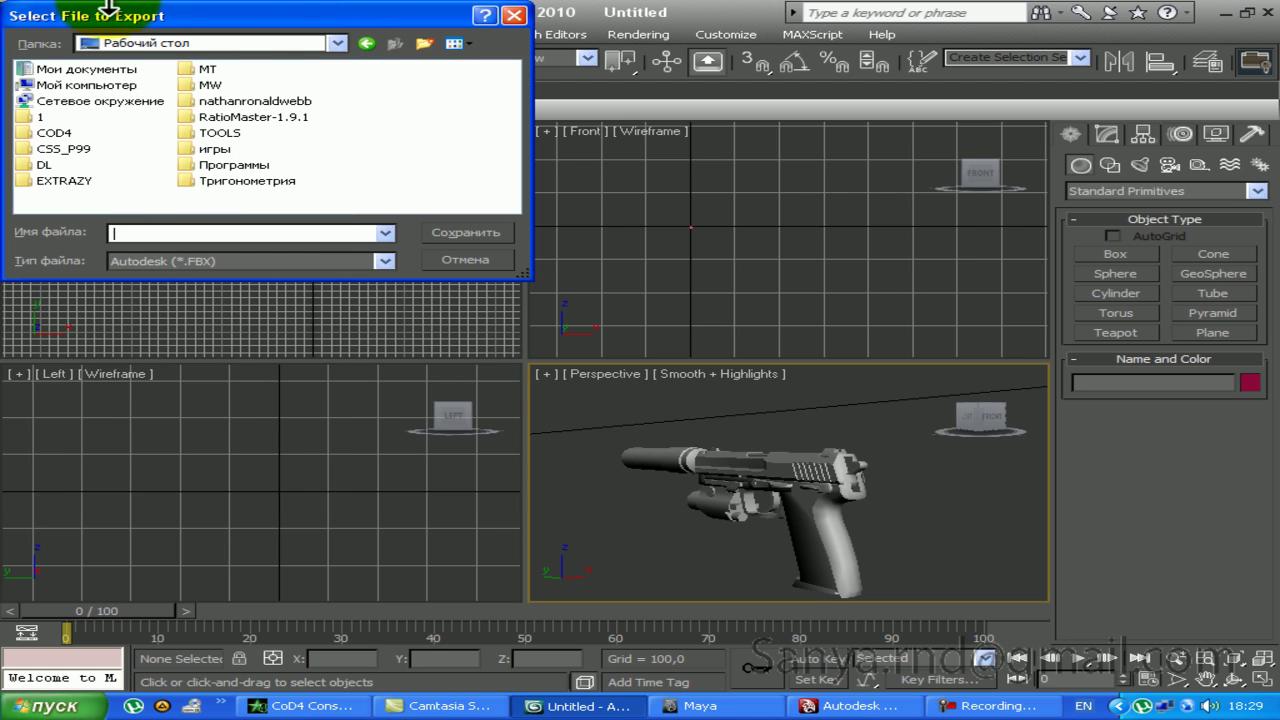
left_click(243, 262)
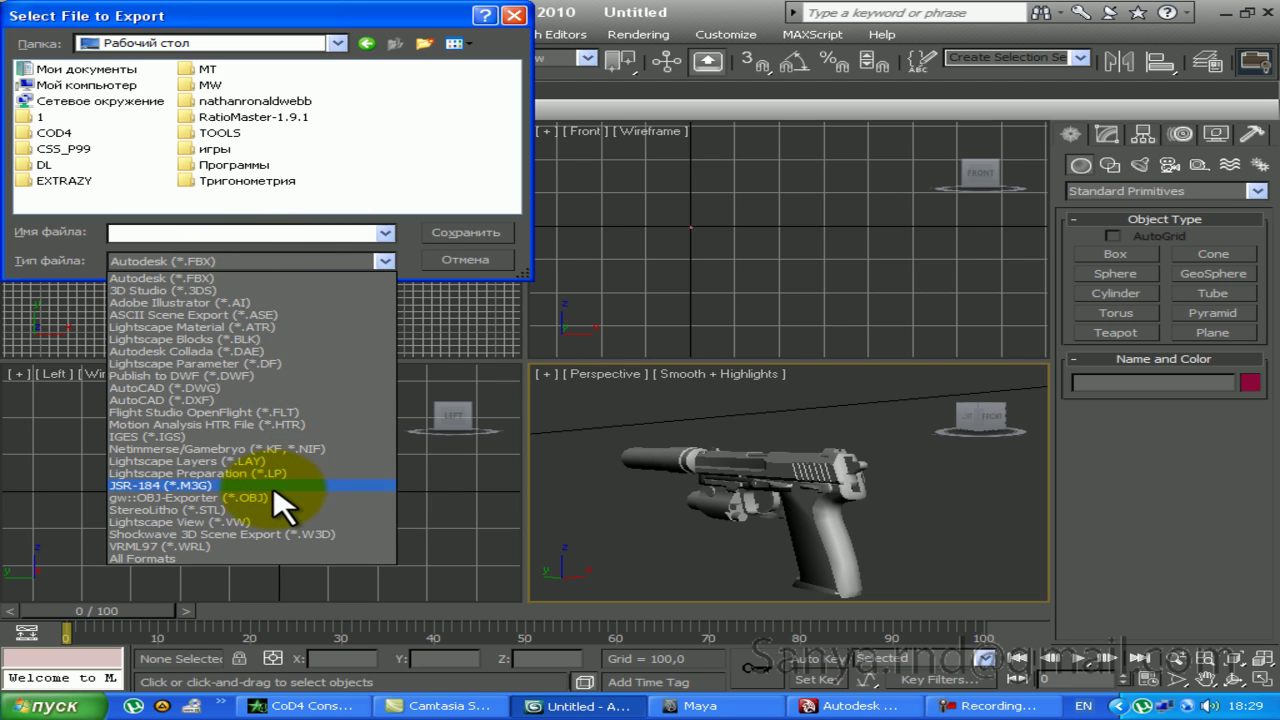
left_click(216, 252)
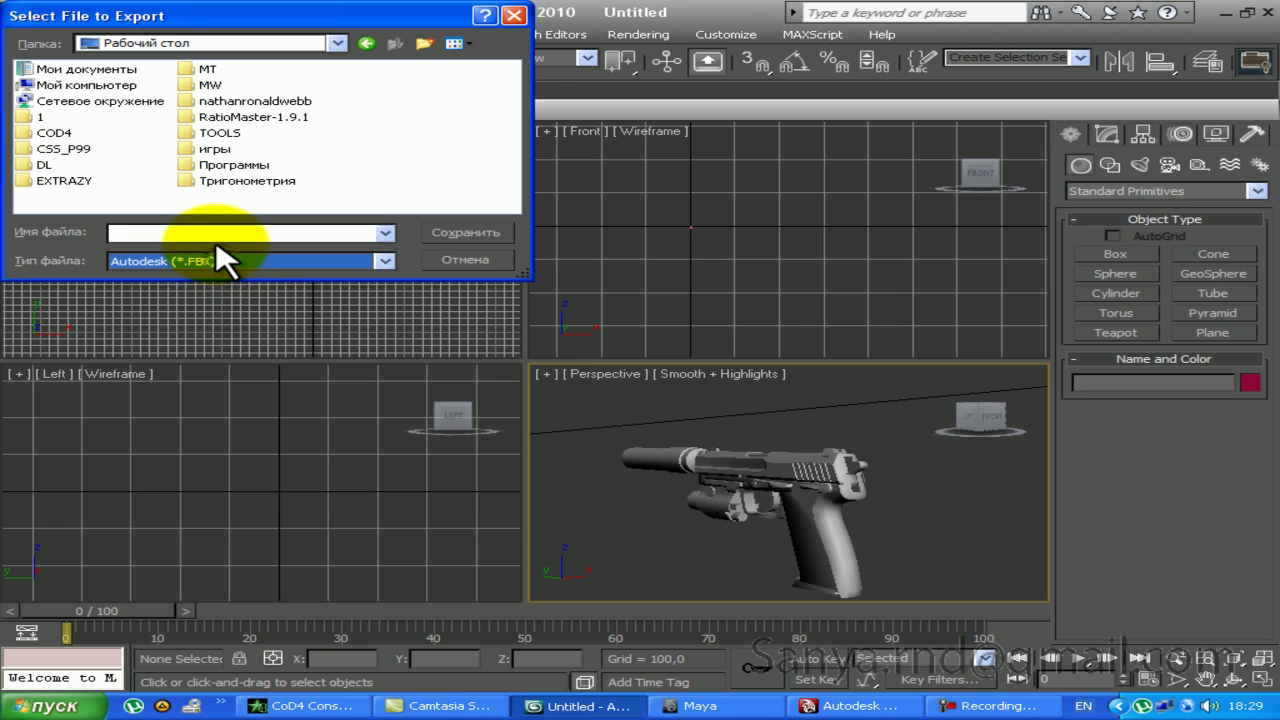
Step: Name the export USP45, accept the FBX settings, and quit 3ds Max without saving
left_click(238, 86)
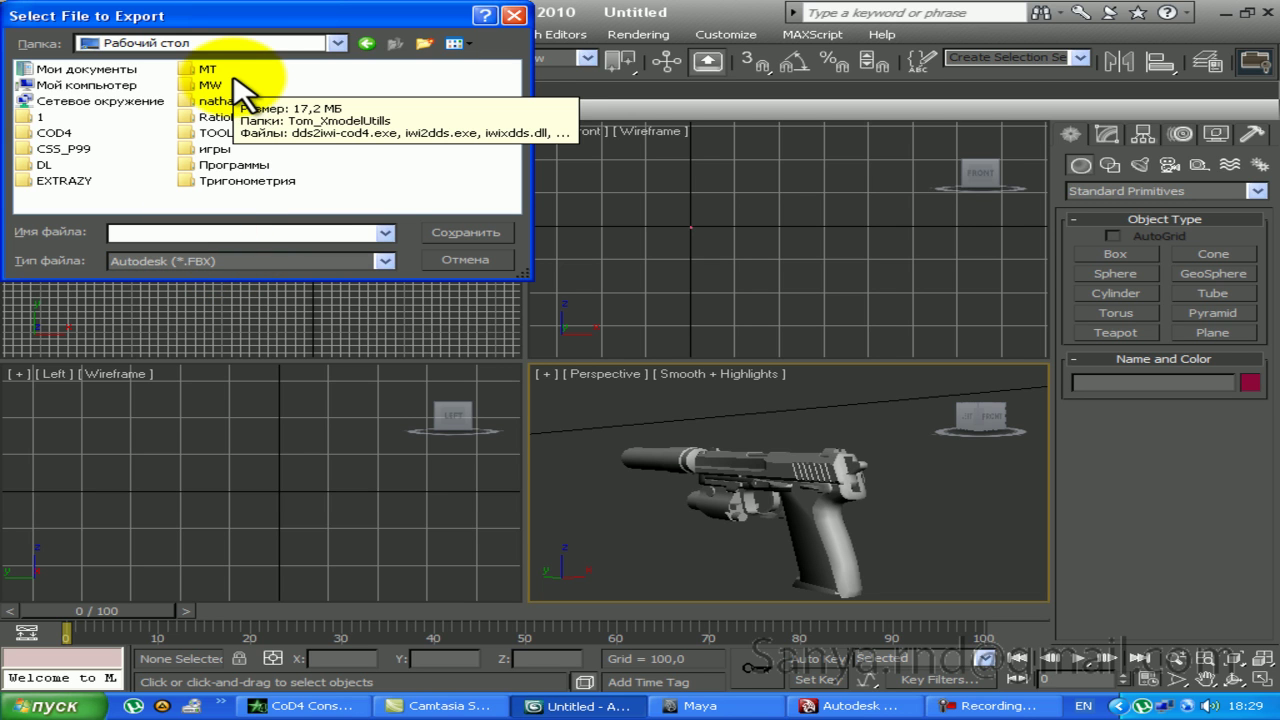
type("US")
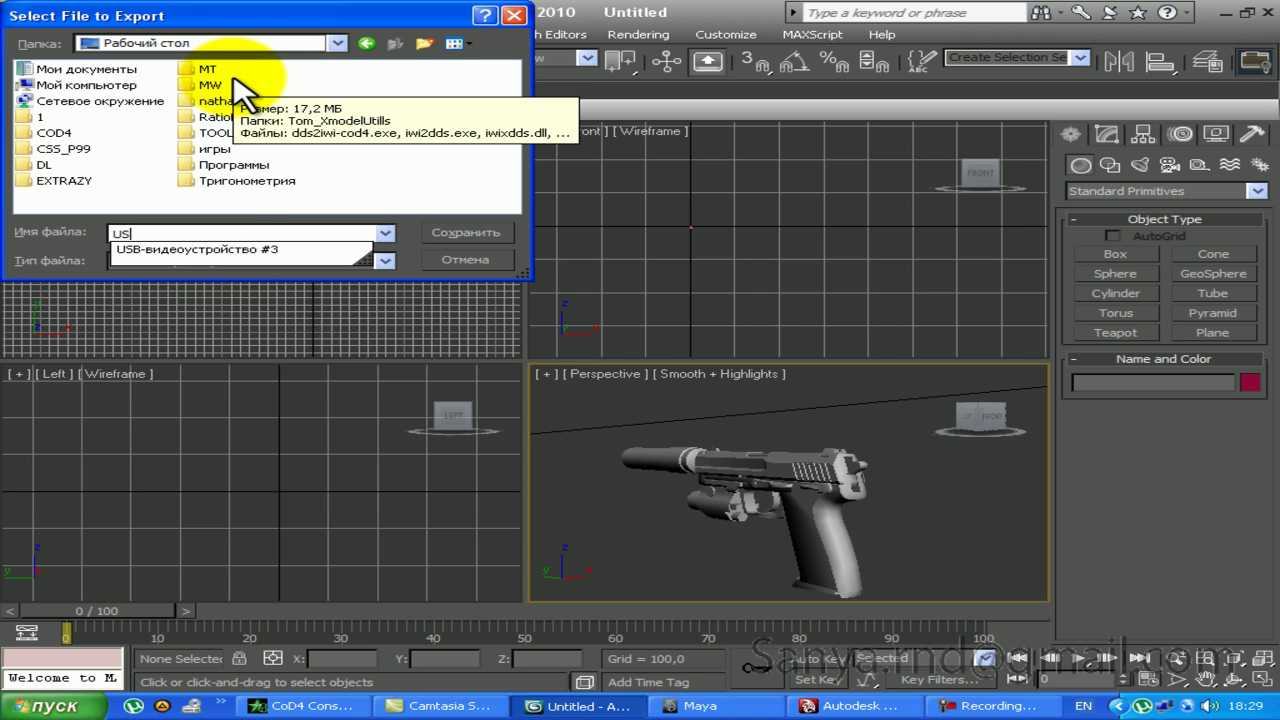
type("P")
key("Return")
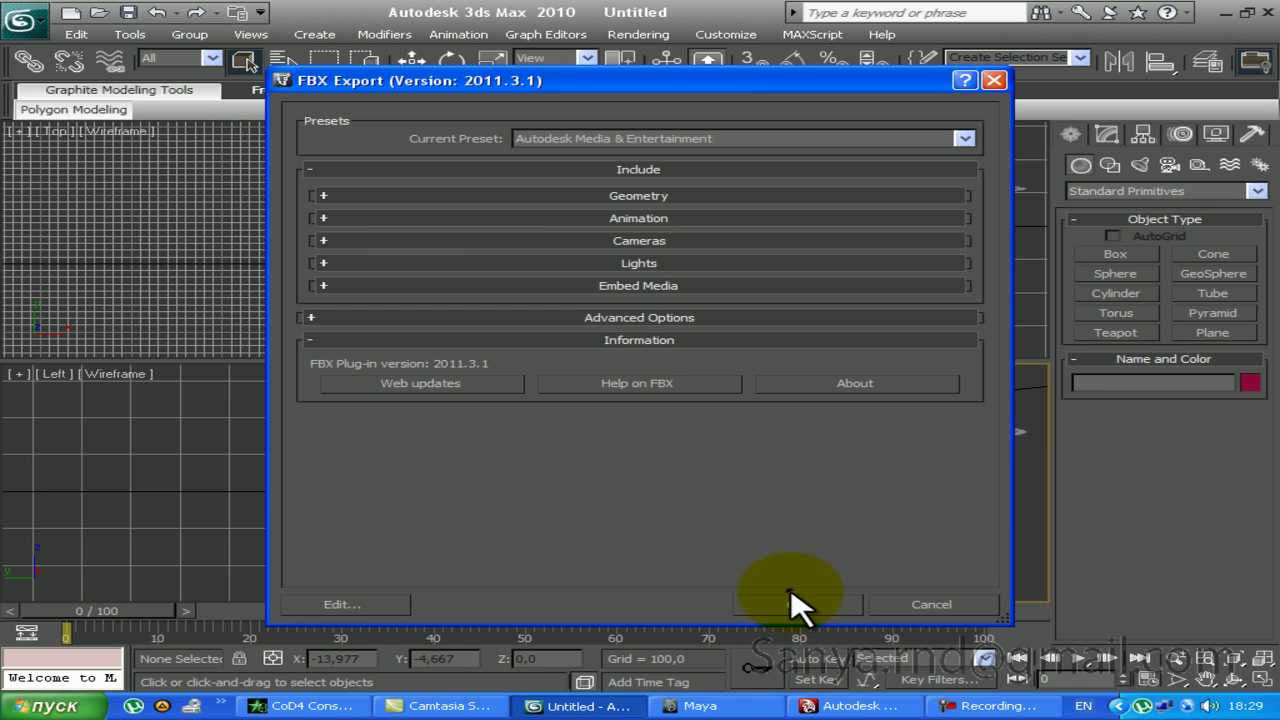
left_click(798, 606)
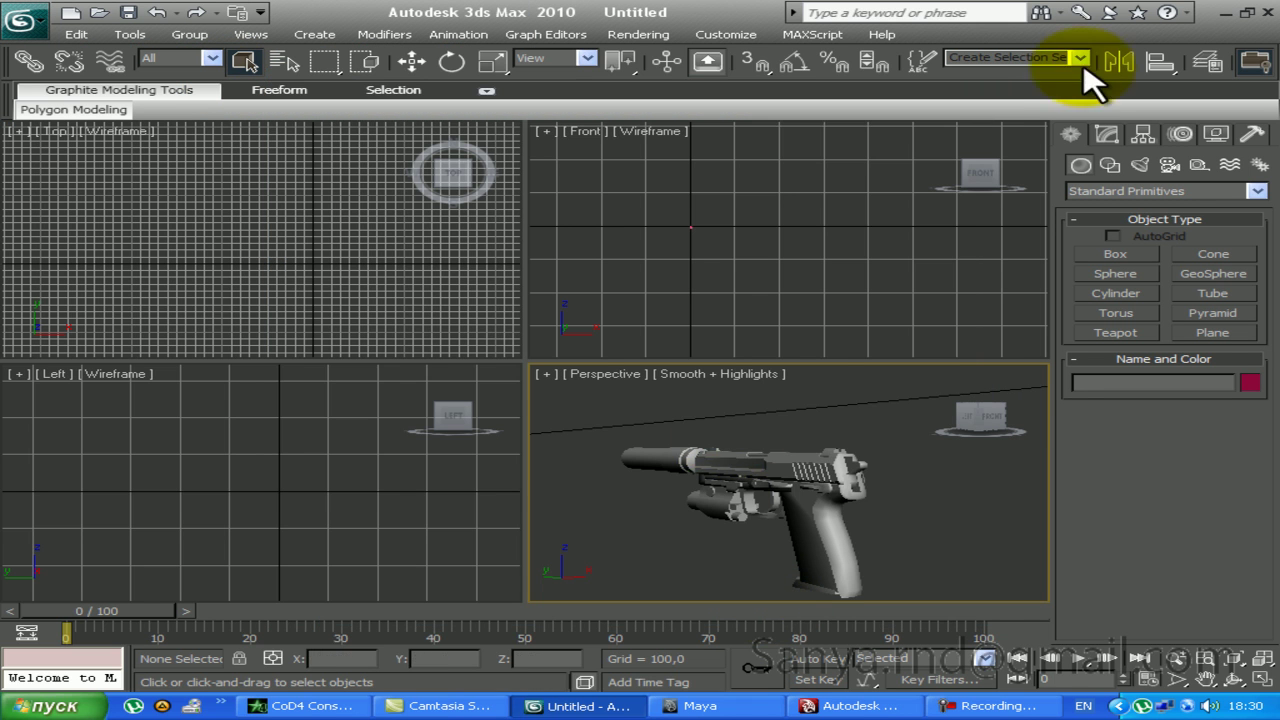
left_click(1268, 12)
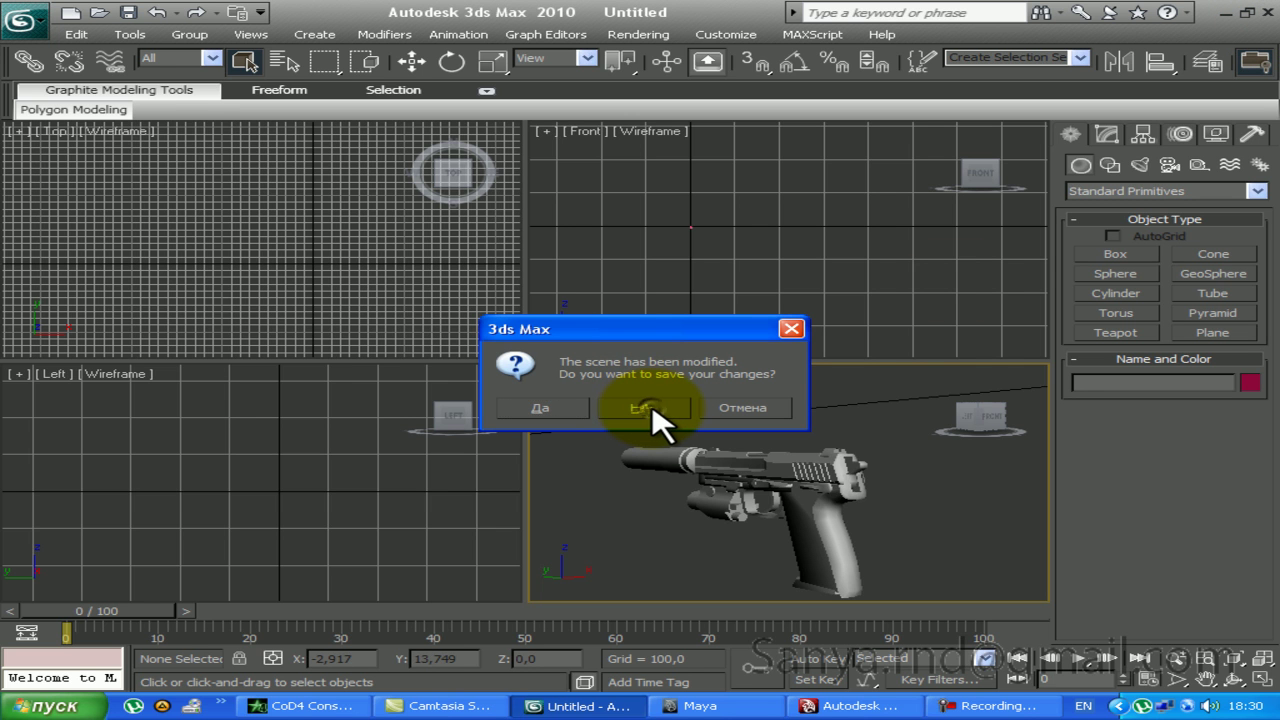
left_click(651, 404)
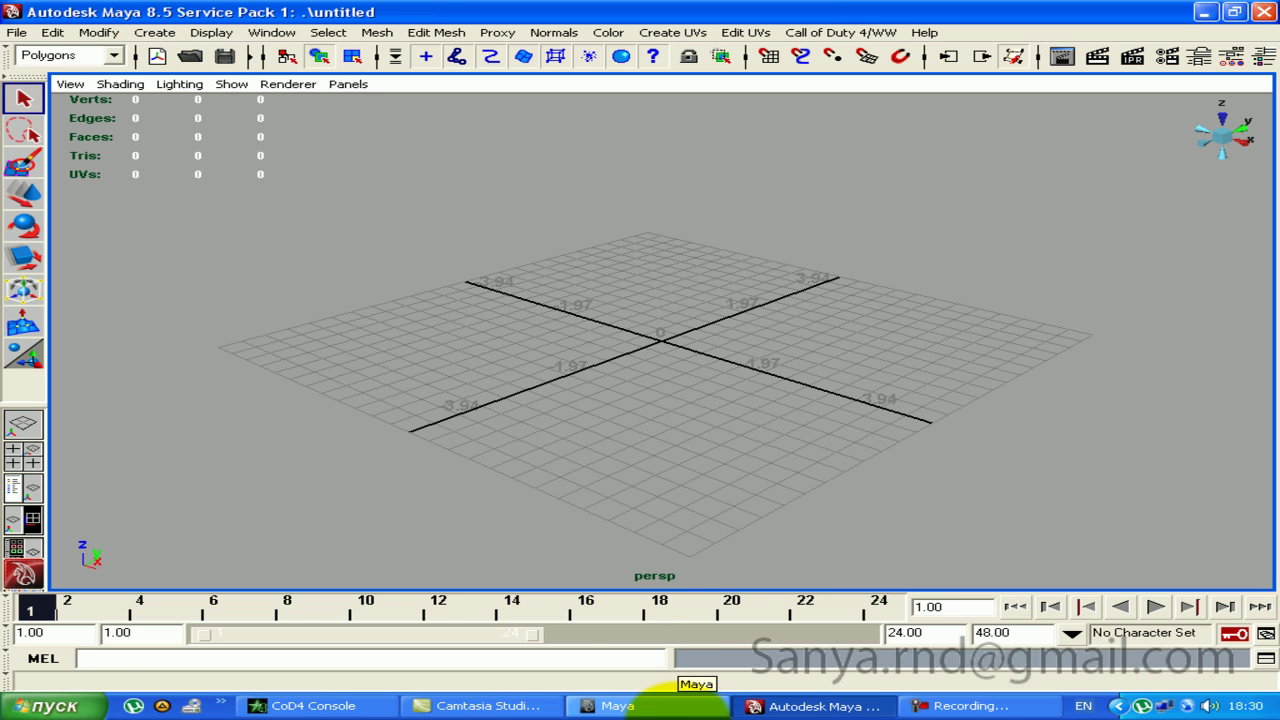
Step: In Maya 2012, import USP45.FBX from the desktop and dismiss the warnings window
left_click(690, 705)
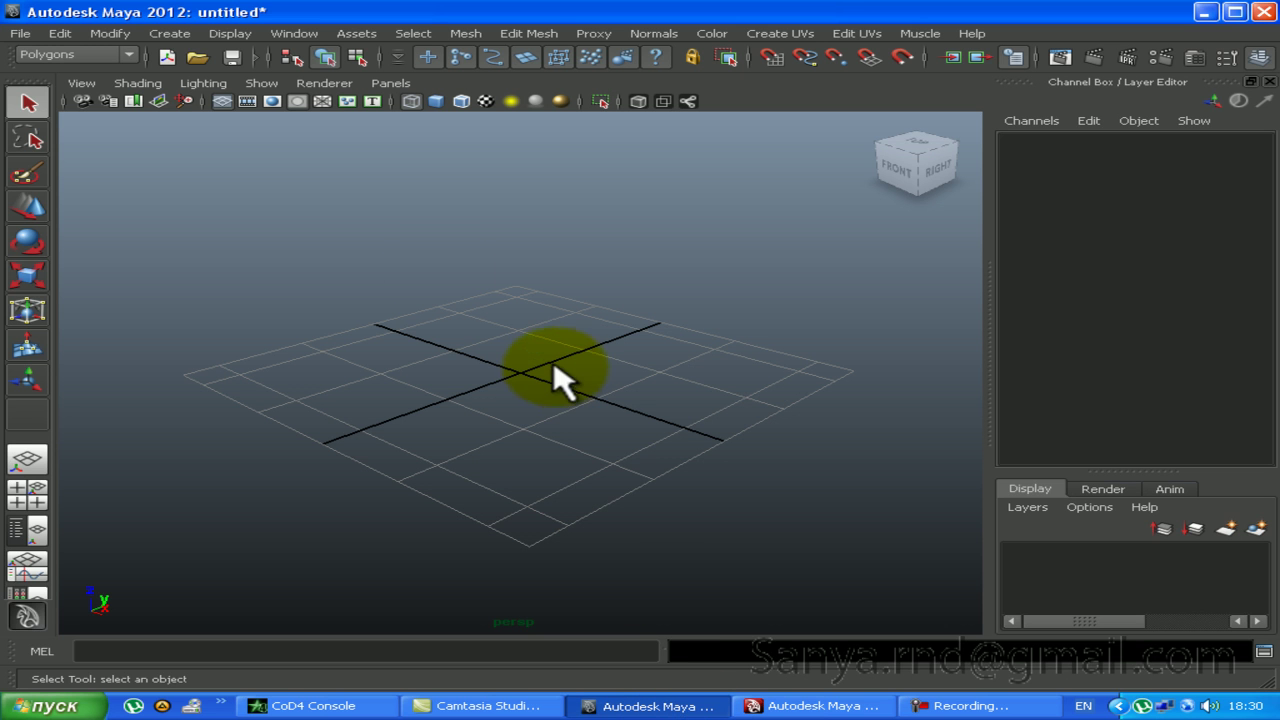
left_click(20, 33)
left_click(128, 190)
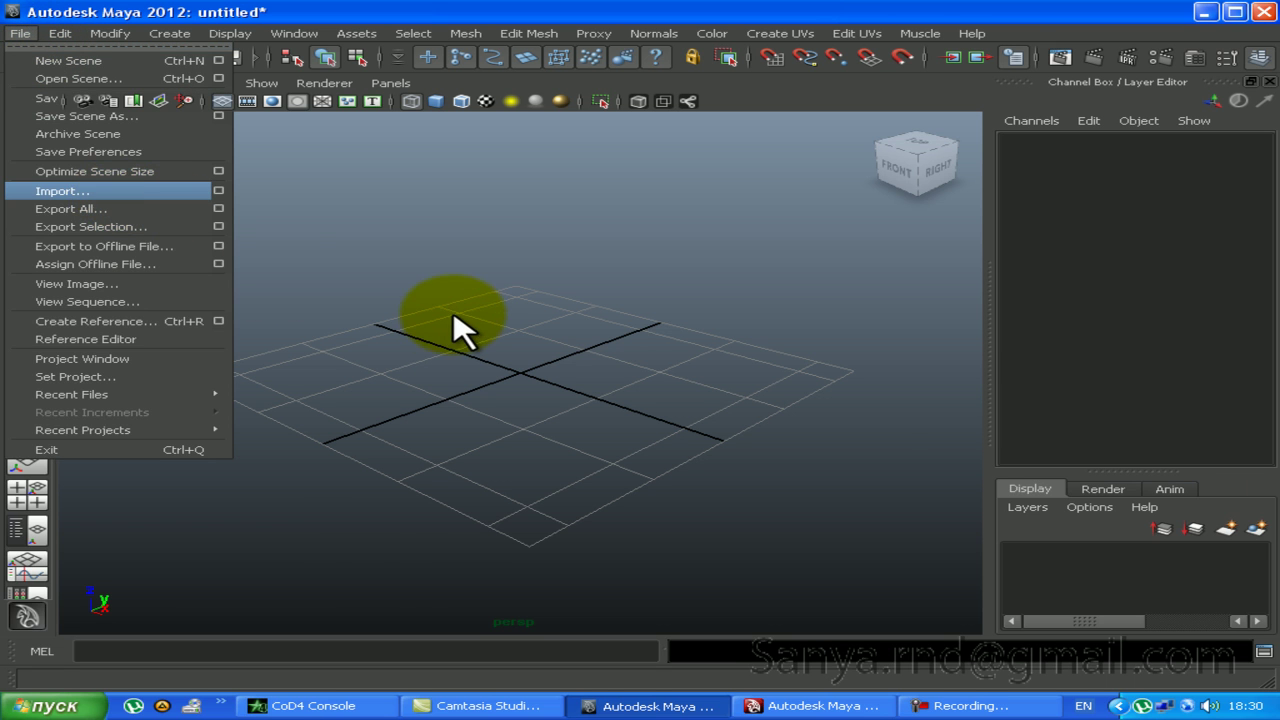
left_click(75, 147)
left_click(477, 300)
left_click(625, 315)
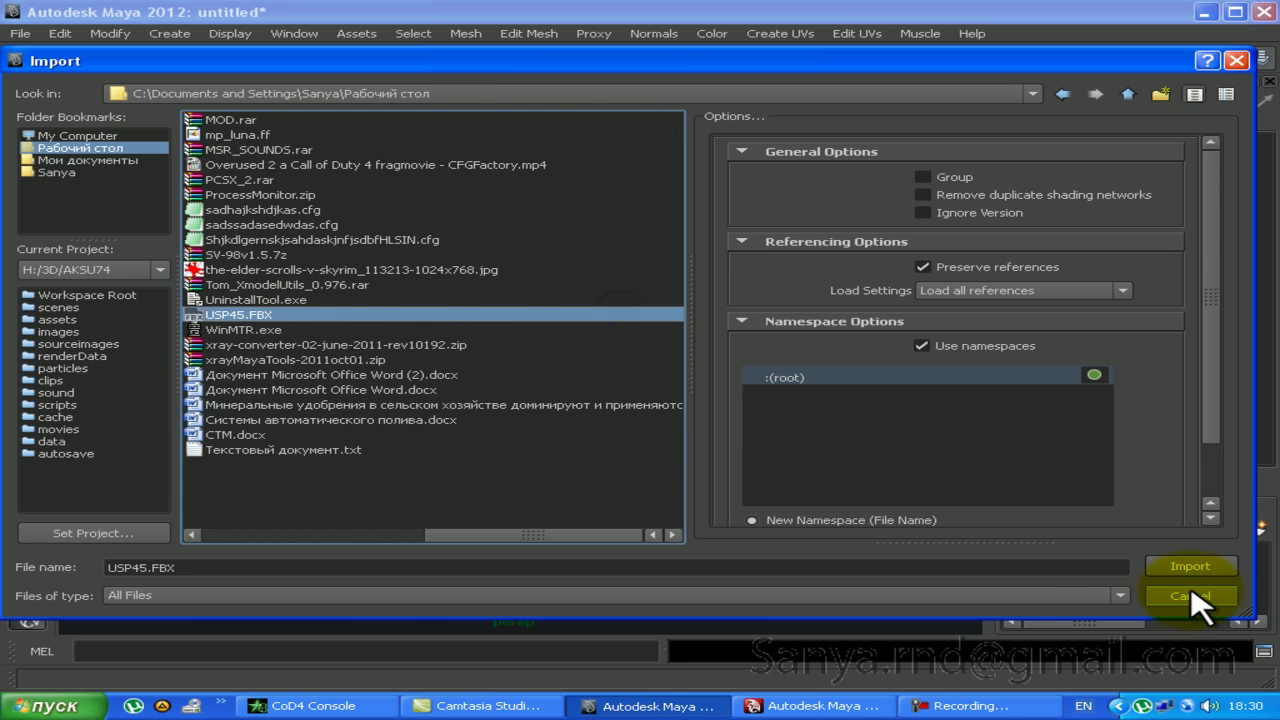
left_click(1165, 565)
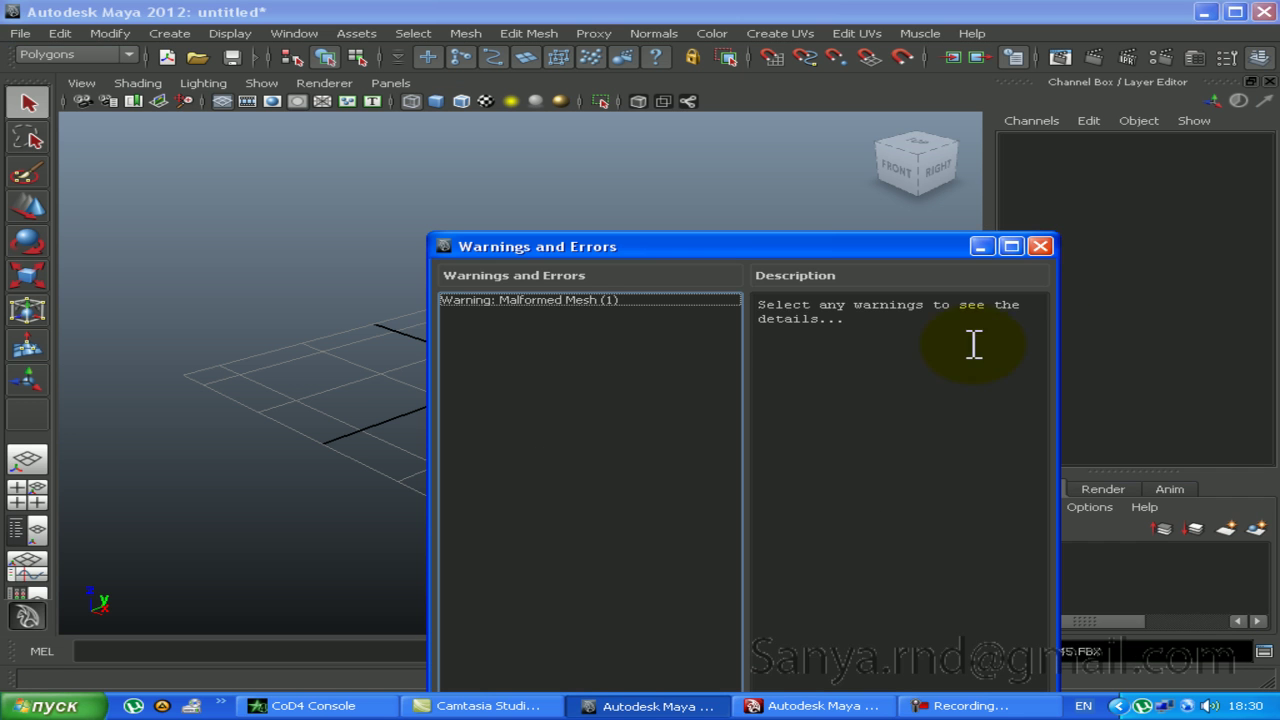
left_click(1038, 246)
Step: Show the pistol smooth-shaded and tumble the view to its left side
mouse_move(788, 276)
right_mouse_down("alt")
mouse_move(766, 286)
mouse_move(808, 300)
right_mouse_up("alt")
left_click_drag(809, 288, 657, 371, "alt")
key("5")
mouse_move(686, 386)
middle_mouse_down("alt")
mouse_move(556, 298)
mouse_move(614, 351)
middle_mouse_up("alt")
mouse_move(614, 351)
left_mouse_down("alt")
mouse_move(788, 346)
mouse_move(500, 386)
mouse_move(623, 277)
mouse_move(410, 265)
left_mouse_up("alt")
Step: Choose the desktop as the save location for the scene named USP45
left_click(20, 33)
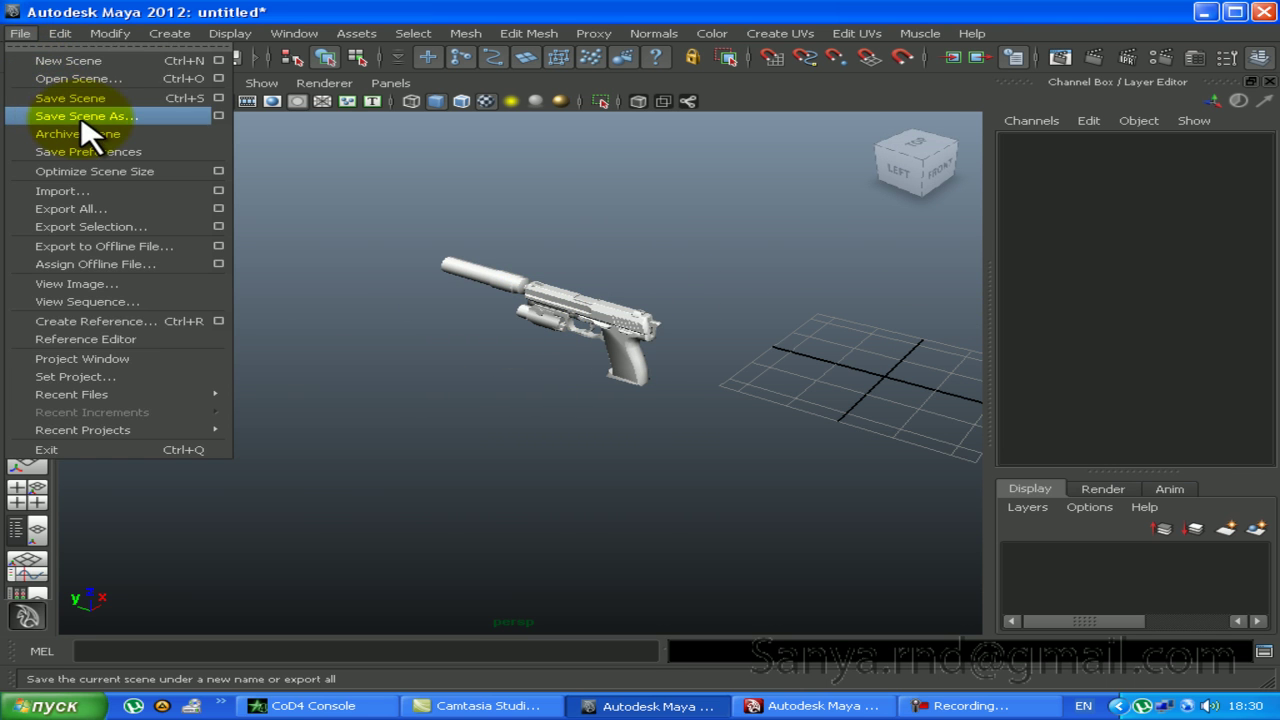
left_click(80, 113)
left_click(75, 148)
left_click(172, 568)
type("USP45")
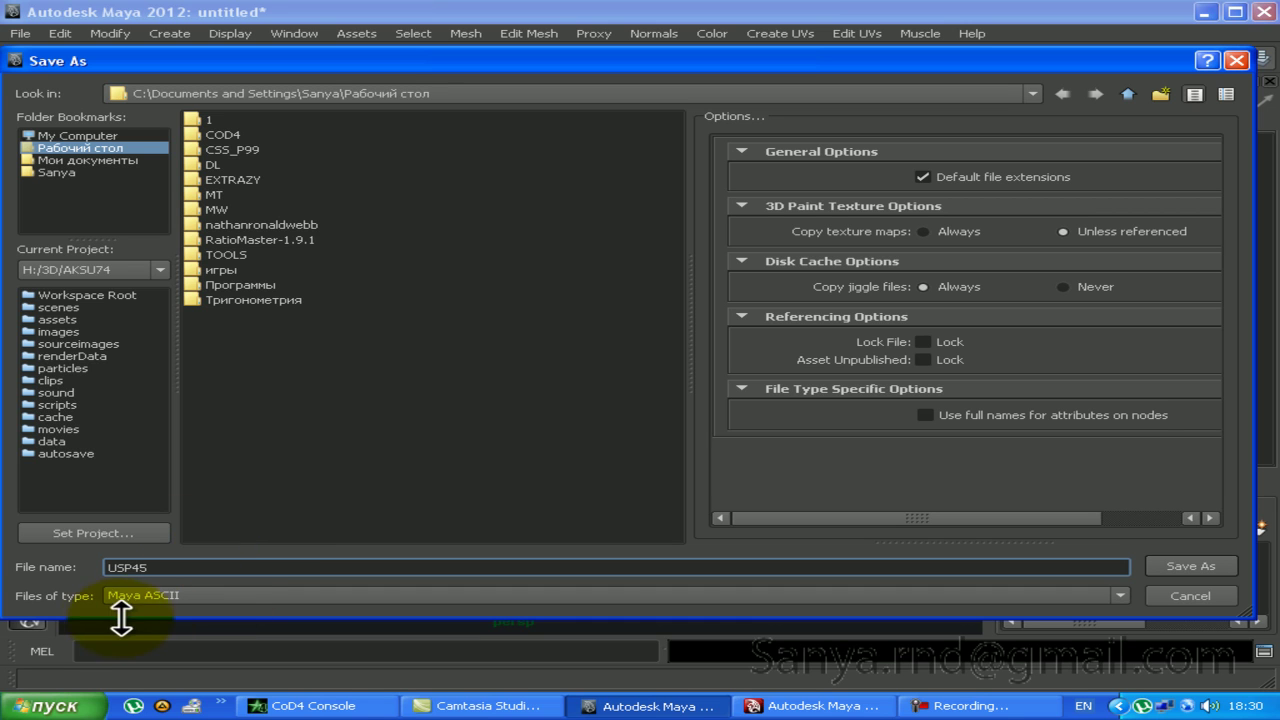
Step: Save it as Maya ASCII USP45.ma, then close Maya 2012
left_click(182, 597)
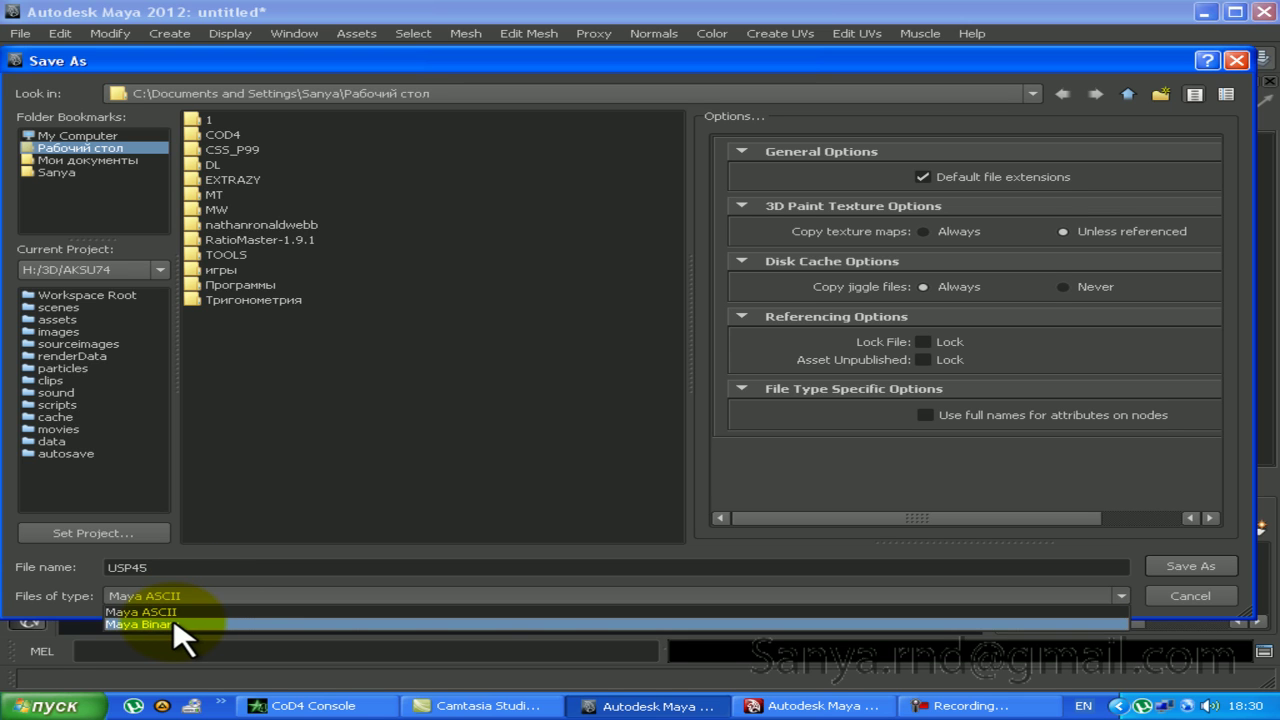
left_click(173, 623)
left_click(171, 597)
left_click(163, 617)
left_click(165, 598)
left_click(185, 620)
left_click(255, 597)
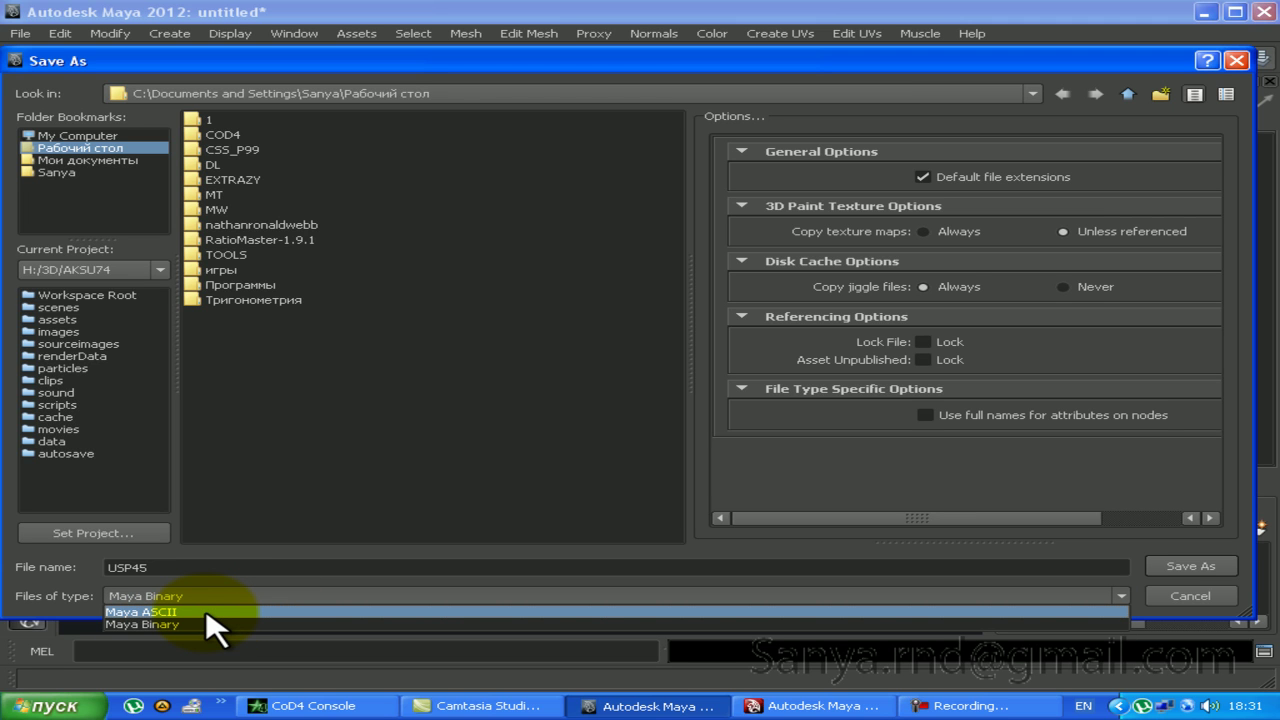
left_click(150, 612)
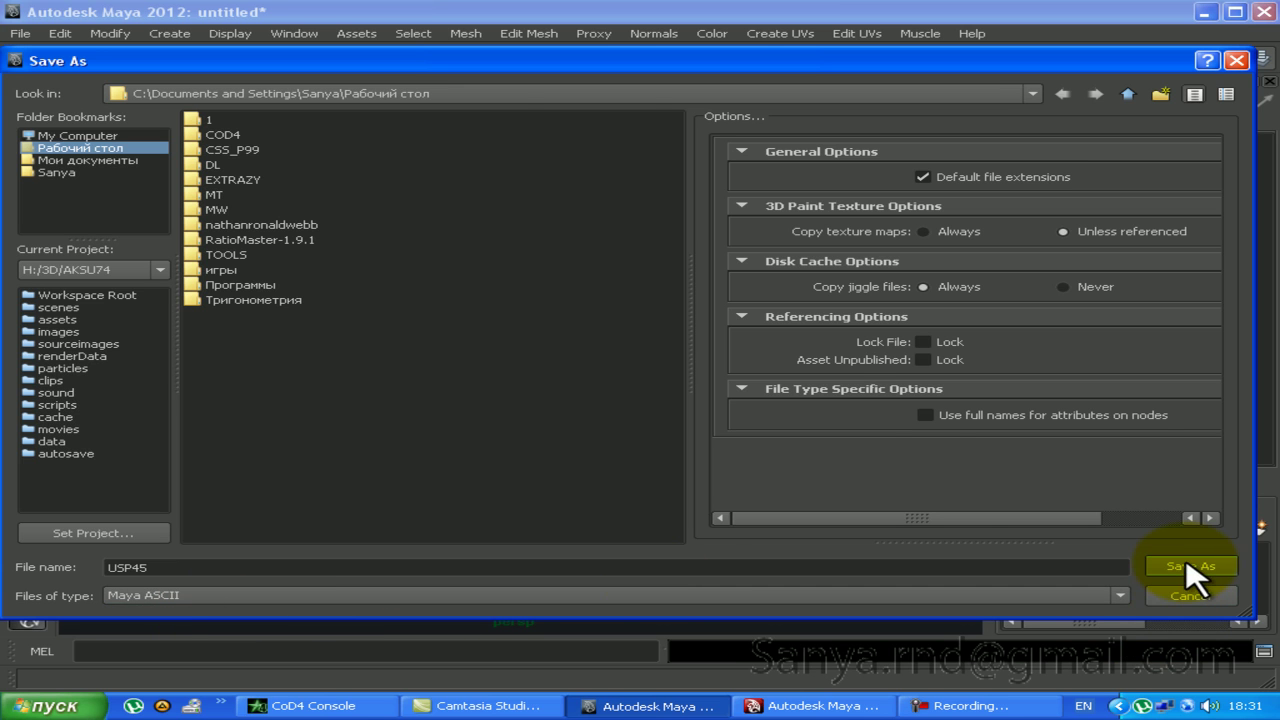
left_click(1180, 566)
left_click(1264, 12)
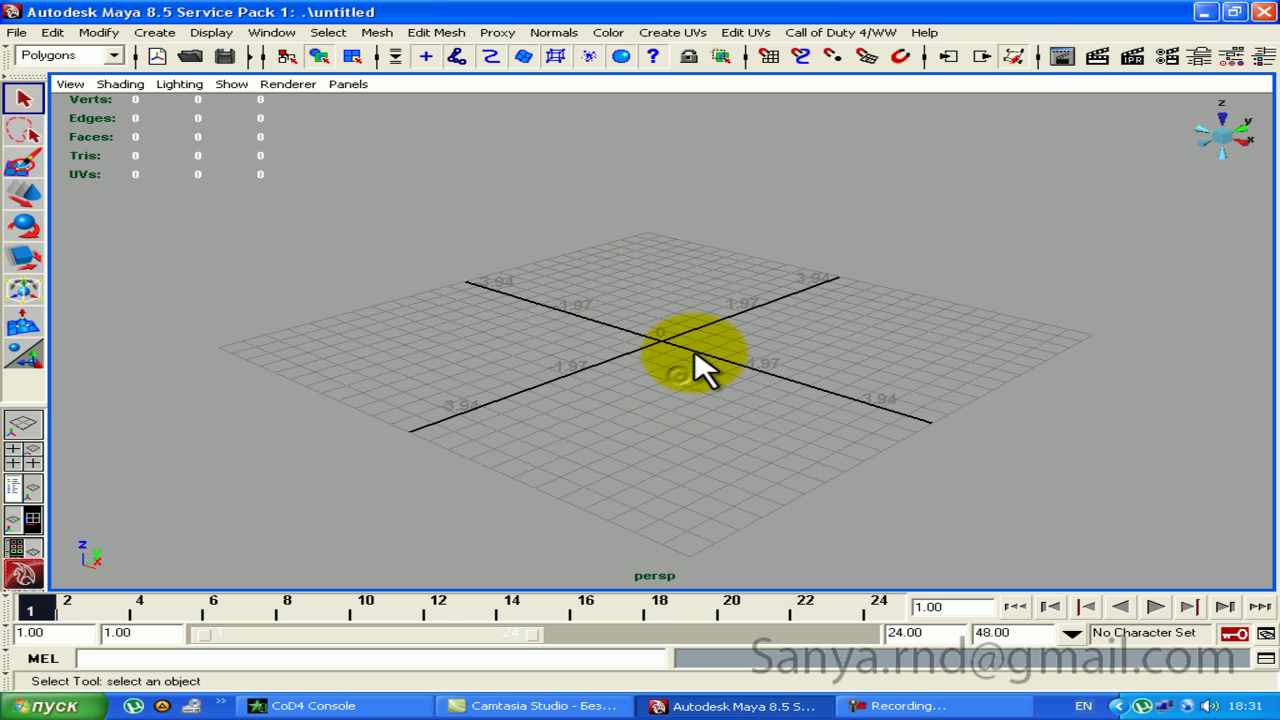
Step: In Maya 8.5, bring up New Project settings from a torn-off Project menu
left_click(24, 32)
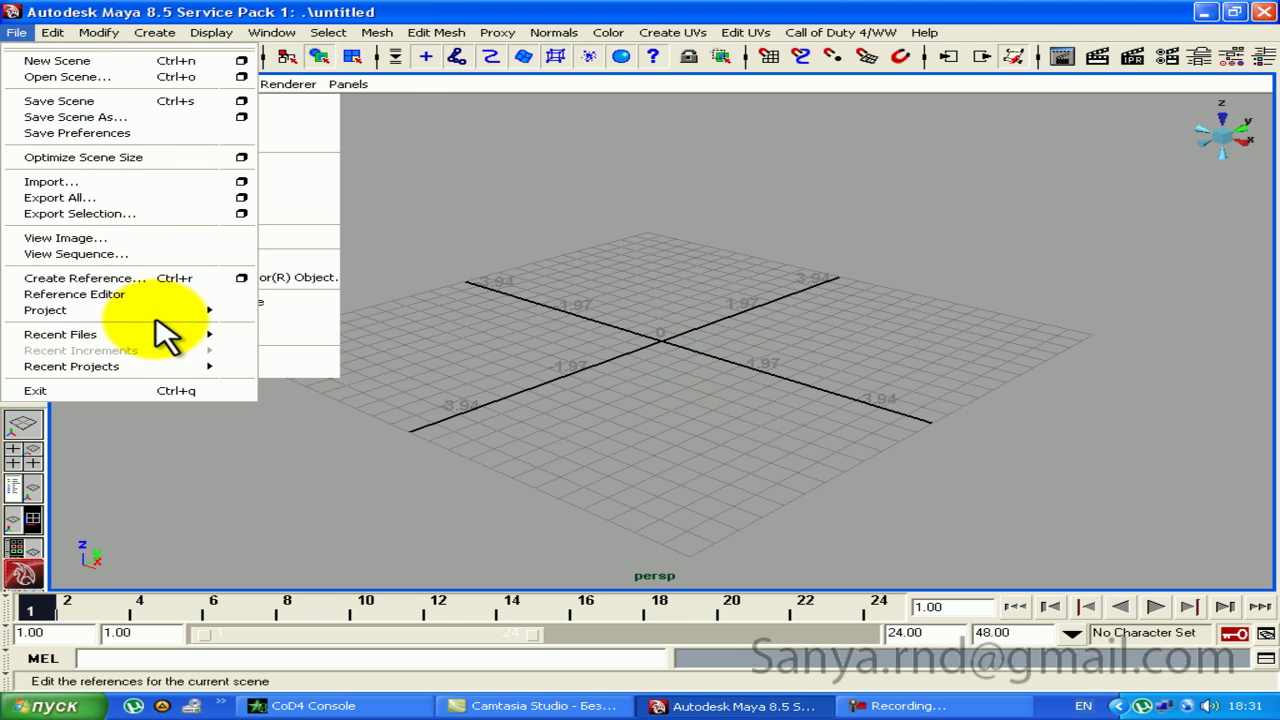
mouse_move(110, 310)
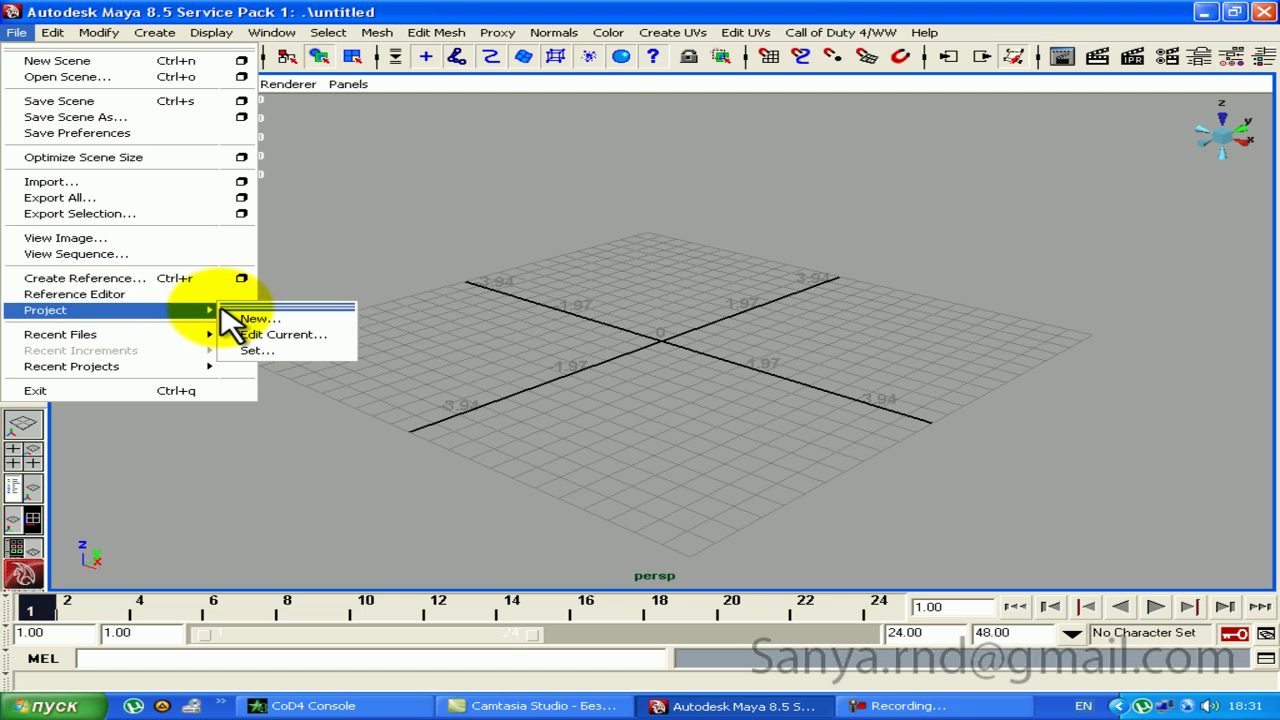
left_click(232, 306)
left_click_drag(212, 182, 95, 120)
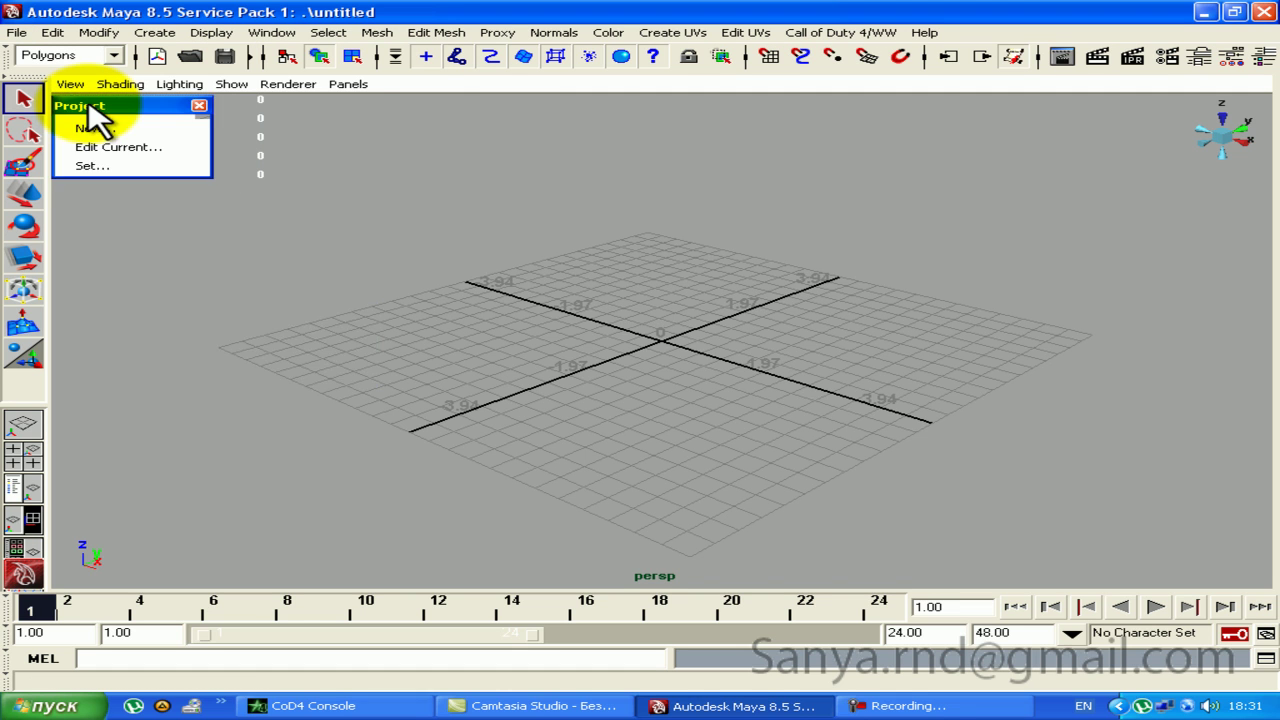
left_click(128, 130)
left_click(199, 105)
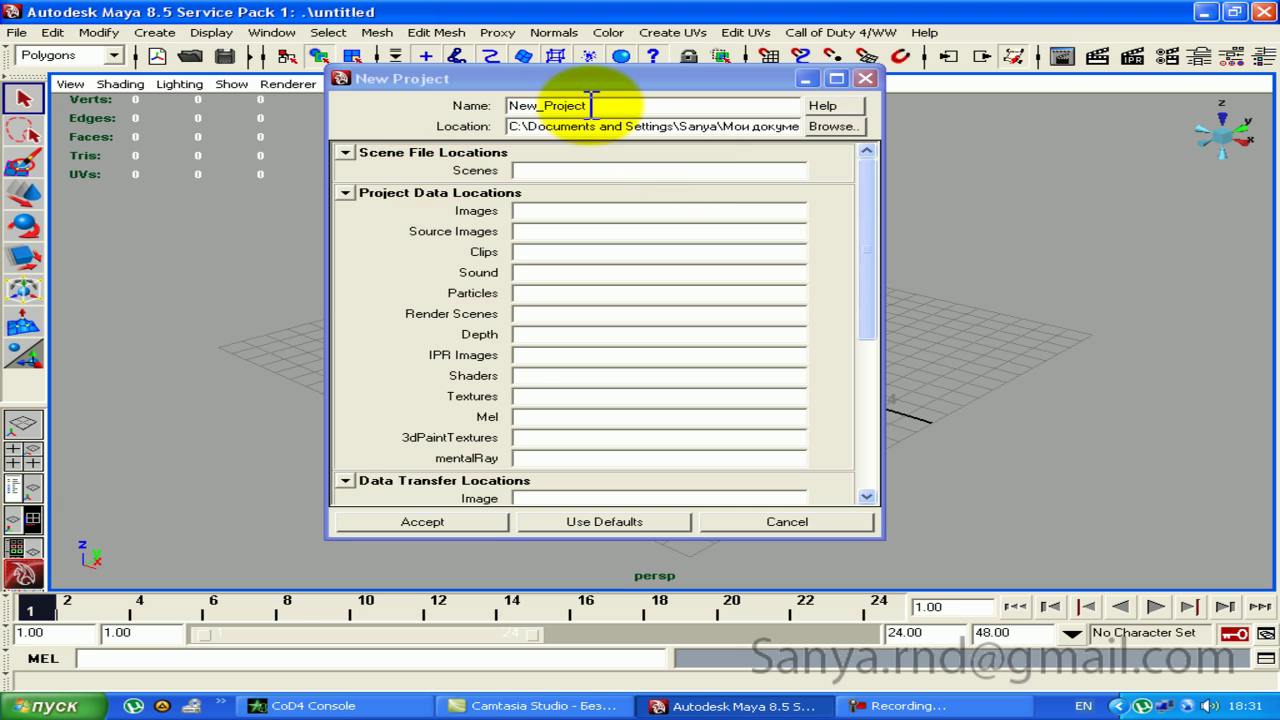
Step: Browse for the project location and select the C:\Games folder
left_click(826, 126)
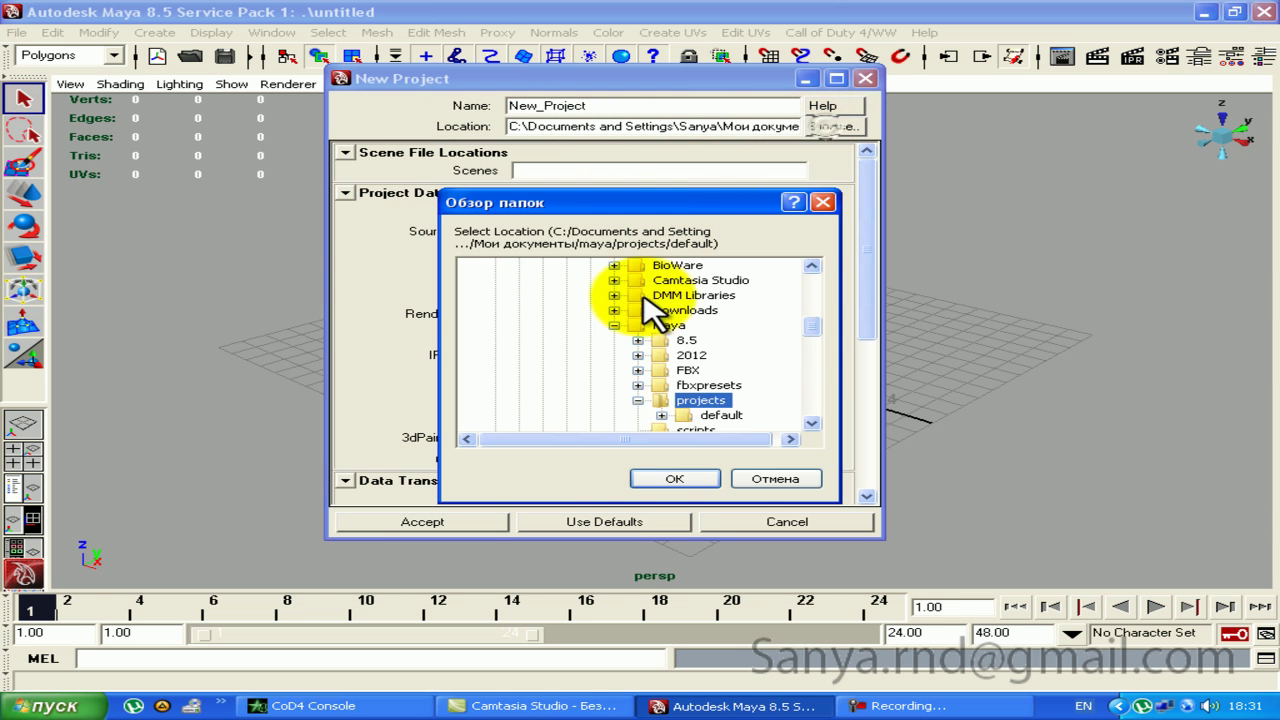
scroll(643, 357, "up", 2)
scroll(677, 363, "up", 3)
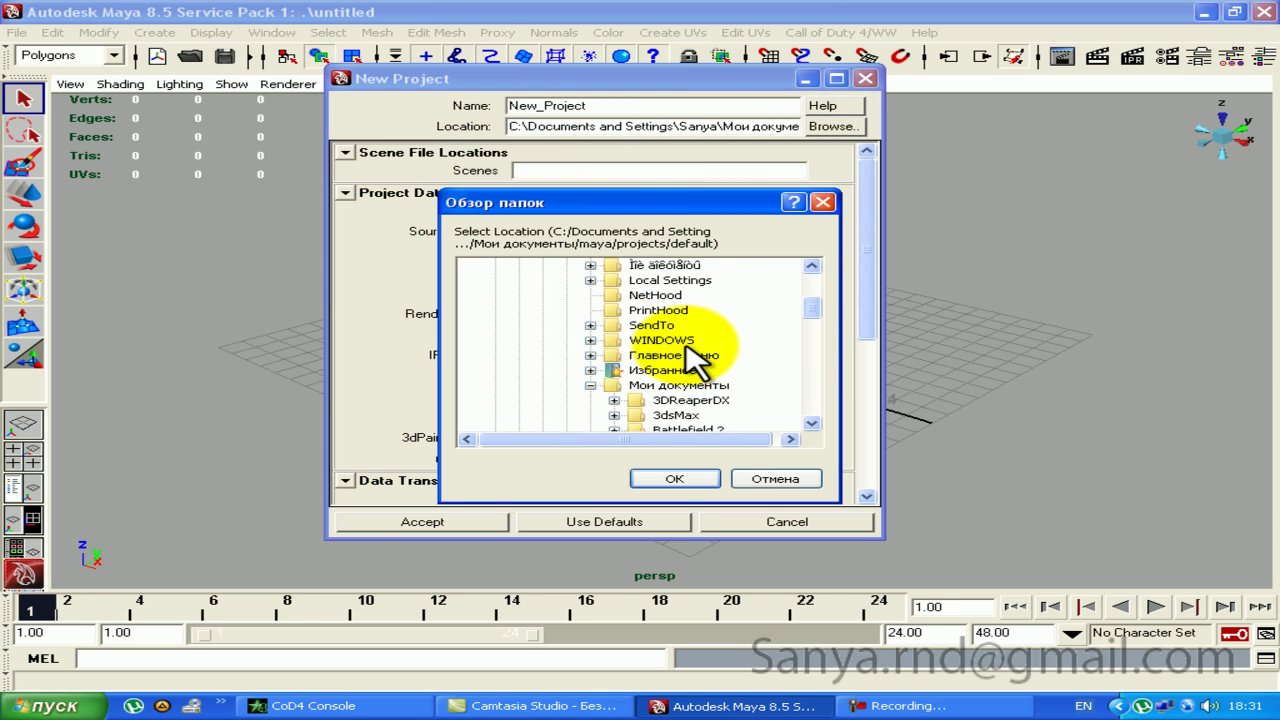
scroll(697, 370, "up", 3)
left_click(566, 340)
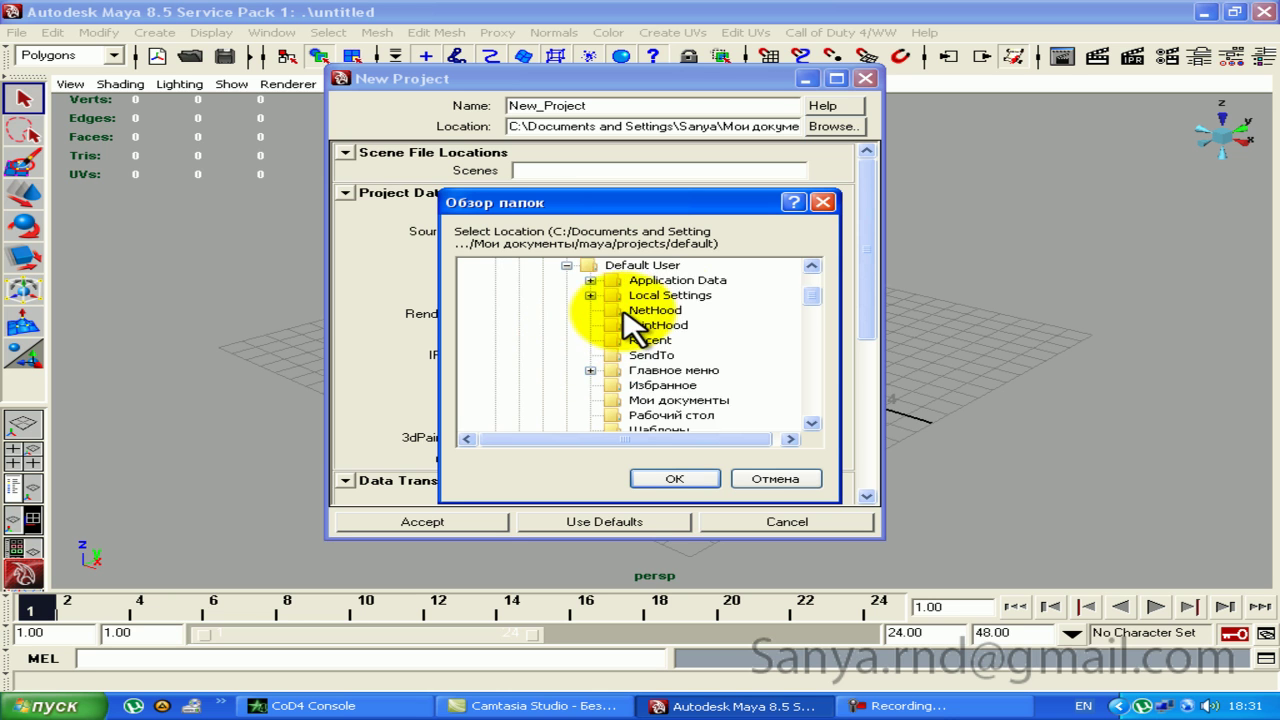
scroll(562, 345, "up", 2)
left_click(566, 355)
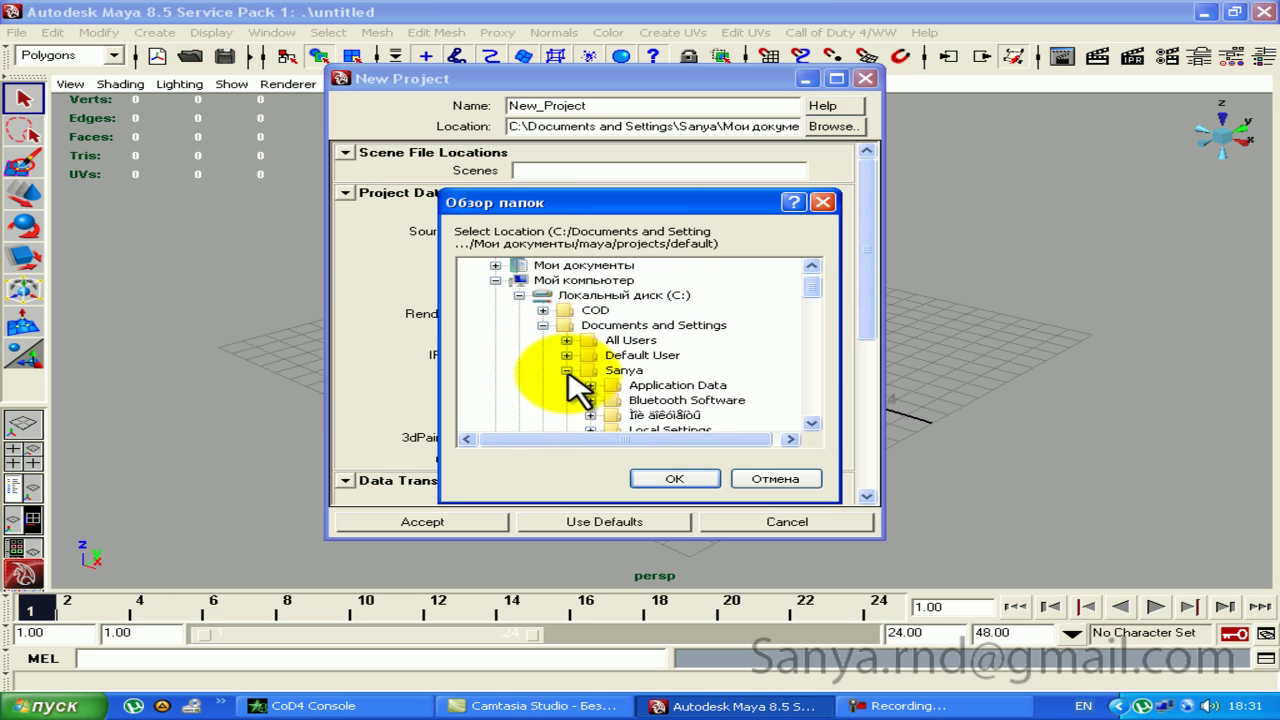
double_click(603, 370)
scroll(605, 370, "down", 2)
left_click(603, 326)
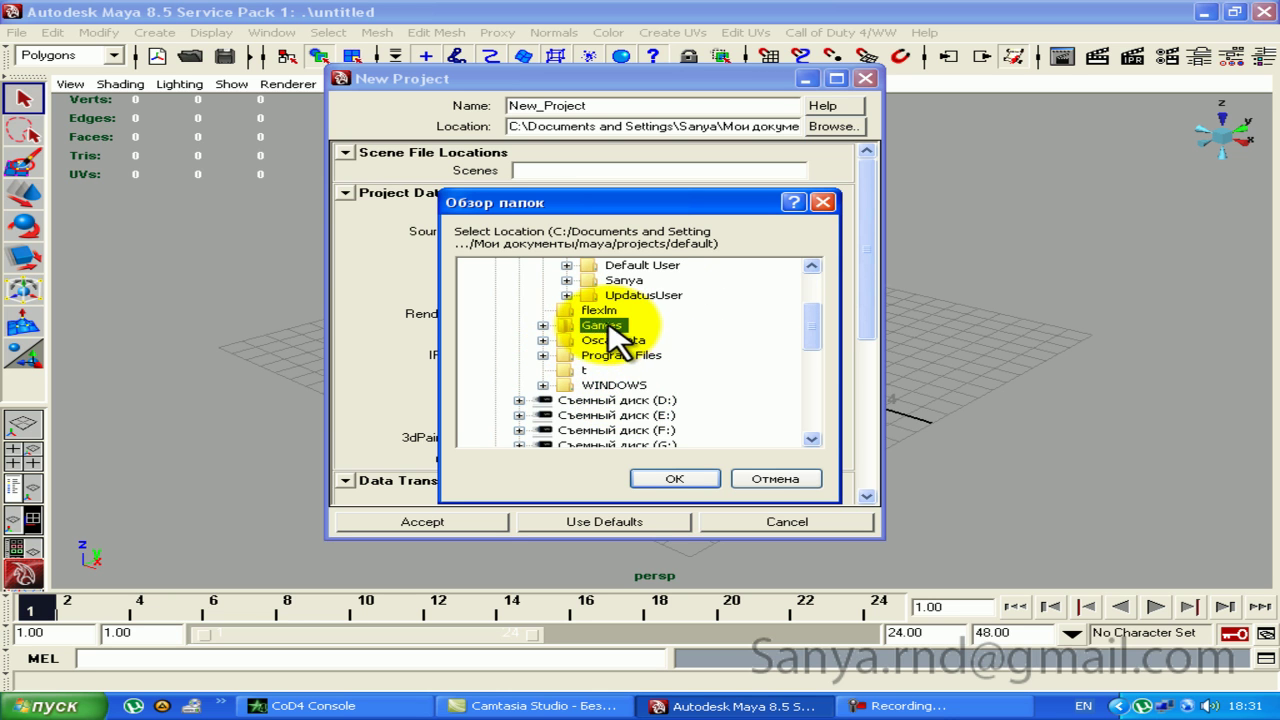
Step: Expand CoD4_MODTOOLS and confirm model_export as the project location
left_click(542, 325)
left_click(680, 341)
left_click(680, 356)
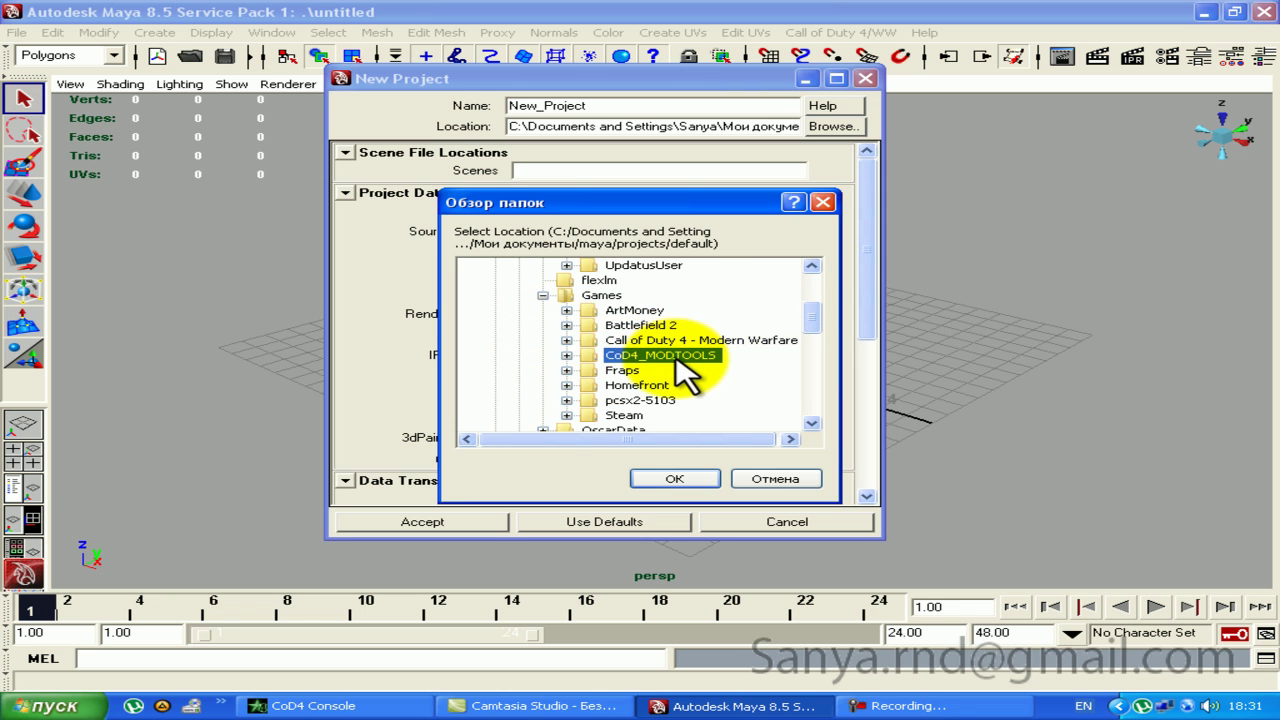
double_click(680, 356)
scroll(700, 366, "down", 1)
double_click(664, 378)
scroll(686, 371, "down", 1)
left_click(672, 479)
Step: Create the MW3_USP45 project in model_export using the default folder locations
left_click_drag(691, 108, 545, 108)
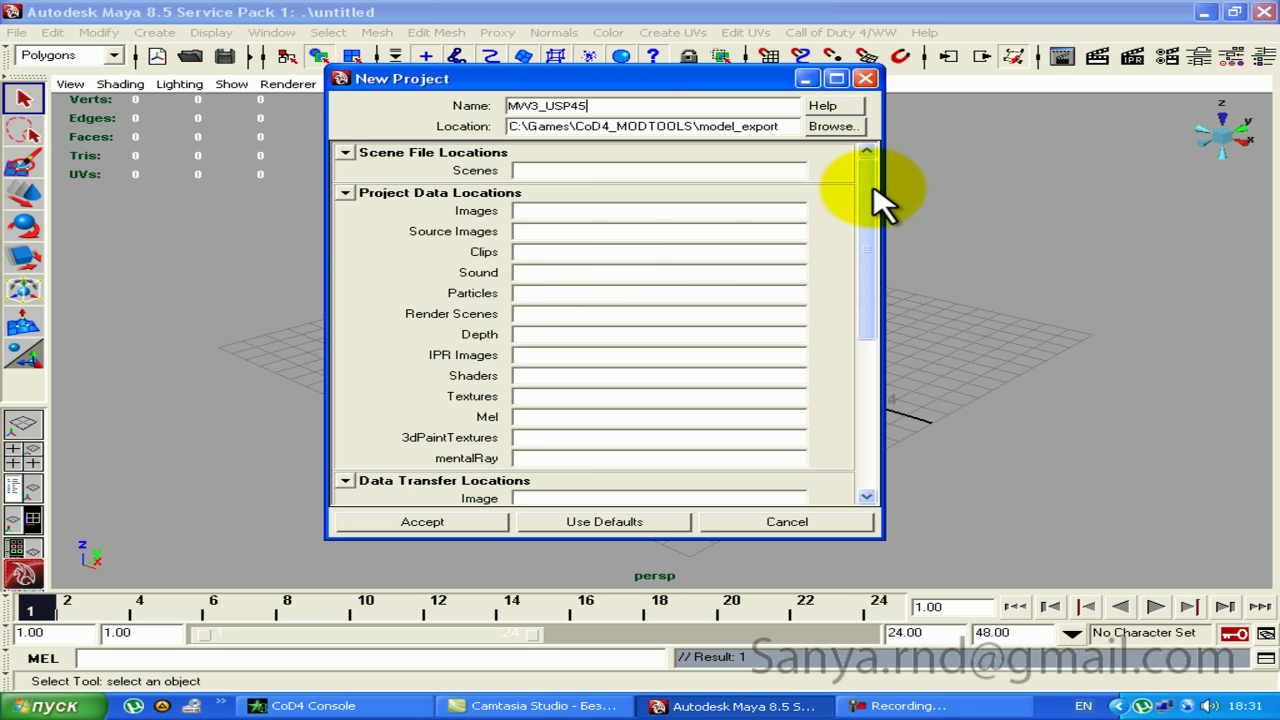
left_click_drag(872, 188, 866, 150)
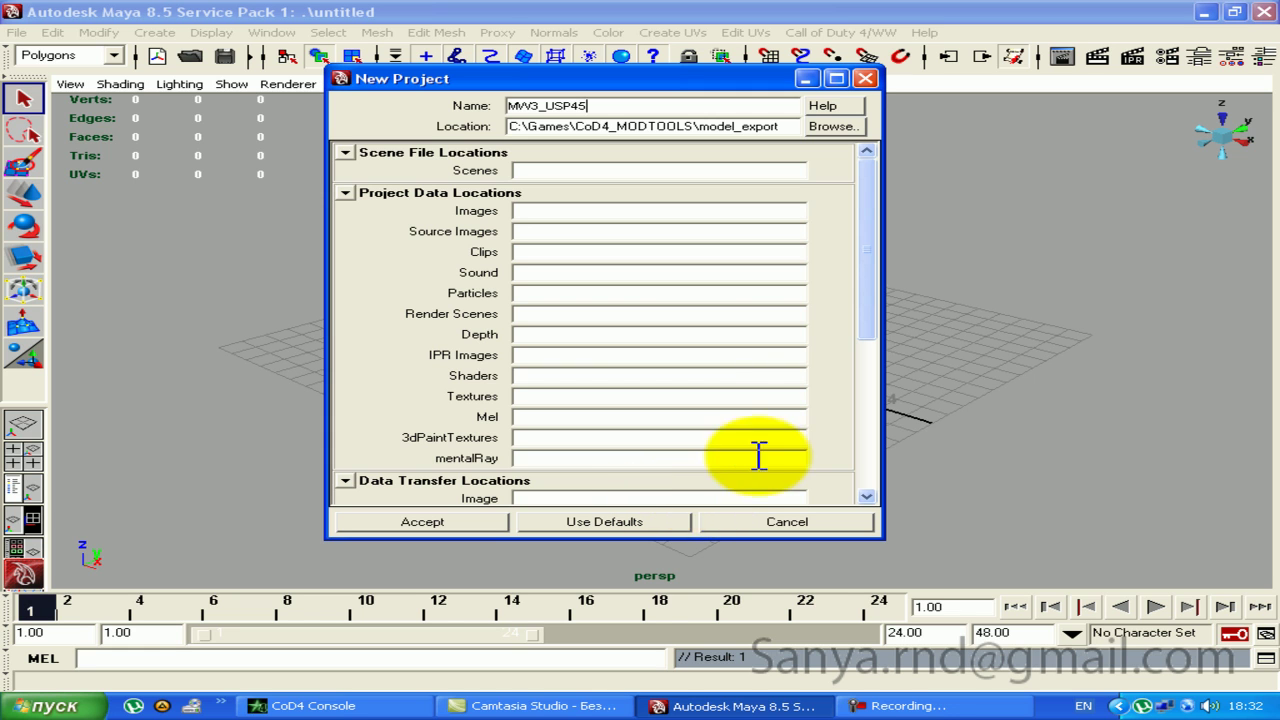
mouse_move(866, 286)
left_mouse_down()
mouse_move(866, 358)
mouse_move(866, 272)
left_mouse_up()
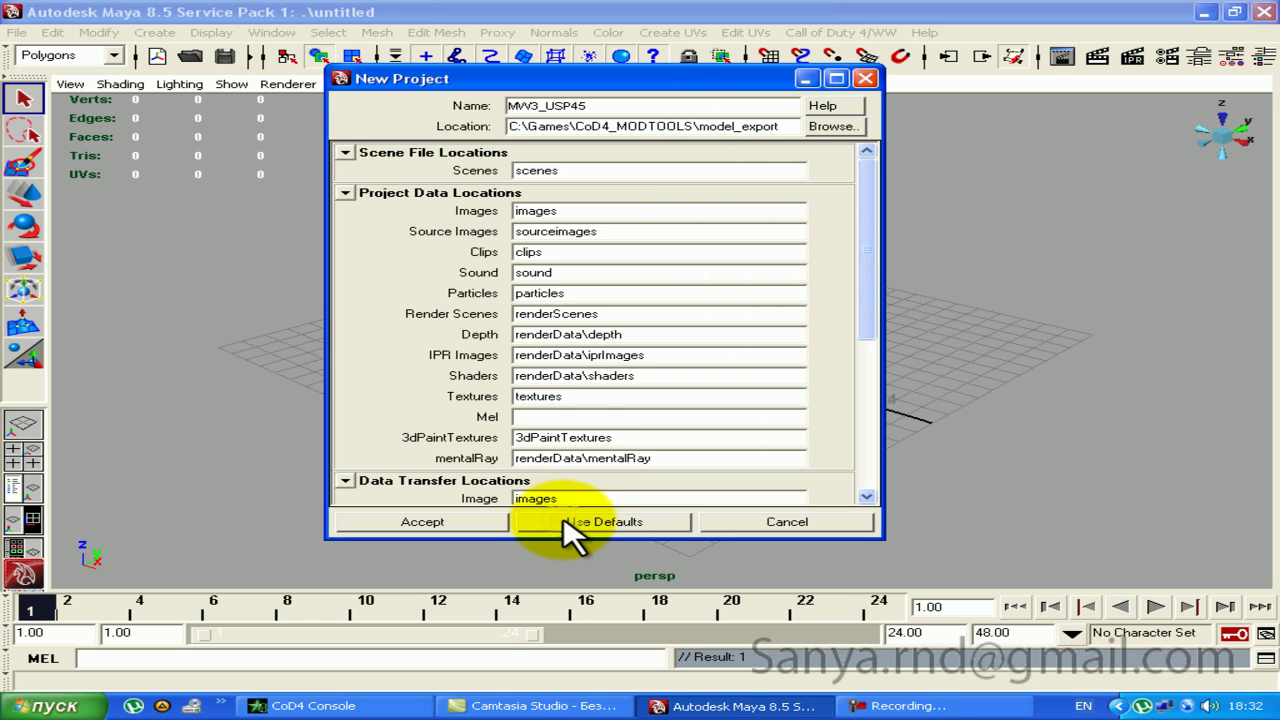
mouse_move(866, 186)
left_mouse_down()
mouse_move(885, 345)
mouse_move(866, 171)
left_mouse_up()
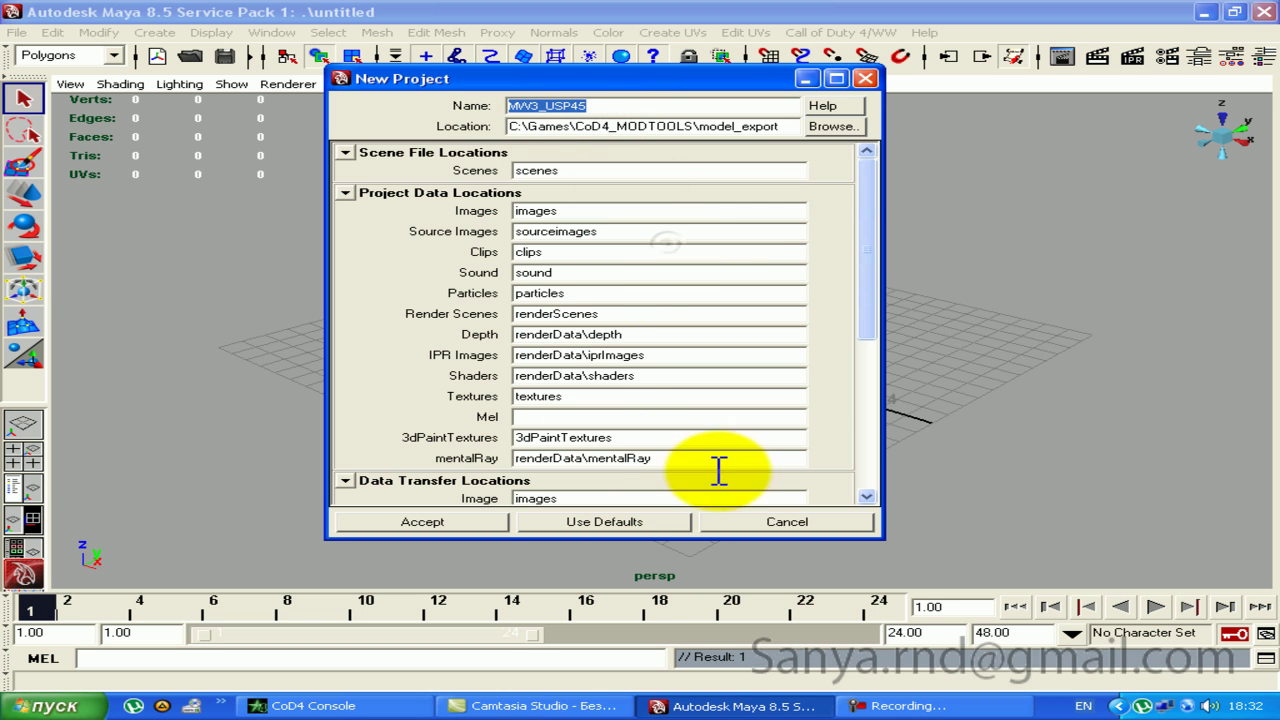
mouse_move(870, 243)
left_mouse_down()
mouse_move(866, 385)
mouse_move(857, 214)
left_mouse_up()
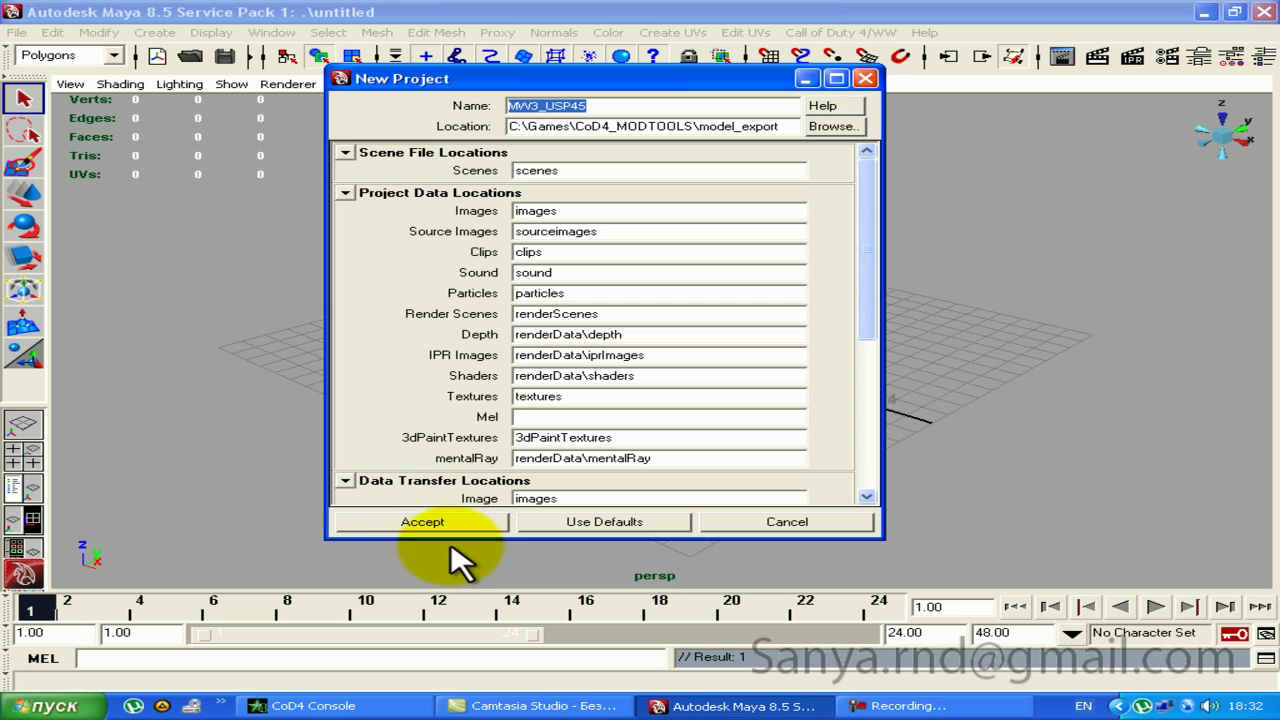
left_click(420, 524)
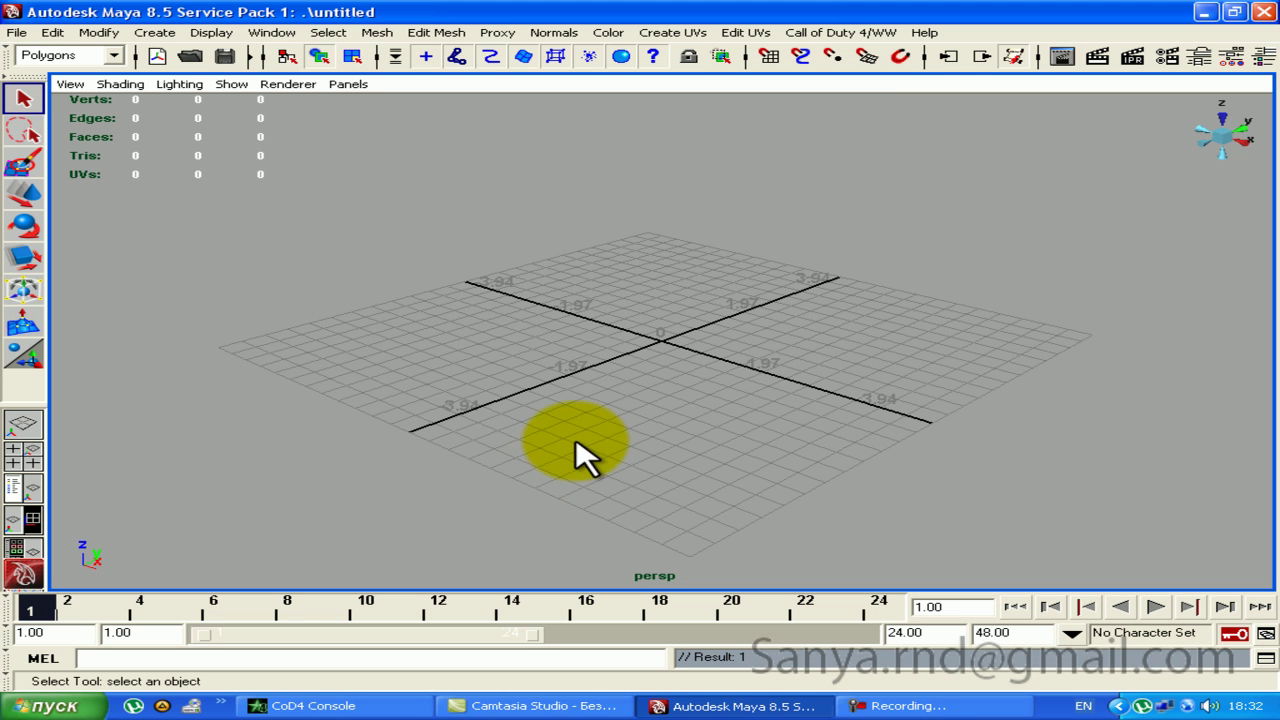
Step: Open USP45.ma from the Desktop, discarding the unsaved empty scene
left_click(17, 32)
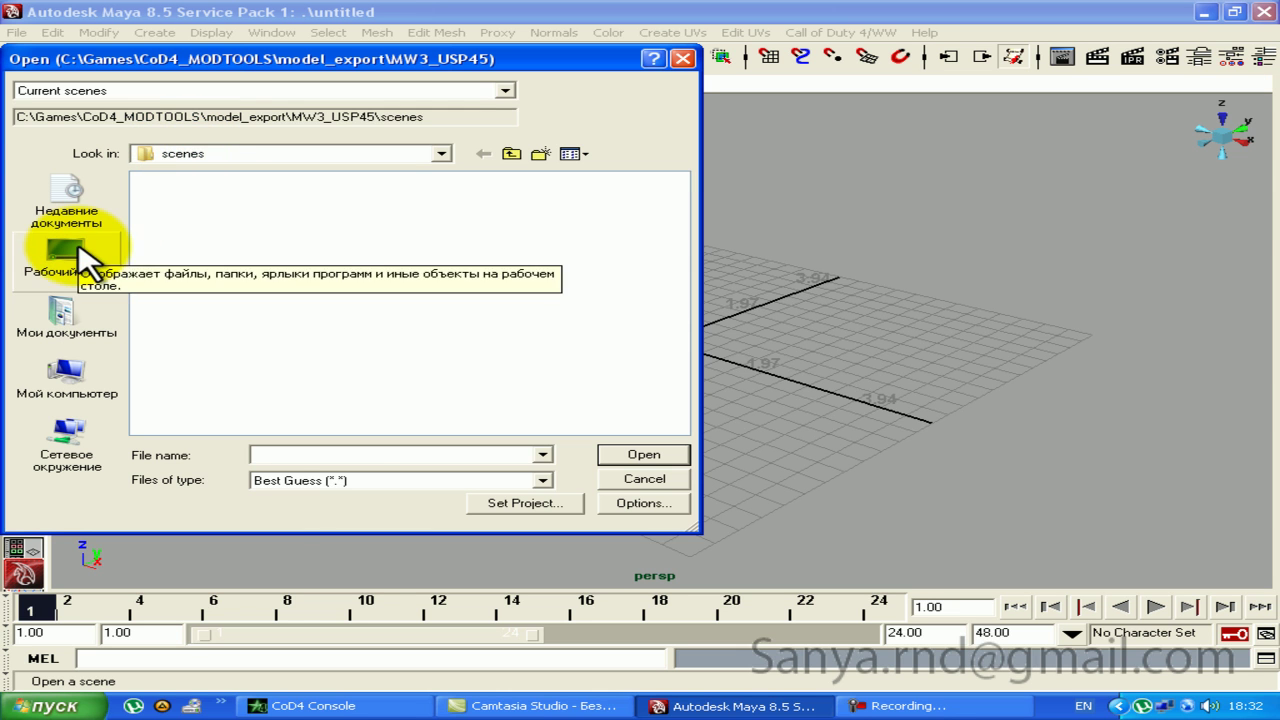
left_click(80, 250)
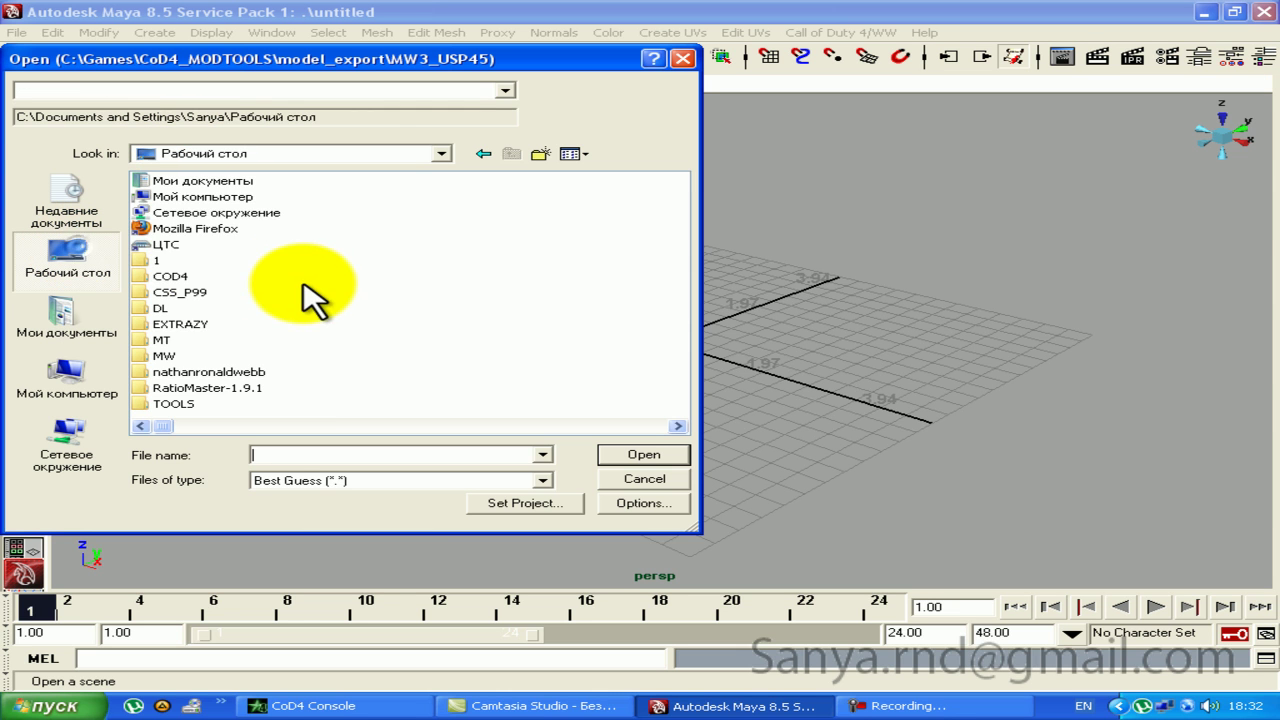
scroll(400, 256, "down", 3)
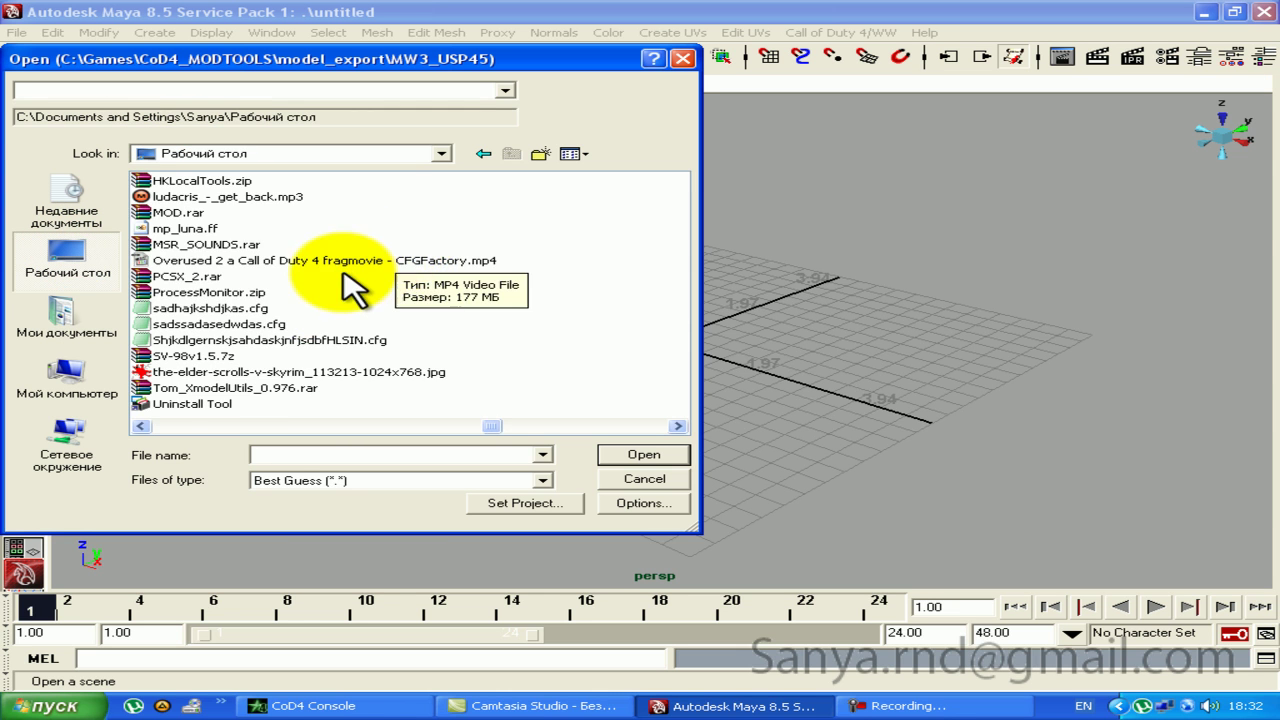
scroll(357, 300, "down", 3)
double_click(172, 196)
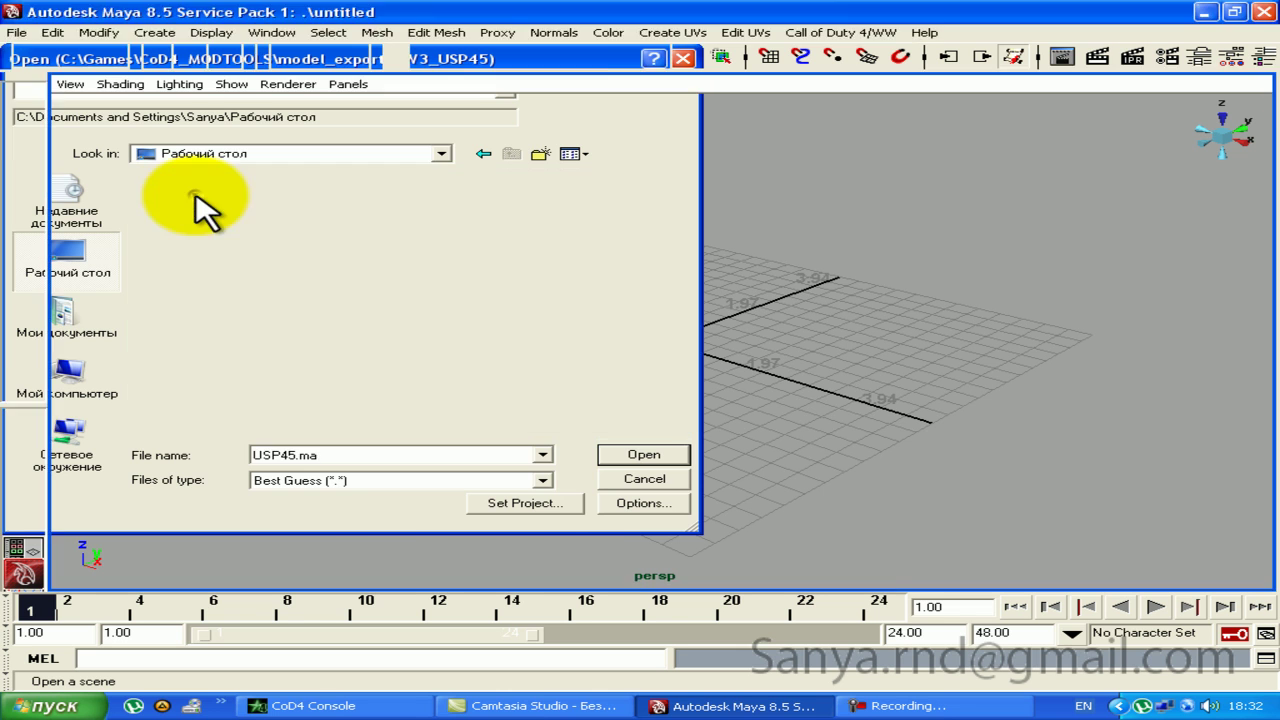
left_click(610, 332)
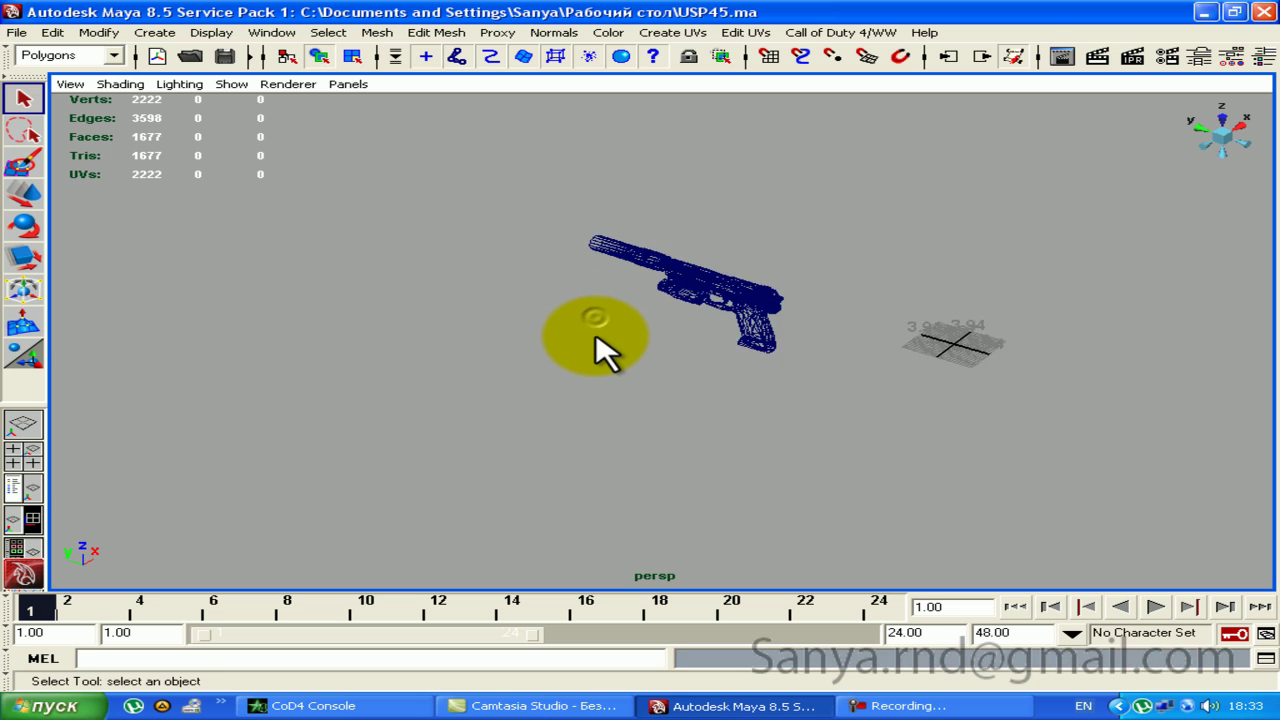
right_click_drag(600, 330, 586, 309, "alt")
Step: Reopen USP45.ma with the Ignore Version option enabled
left_click(16, 32)
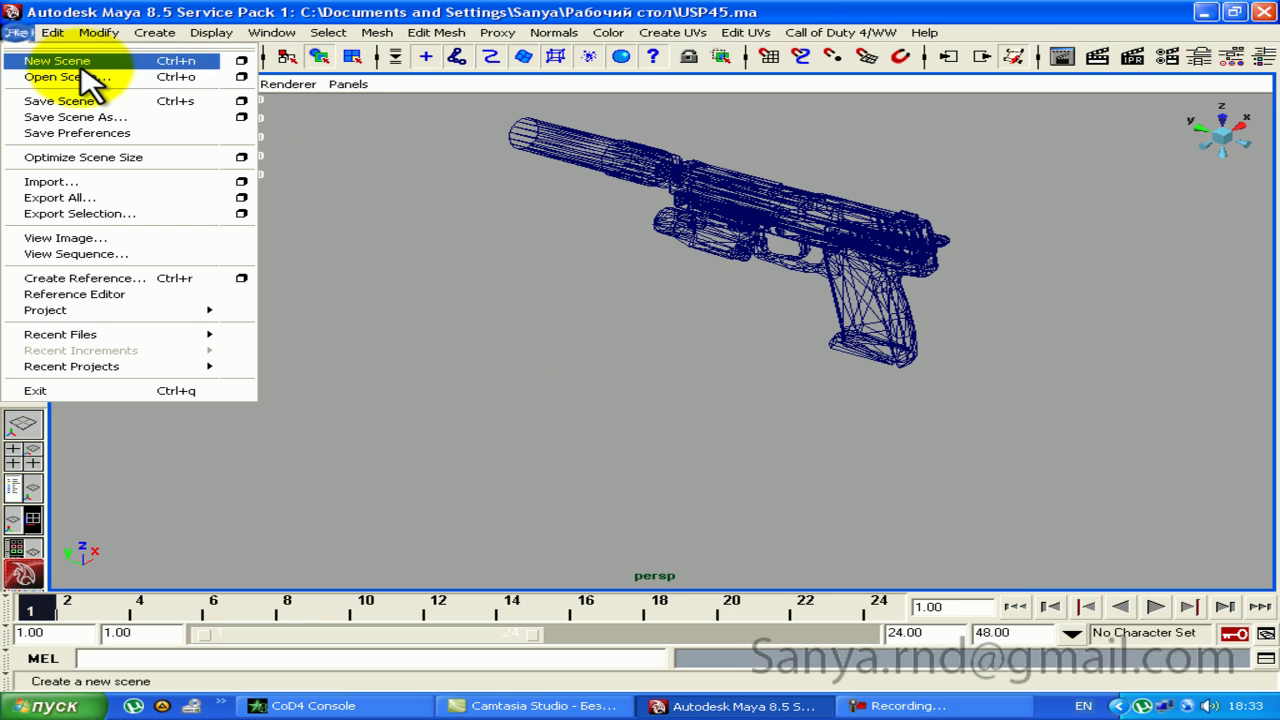
left_click(241, 77)
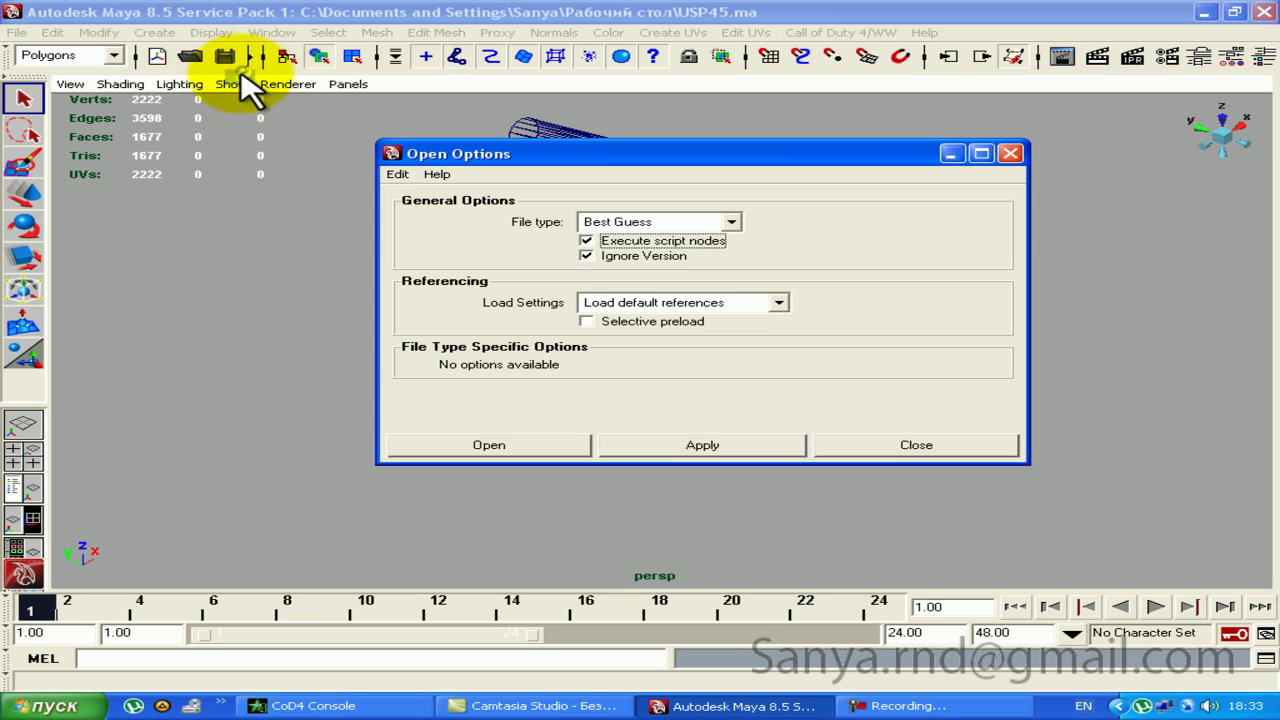
left_click(586, 255)
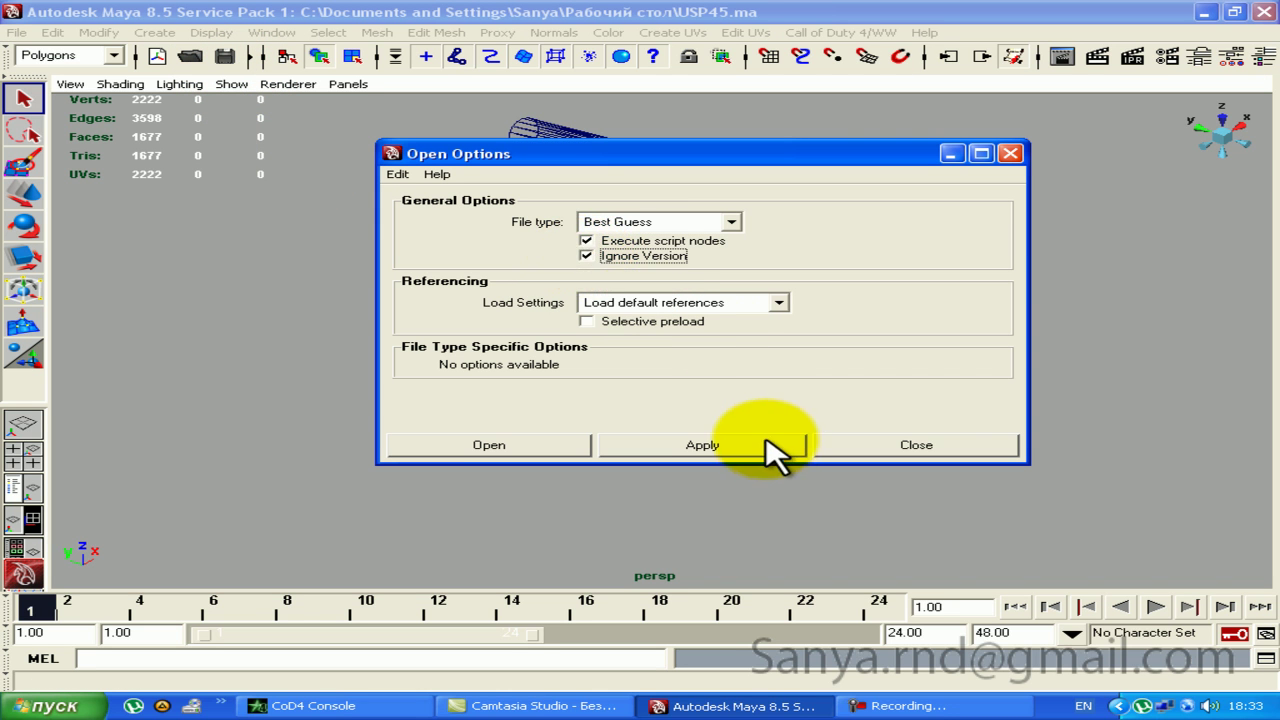
left_click(663, 447)
left_click(646, 481)
Step: Assign the existing lambert1 material to the grip part DrawCall_0004
mouse_move(771, 371)
left_mouse_down("alt")
mouse_move(857, 271)
mouse_move(750, 278)
left_mouse_up("alt")
scroll(745, 275, "up", 5)
mouse_move(986, 186)
left_mouse_down("alt")
mouse_move(714, 349)
mouse_move(893, 265)
mouse_move(651, 309)
mouse_move(674, 334)
mouse_move(748, 330)
left_mouse_up("alt")
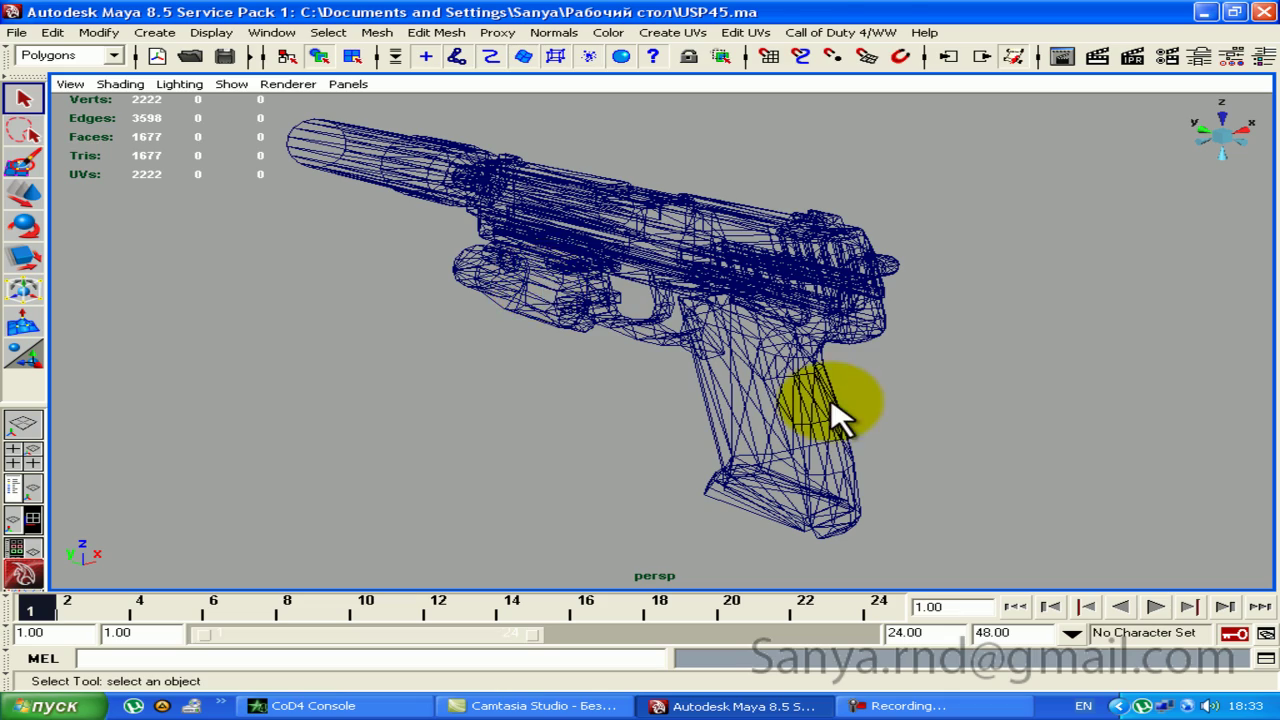
left_click(848, 437)
mouse_move(846, 434)
left_mouse_down("alt")
mouse_move(808, 429)
mouse_move(903, 366)
mouse_move(888, 397)
left_mouse_up("alt")
mouse_move(888, 397)
middle_mouse_down("alt")
mouse_move(951, 303)
mouse_move(780, 263)
middle_mouse_up("alt")
mouse_move(780, 263)
left_mouse_down("alt")
mouse_move(794, 183)
mouse_move(789, 271)
mouse_move(569, 306)
left_mouse_up("alt")
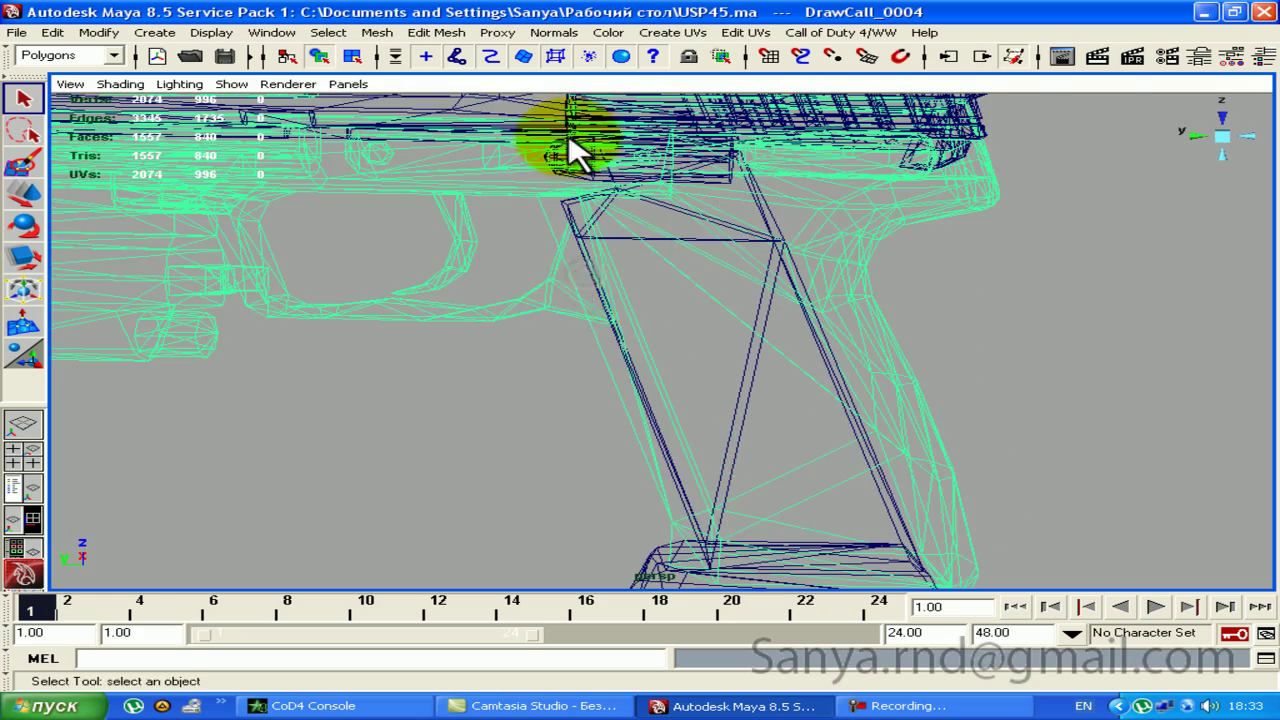
right_click_drag(571, 143, 760, 308, "alt")
mouse_move(760, 308)
left_mouse_down("alt")
mouse_move(590, 308)
mouse_move(718, 283)
mouse_move(814, 300)
mouse_move(743, 129)
mouse_move(794, 234)
mouse_move(755, 225)
mouse_move(720, 237)
left_mouse_up("alt")
mouse_move(720, 237)
right_mouse_down()
mouse_move(760, 515)
mouse_move(880, 507)
right_mouse_up()
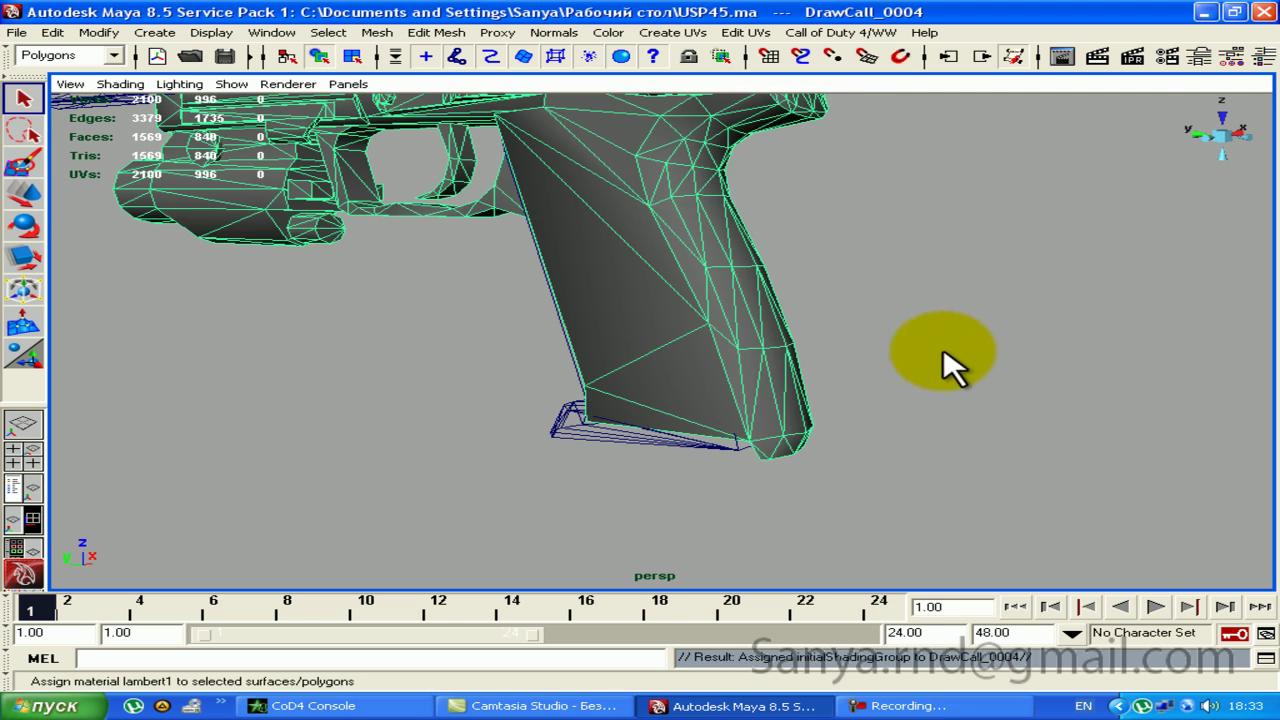
right_click_drag(557, 392, 757, 560)
Step: Assign lambert1 to the slide DrawCall_0005 and the small top slide part
mouse_move(623, 414)
left_mouse_down("alt")
mouse_move(686, 280)
mouse_move(871, 214)
left_mouse_up("alt")
left_click(905, 250)
mouse_move(890, 233)
right_mouse_down()
mouse_move(795, 528)
mouse_move(762, 518)
right_mouse_up()
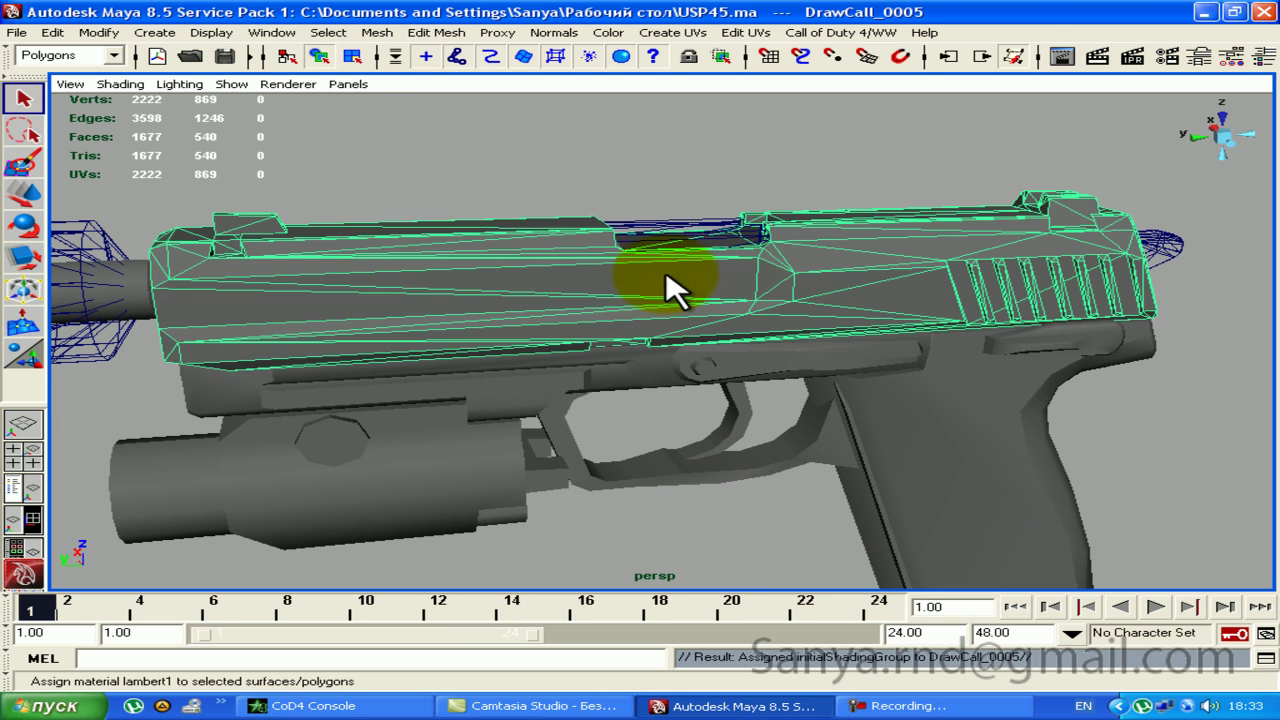
left_click(697, 243)
mouse_move(697, 243)
right_mouse_down()
mouse_move(714, 320)
mouse_move(714, 509)
mouse_move(766, 506)
mouse_move(745, 478)
mouse_move(309, 334)
right_mouse_up()
Step: Assign lambert1 to the suppressor and the rear part DrawCall_0008
left_click(290, 322)
mouse_move(258, 298)
right_mouse_down()
mouse_move(371, 528)
mouse_move(362, 580)
mouse_move(430, 555)
right_mouse_up()
mouse_move(586, 337)
right_mouse_down("alt")
mouse_move(829, 314)
mouse_move(971, 571)
right_mouse_up("alt")
left_click(833, 316)
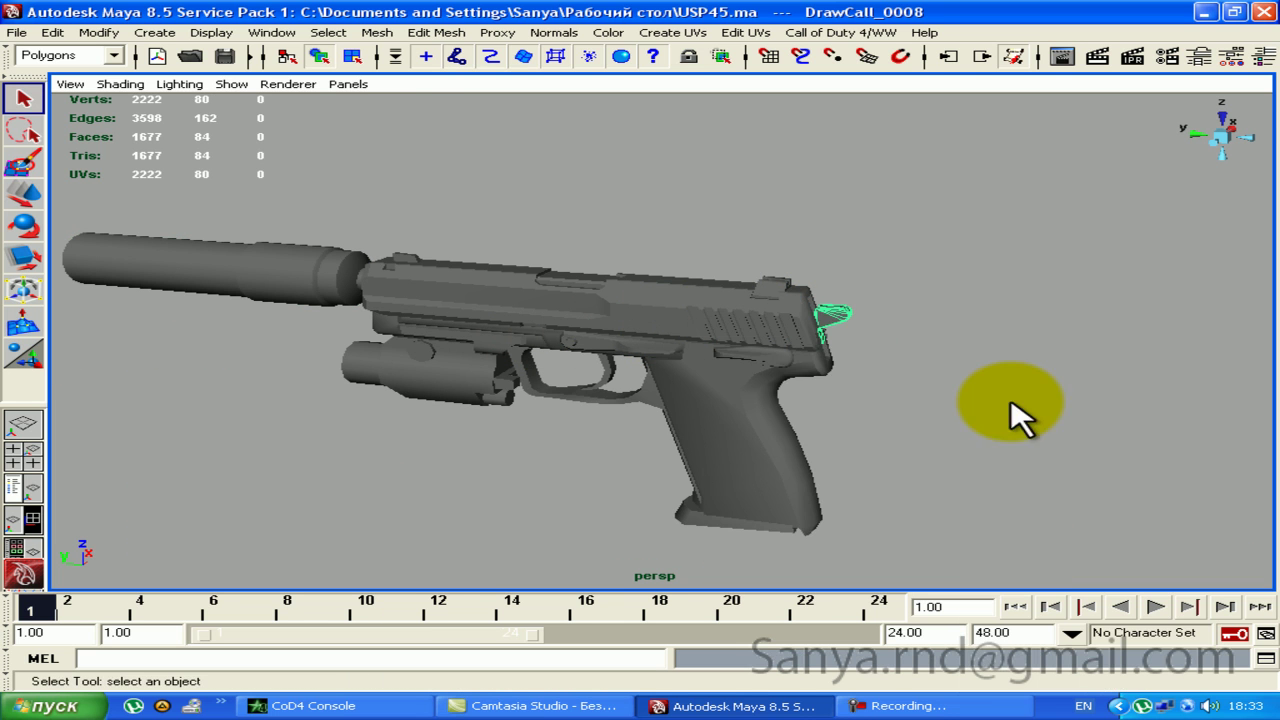
left_click(1010, 401)
scroll(918, 368, "up", 3)
mouse_move(918, 368)
left_mouse_down("alt")
mouse_move(474, 294)
mouse_move(766, 294)
left_mouse_up("alt")
right_click_drag(766, 294, 849, 343, "alt")
left_click_drag(849, 343, 370, 305, "alt")
Step: Select the whole pistol and apply white vertex colour at alpha 1.0
key("z")
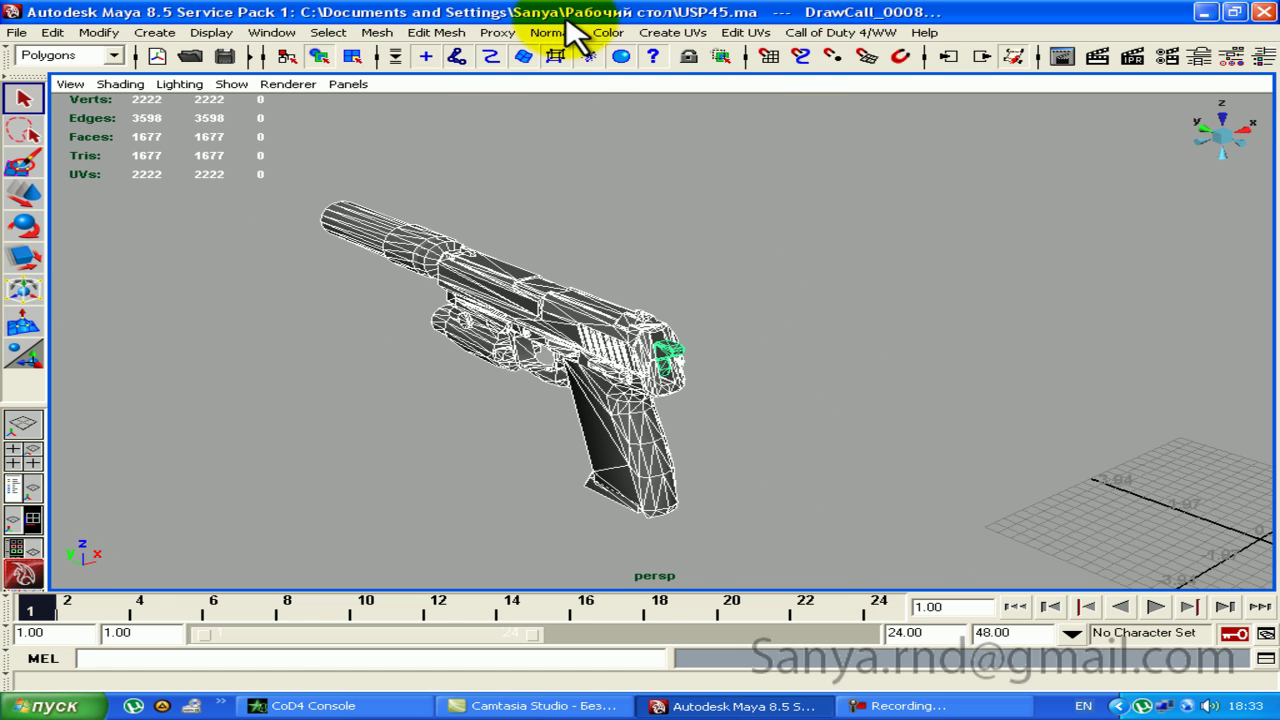
left_click(608, 32)
left_click(660, 262)
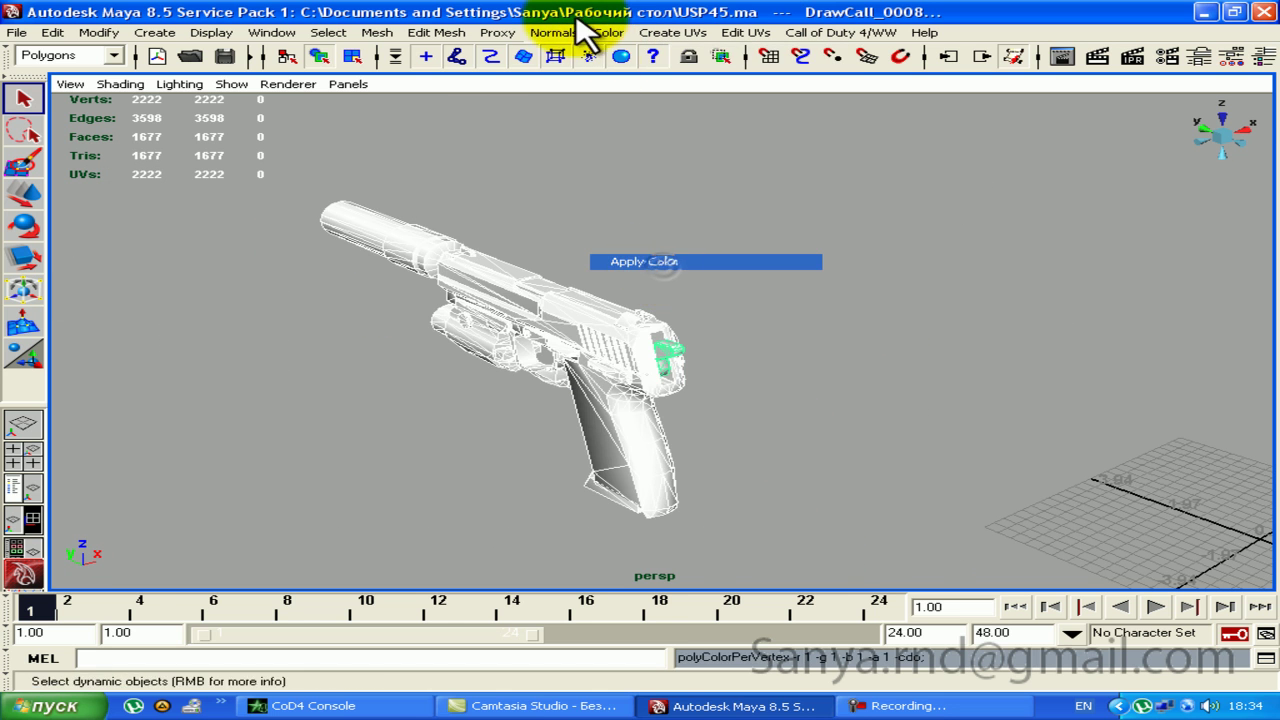
left_click(610, 32)
left_click(826, 265)
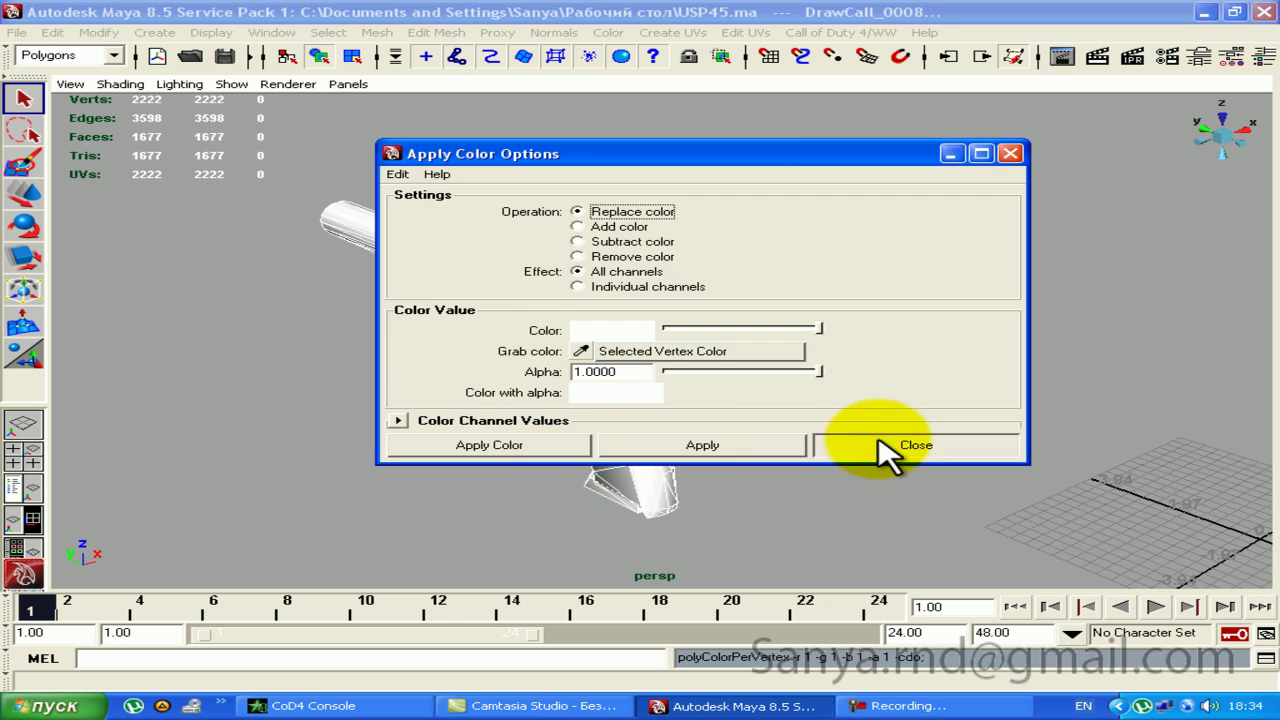
left_click(872, 440)
Step: Switch to the Persp/Outliner layout listing DrawCall_0003 to DrawCall_0008
scroll(765, 390, "up", 3)
mouse_move(755, 350)
left_mouse_down("alt")
mouse_move(894, 306)
mouse_move(657, 371)
mouse_move(871, 329)
mouse_move(712, 400)
left_mouse_up("alt")
left_click(27, 490)
mouse_move(620, 330)
left_mouse_down("alt")
mouse_move(680, 294)
mouse_move(866, 251)
mouse_move(900, 260)
left_mouse_up("alt")
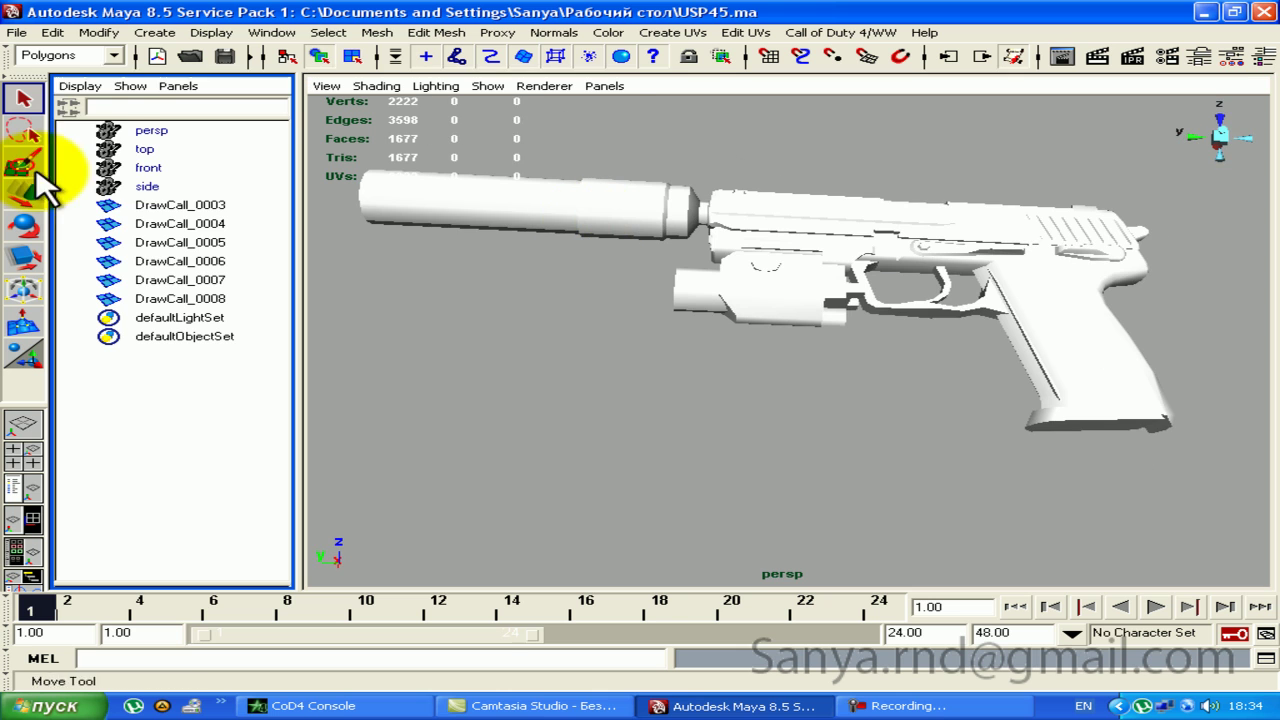
Step: Return to a single perspective view and open a floating Outliner listing all scene nodes
left_click(80, 86)
left_click(100, 45)
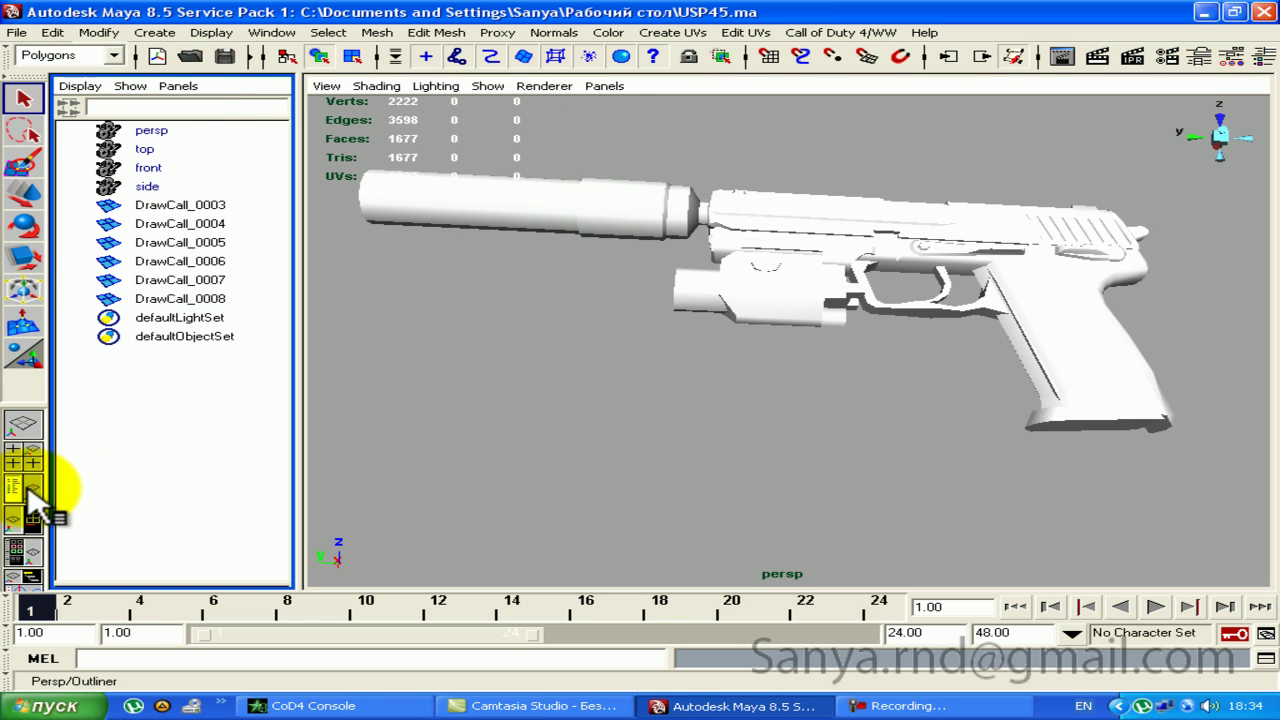
left_click(40, 420)
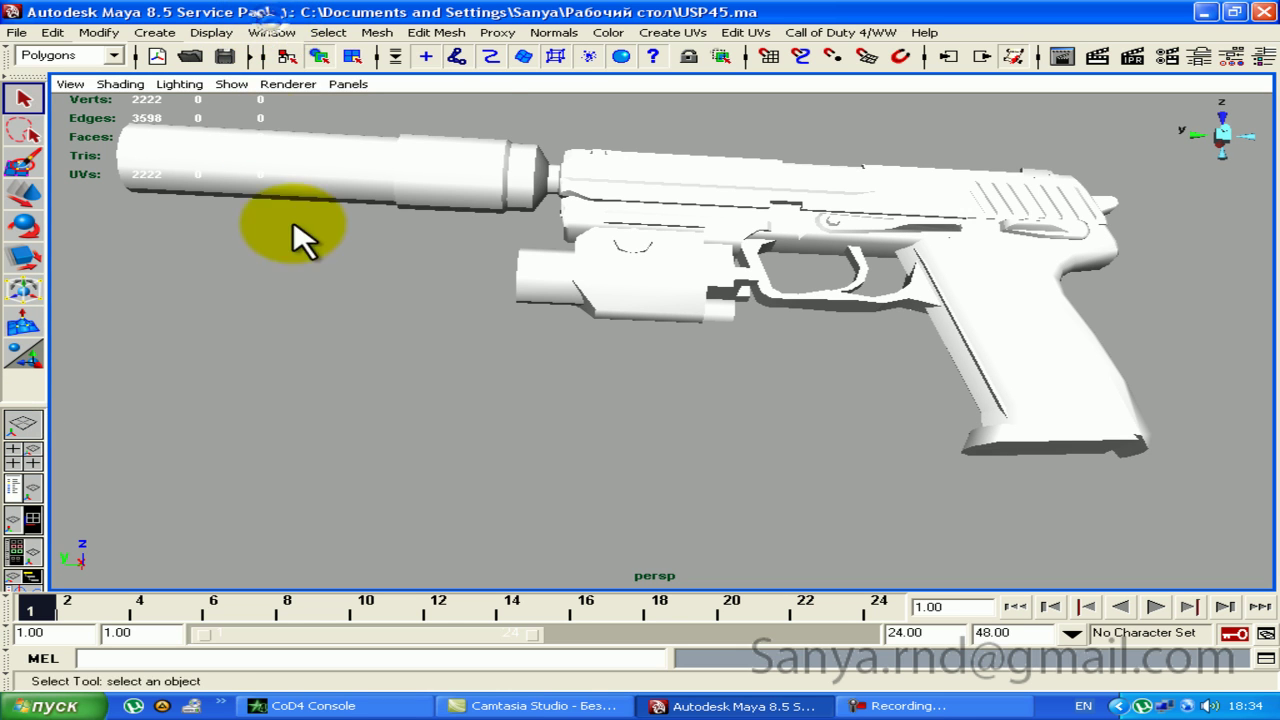
left_click(271, 32)
left_click(328, 164)
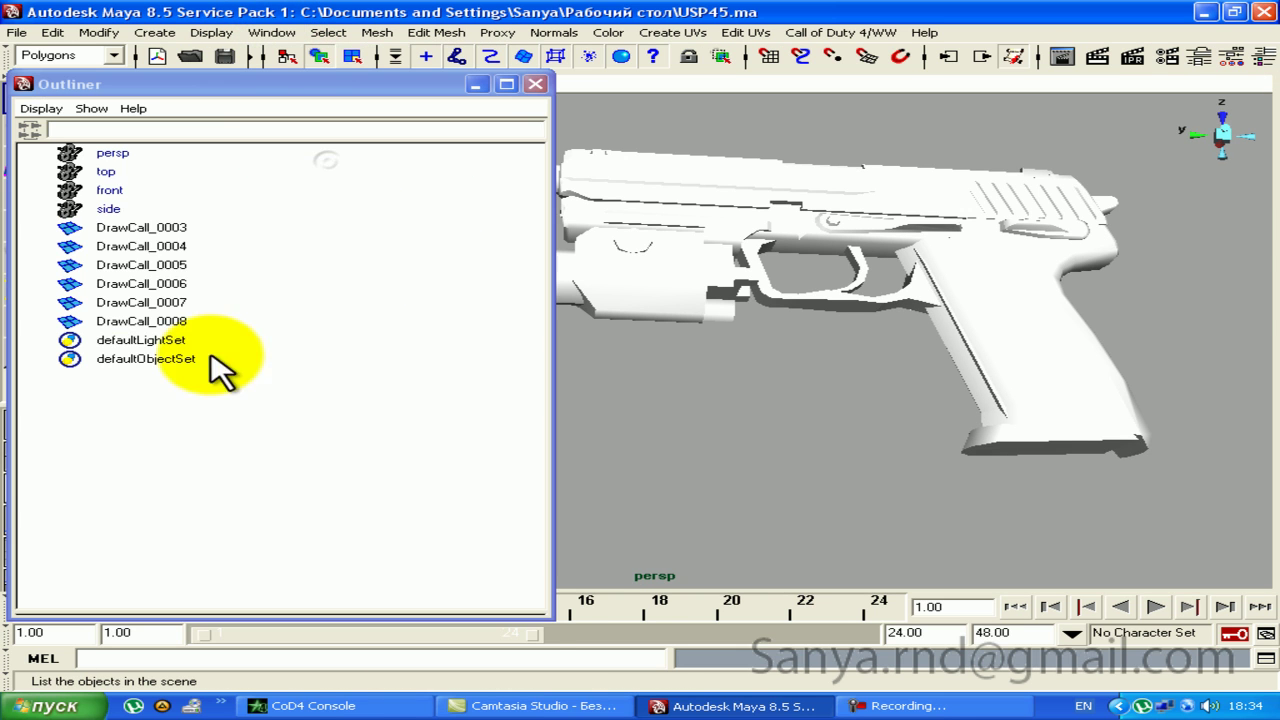
left_click(38, 108)
left_click(82, 137)
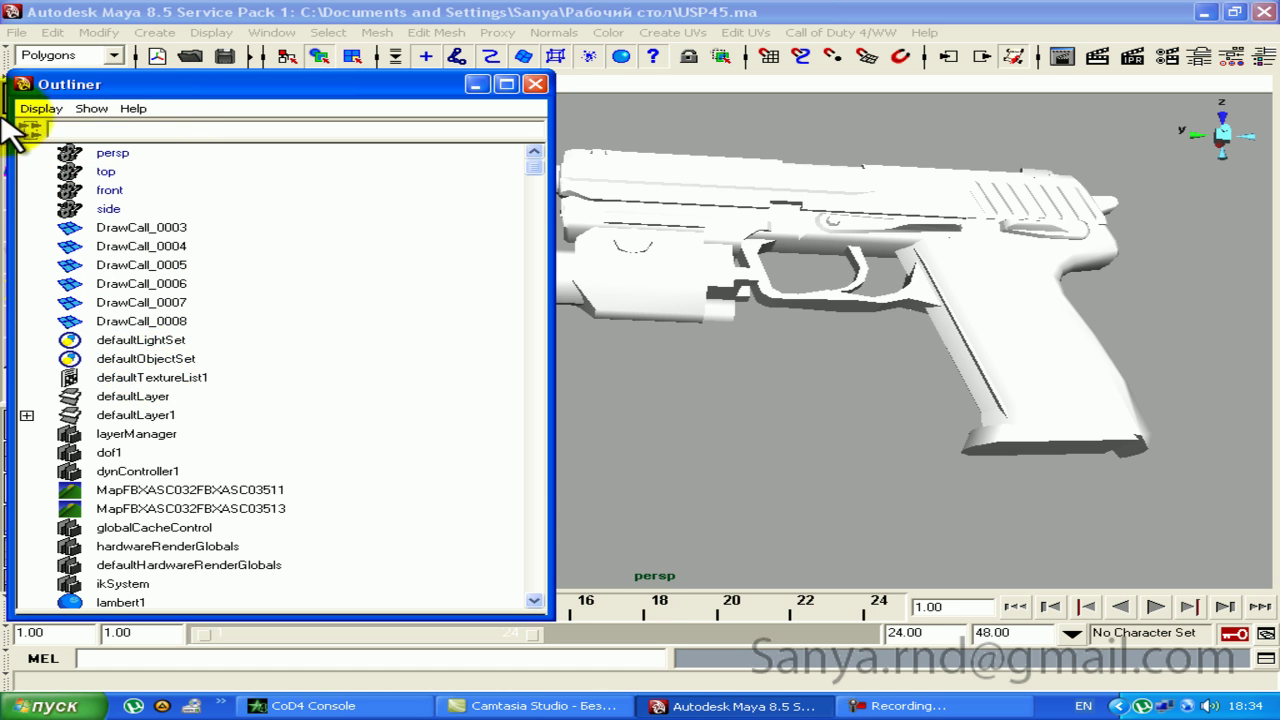
Step: Select the Outliner nodes from defaultTextureList1 down to time1
left_click(40, 108)
left_click(310, 377)
scroll(330, 375, "down", 1)
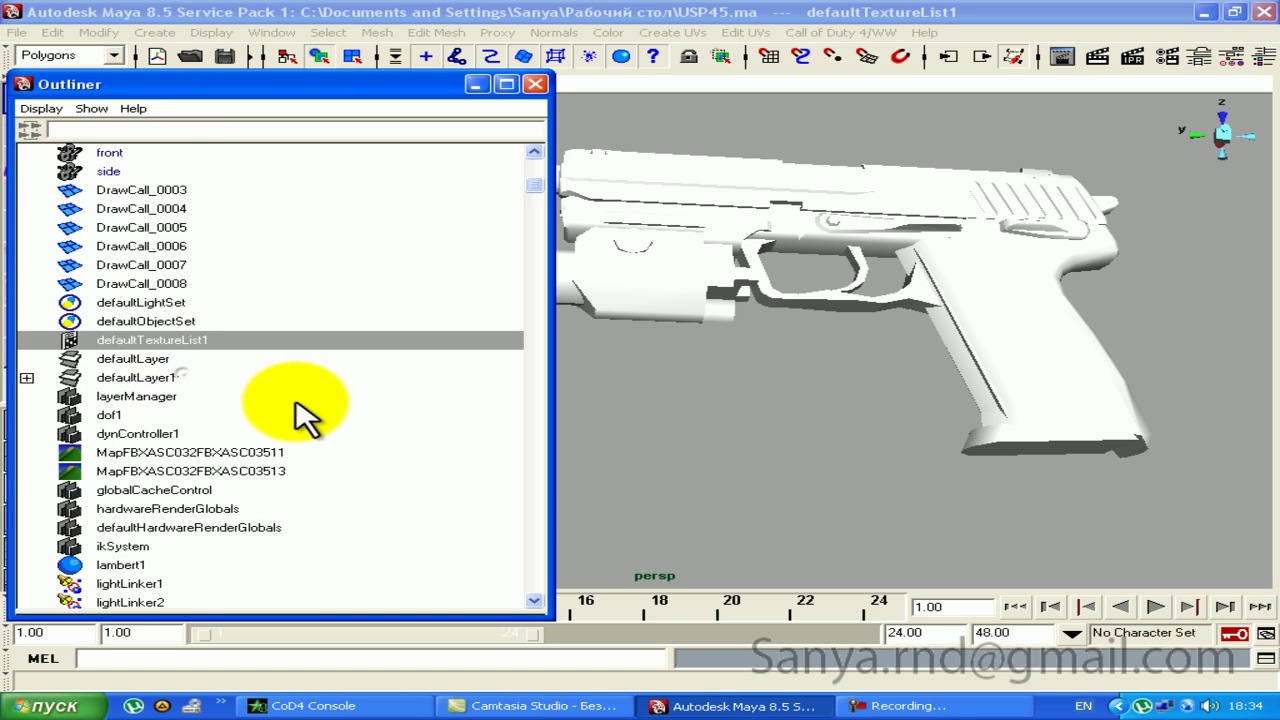
scroll(350, 385, "down", 10)
scroll(300, 380, "down", 2)
left_click(170, 360, "shift")
scroll(250, 330, "up", 12)
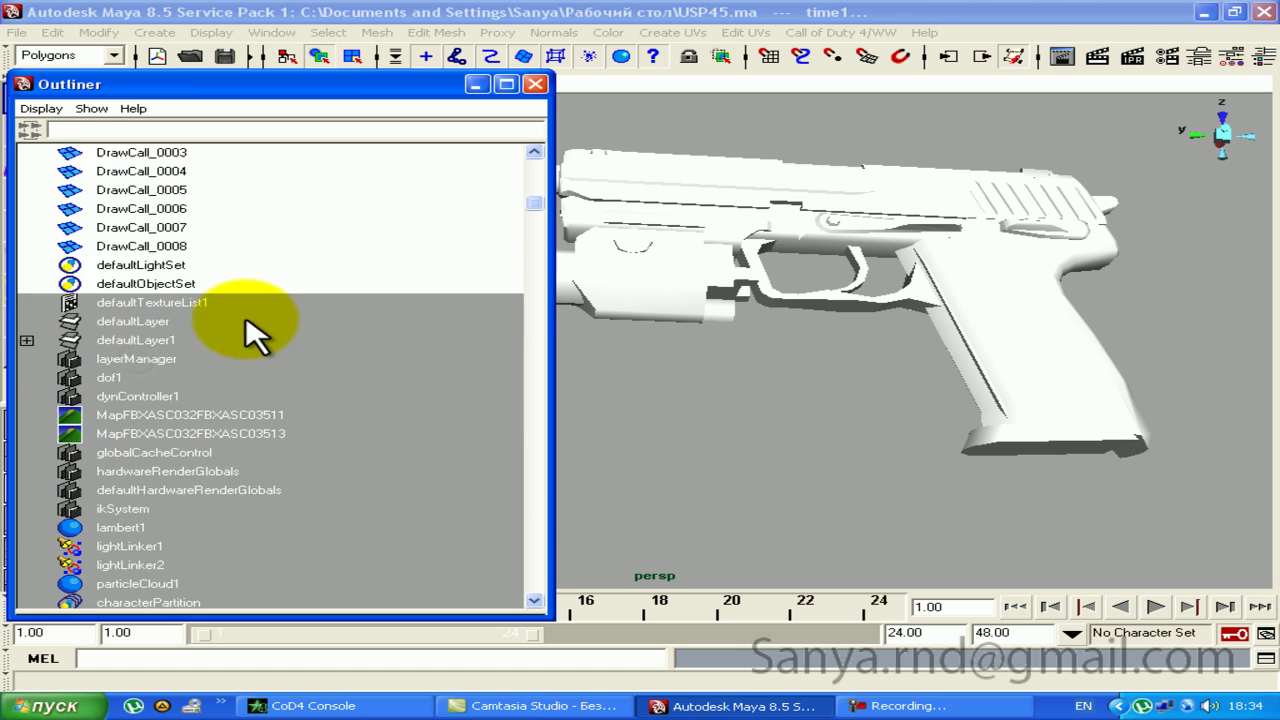
scroll(290, 240, "up", 1)
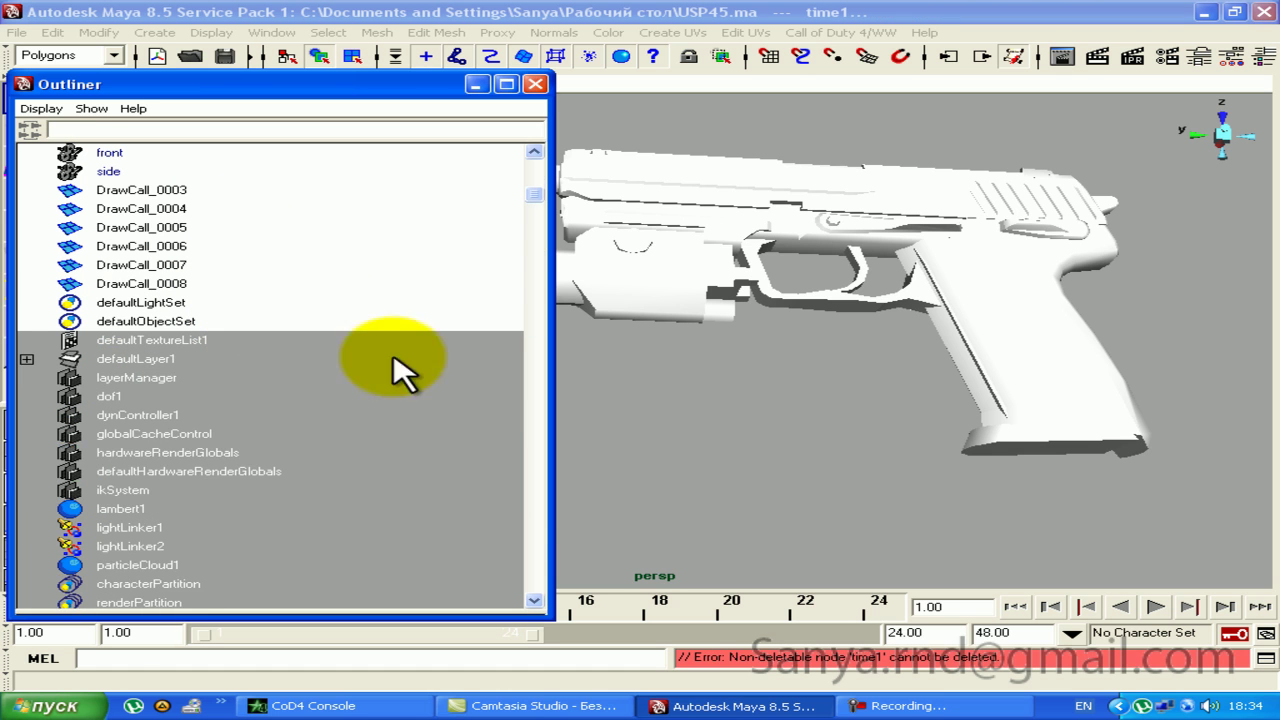
Step: Clear the Outliner selection and minimize the Outliner window
left_click(683, 400)
scroll(700, 394, "down", 1)
scroll(340, 365, "down", 10)
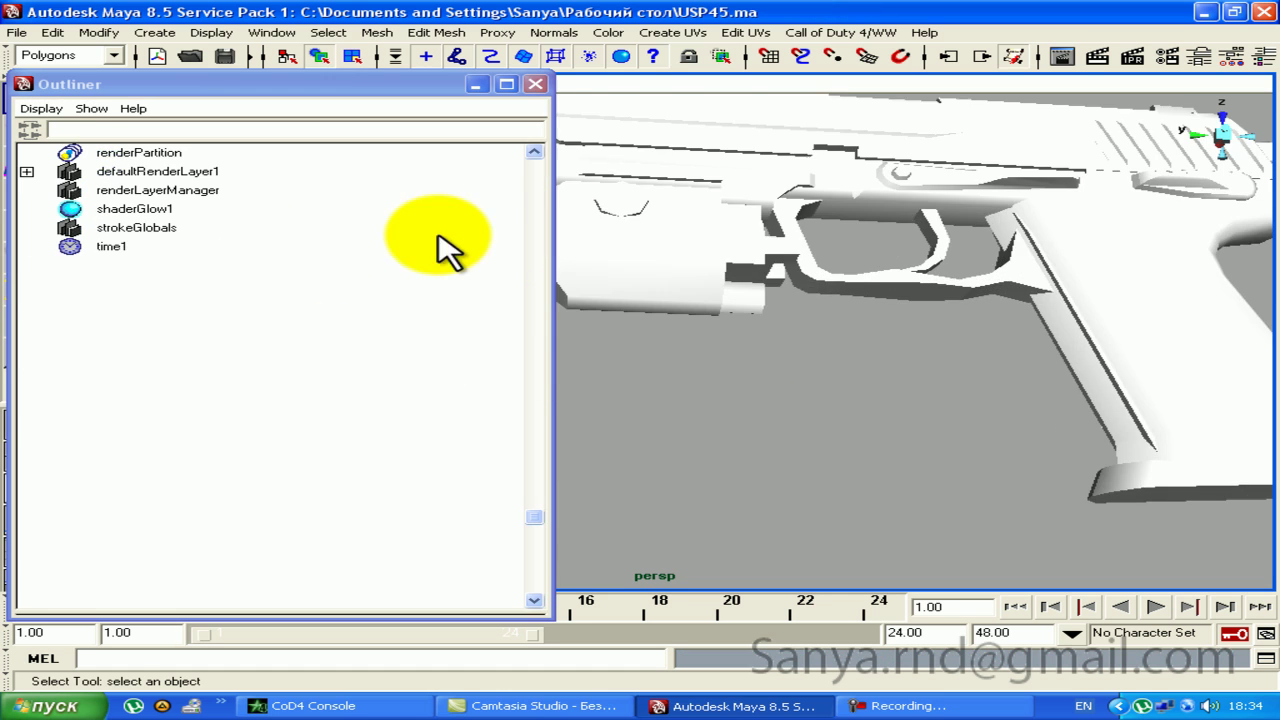
left_click(475, 84)
mouse_move(523, 194)
left_mouse_down("alt")
mouse_move(617, 390)
mouse_move(457, 409)
mouse_move(449, 386)
mouse_move(691, 294)
mouse_move(716, 256)
mouse_move(686, 335)
left_mouse_up("alt")
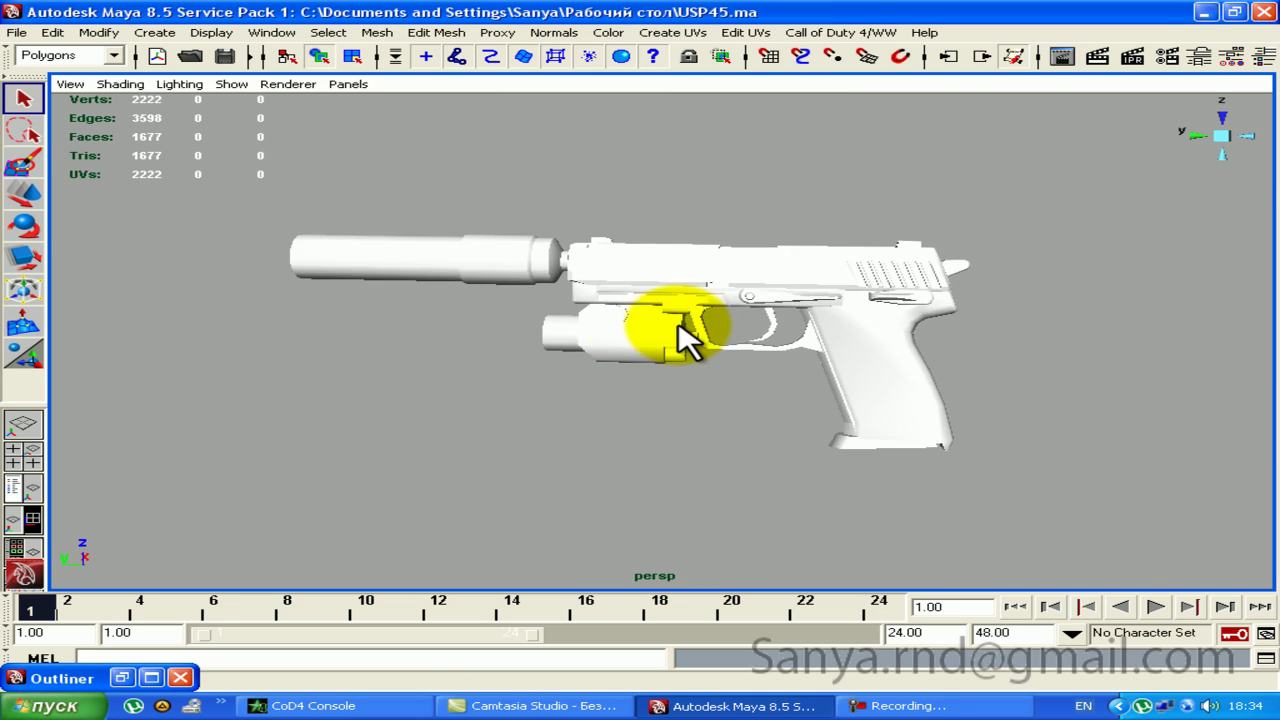
Step: Zoom in on the pistol body and select its DrawCall_0004 mesh
right_click_drag(686, 335, 523, 229, "alt")
middle_click_drag(523, 229, 457, 271, "alt")
mouse_move(457, 271)
left_mouse_down("alt")
mouse_move(545, 262)
mouse_move(362, 289)
left_mouse_up("alt")
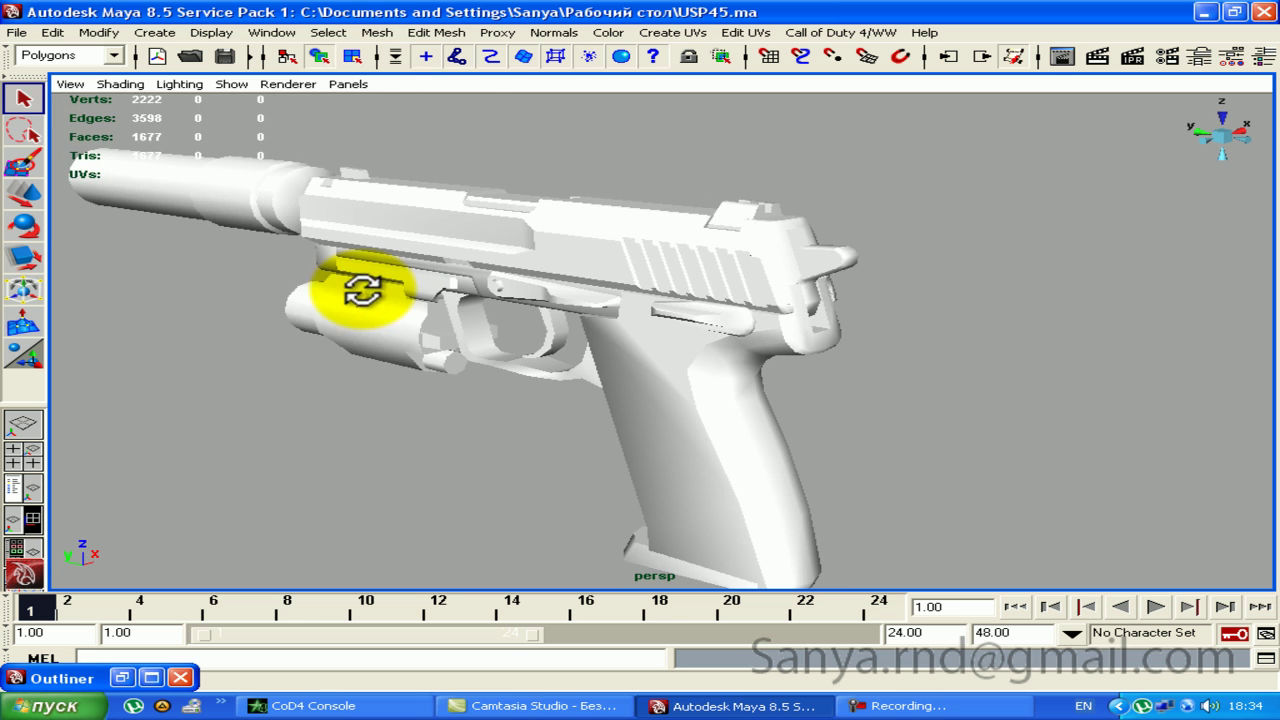
right_click_drag(355, 338, 357, 314, "alt")
middle_click_drag(357, 314, 829, 291, "alt")
mouse_move(829, 291)
left_mouse_down("alt")
mouse_move(777, 271)
mouse_move(872, 270)
mouse_move(503, 329)
left_mouse_up("alt")
left_click(505, 328)
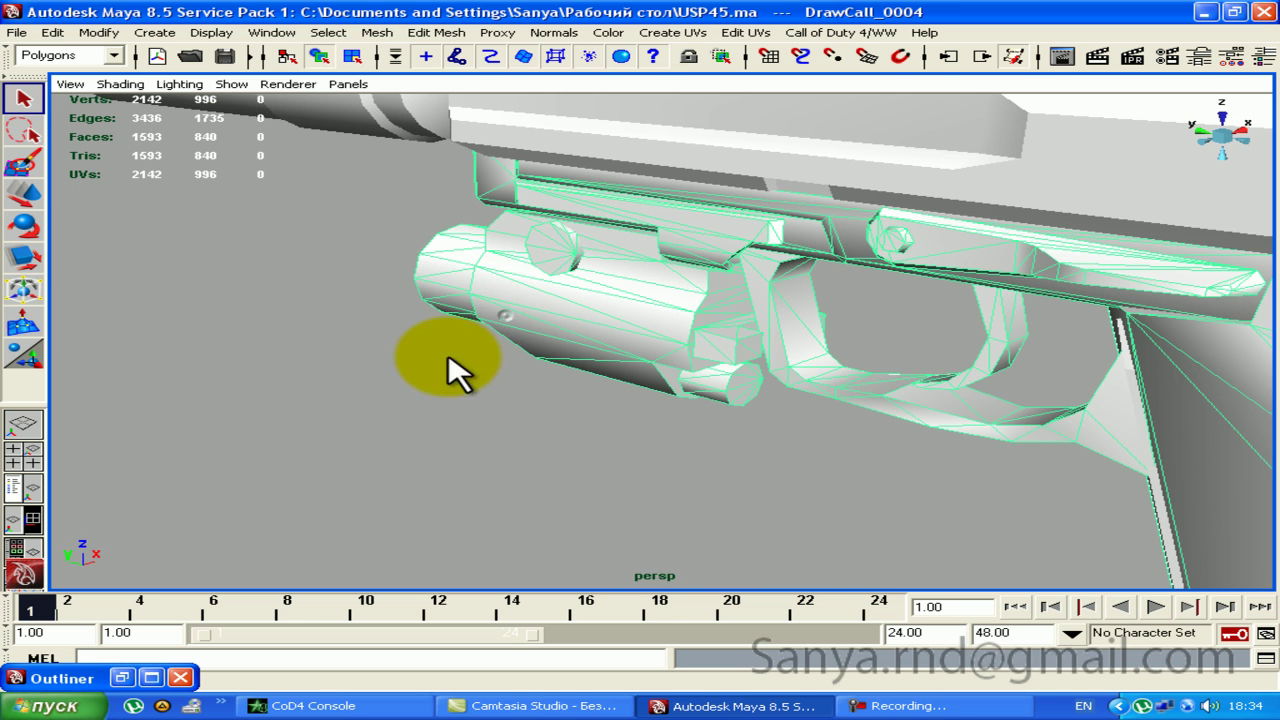
mouse_move(398, 383)
left_mouse_down("alt")
mouse_move(743, 391)
mouse_move(551, 289)
mouse_move(649, 220)
mouse_move(560, 280)
left_mouse_up("alt")
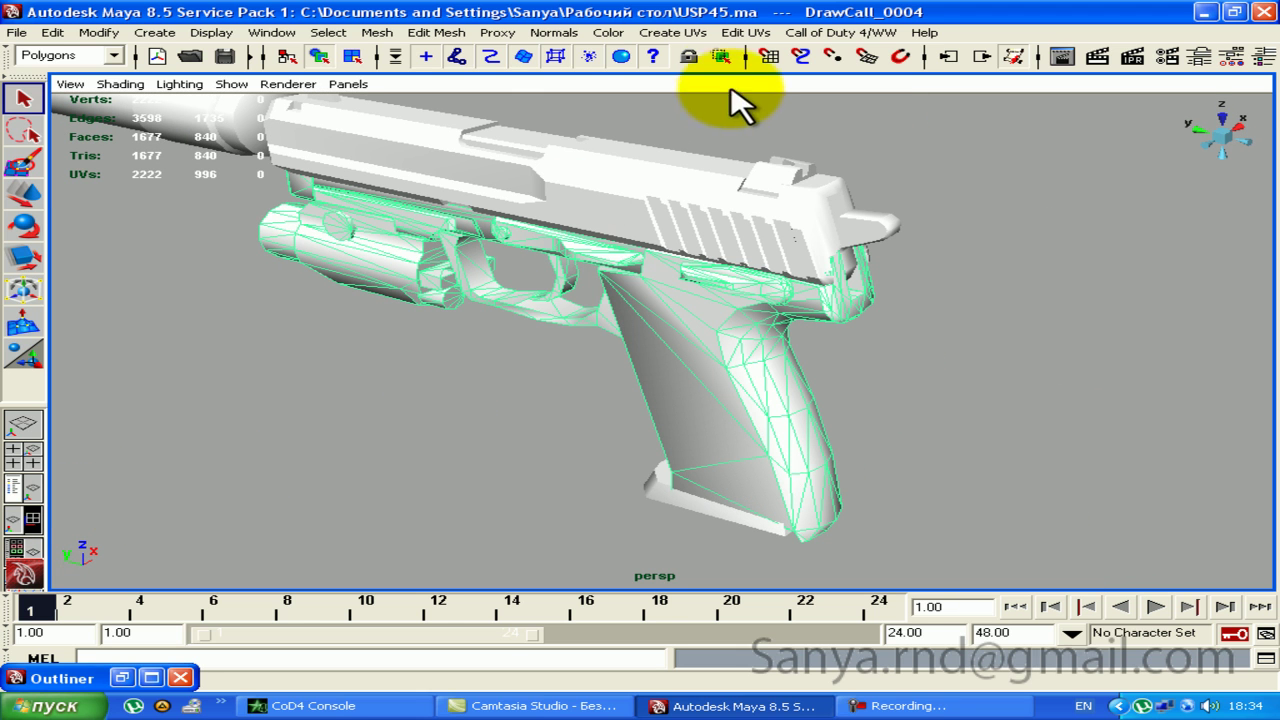
left_click(745, 33)
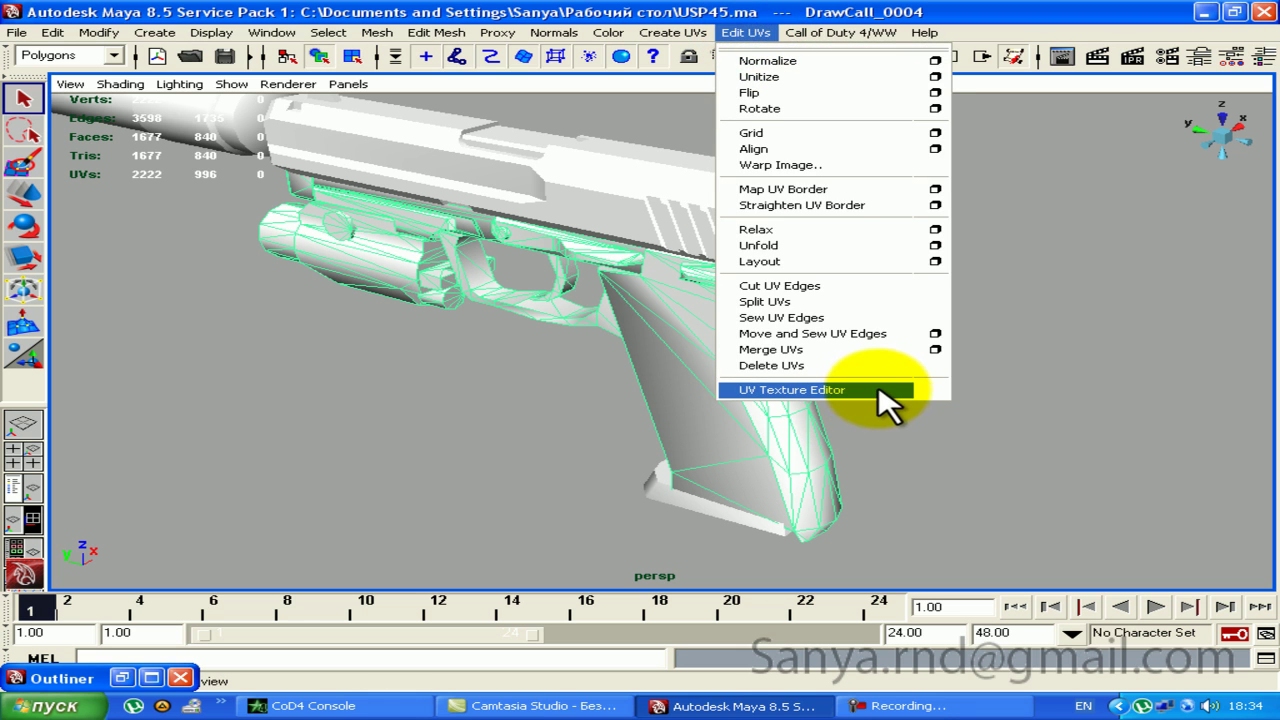
Step: Show the perspective view beside the UV Texture Editor and compare UVChannel_8 with UVChannel_1
left_click(879, 390)
left_click(1017, 140)
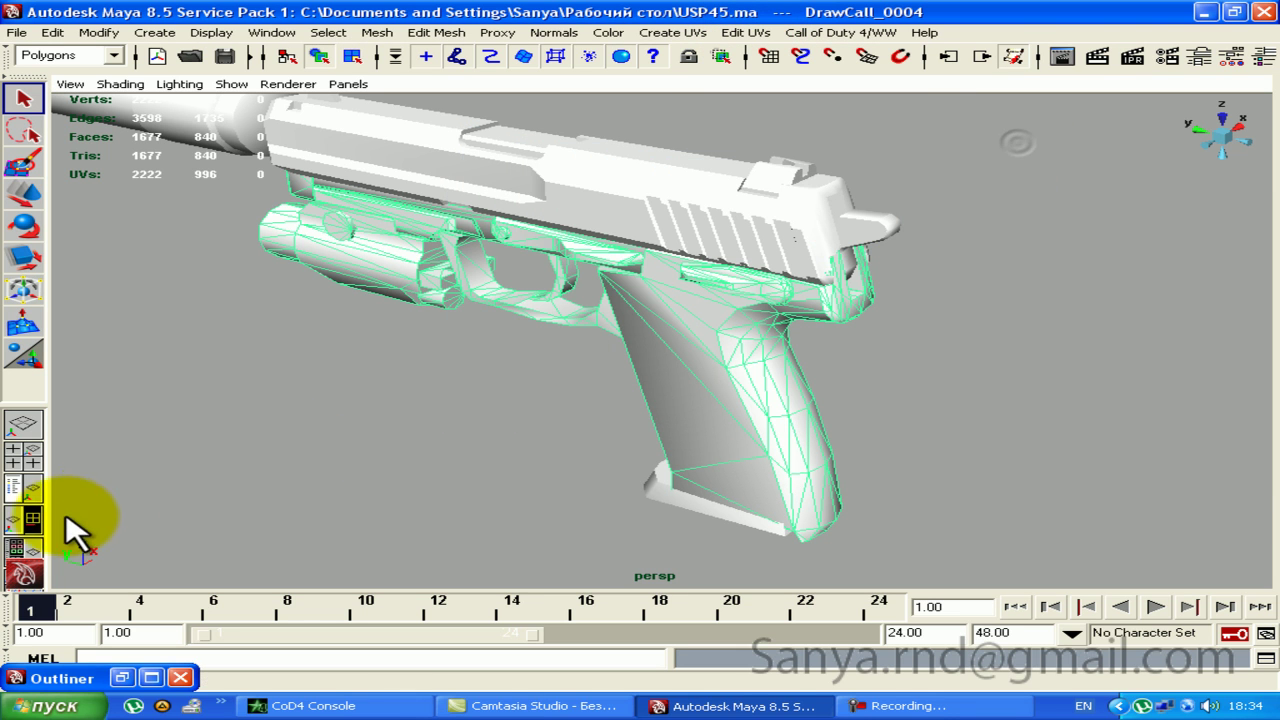
left_click(30, 533)
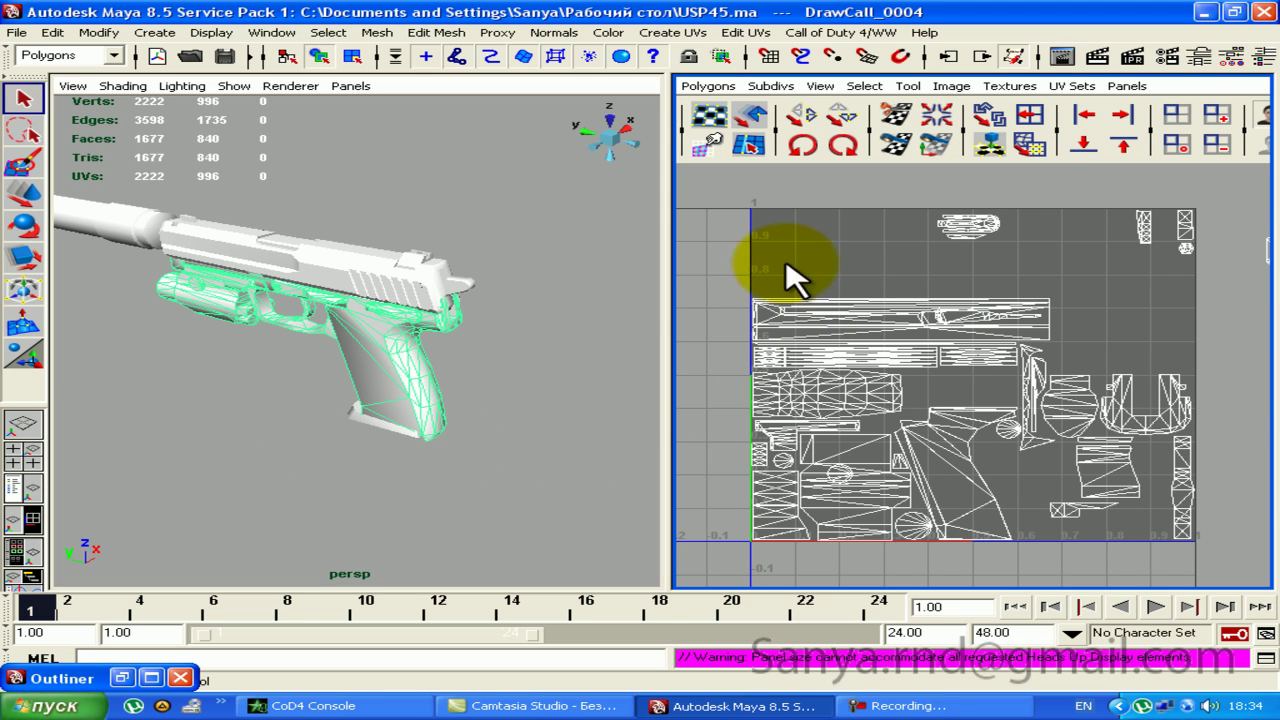
left_click(1072, 87)
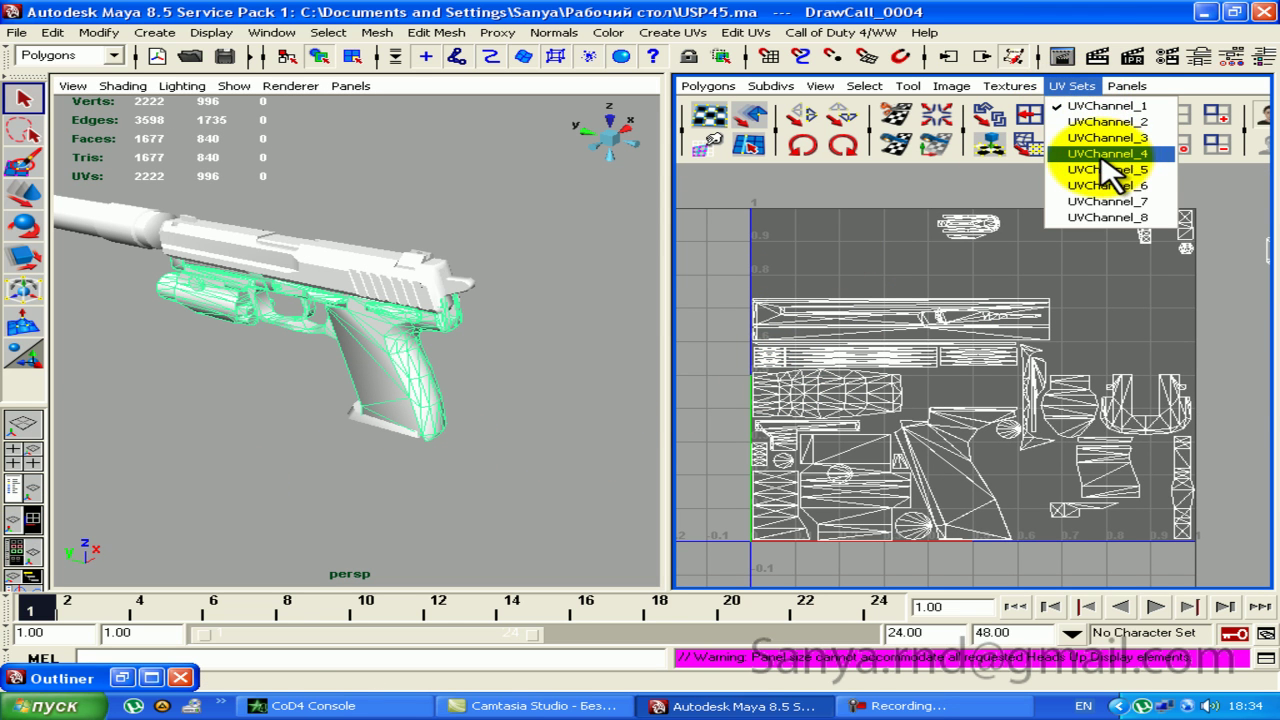
left_click(1140, 218)
left_click(1098, 88)
left_click(1080, 108)
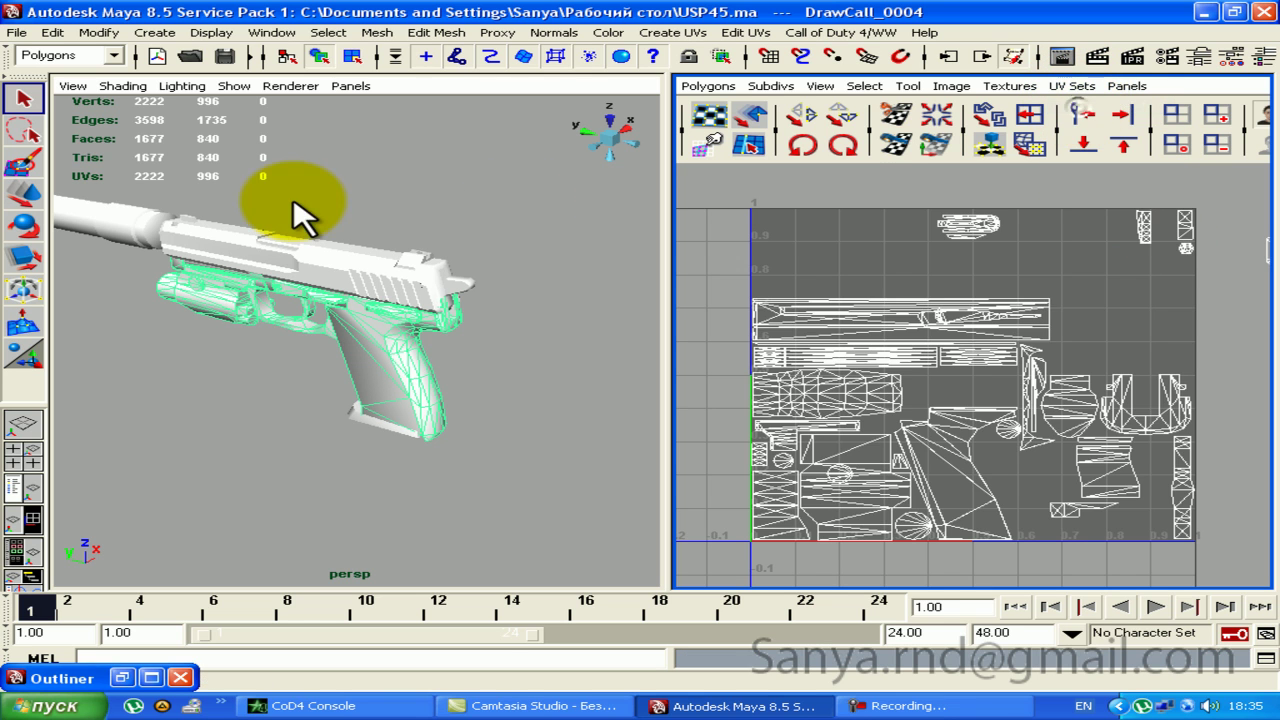
Step: Frame the grip and reselect the pistol mesh
left_click(391, 160)
mouse_move(443, 271)
left_mouse_down("alt")
mouse_move(514, 266)
mouse_move(480, 213)
left_mouse_up("alt")
scroll(400, 251, "up", 5)
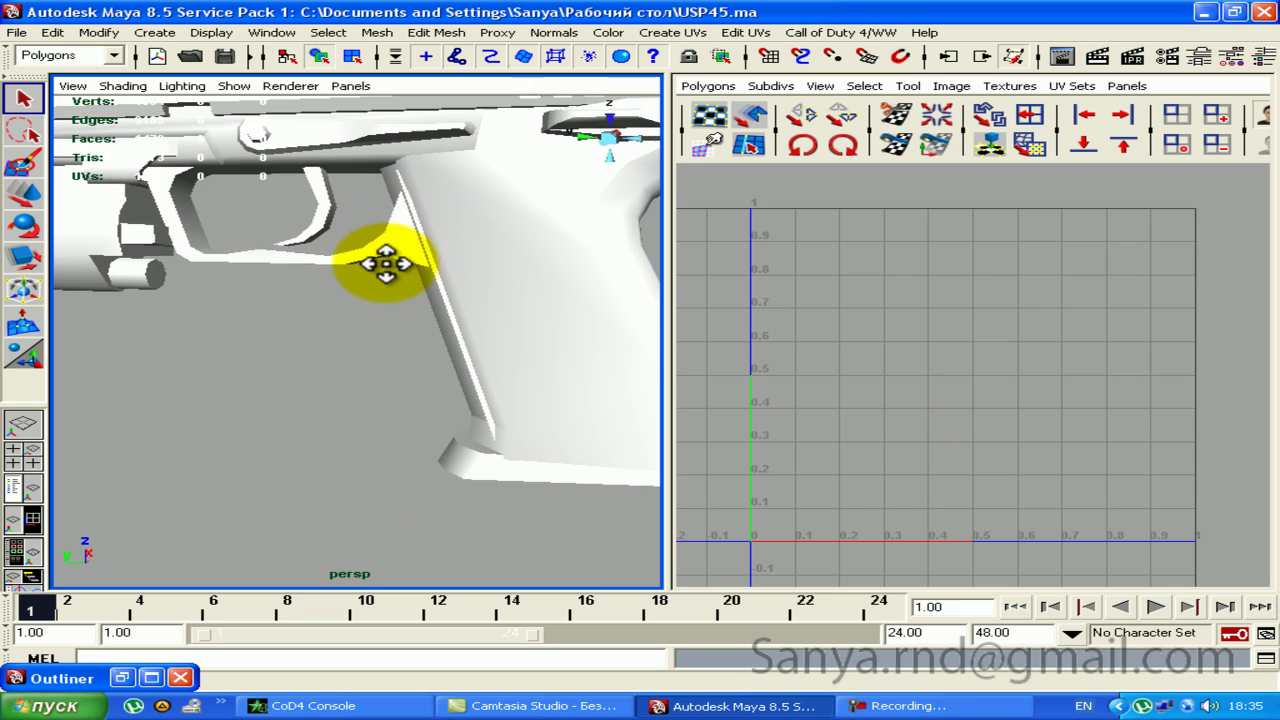
middle_click_drag(371, 271, 371, 337, "alt")
scroll(355, 360, "up", 3)
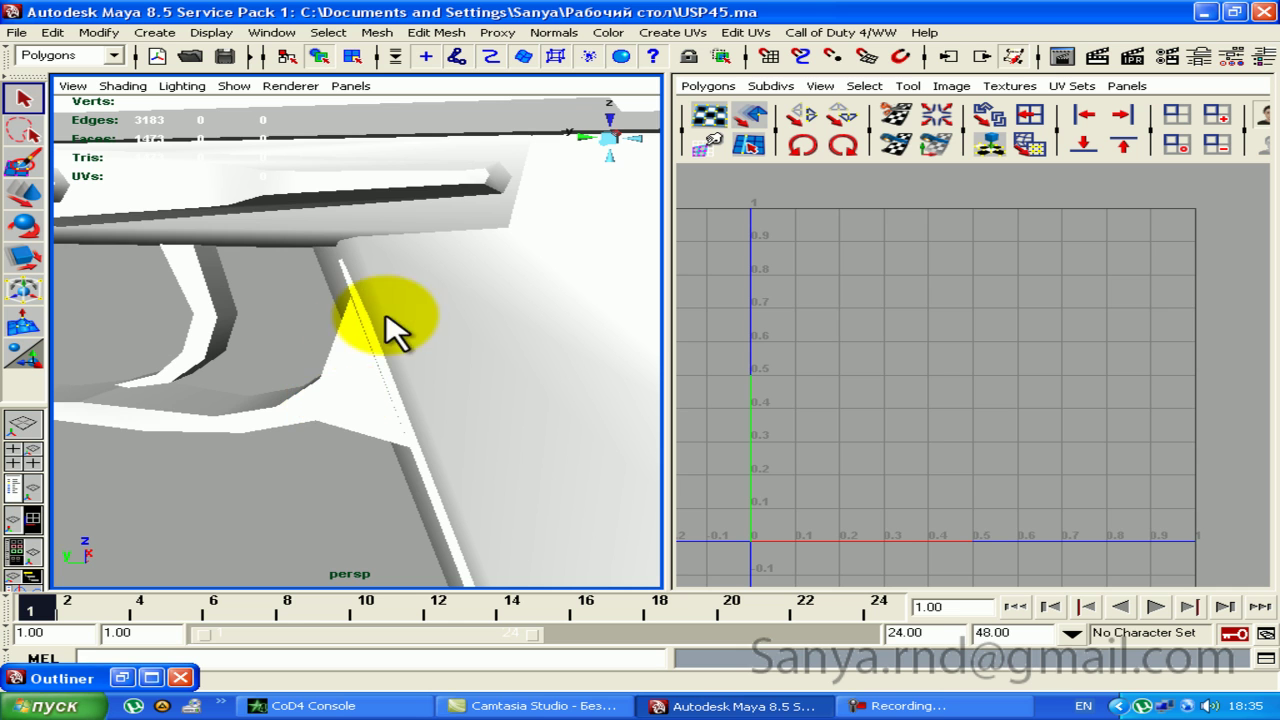
left_click(367, 322)
left_click(296, 314)
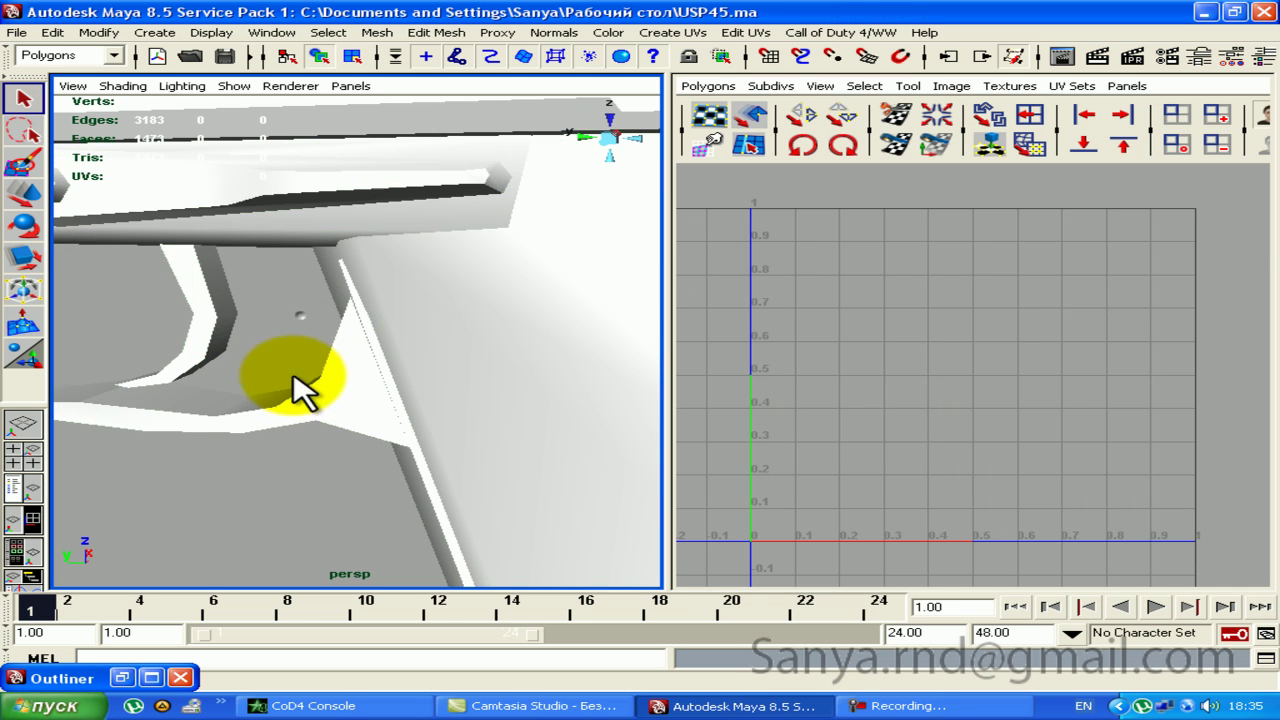
left_click(341, 395)
mouse_move(310, 325)
left_mouse_down("alt")
mouse_move(337, 434)
mouse_move(423, 383)
mouse_move(405, 470)
left_mouse_up("alt")
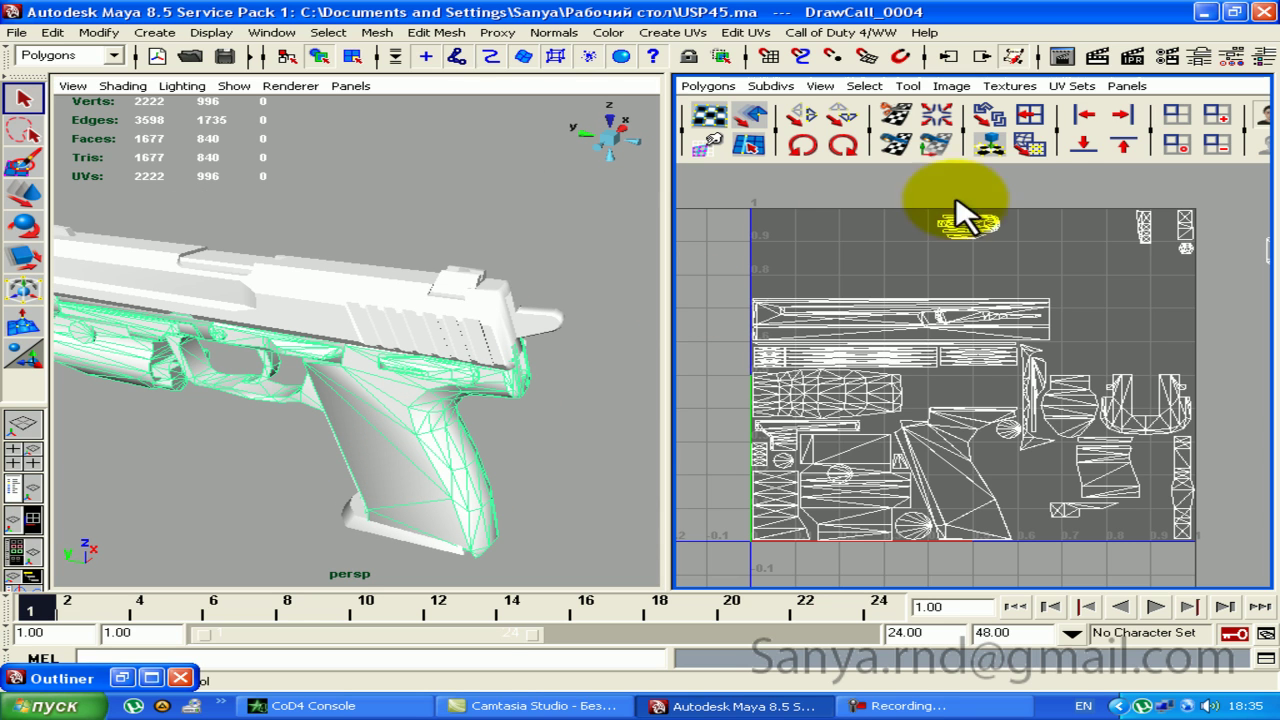
Step: Check the UV set list again and zoom in close on the slide
left_click(1071, 86)
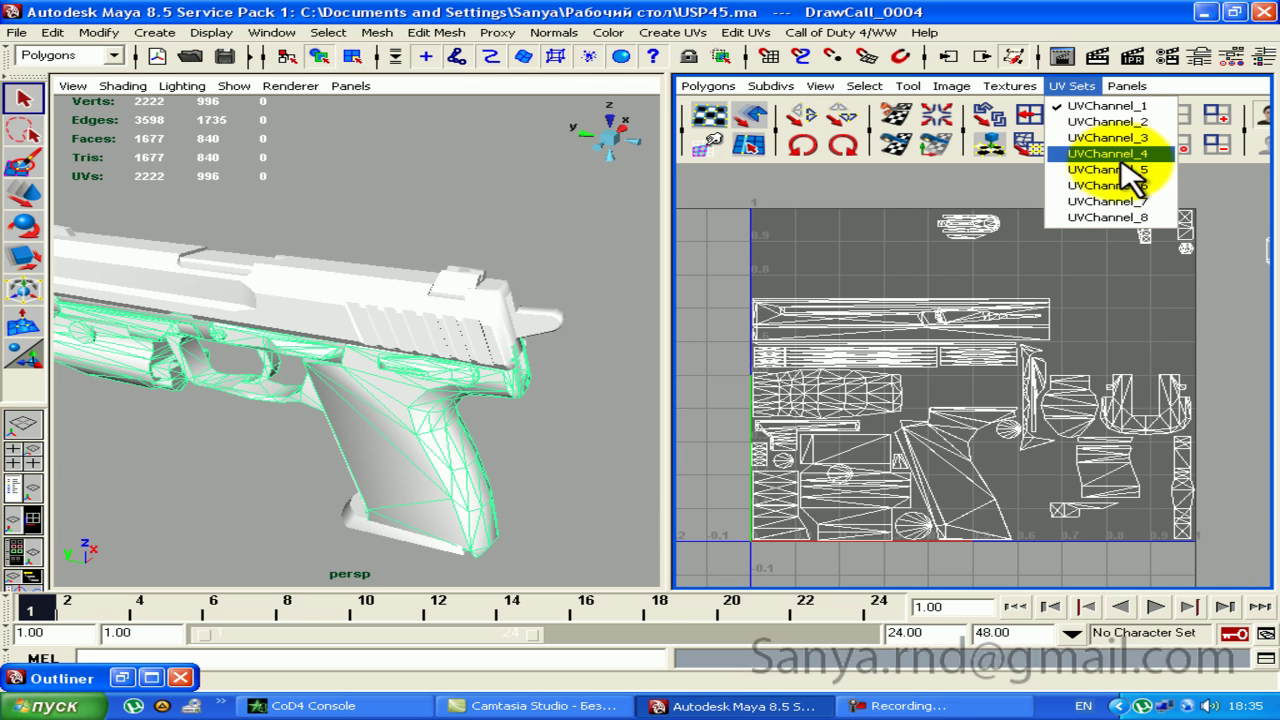
left_click(500, 230)
mouse_move(334, 300)
left_mouse_down("alt")
mouse_move(334, 277)
mouse_move(130, 240)
mouse_move(177, 229)
mouse_move(337, 243)
left_mouse_up("alt")
mouse_move(280, 194)
right_mouse_down("alt")
mouse_move(335, 200)
mouse_move(263, 209)
right_mouse_up("alt")
mouse_move(262, 212)
left_mouse_down("alt")
mouse_move(149, 206)
mouse_move(528, 349)
mouse_move(414, 343)
left_mouse_up("alt")
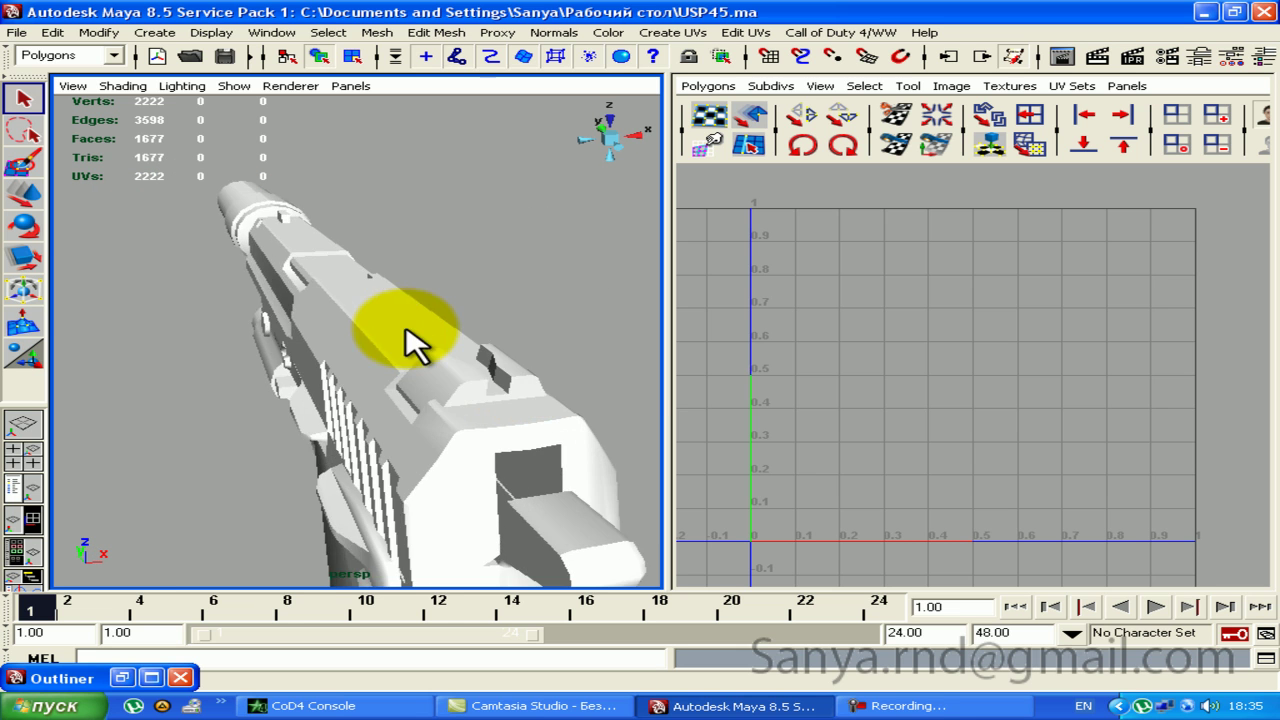
right_click_drag(414, 343, 391, 297, "alt")
mouse_move(391, 297)
middle_mouse_down("alt")
mouse_move(463, 278)
mouse_move(300, 266)
middle_mouse_up("alt")
Step: Select the slide mesh DrawCall_0005 and browse its UV sets
left_click(1030, 145)
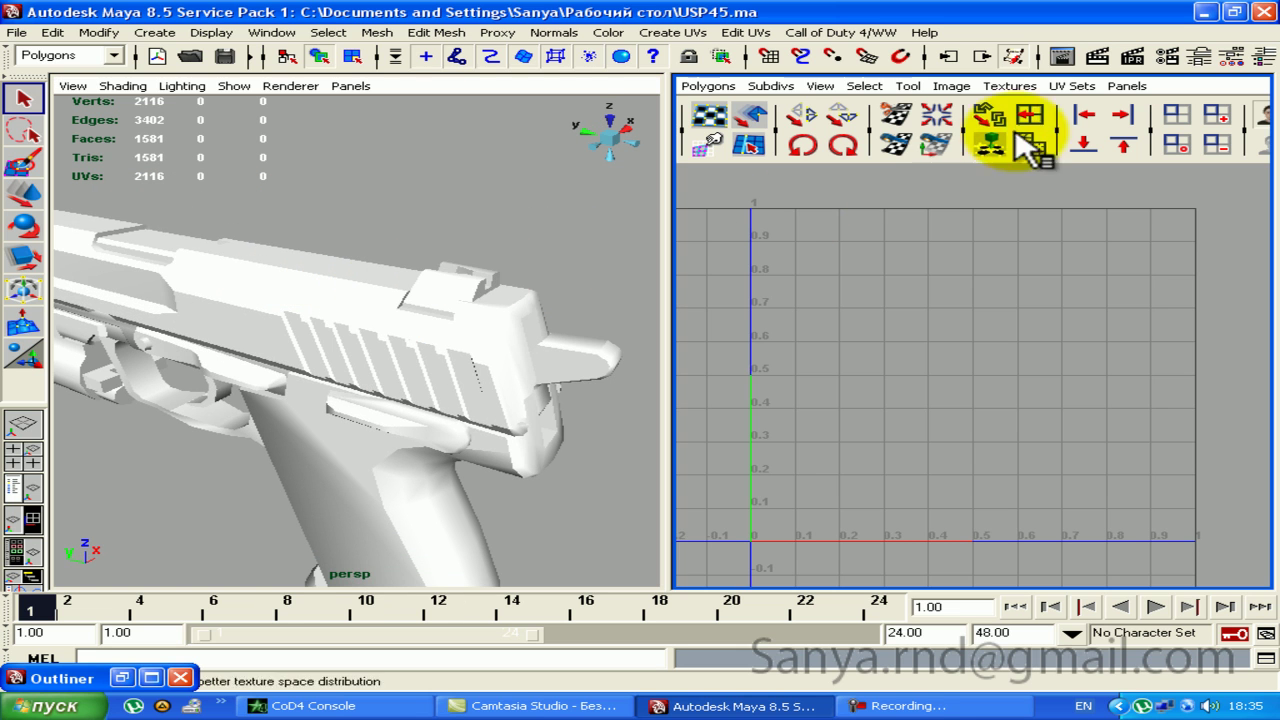
left_click(500, 294)
left_click(1070, 85)
left_click(1098, 153)
left_click(702, 86)
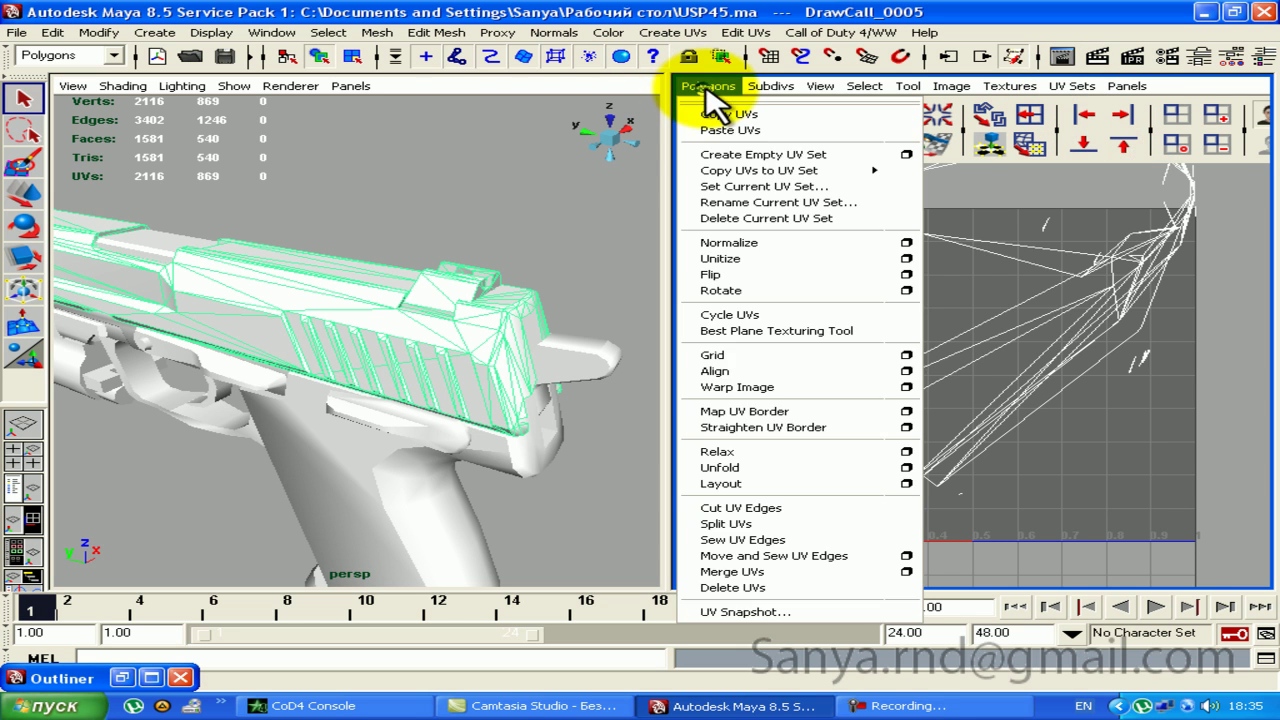
left_click(702, 86)
scroll(1120, 220, "down", 1)
scroll(1120, 220, "down", 1)
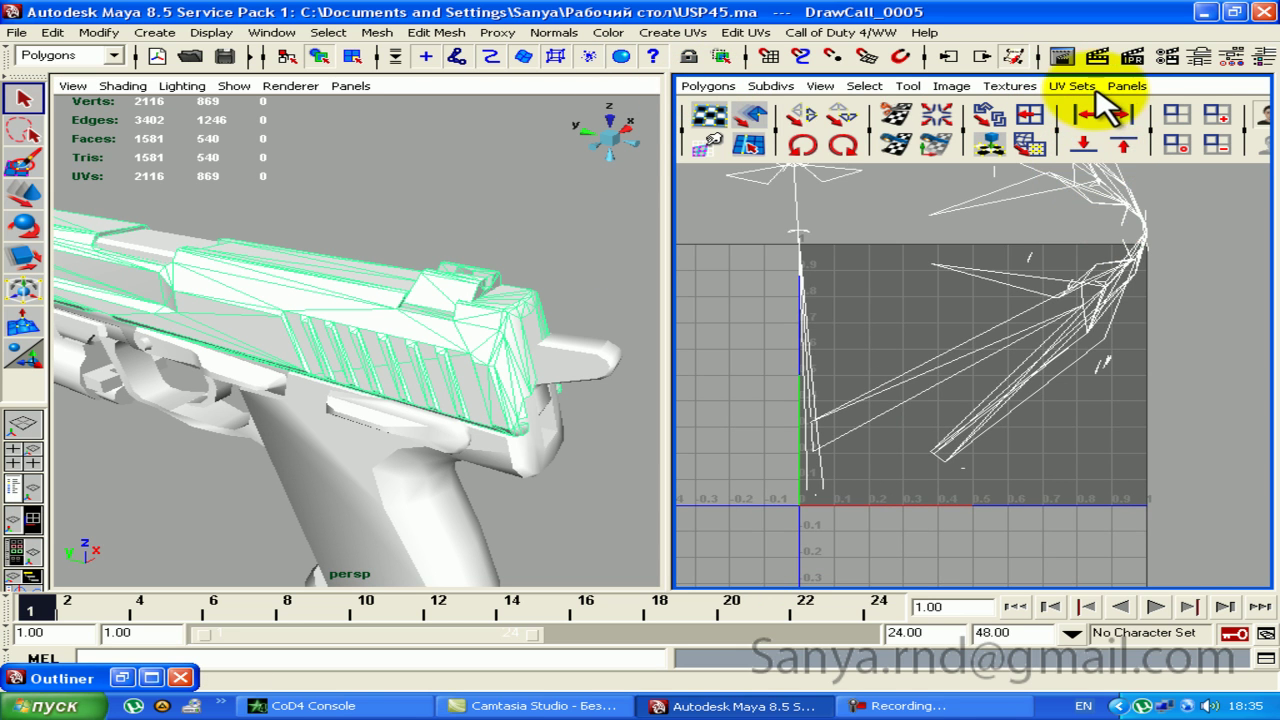
Step: Delete the UVChannel_6 UV set from the slide
left_click(1098, 88)
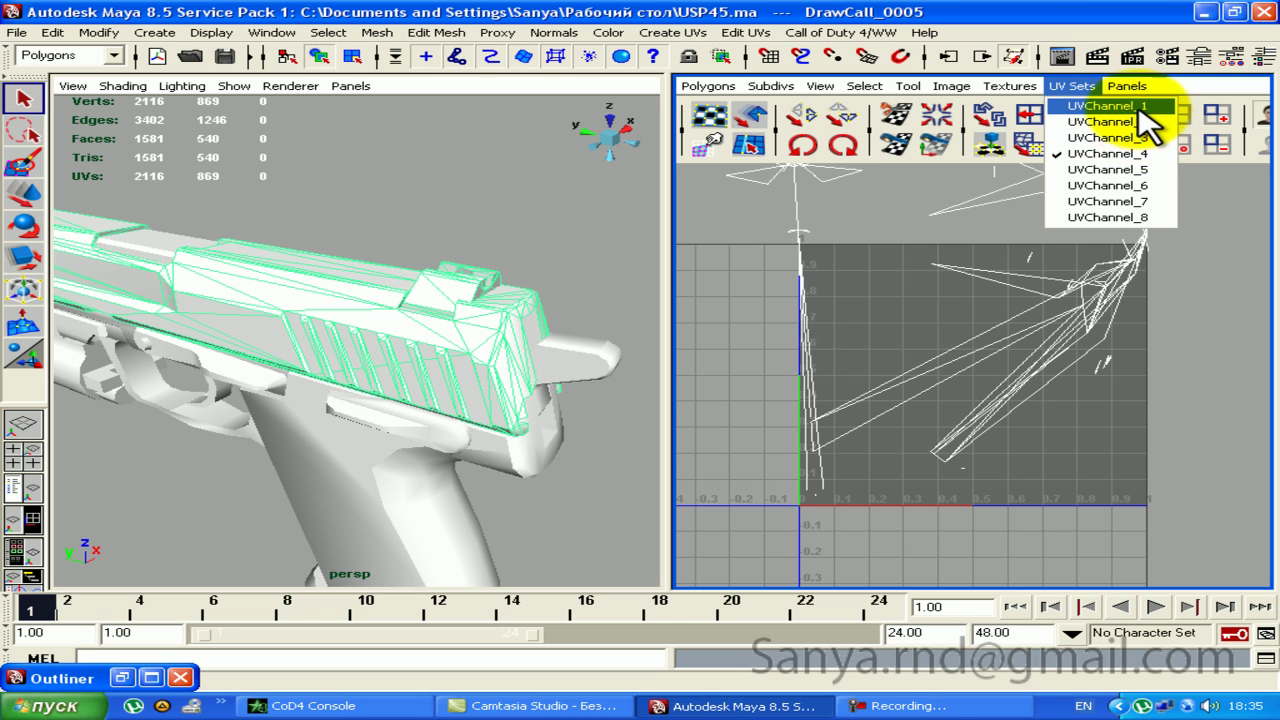
left_click(1133, 185)
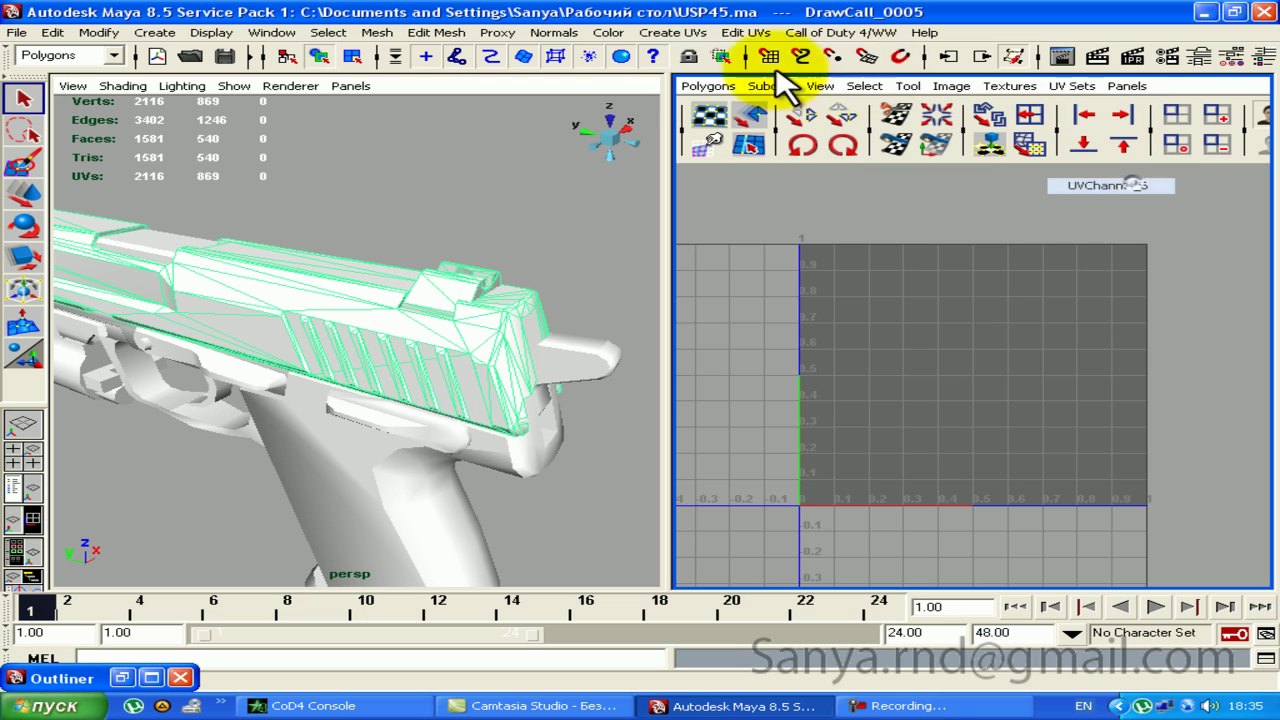
left_click(700, 86)
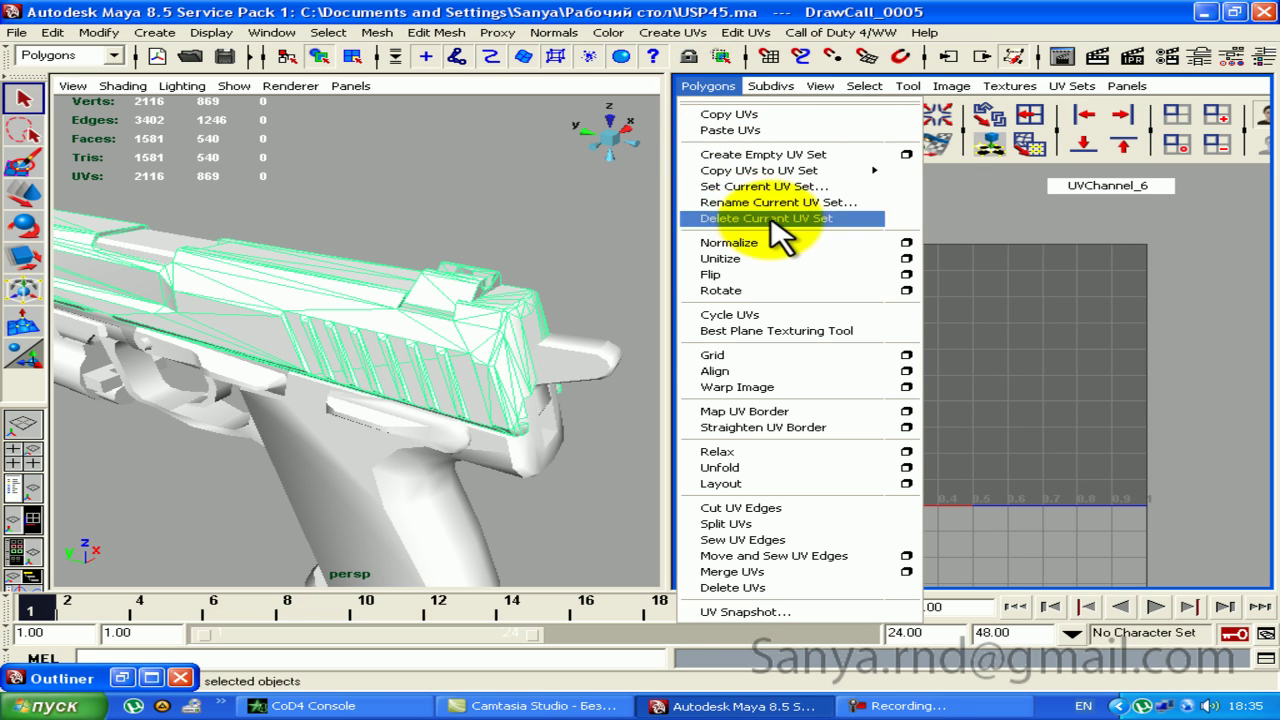
left_click(770, 219)
Step: Delete the UVChannel_3 UV set as well, then clear the selection
left_click(1072, 87)
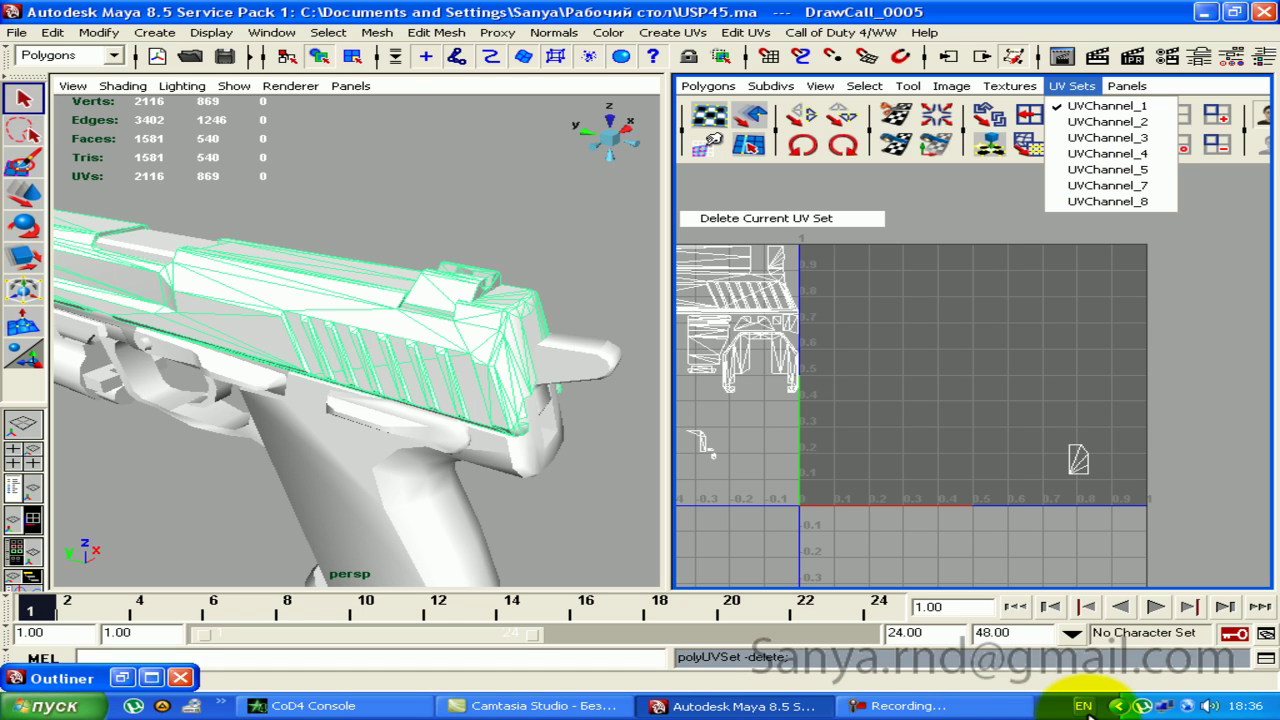
left_click(1115, 140)
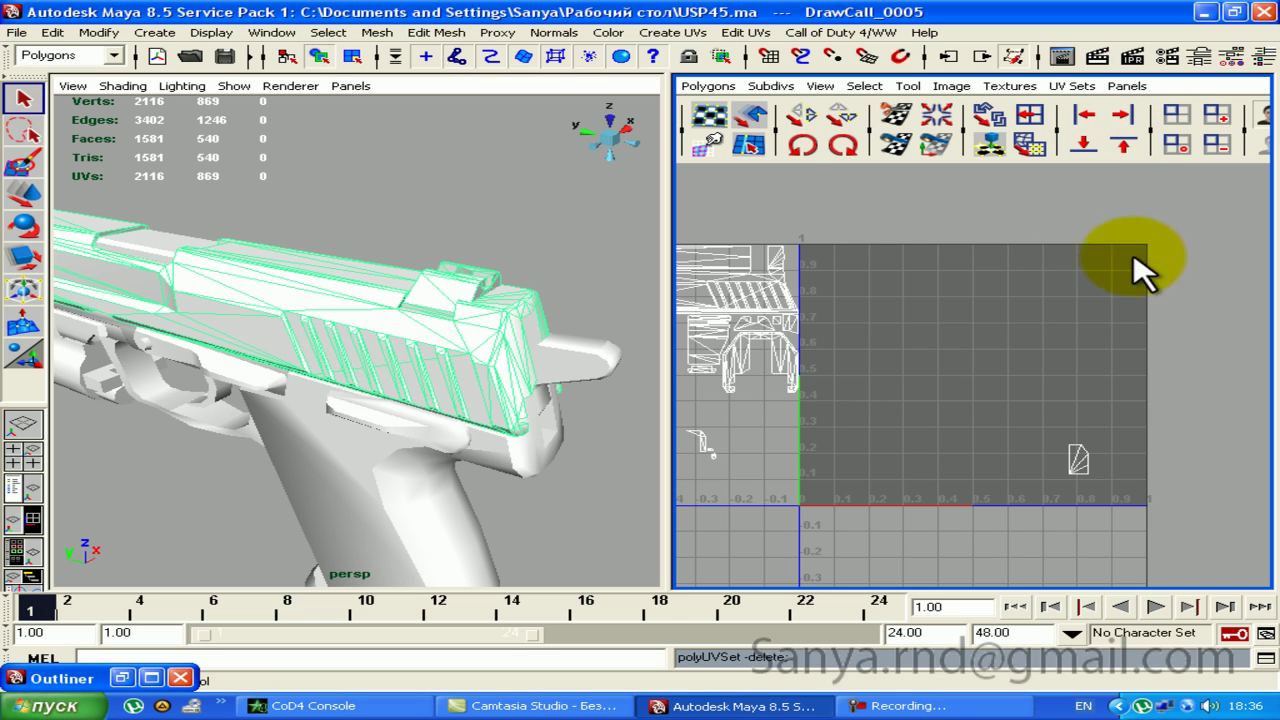
left_click(1072, 86)
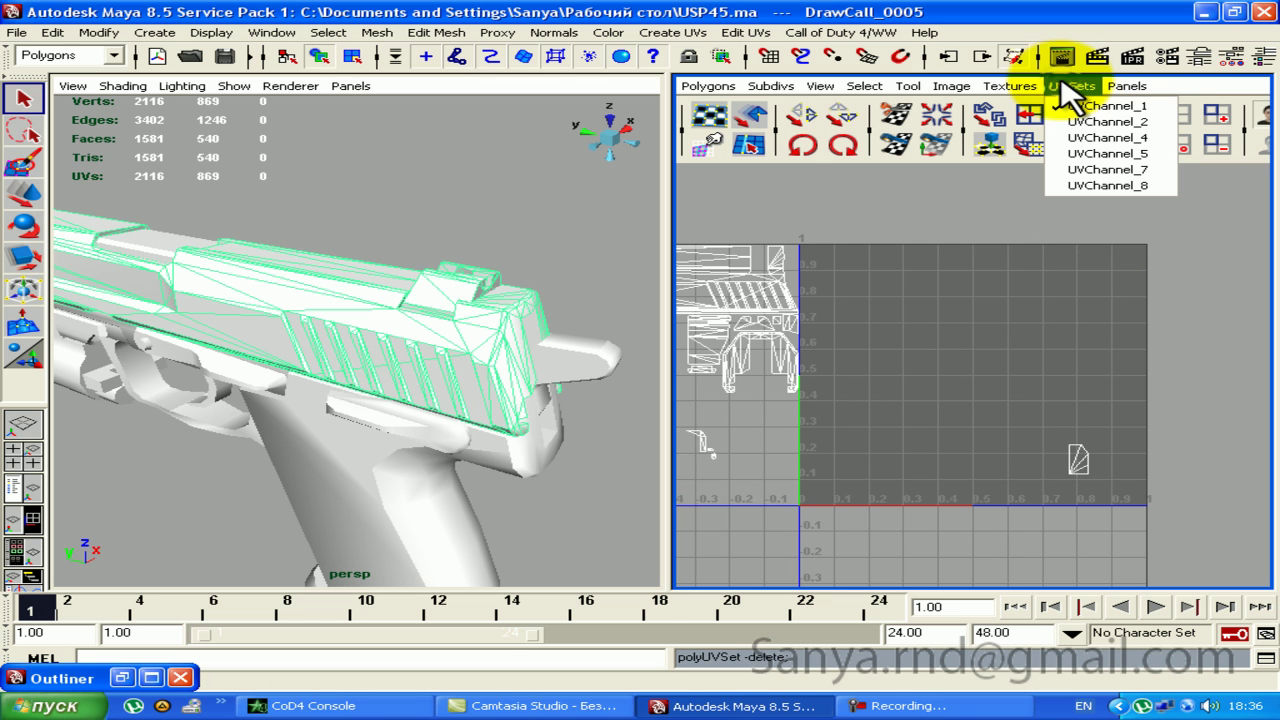
left_click(1117, 137)
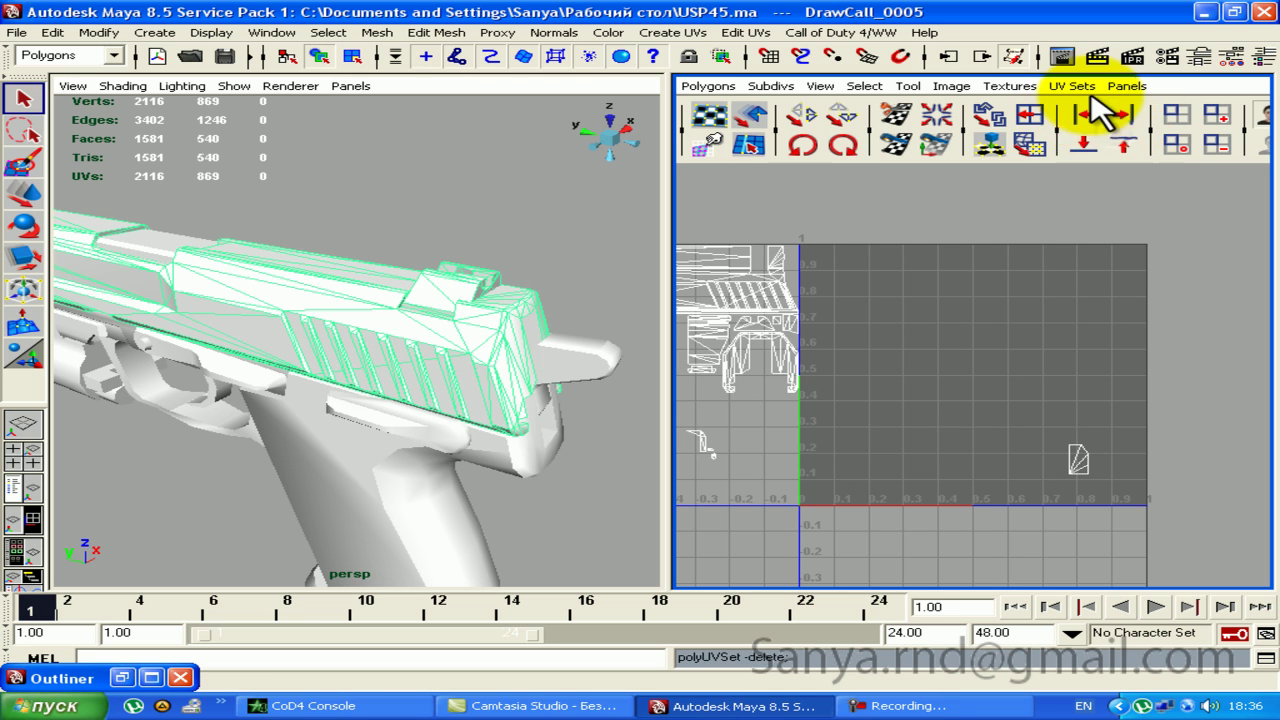
left_click(1111, 169)
left_click(1104, 140)
left_click(1075, 86)
left_click(1128, 143)
left_click(1075, 86)
left_click(1095, 121)
left_click(1095, 121)
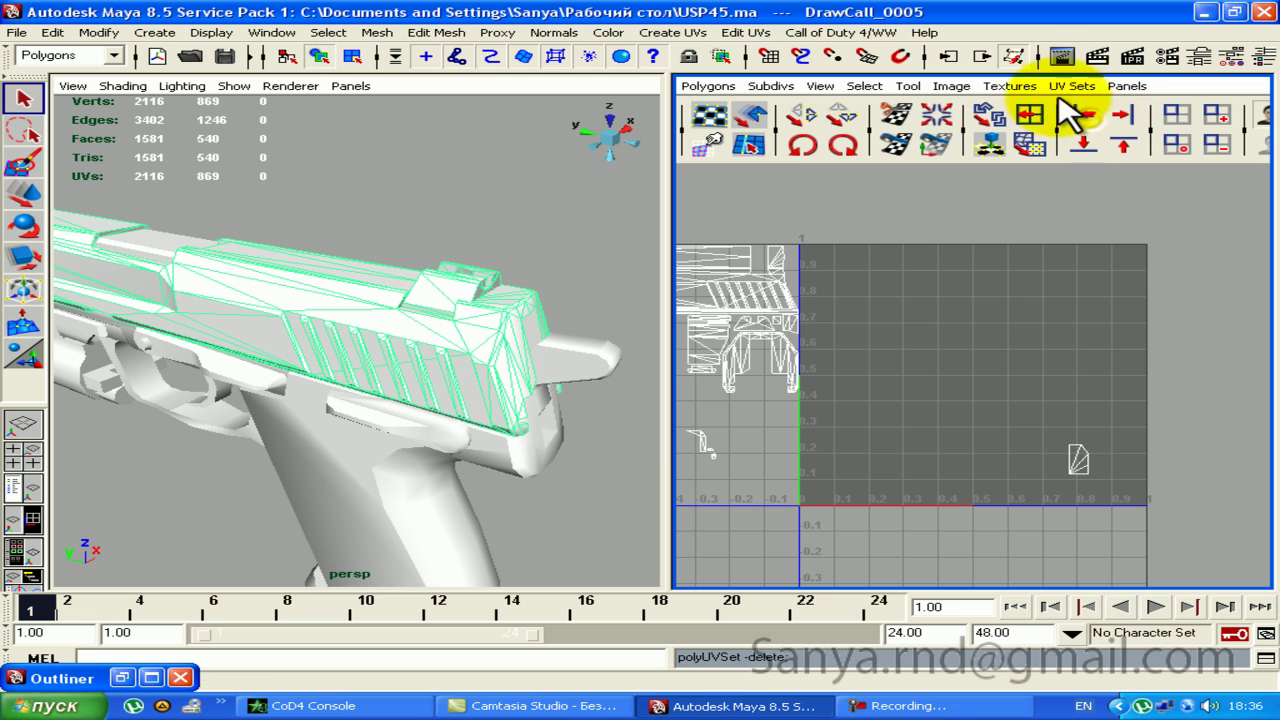
left_click(686, 349)
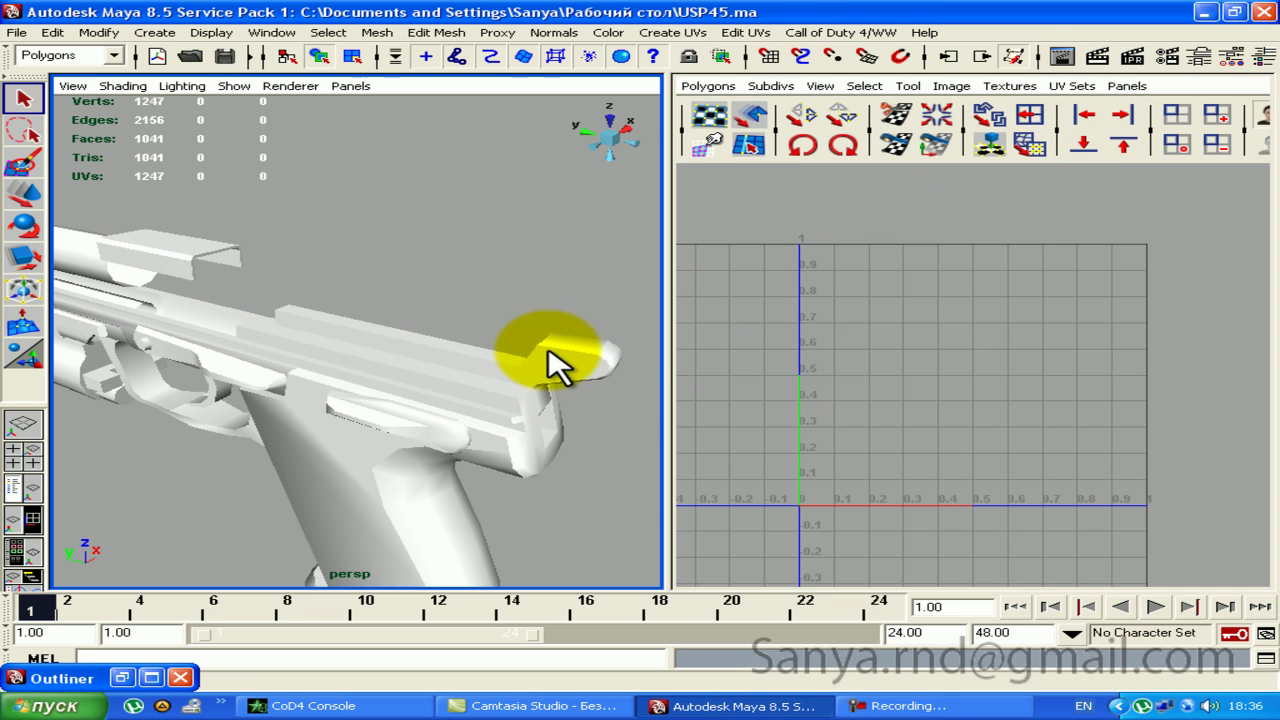
Step: Select the small part at the gun tip and check its UV sets, ending on UVChannel_1
left_click(560, 360)
left_click(1075, 86)
left_click(1075, 105)
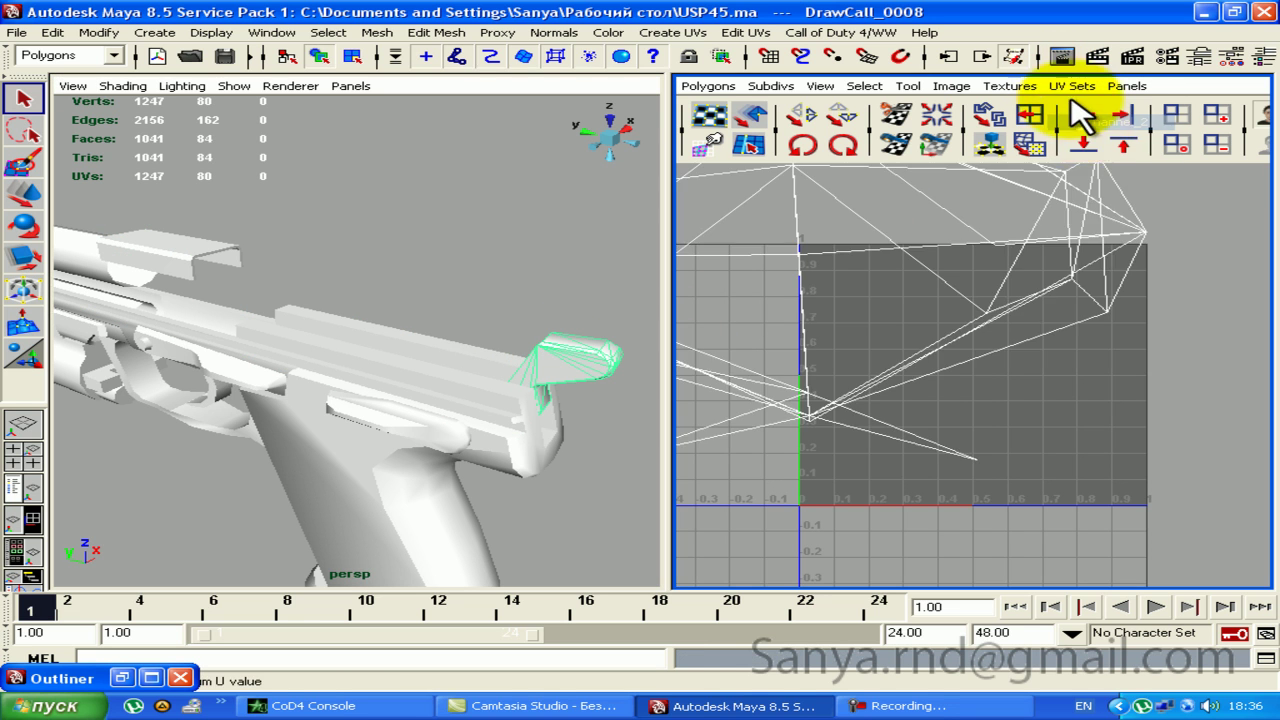
left_click(1075, 86)
left_click(1095, 169)
left_click(1069, 108)
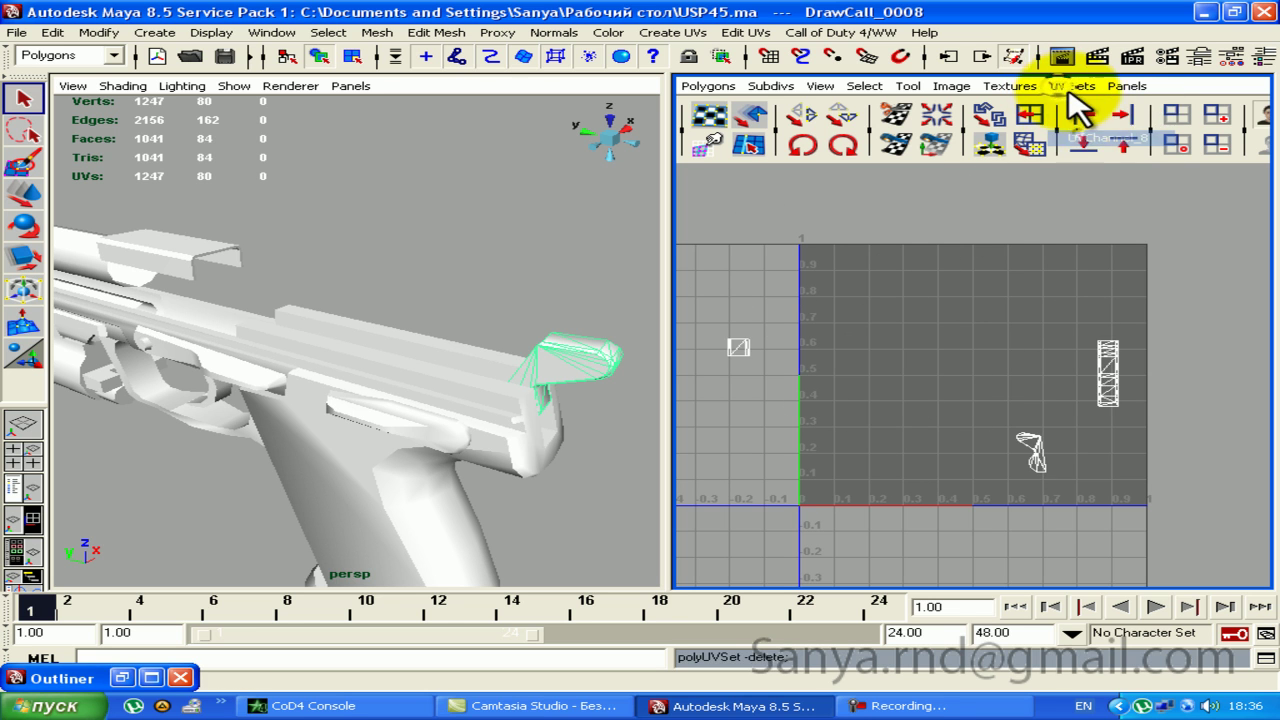
Step: Delete the pistol body mesh's extra UV sets, then hide the body with Ctrl+H
left_click(320, 434)
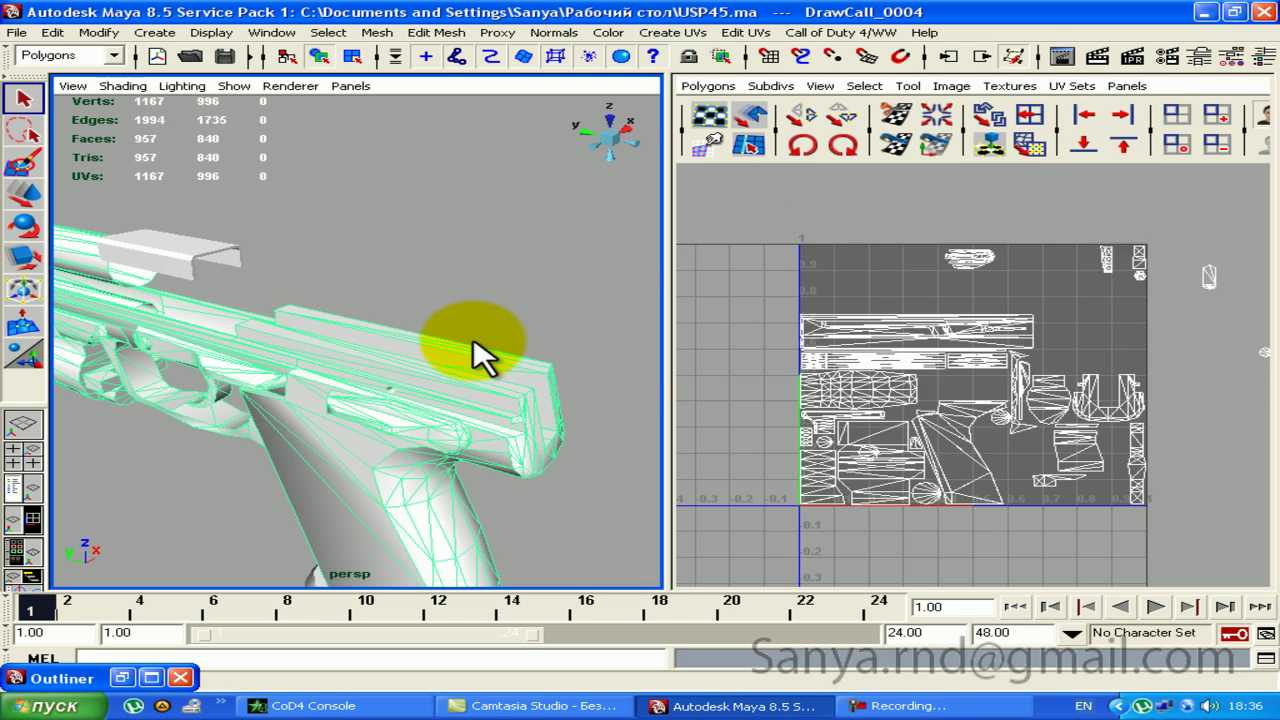
left_click(1072, 86)
left_click(1077, 145)
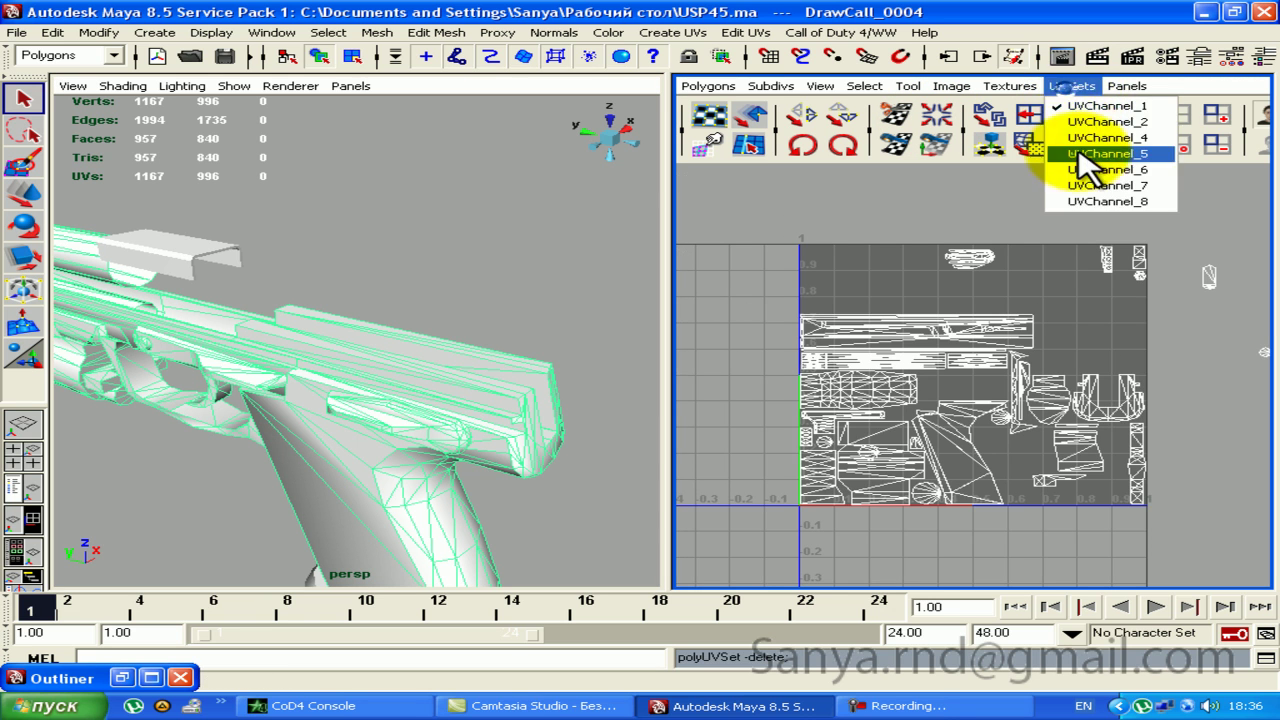
left_click(1075, 105)
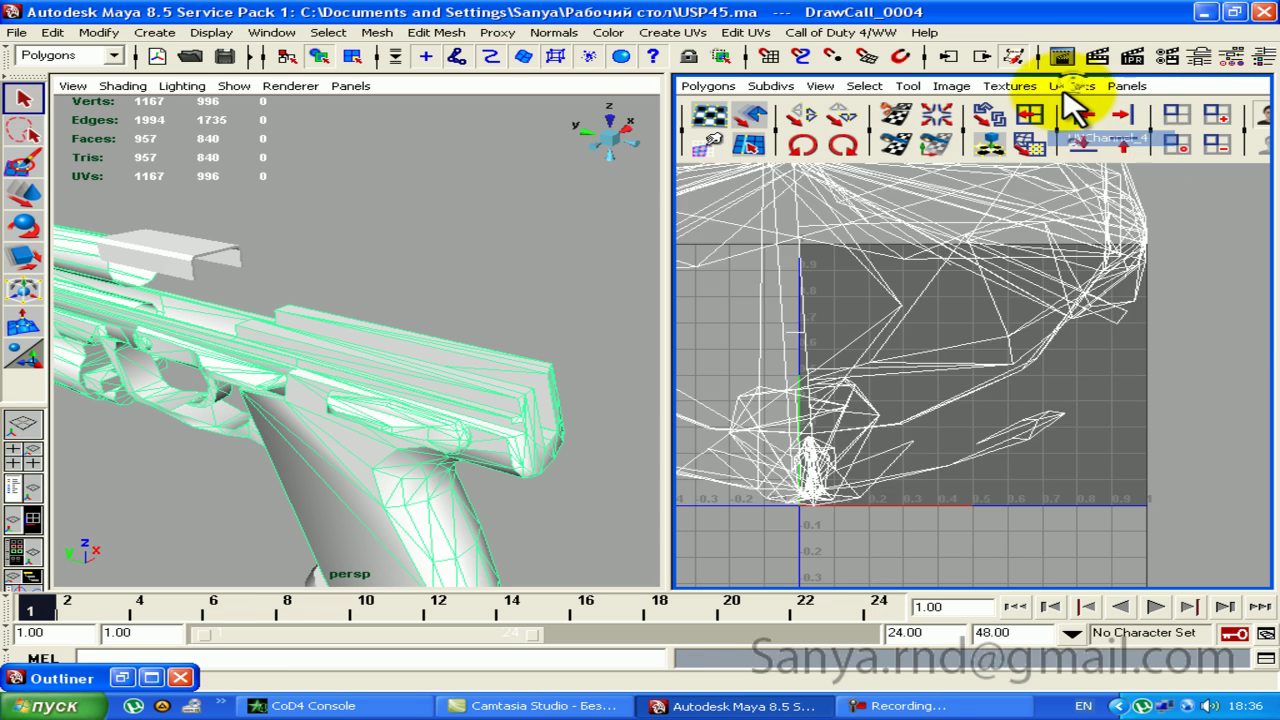
left_click(1071, 86)
left_click(1082, 137)
left_click(1071, 86)
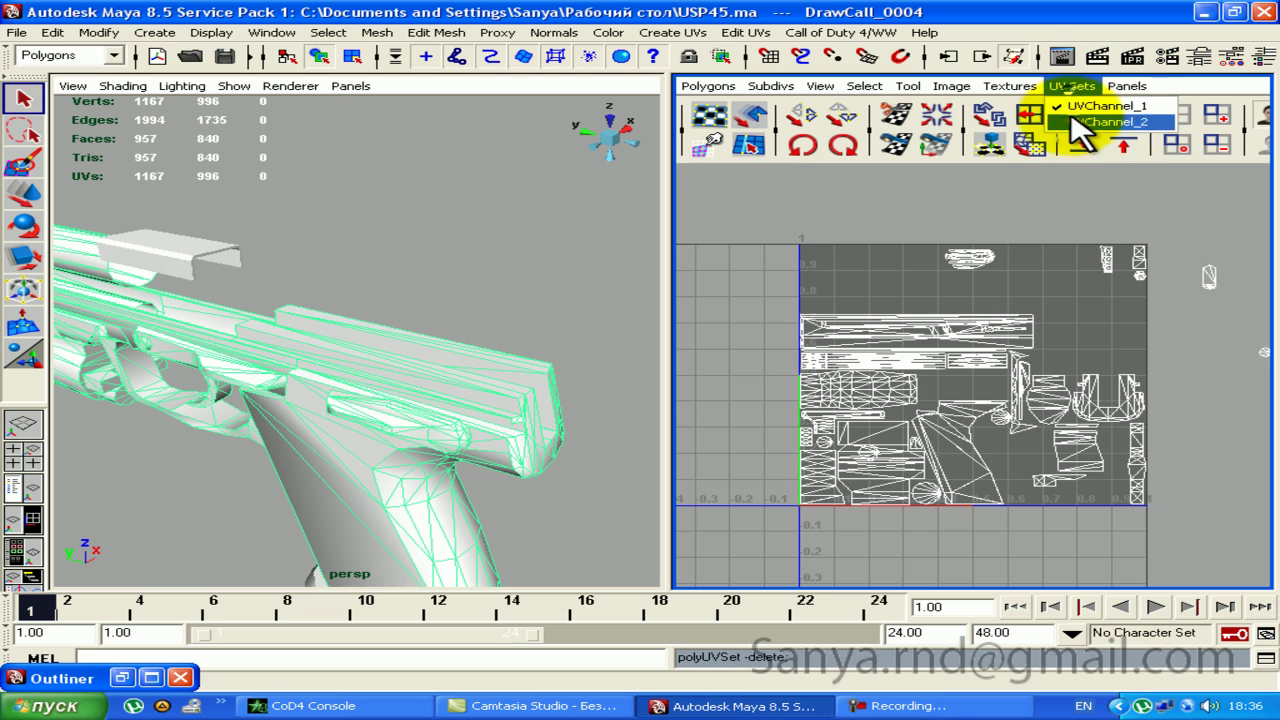
key("ctrl+h")
Step: Switch the small top piece to UVChannel_5, then hide that piece
left_click(172, 277)
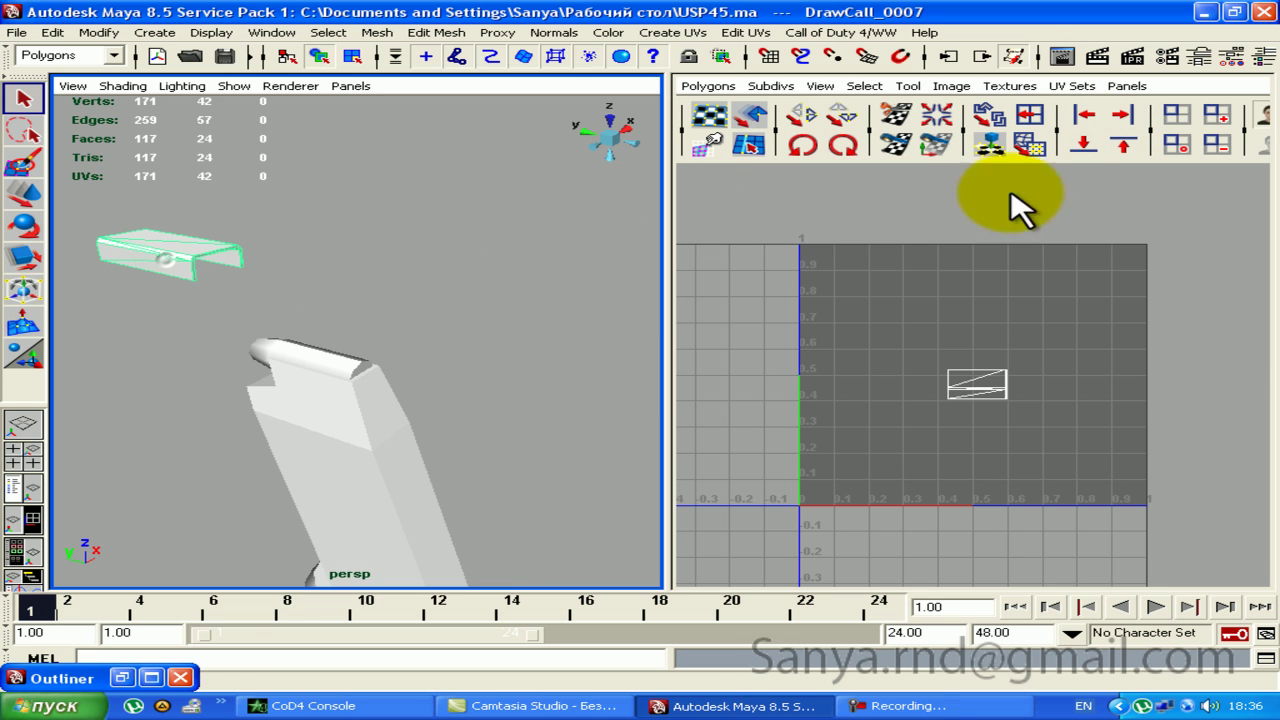
left_click(1071, 88)
left_click(1100, 170)
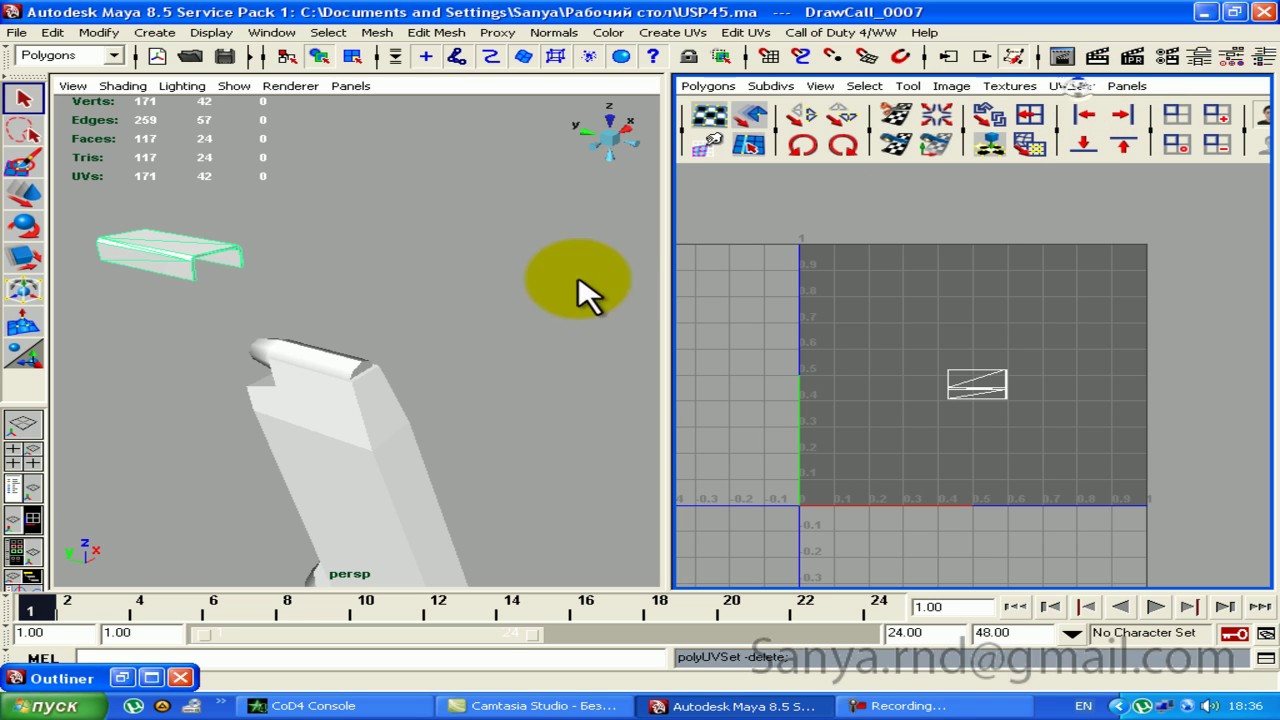
key("Delete")
Step: Delete the grip piece's extra UV sets, checking which remain, including UVChannel_8
left_click(370, 410)
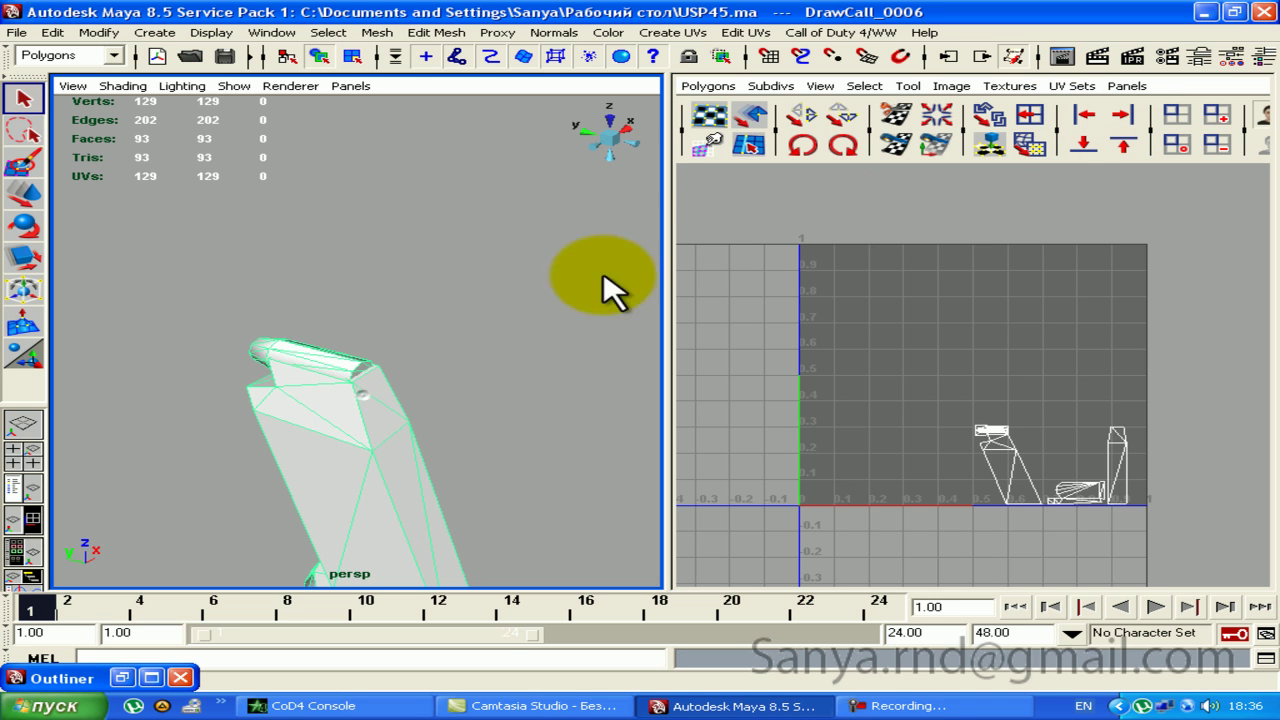
left_click(1072, 86)
left_click(1080, 102)
left_click(1078, 90)
left_click(1078, 86)
left_click(1078, 86)
left_click(1077, 155)
left_click(1092, 141)
left_click(1076, 153)
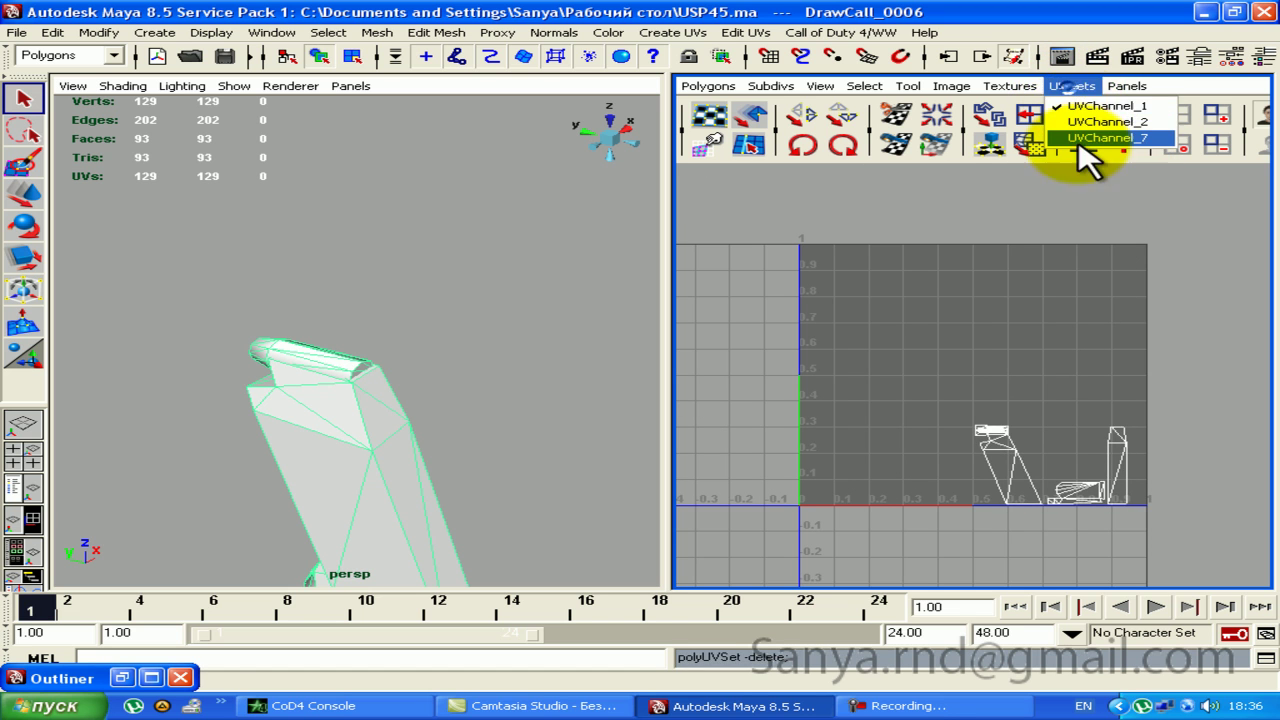
left_click(1065, 92)
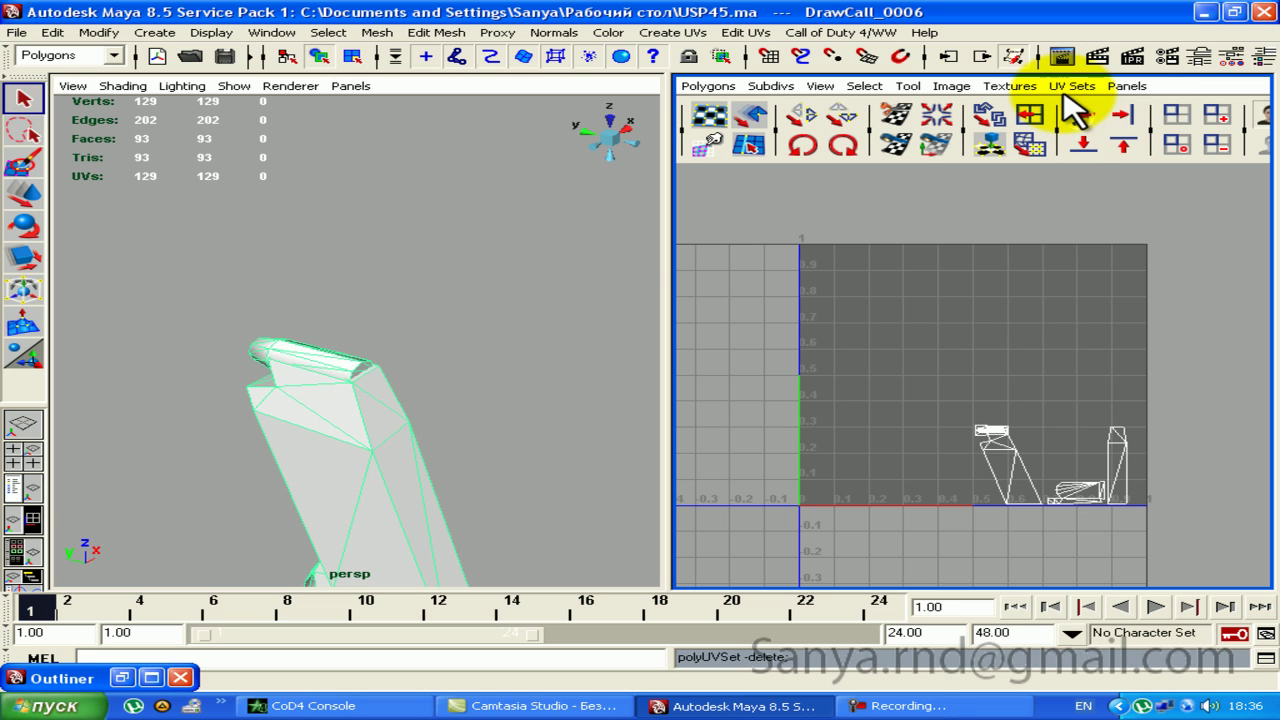
Step: Check the long cylinder part, then switch the layout to a single perspective view
left_click_drag(429, 300, 437, 300, "alt")
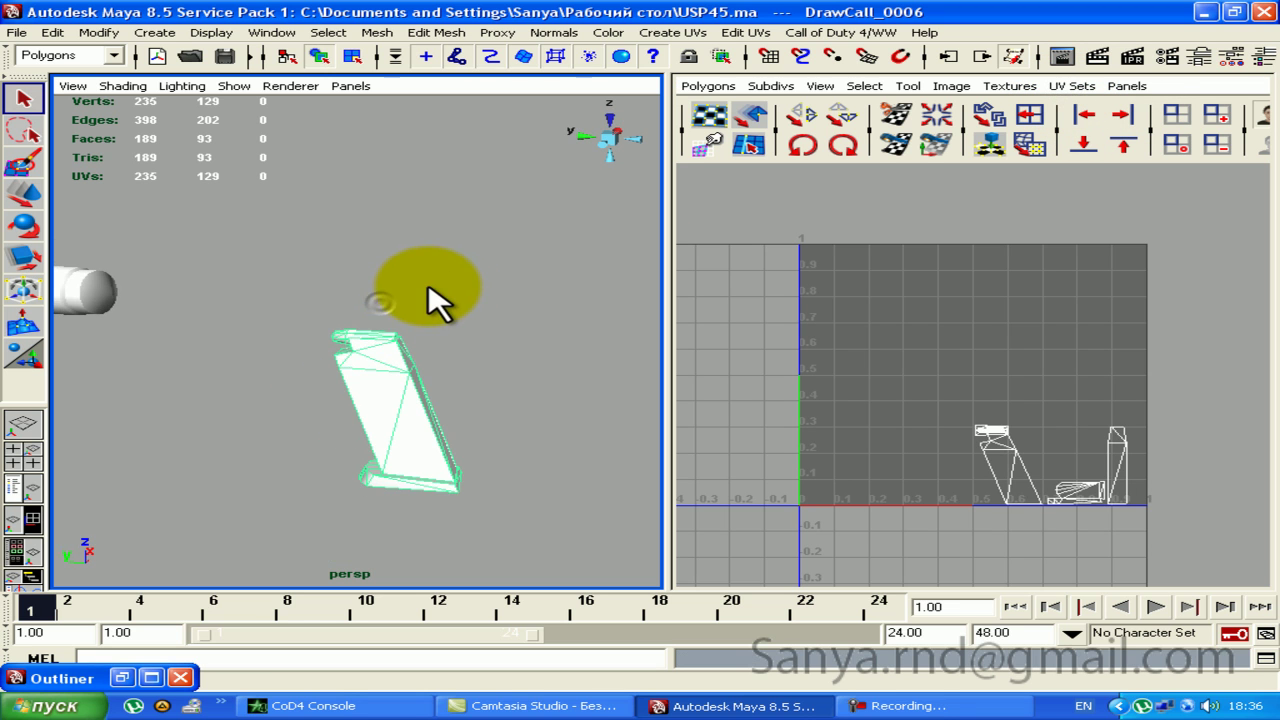
left_click(340, 305)
left_click(103, 286)
mouse_move(103, 286)
left_mouse_down("alt")
mouse_move(514, 271)
mouse_move(366, 243)
left_mouse_up("alt")
left_click(286, 398)
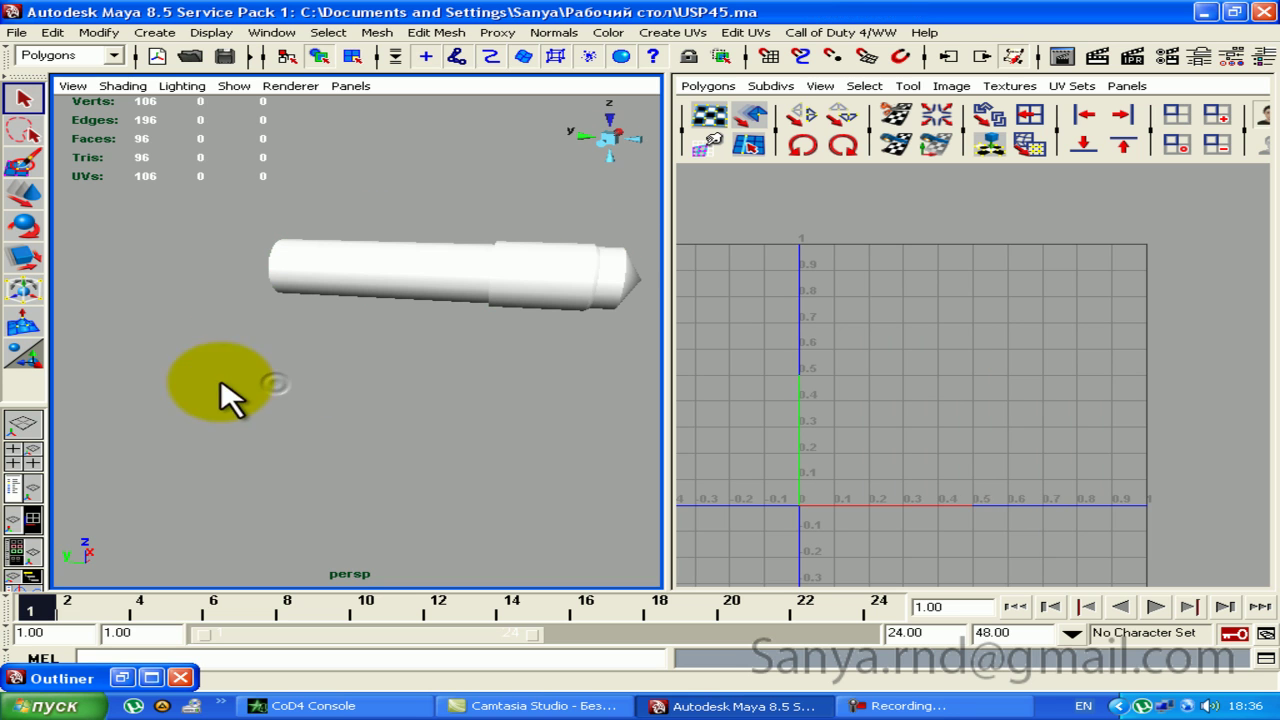
left_click(30, 507)
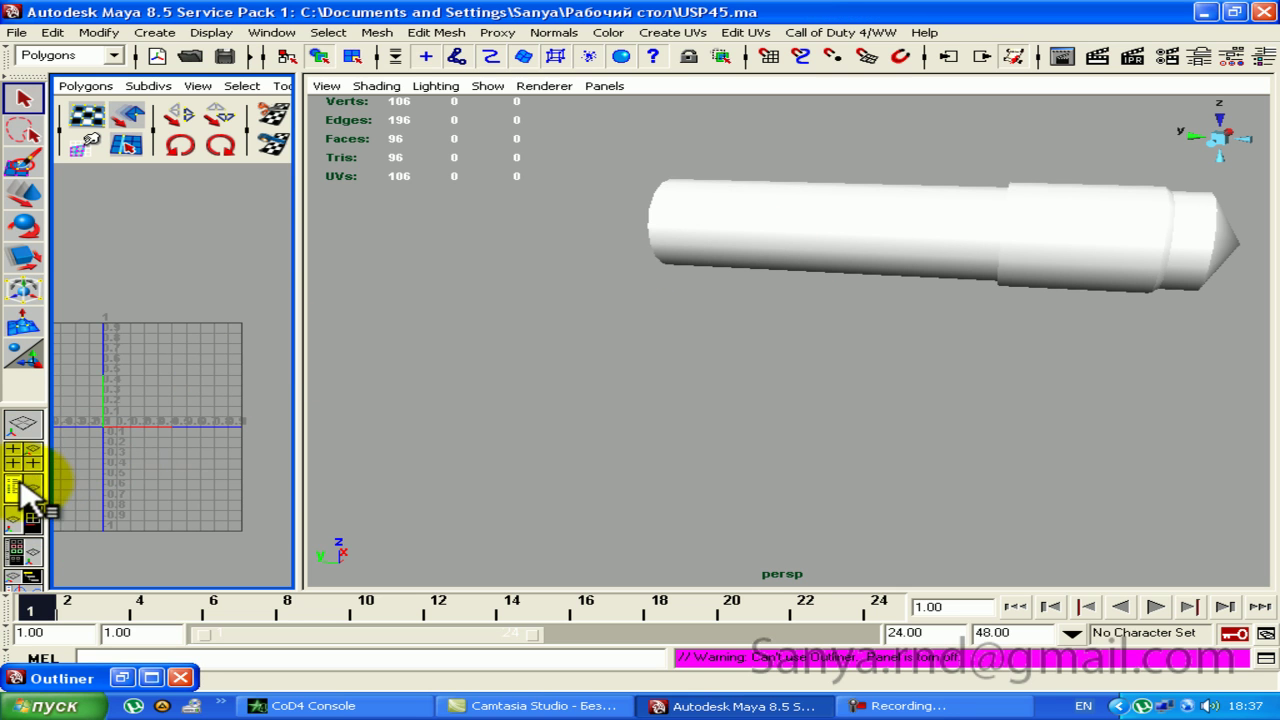
left_click(24, 424)
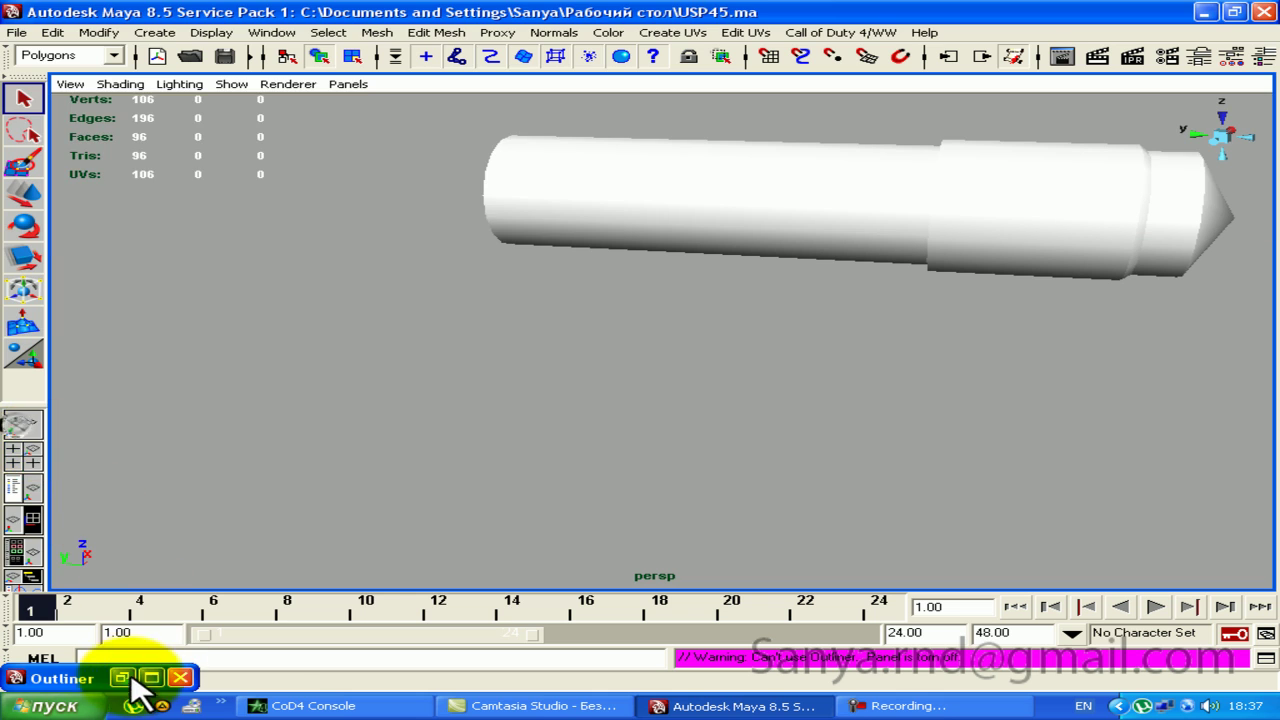
Step: Select DrawCall_0003 through DrawCall_0008 in the Outliner, unhide them, and frame the pistol
left_click(151, 678)
scroll(165, 300, "up", 3)
scroll(220, 243, "up", 5)
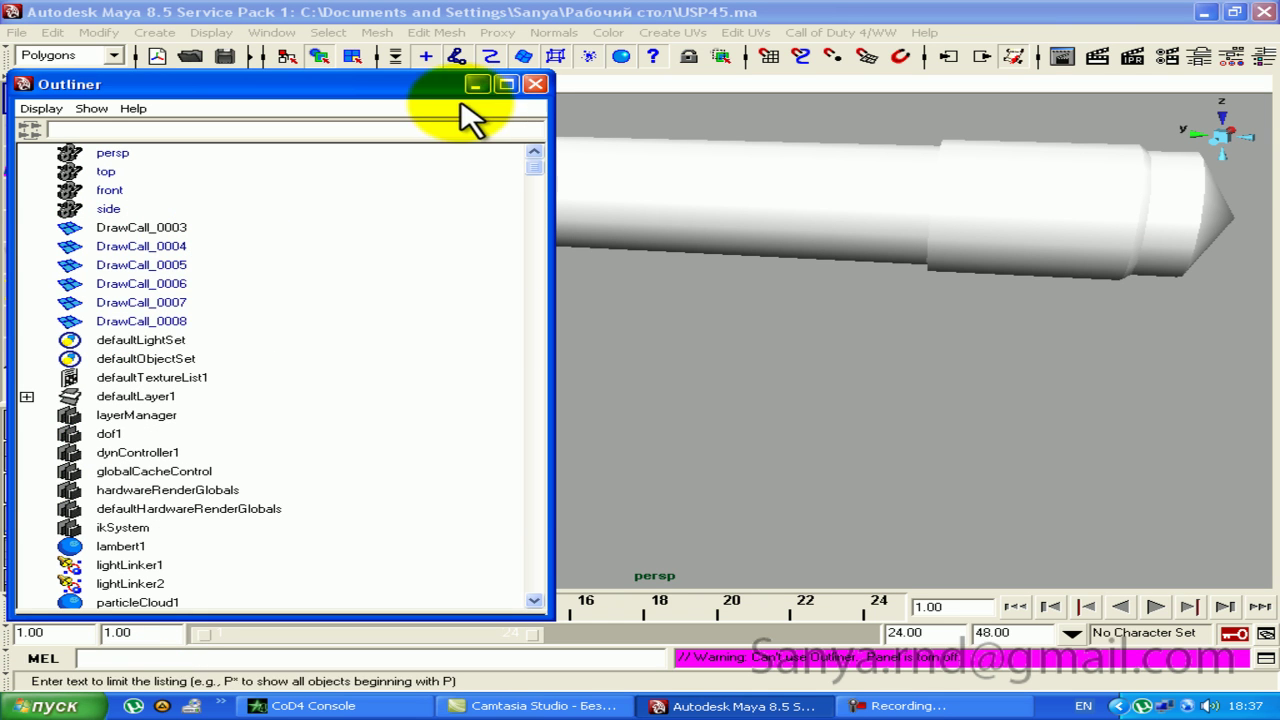
left_click(178, 322)
left_click(150, 228, "shift")
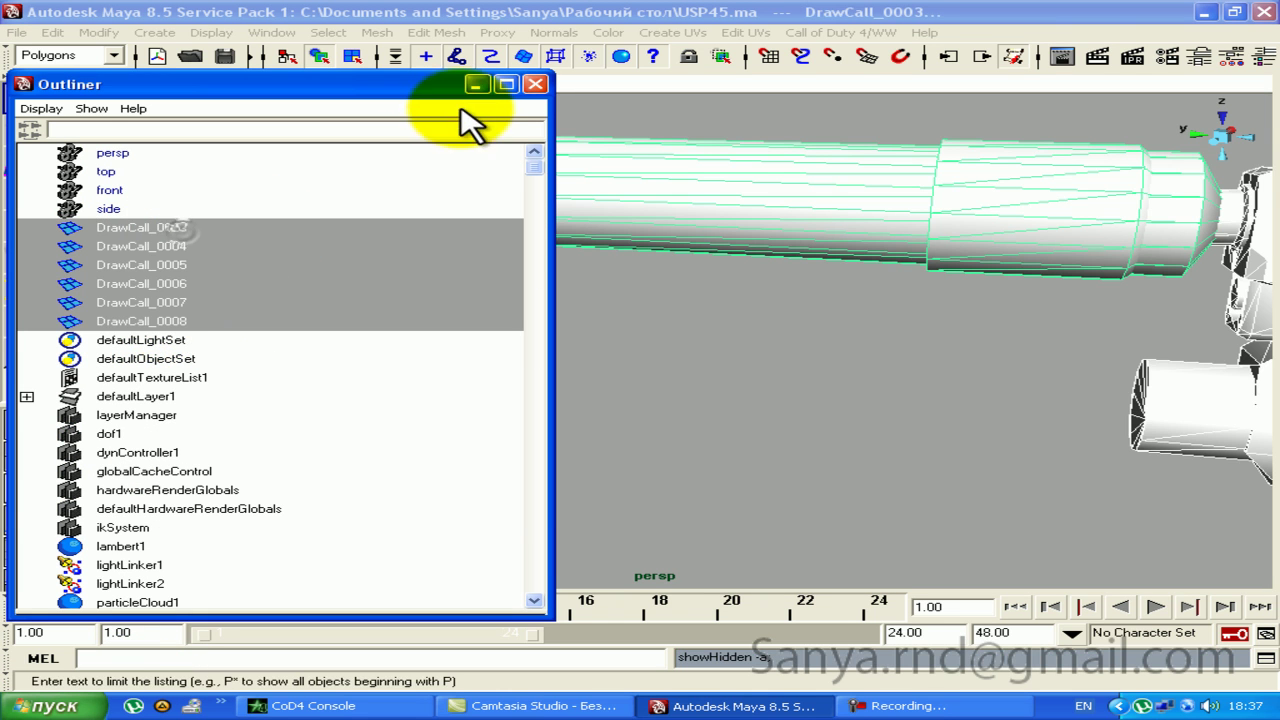
left_click(476, 84)
left_click(608, 323)
scroll(700, 300, "down", 5)
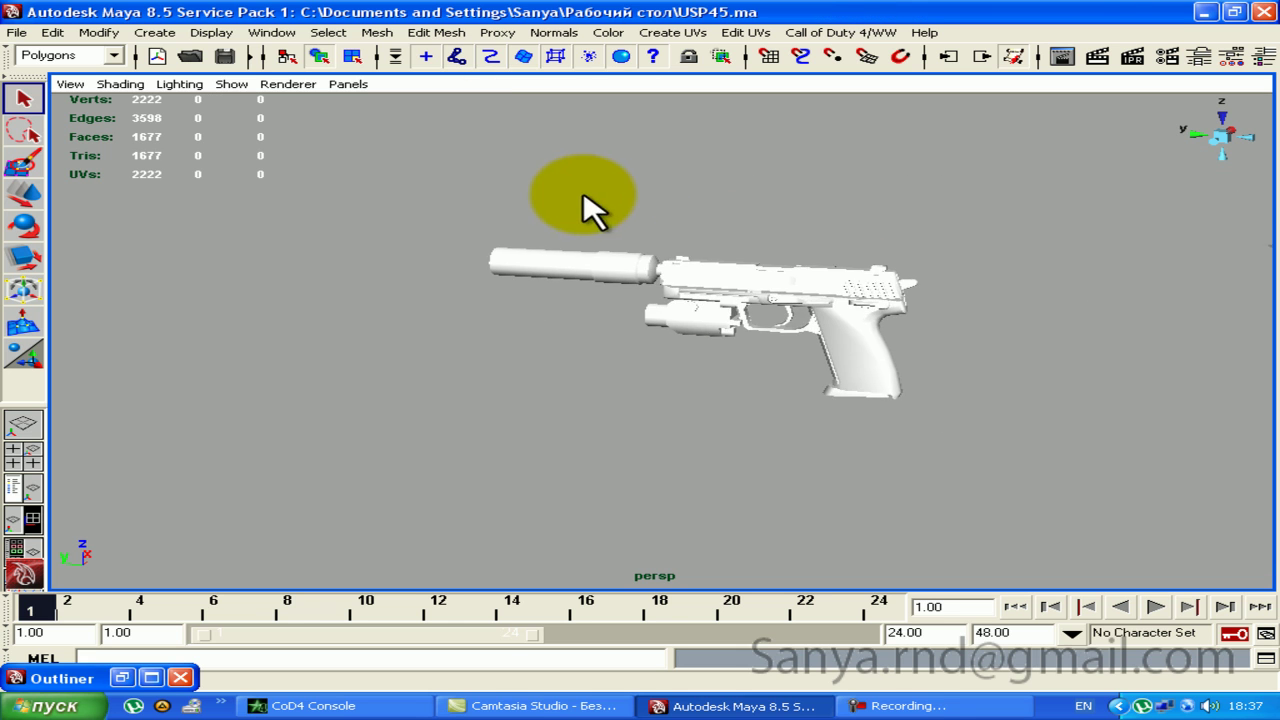
scroll(650, 250, "up", 5)
middle_click_drag(720, 290, 528, 257, "alt")
left_click(16, 32)
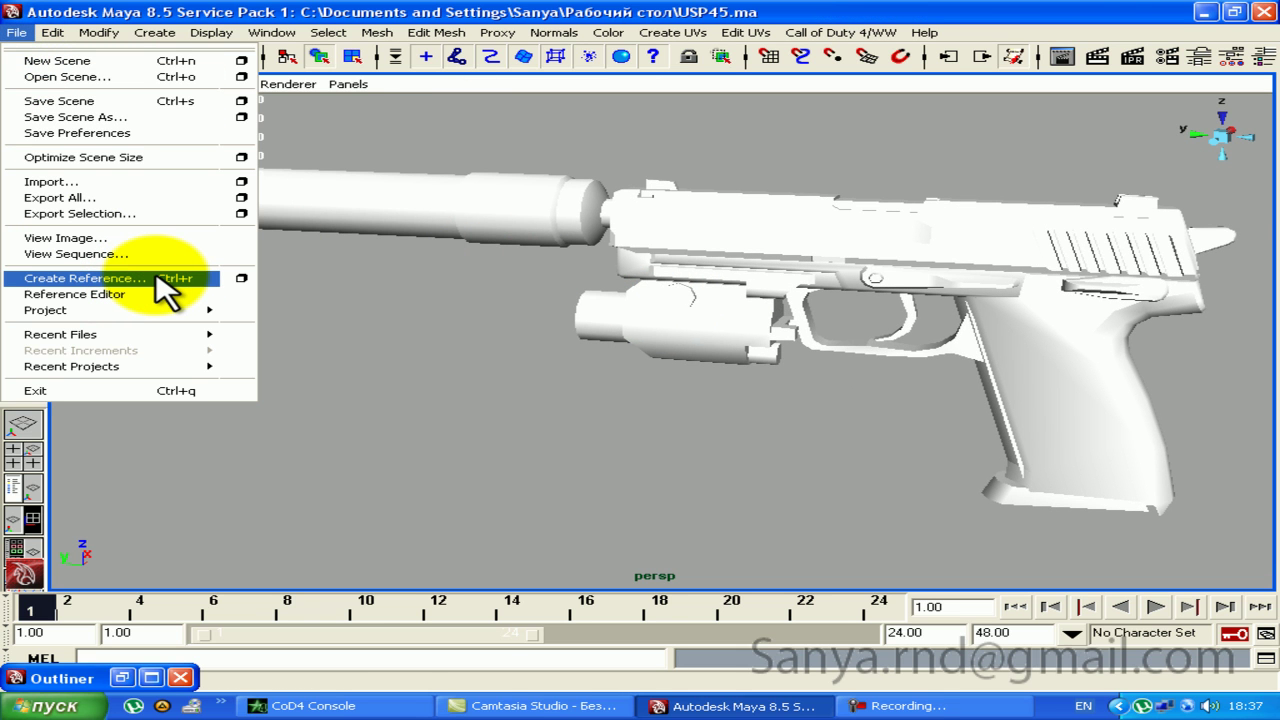
Step: Cancel the first reference attempt and set MW3_USP45 as the current project
left_click(165, 285)
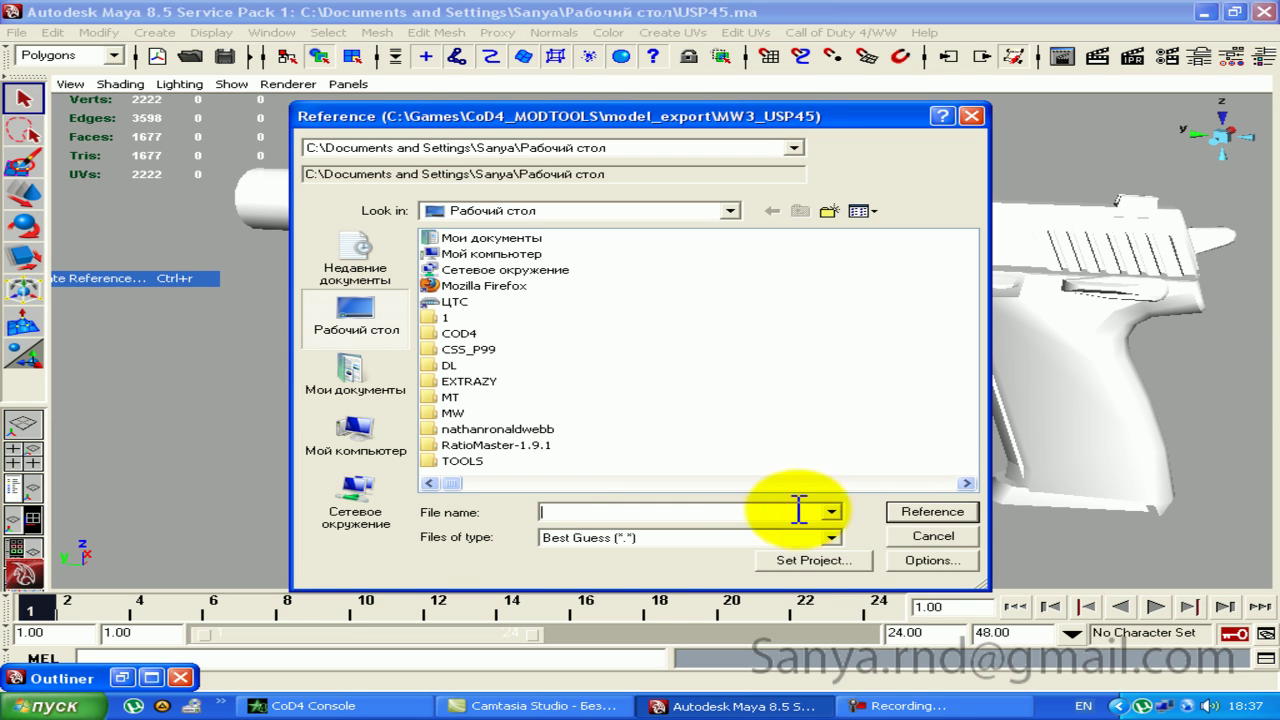
left_click(930, 537)
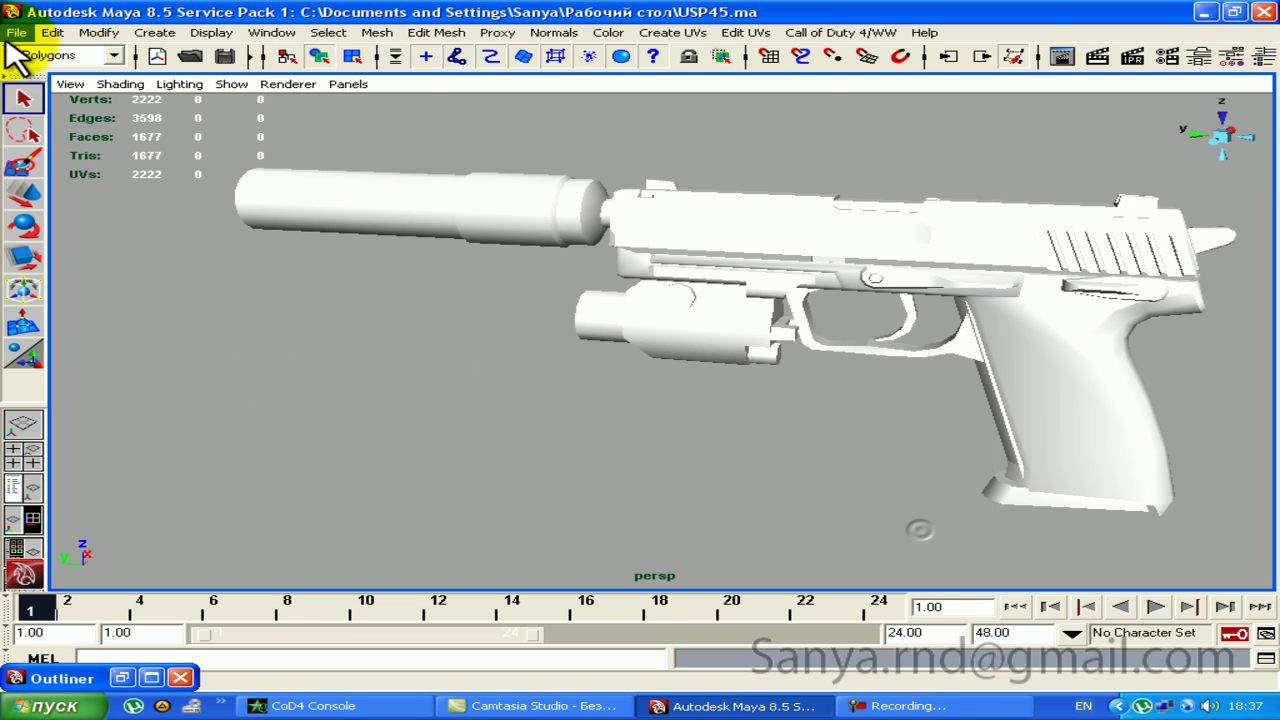
left_click(52, 32)
mouse_move(71, 366)
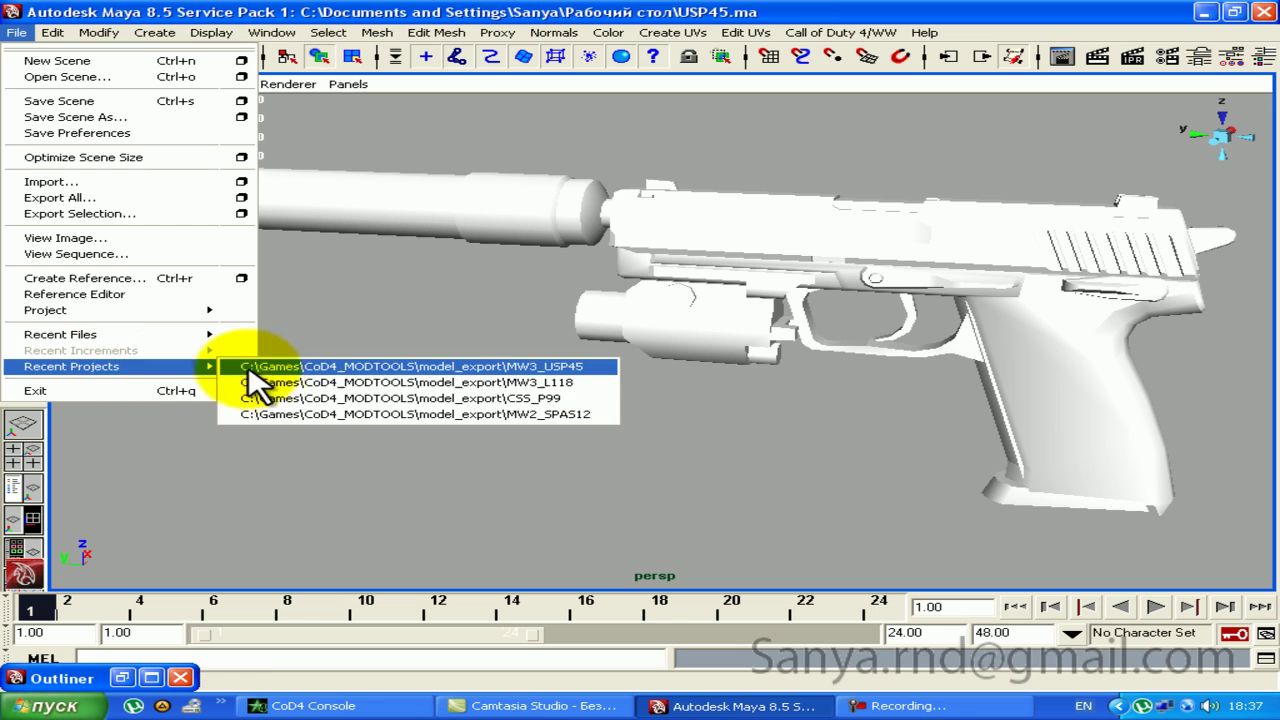
left_click(17, 32)
left_click(17, 32)
Step: Reference SILENCER.ma from model_export\MW2_ATTACHMENTS\scenes into the scene
left_click(143, 280)
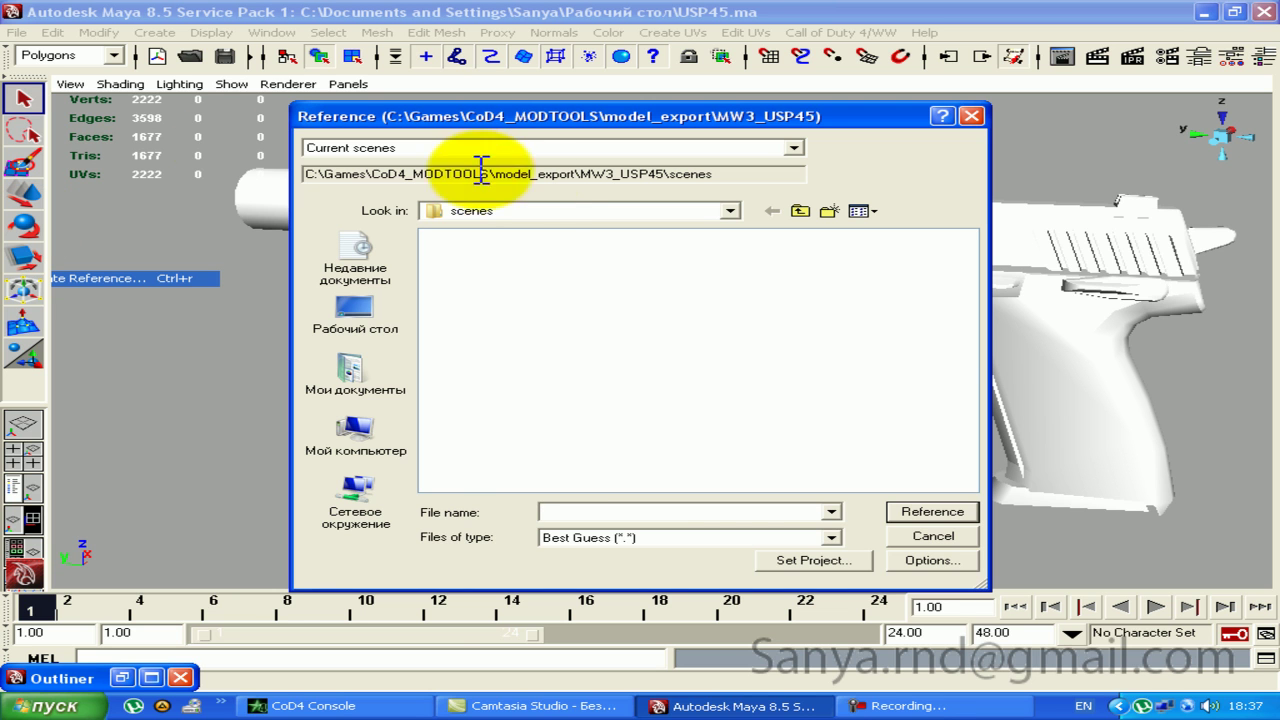
left_click(522, 212)
left_click(552, 260)
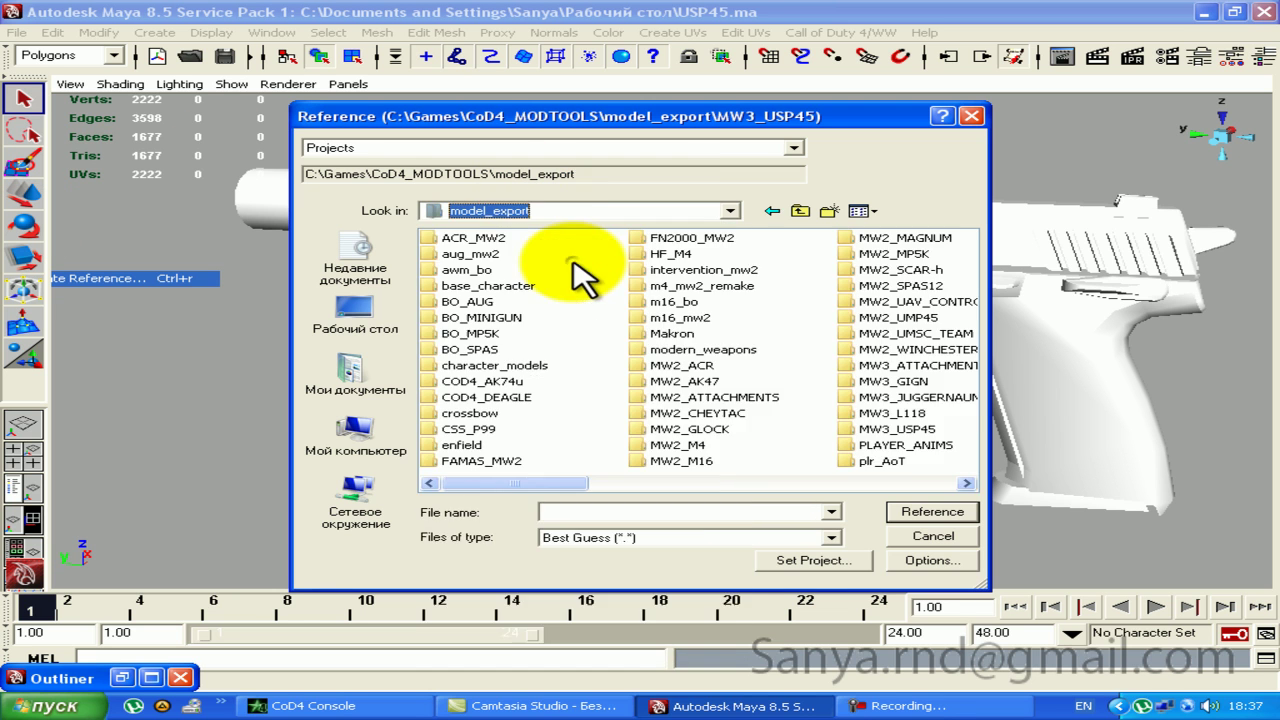
left_click(533, 458)
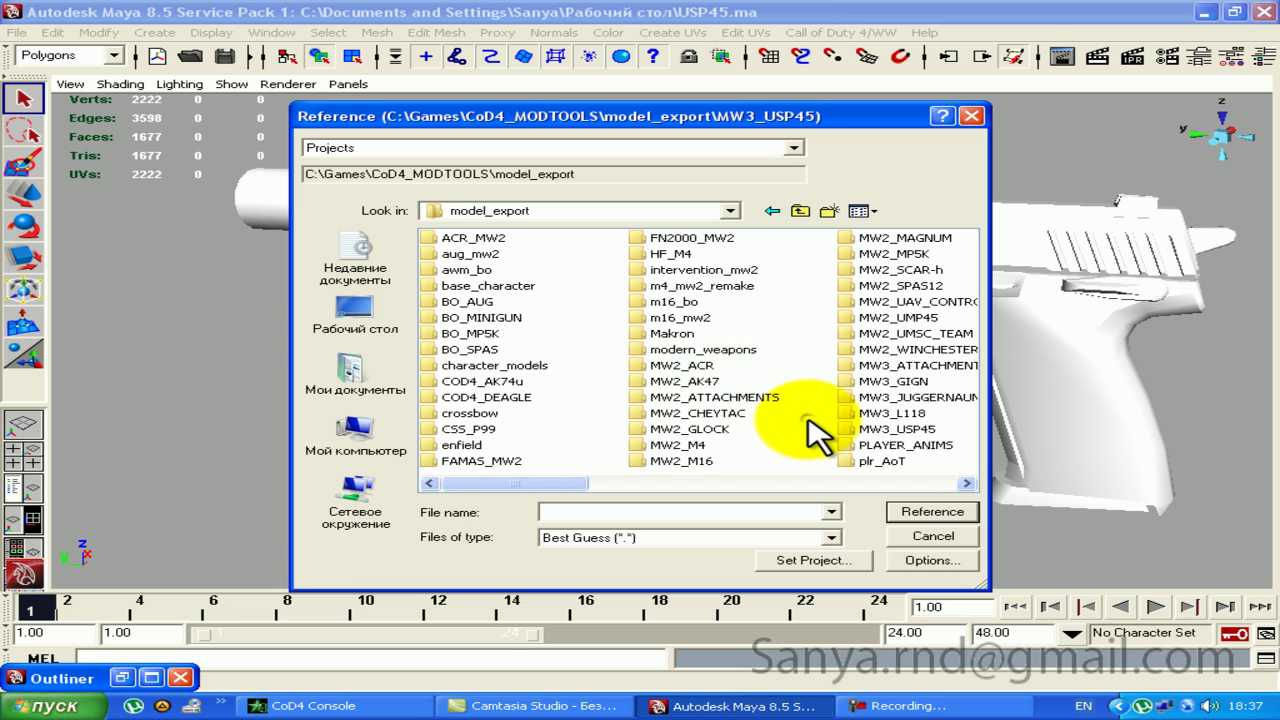
double_click(737, 398)
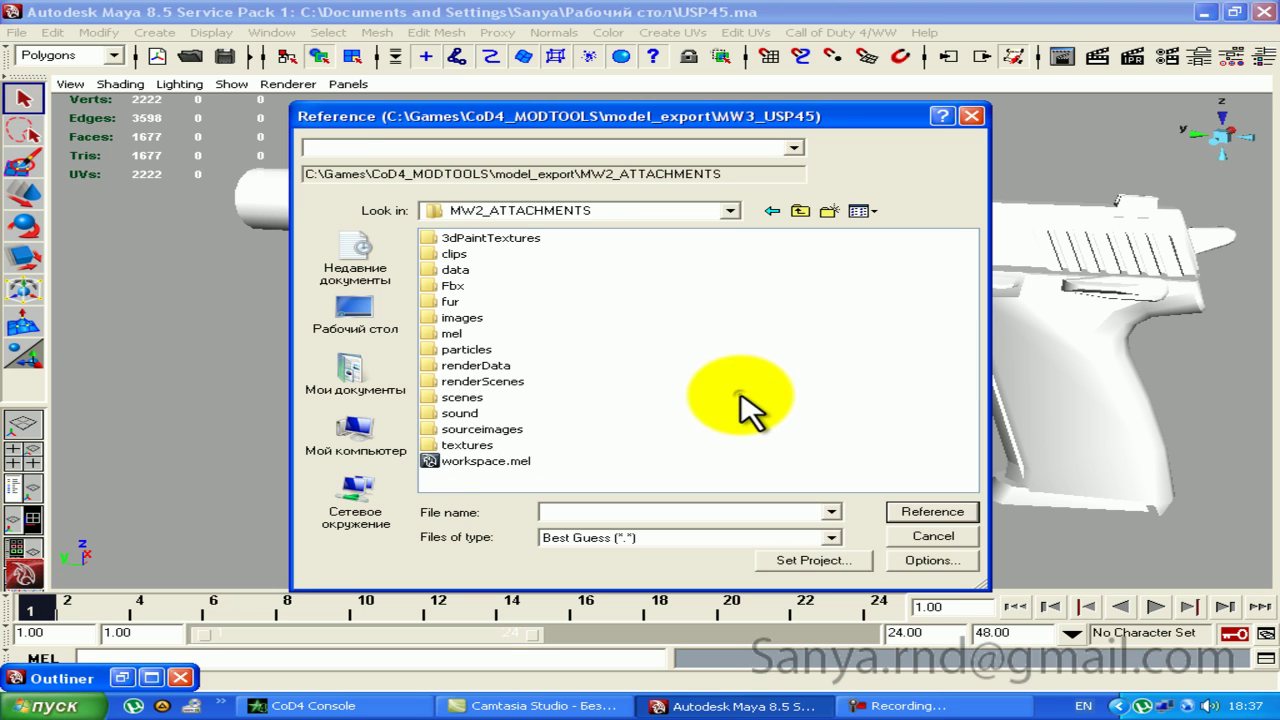
double_click(464, 400)
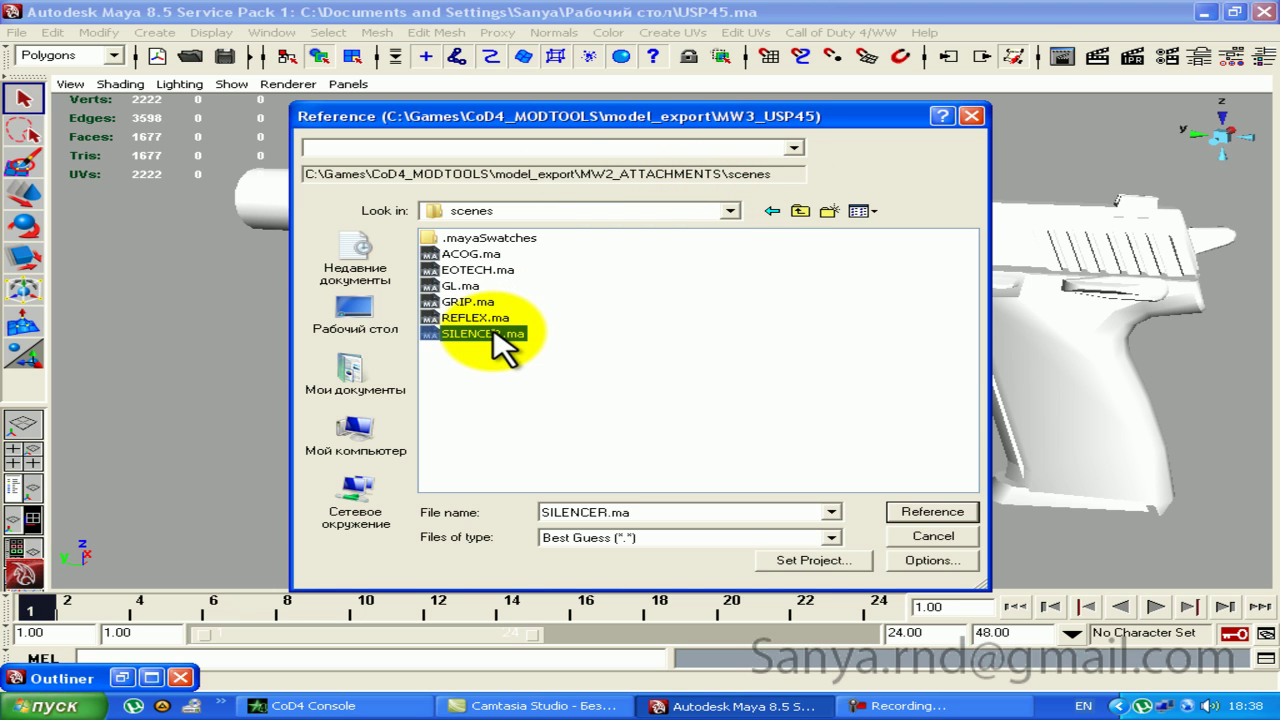
double_click(510, 333)
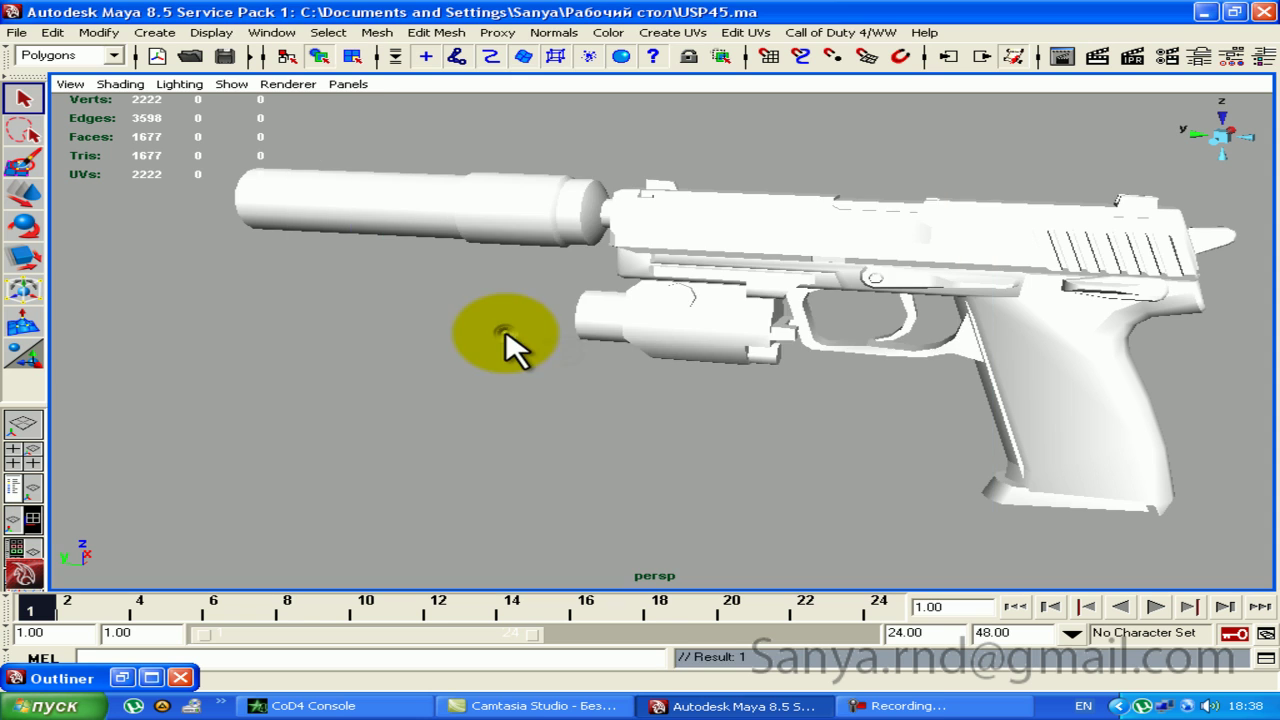
Step: Select the referenced silencer and inspect its transform attributes beside the pistol
scroll(640, 345, "down", 2)
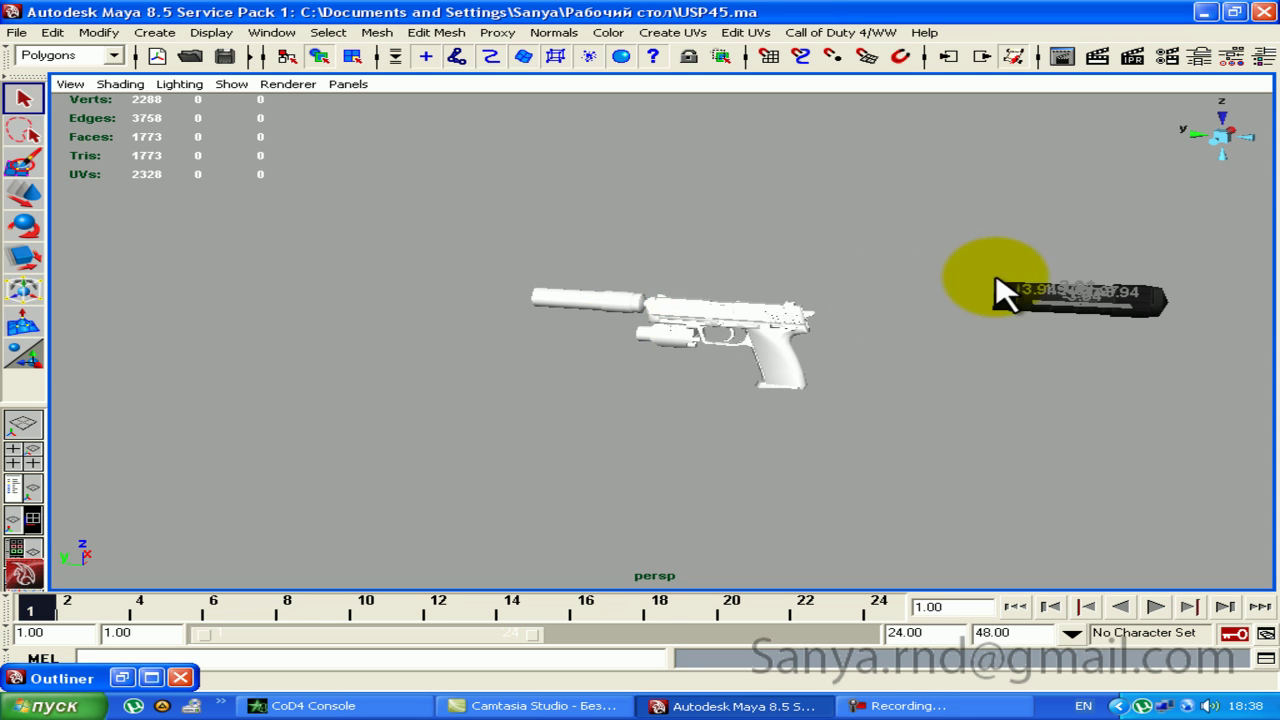
middle_click_drag(1000, 286, 694, 314, "alt")
mouse_move(694, 314)
left_mouse_down("alt")
mouse_move(968, 315)
mouse_move(1014, 360)
mouse_move(734, 294)
mouse_move(529, 294)
mouse_move(877, 300)
mouse_move(829, 286)
mouse_move(326, 294)
left_mouse_up("alt")
left_click(826, 268)
key("w")
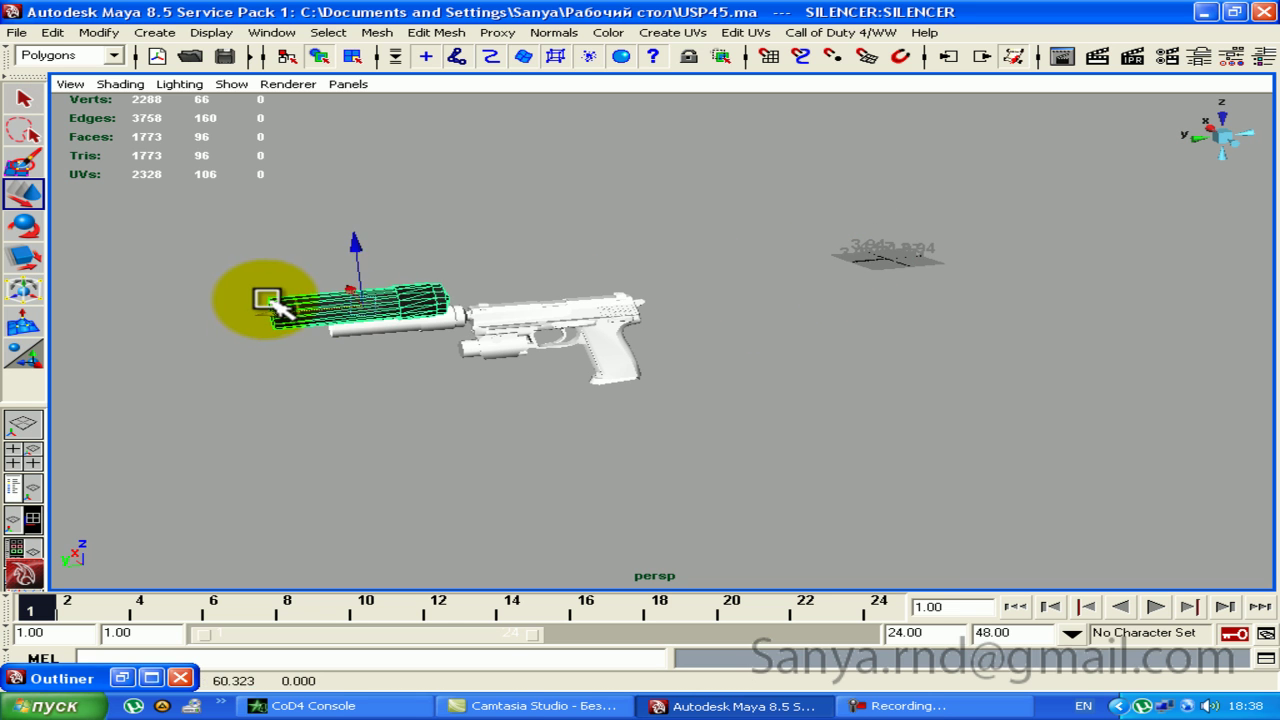
scroll(466, 277, "up", 3)
scroll(955, 362, "down", 1)
mouse_move(955, 362)
left_mouse_down("alt")
mouse_move(700, 263)
mouse_move(757, 257)
mouse_move(663, 286)
mouse_move(768, 279)
mouse_move(760, 252)
left_mouse_up("alt")
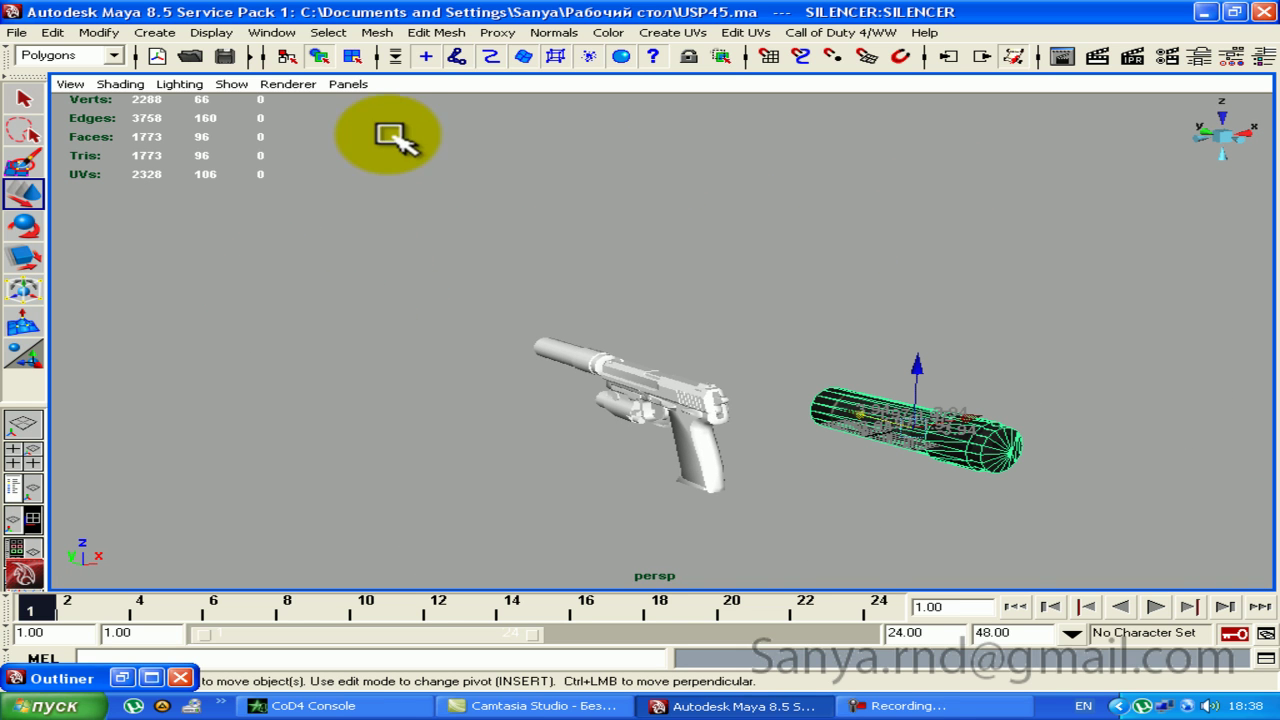
right_click_drag(609, 206, 607, 279, "alt")
left_click_drag(607, 279, 880, 334, "alt")
middle_click_drag(880, 334, 731, 260, "alt")
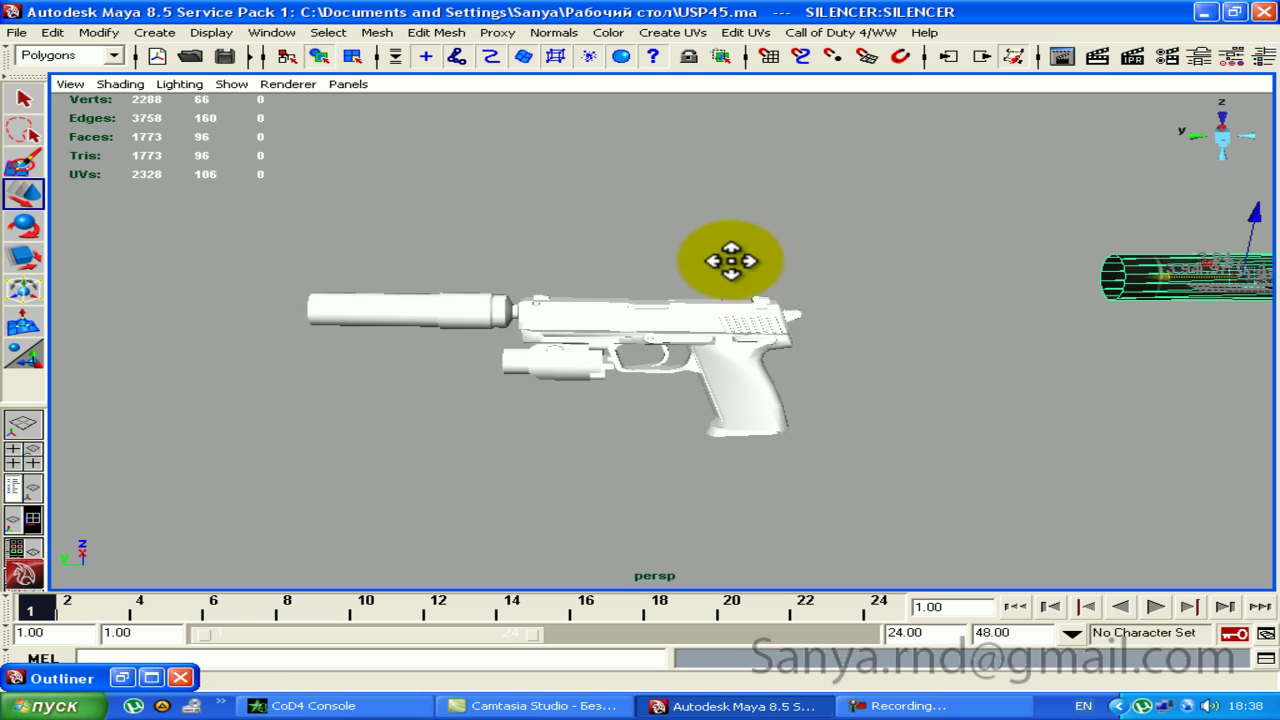
right_click_drag(863, 229, 1185, 120, "alt")
left_click(1262, 57)
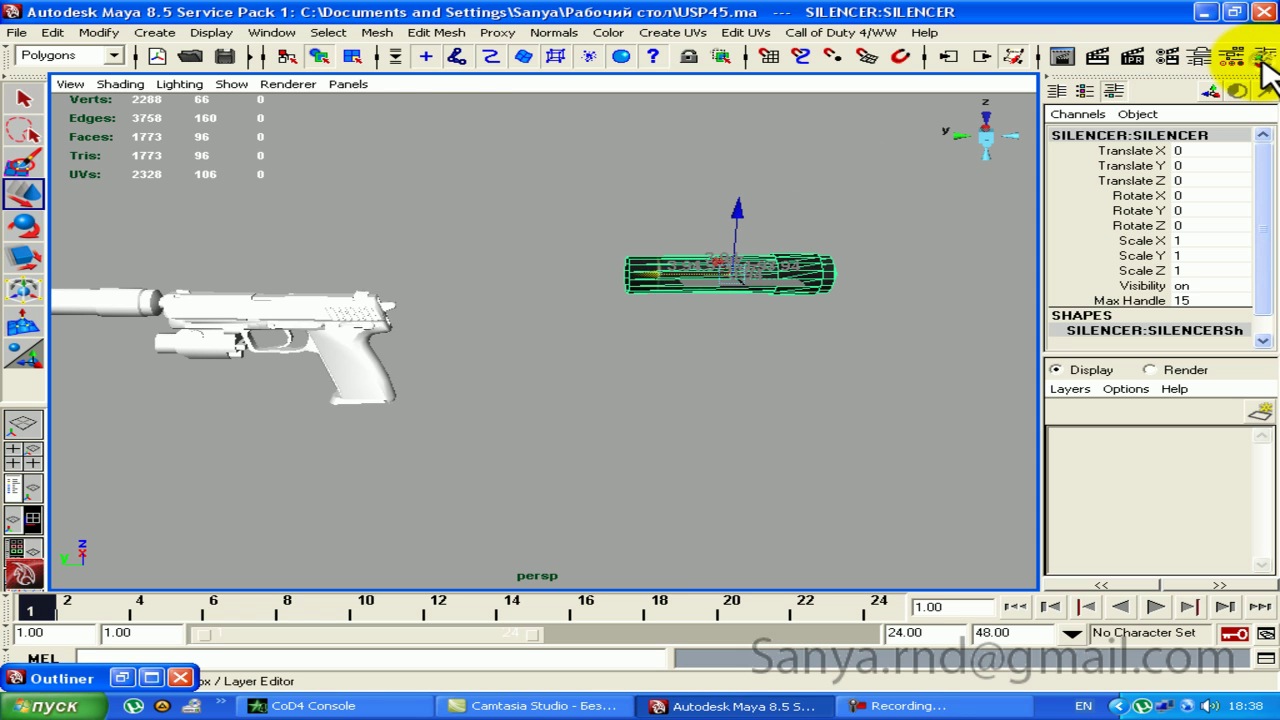
left_click(1262, 57)
Step: Select the separate stray silencer object and remove it from the scene
left_click(643, 335)
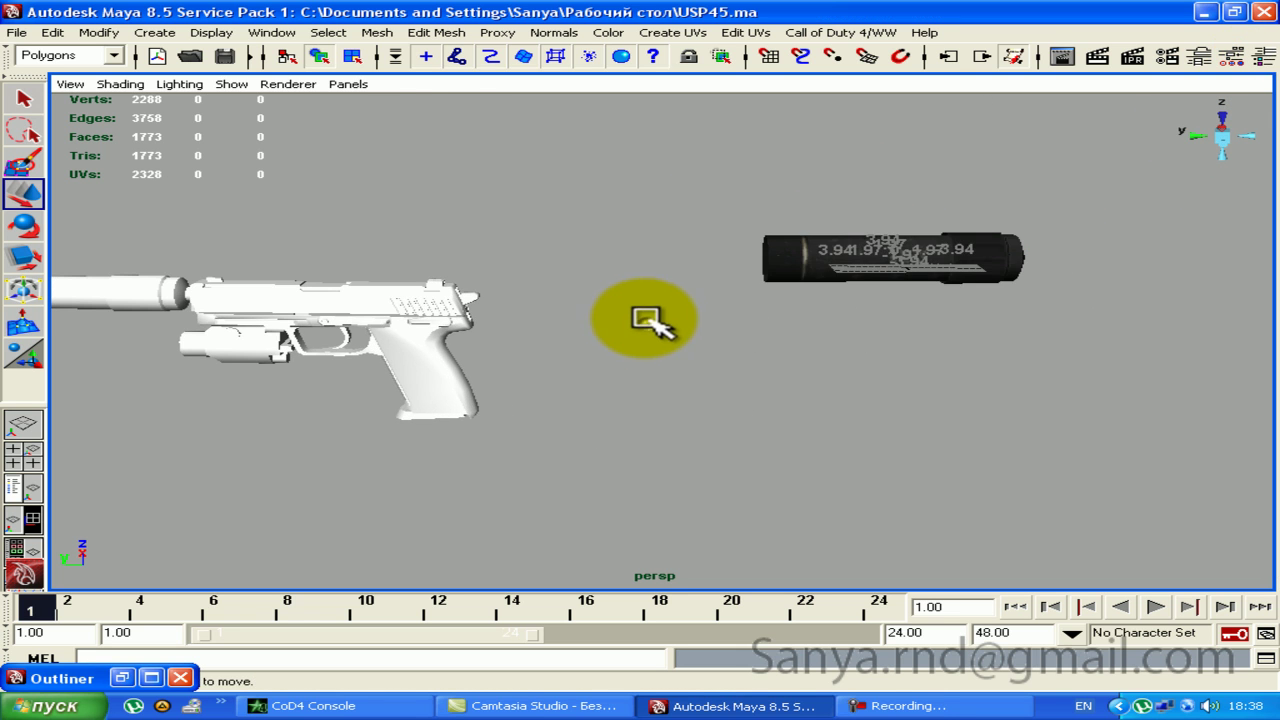
middle_click_drag(646, 320, 874, 251, "alt")
right_click_drag(810, 270, 851, 229, "alt")
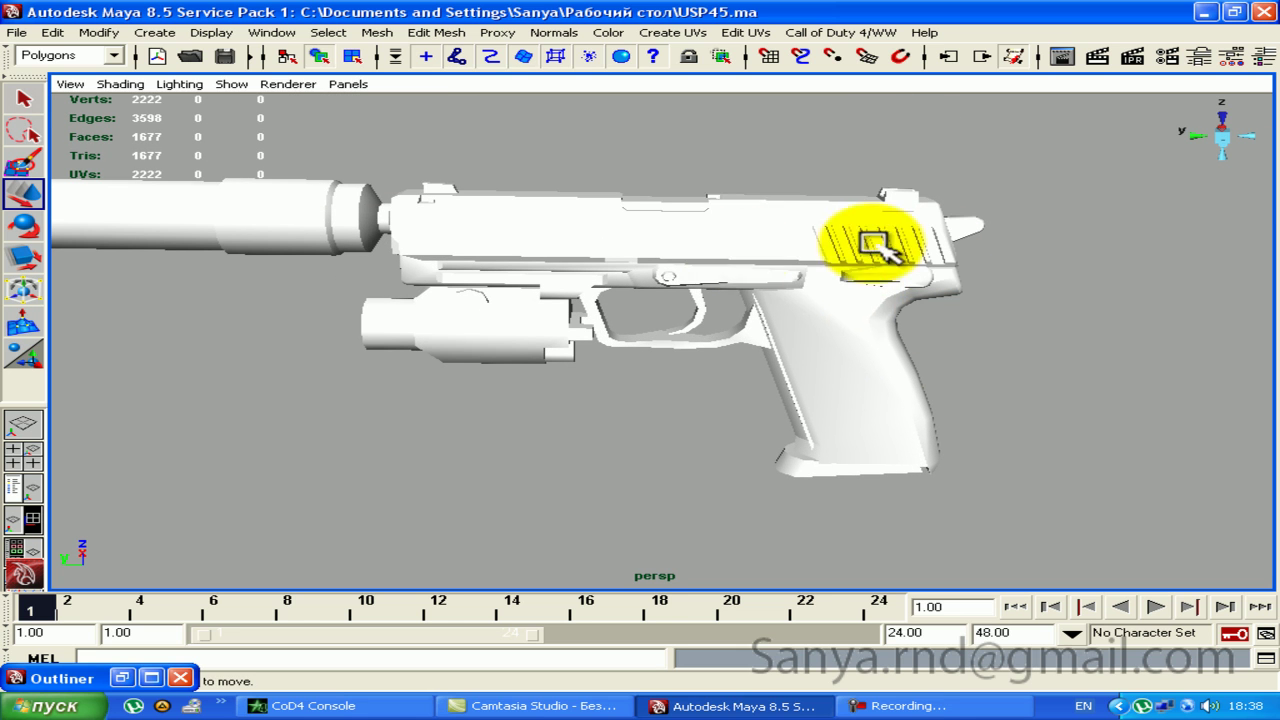
right_click_drag(625, 428, 606, 357, "alt")
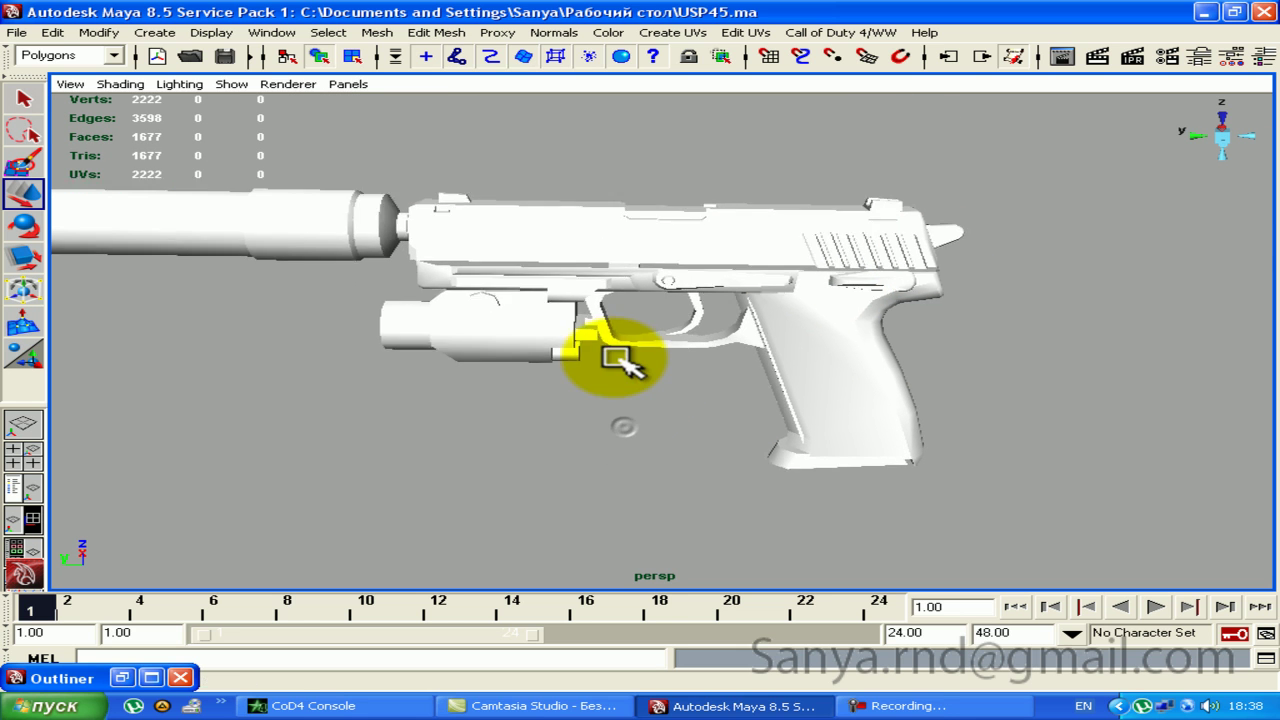
mouse_move(686, 337)
left_mouse_down("alt")
mouse_move(803, 316)
mouse_move(1094, 194)
left_mouse_up("alt")
mouse_move(1094, 194)
middle_mouse_down("alt")
mouse_move(849, 263)
mouse_move(418, 207)
middle_mouse_up("alt")
left_click(849, 263)
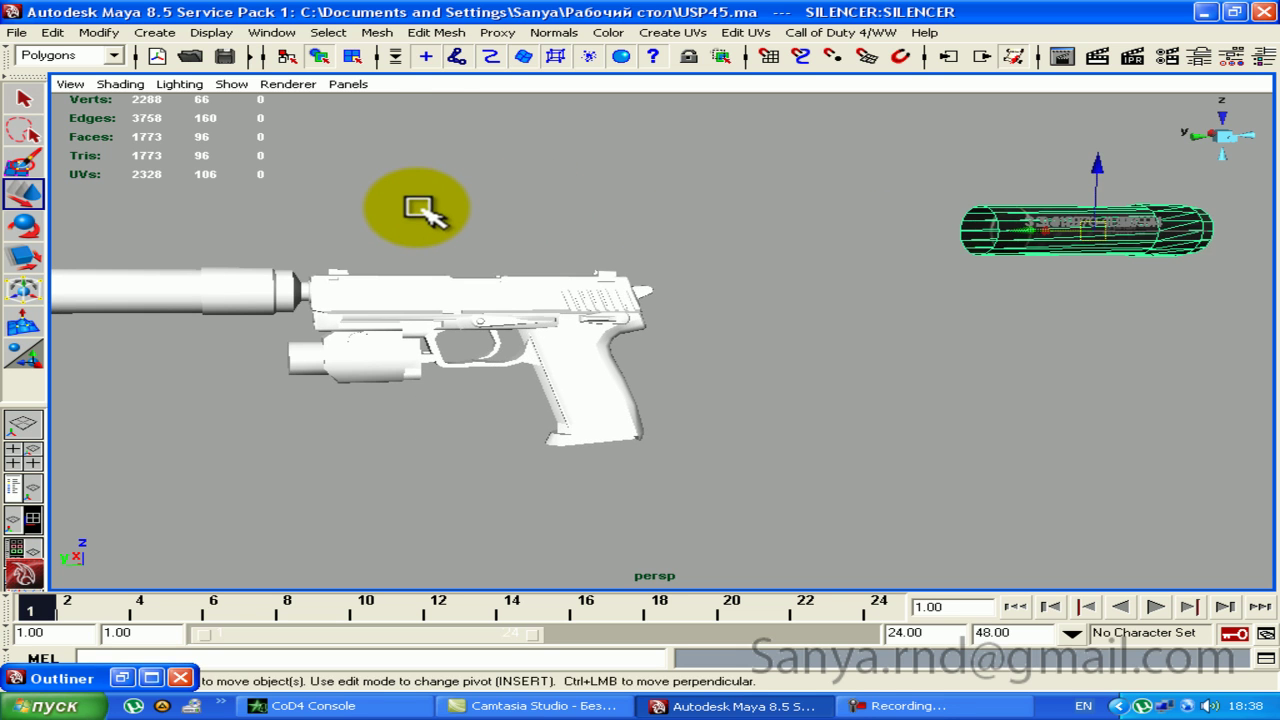
key("ctrl+z")
key("ctrl+z")
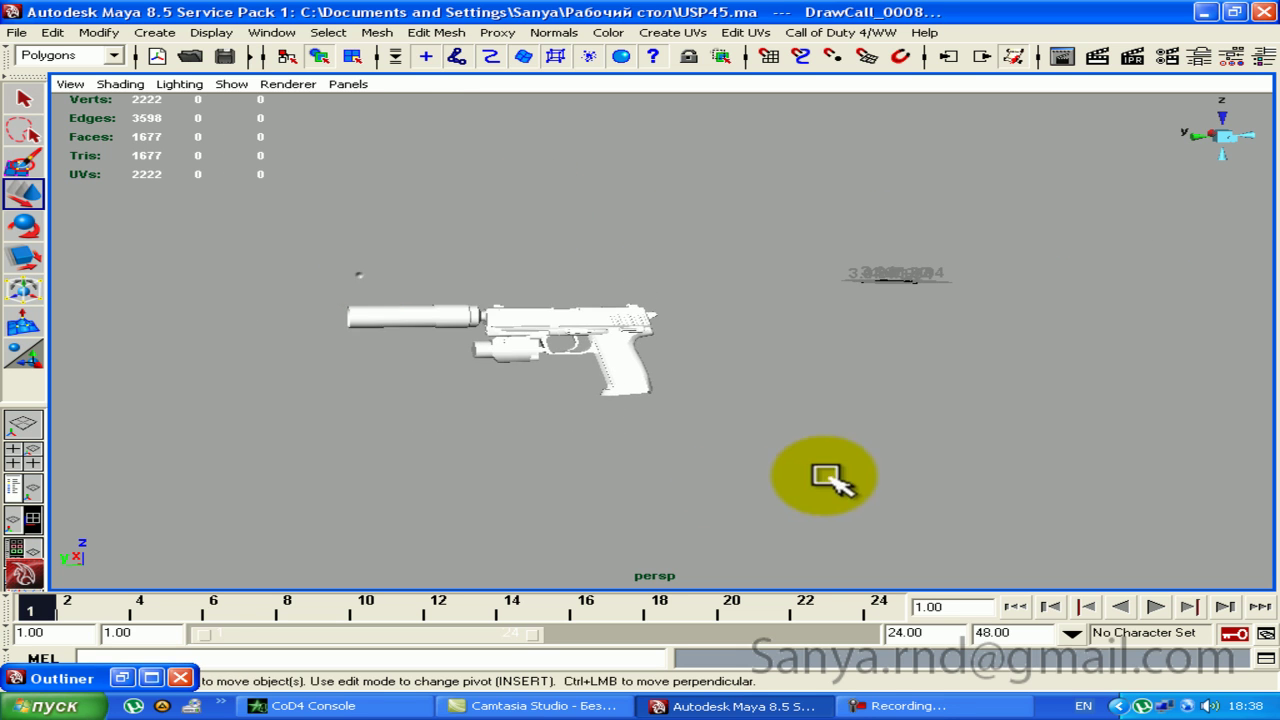
Step: Group all the gun parts together as group1
key("Up")
mouse_move(728, 337)
right_mouse_down("alt")
mouse_move(586, 337)
mouse_move(857, 277)
right_mouse_up("alt")
right_click_drag(698, 300, 823, 300, "alt")
middle_click_drag(823, 300, 706, 286, "alt")
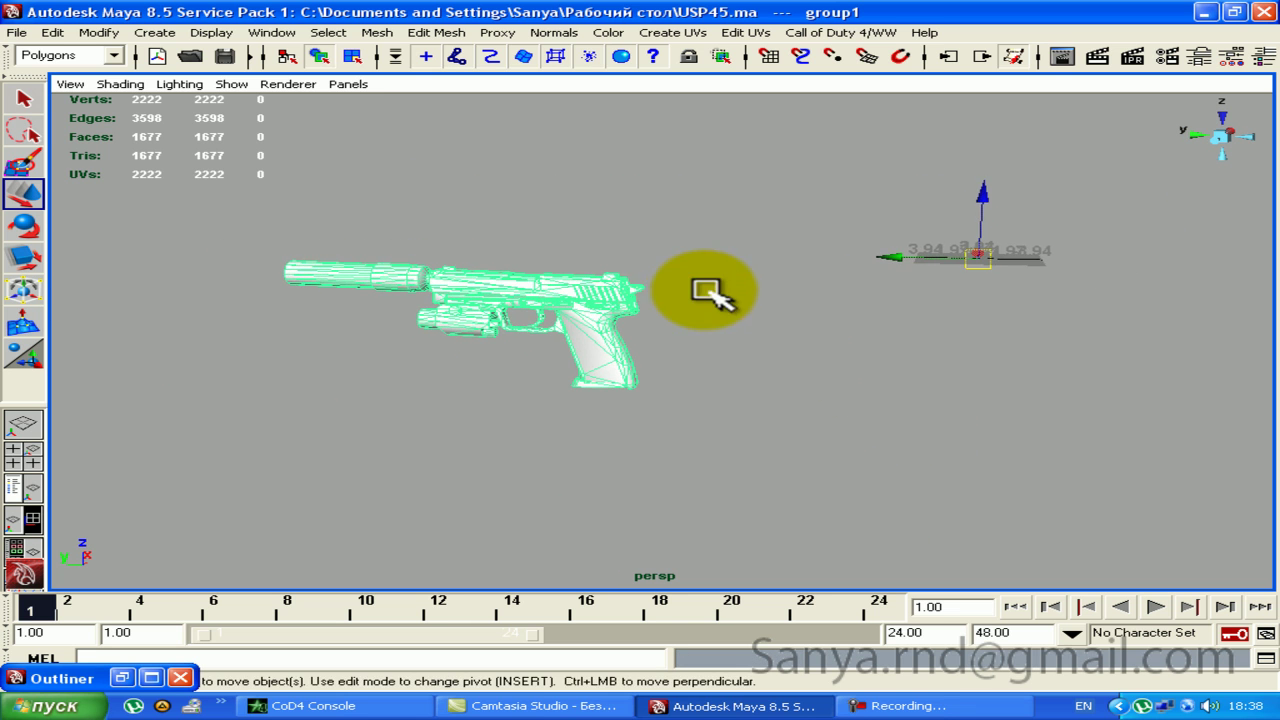
left_click_drag(863, 294, 808, 348, "alt")
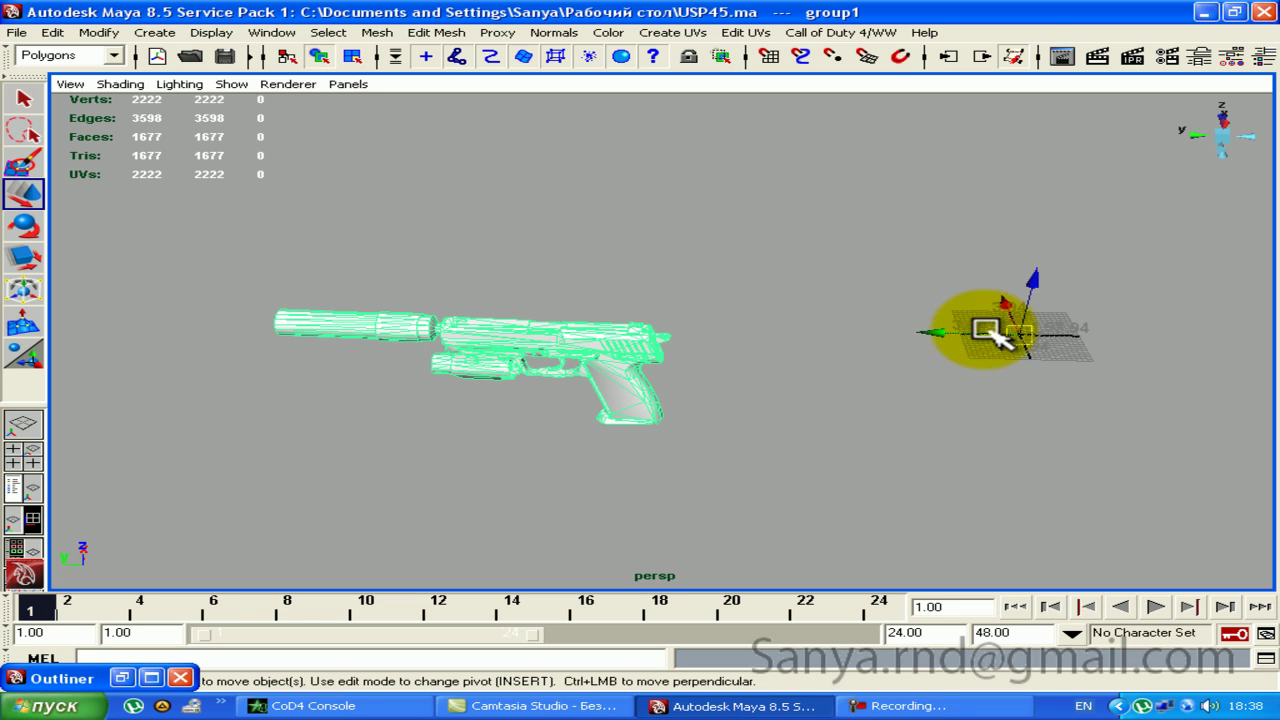
Step: Test moving and rotating the gun group, undoing the move and levelling it again
left_click_drag(930, 334, 840, 333)
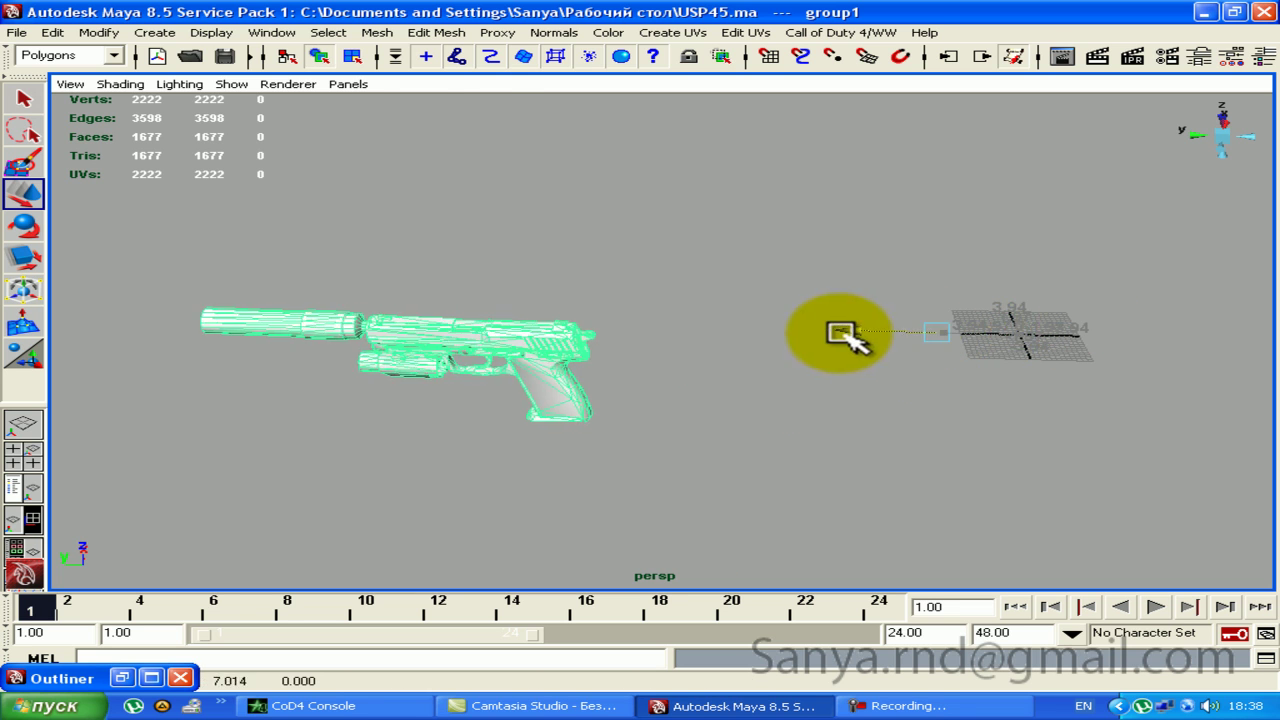
key("ctrl+z")
key("e")
mouse_move(965, 372)
left_mouse_down()
mouse_move(886, 337)
mouse_move(1043, 349)
mouse_move(985, 350)
left_mouse_up()
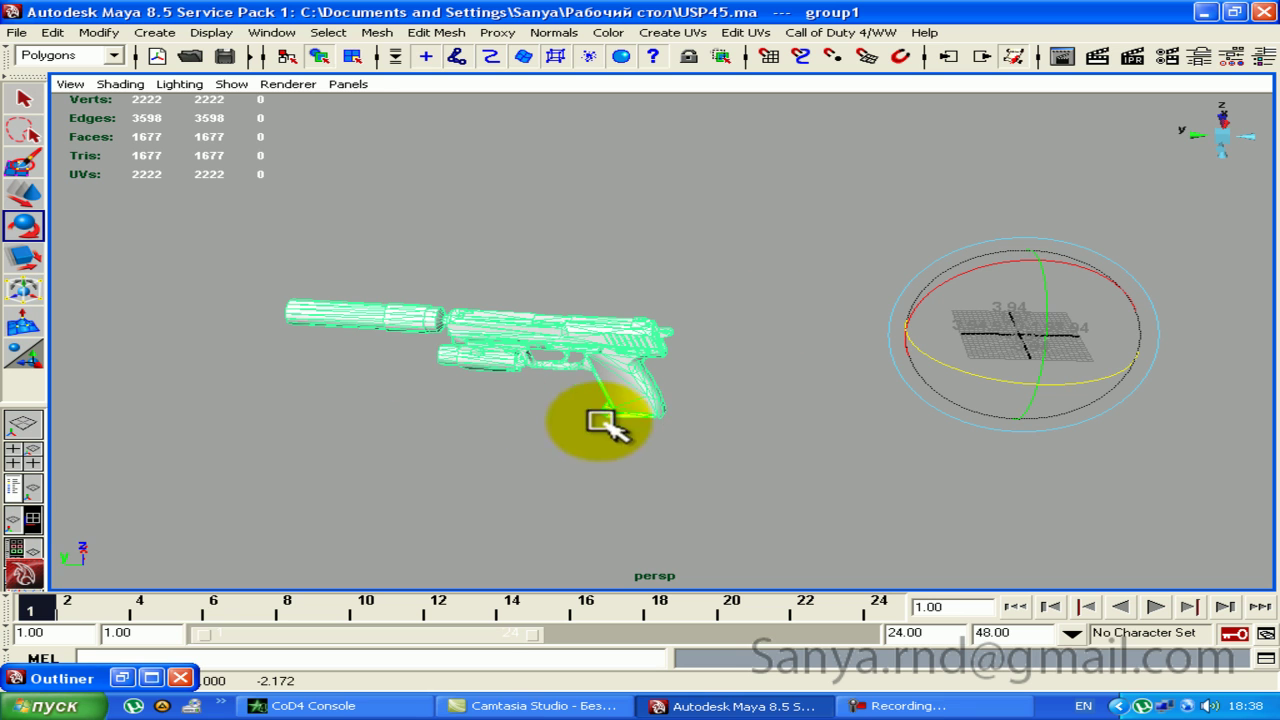
middle_click_drag(600, 420, 790, 378)
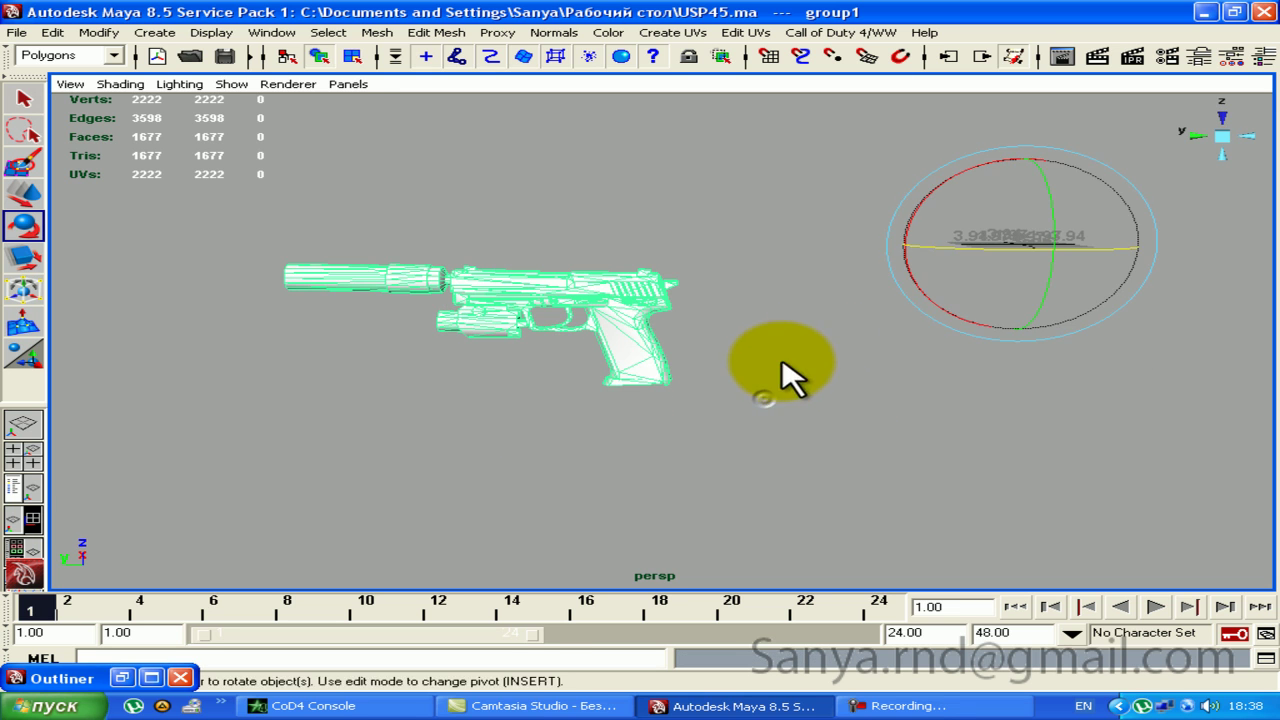
key("w")
left_click_drag(1006, 237, 971, 271, "alt")
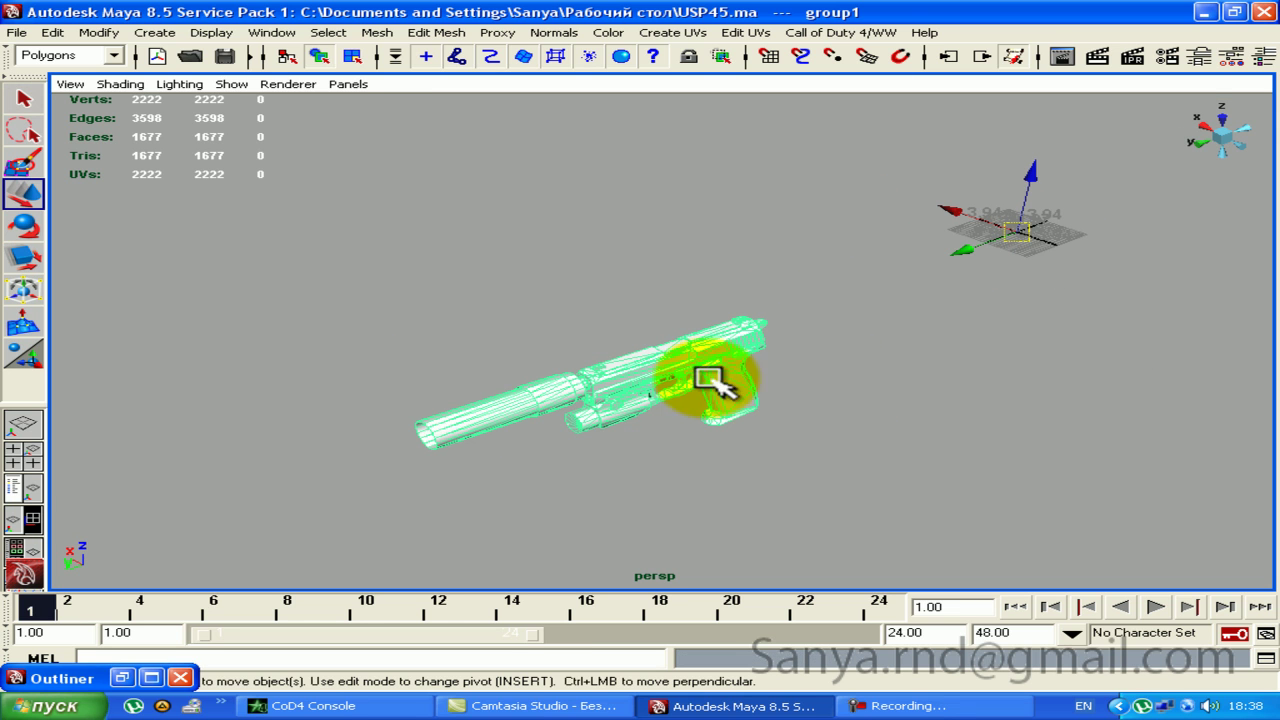
left_click_drag(710, 378, 514, 363, "alt")
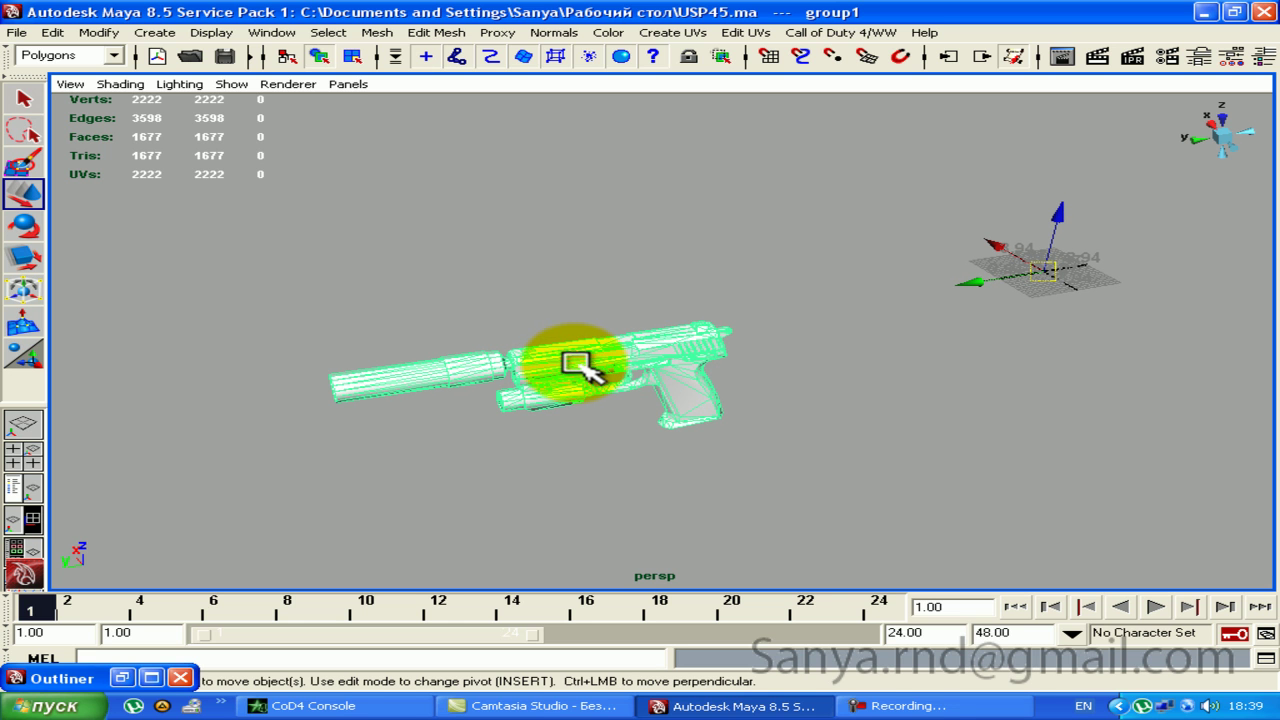
mouse_move(775, 278)
left_mouse_down("alt")
mouse_move(614, 334)
mouse_move(623, 300)
left_mouse_up("alt")
Step: Switch to the Persp/Outliner layout and center group1's pivot on the gun
left_click(24, 488)
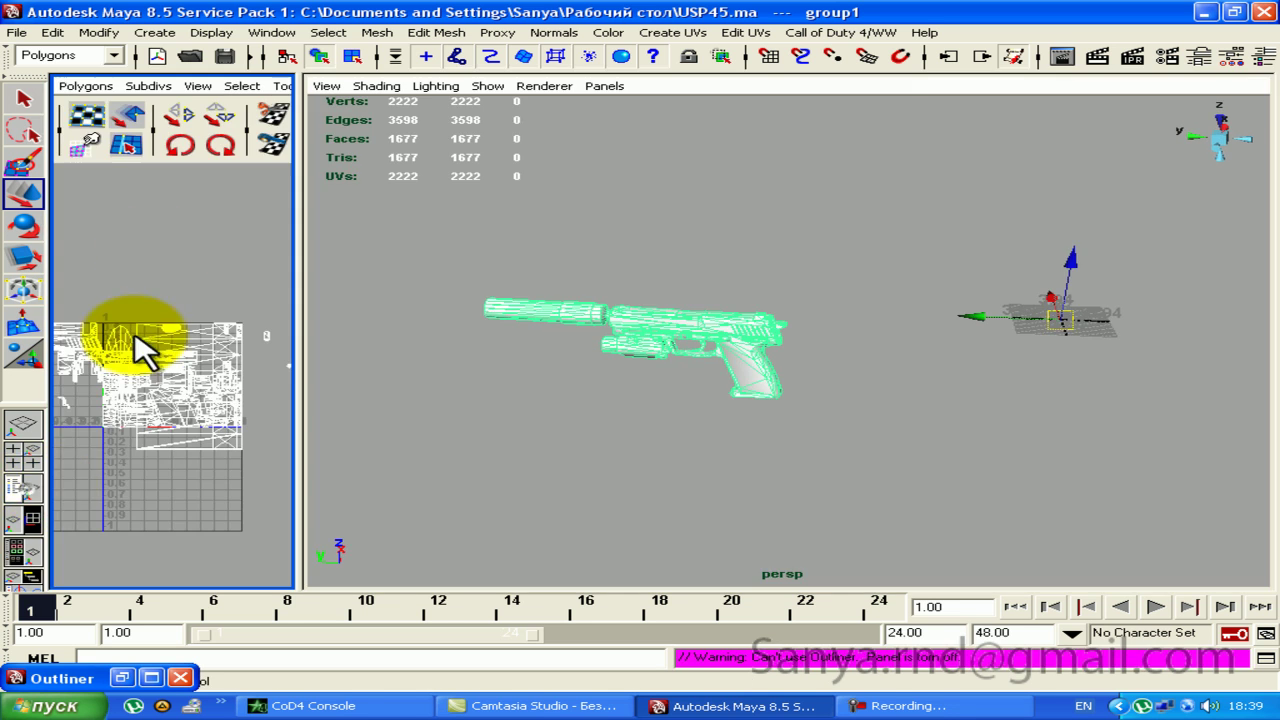
left_click(22, 424)
left_click(121, 680)
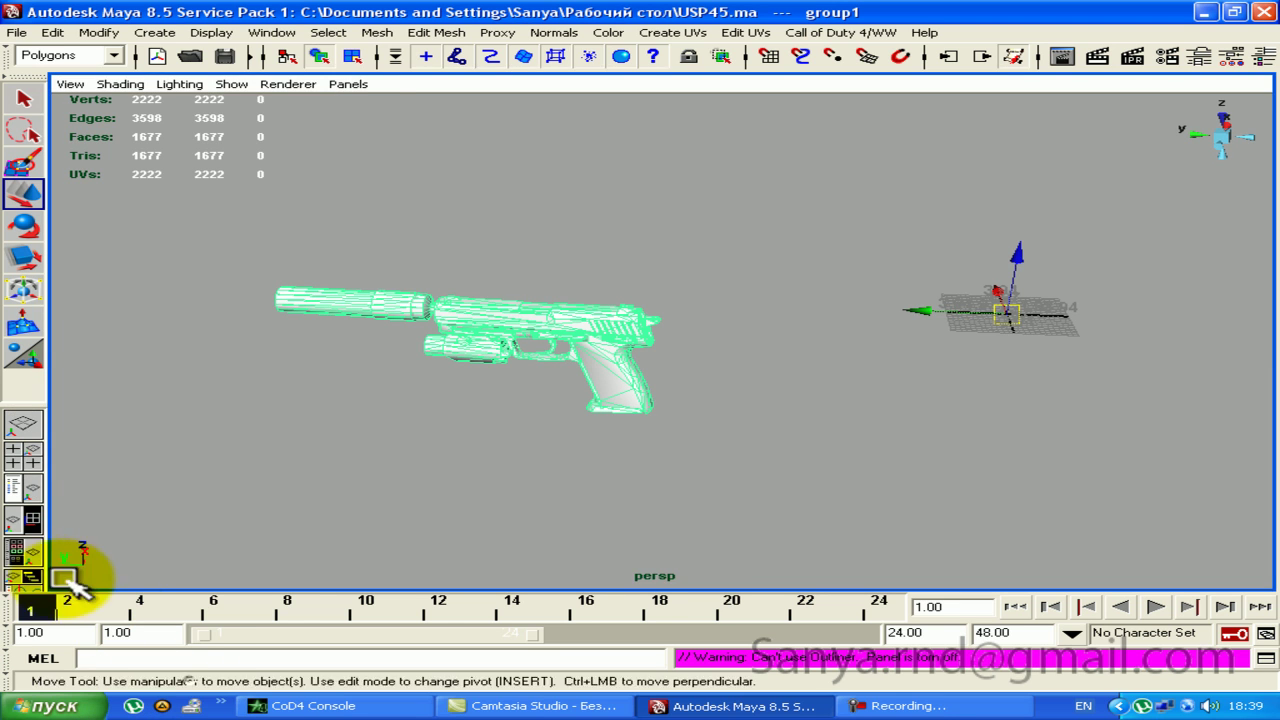
left_click(24, 488)
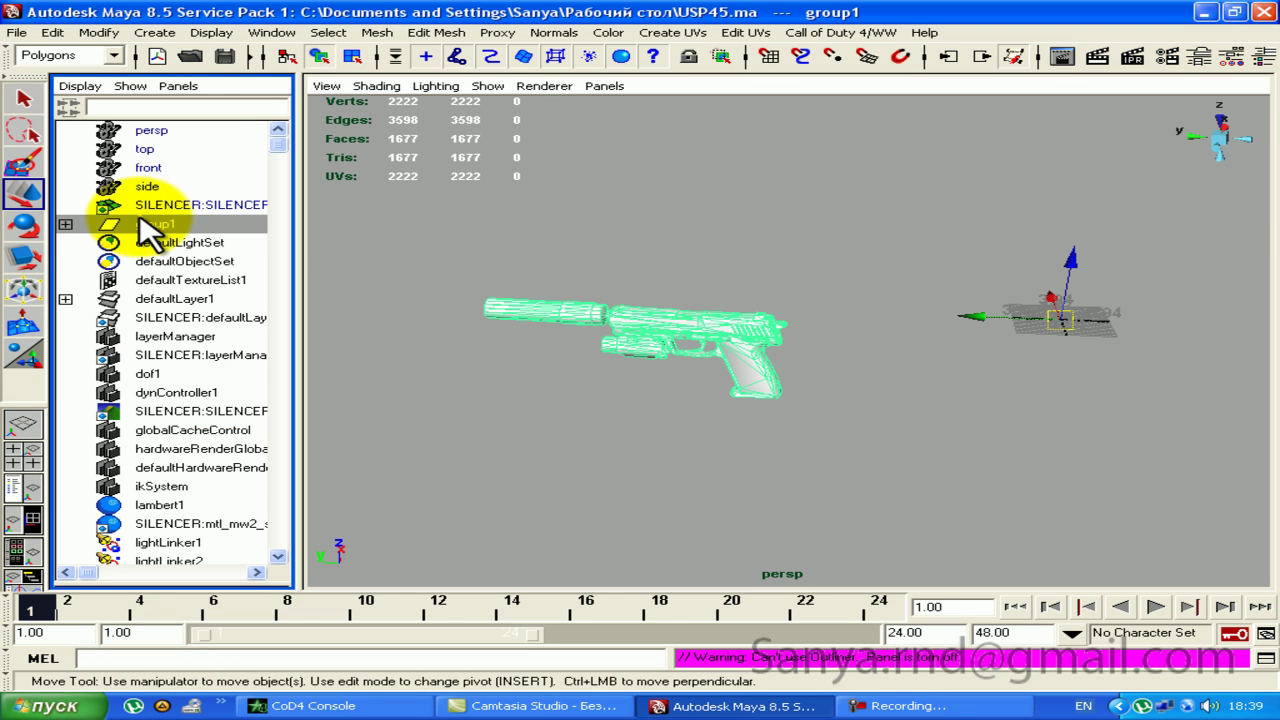
left_click(99, 32)
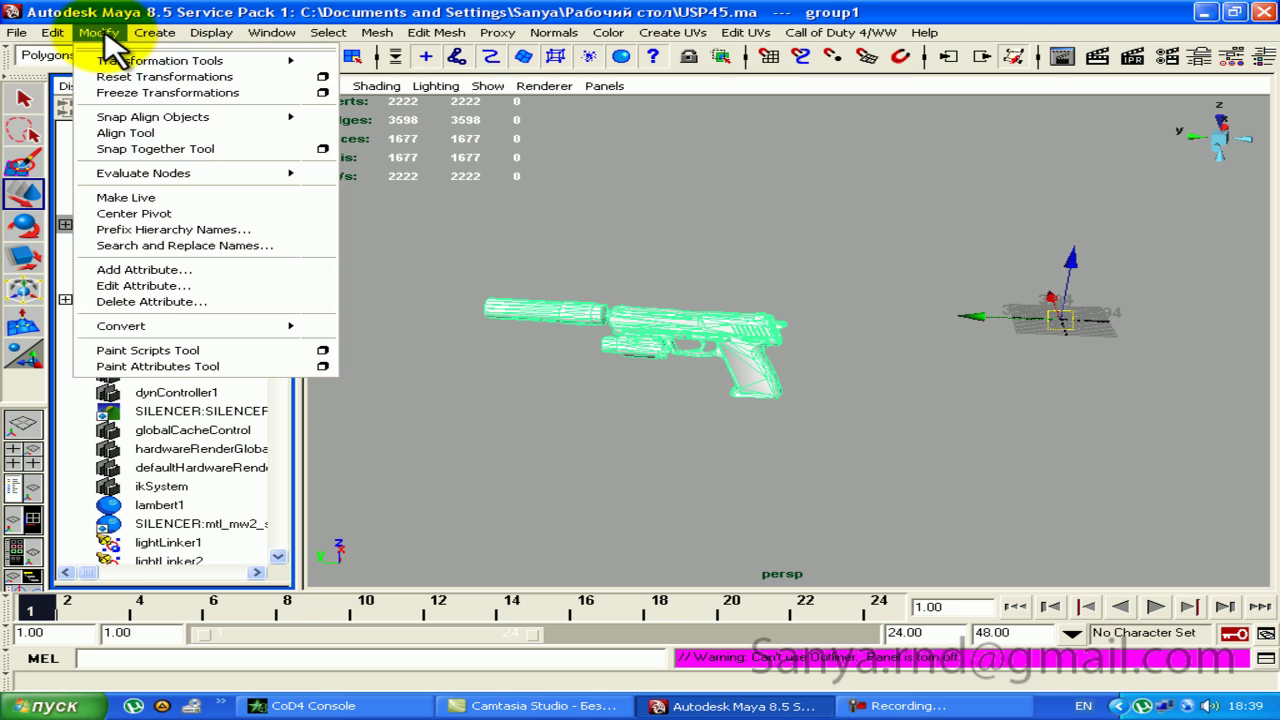
left_click(116, 208)
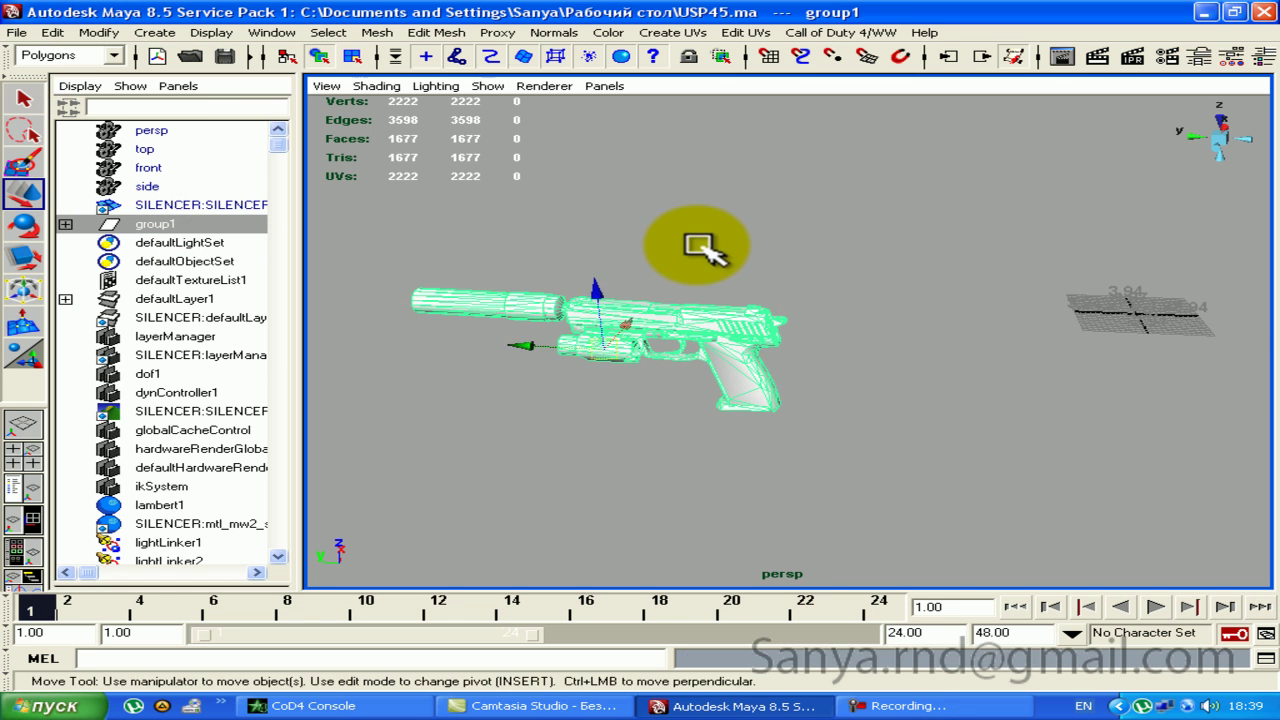
Step: Center the pivot of the gun's slide part
left_click(776, 318)
left_click_drag(781, 310, 786, 294, "alt")
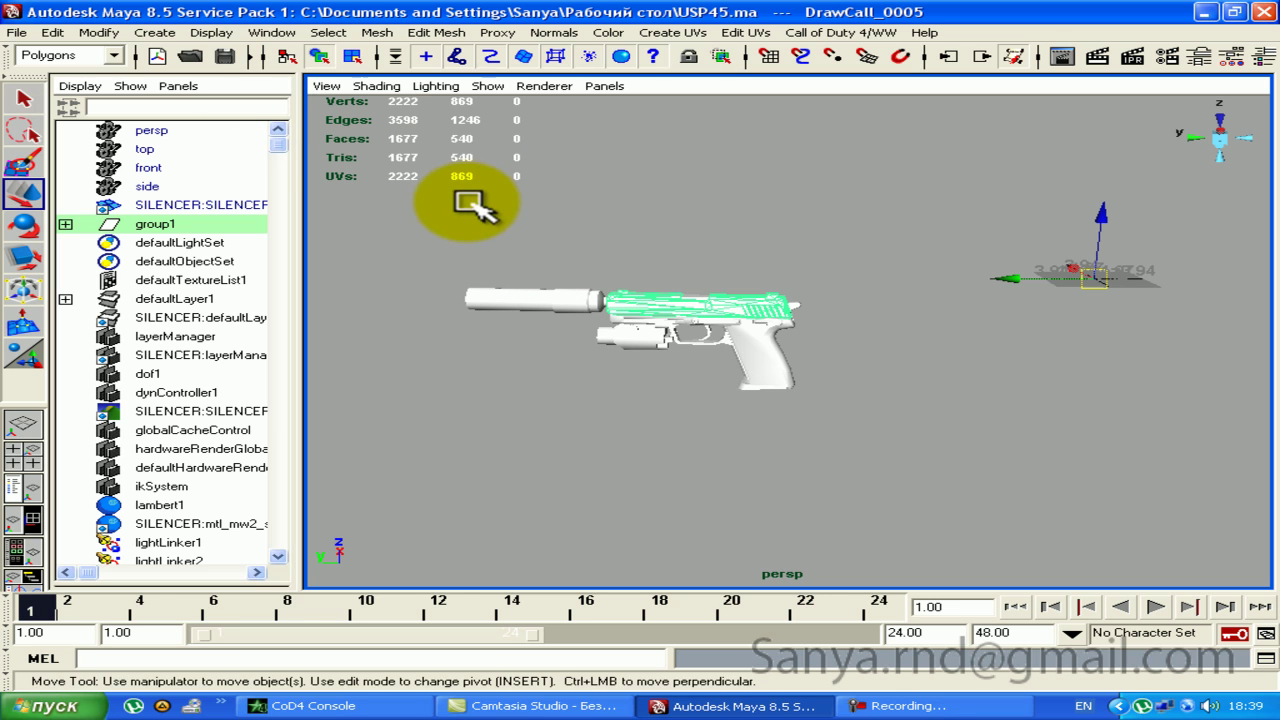
left_click(52, 32)
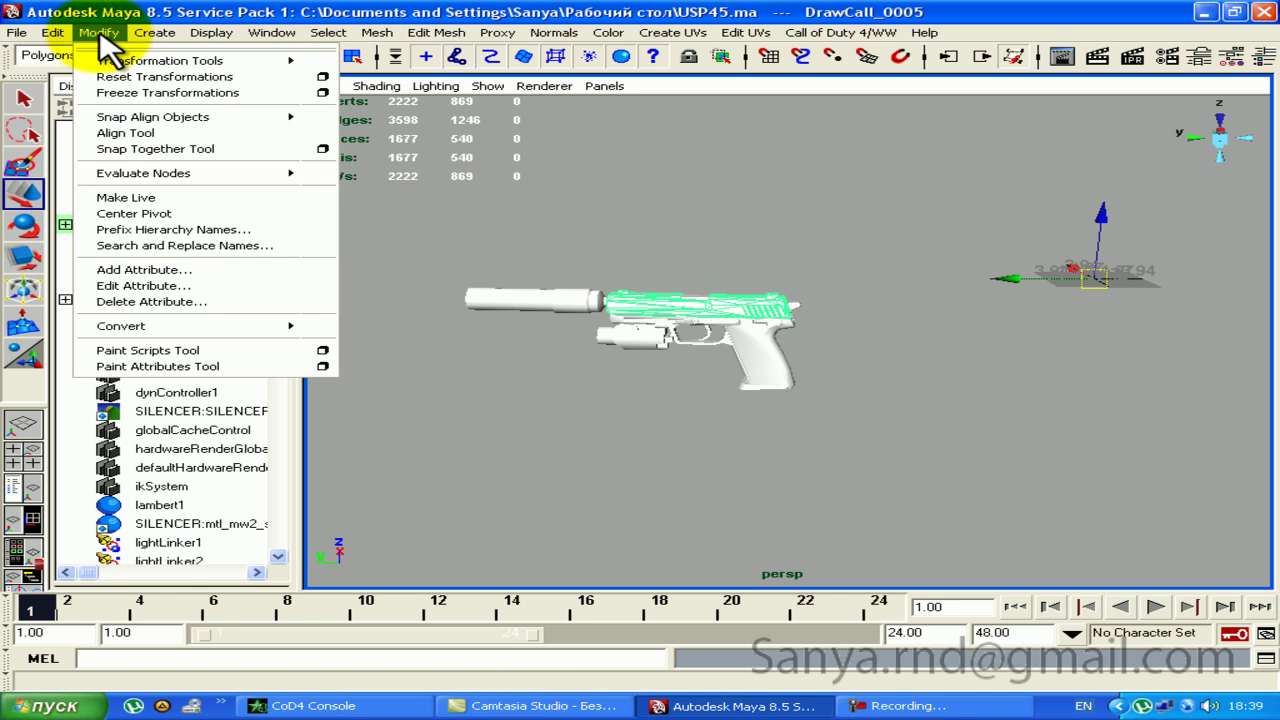
left_click(200, 214)
mouse_move(443, 251)
left_mouse_down("alt")
mouse_move(935, 245)
mouse_move(914, 229)
mouse_move(957, 268)
mouse_move(986, 257)
mouse_move(830, 252)
left_mouse_up("alt")
right_click_drag(830, 252, 850, 226, "alt")
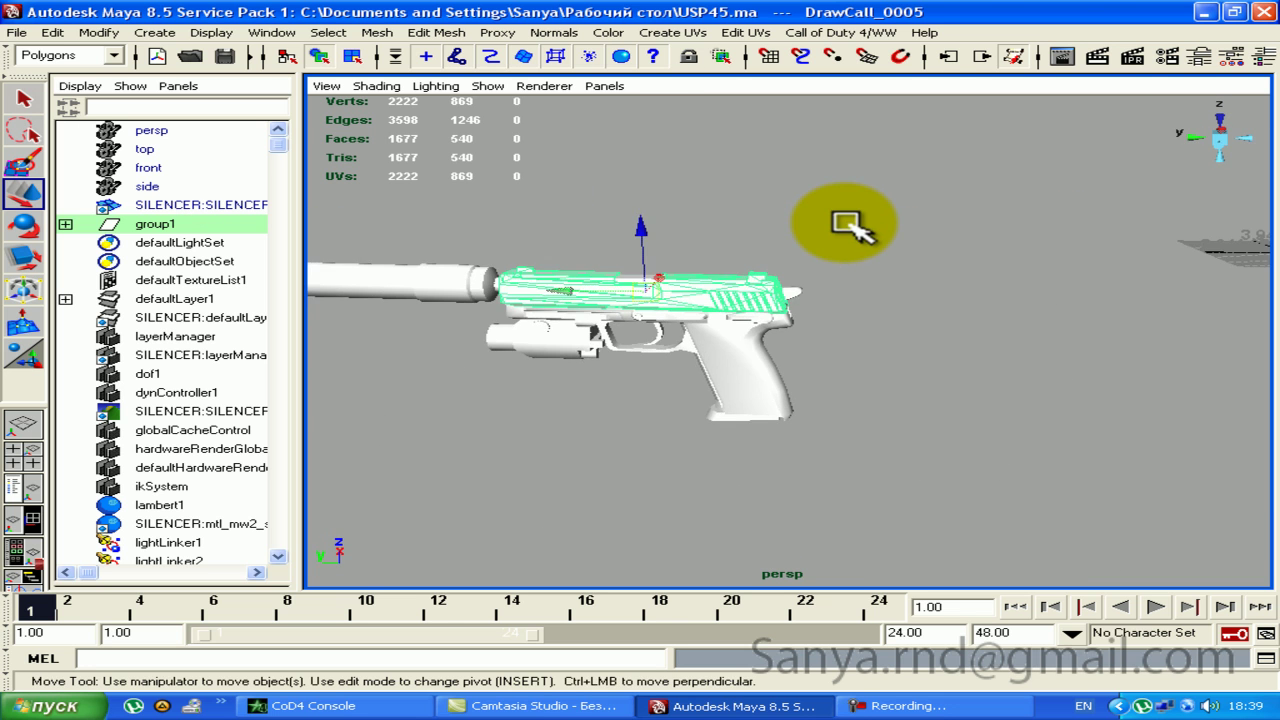
mouse_move(848, 224)
left_mouse_down("alt")
mouse_move(1063, 251)
mouse_move(1243, 234)
mouse_move(891, 194)
mouse_move(838, 251)
mouse_move(851, 223)
left_mouse_up("alt")
right_click_drag(929, 206, 943, 220, "alt")
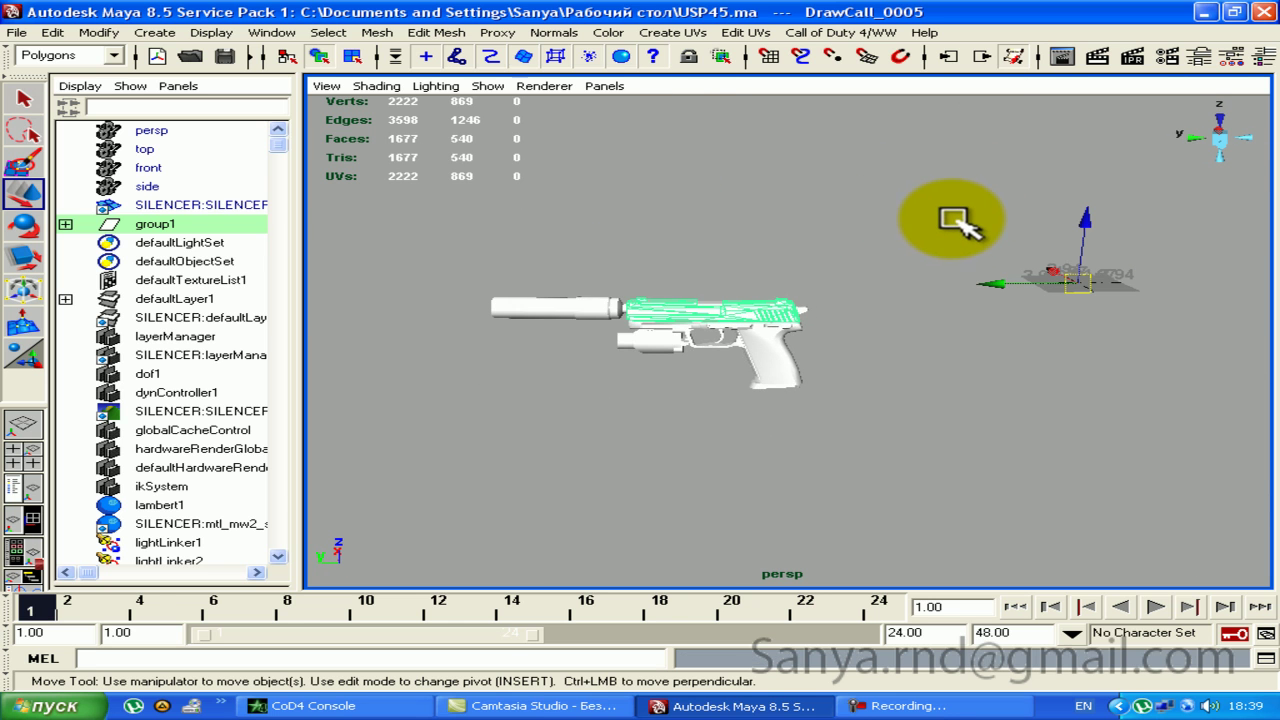
Step: Center the pivots of all gun parts, then select group1 in the Outliner
left_click_drag(648, 282, 886, 443)
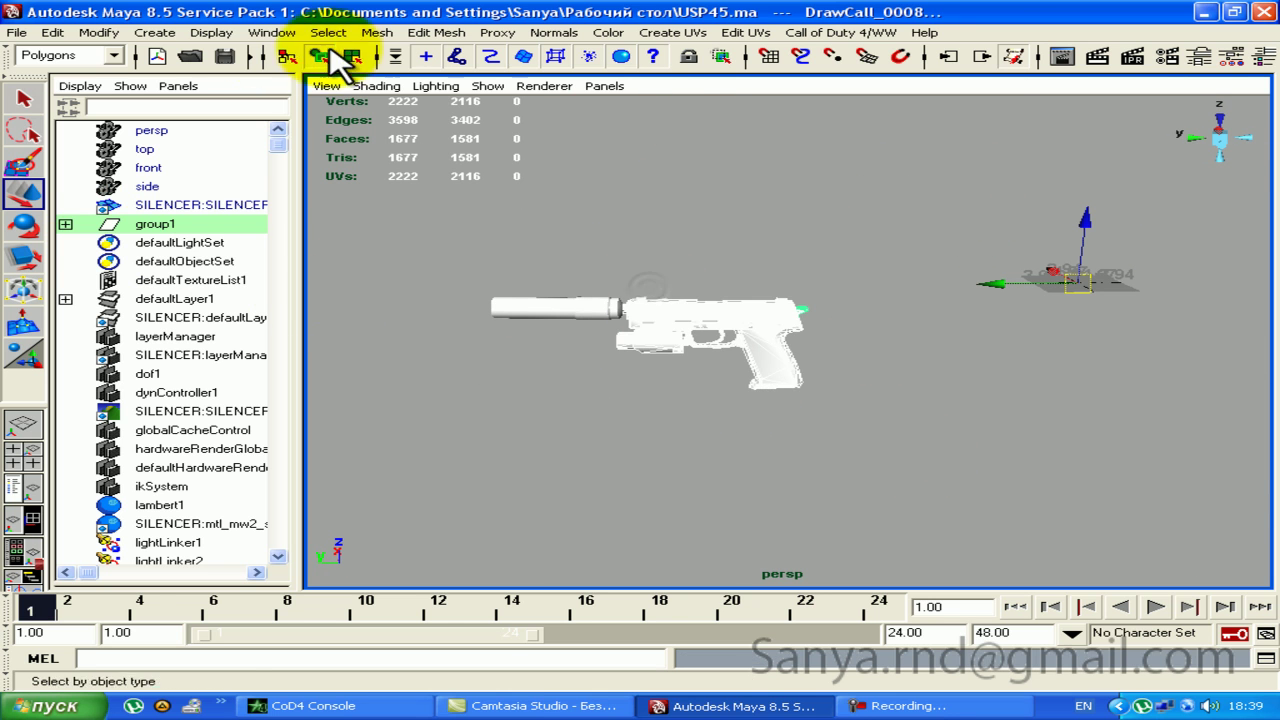
left_click(99, 32)
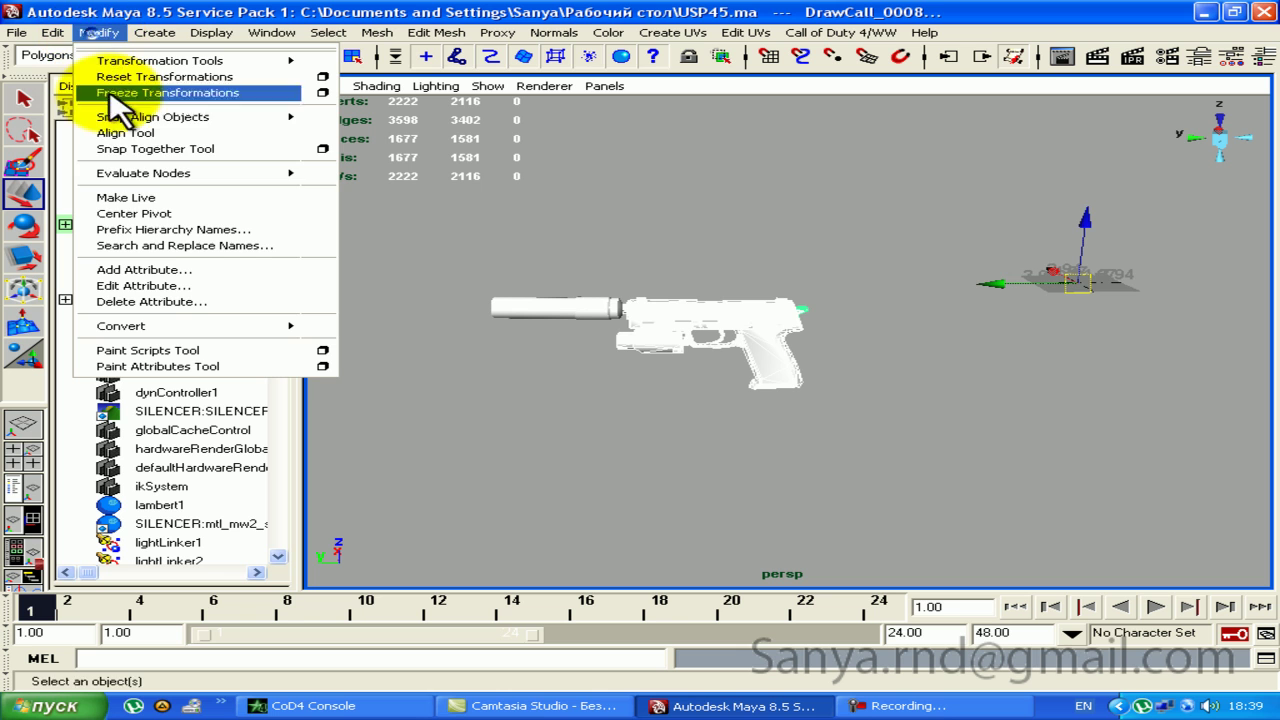
left_click(134, 213)
left_click(683, 181)
left_click(186, 224)
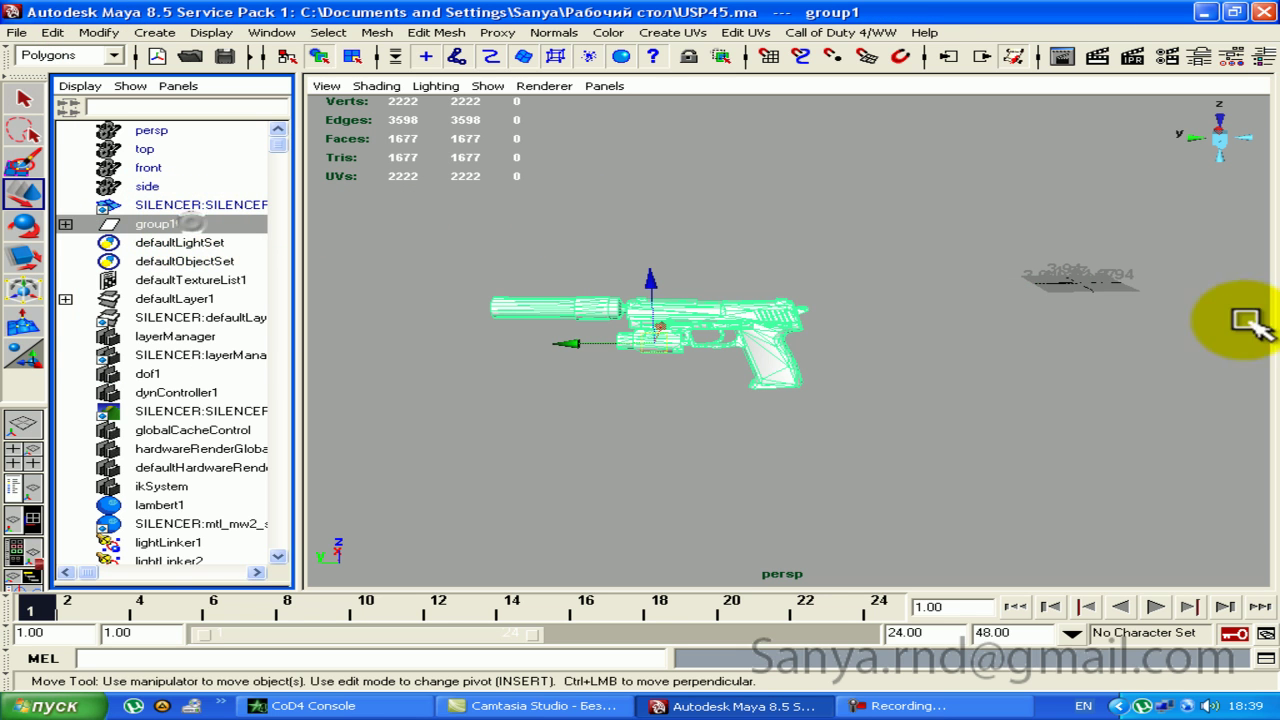
mouse_move(795, 325)
left_mouse_down("alt")
mouse_move(1023, 314)
mouse_move(929, 320)
left_mouse_up("alt")
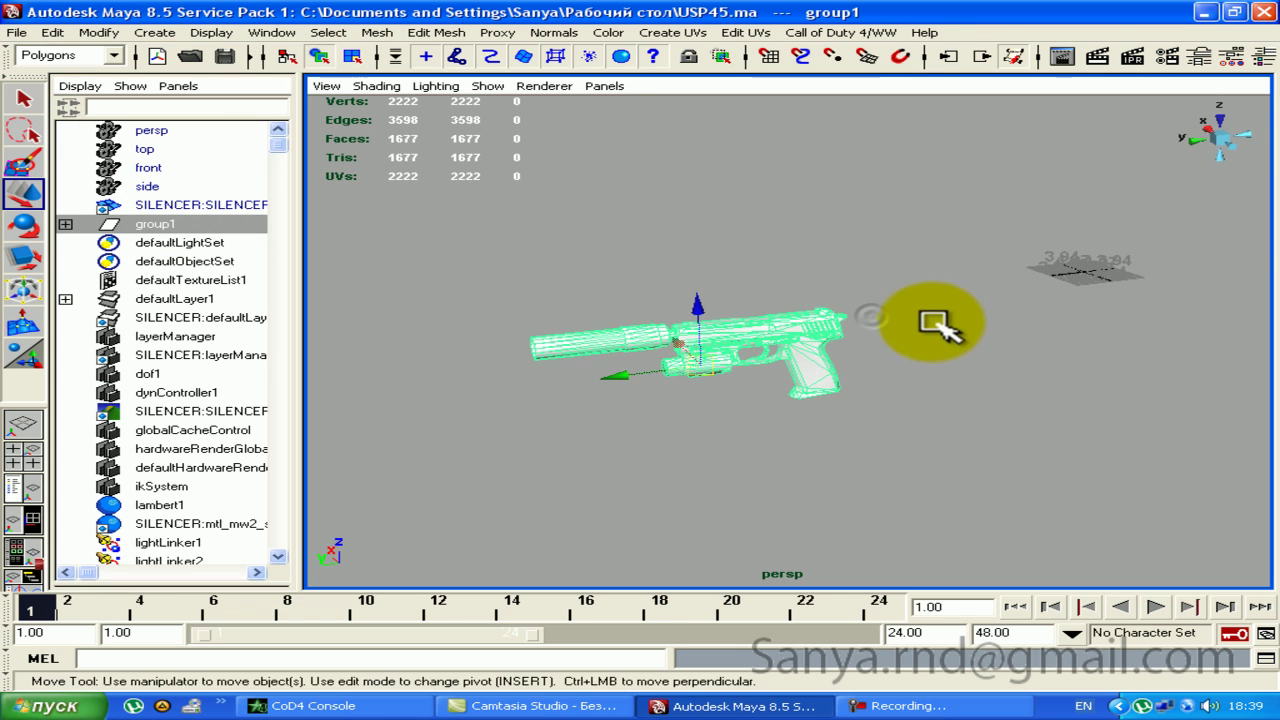
Step: In the front view, drag the group1 pistol sideways off the centre line
mouse_move(580, 355)
left_mouse_down("alt")
mouse_move(723, 337)
mouse_move(854, 443)
mouse_move(877, 354)
mouse_move(1000, 150)
left_mouse_up("alt")
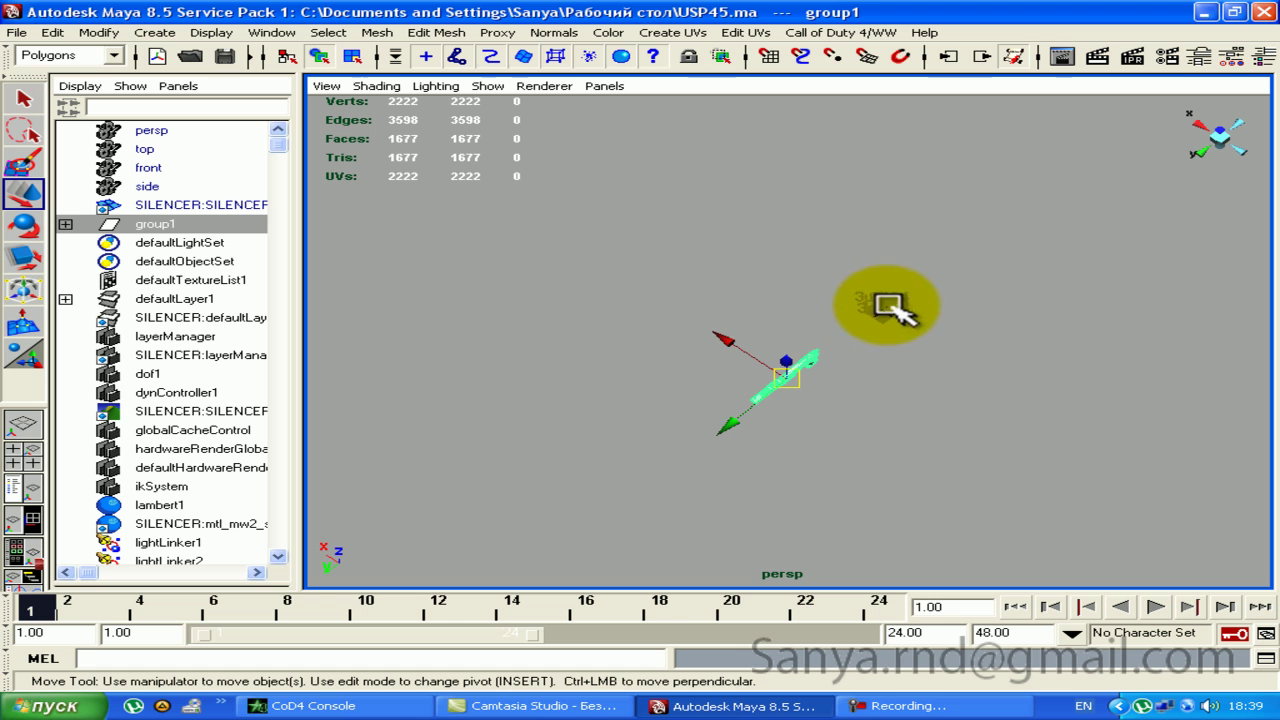
mouse_move(883, 274)
left_mouse_down("alt")
mouse_move(886, 251)
mouse_move(974, 277)
mouse_move(850, 318)
left_mouse_up("alt")
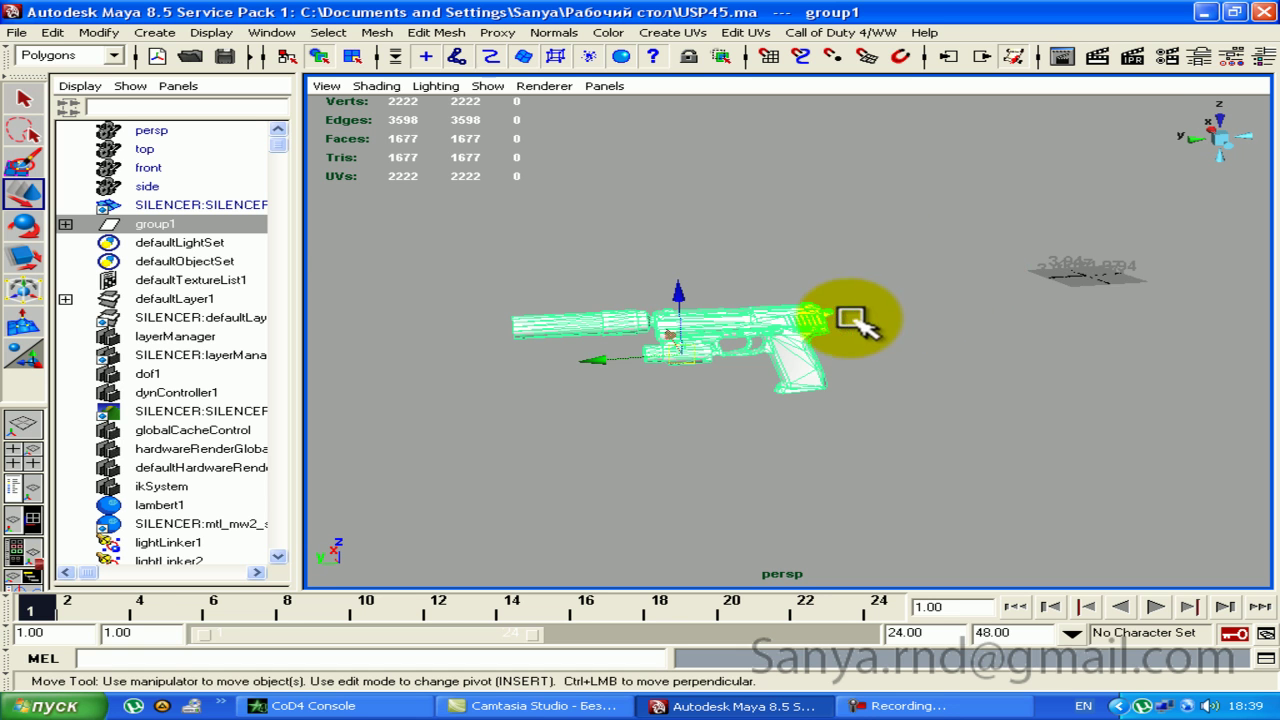
right_click_drag(851, 320, 857, 306, "alt")
middle_click_drag(857, 306, 642, 272, "alt")
mouse_move(642, 272)
left_mouse_down("alt")
mouse_move(914, 271)
mouse_move(1080, 206)
mouse_move(909, 286)
mouse_move(1045, 258)
mouse_move(766, 249)
mouse_move(986, 366)
mouse_move(831, 297)
mouse_move(984, 296)
mouse_move(914, 243)
mouse_move(914, 277)
mouse_move(857, 271)
mouse_move(1018, 243)
left_mouse_up("alt")
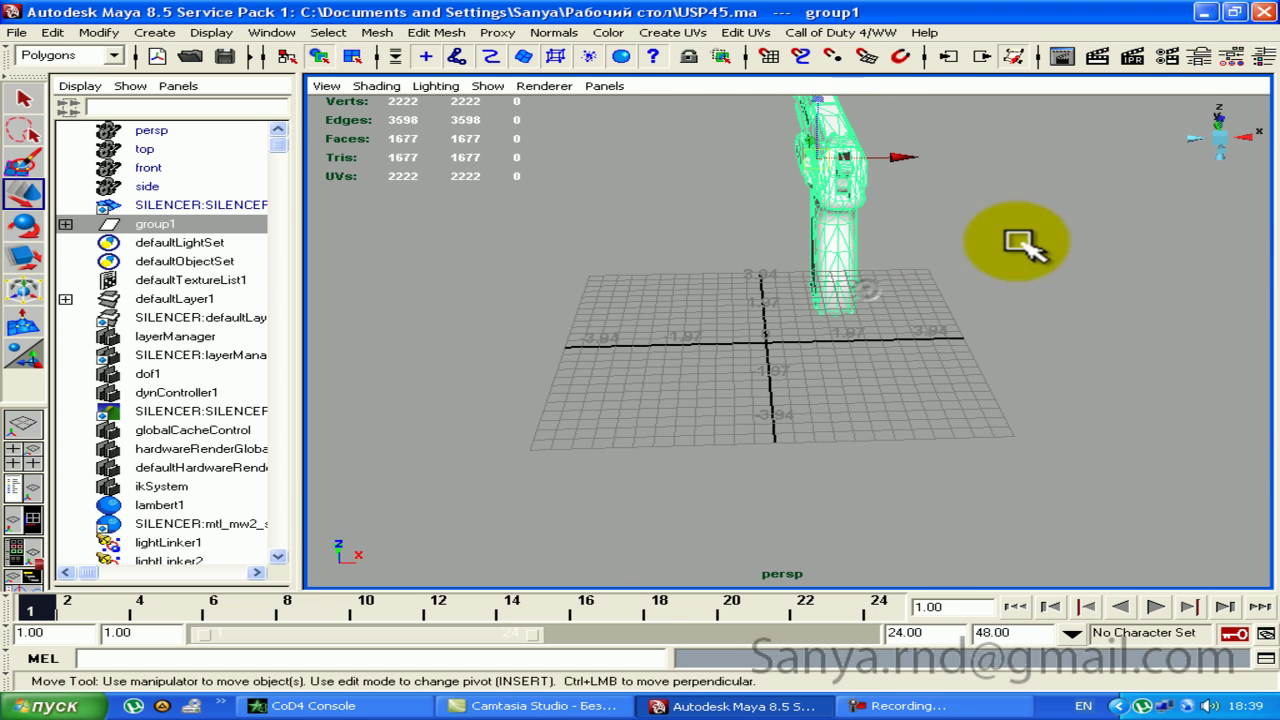
left_click(1220, 145)
mouse_move(985, 360)
middle_mouse_down("alt")
mouse_move(866, 290)
mouse_move(866, 243)
middle_mouse_up("alt")
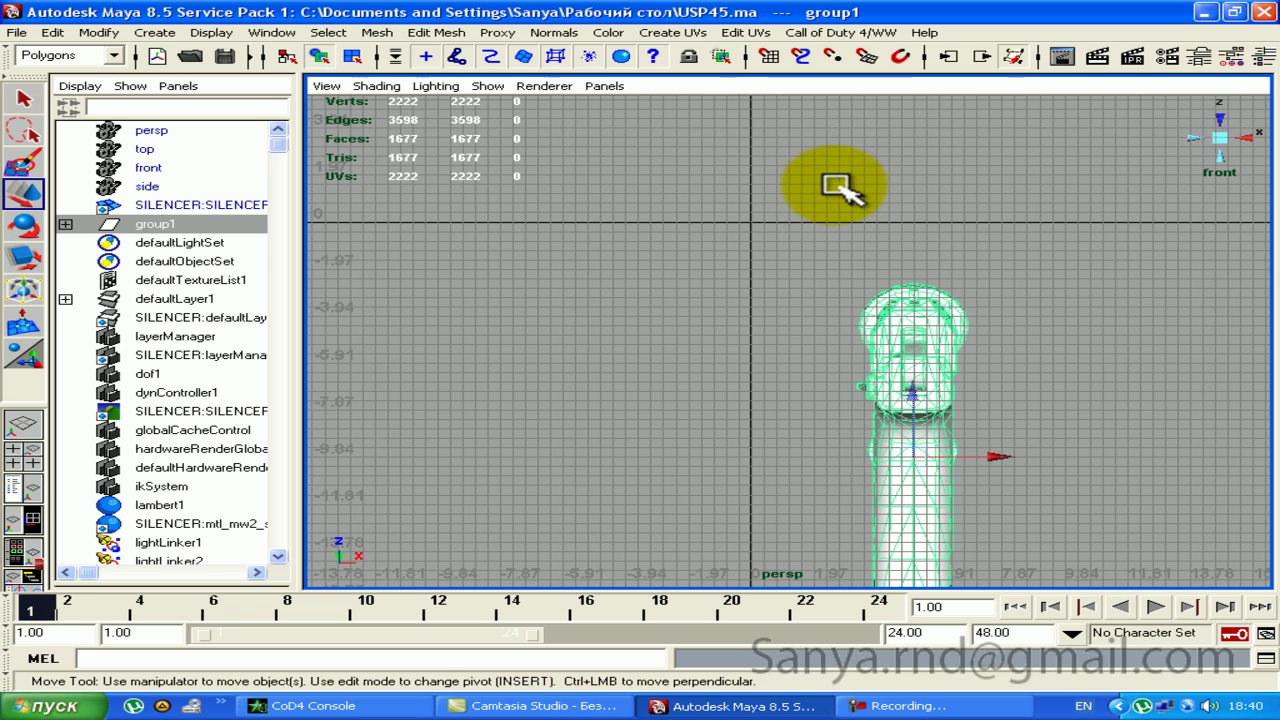
mouse_move(900, 465)
left_mouse_down()
mouse_move(712, 200)
mouse_move(734, 240)
mouse_move(814, 214)
mouse_move(670, 320)
mouse_move(1058, 435)
left_mouse_up()
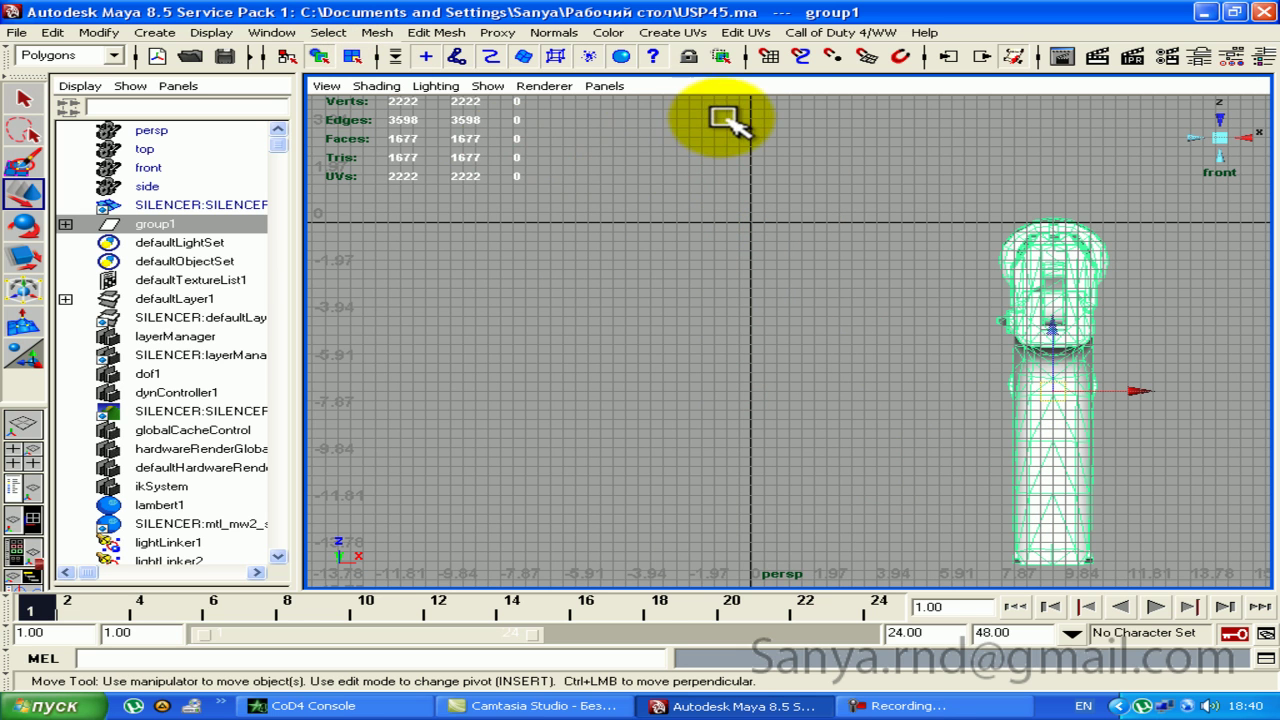
Step: Toggle Snap to grids and zoom the front view around the model
left_click(769, 57)
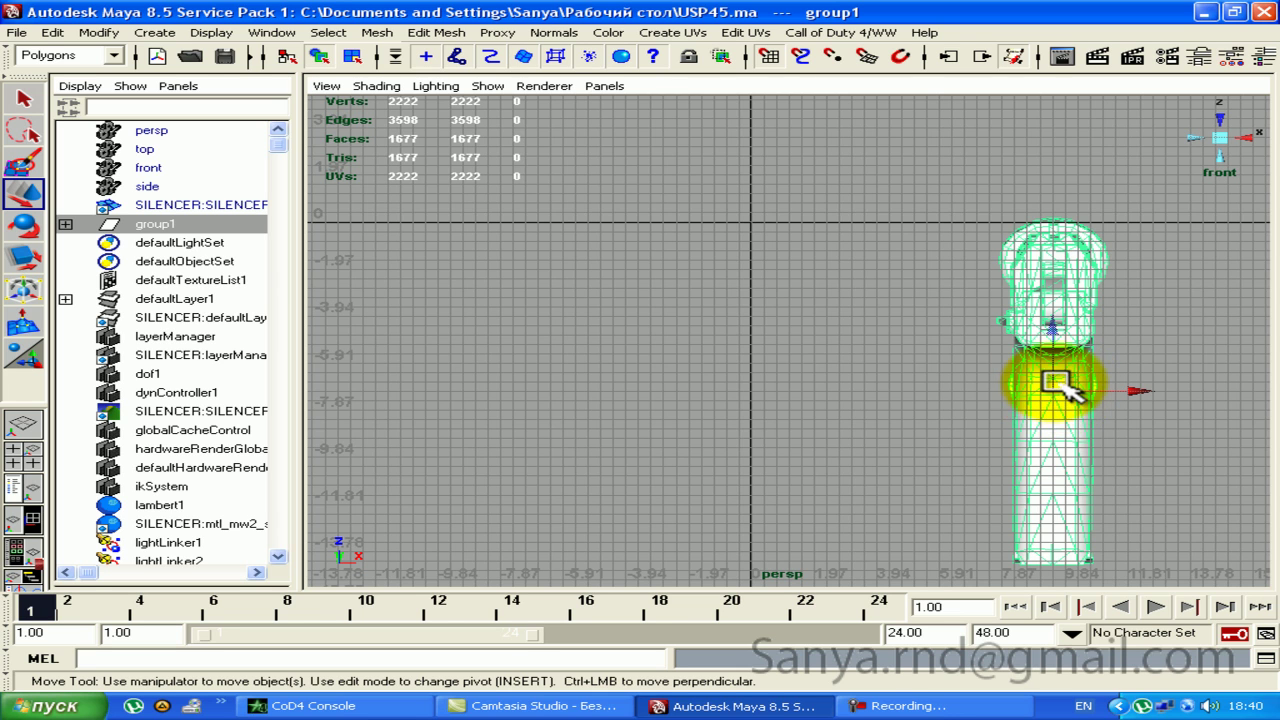
left_click(768, 57)
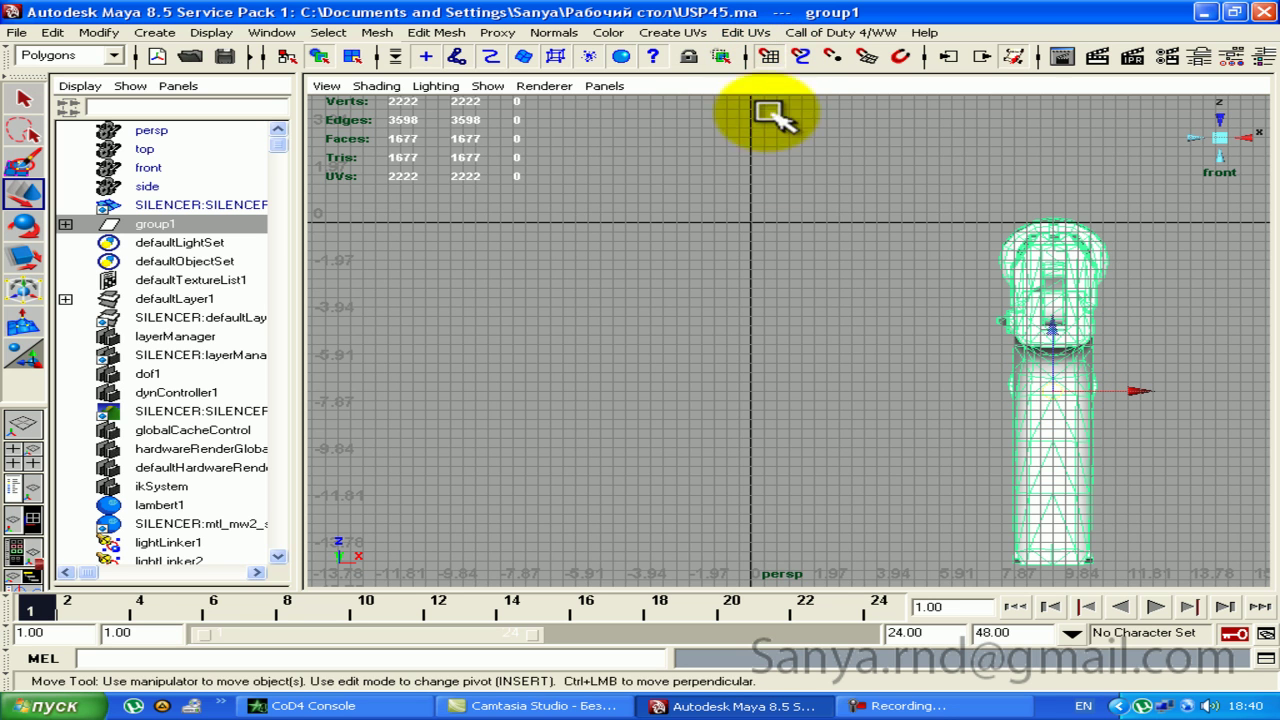
scroll(838, 258, "down", 2)
scroll(831, 246, "down", 2)
scroll(820, 257, "down", 2)
scroll(849, 260, "down", 2)
scroll(848, 251, "up", 2)
scroll(848, 257, "up", 2)
scroll(880, 274, "up", 2)
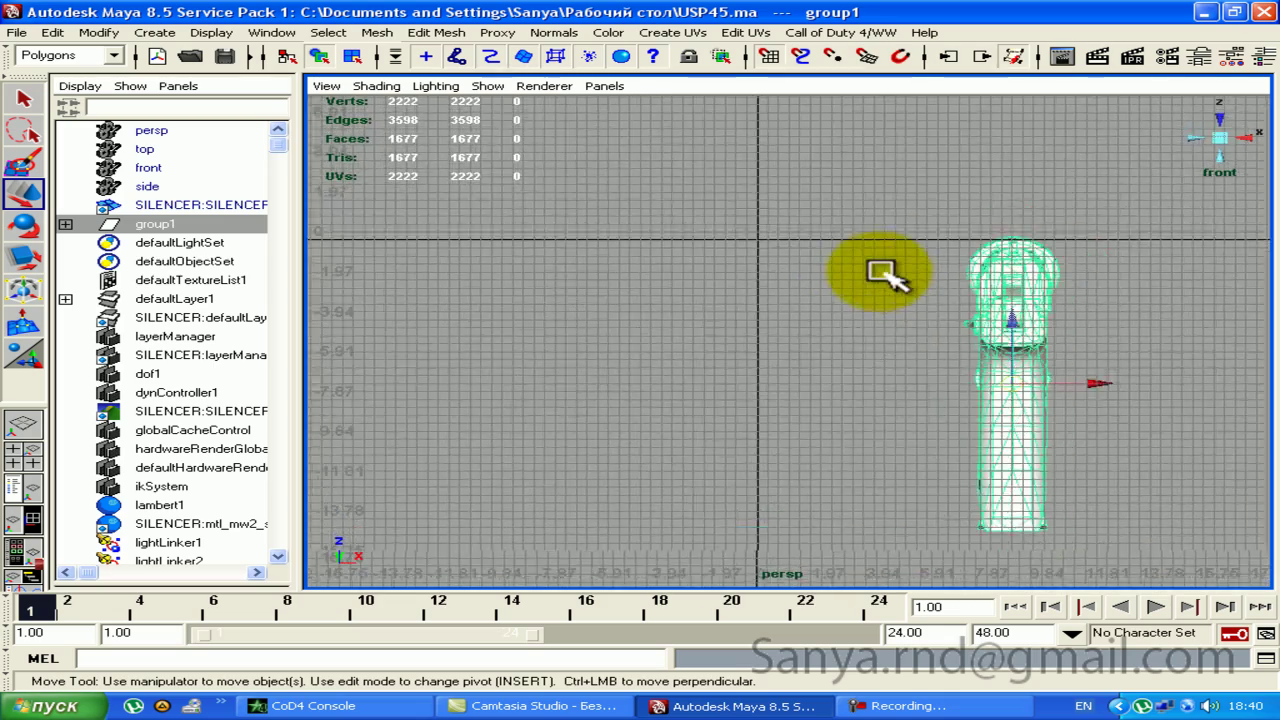
scroll(805, 315, "up", 2)
scroll(850, 330, "up", 2)
Step: Move group1 so its translate X and Z are both 0
left_click_drag(1194, 423, 930, 295)
left_click_drag(1025, 300, 903, 305)
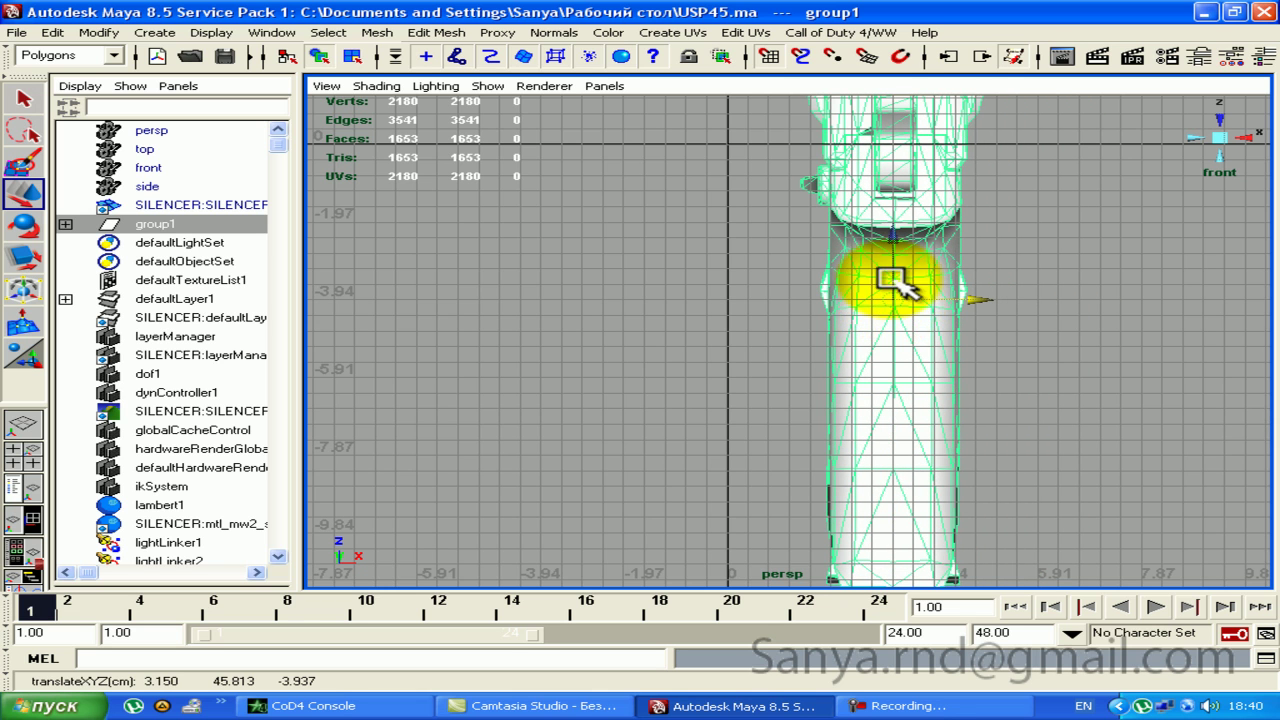
mouse_move(988, 300)
left_mouse_down()
mouse_move(857, 309)
mouse_move(740, 297)
left_mouse_up()
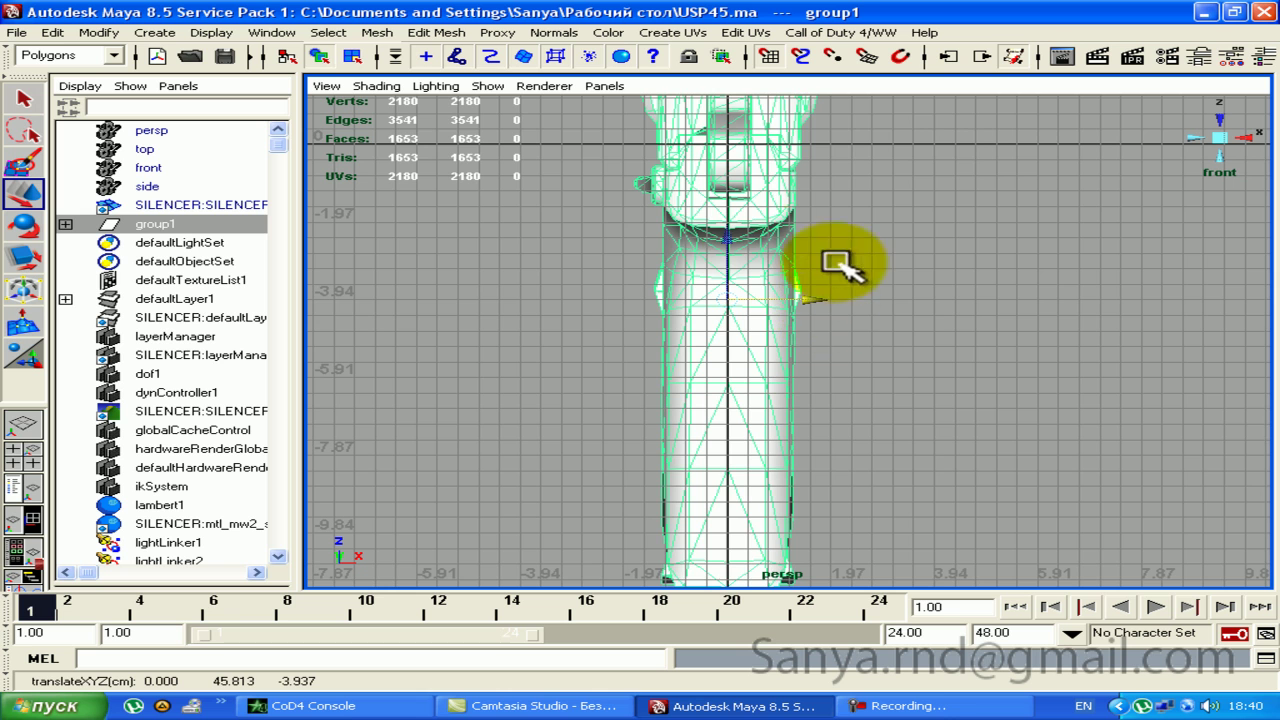
mouse_move(718, 240)
left_mouse_down()
mouse_move(829, 109)
mouse_move(829, 134)
mouse_move(887, 163)
left_mouse_up()
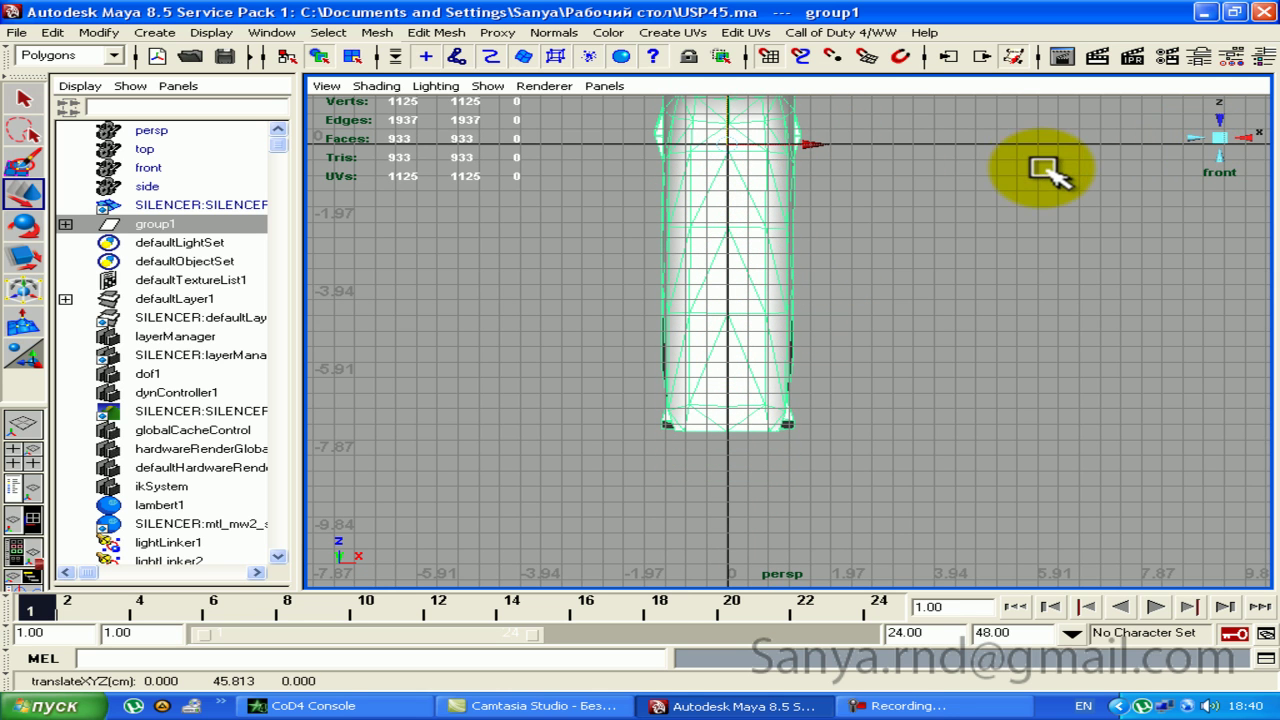
Step: Switch the viewport from front view to side view via the hotbox
key("space")
left_click_drag(1043, 170, 1085, 166)
scroll(1000, 234, "down", 3)
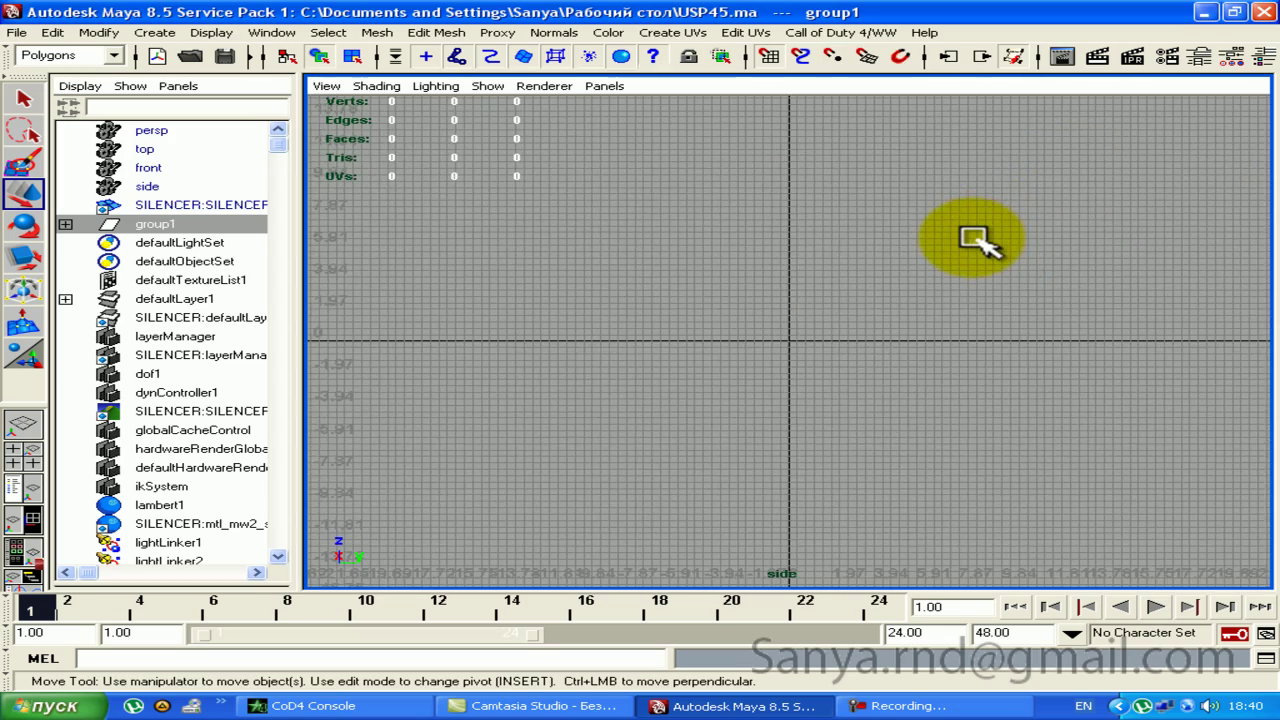
Step: Frame the gun in the side view and slide group1 horizontally along its length
key("f")
mouse_move(971, 240)
right_mouse_down("alt")
mouse_move(908, 277)
mouse_move(731, 294)
mouse_move(725, 325)
right_mouse_up("alt")
mouse_move(725, 325)
middle_mouse_down("alt")
mouse_move(849, 214)
mouse_move(1128, 277)
middle_mouse_up("alt")
left_click_drag(1128, 277, 725, 245)
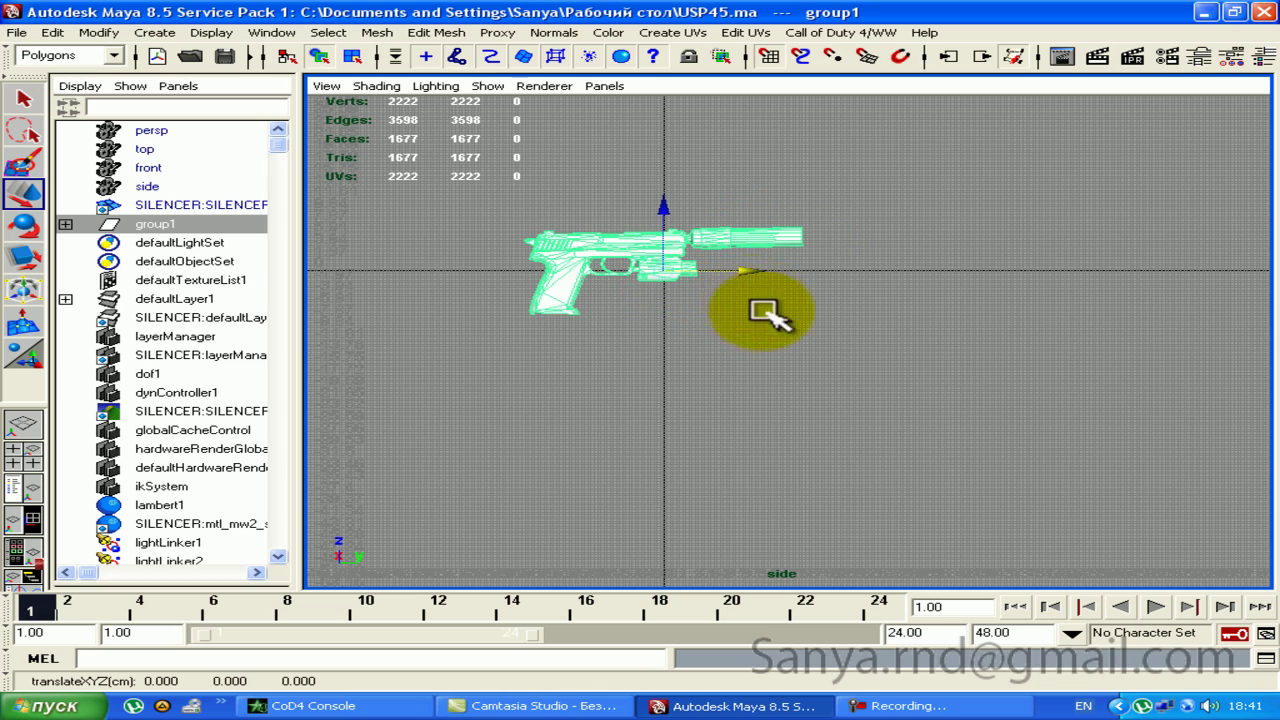
right_click_drag(766, 291, 771, 251, "alt")
middle_click_drag(771, 251, 975, 388, "alt")
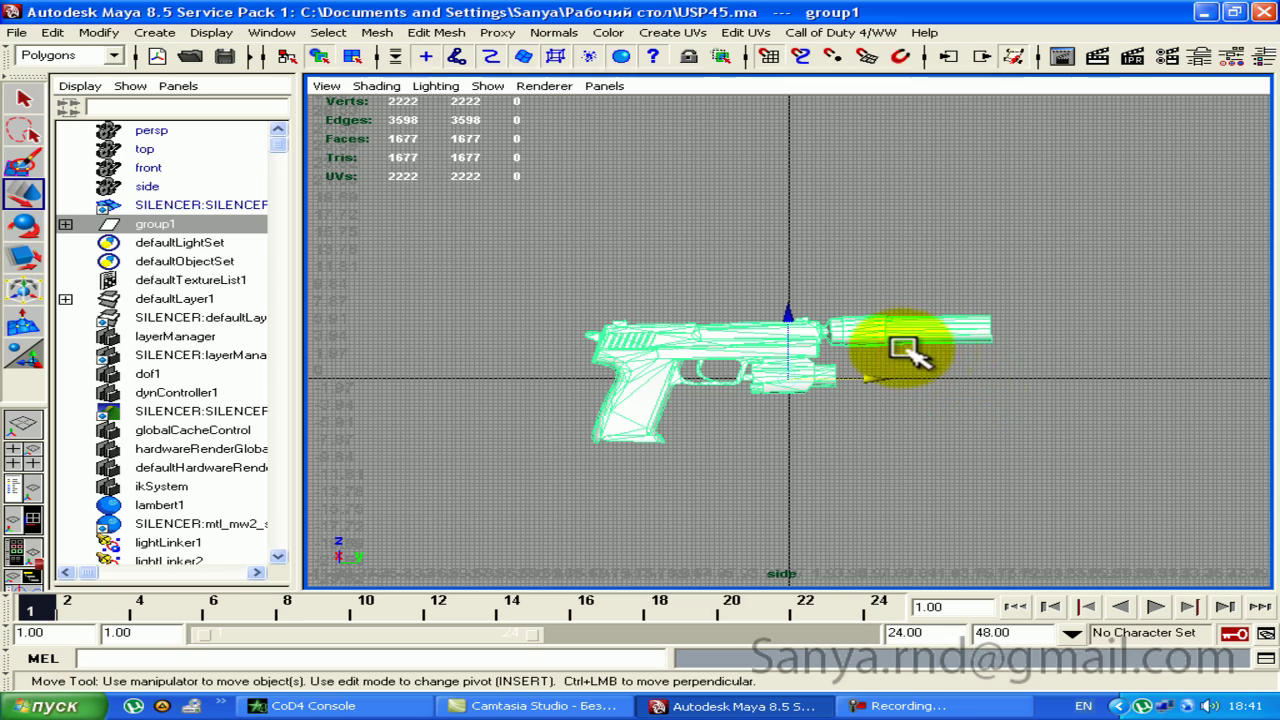
mouse_move(535, 337)
right_mouse_down("alt")
mouse_move(729, 277)
mouse_move(766, 249)
mouse_move(809, 289)
mouse_move(855, 268)
mouse_move(929, 271)
right_mouse_up("alt")
mouse_move(963, 263)
middle_mouse_down("alt")
mouse_move(1045, 245)
mouse_move(872, 280)
middle_mouse_up("alt")
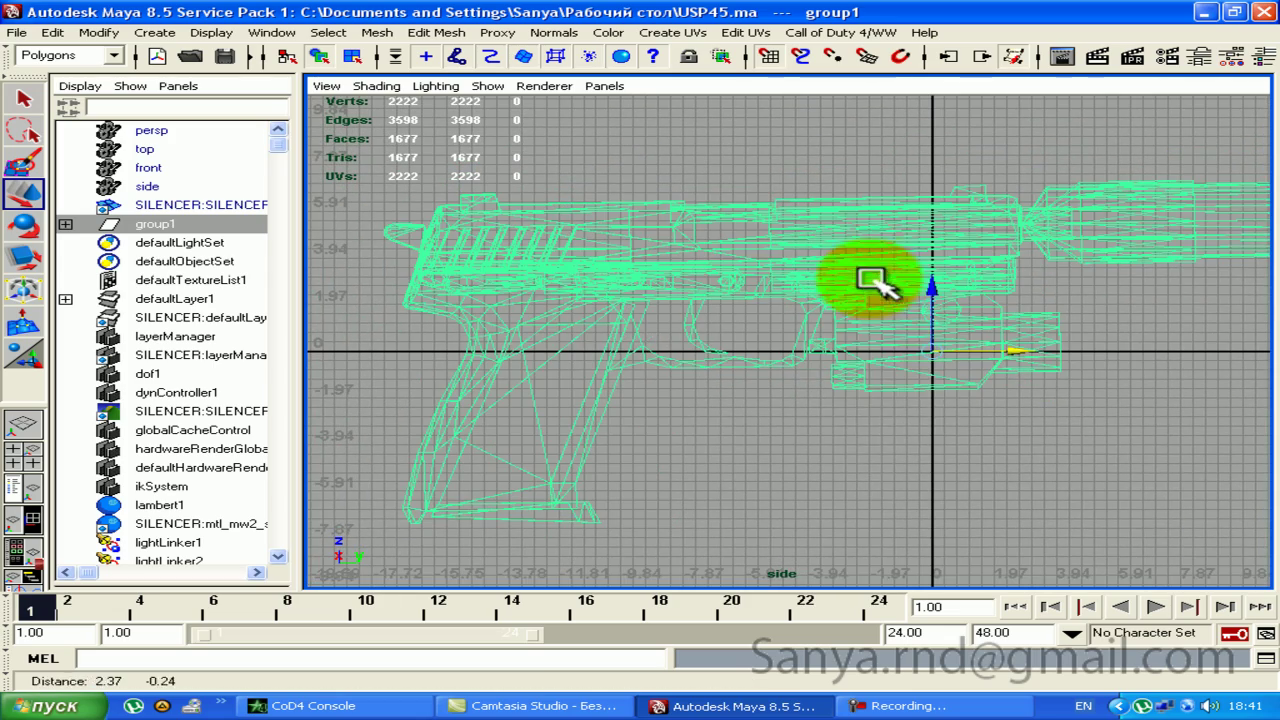
Step: Tilt group1 slightly and shift it down-right so the origin falls near the trigger guard
left_click_drag(890, 428, 886, 426)
mouse_move(886, 426)
right_mouse_down("alt")
mouse_move(668, 168)
mouse_move(866, 354)
mouse_move(829, 357)
right_mouse_up("alt")
mouse_move(829, 357)
middle_mouse_down("alt")
mouse_move(737, 14)
mouse_move(803, 275)
middle_mouse_up("alt")
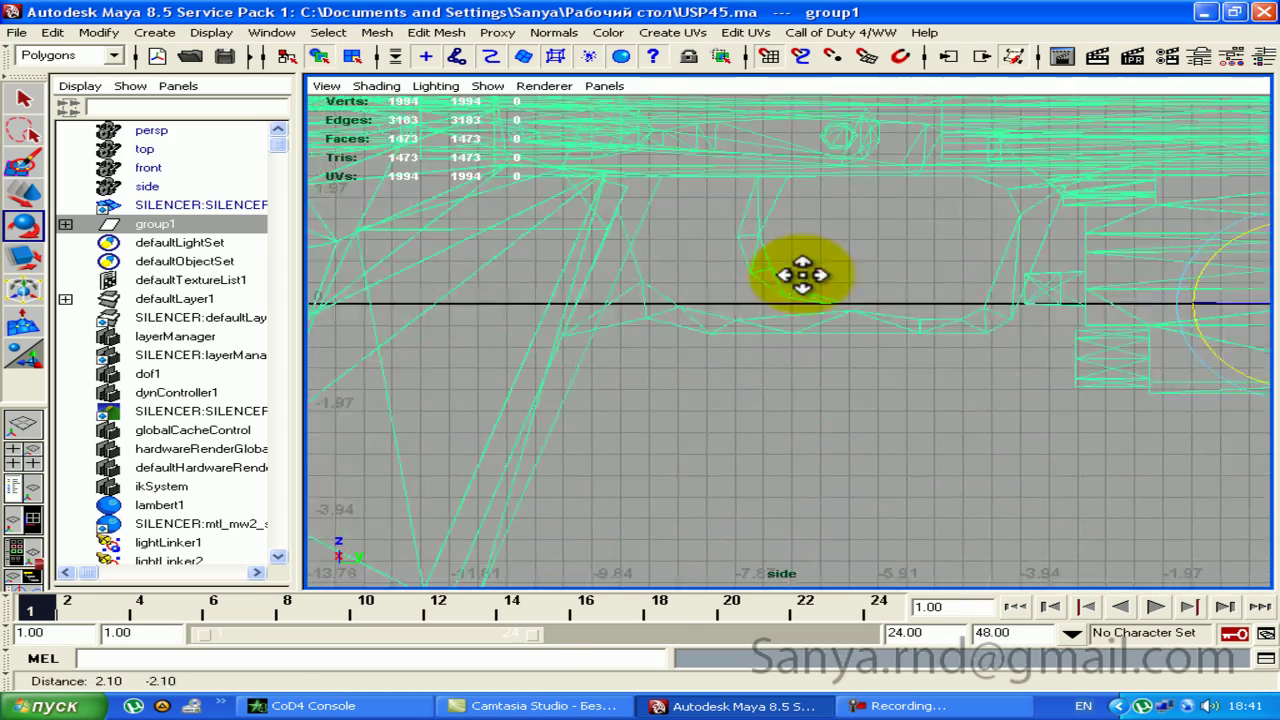
scroll(851, 251, "down", 2)
scroll(918, 262, "down", 2)
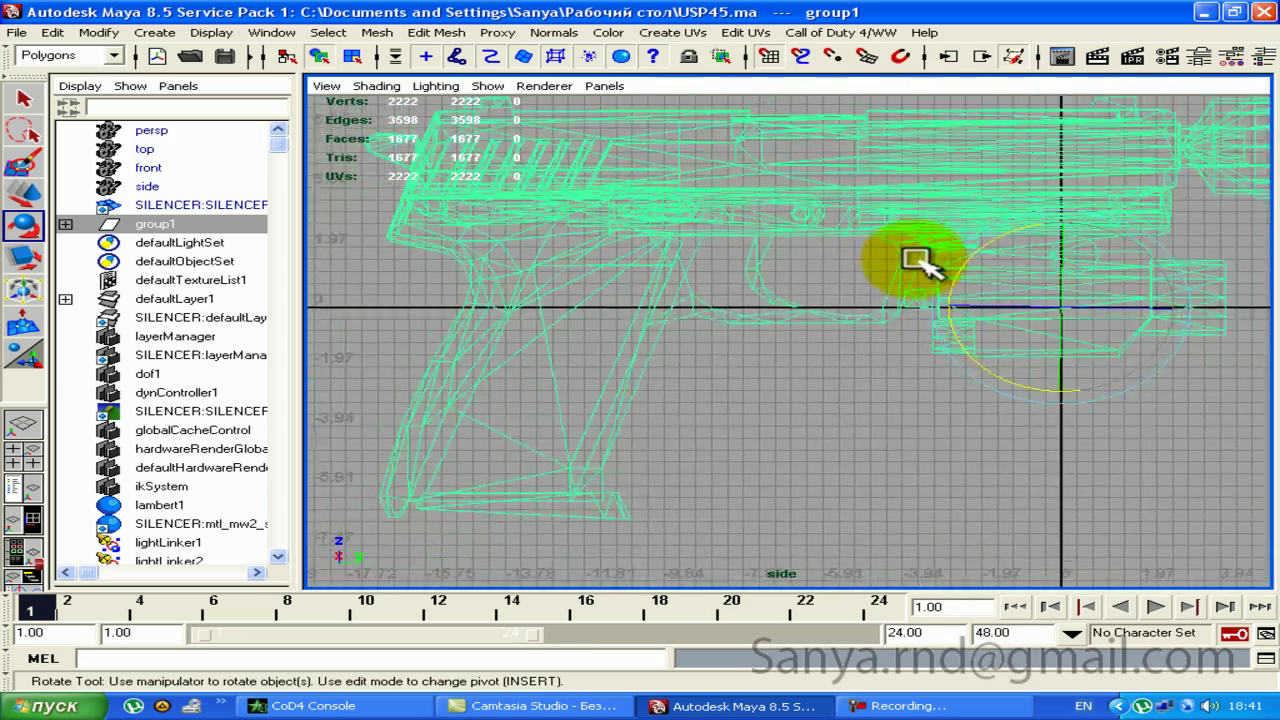
middle_click_drag(918, 262, 763, 329, "alt")
scroll(863, 177, "down", 2)
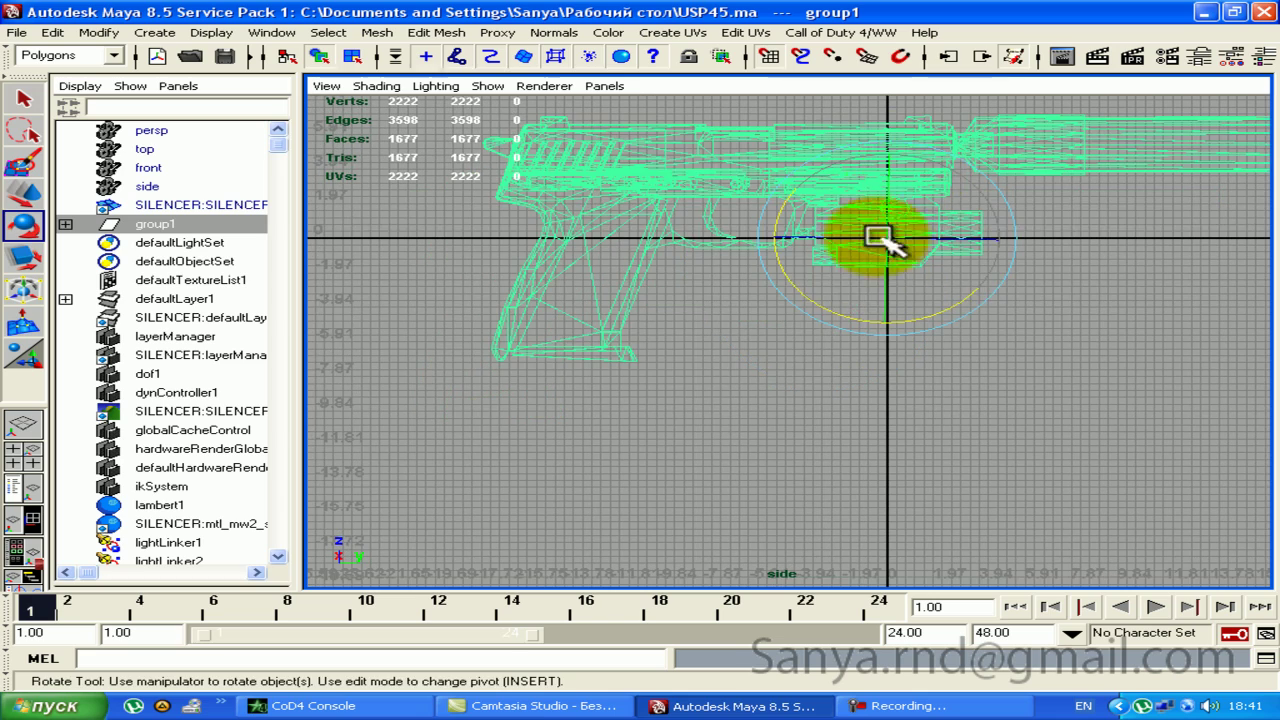
left_click_drag(890, 238, 1062, 266)
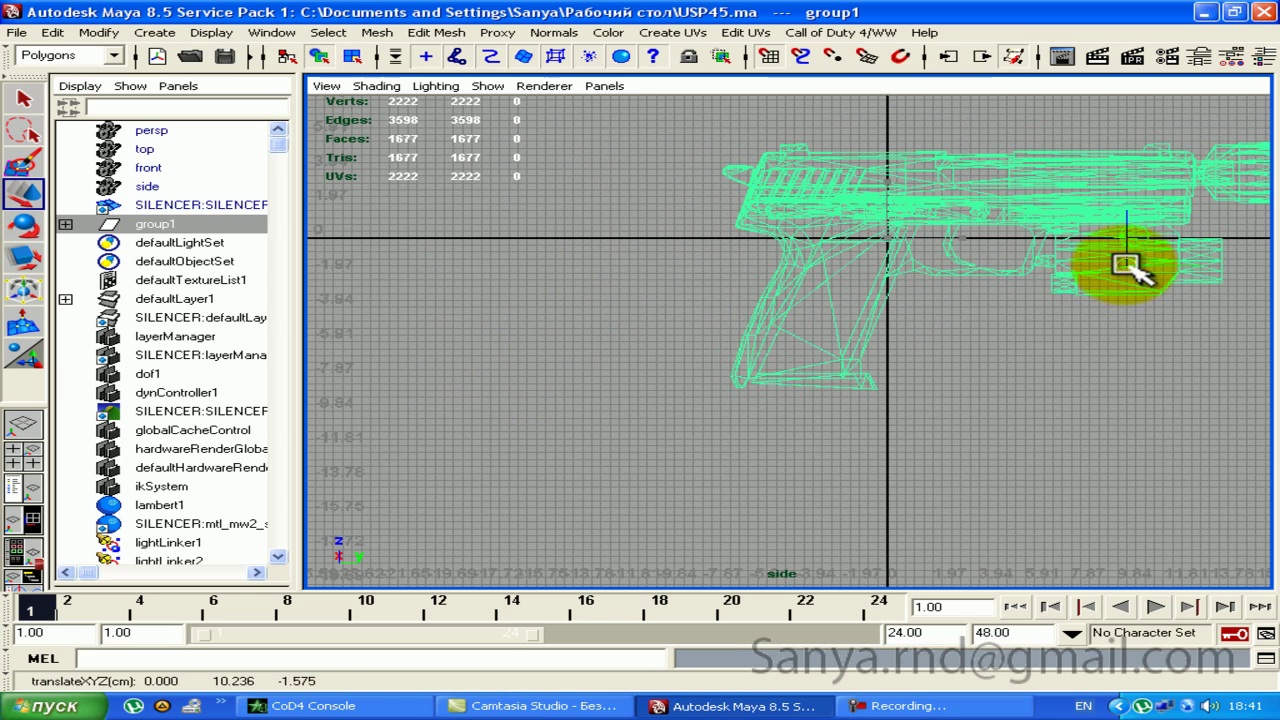
middle_click_drag(1128, 268, 857, 314, "alt")
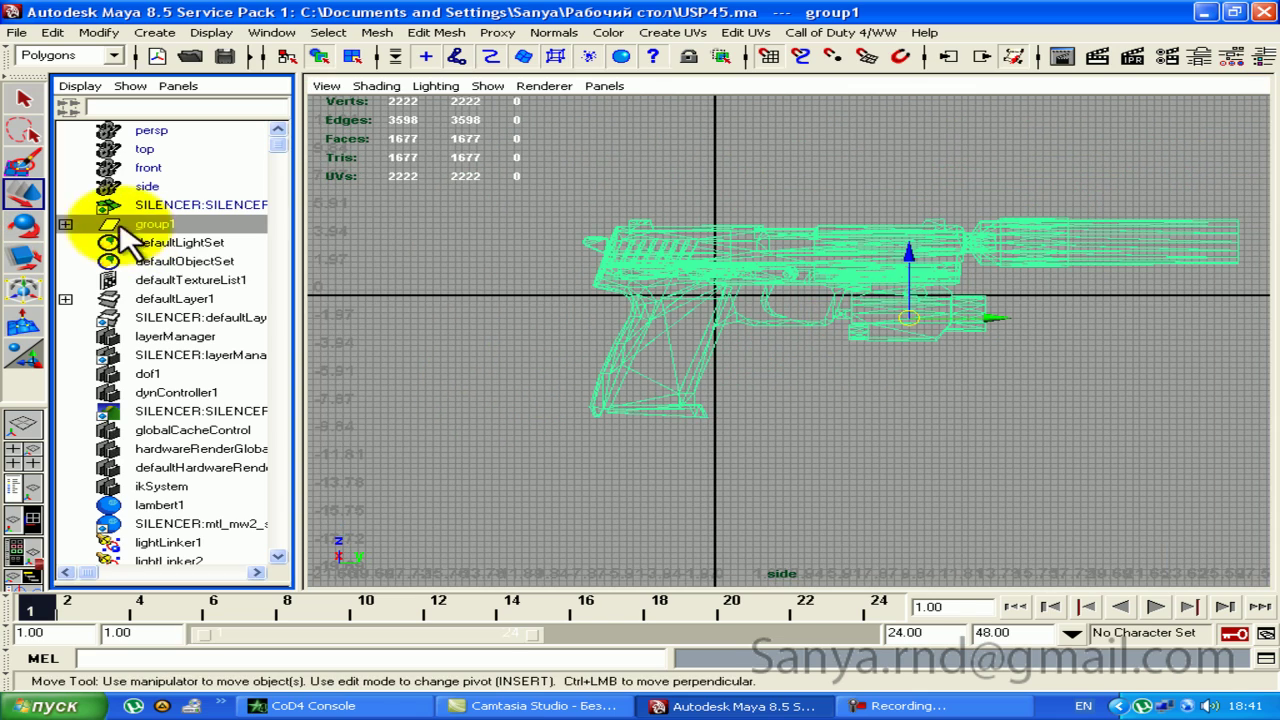
key("space")
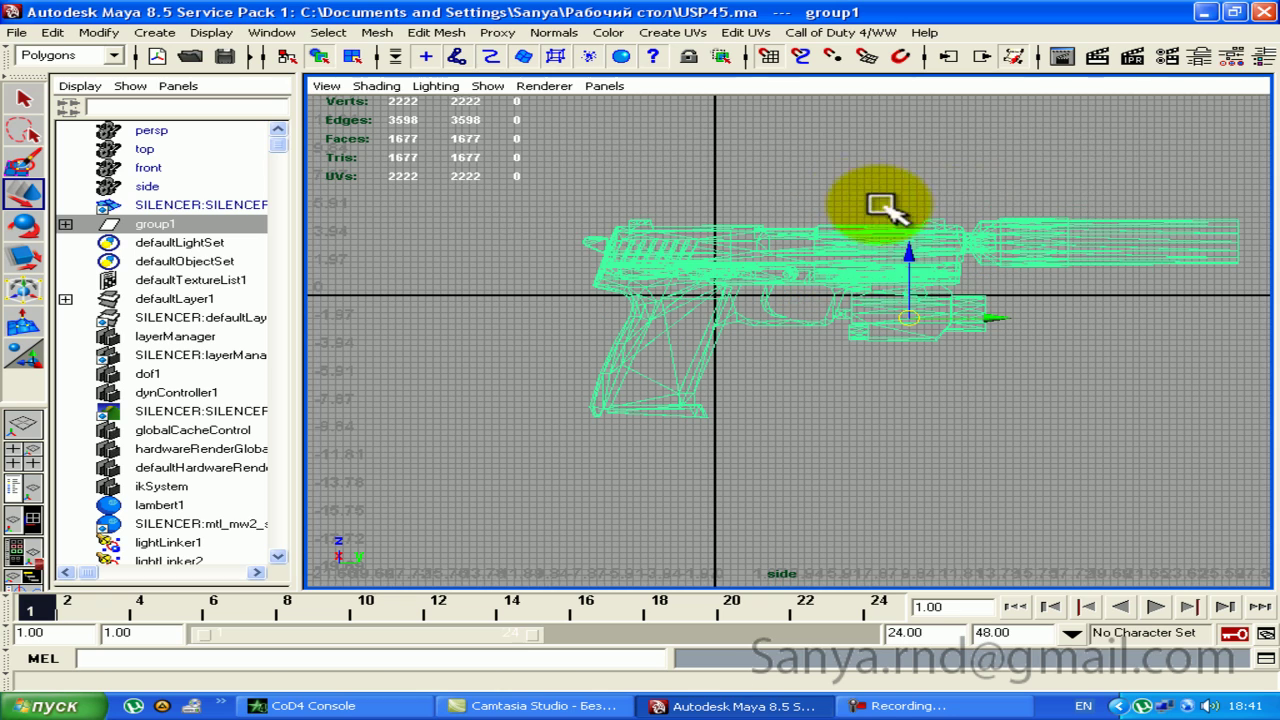
scroll(1000, 190, "down", 2)
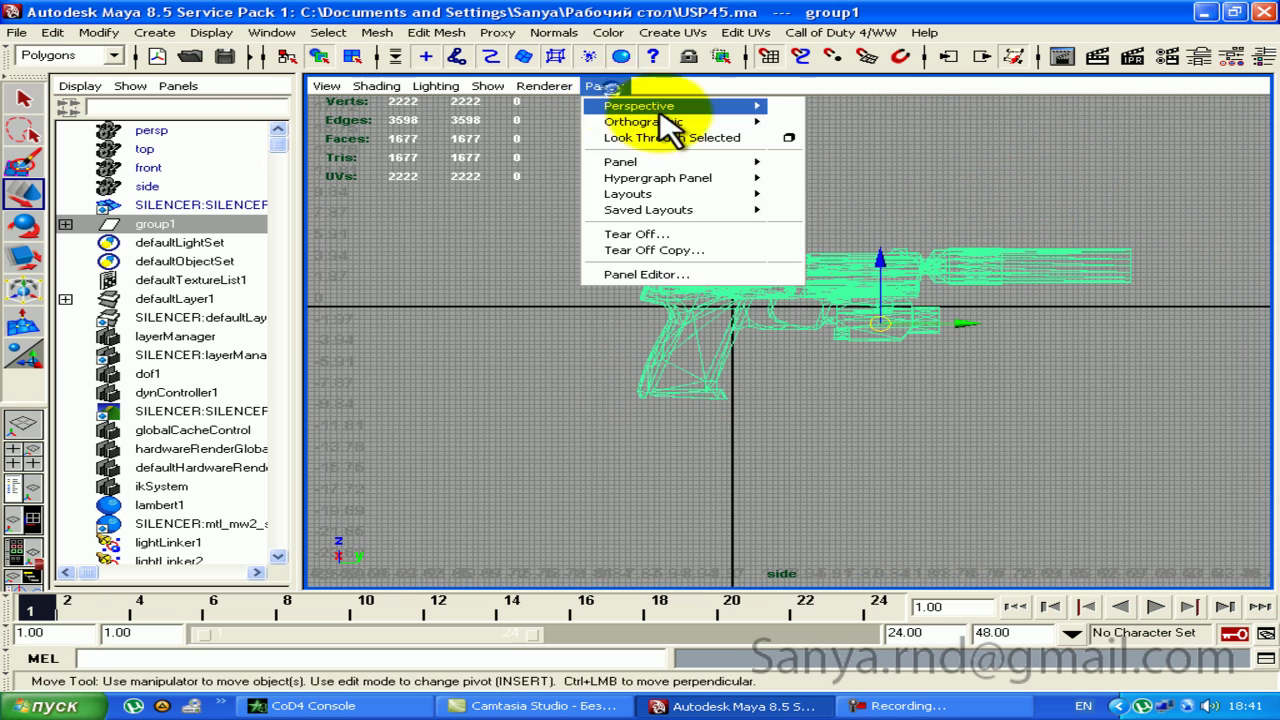
Step: View the deselected pistol through persp, smooth shaded, and orbit to its side
left_click(826, 138)
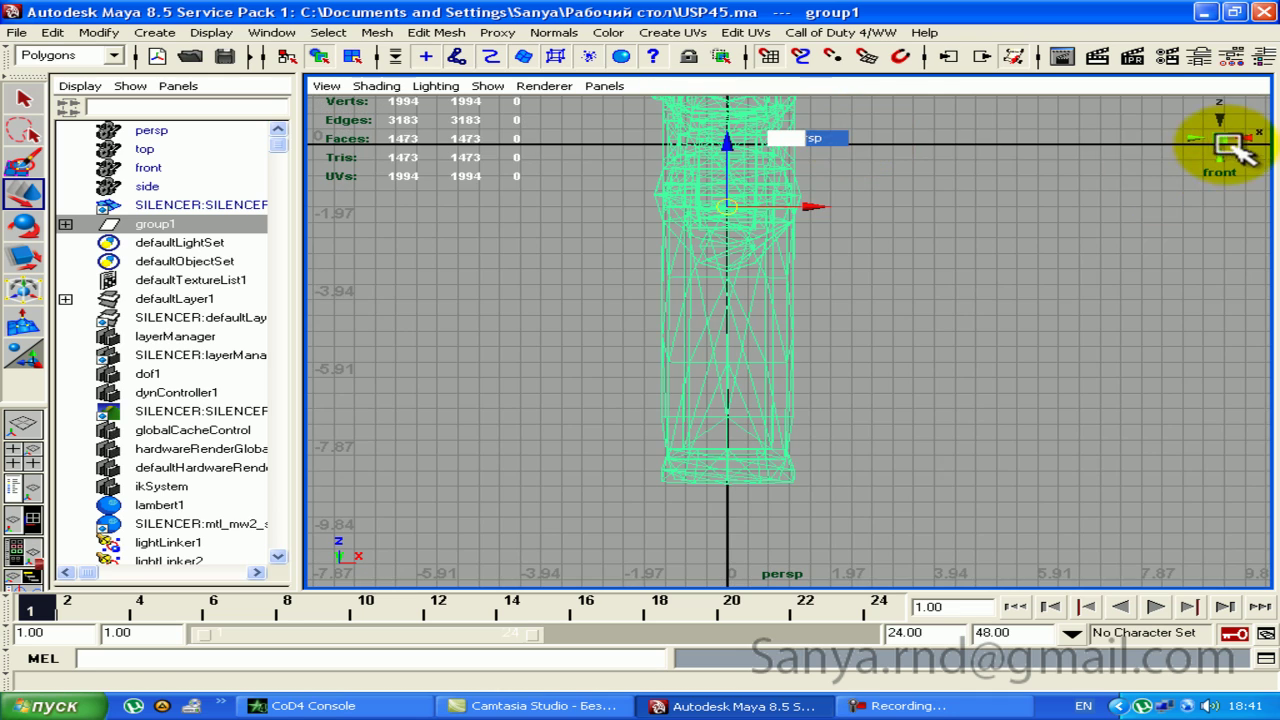
left_click(958, 378)
key("5")
mouse_move(640, 315)
left_mouse_down("alt")
mouse_move(800, 271)
mouse_move(557, 266)
mouse_move(757, 314)
mouse_move(651, 170)
mouse_move(786, 243)
mouse_move(551, 251)
mouse_move(894, 286)
mouse_move(752, 315)
mouse_move(777, 286)
mouse_move(700, 211)
mouse_move(606, 209)
mouse_move(577, 265)
mouse_move(654, 306)
mouse_move(914, 157)
mouse_move(935, 178)
mouse_move(1088, 150)
left_mouse_up("alt")
middle_click_drag(1200, 148, 914, 223, "alt")
mouse_move(914, 223)
left_mouse_down("alt")
mouse_move(957, 271)
mouse_move(871, 229)
mouse_move(640, 270)
mouse_move(1006, 251)
mouse_move(893, 305)
left_mouse_up("alt")
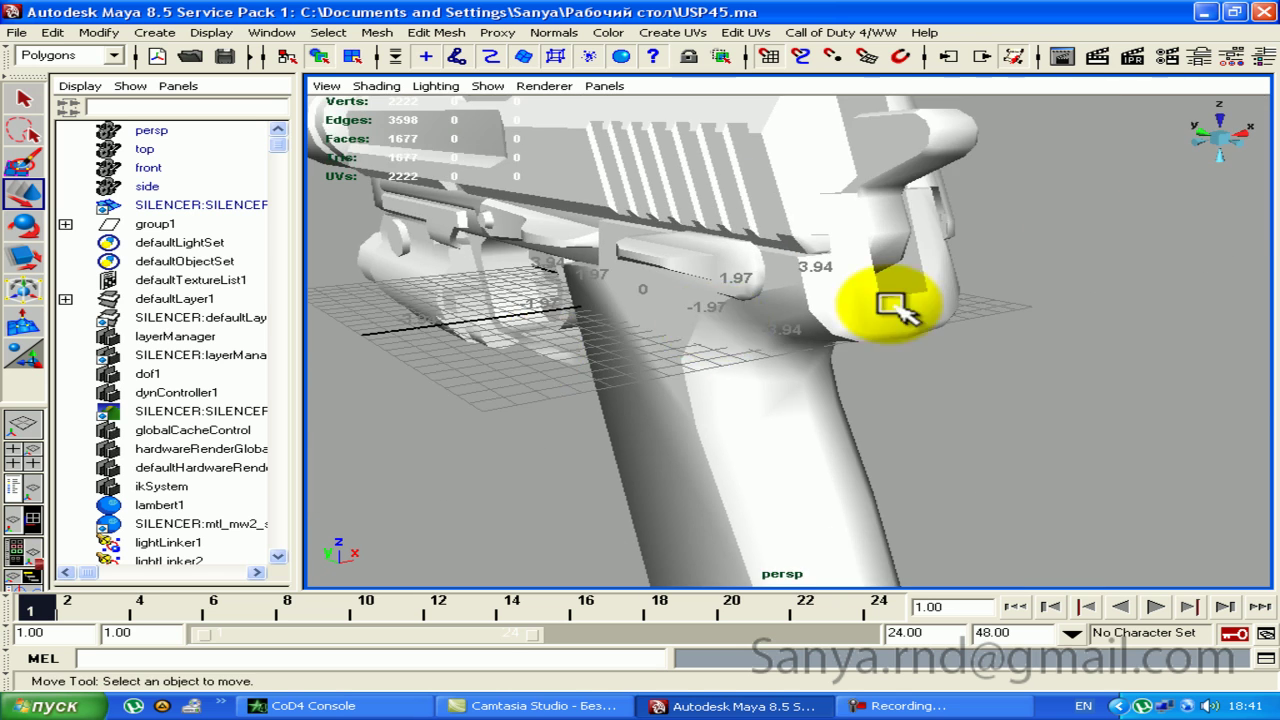
mouse_move(795, 237)
left_mouse_down("alt")
mouse_move(777, 166)
mouse_move(857, 360)
mouse_move(780, 297)
mouse_move(1000, 257)
mouse_move(737, 234)
mouse_move(737, 171)
mouse_move(708, 200)
mouse_move(872, 251)
mouse_move(826, 171)
mouse_move(790, 215)
mouse_move(794, 237)
mouse_move(320, 243)
left_mouse_up("alt")
Step: Move the SILENCER:SILENCER mesh under the pistol's existing silencer, with grid snapping on
left_click(200, 205)
left_click_drag(560, 230, 635, 235, "alt")
mouse_move(635, 235)
right_mouse_down("alt")
mouse_move(663, 229)
mouse_move(857, 286)
mouse_move(925, 375)
right_mouse_up("alt")
left_click_drag(915, 350, 620, 358)
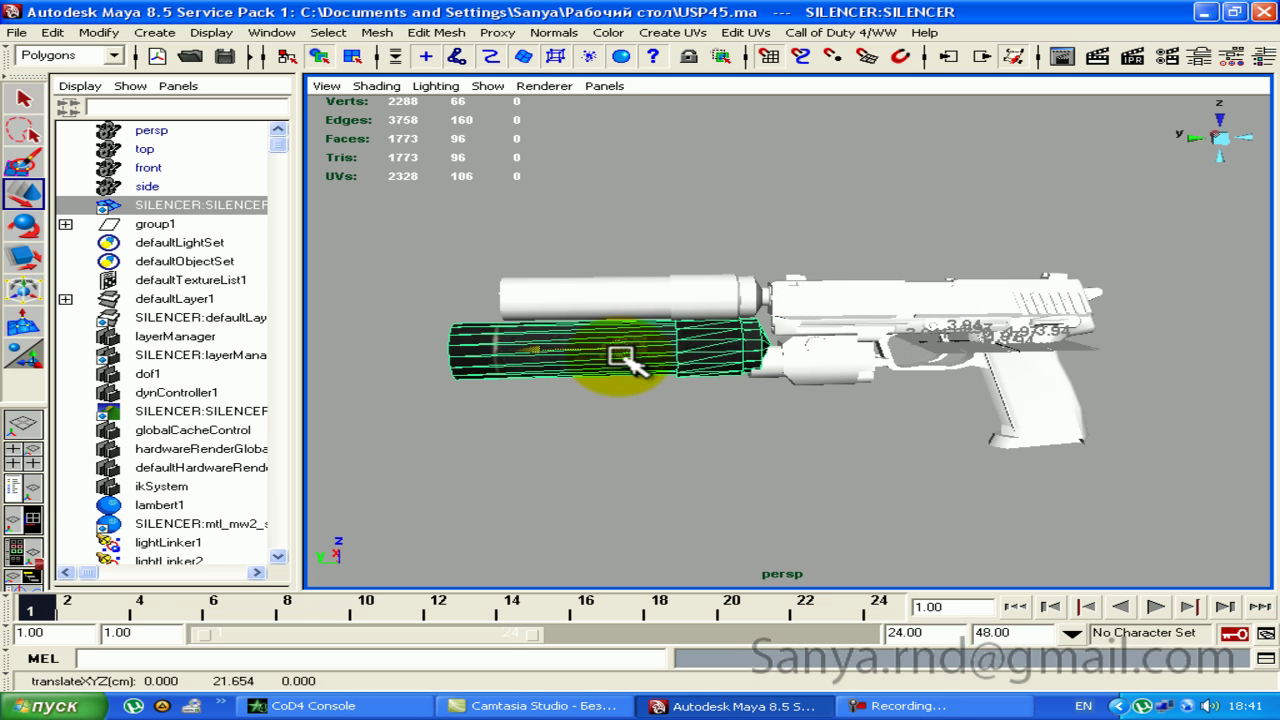
left_click(771, 58)
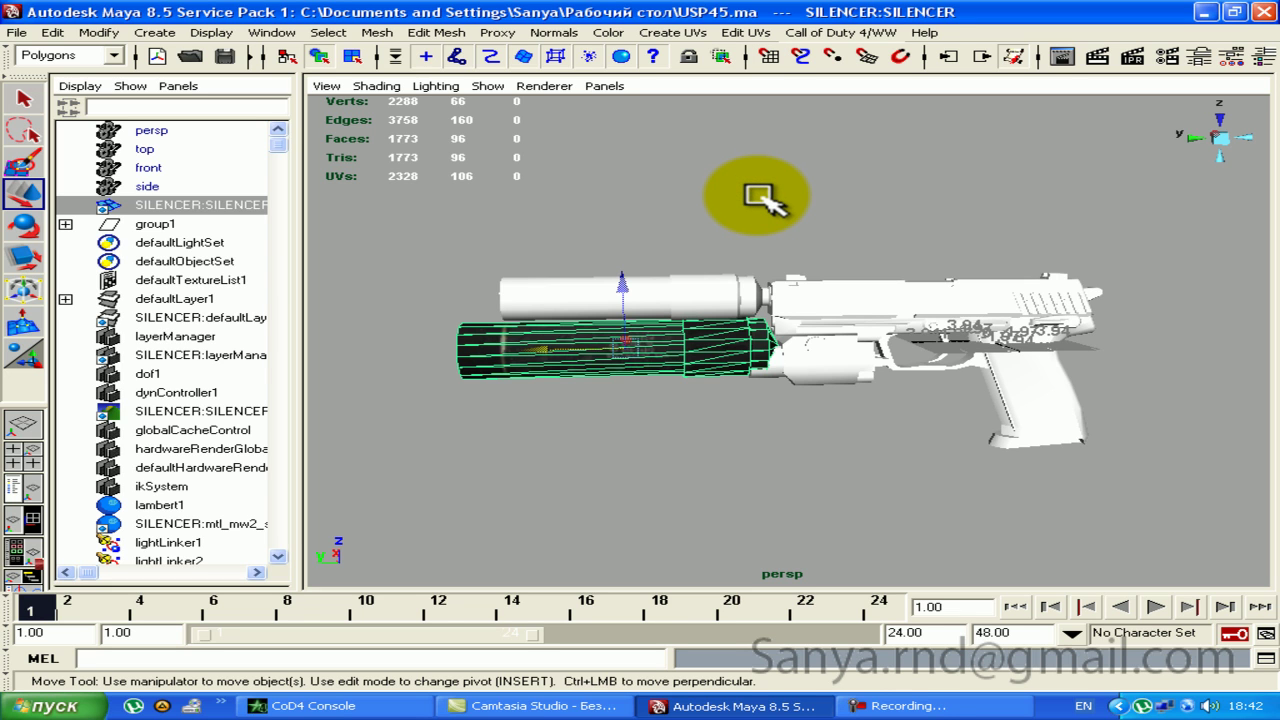
left_click(1168, 203)
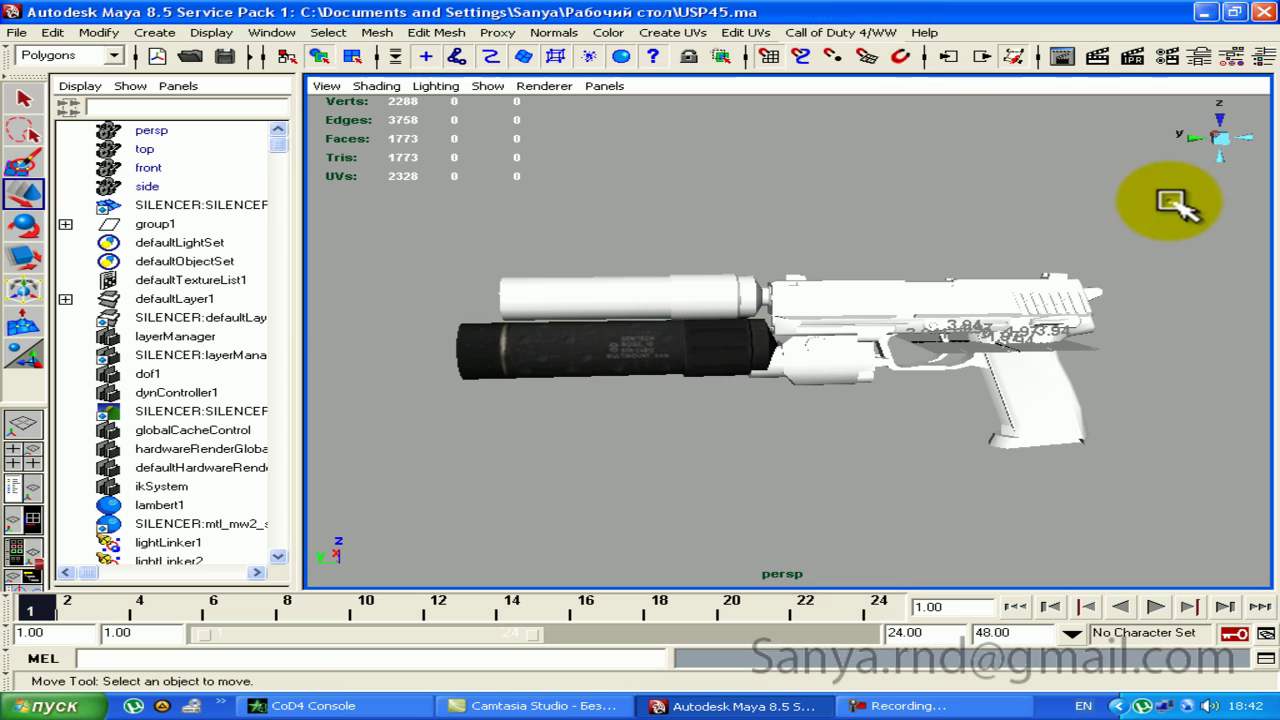
Step: In the wireframe side view, raise the silencer mesh up toward the barrel line
key("space")
mouse_move(1145, 225)
left_mouse_down()
mouse_move(1080, 237)
mouse_move(1154, 243)
left_mouse_up()
key("space")
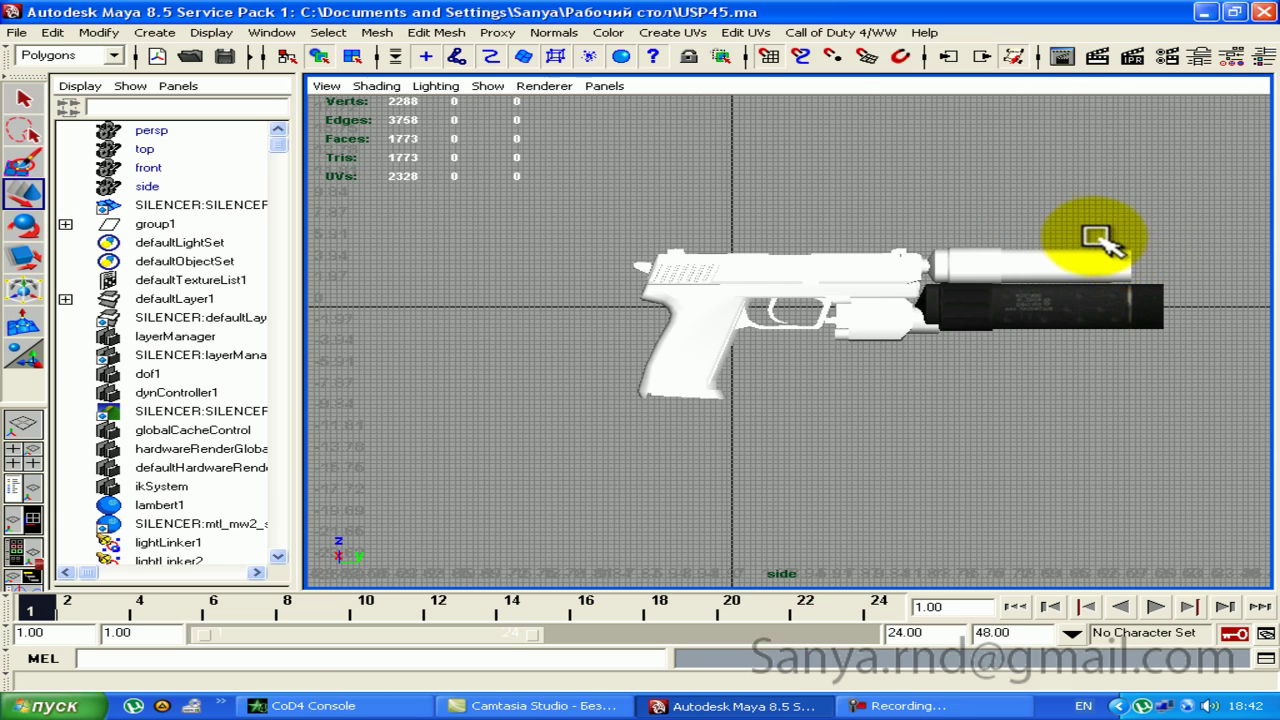
scroll(1097, 237, "up", 3)
scroll(929, 280, "up", 2)
key("w")
left_click(794, 304)
key("4")
scroll(791, 271, "up", 2)
scroll(966, 329, "up", 2)
mouse_move(1010, 430)
left_mouse_down()
mouse_move(1072, 312)
mouse_move(1044, 272)
left_mouse_up()
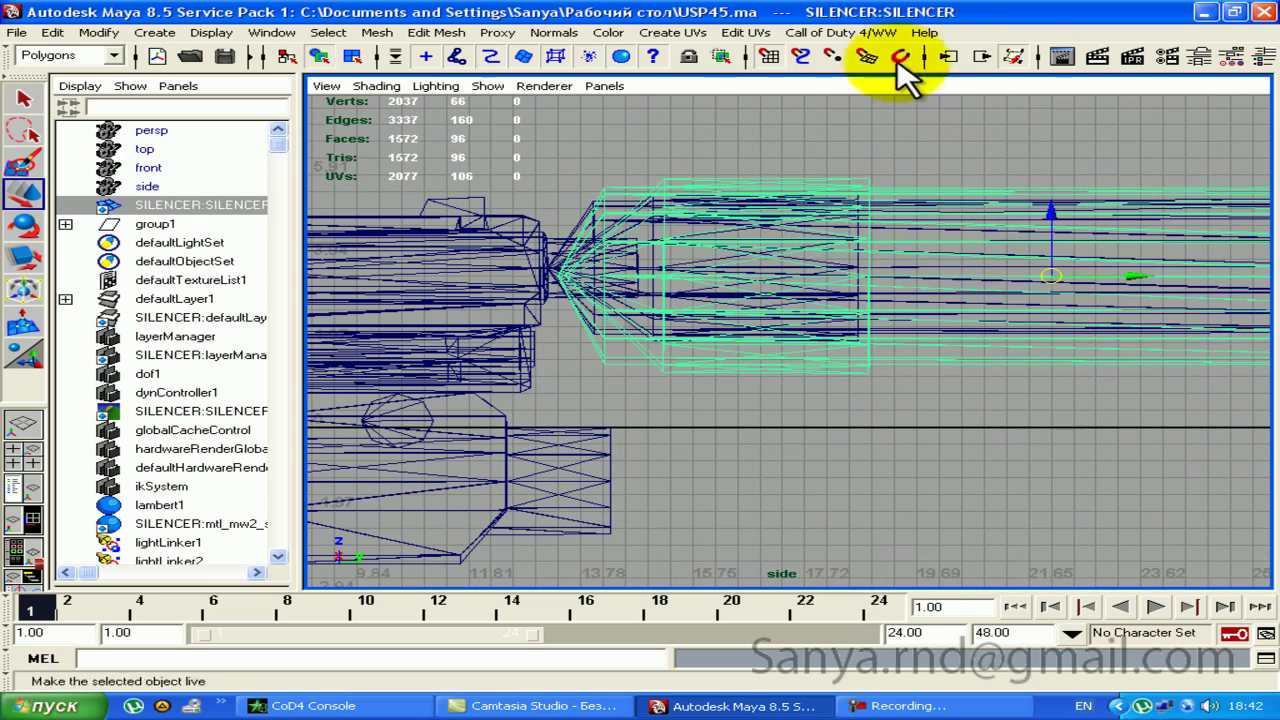
Step: Slide the silencer along the barrel in the side view
scroll(849, 134, "up", 2)
scroll(975, 300, "up", 2)
middle_click_drag(975, 300, 800, 277, "alt")
scroll(871, 357, "up", 2)
left_click_drag(1043, 429, 1000, 428)
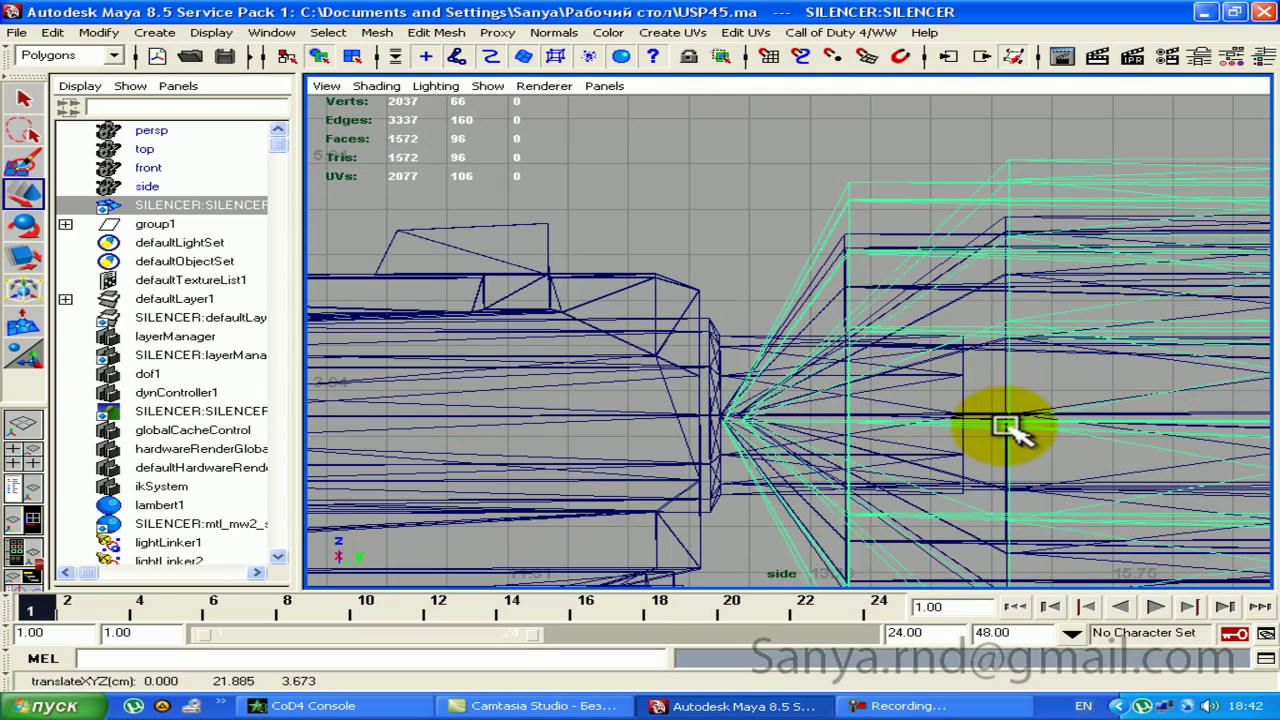
scroll(1014, 429, "down", 3)
mouse_move(1031, 403)
middle_mouse_down("alt")
mouse_move(620, 298)
mouse_move(945, 296)
middle_mouse_up("alt")
Step: Scale the silencer down to about 0.763 so it matches the barrel, then deselect
key("e")
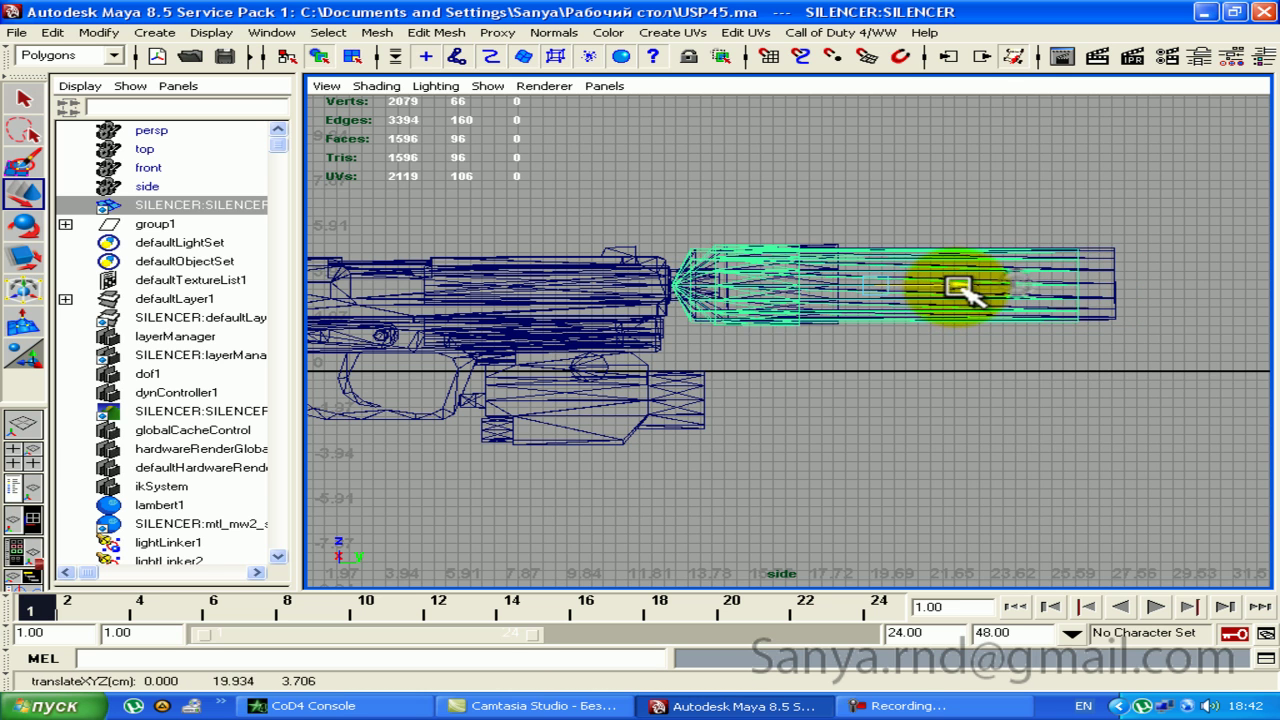
key("e")
key("w")
key("r")
left_click_drag(990, 285, 992, 288)
key("w")
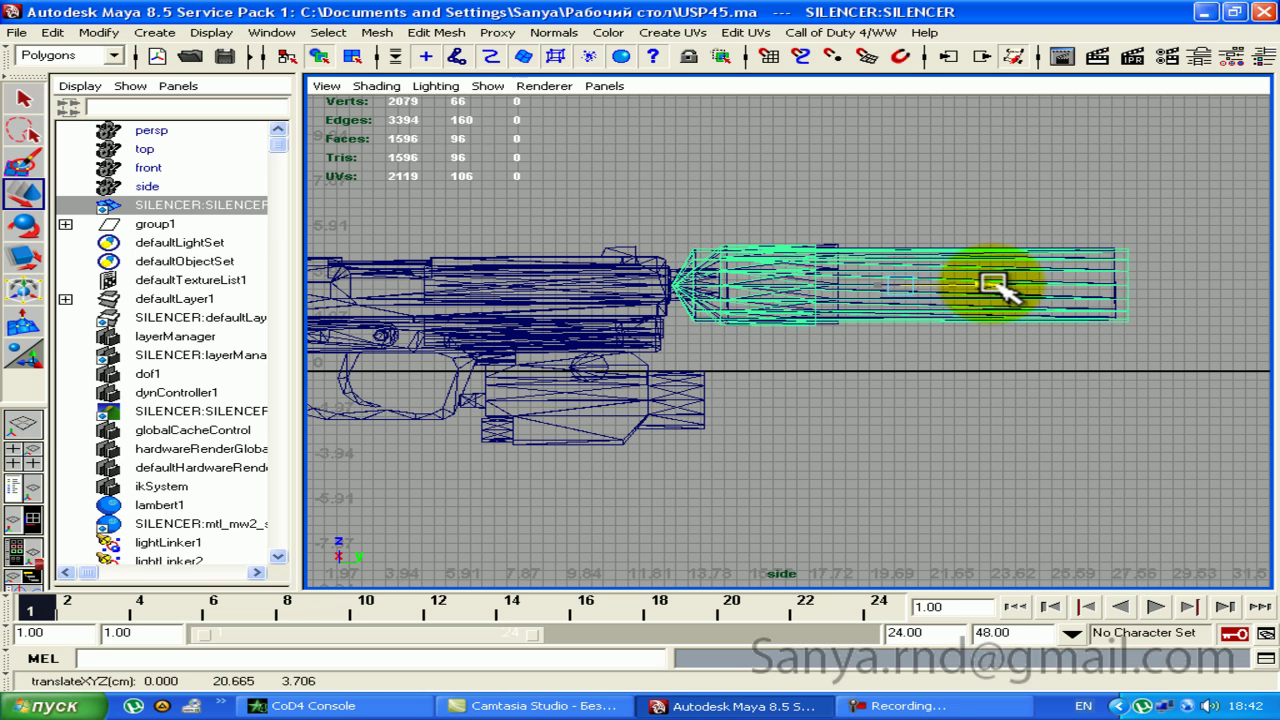
key("e")
key("r")
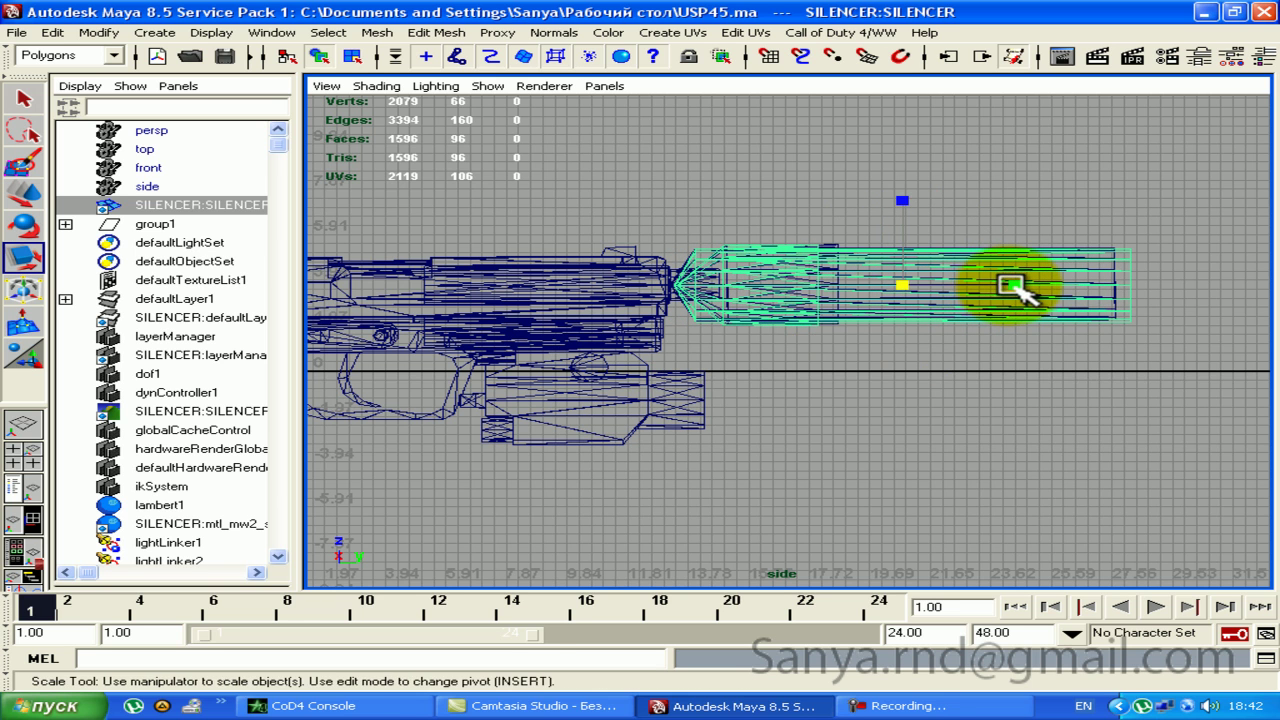
left_click_drag(1012, 286, 990, 290)
key("w")
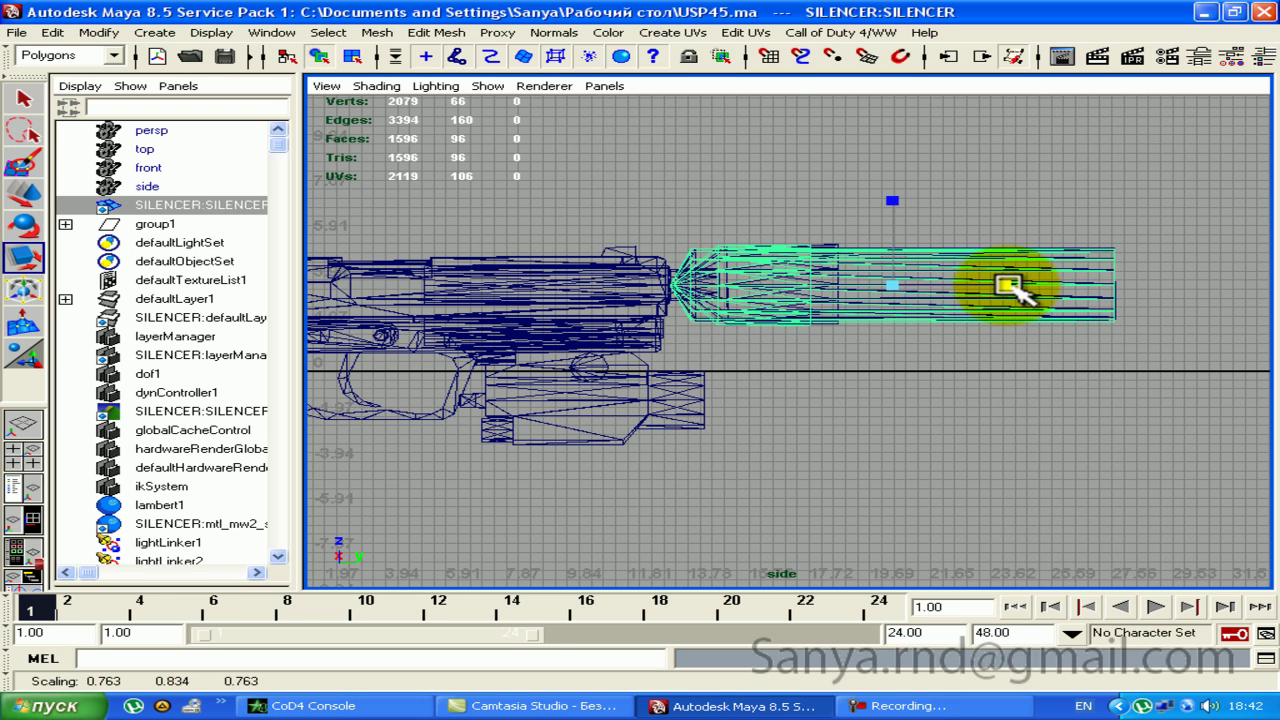
key("w")
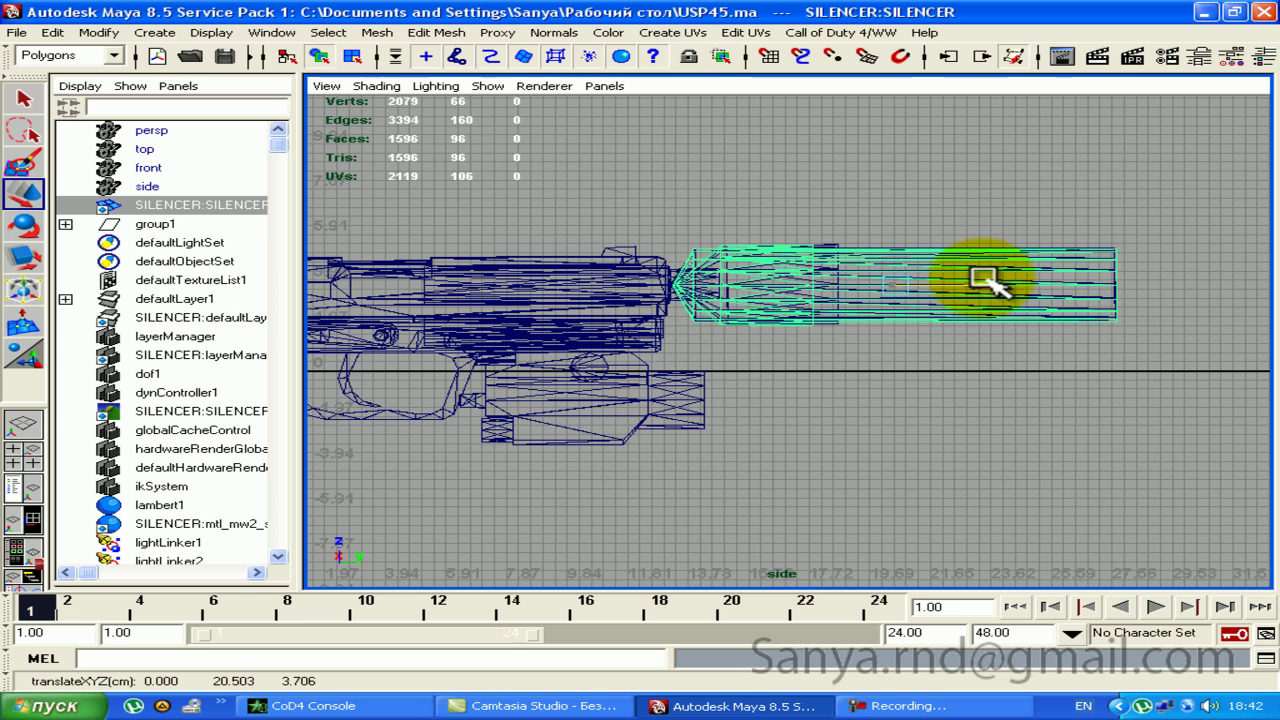
left_click(957, 349)
scroll(951, 300, "up", 2)
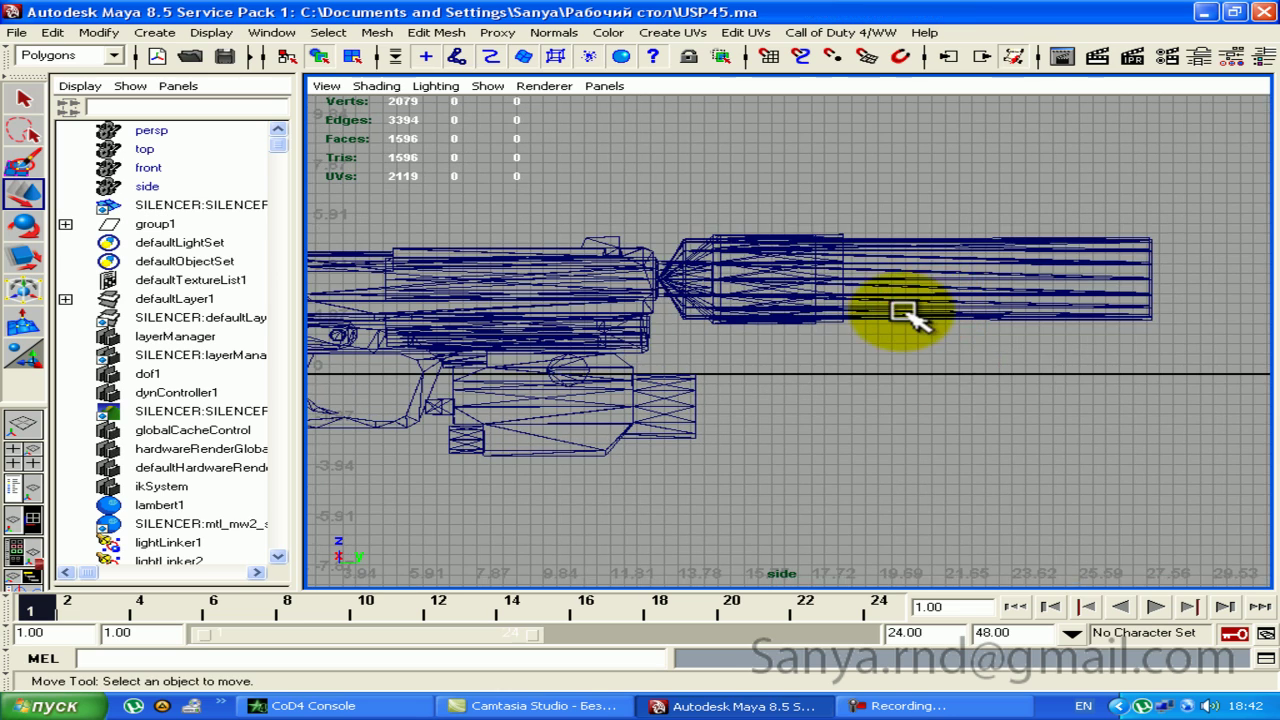
Step: In the perspective view, nudge the silencer up and fit it onto the pistol's muzzle
key("space")
left_click(907, 277)
scroll(860, 290, "up", 3)
scroll(943, 286, "up", 3)
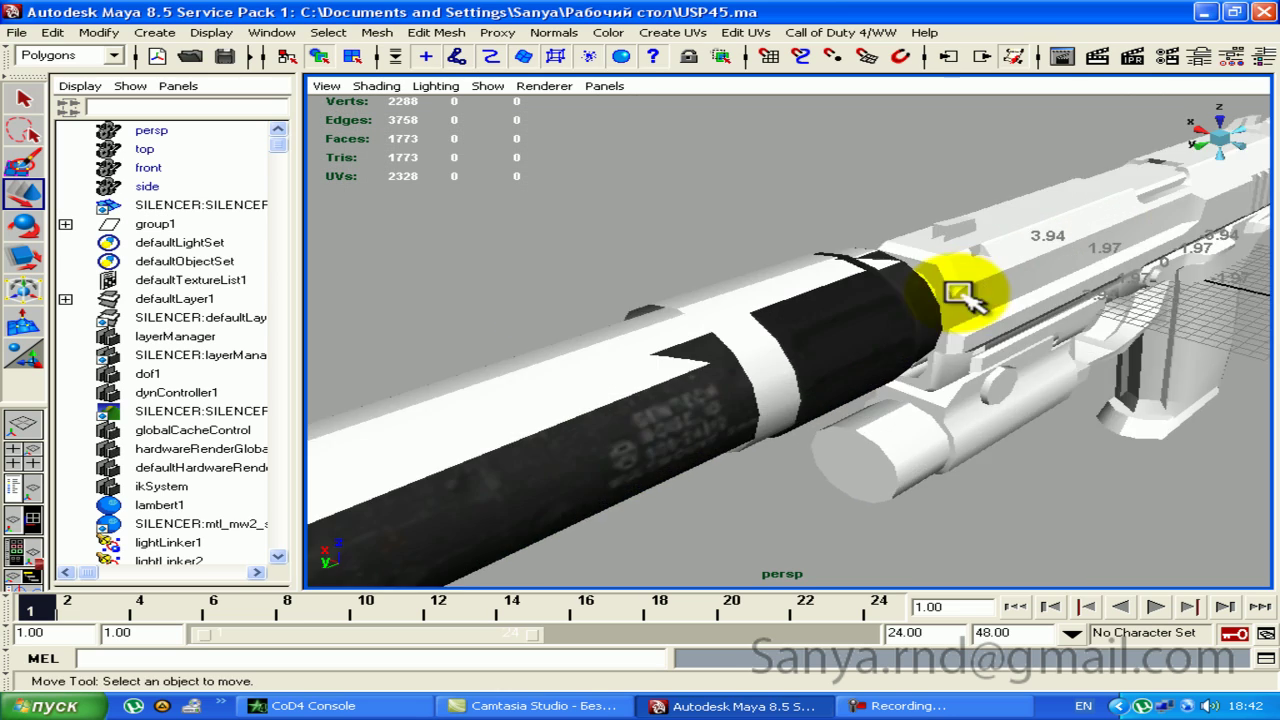
scroll(570, 370, "up", 3)
left_click_drag(570, 370, 834, 337, "alt")
left_click(749, 320)
mouse_move(749, 320)
left_mouse_down("alt")
mouse_move(586, 329)
mouse_move(851, 340)
left_mouse_up("alt")
mouse_move(851, 340)
middle_mouse_down("alt")
mouse_move(786, 300)
mouse_move(845, 178)
middle_mouse_up("alt")
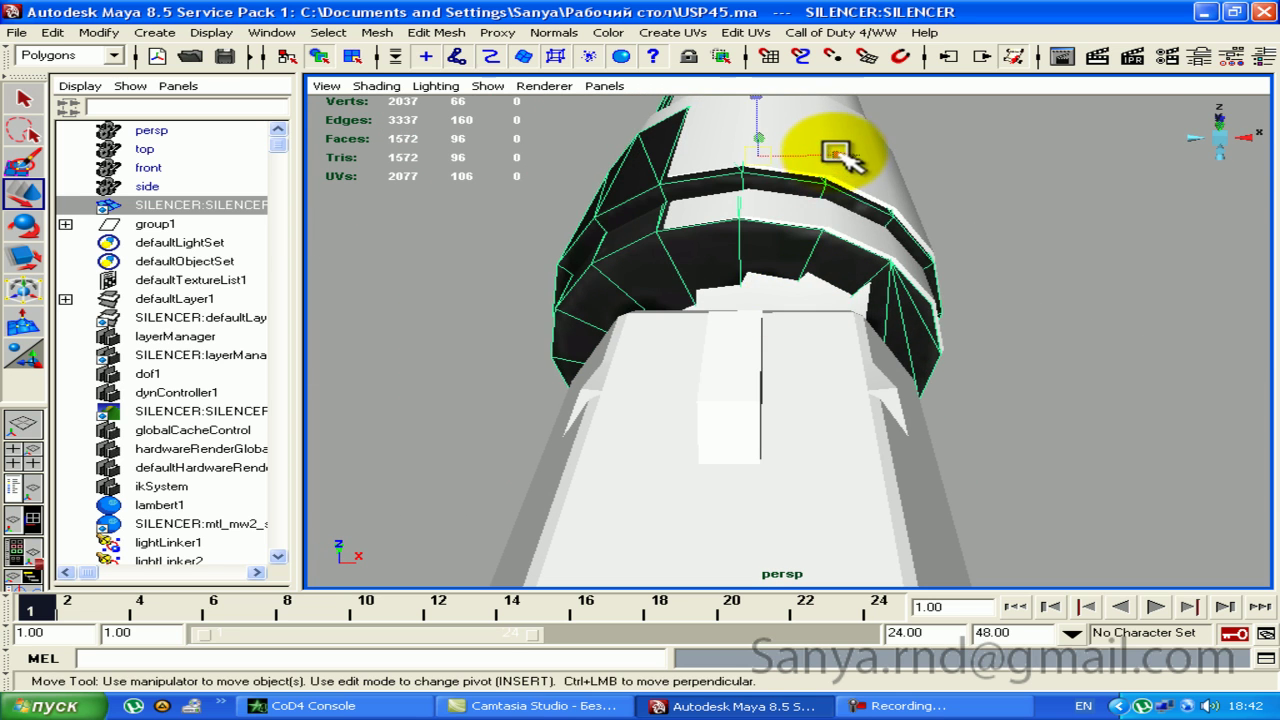
mouse_move(834, 152)
left_mouse_down()
mouse_move(838, 190)
mouse_move(1043, 120)
mouse_move(957, 128)
left_mouse_up()
left_click_drag(666, 171, 680, 172)
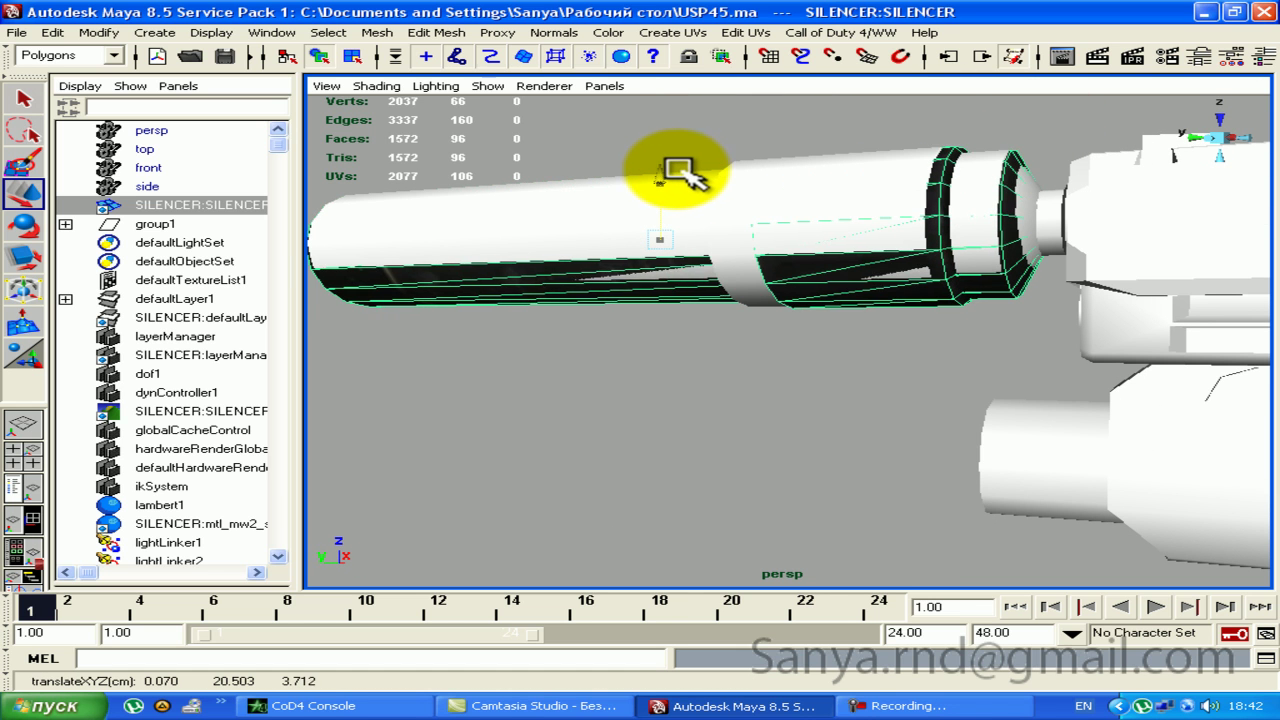
Step: Inspect the pistol with silencer from new angles, then open My Computer
left_click(150, 224)
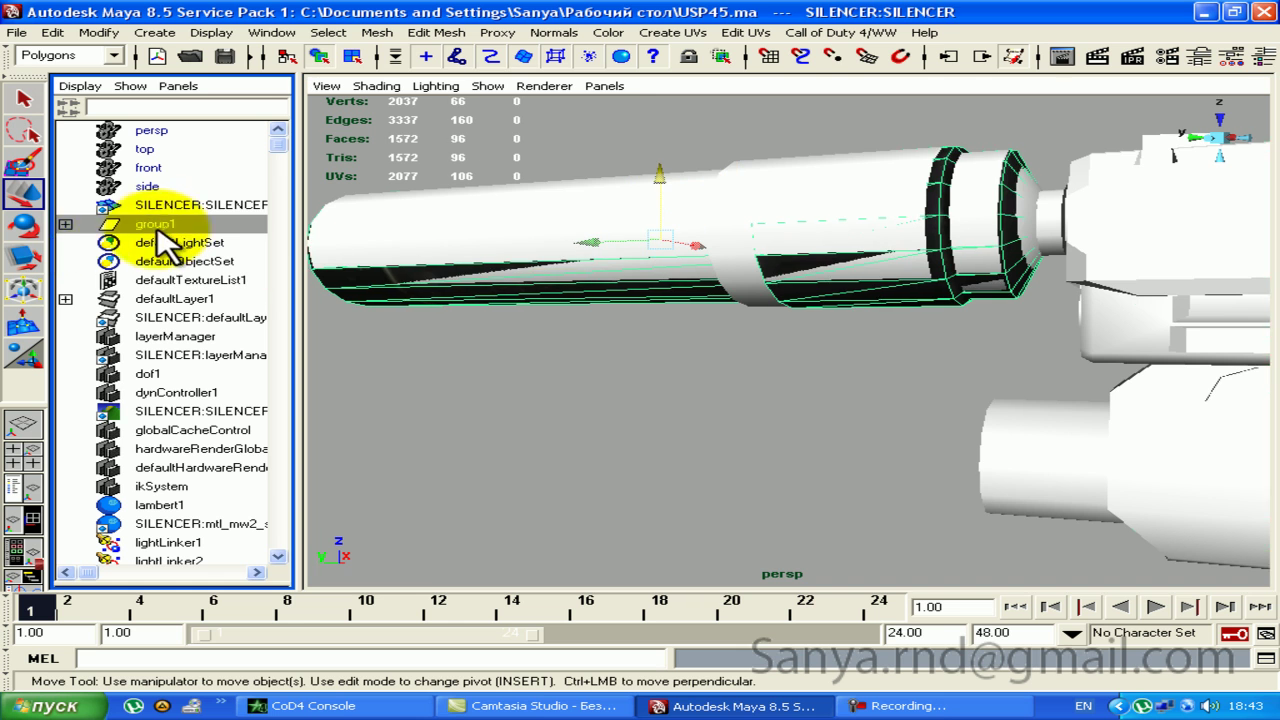
left_click(586, 185)
mouse_move(586, 191)
left_mouse_down("alt")
mouse_move(851, 214)
mouse_move(975, 285)
mouse_move(1249, 277)
mouse_move(823, 243)
mouse_move(603, 194)
mouse_move(811, 210)
mouse_move(686, 214)
left_mouse_up("alt")
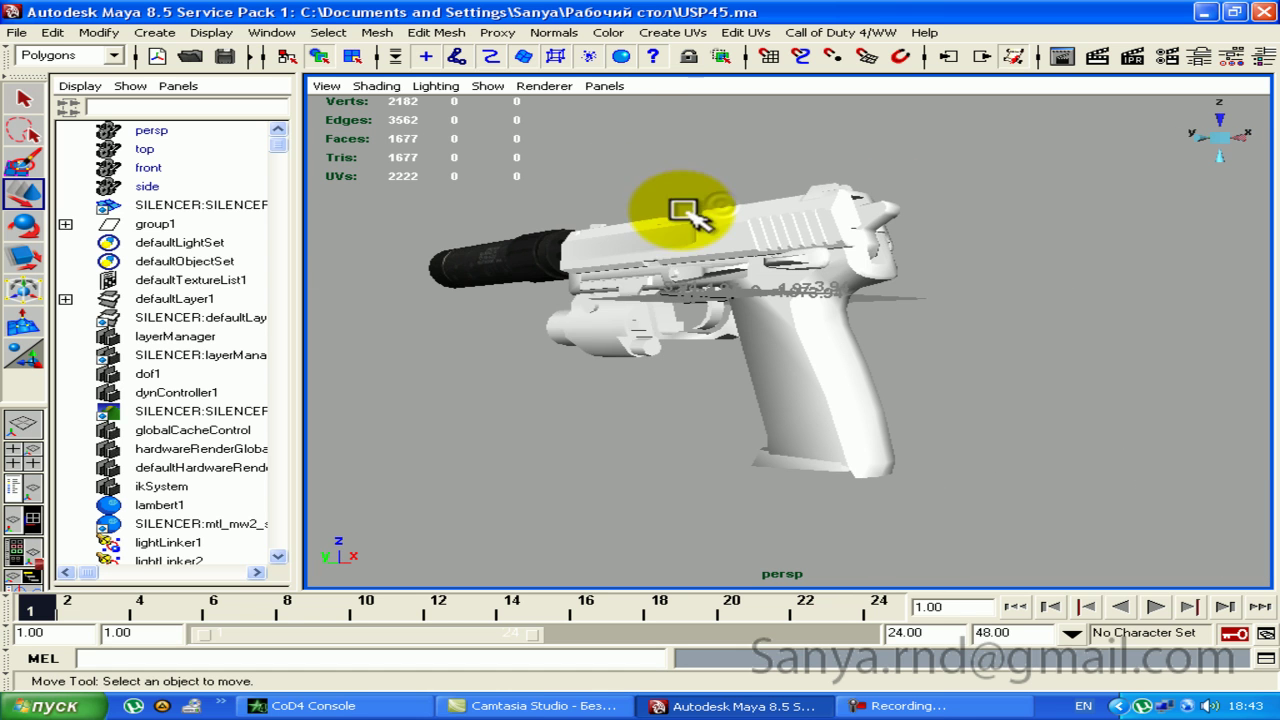
left_click(612, 330)
left_click(605, 412)
mouse_move(605, 412)
left_mouse_down("alt")
mouse_move(965, 400)
mouse_move(749, 428)
left_mouse_up("alt")
scroll(771, 363, "up", 3)
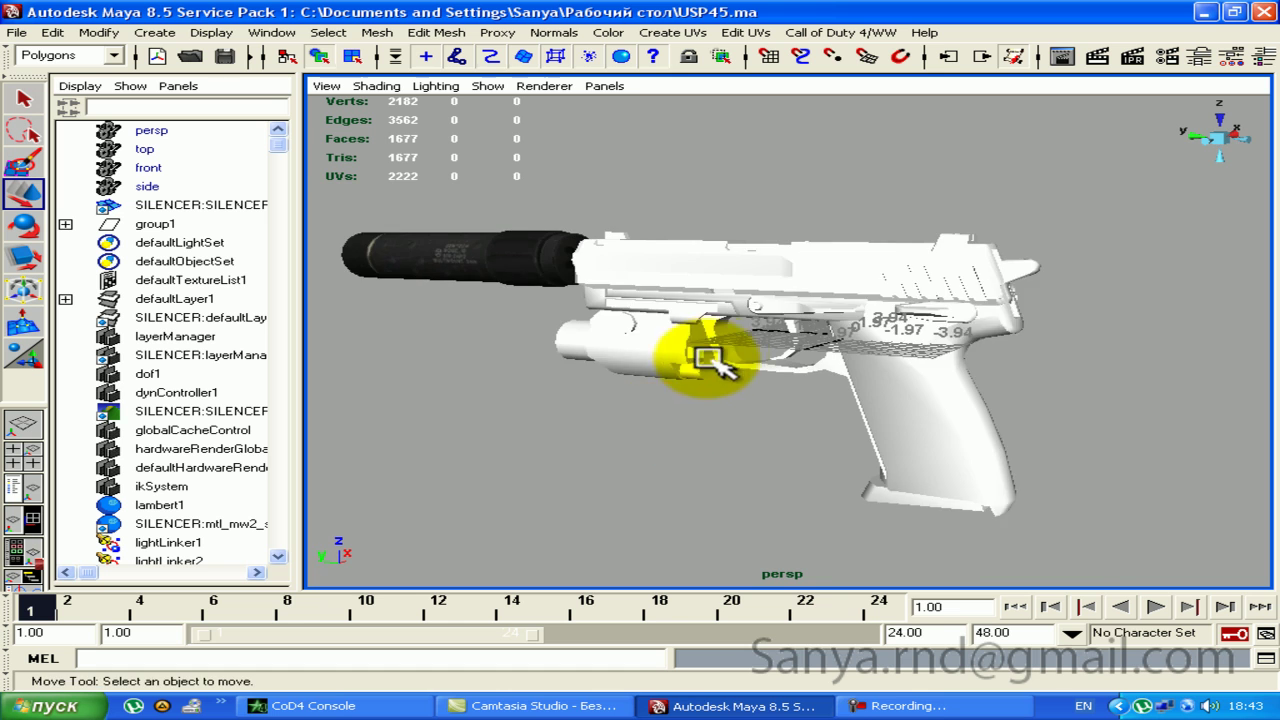
scroll(729, 380, "up", 3)
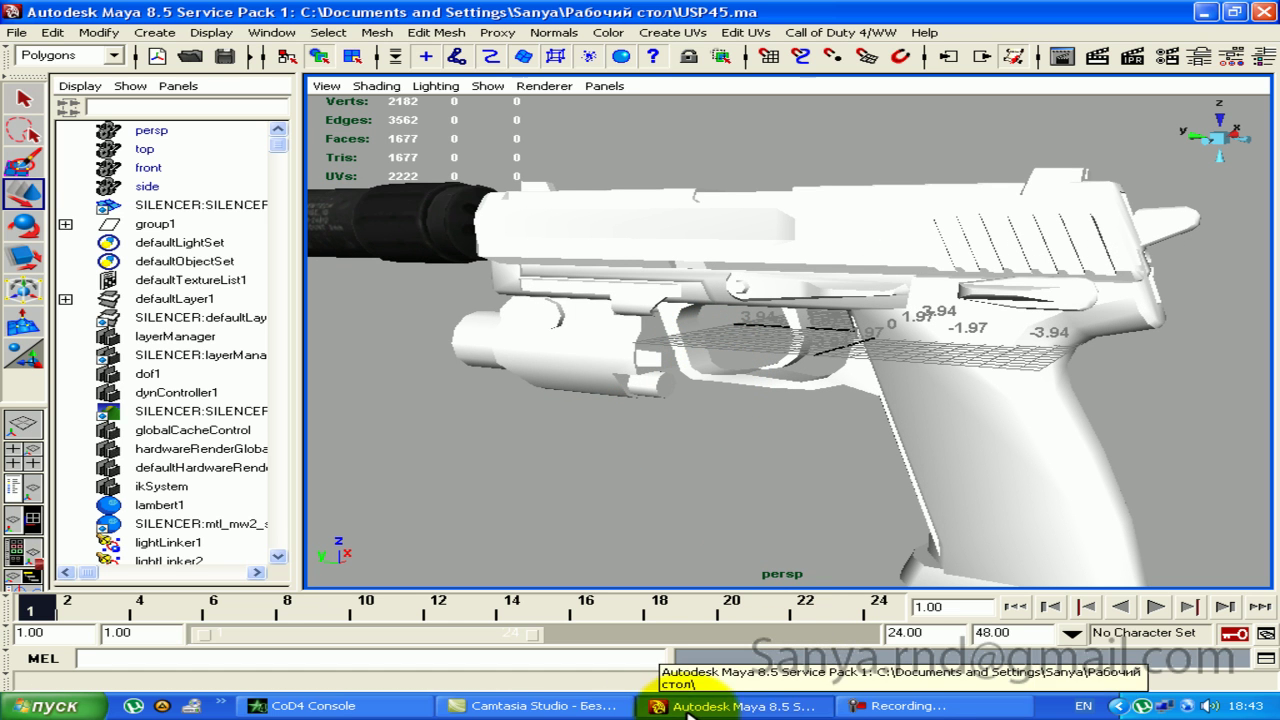
left_click(40, 706)
left_click(330, 296)
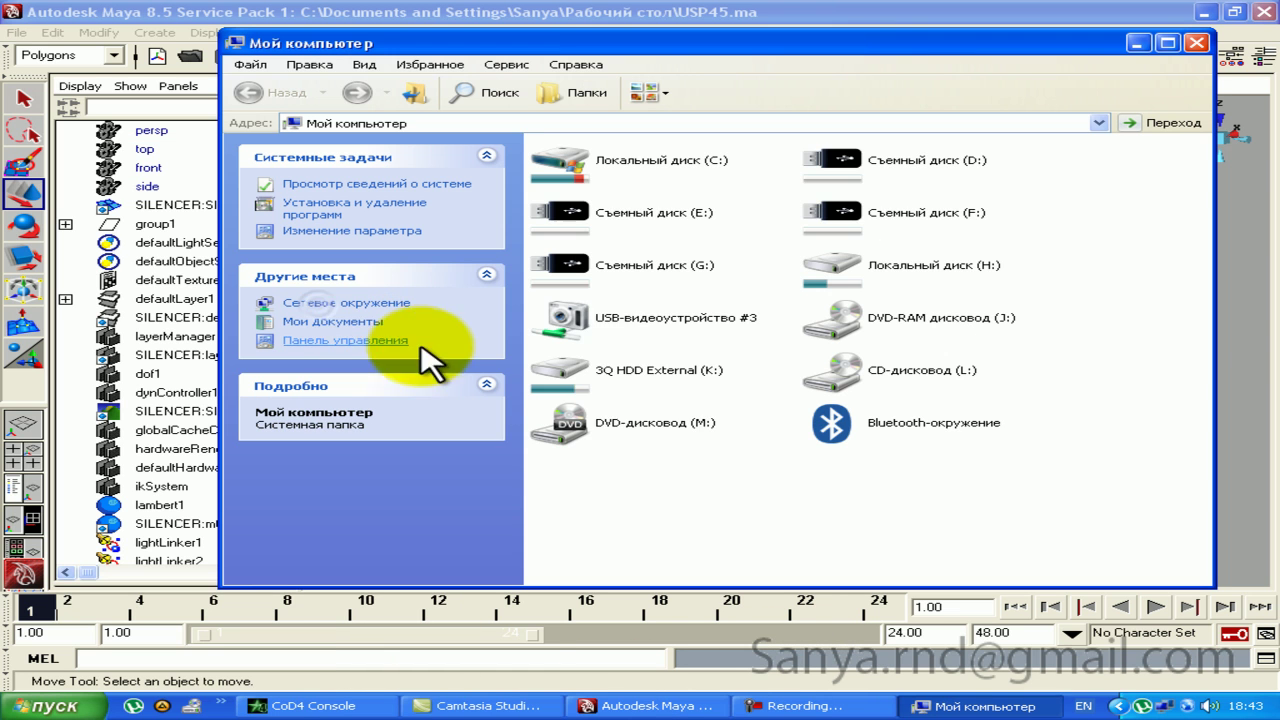
Step: Browse to the K:\Игры\MW3_IMAGES folder
double_click(612, 372)
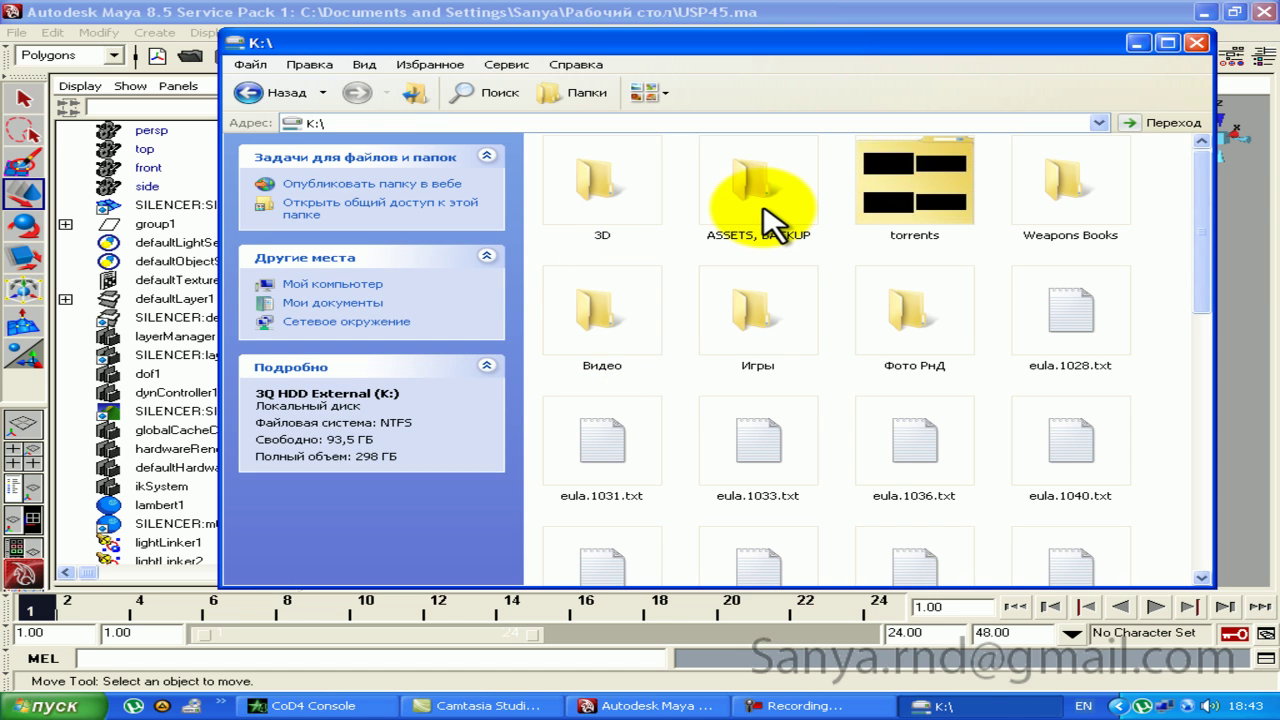
double_click(775, 222)
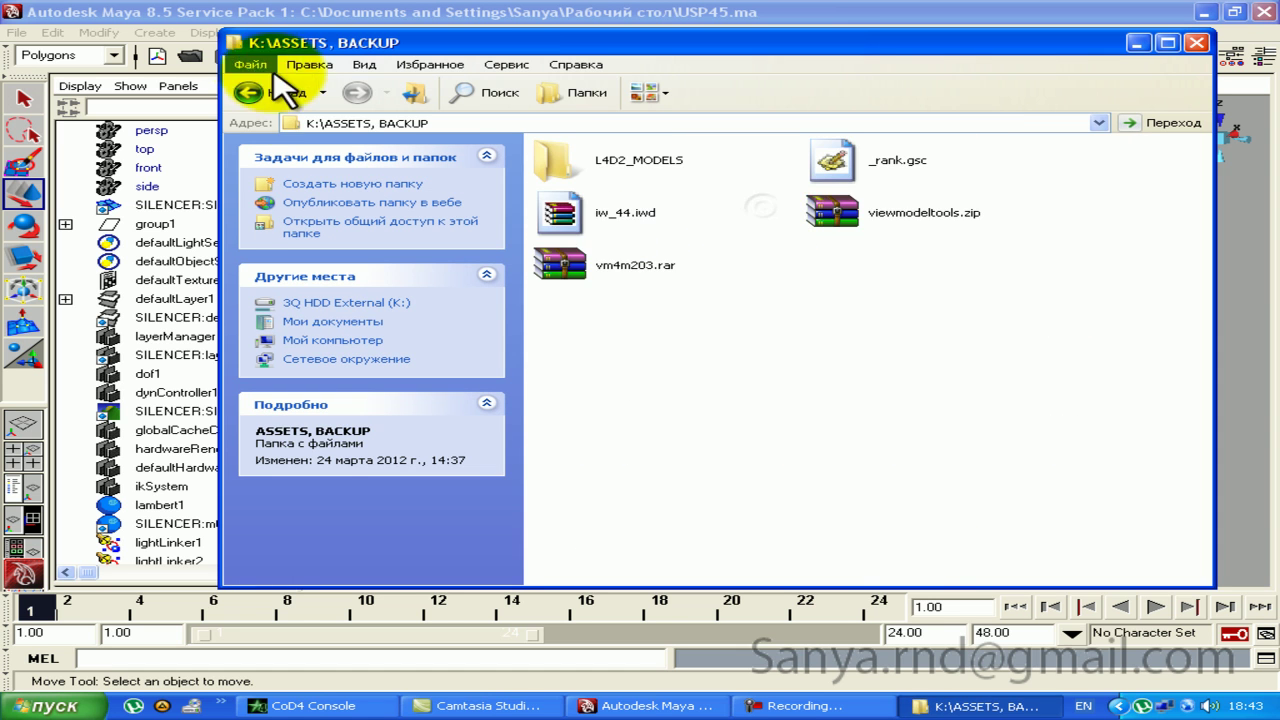
left_click(249, 92)
left_click(725, 320)
double_click(725, 320)
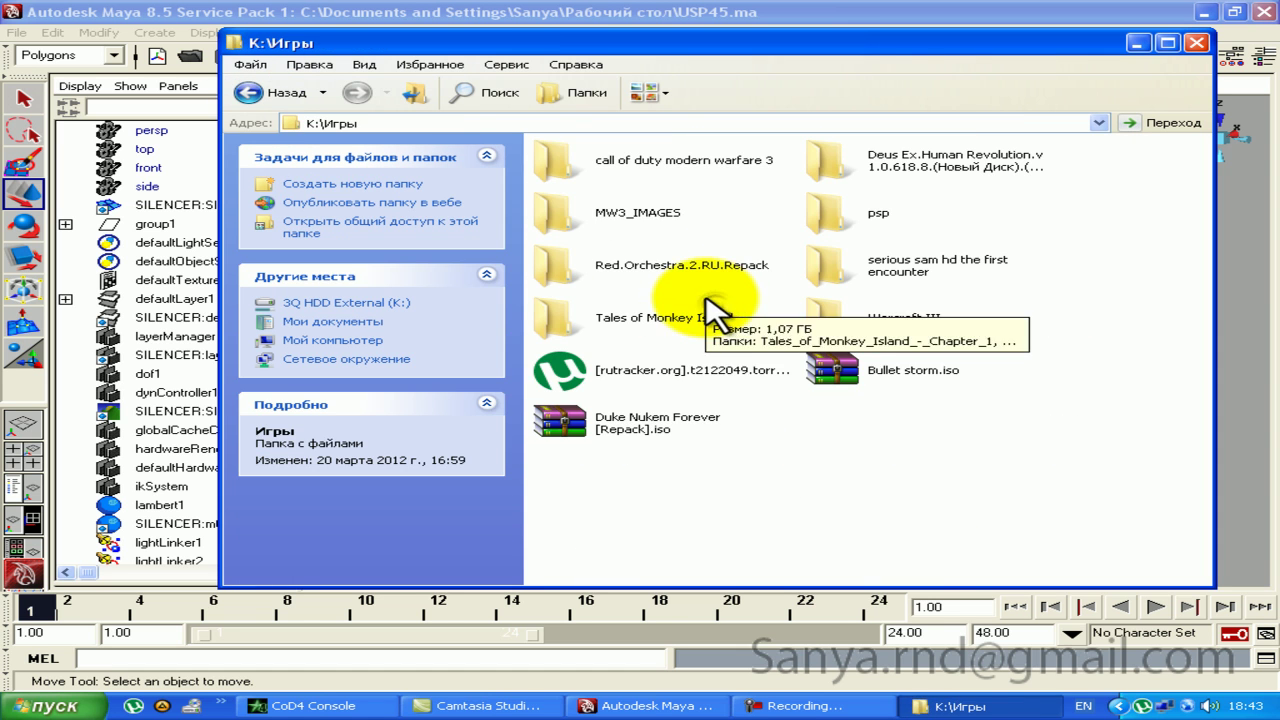
double_click(557, 177)
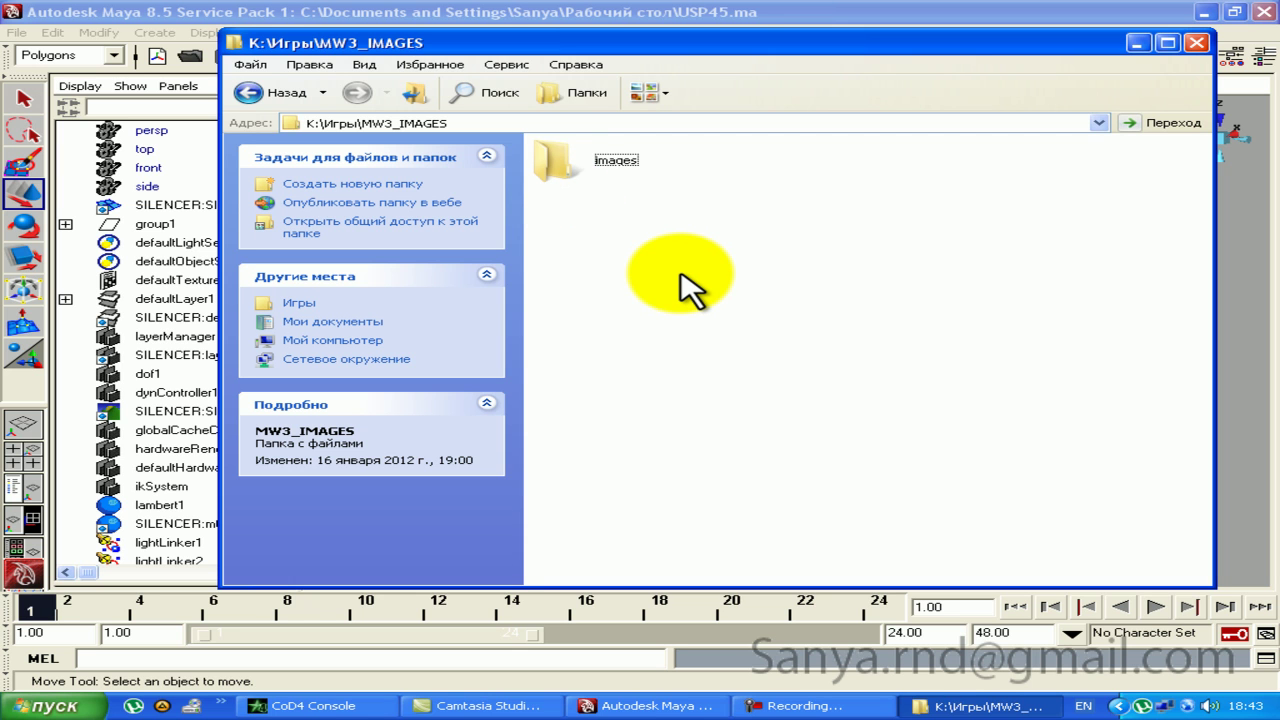
Step: Search MW3_IMAGES for usp45, then usp, and select the usp weapon .iwi textures
key("F3")
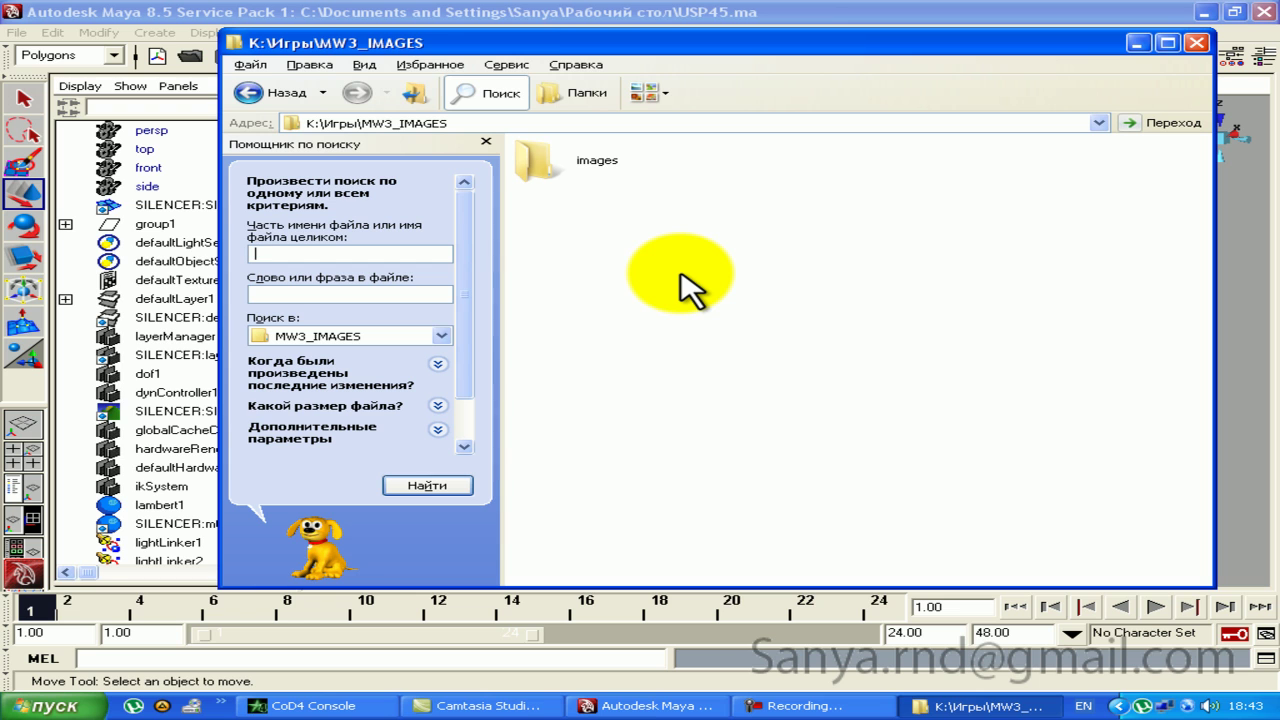
type("u")
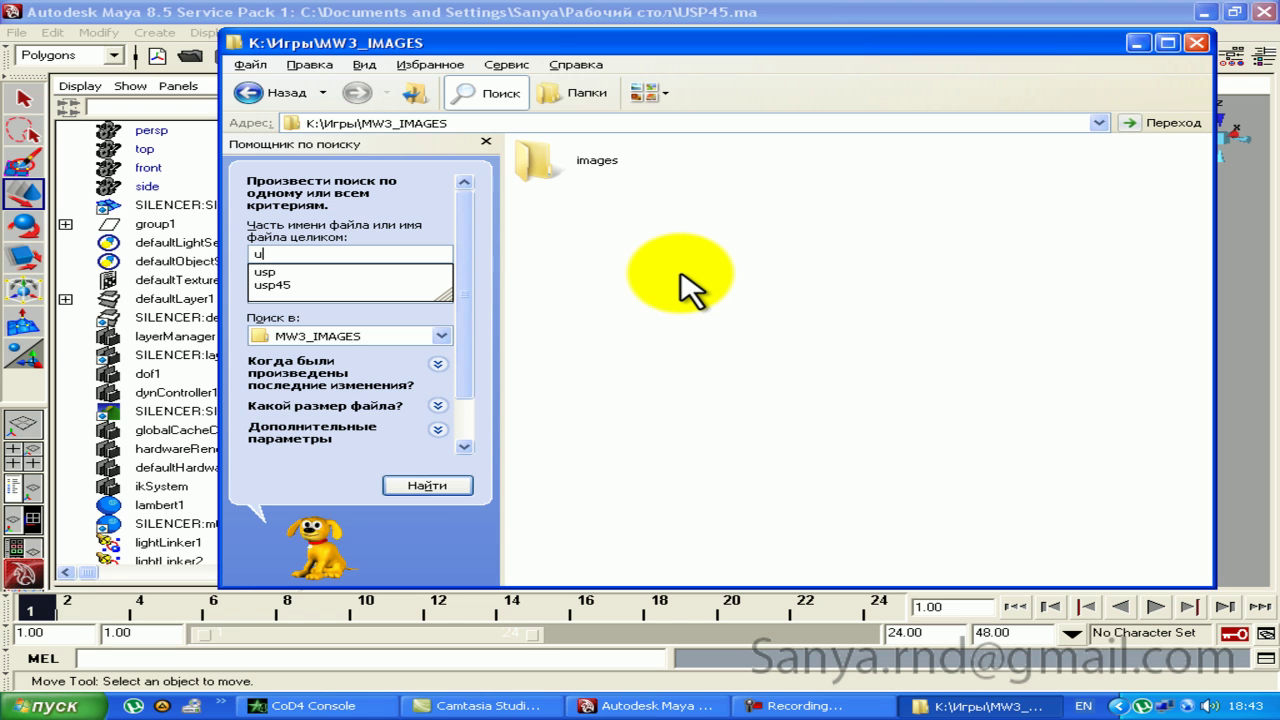
type("sp45")
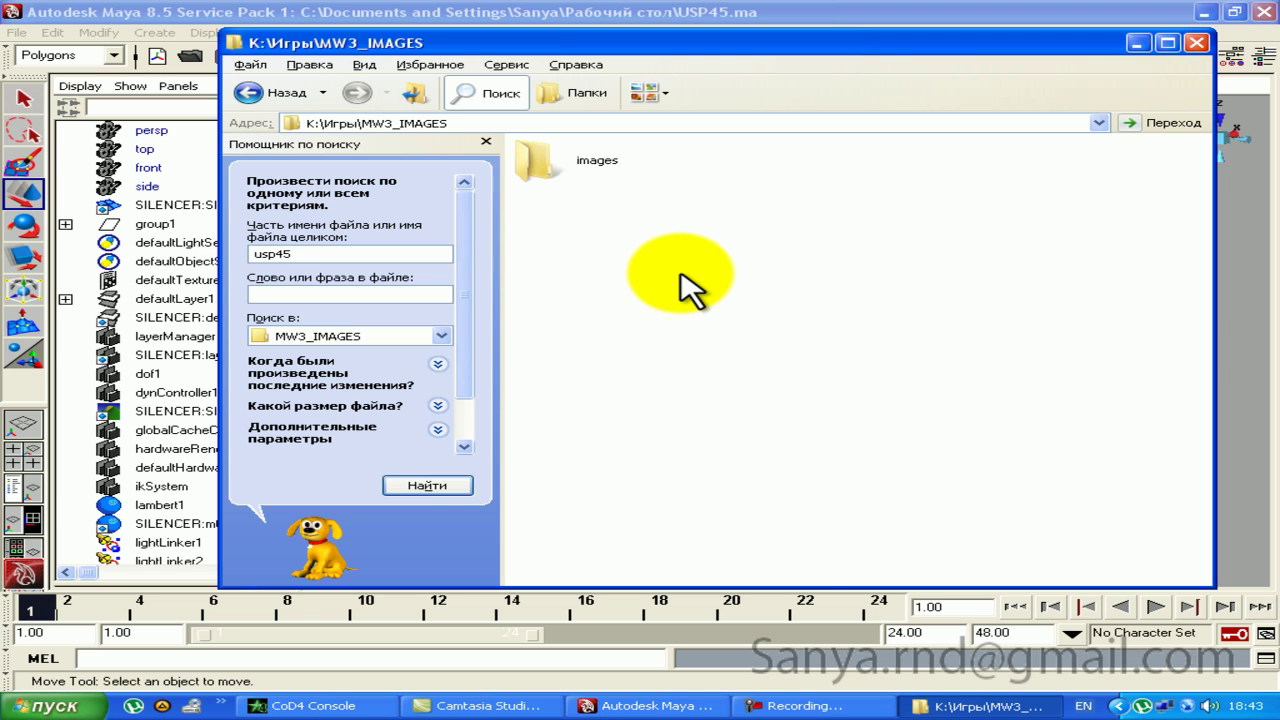
key("Return")
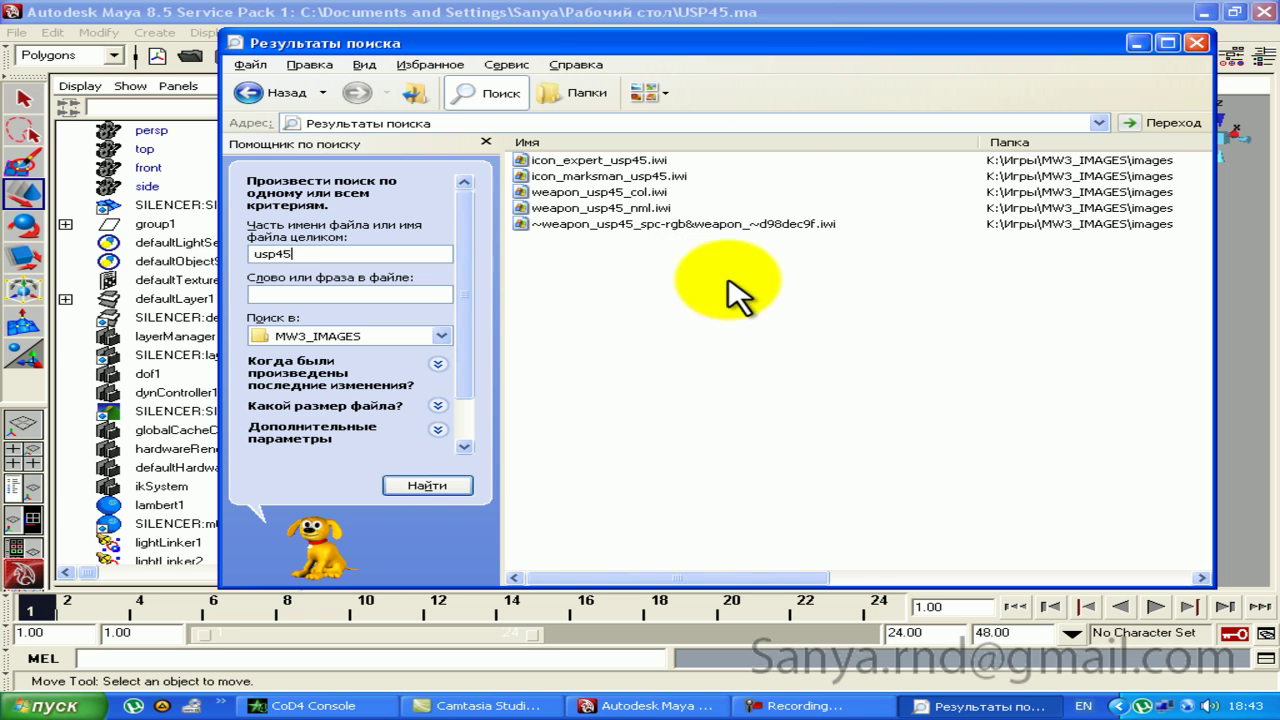
left_click_drag(680, 245, 660, 190)
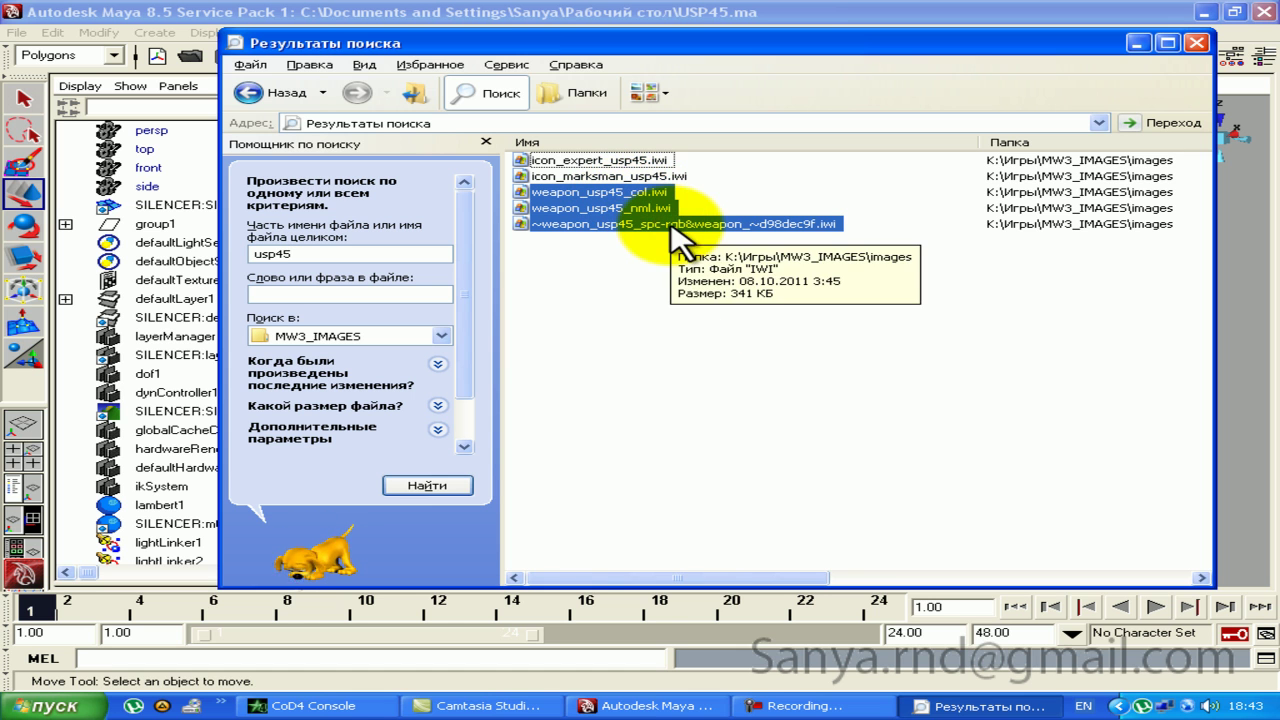
left_click(960, 705)
left_click(45, 705)
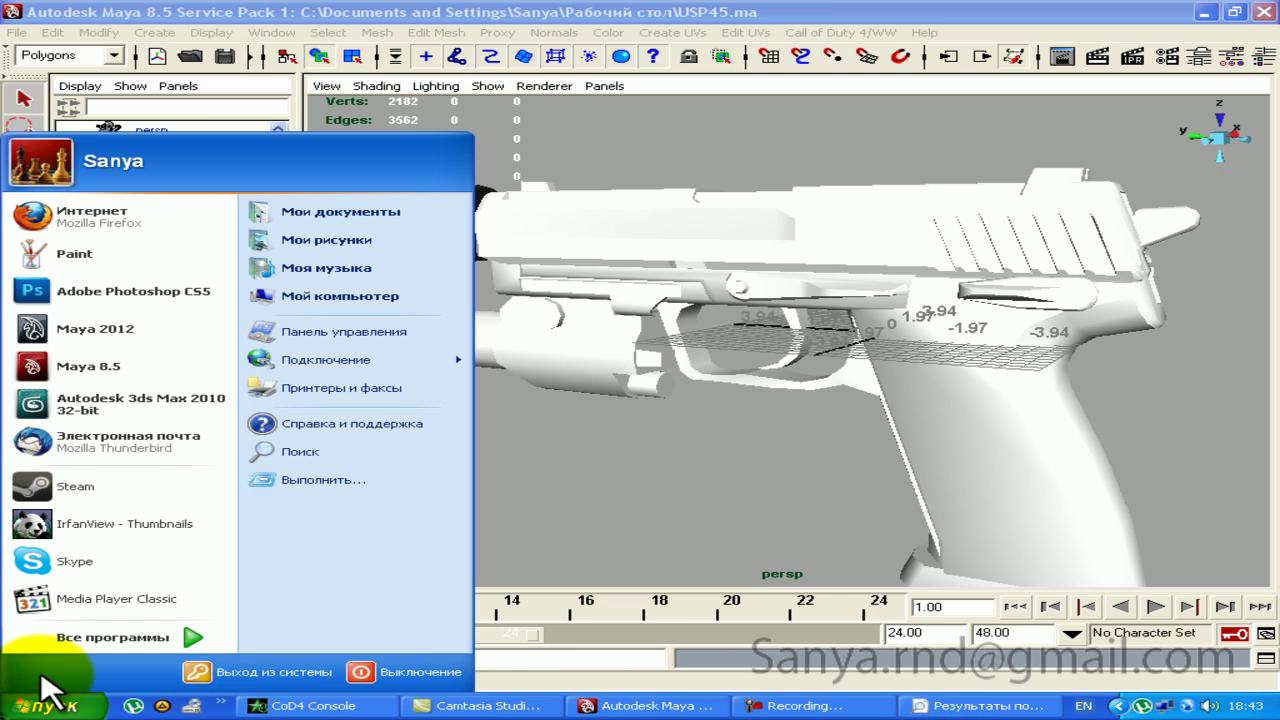
left_click(975, 706)
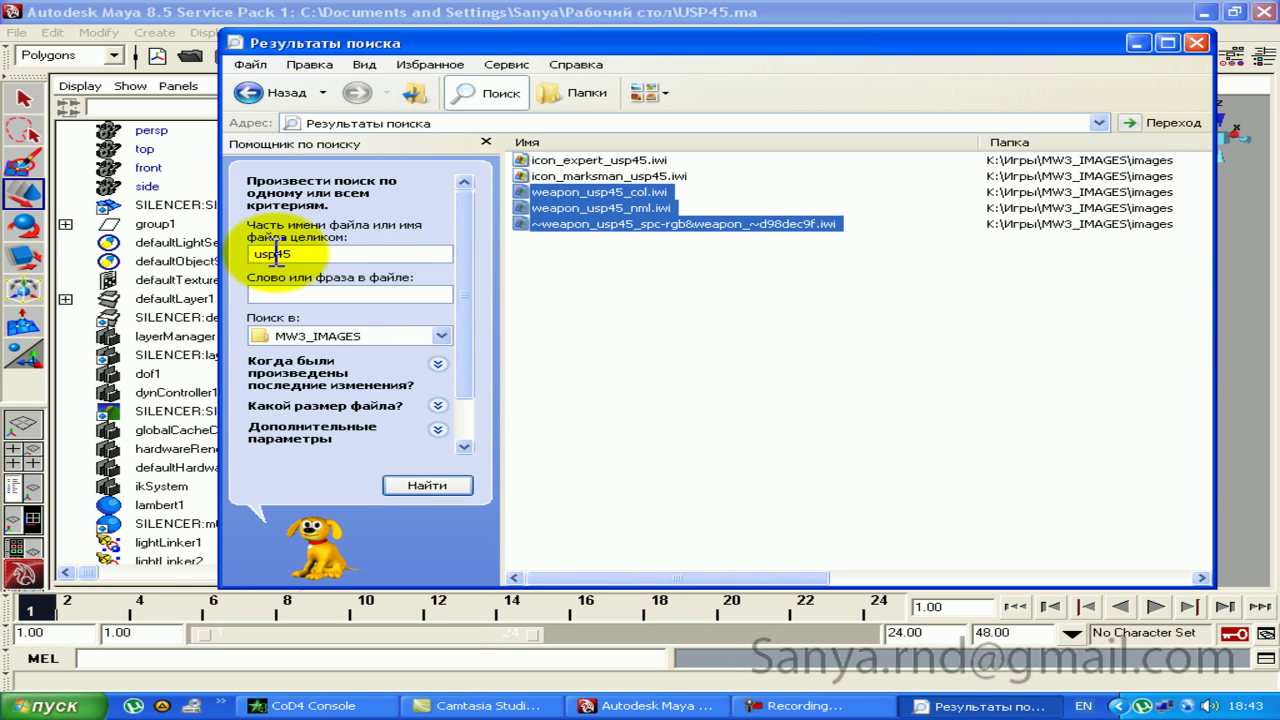
key("BackSpace")
key("BackSpace")
key("Return")
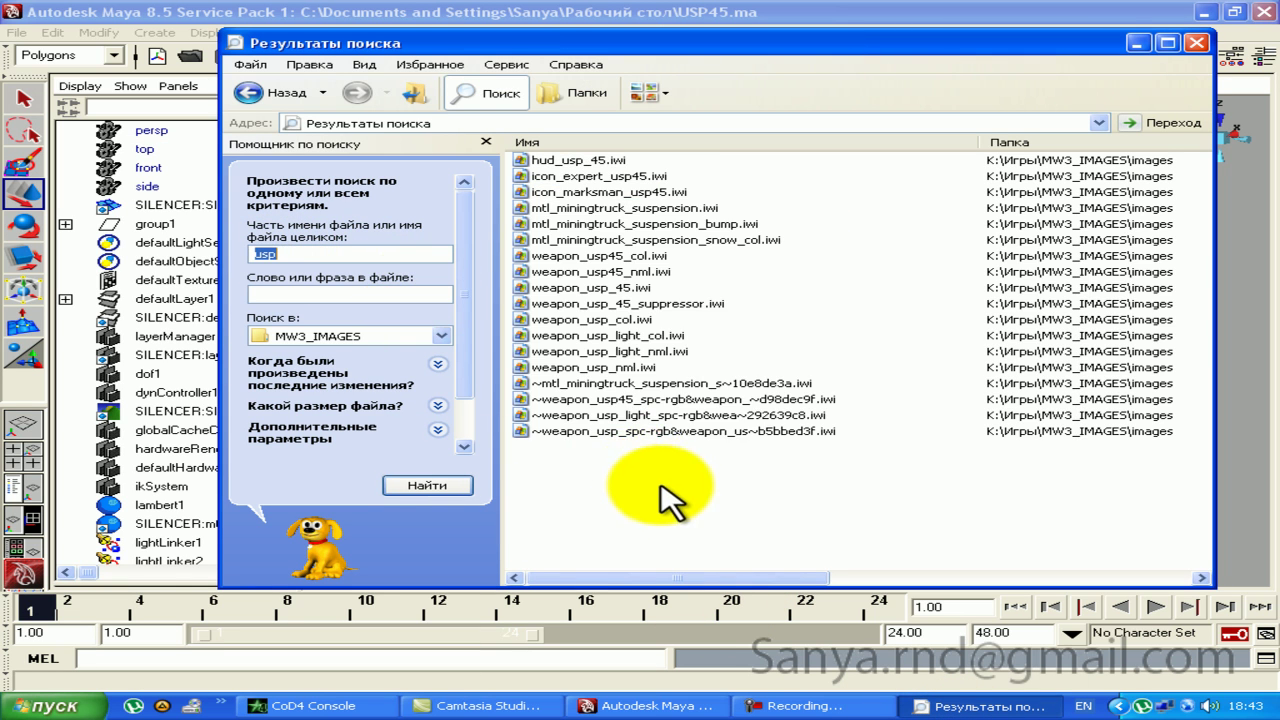
left_click_drag(667, 500, 600, 258)
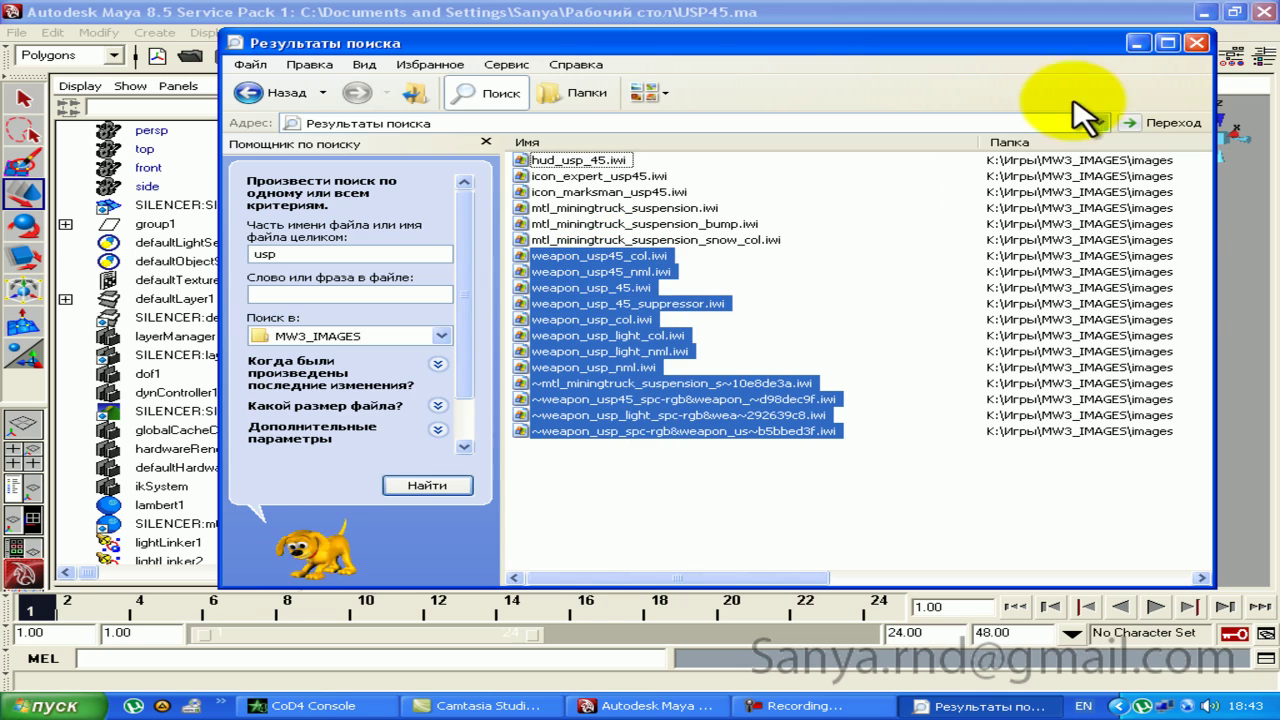
left_click(1196, 43)
left_click(1206, 12)
Step: Open the MT\model_export\MW3_USP45\textures folder
double_click(333, 22)
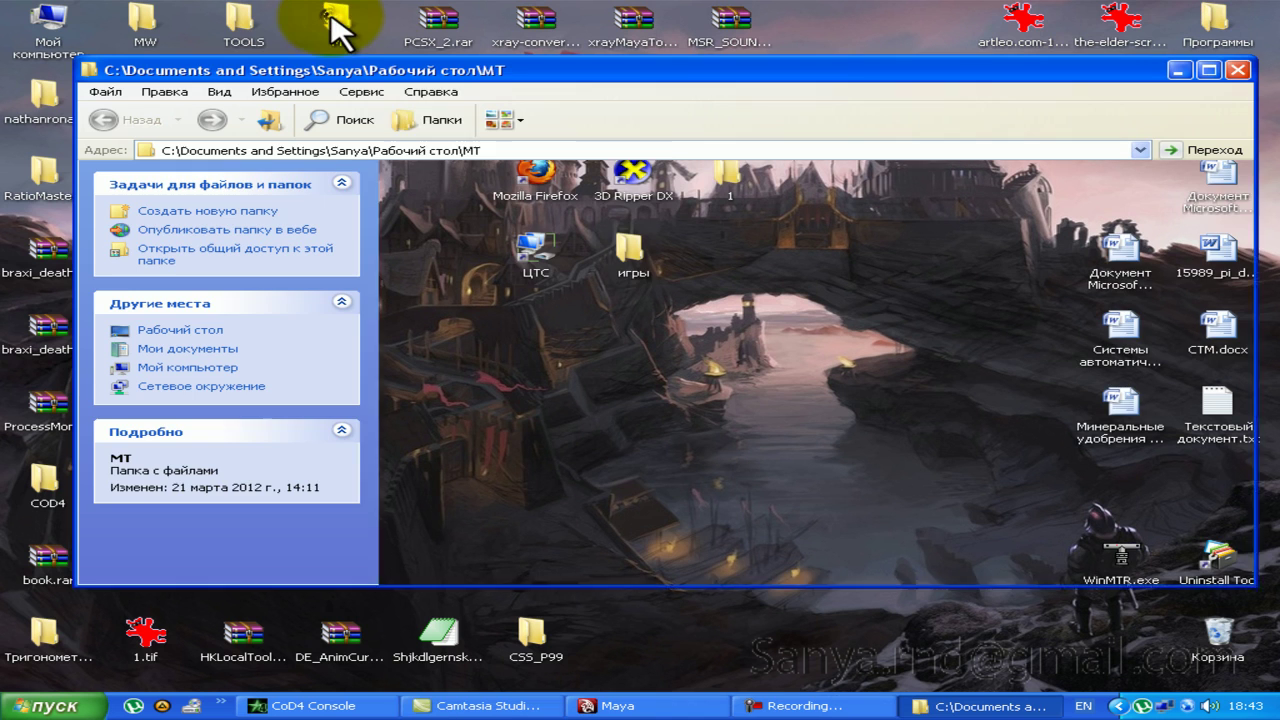
double_click(814, 243)
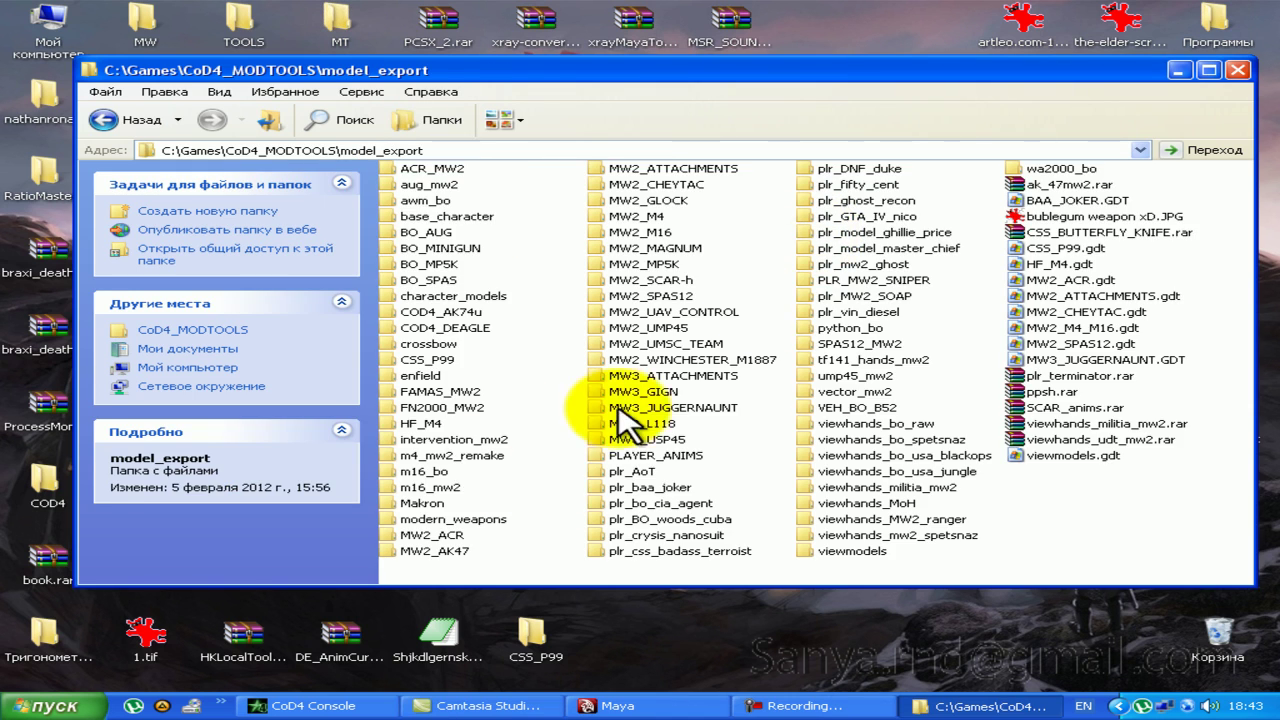
double_click(671, 443)
left_click(944, 395)
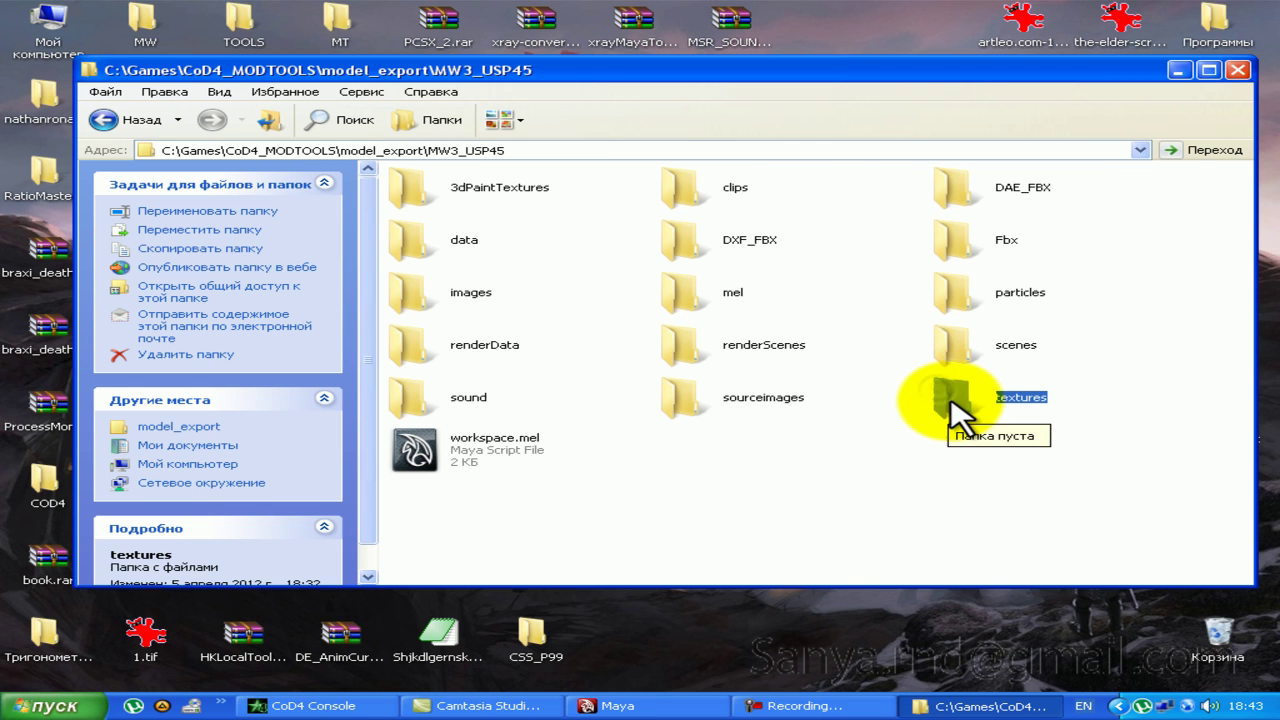
double_click(950, 410)
Step: Remove a stray new folder and paste the copied .iwi textures into textures
right_click(840, 381)
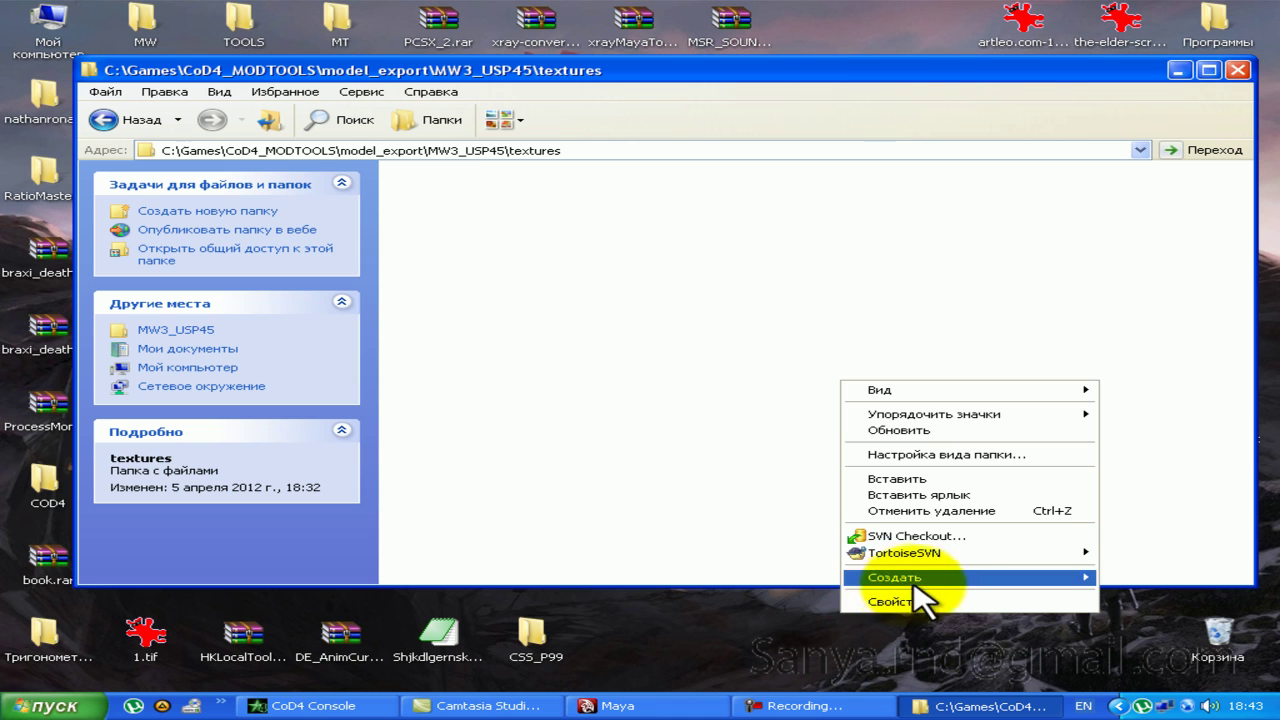
mouse_move(960, 577)
left_click(660, 407)
left_click(593, 320)
left_click(420, 168)
key("Delete")
key("Return")
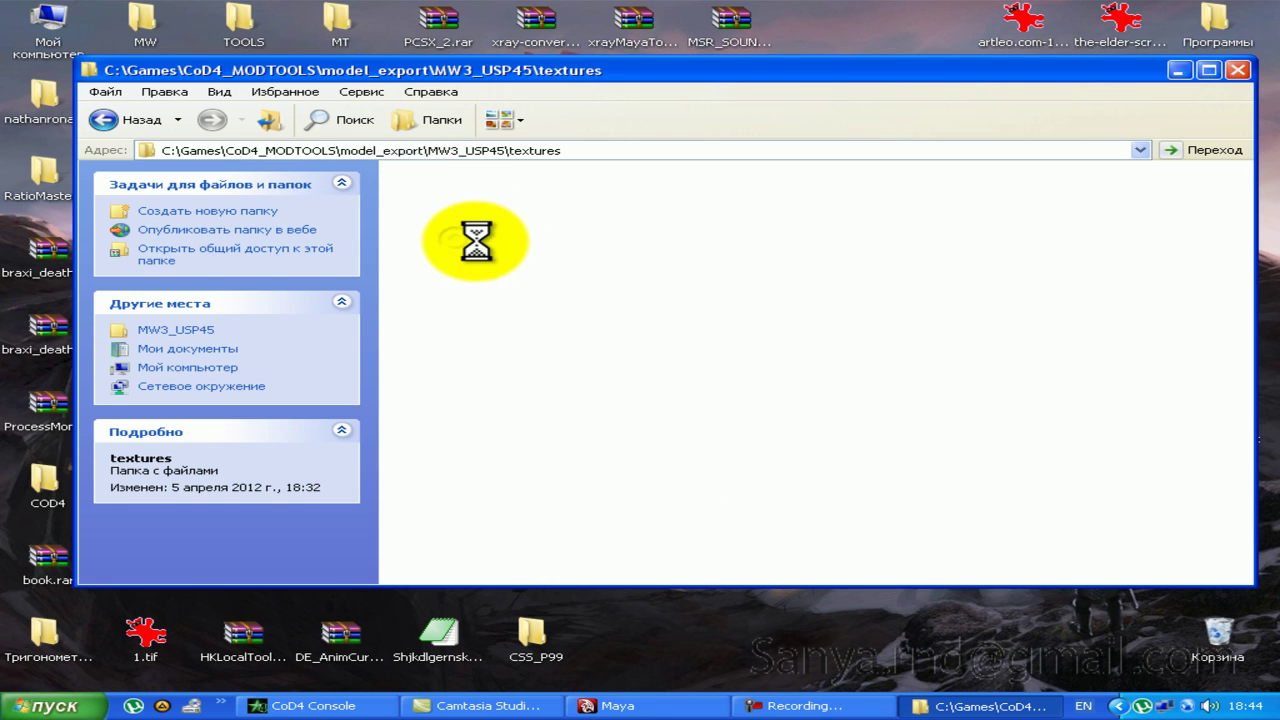
left_click(586, 371)
left_click(262, 42)
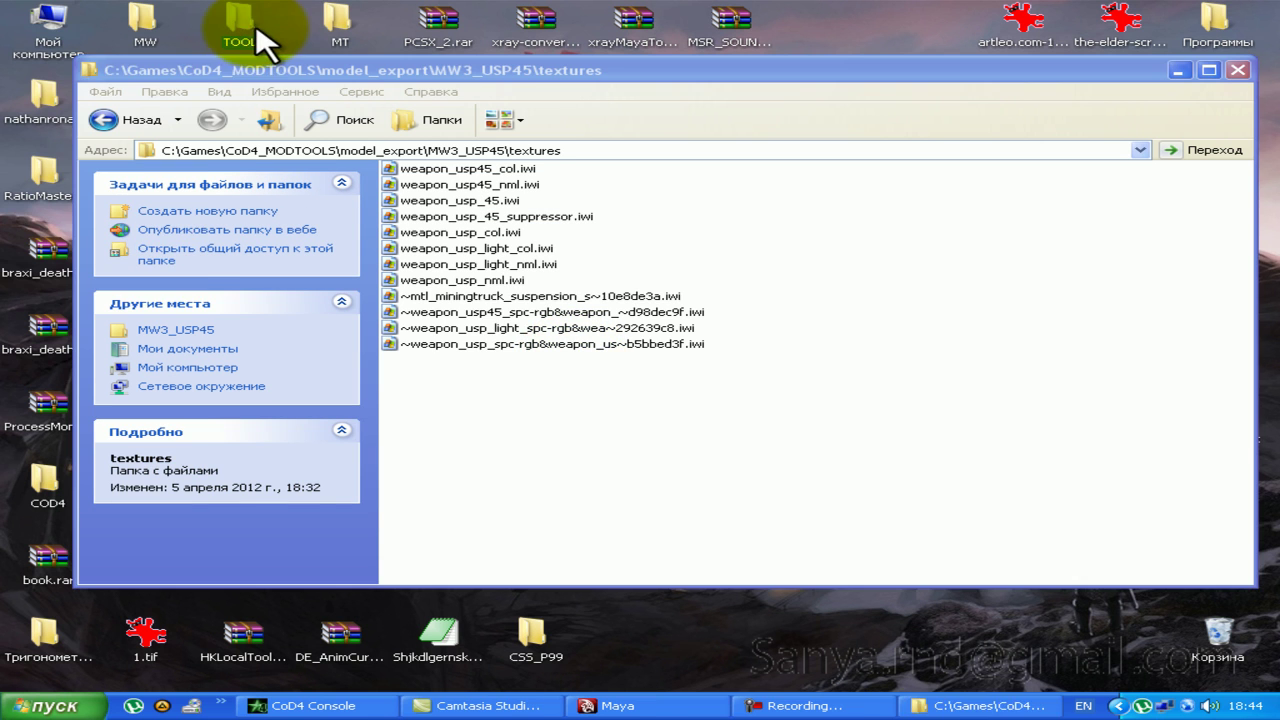
double_click(262, 42)
Step: Delete the miningtruck, specular, usp_nml, other usp and suppressor textures, keeping four
left_click(600, 375)
left_click(510, 296)
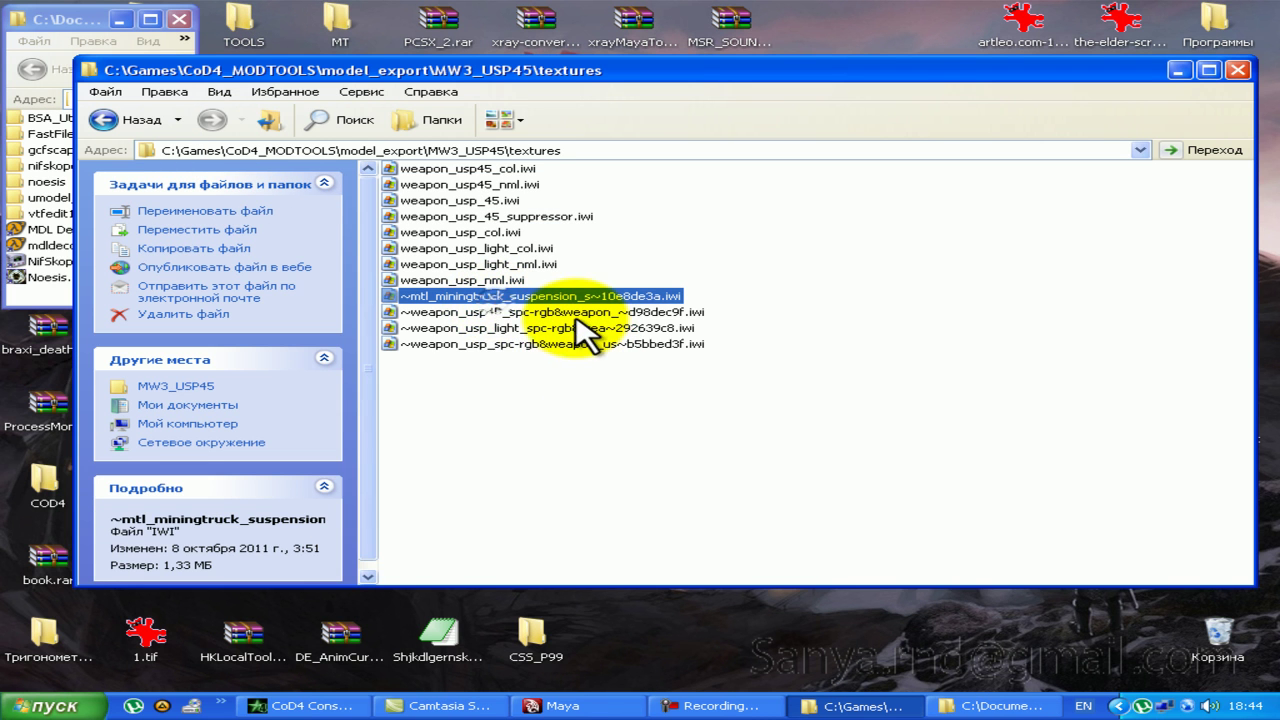
left_click(508, 328, "ctrl")
left_click(508, 344, "ctrl")
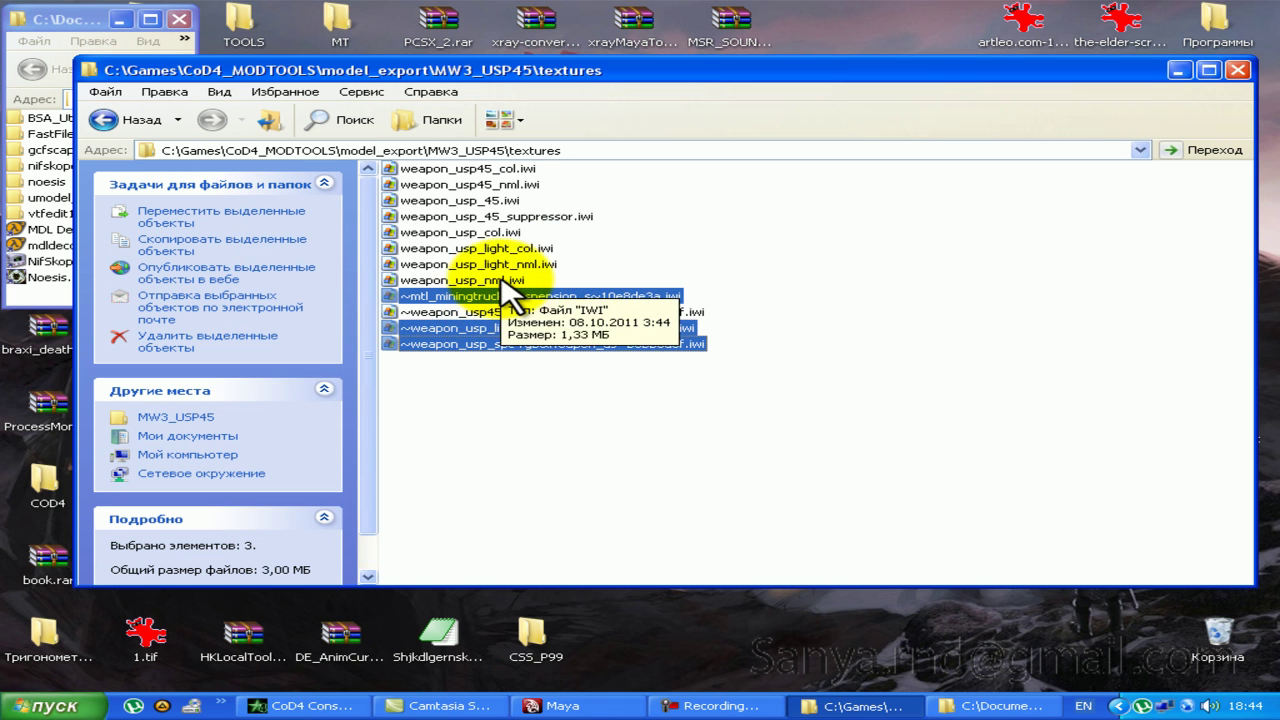
left_click(510, 281, "ctrl")
left_click(512, 280, "ctrl")
left_click(515, 264, "ctrl")
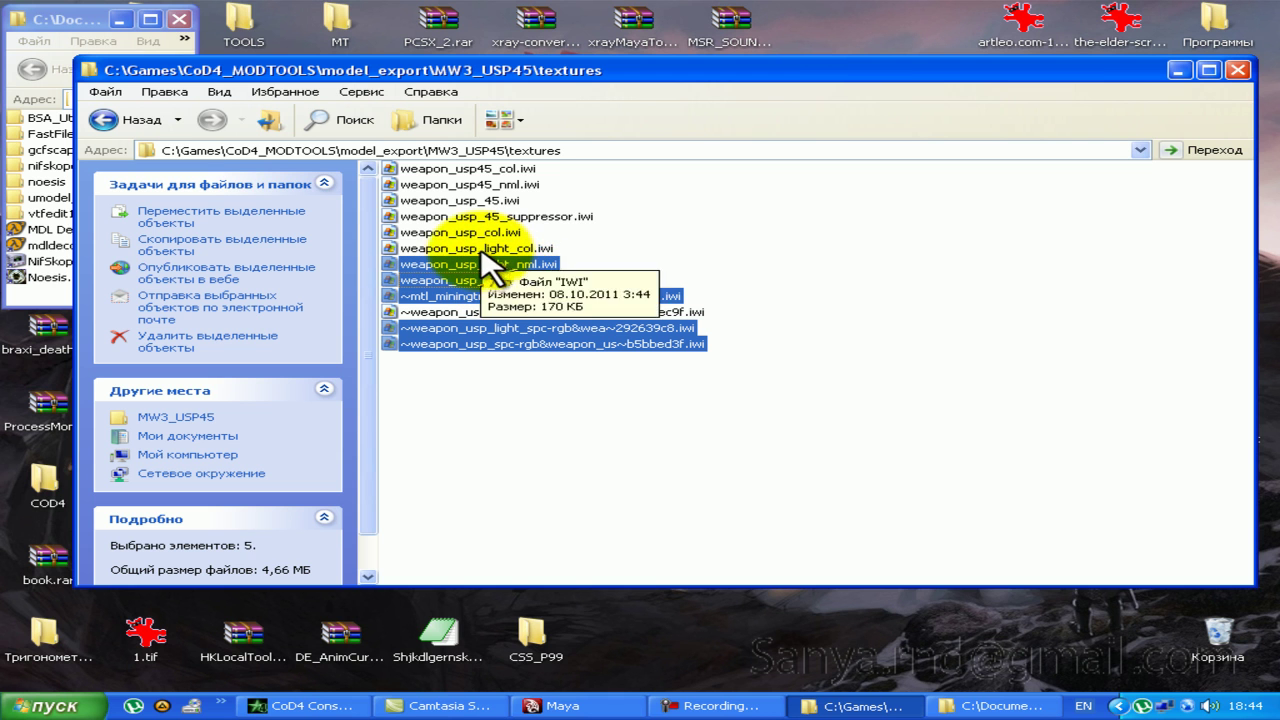
left_click(490, 248, "ctrl")
left_click(470, 233, "ctrl")
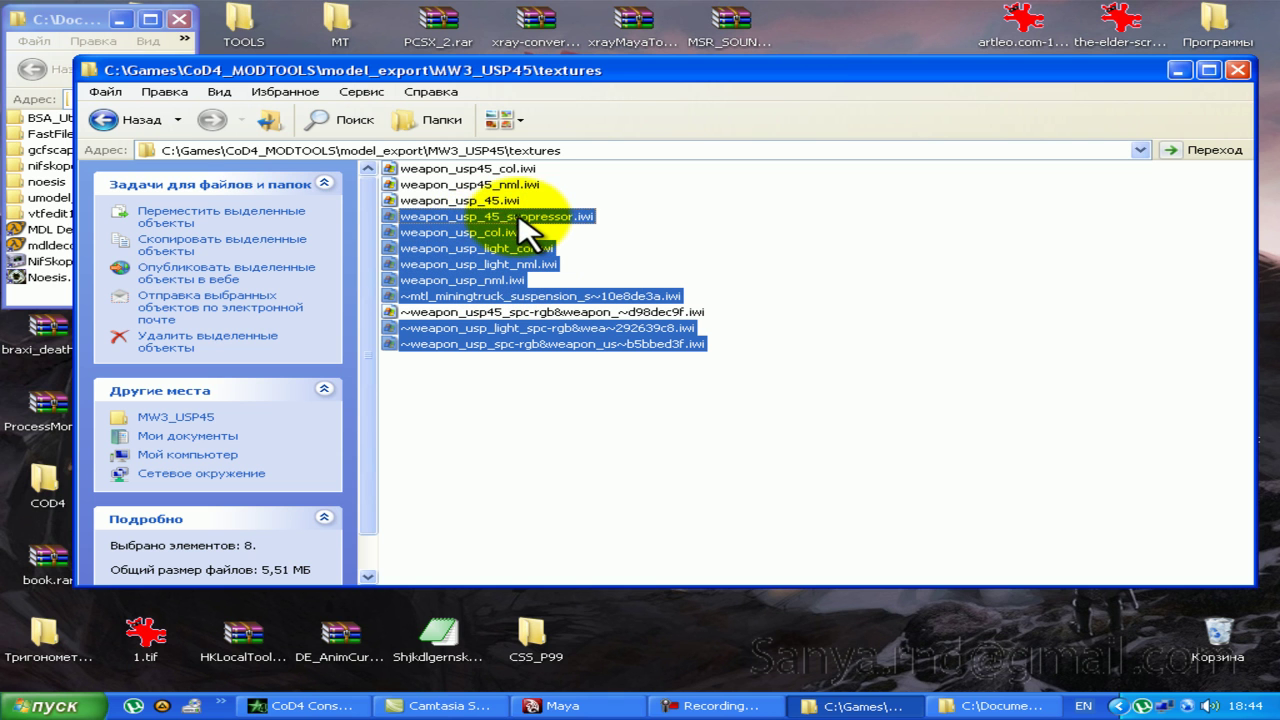
key("Delete")
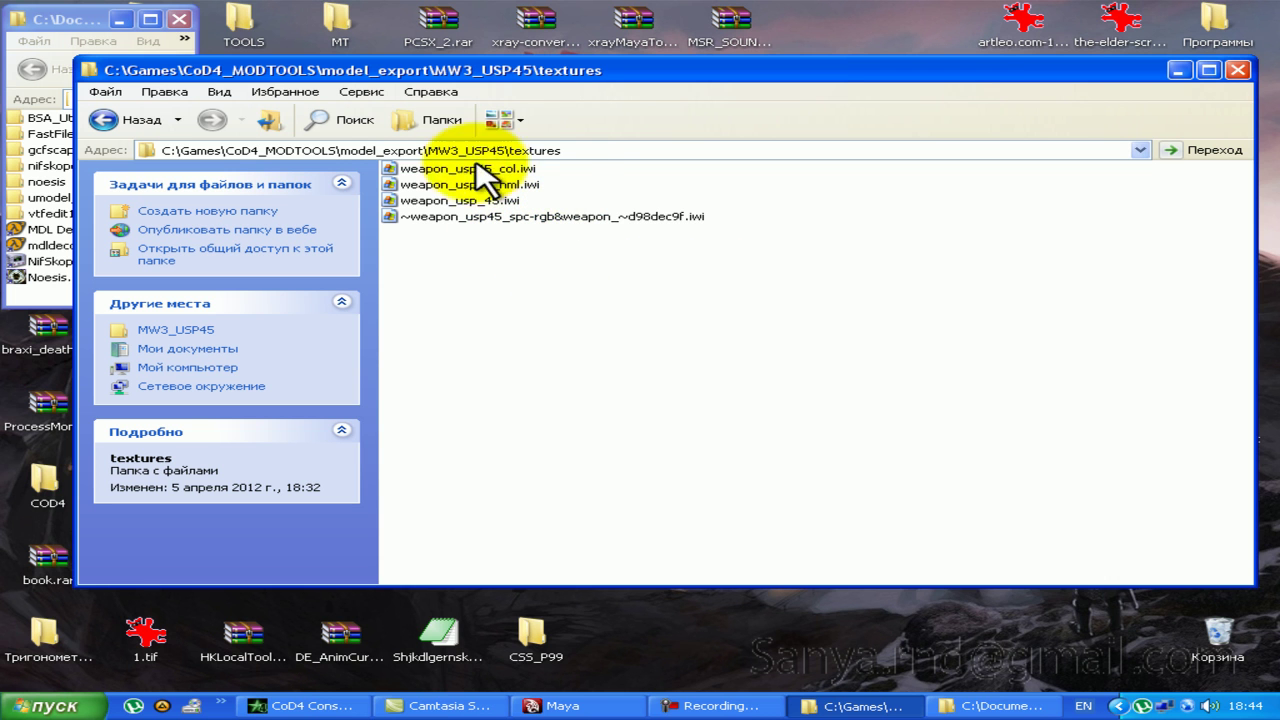
Step: Convert weapon_usp45_col.iwi and weapon_usp45_nml.iwi to DDS, deleting the normal-map IWI original
left_click(176, 30)
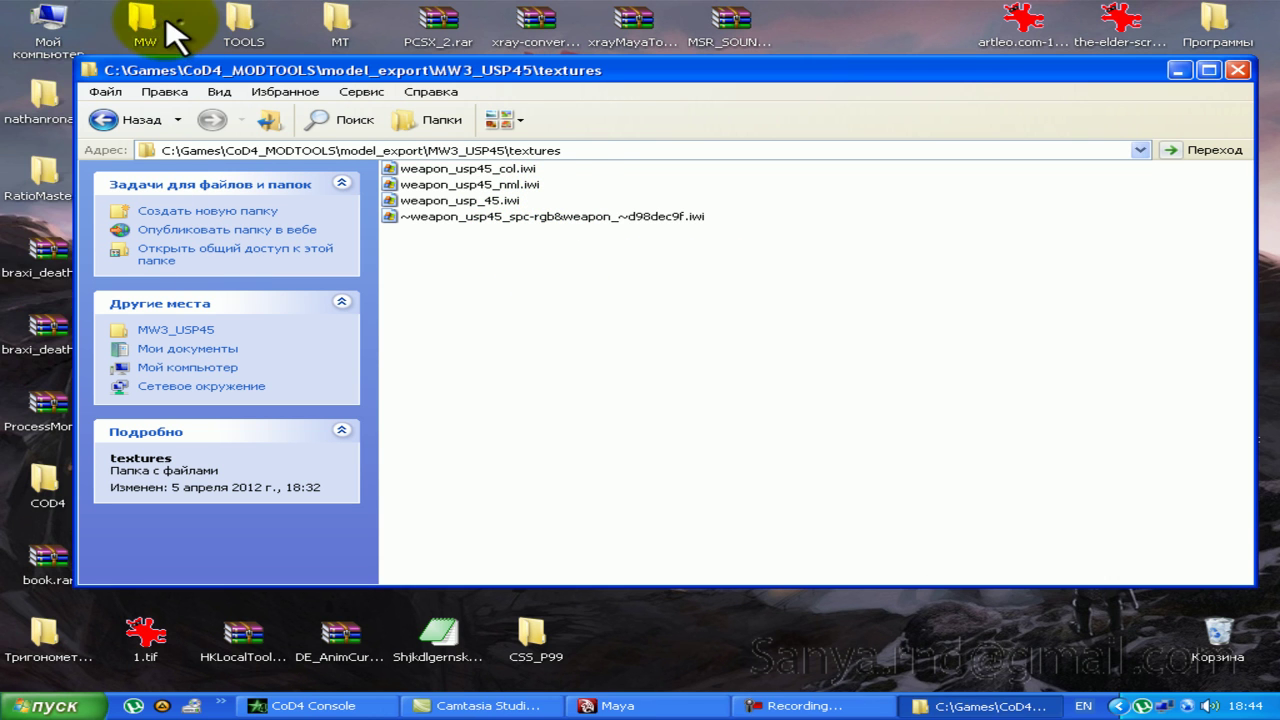
left_click(570, 370)
left_click_drag(491, 170, 60, 200)
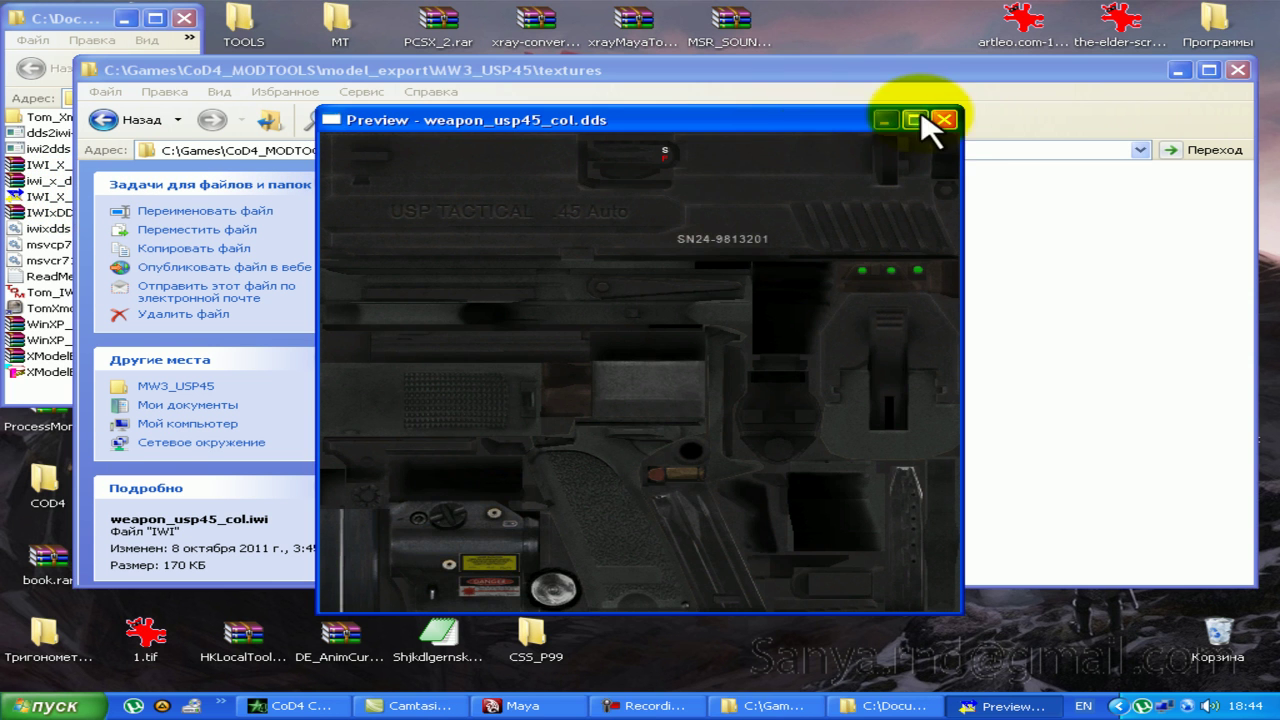
left_click(940, 119)
mouse_move(520, 169)
left_mouse_down()
mouse_move(55, 225)
mouse_move(68, 212)
left_mouse_up()
left_click(945, 120)
key("Delete")
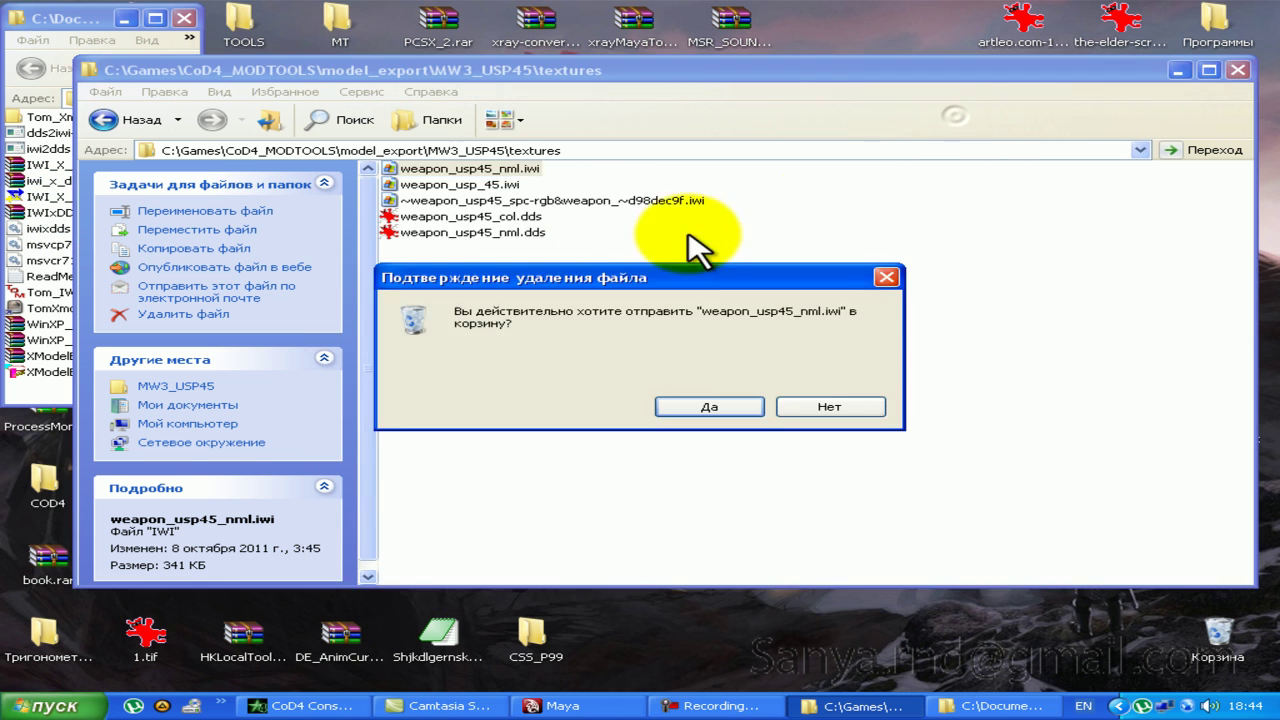
key("Return")
Step: Convert weapon_usp_45.iwi and the specular IWI to DDS, then delete both IWI originals
mouse_move(480, 170)
left_mouse_down()
mouse_move(110, 185)
mouse_move(155, 225)
left_mouse_up()
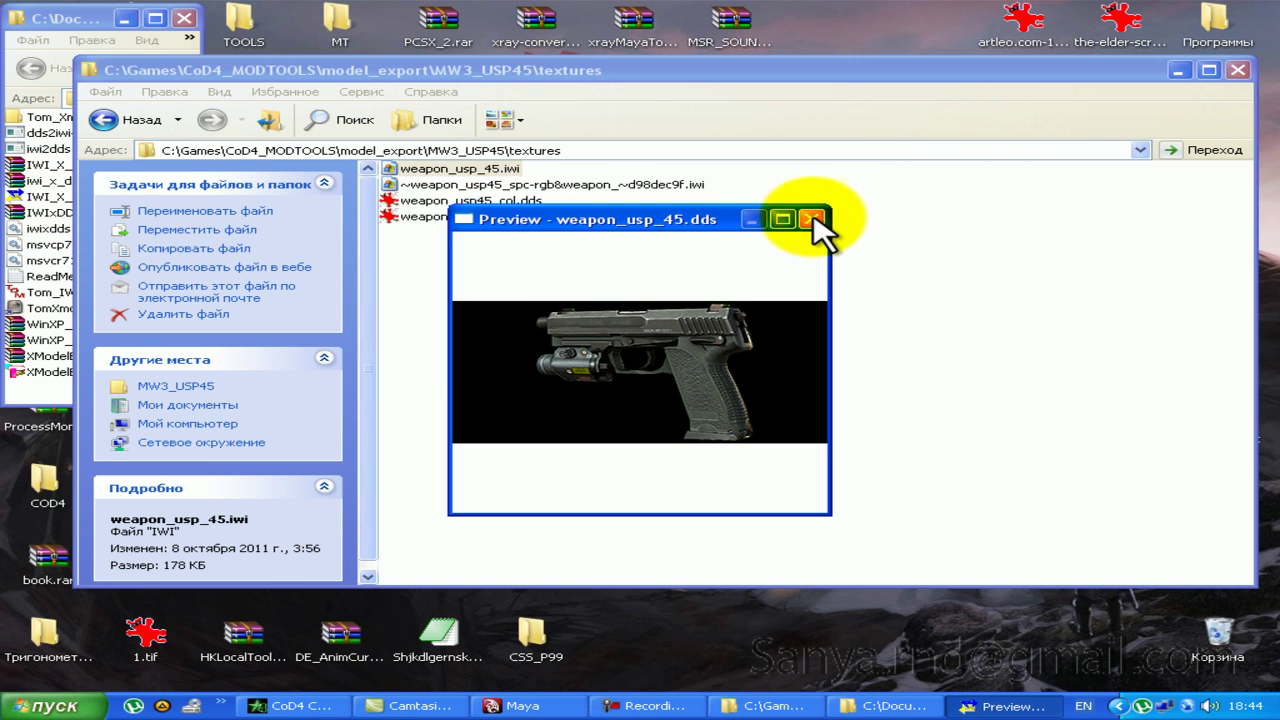
left_click(814, 218)
key("Delete")
key("Return")
mouse_move(480, 185)
left_mouse_down()
mouse_move(14, 171)
mouse_move(10, 212)
left_mouse_up()
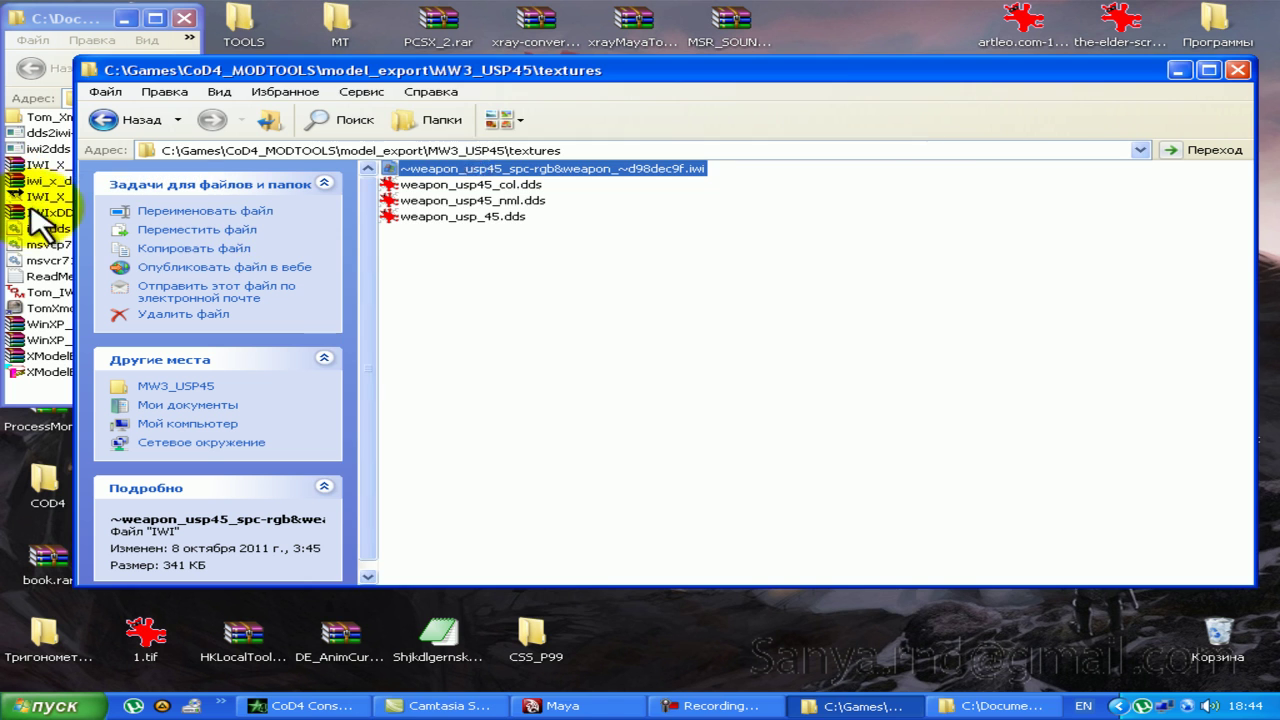
left_click(945, 120)
key("Delete")
key("Return")
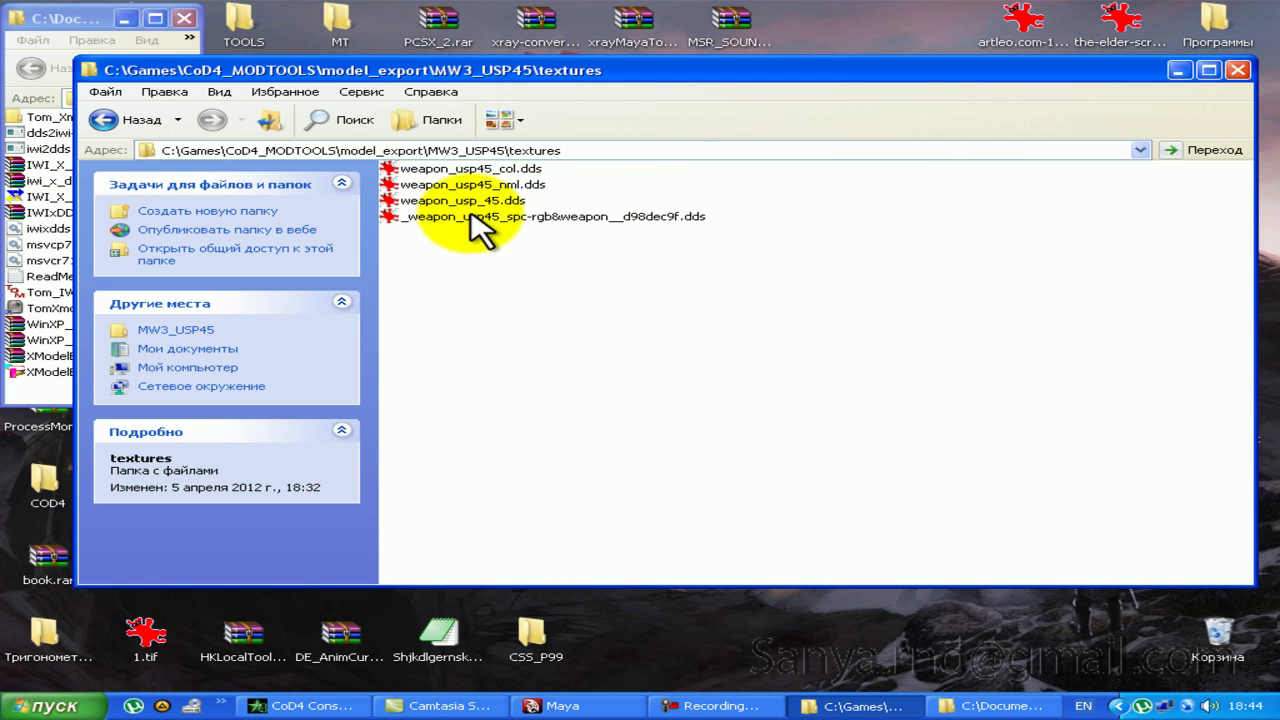
right_click(525, 170)
mouse_move(612, 245)
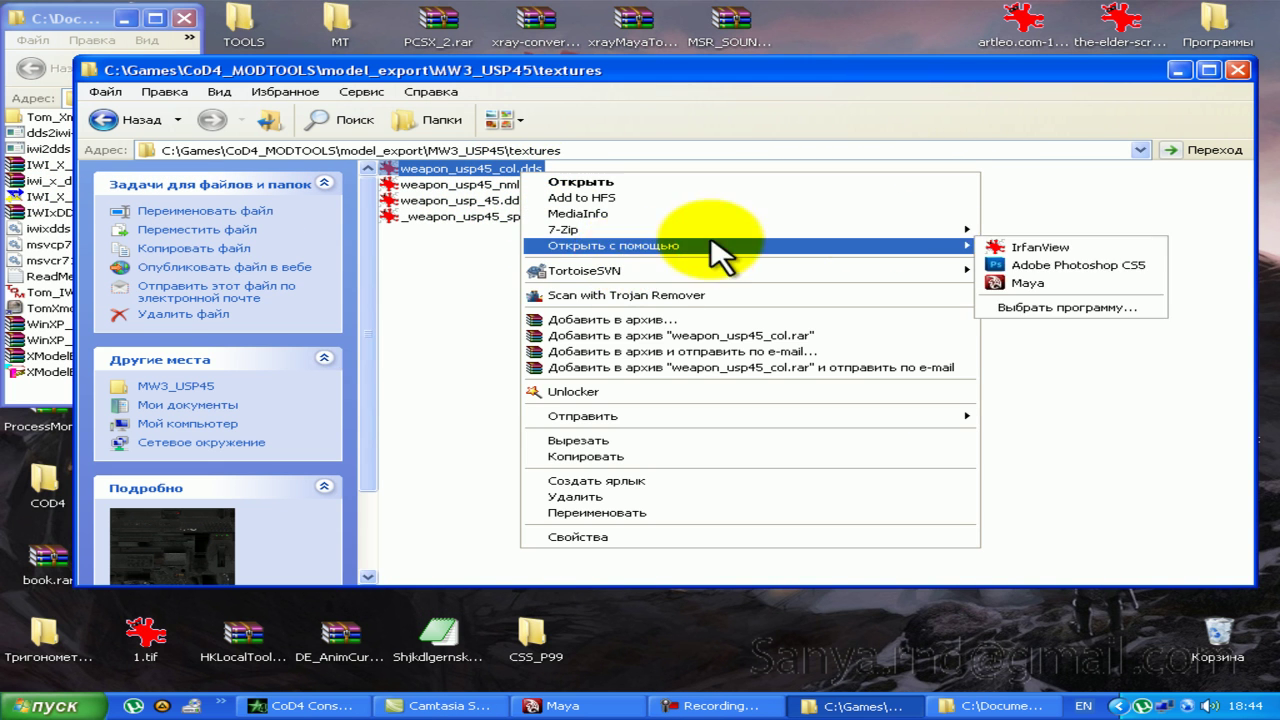
Step: Open weapon_usp45_col.dds in Photoshop CS5, accepting the default NVIDIA DDS read settings
left_click(1005, 262)
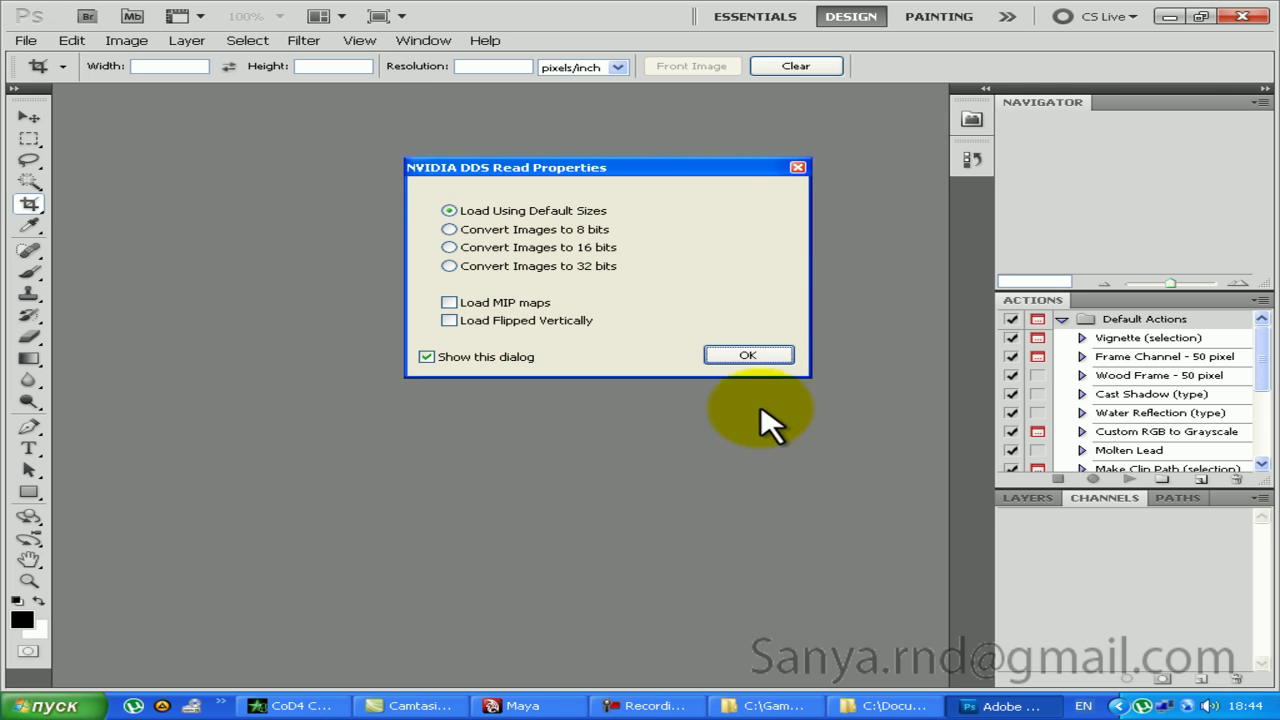
left_click(740, 352)
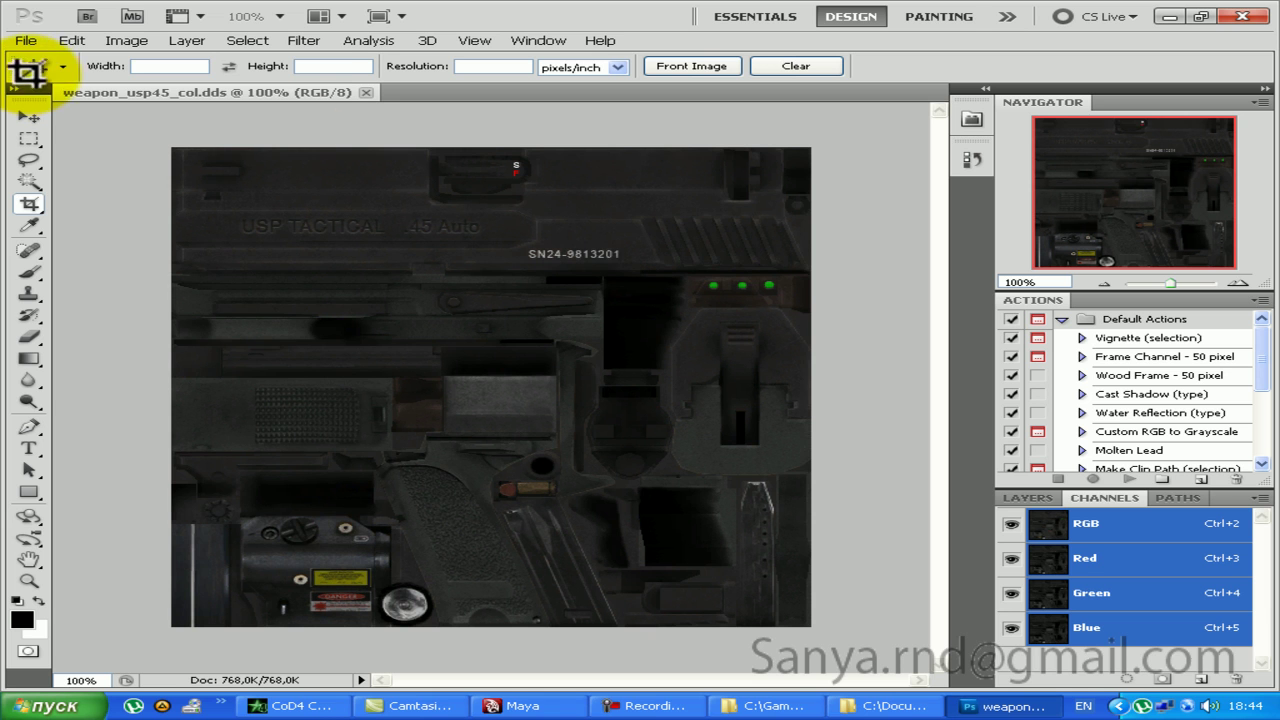
left_click(27, 41)
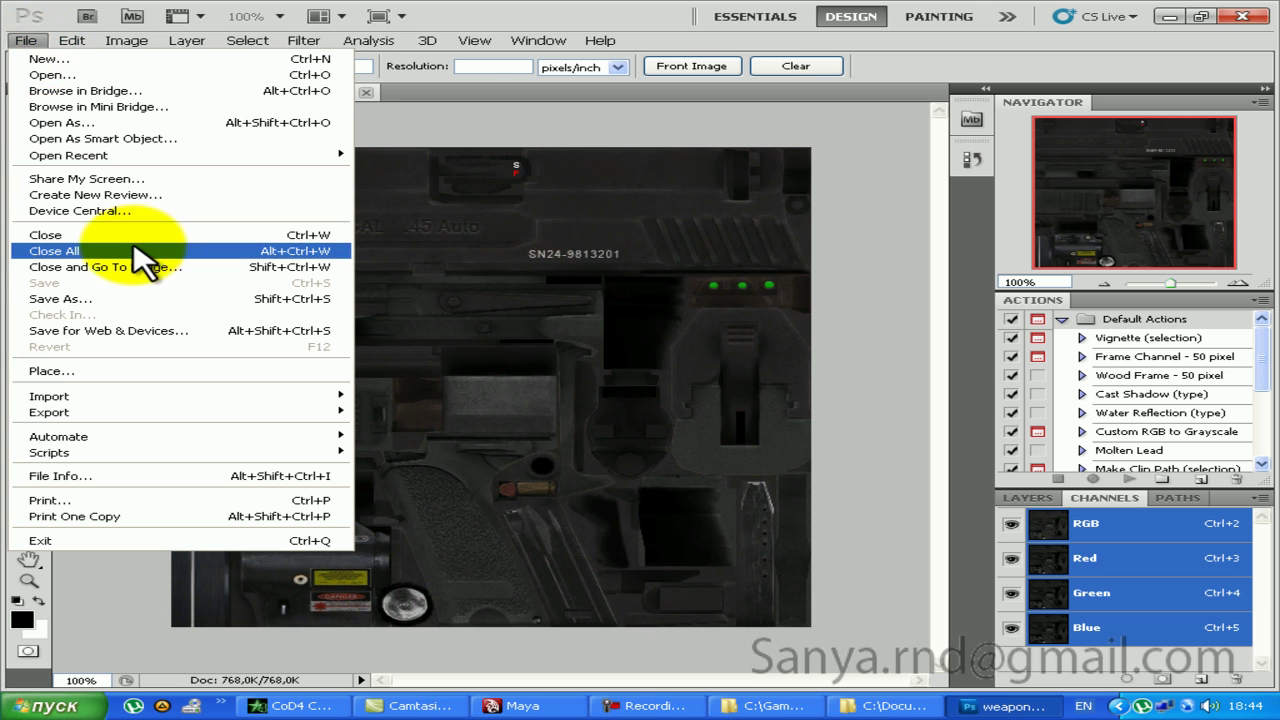
Step: Save the colour texture as a Targa file named weapon_mw3_usp45_col
left_click(60, 299)
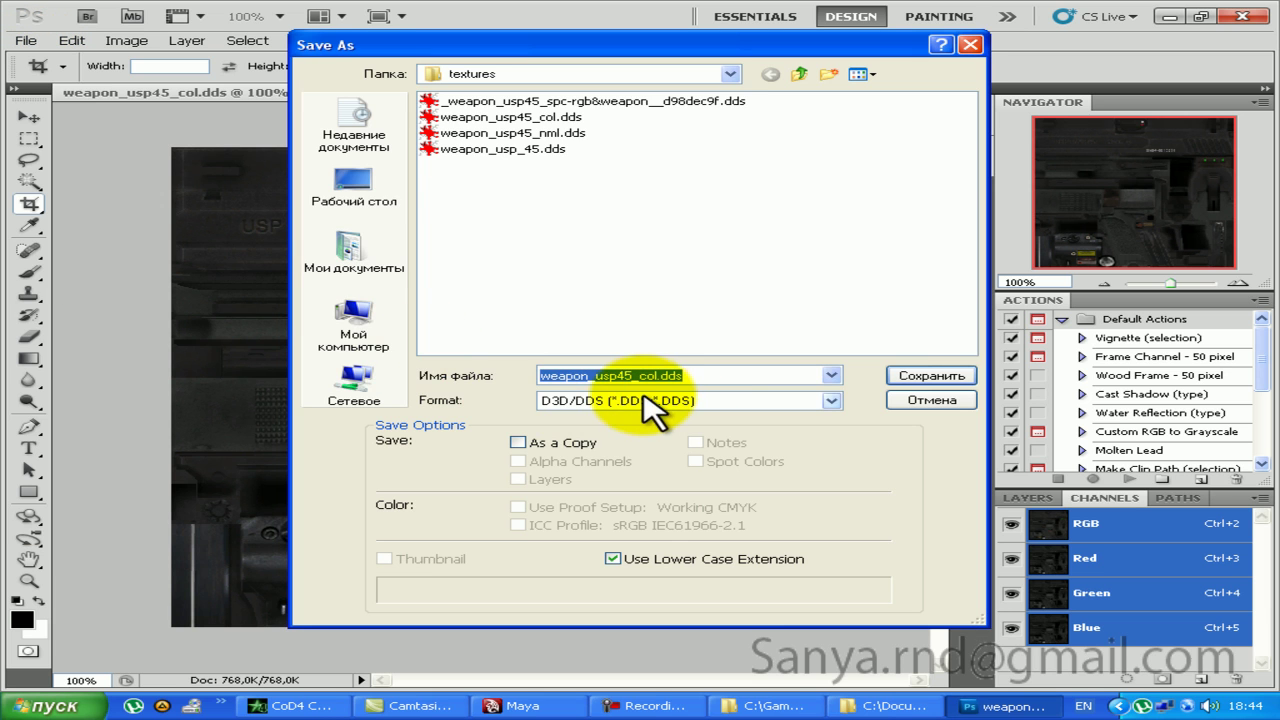
left_click(643, 398)
left_click(662, 672)
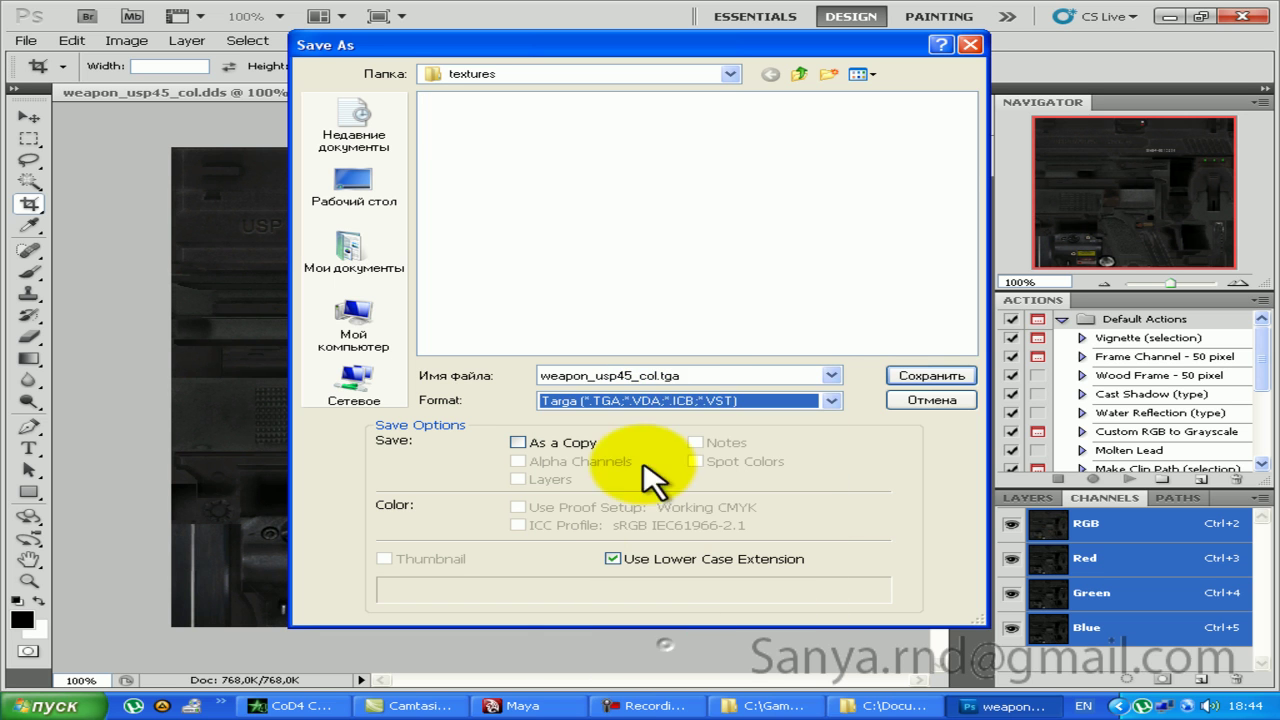
double_click(682, 377)
type("weapon_")
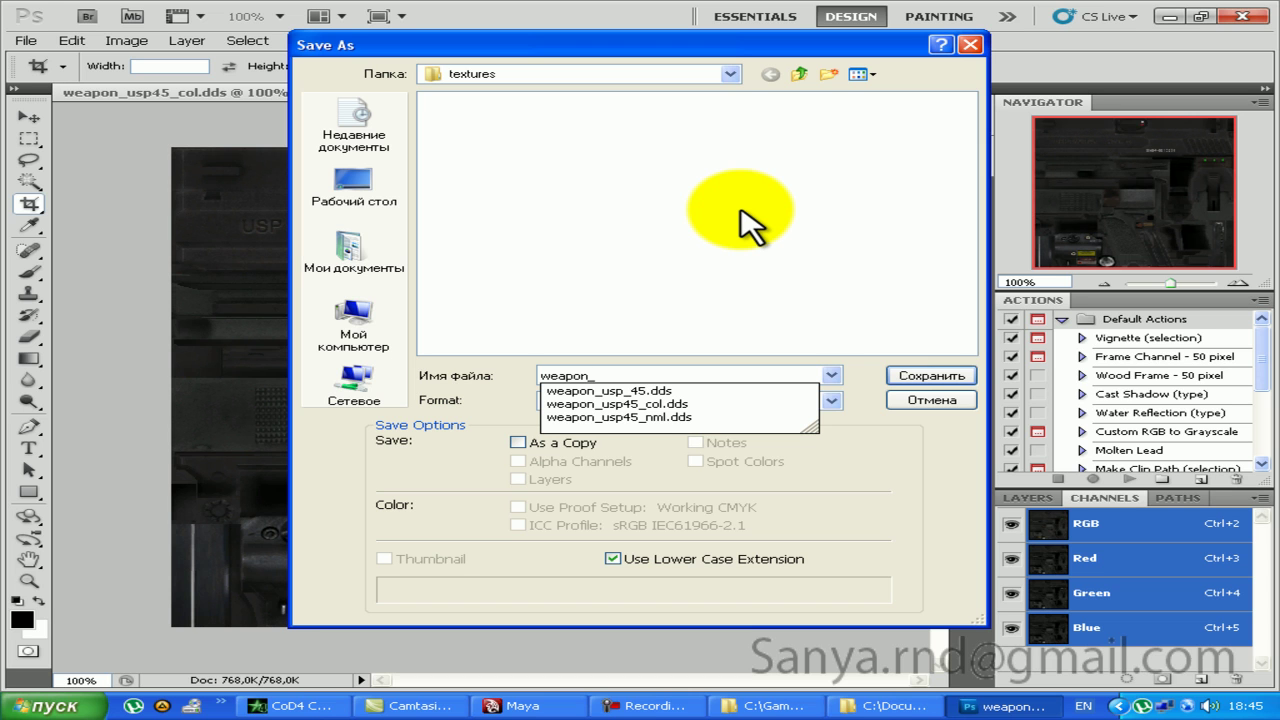
type("mw3_usp45_col")
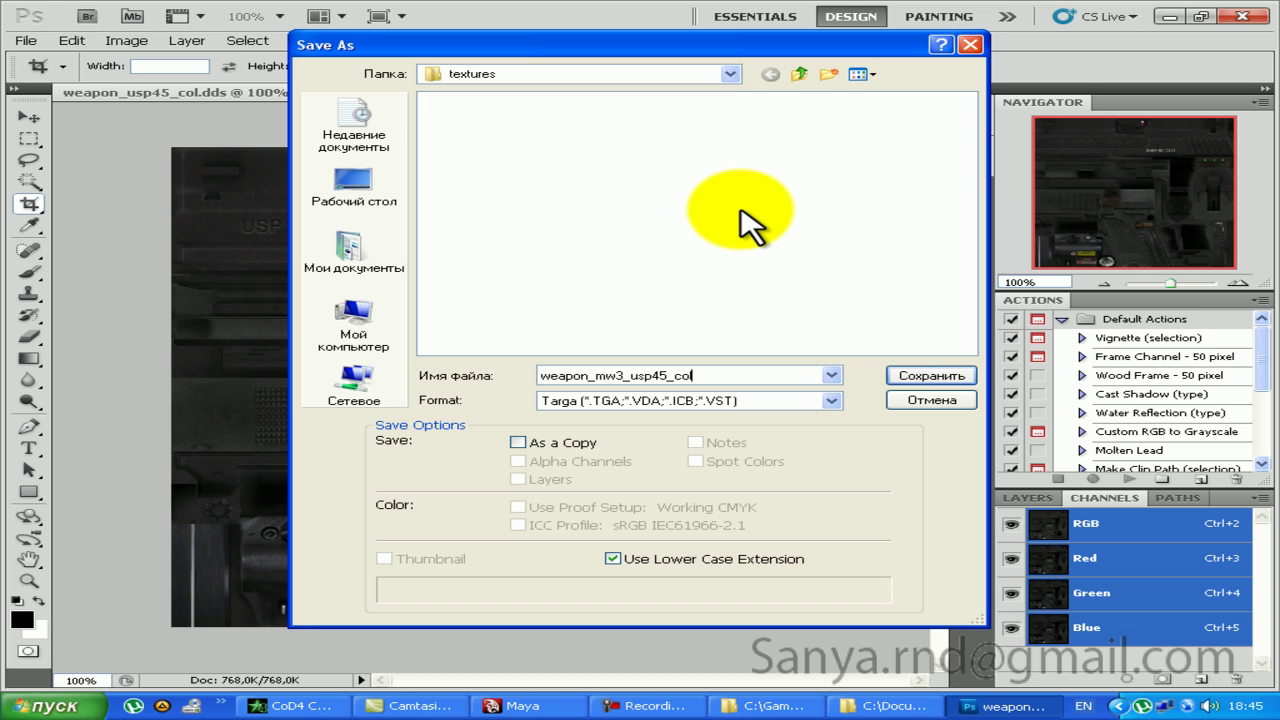
key("Return")
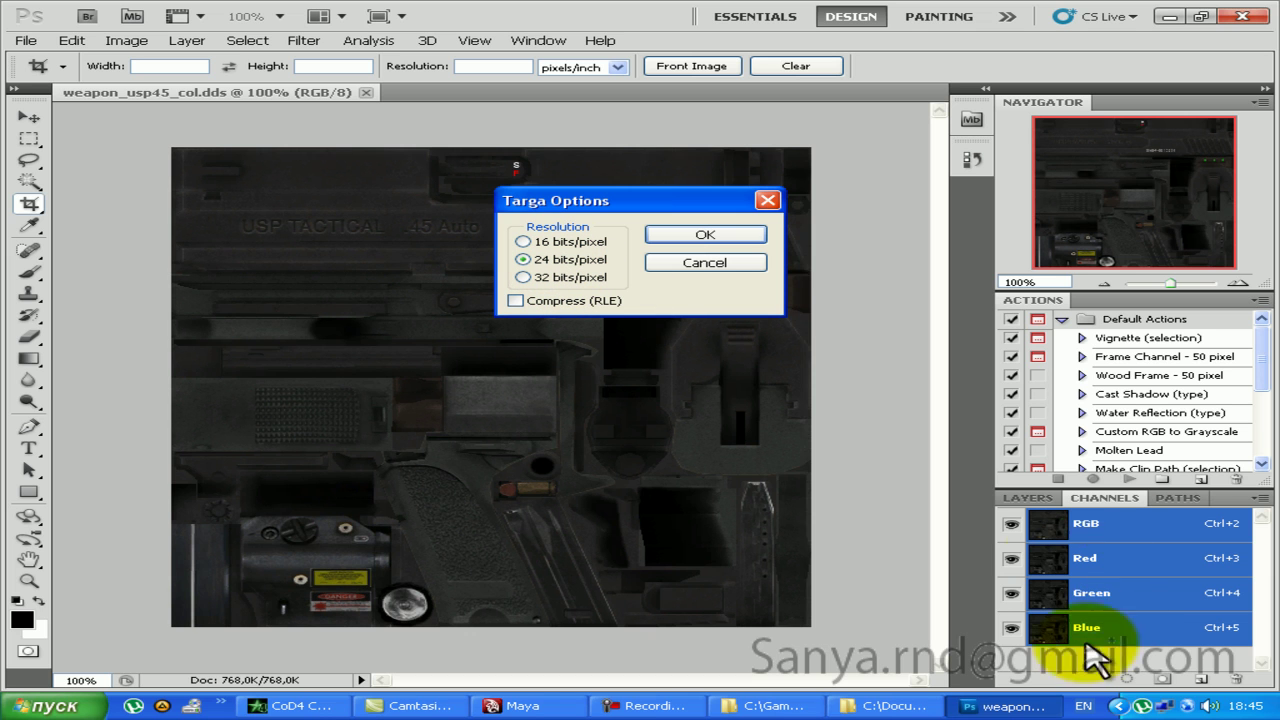
Step: Write the TGA at 24 bits/pixel with RLE compression, then view weapon_mw3_usp45_col.tga in IrfanView
left_click(565, 259)
left_click(540, 300)
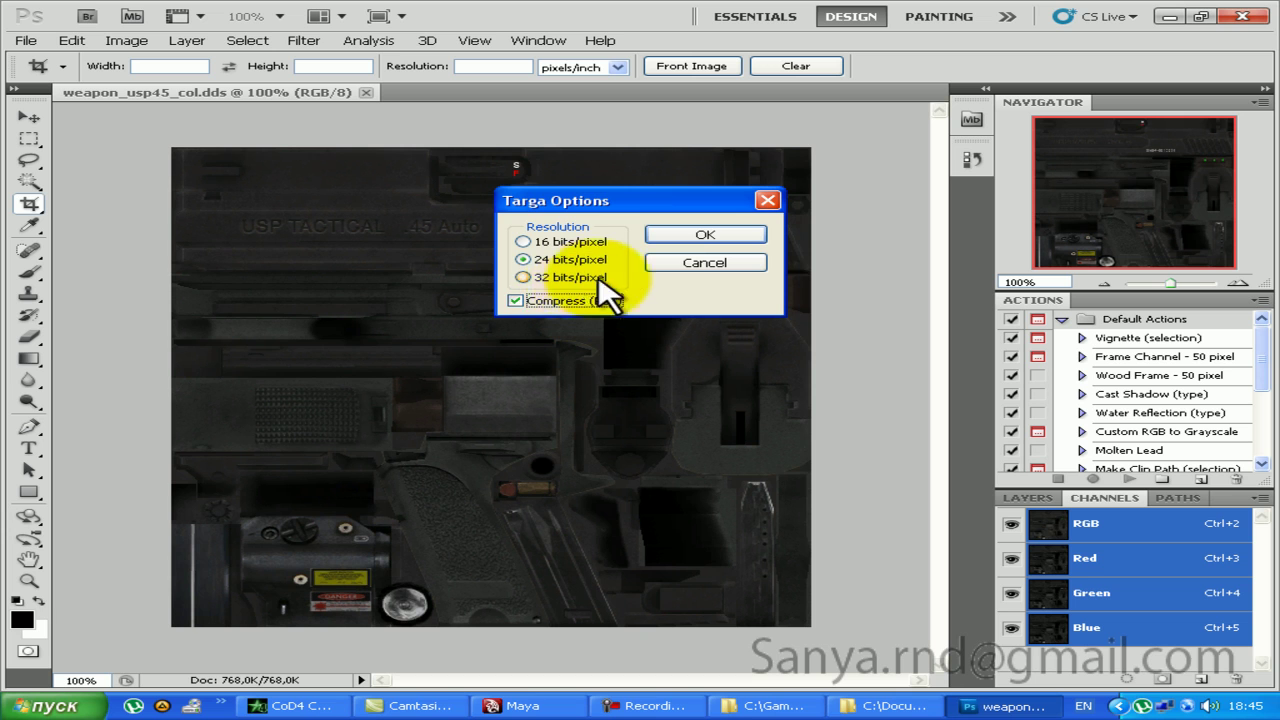
left_click(664, 245)
left_click(408, 92)
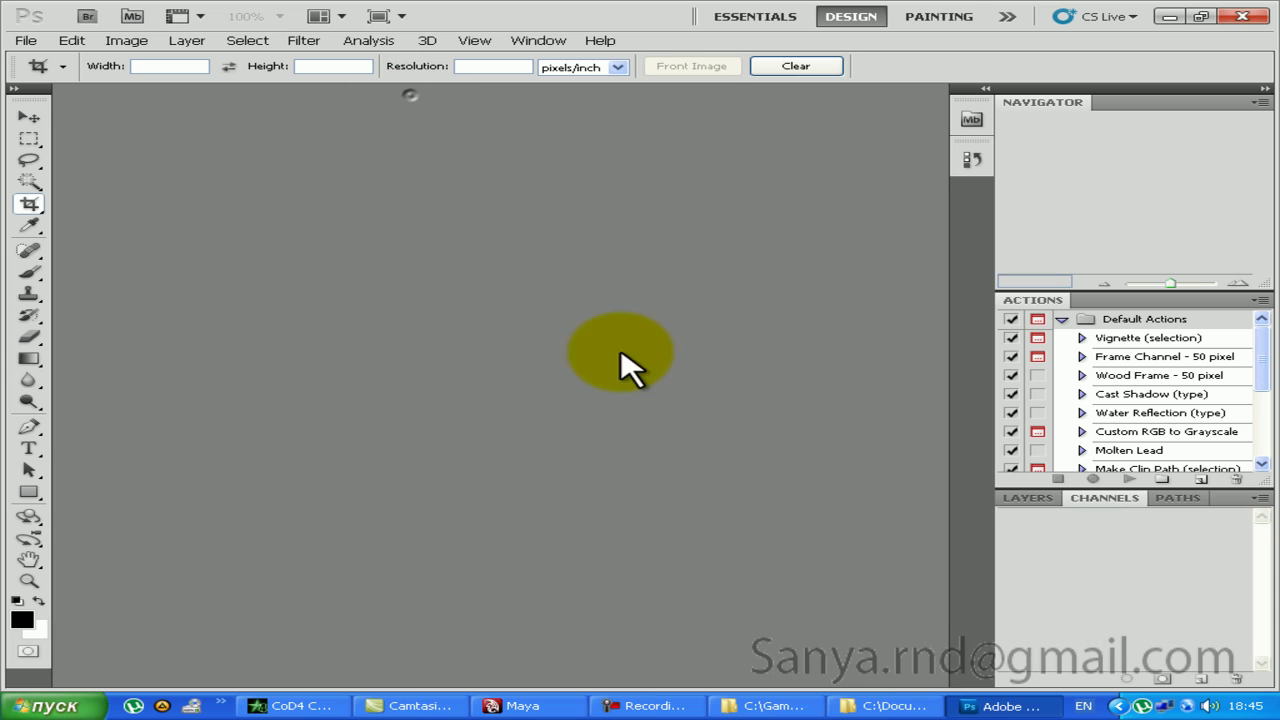
left_click(962, 706)
double_click(560, 237)
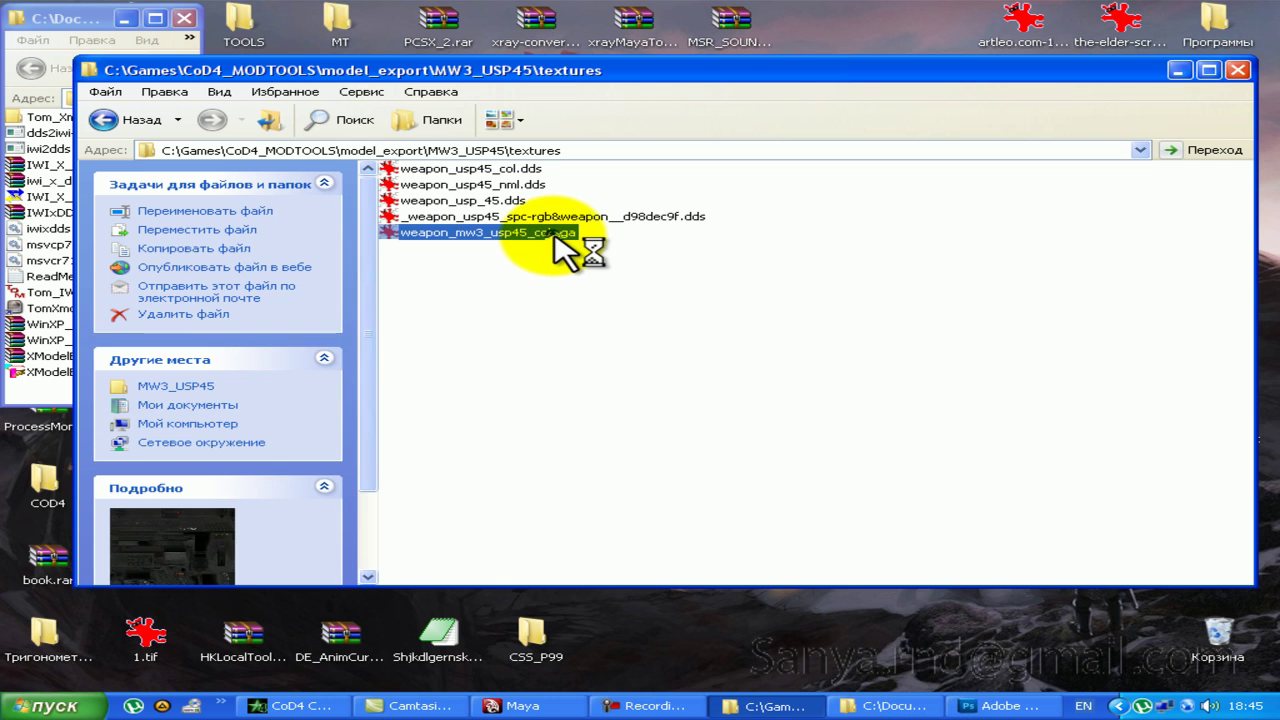
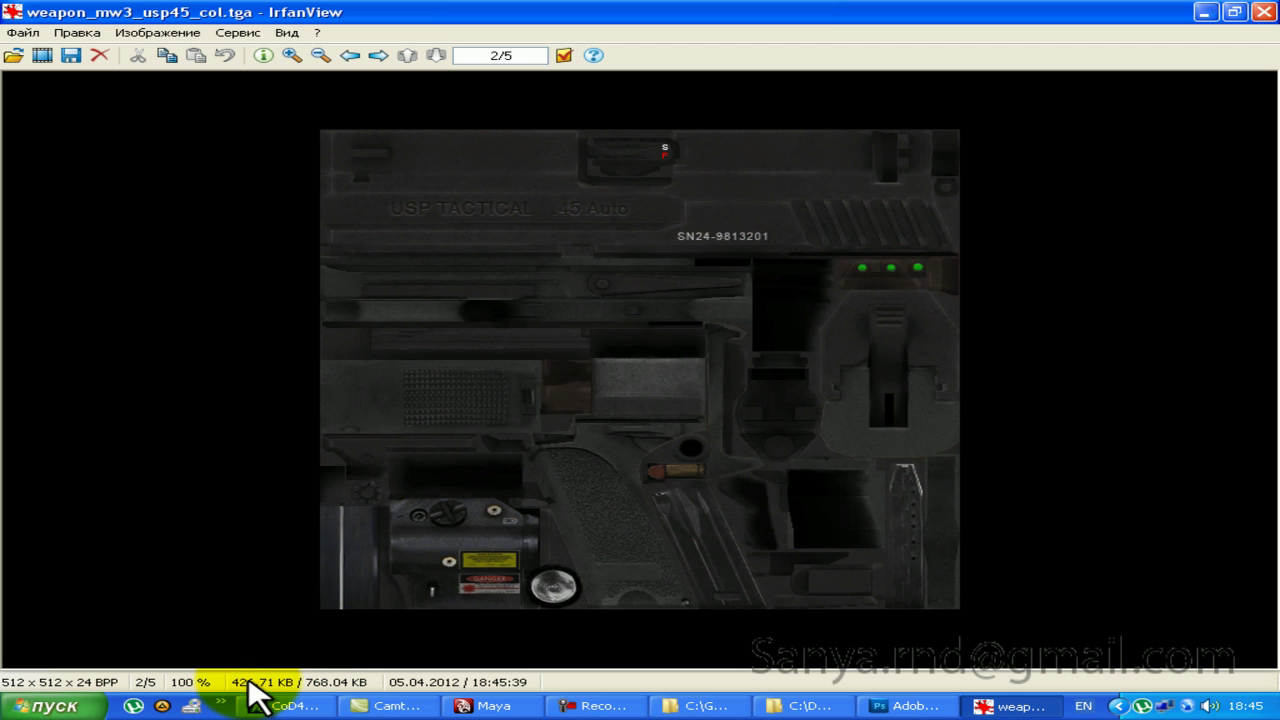
Step: Close IrfanView and open weapon_usp45_nml.dds in Photoshop CS5, accepting the NVIDIA DDS loading settings
left_click(1262, 12)
left_click(643, 335)
right_click(516, 186)
mouse_move(557, 243)
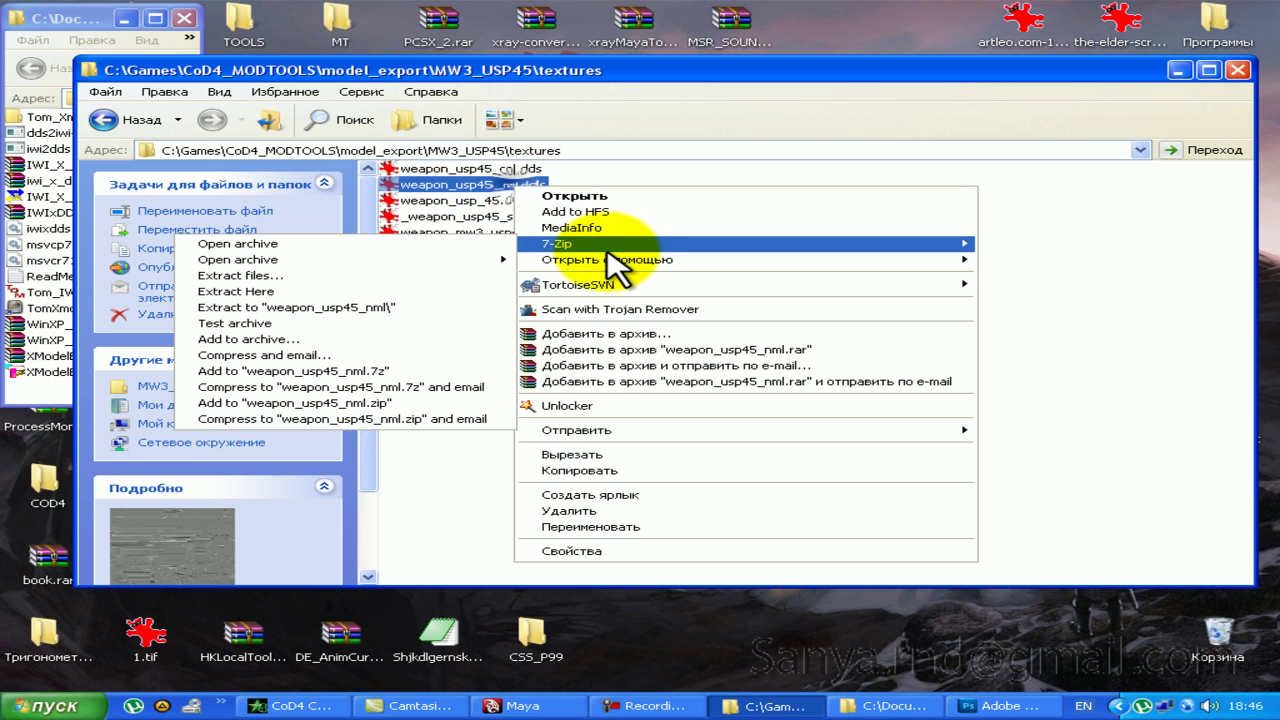
left_click(1010, 281)
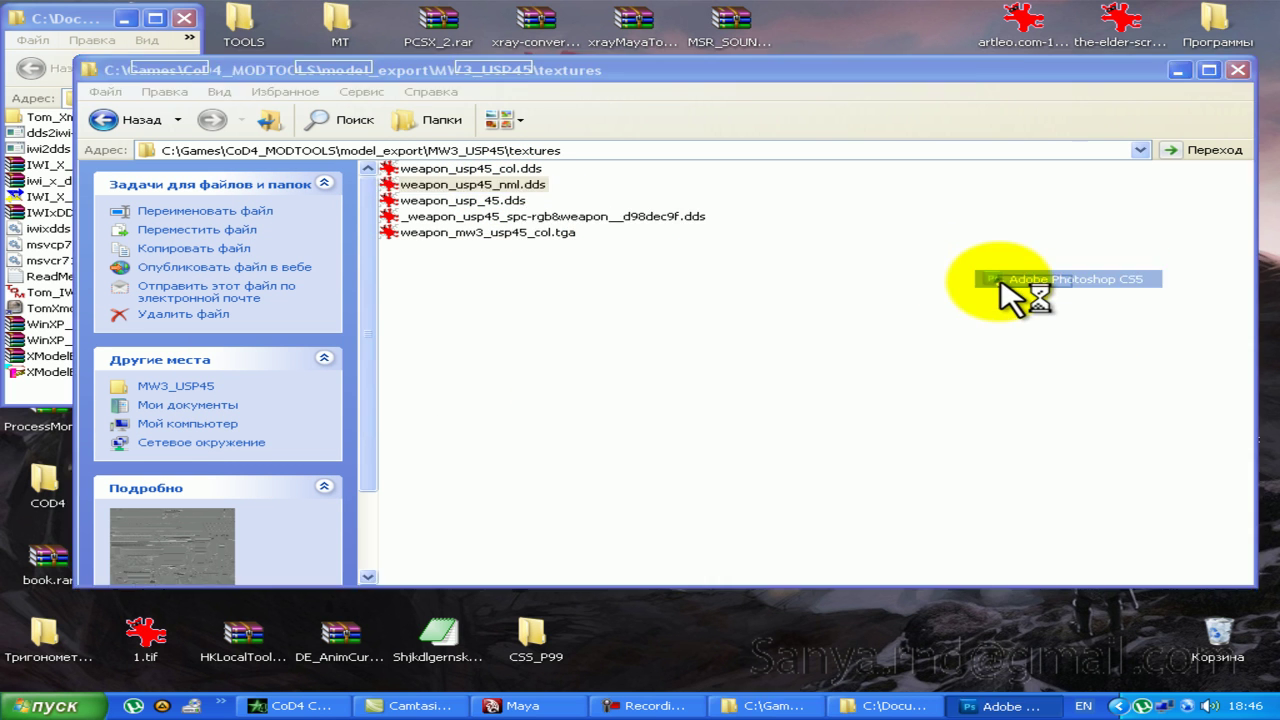
left_click(748, 355)
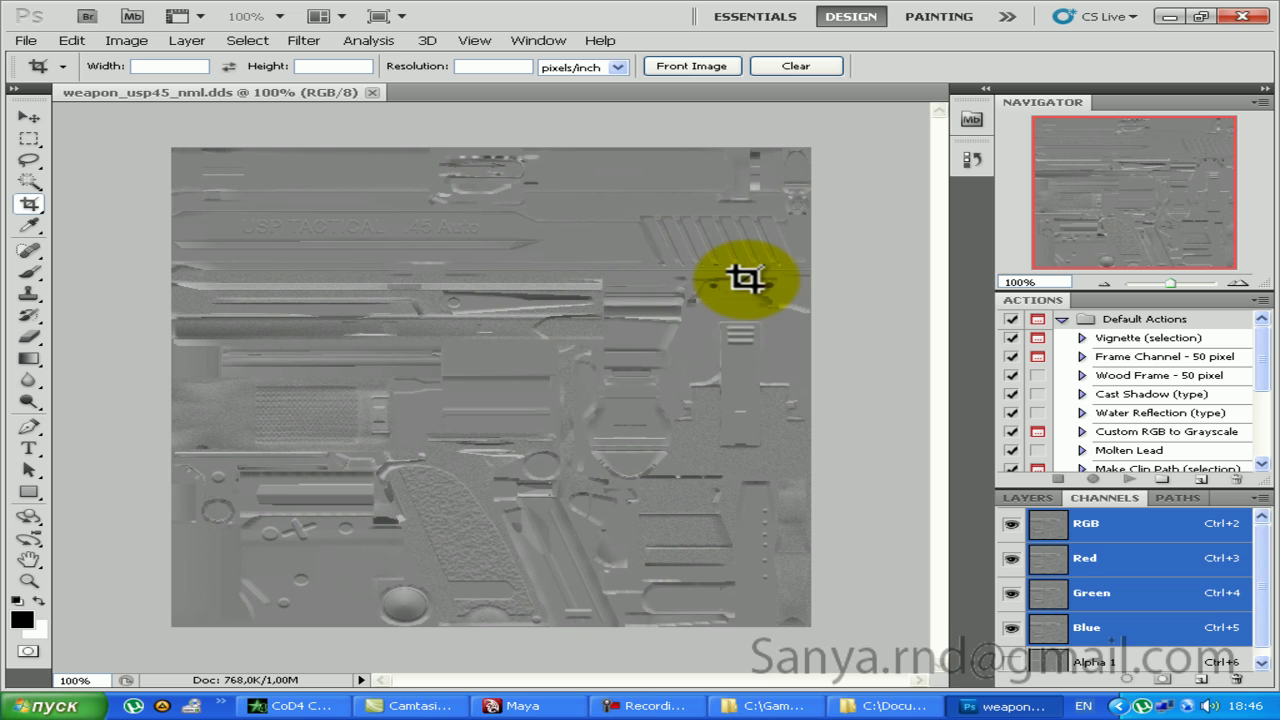
Step: Select the Move tool and pick the Fix_NML_SANYA action in the Actions panel
left_click(29, 116)
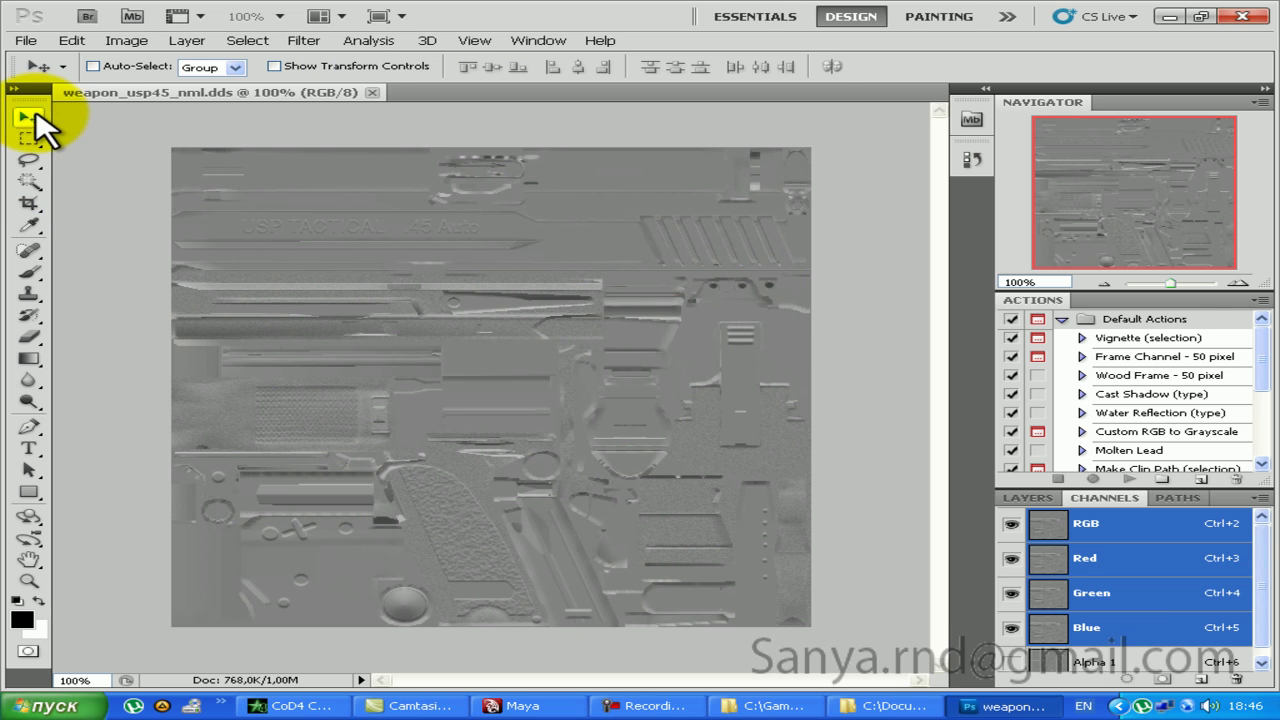
left_click_drag(1262, 345, 1261, 420)
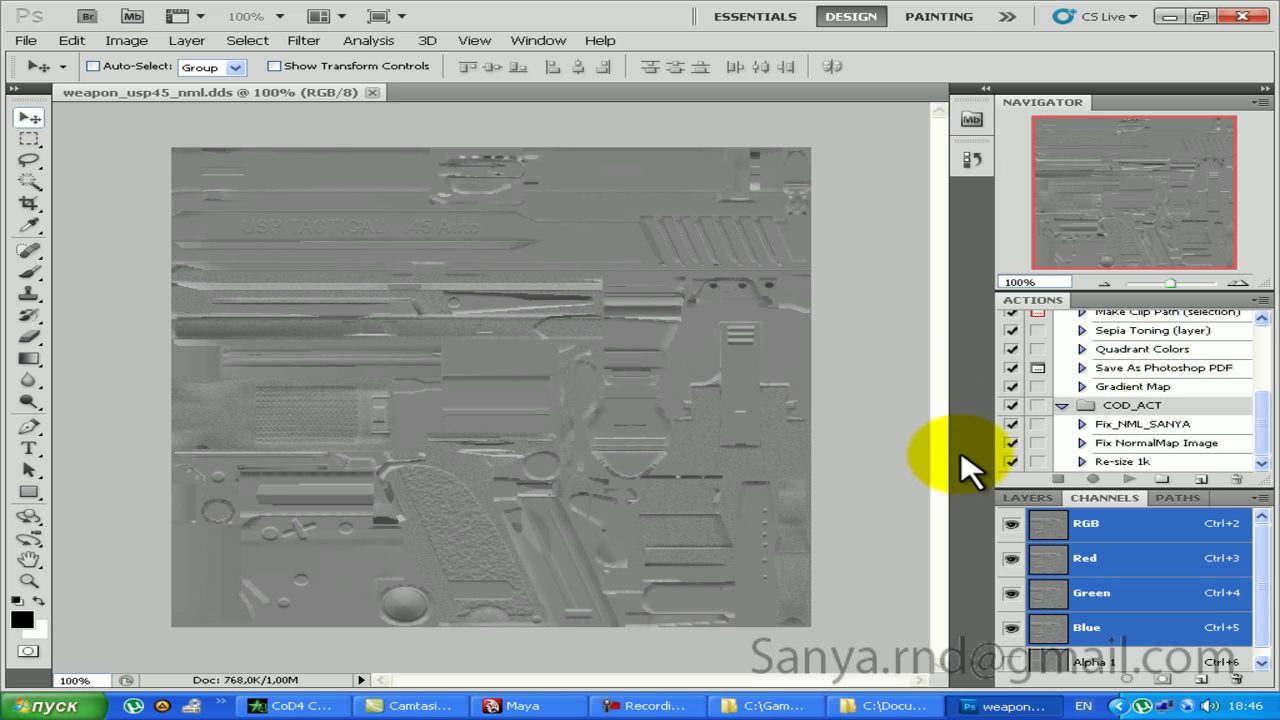
left_click(1180, 430)
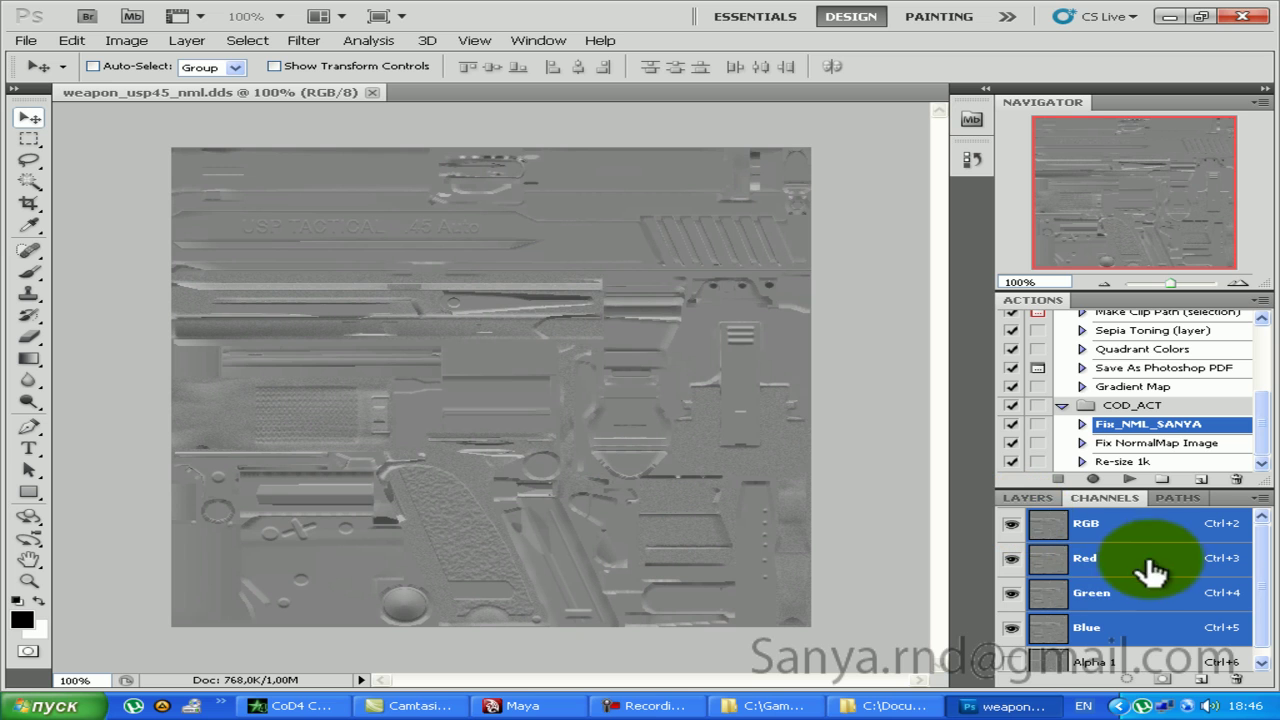
scroll(1158, 568, "down", 1)
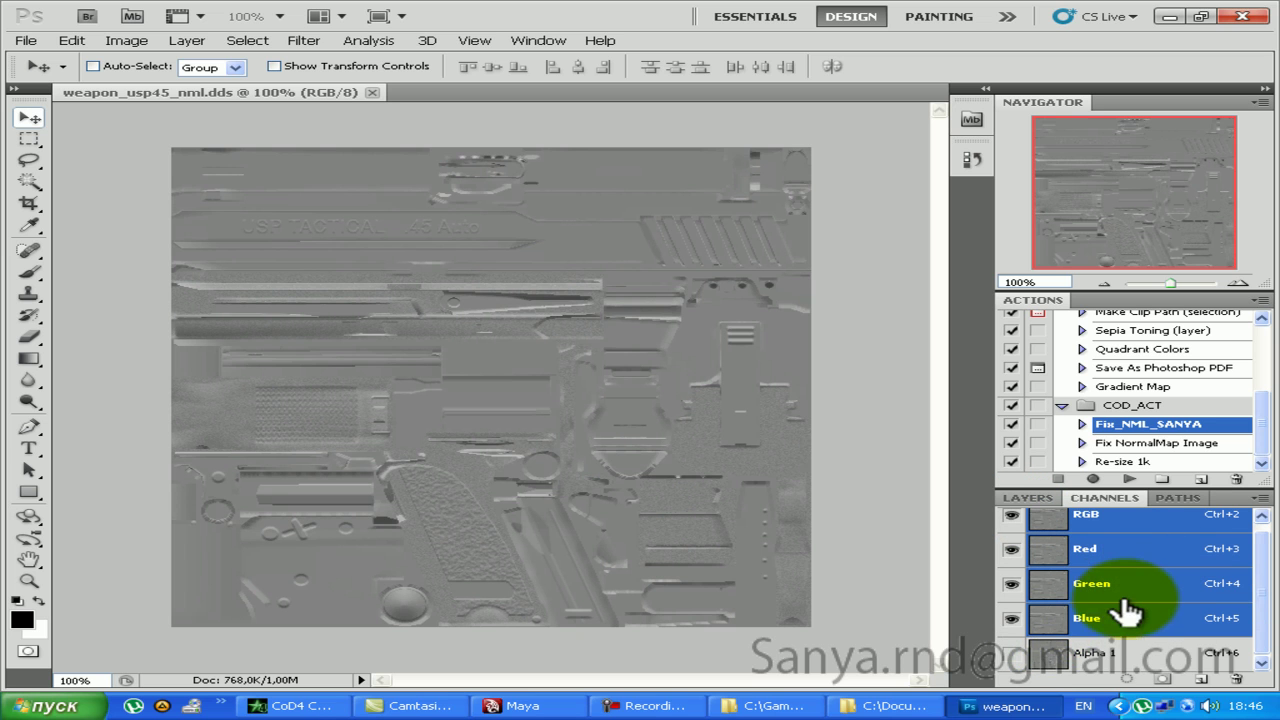
Step: Check the Red, Blue and Alpha 1 channels, return to RGB, and play Fix_NML_SANYA
left_click(1100, 550)
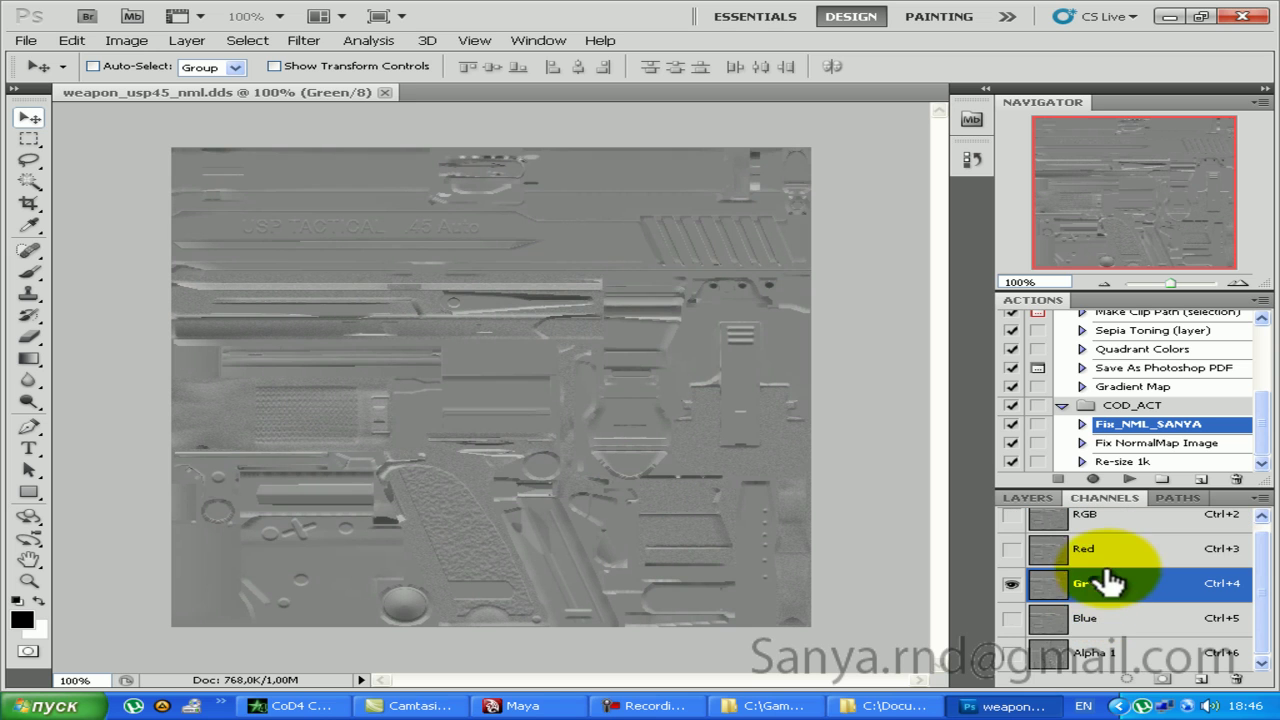
left_click(1082, 626)
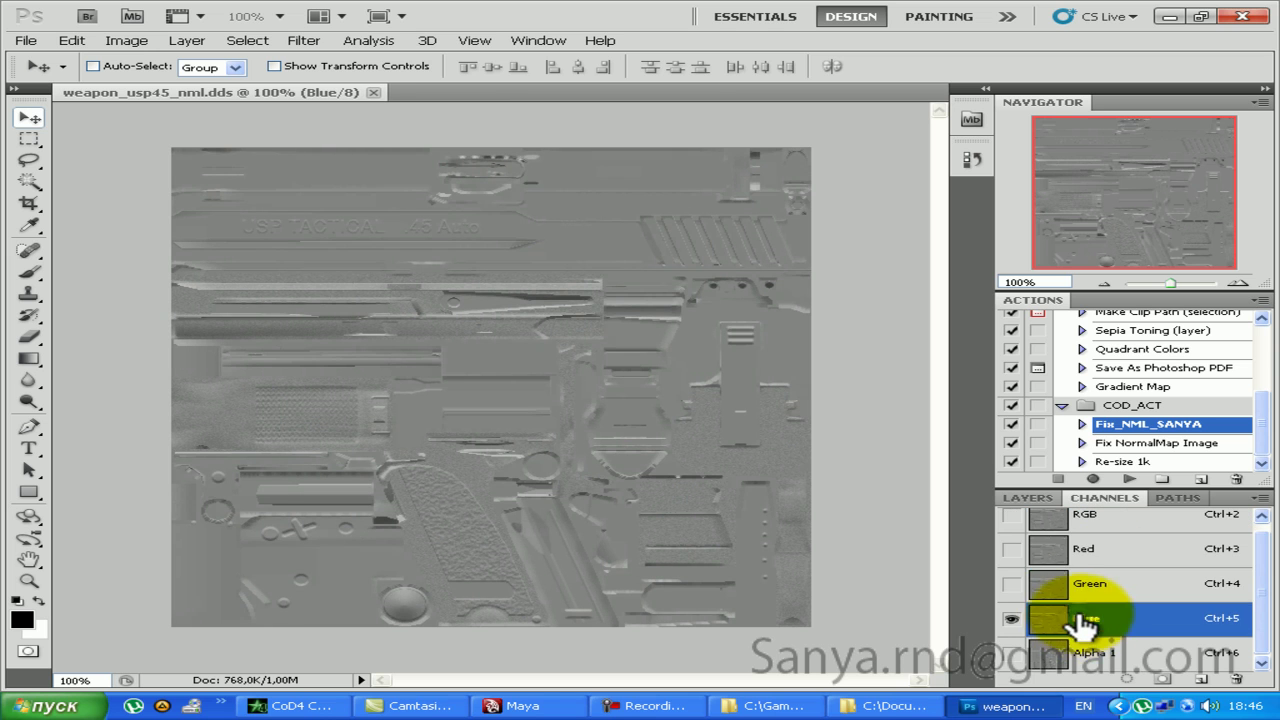
left_click(1136, 662)
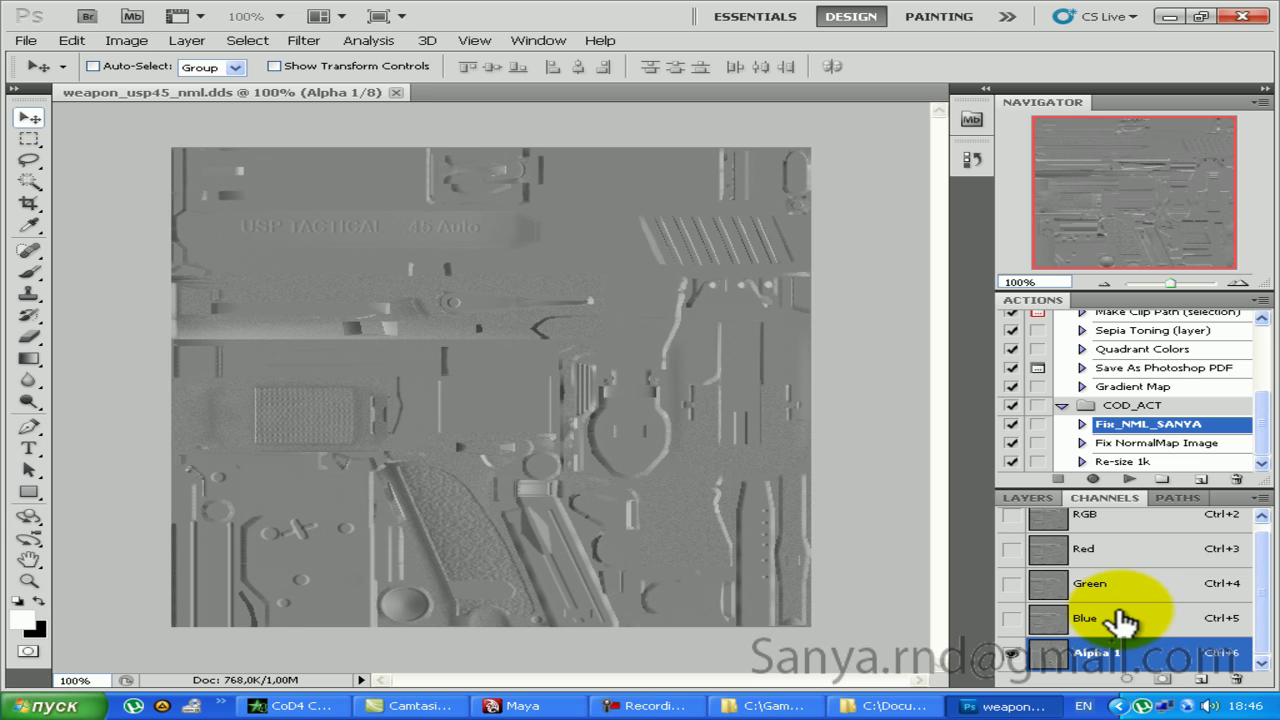
left_click(1098, 516)
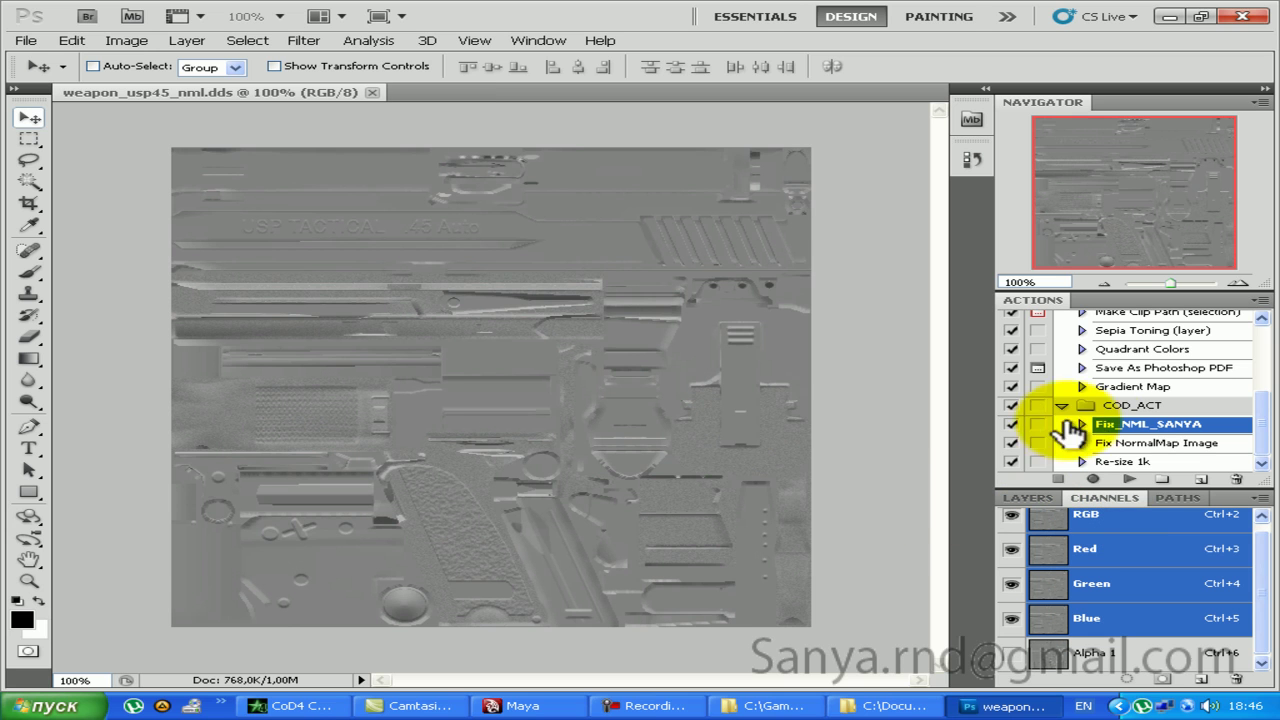
left_click(1128, 479)
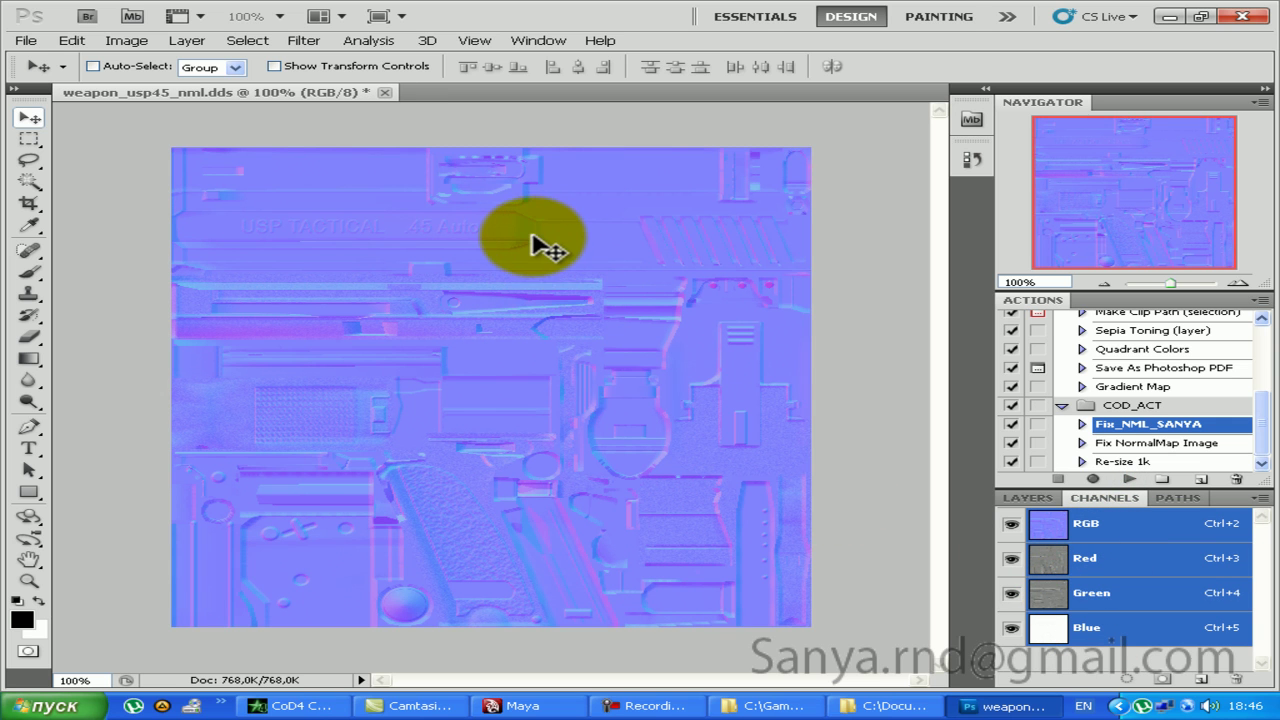
Step: Save the normal map as 24-bit Targa weapon_mw3_usp45_nml.tga, close it, and return to the textures folder
left_click(22, 42)
left_click(60, 298)
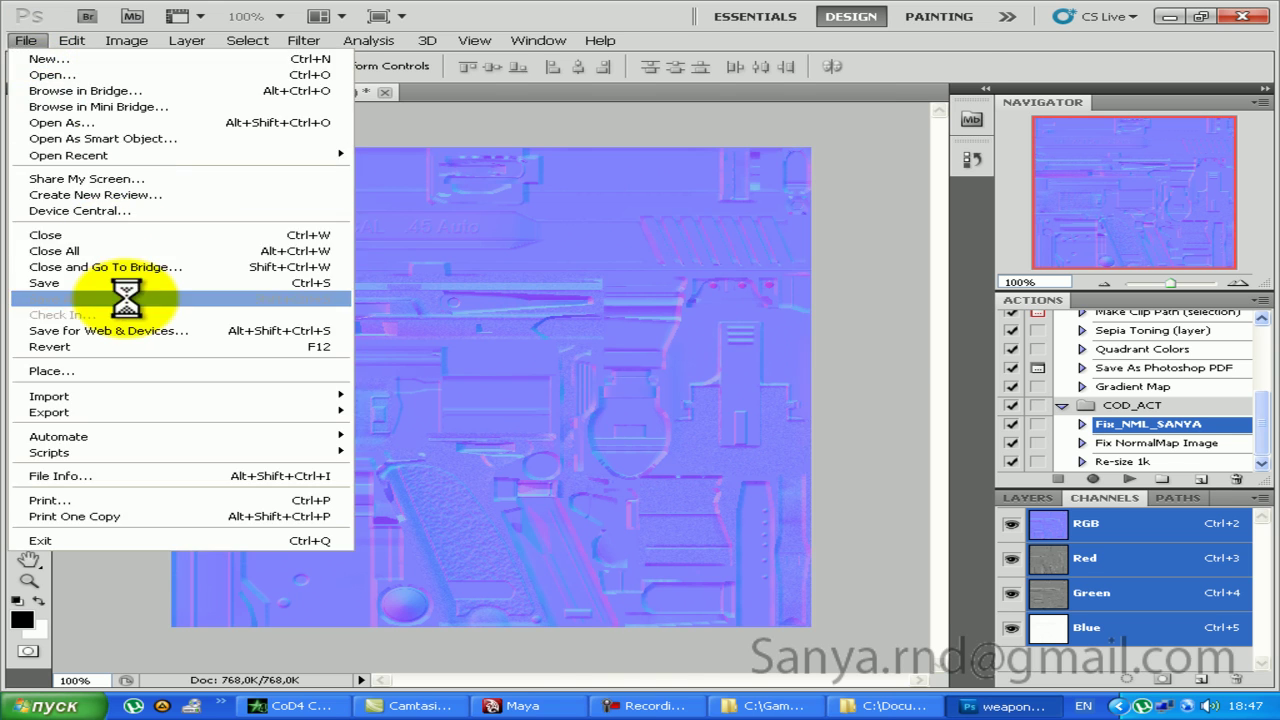
left_click(600, 400)
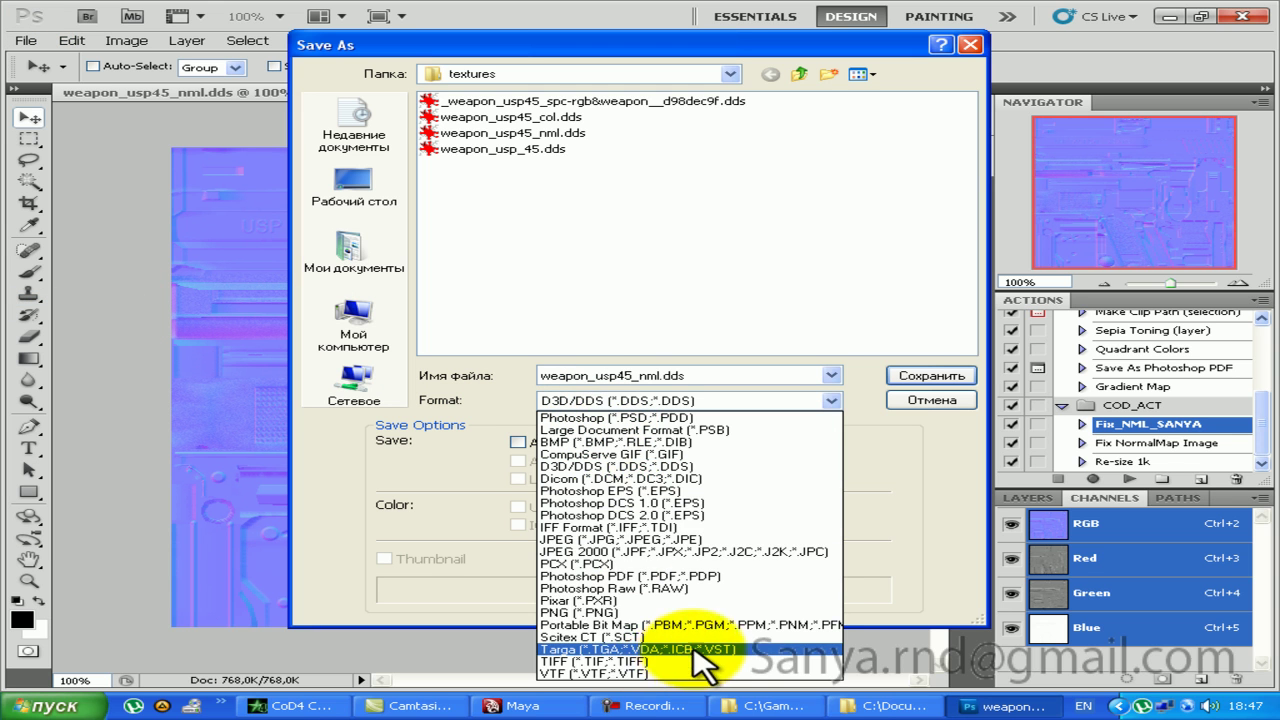
left_click(680, 649)
left_click(530, 101)
left_click(714, 375)
left_click_drag(672, 375, 716, 375)
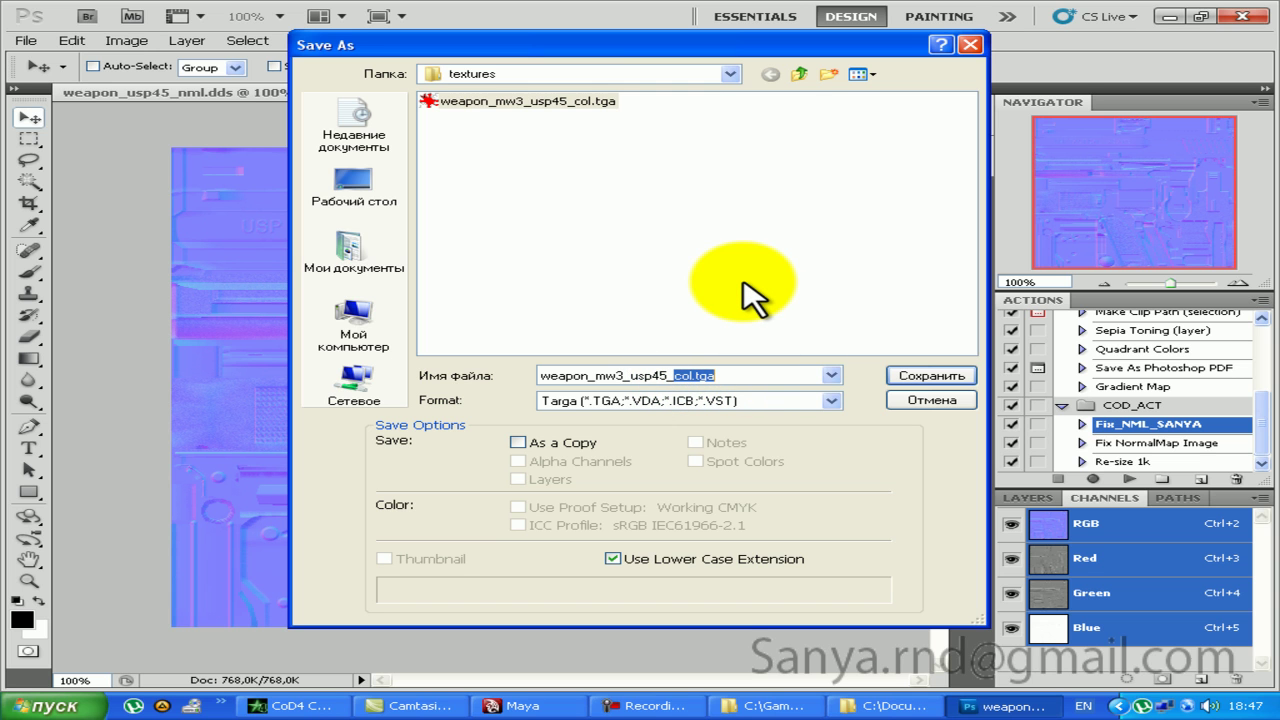
type("l")
key("Return")
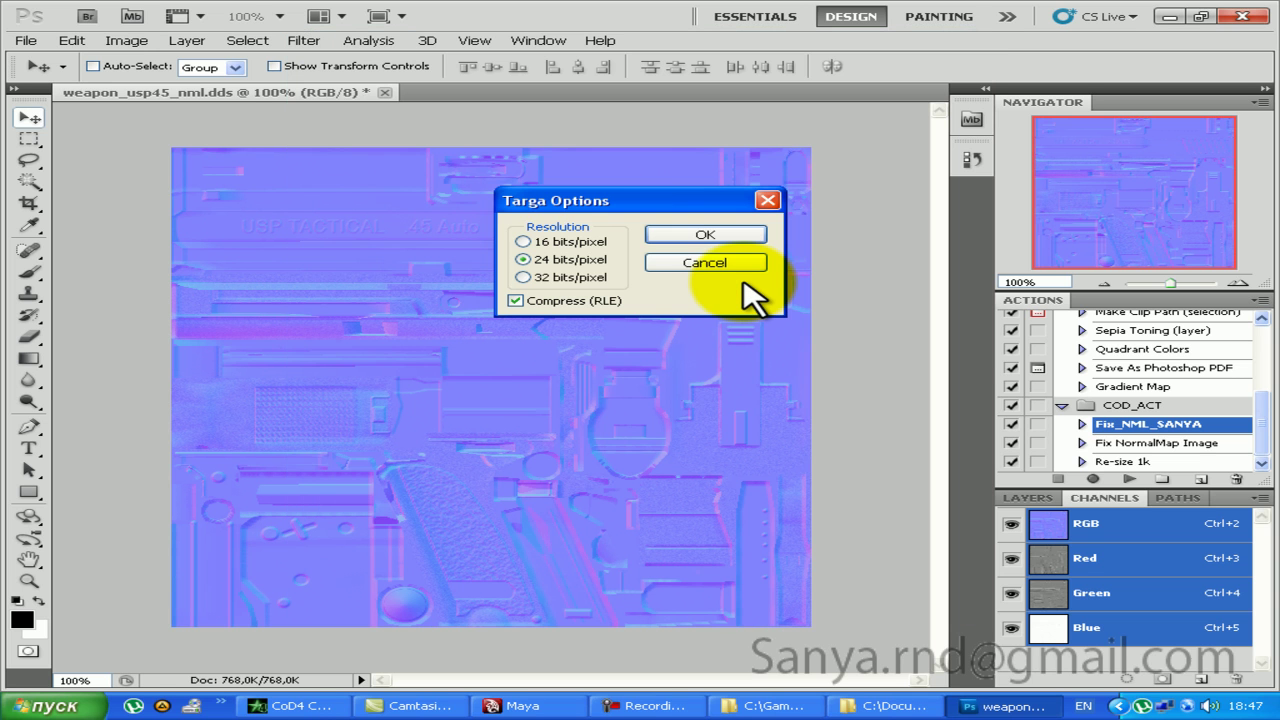
left_click(710, 237)
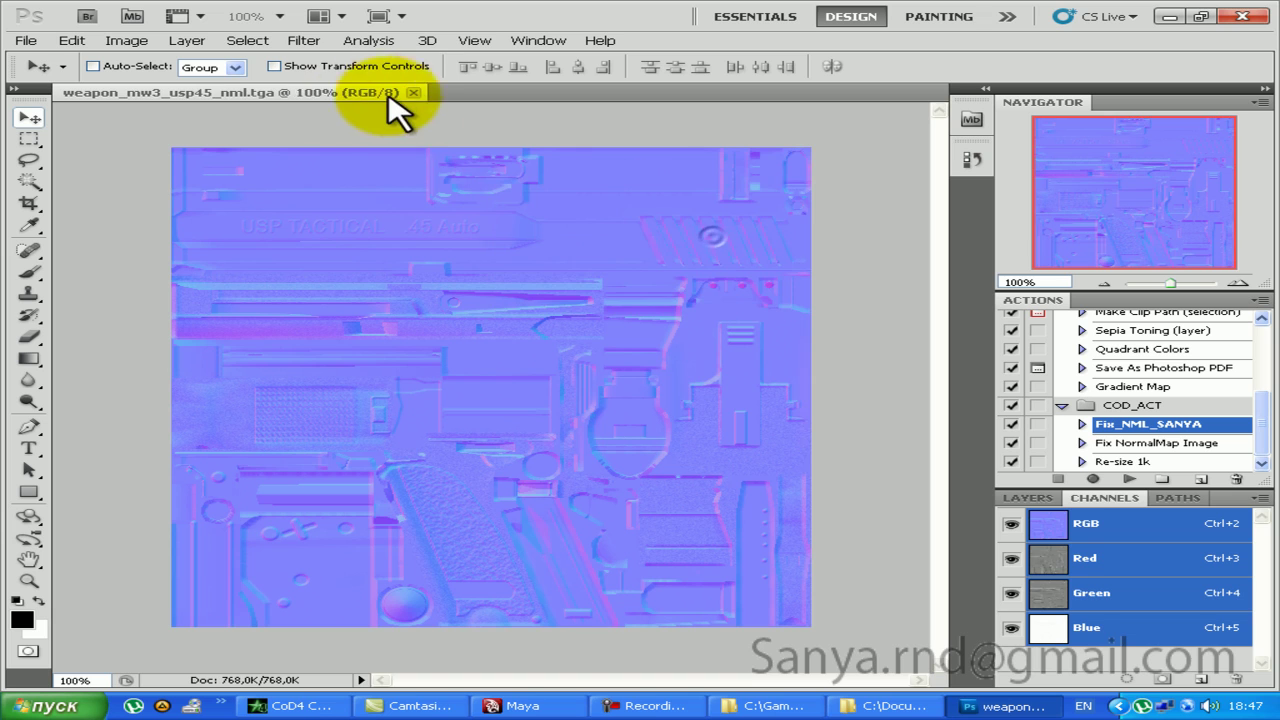
left_click(384, 92)
left_click(765, 706)
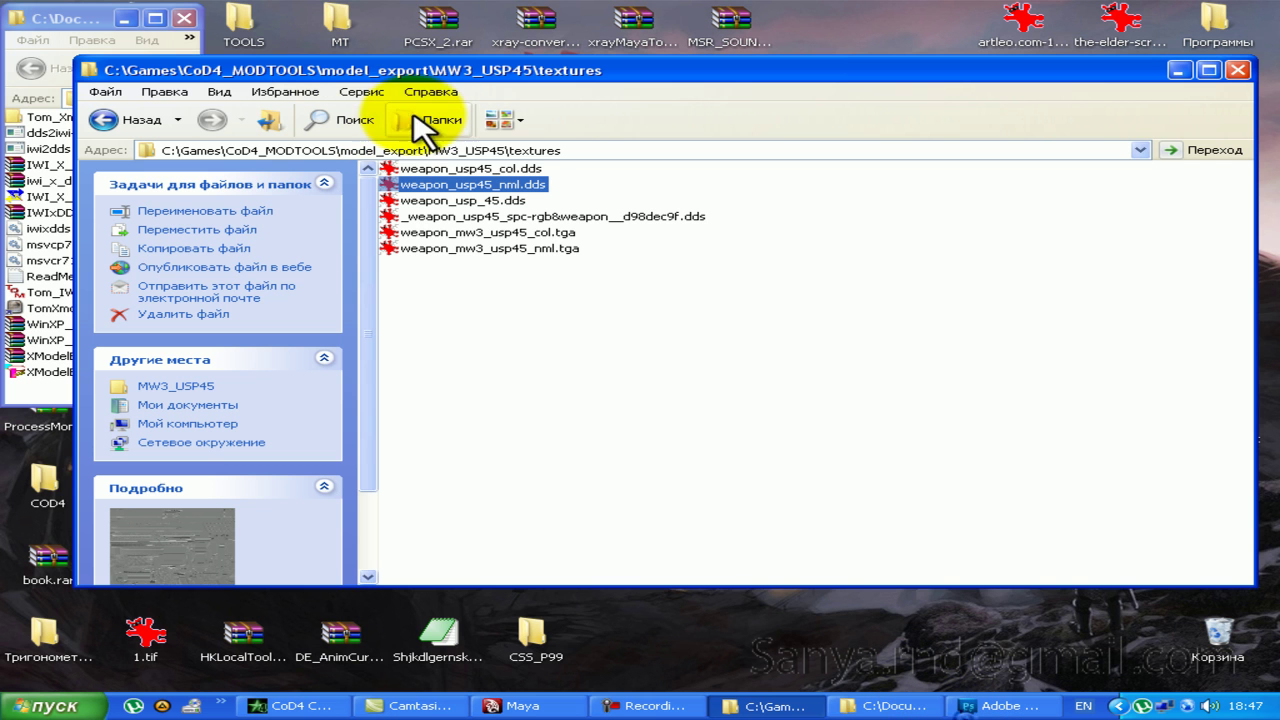
Step: Delete the old .dds textures and open the specular spc-rgb .dds texture in Photoshop CS5
left_click(510, 169, "shift")
key("Delete")
key("Return")
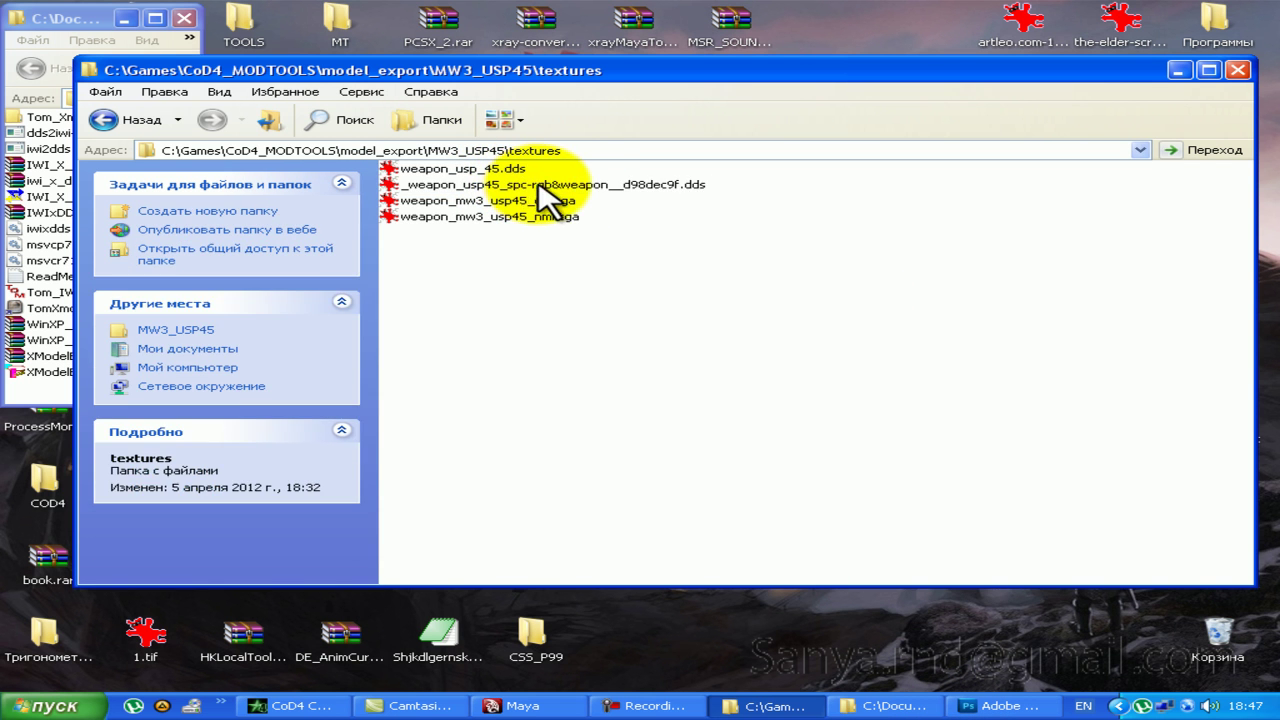
right_click(543, 186)
left_click(495, 253)
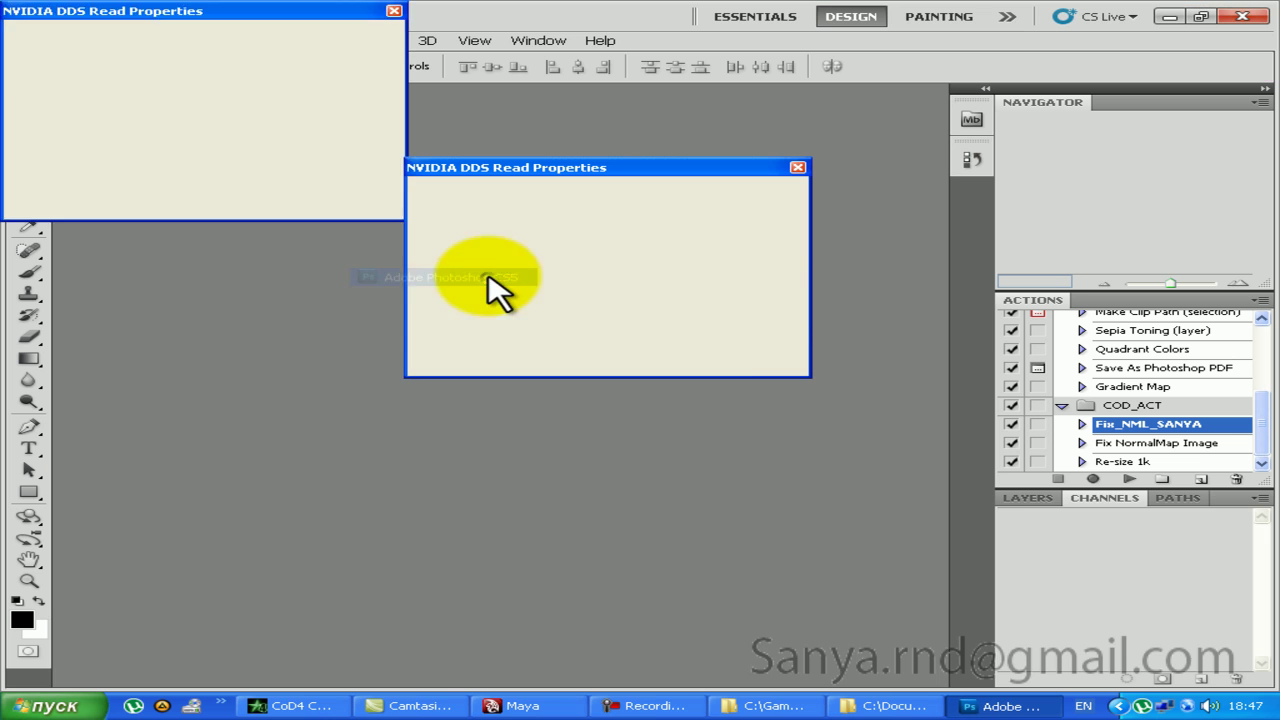
left_click(745, 355)
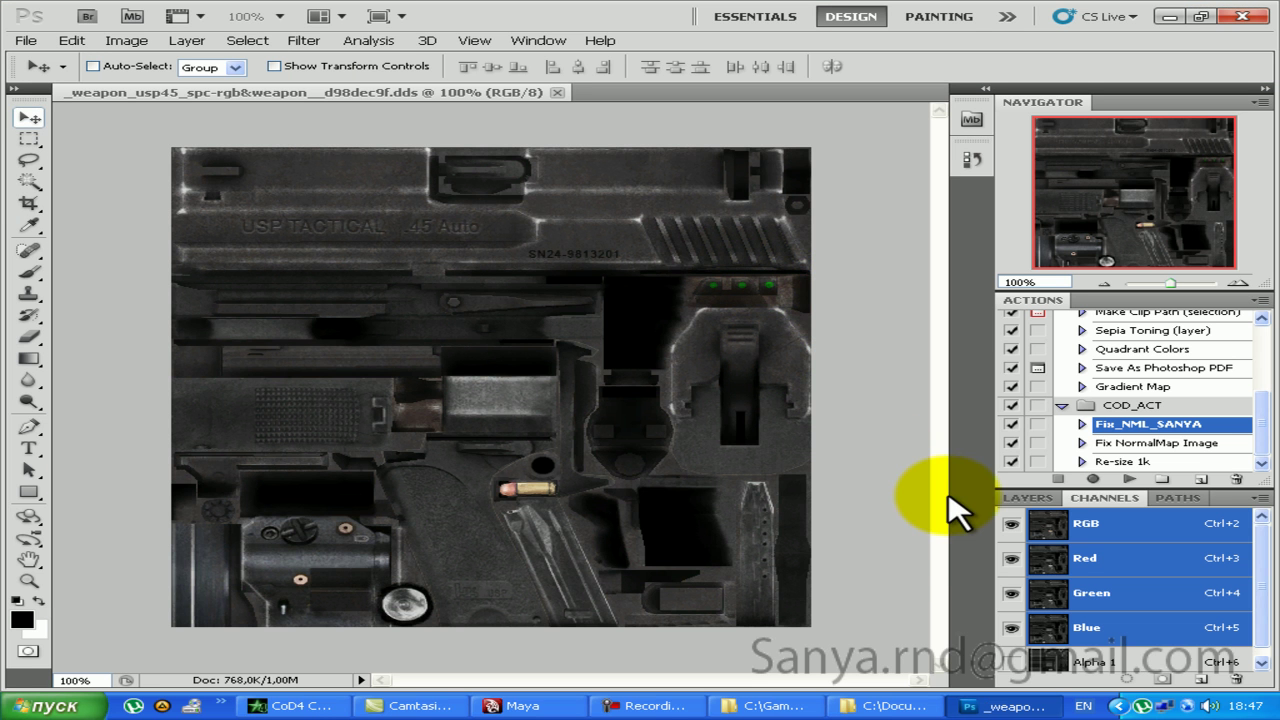
Step: Inspect the Red, Green, Blue and Alpha 1 channels, finishing on the full-colour RGB composite
left_click(1042, 560)
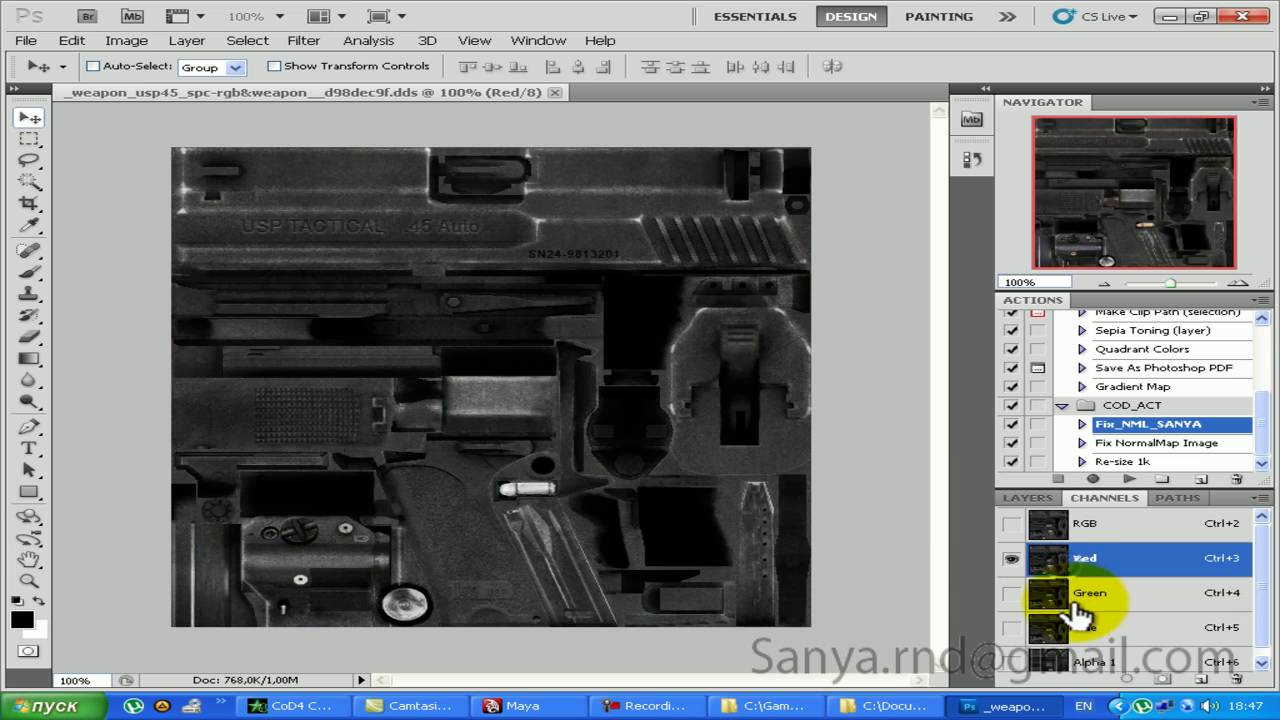
left_click(1055, 596)
left_click(1065, 628)
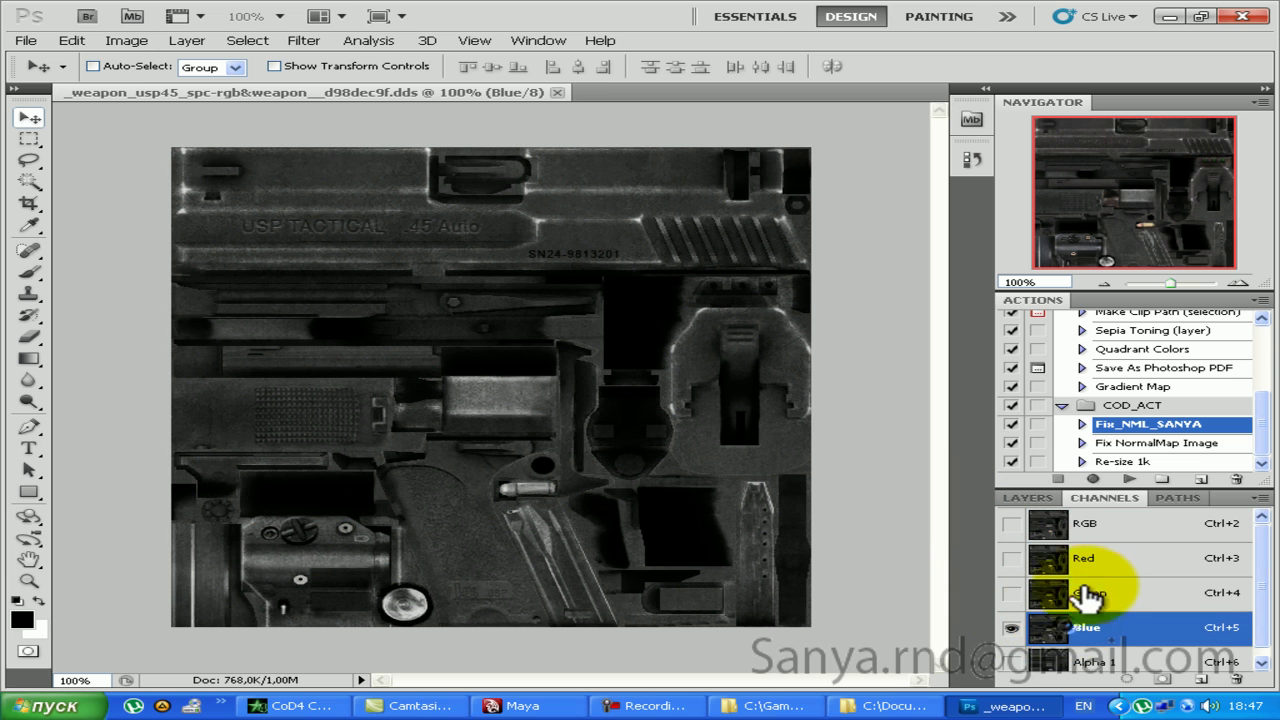
left_click(1068, 527)
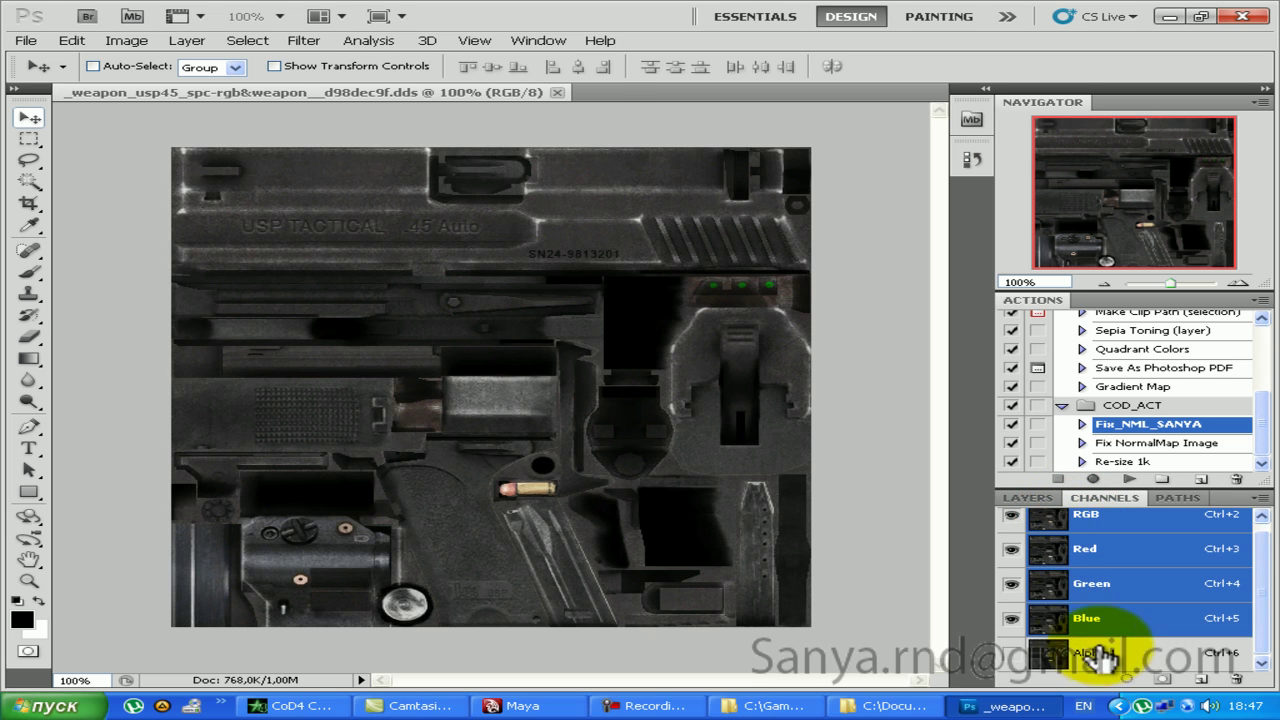
left_click(1100, 660)
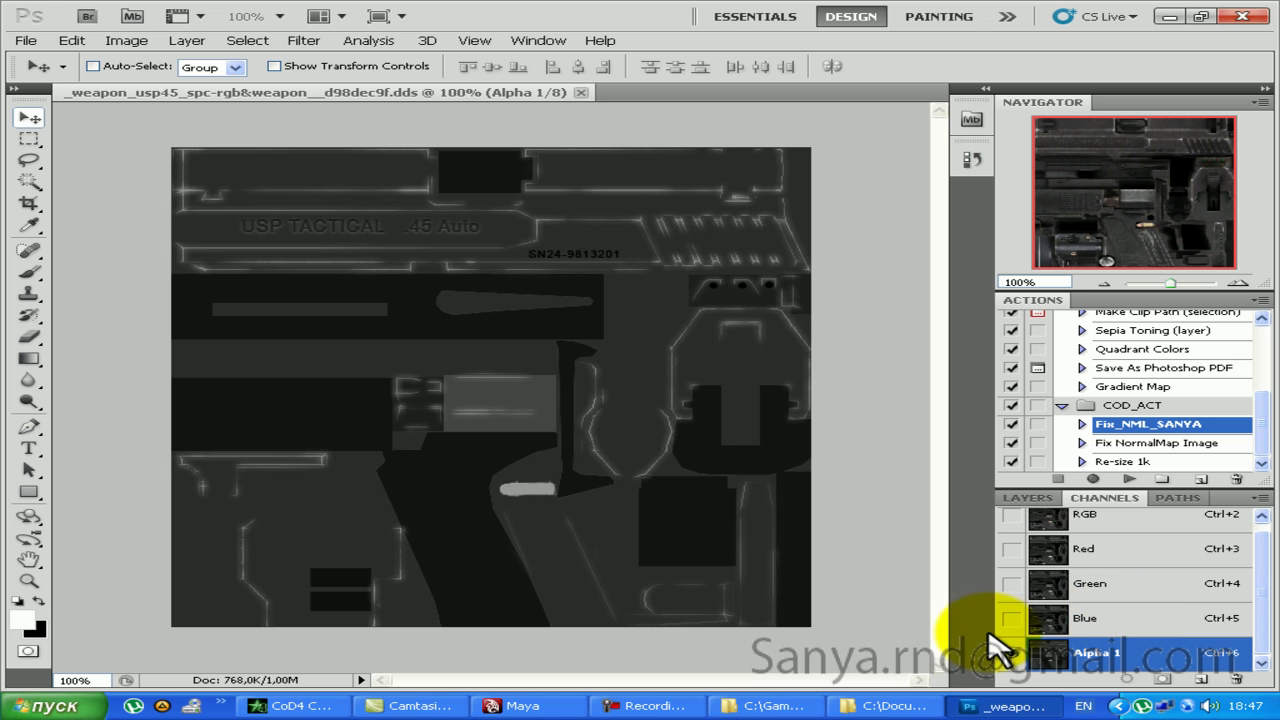
scroll(1150, 565, "up", 1)
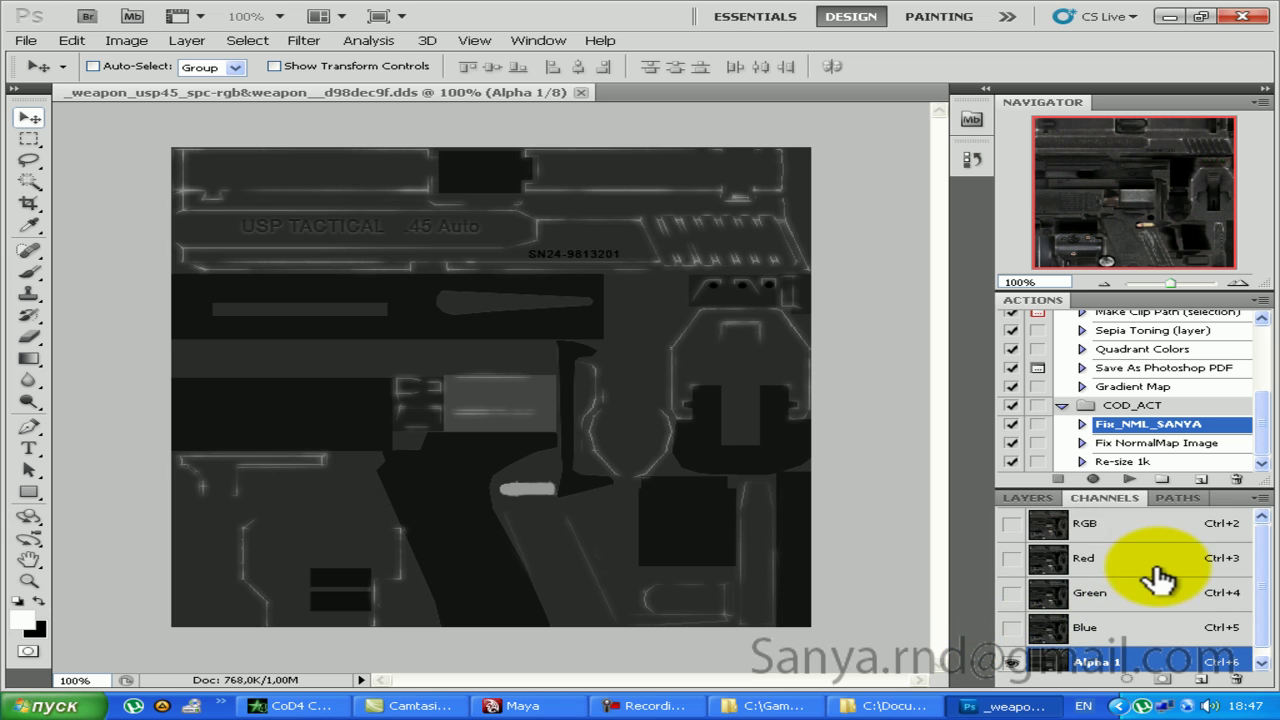
left_click(1080, 537)
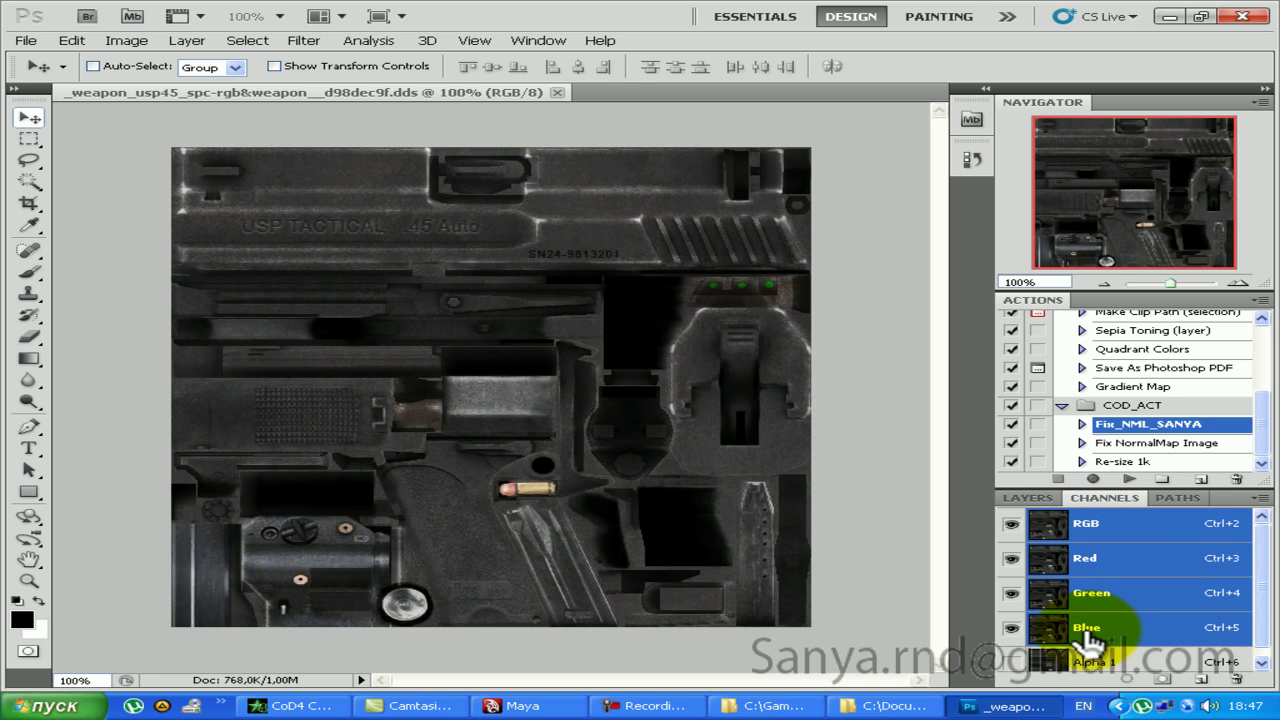
left_click(1100, 663)
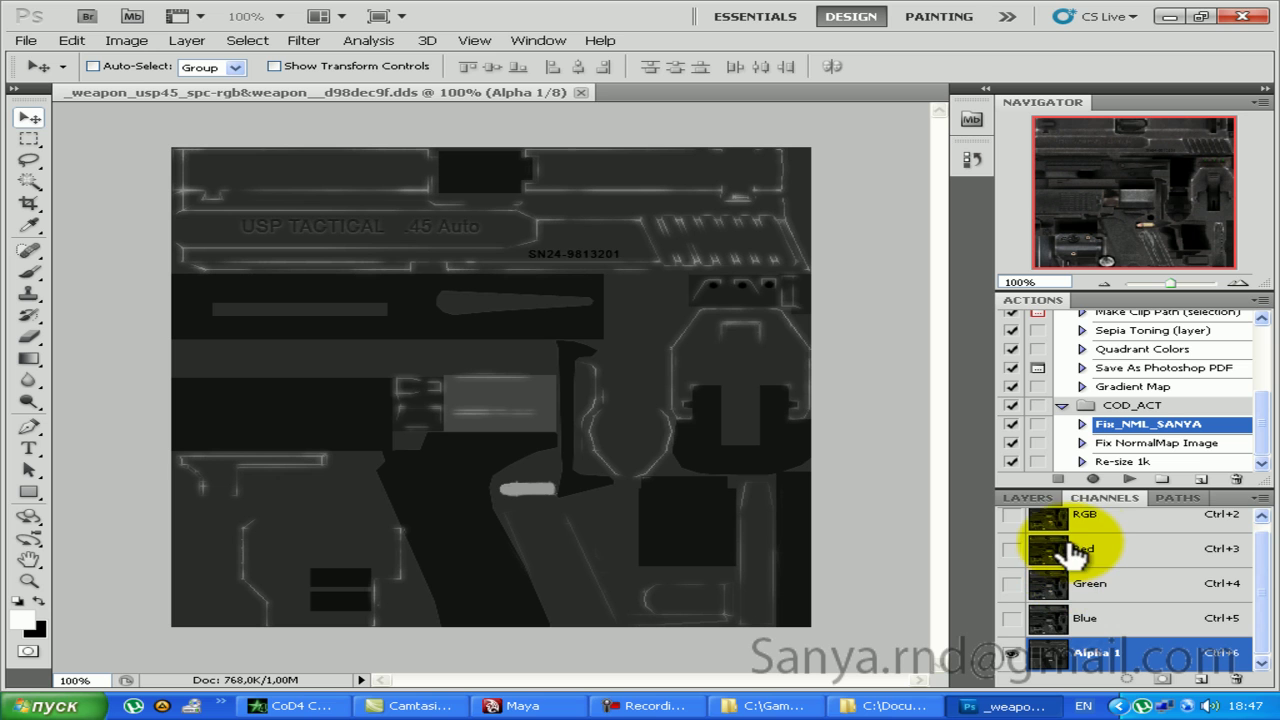
scroll(1085, 560, "up", 1)
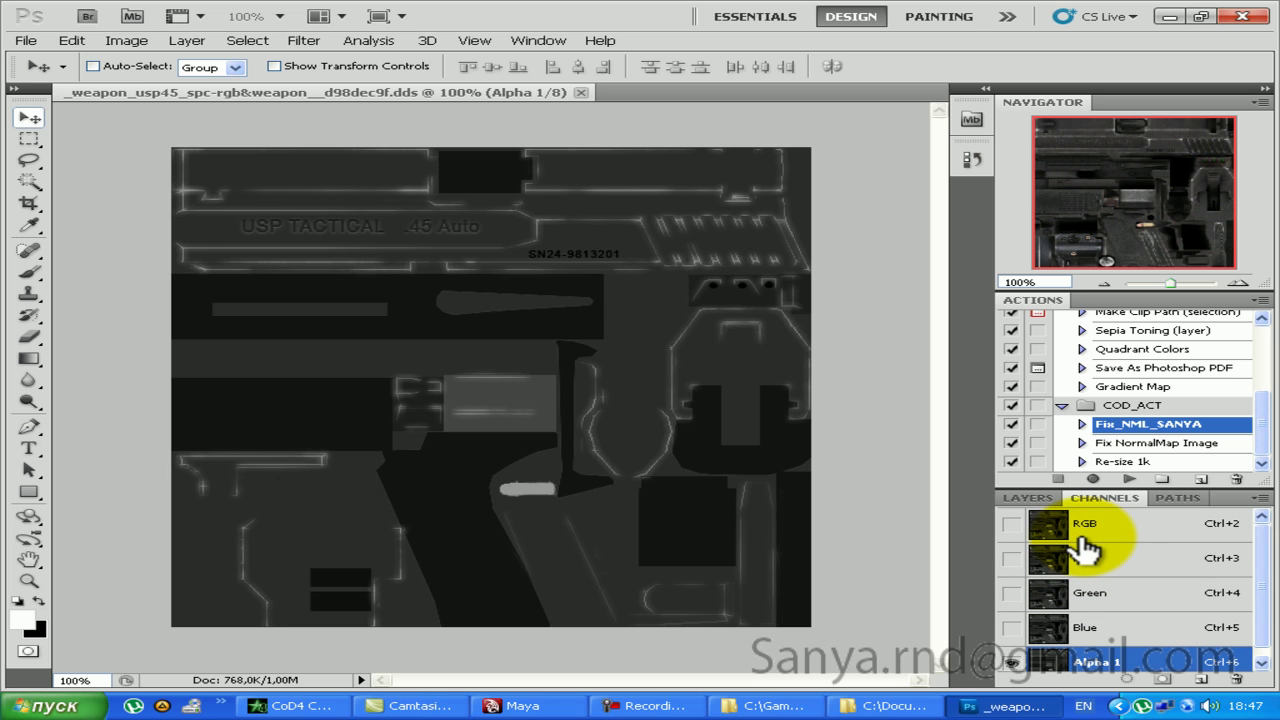
left_click(1085, 530)
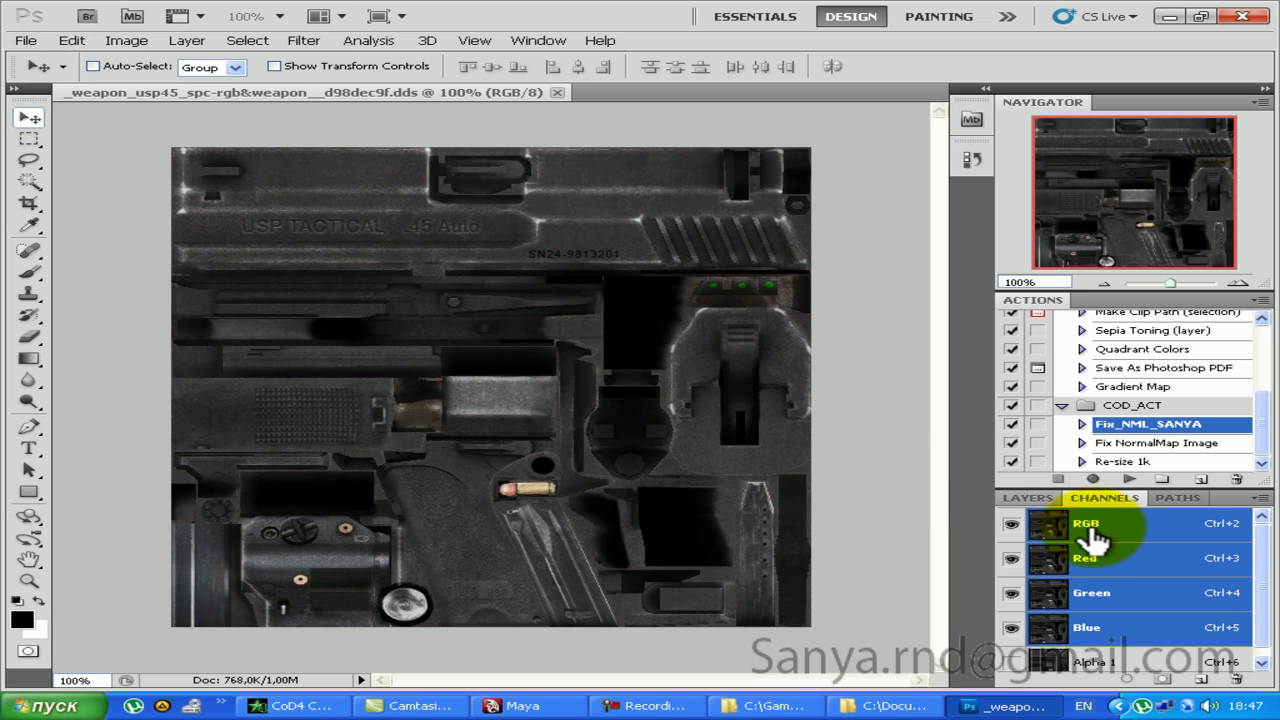
Step: Save the specular texture as Targa weapon_mw3_usp45_spc.tga and select it in the textures folder
left_click(18, 40)
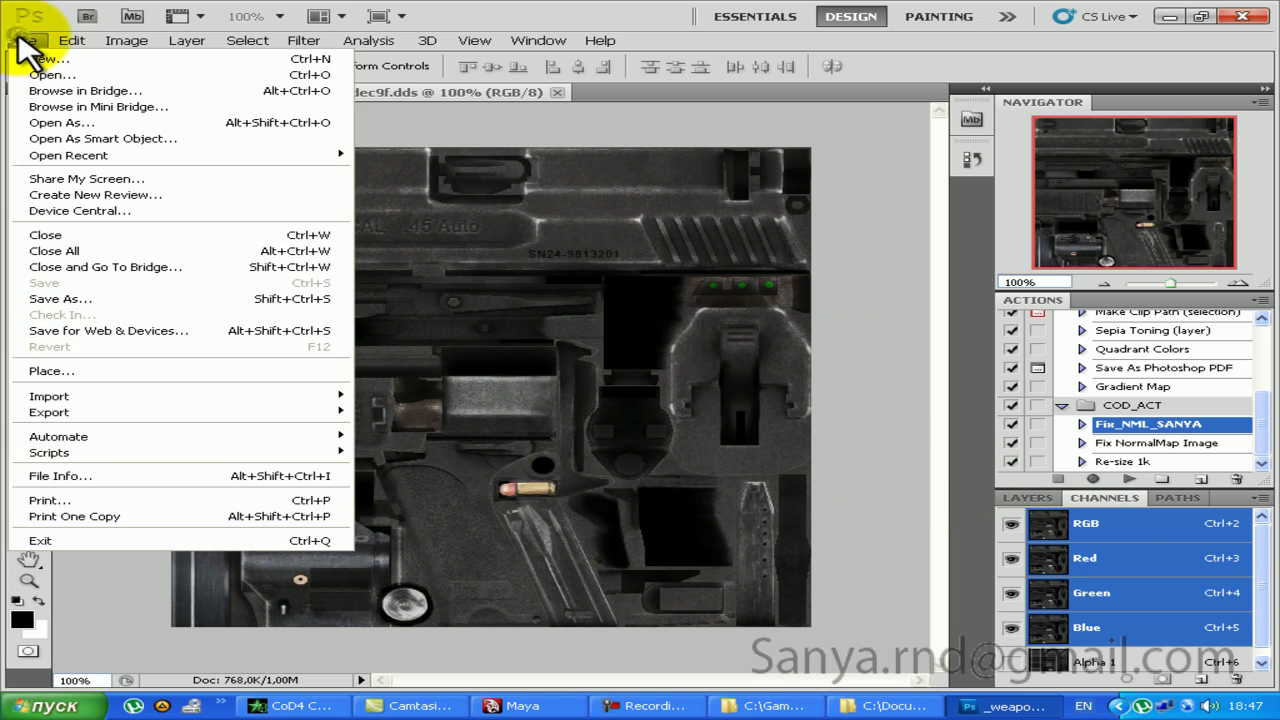
left_click(125, 300)
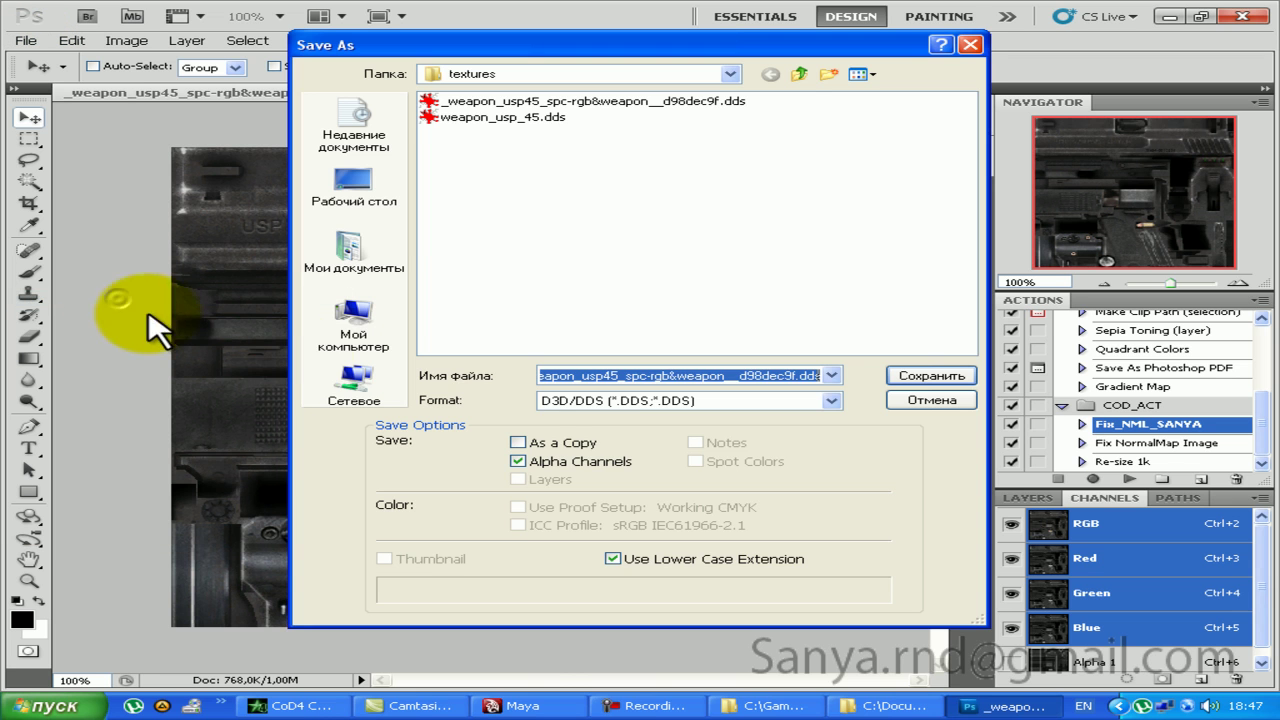
left_click(580, 400)
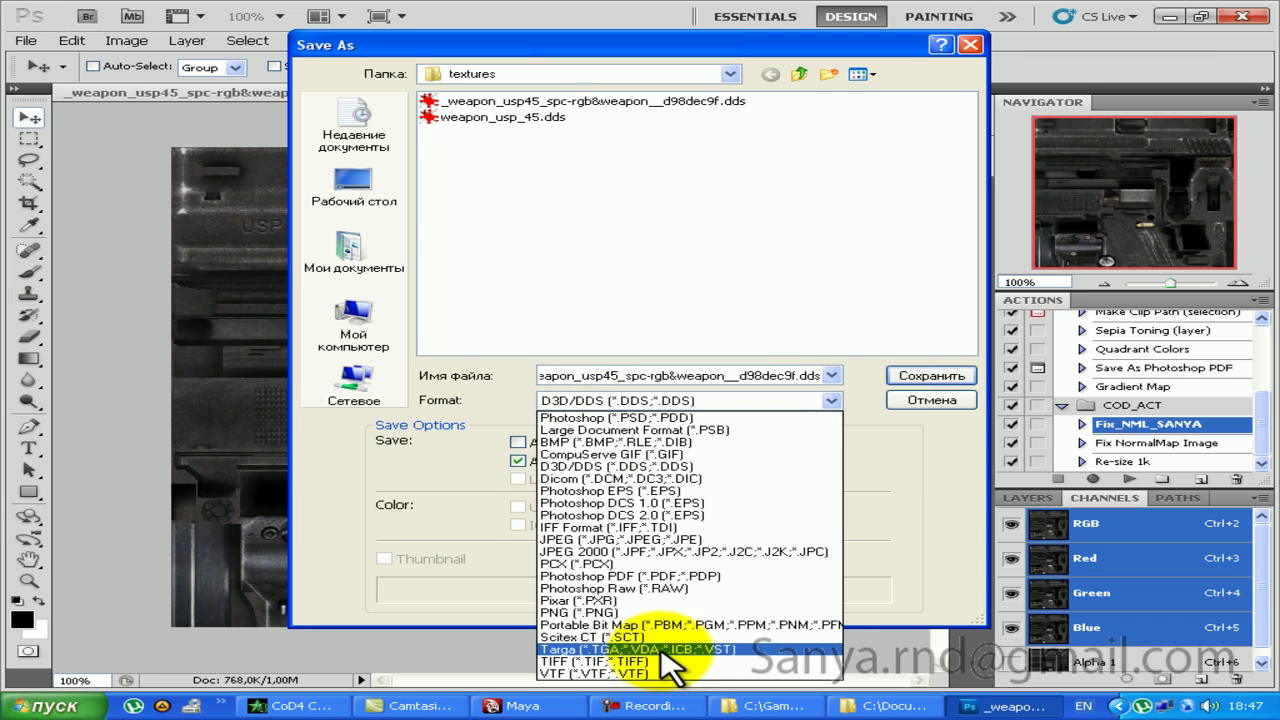
left_click(660, 650)
double_click(614, 375)
left_click(530, 117)
left_click_drag(765, 375, 675, 375)
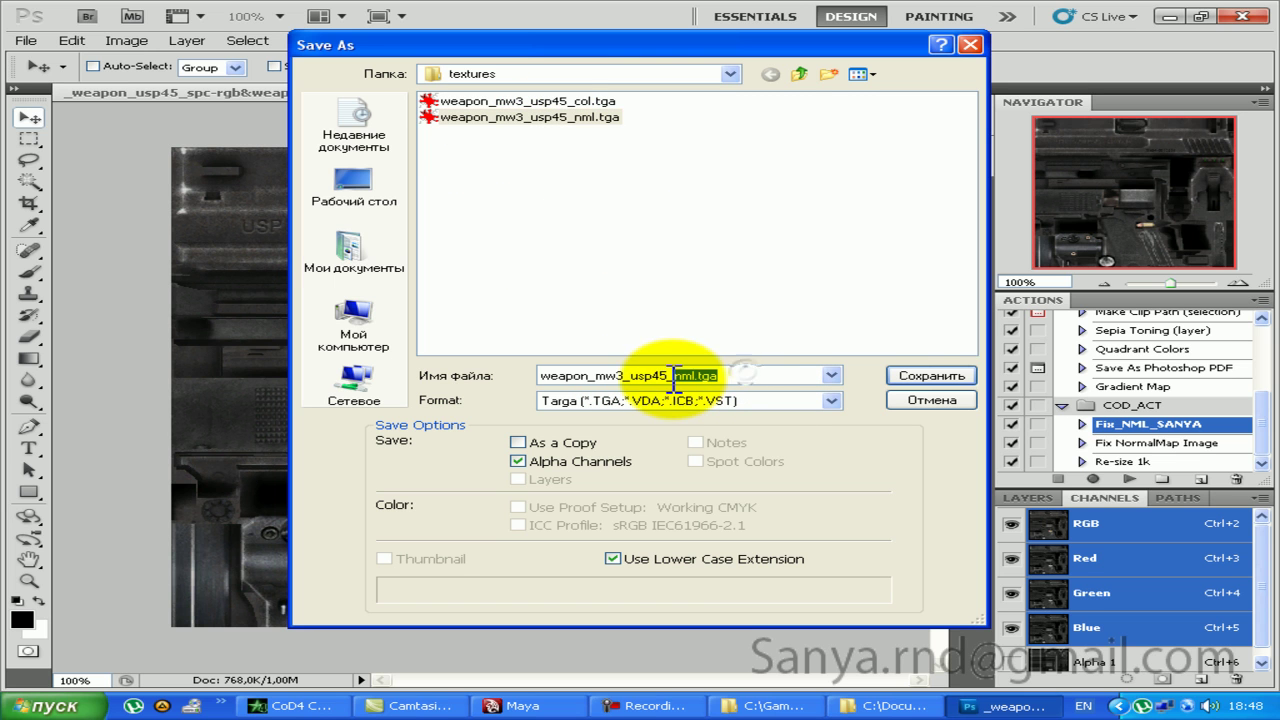
type("sp")
key("Return")
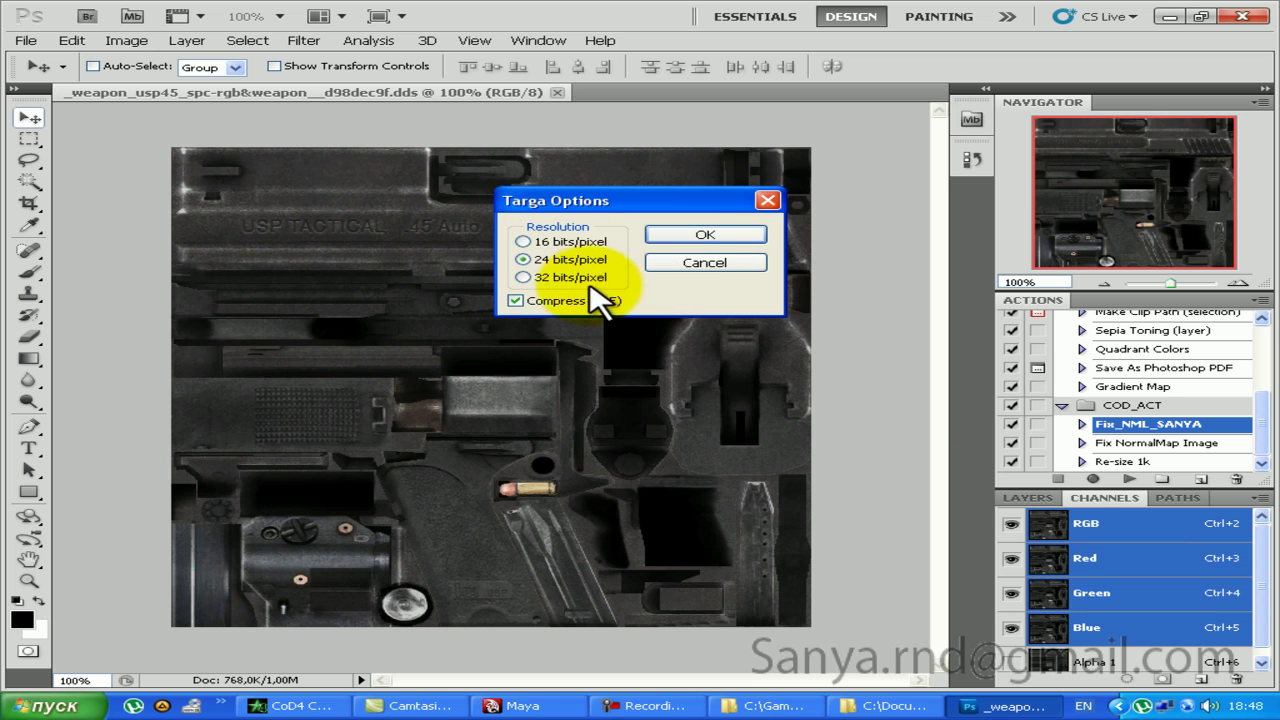
left_click(710, 236)
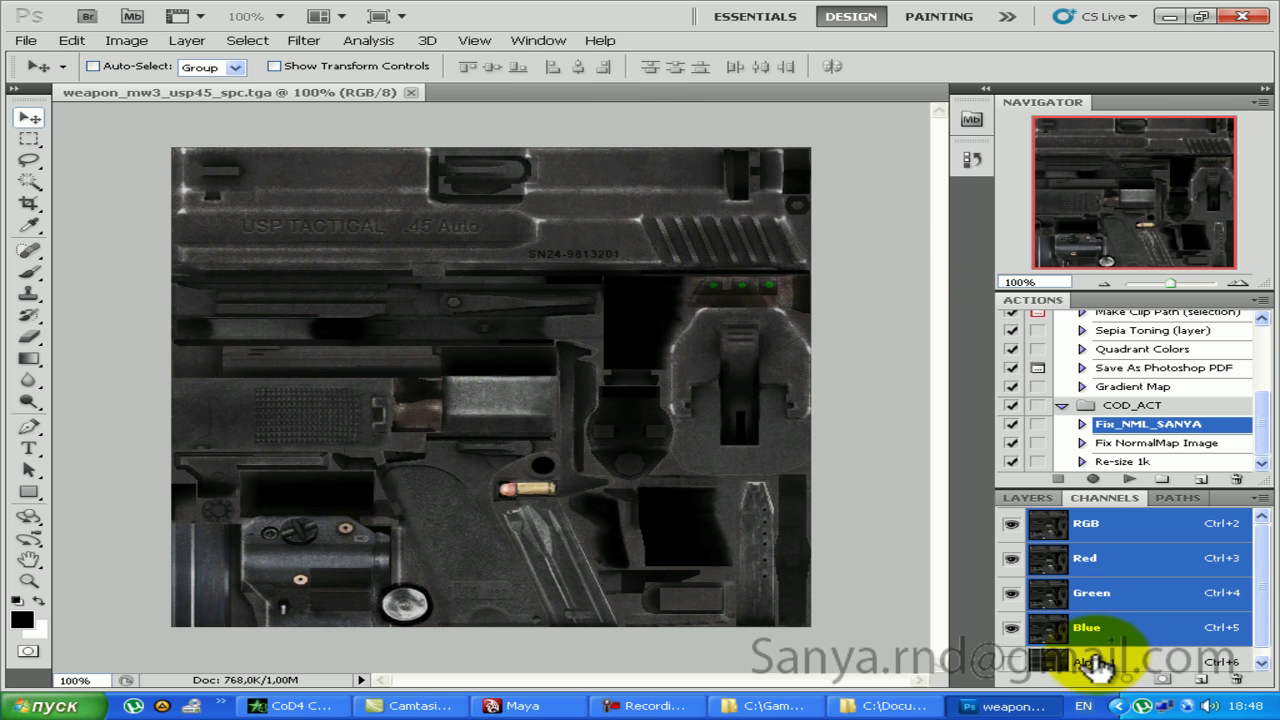
key("alt+Tab")
left_click(547, 232)
Step: Preview weapon_mw3_usp45_spc.tga in IrfanView, then return to it in Photoshop
left_click(547, 232)
double_click(547, 232)
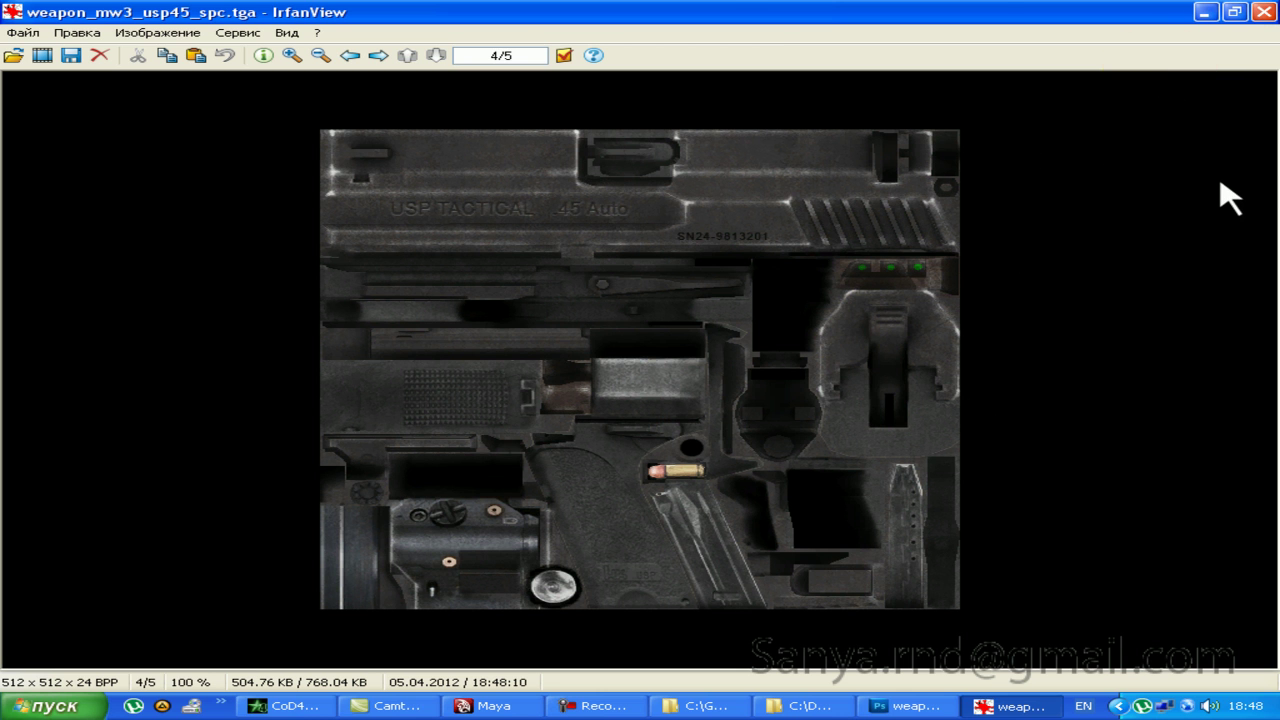
left_click(1263, 12)
left_click(1005, 705)
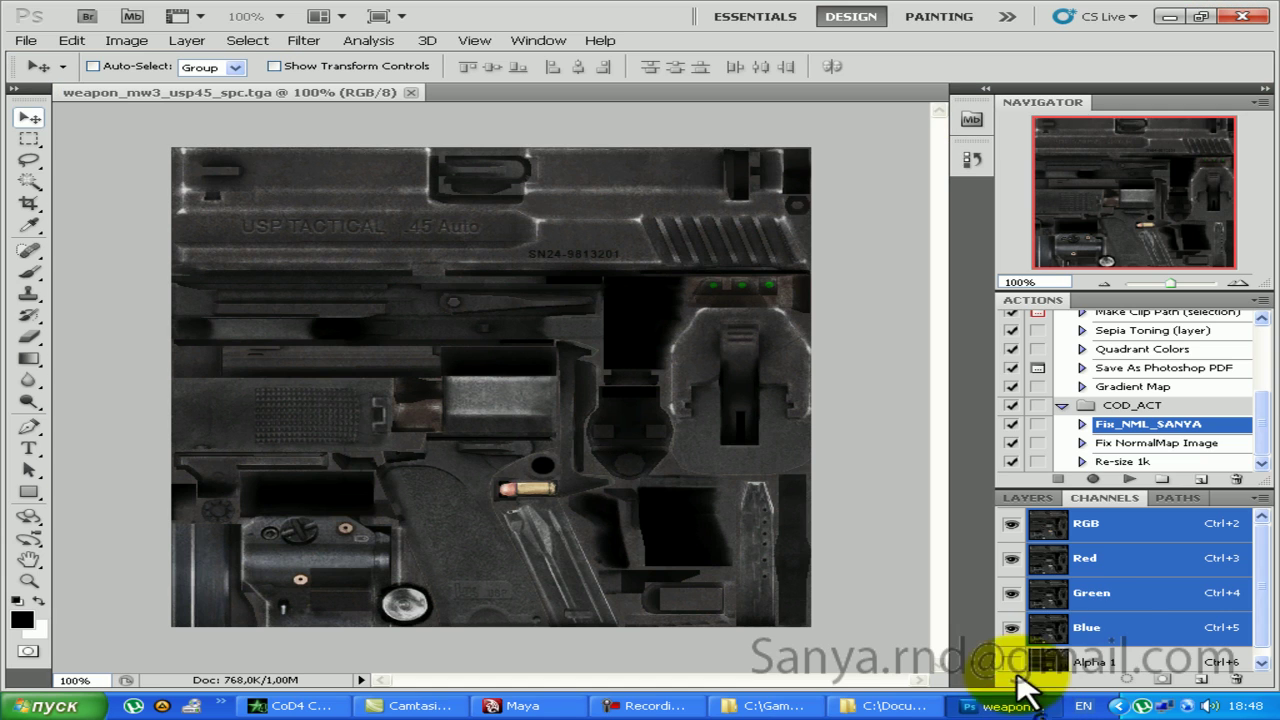
Step: Select the Alpha 1 channel and convert the image to Grayscale, discarding the other channels
scroll(1088, 662, "down", 1)
left_click(1088, 660)
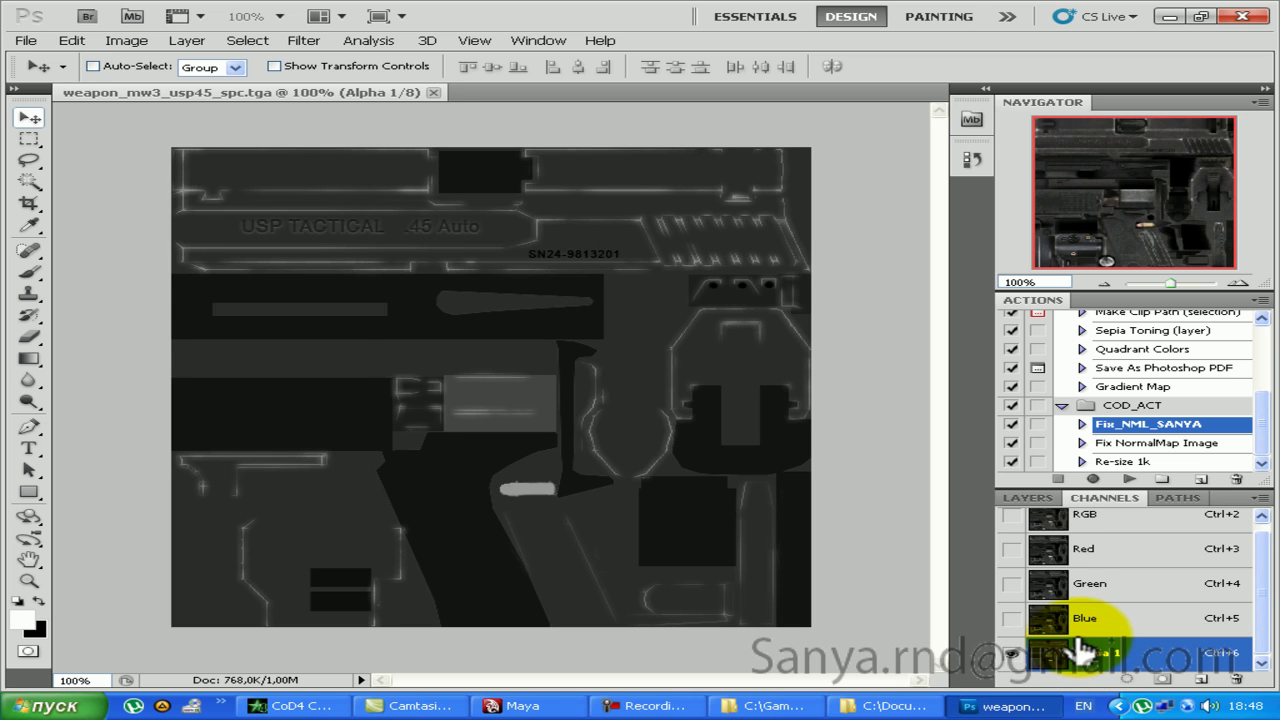
left_click(126, 42)
mouse_move(135, 59)
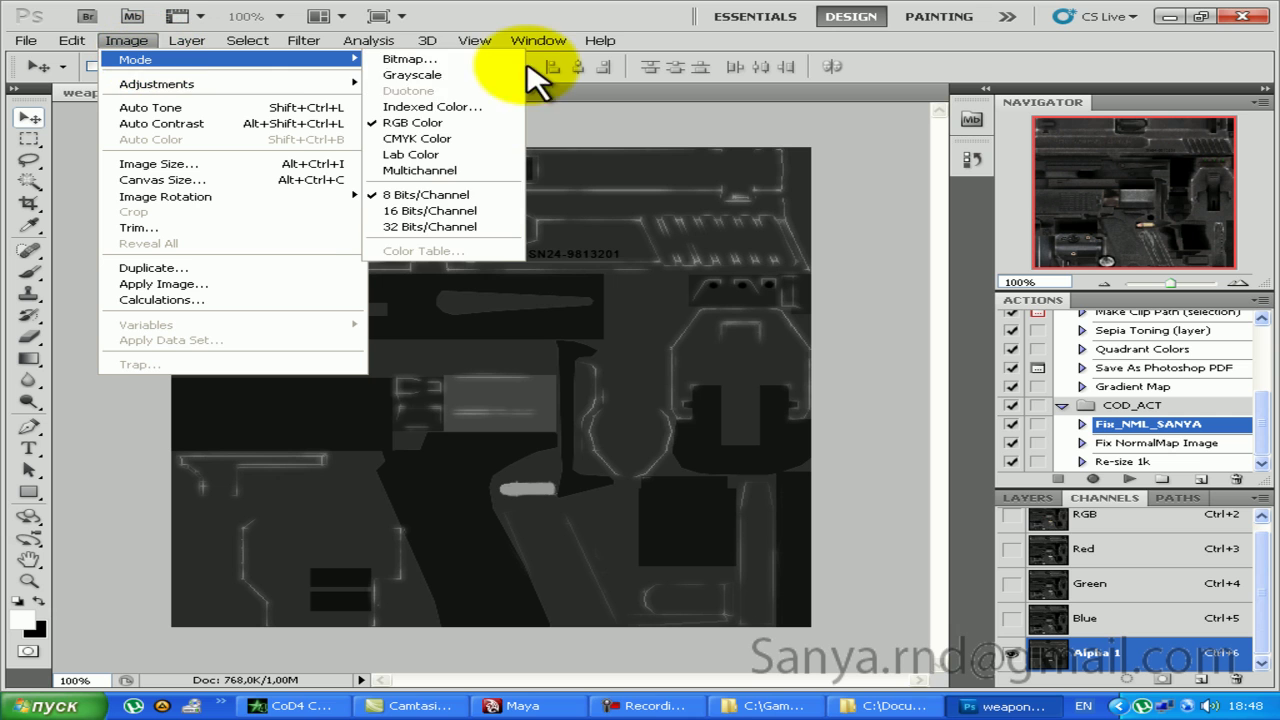
left_click(478, 76)
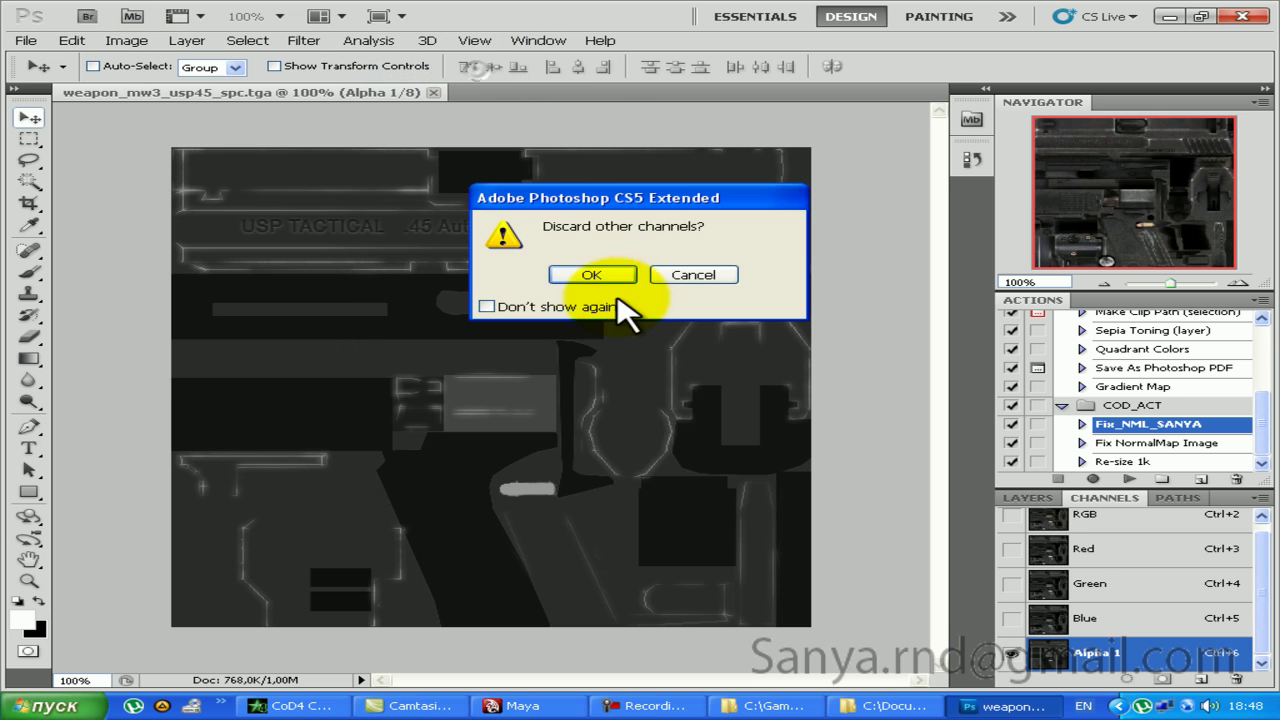
left_click(590, 274)
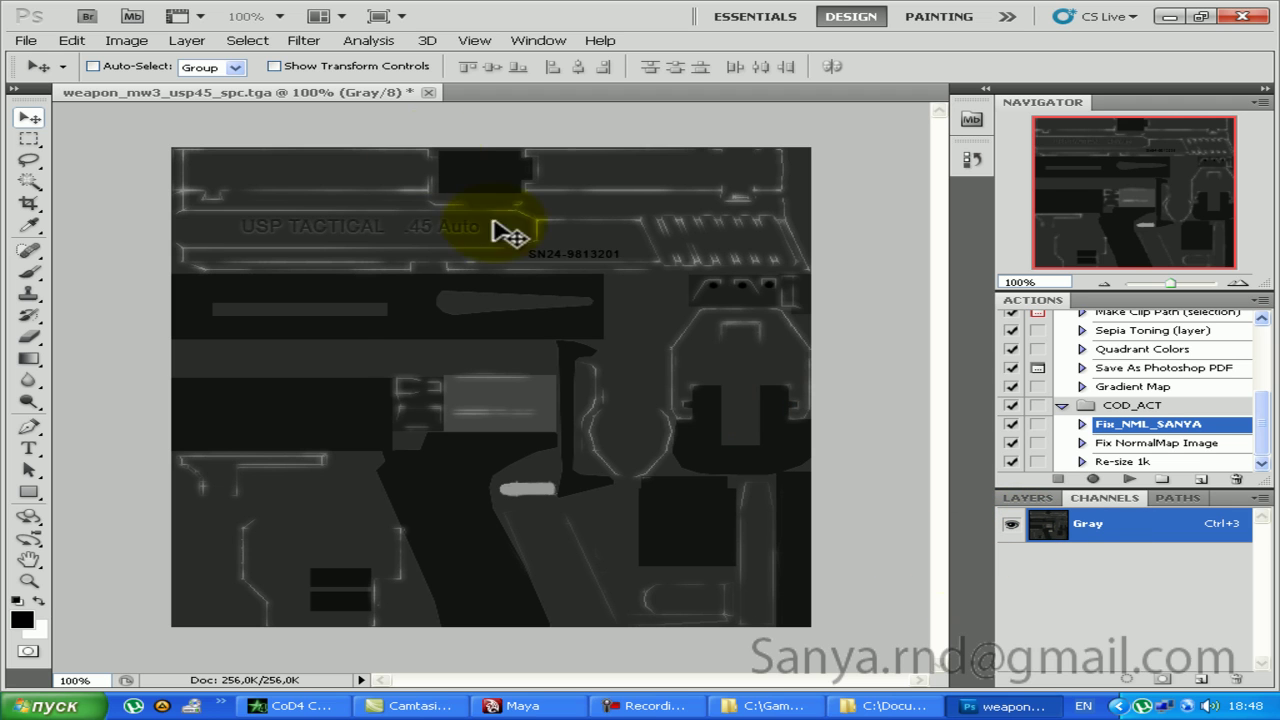
left_click(127, 40)
mouse_move(135, 59)
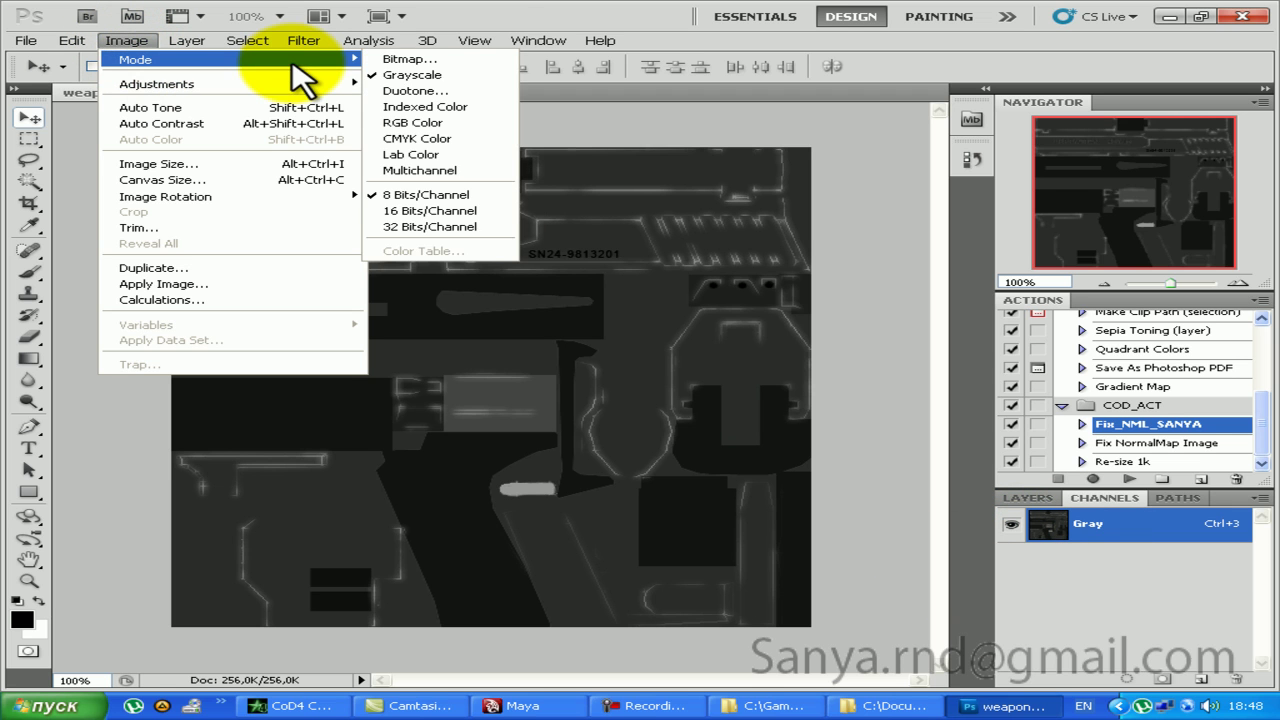
left_click(486, 14)
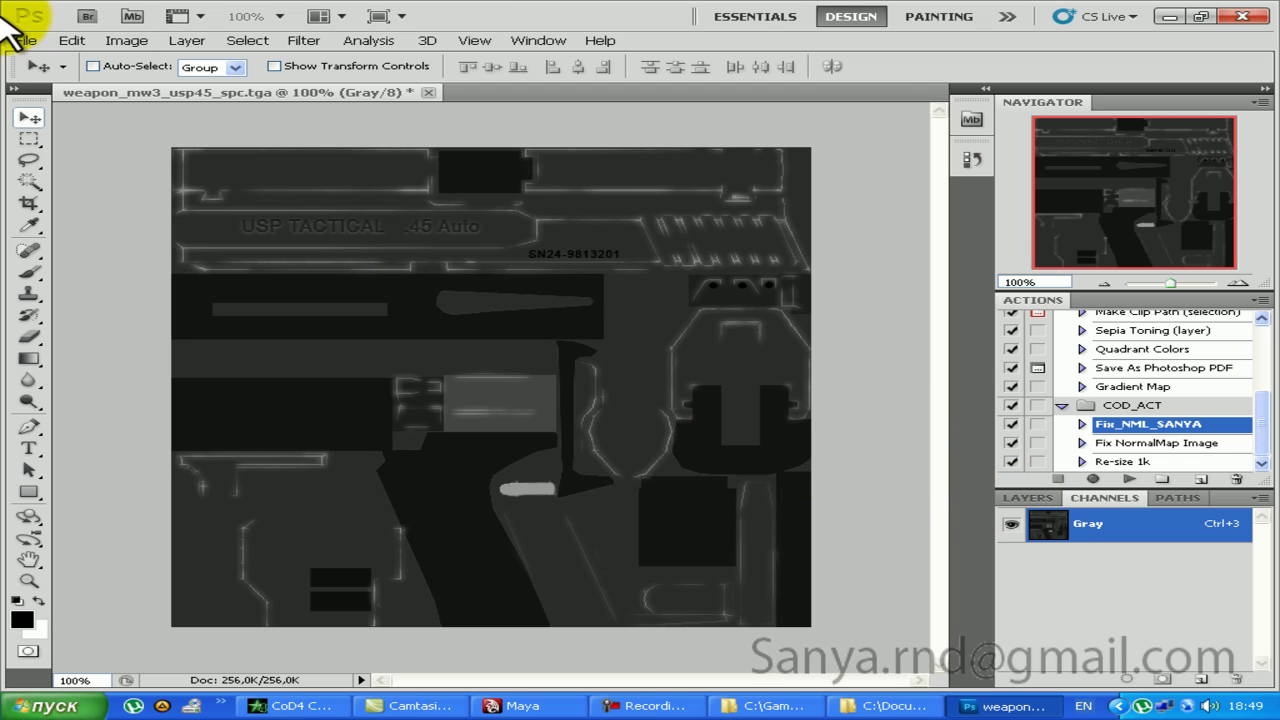
left_click(22, 40)
left_click(205, 297)
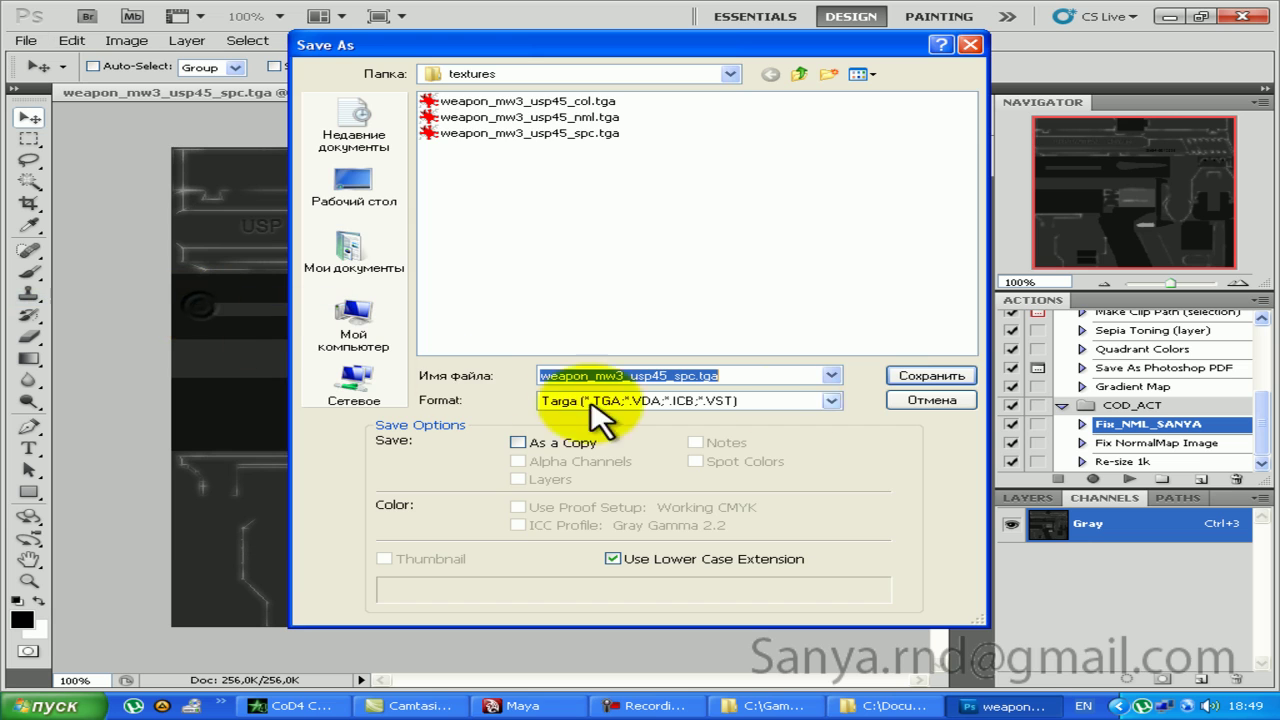
left_click(903, 399)
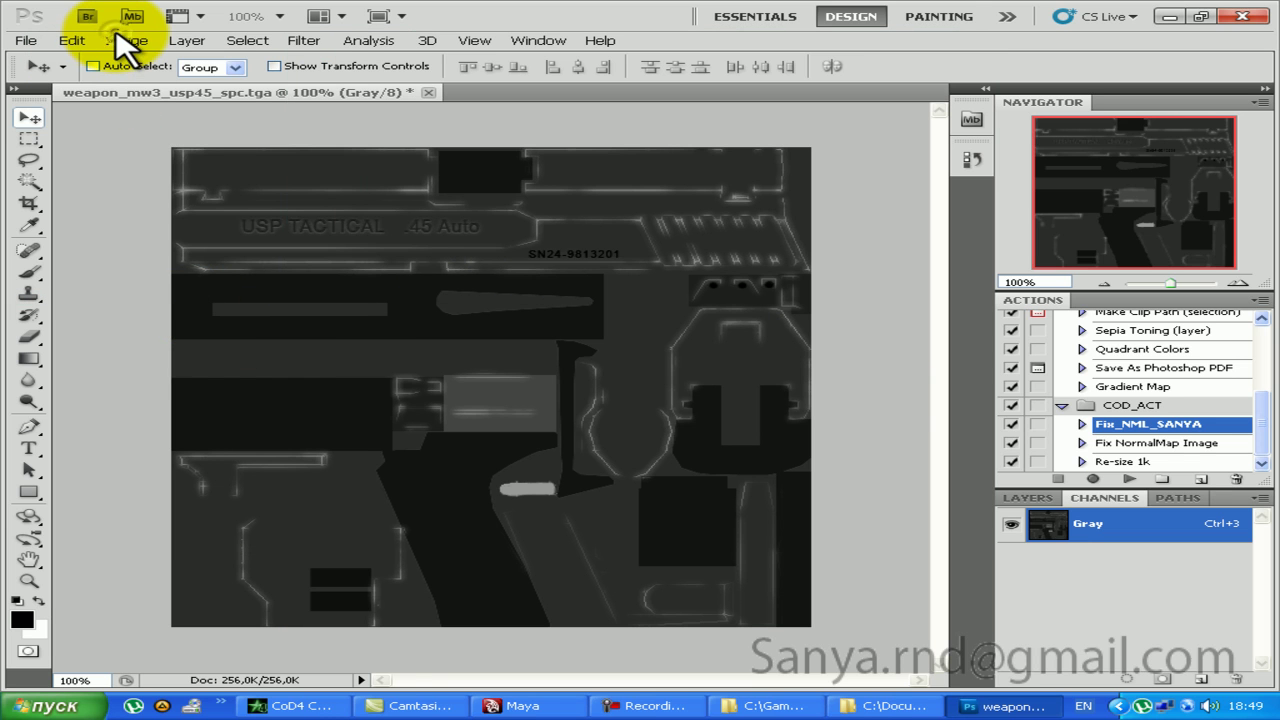
Step: Convert the image to RGB mode and back to Grayscale, discarding the colour information
left_click(122, 40)
mouse_move(135, 59)
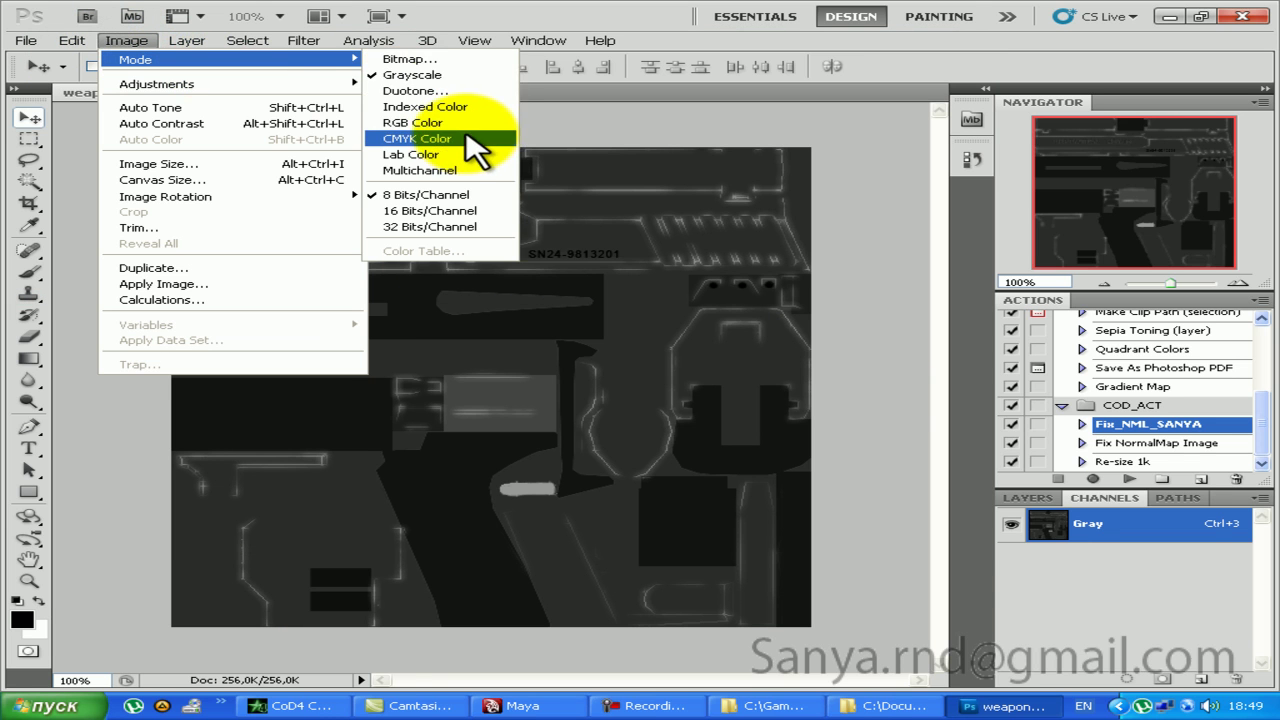
left_click(445, 122)
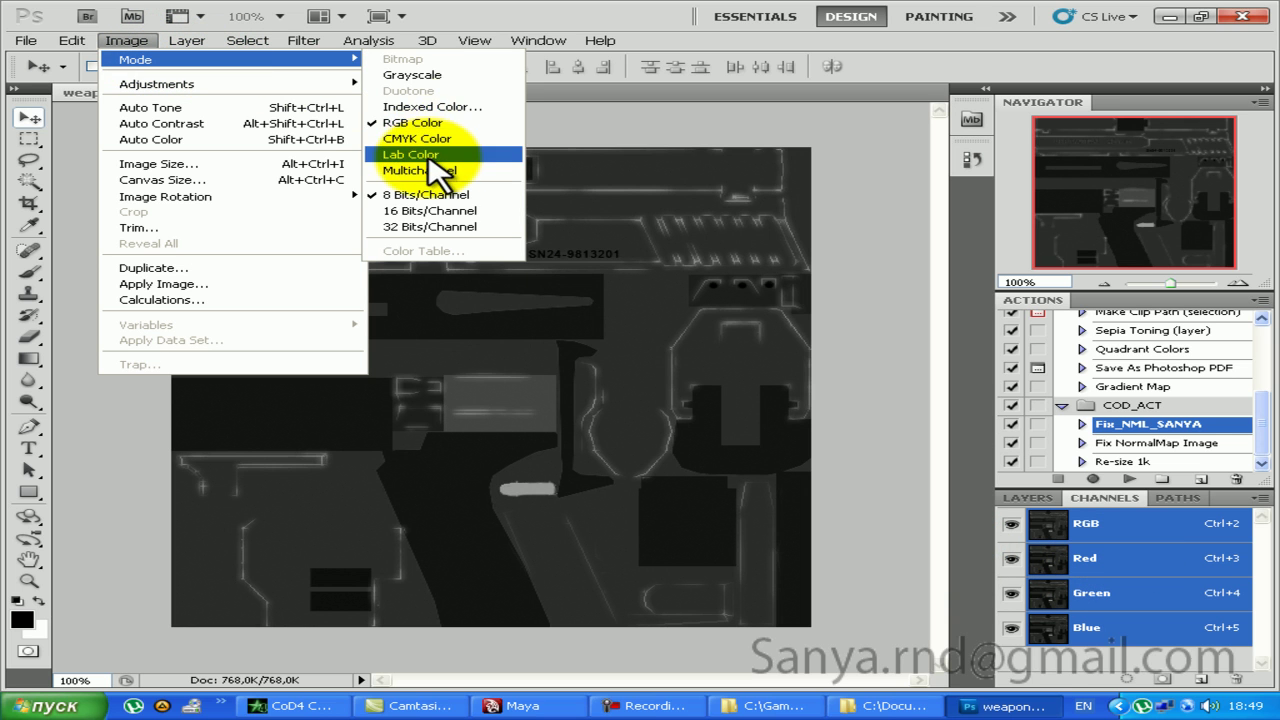
left_click(418, 75)
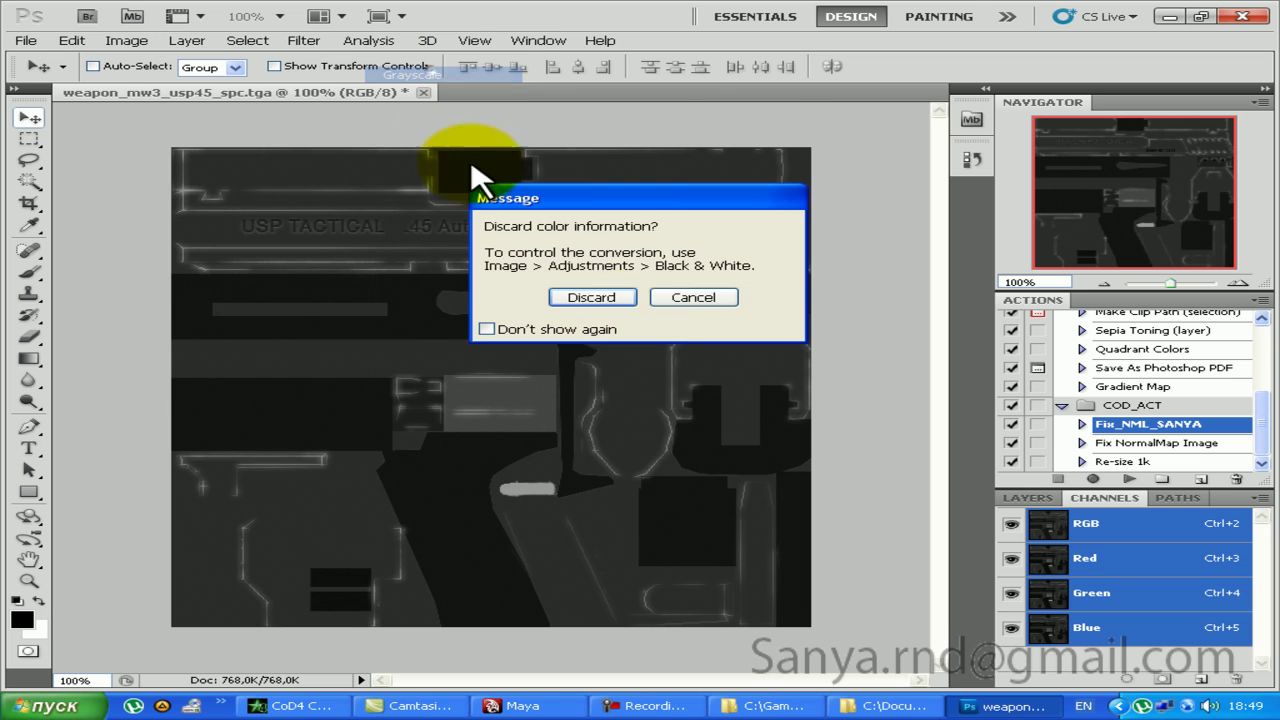
left_click(628, 311)
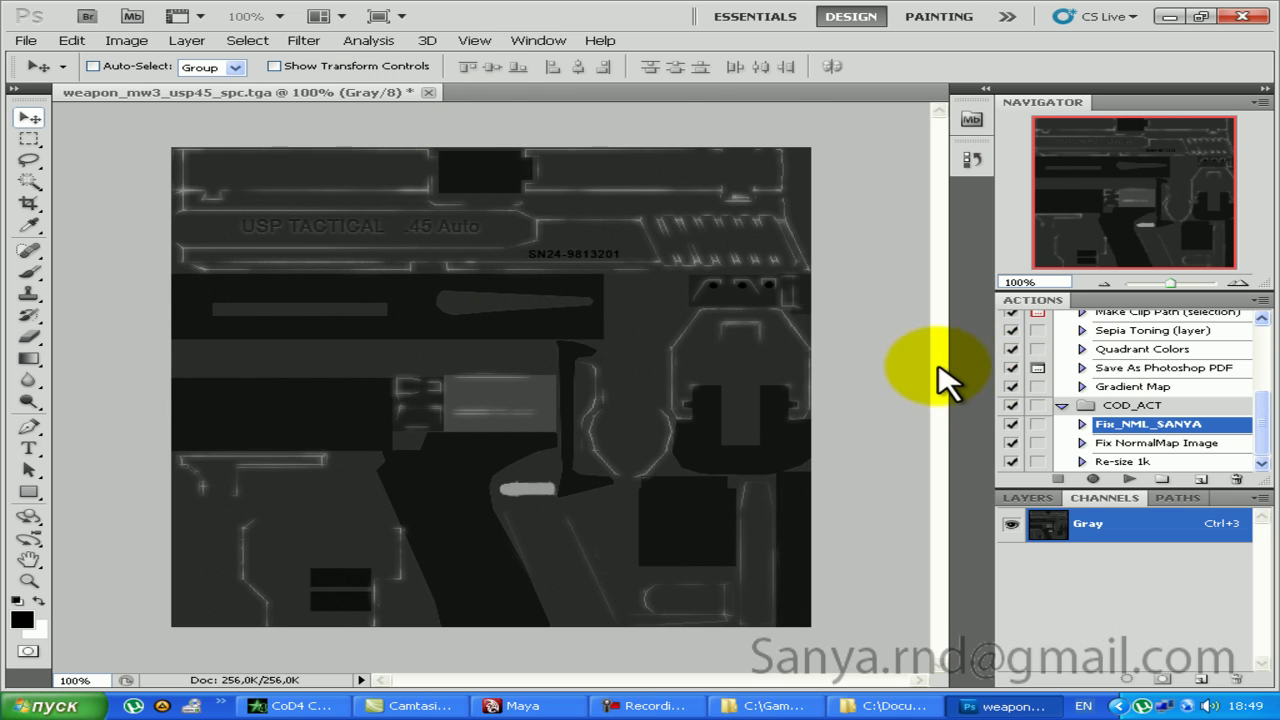
Step: Save the mask as Targa weapon_mw3_usp45_cos.tga and close the document
left_click(26, 40)
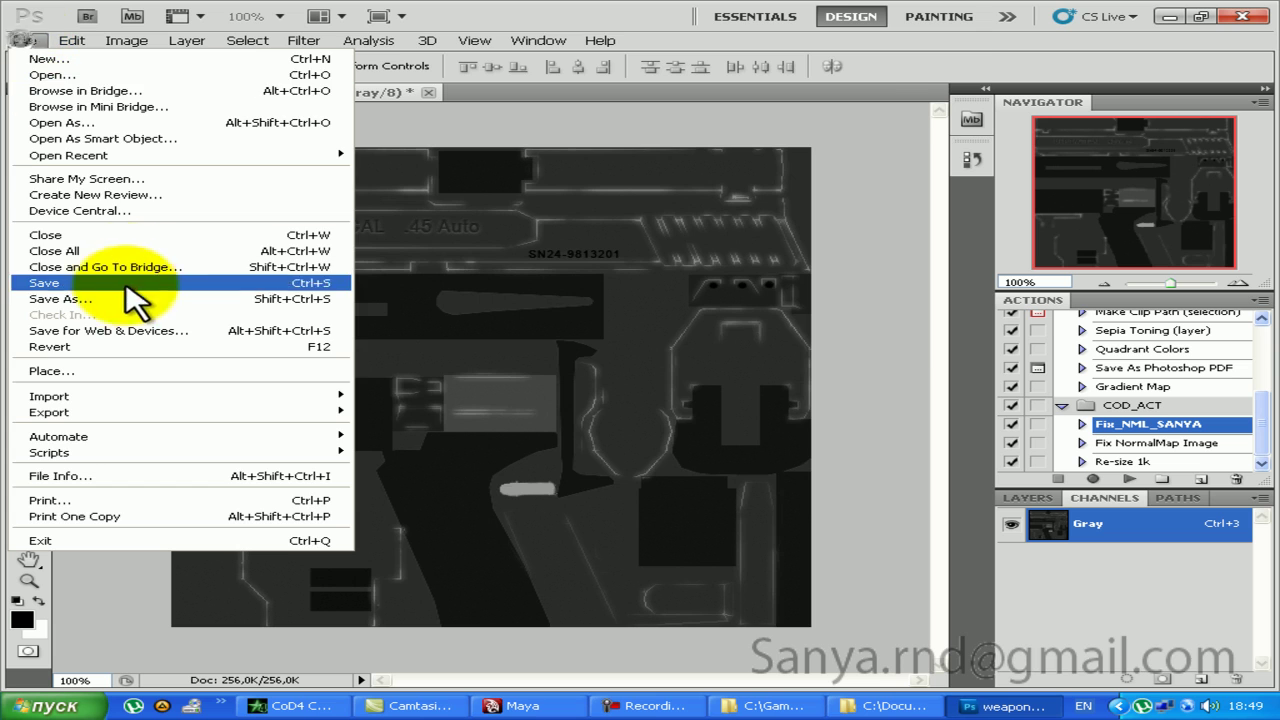
left_click(158, 297)
left_click(663, 400)
left_click(663, 400)
double_click(723, 375)
left_click_drag(723, 375, 673, 375)
type("cos")
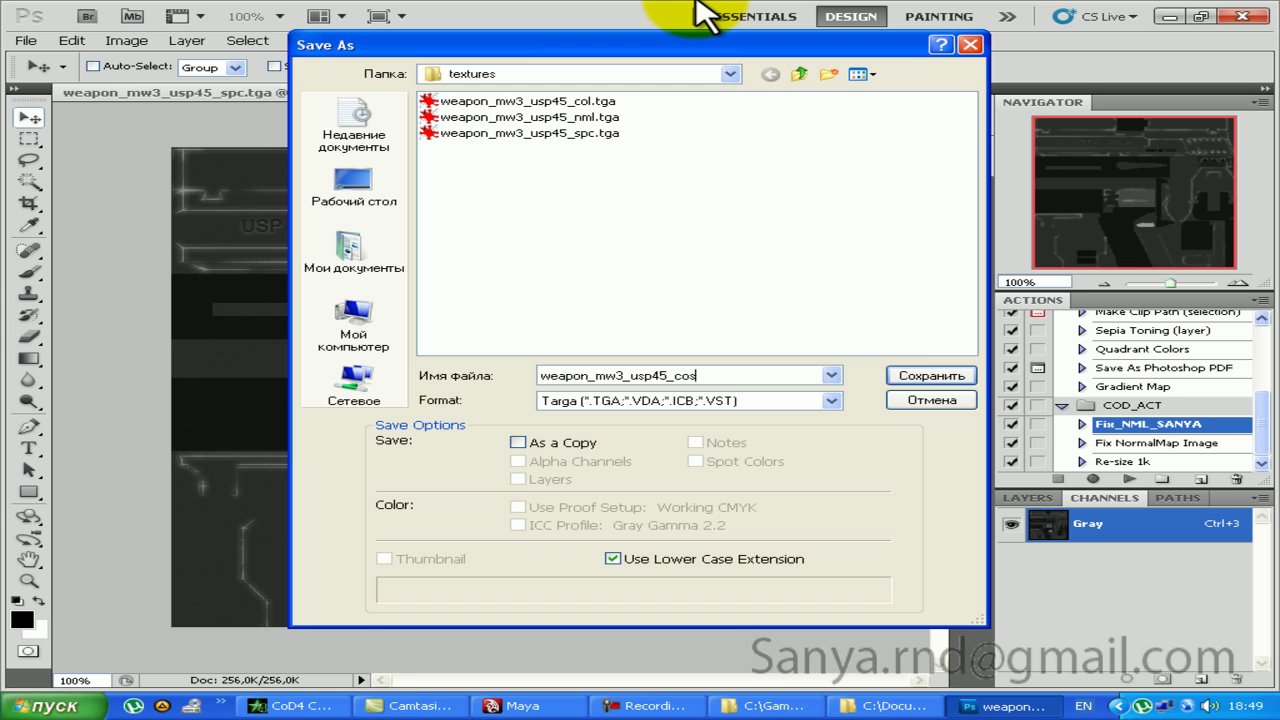
key("Return")
left_click(412, 92)
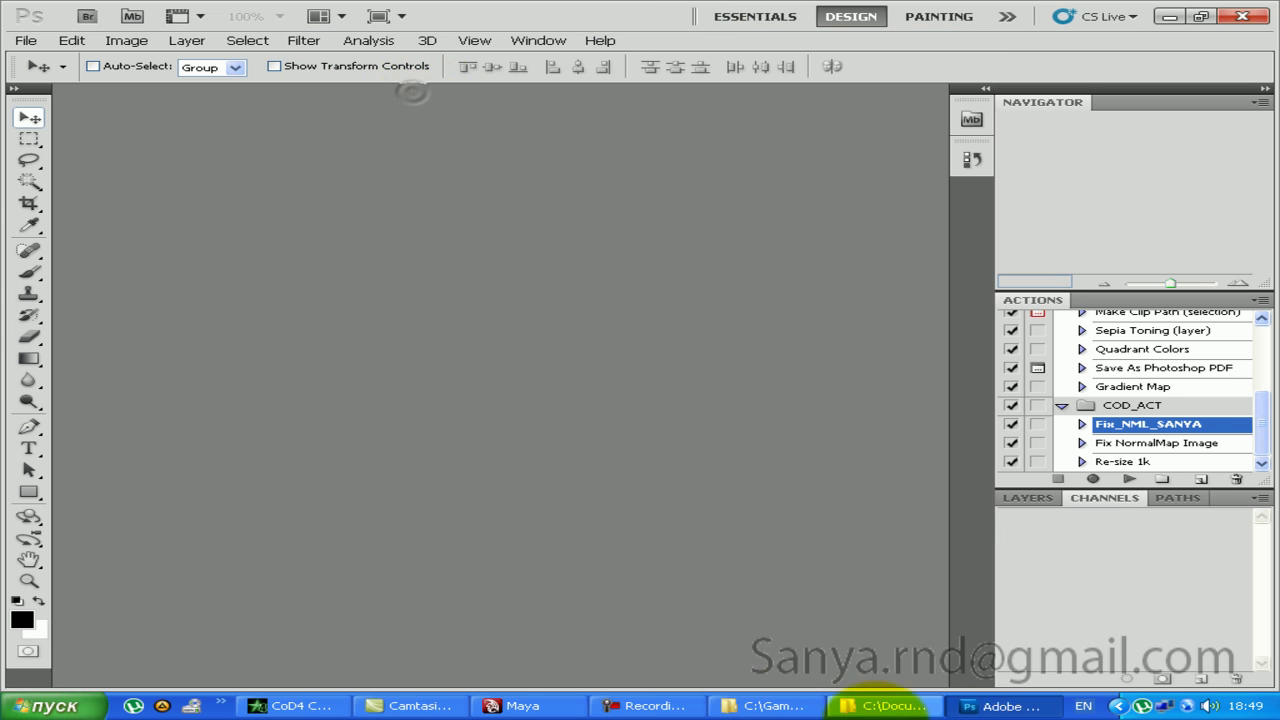
Step: Reopen weapon_mw3_usp45_cos.tga from the textures folder in Photoshop CS5 to check it
left_click(765, 706)
left_click(565, 250)
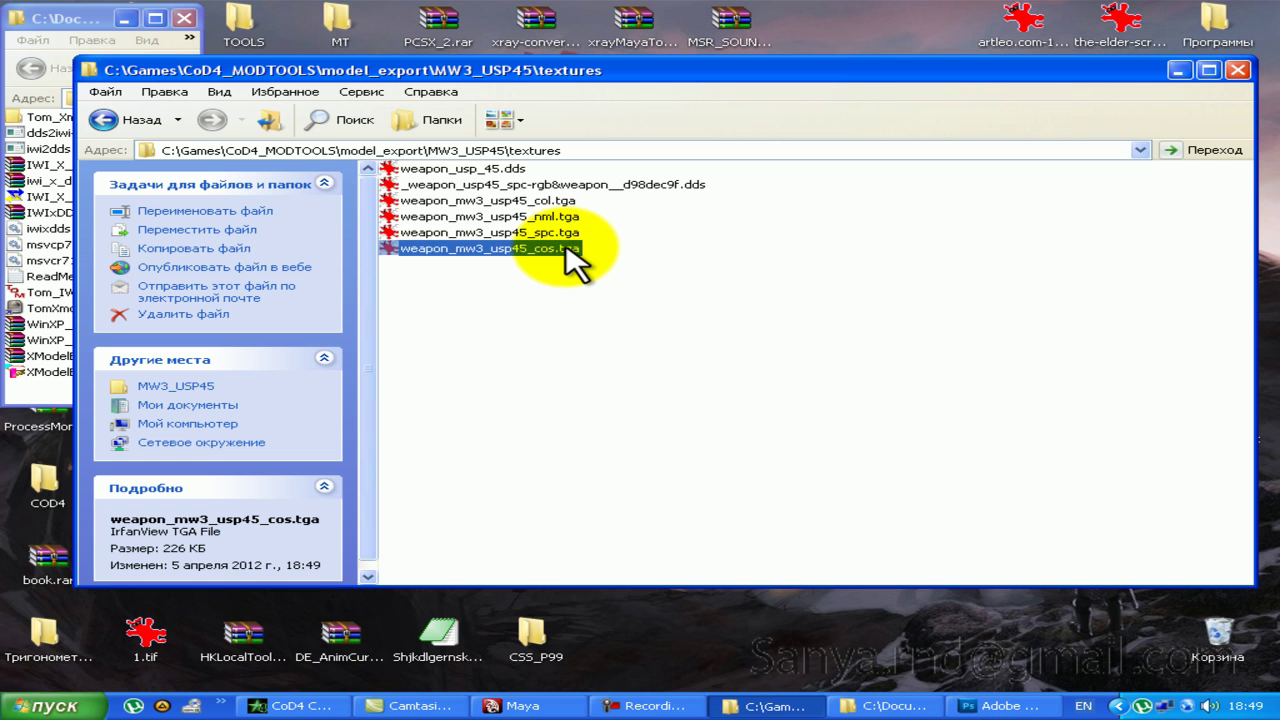
right_click(565, 250)
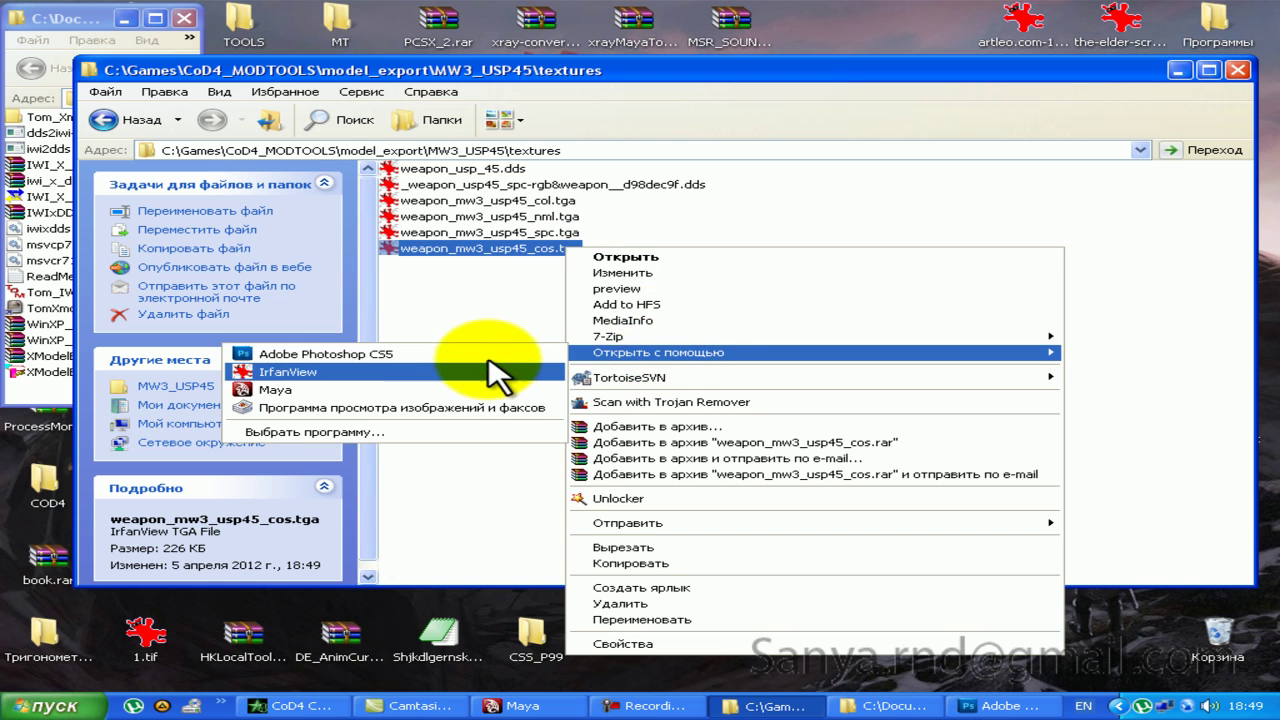
left_click(490, 354)
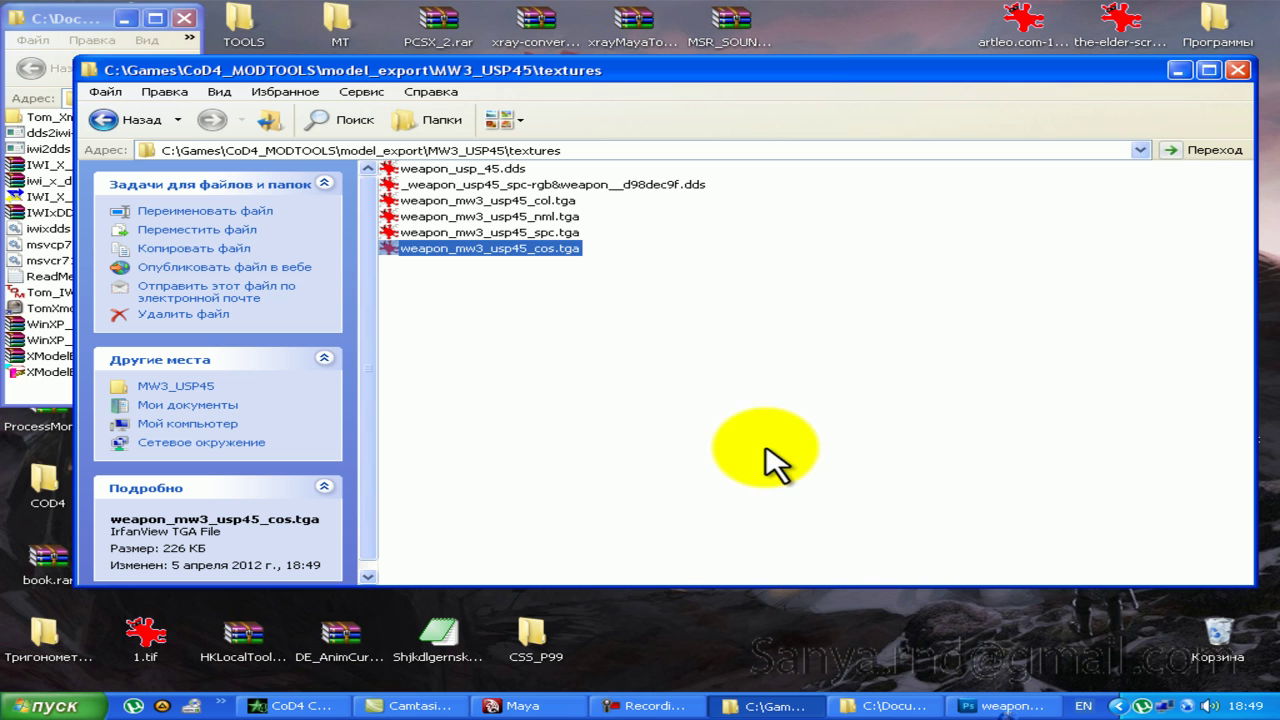
left_click(765, 706)
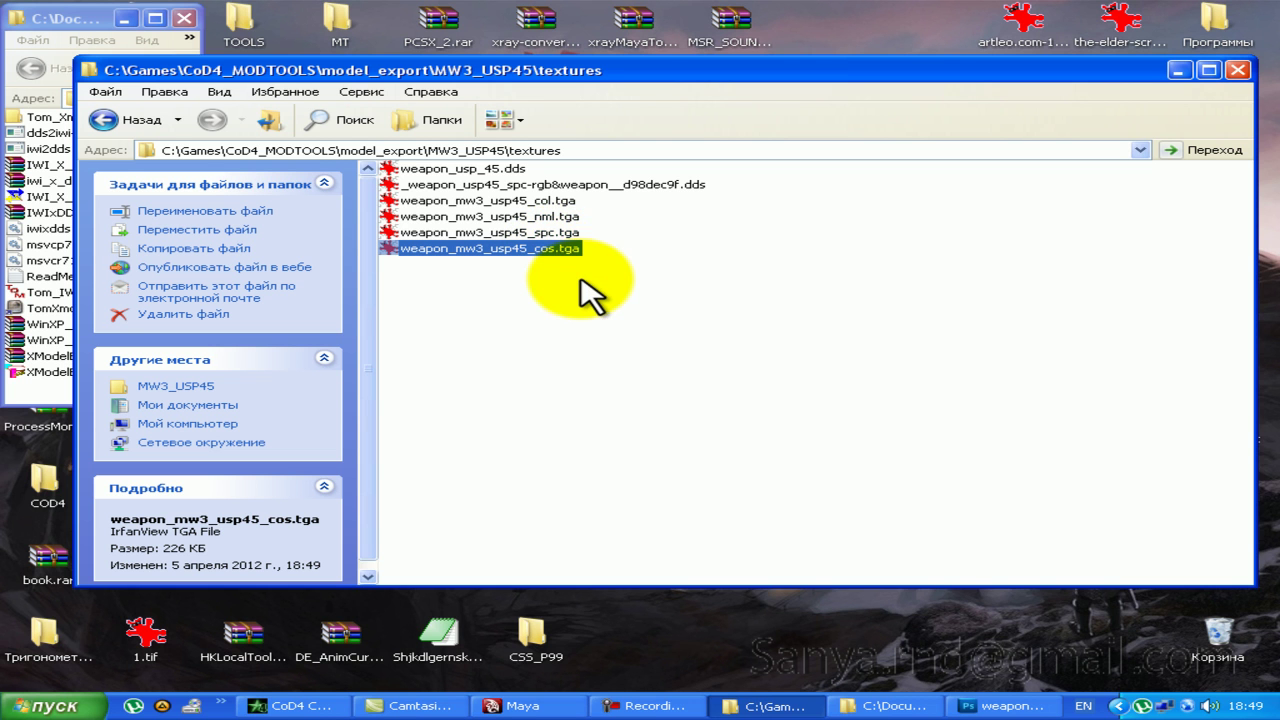
left_click(1000, 706)
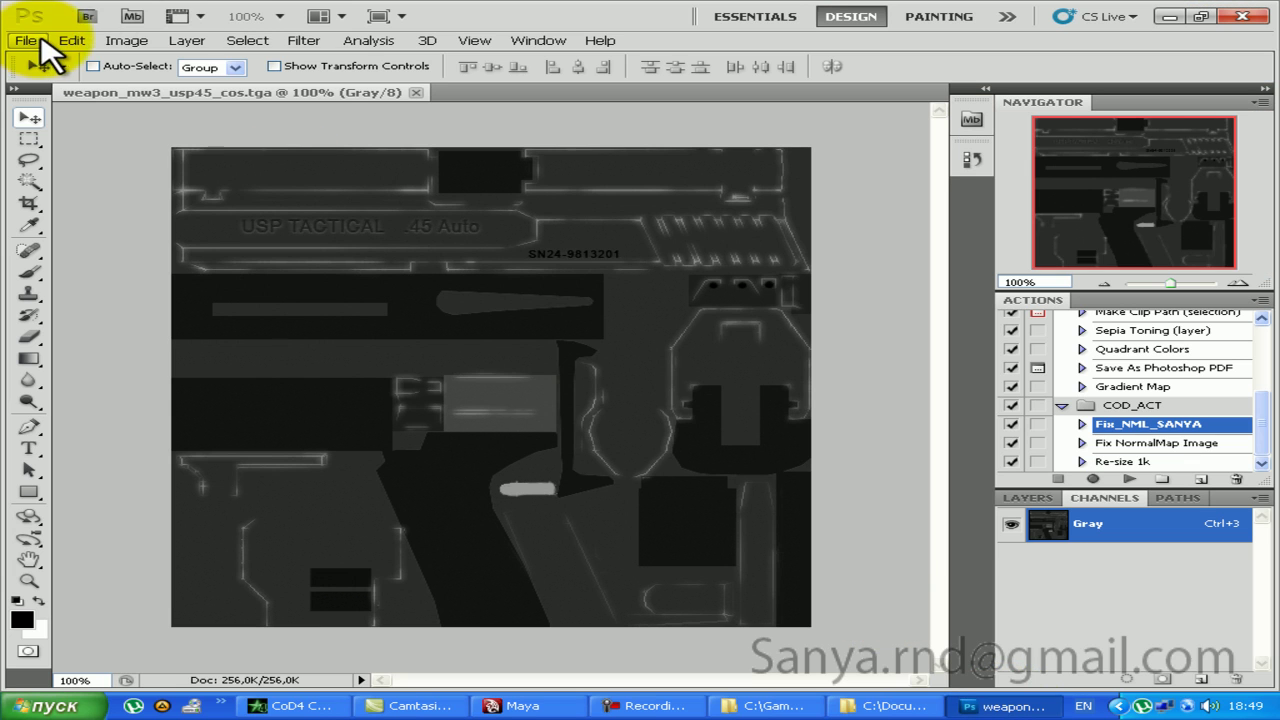
Step: Re-save the gray mask over weapon_mw3_usp45_cos.tga, confirming the replacement, and minimize Photoshop
left_click(26, 40)
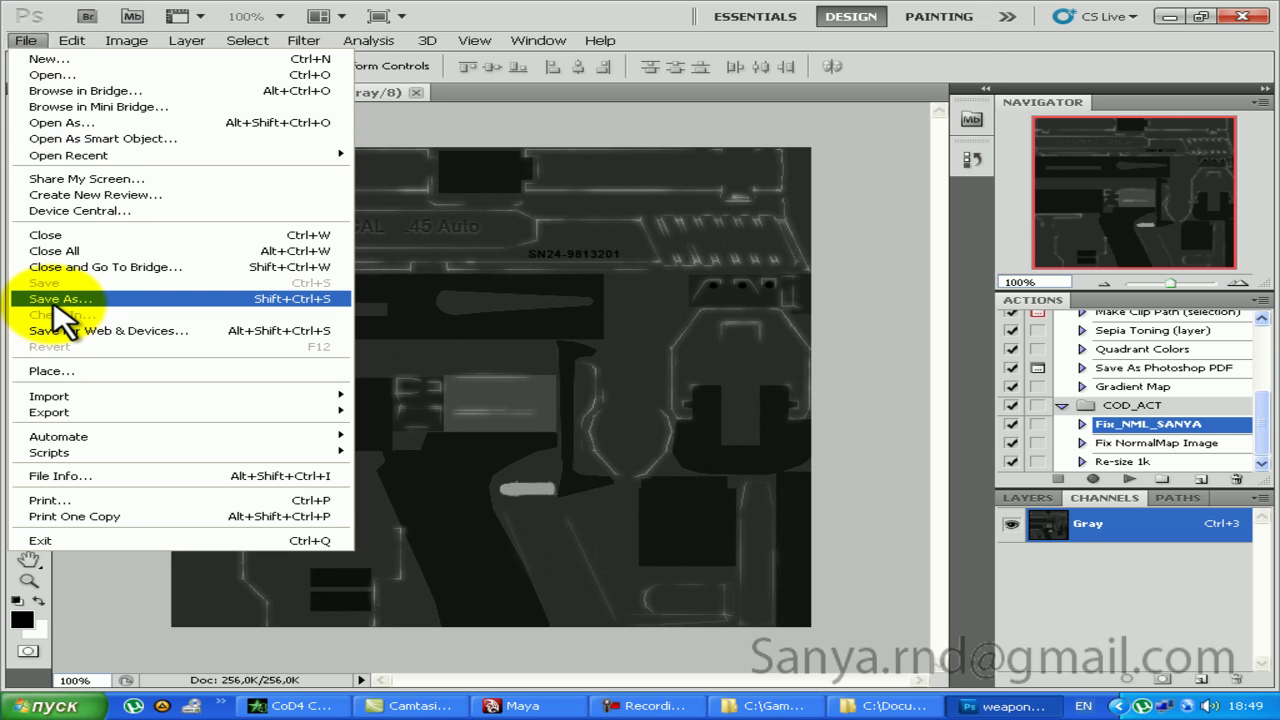
left_click(56, 300)
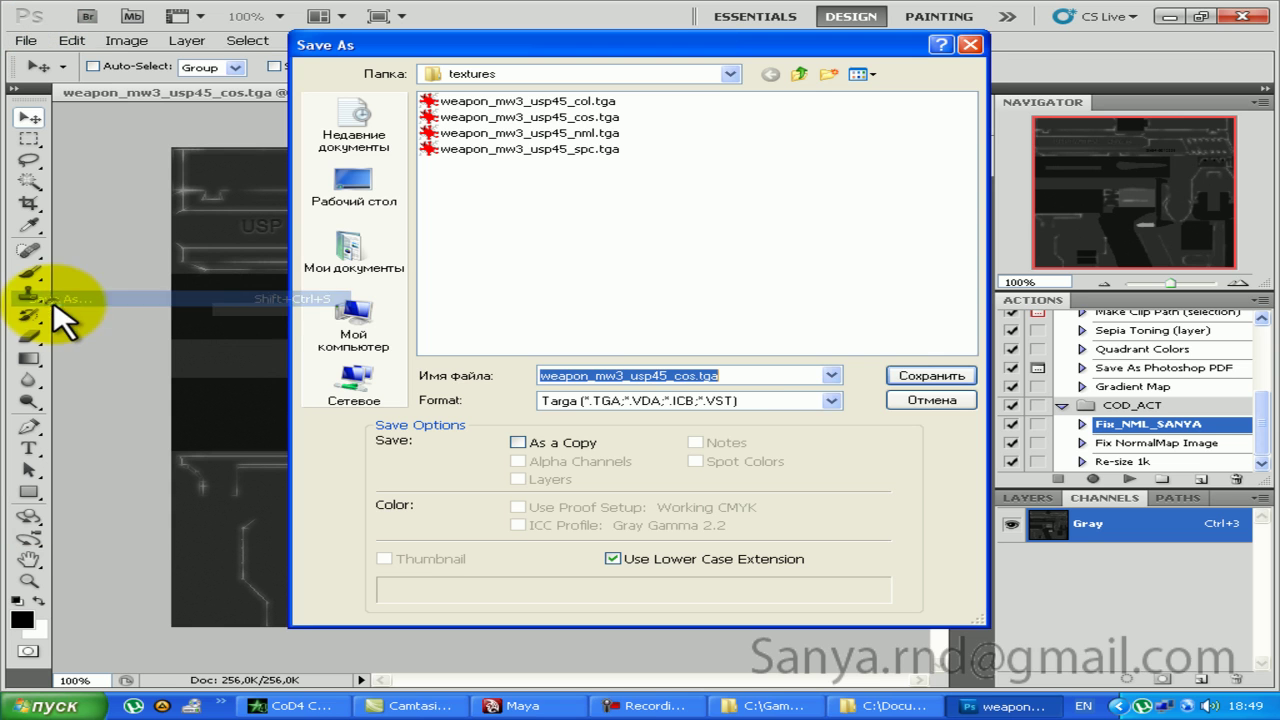
left_click(897, 376)
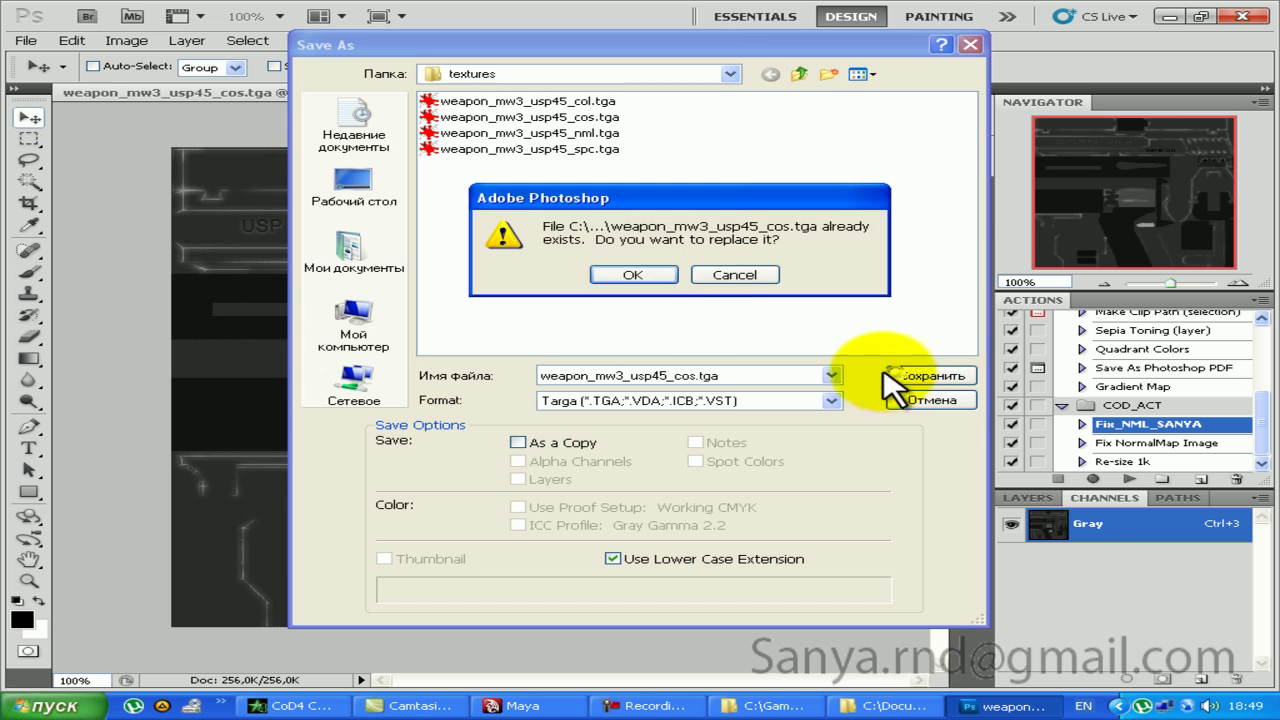
left_click(632, 272)
left_click(955, 710)
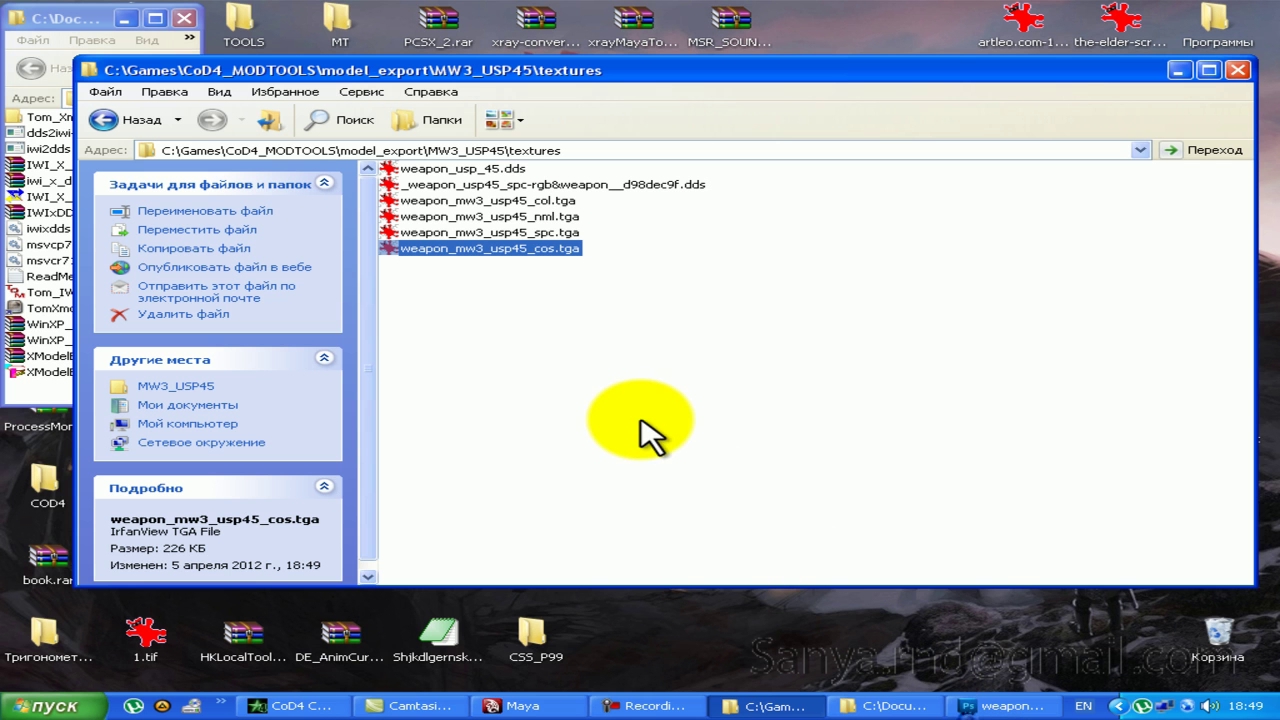
Step: Preview weapon_mw3_usp45_cos.tga in IrfanView, close the viewer, then close Photoshop
double_click(475, 250)
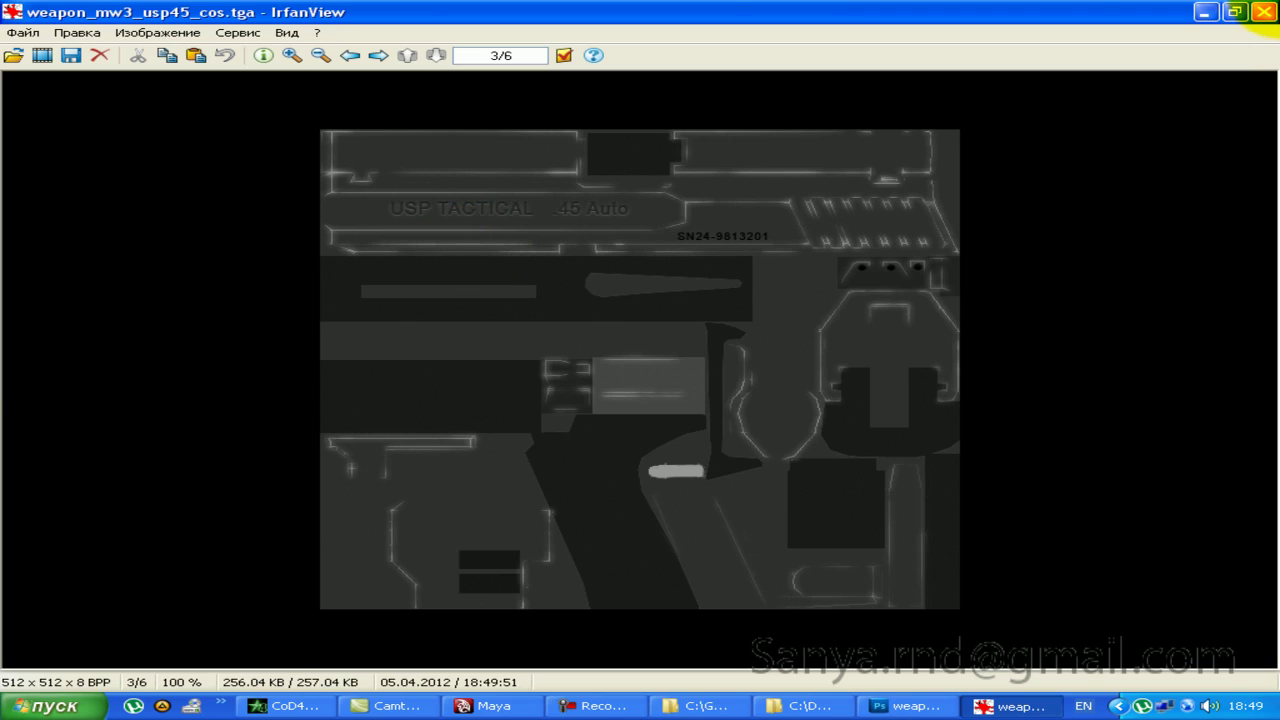
left_click(1263, 12)
scroll(400, 345, "down", 1)
scroll(370, 400, "down", 2)
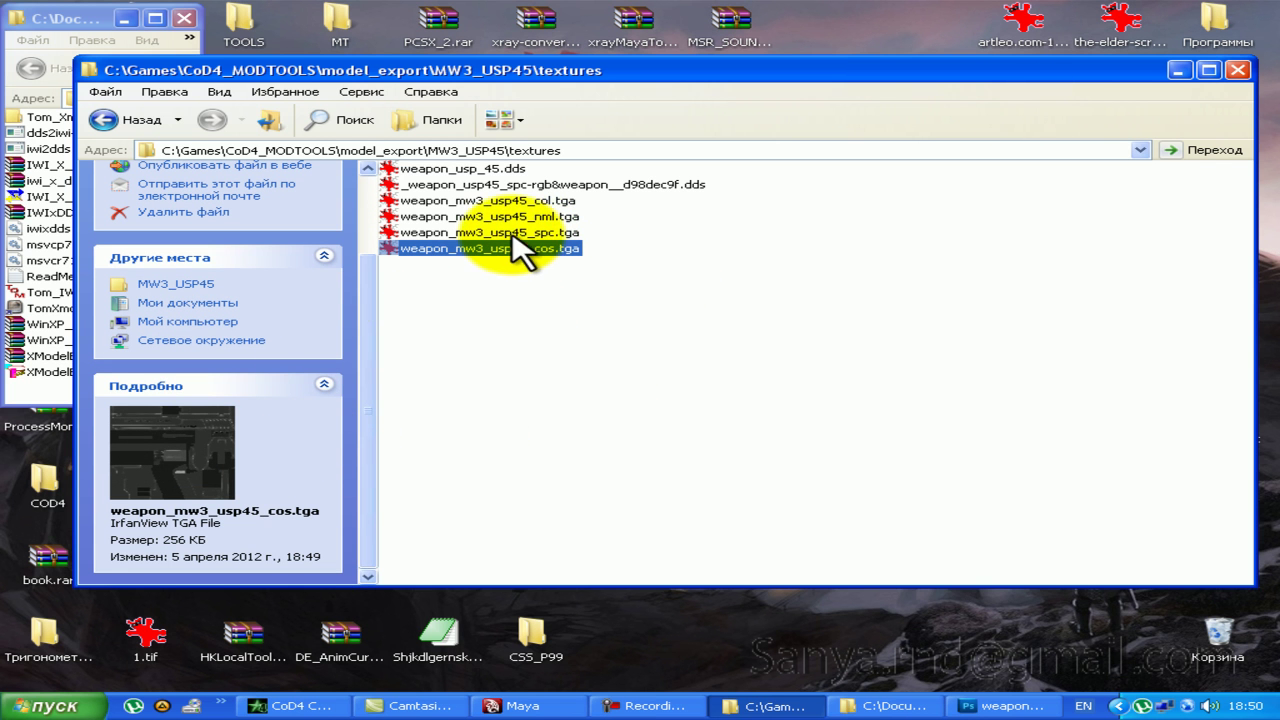
left_click(737, 443)
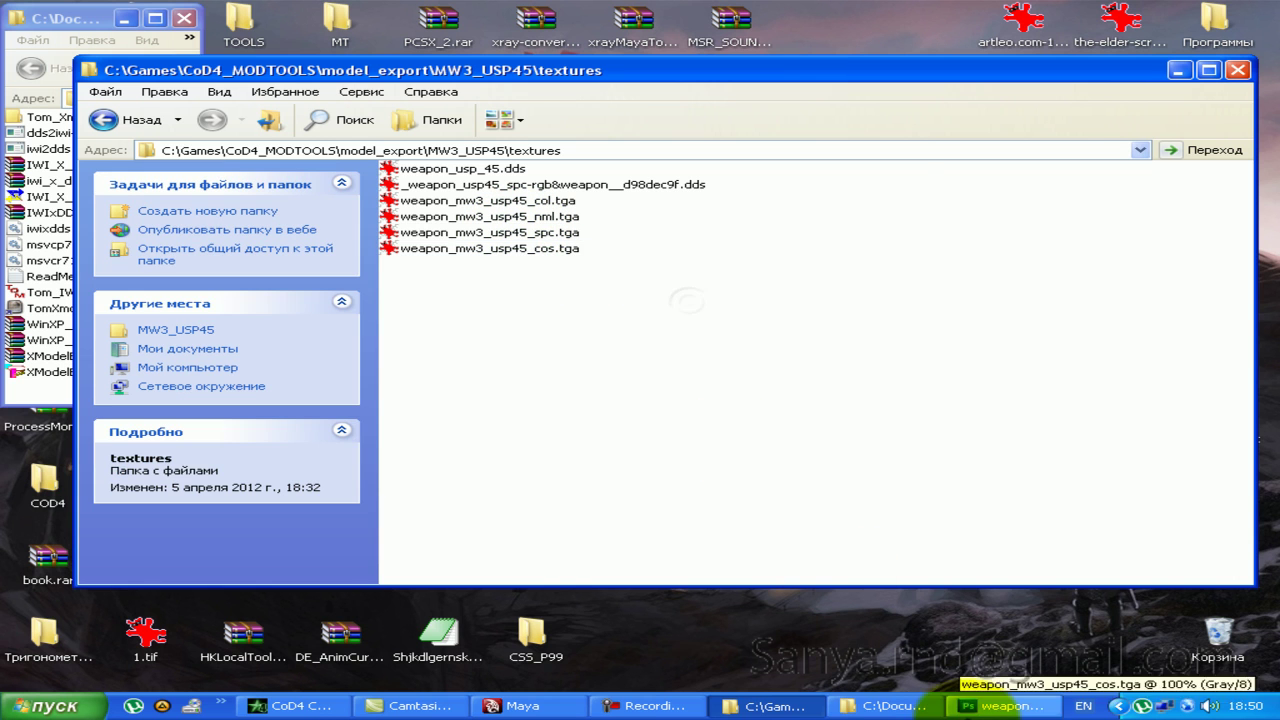
left_click(1000, 705)
left_click(1255, 8)
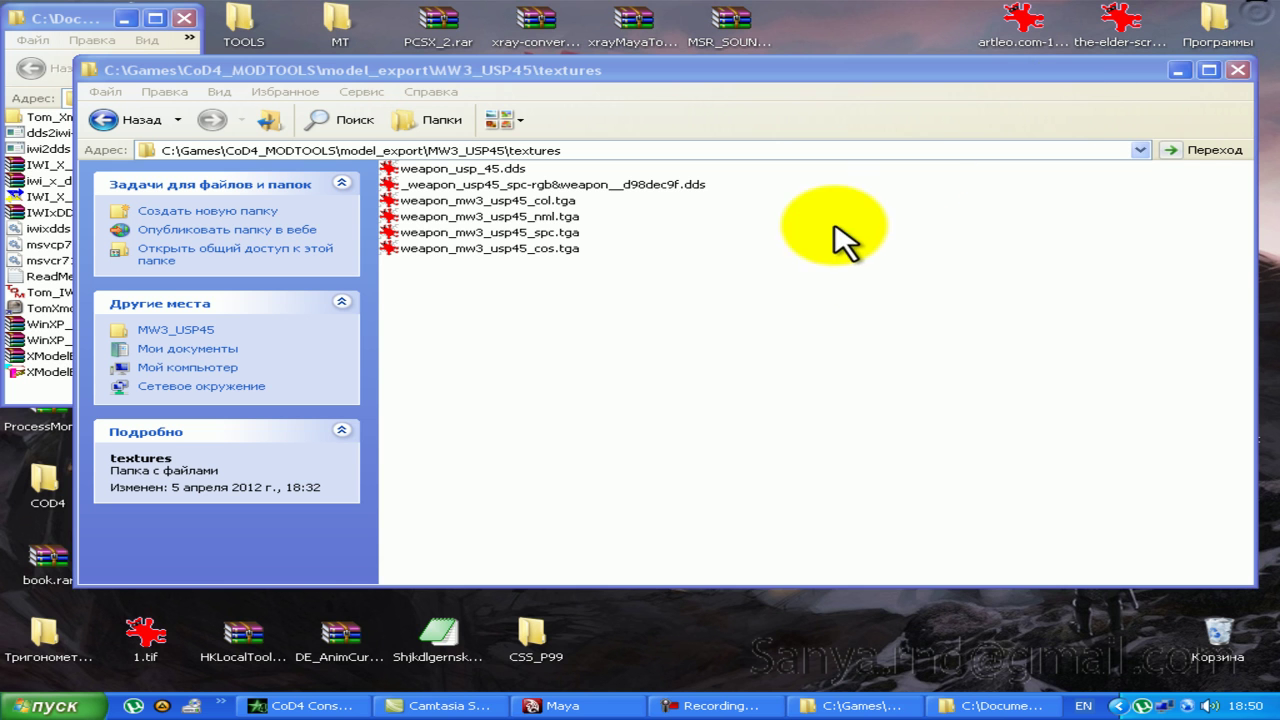
Step: Delete the leftover spc-rgb .dds file and open weapon_usp_45.dds in Photoshop CS5
left_click(578, 185)
key("Delete")
key("Return")
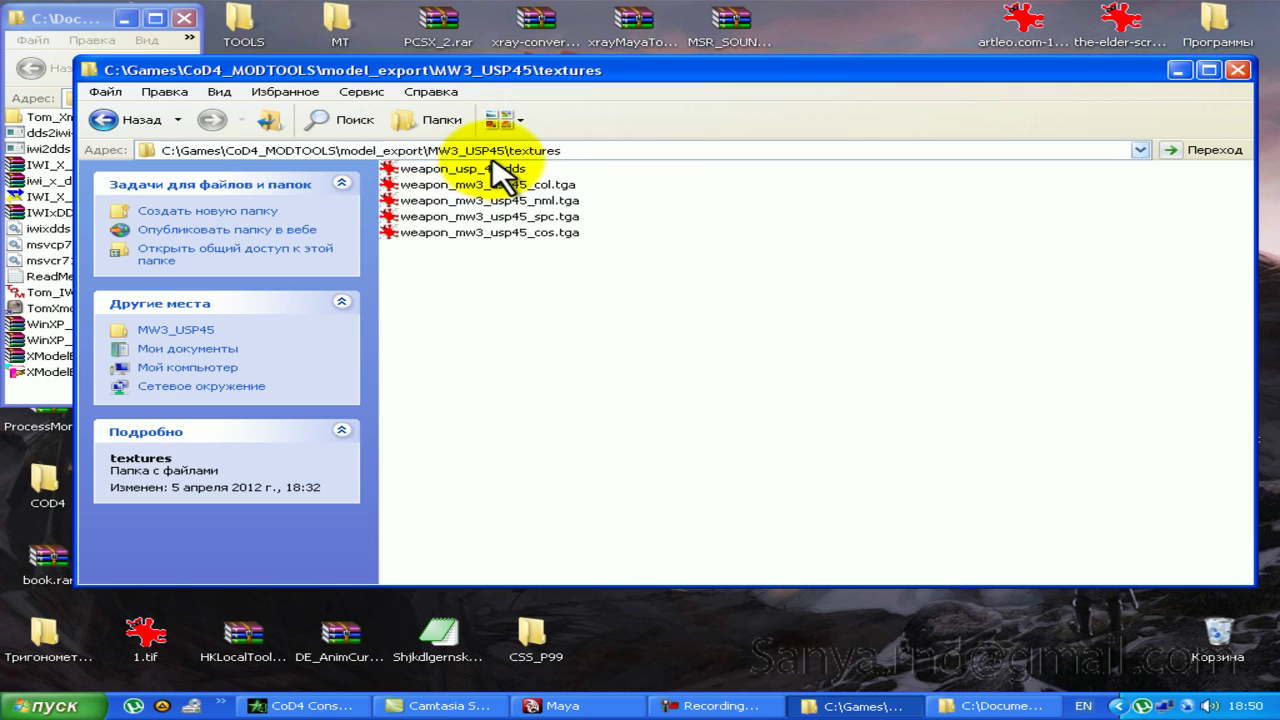
right_click(486, 168)
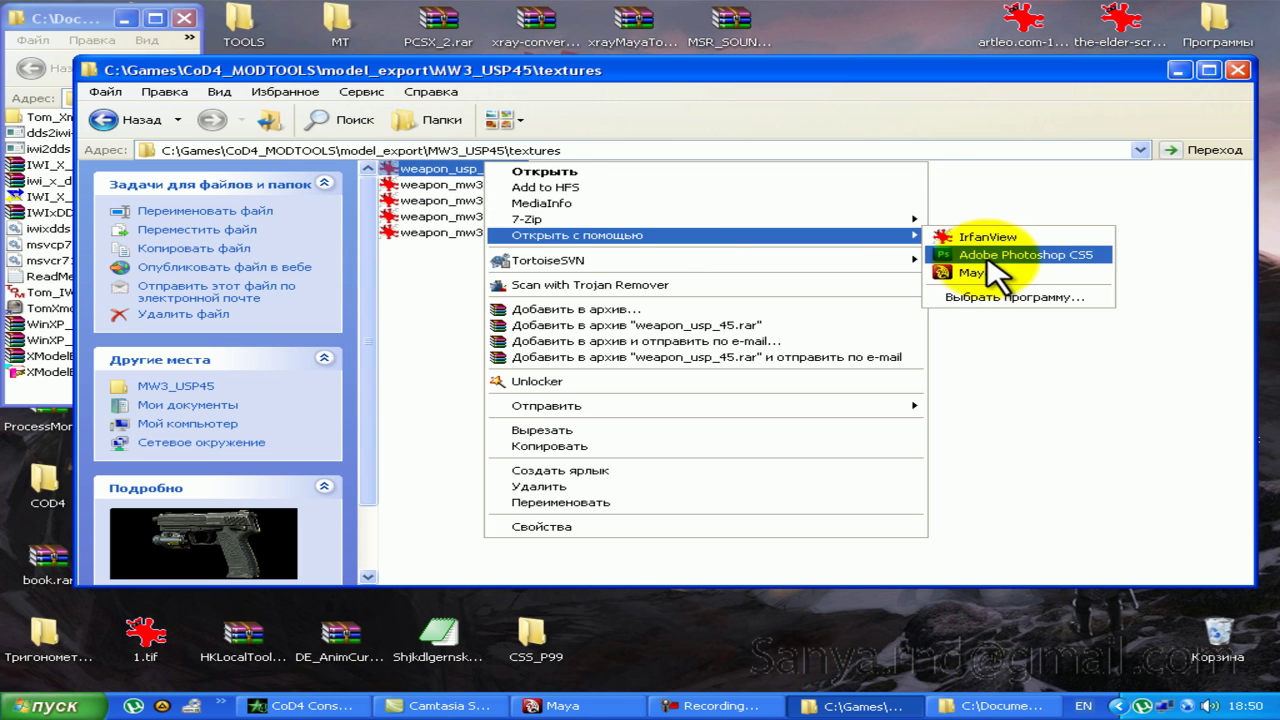
left_click(1005, 251)
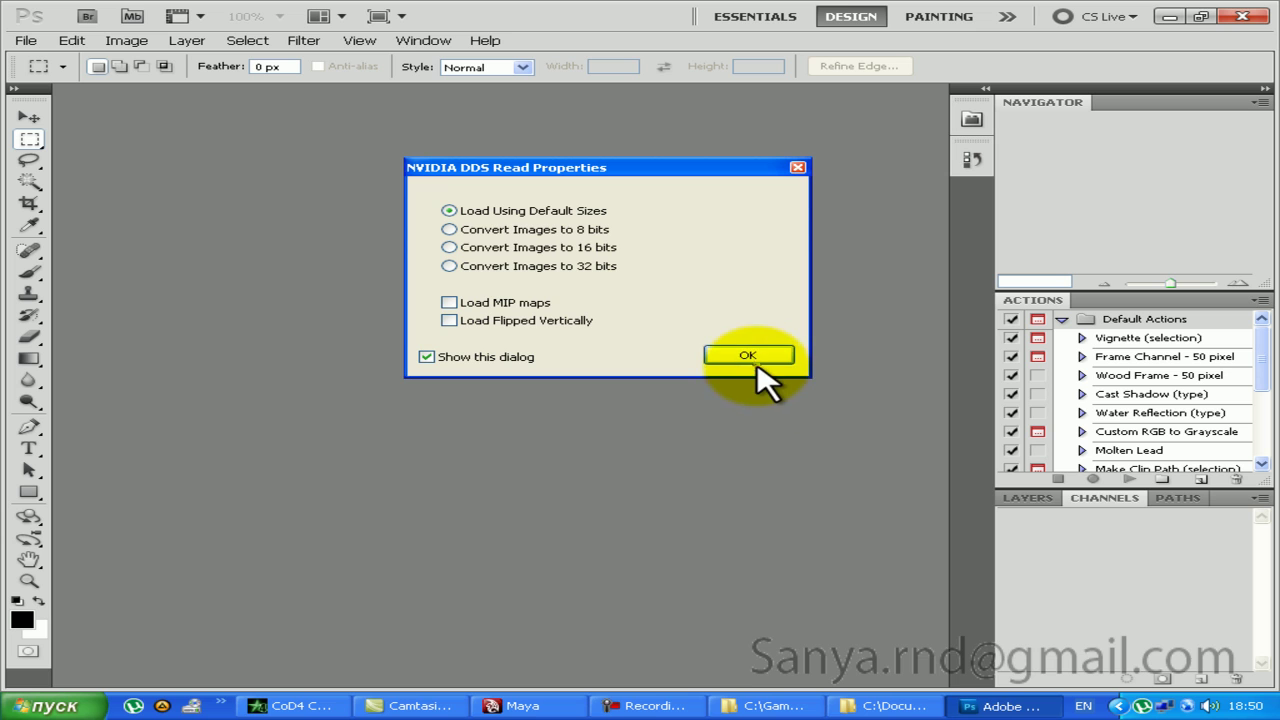
Step: Accept the DDS import settings and make the first two crops around the pistol
left_click(757, 362)
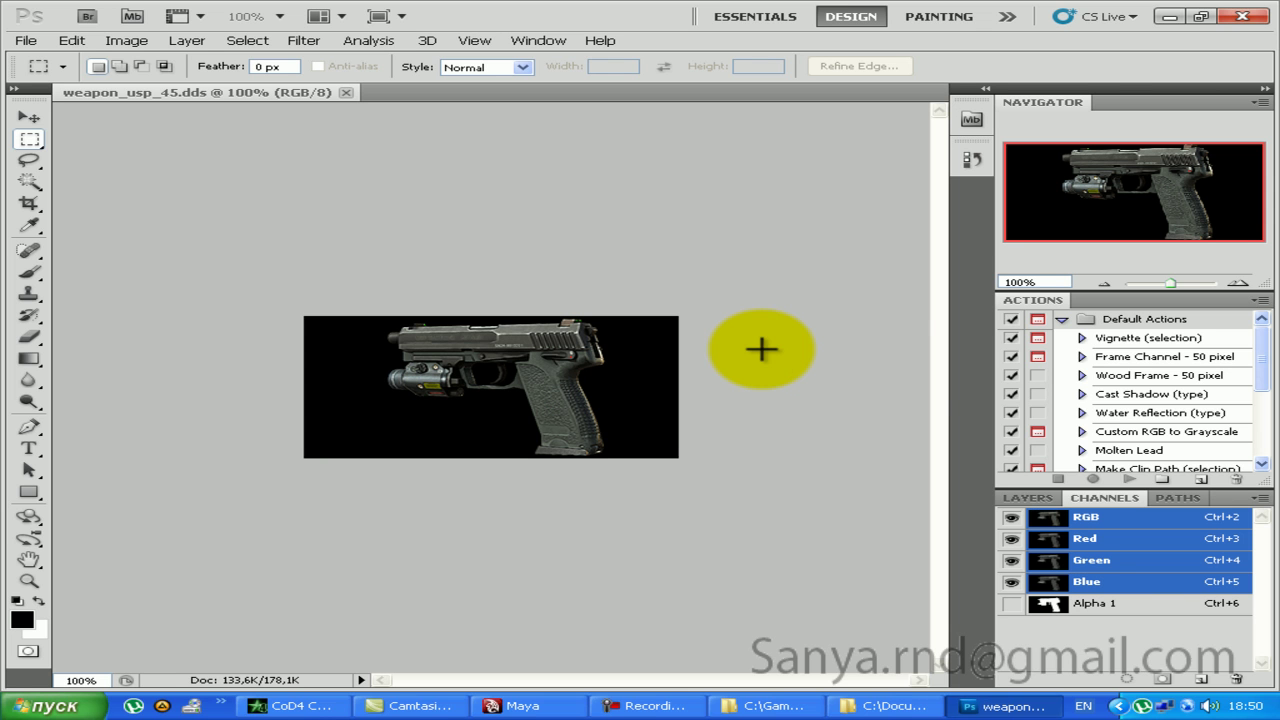
left_click(127, 41)
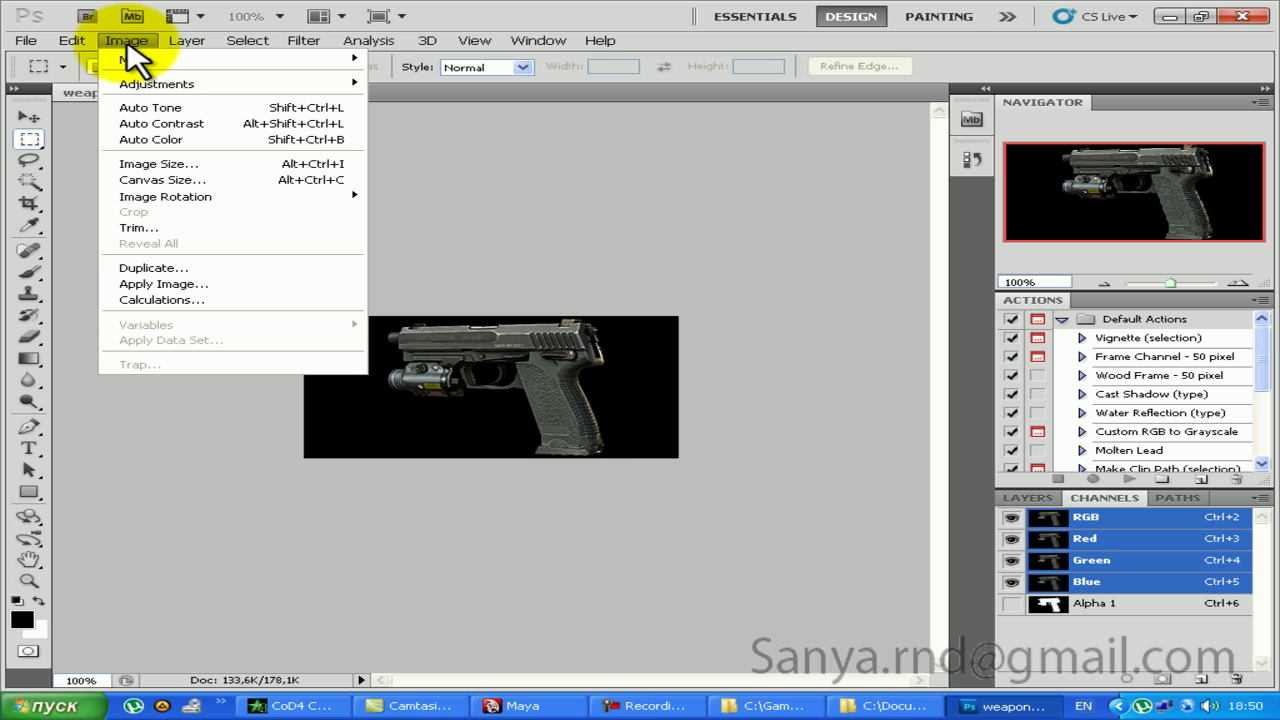
left_click(28, 203)
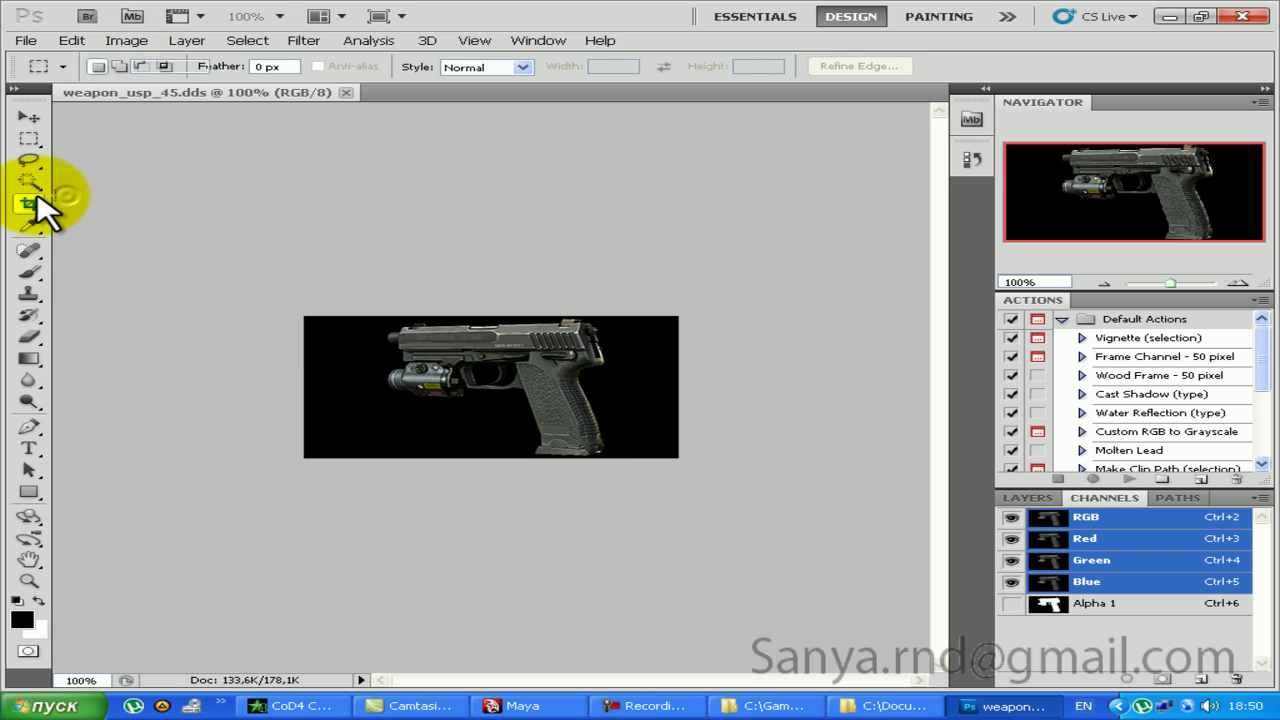
left_click(349, 280)
mouse_move(357, 284)
left_mouse_down()
mouse_move(415, 357)
mouse_move(771, 531)
mouse_move(771, 509)
left_mouse_up()
key("Return")
left_click_drag(363, 337, 740, 545)
key("Return")
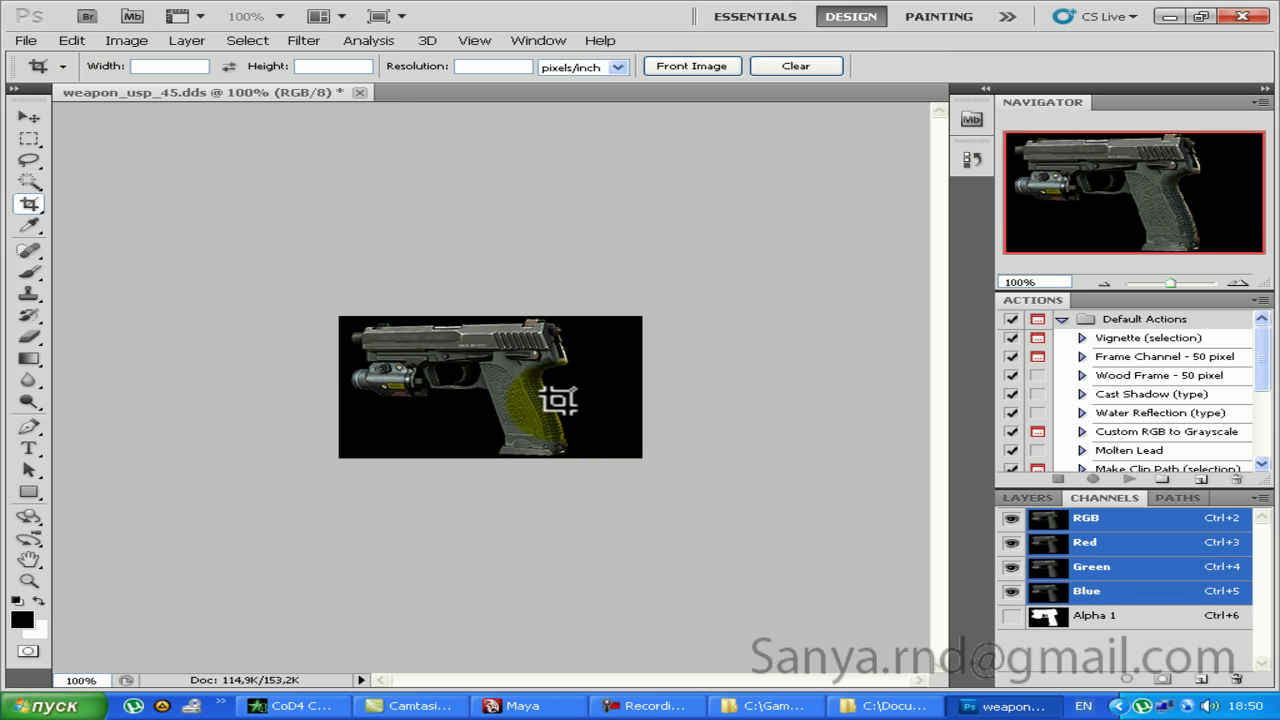
Step: Trim the right side, discard a stray crop, and apply a final tight crop around the pistol
mouse_move(586, 303)
left_mouse_down()
mouse_move(323, 529)
mouse_move(229, 520)
left_mouse_up()
double_click(373, 326)
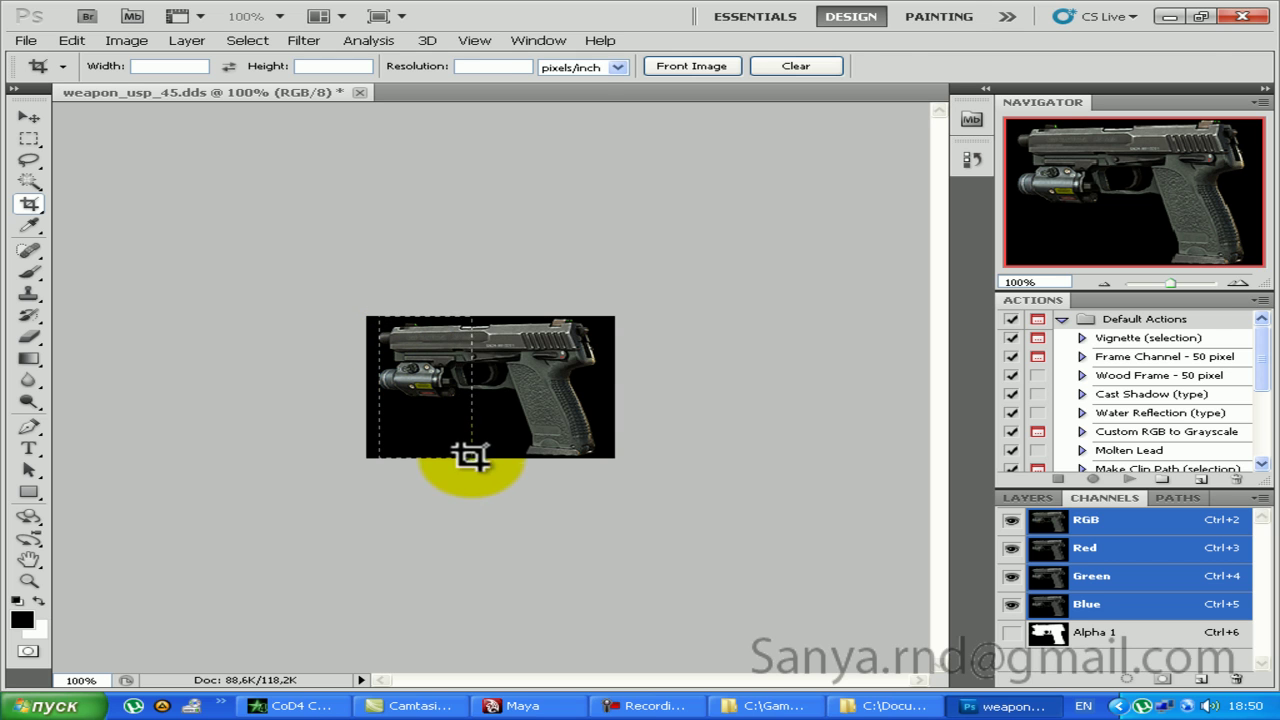
left_click_drag(470, 457, 471, 457)
left_click(28, 117)
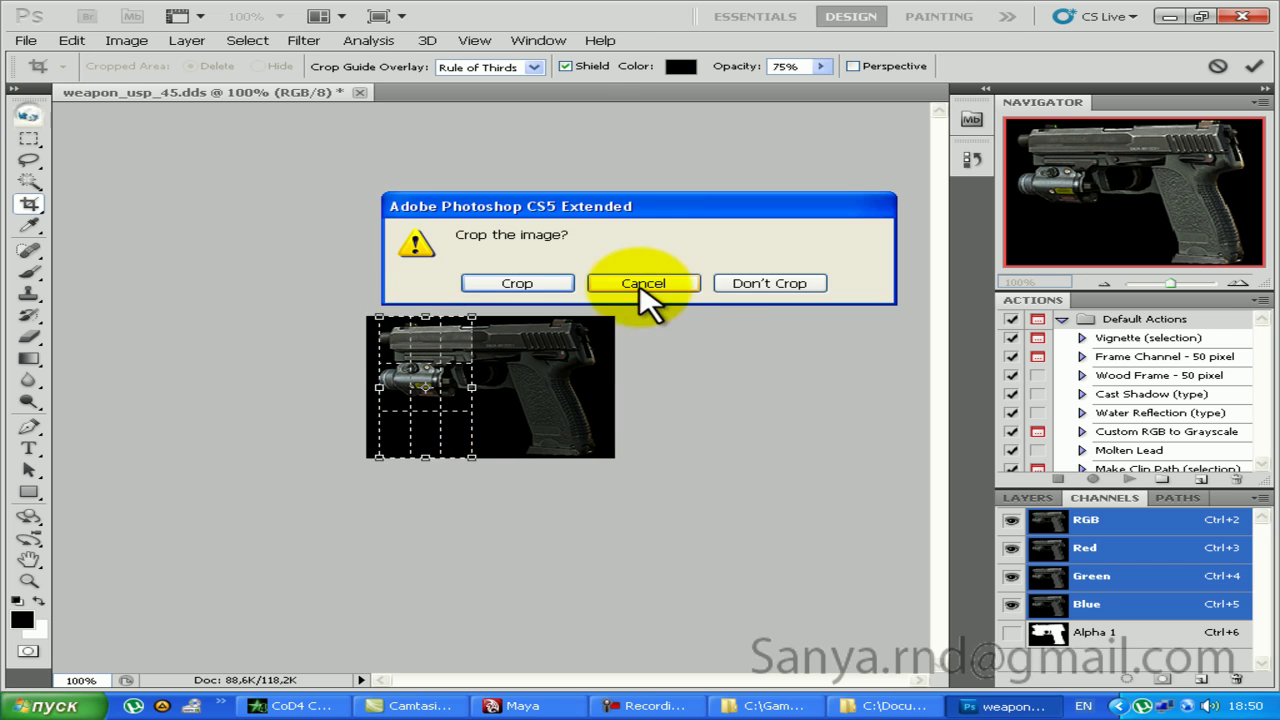
left_click(636, 285)
left_click(28, 203)
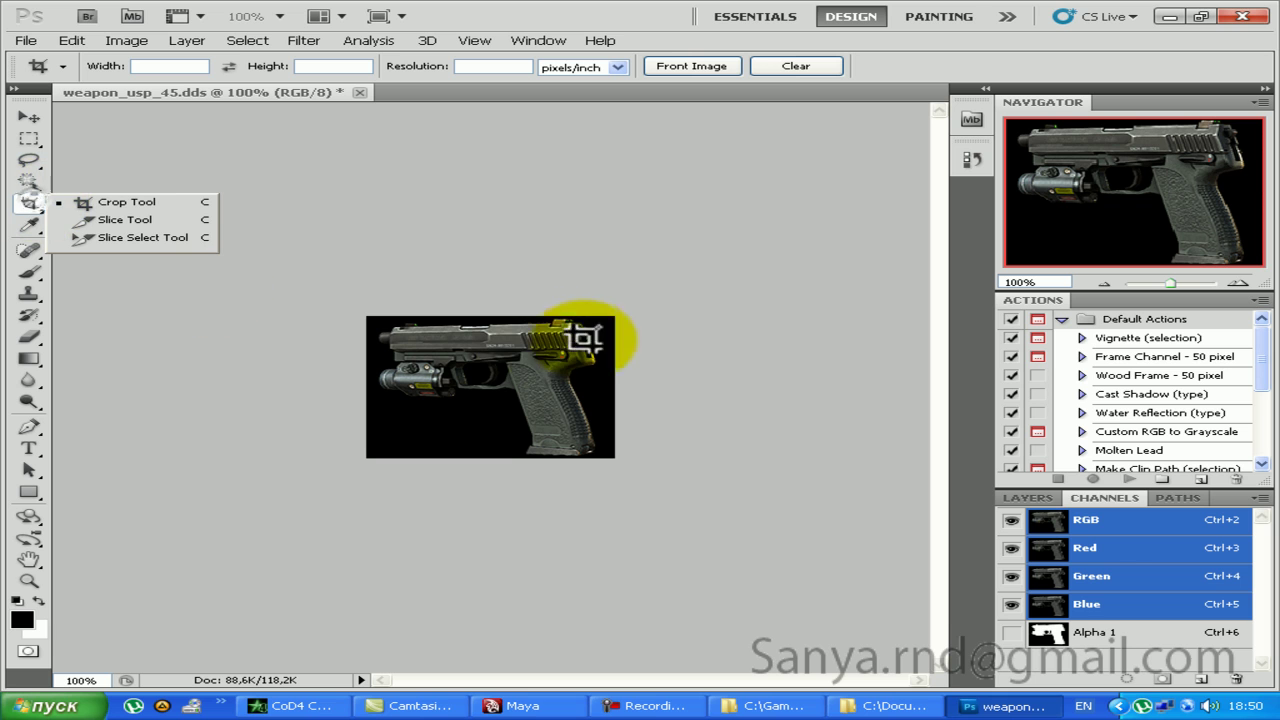
left_click_drag(610, 312, 383, 510)
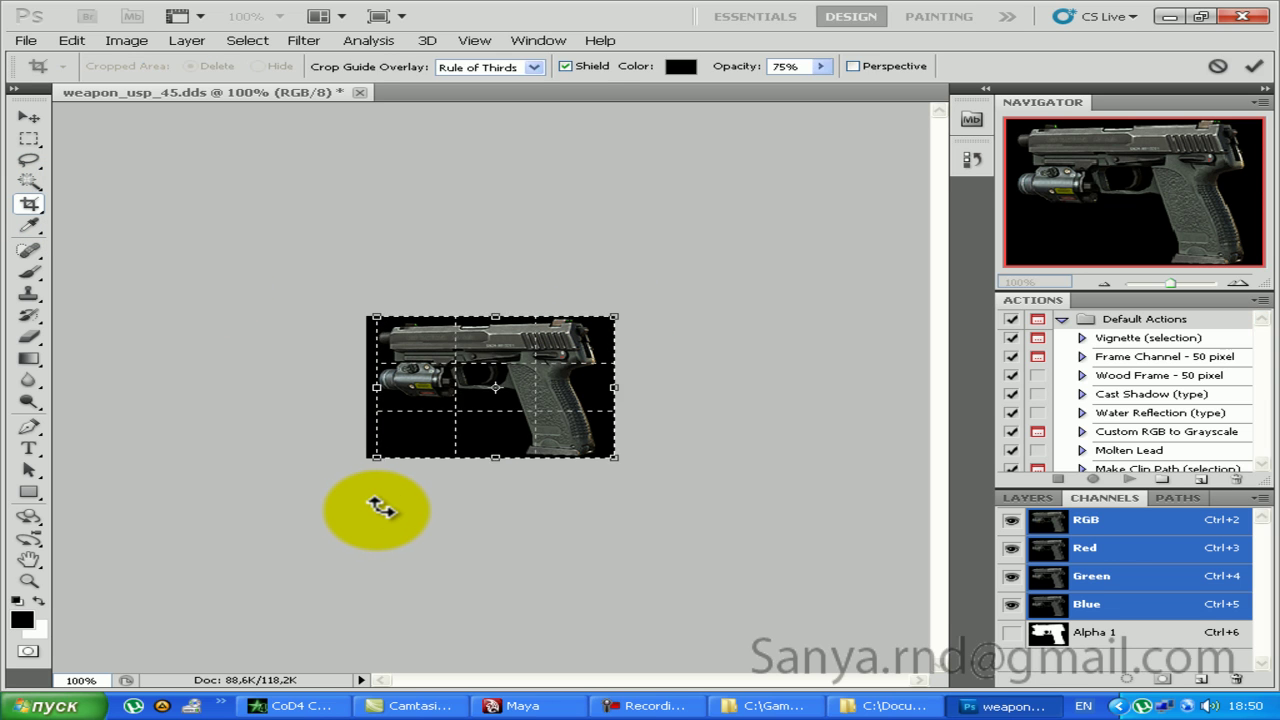
key("Return")
mouse_move(343, 296)
left_mouse_down()
mouse_move(495, 485)
mouse_move(588, 555)
left_mouse_up()
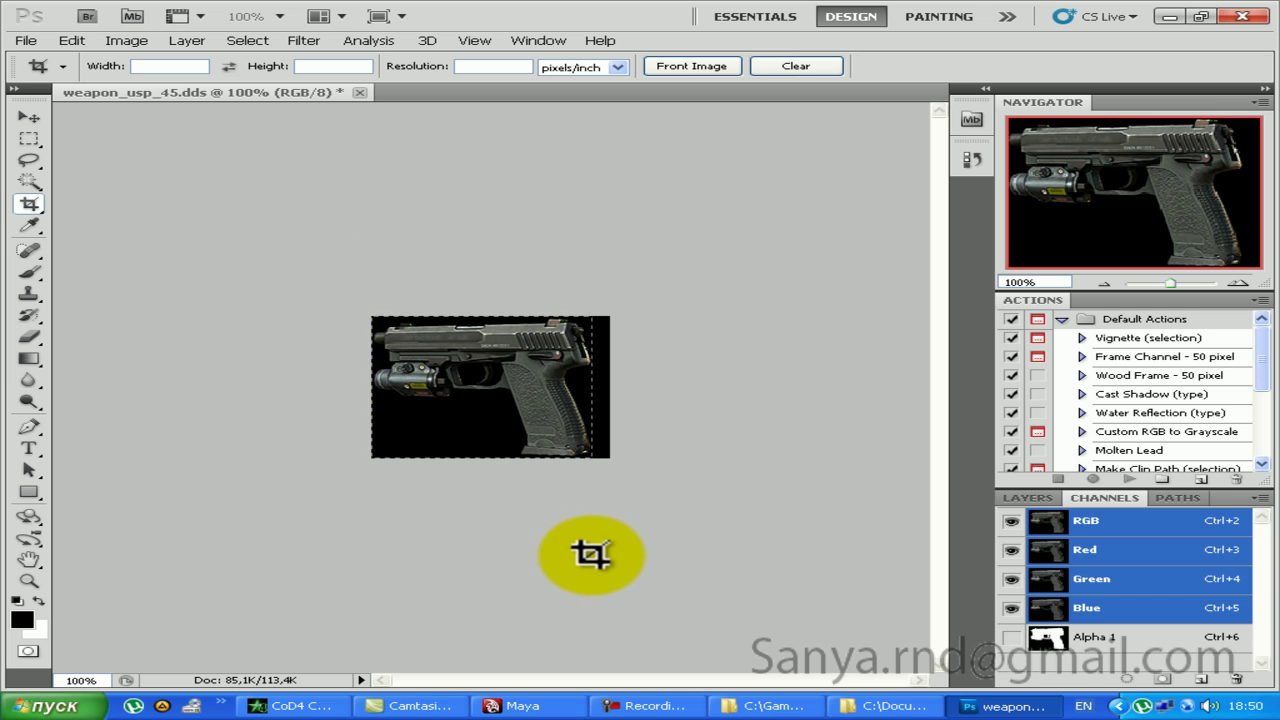
key("Return")
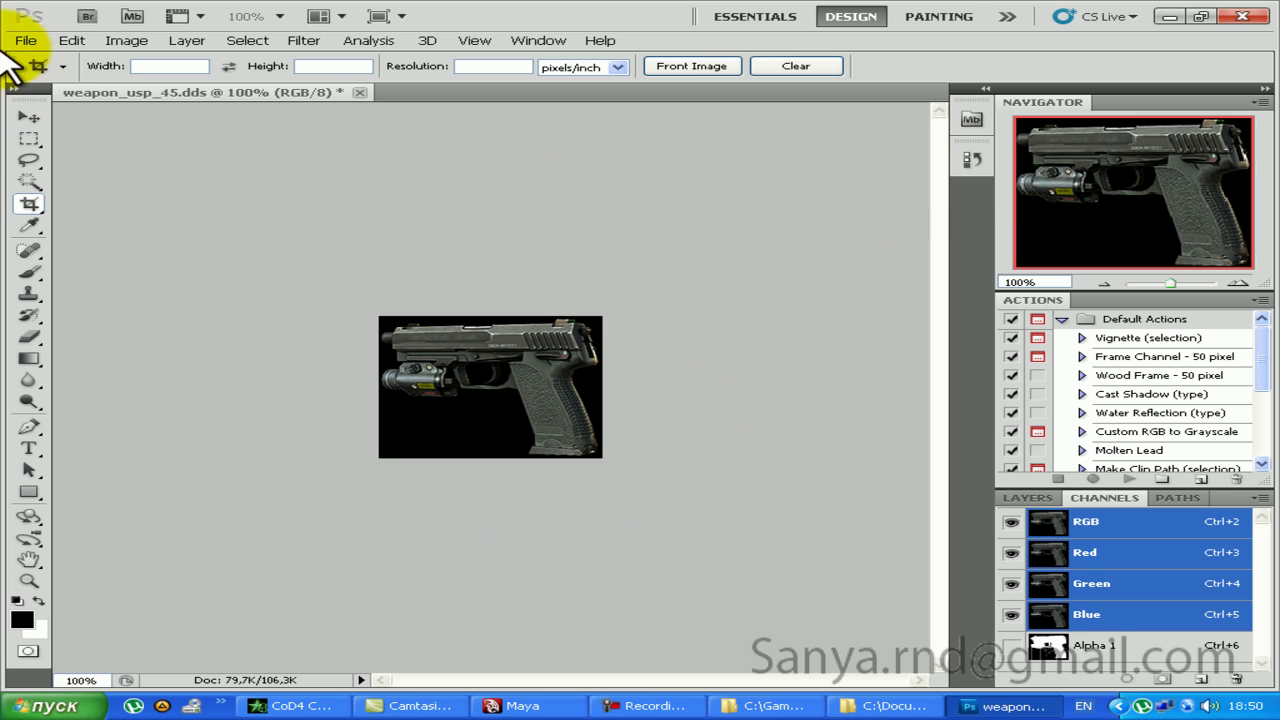
Step: Open Image Size and toggle Constrain Proportions off for independent width and height
left_click(88, 45)
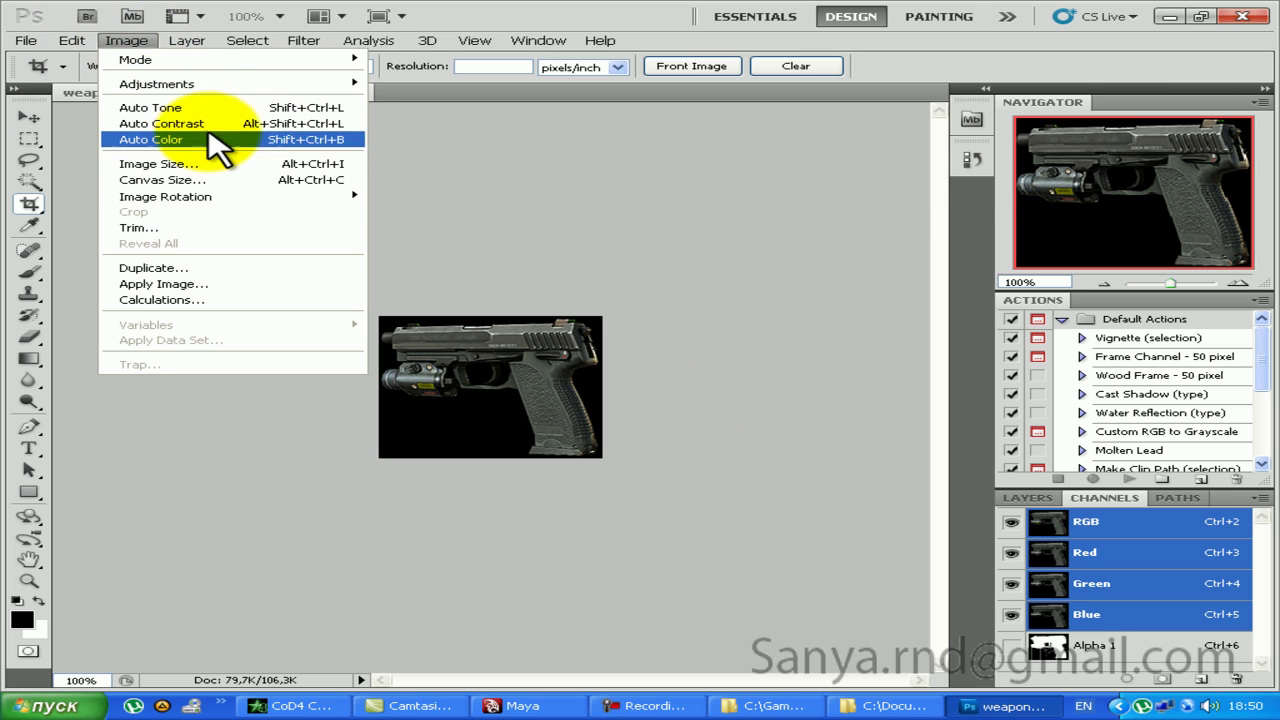
left_click(160, 164)
left_click(470, 384)
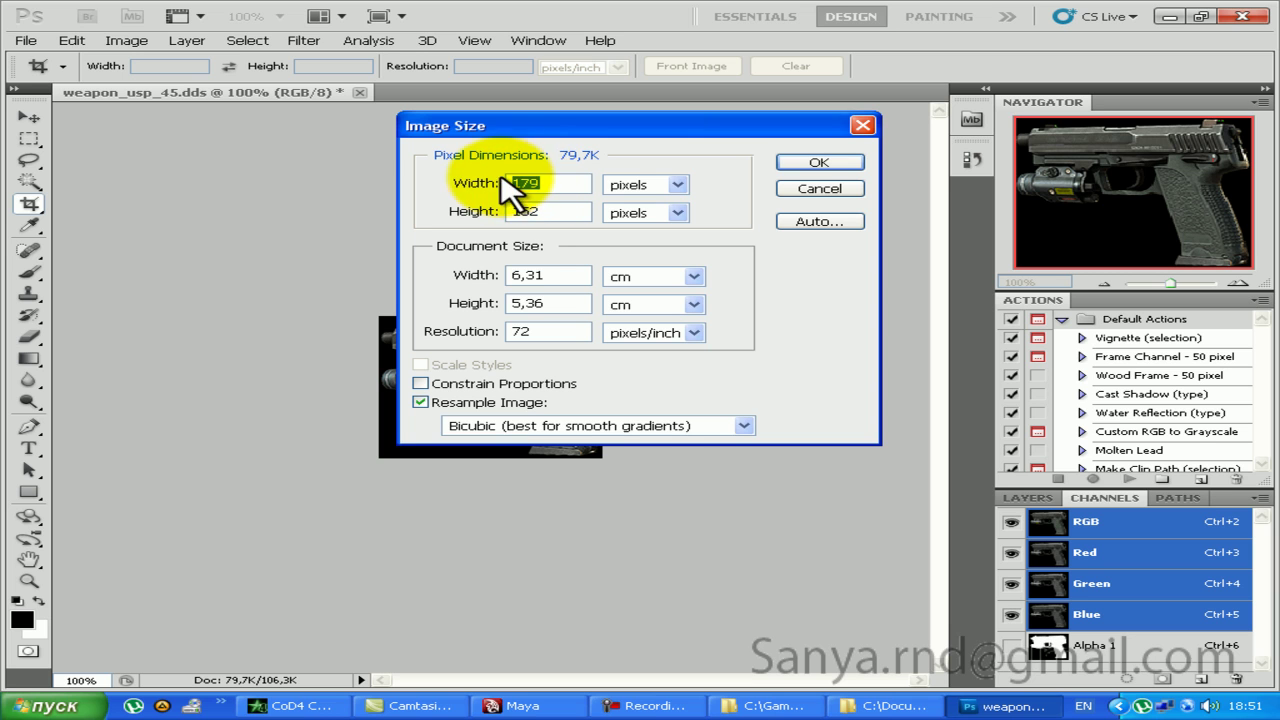
type("1")
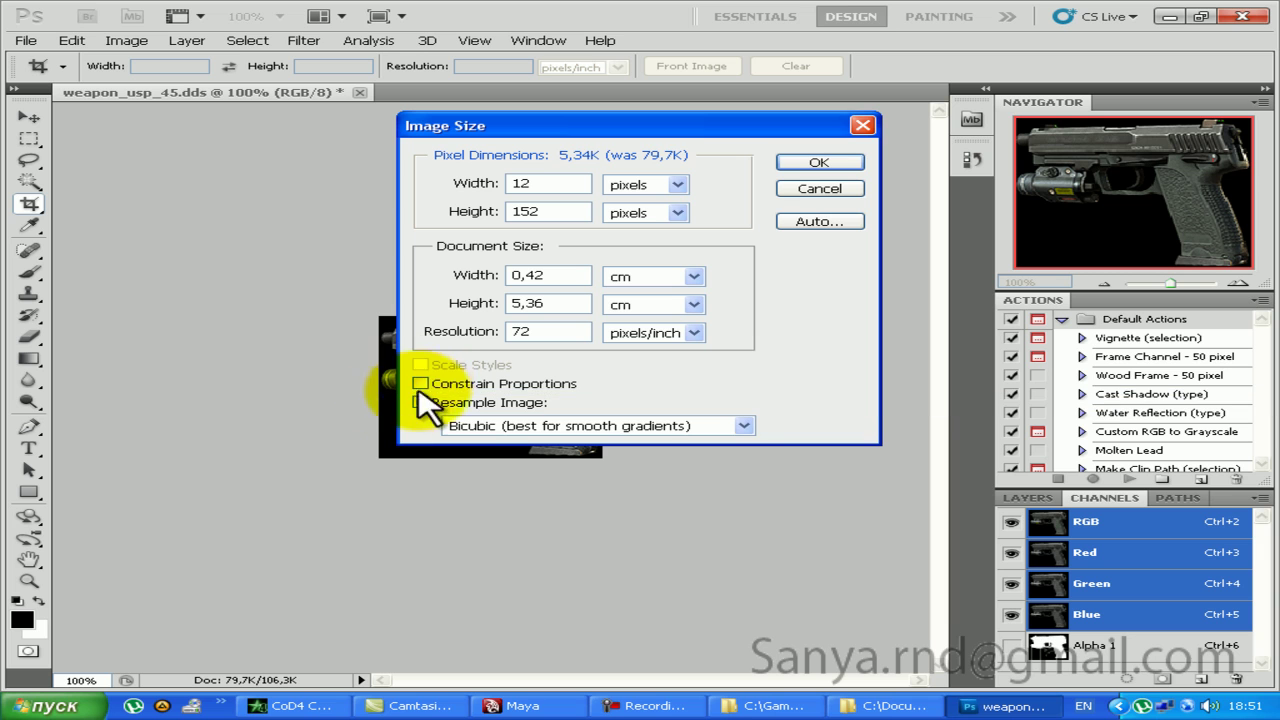
left_click(420, 383)
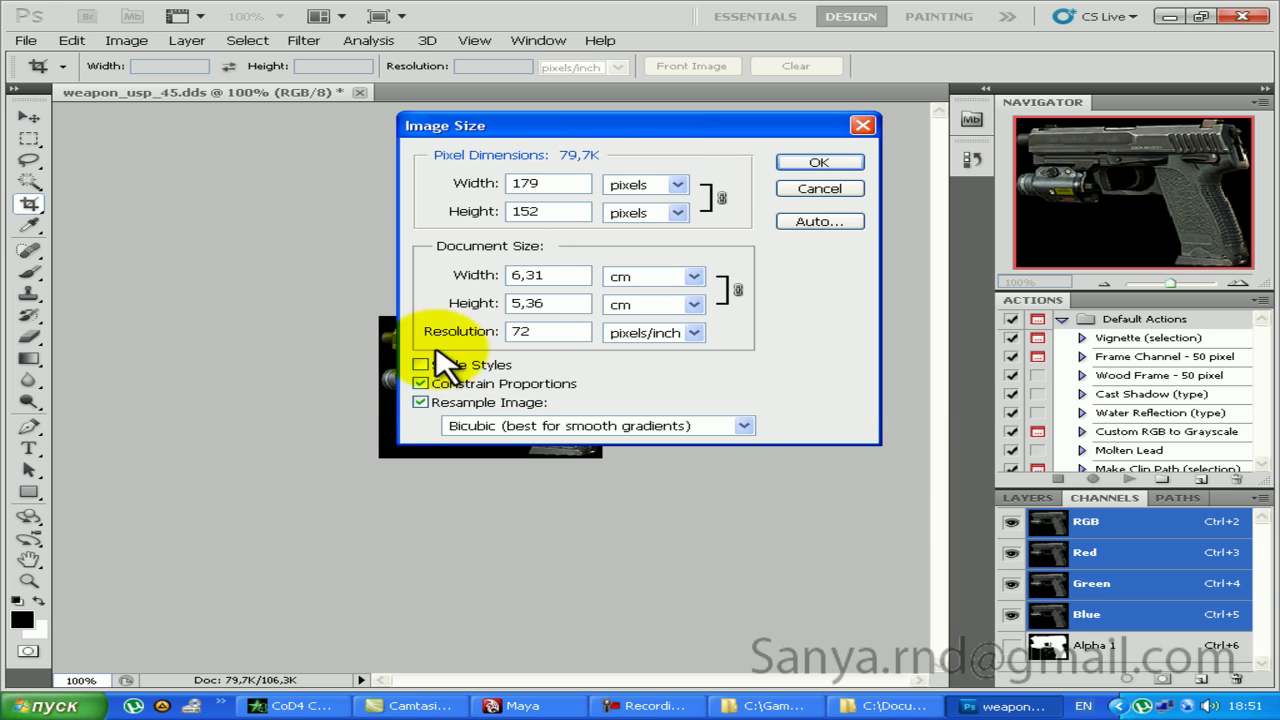
Step: Set width and height to 128 pixels and apply the resize
double_click(525, 183)
type("124")
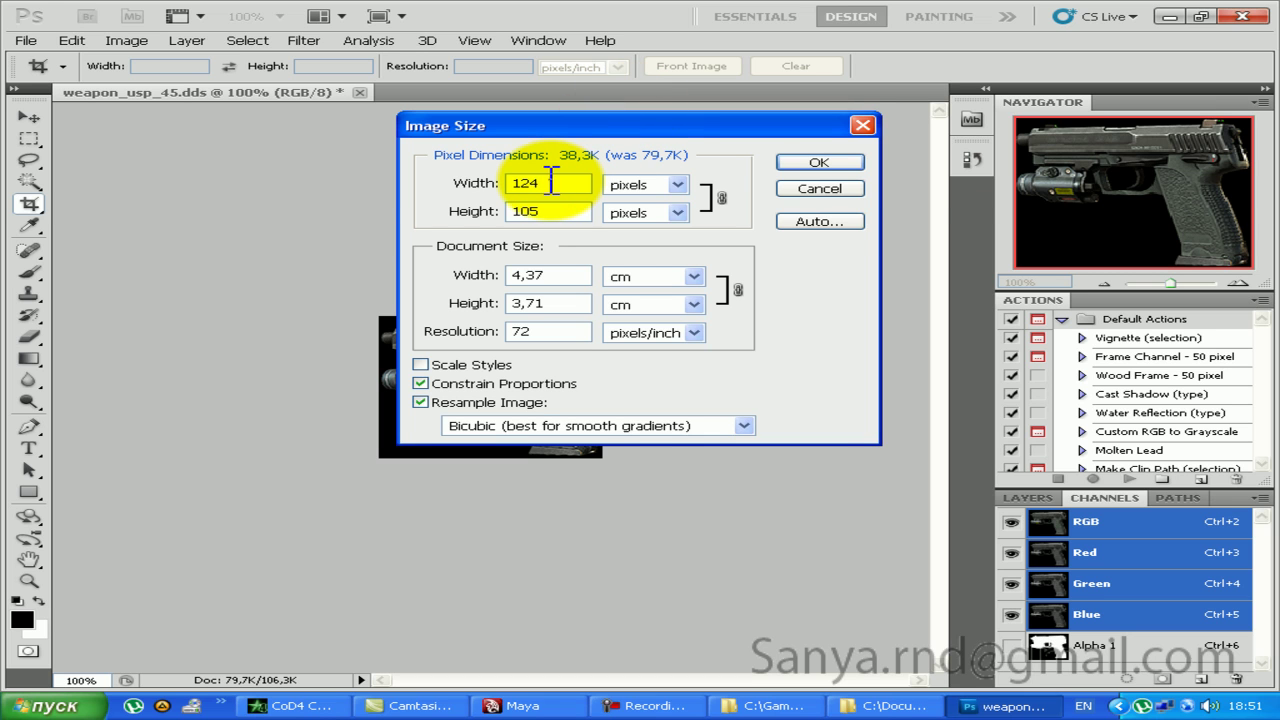
double_click(520, 183)
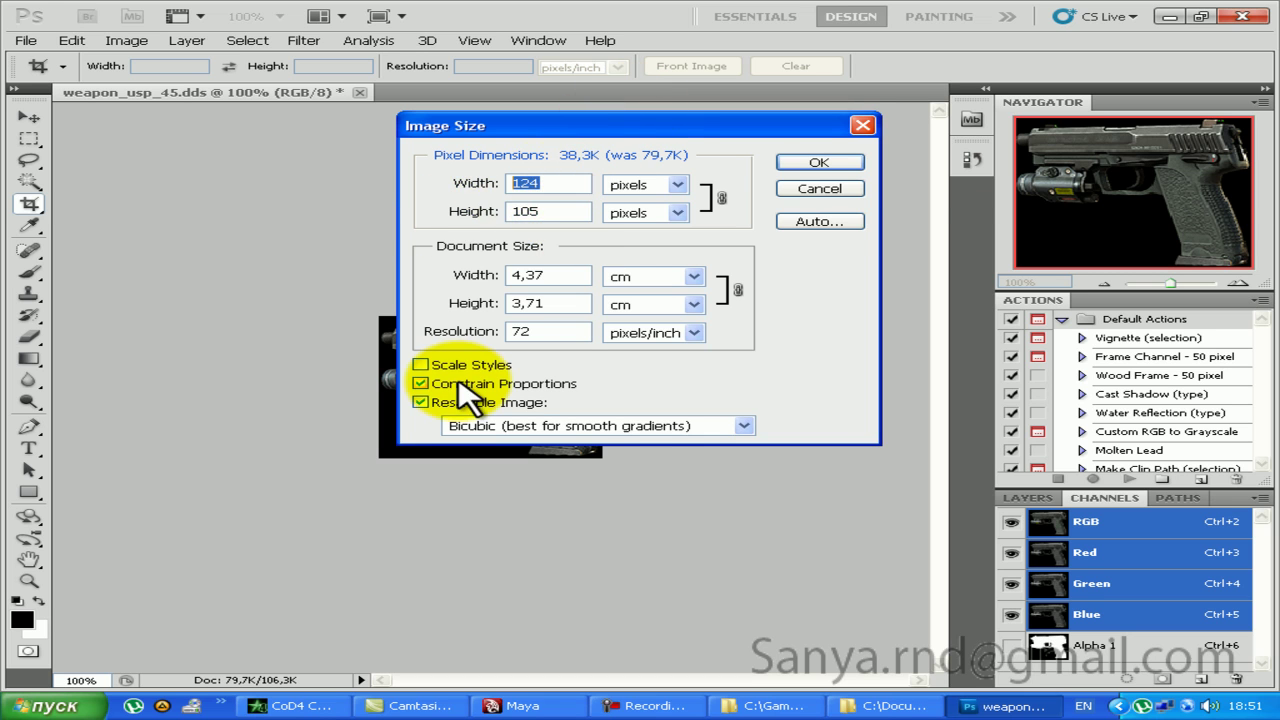
double_click(545, 184)
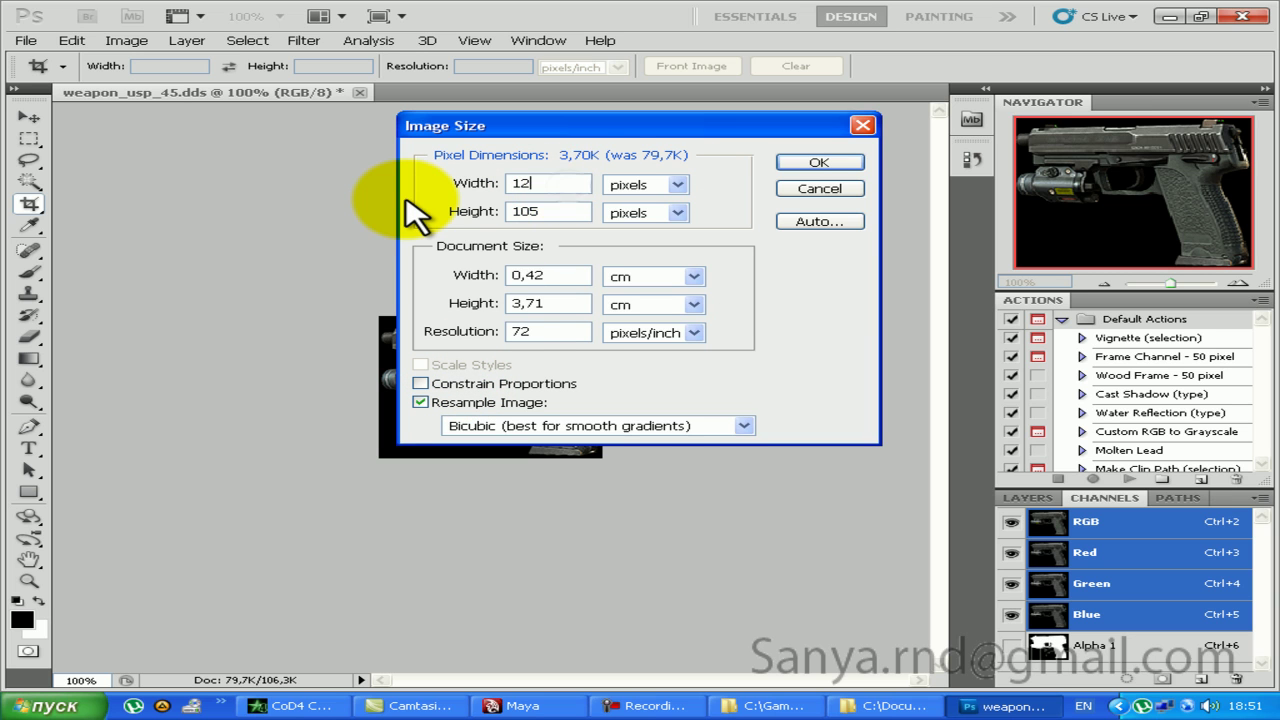
type("8")
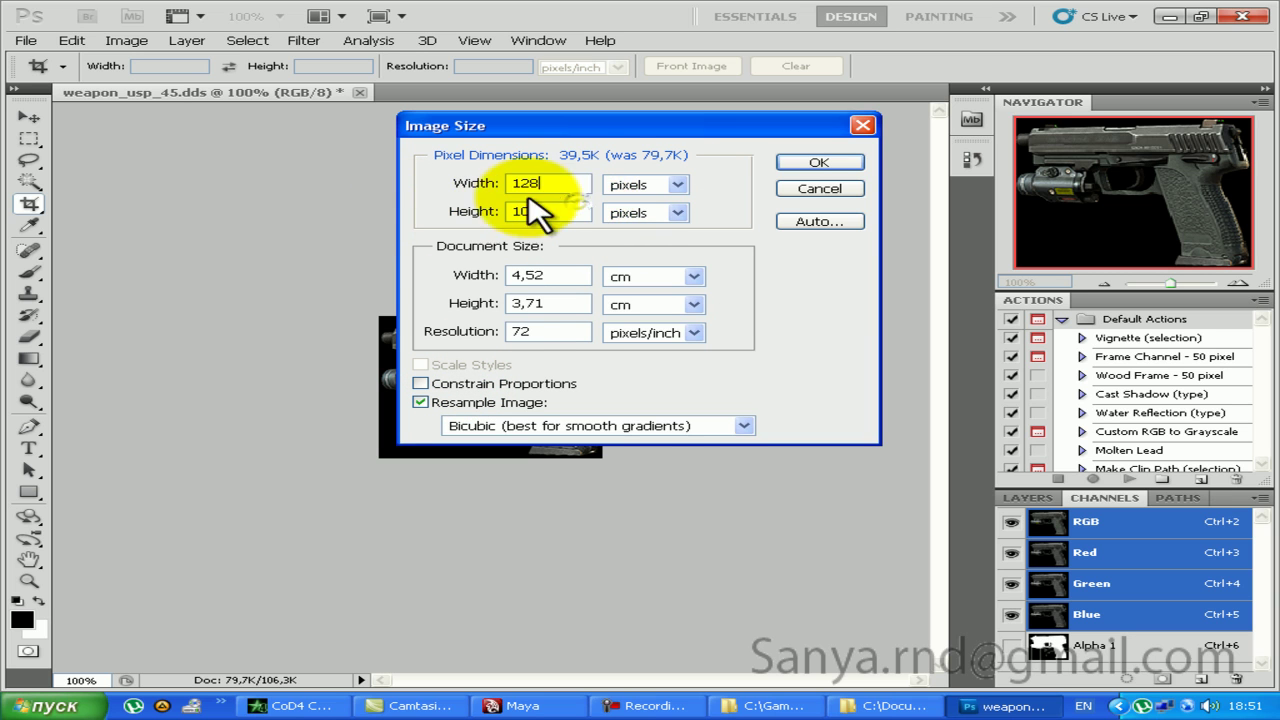
double_click(540, 184)
key("ctrl+c")
double_click(548, 211)
key("ctrl+v")
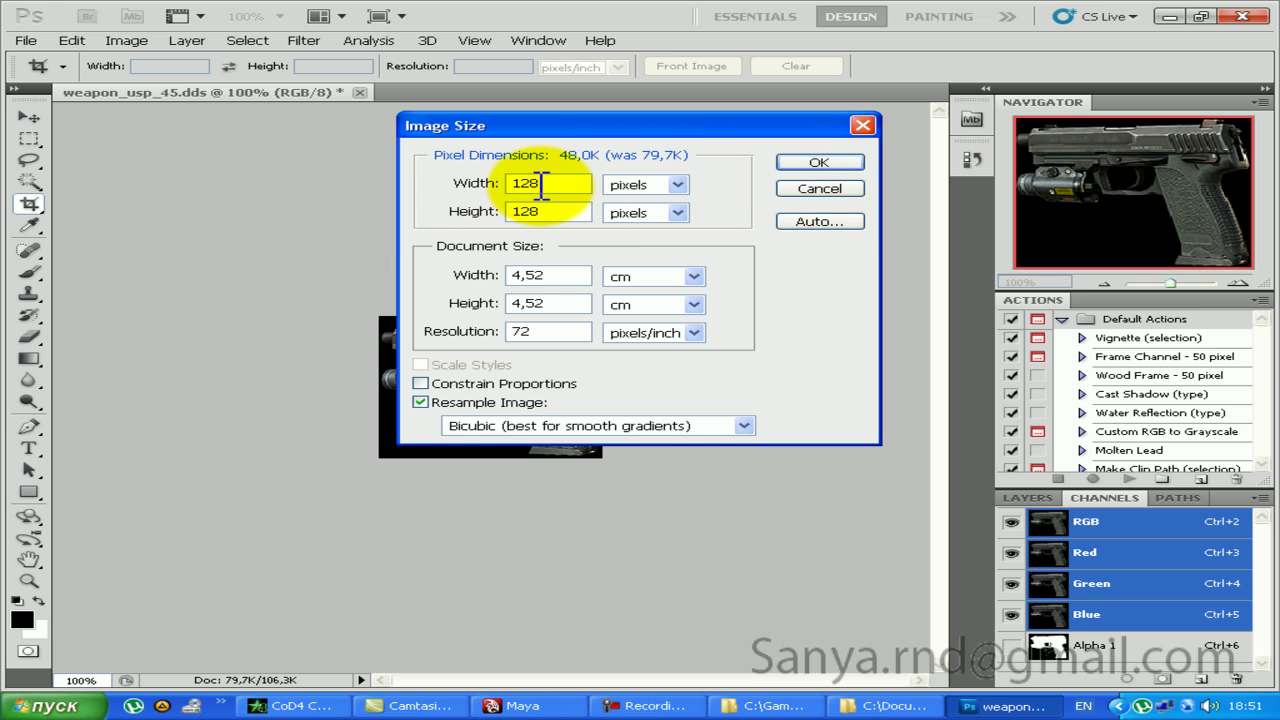
left_click(805, 163)
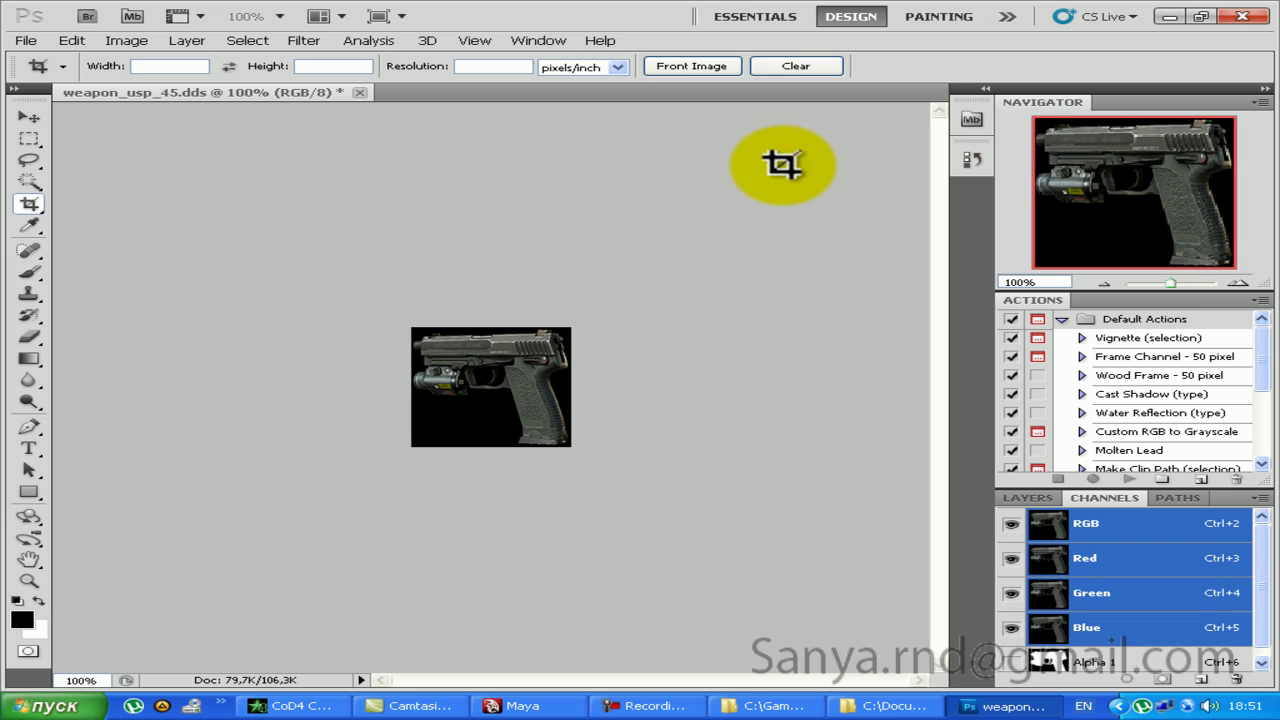
Step: Save over weapon_usp_45.dds in D3D/DDS format with DXT5 settings, confirming the overwrite
left_click(42, 120)
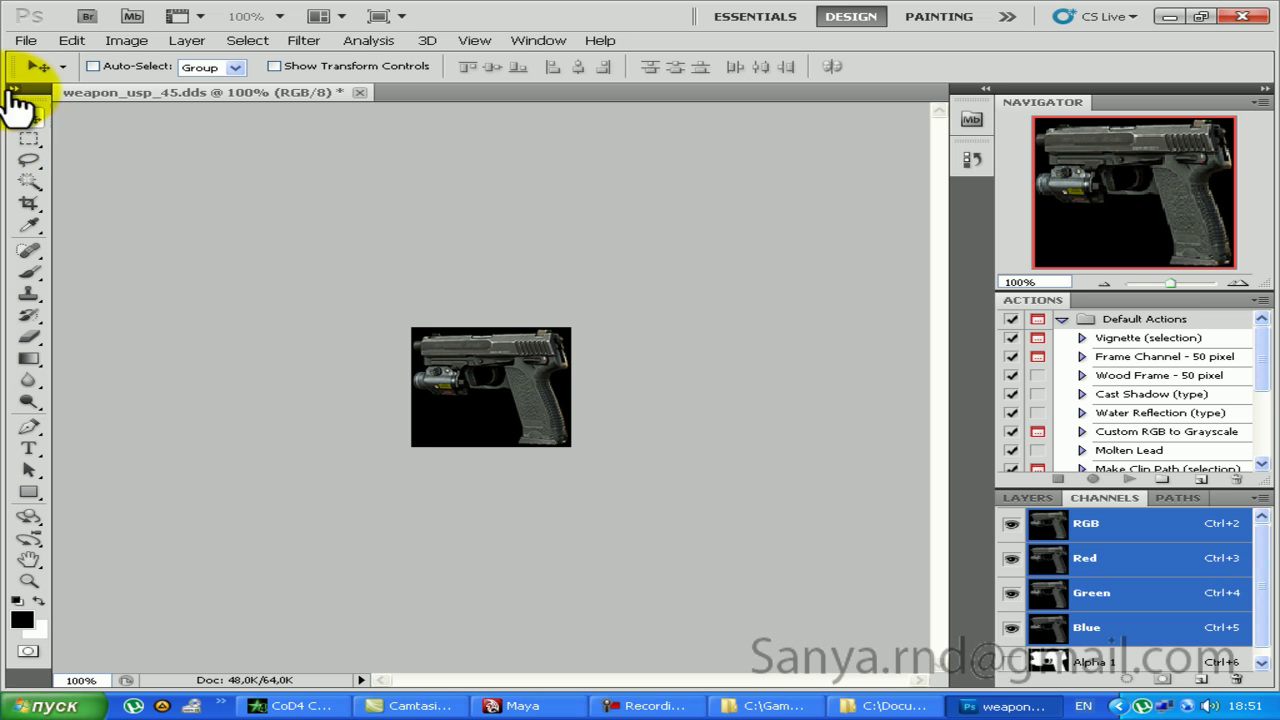
left_click(25, 40)
left_click(80, 298)
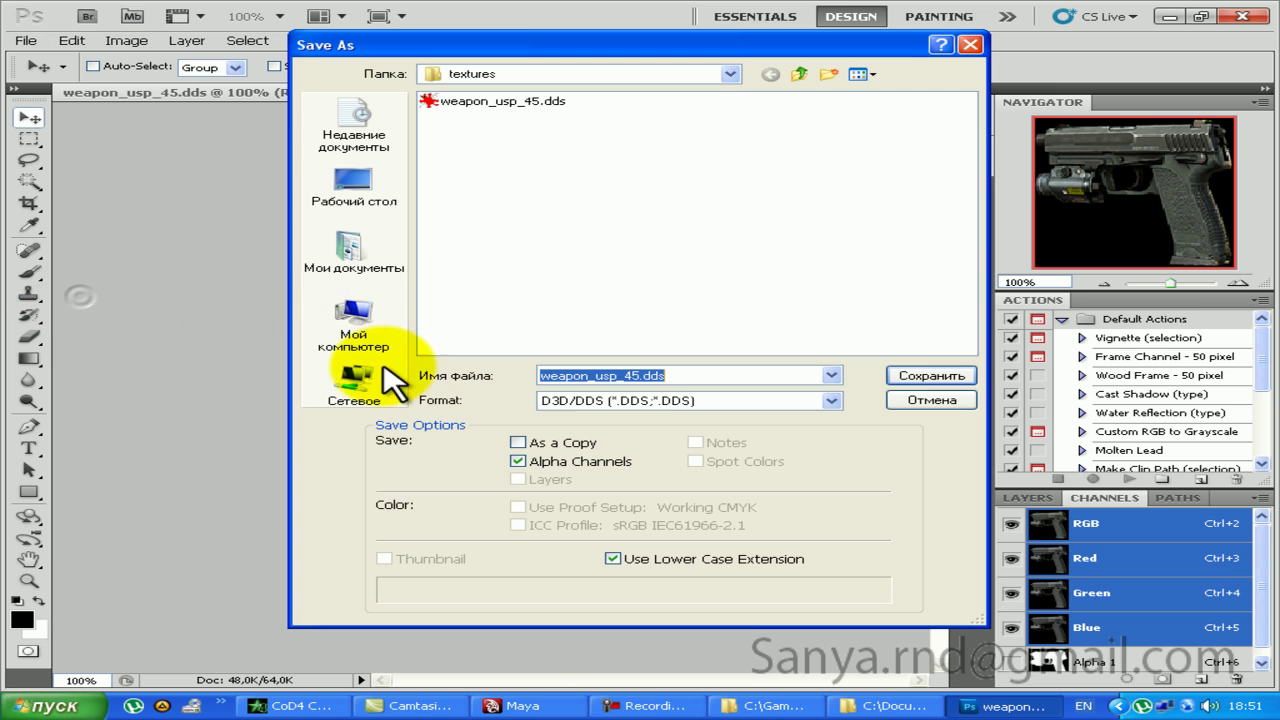
left_click(636, 400)
left_click(776, 364)
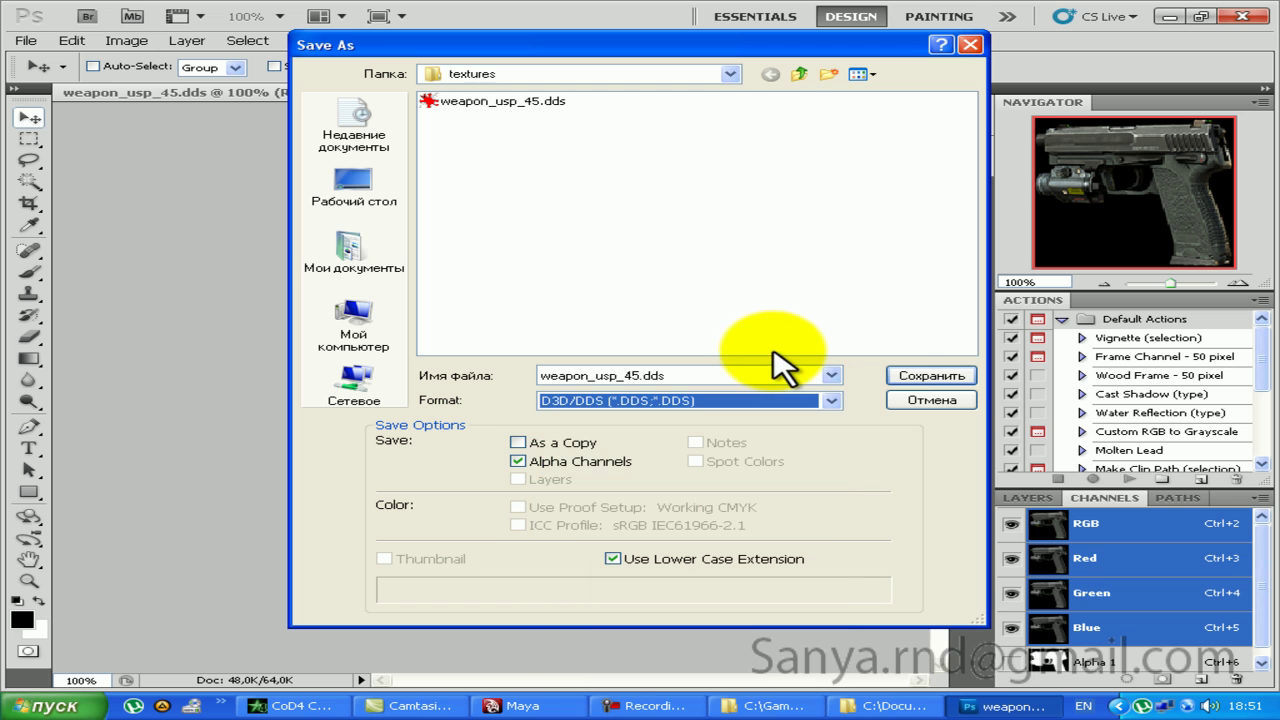
left_click(933, 376)
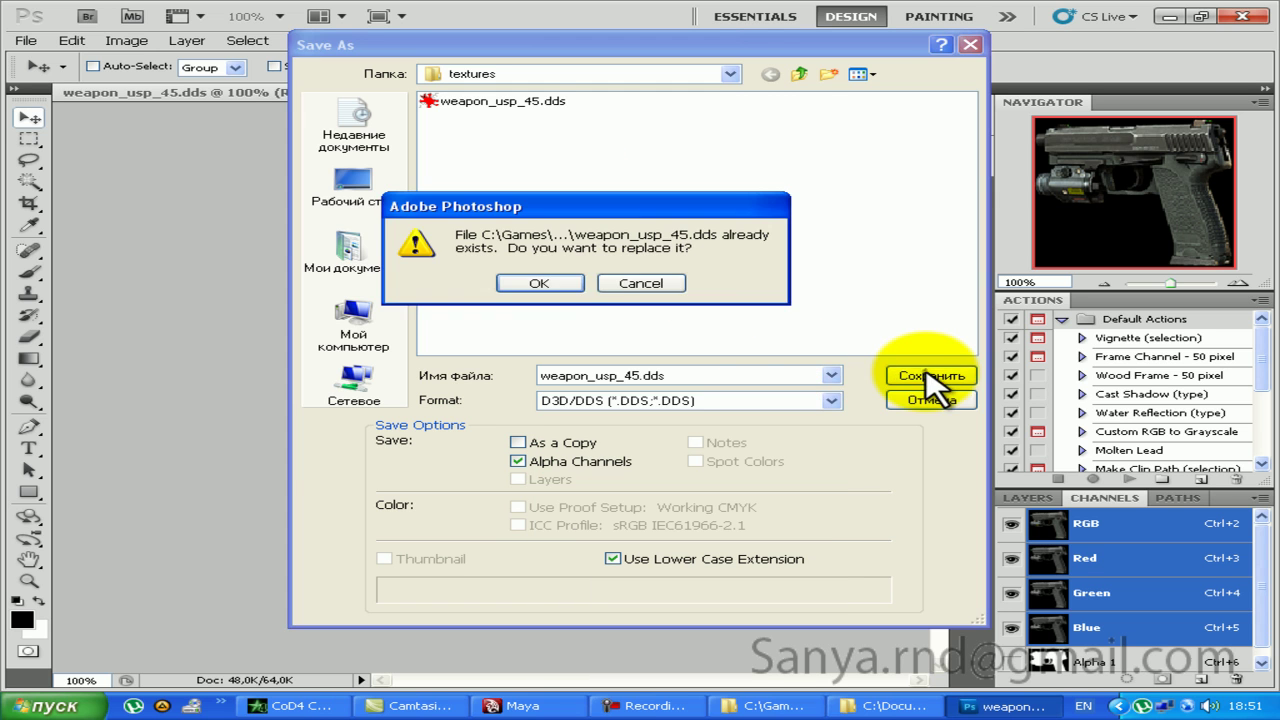
left_click(556, 288)
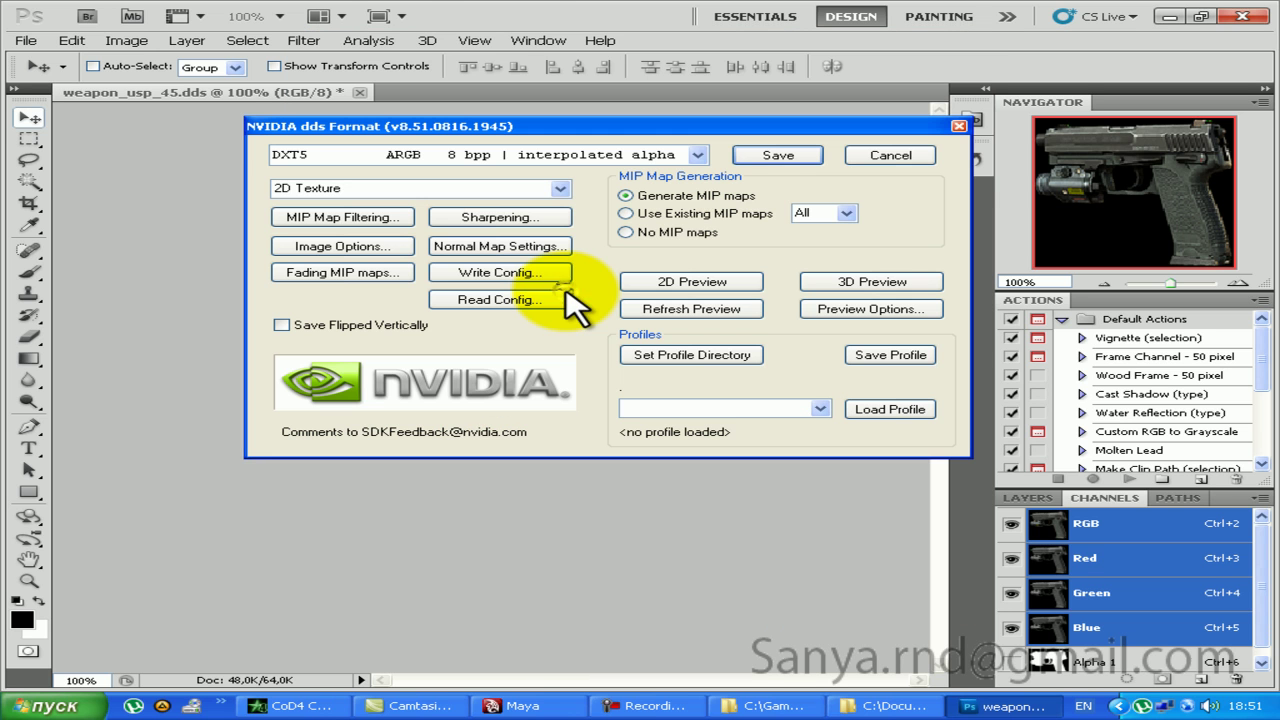
left_click(806, 157)
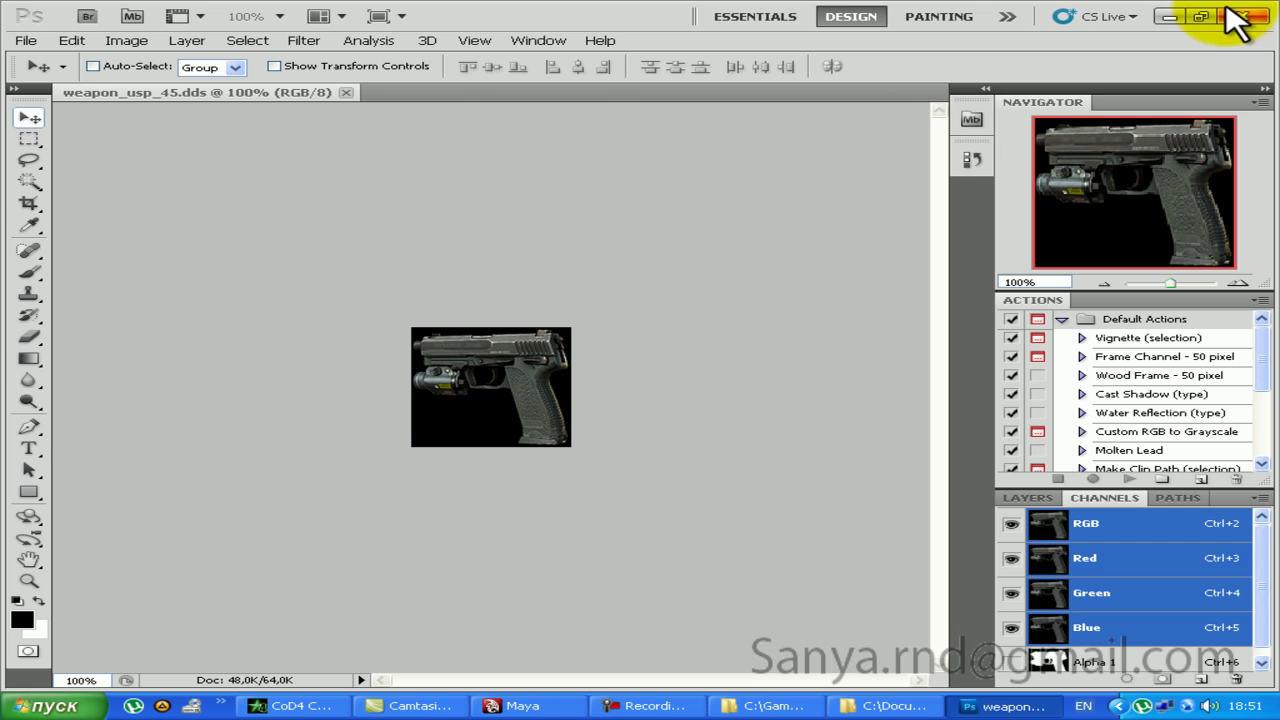
Step: Close Photoshop and bring Maya back to the front
left_click(1245, 17)
left_click(750, 280)
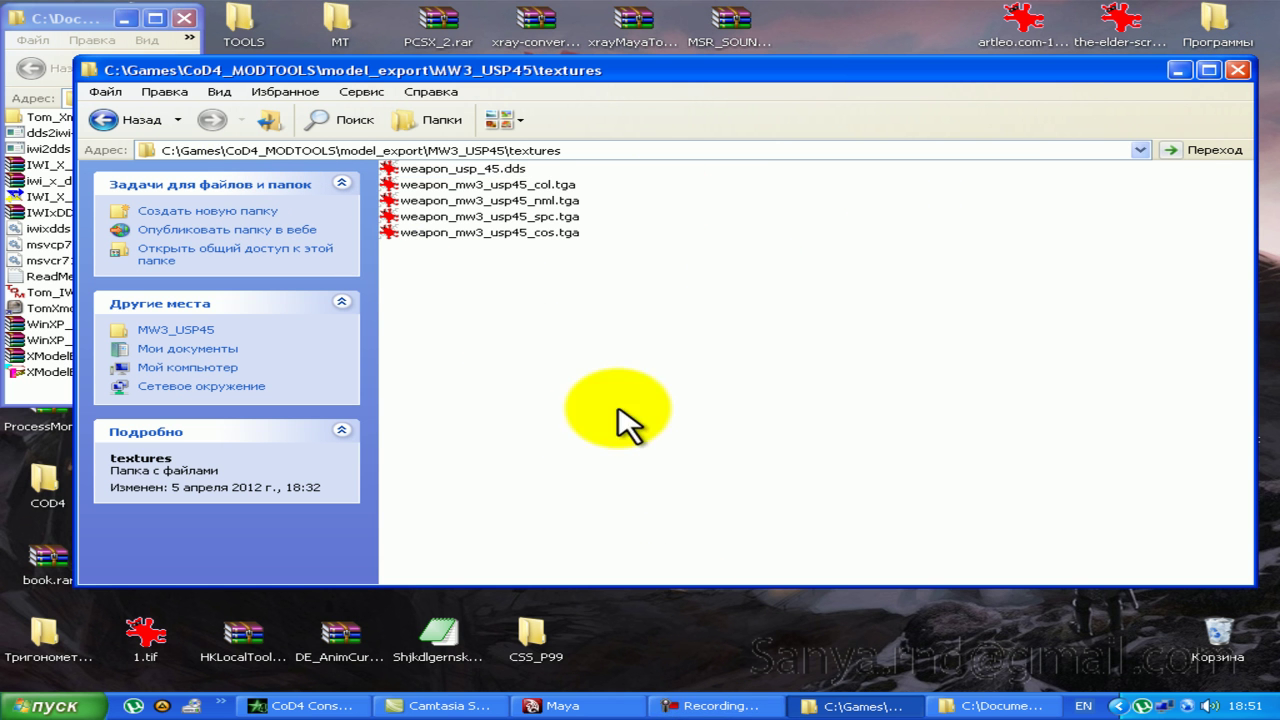
left_click(560, 705)
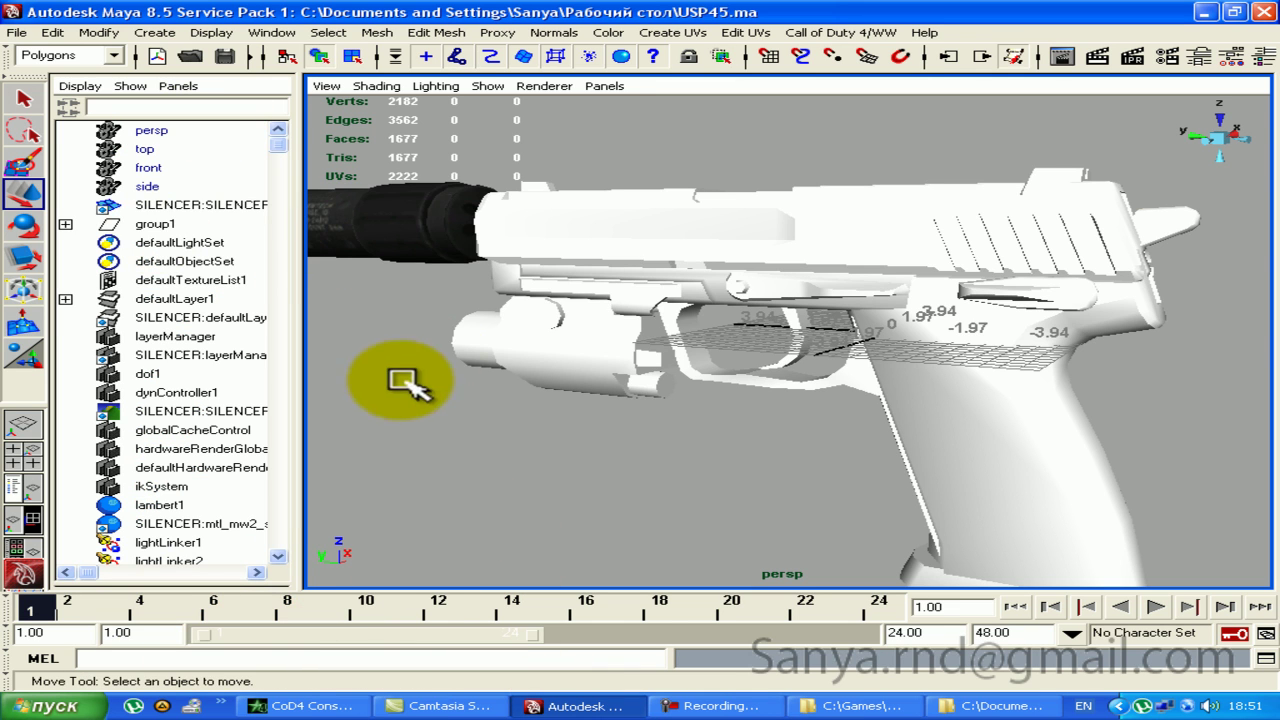
Step: Open the Hypershade from Rendering Editors and move its window up and right
scroll(500, 249, "up", 1)
scroll(491, 277, "up", 1)
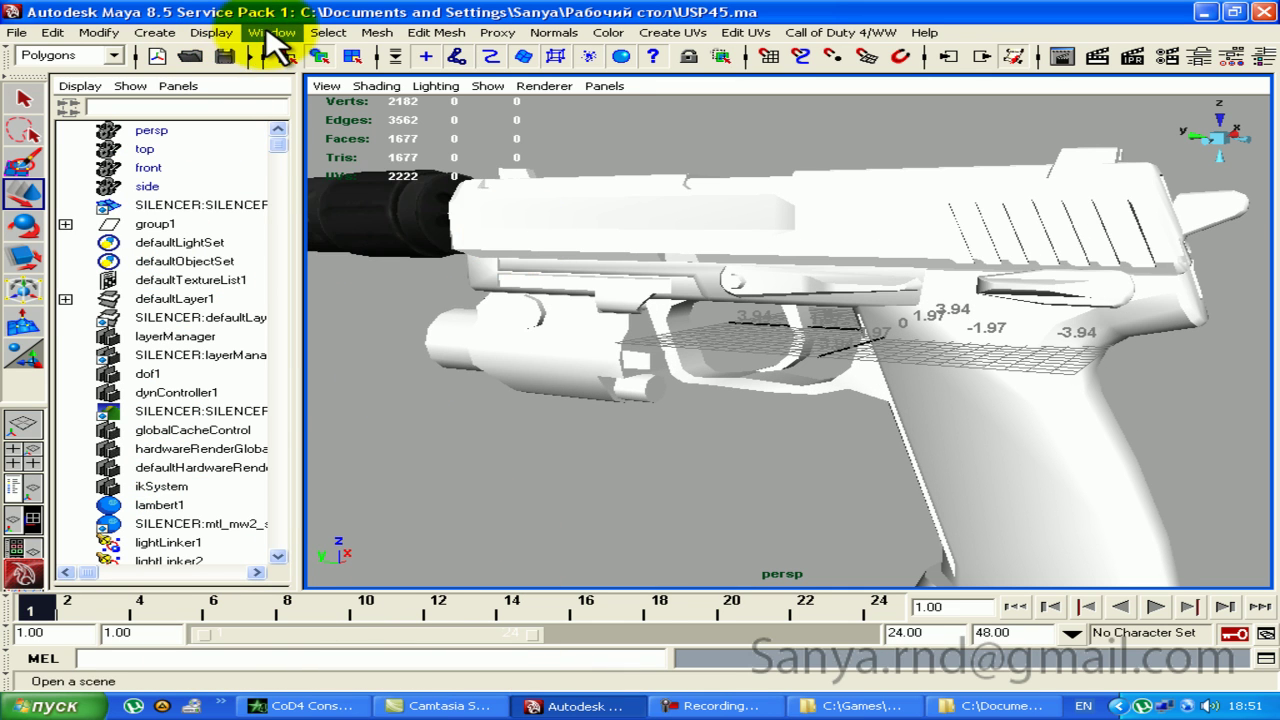
left_click(271, 32)
mouse_move(318, 77)
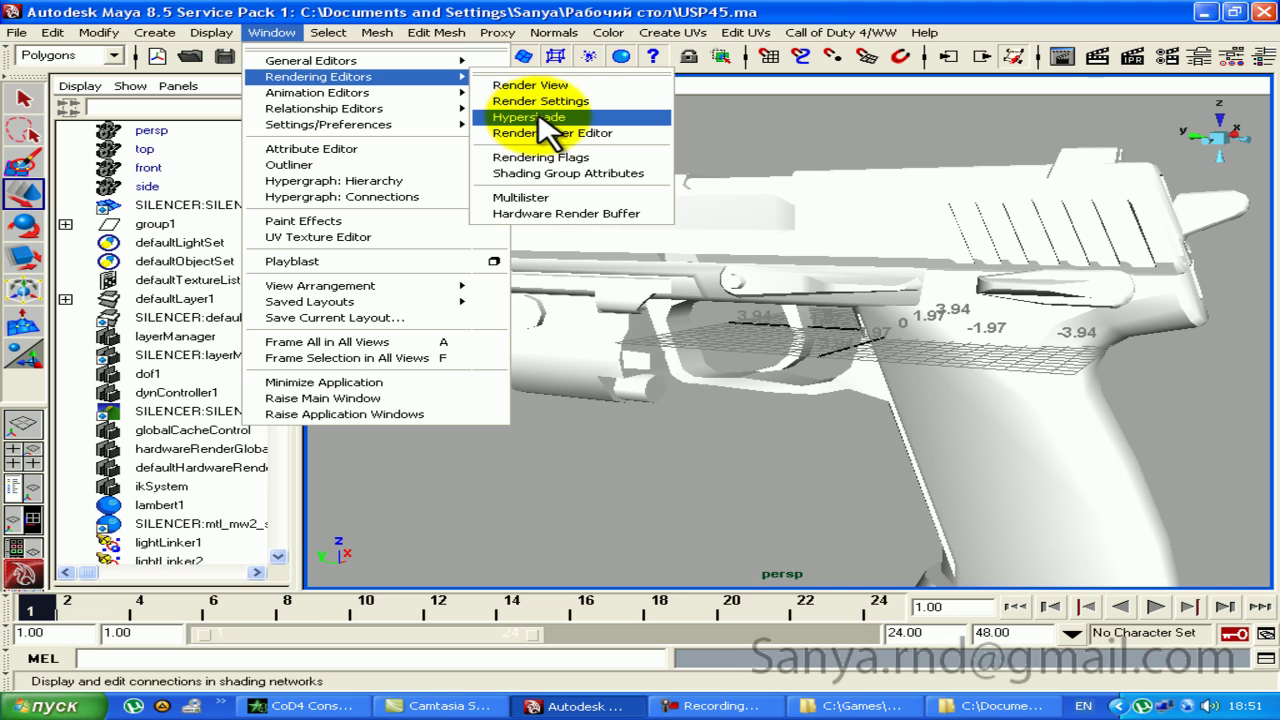
left_click(548, 125)
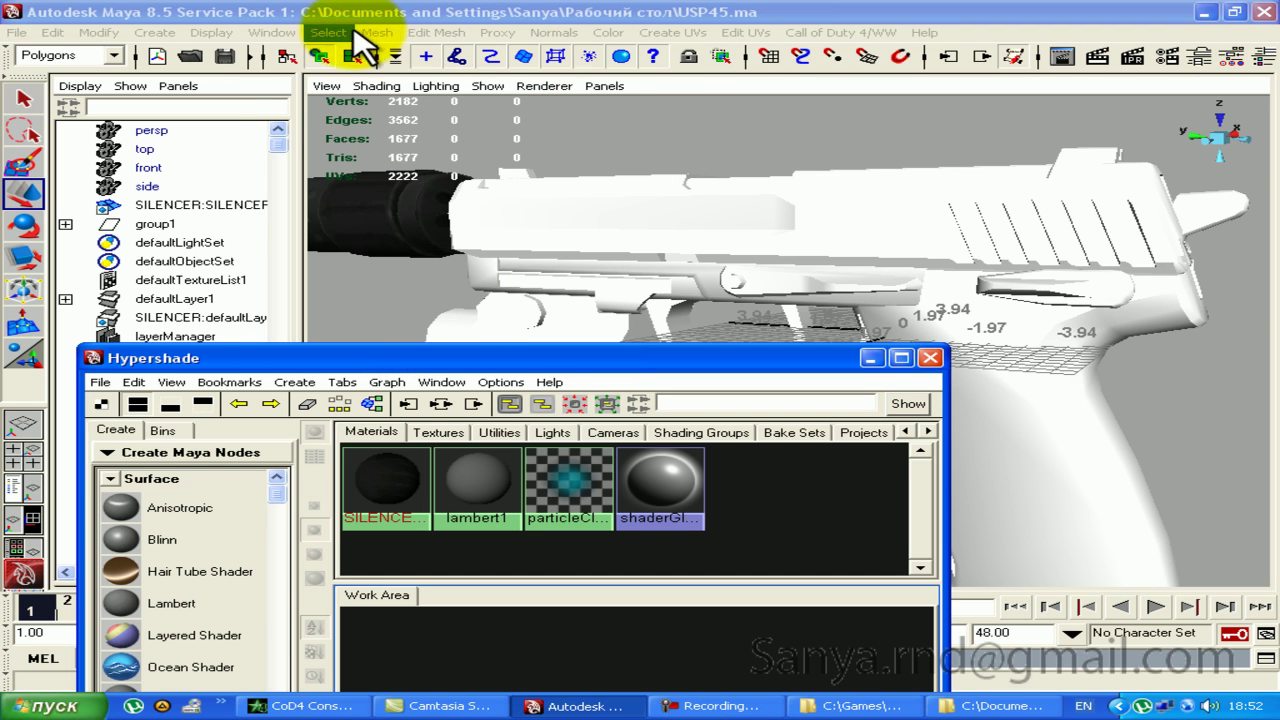
left_click(271, 32)
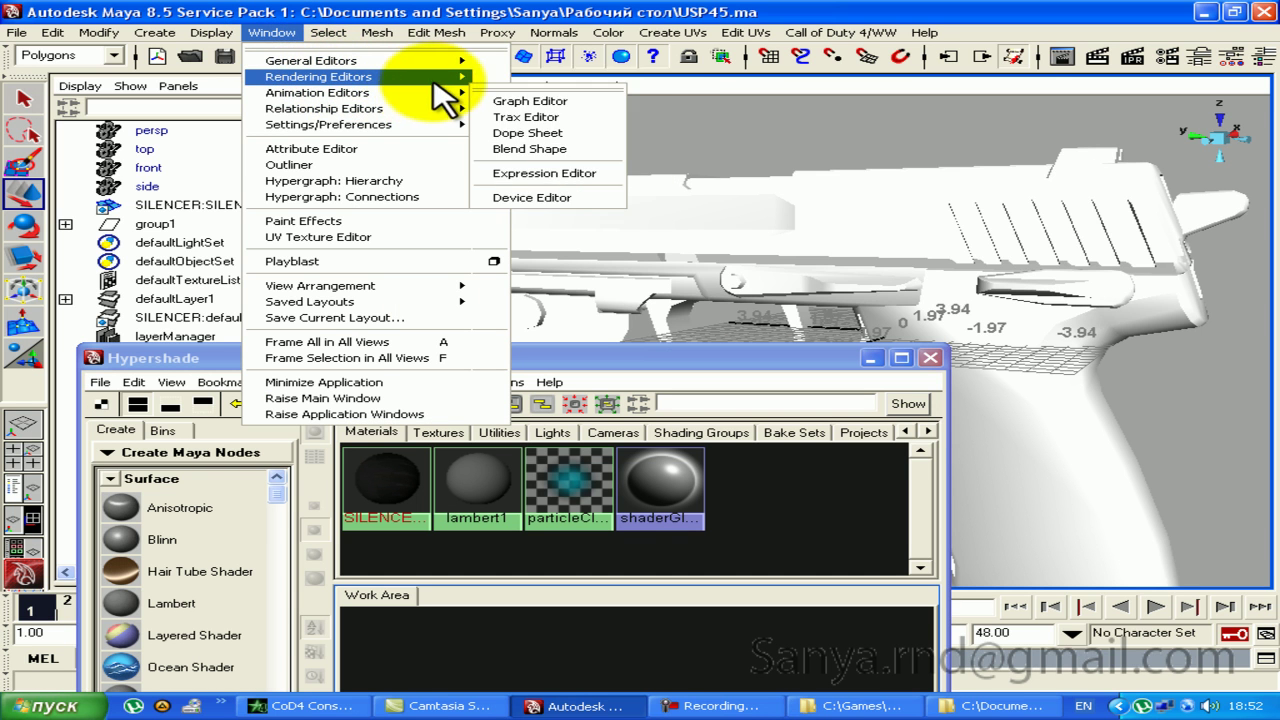
mouse_move(318, 77)
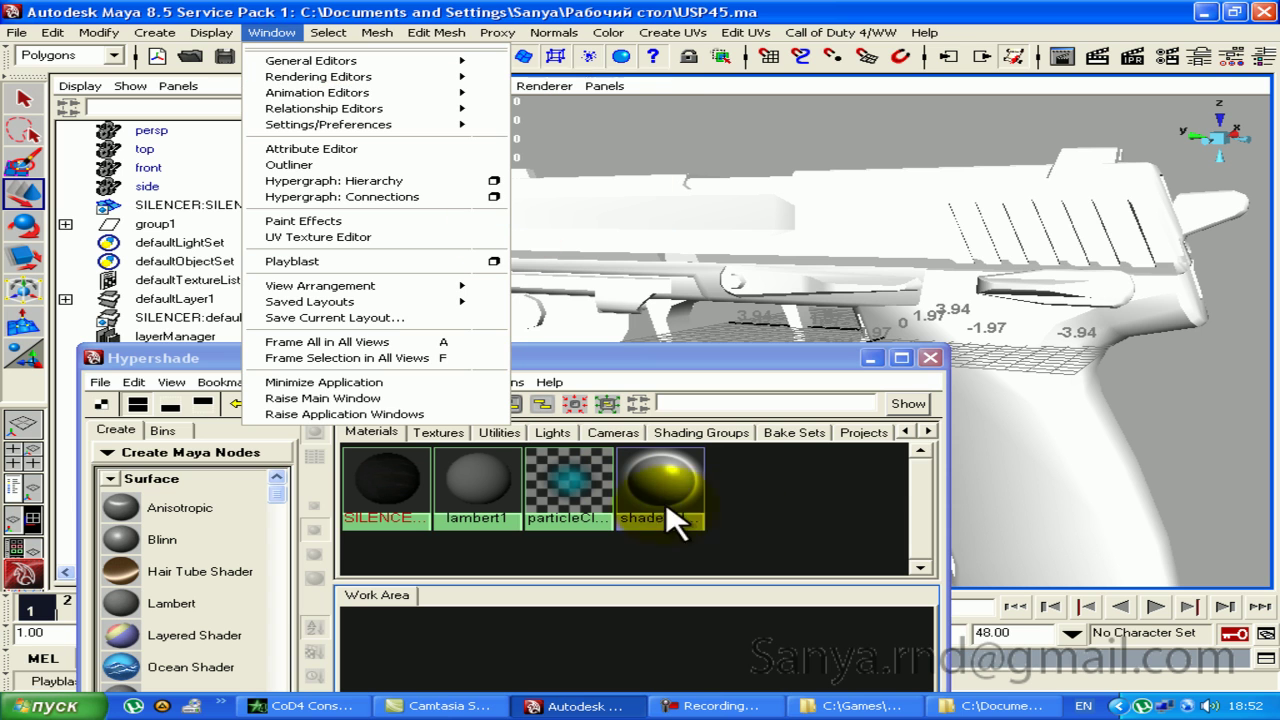
left_click(665, 492)
left_click_drag(520, 364, 582, 180)
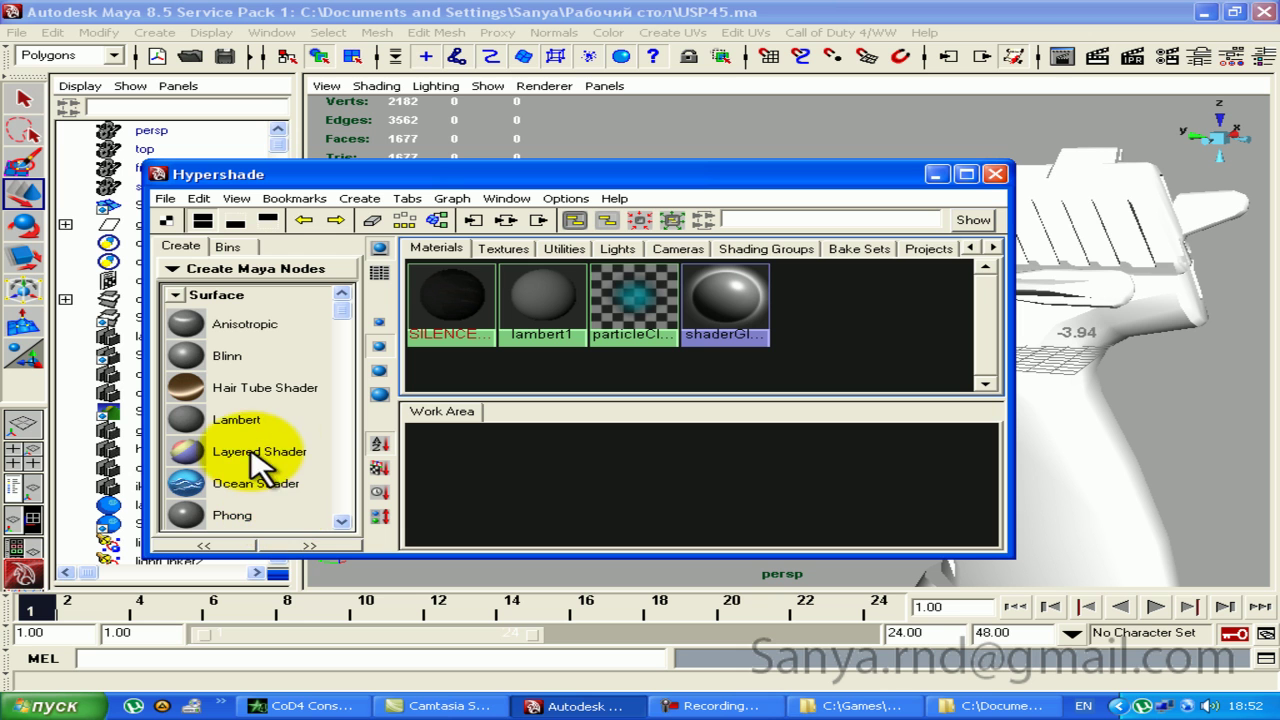
Step: Create a new Lambert material and select its lambert2 name field for renaming
left_click(292, 410)
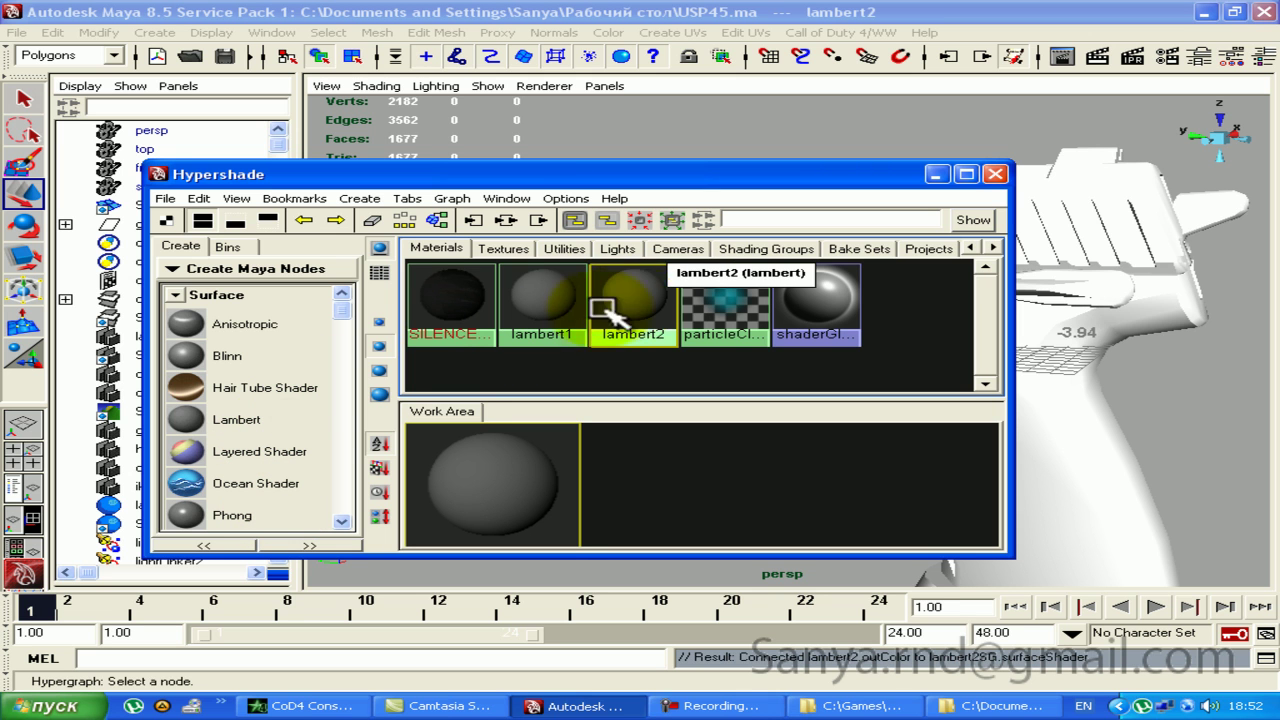
double_click(630, 292)
left_click(940, 175)
double_click(1008, 166)
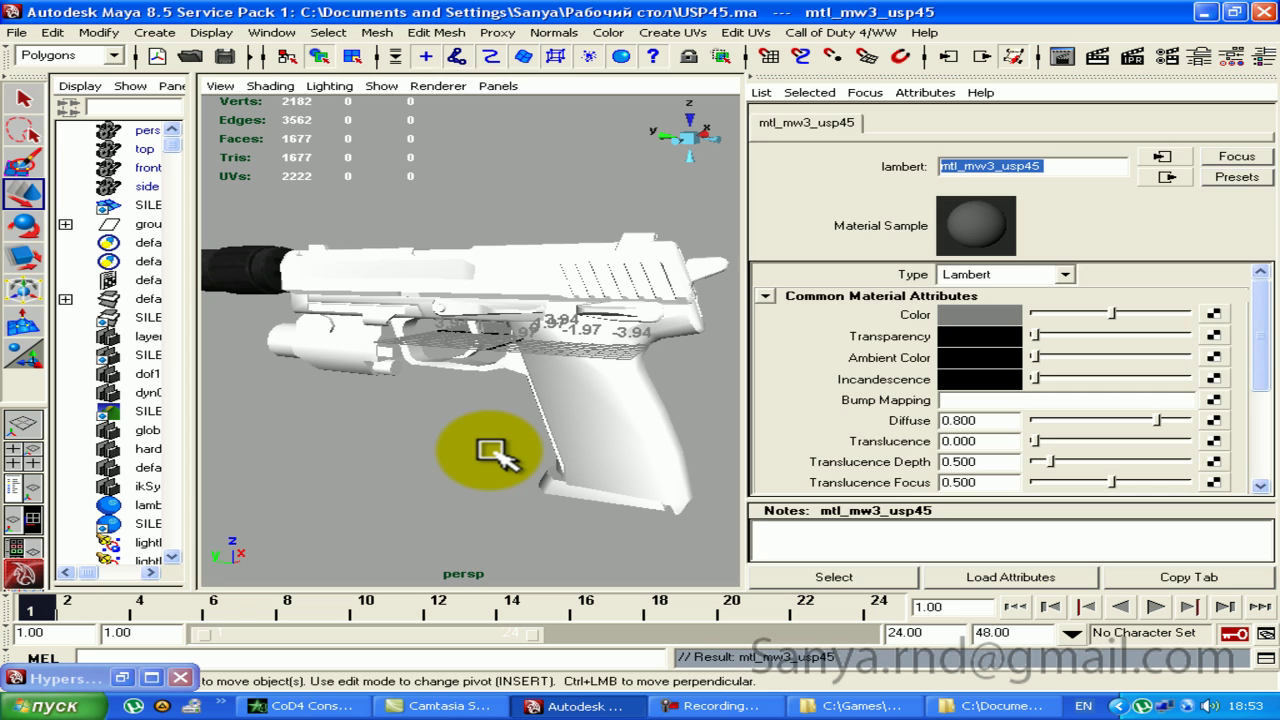
Step: Add a File texture to the material's Color and name the node MW3_USP45_FILE
left_click(490, 452)
key("ctrl+z")
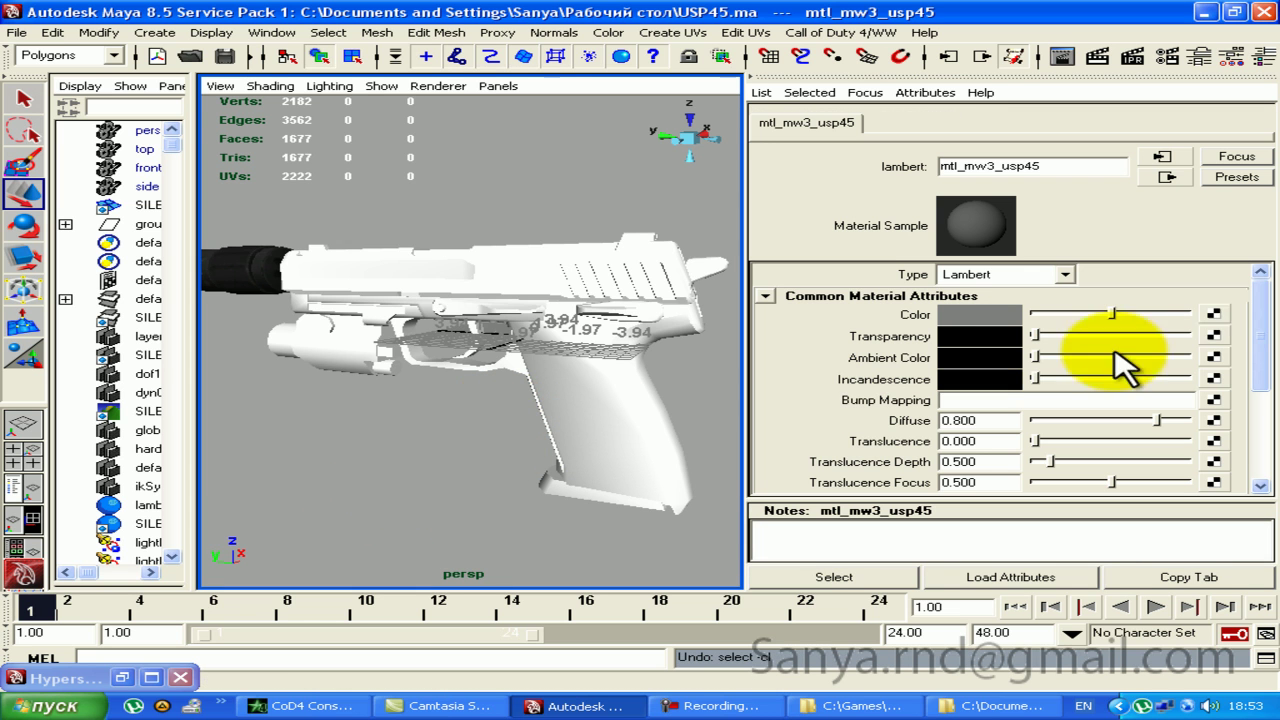
left_click(1213, 314)
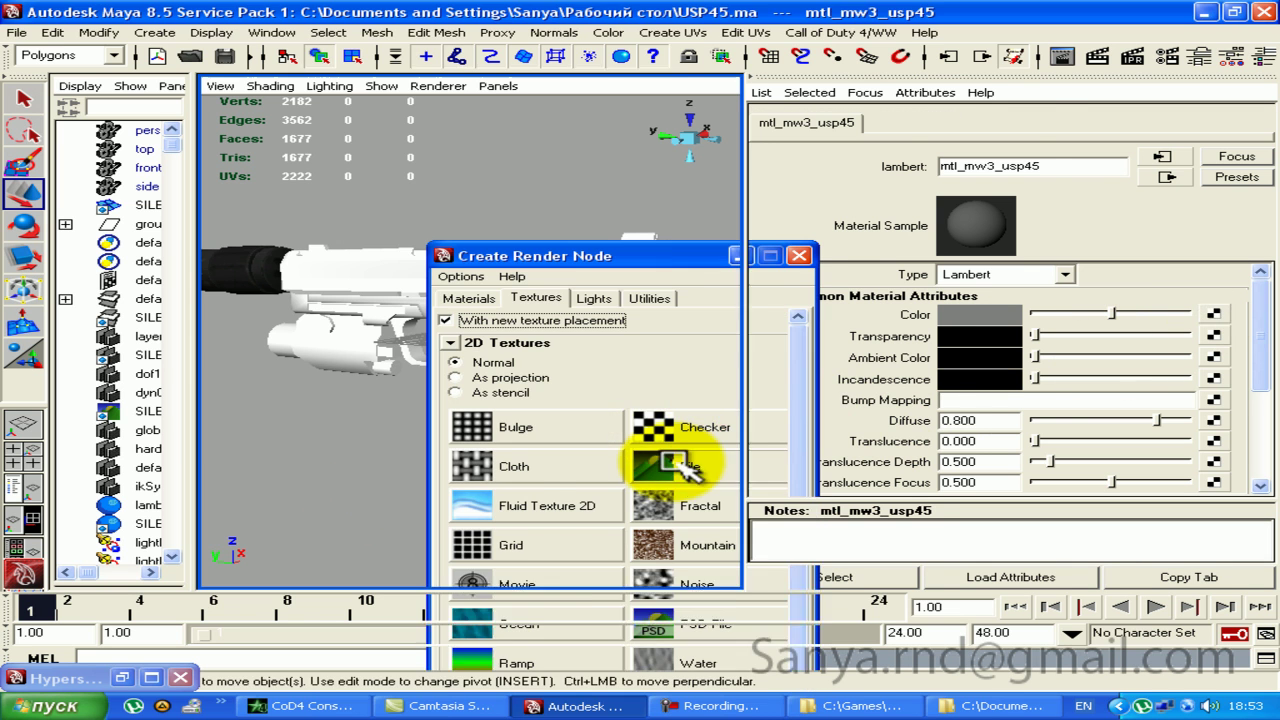
left_click(668, 463)
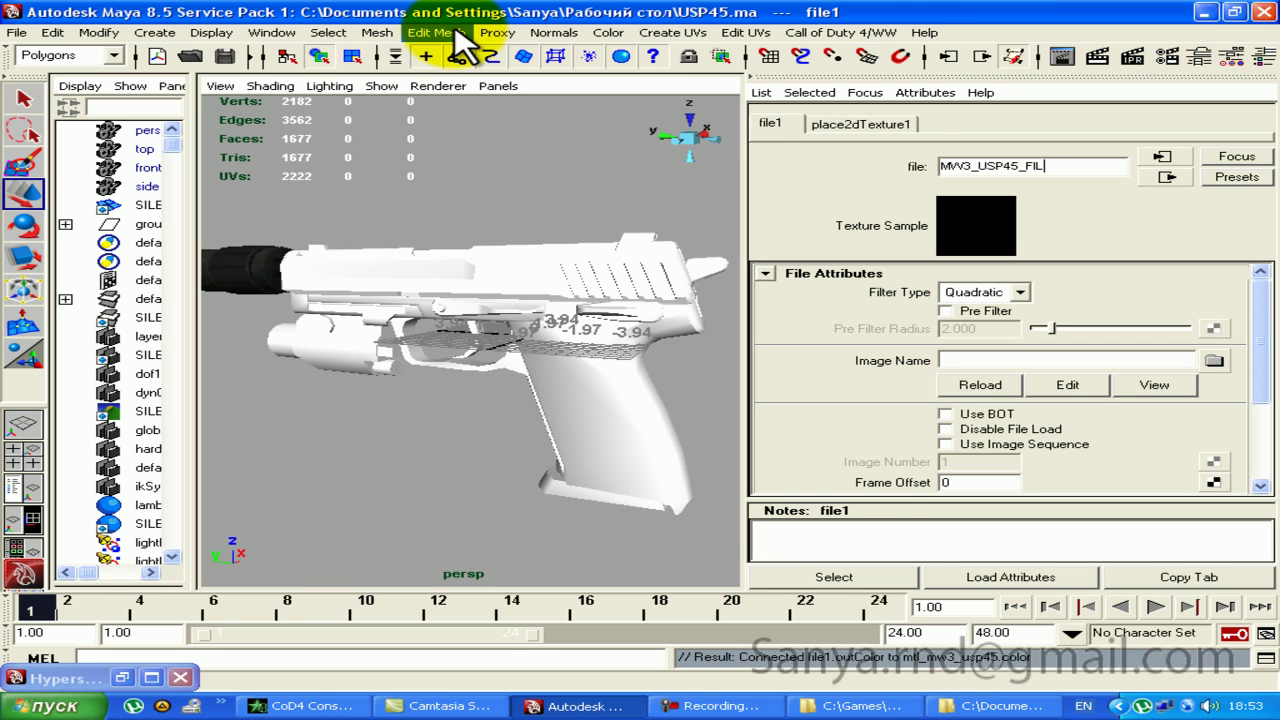
type("E")
key("Return")
Step: Load textures\weapon_mw3_usp45_col.tga from the MW3_USP45 project, then hide the Attribute Editor
left_click(1214, 360)
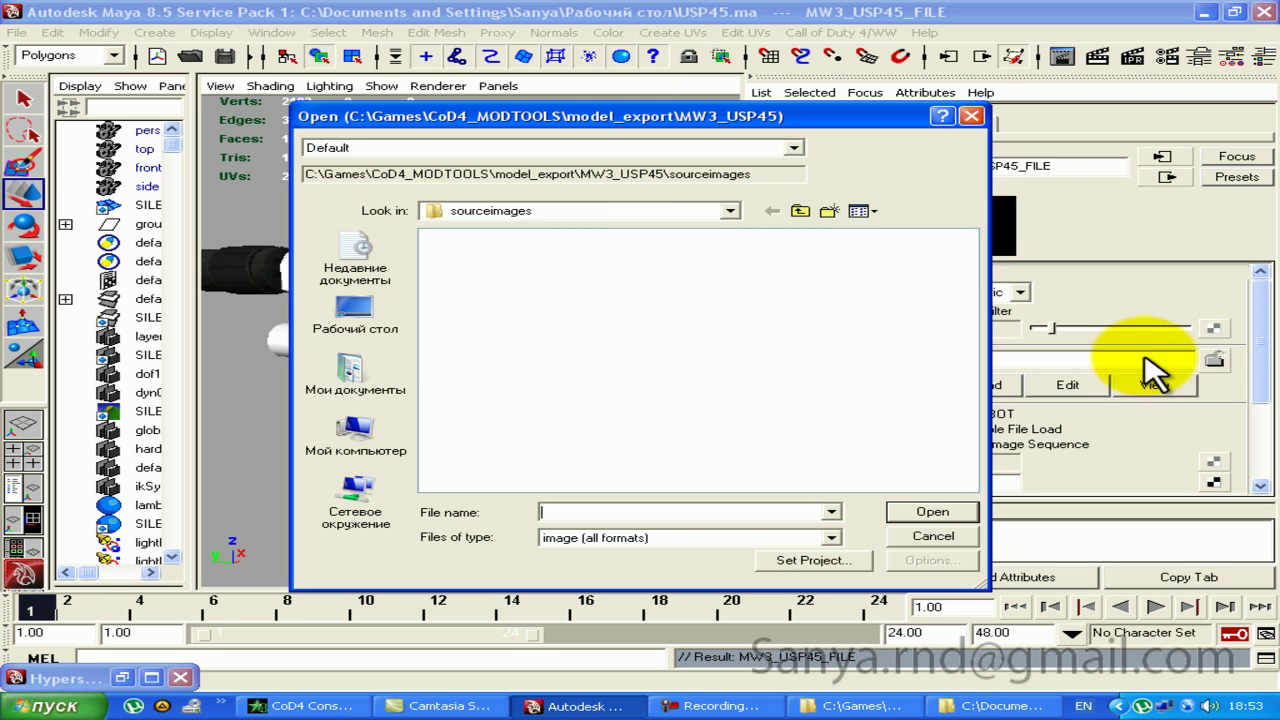
left_click(620, 210)
left_click(565, 275)
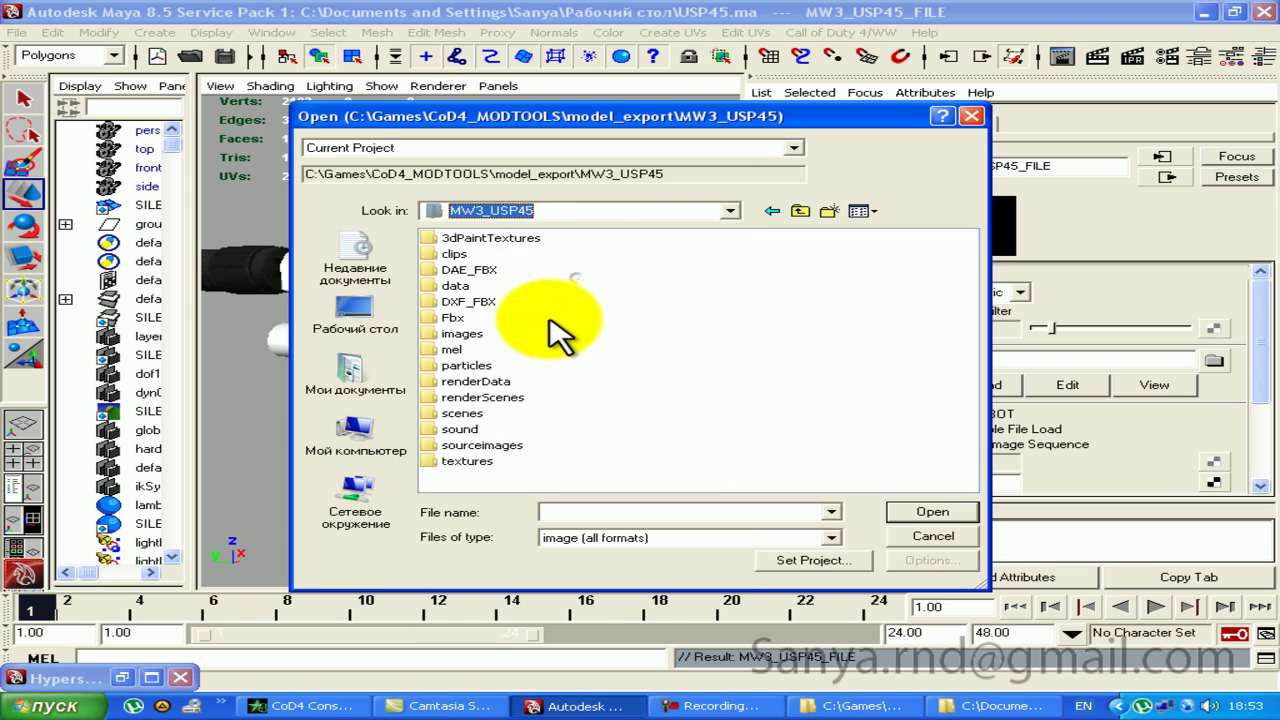
double_click(484, 465)
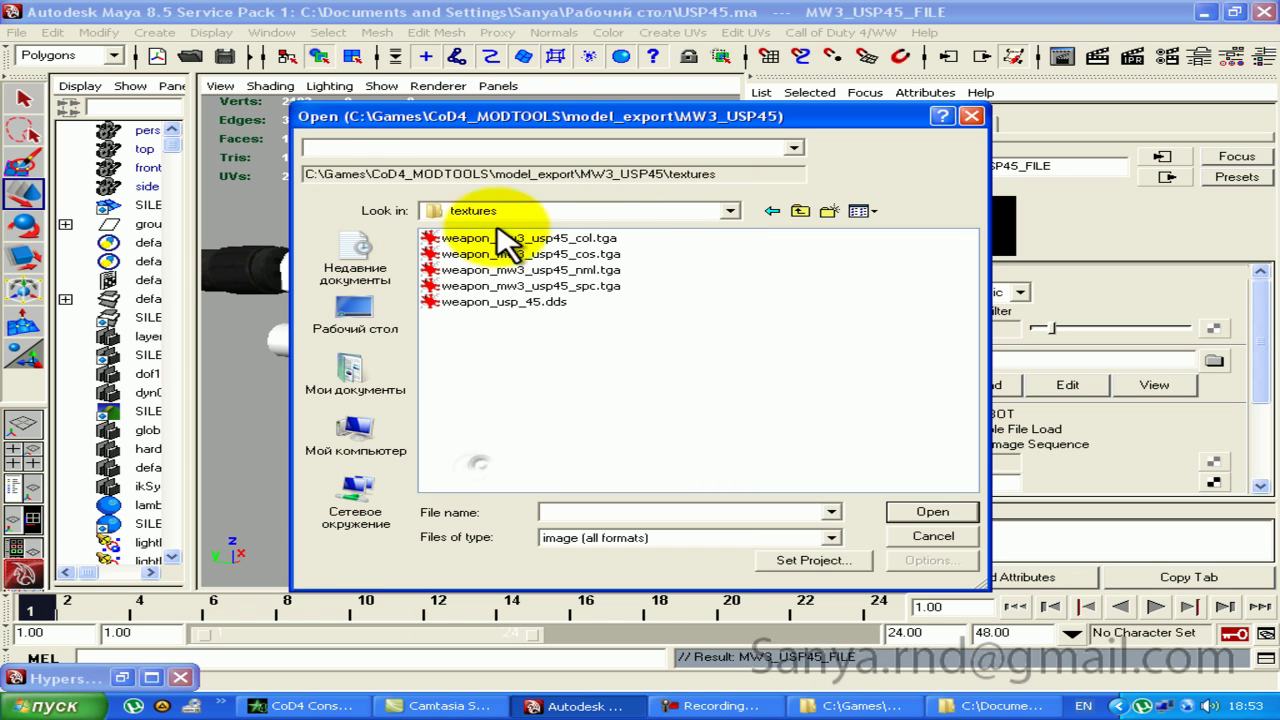
double_click(603, 244)
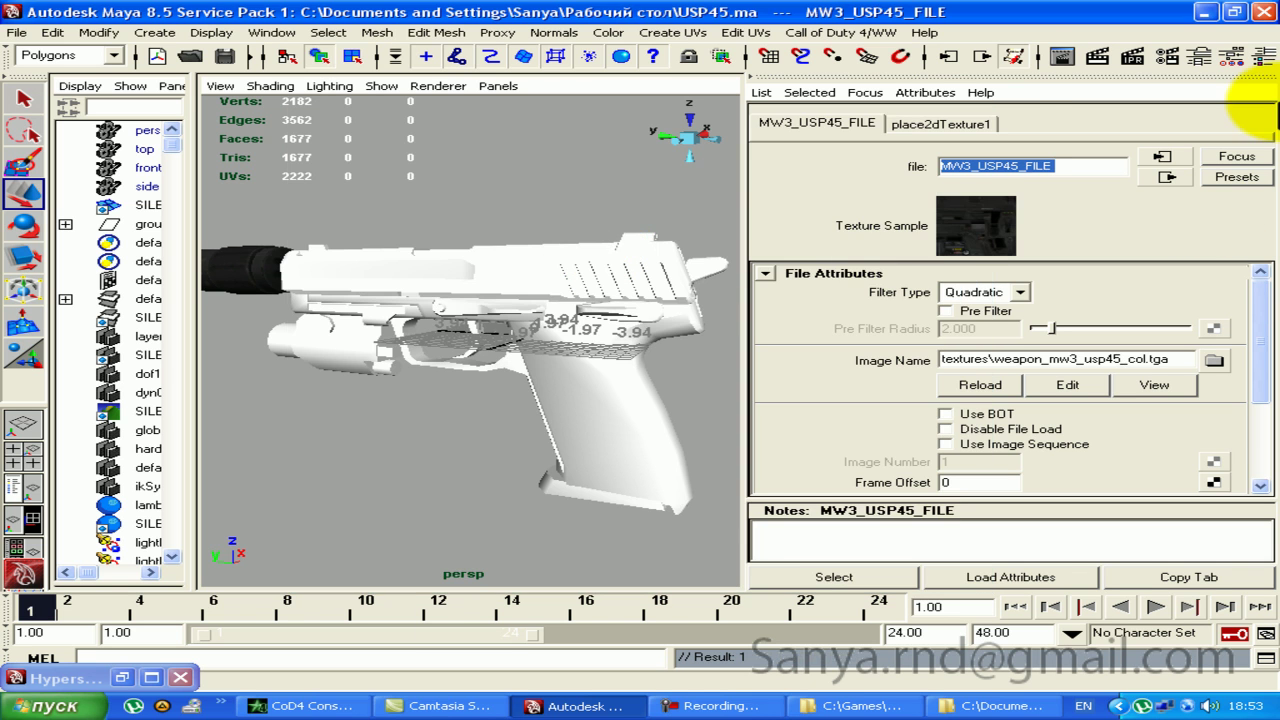
left_click(1263, 57)
left_click(1260, 50)
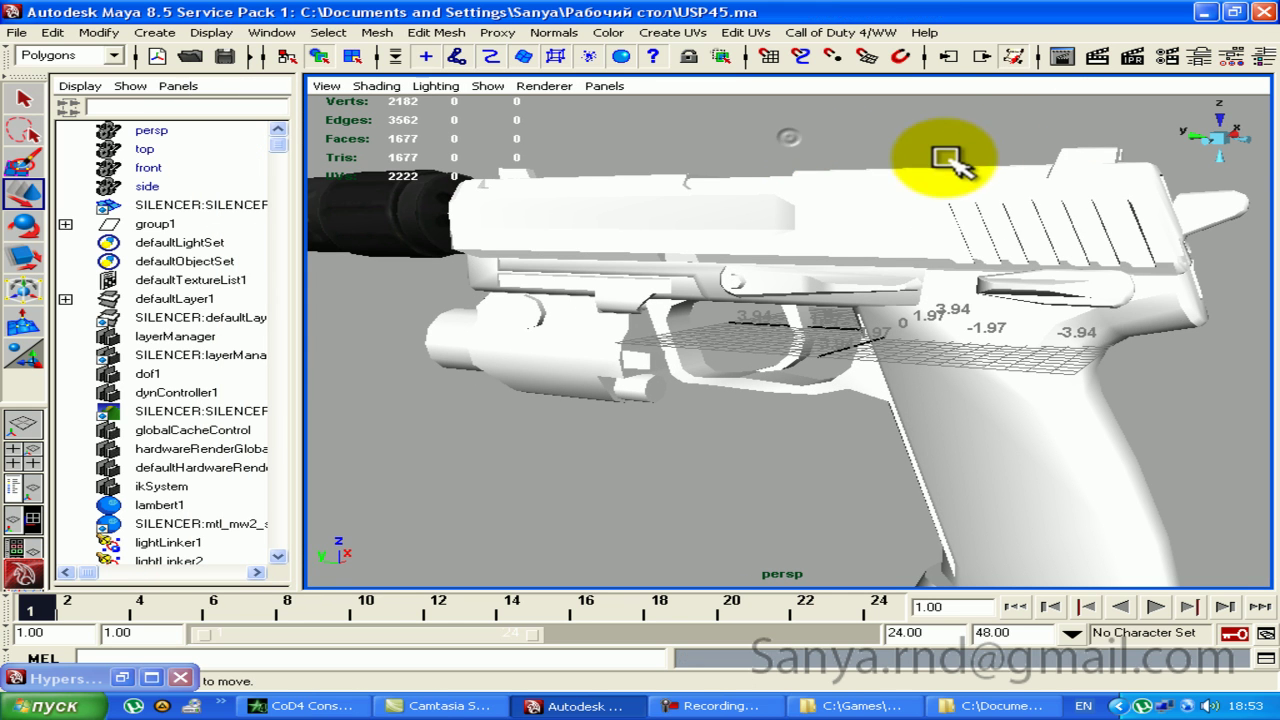
Step: Assign the existing mtl_mw3_usp45 material to the grip mesh DrawCall_0004 from its right-click menu
scroll(1000, 177, "down", 3)
scroll(1000, 177, "down", 3)
mouse_move(1000, 177)
left_mouse_down("alt")
mouse_move(908, 228)
mouse_move(800, 315)
left_mouse_up("alt")
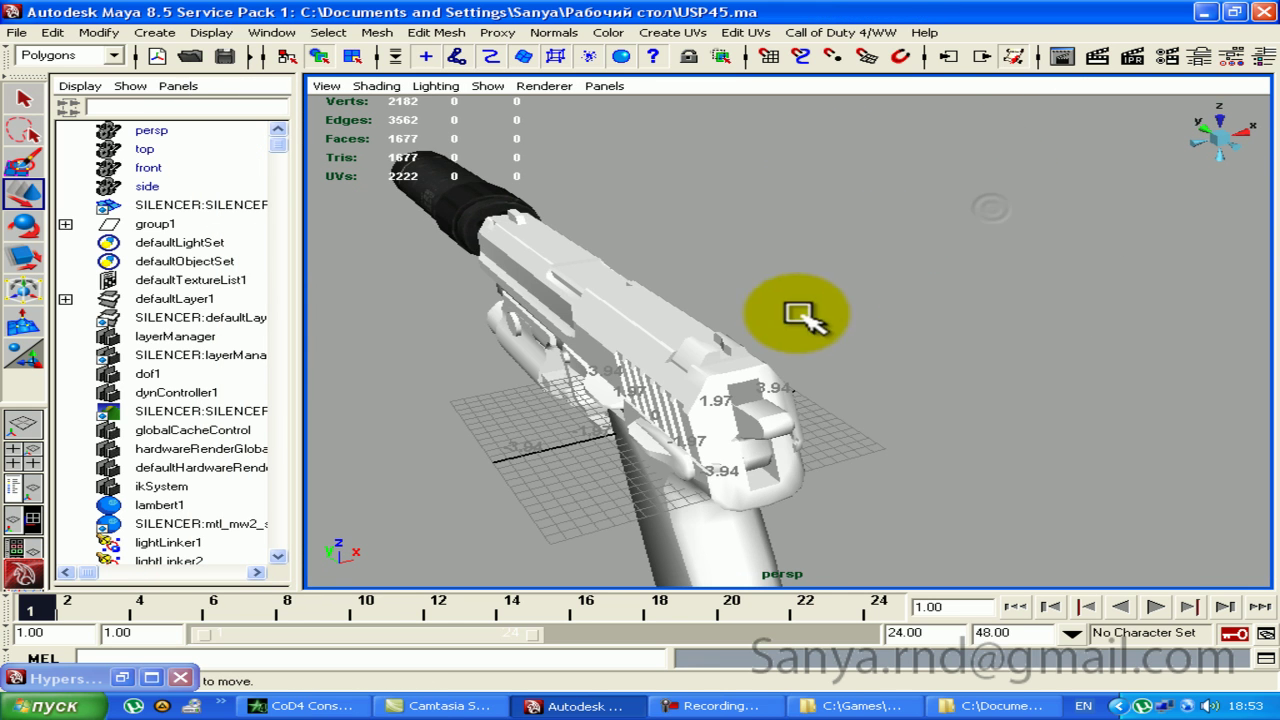
scroll(851, 380, "up", 2)
mouse_move(834, 366)
left_mouse_down("alt")
mouse_move(1035, 185)
mouse_move(777, 266)
left_mouse_up("alt")
mouse_move(843, 343)
middle_mouse_down("alt")
mouse_move(845, 245)
mouse_move(863, 480)
middle_mouse_up("alt")
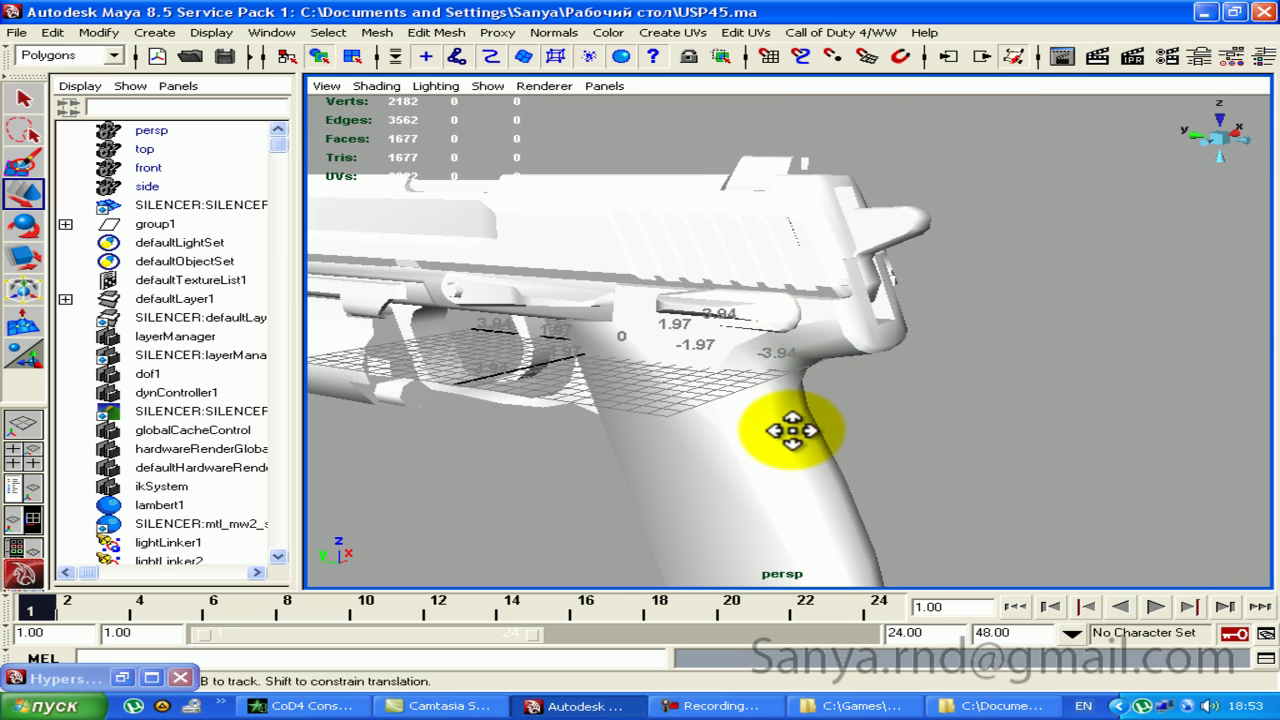
middle_click_drag(794, 509, 900, 365, "alt")
left_click(876, 330)
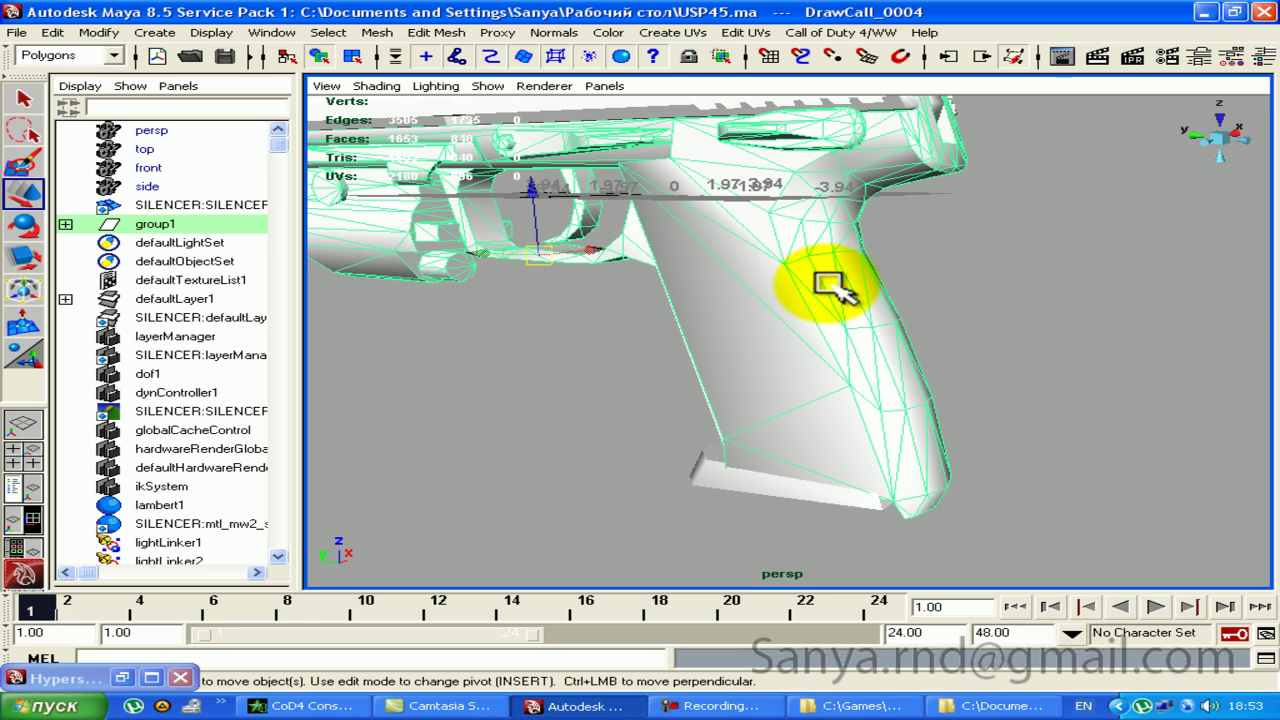
left_click(731, 343)
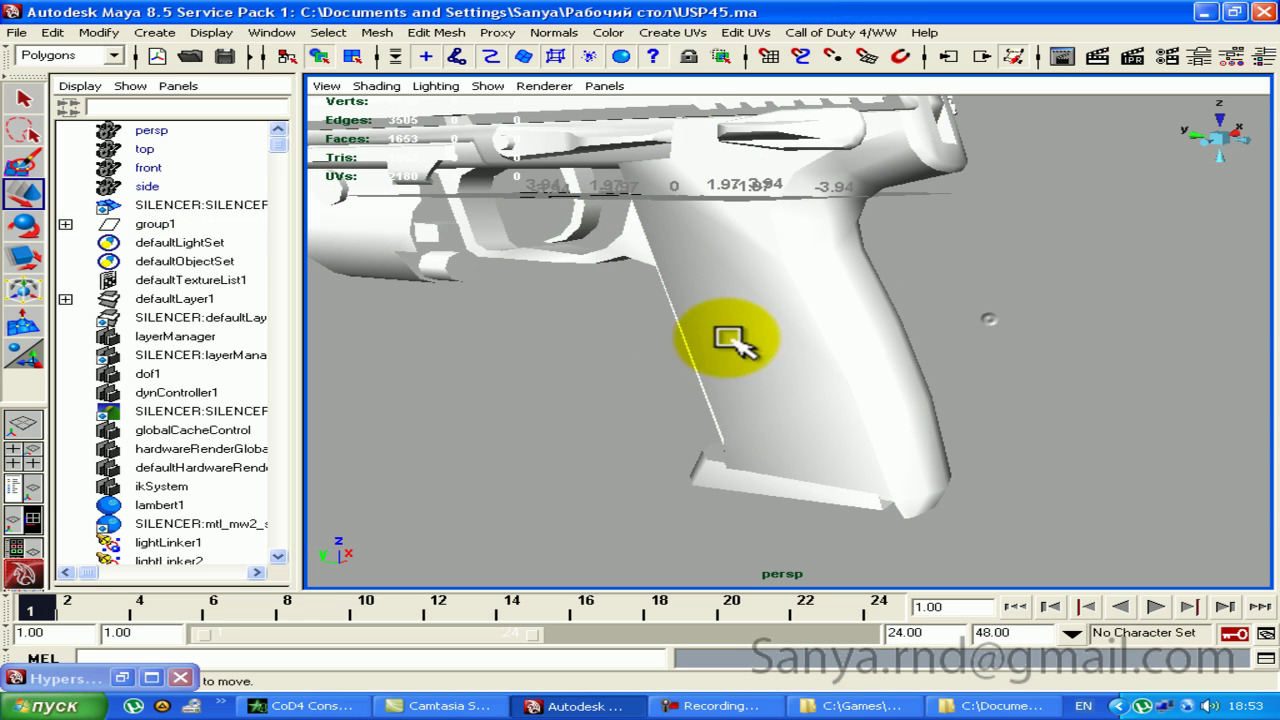
right_click(874, 335)
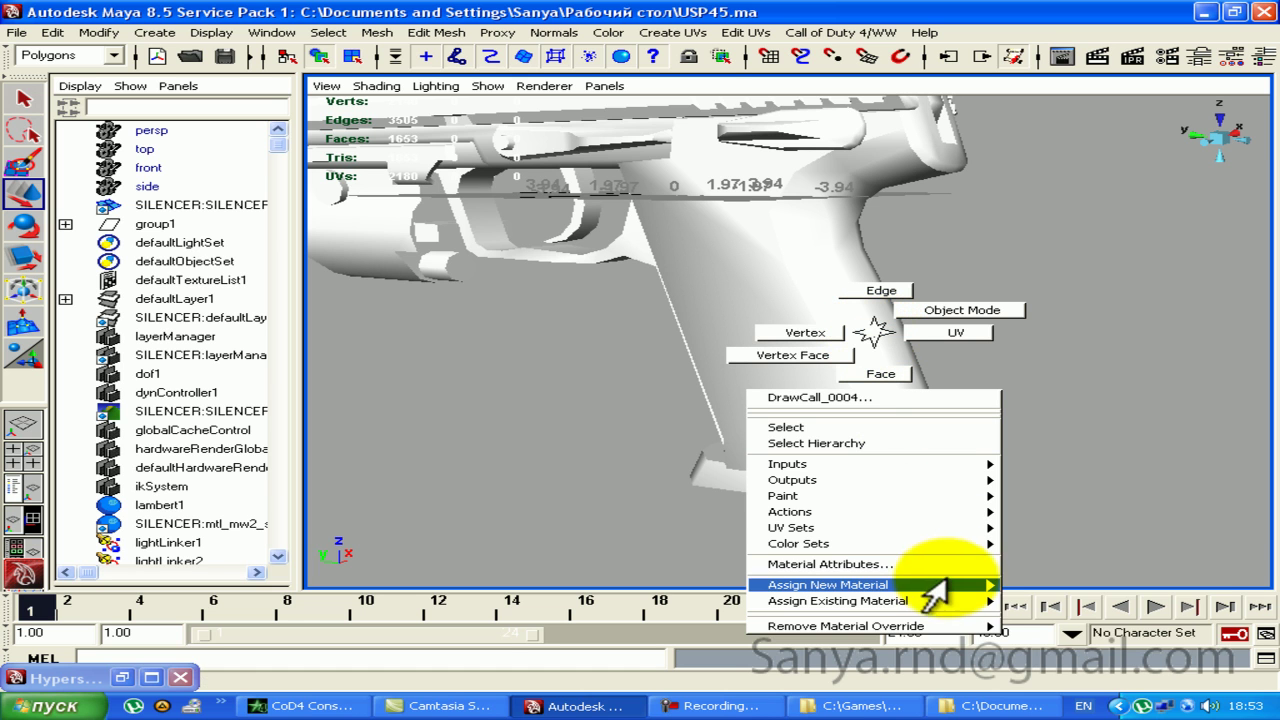
mouse_move(838, 601)
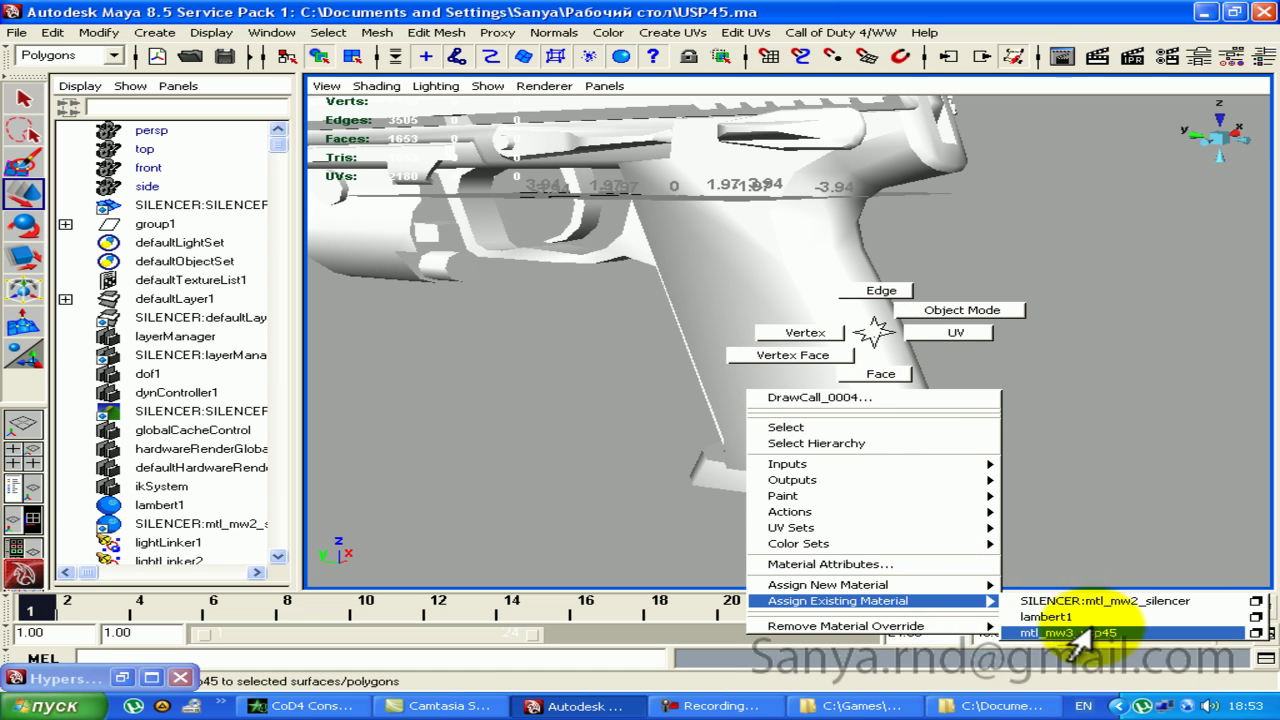
left_click(1076, 634)
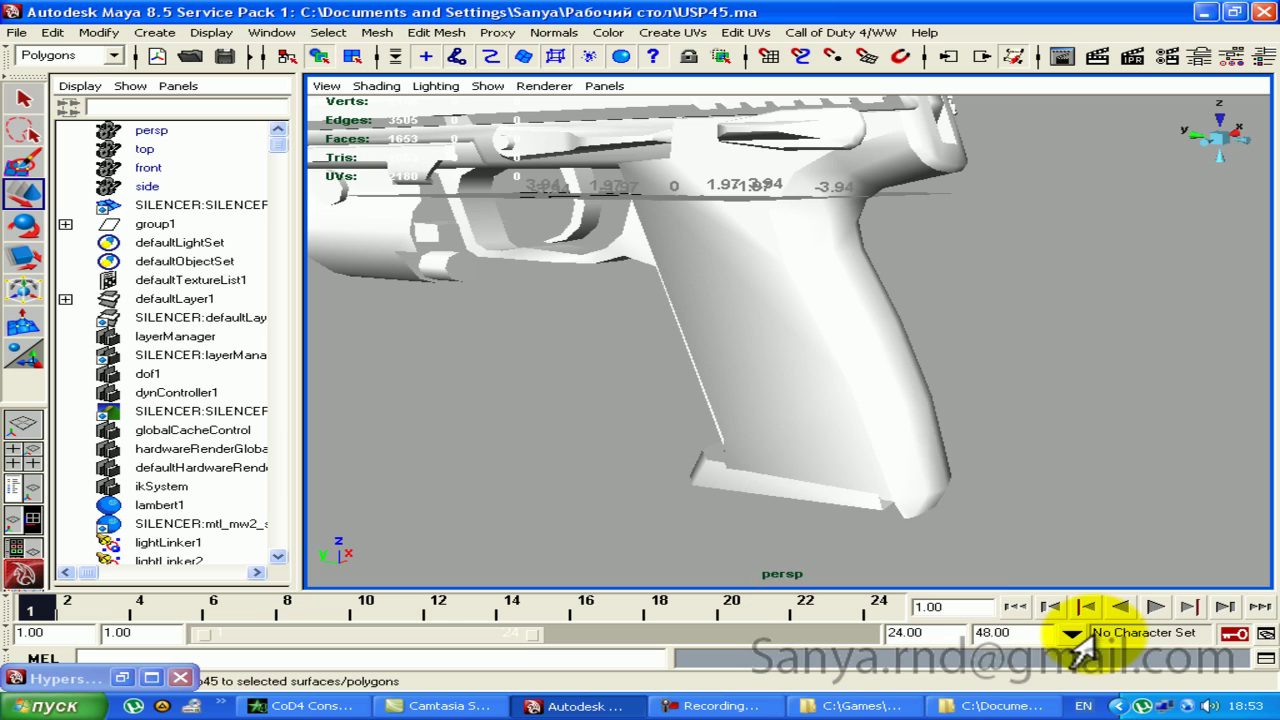
Step: Drag the mtl_mw3_usp45 swatch from Hypershade onto the white slide, DrawCall_0006
left_click(120, 678)
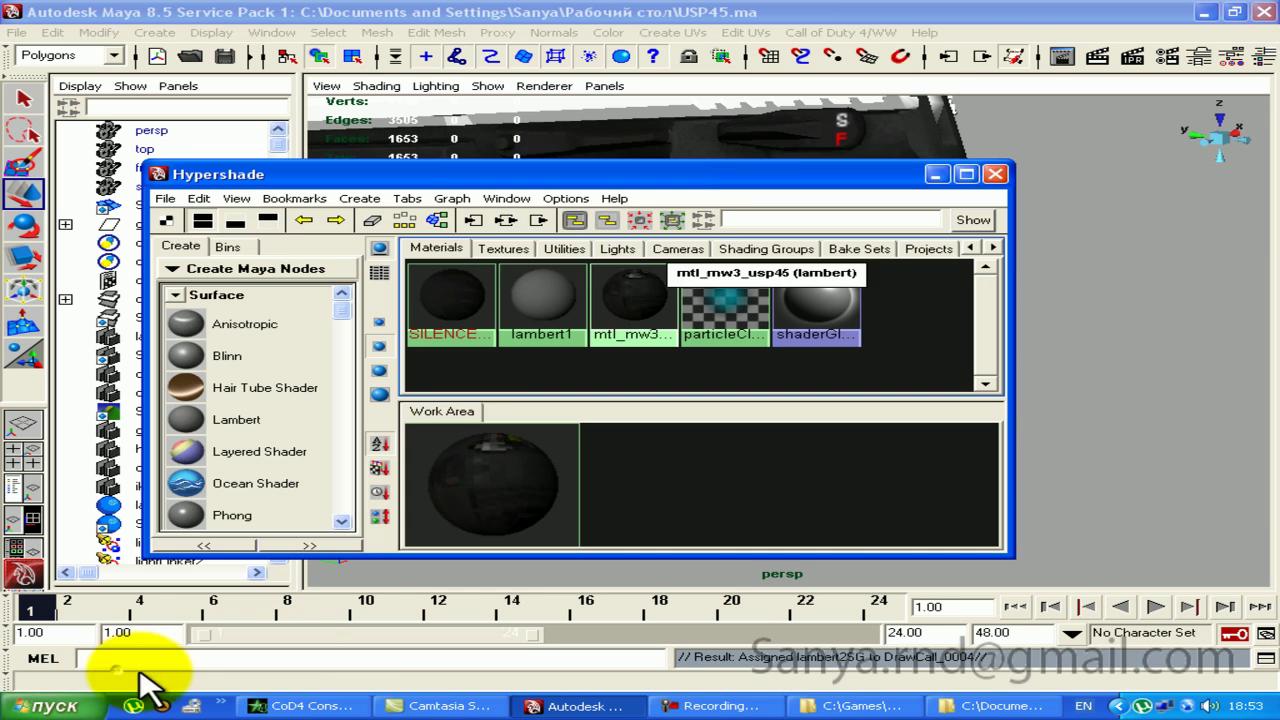
left_click_drag(560, 150, 600, 372)
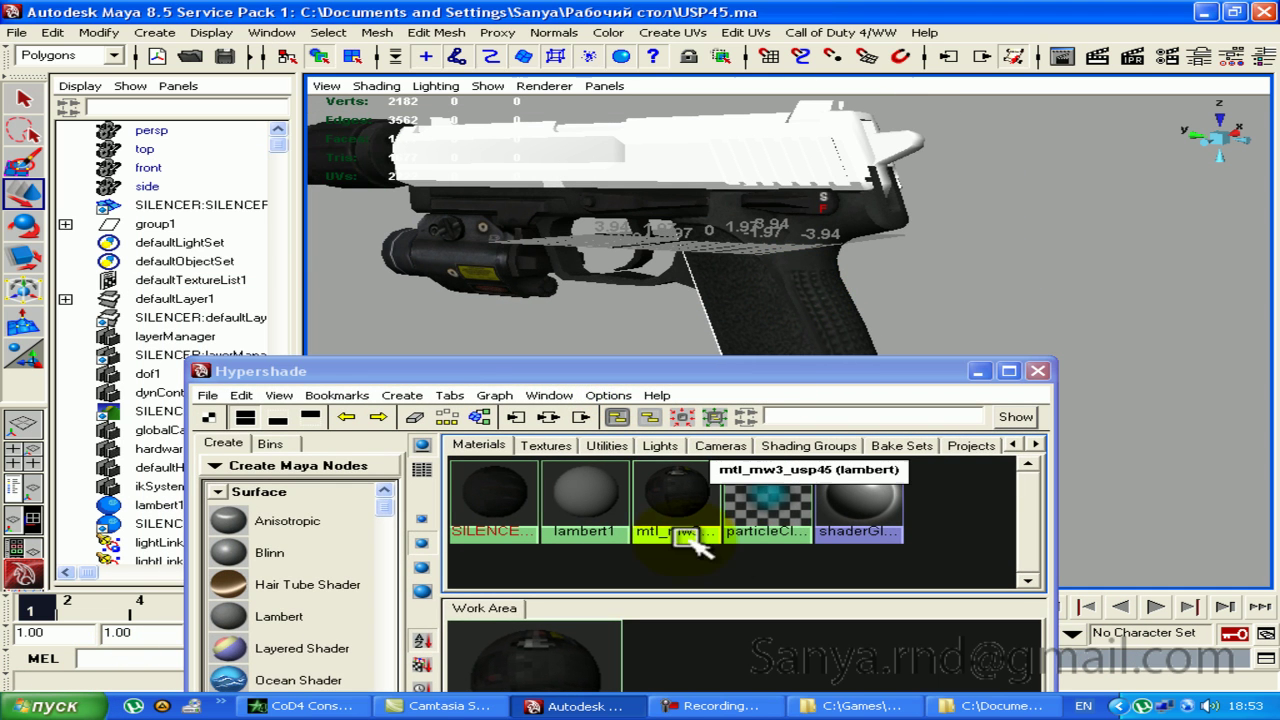
left_click(665, 527)
middle_click_drag(686, 515, 663, 134)
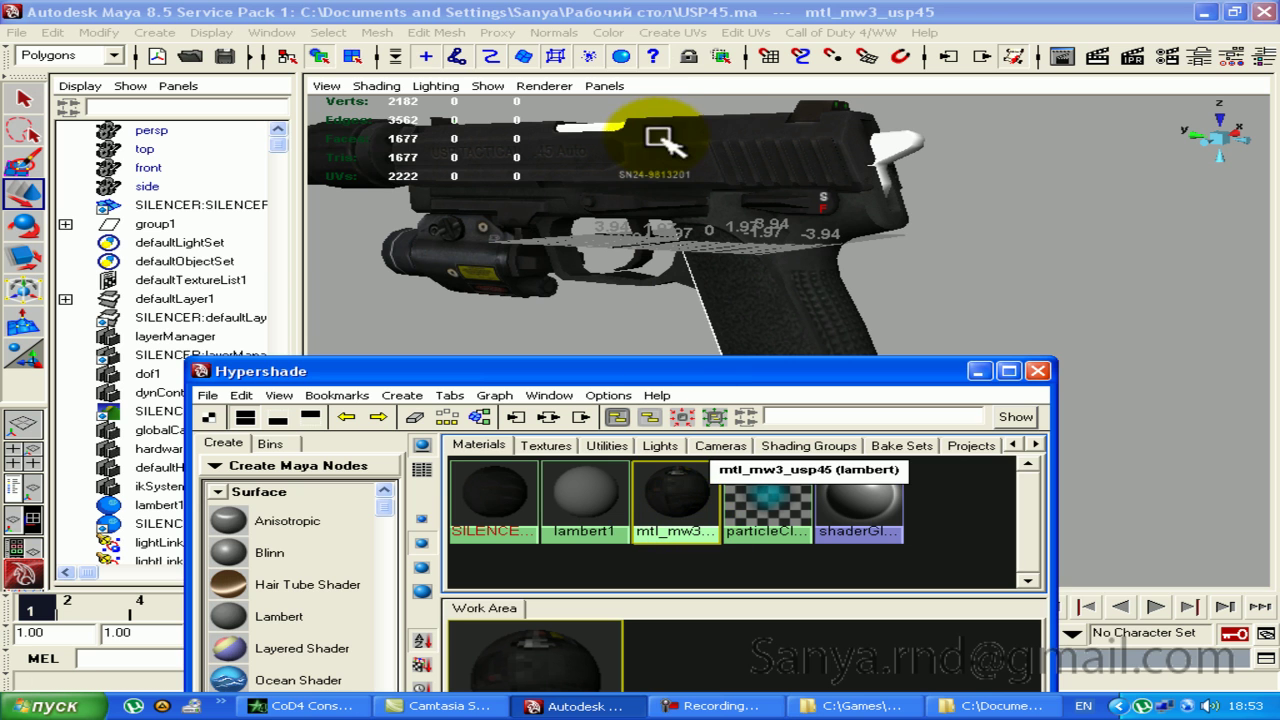
left_click(1022, 233)
left_click(905, 140)
mouse_move(905, 140)
right_mouse_down()
mouse_move(975, 425)
mouse_move(688, 448)
right_mouse_up()
left_click(960, 220)
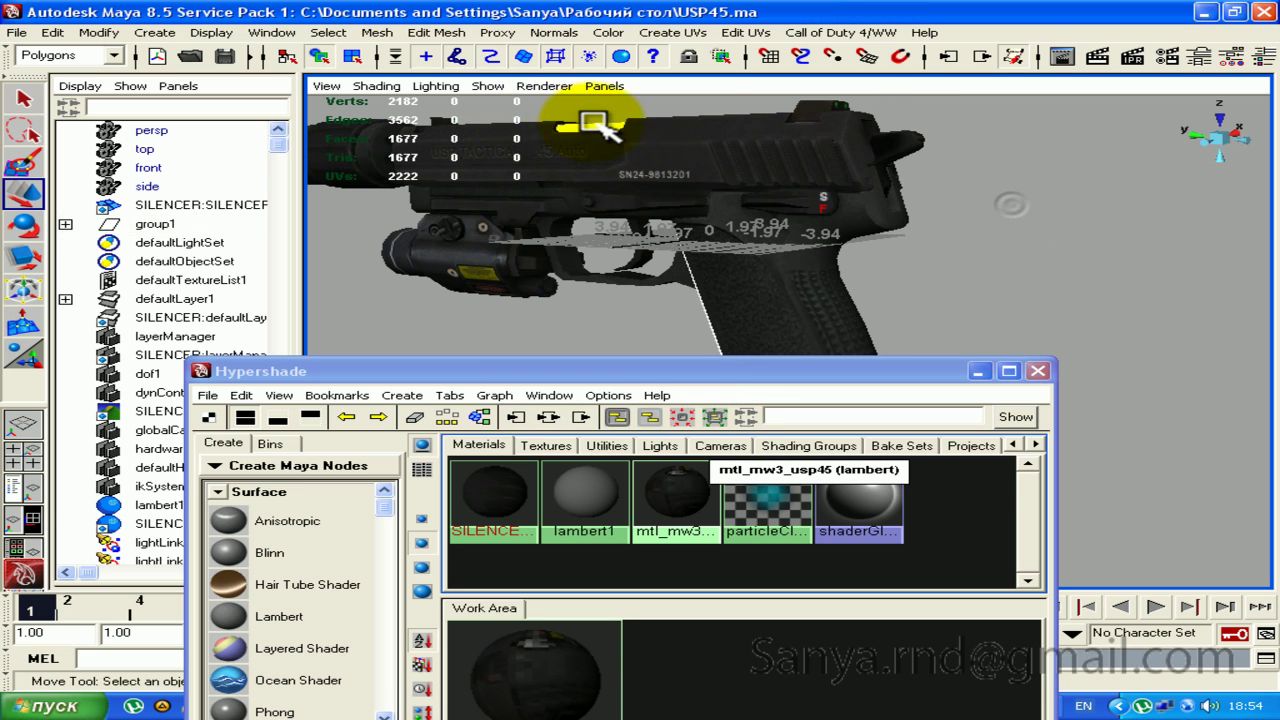
right_click_drag(595, 125, 810, 400)
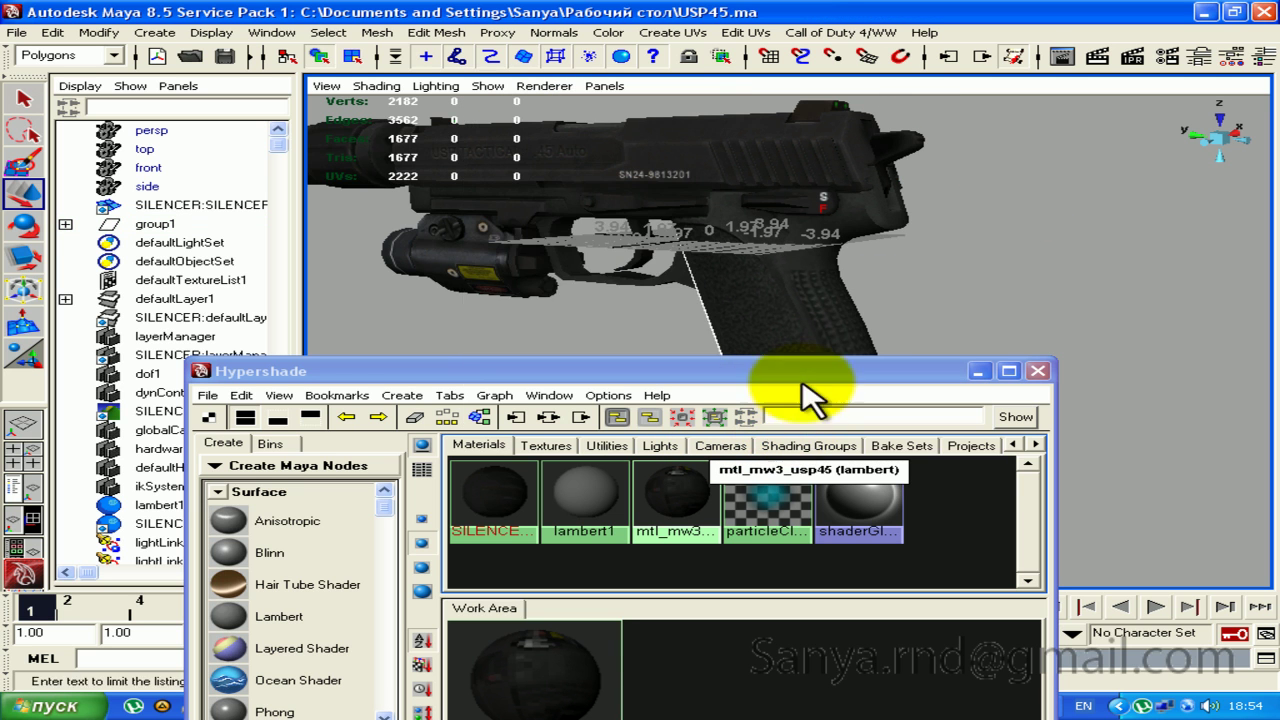
Step: Minimize Hypershade, check the whole textured gun in display modes 4, 5 and 6, and bring up Save
left_click_drag(815, 240, 950, 210, "alt")
mouse_move(952, 214)
right_mouse_down()
mouse_move(995, 485)
mouse_move(726, 504)
right_mouse_up()
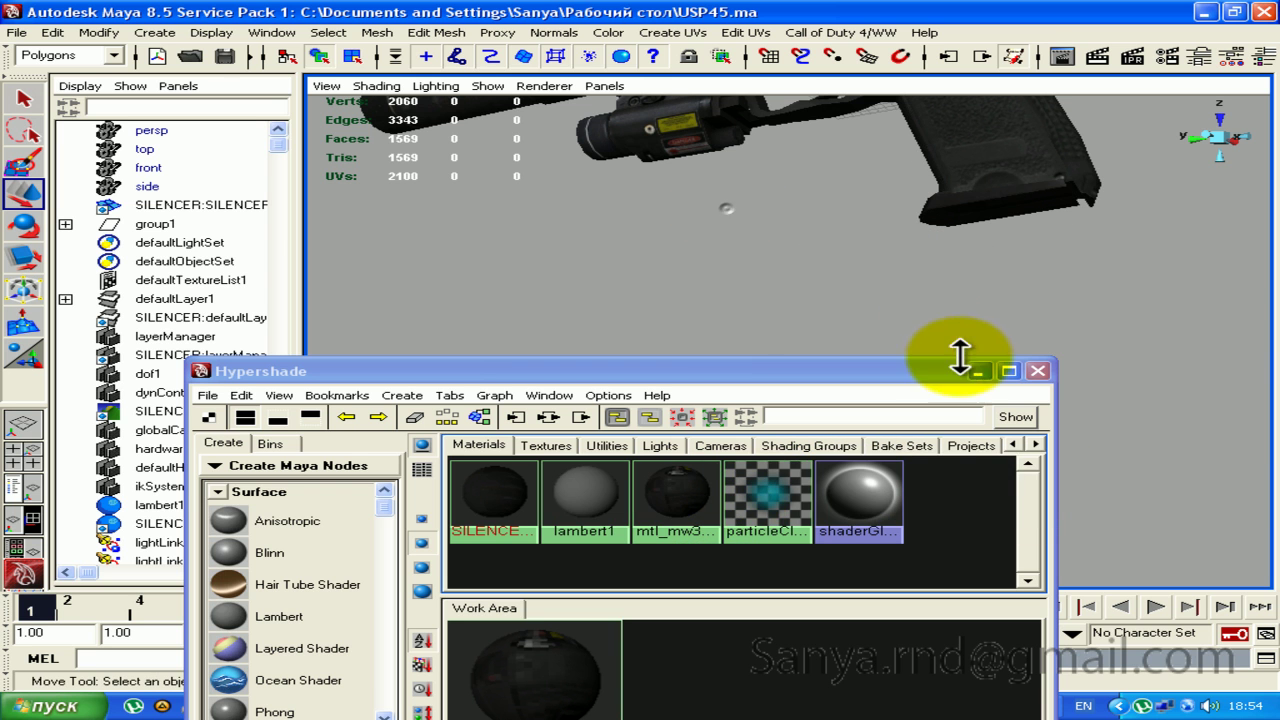
left_click(993, 371)
mouse_move(986, 349)
left_mouse_down("alt")
mouse_move(866, 383)
mouse_move(1100, 386)
mouse_move(1260, 337)
mouse_move(720, 337)
mouse_move(774, 332)
left_mouse_up("alt")
key("4")
key("5")
key("6")
mouse_move(890, 310)
left_mouse_down("alt")
mouse_move(757, 277)
mouse_move(737, 343)
mouse_move(757, 500)
left_mouse_up("alt")
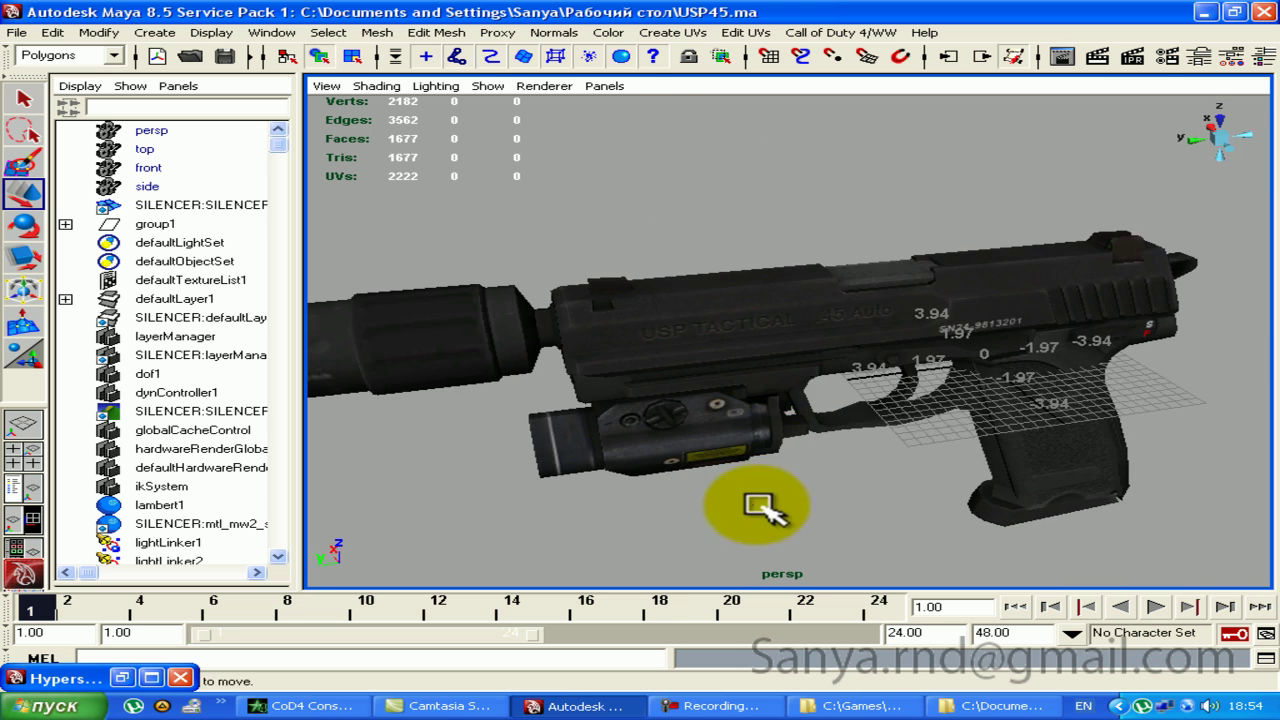
key("ctrl+s")
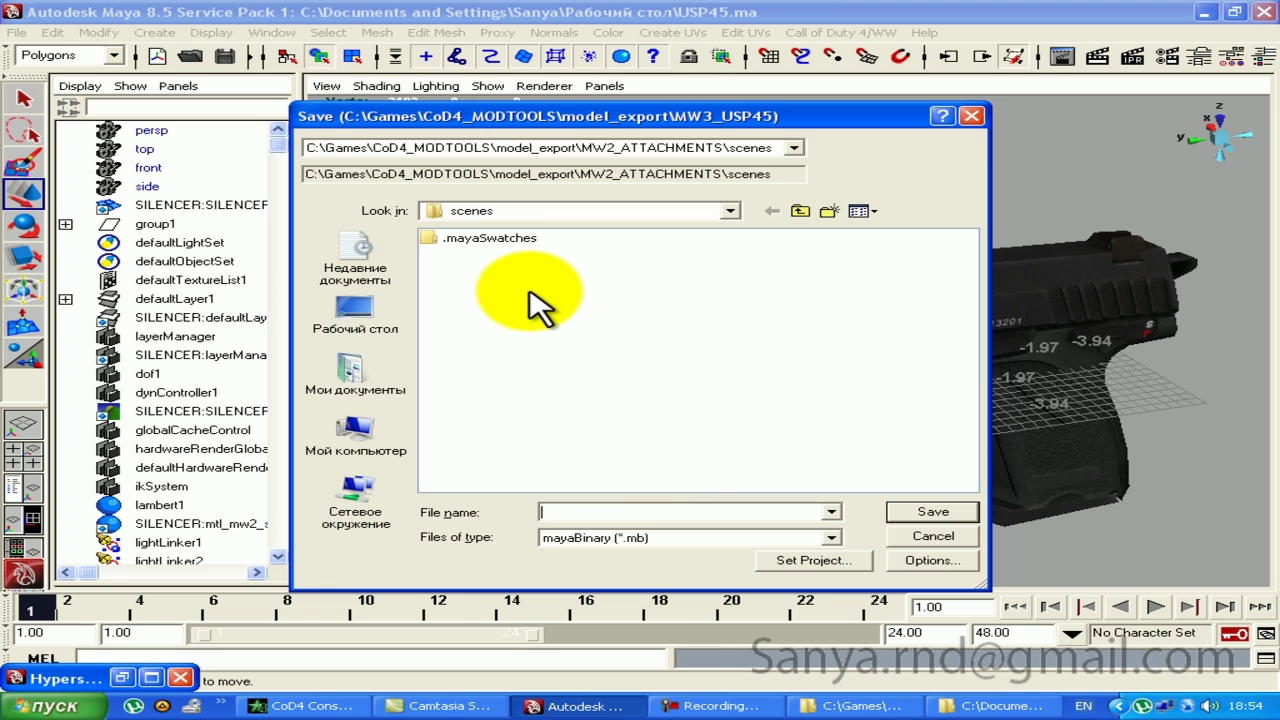
Step: Try the mayaAscii file type in the save dialog, then cancel without saving
left_click(600, 538)
left_click(585, 541)
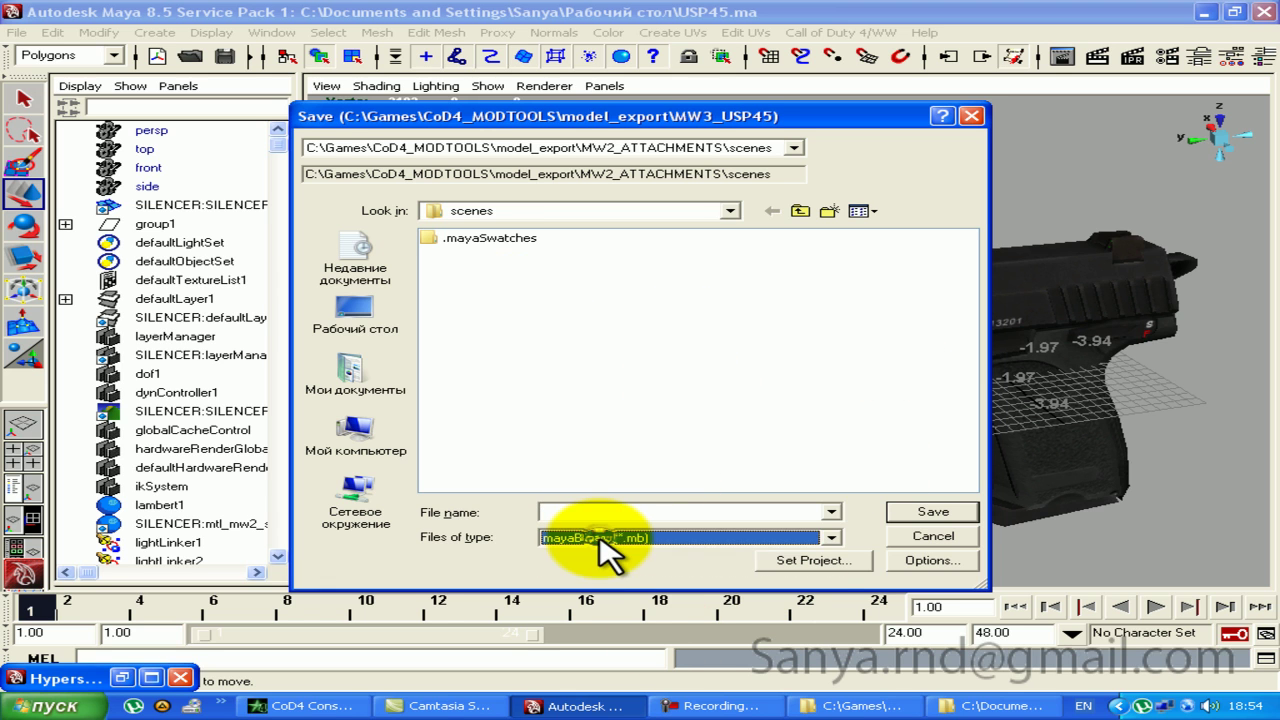
left_click(590, 539)
left_click(625, 555)
left_click(643, 537)
left_click(640, 555)
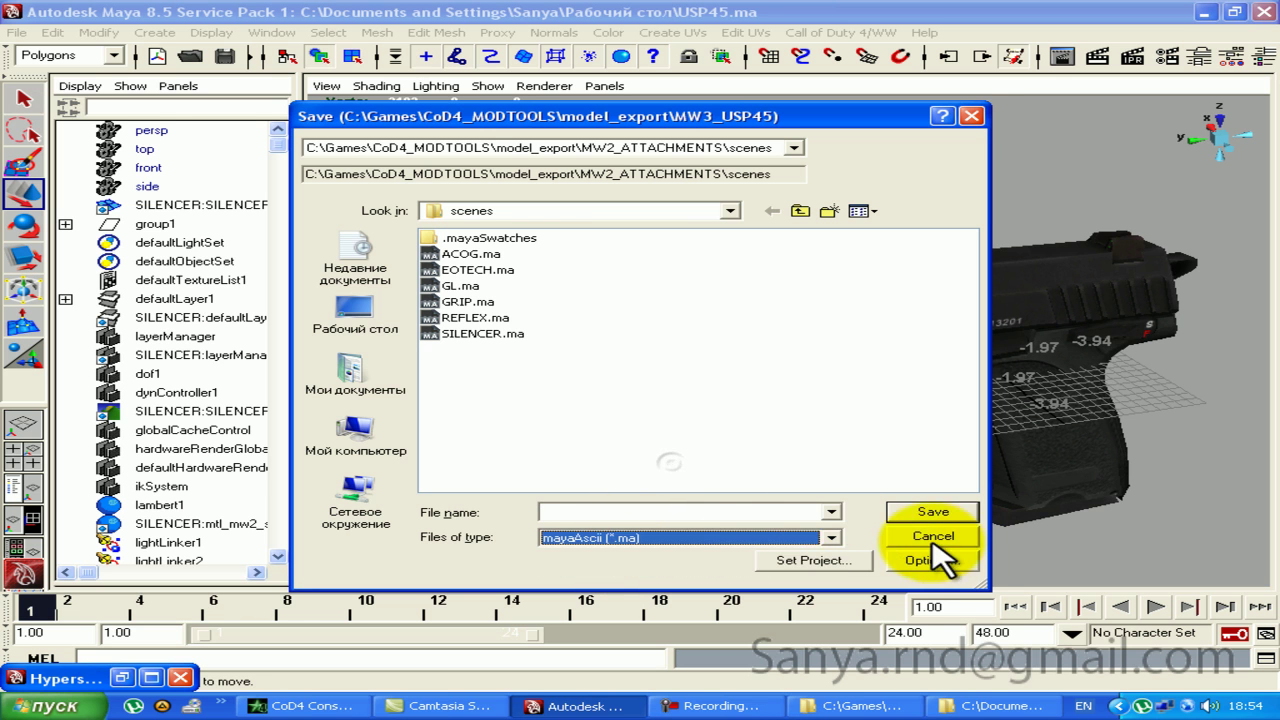
left_click(933, 536)
Step: Make MW3_USP45 the current project from Recent Projects and check its scenes folder
left_click(16, 32)
mouse_move(72, 366)
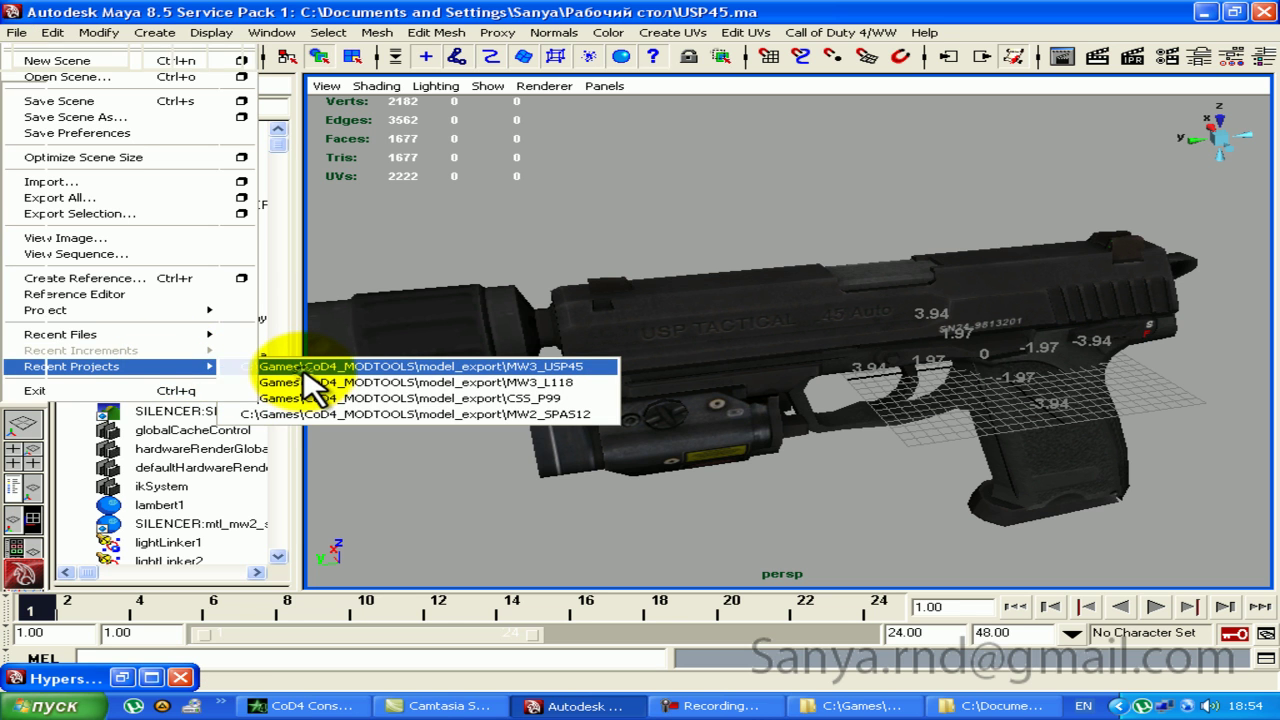
left_click(270, 366)
left_click(16, 32)
left_click(50, 76)
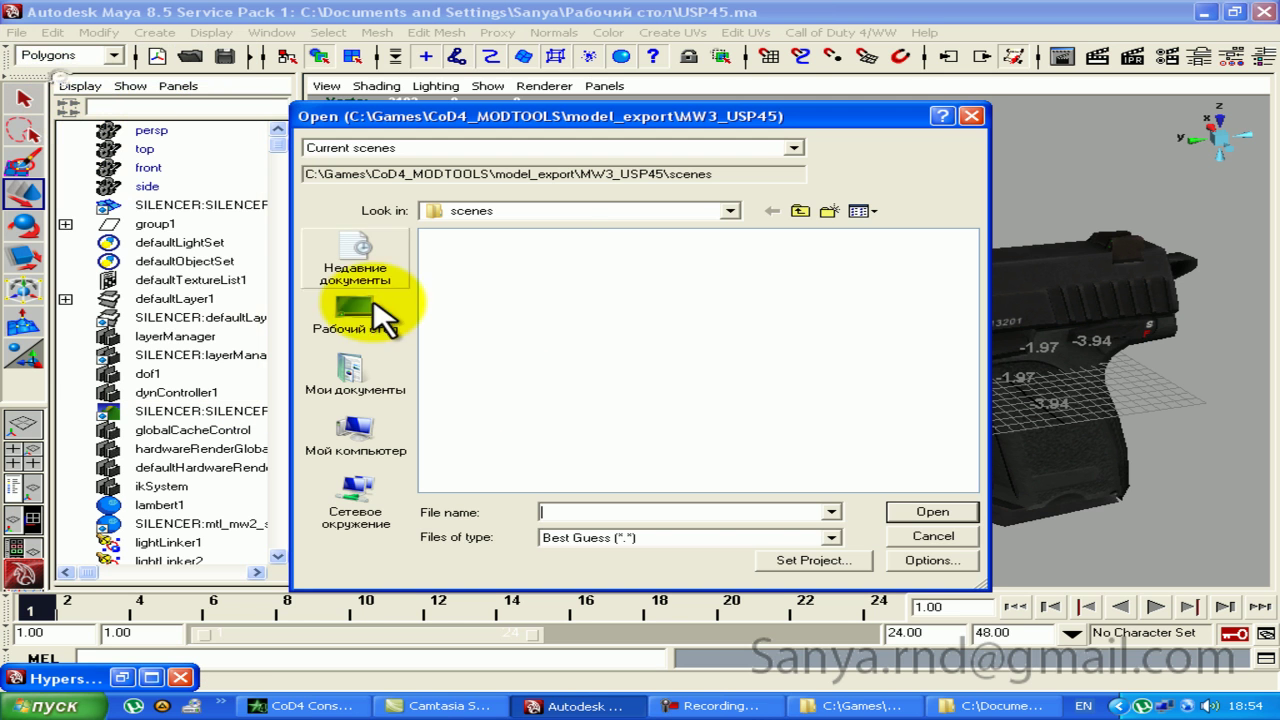
left_click(930, 537)
Step: Save the scene as USP45.mb in the MW3_USP45 scenes folder
left_click(16, 32)
left_click(70, 117)
left_click(600, 537)
type("USP45")
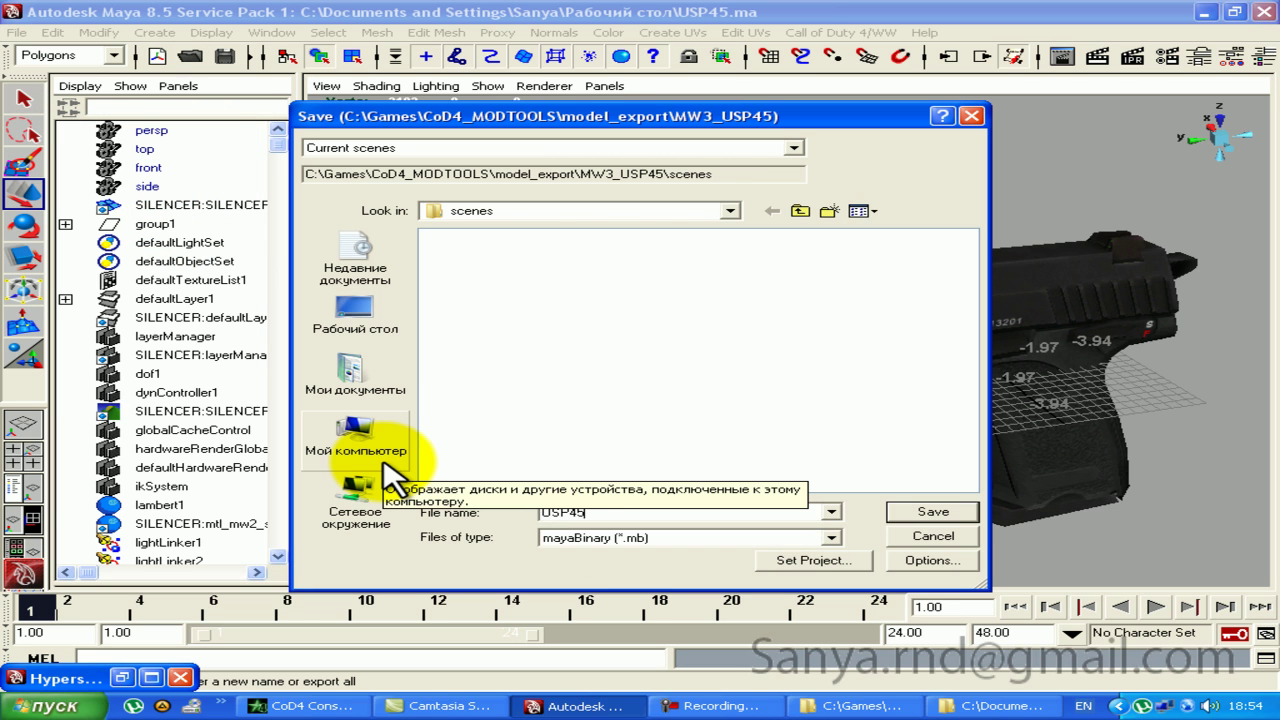
key("Return")
mouse_move(914, 280)
left_mouse_down("alt")
mouse_move(705, 320)
mouse_move(737, 306)
mouse_move(743, 334)
mouse_move(550, 317)
mouse_move(580, 317)
mouse_move(645, 207)
mouse_move(843, 329)
mouse_move(760, 345)
left_mouse_up("alt")
scroll(714, 343, "up", 3)
scroll(594, 357, "up", 3)
Step: Rename the pistol group from group1 to USP45 in the Outliner
left_click(714, 366)
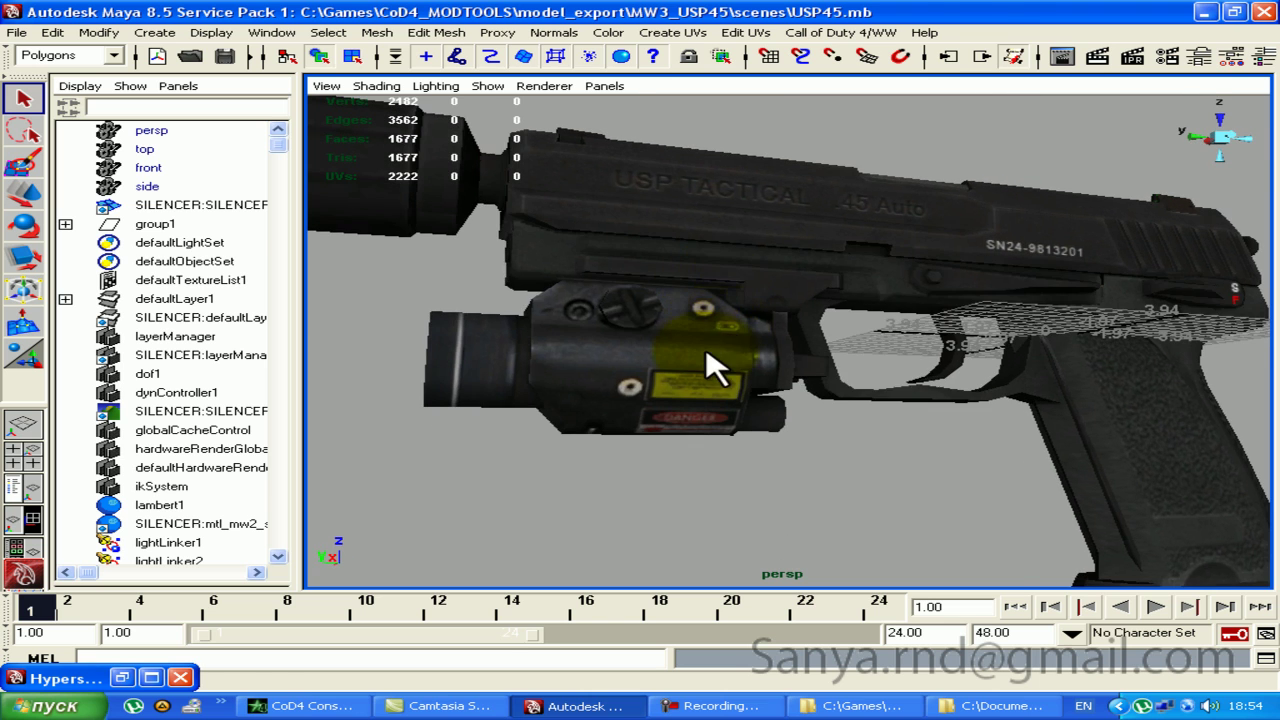
left_click(1260, 56)
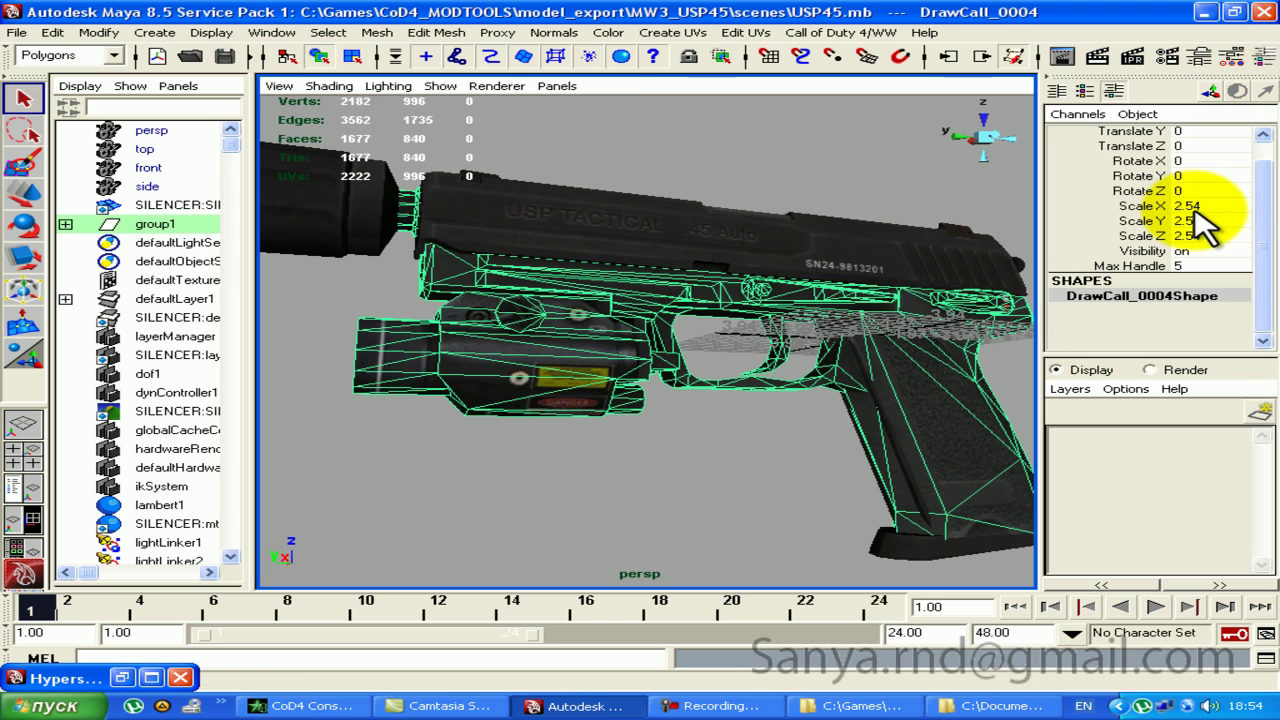
key("space")
left_click(343, 314)
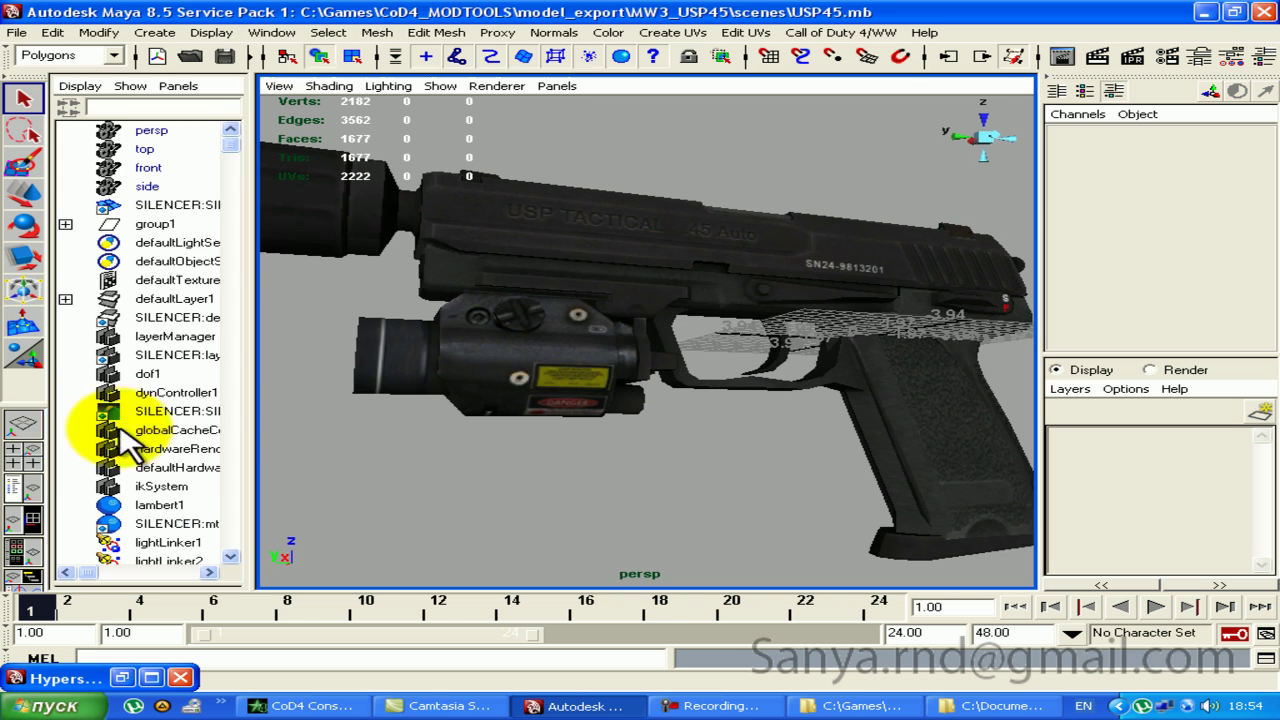
double_click(140, 223)
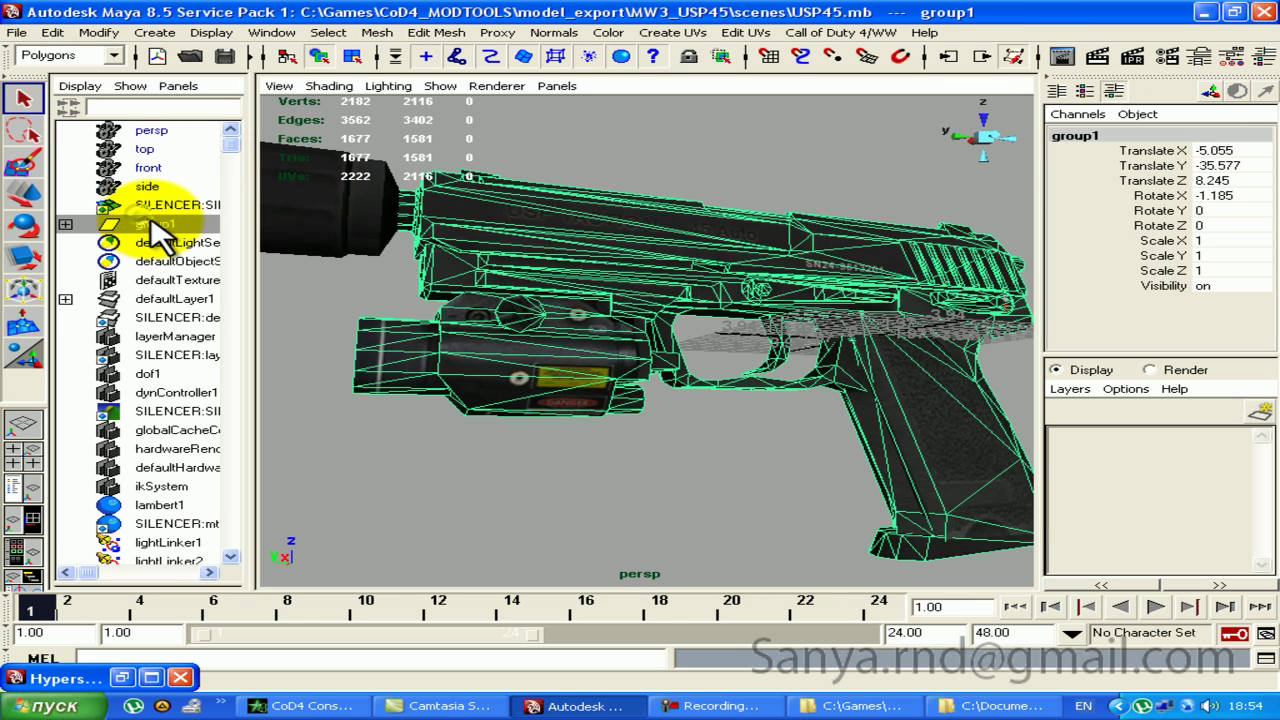
type("USP45")
key("Return")
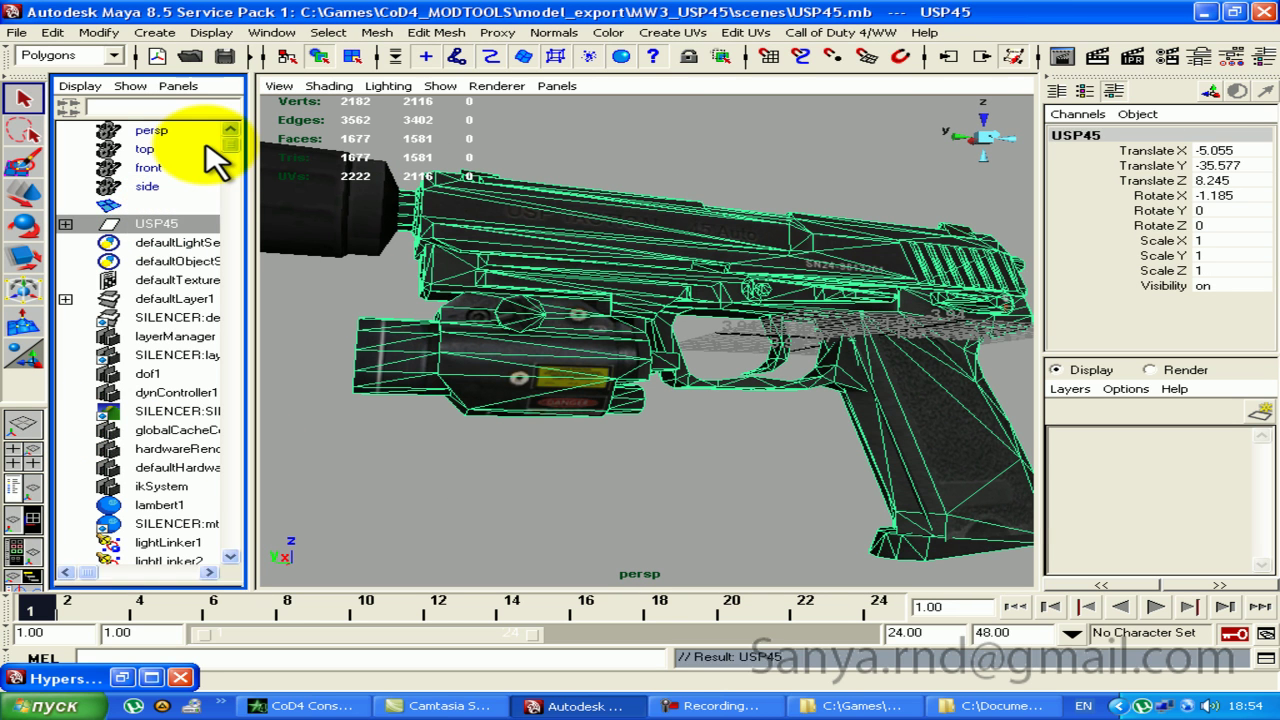
Step: Expand USP45 and rename DrawCall_0004 to BODY and DrawCall_0005 to BOLT
left_click(452, 375)
left_click(65, 223)
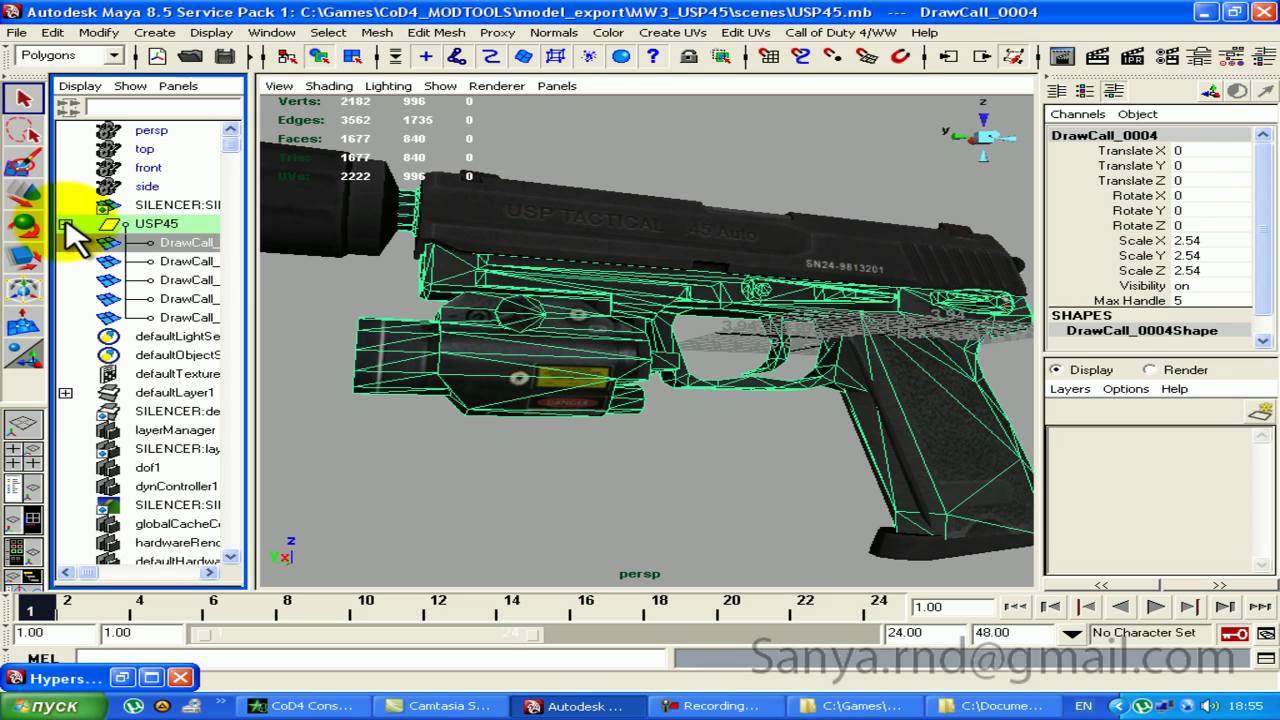
double_click(187, 244)
type("3")
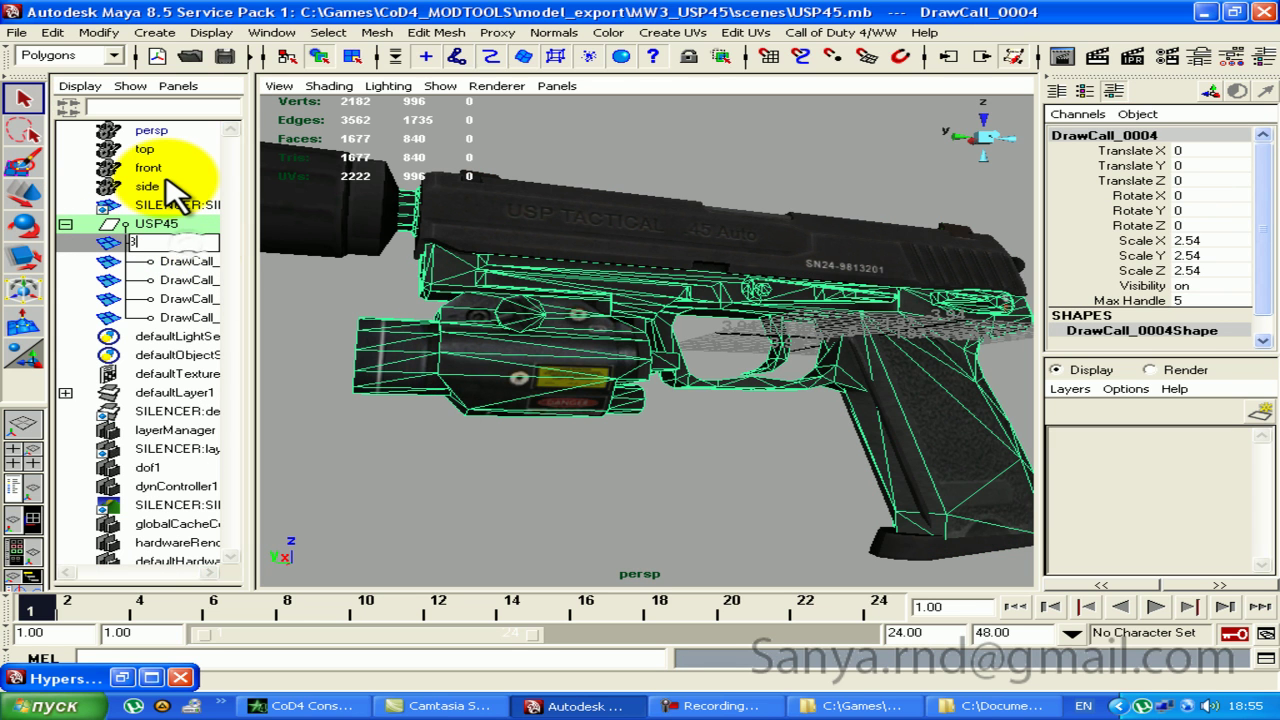
type("Y")
key("Return")
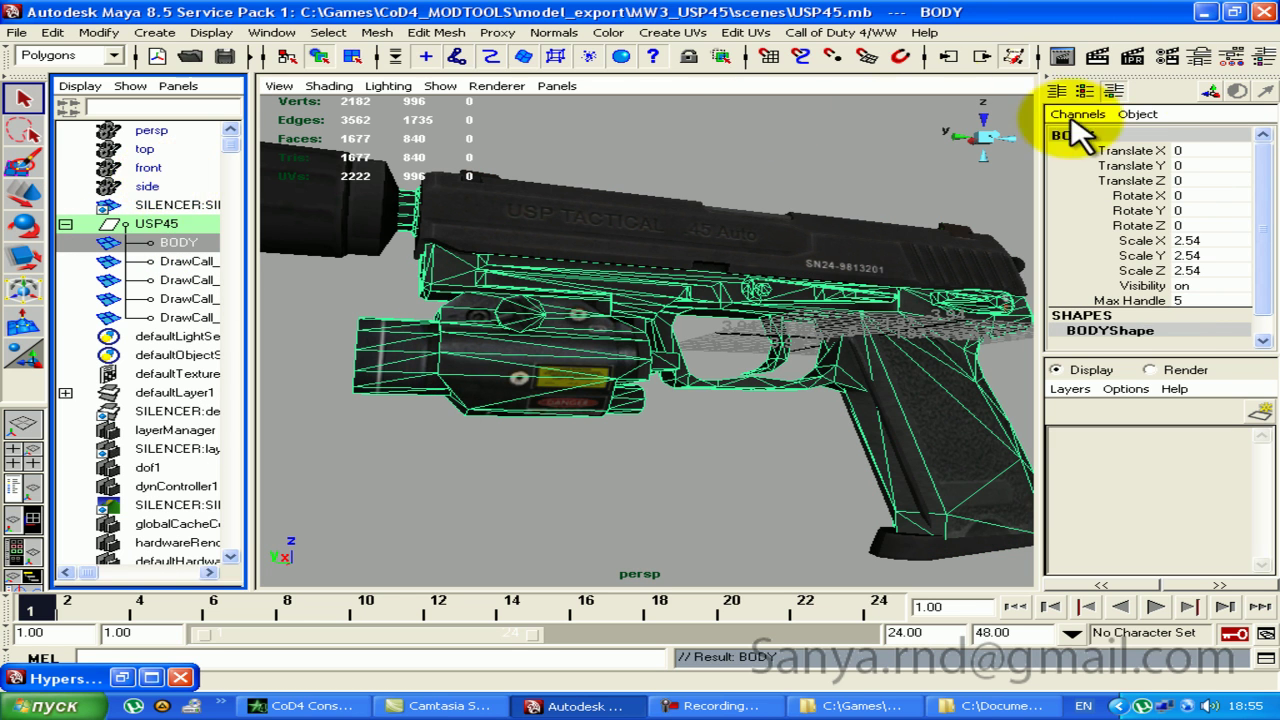
left_click(1240, 58)
left_click(205, 261)
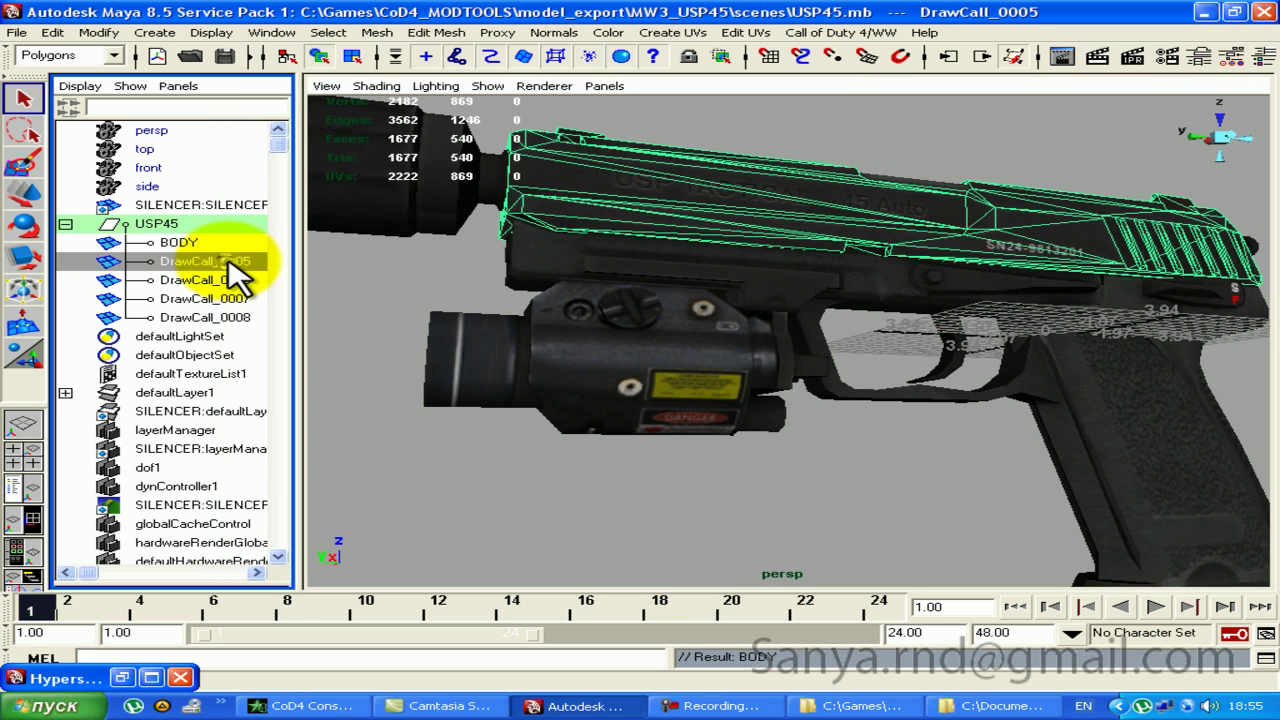
double_click(198, 266)
type("LT")
key("Return")
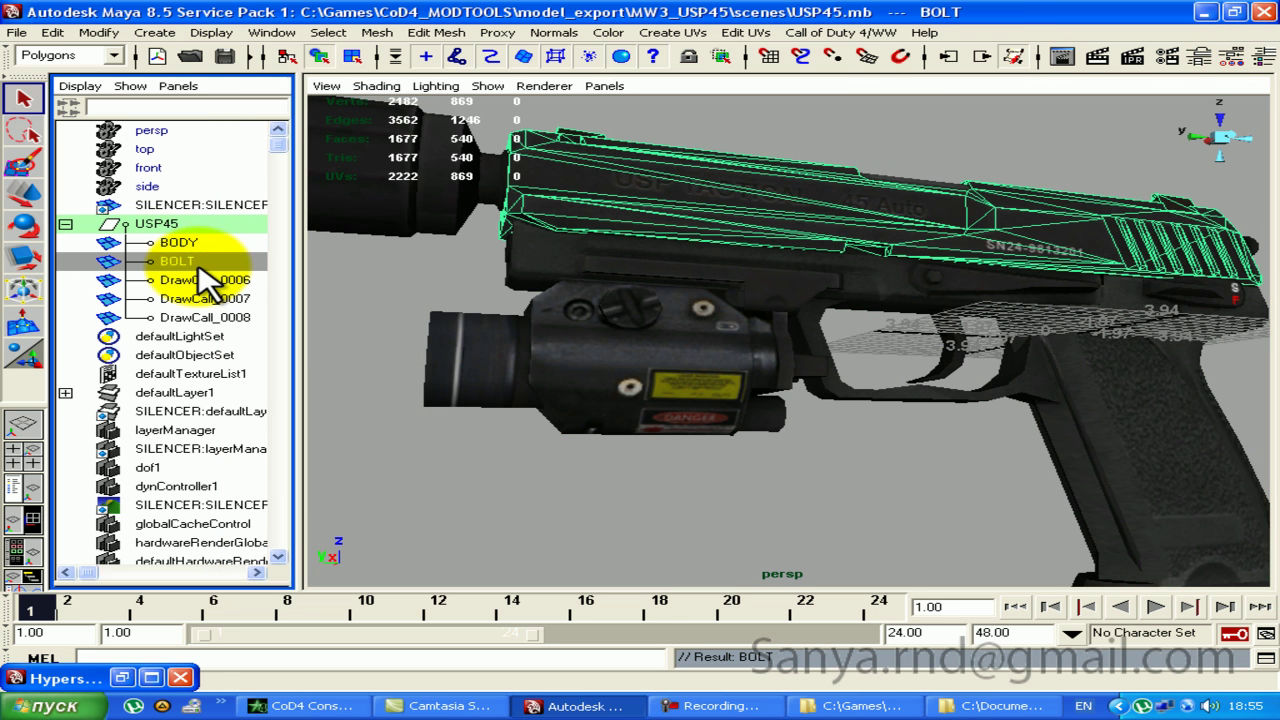
Step: Rename DrawCall_0006 to CLIP and DrawCall_0007 to SLIDE_BODY
key("4")
left_click(200, 280)
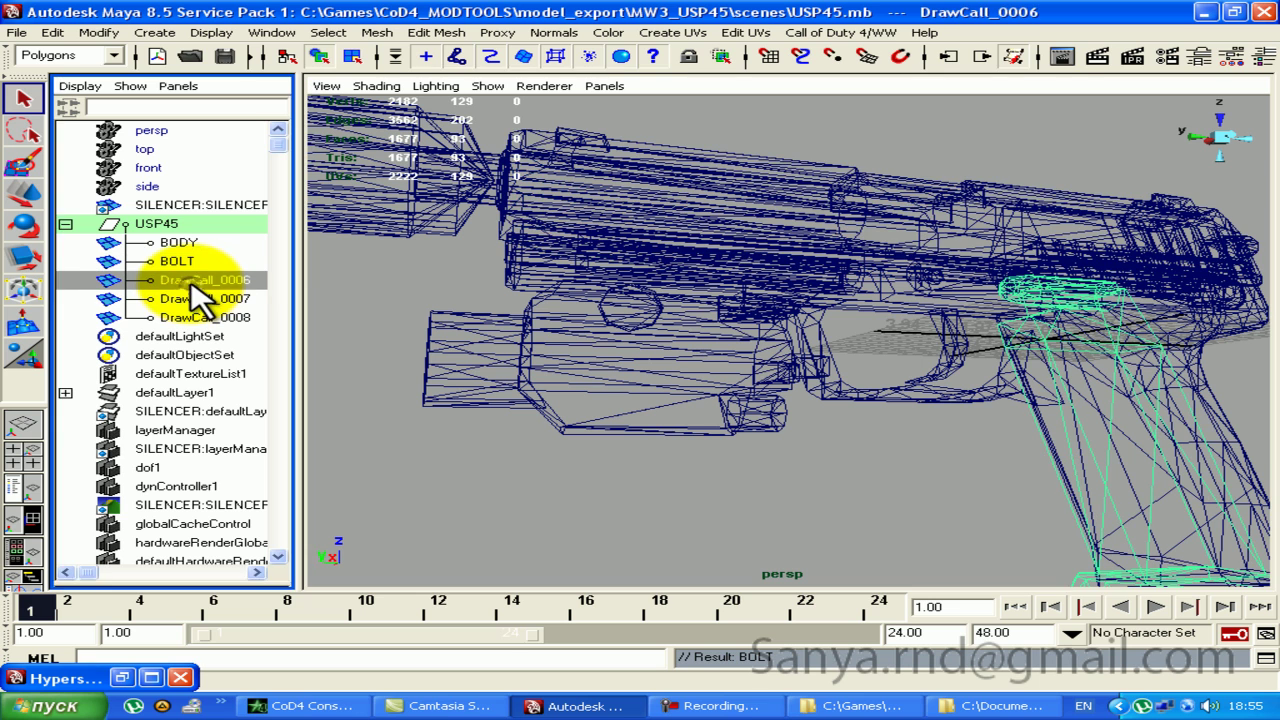
double_click(250, 279)
type("P")
key("Return")
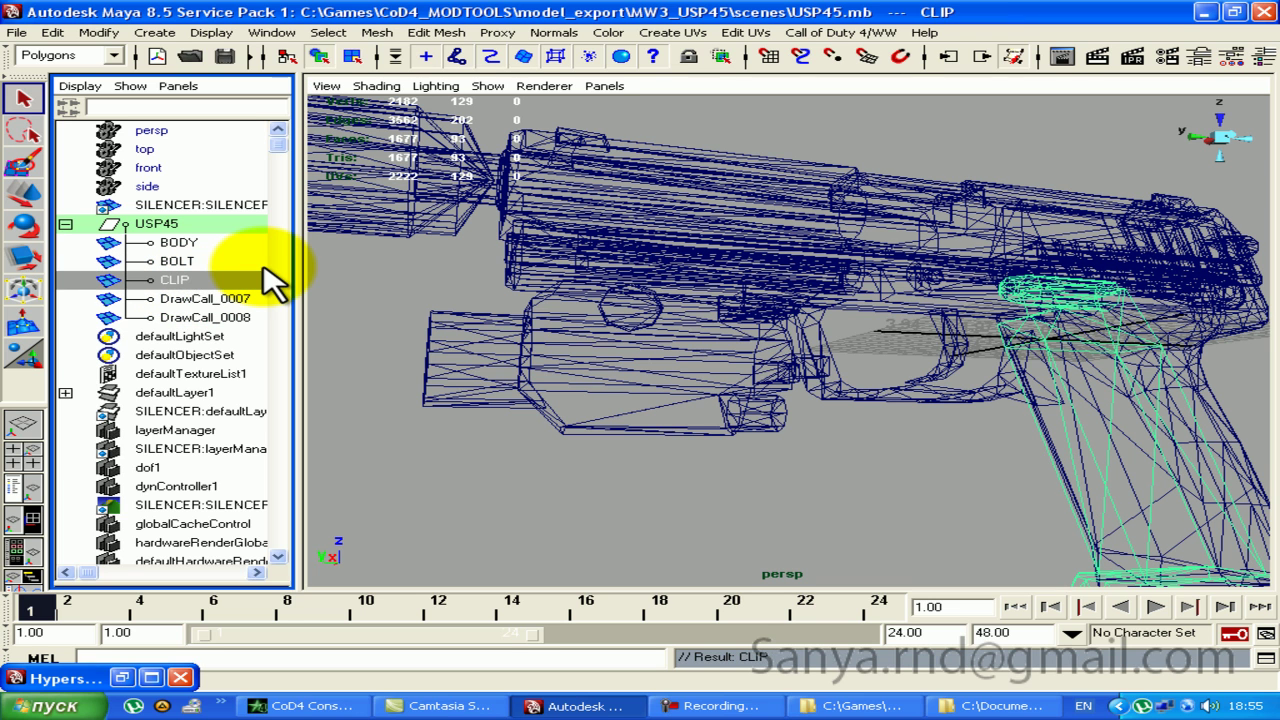
left_click(218, 302)
double_click(218, 300)
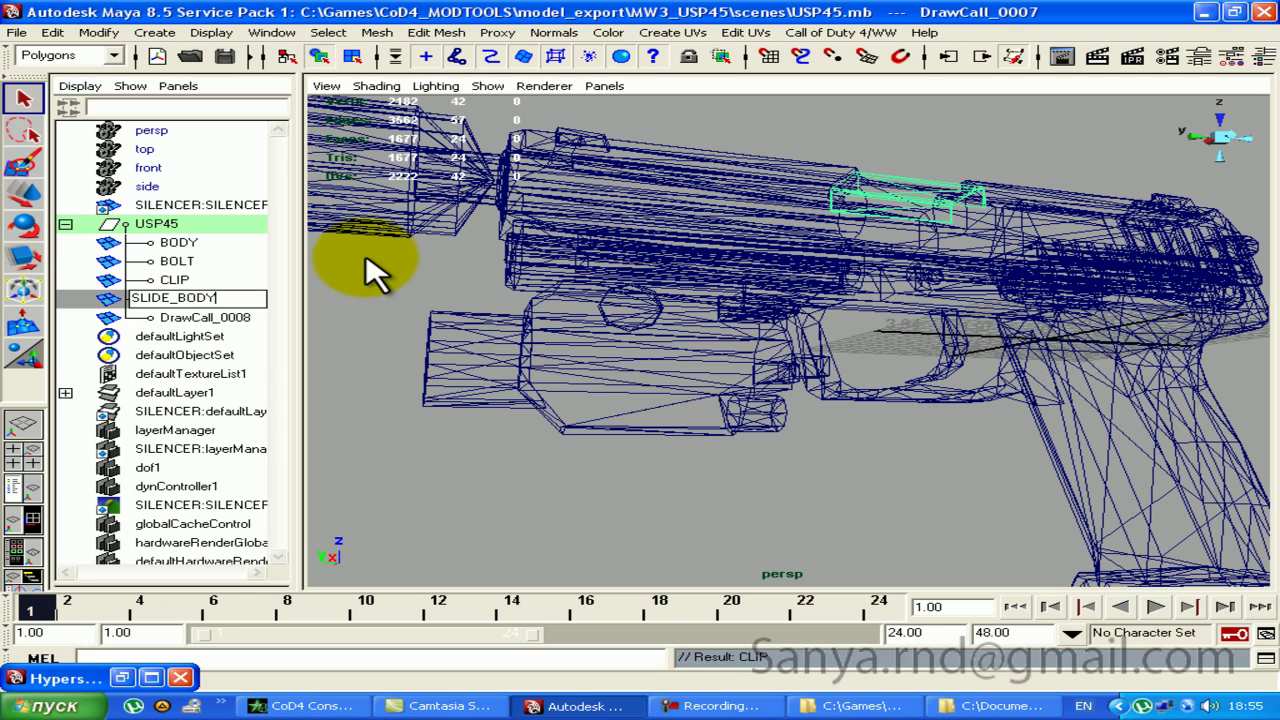
key("Return")
Step: Orbit and zoom around the gun, switching between wireframe, shaded and textured display
left_click_drag(980, 226, 890, 287, "alt")
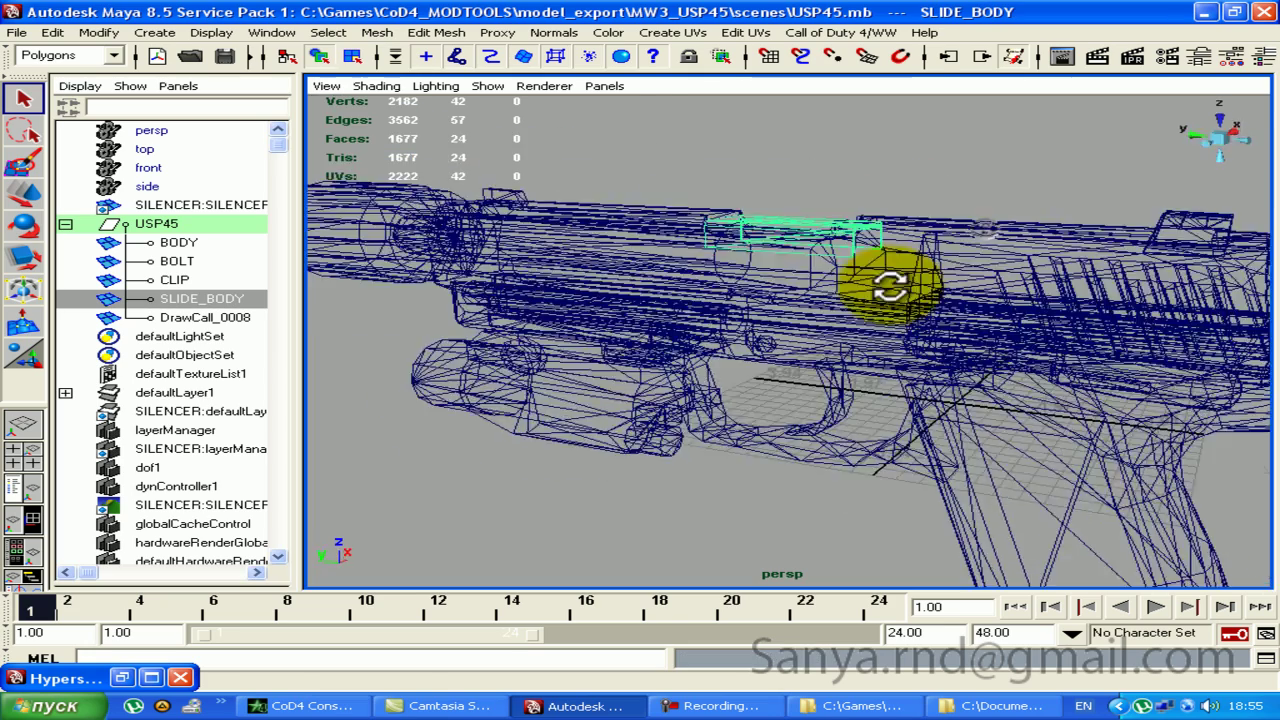
key("5")
scroll(857, 234, "up", 5)
mouse_move(857, 234)
left_mouse_down("alt")
mouse_move(745, 310)
mouse_move(748, 271)
mouse_move(503, 143)
left_mouse_up("alt")
scroll(771, 309, "up", 2)
key("4")
key("6")
mouse_move(855, 288)
left_mouse_down("alt")
mouse_move(814, 343)
mouse_move(909, 331)
left_mouse_up("alt")
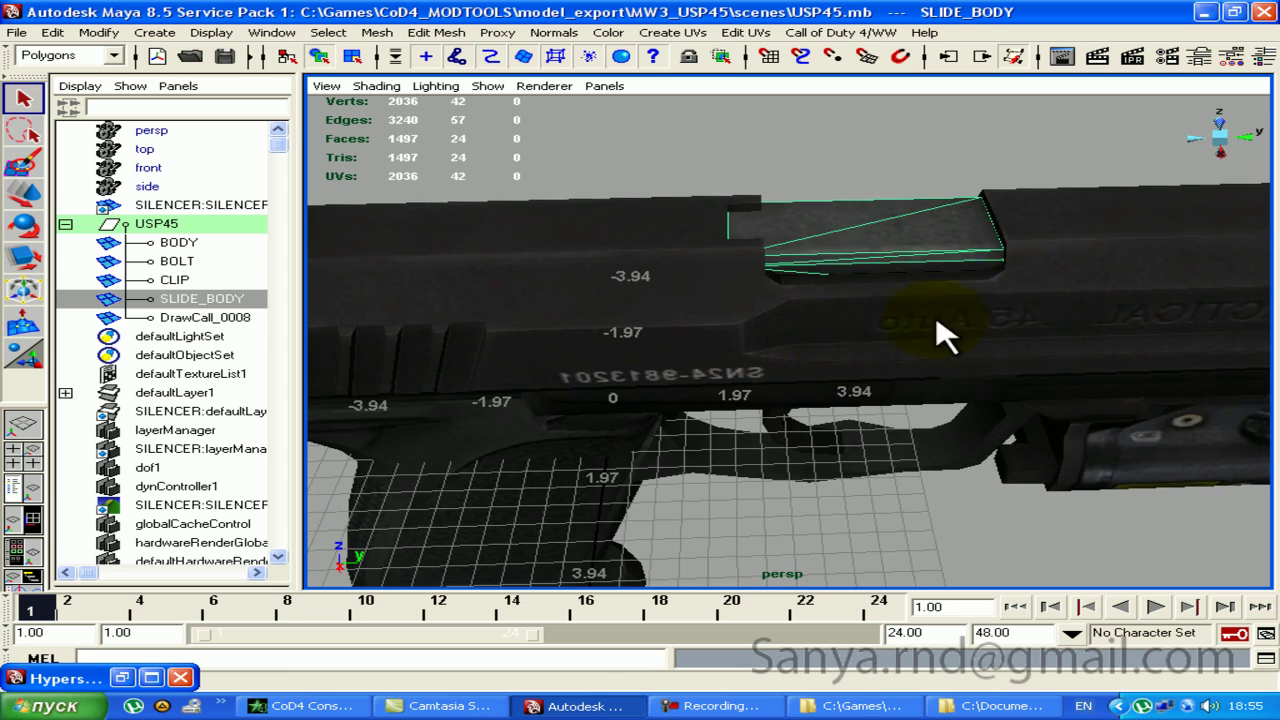
Step: With the Move tool, select BOLT, then SLIDE_BODY plus BODY to check the parts
left_click(909, 331)
scroll(1034, 274, "down", 2)
scroll(1034, 274, "down", 2)
key("w")
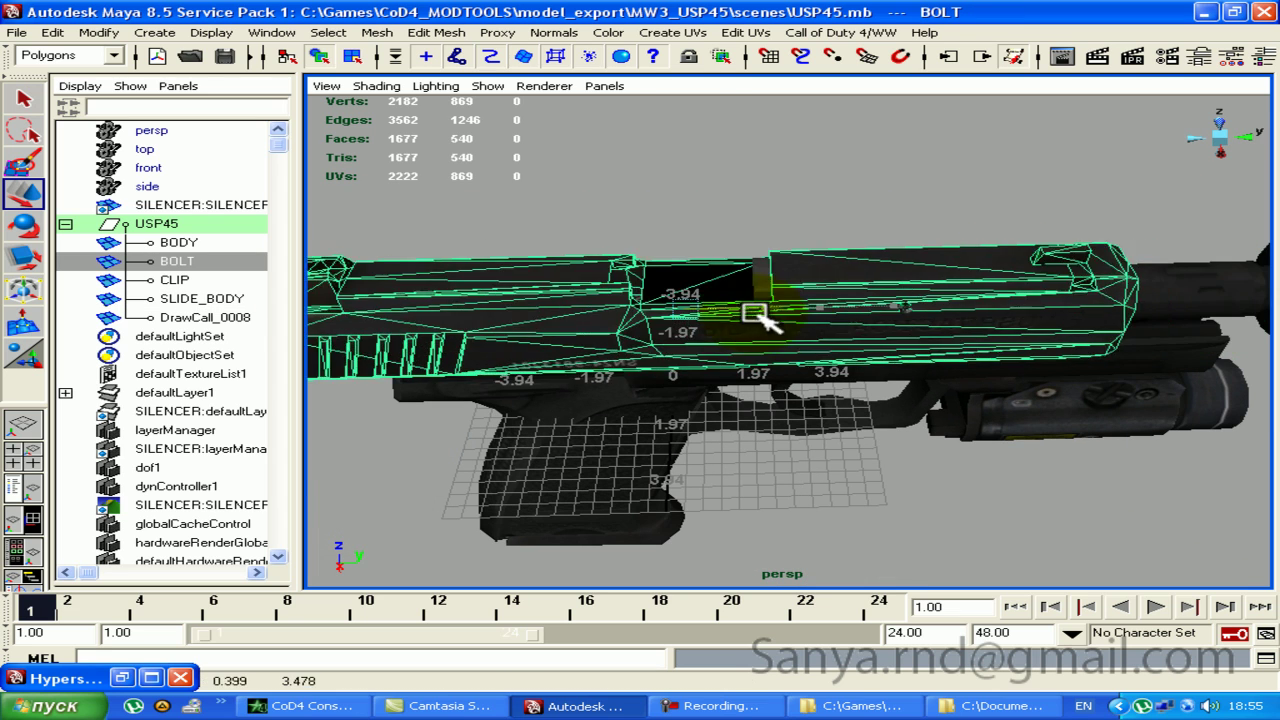
left_click(852, 278)
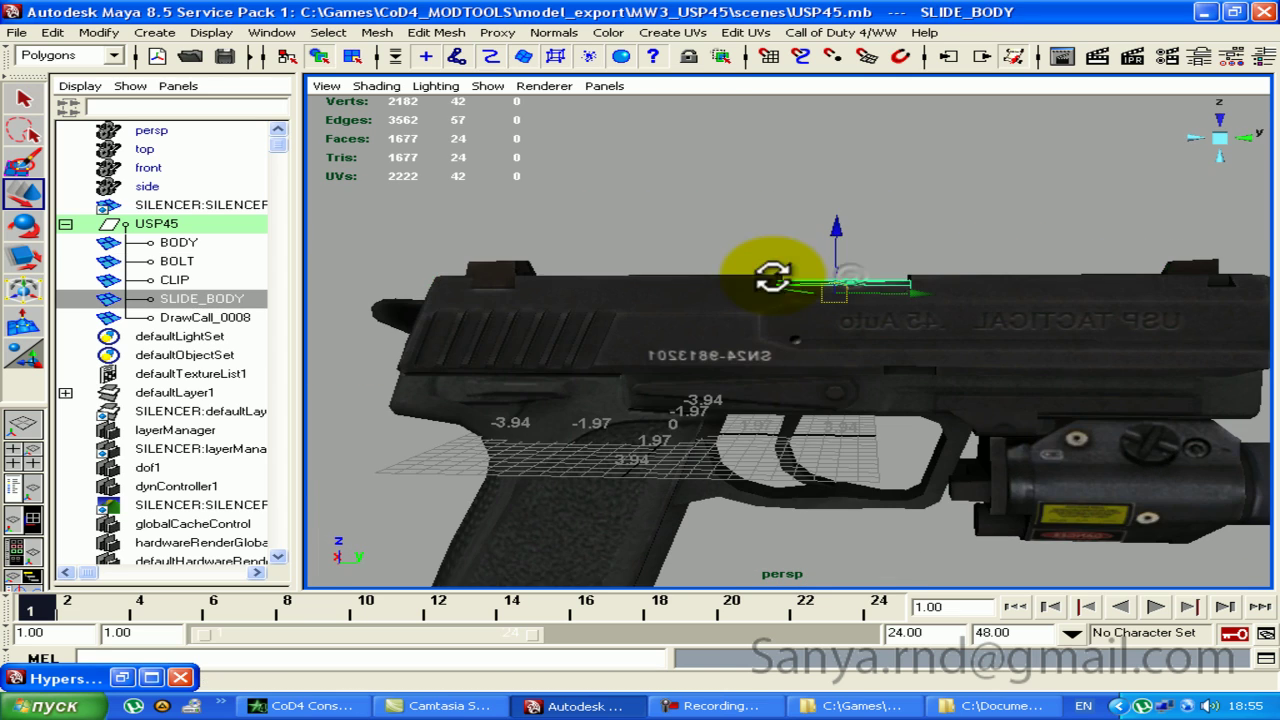
left_click(660, 425, "shift")
key("4")
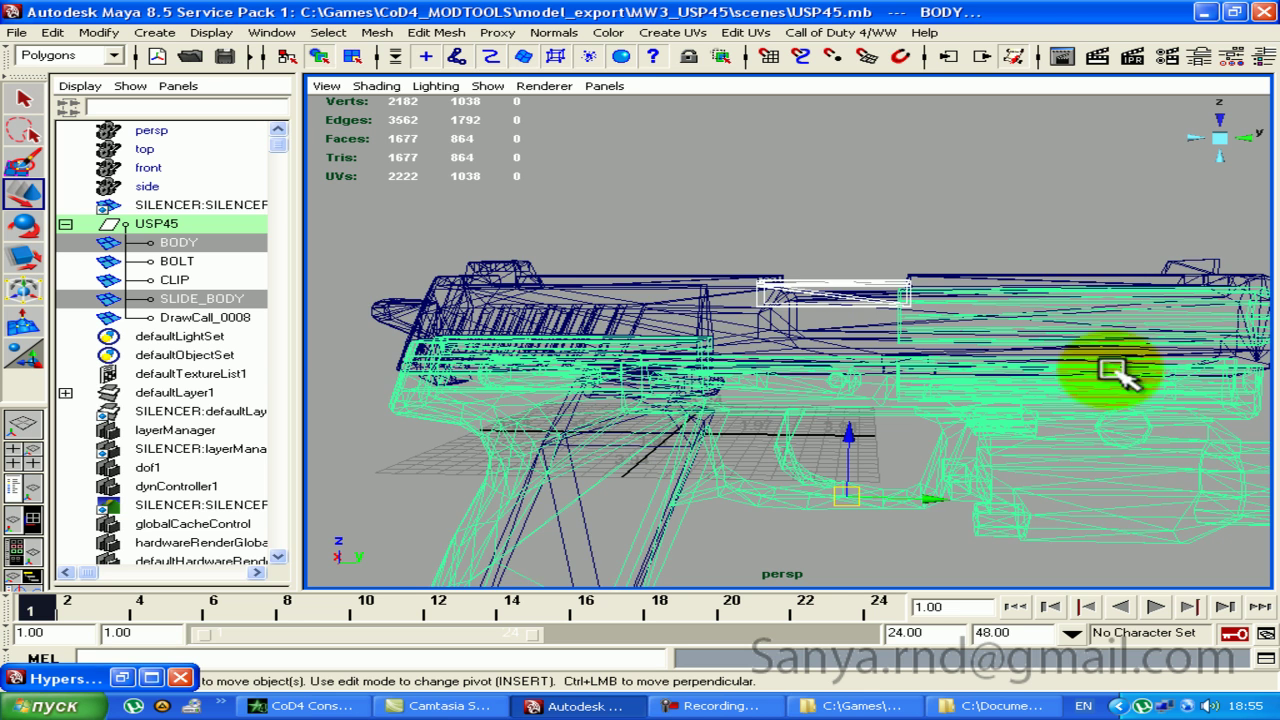
key("6")
left_click(977, 183)
middle_click_drag(1060, 262, 570, 217, "alt")
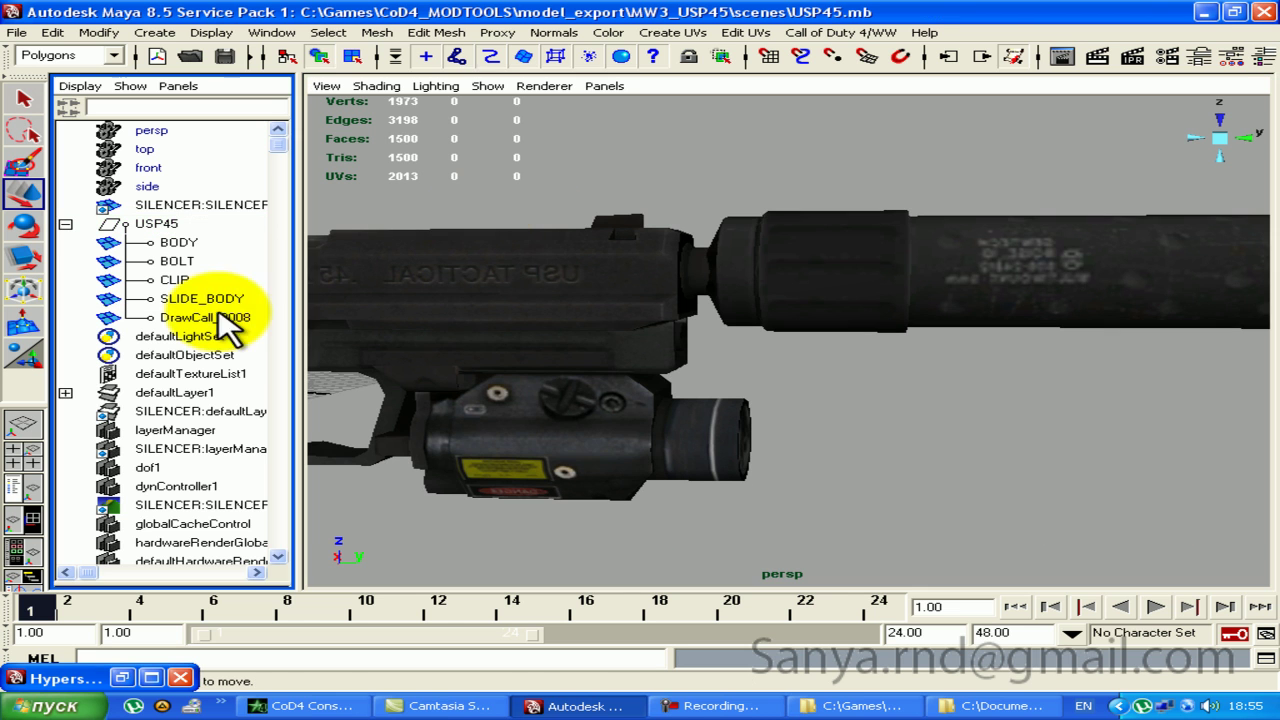
Step: Select DrawCall_0008 and rename it PRESS_REAR, then return to textured shading
left_click(213, 320)
right_click_drag(800, 271, 771, 320, "alt")
key("4")
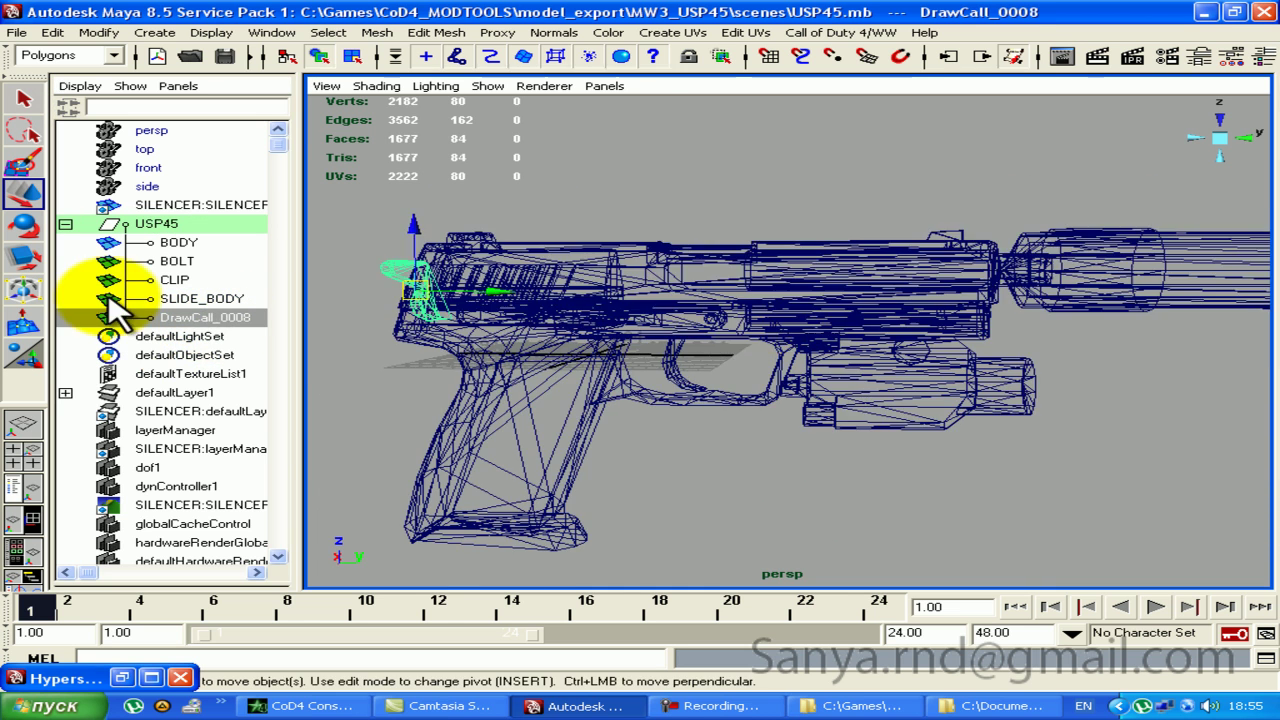
double_click(200, 320)
type("PRESS_")
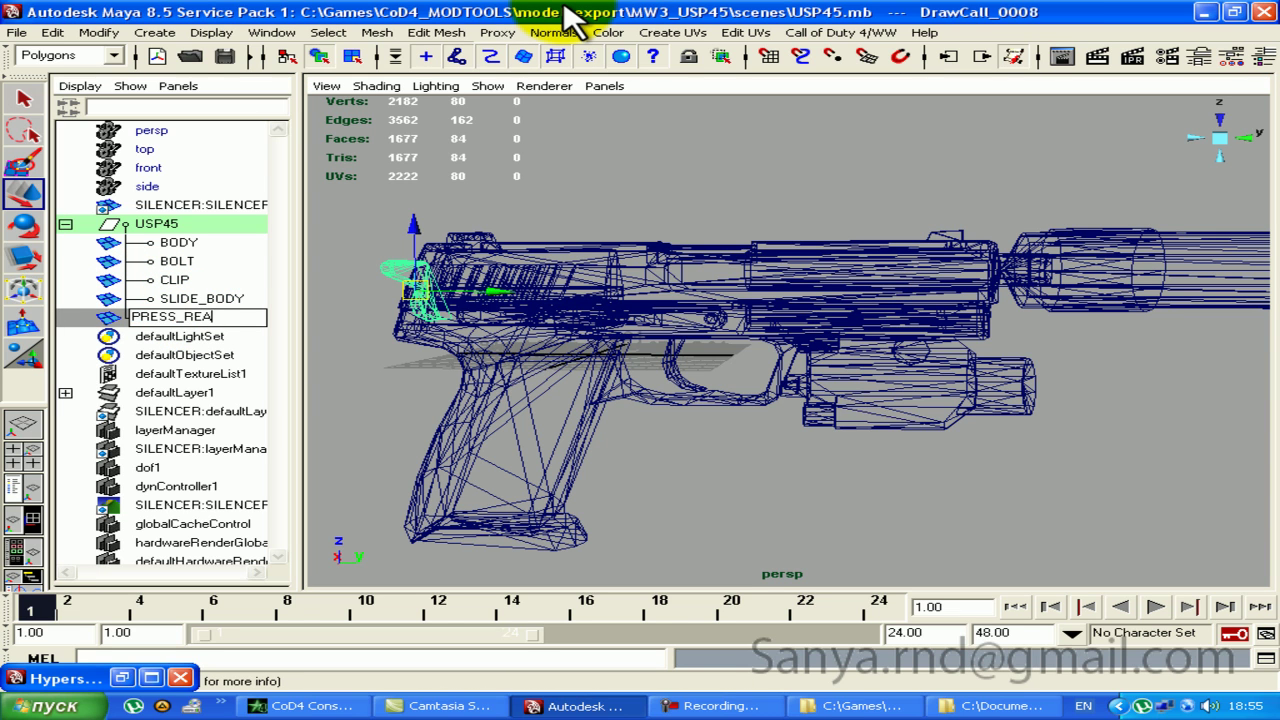
type("REA")
key("Return")
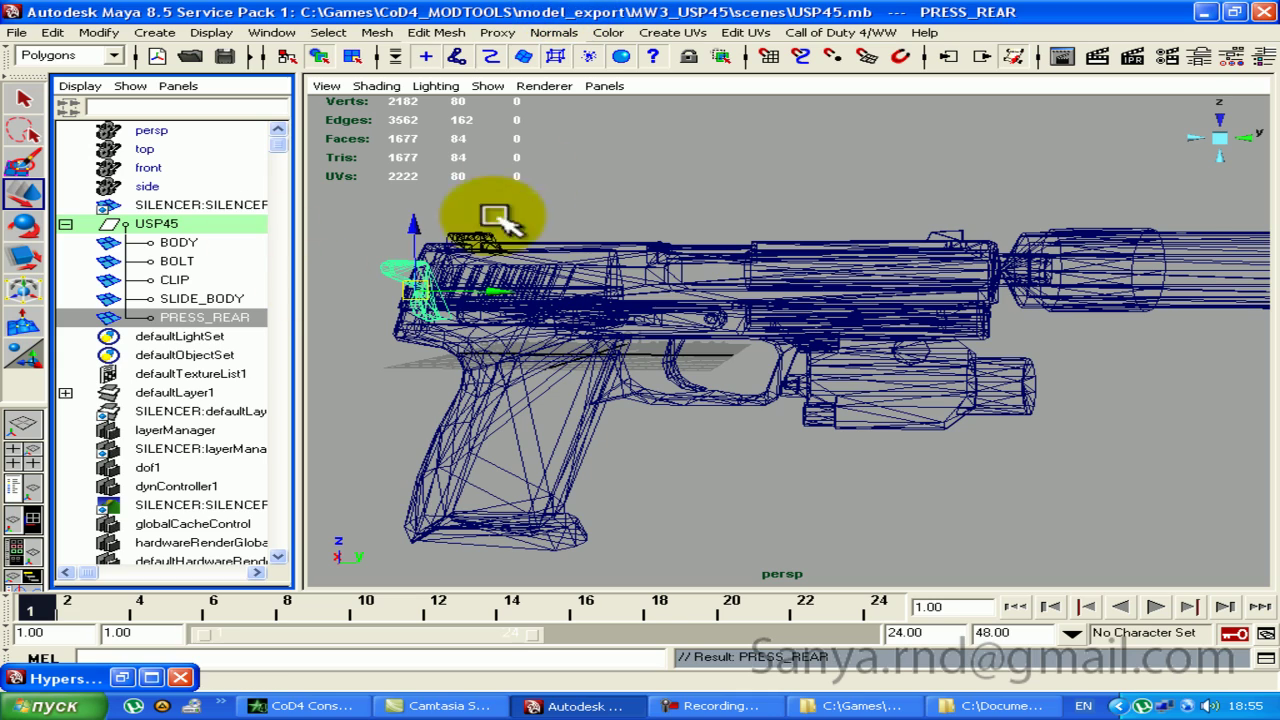
left_click(520, 208)
key("6")
mouse_move(471, 206)
left_mouse_down("alt")
mouse_move(751, 228)
mouse_move(791, 263)
mouse_move(643, 237)
mouse_move(766, 244)
mouse_move(663, 250)
left_mouse_up("alt")
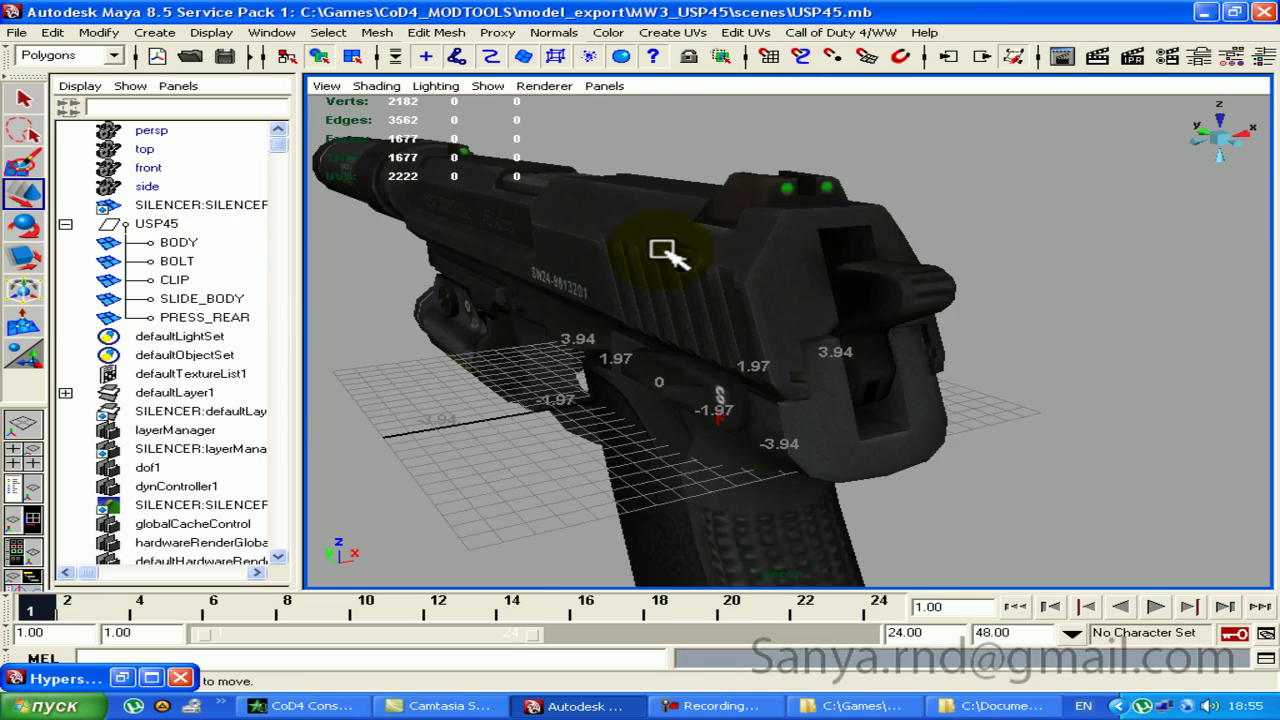
Step: Orbit around the pistol and select the BODY part to check it
mouse_move(590, 185)
left_mouse_down("alt")
mouse_move(674, 246)
mouse_move(655, 237)
mouse_move(737, 234)
mouse_move(722, 247)
left_mouse_up("alt")
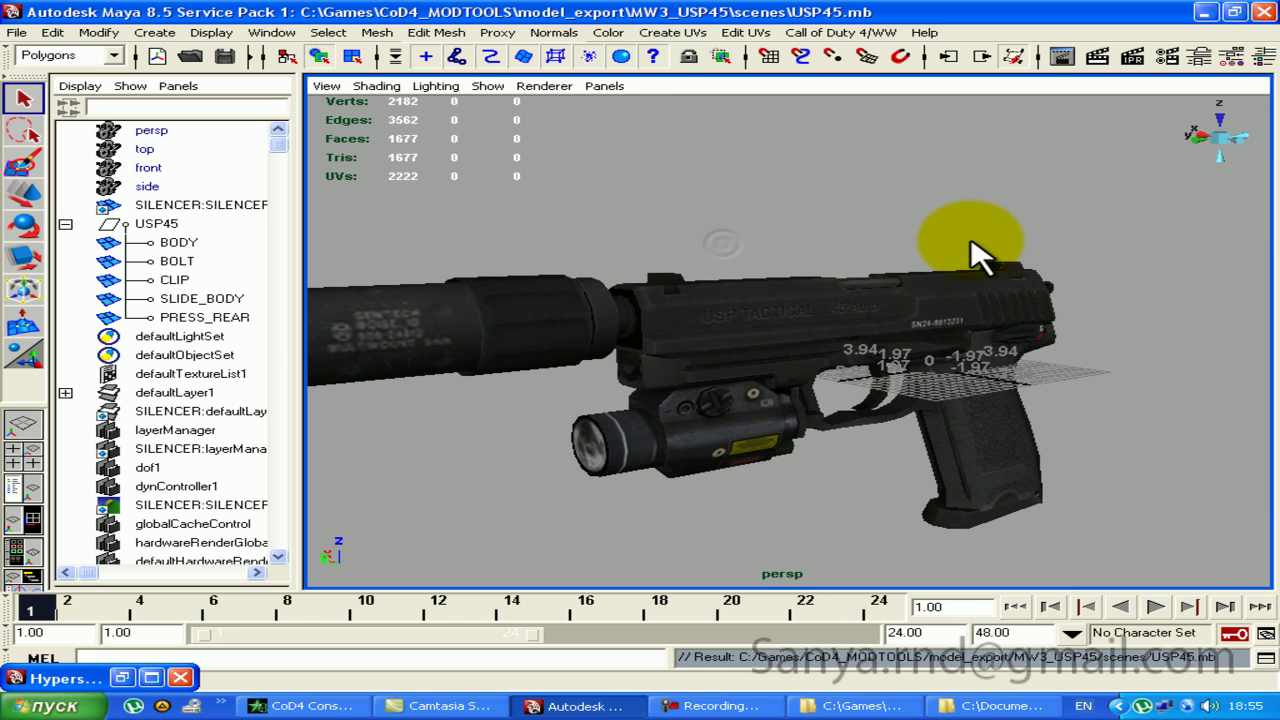
mouse_move(755, 322)
left_mouse_down("alt")
mouse_move(832, 275)
mouse_move(629, 263)
mouse_move(720, 200)
mouse_move(718, 298)
mouse_move(757, 314)
mouse_move(682, 255)
mouse_move(1129, 591)
mouse_move(1109, 351)
mouse_move(1014, 457)
mouse_move(893, 358)
mouse_move(737, 306)
mouse_move(777, 297)
mouse_move(994, 329)
left_mouse_up("alt")
left_click(718, 298)
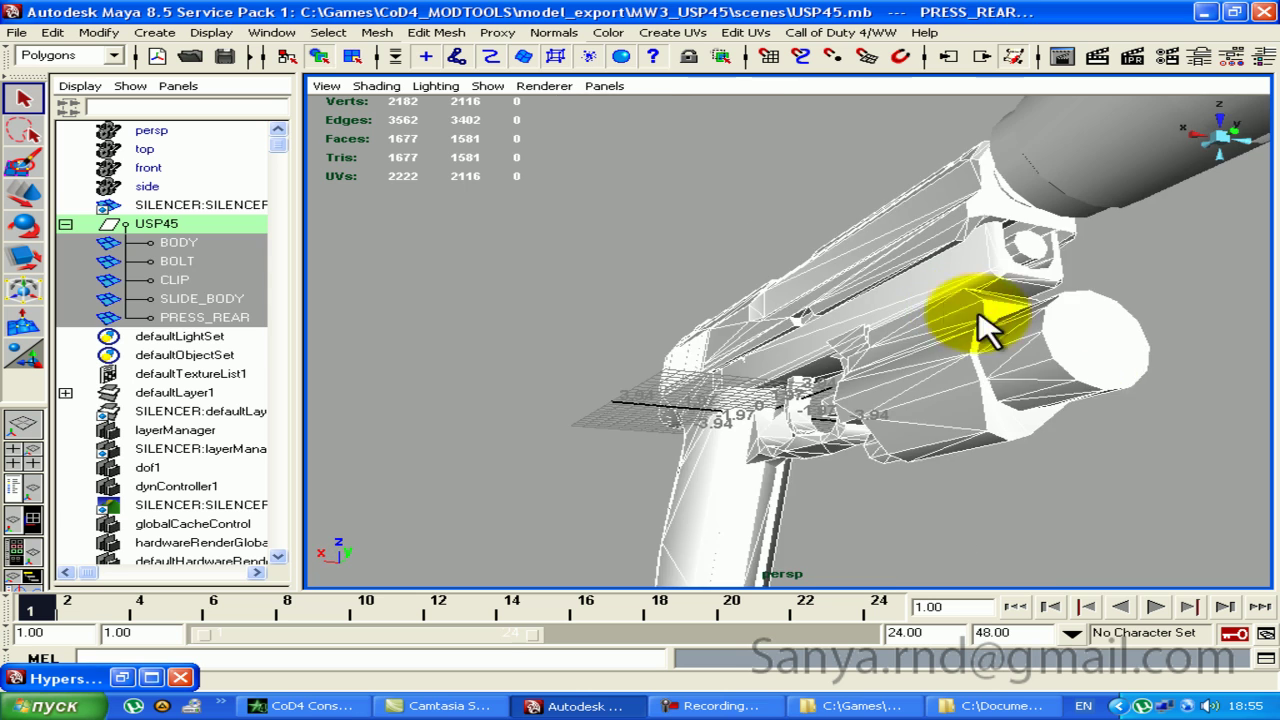
left_click(1168, 430)
mouse_move(1168, 430)
right_mouse_down("alt")
mouse_move(846, 343)
mouse_move(806, 380)
right_mouse_up("alt")
mouse_move(806, 380)
middle_mouse_down("alt")
mouse_move(723, 206)
mouse_move(880, 268)
middle_mouse_up("alt")
left_click_drag(876, 257, 891, 329, "alt")
left_click(760, 420)
left_click_drag(760, 420, 728, 325, "alt")
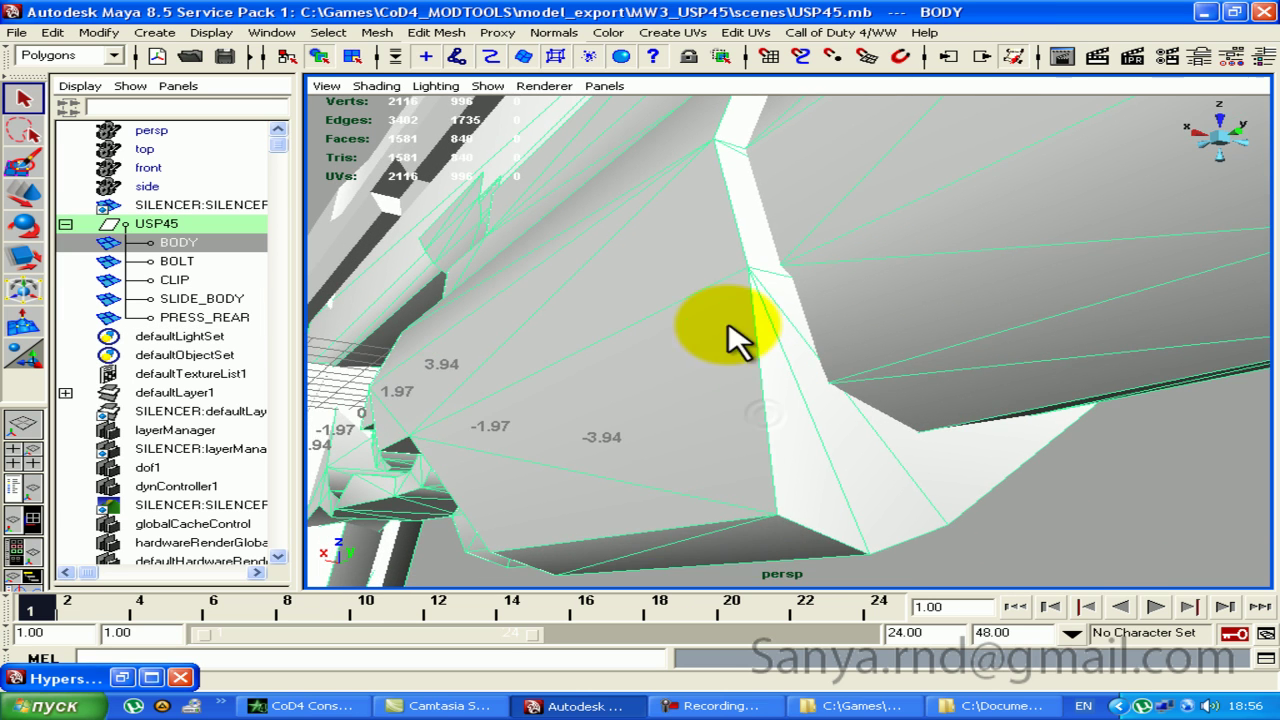
right_click_drag(777, 304, 740, 287)
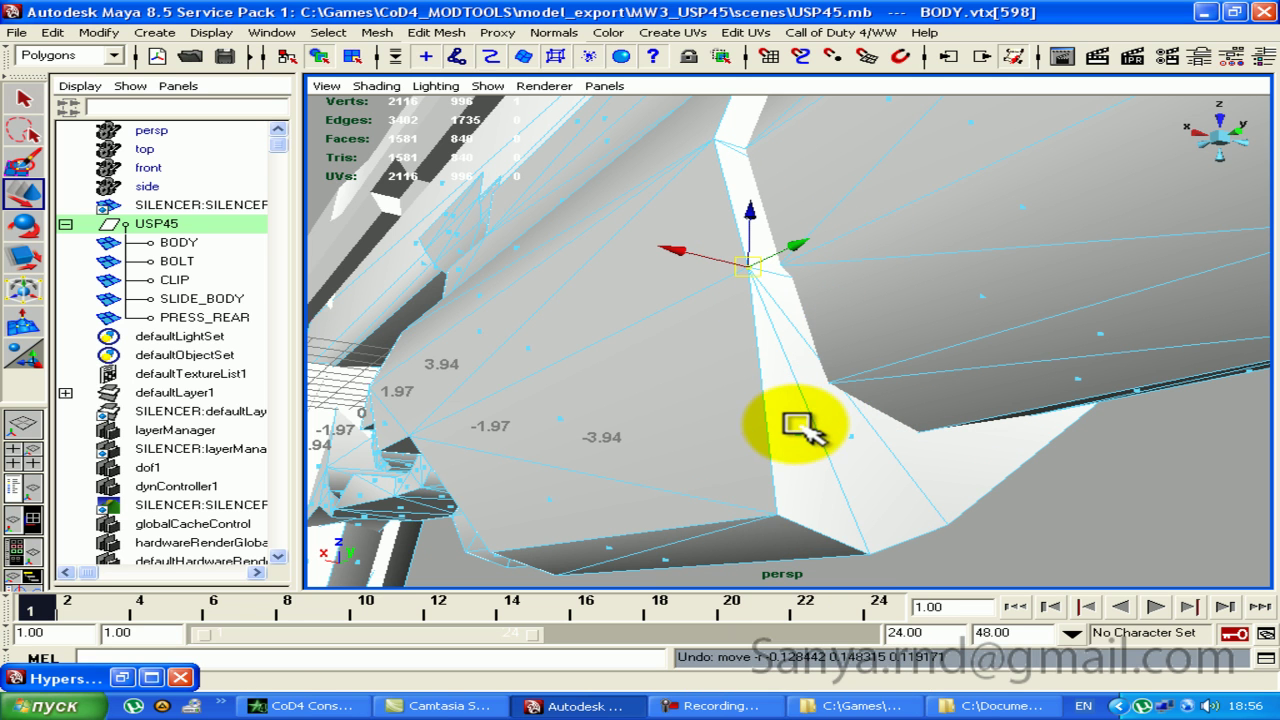
left_click_drag(830, 424, 868, 391)
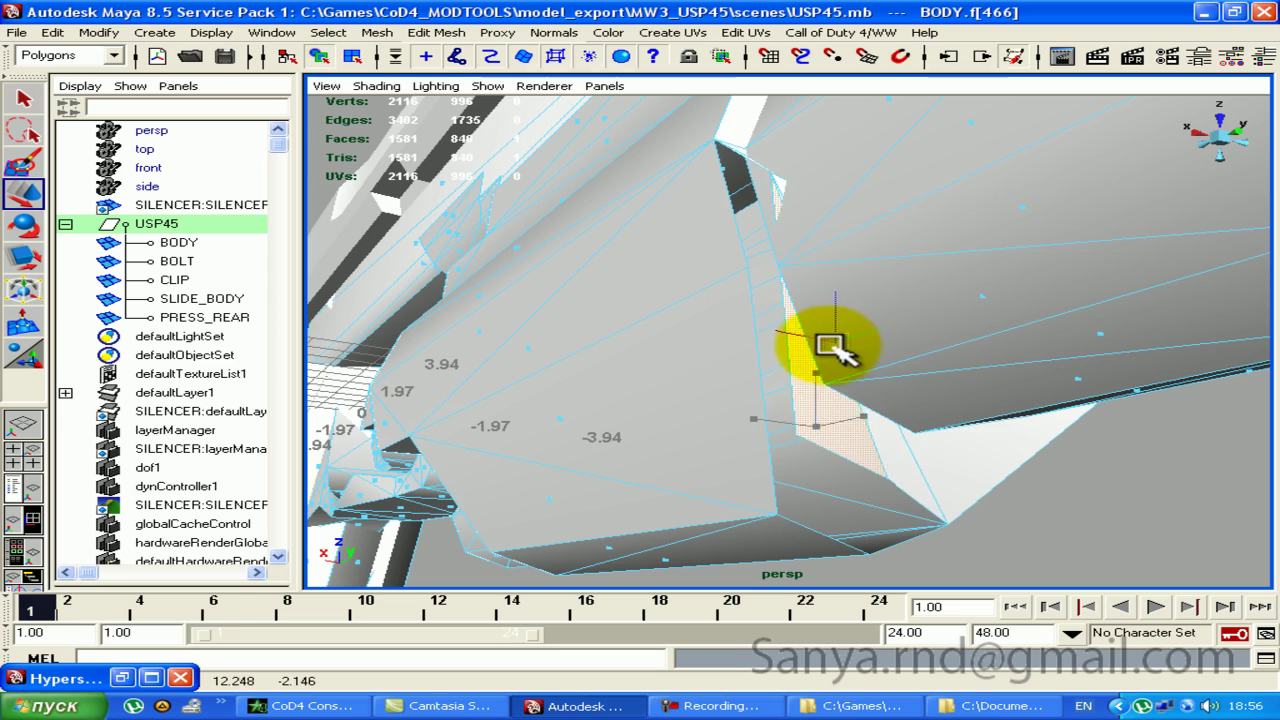
left_click_drag(830, 345, 760, 286, "alt")
mouse_move(808, 151)
left_mouse_down("alt")
mouse_move(749, 366)
mouse_move(737, 280)
mouse_move(771, 289)
mouse_move(806, 277)
mouse_move(778, 297)
left_mouse_up("alt")
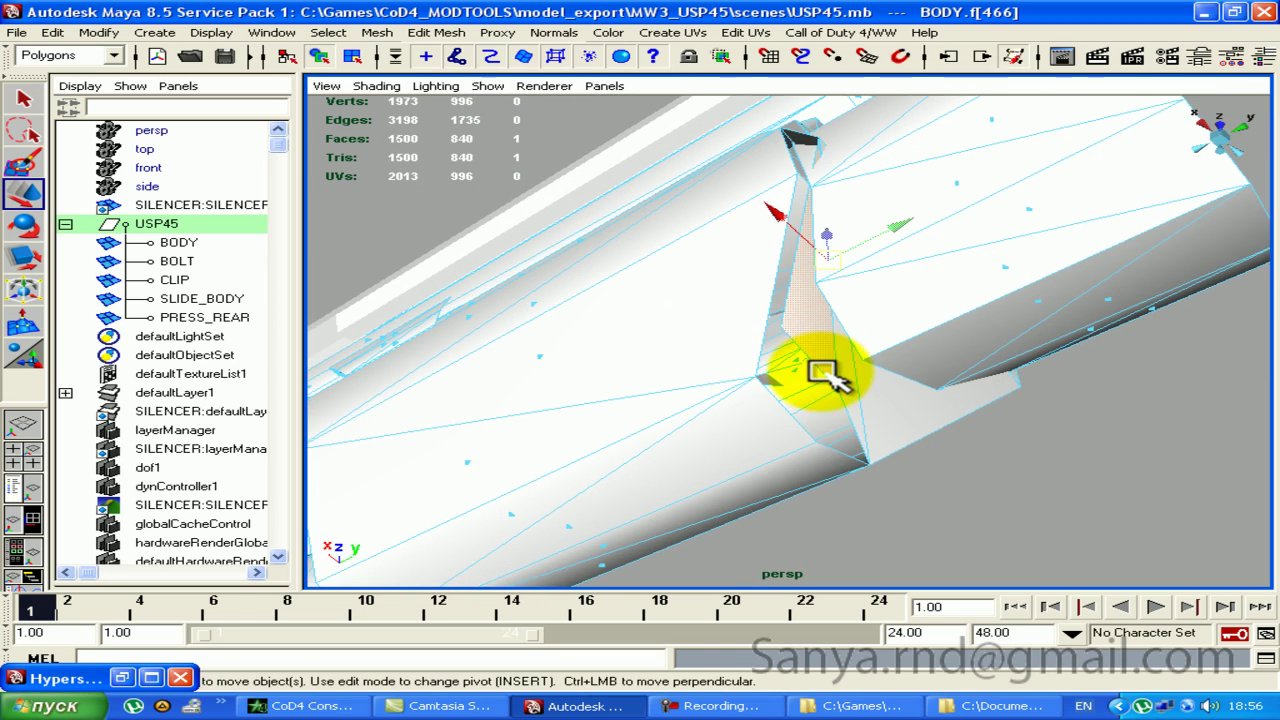
left_click_drag(966, 294, 694, 134, "alt")
left_click(909, 320)
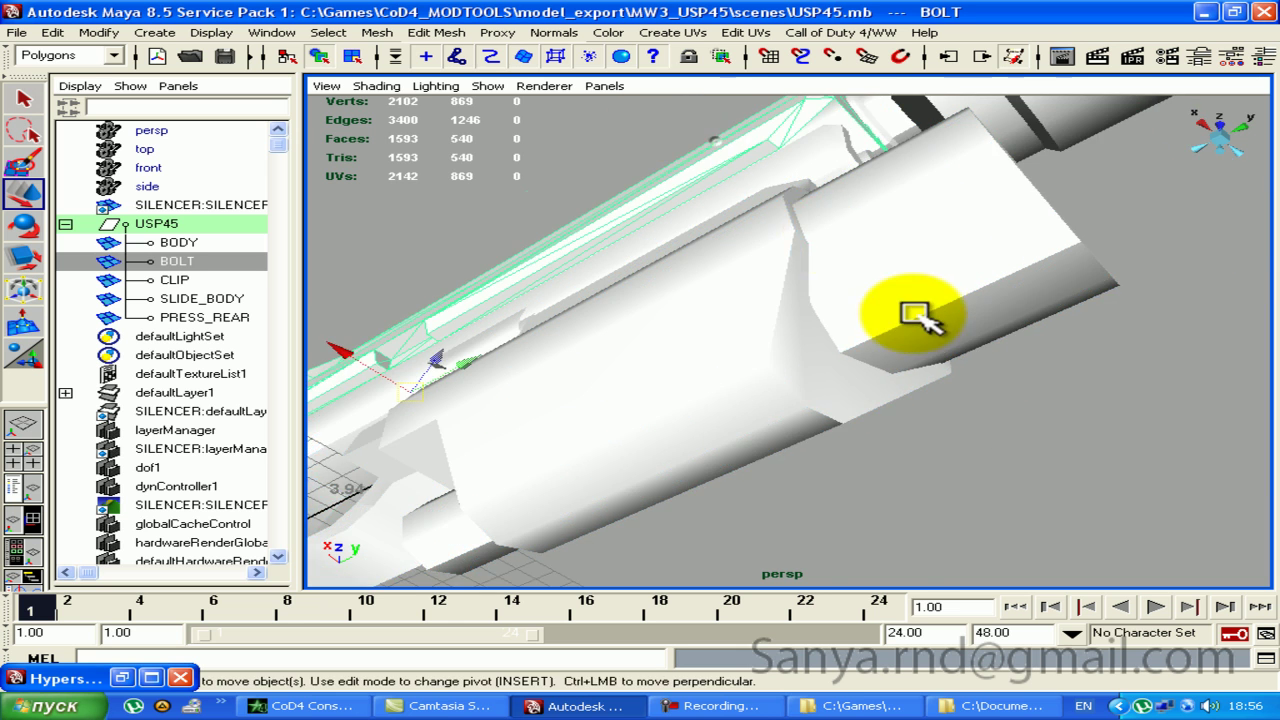
left_click_drag(909, 320, 780, 340, "alt")
left_click(775, 338)
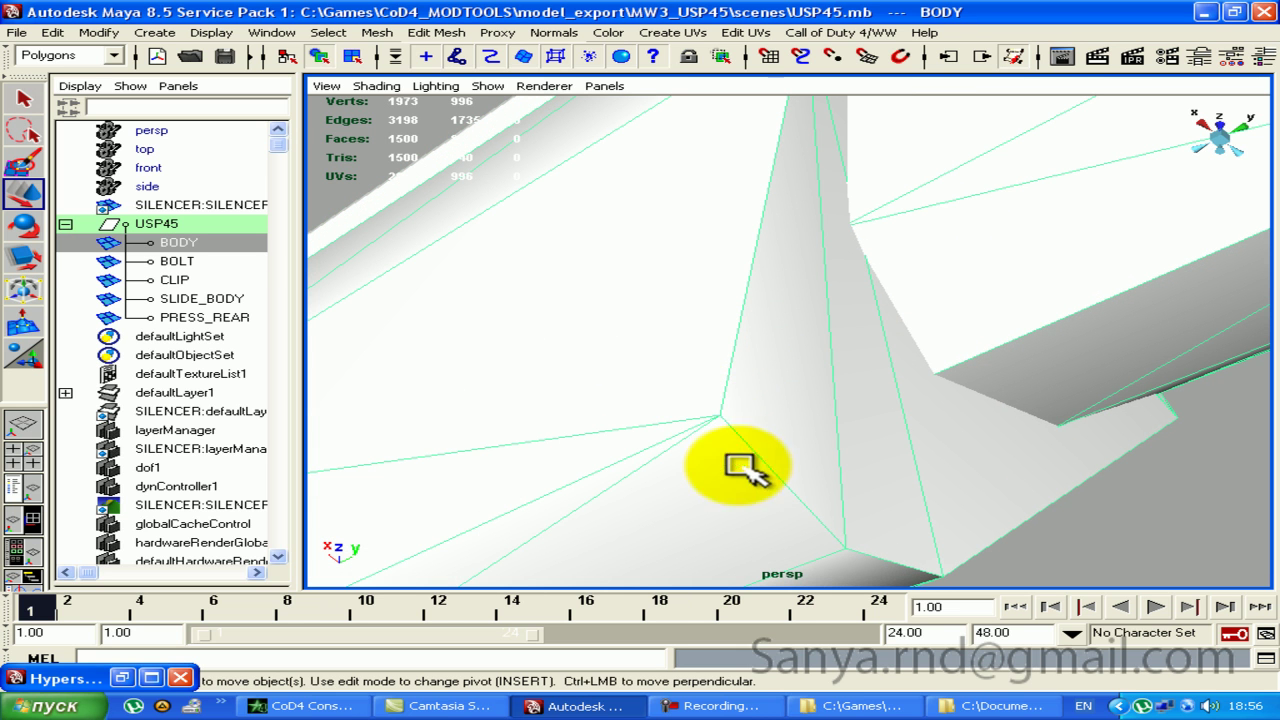
mouse_move(857, 542)
left_mouse_down("alt")
mouse_move(851, 351)
mouse_move(823, 429)
mouse_move(857, 297)
mouse_move(777, 320)
left_mouse_up("alt")
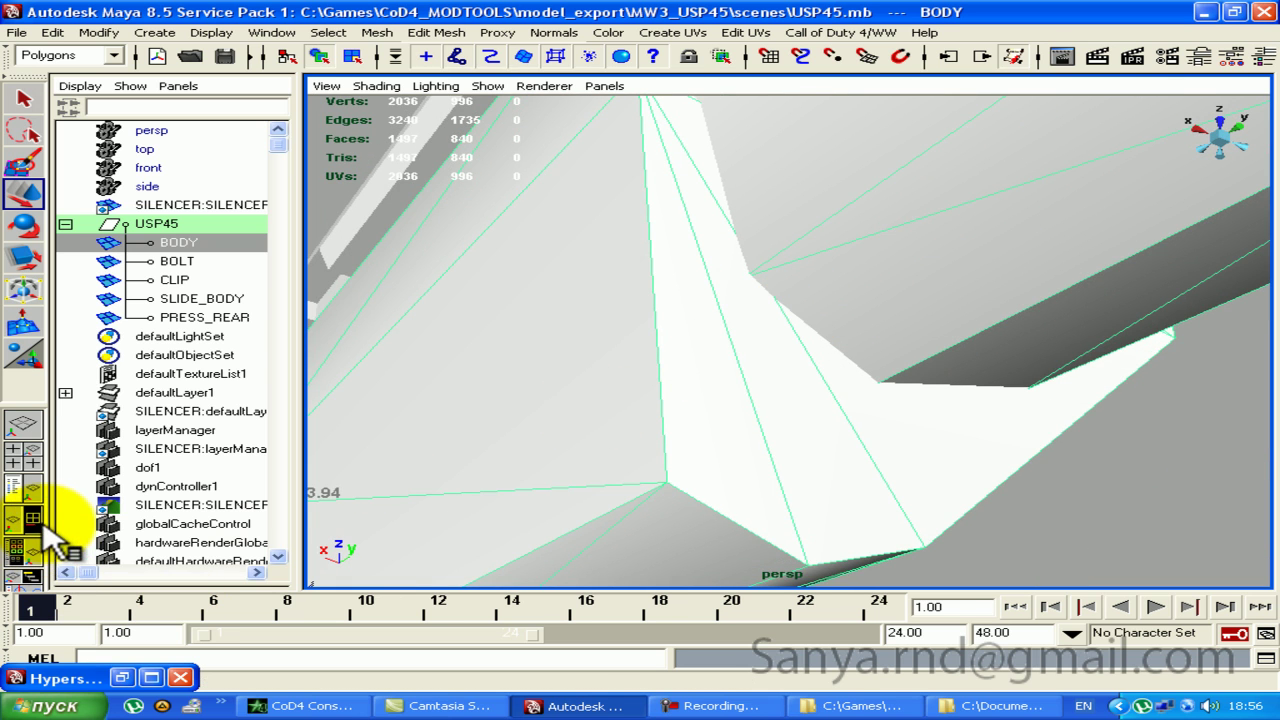
left_click(48, 527)
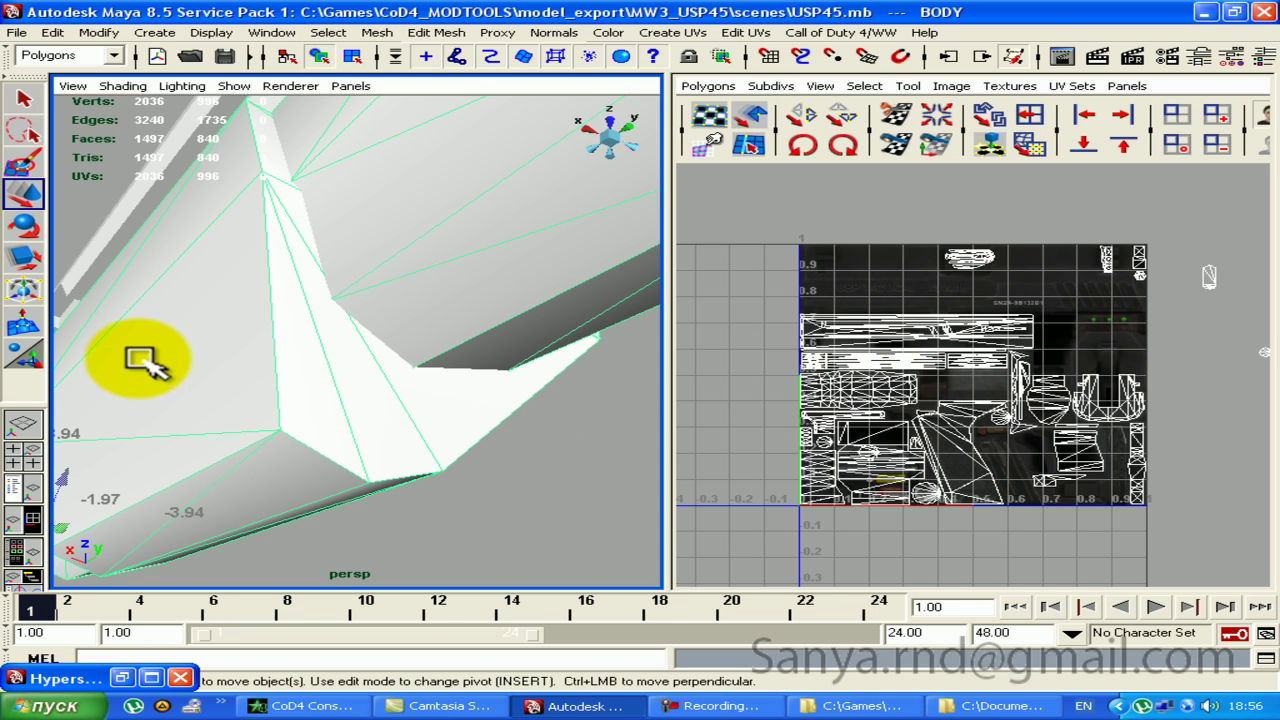
key("space")
mouse_move(729, 506)
left_mouse_down("alt")
mouse_move(837, 400)
mouse_move(703, 371)
mouse_move(655, 313)
mouse_move(651, 229)
mouse_move(668, 306)
left_mouse_up("alt")
left_click(651, 229)
left_click_drag(500, 328, 808, 345, "alt")
mouse_move(920, 362)
left_mouse_down("alt")
mouse_move(780, 309)
mouse_move(674, 360)
mouse_move(738, 274)
left_mouse_up("alt")
mouse_move(547, 360)
right_mouse_down()
mouse_move(552, 401)
mouse_move(566, 402)
right_mouse_up()
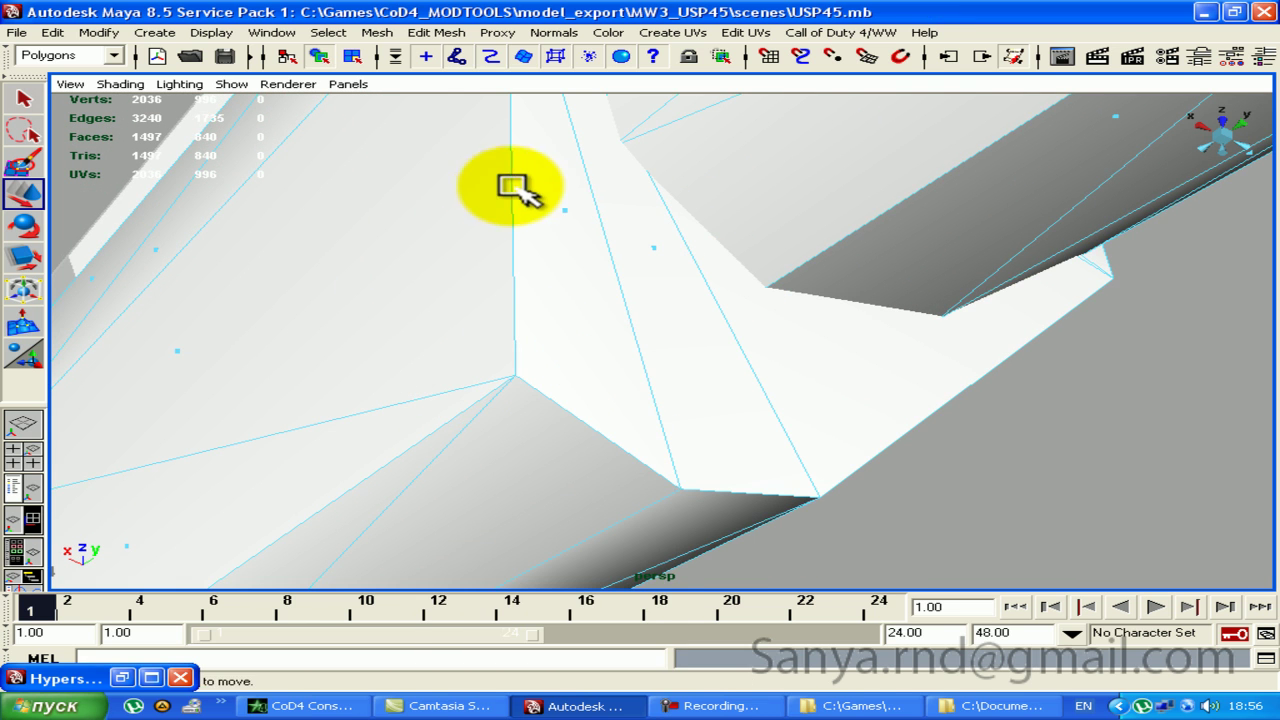
left_click(567, 208)
left_click_drag(571, 200, 646, 149)
key("ctrl+z")
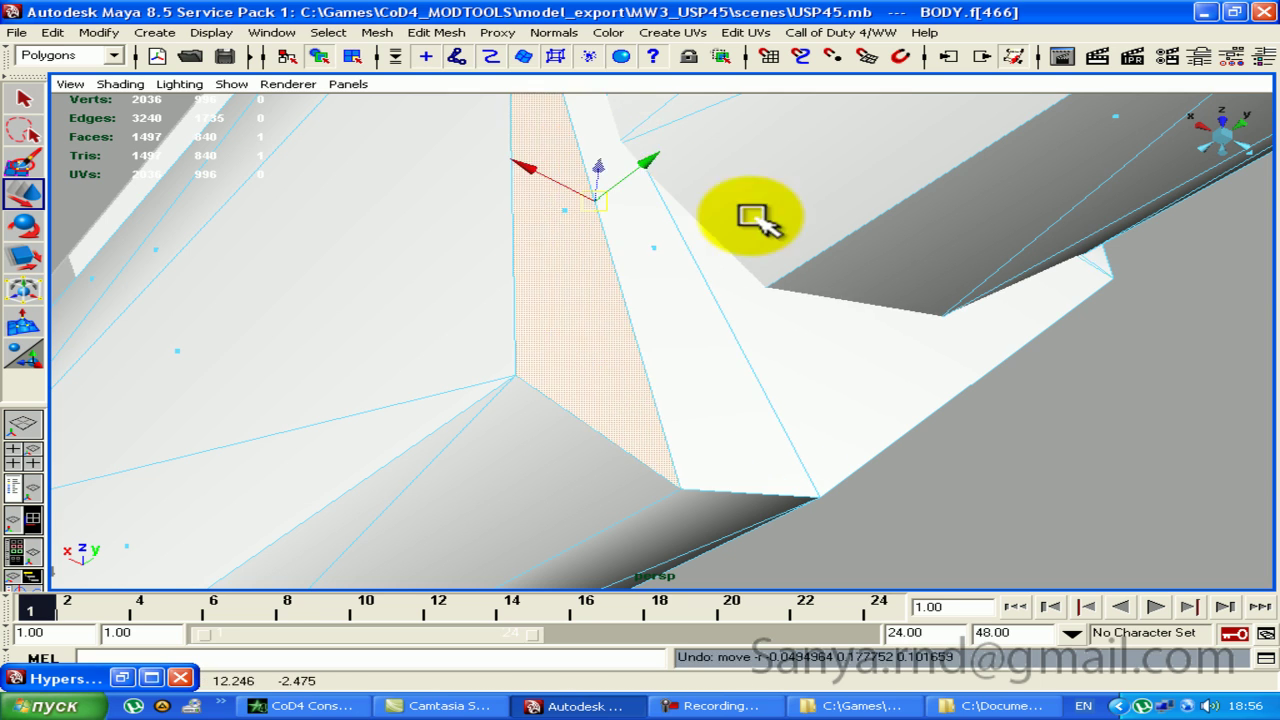
scroll(755, 220, "down", 5)
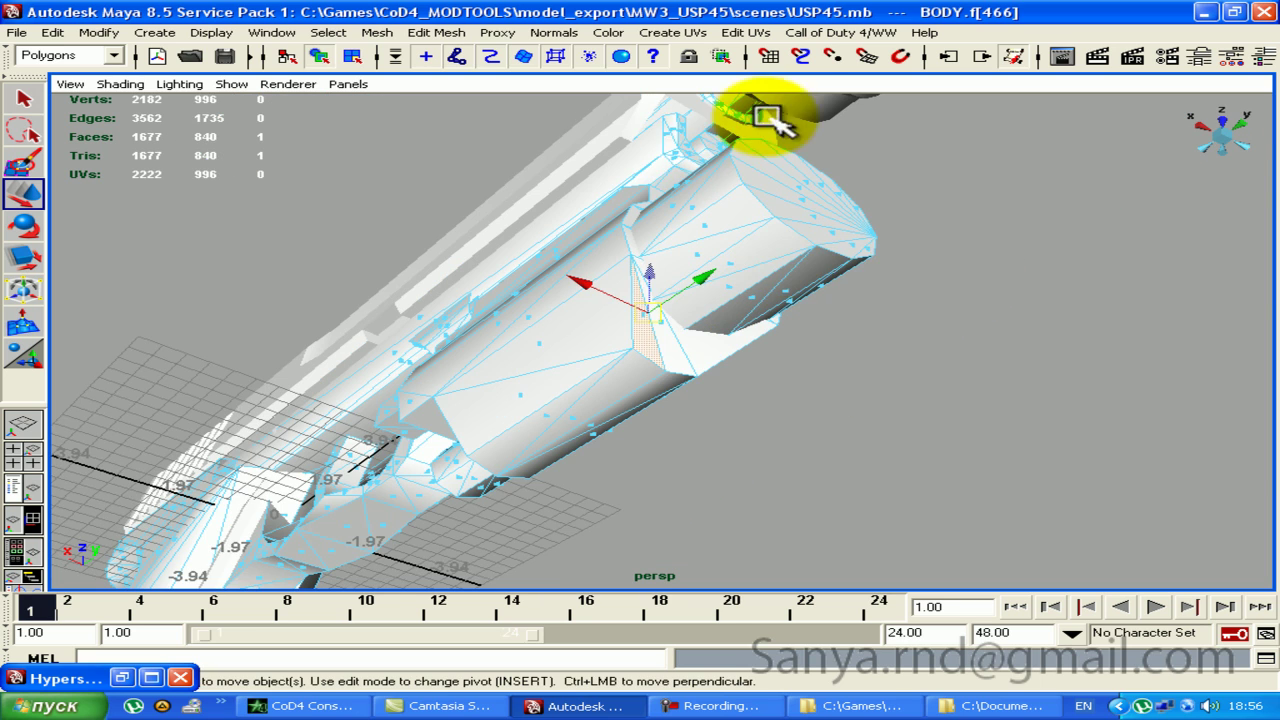
left_click(923, 180)
mouse_move(748, 263)
left_mouse_down("alt")
mouse_move(765, 283)
mouse_move(831, 220)
mouse_move(791, 240)
mouse_move(877, 254)
mouse_move(735, 302)
mouse_move(731, 349)
mouse_move(622, 318)
left_mouse_up("alt")
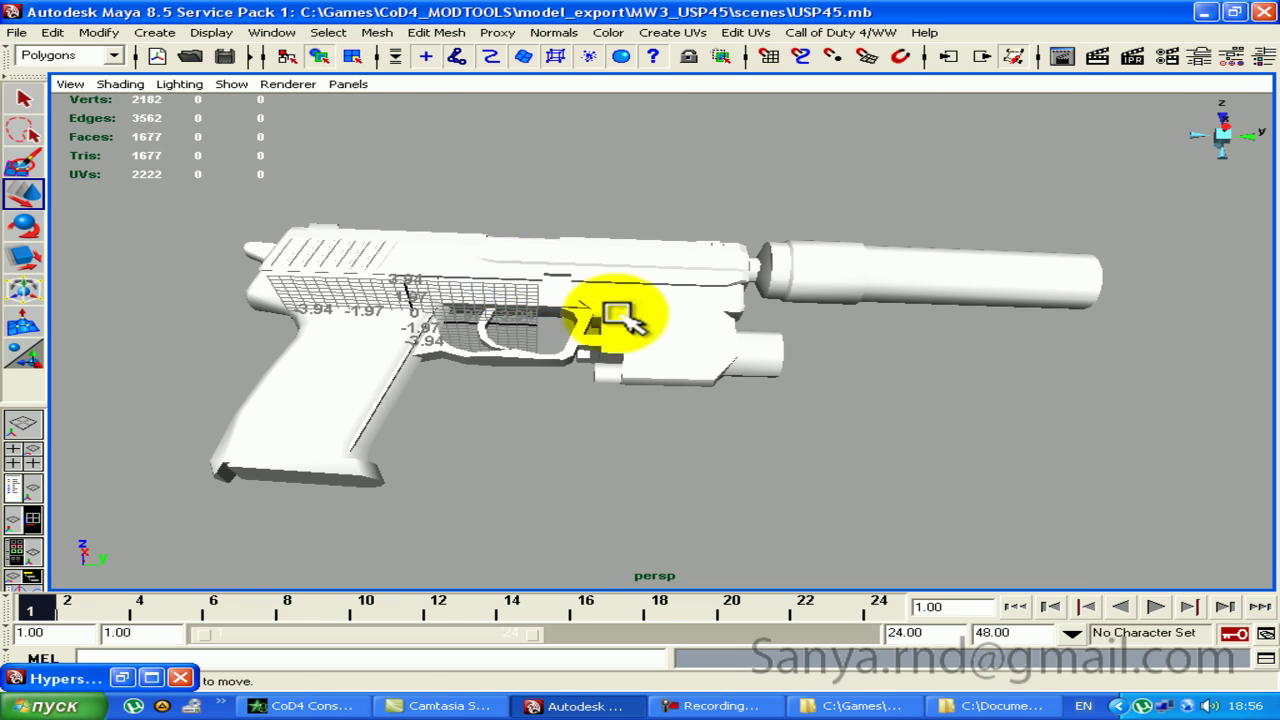
Step: Select the whole gun and merge its vertices with Edit Mesh > Merge
left_click_drag(695, 533, 692, 520)
scroll(686, 434, "up", 3)
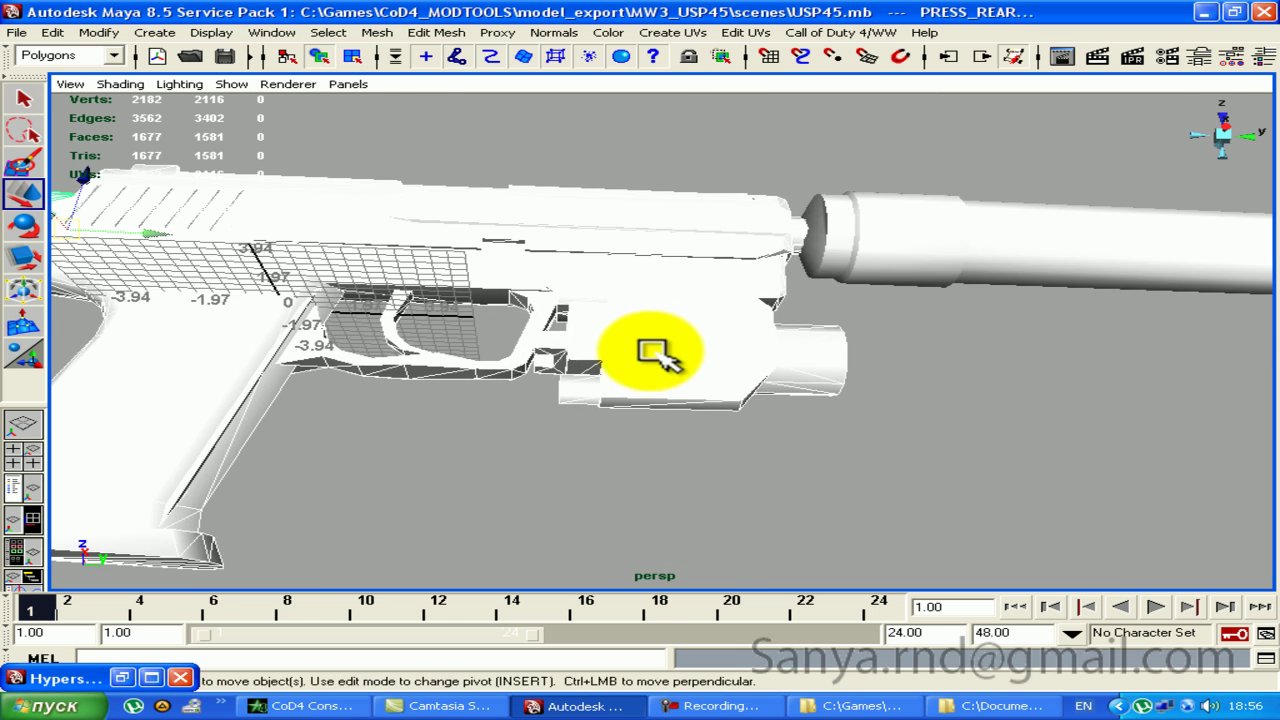
scroll(651, 349, "up", 2)
scroll(657, 400, "up", 3)
mouse_move(700, 388)
left_mouse_down("alt")
mouse_move(151, 417)
mouse_move(414, 294)
left_mouse_up("alt")
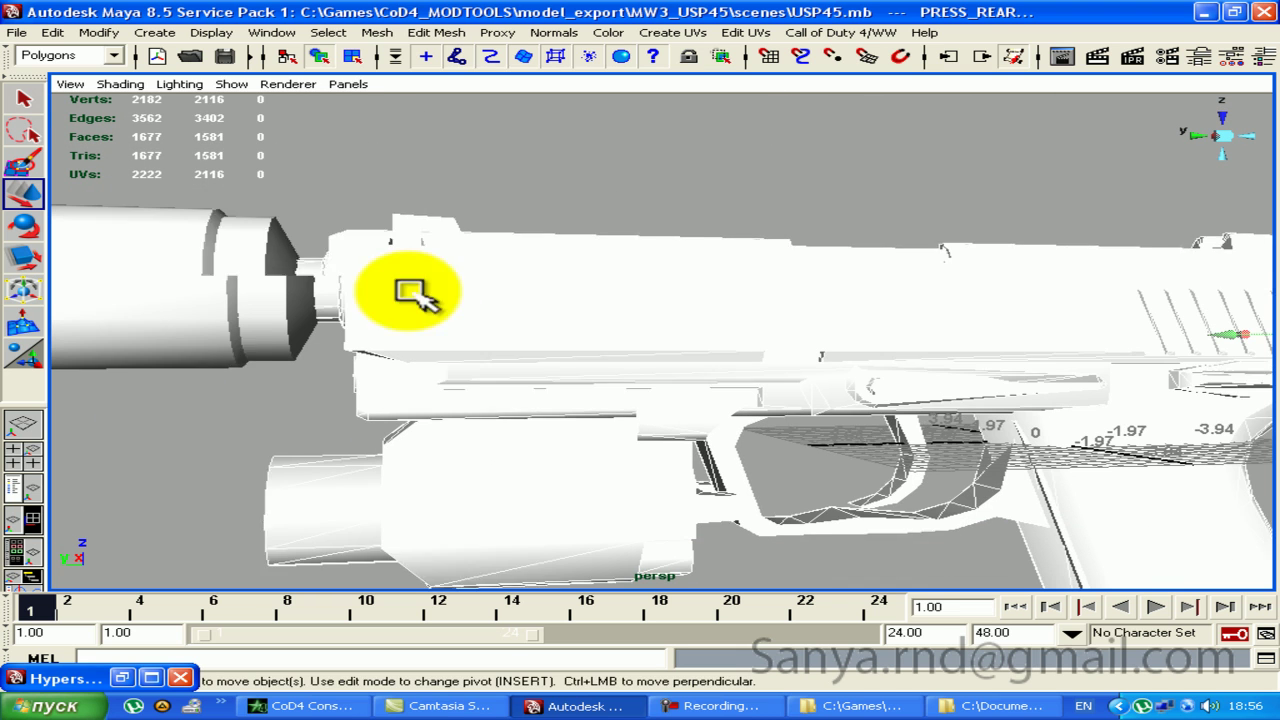
left_click(435, 33)
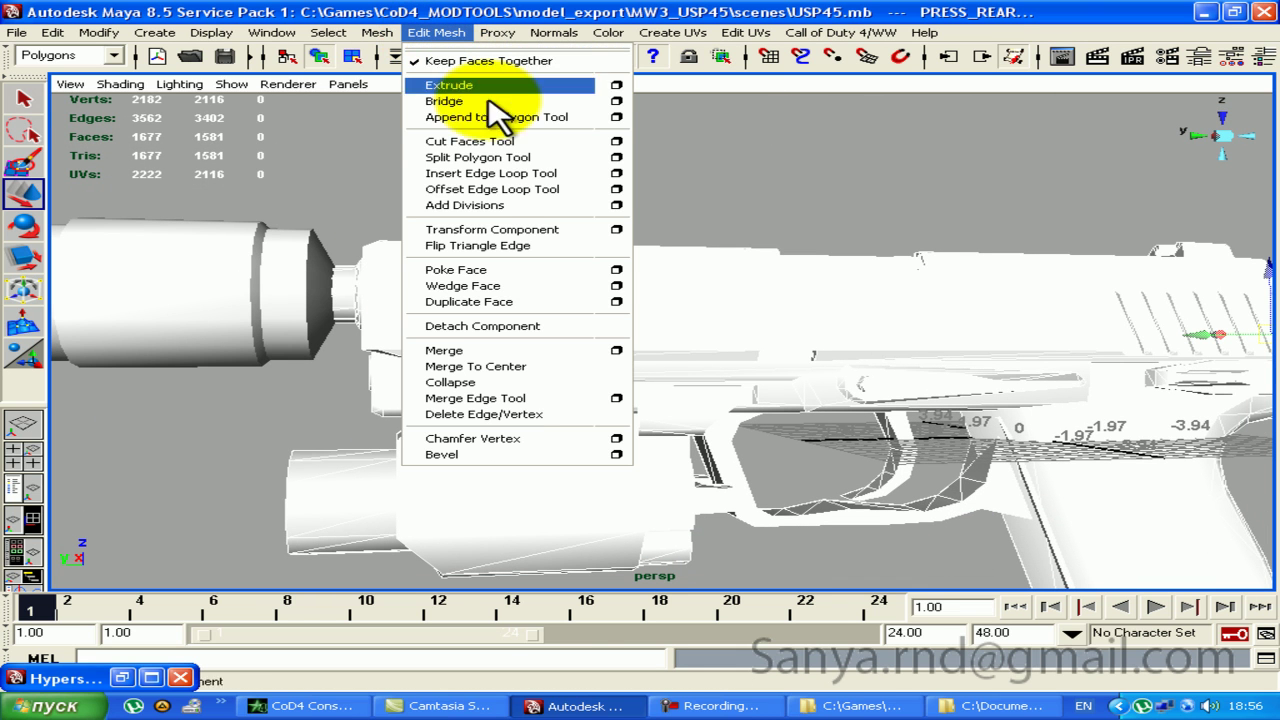
left_click(576, 368)
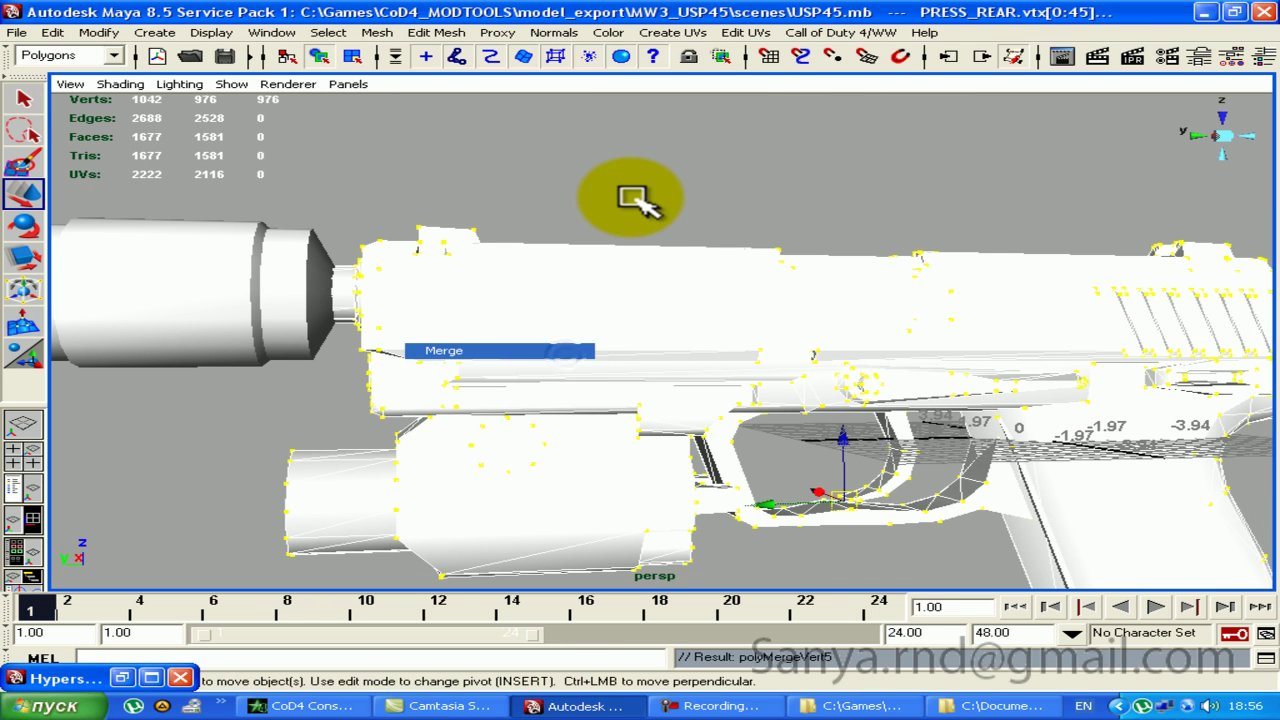
Step: Switch BODY to face mode and move face 466 to reshape the mesh
left_click(634, 197)
mouse_move(623, 191)
left_mouse_down("alt")
mouse_move(486, 323)
mouse_move(857, 251)
mouse_move(955, 370)
mouse_move(557, 266)
left_mouse_up("alt")
left_click(955, 370)
right_click_drag(557, 266, 700, 286, "alt")
right_click(645, 287)
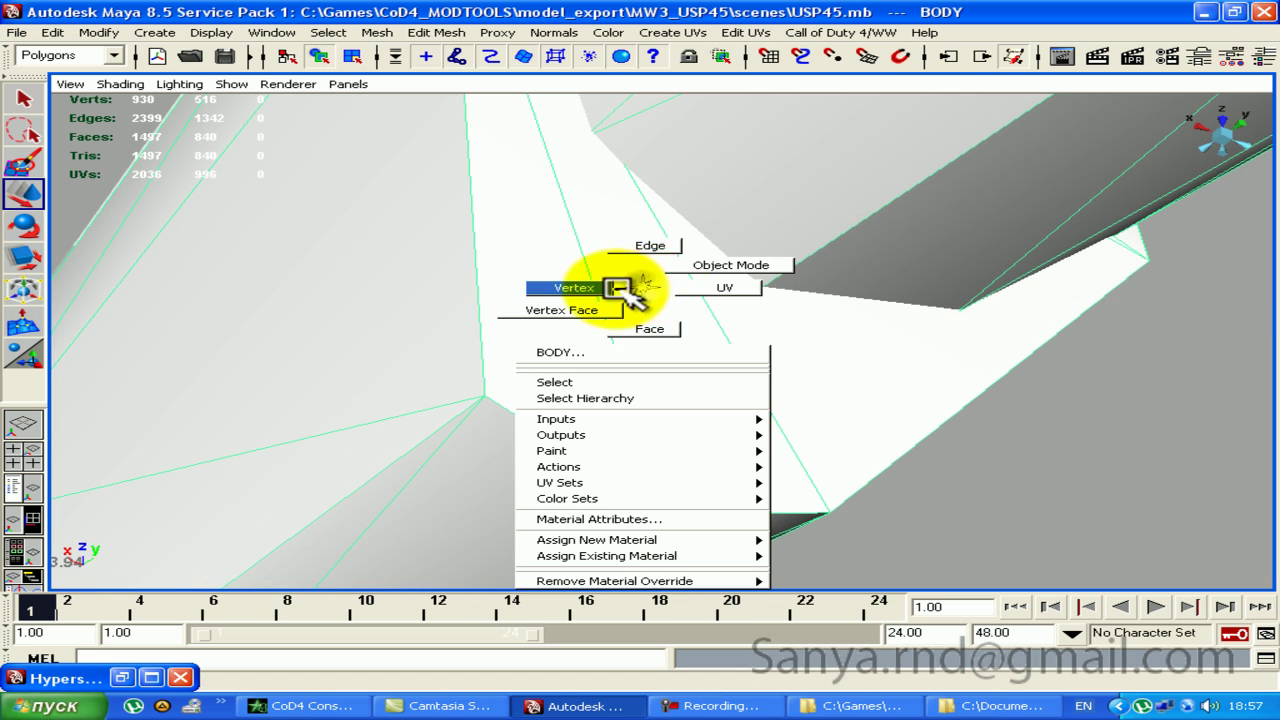
left_click(660, 315)
left_click(535, 215)
left_click_drag(543, 206, 465, 390)
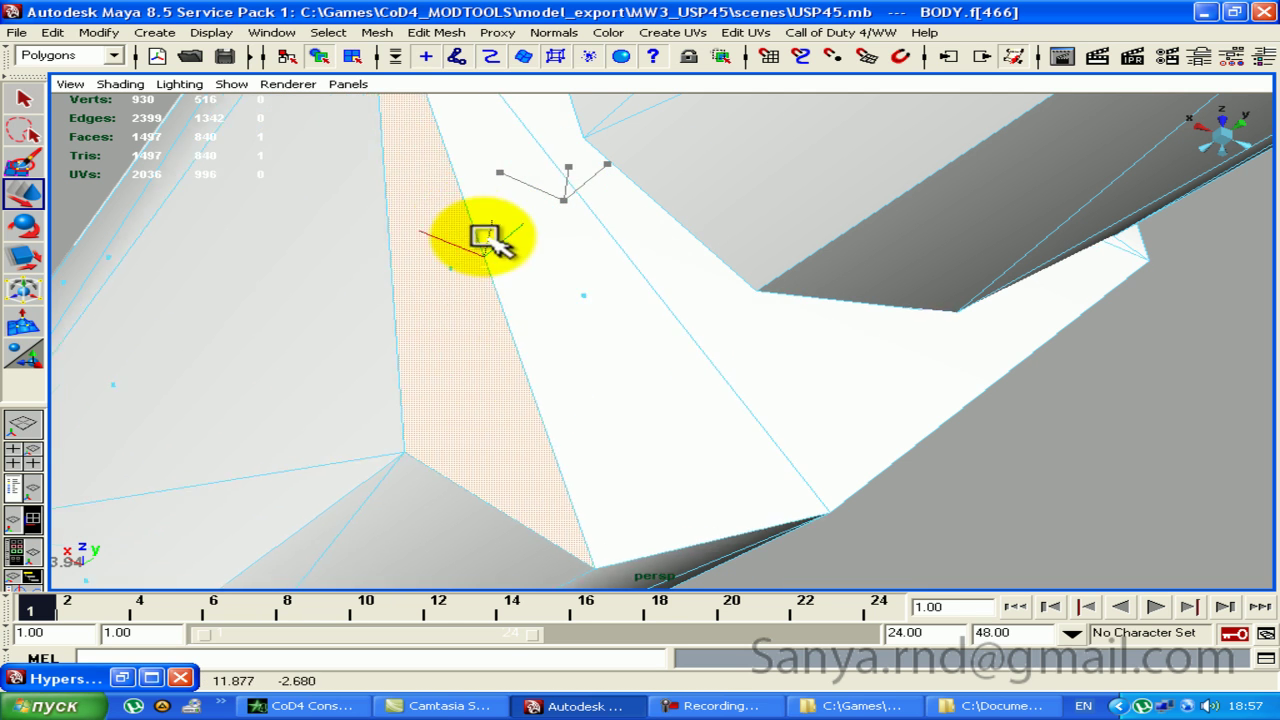
scroll(497, 250, "down", 5)
left_click(893, 440)
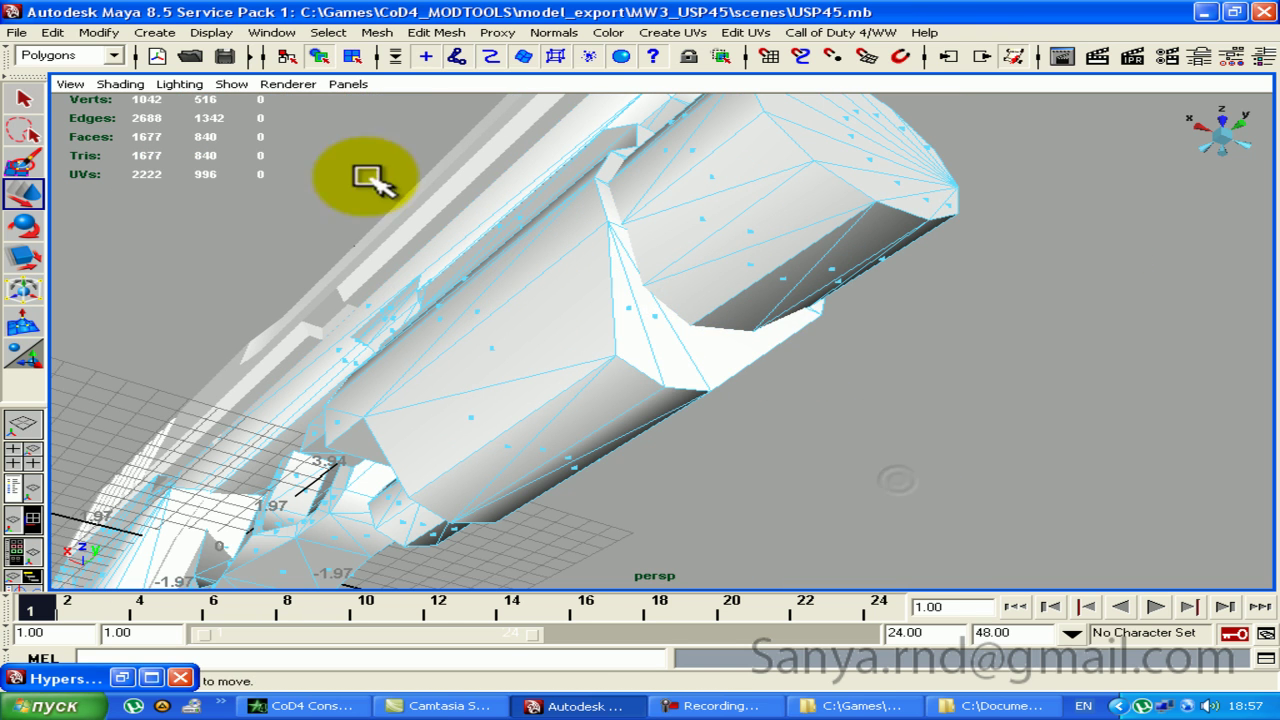
left_click(914, 391)
Step: Orbit around the pistol for end-on views and a close look at the circular barrel face
mouse_move(780, 295)
left_mouse_down("alt")
mouse_move(343, 391)
mouse_move(549, 343)
mouse_move(463, 423)
left_mouse_up("alt")
mouse_move(463, 423)
middle_mouse_down("alt")
mouse_move(361, 275)
mouse_move(571, 409)
middle_mouse_up("alt")
mouse_move(571, 409)
left_mouse_down("alt")
mouse_move(735, 425)
mouse_move(871, 391)
left_mouse_up("alt")
middle_click_drag(871, 391, 894, 380, "alt")
left_click_drag(894, 380, 737, 314, "alt")
mouse_move(737, 314)
middle_mouse_down("alt")
mouse_move(740, 330)
mouse_move(700, 286)
middle_mouse_up("alt")
left_click_drag(700, 286, 629, 343, "alt")
mouse_move(629, 343)
middle_mouse_down("alt")
mouse_move(615, 330)
mouse_move(600, 355)
middle_mouse_up("alt")
mouse_move(600, 355)
left_mouse_down("alt")
mouse_move(543, 300)
mouse_move(571, 343)
mouse_move(603, 325)
mouse_move(543, 337)
left_mouse_up("alt")
mouse_move(543, 337)
middle_mouse_down("alt")
mouse_move(508, 223)
mouse_move(531, 166)
mouse_move(605, 235)
middle_mouse_up("alt")
left_click_drag(612, 230, 706, 306, "alt")
mouse_move(706, 306)
middle_mouse_down("alt")
mouse_move(657, 386)
mouse_move(651, 471)
mouse_move(518, 348)
middle_mouse_up("alt")
mouse_move(518, 348)
right_mouse_down("alt")
mouse_move(514, 437)
mouse_move(523, 423)
mouse_move(820, 422)
mouse_move(686, 380)
right_mouse_up("alt")
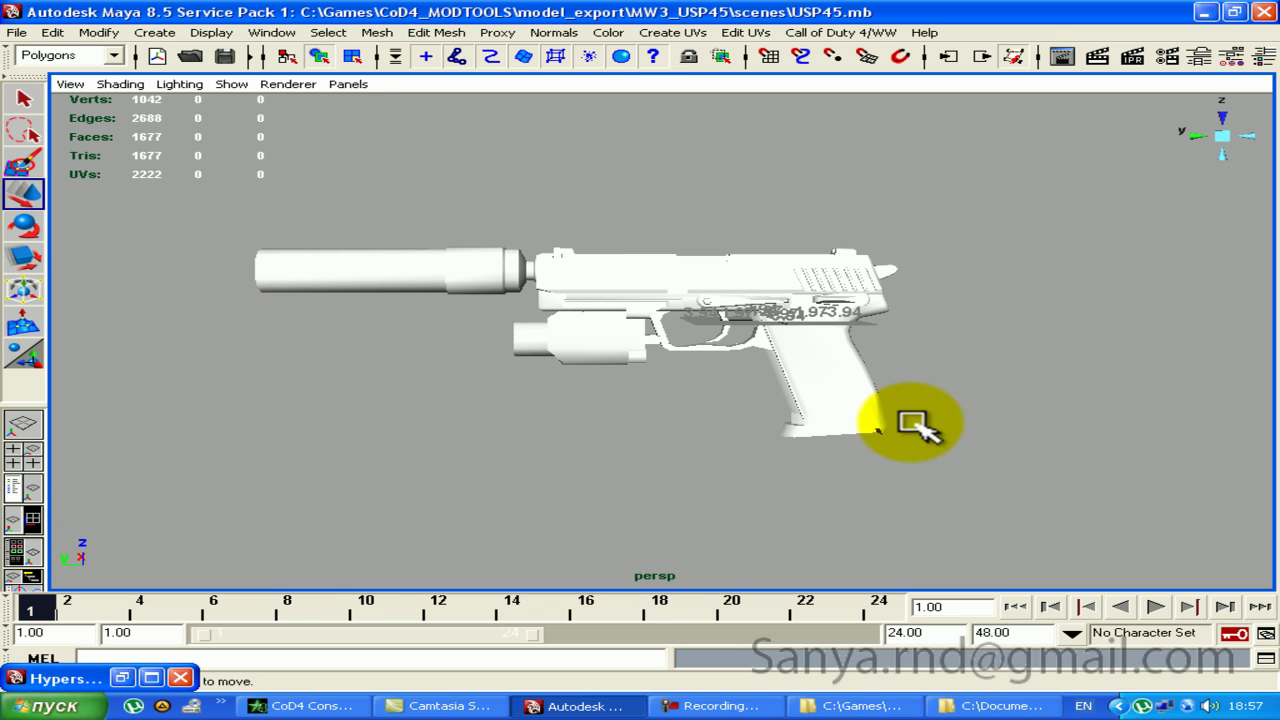
Step: Zoom in on the slide and trigger area, ending on a three-quarter view
left_click_drag(937, 281, 810, 318, "alt")
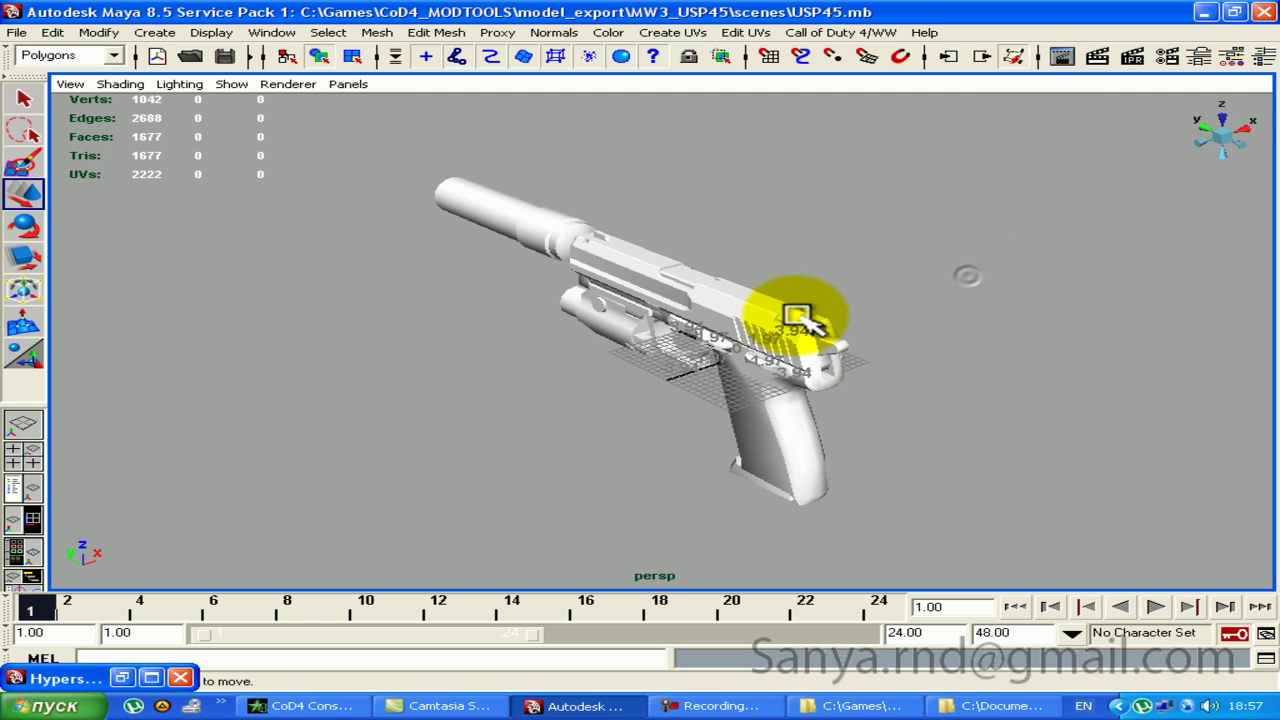
scroll(818, 313, "up", 2)
scroll(814, 309, "up", 2)
middle_click_drag(849, 309, 543, 286, "alt")
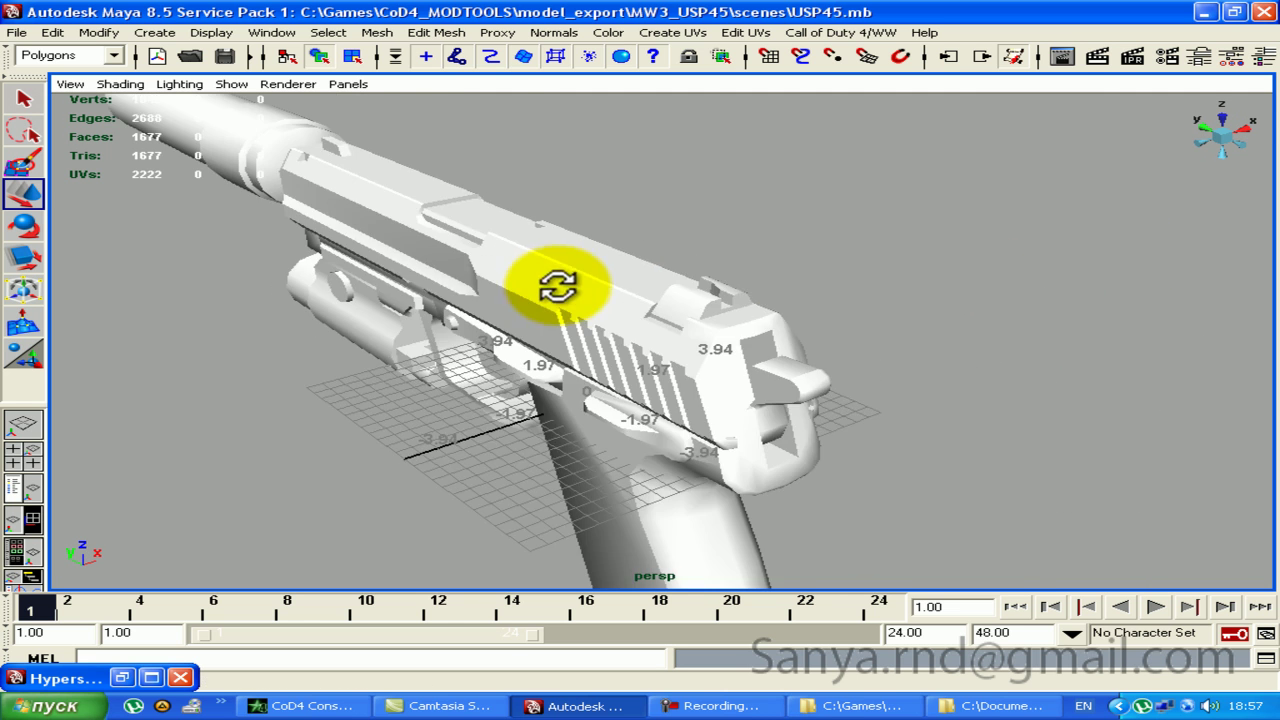
scroll(543, 286, "up", 2)
mouse_move(480, 228)
middle_mouse_down("alt")
mouse_move(643, 286)
mouse_move(449, 263)
mouse_move(542, 243)
middle_mouse_up("alt")
scroll(686, 277, "up", 2)
middle_click_drag(612, 210, 640, 291, "alt")
left_click_drag(640, 291, 608, 300, "alt")
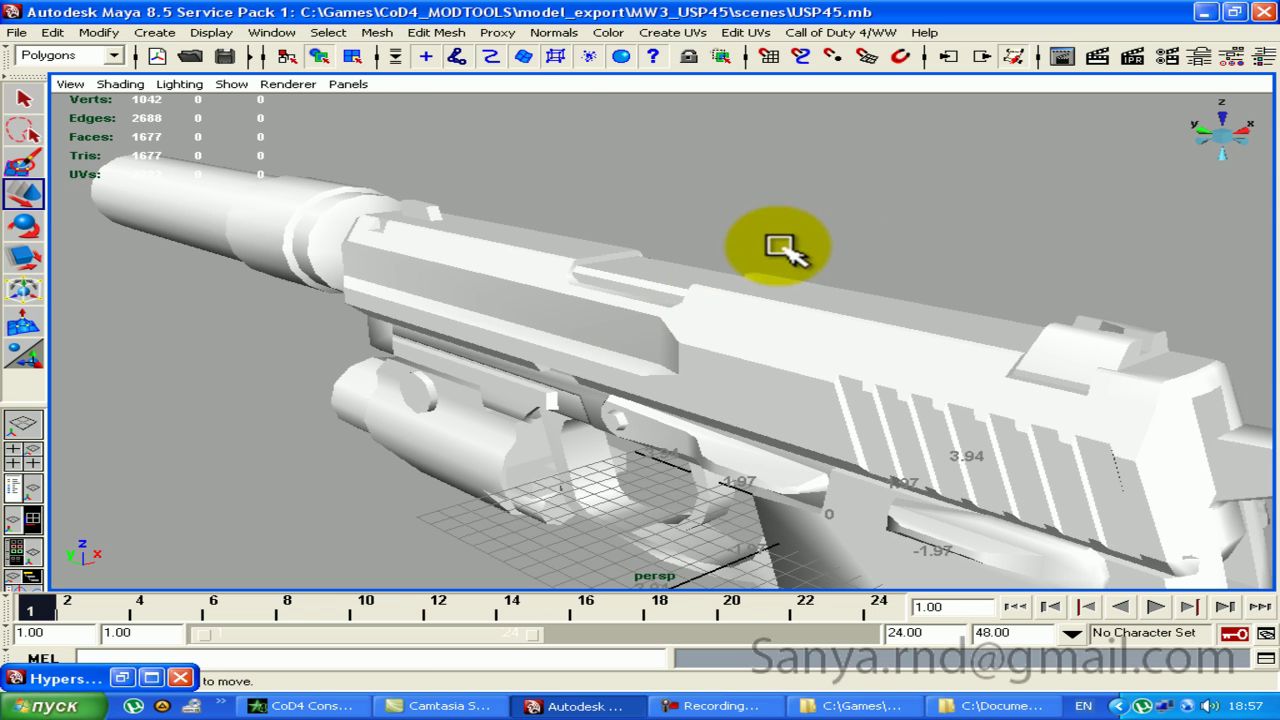
mouse_move(860, 233)
left_mouse_down("alt")
mouse_move(671, 320)
mouse_move(808, 294)
mouse_move(712, 328)
mouse_move(715, 290)
left_mouse_up("alt")
mouse_move(651, 194)
left_mouse_down("alt")
mouse_move(631, 263)
mouse_move(690, 210)
left_mouse_up("alt")
Step: Minimize Maya and launch XModelExporter.exe from the tools folder
left_click(617, 704)
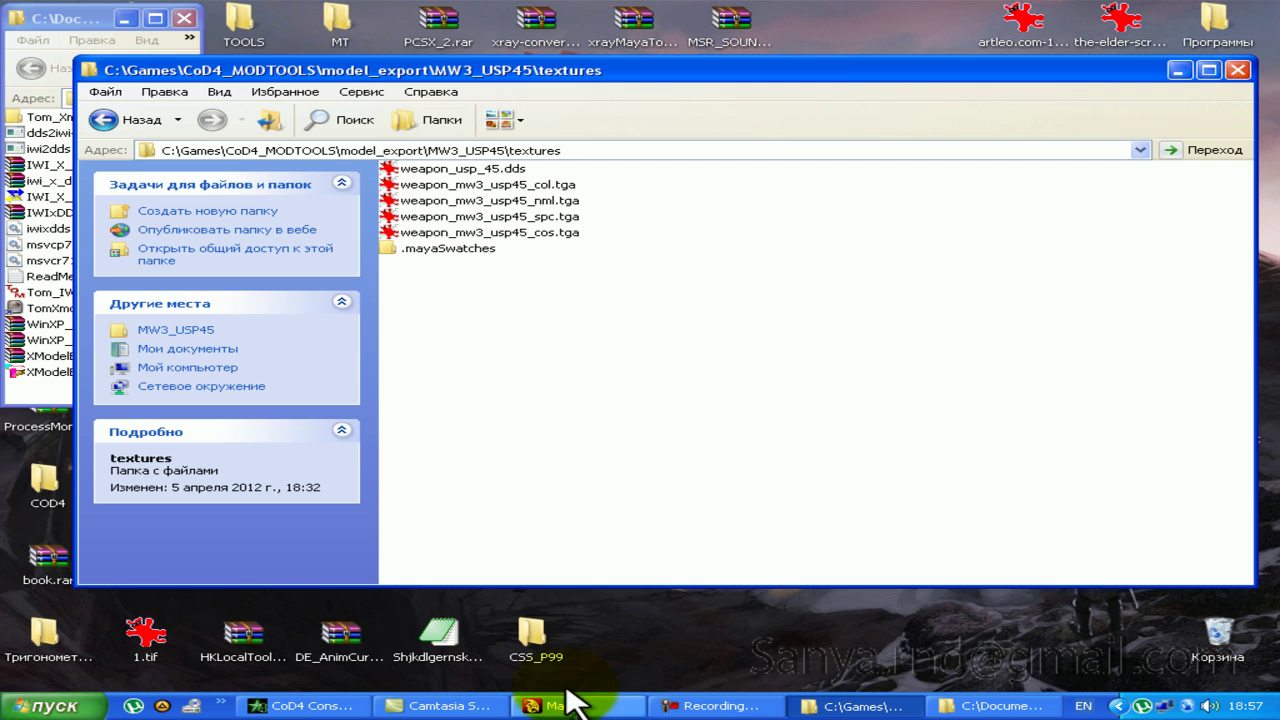
left_click(190, 42)
double_click(135, 372)
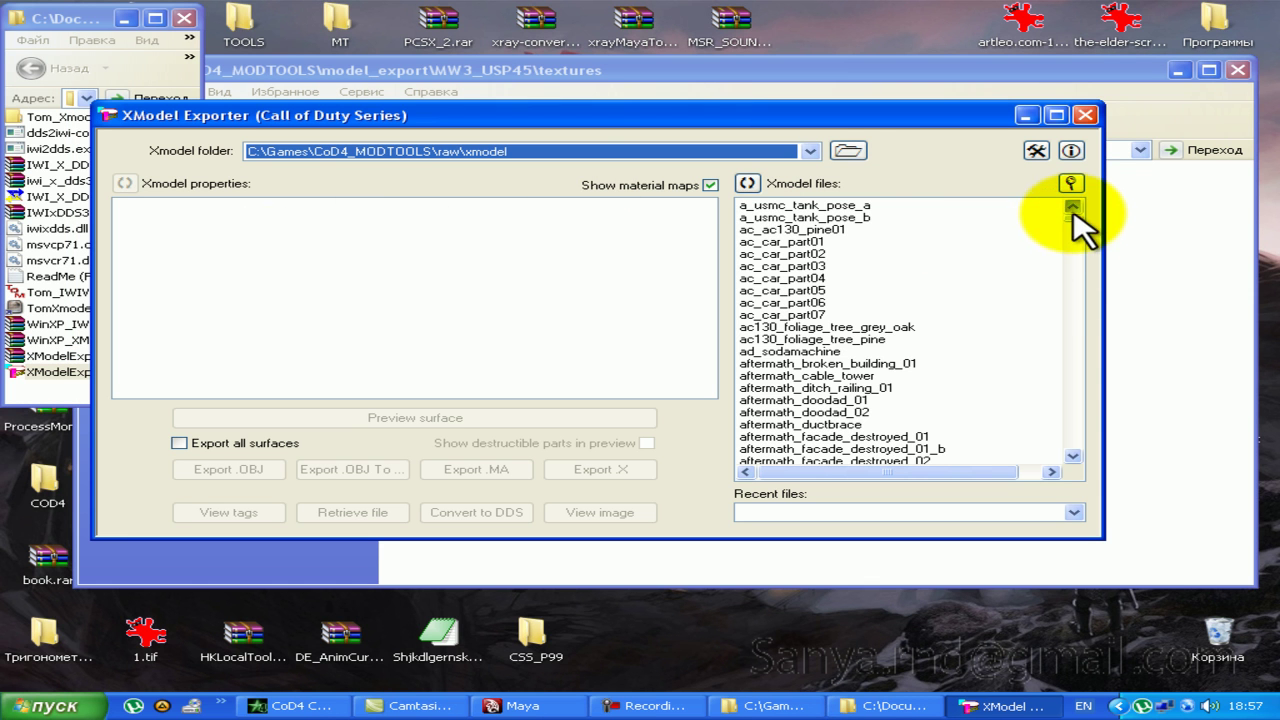
Step: Dismiss the missing-folders warning and set the Xmodel folder to CoD4_MODTOOLS\raw\xmodel
left_click_drag(1076, 219, 1104, 407)
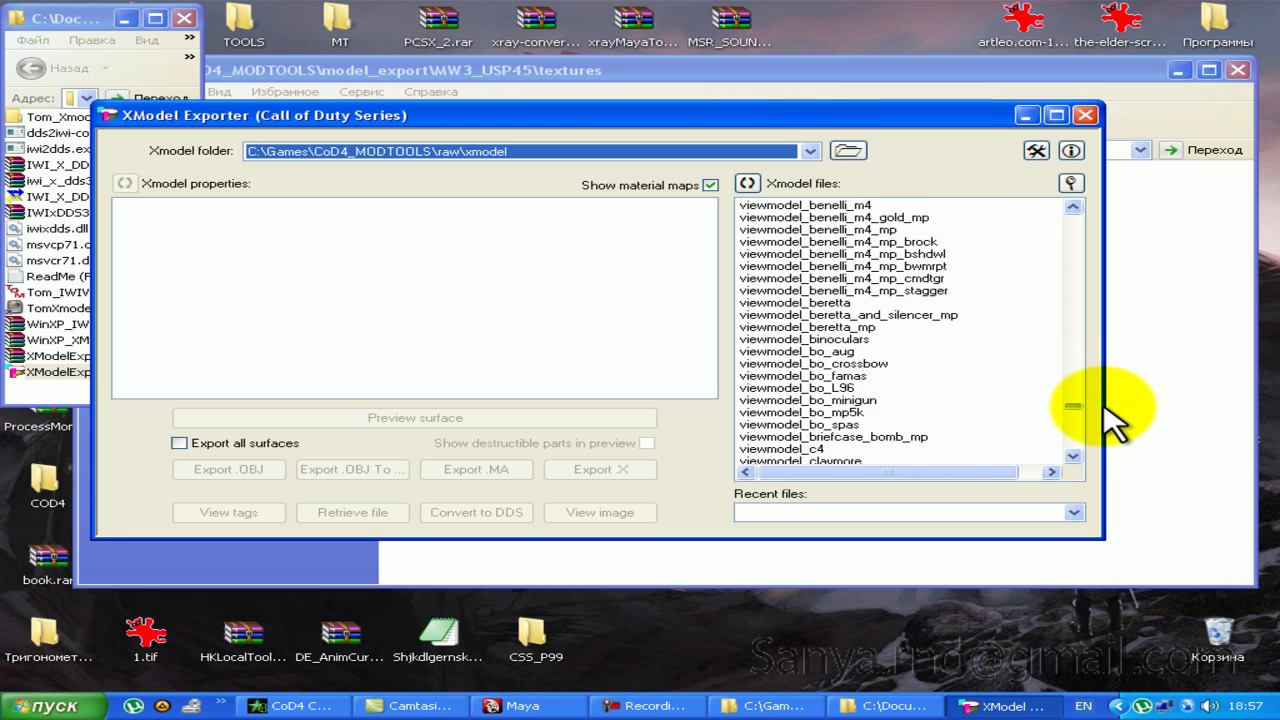
scroll(1043, 395, "down", 1)
left_click(674, 350)
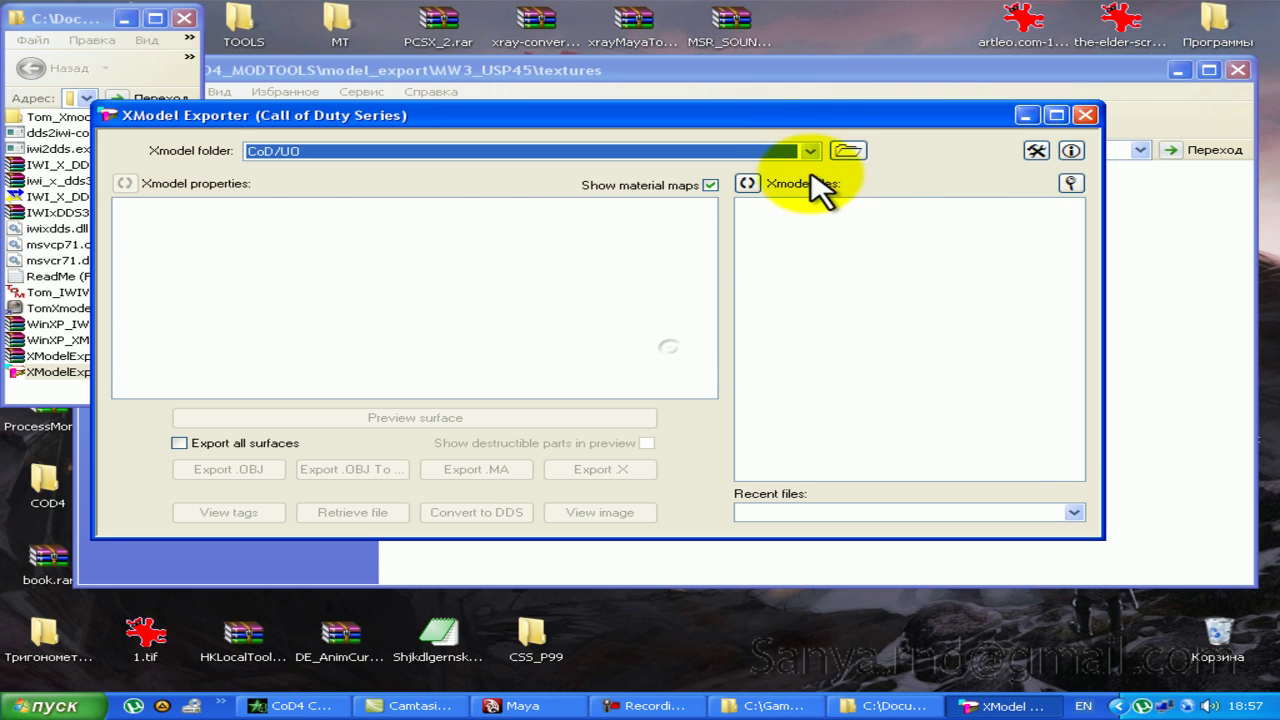
left_click(810, 151)
left_click(487, 230)
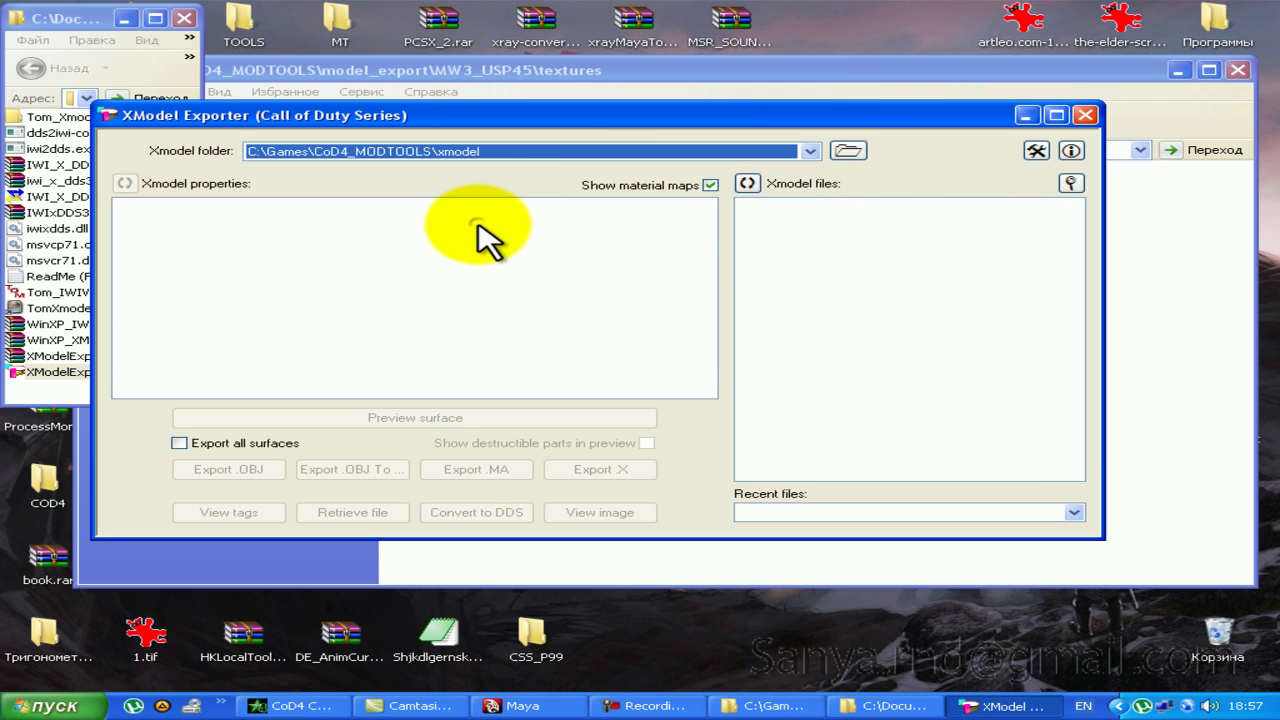
left_click(563, 151)
left_click(505, 217)
Step: Browse the xmodel list and select the viewmodel_usp_mp entry
mouse_move(1070, 216)
left_mouse_down()
mouse_move(1096, 425)
mouse_move(1082, 445)
left_mouse_up()
left_click(943, 294)
scroll(968, 296, "up", 5)
scroll(971, 286, "up", 5)
scroll(986, 300, "up", 5)
scroll(986, 286, "up", 5)
scroll(975, 300, "up", 5)
scroll(971, 286, "up", 5)
scroll(977, 294, "up", 5)
scroll(986, 290, "up", 5)
scroll(957, 290, "up", 5)
scroll(957, 290, "up", 5)
scroll(1020, 350, "up", 5)
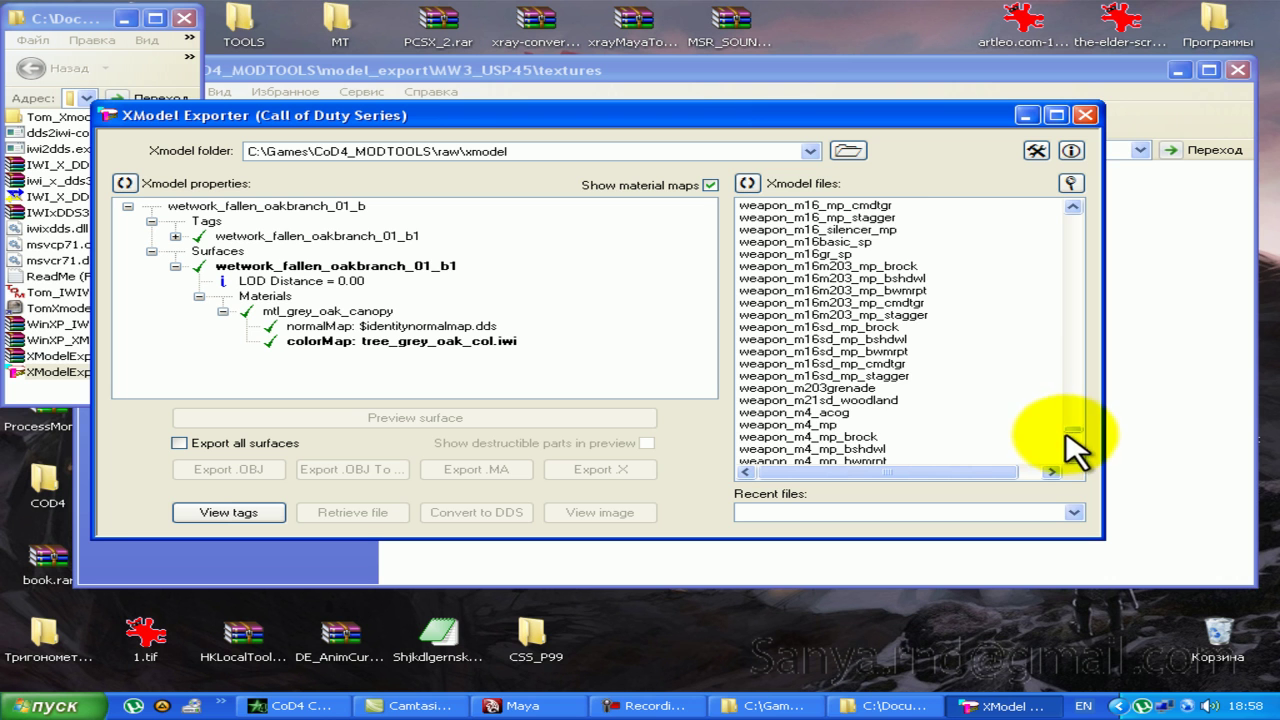
left_click_drag(1065, 435, 1105, 418)
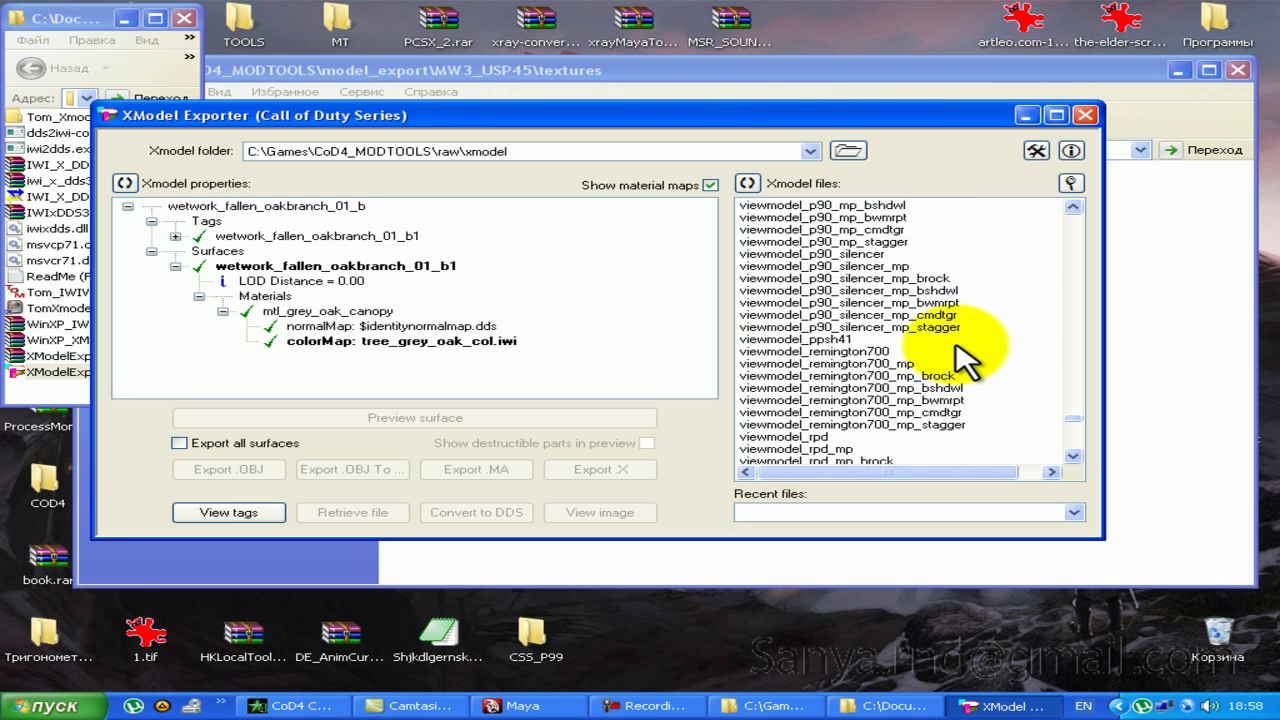
left_click(955, 340)
Step: Preview the viewmodel_USP1 surface, export it as a Maya .MA file, and close the exporter
scroll(965, 345, "down", 4)
scroll(940, 320, "down", 4)
scroll(868, 310, "down", 4)
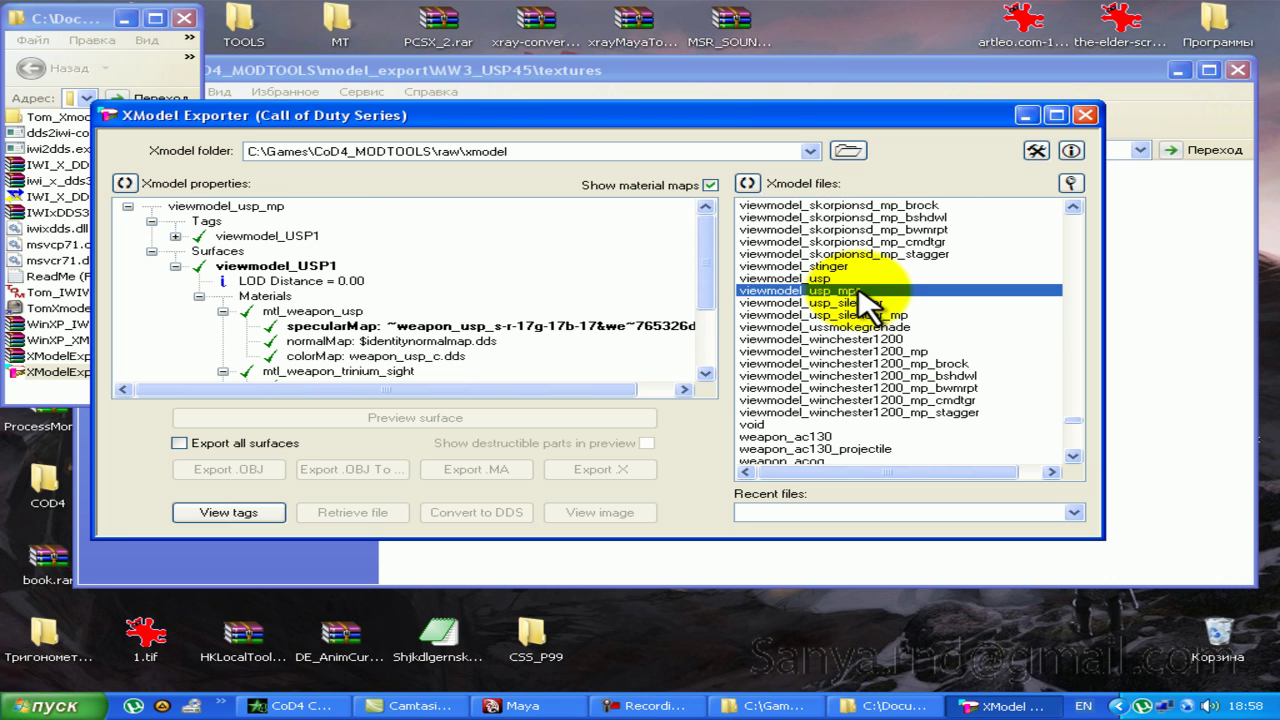
left_click(336, 270)
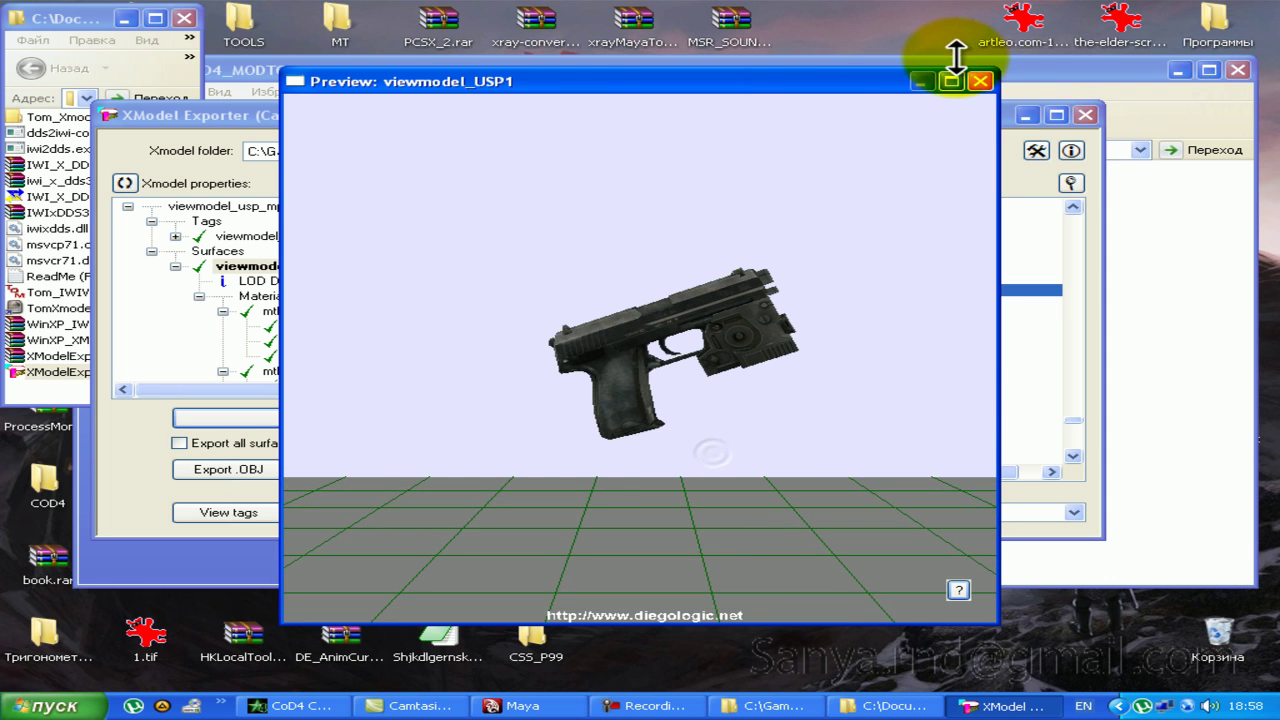
left_click(972, 80)
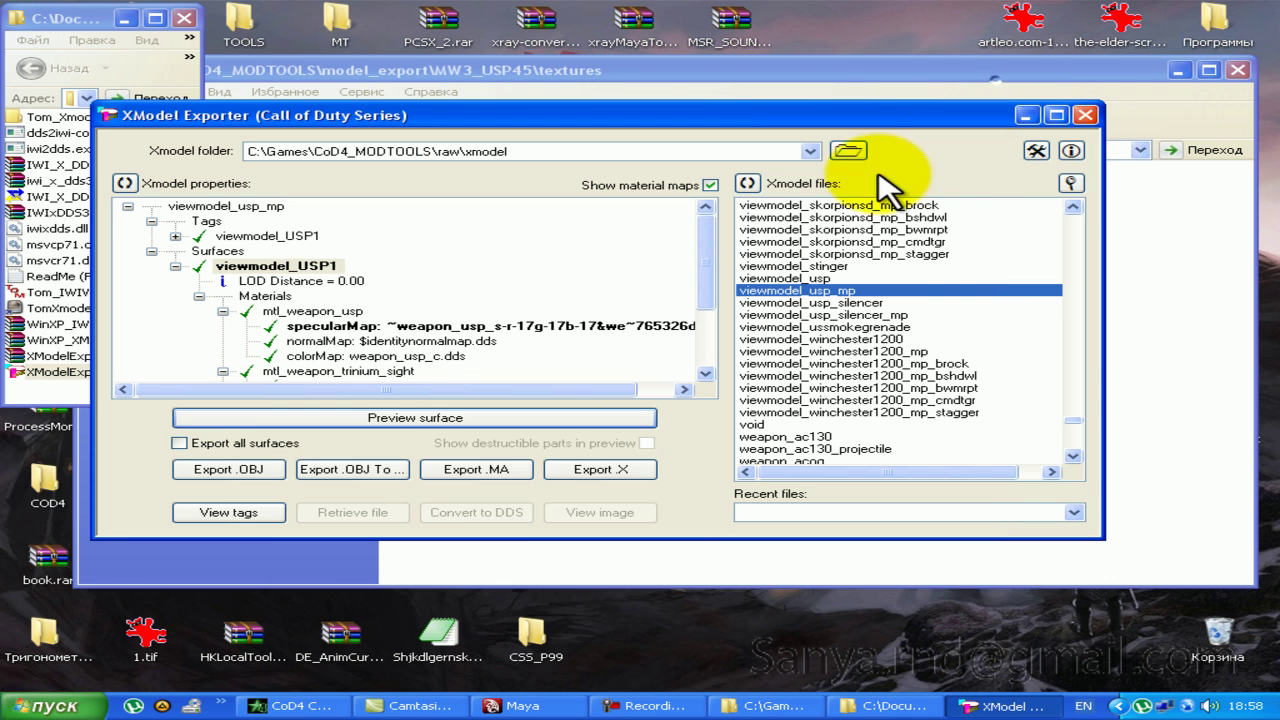
left_click(512, 471)
left_click(545, 355)
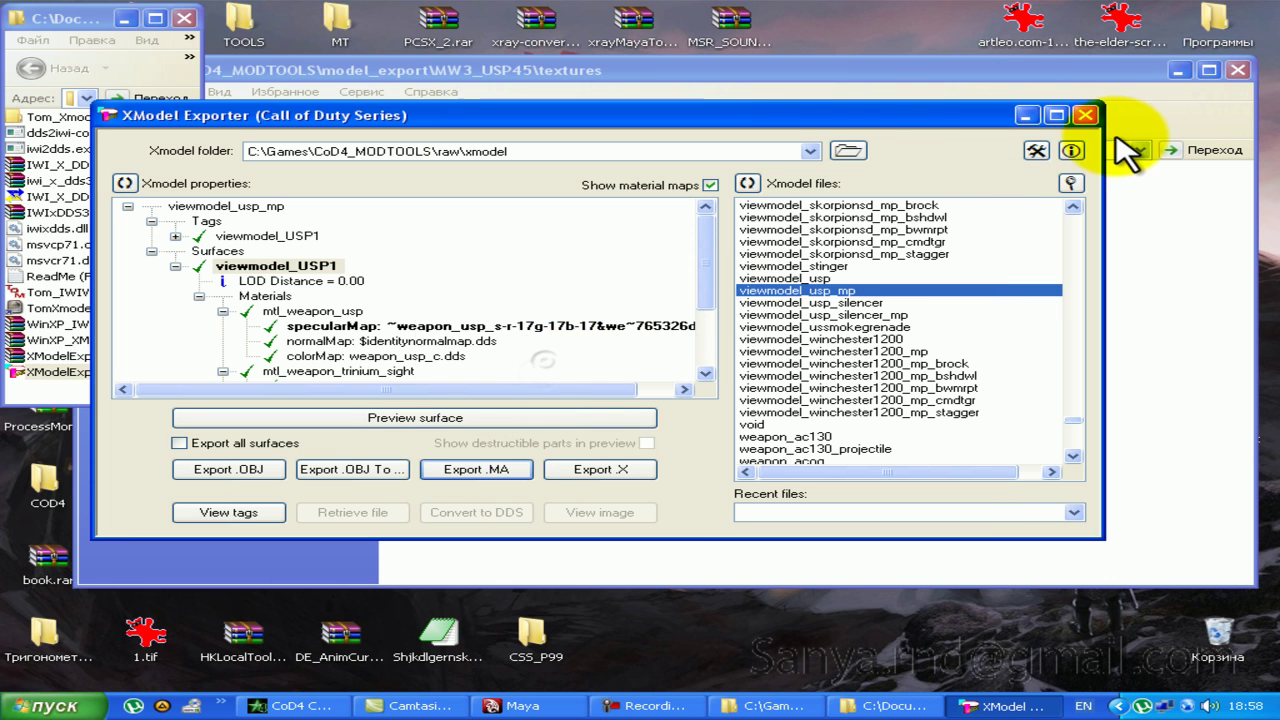
left_click(1085, 115)
Step: In Windows Explorer, browse to MT\raw\obj and select viewmodel_USP1.ma
left_click(660, 251)
double_click(355, 45)
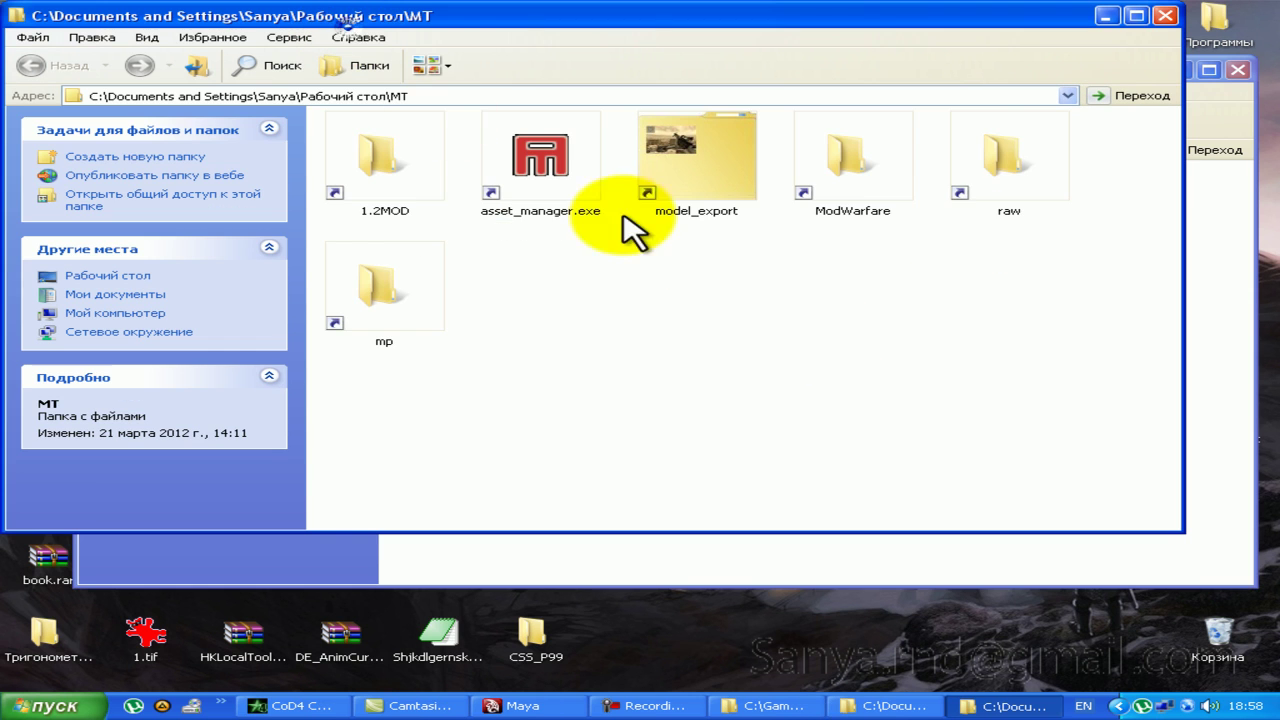
double_click(986, 149)
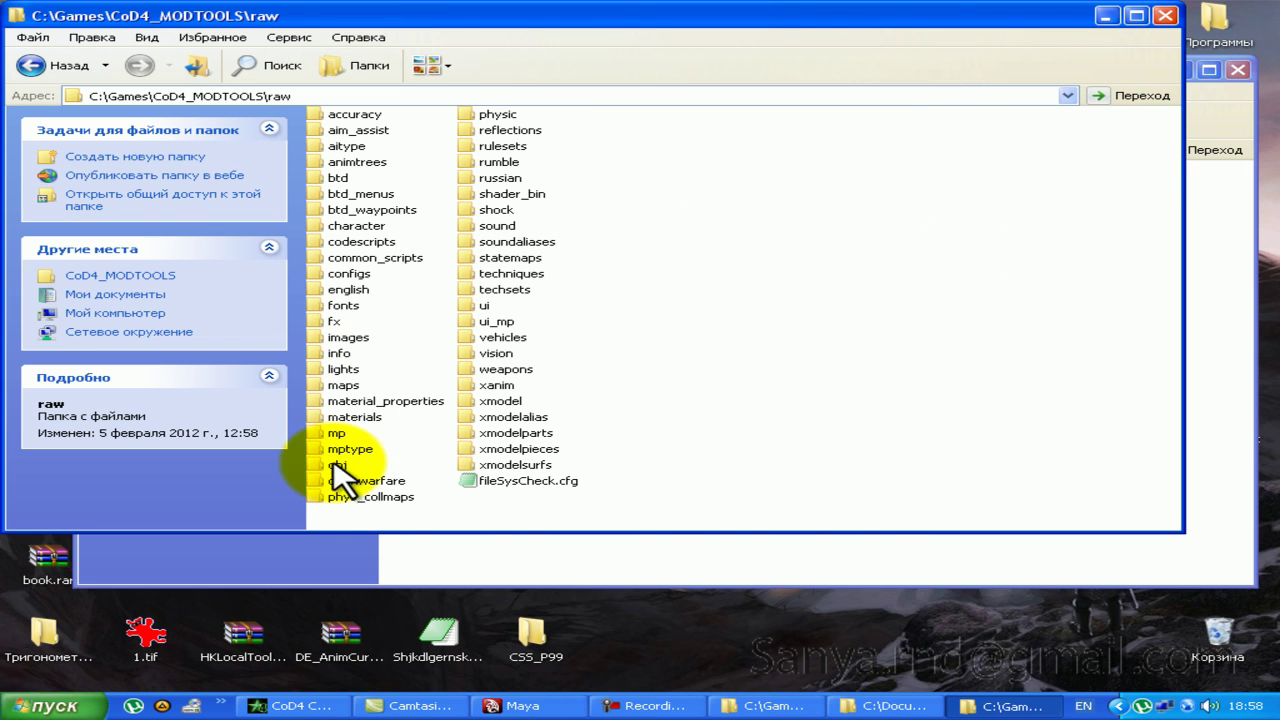
double_click(336, 466)
right_click(340, 466)
left_click(571, 468)
scroll(570, 380, "down", 5)
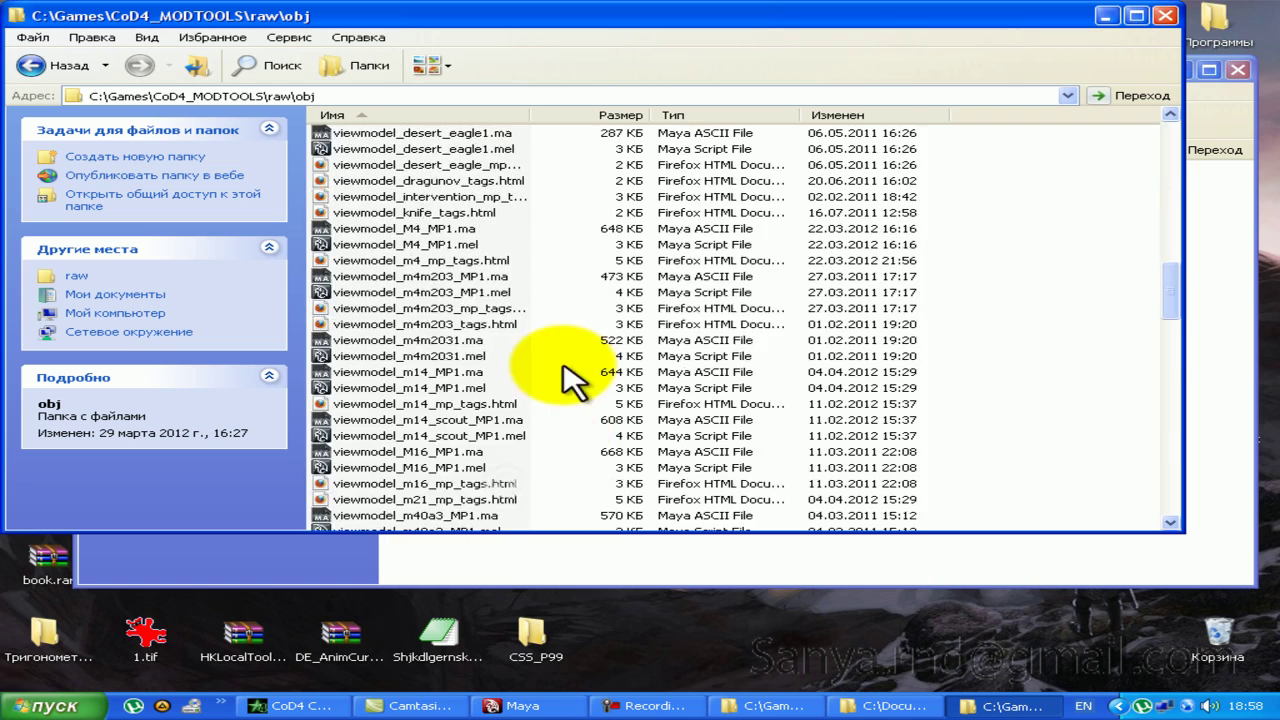
scroll(570, 380, "down", 15)
scroll(575, 367, "up", 5)
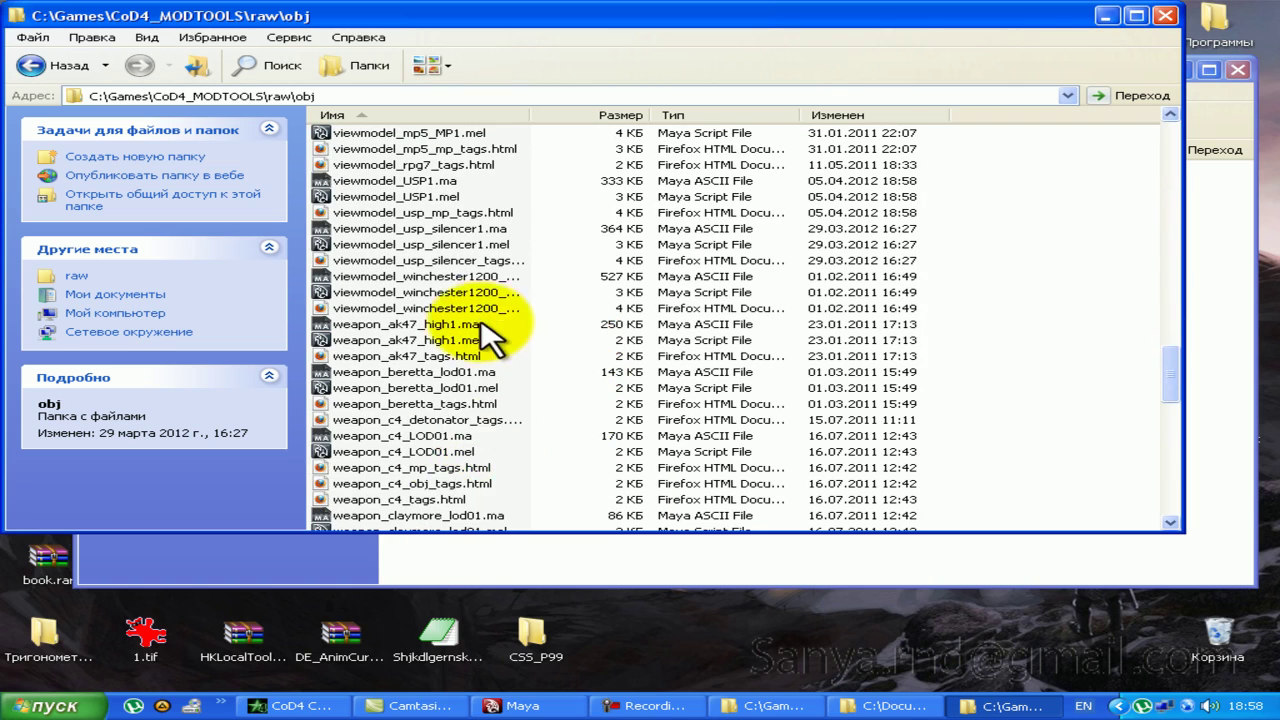
scroll(440, 320, "up", 2)
left_click(416, 282)
Step: Import viewmodel_USP1.ma by dropping it onto the Maya viewport, then close the Explorer window
left_click(510, 706)
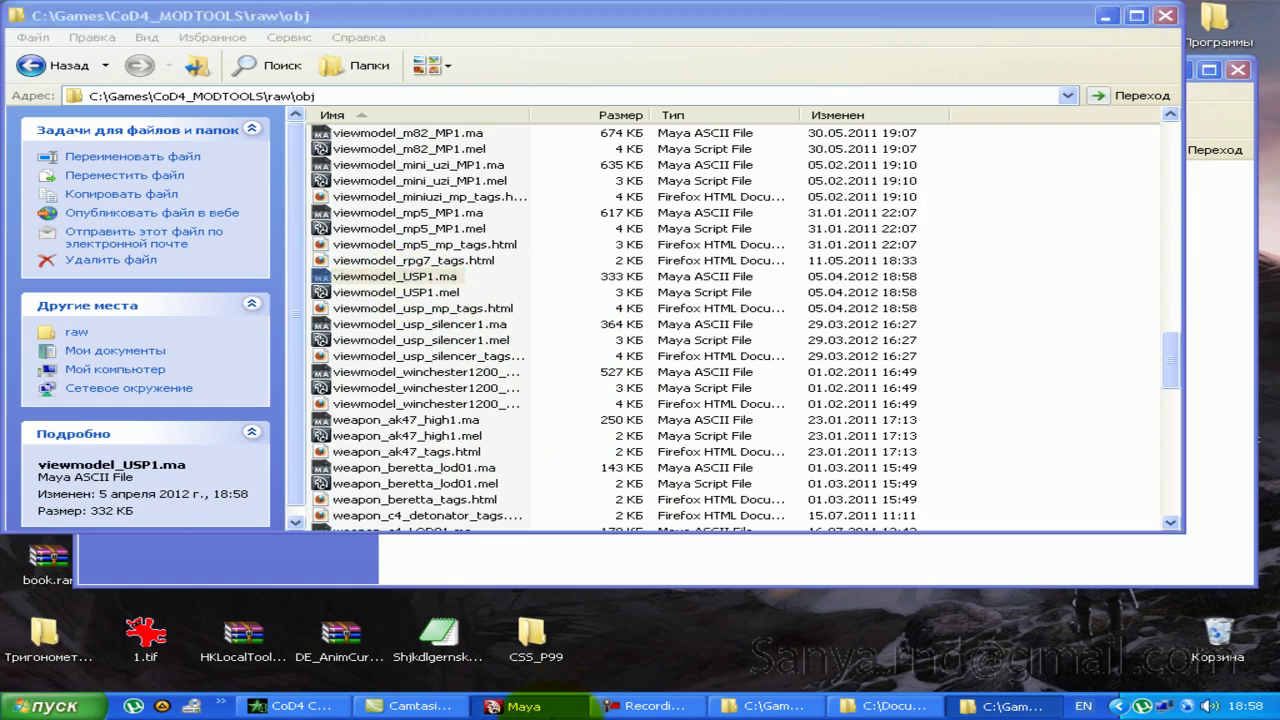
left_click(1010, 706)
left_click_drag(375, 276, 565, 575)
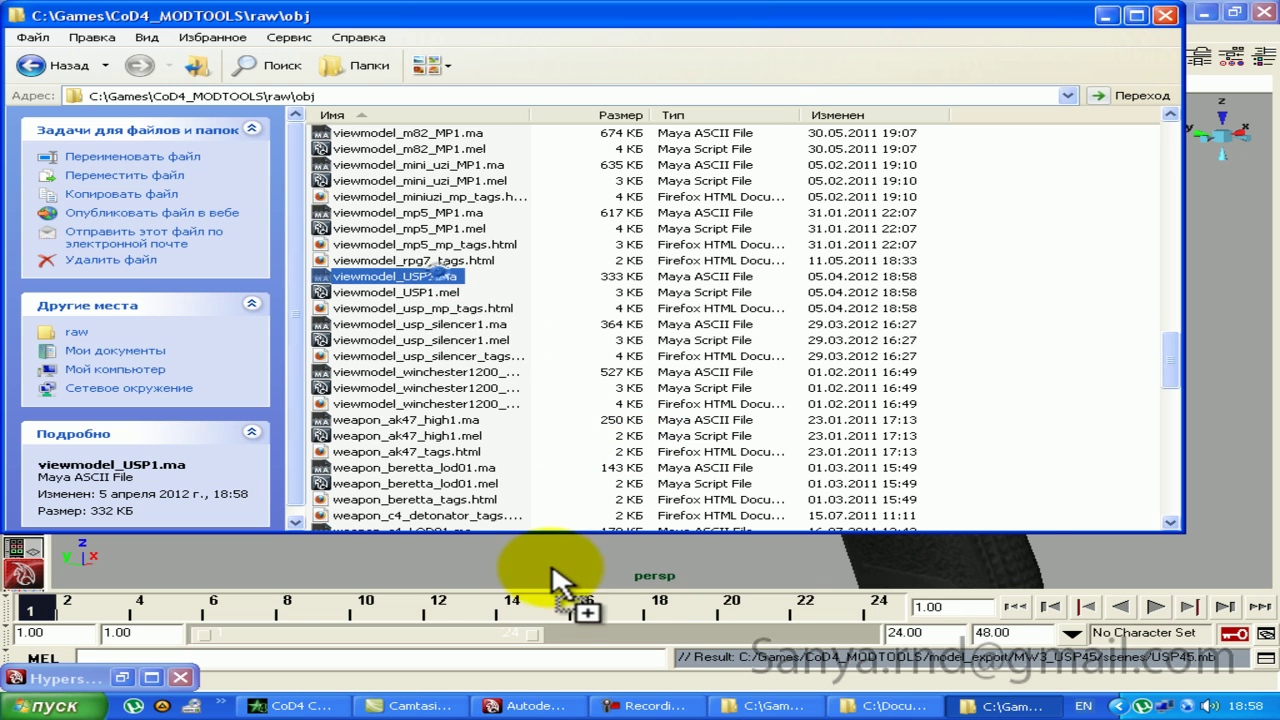
left_click(1164, 17)
mouse_move(1015, 290)
left_mouse_down("alt")
mouse_move(1128, 363)
mouse_move(886, 380)
mouse_move(800, 337)
mouse_move(715, 360)
mouse_move(709, 249)
mouse_move(814, 271)
mouse_move(680, 340)
left_mouse_up("alt")
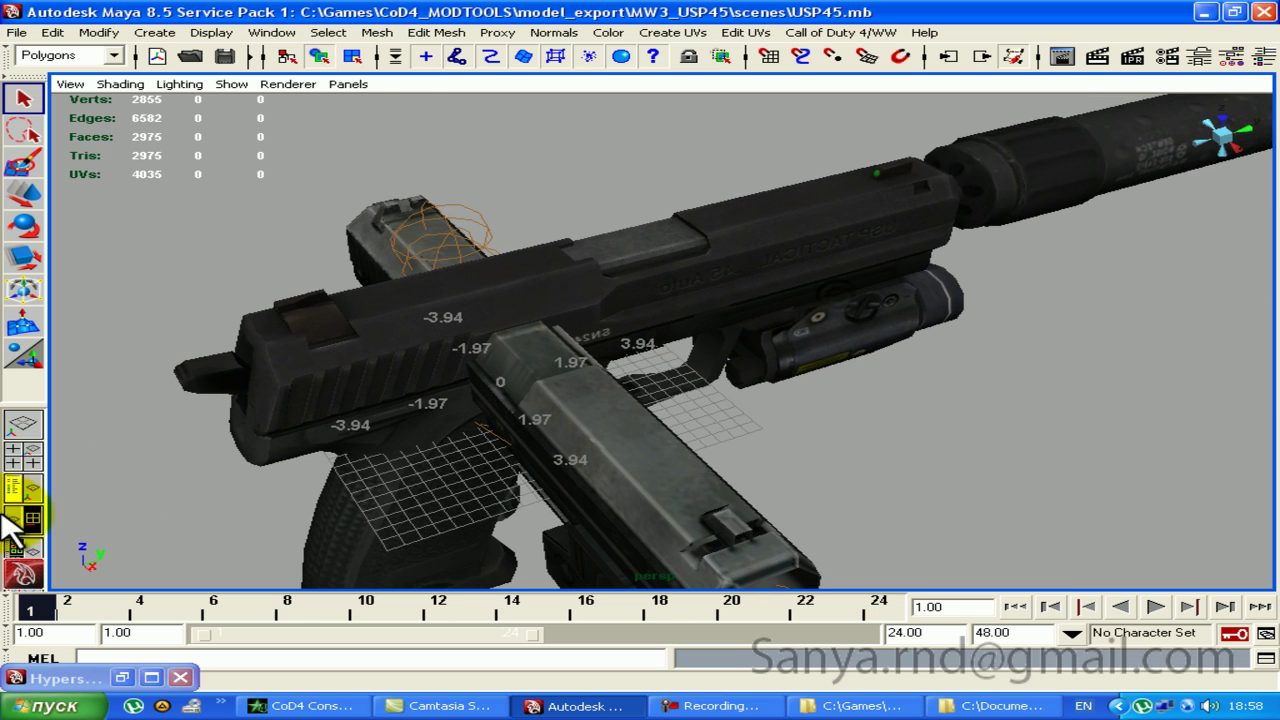
Step: Show the Outliner beside the perspective view and orbit to inspect the SILENCER and the USP45 group
left_click(36, 487)
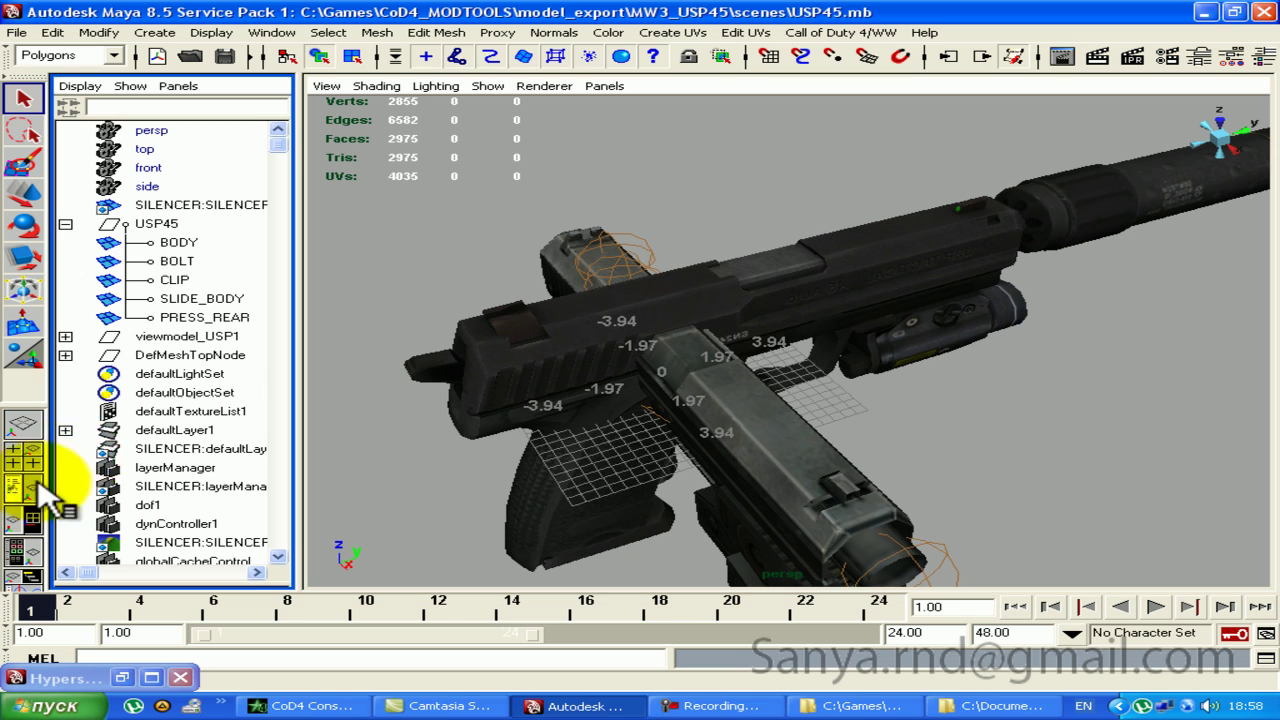
left_click(165, 205)
left_click(150, 223)
mouse_move(1037, 277)
left_mouse_down("alt")
mouse_move(1180, 278)
mouse_move(1034, 309)
mouse_move(737, 277)
mouse_move(771, 309)
mouse_move(820, 246)
mouse_move(980, 260)
mouse_move(1065, 328)
mouse_move(1160, 320)
left_mouse_up("alt")
left_click(1260, 50)
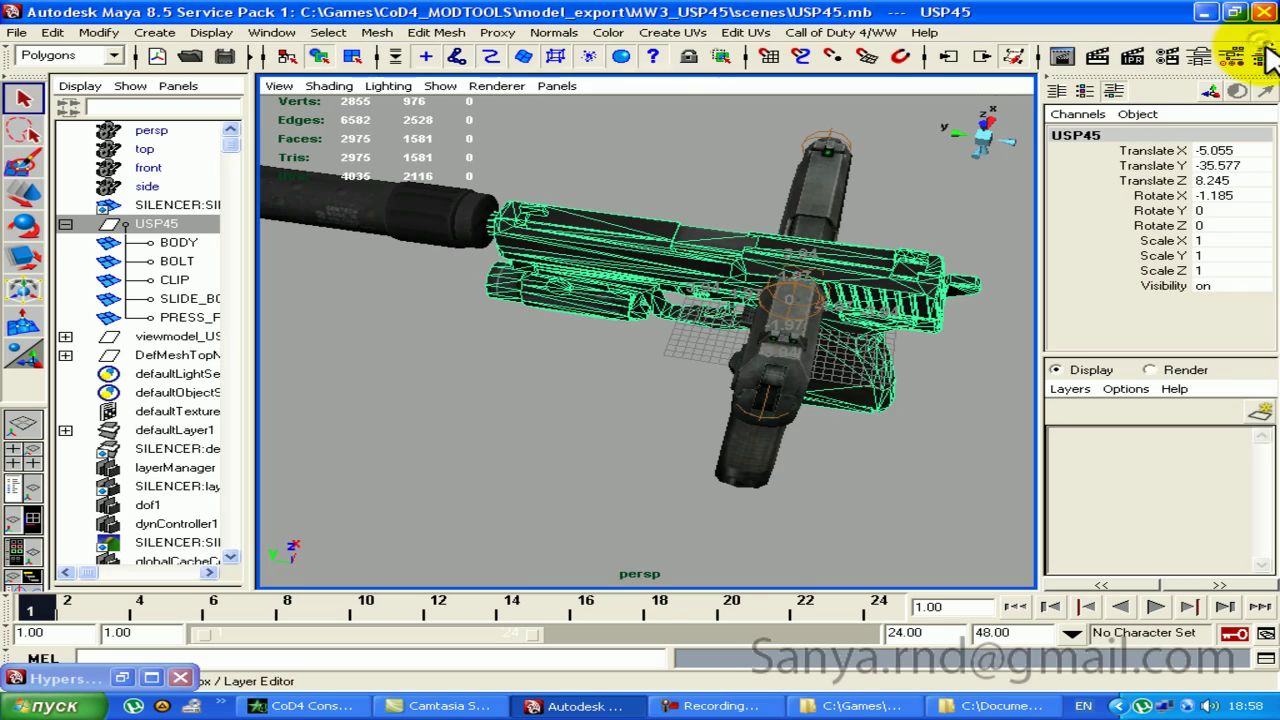
left_click(1262, 56)
mouse_move(815, 335)
left_mouse_down("alt")
mouse_move(1071, 186)
mouse_move(1186, 194)
mouse_move(823, 163)
mouse_move(1071, 243)
mouse_move(851, 343)
mouse_move(1066, 294)
mouse_move(1252, 342)
mouse_move(1237, 300)
mouse_move(903, 229)
mouse_move(1243, 263)
mouse_move(968, 298)
mouse_move(820, 294)
mouse_move(600, 260)
left_mouse_up("alt")
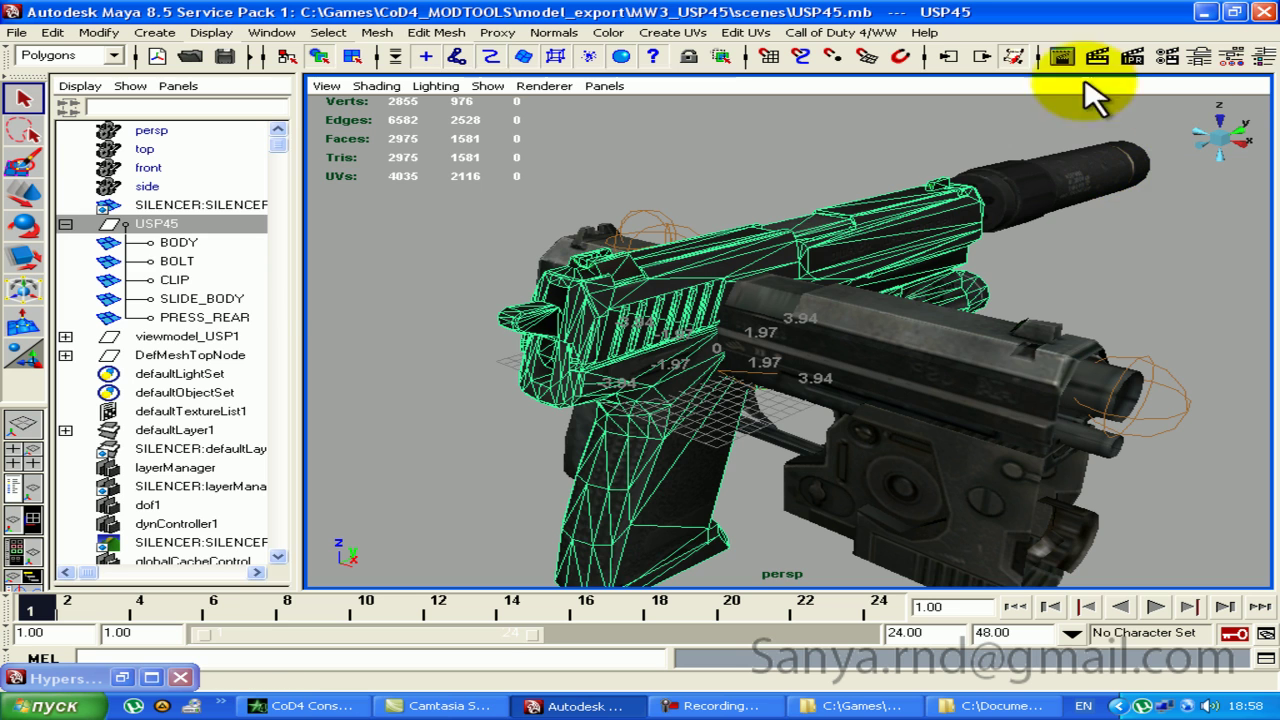
Step: Freeze transformations on the USP45 group and on the parts BODY through PRESS_REAR
left_click(177, 260)
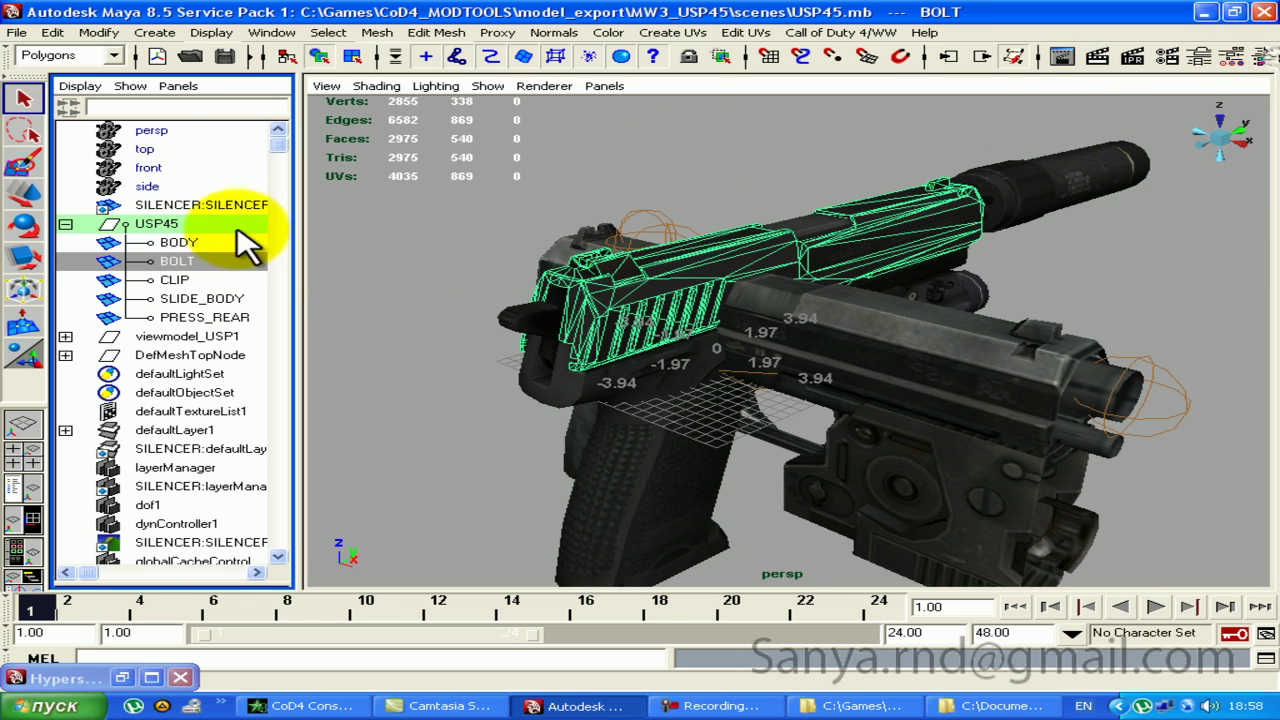
left_click(237, 224)
left_click(100, 33)
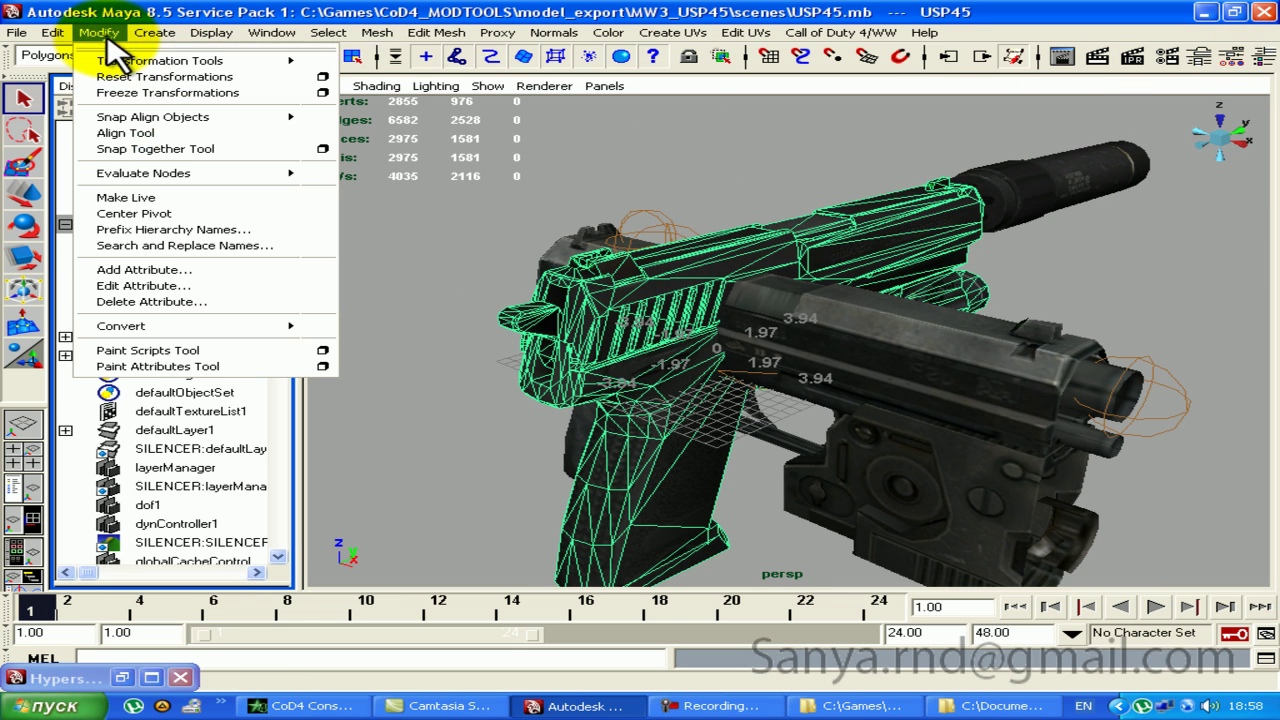
left_click(130, 92)
left_click_drag(165, 243, 205, 322)
left_click(100, 33)
left_click(160, 90)
Step: Parent the SILENCER mesh under the USP45 group in the Outliner
left_click(1263, 56)
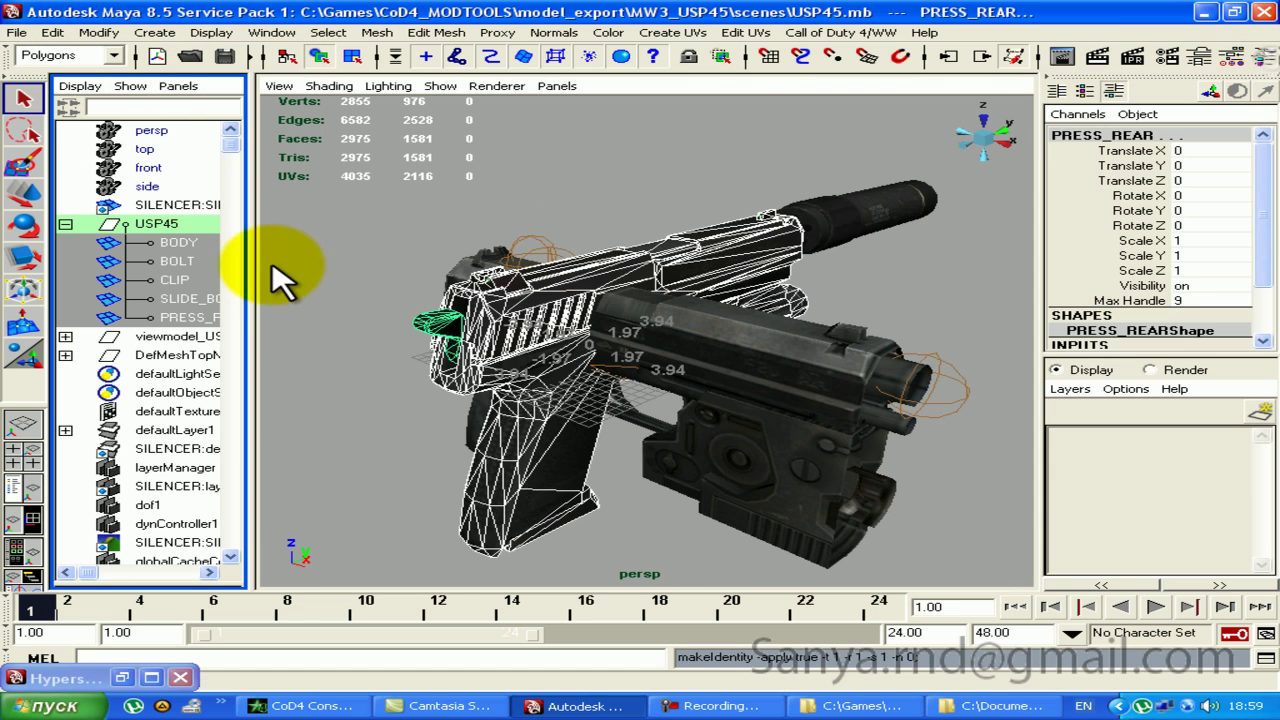
left_click(178, 205)
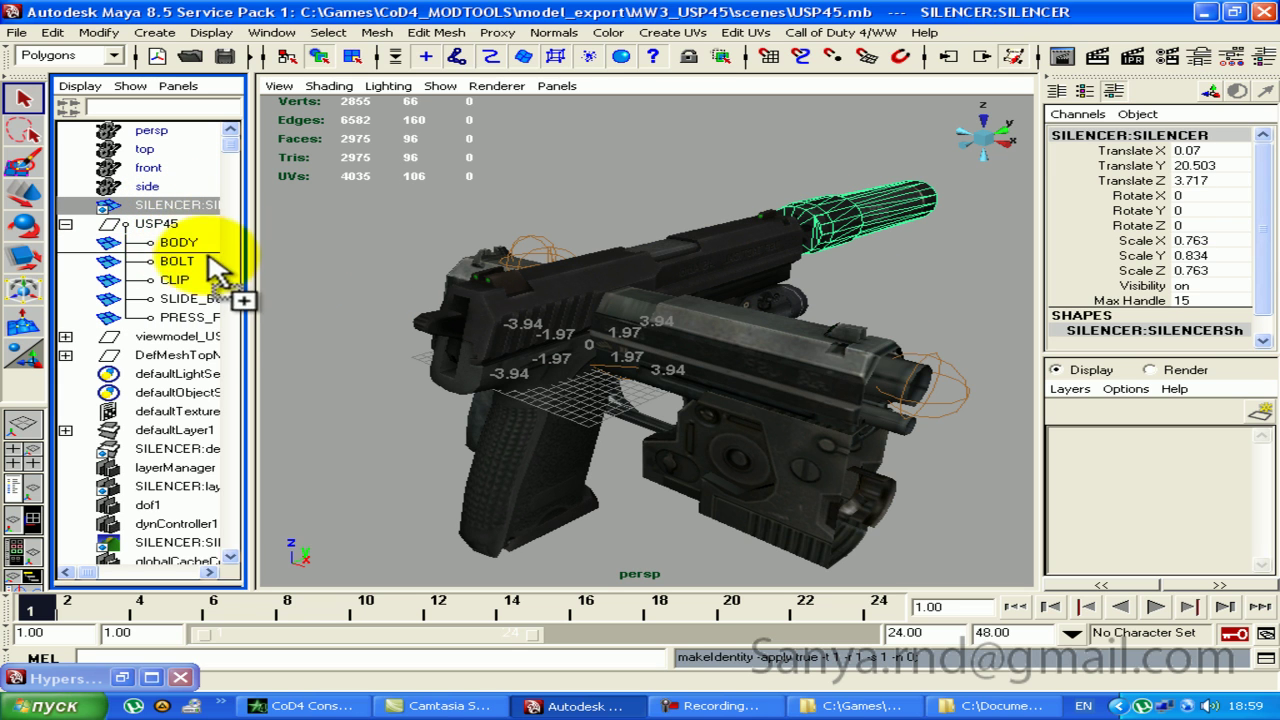
middle_click_drag(198, 320, 196, 318)
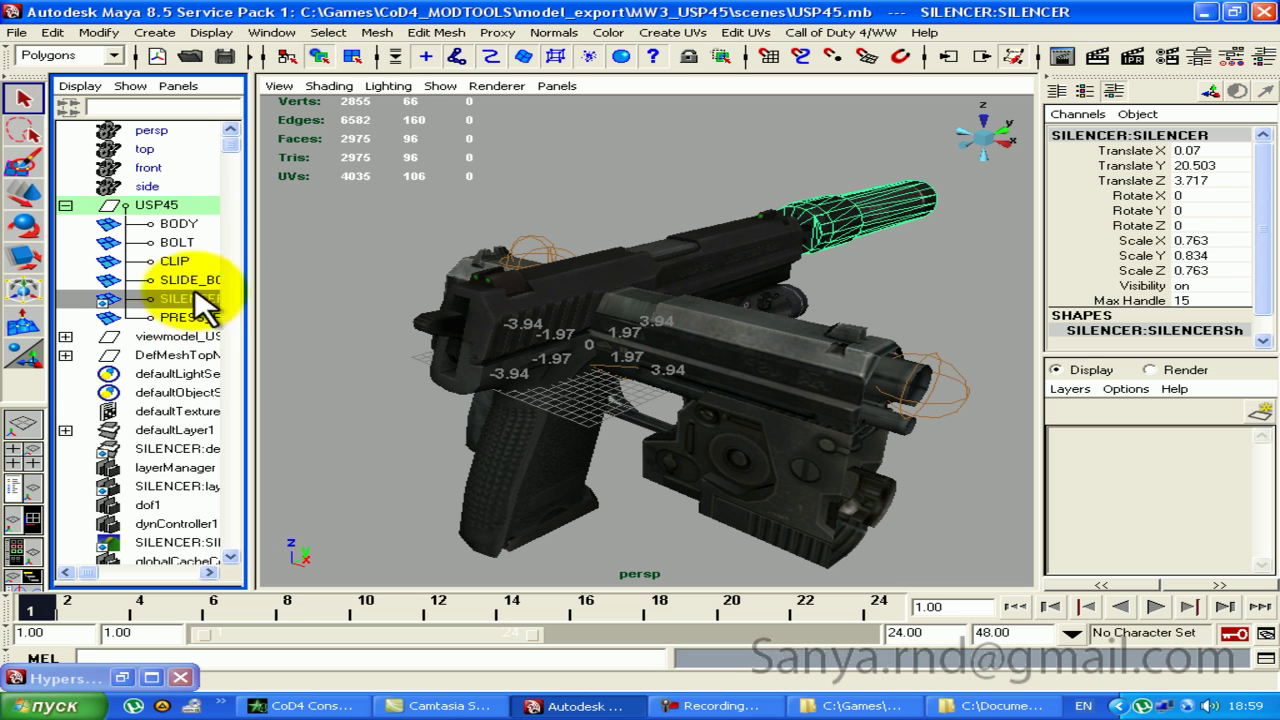
Step: Rotate the USP45 group to Rotate Z -90 and move it to Translate Y -11.114
left_click(140, 210)
left_click(65, 205)
key("space")
mouse_move(586, 257)
left_mouse_down("alt")
mouse_move(553, 270)
mouse_move(590, 330)
left_mouse_up("alt")
key("e")
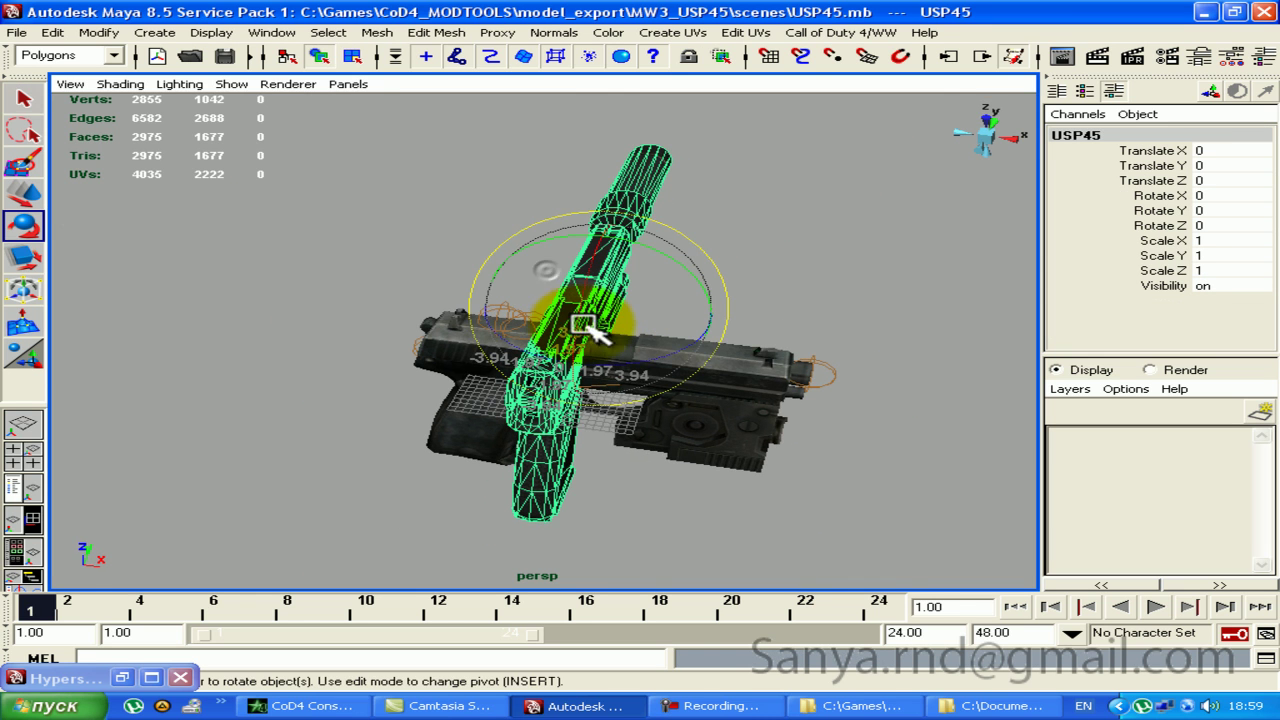
mouse_move(655, 357)
left_mouse_down()
mouse_move(492, 362)
mouse_move(903, 391)
left_mouse_up()
key("w")
left_click_drag(400, 316, 765, 328)
left_click(1225, 226)
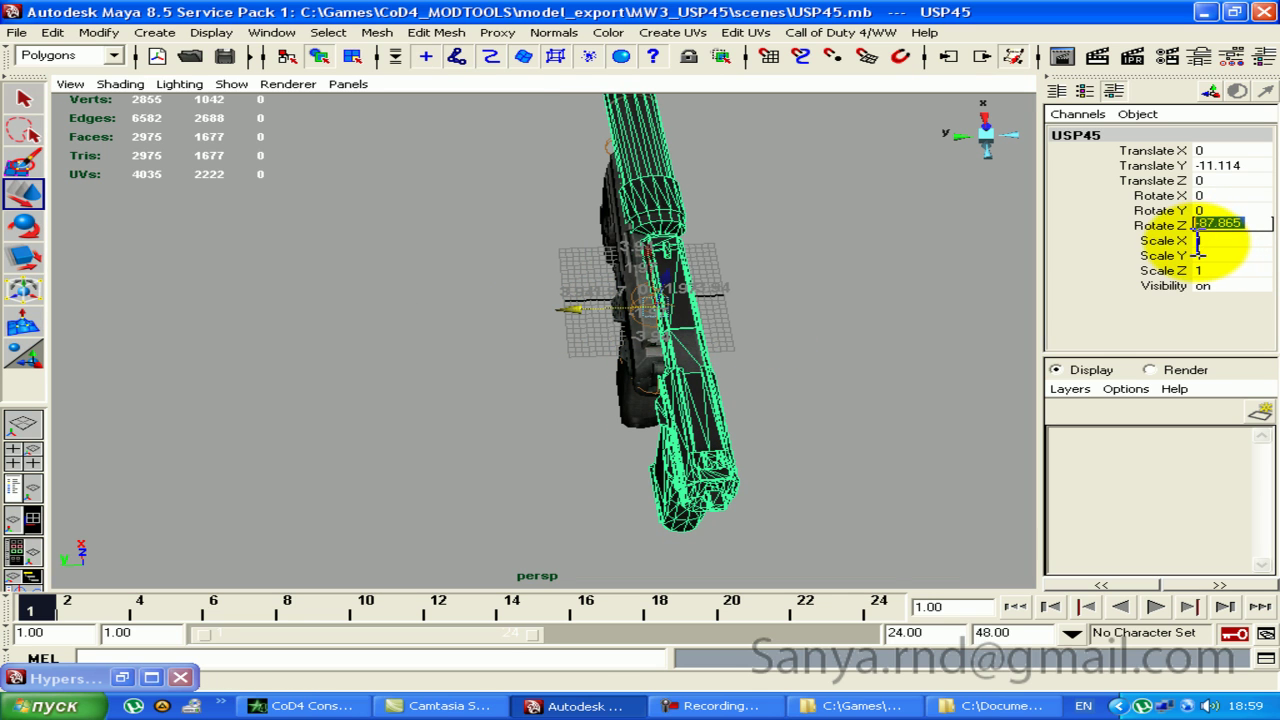
key("Return")
Step: Slide the pistol along X to 8.516 toward the reference, then show the side view in wireframe
mouse_move(872, 294)
left_mouse_down("alt")
mouse_move(863, 237)
mouse_move(538, 343)
mouse_move(552, 395)
left_mouse_up("alt")
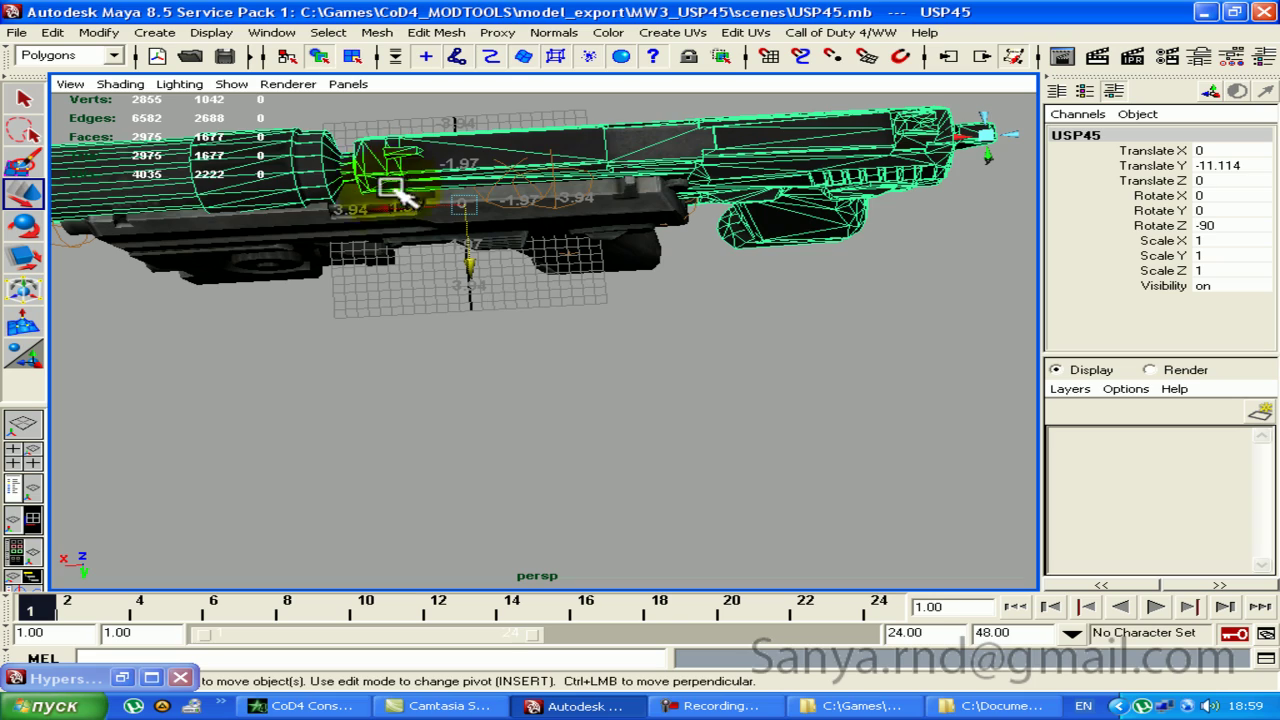
left_click_drag(398, 207, 170, 225)
mouse_move(478, 203)
left_mouse_down("alt")
mouse_move(743, 129)
mouse_move(586, 157)
left_mouse_up("alt")
key("space")
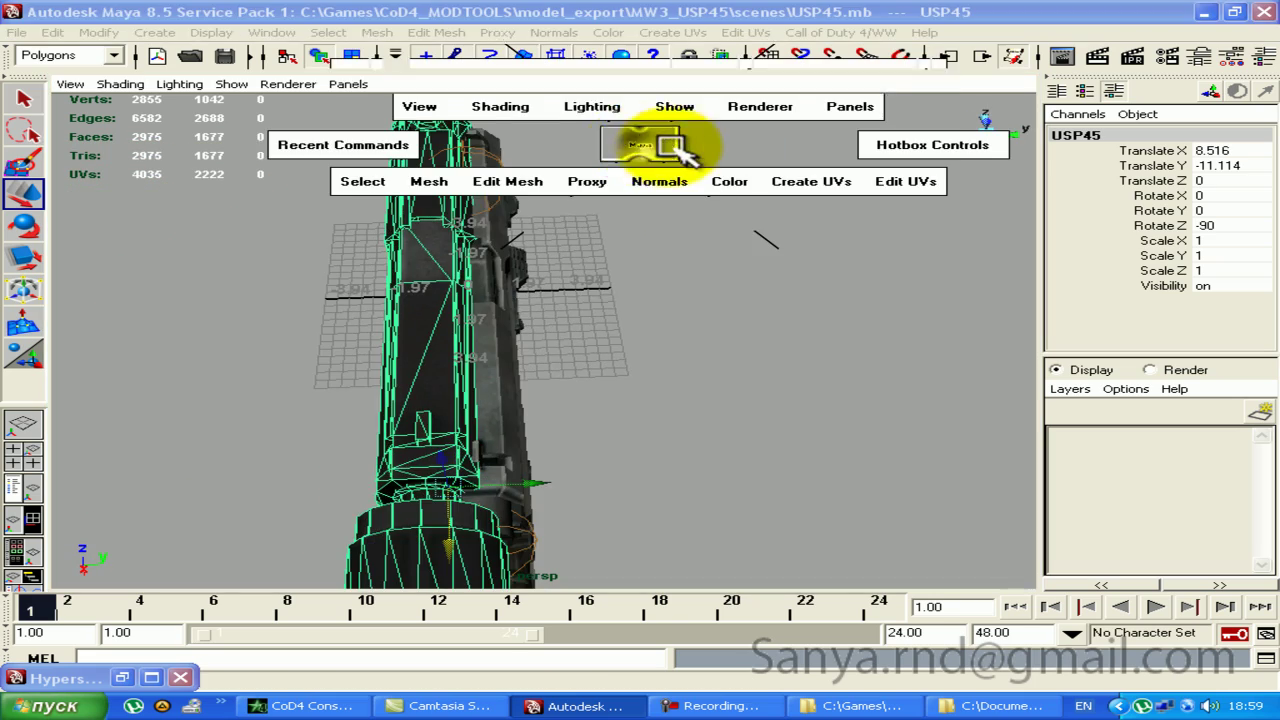
left_click_drag(672, 148, 677, 206)
scroll(623, 294, "up", 5)
key("4")
scroll(590, 250, "down", 5)
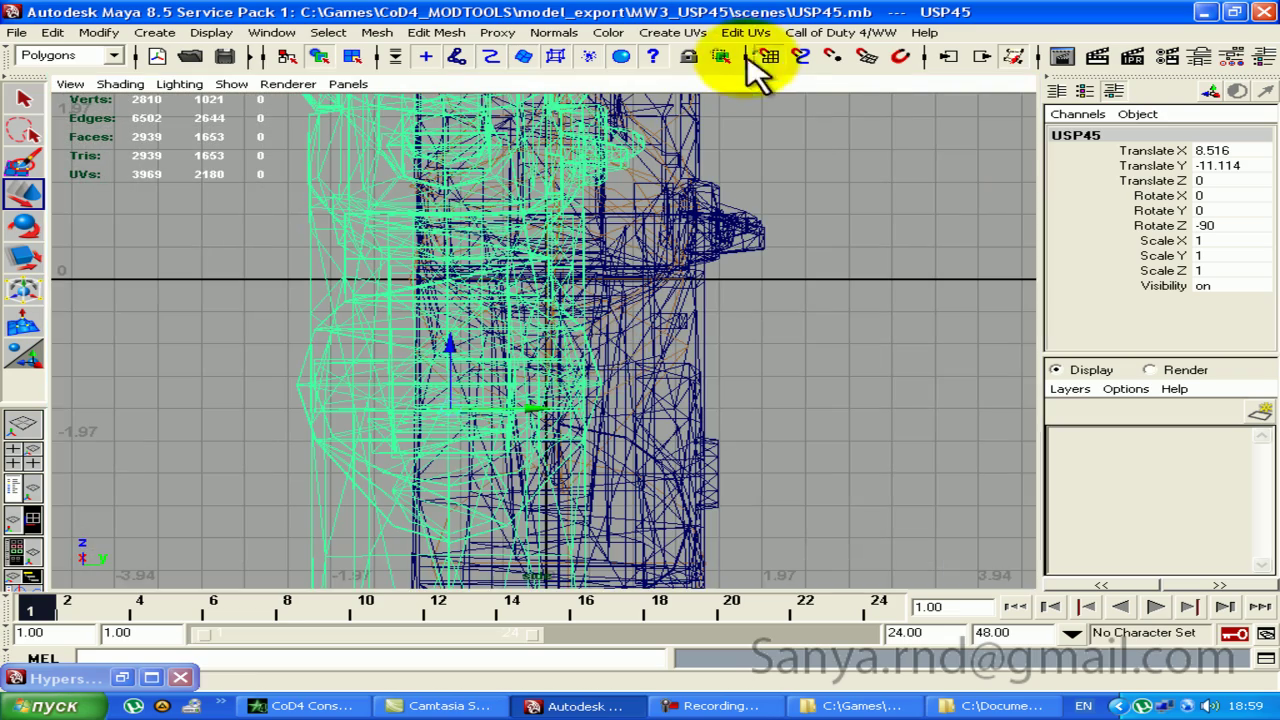
Step: Zoom in on the side view and move the pistol to Translate Y -10.236
right_click_drag(551, 317, 527, 443, "alt")
left_click_drag(507, 440, 567, 440)
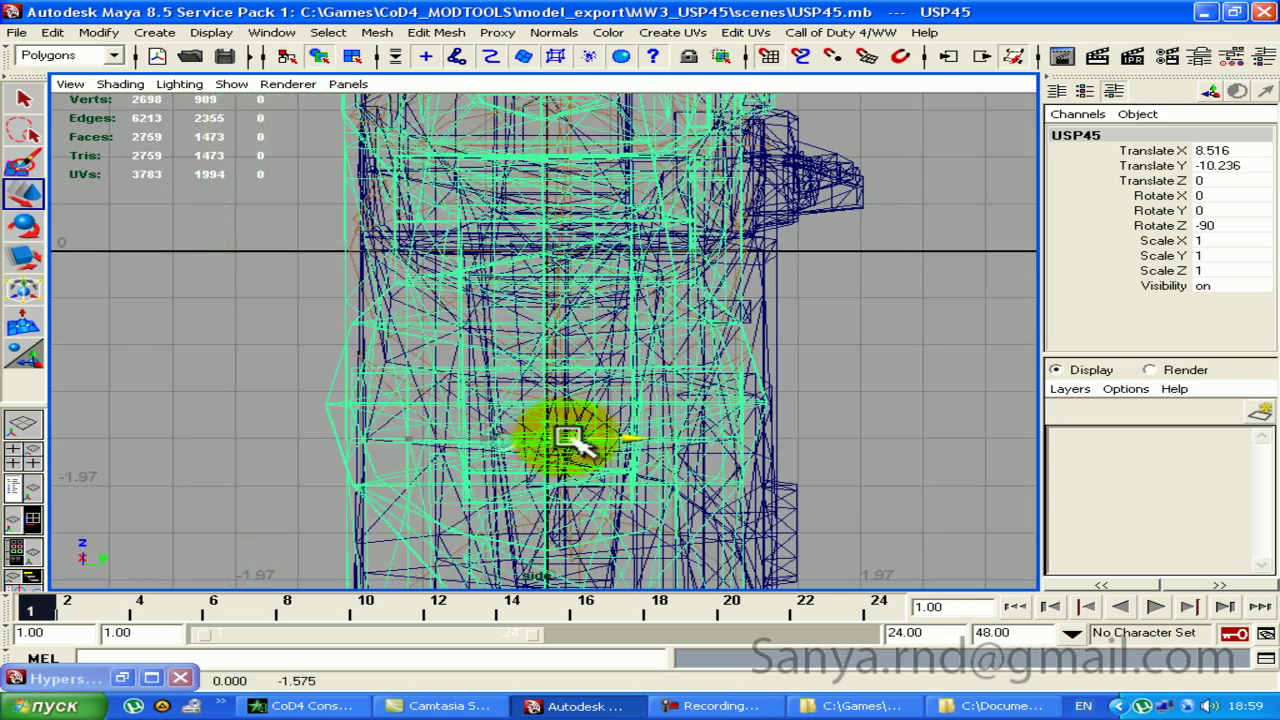
right_click_drag(578, 440, 655, 368, "alt")
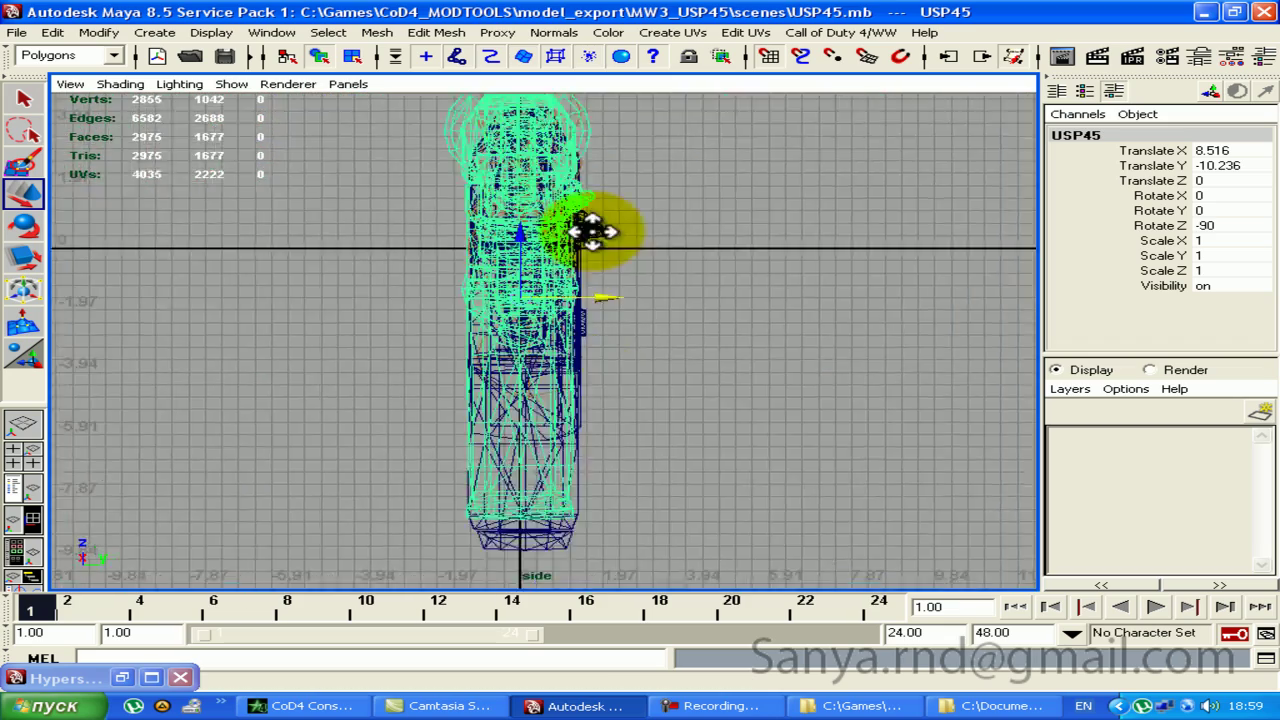
right_click_drag(640, 362, 686, 386, "alt")
right_click_drag(714, 128, 700, 309, "alt")
mouse_move(700, 309)
middle_mouse_down("alt")
mouse_move(567, 231)
mouse_move(614, 563)
middle_mouse_up("alt")
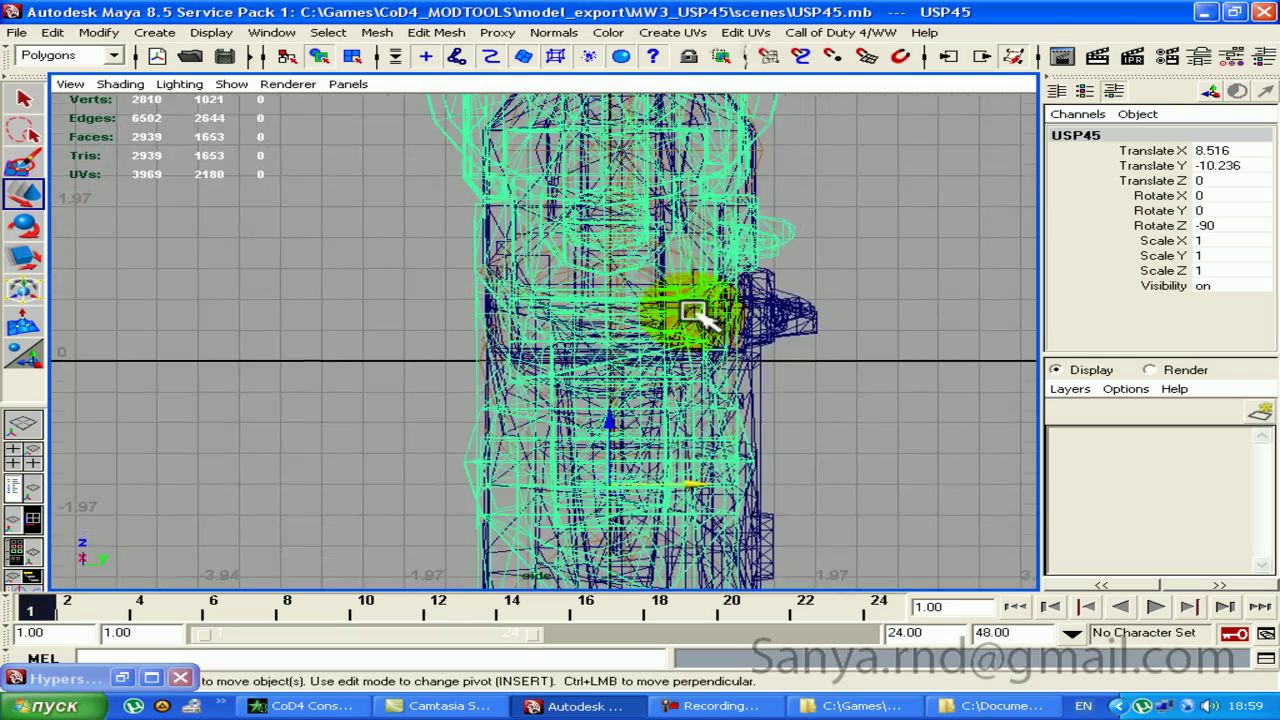
left_click(767, 300)
left_click(596, 160)
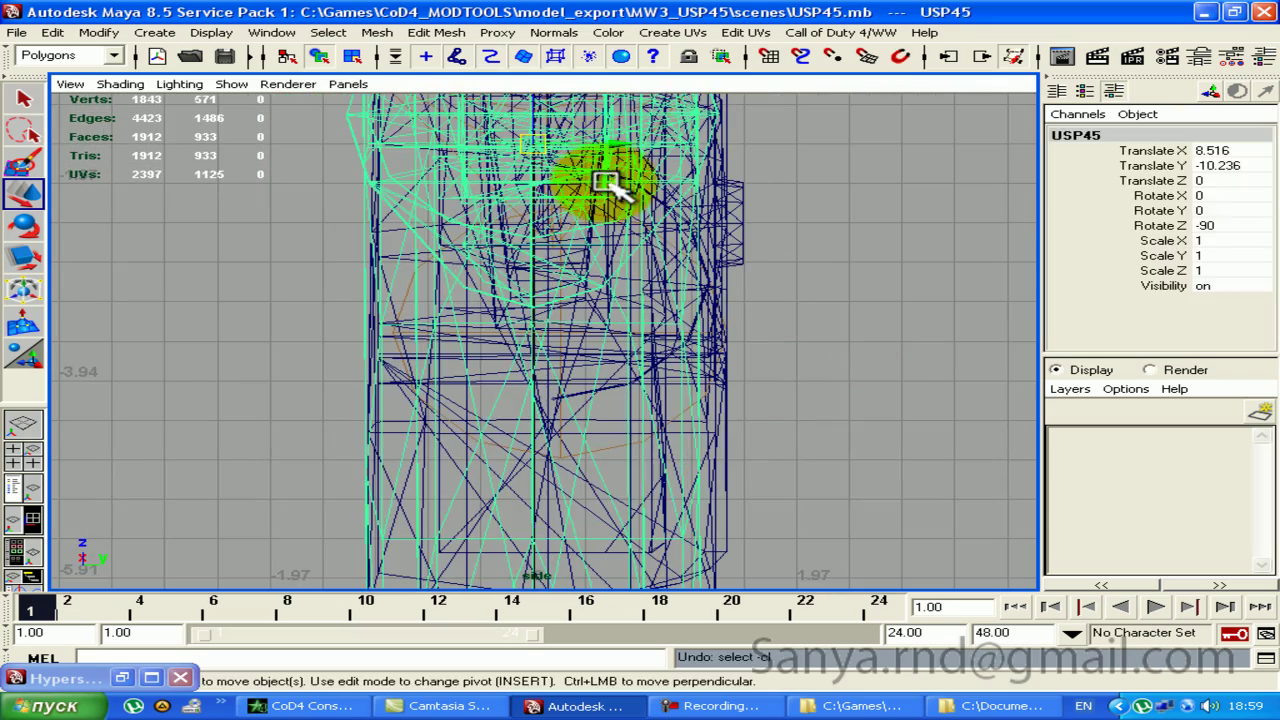
right_click_drag(637, 200, 590, 295, "alt")
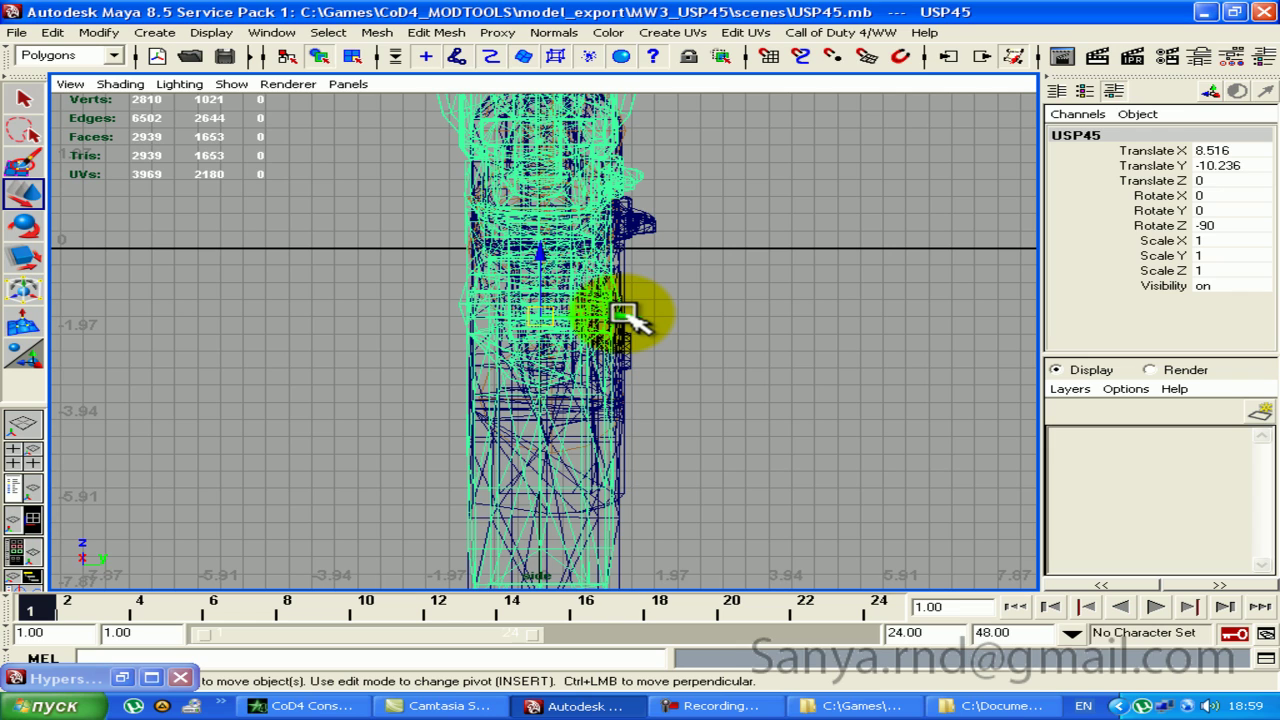
Step: Zoom into the gun's lower end and nudge the pistol vertically to match the reference edges
scroll(695, 365, "up", 3)
middle_click_drag(671, 349, 737, 123, "alt")
scroll(737, 123, "up", 3)
middle_click_drag(757, 243, 667, 148, "alt")
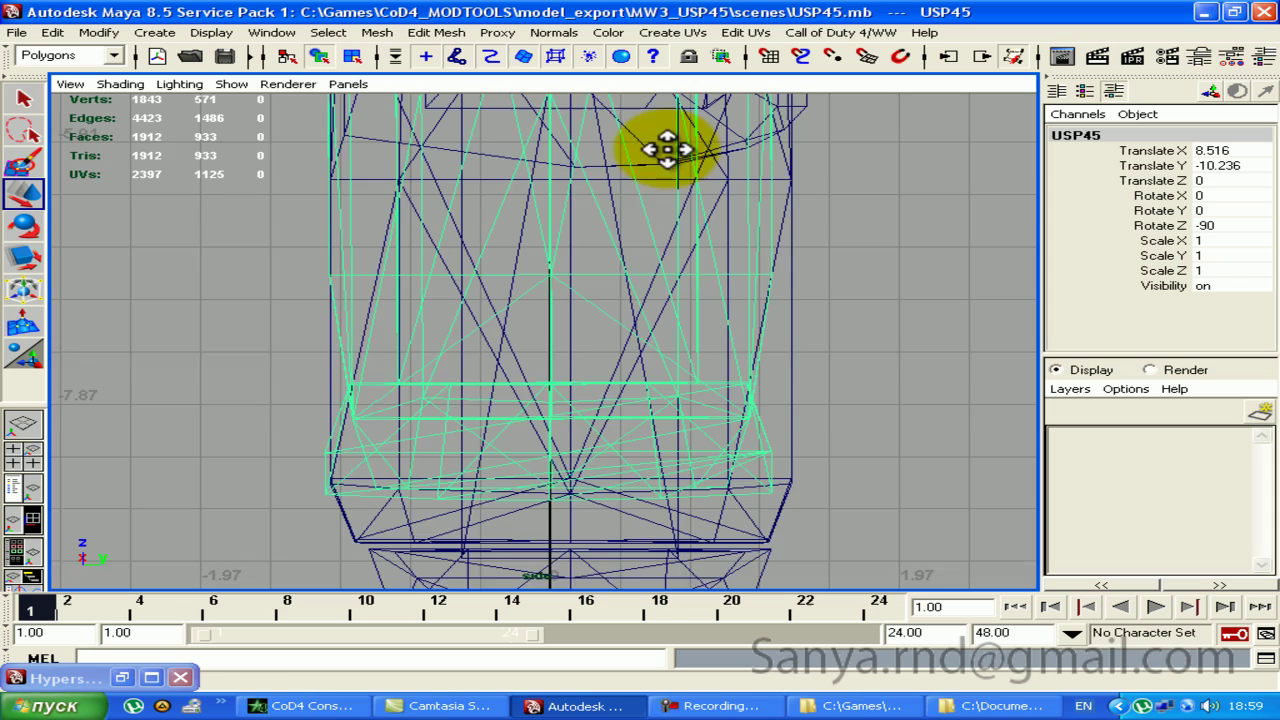
scroll(651, 294, "up", 2)
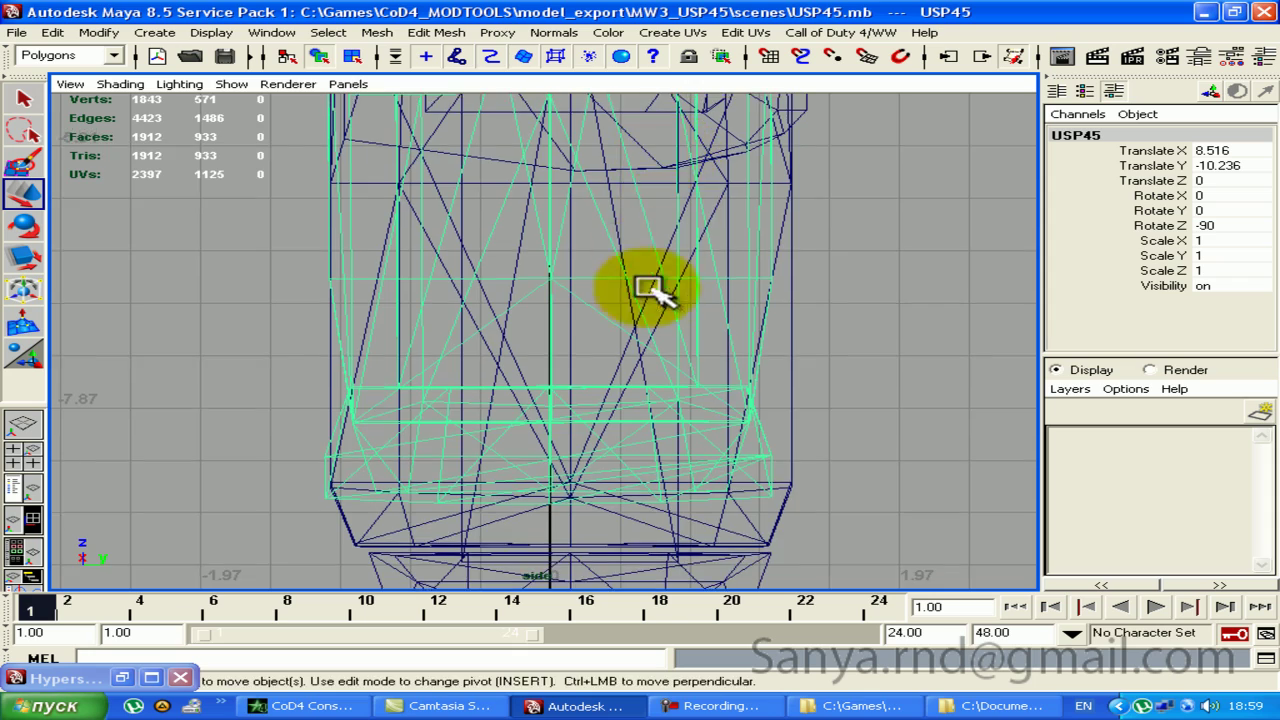
middle_click_drag(651, 294, 520, 123, "alt")
scroll(634, 266, "up", 2)
mouse_move(634, 266)
middle_mouse_down("alt")
mouse_move(585, 329)
mouse_move(548, 418)
middle_mouse_up("alt")
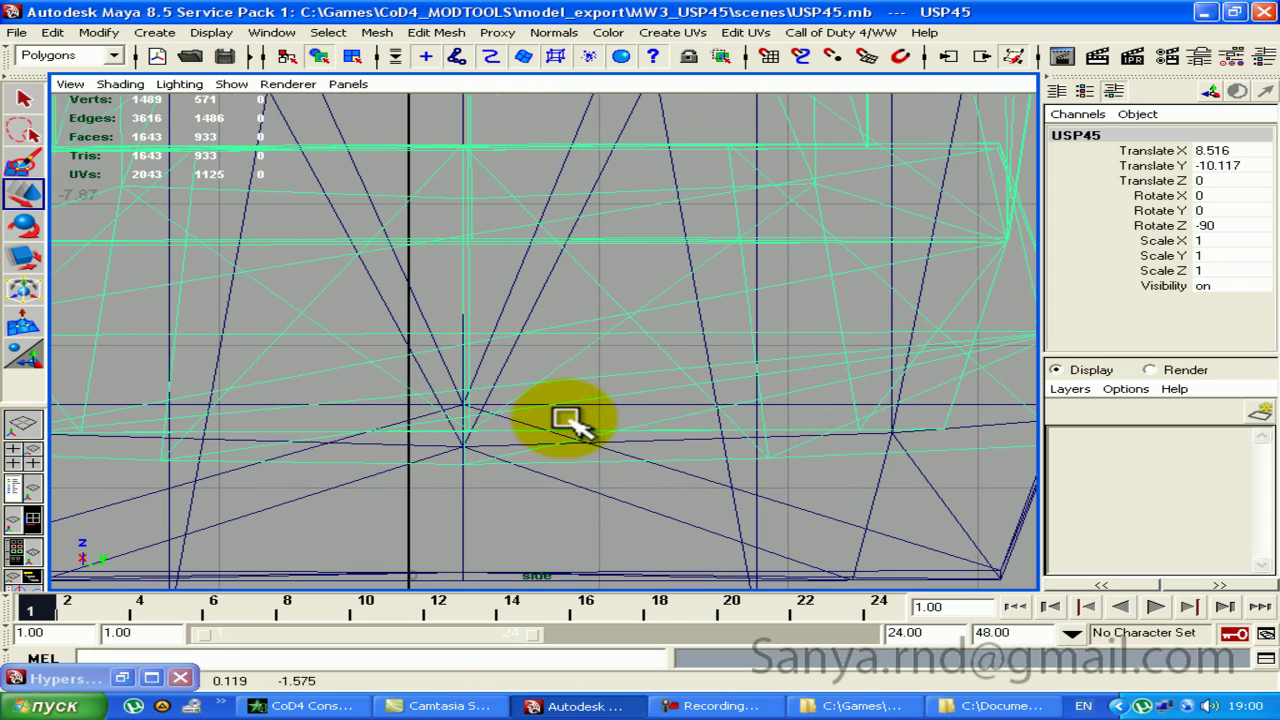
mouse_move(560, 418)
left_mouse_down()
mouse_move(709, 429)
mouse_move(171, 354)
mouse_move(109, 294)
mouse_move(20, 270)
mouse_move(343, 223)
mouse_move(566, 243)
mouse_move(645, 232)
left_mouse_up()
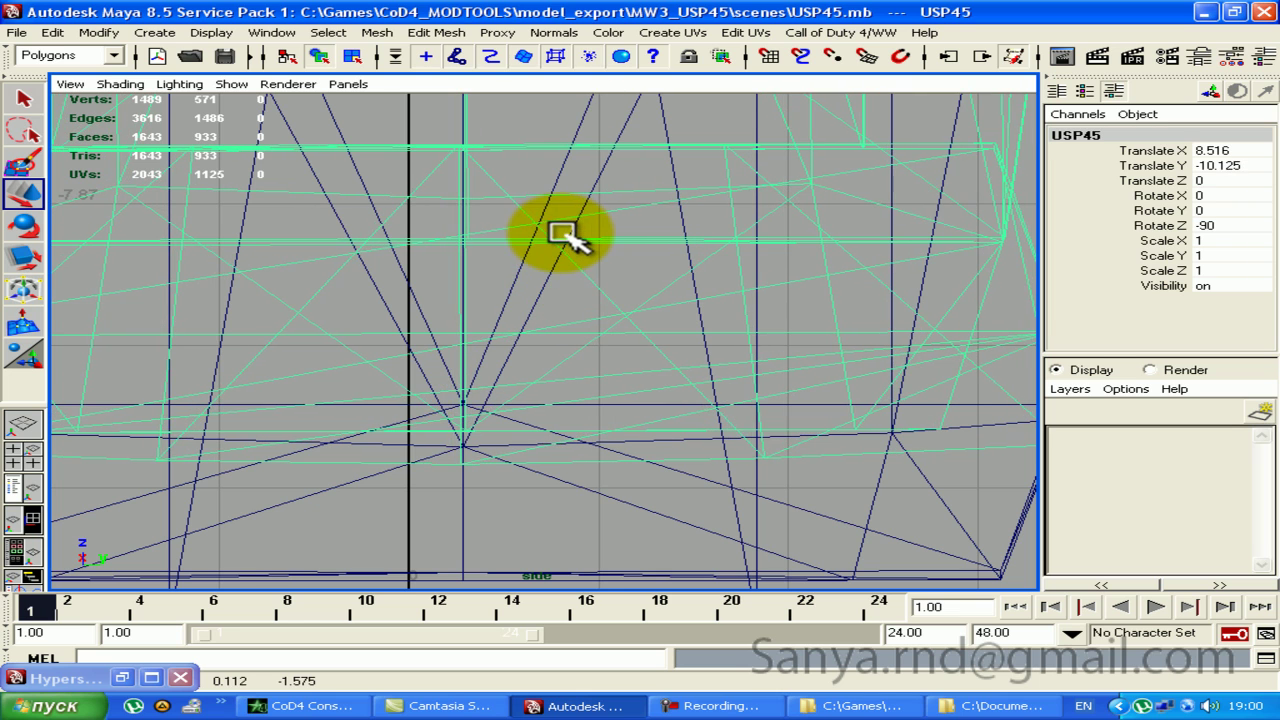
Step: Zoom to check the alignment, undoing an accidental selection of the reference j_gun joint
scroll(537, 329, "up", 2)
scroll(757, 186, "up", 3)
scroll(700, 360, "up", 2)
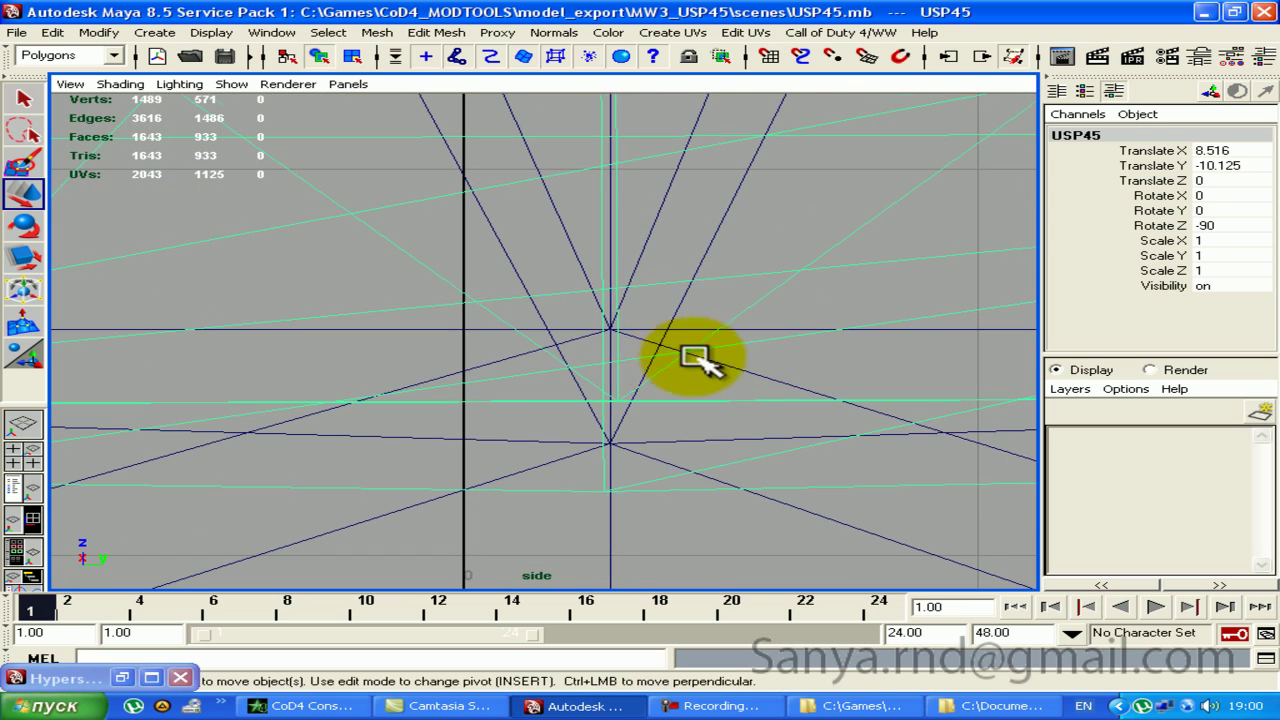
scroll(665, 360, "down", 5)
scroll(690, 335, "down", 1)
scroll(690, 314, "up", 1)
left_click(528, 135)
key("ctrl+z")
key("space")
key("space")
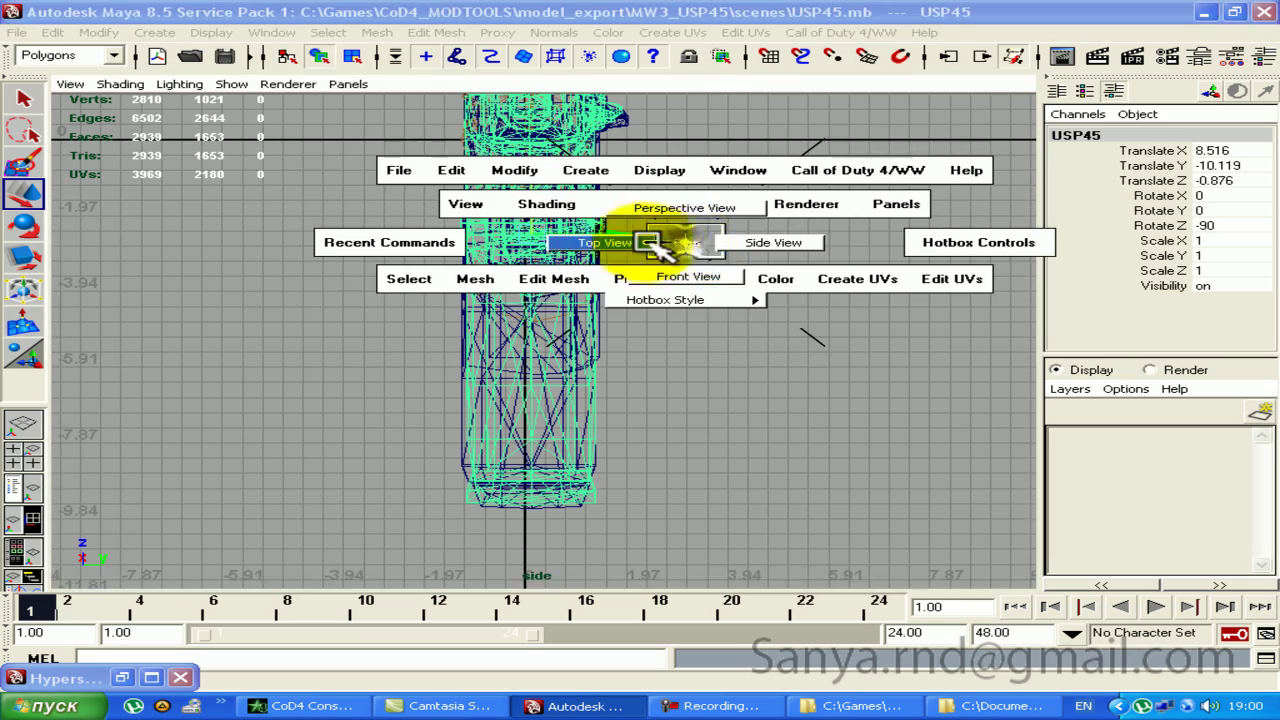
Step: Switch to the orthographic front view, zoom in, and shift the pistol to line up the grip
left_click_drag(650, 246, 680, 266)
scroll(690, 290, "up", 2)
scroll(775, 300, "up", 2)
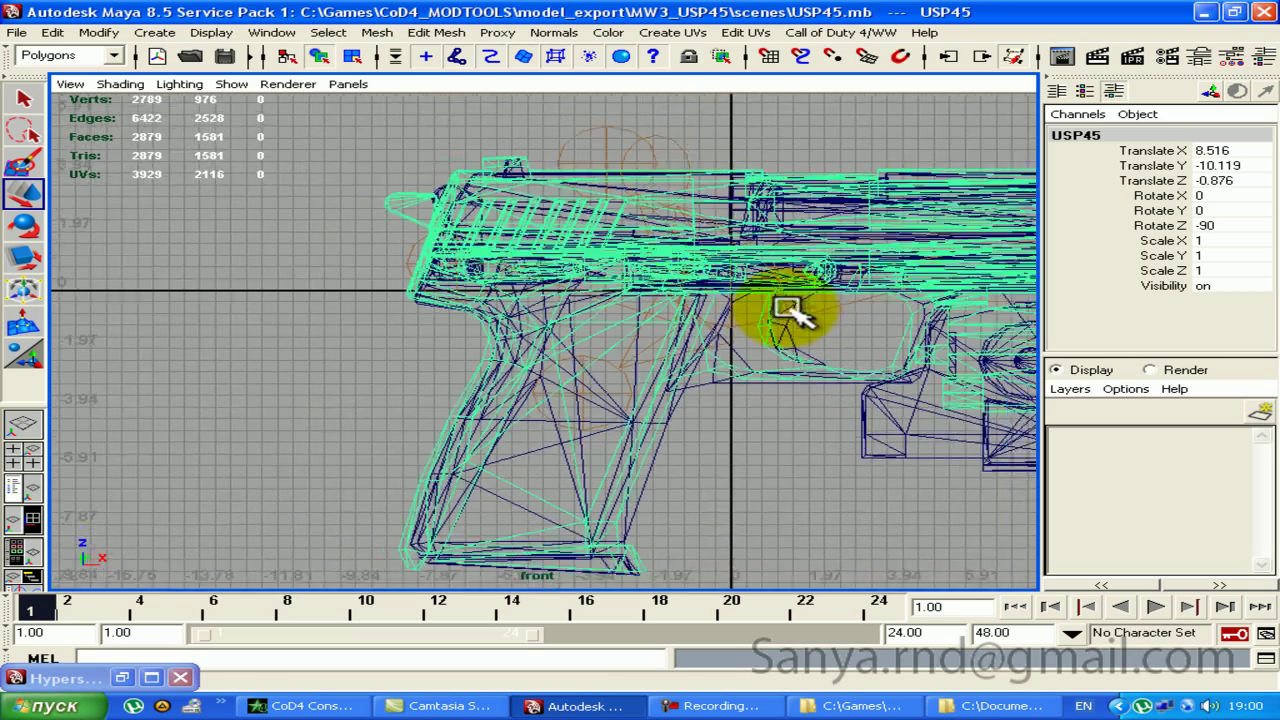
scroll(760, 310, "up", 2)
mouse_move(877, 346)
middle_mouse_down("alt")
mouse_move(843, 343)
mouse_move(873, 318)
middle_mouse_up("alt")
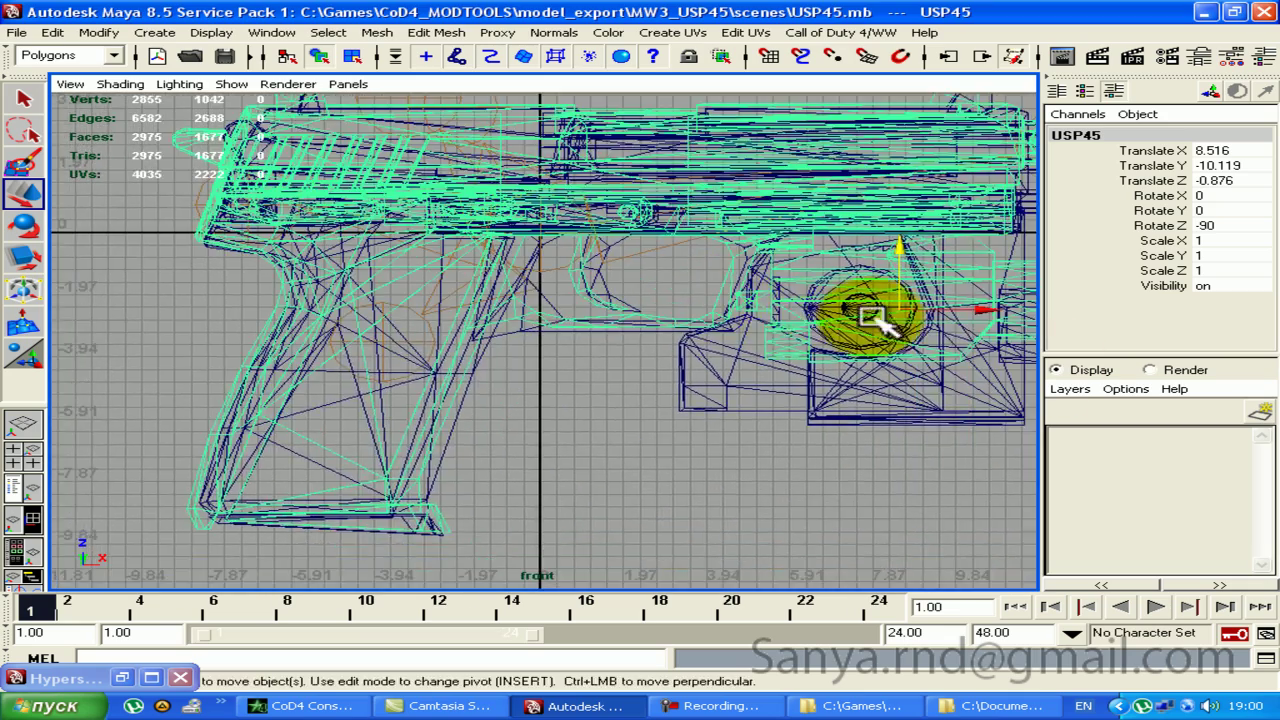
scroll(748, 217, "up", 3)
mouse_move(748, 217)
middle_mouse_down("alt")
mouse_move(634, 314)
mouse_move(677, 331)
mouse_move(651, 329)
mouse_move(669, 314)
middle_mouse_up("alt")
Step: Zoom out over the whole pistol, try tilting it about X, and undo the tilt
scroll(682, 310, "down", 1)
scroll(682, 310, "down", 2)
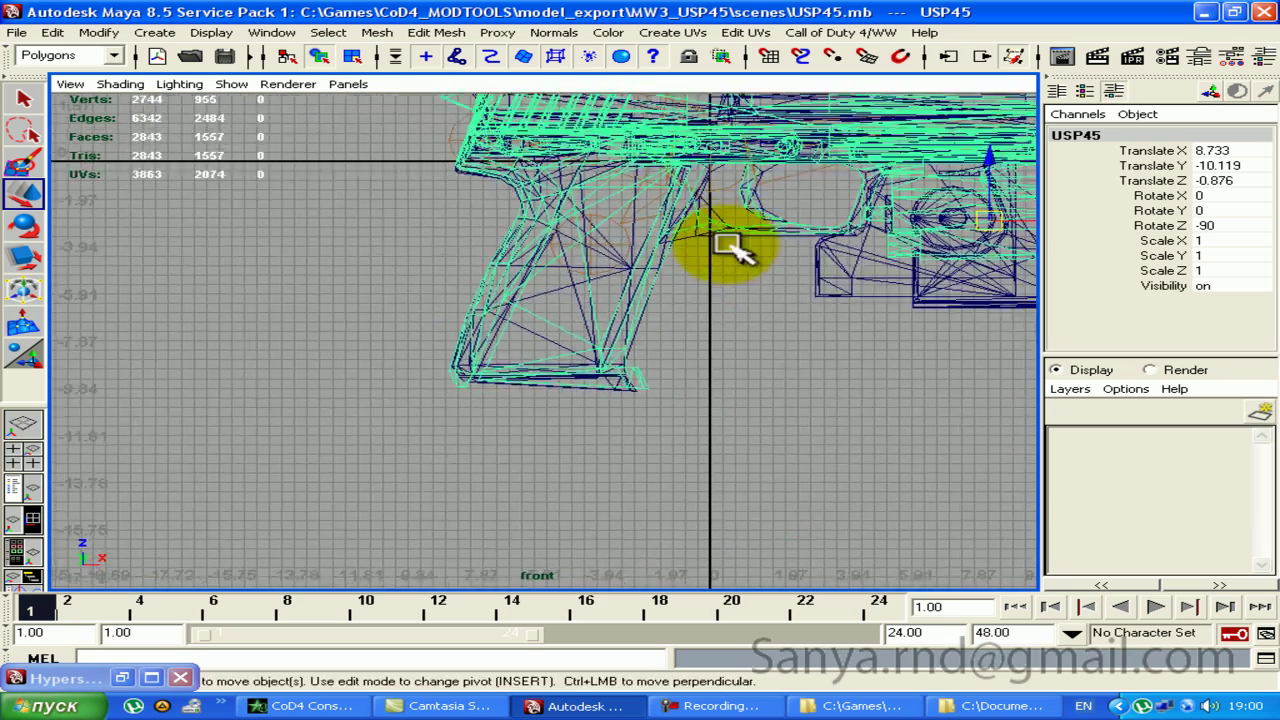
scroll(737, 251, "down", 2)
middle_click_drag(785, 252, 640, 232, "alt")
scroll(640, 232, "down", 1)
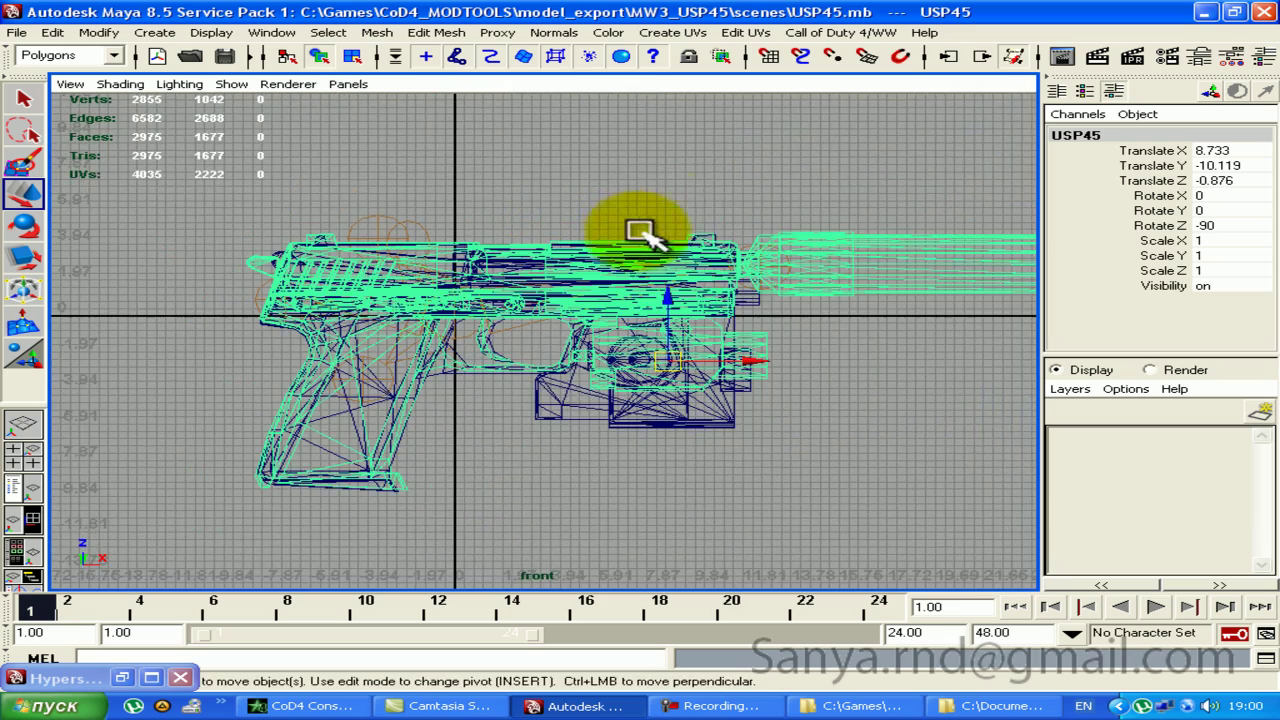
scroll(680, 207, "up", 1)
scroll(560, 230, "up", 1)
scroll(400, 235, "up", 1)
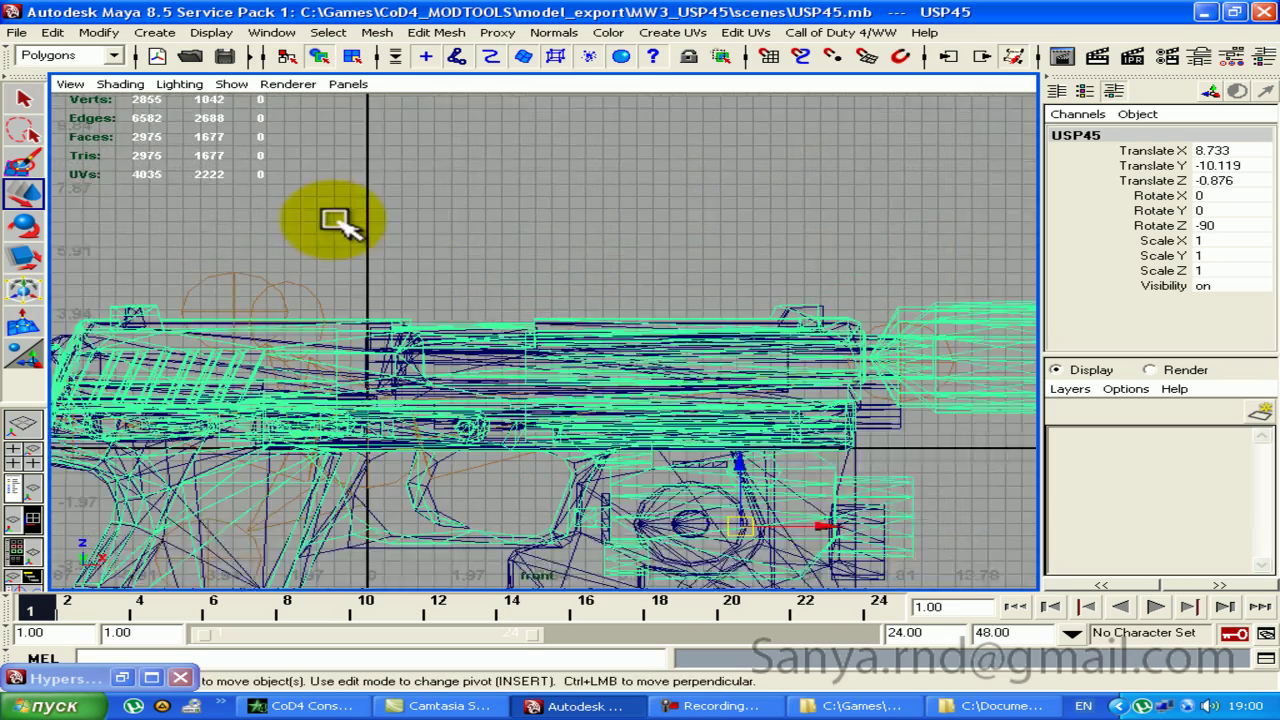
scroll(250, 228, "up", 1)
left_click(30, 190)
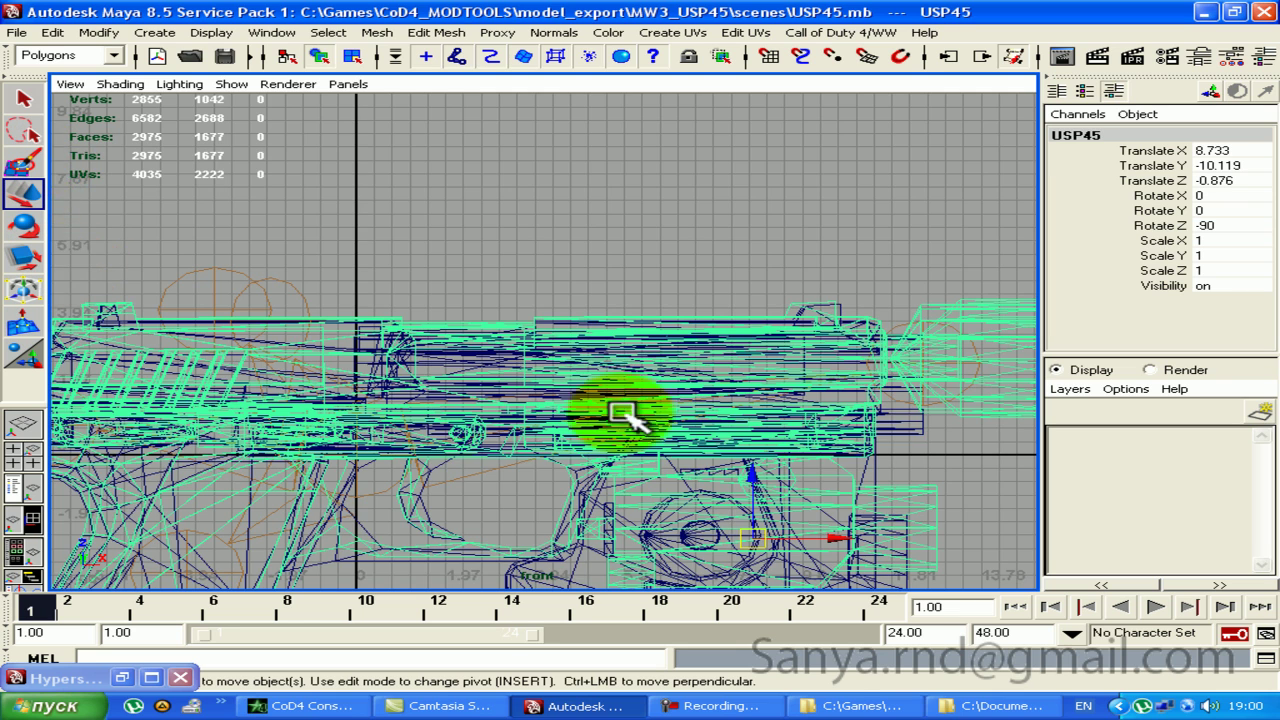
scroll(622, 412, "down", 1)
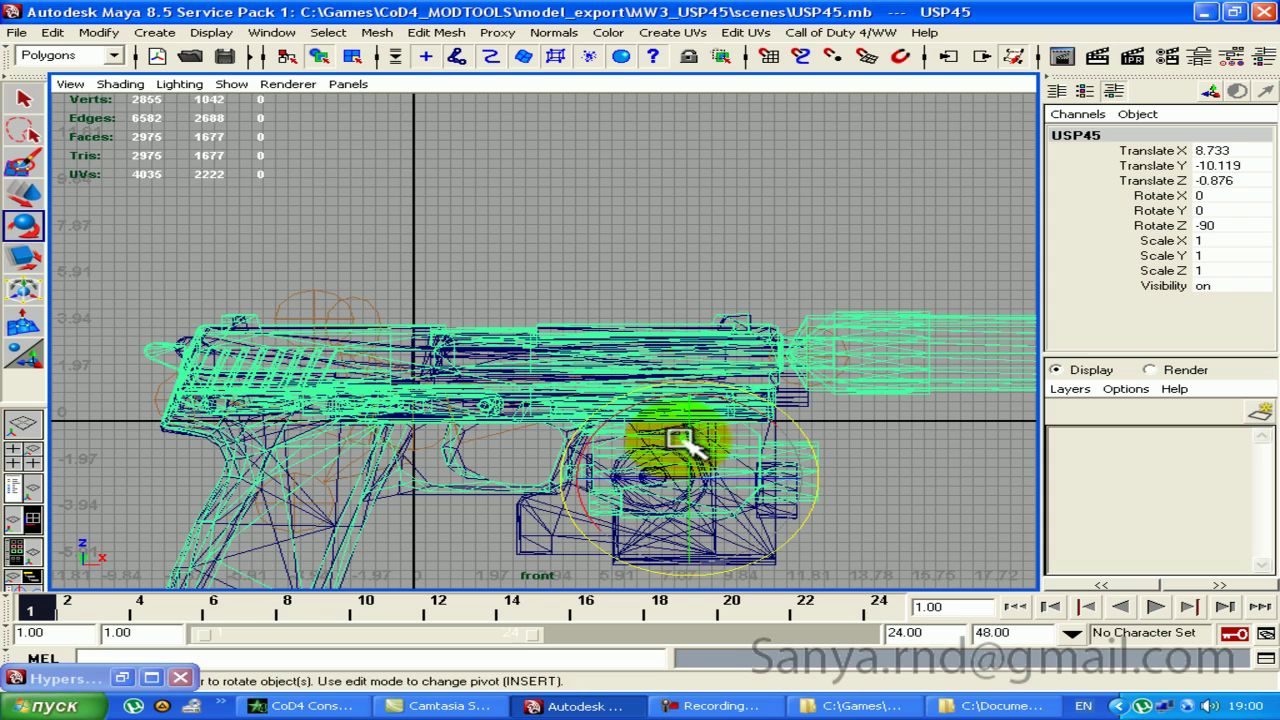
left_click_drag(716, 390, 694, 386)
key("ctrl+z")
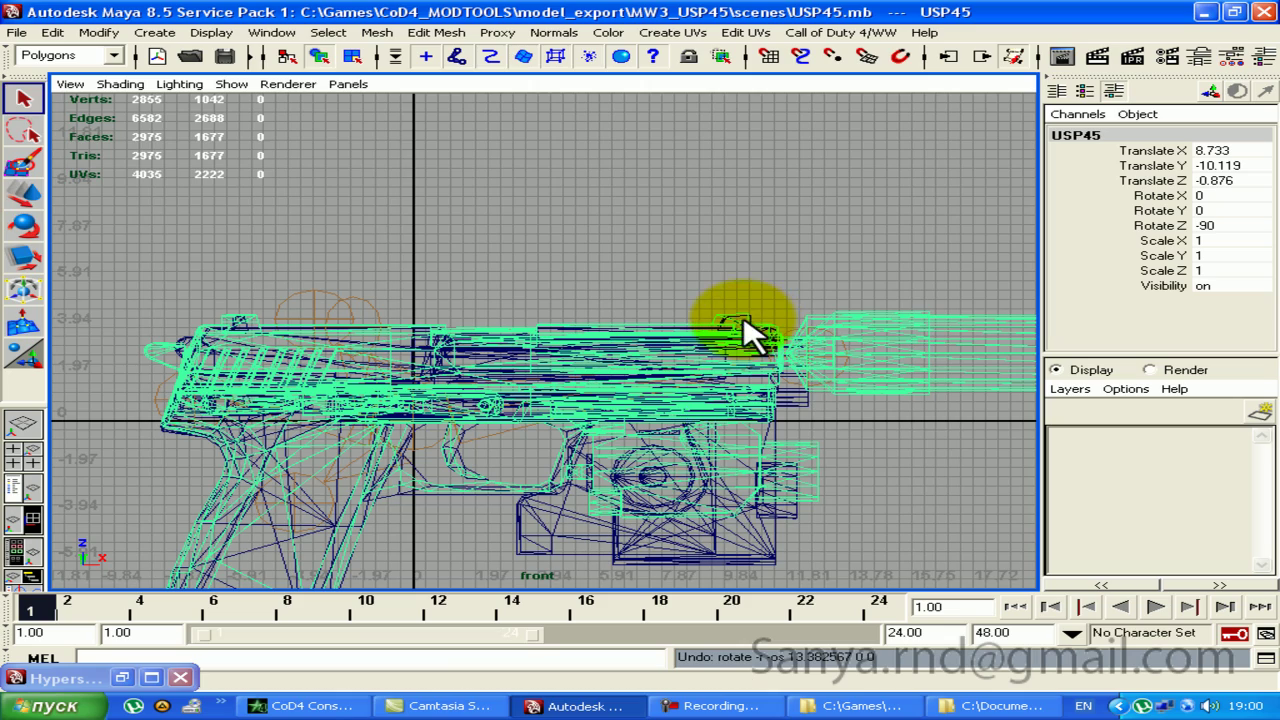
Step: Zoom in on the rear sight and pan along it to check alignment with the reference
right_click_drag(712, 318, 786, 363, "alt")
mouse_move(786, 363)
middle_mouse_down("alt")
mouse_move(708, 271)
mouse_move(708, 234)
mouse_move(733, 211)
mouse_move(600, 251)
middle_mouse_up("alt")
scroll(471, 374, "up", 3)
middle_click_drag(471, 374, 523, 363, "alt")
scroll(517, 305, "up", 3)
middle_click_drag(513, 305, 760, 287, "alt")
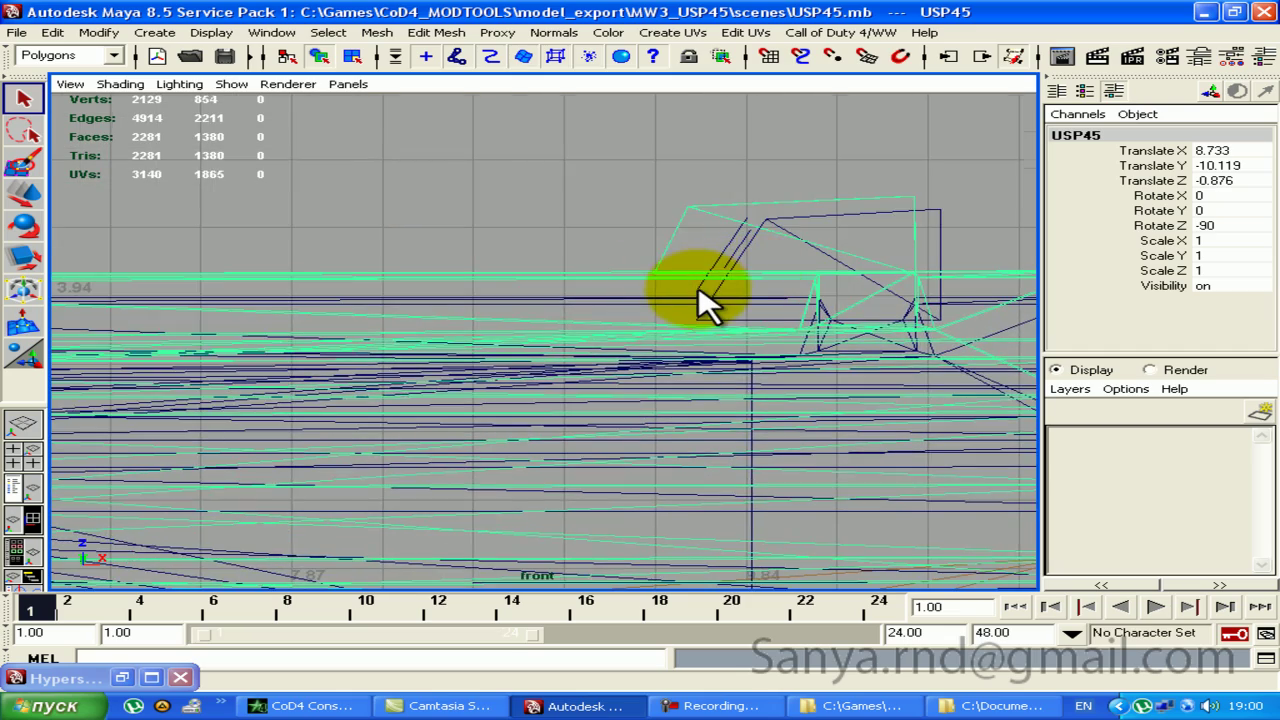
scroll(703, 305, "down", 2)
mouse_move(600, 329)
middle_mouse_down("alt")
mouse_move(920, 297)
mouse_move(608, 303)
mouse_move(645, 270)
mouse_move(834, 266)
mouse_move(537, 303)
mouse_move(728, 285)
mouse_move(563, 351)
middle_mouse_up("alt")
scroll(606, 294, "down", 2)
scroll(563, 351, "up", 2)
key("w")
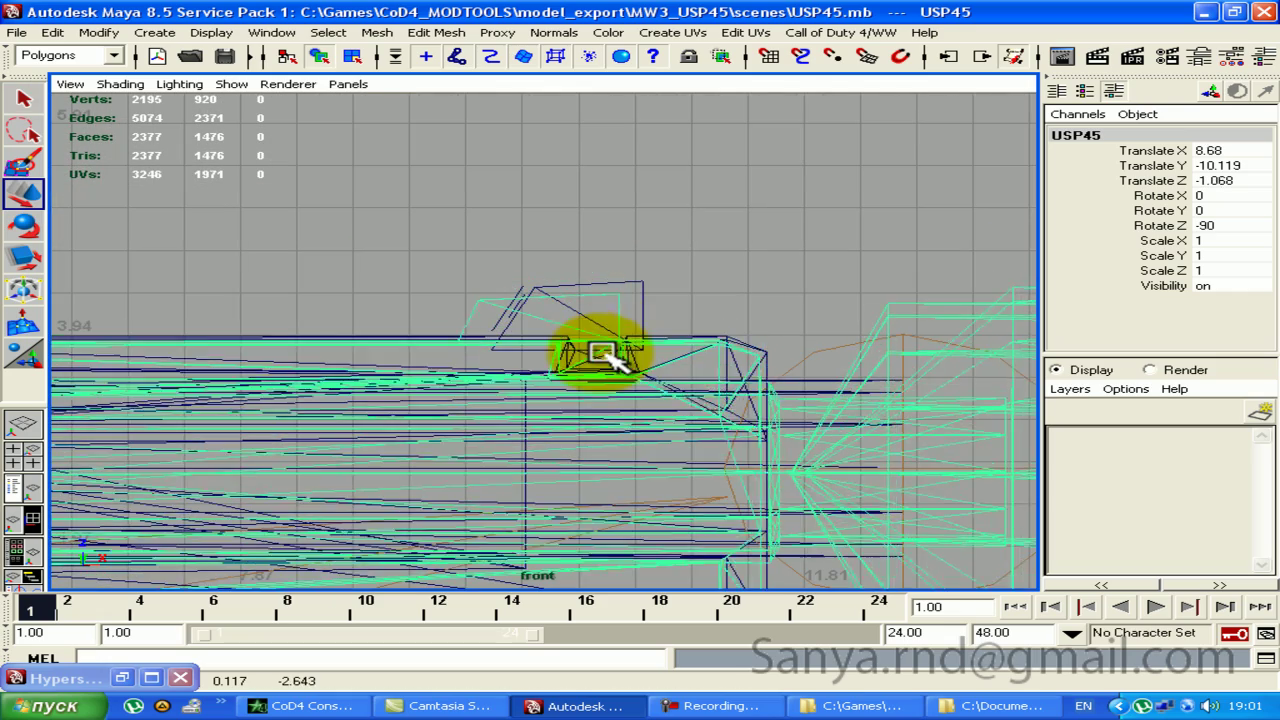
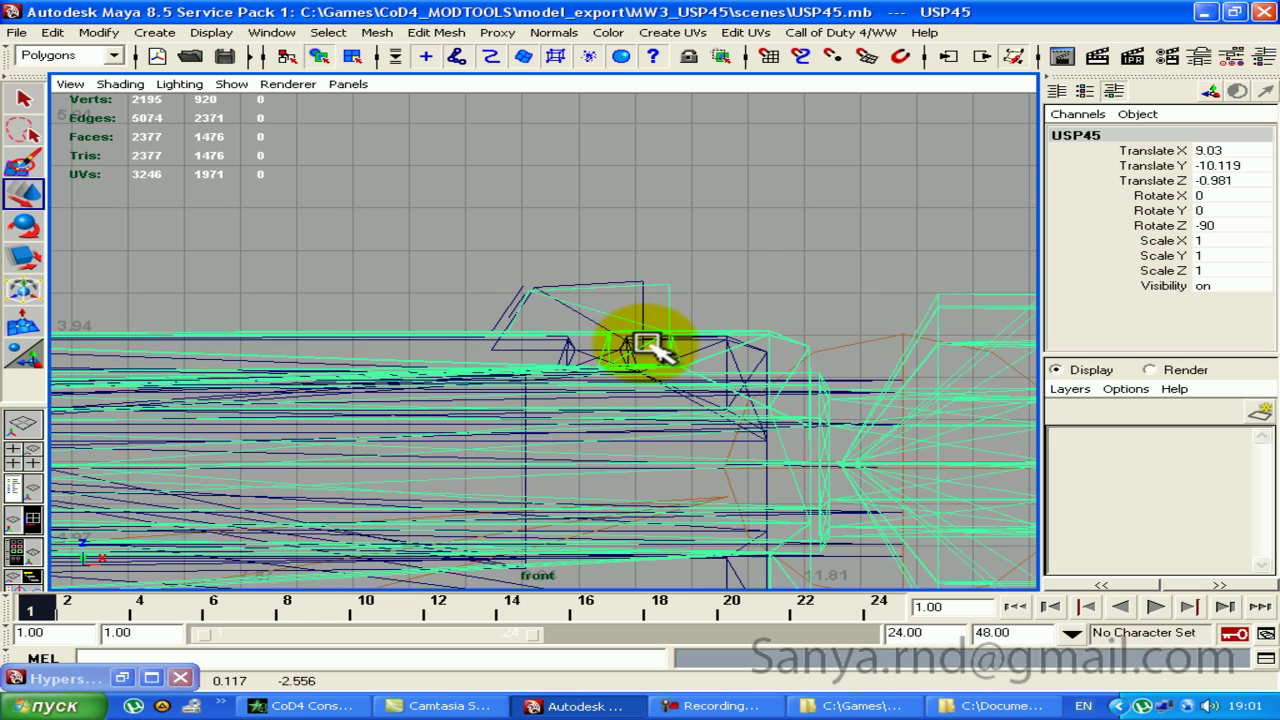
Step: Zoom and orbit around the USP45 pistol to inspect the sight on its slide
mouse_move(650, 342)
right_mouse_down("alt")
mouse_move(666, 351)
mouse_move(523, 363)
mouse_move(520, 385)
right_mouse_up("alt")
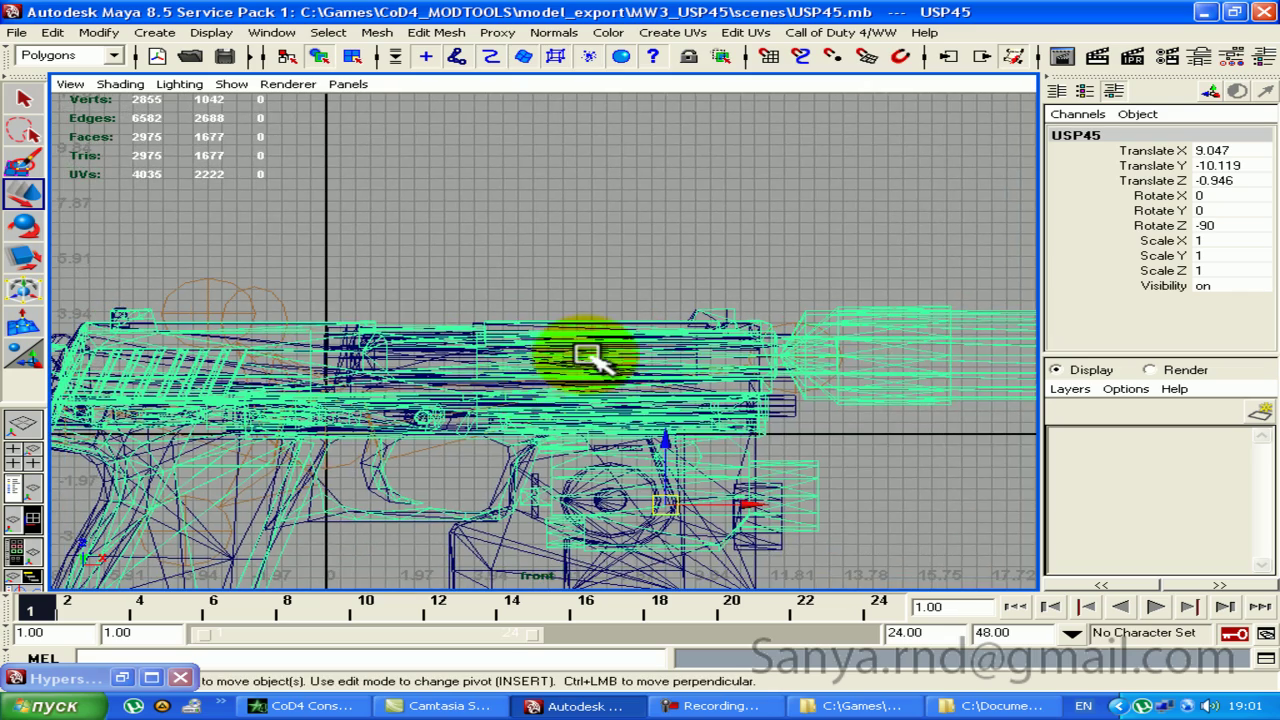
mouse_move(580, 355)
right_mouse_down("alt")
mouse_move(906, 346)
mouse_move(826, 351)
mouse_move(665, 282)
right_mouse_up("alt")
middle_click_drag(665, 282, 654, 306, "alt")
right_click_drag(654, 306, 711, 357, "alt")
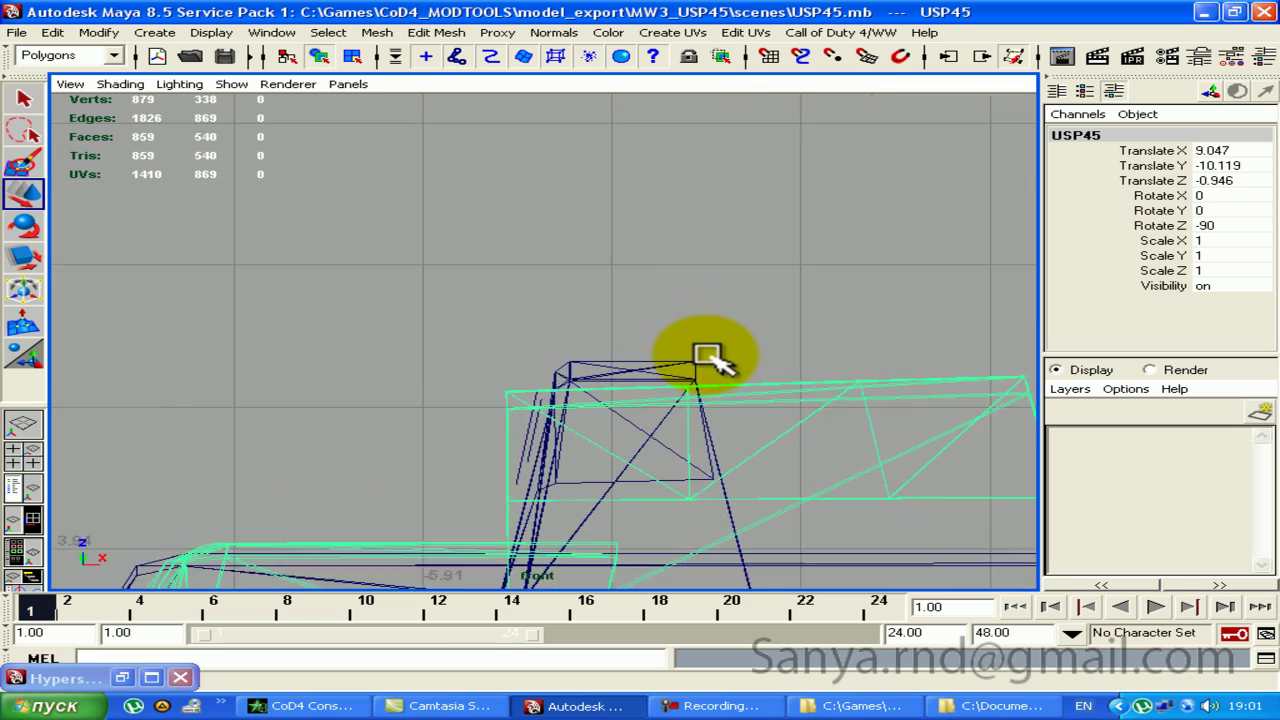
middle_click_drag(711, 357, 656, 269, "alt")
right_click_drag(656, 269, 723, 277, "alt")
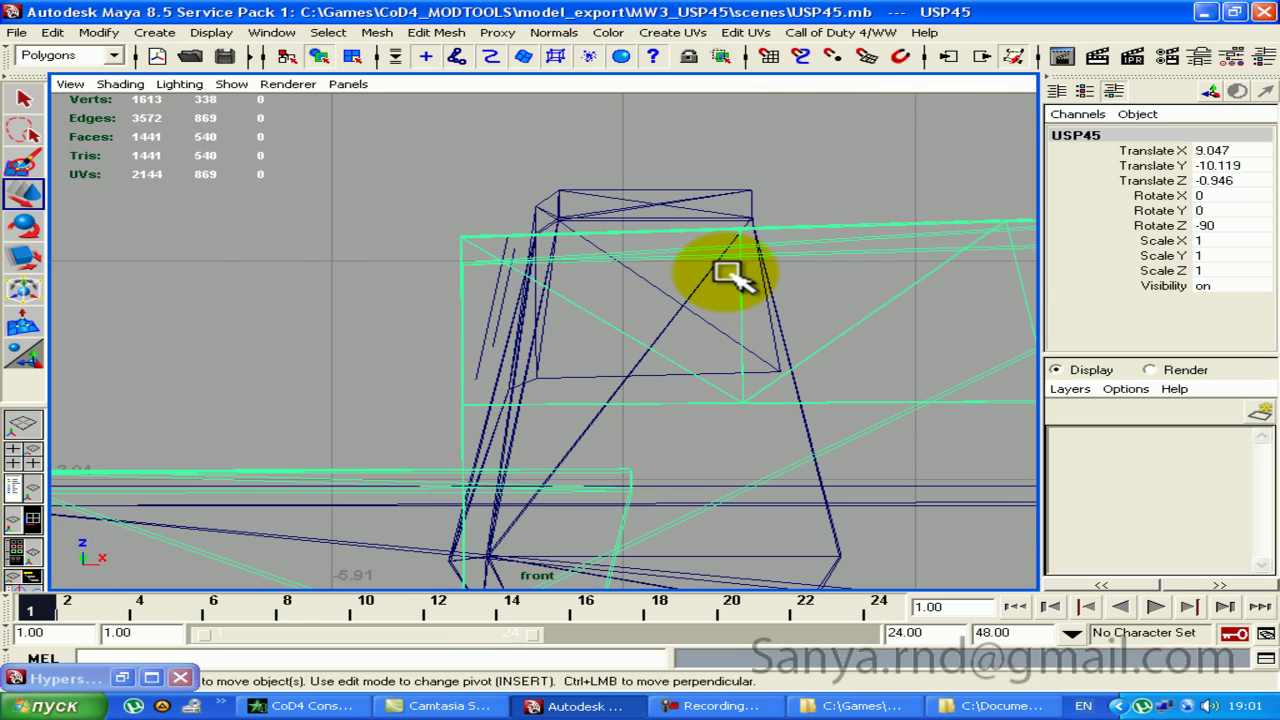
key("space")
left_click_drag(777, 271, 786, 277)
right_click_drag(786, 277, 709, 432, "alt")
key("space")
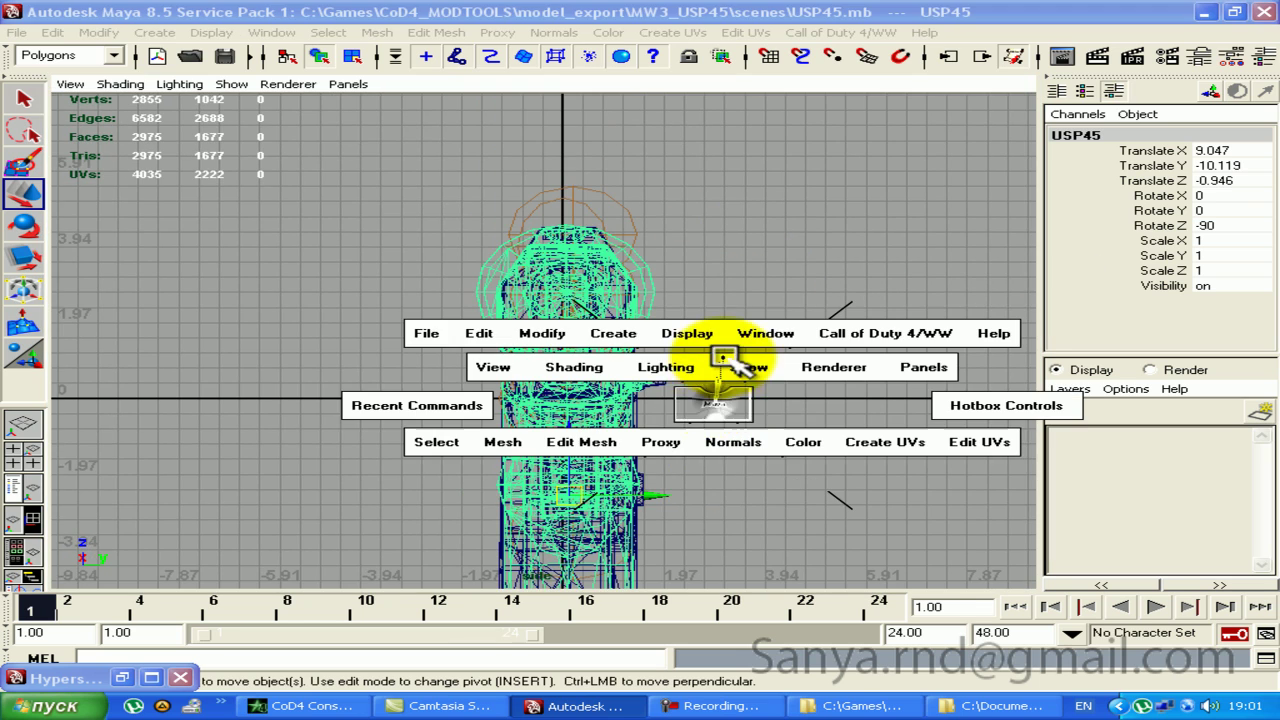
mouse_move(716, 374)
left_mouse_down()
mouse_move(517, 234)
mouse_move(600, 200)
mouse_move(628, 214)
mouse_move(785, 210)
mouse_move(745, 395)
mouse_move(737, 323)
mouse_move(966, 129)
mouse_move(985, 143)
left_mouse_up()
left_click(985, 143)
mouse_move(777, 143)
right_mouse_down("alt")
mouse_move(728, 586)
mouse_move(714, 523)
right_mouse_up("alt")
middle_click_drag(714, 523, 660, 278, "alt")
key("4")
mouse_move(651, 343)
right_mouse_down("alt")
mouse_move(674, 223)
mouse_move(634, 220)
mouse_move(667, 250)
mouse_move(714, 243)
mouse_move(778, 283)
right_mouse_up("alt")
key("5")
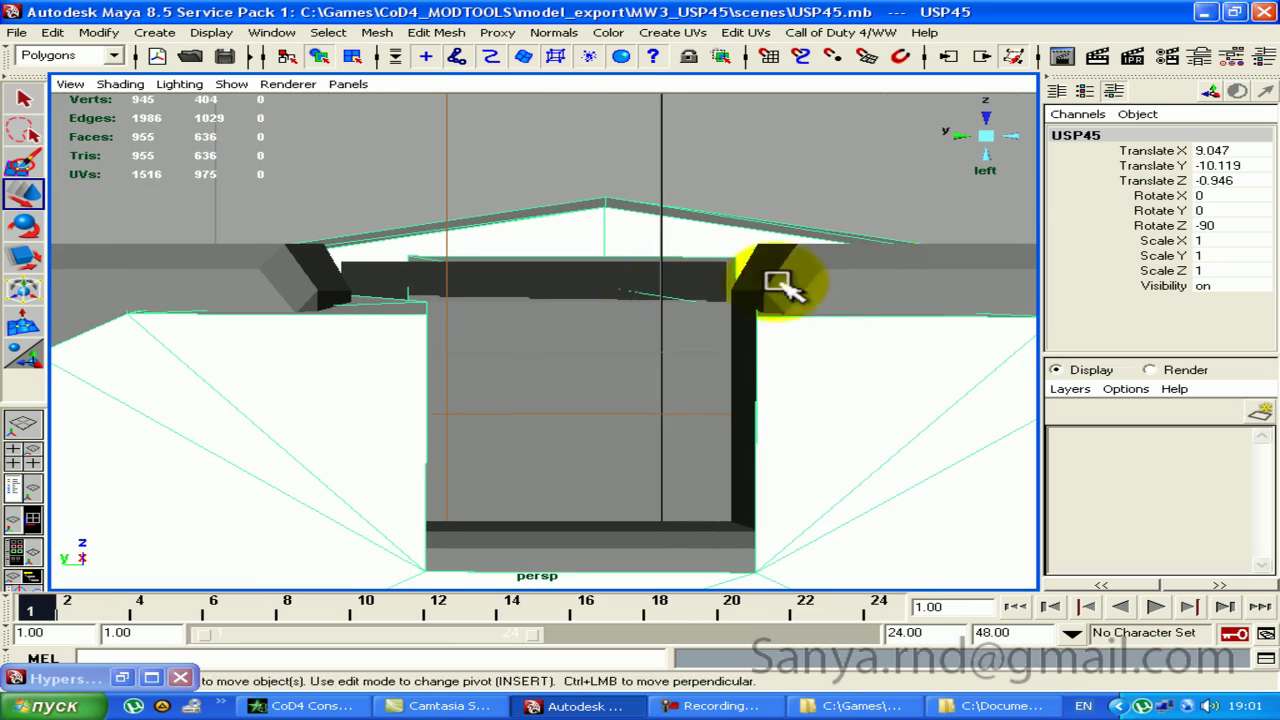
Step: Nudge the model's Translate Y from -10.119 to -10.077
left_click(1147, 166)
middle_click_drag(814, 271, 770, 294)
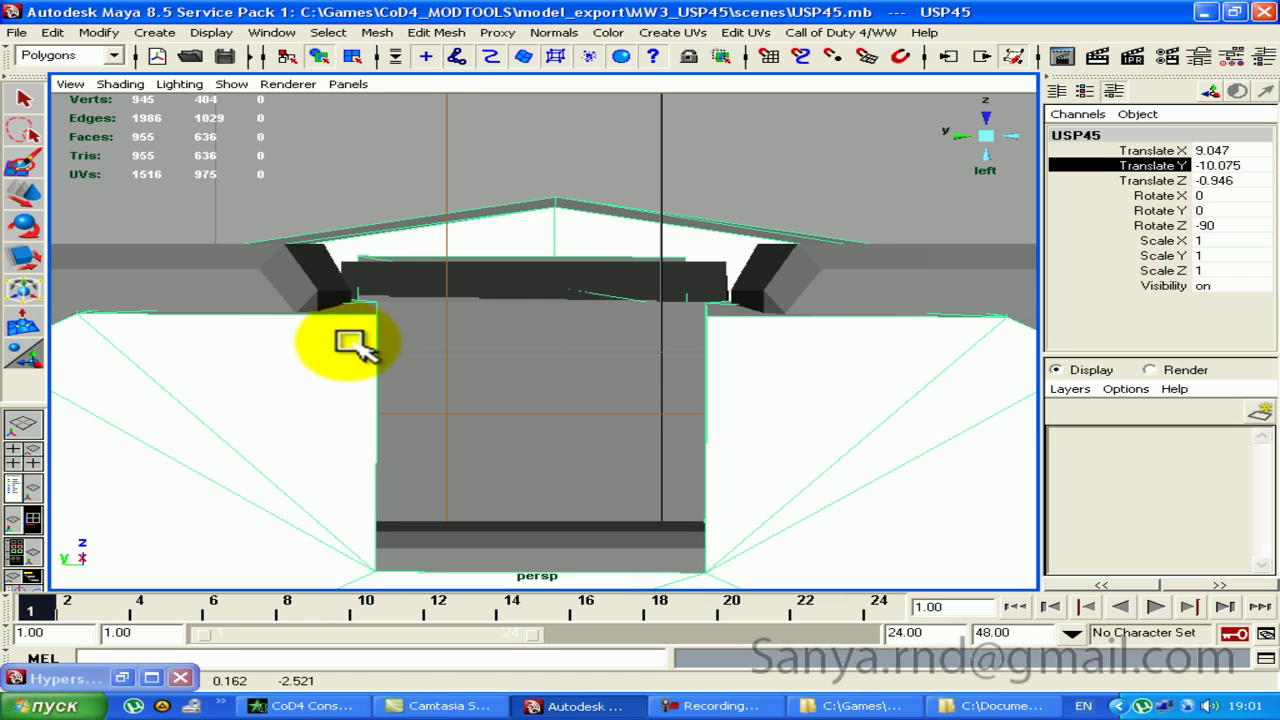
middle_click_drag(440, 318, 596, 298)
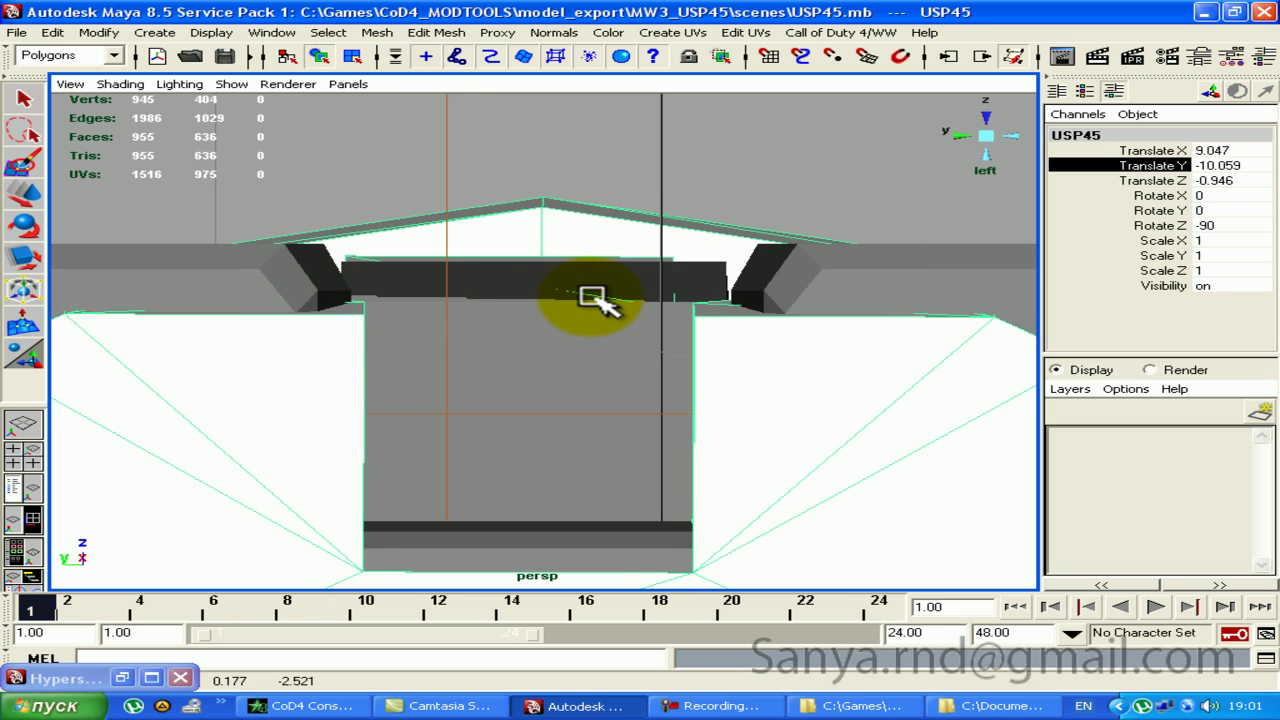
Step: Return to the perspective camera and move in close on the sight block
key("space")
left_click(560, 250)
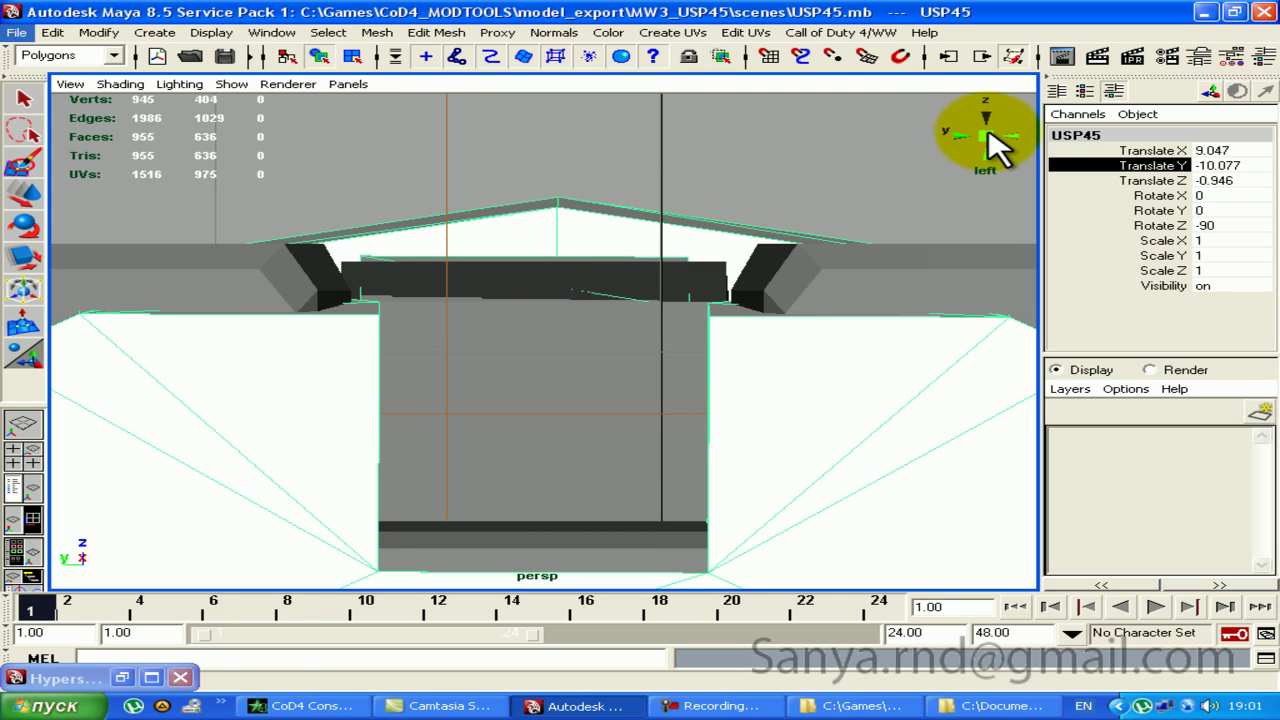
left_click(993, 138)
mouse_move(994, 129)
left_mouse_down("alt")
mouse_move(814, 186)
mouse_move(515, 245)
mouse_move(523, 137)
mouse_move(634, 349)
mouse_move(837, 286)
mouse_move(513, 249)
left_mouse_up("alt")
mouse_move(513, 249)
right_mouse_down("alt")
mouse_move(457, 251)
mouse_move(709, 300)
mouse_move(805, 458)
right_mouse_up("alt")
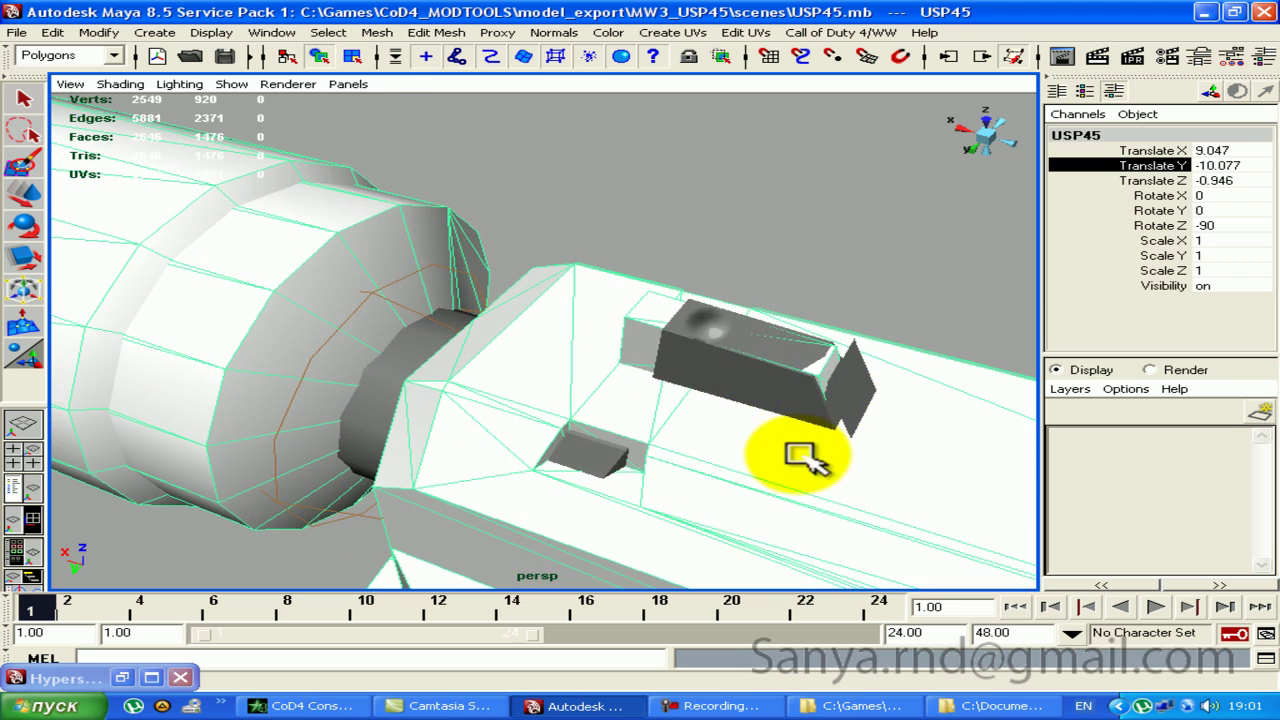
left_click(708, 363)
key("w")
mouse_move(708, 363)
left_mouse_down("alt")
mouse_move(506, 349)
mouse_move(580, 357)
mouse_move(565, 355)
left_mouse_up("alt")
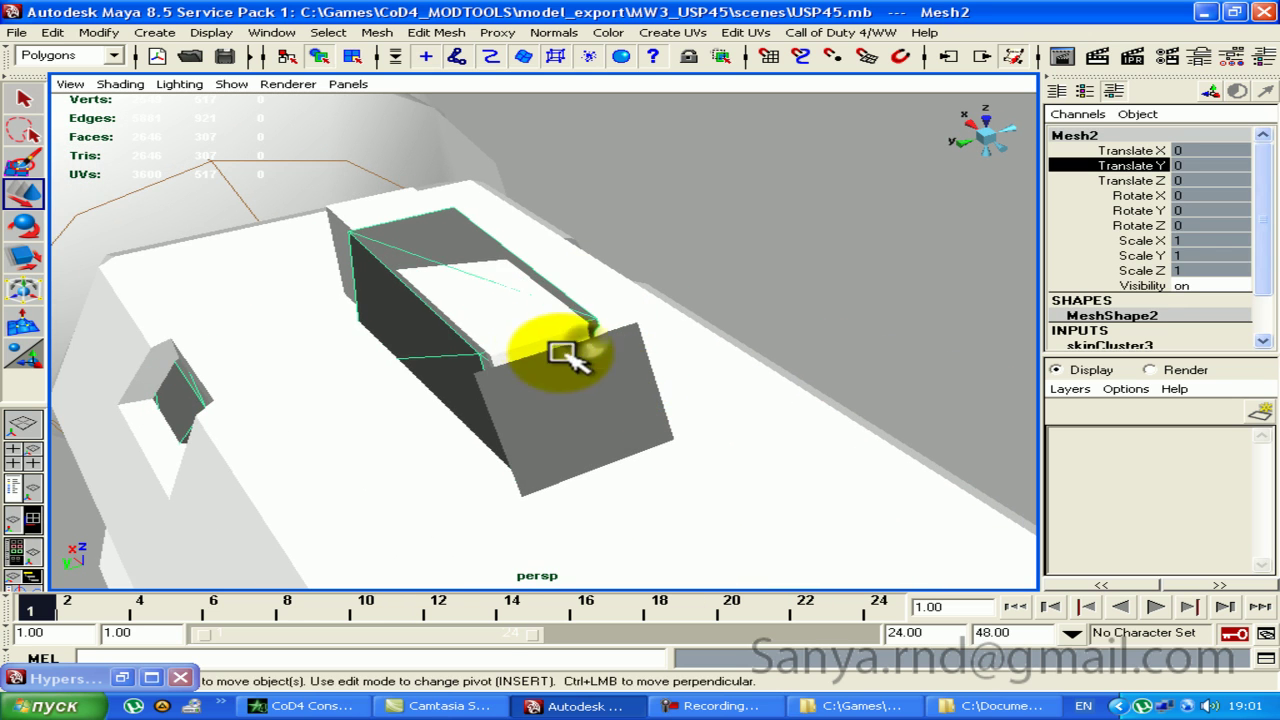
left_click(497, 340)
mouse_move(477, 343)
left_mouse_down("alt")
mouse_move(423, 343)
mouse_move(626, 303)
mouse_move(574, 317)
left_mouse_up("alt")
middle_click_drag(574, 317, 740, 279, "alt")
mouse_move(740, 279)
left_mouse_down("alt")
mouse_move(766, 266)
mouse_move(749, 271)
left_mouse_up("alt")
right_click_drag(749, 271, 737, 306, "alt")
middle_click_drag(737, 306, 725, 322, "alt")
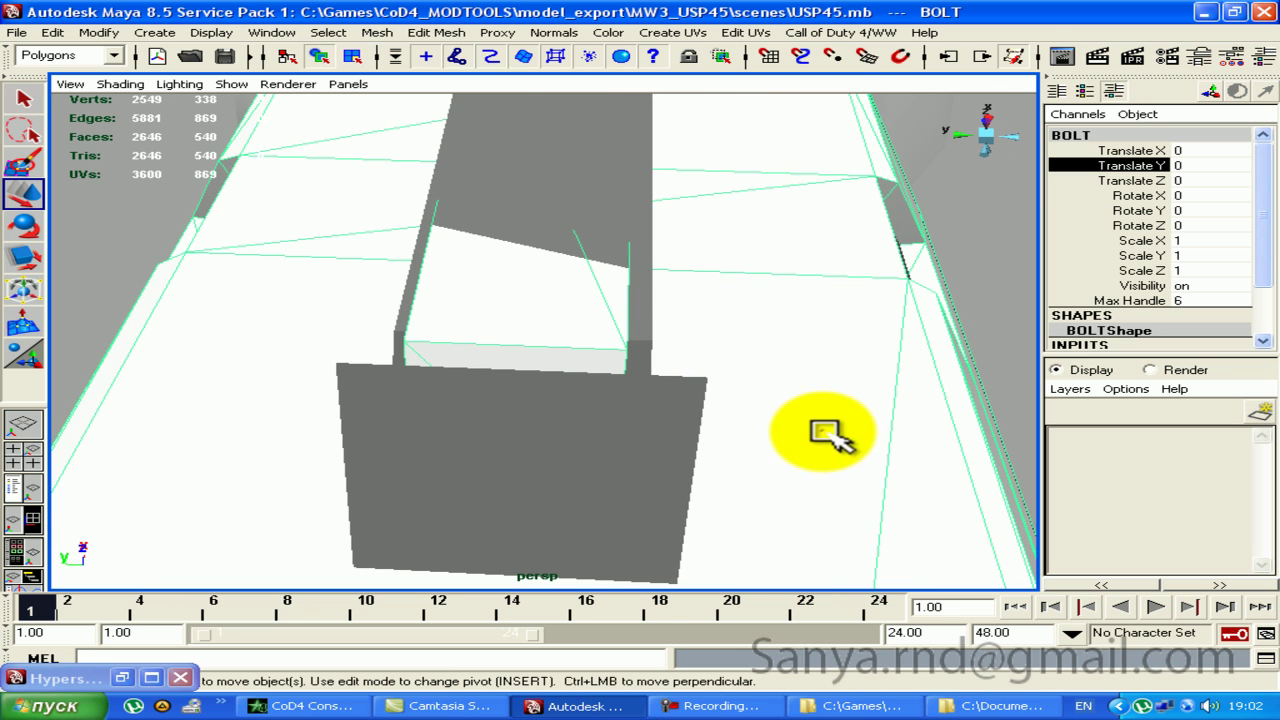
right_click_drag(612, 366, 580, 363, "alt")
mouse_move(580, 363)
left_mouse_down("alt")
mouse_move(837, 200)
mouse_move(694, 371)
left_mouse_up("alt")
mouse_move(694, 371)
middle_mouse_down("alt")
mouse_move(556, 260)
mouse_move(300, 330)
middle_mouse_up("alt")
Step: Show the Outliner beside the viewport, select viewmodel_USP1 and DefMeshTopNode, then hide the pane
left_click(23, 490)
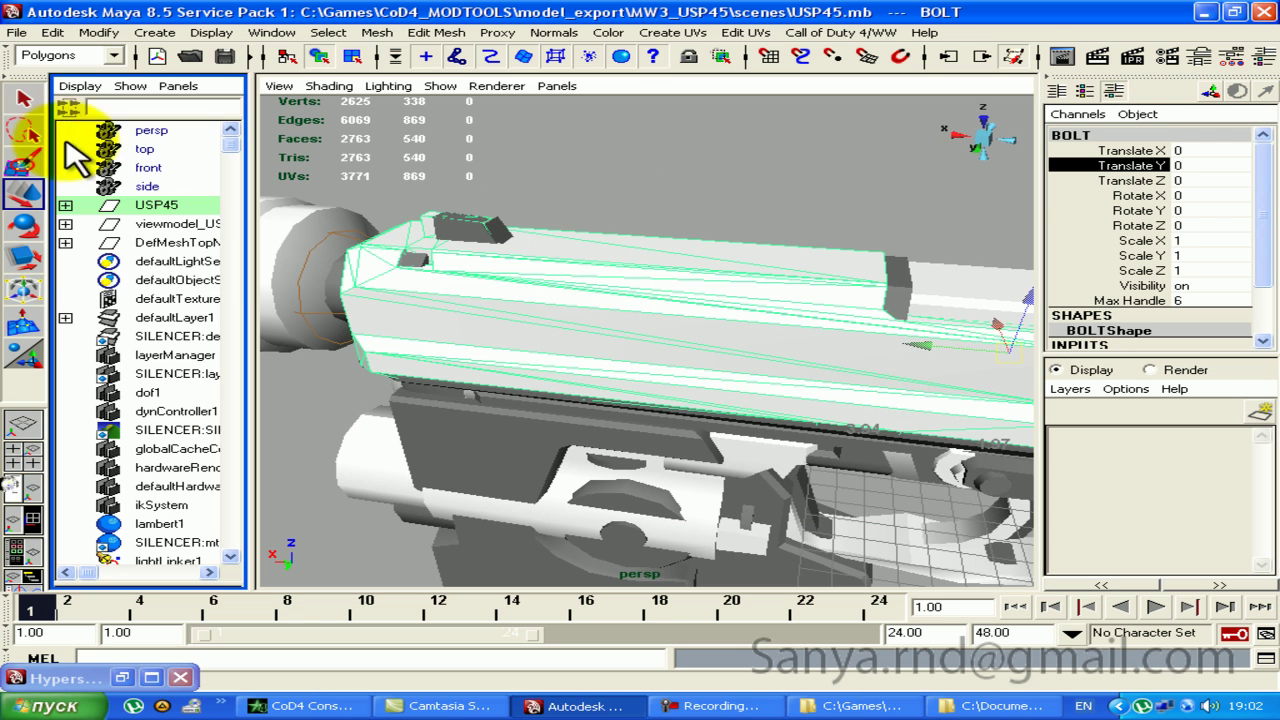
left_click(180, 224)
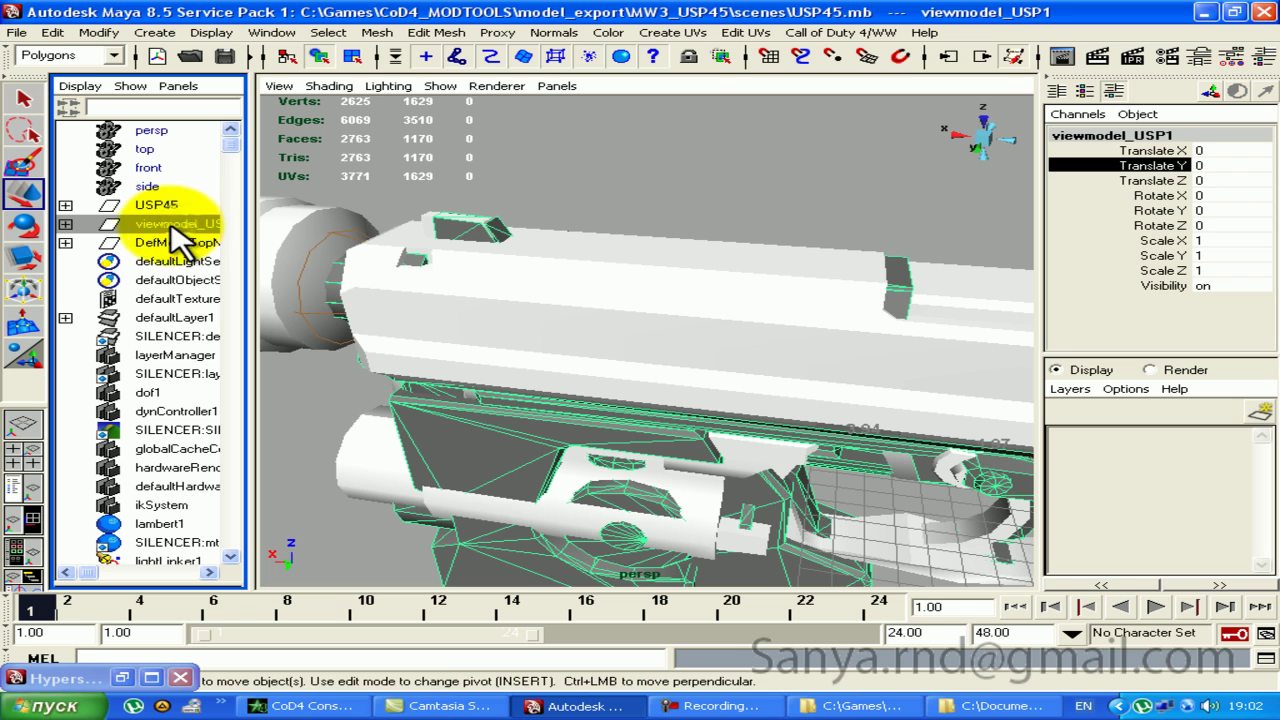
left_click(178, 242)
left_click(178, 242, "ctrl")
middle_click_drag(486, 250, 696, 348, "alt")
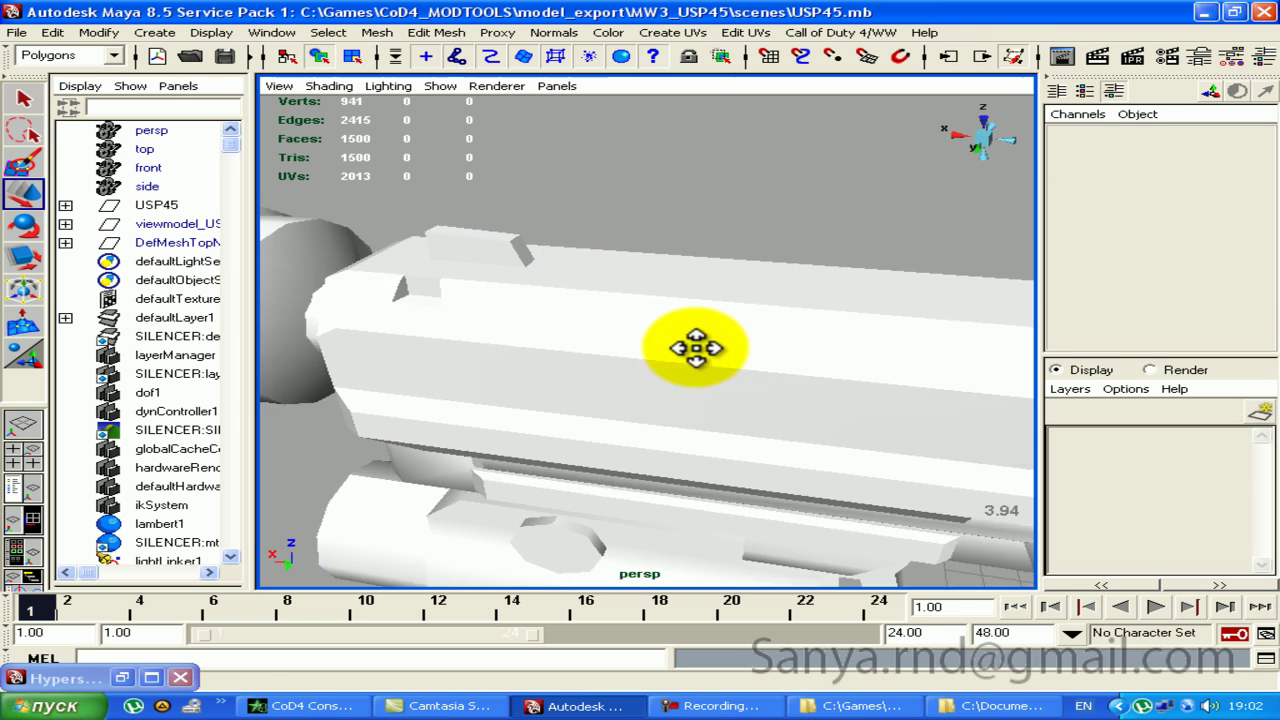
key("space")
left_click_drag(757, 357, 508, 343, "alt")
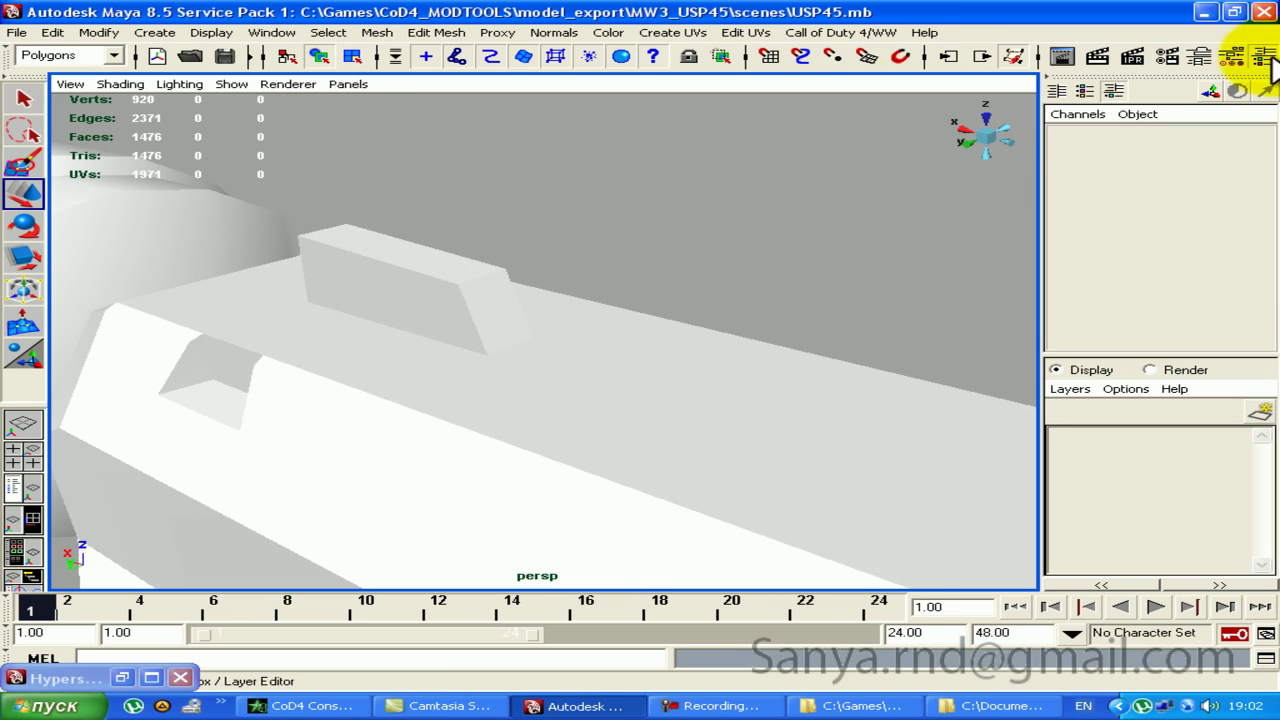
Step: Open the Outliner as a floating window, minimize it, and select the gun's slide mesh
left_click(271, 32)
left_click(345, 165)
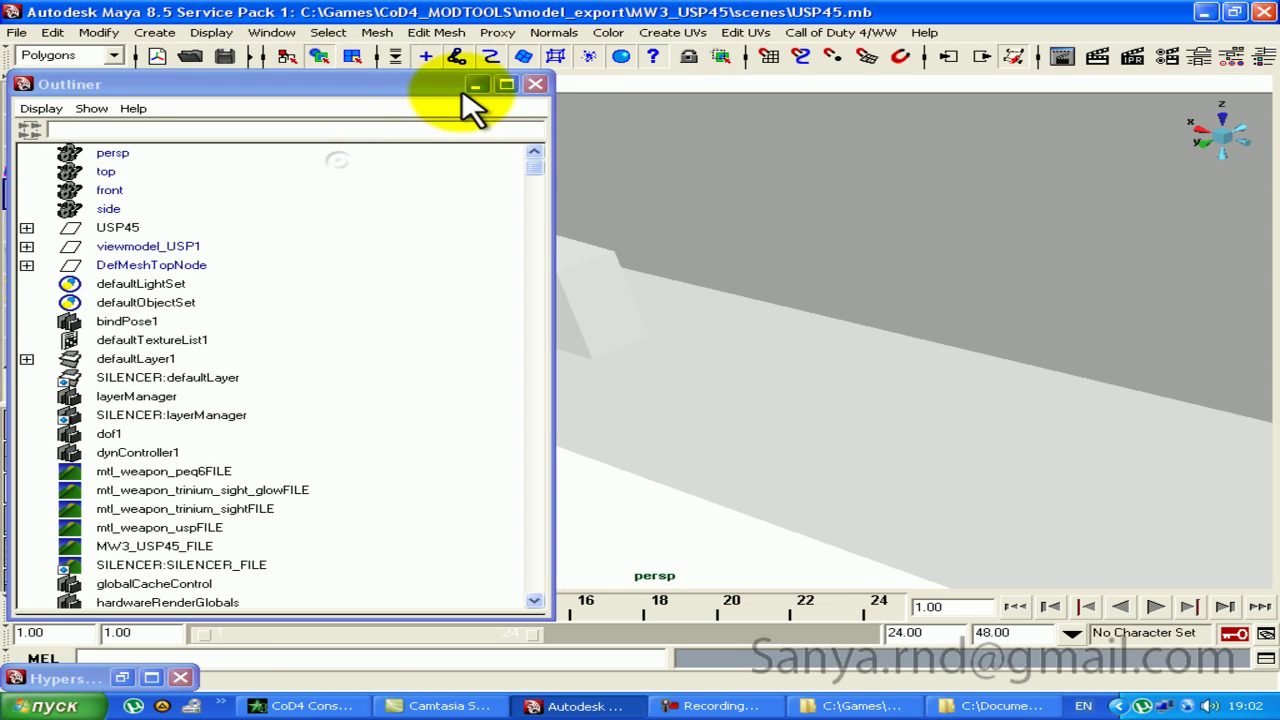
left_click(474, 86)
left_click(408, 251)
mouse_move(560, 231)
left_mouse_down("alt")
mouse_move(240, 238)
mouse_move(414, 206)
left_mouse_up("alt")
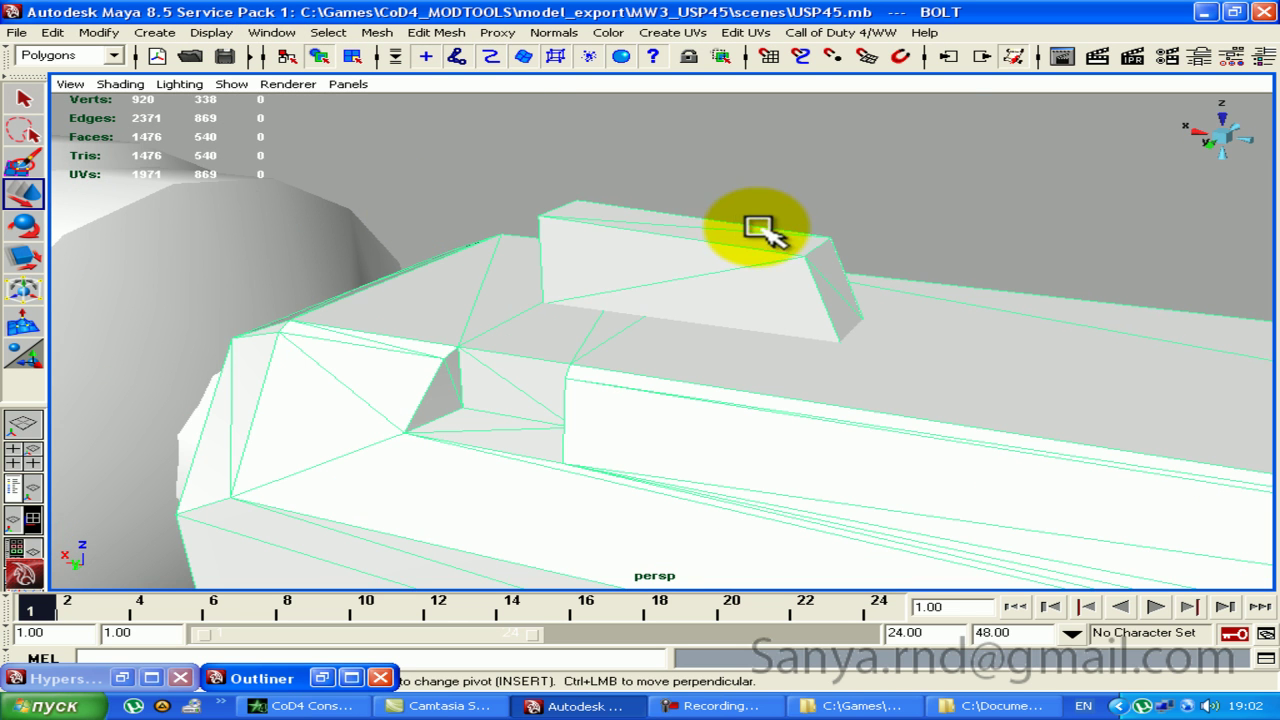
left_click(377, 32)
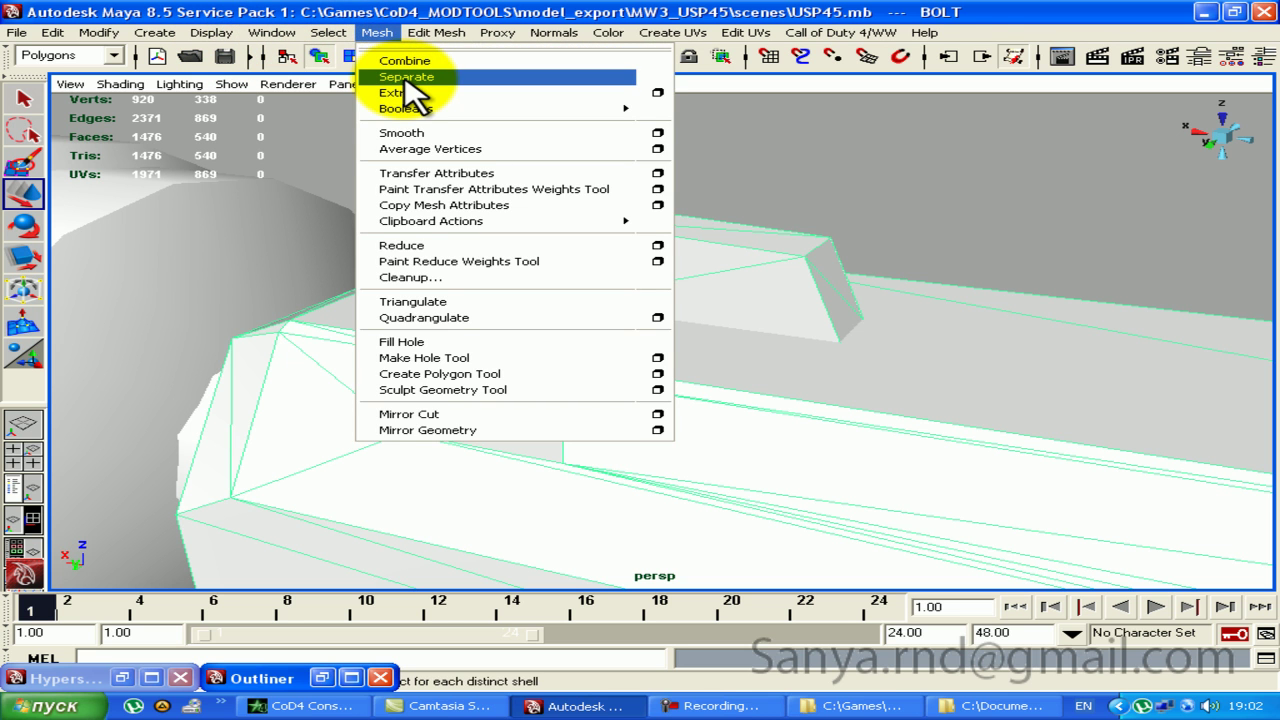
Step: Separate the slide mesh into shells and select the separated pieces to inspect them
left_click(405, 77)
mouse_move(838, 276)
left_mouse_down("alt")
mouse_move(714, 271)
mouse_move(714, 251)
left_mouse_up("alt")
left_click(849, 329)
mouse_move(838, 197)
left_mouse_down("alt")
mouse_move(686, 331)
mouse_move(541, 349)
mouse_move(471, 386)
left_mouse_up("alt")
left_click(714, 294)
right_click_drag(471, 386, 1020, 289, "alt")
mouse_move(1020, 289)
left_mouse_down("alt")
mouse_move(1114, 306)
mouse_move(789, 311)
left_mouse_up("alt")
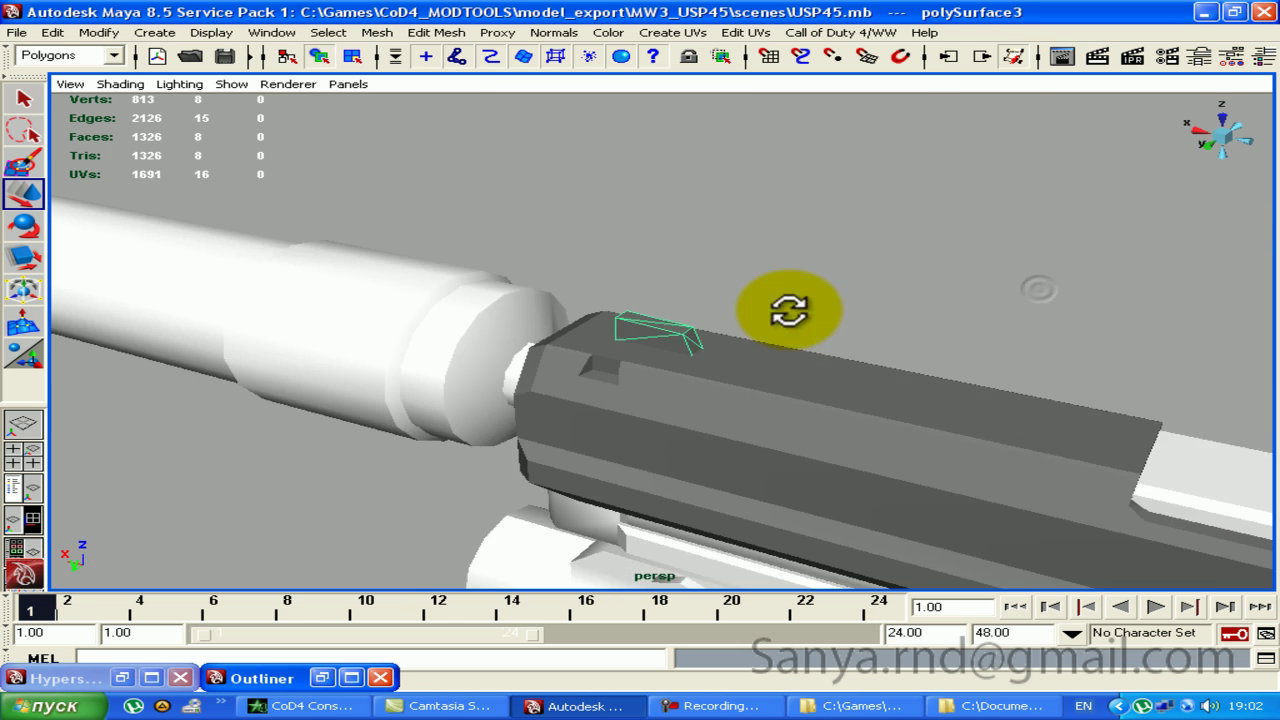
right_click_drag(789, 311, 800, 295, "alt")
Step: Undo the separation and select the sight block's eight faces on the BOLT slide in wireframe
key("ctrl+z")
key("ctrl+z")
key("ctrl+z")
key("ctrl+z")
left_click(686, 332)
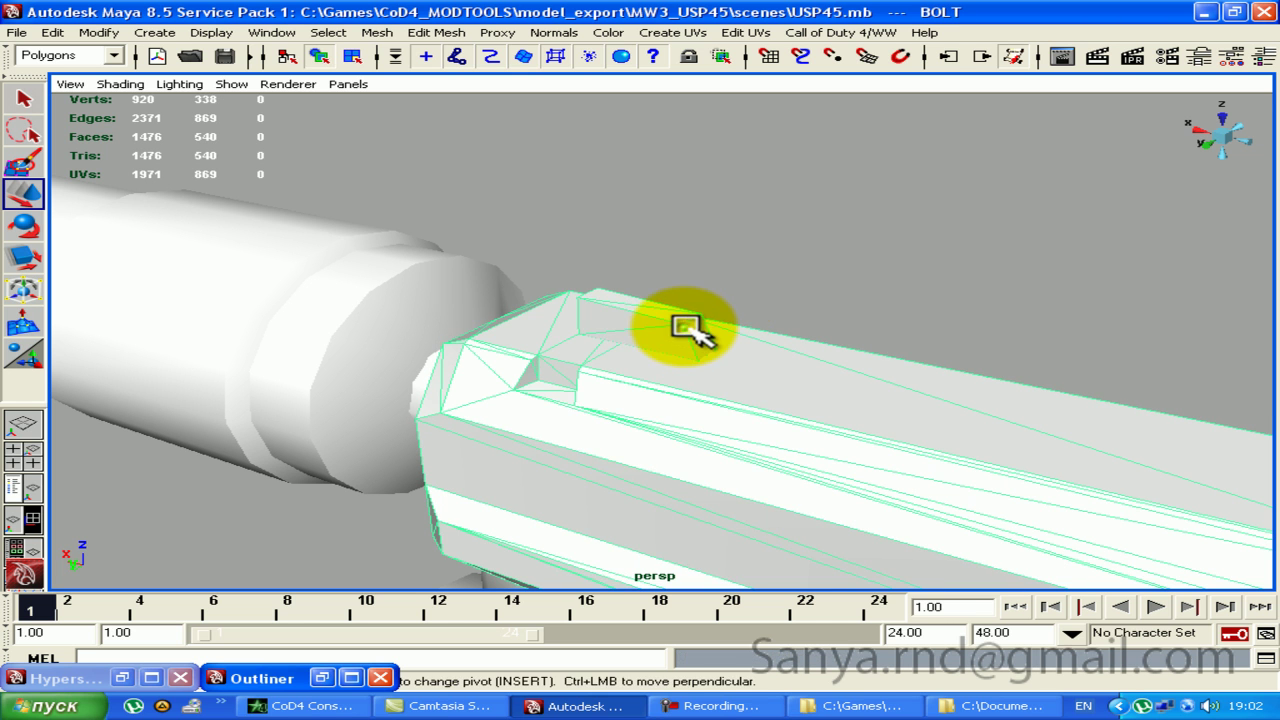
right_click_drag(683, 330, 706, 368)
mouse_move(700, 366)
left_mouse_down("alt")
mouse_move(886, 143)
mouse_move(737, 349)
mouse_move(673, 340)
left_mouse_up("alt")
key("4")
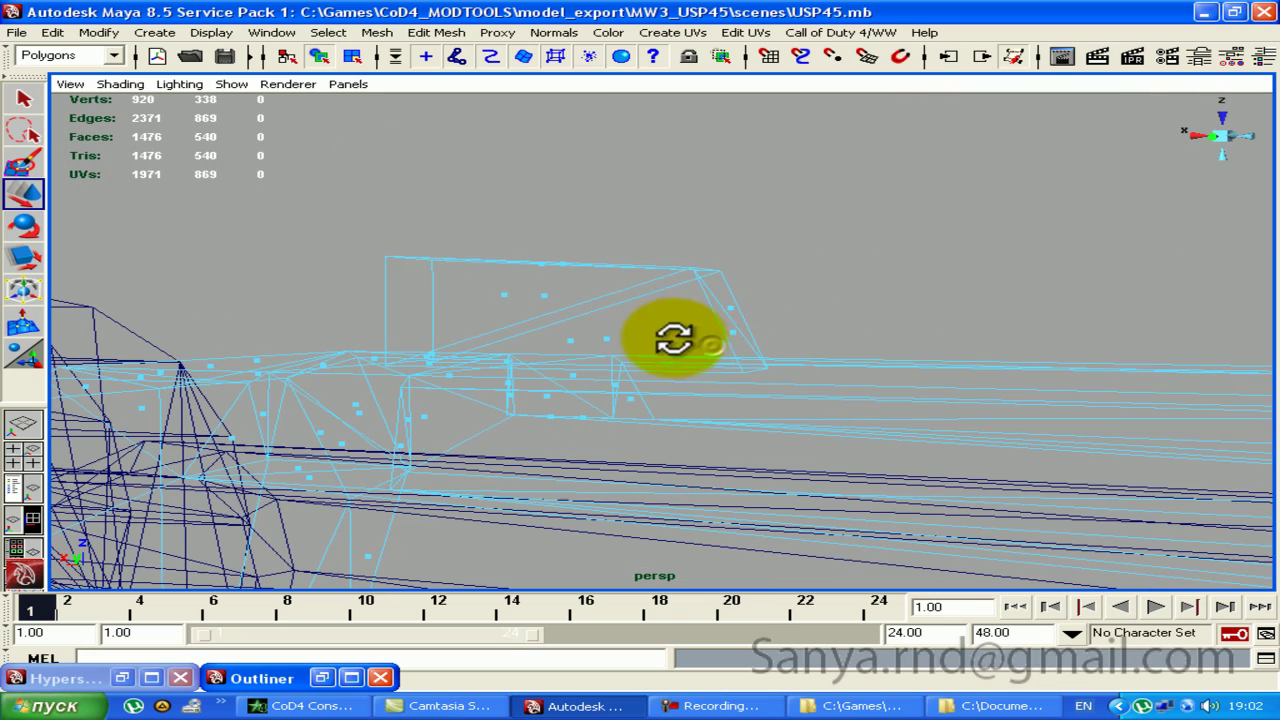
mouse_move(768, 350)
left_mouse_down("alt")
mouse_move(786, 334)
mouse_move(891, 334)
mouse_move(517, 251)
left_mouse_up("alt")
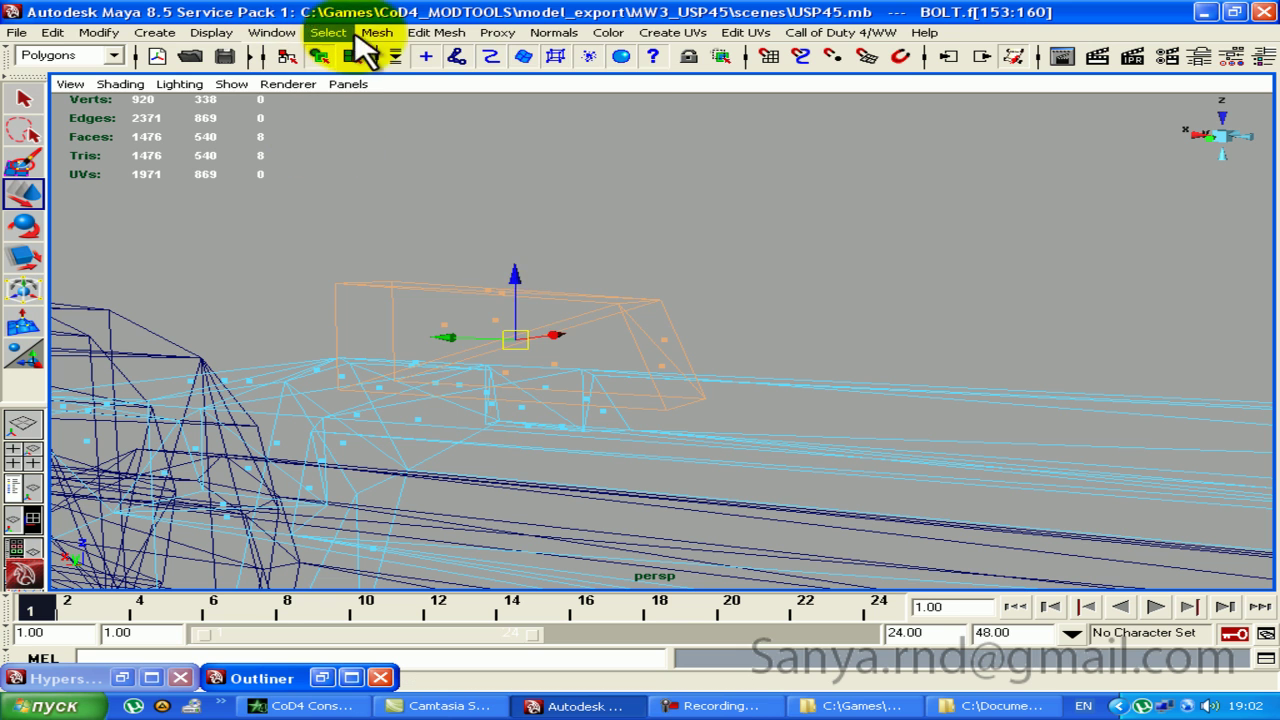
Step: Extract the selected sight block faces from the BOLT slide with Mesh > Extract
left_click(377, 32)
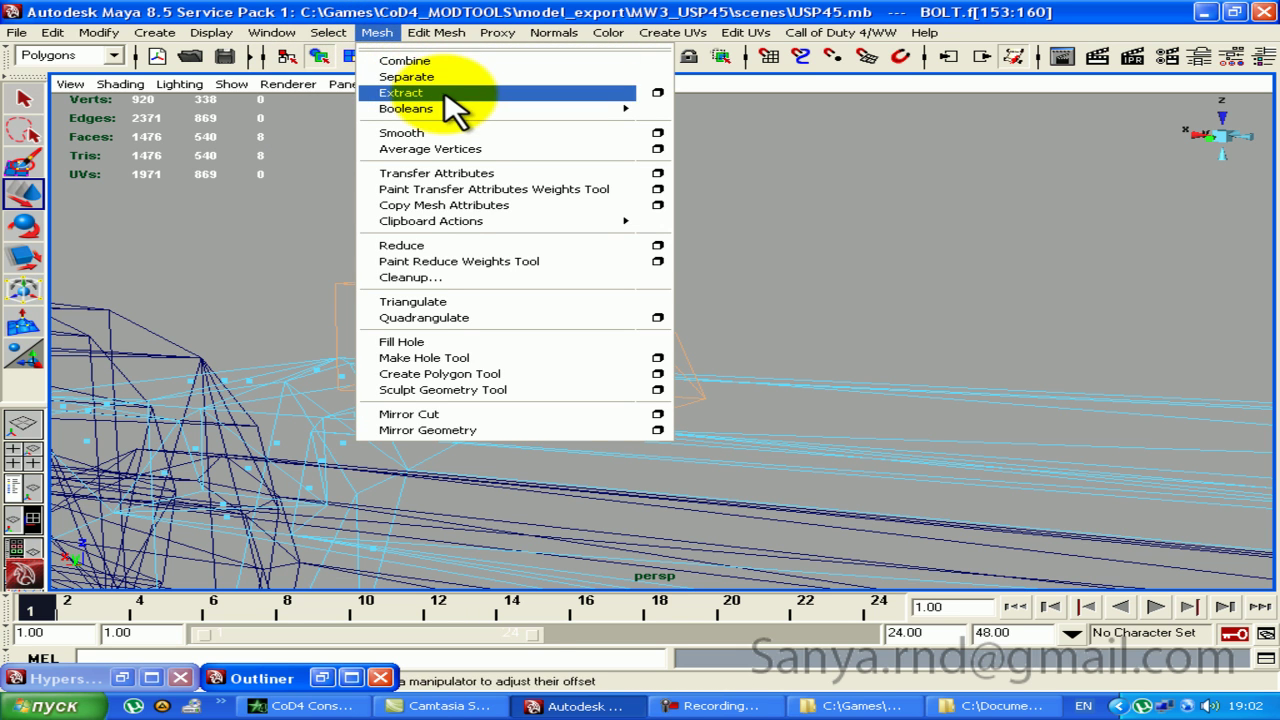
left_click(447, 95)
left_click(788, 258)
key("6")
key("q")
Step: Select the extracted pieces, polySurface1 and the small sight piece polySurface3, and inspect them
left_click_drag(697, 305, 540, 350, "alt")
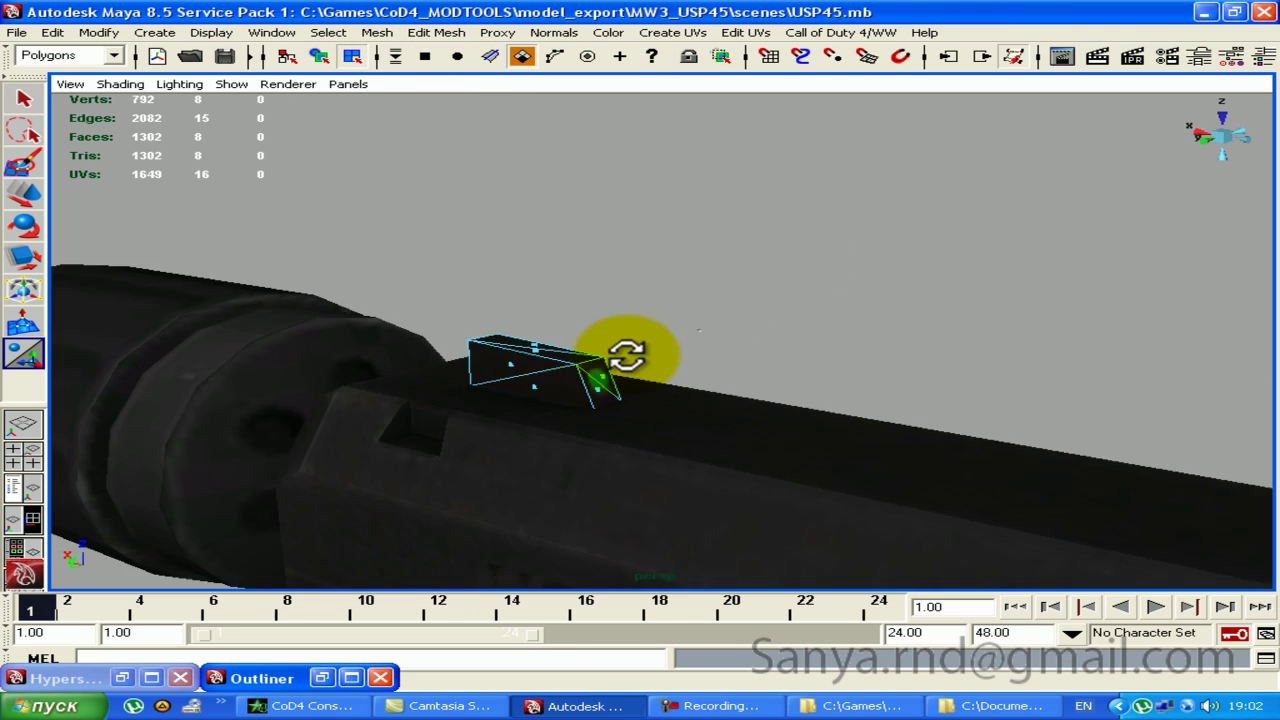
left_click(560, 430)
left_click(352, 40)
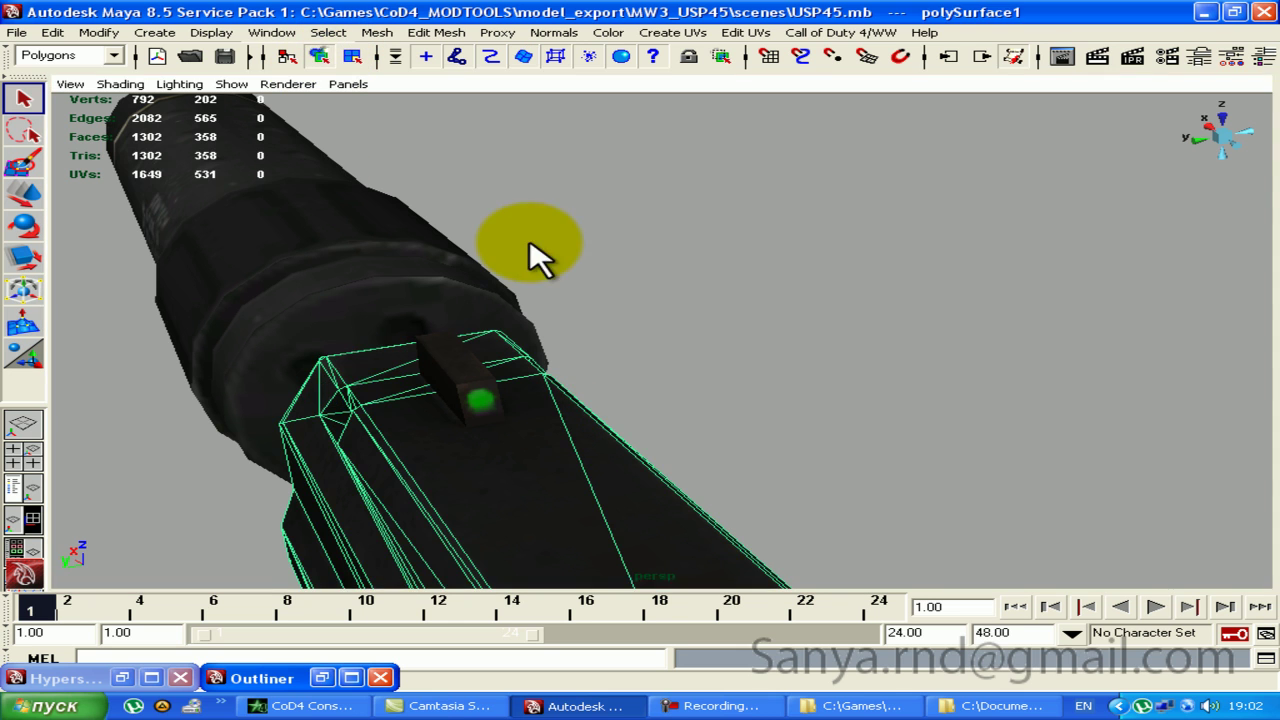
mouse_move(571, 400)
left_mouse_down("alt")
mouse_move(862, 366)
mouse_move(1109, 366)
mouse_move(737, 380)
left_mouse_up("alt")
left_click(614, 357)
mouse_move(614, 357)
left_mouse_down("alt")
mouse_move(849, 329)
mouse_move(877, 360)
mouse_move(606, 360)
left_mouse_up("alt")
middle_click_drag(606, 360, 637, 350, "alt")
mouse_move(637, 350)
left_mouse_down("alt")
mouse_move(857, 286)
mouse_move(1100, 294)
mouse_move(595, 418)
left_mouse_up("alt")
key("4")
key("5")
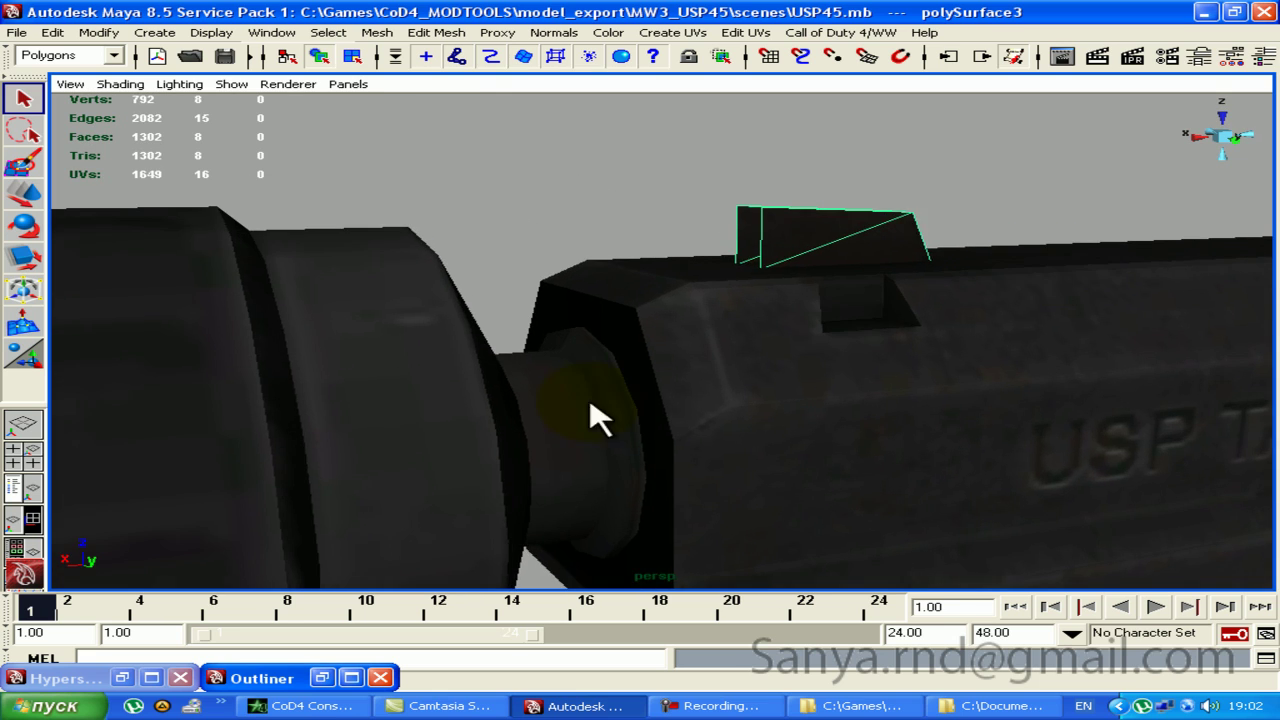
left_click(25, 510)
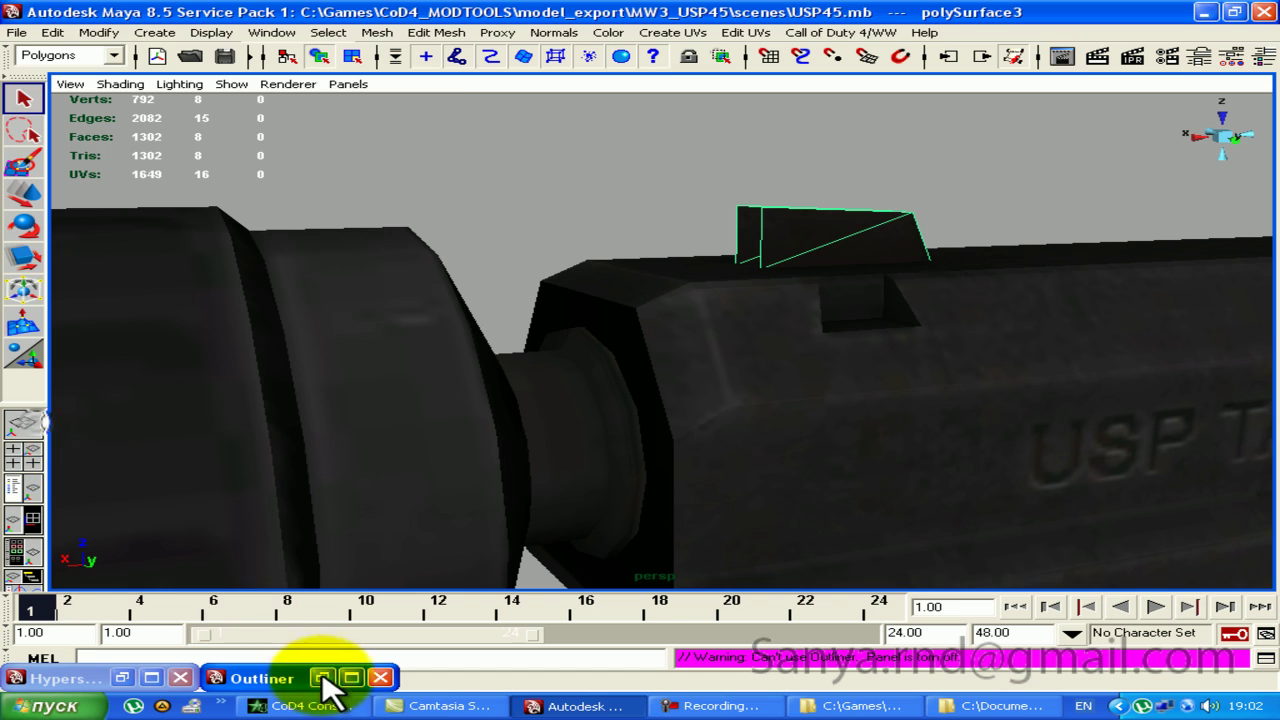
Step: In the Outliner, expand USP45 and BOLT and move polySurface3 under USP45
left_click(323, 676)
left_click(27, 228)
left_click(27, 265)
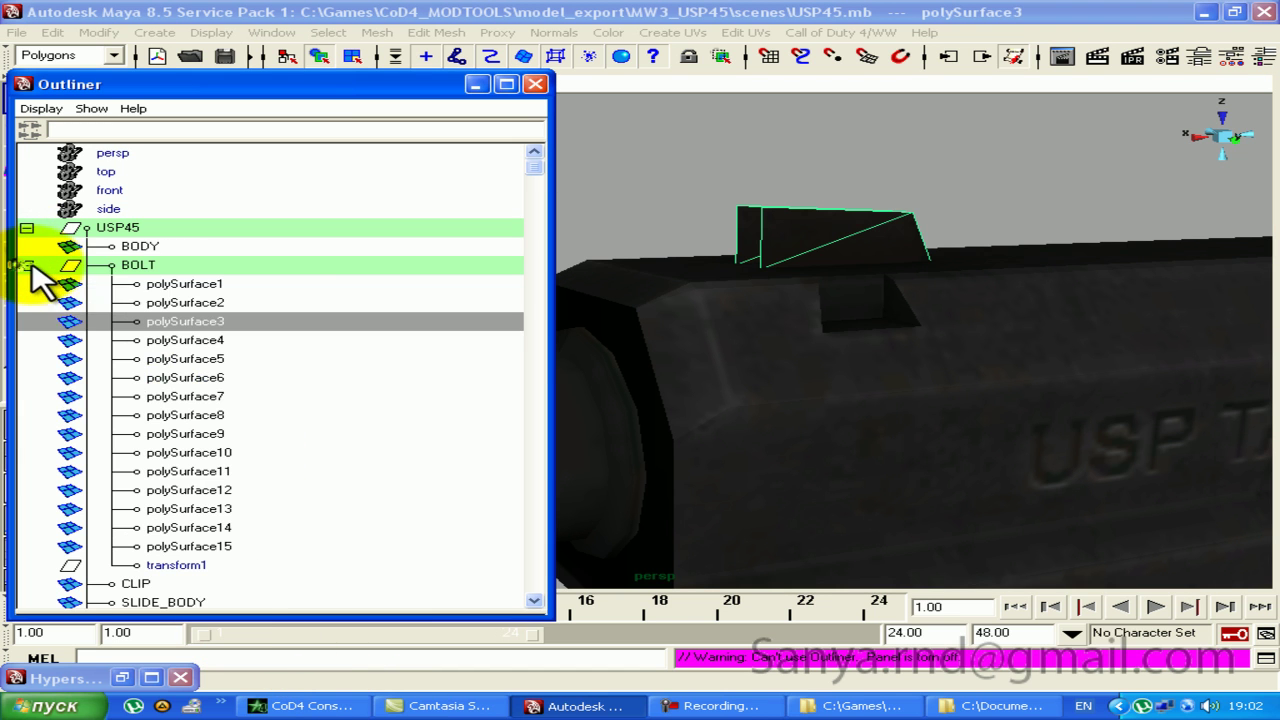
mouse_move(205, 322)
middle_mouse_down()
mouse_move(225, 250)
mouse_move(200, 256)
middle_mouse_up()
Step: Combine the BOLT group's pieces into a single mesh, polySurface16
left_click(160, 284)
scroll(871, 251, "down", 2)
scroll(871, 251, "down", 2)
scroll(900, 275, "down", 2)
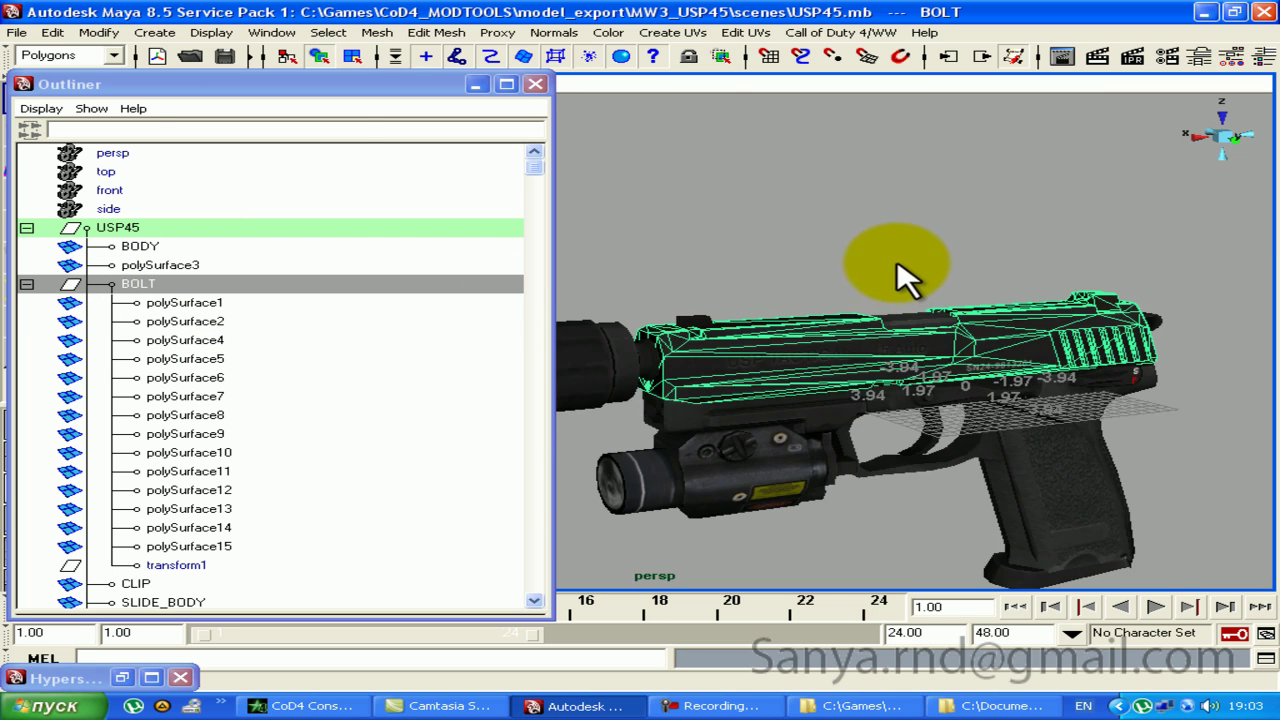
key("f")
left_click(378, 32)
left_click(385, 57)
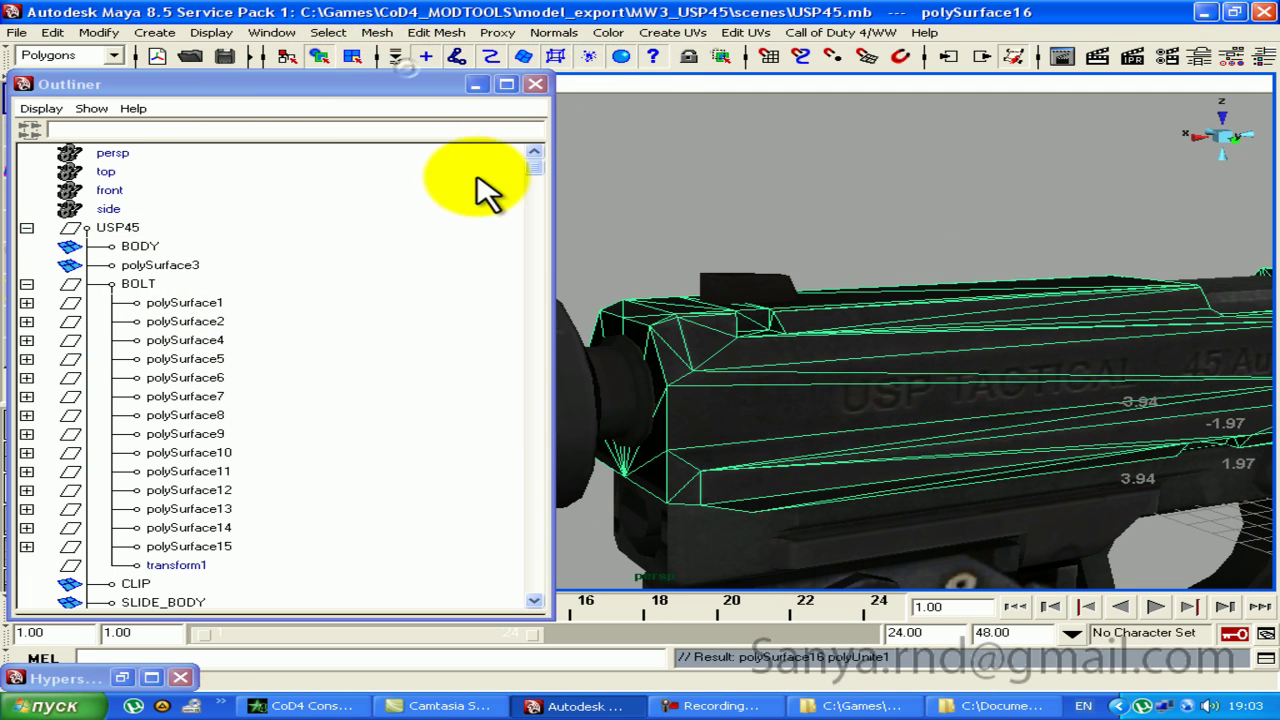
Step: Delete history on polySurface3 and polySurface16, then parent polySurface16 under USP45
left_click(145, 266)
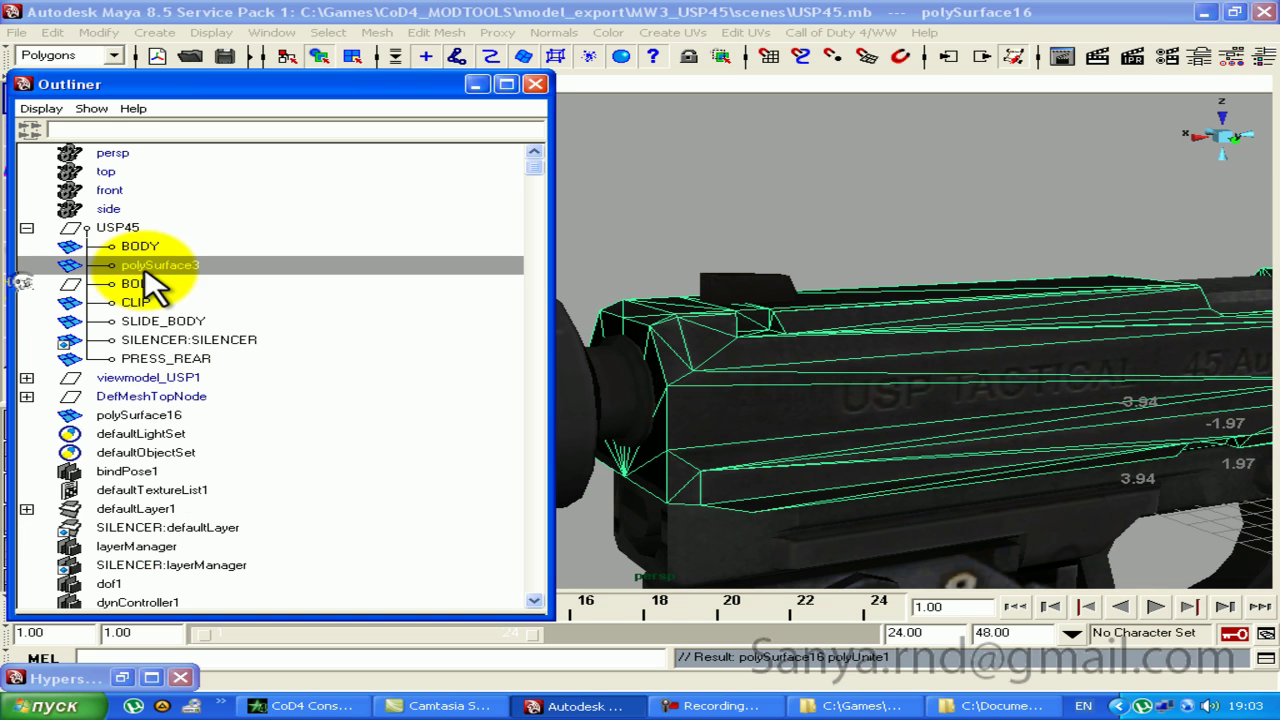
left_click(140, 416, "ctrl")
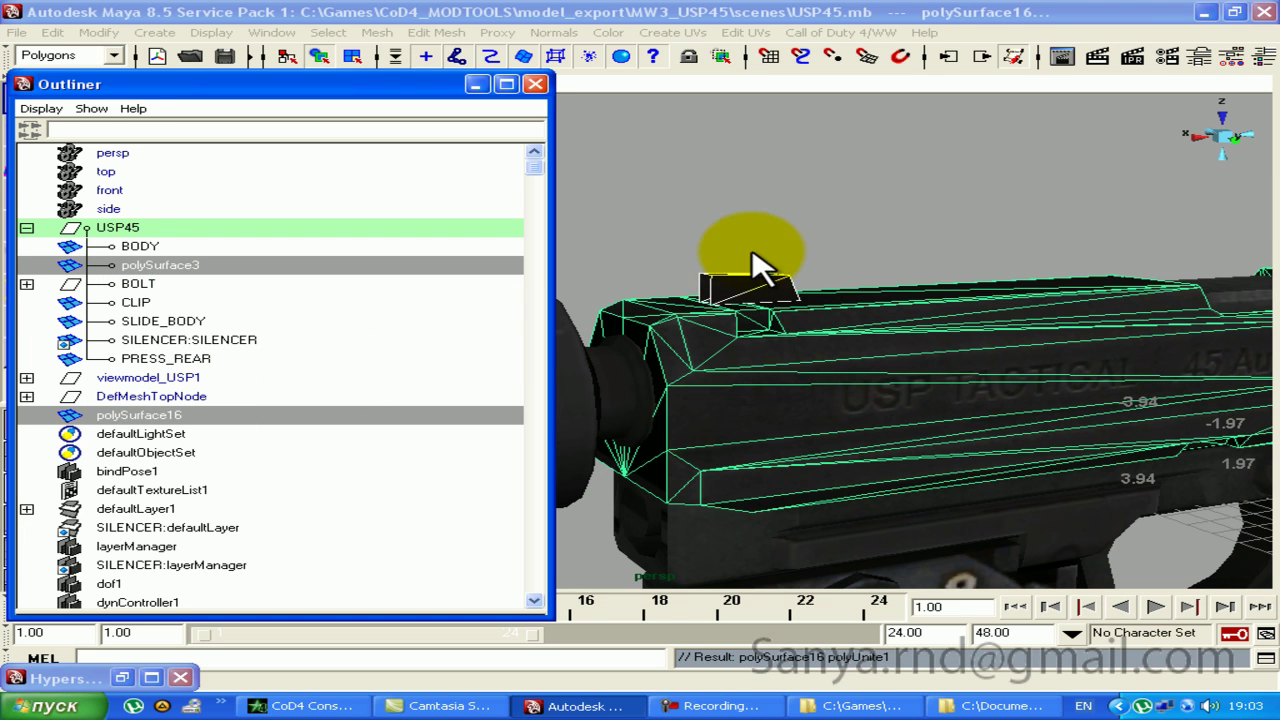
right_click_drag(752, 265, 567, 382, "alt")
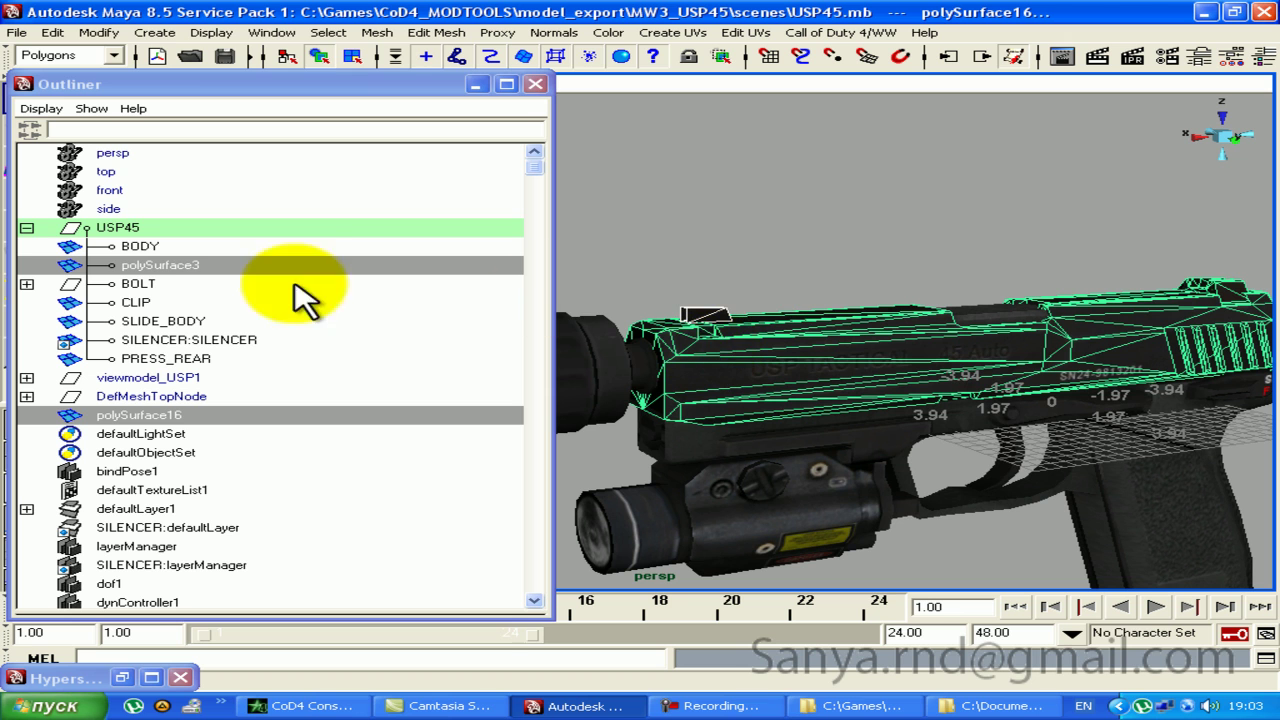
left_click(55, 33)
left_click(330, 236)
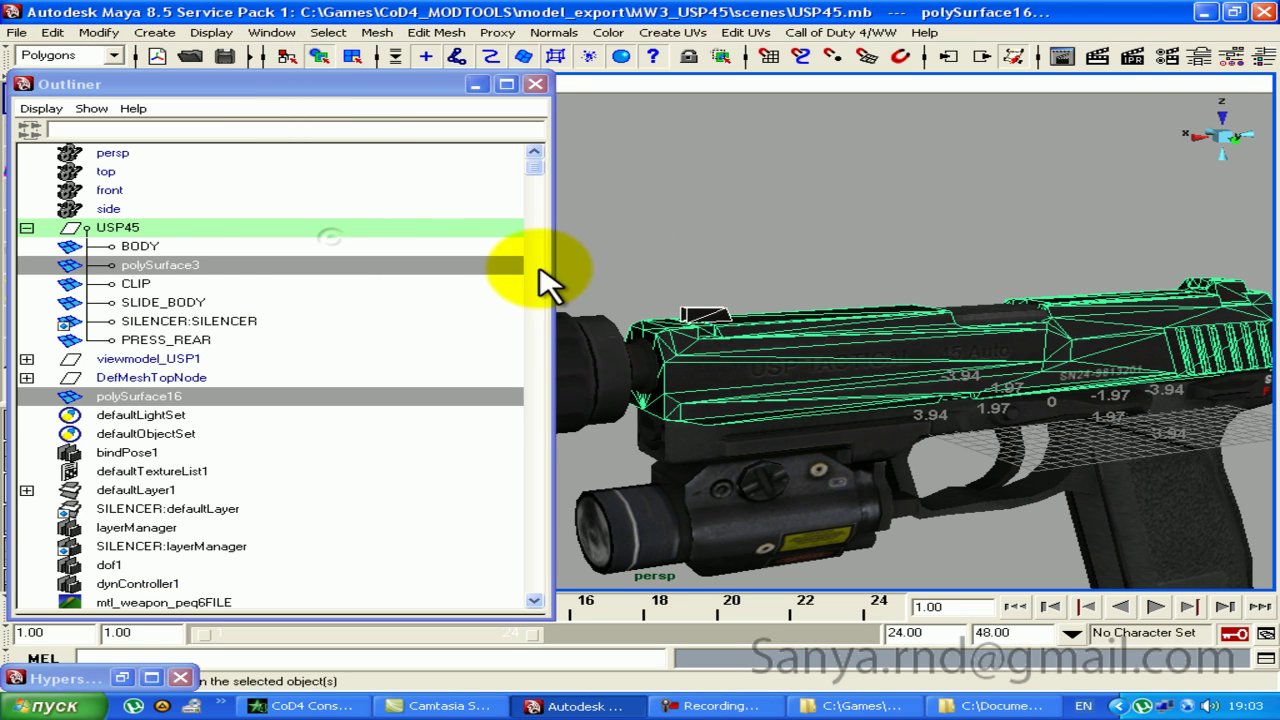
left_click(140, 400)
middle_click_drag(143, 400, 310, 295)
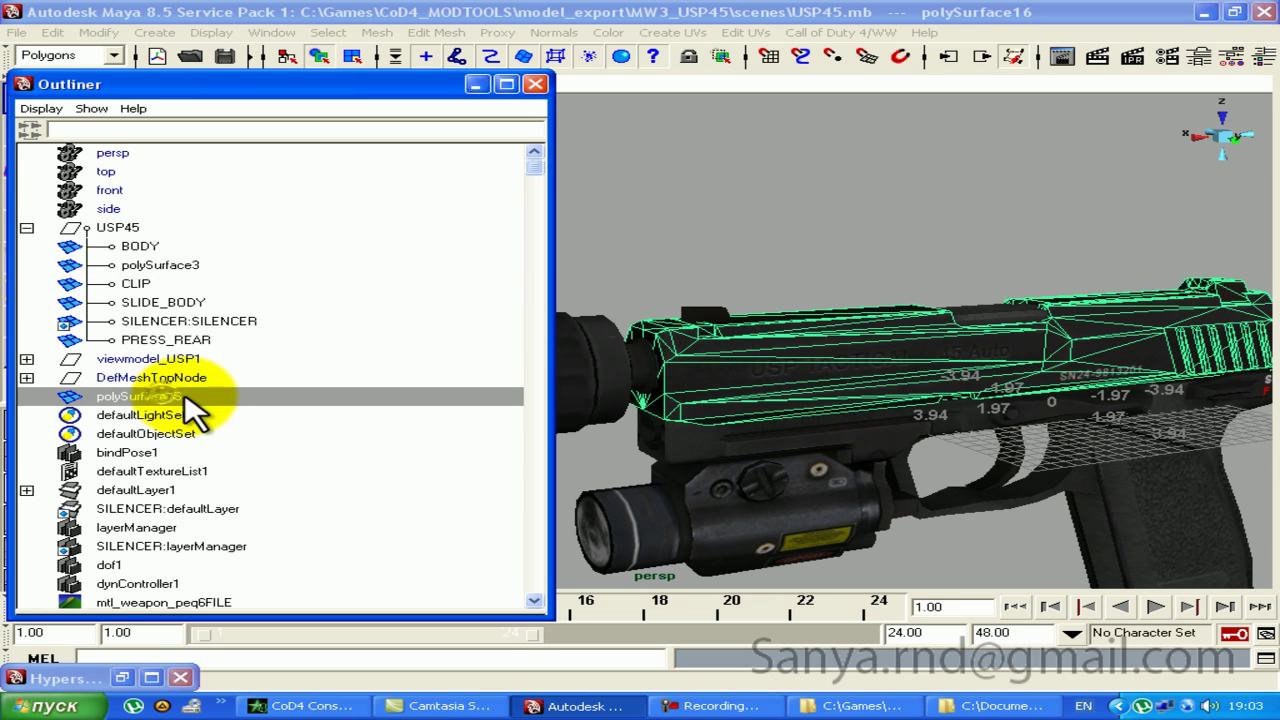
middle_click_drag(193, 408, 285, 285)
Step: Rename polySurface16 to BOLT and polySurface3 to SIGHT in the Outliner
left_click(223, 268)
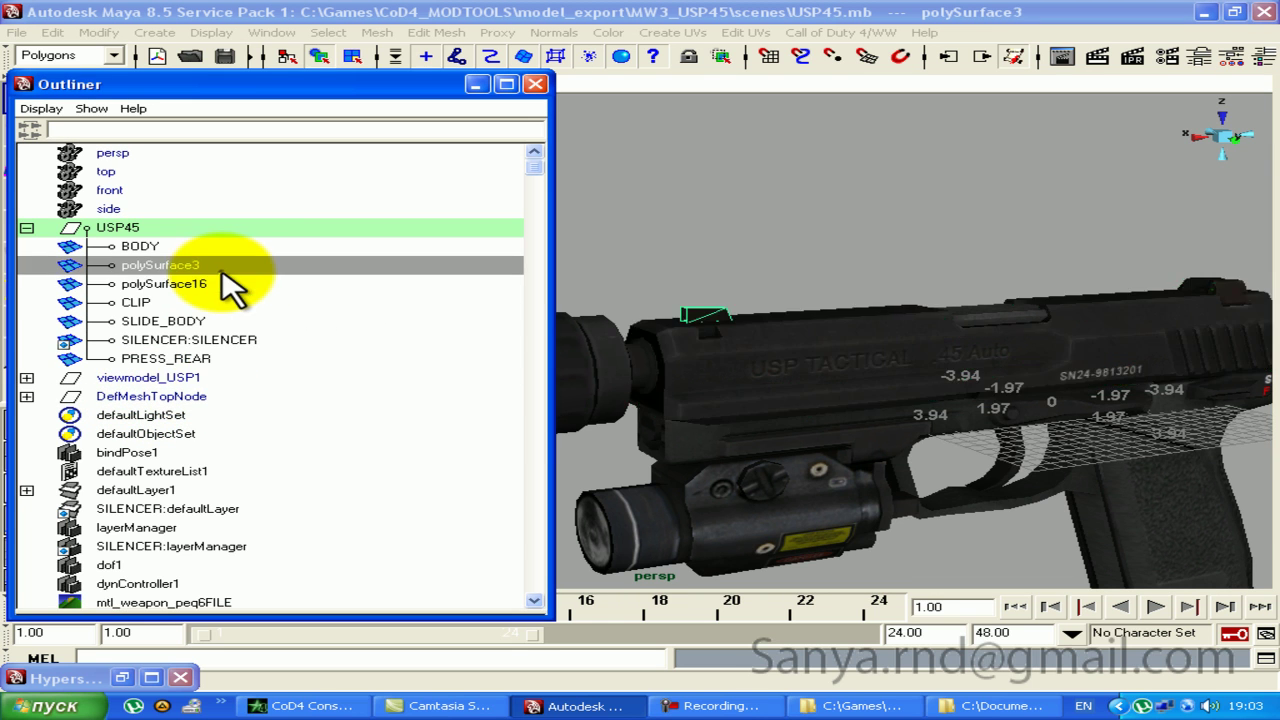
left_click(205, 285)
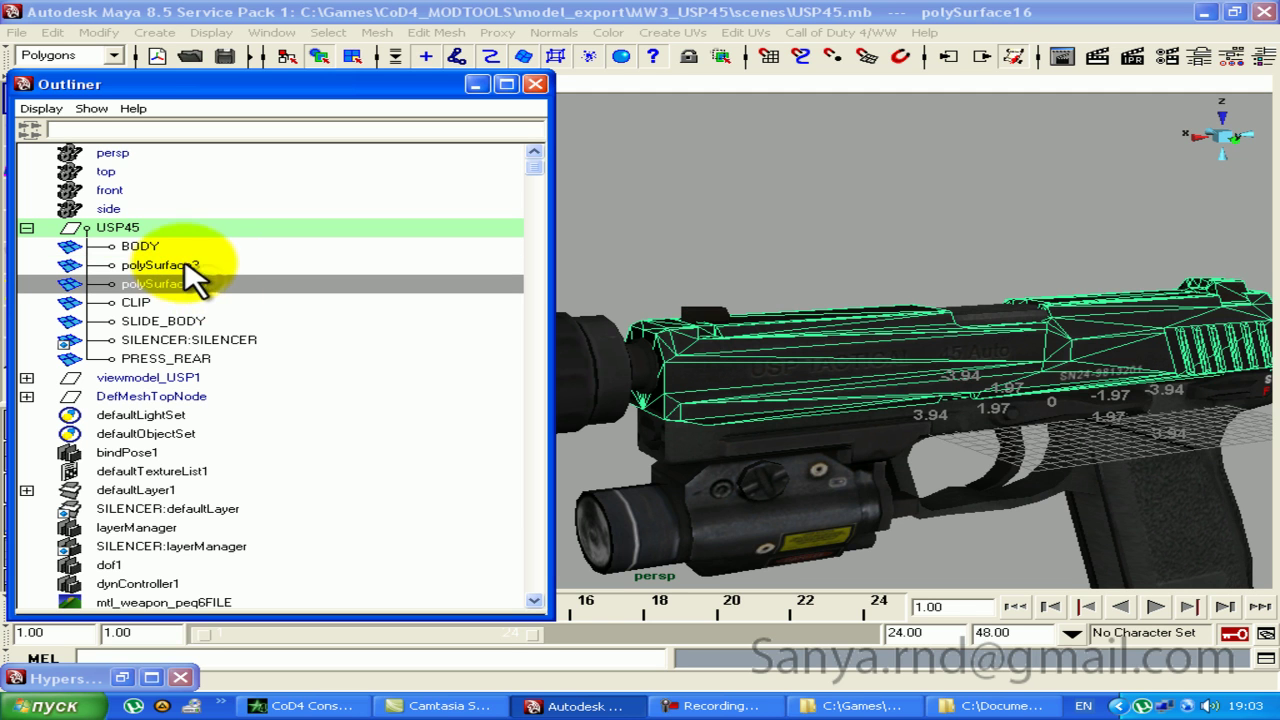
double_click(196, 283)
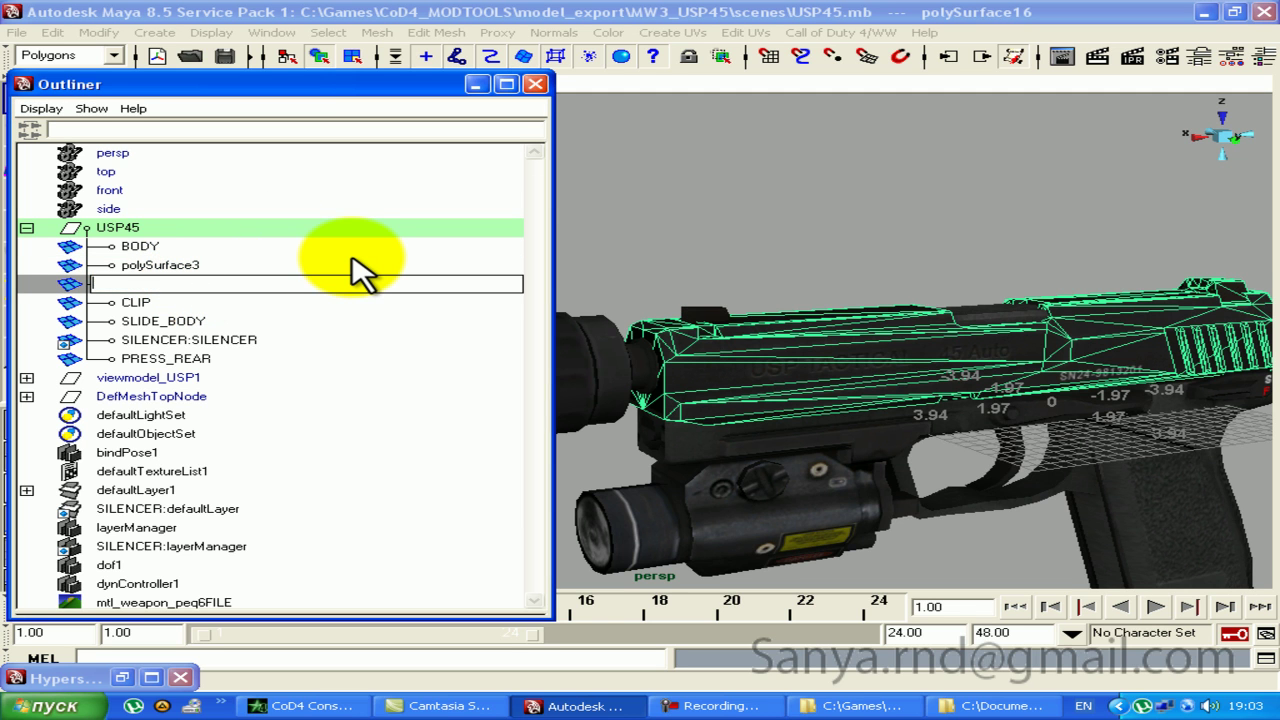
type("BOLT")
key("Return")
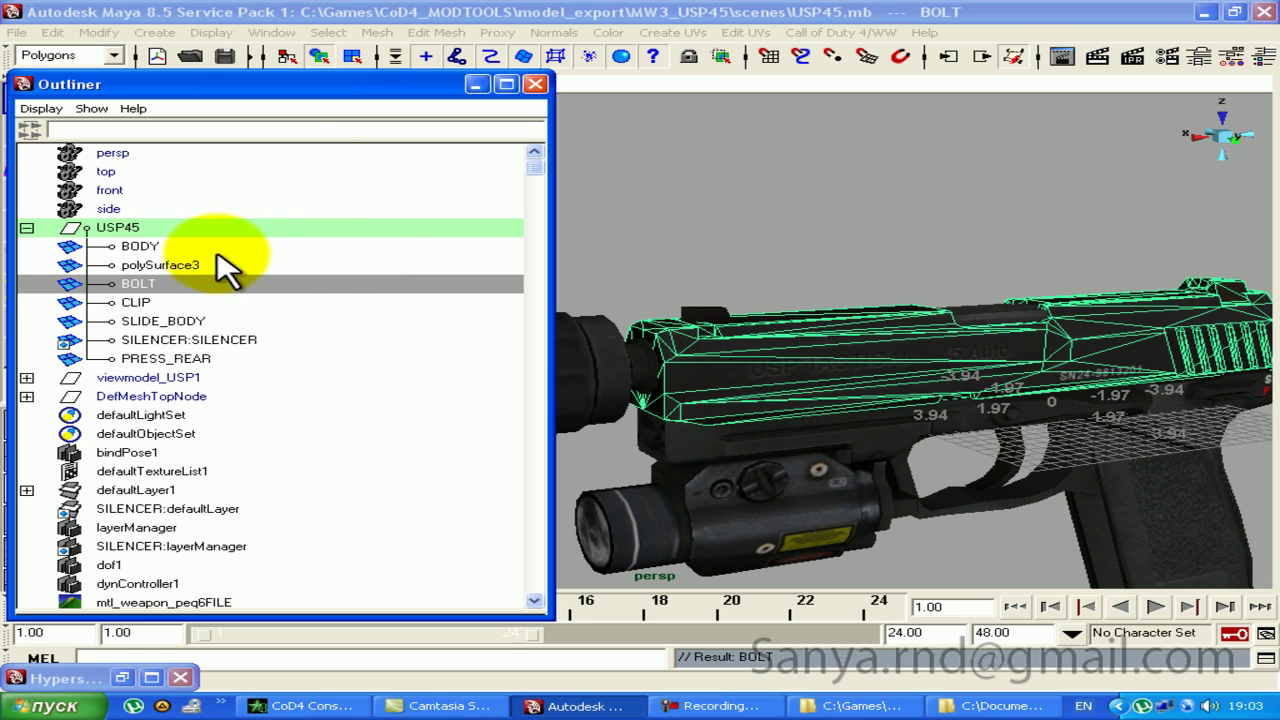
double_click(200, 264)
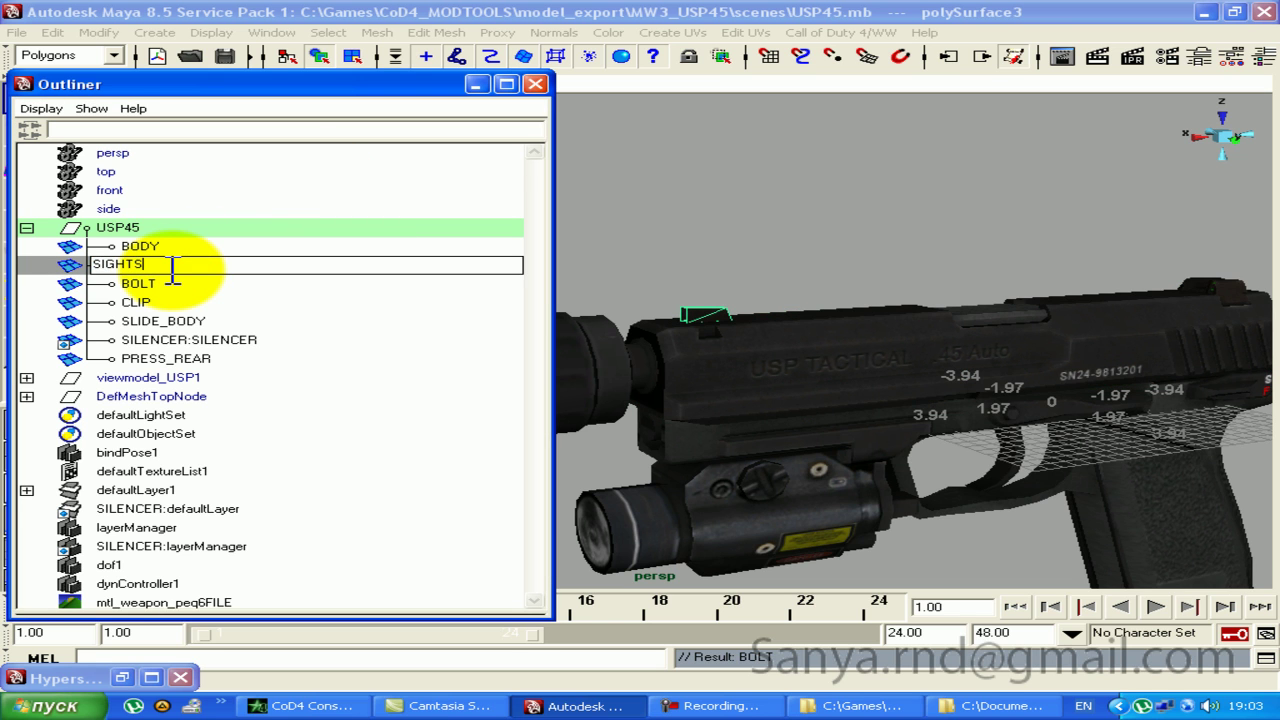
key("BackSpace")
key("Return")
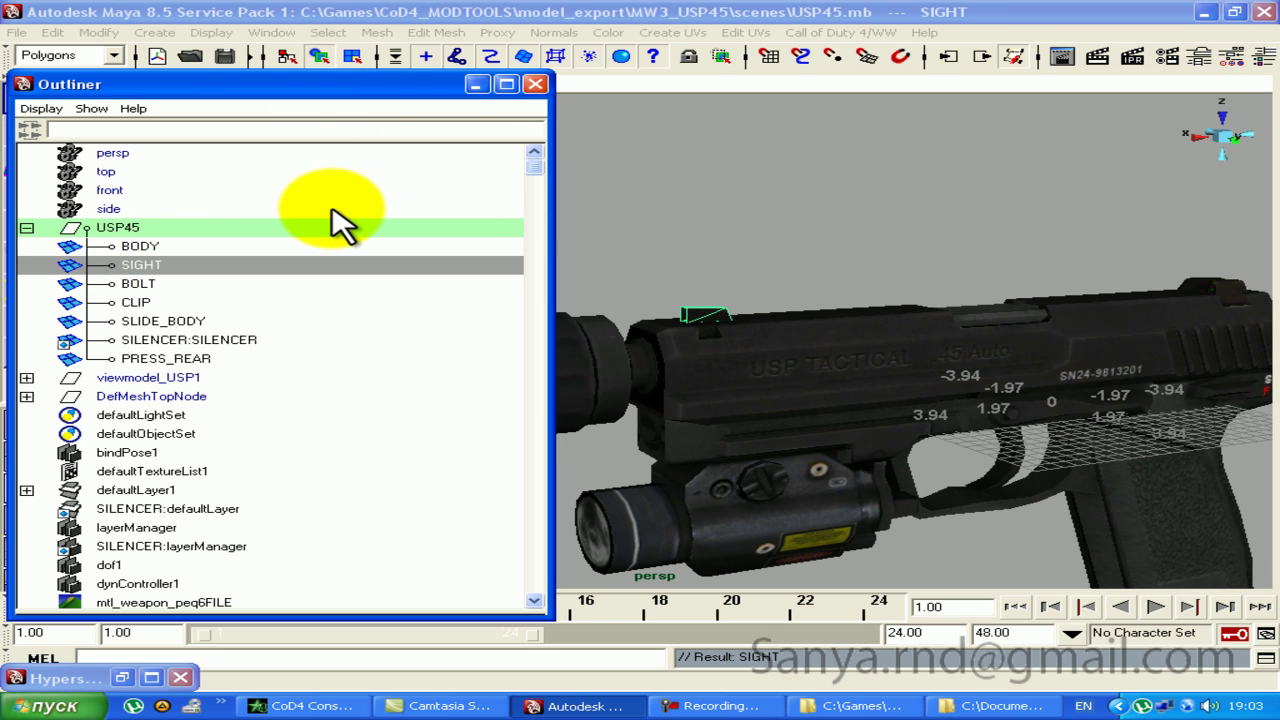
Step: Select the SIGHT part and frame it in the view
left_click(182, 379)
left_click(120, 265)
left_click(476, 84)
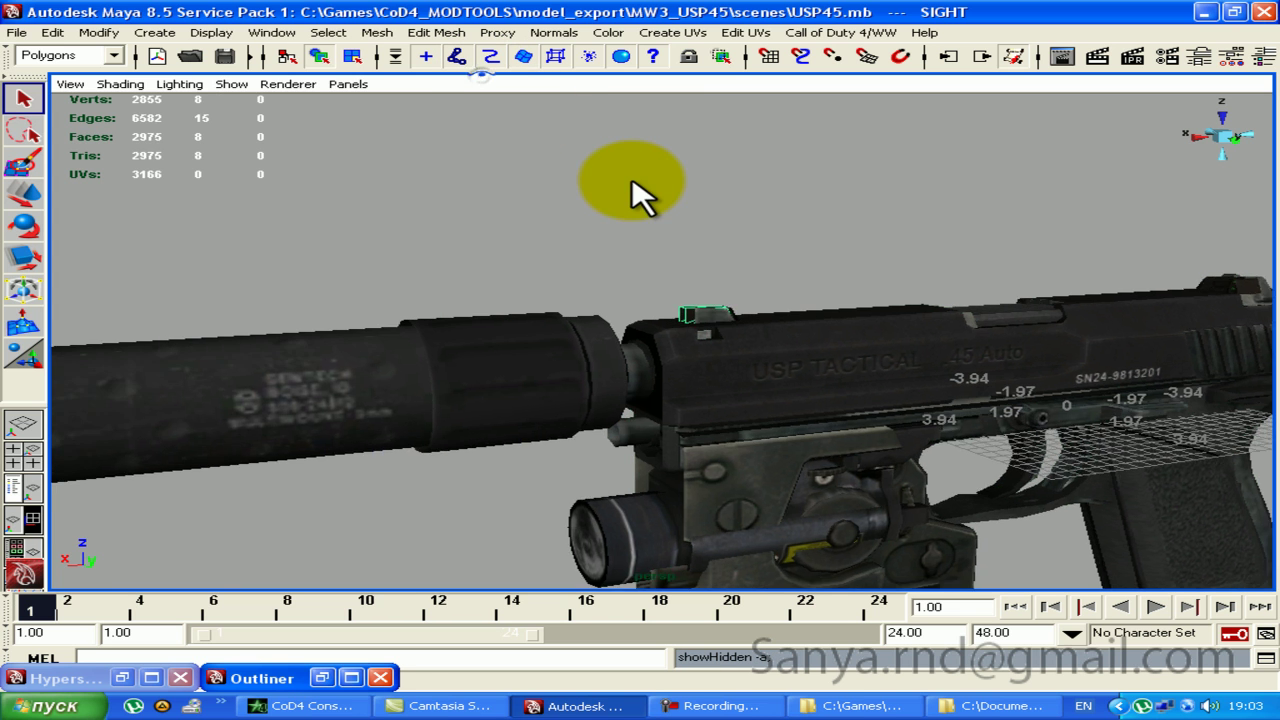
key("f")
left_click_drag(720, 251, 348, 318, "alt")
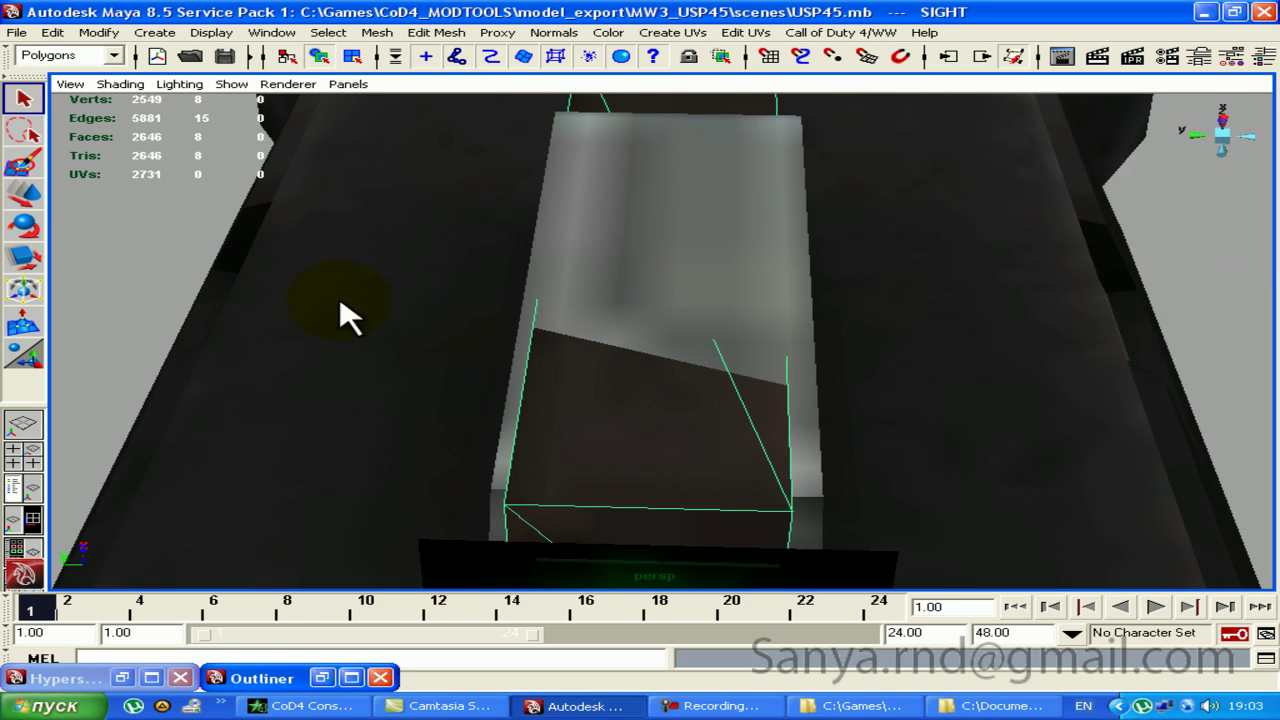
mouse_move(499, 287)
left_mouse_down("alt")
mouse_move(531, 303)
mouse_move(436, 297)
left_mouse_up("alt")
Step: Centre the pivot on SIGHT, inspect it, and dock the Outliner beside the perspective view
left_click(99, 32)
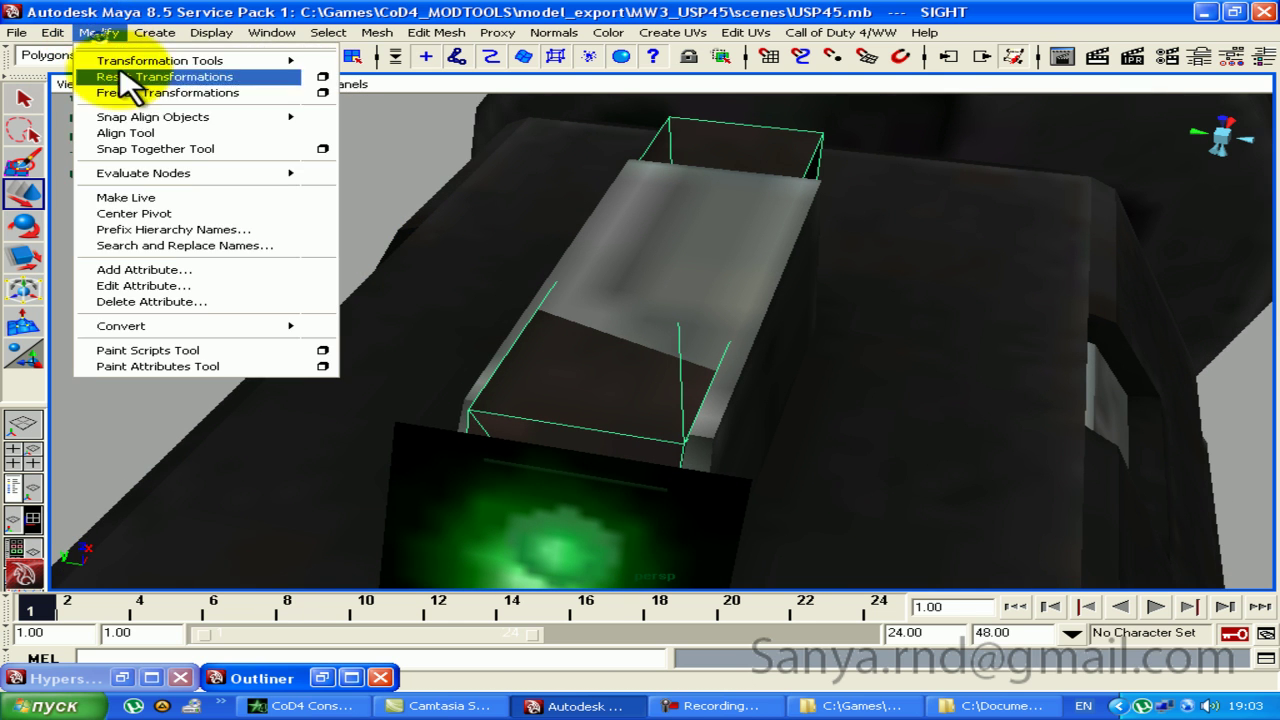
left_click(213, 213)
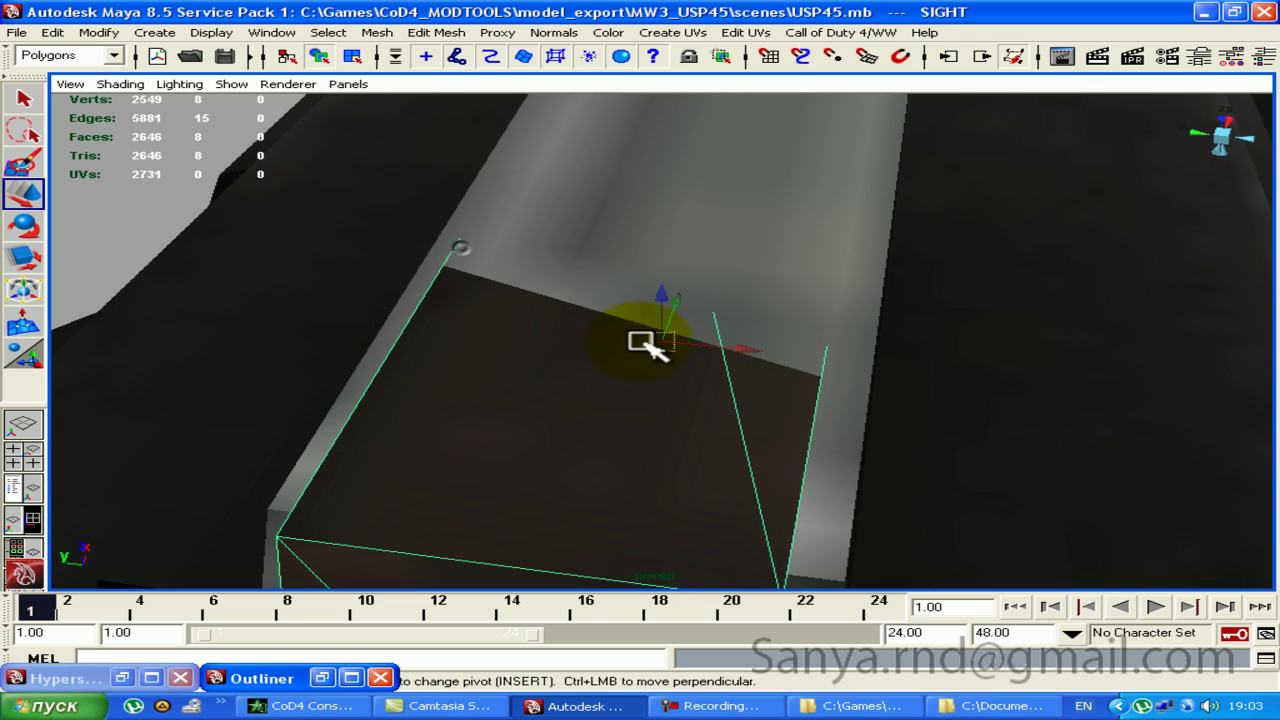
mouse_move(740, 345)
left_mouse_down("alt")
mouse_move(666, 346)
mouse_move(634, 363)
mouse_move(109, 300)
mouse_move(598, 362)
mouse_move(743, 349)
mouse_move(640, 303)
mouse_move(663, 334)
mouse_move(897, 349)
mouse_move(766, 277)
mouse_move(812, 320)
mouse_move(1020, 294)
mouse_move(646, 323)
mouse_move(666, 255)
mouse_move(820, 251)
mouse_move(571, 277)
mouse_move(480, 309)
mouse_move(686, 351)
mouse_move(691, 294)
left_mouse_up("alt")
mouse_move(691, 294)
right_mouse_down("alt")
mouse_move(749, 429)
mouse_move(762, 385)
right_mouse_up("alt")
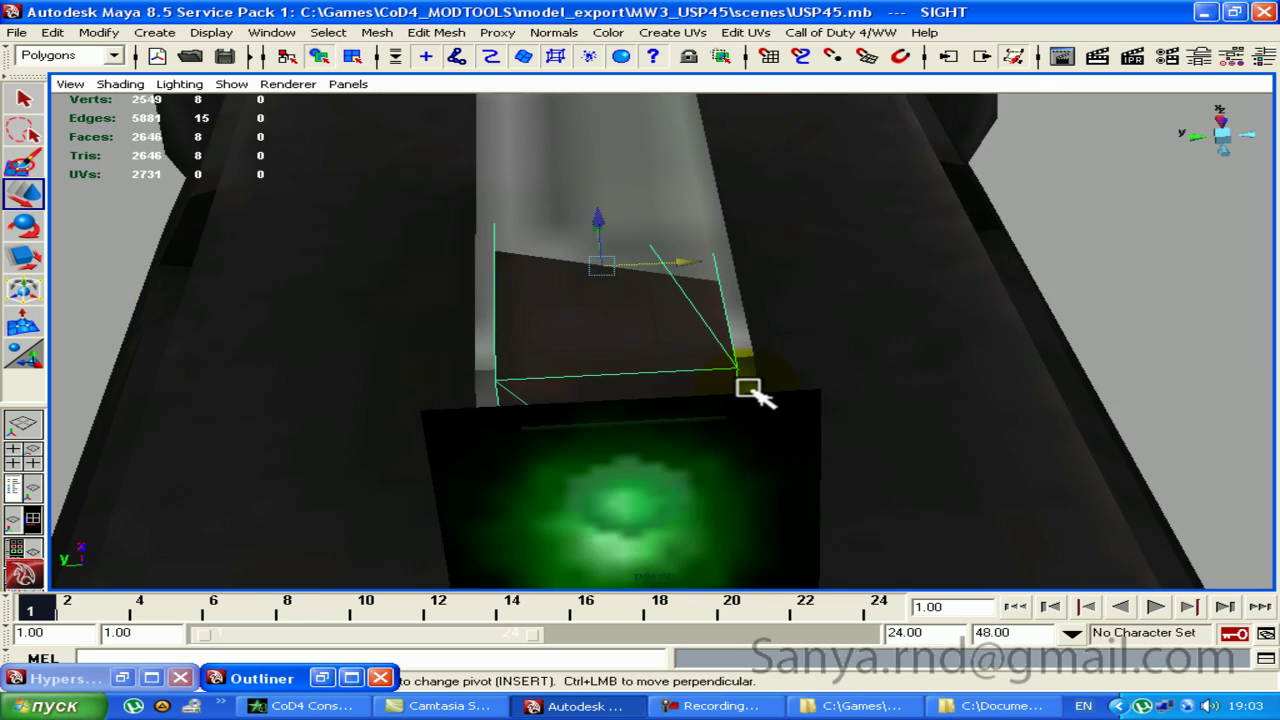
mouse_move(757, 386)
left_mouse_down("alt")
mouse_move(437, 280)
mouse_move(374, 171)
mouse_move(738, 186)
mouse_move(1180, 271)
mouse_move(757, 286)
mouse_move(580, 234)
mouse_move(415, 275)
mouse_move(603, 303)
mouse_move(734, 351)
mouse_move(809, 297)
mouse_move(815, 388)
left_mouse_up("alt")
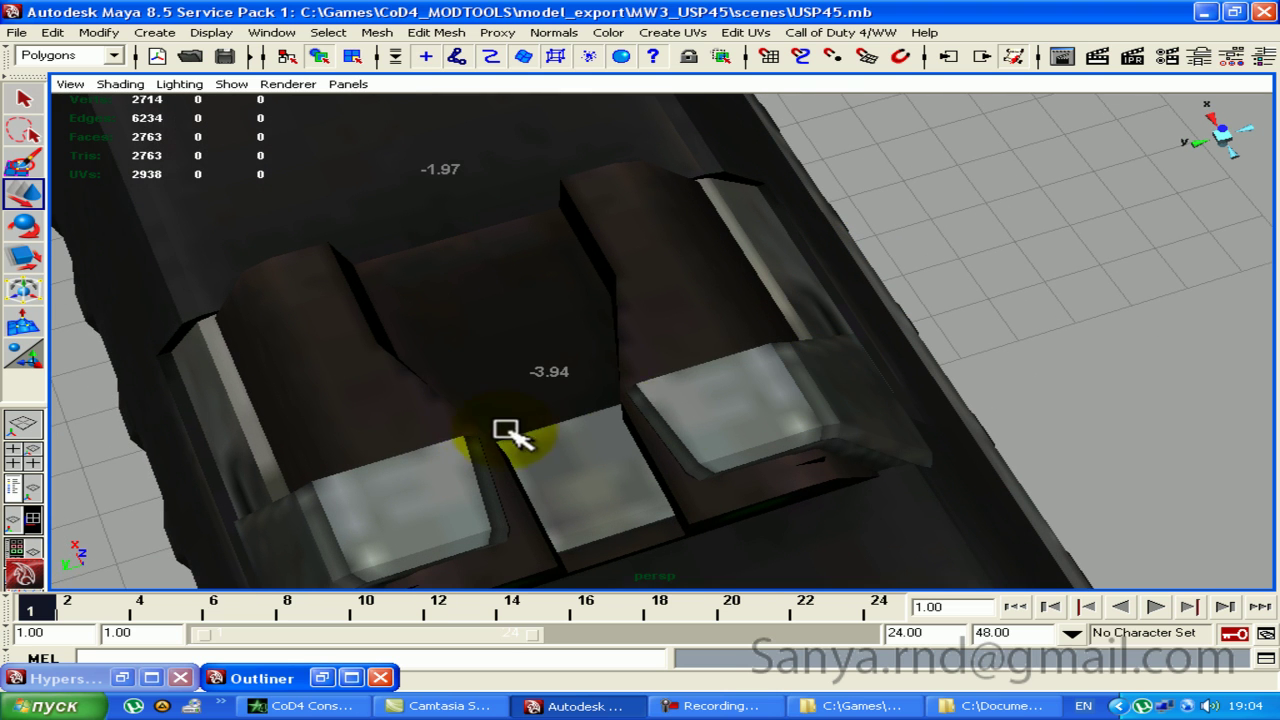
mouse_move(590, 415)
left_mouse_down("alt")
mouse_move(766, 251)
mouse_move(589, 229)
mouse_move(757, 340)
mouse_move(720, 286)
mouse_move(766, 266)
mouse_move(631, 283)
mouse_move(617, 309)
mouse_move(23, 486)
mouse_move(200, 429)
mouse_move(229, 371)
left_mouse_up("alt")
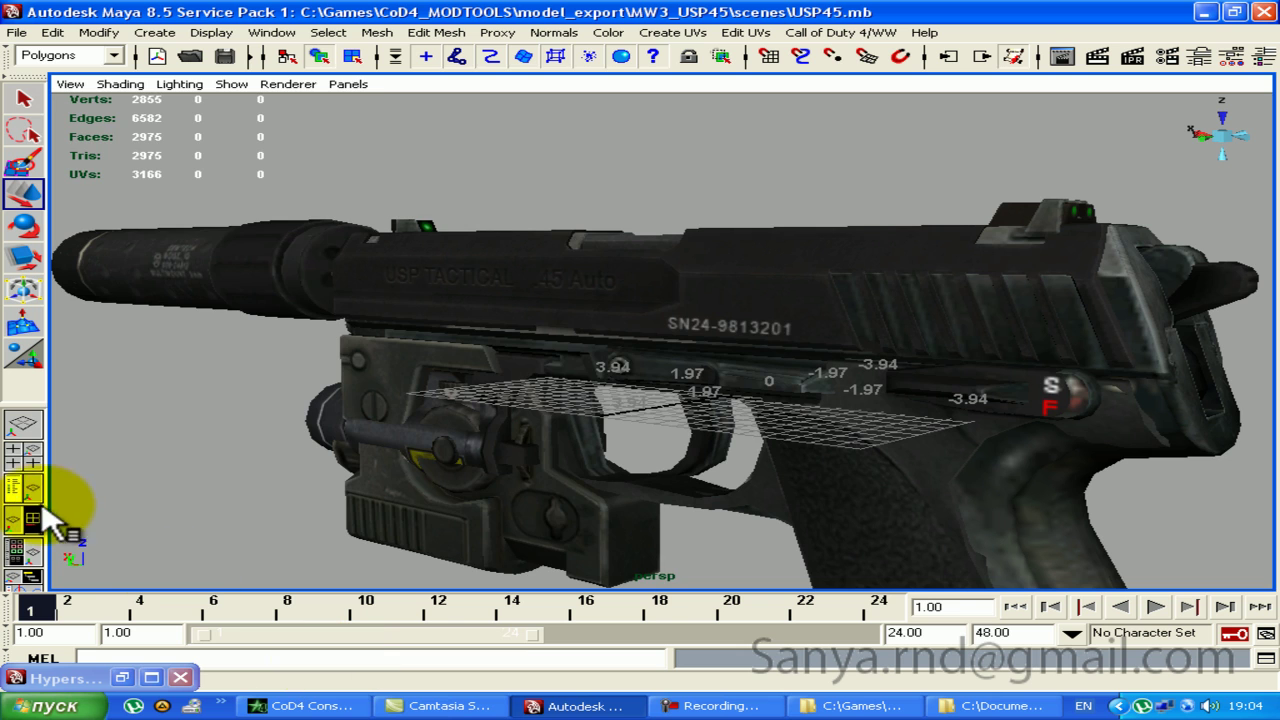
left_click(14, 487)
Step: Switch Maya to the Animation menu set for skinning
left_click(206, 226)
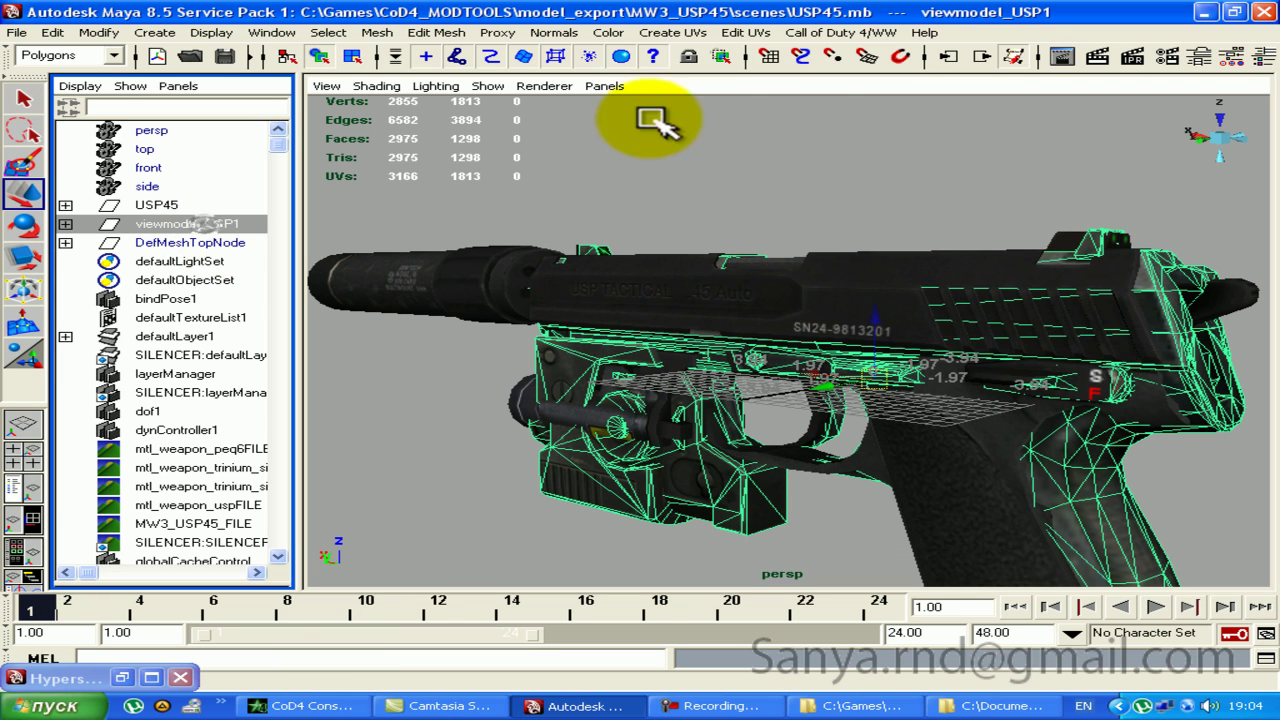
left_click(100, 55)
left_click(60, 70)
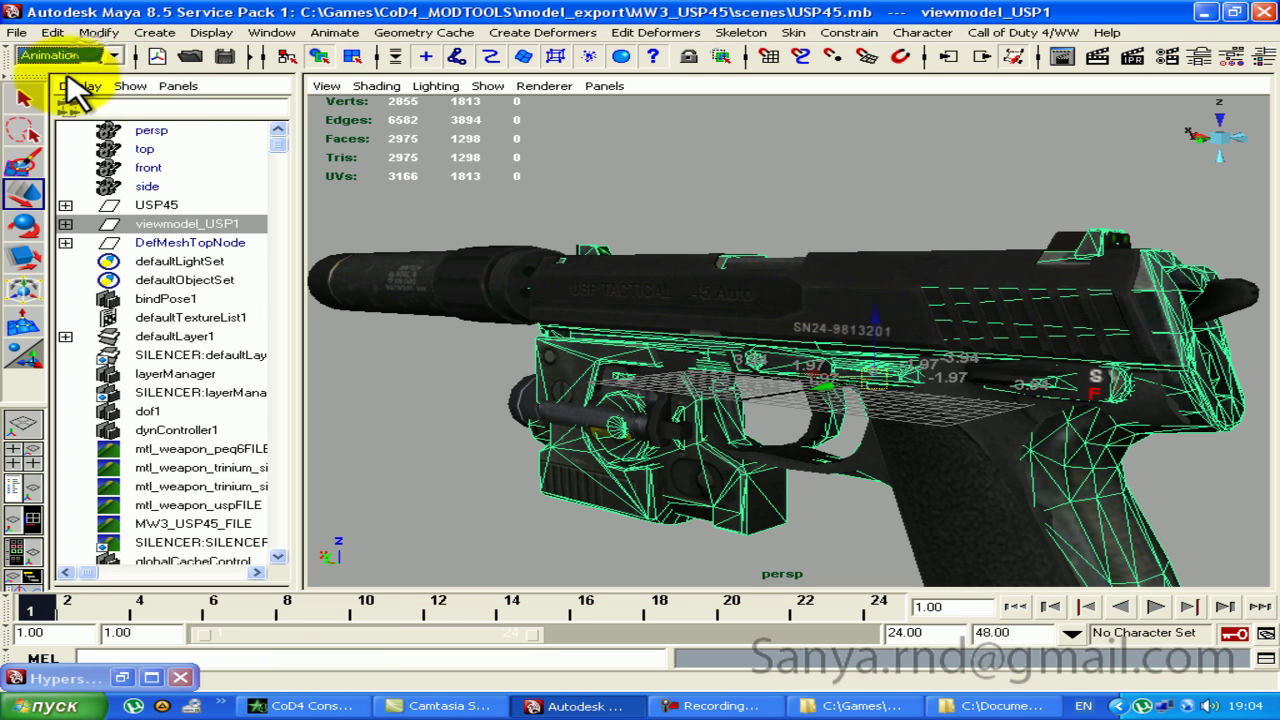
left_click(797, 32)
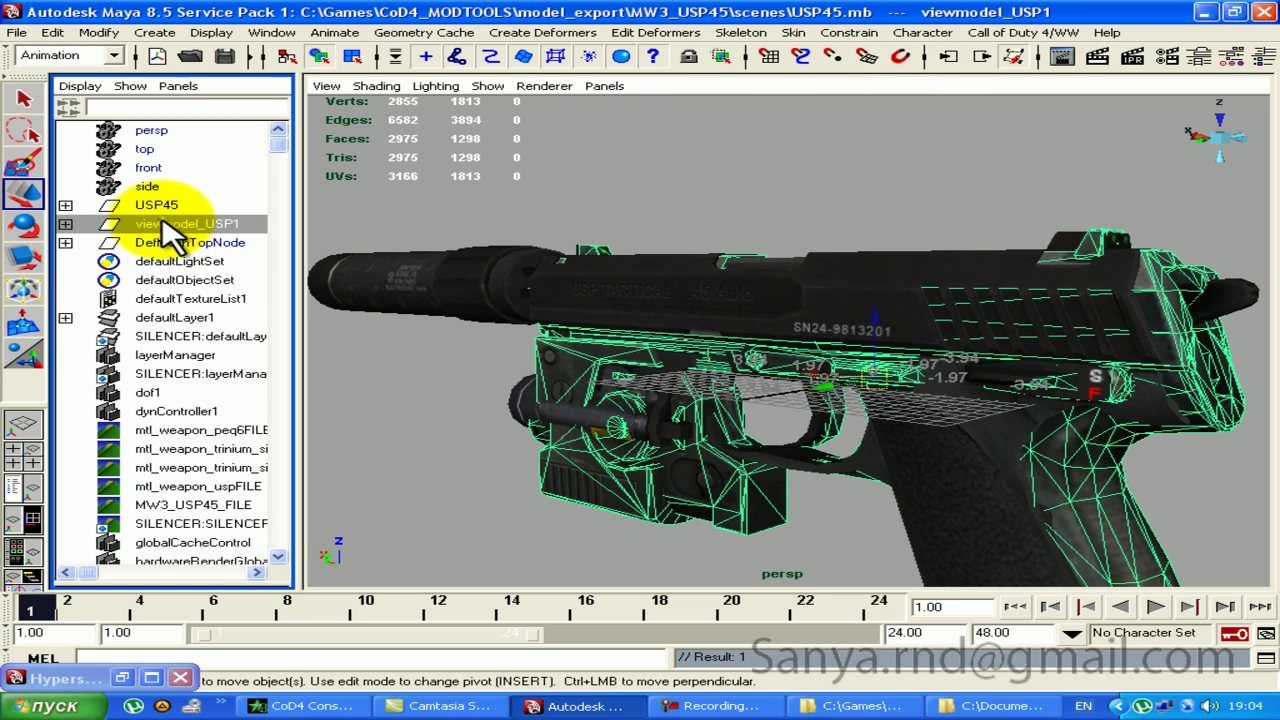
Step: Select the USP45 group and the DefMeshTopNode skeleton root, viewing the gun in wireframe
left_click(183, 209)
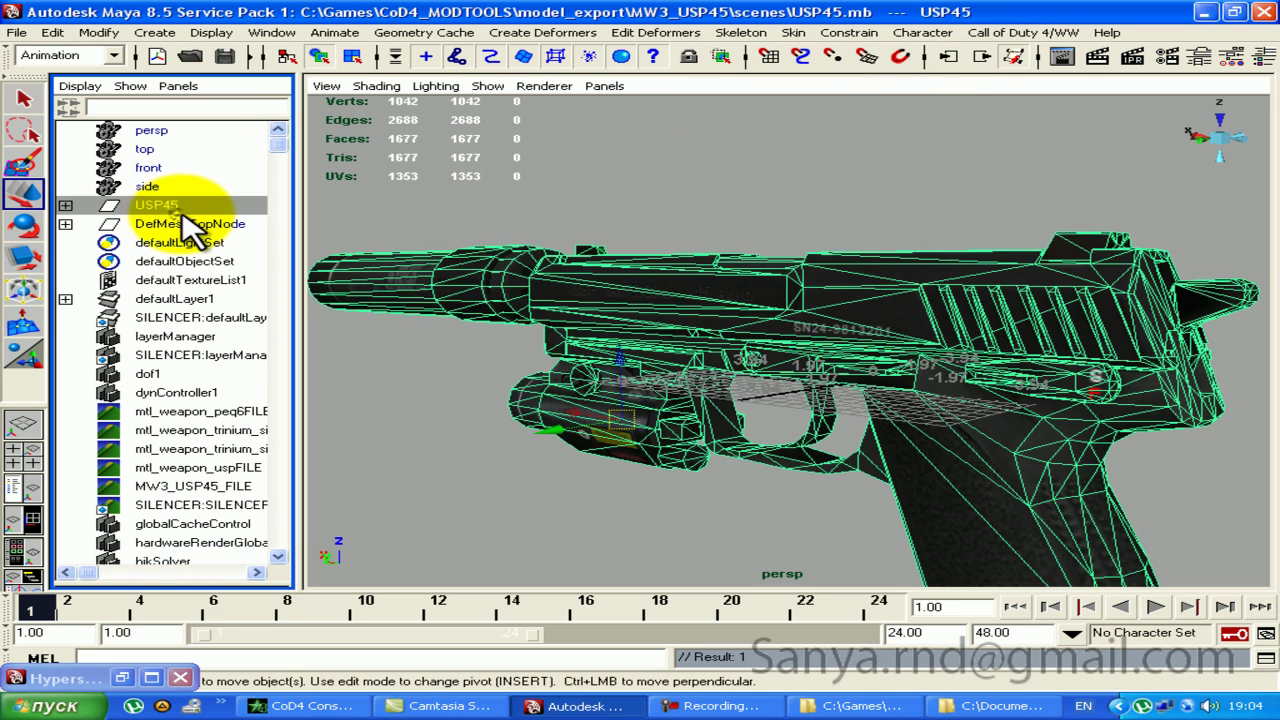
left_click(190, 226)
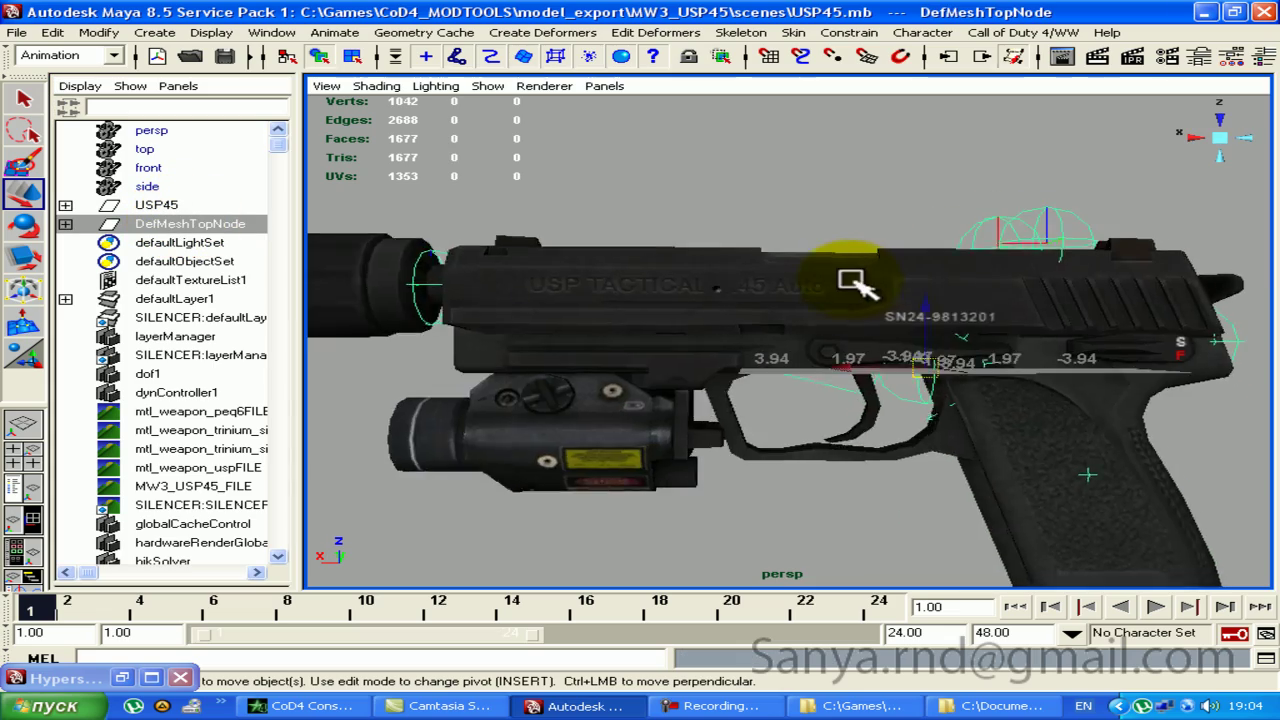
key("4")
scroll(734, 263, "up", 3)
scroll(805, 235, "up", 3)
key("6")
mouse_move(977, 246)
left_mouse_down("alt")
mouse_move(863, 206)
mouse_move(748, 274)
left_mouse_up("alt")
key("4")
left_click_drag(822, 287, 843, 271, "alt")
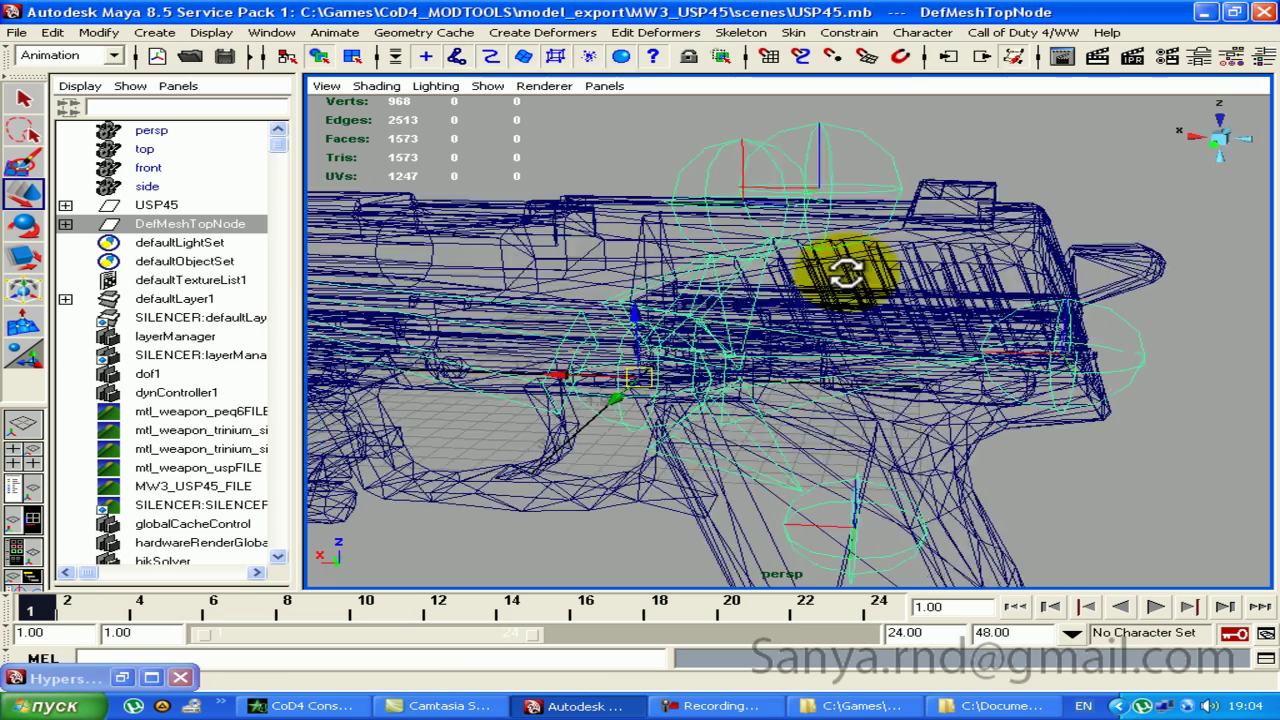
Step: Expand DefMeshTopNode, j_gun and USP45, and move PRESS_REAR above SILENCER
left_click(65, 224)
left_click(65, 243)
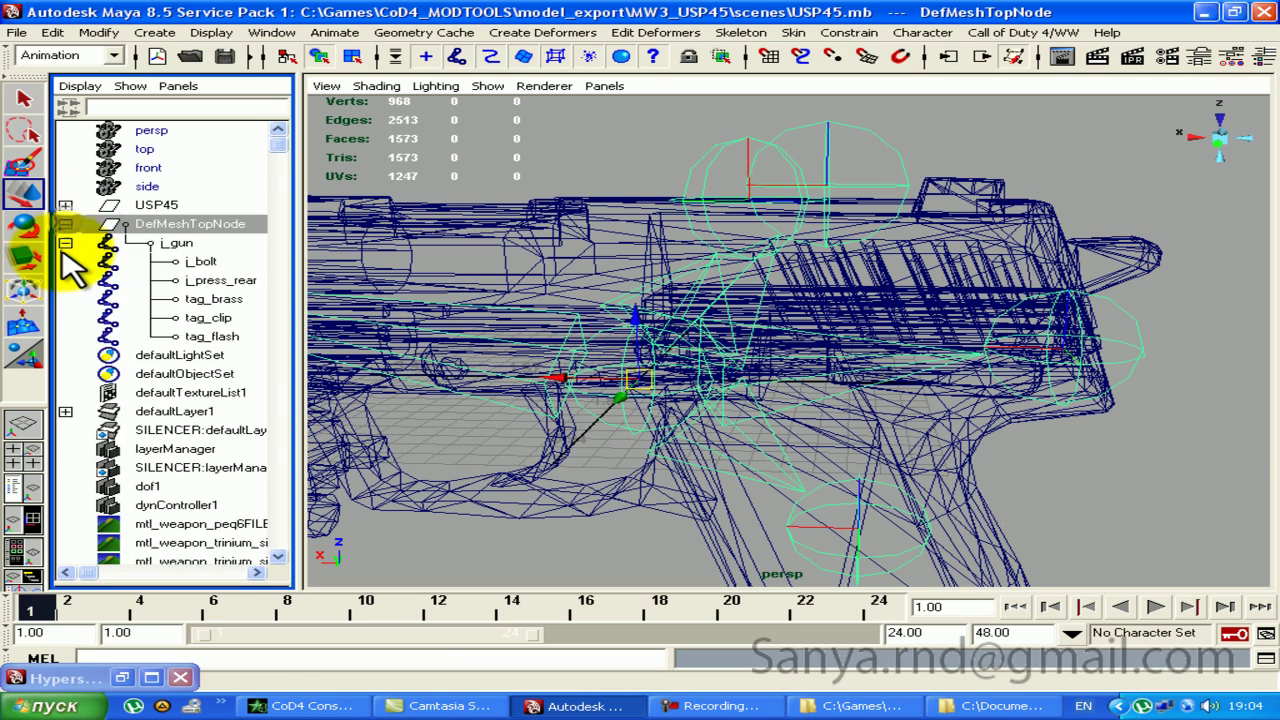
left_click(65, 205)
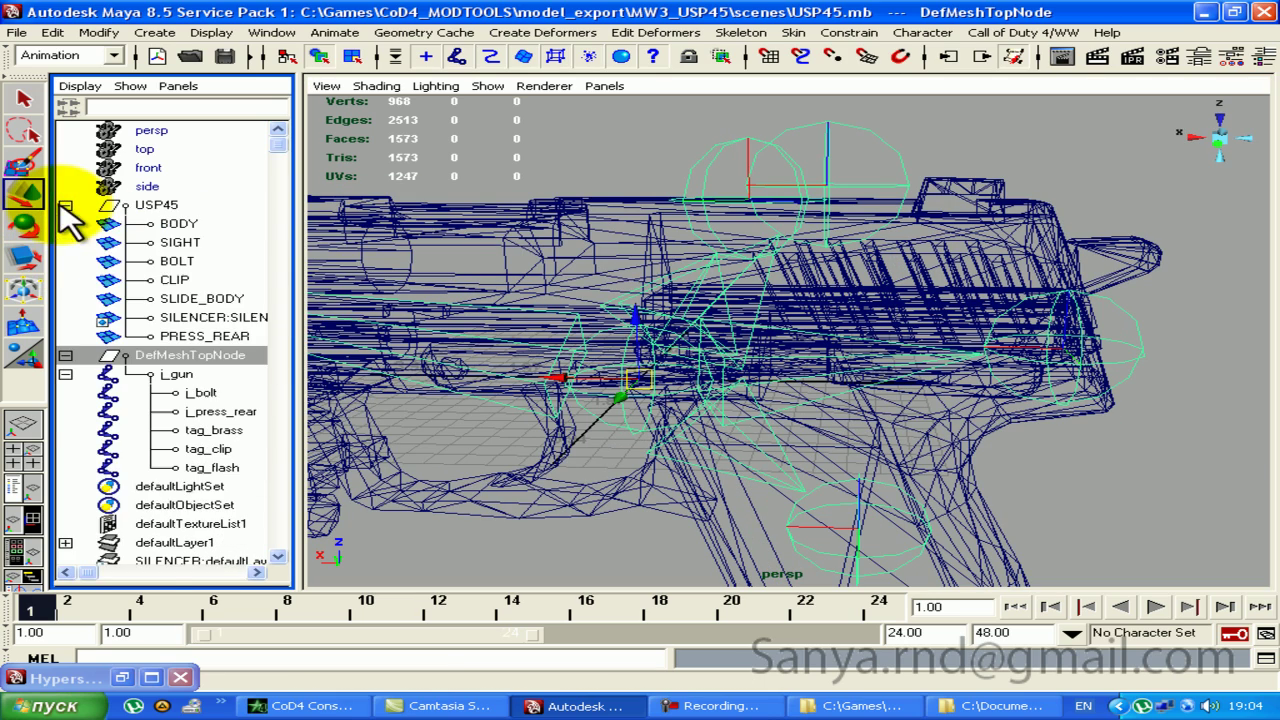
left_click(205, 337)
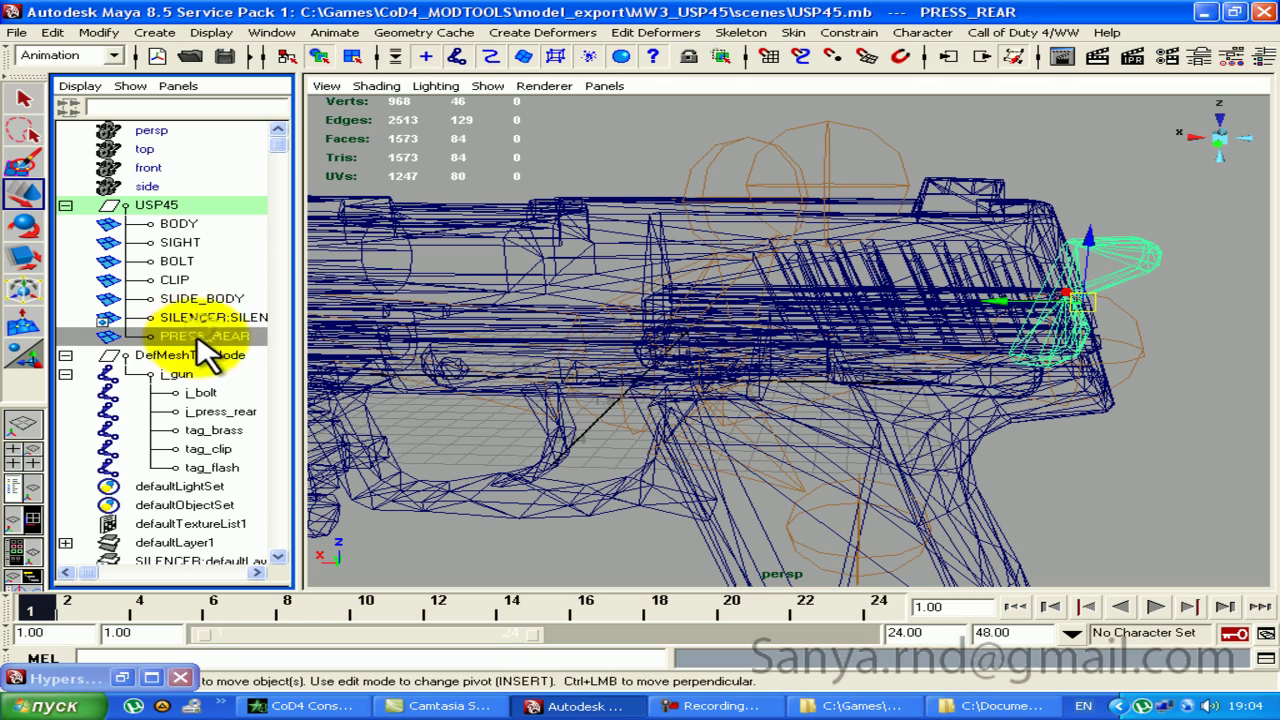
middle_click_drag(205, 345, 233, 318)
left_click(200, 298)
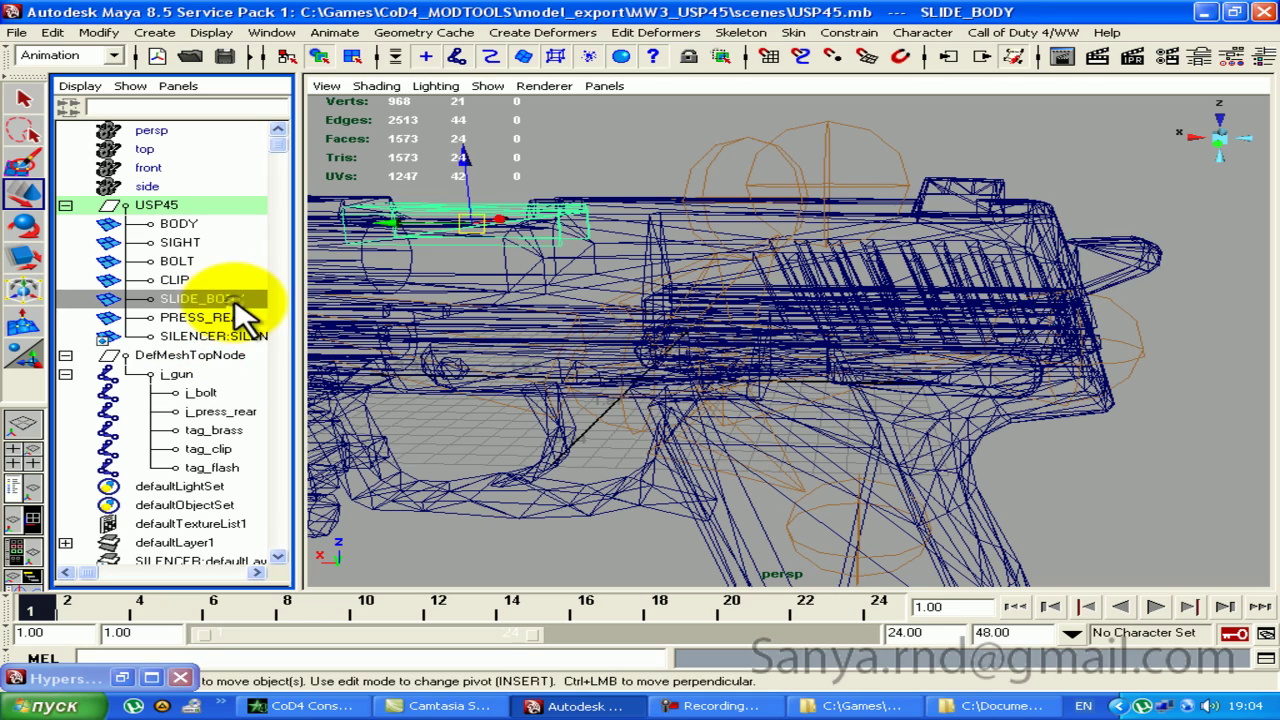
Step: Select the j_bolt joint and undo its trial move
left_click_drag(500, 280, 700, 229, "alt")
scroll(686, 243, "down", 3)
left_click_drag(685, 292, 487, 292, "alt")
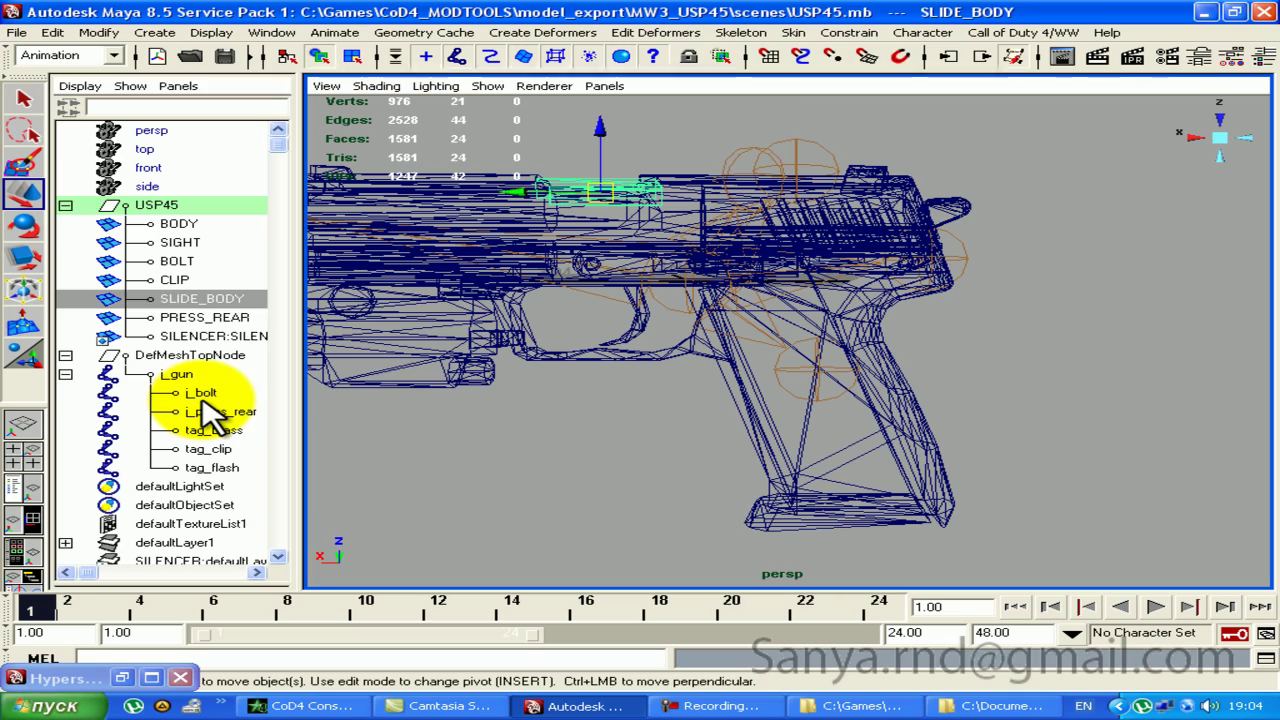
left_click(200, 393)
right_click_drag(557, 232, 895, 400, "alt")
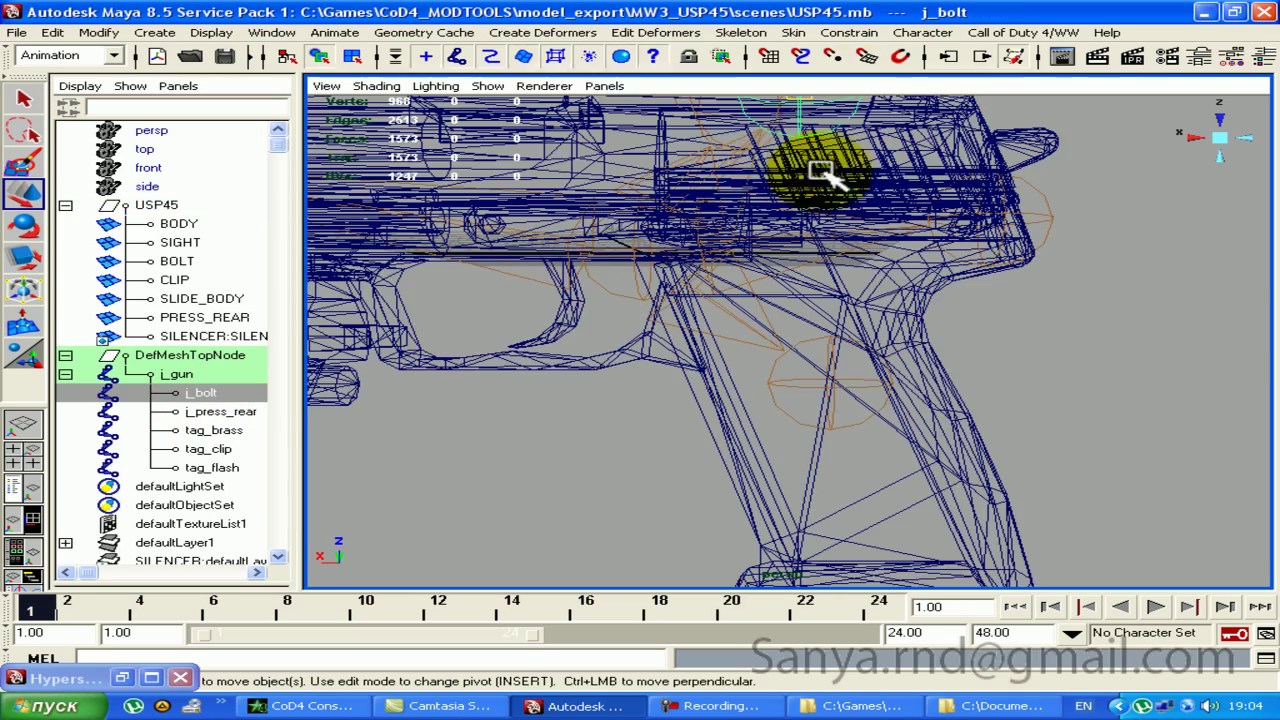
mouse_move(895, 400)
left_mouse_down("alt")
mouse_move(785, 258)
mouse_move(1095, 365)
left_mouse_up("alt")
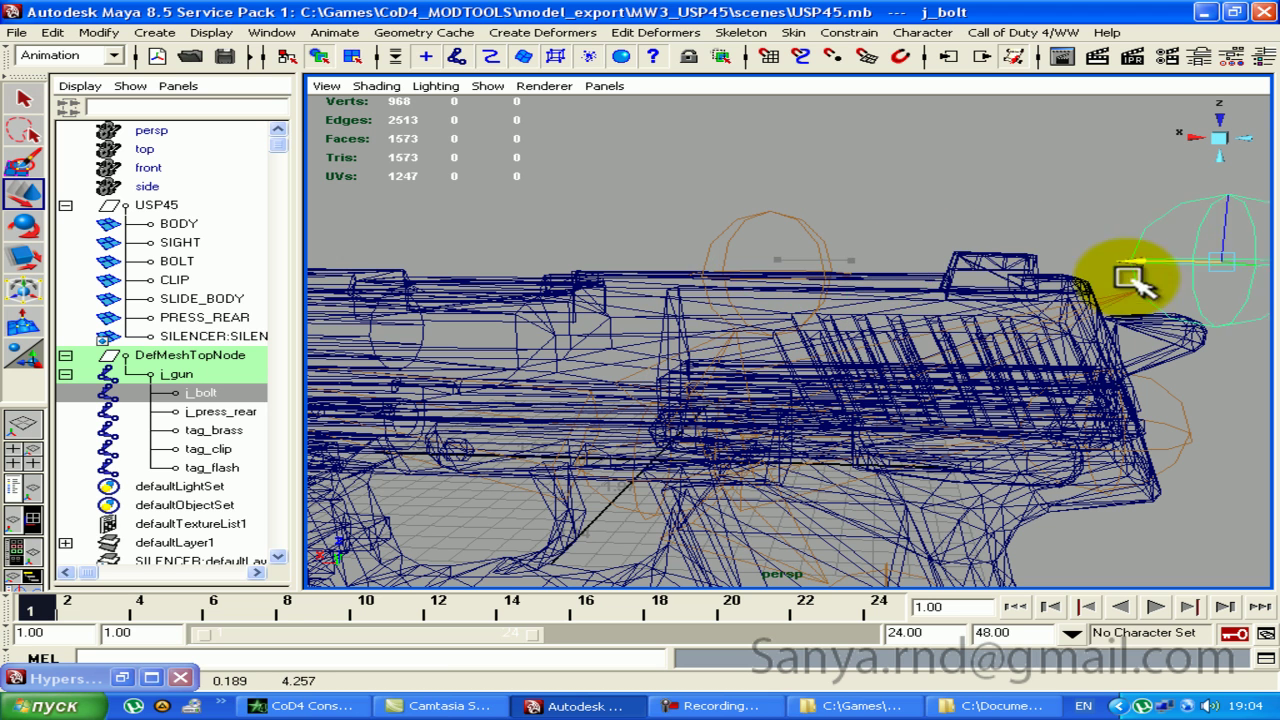
key("ctrl+z")
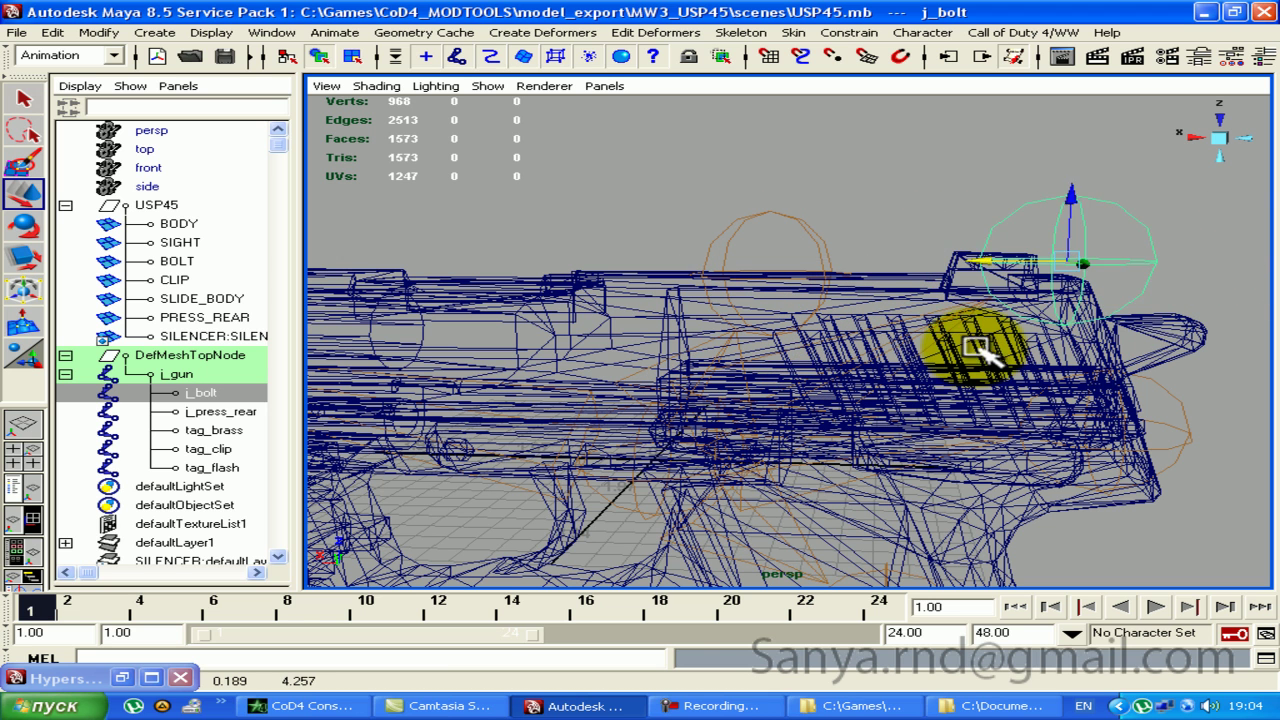
Step: Smooth-bind the BOLT mesh to the j_bolt joint and test it by sliding j_bolt along X
left_click(1037, 279)
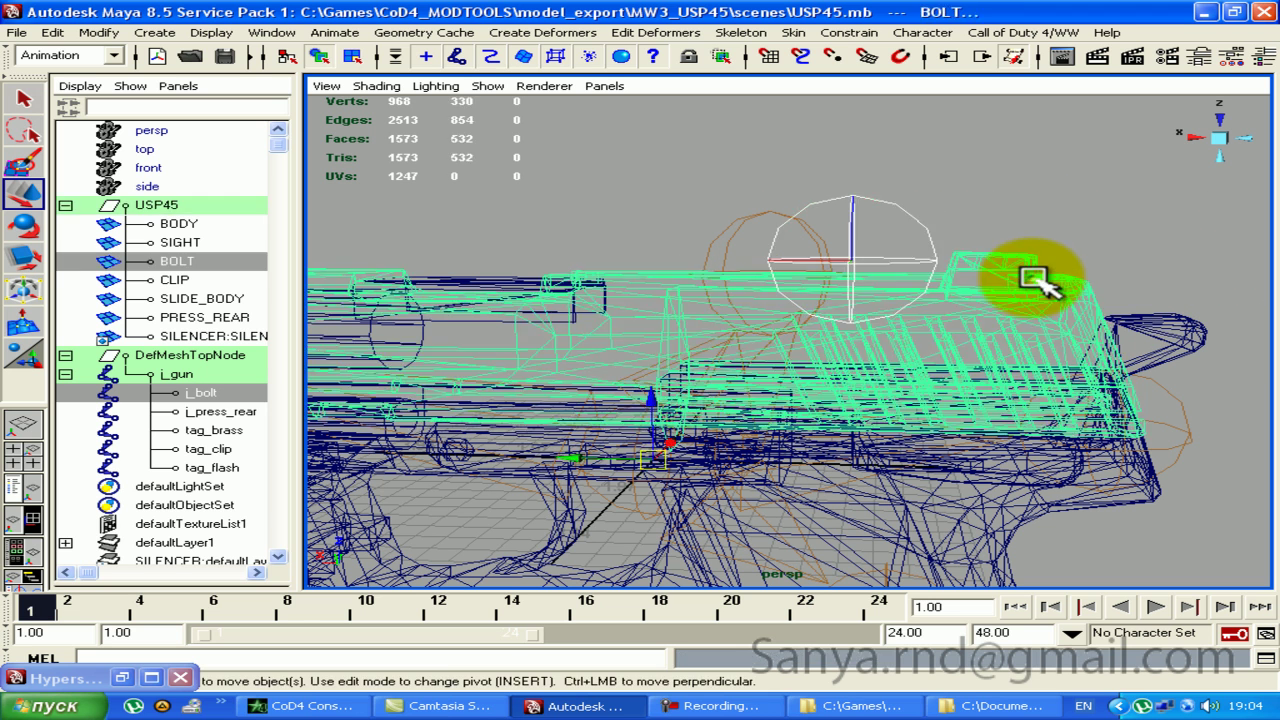
left_click(793, 32)
mouse_move(826, 61)
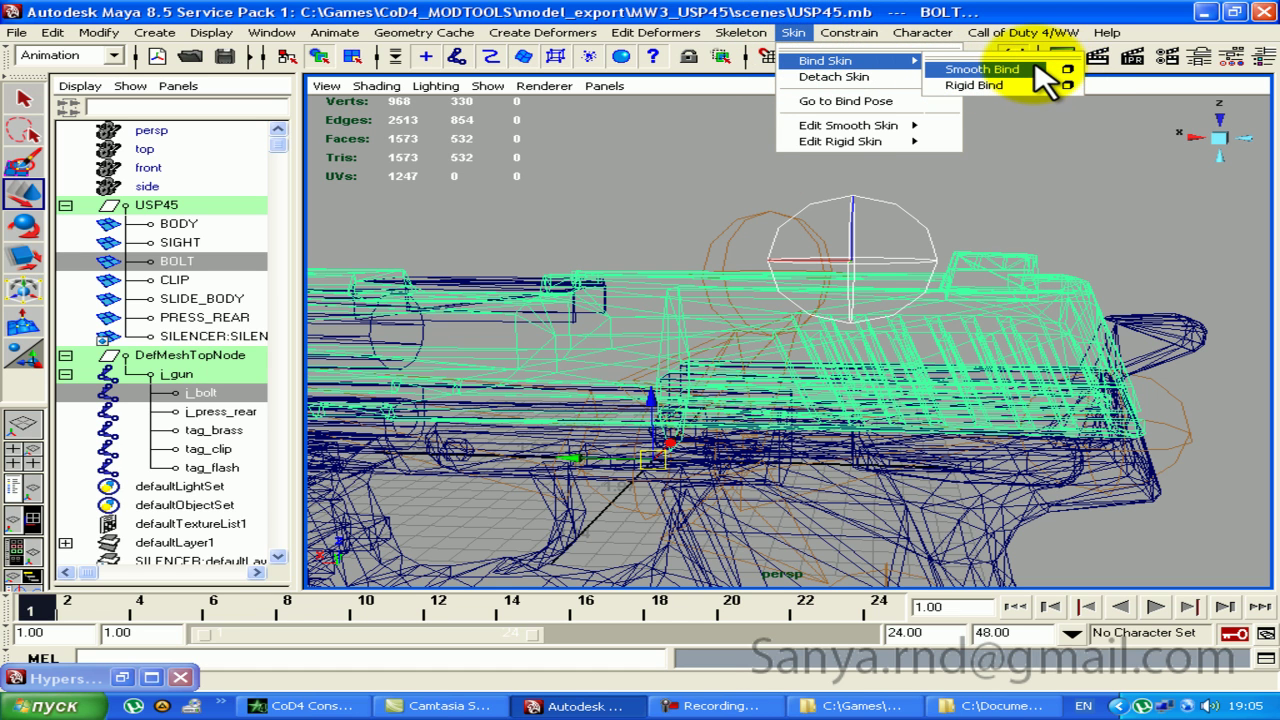
left_click(1064, 70)
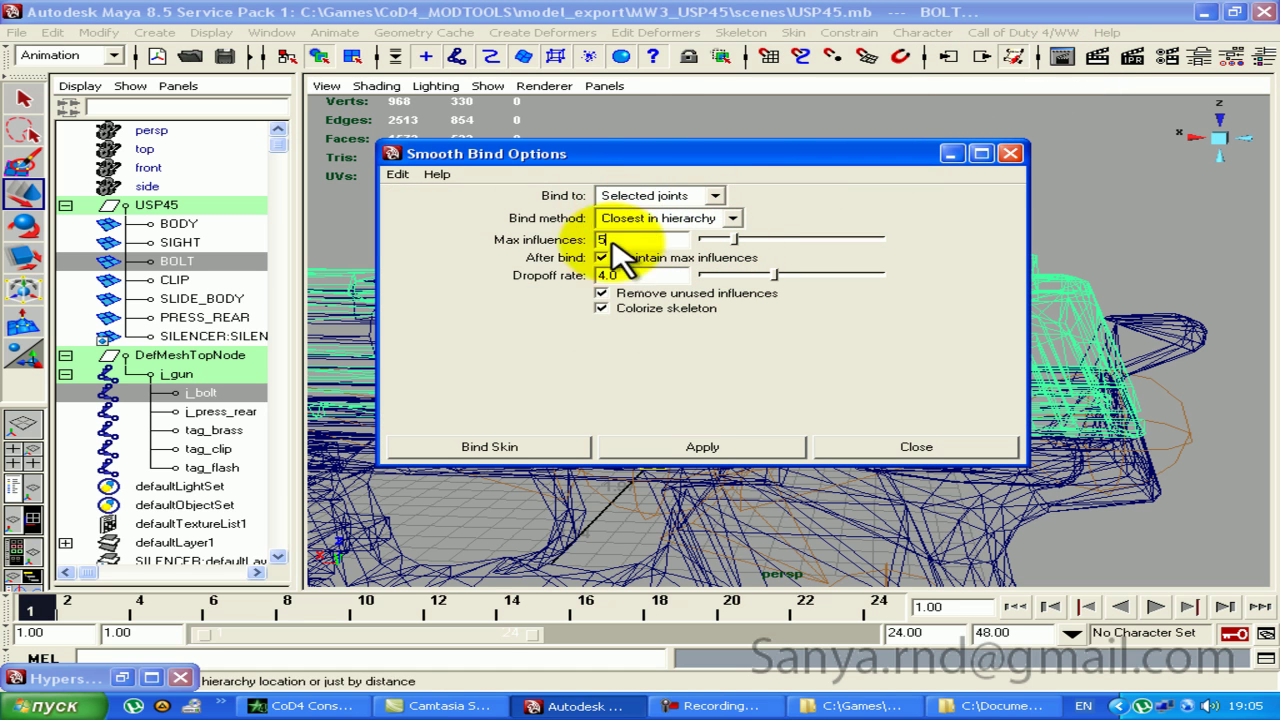
left_click(565, 450)
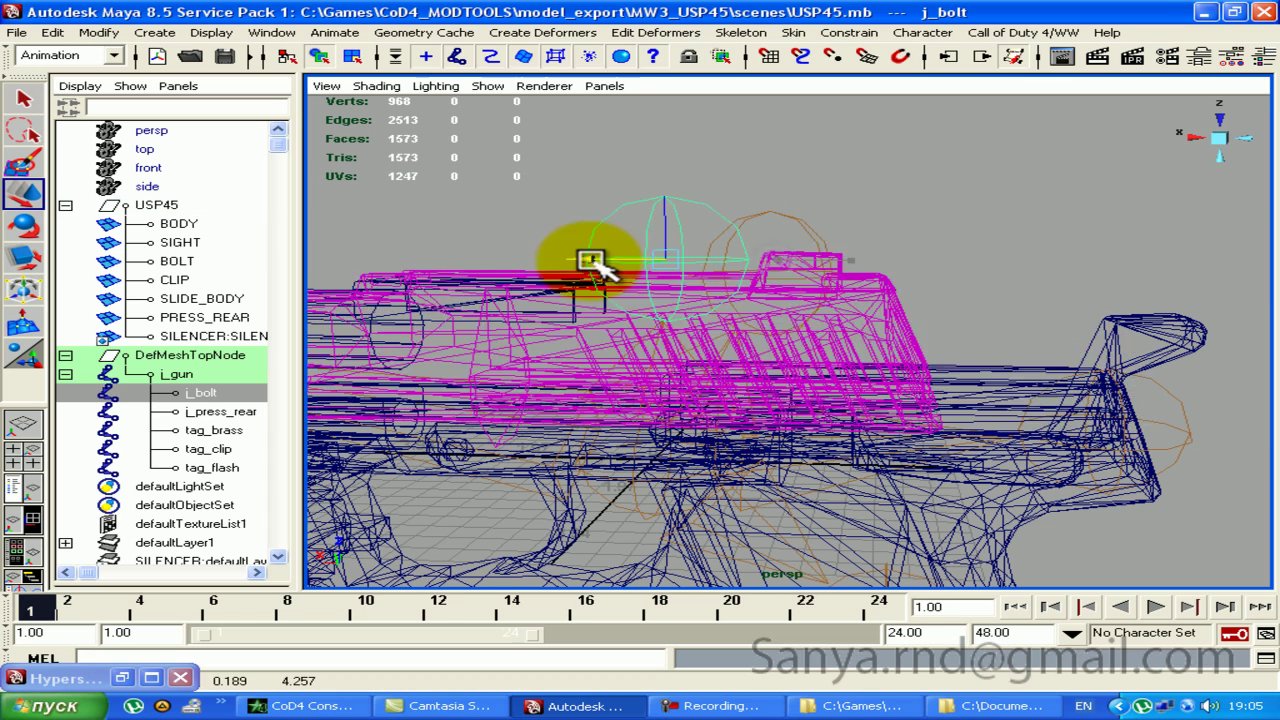
mouse_move(775, 263)
left_mouse_down()
mouse_move(1110, 265)
mouse_move(1105, 292)
left_mouse_up()
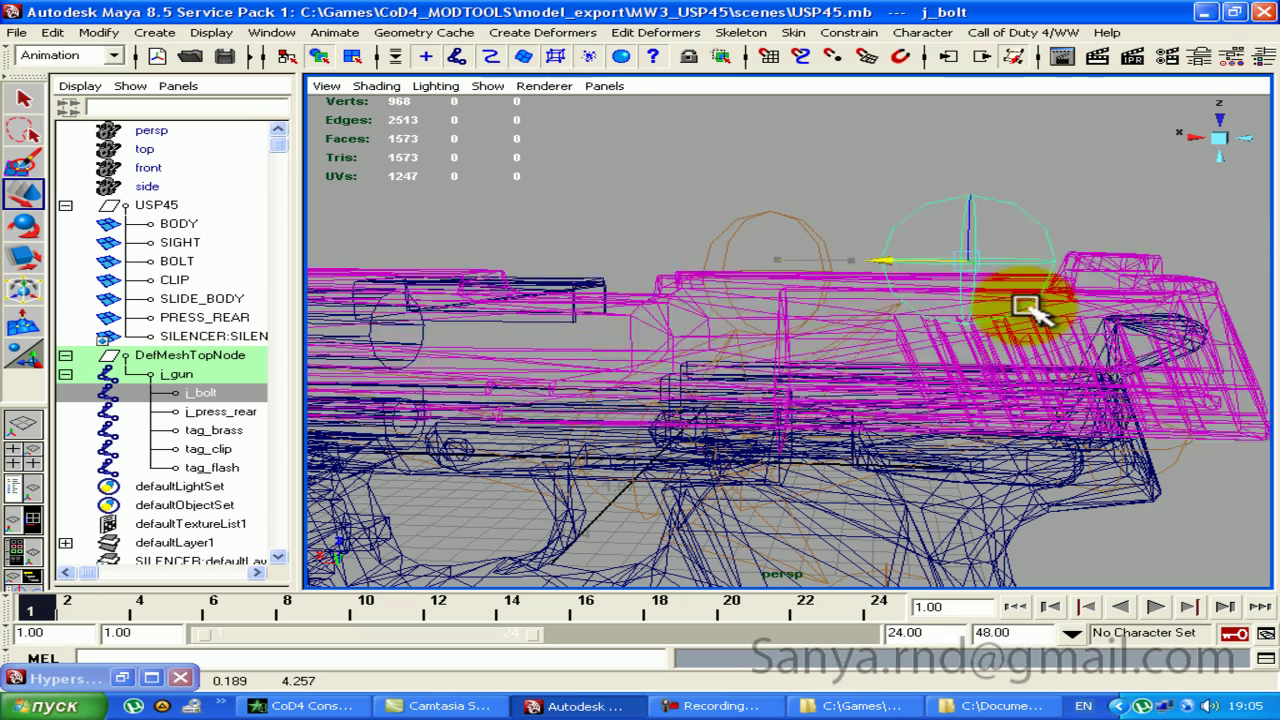
Step: Inspect the bound slide in textured view, then reselect the j_bolt joint
mouse_move(857, 314)
left_mouse_down("alt")
mouse_move(966, 320)
mouse_move(1028, 380)
mouse_move(905, 280)
mouse_move(766, 266)
mouse_move(837, 223)
mouse_move(843, 271)
mouse_move(1022, 290)
mouse_move(857, 286)
mouse_move(980, 243)
mouse_move(935, 262)
left_mouse_up("alt")
key("6")
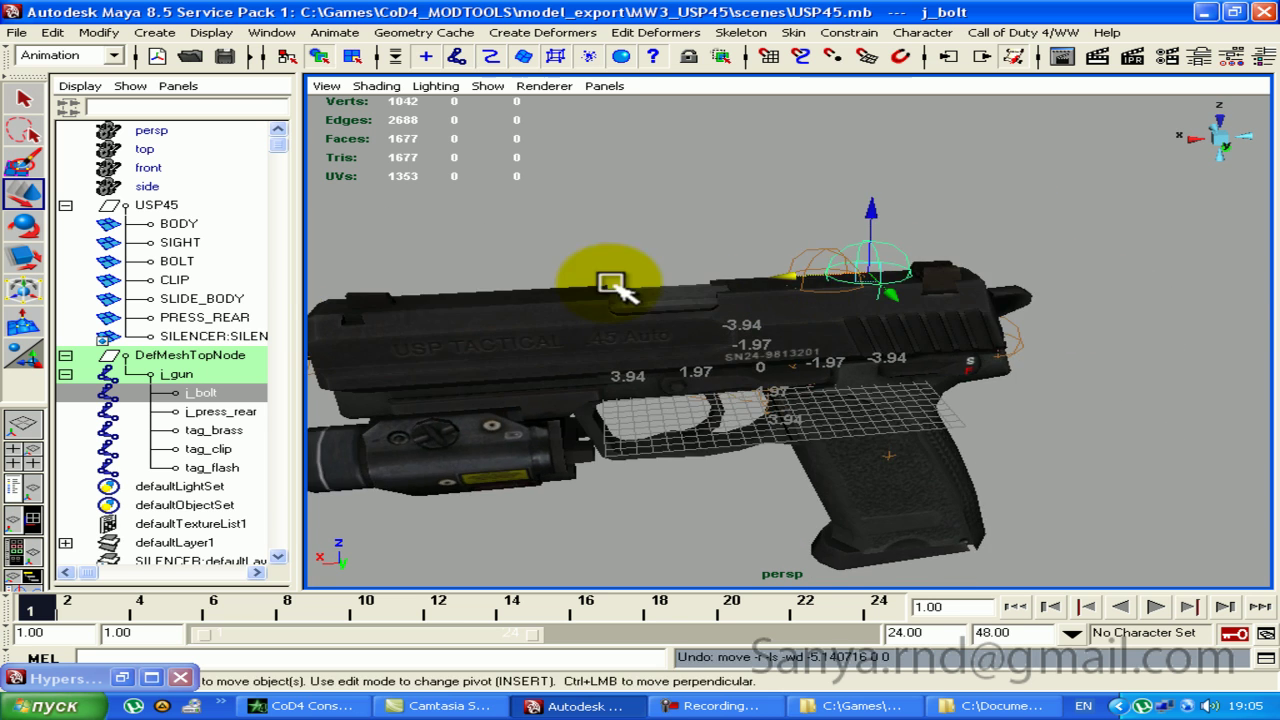
right_click_drag(609, 277, 765, 265, "alt")
left_click(590, 289)
mouse_move(986, 286)
left_mouse_down("alt")
mouse_move(986, 266)
mouse_move(800, 320)
left_mouse_up("alt")
left_click(210, 393)
left_click(793, 32)
left_click(950, 68)
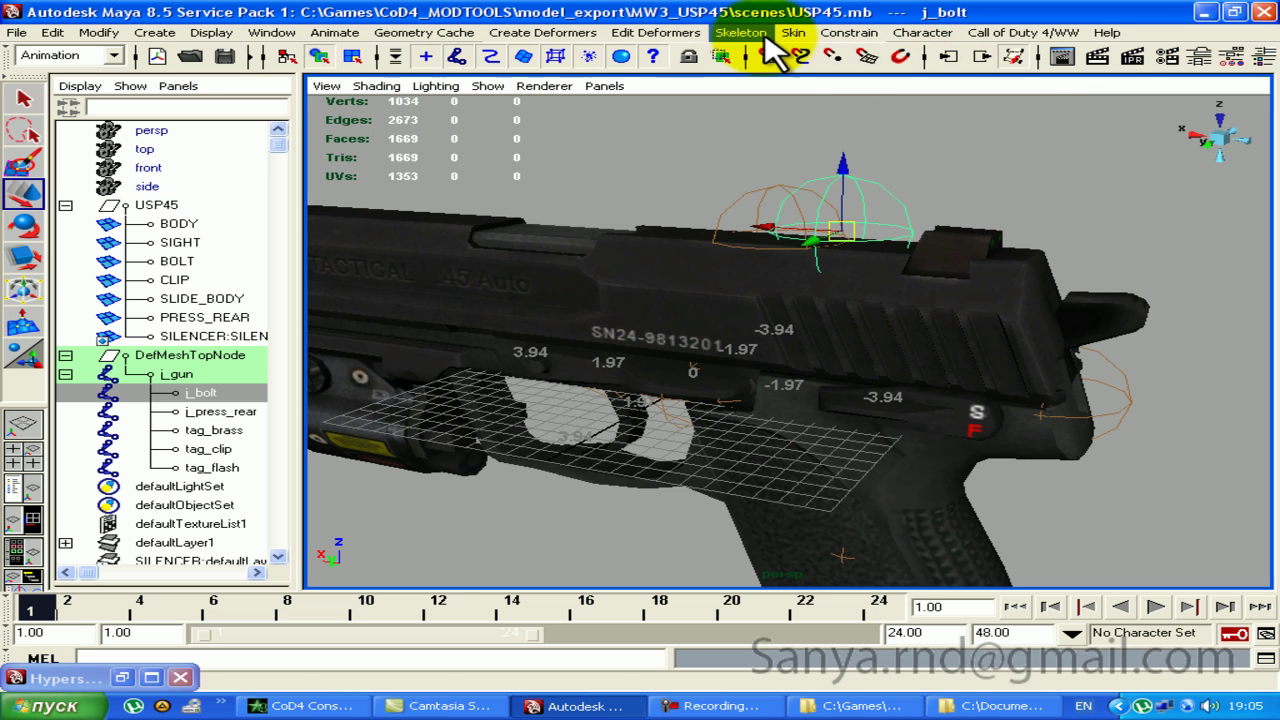
Step: Tear off the Bind Skin submenu into a floating window and move it aside
left_click(845, 33)
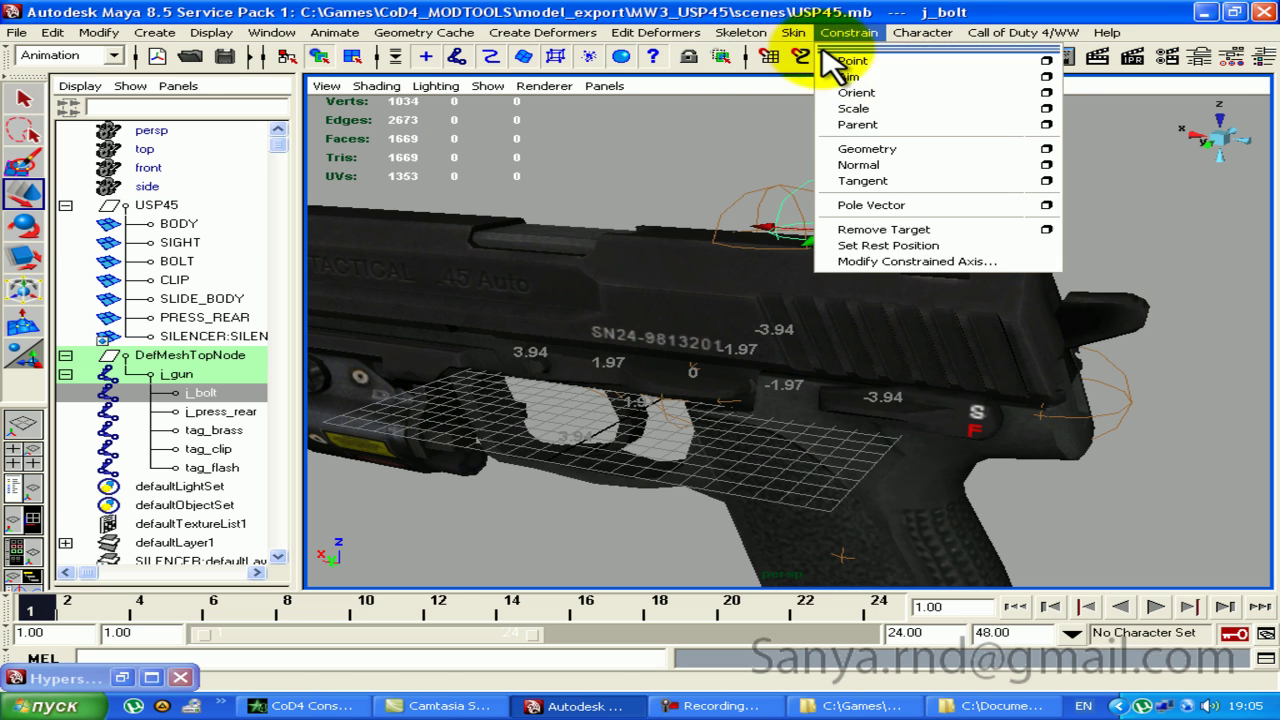
left_click(1000, 60)
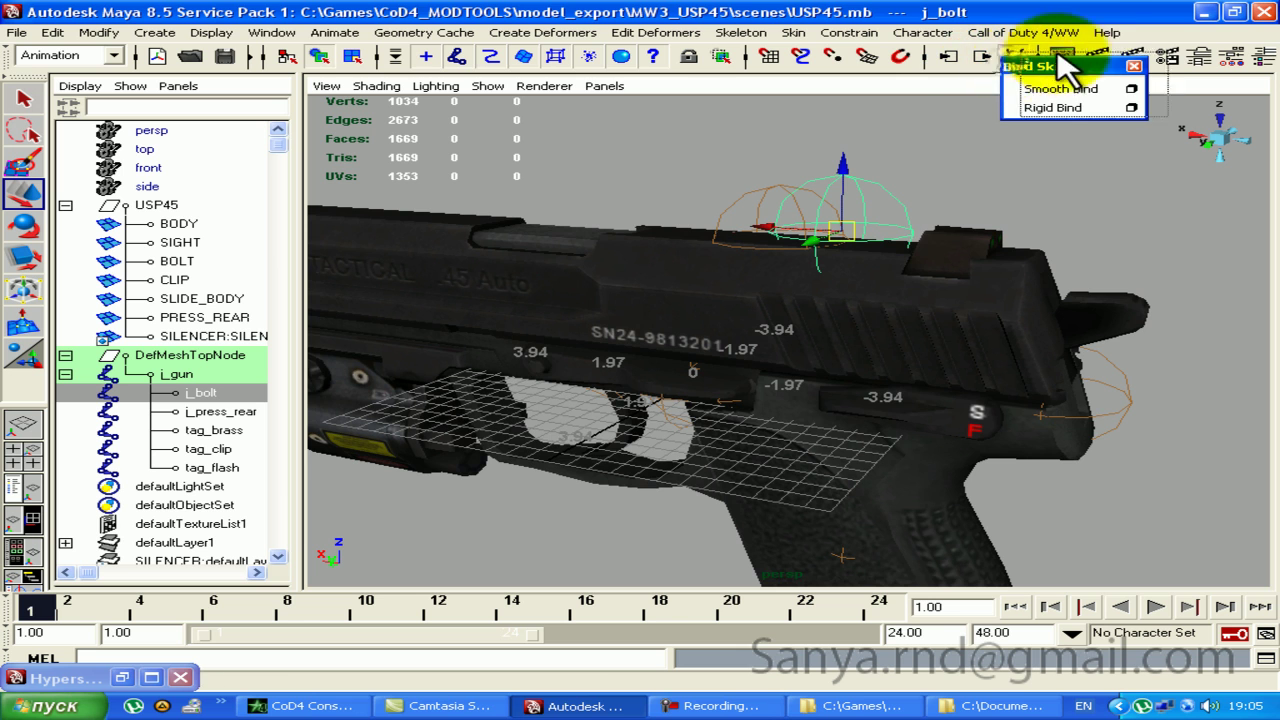
left_click_drag(1065, 70, 1125, 48)
mouse_move(950, 233)
left_mouse_down("alt")
mouse_move(814, 251)
mouse_move(814, 320)
mouse_move(718, 357)
left_mouse_up("alt")
Step: Smooth-bind the PRESS_REAR mesh to j_press_rear, then select the tag_brass joint
left_click(220, 411)
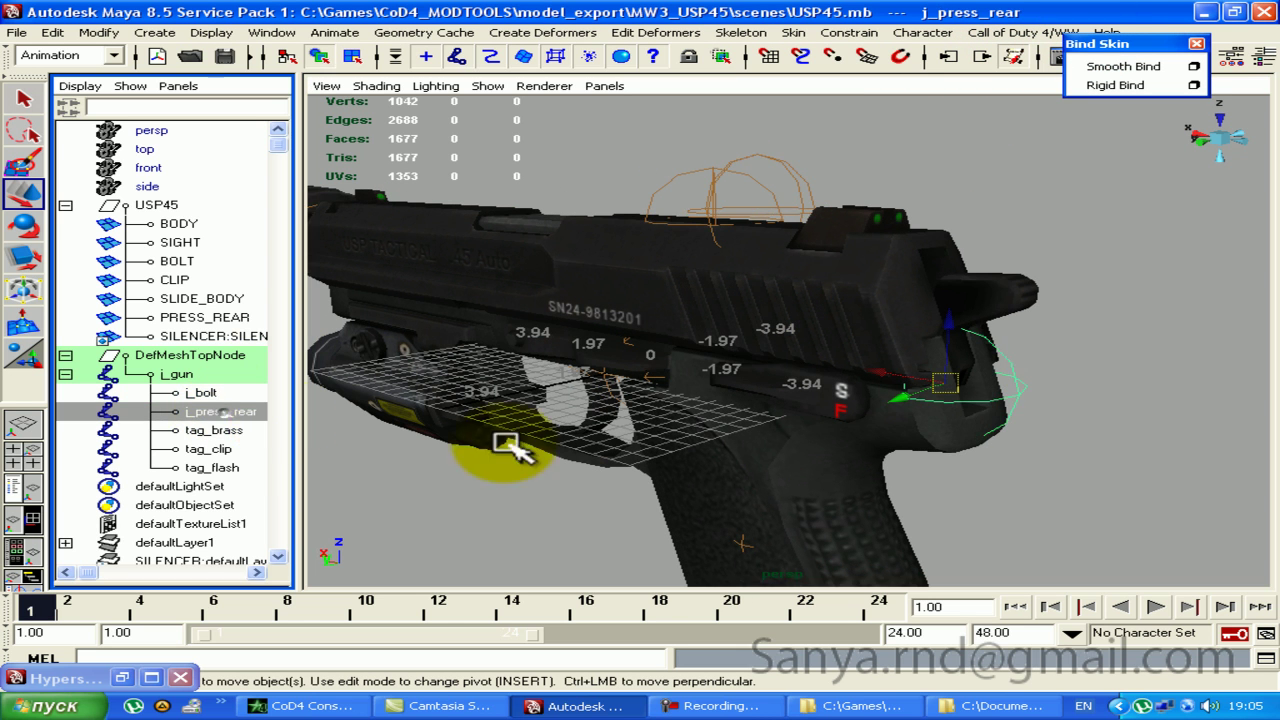
left_click(1030, 300, "shift")
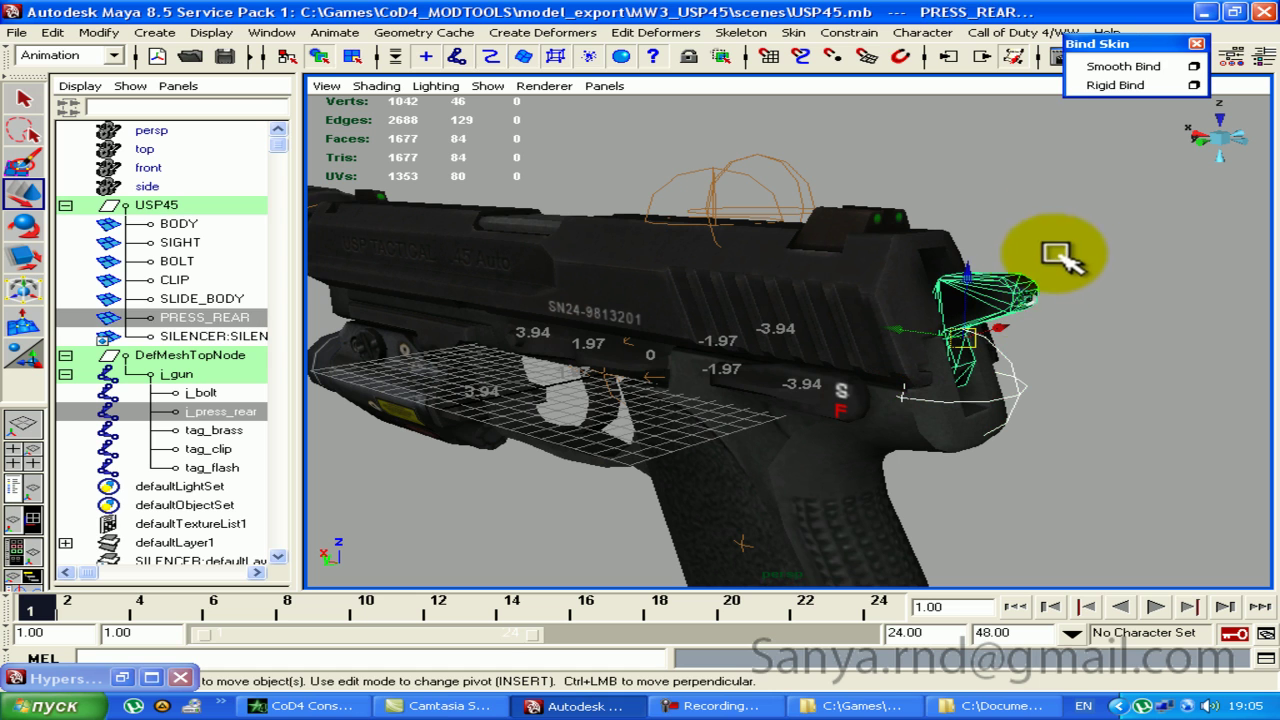
left_click(1121, 68)
left_click(190, 355)
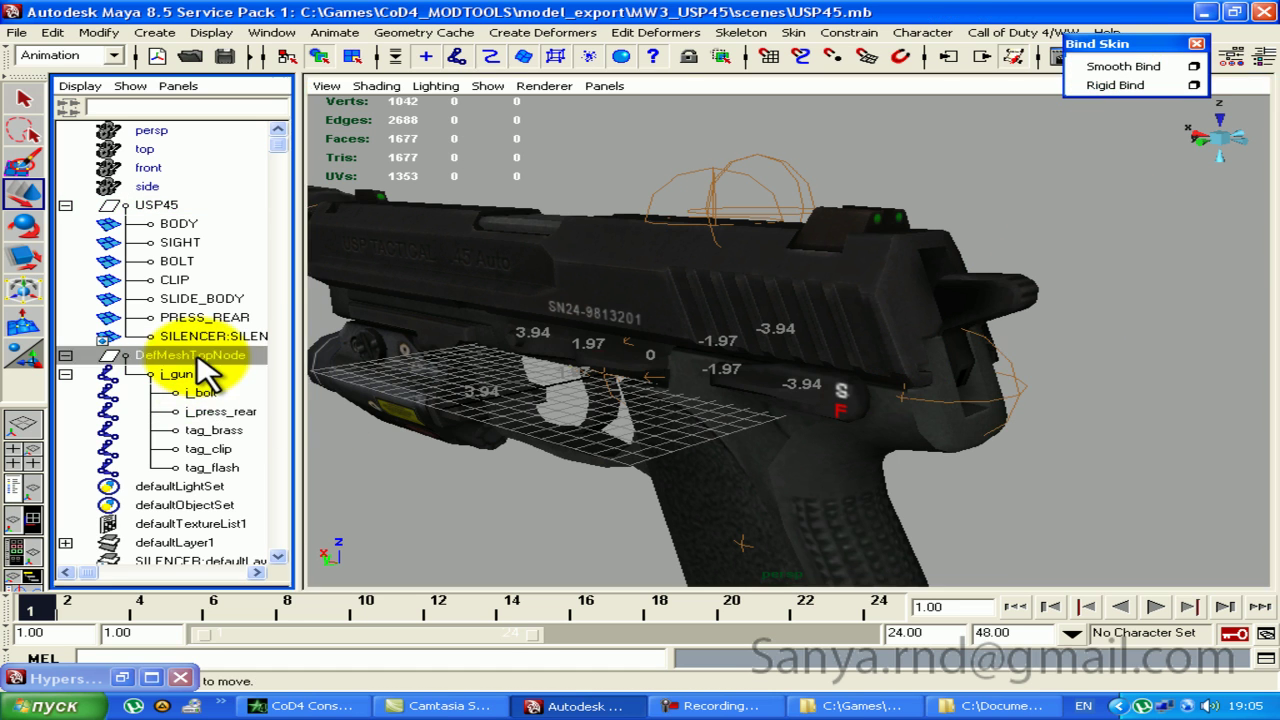
key("4")
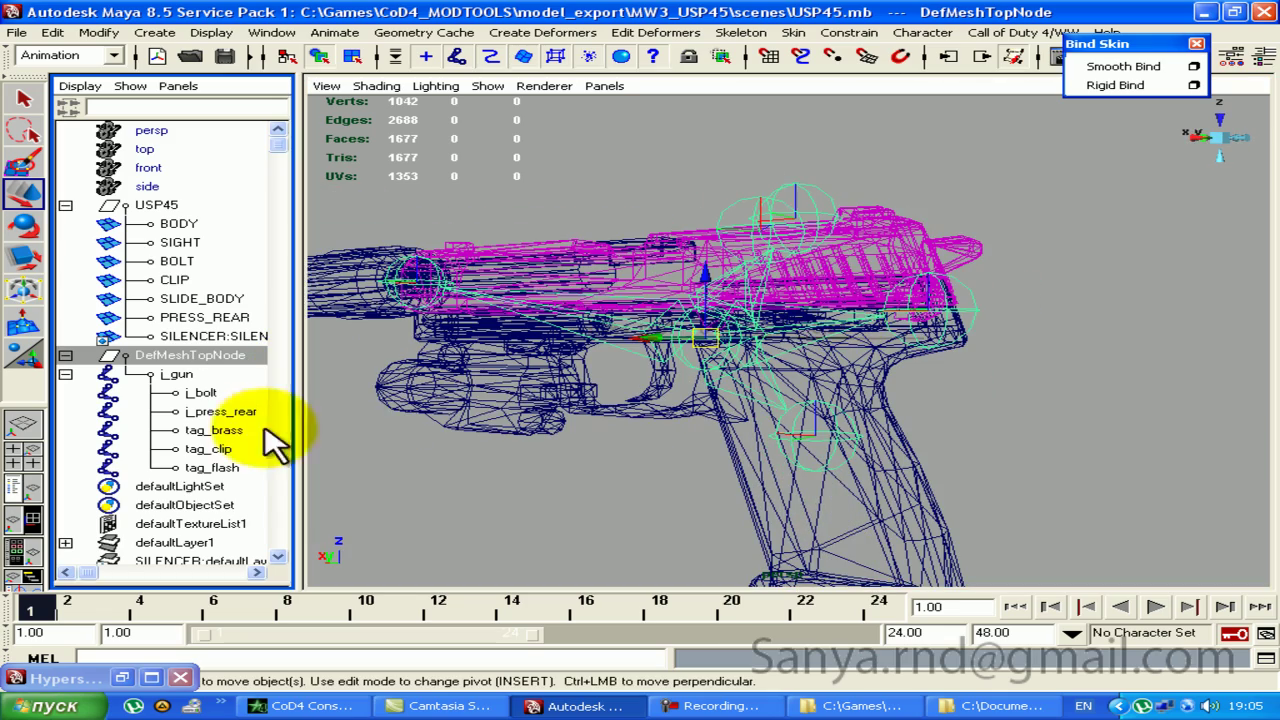
left_click(213, 430)
Step: Frame tag_brass, test-slide j_bolt along X and undo the test move
key("f")
key("6")
scroll(980, 294, "up", 3)
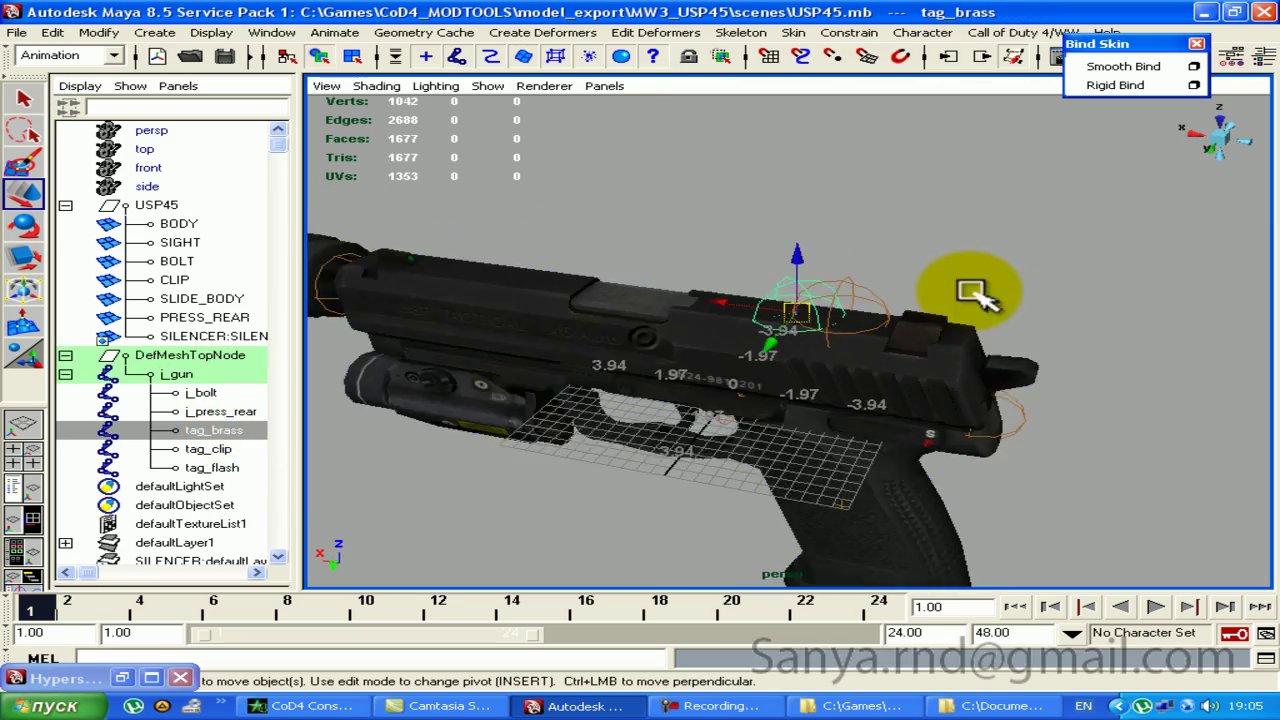
left_click(870, 275)
mouse_move(828, 292)
left_mouse_down("alt")
mouse_move(643, 251)
mouse_move(928, 366)
mouse_move(786, 306)
mouse_move(866, 270)
left_mouse_up("alt")
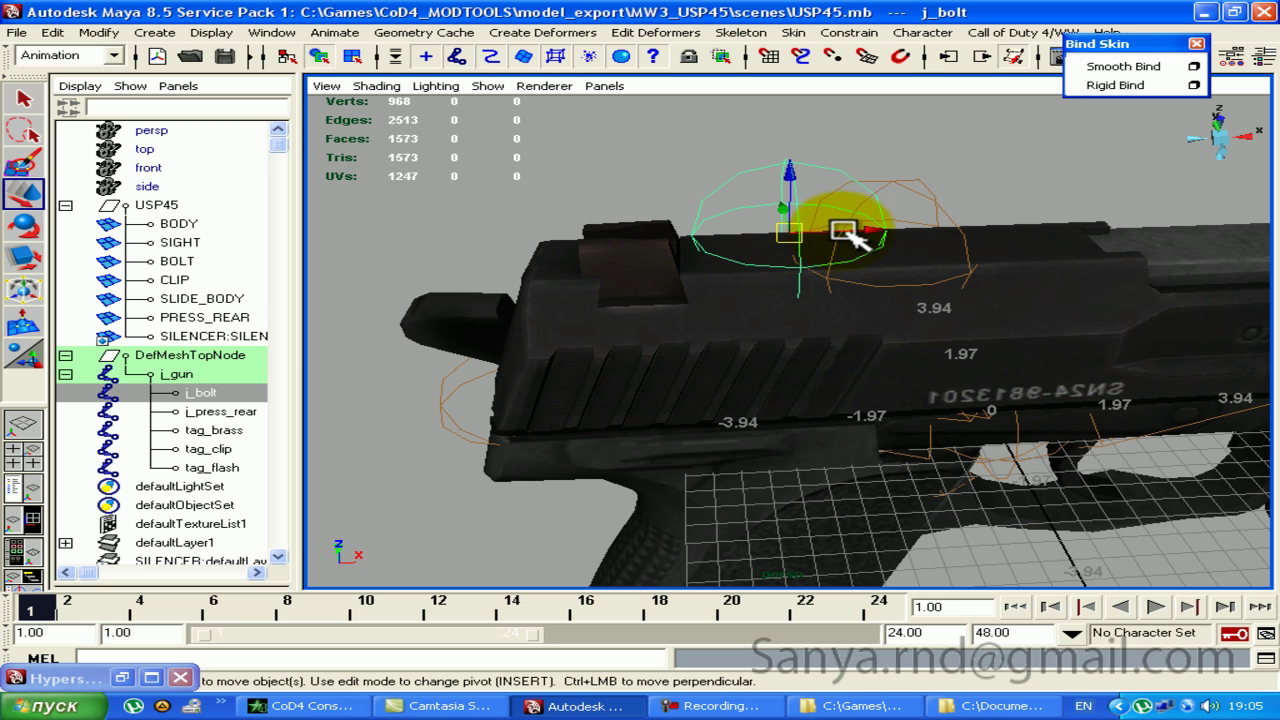
mouse_move(885, 228)
left_mouse_down()
mouse_move(614, 259)
mouse_move(671, 243)
mouse_move(622, 248)
left_mouse_up()
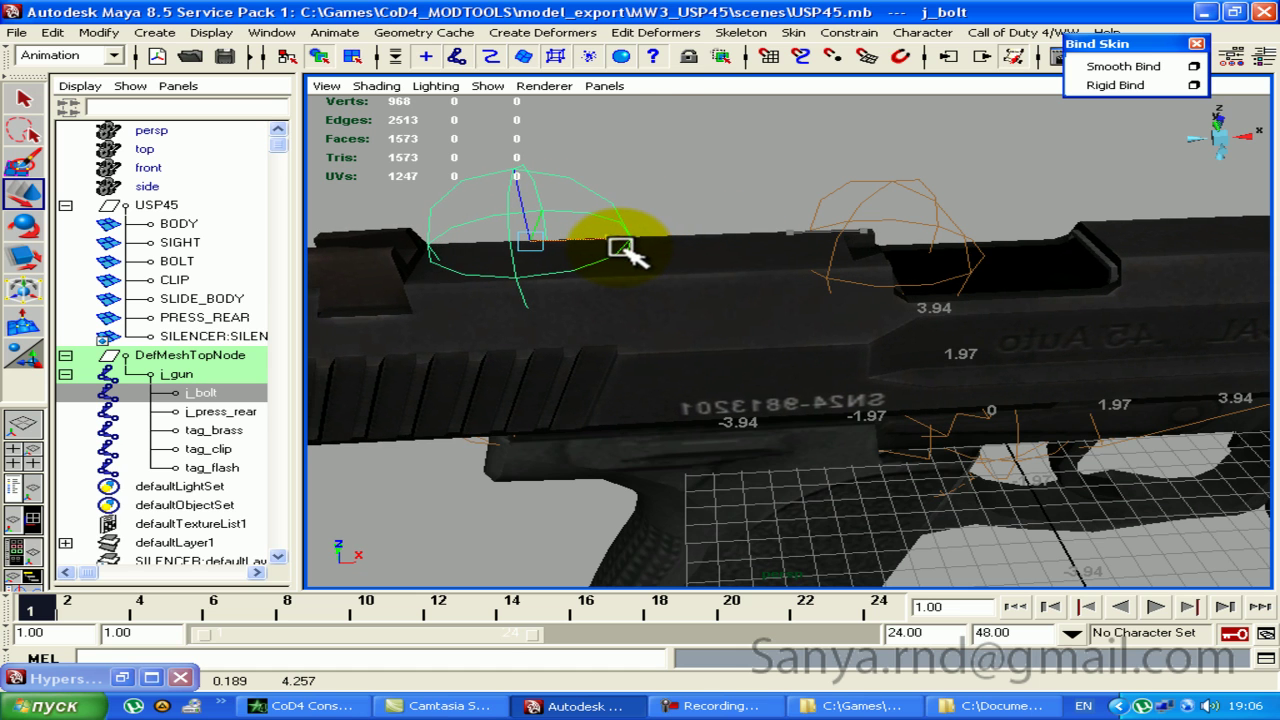
mouse_move(875, 283)
left_mouse_down("alt")
mouse_move(760, 297)
mouse_move(723, 343)
mouse_move(809, 294)
mouse_move(809, 277)
mouse_move(740, 329)
mouse_move(684, 268)
mouse_move(889, 263)
mouse_move(766, 303)
mouse_move(878, 233)
left_mouse_up("alt")
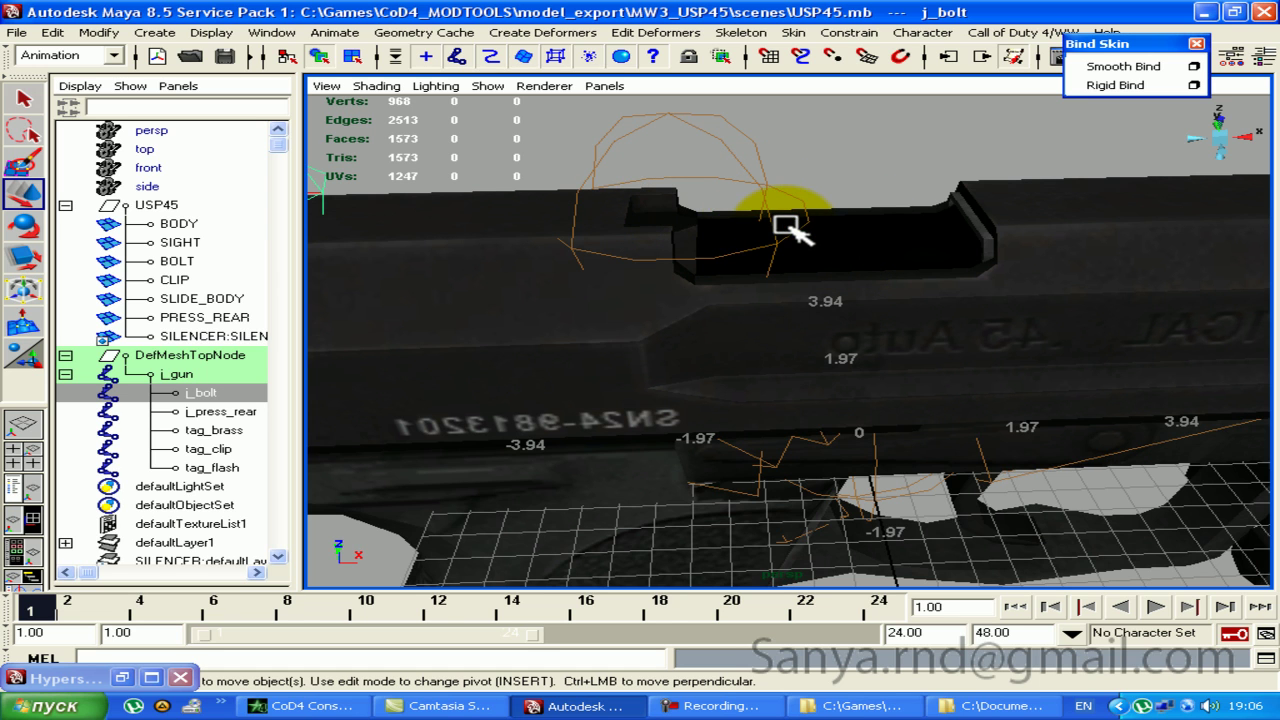
key("ctrl+z")
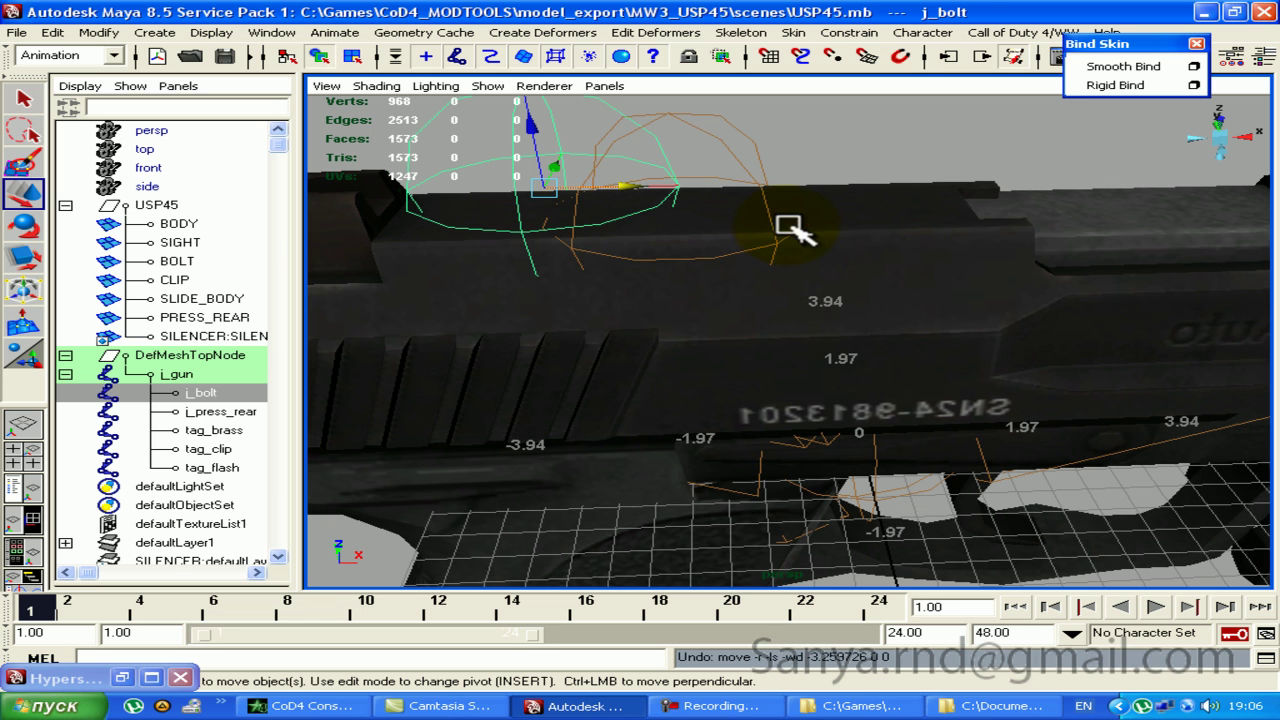
Step: Nudge tag_brass slightly along X, then test-slide j_bolt again and undo it
left_click(750, 210)
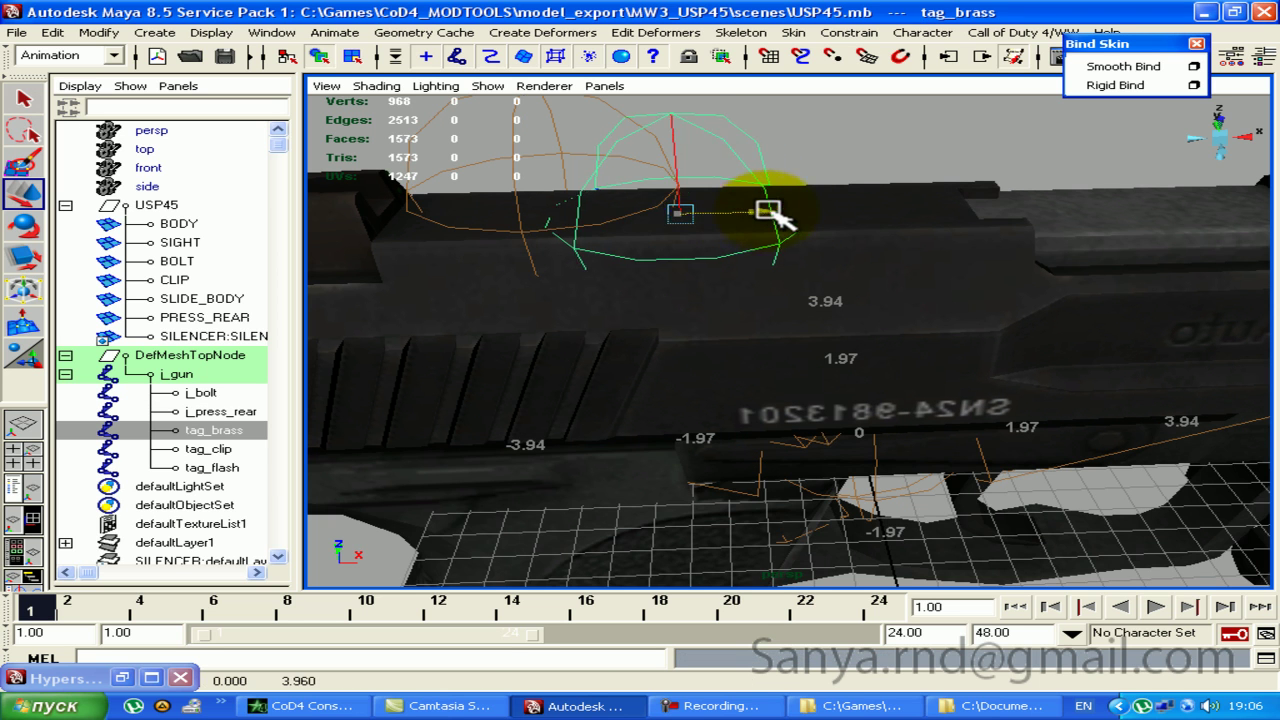
mouse_move(870, 232)
left_mouse_down()
mouse_move(884, 234)
mouse_move(780, 226)
left_mouse_up()
middle_click_drag(609, 277, 1012, 288, "alt")
mouse_move(1012, 288)
left_mouse_down("alt")
mouse_move(943, 309)
mouse_move(966, 337)
mouse_move(674, 297)
left_mouse_up("alt")
left_click(730, 295)
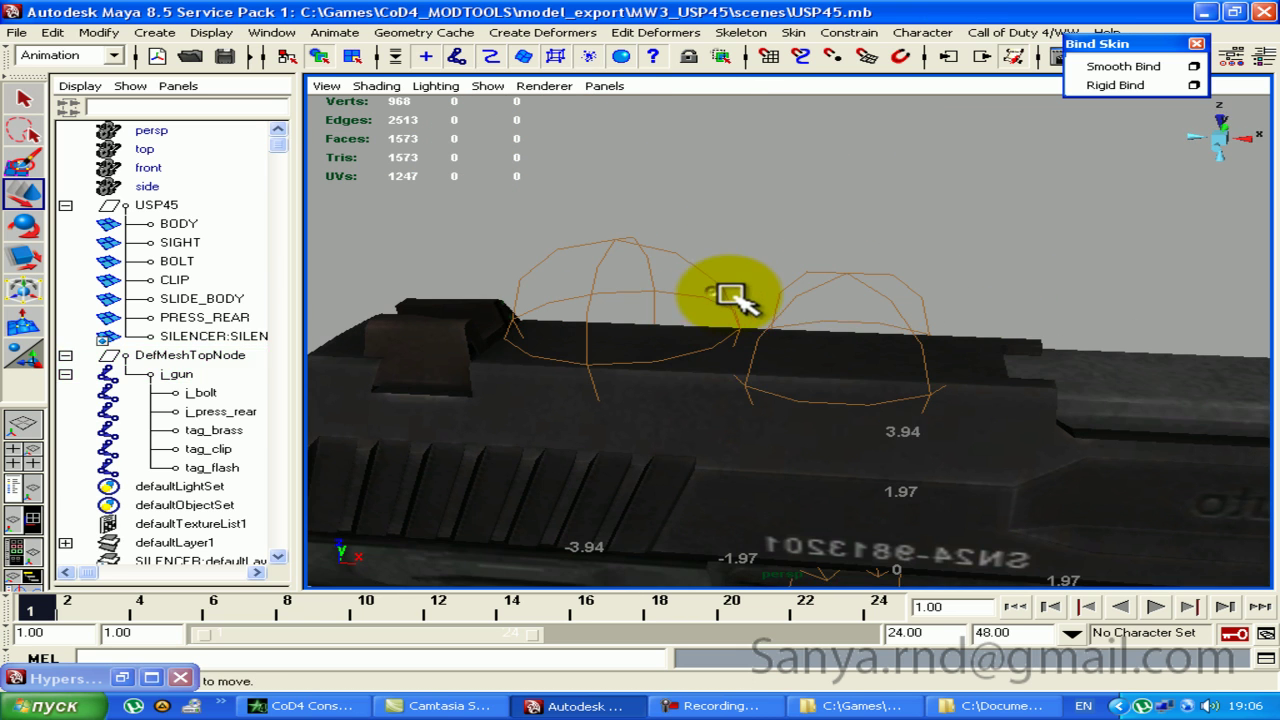
left_click(730, 295)
mouse_move(737, 352)
left_mouse_down()
mouse_move(691, 322)
mouse_move(390, 305)
left_mouse_up()
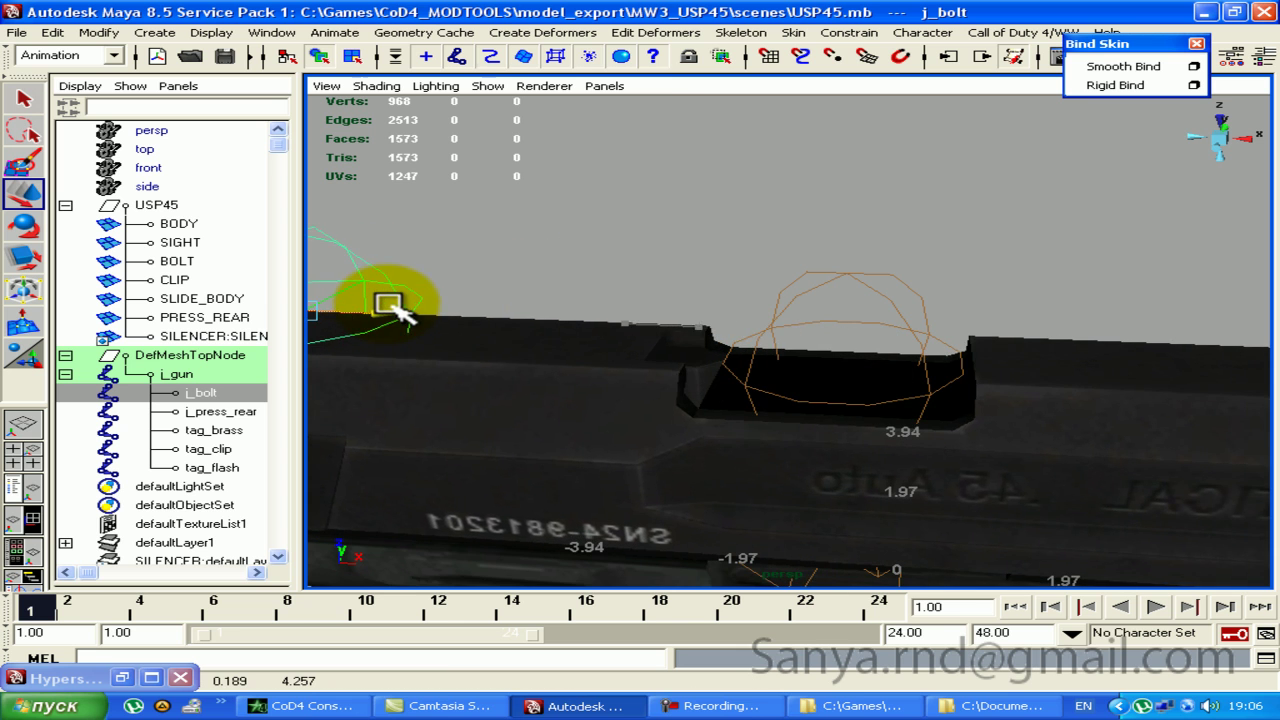
key("ctrl+z")
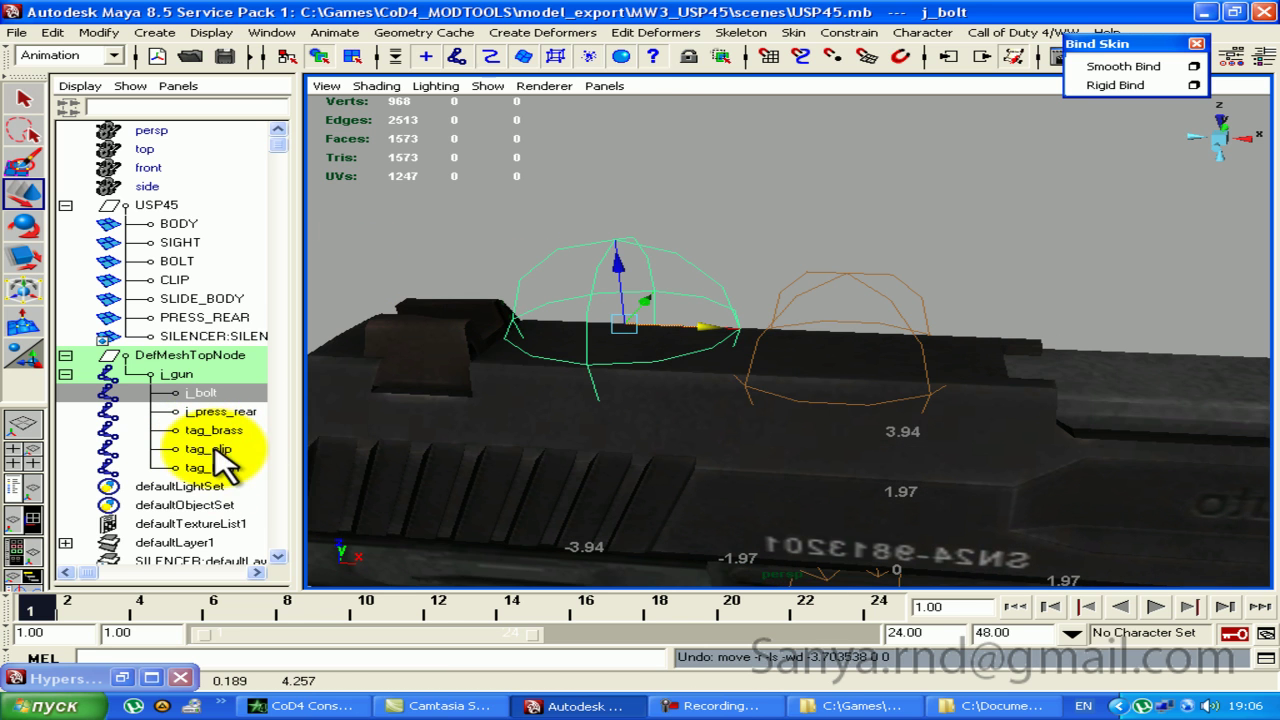
Step: Check the tag_clip joint at the grip, then select the tag_flash joint
left_click(210, 449)
mouse_move(600, 428)
left_mouse_down("alt")
mouse_move(751, 428)
mouse_move(877, 308)
left_mouse_up("alt")
left_click(948, 372, "shift")
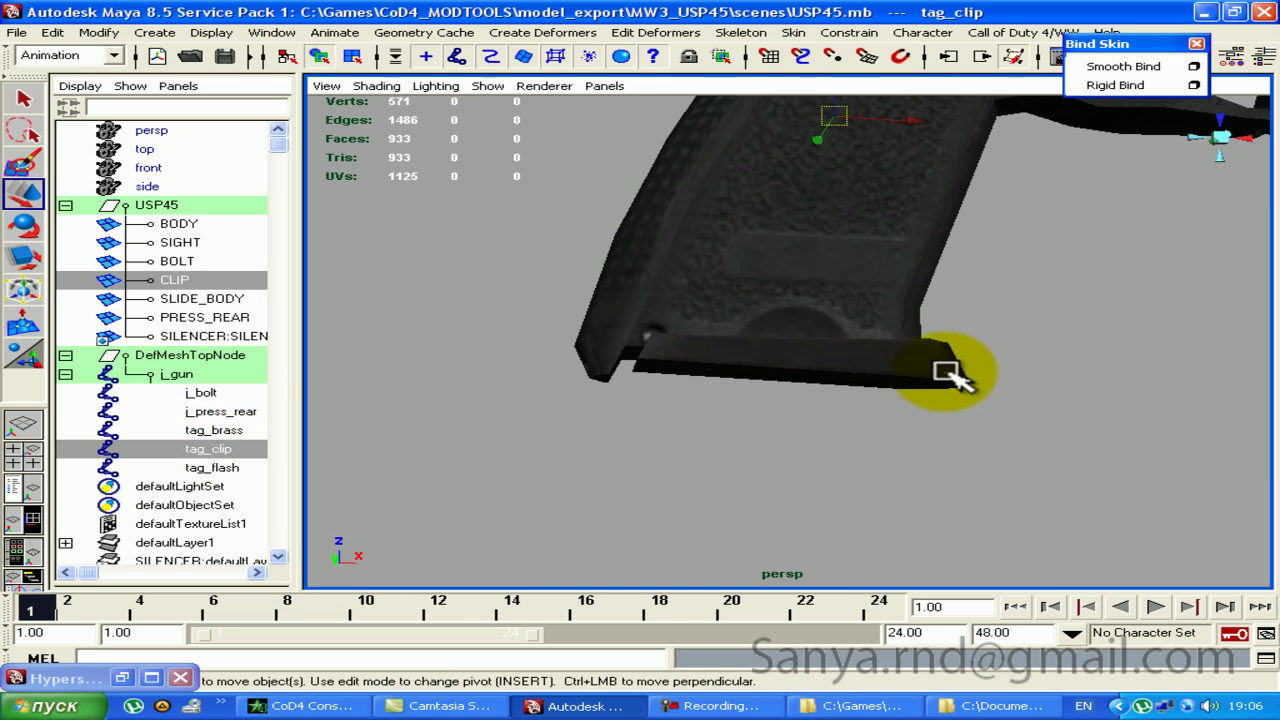
key("ctrl+z")
left_click_drag(1063, 194, 314, 529, "alt")
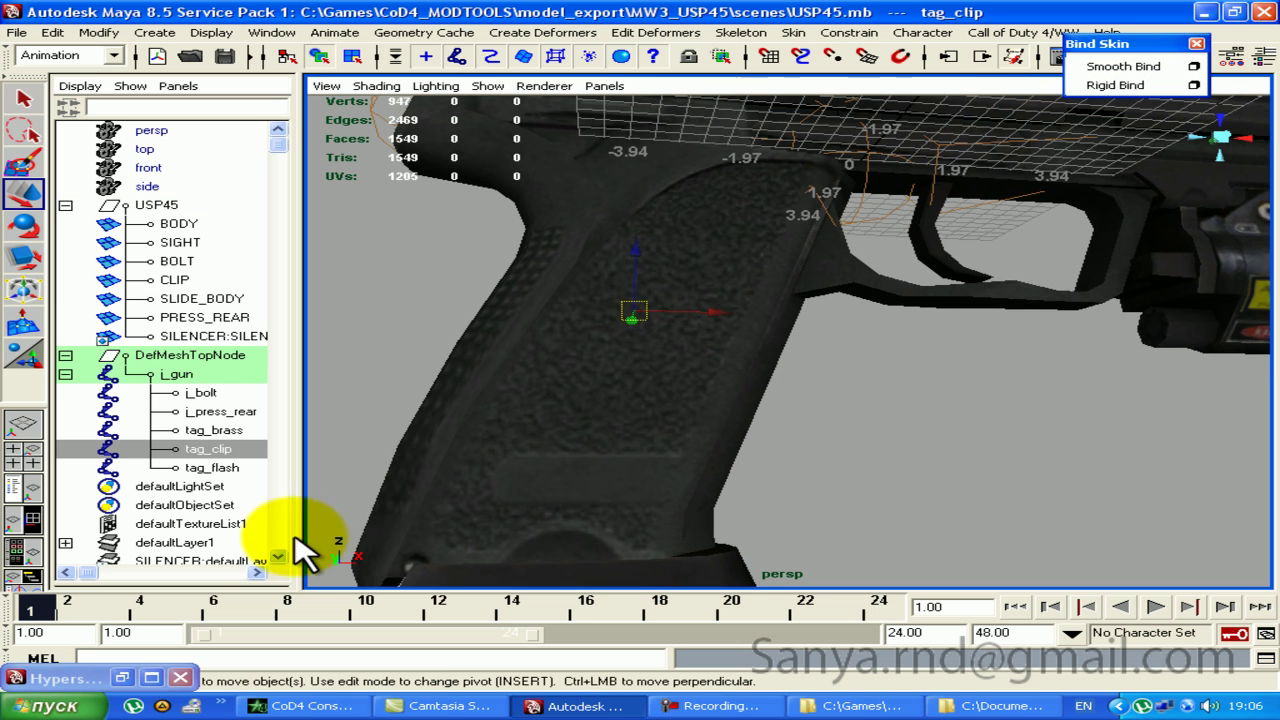
left_click(215, 467)
Step: Examine the muzzle area in wireframe and drag tag_flash up toward the muzzle
middle_click_drag(766, 246, 814, 230, "alt")
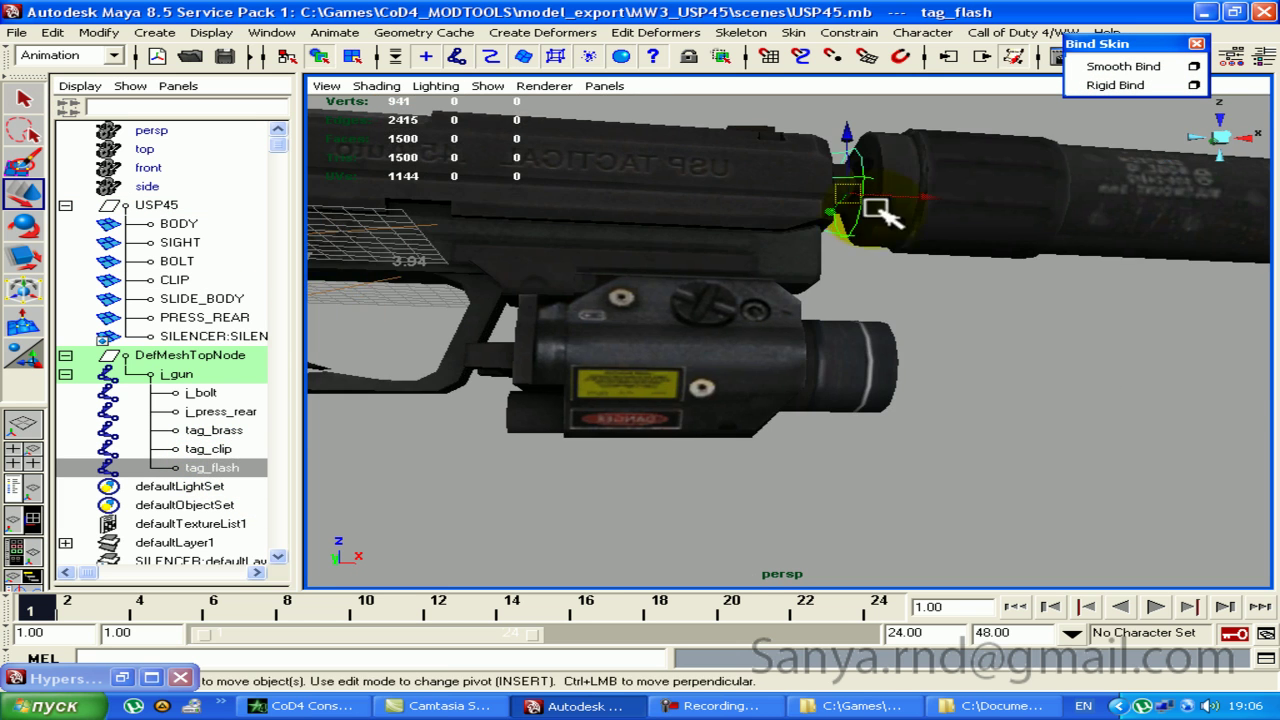
mouse_move(814, 263)
left_mouse_down("alt")
mouse_move(827, 252)
mouse_move(829, 335)
mouse_move(857, 254)
mouse_move(940, 300)
left_mouse_up("alt")
key("4")
mouse_move(615, 262)
left_mouse_down("alt")
mouse_move(814, 234)
mouse_move(857, 134)
mouse_move(805, 195)
left_mouse_up("alt")
mouse_move(480, 385)
left_mouse_down("alt")
mouse_move(786, 334)
mouse_move(586, 306)
mouse_move(1066, 177)
mouse_move(945, 250)
mouse_move(809, 280)
mouse_move(975, 238)
mouse_move(914, 277)
mouse_move(871, 271)
mouse_move(894, 271)
mouse_move(860, 343)
left_mouse_up("alt")
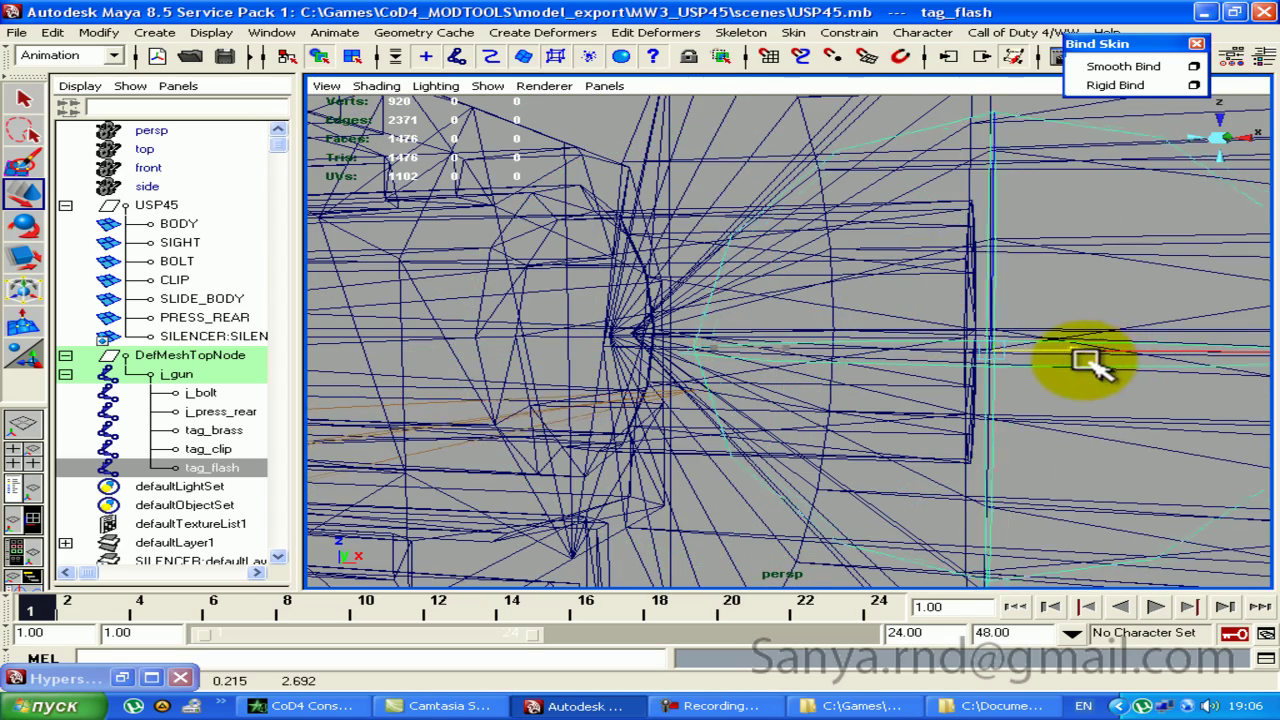
mouse_move(1152, 357)
left_mouse_down("alt")
mouse_move(1088, 317)
mouse_move(1106, 329)
mouse_move(954, 331)
mouse_move(978, 320)
left_mouse_up("alt")
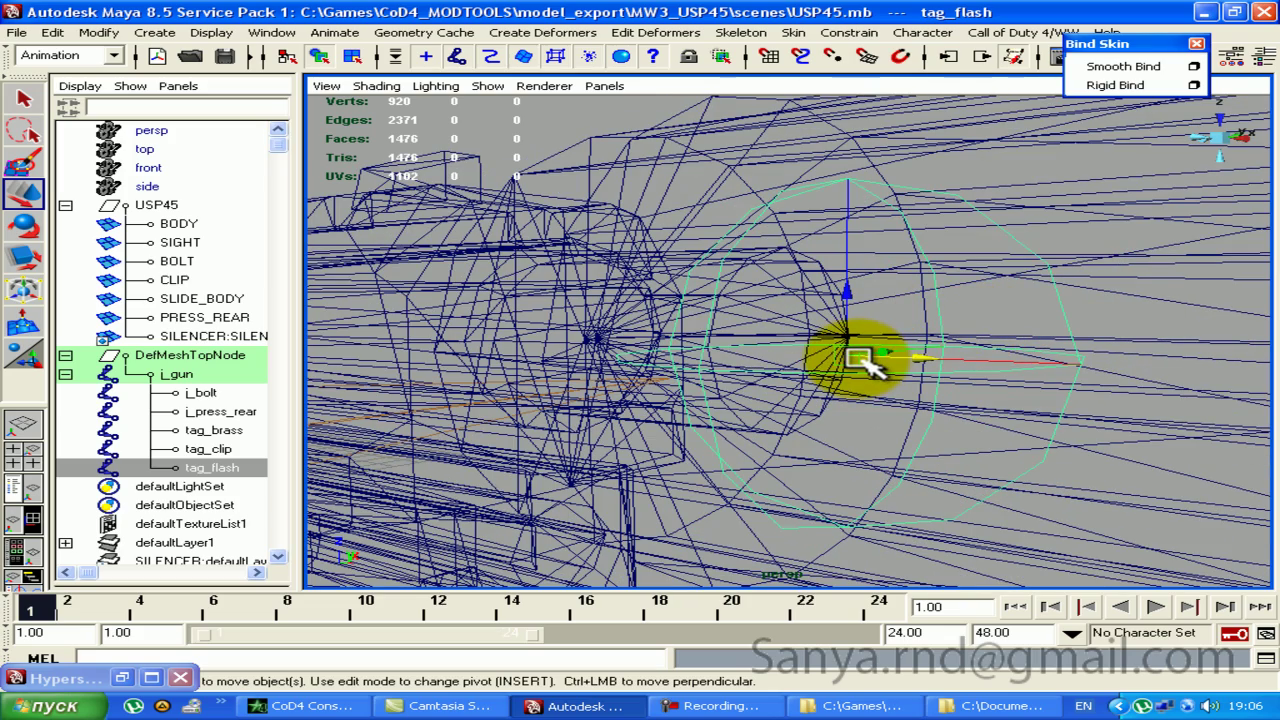
mouse_move(778, 263)
left_mouse_down()
mouse_move(491, 126)
mouse_move(535, 190)
mouse_move(543, 129)
mouse_move(543, 214)
mouse_move(643, 321)
mouse_move(757, 337)
mouse_move(694, 366)
mouse_move(677, 234)
mouse_move(489, 197)
mouse_move(414, 214)
mouse_move(429, 177)
mouse_move(400, 206)
mouse_move(634, 236)
mouse_move(590, 215)
left_mouse_up()
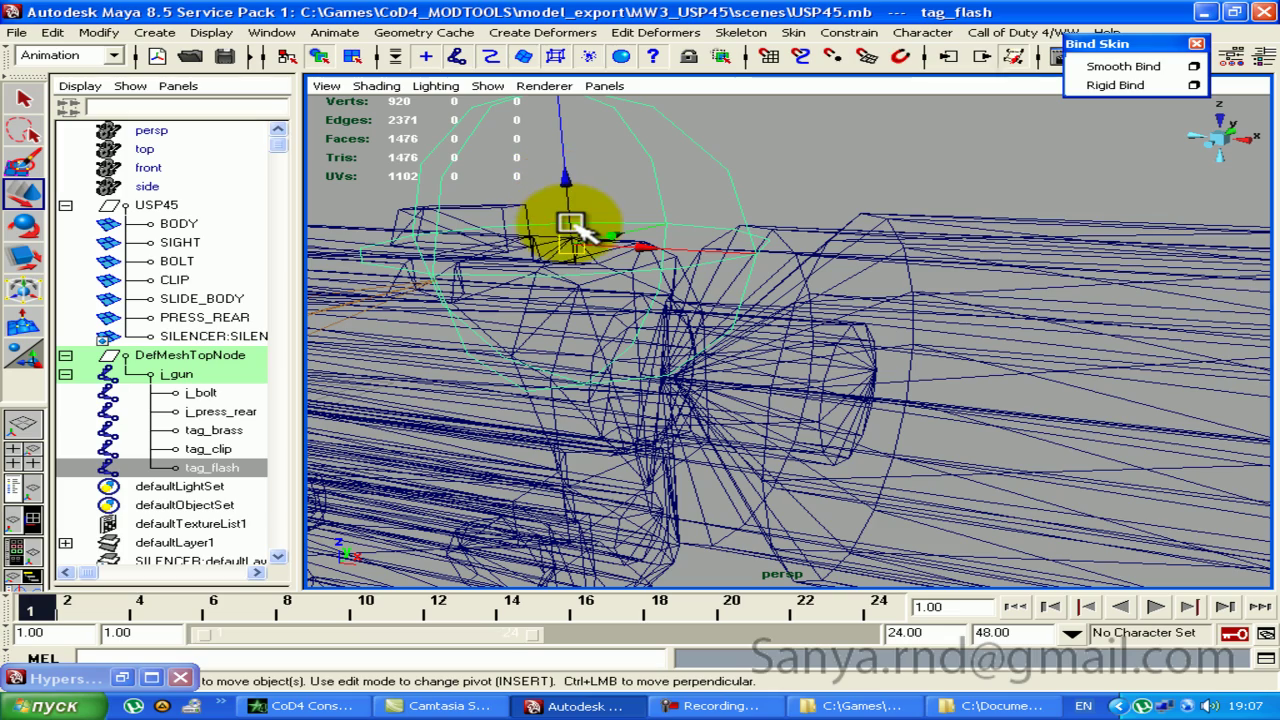
mouse_move(605, 237)
left_mouse_down("alt")
mouse_move(636, 274)
mouse_move(598, 272)
left_mouse_up("alt")
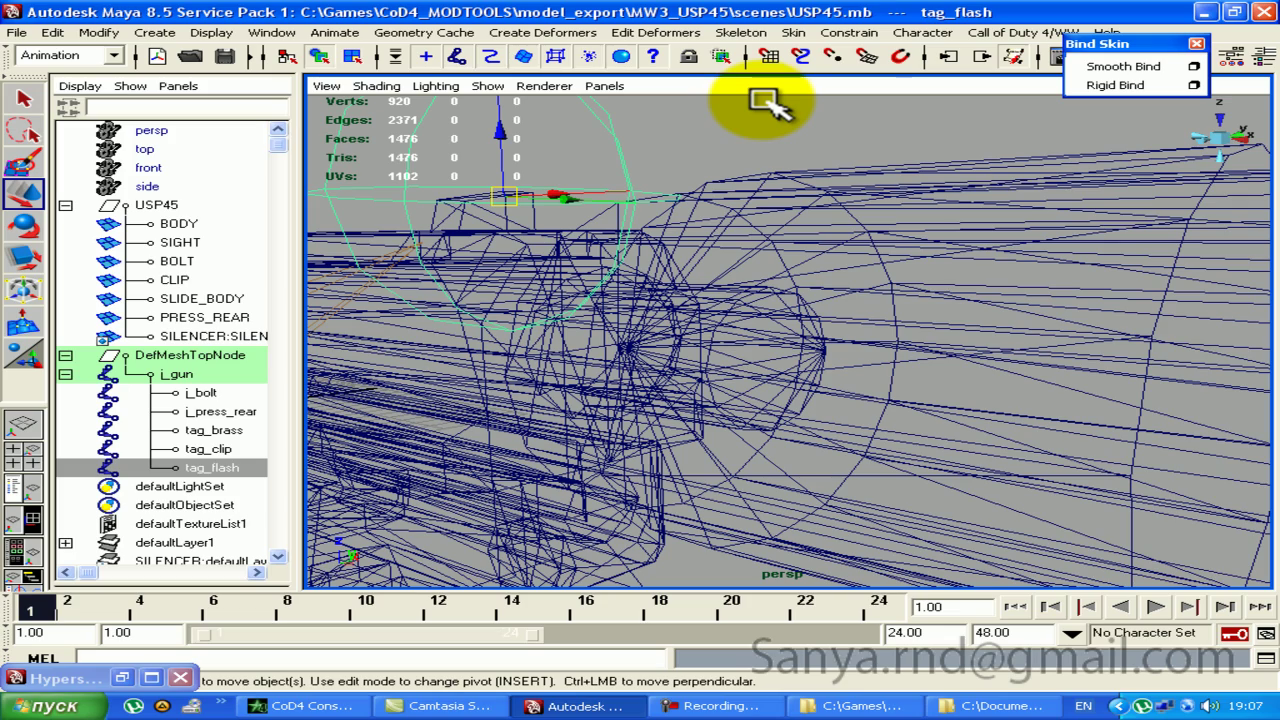
mouse_move(677, 277)
left_mouse_down("alt")
mouse_move(834, 269)
mouse_move(686, 286)
mouse_move(714, 286)
mouse_move(700, 260)
left_mouse_up("alt")
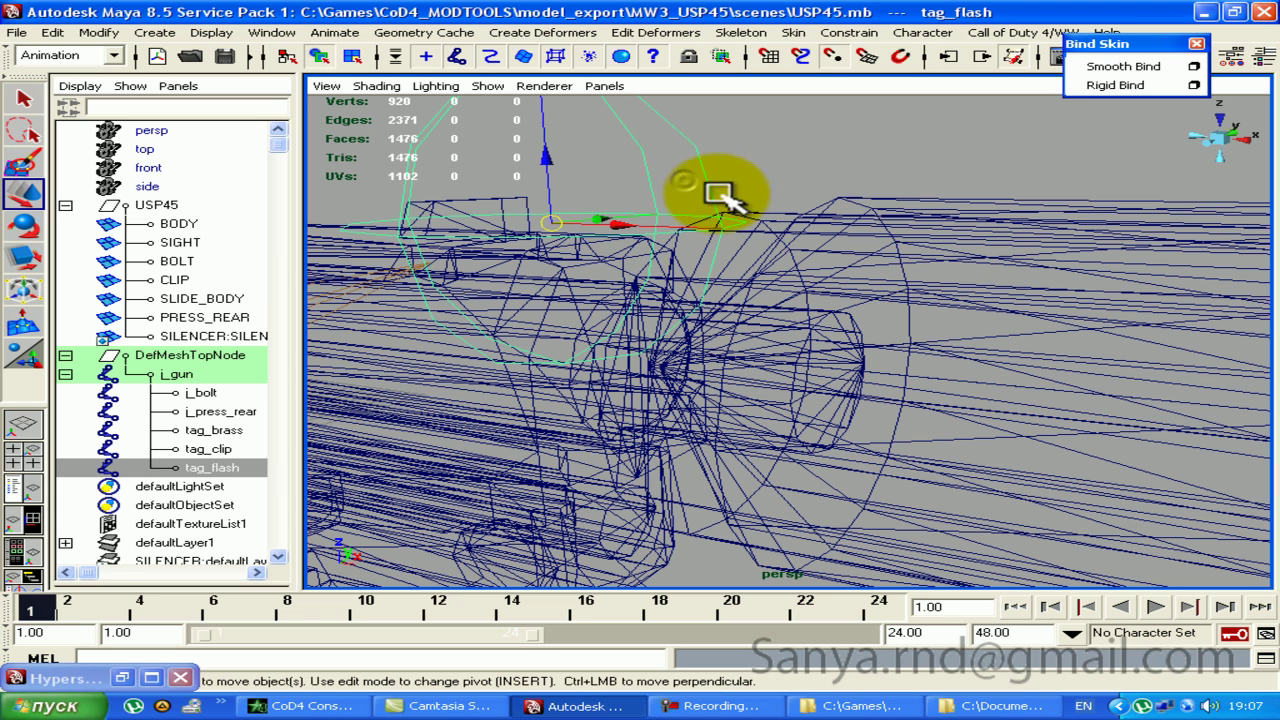
Step: Lower tag_flash in Y from 4.297 to 3.470, then undo the move
left_click(549, 158)
mouse_move(865, 182)
left_mouse_down()
mouse_move(825, 318)
mouse_move(858, 368)
mouse_move(760, 343)
mouse_move(700, 289)
mouse_move(516, 296)
mouse_move(571, 314)
mouse_move(766, 294)
mouse_move(623, 330)
left_mouse_up()
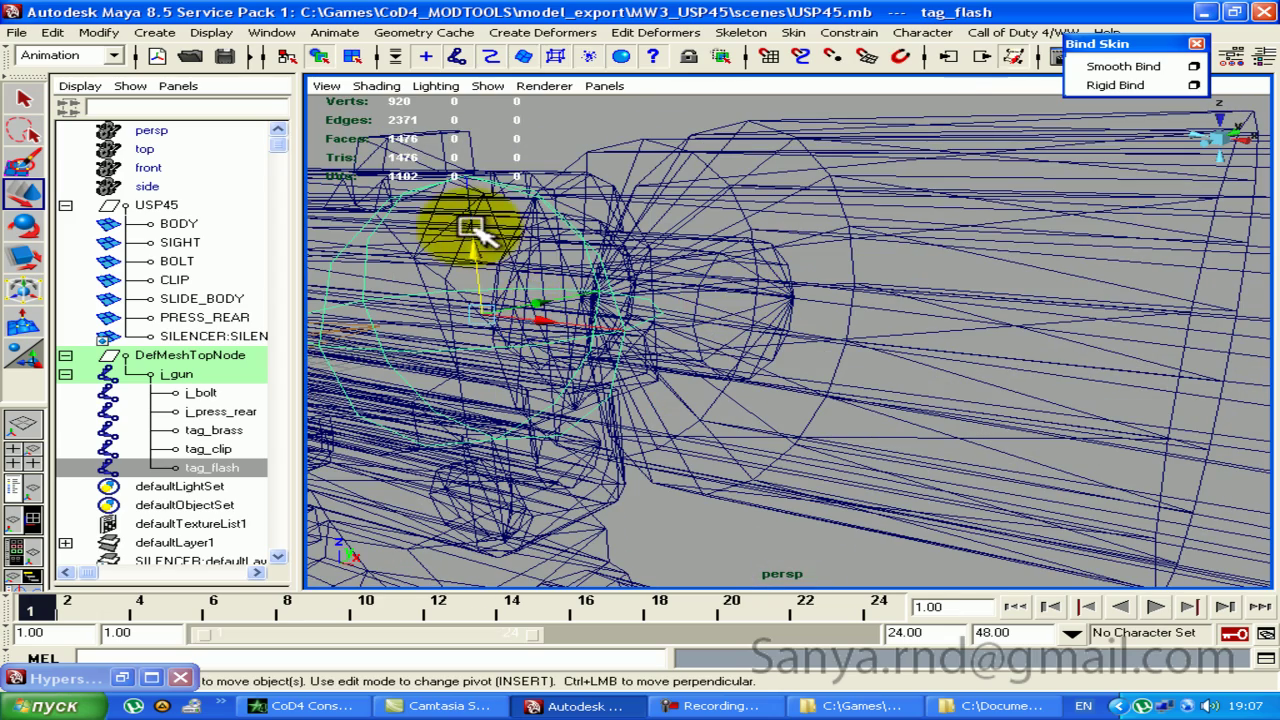
mouse_move(519, 228)
left_mouse_down("alt")
mouse_move(586, 194)
mouse_move(629, 191)
mouse_move(600, 220)
mouse_move(640, 208)
mouse_move(600, 271)
mouse_move(754, 289)
mouse_move(706, 270)
mouse_move(757, 274)
mouse_move(514, 294)
mouse_move(766, 357)
mouse_move(731, 333)
mouse_move(854, 294)
mouse_move(623, 323)
mouse_move(736, 291)
mouse_move(757, 320)
left_mouse_up("alt")
left_click(757, 320)
key("ctrl+z")
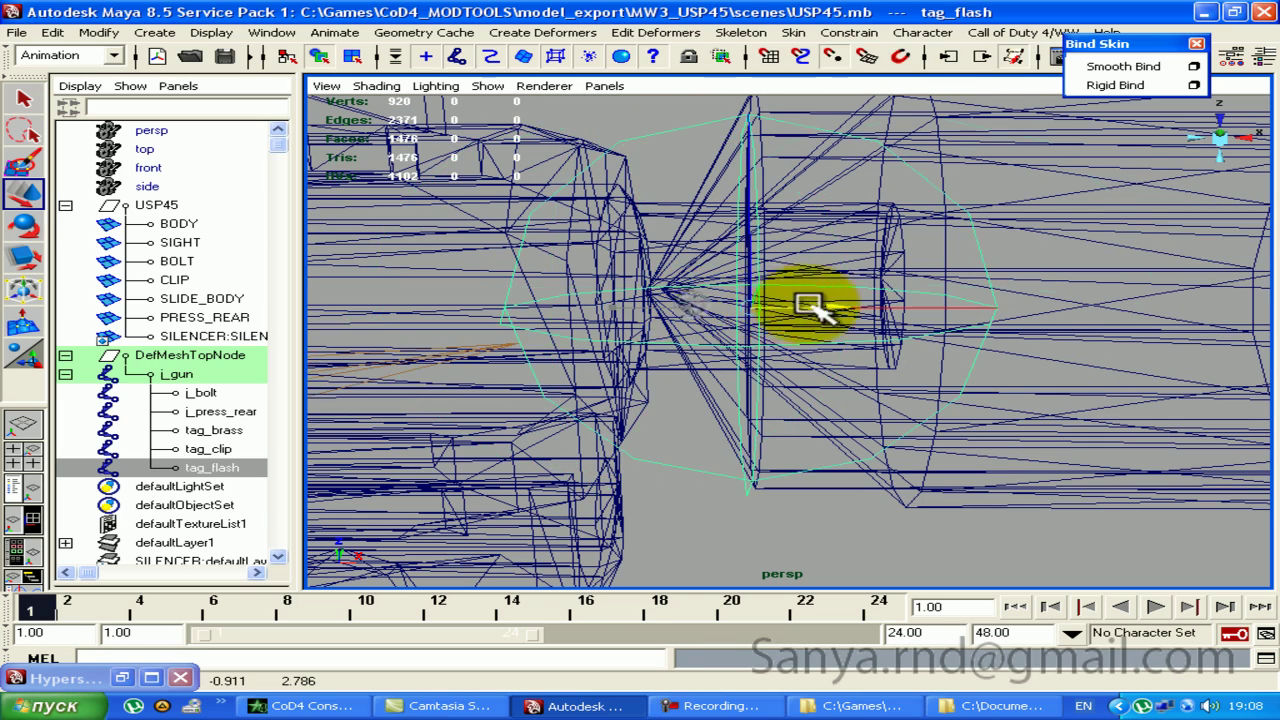
Step: Close the Bind Skin tear-off and inspect the barrel and silencer in wireframe, shaded and textured views
mouse_move(930, 262)
left_mouse_down("alt")
mouse_move(851, 257)
mouse_move(766, 294)
mouse_move(614, 289)
mouse_move(790, 290)
mouse_move(840, 245)
mouse_move(709, 271)
mouse_move(729, 286)
mouse_move(846, 292)
mouse_move(803, 306)
mouse_move(835, 308)
left_mouse_up("alt")
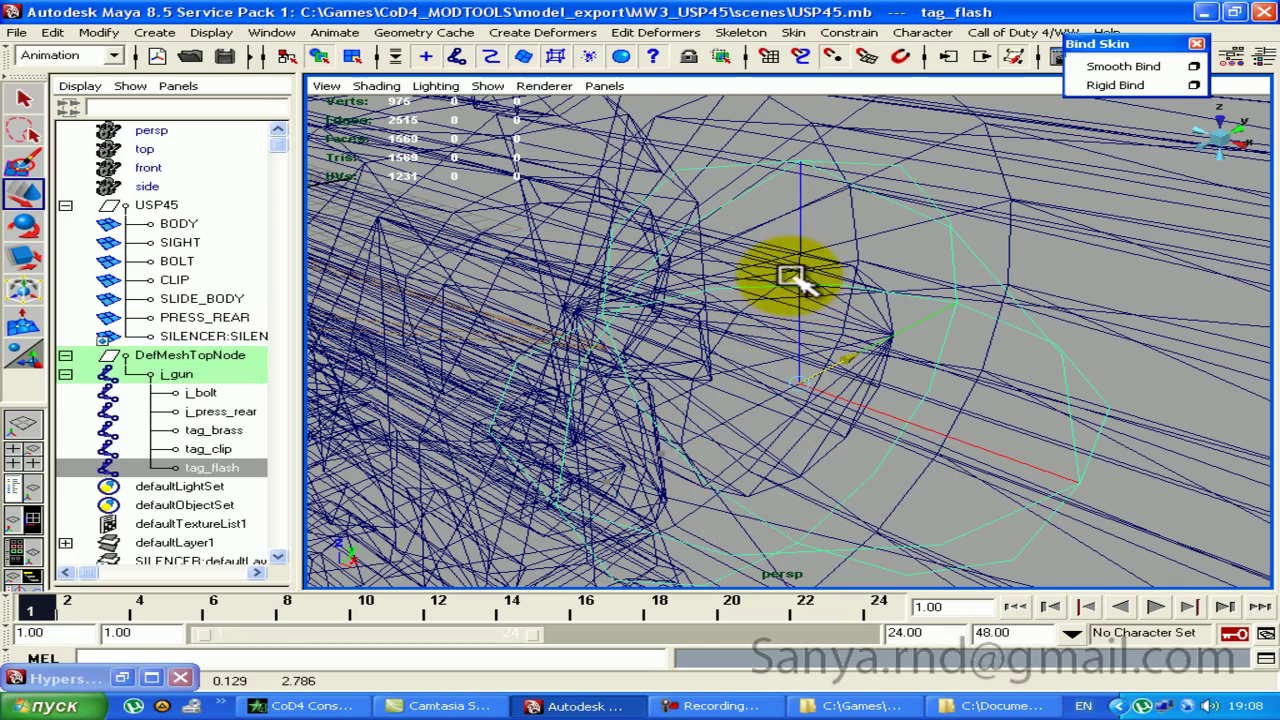
mouse_move(797, 272)
left_mouse_down("alt")
mouse_move(691, 271)
mouse_move(729, 277)
mouse_move(692, 258)
mouse_move(766, 266)
mouse_move(729, 271)
mouse_move(766, 256)
mouse_move(914, 253)
left_mouse_up("alt")
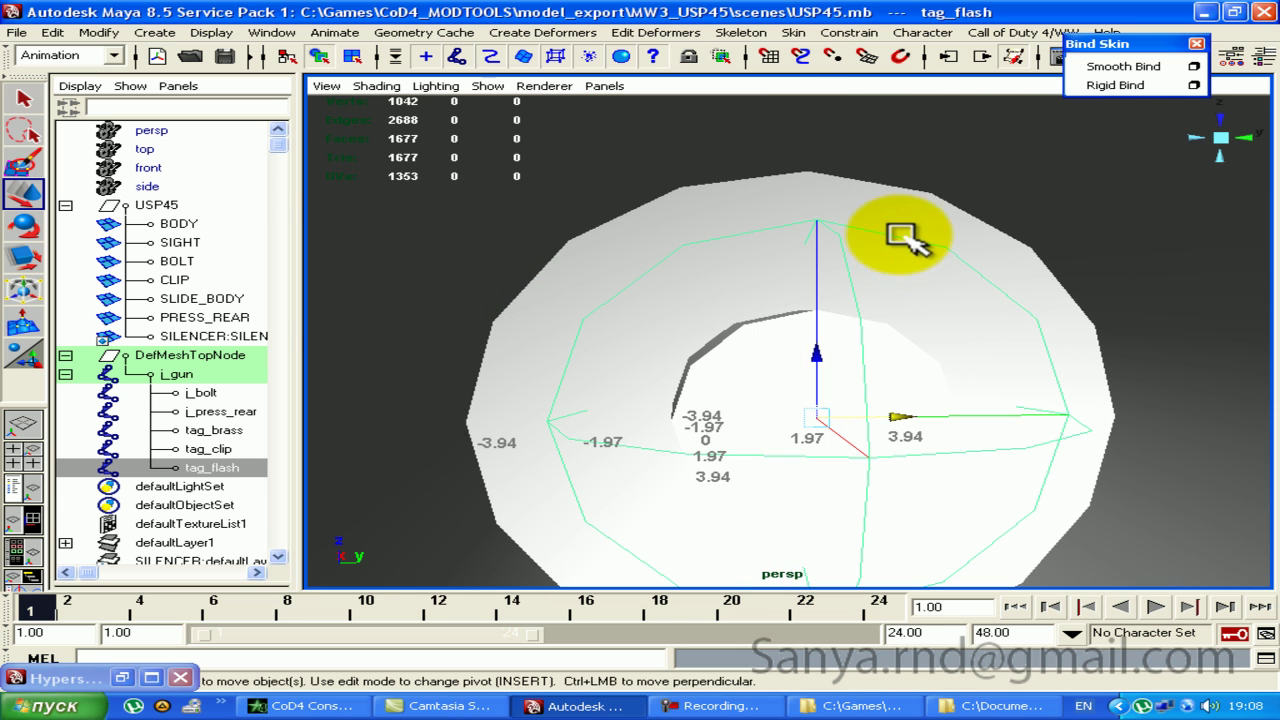
left_click(1196, 44)
mouse_move(757, 329)
left_mouse_down("alt")
mouse_move(942, 293)
mouse_move(966, 271)
mouse_move(909, 266)
left_mouse_up("alt")
left_click(909, 266)
right_click_drag(909, 266, 829, 297, "alt")
key("4")
mouse_move(845, 343)
right_mouse_down("alt")
mouse_move(800, 314)
mouse_move(808, 323)
right_mouse_up("alt")
key("5")
key("6")
mouse_move(851, 317)
left_mouse_down("alt")
mouse_move(960, 377)
mouse_move(863, 334)
left_mouse_up("alt")
left_click(870, 334)
left_click(845, 288)
mouse_move(845, 288)
left_mouse_down("alt")
mouse_move(794, 277)
mouse_move(849, 263)
left_mouse_up("alt")
left_click(766, 243)
mouse_move(848, 313)
left_mouse_down("alt")
mouse_move(820, 274)
mouse_move(711, 269)
mouse_move(908, 313)
mouse_move(808, 343)
mouse_move(757, 323)
mouse_move(837, 283)
mouse_move(721, 280)
left_mouse_up("alt")
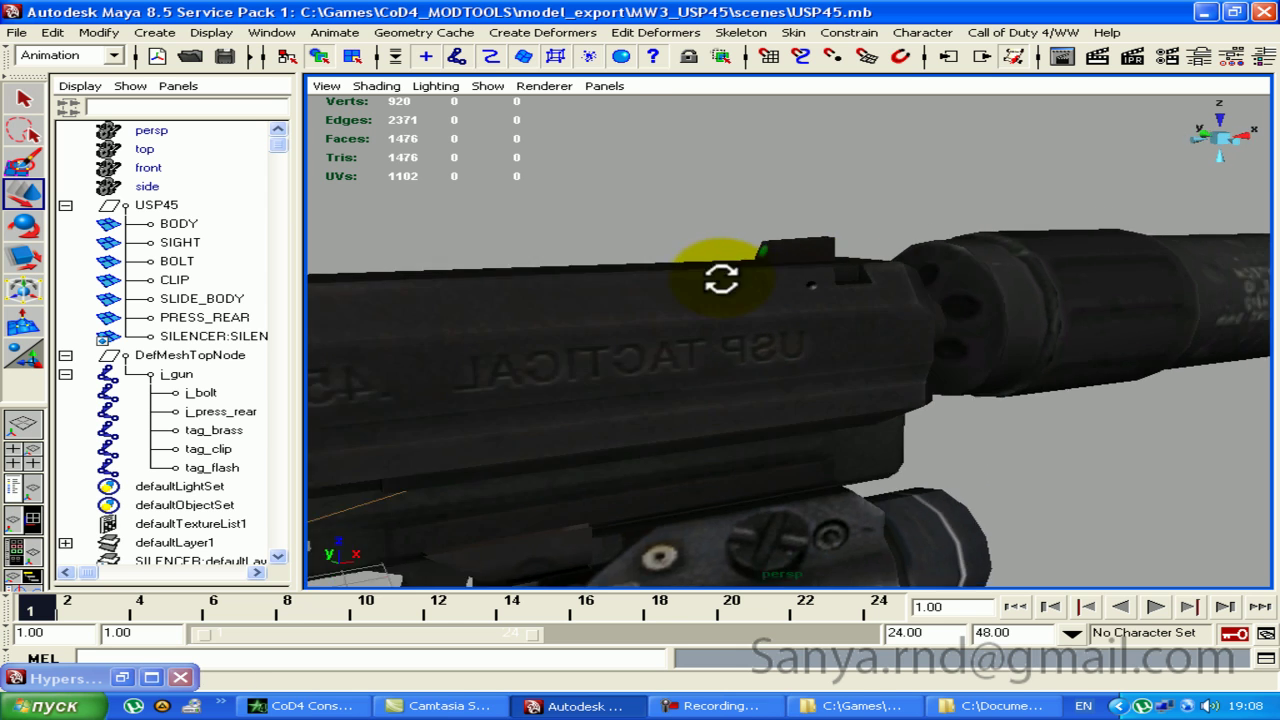
key("5")
Step: Apply a colour to the BOLT and SIGHT meshes via the Polygons menu set's Color menu
left_click(762, 262)
left_click(783, 240, "shift")
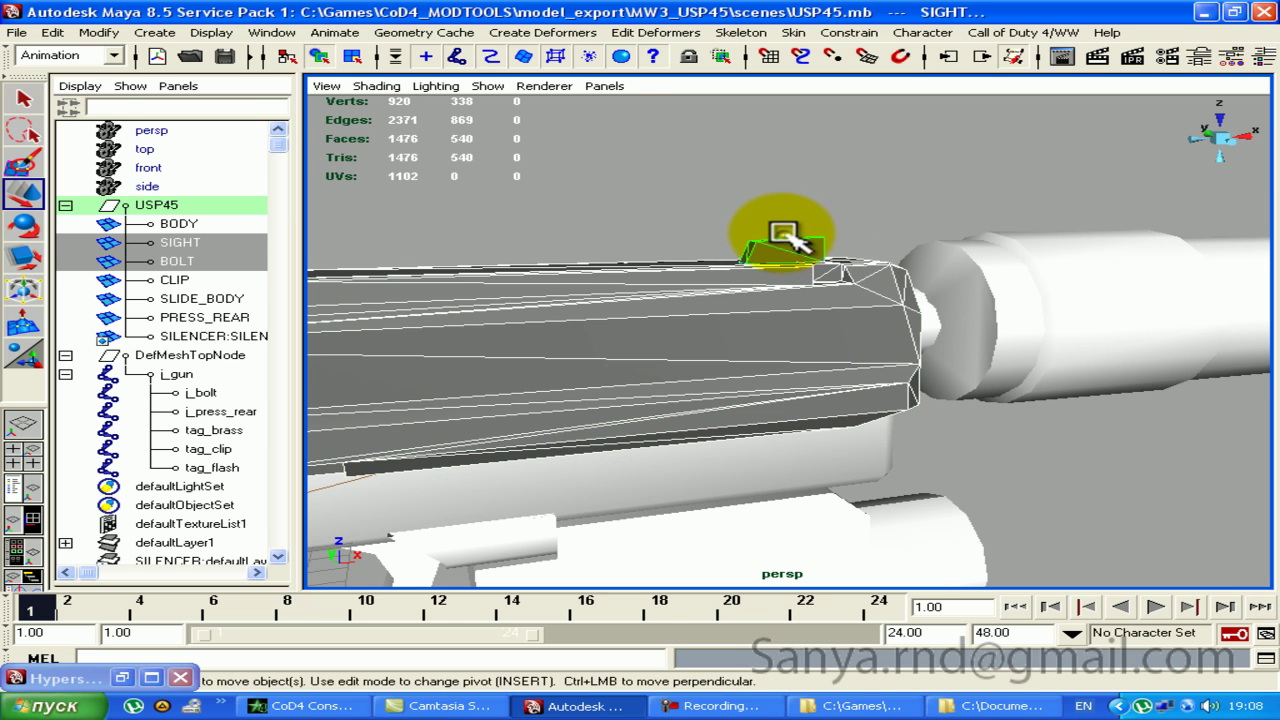
left_click(90, 55)
left_click(60, 86)
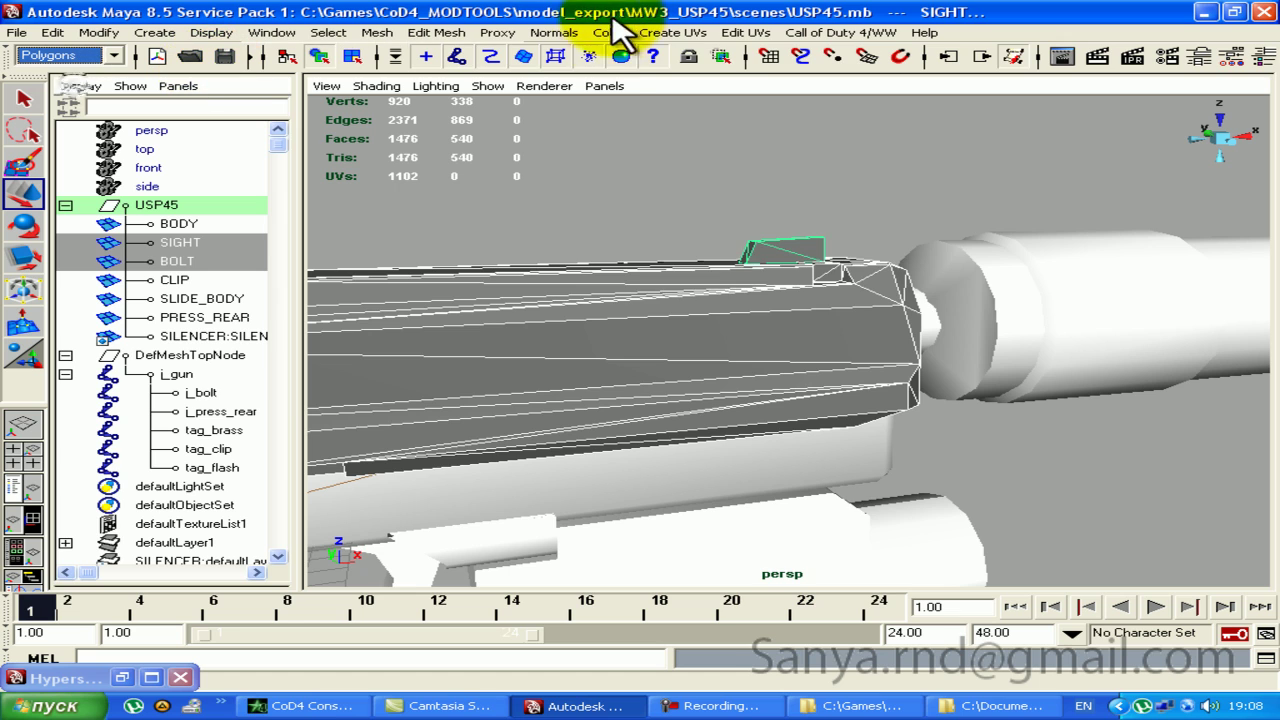
left_click(612, 32)
left_click(614, 263)
Step: Review the coloured slide in textured and wireframe views, then select j_bolt
left_click(686, 206)
mouse_move(686, 206)
left_mouse_down("alt")
mouse_move(600, 249)
mouse_move(1071, 266)
mouse_move(1134, 214)
mouse_move(808, 286)
mouse_move(1030, 265)
left_mouse_up("alt")
key("6")
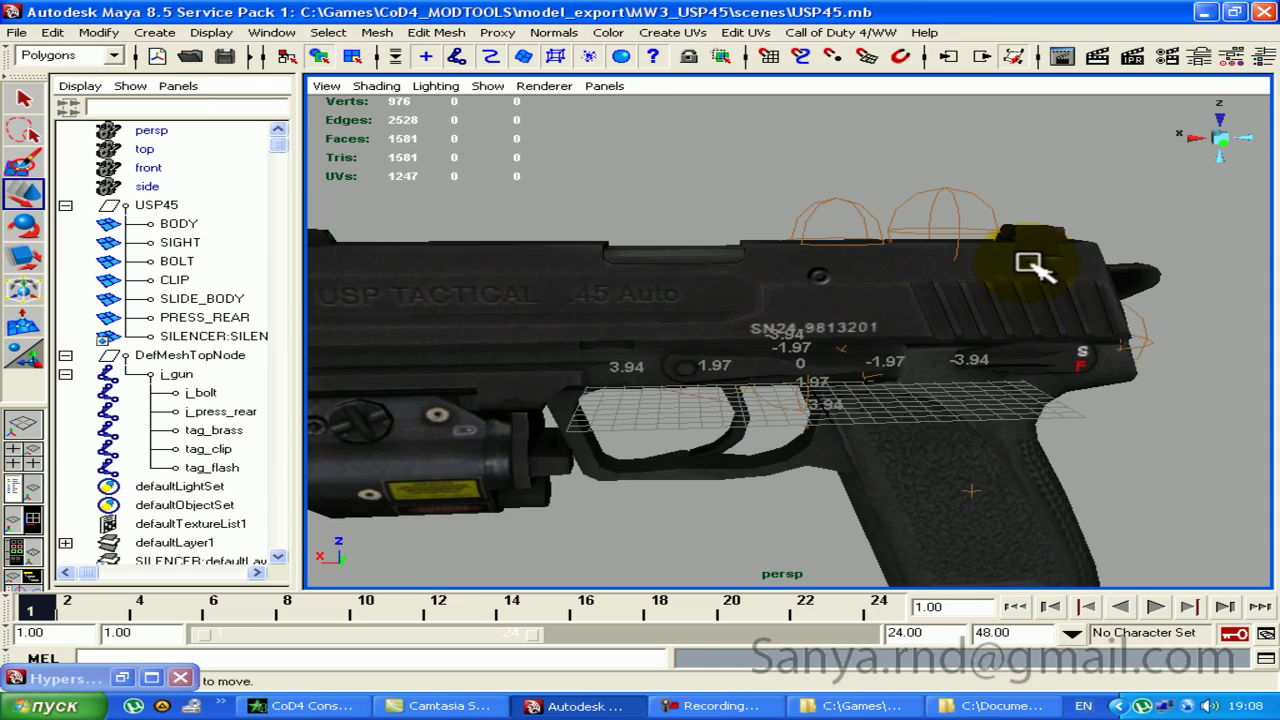
middle_click_drag(1030, 265, 1103, 194, "alt")
key("4")
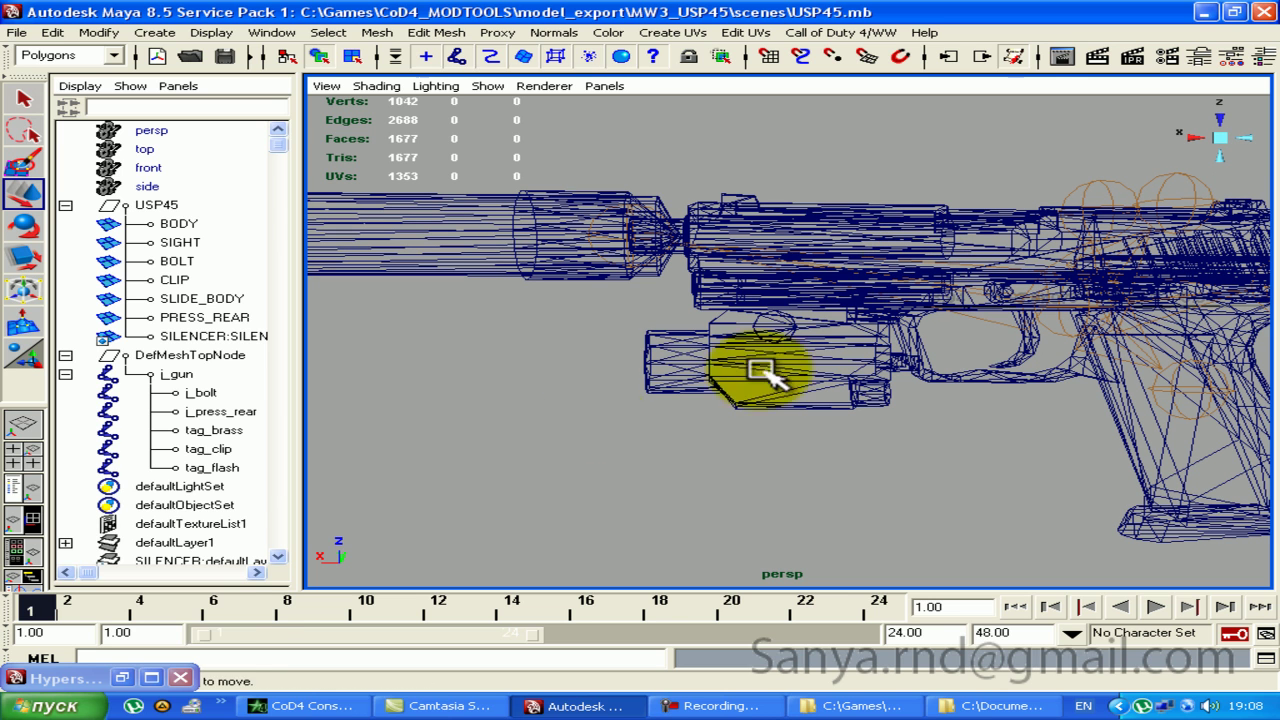
left_click(203, 393)
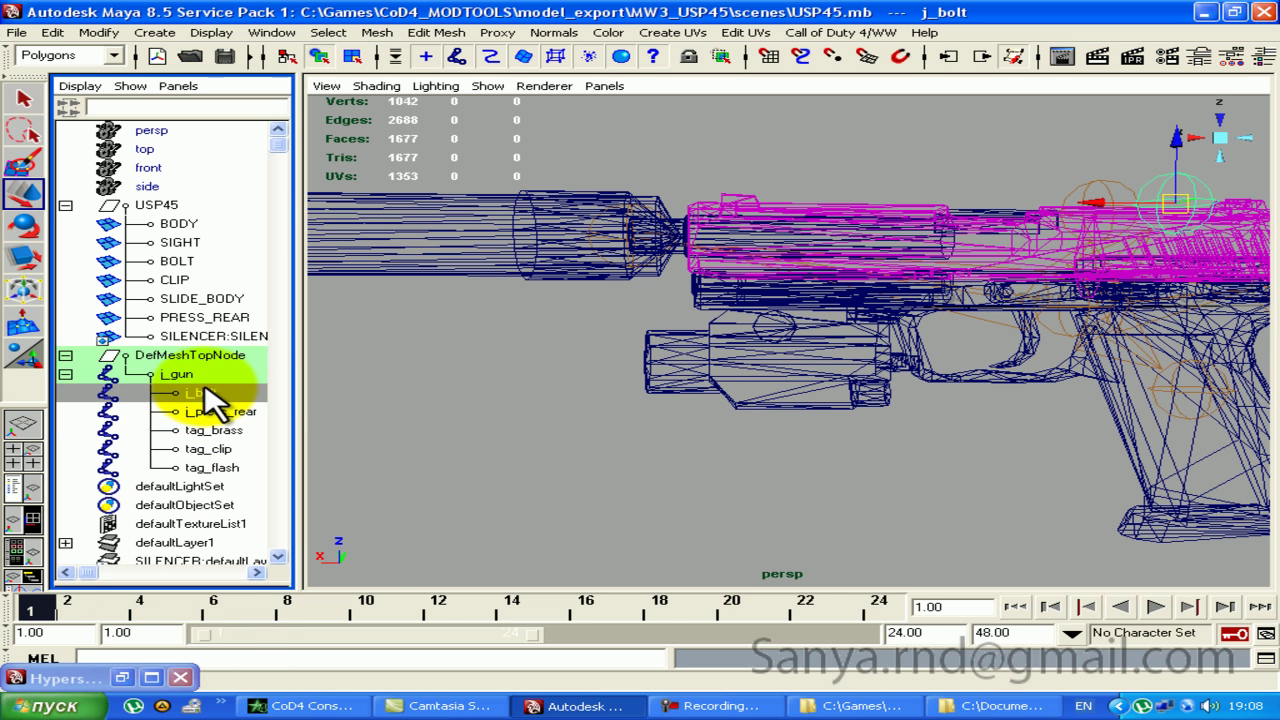
Step: Duplicate j_bolt twice and place the j_bolt2 copy at the flashlight
key("ctrl+d")
key("ctrl+d")
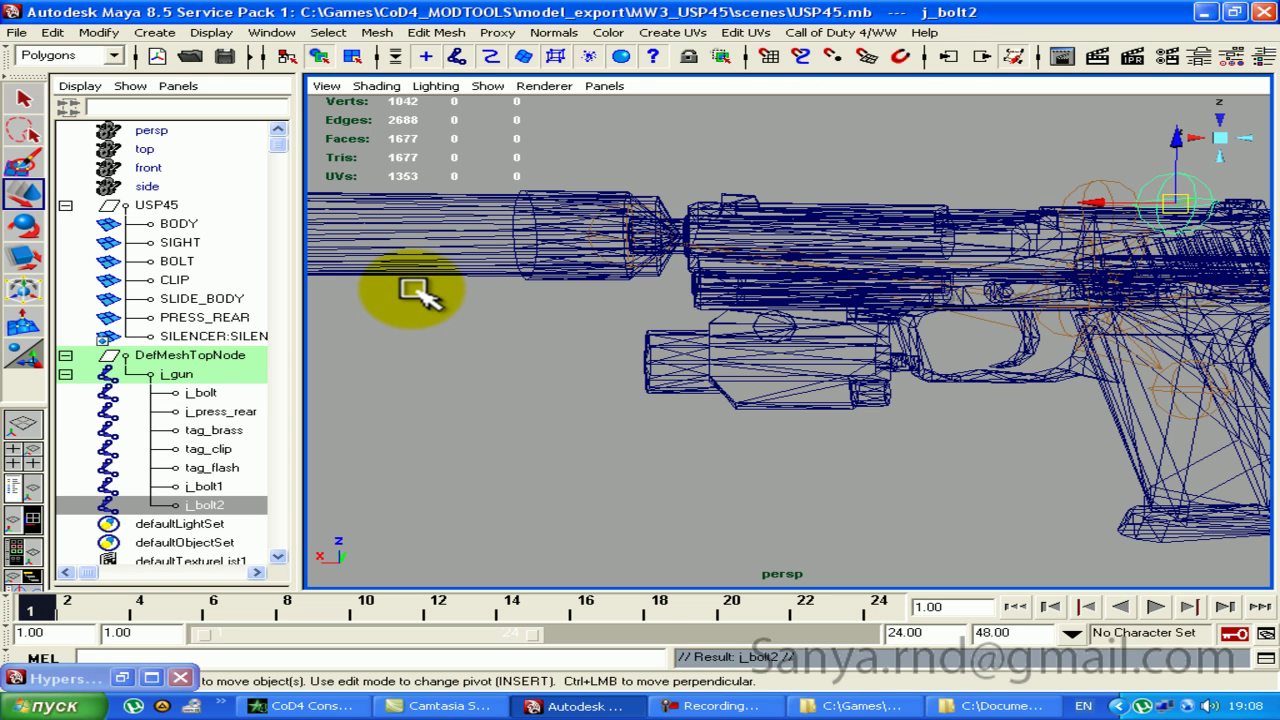
scroll(560, 295, "down", 2)
left_click(205, 486, "ctrl")
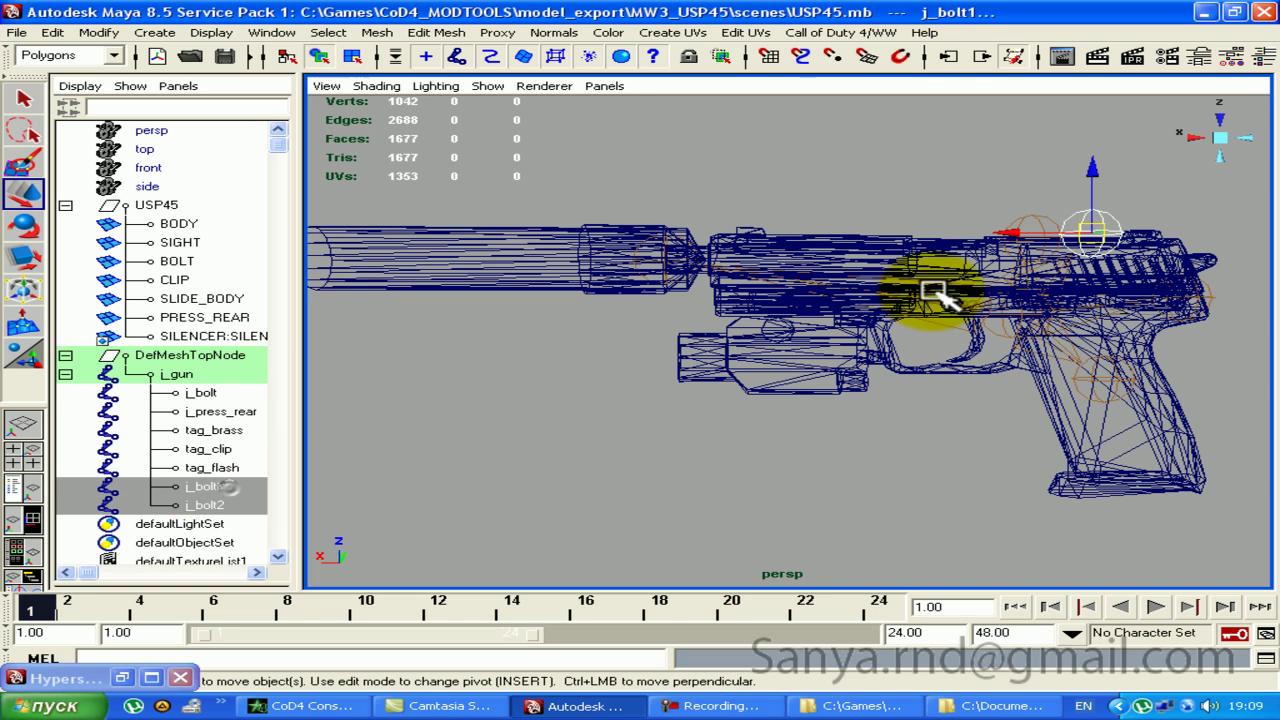
left_click_drag(1005, 236, 658, 238)
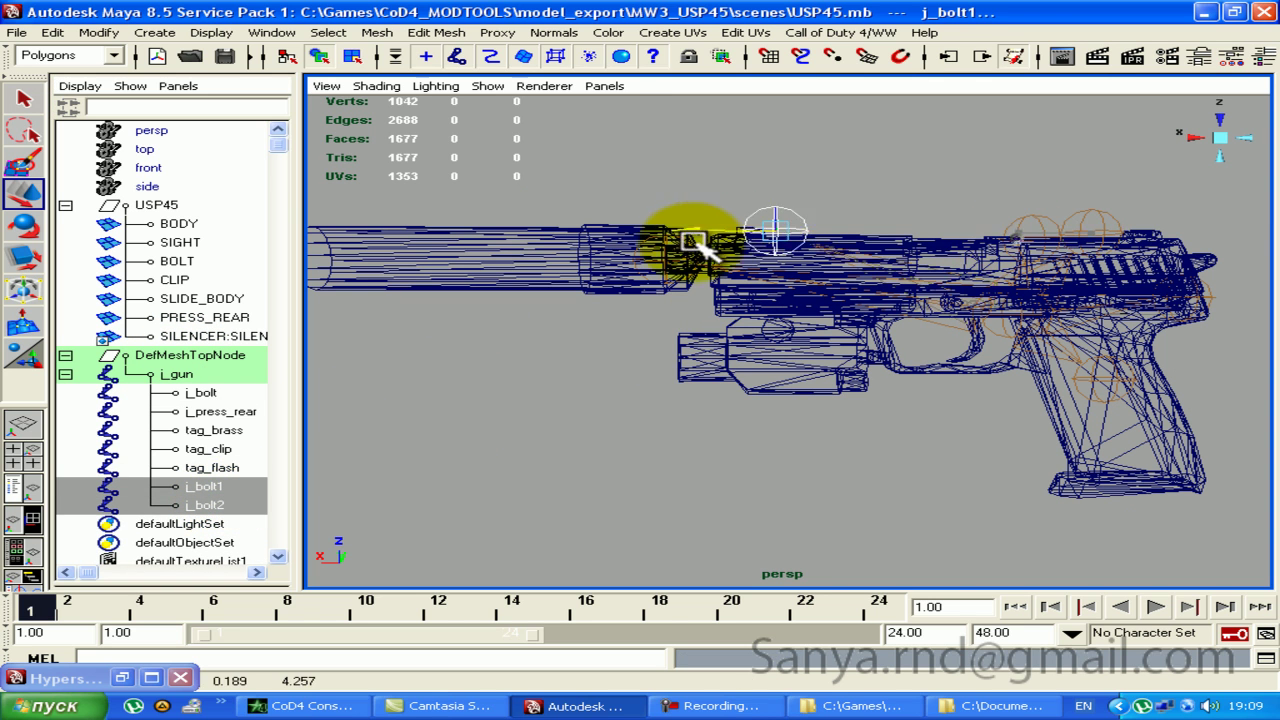
left_click(205, 505)
mouse_move(745, 128)
left_mouse_down()
mouse_move(735, 280)
mouse_move(670, 375)
left_mouse_up()
right_click_drag(665, 357, 727, 392, "alt")
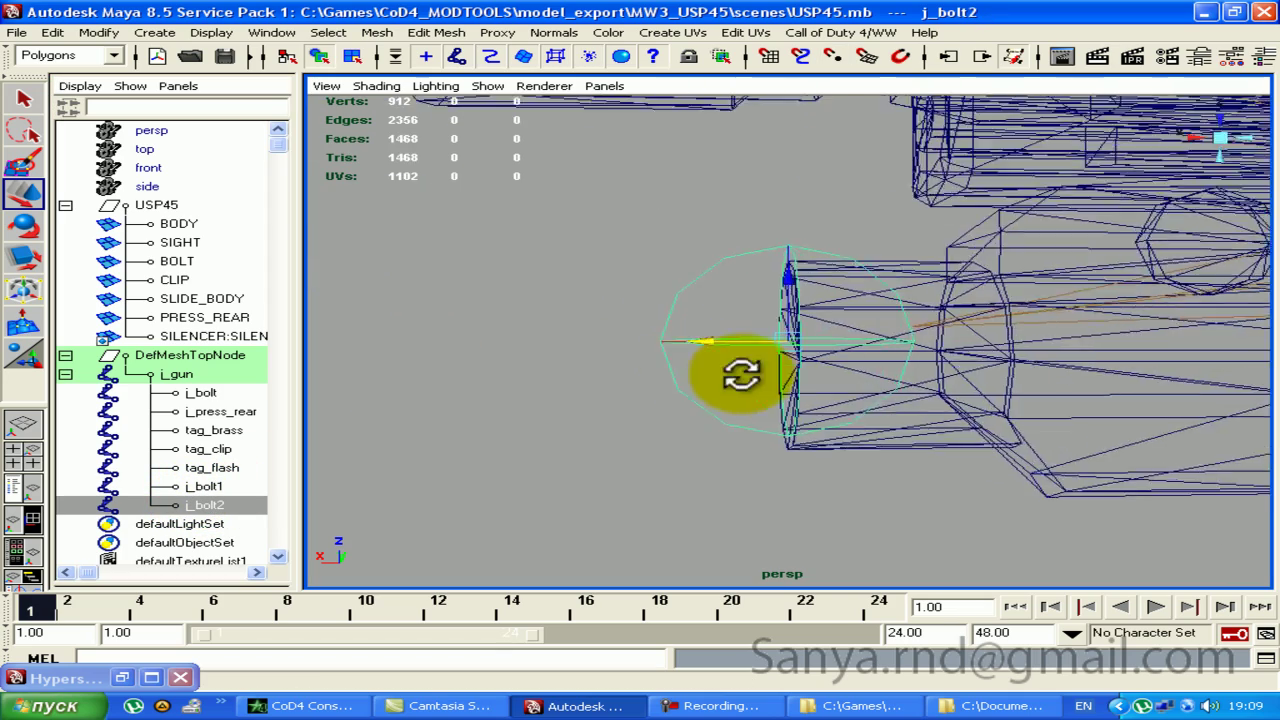
mouse_move(727, 392)
left_mouse_down()
mouse_move(760, 335)
mouse_move(678, 393)
left_mouse_up()
Step: Move j_bolt1 onto the silencer and rename it TAG_SILENCER
left_click(200, 486)
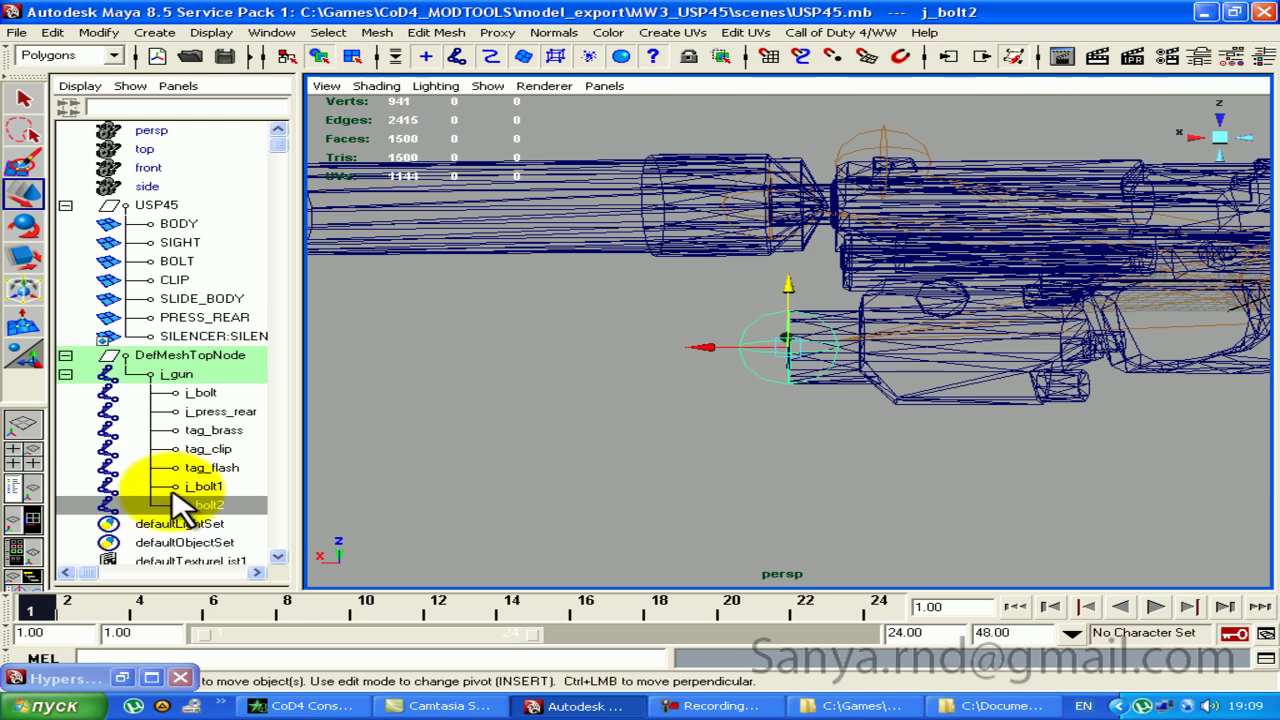
middle_click_drag(437, 386, 820, 420, "alt")
mouse_move(917, 318)
left_mouse_down()
mouse_move(843, 329)
mouse_move(766, 286)
mouse_move(749, 294)
mouse_move(849, 420)
mouse_move(749, 394)
left_mouse_up()
mouse_move(749, 394)
middle_mouse_down()
mouse_move(763, 349)
mouse_move(545, 348)
middle_mouse_up()
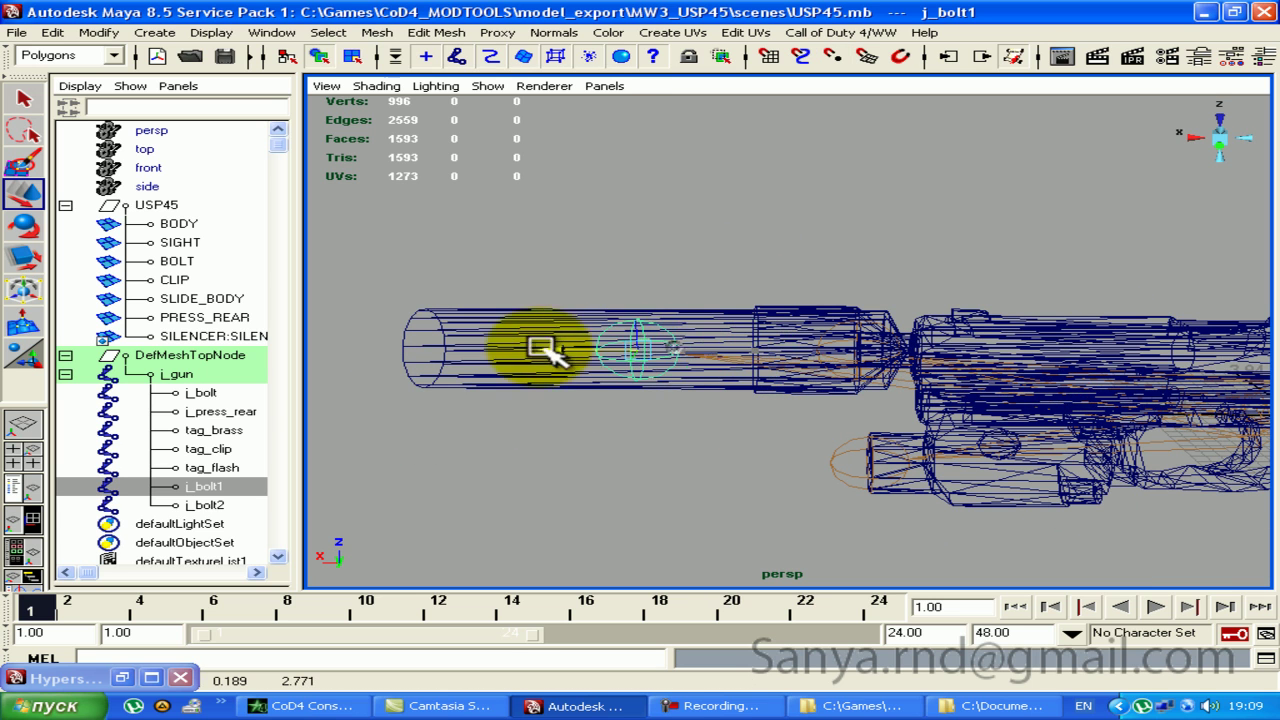
double_click(200, 486)
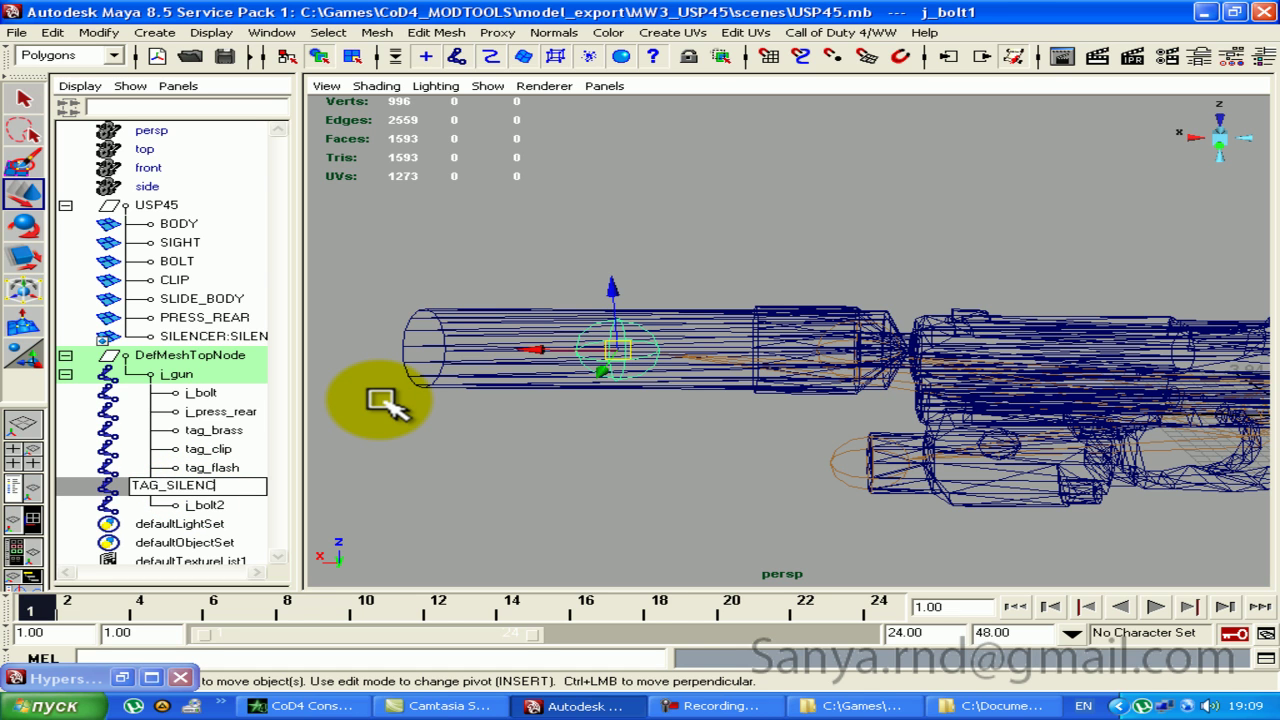
type("ER")
key("Return")
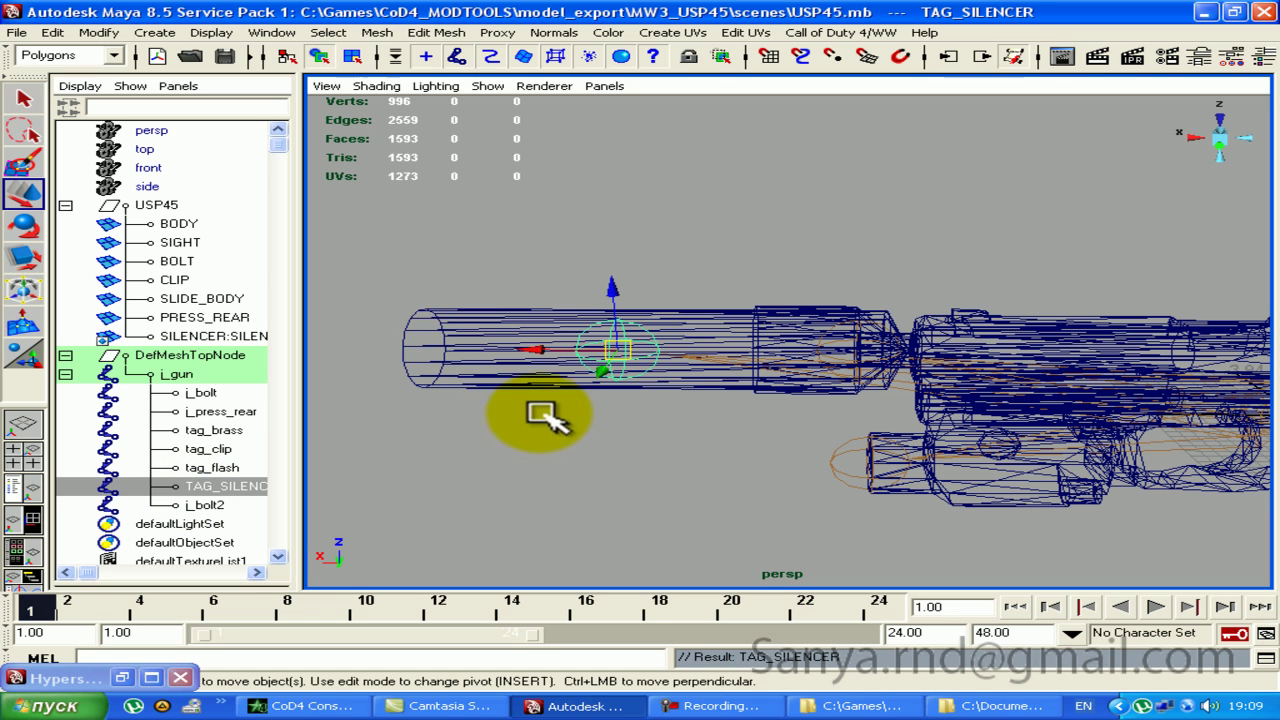
Step: Undo the stray move so TAG_SILENCER returns to its barrel position
mouse_move(537, 355)
middle_mouse_down()
mouse_move(805, 165)
mouse_move(266, 120)
mouse_move(378, 126)
middle_mouse_up()
scroll(470, 428, "down", 3)
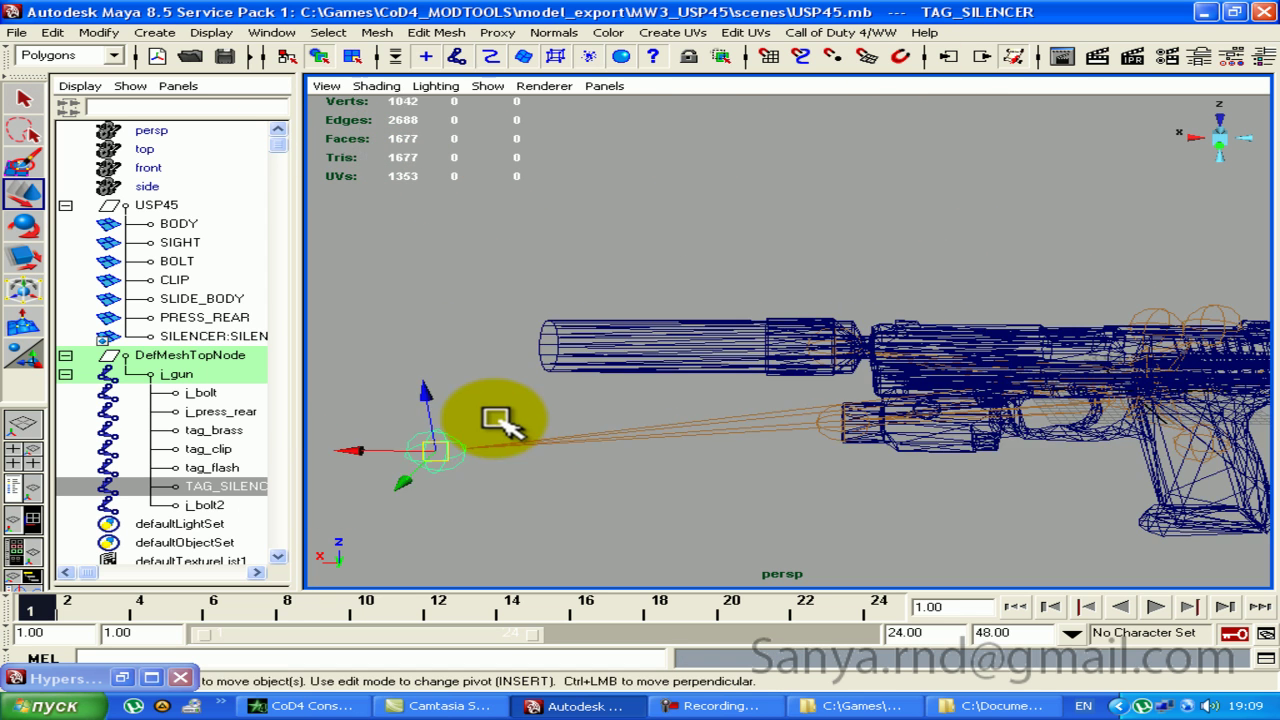
key("ctrl+z")
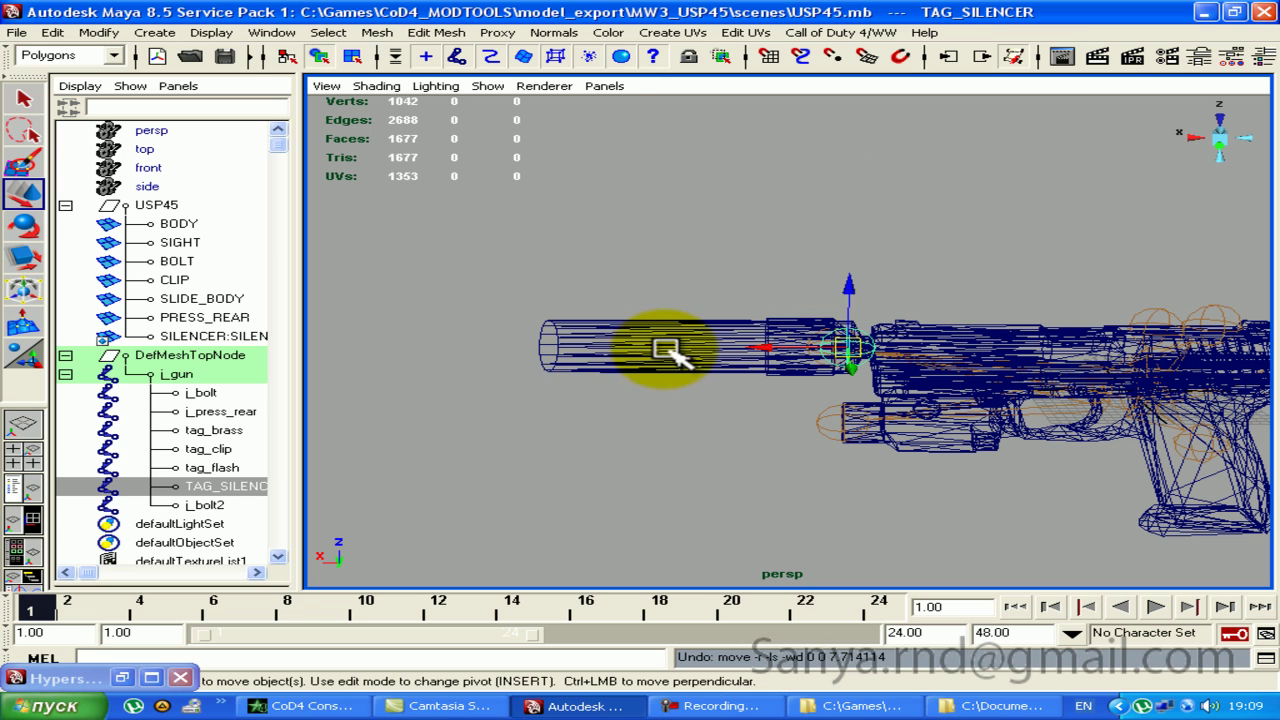
key("ctrl+z")
left_click(660, 455)
mouse_move(674, 463)
left_mouse_down("alt")
mouse_move(663, 413)
mouse_move(651, 434)
left_mouse_up("alt")
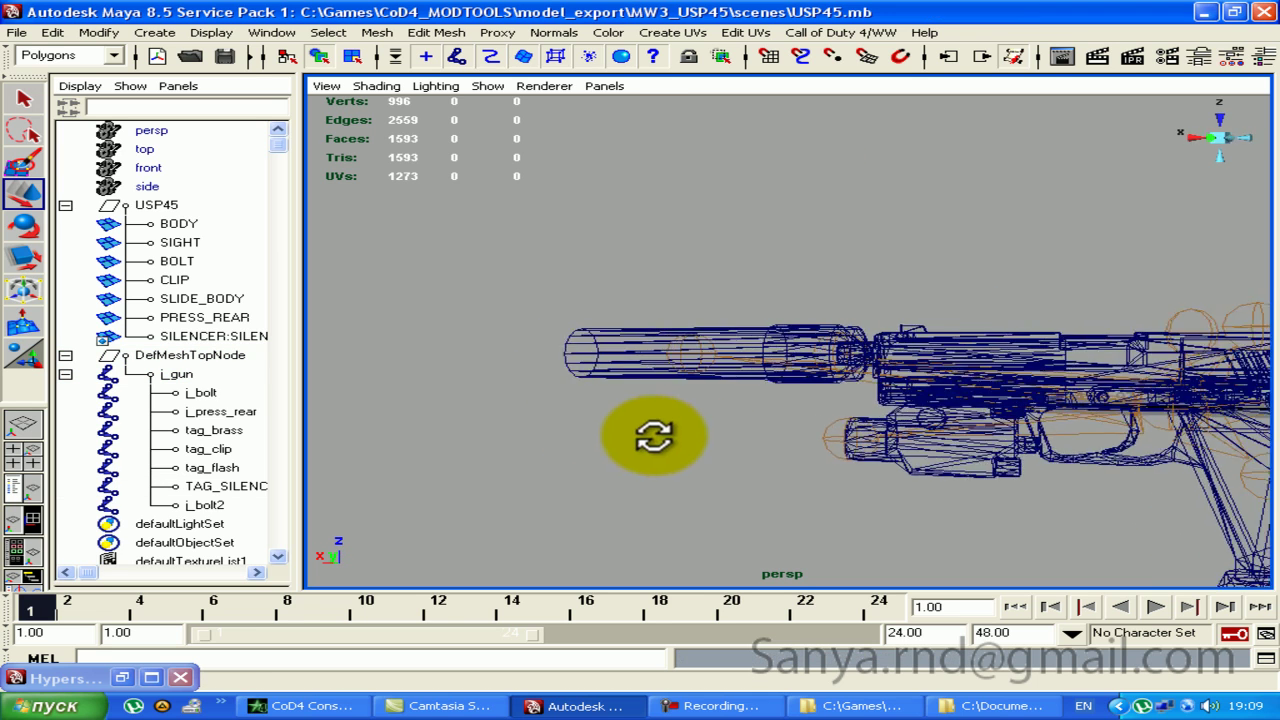
scroll(700, 380, "up", 2)
Step: Smooth-bind the silencer mesh to TAG_SILENCER from the Animation menu set
left_click(577, 367)
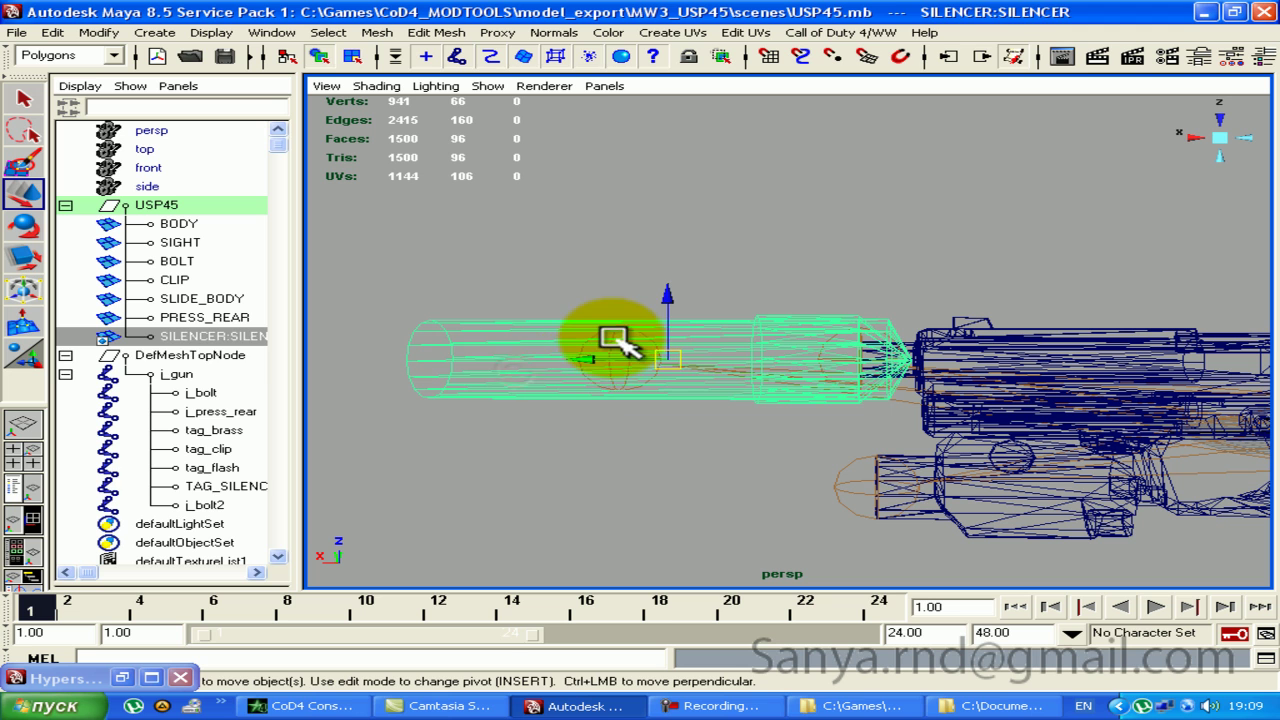
left_click(614, 338)
left_click(90, 56)
left_click(60, 38)
left_click(792, 32)
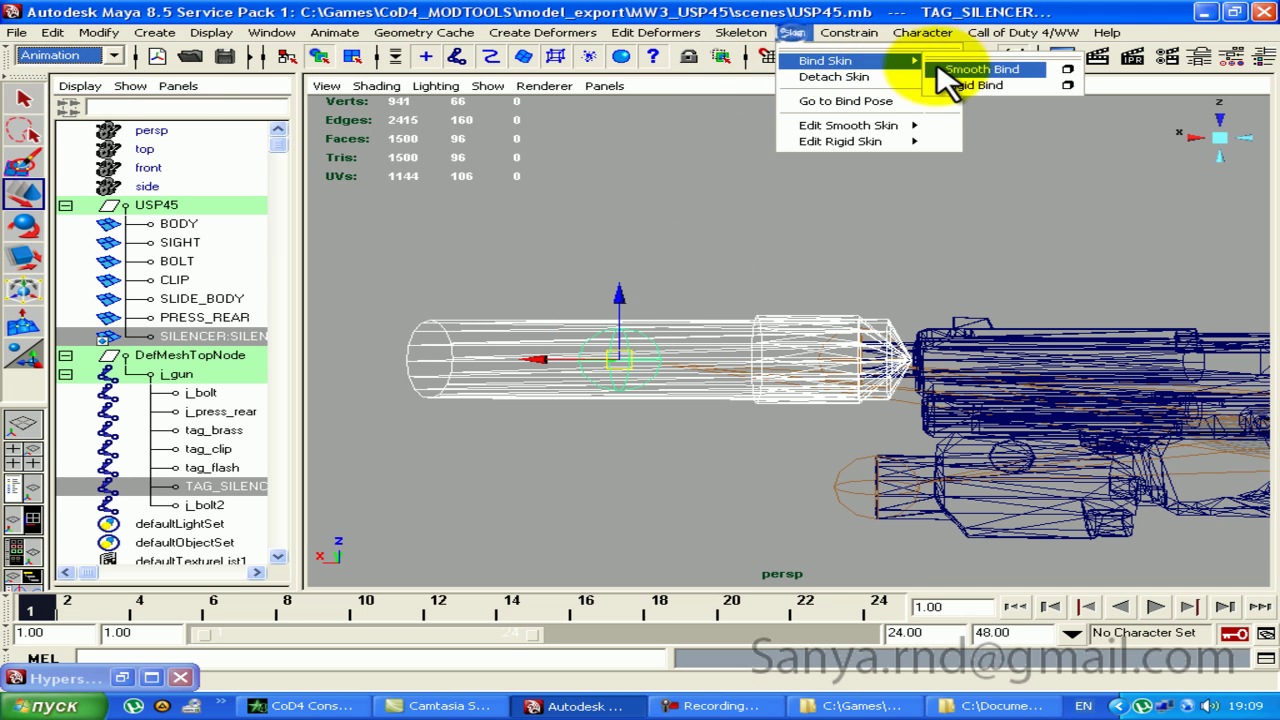
left_click(950, 68)
Step: Check the j_gun hierarchy and show the pistol textured
scroll(712, 237, "up", 3)
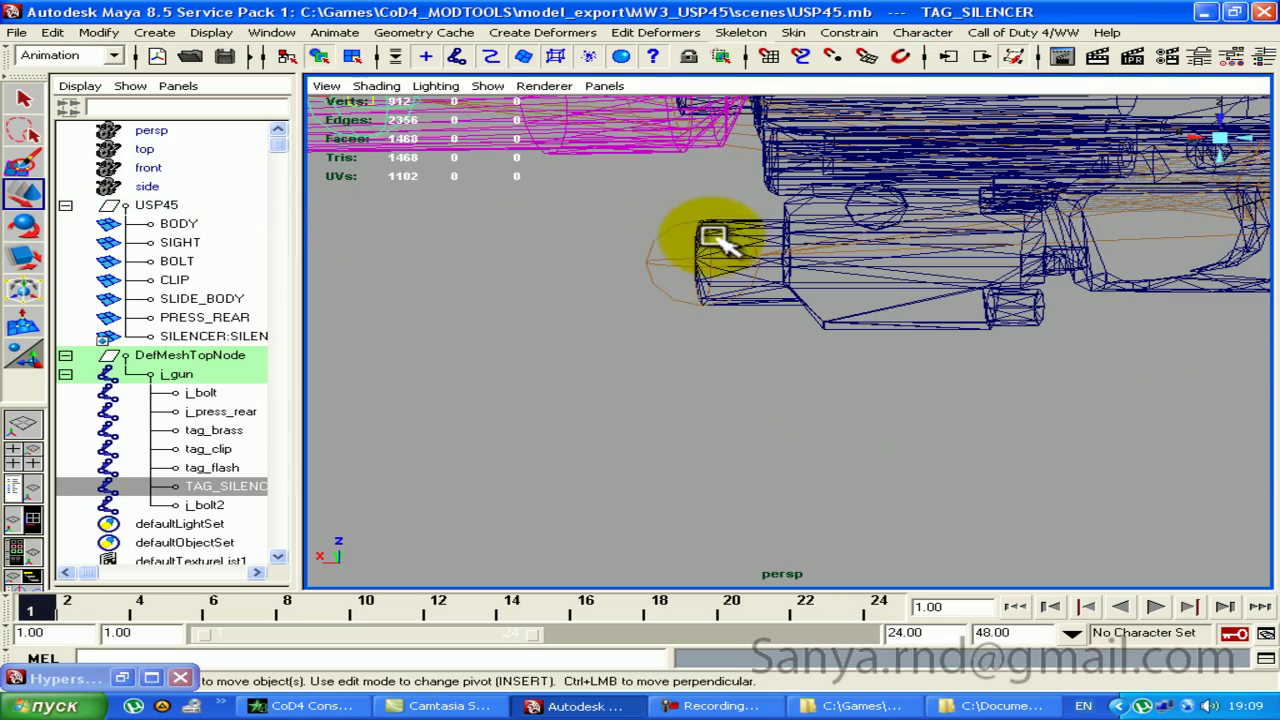
left_click(176, 374)
scroll(729, 286, "down", 3)
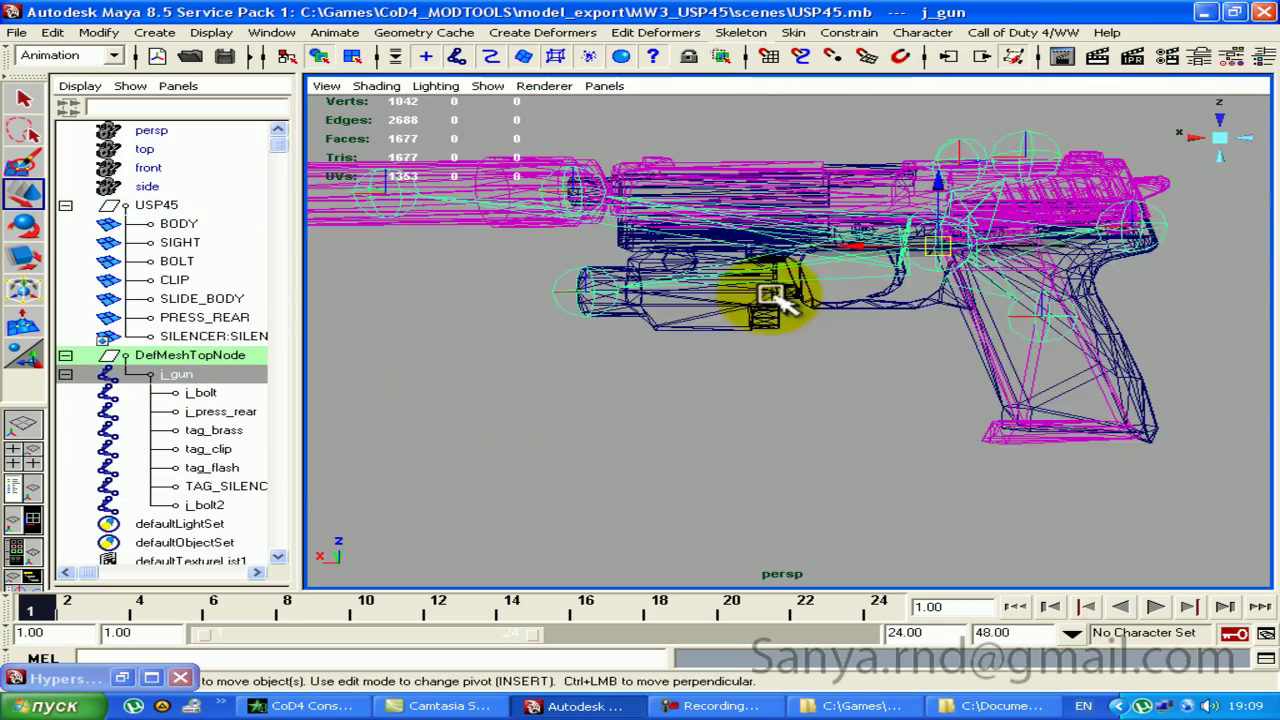
scroll(778, 297, "up", 2)
left_click_drag(886, 343, 600, 391, "alt")
left_click(591, 388)
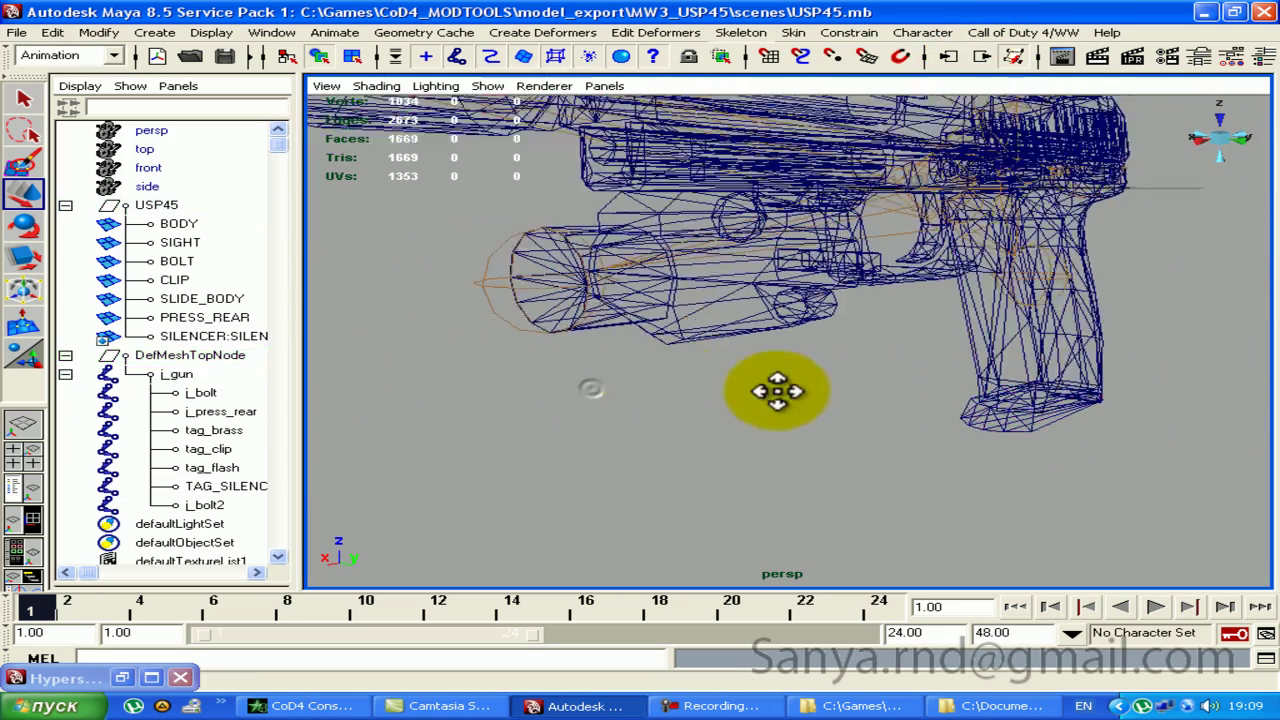
scroll(835, 355, "up", 3)
key("6")
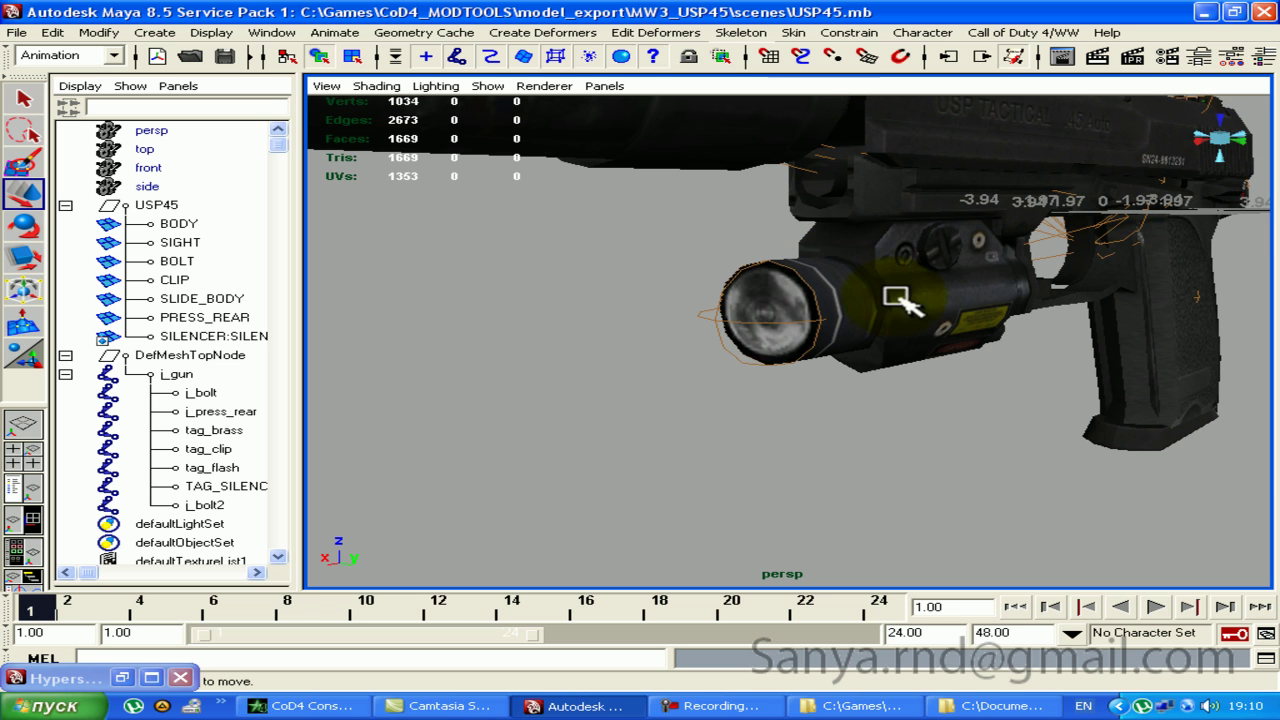
Step: Select the j_bolt2 joint at the flashlight and rename it TAG_LASER
mouse_move(1018, 308)
left_mouse_down("alt")
mouse_move(866, 206)
mouse_move(791, 237)
mouse_move(846, 400)
mouse_move(1049, 314)
mouse_move(900, 300)
mouse_move(1043, 294)
mouse_move(1086, 260)
mouse_move(918, 294)
left_mouse_up("alt")
mouse_move(918, 294)
right_mouse_down("alt")
mouse_move(849, 323)
mouse_move(889, 334)
mouse_move(1083, 289)
mouse_move(995, 365)
right_mouse_up("alt")
left_click(963, 368)
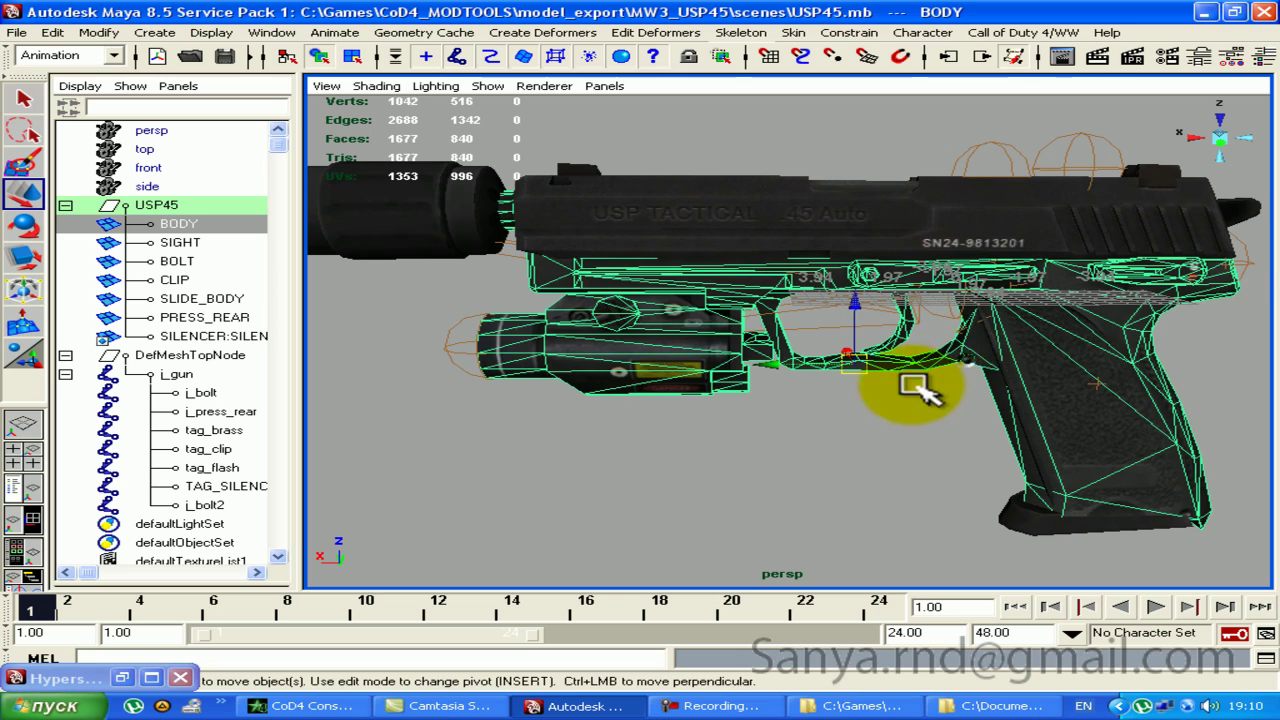
mouse_move(936, 410)
right_mouse_down("alt")
mouse_move(729, 371)
mouse_move(809, 400)
mouse_move(871, 386)
mouse_move(873, 350)
right_mouse_up("alt")
mouse_move(873, 350)
left_mouse_down("alt")
mouse_move(757, 377)
mouse_move(878, 375)
left_mouse_up("alt")
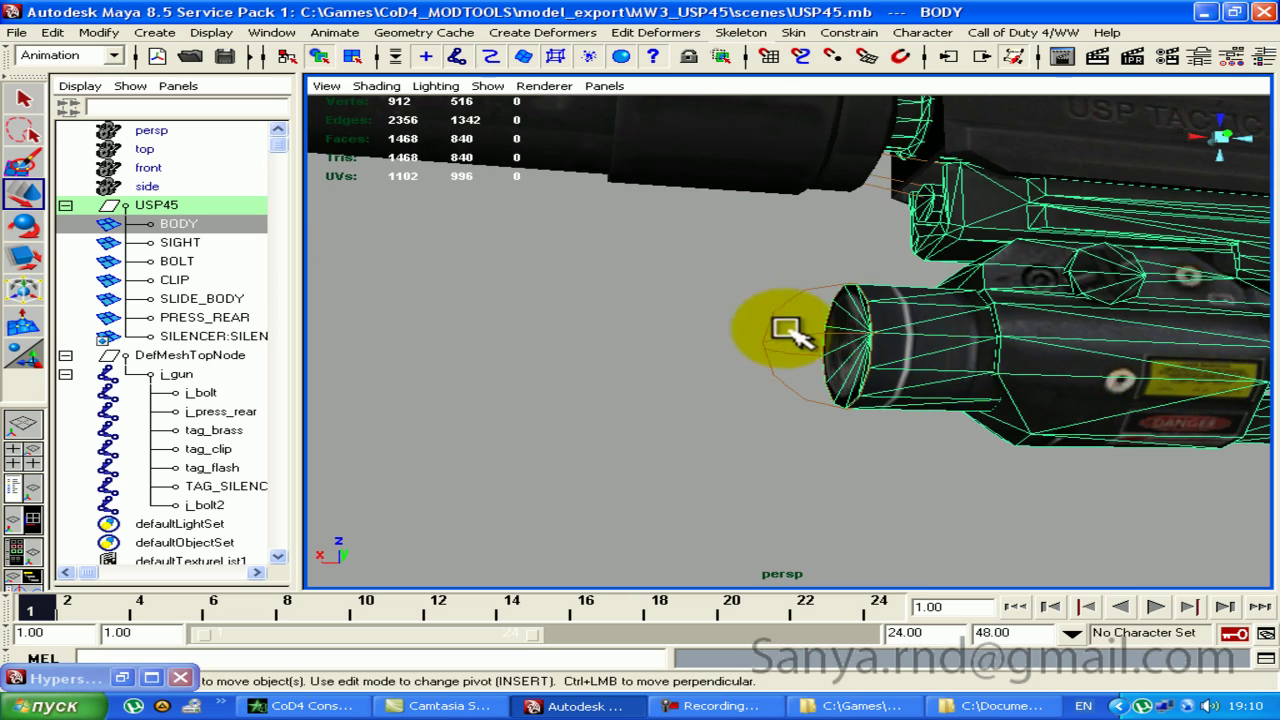
mouse_move(808, 333)
left_mouse_down("alt")
mouse_move(929, 349)
mouse_move(900, 334)
mouse_move(1063, 309)
mouse_move(784, 326)
mouse_move(625, 358)
left_mouse_up("alt")
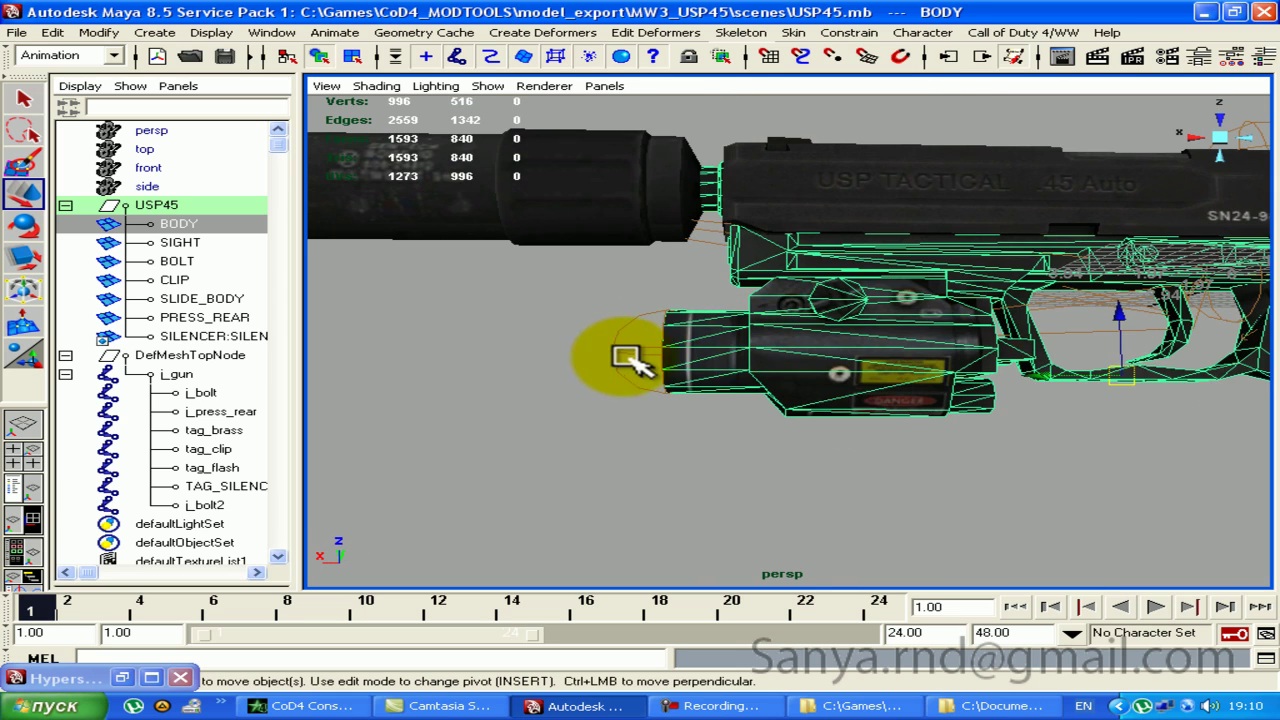
left_click(655, 350)
double_click(212, 504)
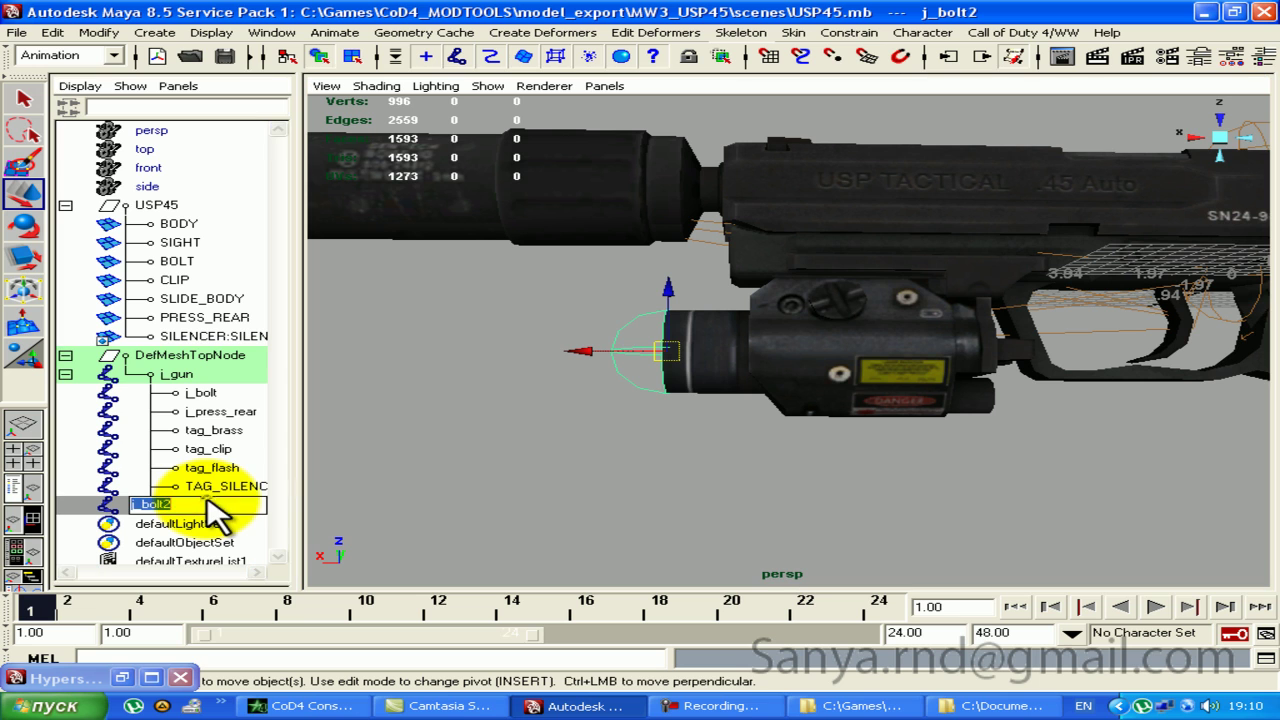
type("TAG_LASER")
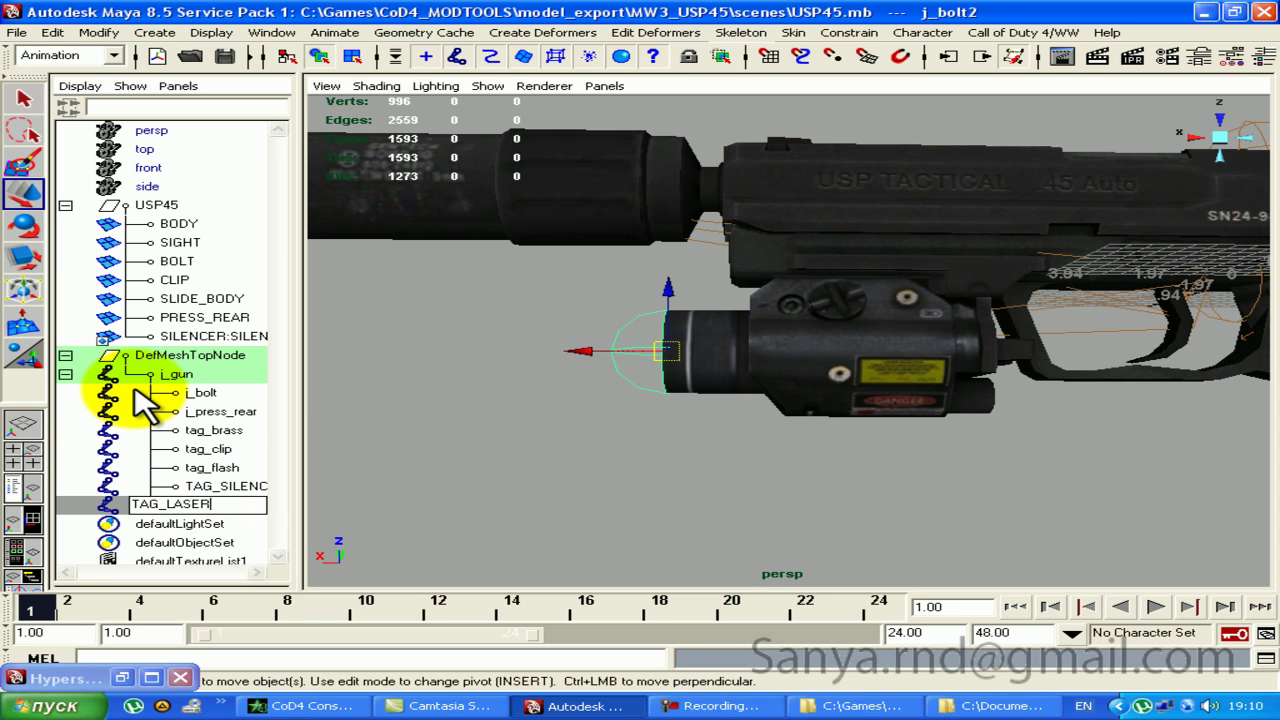
key("Return")
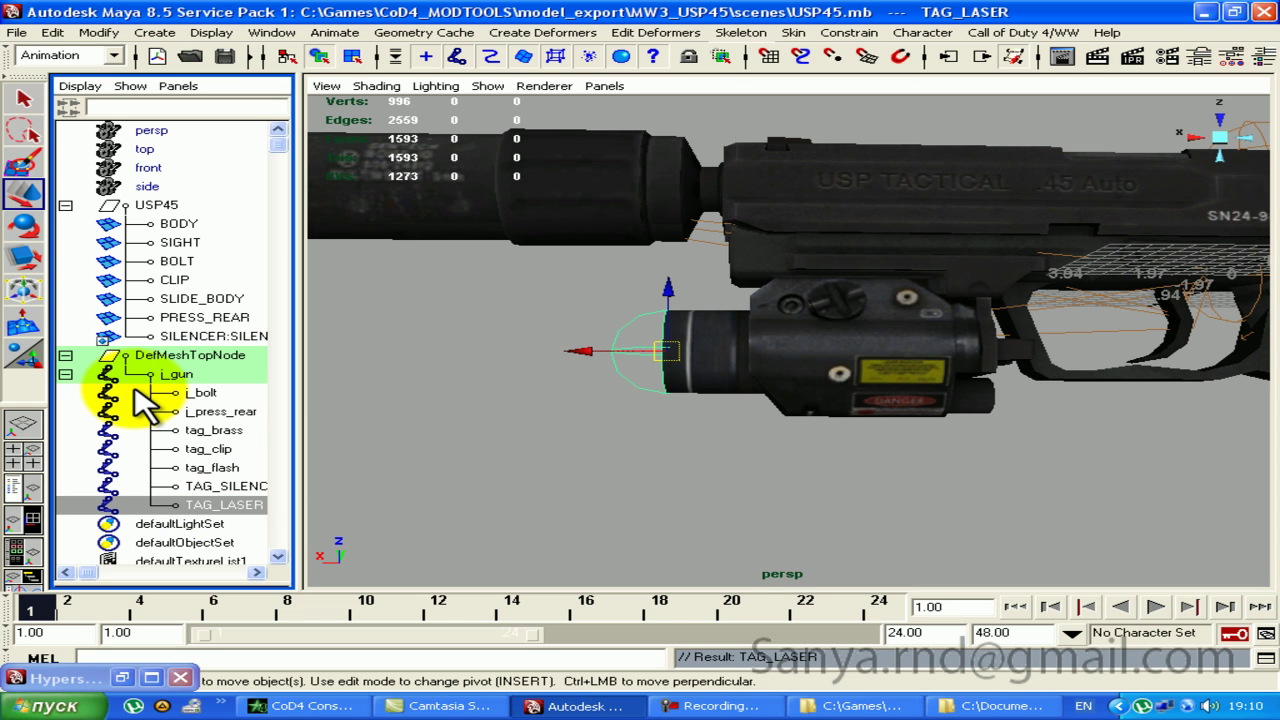
Step: Move TAG_LASER to the front of the laser module
mouse_move(600, 467)
left_mouse_down("alt")
mouse_move(910, 388)
mouse_move(943, 330)
mouse_move(995, 350)
left_mouse_up("alt")
key("4")
mouse_move(1005, 440)
left_mouse_down()
mouse_move(935, 355)
mouse_move(886, 357)
mouse_move(1060, 305)
mouse_move(1086, 386)
mouse_move(1154, 289)
mouse_move(517, 271)
mouse_move(755, 365)
mouse_move(877, 343)
mouse_move(951, 286)
left_mouse_up()
key("5")
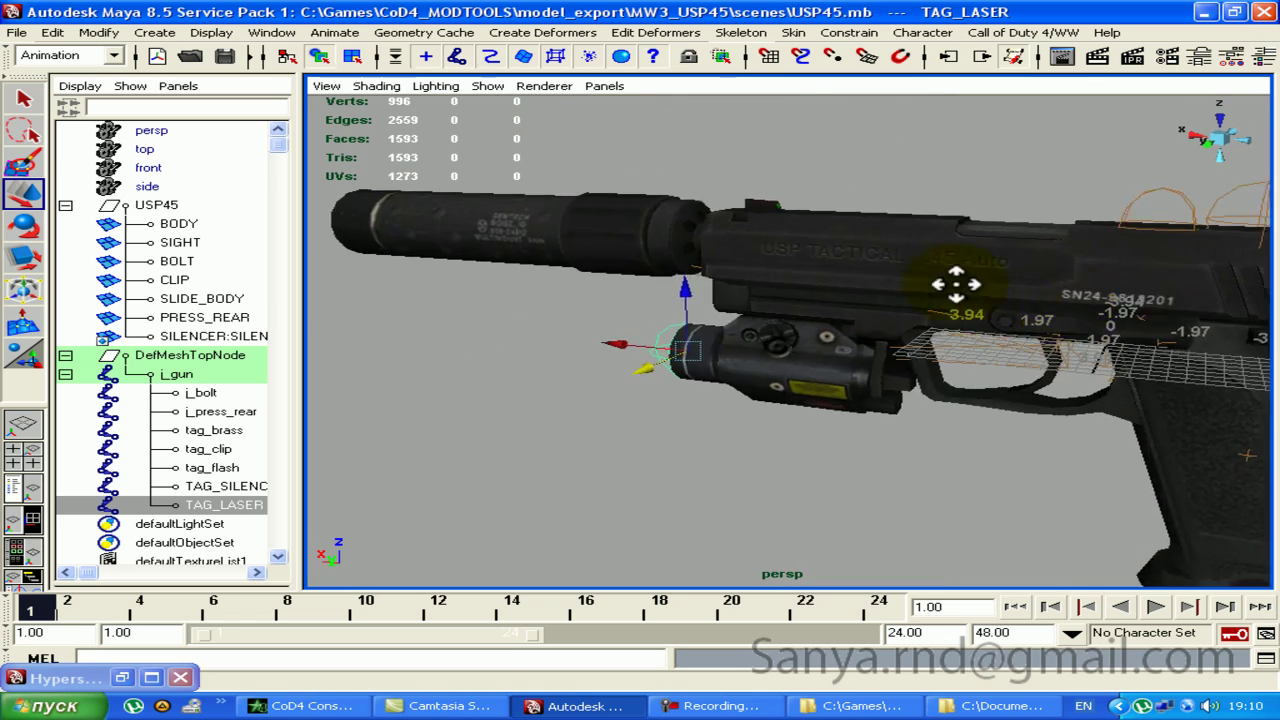
Step: Select the j_gun joint and inspect the whole pistol in wireframe from a side view
scroll(846, 237, "up", 3)
middle_click_drag(846, 237, 799, 310, "alt")
scroll(799, 310, "down", 3)
left_click(180, 374)
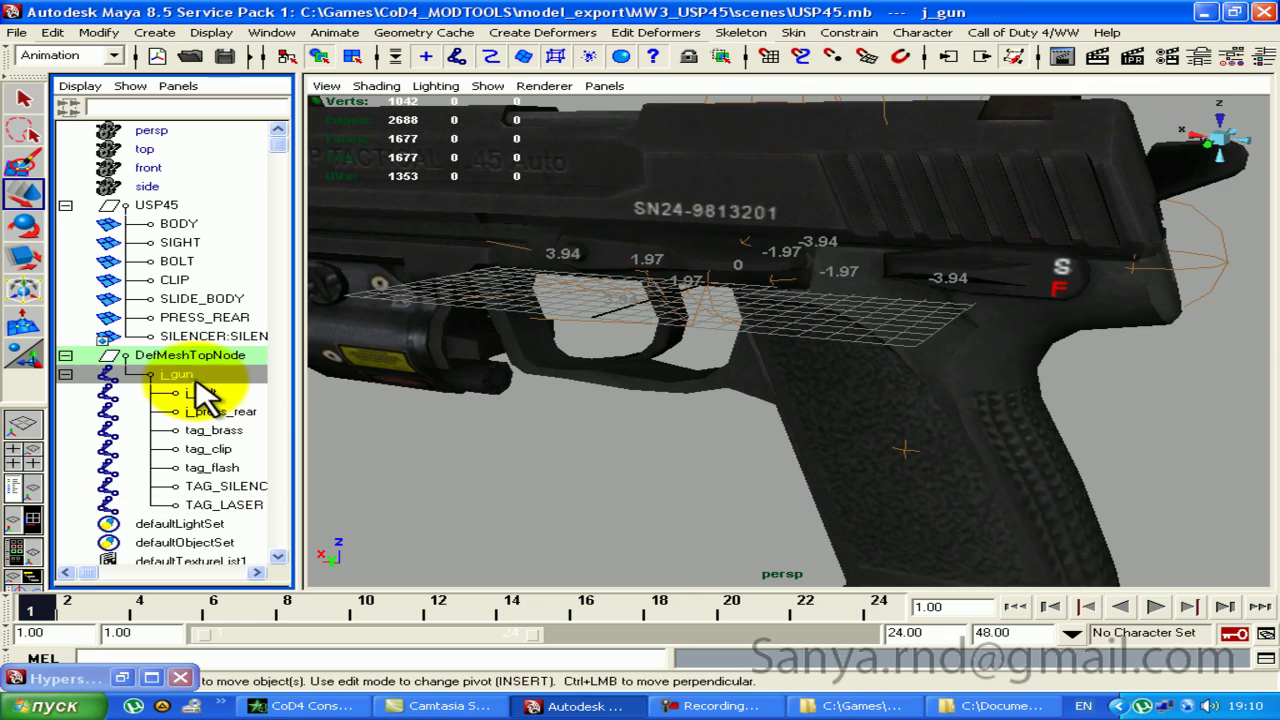
scroll(820, 340, "down", 2)
key("4")
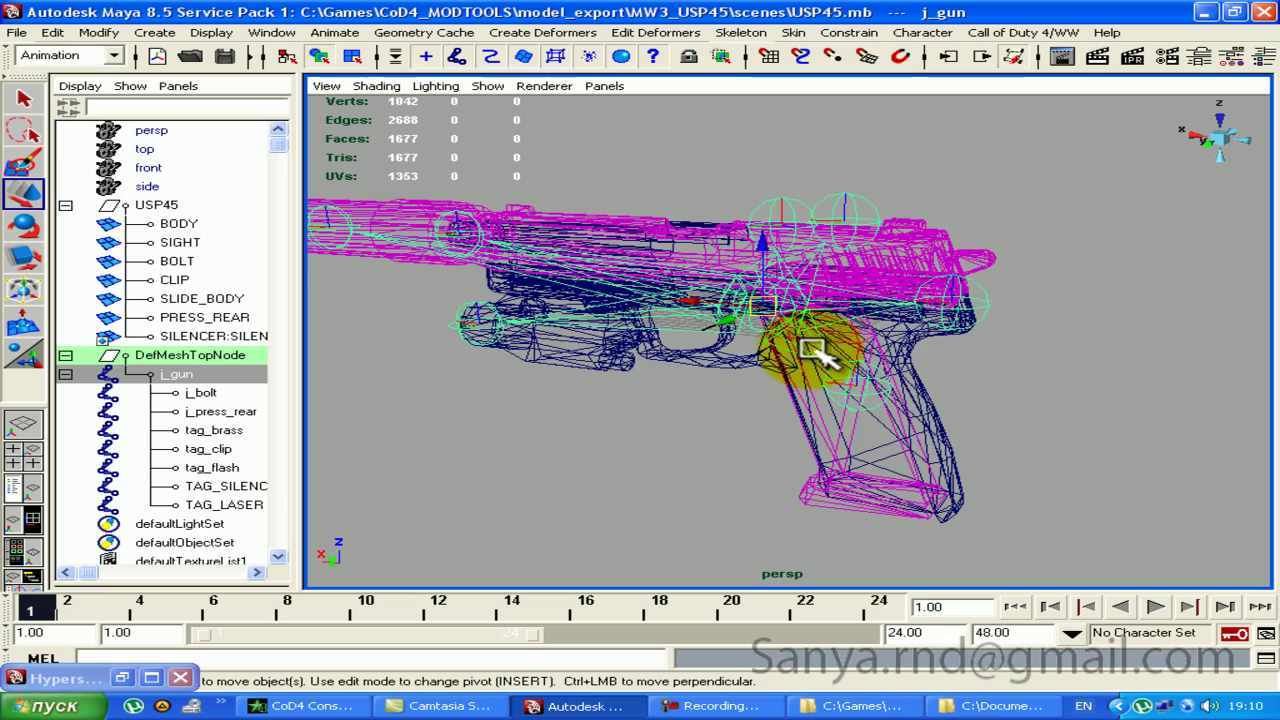
scroll(815, 350, "up", 1)
scroll(830, 330, "up", 1)
scroll(800, 325, "up", 2)
scroll(785, 320, "down", 2)
scroll(700, 330, "down", 2)
left_click_drag(680, 335, 723, 348, "alt")
Step: Smooth-bind the BODY and SLIDE_BODY meshes to the j_gun joint skeleton
left_click(730, 348)
left_click_drag(771, 268, 760, 232, "alt")
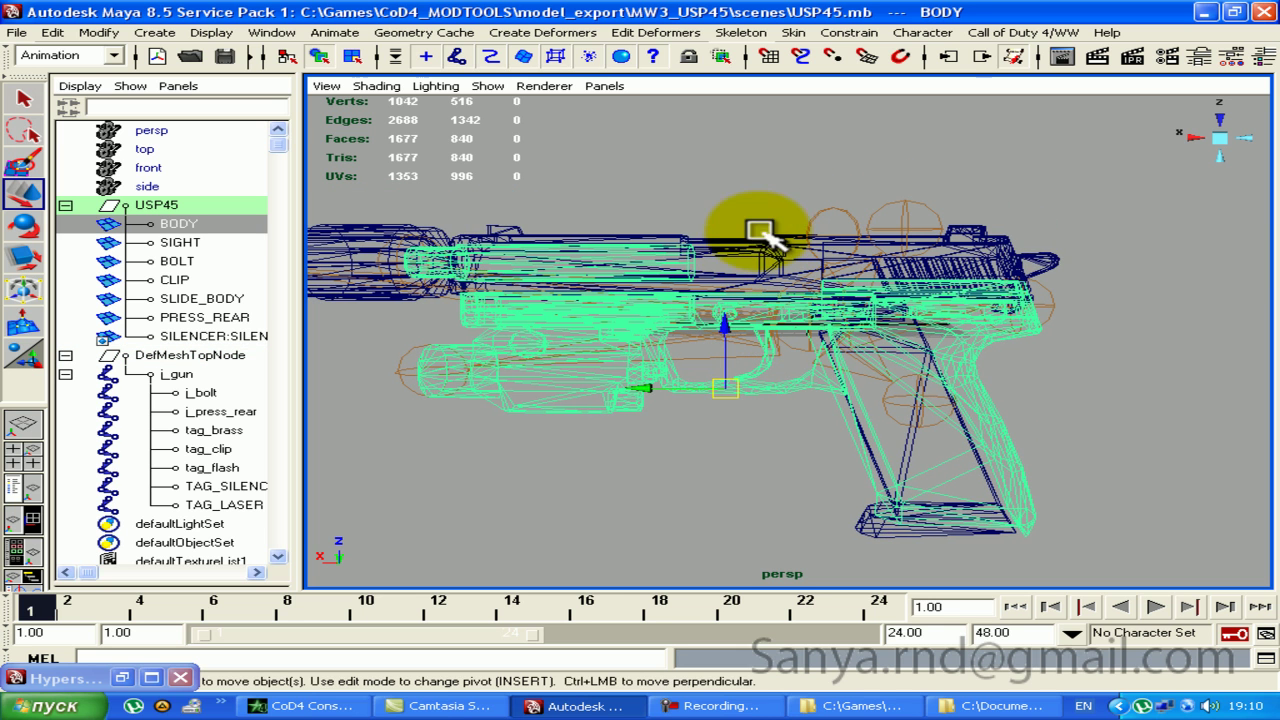
left_click(730, 237)
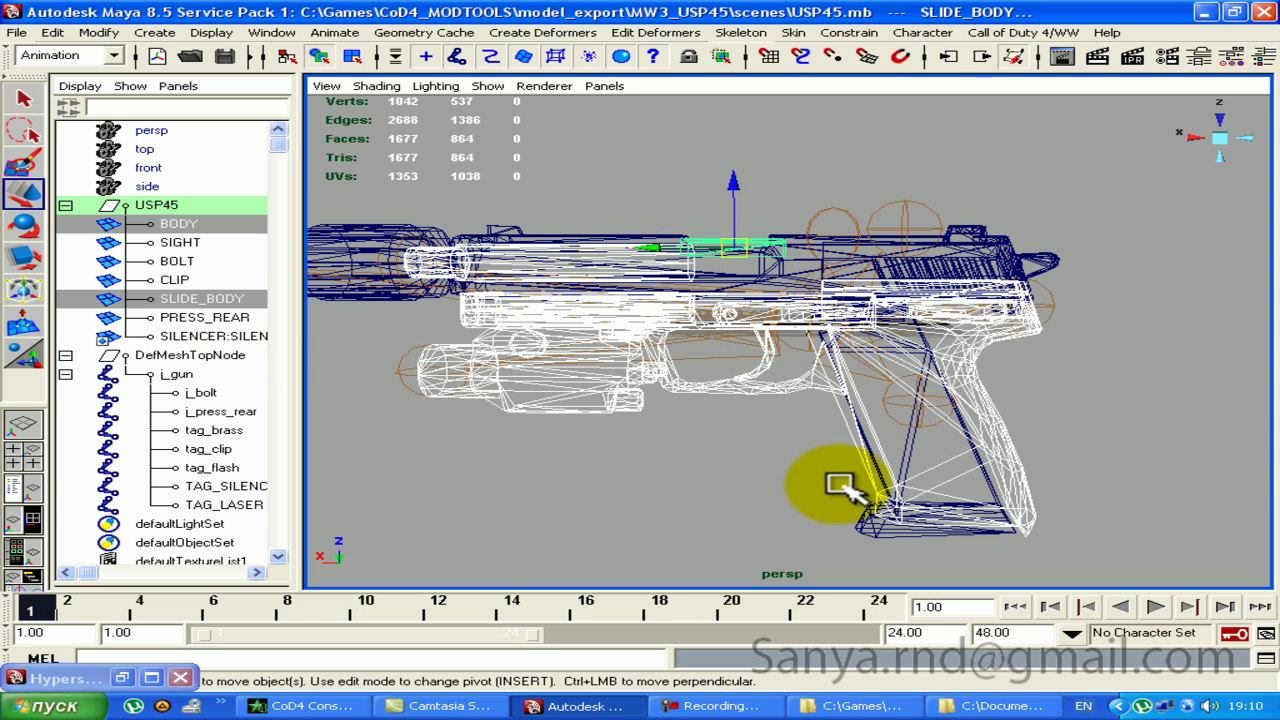
left_click(178, 376, "ctrl")
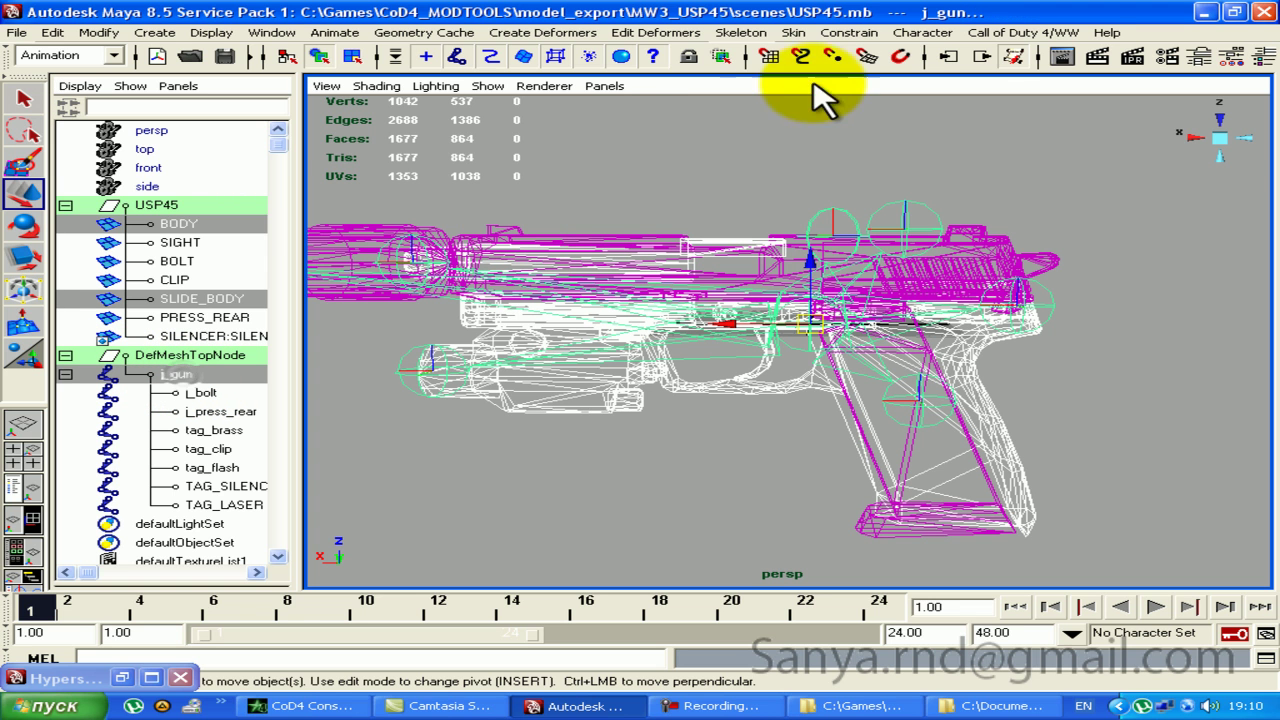
left_click(793, 33)
left_click(955, 72)
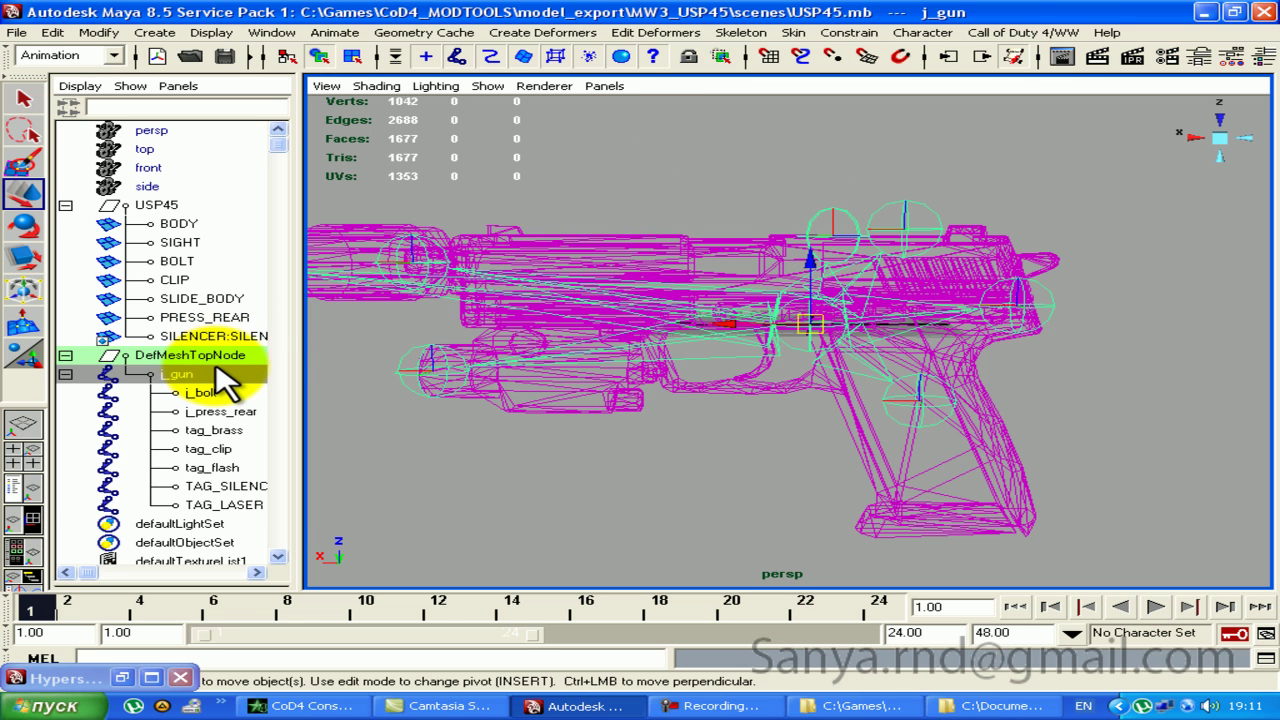
Step: Select the BODY mesh and inspect the bound gun up close in textured shading
left_click(840, 318)
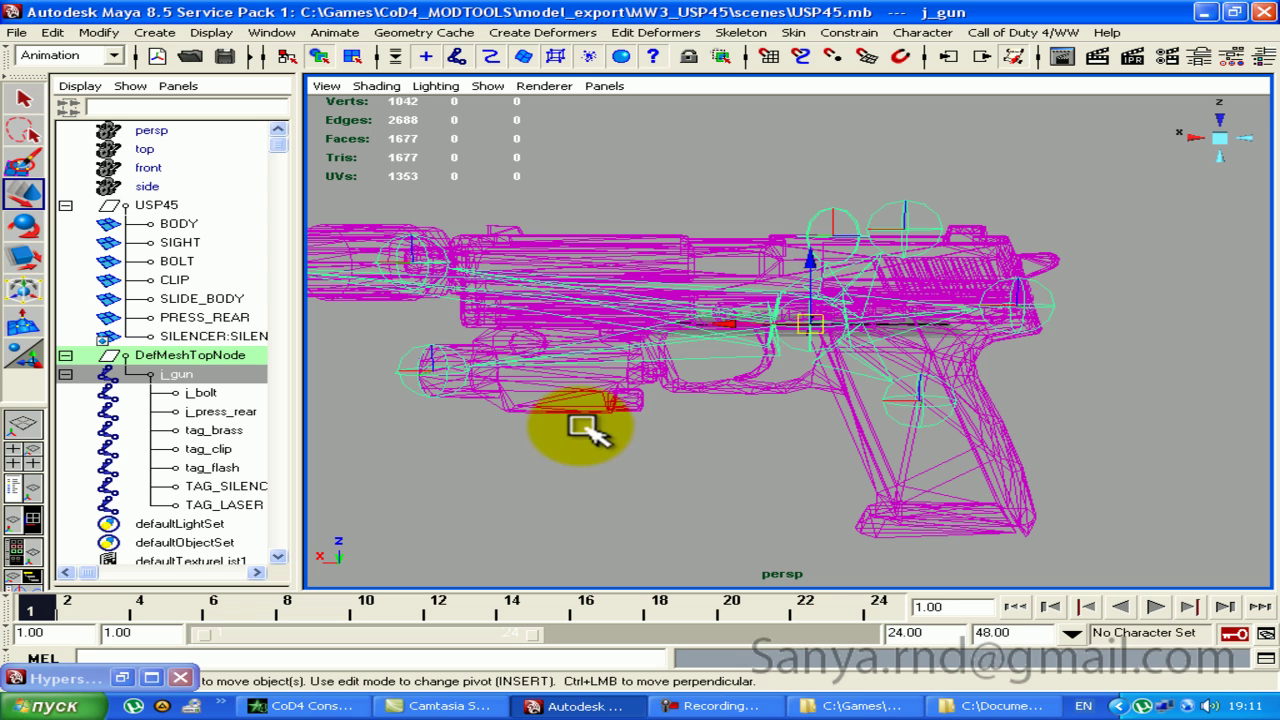
left_click(656, 427)
left_click(712, 385)
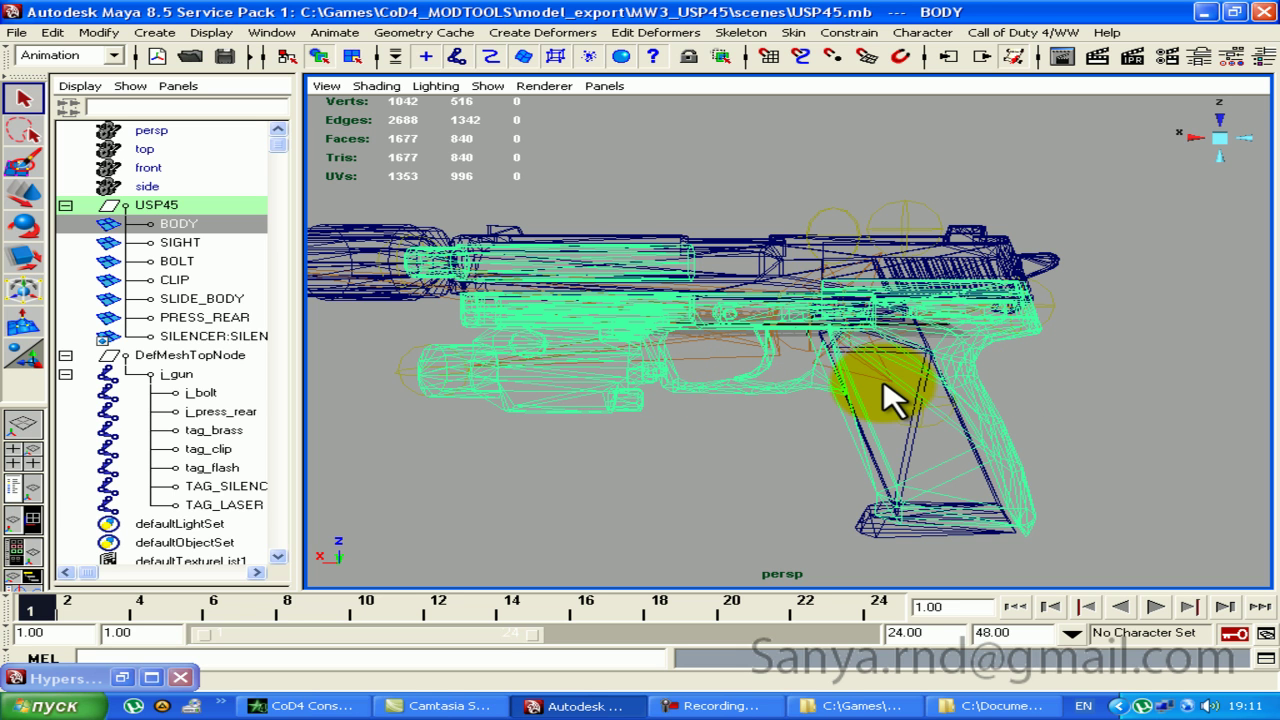
mouse_move(890, 410)
left_mouse_down("alt")
mouse_move(849, 383)
mouse_move(849, 354)
mouse_move(663, 434)
left_mouse_up("alt")
mouse_move(808, 406)
left_mouse_down("alt")
mouse_move(943, 371)
mouse_move(857, 409)
mouse_move(740, 409)
left_mouse_up("alt")
mouse_move(740, 409)
right_mouse_down("alt")
mouse_move(851, 291)
mouse_move(930, 262)
right_mouse_up("alt")
key("6")
Step: View the whole silenced gun, collapse the USP45 group and select the j_gun joint
left_click(900, 491)
mouse_move(900, 491)
left_mouse_down("alt")
mouse_move(1000, 371)
mouse_move(991, 357)
mouse_move(1060, 365)
mouse_move(749, 286)
mouse_move(809, 343)
mouse_move(994, 371)
mouse_move(675, 293)
mouse_move(800, 337)
left_mouse_up("alt")
mouse_move(800, 337)
right_mouse_down("alt")
mouse_move(686, 271)
mouse_move(686, 251)
right_mouse_up("alt")
left_click(155, 204)
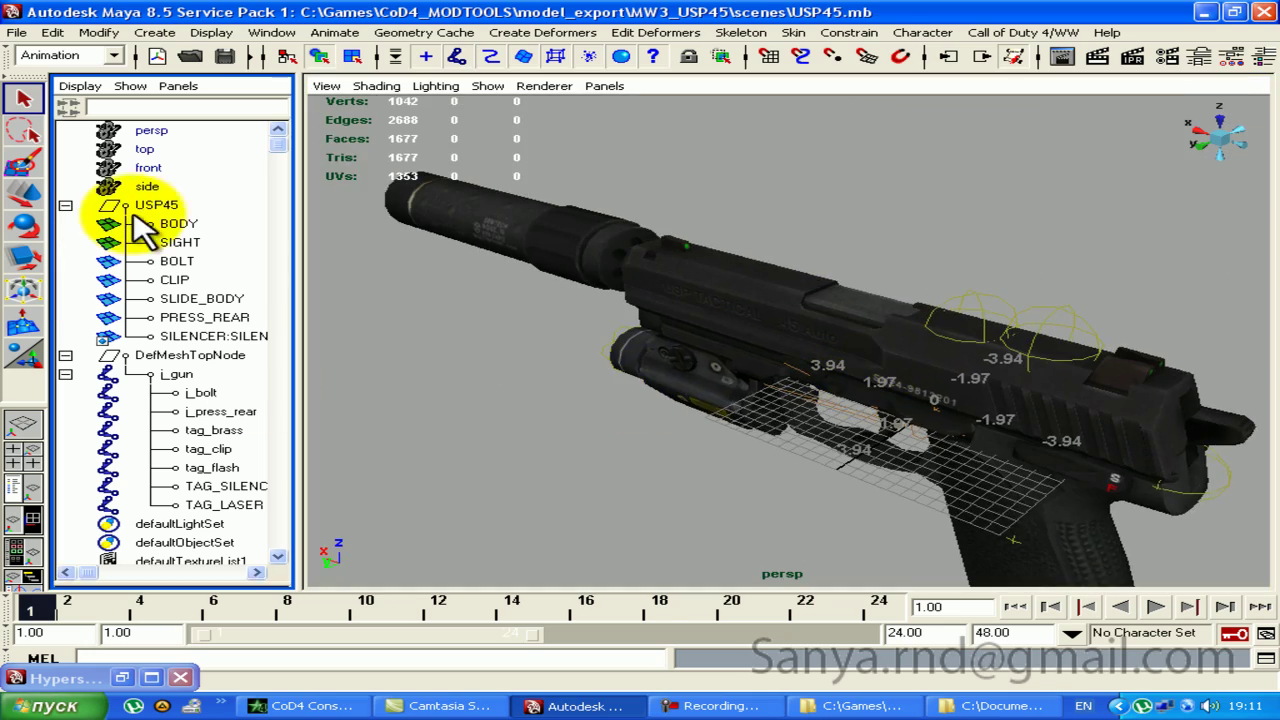
left_click(65, 204)
left_click(168, 243)
Step: Collapse and select the DefMeshTopNode group, check the model's shading, and save the scene
left_click(65, 223)
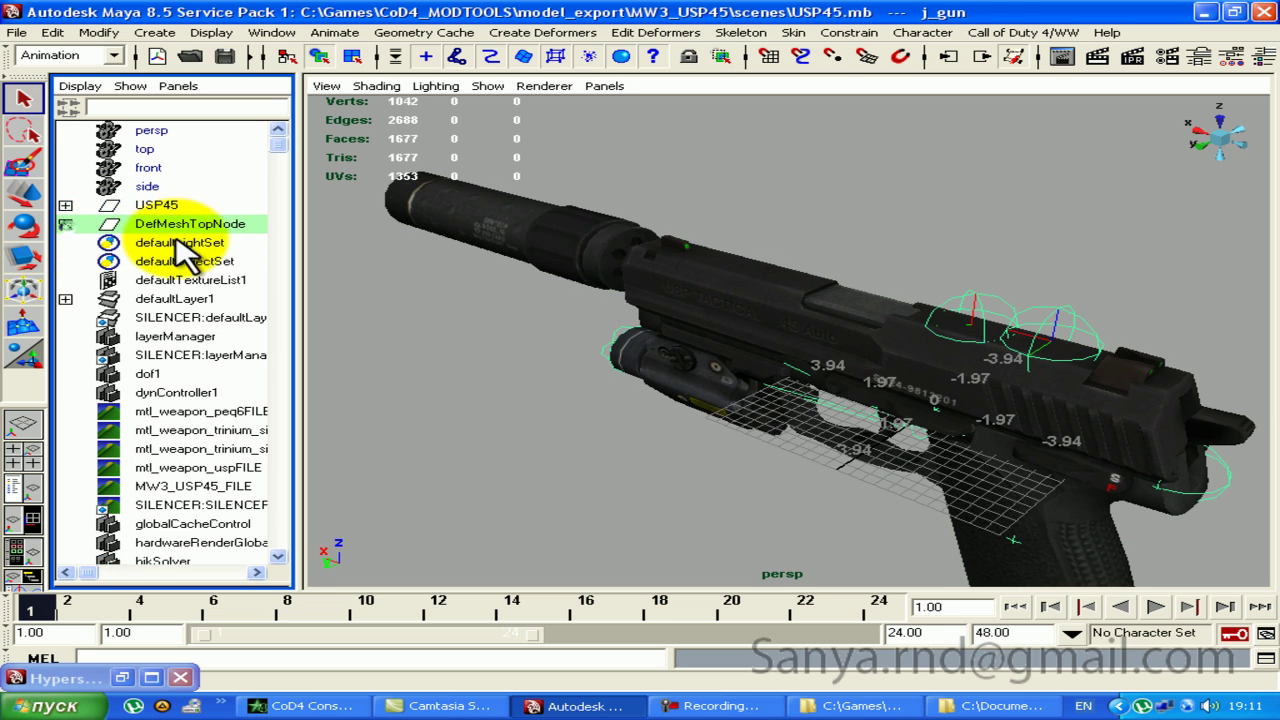
left_click(190, 224)
key("4")
left_click_drag(851, 409, 727, 402, "alt")
key("6")
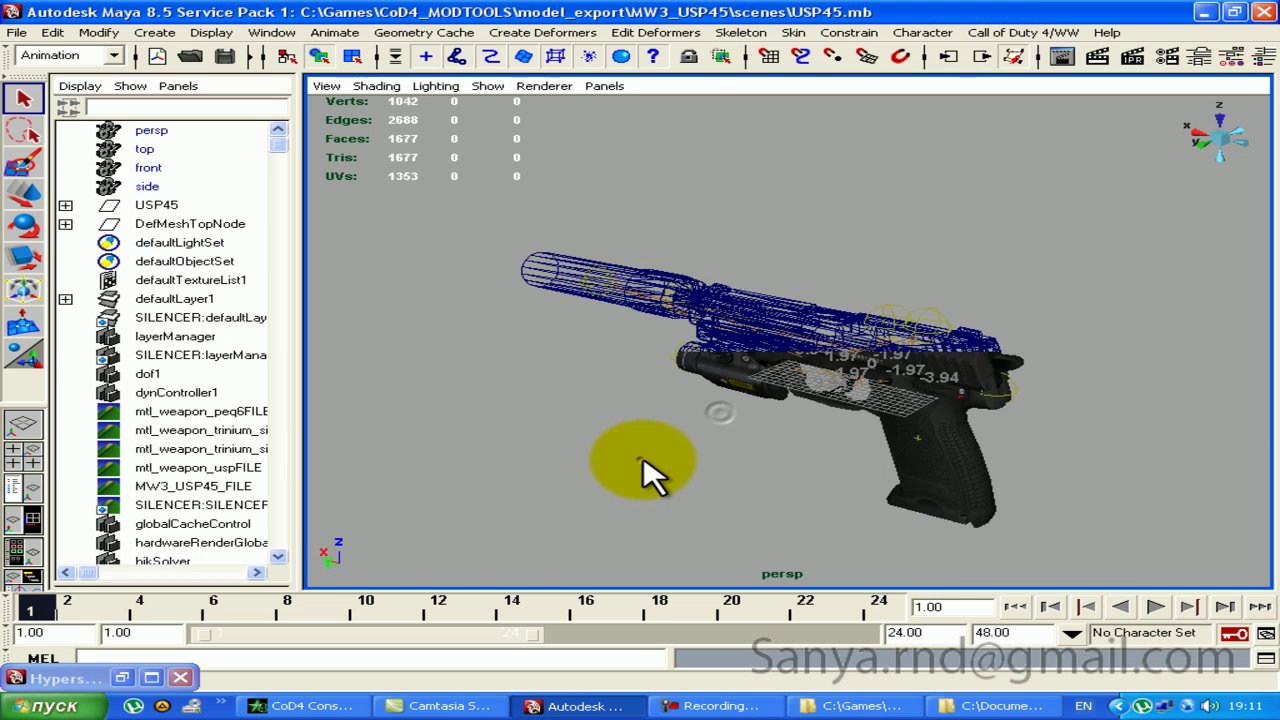
key("ctrl+s")
Step: Add Entry1 in the Model Exporter, enable it, and turn on Force Export Selected Joints
left_click(1022, 32)
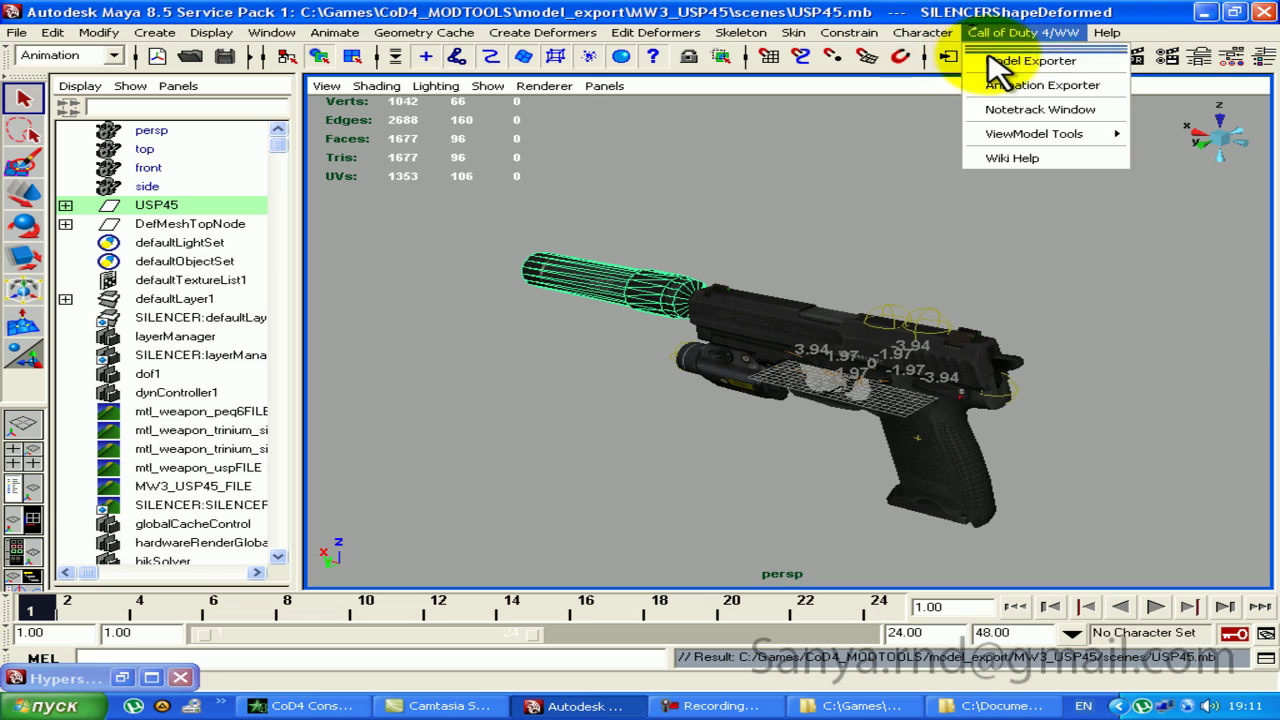
left_click(1010, 55)
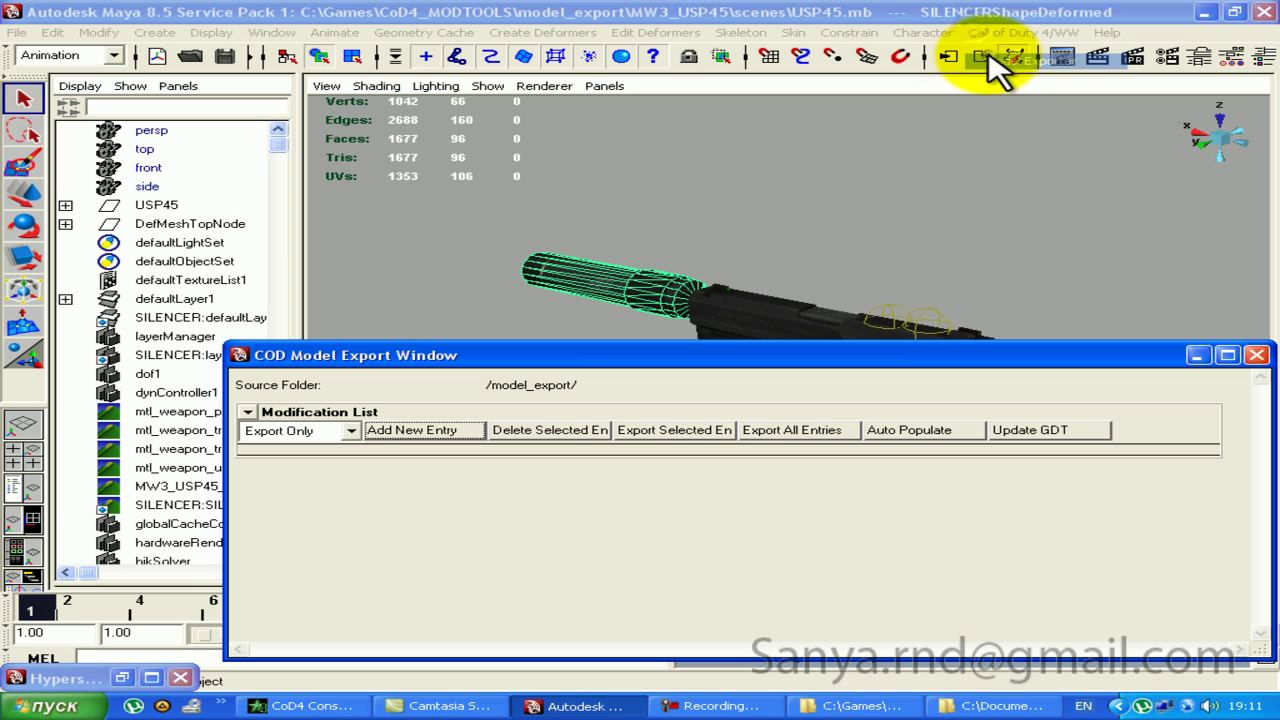
left_click(425, 430)
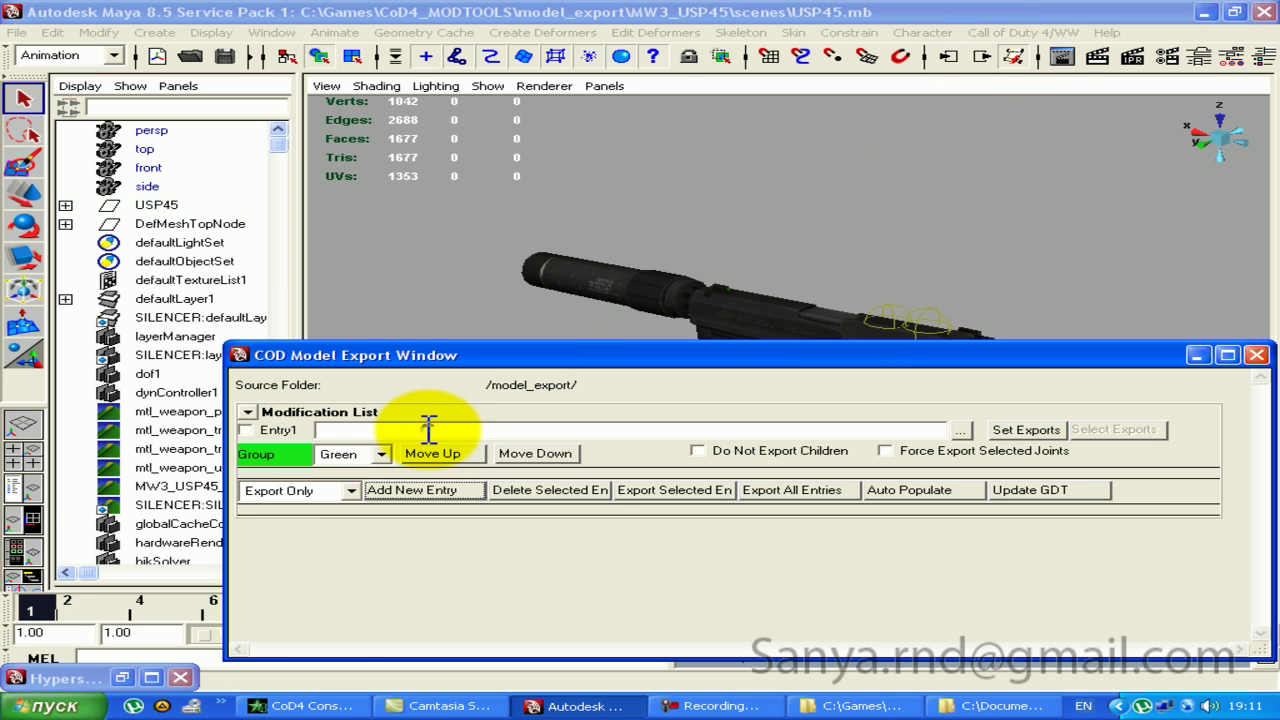
left_click(250, 432)
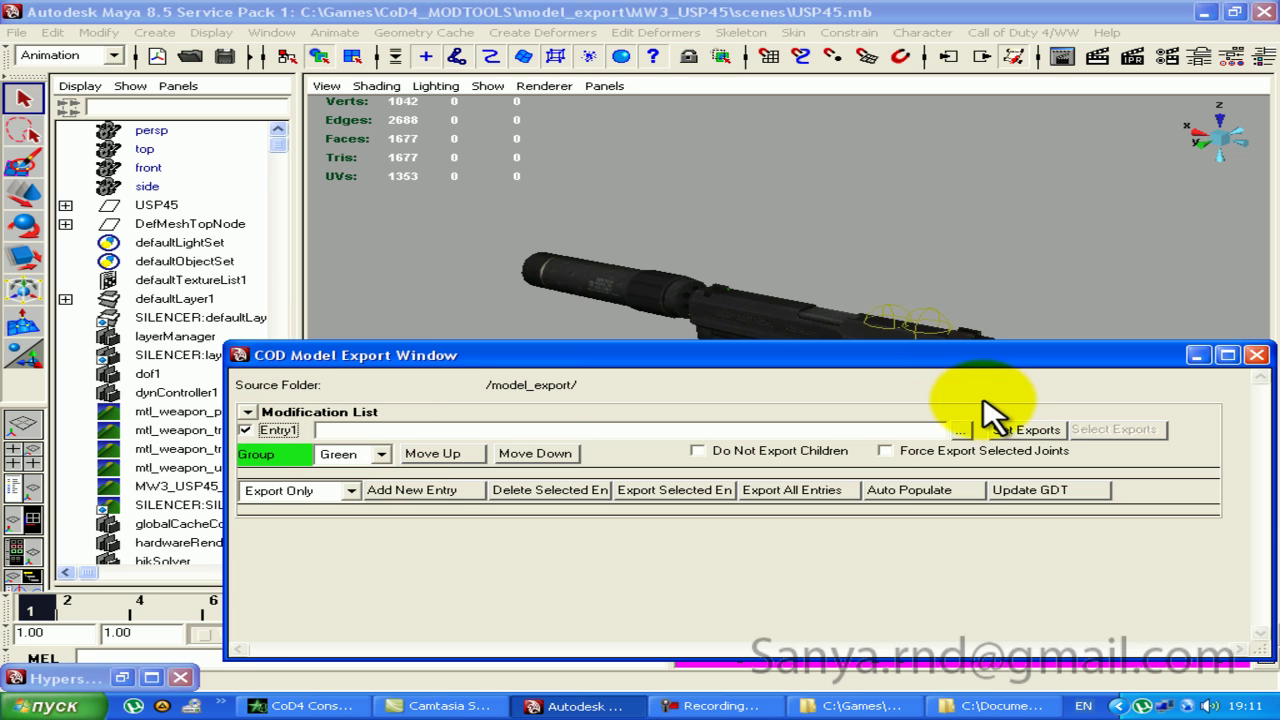
left_click(887, 452)
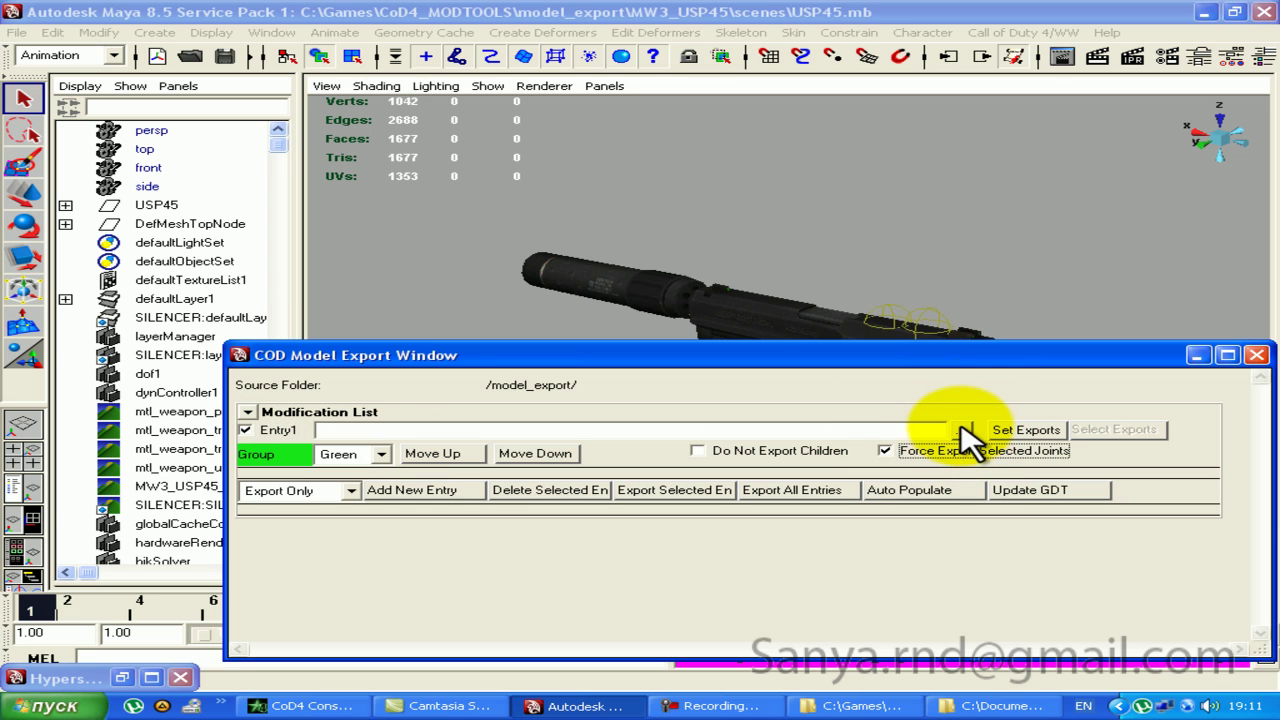
Step: Set Entry1's export path to MW3_USP45/data/viewmodel_mw3_usp45
left_click(965, 432)
left_click(800, 211)
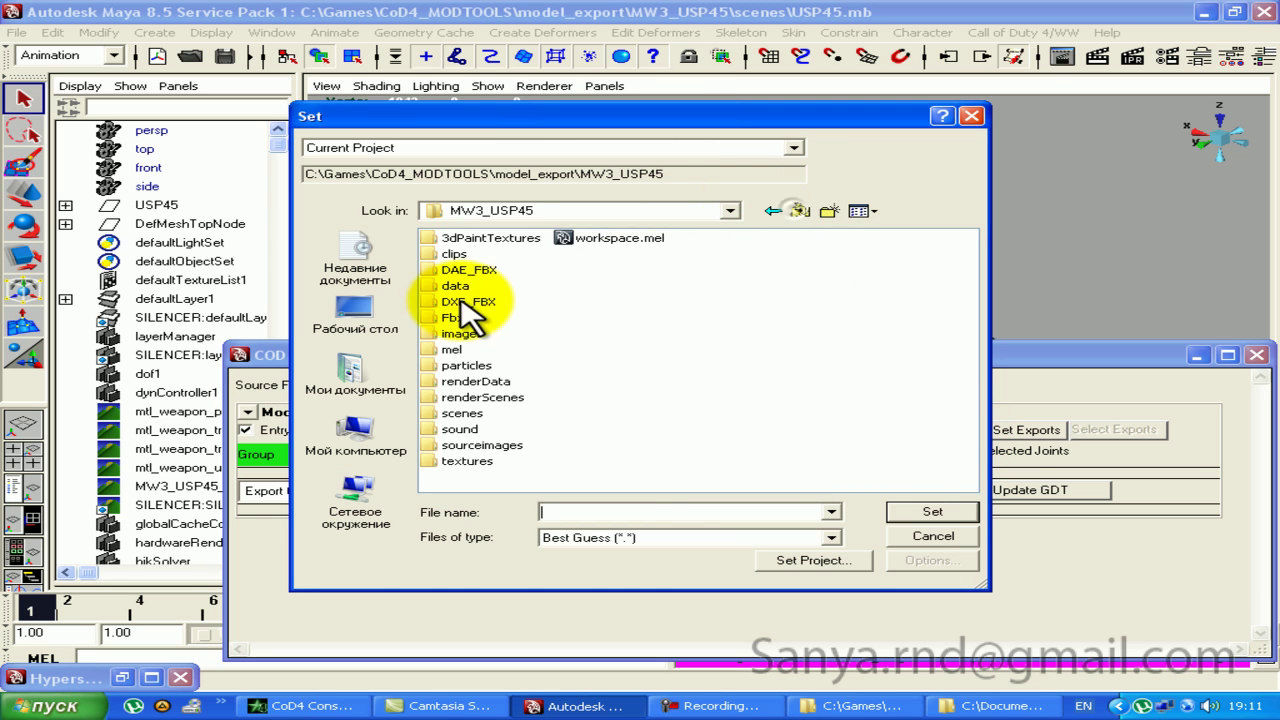
double_click(456, 288)
type("viewmodel_mw3_usp45")
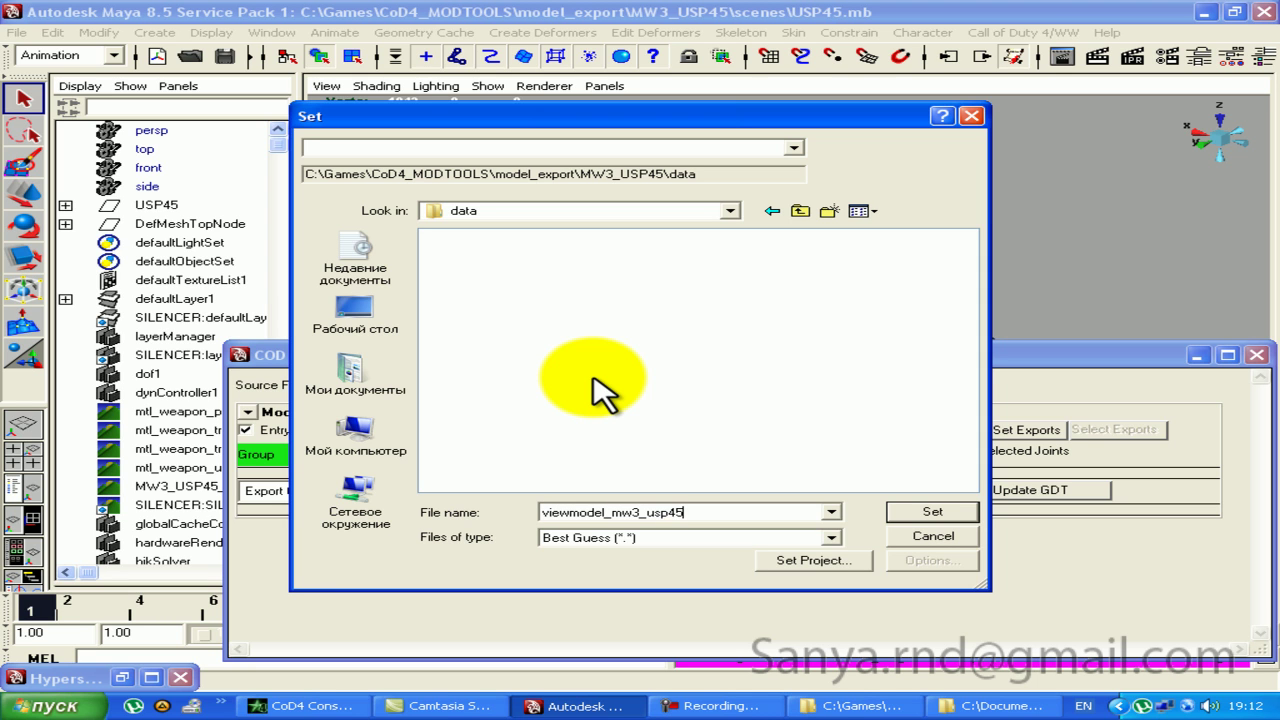
key("Return")
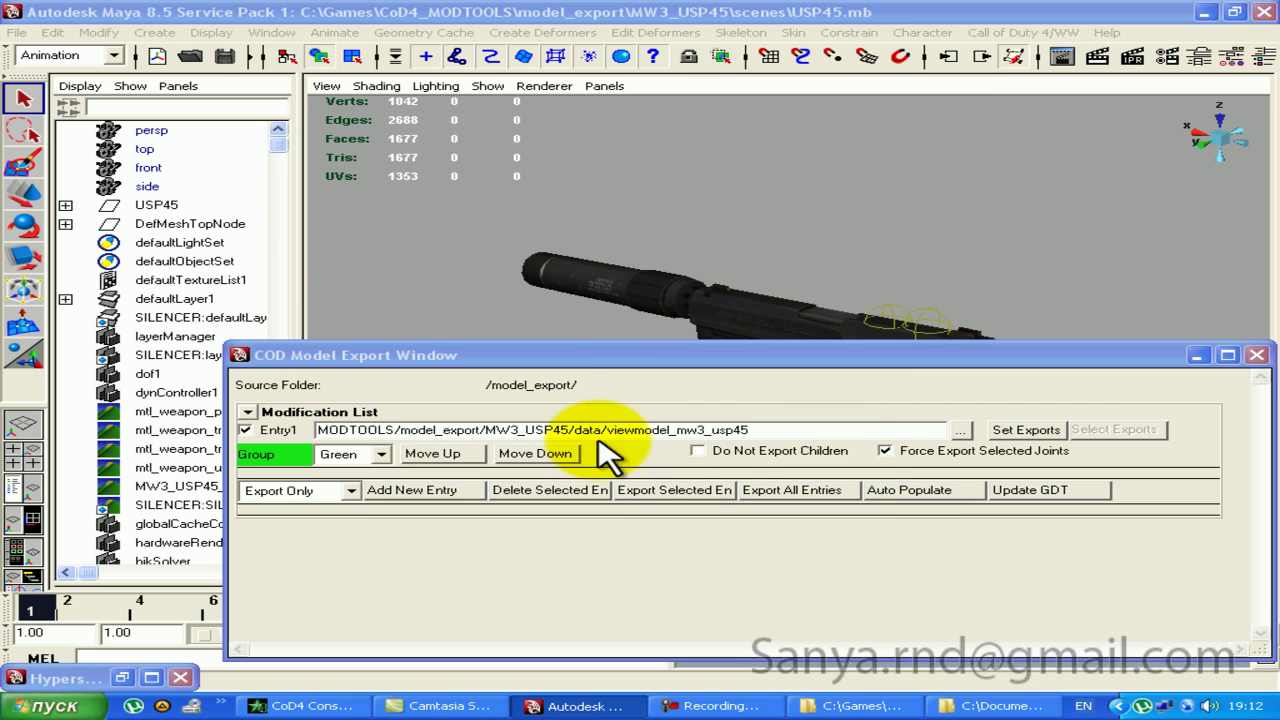
left_click(65, 205)
Step: Select the USP45 and DefMeshTopNode hierarchies down to TAG_LASER in the Outliner
left_click(65, 355)
left_click_drag(760, 356, 858, 408)
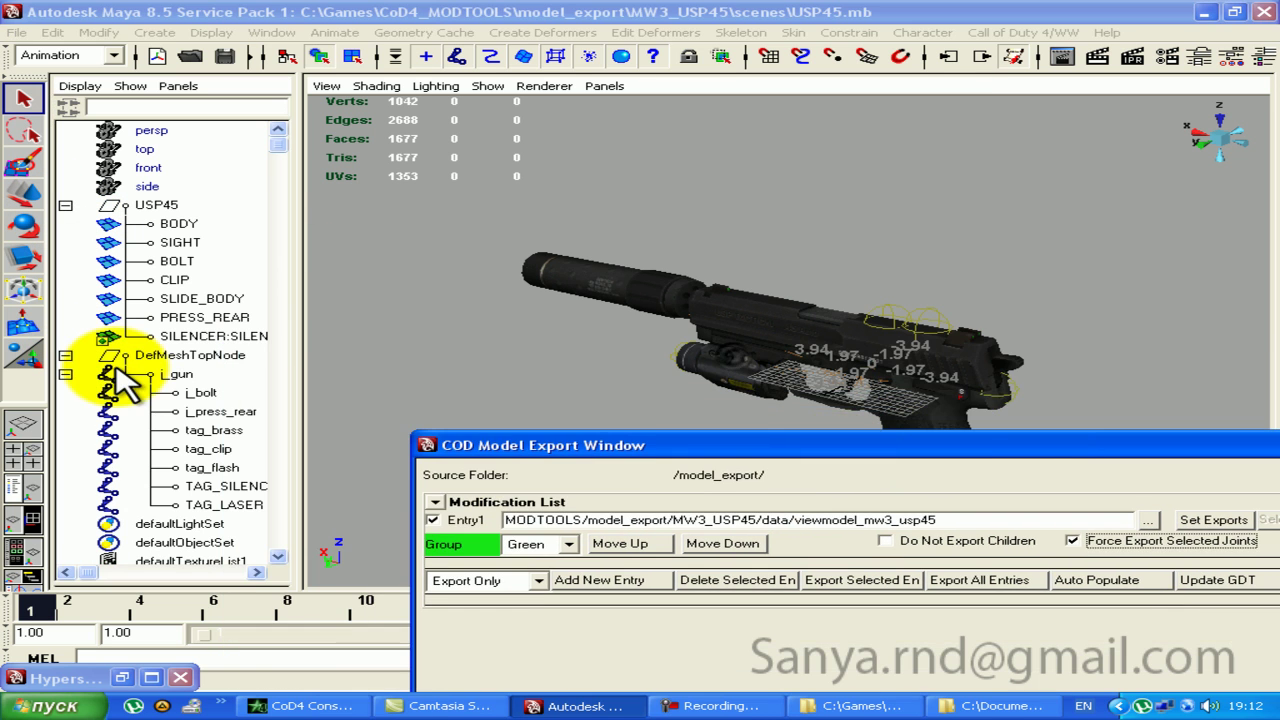
left_click(215, 504)
left_click(140, 210, "shift")
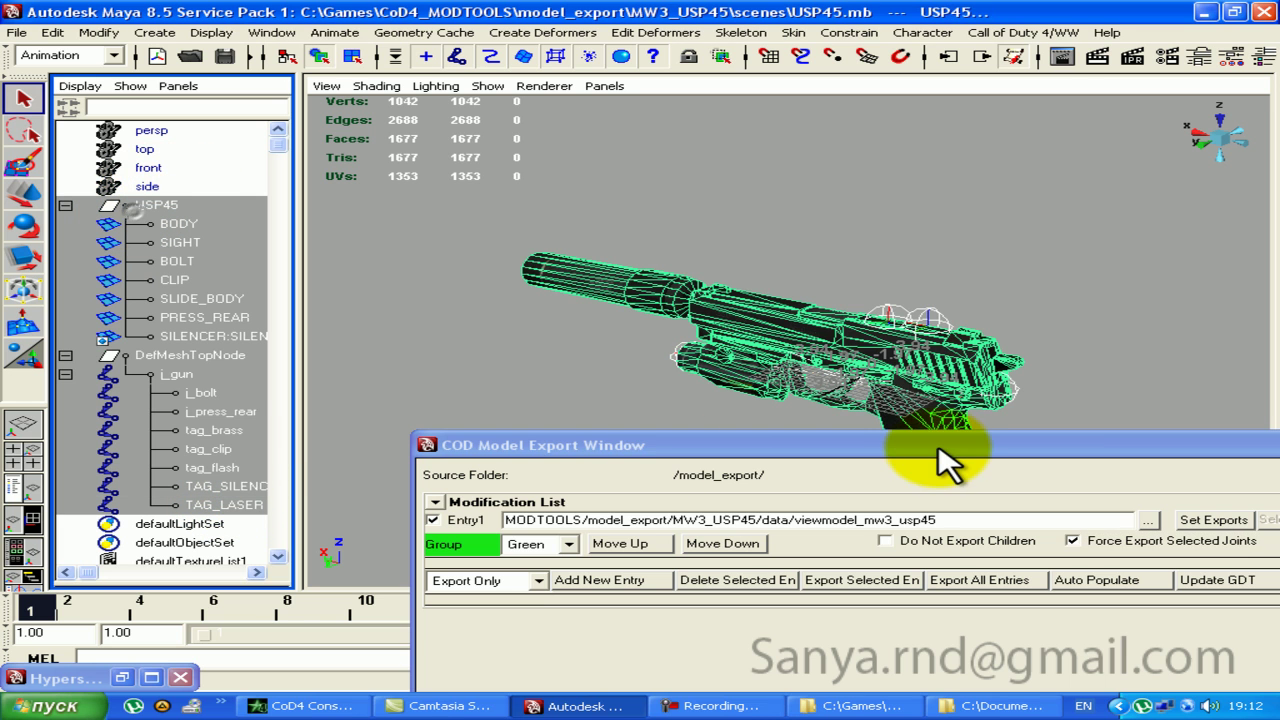
left_click(101, 356)
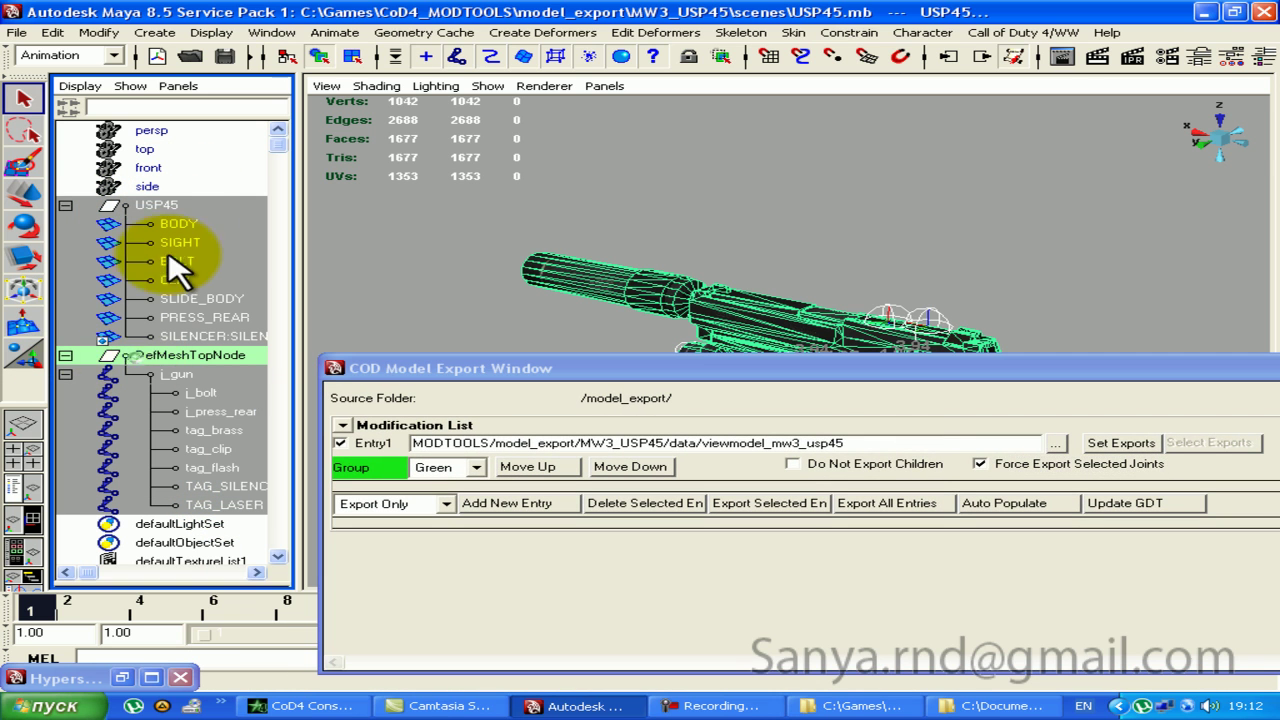
left_click(150, 205, "ctrl")
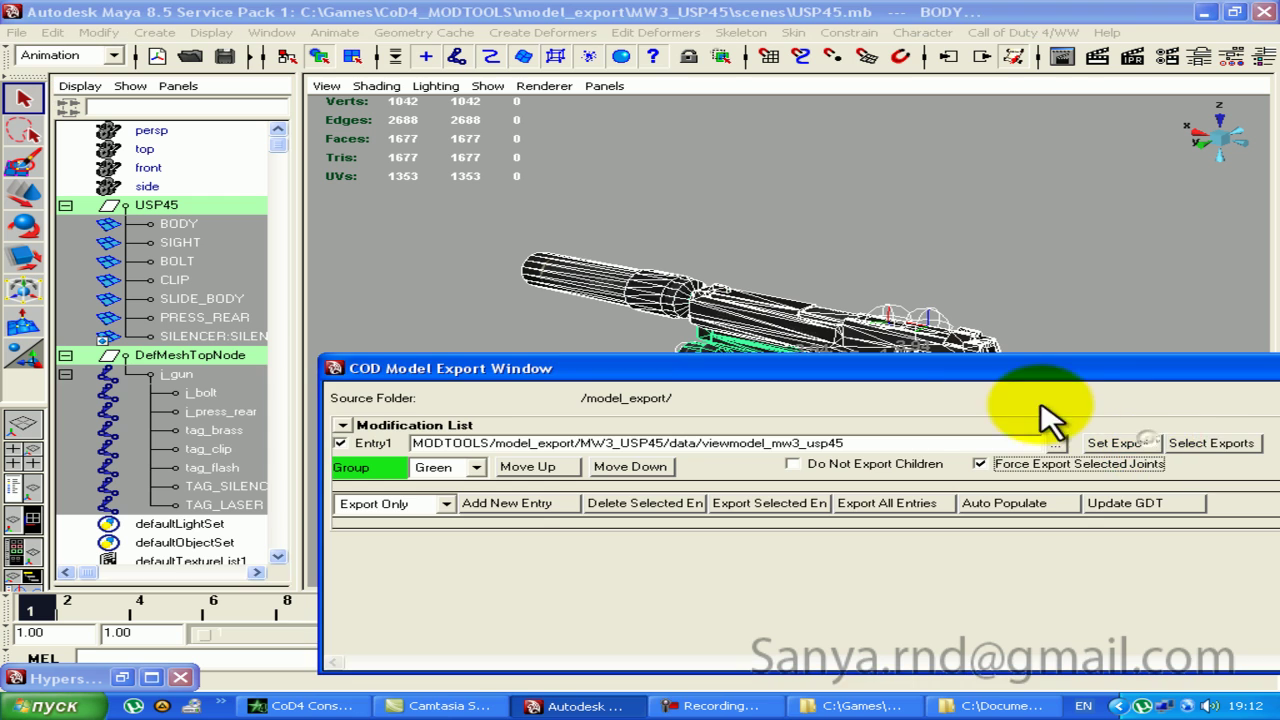
left_click_drag(1040, 368, 896, 392)
left_click(918, 250)
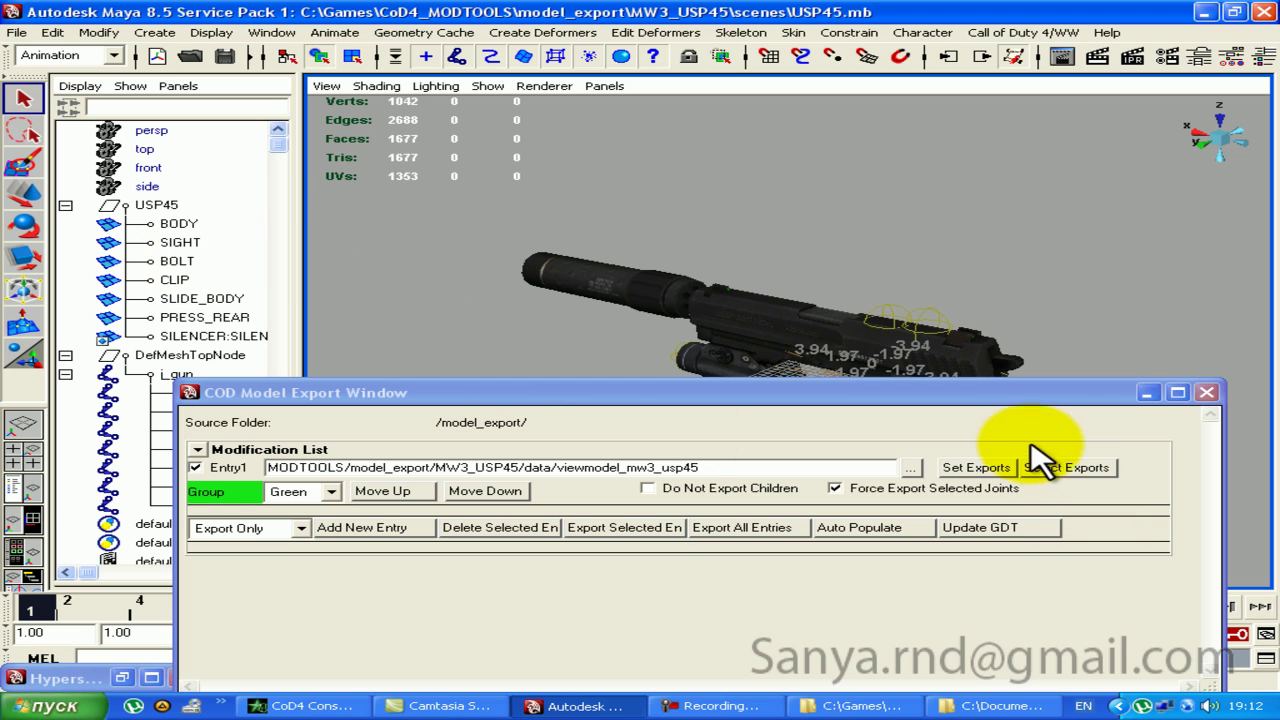
left_click(1075, 468)
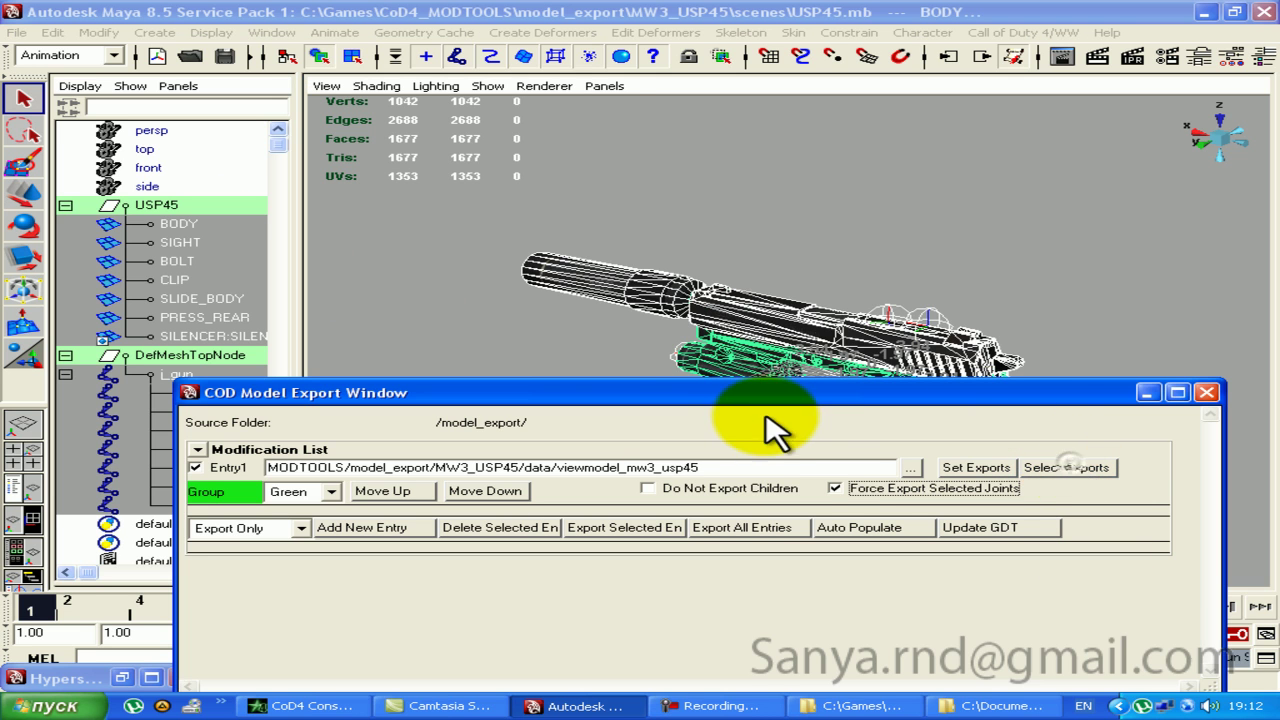
Step: Inspect the folder portion of Entry1's export path text
double_click(713, 468)
left_click(720, 467)
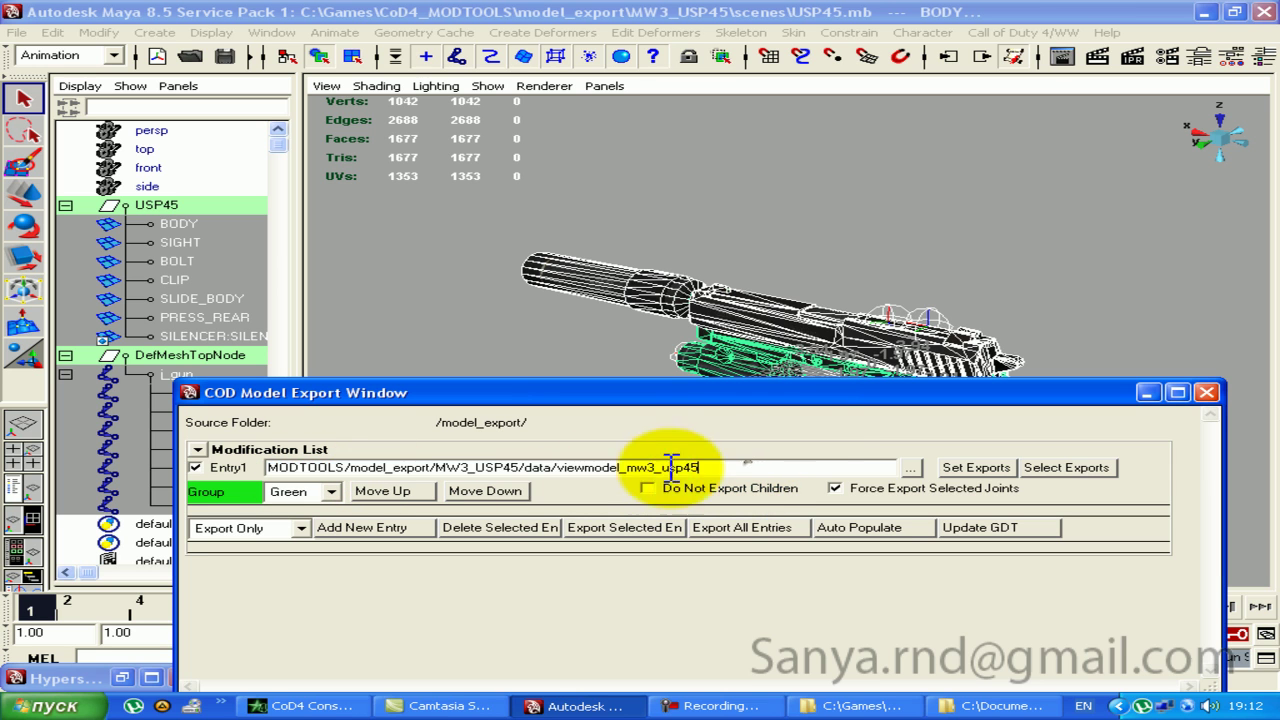
left_click_drag(561, 467, 643, 471)
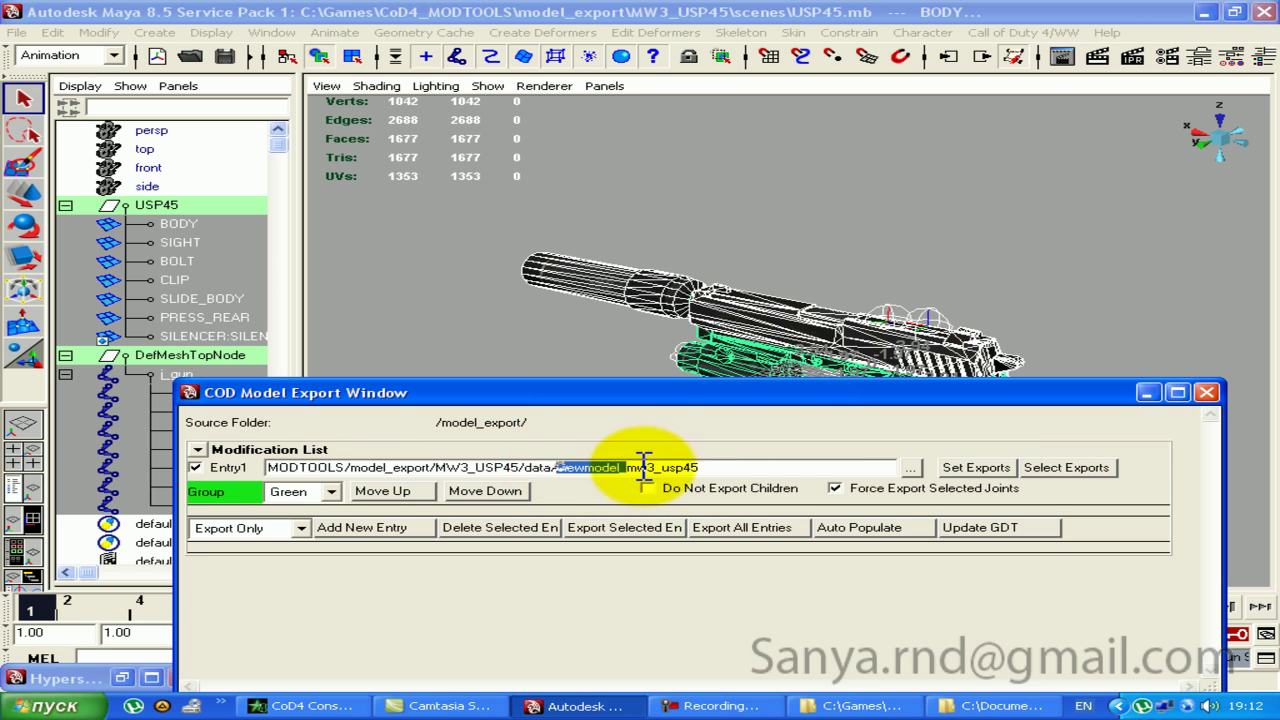
key("shift+Home")
left_click(760, 470)
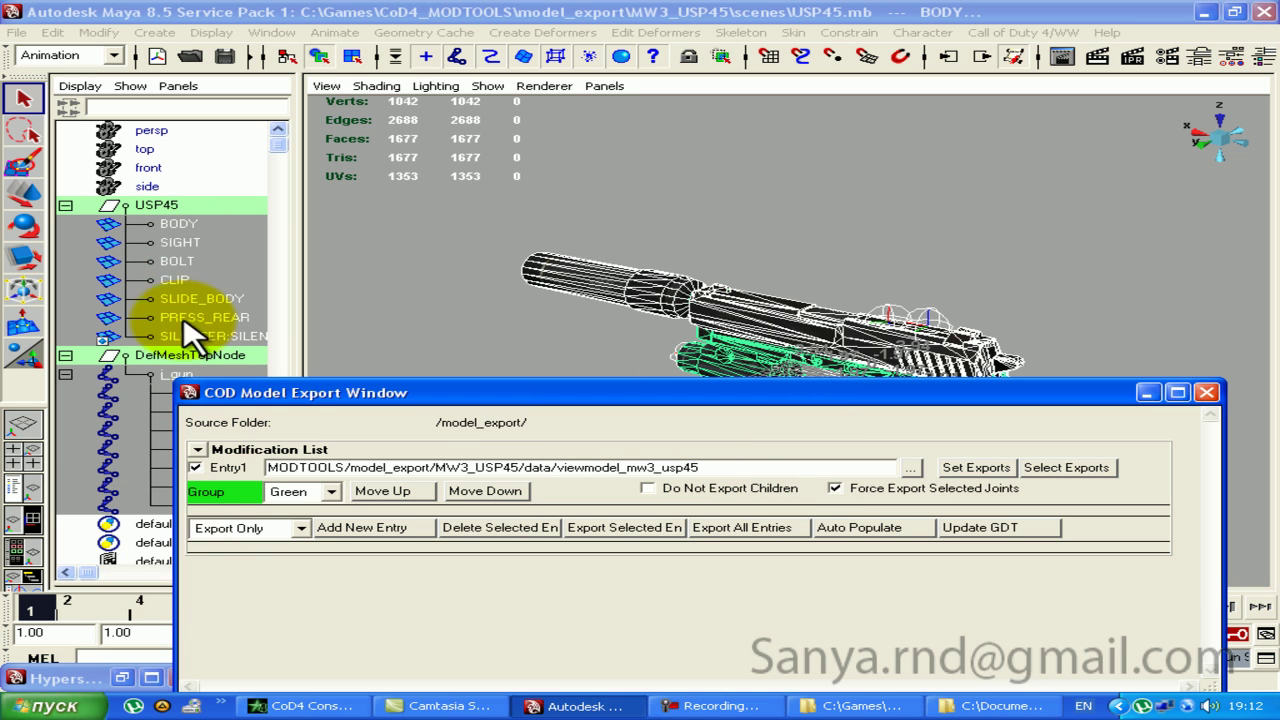
Step: Select BODY and check the objects already assigned to Entry1 and its export path
left_click(140, 221)
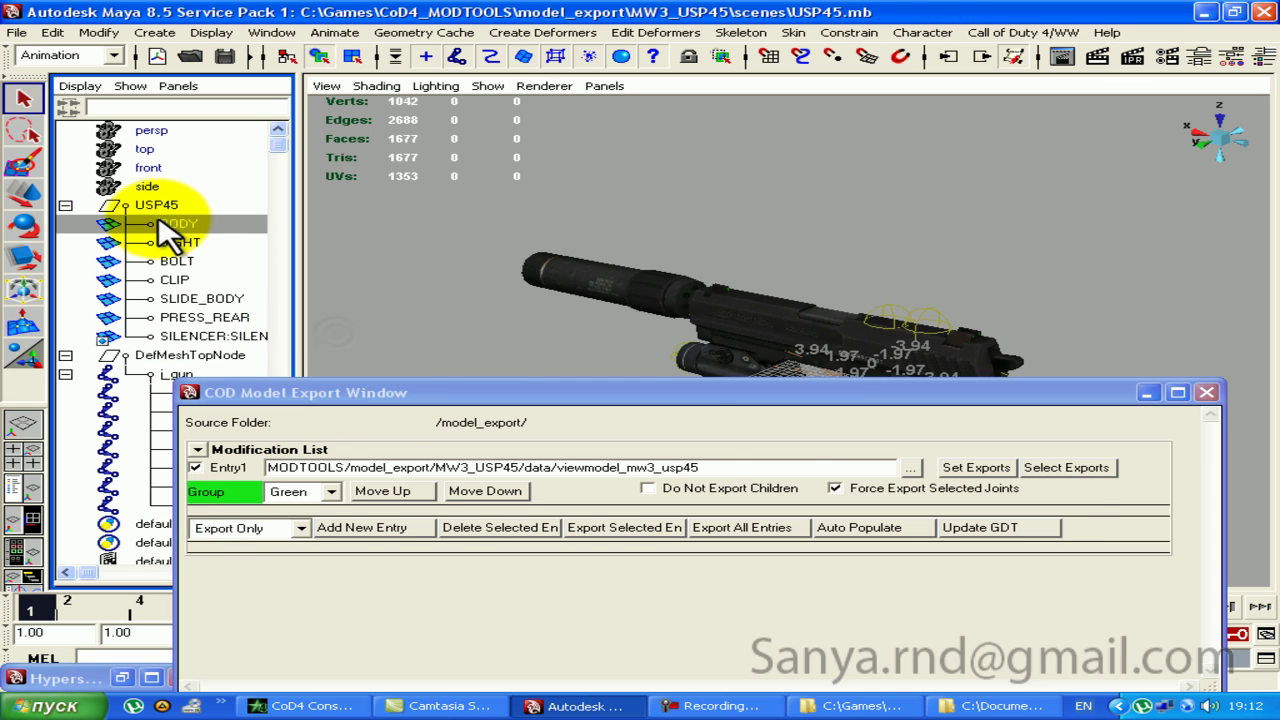
left_click(975, 467)
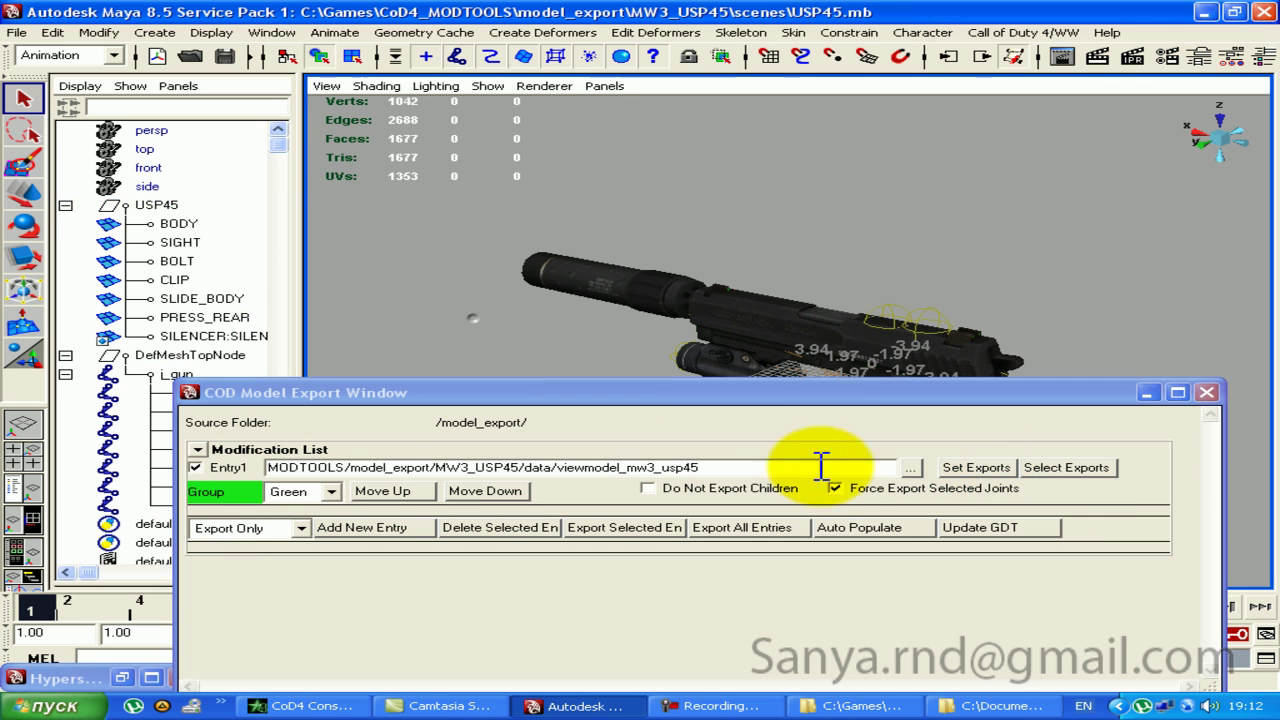
left_click(1066, 467)
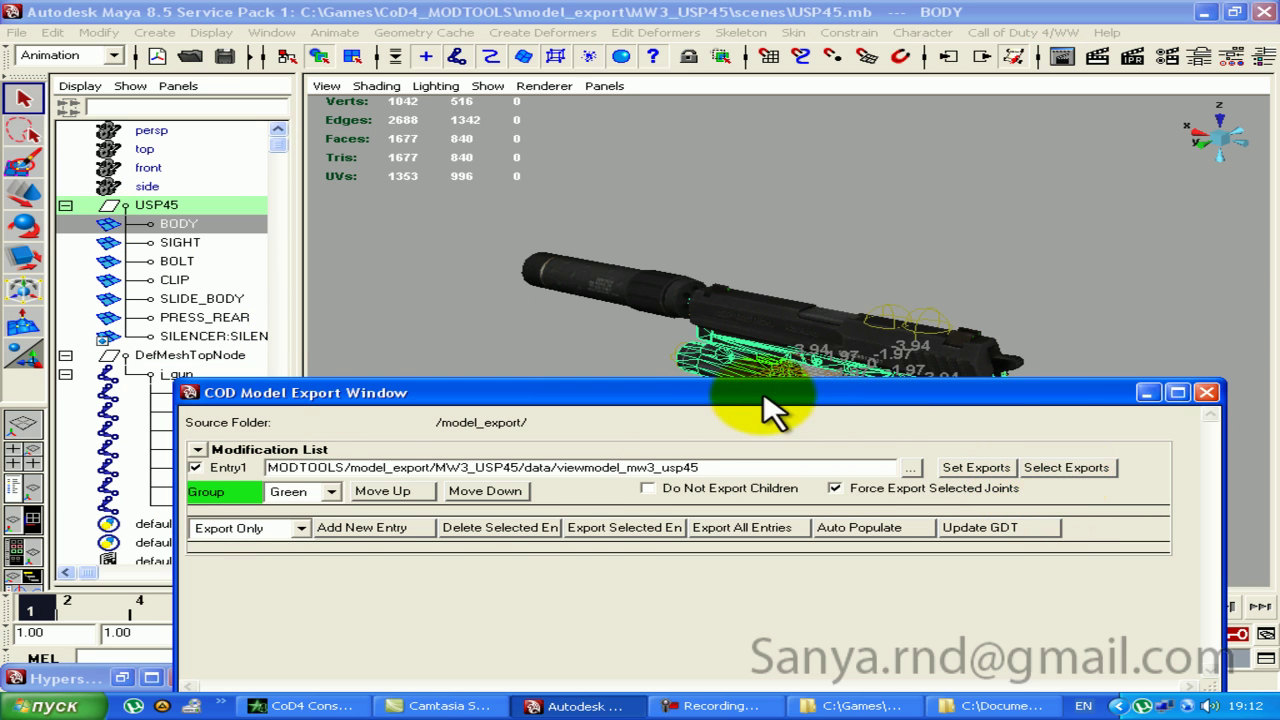
left_click_drag(715, 393, 755, 498)
left_click(748, 573)
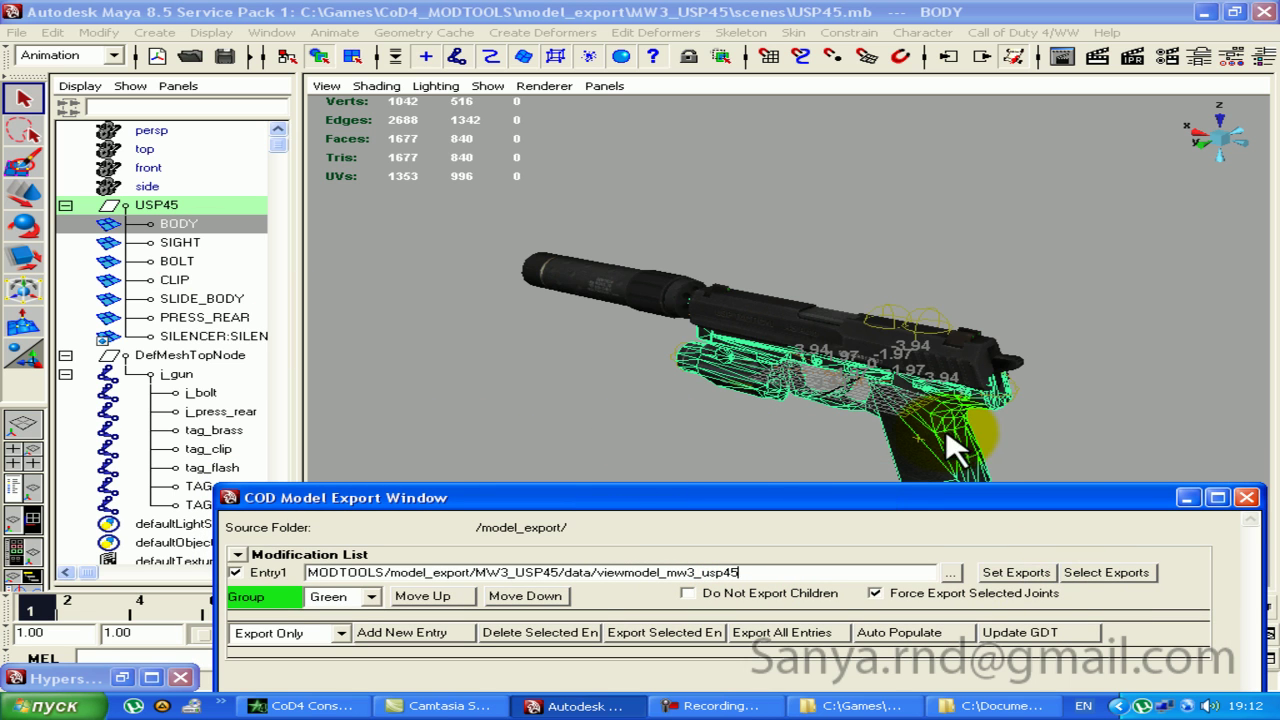
Step: Select USP45 through the last TAG joint and Set Exports for Entry1
left_click(185, 504)
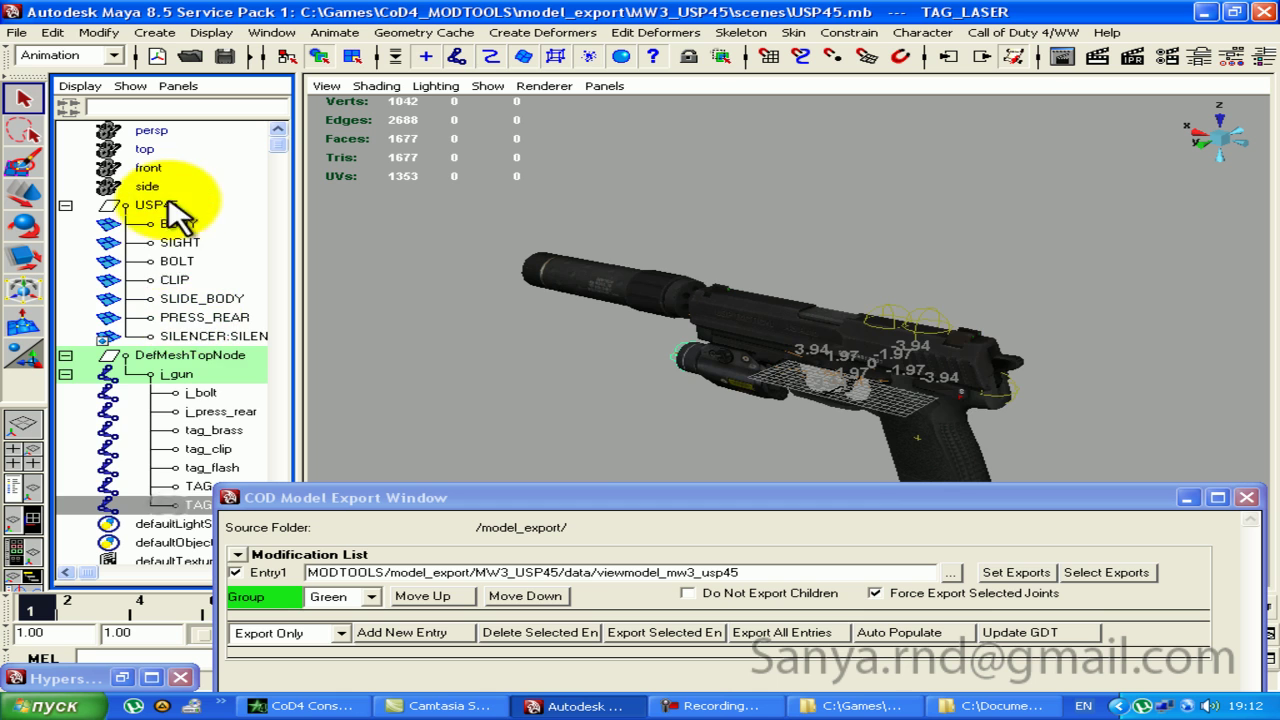
left_click(160, 204, "shift")
left_click(190, 354)
left_click(158, 204, "ctrl")
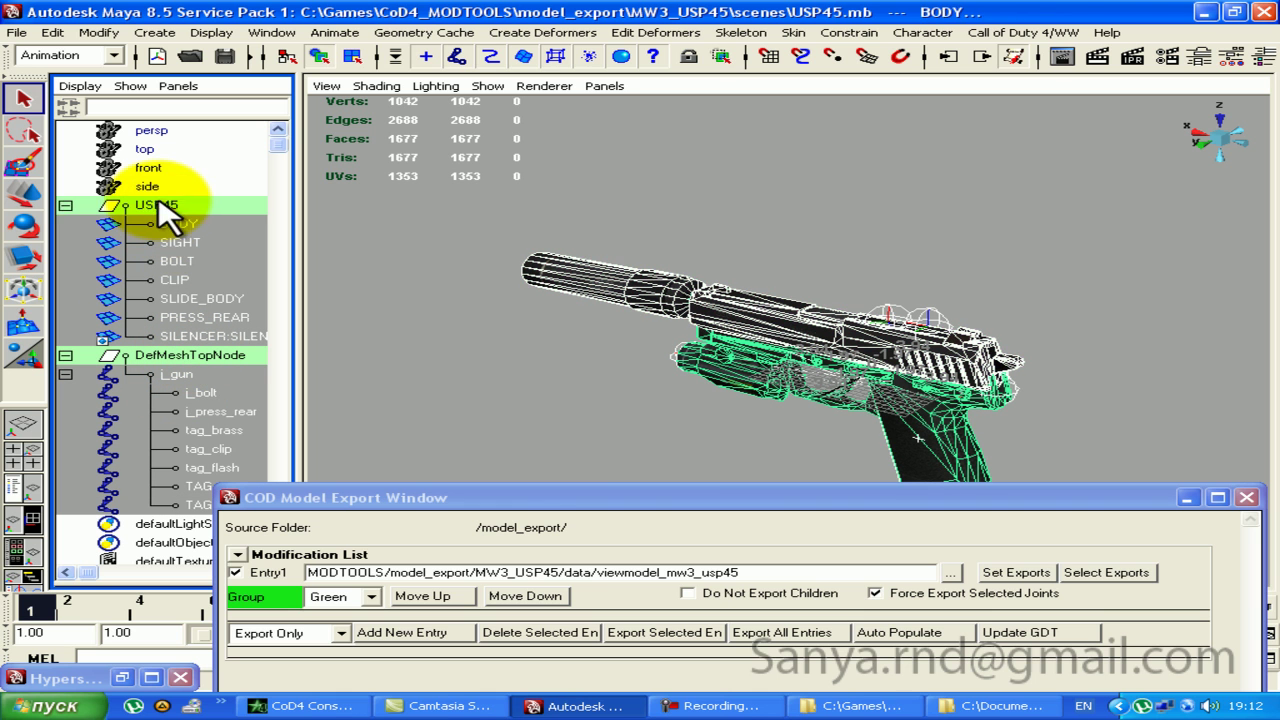
left_click_drag(680, 497, 583, 416)
left_click(918, 480)
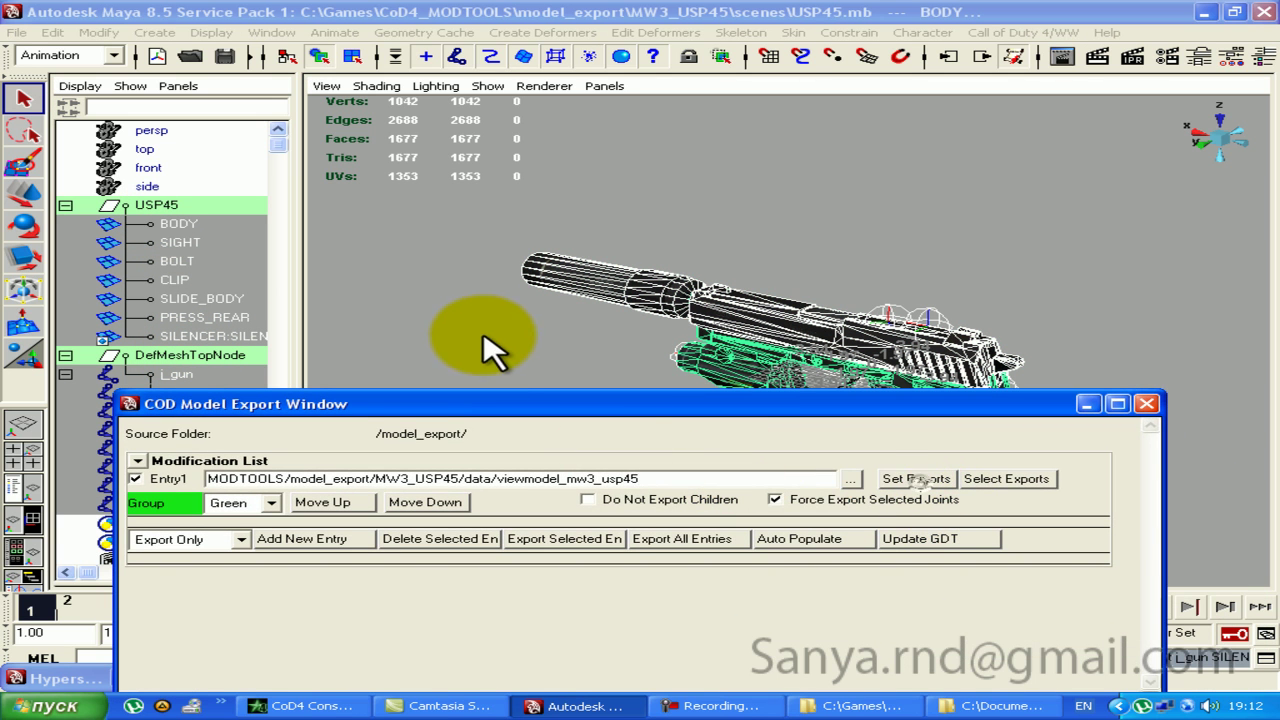
Step: Click empty viewport space to deselect all gun meshes and joints
left_click(400, 357)
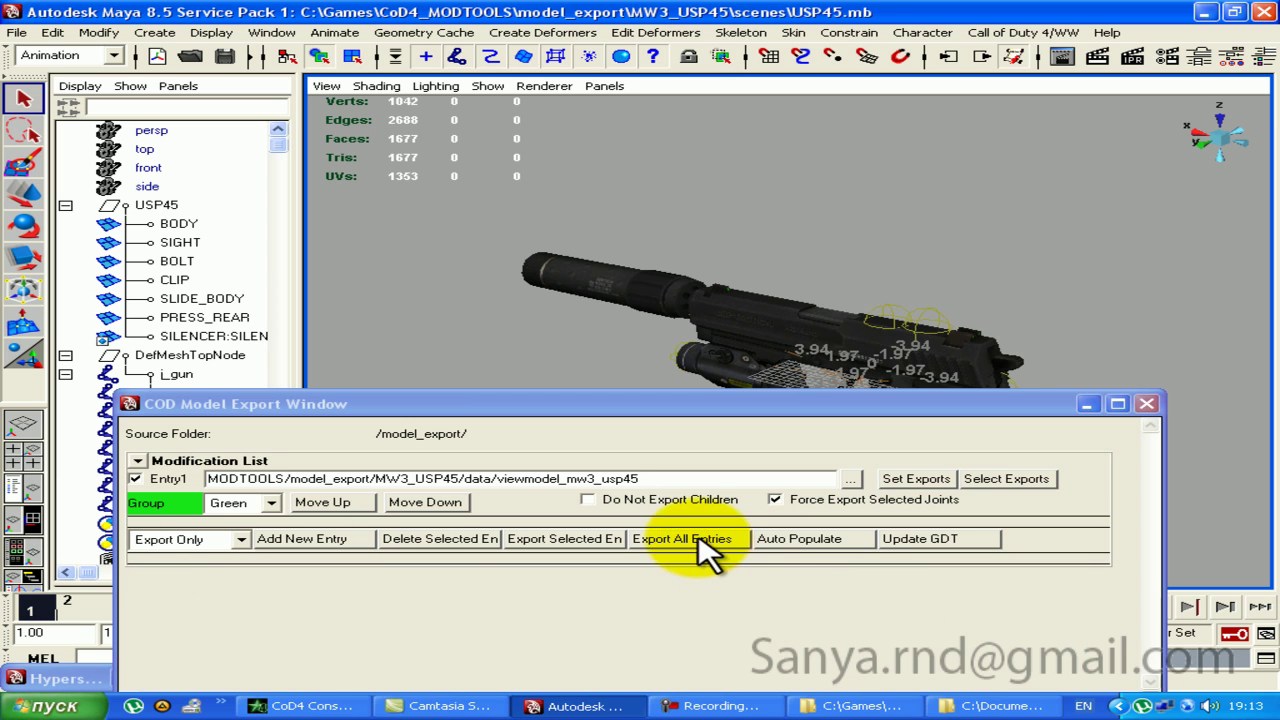
Step: Attempt to export all entries after saving, then dismiss the resulting UV error
left_click(698, 543)
left_click(697, 532)
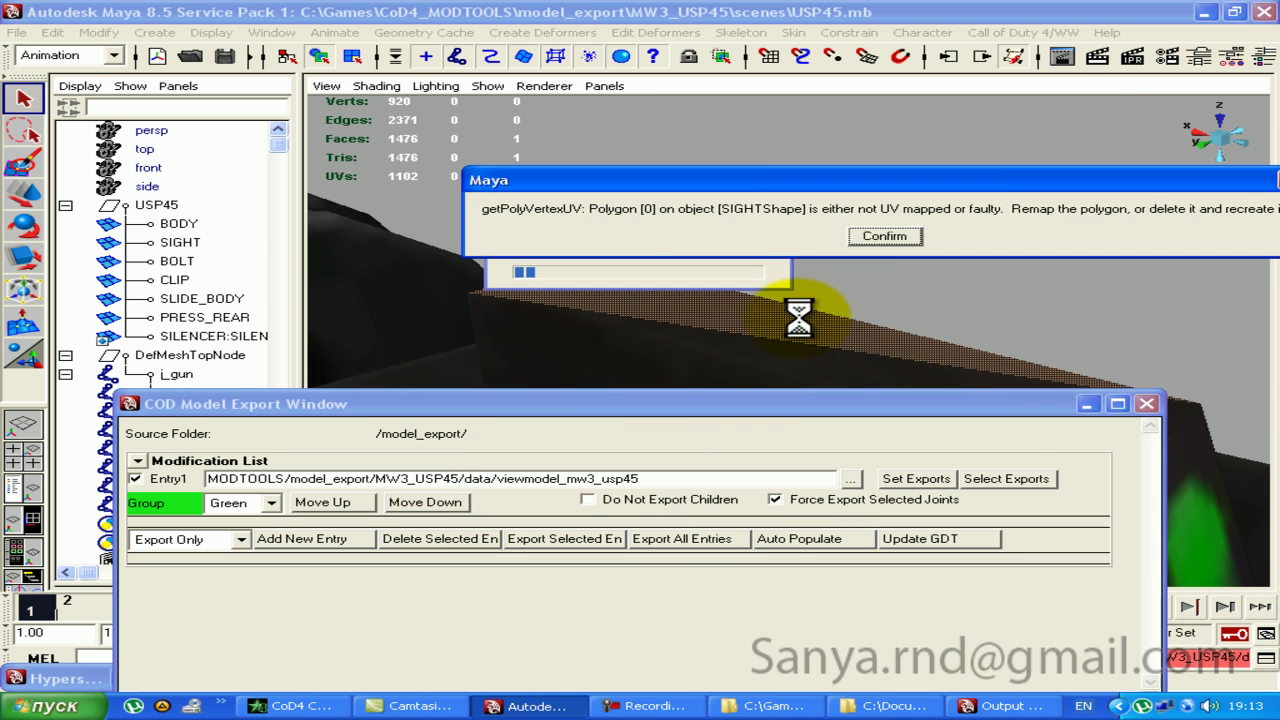
left_click(880, 236)
left_click(1087, 403)
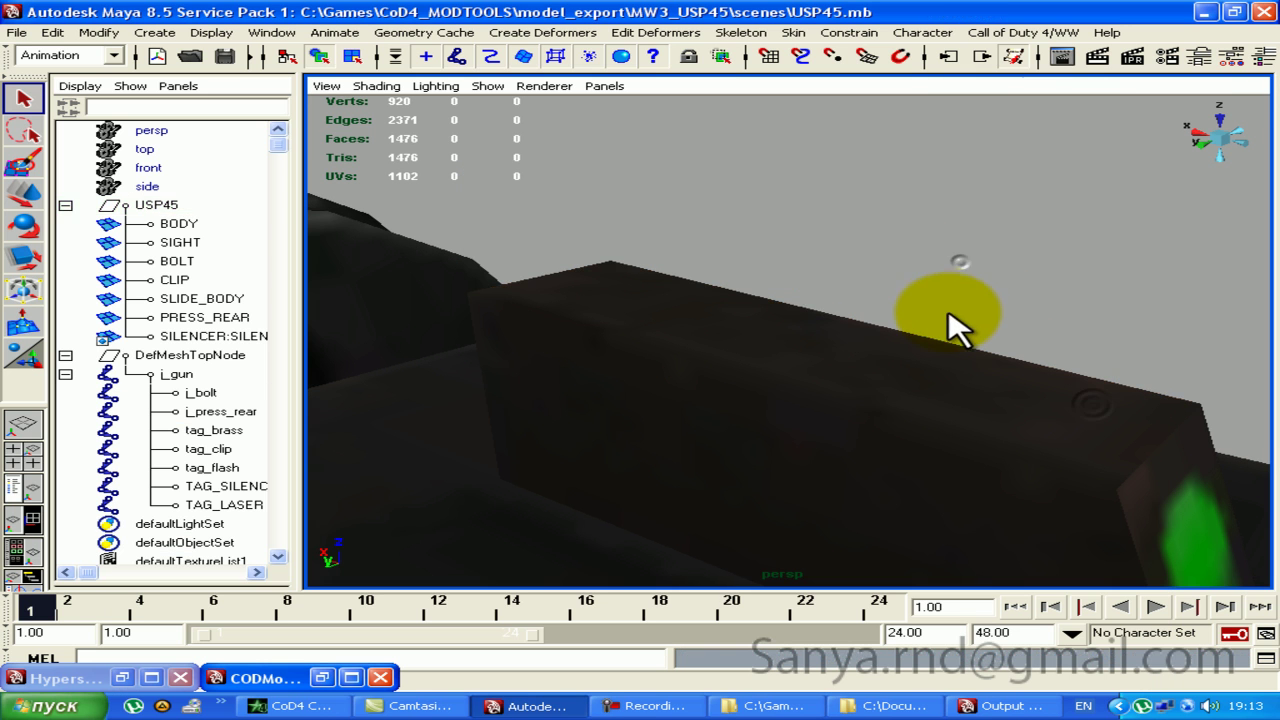
Step: Copy SIGHT's UVChannel_1 UVs into map1 and delete the extra UV set
left_click(950, 325)
left_click(28, 515)
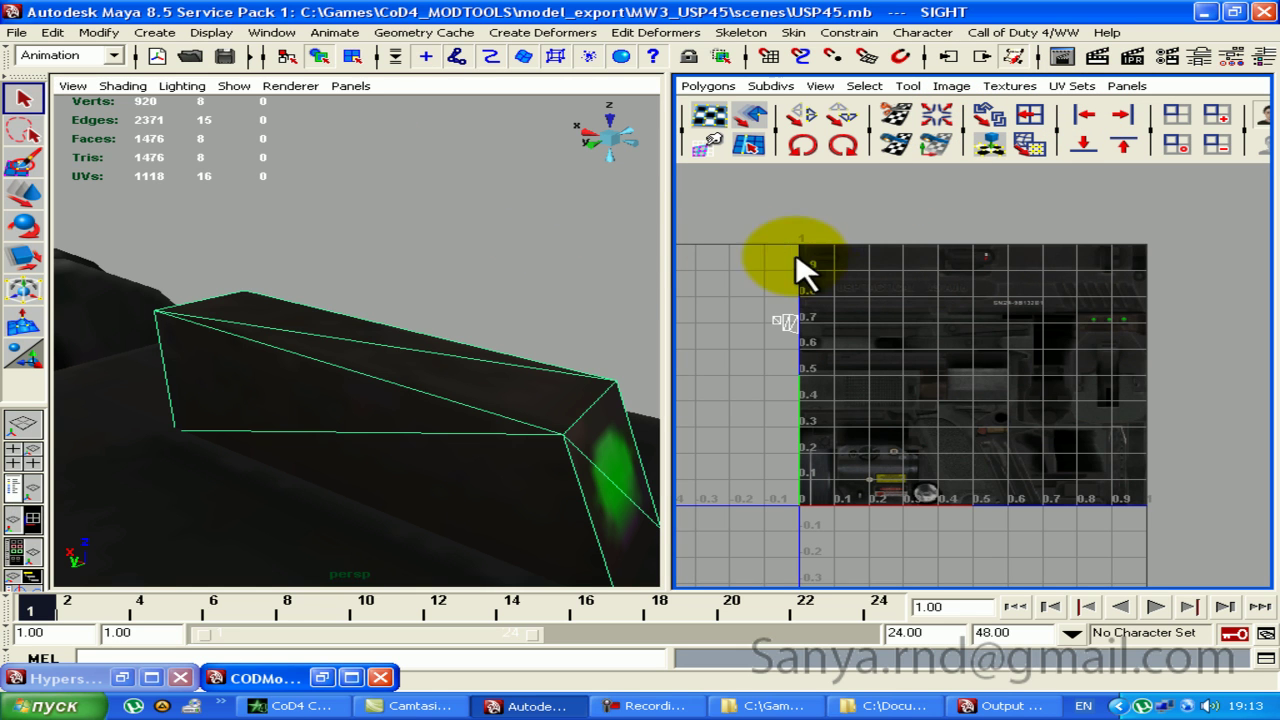
left_click(712, 86)
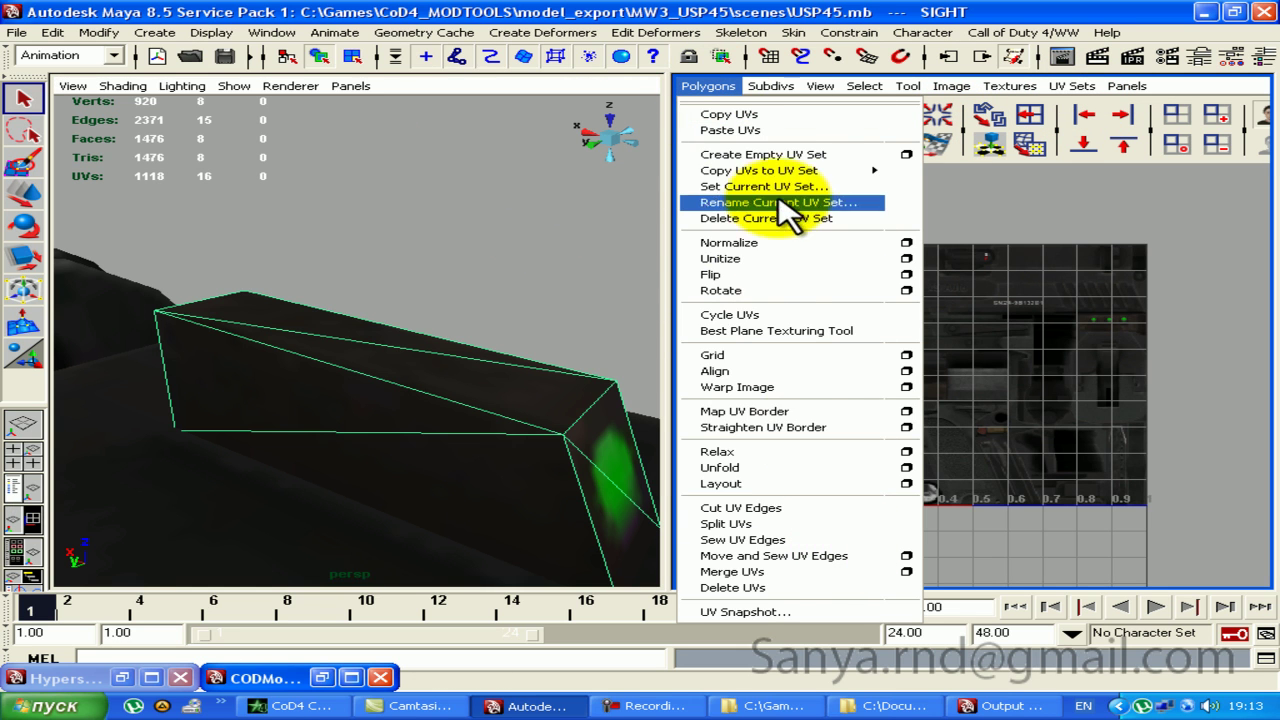
mouse_move(758, 170)
left_click(921, 186)
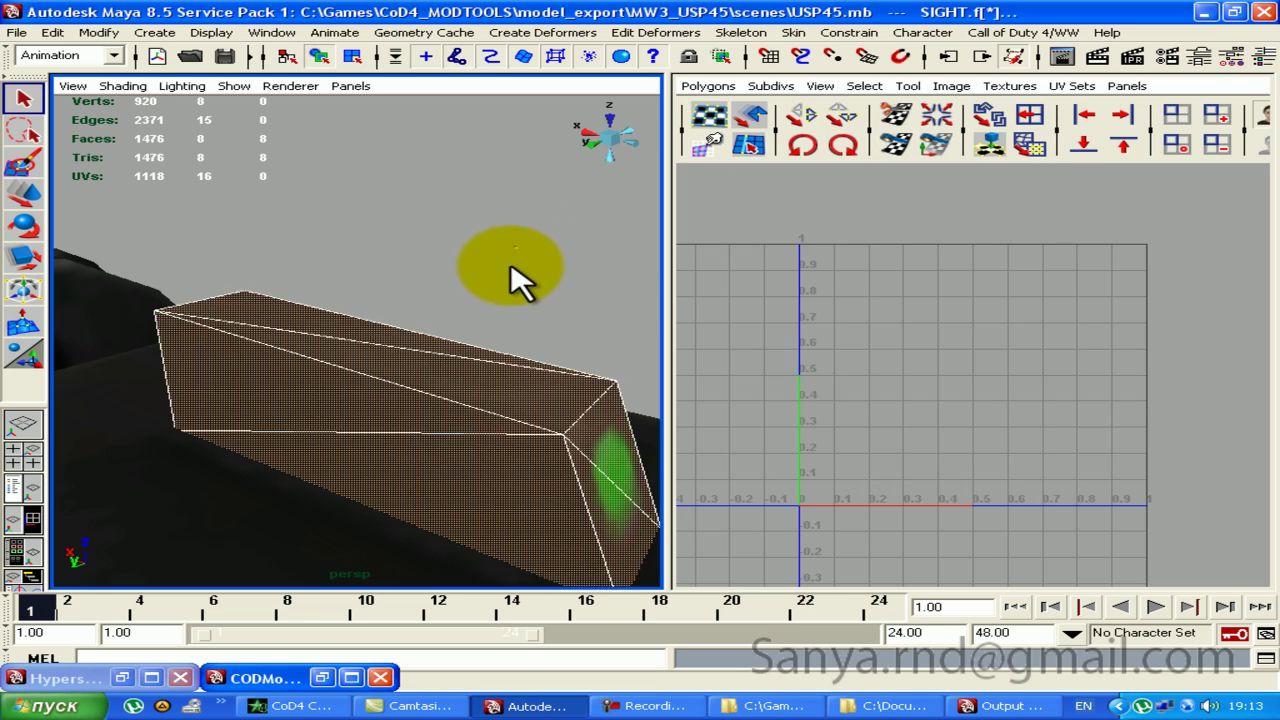
left_click(1075, 87)
left_click(1090, 106)
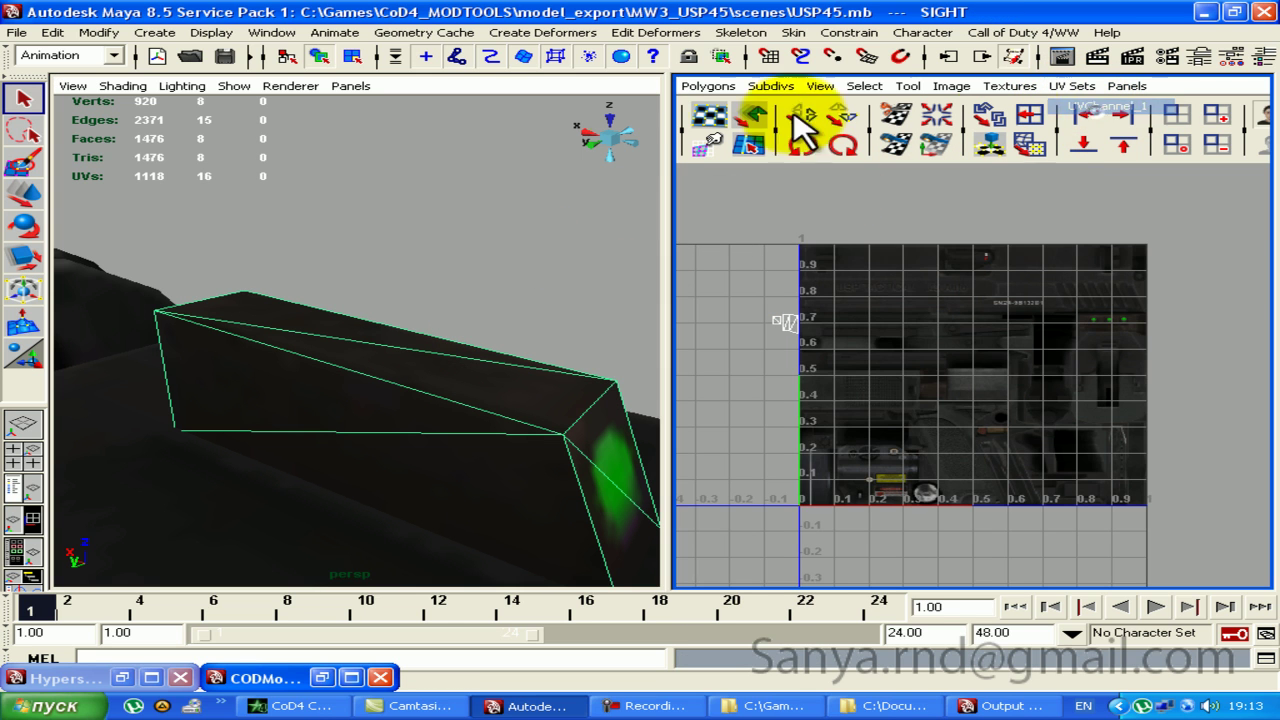
left_click(708, 86)
left_click(825, 218)
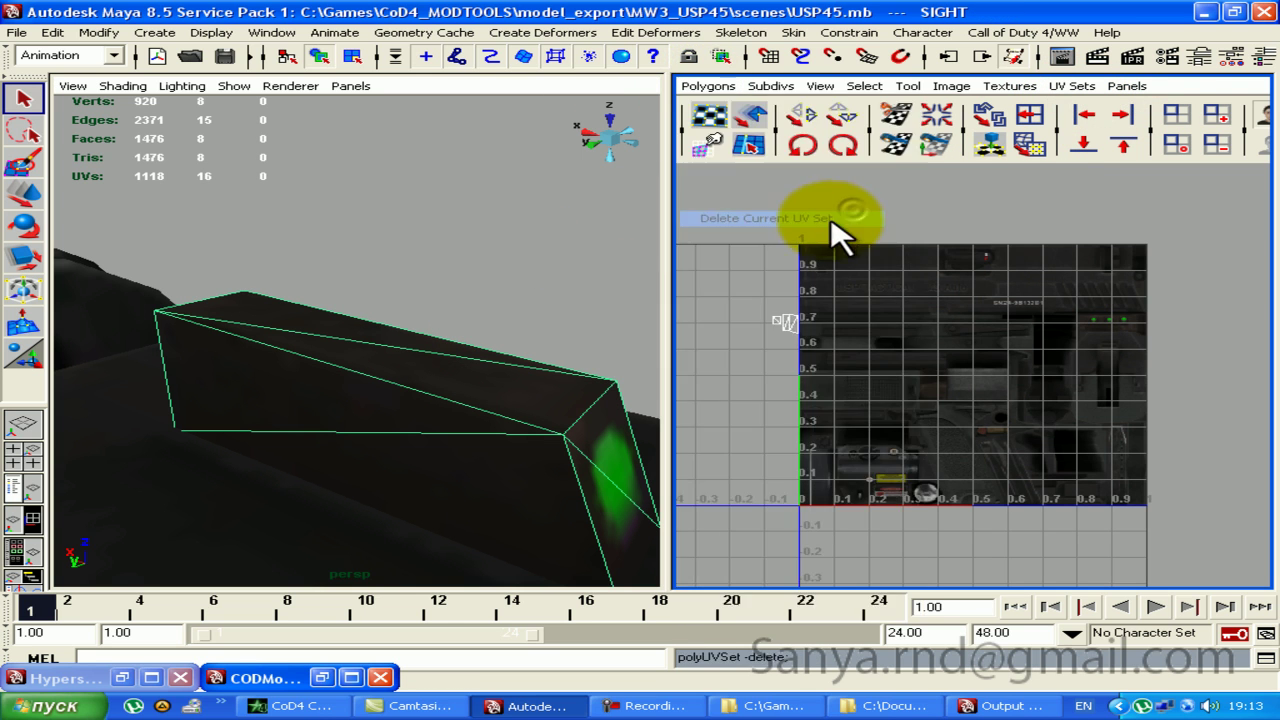
Step: Copy BOLT's UVChannel_1 UVs into map1 and delete the extra UV set
right_click_drag(417, 380, 383, 441, "alt")
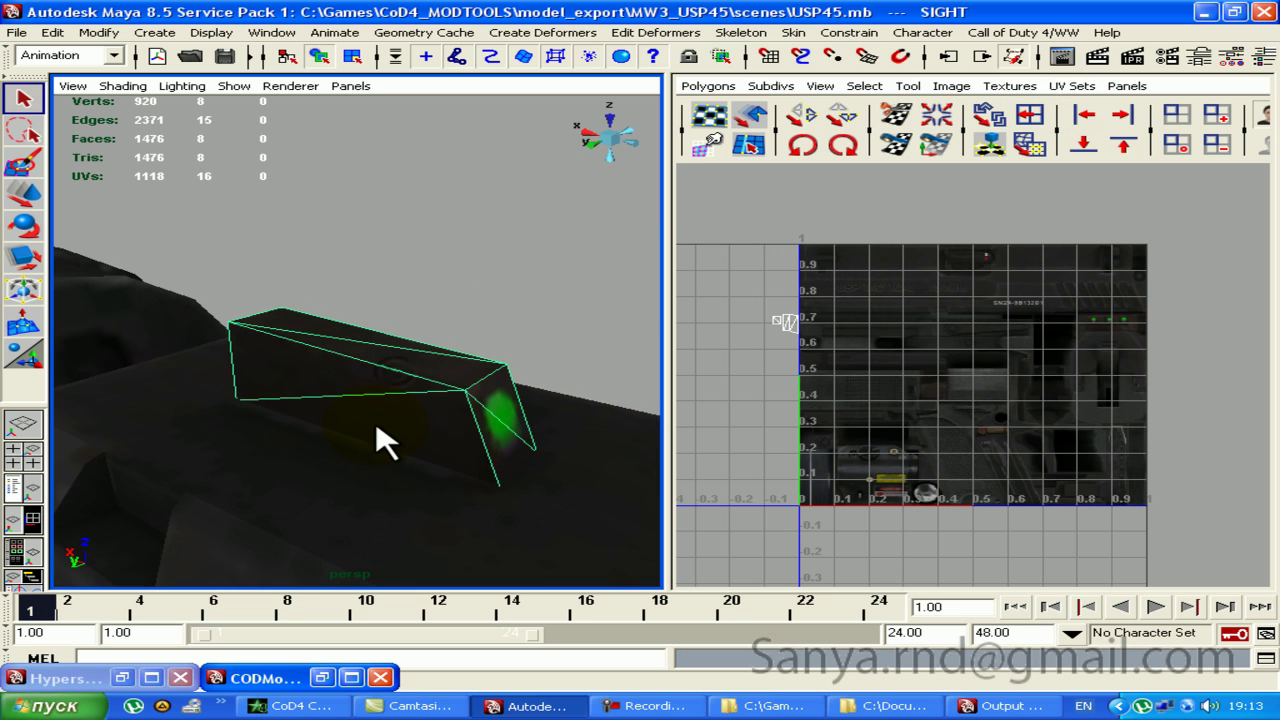
left_click(386, 380)
left_click(1072, 86)
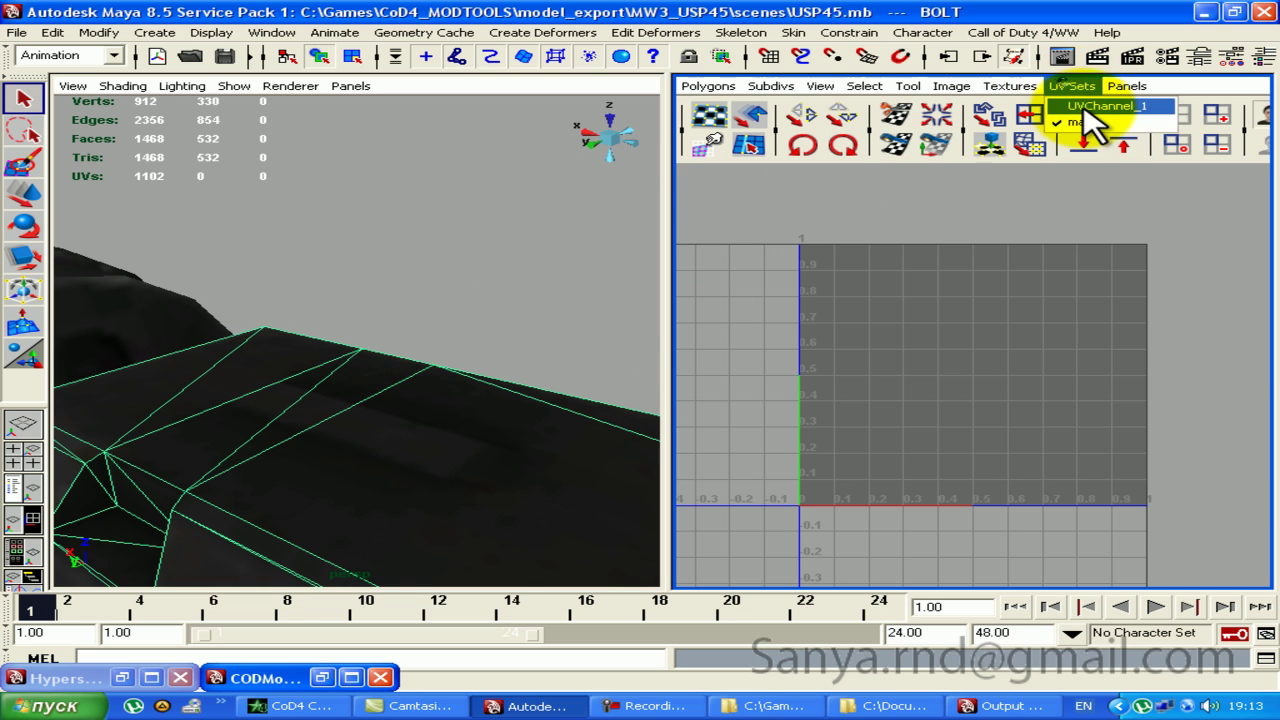
left_click(1085, 104)
left_click(708, 86)
left_click(708, 86)
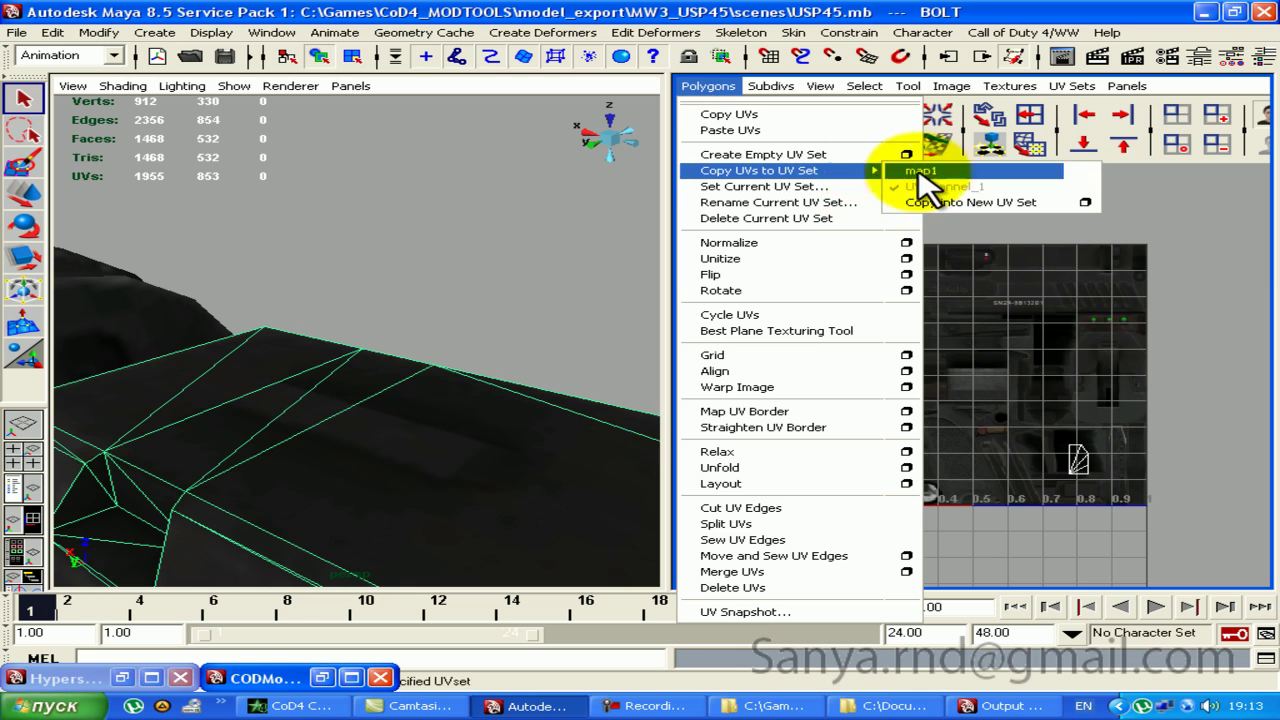
left_click(950, 200)
left_click(1072, 86)
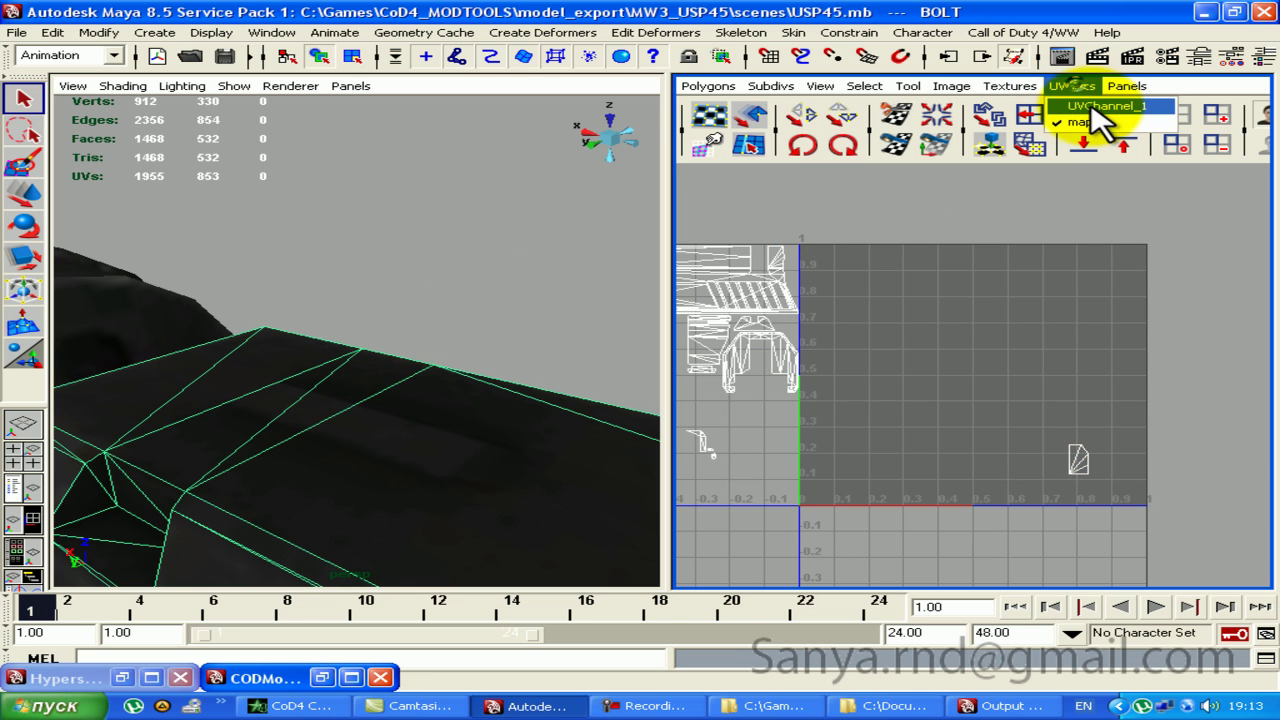
left_click(1085, 104)
left_click(708, 86)
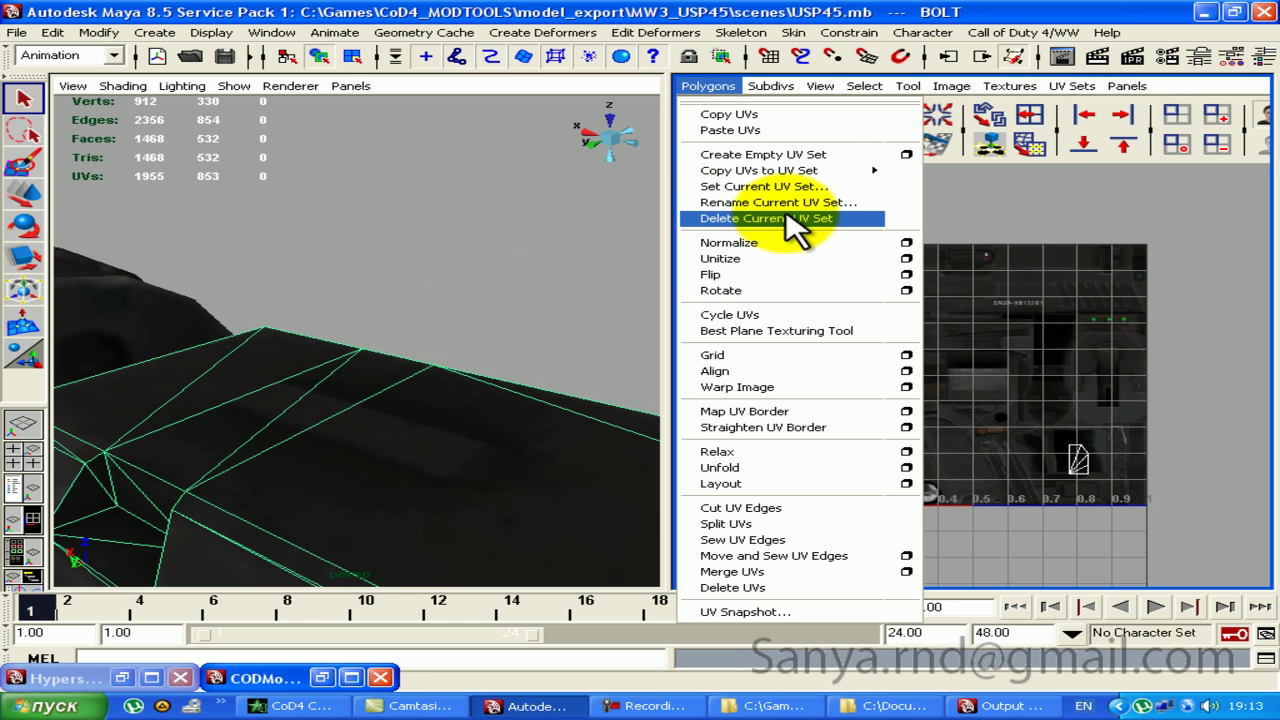
left_click(790, 218)
Step: Deselect the bolt, enlarge the 3D view, and restore the export window
left_click(443, 243)
left_click(466, 380)
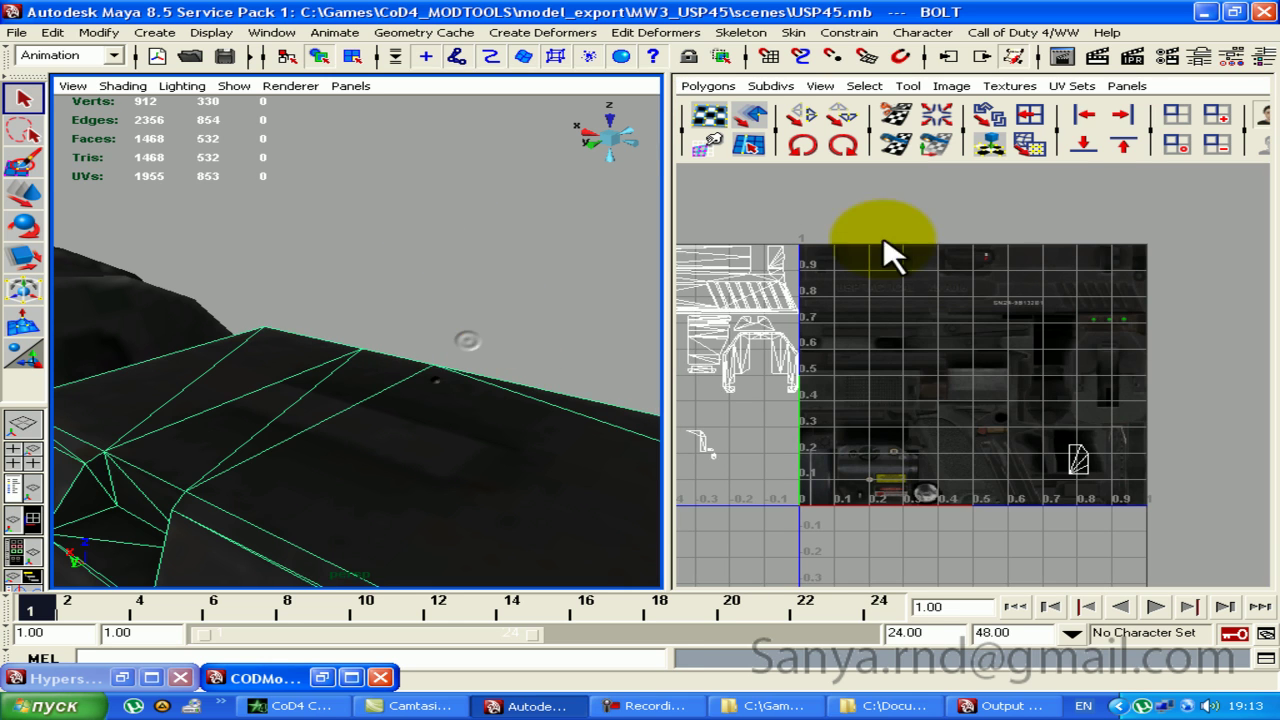
left_click(471, 309)
key("space")
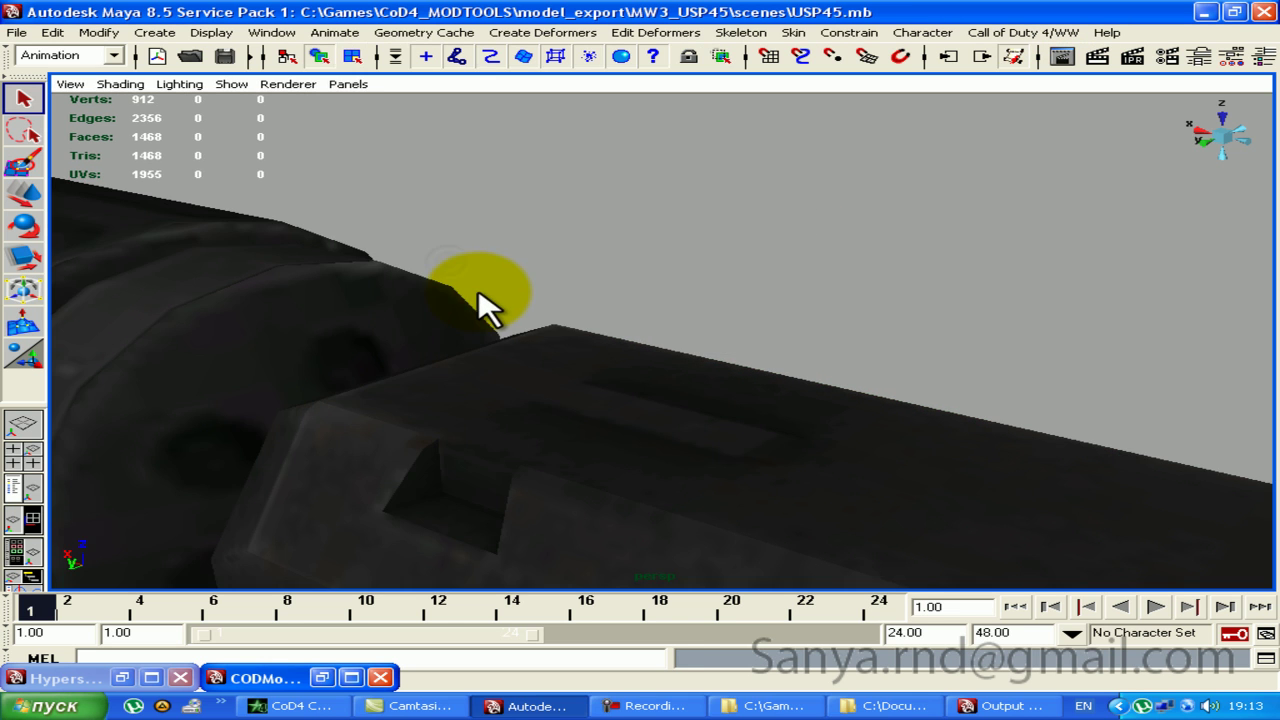
scroll(478, 428, "down", 2)
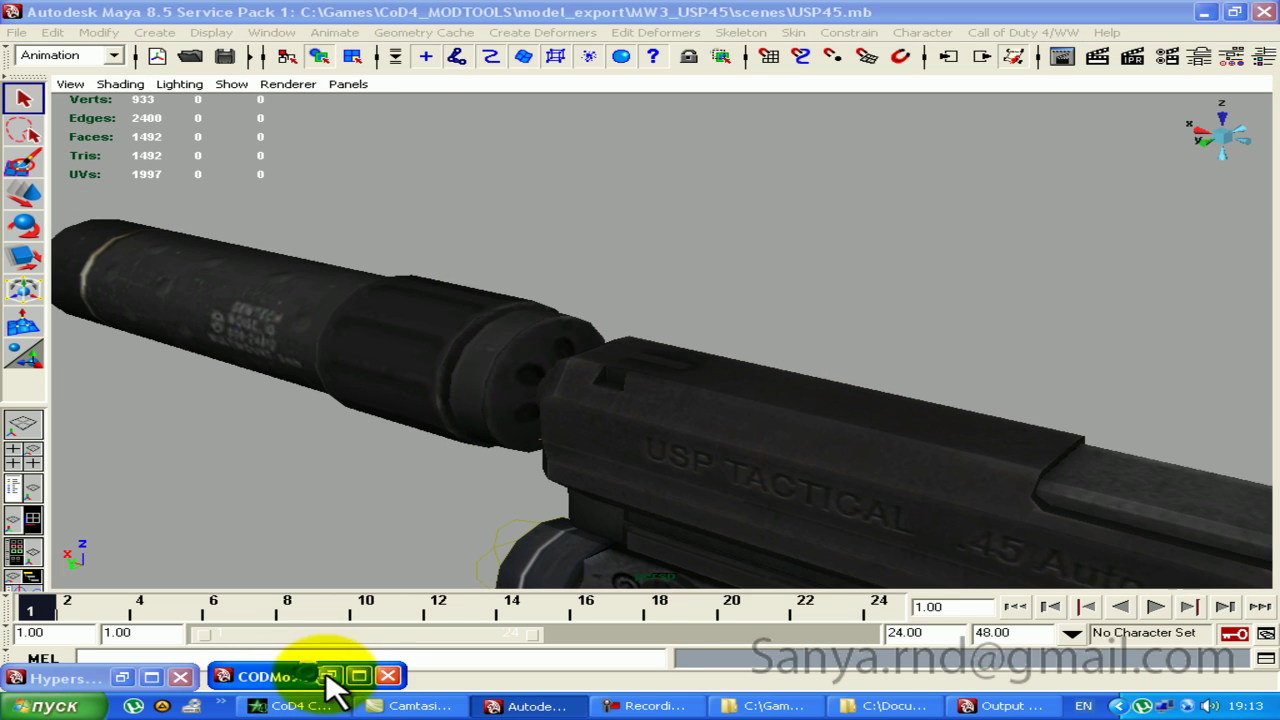
left_click(329, 676)
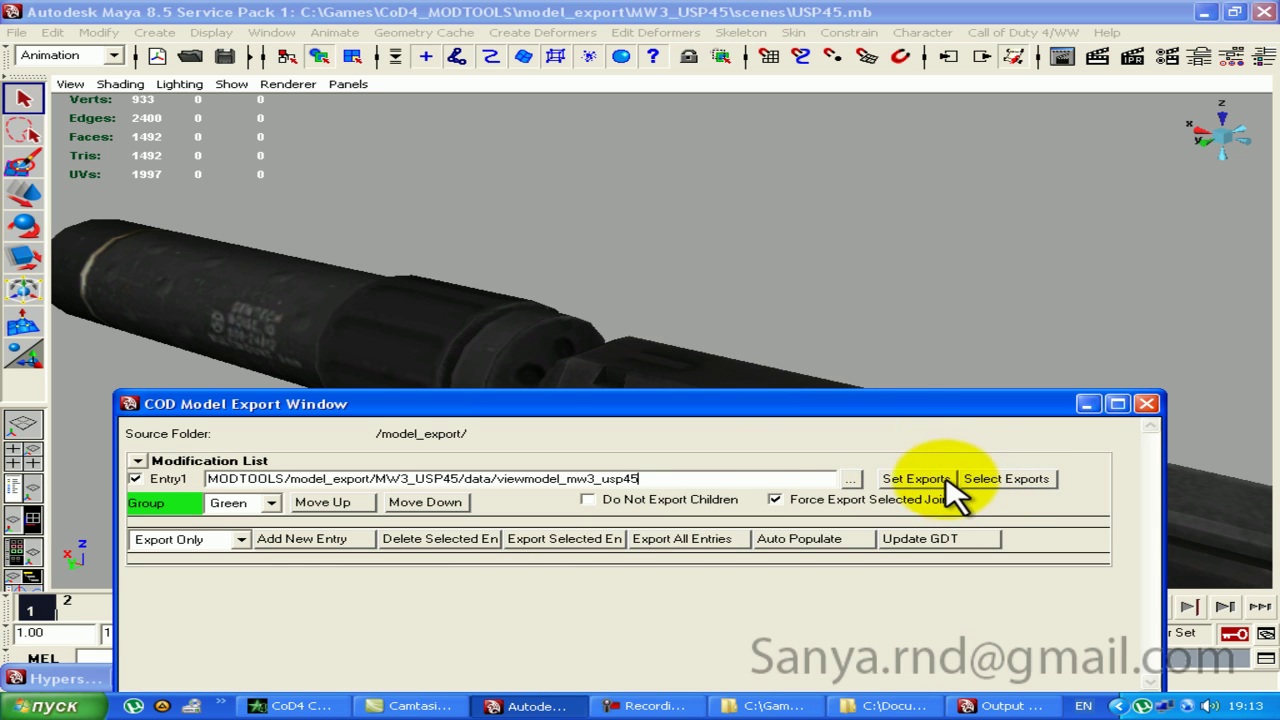
Step: Save and re-export Entry1, then minimize the export window and Maya
left_click(588, 542)
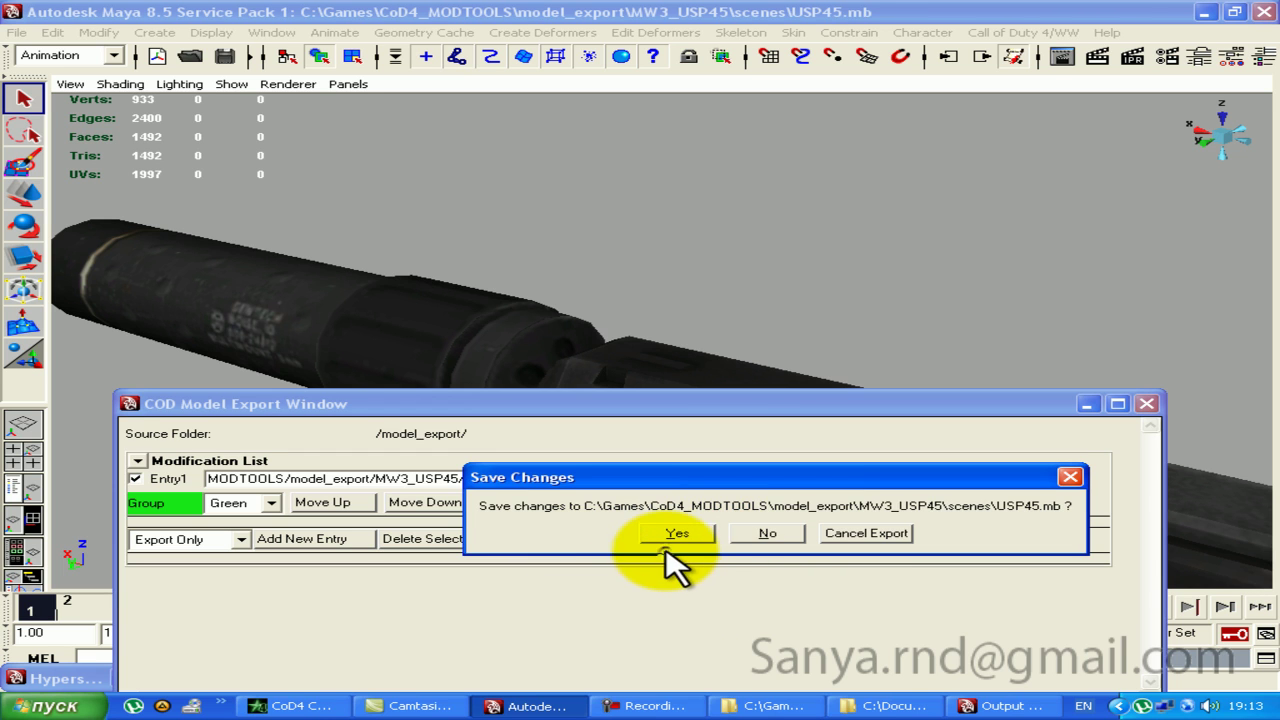
left_click(686, 541)
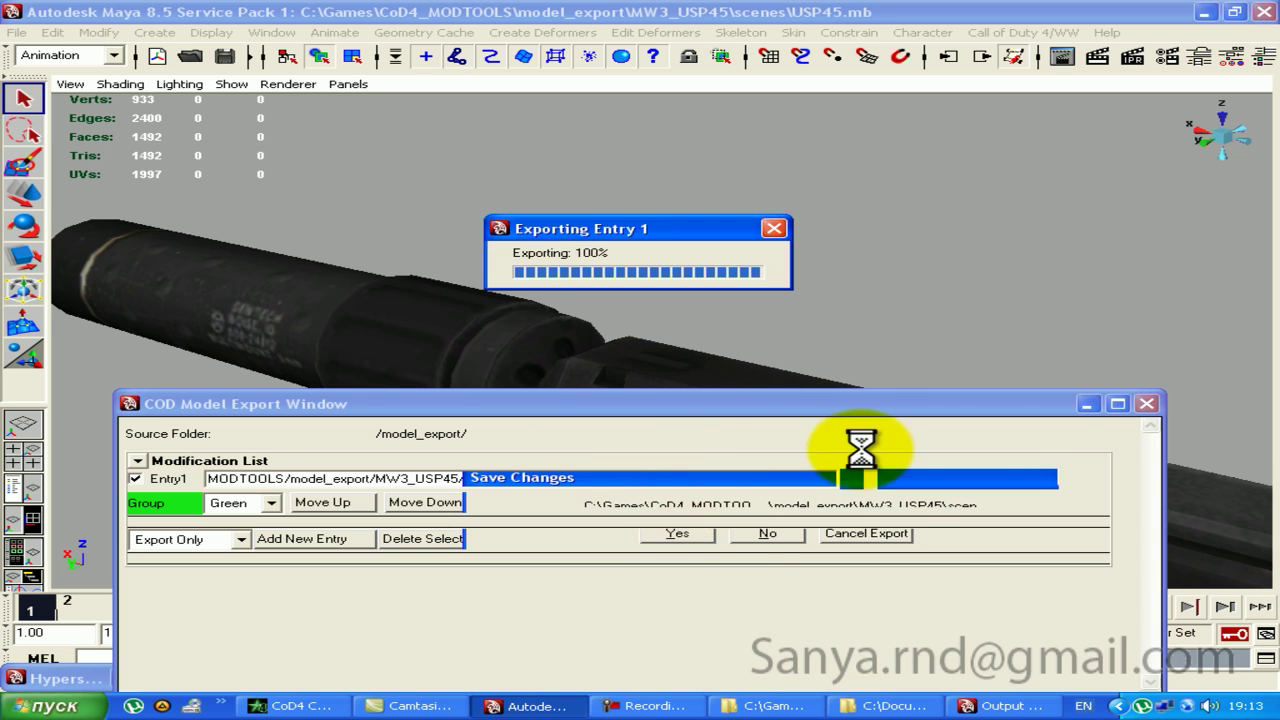
left_click(1086, 404)
left_click(1000, 346)
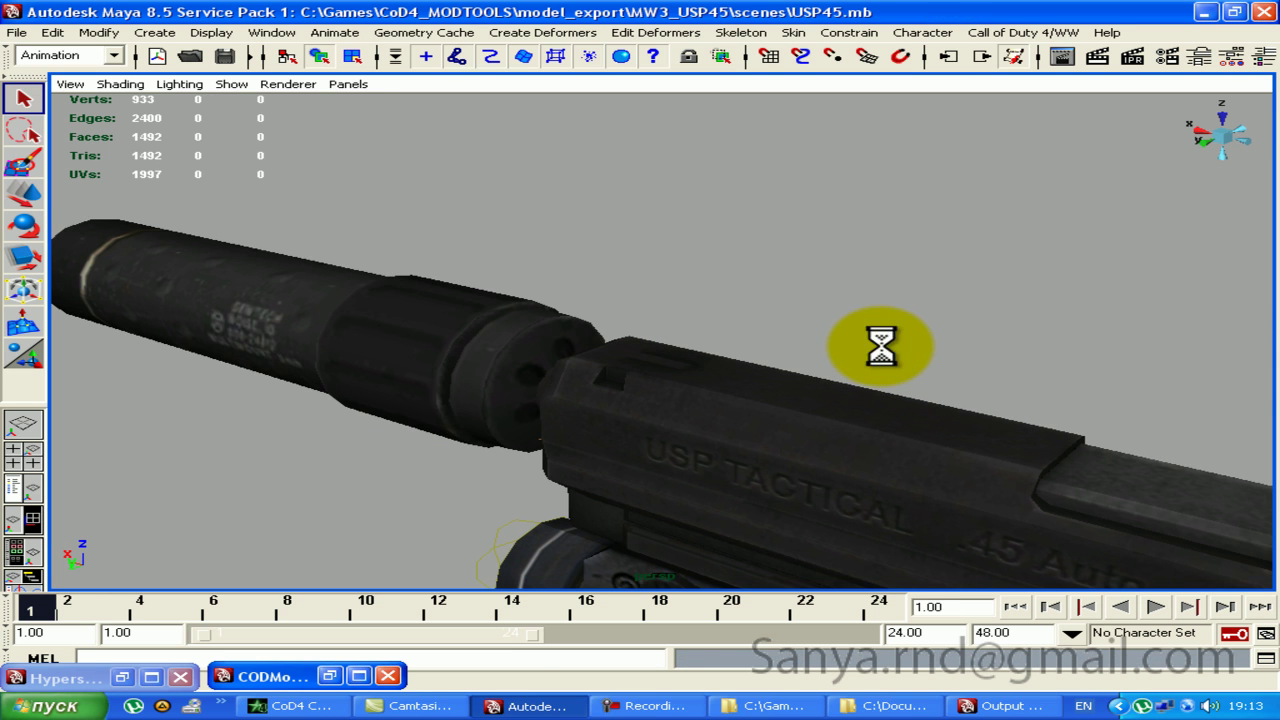
left_click(505, 705)
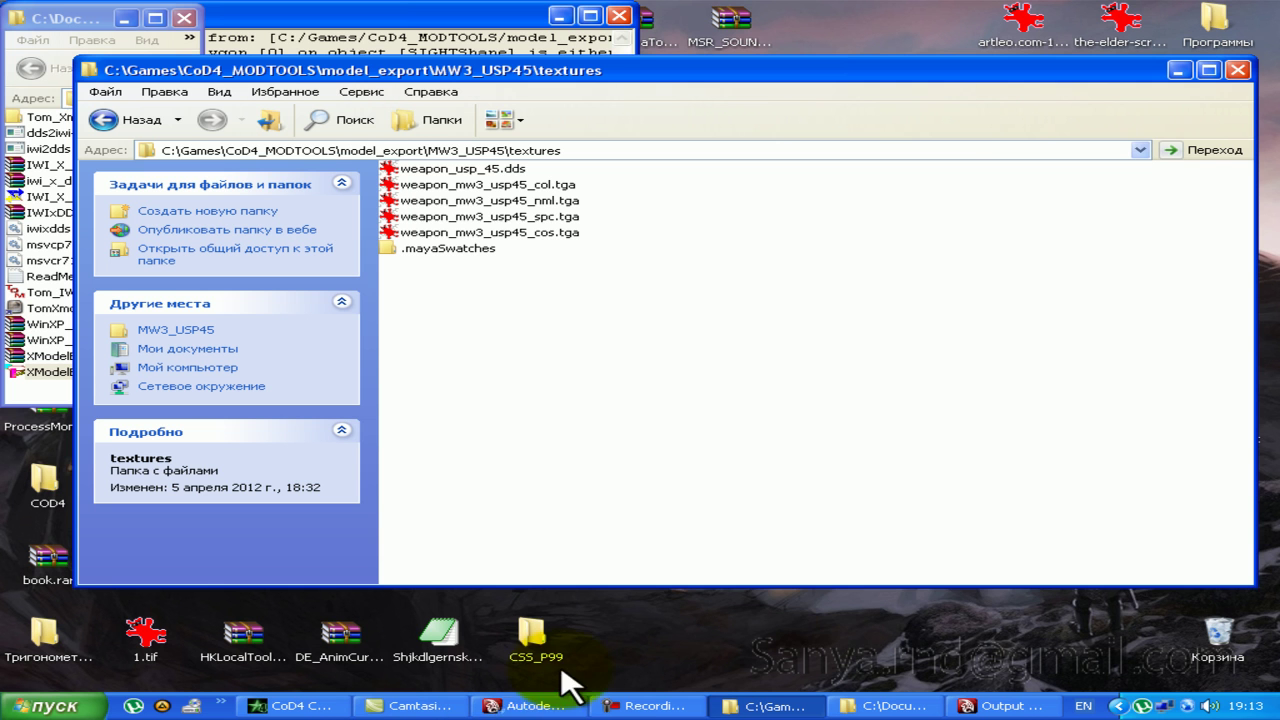
Step: Close the Output console and launch asset_manager.exe from the desktop's MT folder
left_click(618, 16)
left_click(126, 18)
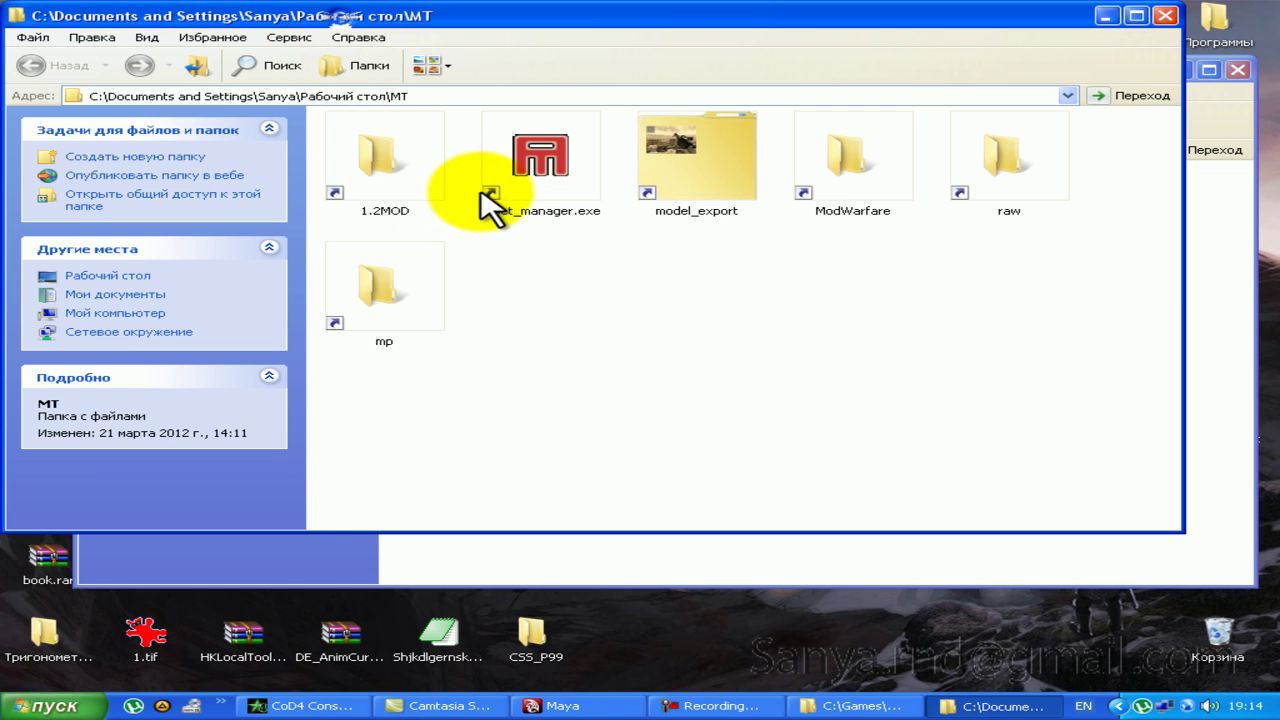
double_click(715, 175)
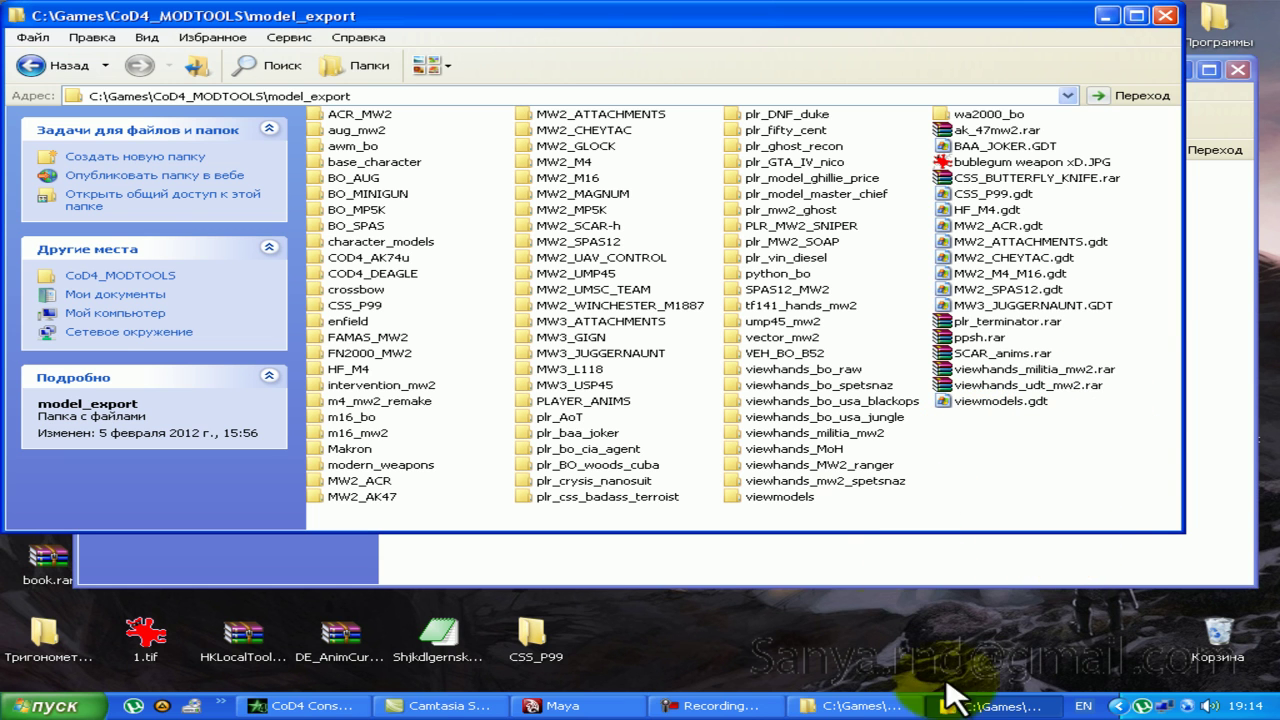
left_click(868, 706)
left_click(865, 706)
double_click(338, 22)
double_click(560, 195)
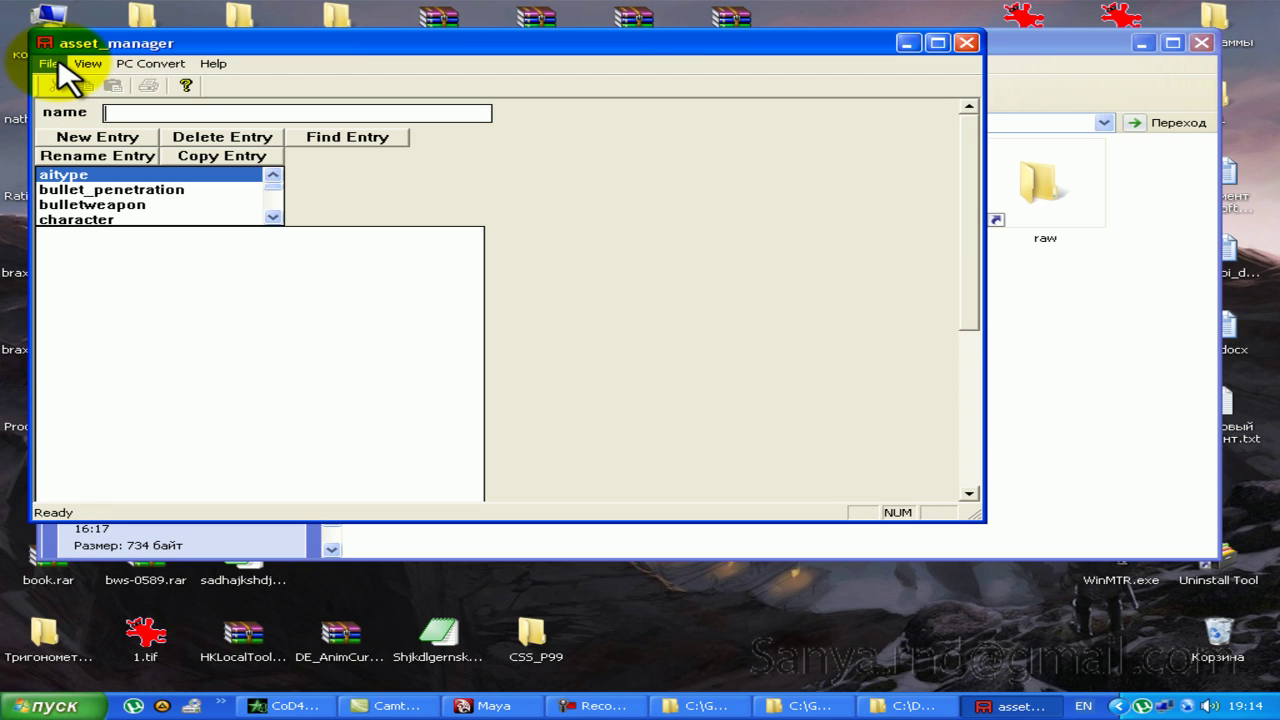
Step: Start a new empty document, close the asset manager, and open the model_export folder
left_click(52, 63)
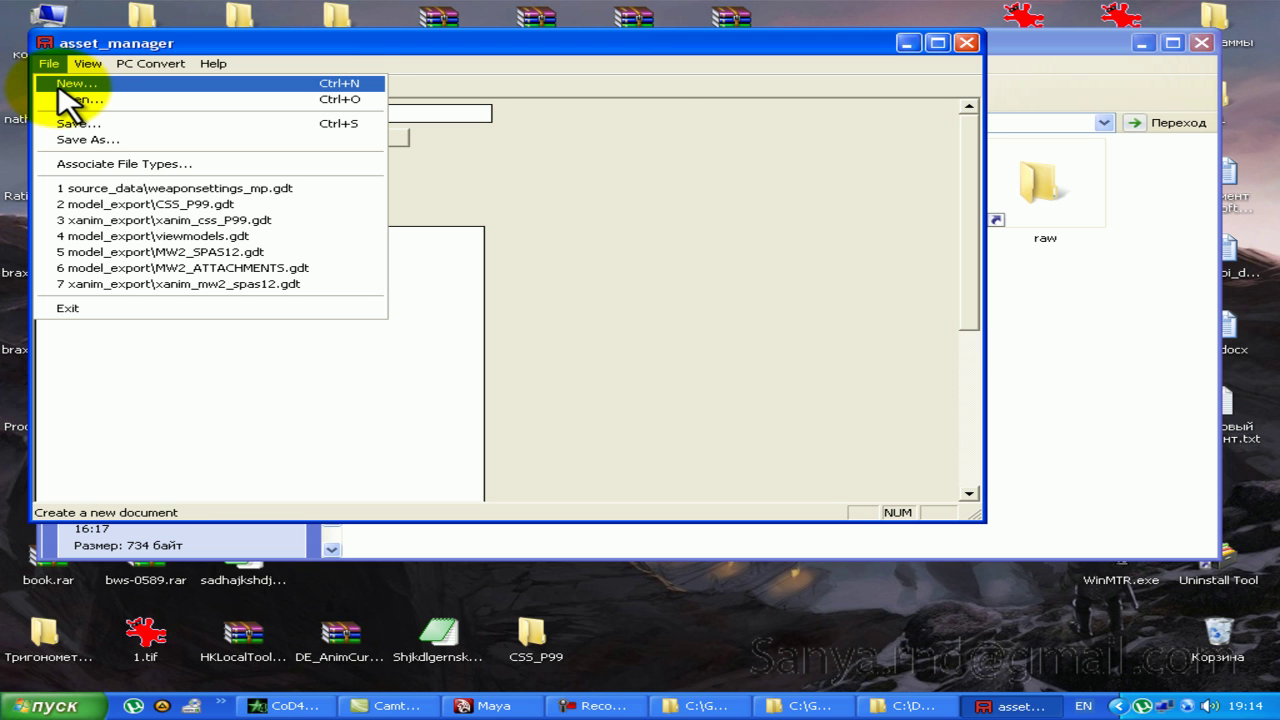
left_click(300, 84)
left_click(966, 42)
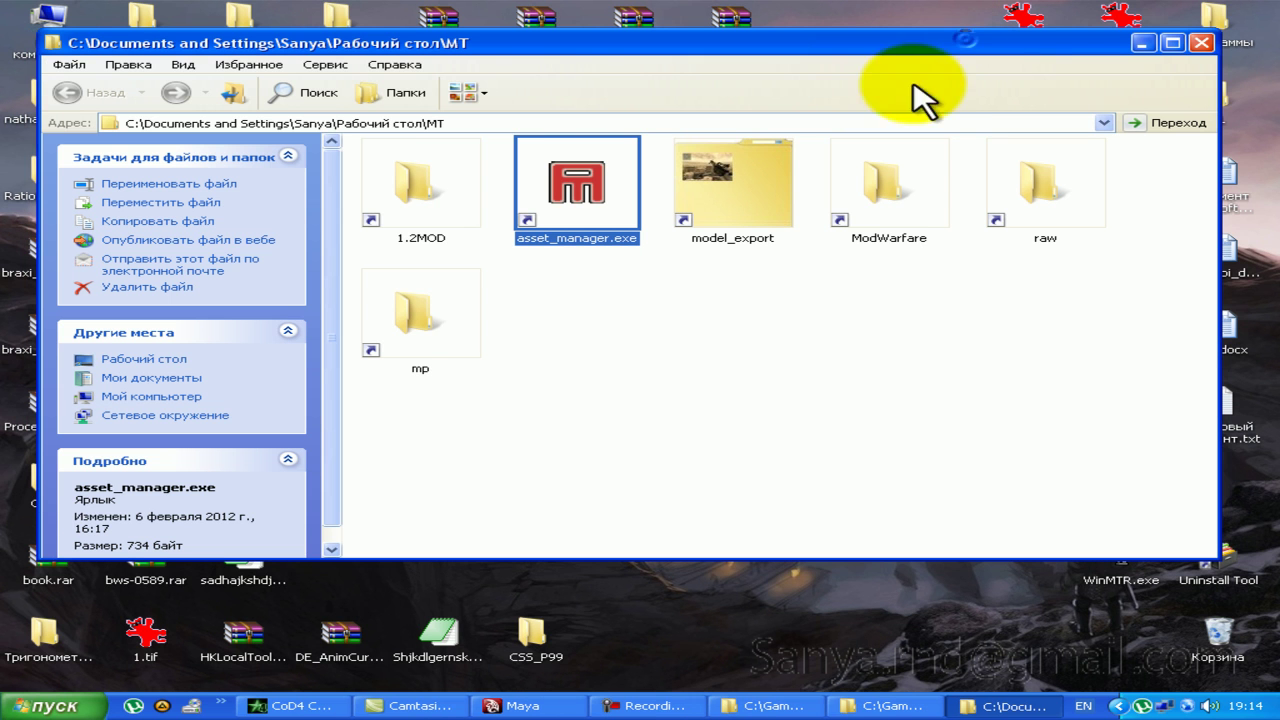
double_click(736, 196)
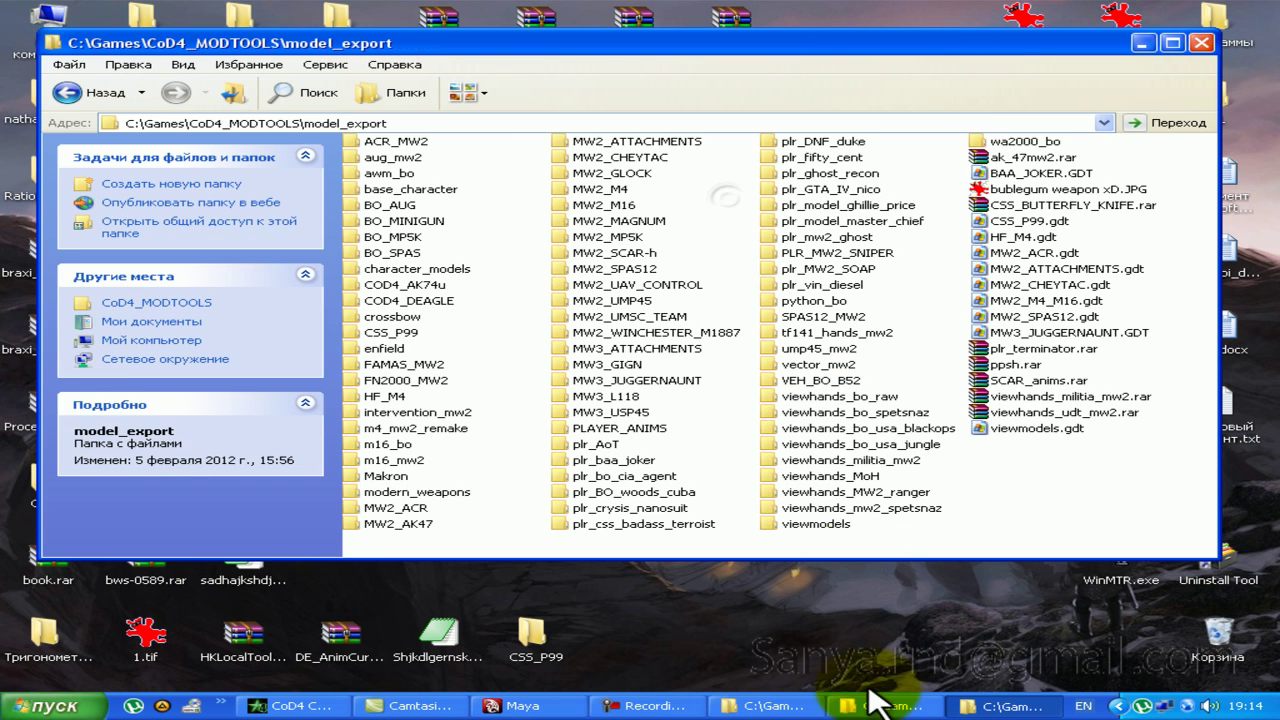
Step: Duplicate MW2_ACR.gdt, rename the copy to MW3_USP45.gdt, then minimize everything to the desktop
left_click(1201, 42)
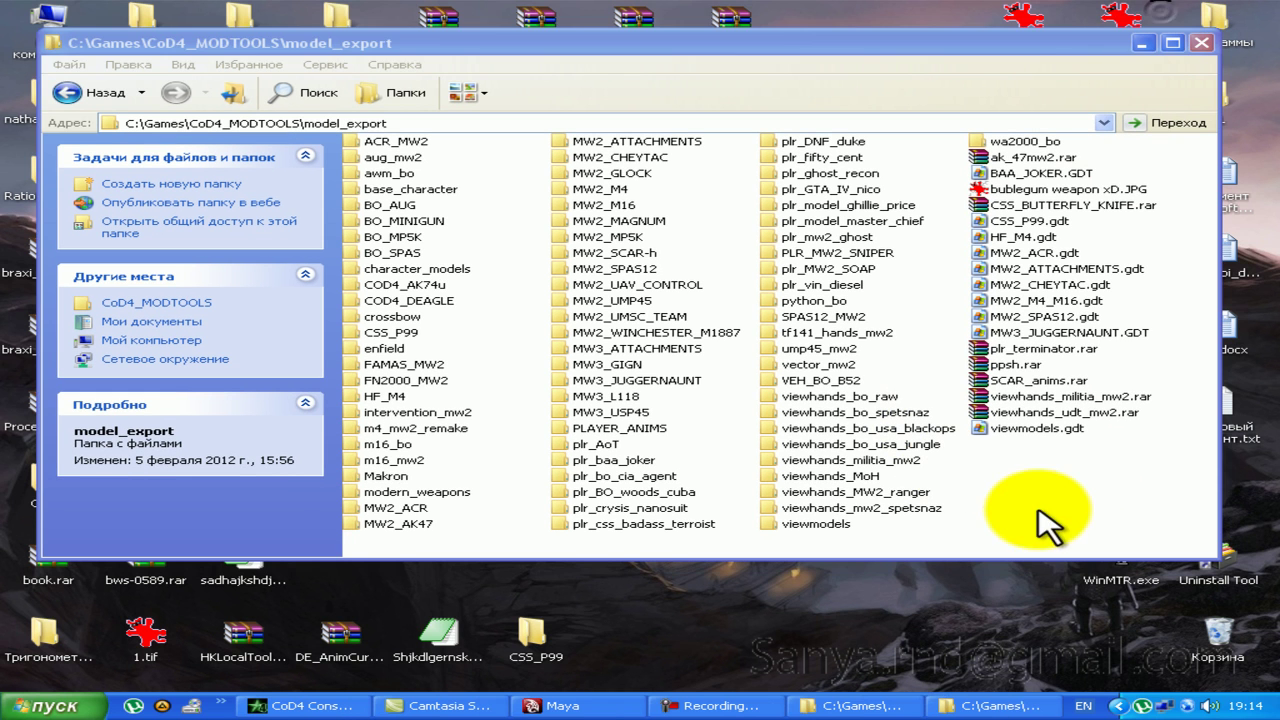
left_click(1050, 253)
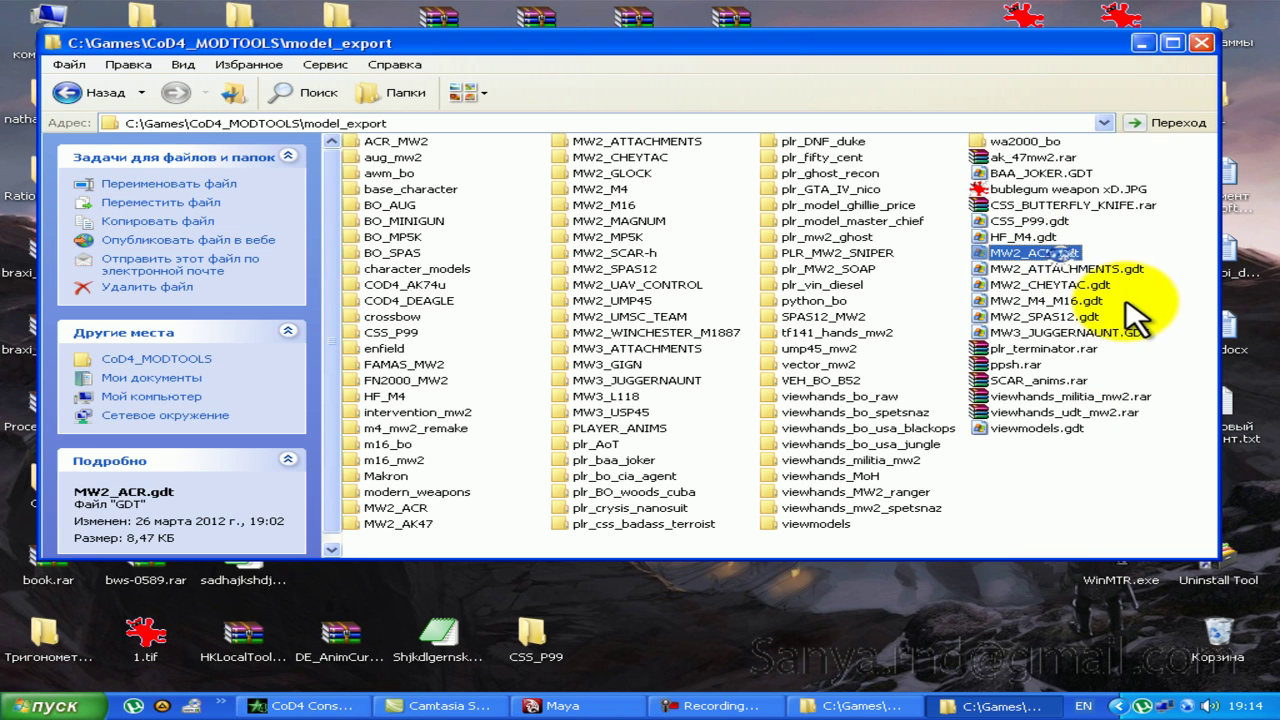
key("ctrl+c")
key("ctrl+v")
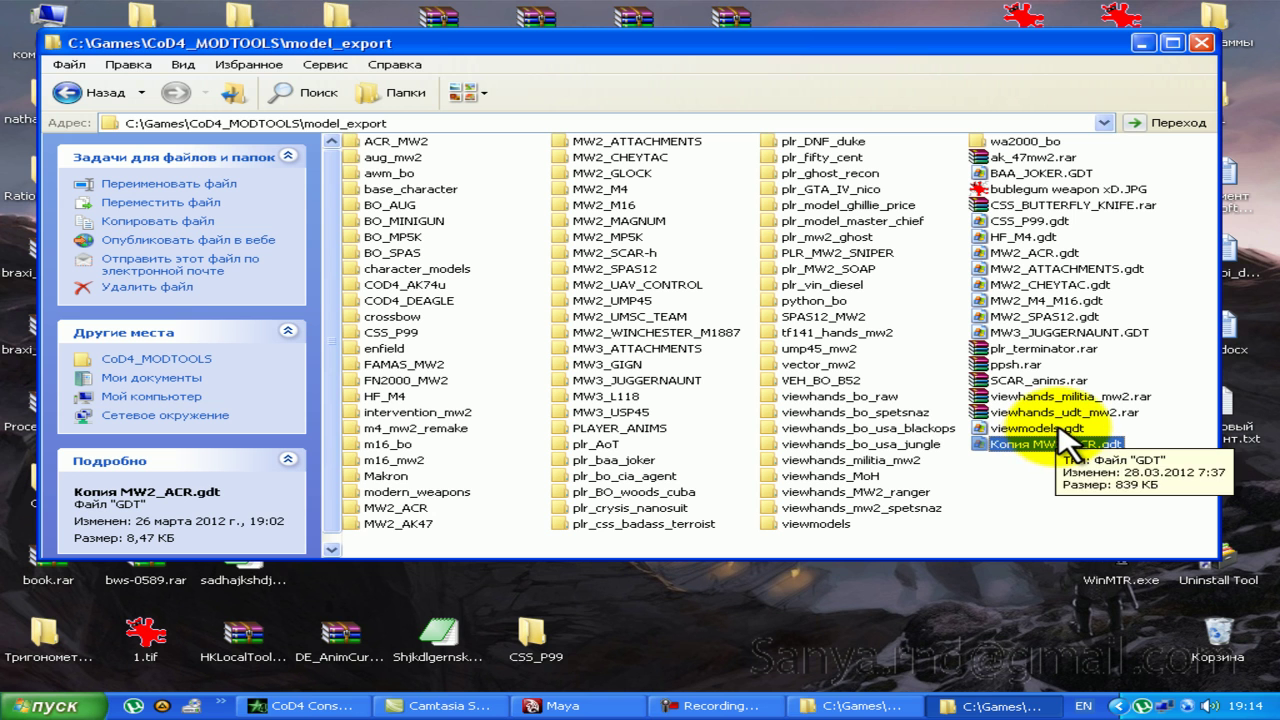
left_click(1058, 431)
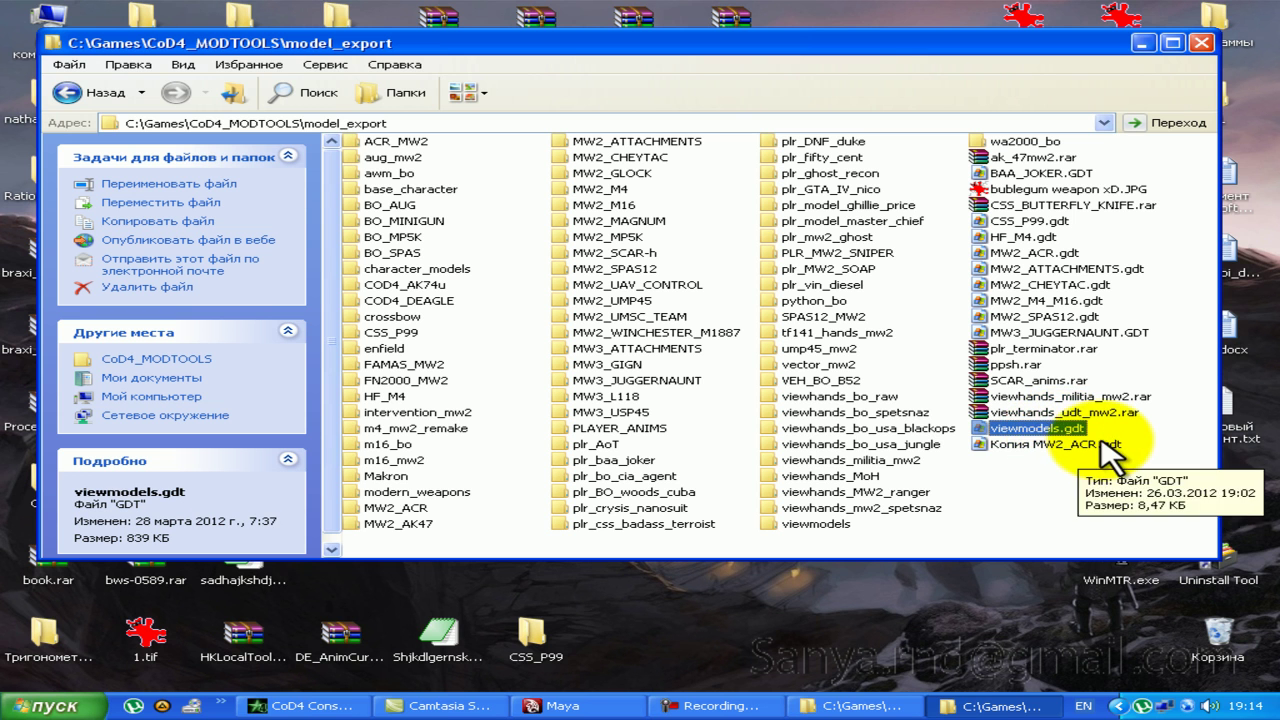
right_click(1065, 447)
left_click(1000, 404)
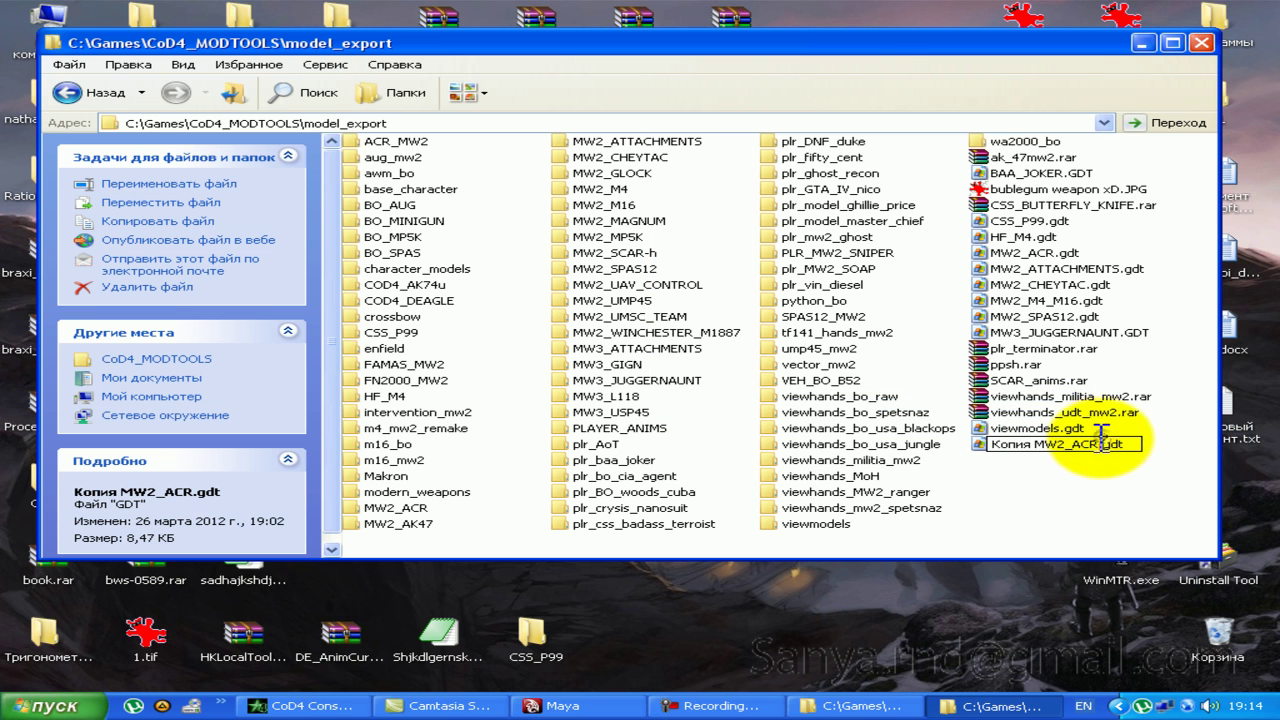
left_click_drag(1101, 444, 930, 444)
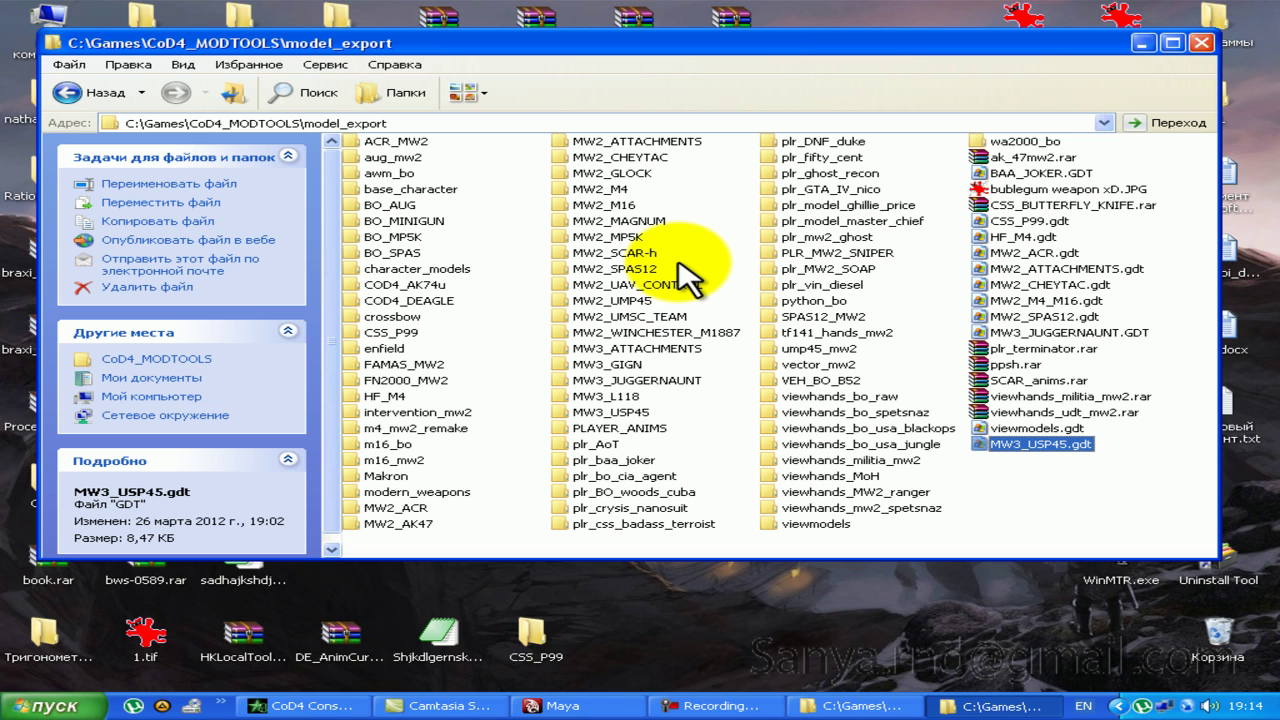
left_click(845, 705)
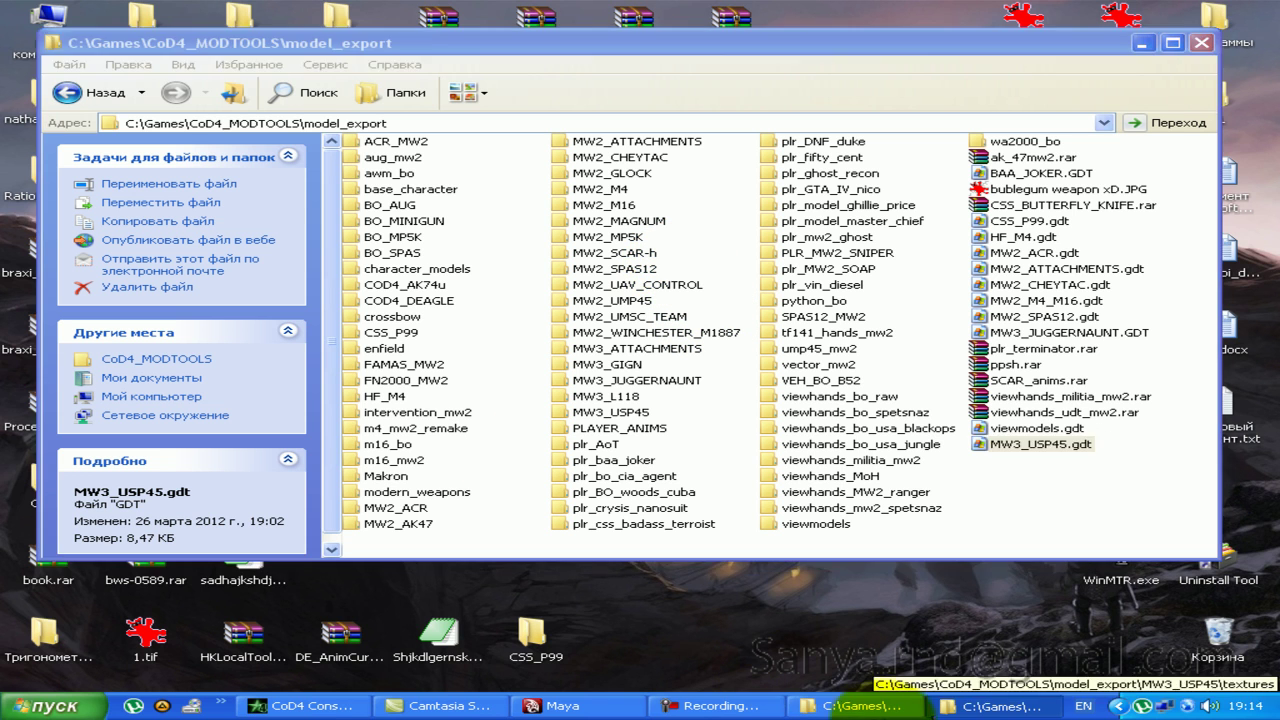
key("super+d")
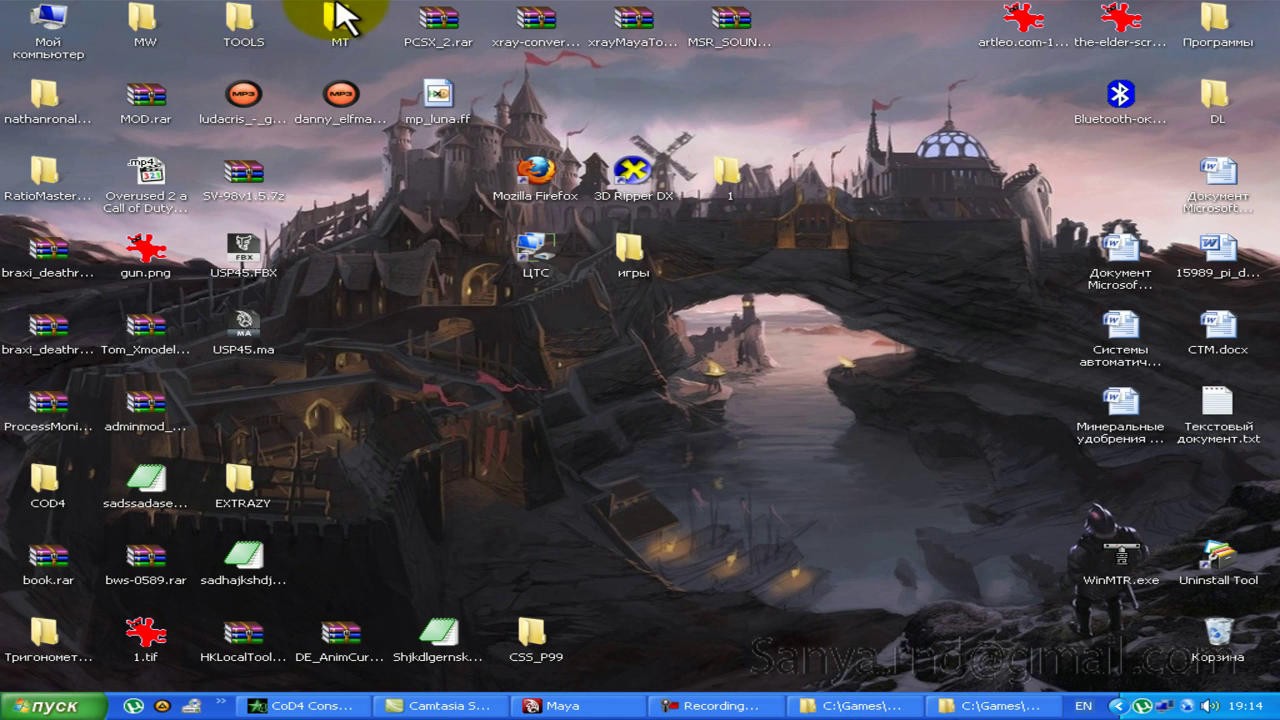
Step: Launch Asset Manager from the MT folder and open the recent file MW3_USP45.gdt
double_click(340, 15)
double_click(534, 160)
left_click(170, 145)
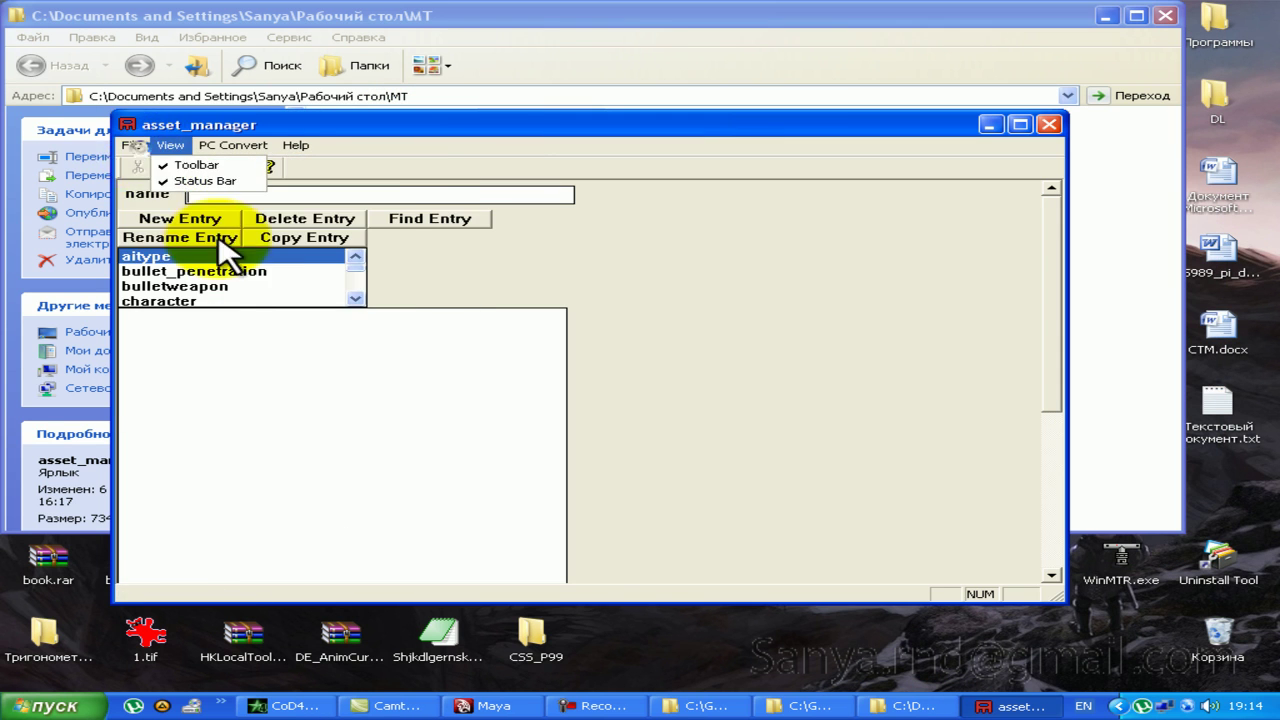
key("Left")
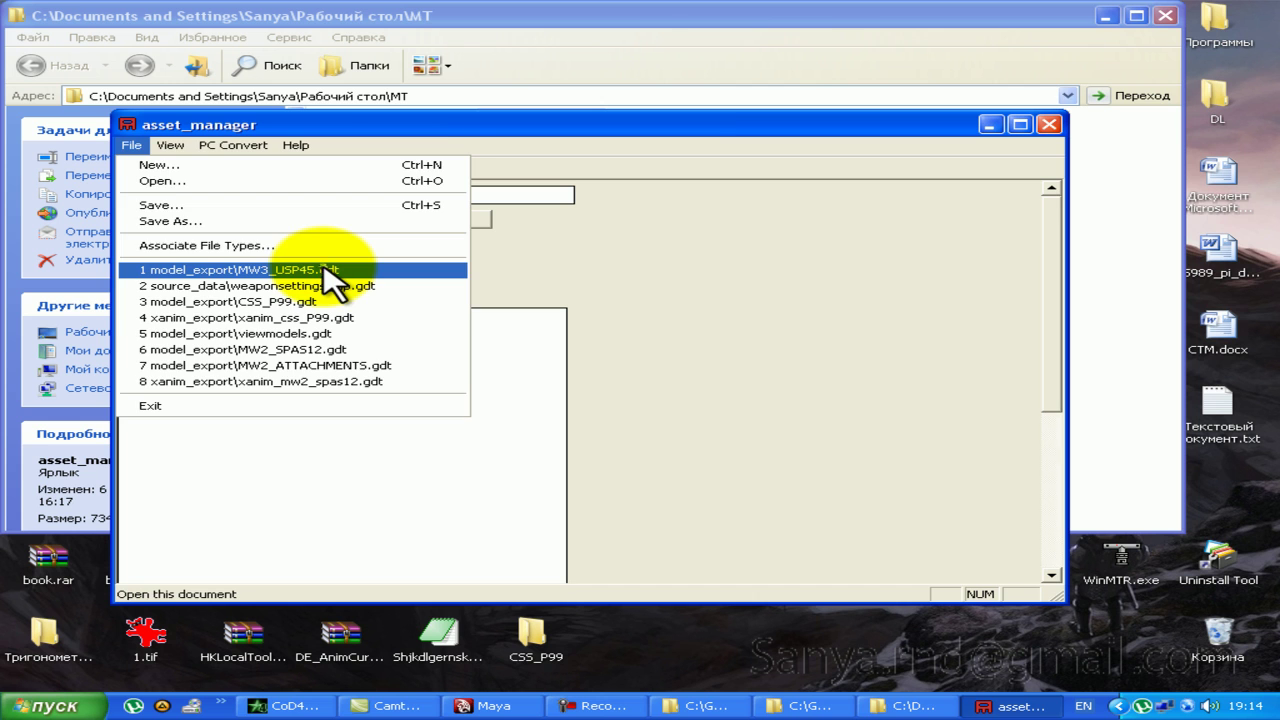
left_click(330, 272)
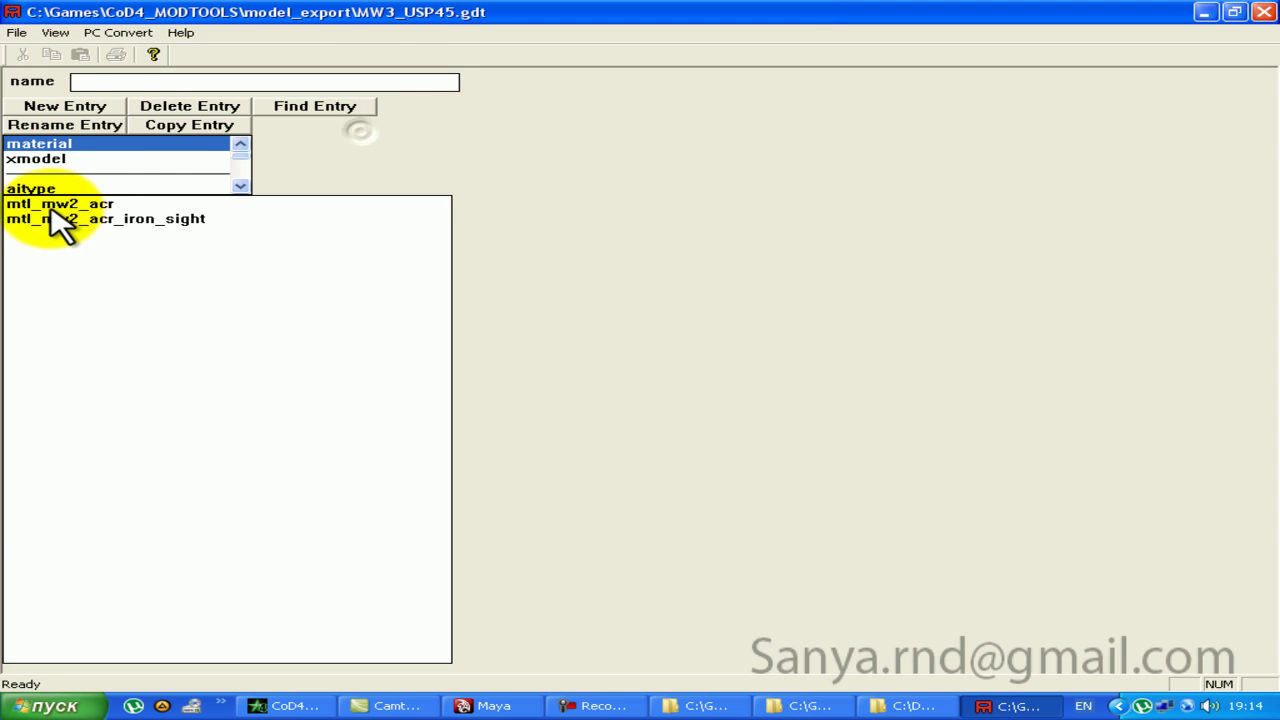
Step: Delete the mtl_mw2_acr, mtl_mw2_acr_iron_sight and viewmodel_mw2_acr entries from the file
left_click(52, 205)
left_click(189, 106)
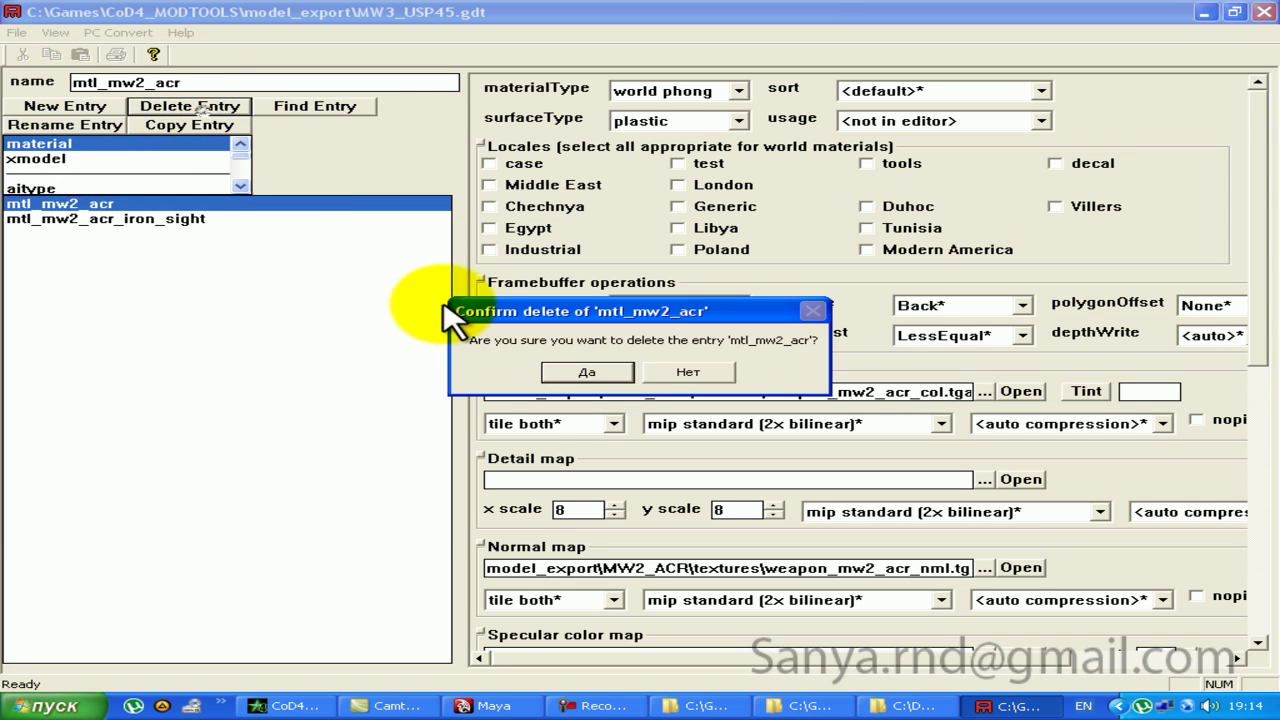
left_click(602, 376)
left_click(180, 106)
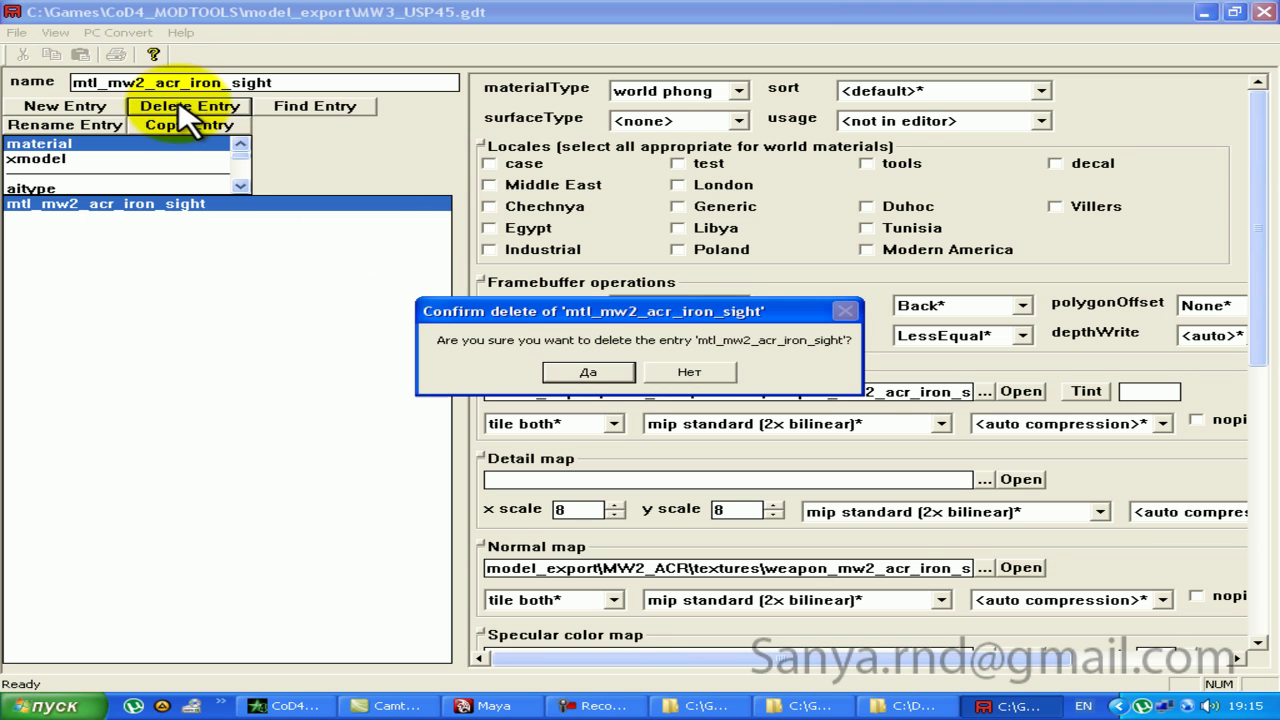
left_click(590, 372)
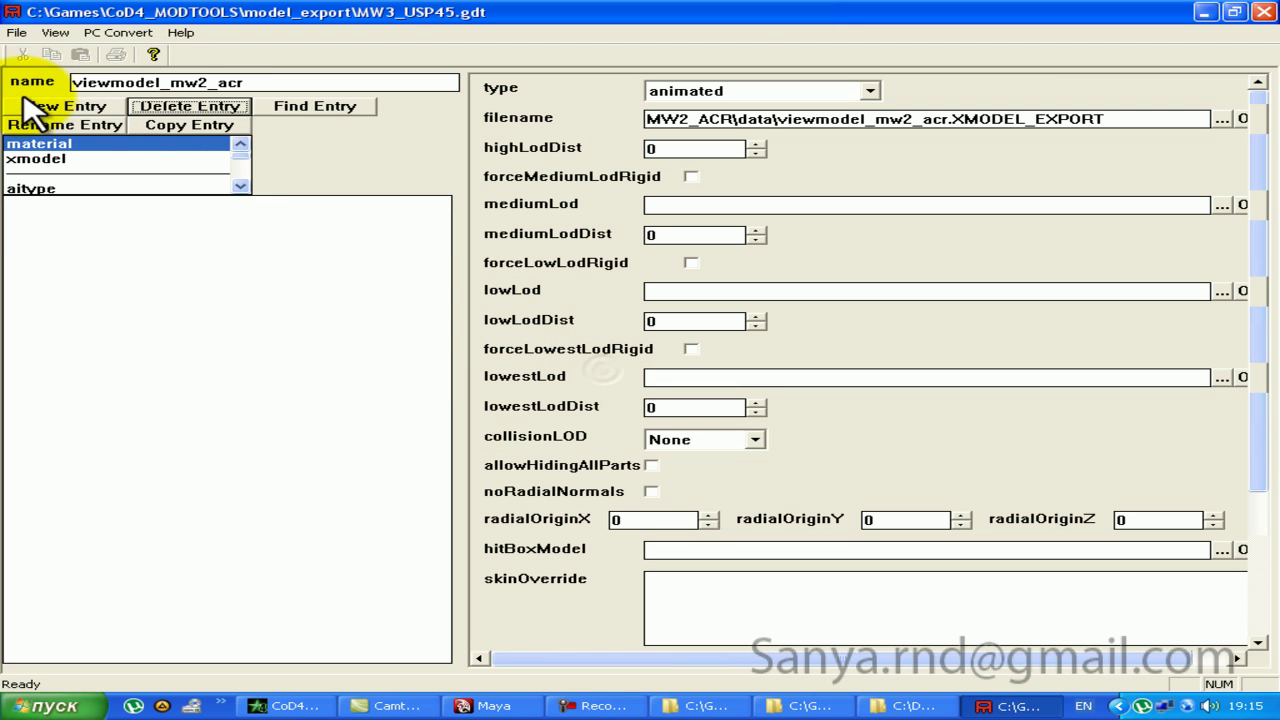
left_click(38, 158)
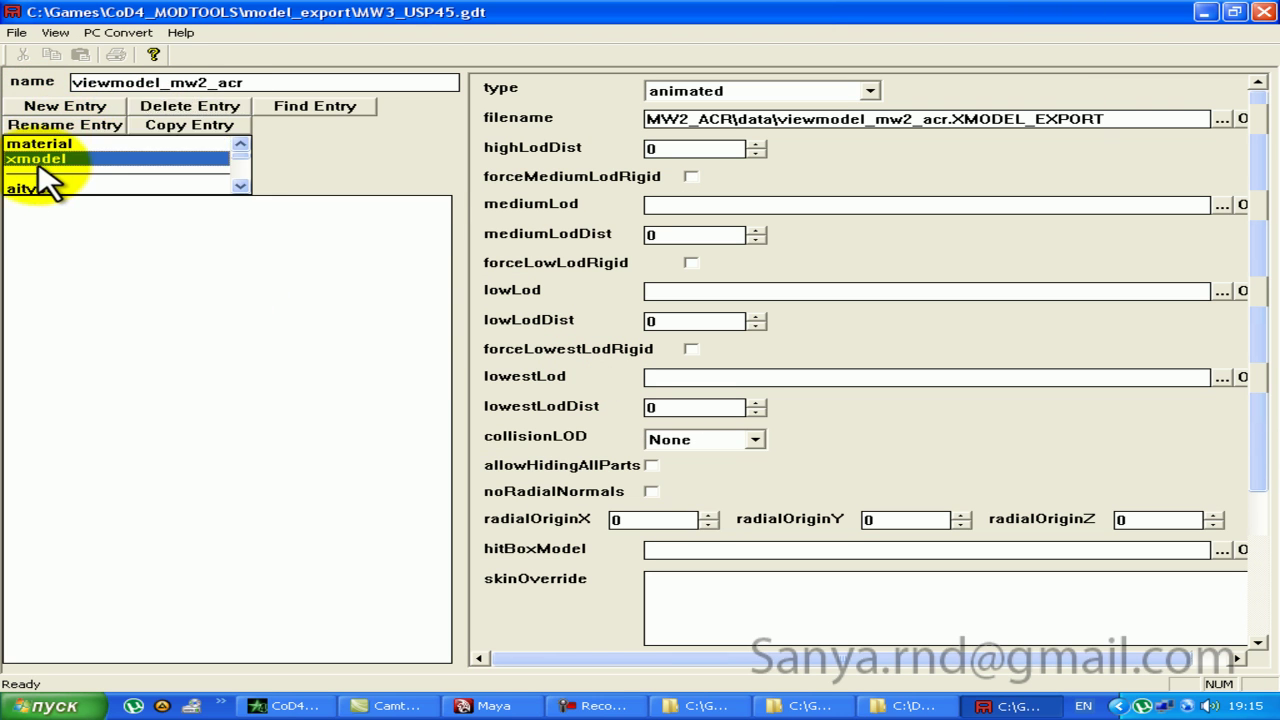
left_click(50, 204)
left_click(186, 106)
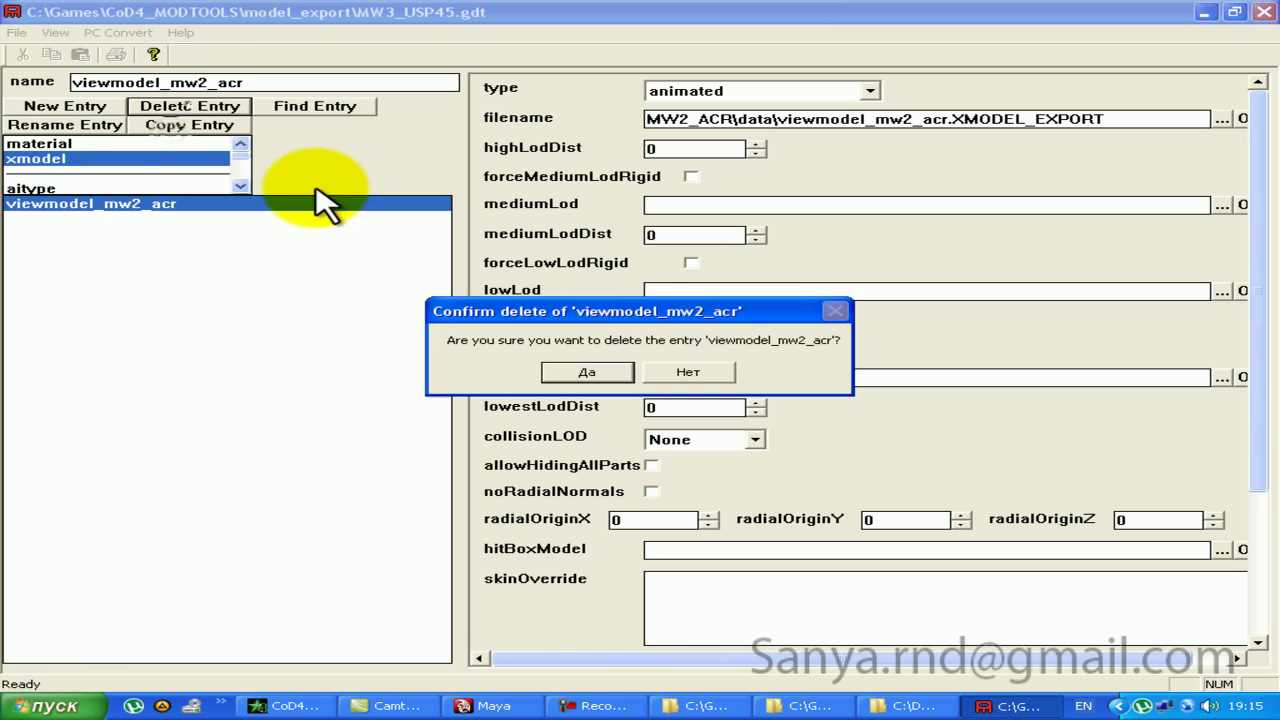
left_click(588, 372)
left_click(40, 144)
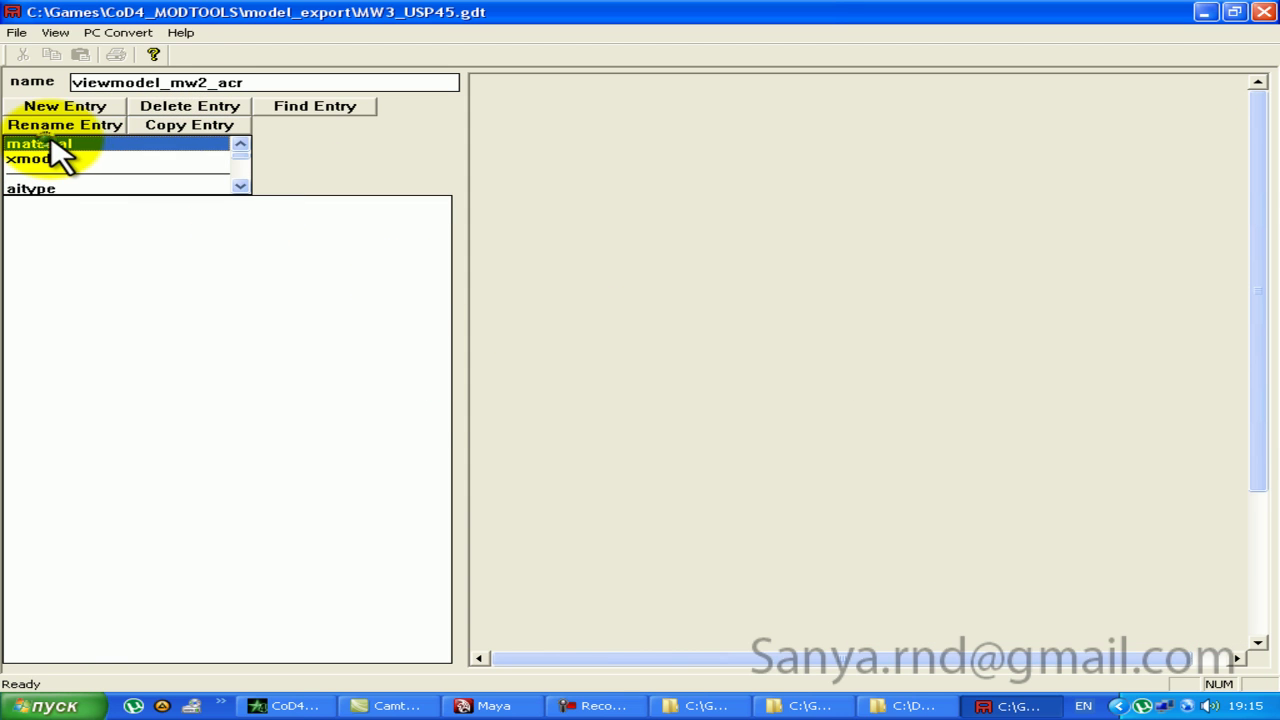
left_click(105, 120)
Step: Create a material entry named mtl_mw3_usp45, copying the name from Maya's material
left_click_drag(640, 306, 482, 304)
type("mtl_")
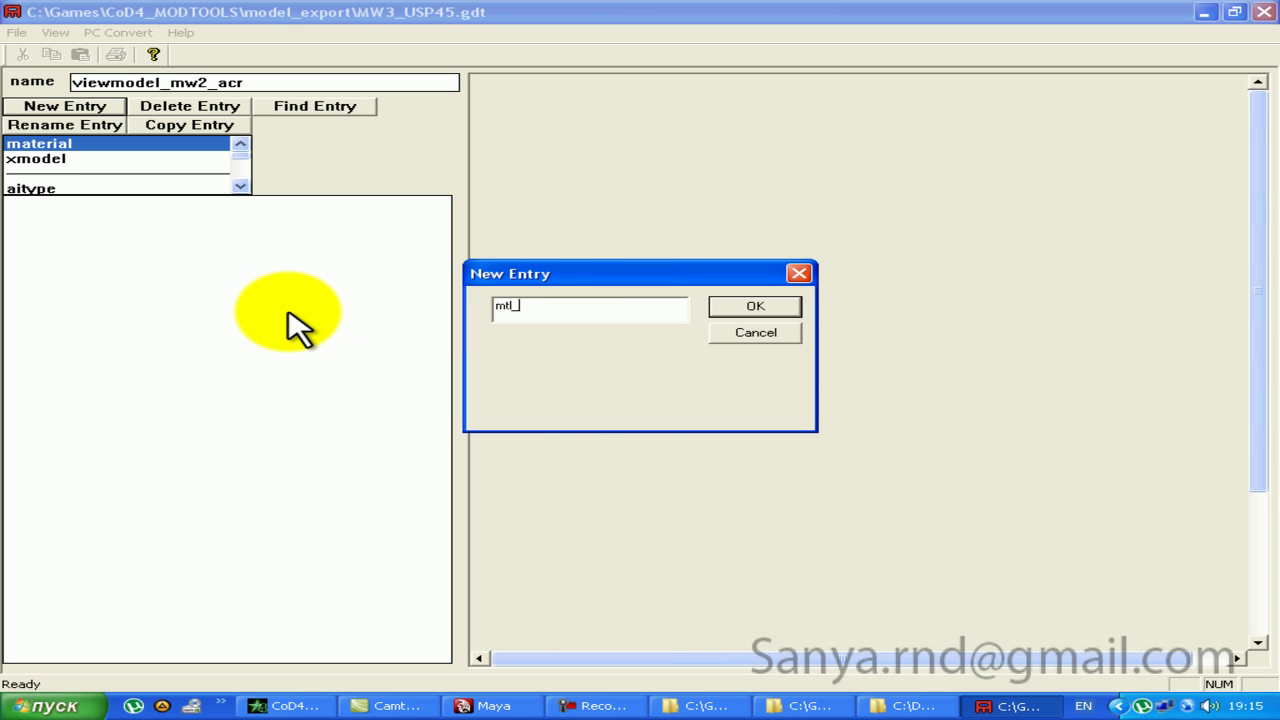
left_click(490, 706)
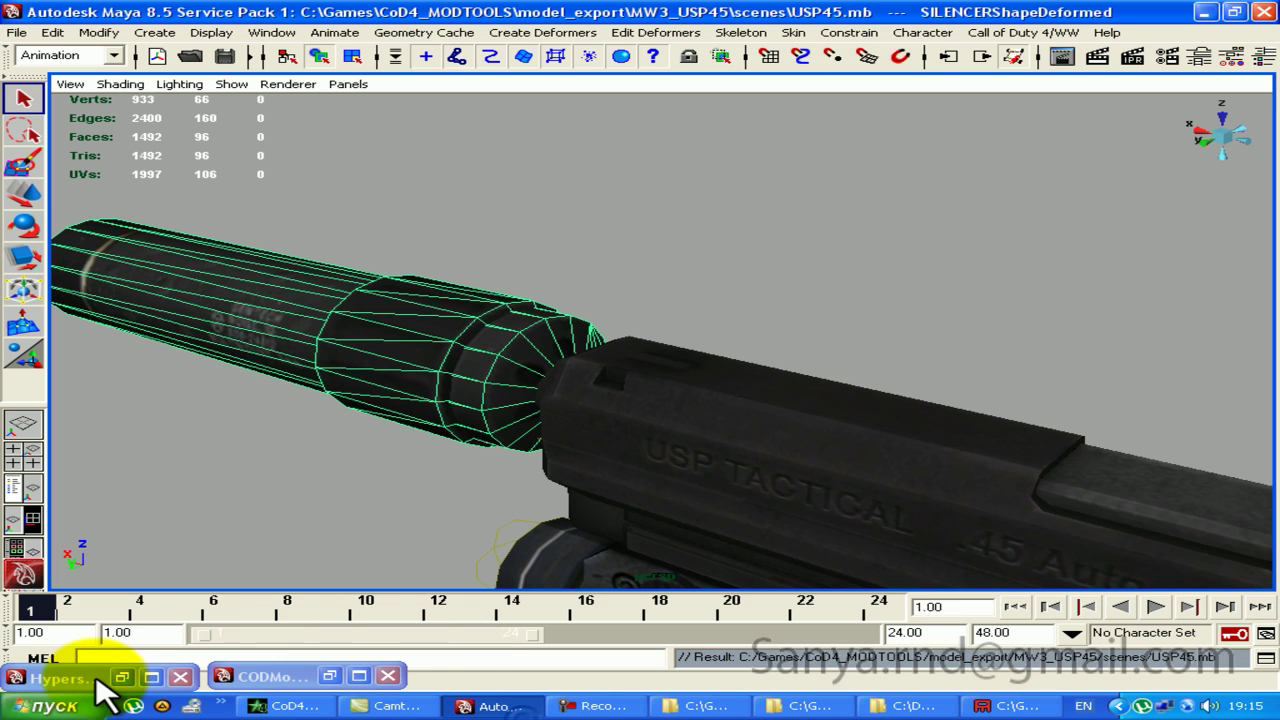
left_click(125, 682)
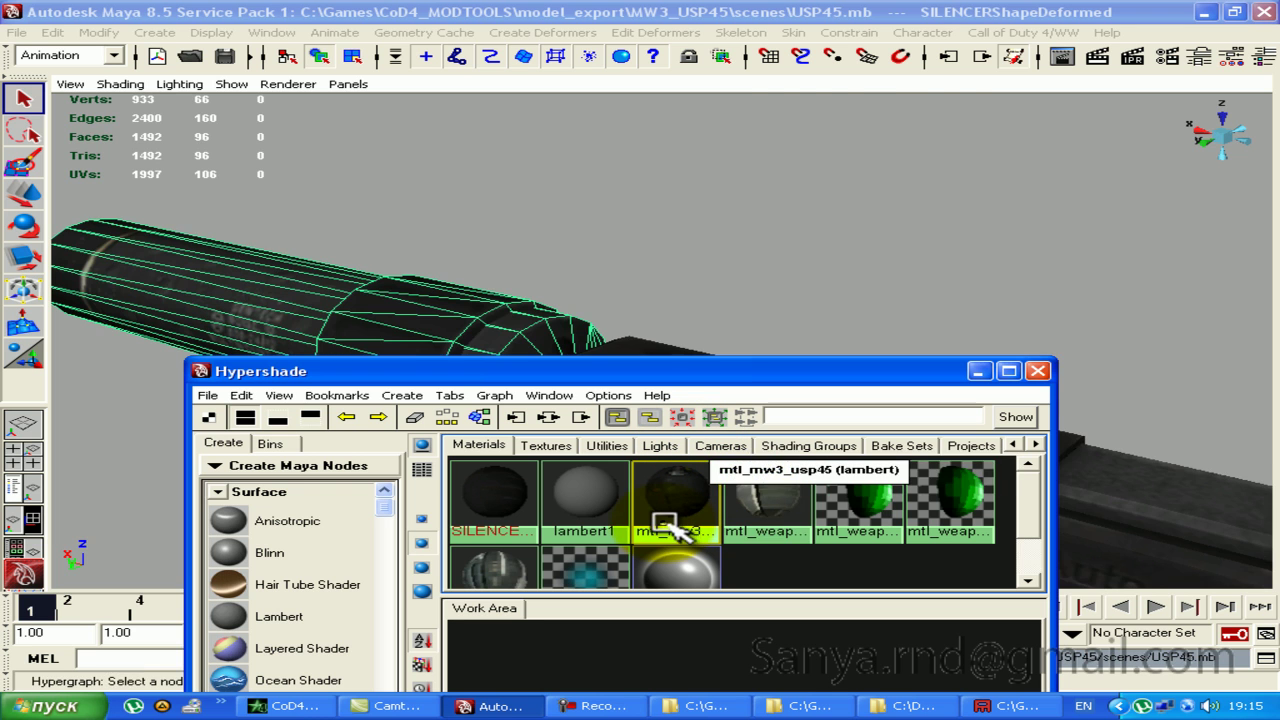
double_click(670, 527)
left_click_drag(942, 167, 1052, 172)
key("ctrl+c")
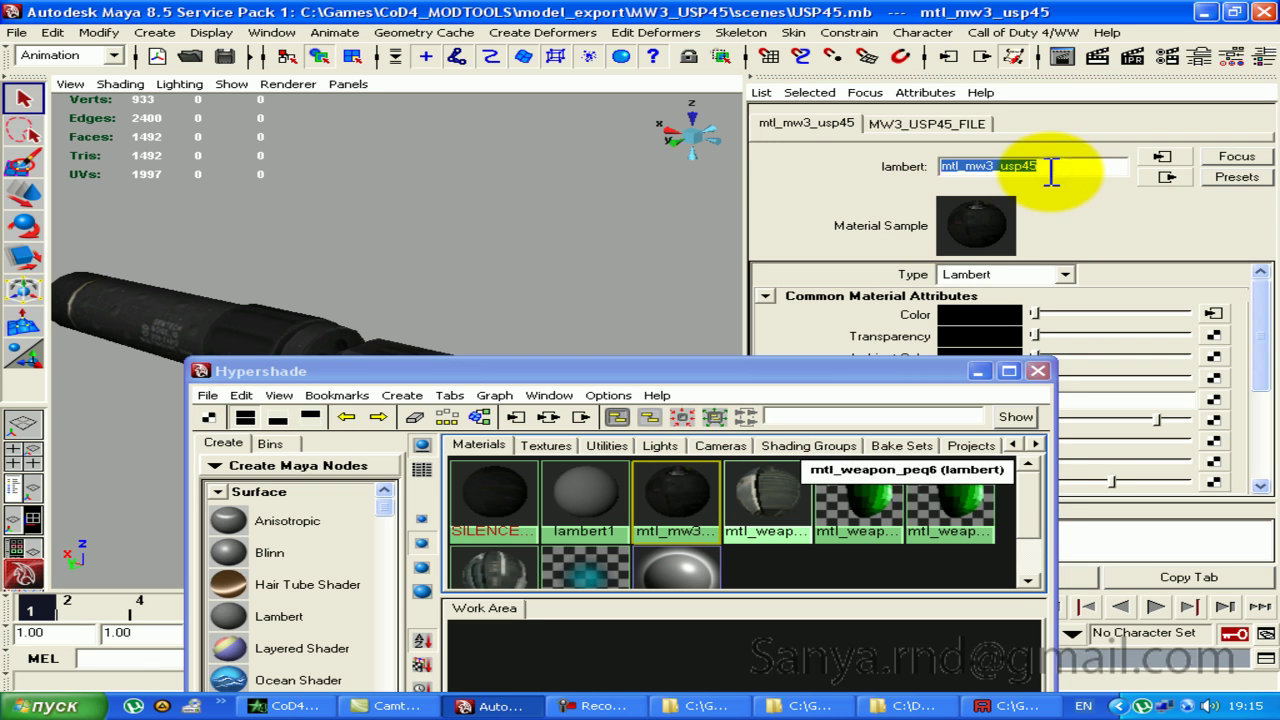
left_click(1010, 706)
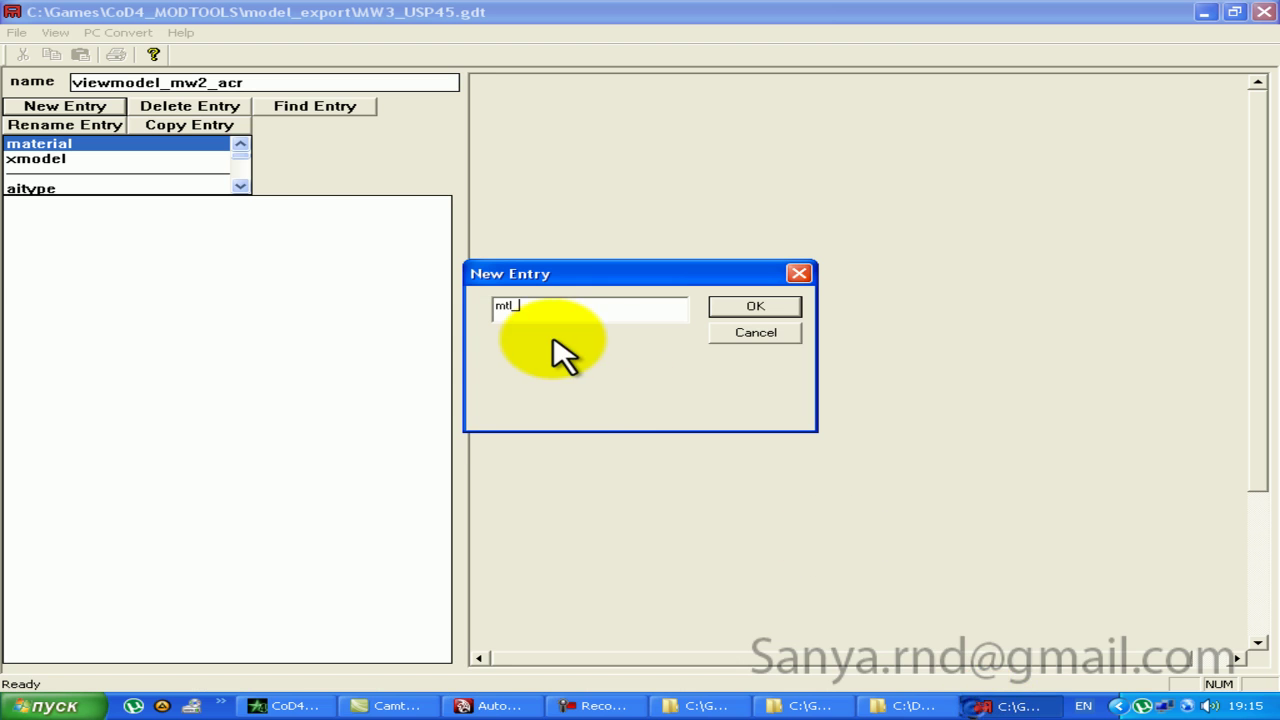
key("ctrl+v")
left_click(735, 308)
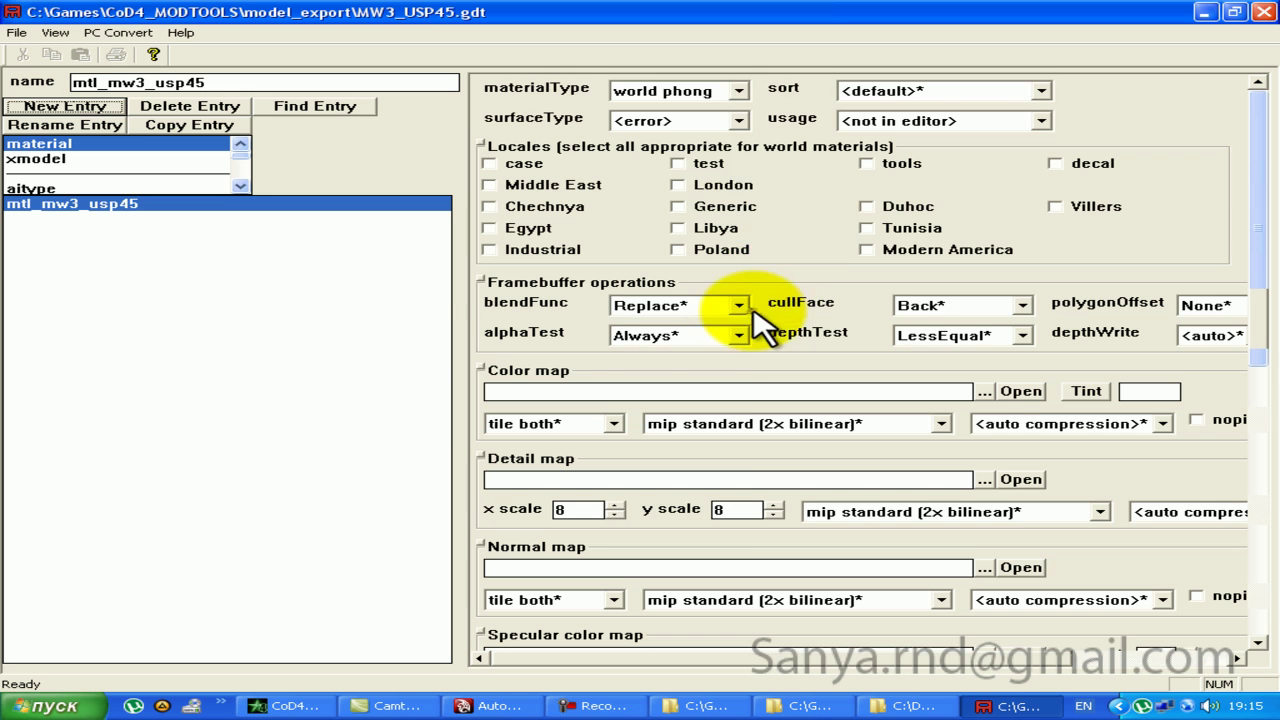
Step: Set the surface type to metal and use weapon_mw3_usp45_col.tga as the colour map
left_click(710, 125)
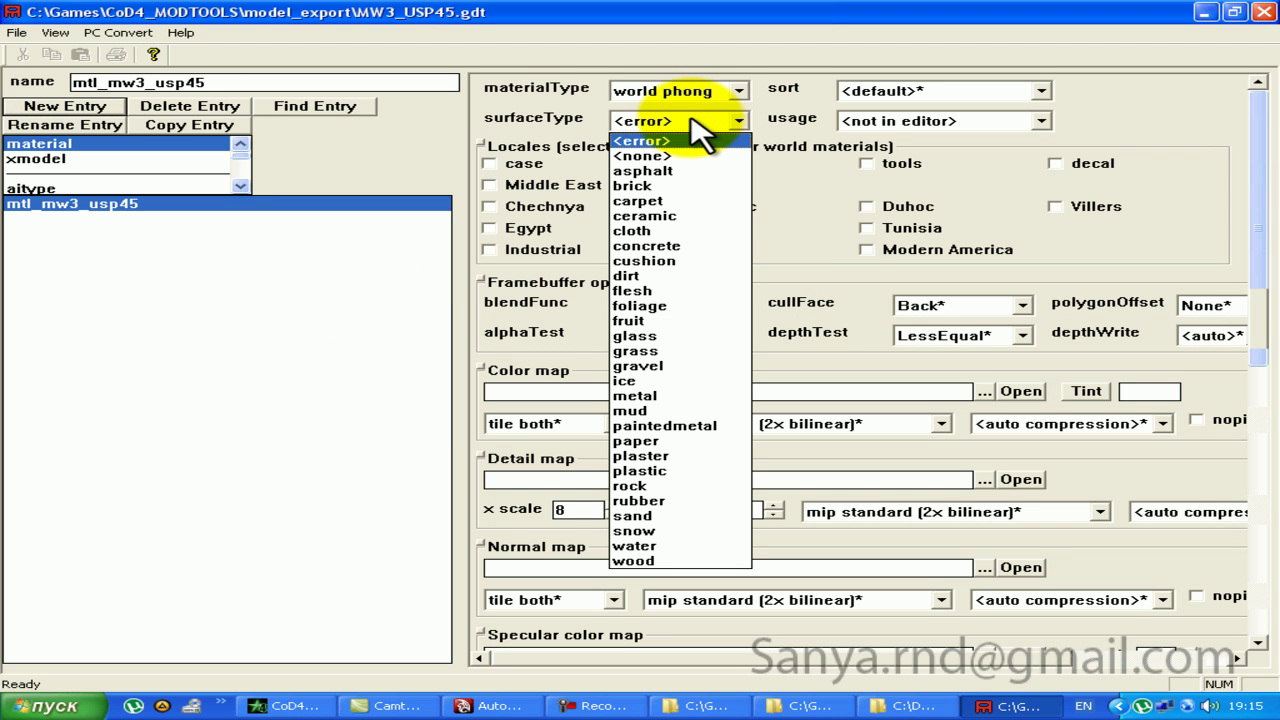
left_click(680, 157)
left_click(715, 122)
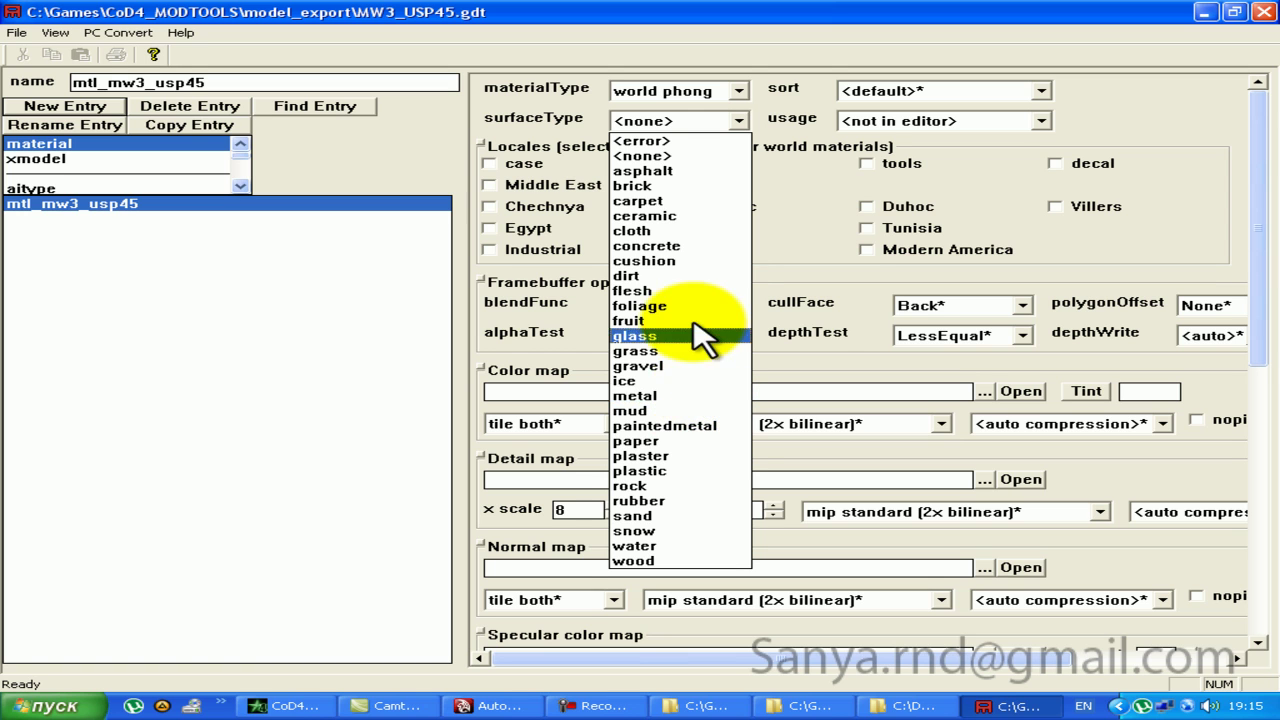
left_click(680, 397)
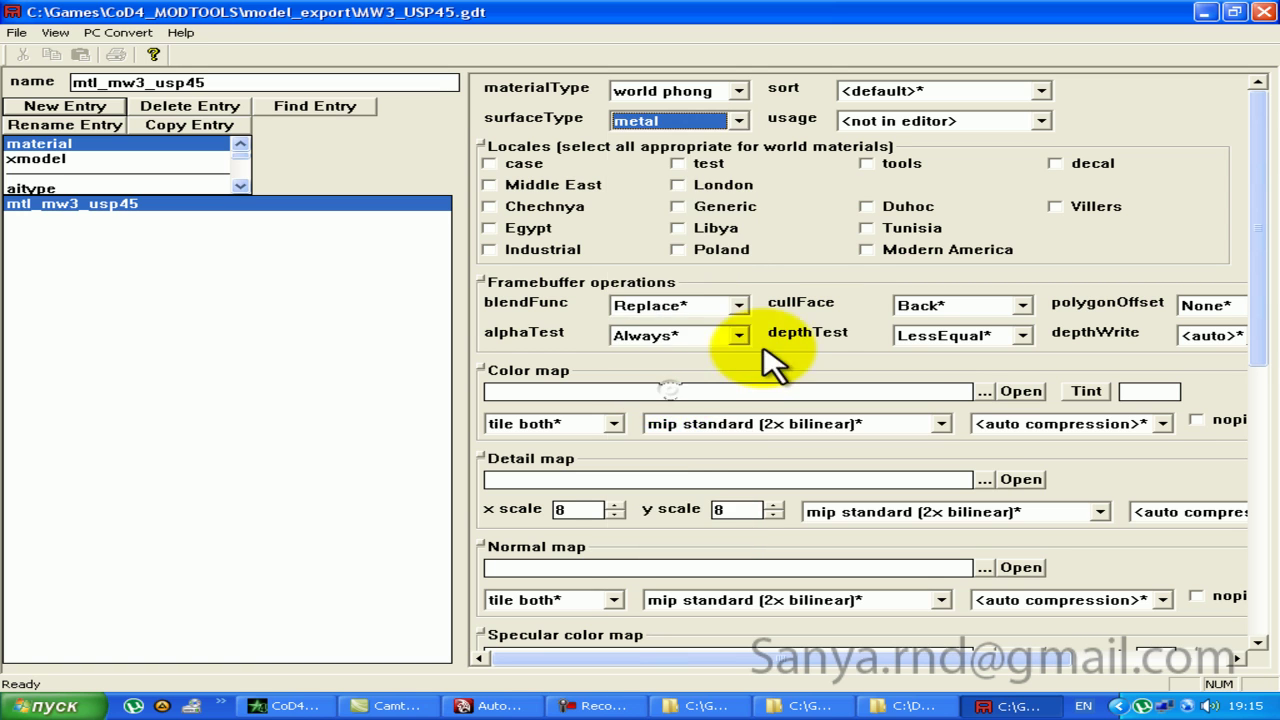
left_click(984, 391)
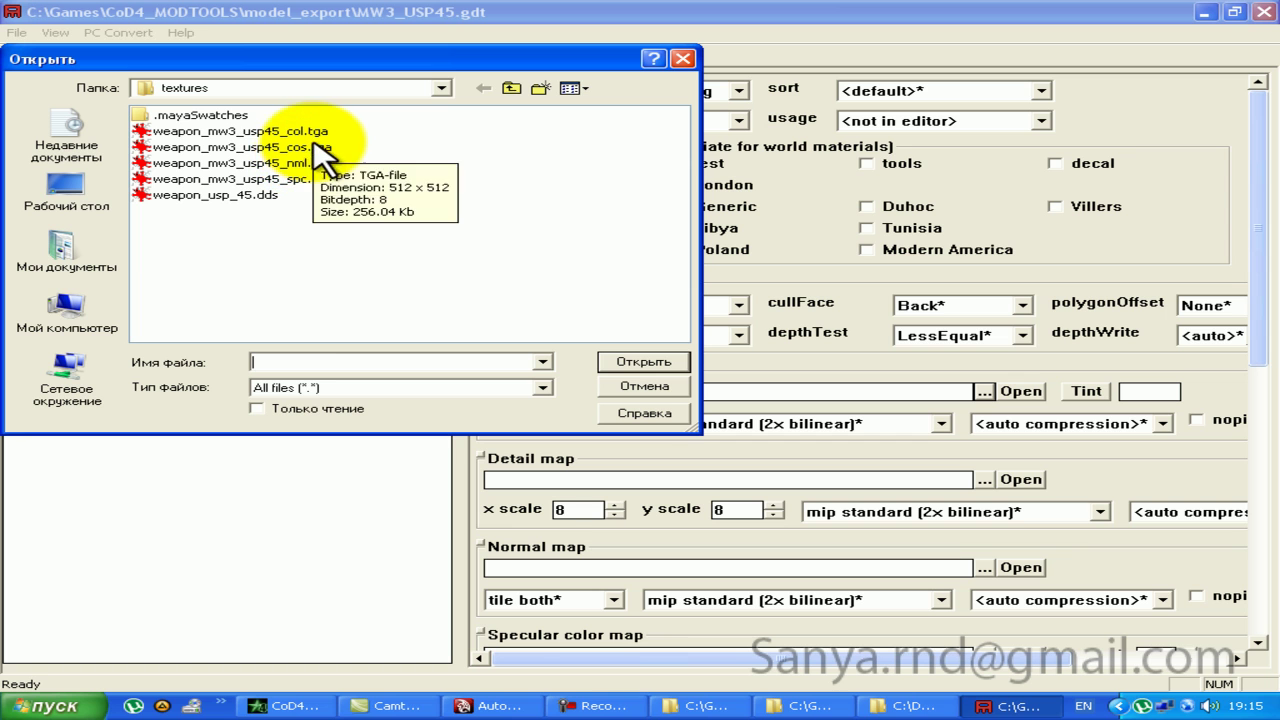
double_click(295, 132)
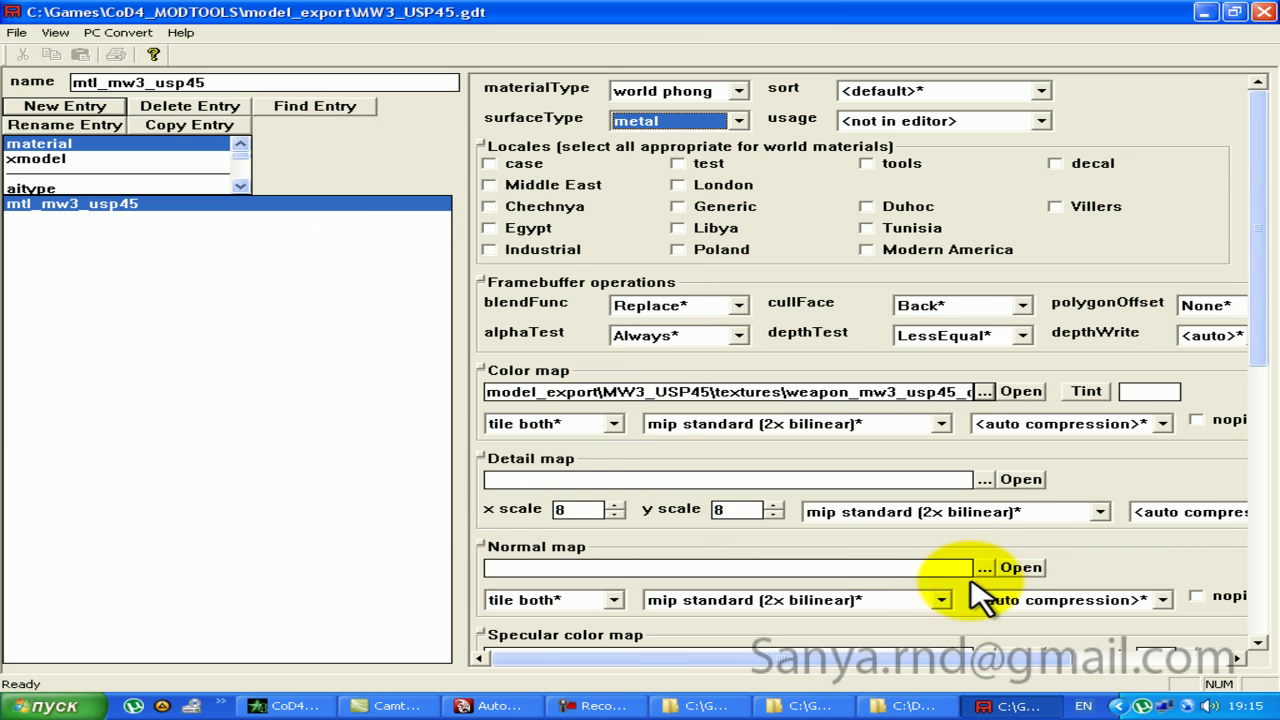
Step: Assign the nml, spc and cos textures as normal, specular and cosine power maps, then convert
left_click(985, 567)
double_click(600, 270)
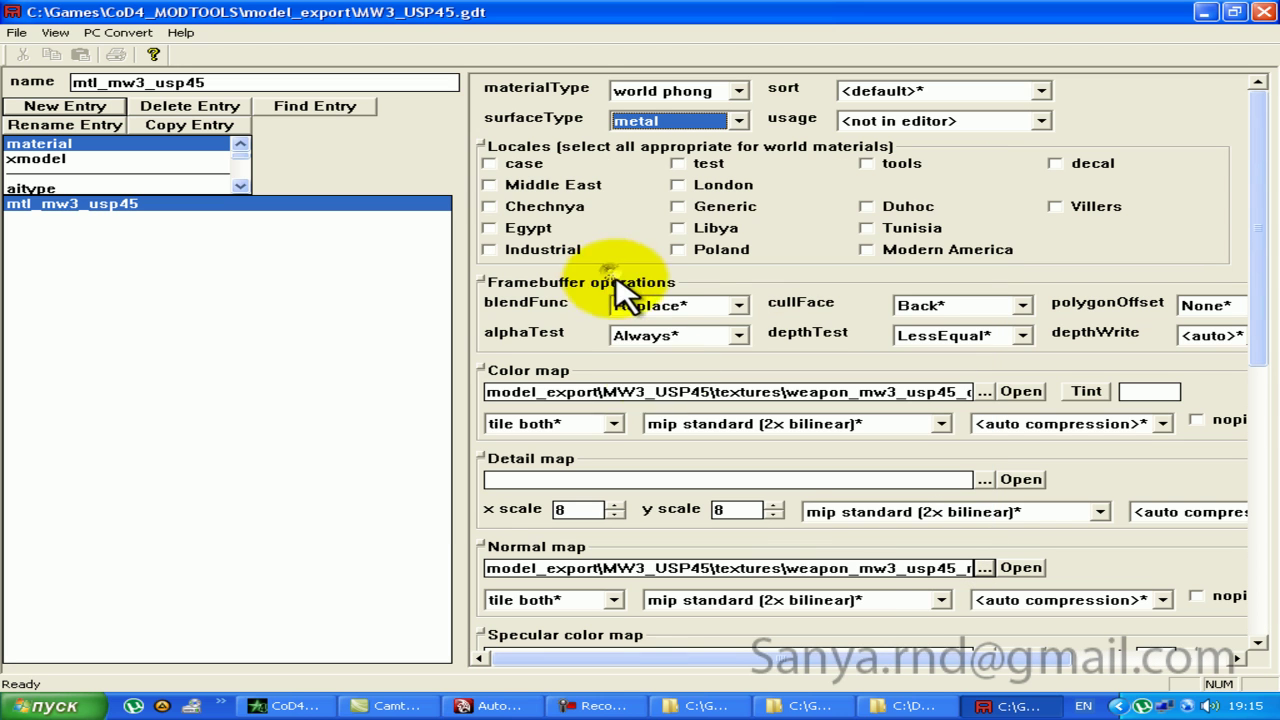
scroll(948, 568, "down", 3)
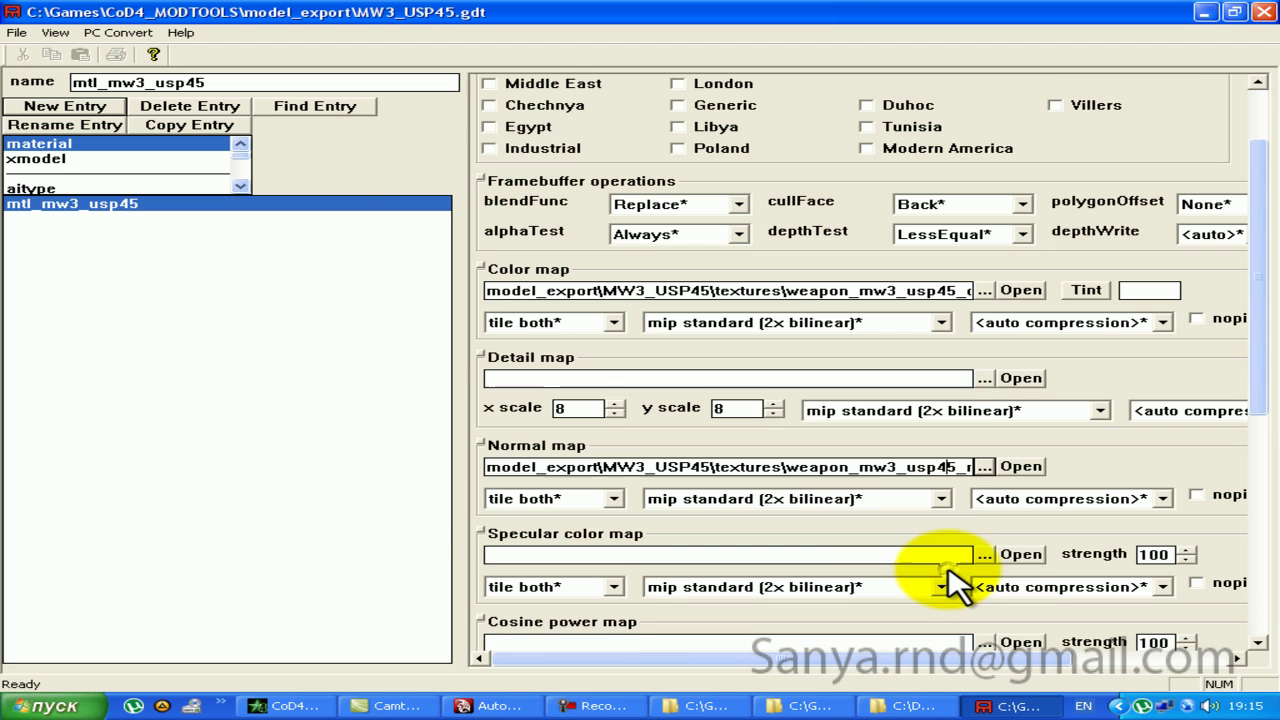
left_click(984, 553)
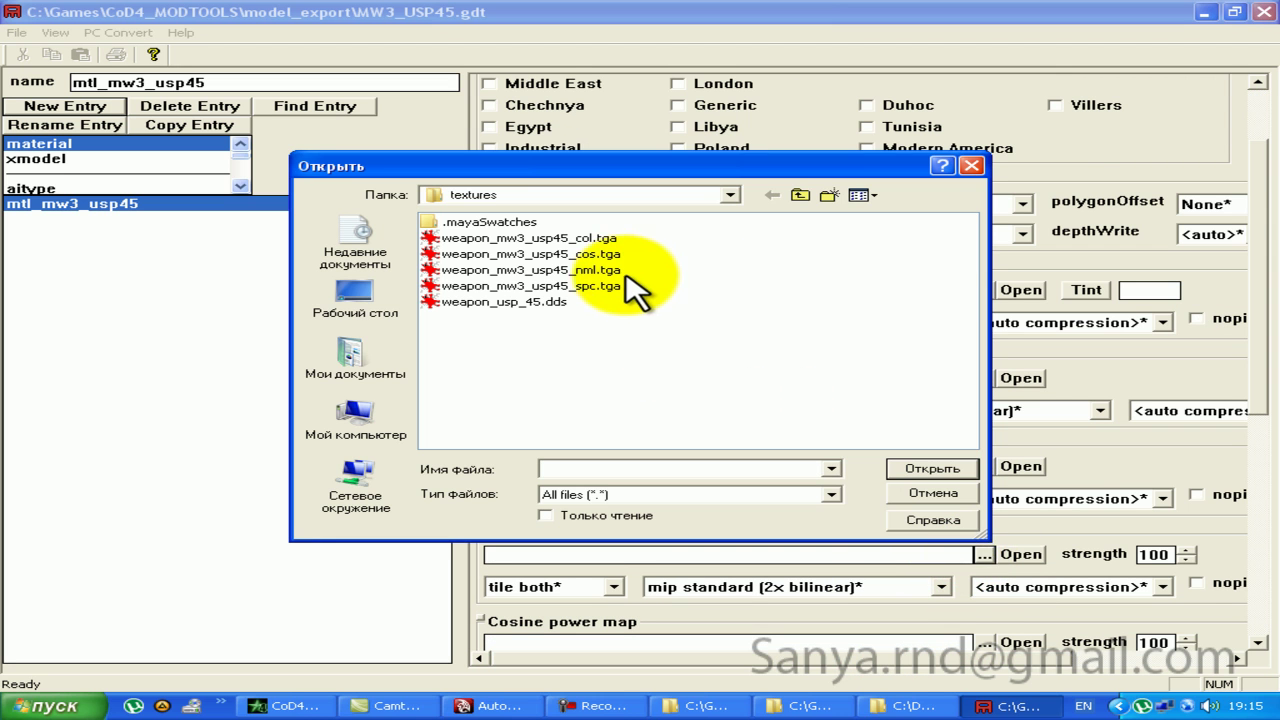
left_click(594, 286)
double_click(594, 286)
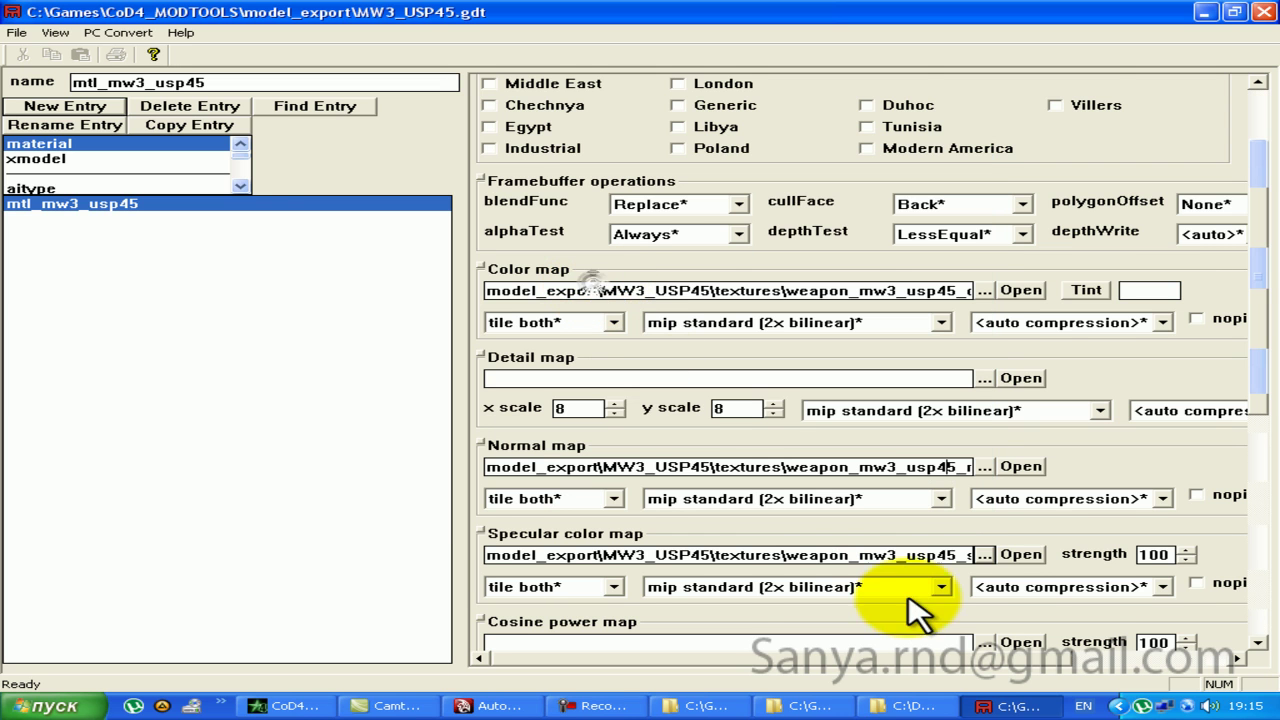
scroll(905, 555, "down", 1)
left_click(986, 607)
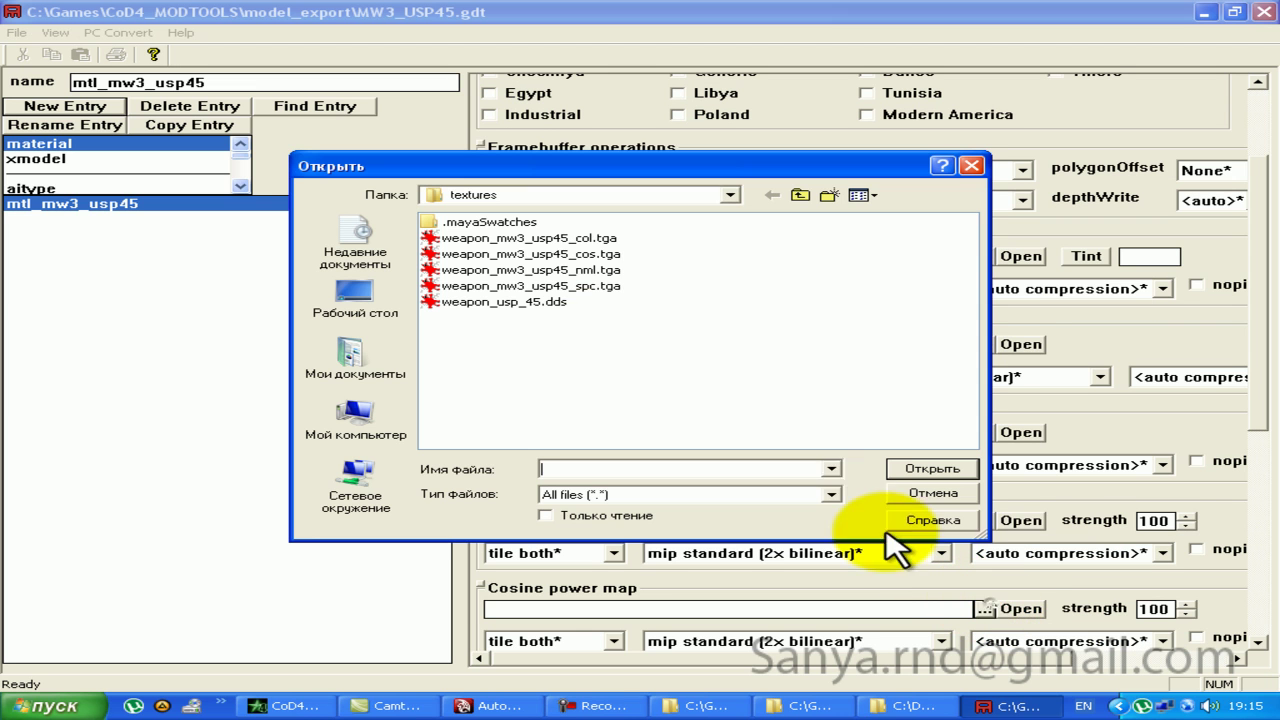
left_click(593, 257)
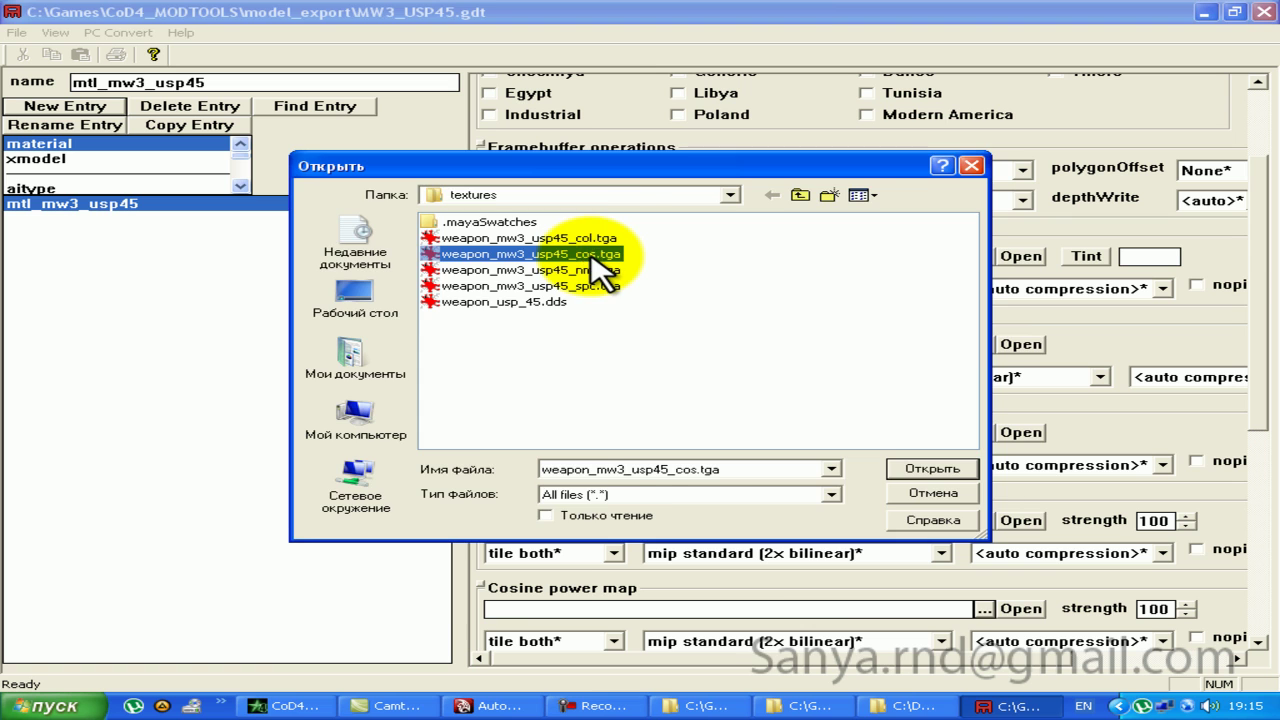
double_click(593, 257)
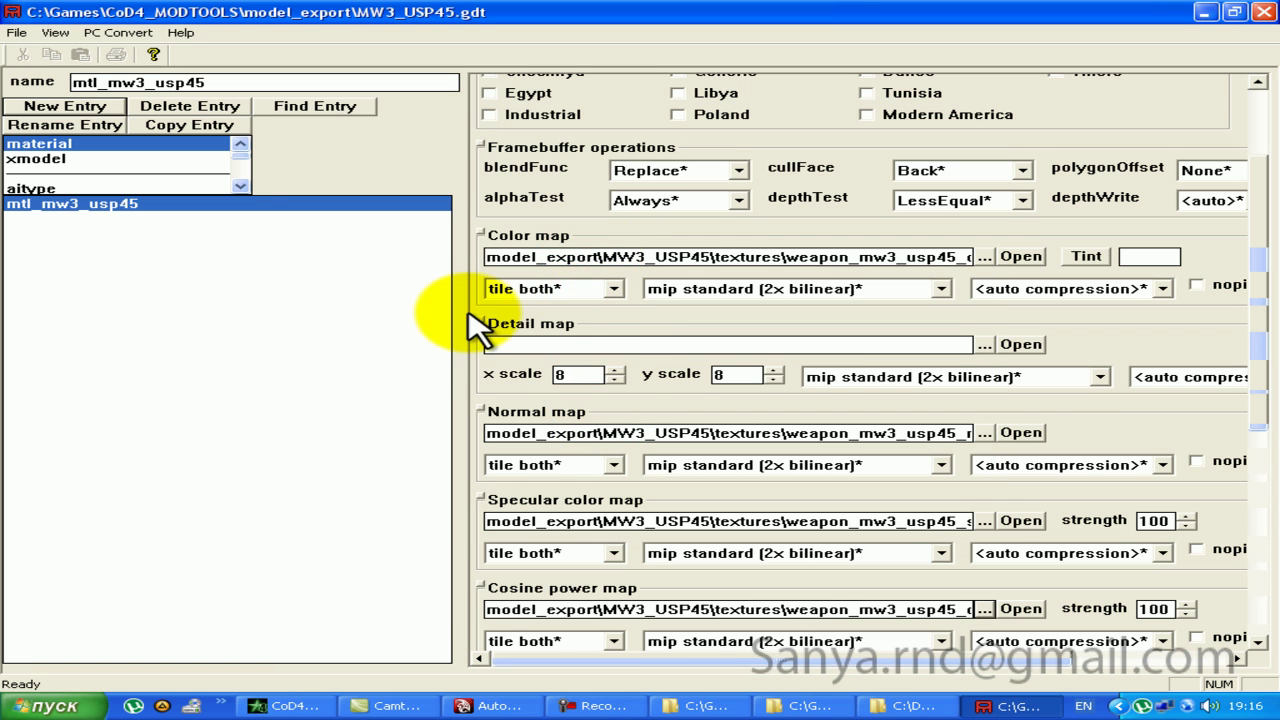
key("F7")
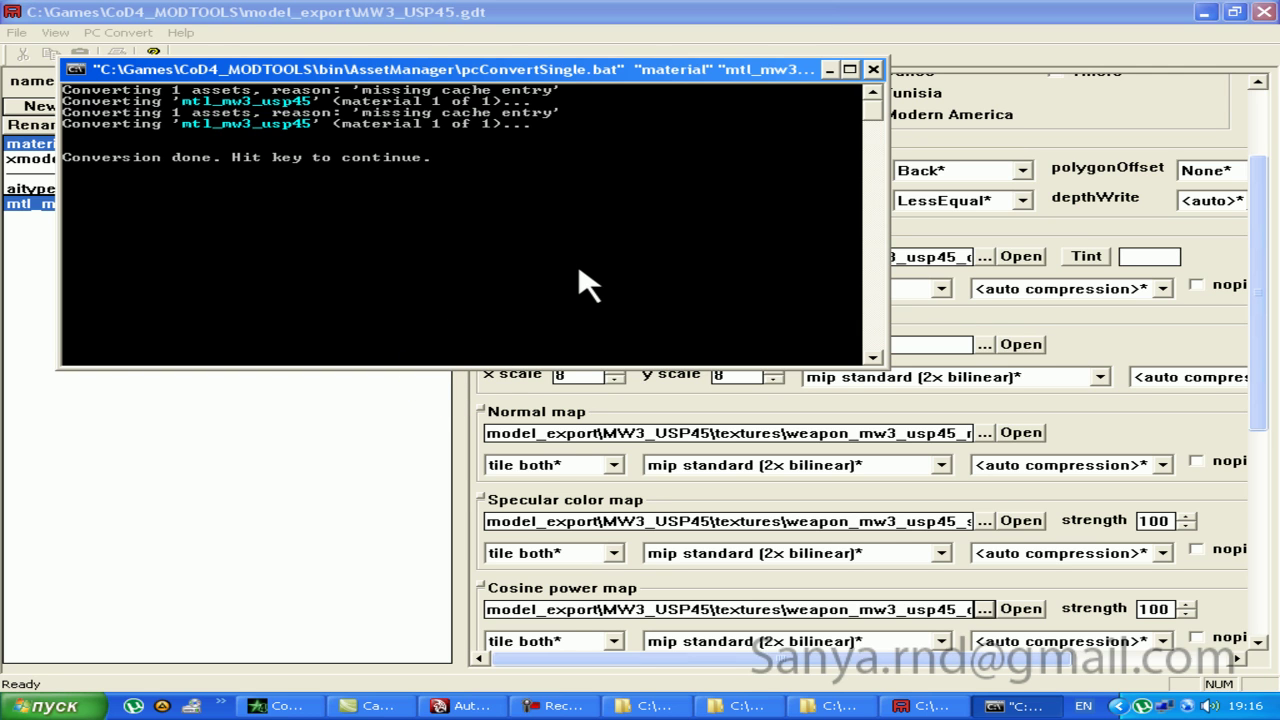
key("Return")
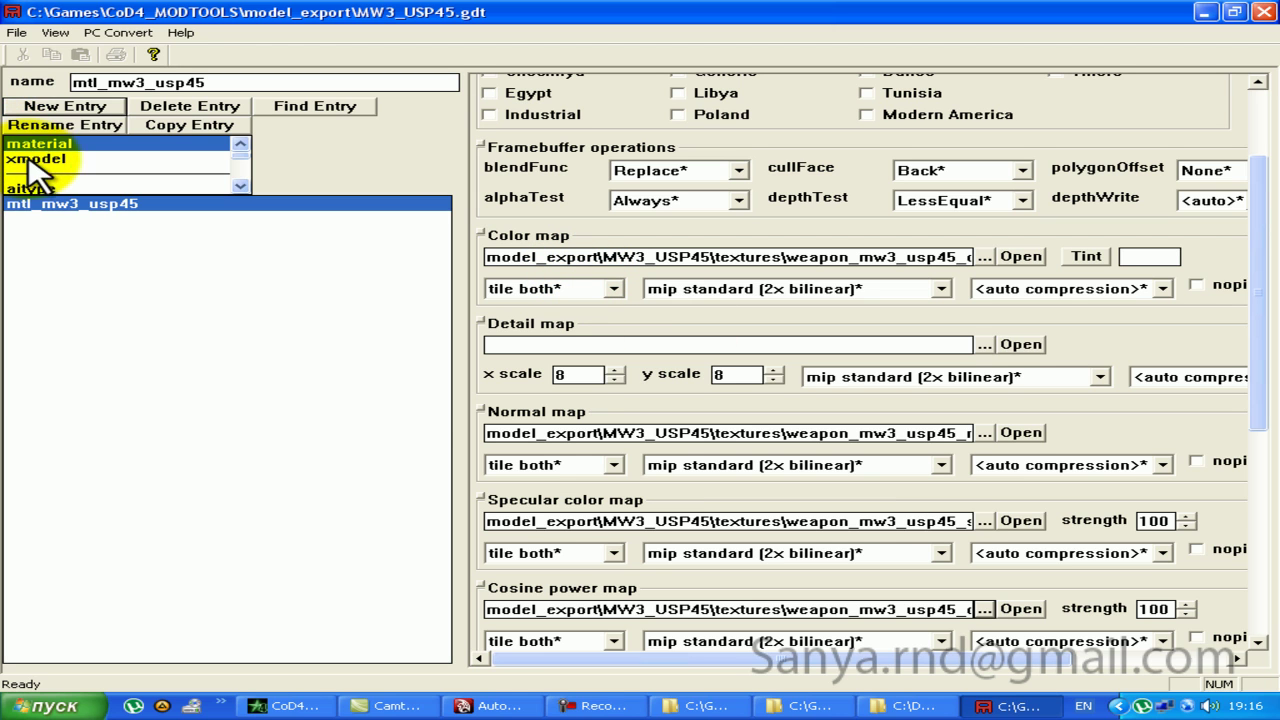
Step: Create an animated xmodel entry named viewmodel_mw3_usp45
left_click(32, 160)
left_click(62, 106)
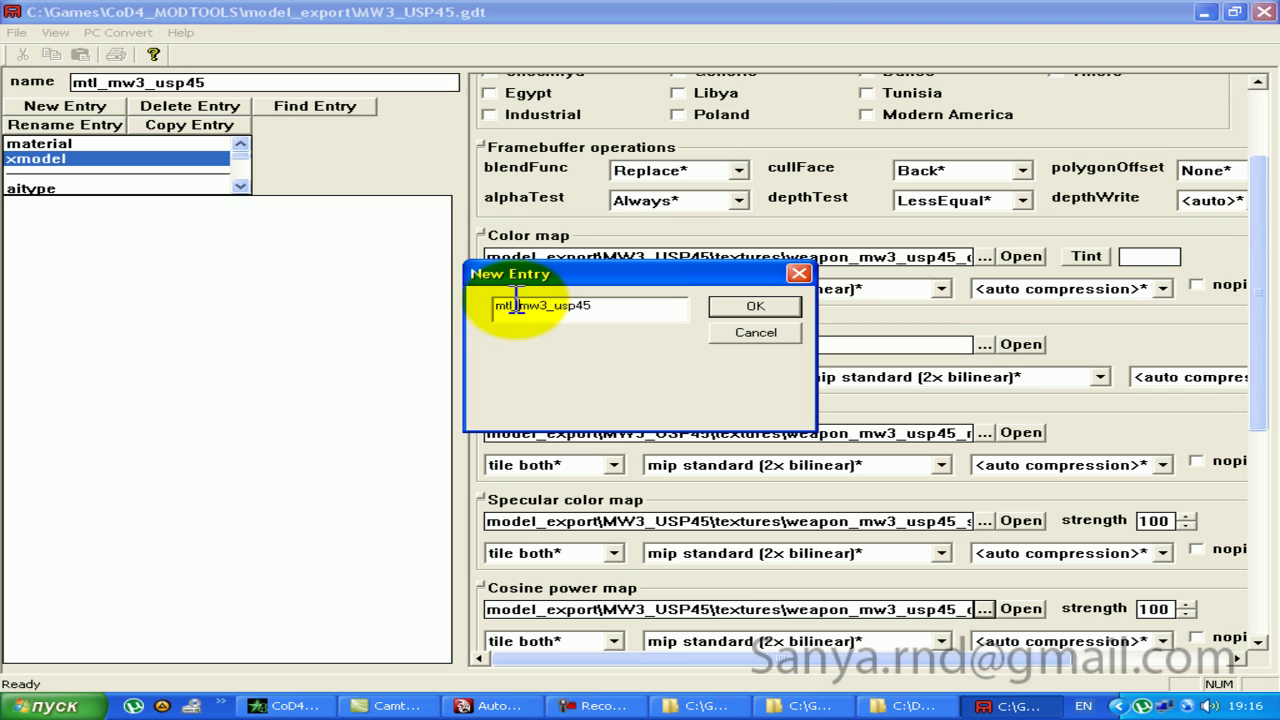
left_click_drag(519, 305, 478, 270)
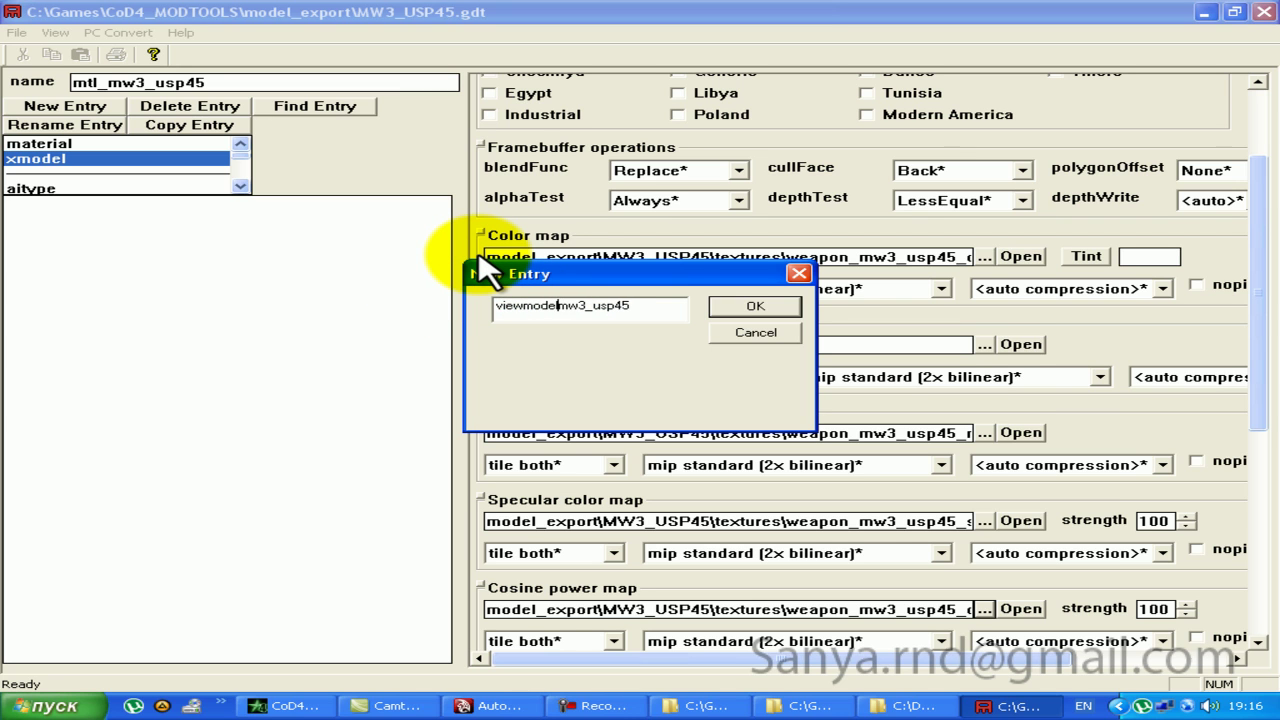
type("viewmode")
key("Return")
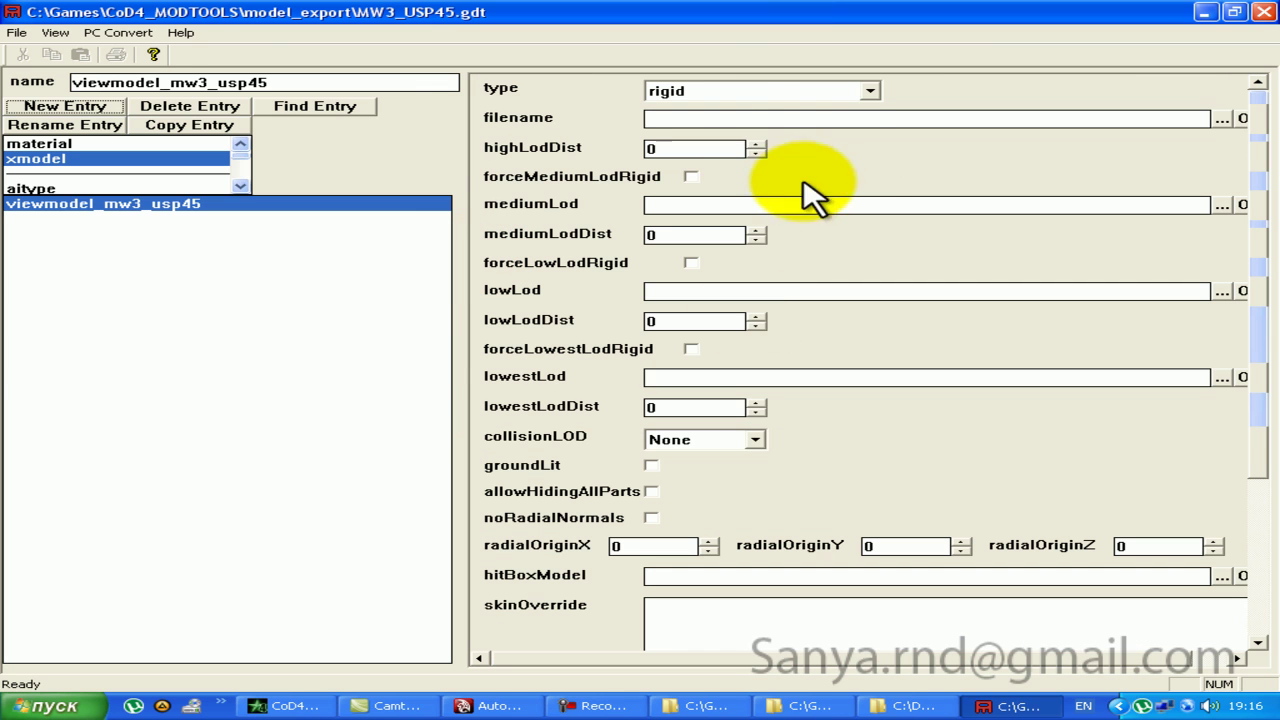
left_click(686, 93)
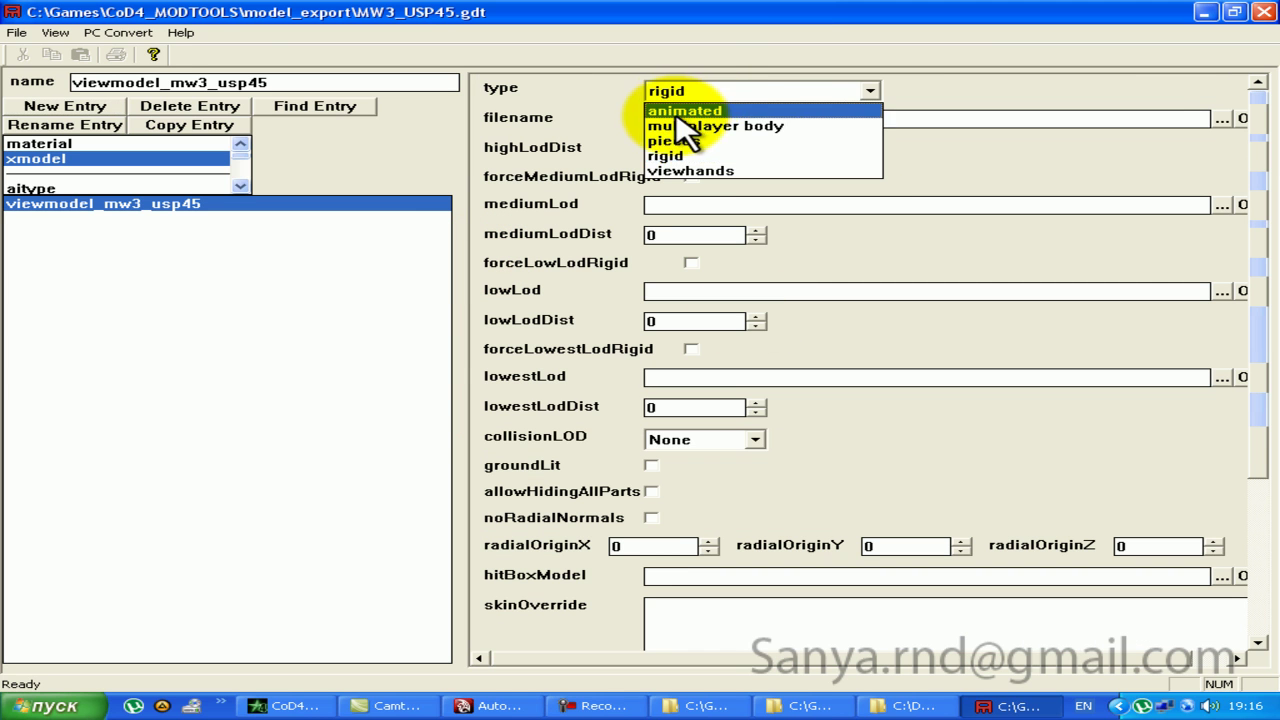
left_click(700, 110)
Step: Point the xmodel to MW3_USP45\data\viewmodel_mw3_usp45.XMODEL_EXPORT and convert it
left_click(1222, 120)
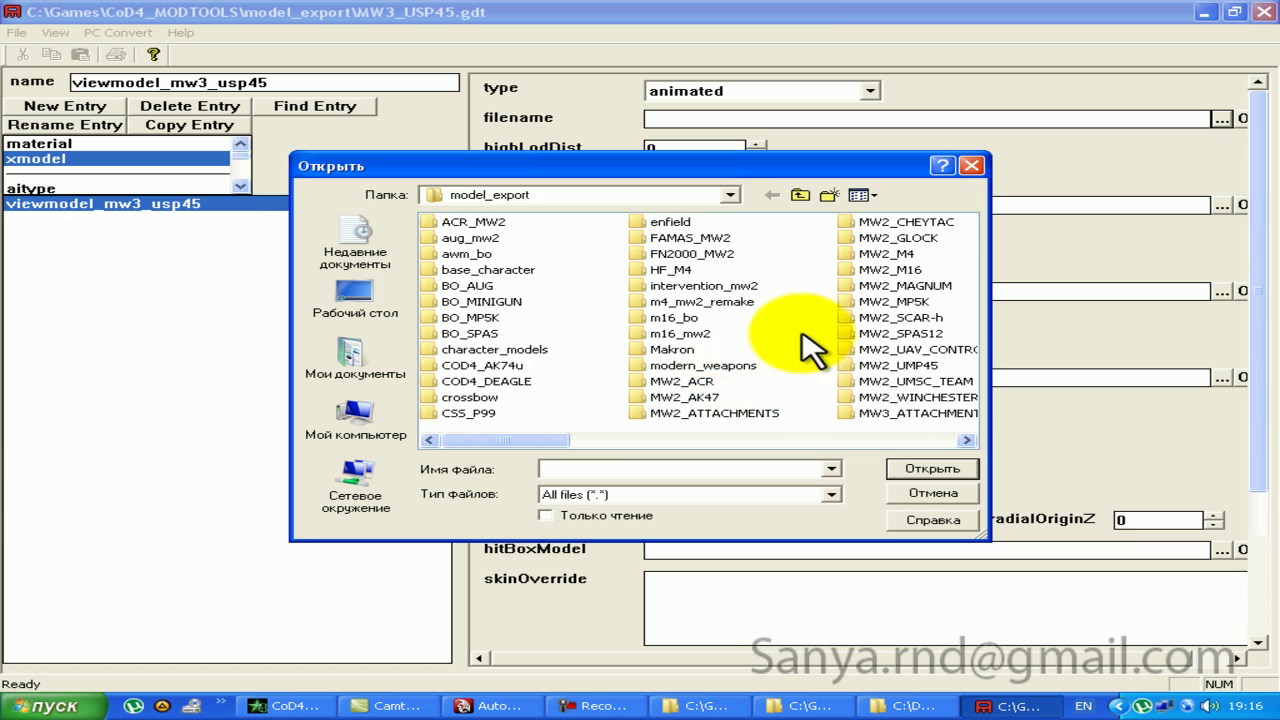
scroll(809, 343, "down", 1)
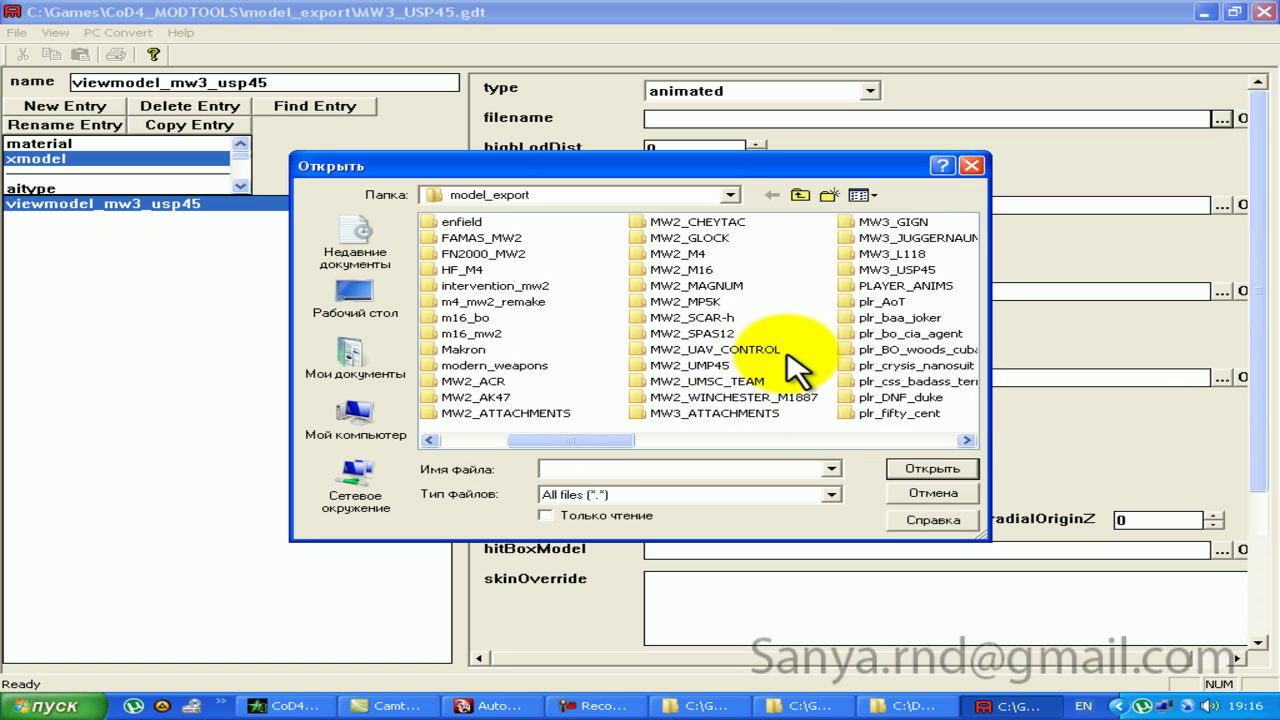
double_click(892, 269)
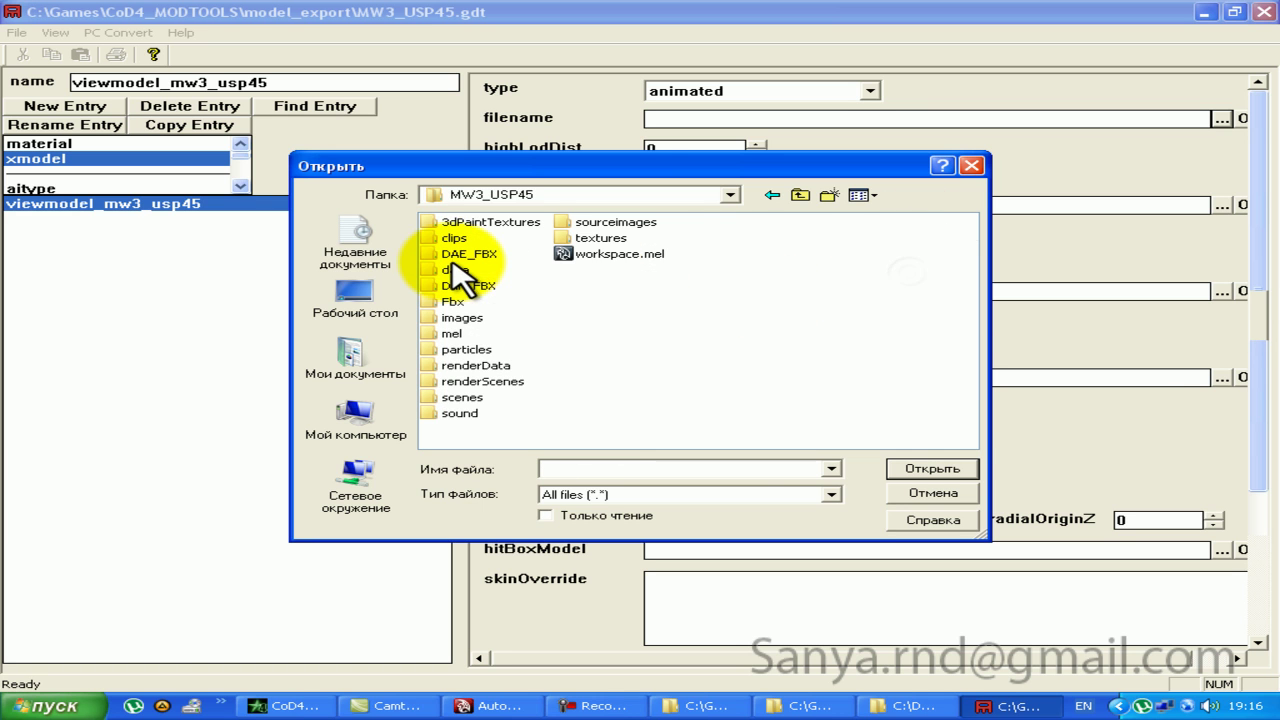
double_click(455, 269)
double_click(561, 224)
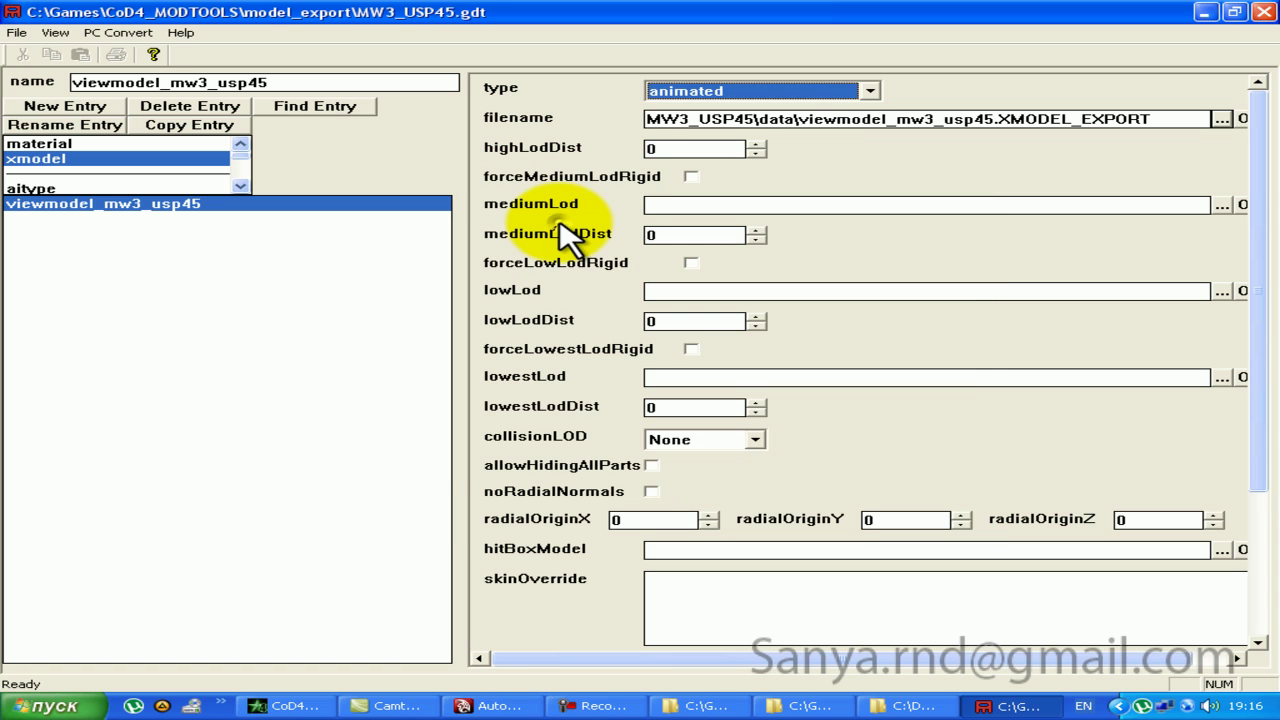
key("F10")
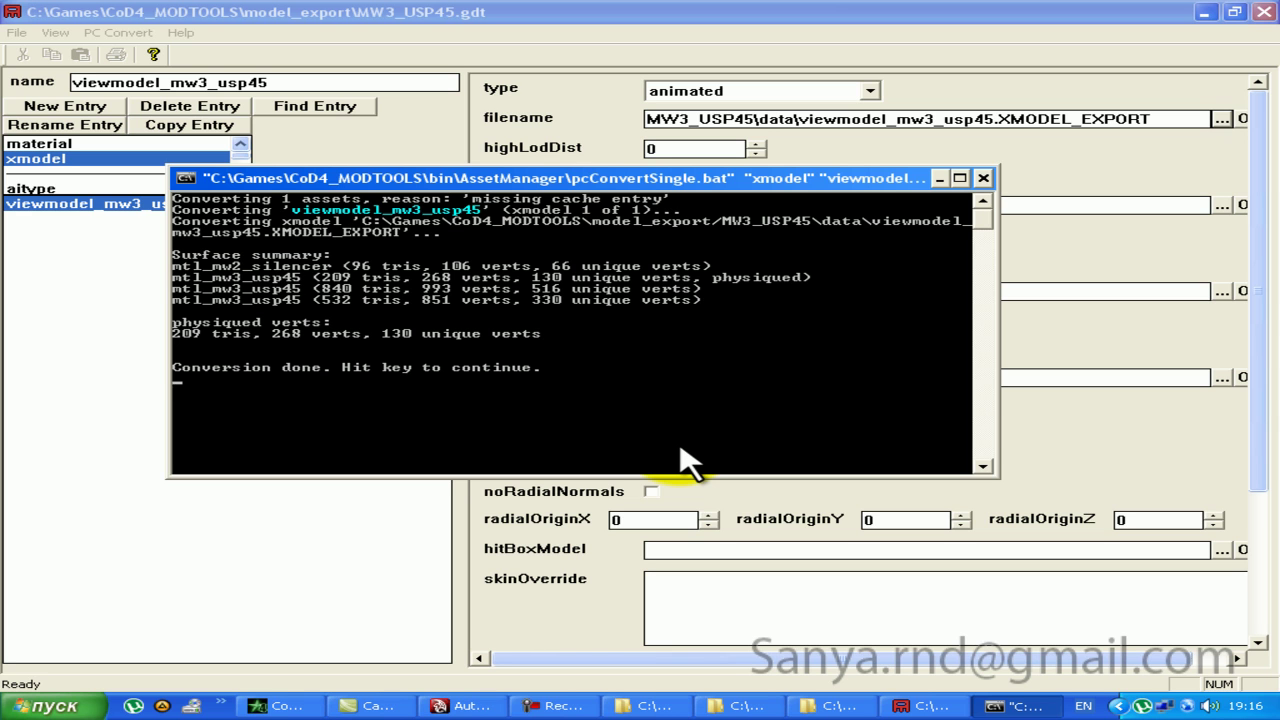
key("Return")
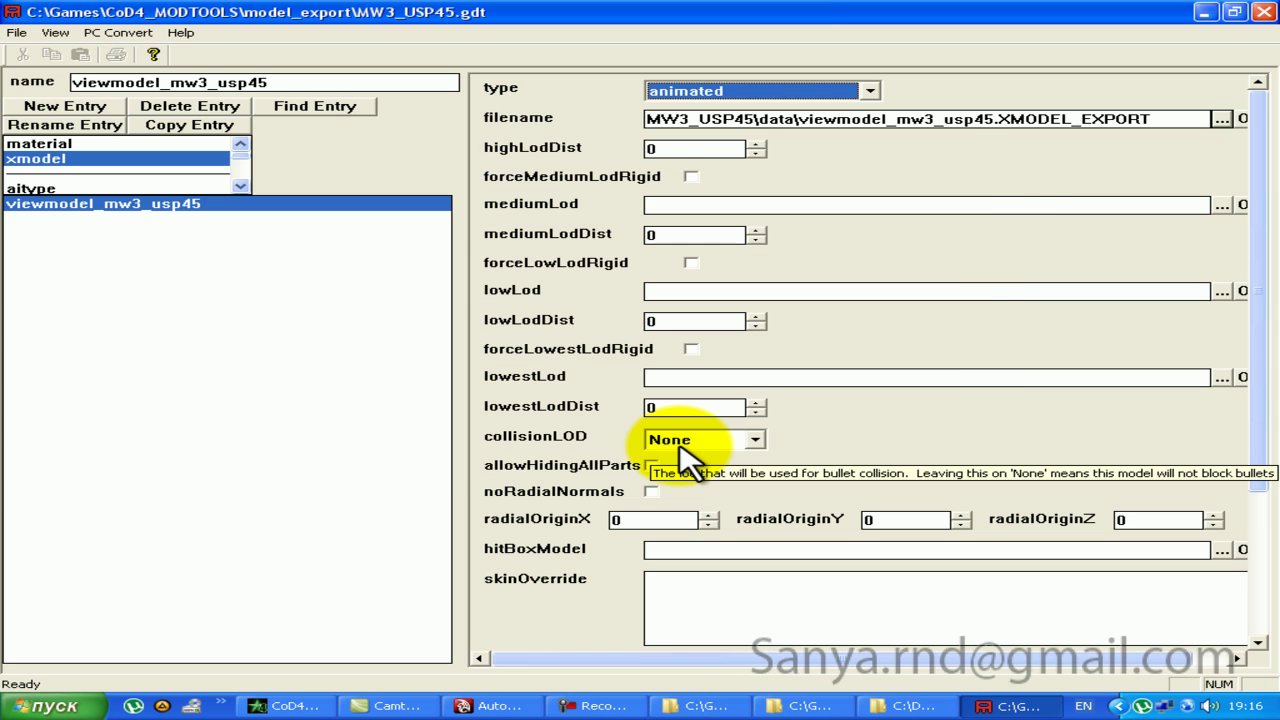
Step: Open CoD4_MODTOOLS\source_data\weaponsettings_mp.gdt and display the usp_mp weapon's settings
left_click(17, 32)
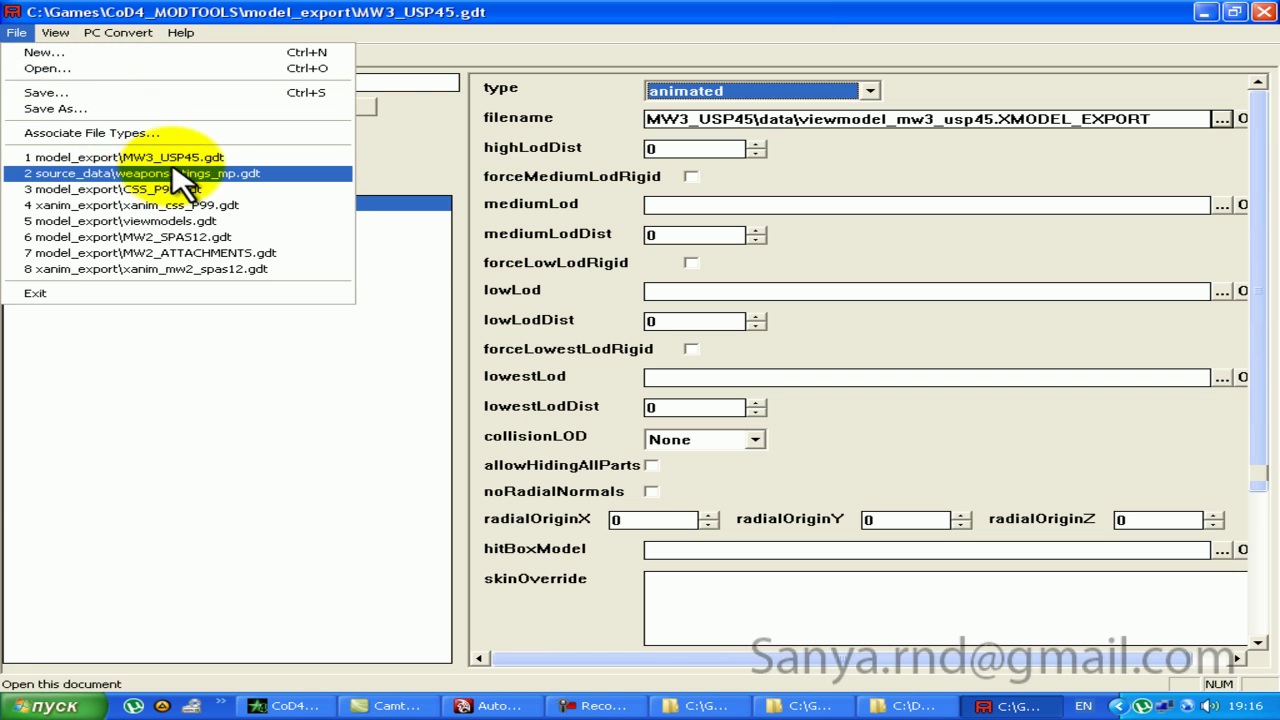
left_click(45, 68)
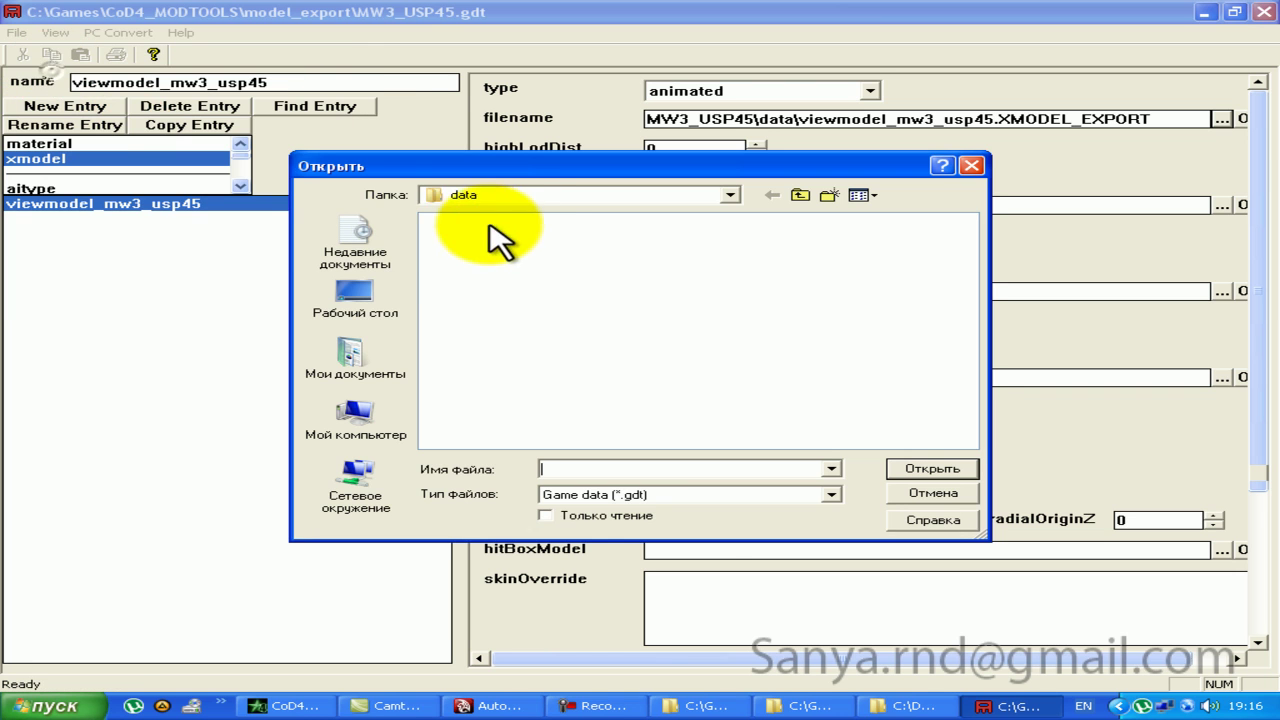
left_click(500, 195)
scroll(540, 265, "up", 1)
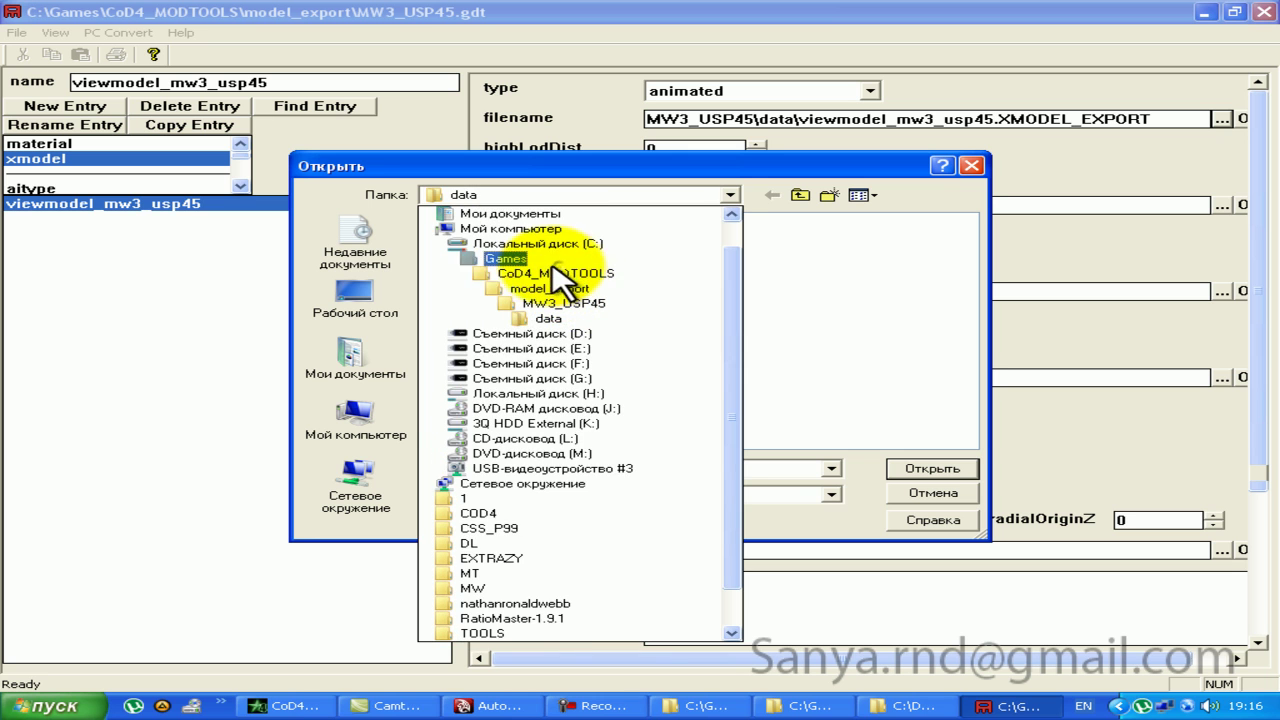
left_click(553, 273)
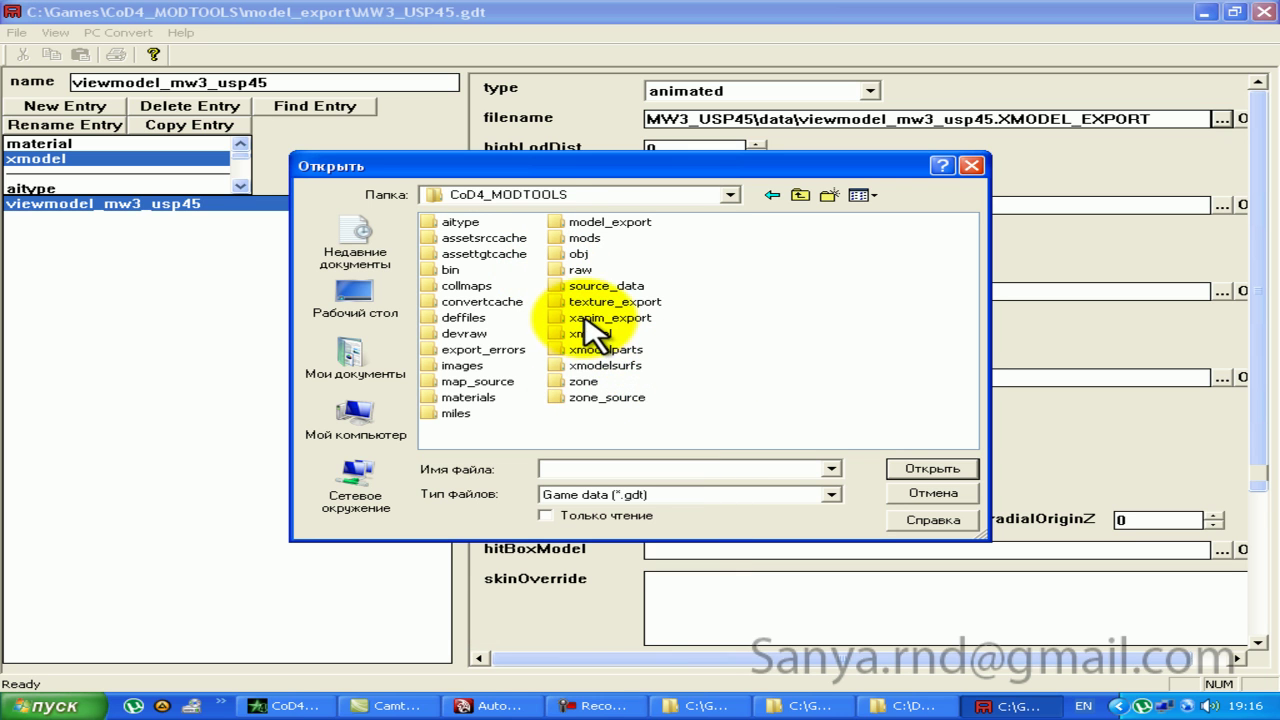
double_click(580, 286)
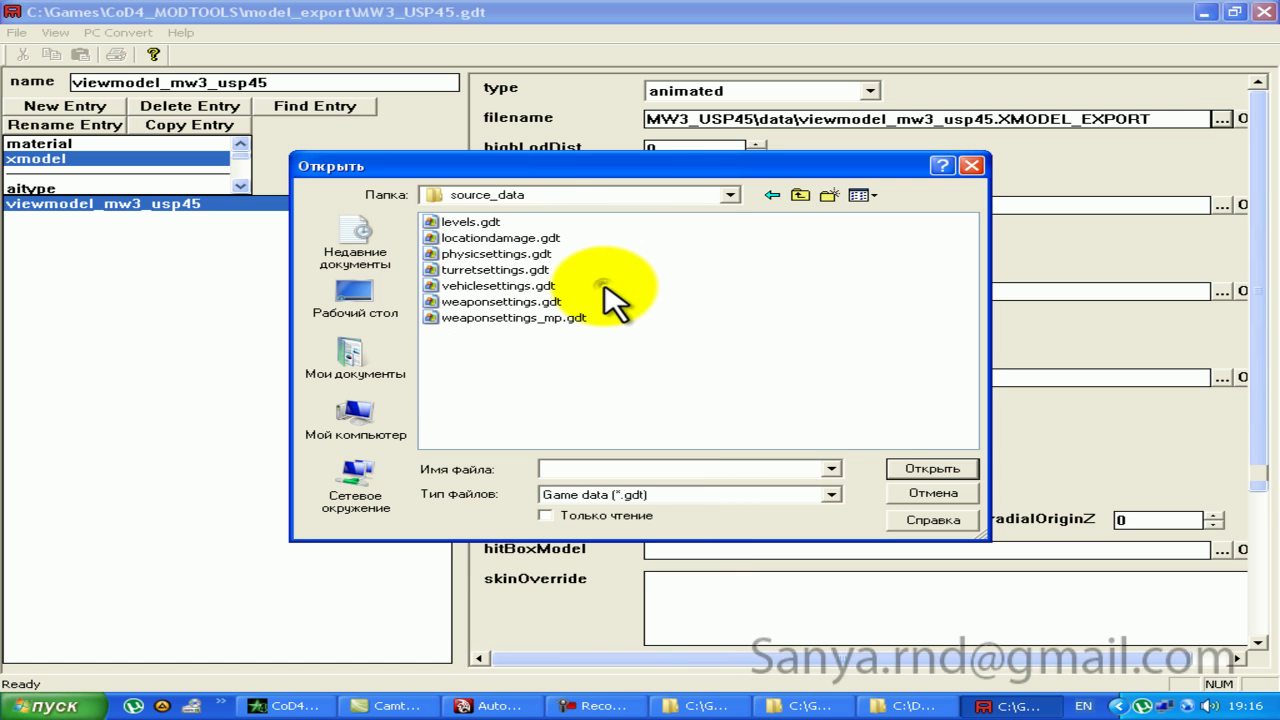
double_click(492, 318)
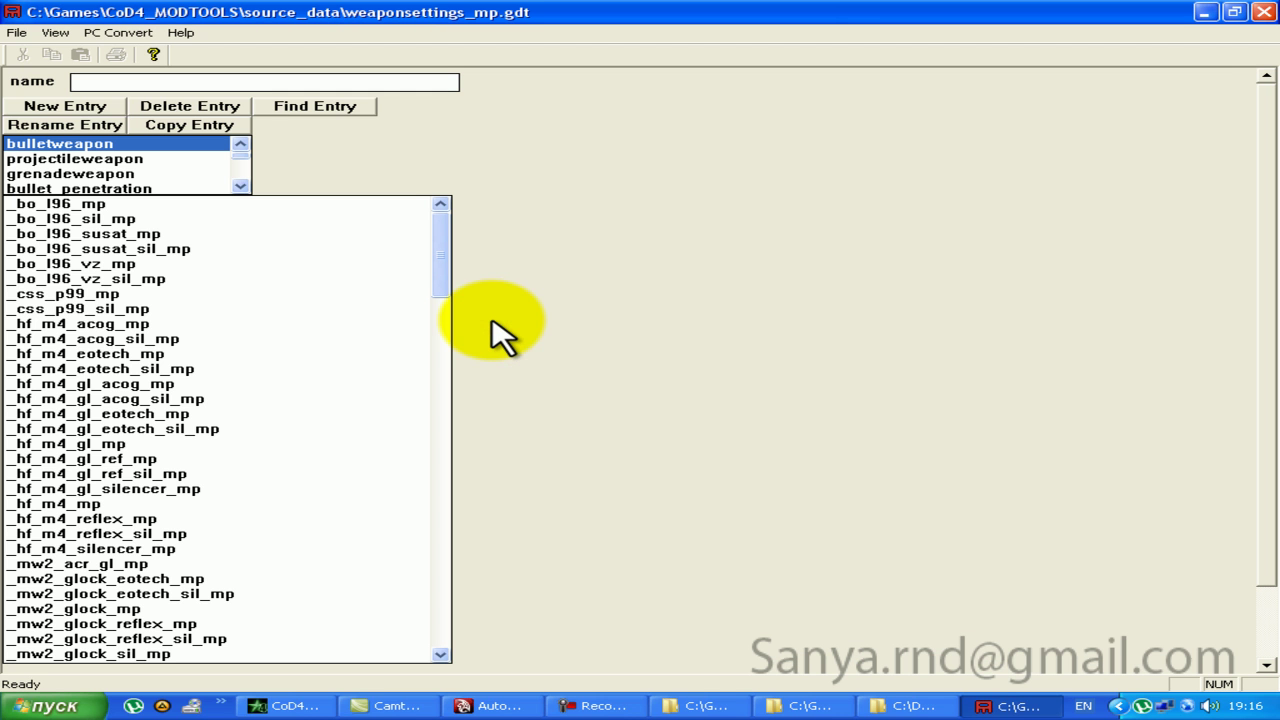
mouse_move(436, 245)
left_mouse_down()
mouse_move(494, 403)
mouse_move(482, 624)
left_mouse_up()
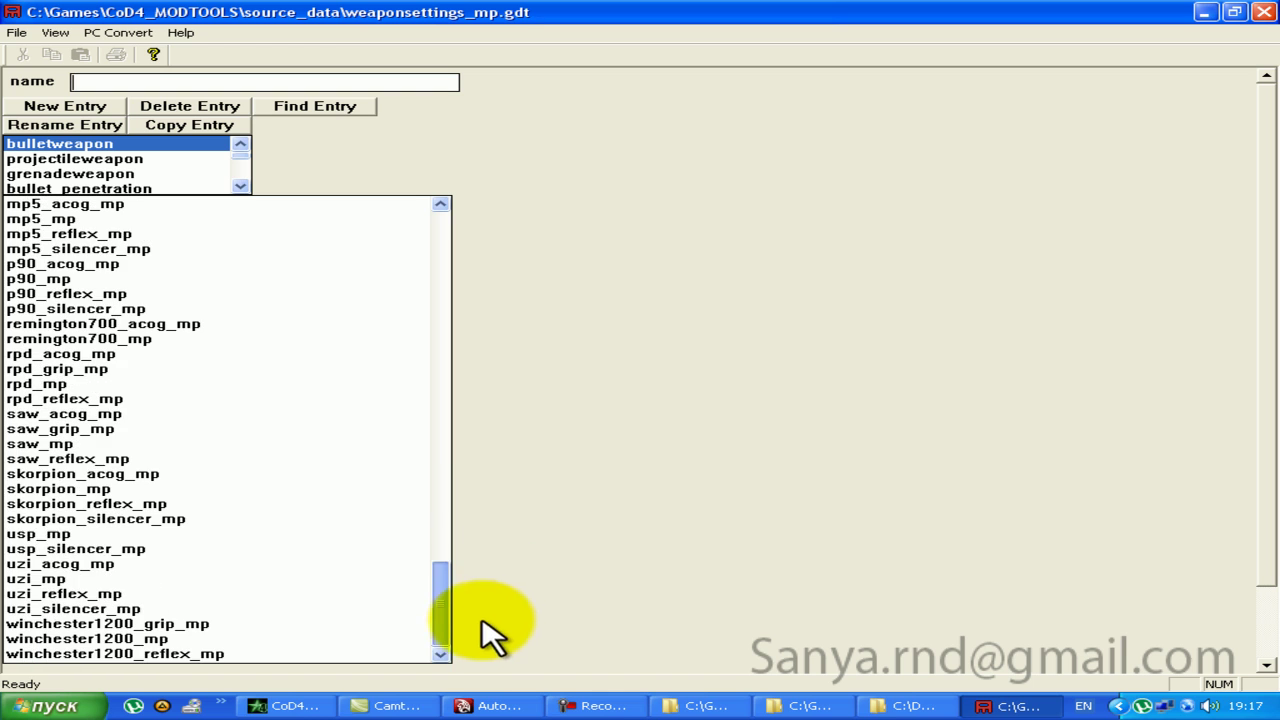
left_click(40, 534)
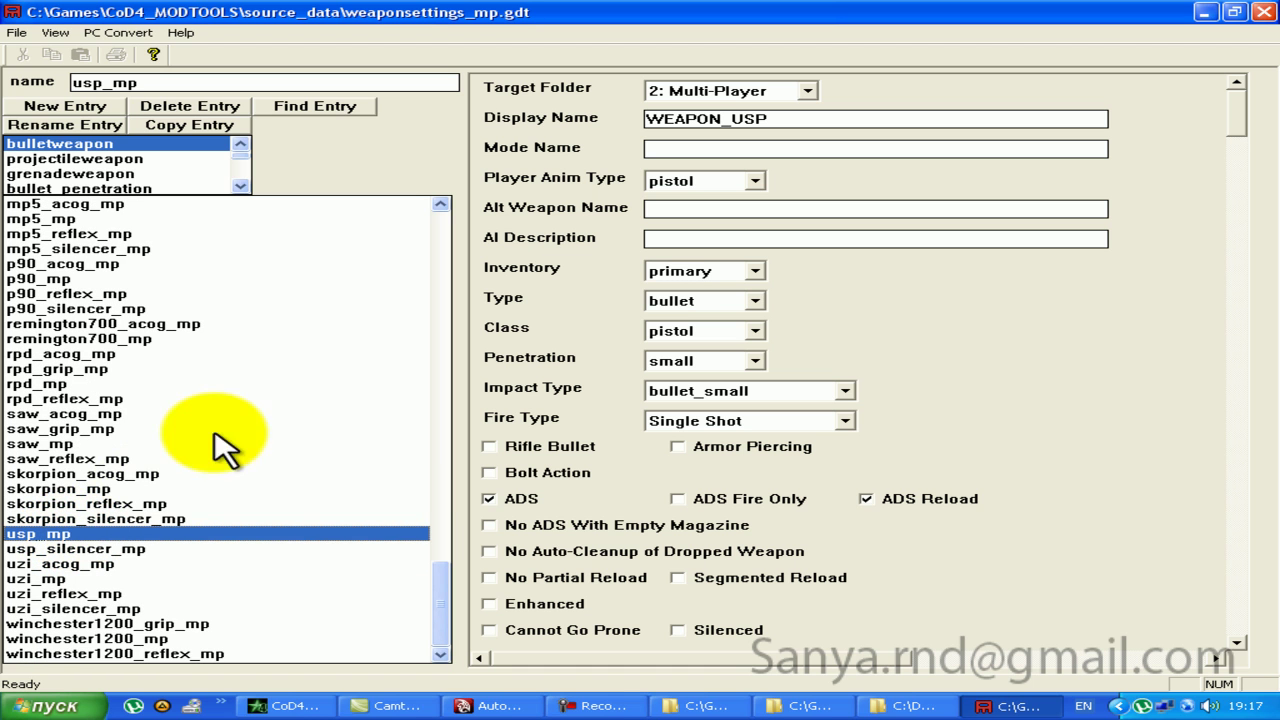
Step: Duplicate usp_mp as _mw3_usp_mp, add 'MW' to its display name, and enable the nightvision laser
left_click(165, 128)
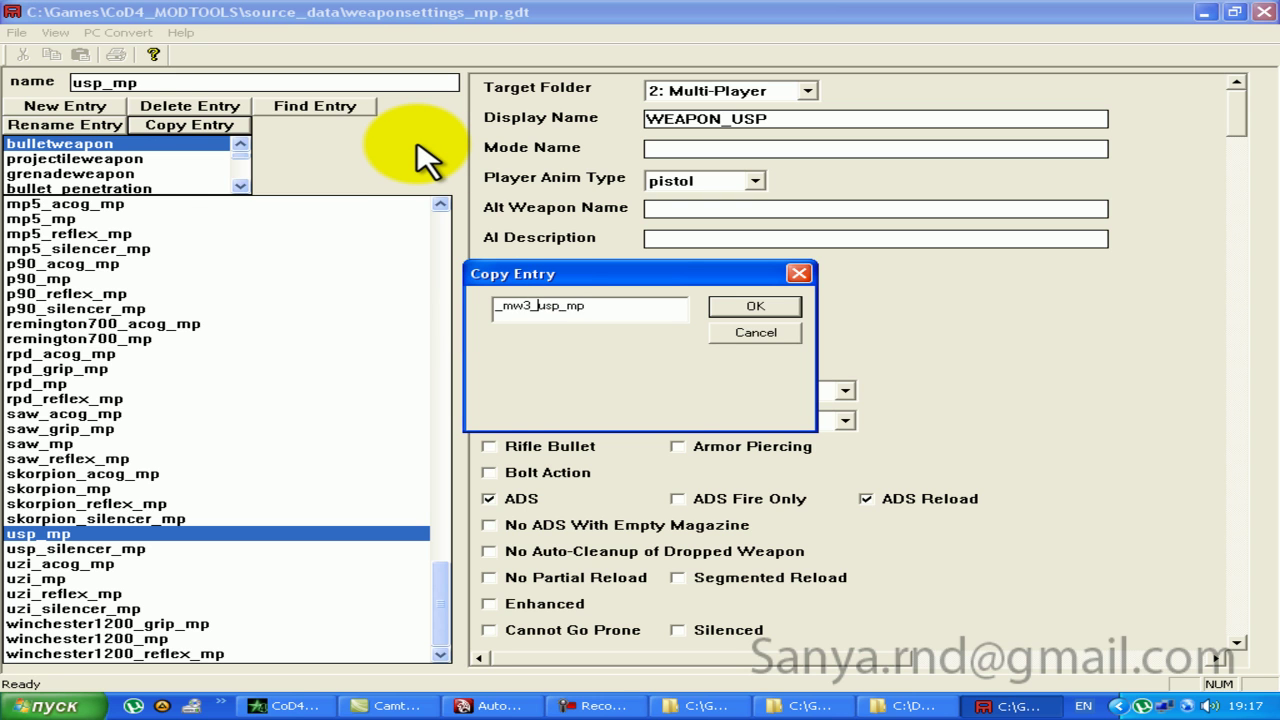
key("Return")
left_click(731, 118)
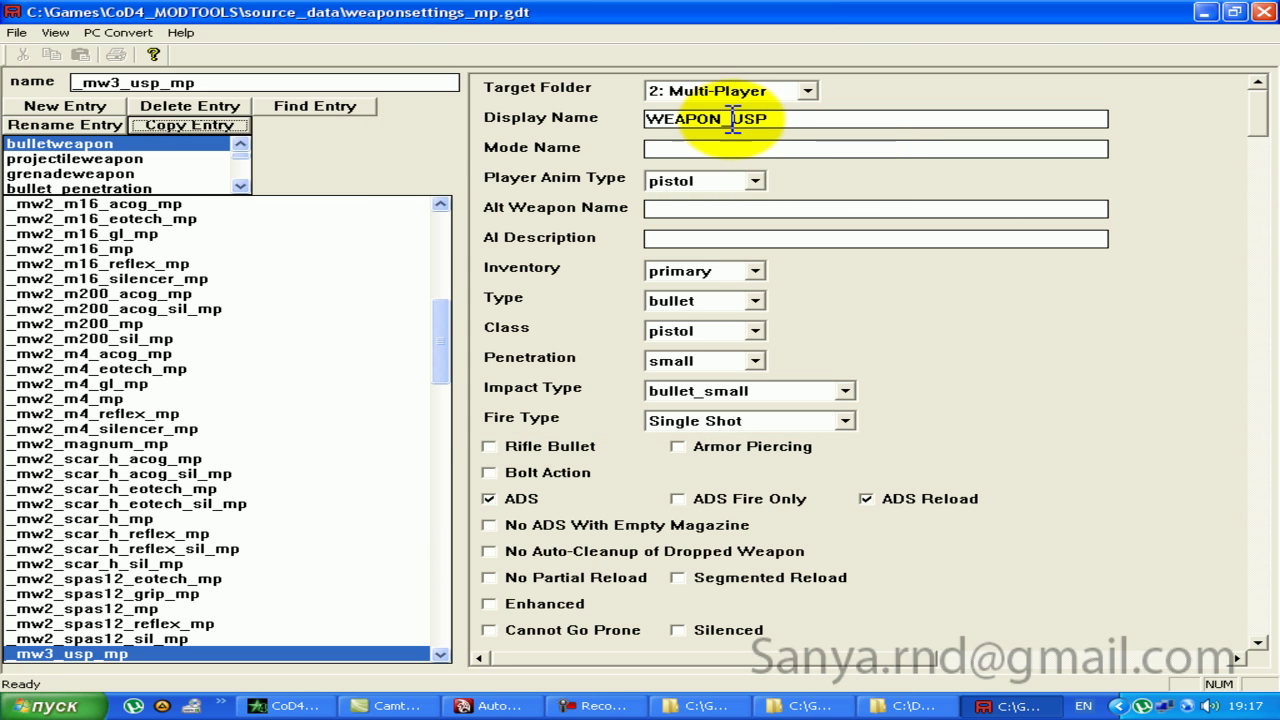
type("MW3_")
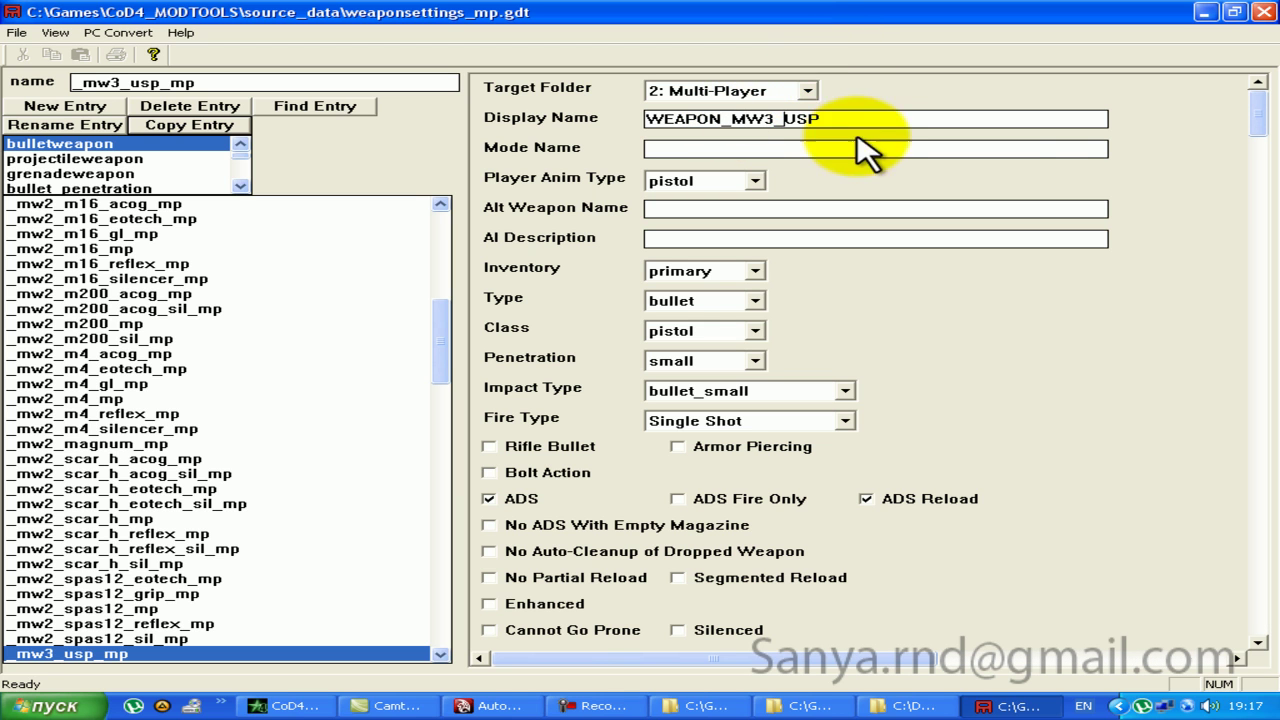
left_click_drag(1257, 88, 1262, 158)
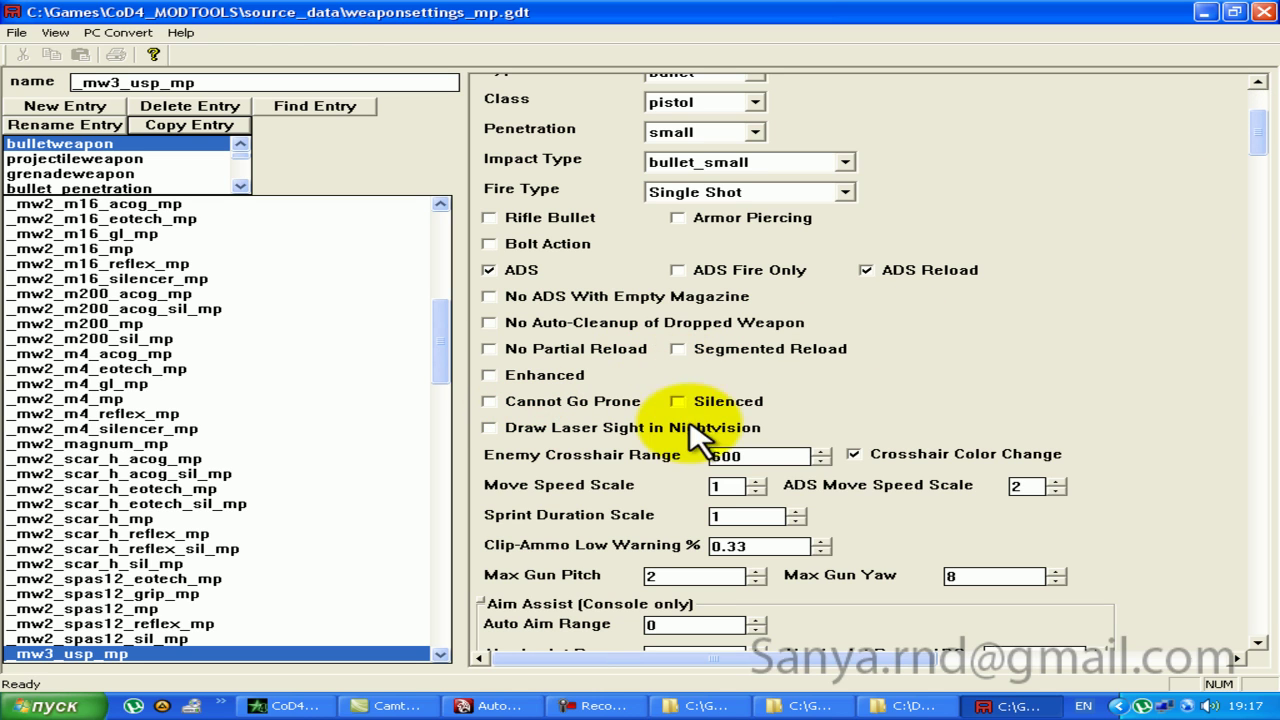
left_click(517, 434)
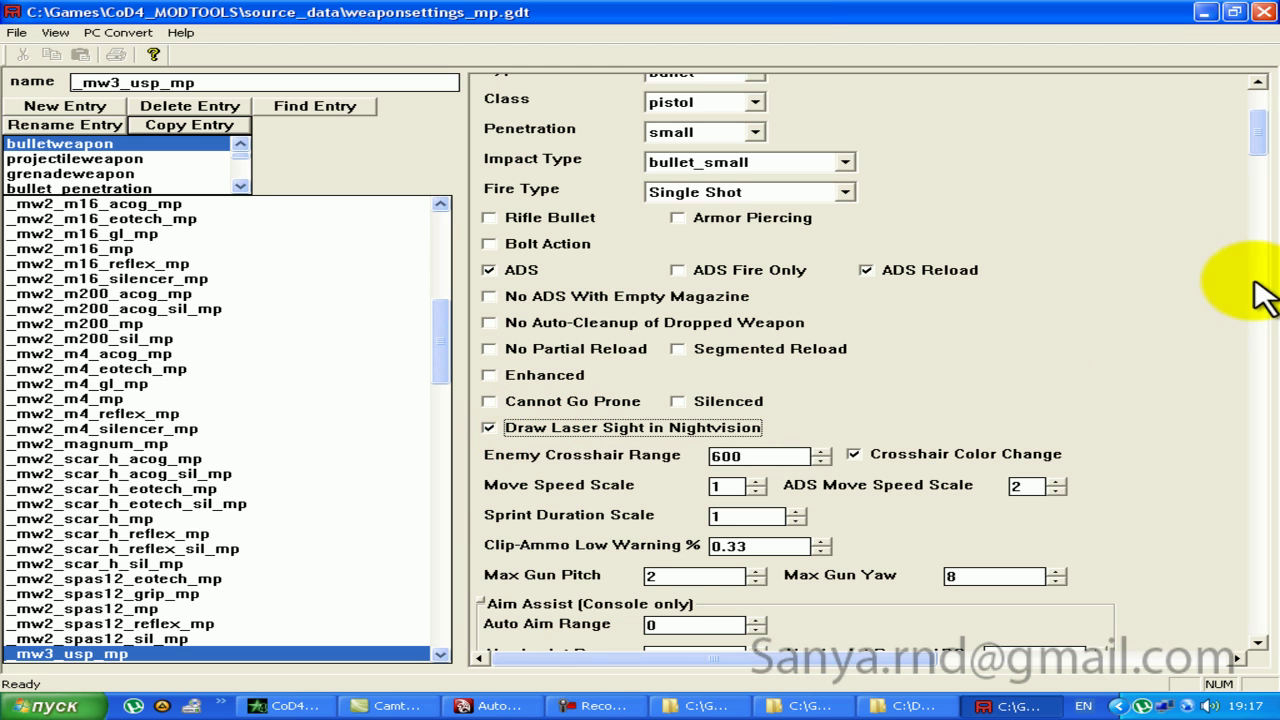
mouse_move(1264, 143)
left_mouse_down()
mouse_move(1250, 149)
mouse_move(1268, 172)
left_mouse_up()
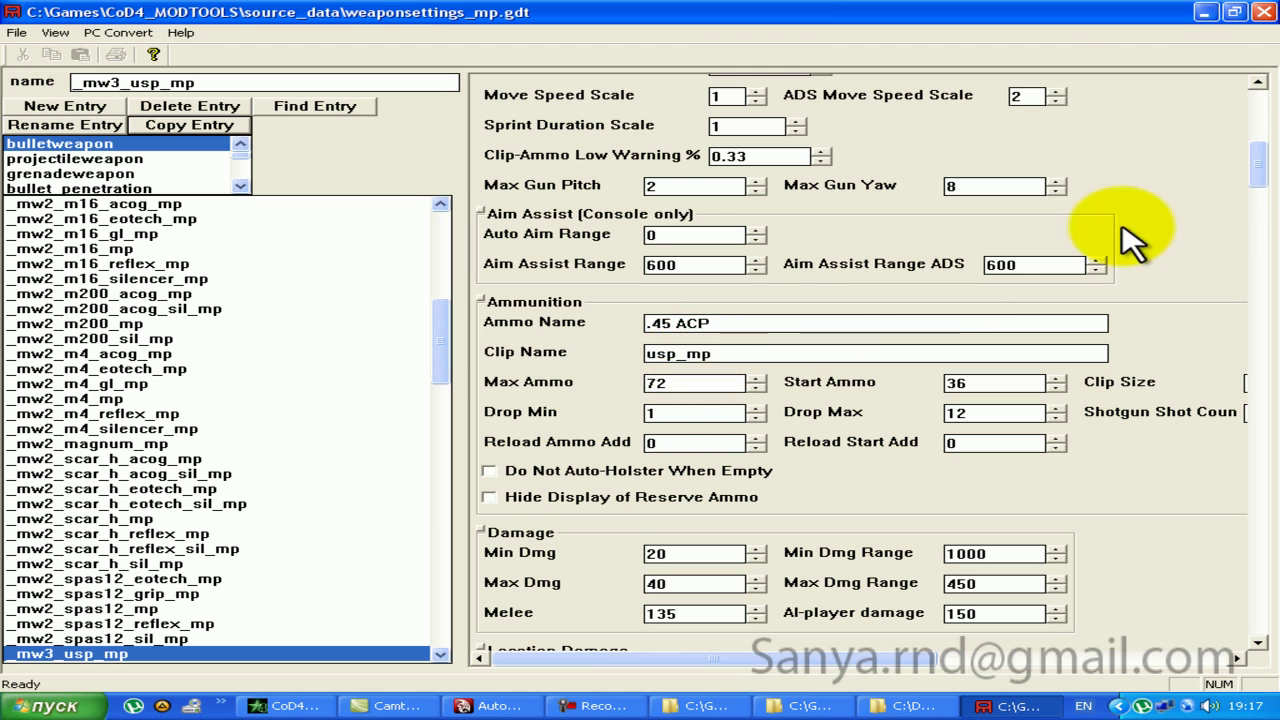
left_click_drag(1253, 175, 1260, 450)
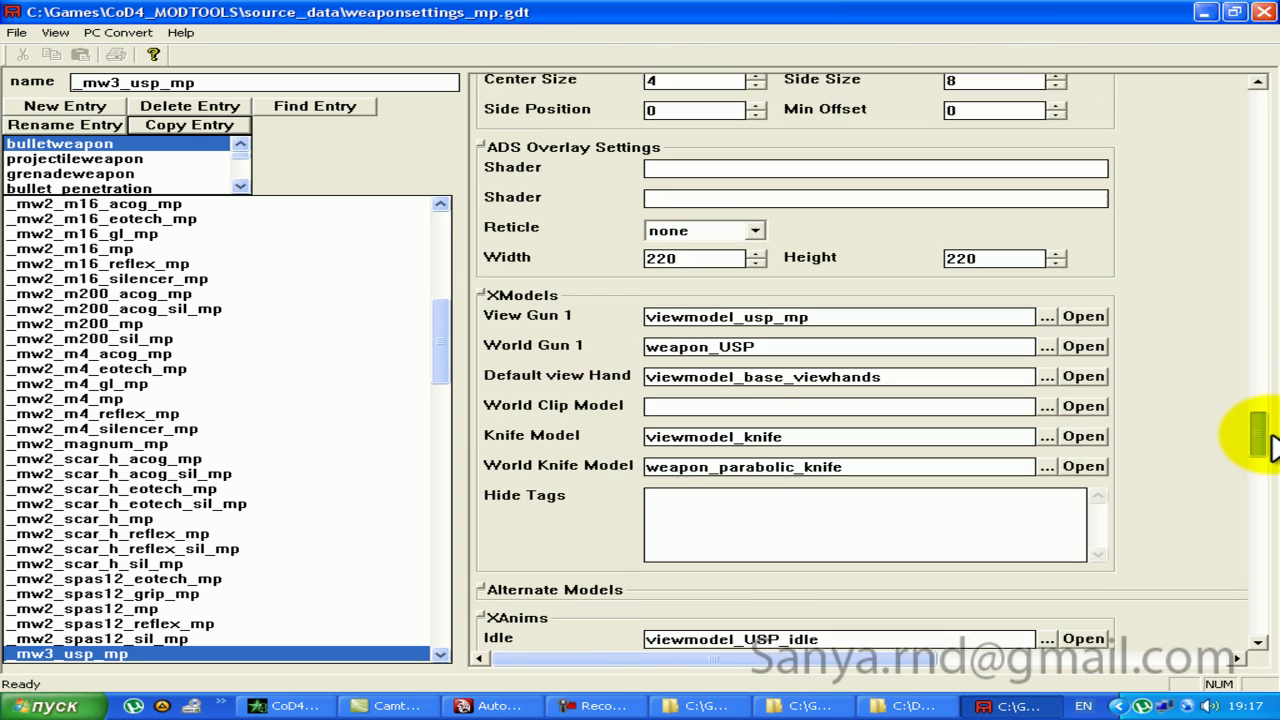
Step: Set View Gun 1 to viewmodel_mw3_usp45, convert _mw3_usp_mp, and return to Maya
double_click(809, 293)
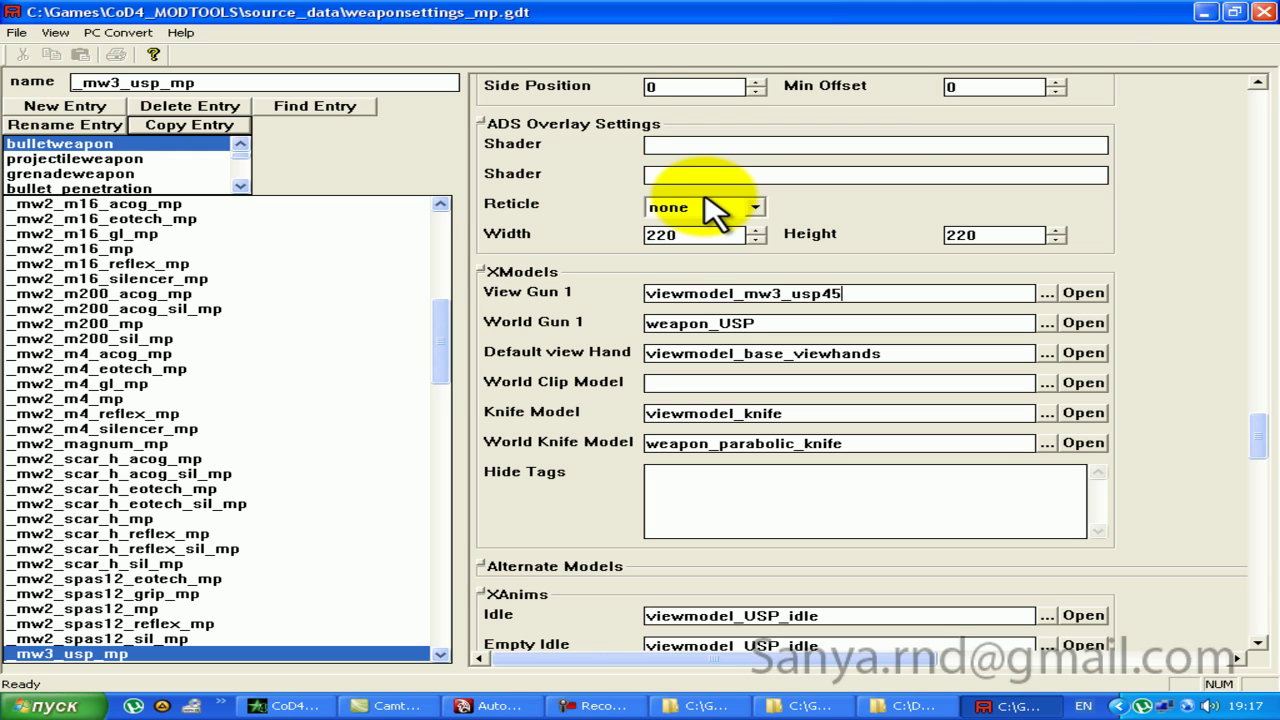
key("F5")
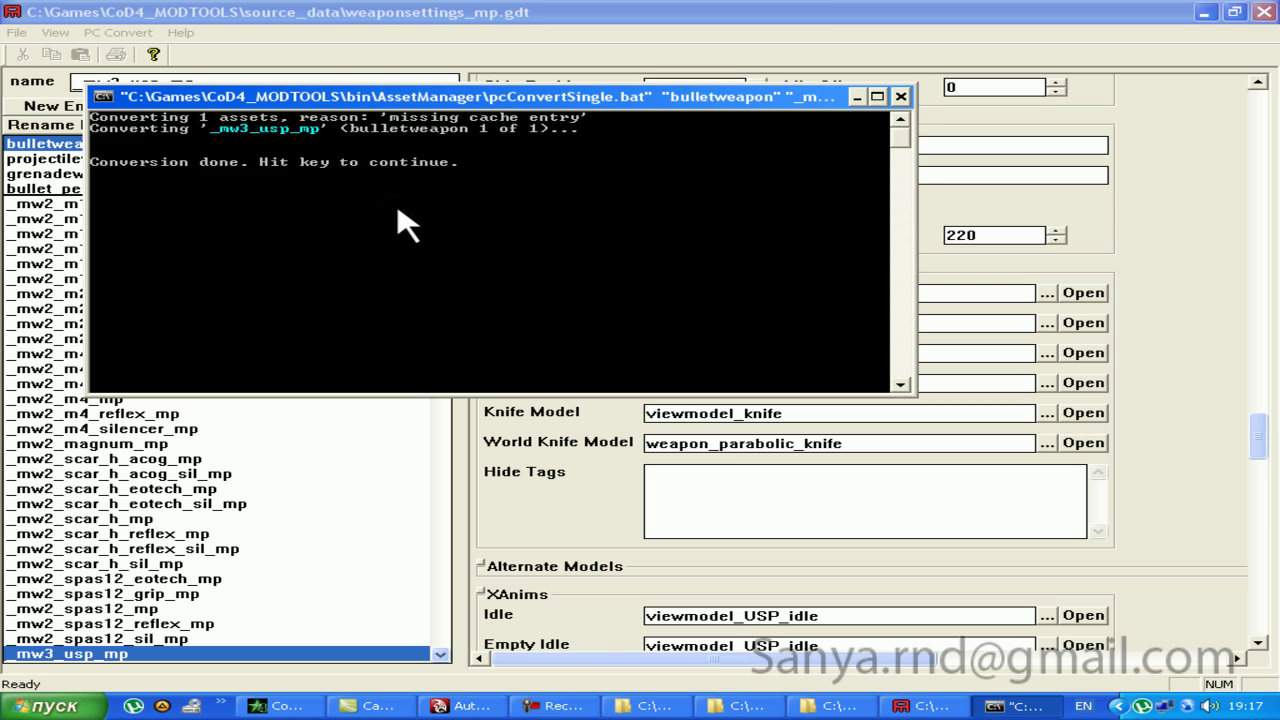
key("Return")
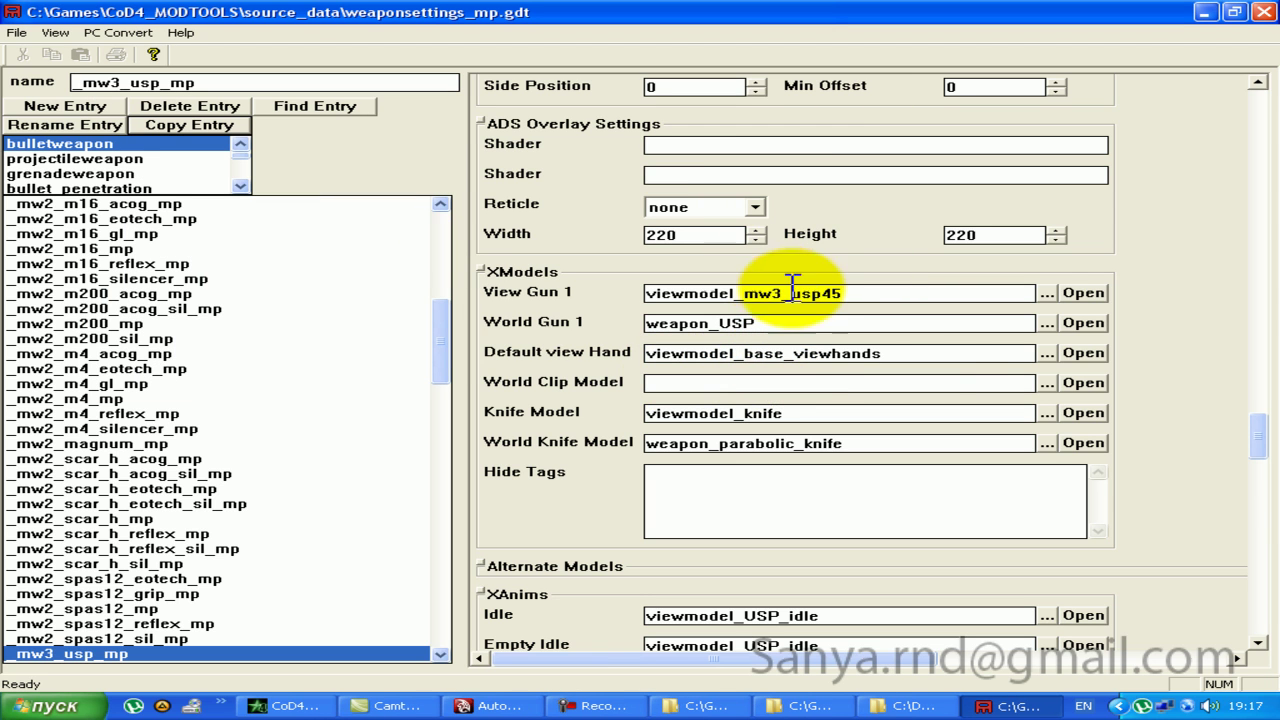
left_click_drag(1257, 429, 1260, 450)
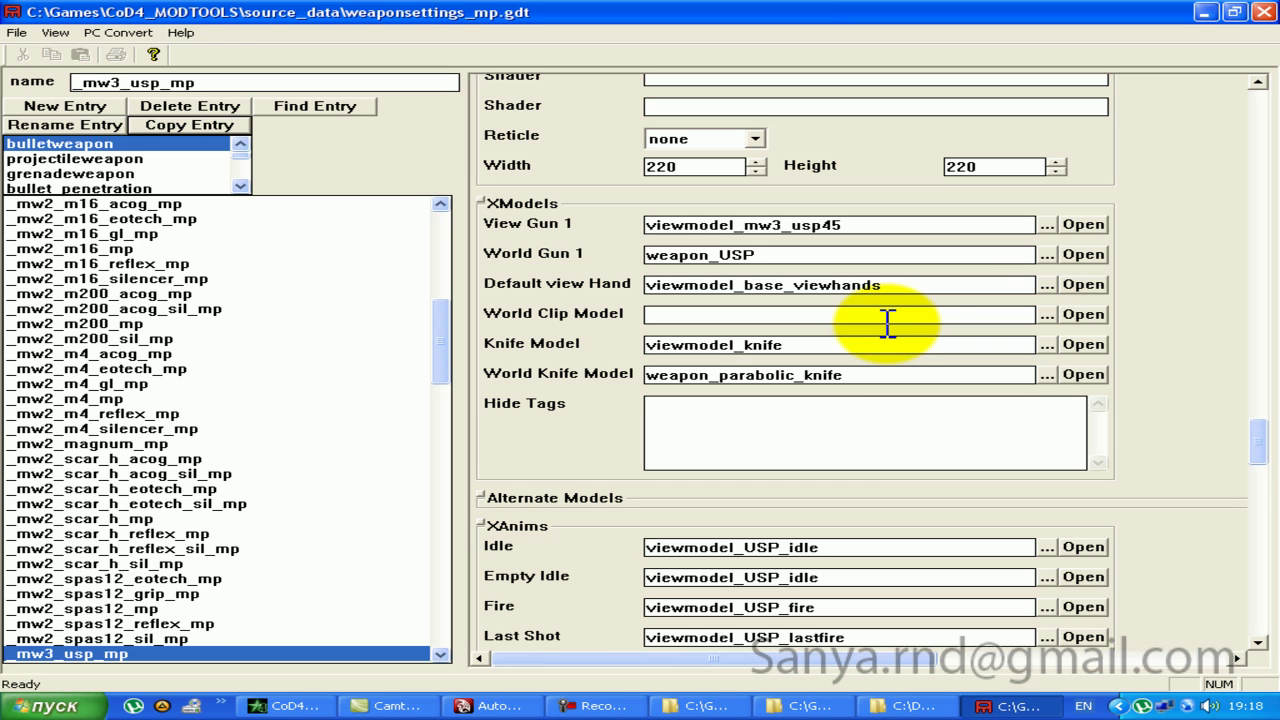
key("alt+Tab")
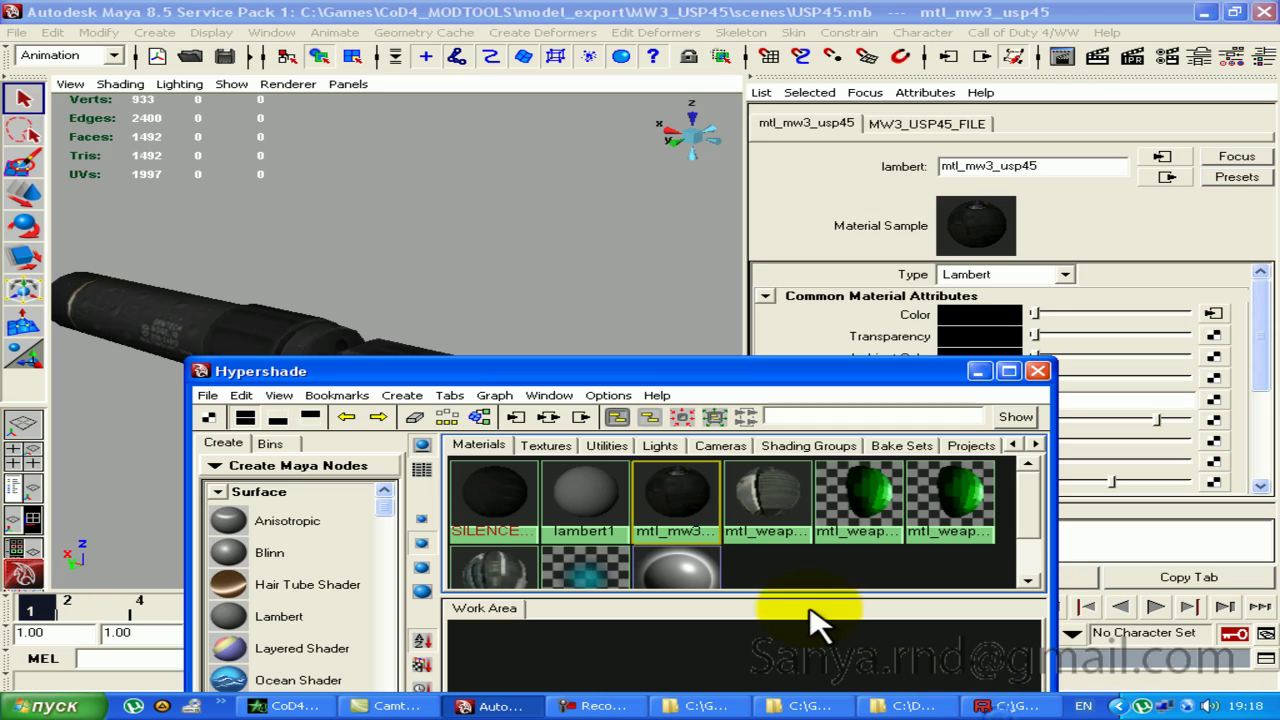
Step: Minimise Hypershade, close the Attribute Editor, and quit Maya
left_click(978, 371)
left_click(563, 280)
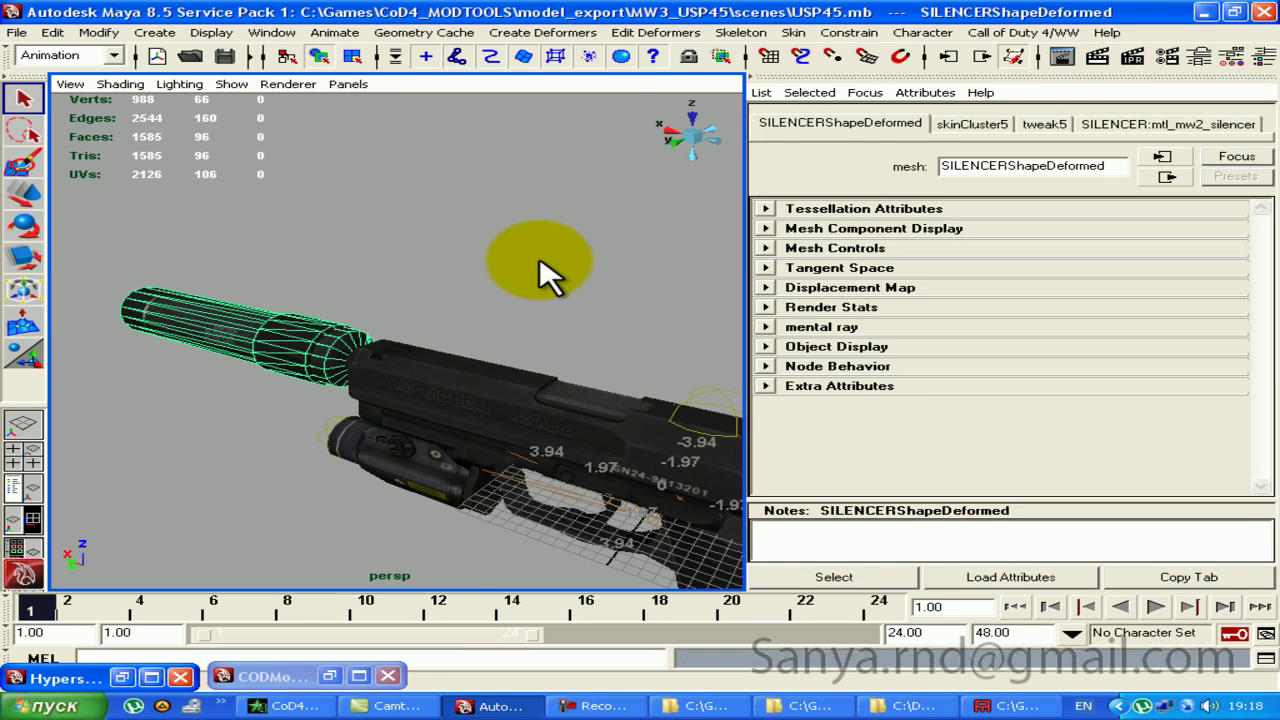
left_click(543, 271)
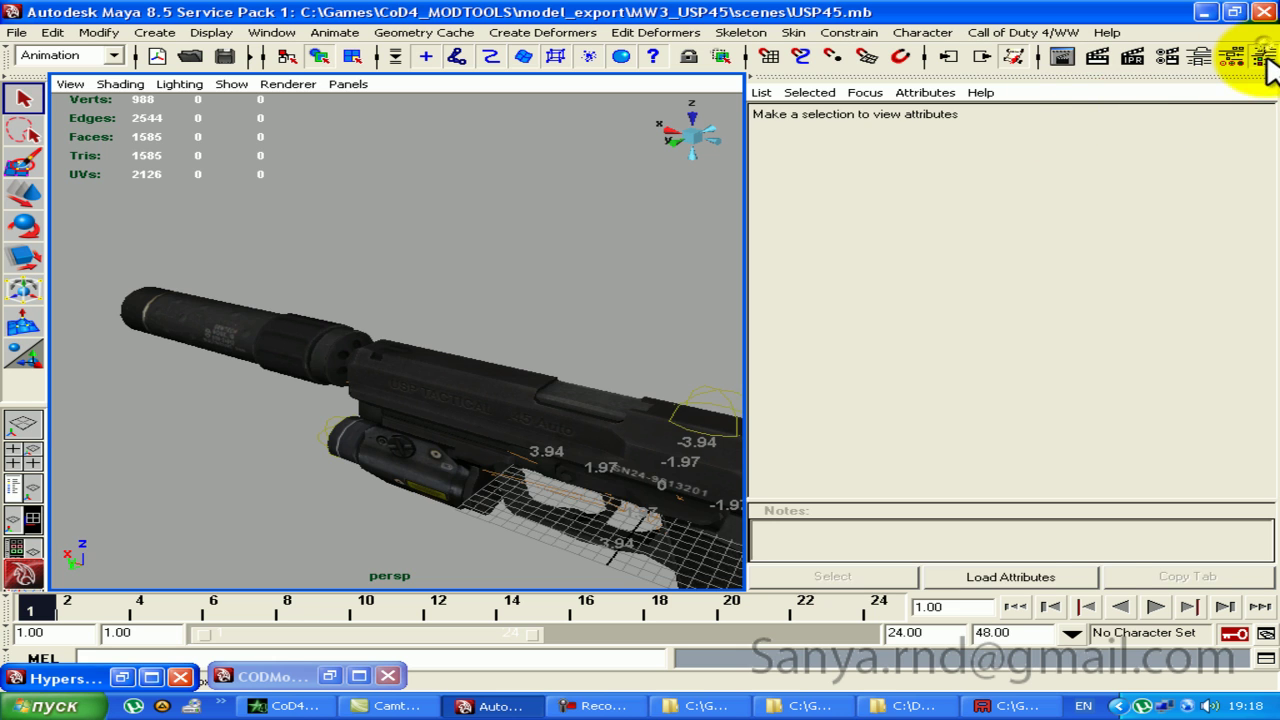
left_click(1232, 55)
left_click(1260, 12)
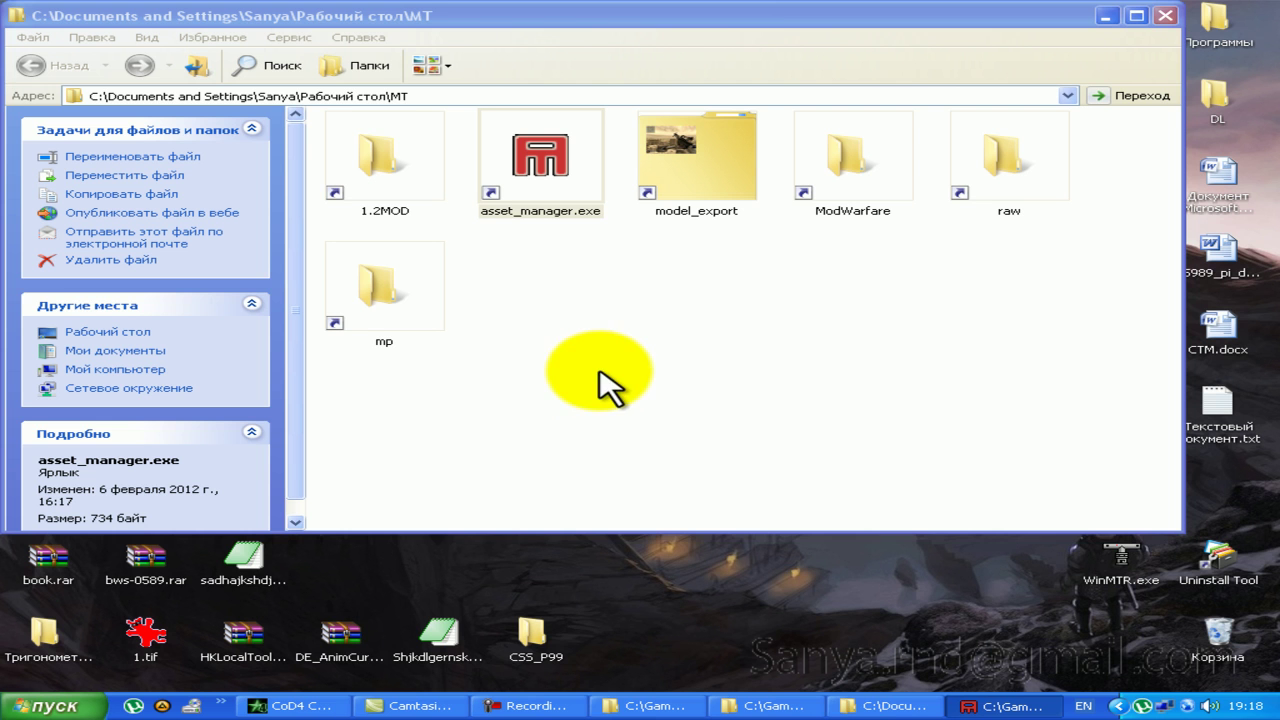
Step: Open the ModWarfare mod folder, then minimise it
left_click(650, 706)
left_click(650, 706)
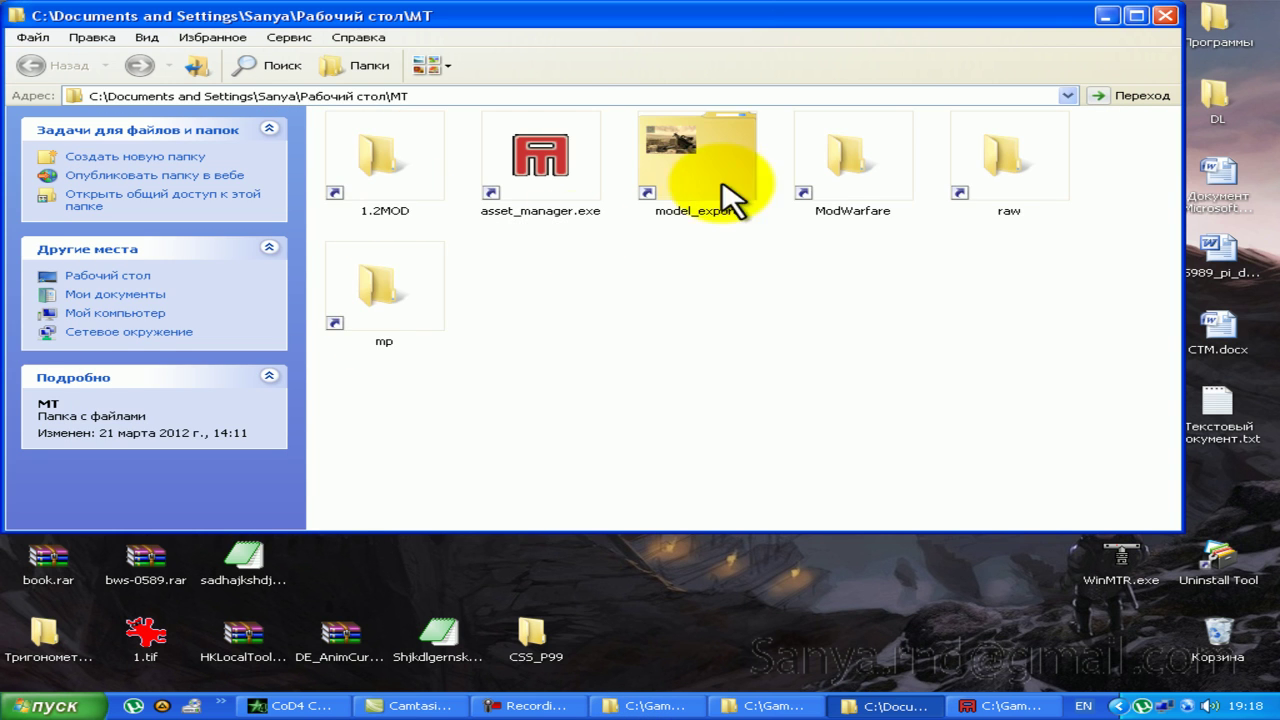
double_click(840, 158)
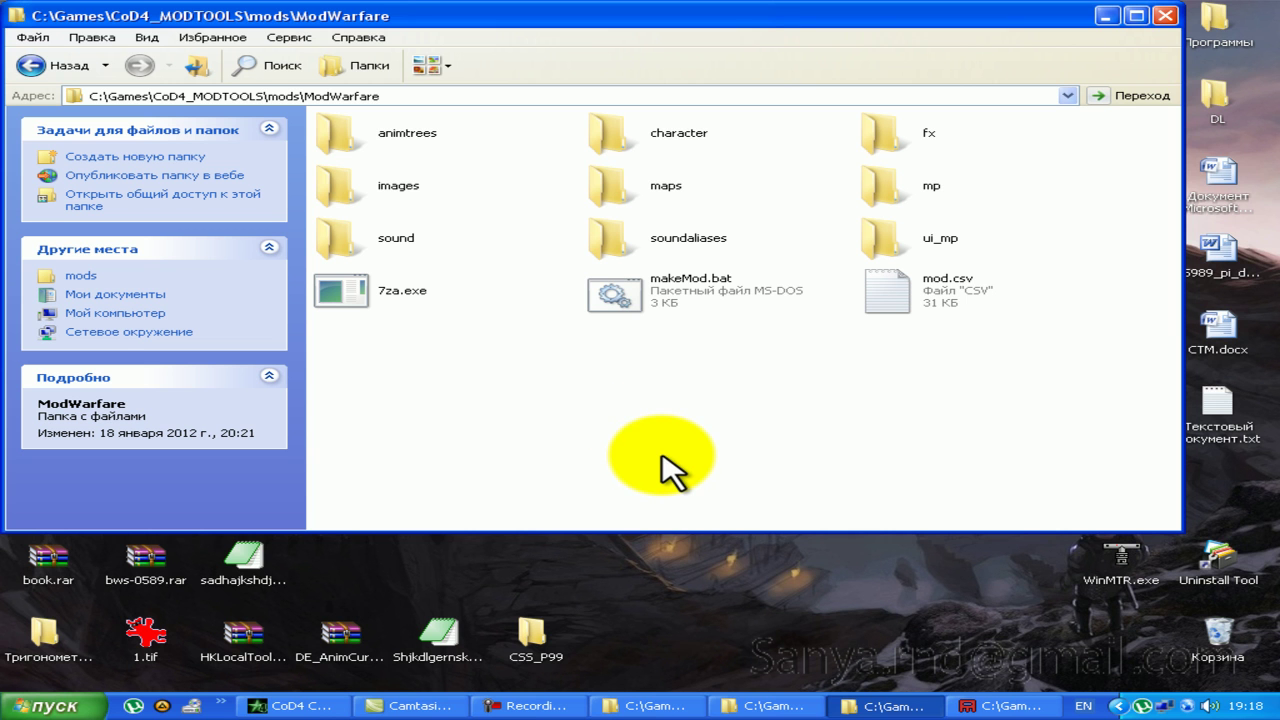
left_click(834, 700)
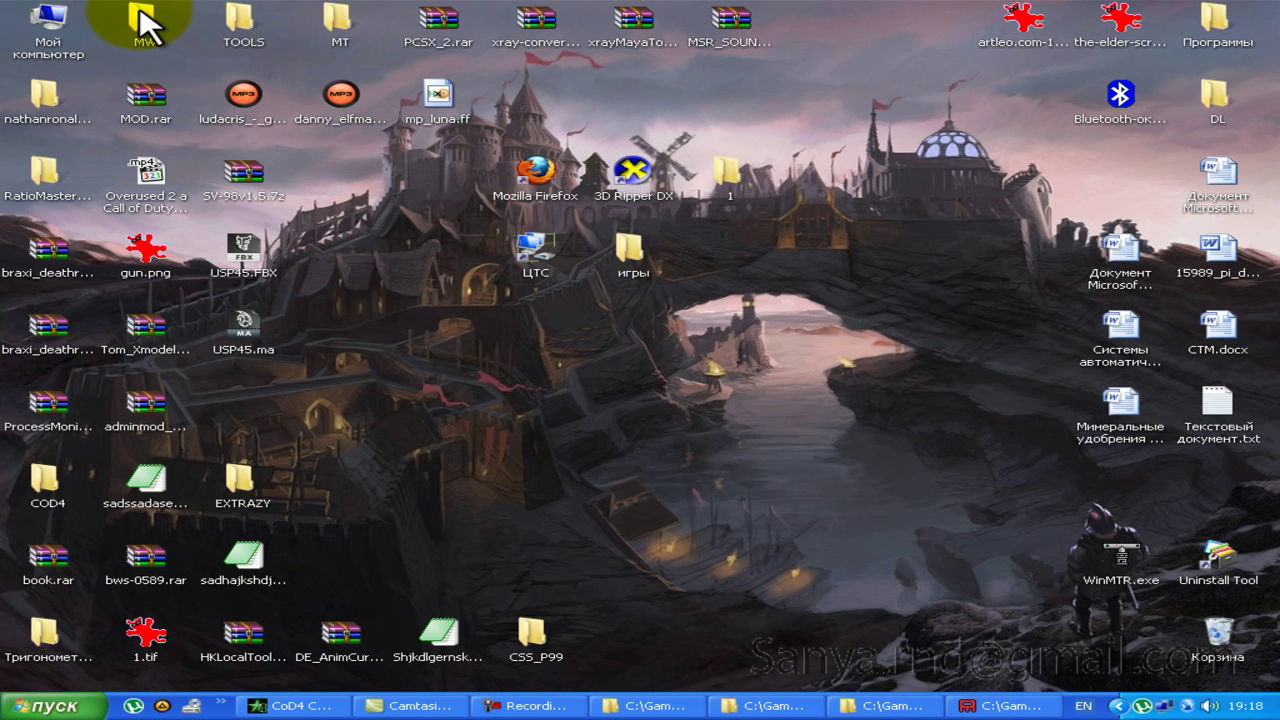
Step: Open MW3_localized_common_mp-extract.dat from TOOLS\FastFile_Tools\ffViewer in HxD
double_click(248, 28)
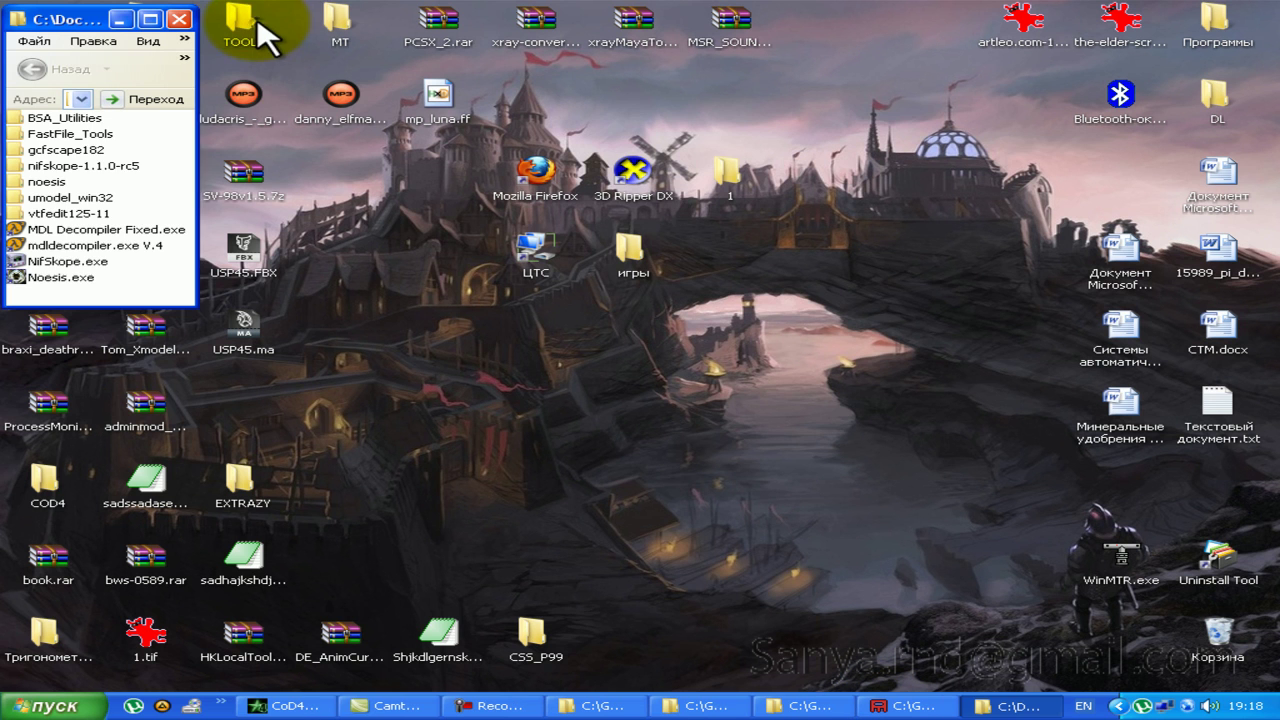
double_click(97, 137)
double_click(60, 118)
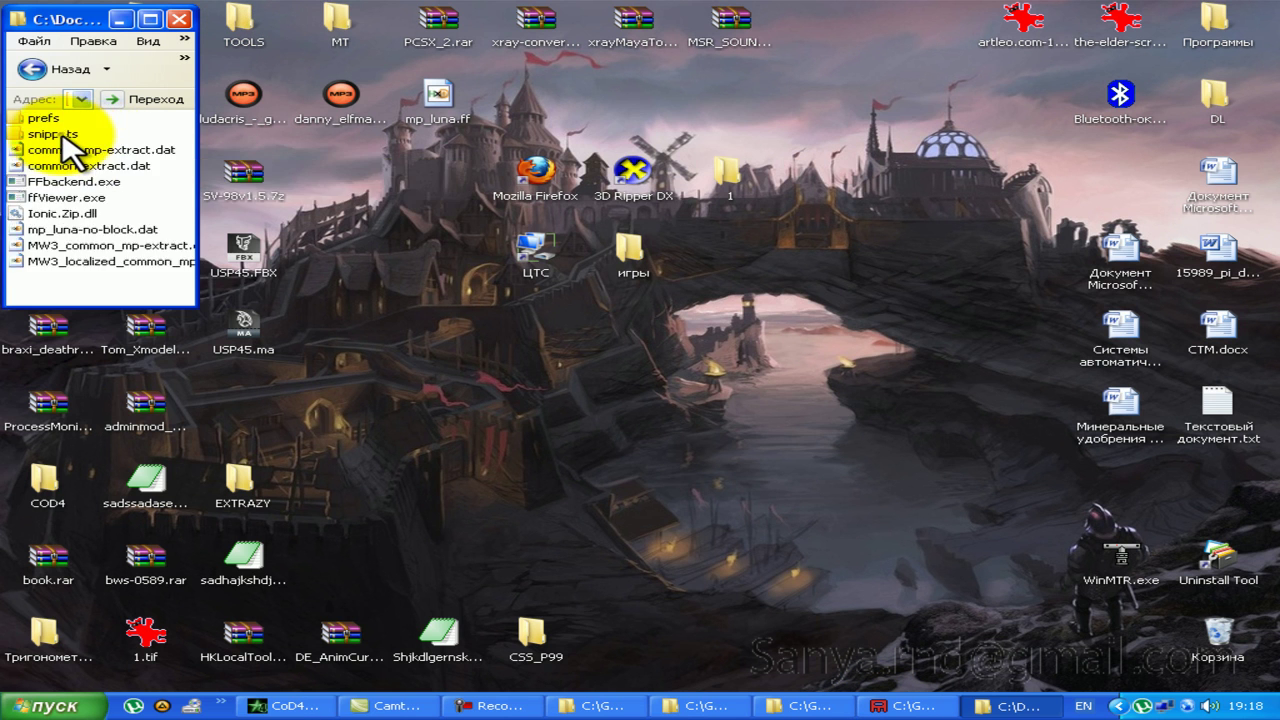
double_click(148, 263)
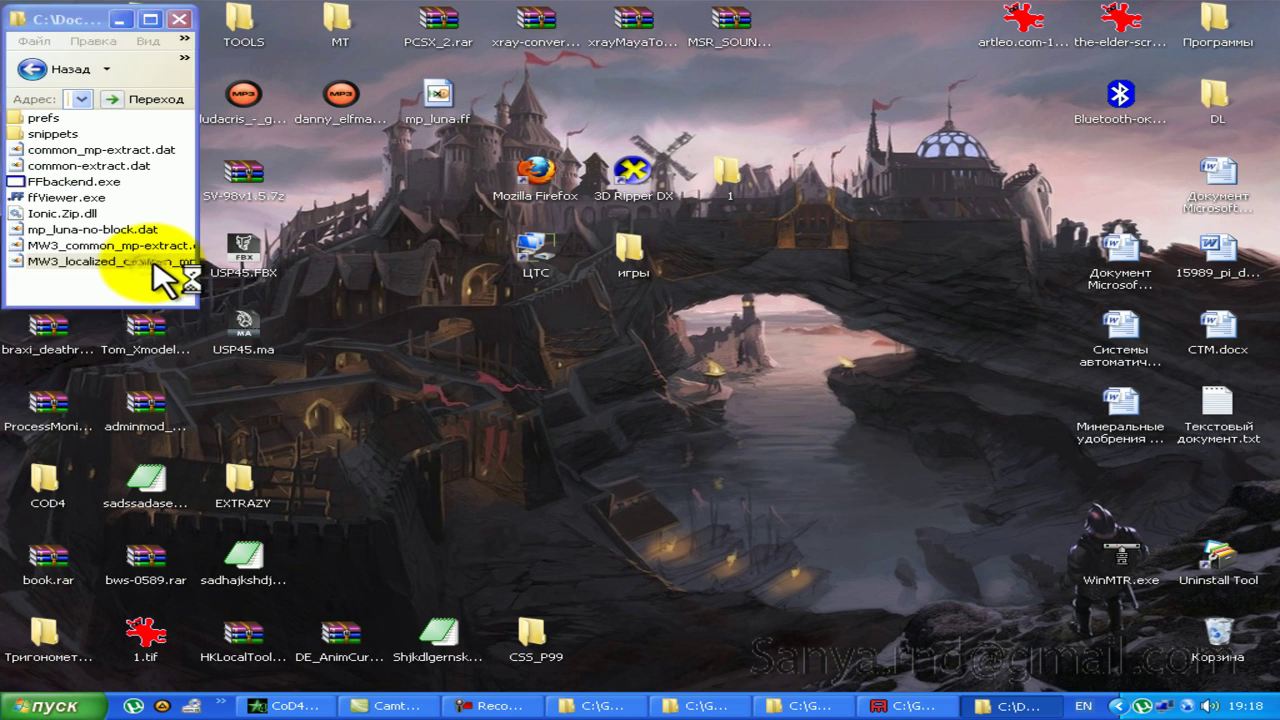
left_click(1008, 706)
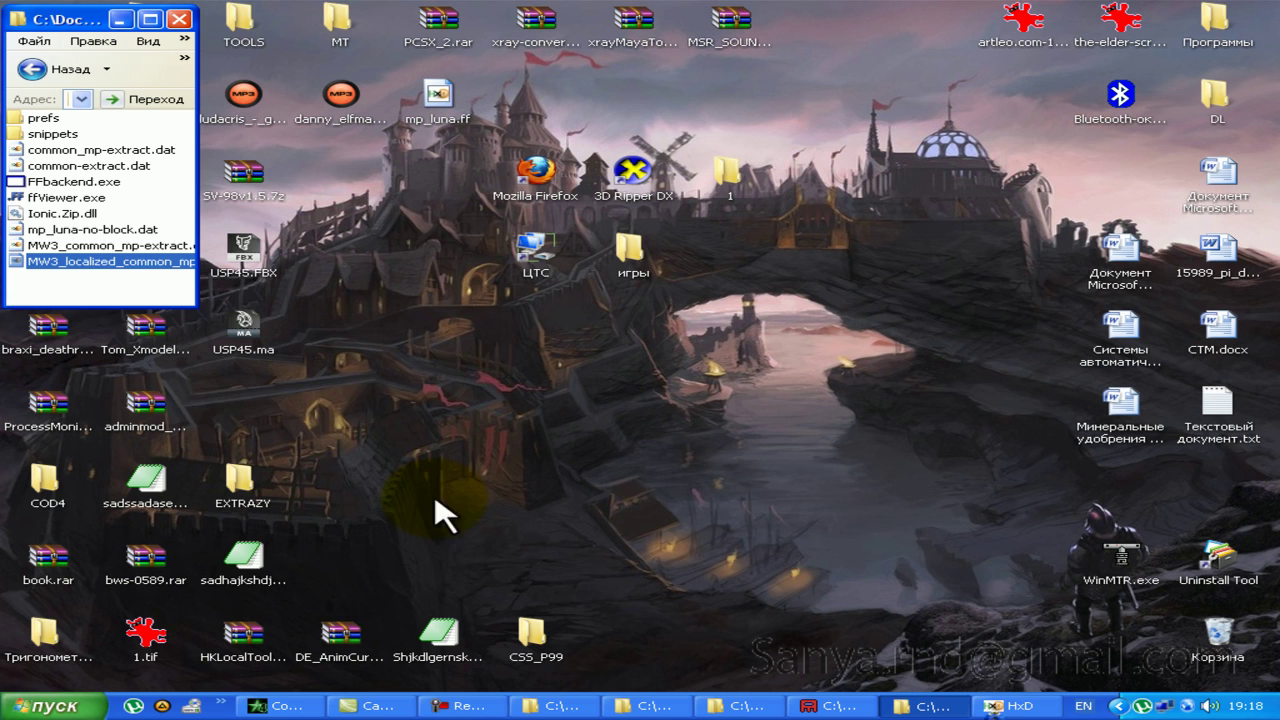
left_click(128, 292)
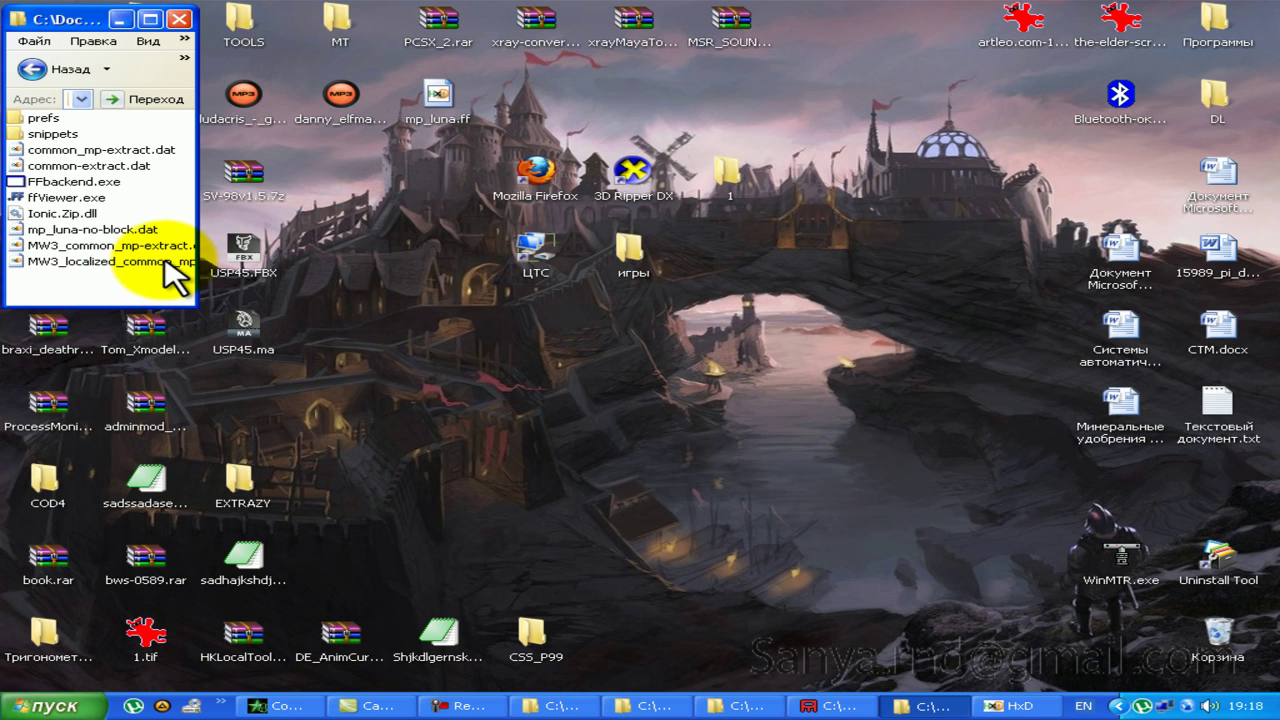
left_click(1024, 708)
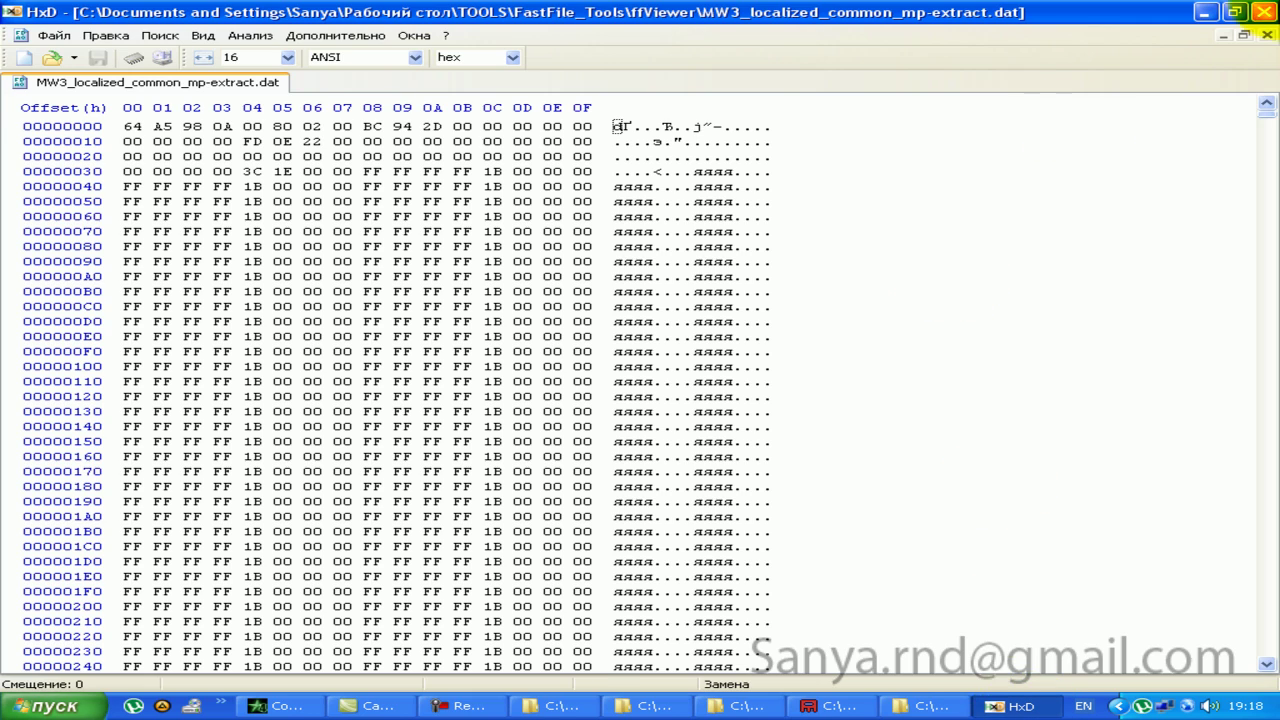
Step: Close HxD, launch FF Viewer, and cancel its Open Fastfile dialog
left_click(1268, 8)
left_click(56, 198)
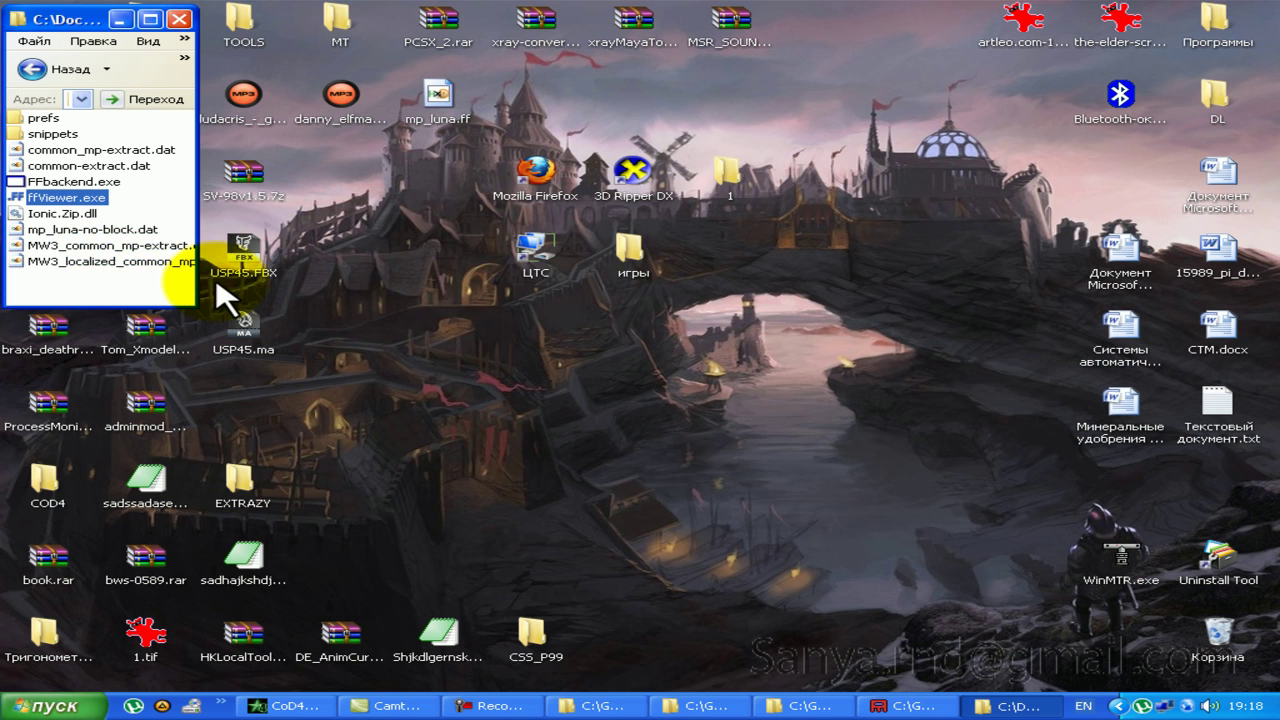
double_click(66, 197)
left_click(45, 90)
left_click(88, 114)
left_click(596, 470)
left_click(700, 488)
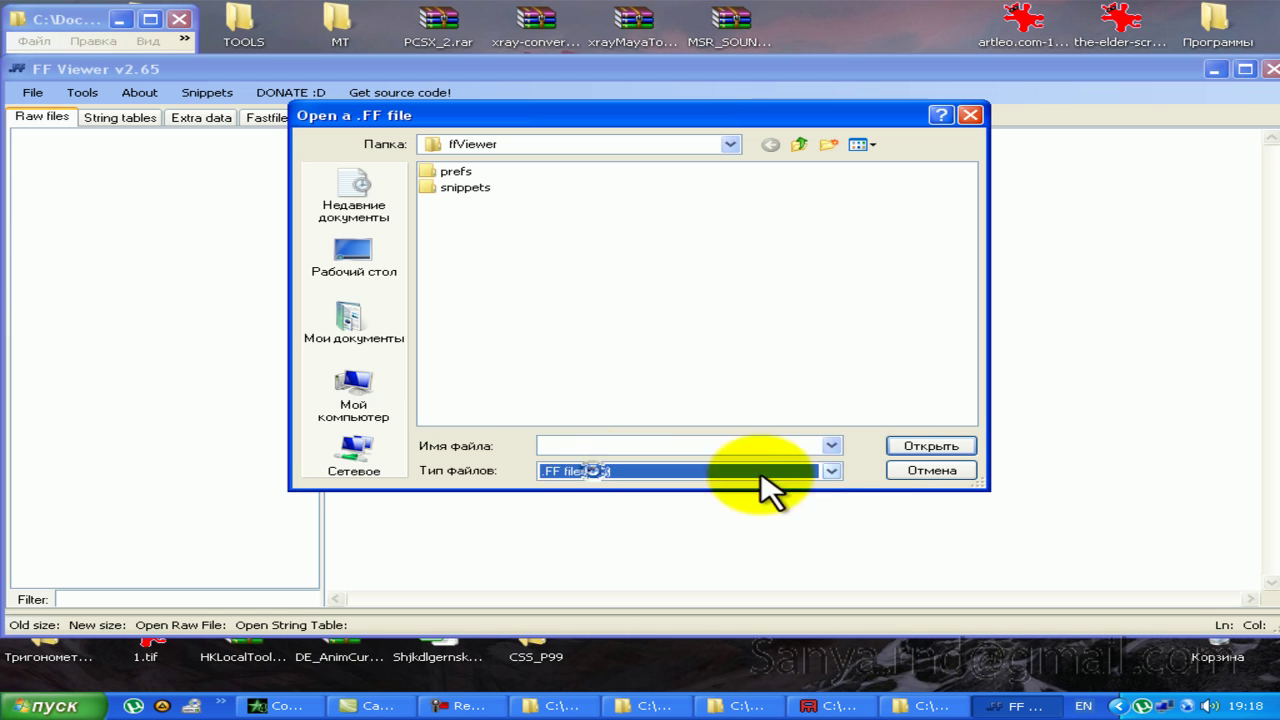
left_click(931, 470)
Step: Close FF Viewer and reopen MW3_localized_common_mp-extract.dat in HxD
left_click(1270, 69)
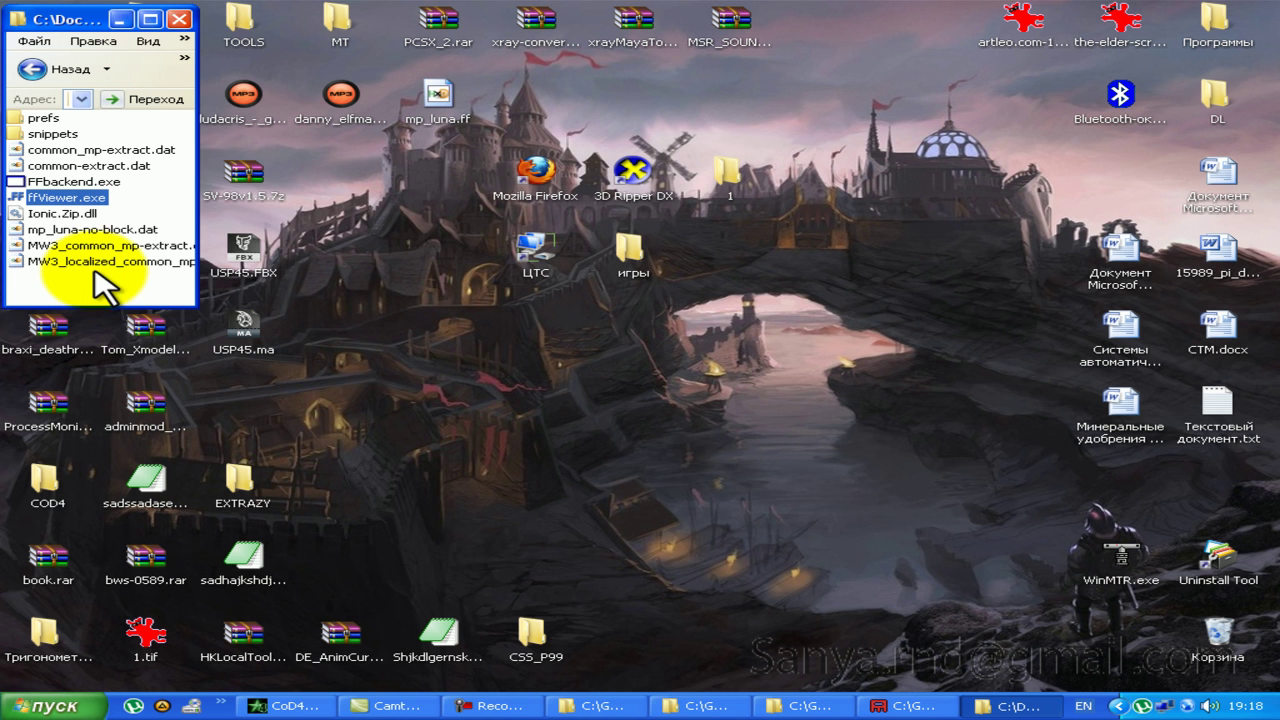
left_click(50, 262)
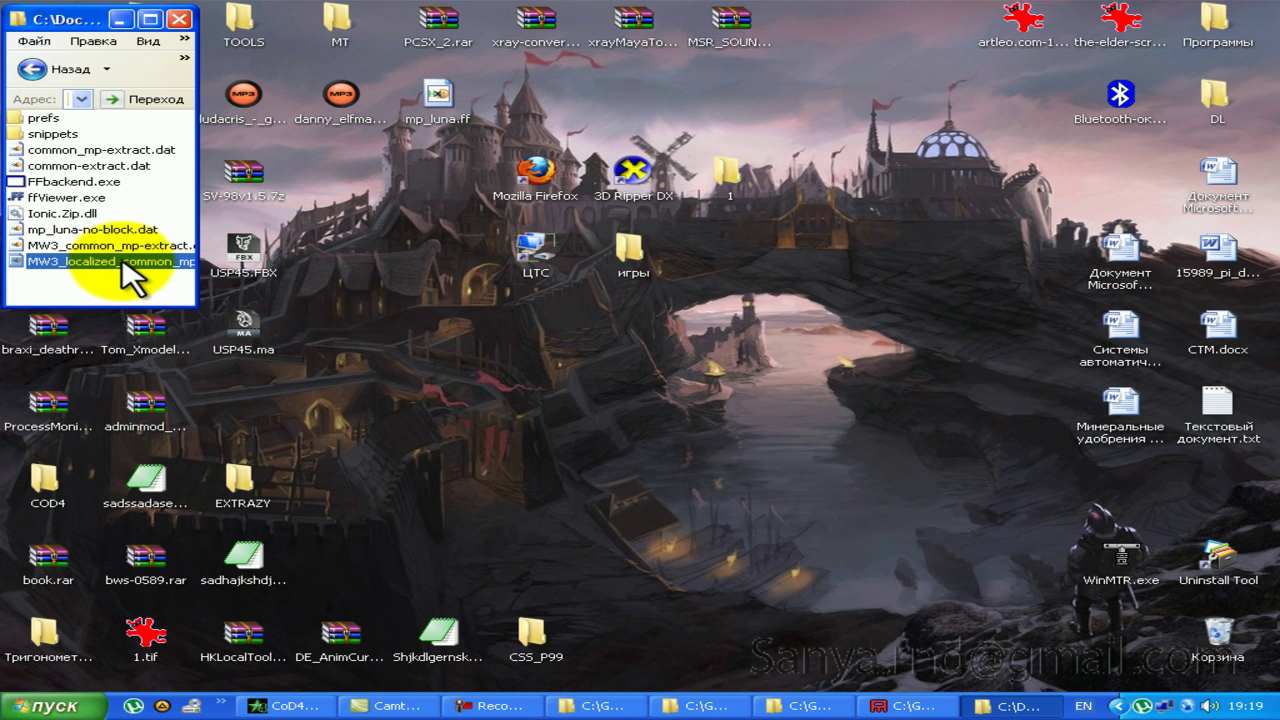
double_click(121, 263)
Step: Search the extract for 'usp', stepping through matches to weap_usp45_slst near offset 077FA39E
key("ctrl+f")
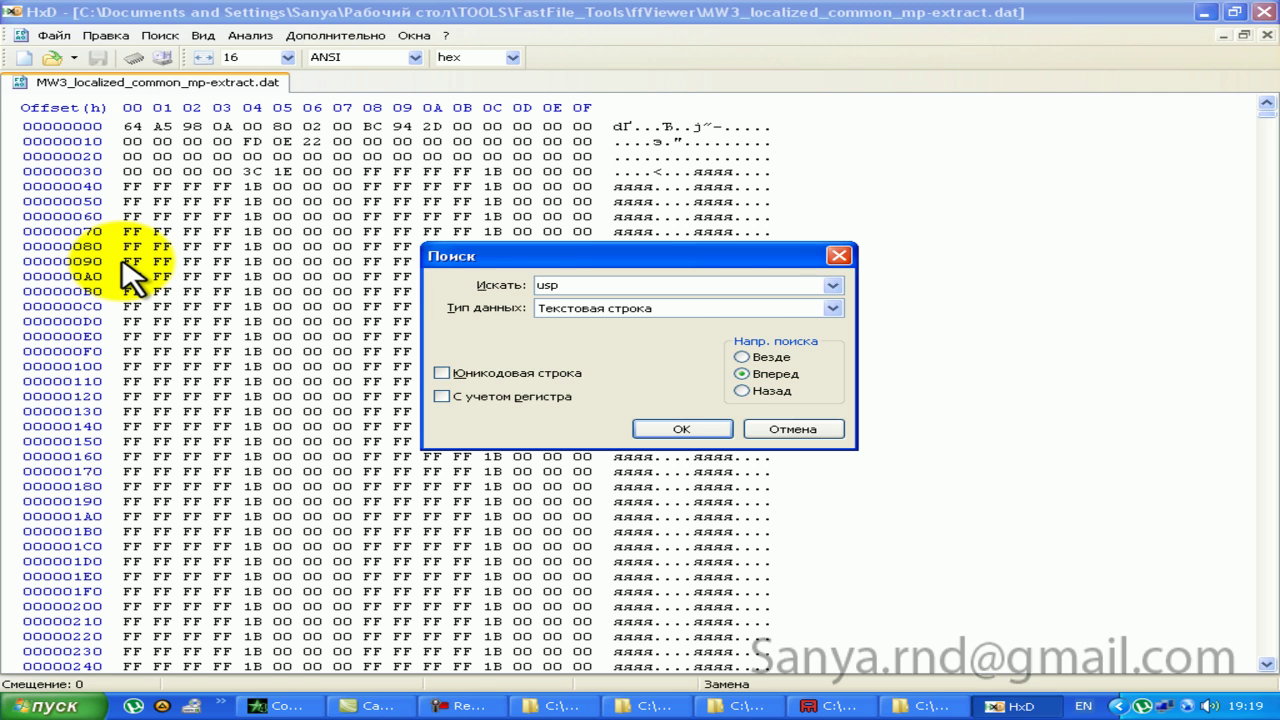
key("Return")
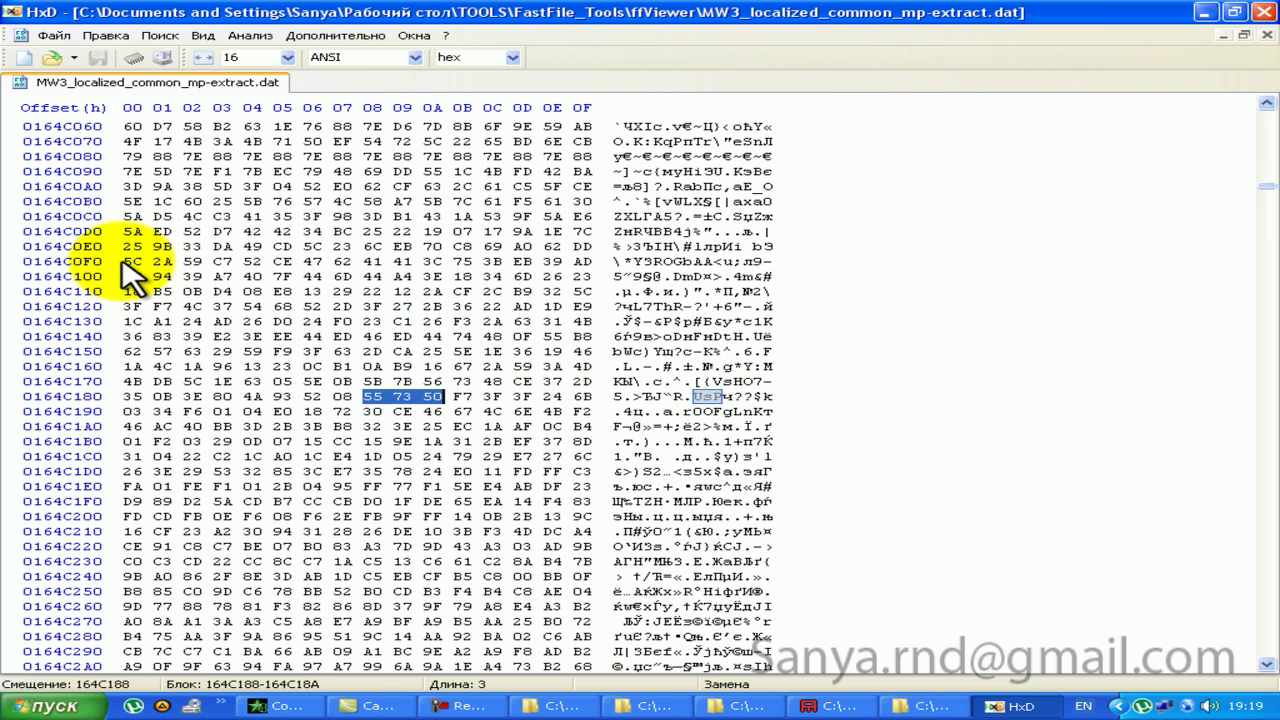
key("ctrl+f")
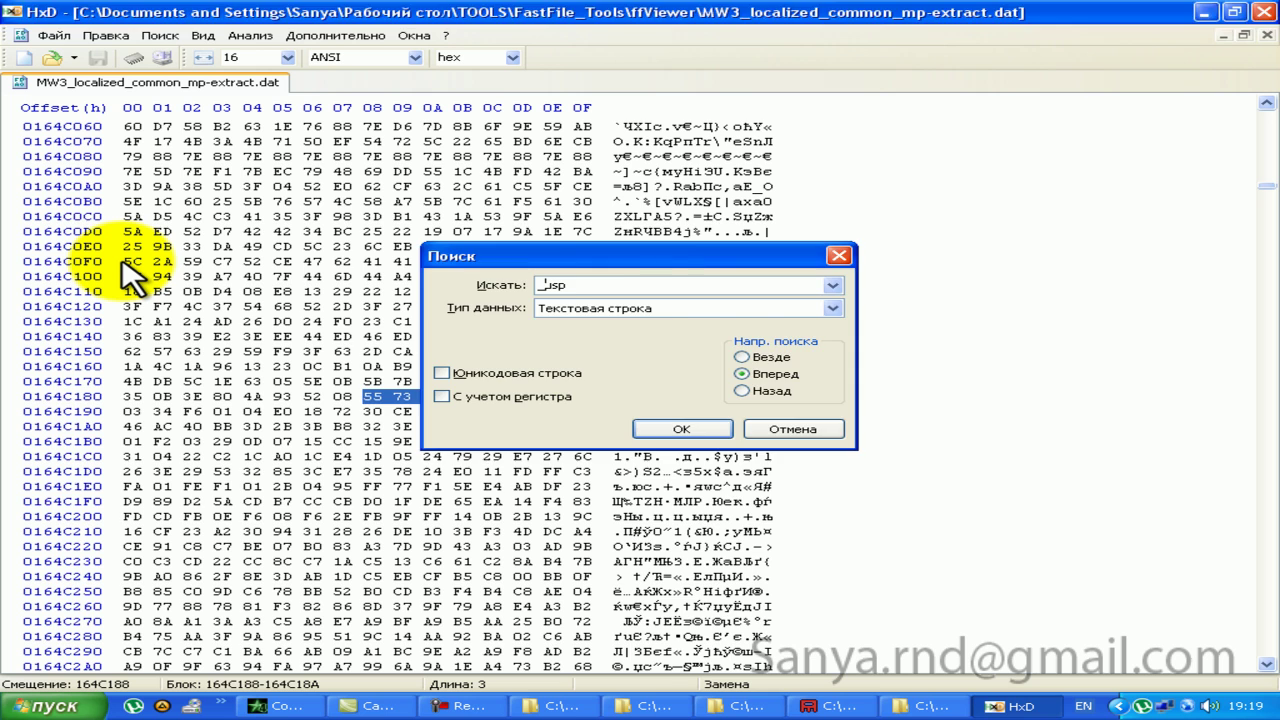
key("Return")
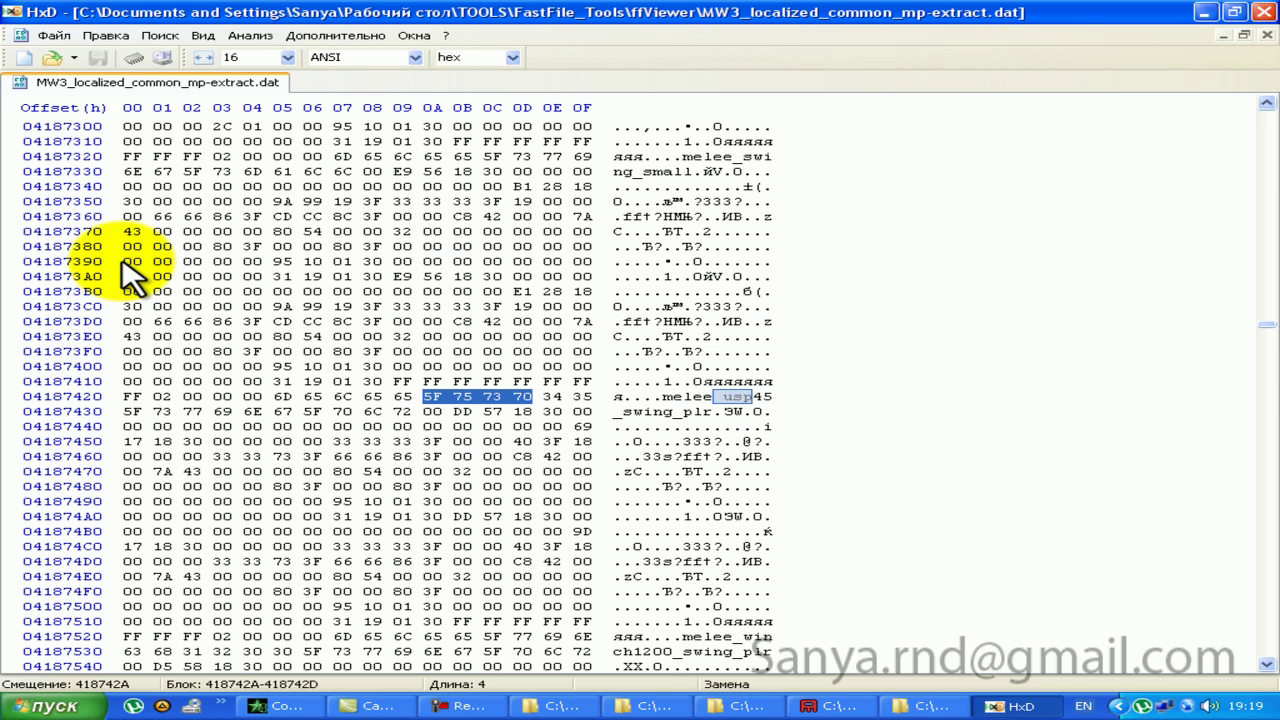
key("F3")
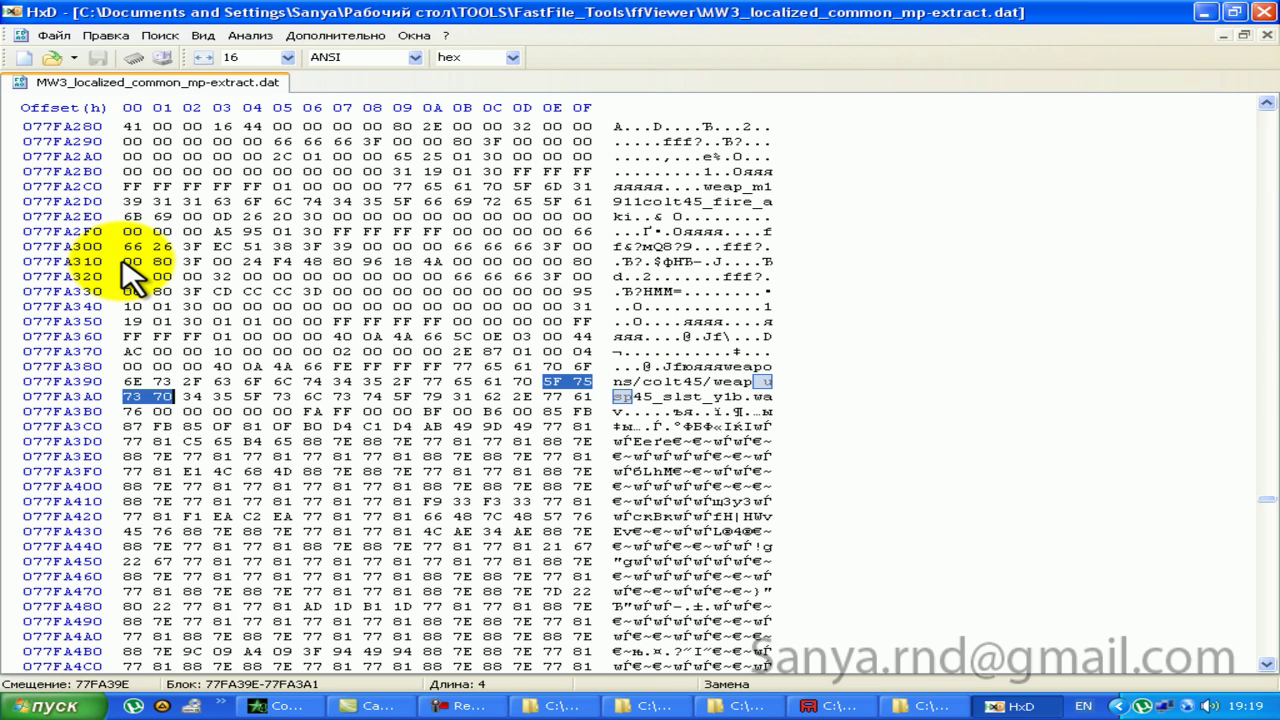
left_click(637, 410)
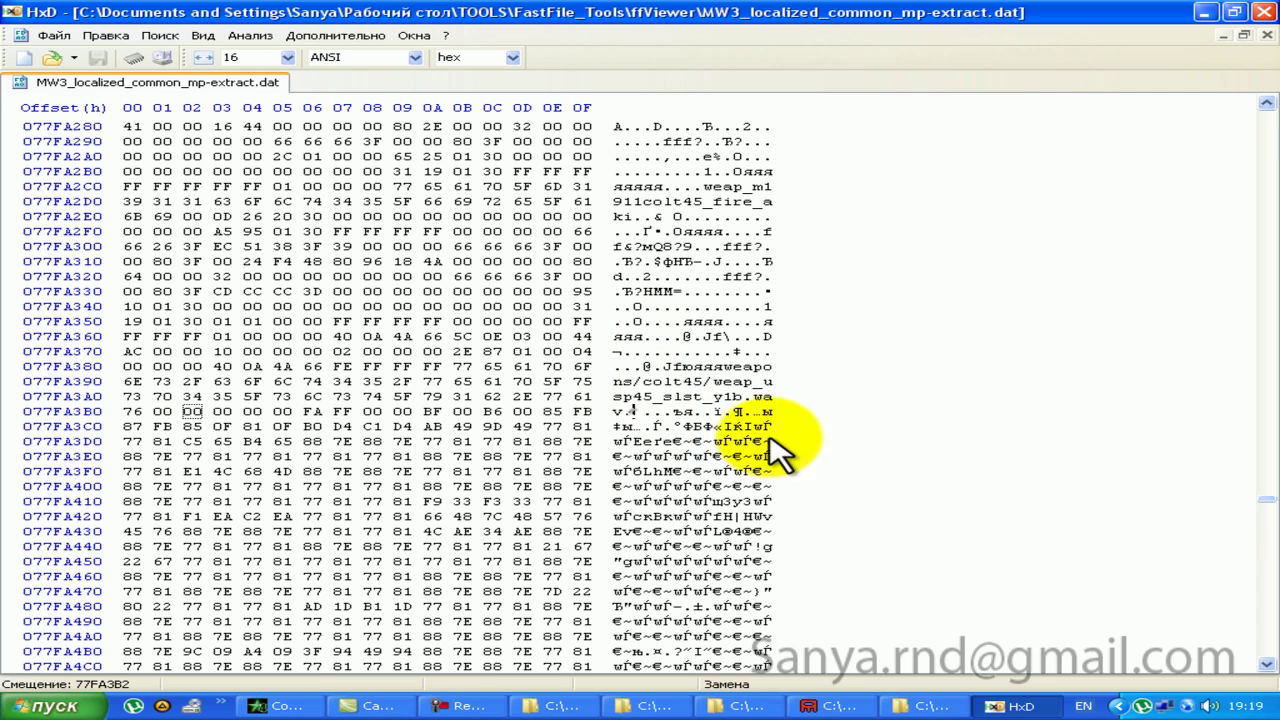
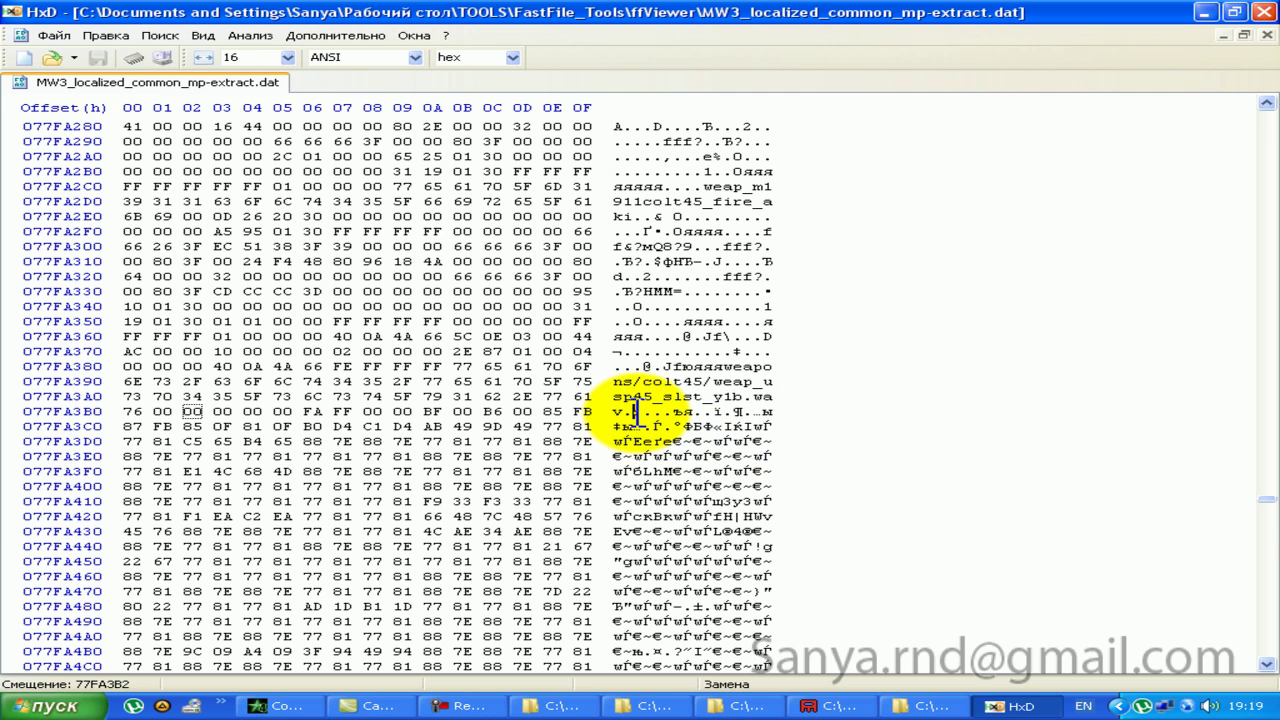
Step: Copy the sound chunk after the usp45 entry into a new file, save it on the desktop as fires, and close it
left_click_drag(1268, 508, 1260, 510)
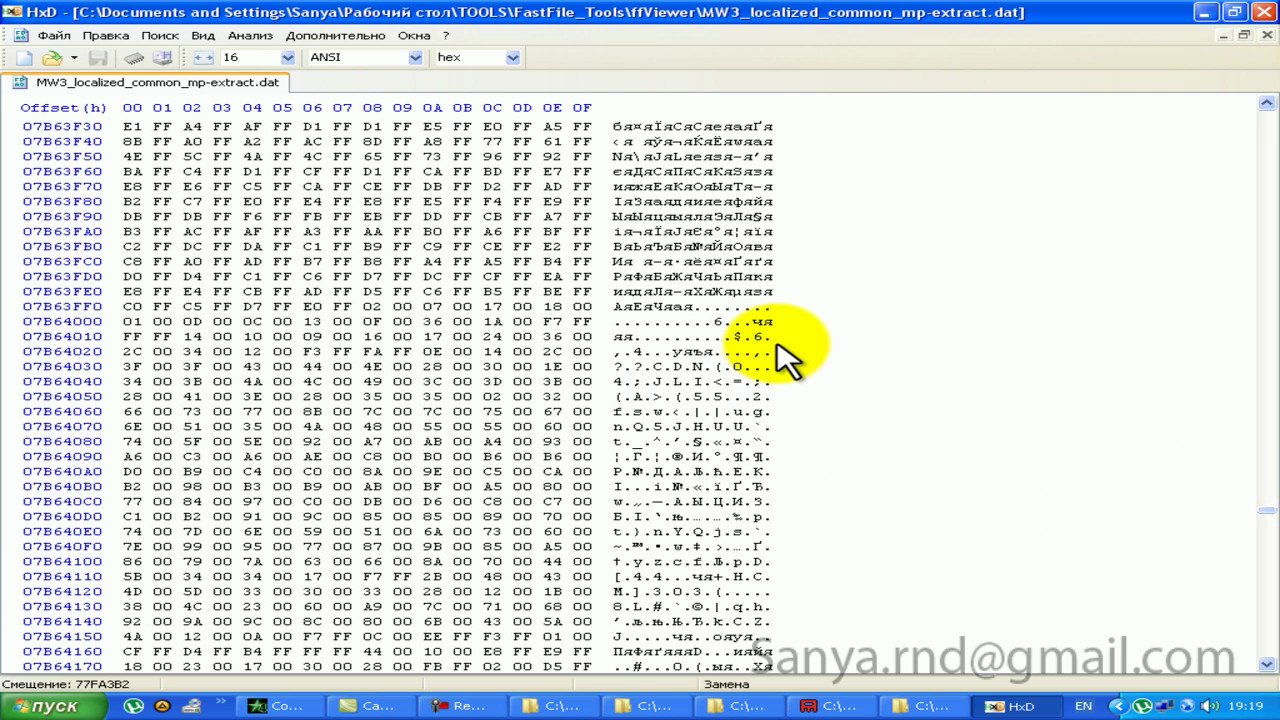
left_click(742, 351, "shift")
left_click(54, 35)
left_click(60, 56)
key("ctrl+v")
left_click(54, 35)
left_click(80, 128)
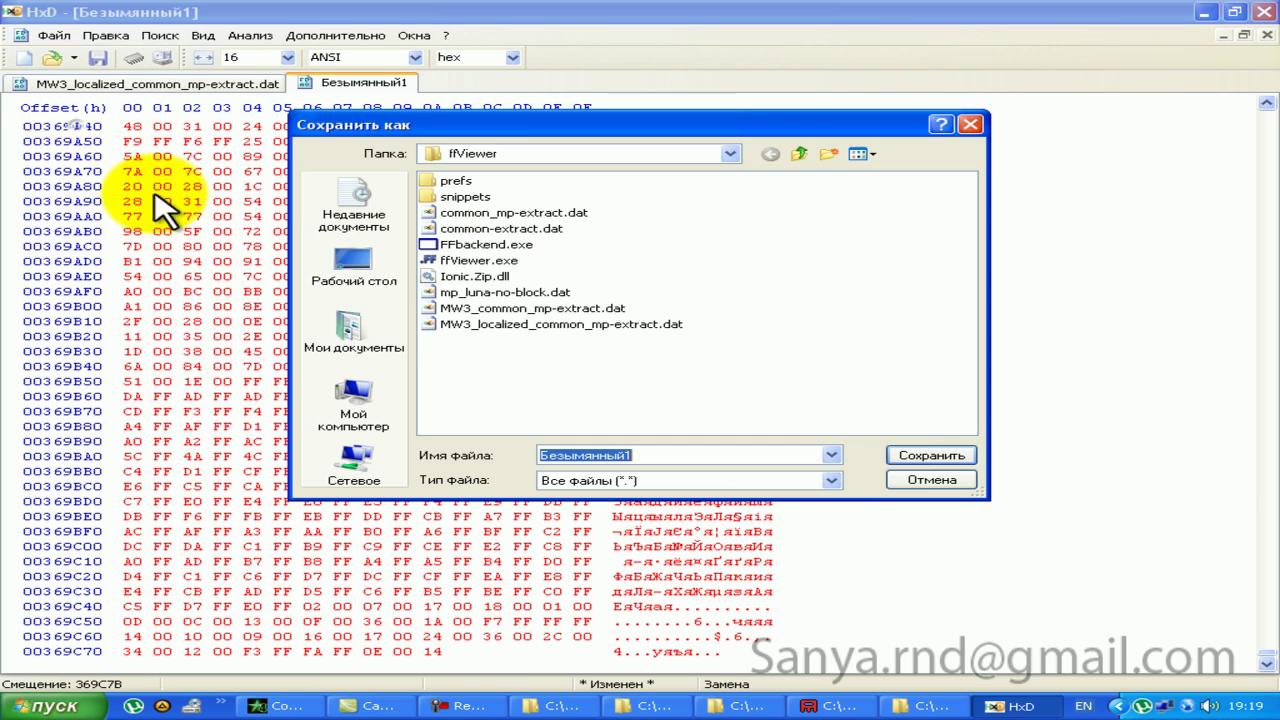
left_click(354, 262)
type("fires")
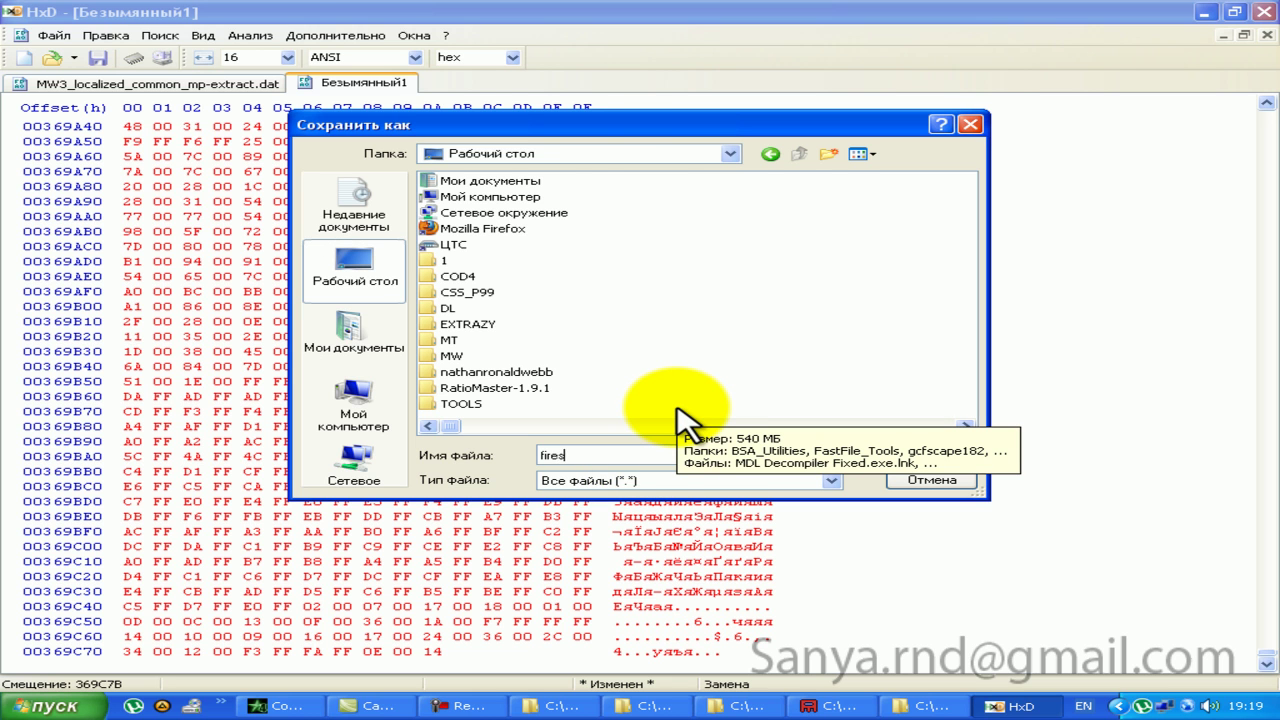
key("Return")
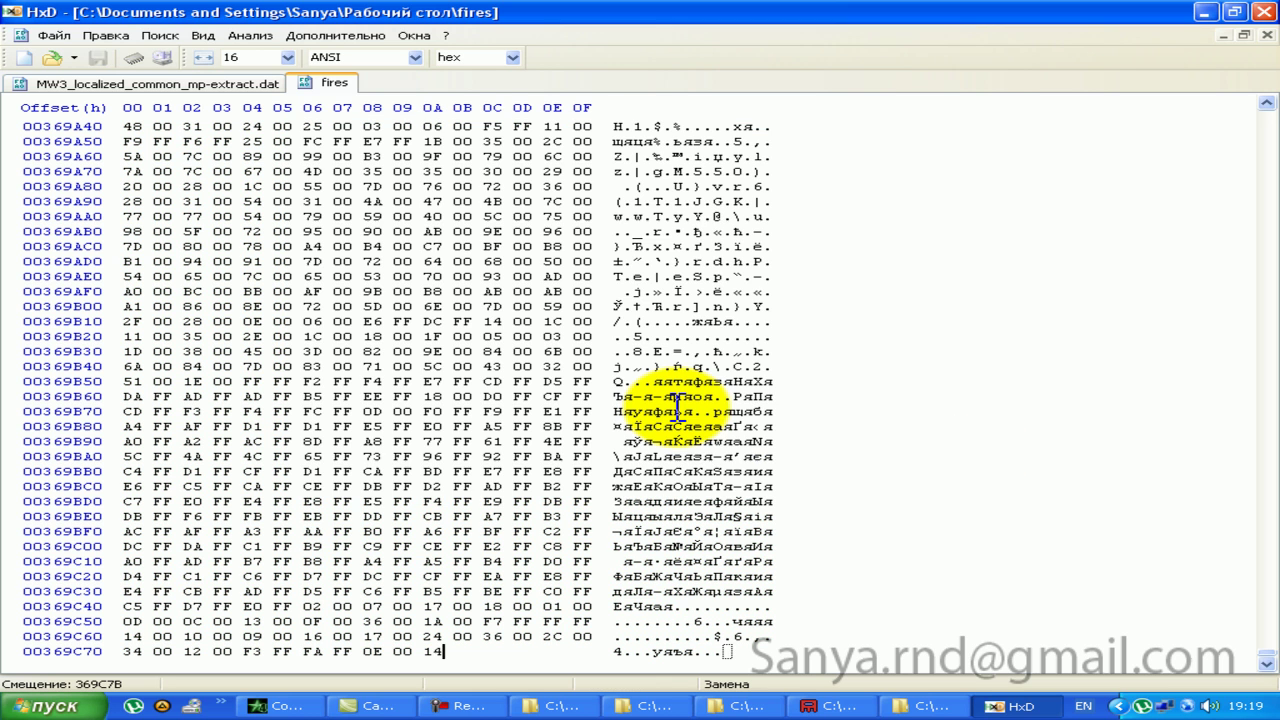
middle_click(323, 85)
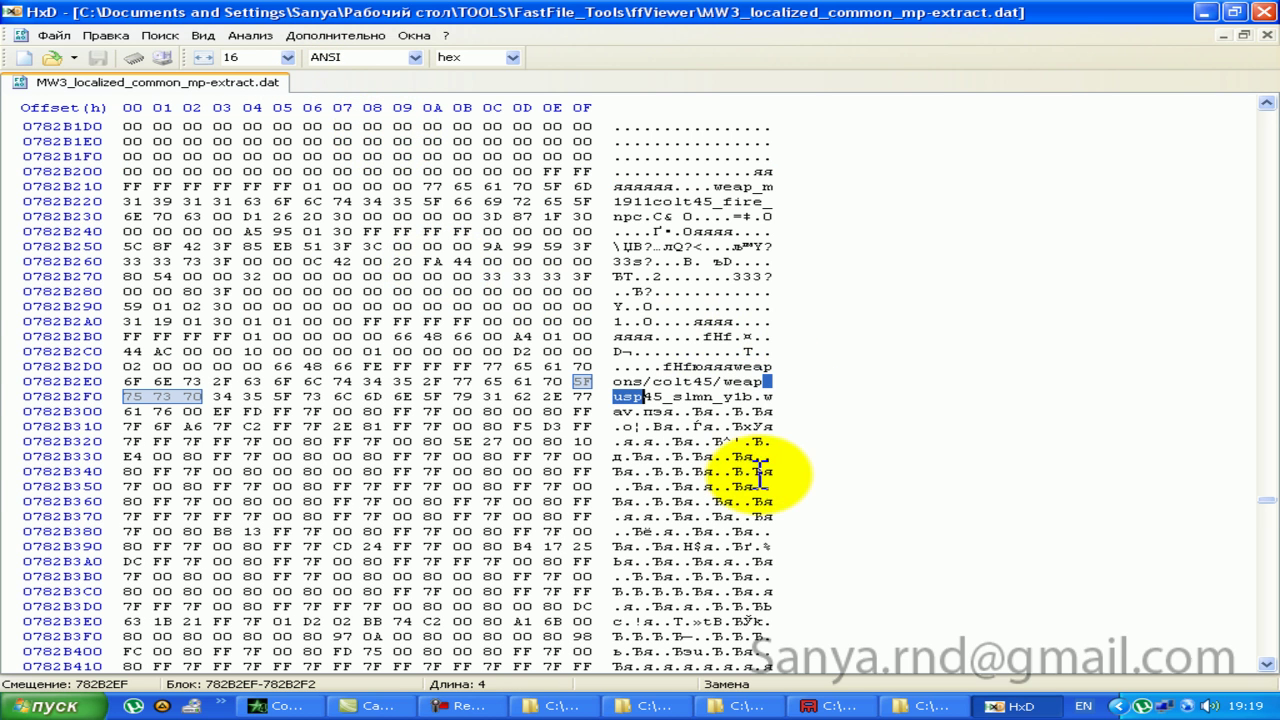
Step: Copy the usp45 slmn sound chunk into a new file, save it on the desktop as fire2, and close it
left_click(645, 412)
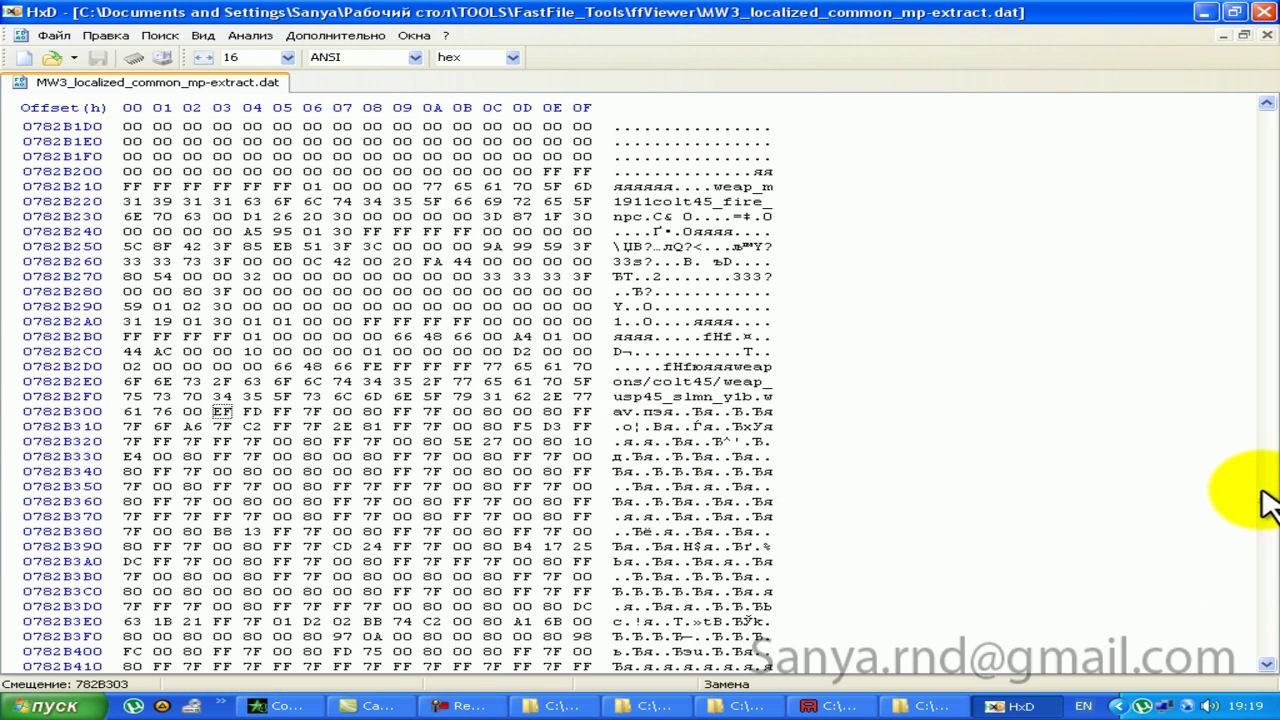
left_click_drag(1268, 505, 1268, 512)
left_click(718, 336, "shift")
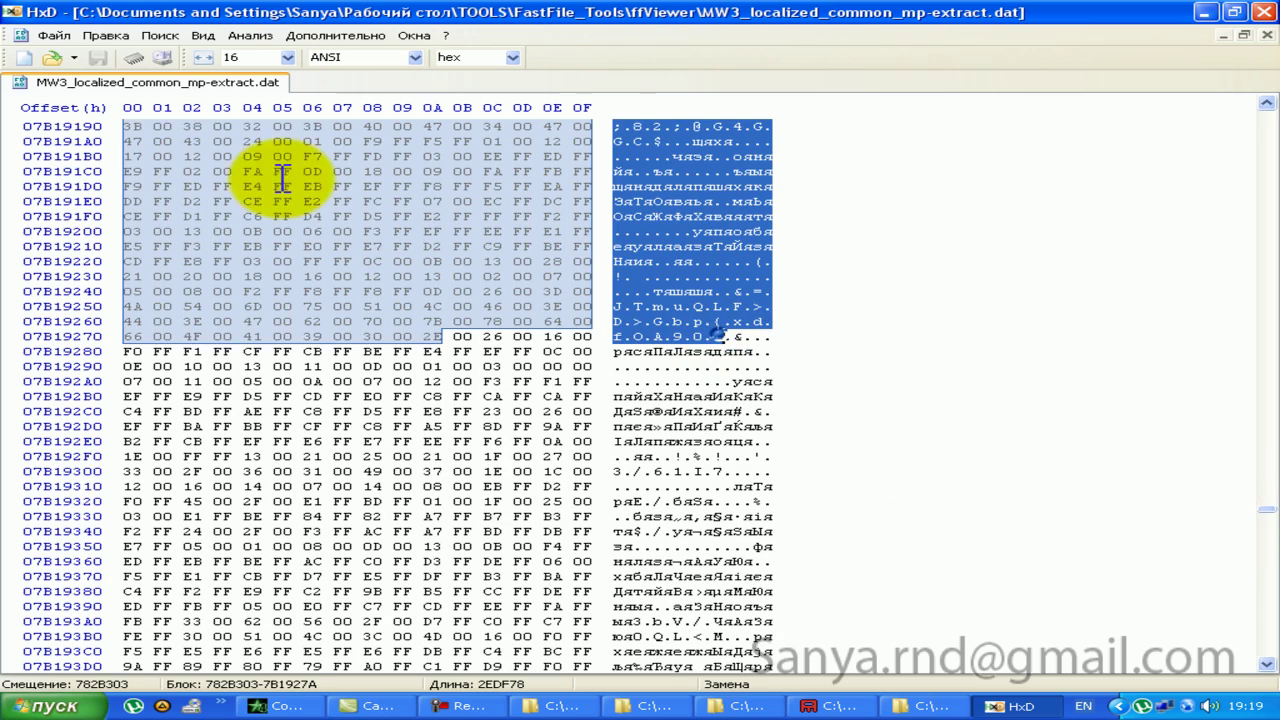
left_click(54, 35)
left_click(45, 57)
key("ctrl+v")
left_click(54, 35)
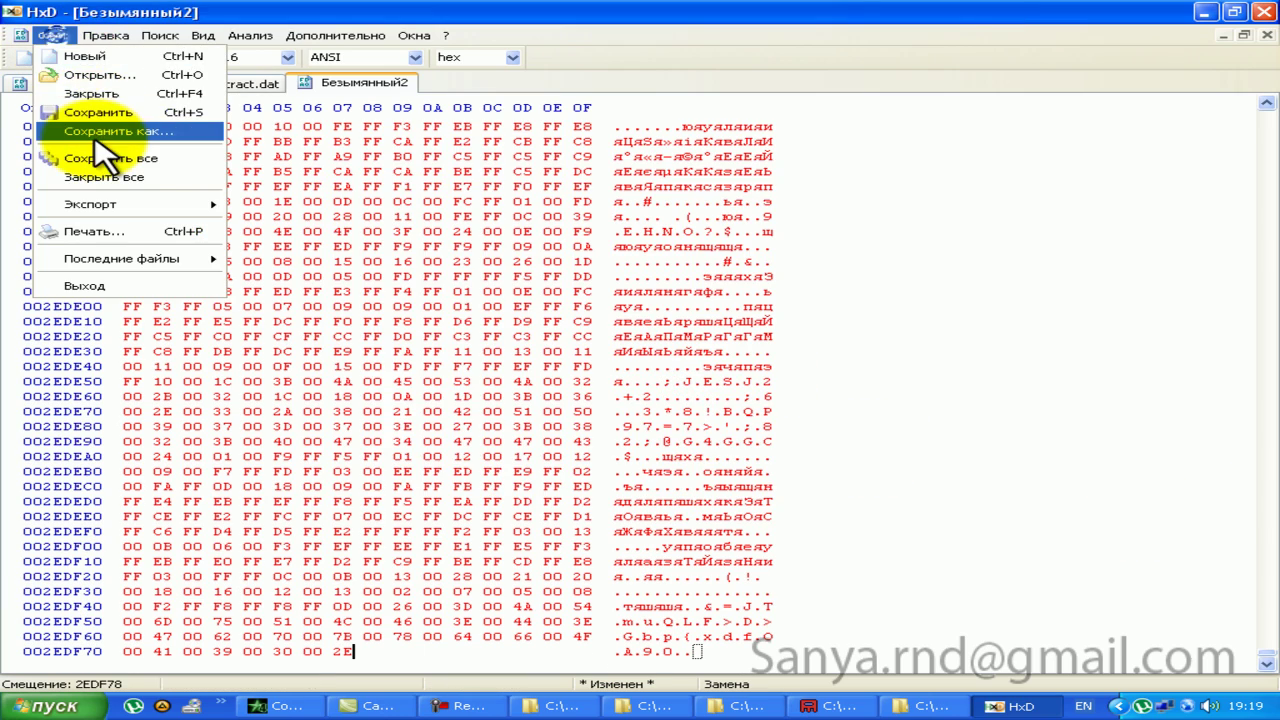
left_click(110, 135)
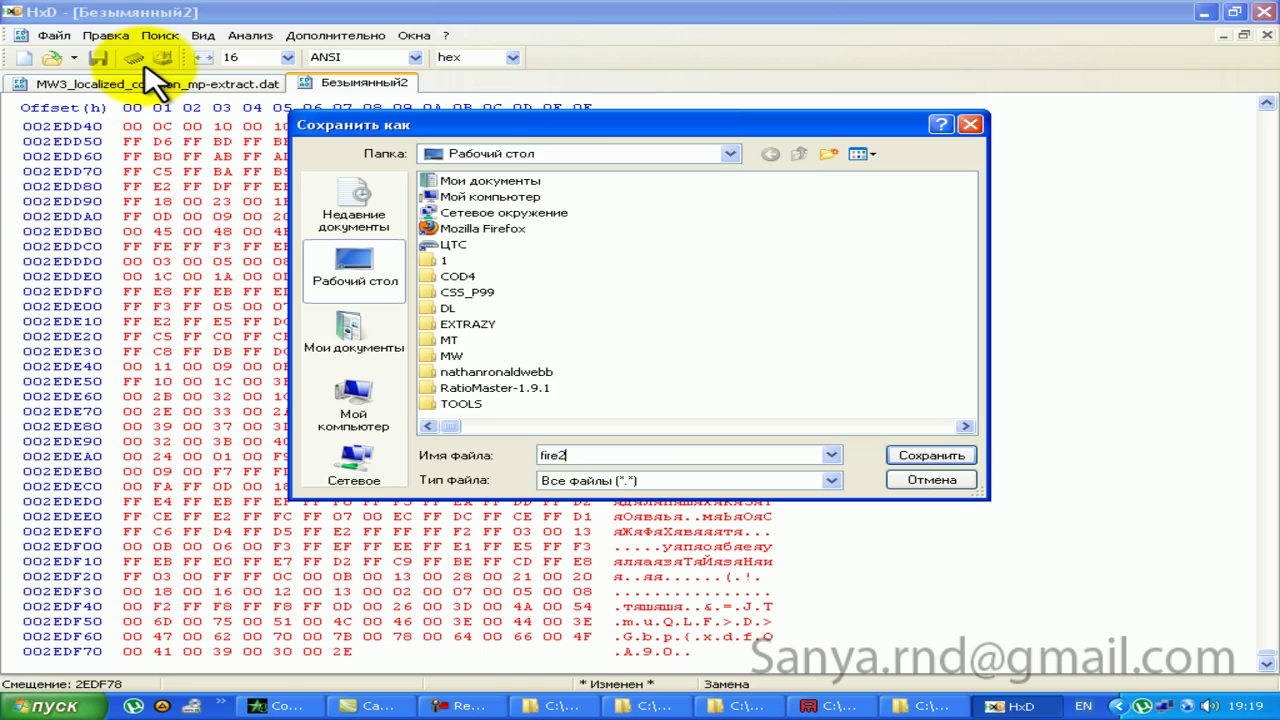
key("Return")
middle_click(330, 86)
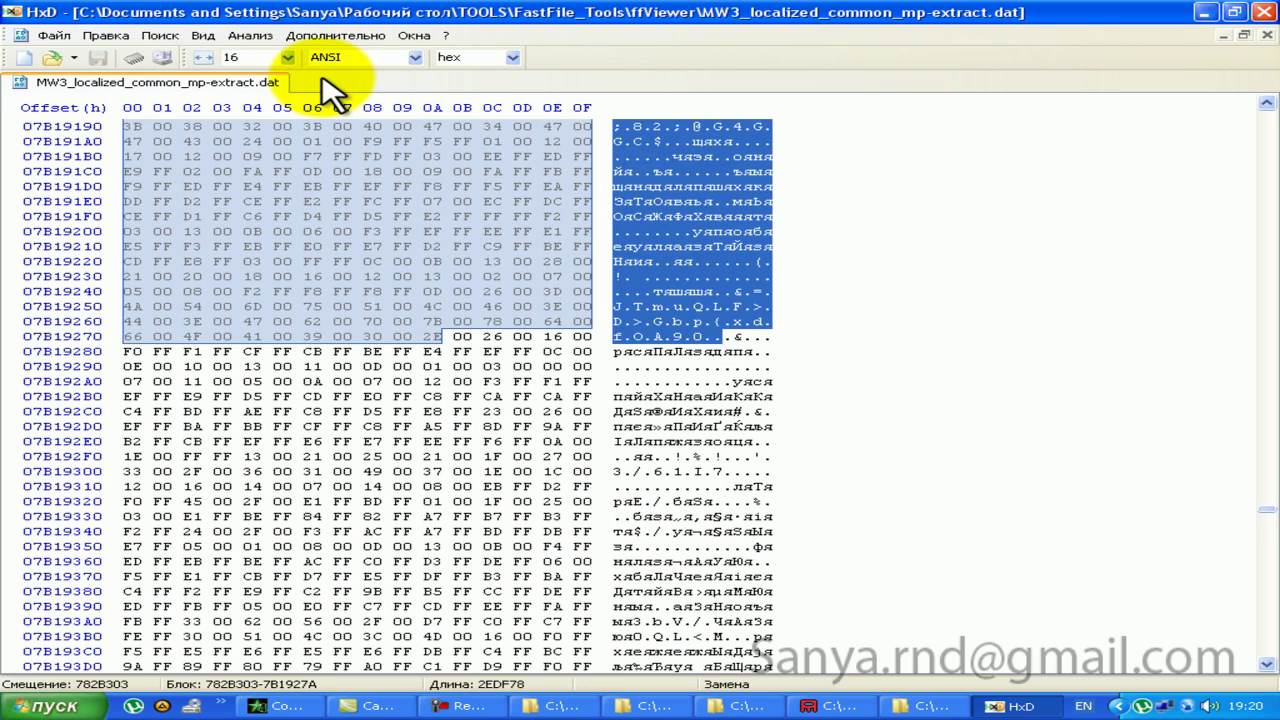
Step: Find the next _usp match and save the usp45sd chunk as a new desktop file named sil
key("F3")
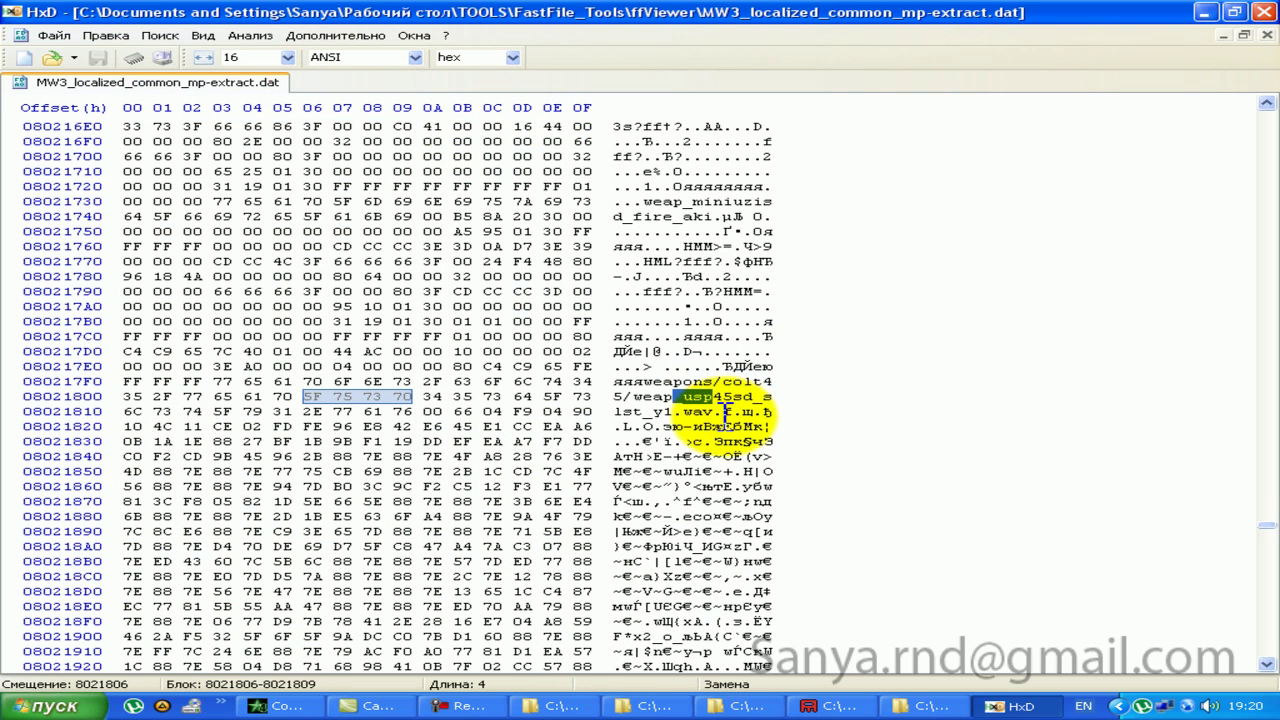
left_click(725, 411)
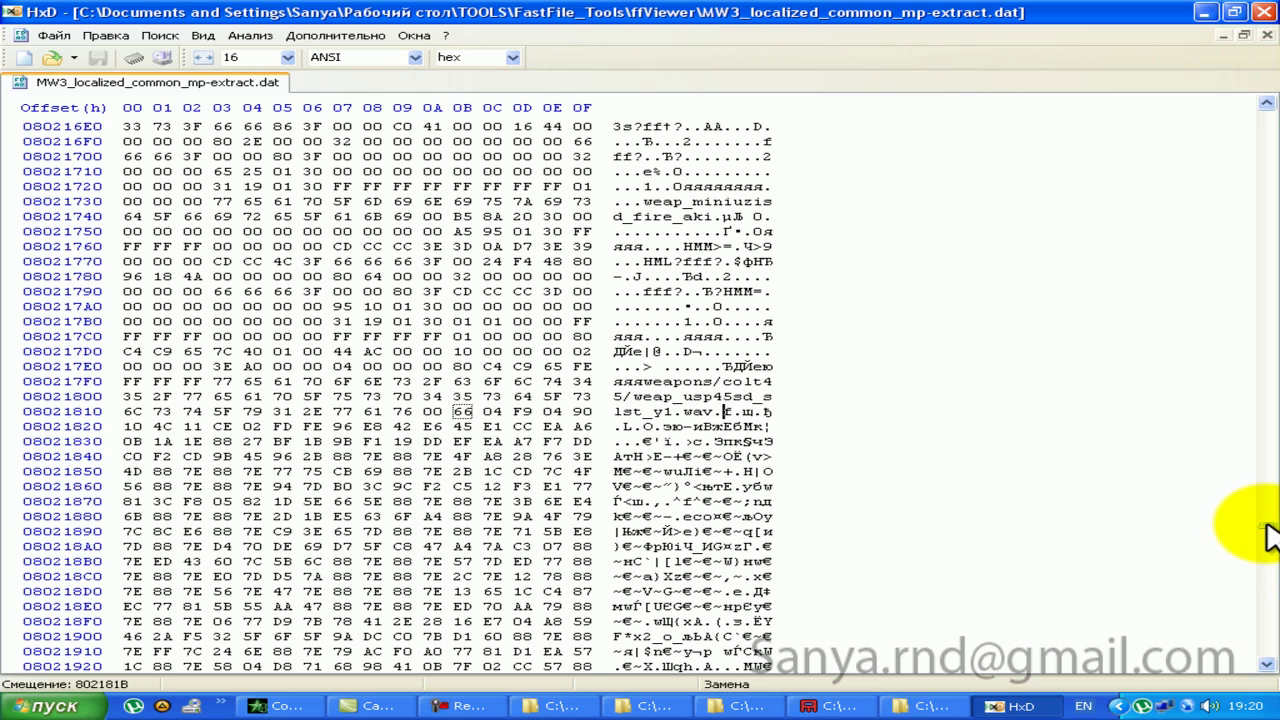
left_click_drag(1268, 520, 1268, 536)
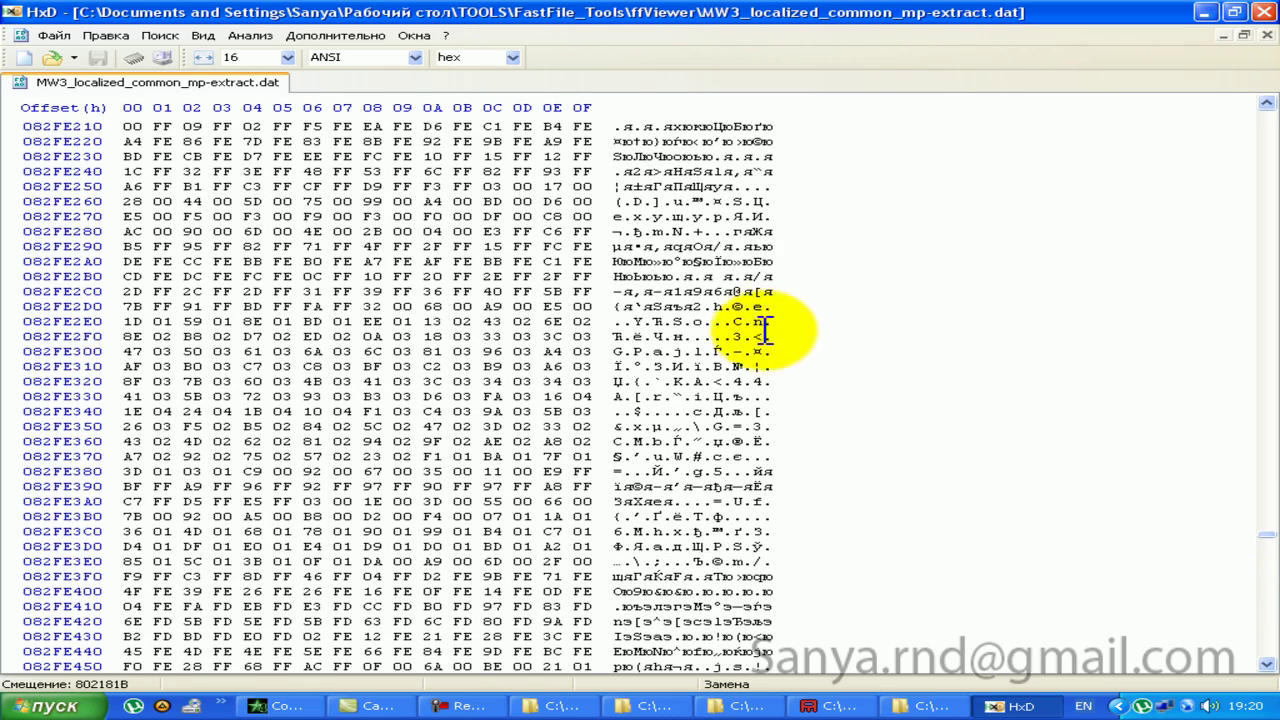
left_click(748, 321, "shift")
left_click(48, 35)
left_click(84, 56)
key("ctrl+v")
left_click(48, 35)
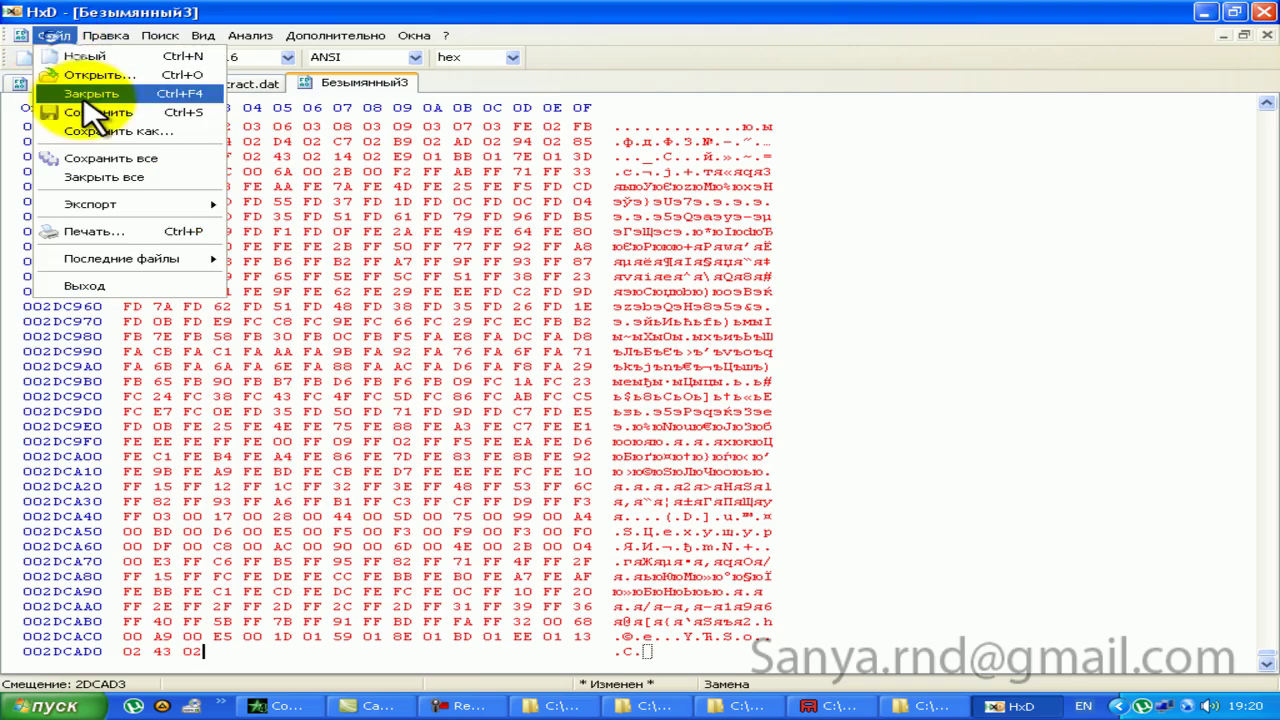
left_click(110, 112)
key("BackSpace")
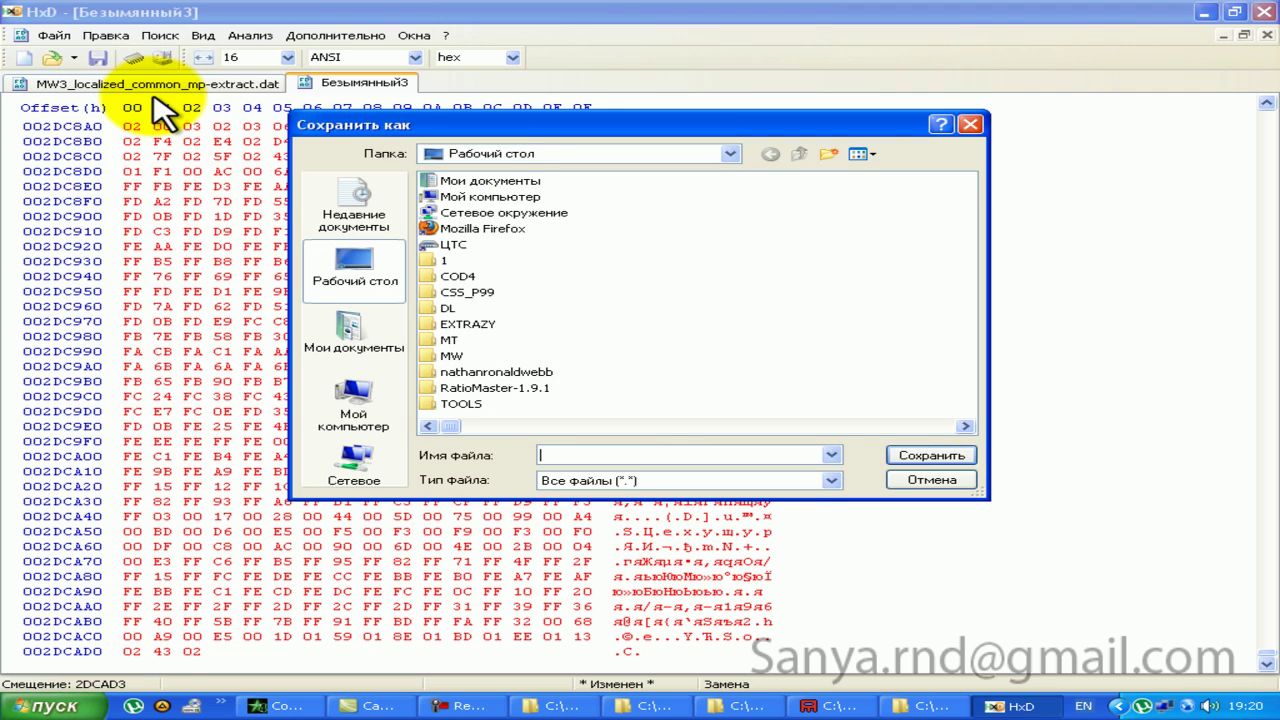
type("s")
key("Return")
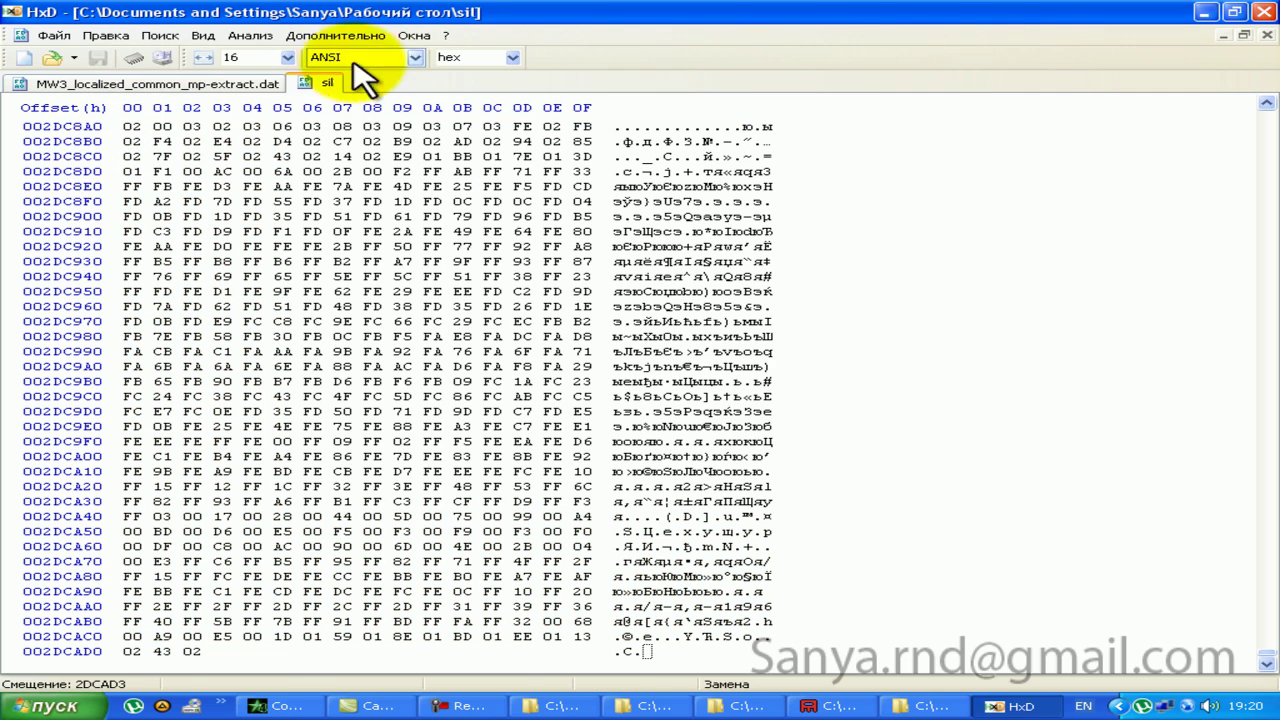
middle_click(320, 88)
Step: Find the next usp45sd chunk and save it as a new desktop file named sil2
key("F3")
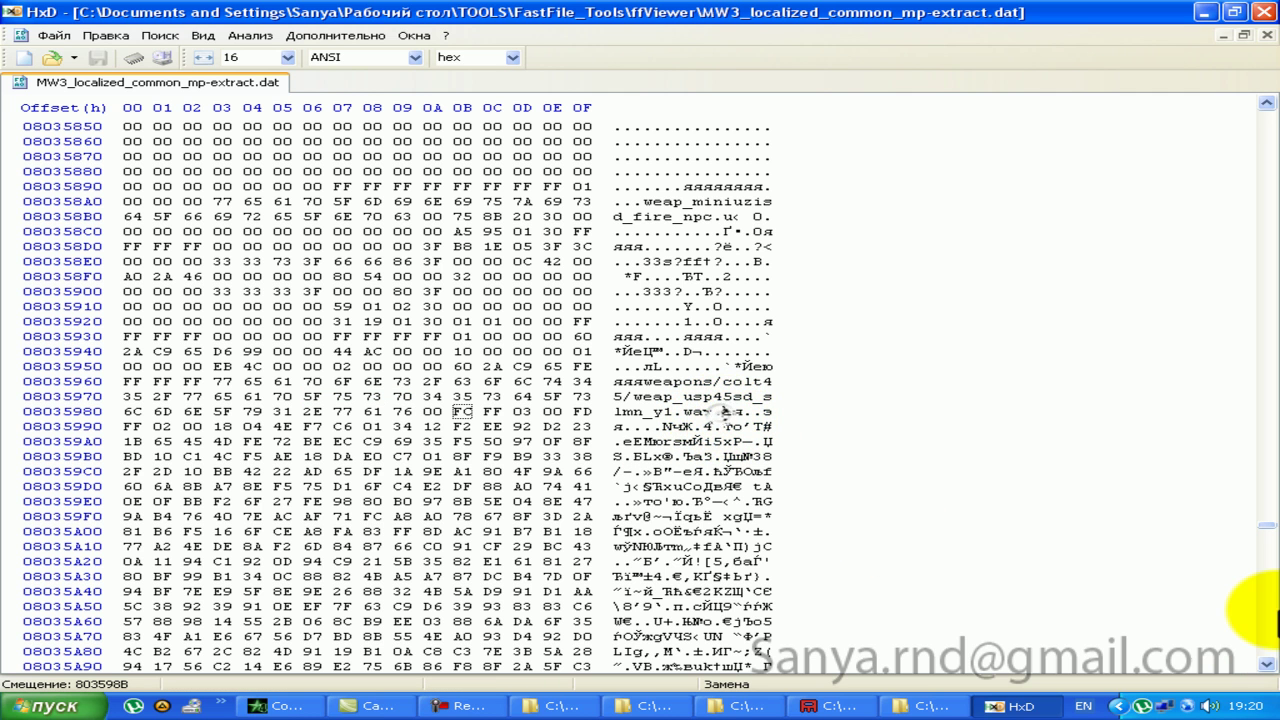
left_click_drag(1275, 535, 1262, 524)
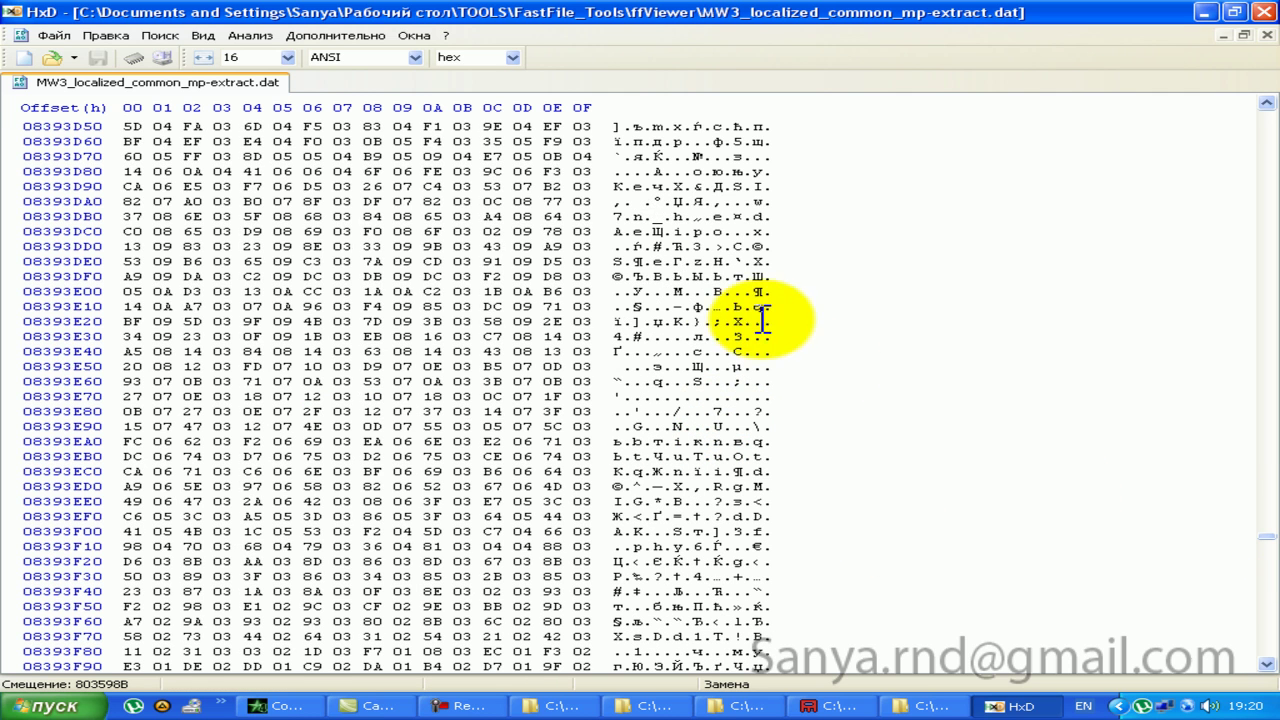
left_click(735, 307, "shift")
key("ctrl+n")
key("ctrl+v")
left_click(52, 35)
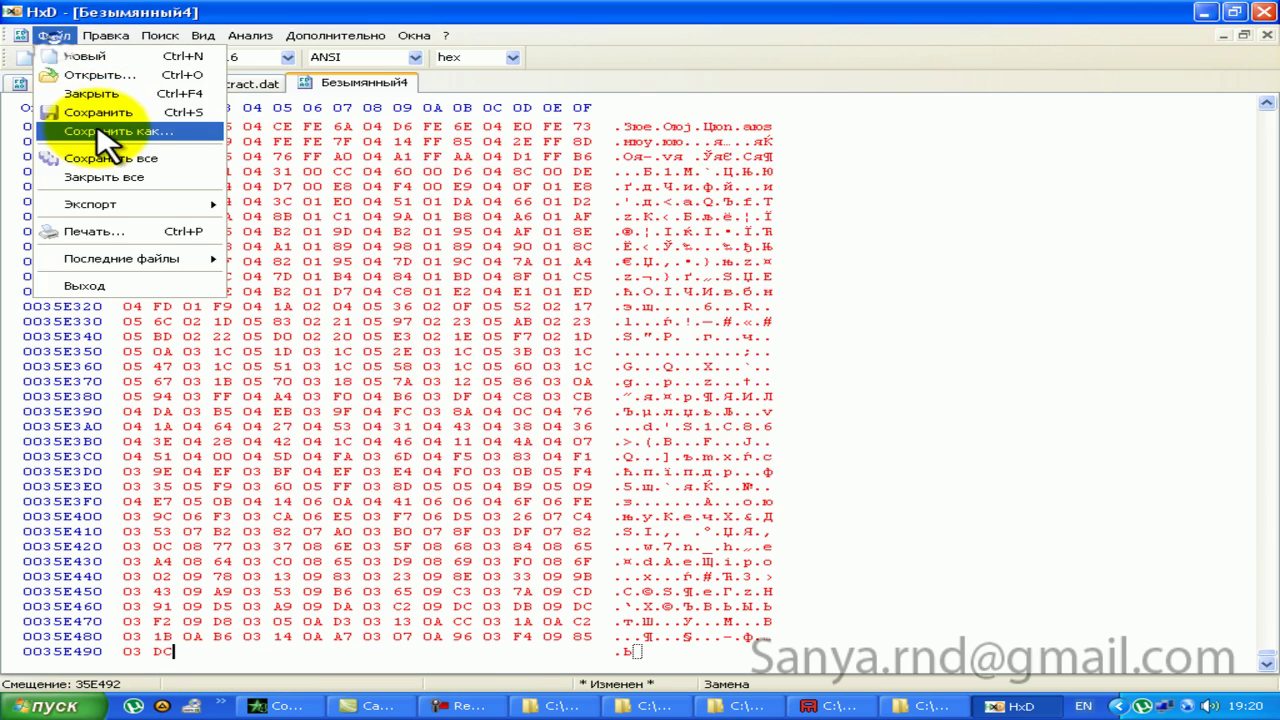
left_click(105, 132)
type("sil2")
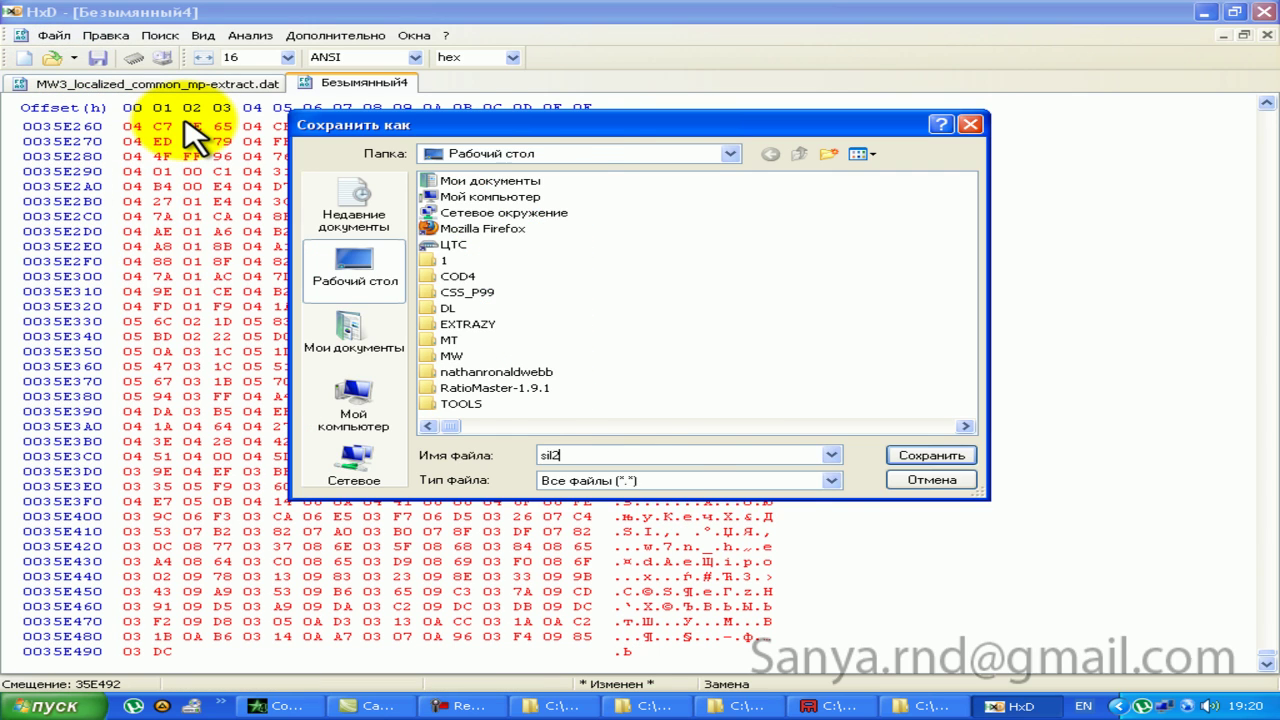
key("Return")
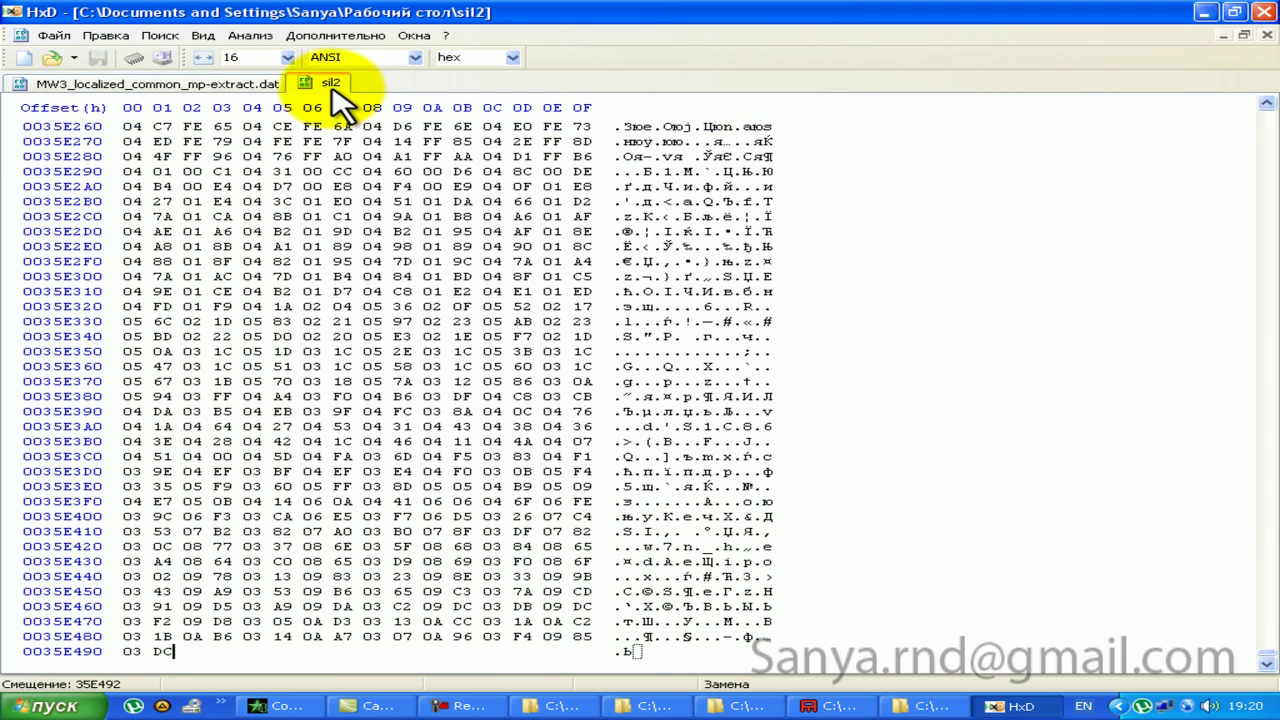
middle_click(333, 84)
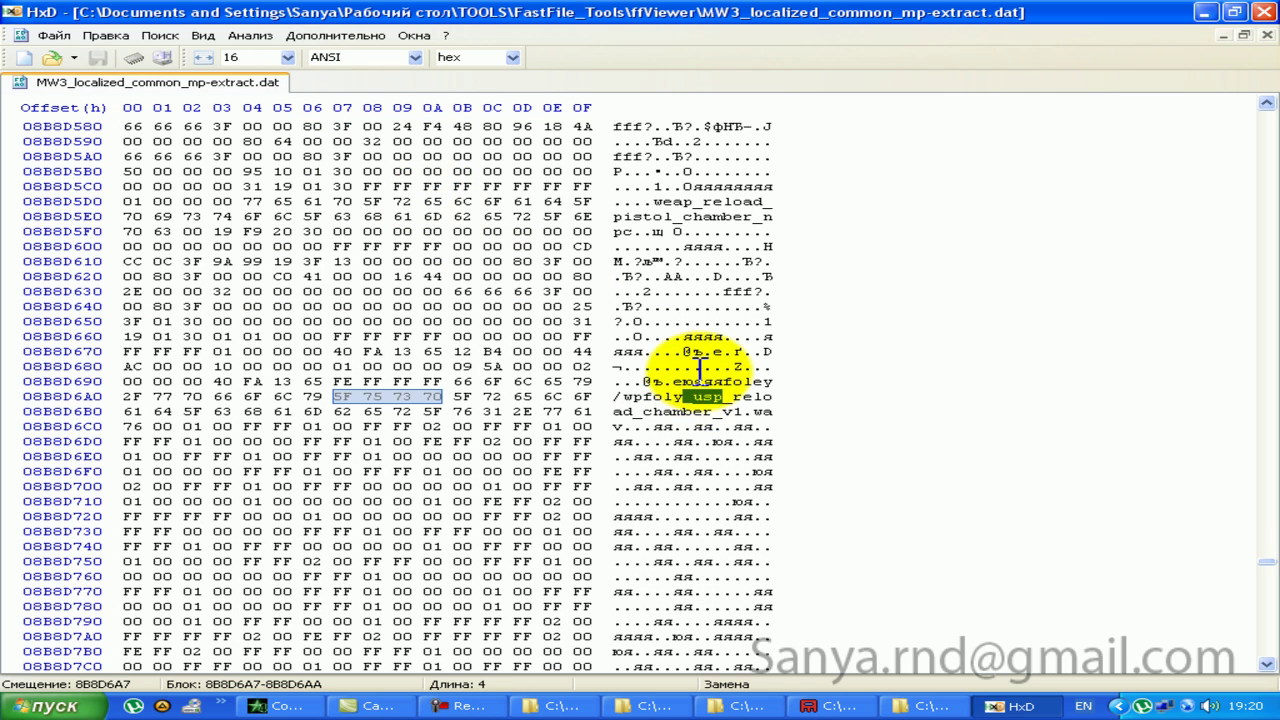
Step: Jump to the next _usp match and check it against the CoD4 weapon settings tool
key("F3")
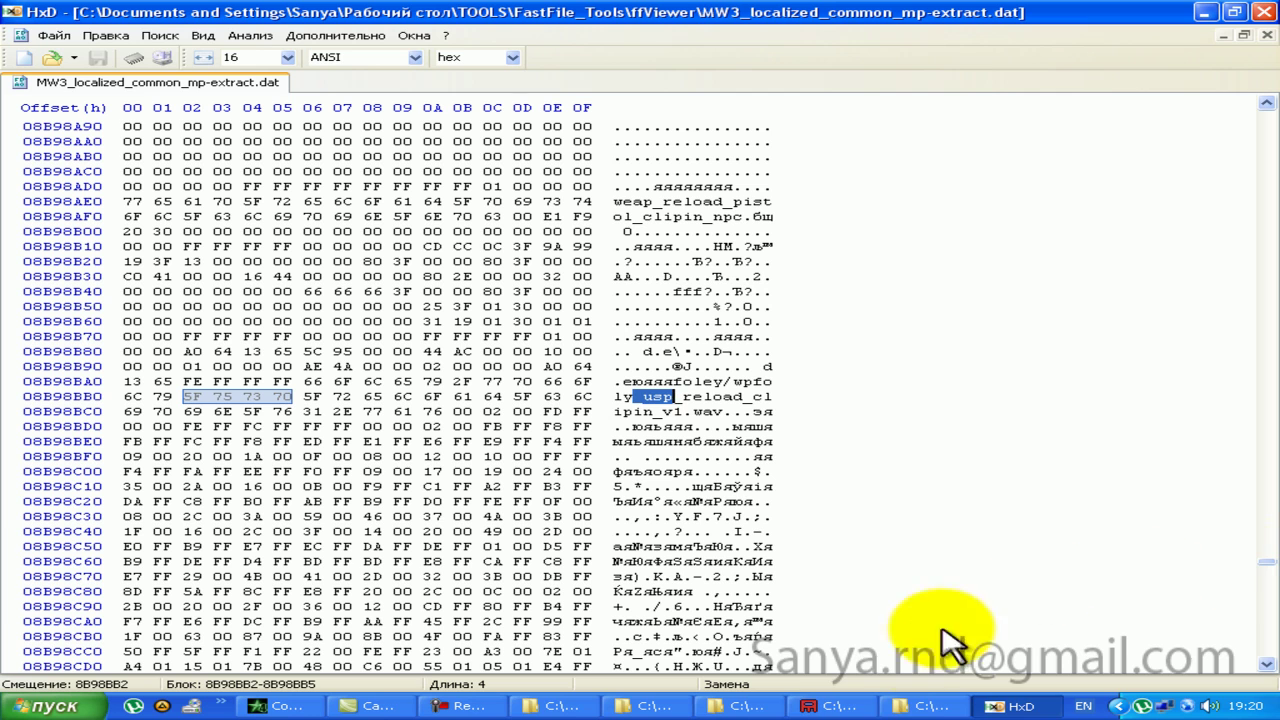
left_click(834, 707)
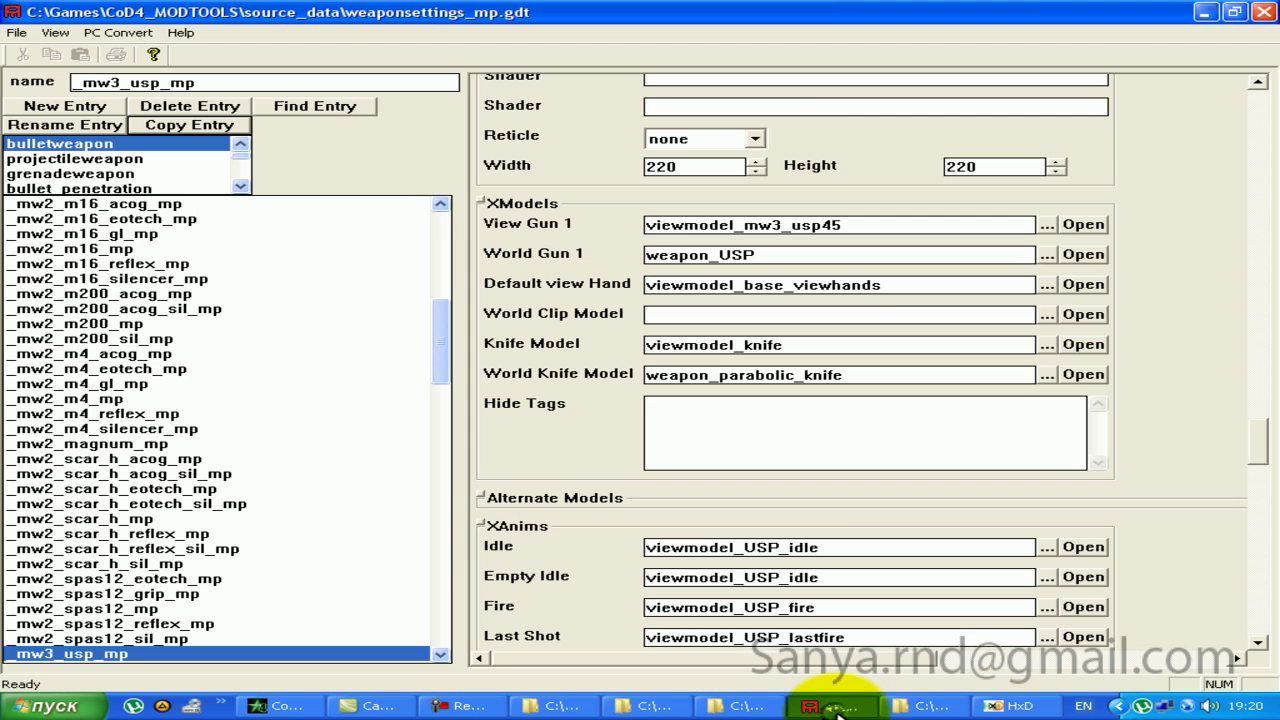
left_click_drag(1257, 449, 1262, 612)
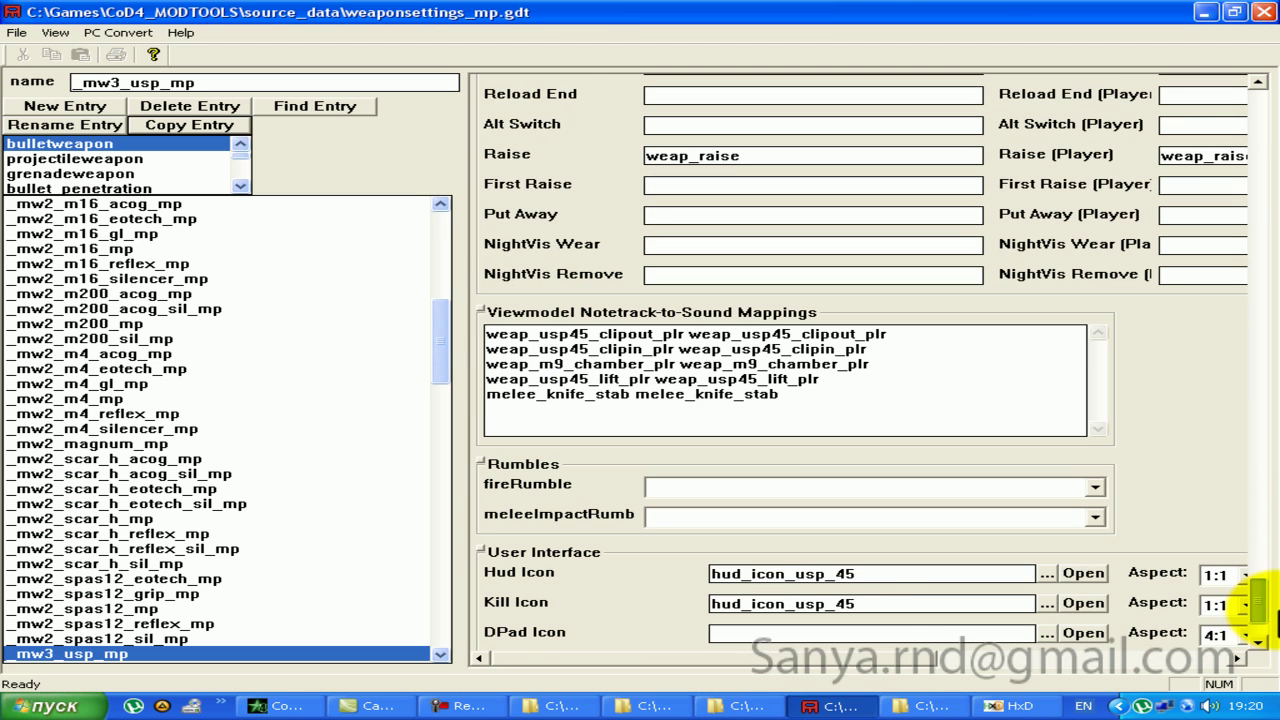
left_click(925, 706)
left_click(838, 707)
left_click(838, 707)
Step: Find the next usp match and save the reload chamber chunk as a new desktop file named chamber
left_click(1266, 566)
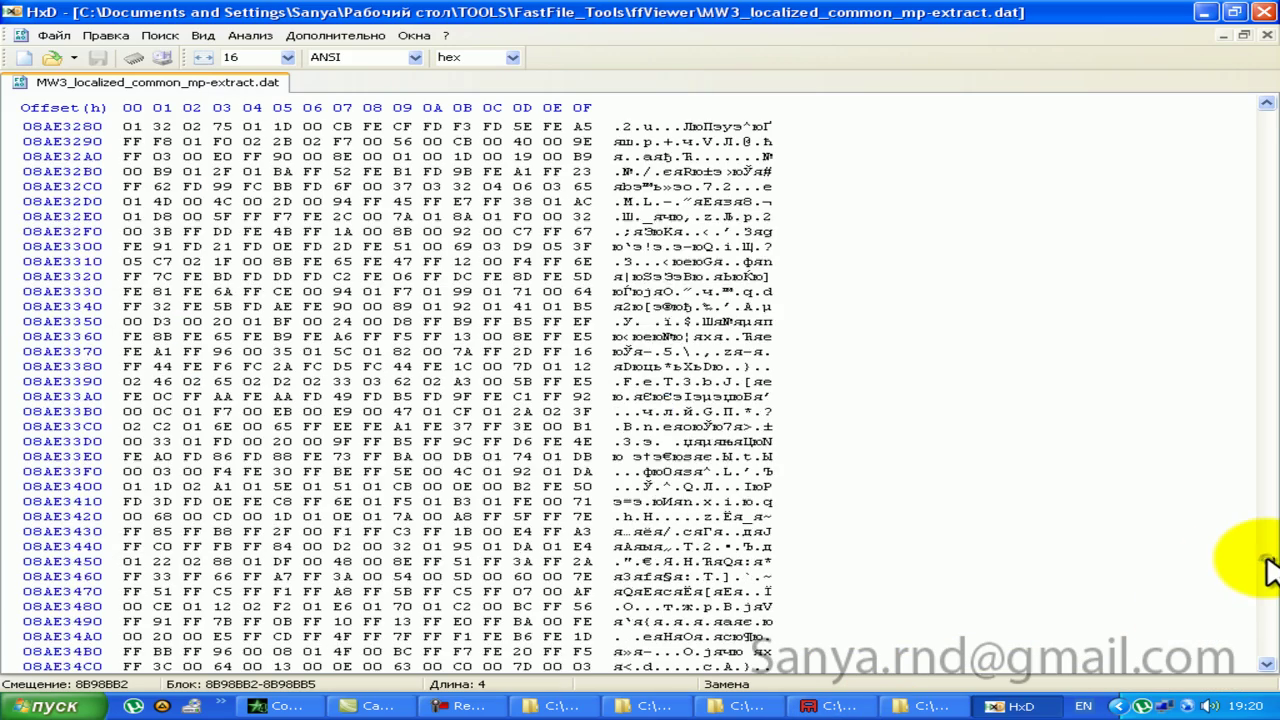
key("F3")
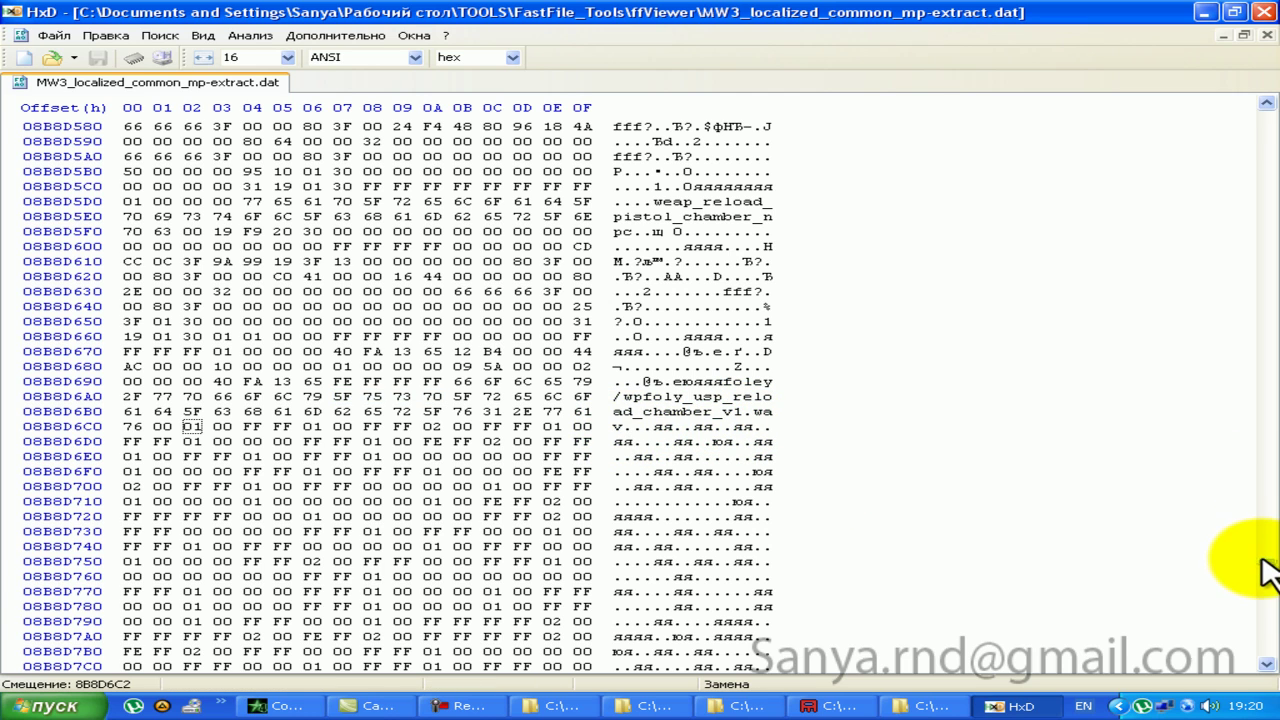
left_click_drag(1266, 575, 1270, 571)
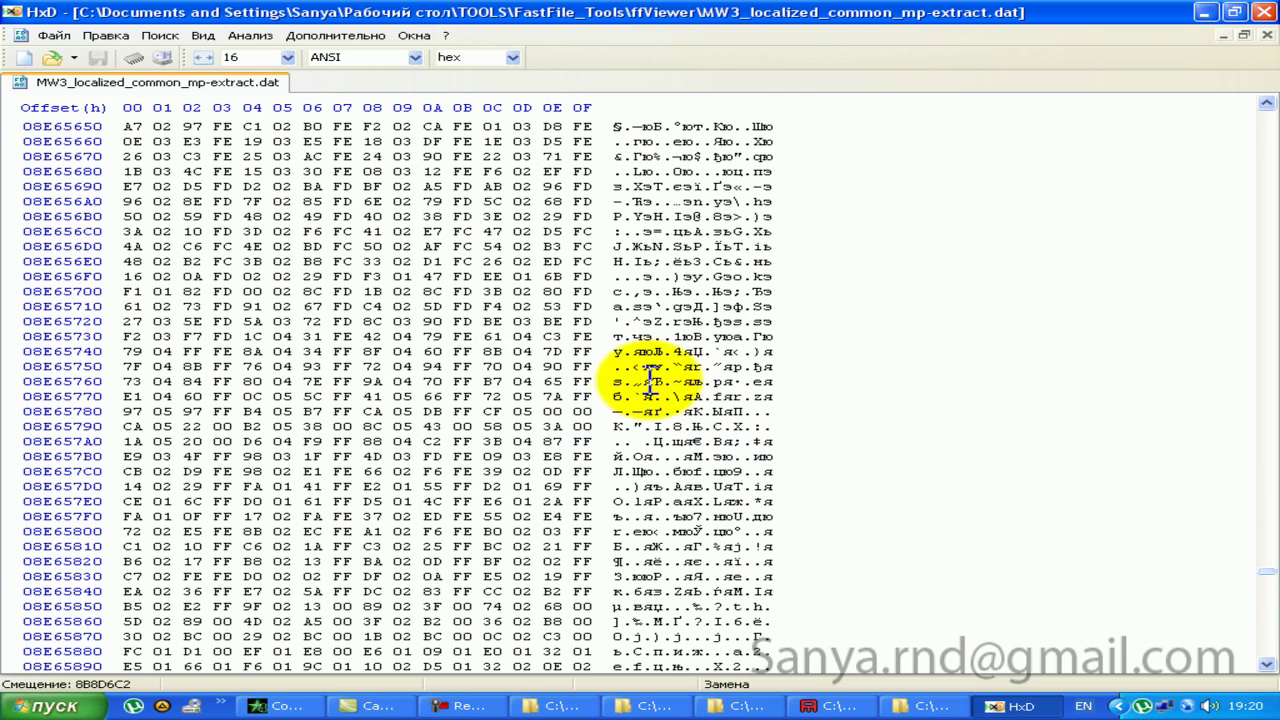
left_click(688, 381, "shift")
left_click(55, 35)
left_click(55, 50)
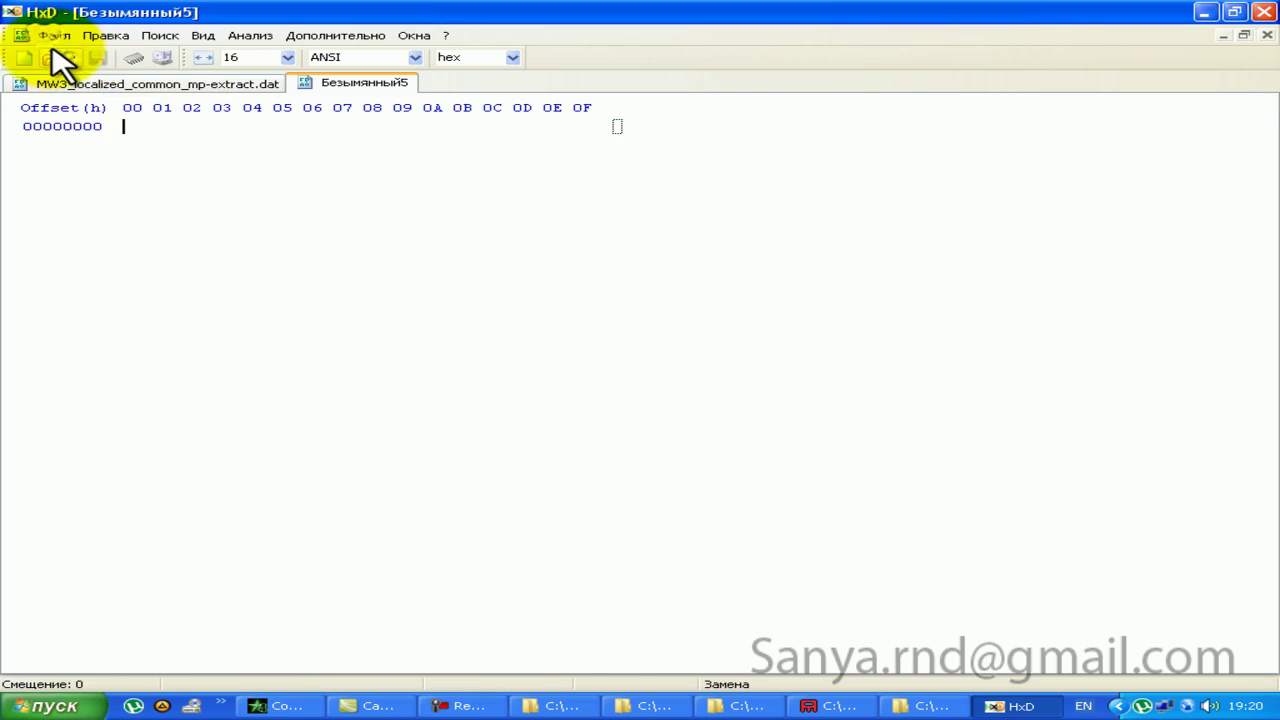
key("ctrl+v")
left_click(55, 35)
left_click(100, 118)
type("chamber")
key("Return")
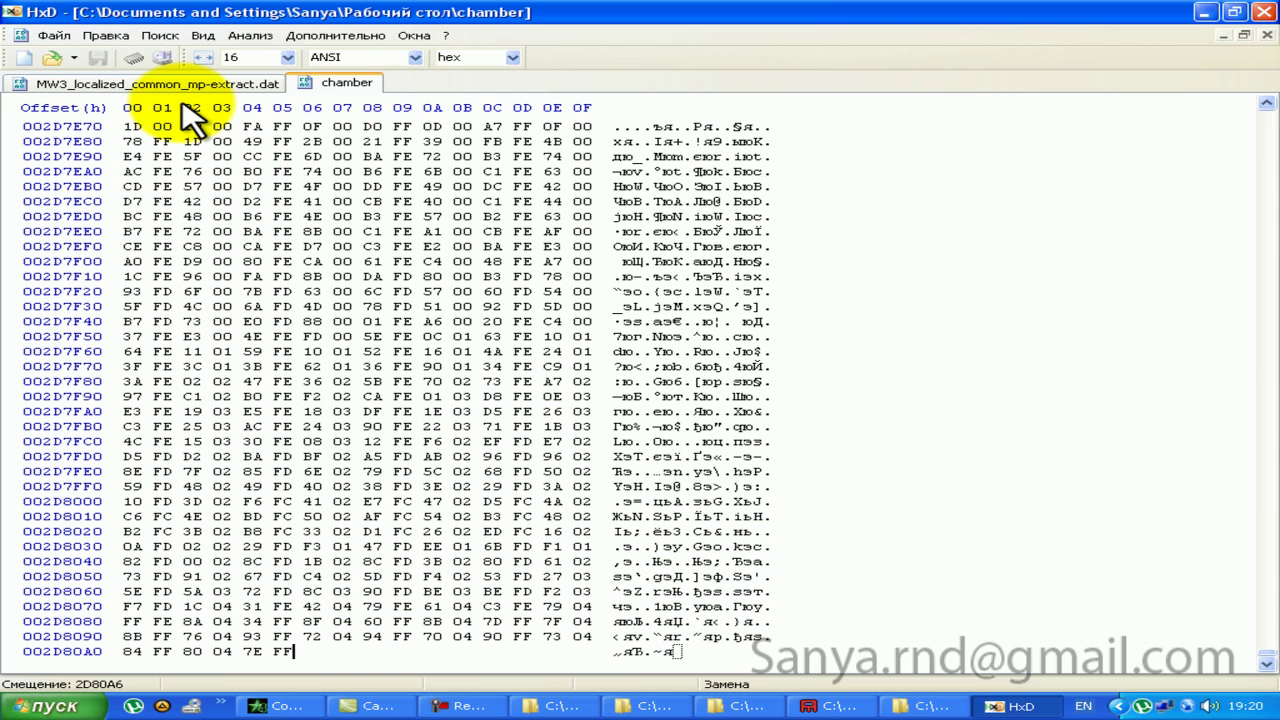
key("ctrl+w")
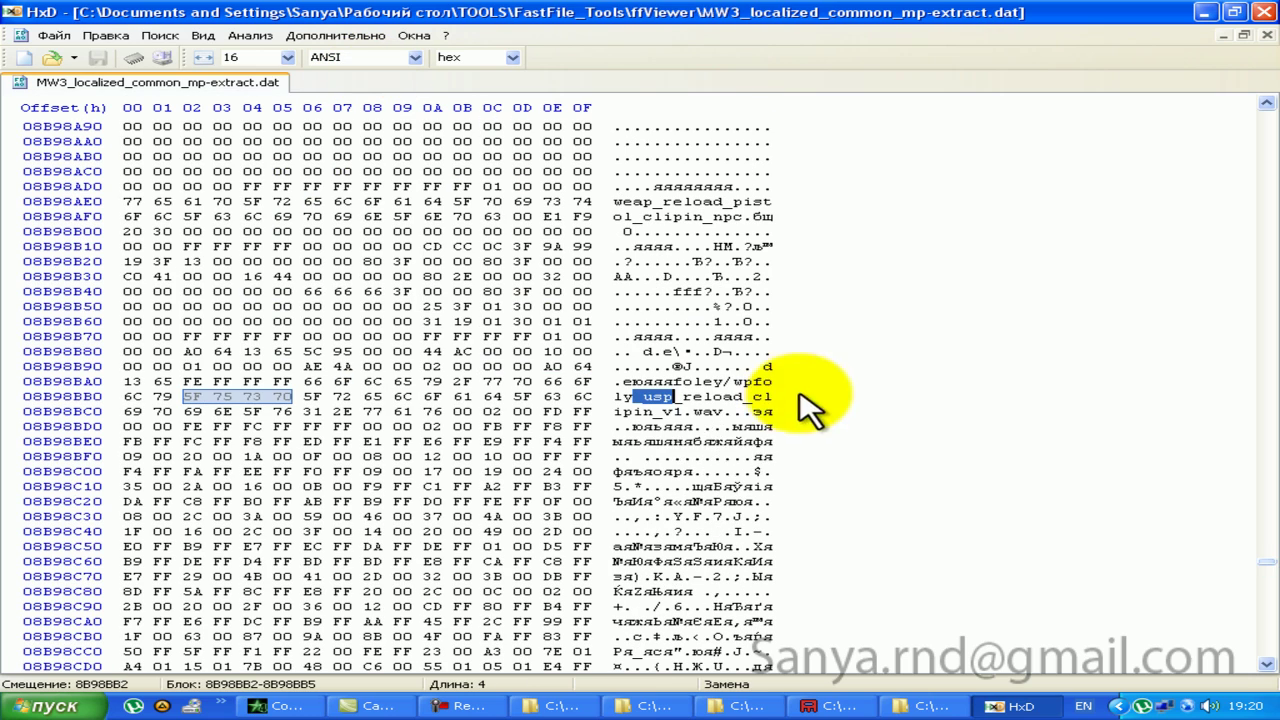
Step: Save the clip-in sound bytes after the clip-in name as a new desktop file named clip
left_click(735, 411)
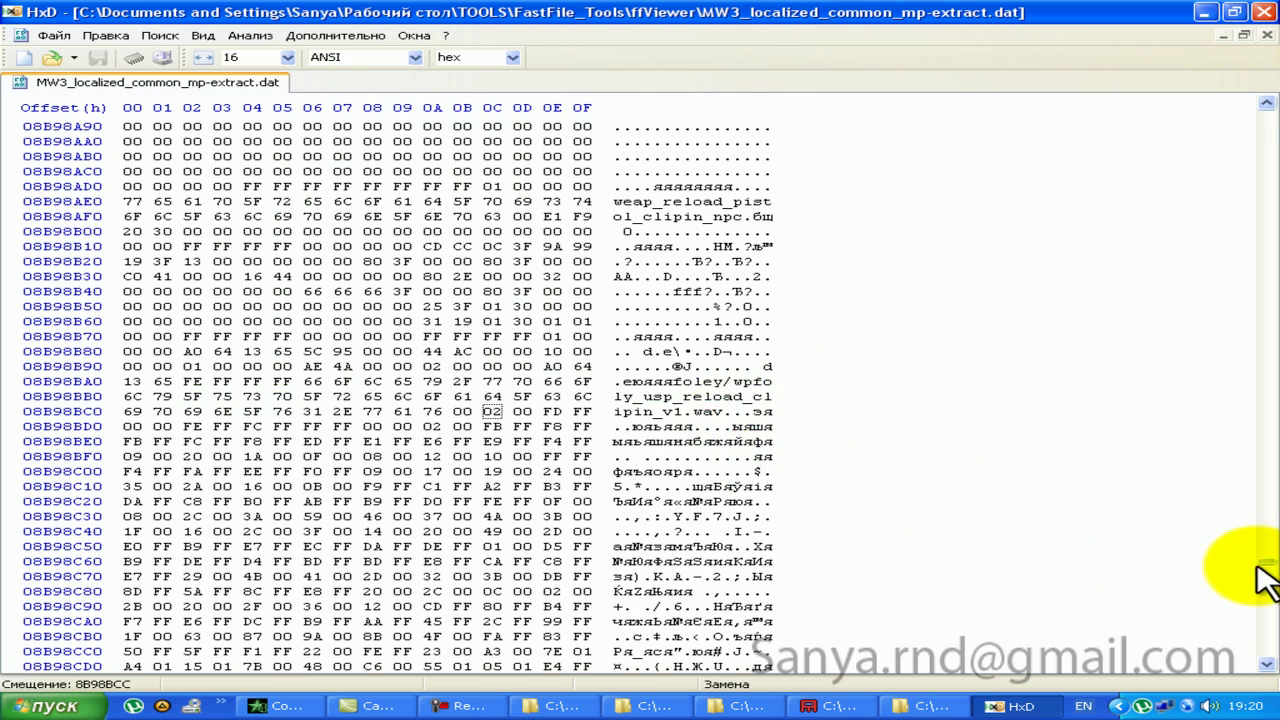
left_click_drag(1266, 562, 1266, 570)
left_click_drag(710, 427, 28, 114)
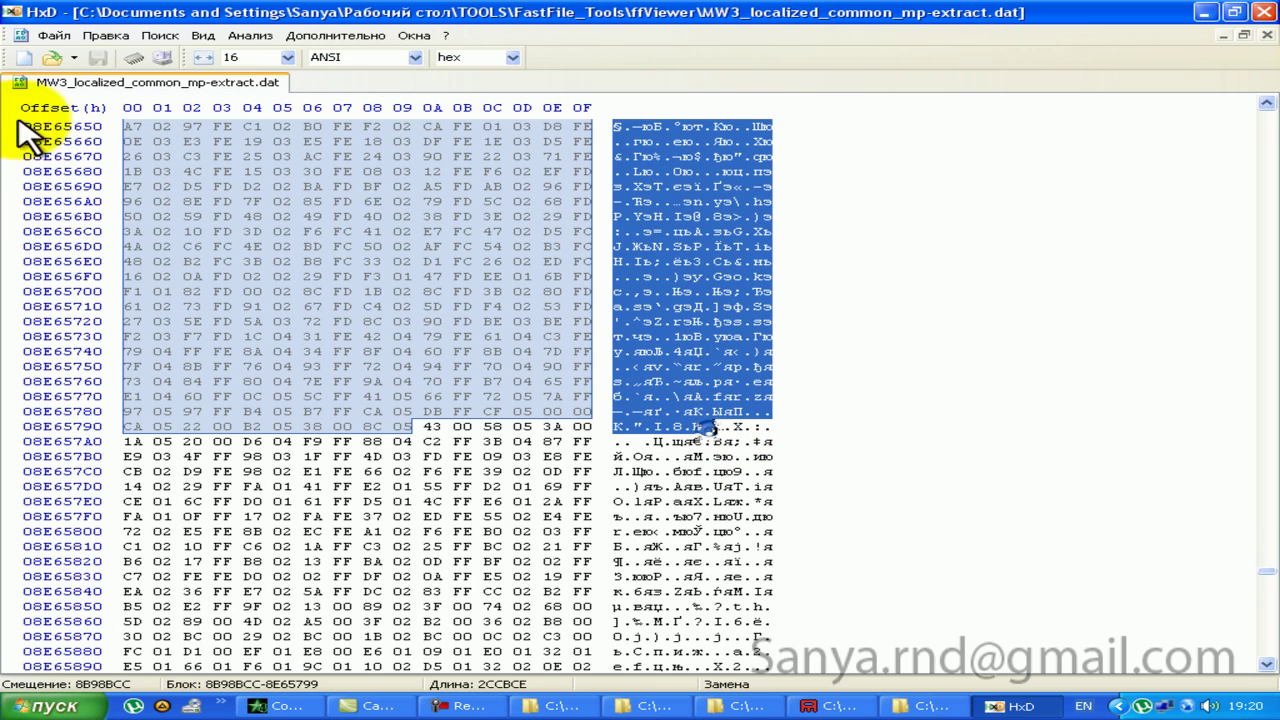
left_click(50, 35)
left_click(81, 55)
key("ctrl+v")
left_click(50, 35)
left_click(90, 128)
type("cl")
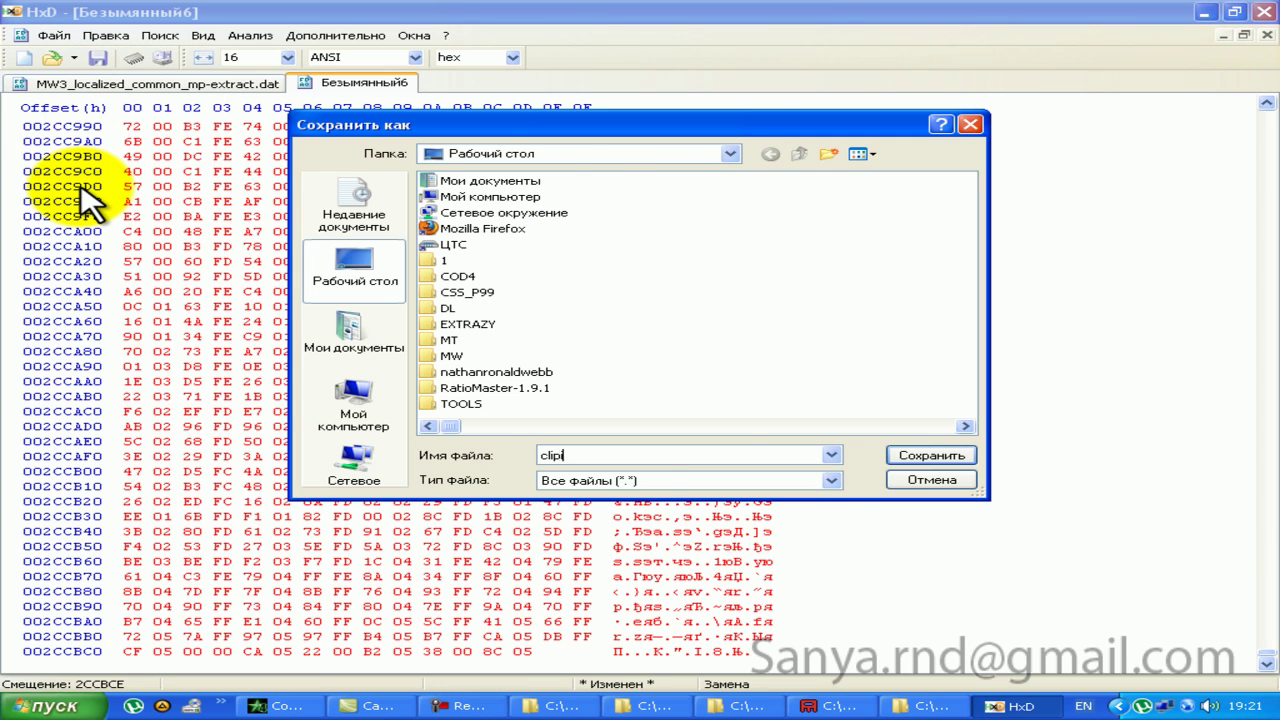
key("Return")
middle_click(323, 80)
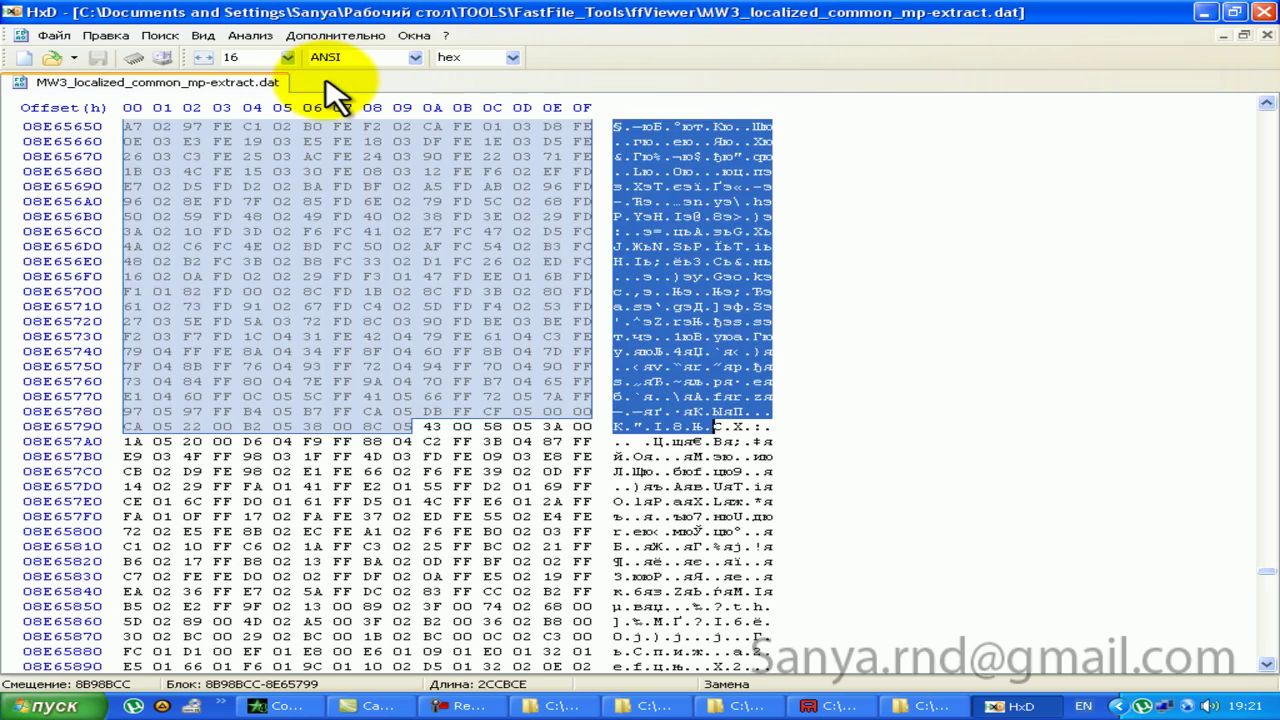
Step: Save the clip-out bytes, ending at 8D84EDD, as a new desktop file named clipout
key("F3")
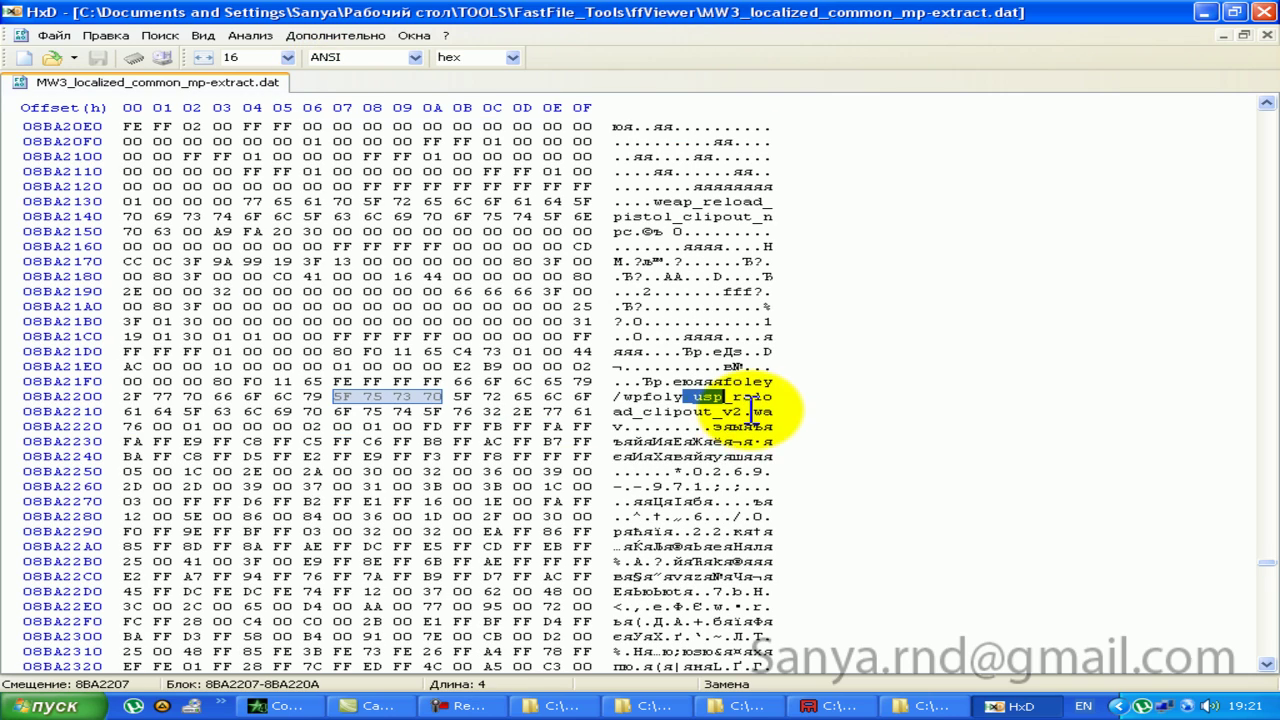
key("Right")
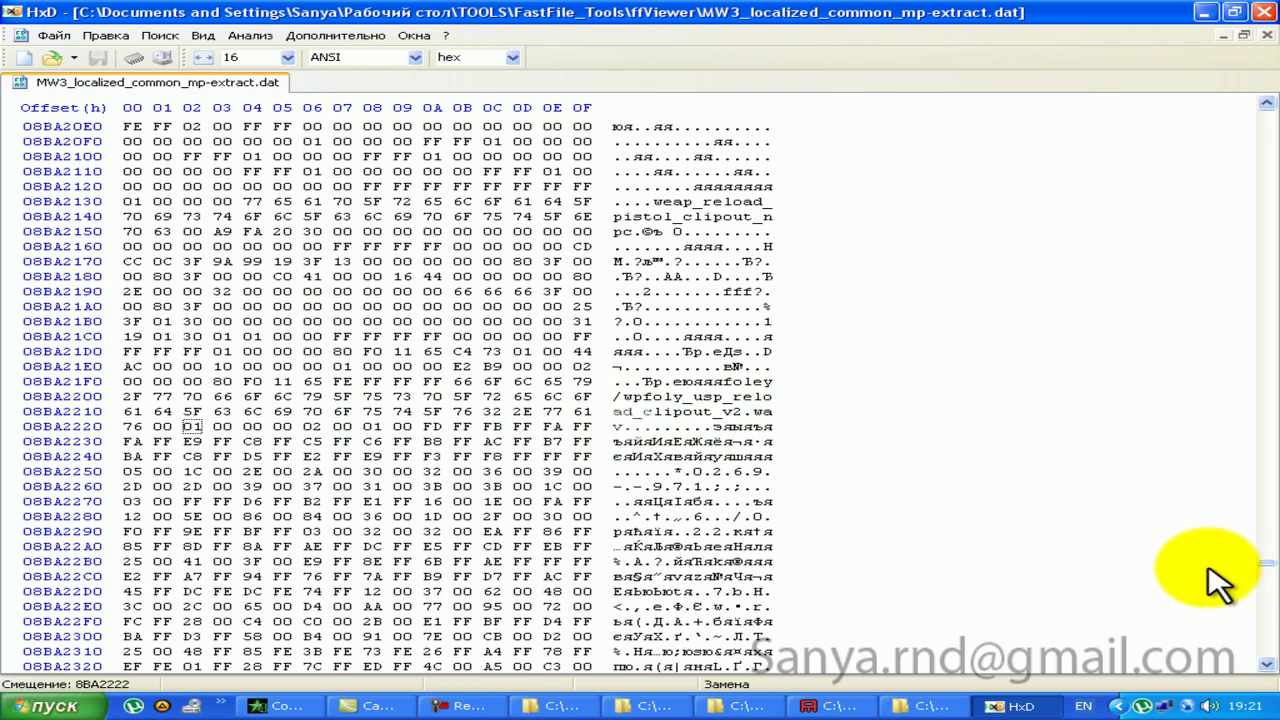
left_click_drag(1272, 577, 1270, 570)
left_click(745, 471, "shift")
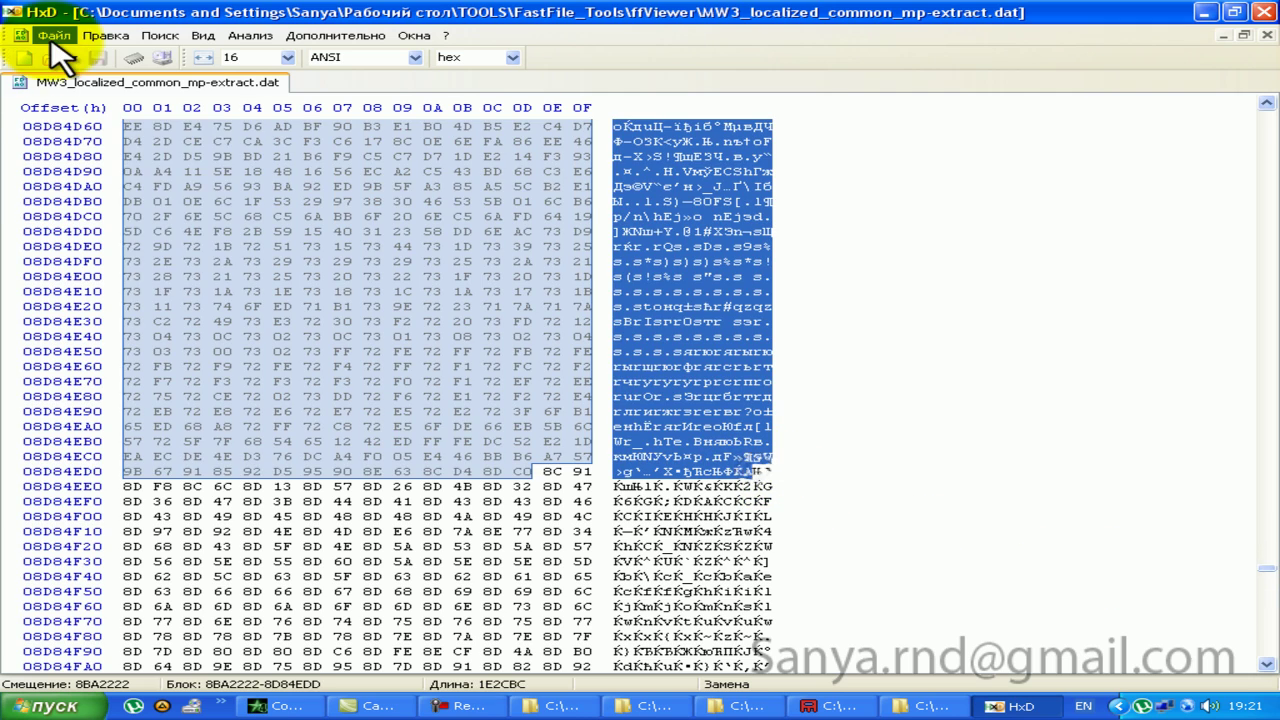
left_click(55, 35)
left_click(68, 58)
key("ctrl+v")
left_click(55, 35)
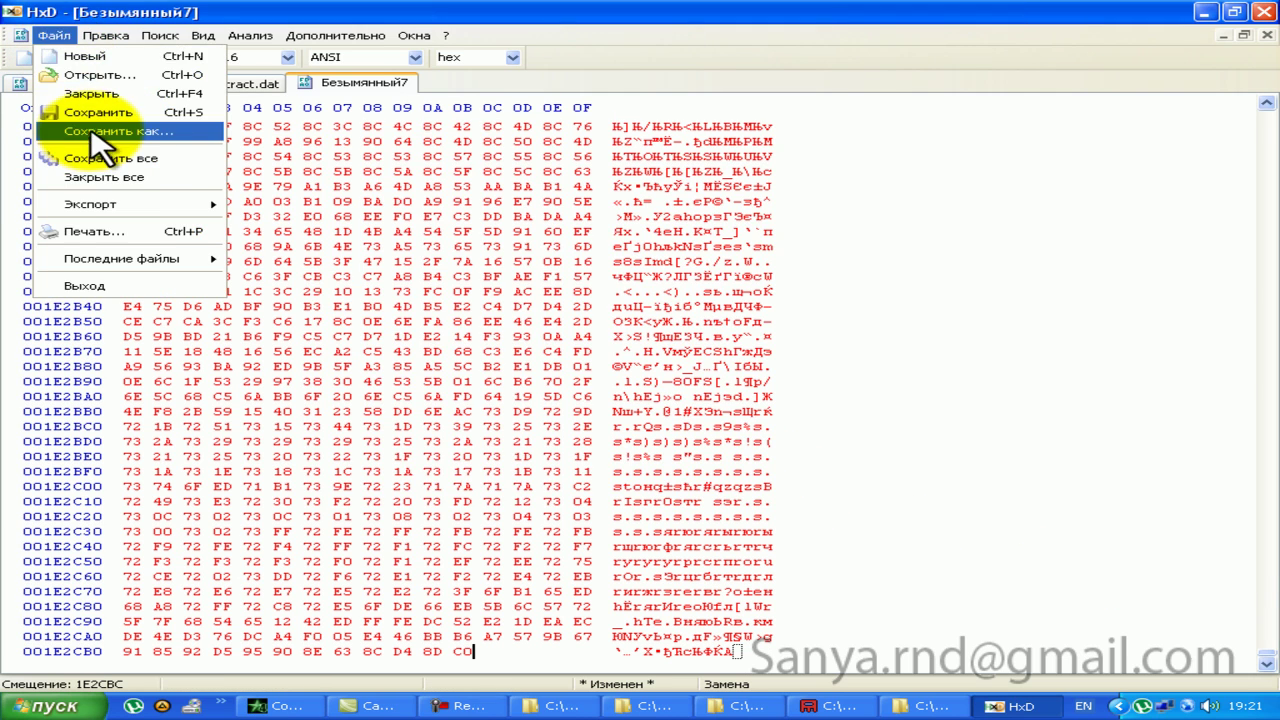
left_click(100, 131)
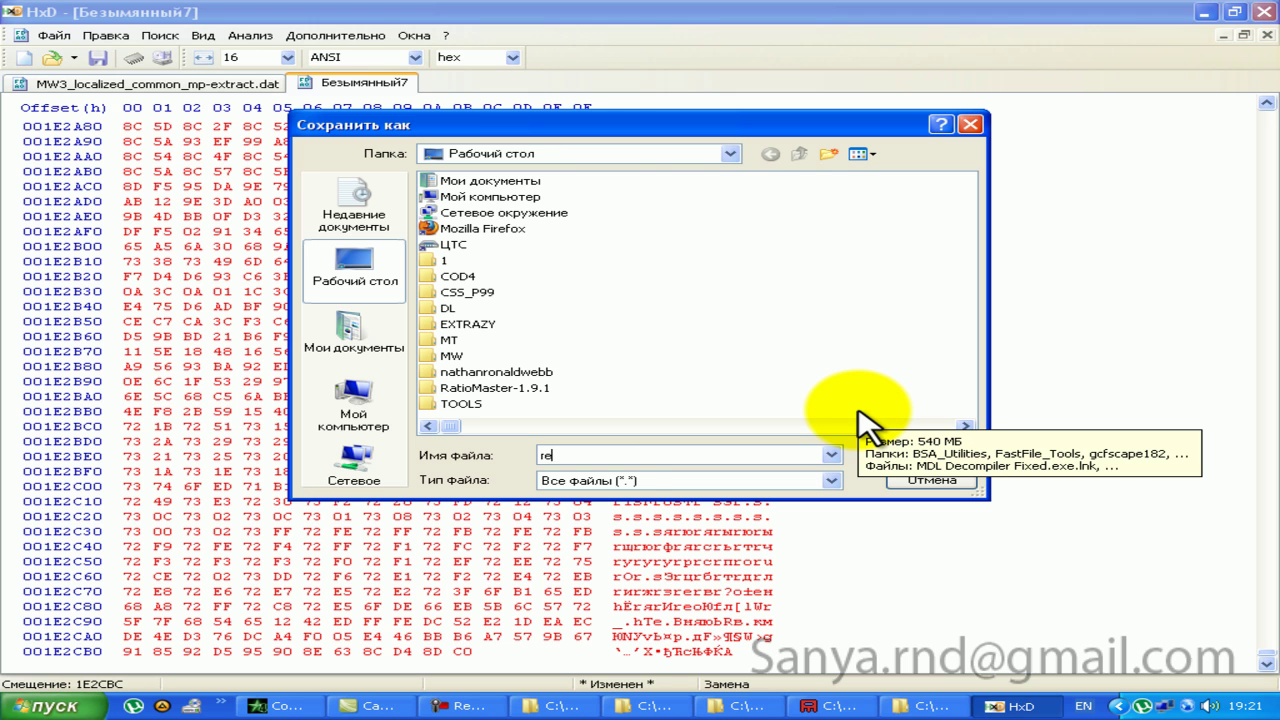
key("Return")
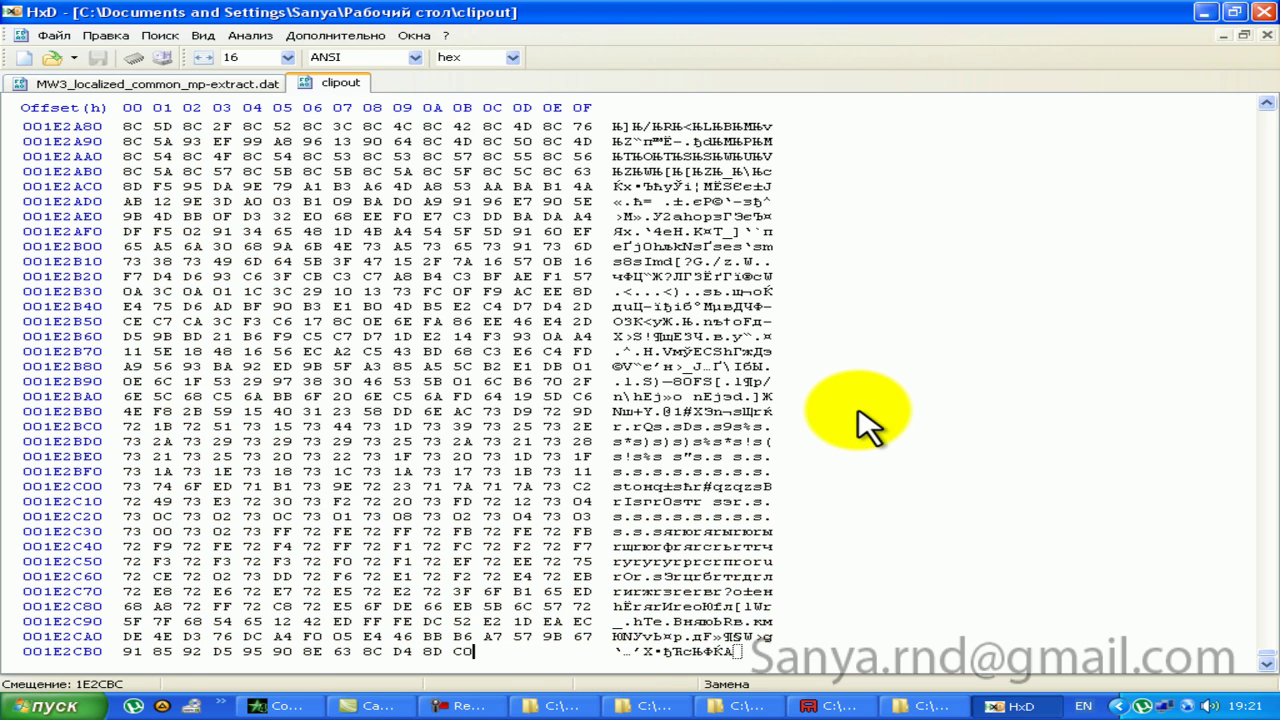
Step: Close clipout and step through every remaining usp match until the not-found message, then dismiss it
middle_click(329, 82)
key("F3")
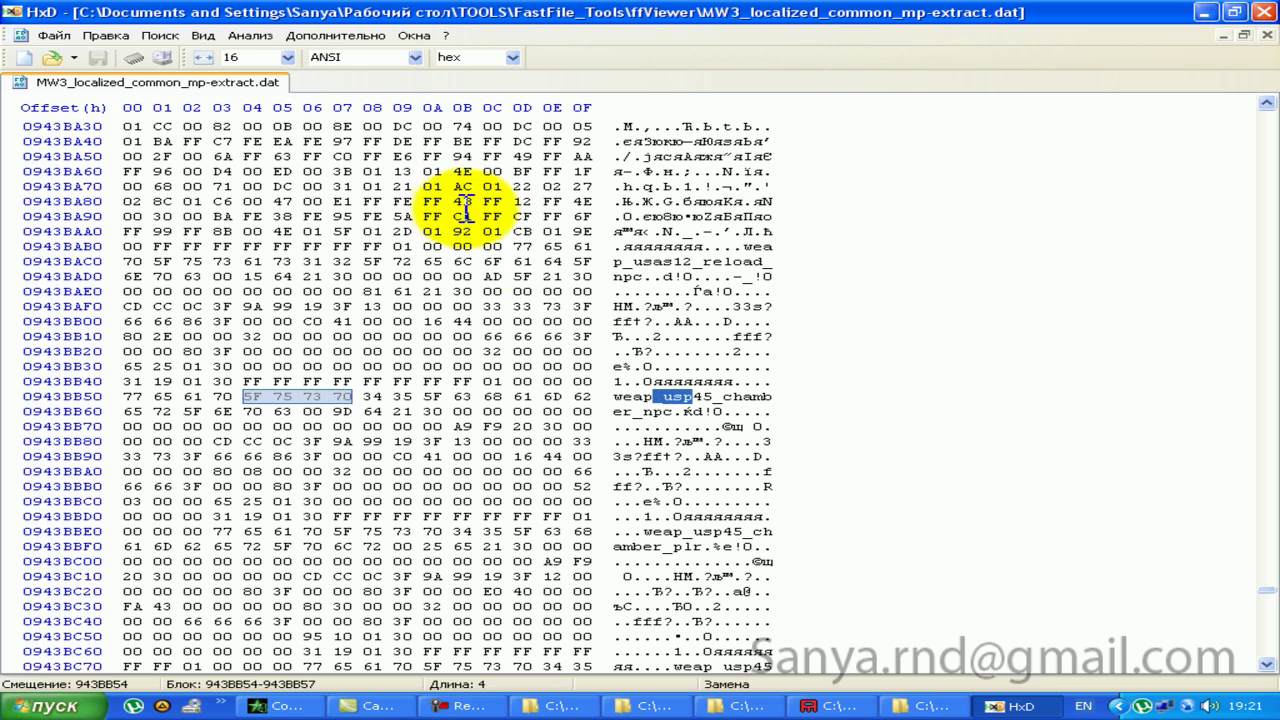
key("F3")
key("F3")
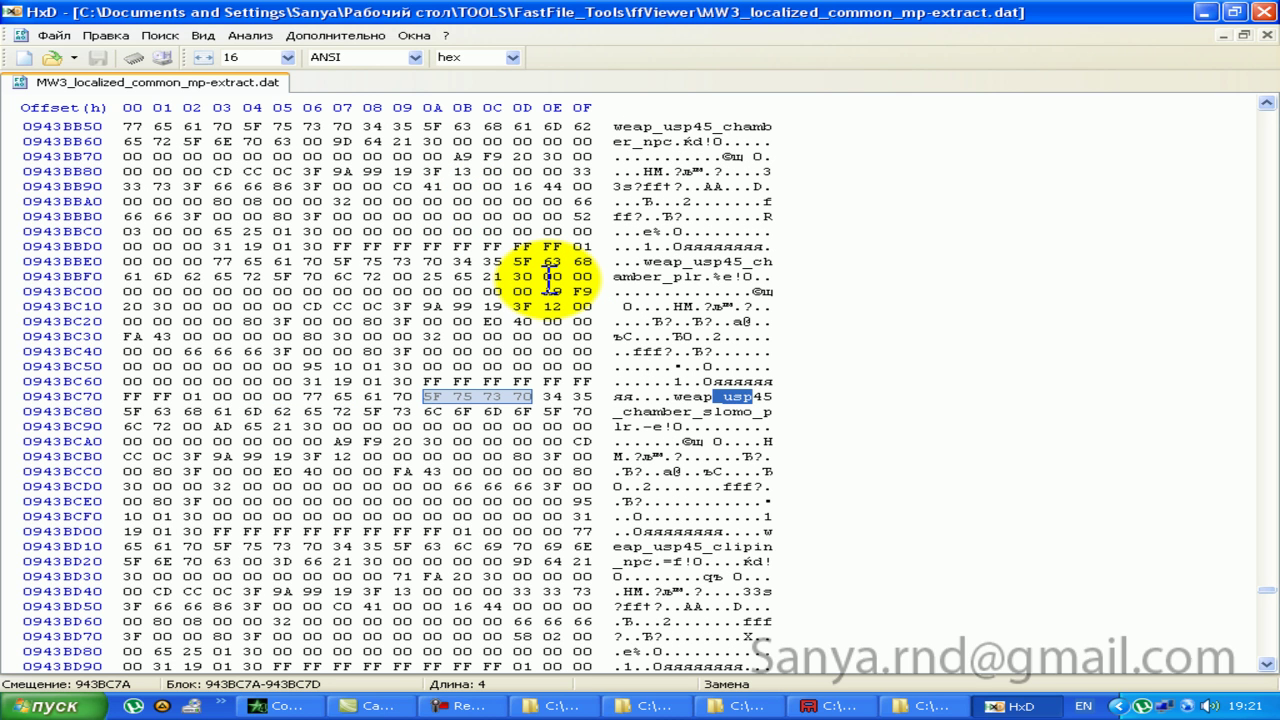
key("F3")
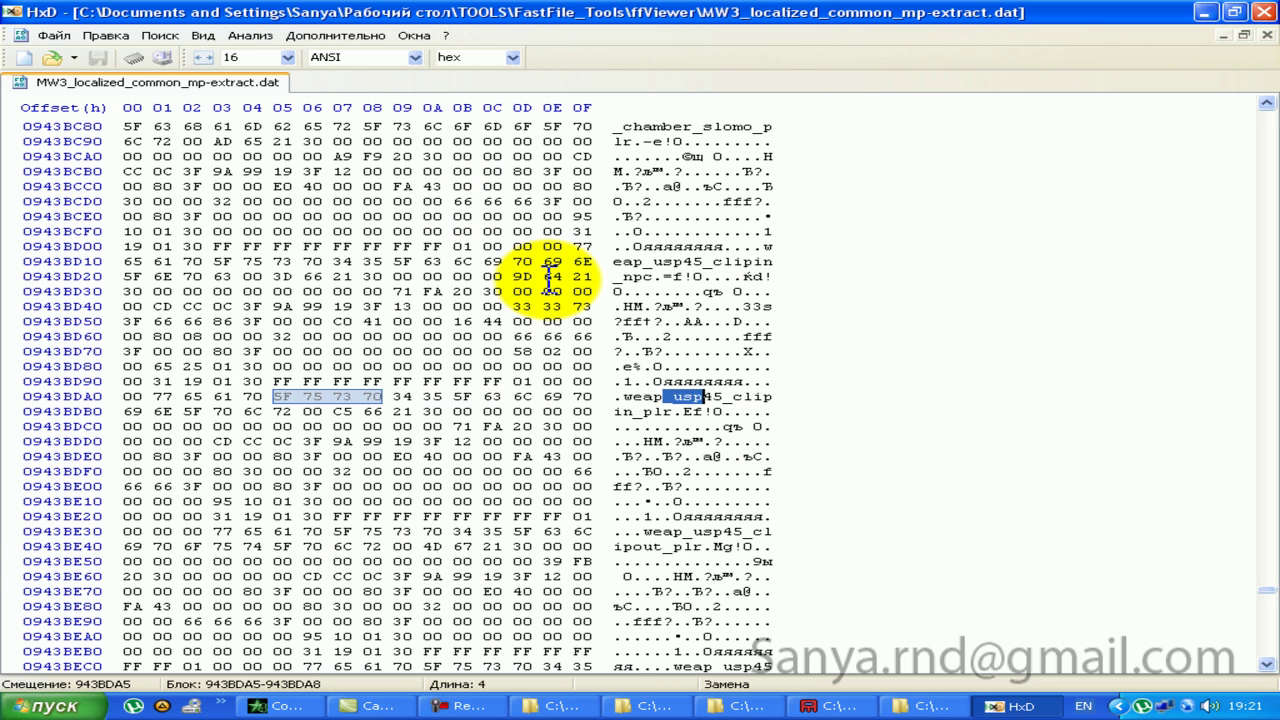
key("F3")
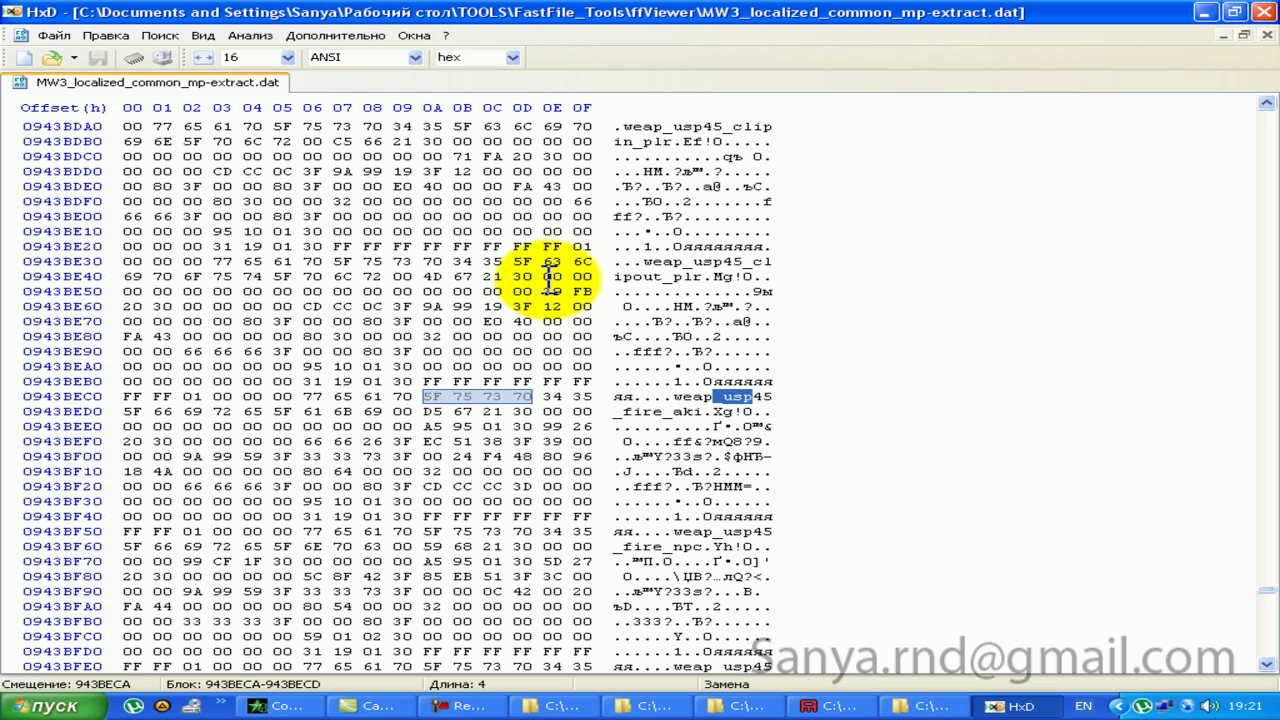
key("F3")
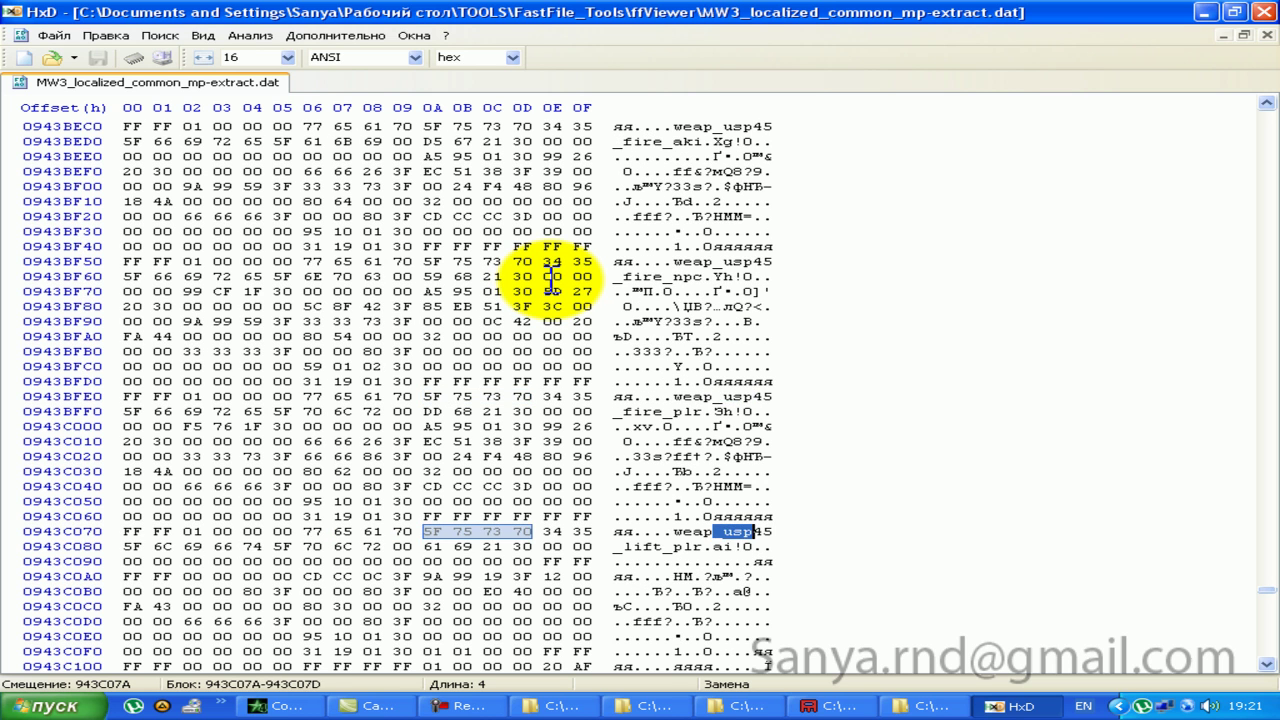
key("F3")
key("F3")
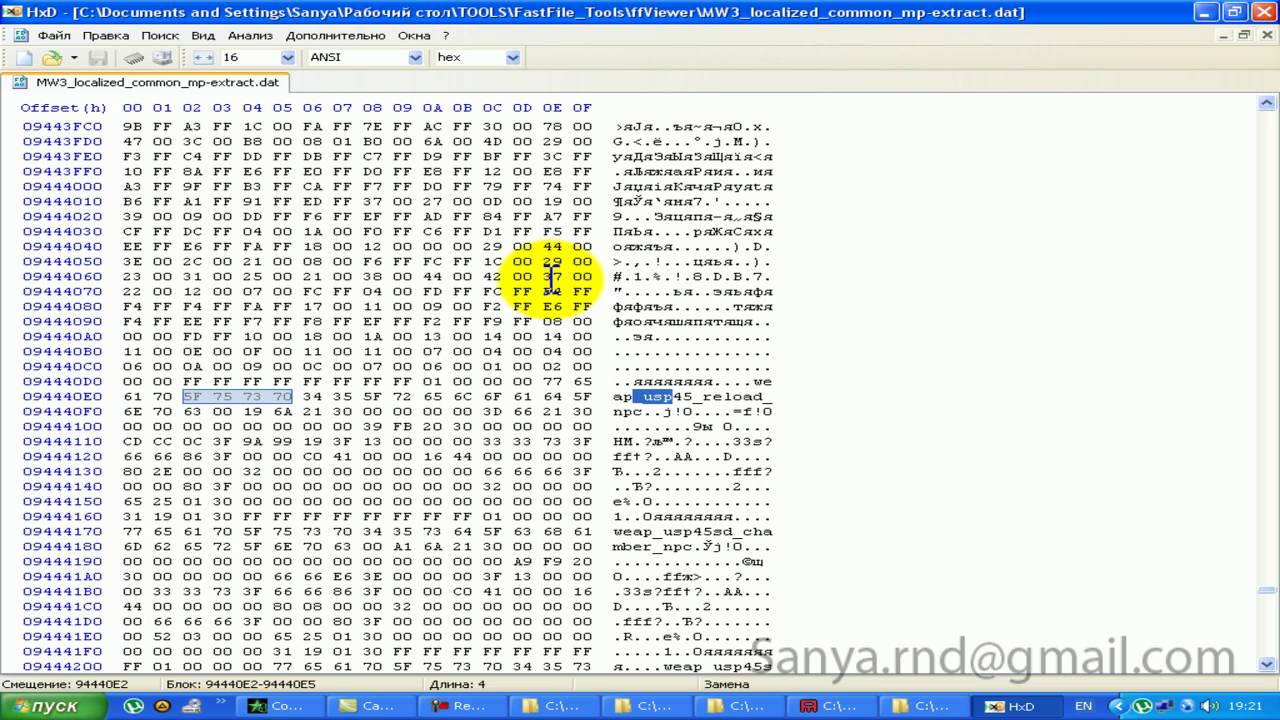
key("F3")
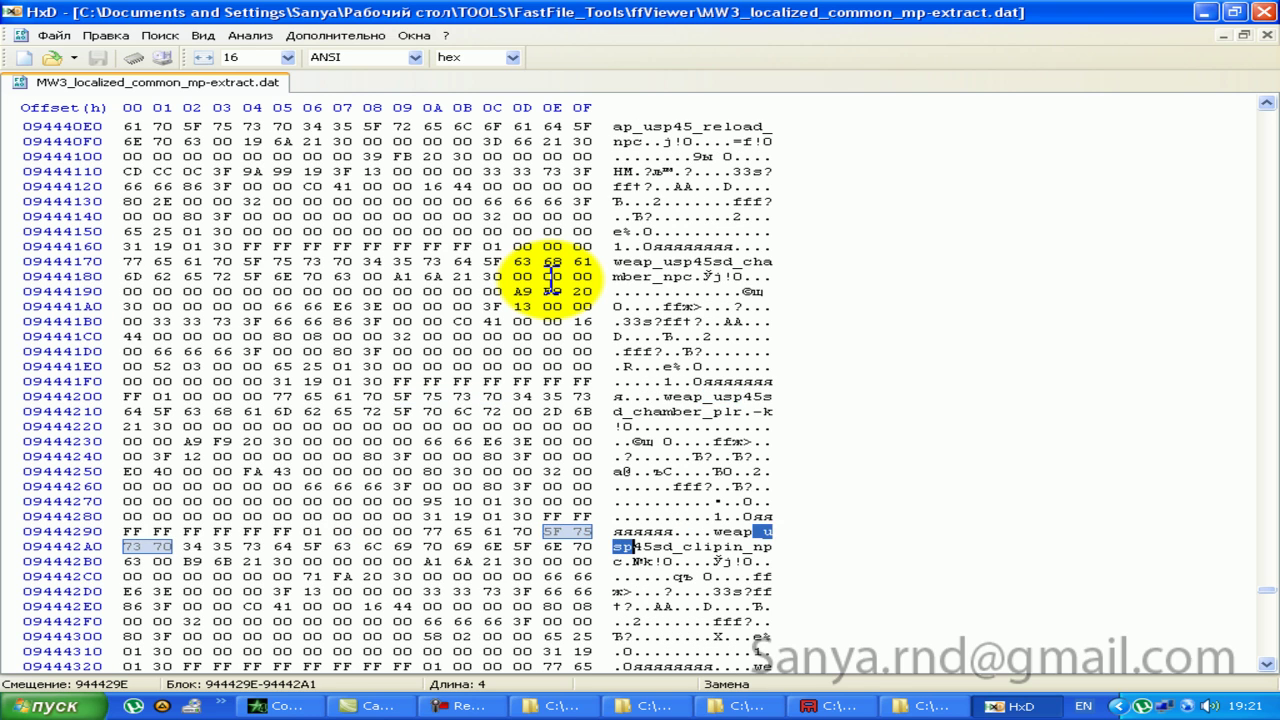
key("F3")
key("F3")
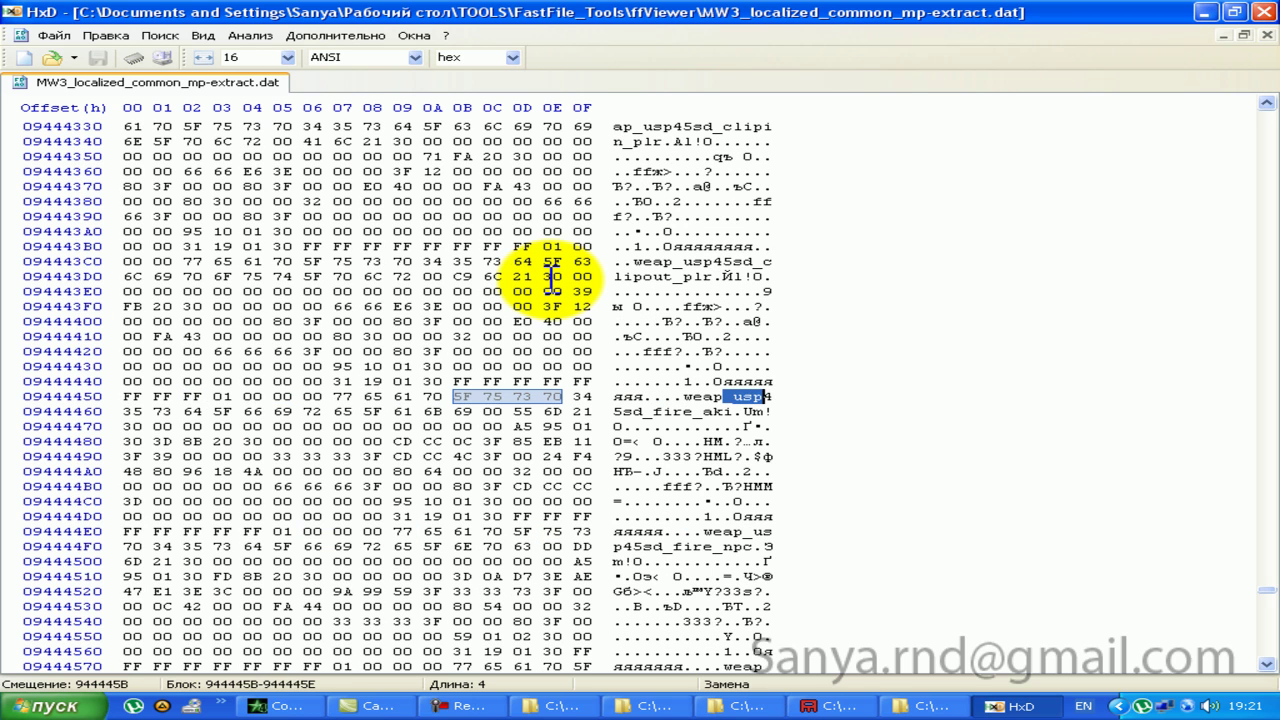
key("F3")
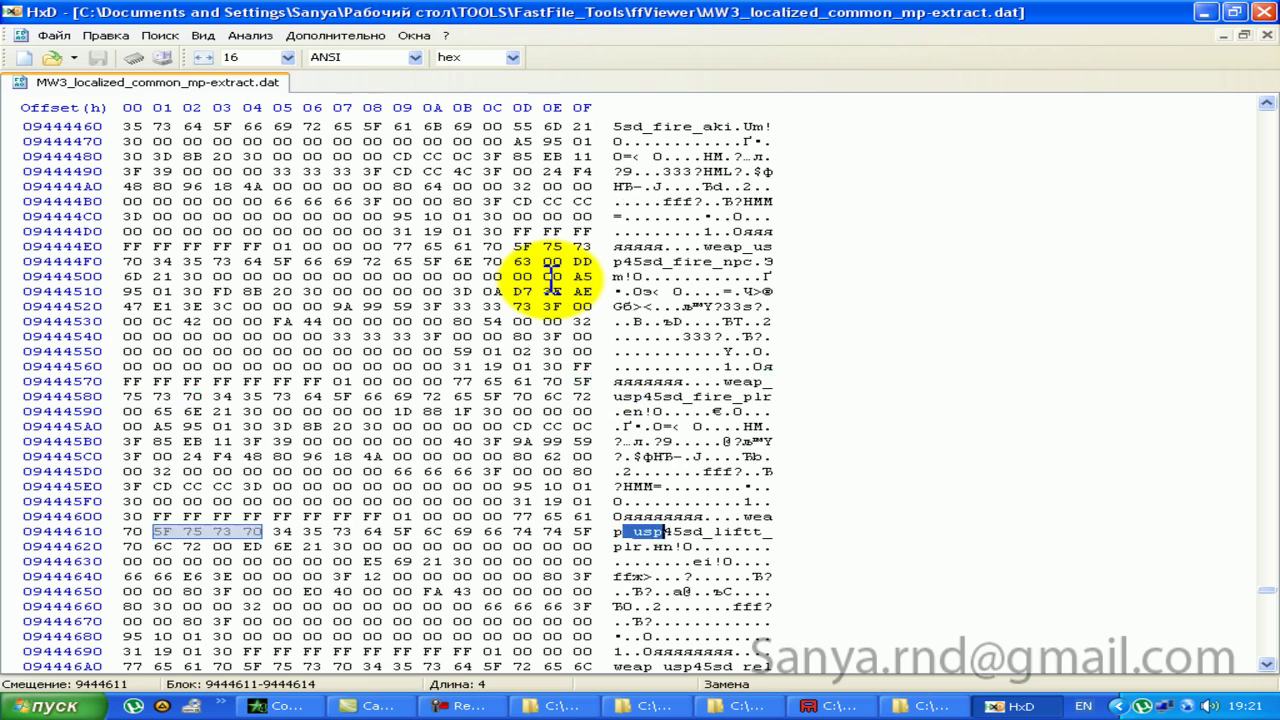
key("F3")
left_click(646, 406)
Step: Close HxD and the small folder window, then launch Audacity from the Программы folder
left_click(1258, 12)
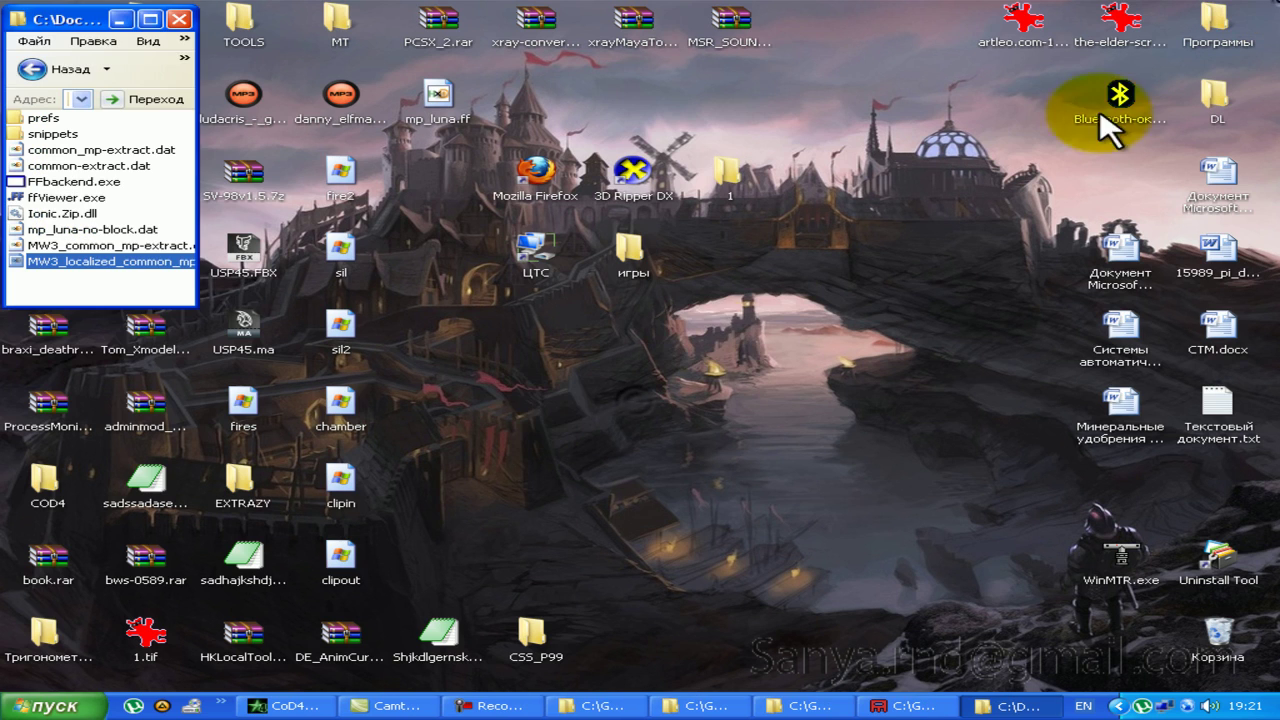
left_click(180, 19)
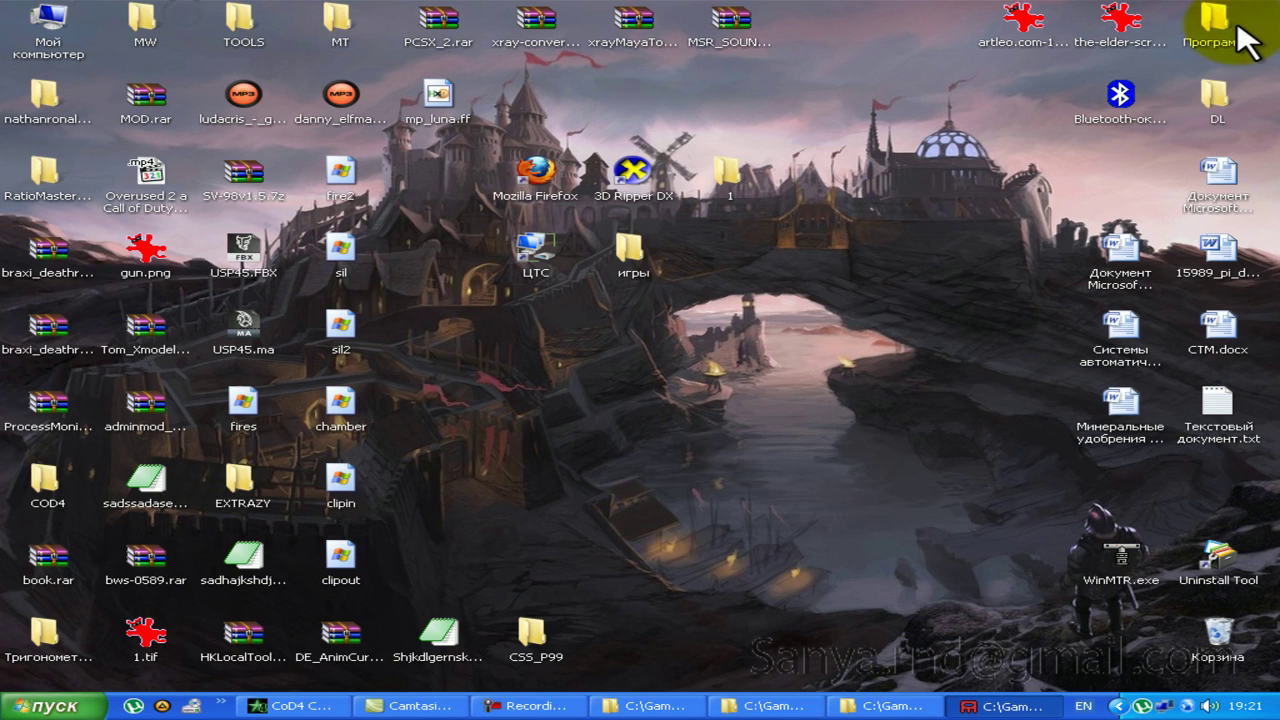
double_click(1238, 30)
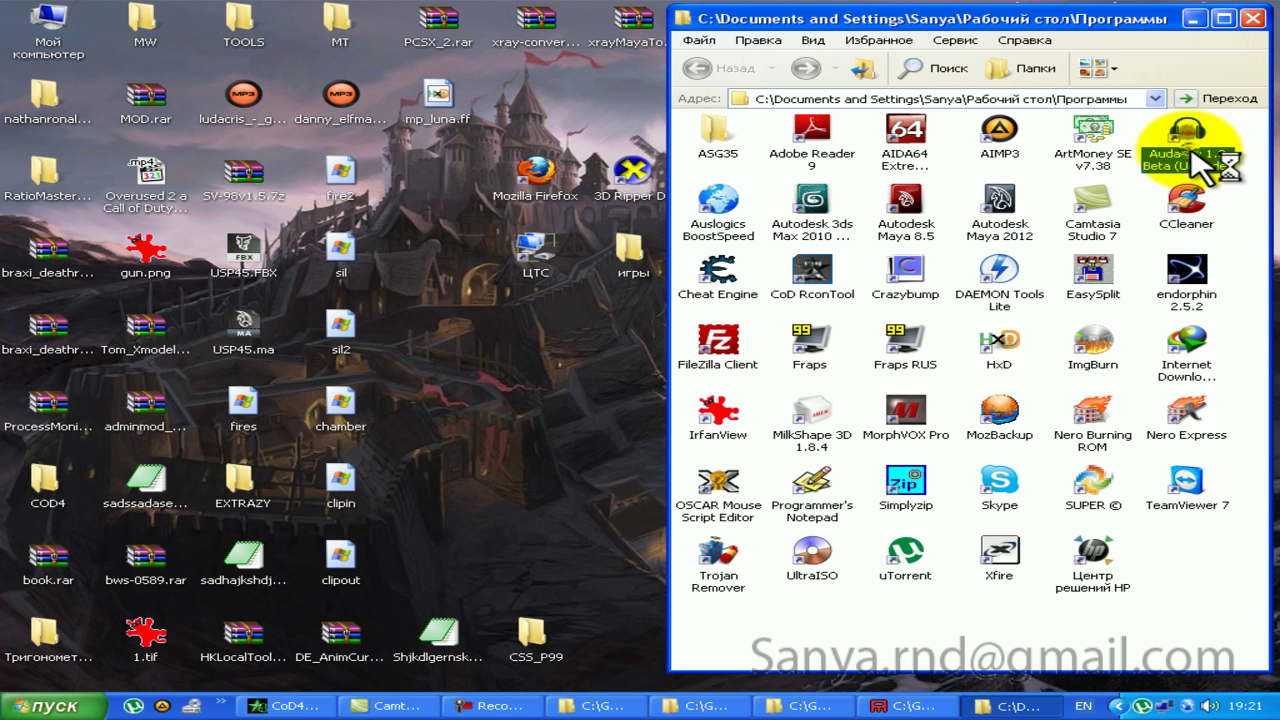
left_click(1251, 18)
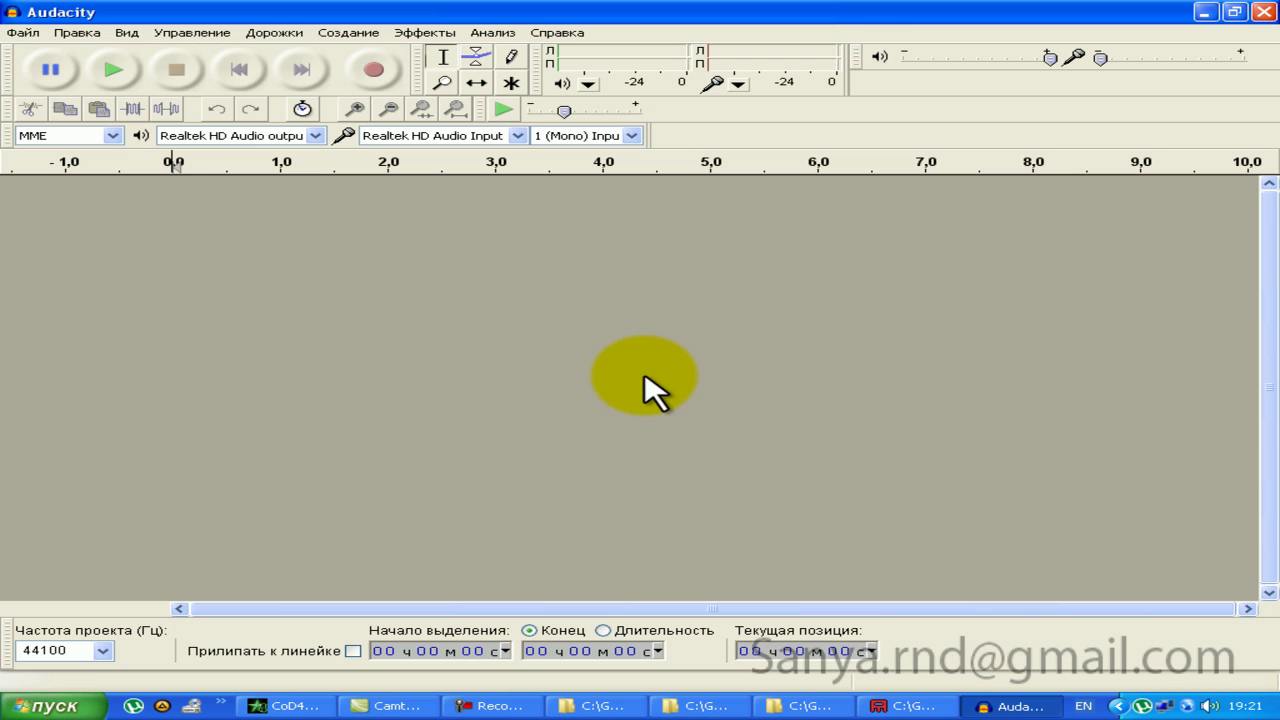
Step: Import chamber as raw data with «Остроконечник» byte order and play the resulting track
left_click(27, 40)
mouse_move(73, 221)
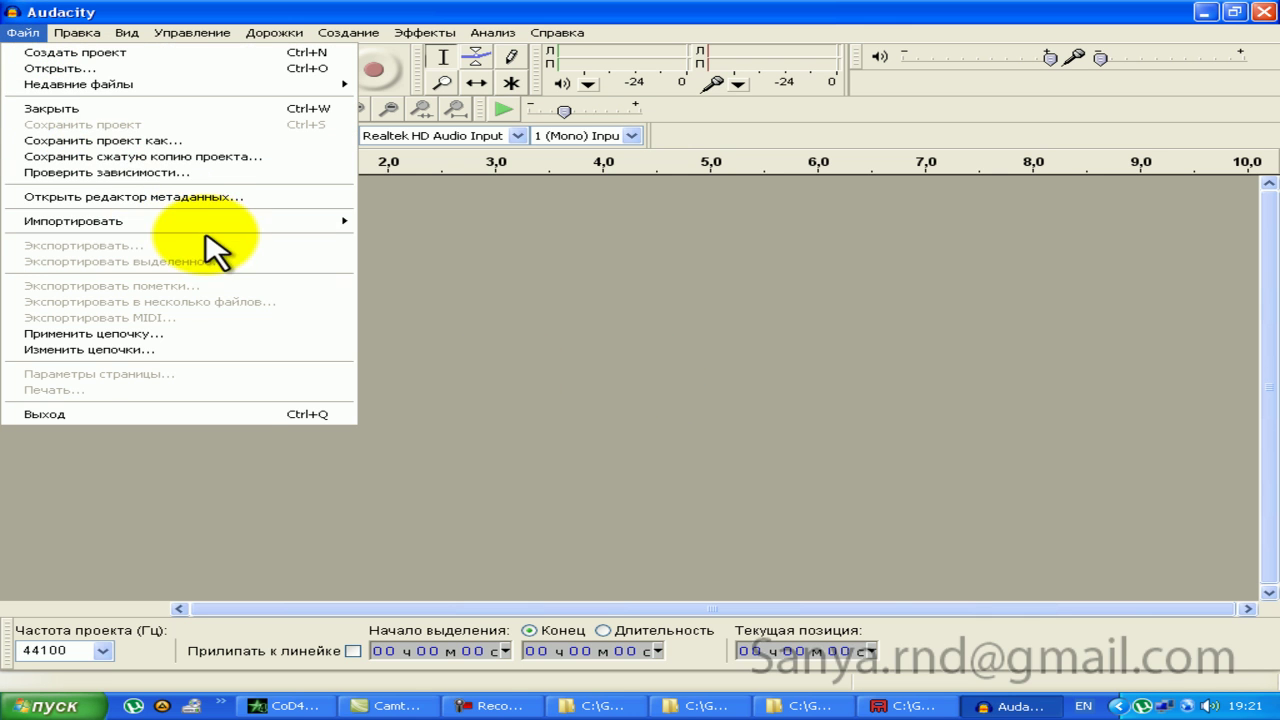
left_click(500, 269)
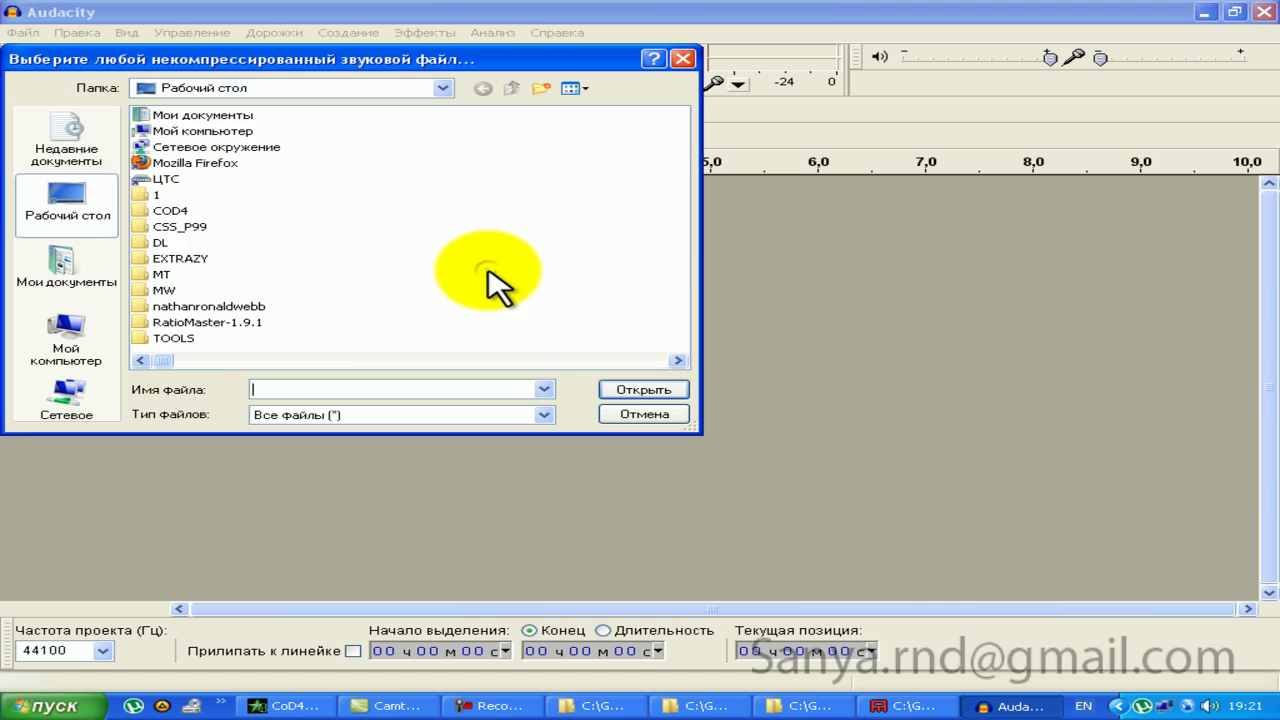
double_click(168, 306)
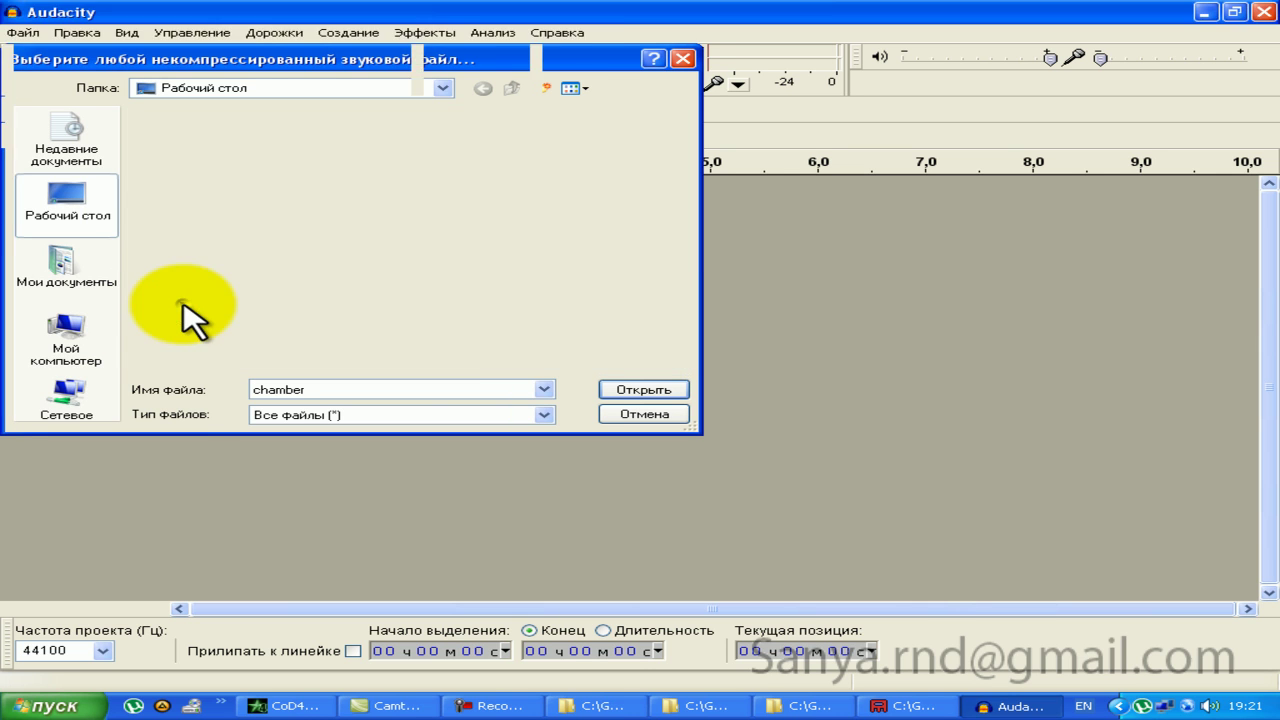
left_click(662, 298)
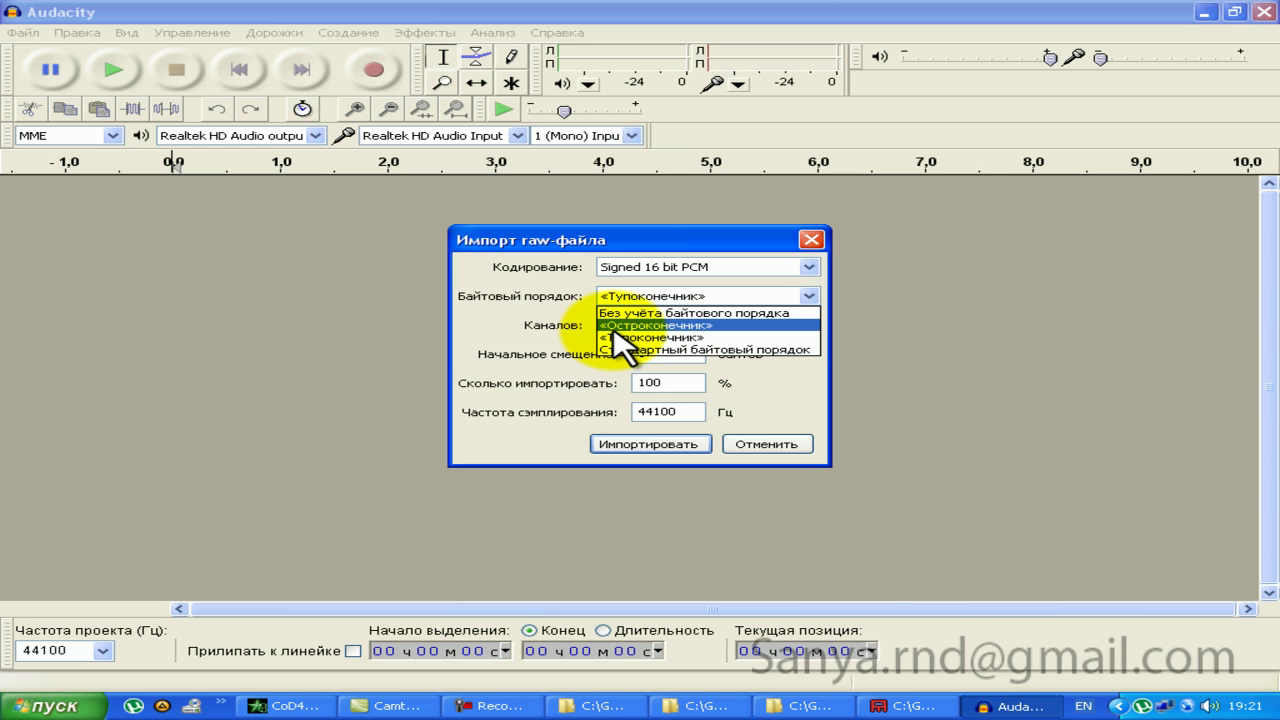
left_click(636, 325)
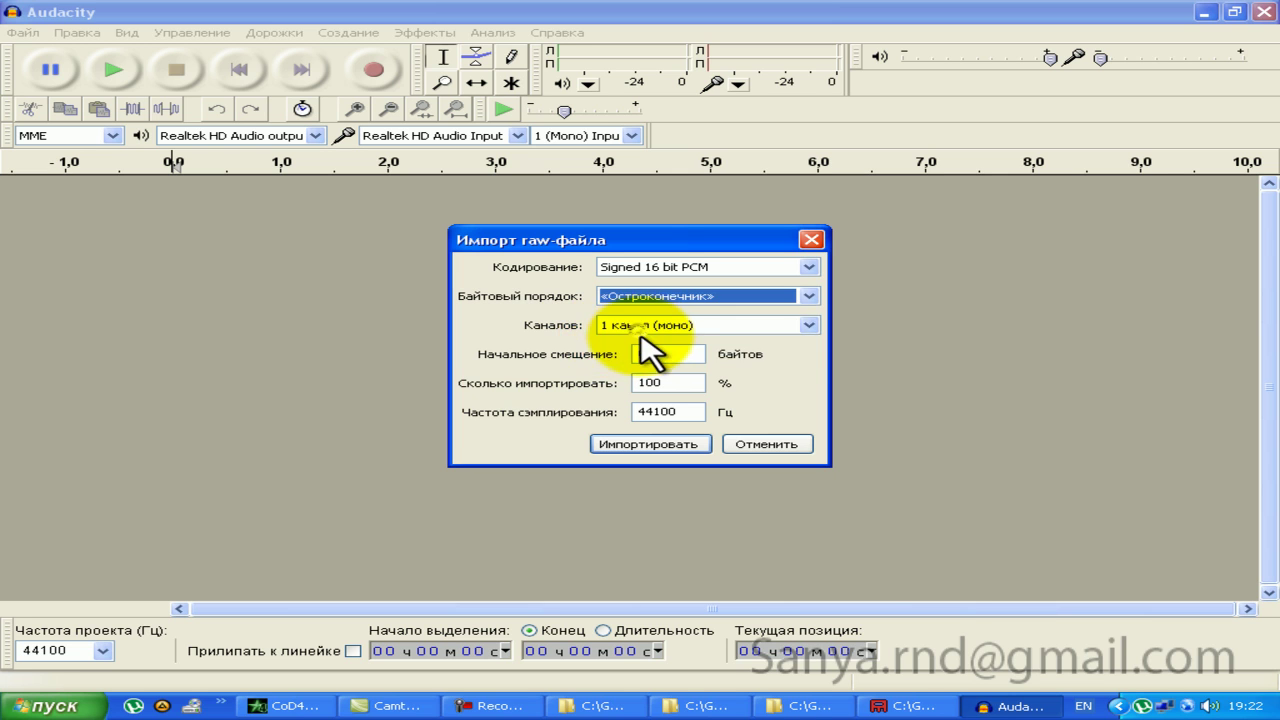
left_click(656, 443)
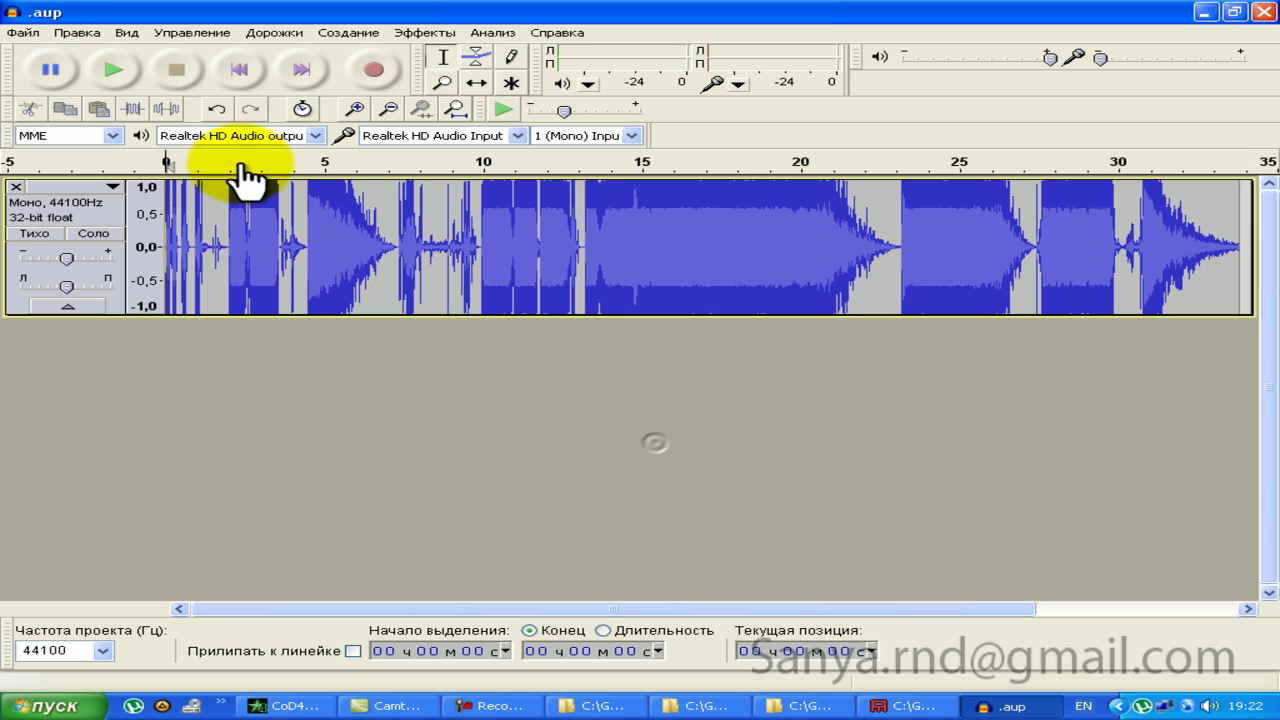
left_click(112, 72)
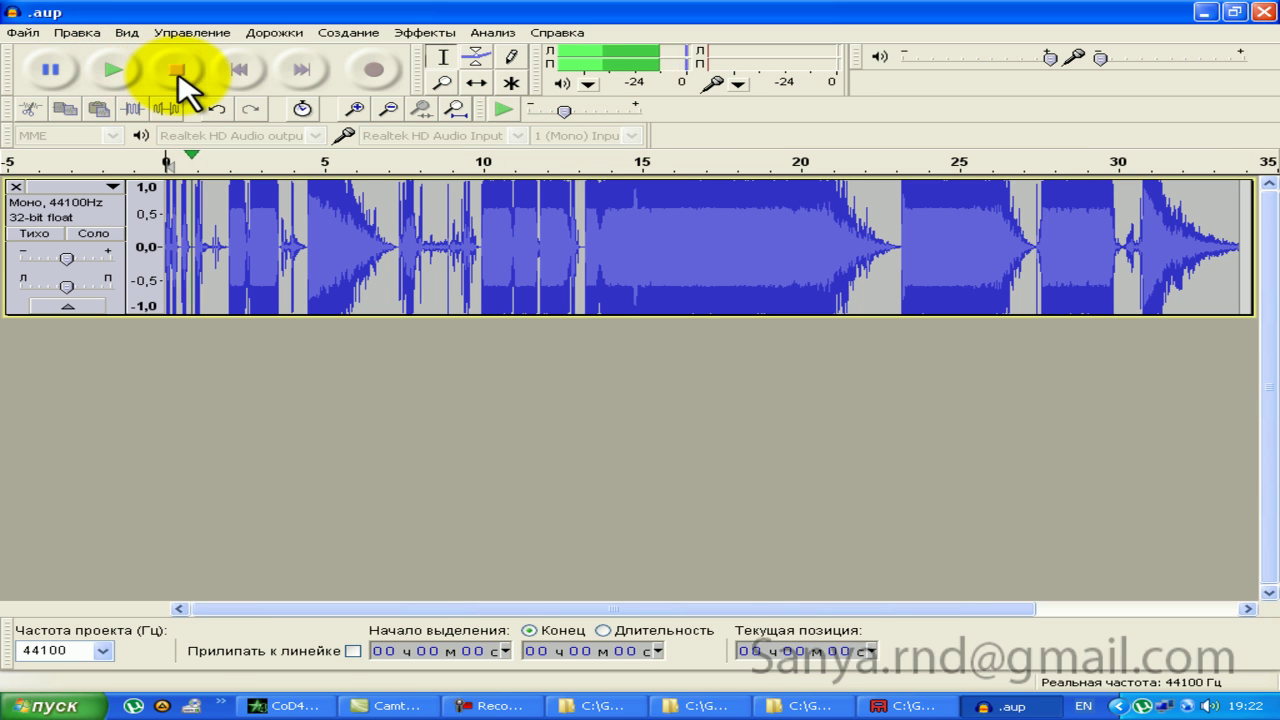
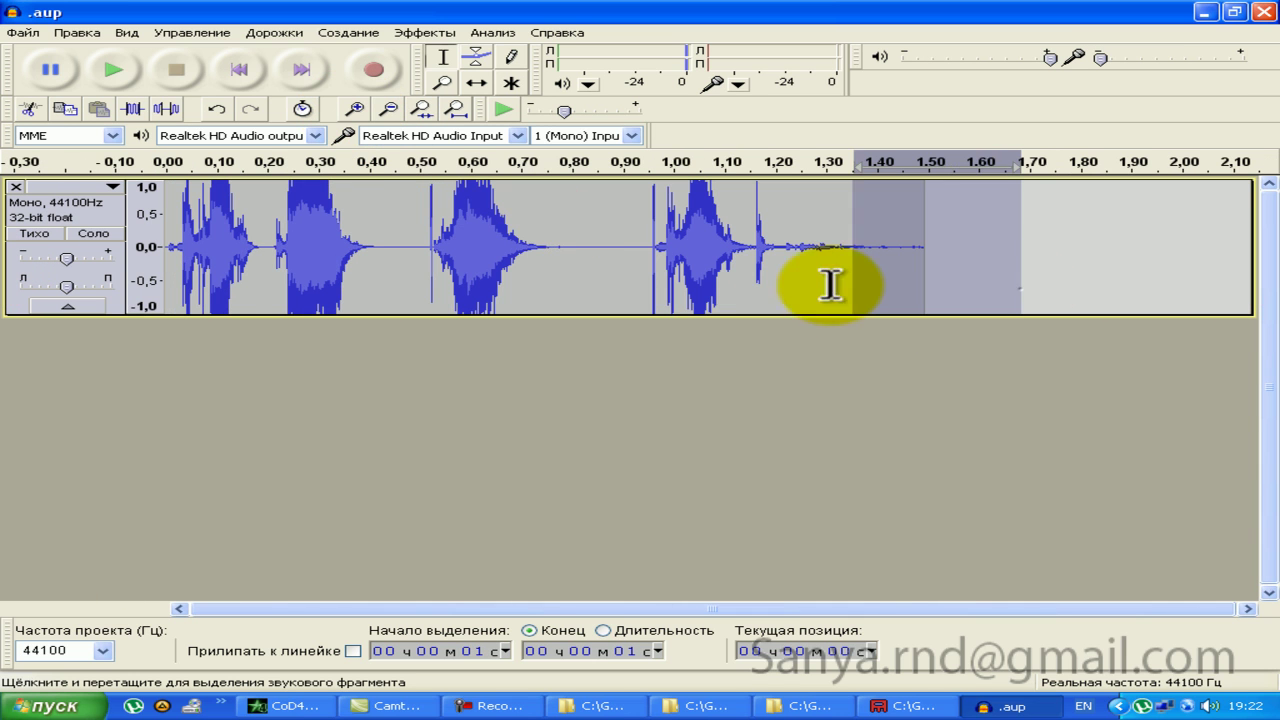
Step: Delete the audio from about 0.43 s to the end, keeping the first two shots
left_click_drag(830, 285, 330, 272)
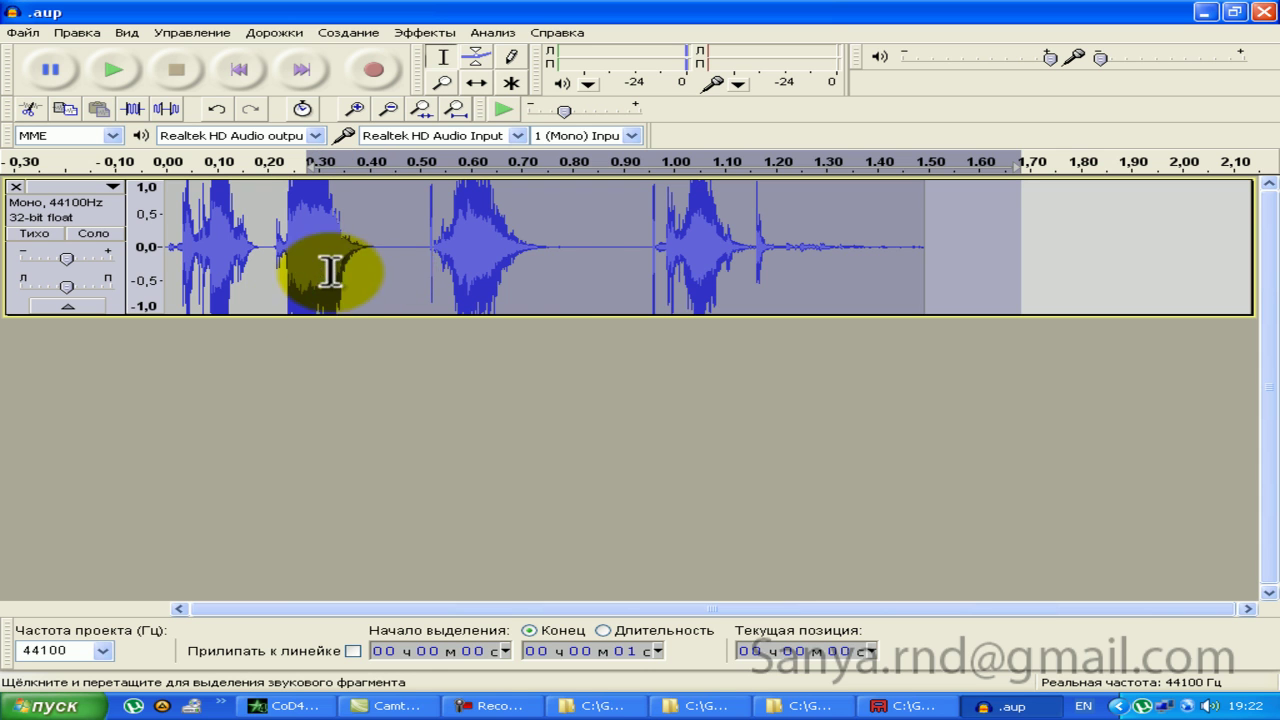
mouse_move(988, 272)
left_mouse_down()
mouse_move(636, 275)
mouse_move(592, 287)
mouse_move(630, 253)
left_mouse_up()
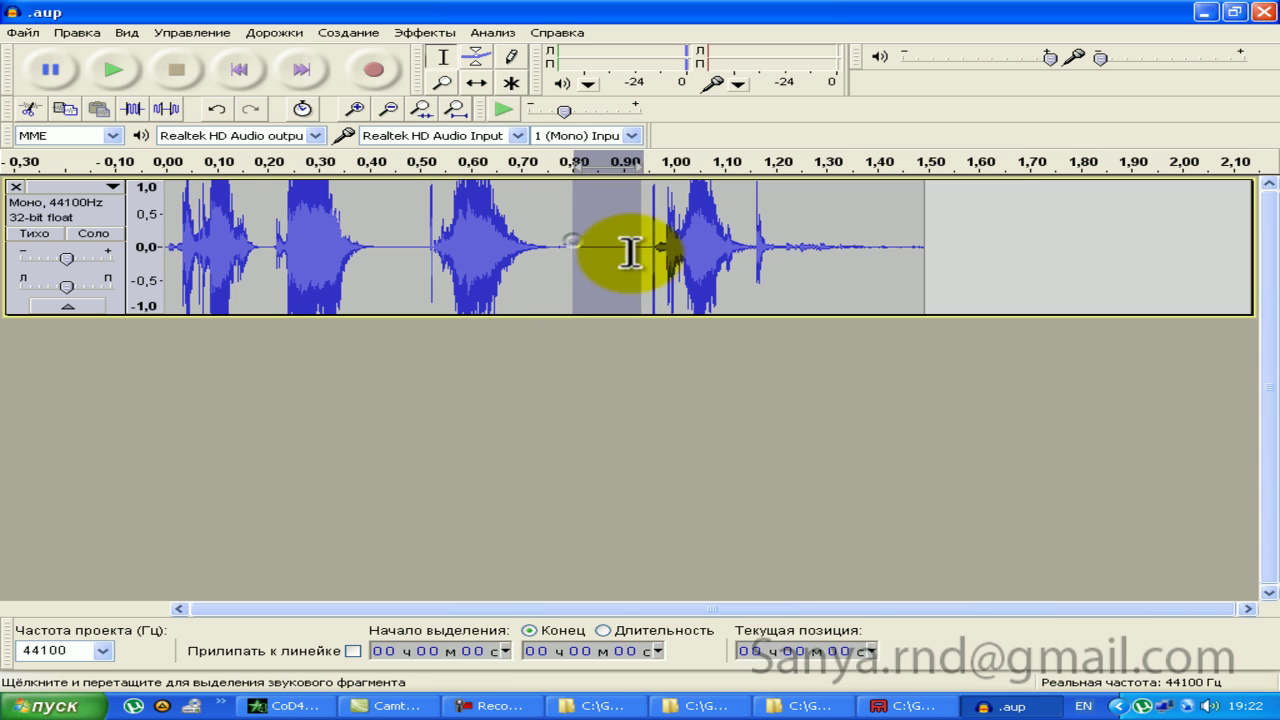
left_click_drag(418, 248, 388, 252)
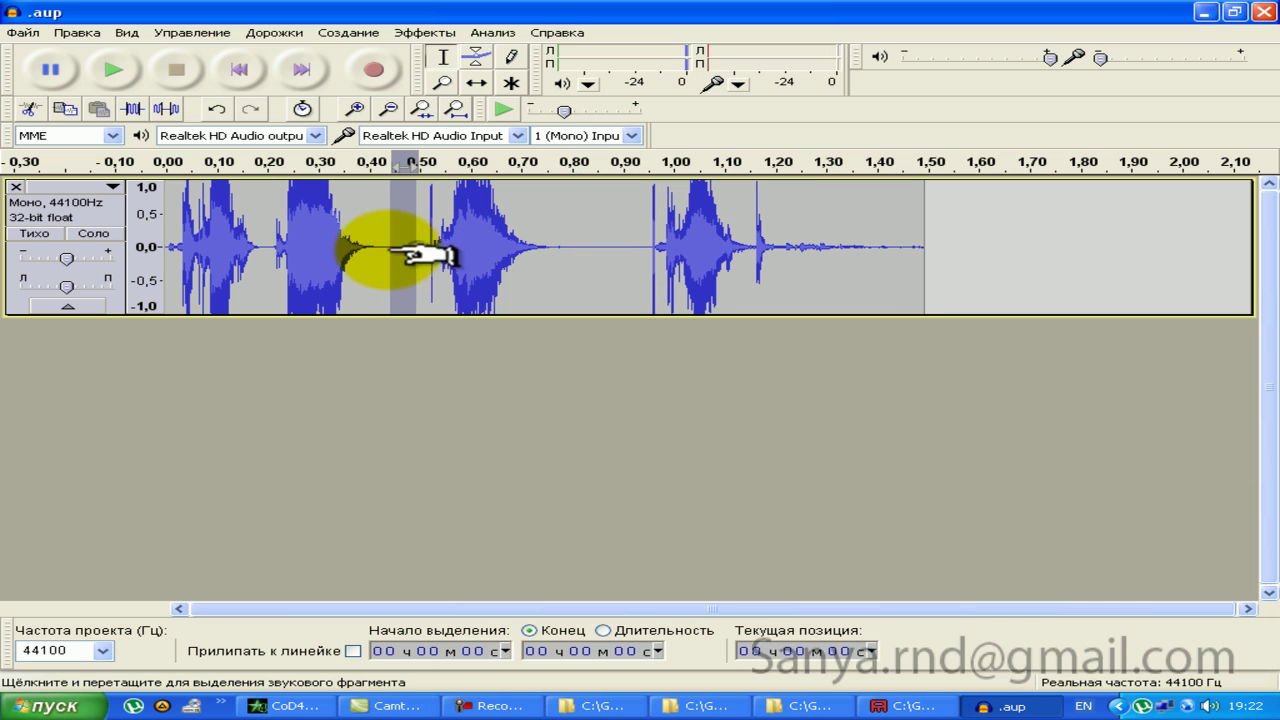
left_click_drag(258, 246, 266, 244)
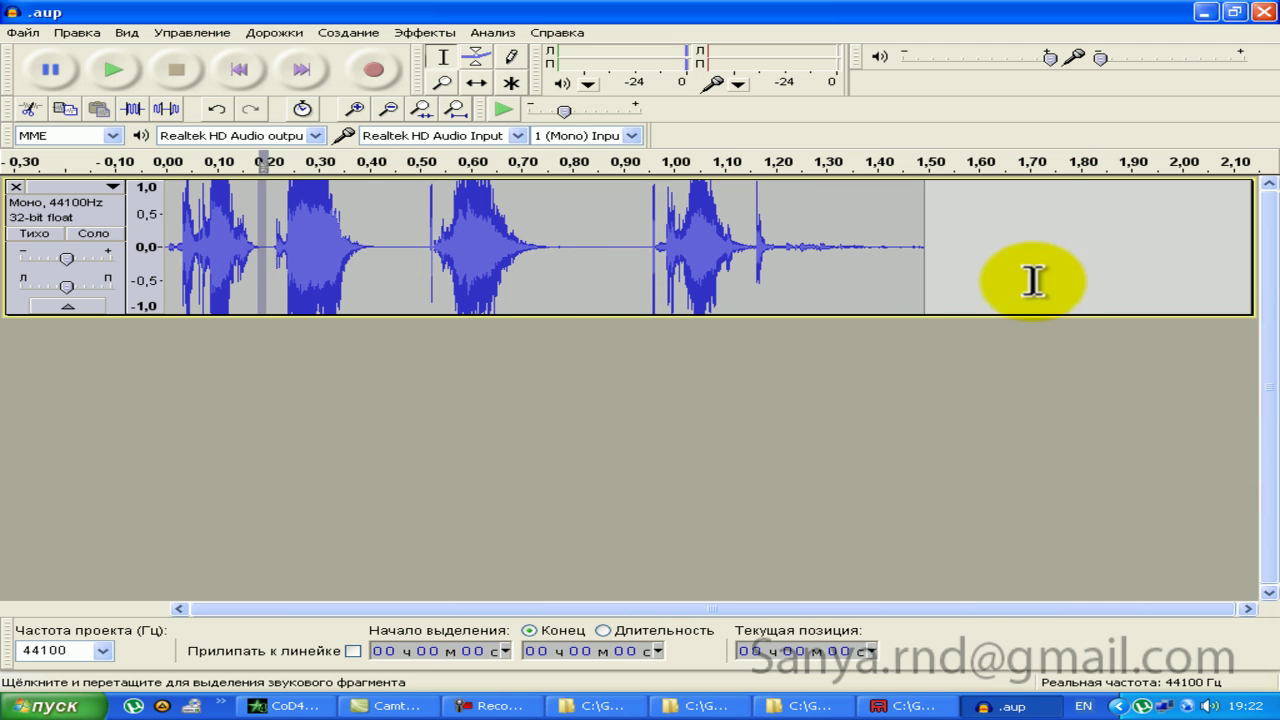
left_click_drag(1020, 268, 386, 265)
key("Delete")
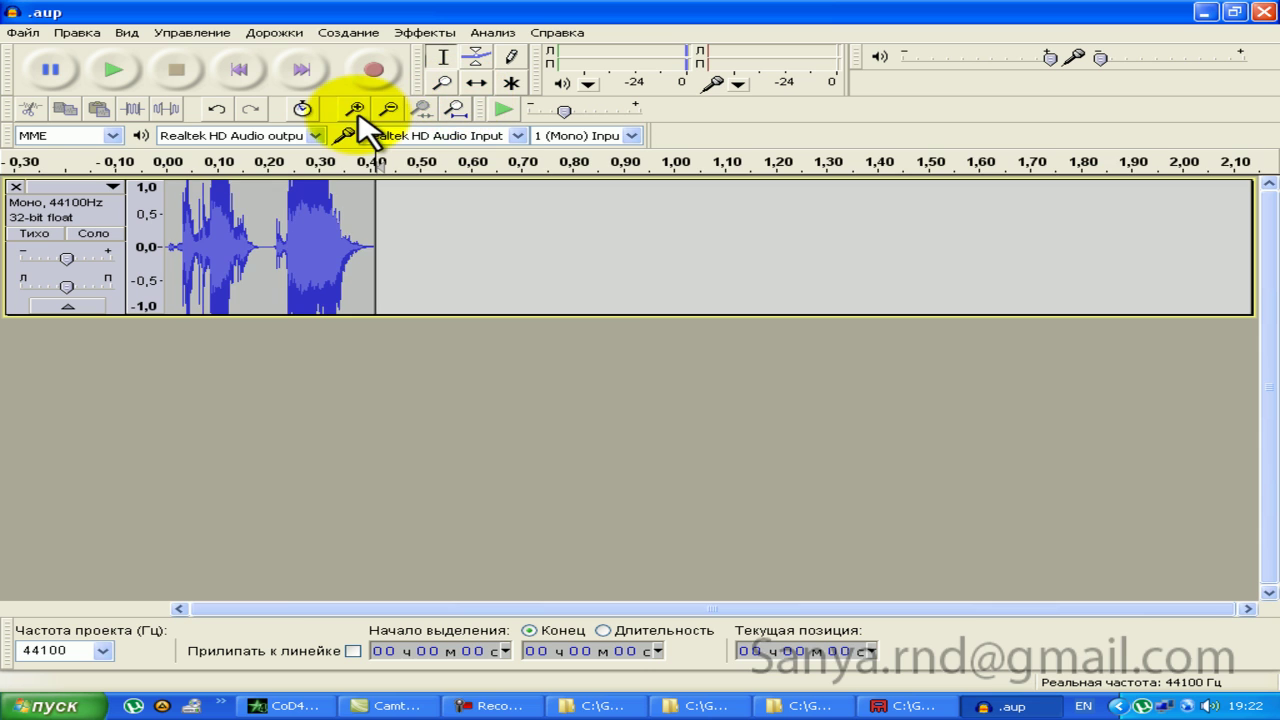
Step: Zoom in and delete the leftover tail after 0.2 s, leaving only the first shot
left_click(355, 109)
left_click(355, 109)
left_click(549, 263, "shift")
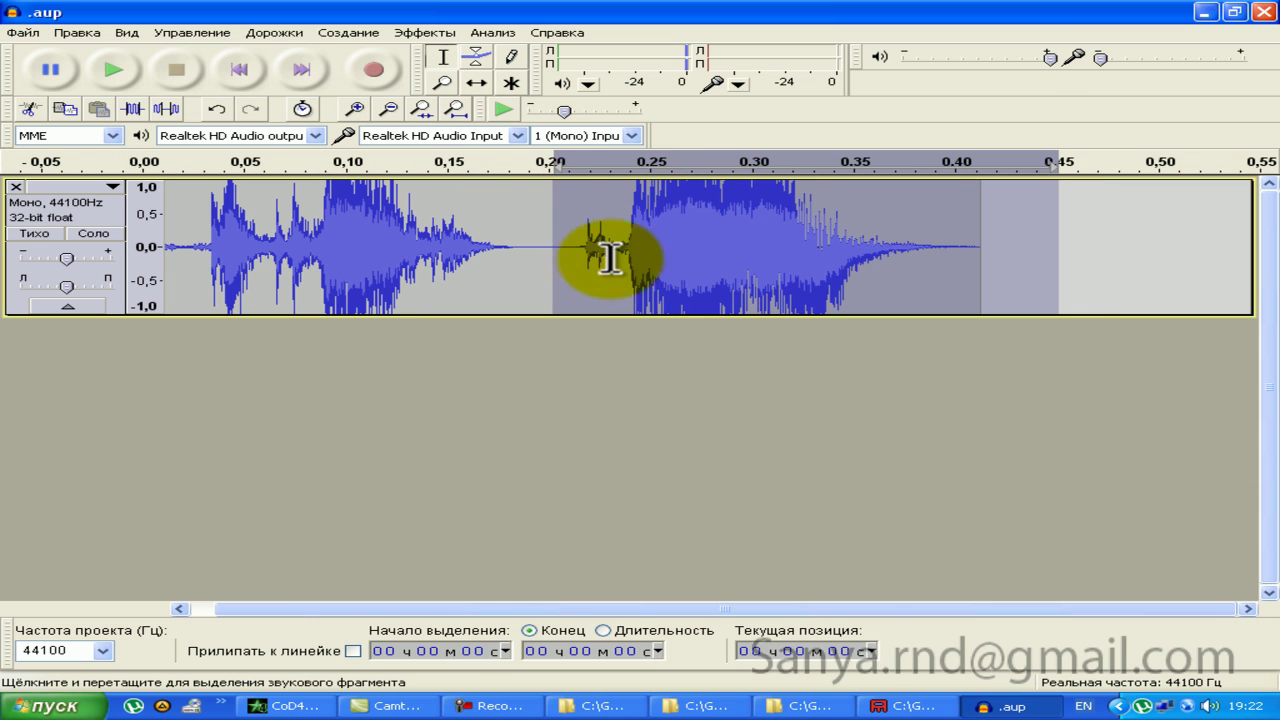
key("Delete")
left_click_drag(583, 300, 538, 310)
key("Delete")
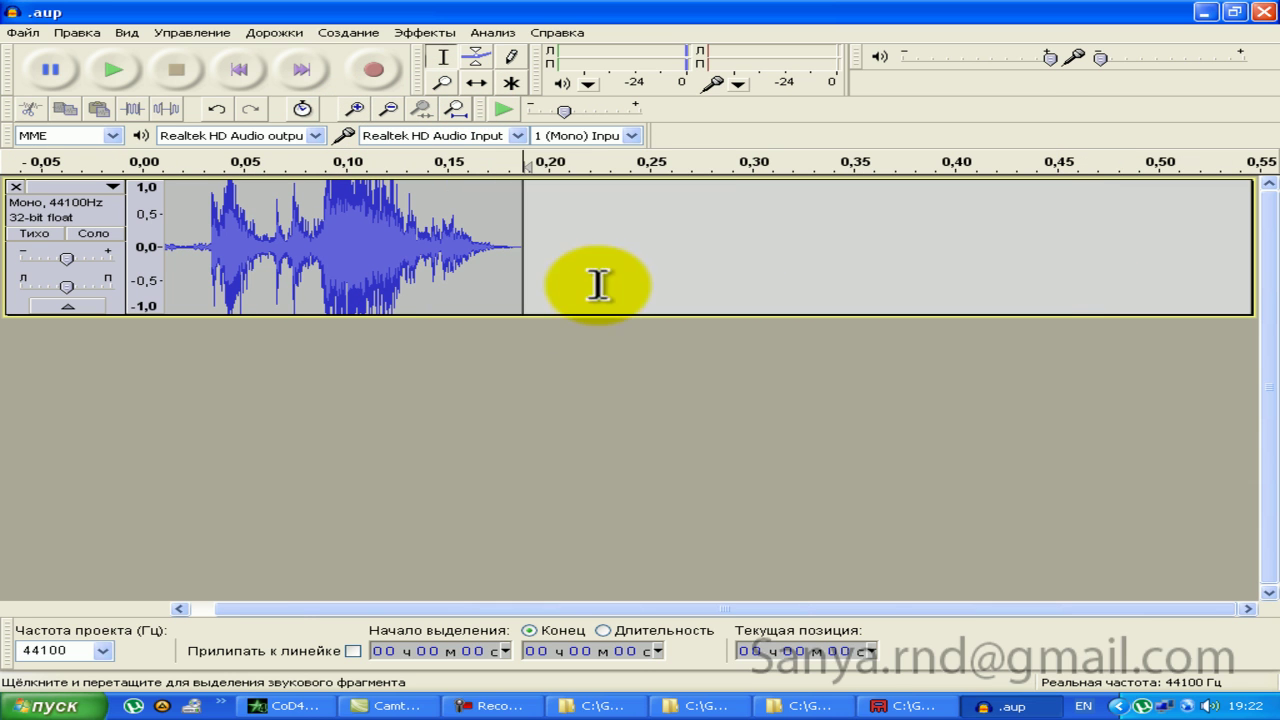
Step: Select the roughly 0.19 s clip from its start and play it back
left_click(14, 228)
left_click(640, 232)
left_click_drag(640, 232, 166, 222)
left_click(111, 70)
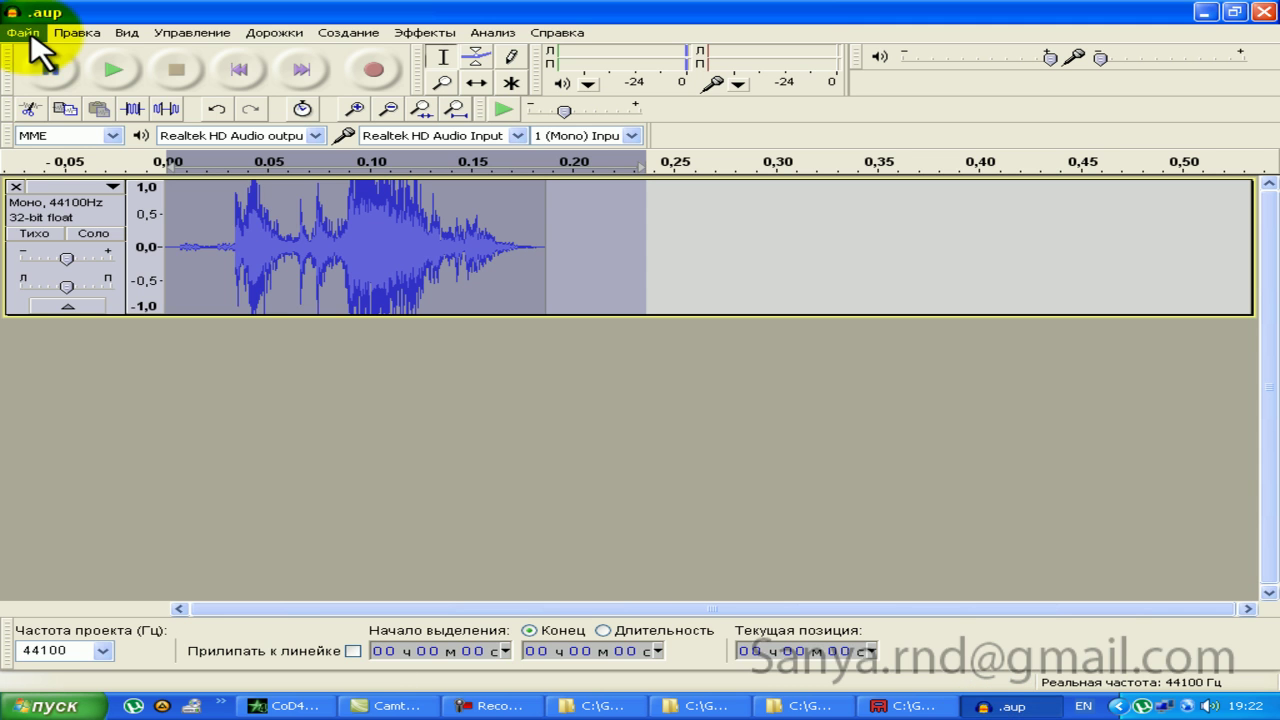
Step: Export the trimmed shot as the chamber WAV file with empty metadata
left_click(28, 36)
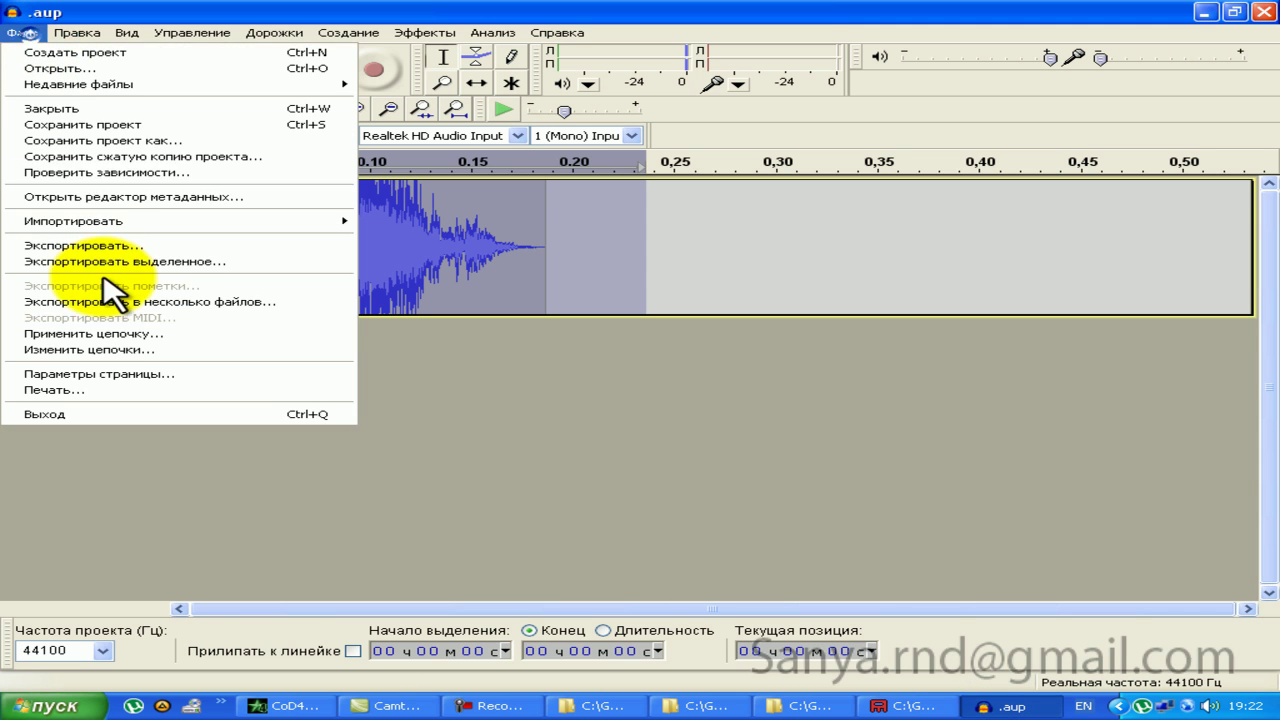
left_click(105, 262)
left_click(665, 391)
left_click(20, 33)
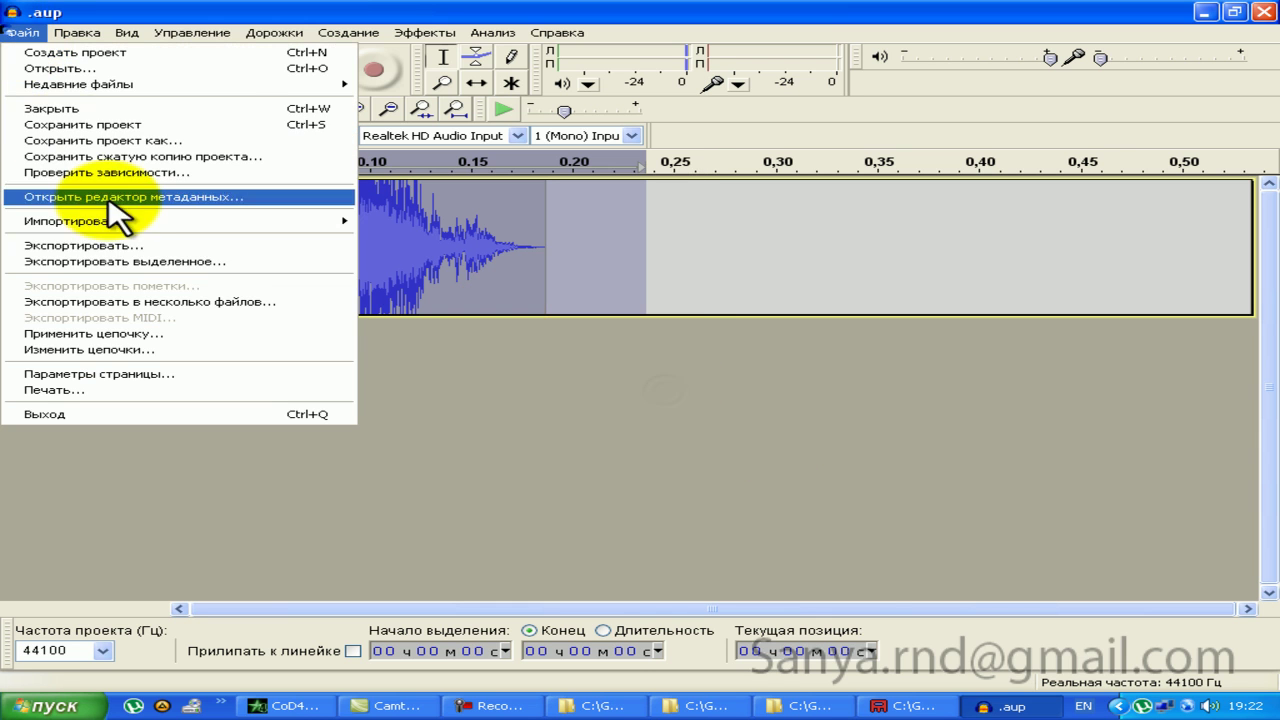
left_click(112, 247)
type("chber")
key("Return")
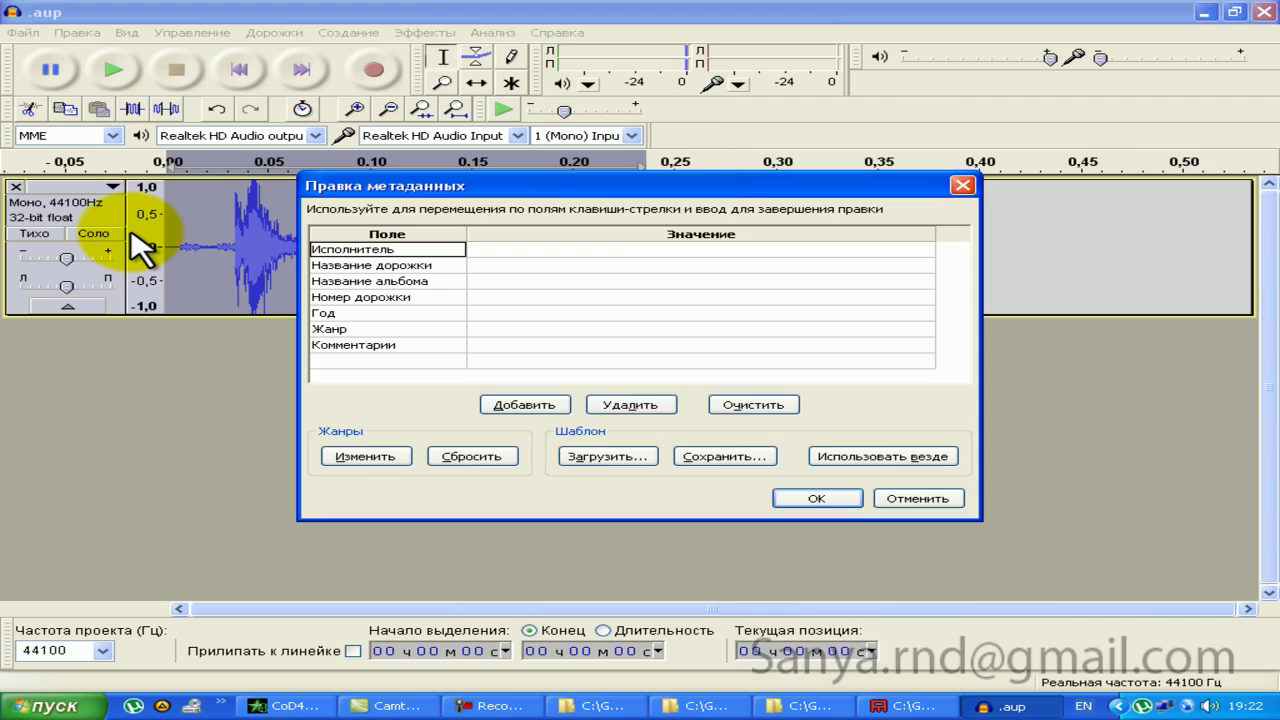
key("Return")
Step: Close the project unsaved, delete the old chamber file, trial-import clipin as raw, then undo
key("ctrl+w")
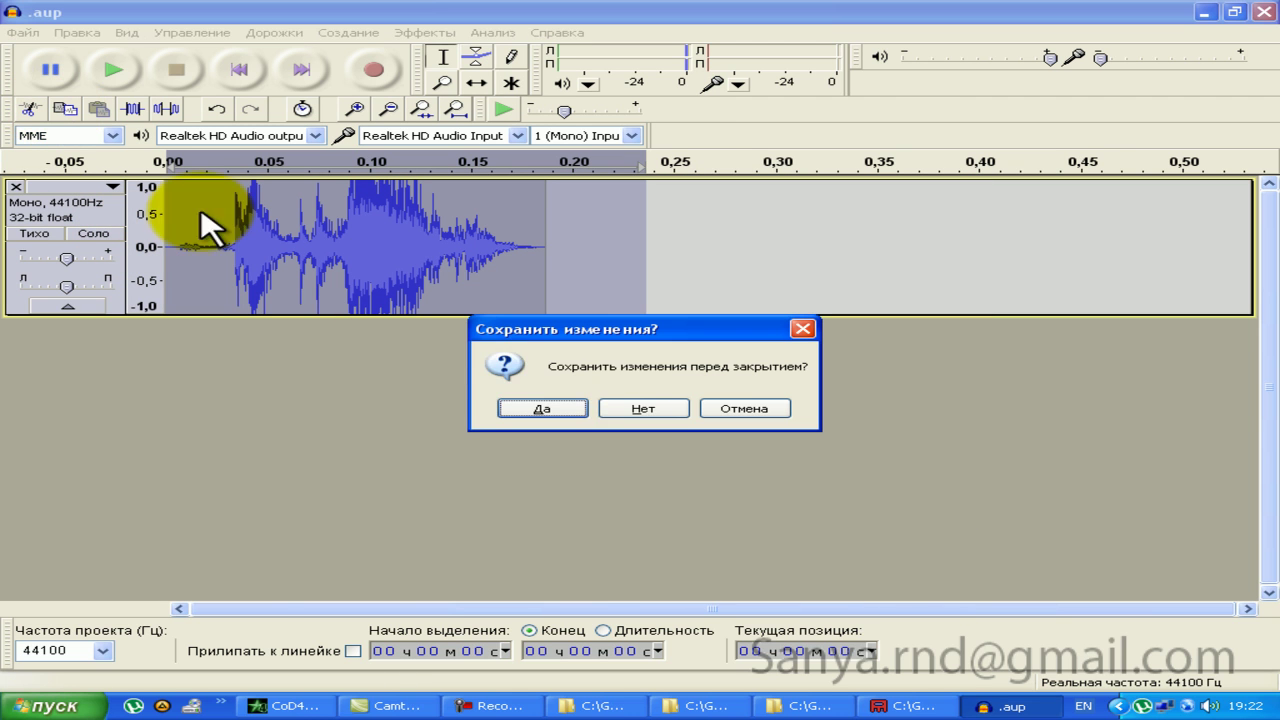
left_click(645, 408)
left_click(22, 32)
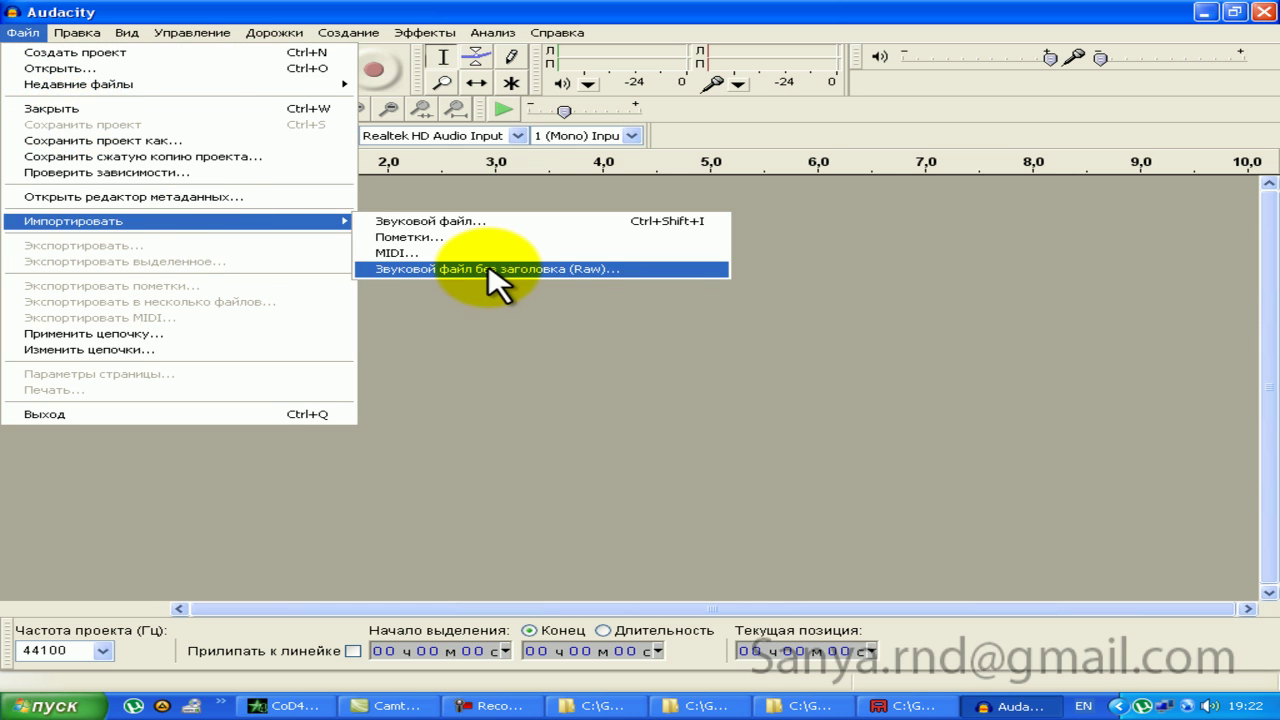
left_click(568, 270)
left_click(178, 306)
key("Delete")
key("Return")
double_click(178, 322)
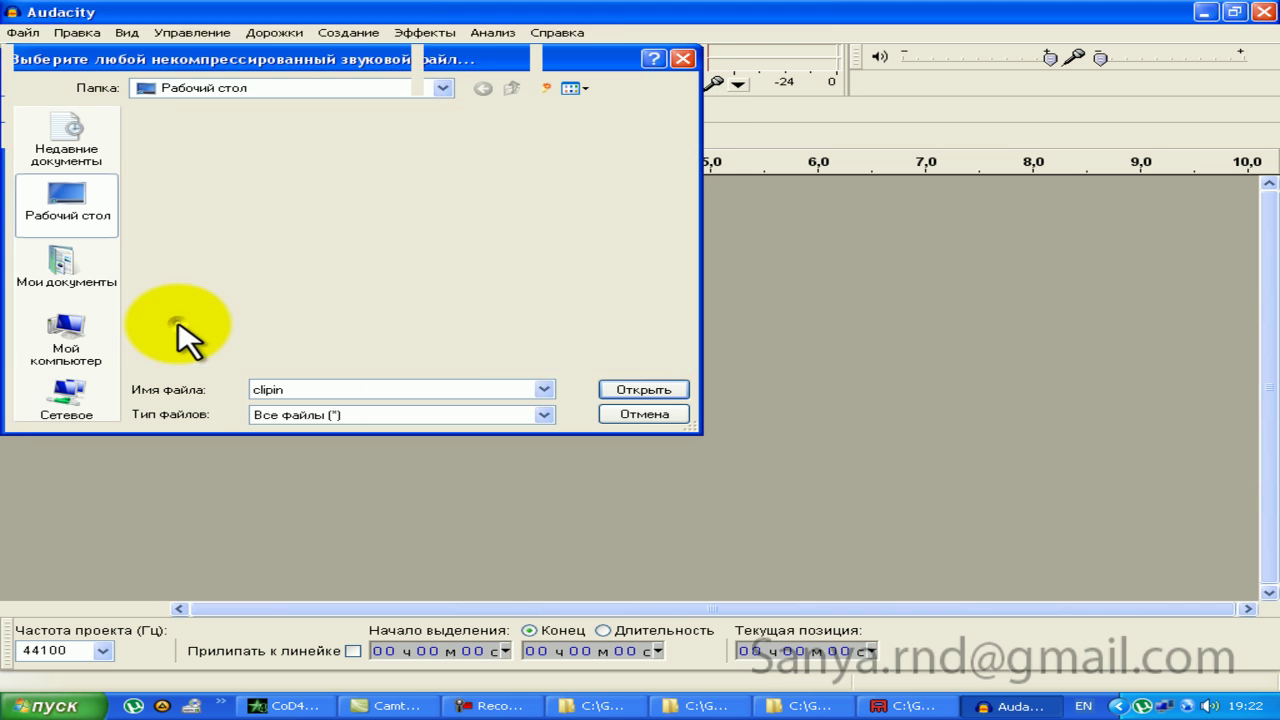
left_click(660, 443)
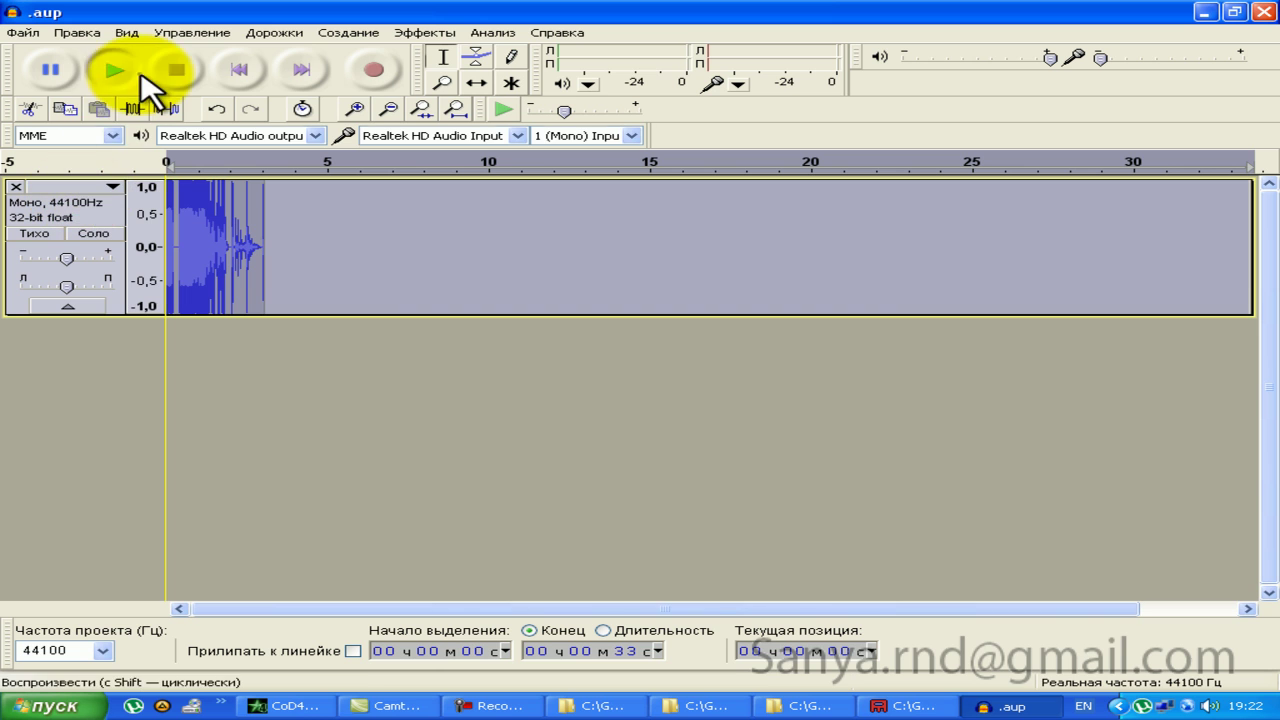
left_click(77, 32)
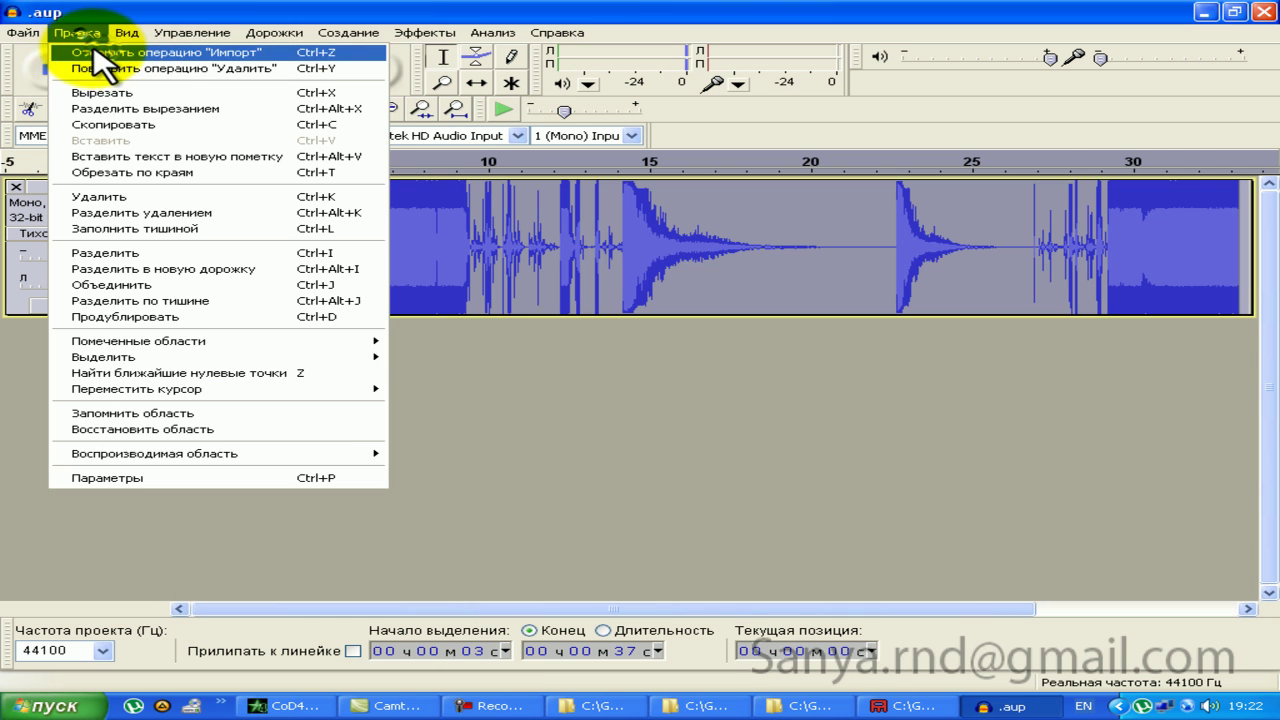
left_click(95, 52)
Step: Raw-import the file with byte order «Тупоконечник» and delete the audio from about 4 s to 29 s
left_click(22, 32)
left_click(435, 285)
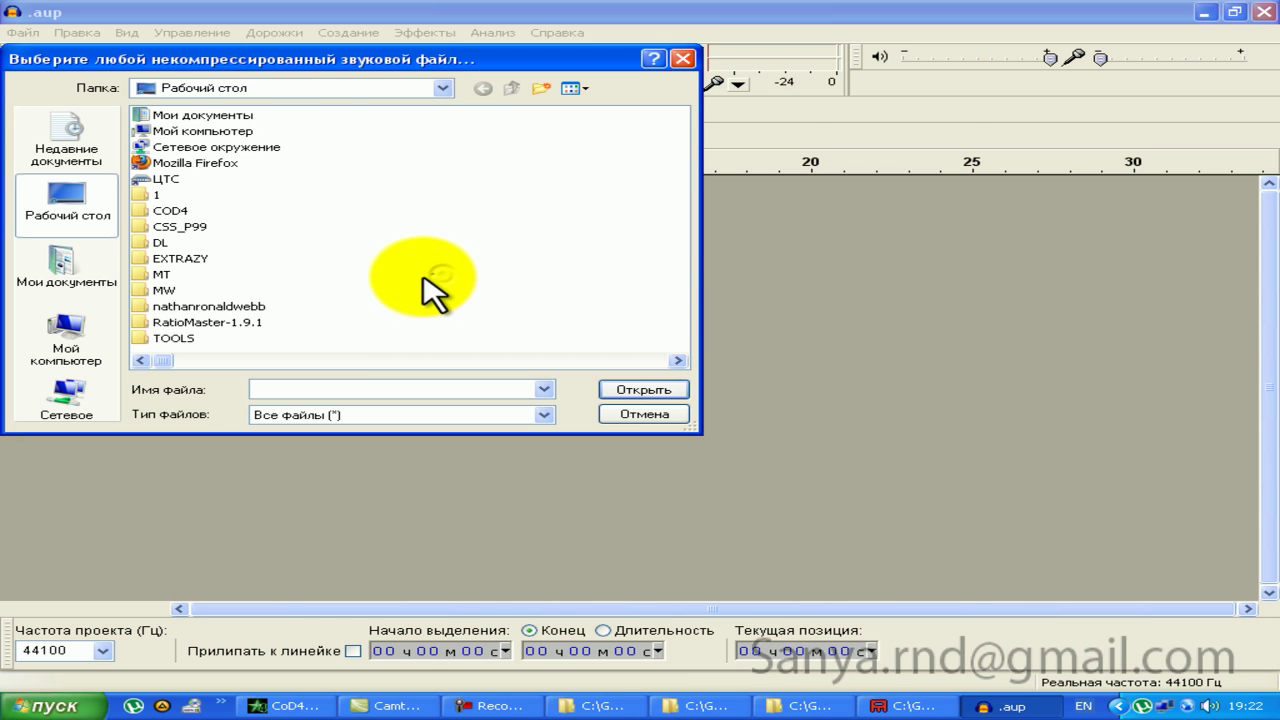
scroll(430, 290, "down", 5)
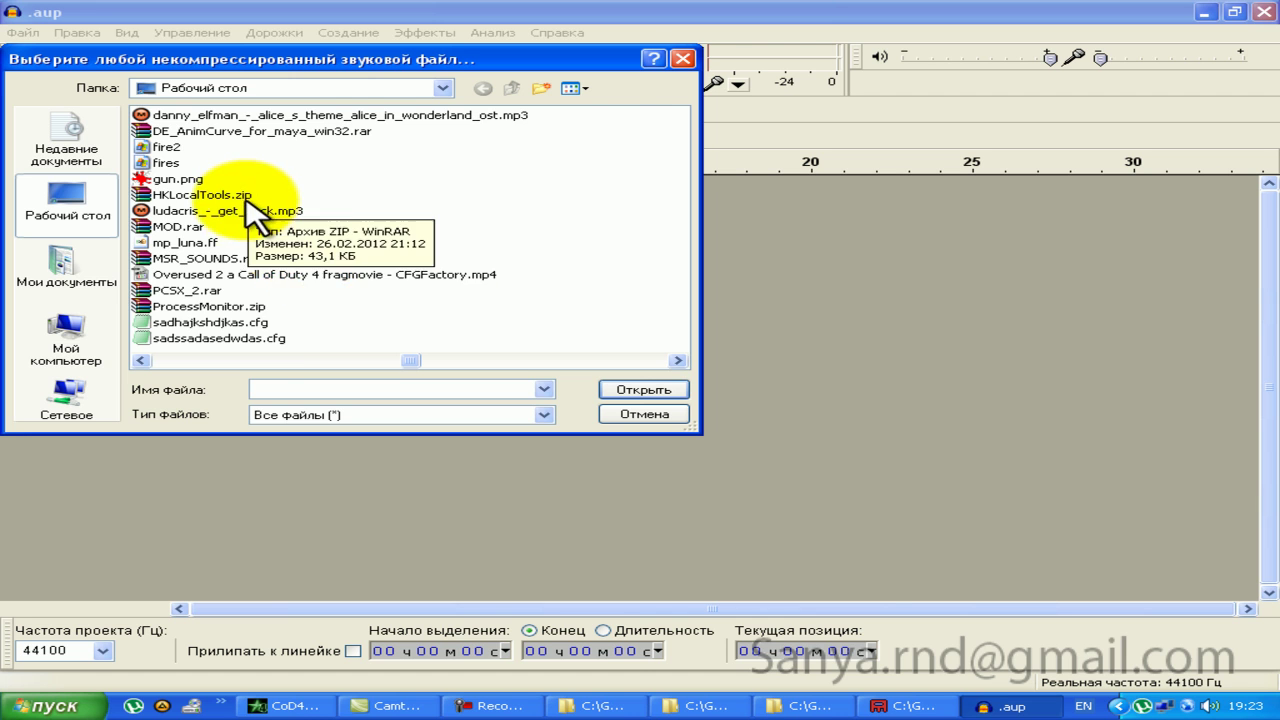
scroll(250, 213, "up", 5)
double_click(168, 323)
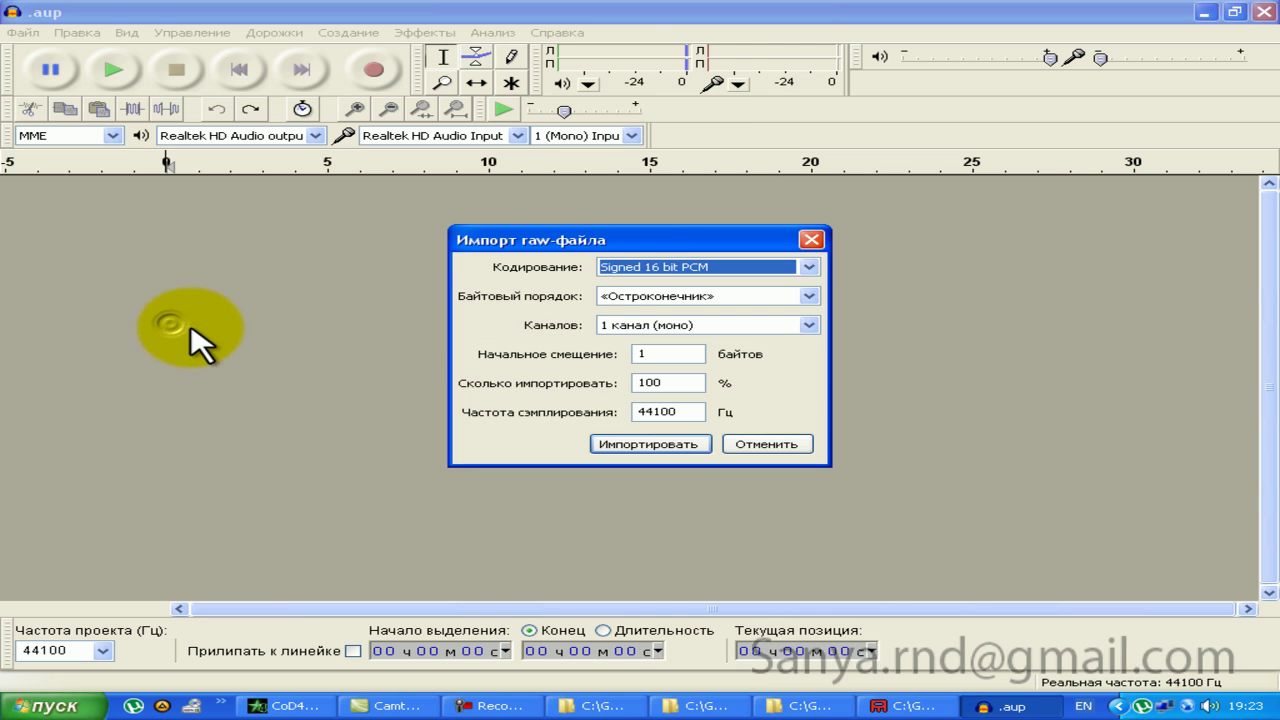
left_click(610, 296)
left_click(622, 328)
left_click(650, 443)
mouse_move(326, 255)
left_mouse_down()
mouse_move(617, 286)
mouse_move(1257, 286)
left_mouse_up()
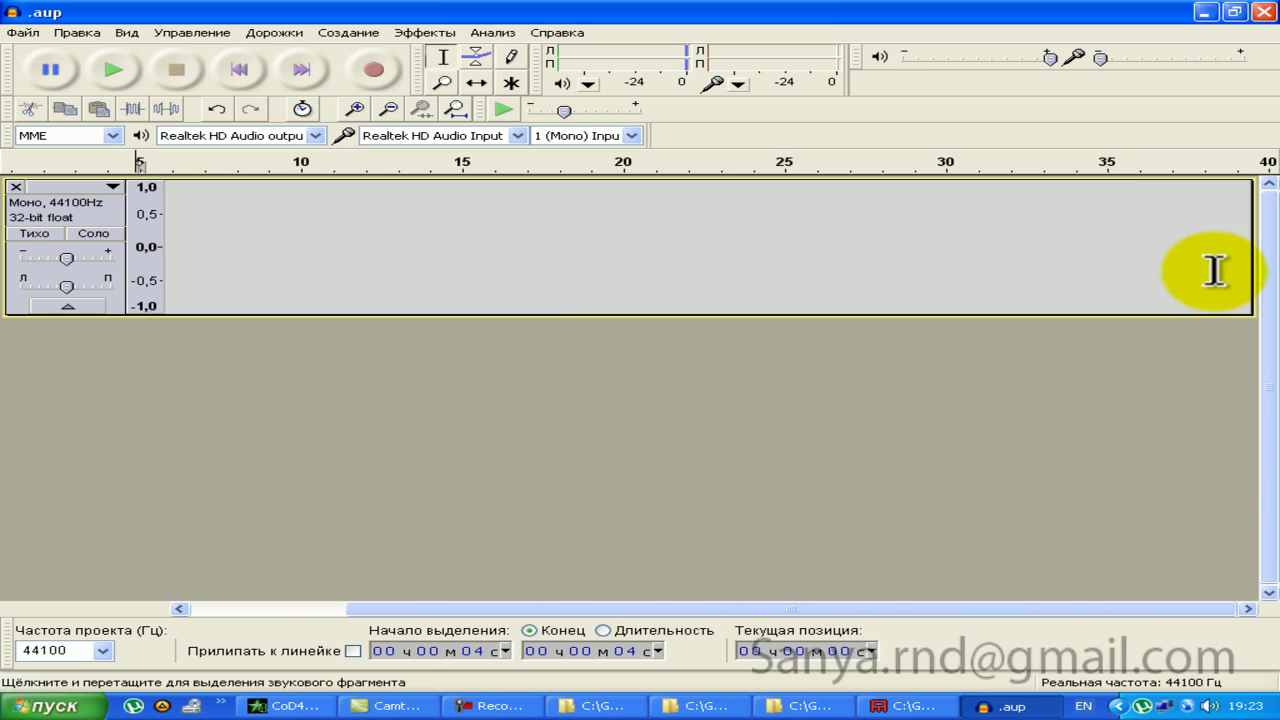
key("Delete")
Step: Zoom in twice, delete audio from 0.33 s to 2.4 s, and play the remaining short sound
left_click_drag(1137, 277, 177, 285)
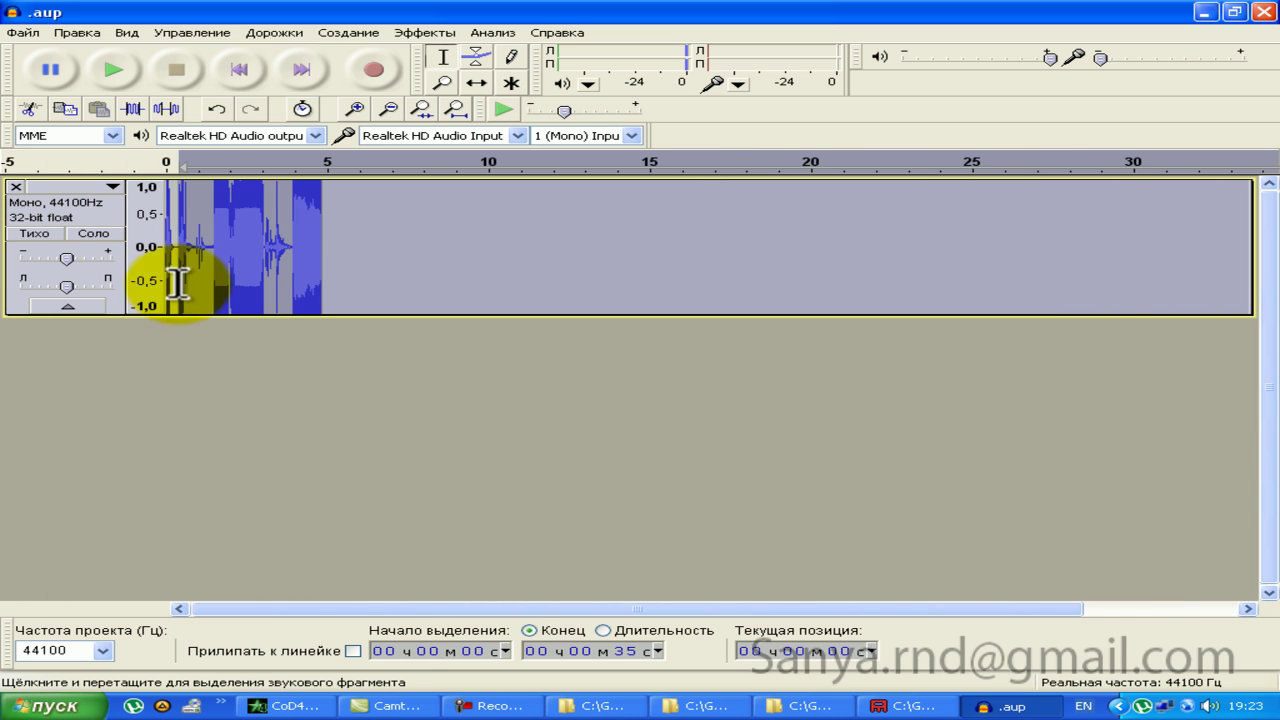
left_click(240, 272)
left_click(352, 109)
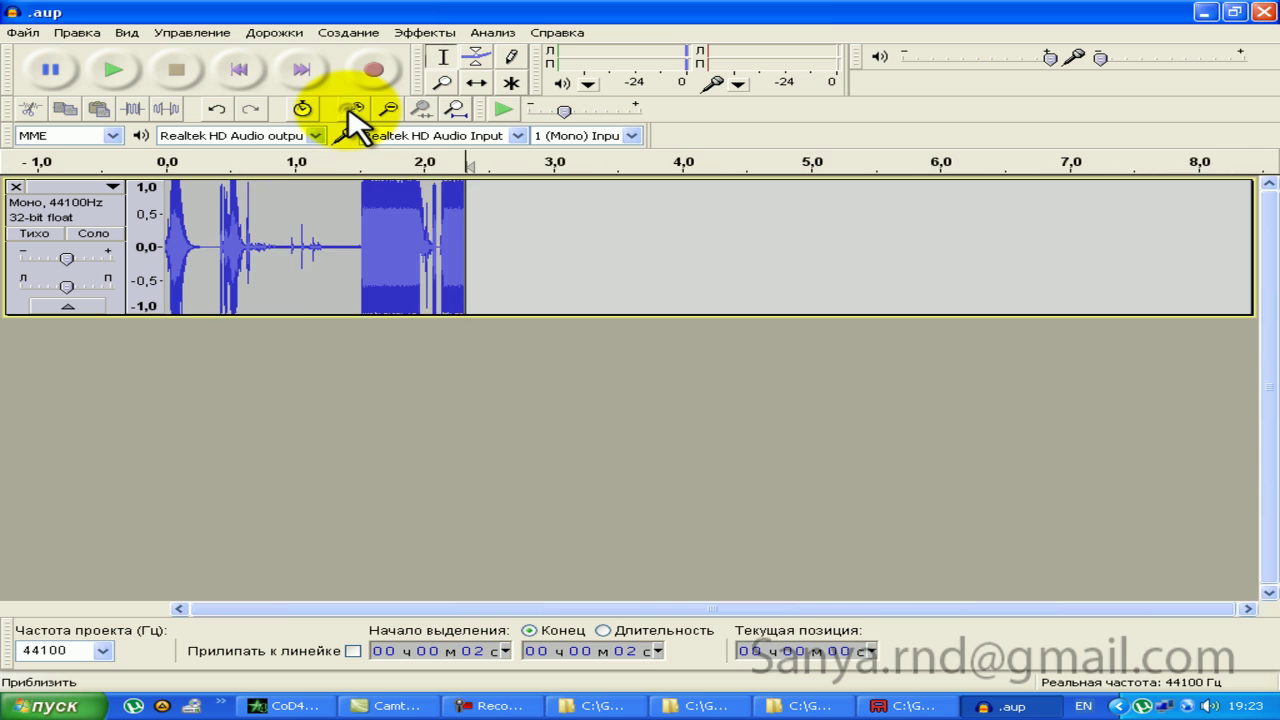
left_click(352, 109)
mouse_move(786, 274)
left_mouse_down()
mouse_move(250, 300)
mouse_move(177, 257)
mouse_move(70, 257)
left_mouse_up()
key("Delete")
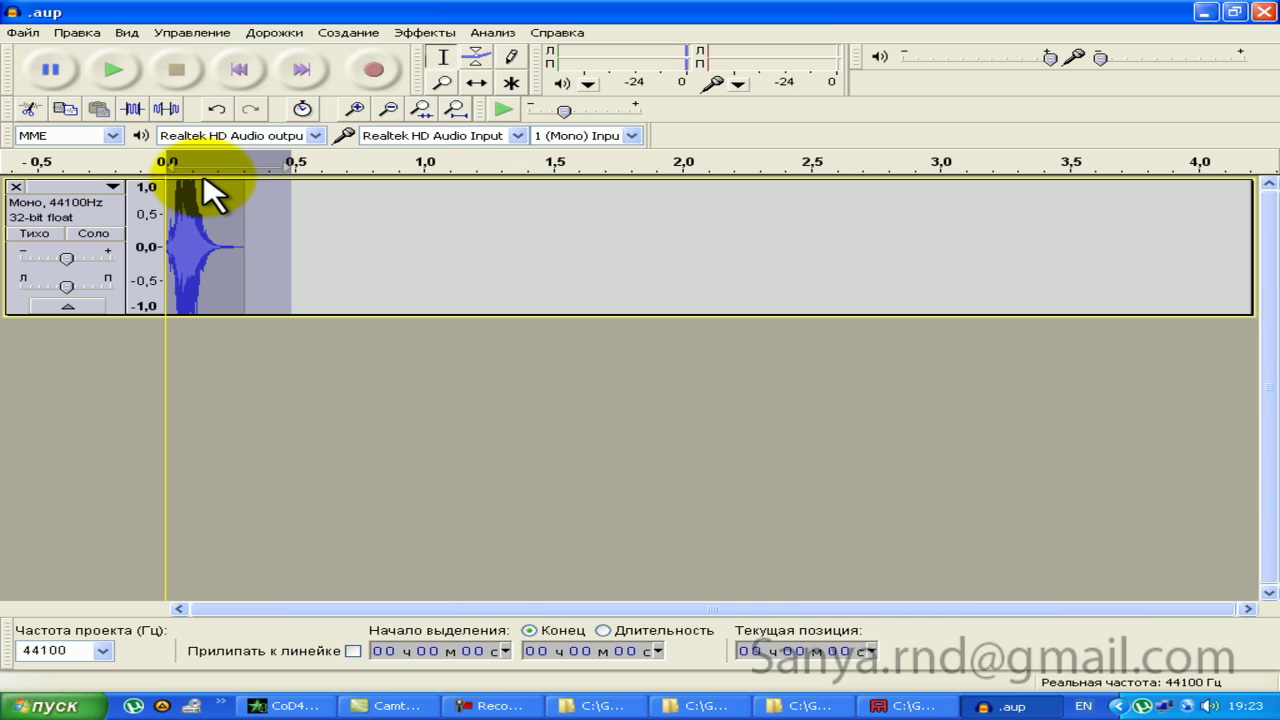
left_click(110, 70)
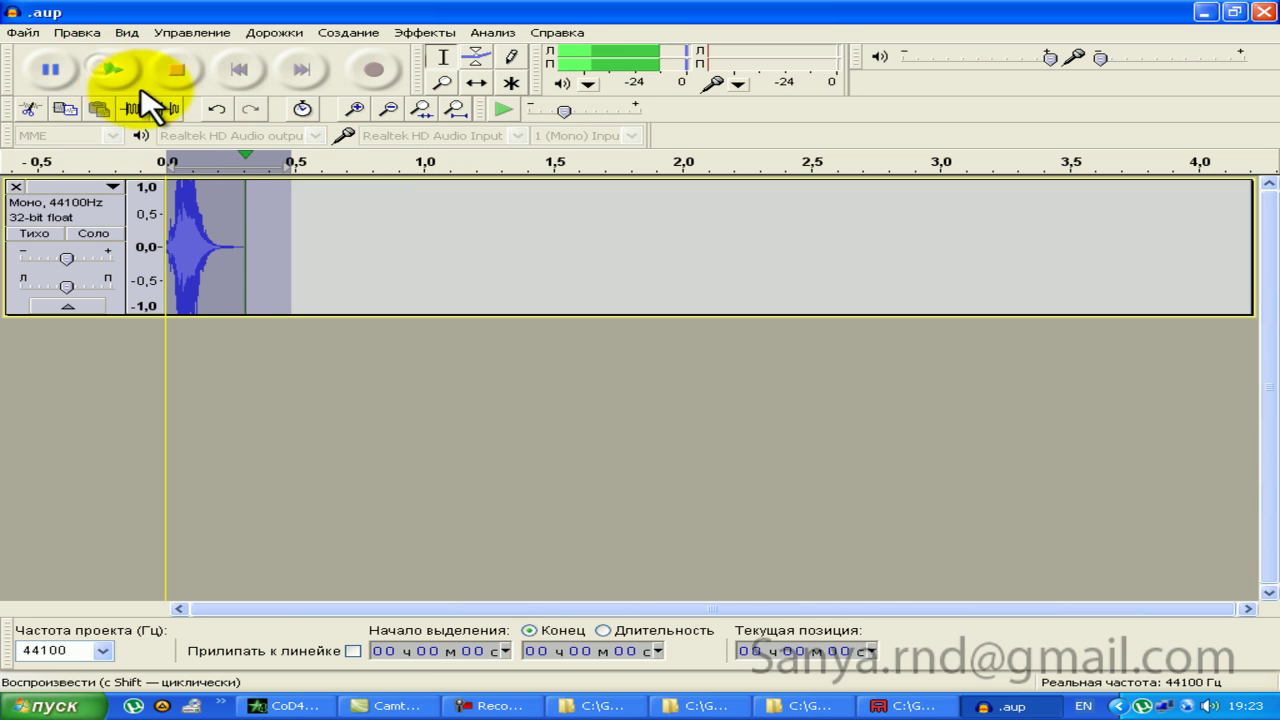
Step: Export the selected clip under a corrected file name and close the project without saving
left_click(24, 33)
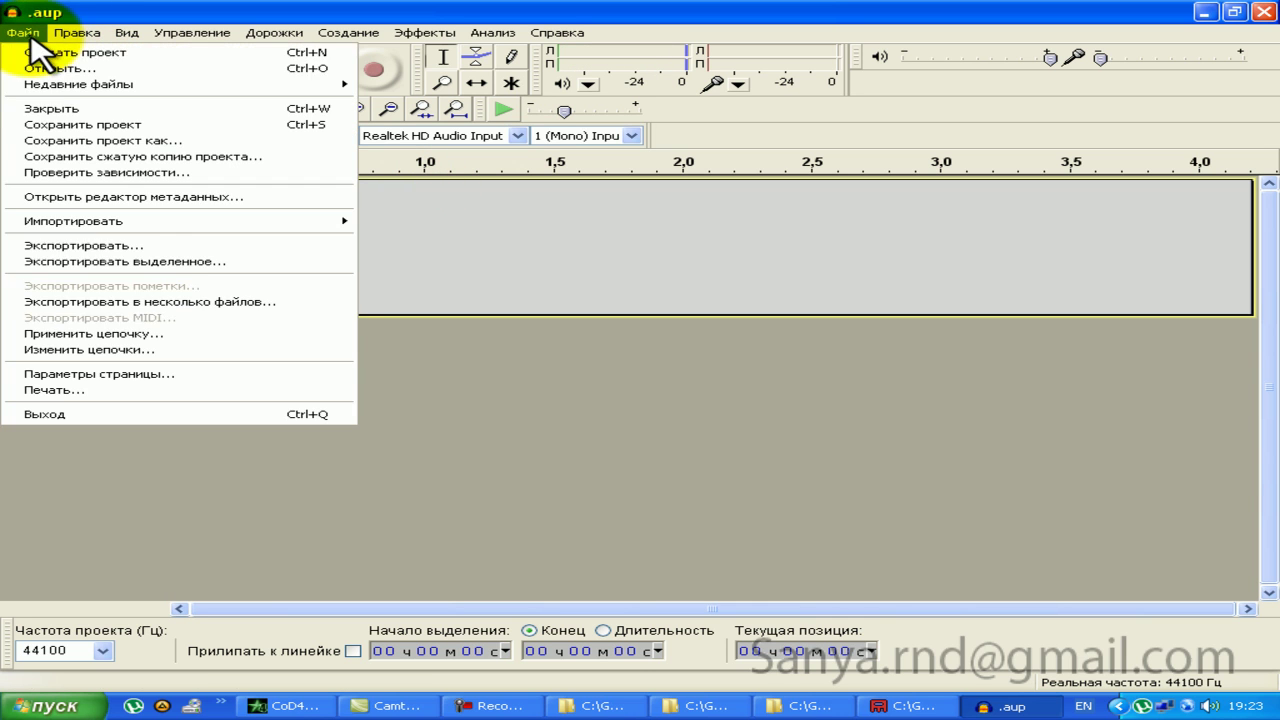
left_click(142, 262)
type("cku")
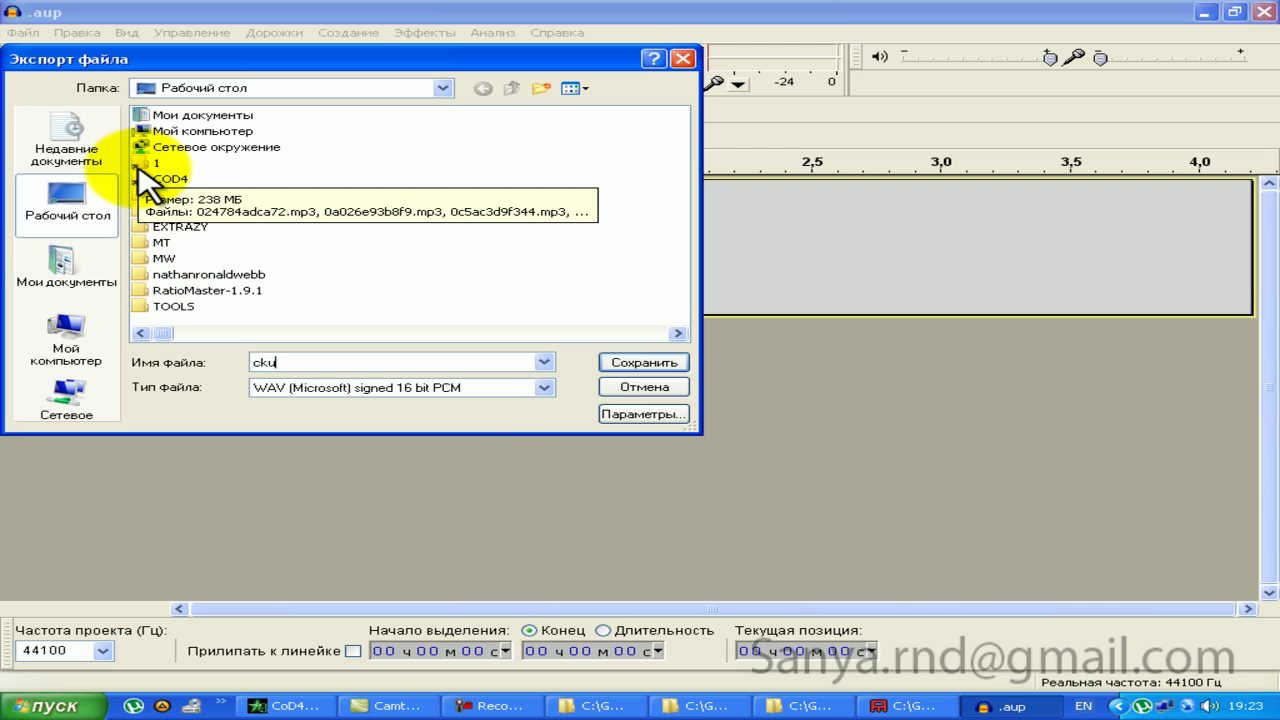
key("BackSpace")
key("BackSpace")
type("lu")
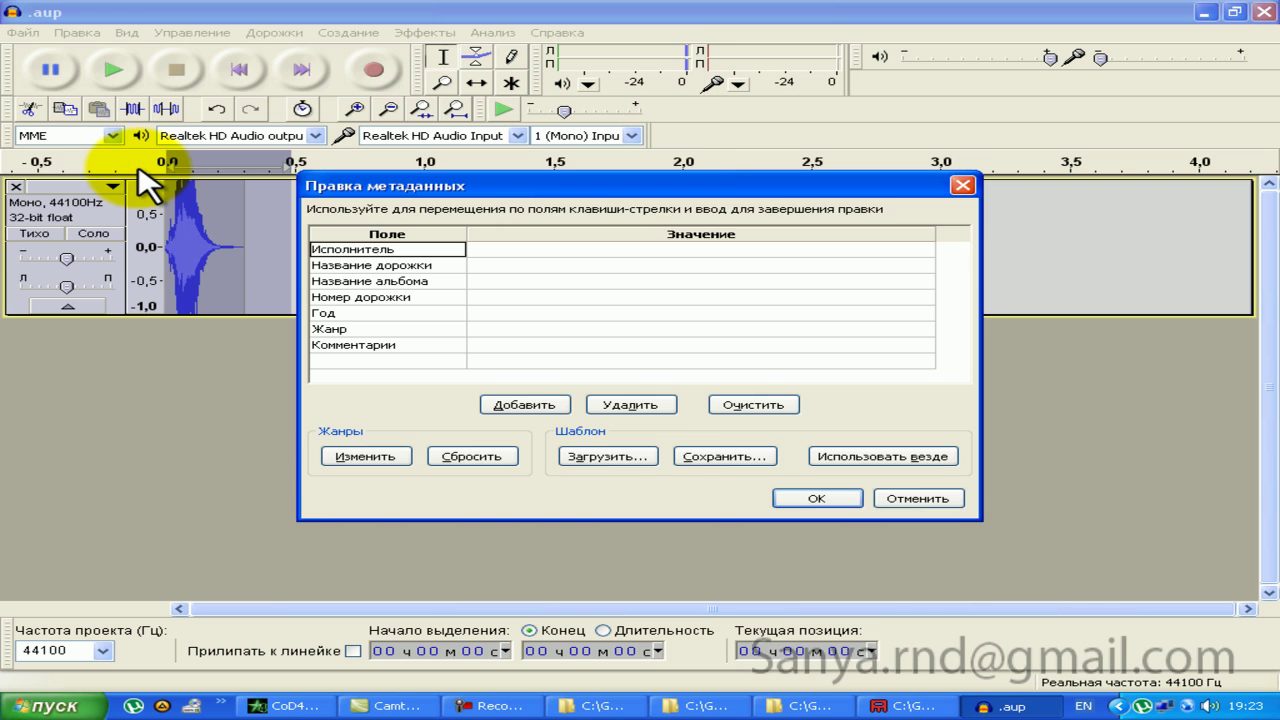
key("Return")
left_click(24, 32)
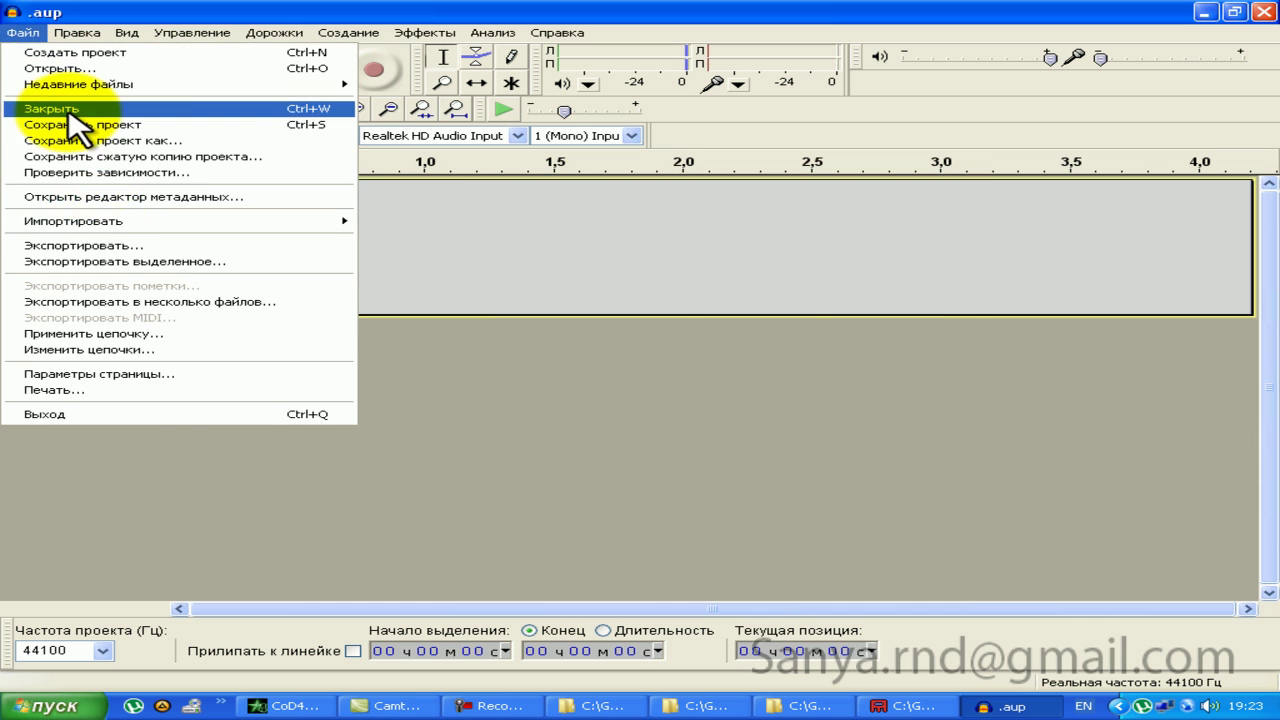
left_click(45, 108)
left_click(638, 409)
Step: Raw-import the desktop sound file with byte order «Остроконечник» and play it
left_click(24, 32)
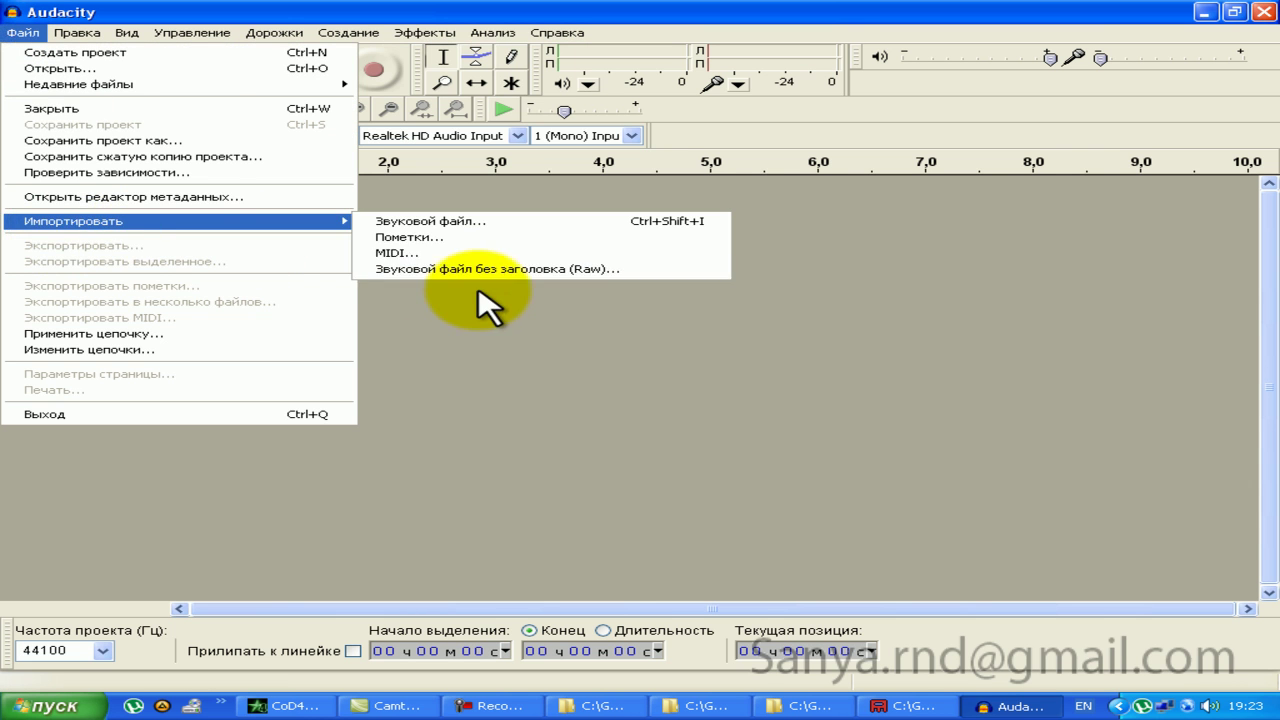
mouse_move(73, 220)
left_click(475, 270)
scroll(337, 345, "down", 5)
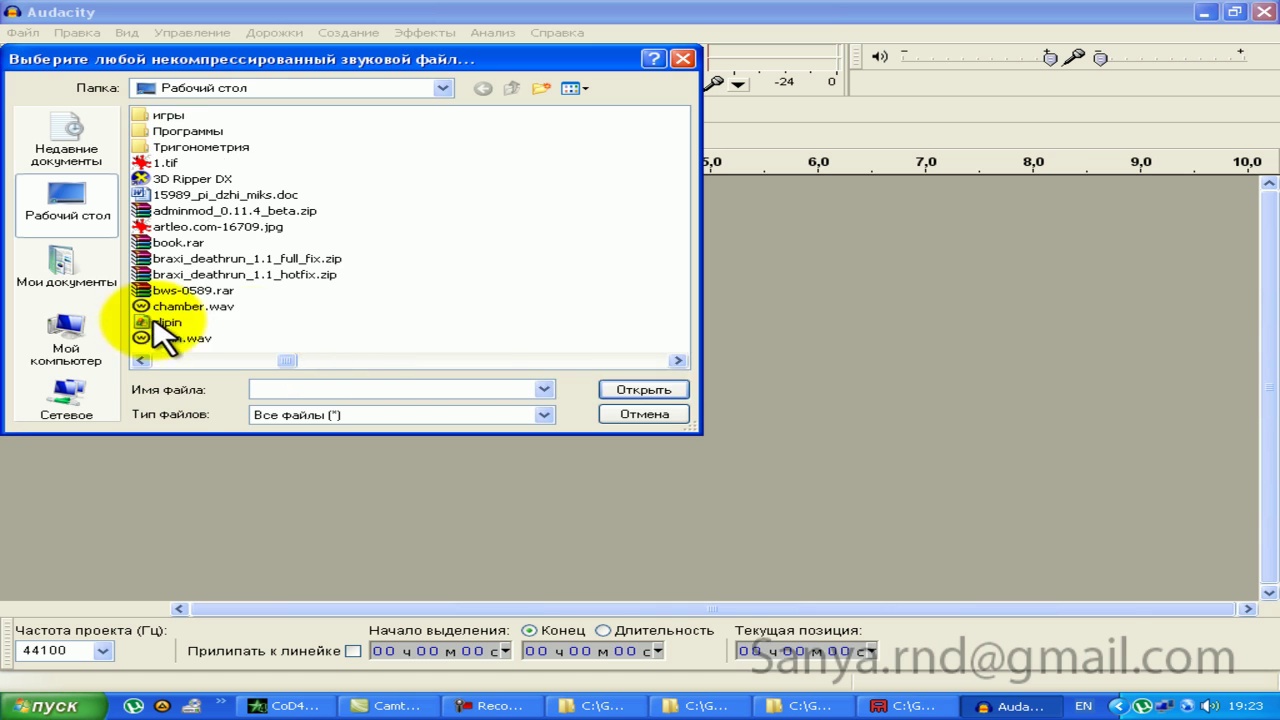
left_click(129, 337)
key("Delete")
key("Escape")
double_click(165, 355)
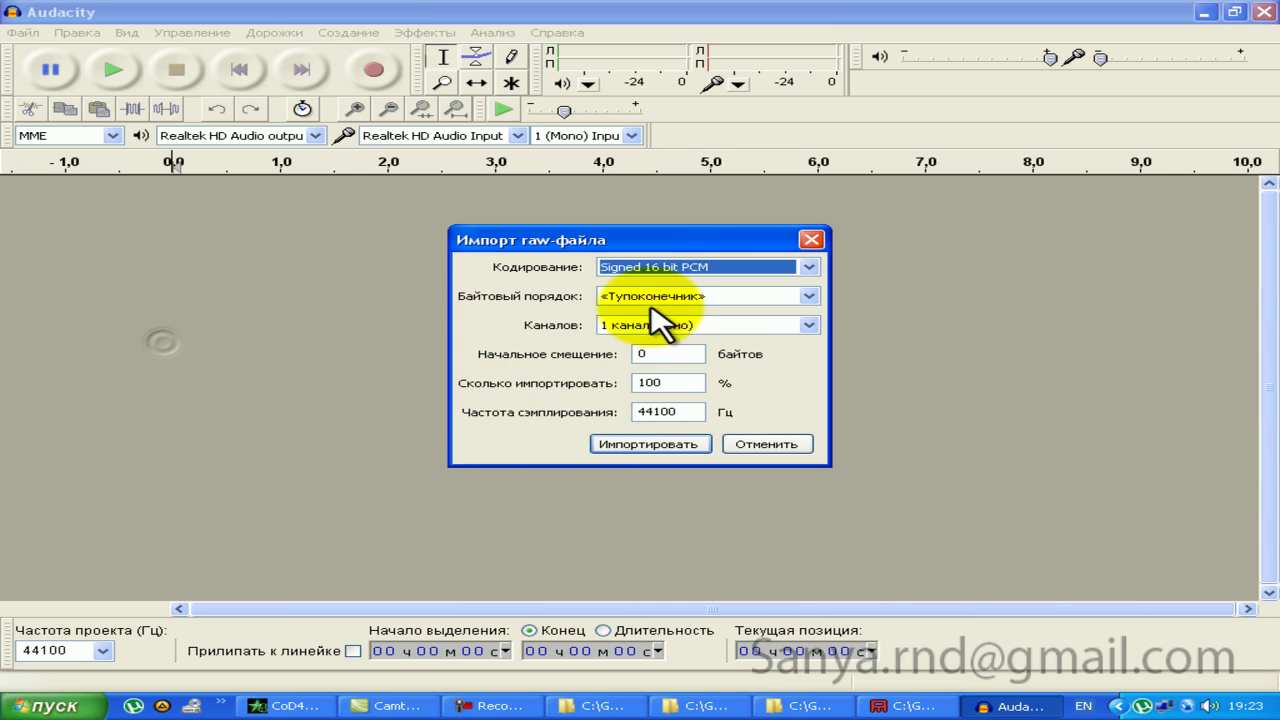
left_click(650, 298)
left_click(650, 322)
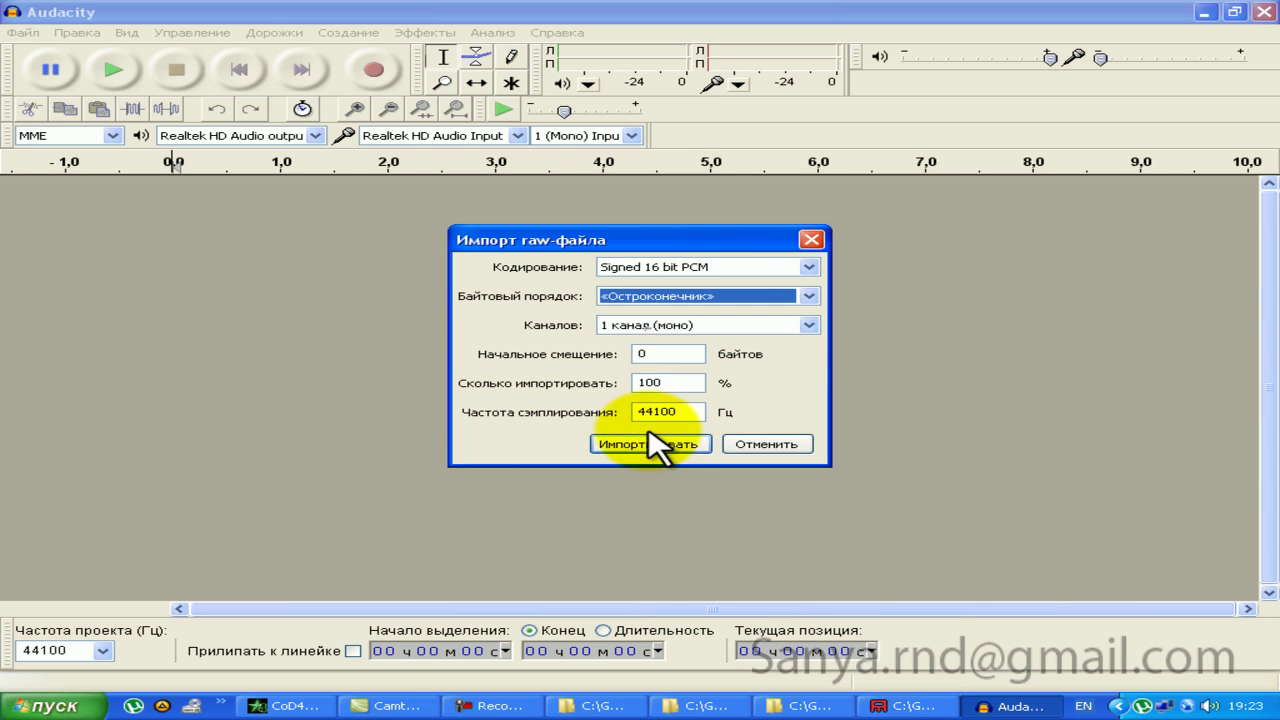
left_click(648, 443)
left_click(113, 66)
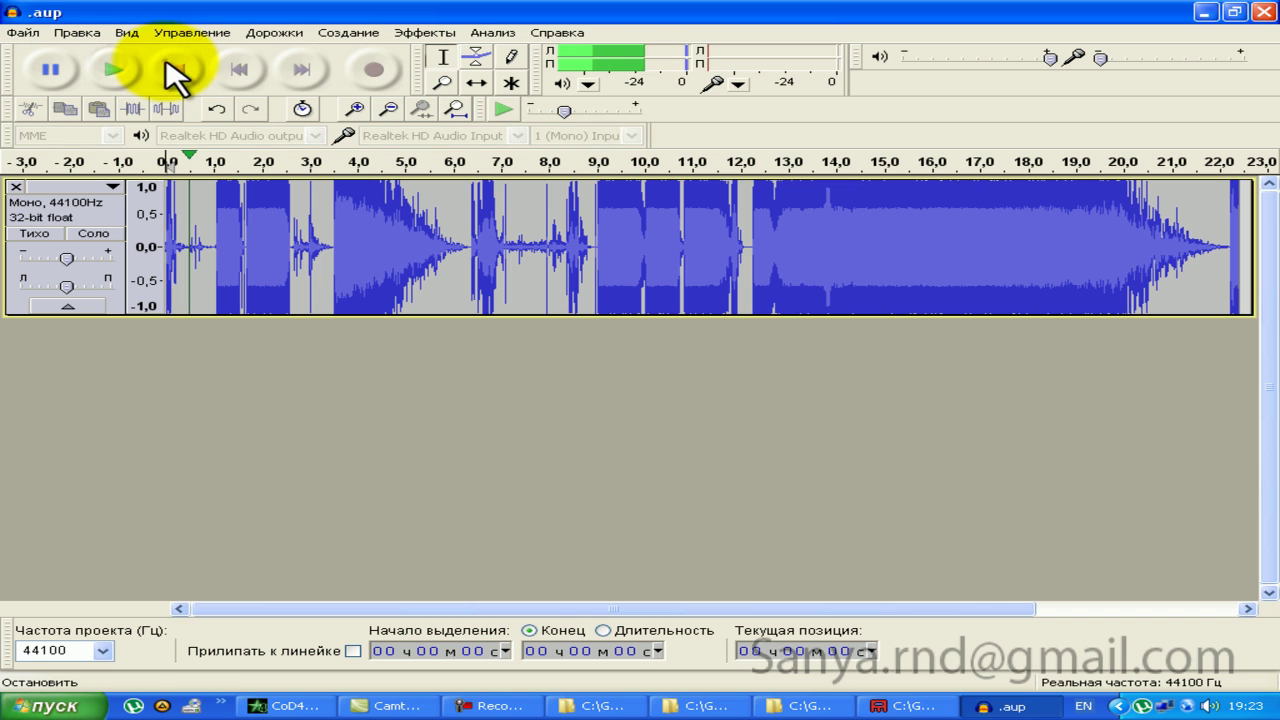
Step: Stop playback, zoom in three times, and delete the loud block after about 1.02 s
left_click(176, 69)
mouse_move(257, 234)
left_mouse_down()
mouse_move(1152, 283)
mouse_move(215, 280)
left_mouse_up()
left_click(230, 278)
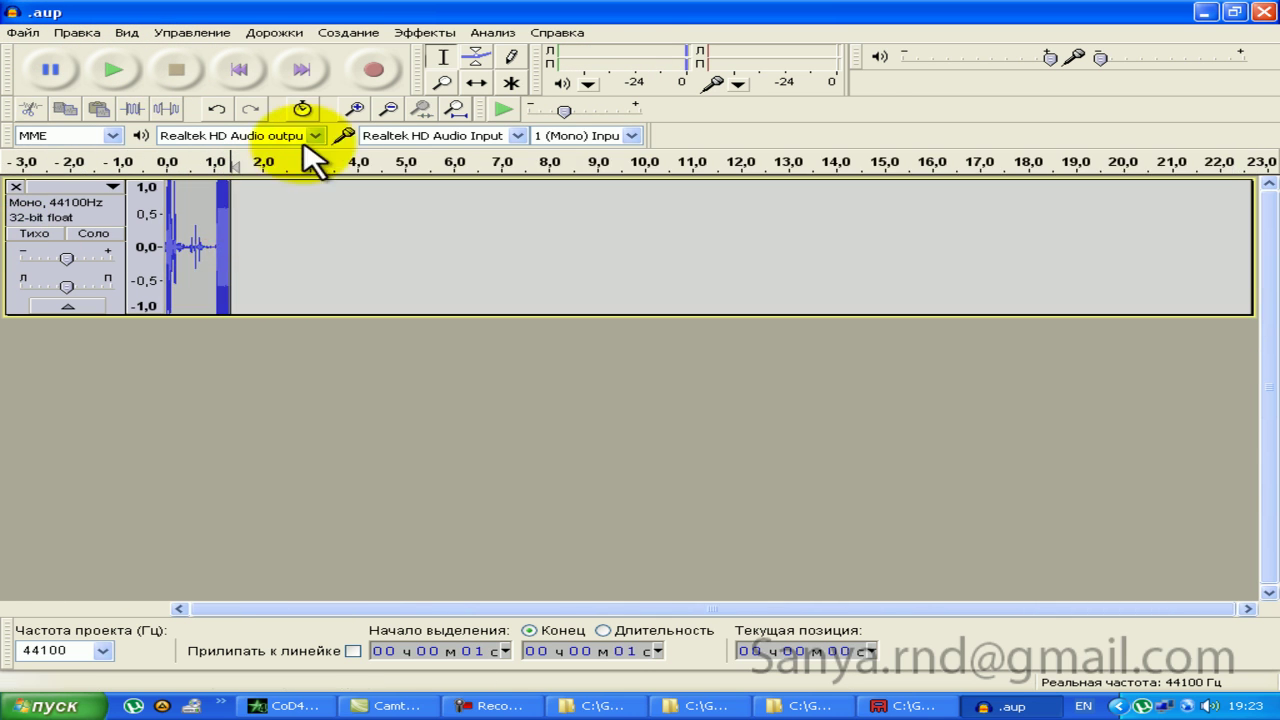
left_click(357, 109)
left_click(357, 109)
left_click(357, 109)
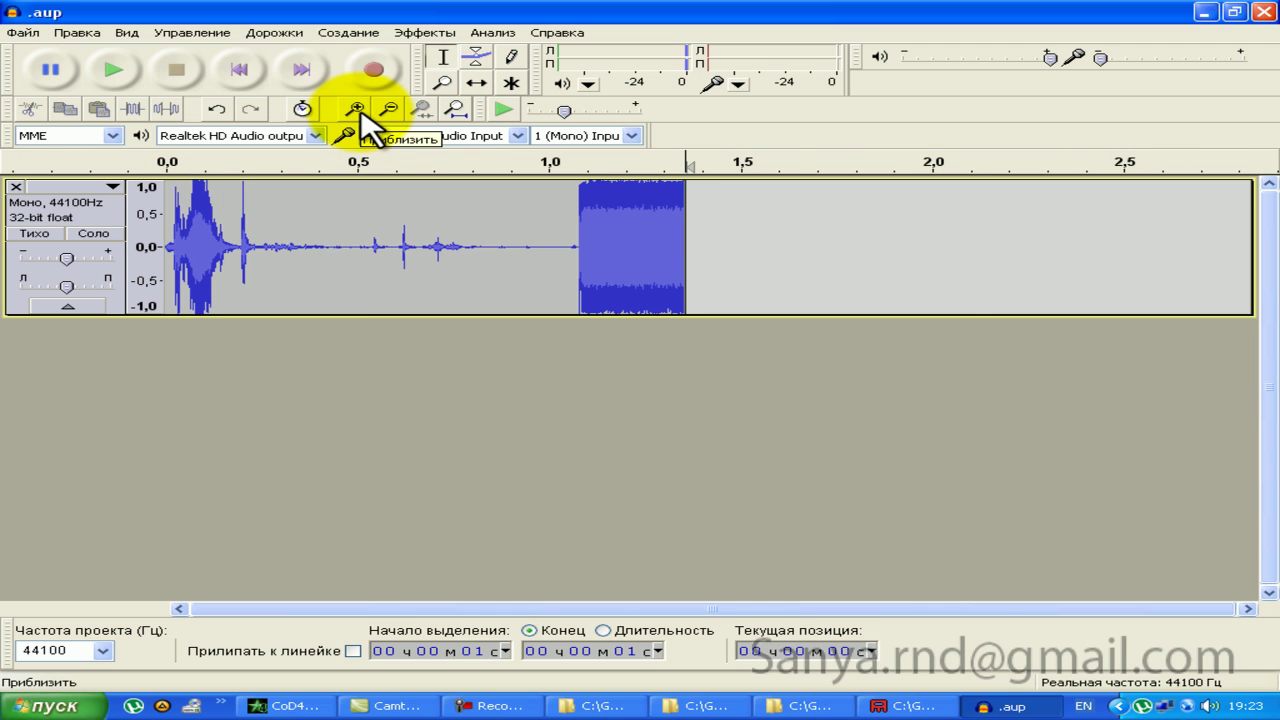
left_click(357, 109)
mouse_move(1052, 256)
left_mouse_down()
mouse_move(686, 277)
mouse_move(731, 277)
left_mouse_up()
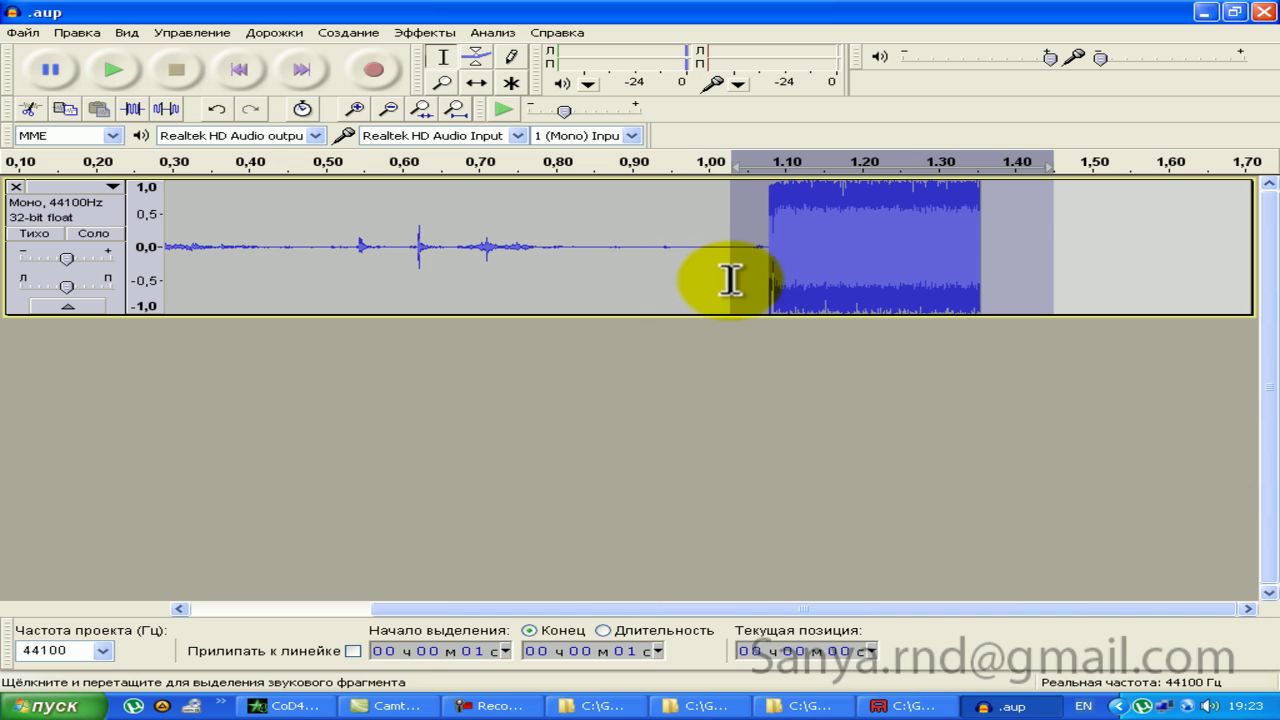
key("Delete")
Step: Zoom out and check the remaining audio around 0.92–1.17 s by selecting spans
left_click(22, 32)
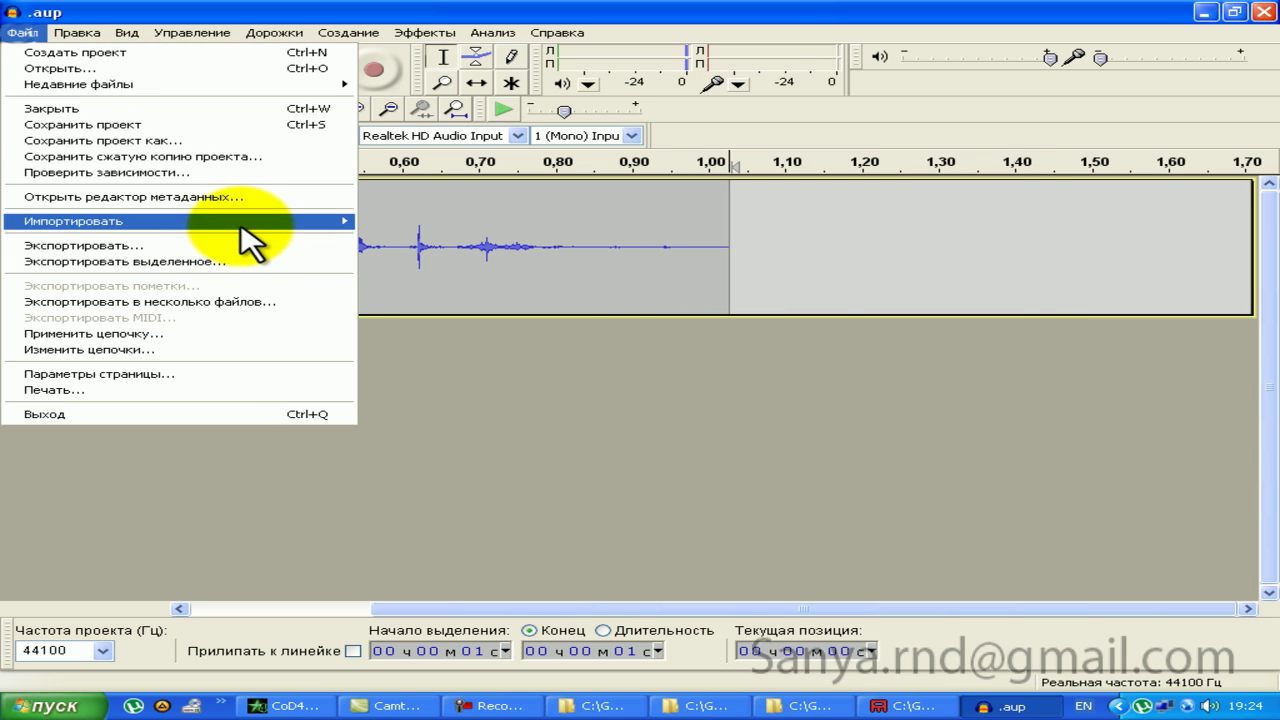
left_click(1055, 268)
left_click_drag(1022, 262, 640, 246)
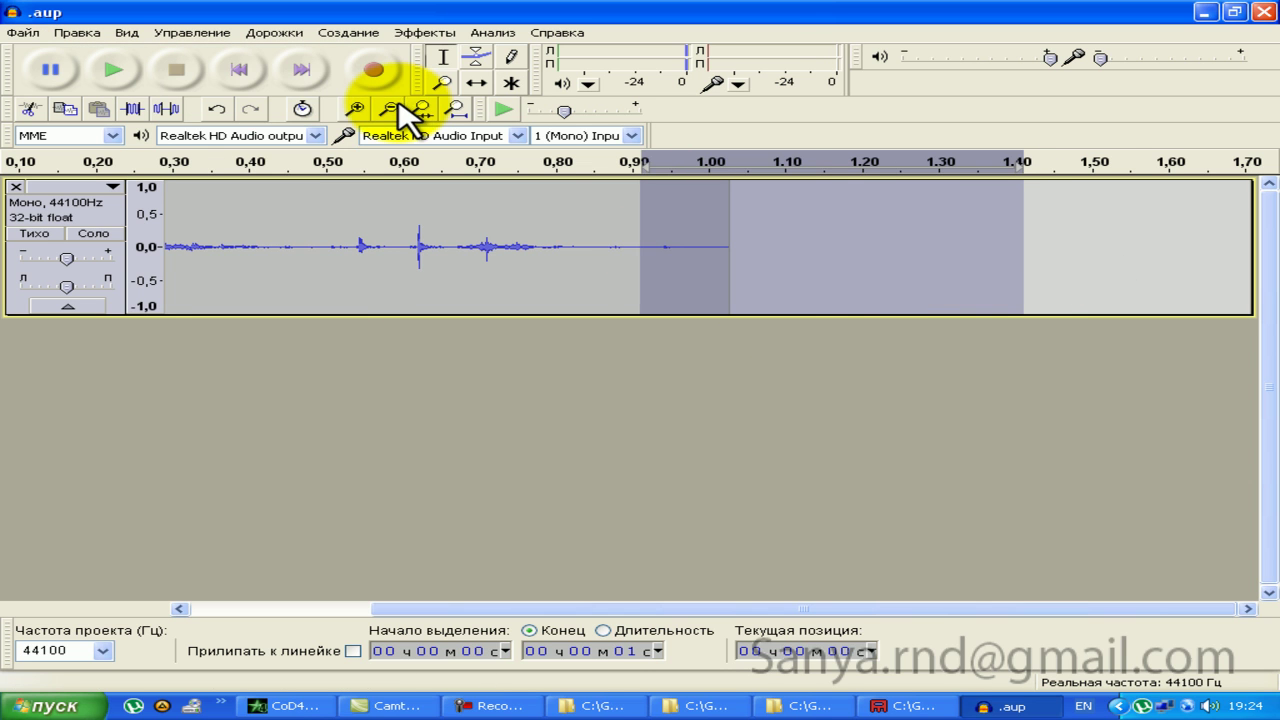
left_click(396, 106)
left_click_drag(889, 285, 18, 230)
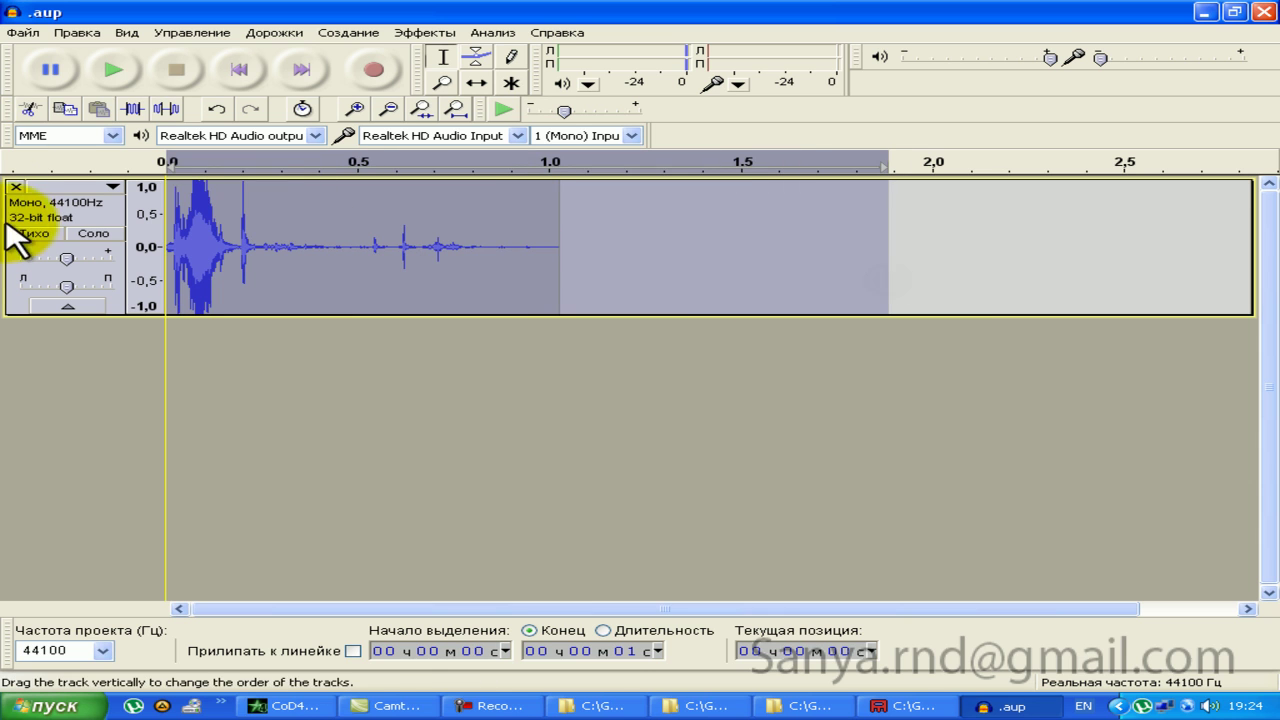
left_click(726, 220)
left_click_drag(606, 240, 14, 240)
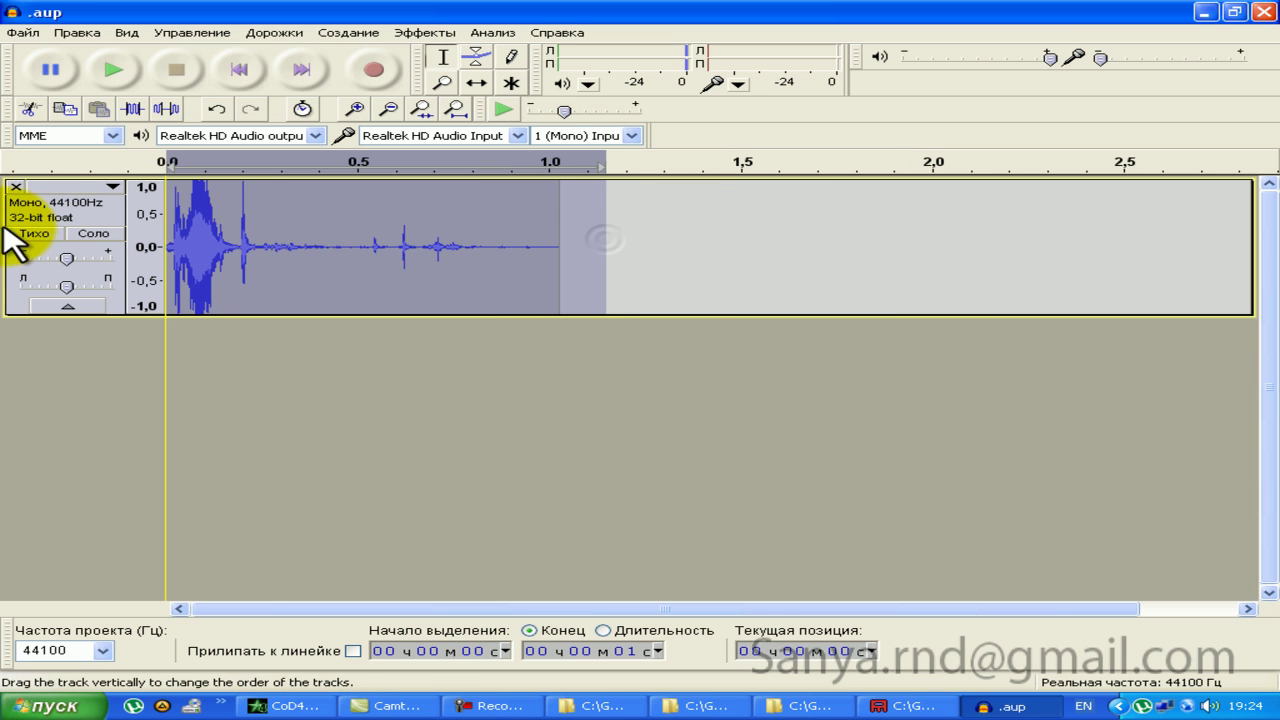
left_click(615, 250)
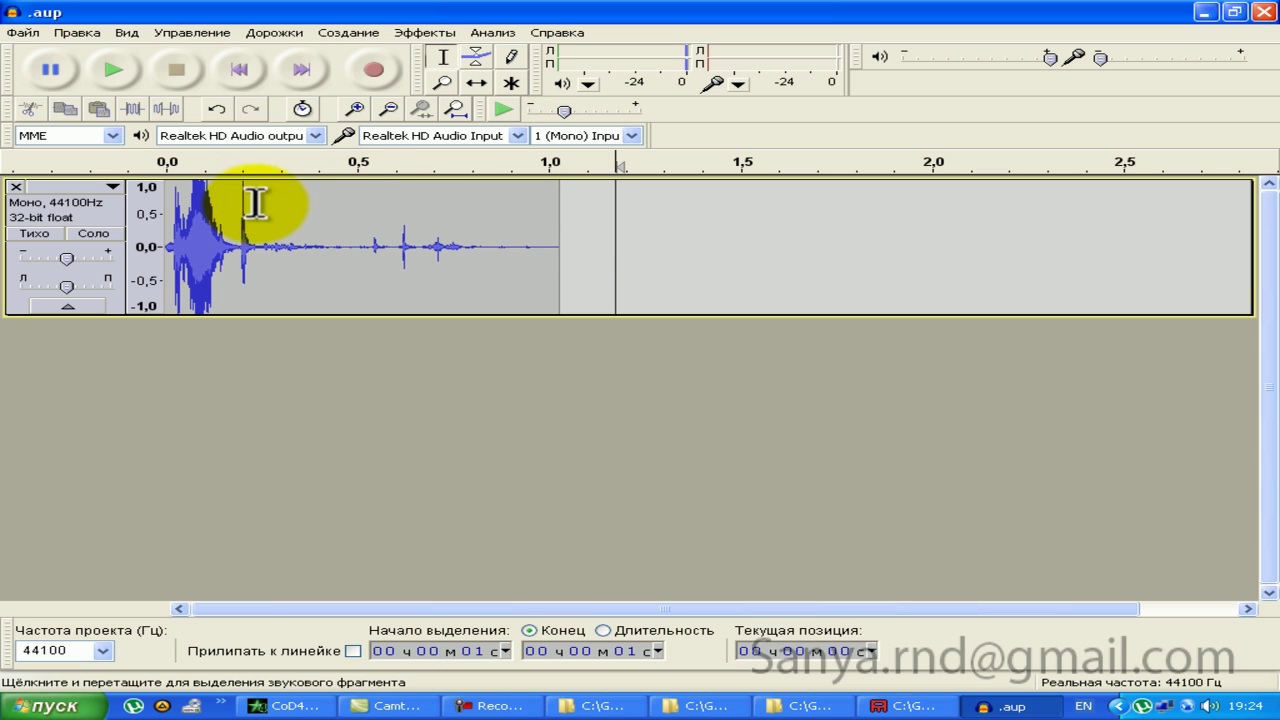
Step: Export the trimmed clip to the desktop and close the project without saving
left_click(22, 32)
left_click(100, 255)
type("cli")
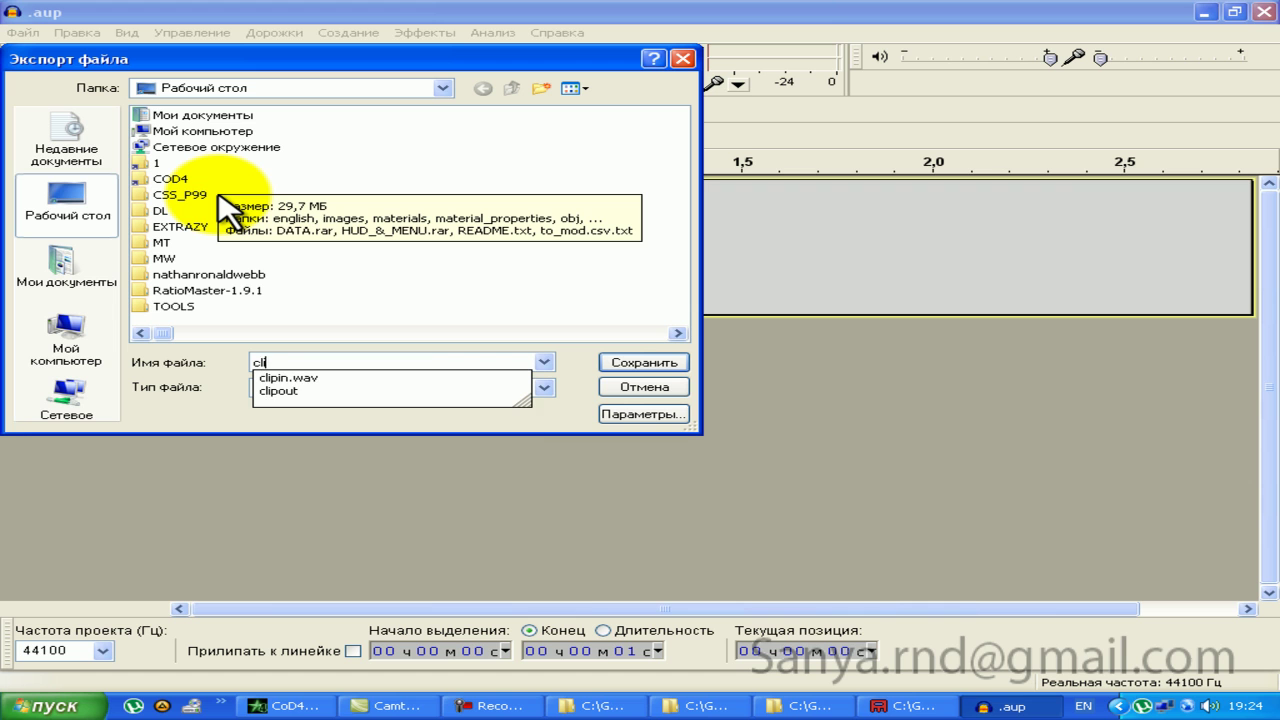
key("Return")
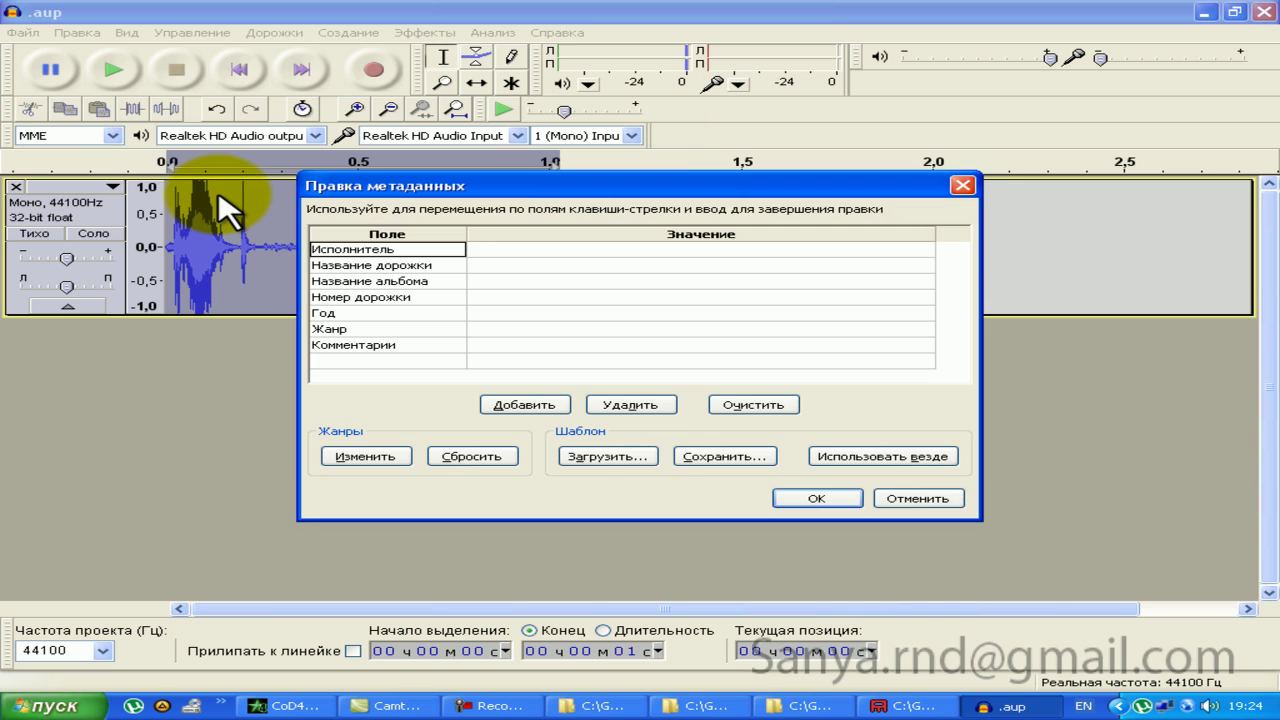
key("Return")
left_click(20, 34)
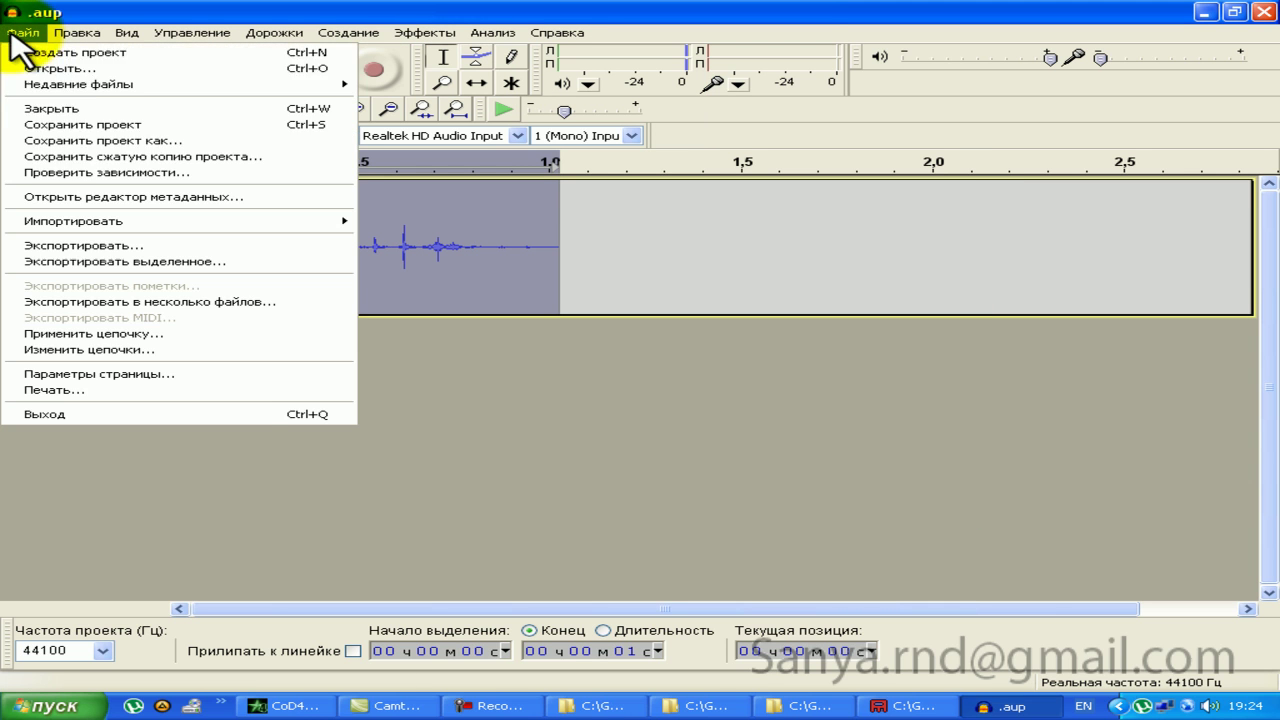
left_click(45, 108)
left_click(675, 409)
mouse_move(73, 220)
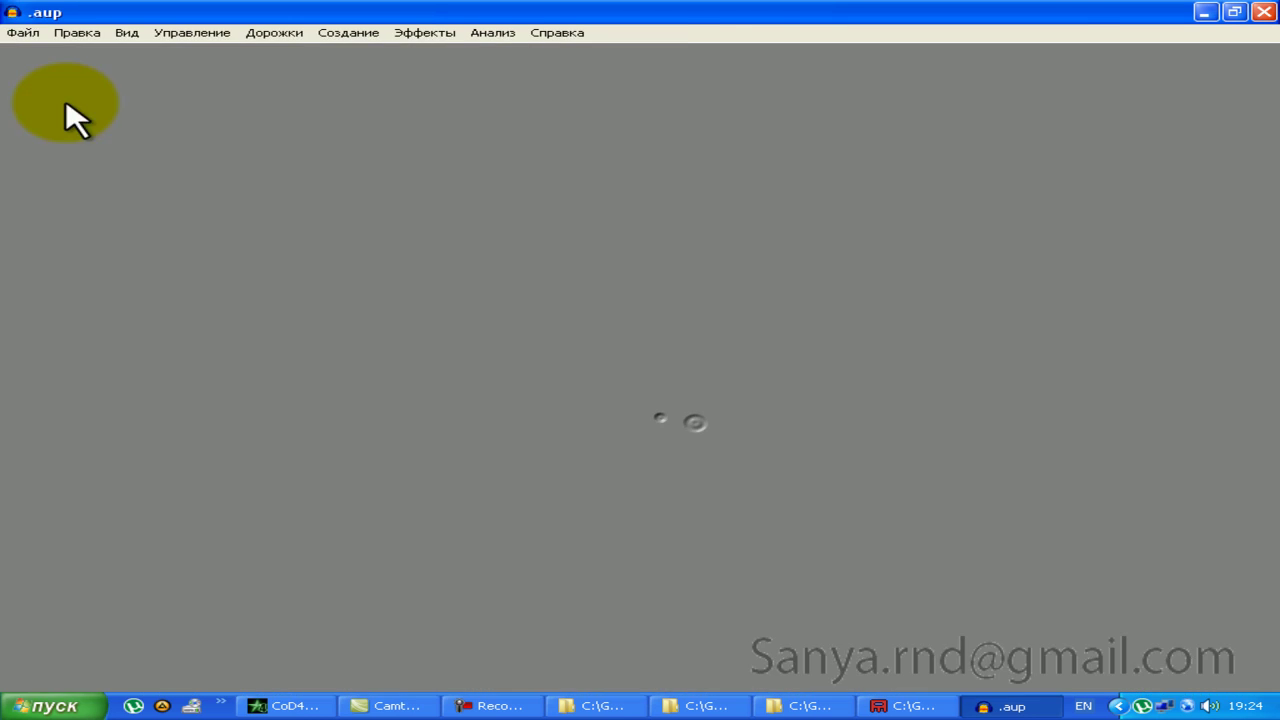
Step: Raw-import another headerless file from the desktop with the current settings
left_click(22, 32)
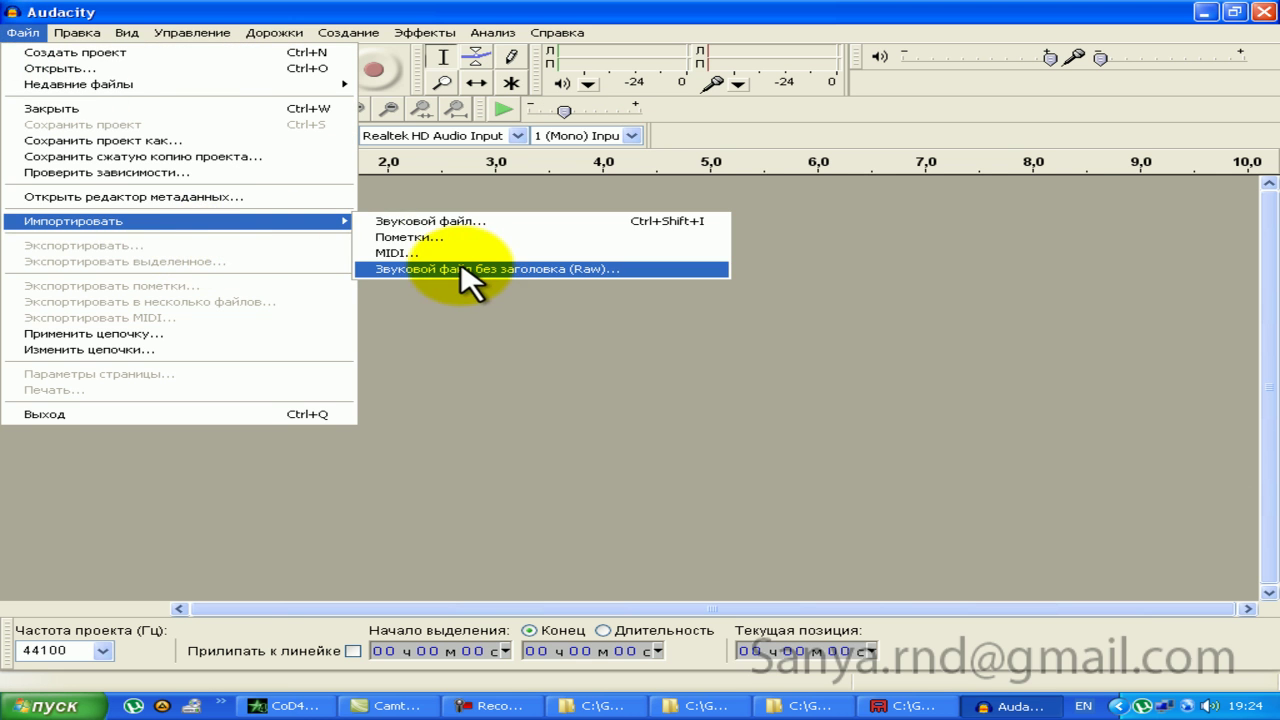
left_click(452, 269)
scroll(420, 260, "down", 5)
scroll(340, 290, "down", 5)
scroll(300, 330, "up", 5)
left_click(172, 338)
key("Delete")
key("Return")
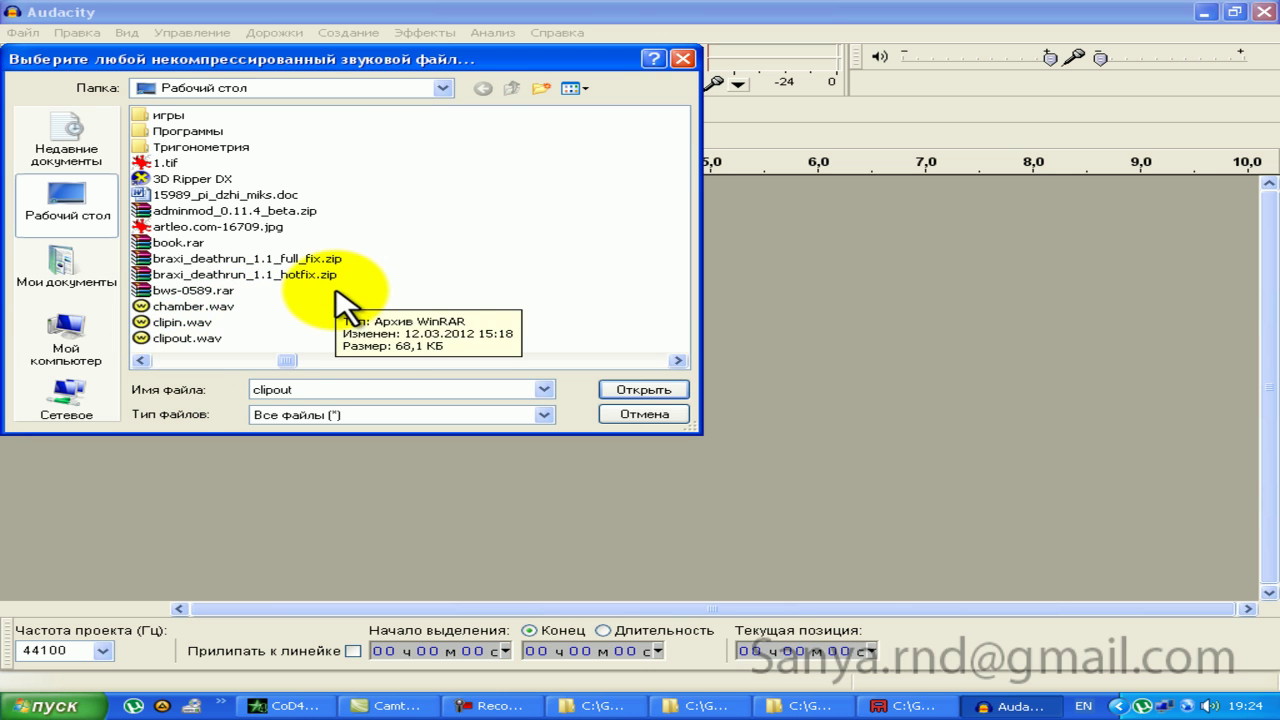
scroll(345, 300, "down", 5)
scroll(345, 250, "down", 5)
double_click(155, 131)
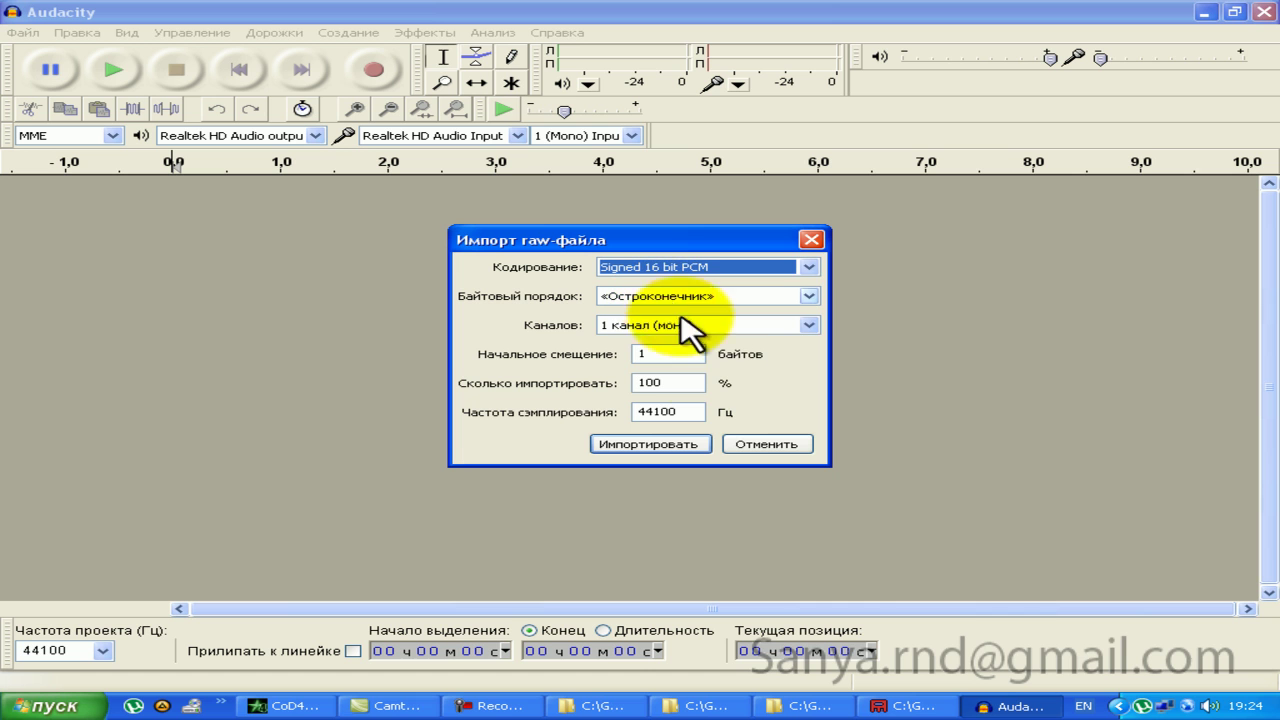
left_click(652, 443)
Step: Play the imported audio, then undo the import to leave an empty project
left_click(110, 70)
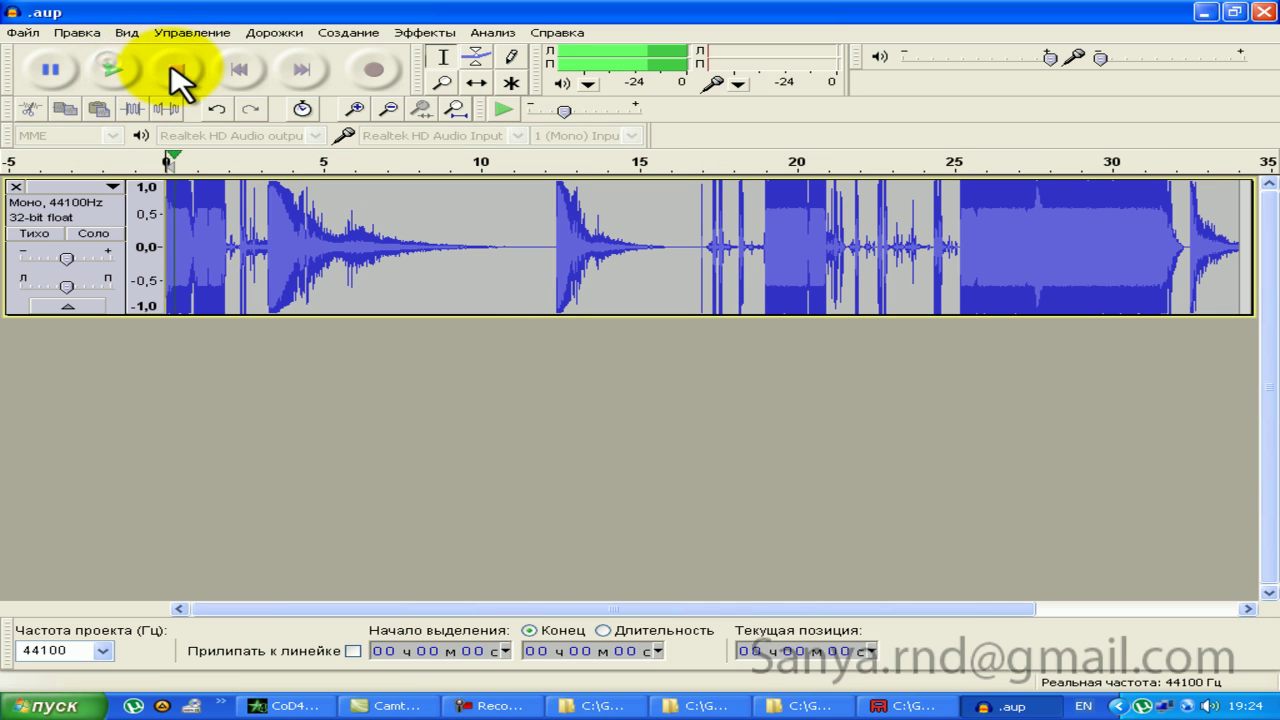
left_click(77, 34)
left_click(30, 53)
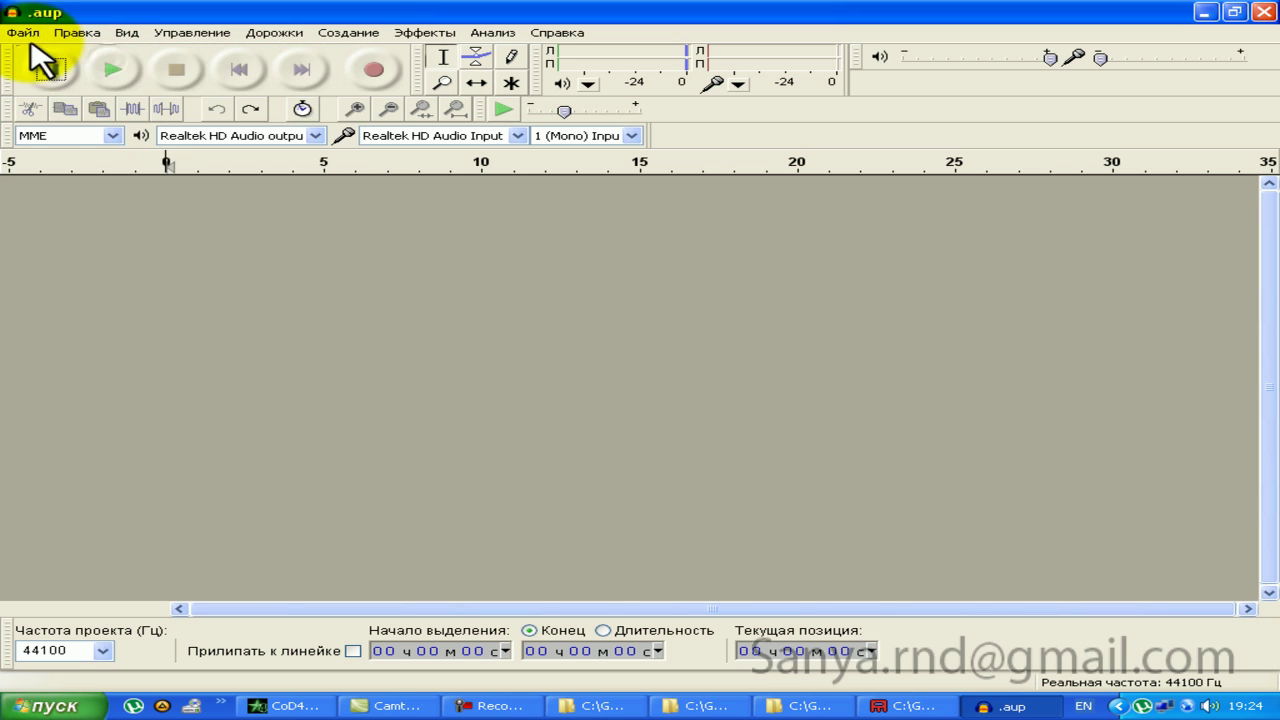
left_click(24, 33)
Step: Raw-import fires as stereo with the current byte order, play it, then undo the import
left_click(420, 276)
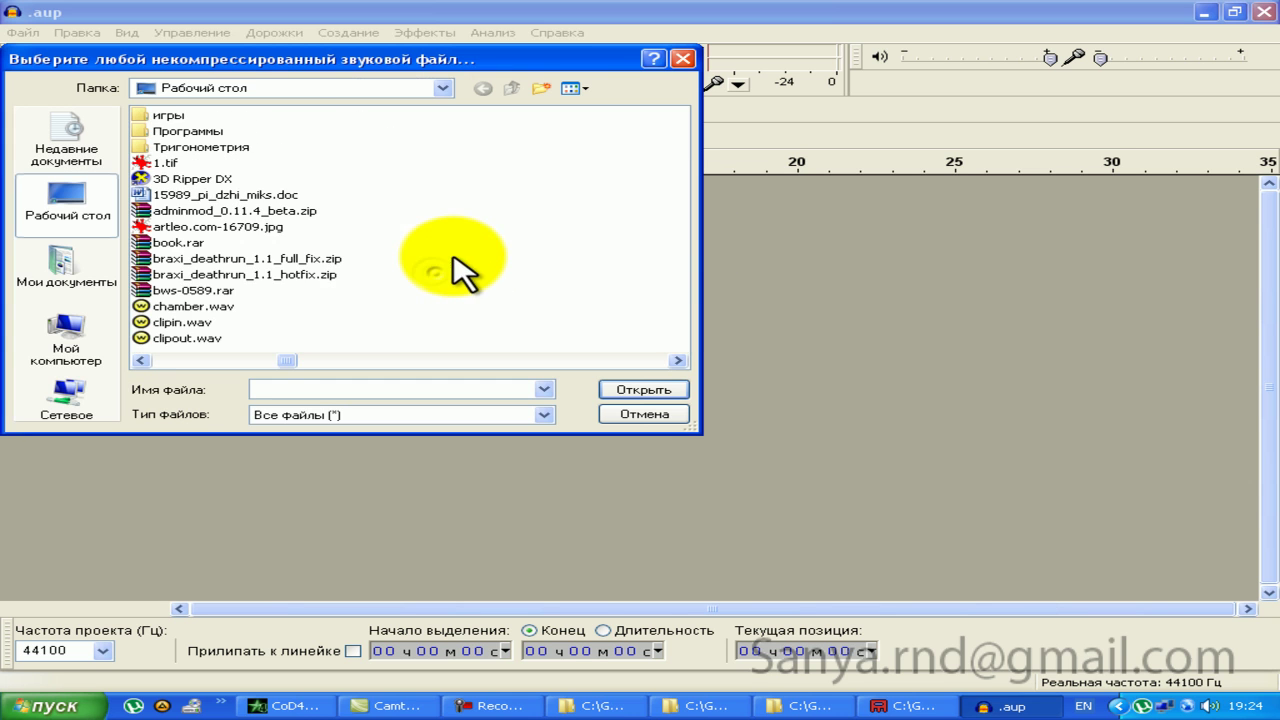
scroll(440, 262, "down", 3)
scroll(300, 210, "down", 3)
scroll(176, 165, "up", 6)
scroll(176, 165, "down", 2)
double_click(172, 163)
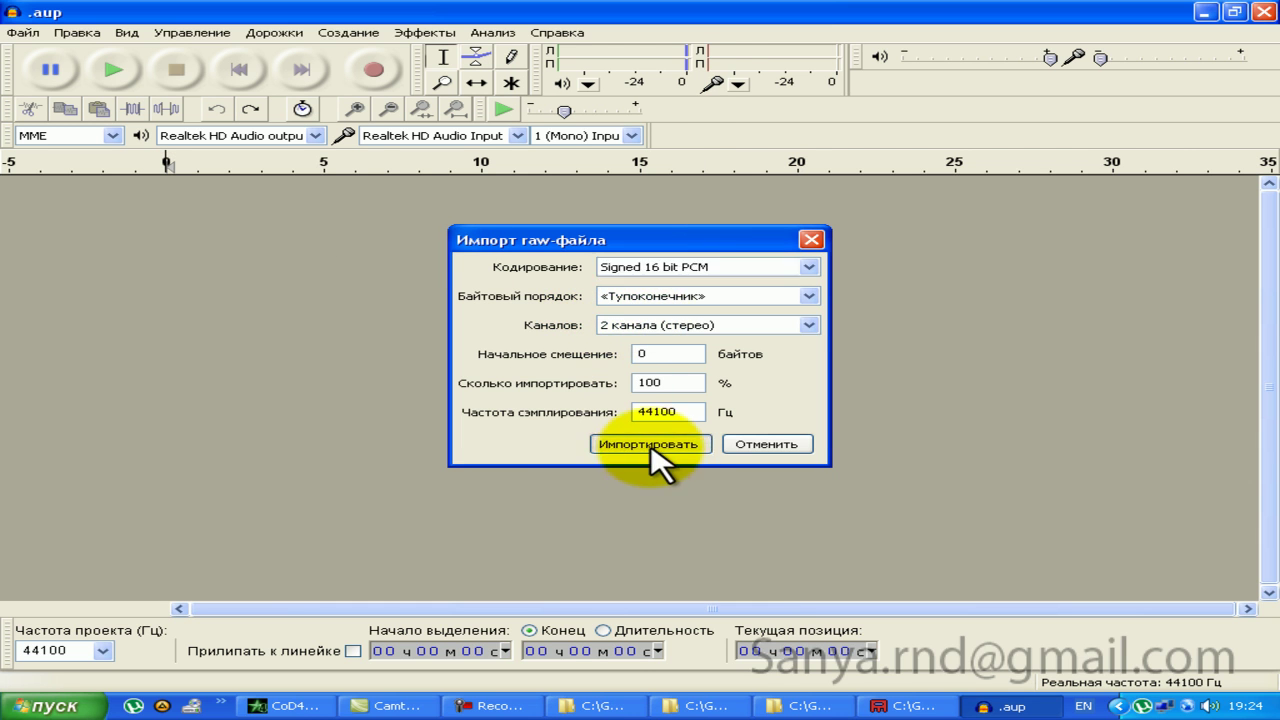
left_click(652, 444)
left_click(100, 70)
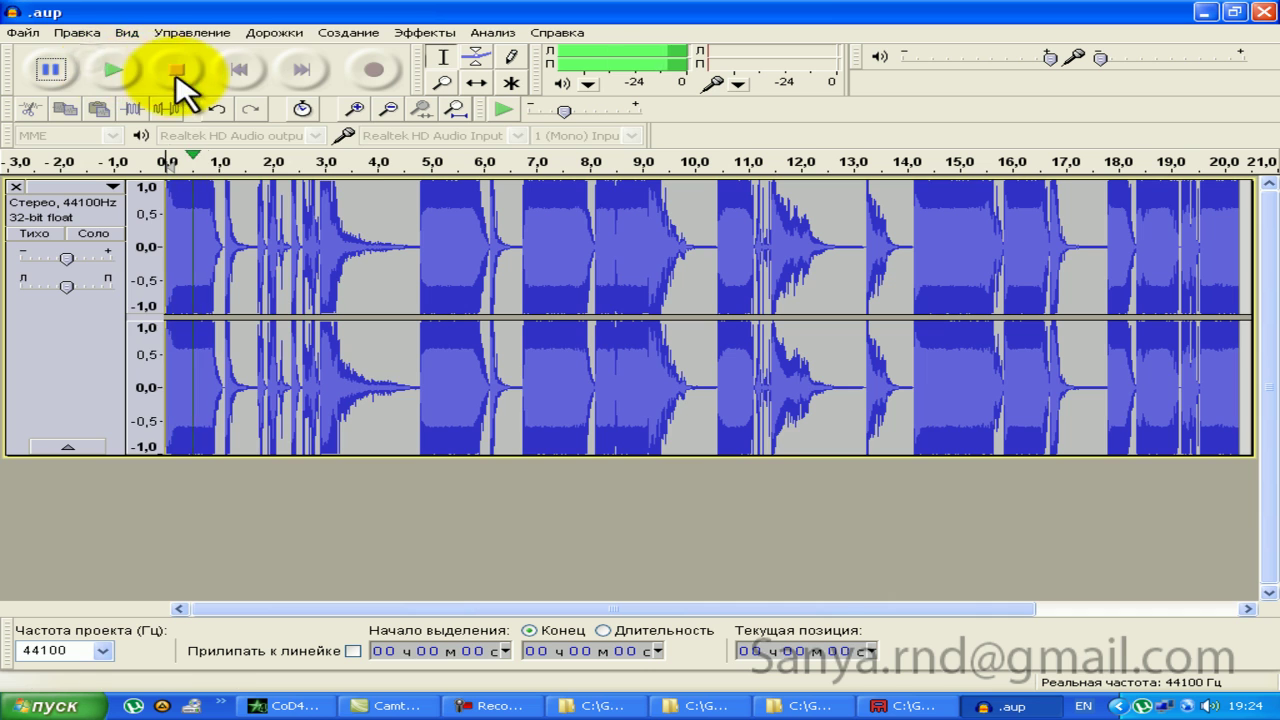
left_click(177, 70)
left_click(77, 32)
left_click(40, 51)
Step: Re-import fires with byte order «Остроконечник» and play it from the beginning
left_click(28, 33)
mouse_move(73, 220)
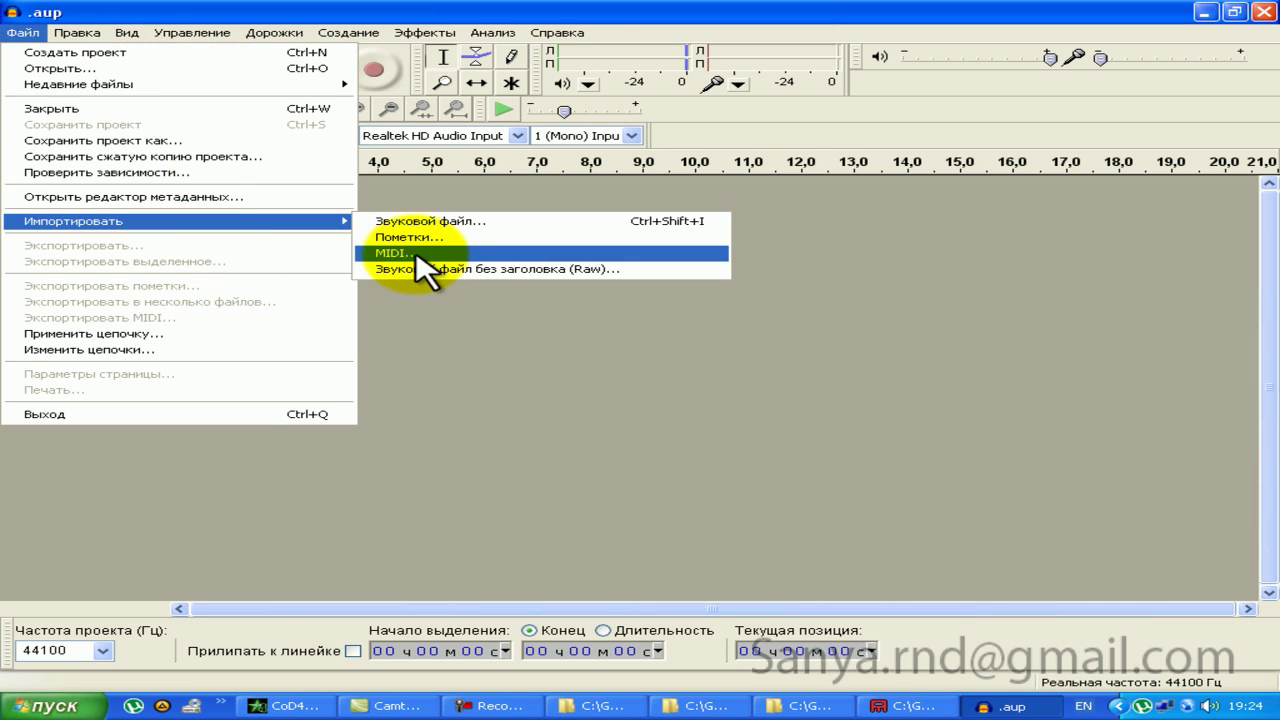
left_click(428, 271)
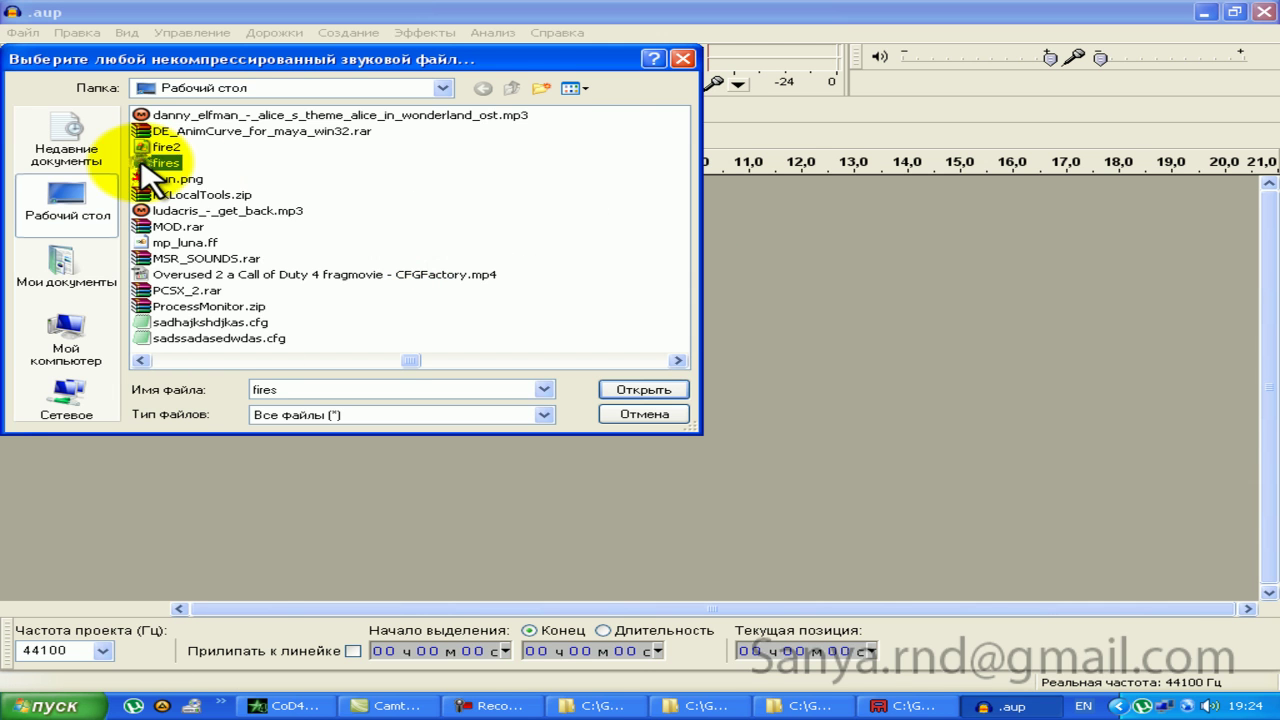
double_click(150, 163)
left_click(614, 296)
left_click(605, 322)
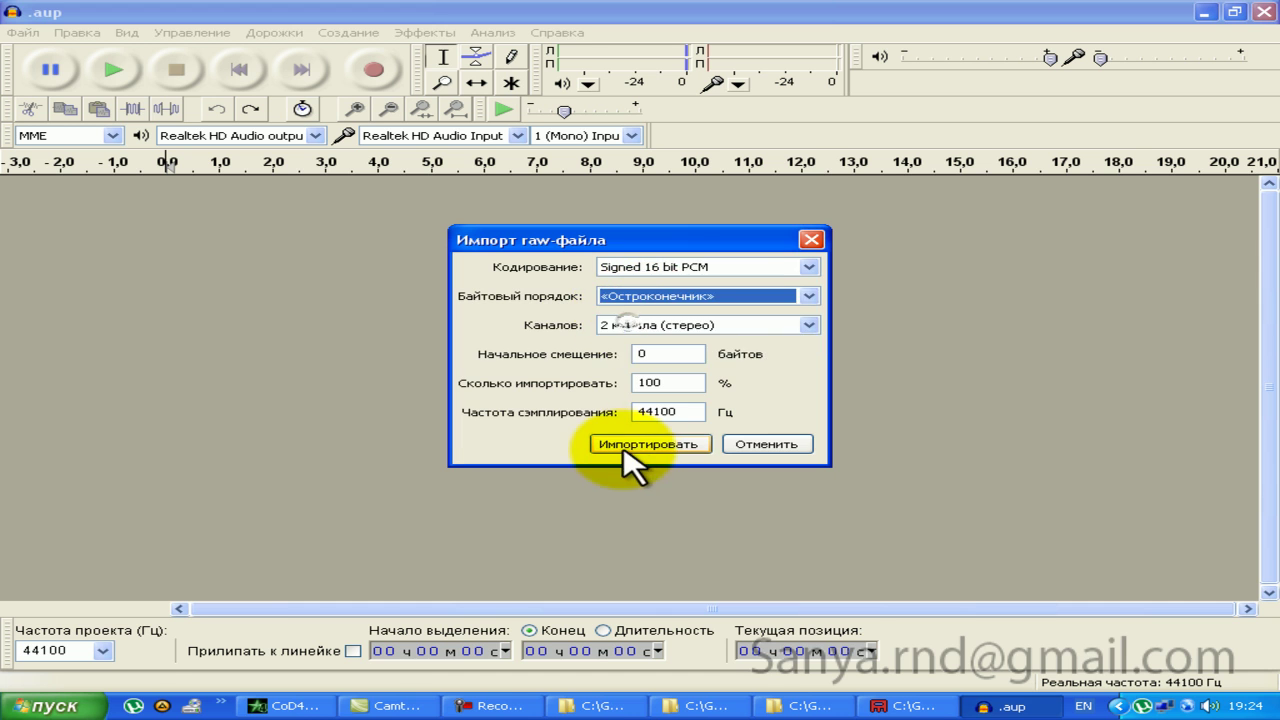
left_click(623, 452)
left_click(113, 69)
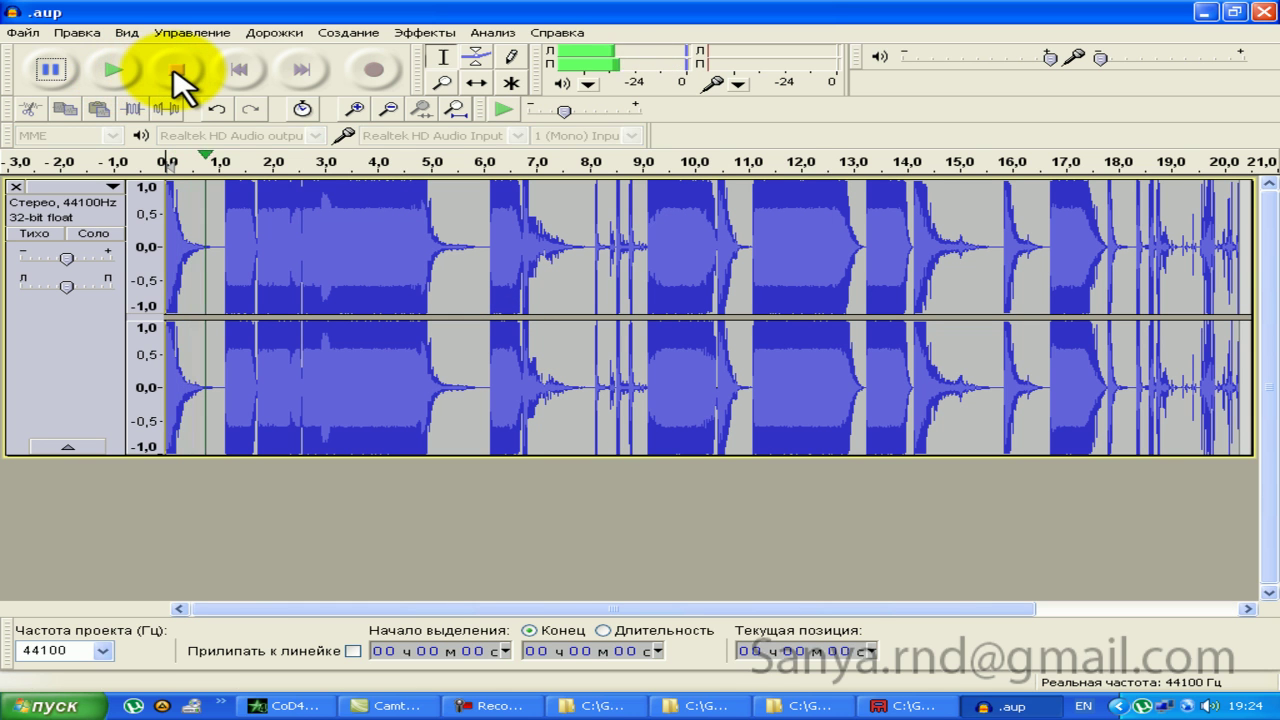
left_click(175, 70)
left_click(113, 70)
Step: Trim the fires clip by deleting about 1.0–2.2 s and the tail after about 0.87 s
left_click(155, 74)
mouse_move(286, 251)
left_mouse_down()
mouse_move(5, 270)
mouse_move(218, 322)
mouse_move(305, 282)
left_mouse_up()
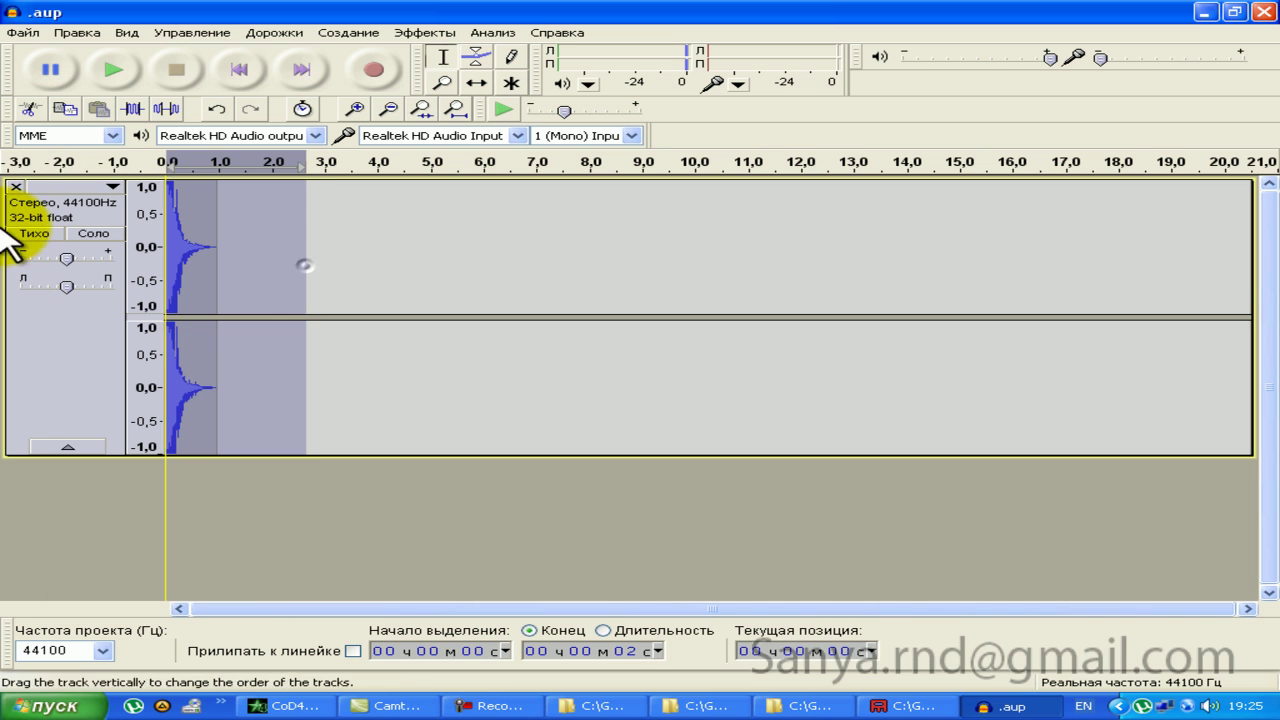
double_click(356, 107)
left_click_drag(620, 258, 358, 314)
key("Delete")
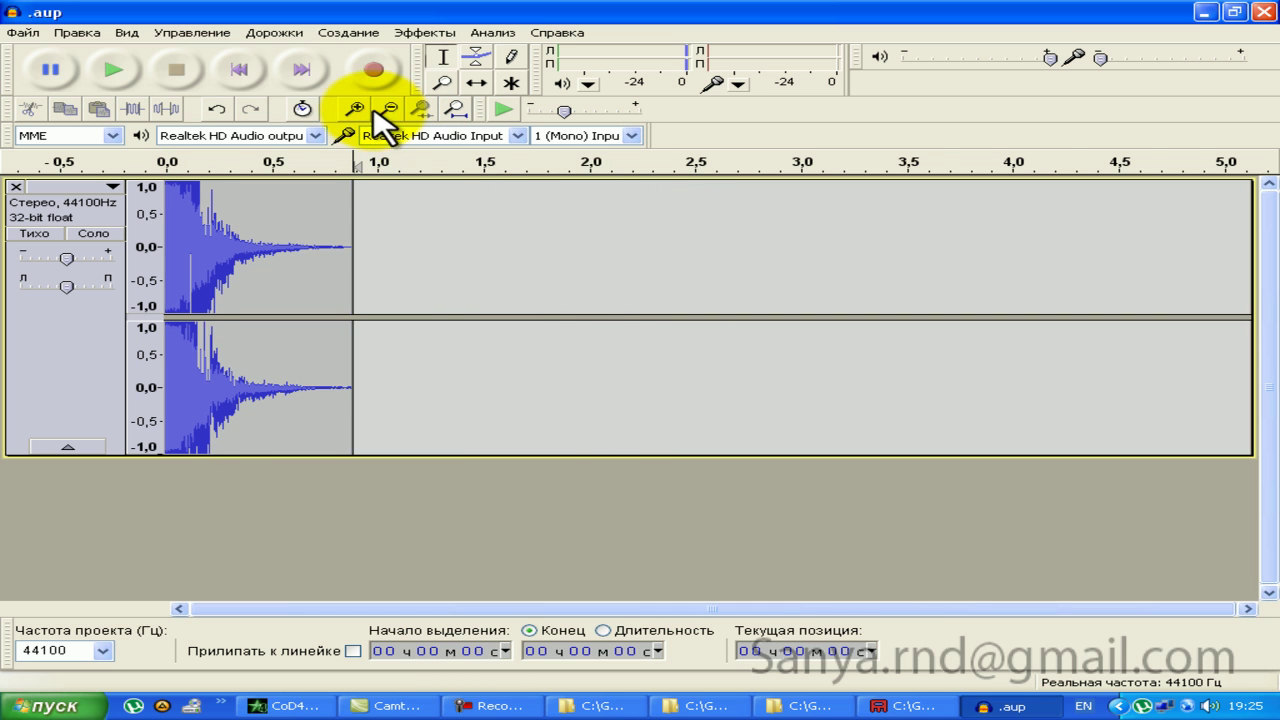
left_click(356, 108)
left_click_drag(584, 248, 529, 266)
key("Delete")
Step: Export the trimmed clip to an audio file named 'fe'
left_click(26, 33)
left_click(143, 250)
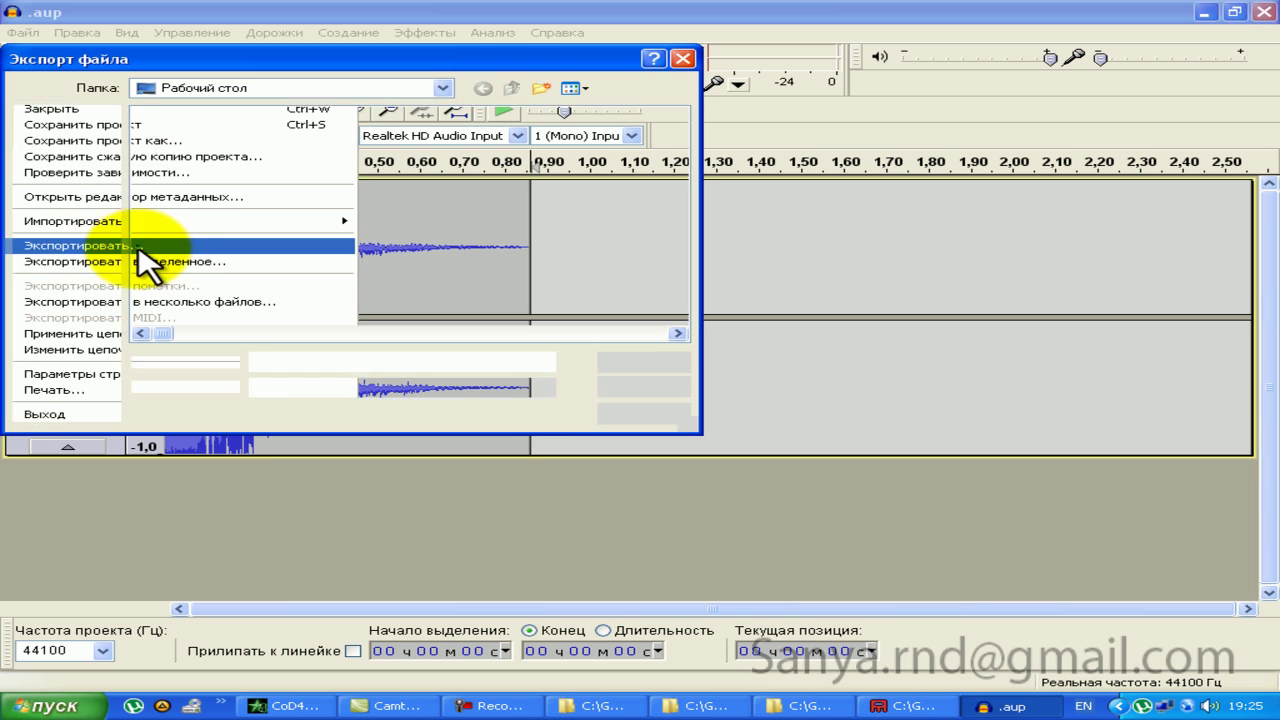
type("fir")
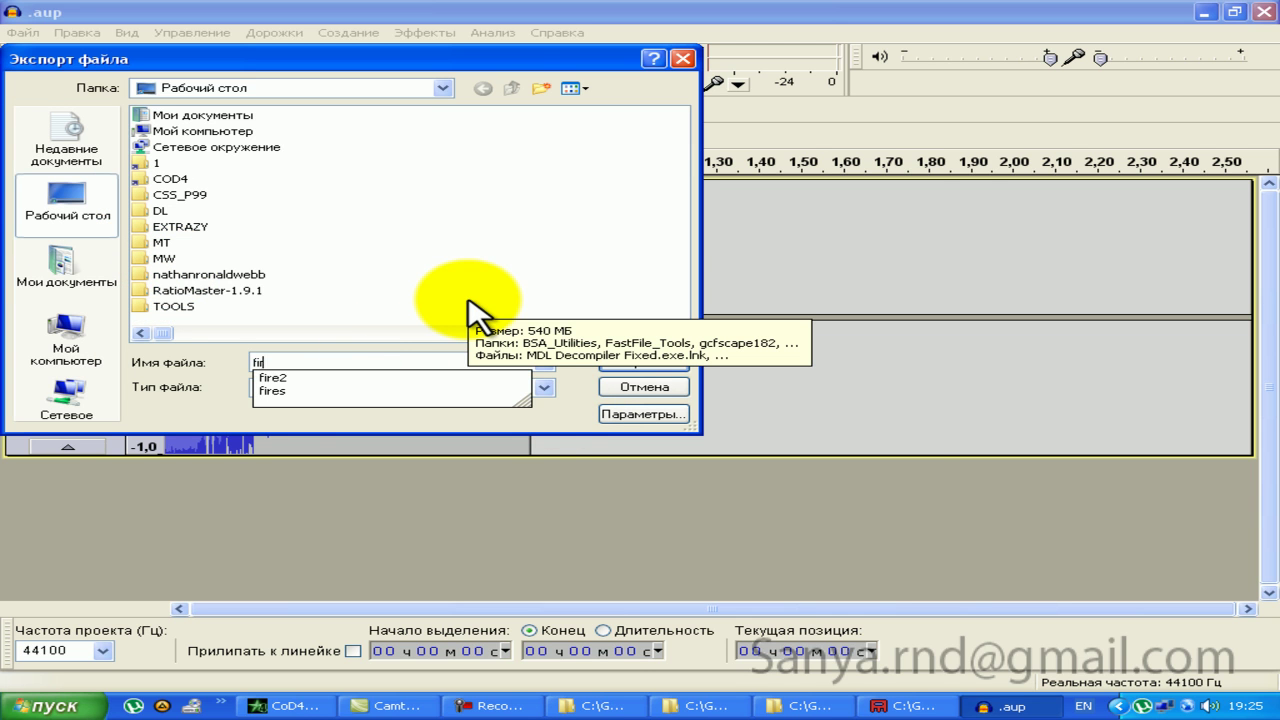
type("e")
key("Return")
key("Return")
Step: Close the project without saving it
left_click(17, 45)
left_click(30, 107)
left_click(630, 423)
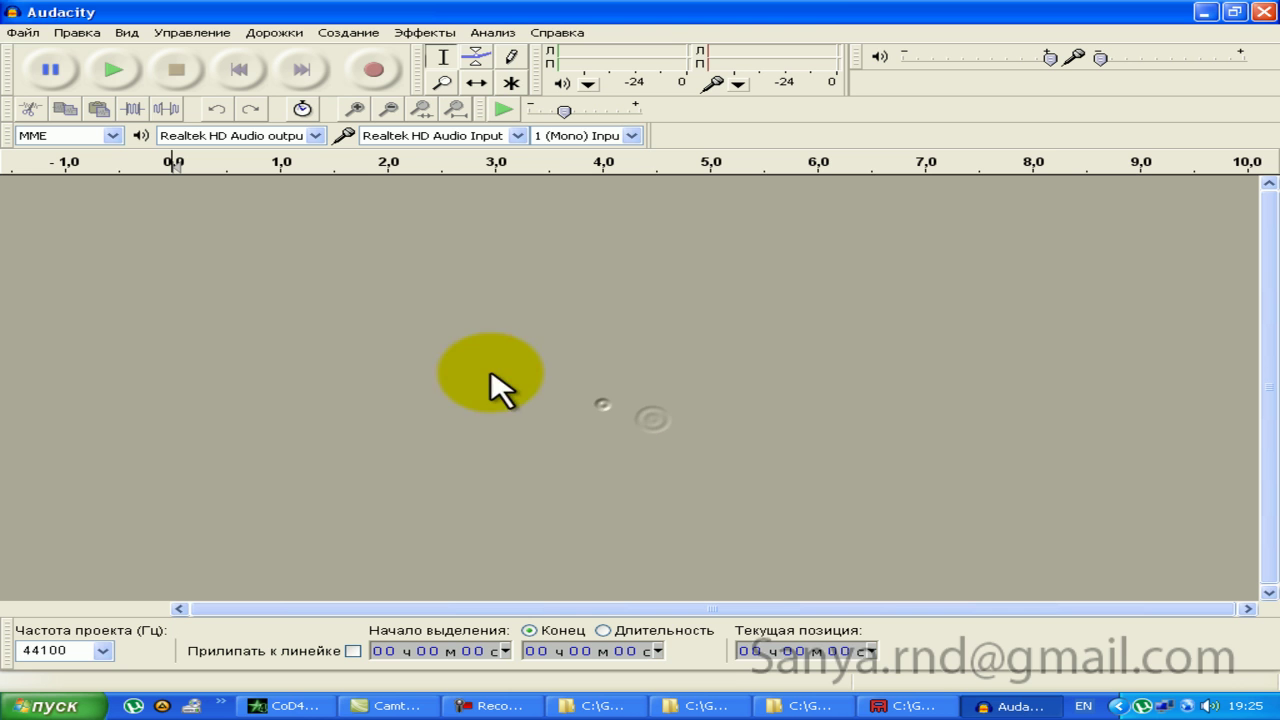
left_click(20, 31)
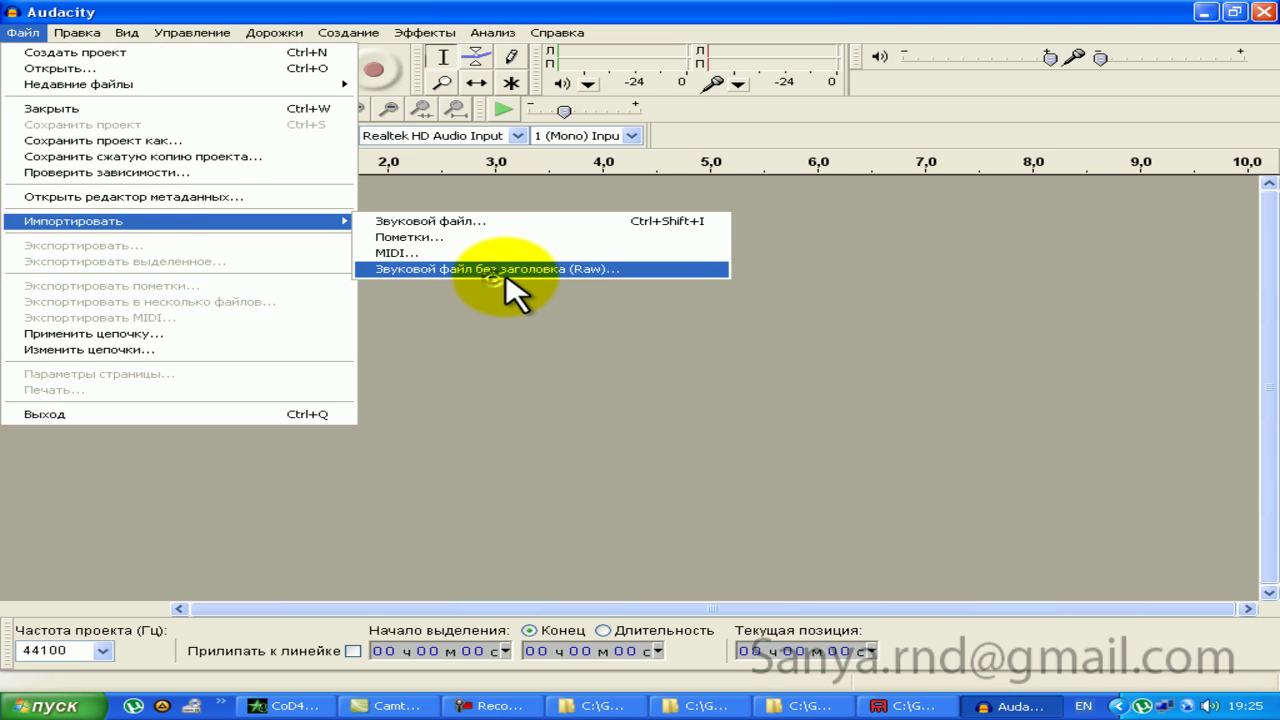
Step: Raw-import the file as 1-channel mono with little-endian byte order and play it
left_click(505, 275)
double_click(165, 152)
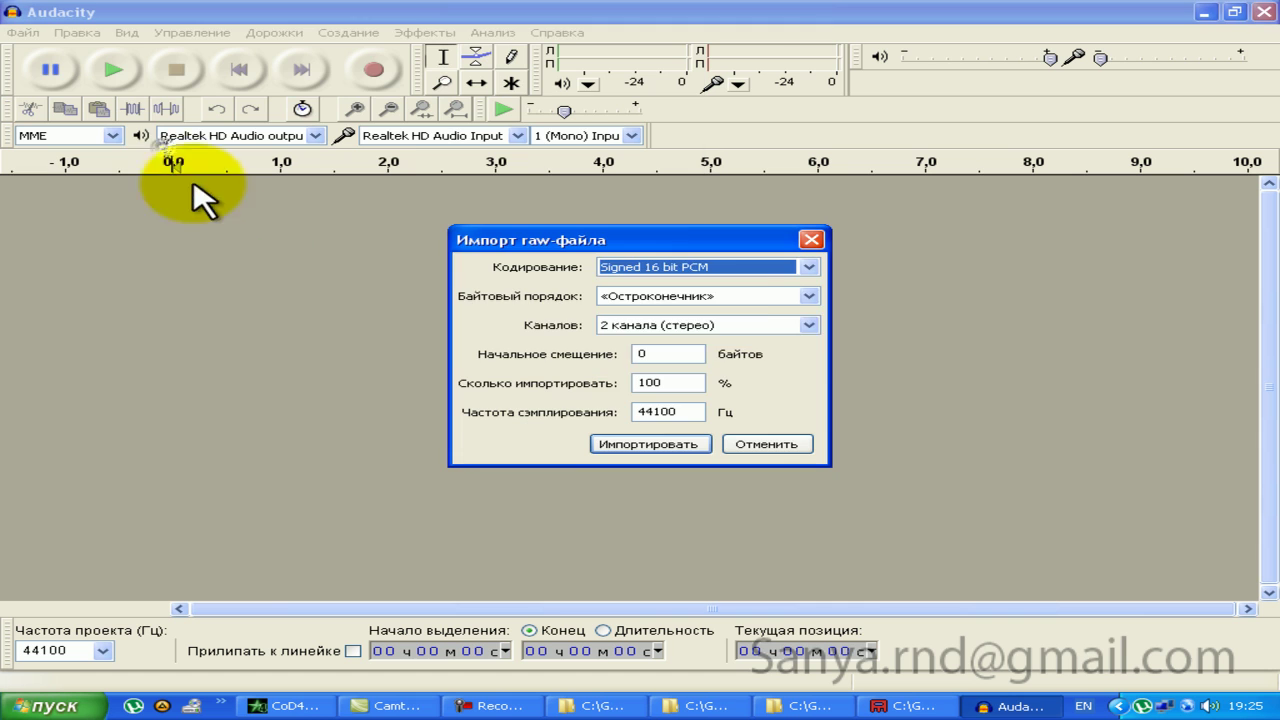
left_click(712, 295)
left_click(672, 331)
left_click(668, 330)
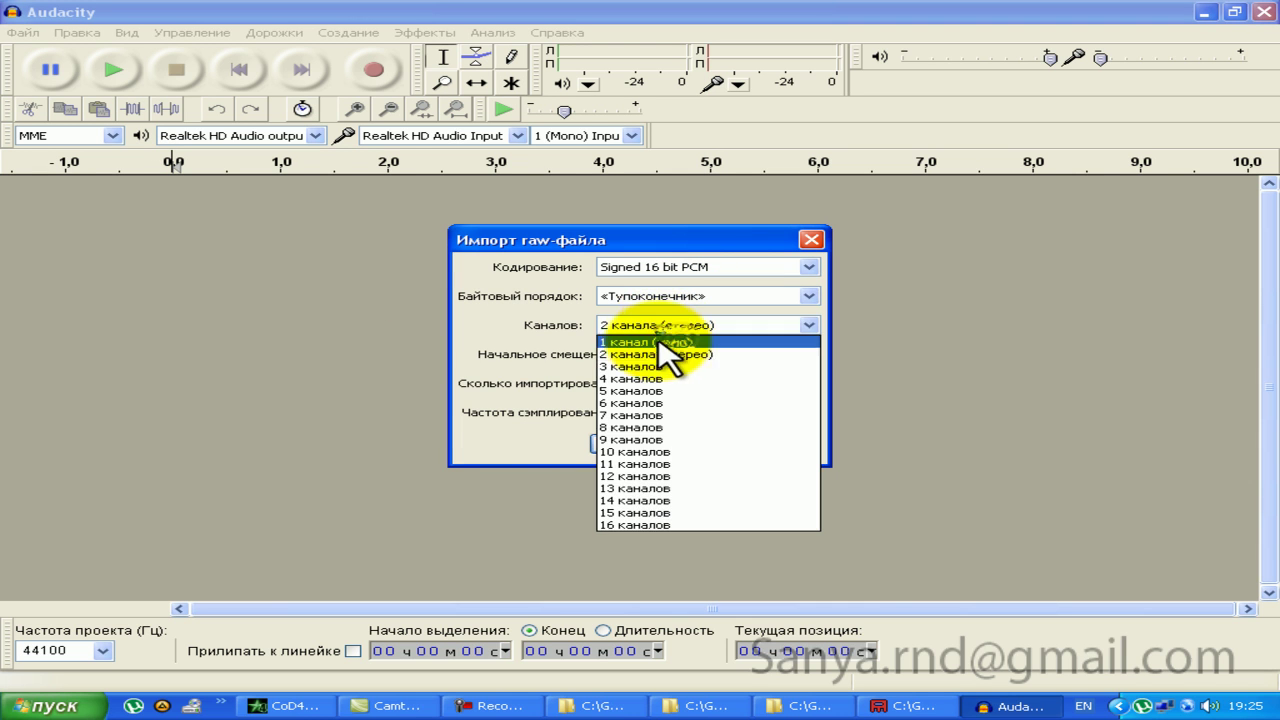
left_click(660, 341)
left_click(640, 296)
left_click(630, 320)
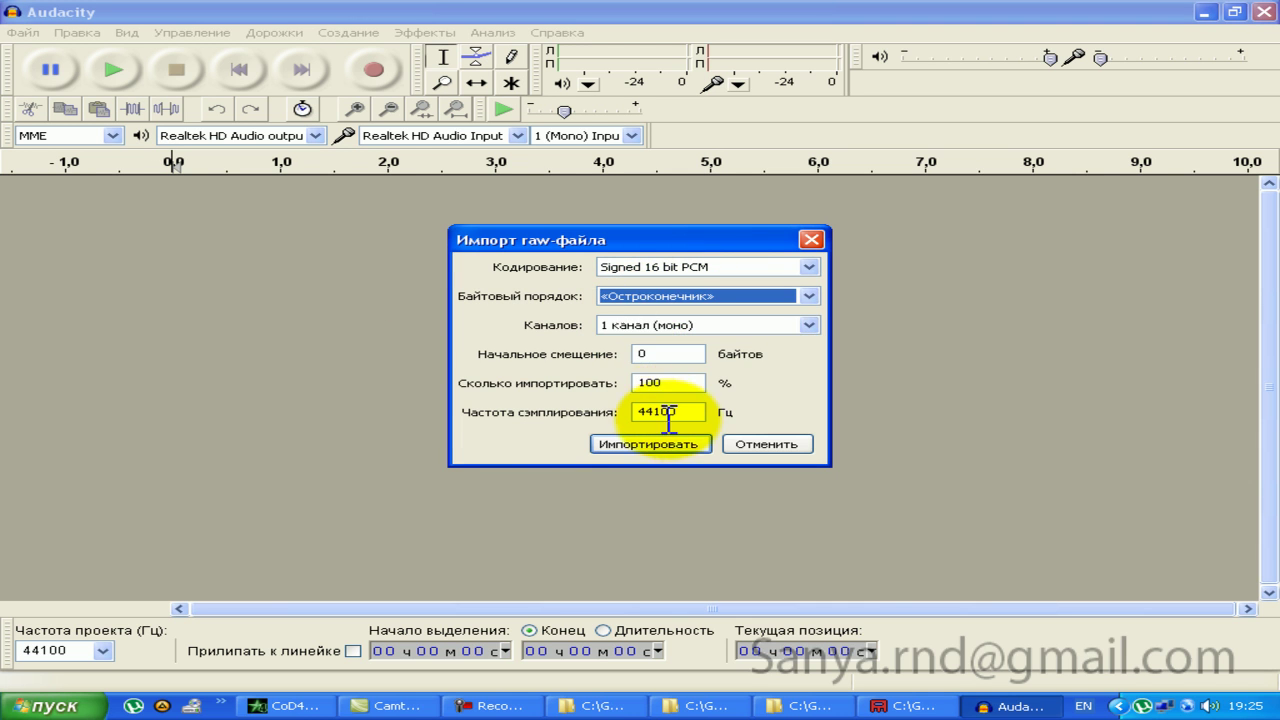
left_click(652, 443)
left_click(128, 72)
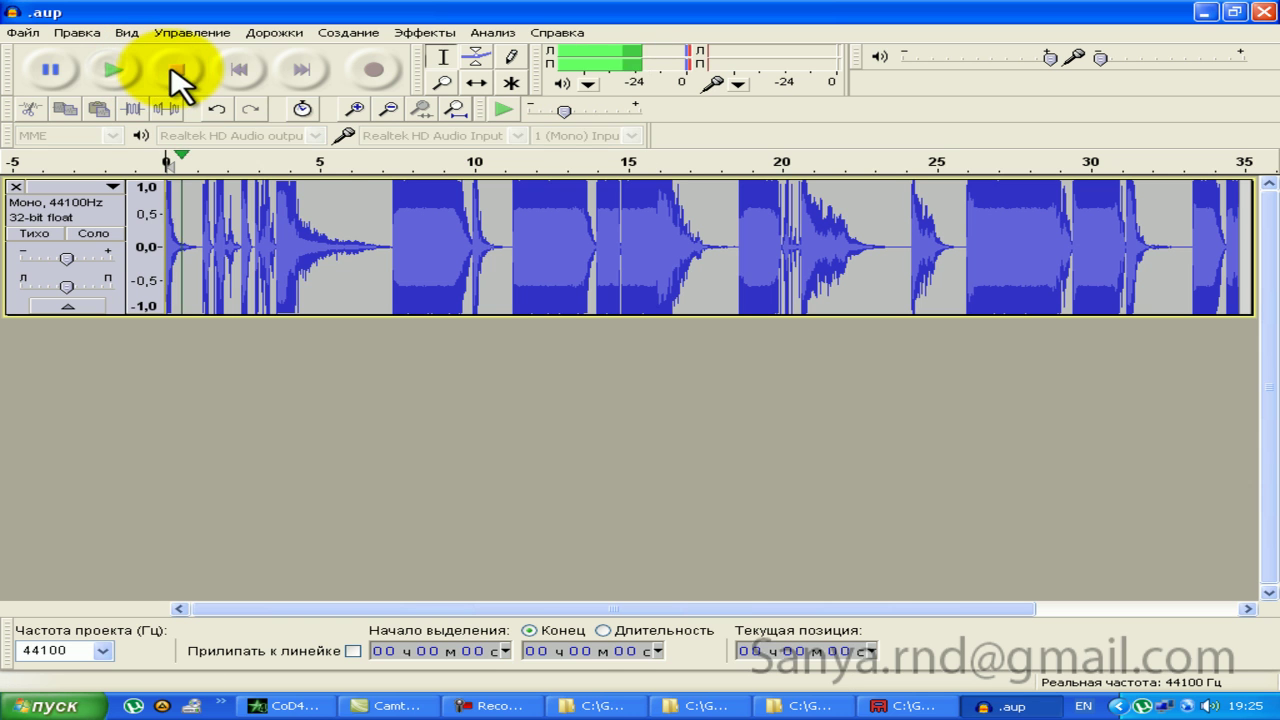
Step: Close the imported project, declining to save
left_click(22, 32)
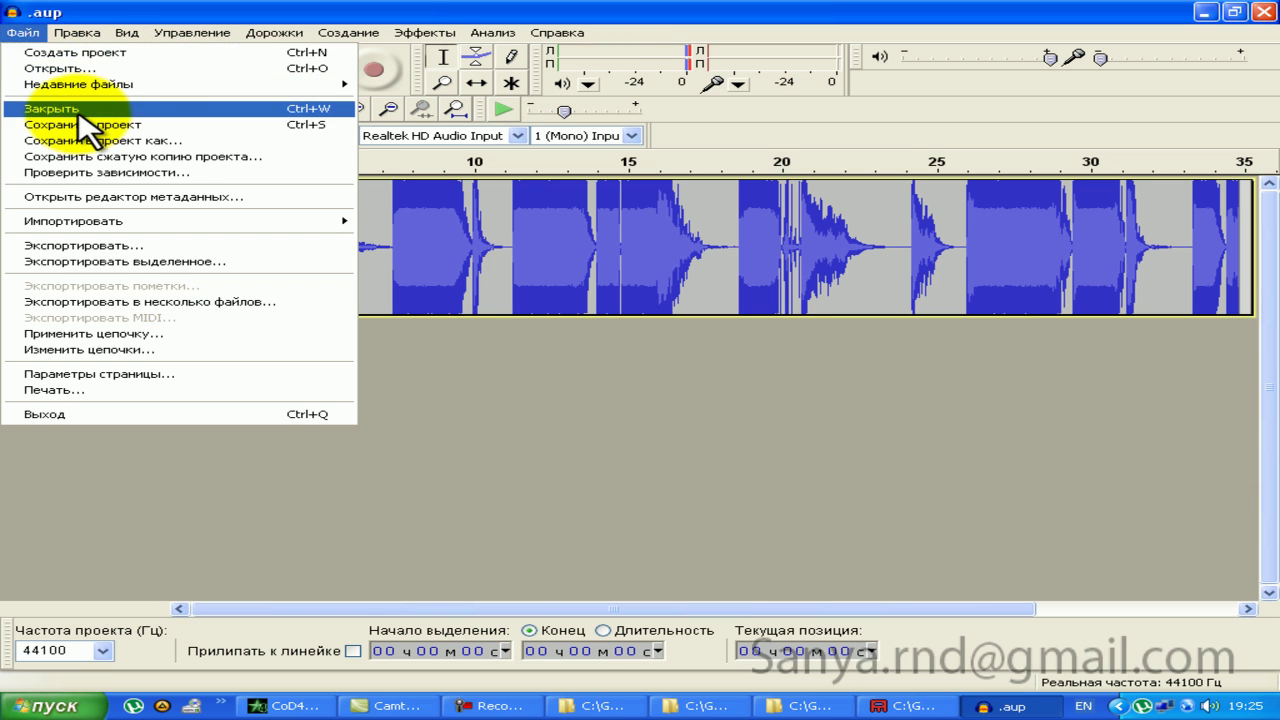
left_click(79, 112)
left_click(634, 409)
Step: Delete the fires and fire2 desktop files, put chamber.wav beside clipin.wav, then restore Audacity
left_click(1000, 706)
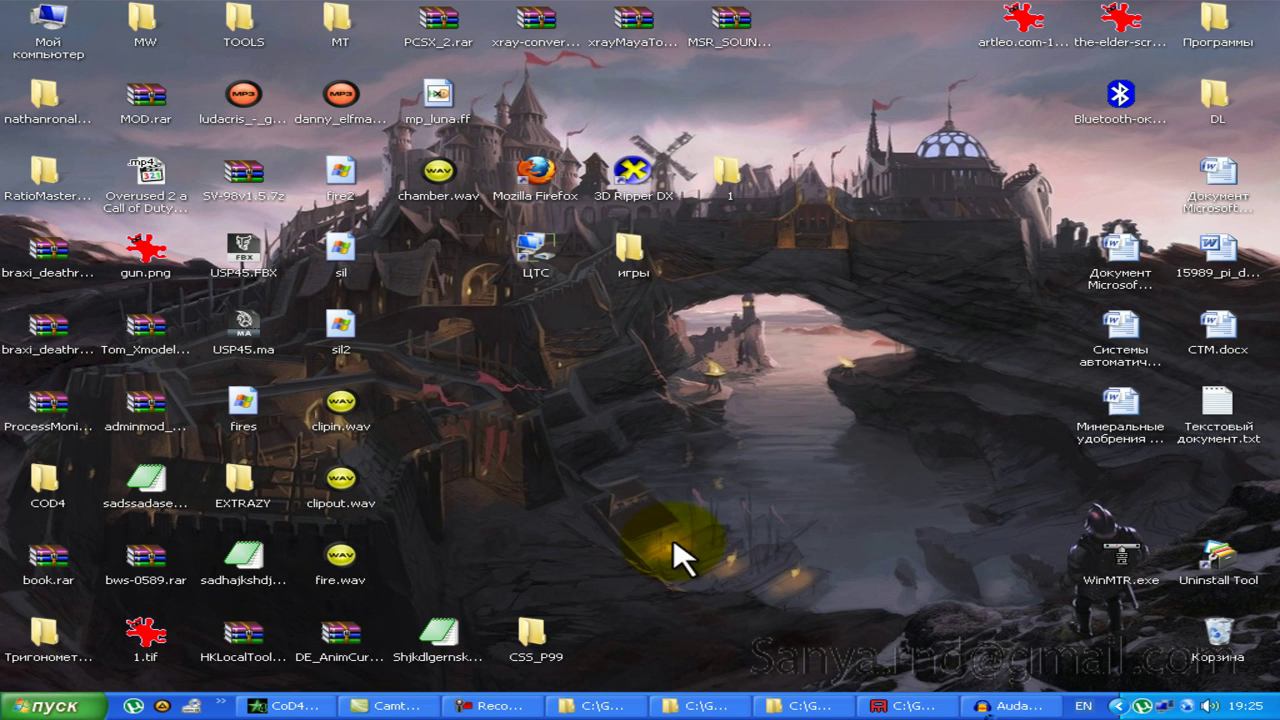
left_click_drag(460, 101, 333, 183)
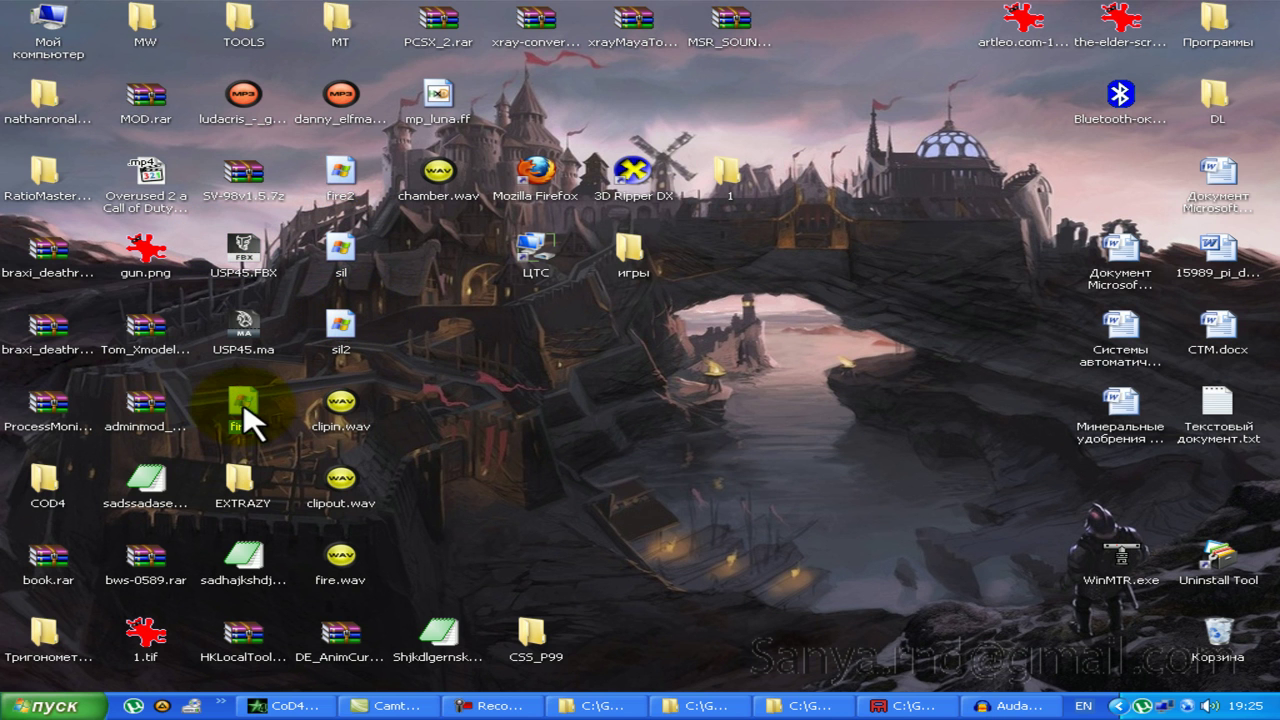
key("Return")
left_click(350, 190)
key("Delete")
key("Return")
left_click(348, 350)
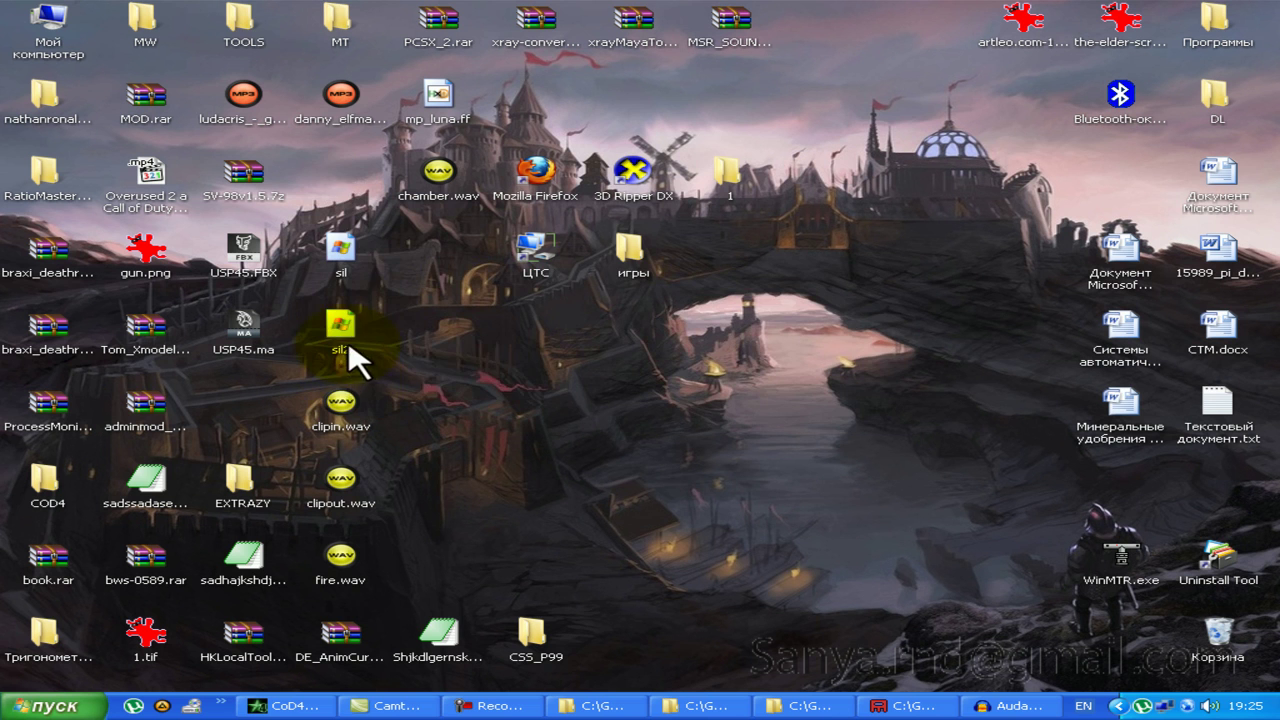
left_click_drag(437, 175, 318, 395)
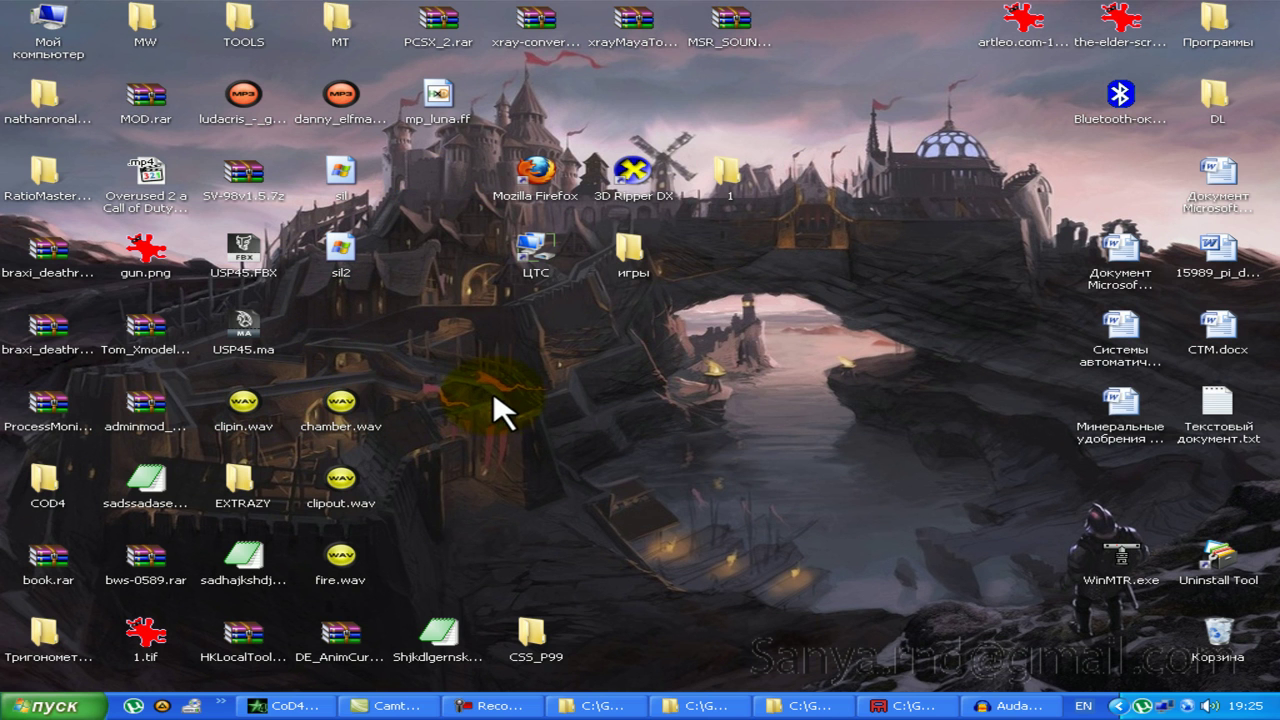
left_click(1005, 706)
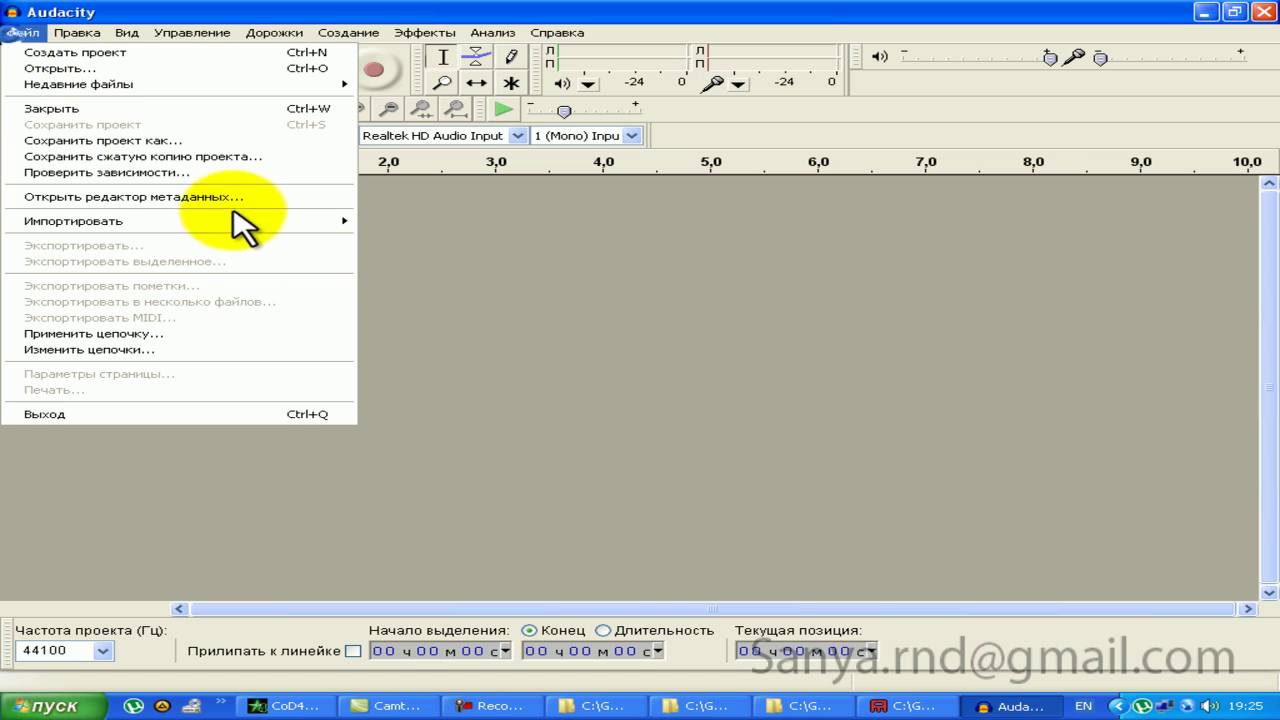
left_click(420, 266)
scroll(443, 266, "down", 3)
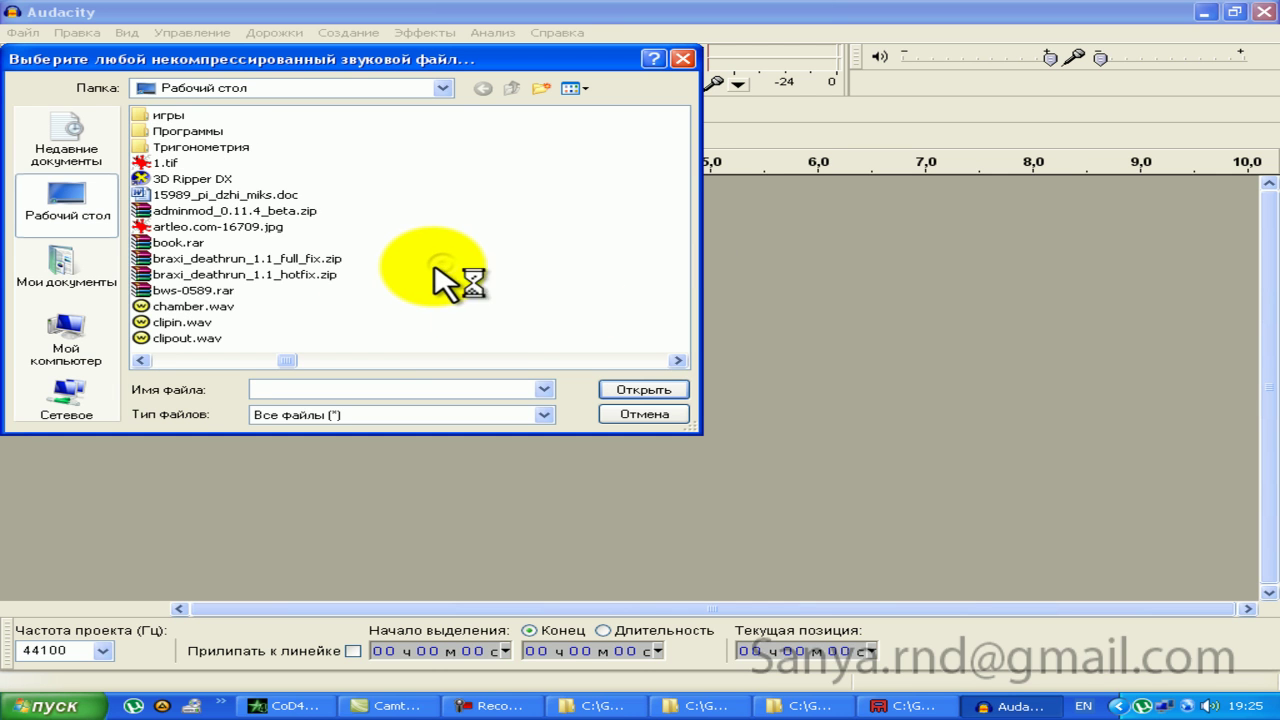
scroll(420, 258, "down", 3)
scroll(280, 250, "down", 3)
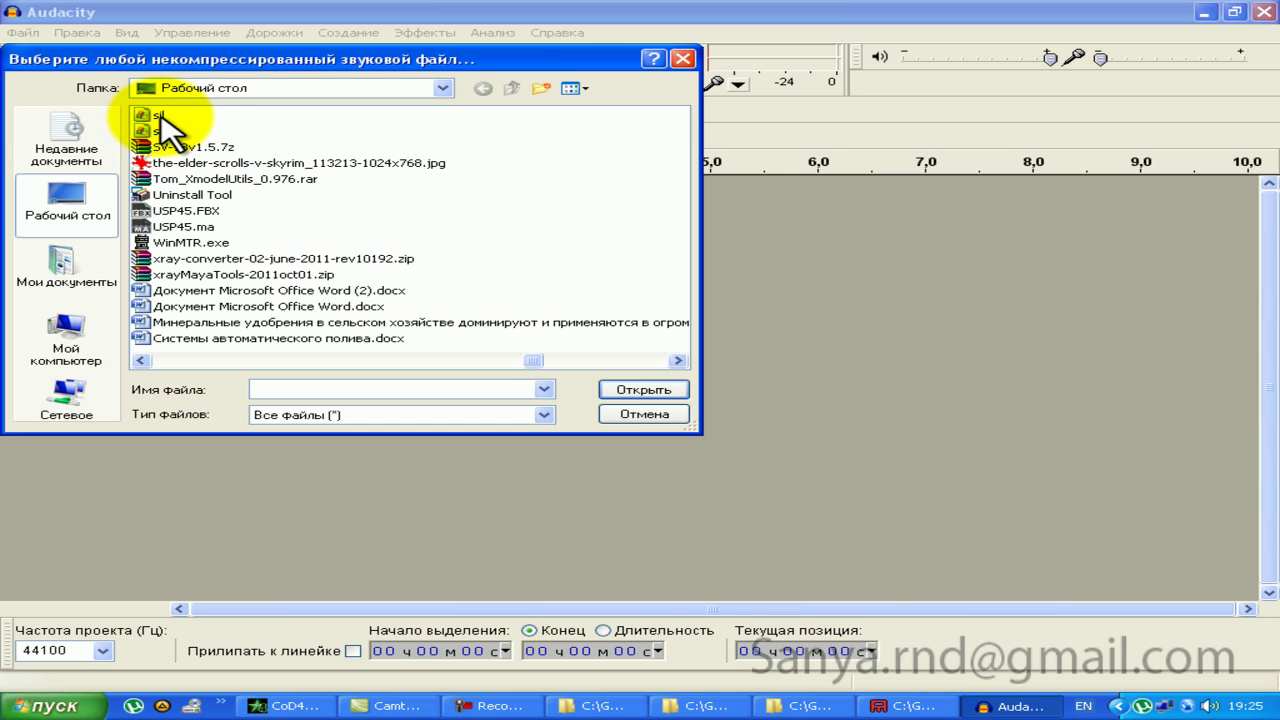
double_click(162, 125)
left_click(660, 447)
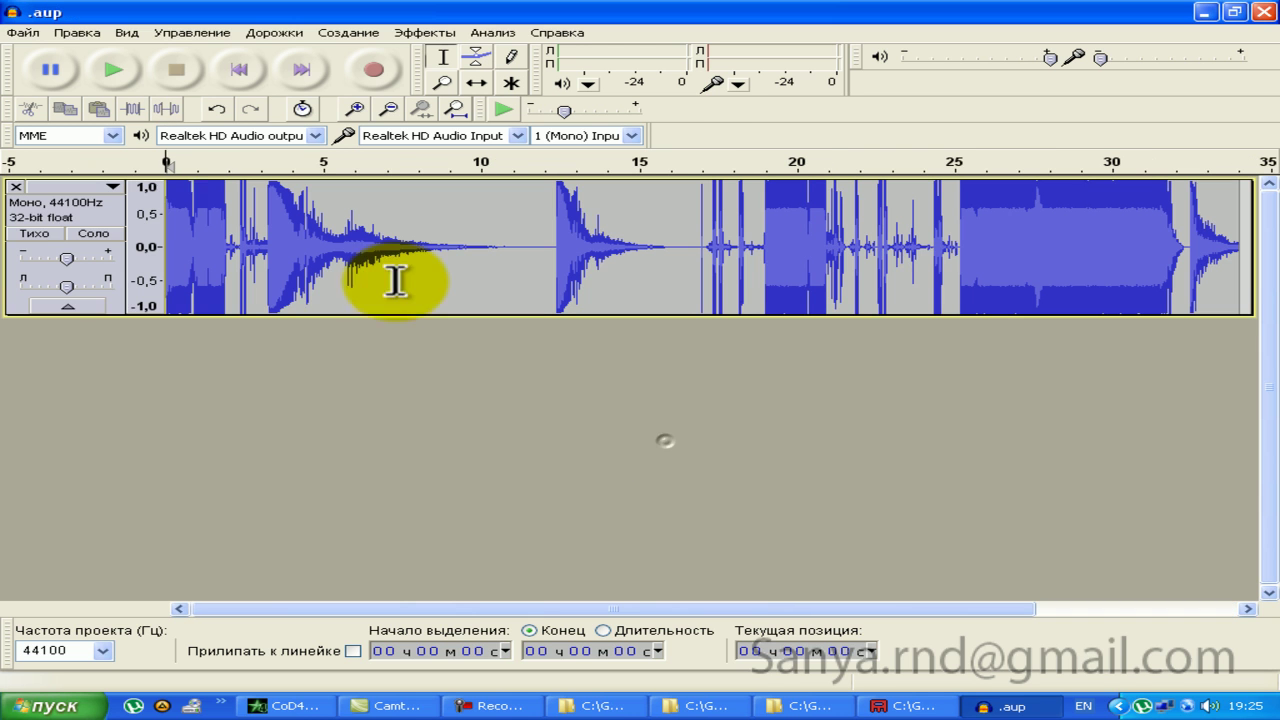
left_click(78, 33)
left_click(60, 48)
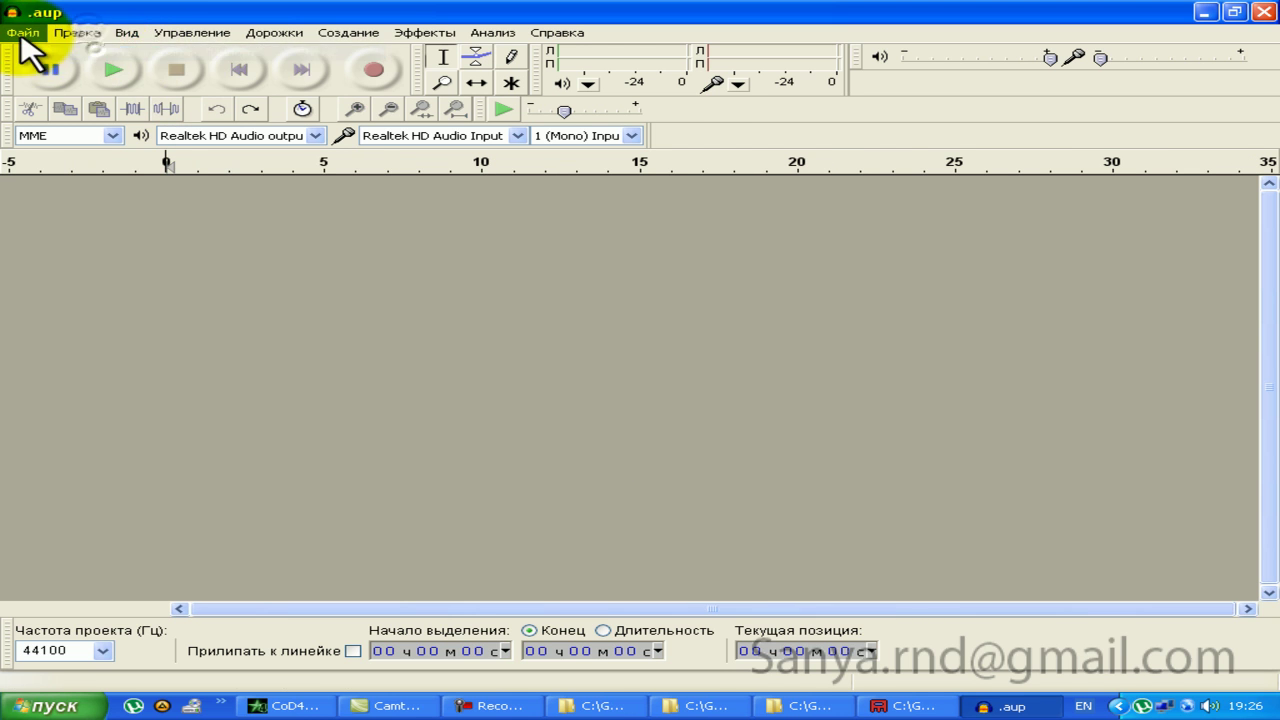
left_click(23, 33)
left_click(450, 269)
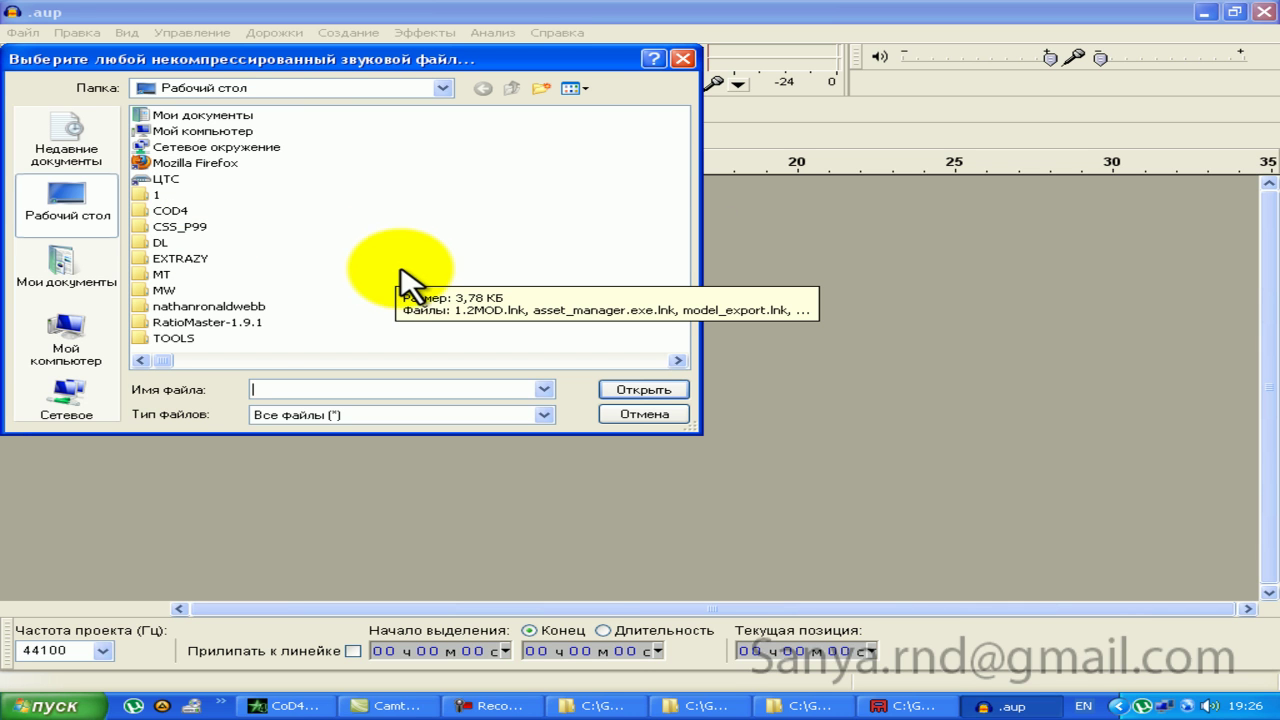
scroll(435, 272, "down", 3)
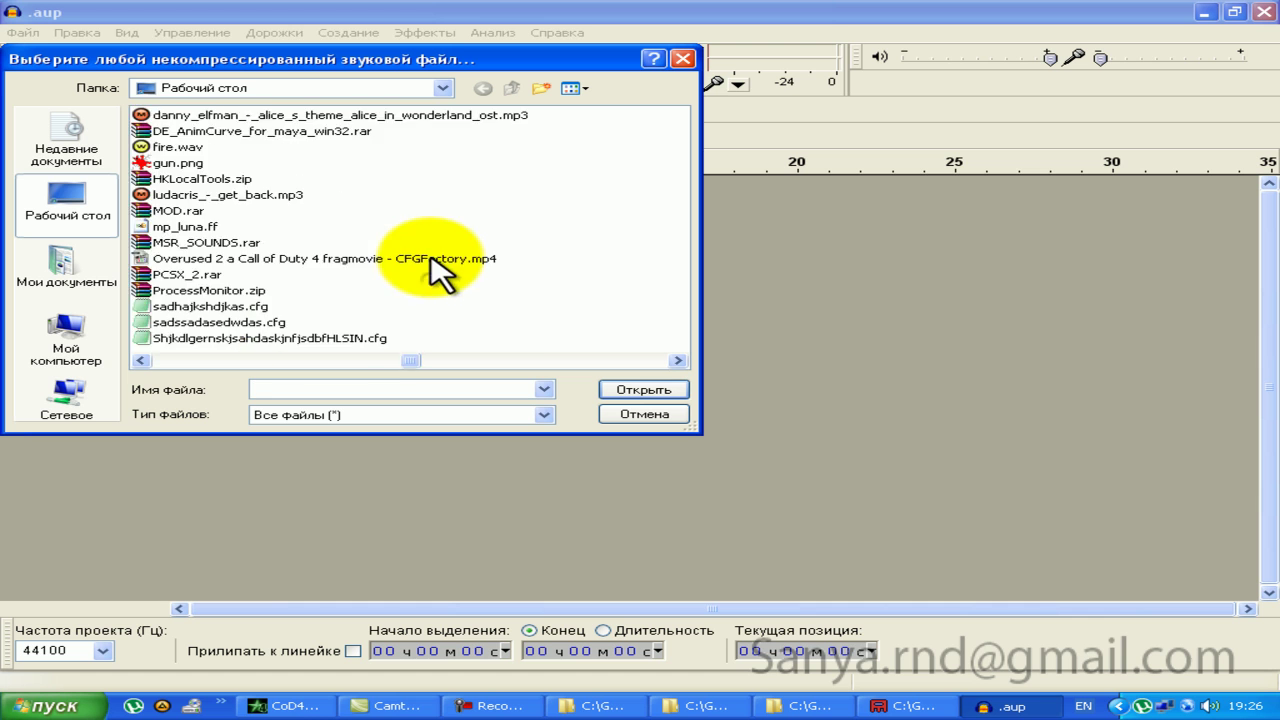
scroll(435, 272, "down", 3)
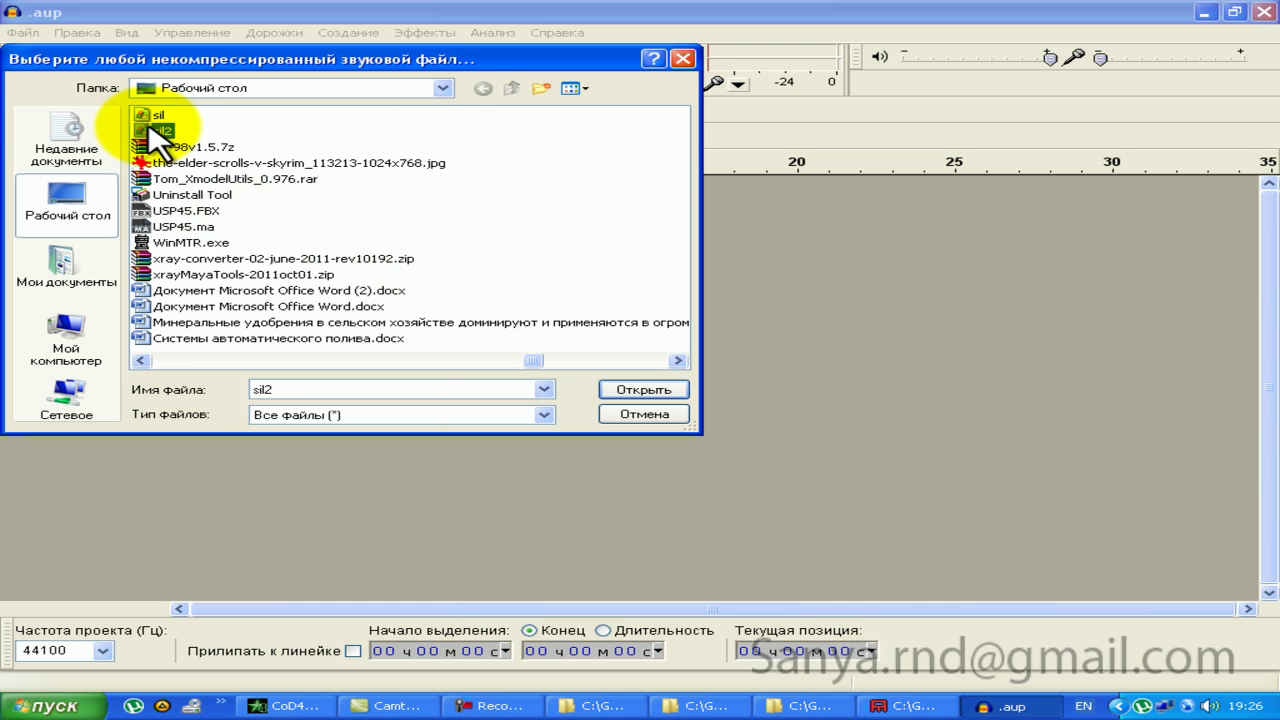
double_click(157, 131)
left_click(640, 443)
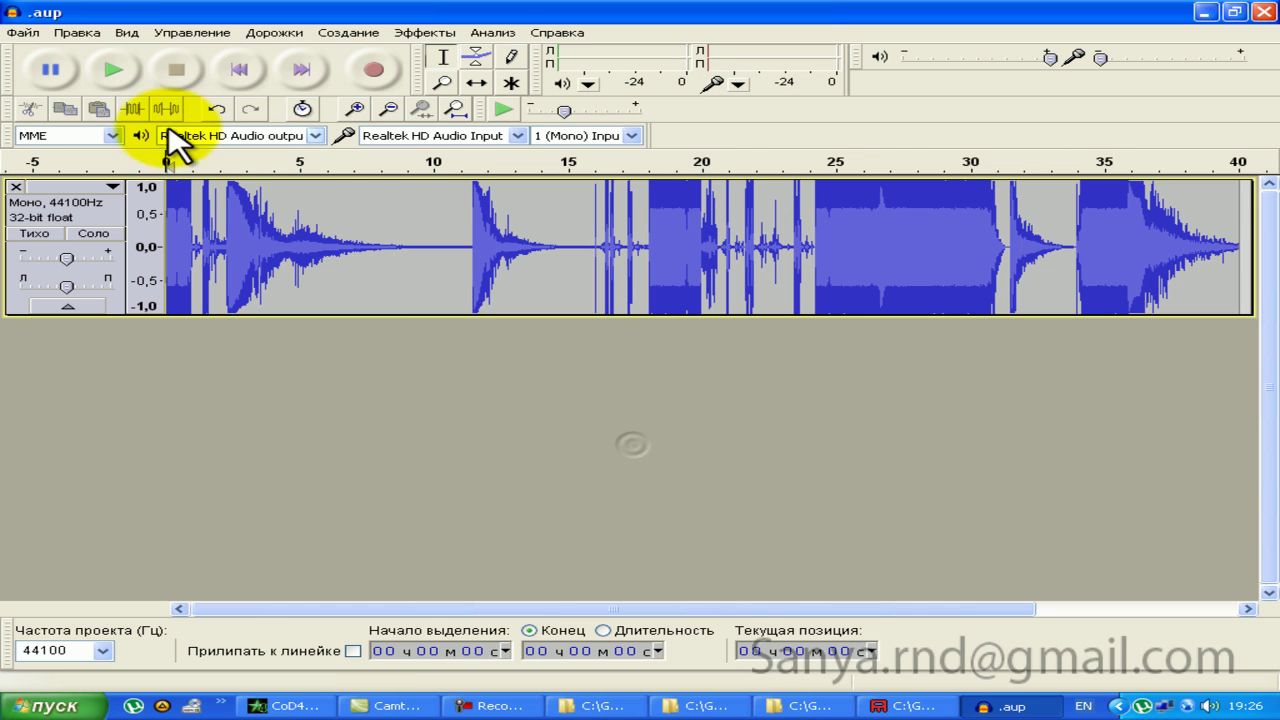
left_click(70, 32)
mouse_move(180, 221)
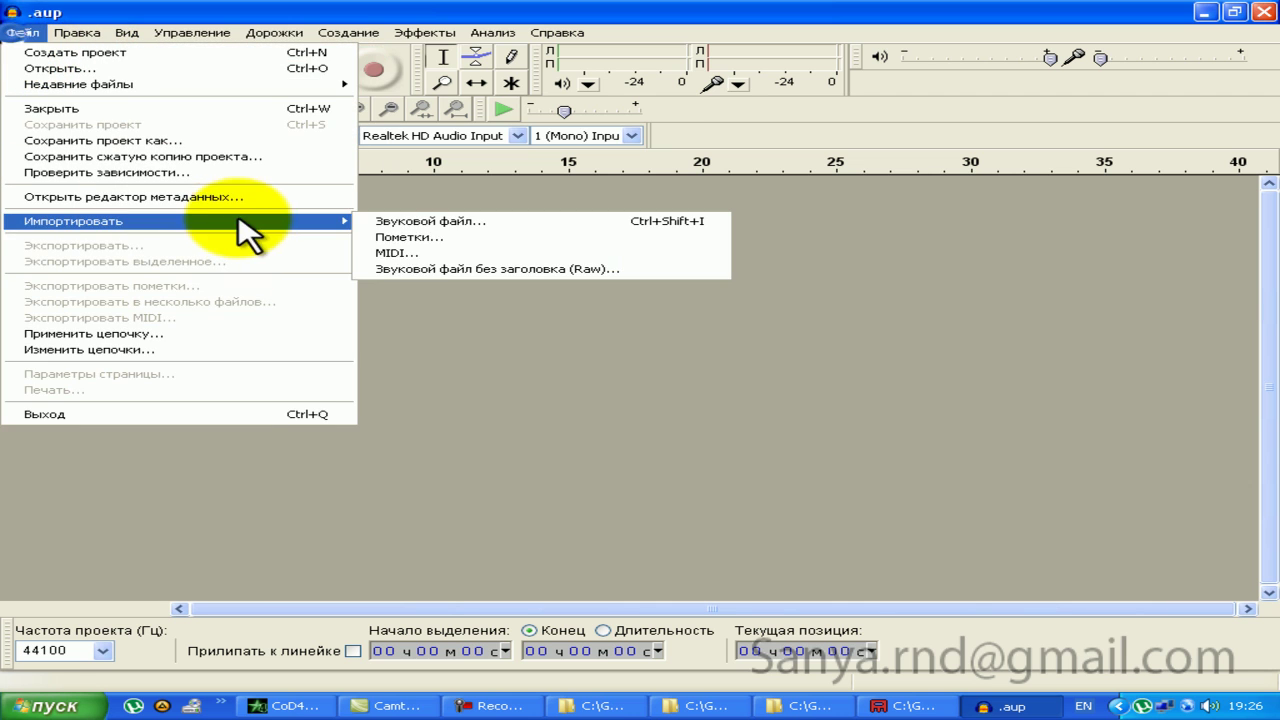
left_click(423, 268)
scroll(443, 274, "down", 3)
scroll(443, 277, "down", 3)
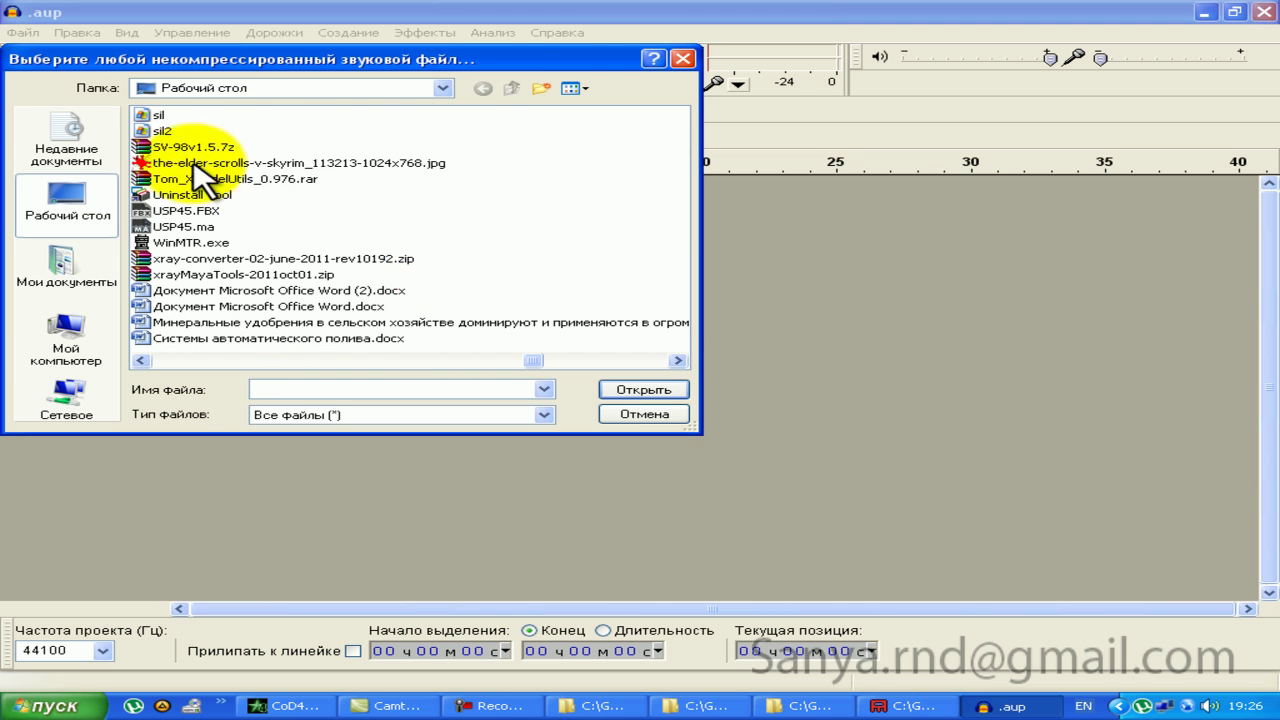
double_click(155, 113)
left_click(662, 296)
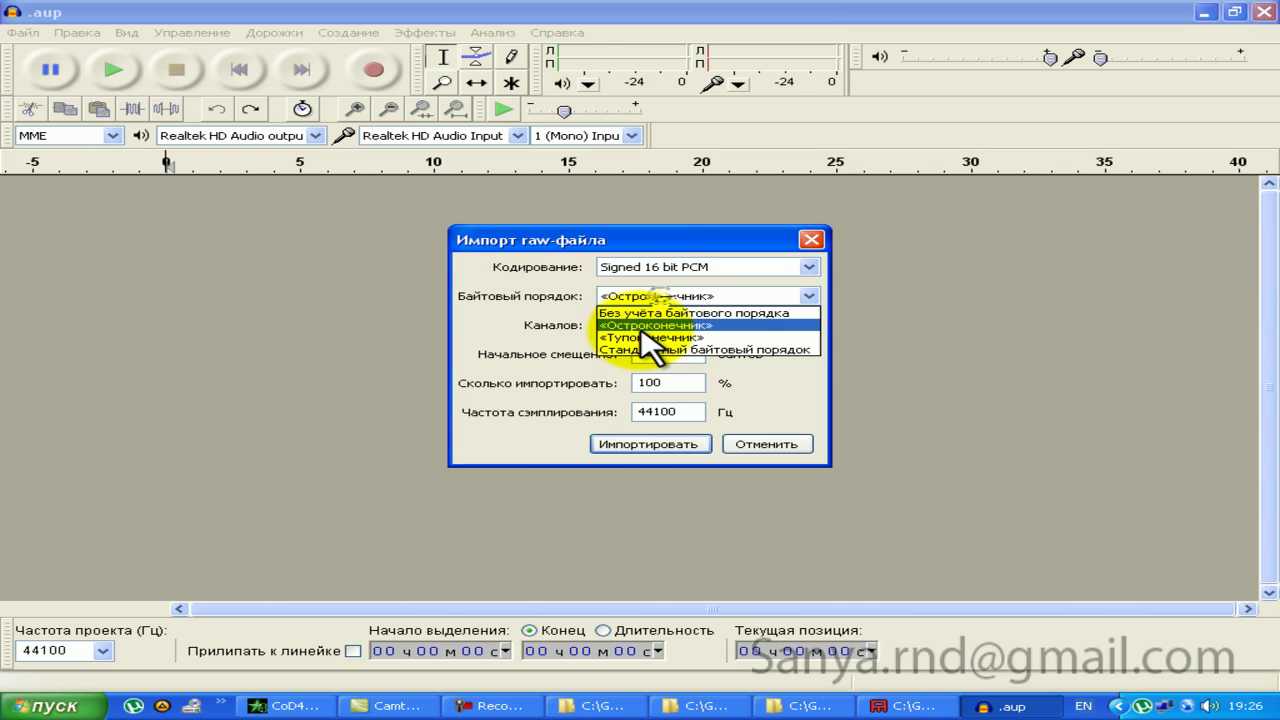
left_click(645, 337)
left_click(668, 446)
left_click(112, 78)
left_click(77, 33)
Step: Undo the previous import and raw-import sil as a 2-channel stereo track
left_click(80, 50)
left_click(22, 33)
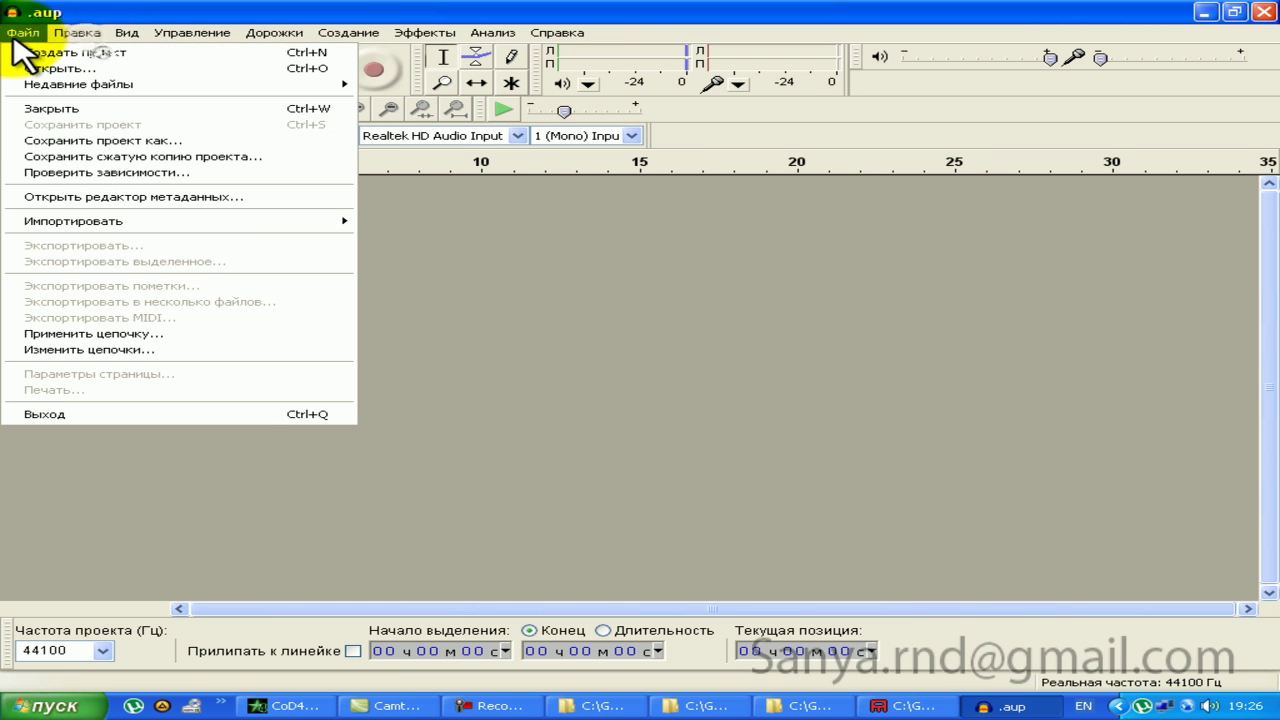
mouse_move(73, 220)
left_click(417, 269)
scroll(446, 300, "down", 5)
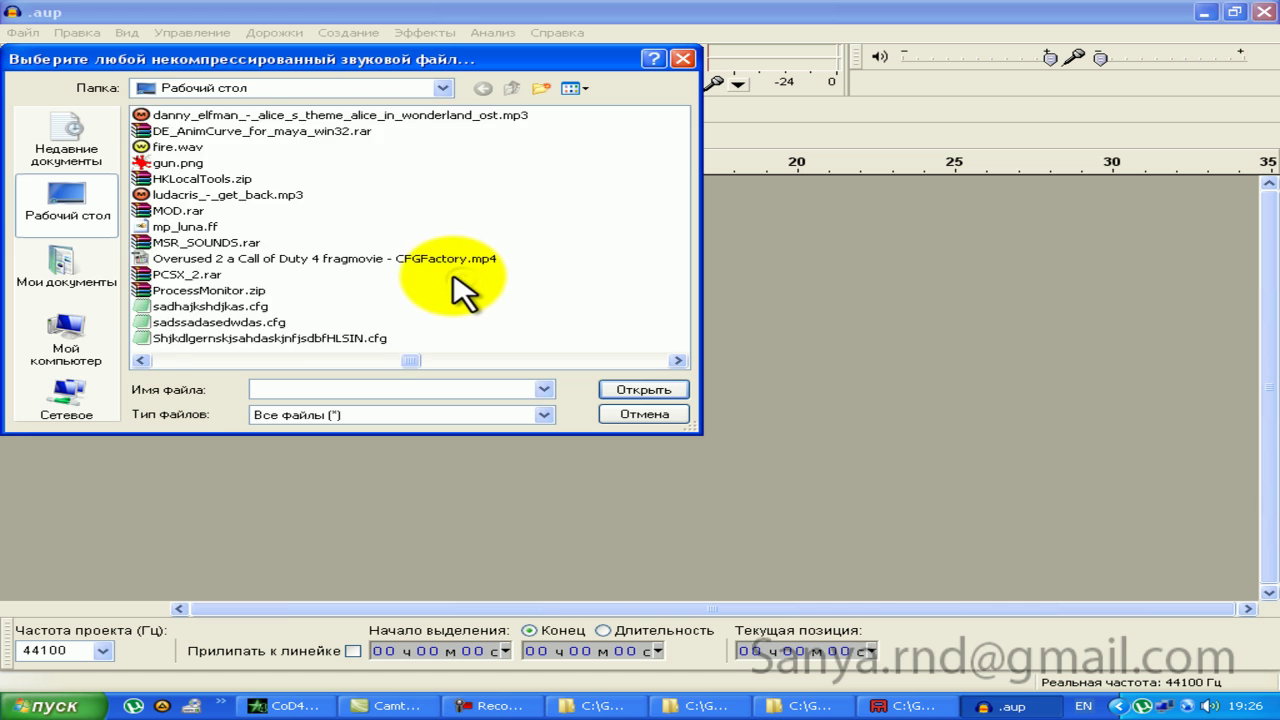
scroll(423, 286, "down", 5)
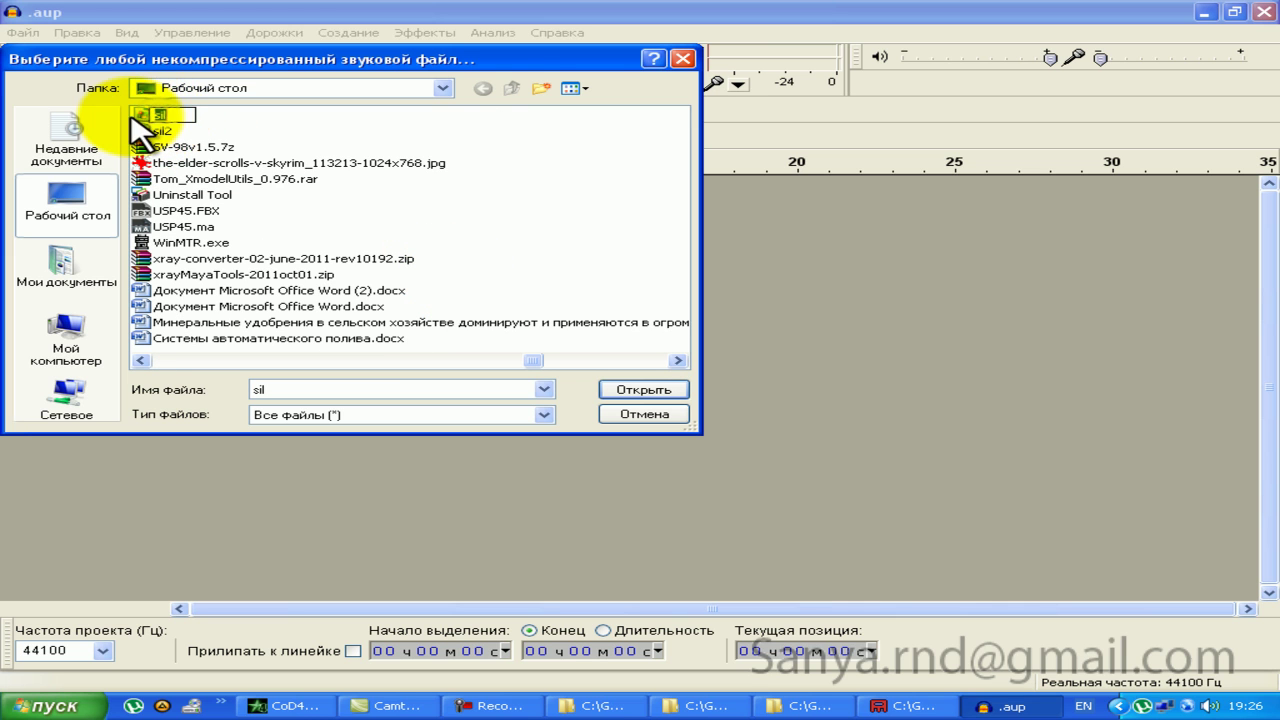
double_click(150, 116)
left_click(645, 318)
left_click(640, 352)
left_click(622, 443)
Step: Undo, then re-import sil as stereo with big-endian byte order
left_click(77, 33)
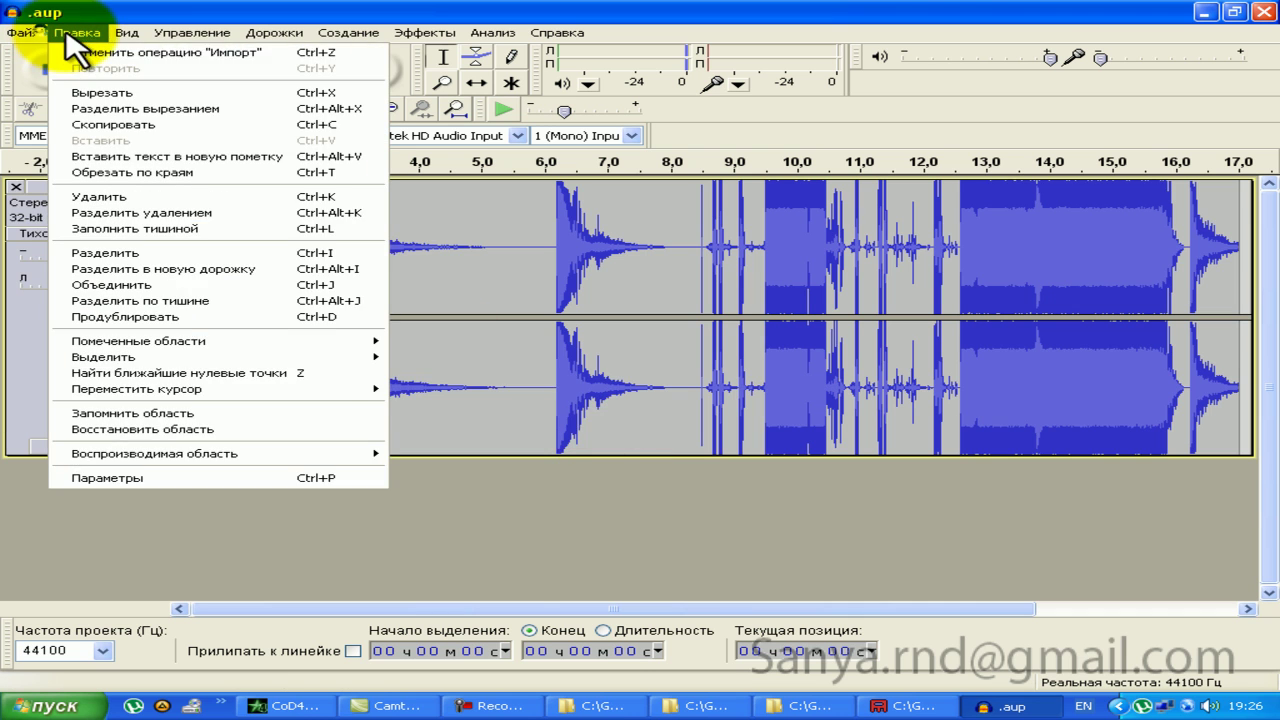
left_click(100, 51)
left_click(24, 34)
left_click(440, 268)
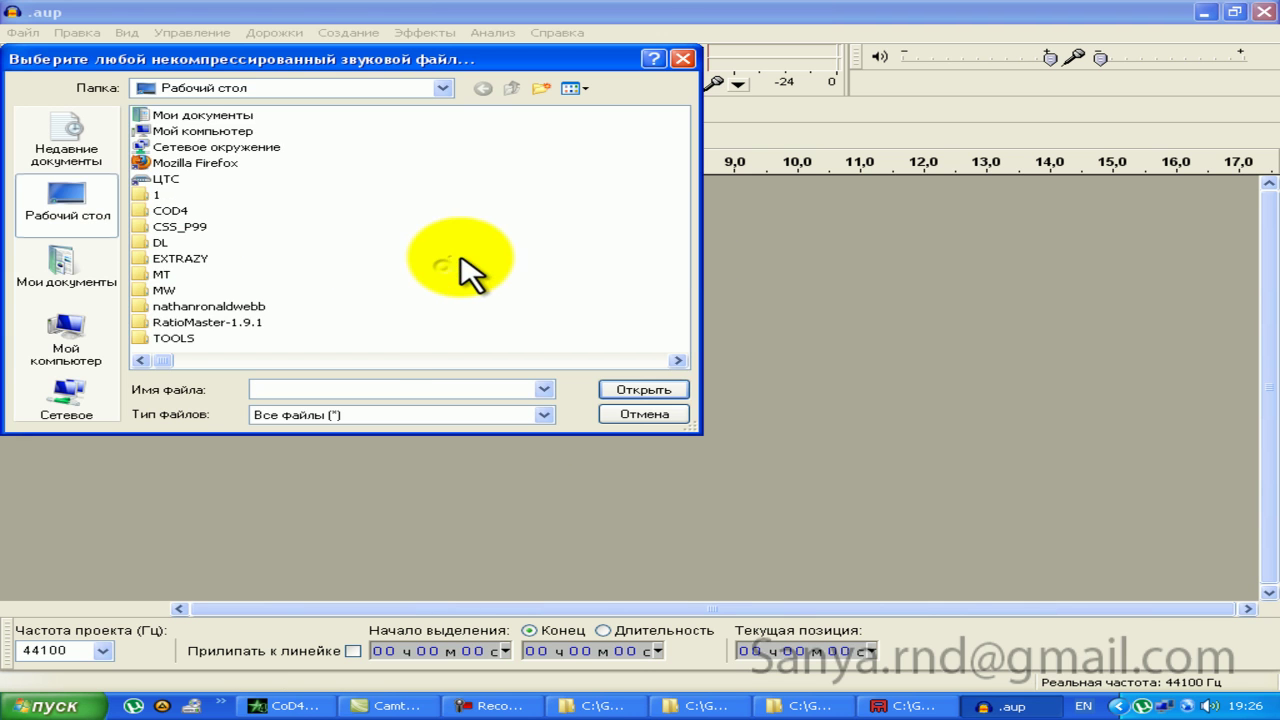
scroll(200, 160, "up", 5)
double_click(150, 116)
left_click(640, 296)
left_click(640, 337)
left_click(712, 325)
left_click(685, 358)
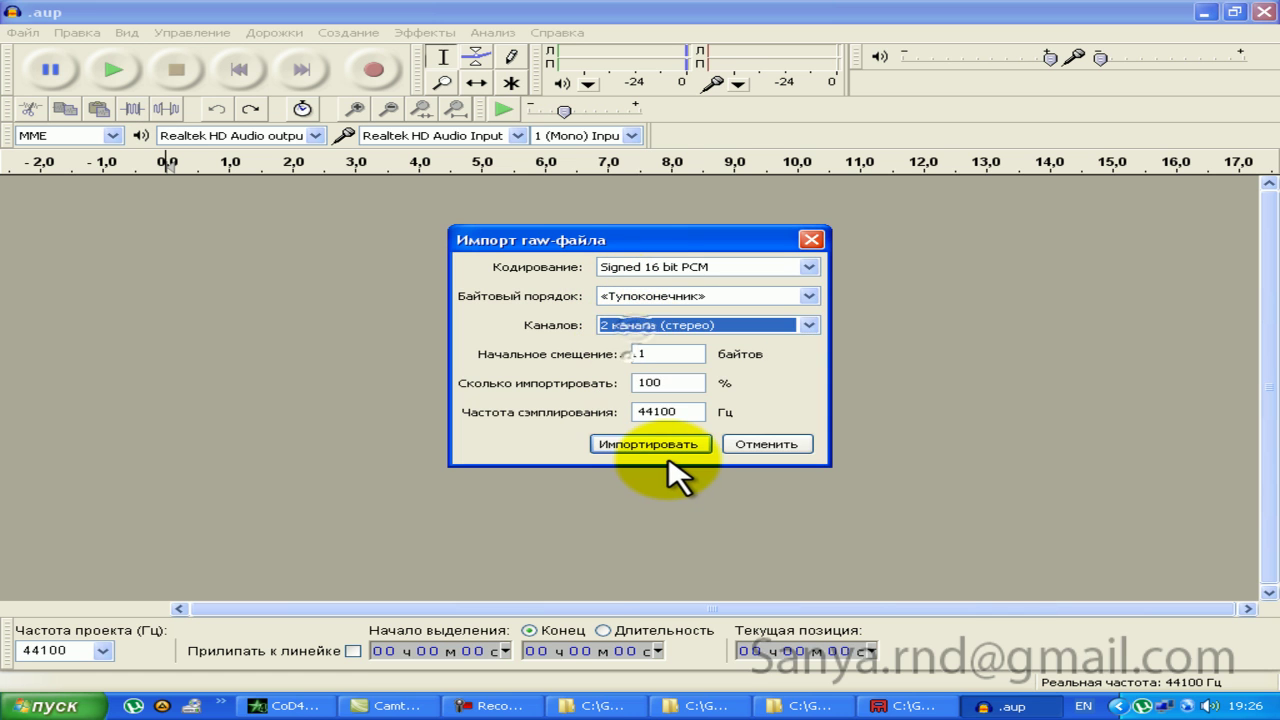
left_click(665, 446)
Step: Play the big-endian stereo import several times to check its sound
left_click(113, 70)
left_click(185, 80)
left_click(120, 72)
left_click(172, 75)
left_click(120, 75)
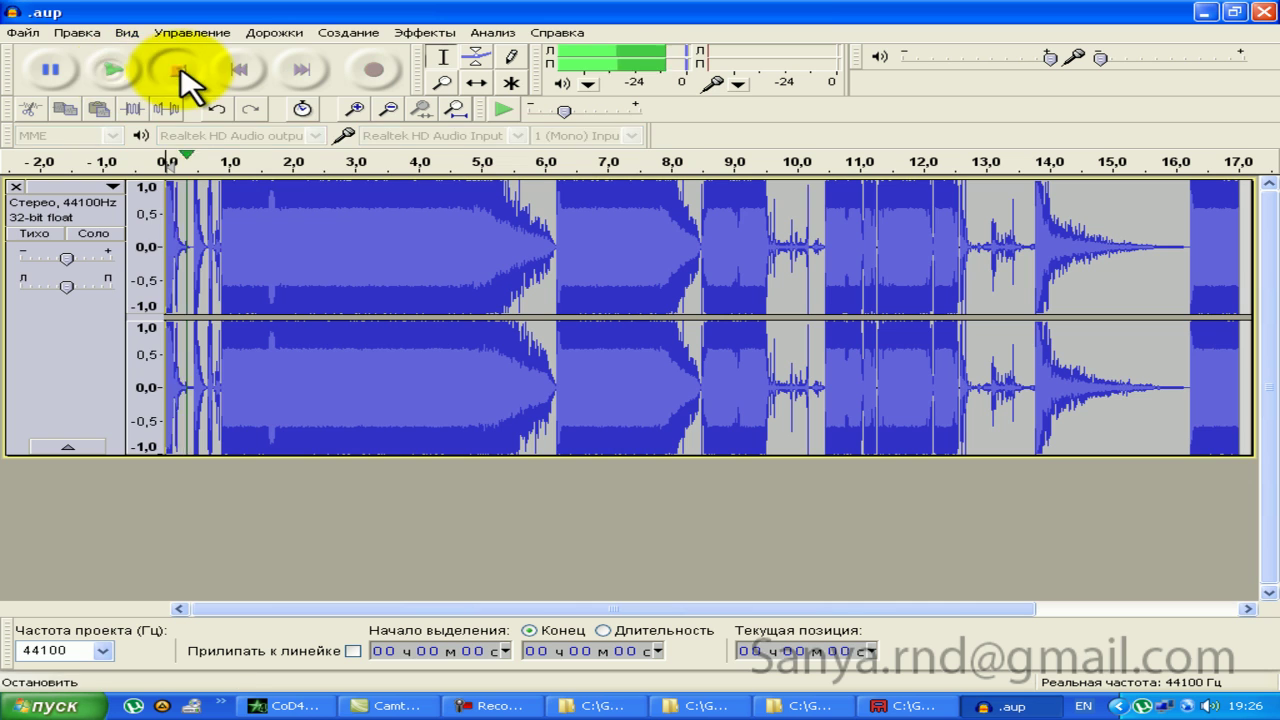
left_click(185, 80)
Step: Undo, re-import sil as raw audio with big-endian byte order, and play it
left_click(77, 32)
left_click(72, 52)
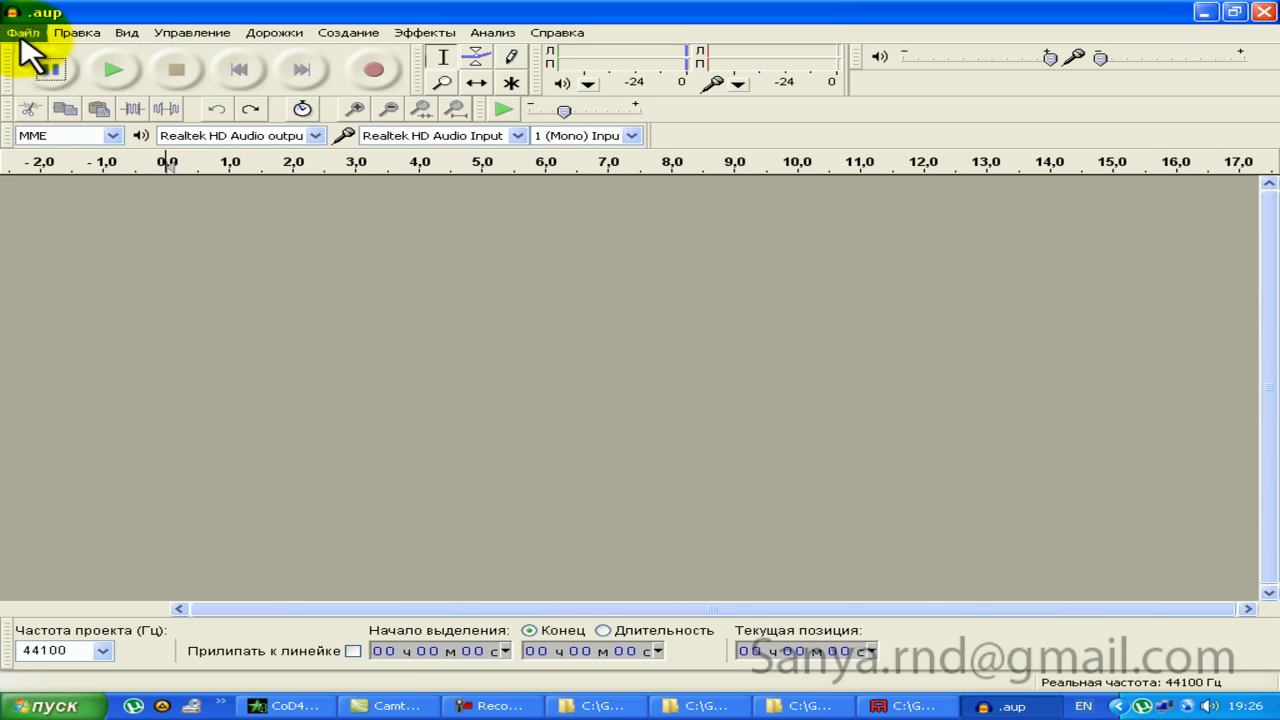
left_click(24, 33)
left_click(455, 271)
scroll(457, 255, "down", 5)
scroll(423, 255, "down", 5)
scroll(300, 200, "up", 3)
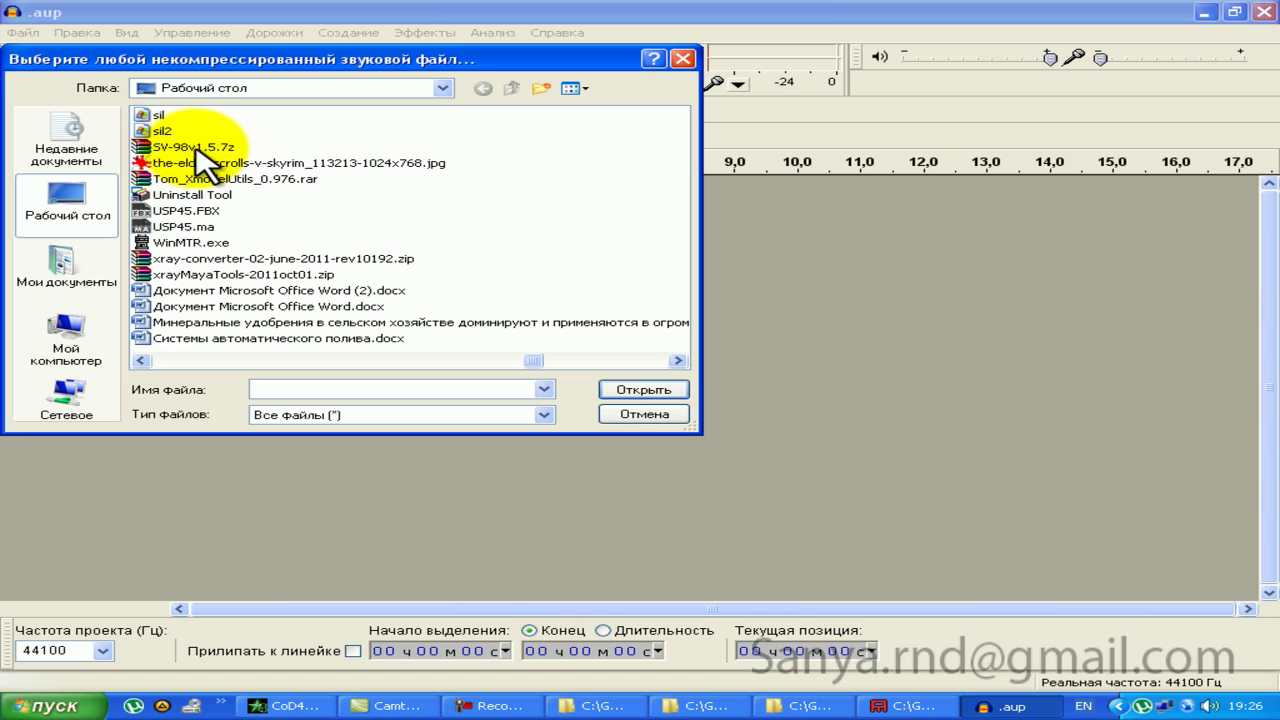
double_click(158, 116)
left_click(643, 297)
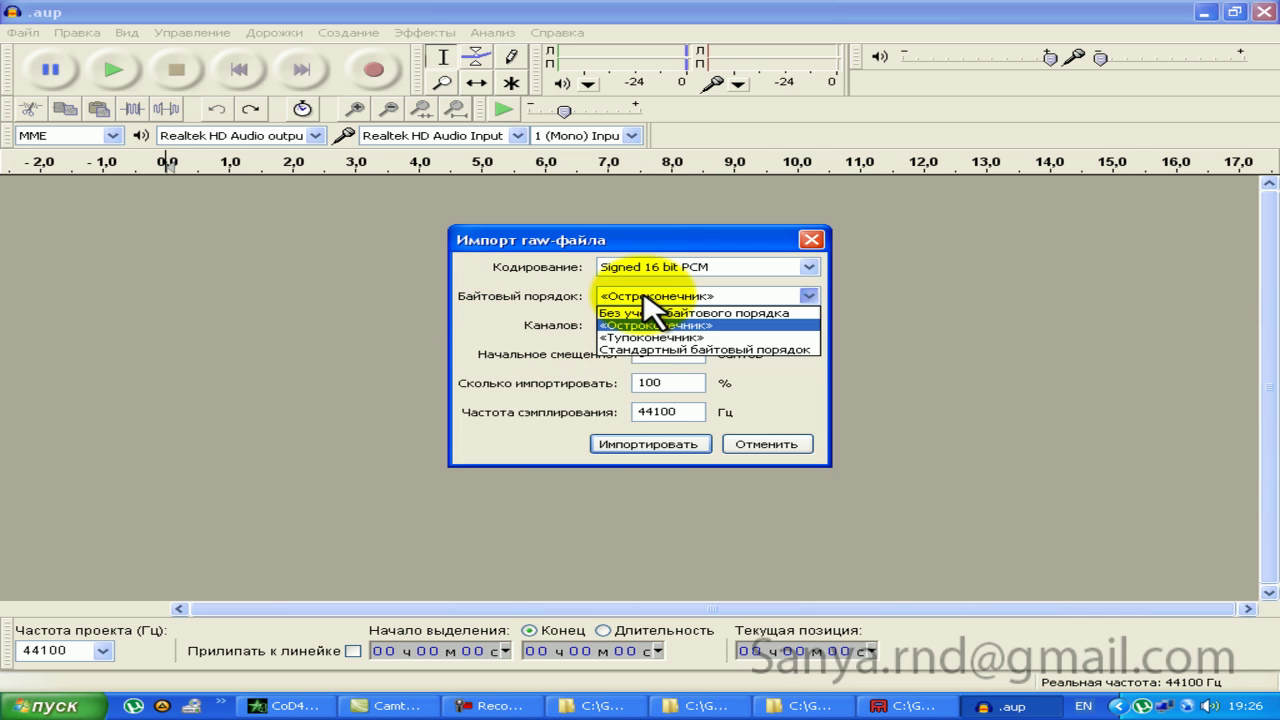
left_click(648, 338)
left_click(650, 443)
left_click(122, 70)
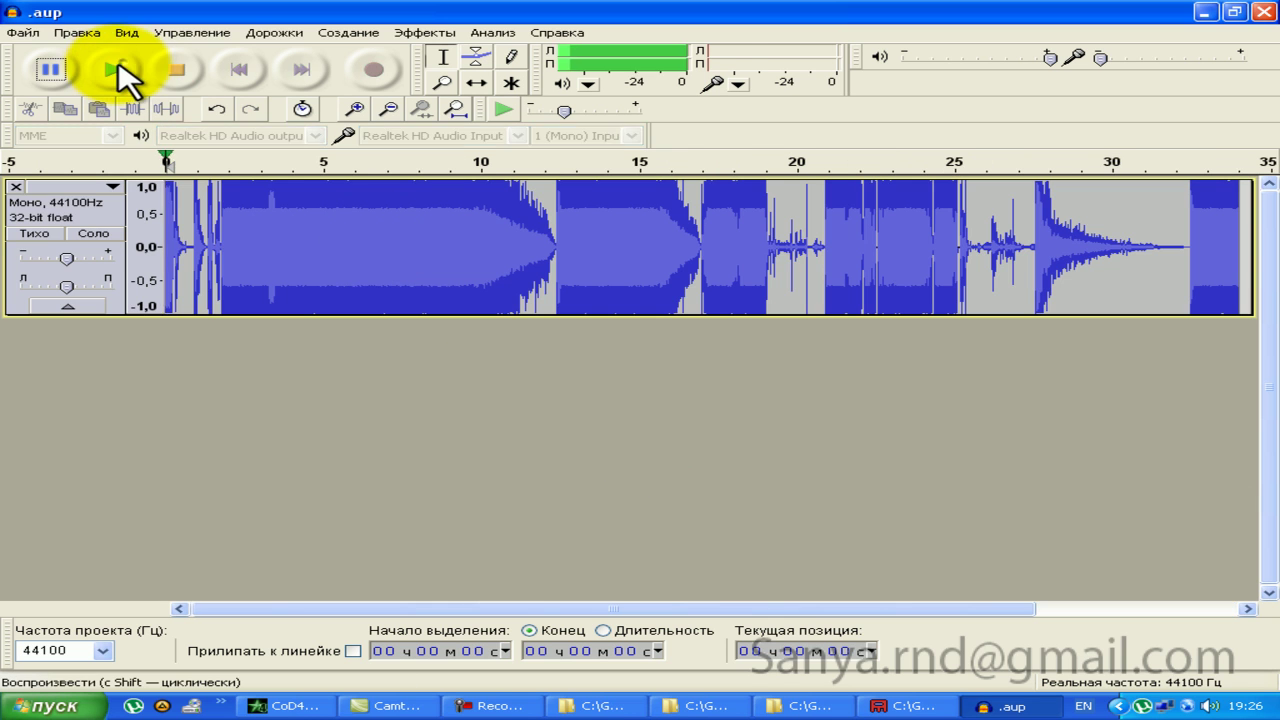
left_click(180, 72)
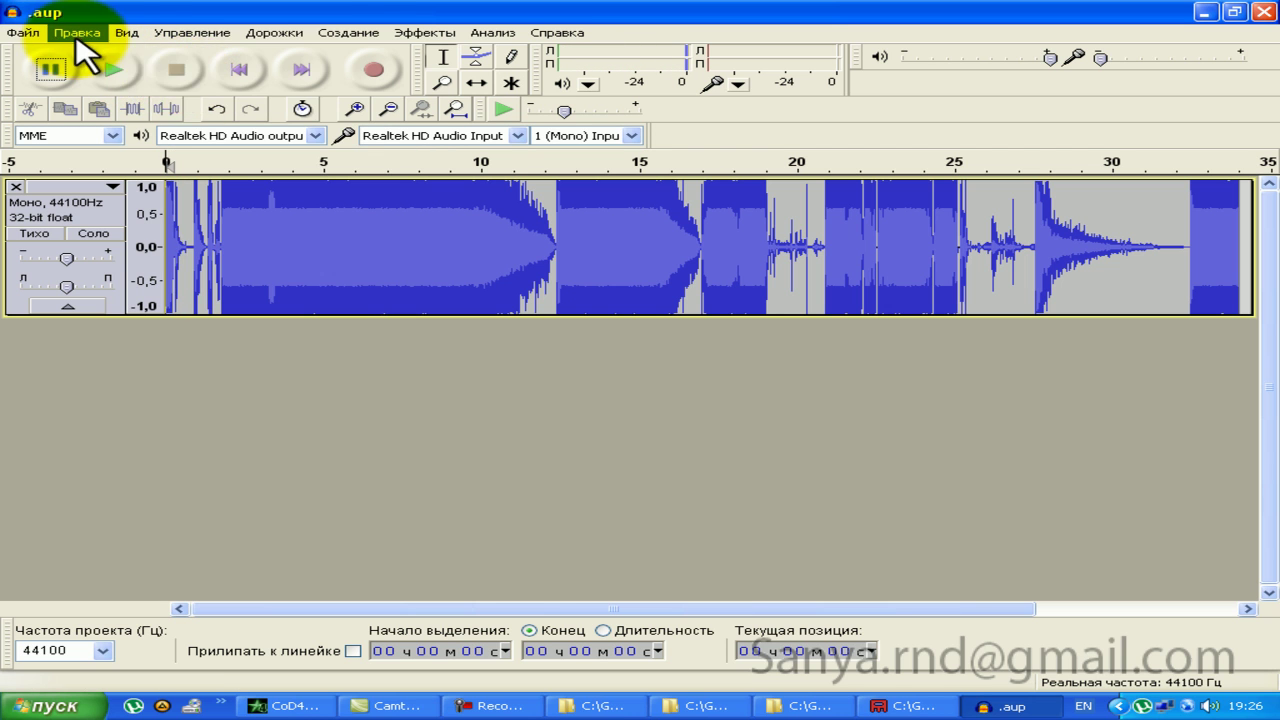
Step: Undo, re-import sil as stereo with little-endian byte order, and play it
left_click(77, 32)
left_click(100, 48)
left_click(22, 32)
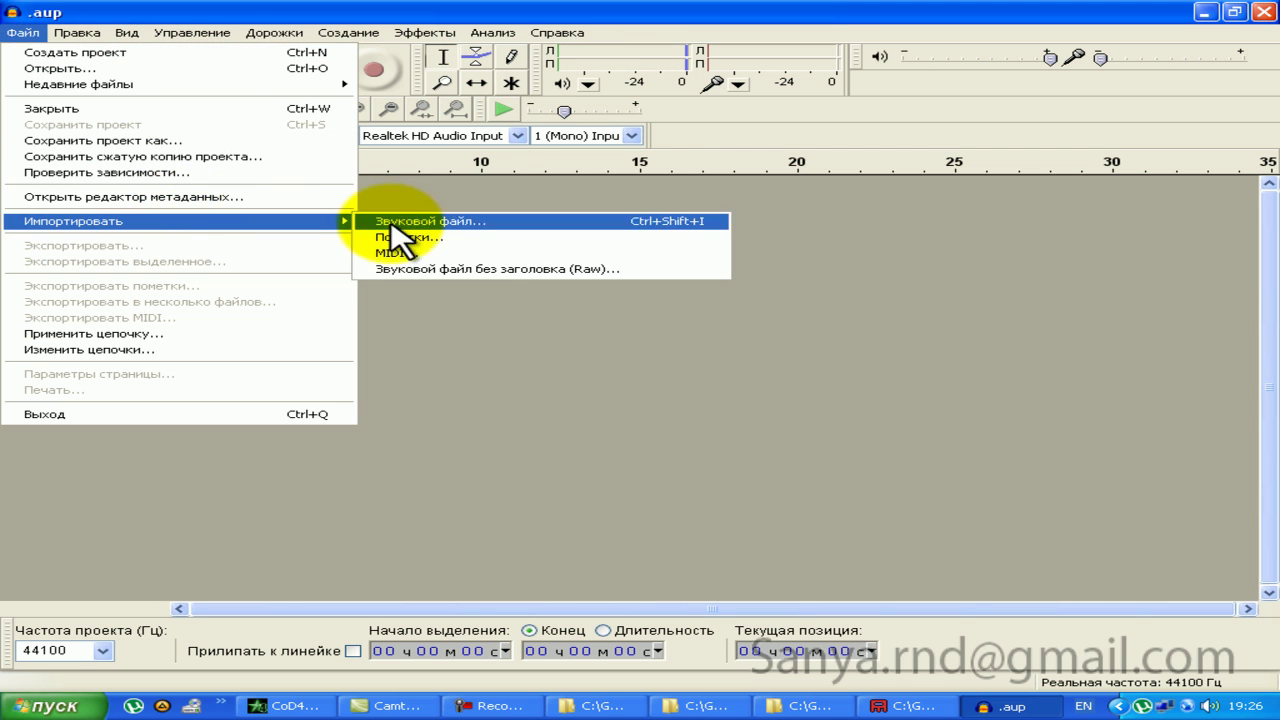
mouse_move(73, 221)
left_click(400, 228)
scroll(190, 130, "down", 3)
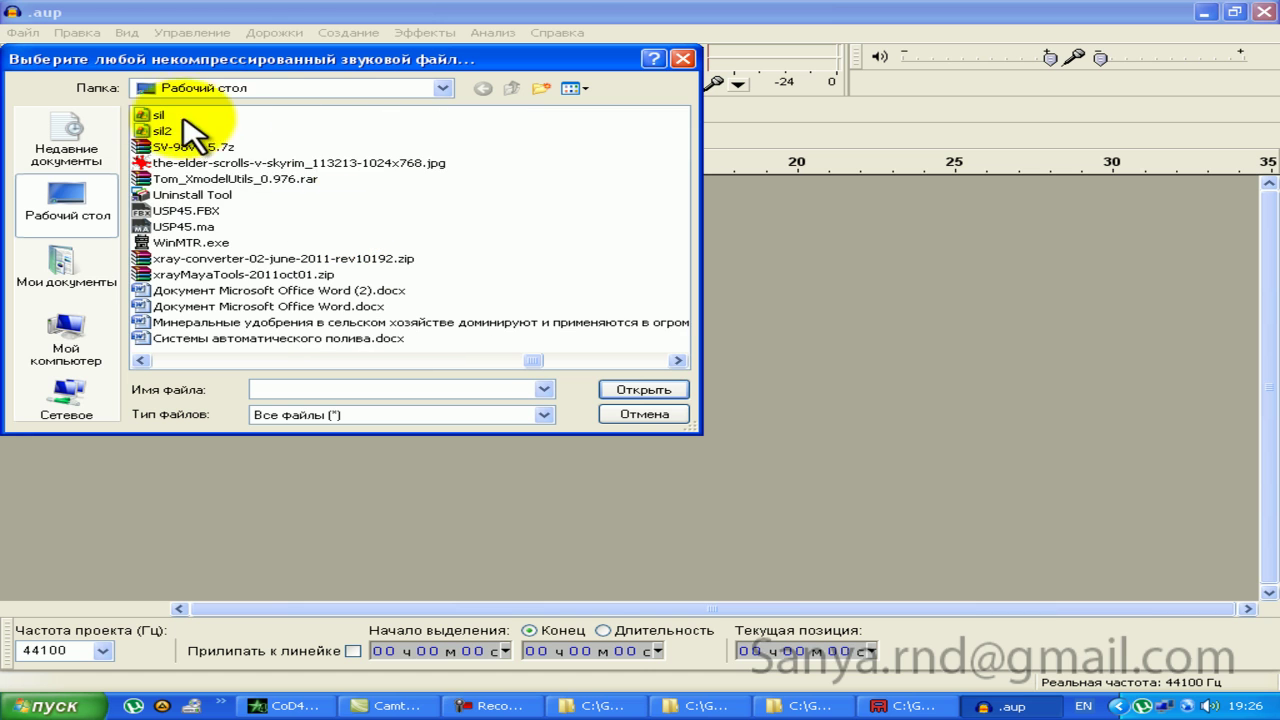
double_click(150, 128)
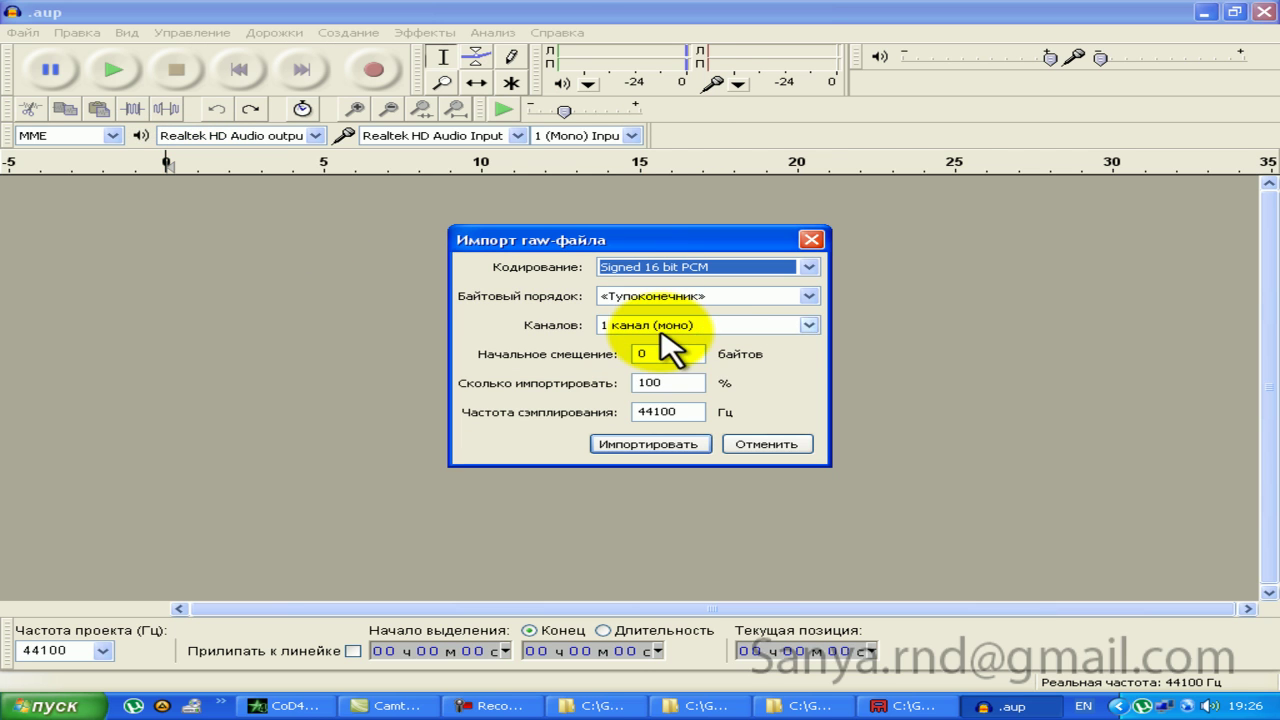
left_click(660, 326)
left_click(660, 351)
left_click(652, 326)
left_click(652, 443)
left_click(113, 69)
left_click(187, 70)
Step: Undo, raw-import the next file with little-endian byte order, and play it
left_click(77, 32)
left_click(80, 51)
left_click(22, 32)
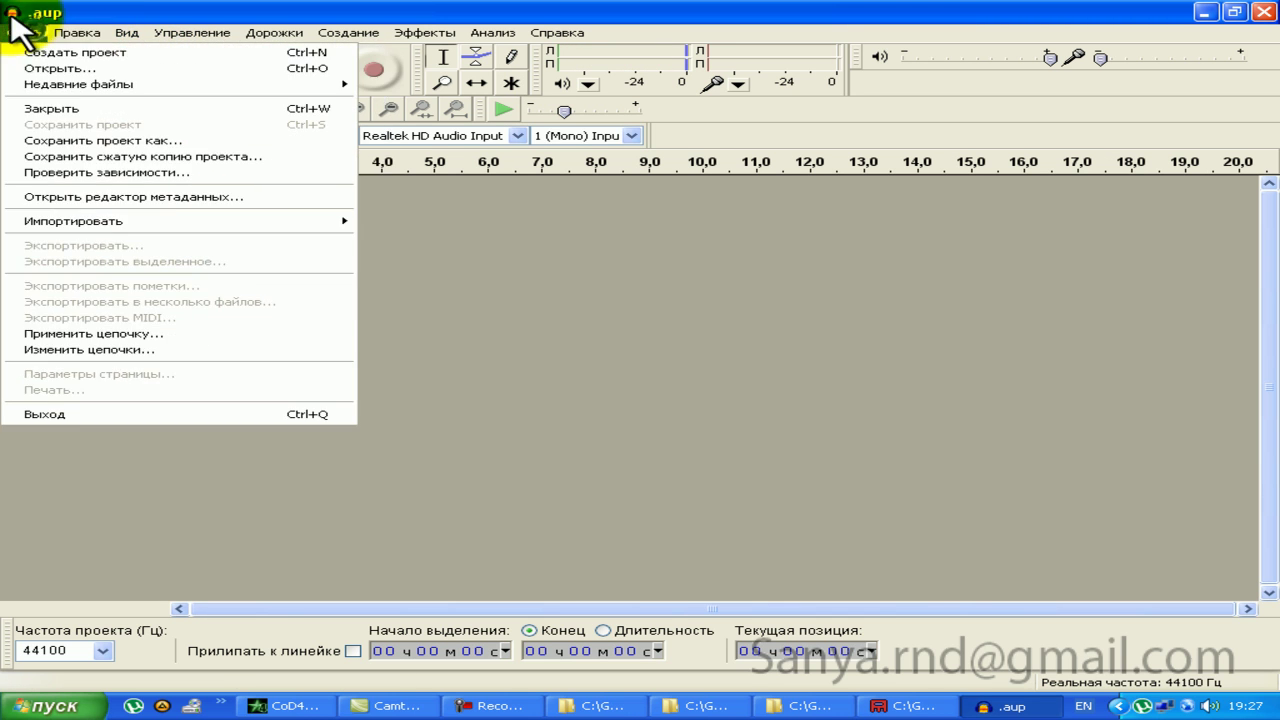
left_click(434, 271)
scroll(385, 290, "down", 3)
scroll(306, 206, "up", 3)
double_click(163, 143)
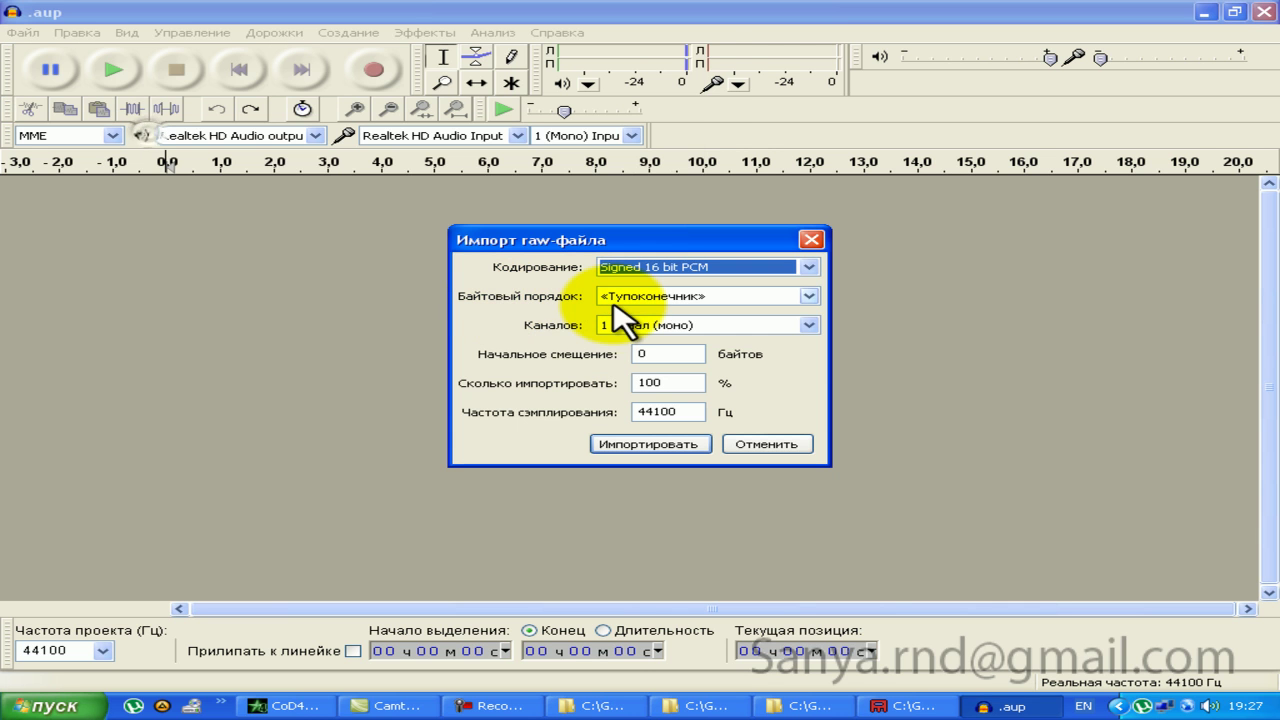
left_click(619, 303)
left_click(605, 311)
left_click(651, 443)
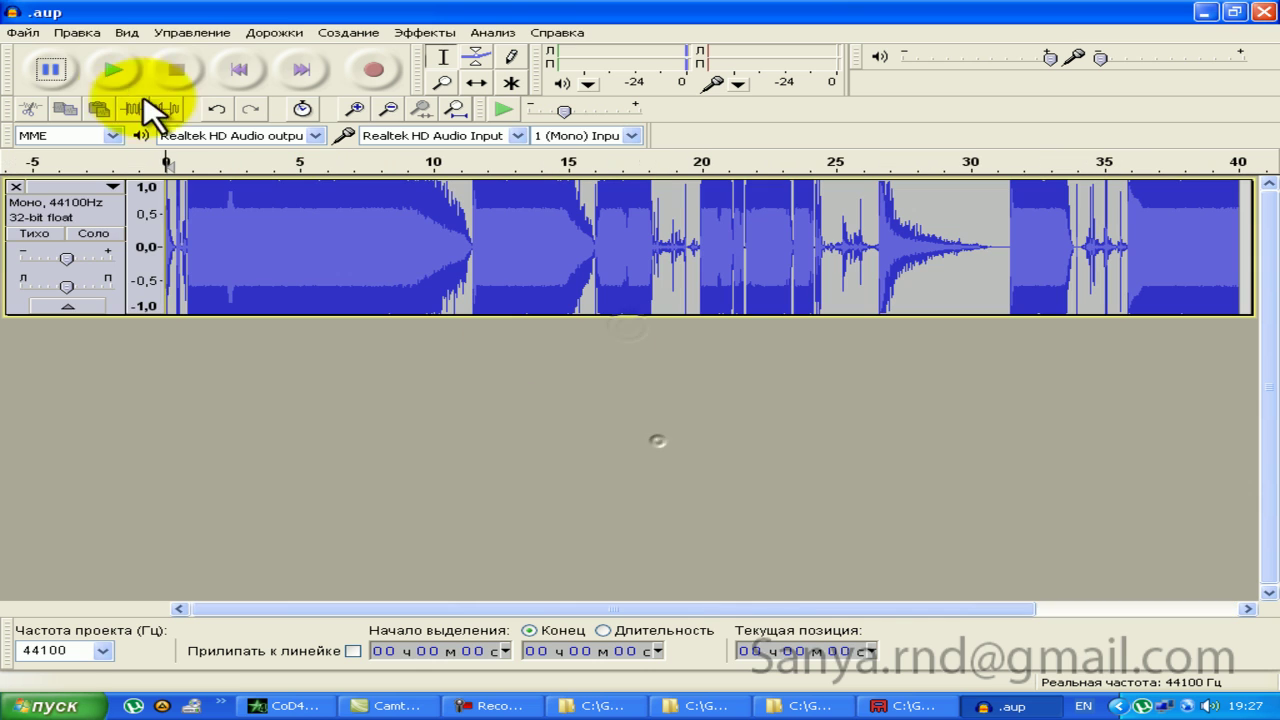
left_click(126, 68)
left_click(178, 68)
Step: Undo, then raw-import sil as 2-channel stereo, big-endian, 16-bit PCM at 44100 Hz
left_click(77, 32)
left_click(100, 52)
left_click(23, 32)
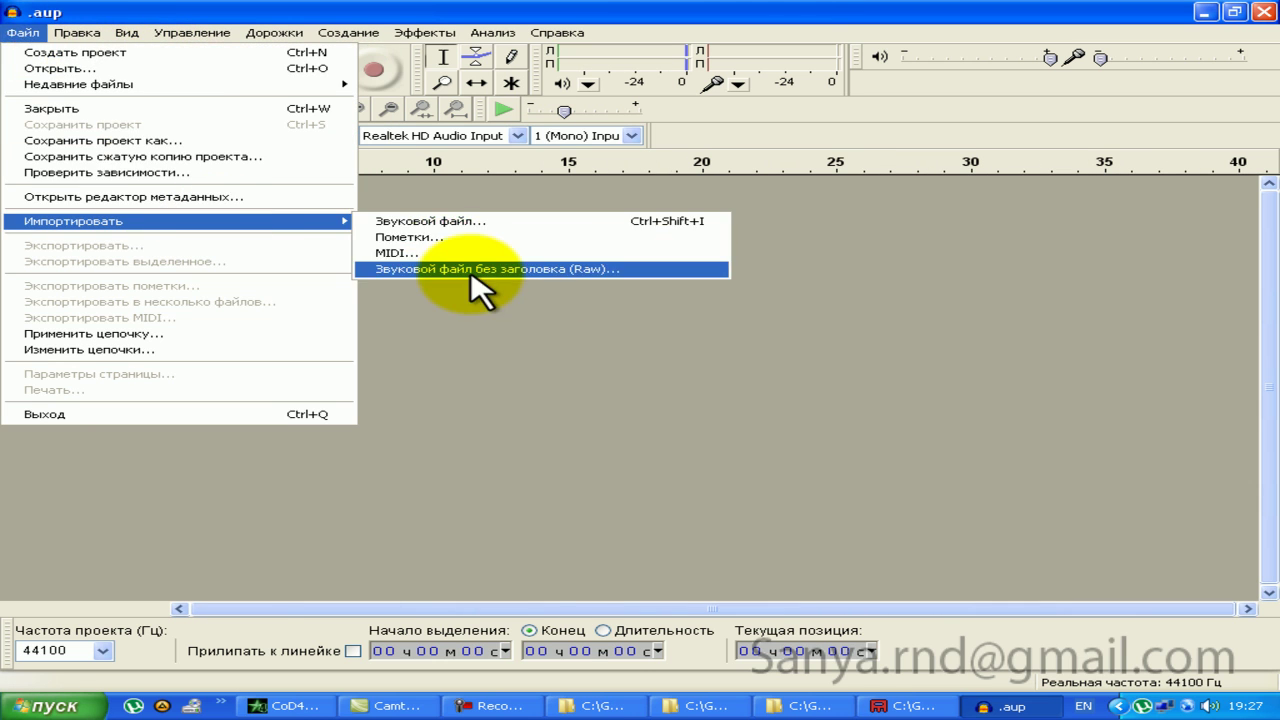
left_click(480, 276)
scroll(480, 287, "down", 5)
scroll(486, 246, "down", 3)
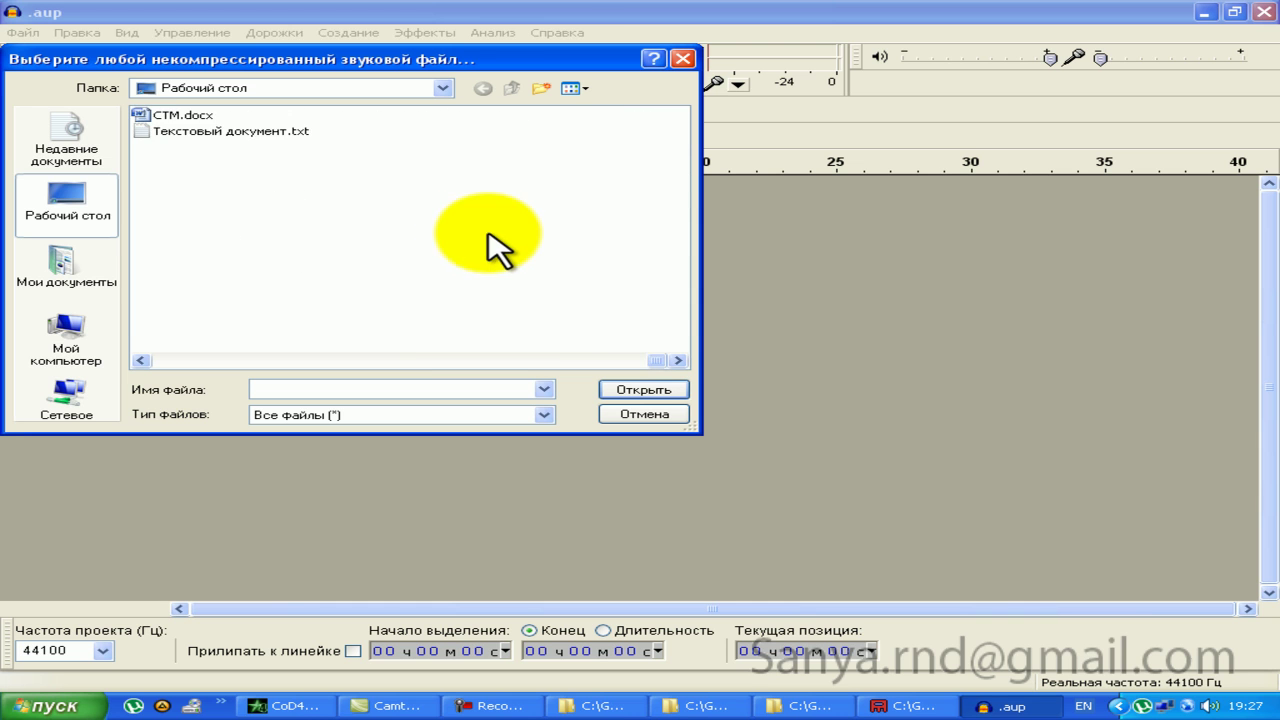
scroll(390, 180, "up", 1)
double_click(155, 116)
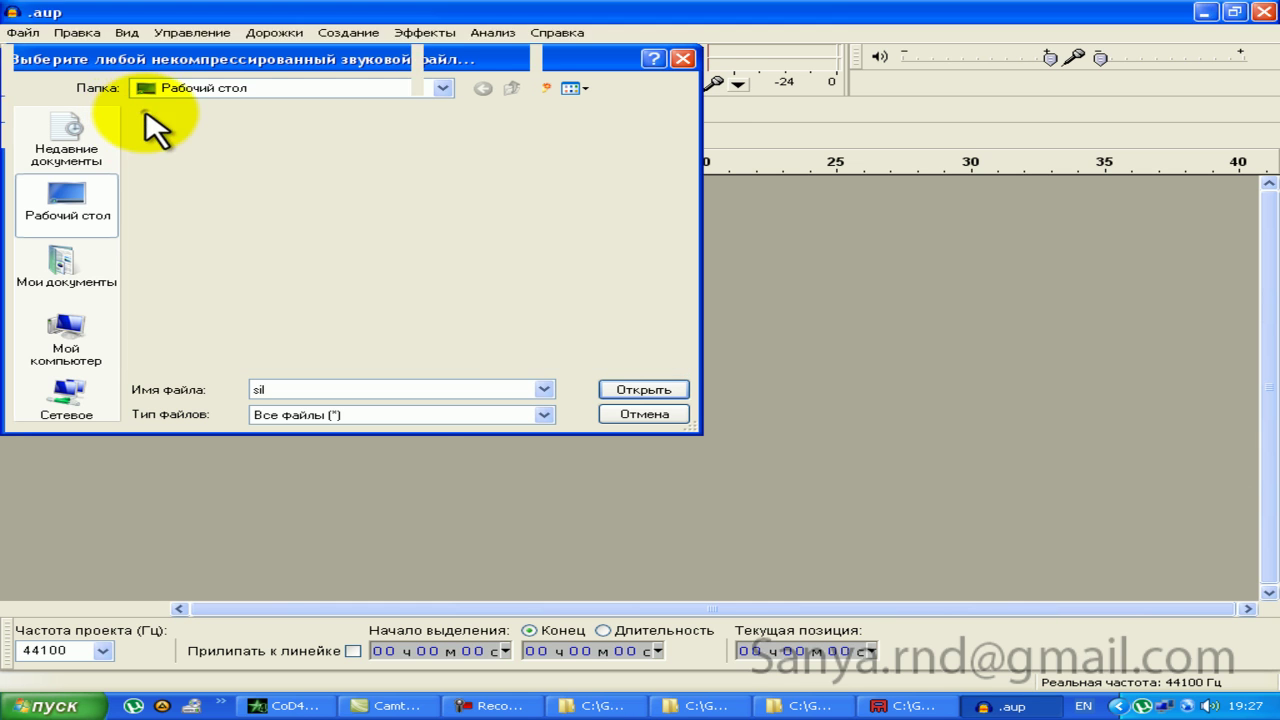
left_click(712, 324)
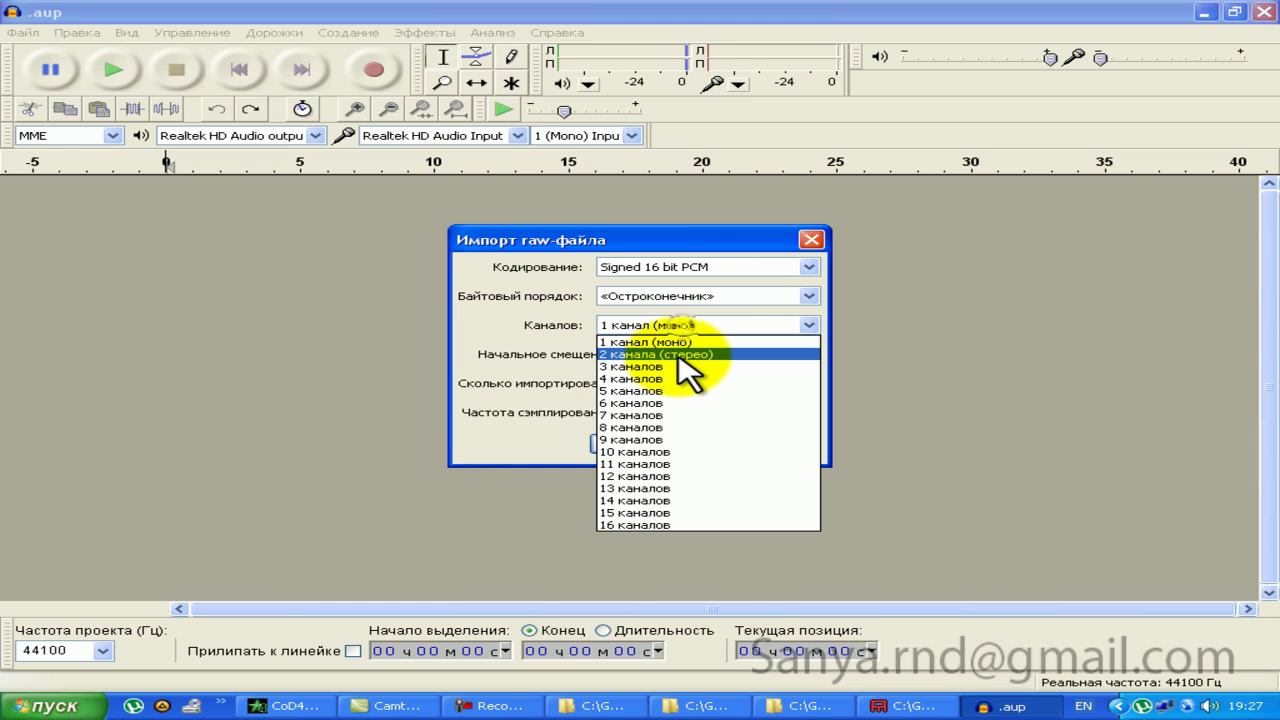
left_click(745, 337)
left_click(662, 338)
left_click(652, 444)
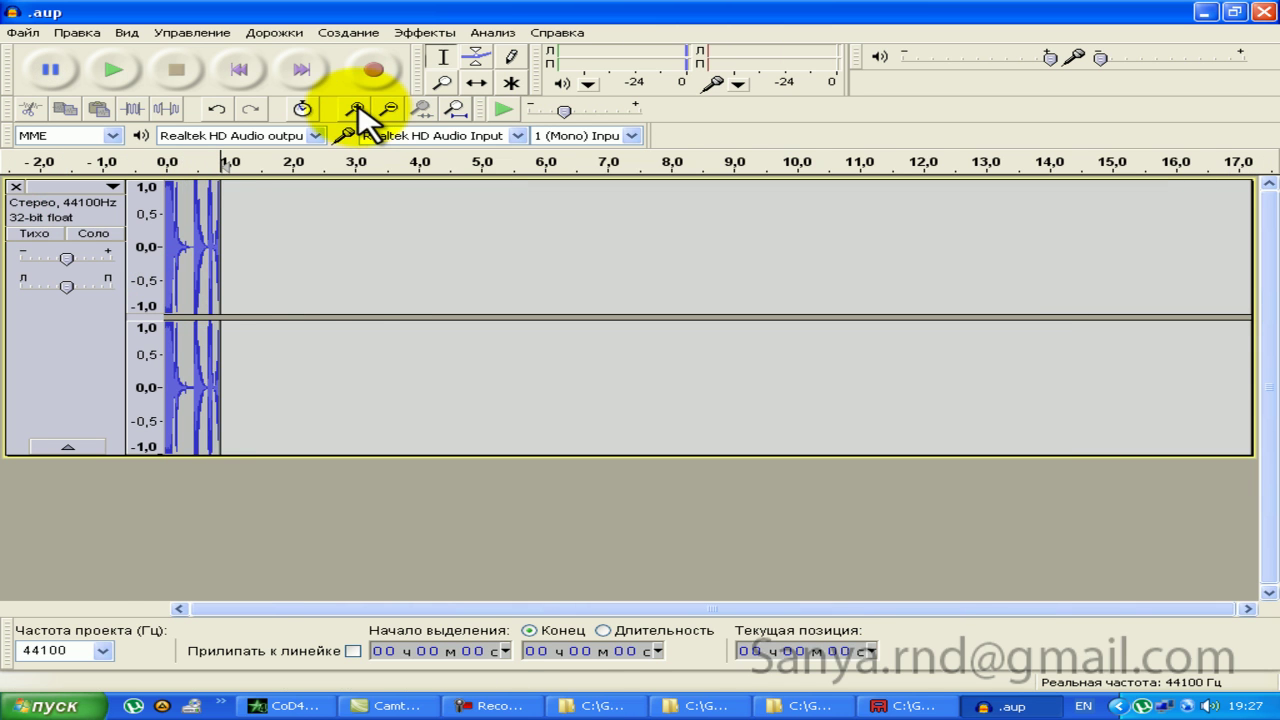
Step: Delete the audio from about 0.40 to 0.86 s and play the trimmed sound
left_click(357, 108)
left_click(357, 108)
left_click(357, 108)
left_click(357, 108)
left_click_drag(975, 260, 496, 295)
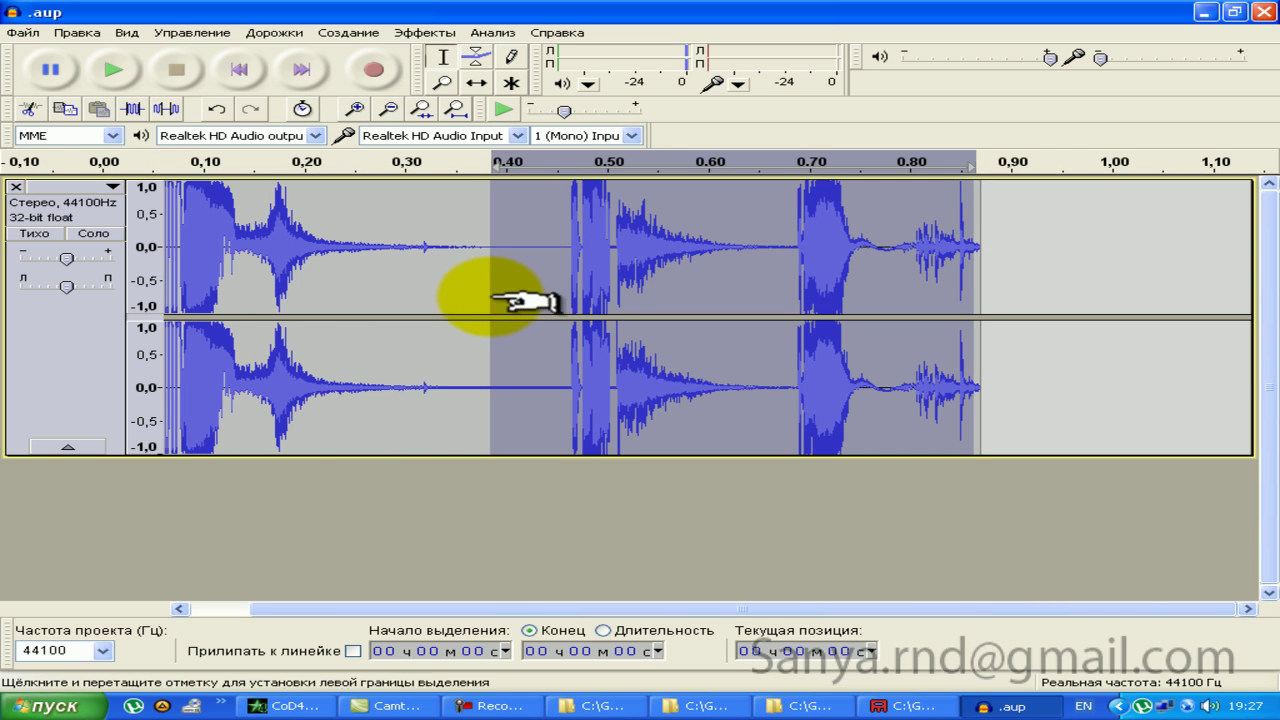
key("Delete")
left_click_drag(762, 270, 14, 228)
mouse_move(1071, 271)
left_mouse_down()
mouse_move(943, 271)
mouse_move(23, 114)
left_mouse_up()
left_click(114, 66)
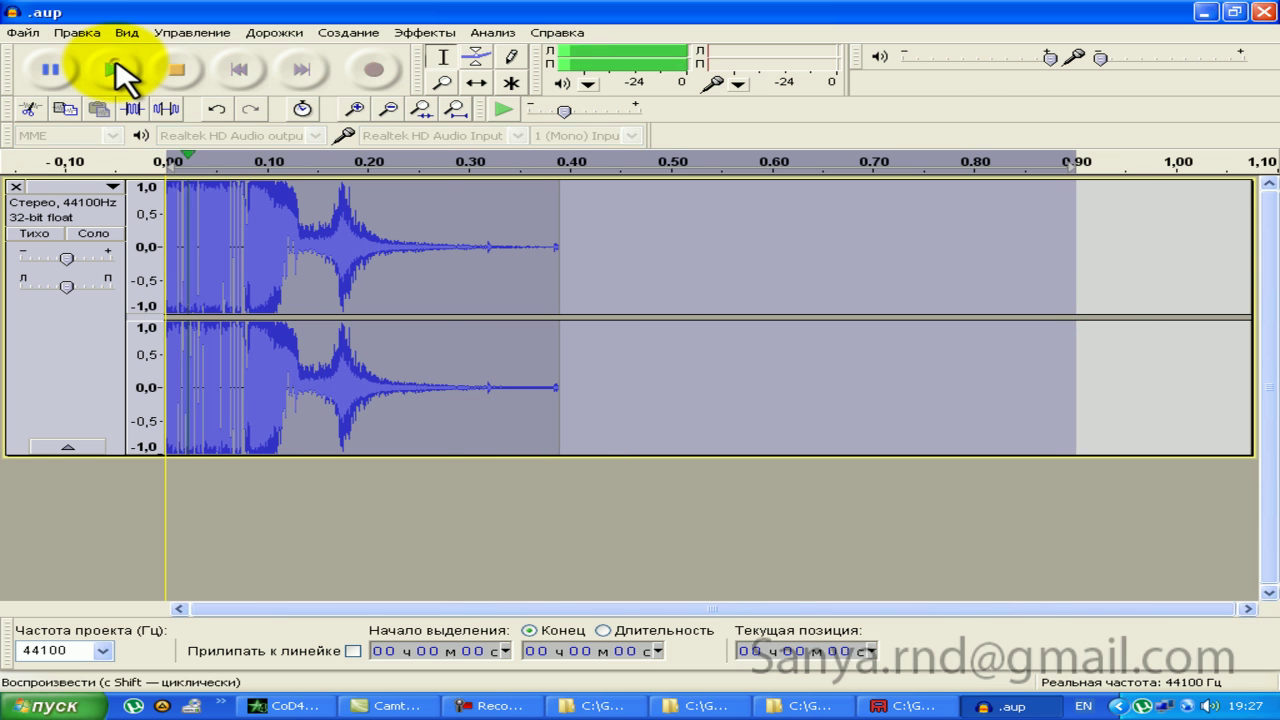
left_click(705, 275)
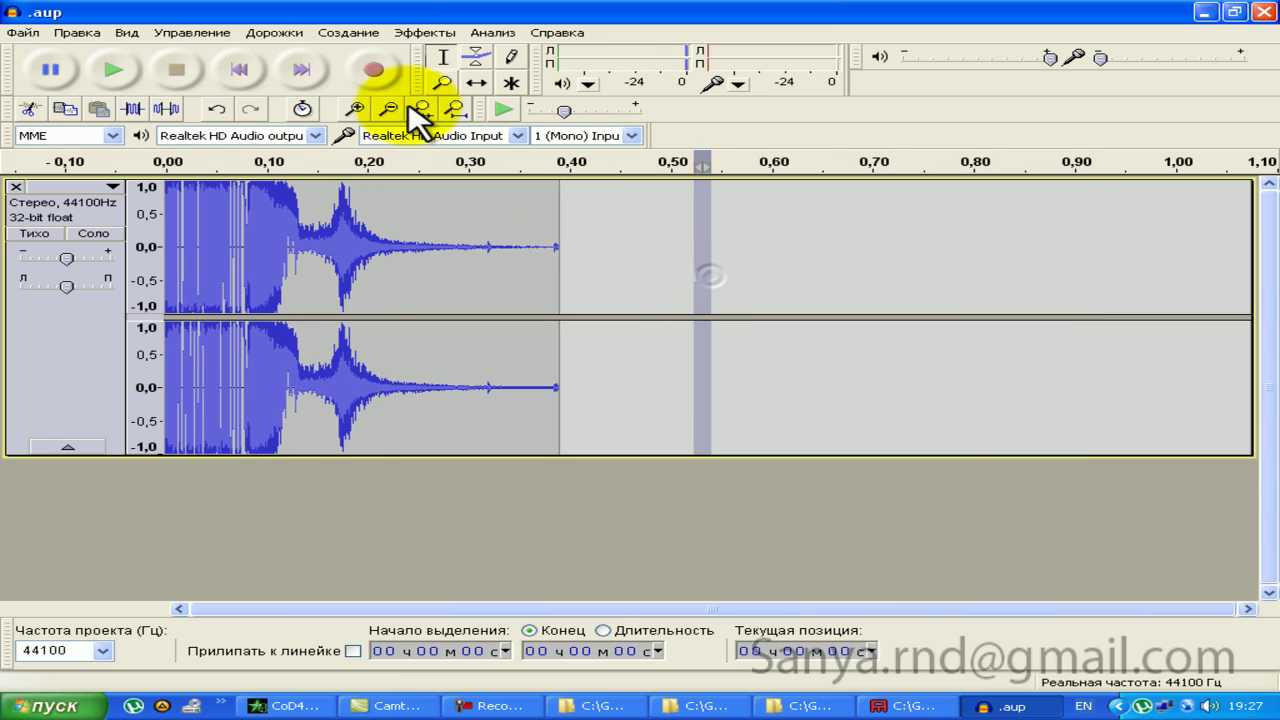
Step: Delete the quiet tail after 0.372 s
left_click(356, 106)
left_click(356, 106)
left_click(358, 108)
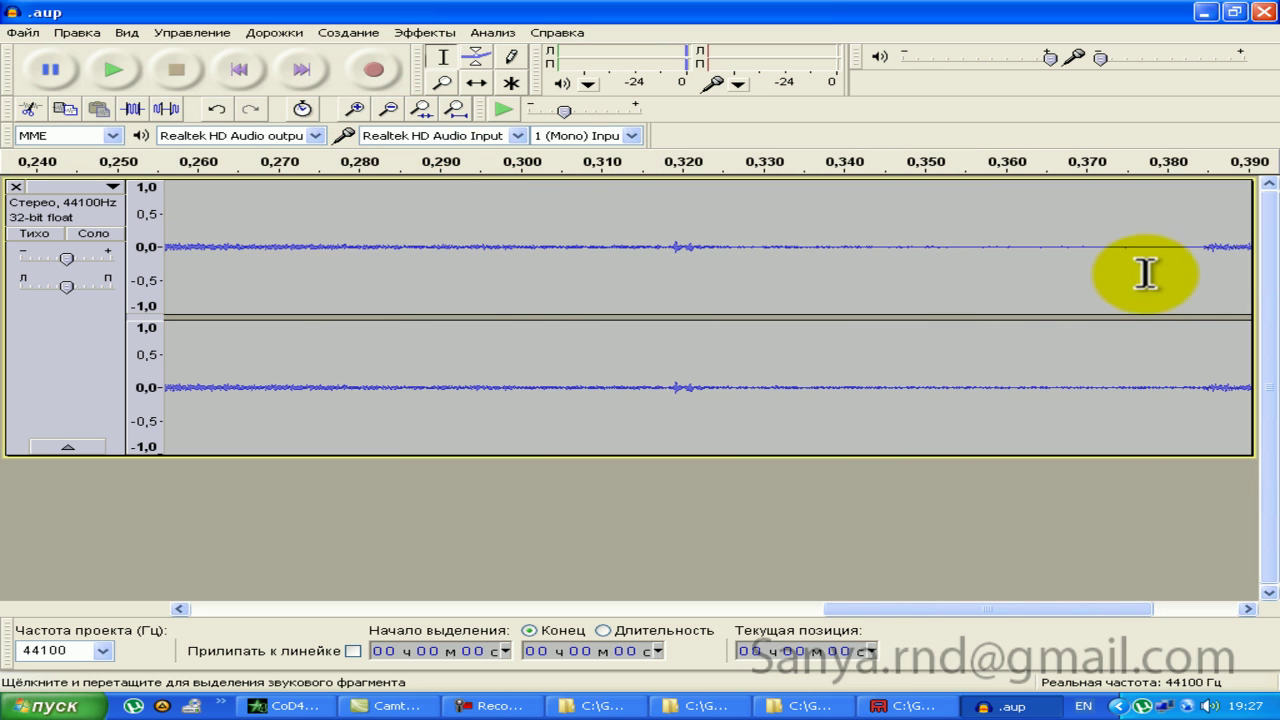
left_click_drag(1103, 234, 1243, 257)
key("Delete")
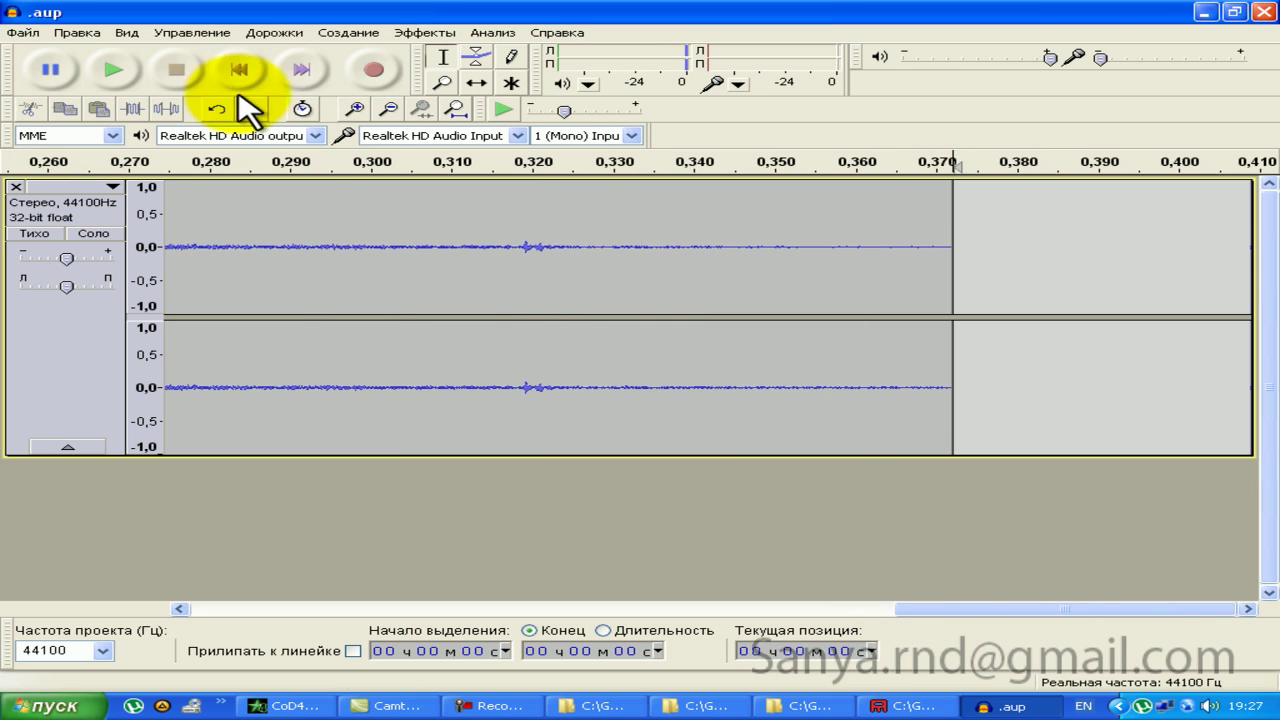
left_click(389, 108)
left_click(389, 108)
left_click(389, 108)
Step: Export the whole clip to the desktop as fire_sil.wav, then close Audacity
key("ctrl+a")
left_click(22, 32)
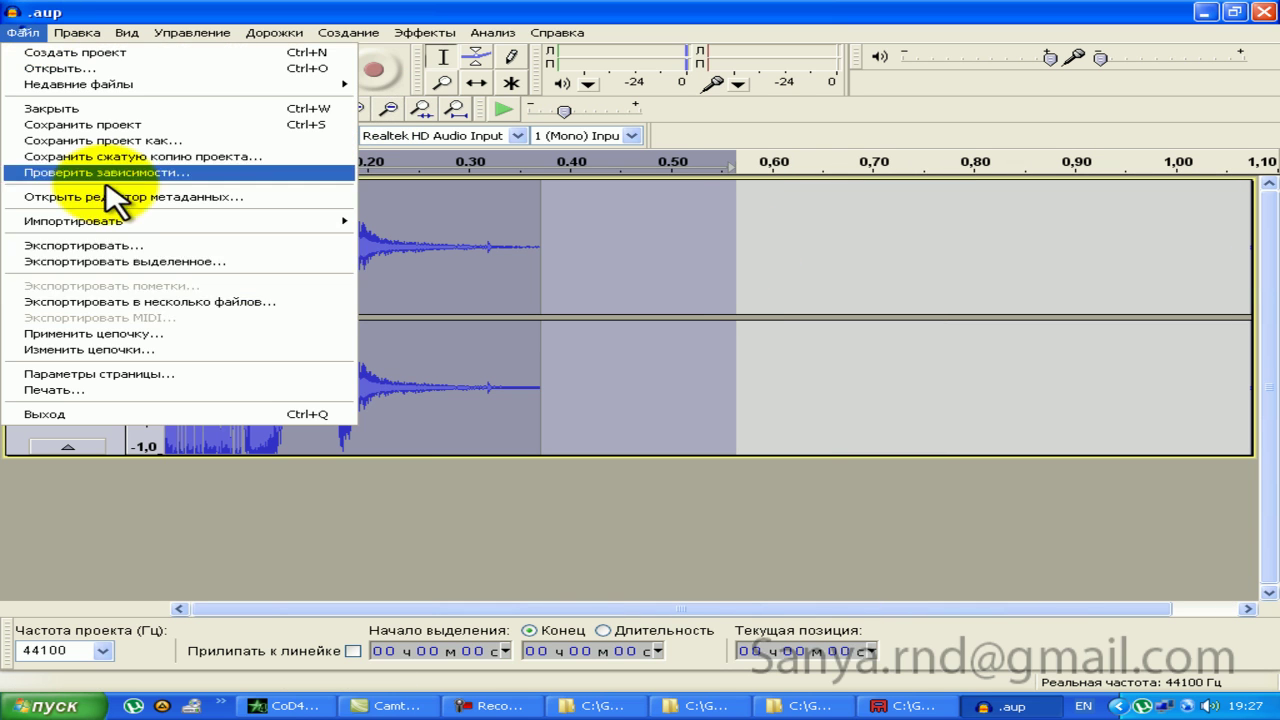
left_click(125, 261)
left_click(672, 368)
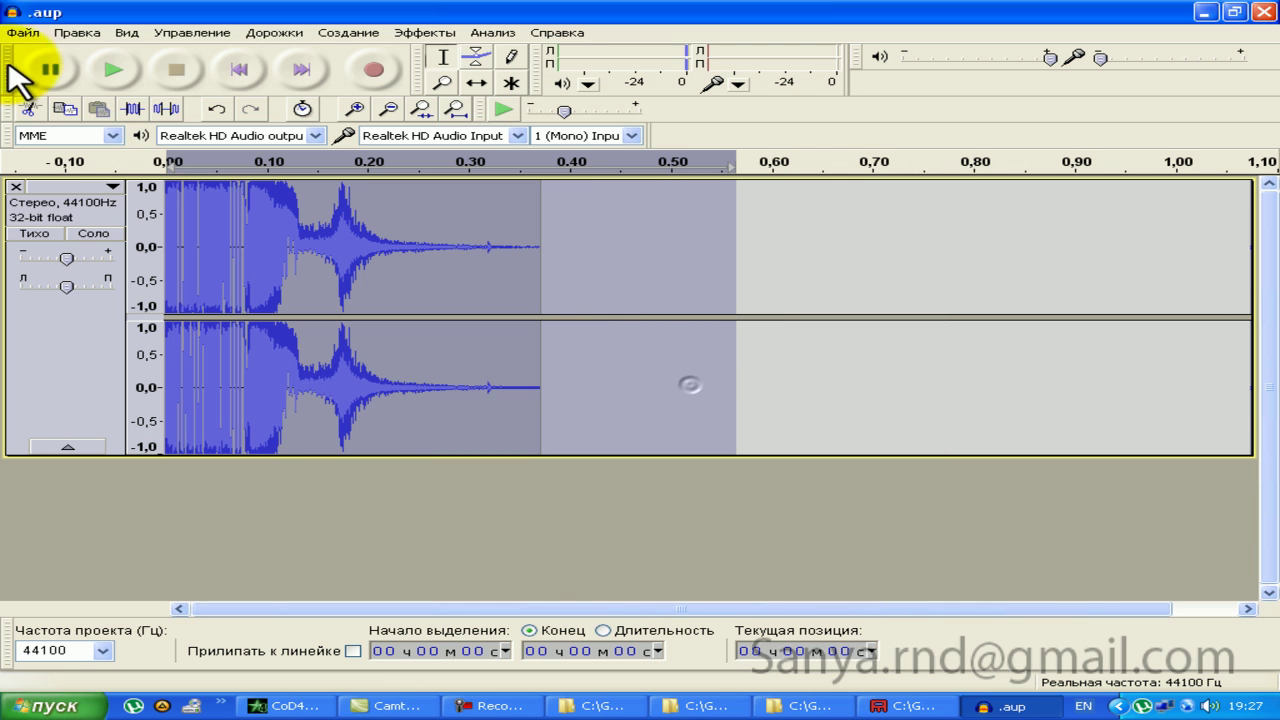
left_click(22, 32)
left_click(40, 243)
key("BackSpace")
type("fire_s")
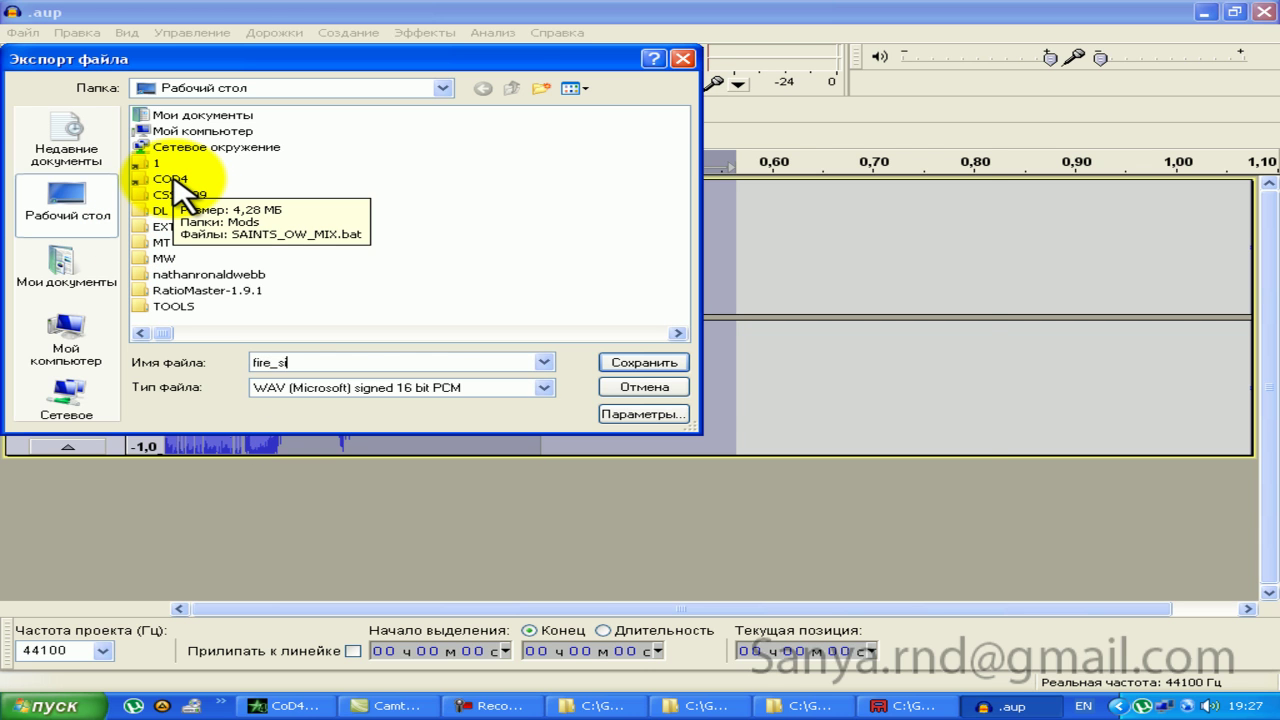
key("Return")
key("Return")
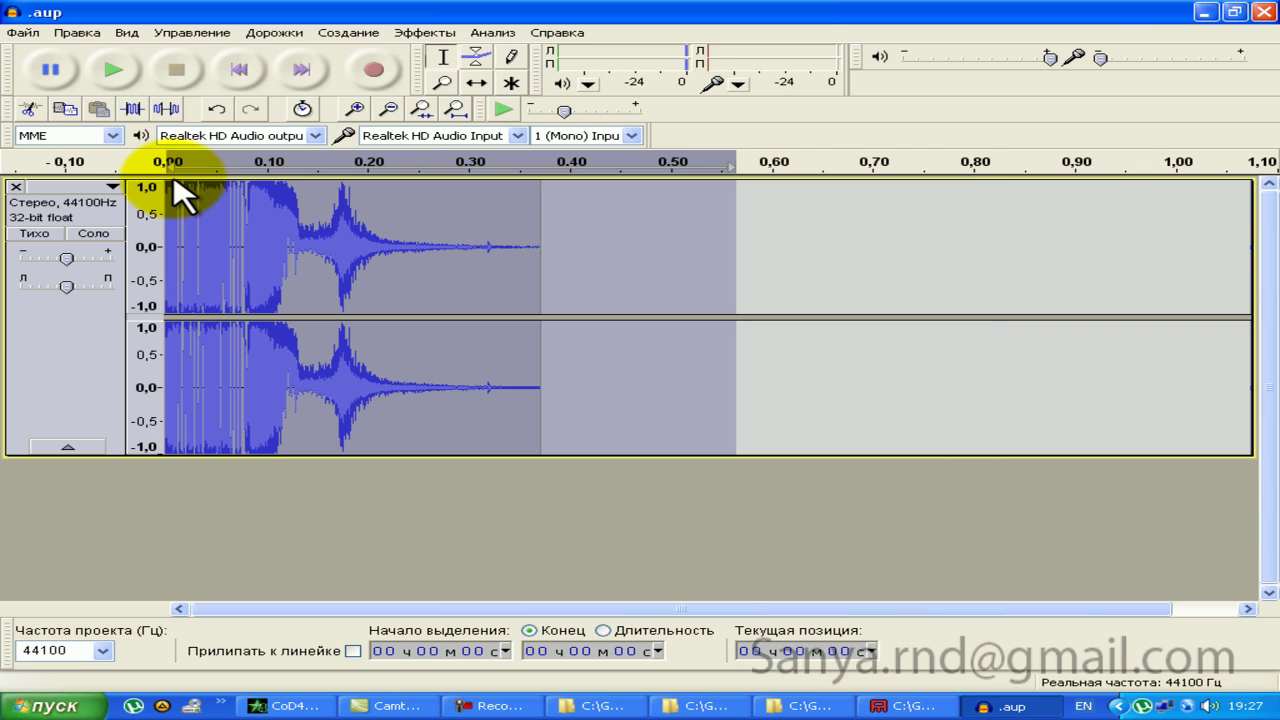
left_click(1265, 11)
Step: Discard the unsaved Audacity project changes and select the five USP45 WAV files on the desktop
left_click(634, 405)
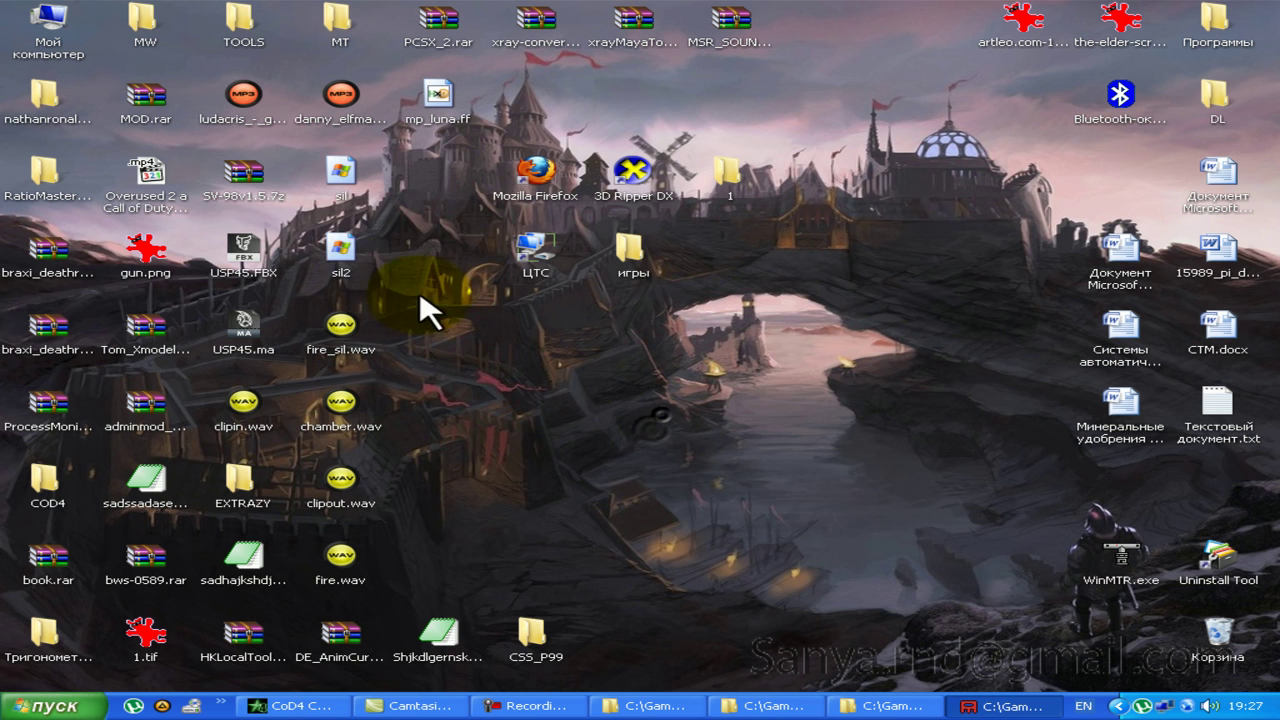
left_click_drag(345, 268, 415, 440)
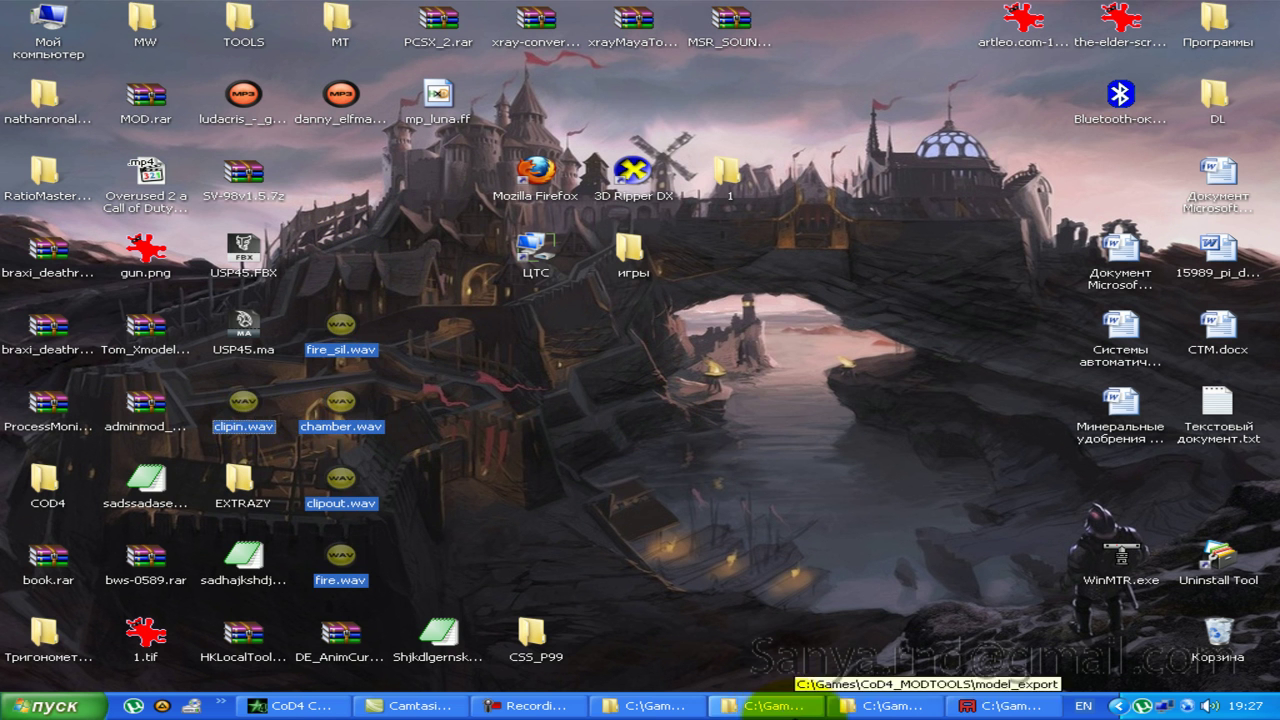
left_click(775, 706)
left_click(868, 706)
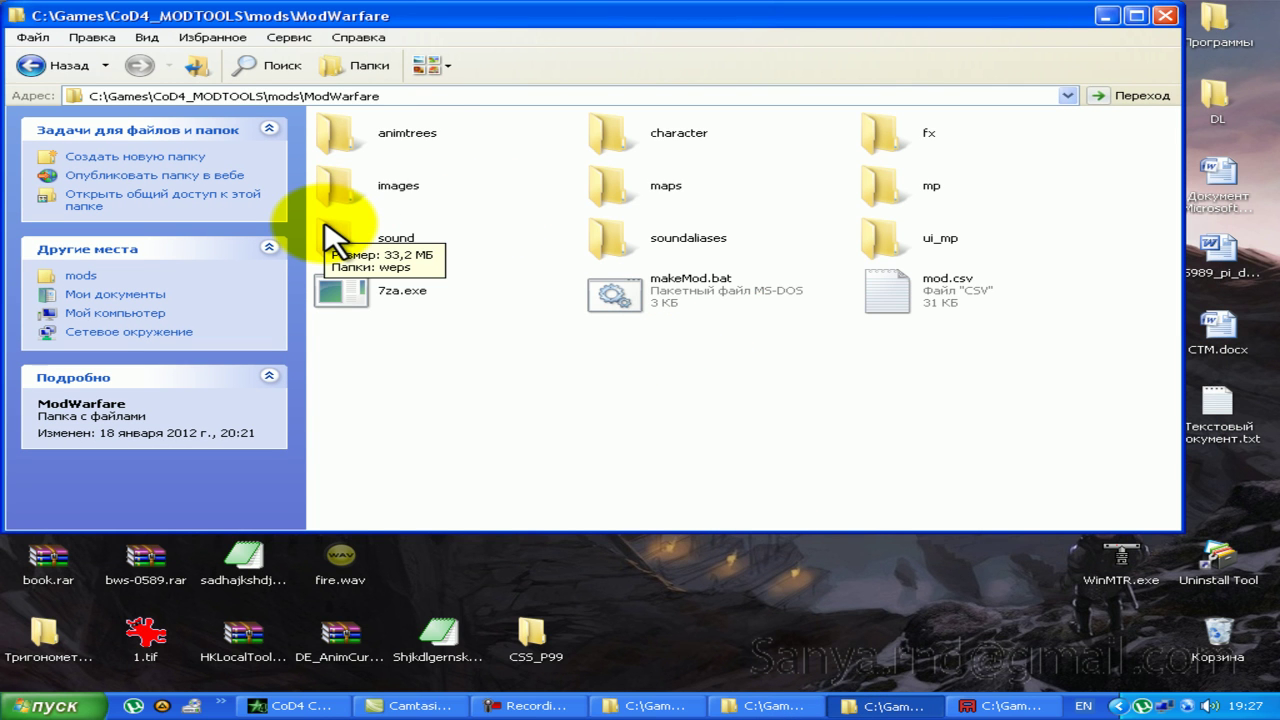
Step: Create a new usp45_mw3 folder inside the mod's sound\weps folder and open it
double_click(333, 240)
double_click(378, 146)
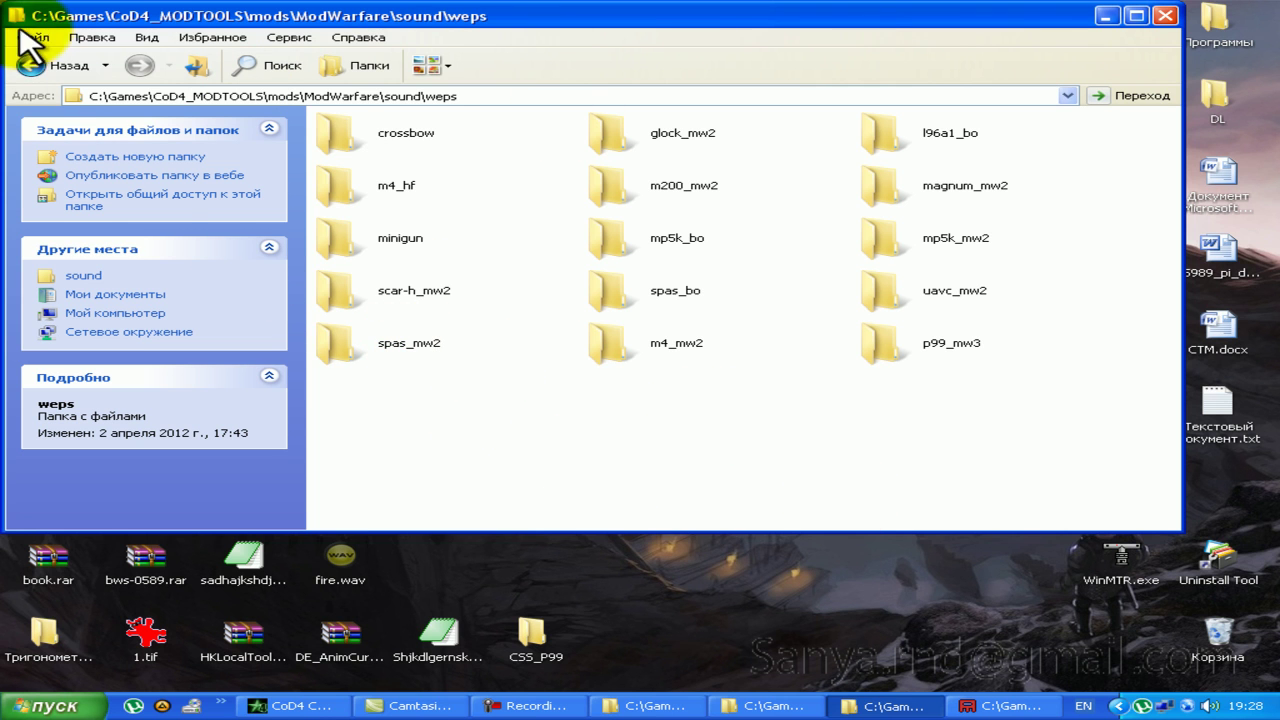
left_click(28, 62)
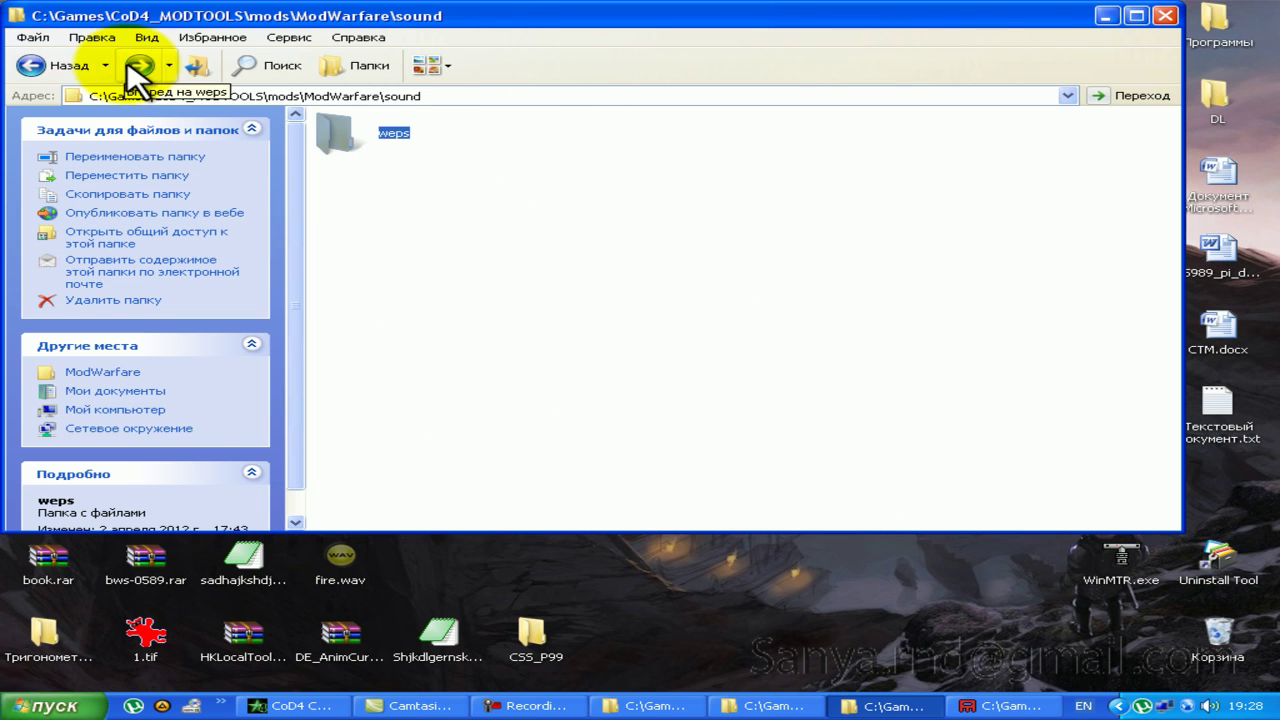
left_click(133, 64)
right_click(662, 384)
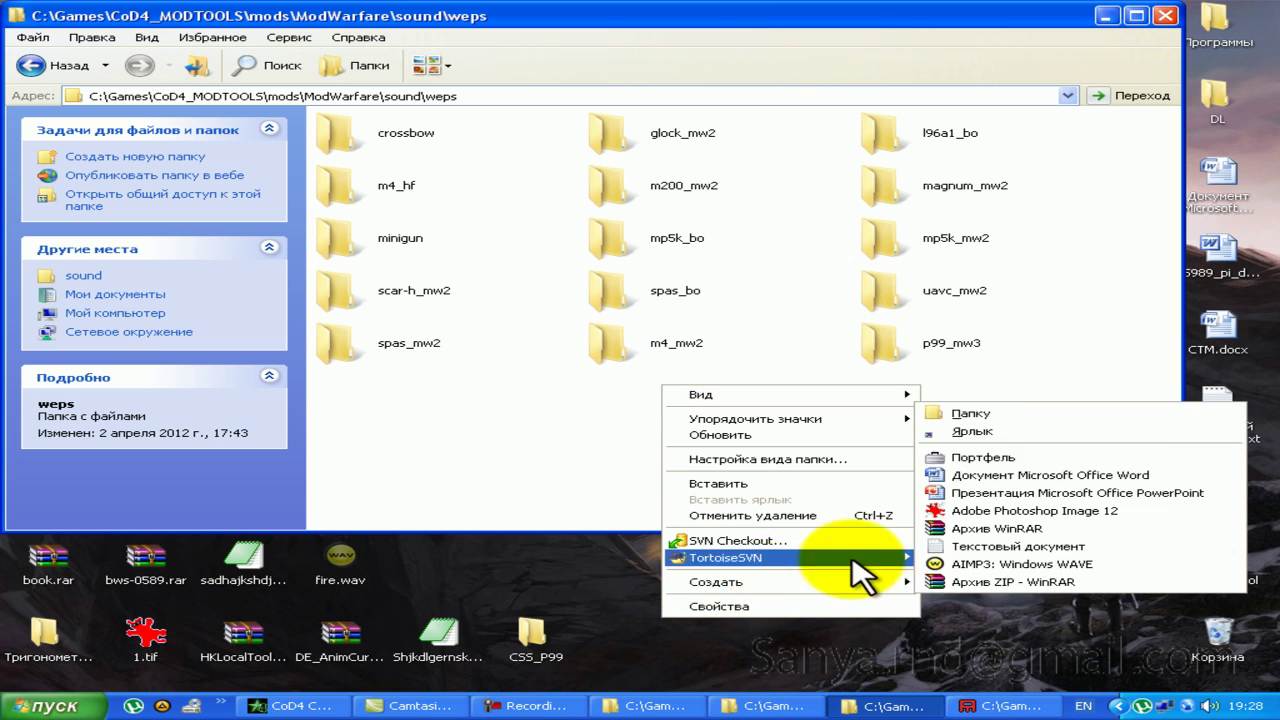
left_click(972, 411)
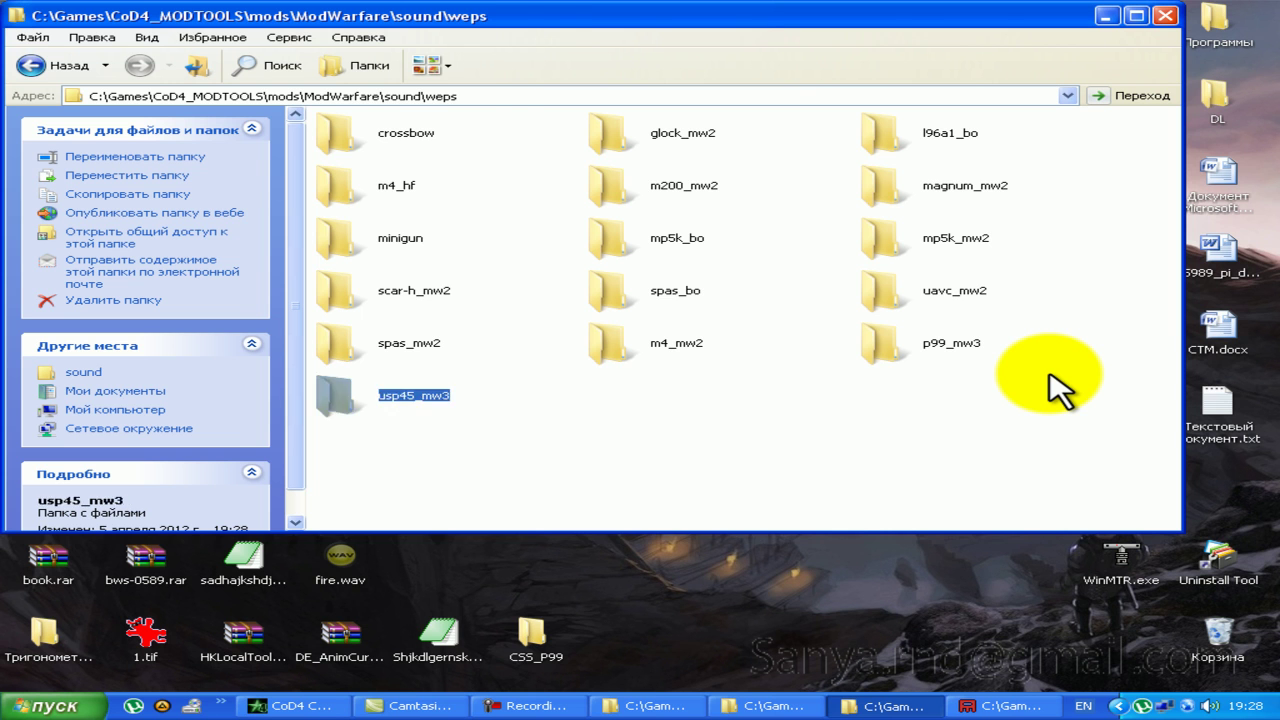
key("Return")
right_click(552, 388)
Step: Rename fire.wav with the weap_mw3_usp45_ prefix, copy the prefix, and apply it to fire_sil.wav
right_click(614, 186)
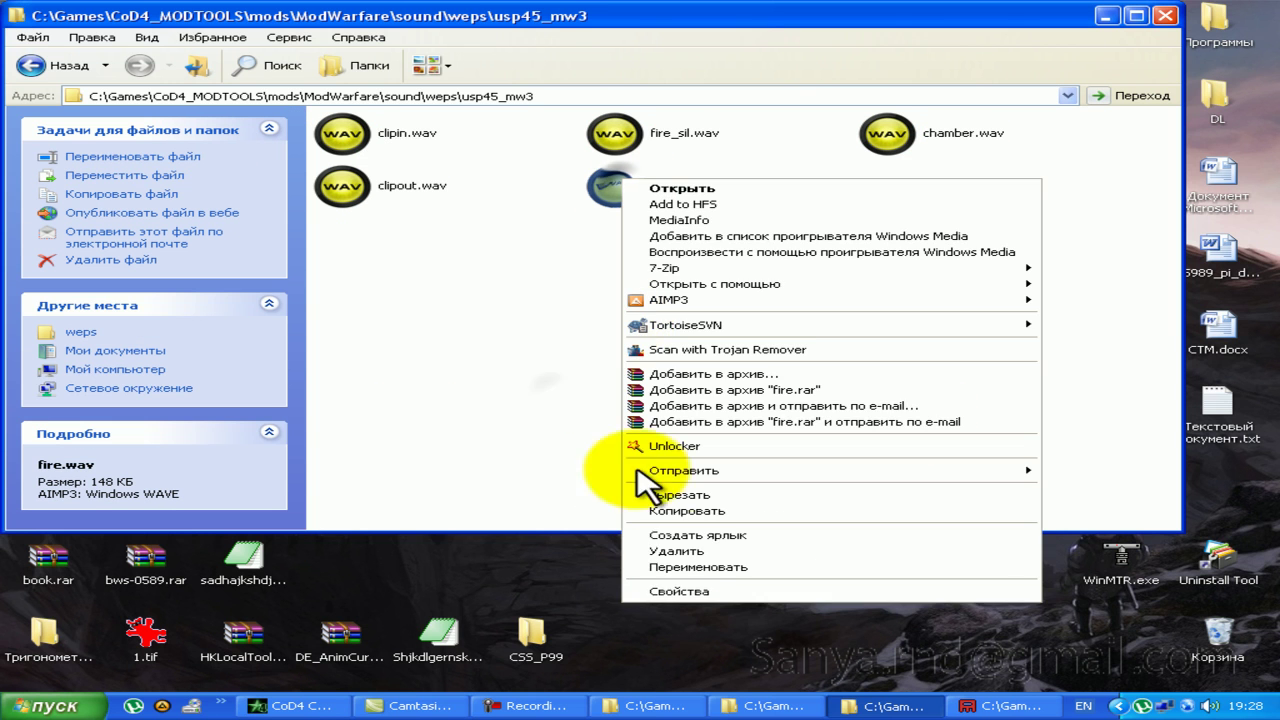
left_click(760, 567)
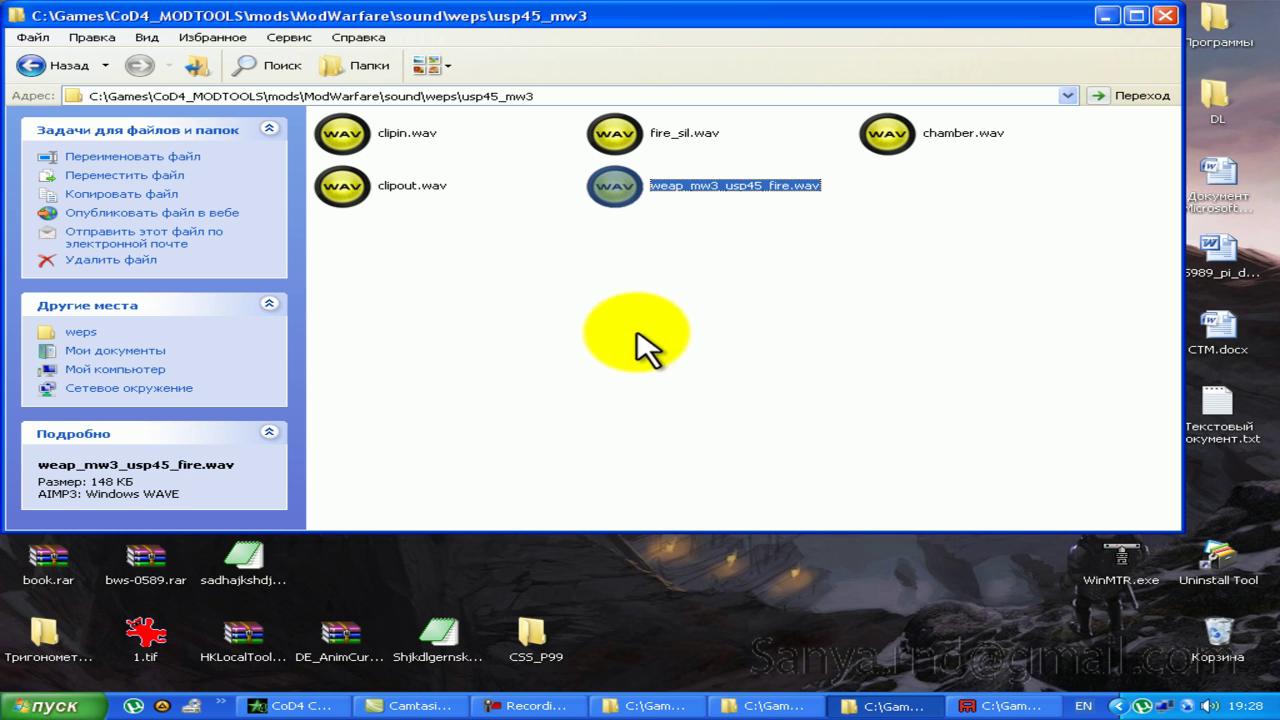
right_click(616, 180)
left_click(749, 559)
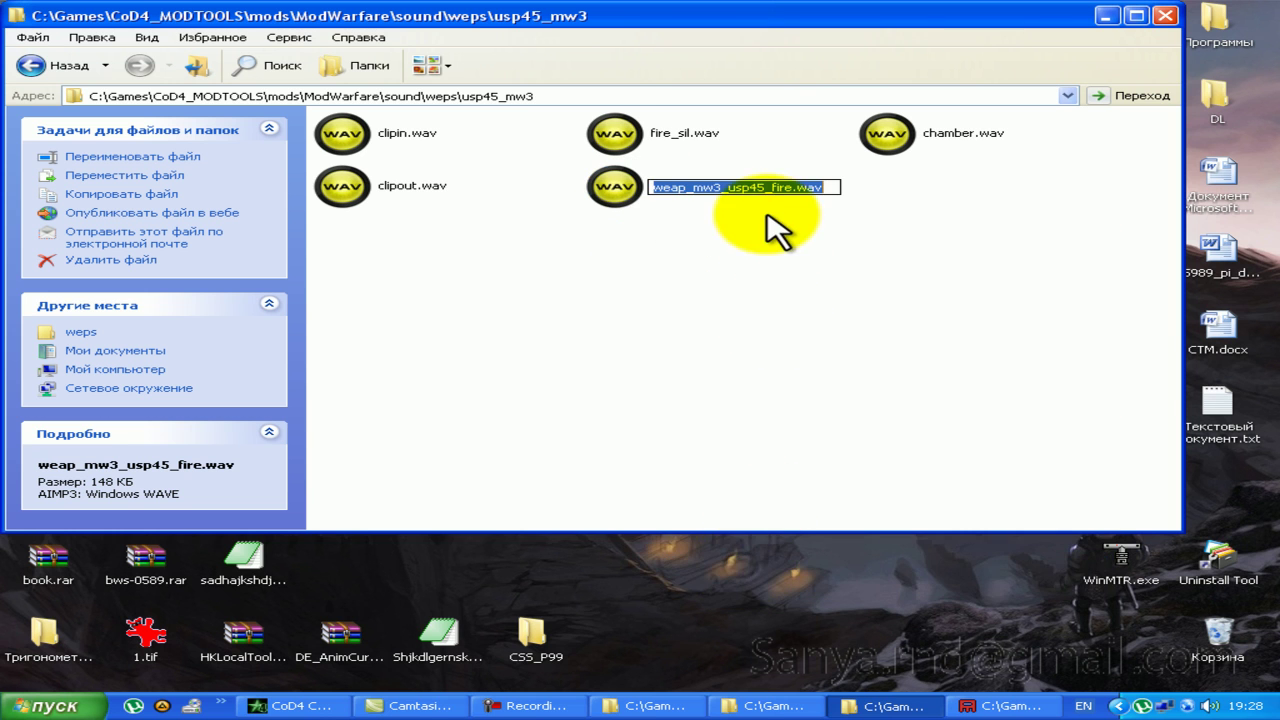
left_click_drag(737, 190, 567, 200)
key("ctrl+c")
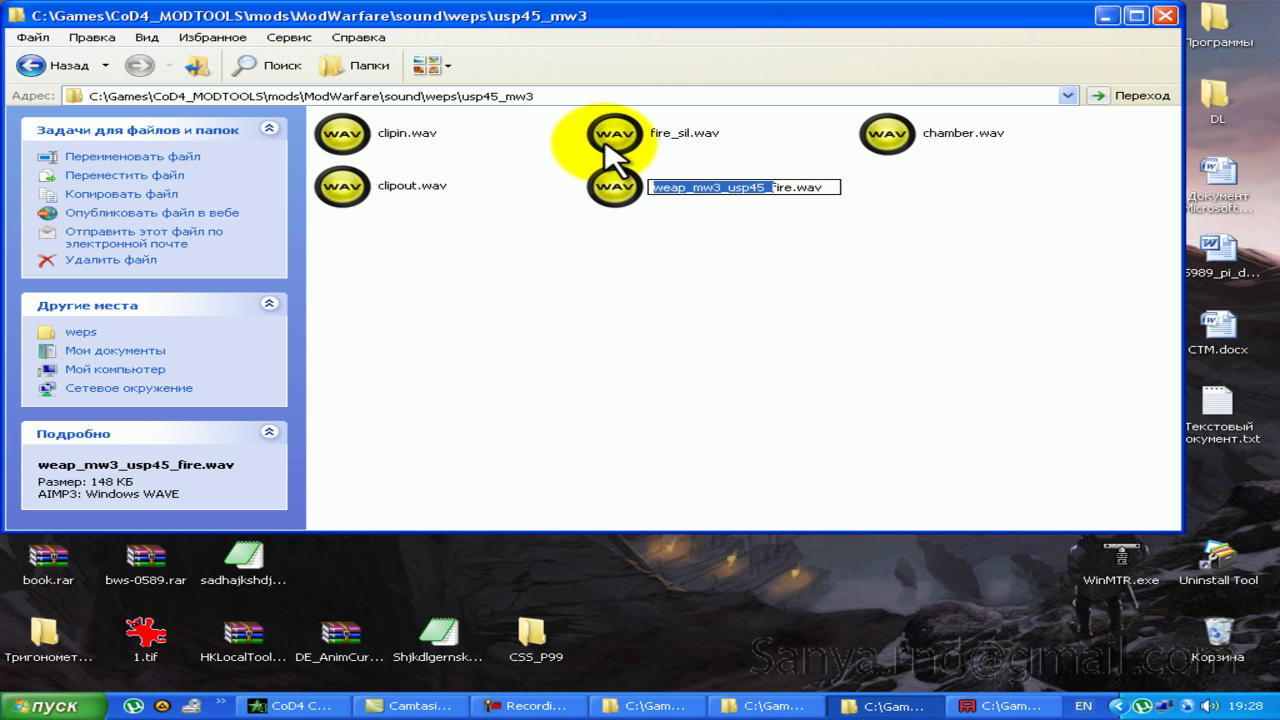
right_click(628, 124)
left_click(728, 530)
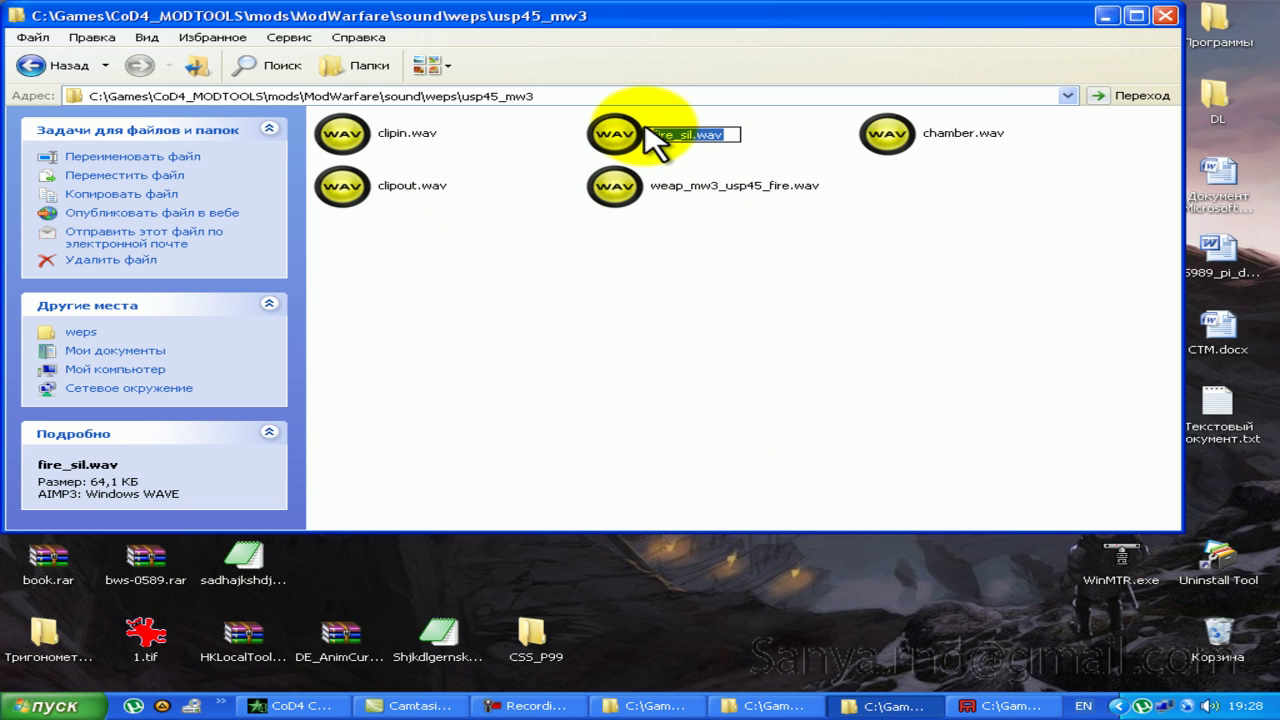
key("ctrl+v")
key("Return")
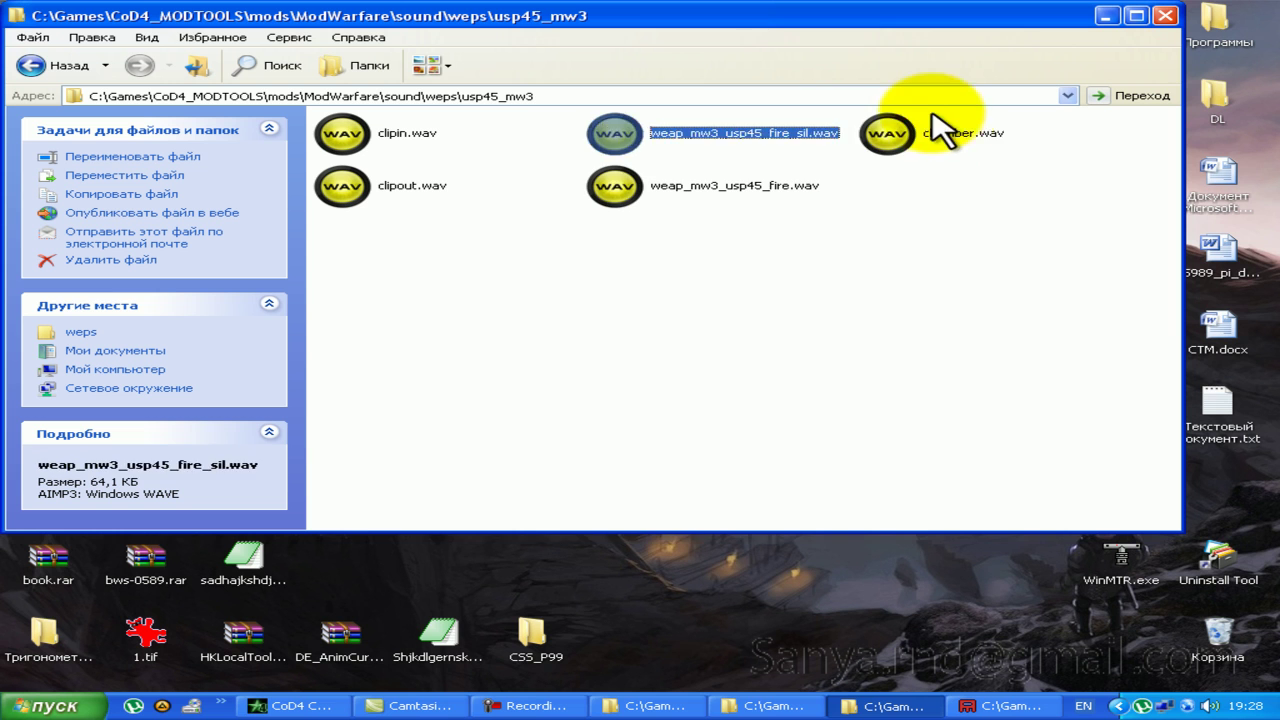
Step: Add the weap_mw3_usp45_ prefix to chamber, clipin and clipout, then go back to weps
right_click(945, 128)
left_click(709, 506)
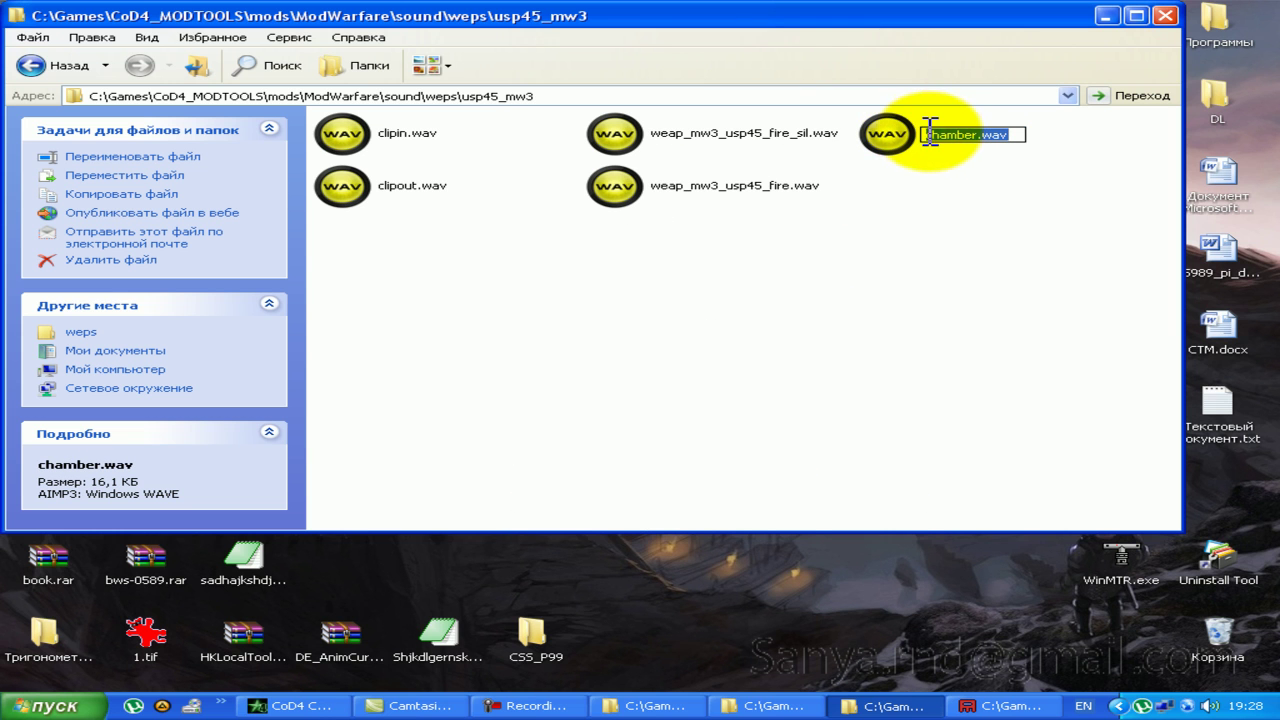
key("ctrl+v")
key("Return")
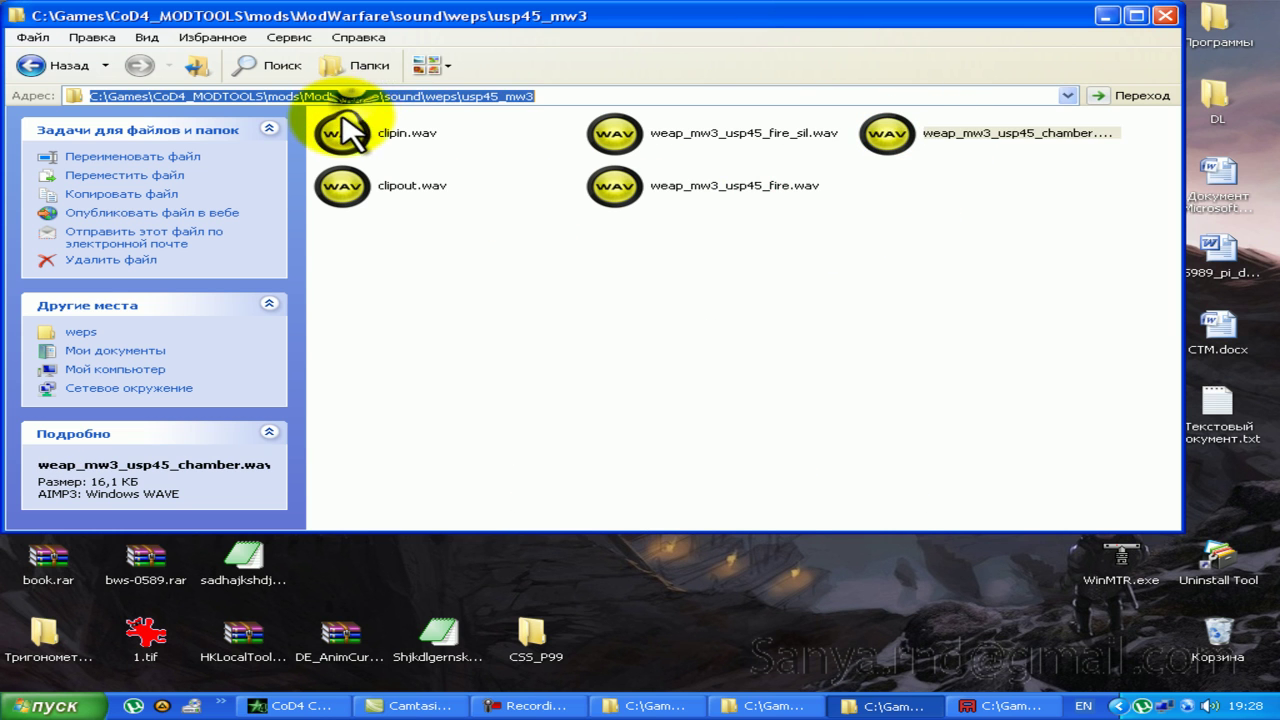
right_click(343, 120)
left_click(490, 505)
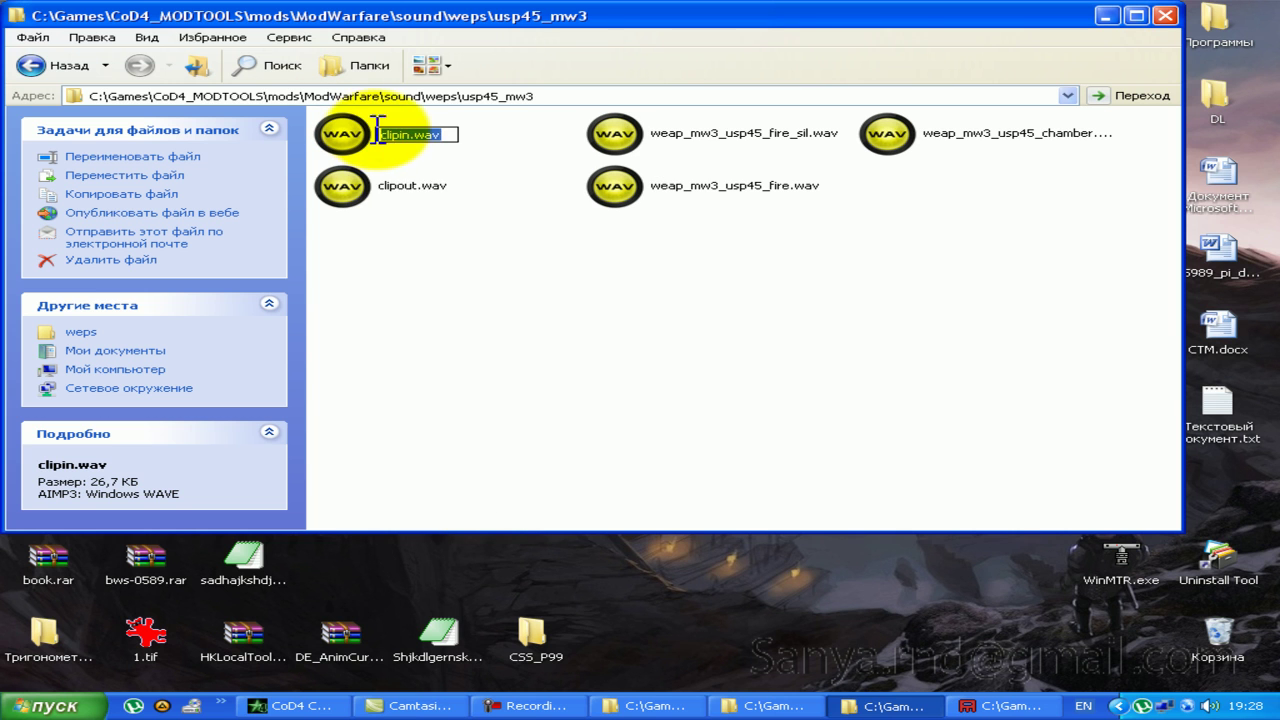
right_click(333, 200)
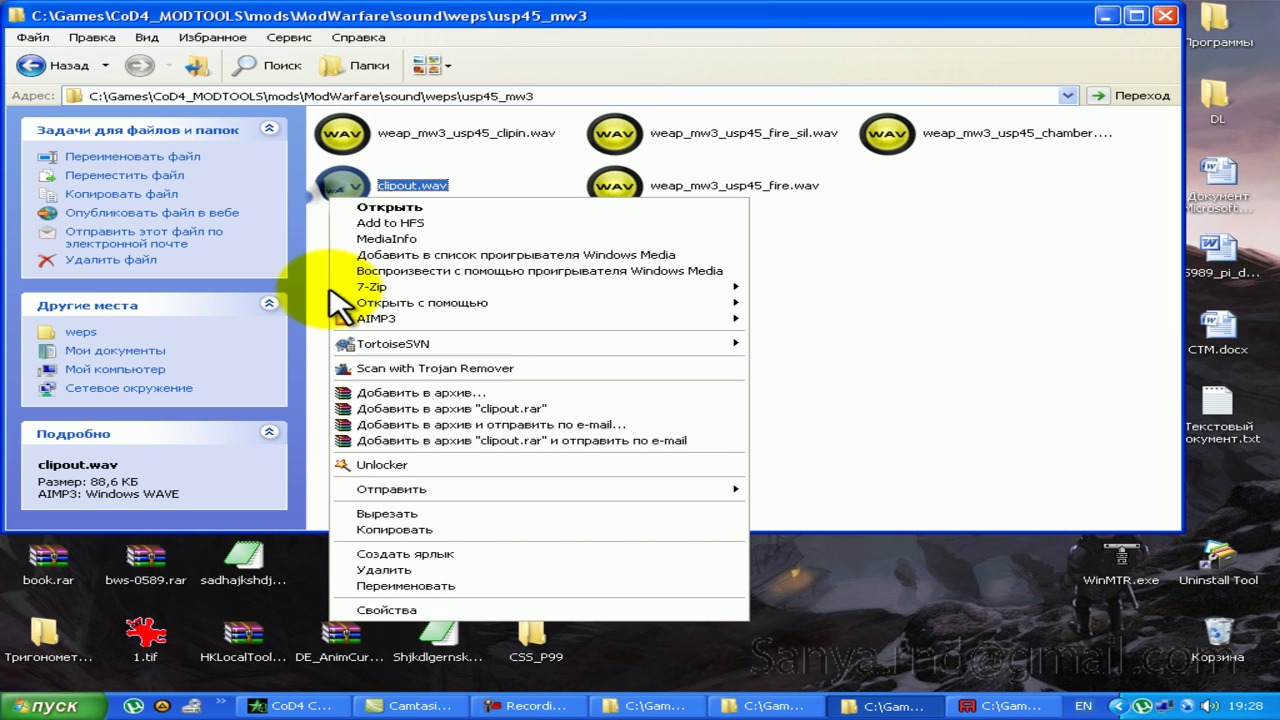
left_click(360, 603)
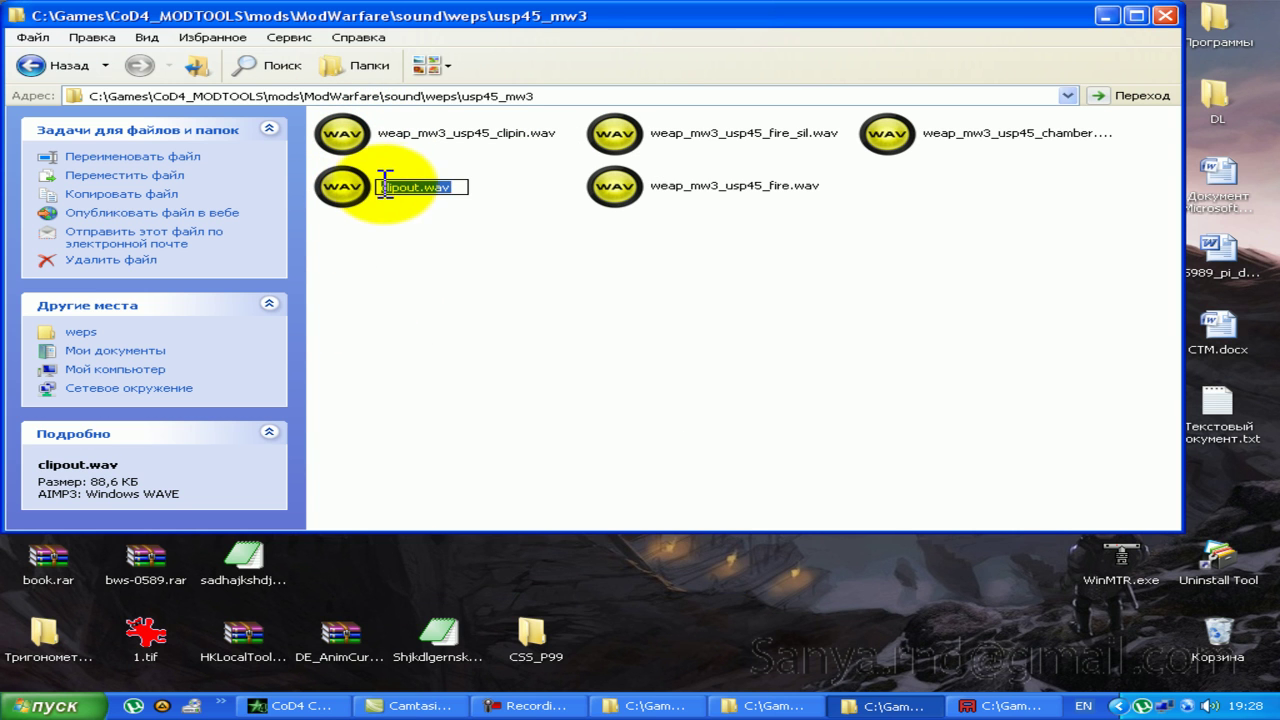
key("ctrl+v")
key("Return")
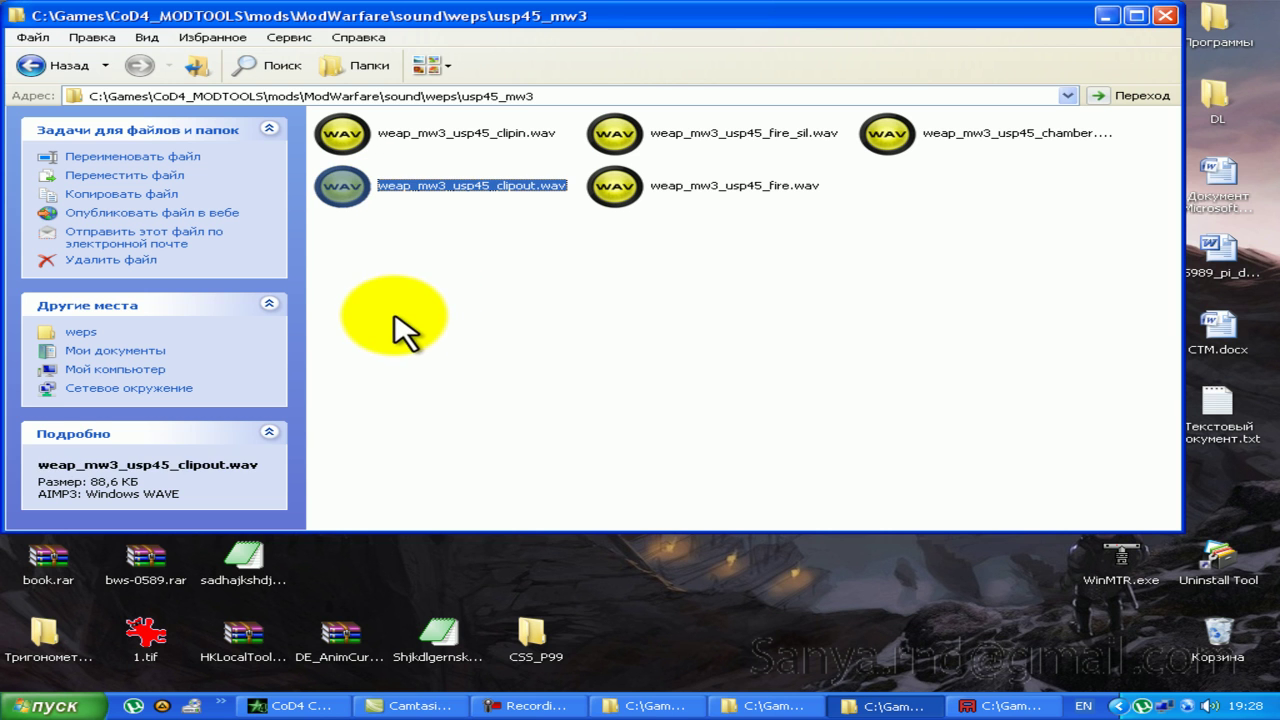
left_click(392, 313)
left_click(40, 65)
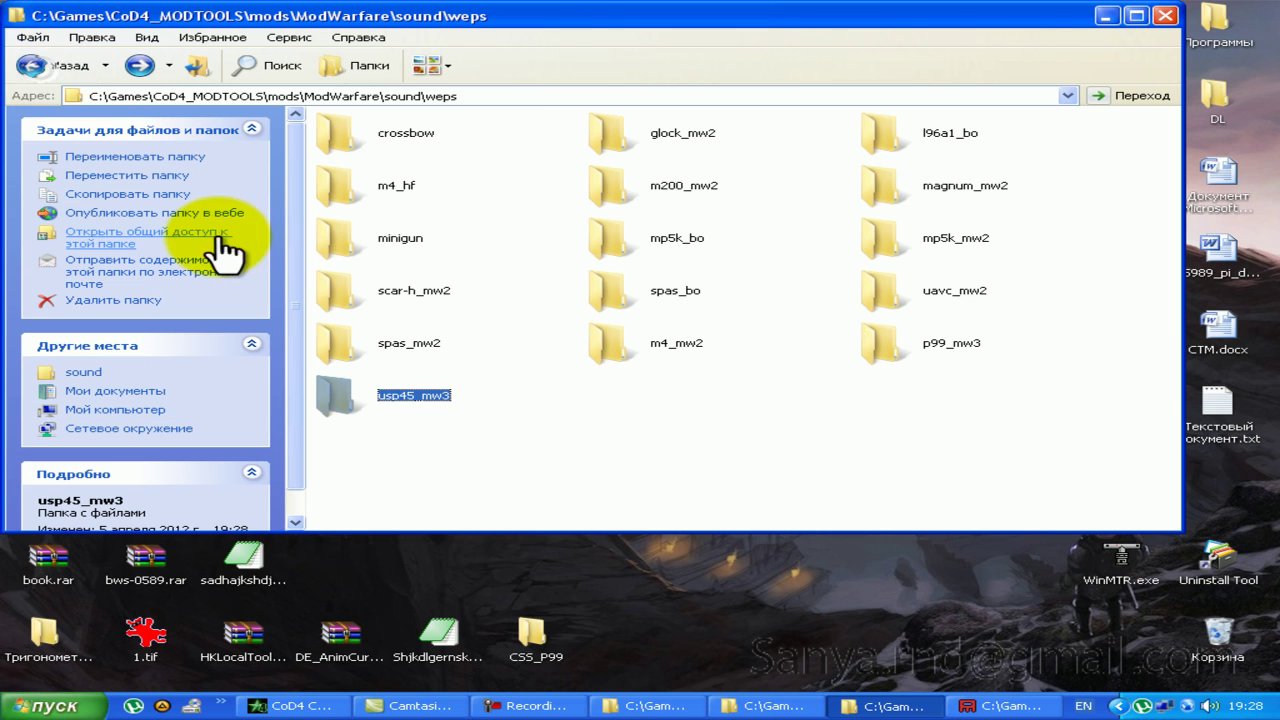
Step: Go to the mod's soundaliases folder and duplicate m4_mw2.csv
left_click(40, 65)
left_click(32, 37)
left_click(40, 65)
left_click(40, 65)
double_click(615, 240)
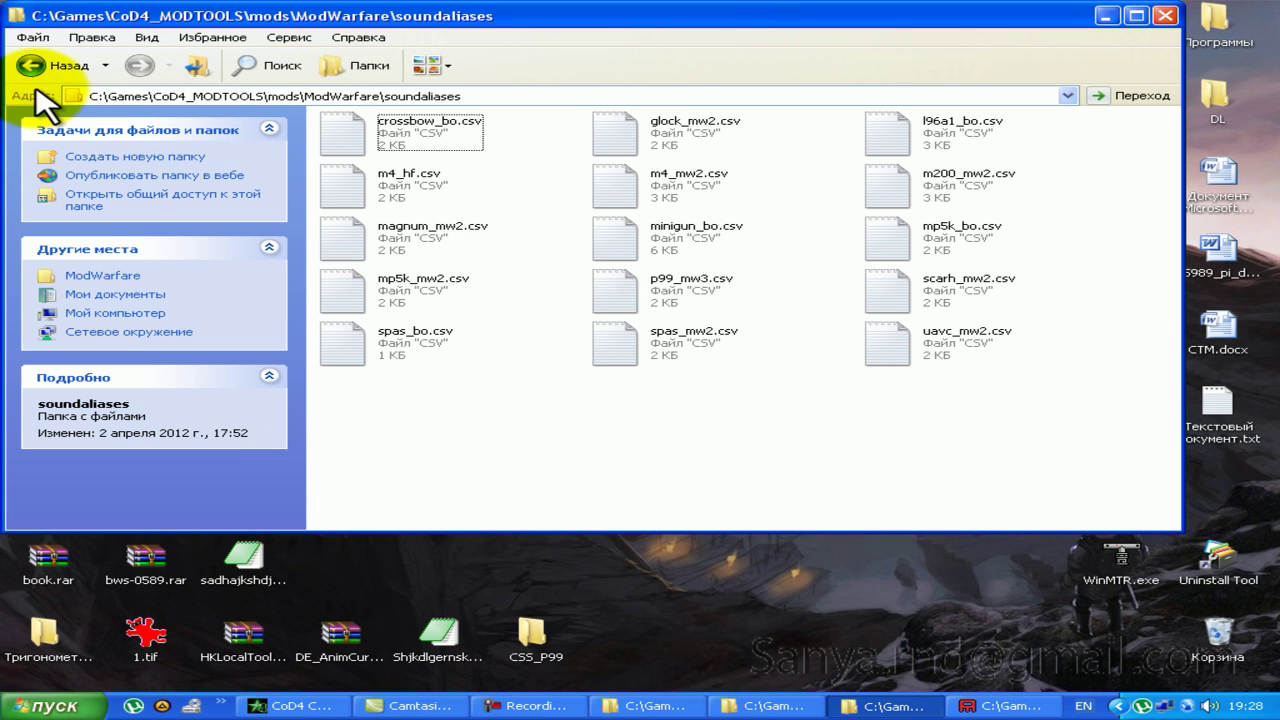
left_click(395, 205)
left_click(660, 190)
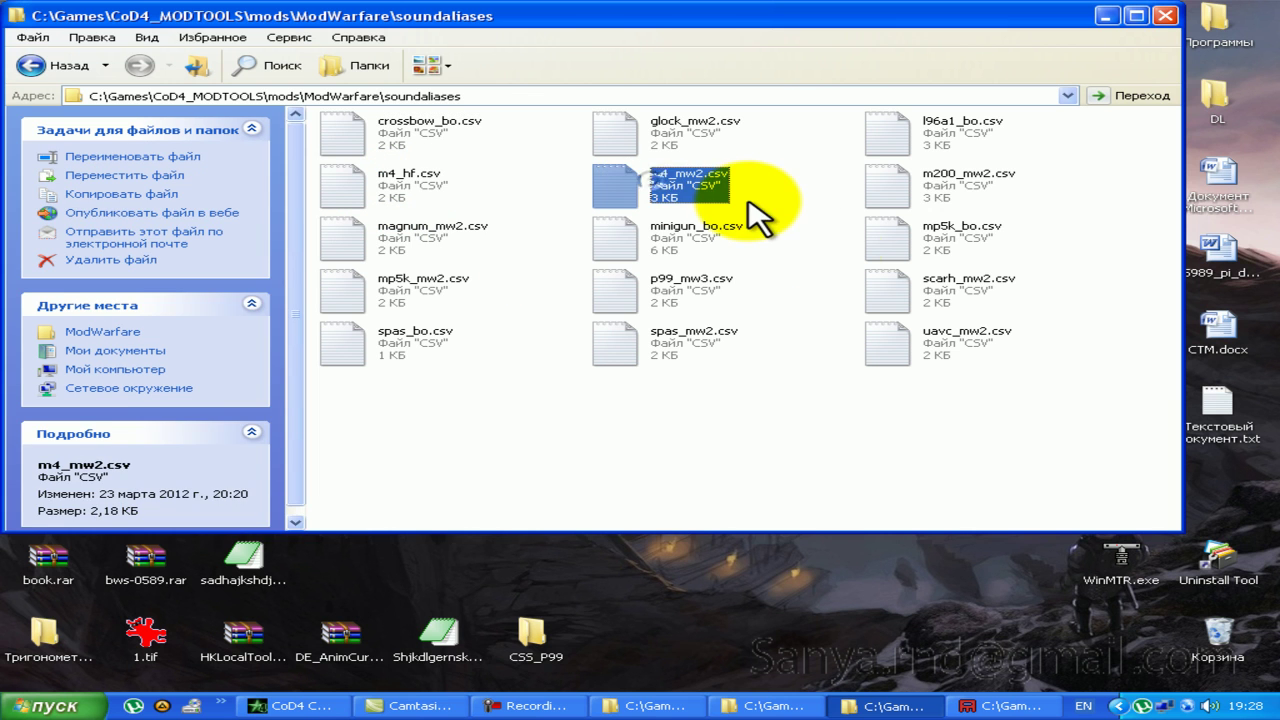
key("ctrl+c")
key("ctrl+v")
Step: Rename the copy to usp45_mw3.csv and delete everything below its header line
right_click(373, 395)
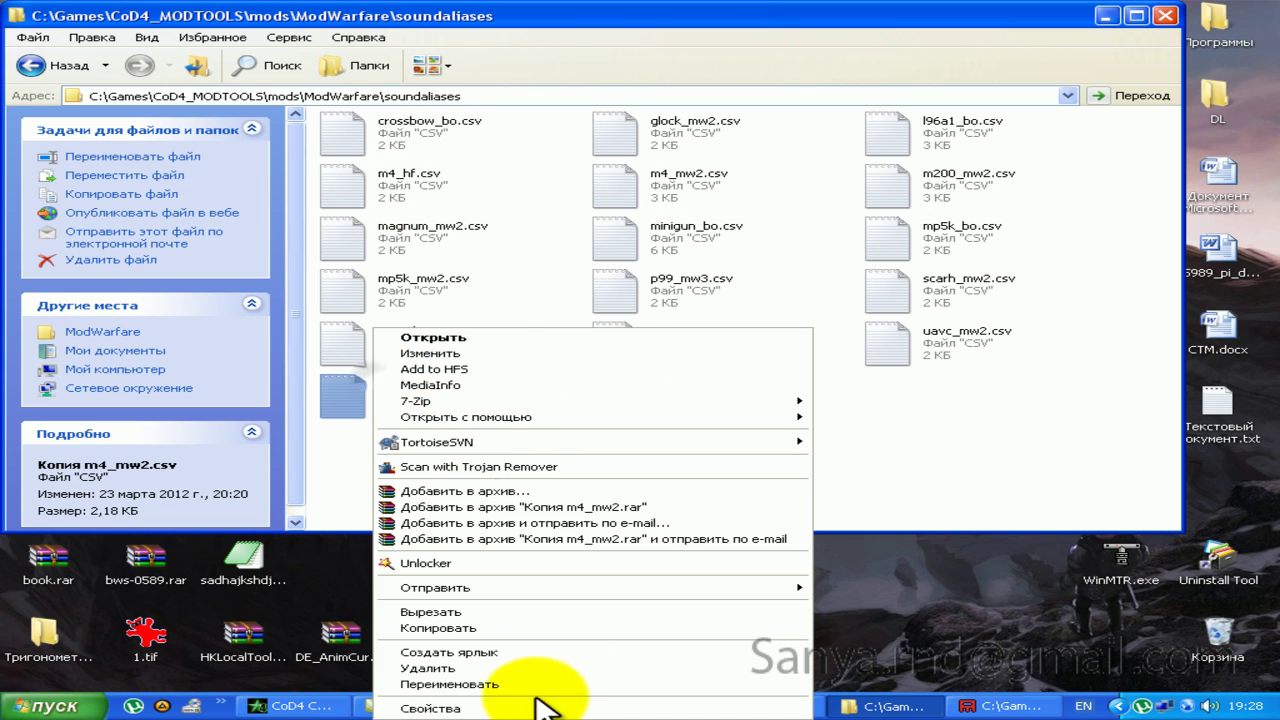
left_click(541, 684)
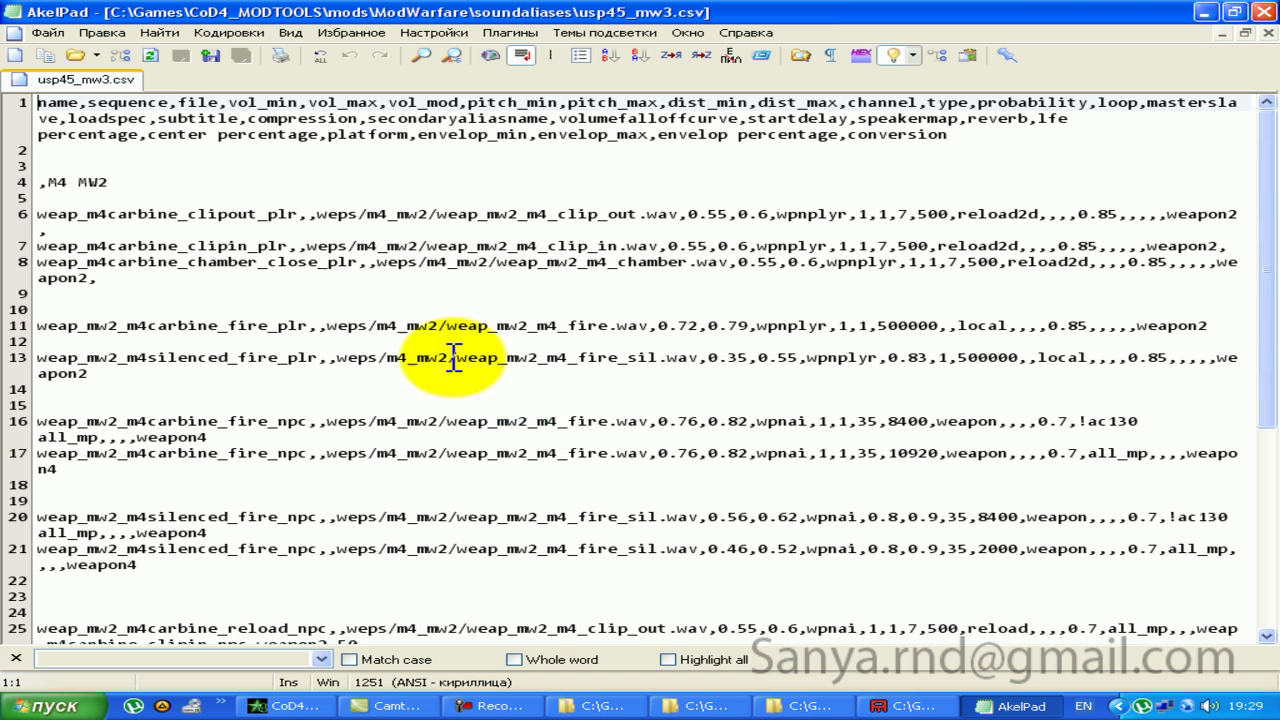
scroll(400, 420, "down", 7)
left_click_drag(400, 560, 25, 185)
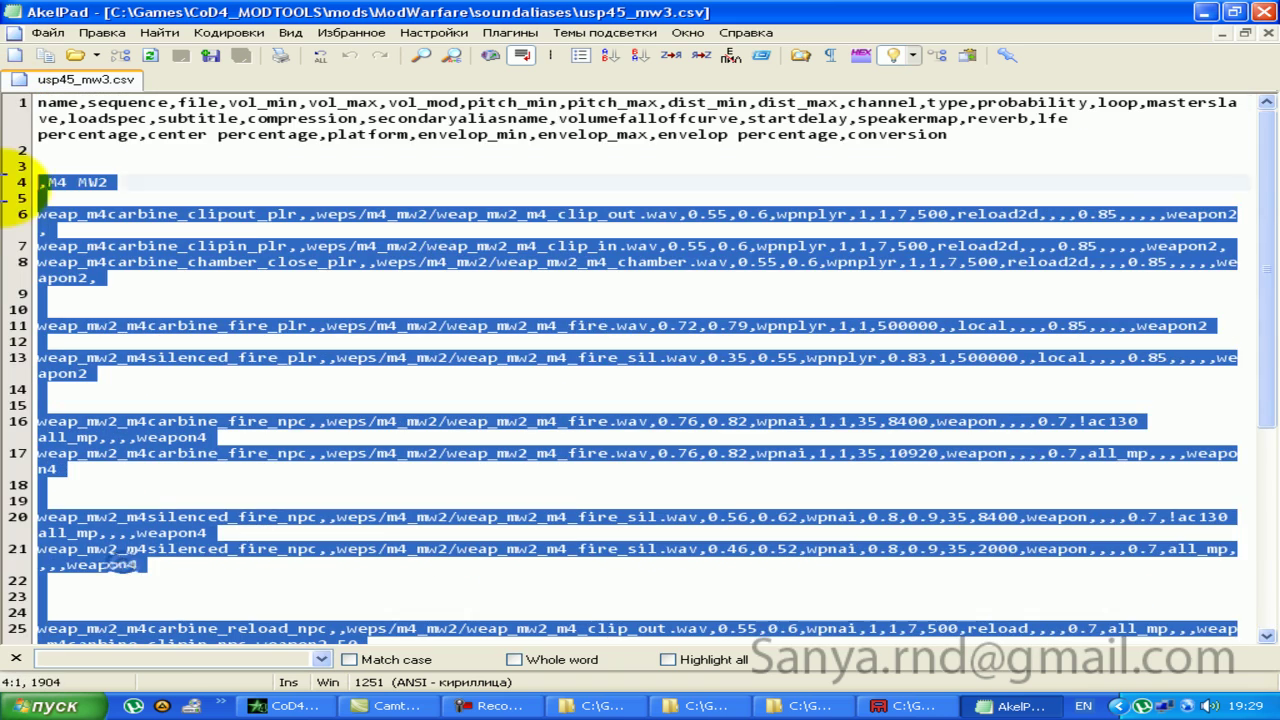
key("Delete")
left_click_drag(126, 182, 29, 184)
key("Delete")
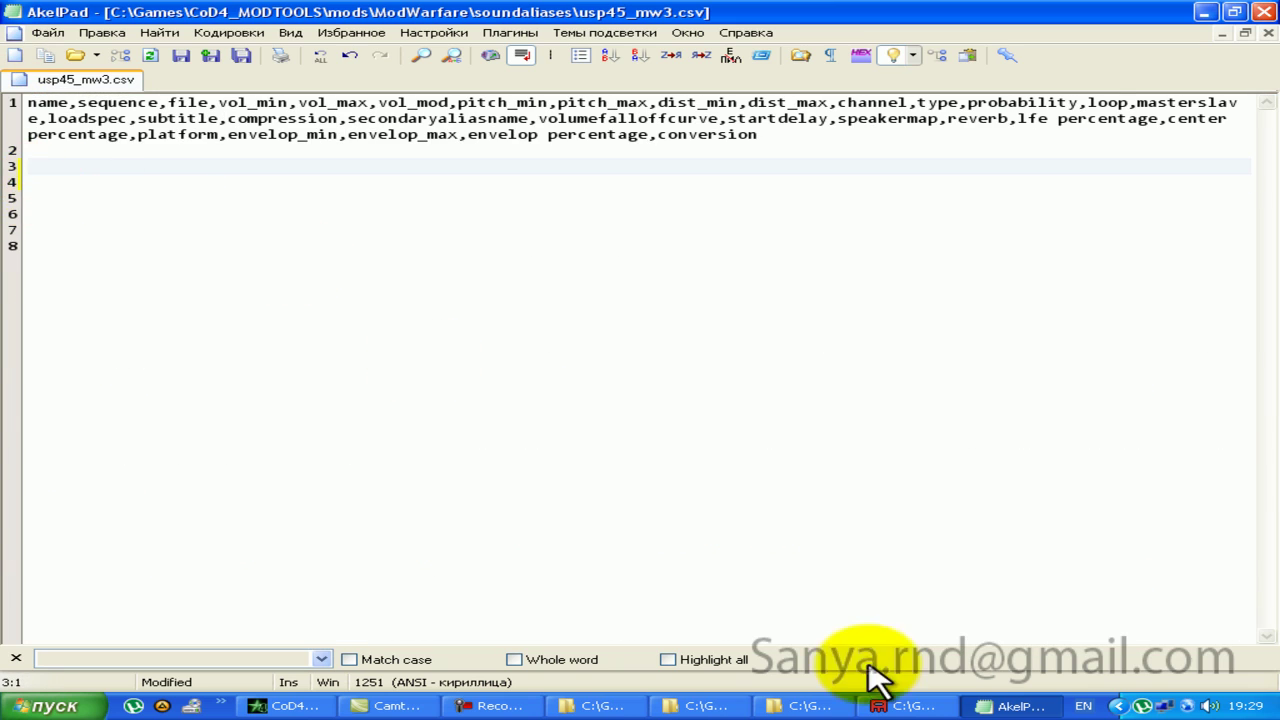
left_click(1010, 706)
left_click(800, 706)
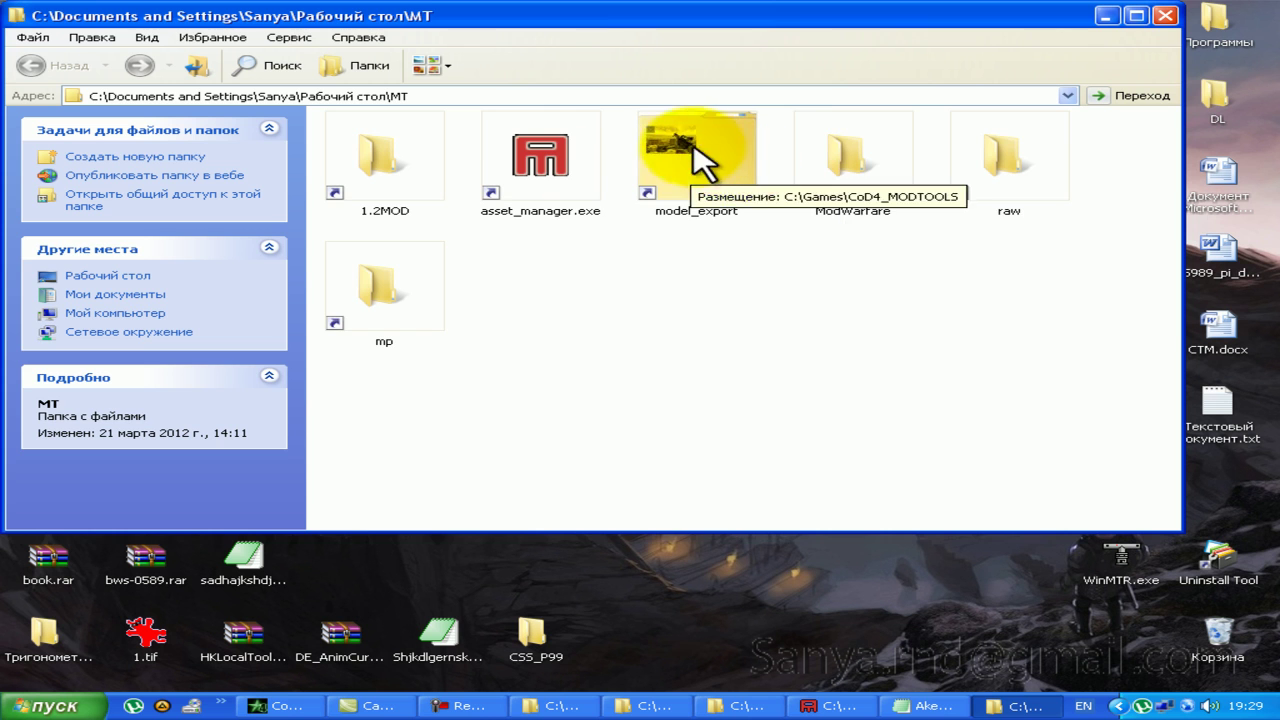
Step: Open the raw common.csv and find the weap_usp45_clipout_plr alias copied from the weapon settings
left_click(1012, 185)
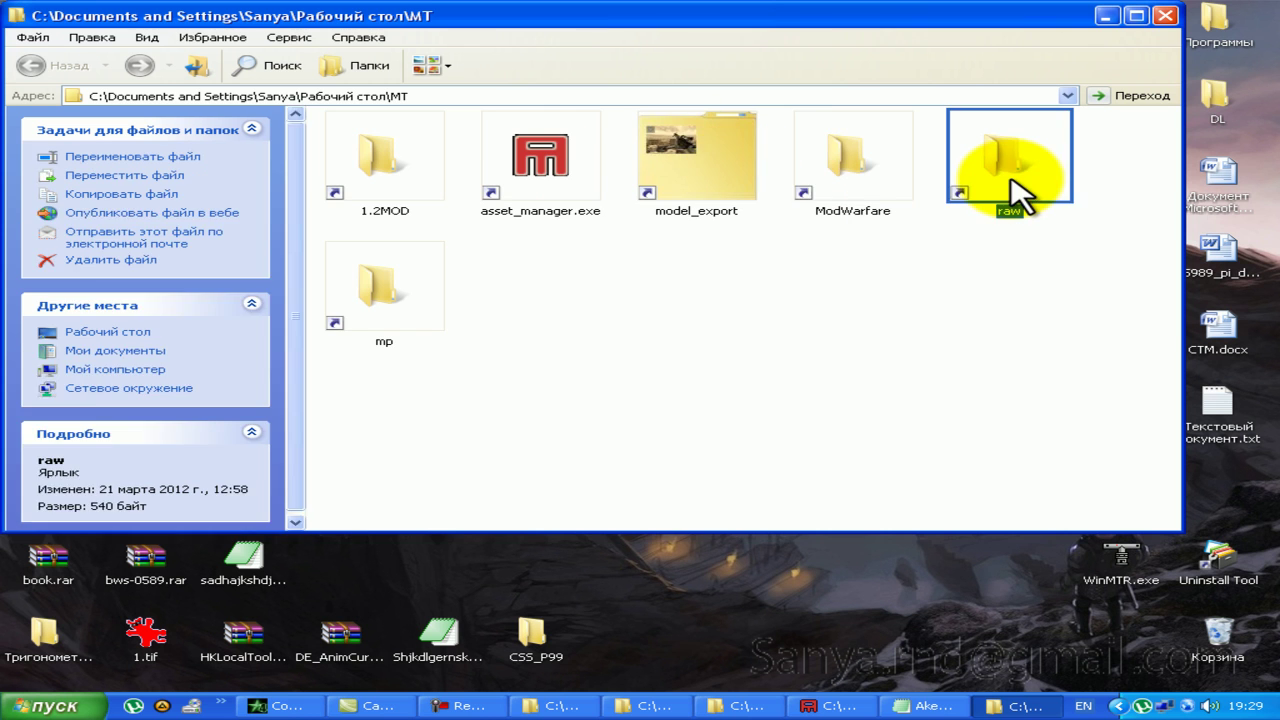
double_click(1010, 180)
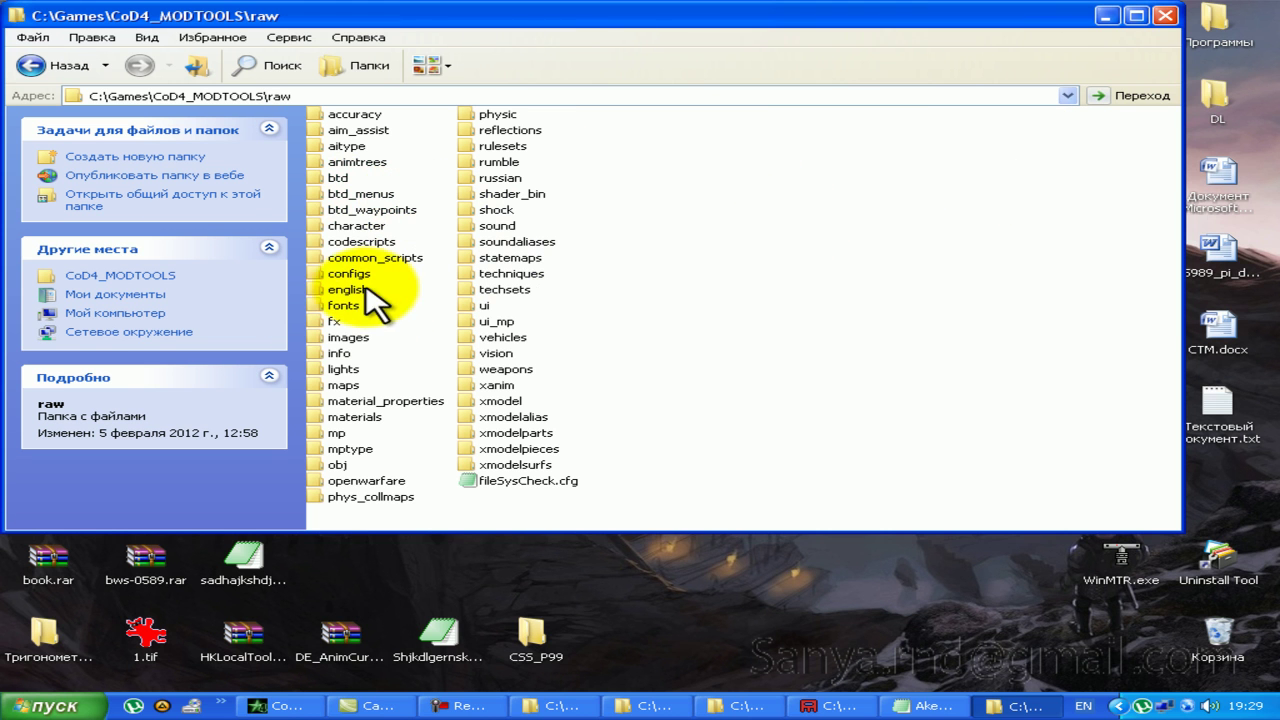
double_click(538, 244)
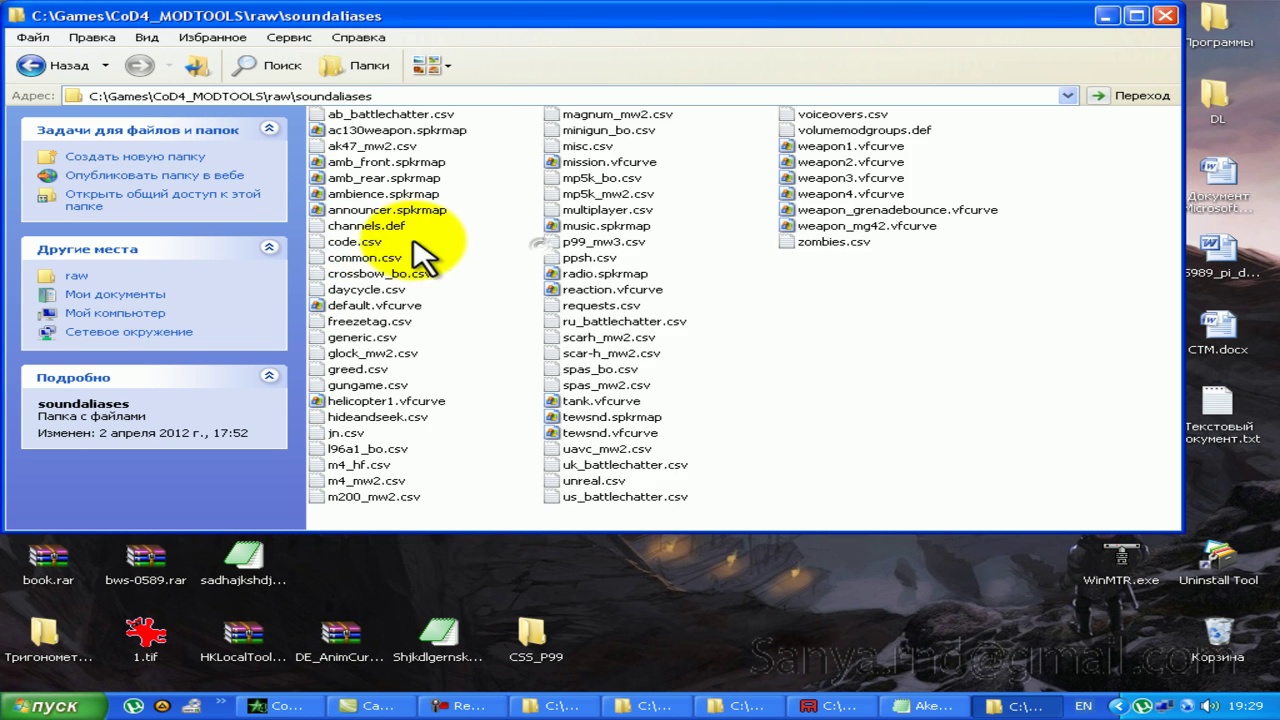
double_click(388, 258)
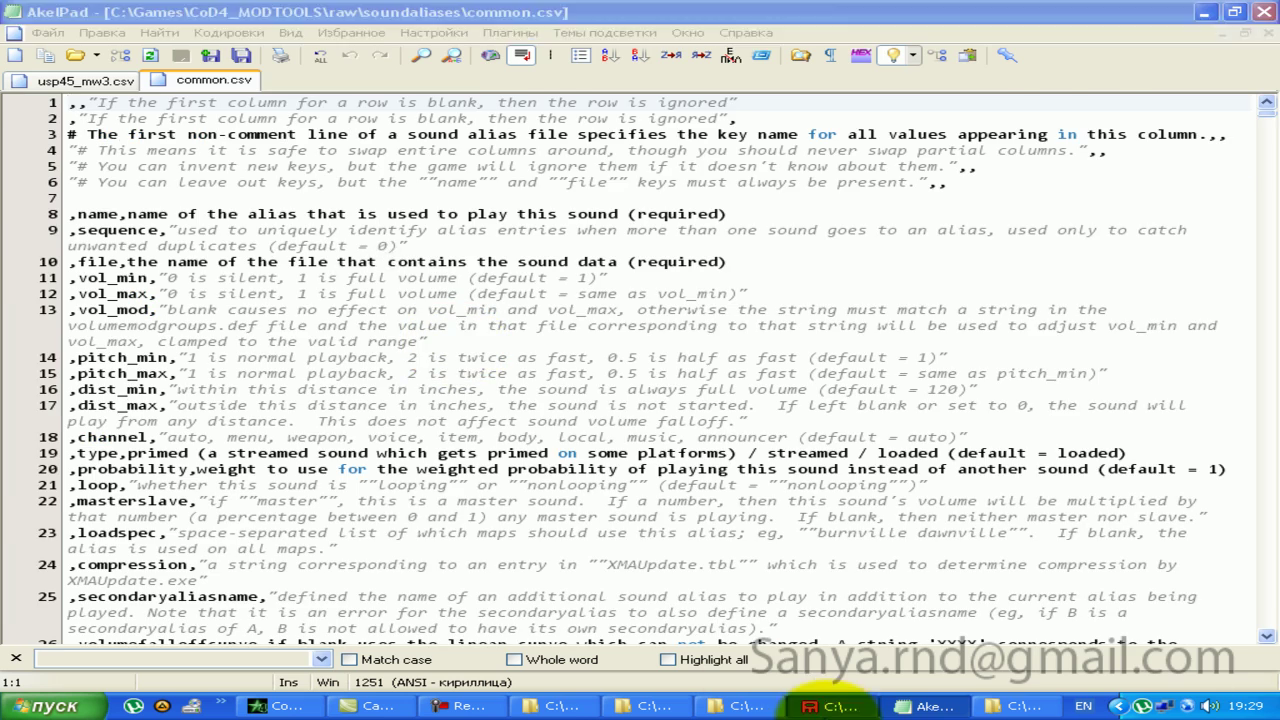
key("alt+Tab")
left_click_drag(886, 334, 684, 336)
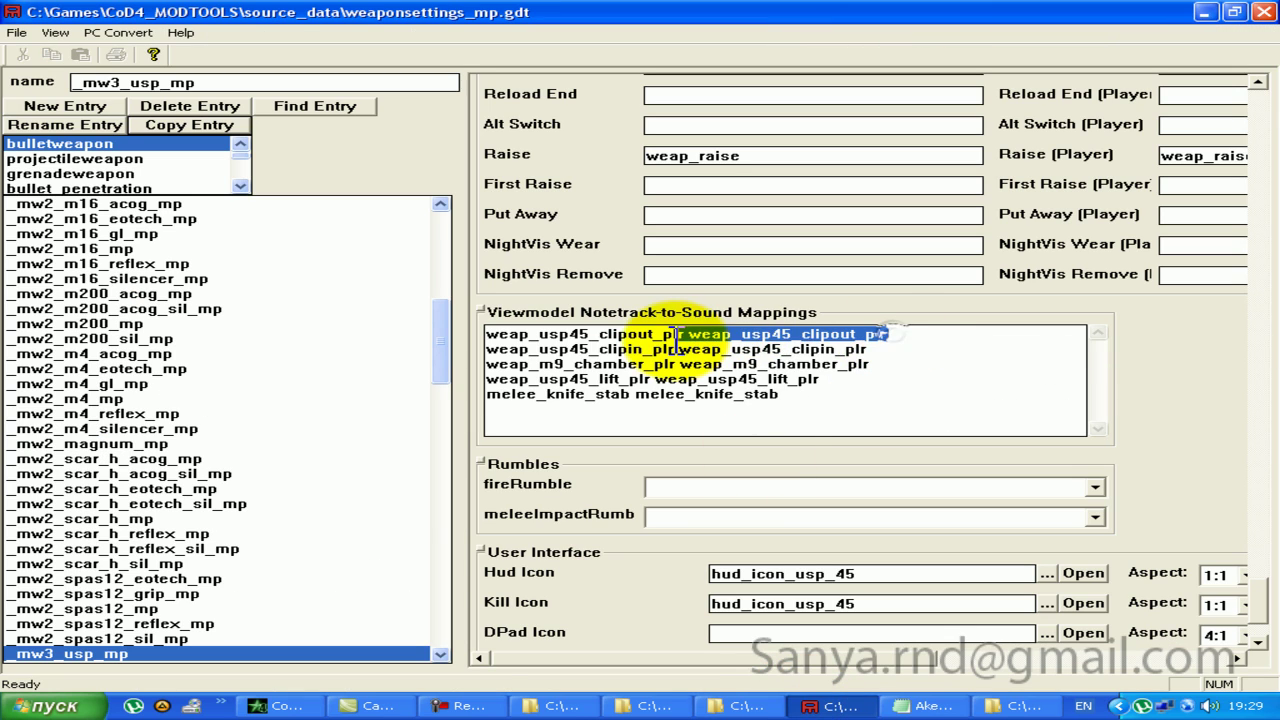
key("ctrl+c")
key("alt+Tab")
key("ctrl+f")
key("ctrl+v")
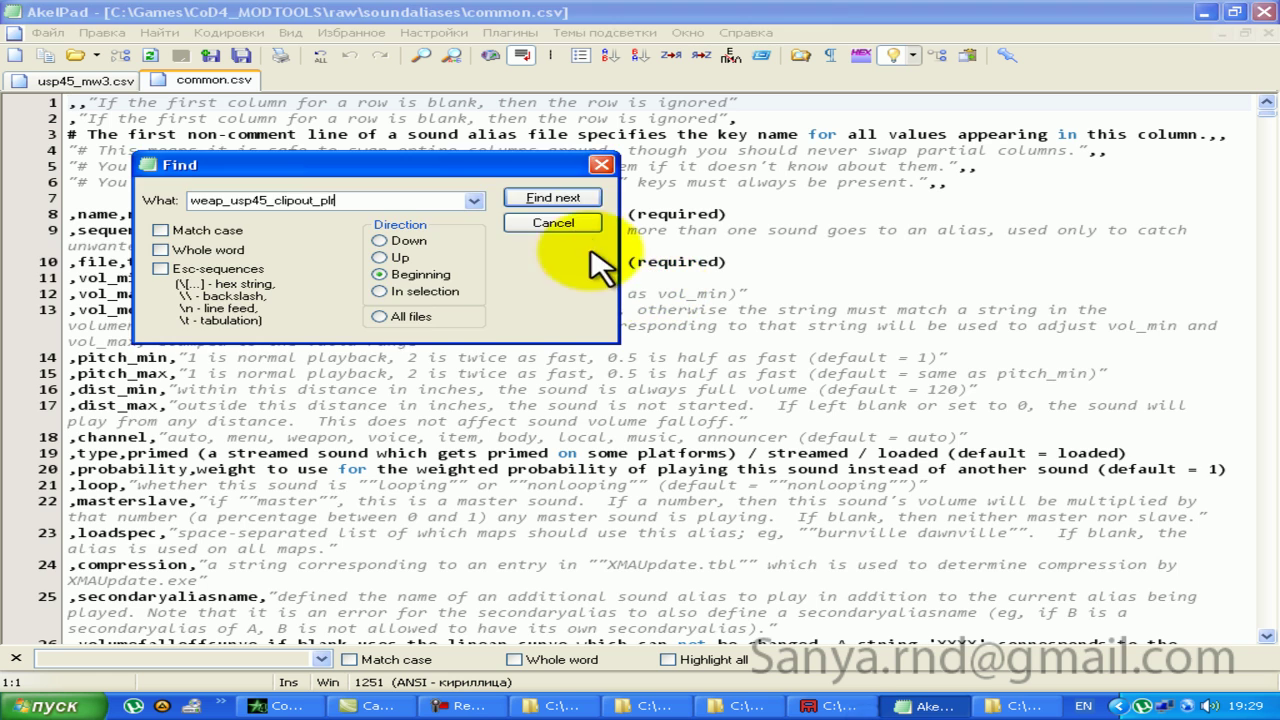
left_click(553, 198)
left_click(603, 165)
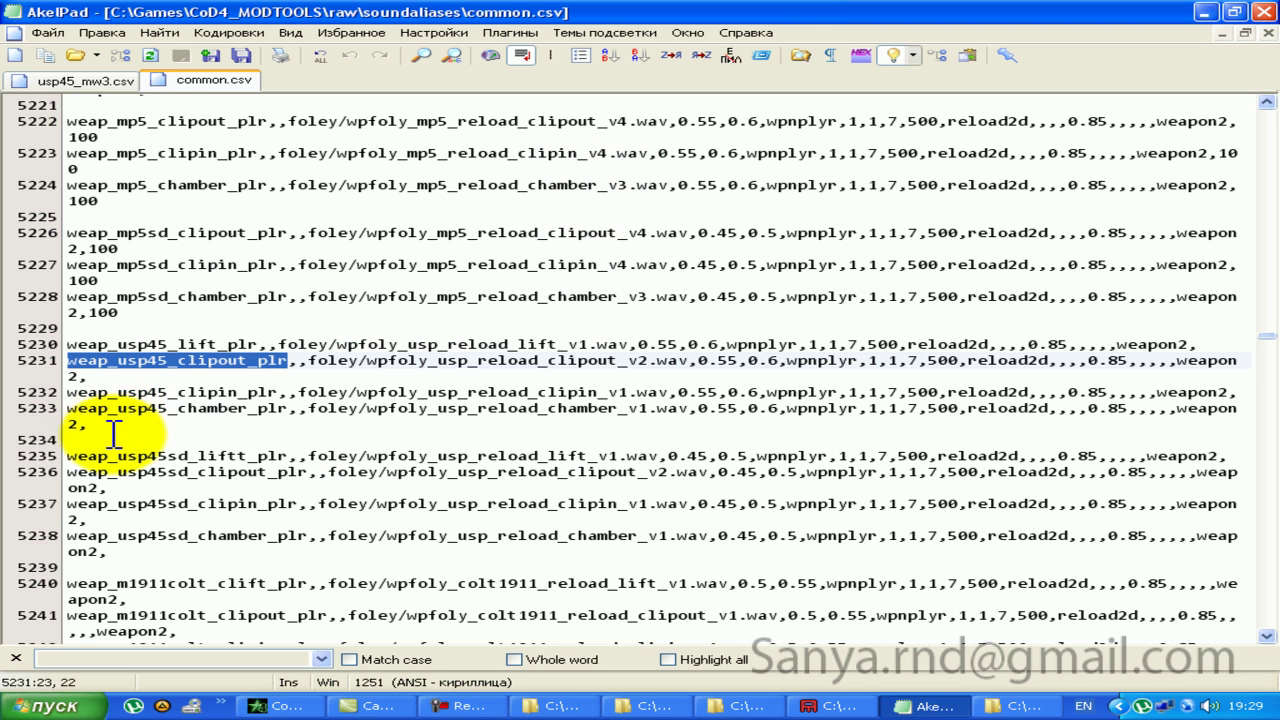
Step: Copy lines 5230–5233 into usp45_mw3.csv at line 3 and remove the weap_usp45_lift_plr line
left_click_drag(90, 425, 25, 355)
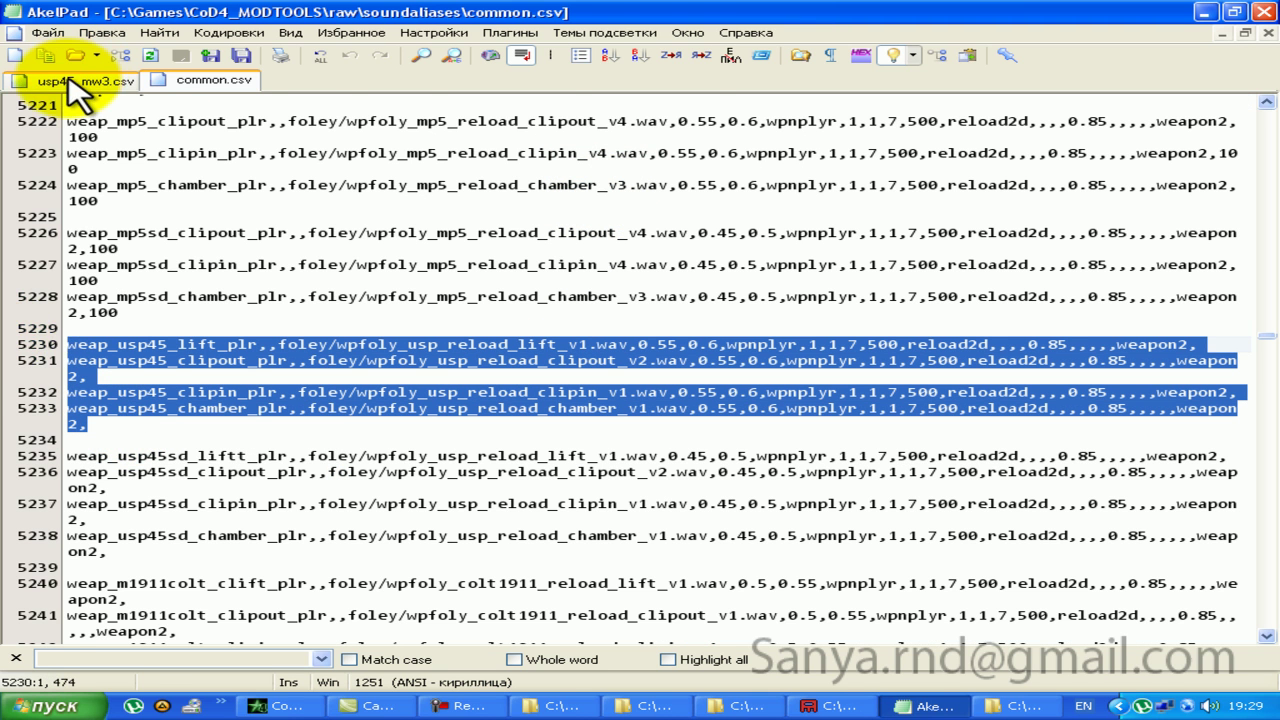
key("ctrl+c")
left_click(72, 80)
left_click(186, 166)
key("ctrl+v")
left_click(1172, 166)
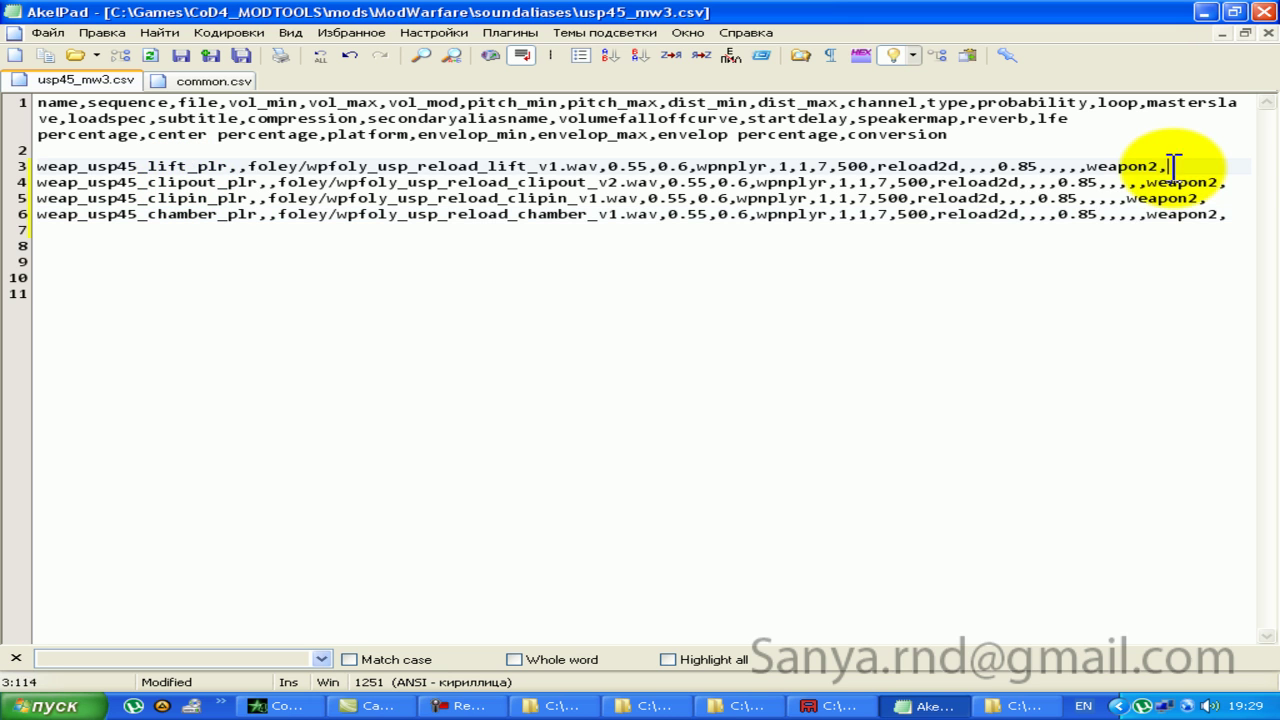
left_click_drag(1172, 166, 20, 166)
key("Delete")
key("Delete")
key("Return")
key("Return")
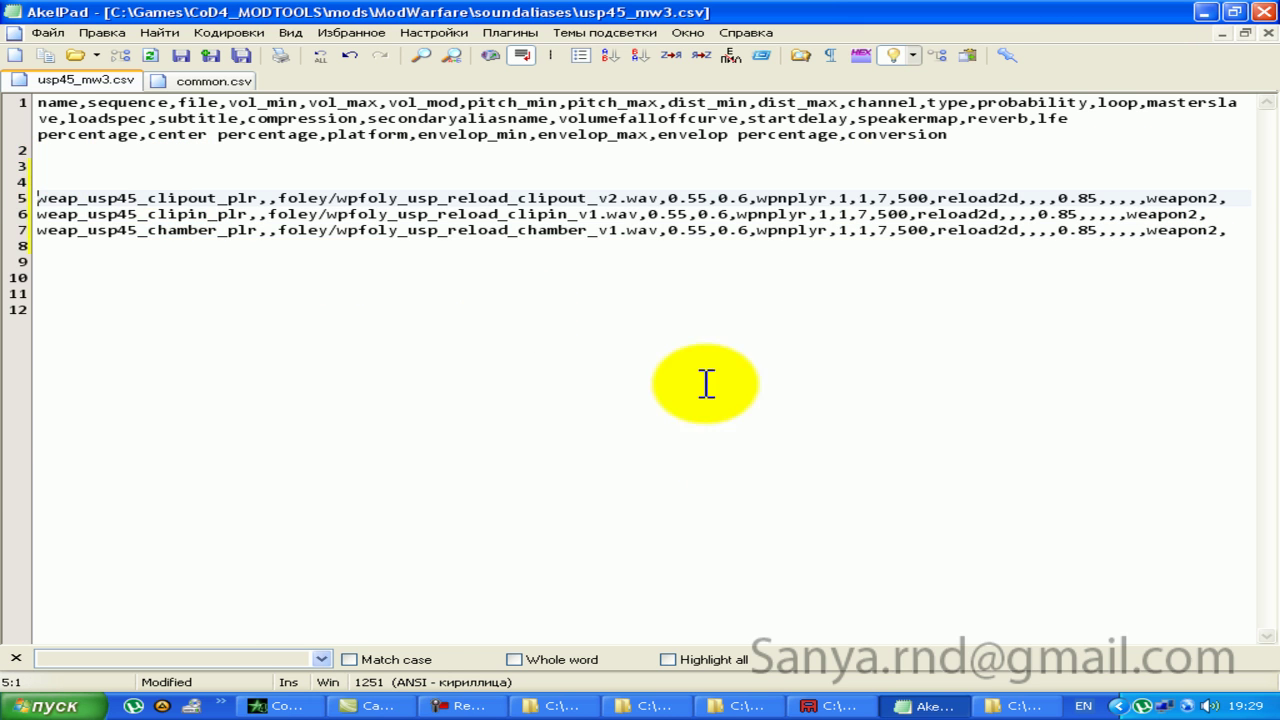
Step: Find weap_usp45_fire_npc in common.csv and select its lines 5011–5012
left_click(830, 706)
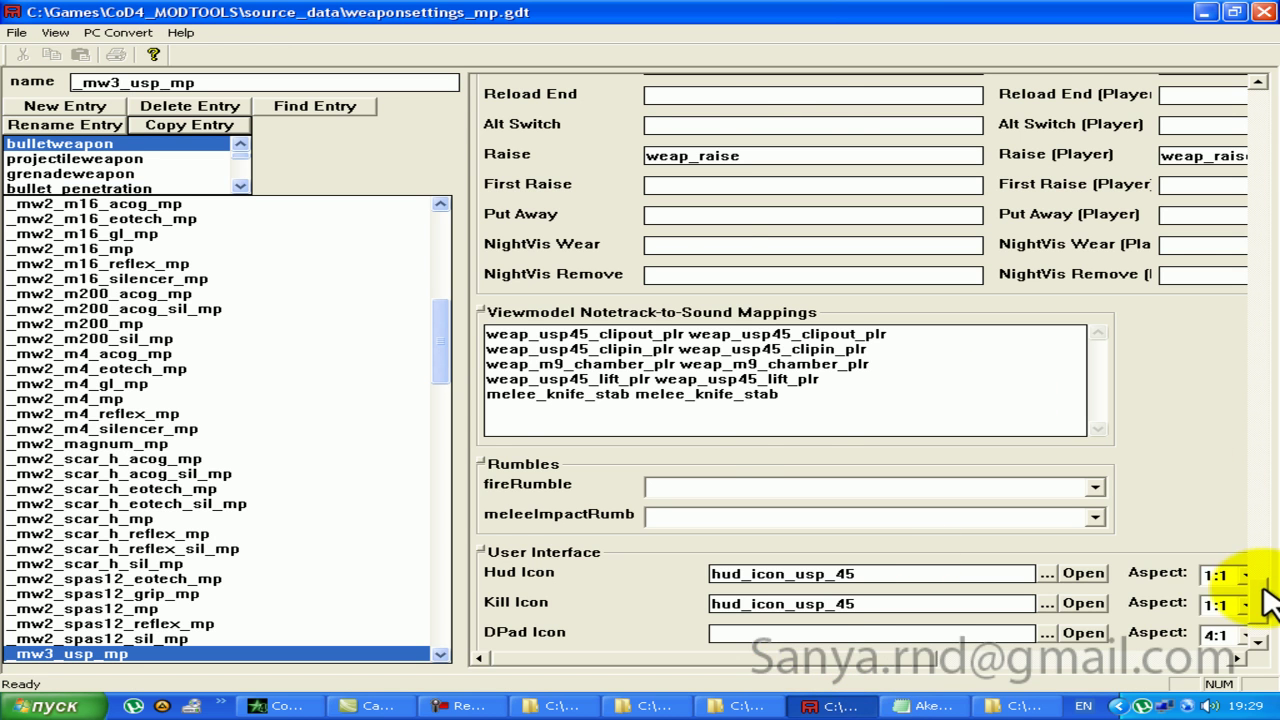
left_click_drag(1268, 600, 1257, 543)
left_click_drag(845, 510, 414, 514)
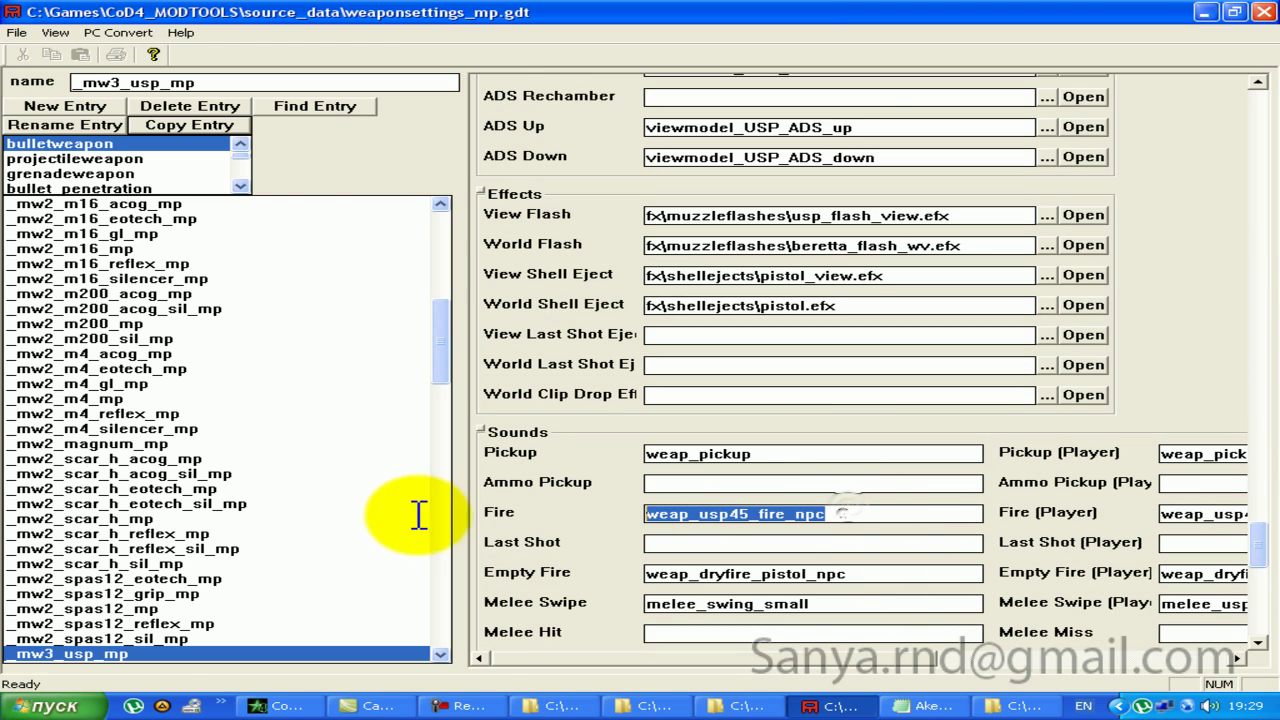
left_click(915, 706)
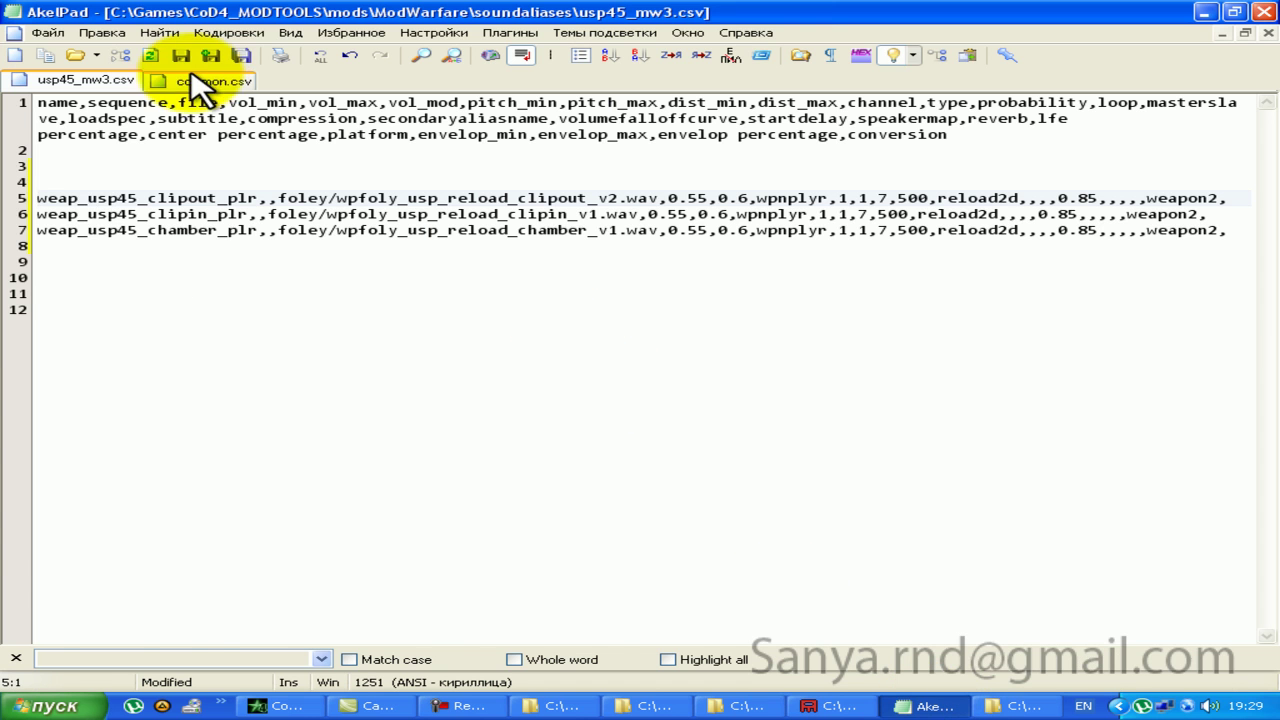
left_click(200, 80)
key("ctrl+f")
key("ctrl+v")
left_click(553, 198)
left_click_drag(165, 425, 3, 382)
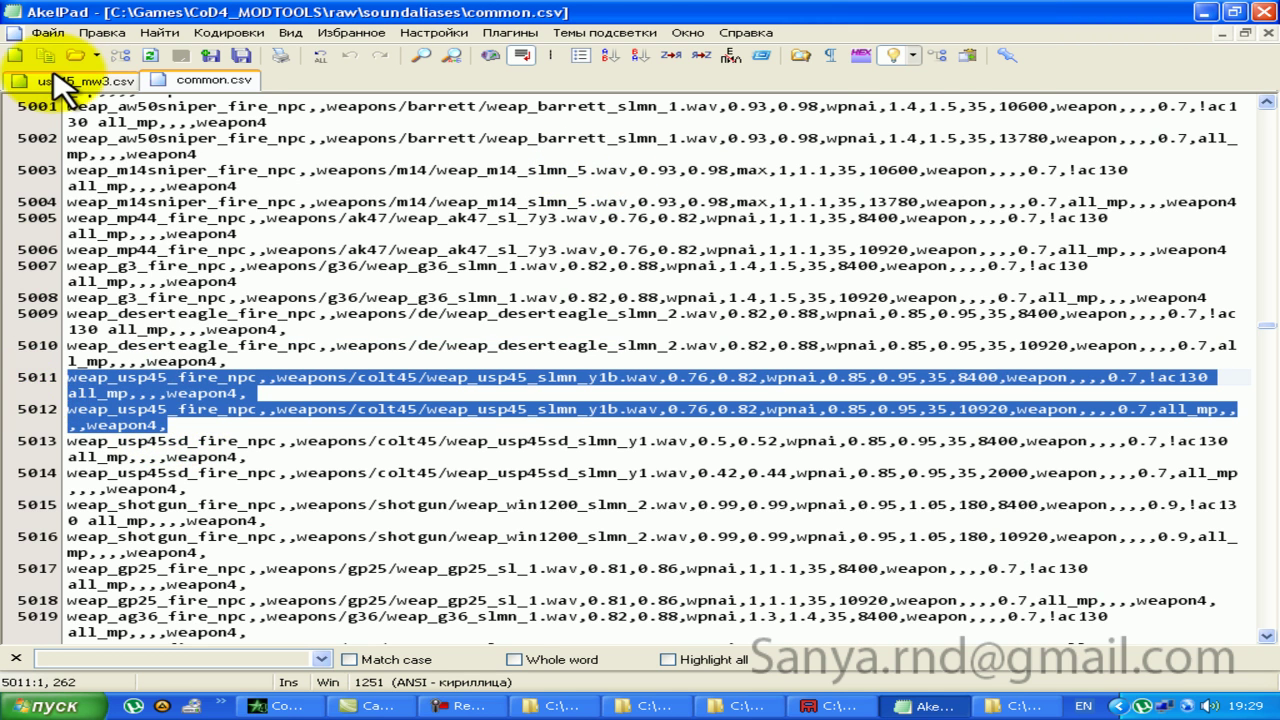
Step: Paste the two weap_usp45_fire_npc lines below the chamber line in usp45_mw3.csv
left_click(70, 80)
left_click(1250, 231)
key("Return")
key("Return")
key("Return")
key("Return")
key("Return")
key("Return")
key("ctrl+v")
Step: Find weap_usp45_fire_plr in common.csv and select the two fire_plr lines 4893–4894
left_click(200, 81)
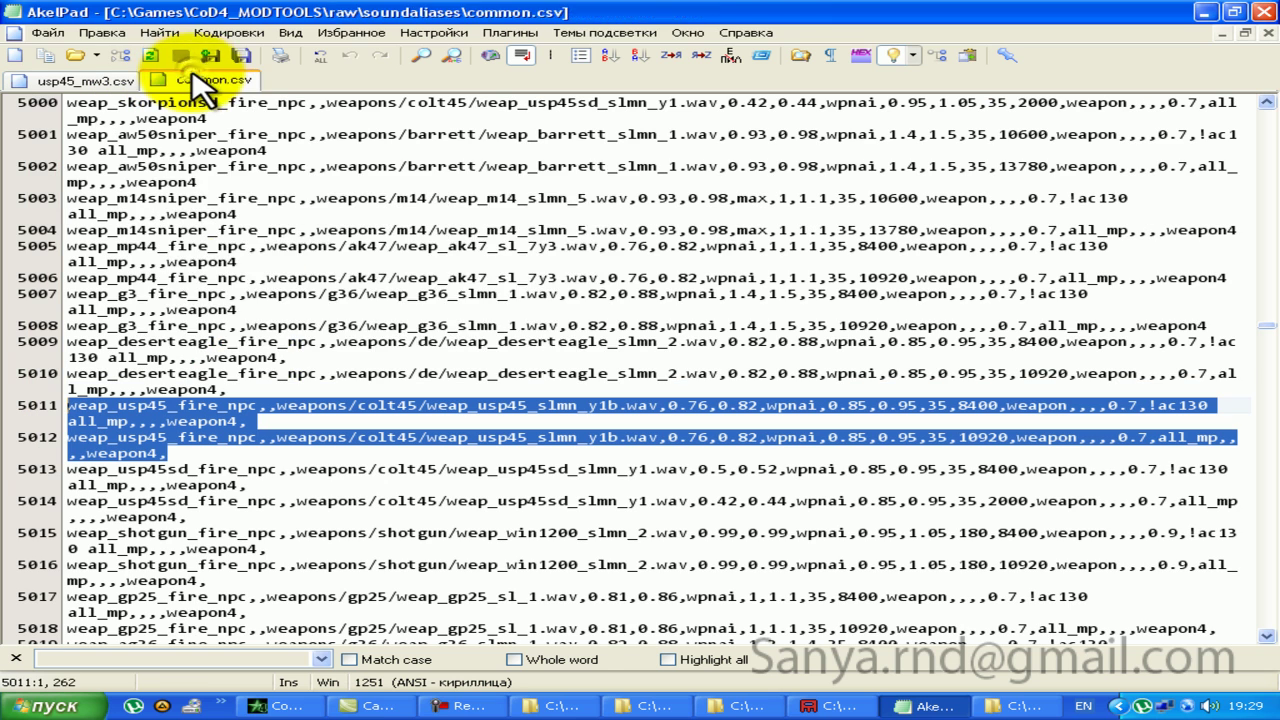
key("ctrl+f")
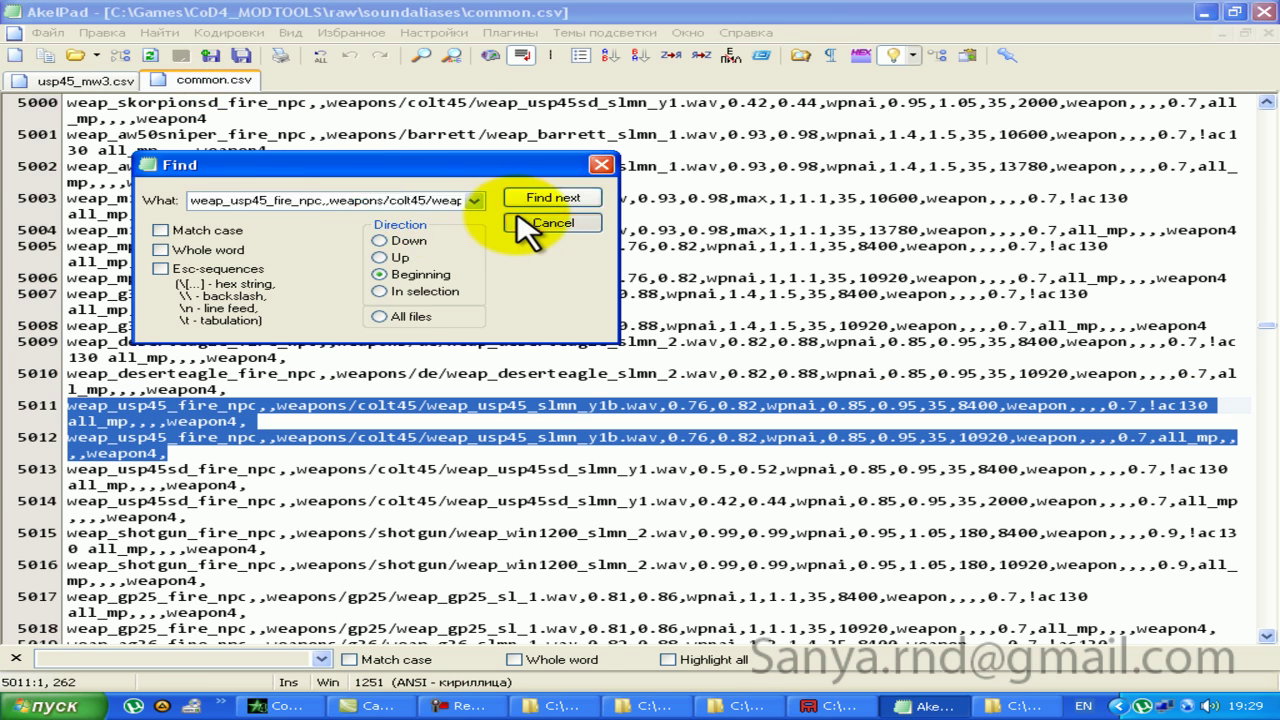
left_click(550, 223)
left_click(833, 706)
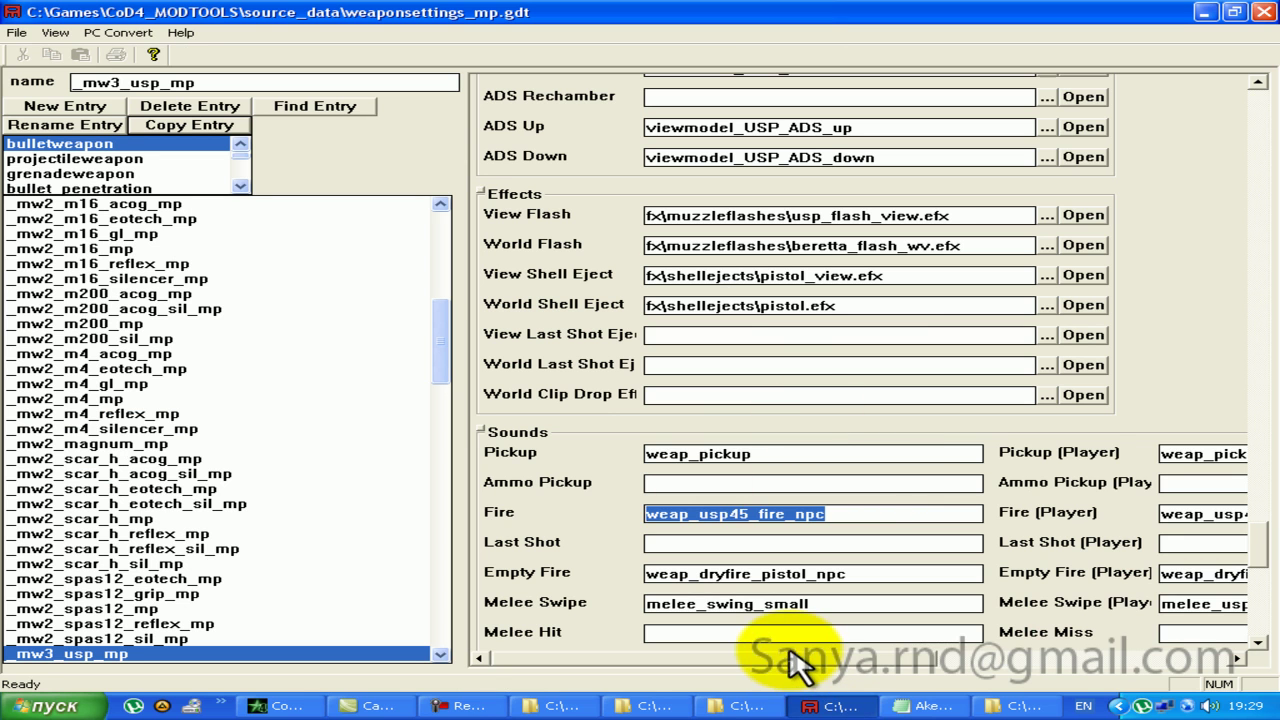
left_click(790, 660)
double_click(760, 514)
left_click(920, 706)
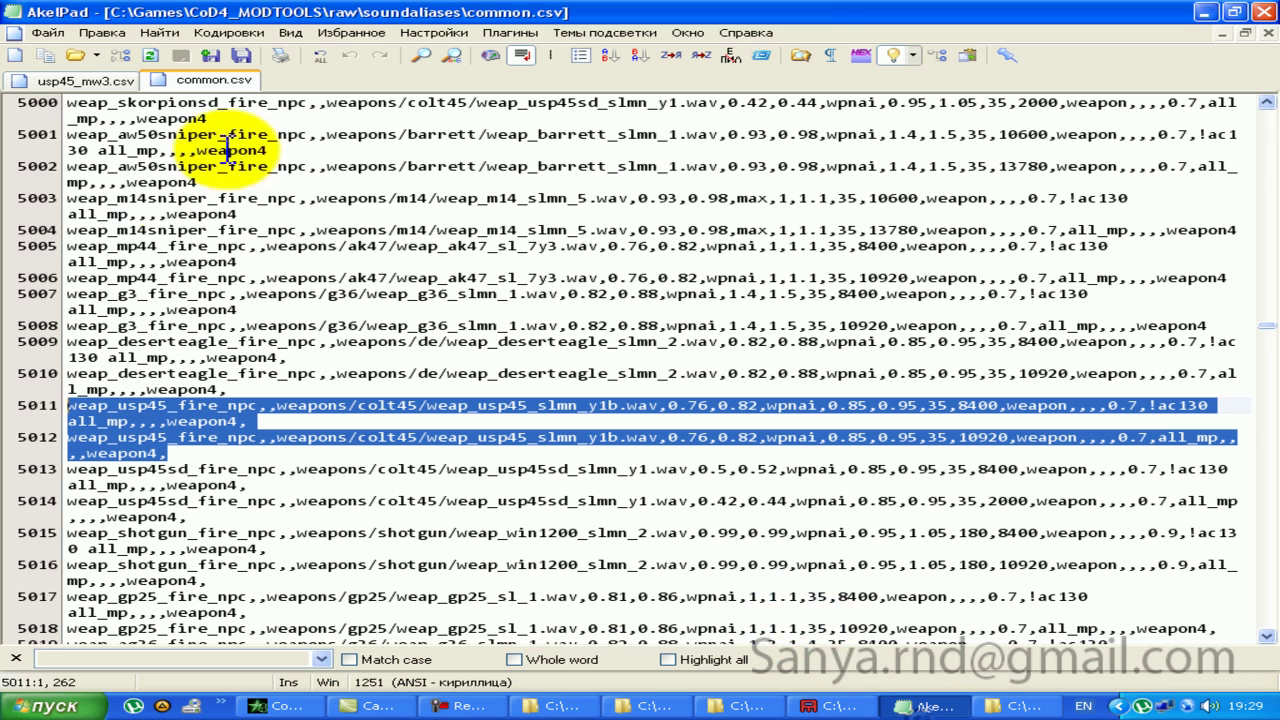
key("ctrl+f")
key("ctrl+v")
left_click(575, 197)
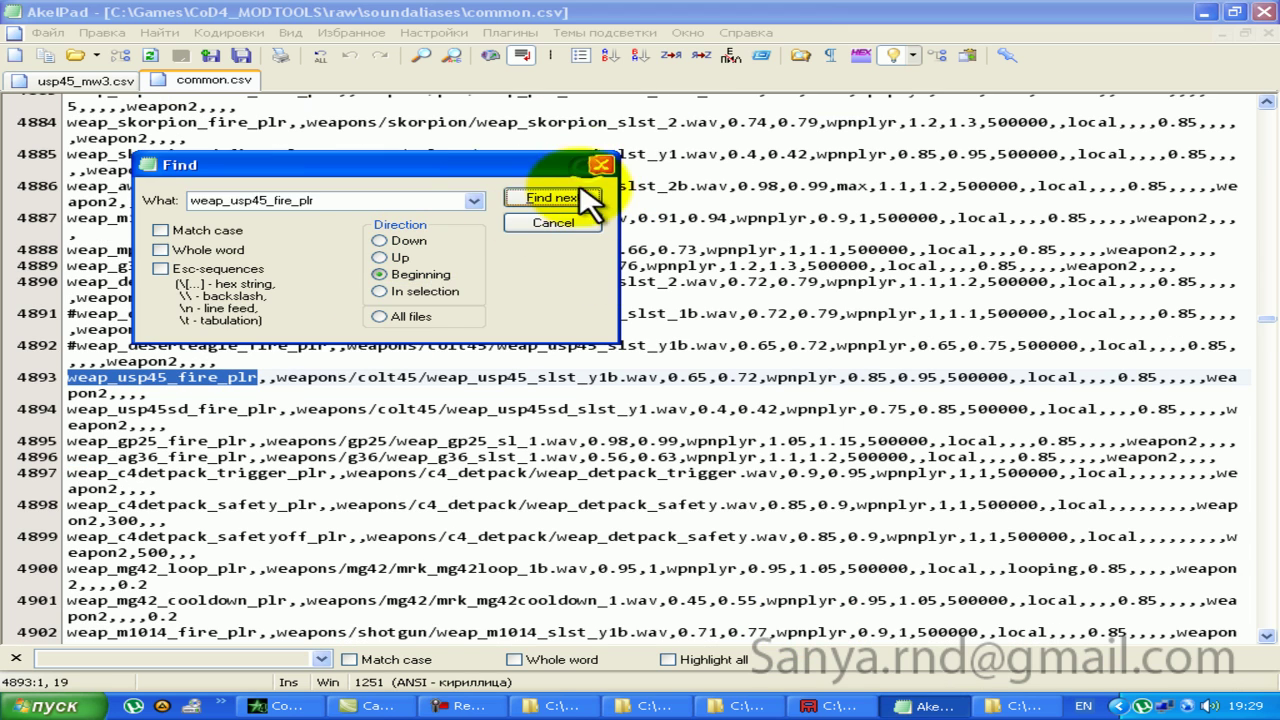
left_click(603, 165)
left_click_drag(40, 412, 30, 380)
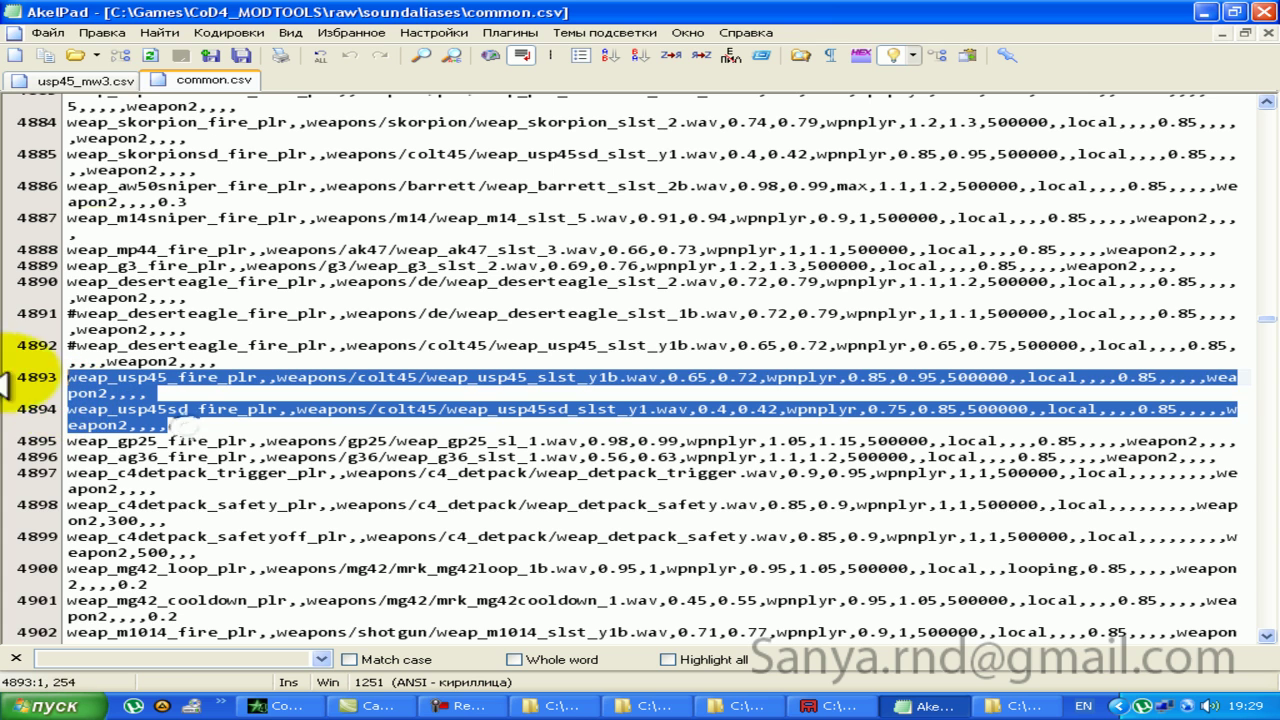
Step: Paste the two fire_plr lines into usp45_mw3.csv at line 11
left_click(62, 80)
left_click(86, 293)
type("weap_usp45_fire_plr,,weapons/colt45/weap_usp45_slst_y1b.wav,0.65,0.72,wpnplyr,0.85,0.95,500000,,local,,,,0.85,,,,,weapon2,,,, weap_usp45sd_fire_plr,,weapons/colt45/weap_usp45sd_slst_y1.wav,0.4,0.42,wpnplyr,0.75,0.85,500000,,local,,,,0.85,,,,,weapon2,,,,")
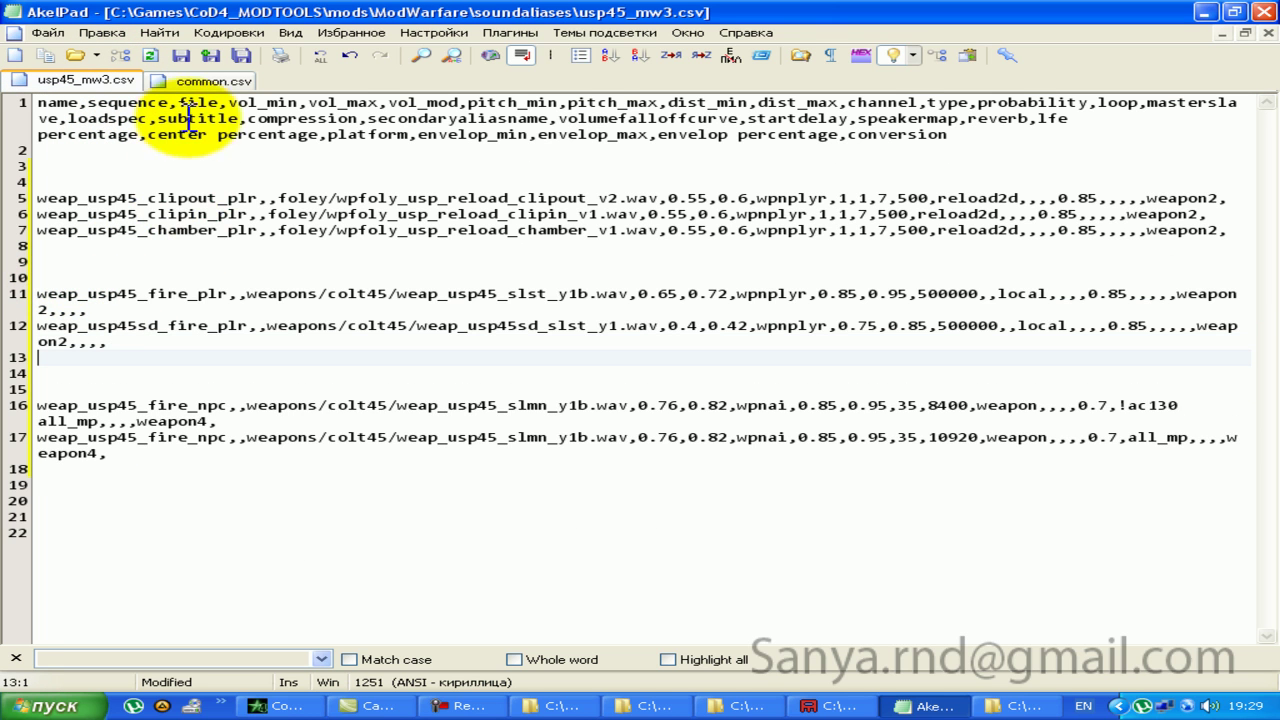
left_click(826, 706)
left_click(805, 706)
left_click(800, 706)
left_click(925, 706)
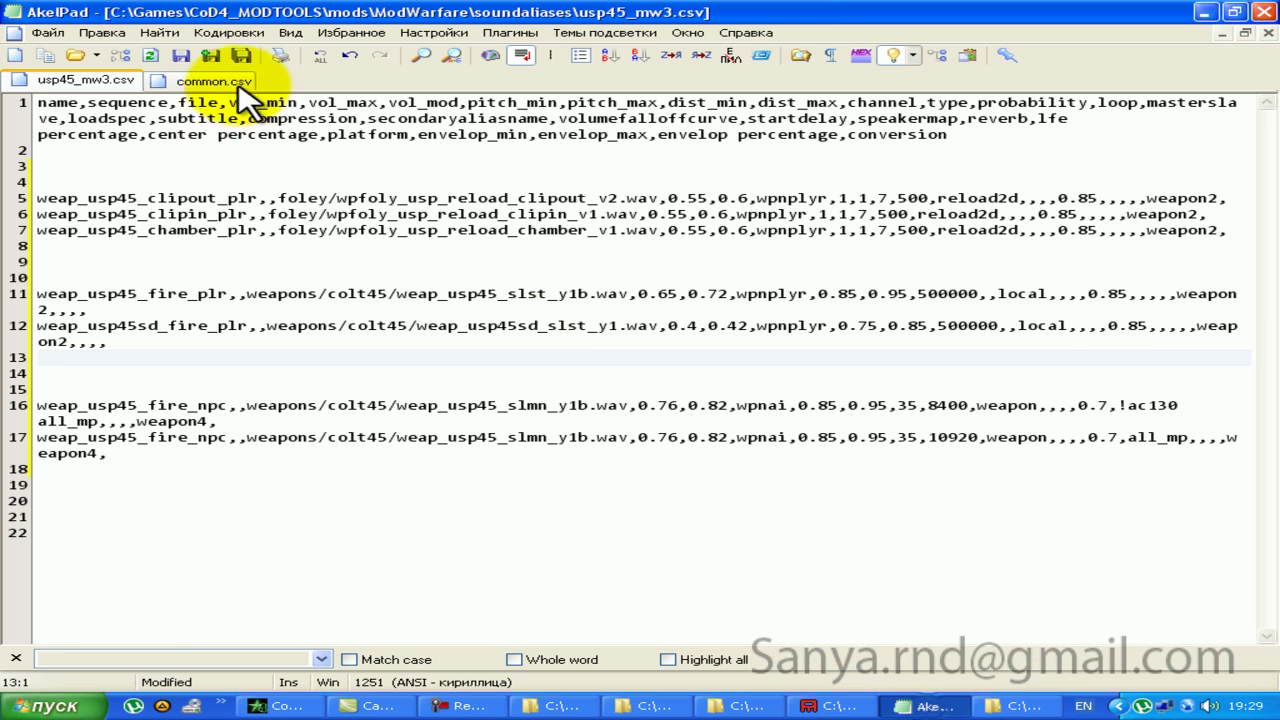
Step: Search common.csv for the weap_usp45sd_ prefix, stepping through matches around lines 4999–5000
left_click(238, 84)
key("ctrl+f")
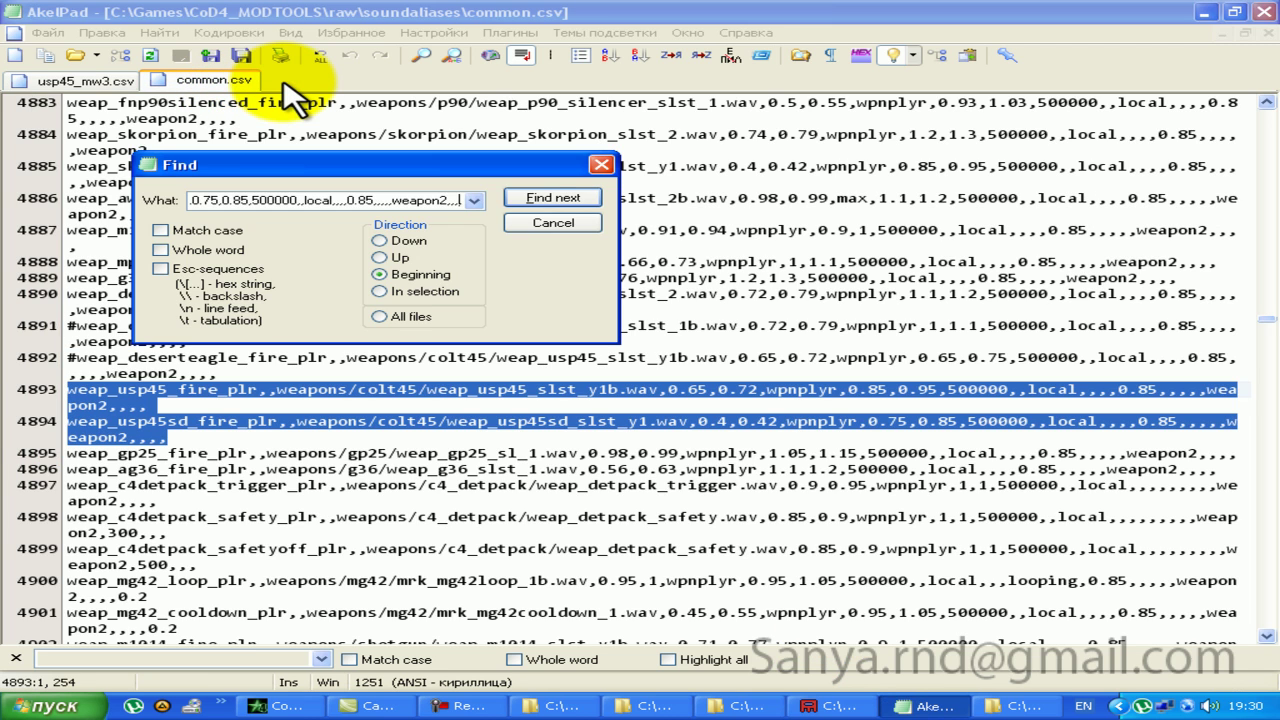
left_click(540, 198)
left_click(540, 222)
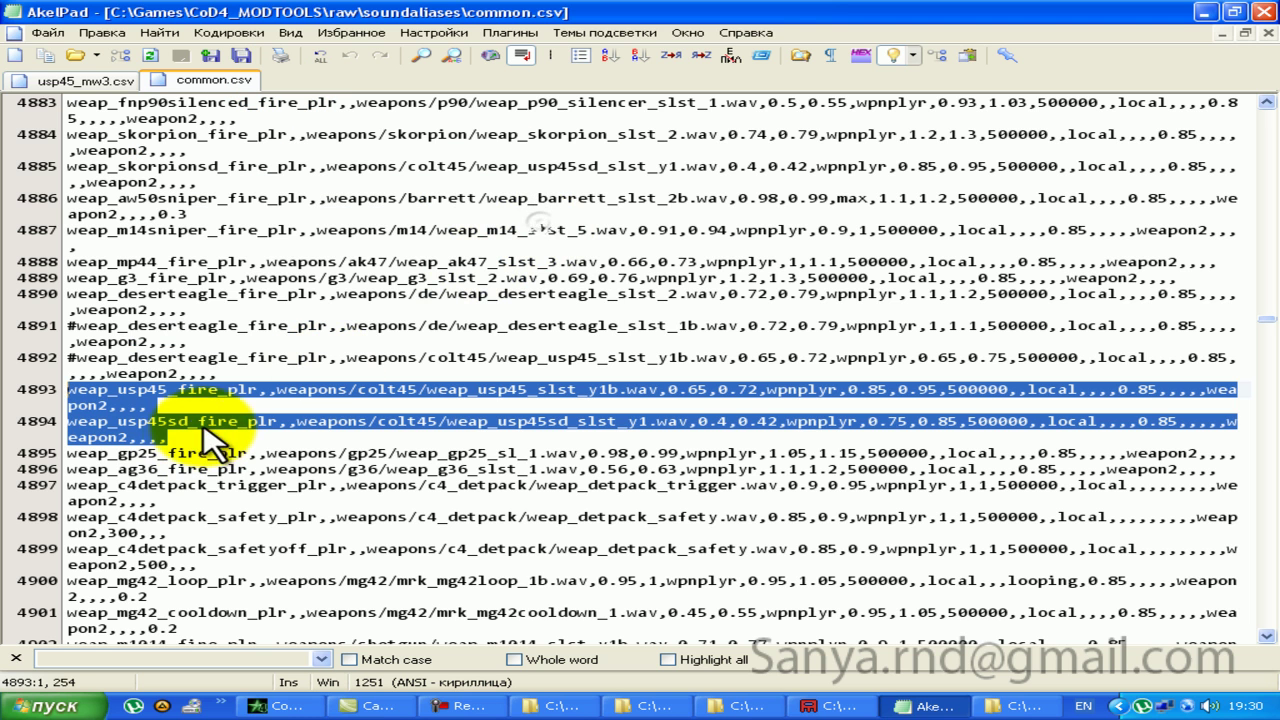
left_click(200, 421)
left_click_drag(200, 421, 18, 421)
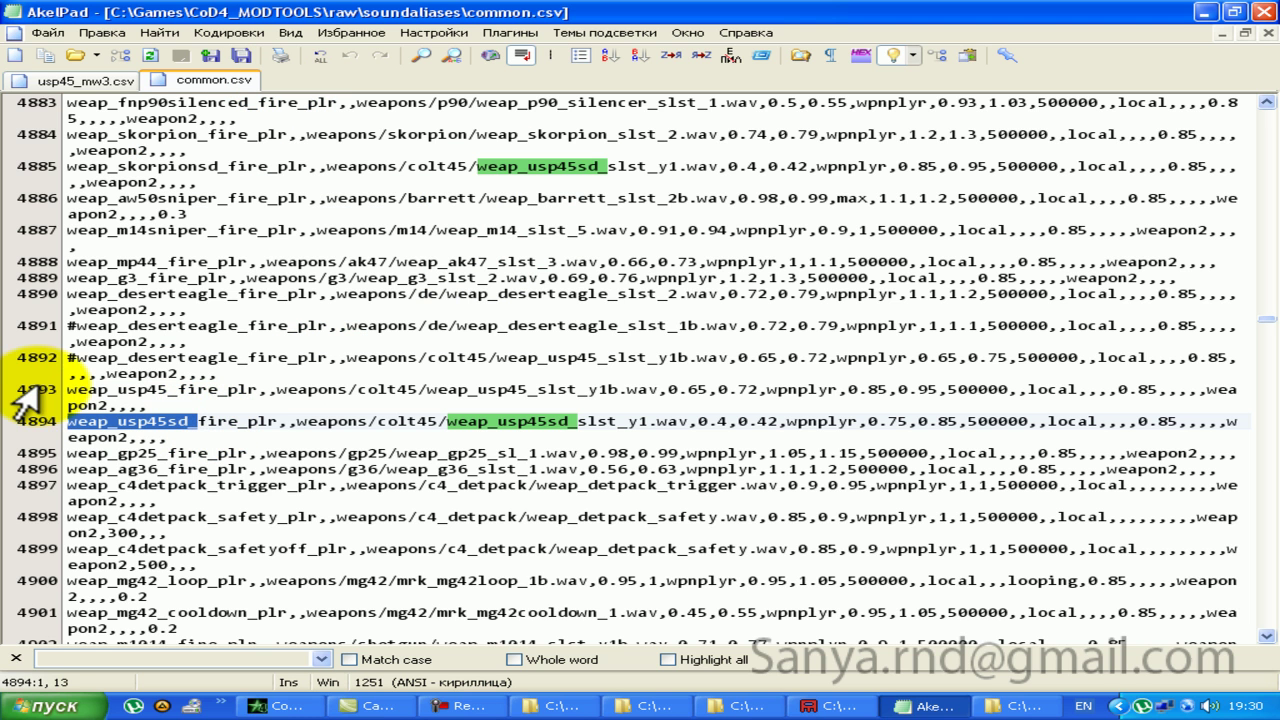
key("ctrl+f")
key("Return")
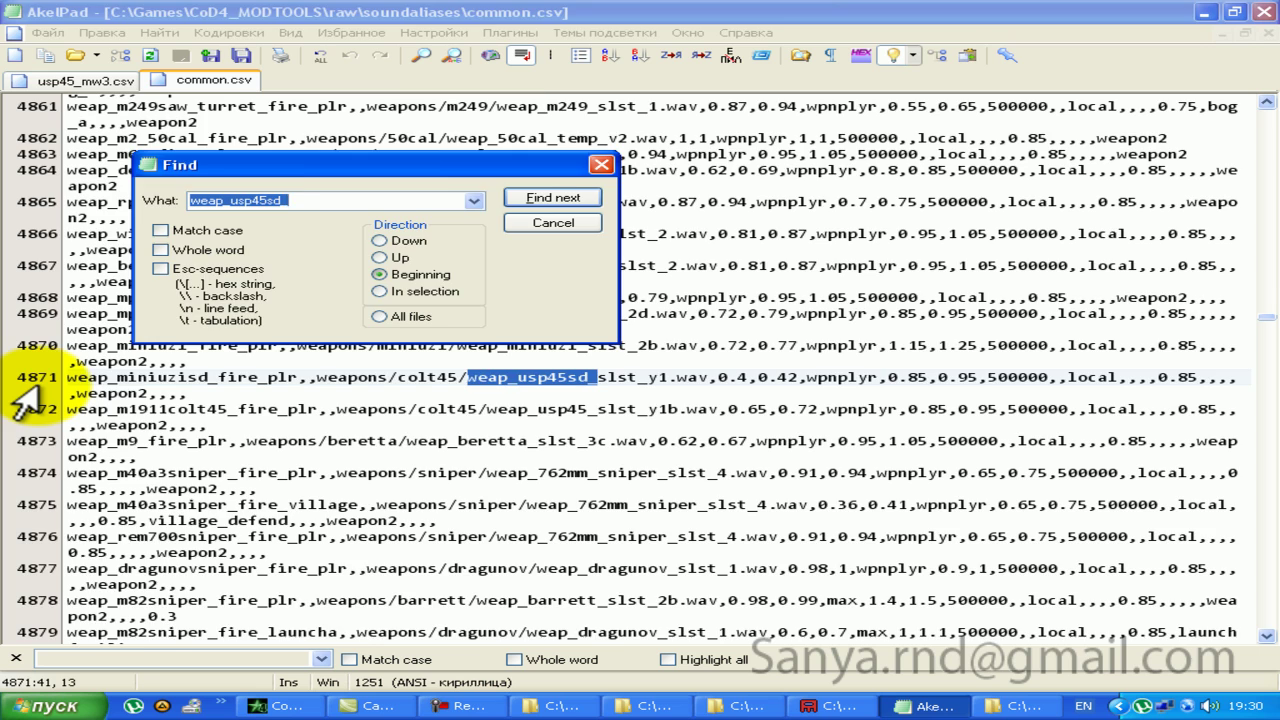
key("Escape")
key("F3")
key("F3")
key("F3")
key("F3")
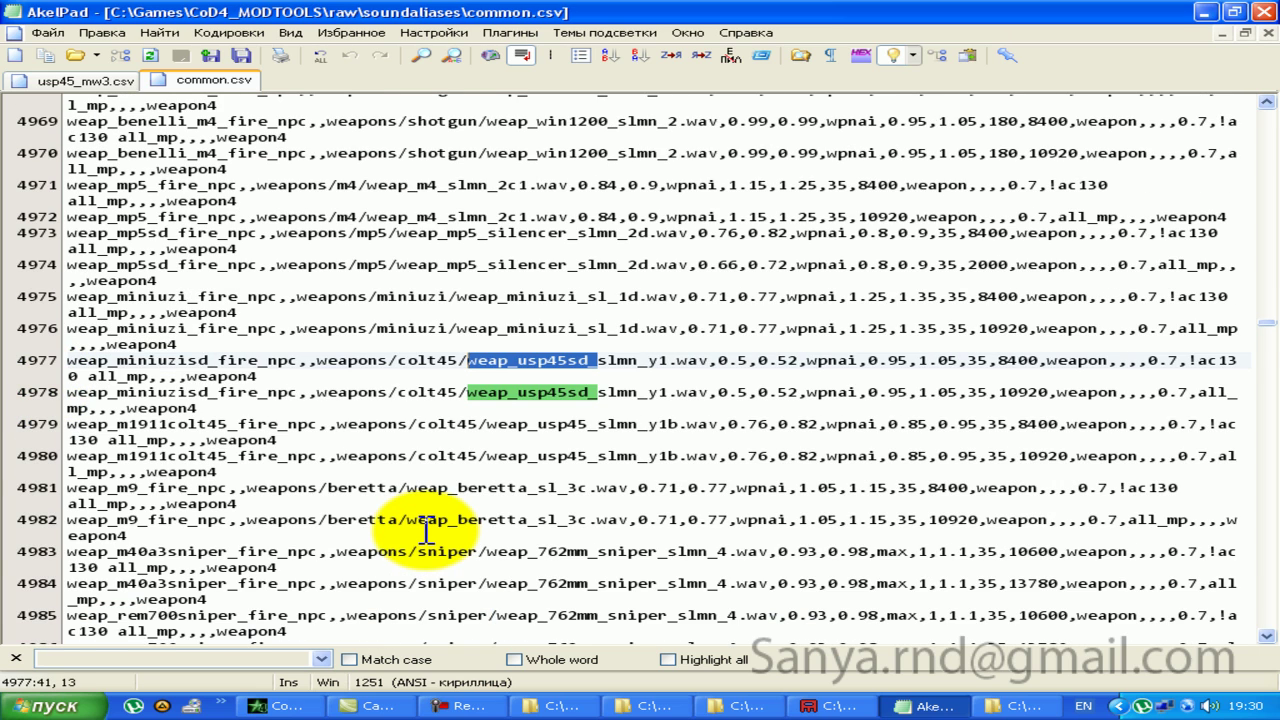
key("F3")
key("F3")
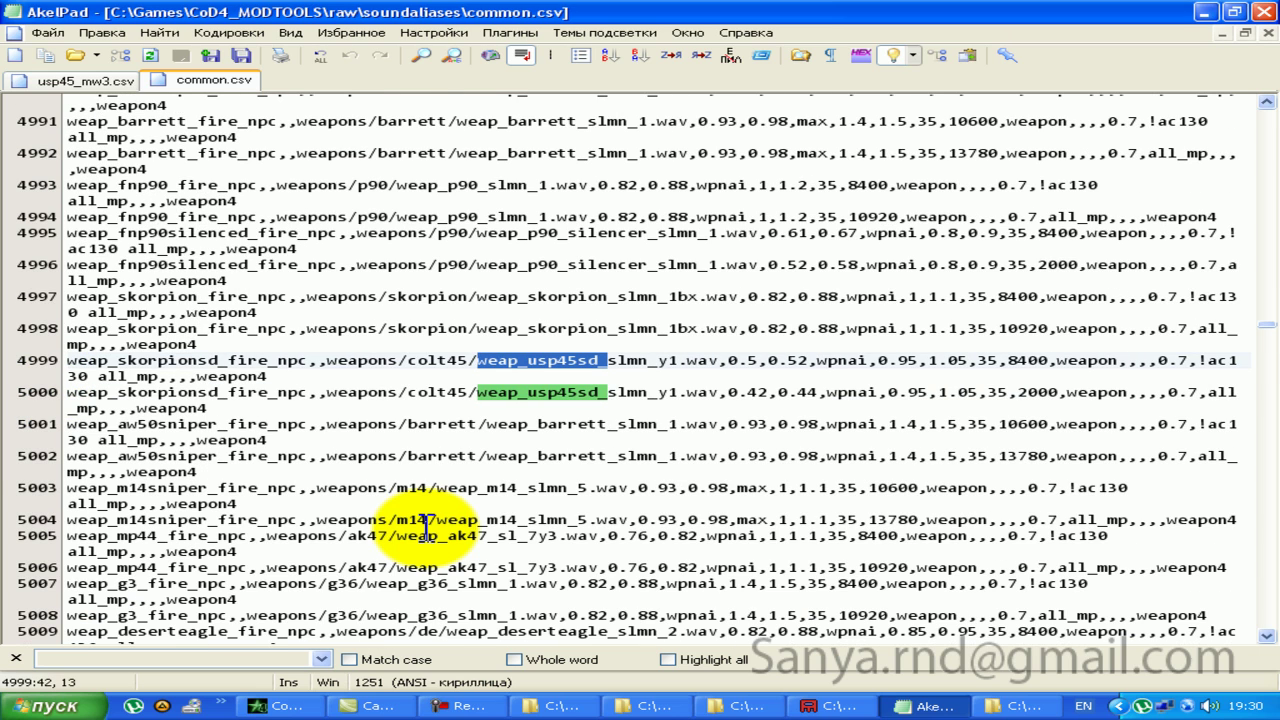
left_click(38, 392)
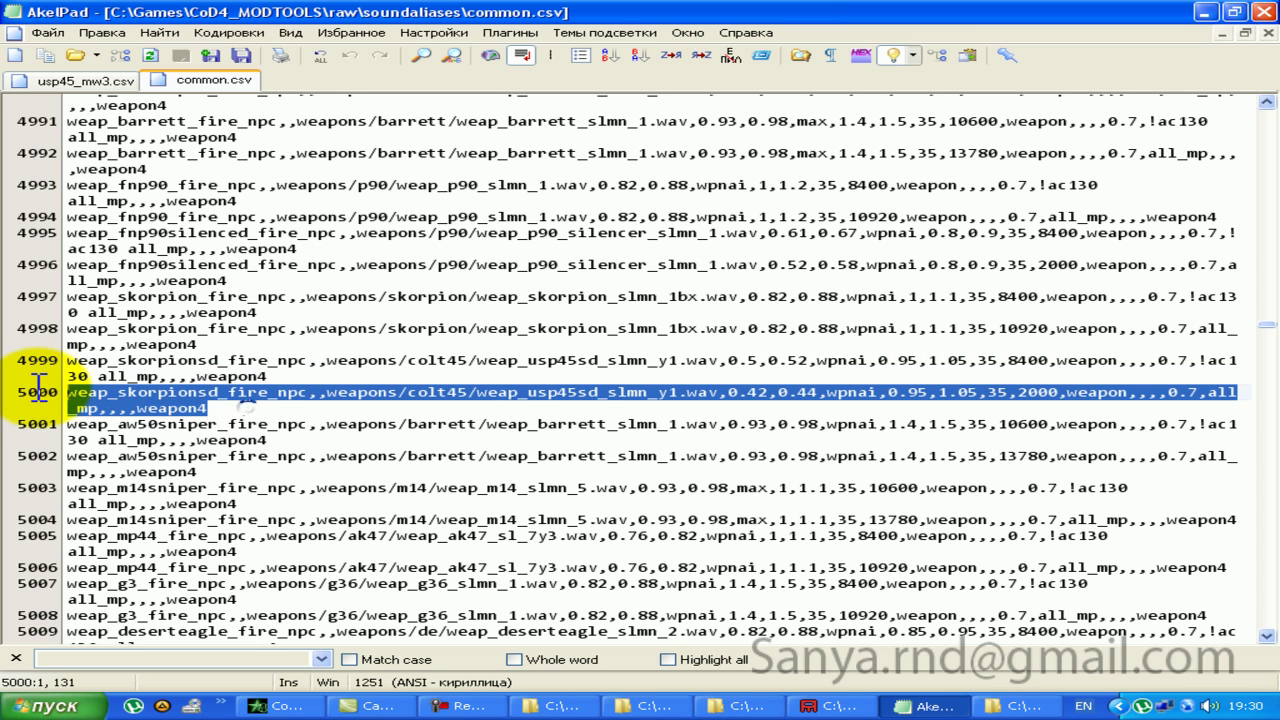
left_click_drag(8, 372, 20, 360)
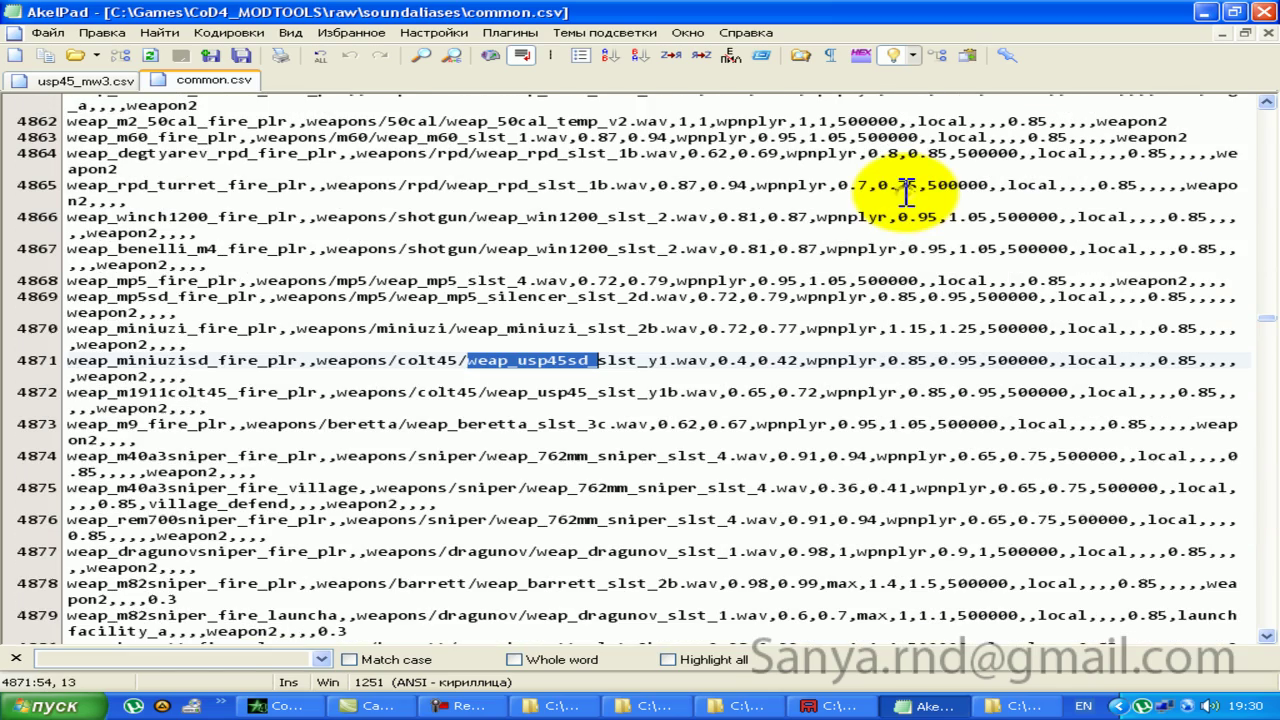
Step: Copy the weap_usp45sd_fire_npc lines 5013–5014 to line 21 of usp45_mw3.csv and close common.csv
key("F3")
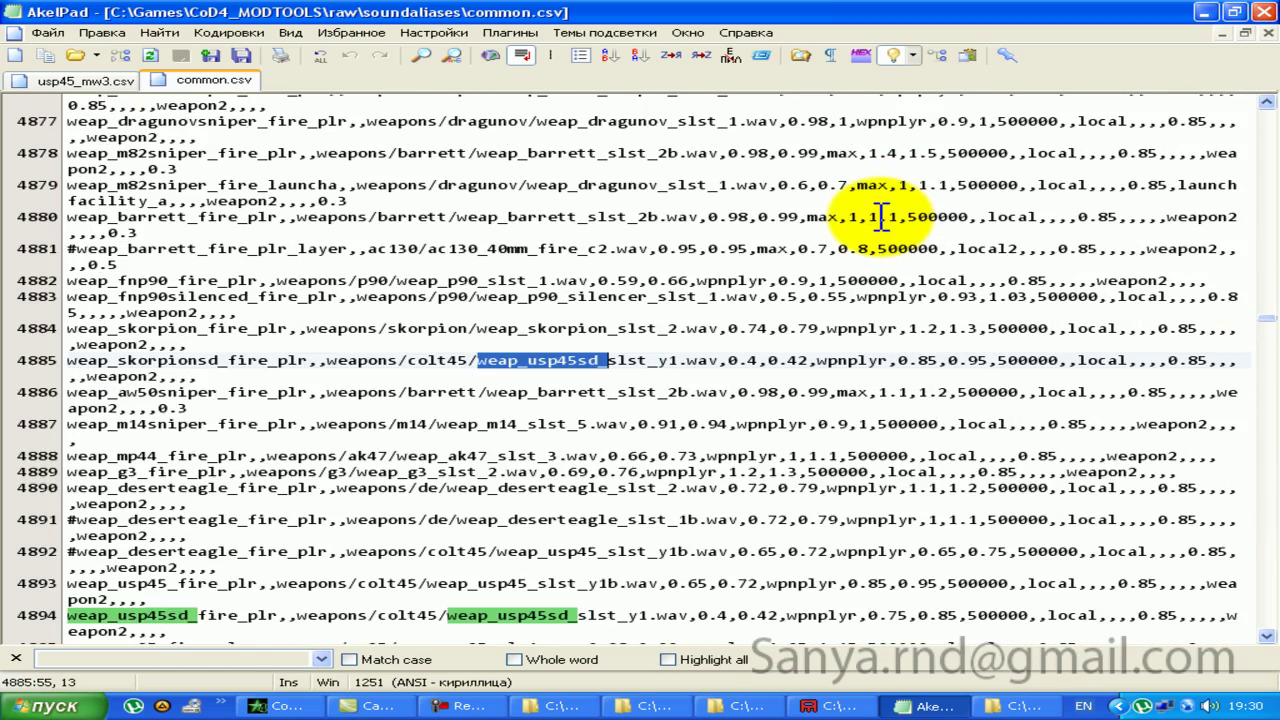
key("F3")
scroll(500, 432, "down", 2)
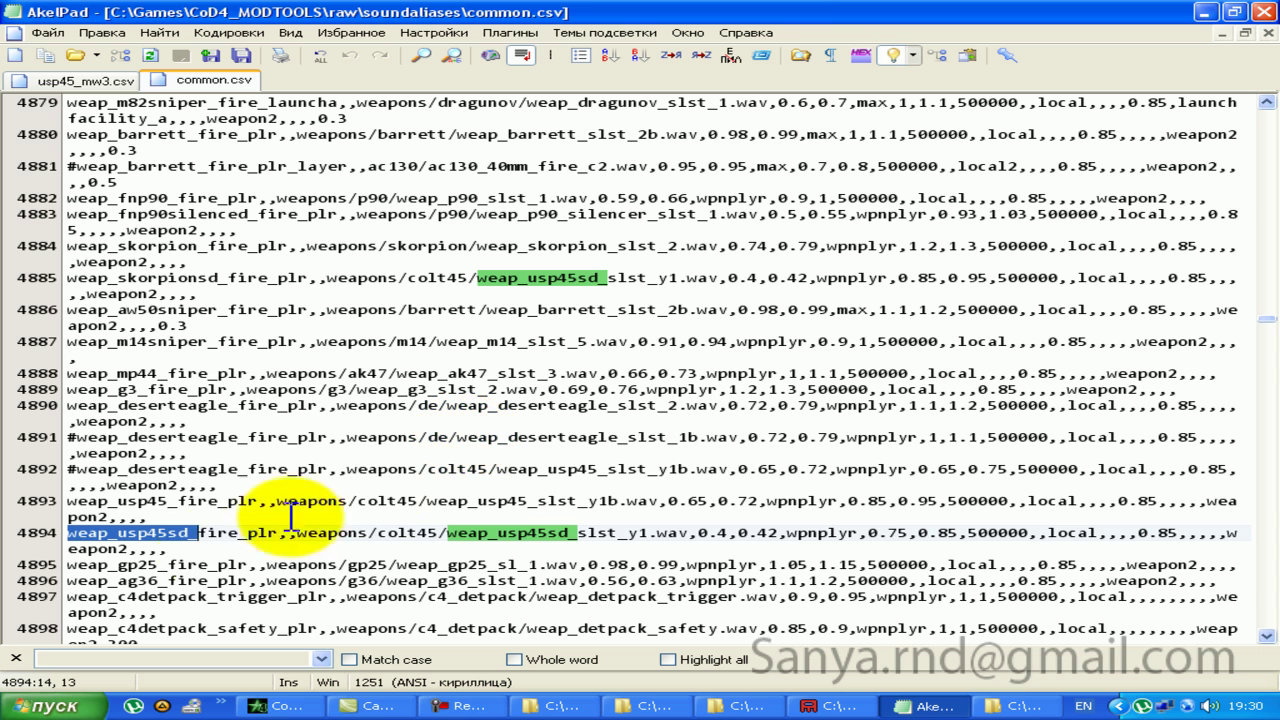
key("F3")
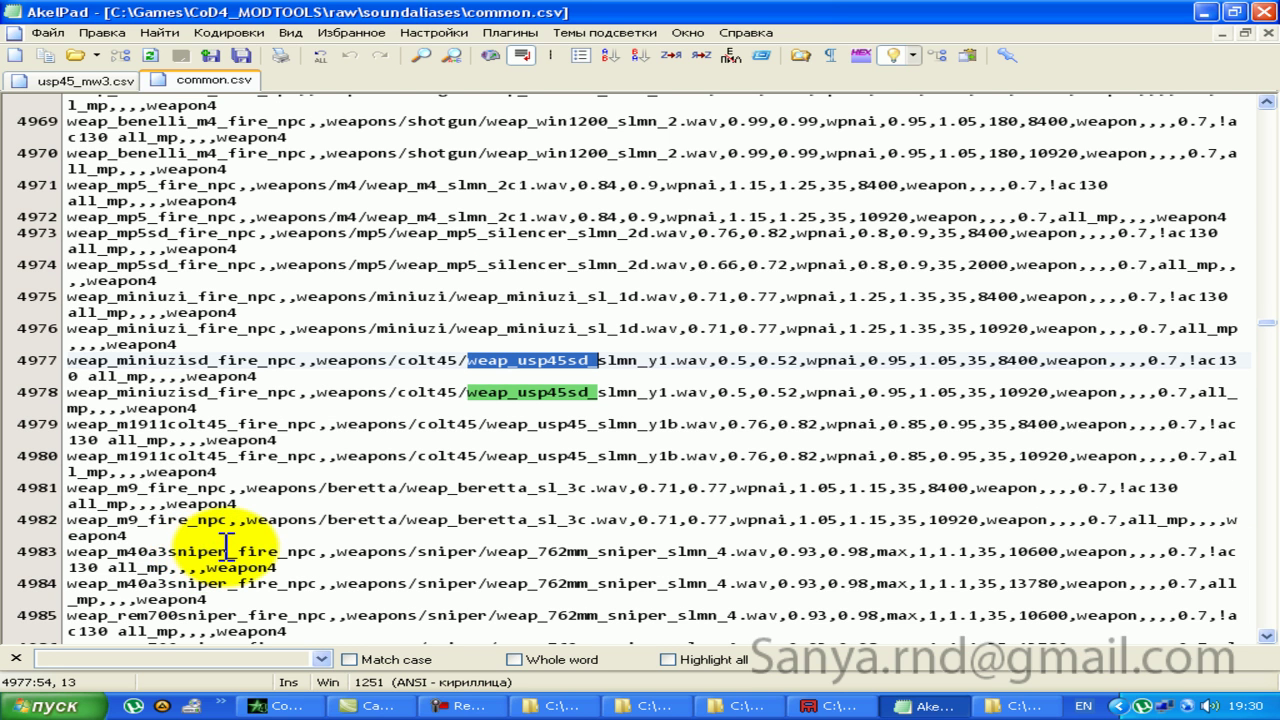
key("F3")
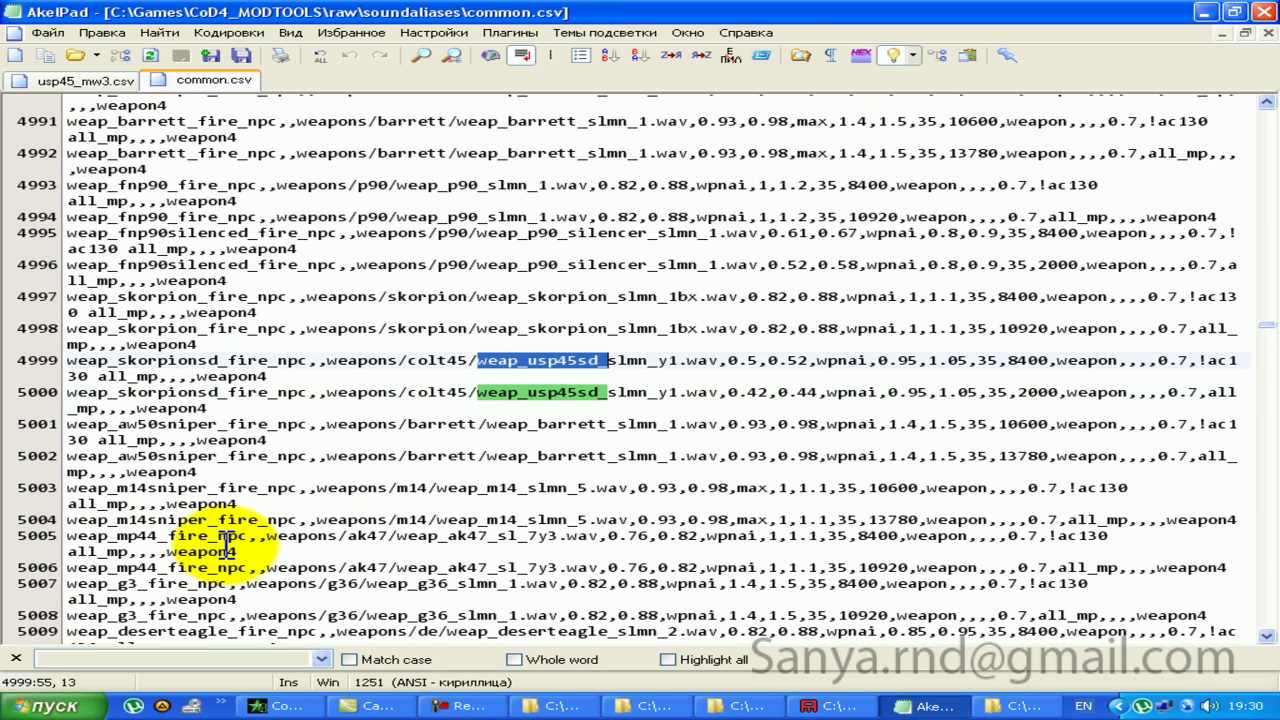
key("F3")
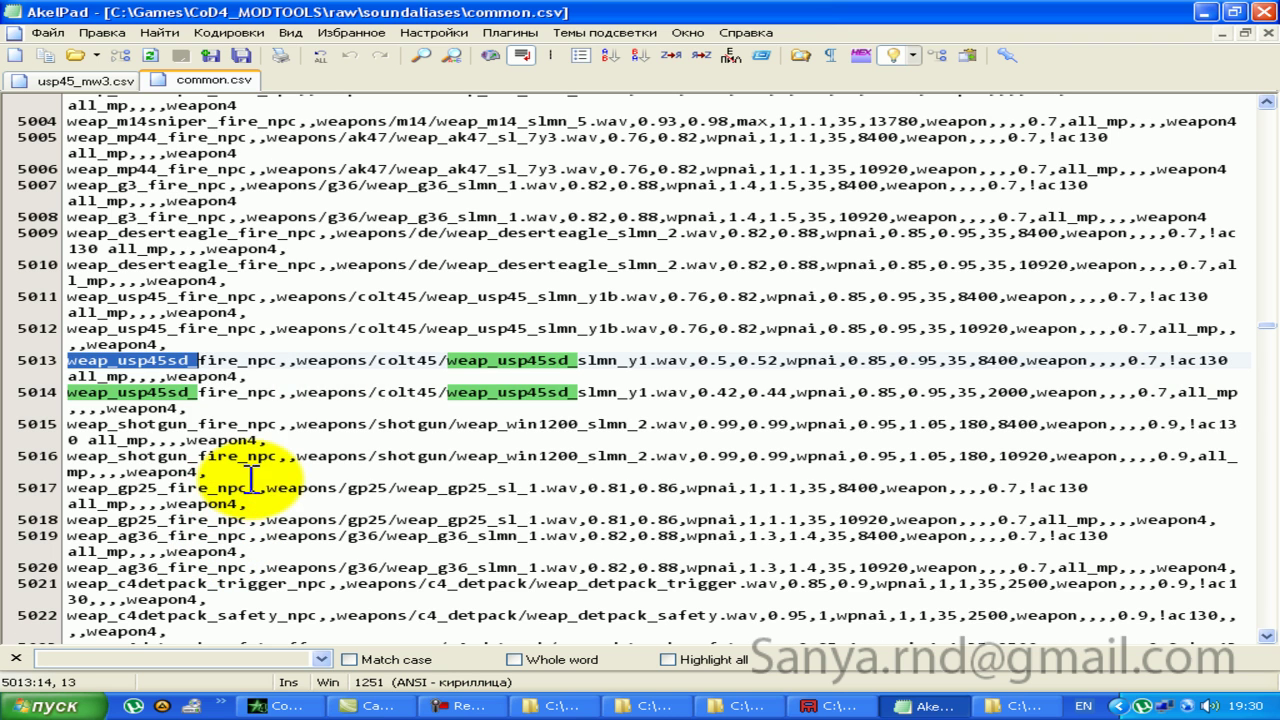
left_click_drag(255, 408, 5, 360)
key("ctrl+c")
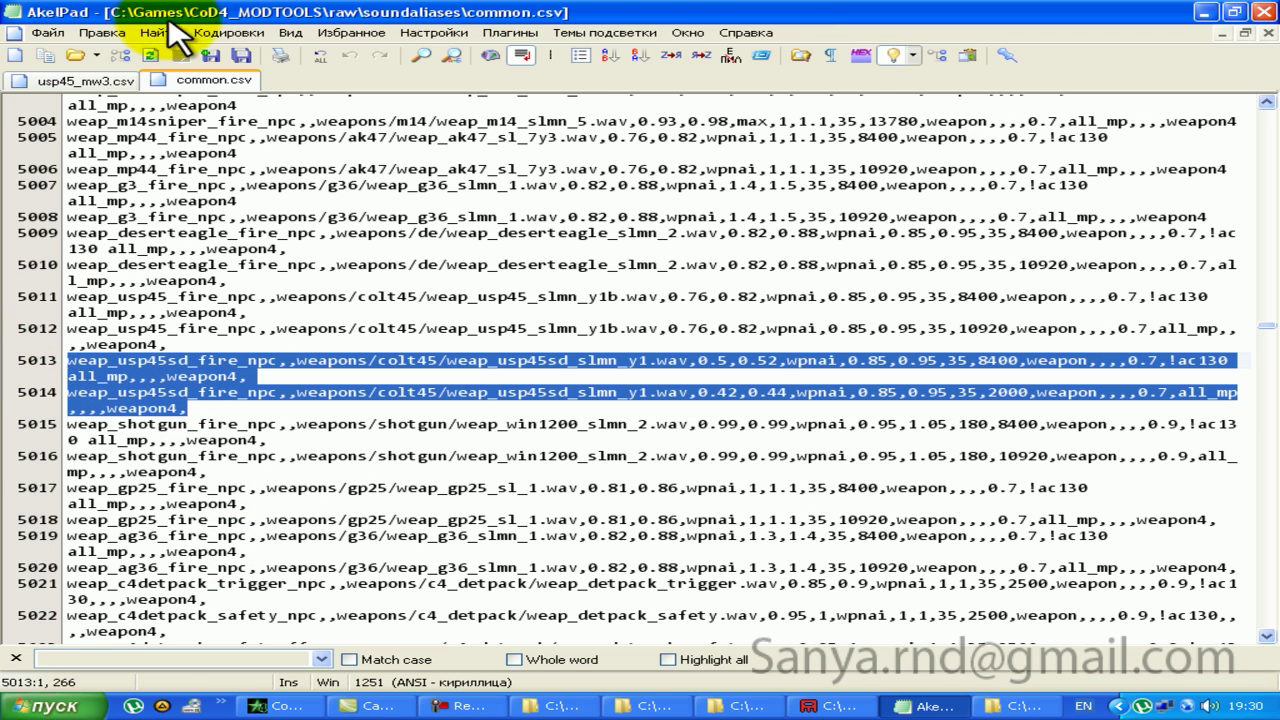
middle_click(196, 80)
left_click(127, 516)
key("ctrl+v")
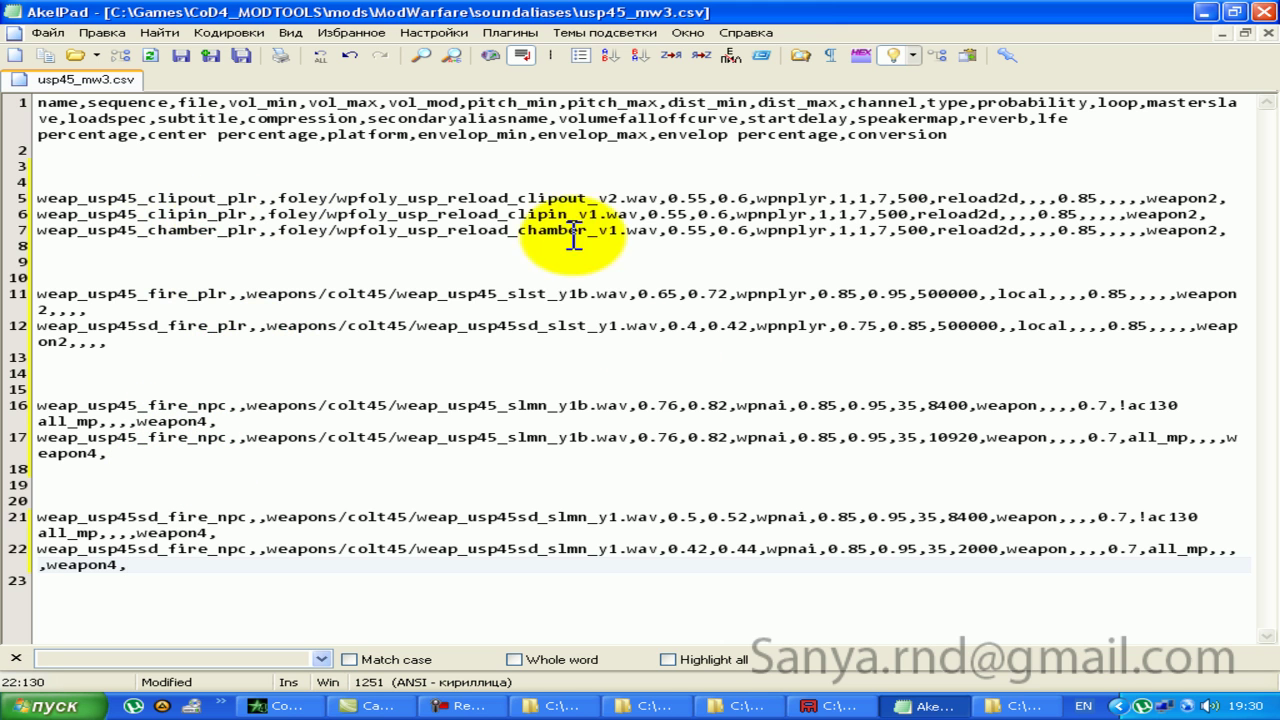
left_click(16, 658)
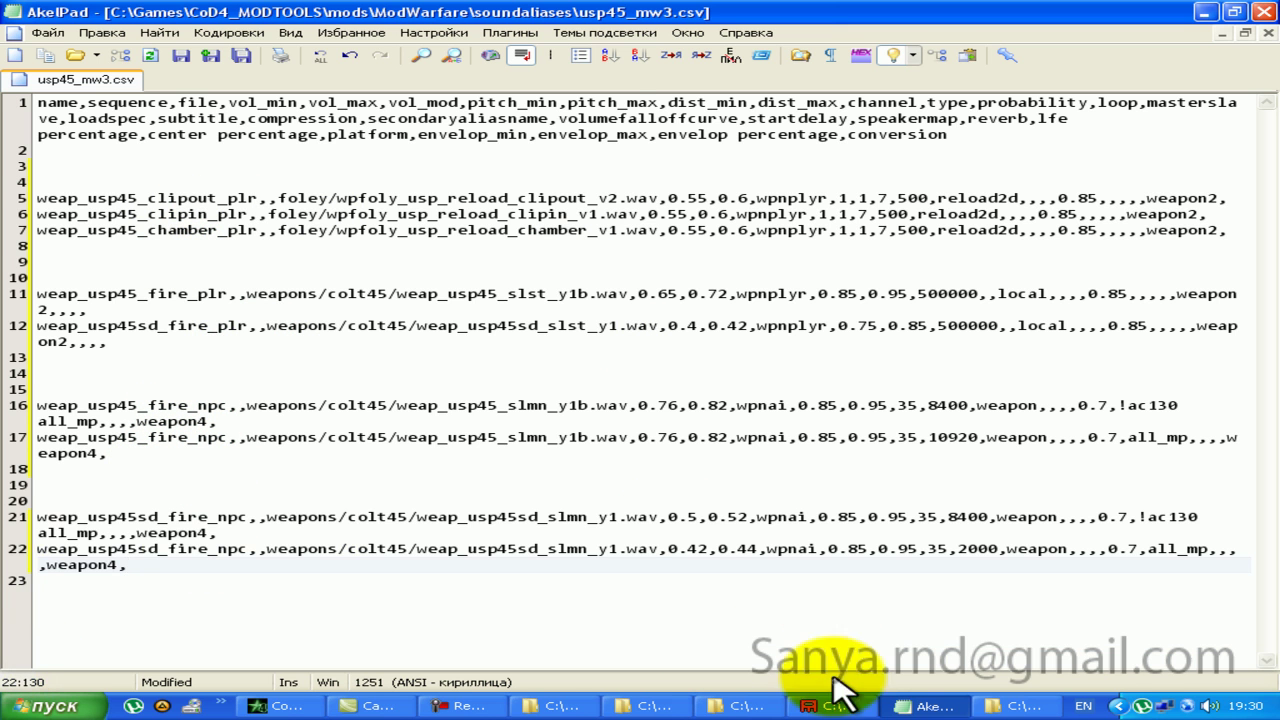
Step: Close the raw soundaliases window, browse to sound\weps\usp45_mw3, then return to usp45_mw3.csv
left_click(962, 706)
left_click(1008, 710)
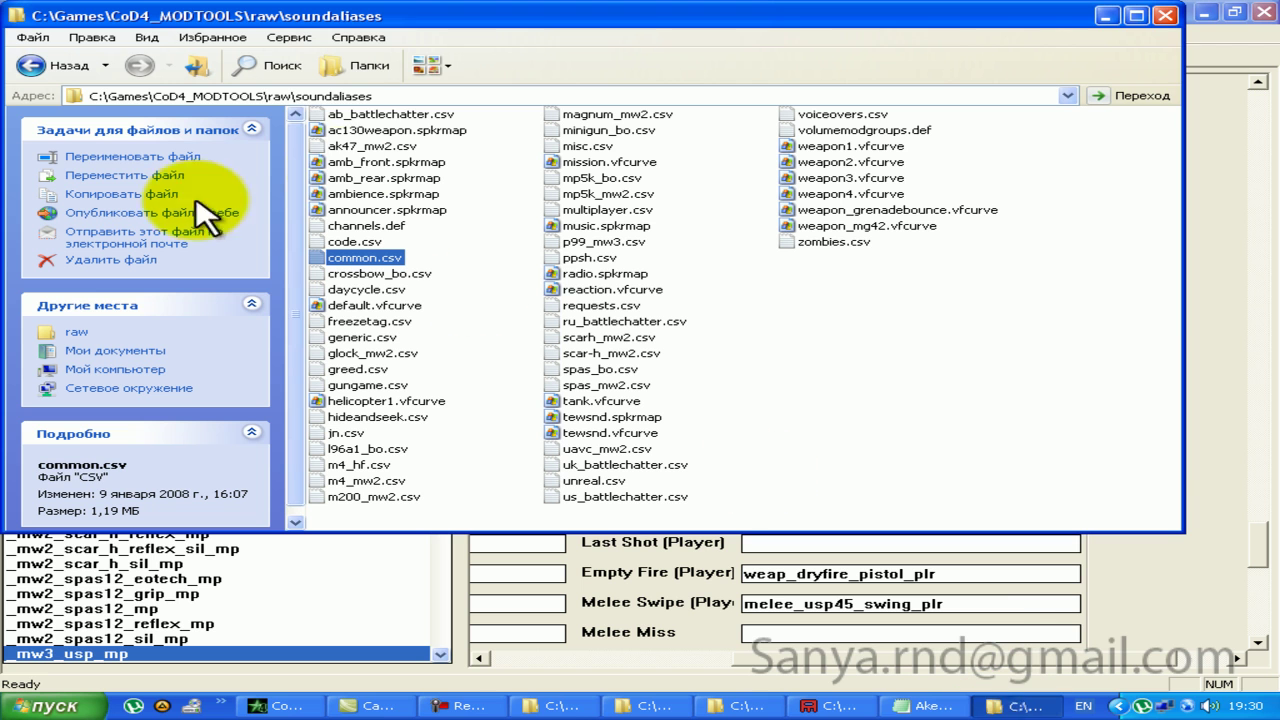
left_click(1160, 20)
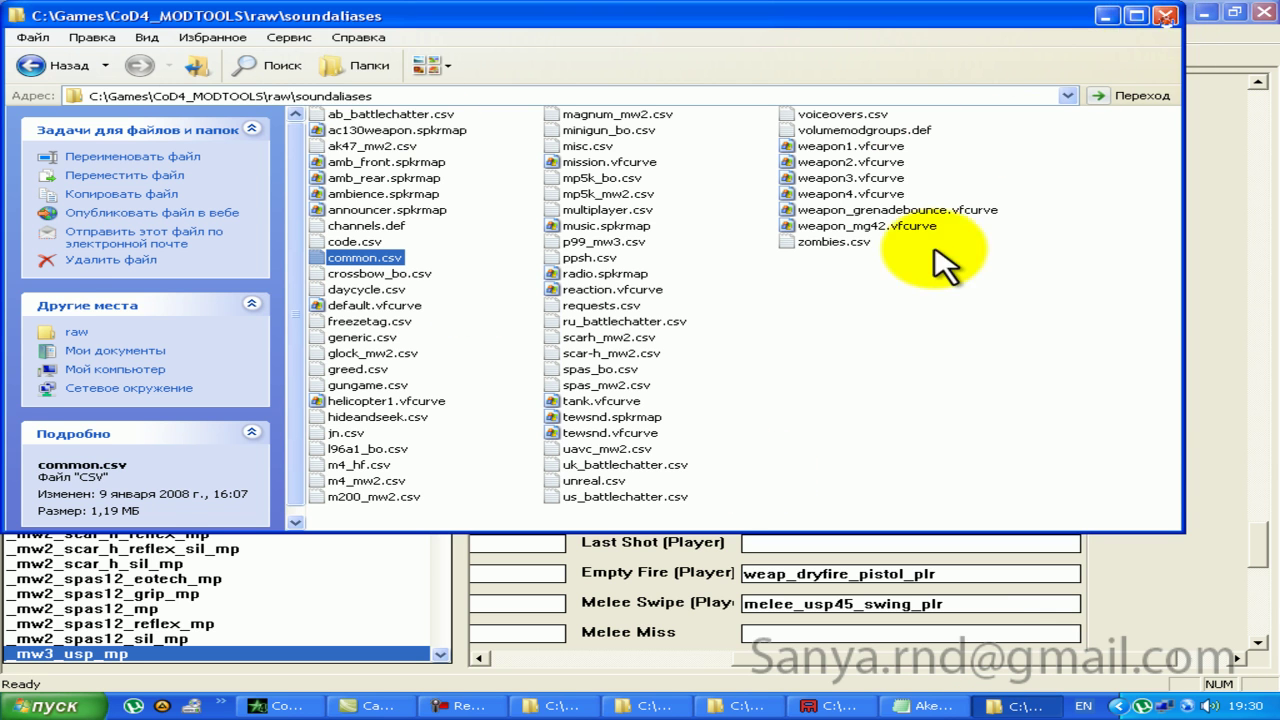
left_click(780, 700)
left_click(38, 65)
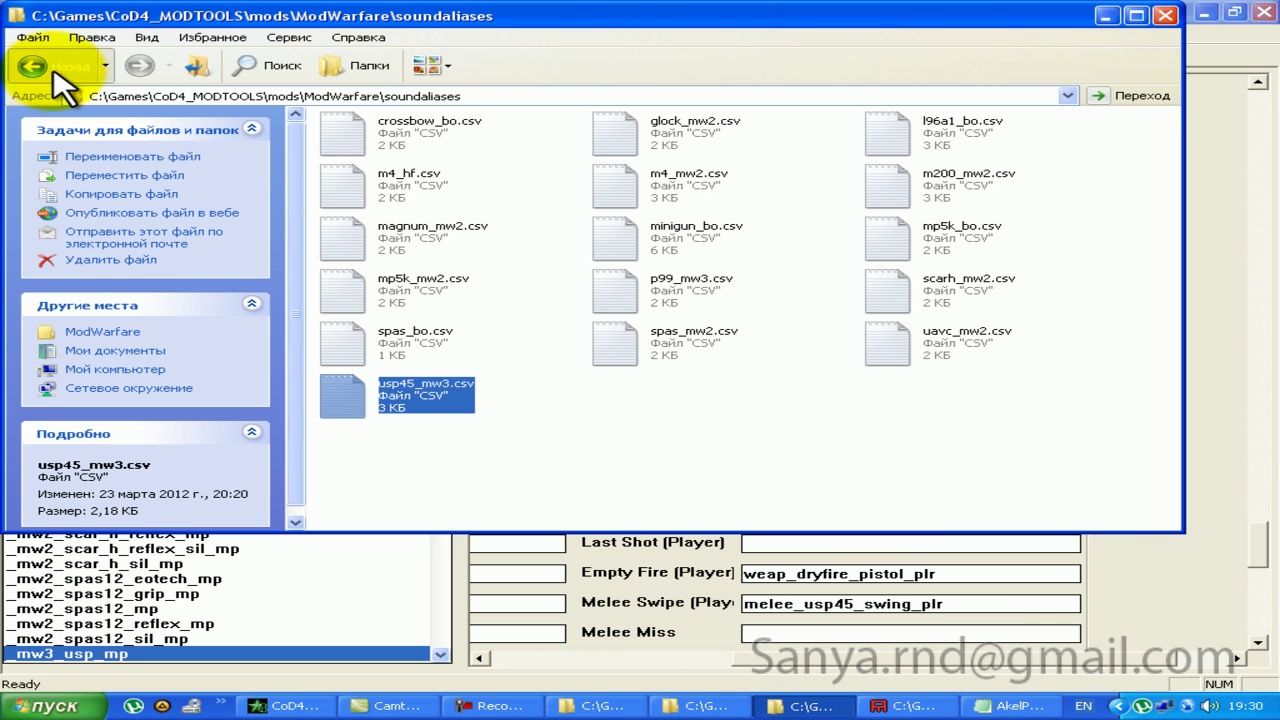
double_click(362, 245)
double_click(350, 140)
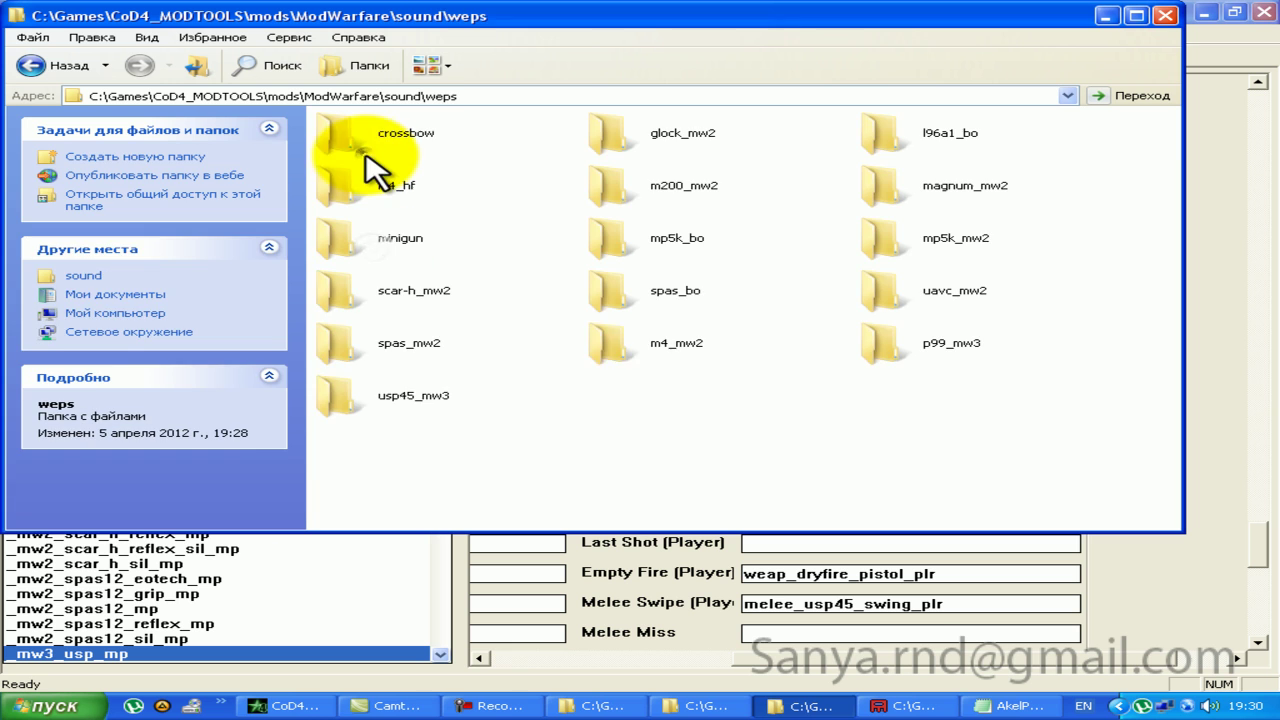
double_click(400, 402)
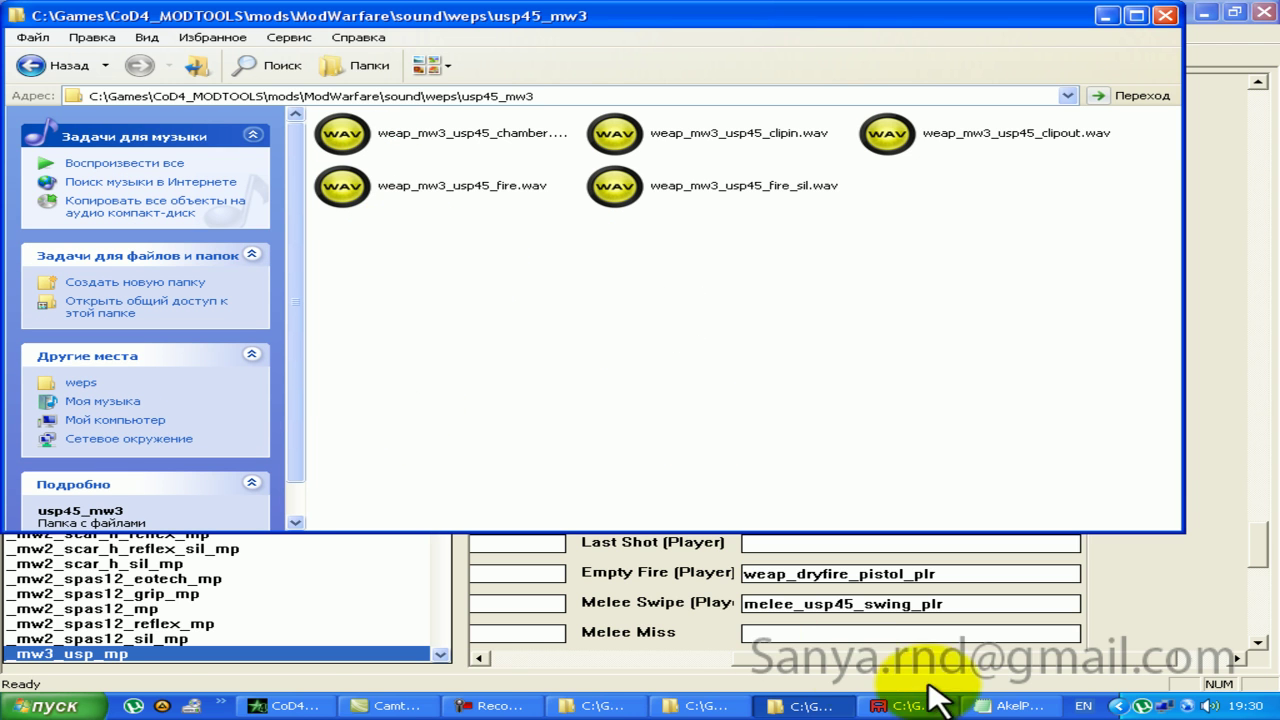
left_click(1010, 705)
Step: Replace line 5's path with weps/usp45_mw3/weap_mw3_usp45_clipout.wav, using the WAV's name copied from Explorer
left_click(284, 196)
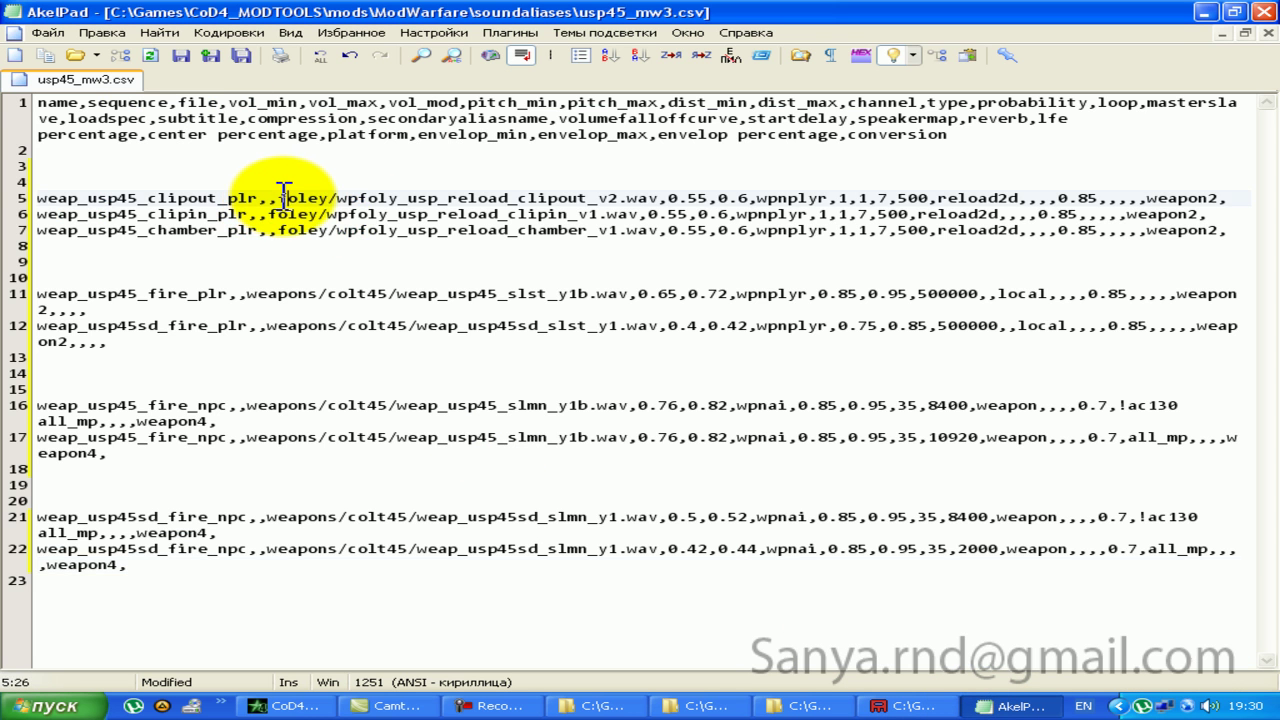
left_click_drag(280, 197, 638, 197)
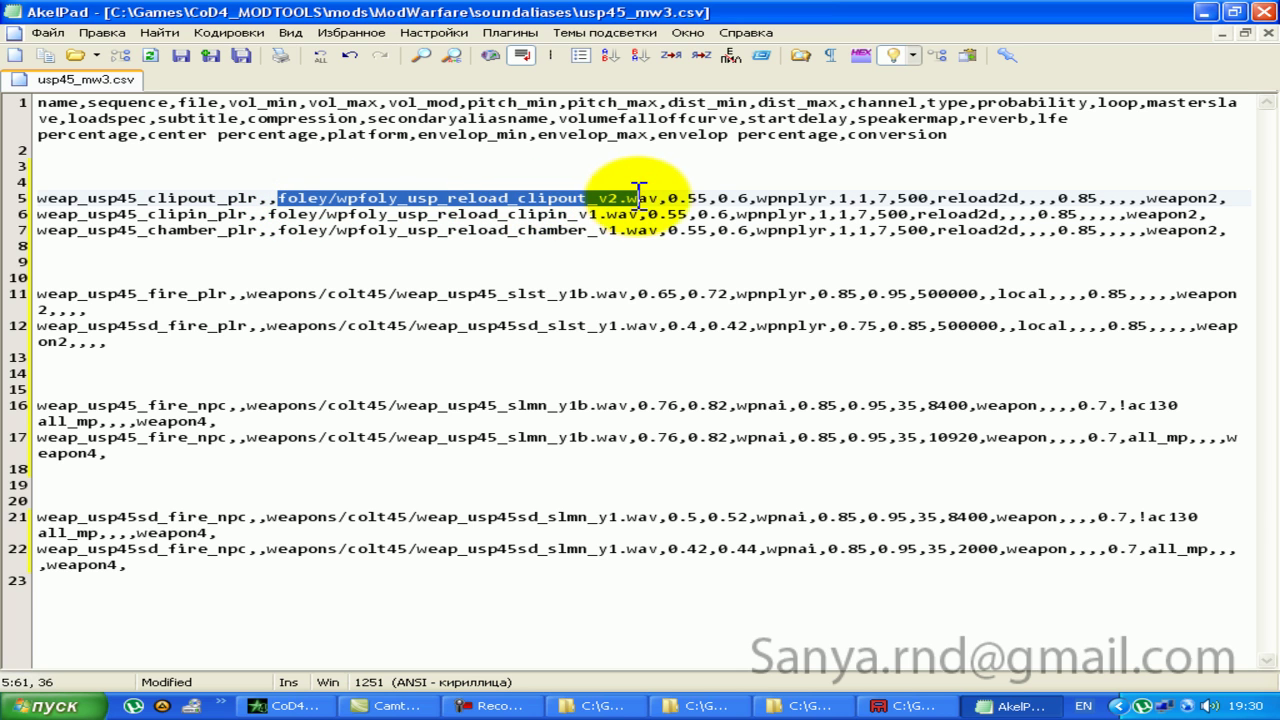
type("wea")
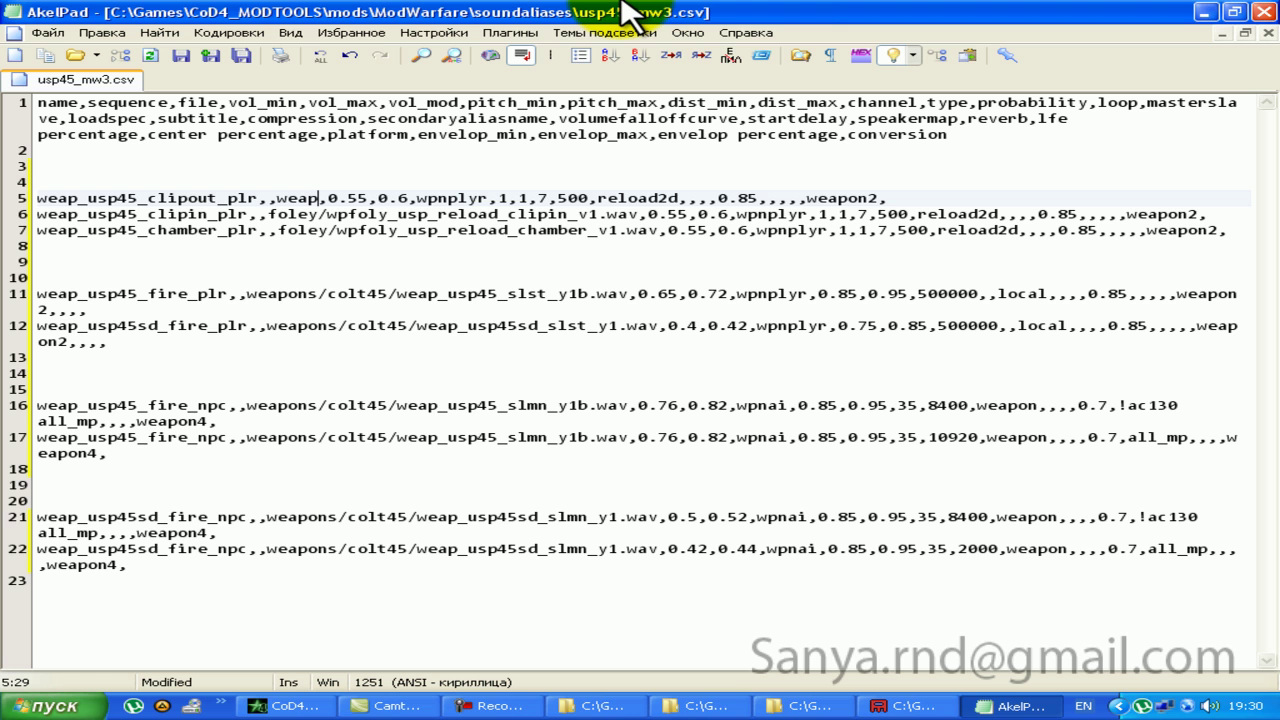
left_click(795, 707)
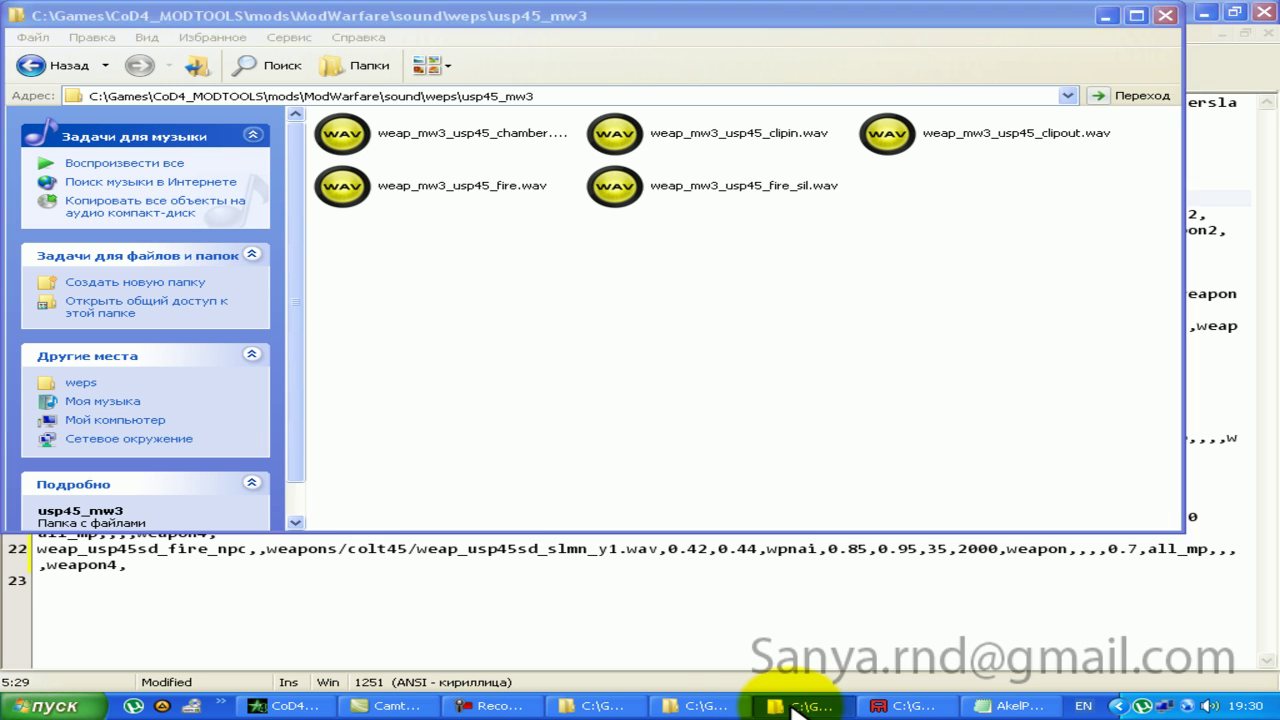
left_click(1000, 706)
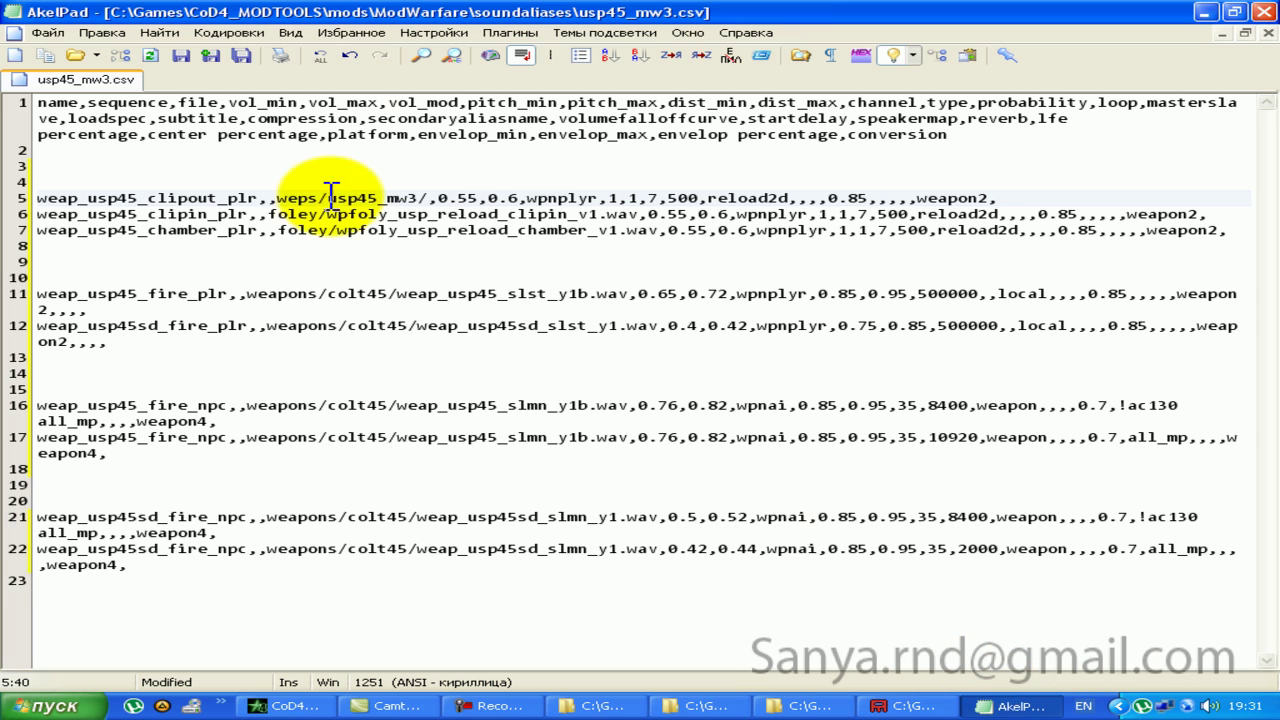
left_click(690, 708)
left_click(700, 708)
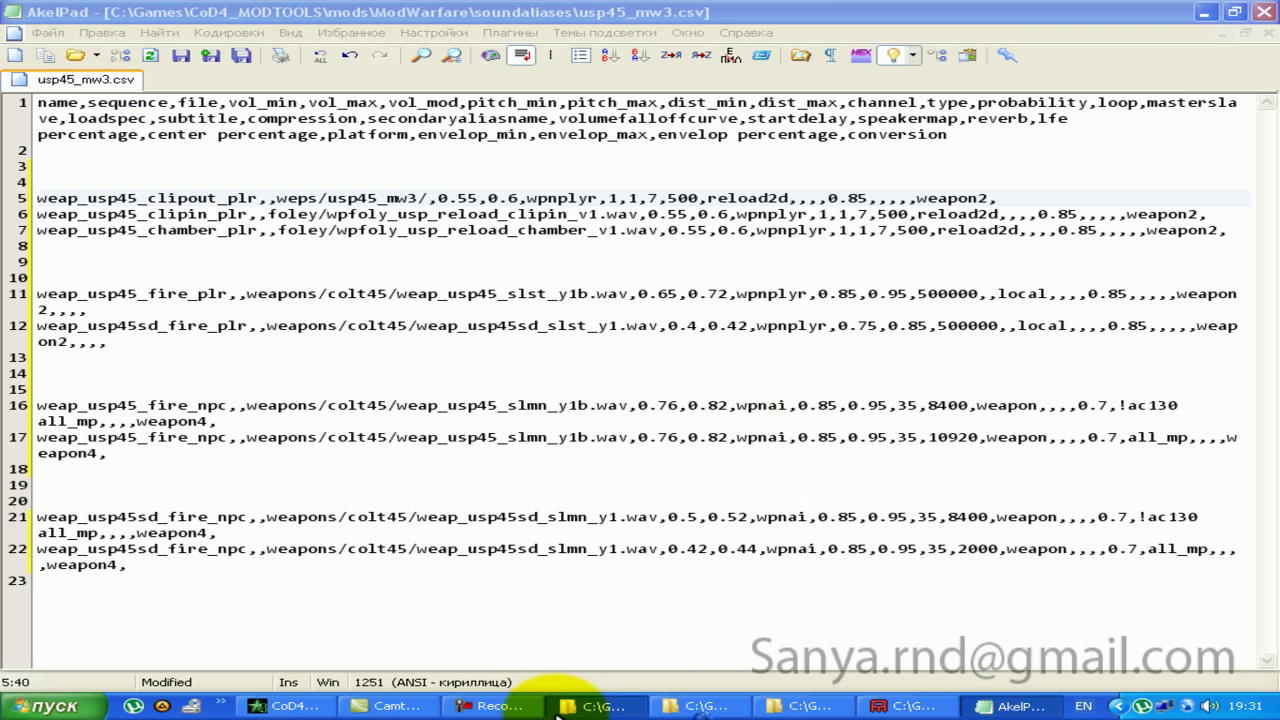
left_click(600, 708)
left_click(785, 710)
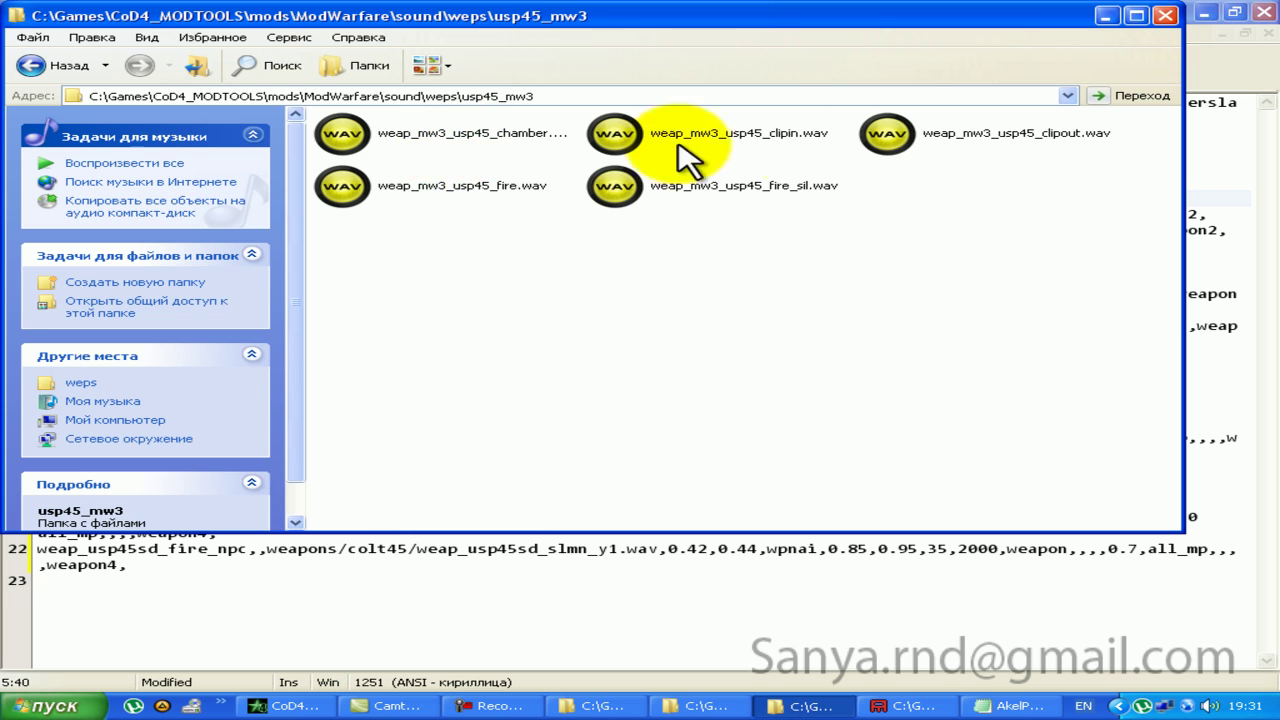
right_click(908, 132)
left_click(675, 528)
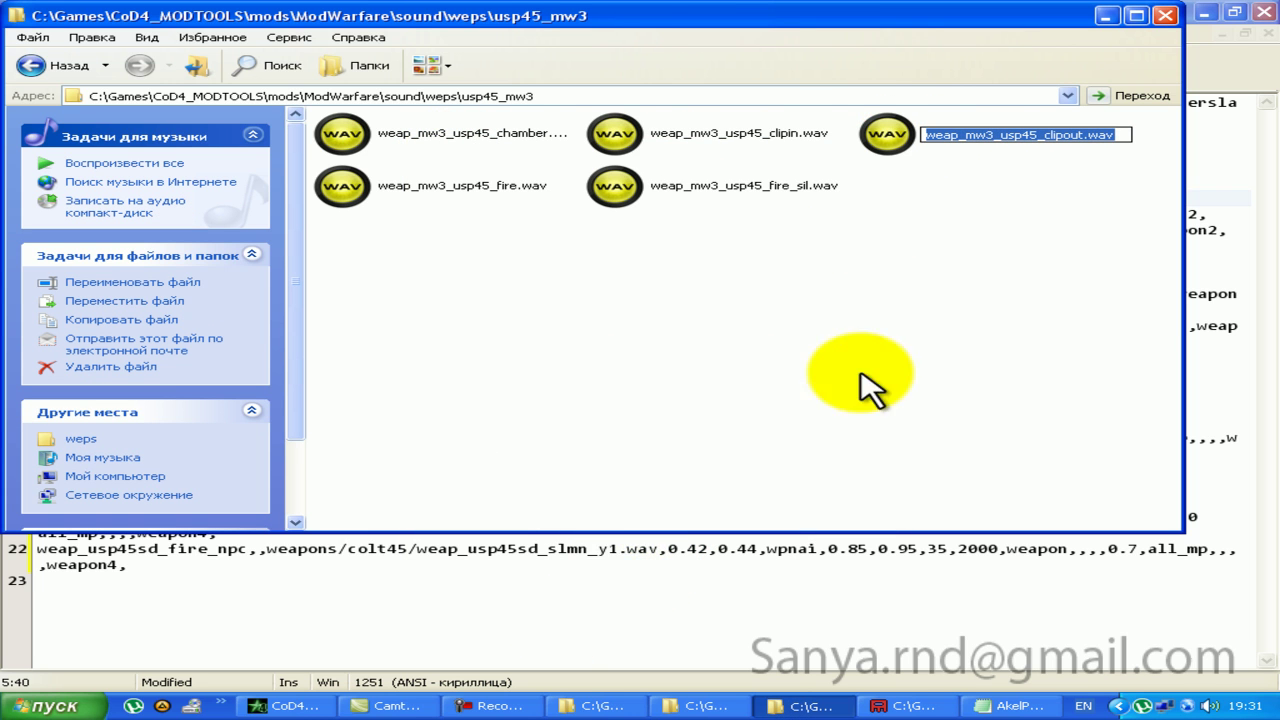
left_click(580, 598)
left_click(429, 198)
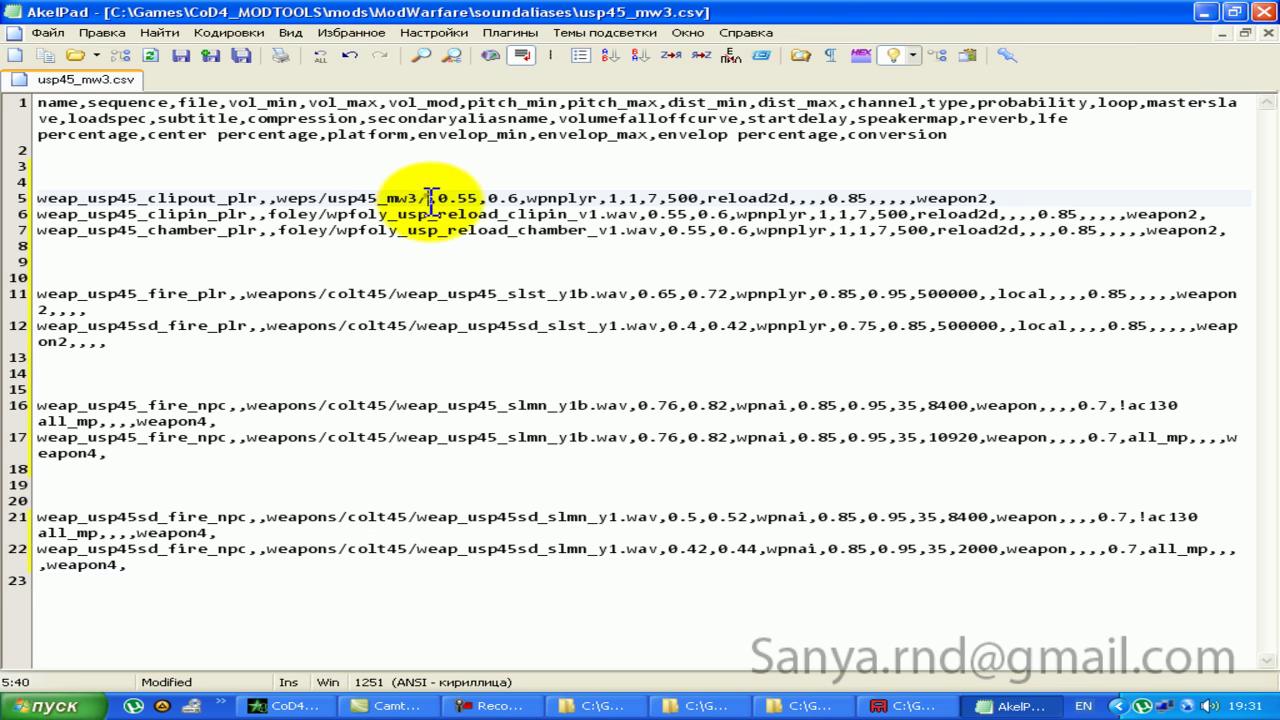
type("weap_mw3_usp45_clipout.wav")
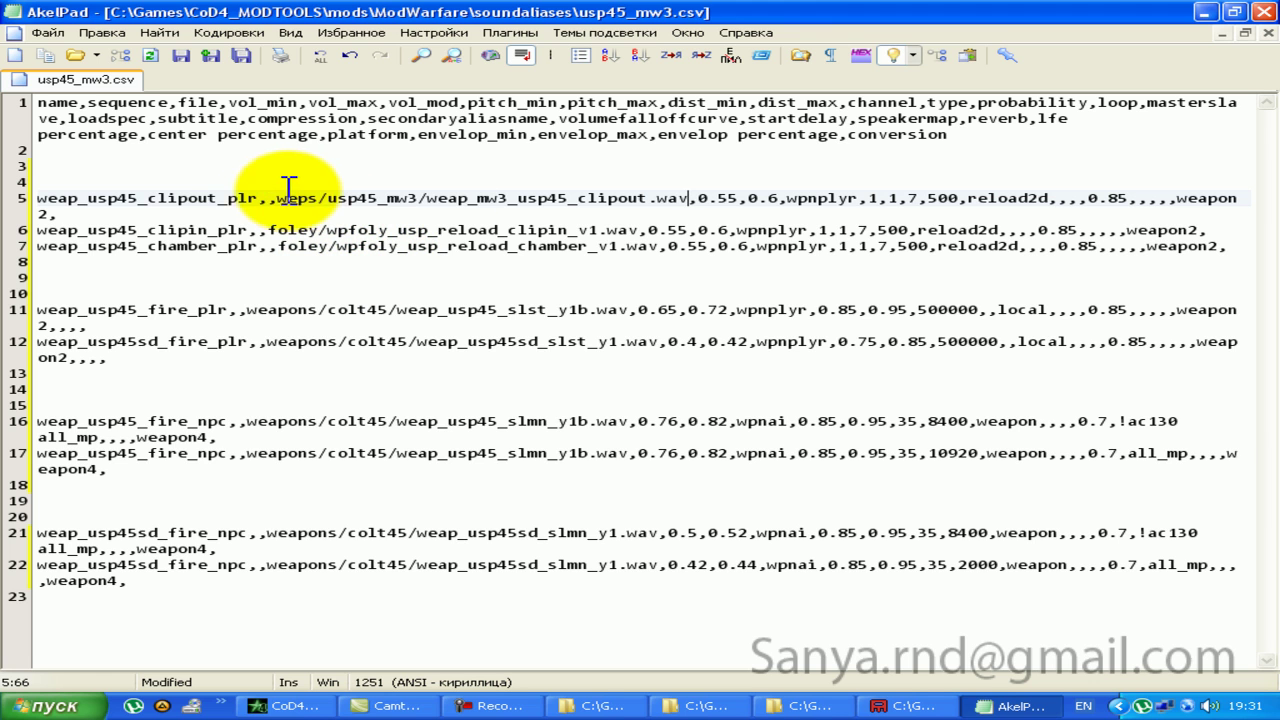
Step: Paste the weps/usp45_mw3/weap_mw3_usp45_ prefix over the old foley paths on lines 6 and 7
left_click_drag(276, 198, 577, 197)
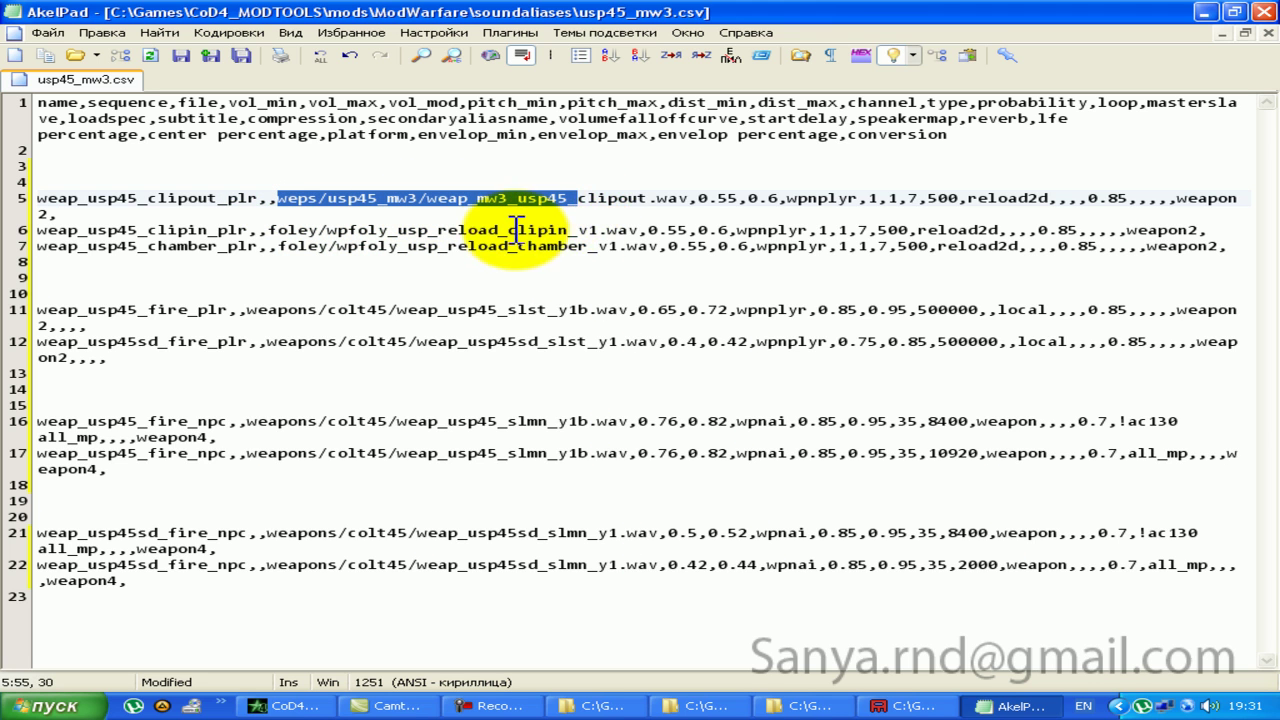
left_click_drag(507, 230, 317, 230)
type("weps/usp45_mw3/weap_mw3_usp45_")
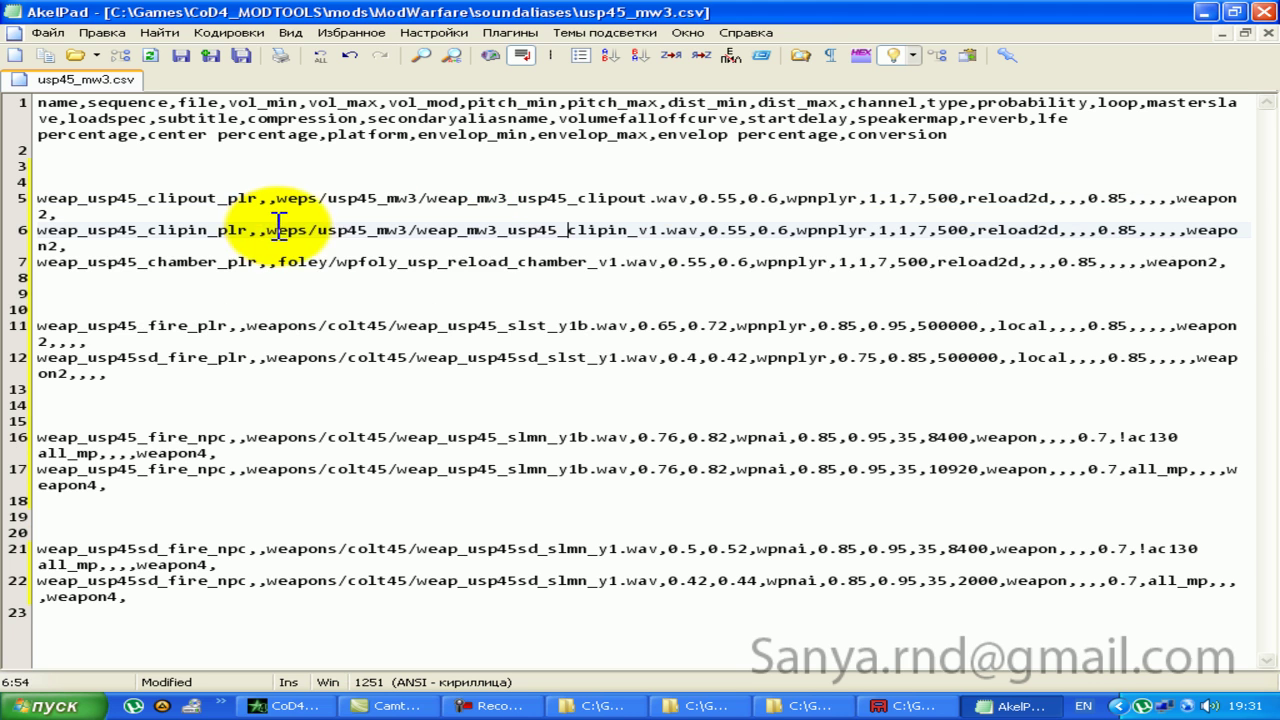
left_click_drag(513, 262, 289, 260)
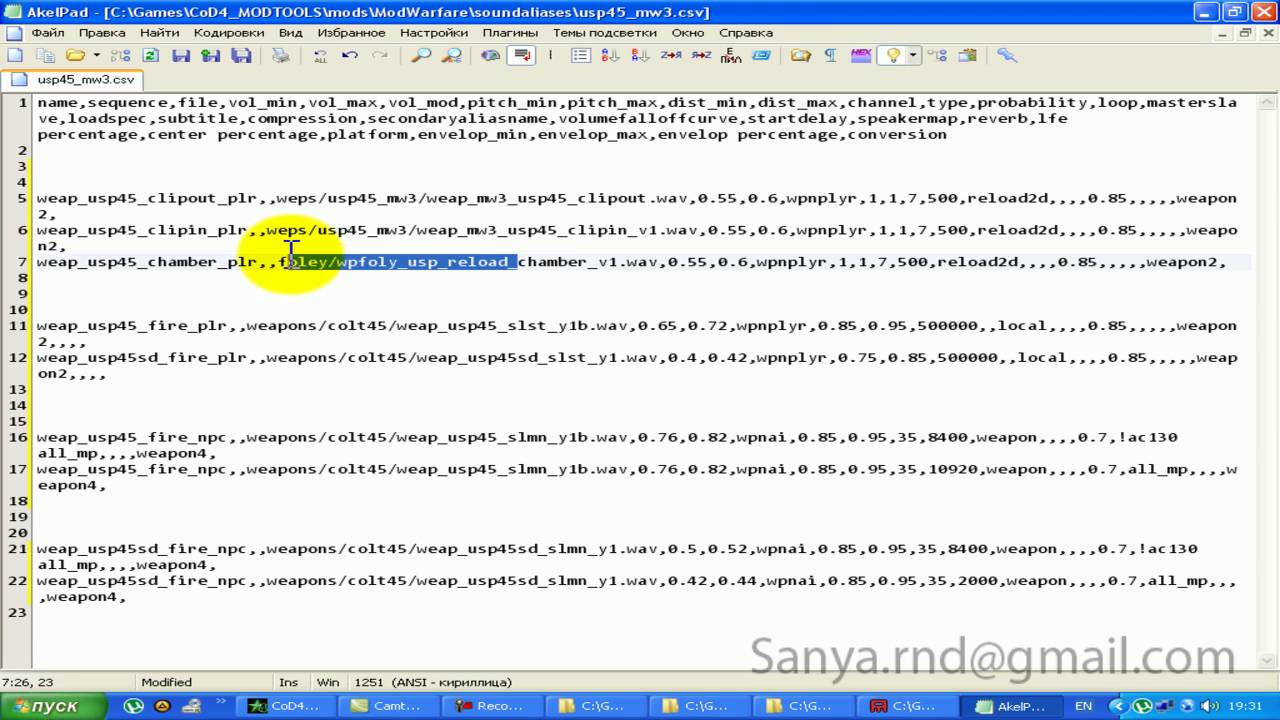
type("weps/usp45_mw3/weap_mw3_usp45_")
Step: Paste the same prefix over the colt45 sound paths on lines 11, 12, 16, 17 and 21
double_click(280, 341)
mouse_move(247, 341)
left_mouse_down()
mouse_move(617, 342)
mouse_move(530, 358)
mouse_move(268, 358)
left_mouse_up()
type("weps/usp45_mw3/weap_mw3_usp45_")
type("weps/usp45_mw3/weap_mw3_usp45_")
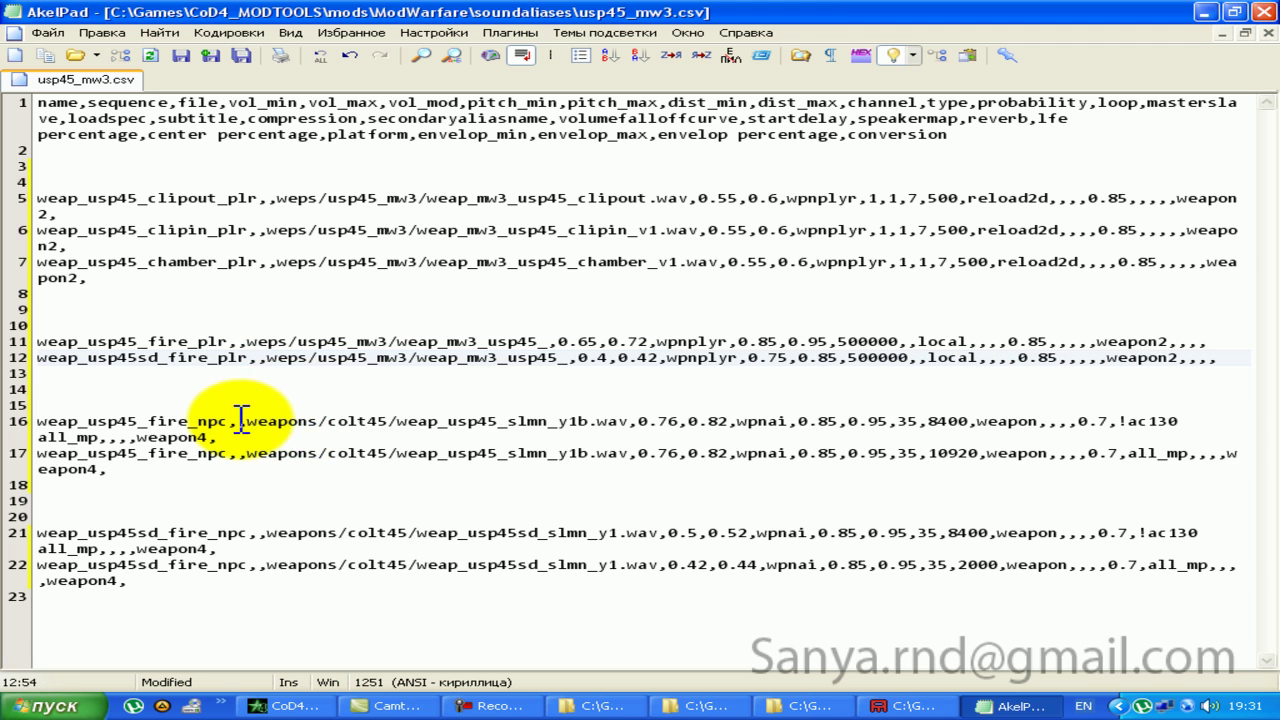
left_click_drag(244, 420, 634, 421)
type("weps/usp45_mw3/weap_mw3_usp45_")
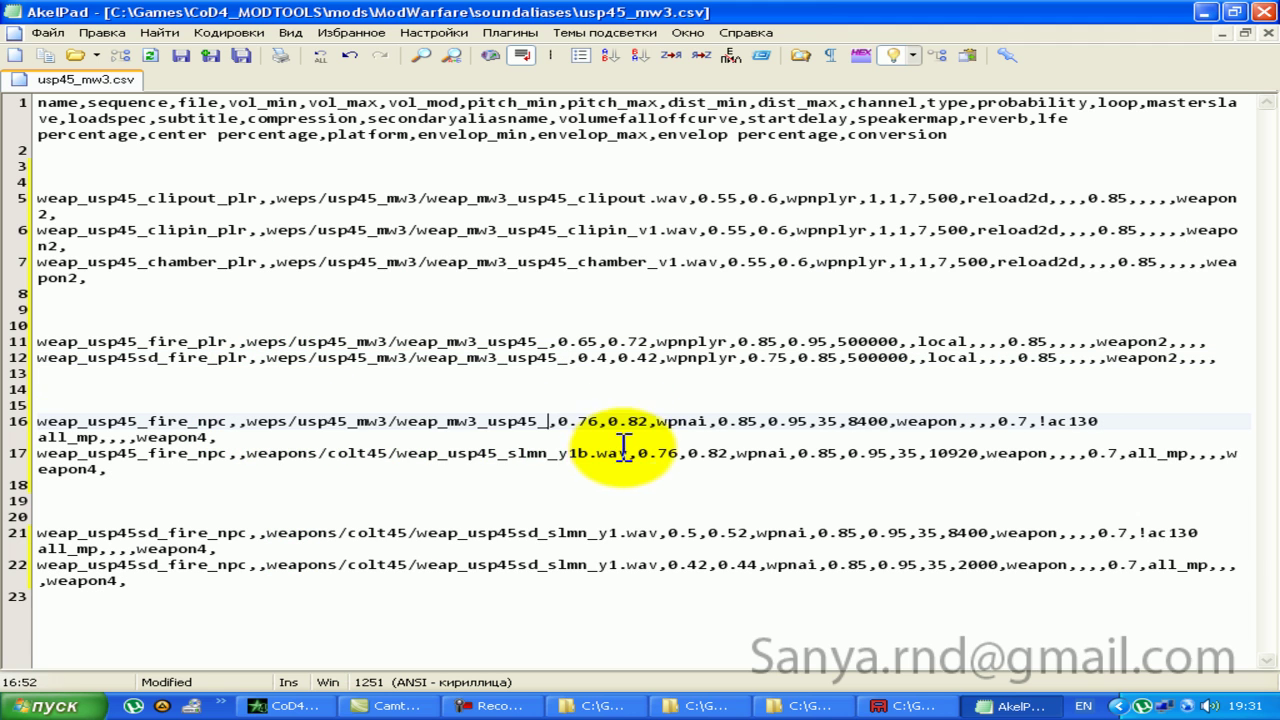
left_click_drag(626, 453, 246, 454)
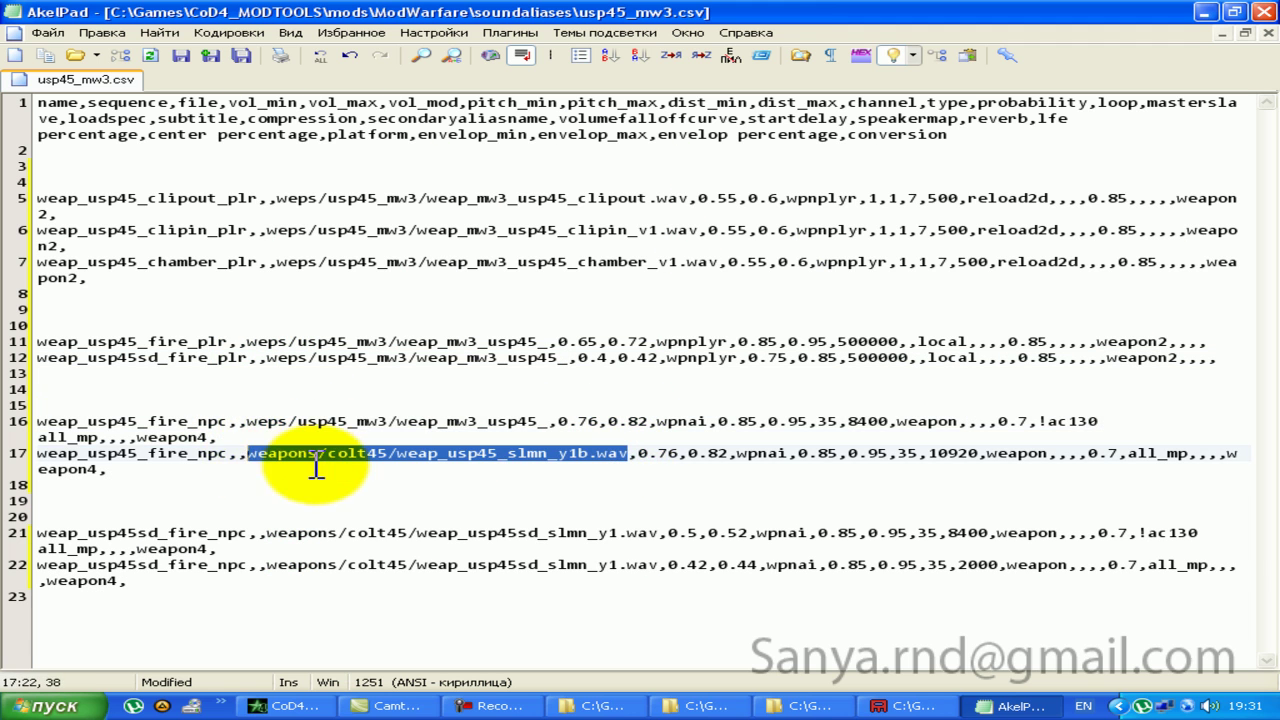
type("weps/usp45_mw3/weap_mw3_usp45_")
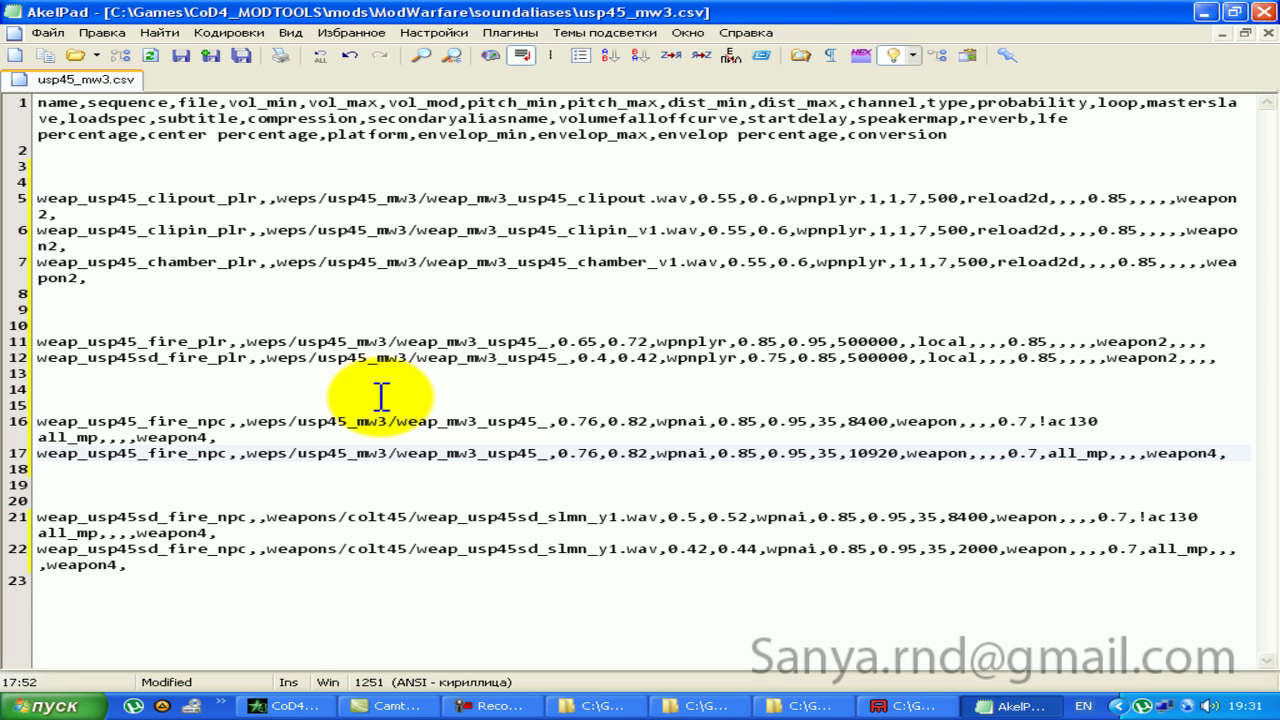
mouse_move(659, 517)
left_mouse_down()
mouse_move(299, 516)
mouse_move(667, 550)
left_mouse_up()
type("weps/usp45_mw3/weap_mw3_usp45_")
type("weps/usp45_mw3/weap_mw3_usp45_")
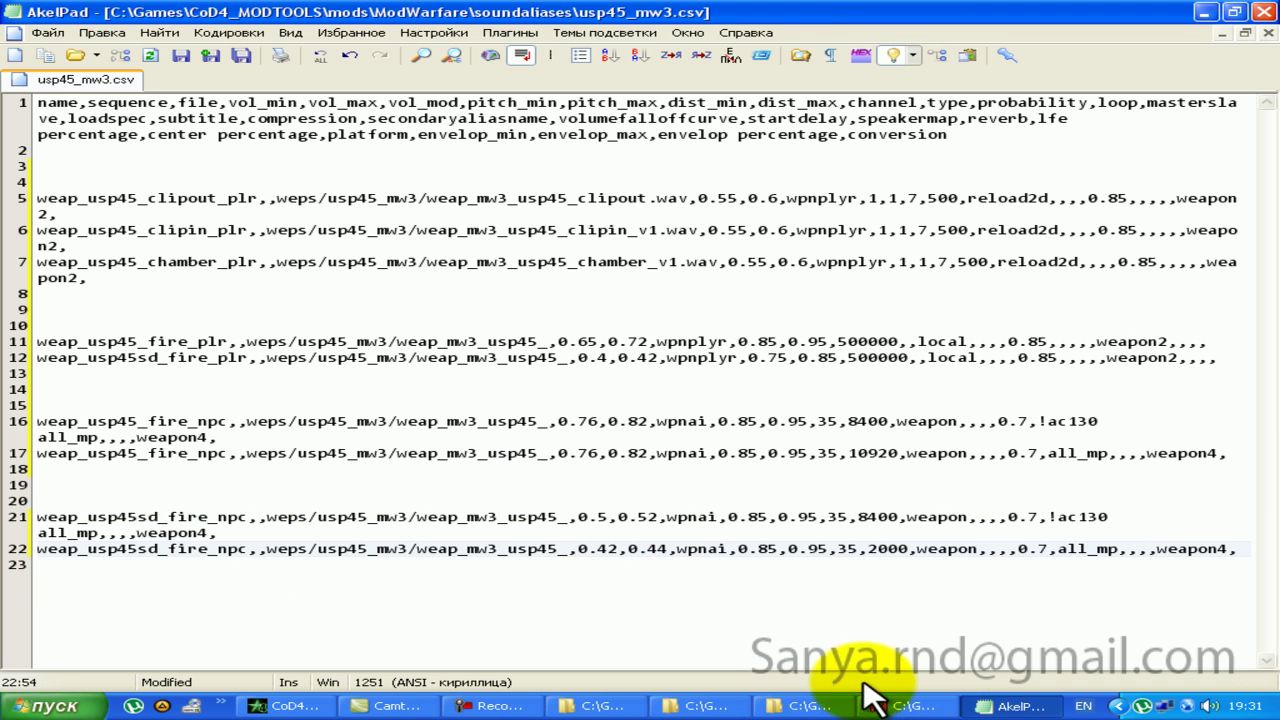
Step: Remove the _v1 suffix from the clipin and chamber paths on lines 6 and 7
left_click(812, 706)
left_click(766, 656)
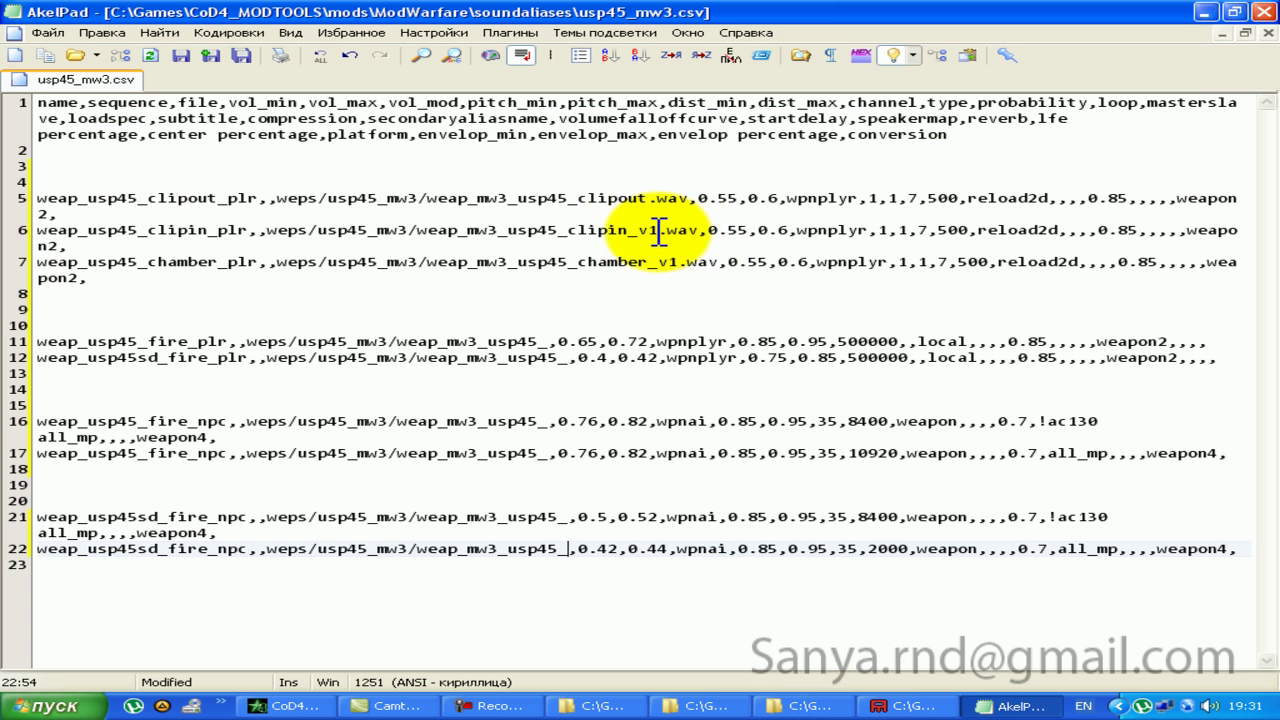
left_click(658, 230)
key("BackSpace")
key("BackSpace")
key("BackSpace")
left_click(678, 246)
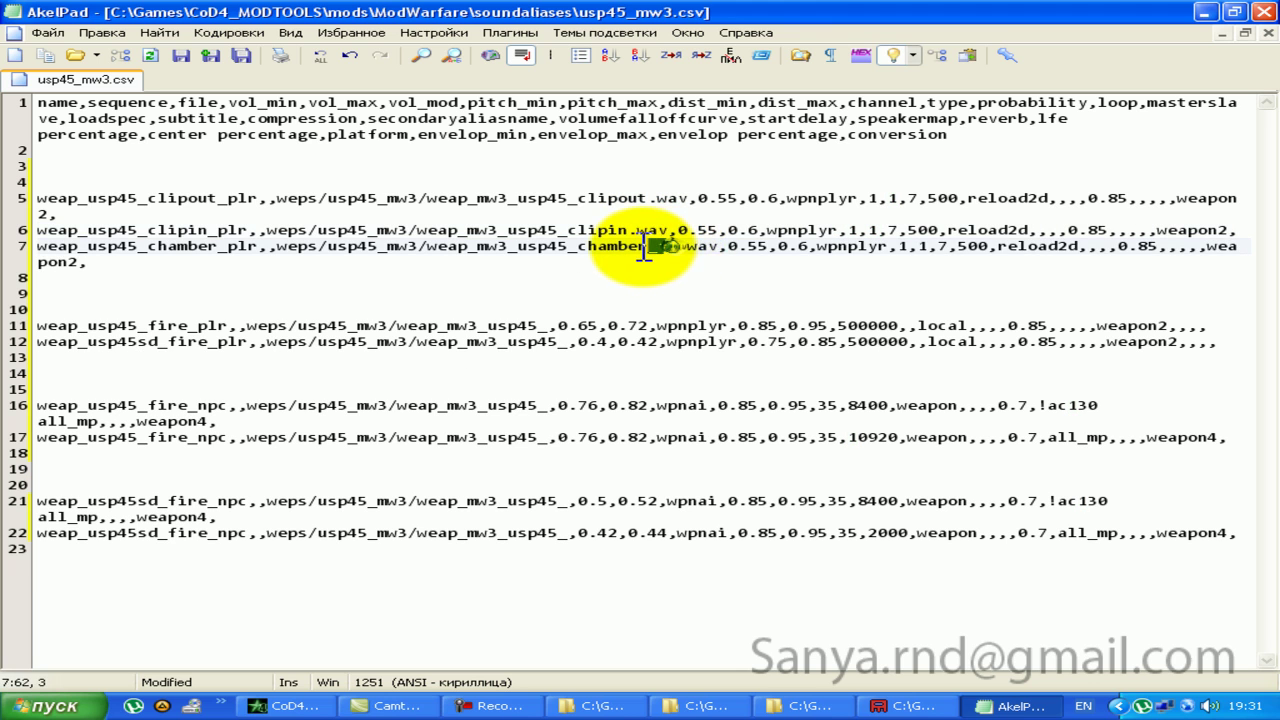
key("BackSpace")
key("BackSpace")
key("BackSpace")
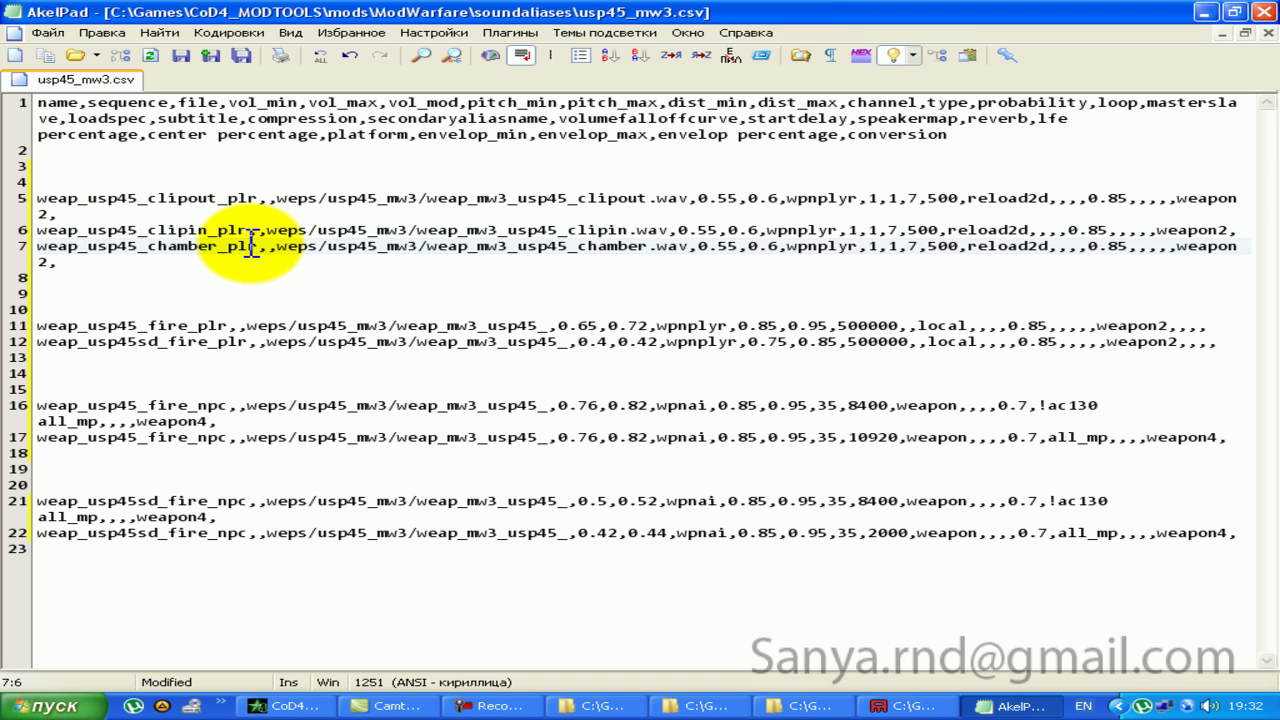
Step: Insert '3_' into the alias names on lines 11 and 12
left_click(88, 320)
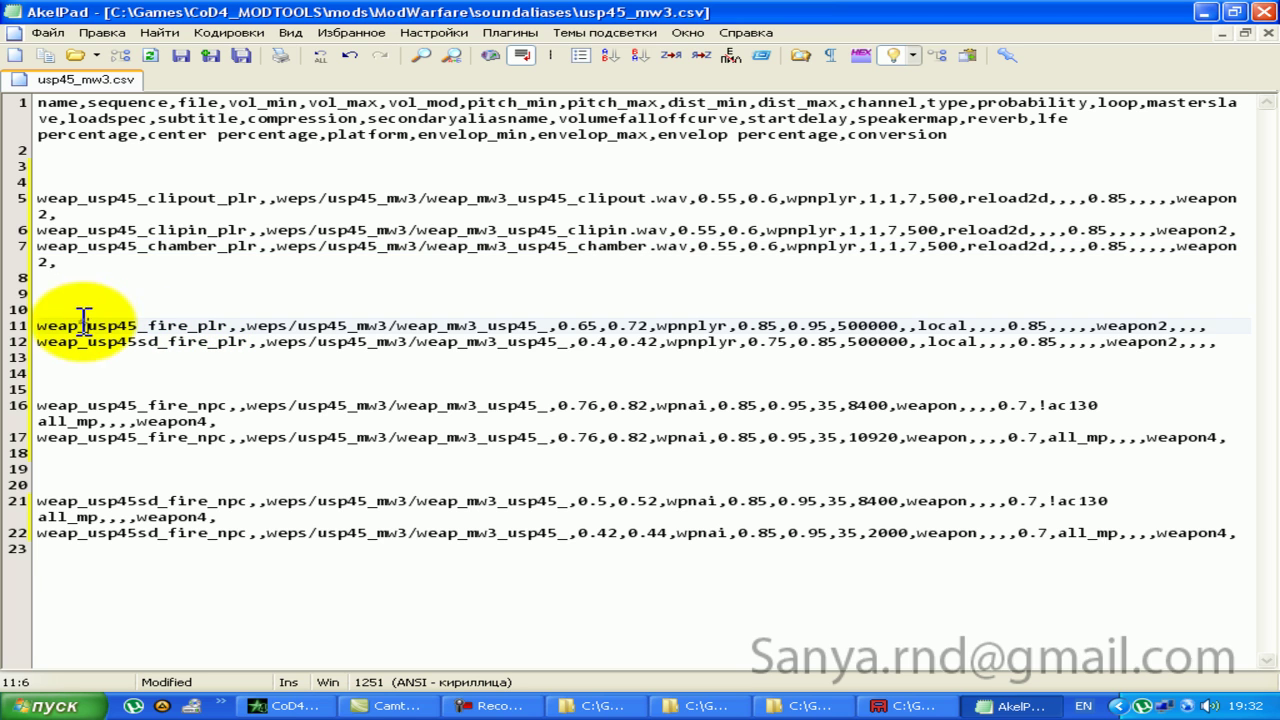
type("mw3_")
key("Down")
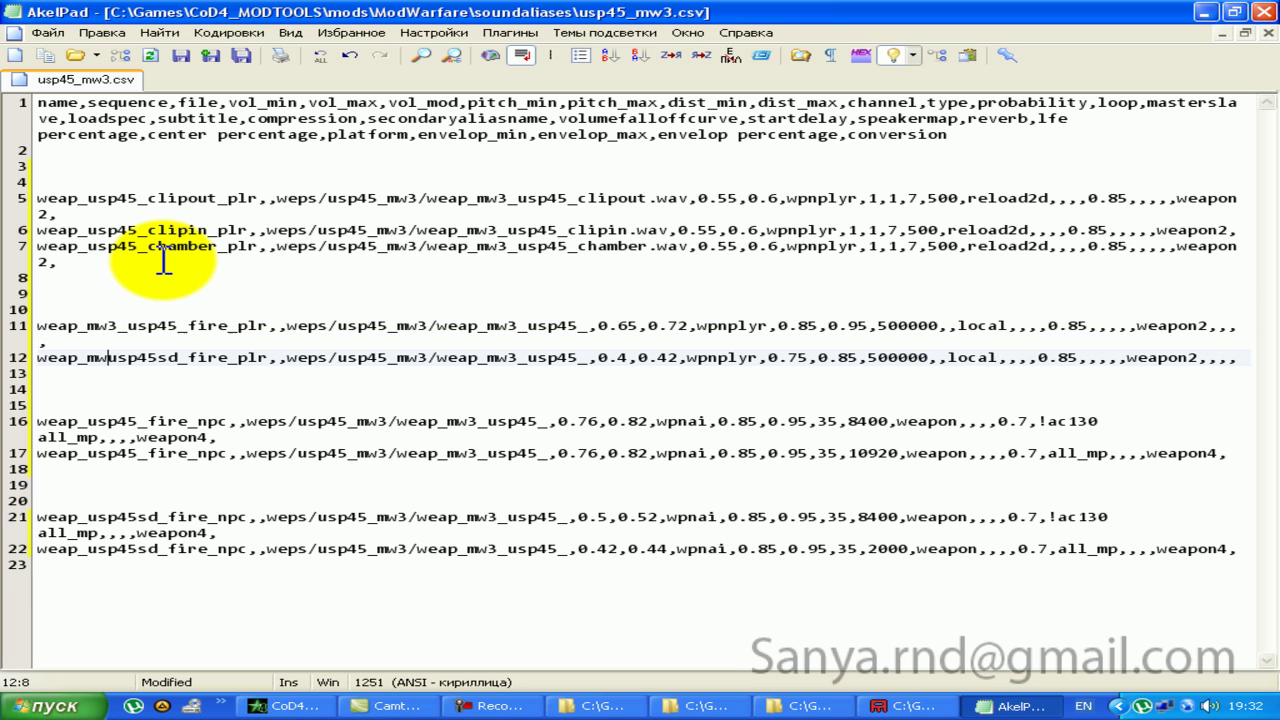
type("3_")
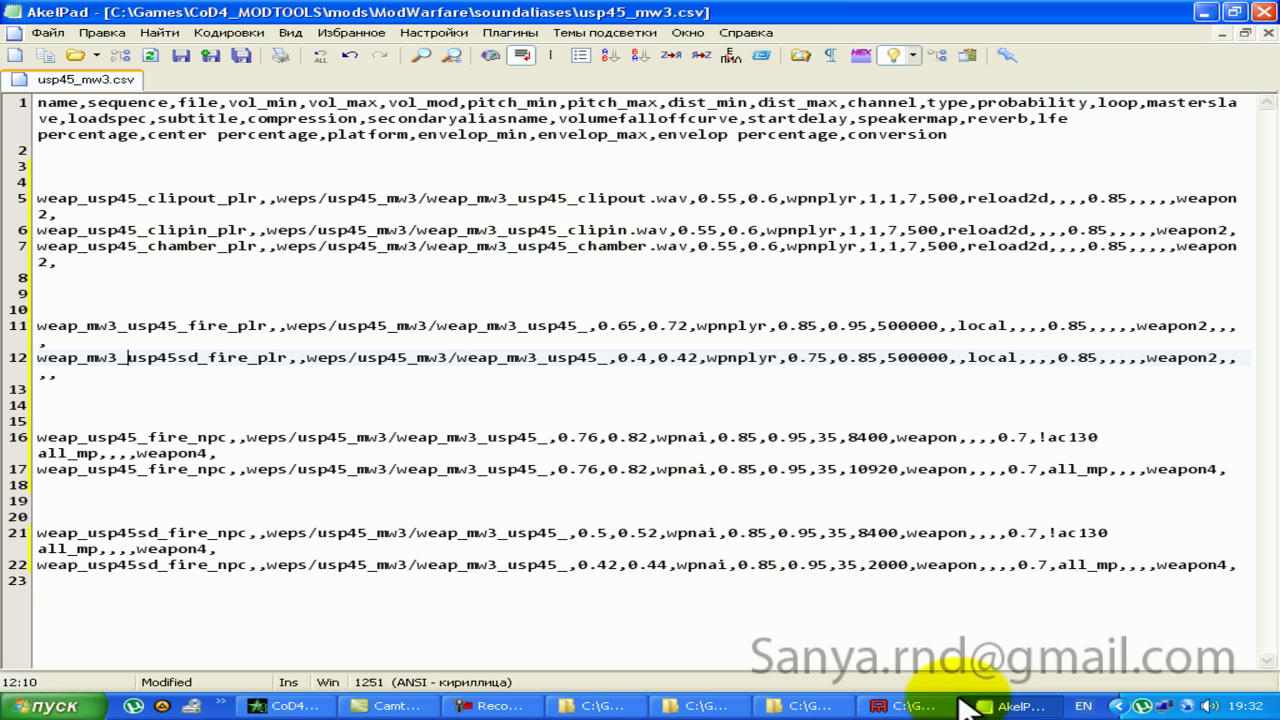
Step: Paste weap_mw3_usp45_fire_sil.wav over the unfinished paths on lines 12 and 21
left_click(805, 706)
right_click(678, 192)
left_click(820, 567)
key("alt+Tab")
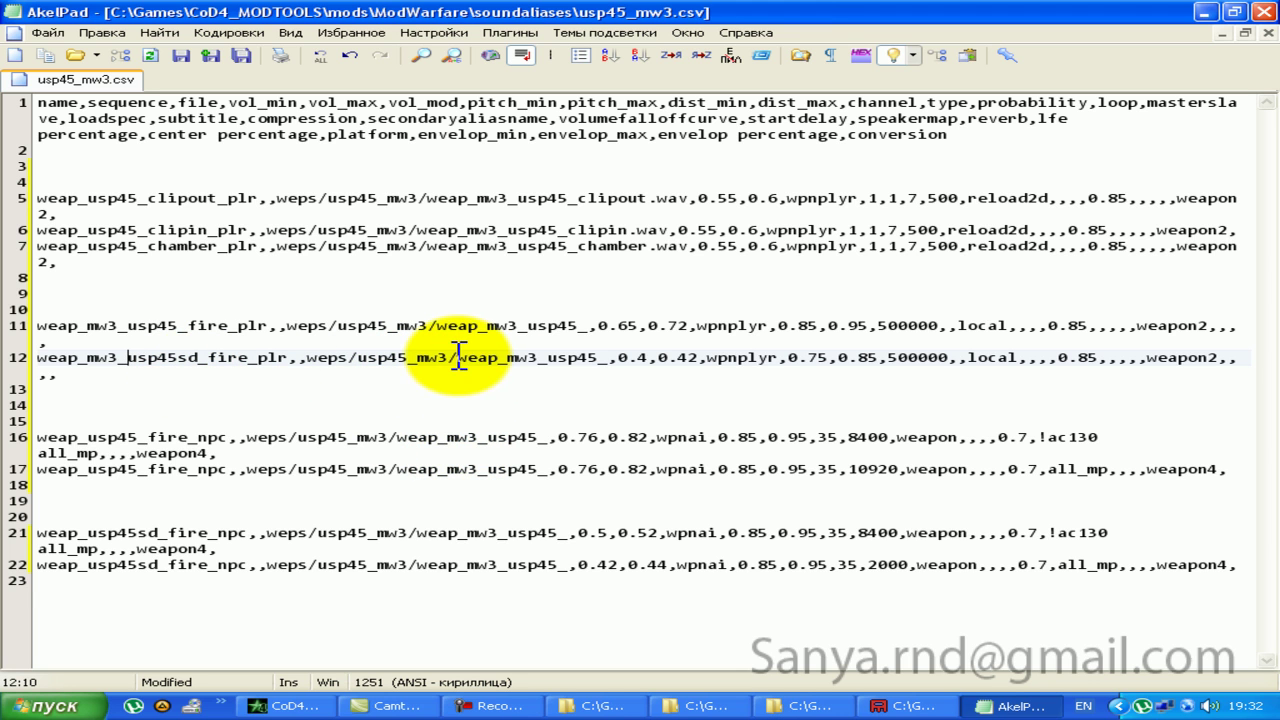
left_click_drag(458, 357, 598, 358)
type("weap_mw3_usp45_fire_sil.wav")
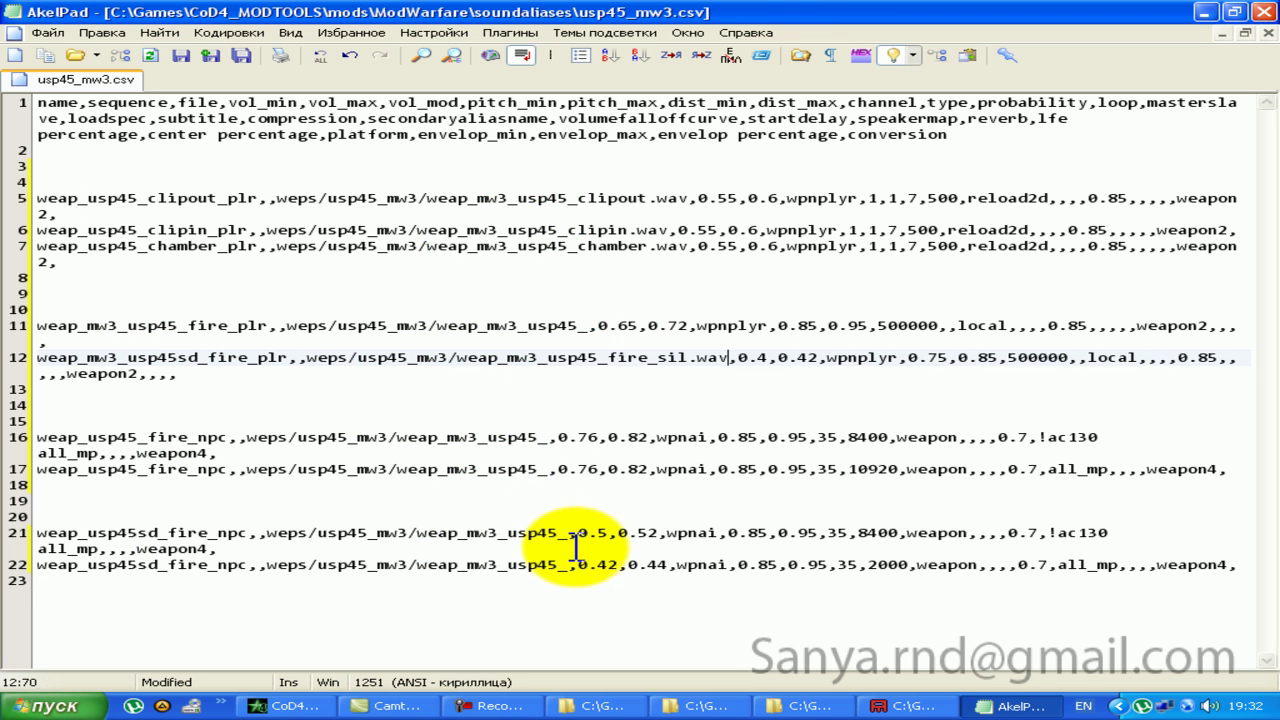
mouse_move(577, 535)
left_mouse_down()
mouse_move(416, 533)
mouse_move(567, 565)
left_mouse_up()
type("weap_mw3_usp45_fire_sil.wav")
type("weap_mw3_usp45_fire_sil.wav")
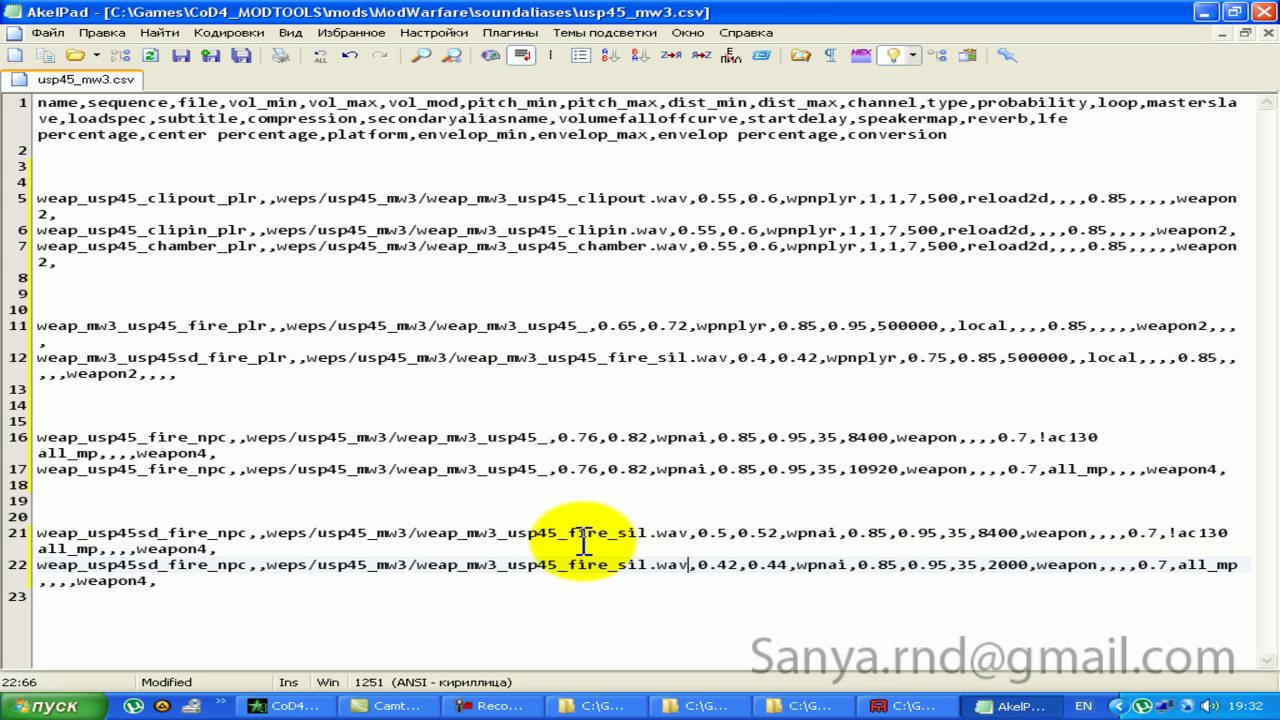
Step: Paste weap_mw3_usp45_fire.wav over the unfinished paths on lines 11, 16 and 17
left_click(800, 705)
right_click(392, 180)
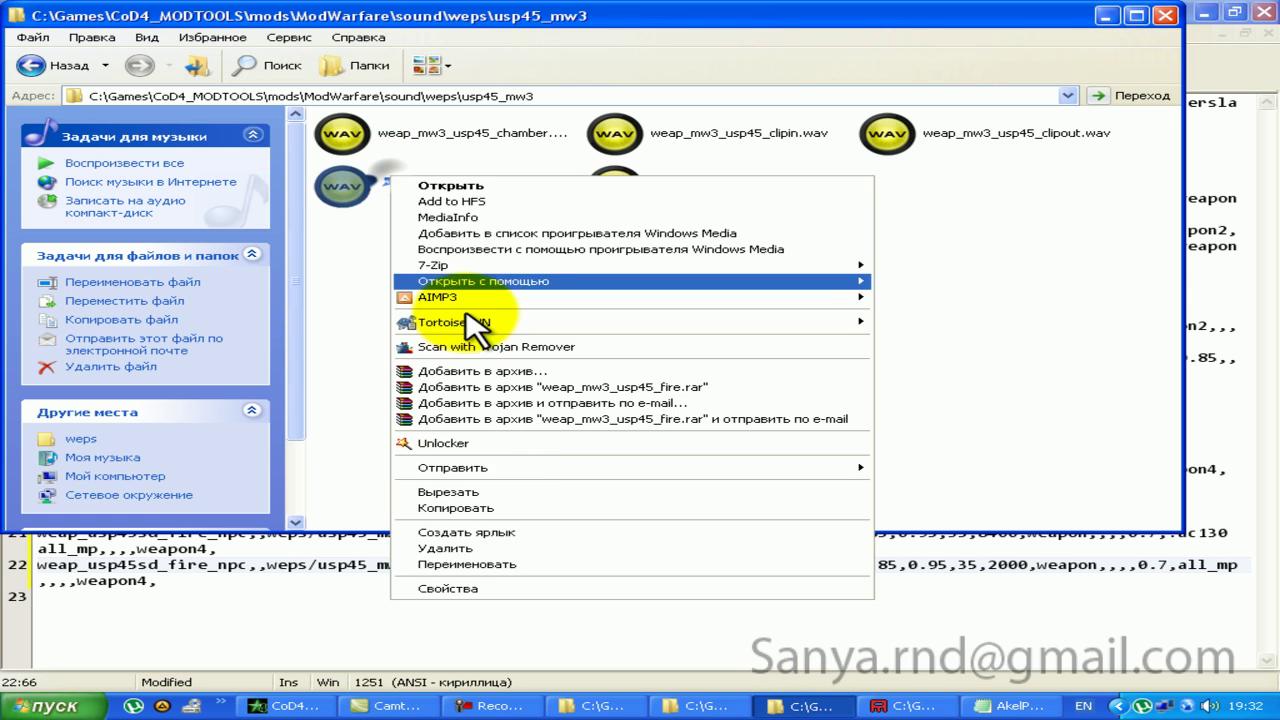
left_click(531, 557)
key("alt+Tab")
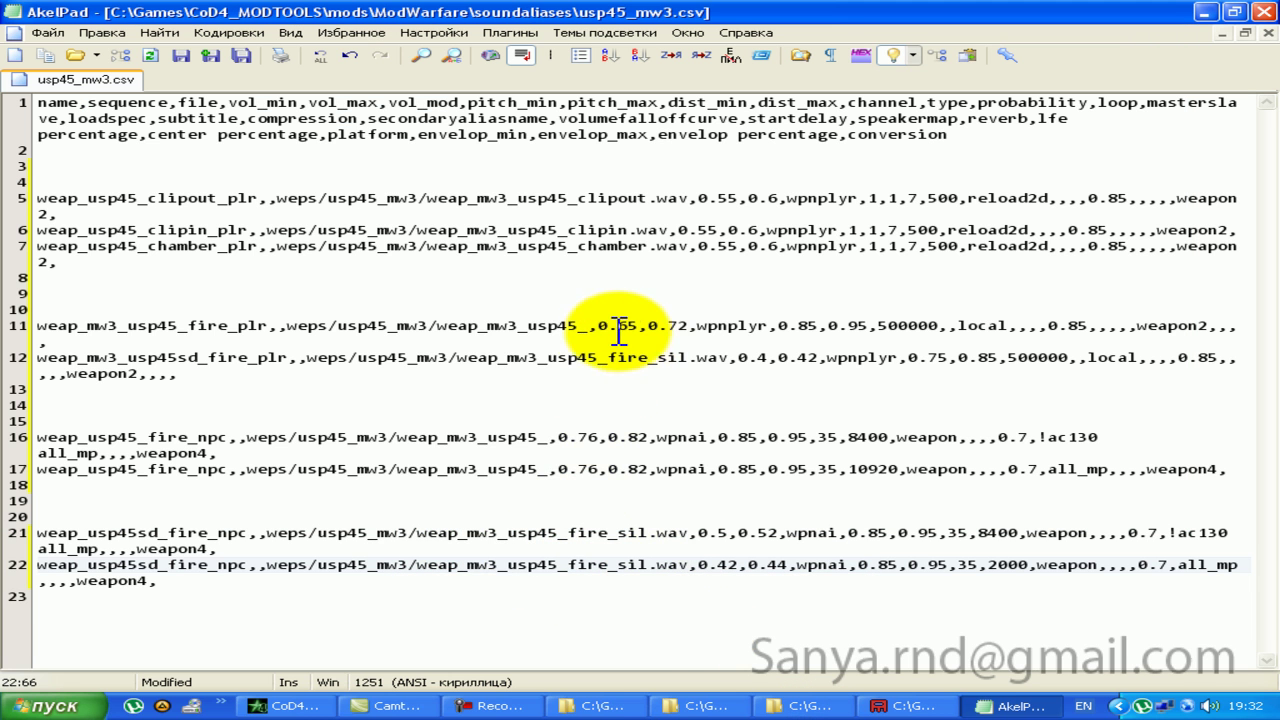
left_click_drag(590, 326, 440, 328)
type("weap_mw3_usp45_fire.wav")
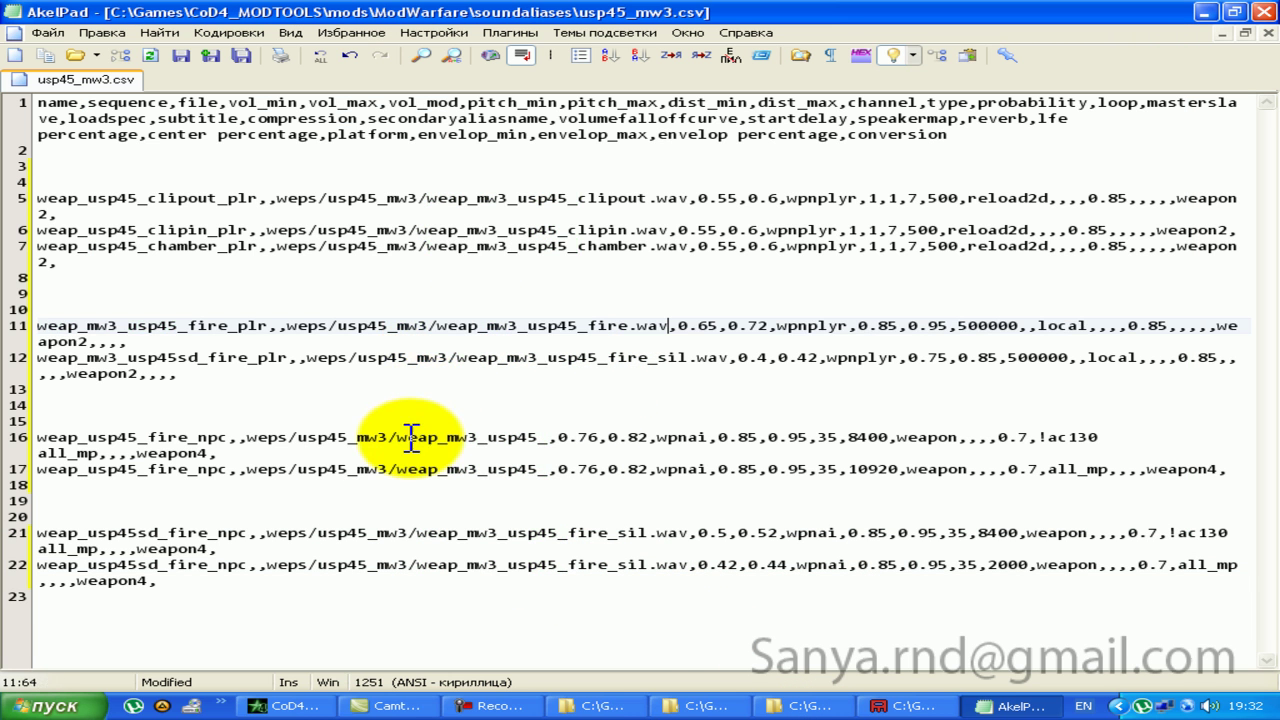
left_click(399, 445)
key("shift+End")
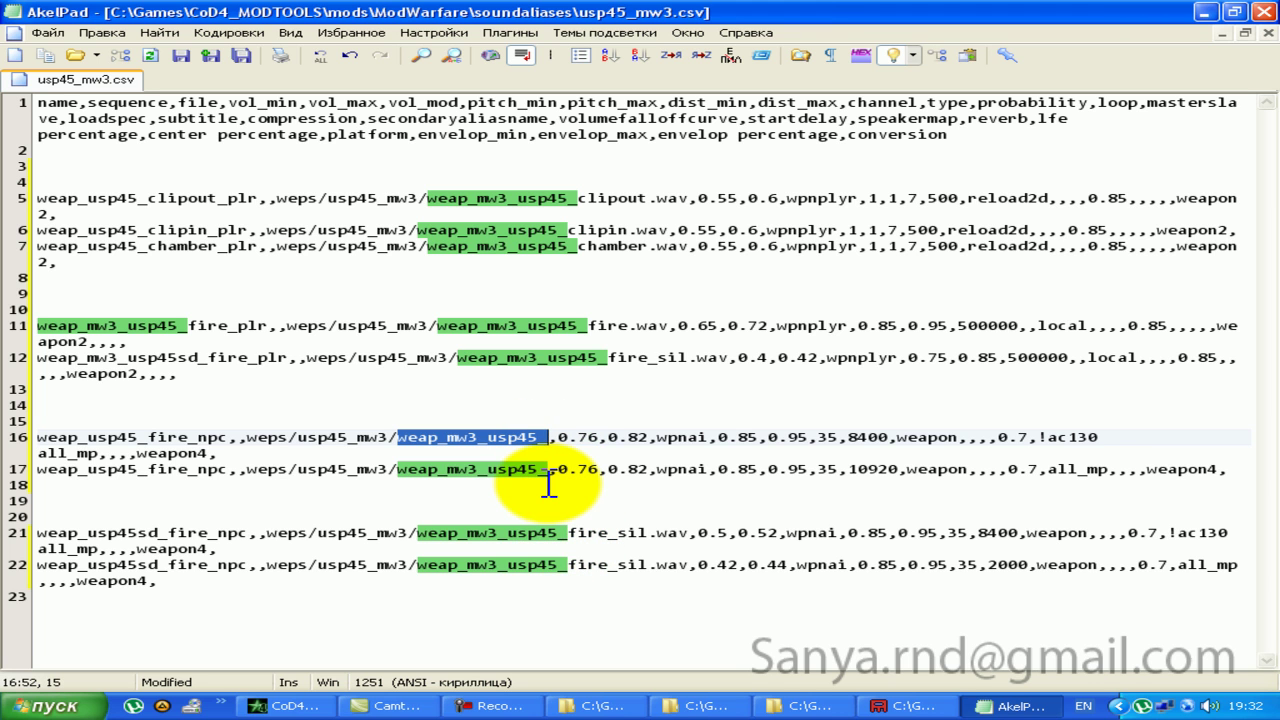
type("weap_mw3_usp45_fire.wav")
double_click(548, 470)
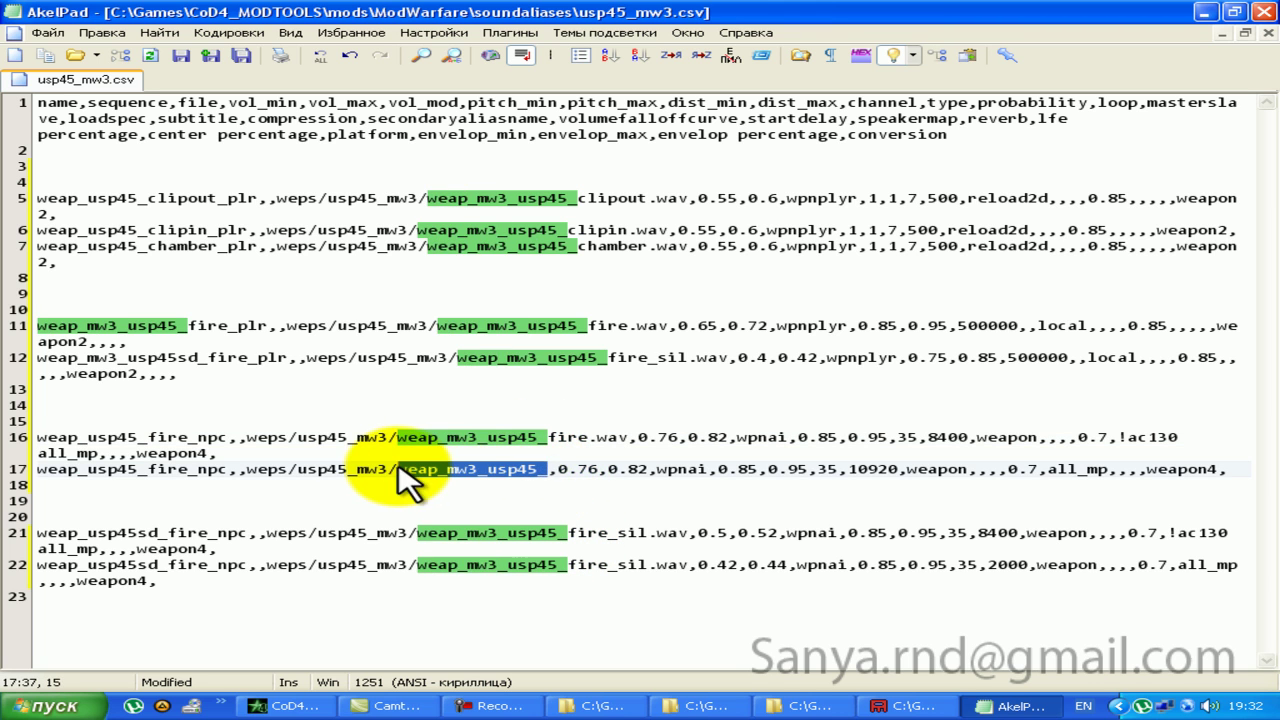
type("weap_mw3_usp45_fire.wav")
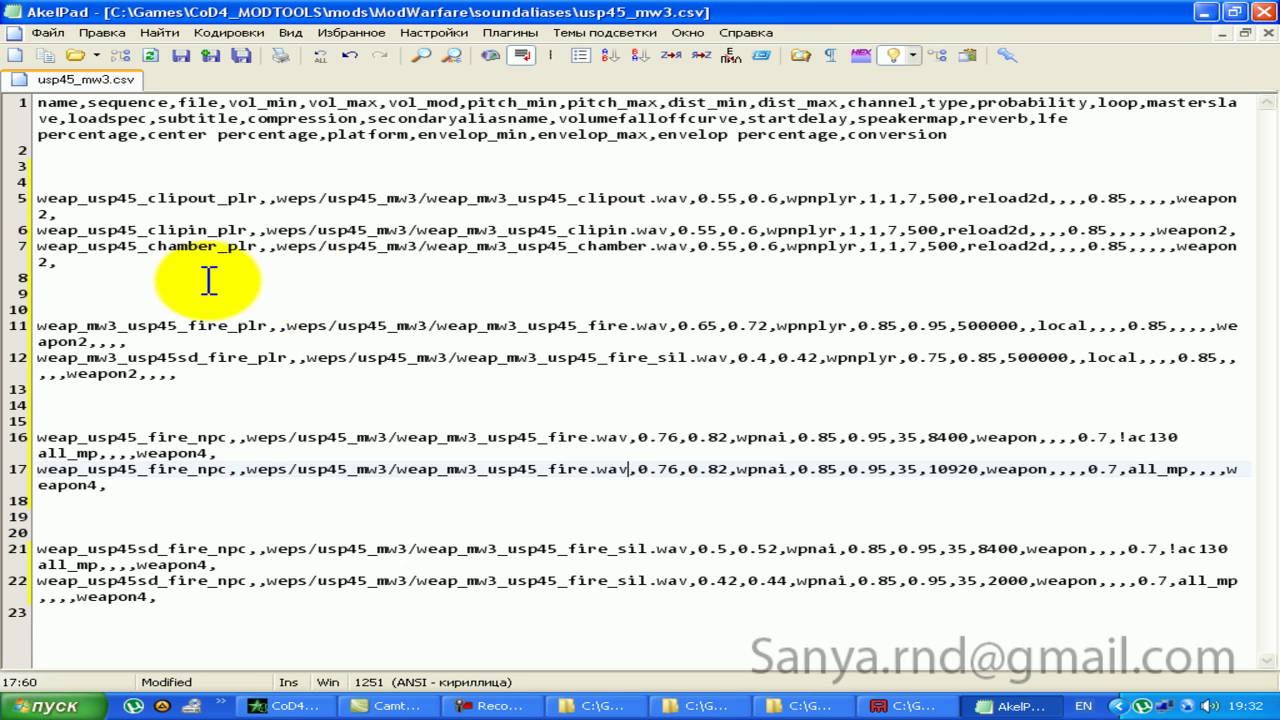
Step: Copy weap_mw3_ from line 12 and paste it over the alias starts on lines 16, 17, 21 and 22
left_click_drag(135, 358, 37, 358)
key("ctrl+c")
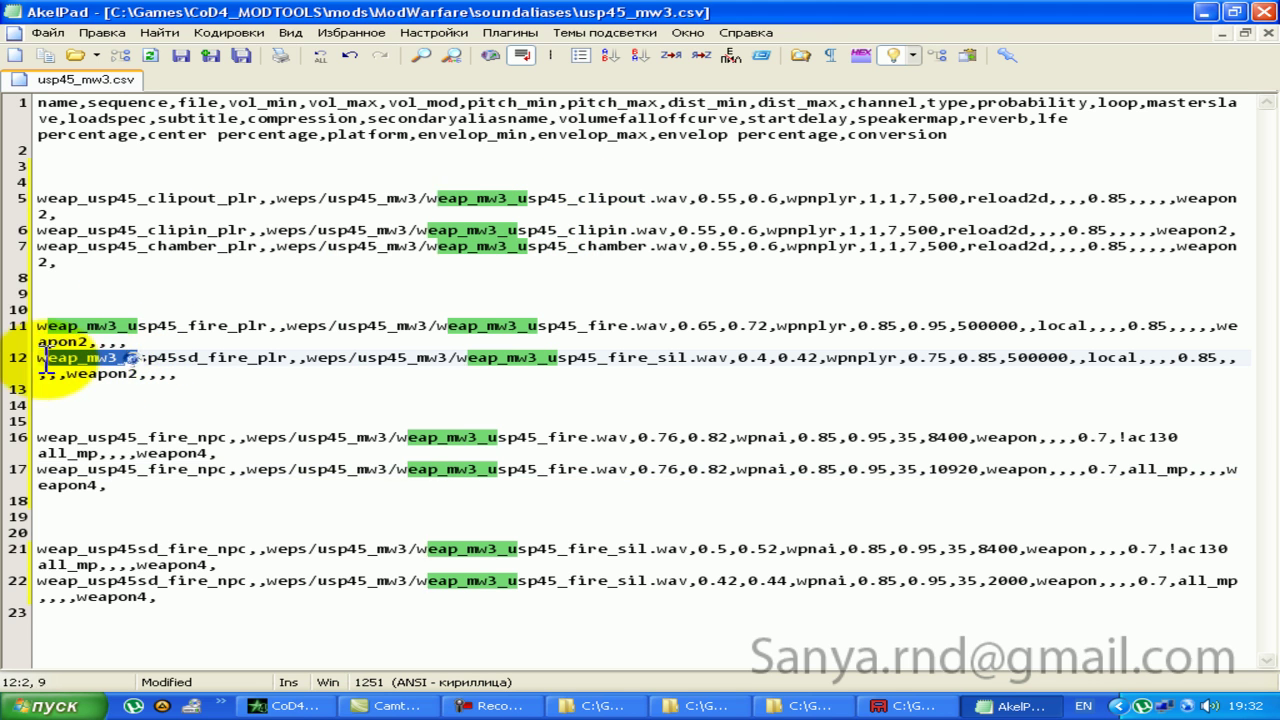
left_click_drag(98, 470, 37, 470)
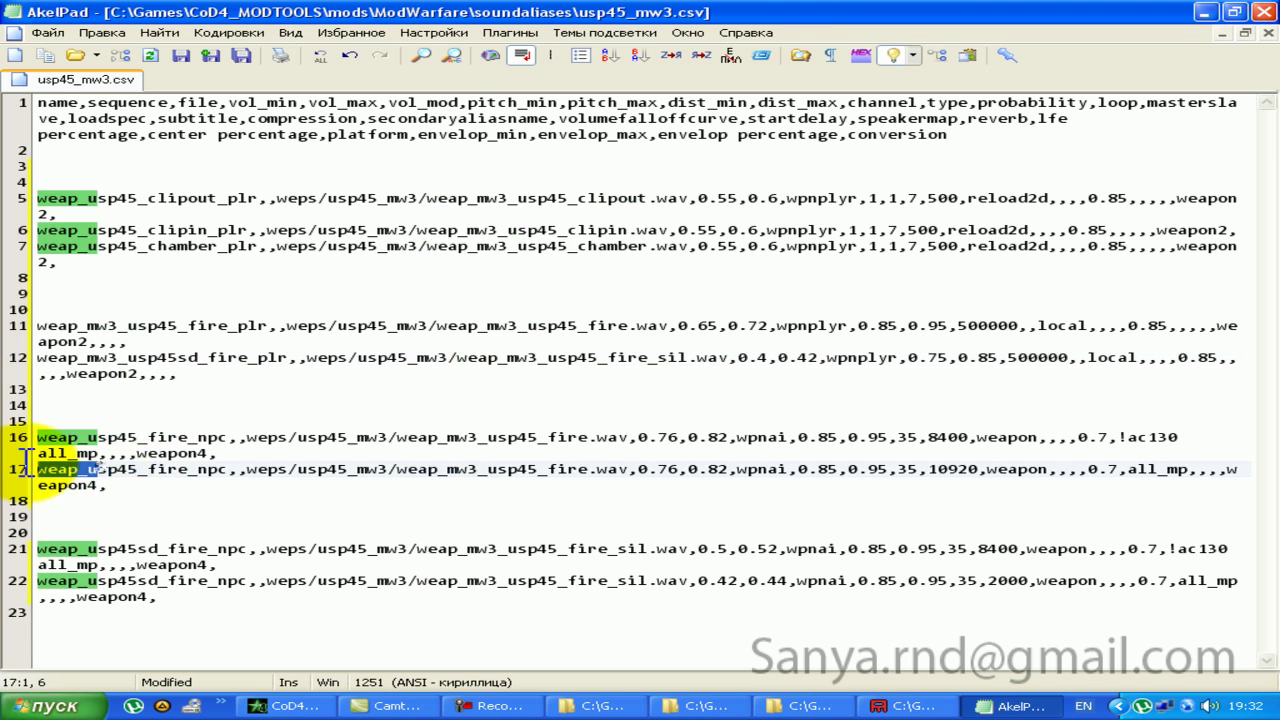
key("ctrl+v")
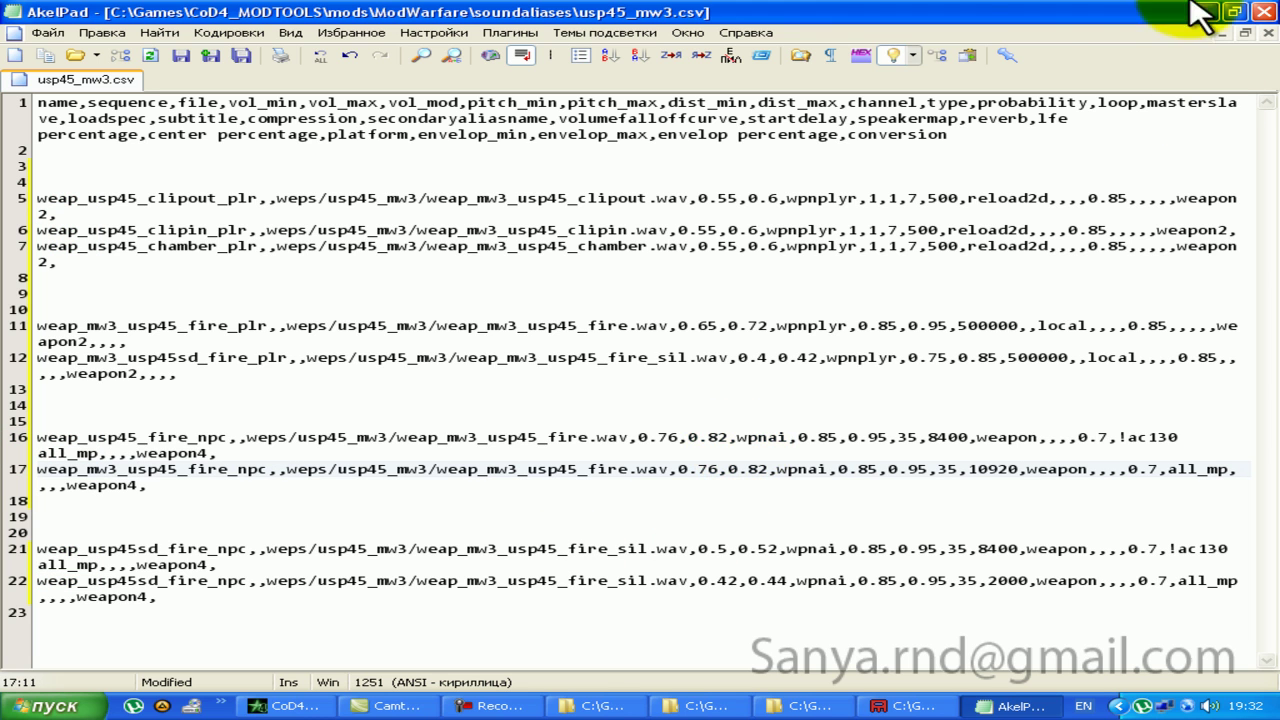
left_click(495, 706)
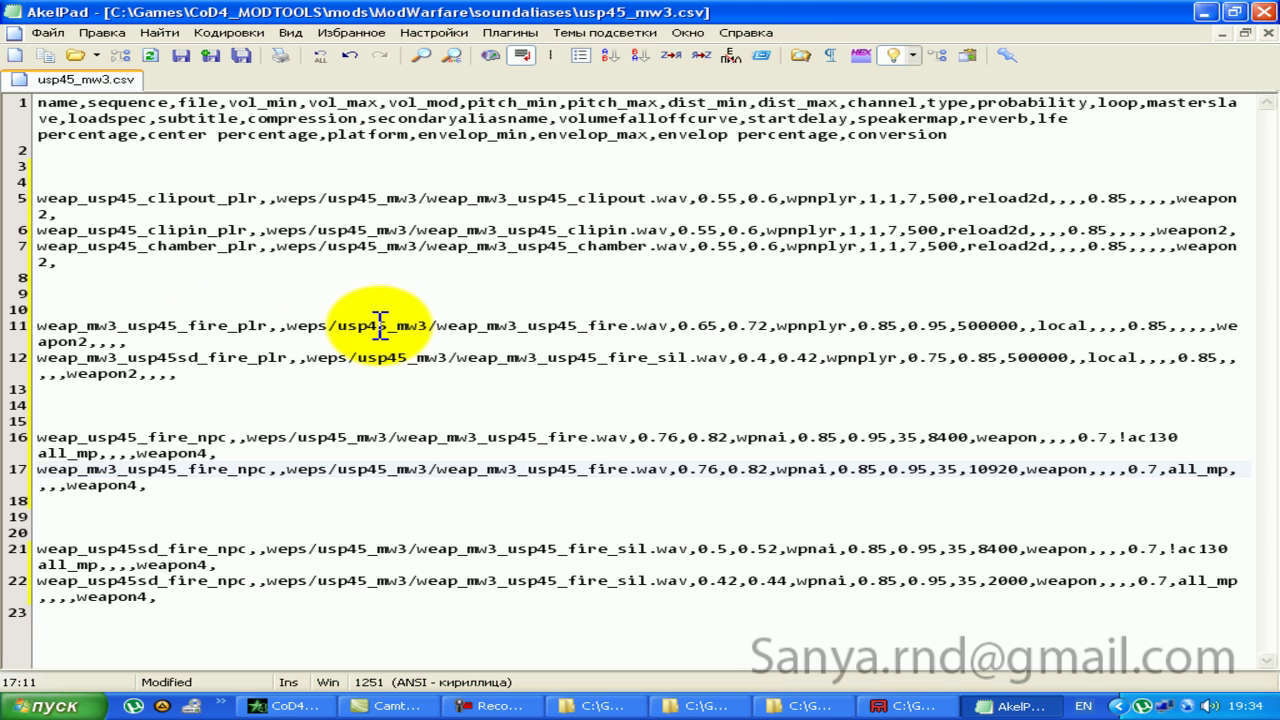
left_click_drag(93, 437, 37, 437)
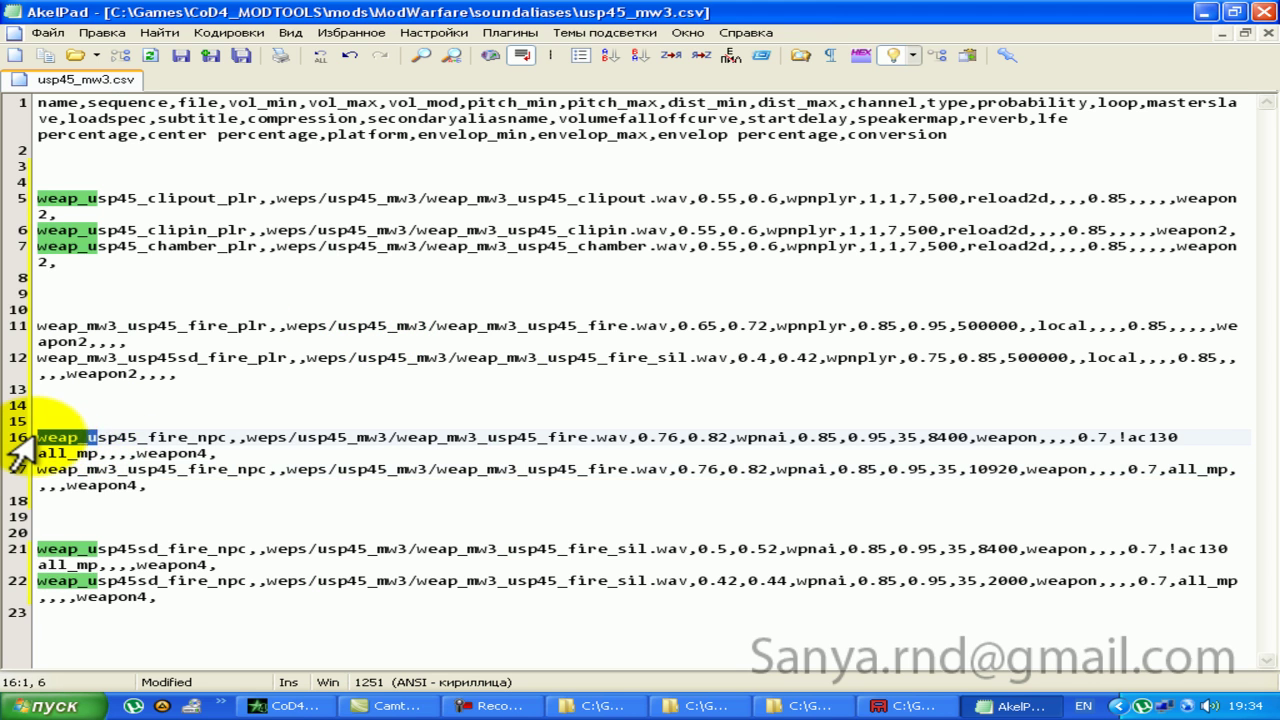
key("ctrl+v")
left_click_drag(103, 540, 63, 541)
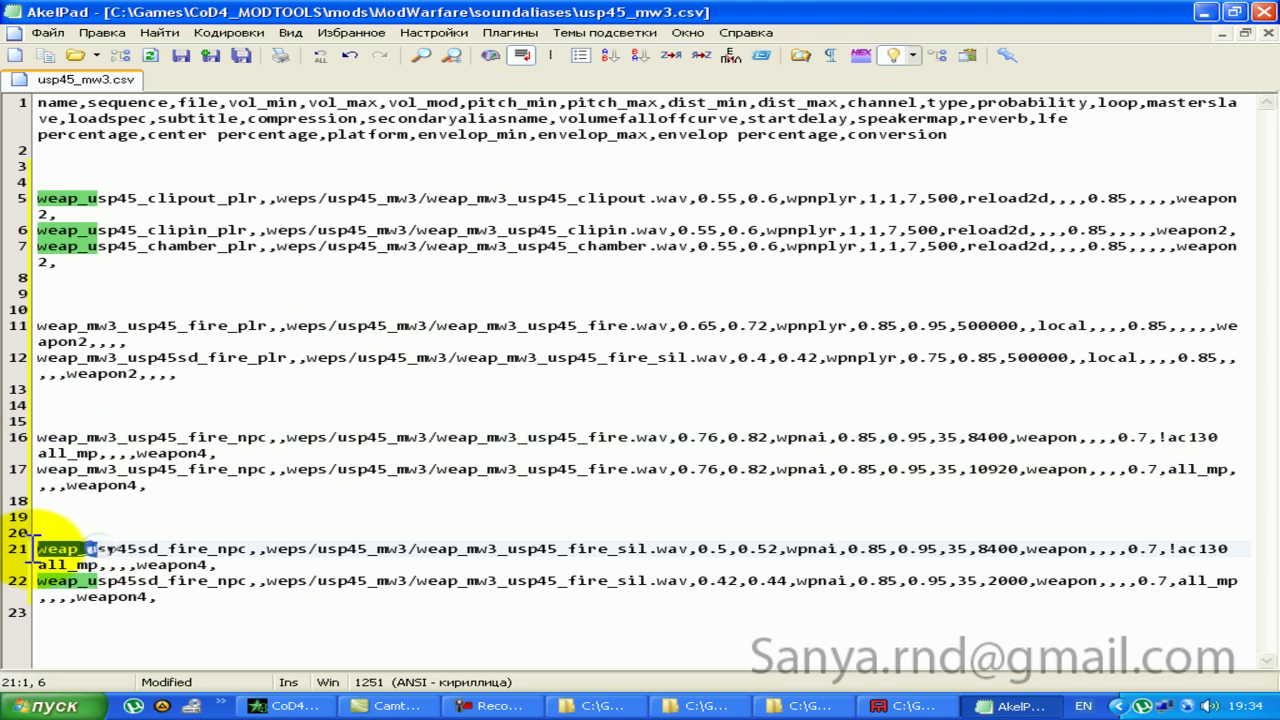
key("ctrl+v")
left_click_drag(101, 585, 37, 585)
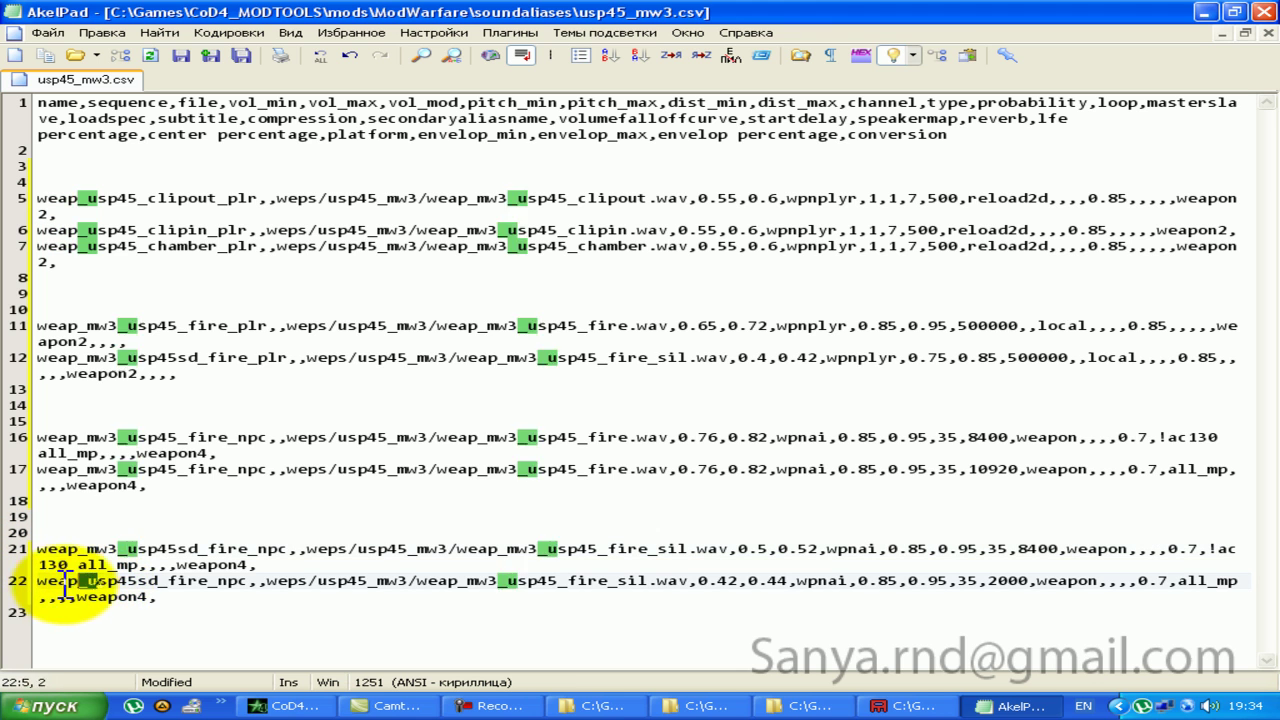
key("ctrl+v")
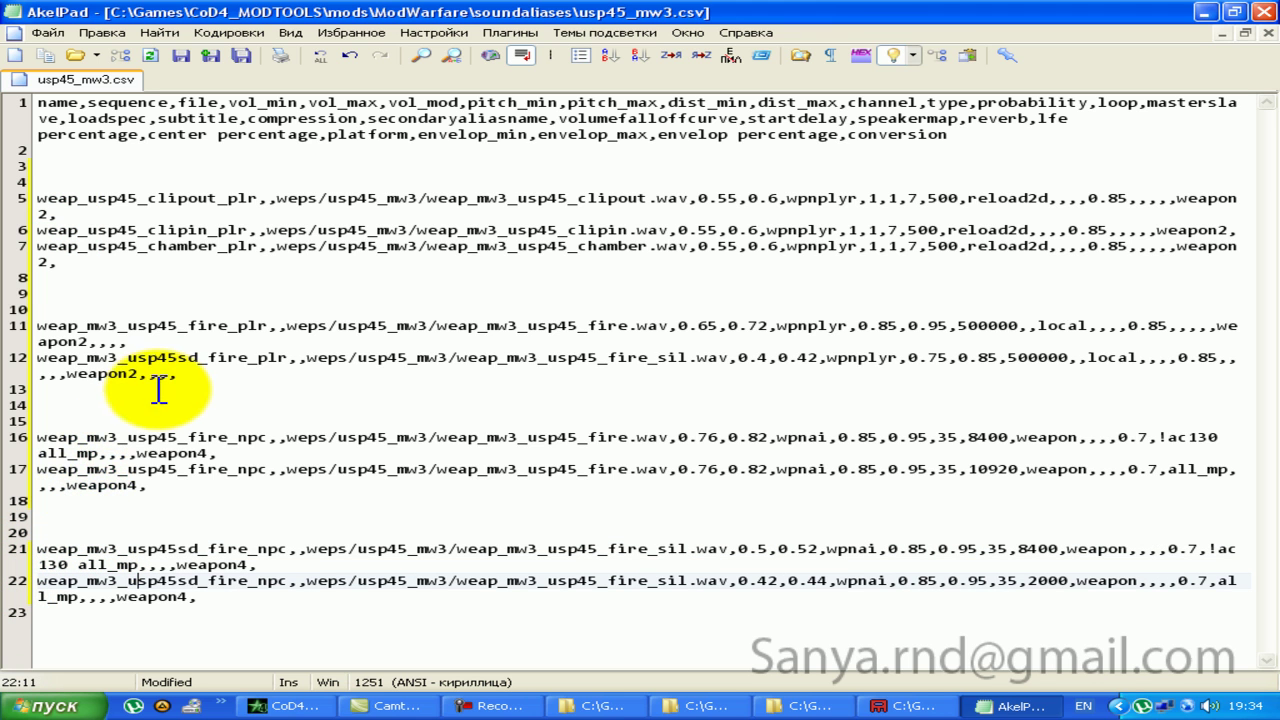
left_click_drag(123, 278, 37, 198)
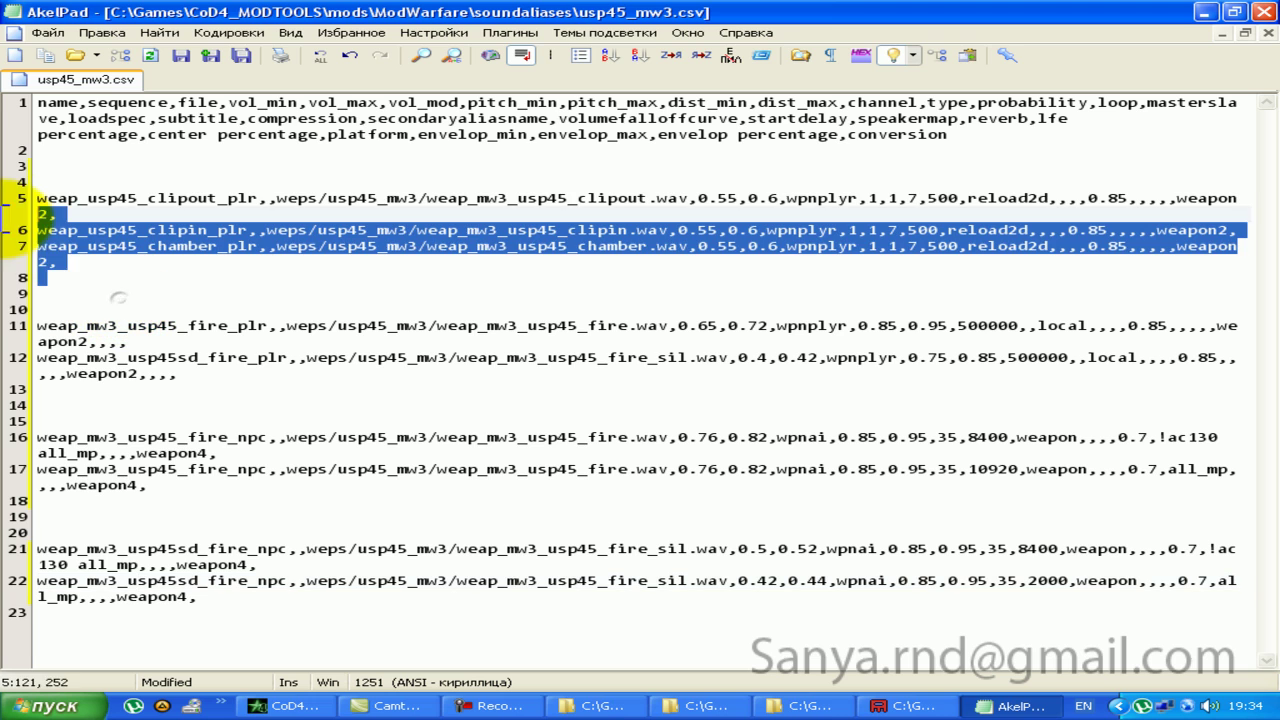
left_click(880, 706)
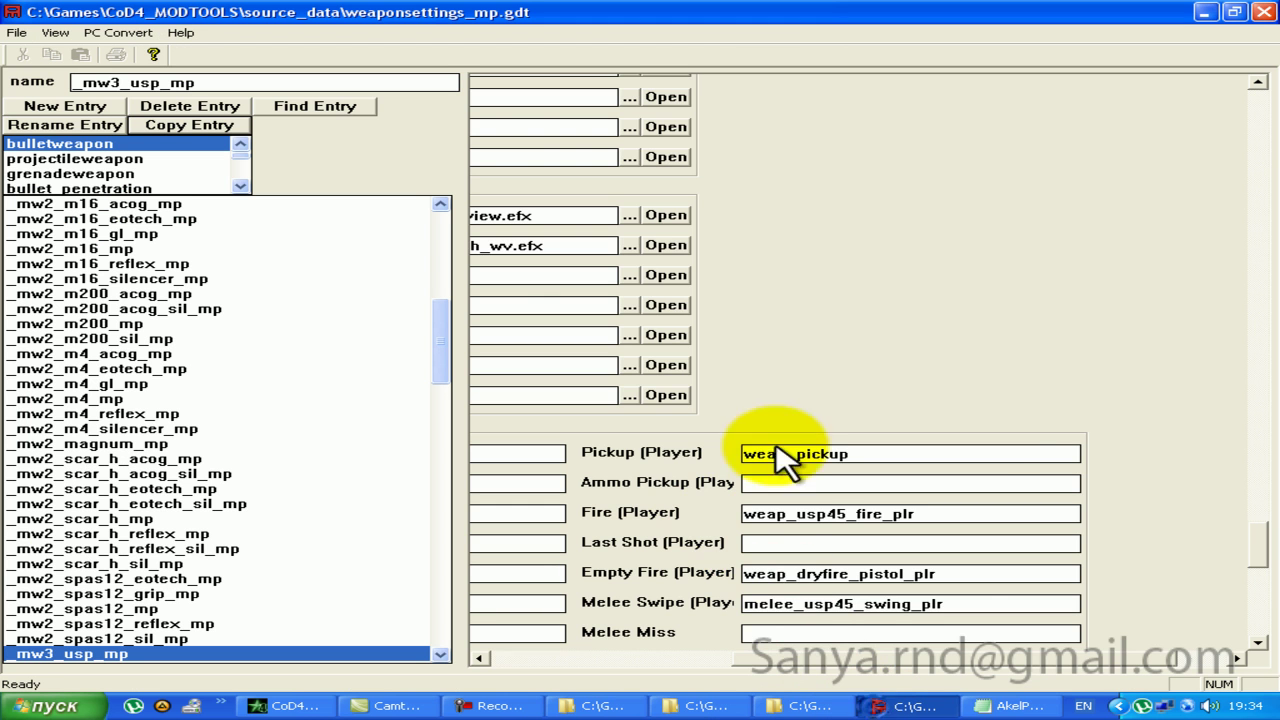
Step: Copy weap_m9_chamber_plr from the notetrack-to-sound mappings and paste it as line 7's alias name
mouse_move(1258, 550)
left_mouse_down()
mouse_move(920, 630)
mouse_move(870, 662)
left_mouse_up()
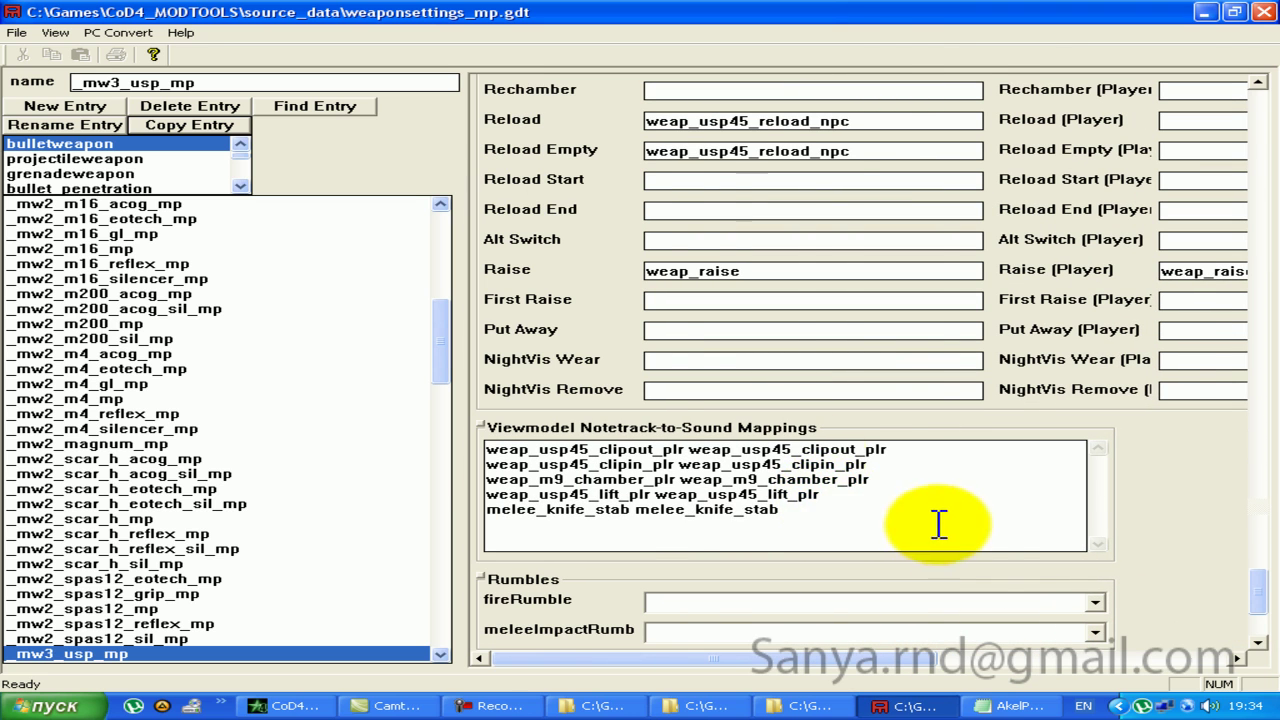
mouse_move(740, 510)
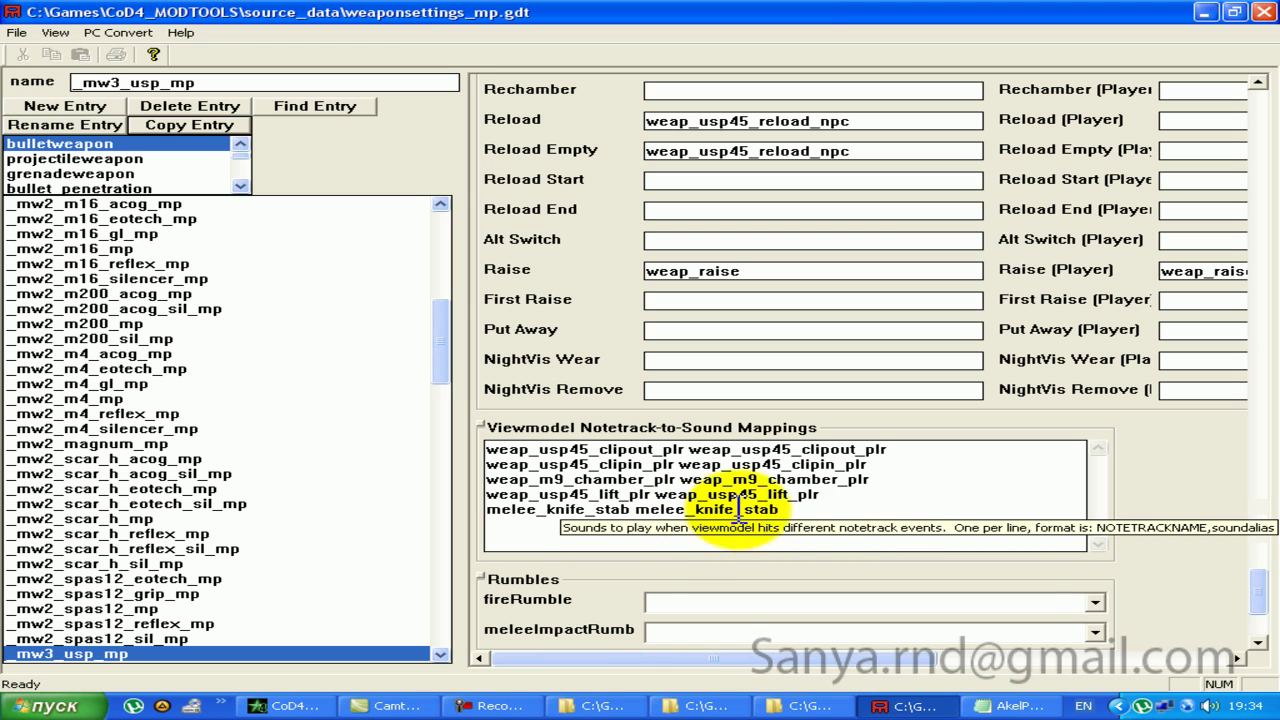
left_click_drag(870, 479, 681, 479)
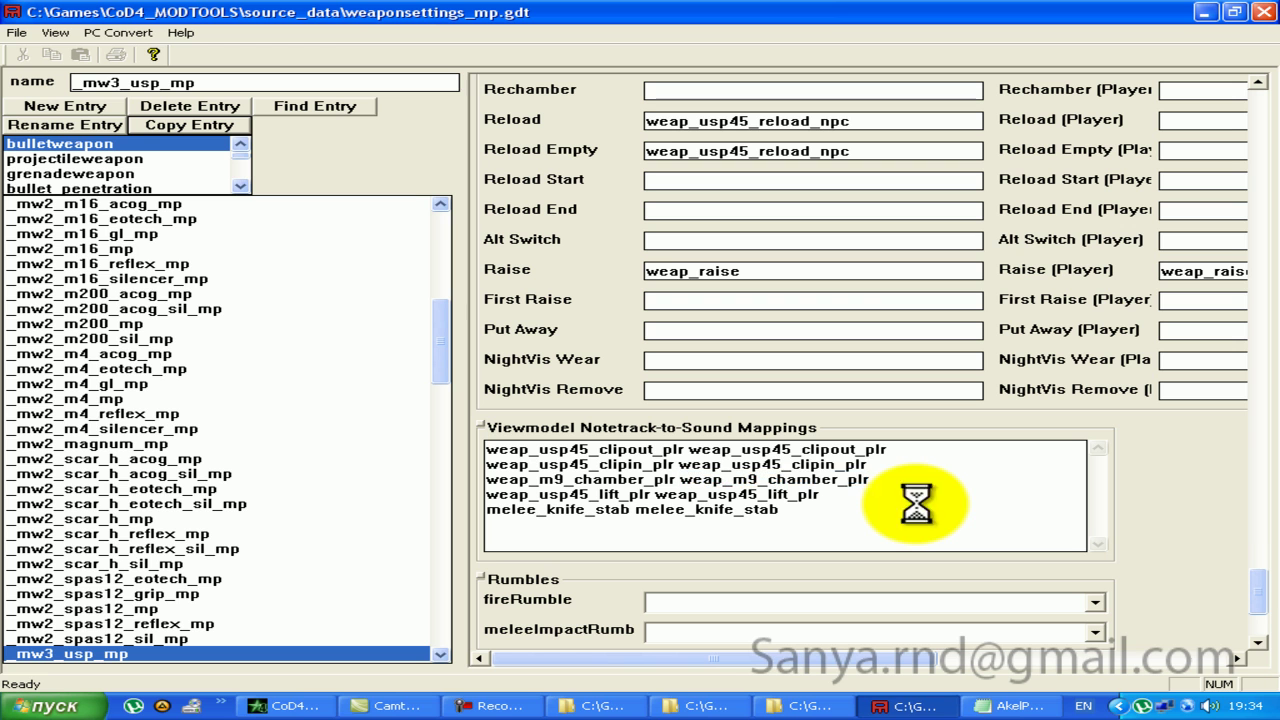
left_click_drag(870, 479, 681, 479)
key("ctrl+c")
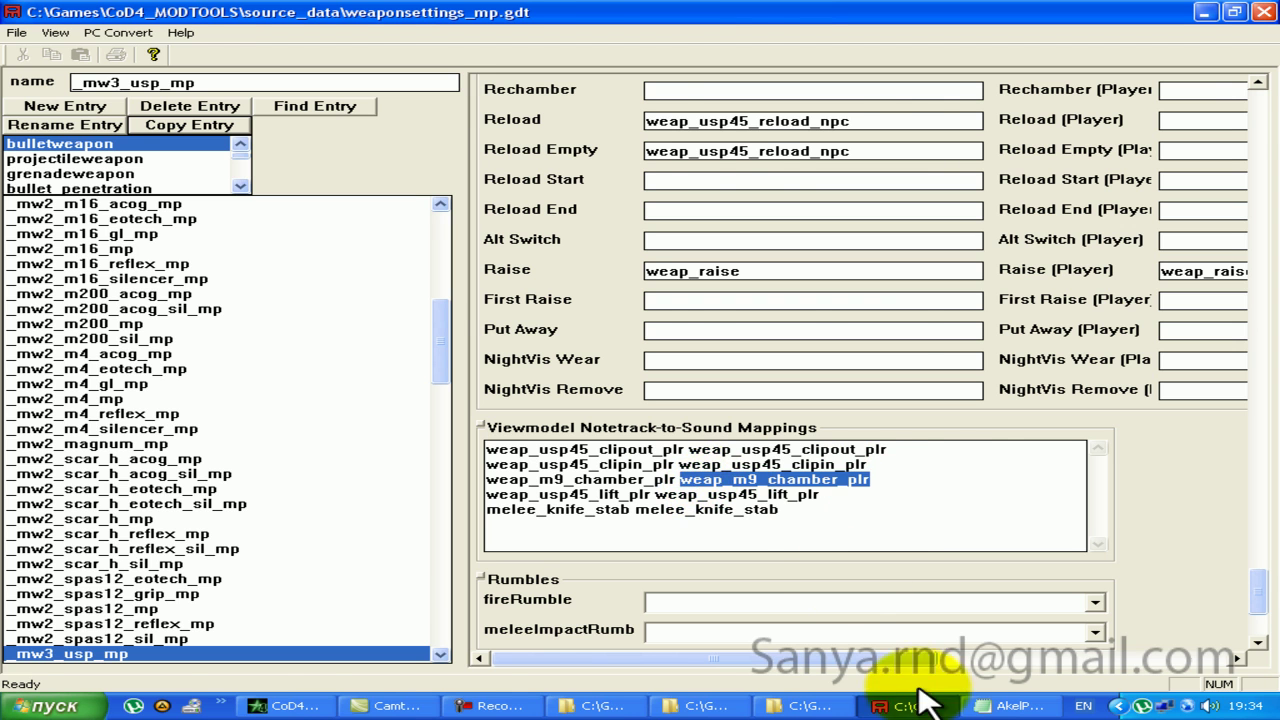
left_click(1010, 706)
left_click(265, 277)
left_click_drag(258, 246, 42, 247)
key("ctrl+v")
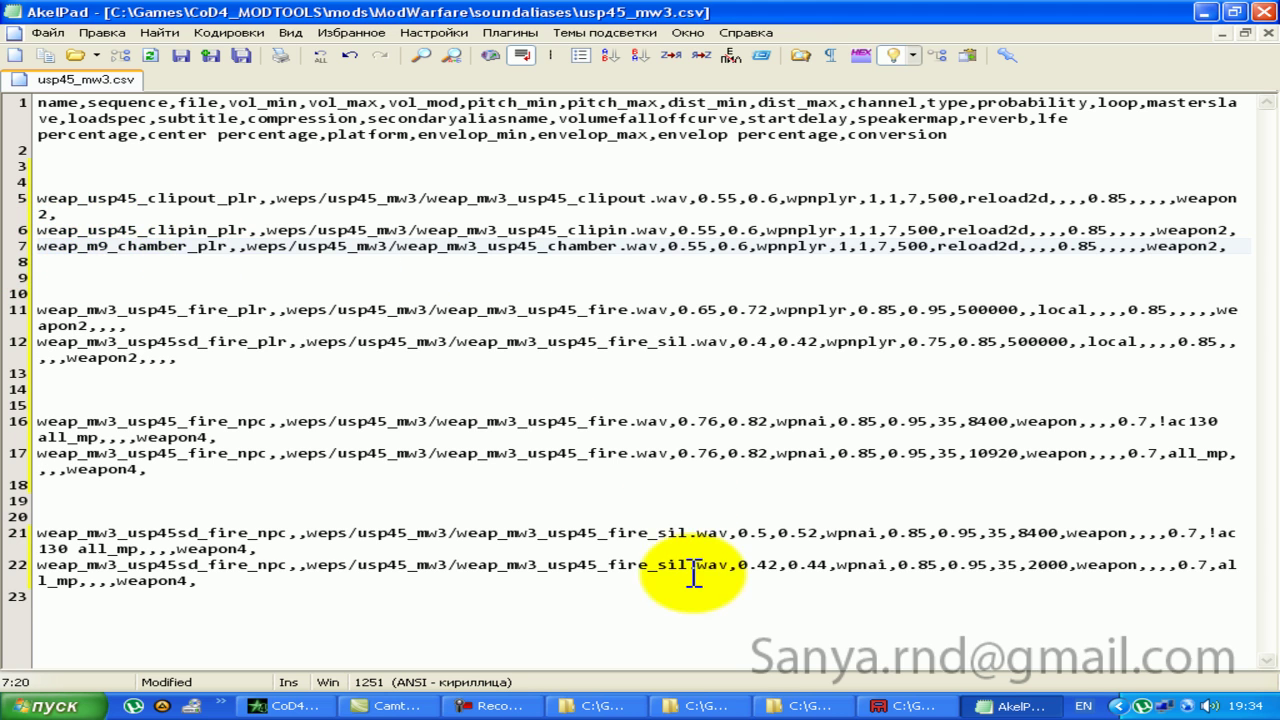
Step: Compare the csv against the WAV names in the usp45_mw3 folder, then move to empty line 4
left_click(1005, 706)
left_click(800, 706)
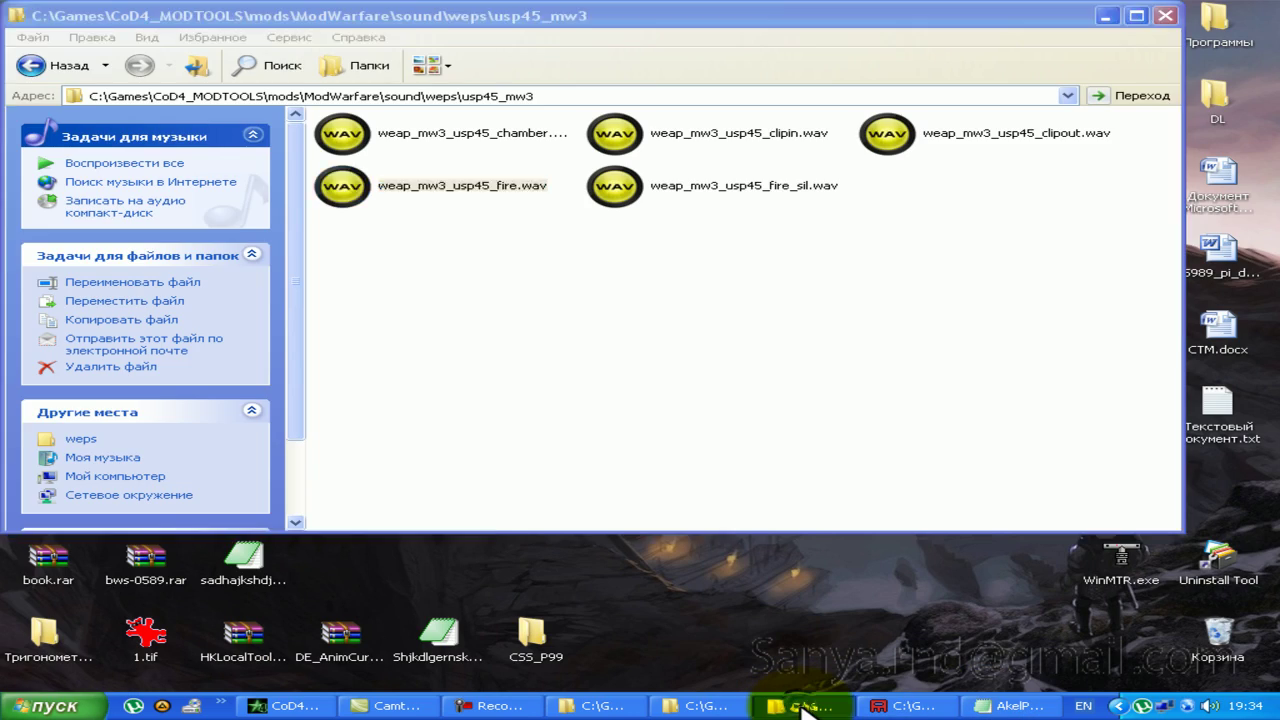
left_click(990, 706)
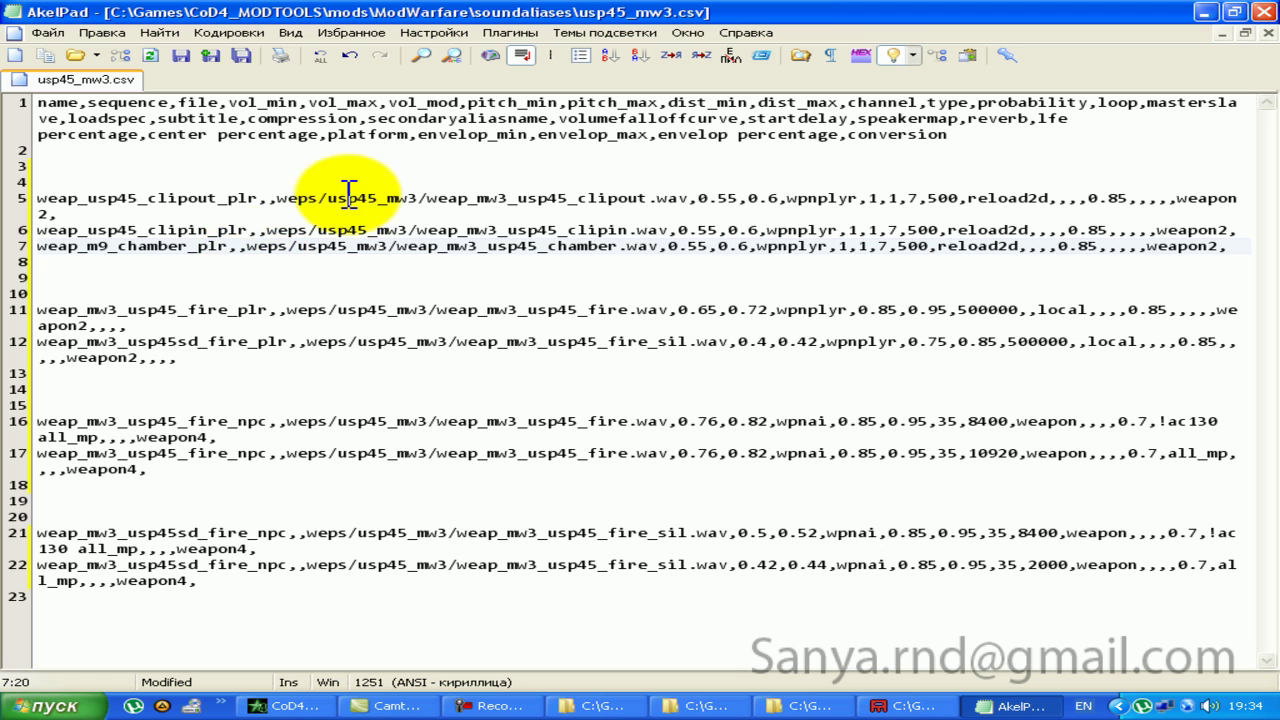
left_click(88, 190)
left_click(55, 182)
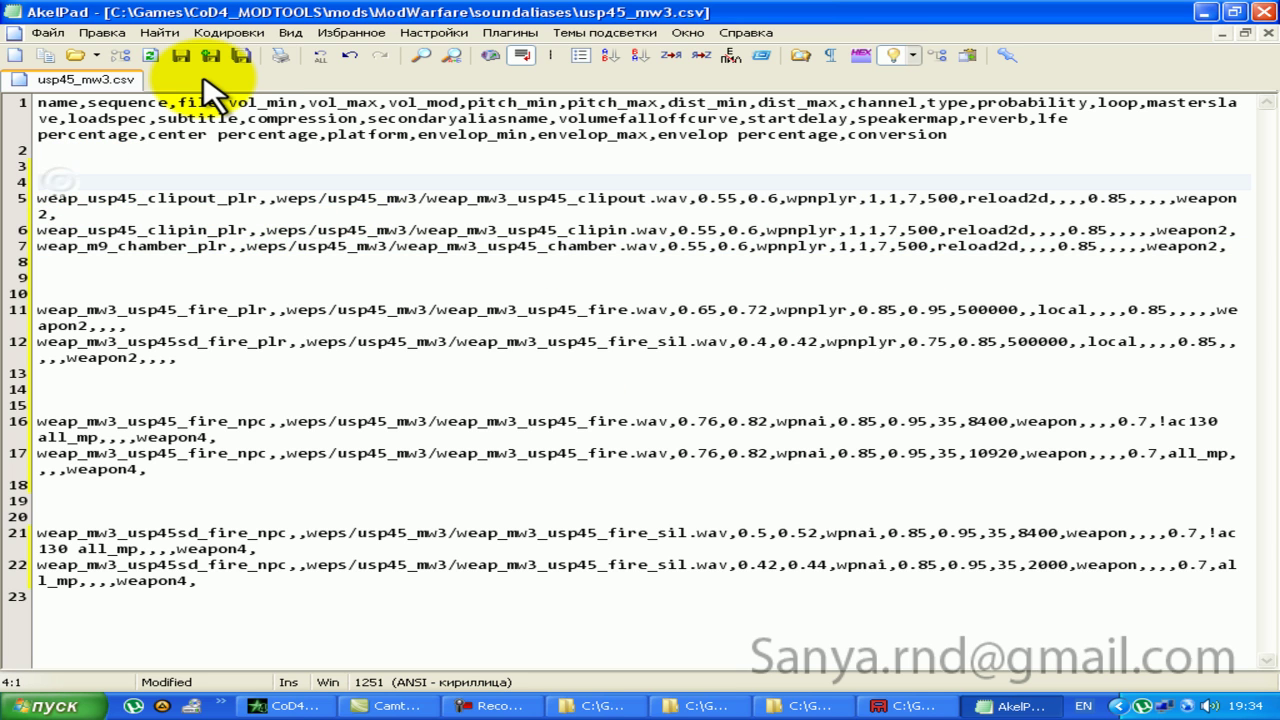
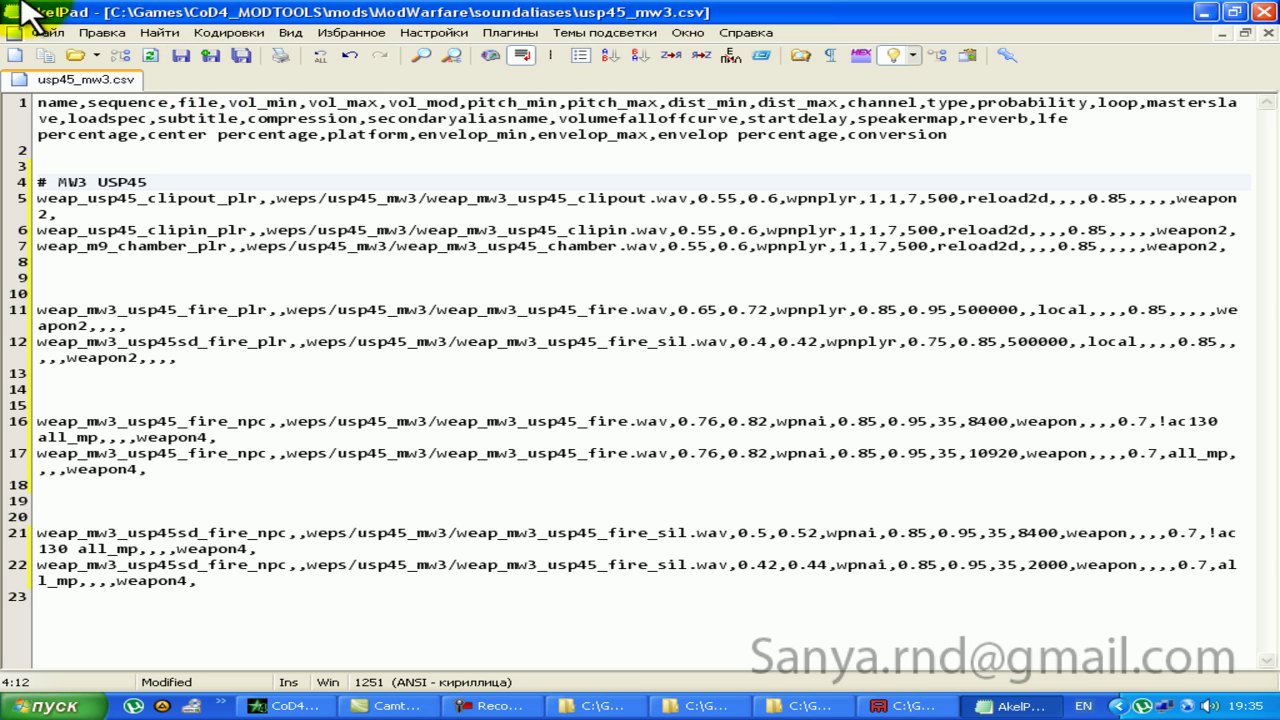
Step: Save usp45_mw3.csv and select the weap_mw3_usp45_fire_npc alias name on line 16
left_click(181, 55)
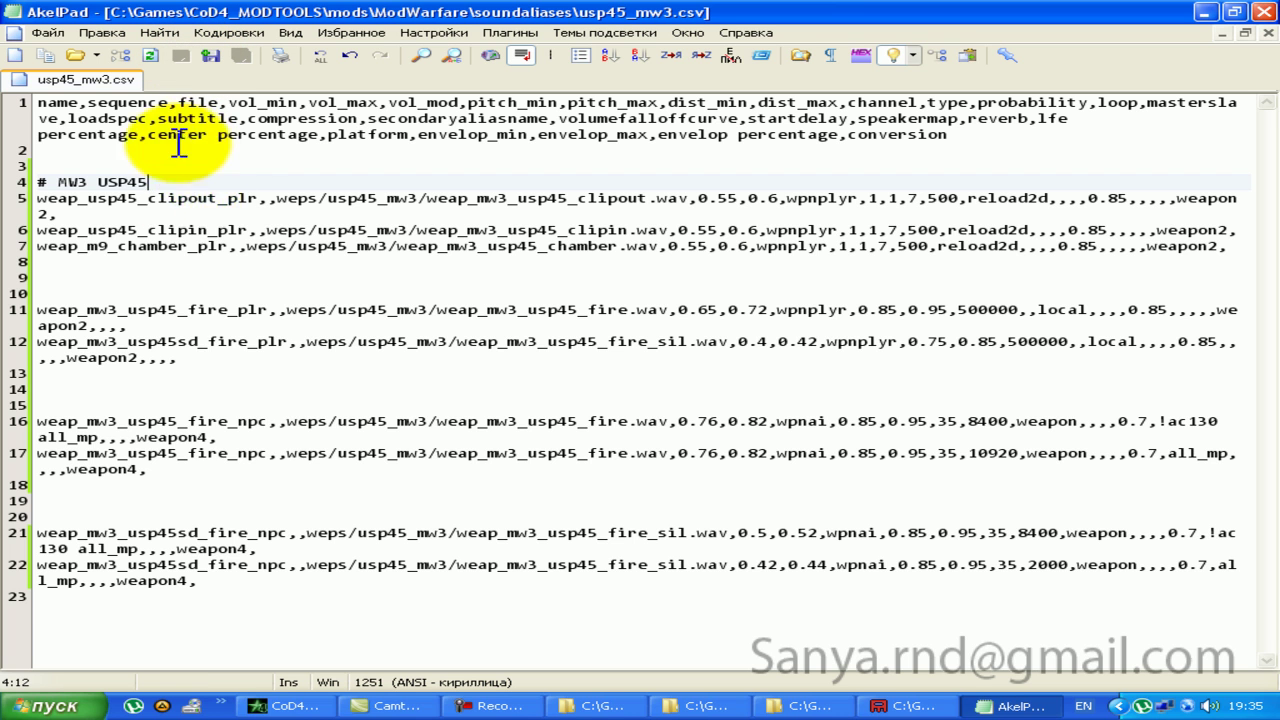
left_click_drag(266, 423, 37, 423)
key("ctrl+c")
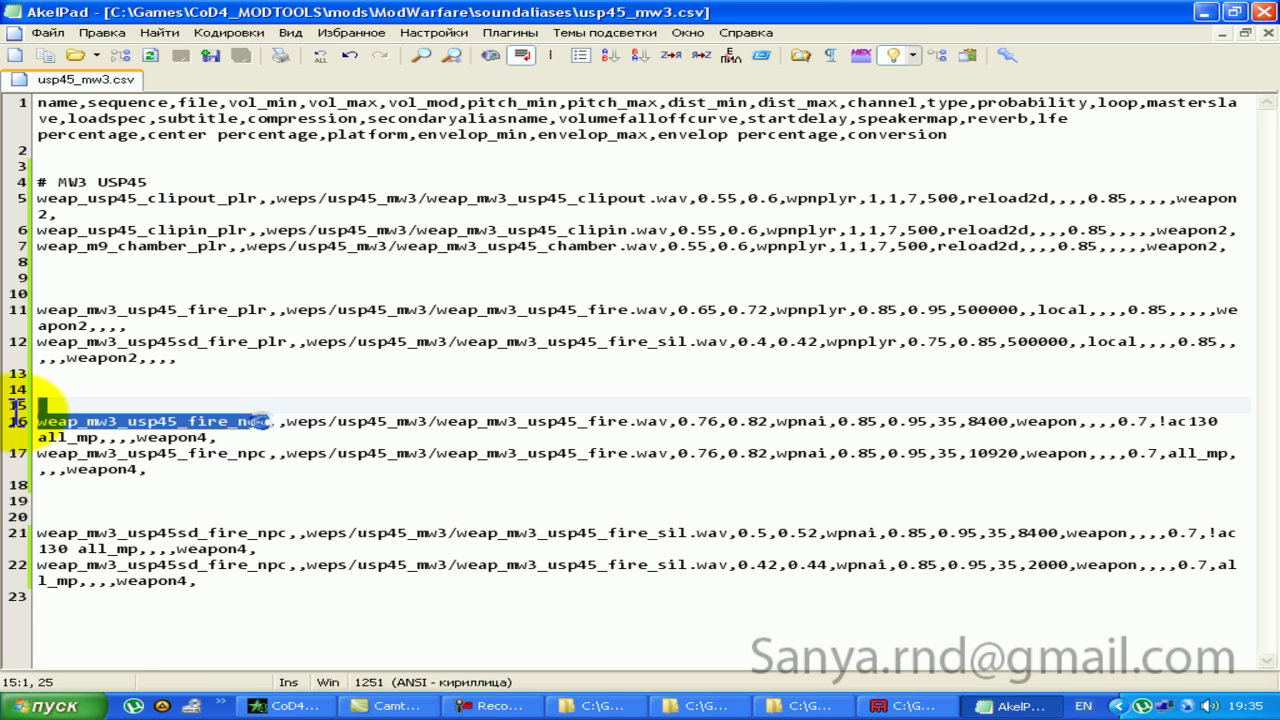
Step: Paste weap_mw3_usp45_fire_npc into Fire and change Fire (Player) to weap_mw3_usp45_fire_plr
left_click(905, 706)
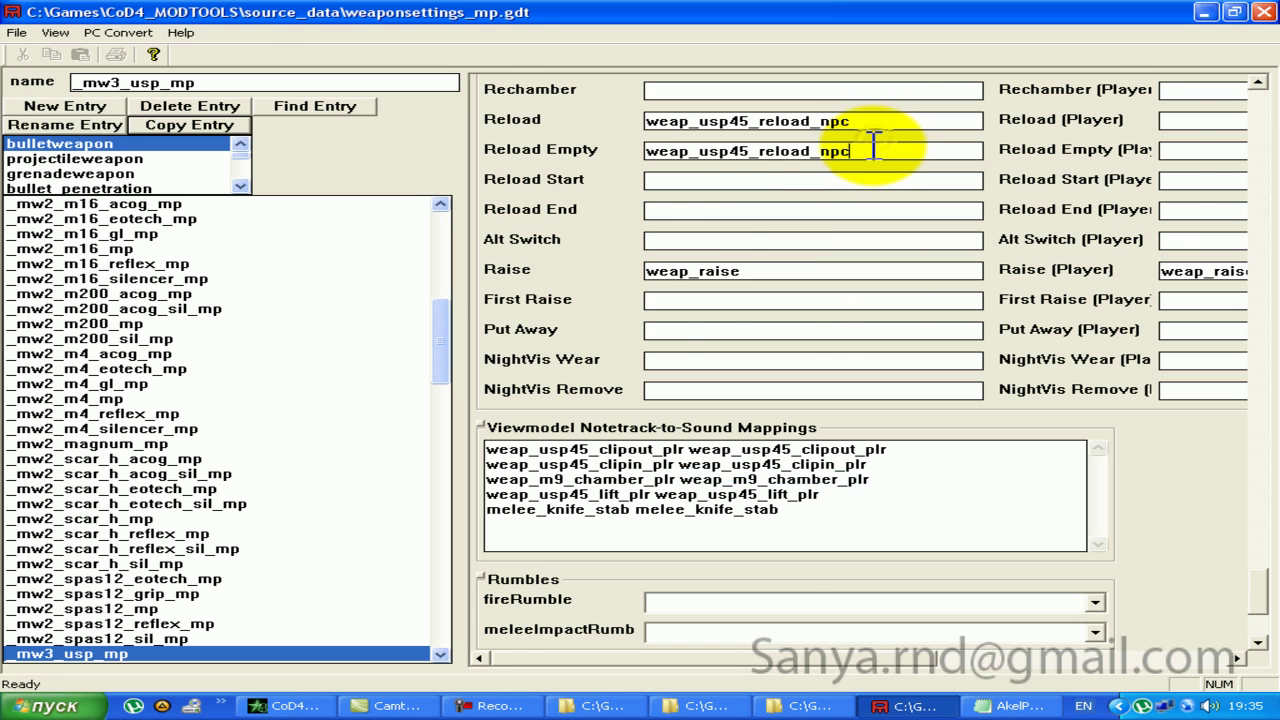
scroll(873, 155, "up", 3)
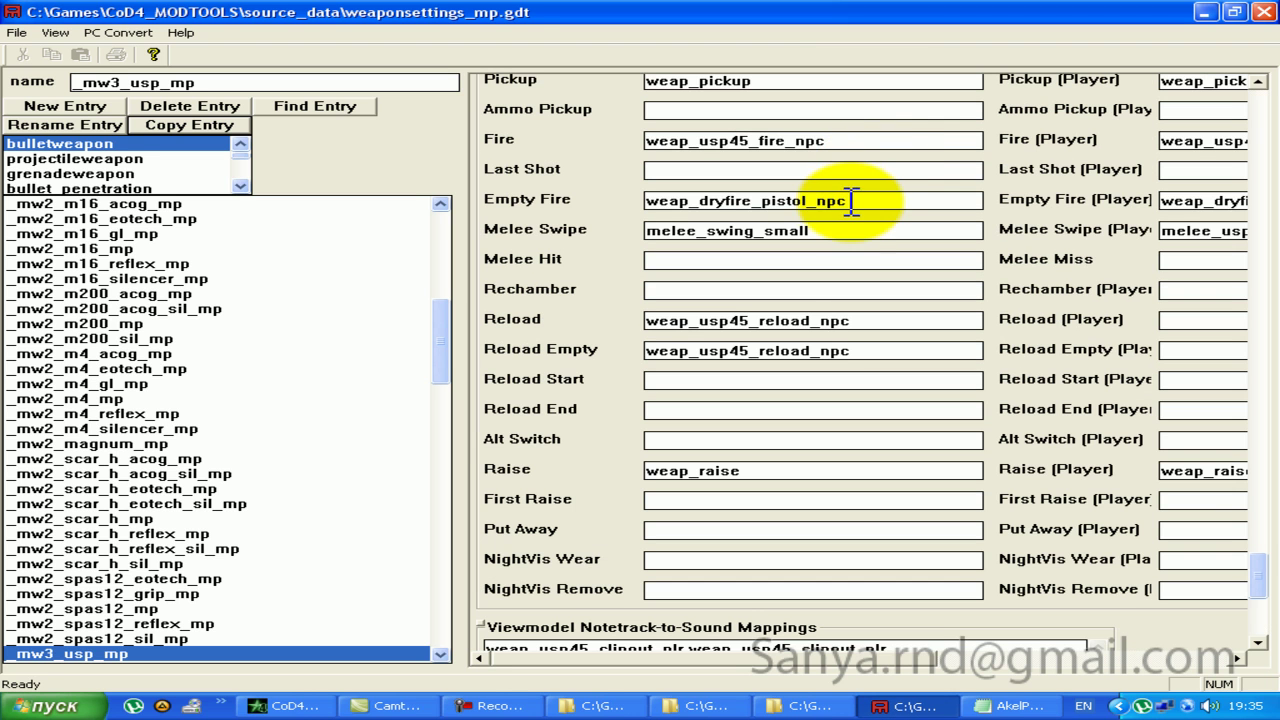
double_click(864, 143)
key("ctrl+v")
left_click_drag(835, 660, 955, 662)
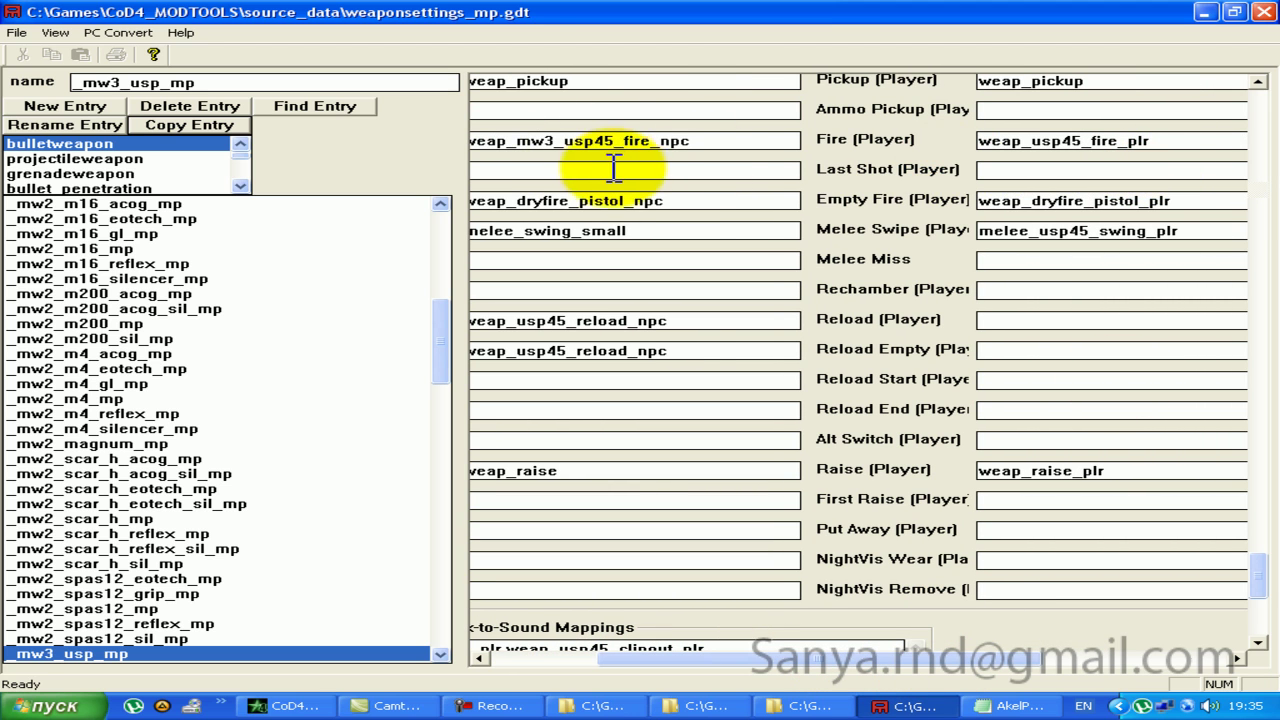
left_click_drag(1133, 142, 979, 142)
key("ctrl+v")
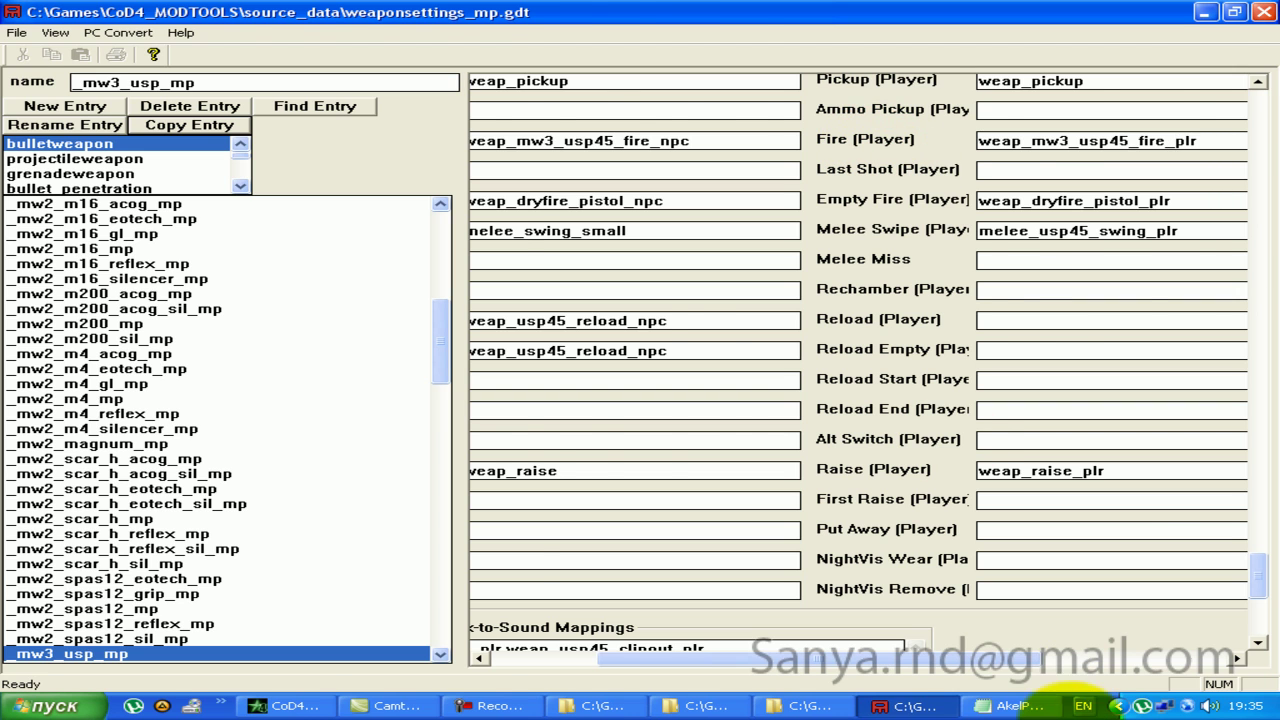
left_click(1015, 706)
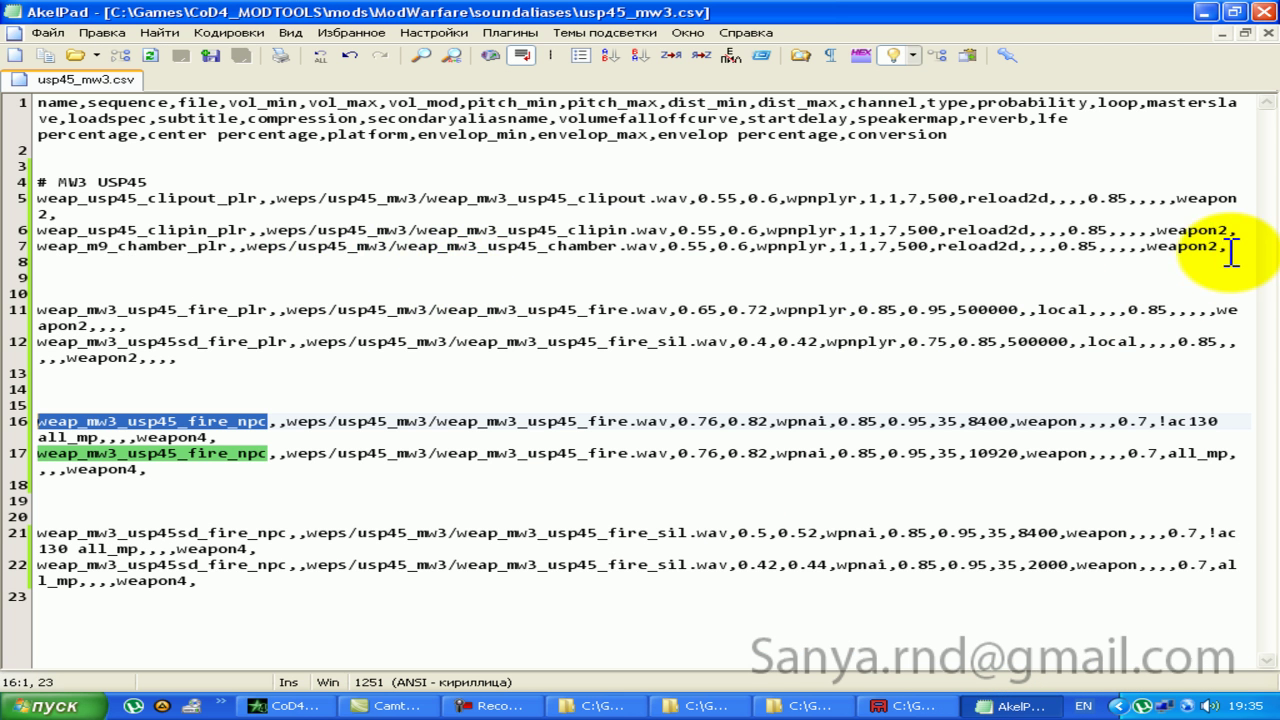
Step: Delete the clipout, clipin and chamber alias lines, check the usp45 sound files, then restore them
left_click_drag(1228, 246, 5, 205)
key("Delete")
key("Delete")
key("Delete")
key("Delete")
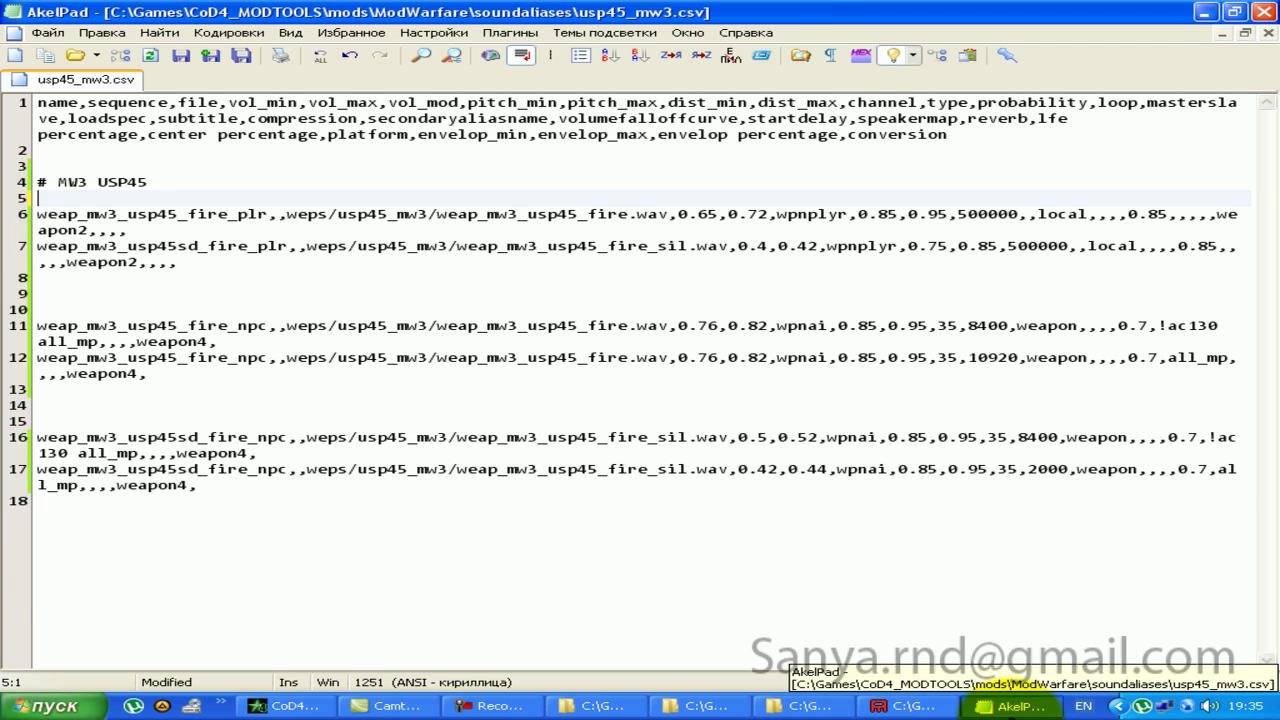
left_click(1015, 706)
left_click(800, 706)
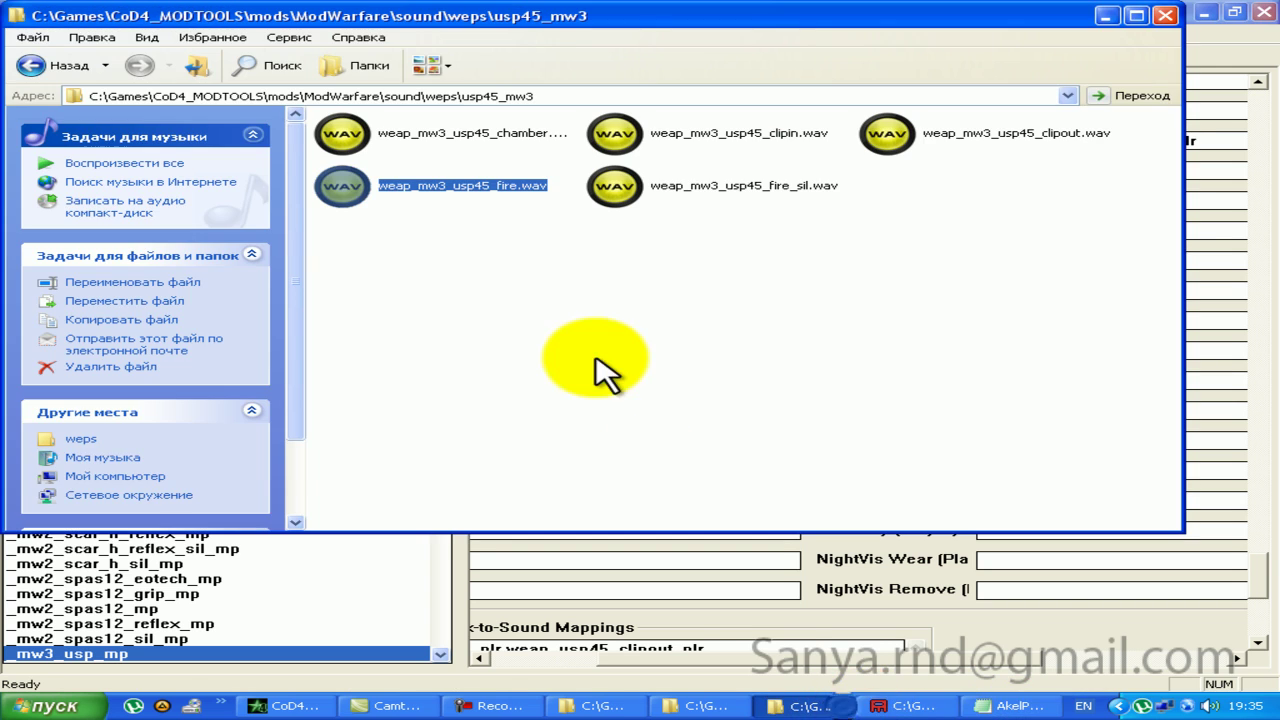
left_click(809, 706)
left_click(1015, 706)
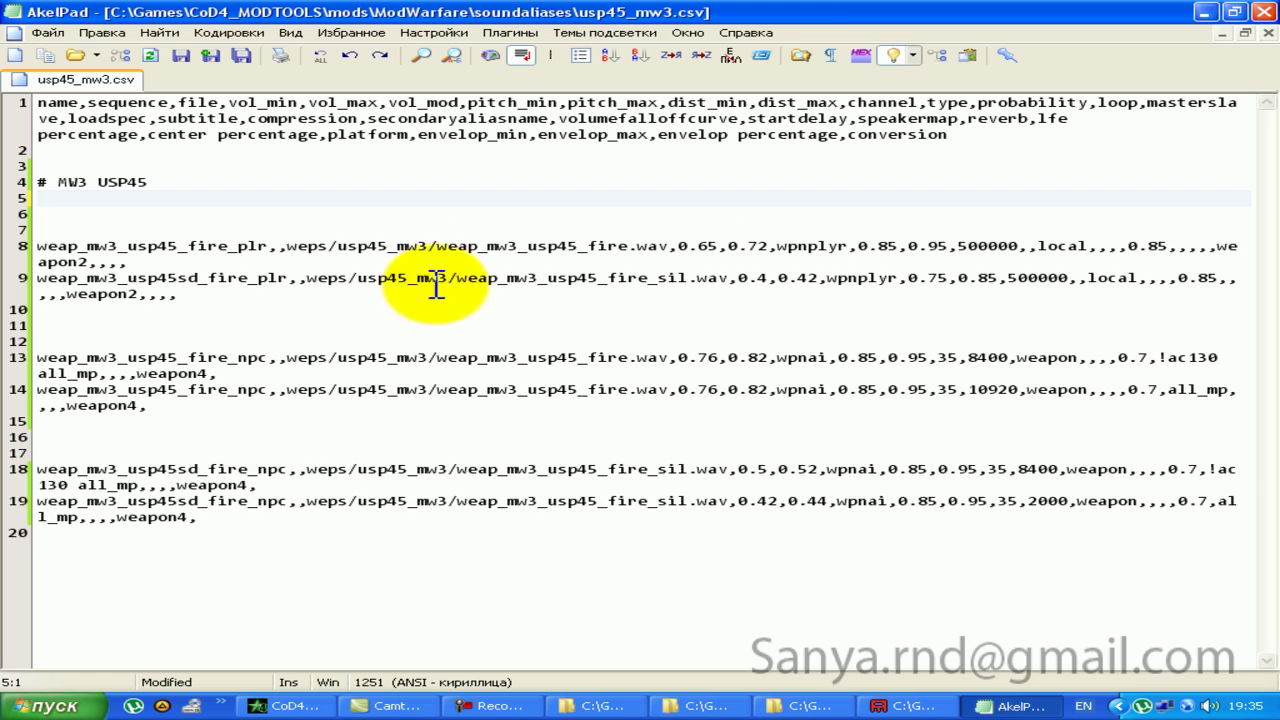
key("ctrl+z")
key("ctrl+z")
Step: Prefix the clipout, clipin and chamber lines (lines 5–7) with # to comment them out
left_click(43, 198)
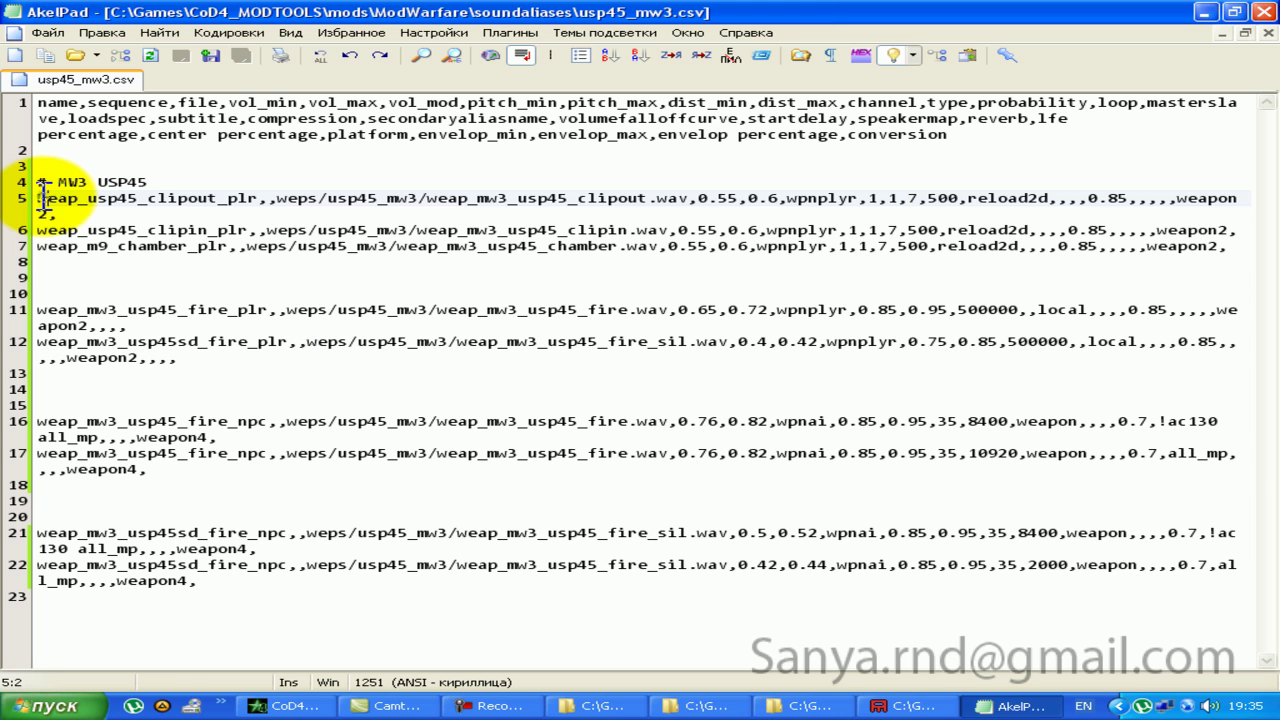
type(",")
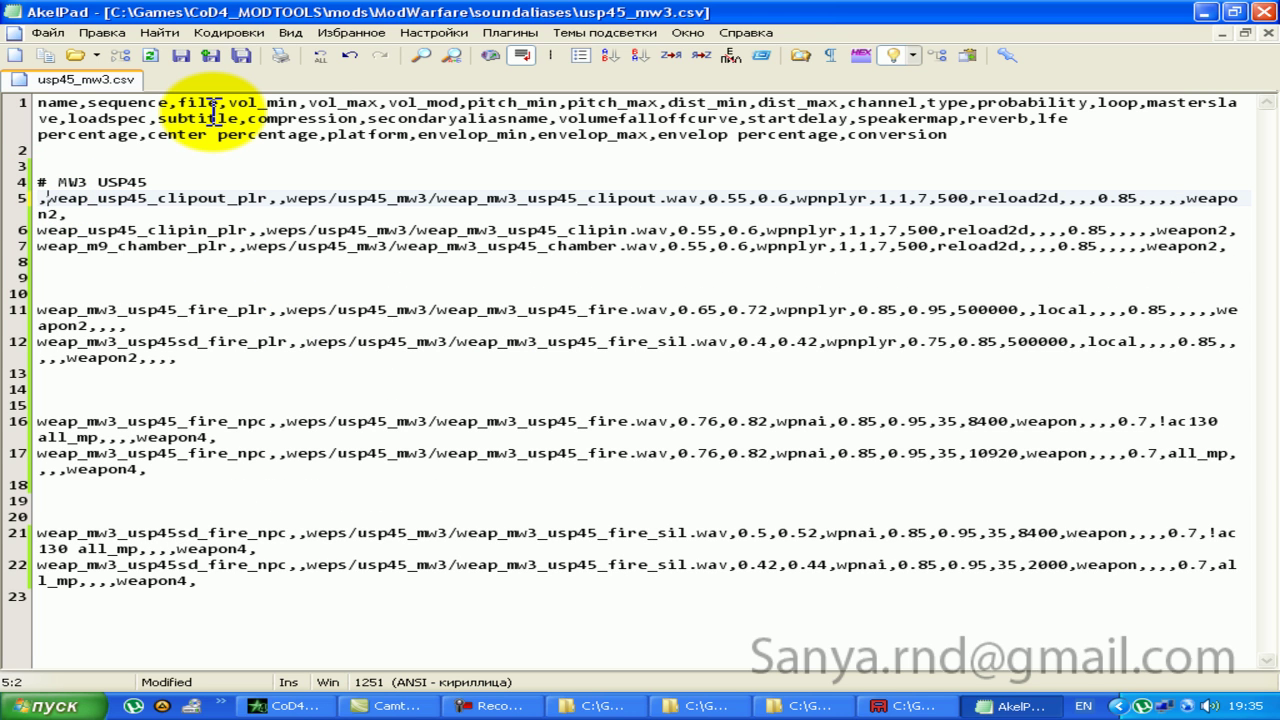
key("BackSpace")
type("#")
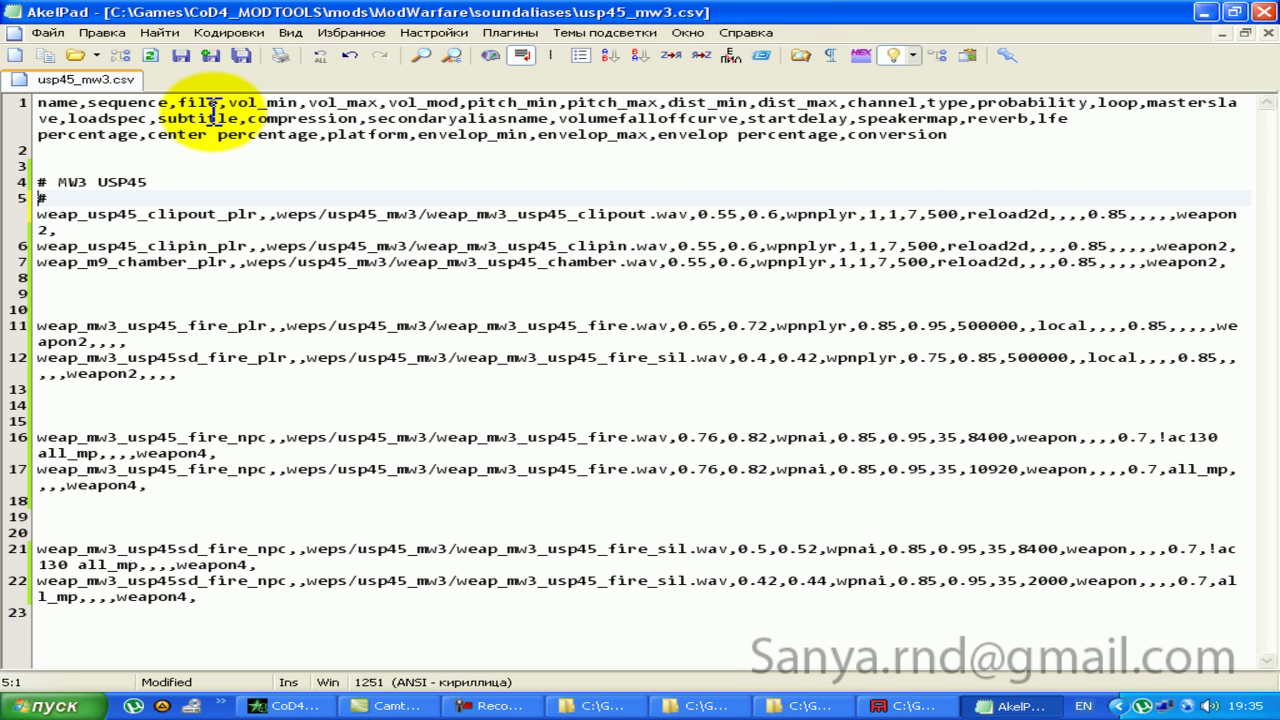
key("Down")
key("Down")
key("Down")
type("#")
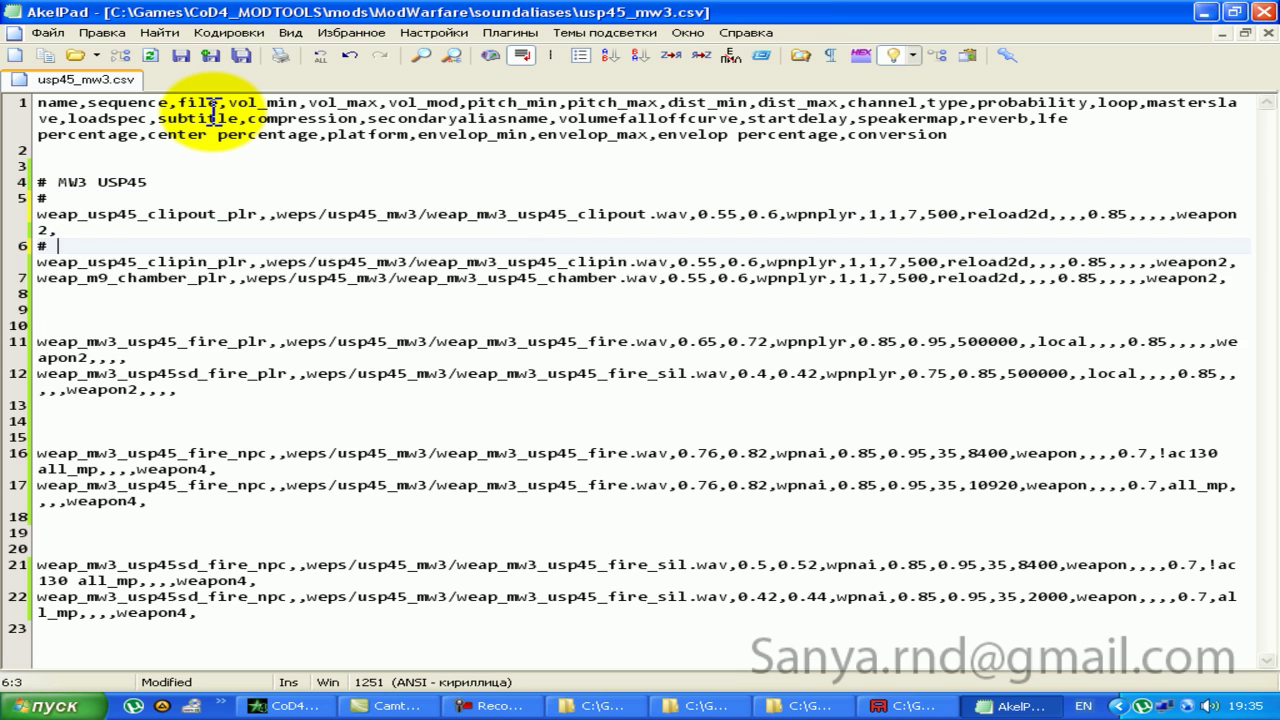
key("Down")
type("#")
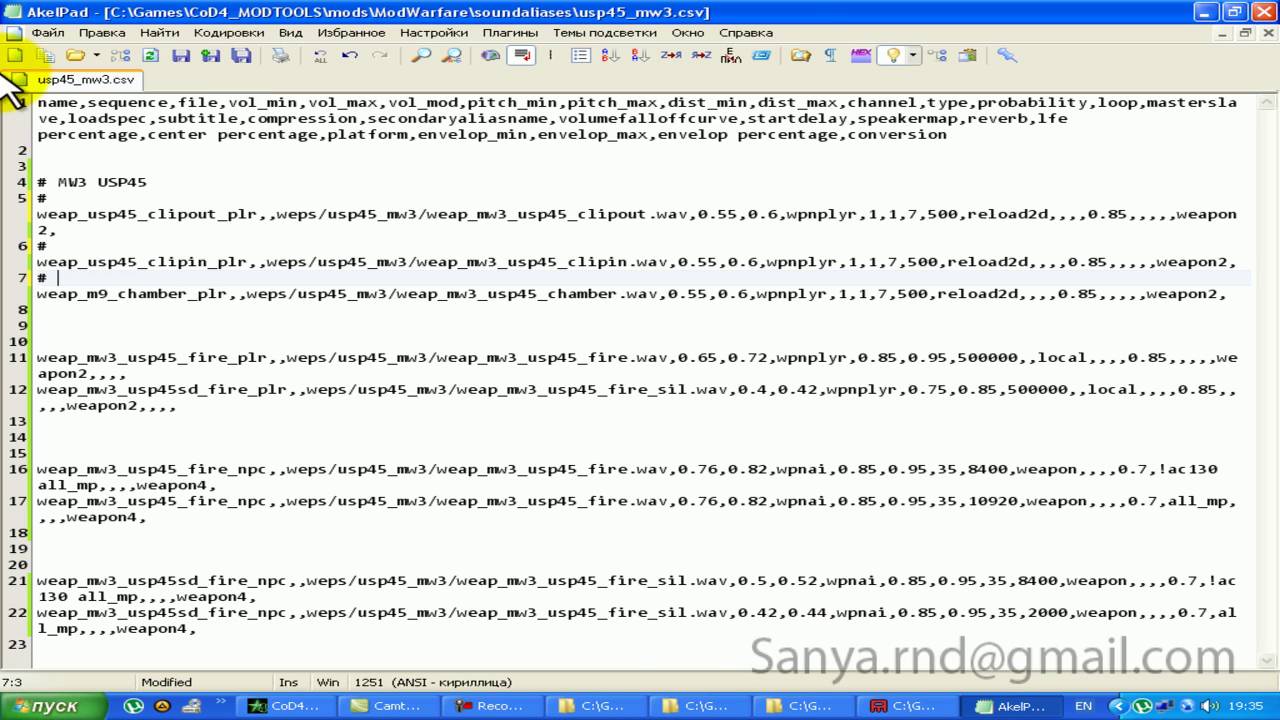
left_click(905, 706)
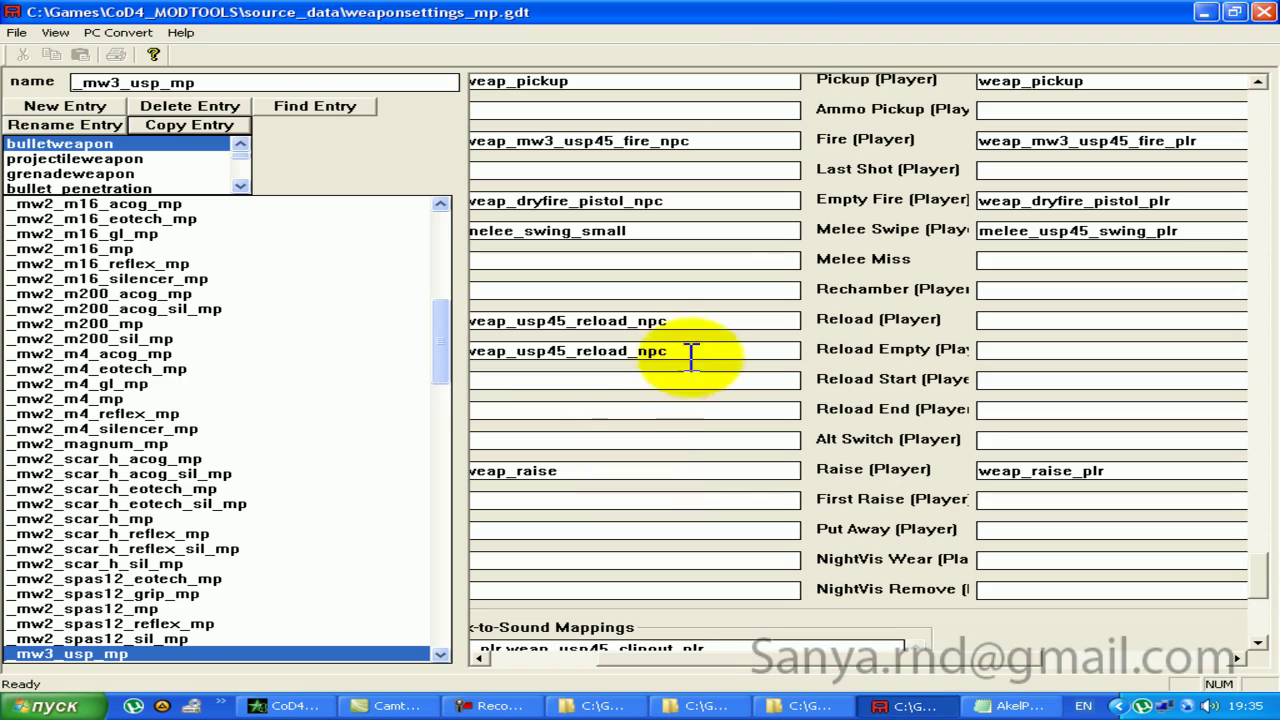
Step: Minimize the text editor and other open windows to reveal the desktop
left_click(985, 706)
left_click(985, 706)
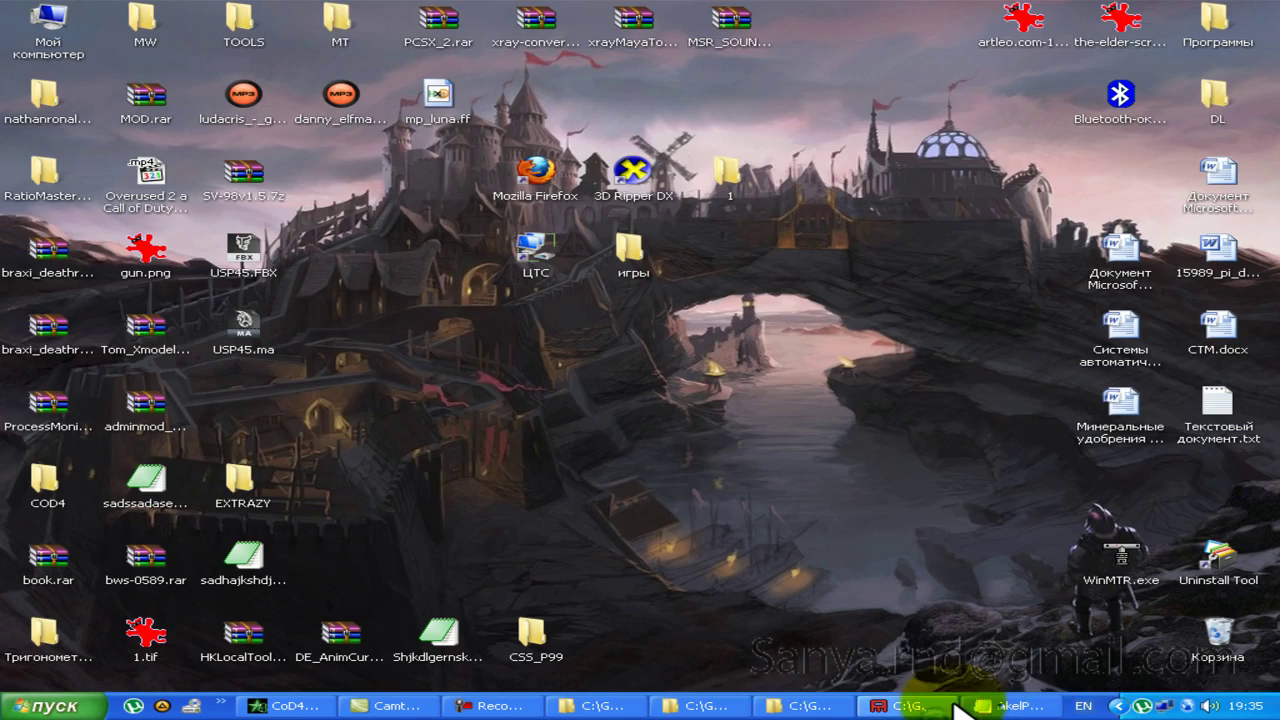
left_click(790, 706)
left_click(790, 706)
left_click(706, 706)
left_click(700, 708)
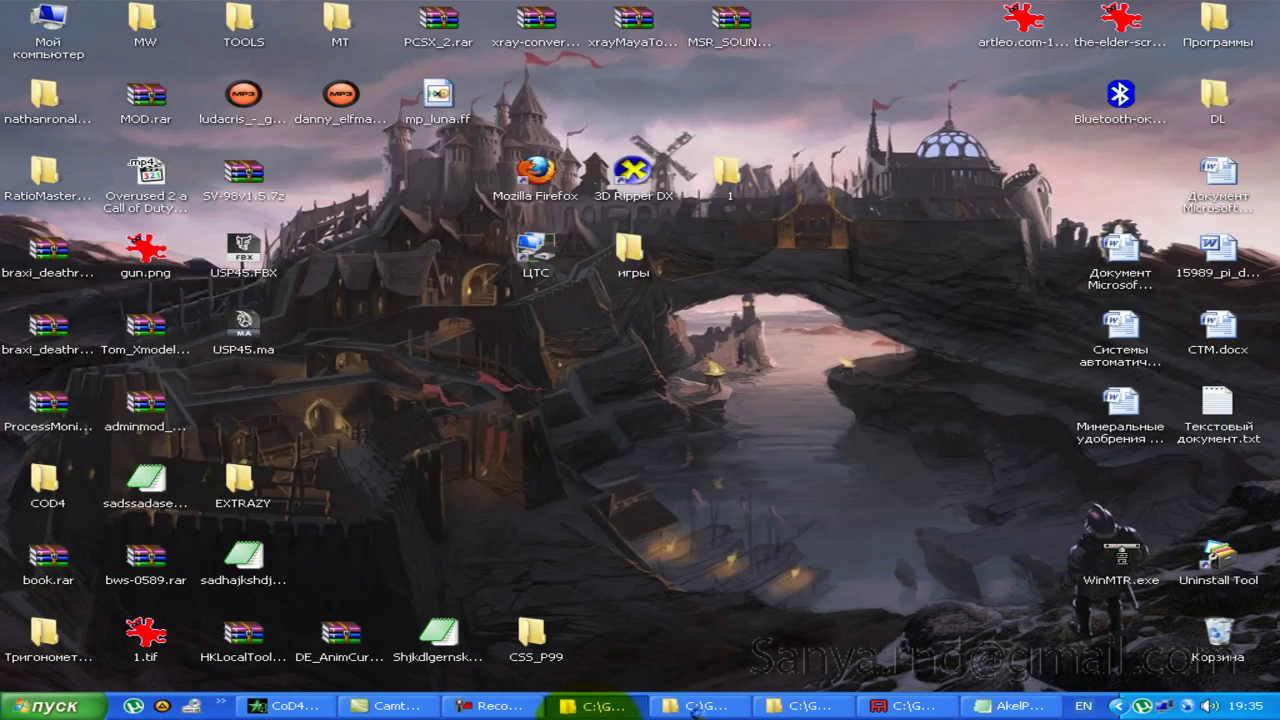
Step: Open common.csv from MT\raw\soundaliases and search it for weap_usp45_reload_npc
double_click(337, 22)
double_click(1040, 190)
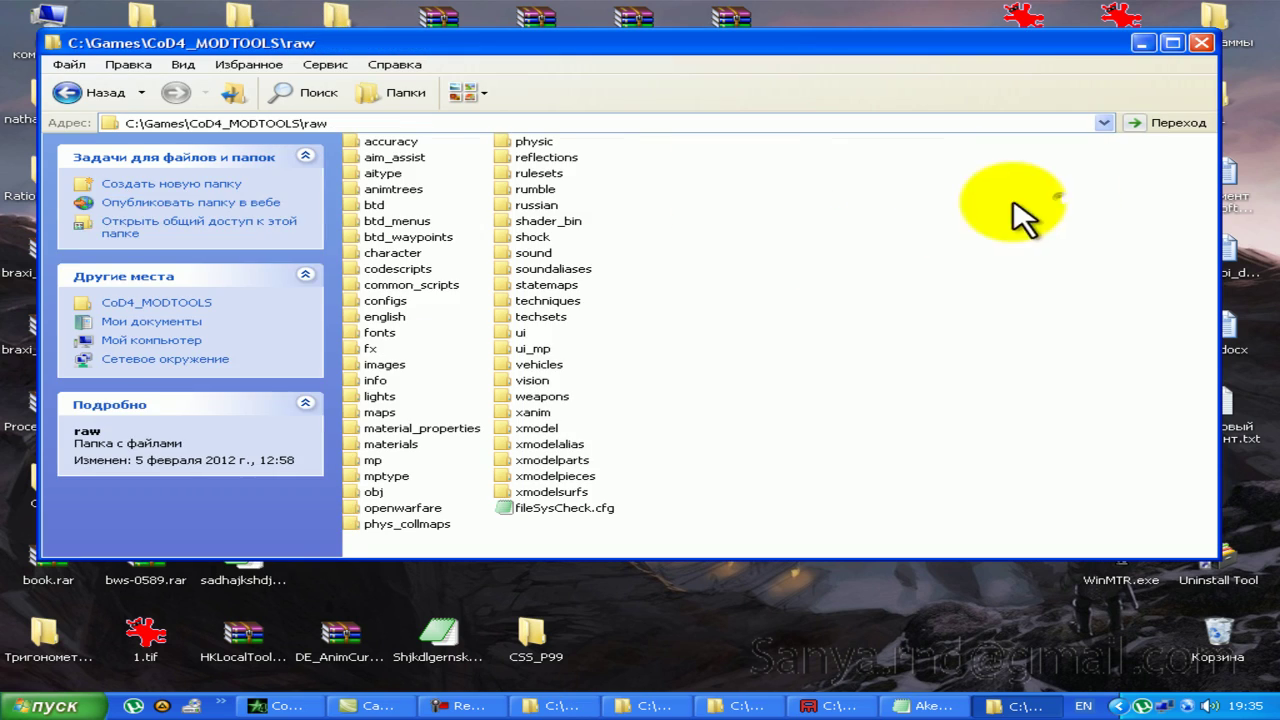
double_click(540, 270)
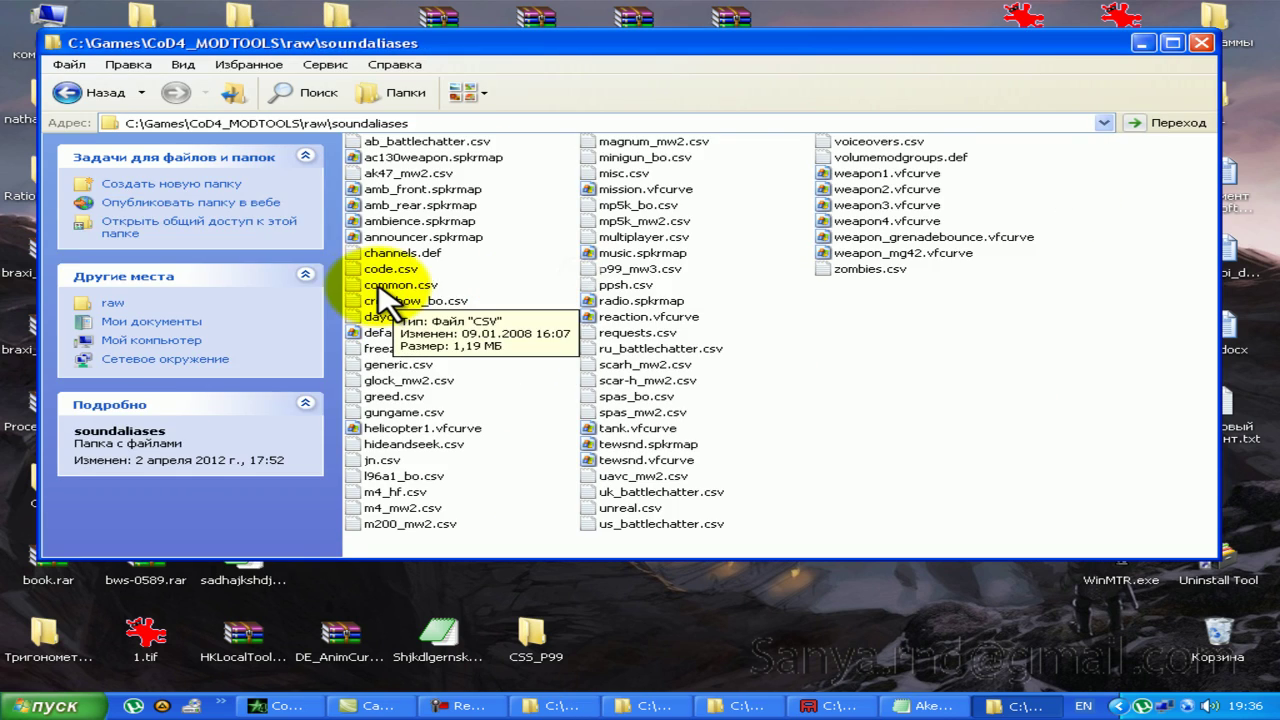
double_click(380, 287)
key("ctrl+f")
type("weap_usp45_reload_npc")
Step: Copy the weap_usp45_reload_npc line from common.csv onto empty line 9 of usp45_mw3.csv
left_click(553, 197)
left_click(601, 164)
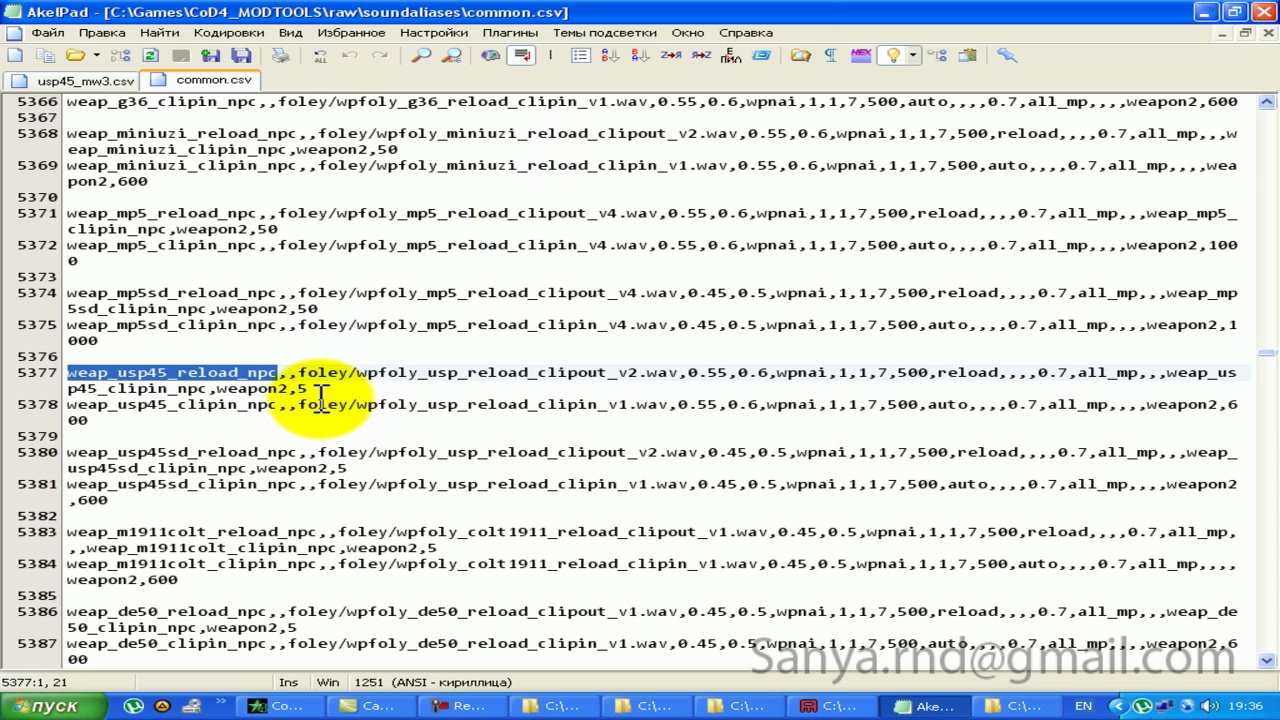
left_click(25, 373)
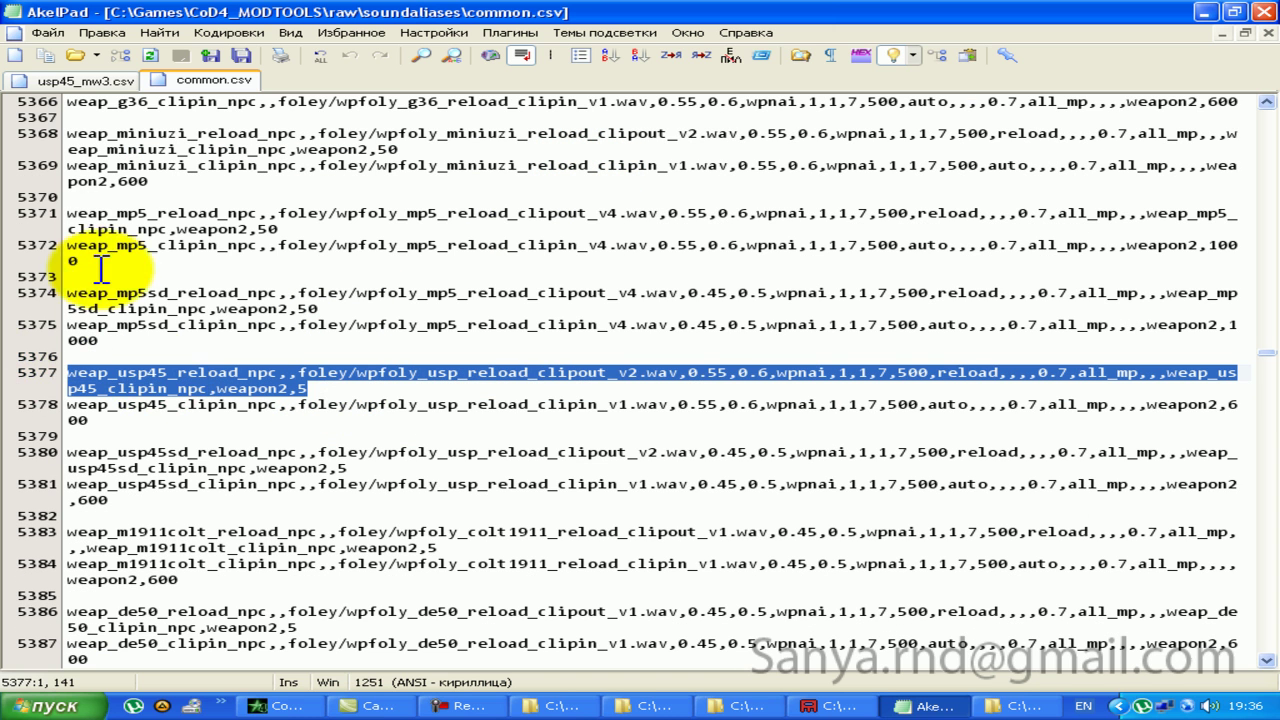
key("ctrl+n")
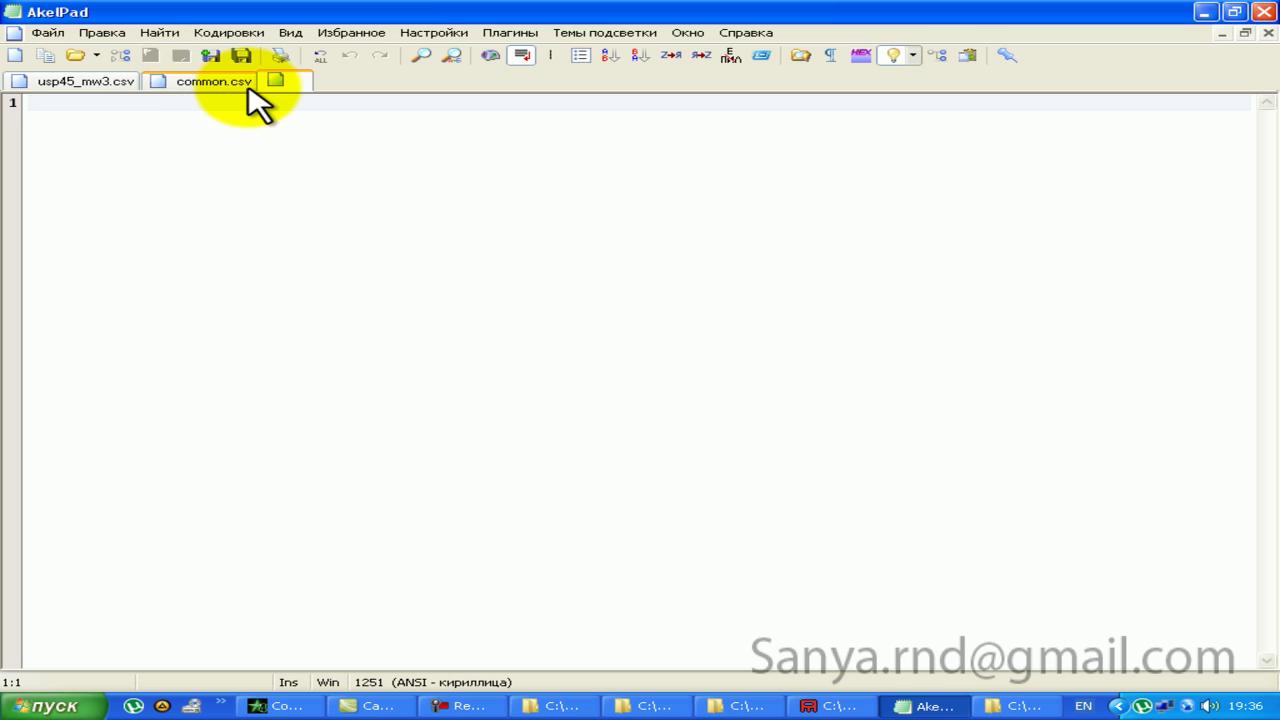
key("ctrl+n")
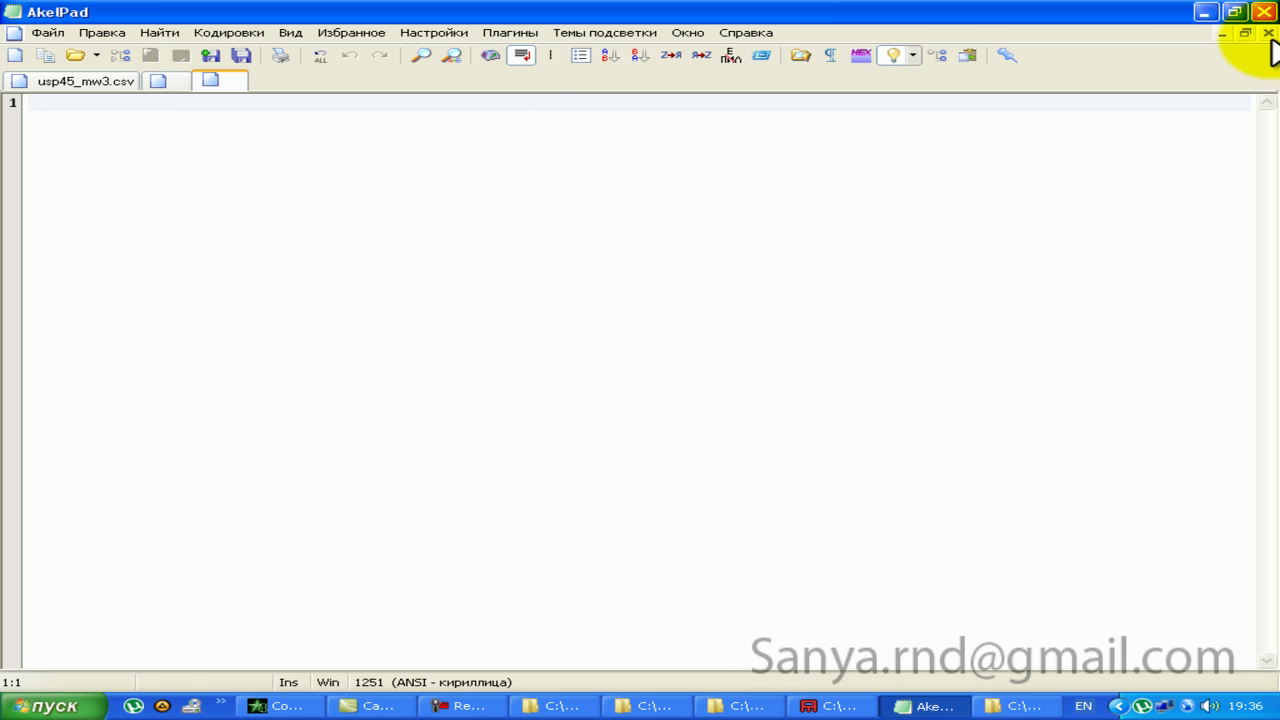
left_click(1268, 33)
left_click(123, 325)
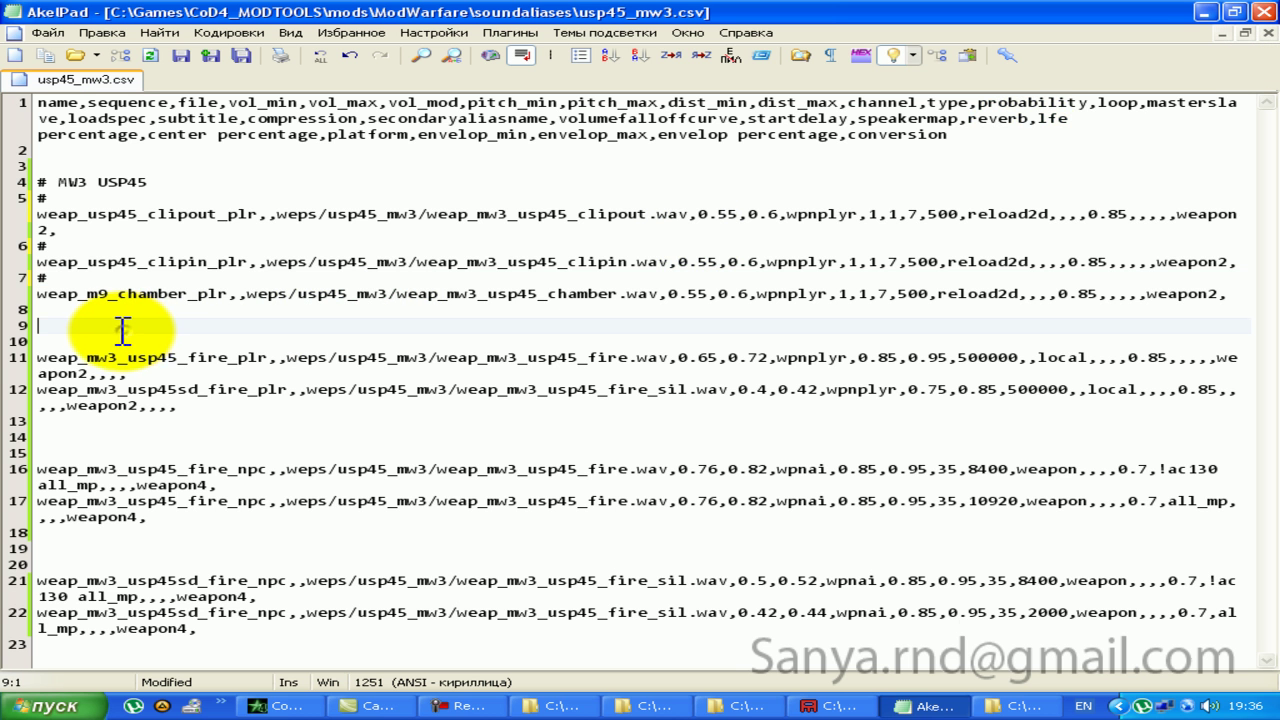
type("weap_usp45_reload_npc,,foley/wpfoly_usp_reload_clipout_v2.wav,0.55,0.6,wpnai,1,1,7,500,reload,,,,0.7,all_mp,,,weap_usp45_clipin_npc,weapon2,5")
key("Return")
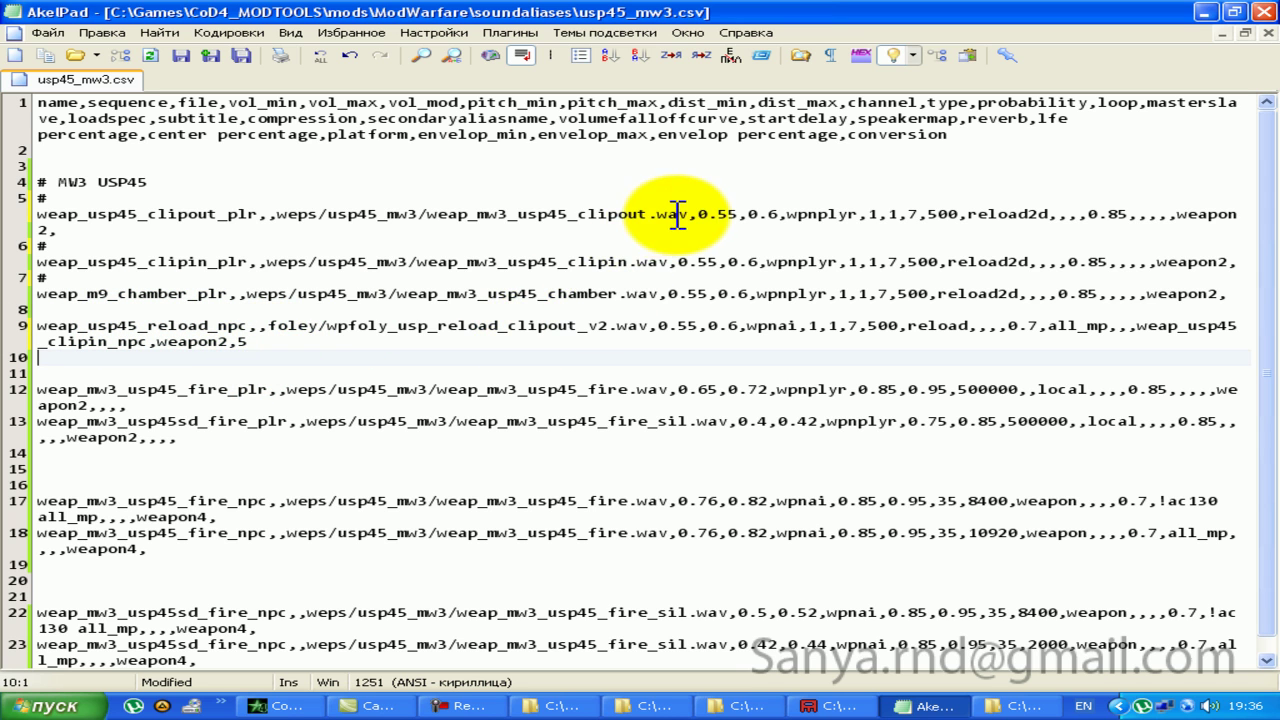
Step: Point the line 9 reload alias at weap_mw3_usp45_clipout.wav, prefix it with #, and minimize AkelPad
left_click_drag(688, 214, 278, 214)
key("ctrl+c")
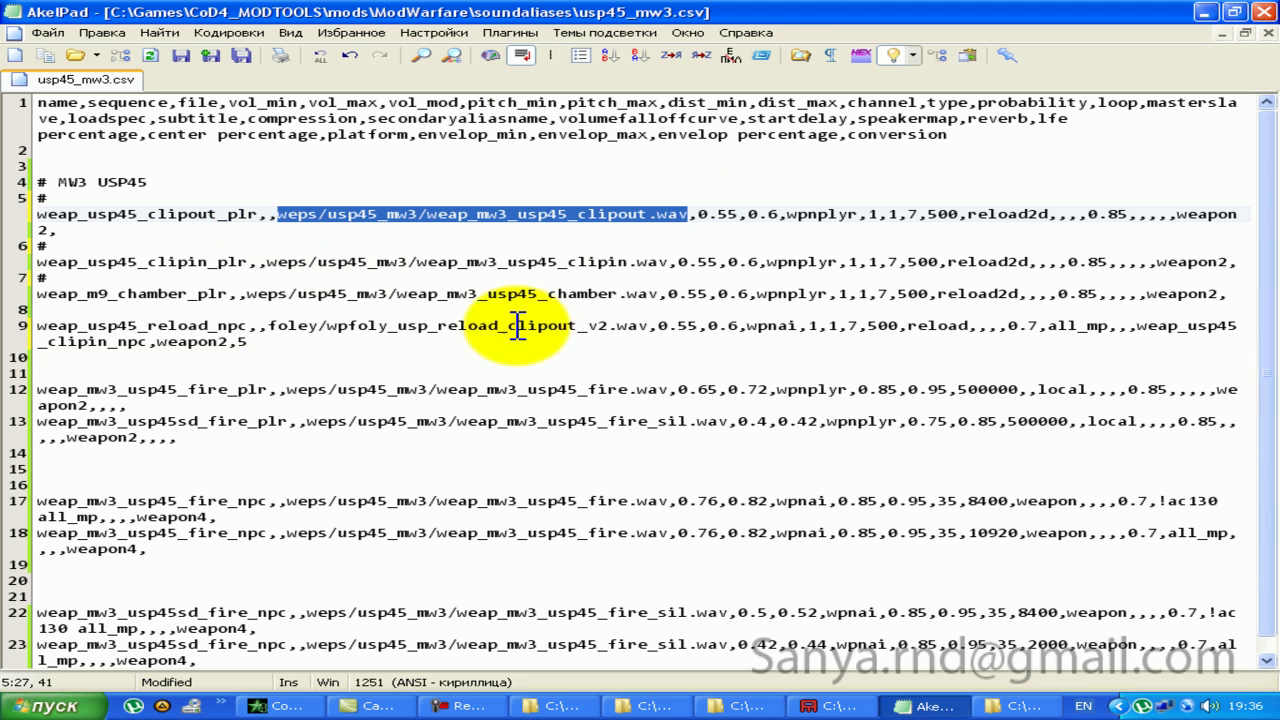
mouse_move(648, 325)
left_mouse_down()
mouse_move(268, 292)
mouse_move(268, 326)
left_mouse_up()
key("ctrl+v")
left_click(25, 325)
left_click(45, 328)
type("#")
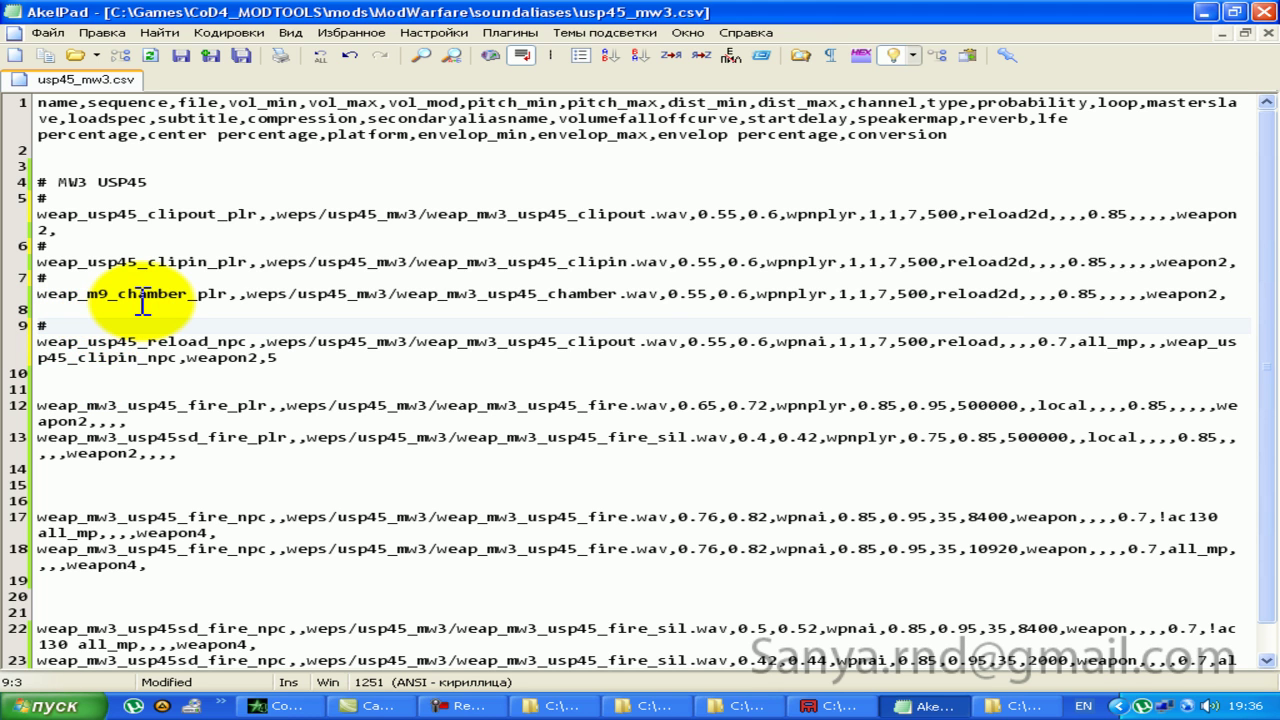
left_click(86, 343)
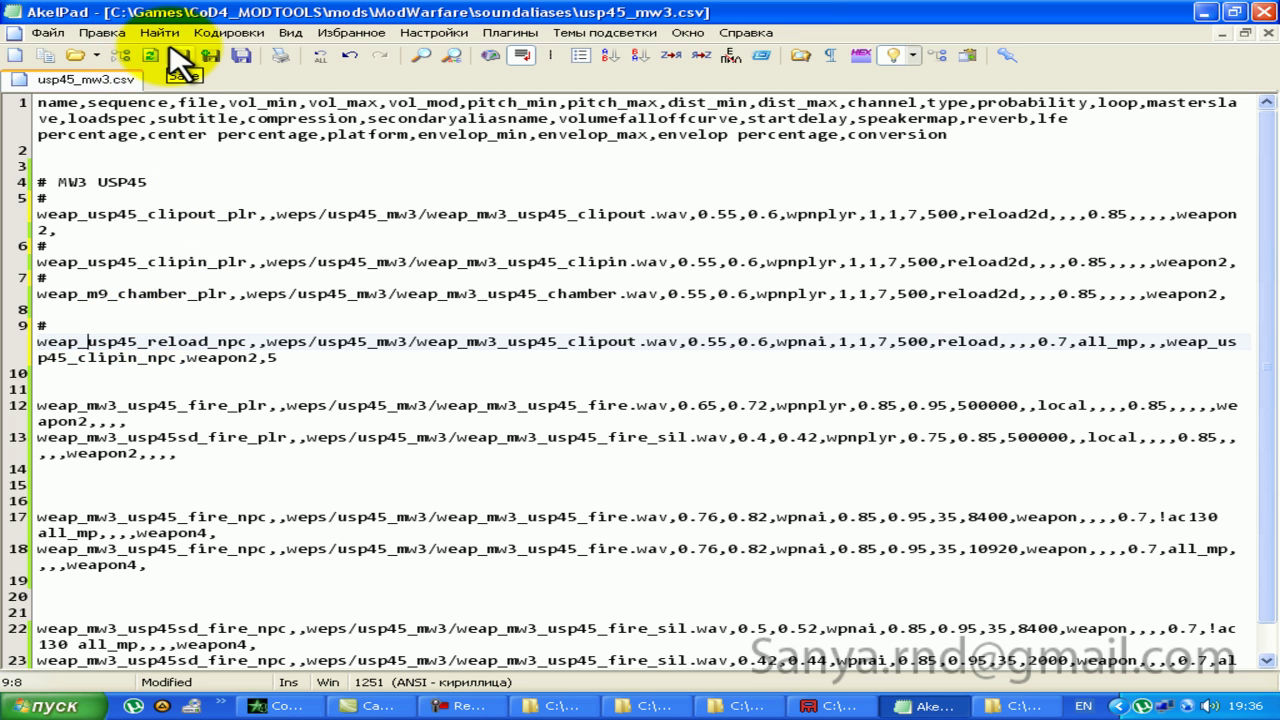
scroll(362, 296, "down", 1)
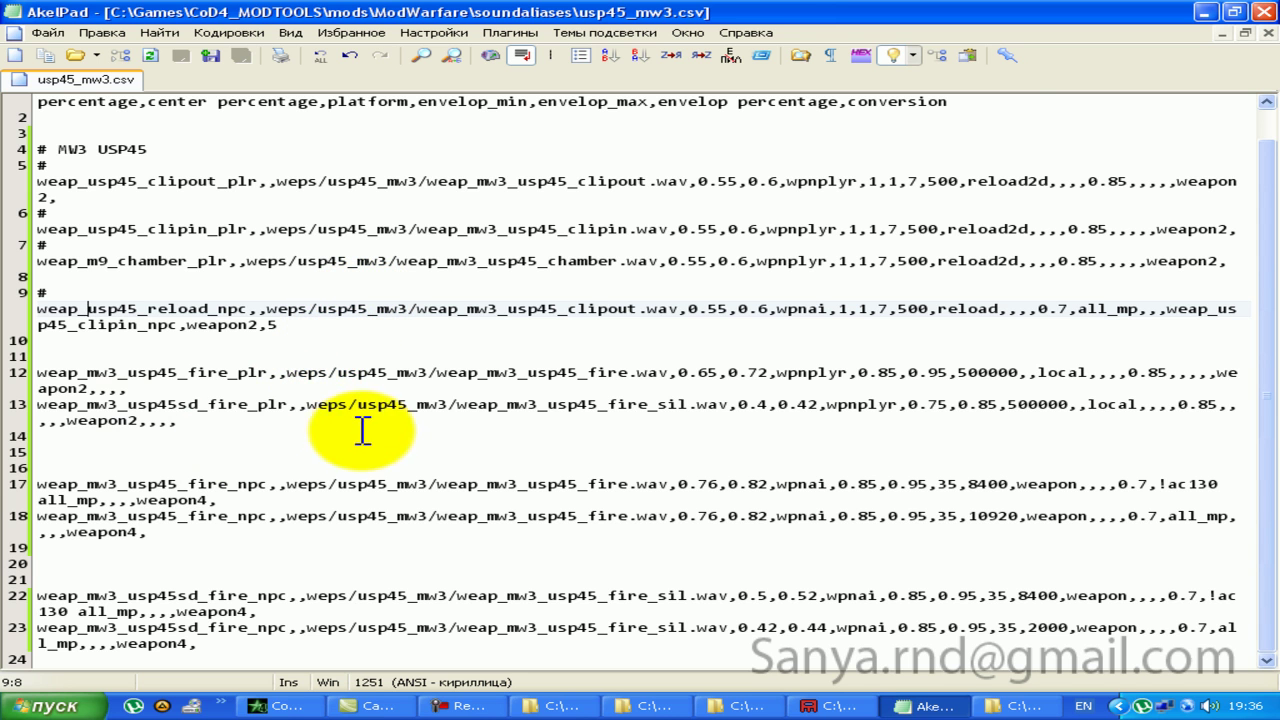
left_click(1209, 12)
Step: Review the _mw3_usp_mp weapon settings and convert the entry
left_click(814, 486)
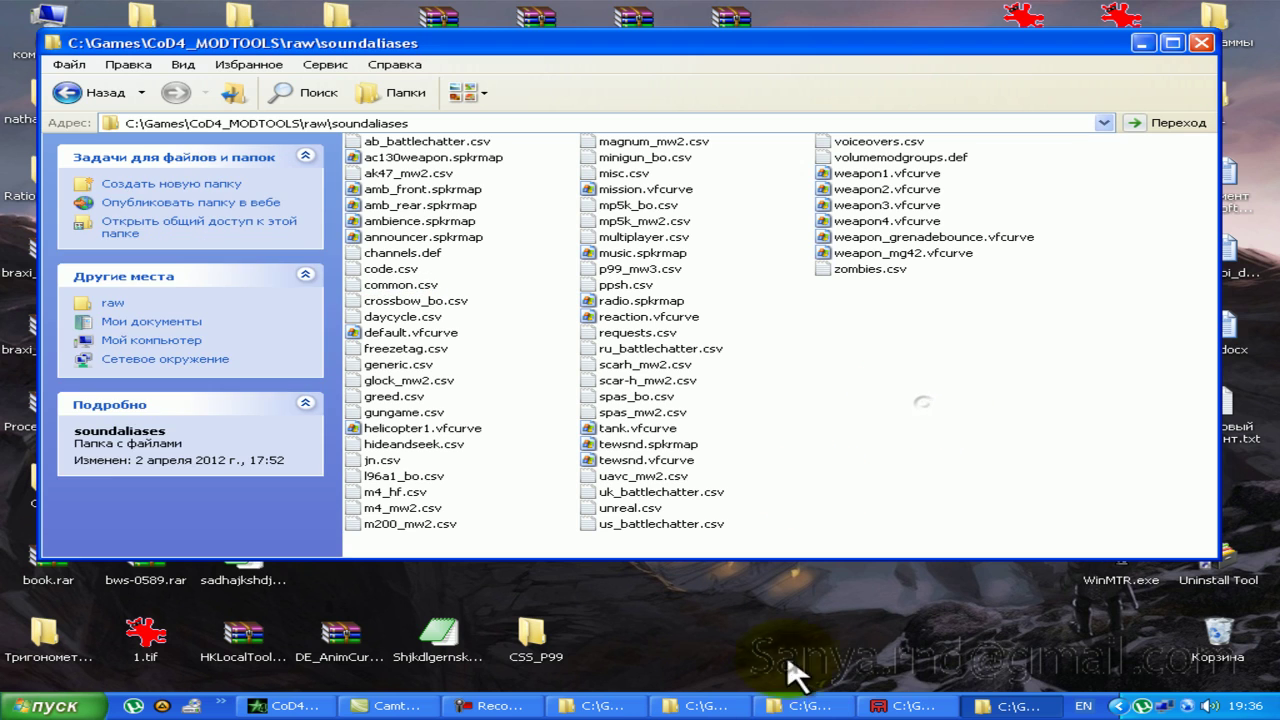
left_click(905, 706)
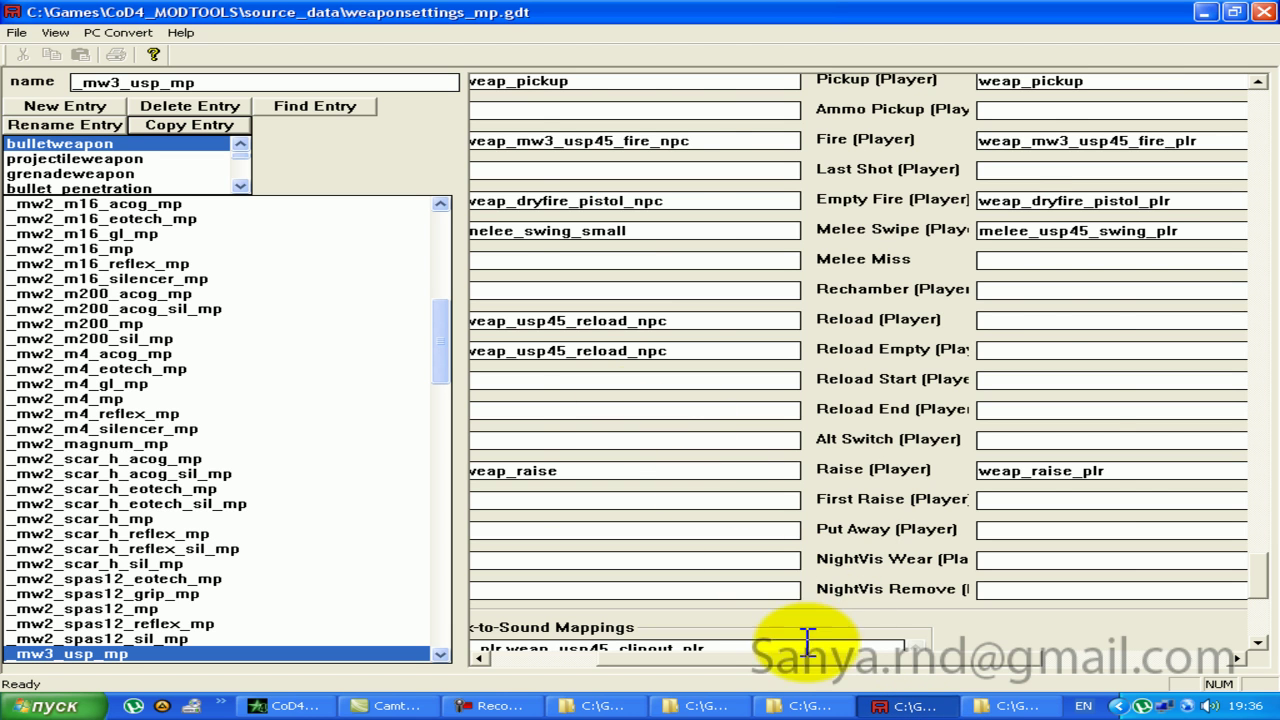
left_click_drag(856, 665, 830, 676)
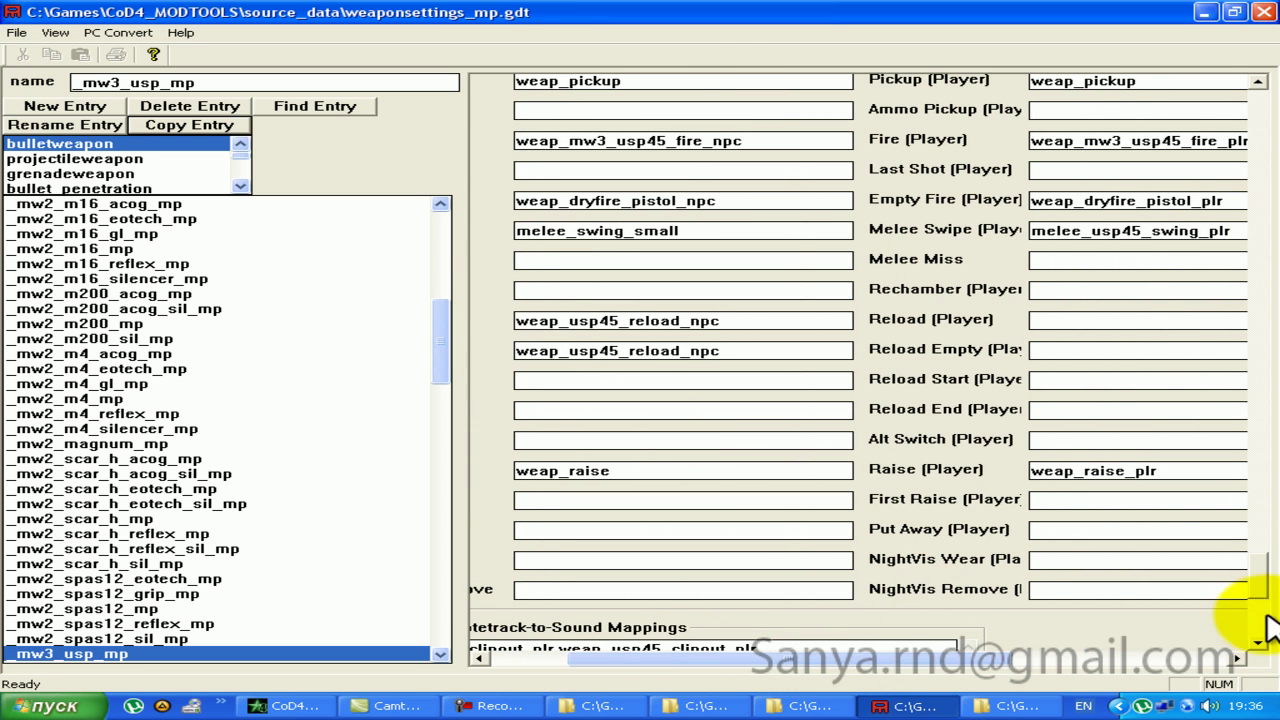
left_click_drag(1258, 580, 1249, 600)
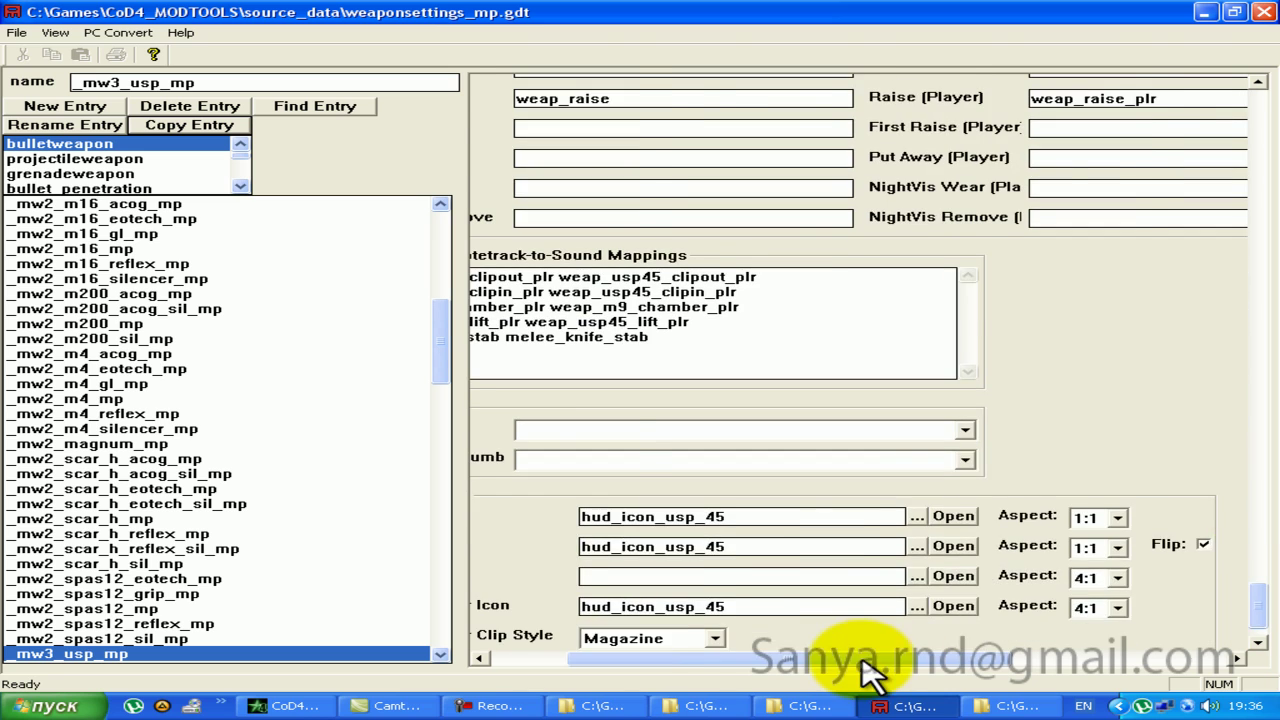
left_click(858, 662)
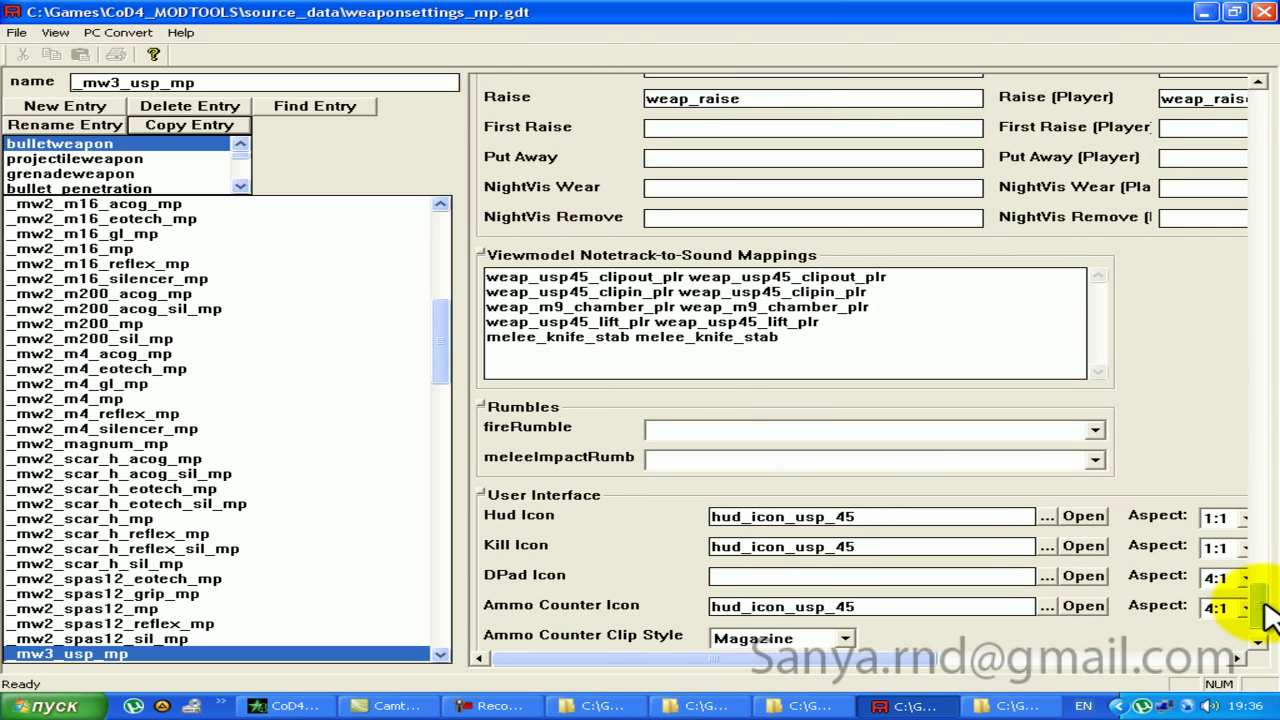
left_click_drag(1262, 610, 1257, 82)
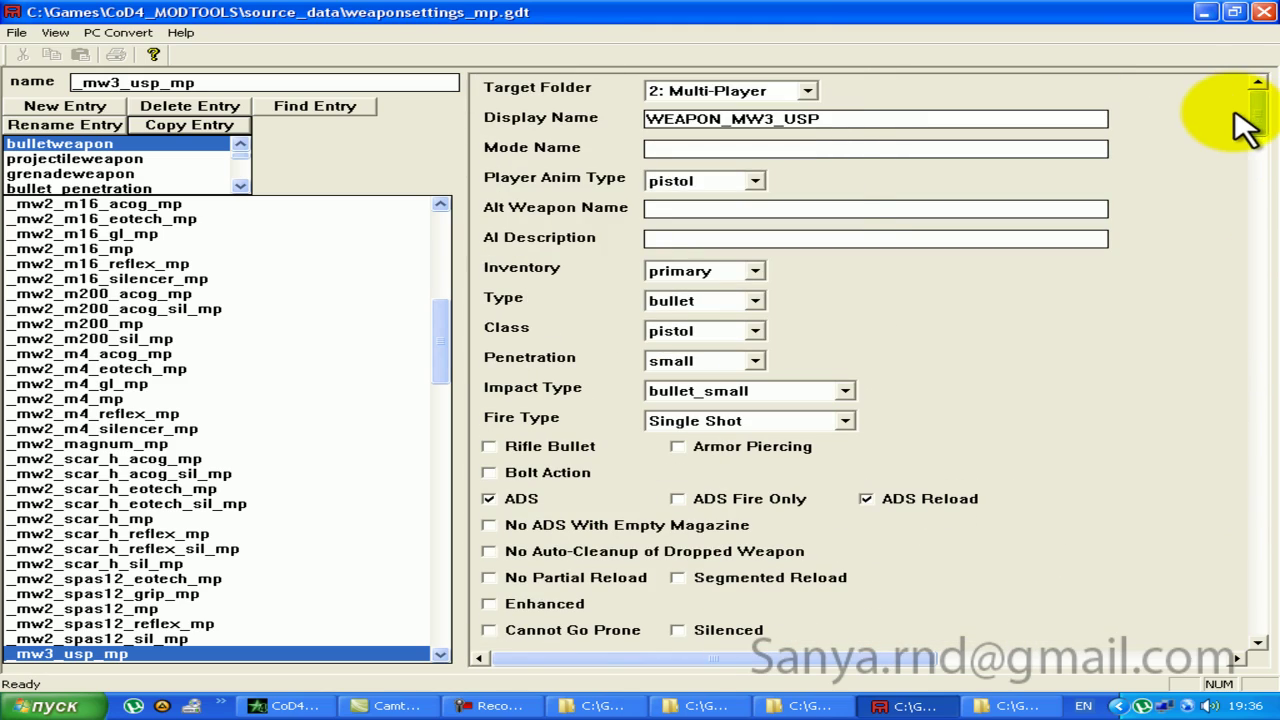
key("Return")
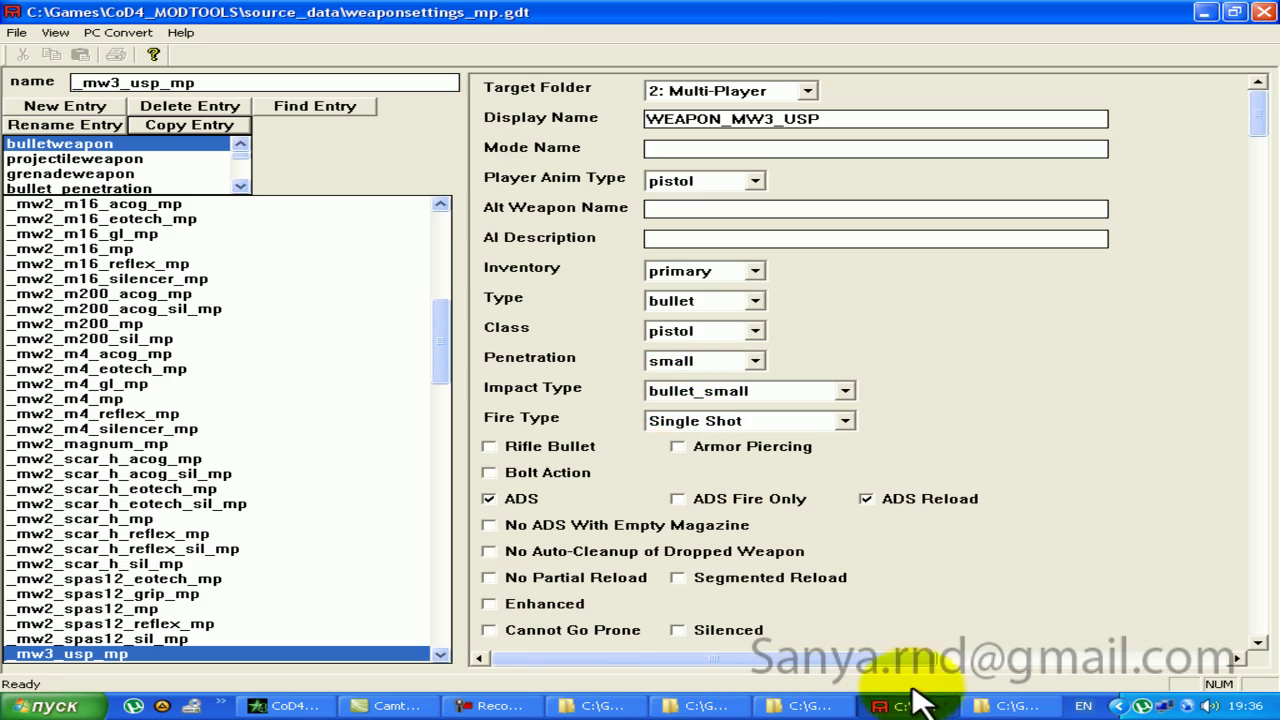
Step: Minimize Asset Manager and go back in Explorer from soundaliases to the MT folder
left_click(872, 710)
left_click(1005, 706)
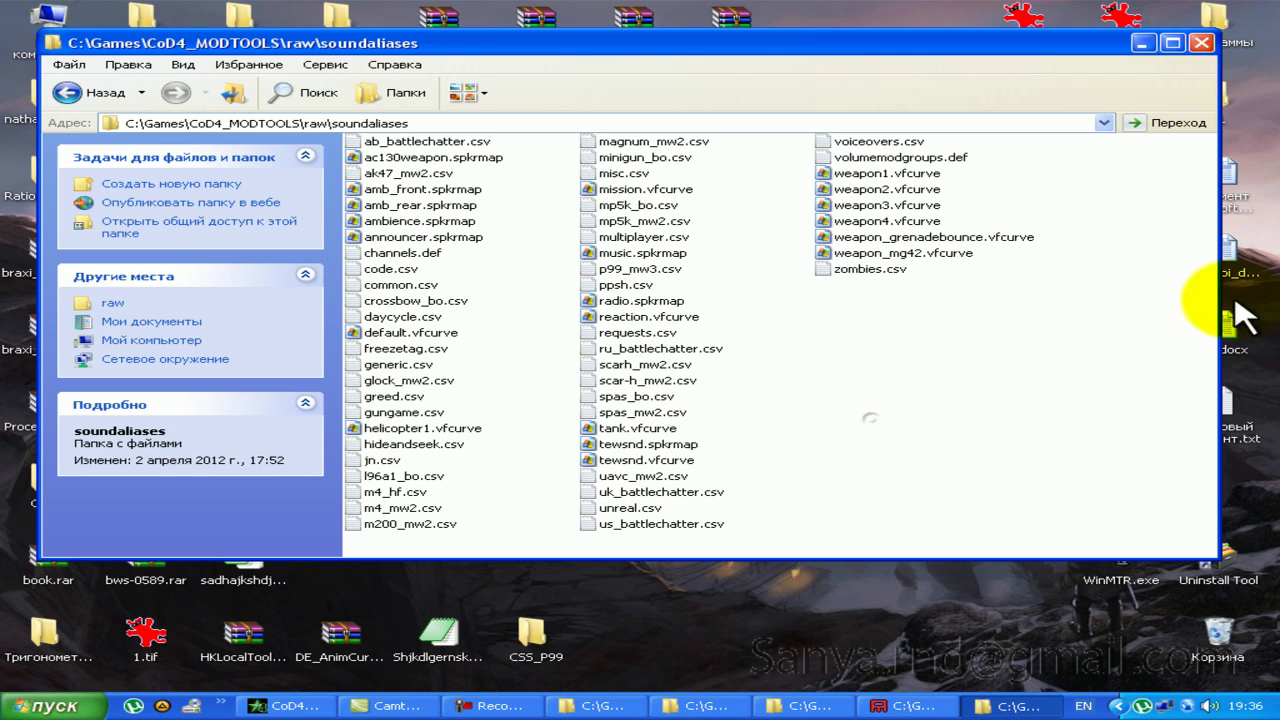
left_click(127, 92)
Step: Copy _mw3_usp_mp from raw\weapons\mp into Mods\1 and rename it usp_mp
double_click(452, 300)
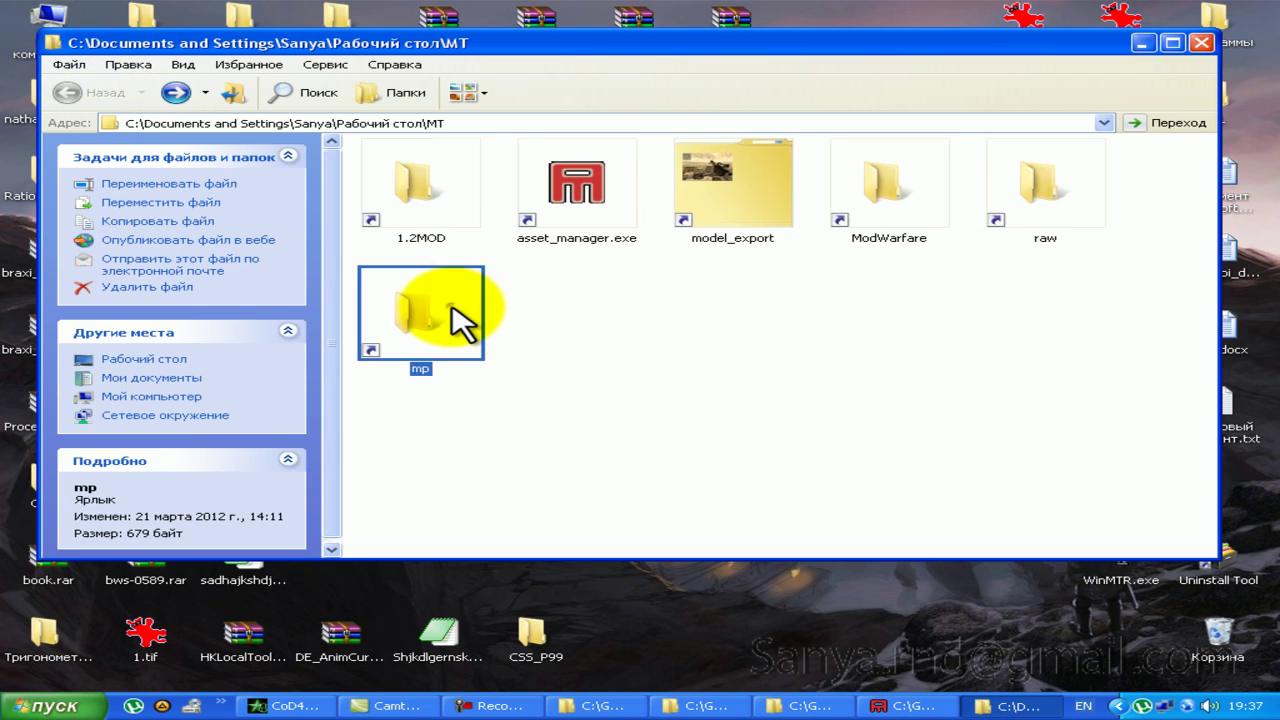
left_click(485, 243)
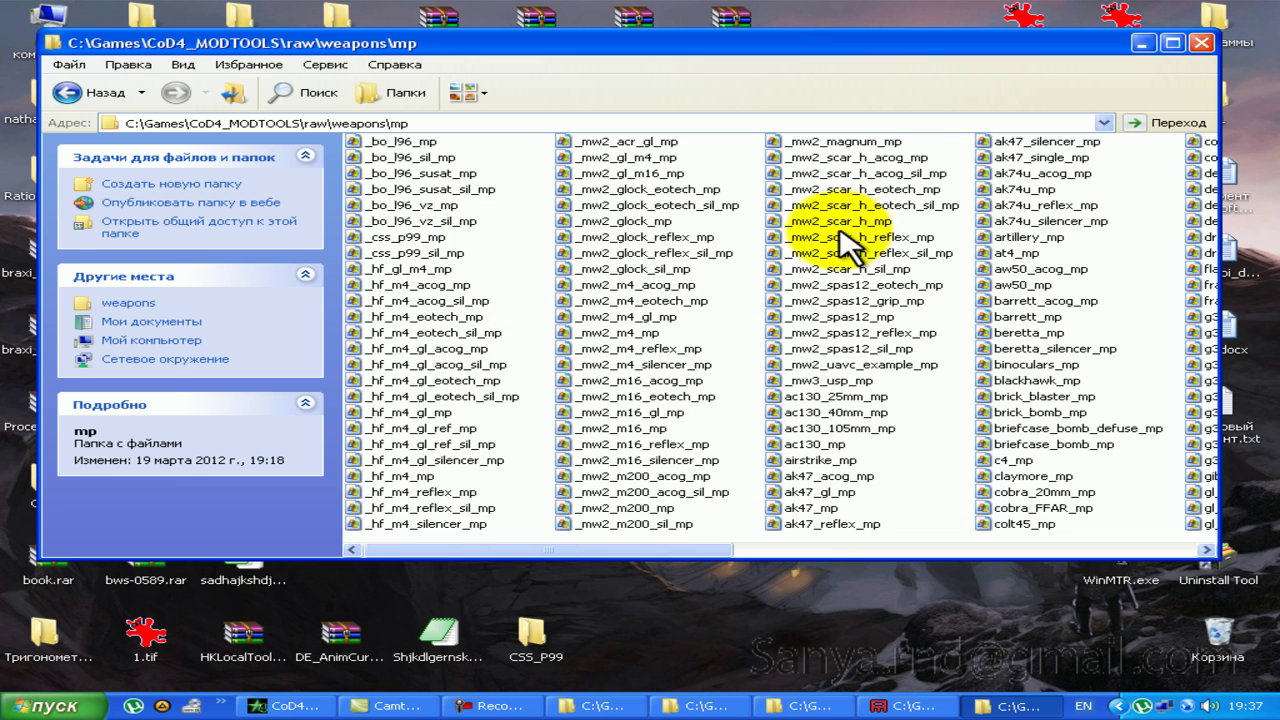
left_click(835, 382)
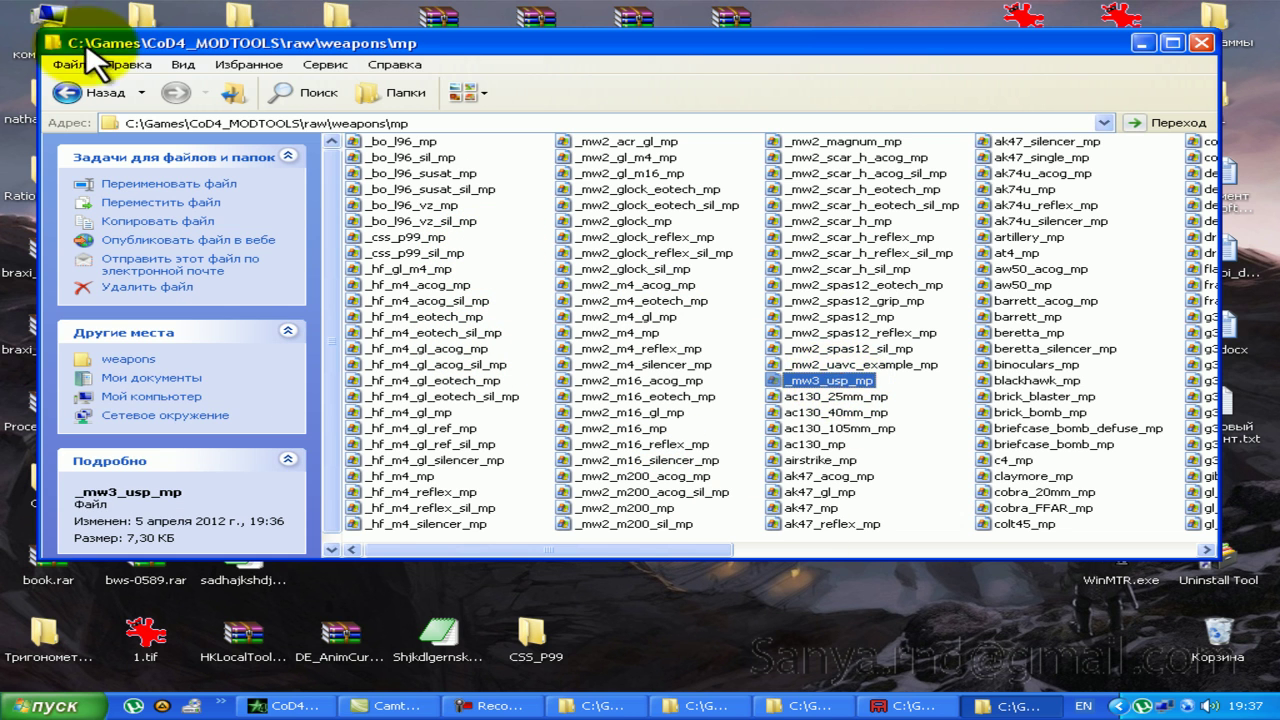
left_click(70, 92)
double_click(400, 205)
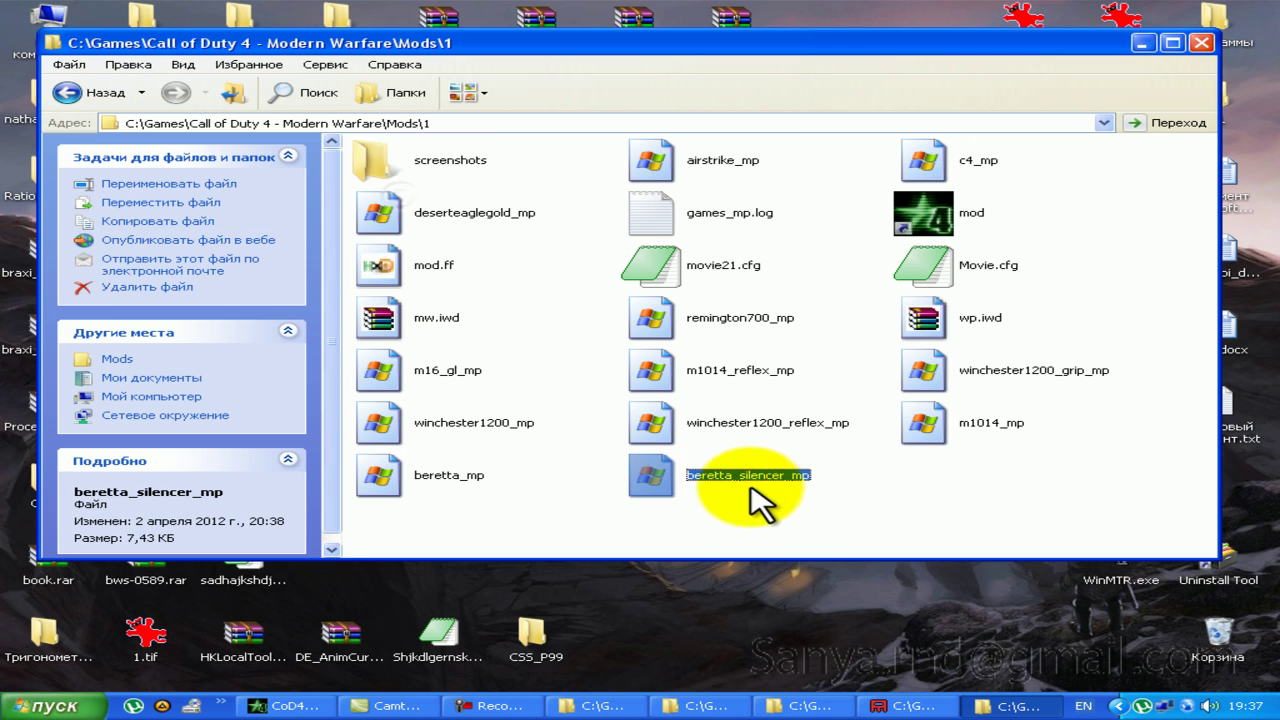
key("ctrl+v")
right_click(921, 479)
left_click(850, 441)
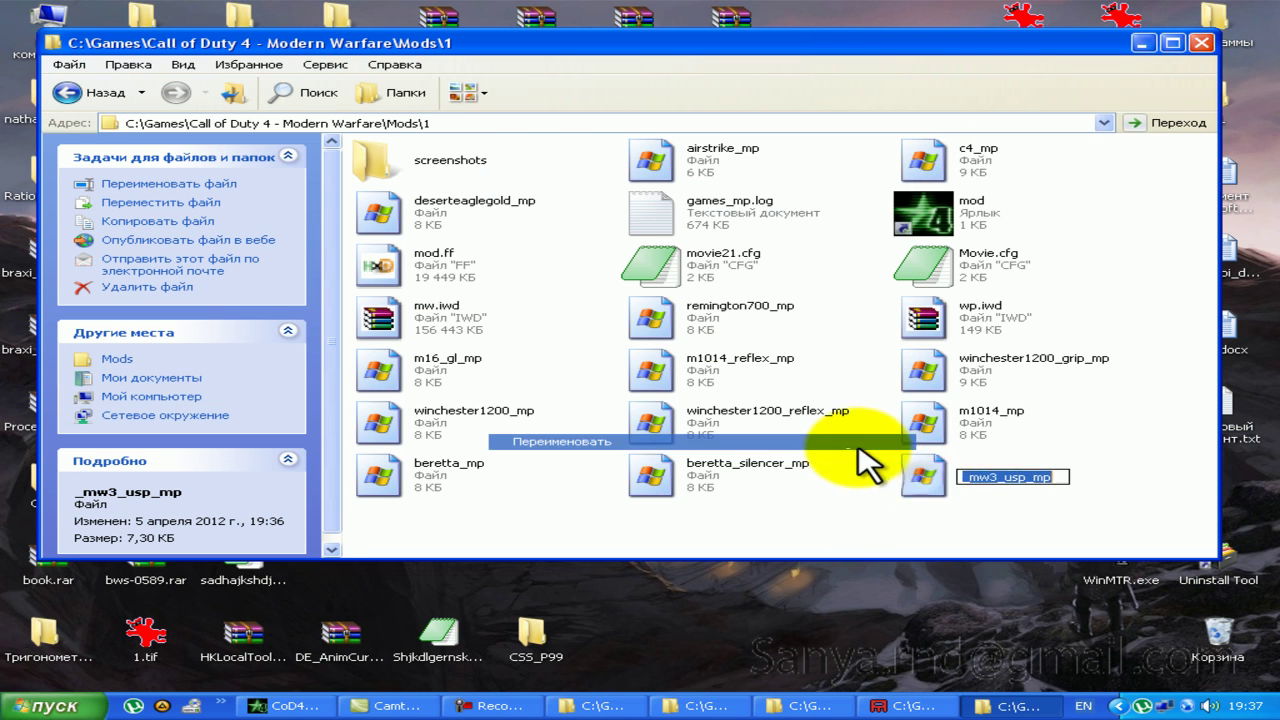
left_click(1051, 494)
Step: Add usp_mp into wp.iwd under weapons\mp, then close WinRAR and return to MT
double_click(925, 318)
double_click(118, 231)
double_click(118, 231)
mouse_move(925, 478)
left_mouse_down()
mouse_move(905, 480)
mouse_move(900, 445)
left_mouse_up()
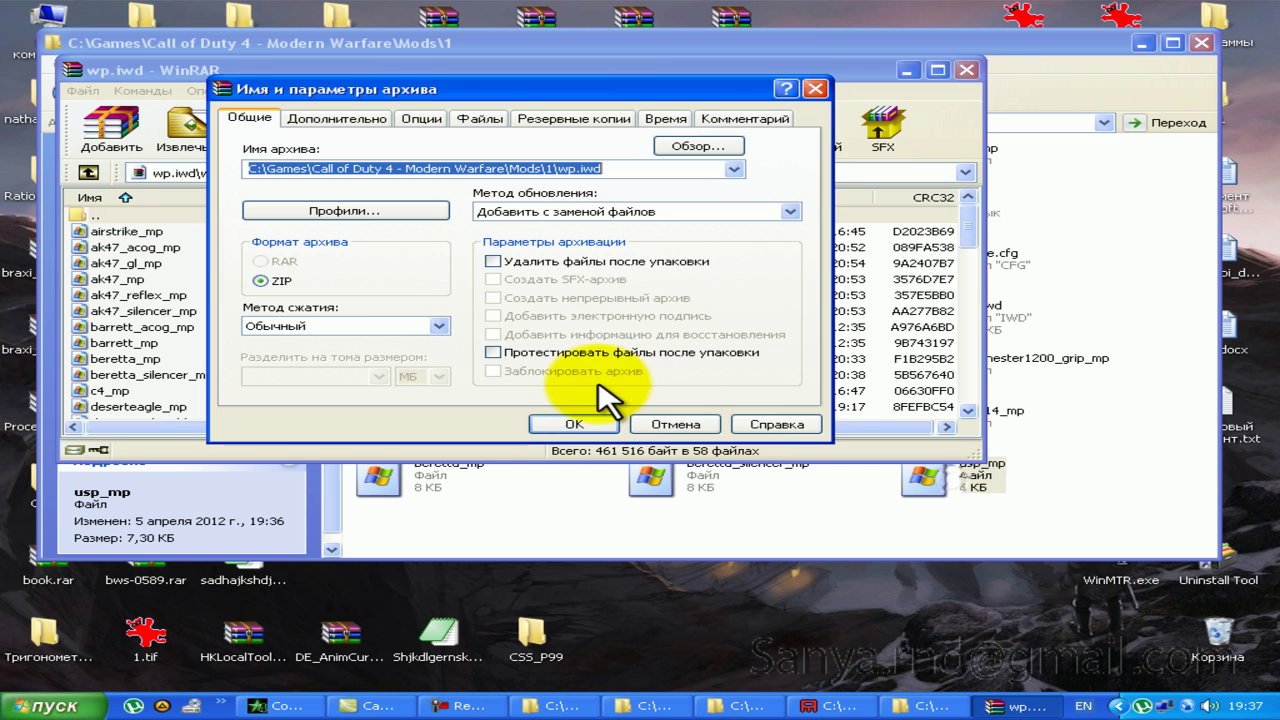
left_click(571, 420)
left_click(966, 70)
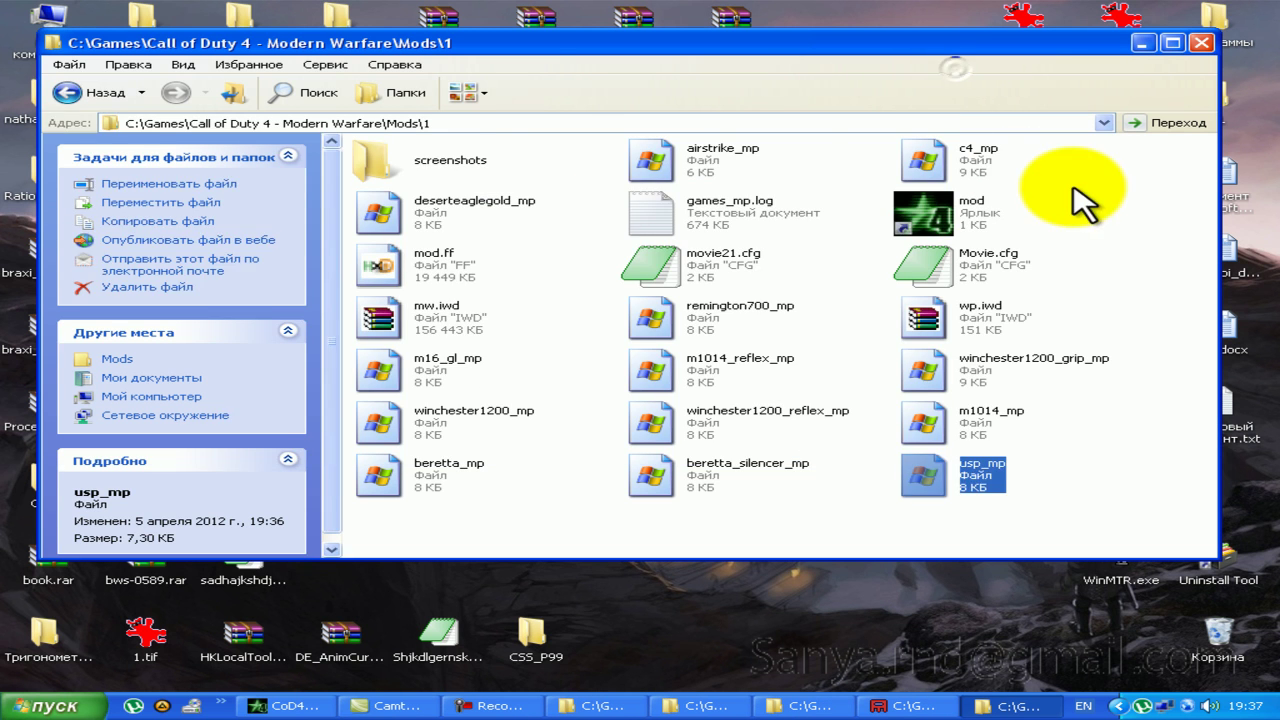
left_click(90, 94)
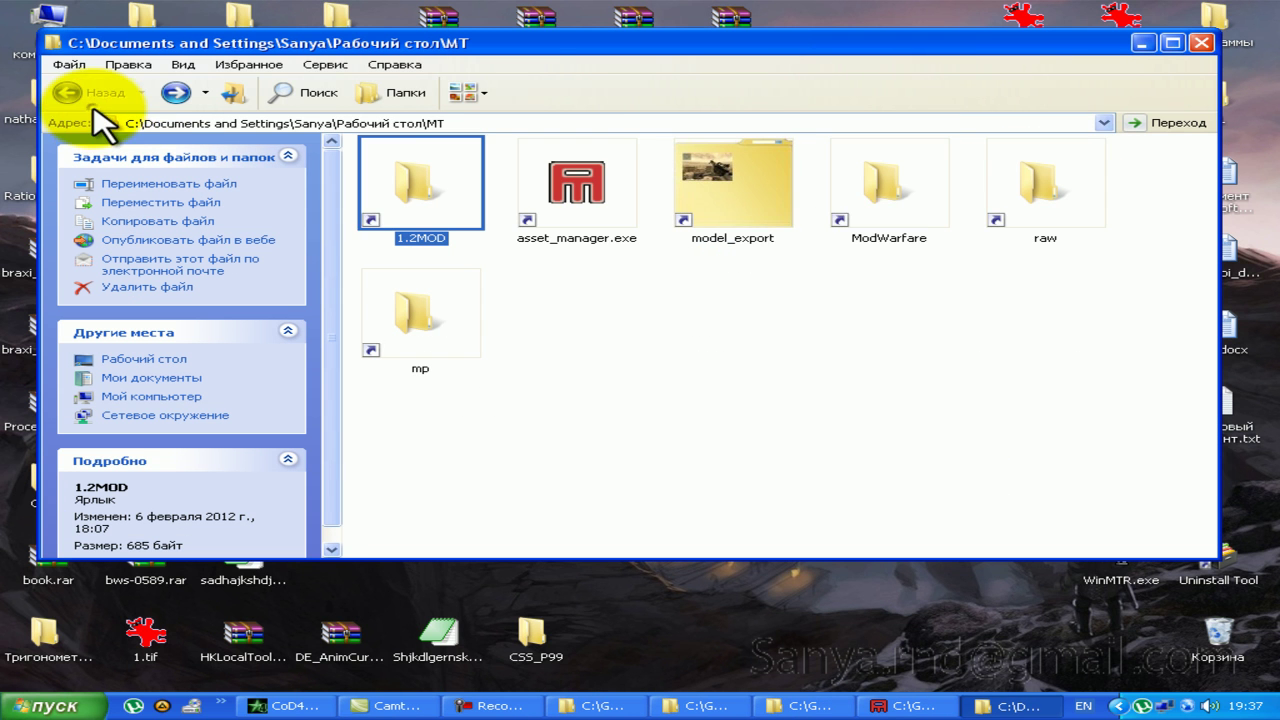
Step: Open ModWarfare's mod.csv and add a MW3 USP45 section after the CSS P99 entries
double_click(848, 202)
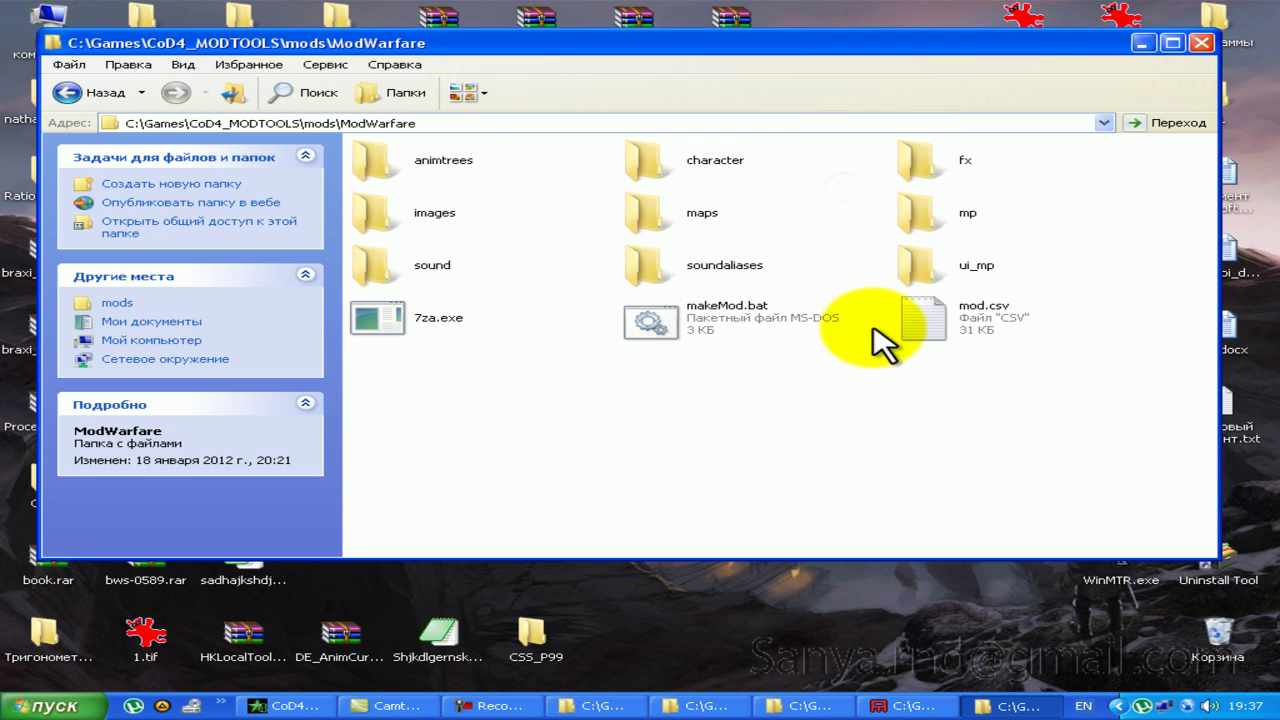
double_click(920, 318)
middle_click(694, 208)
middle_click(617, 462)
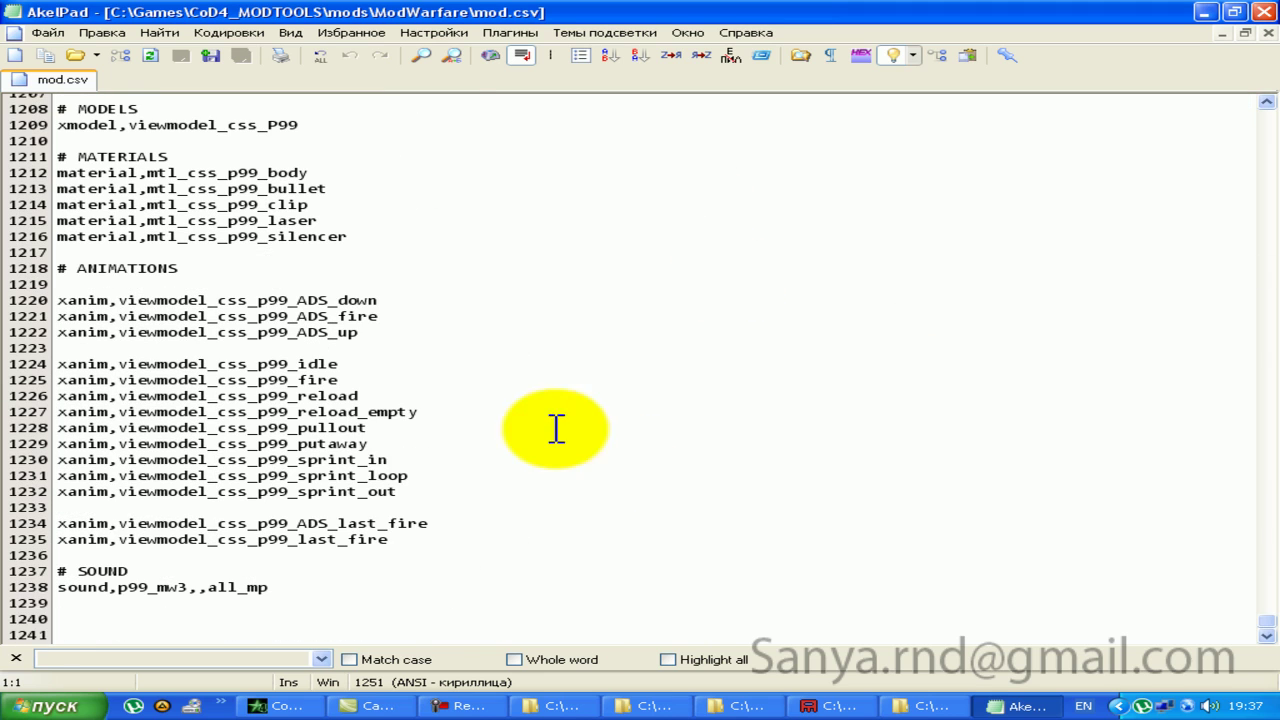
left_click(17, 658)
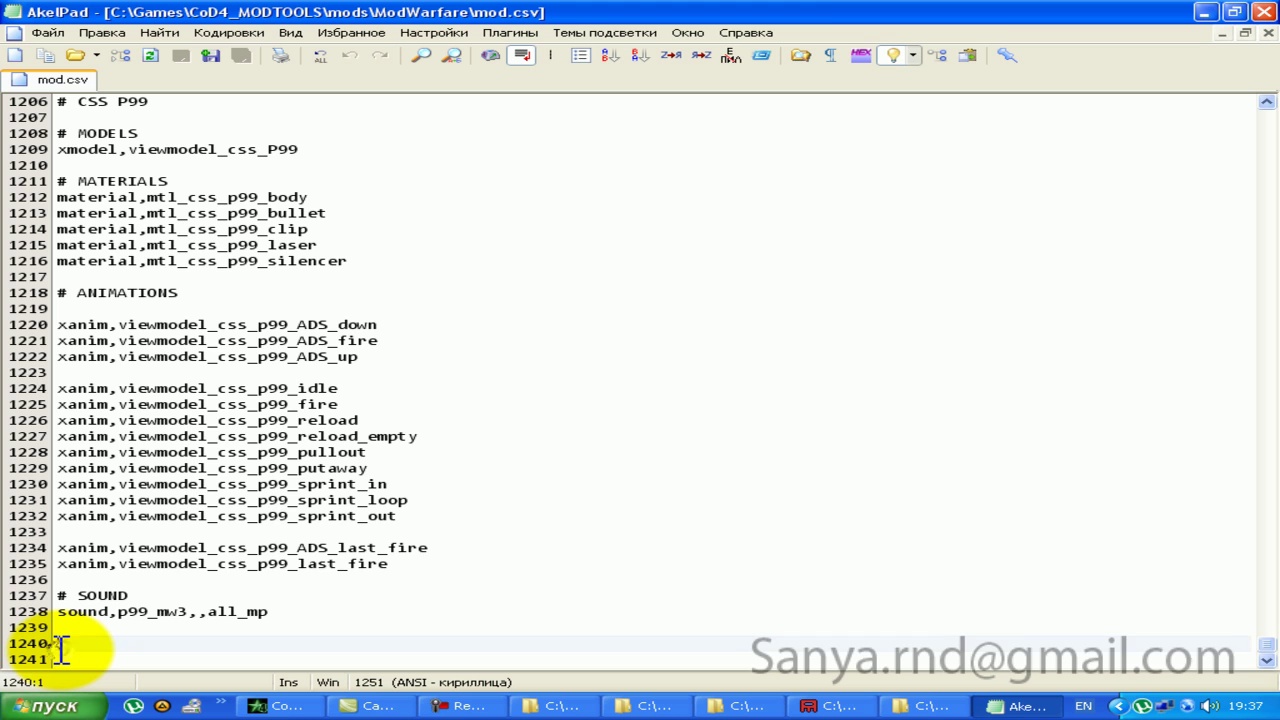
key("Return")
key("Return")
key("Return")
key("Return")
key("Return")
key("Return")
key("Return")
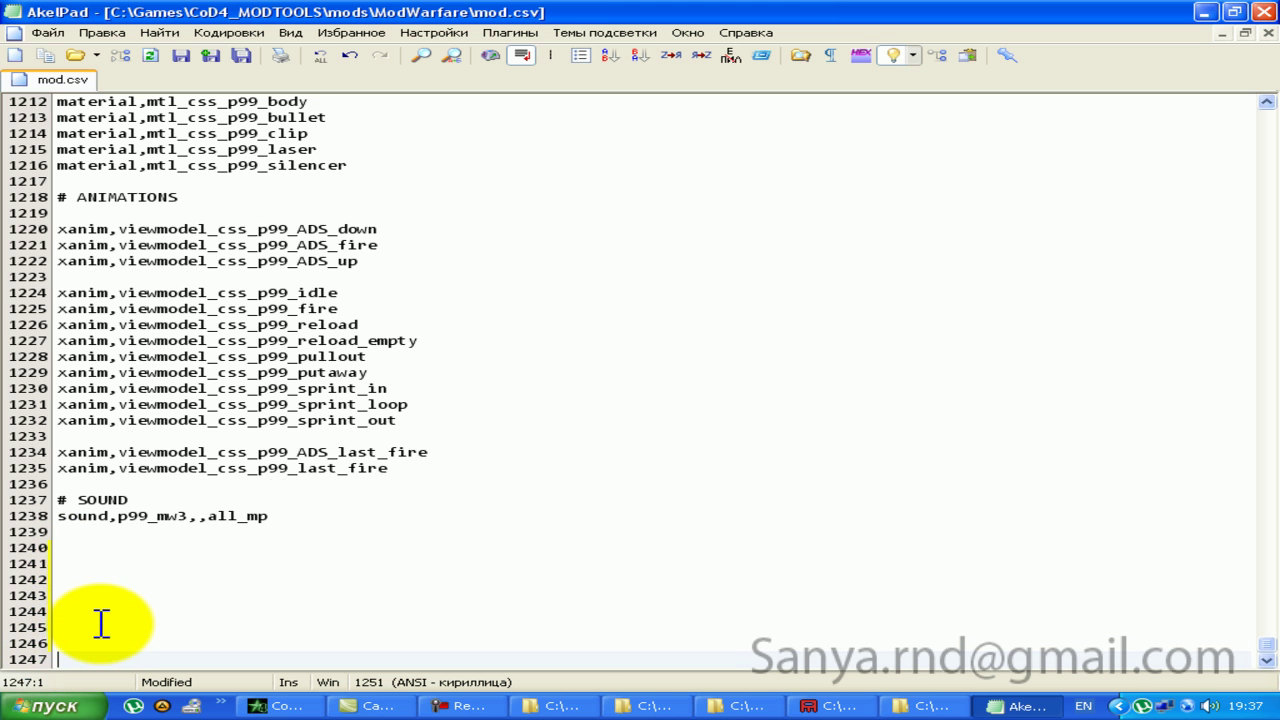
left_click(1005, 706)
left_click(1005, 706)
type("# MW3 USP4")
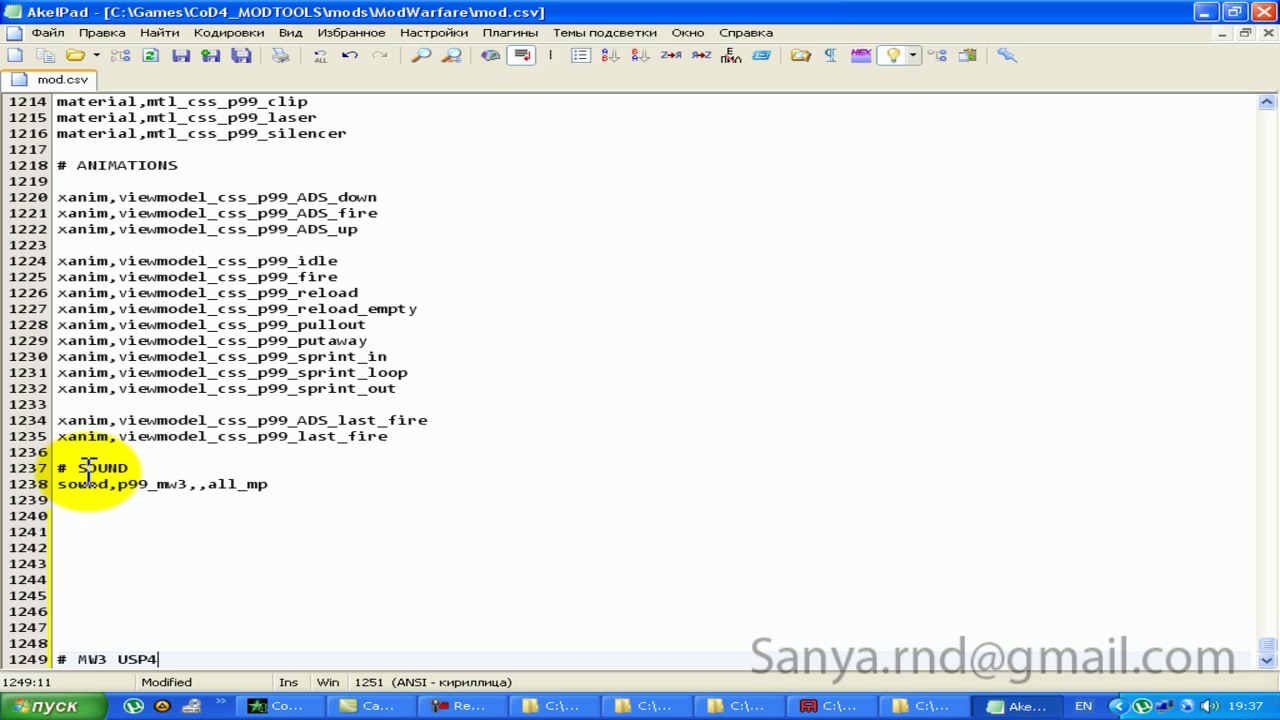
type("5")
key("Return")
key("Return")
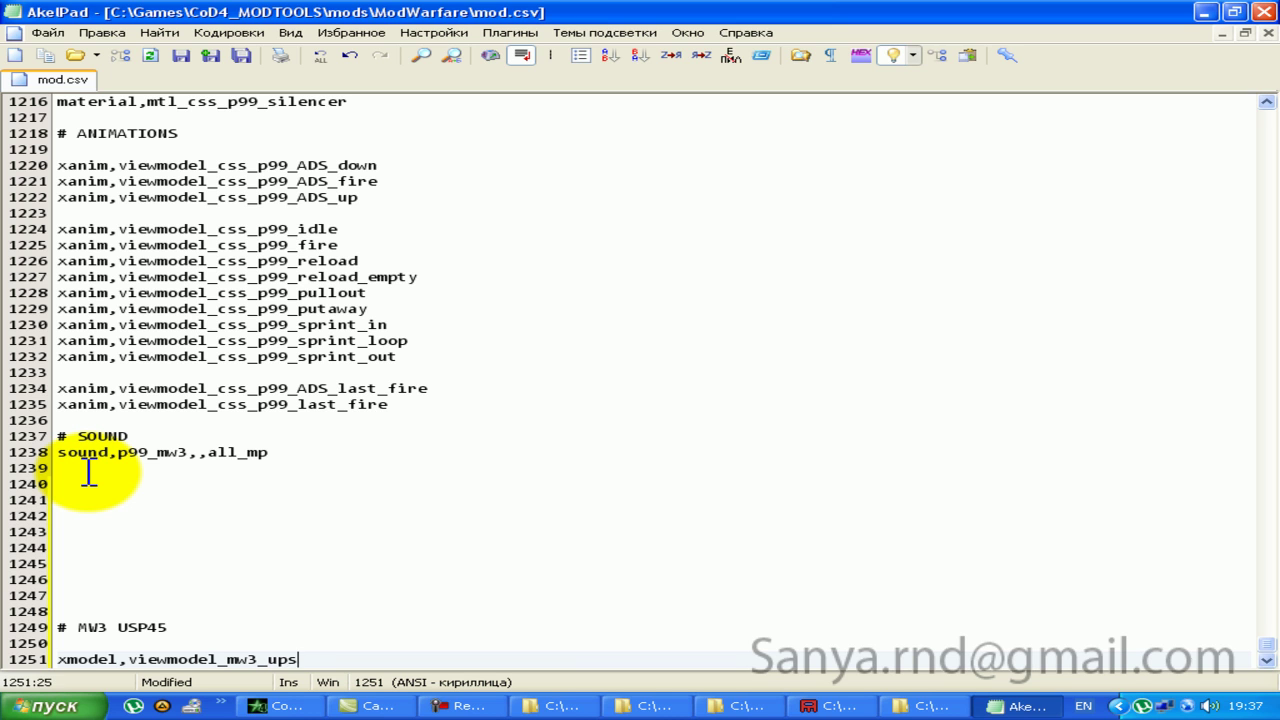
key("Return")
type("material,mtl_mw3_usp45")
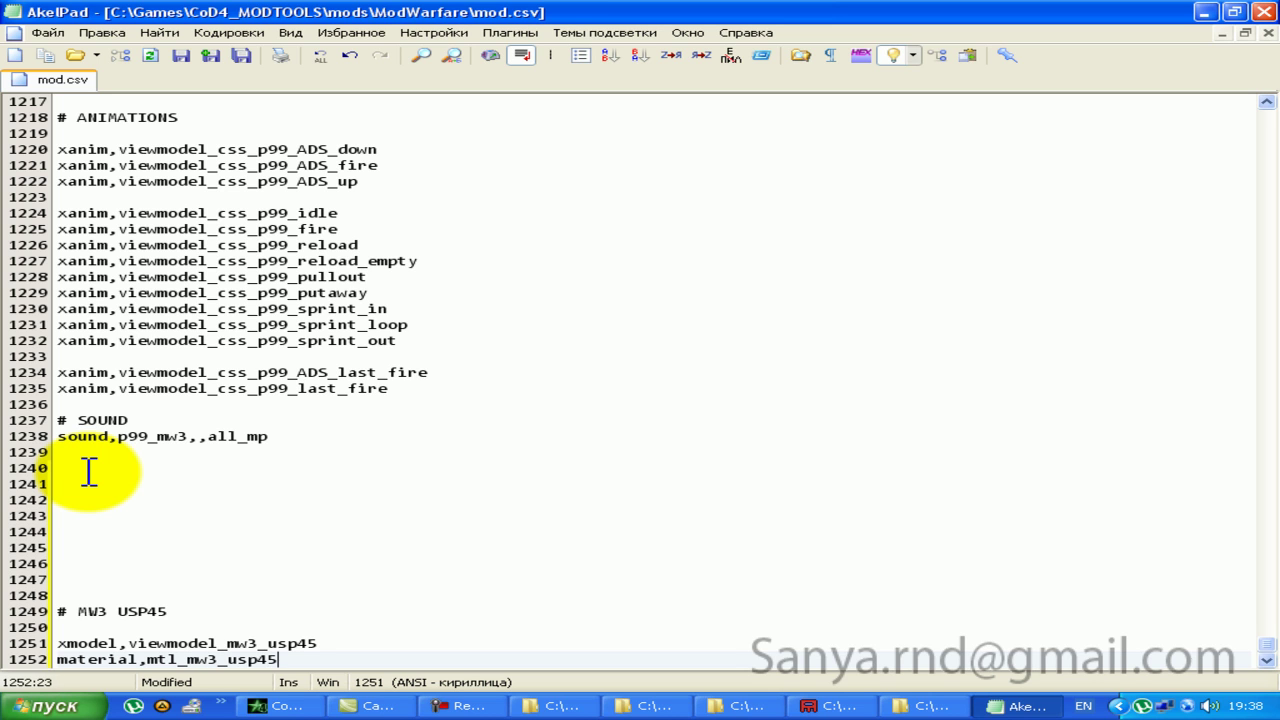
key("Return")
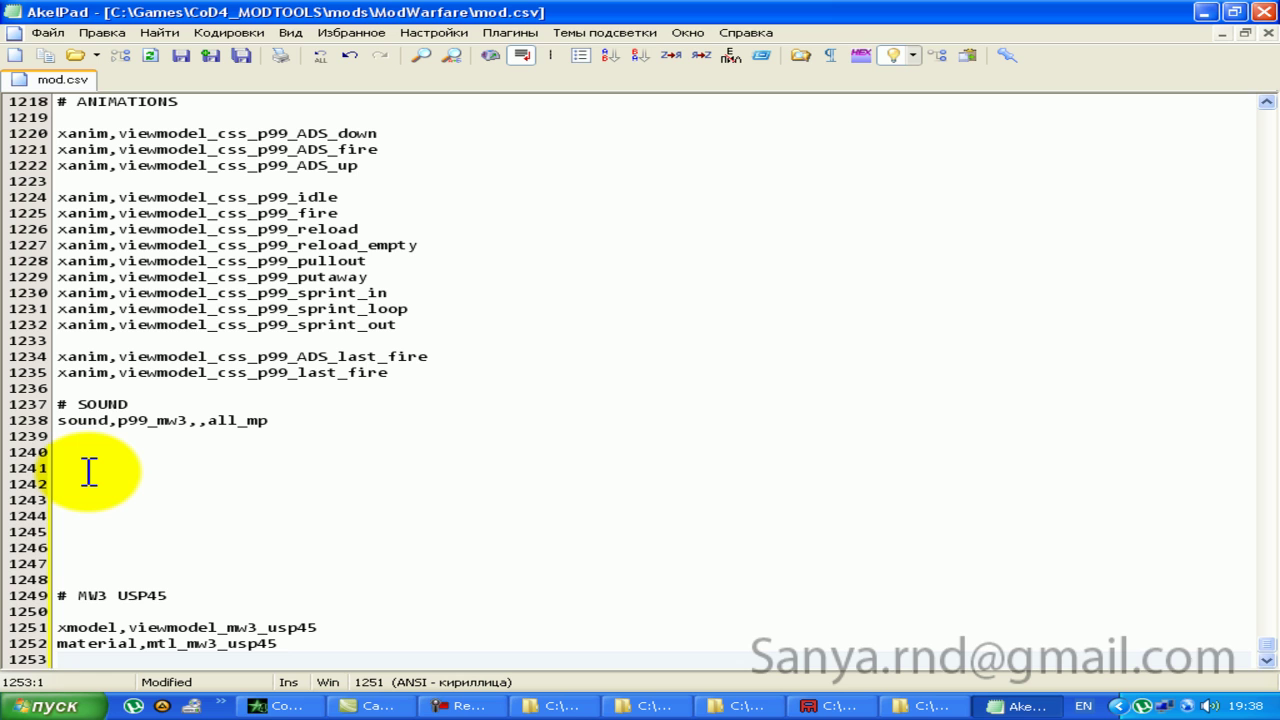
Step: Add sound,usp45_mw3,,all_mp by copying the p99 sound line, save mod.csv, and run makeMod.bat
scroll(563, 523, "down", 1)
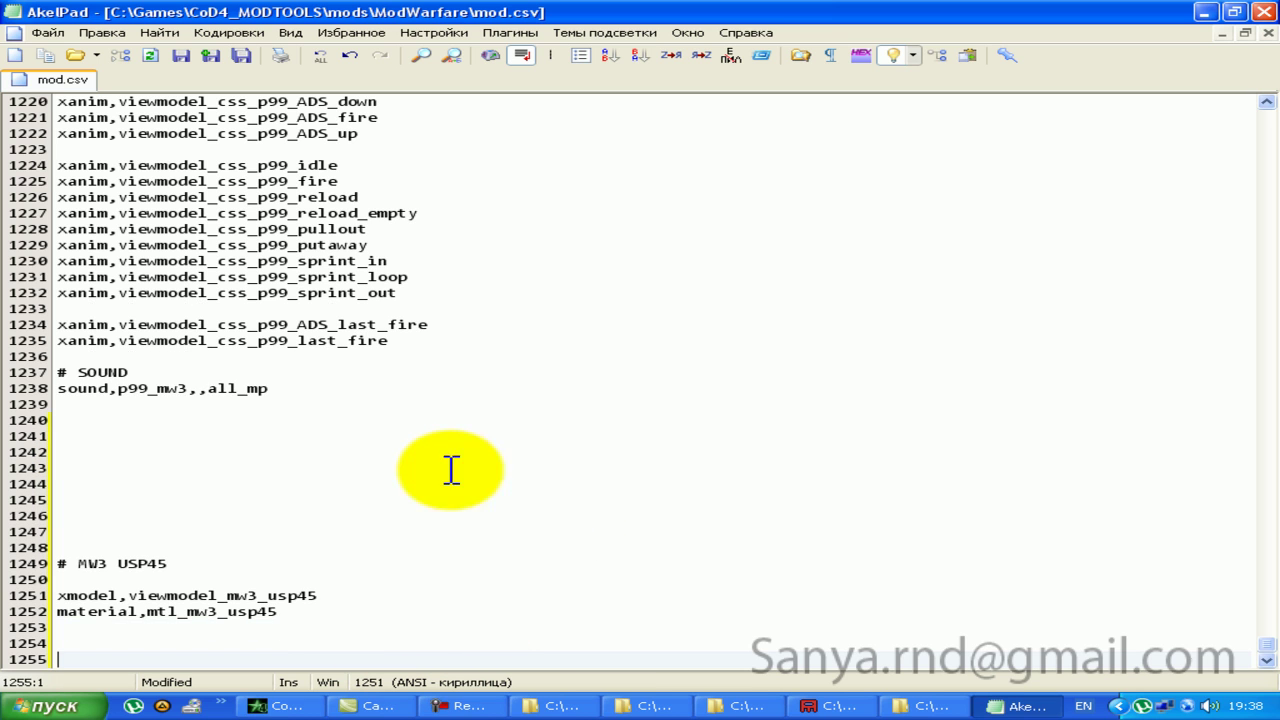
left_click_drag(302, 392, 3, 392)
key("ctrl+c")
left_click(86, 659)
key("ctrl+v")
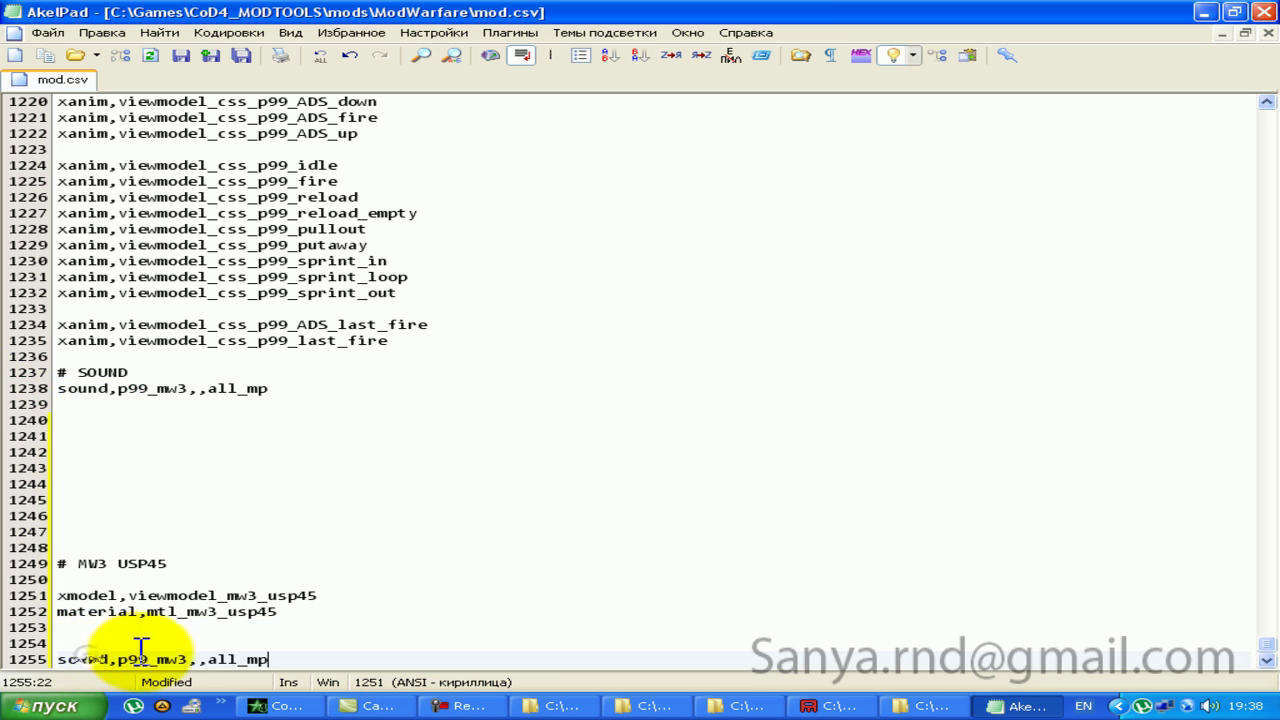
left_click_drag(149, 652, 126, 652)
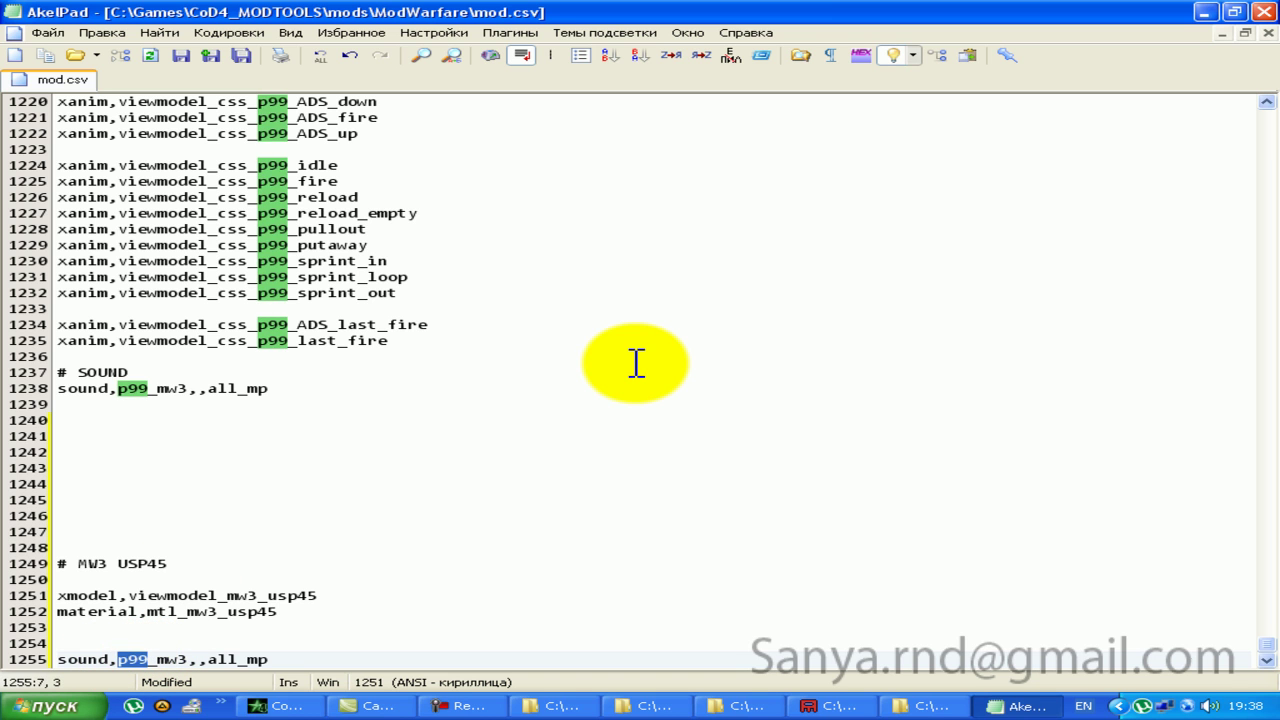
type("usp45")
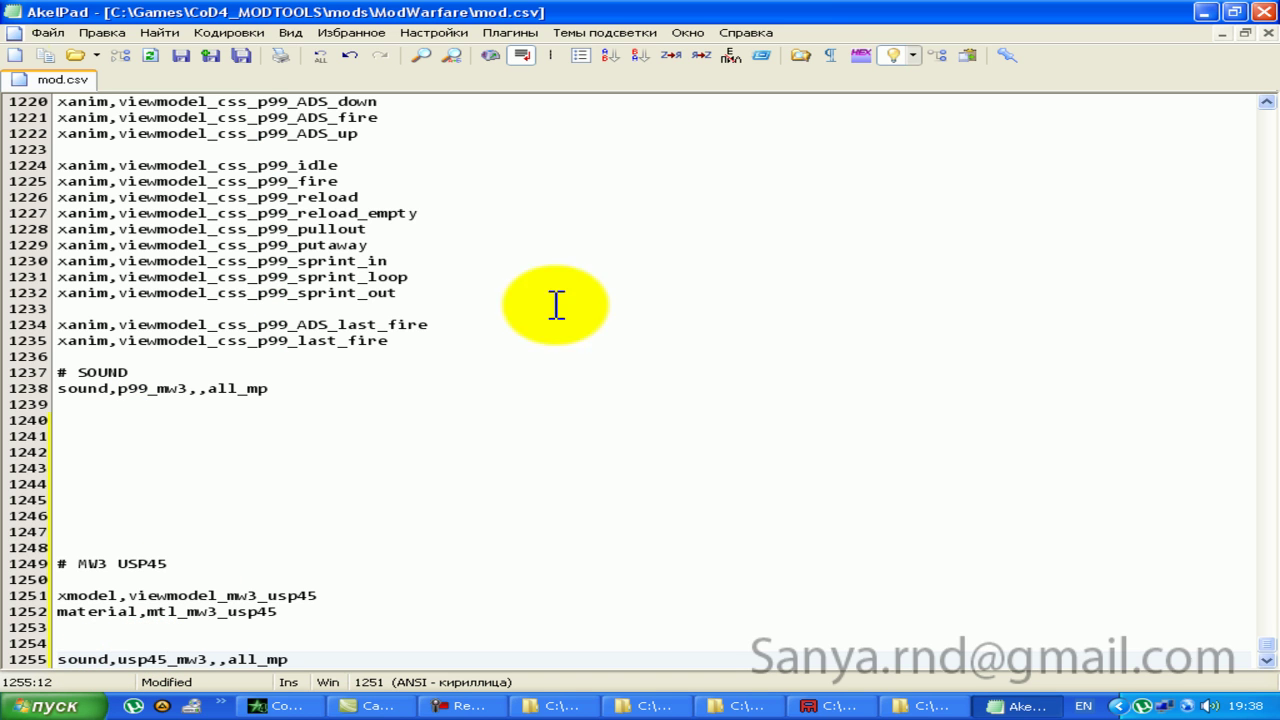
left_click(181, 55)
key("alt+Tab")
double_click(700, 320)
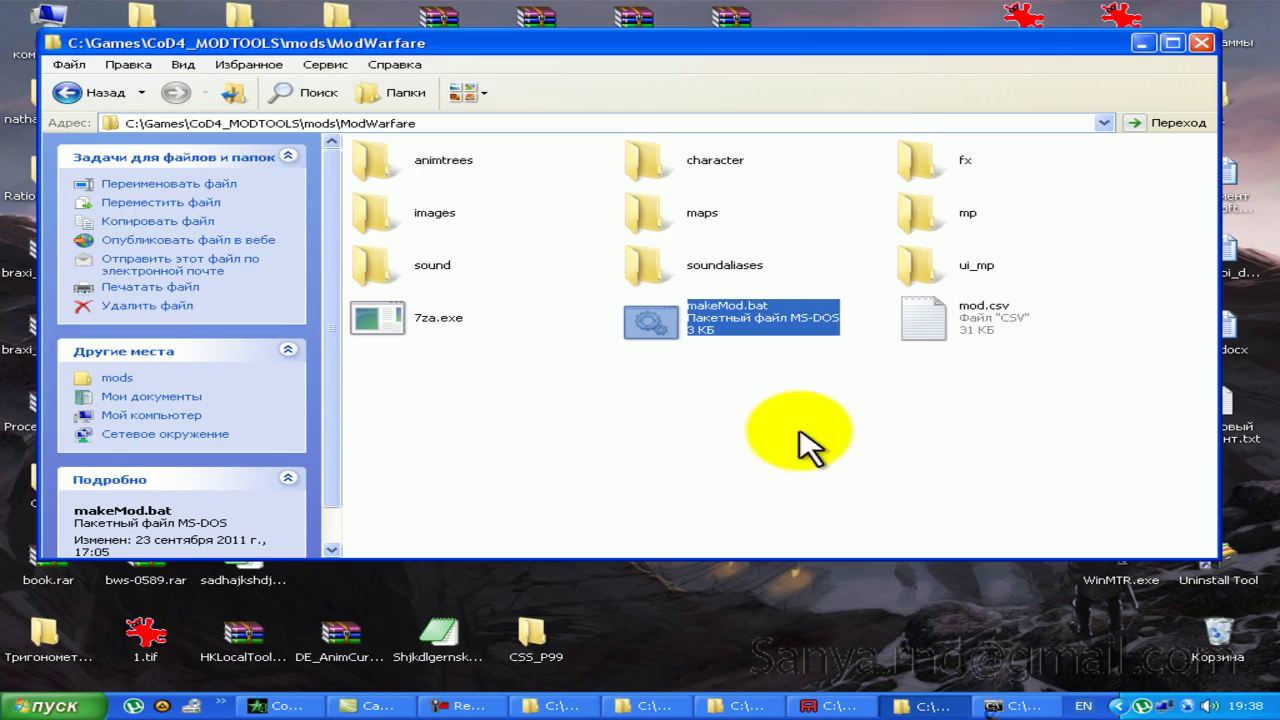
Step: Scroll through _mw3_usp_mp's settings, checking its hud_icon_usp_45 icons, then minimize the editor
left_click(851, 508)
left_click(925, 706)
left_click(840, 706)
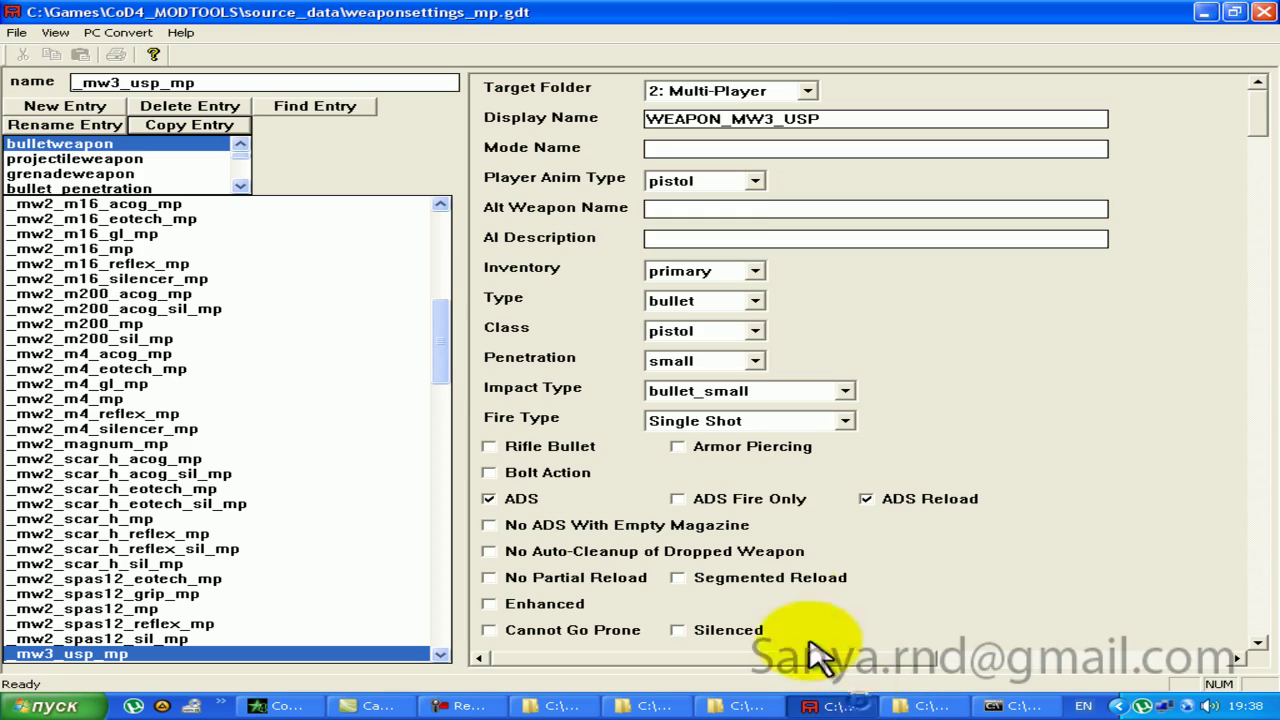
mouse_move(1255, 115)
left_mouse_down()
mouse_move(1258, 414)
mouse_move(1270, 450)
mouse_move(1257, 471)
mouse_move(1258, 612)
left_mouse_up()
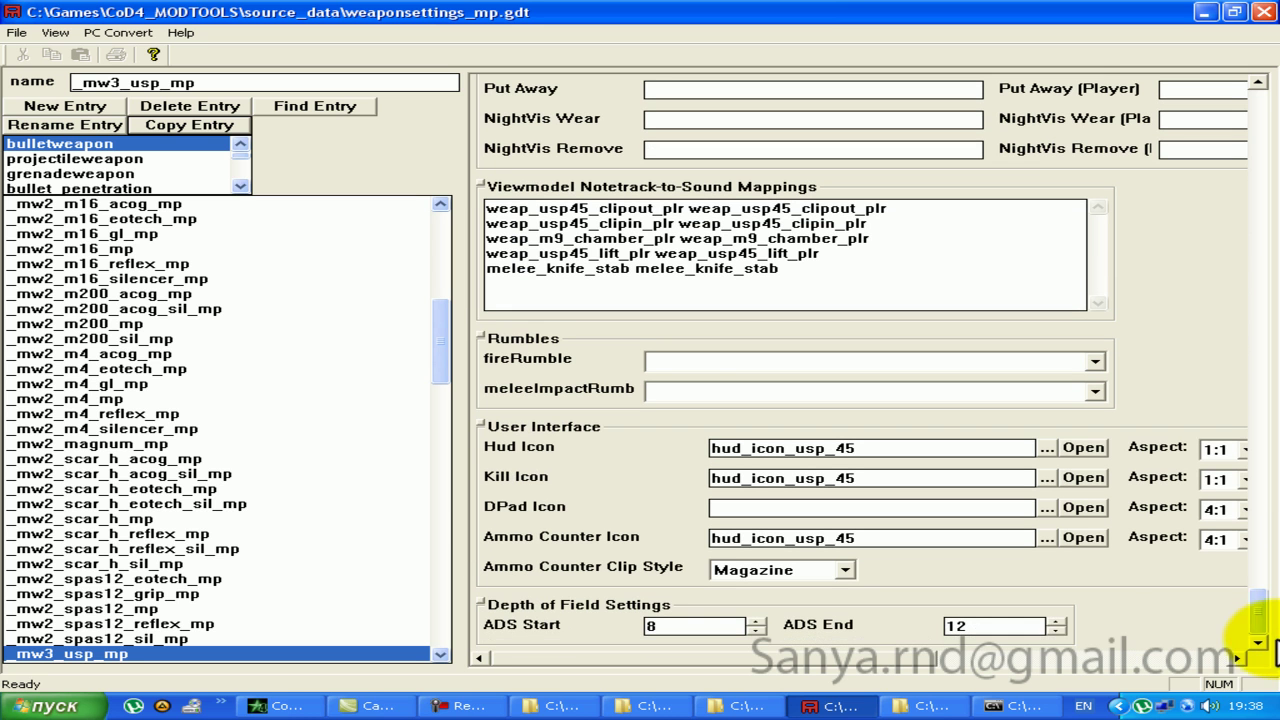
left_click(832, 704)
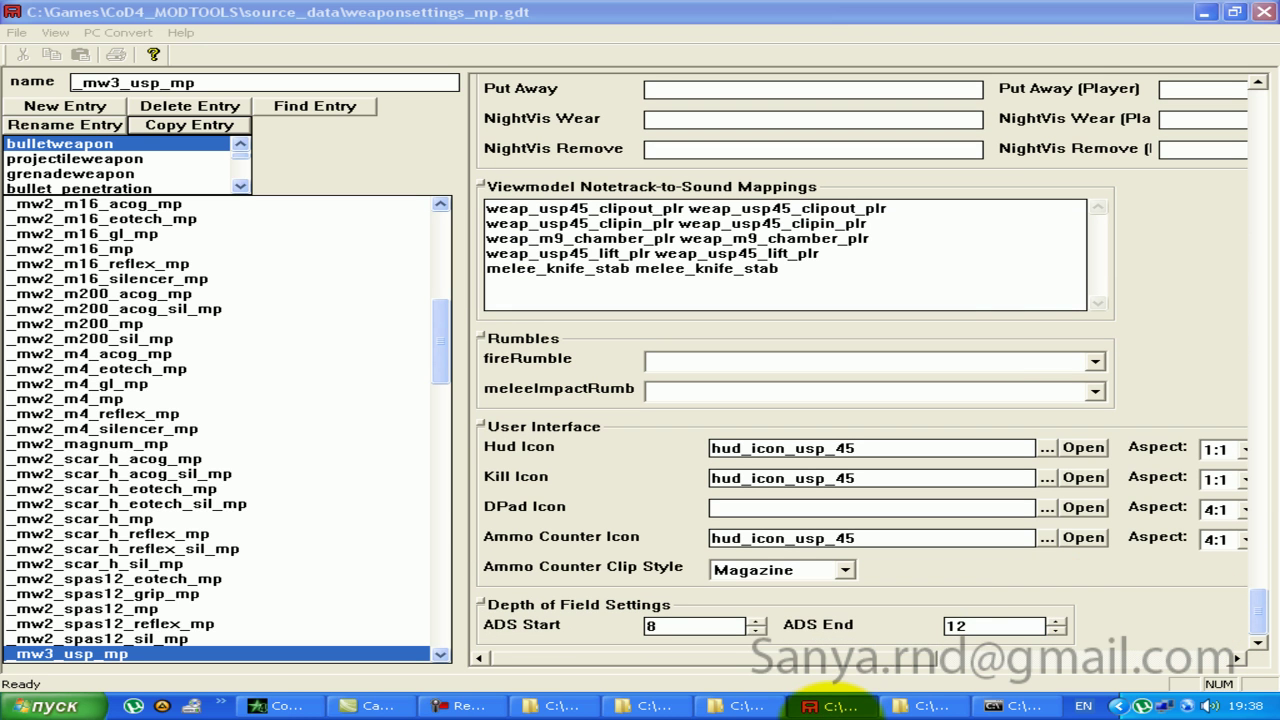
left_click(832, 704)
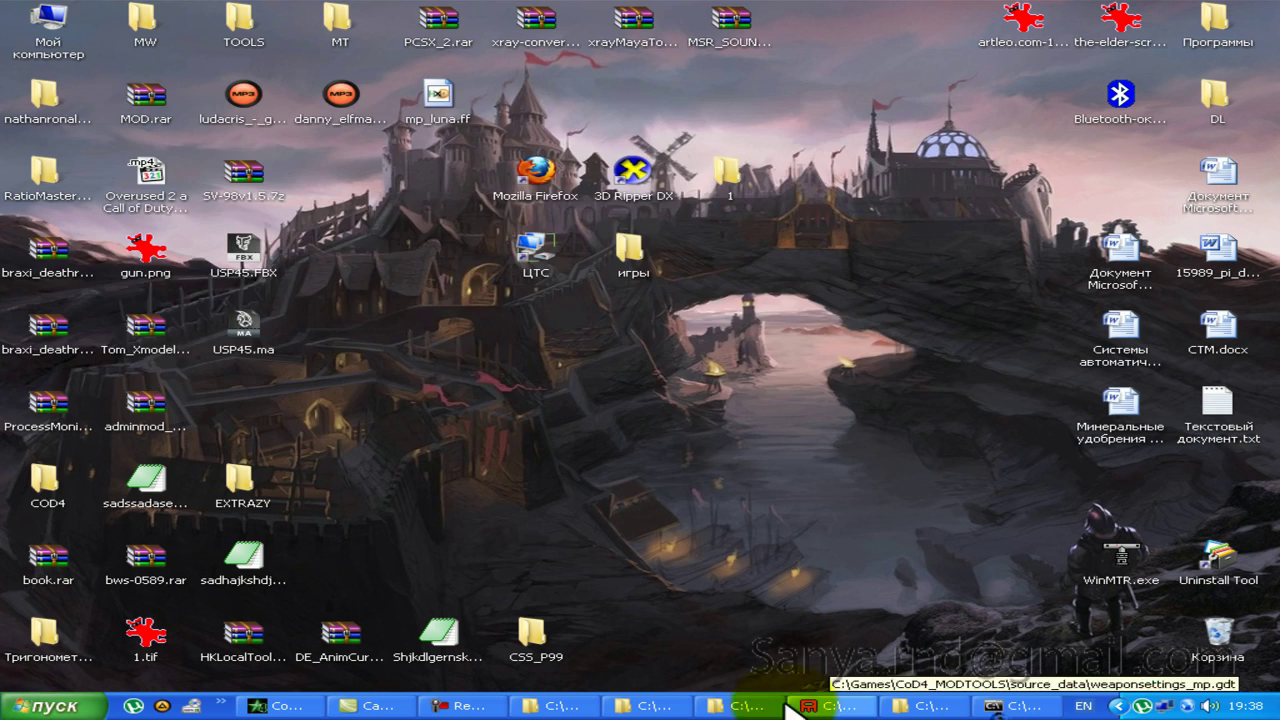
Step: Minimize the sound and model_export folder windows and open MT > raw
left_click(760, 708)
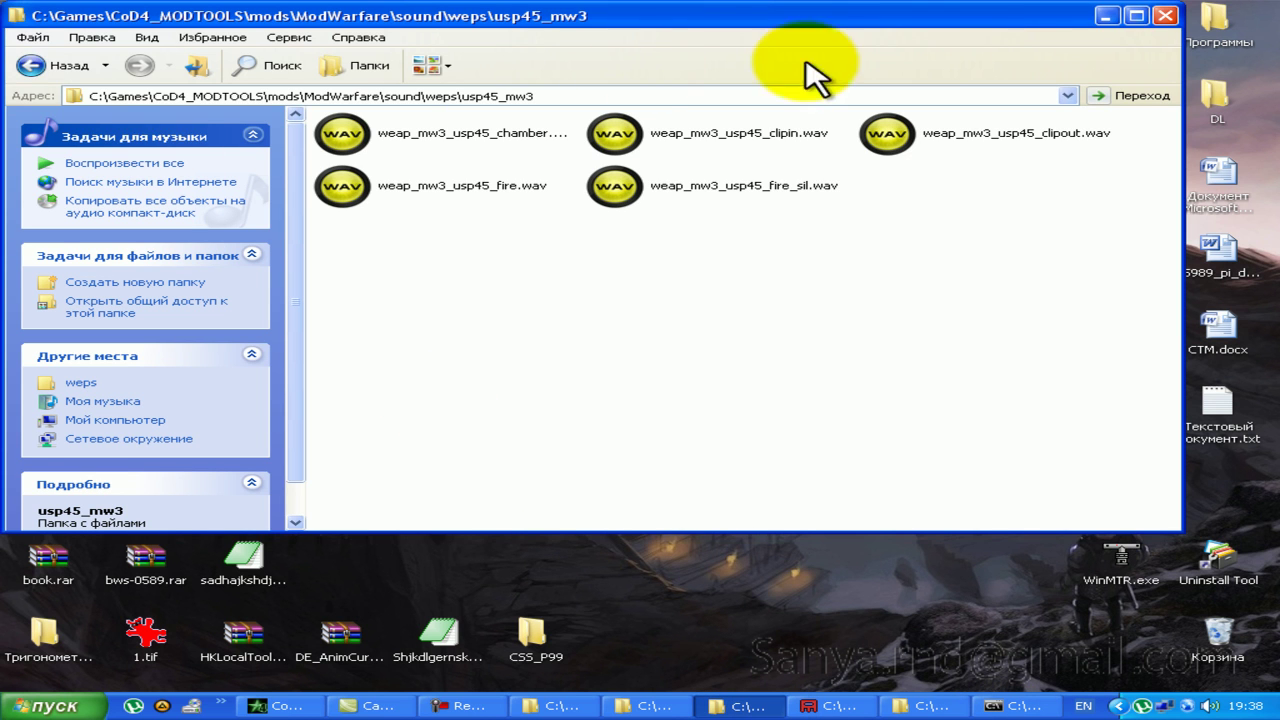
left_click(1107, 15)
left_click(905, 706)
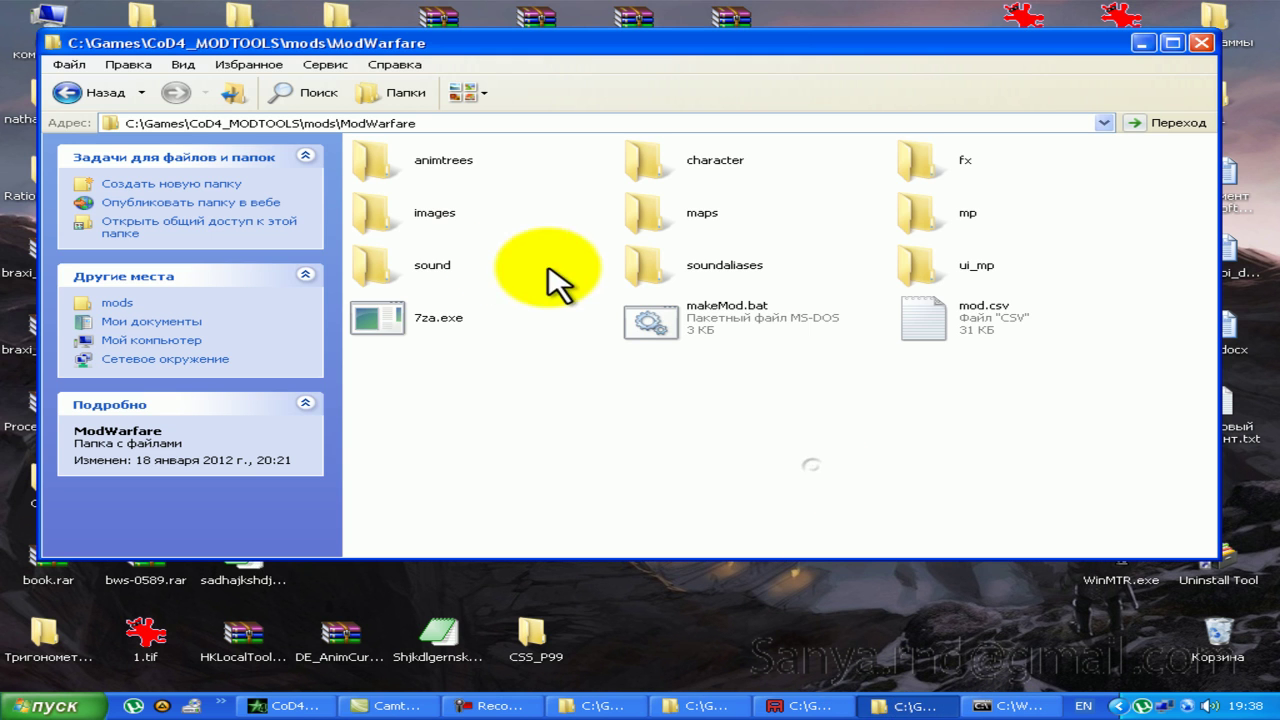
left_click(690, 706)
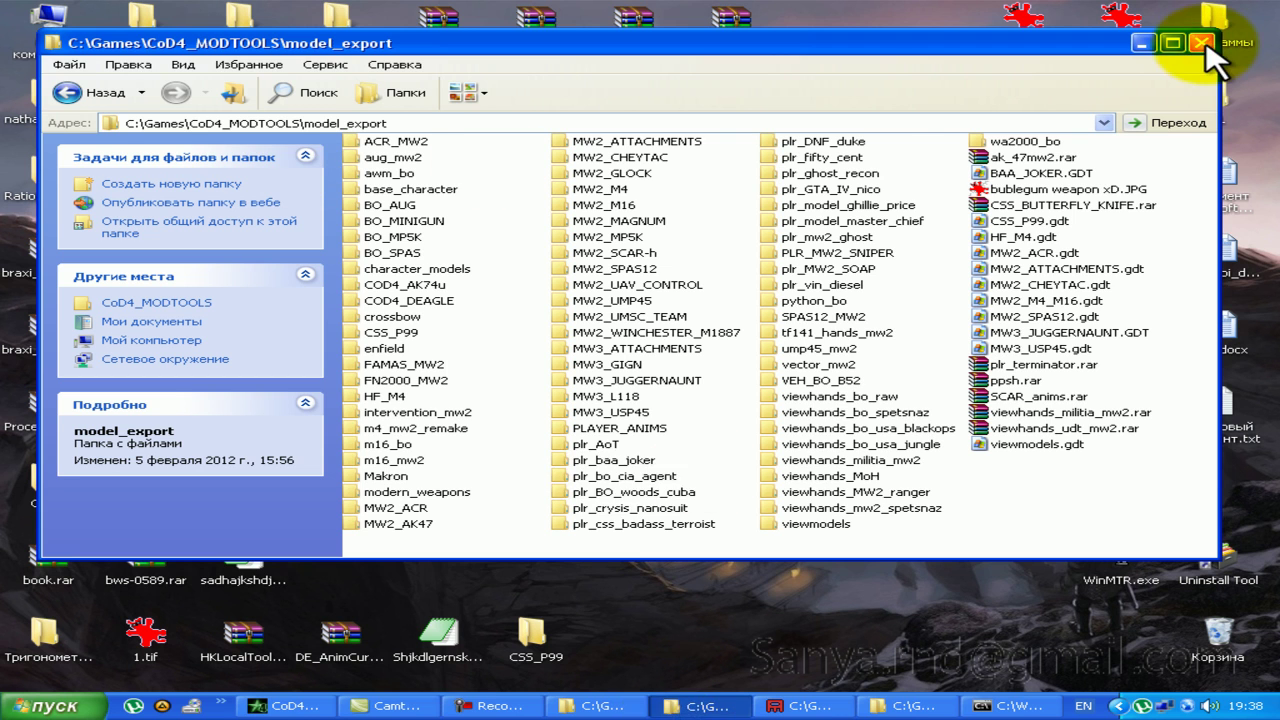
left_click(1141, 43)
double_click(338, 20)
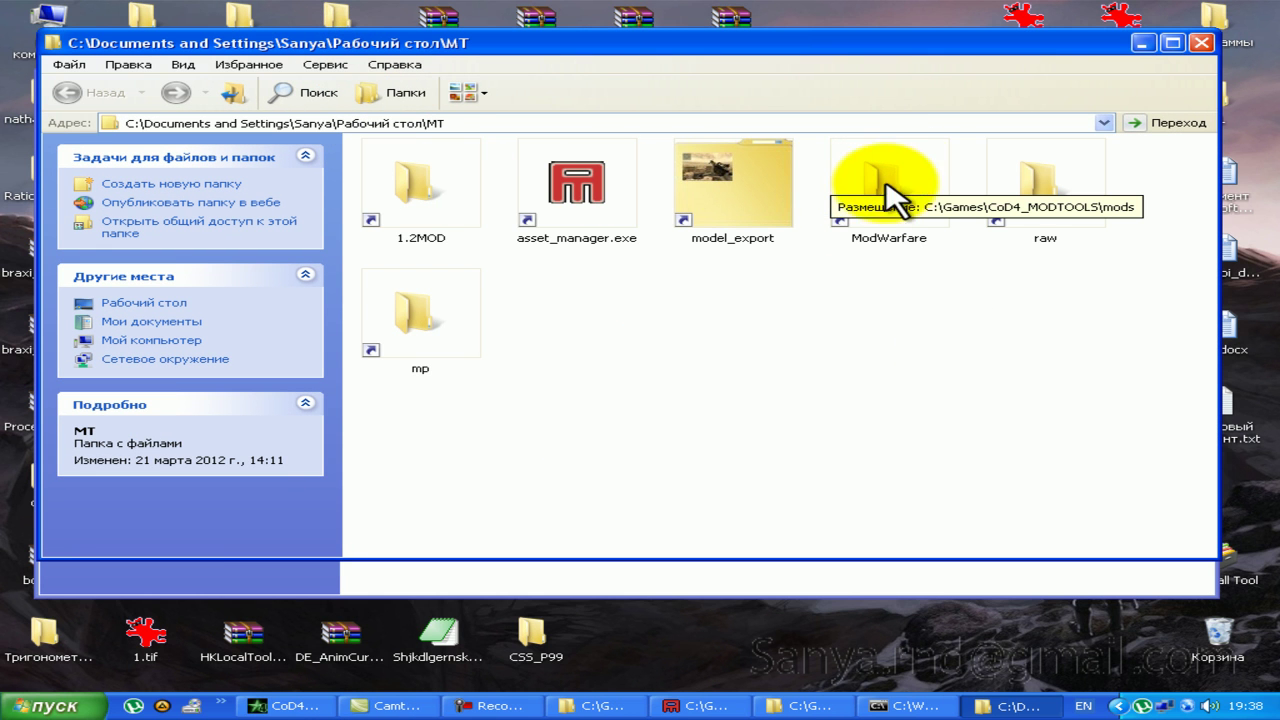
double_click(1075, 200)
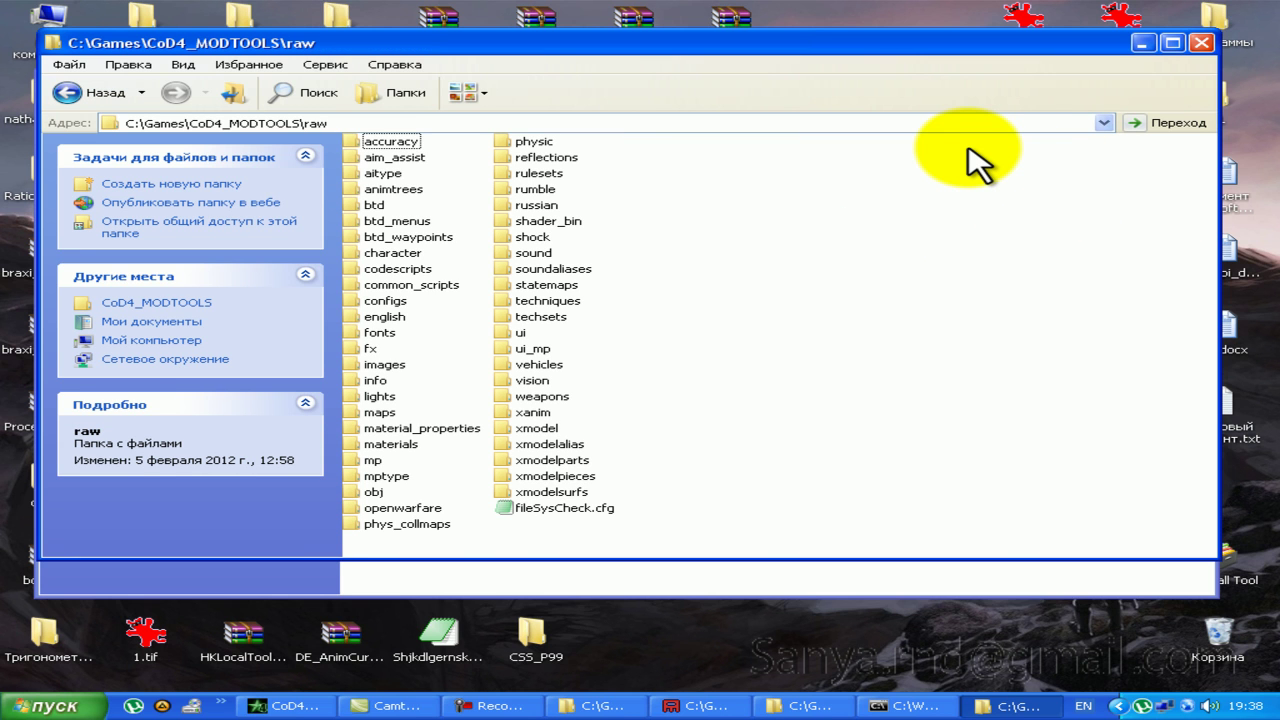
Step: Search raw for mw3_usp45_ files, select the three weapon_mw3_usp45 .iwi results, and close the search
key("F3")
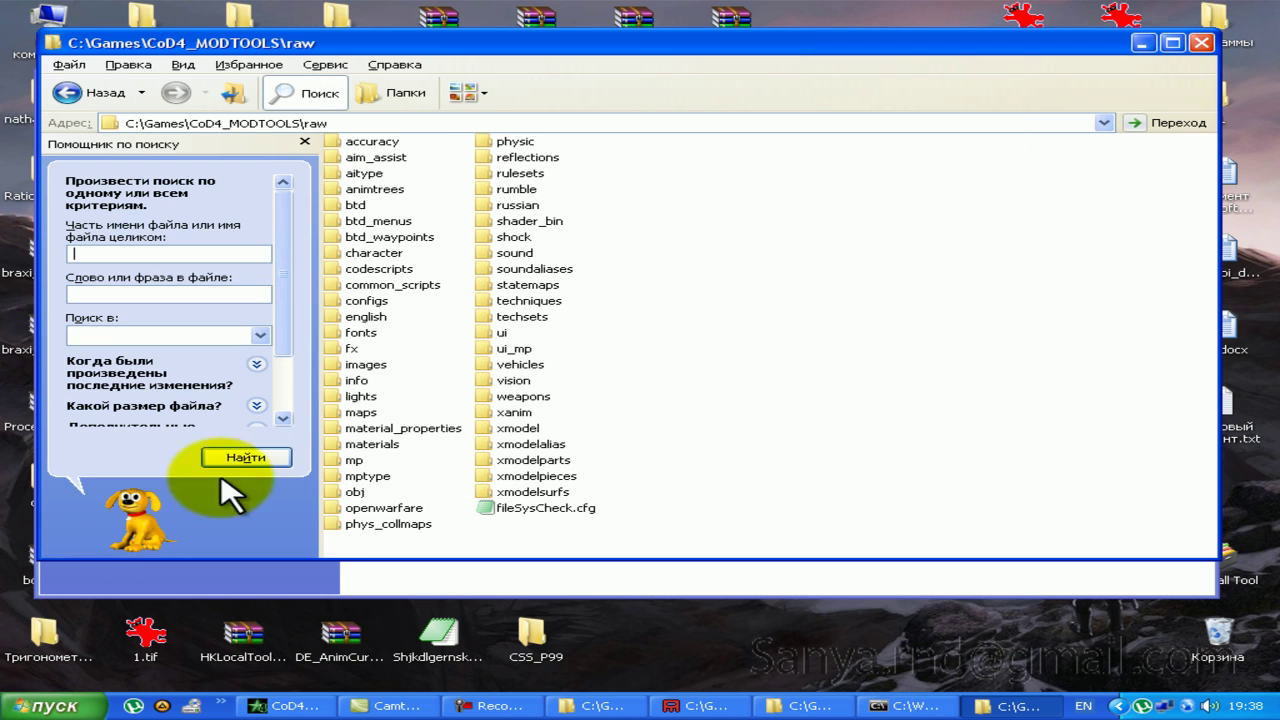
type("y")
key("BackSpace")
type("u")
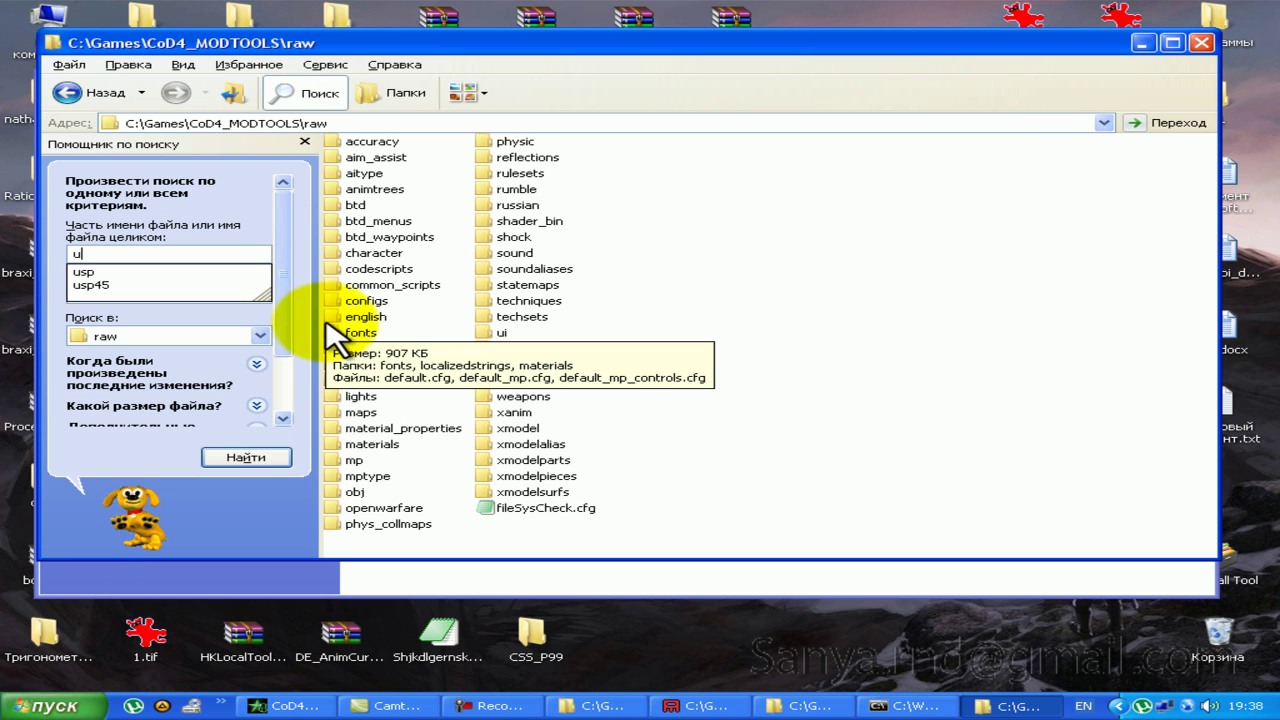
type("sp45_")
key("Return")
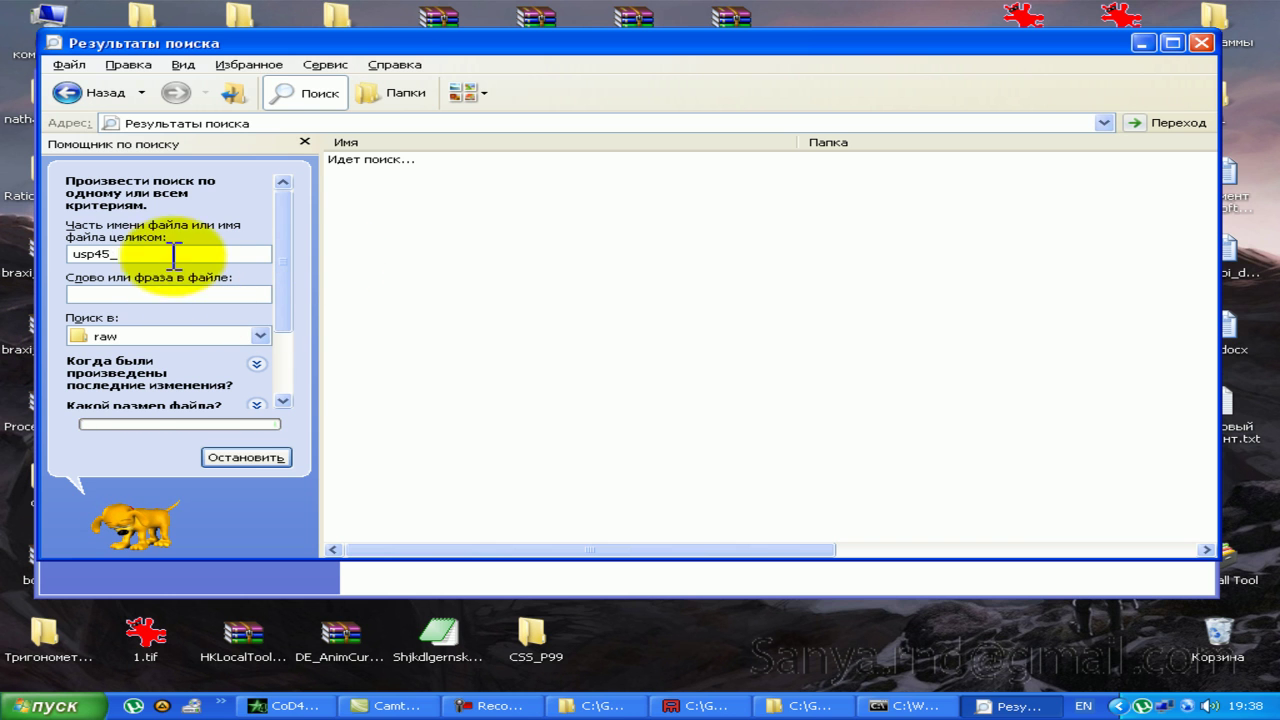
left_click(893, 706)
left_click(893, 706)
type("mw3_")
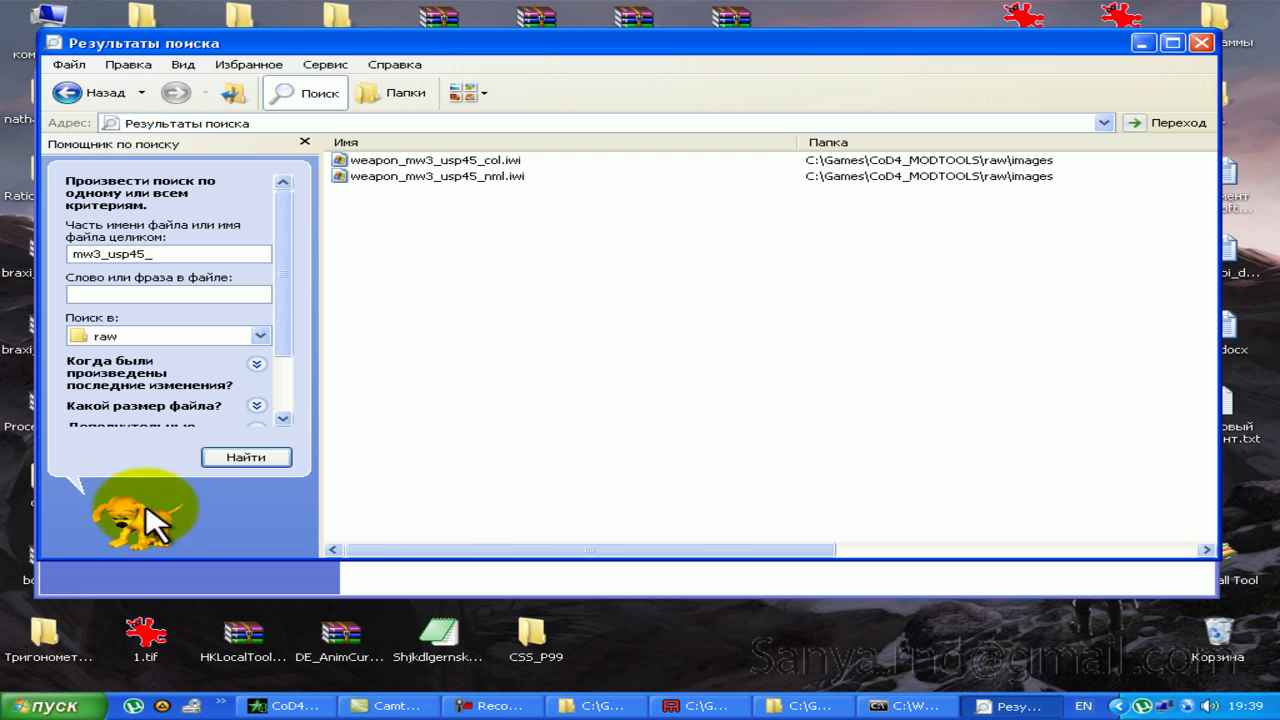
left_click(255, 457)
left_click_drag(443, 229, 330, 150)
left_click(62, 92)
left_click(305, 141)
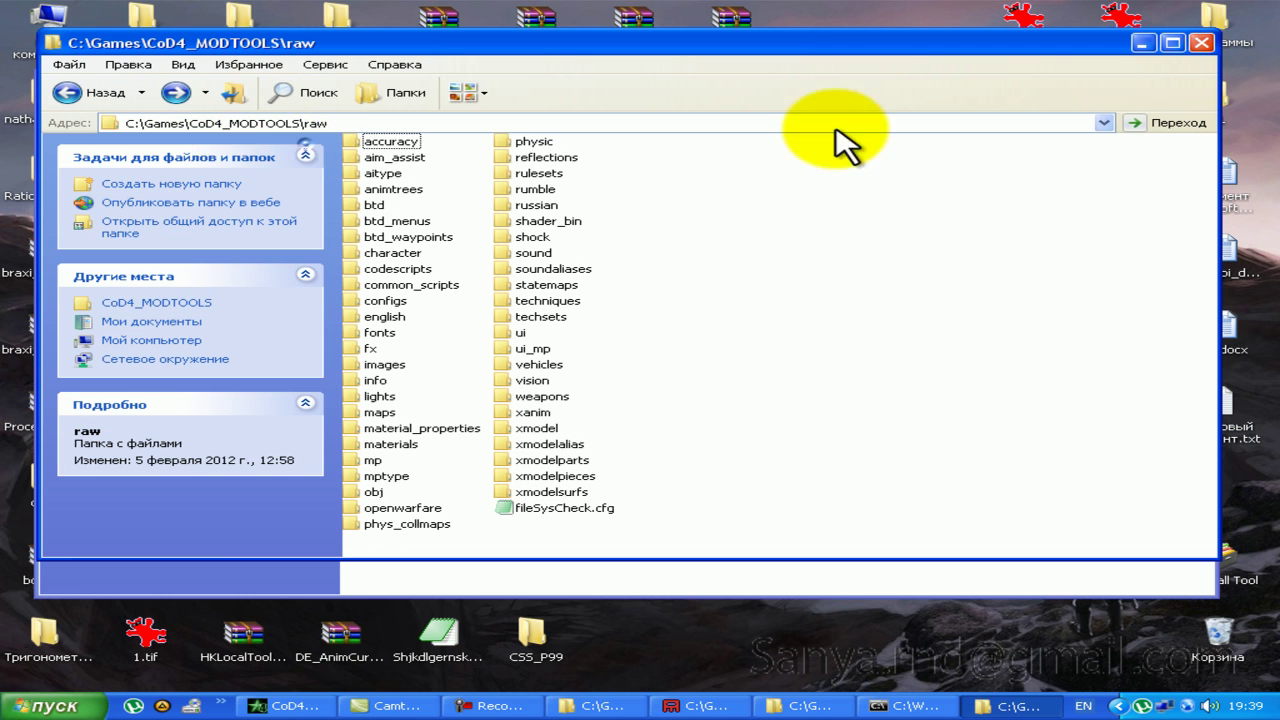
Step: Add the three weapon_mw3_usp45 IWI textures (col, nml, spc) to mw.iwd's images folder
left_click(1201, 43)
left_click(95, 145)
left_click(95, 145)
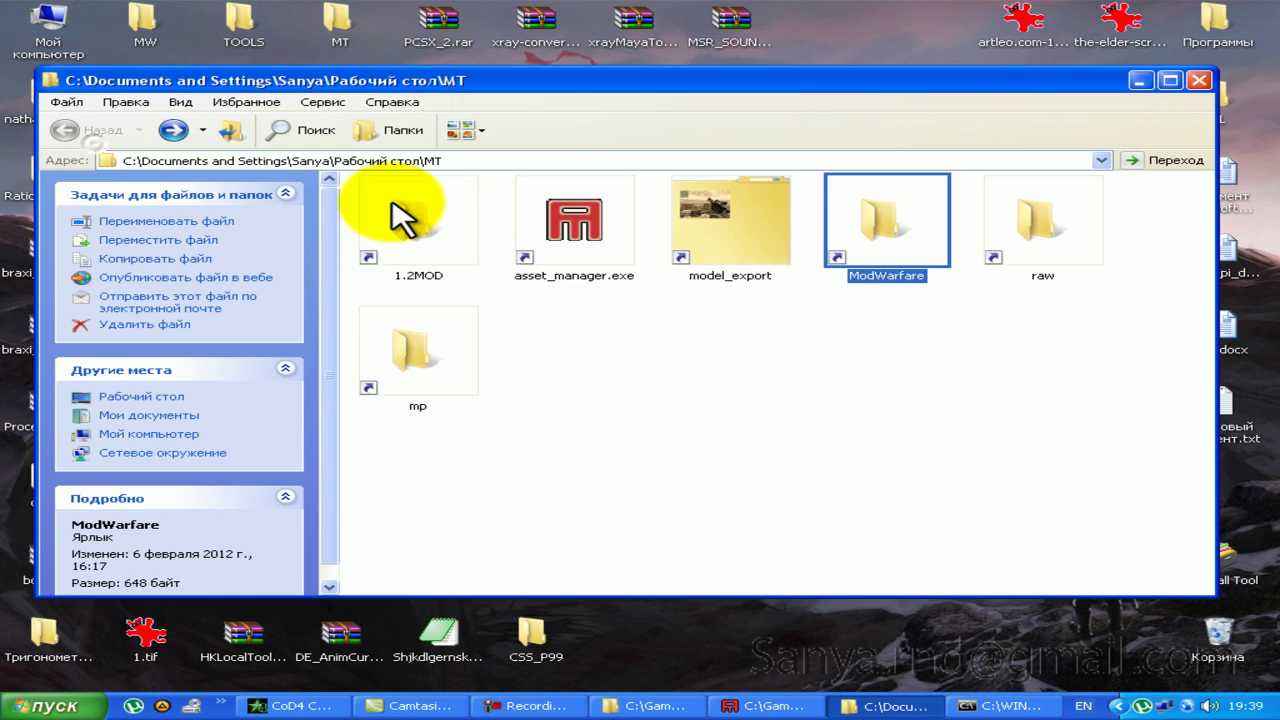
double_click(440, 360)
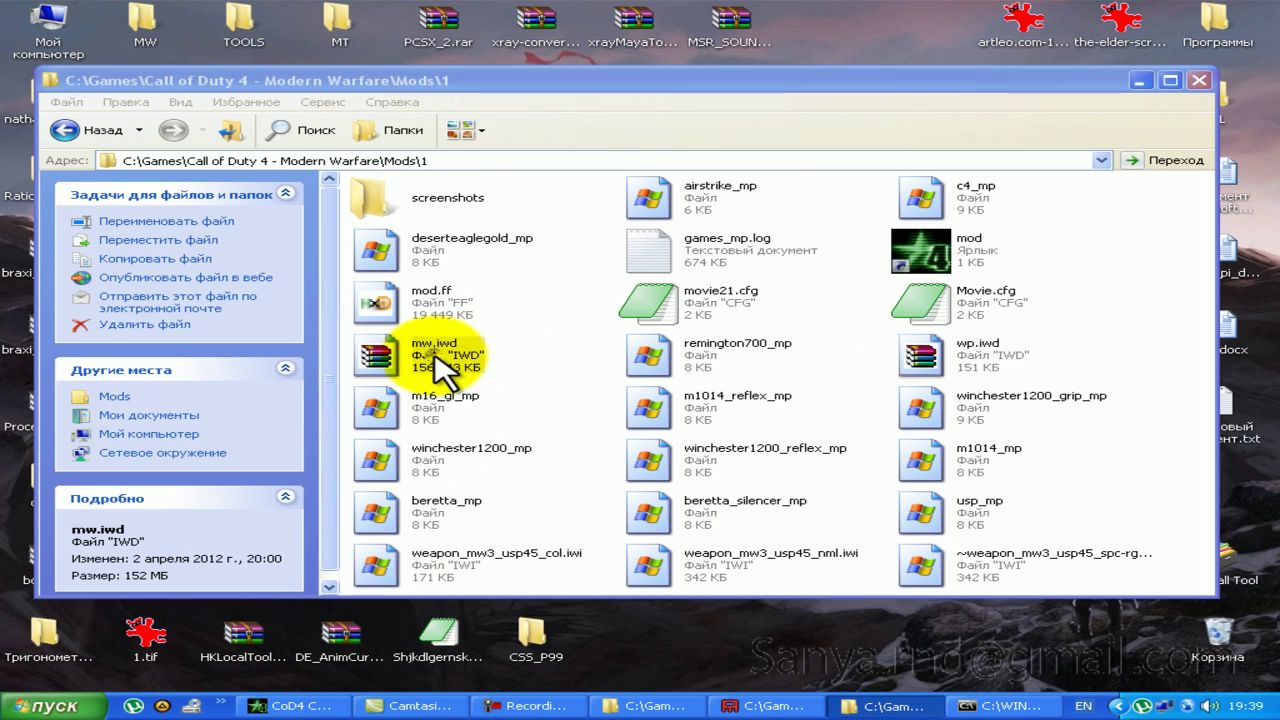
double_click(135, 228)
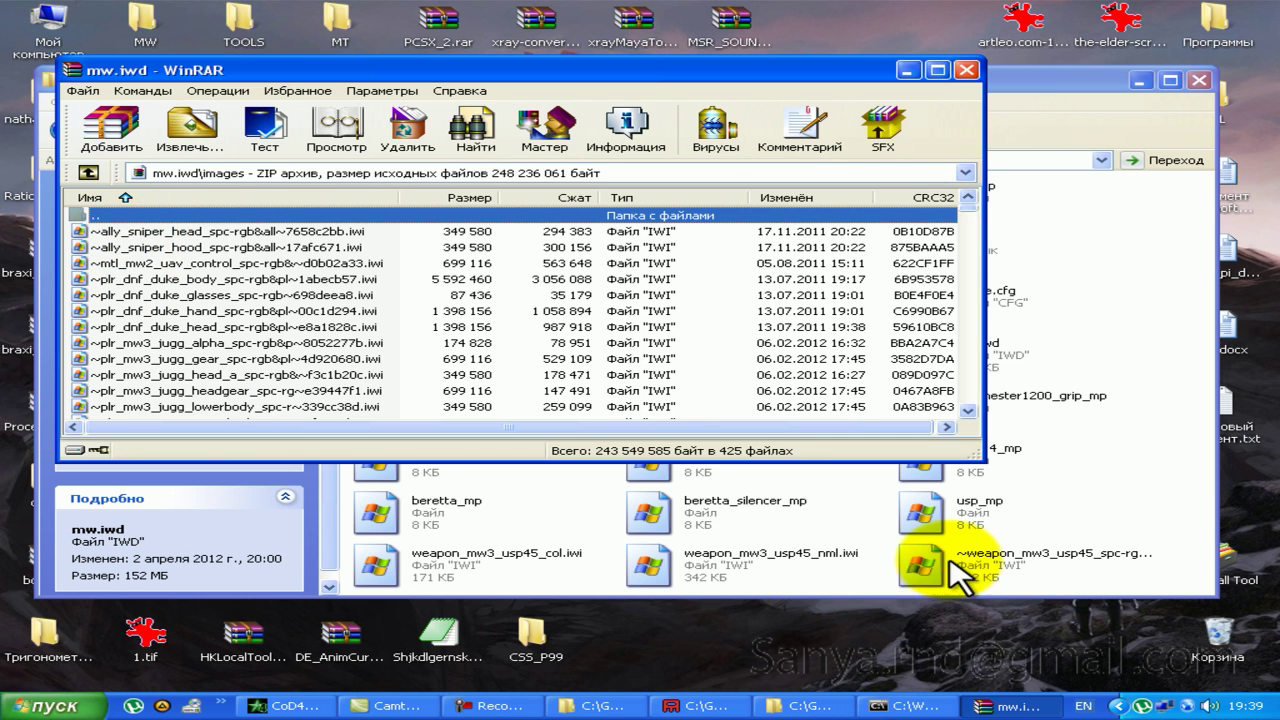
left_click(1180, 560)
left_click_drag(329, 86, 546, 80)
left_click_drag(677, 494, 134, 343)
left_click(560, 427)
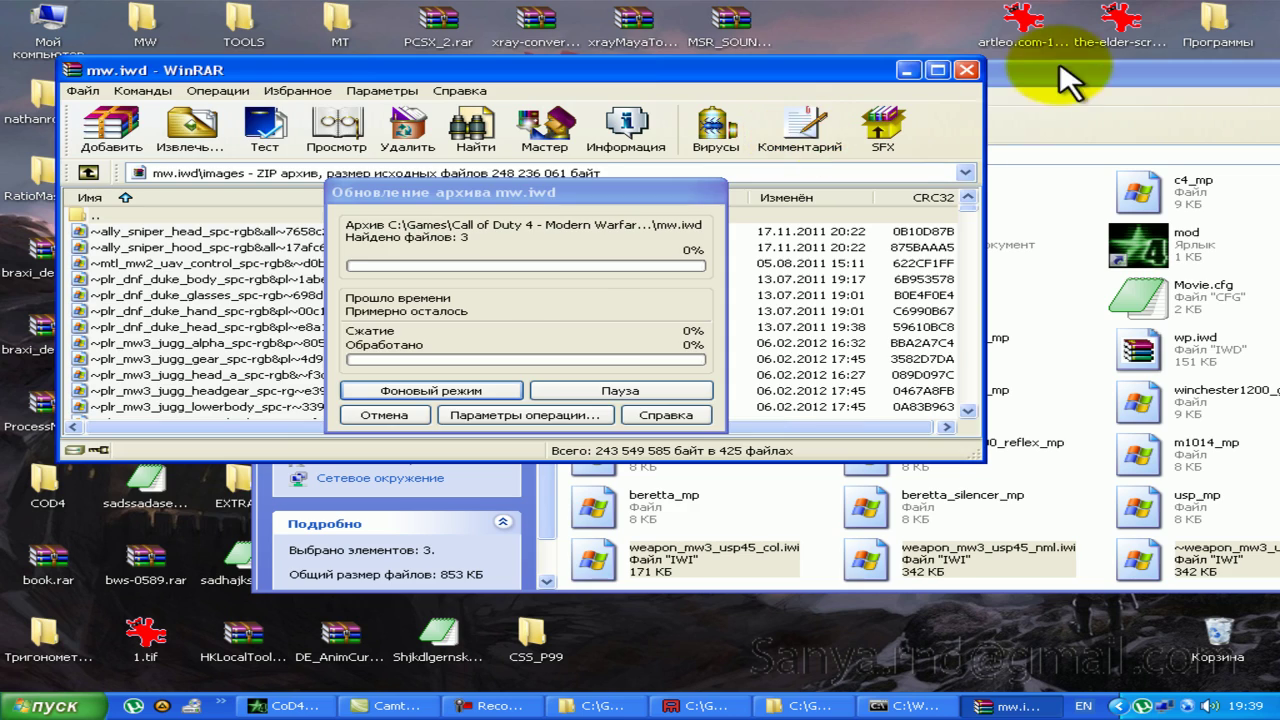
Step: Tidy up the desktop by closing the mod build console and the MW3_USP45 textures folder
left_click_drag(1071, 71, 900, 60)
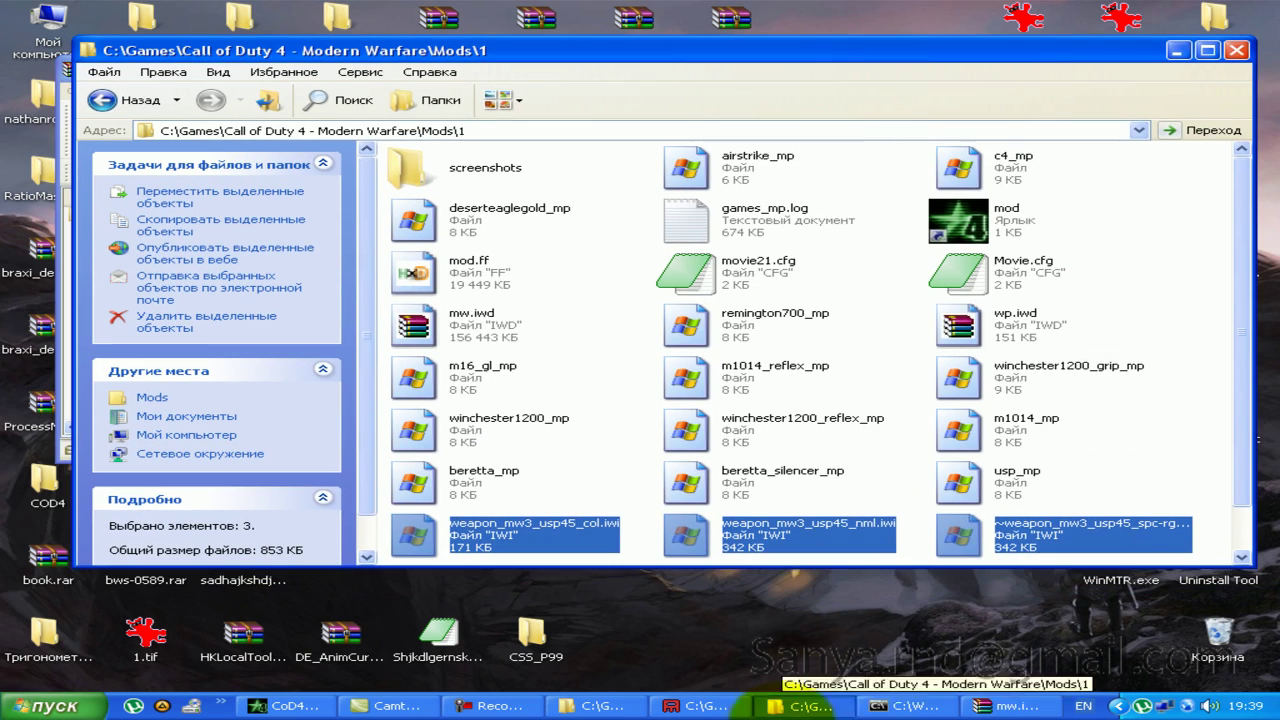
left_click(808, 706)
left_click(905, 706)
key("Return")
key("alt+Tab")
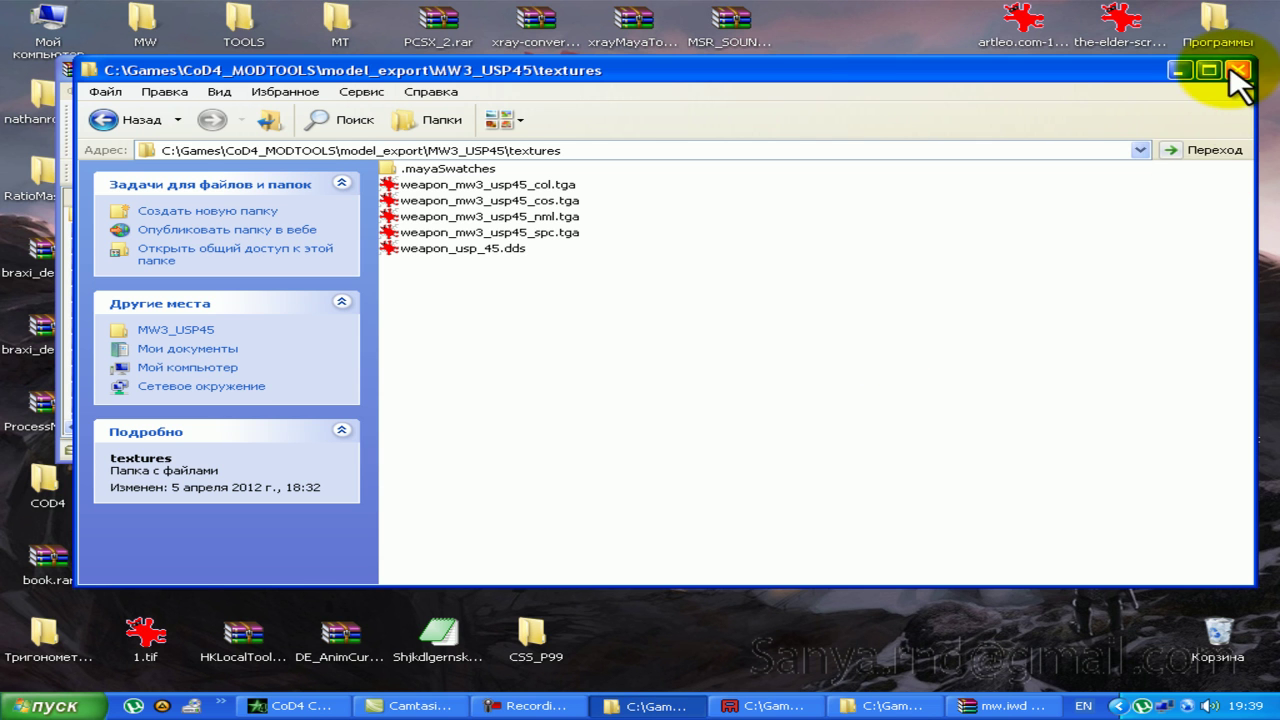
left_click(888, 706)
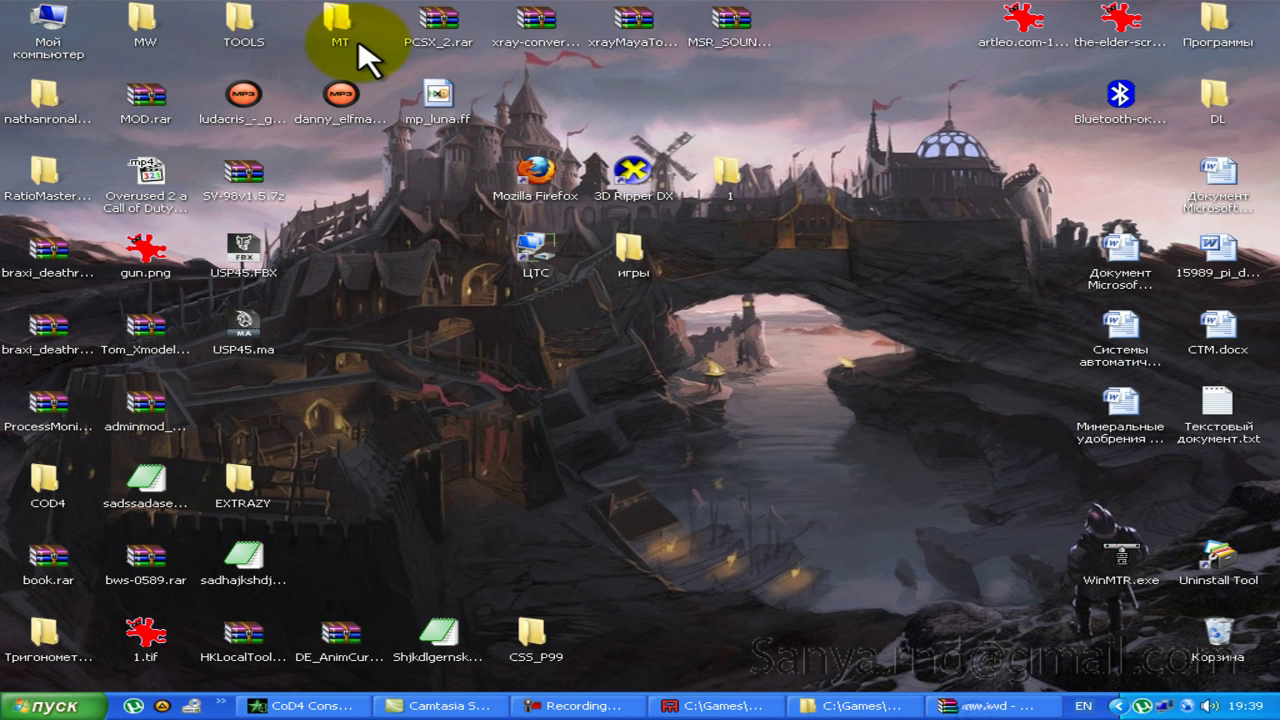
Step: Paste the rebuilt mod.ff into the Mods\1 folder, replacing the older copy
double_click(340, 22)
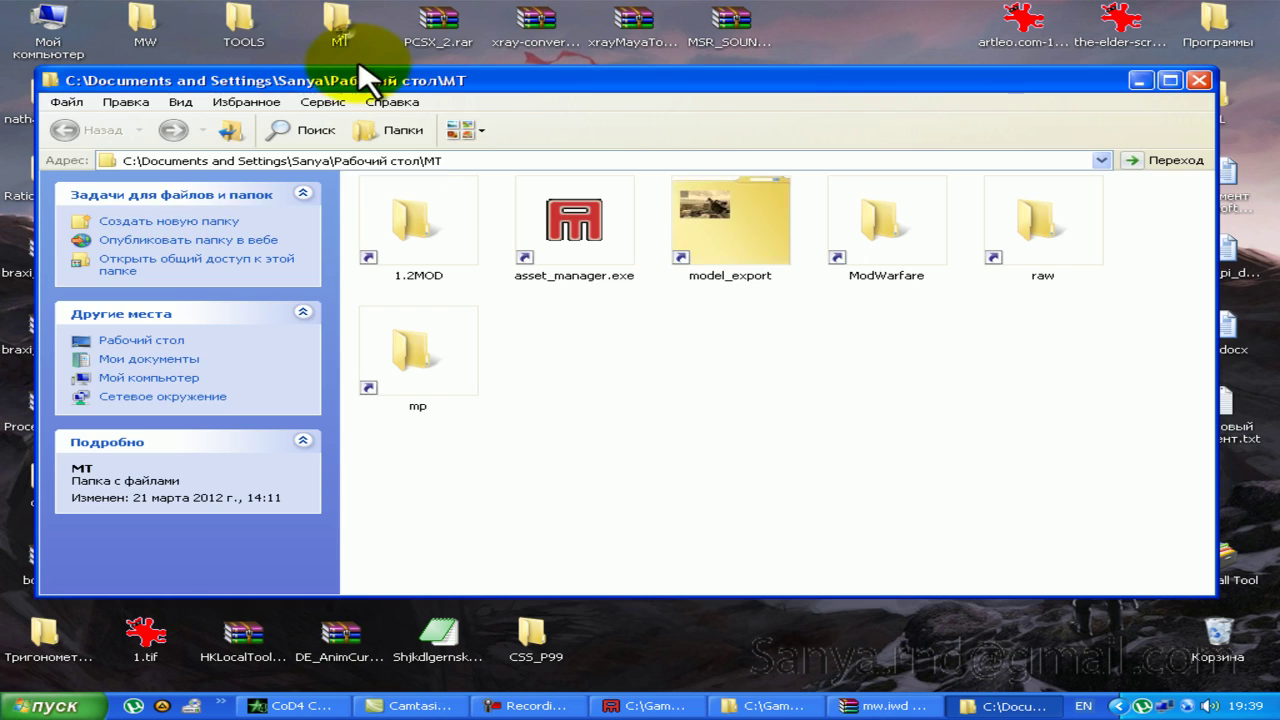
double_click(860, 233)
left_click(455, 410)
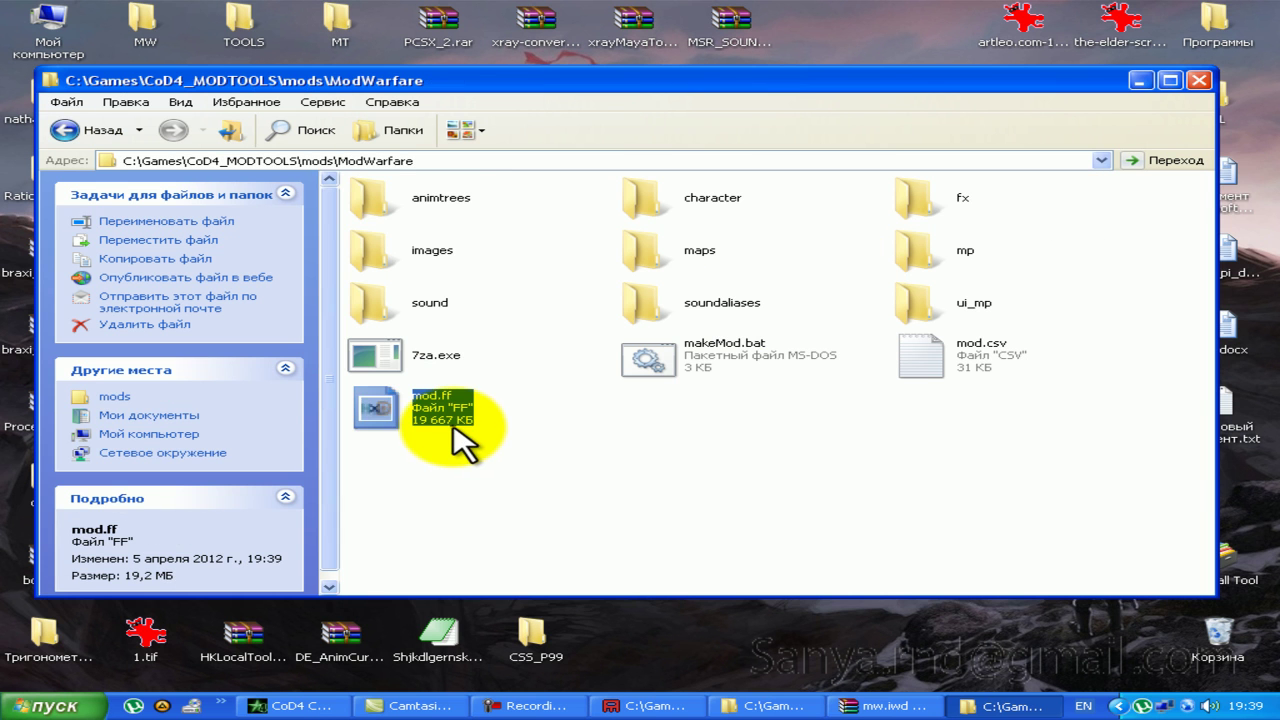
left_click(85, 140)
double_click(410, 215)
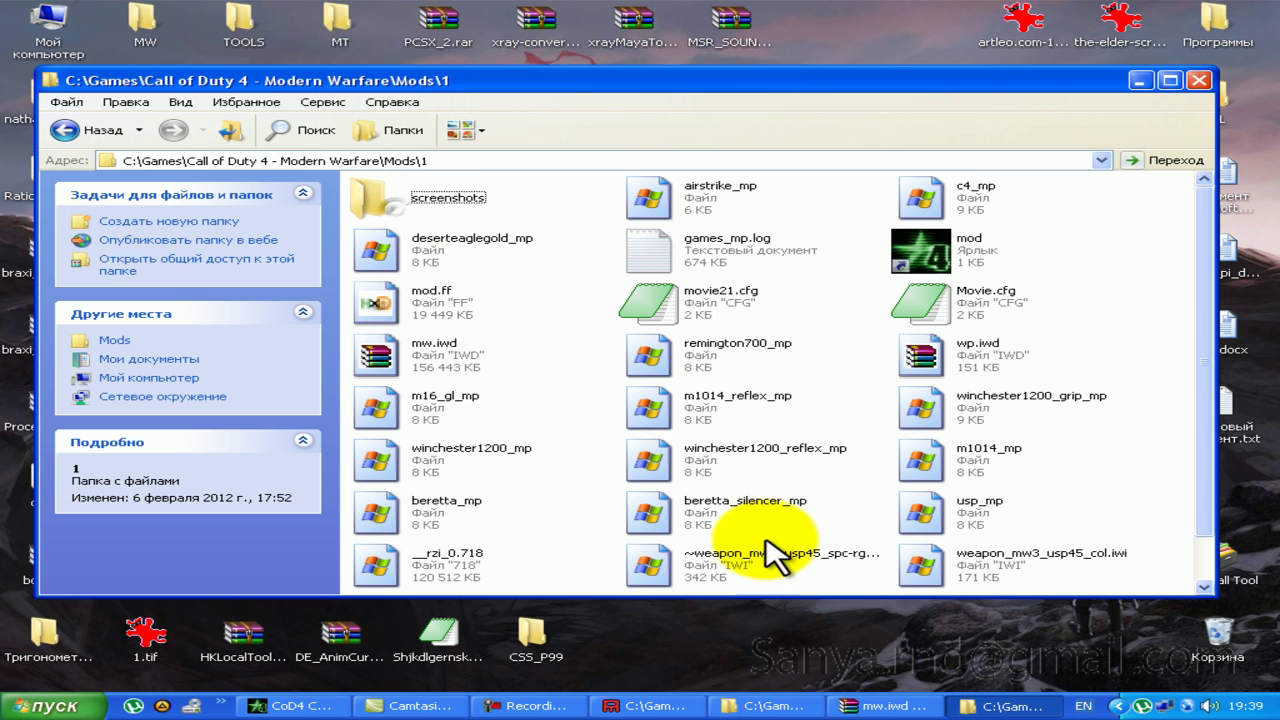
scroll(886, 400, "down", 1)
key("ctrl+v")
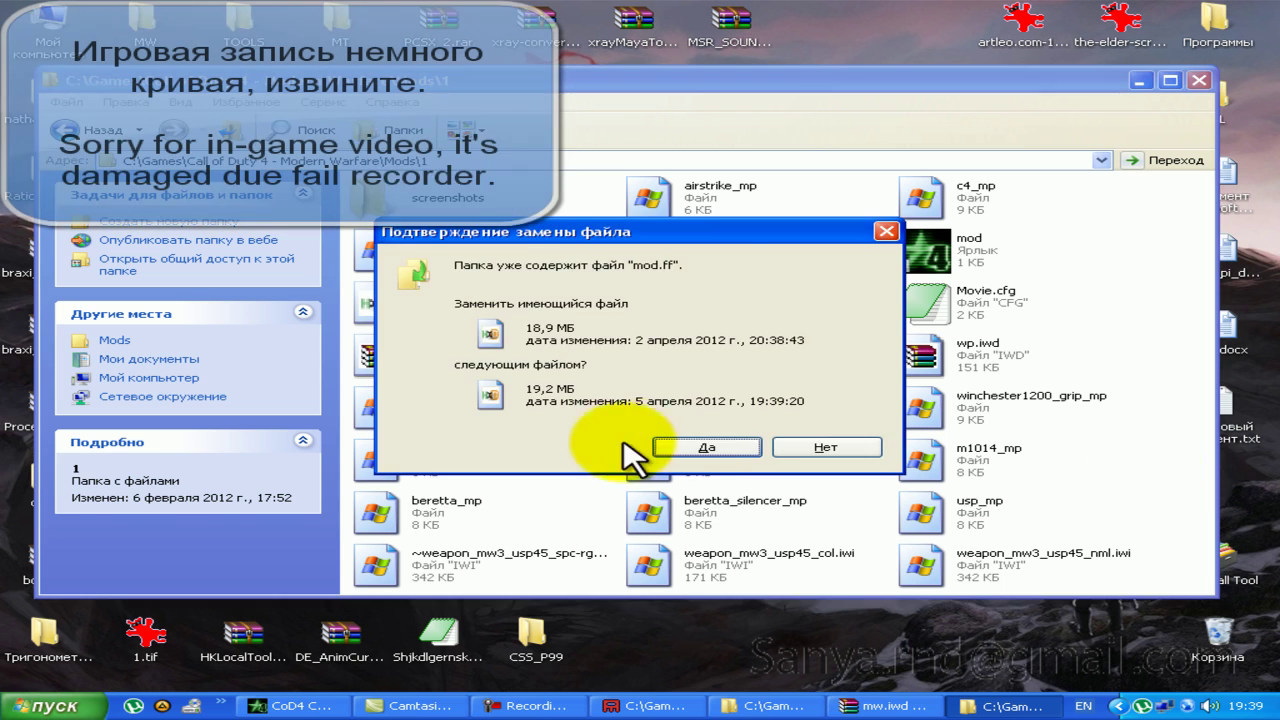
left_click(686, 449)
Step: Close the mw.iwd archive and delete the three loose usp45 .iwi files from Mods\1
left_click(885, 705)
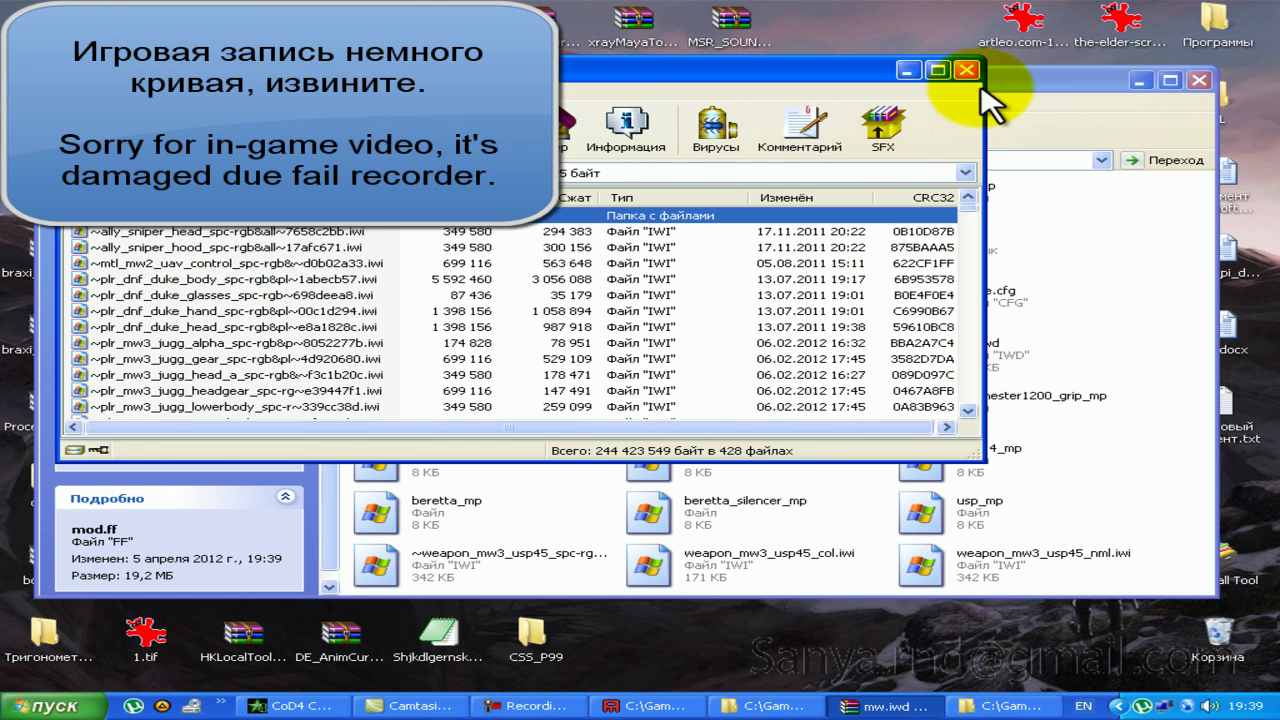
left_click(968, 72)
left_click(925, 565)
left_click(393, 582, "shift")
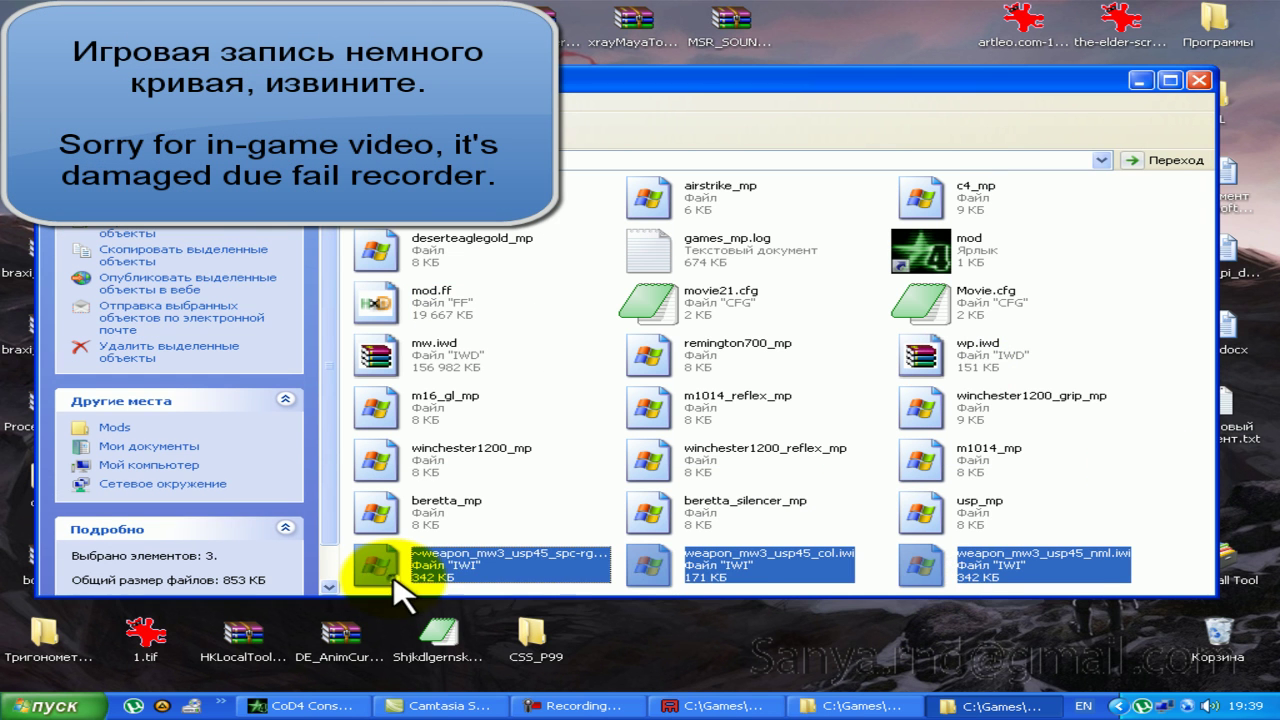
key("Delete")
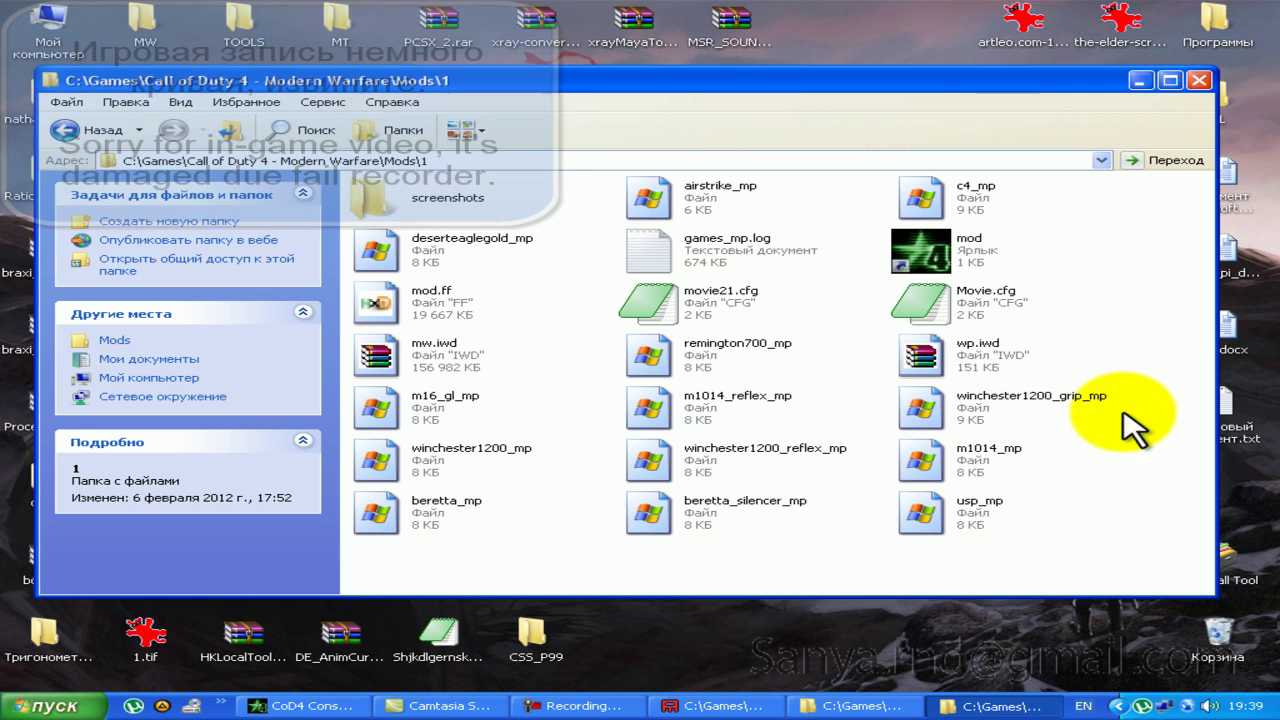
left_click(946, 248)
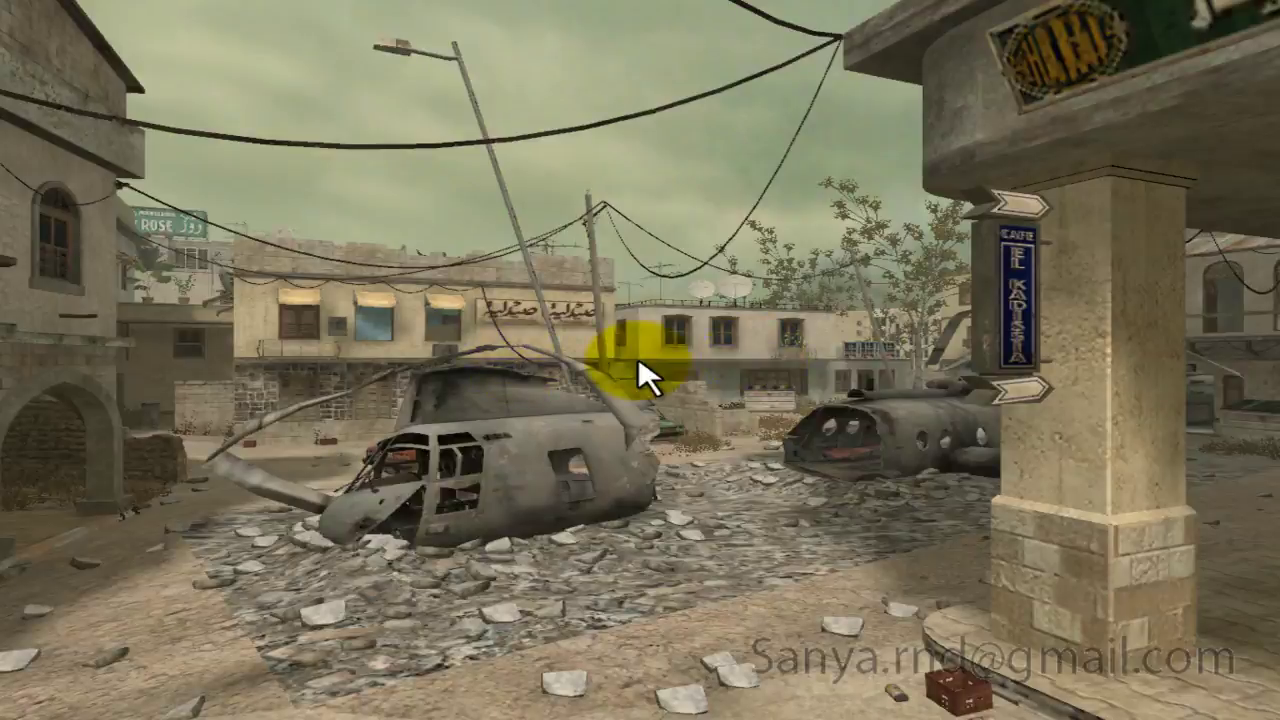
Step: Join Морпехи and give the custom class the USP 0,45 pistol with no attachment
left_click(314, 380)
left_click(365, 235)
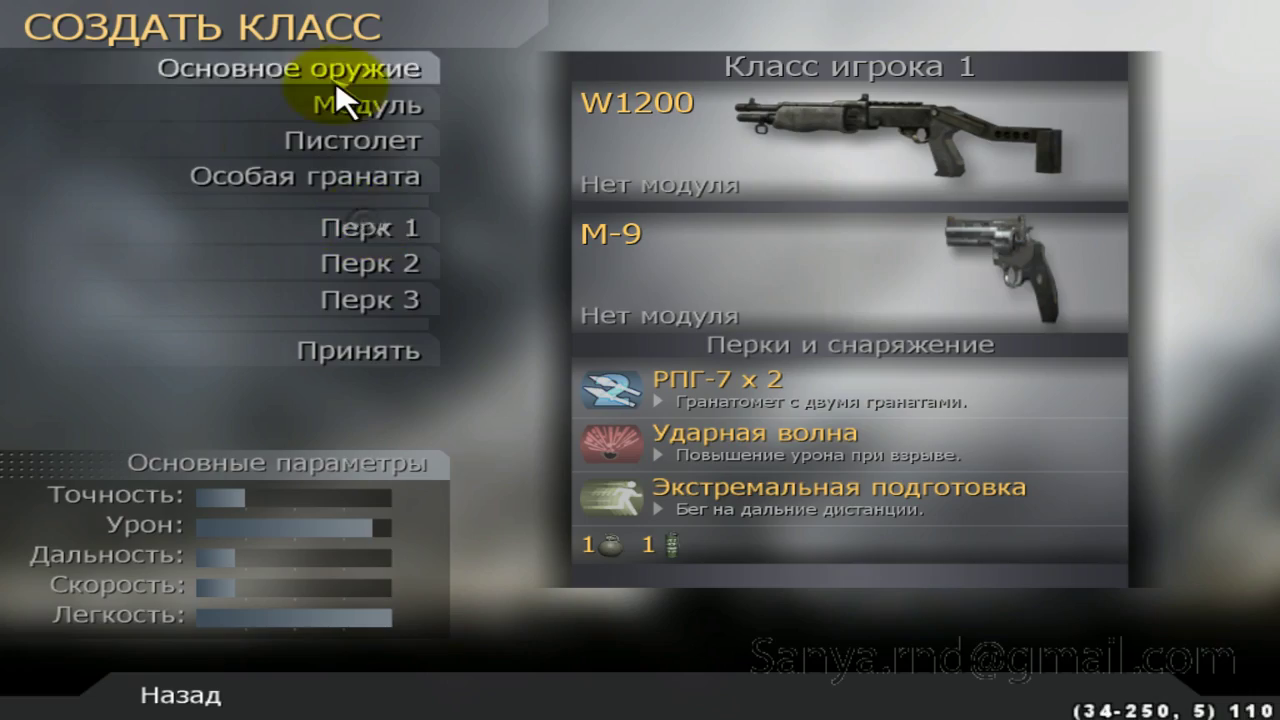
left_click(343, 77)
left_click(366, 171)
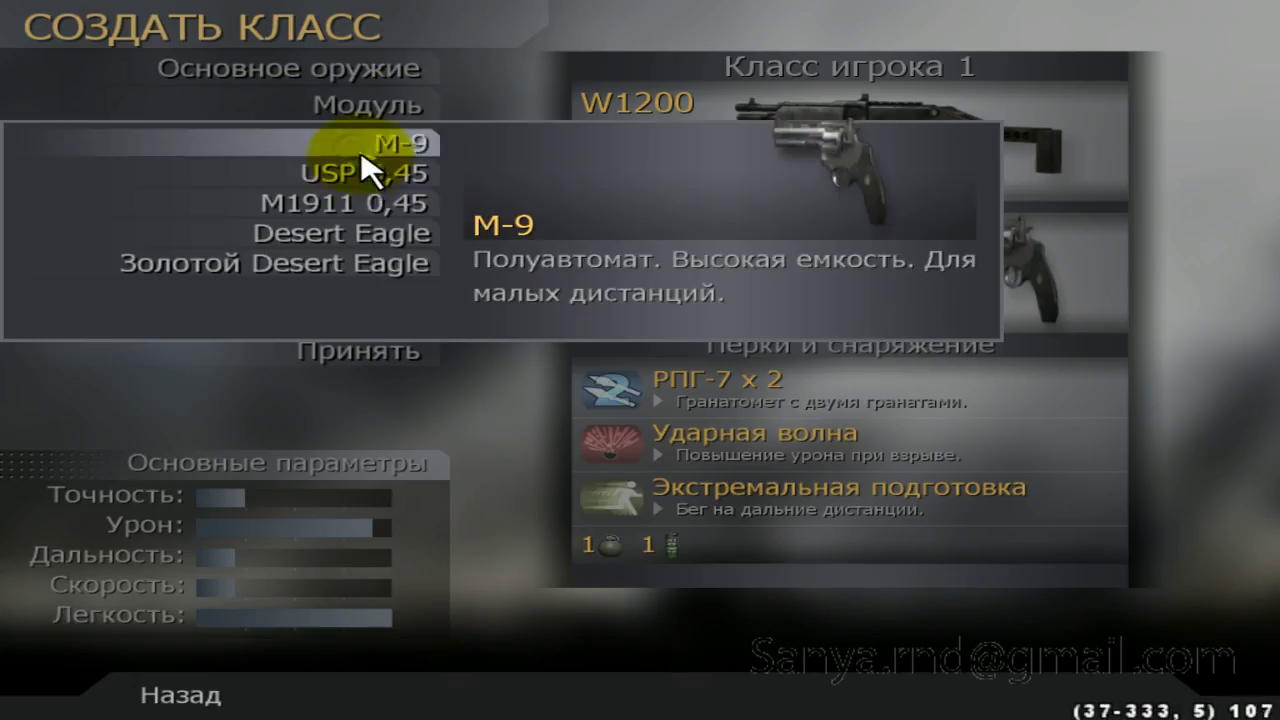
left_click(368, 168)
left_click(370, 185)
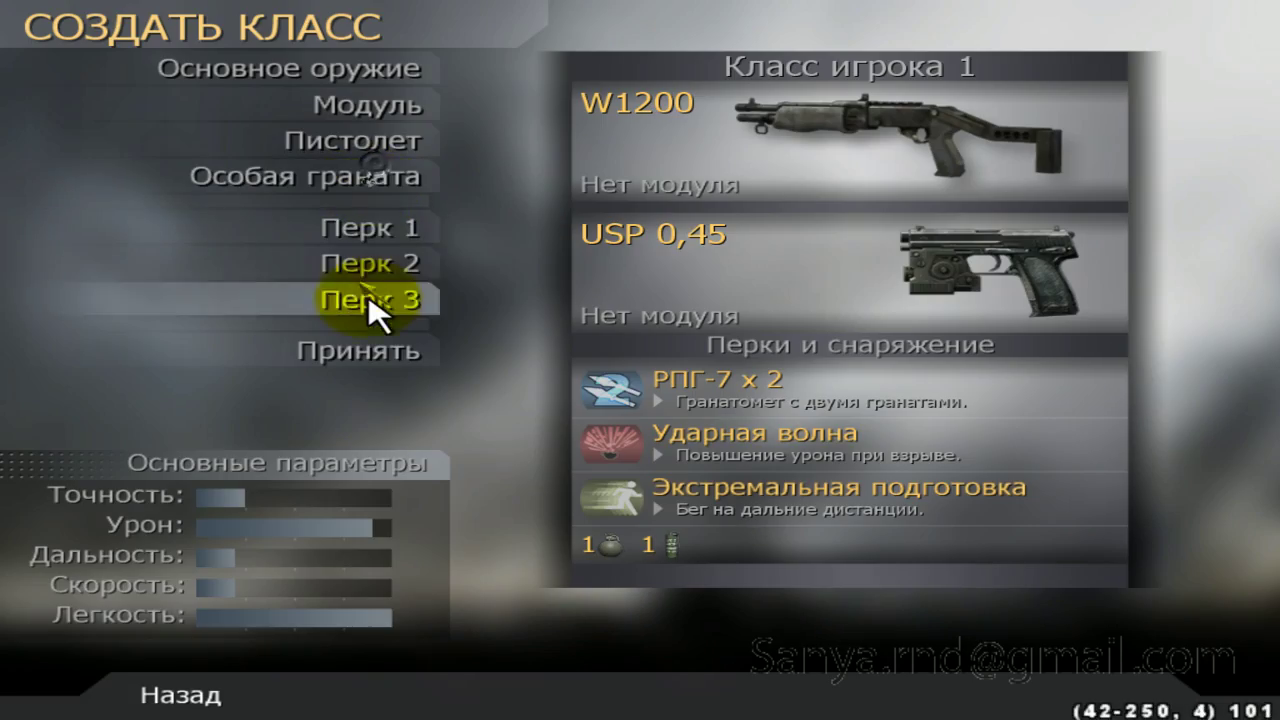
left_click(394, 343)
Step: Set timescale 10 and then back to 1 in the console, then switch to the USP and fire it
key("grave")
type("/timescale 10")
key("Return")
key("grave")
key("Up")
key("BackSpace")
key("Return")
key("2")
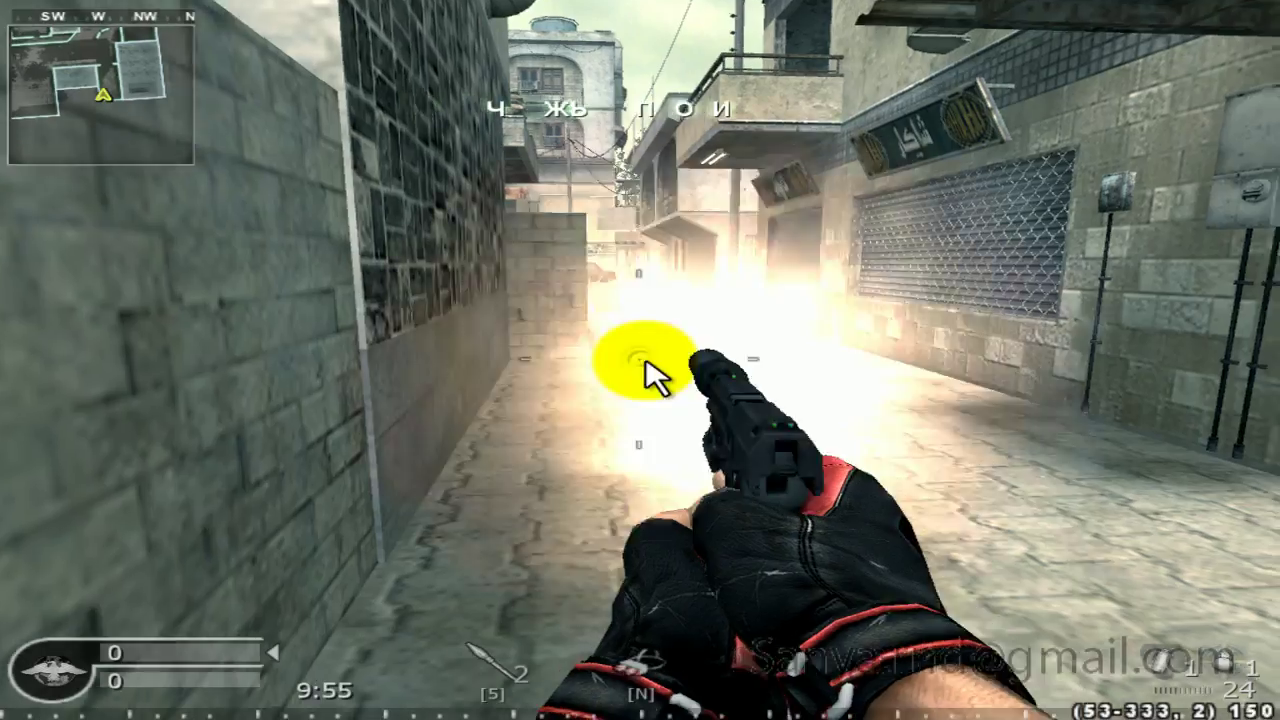
left_click(645, 362)
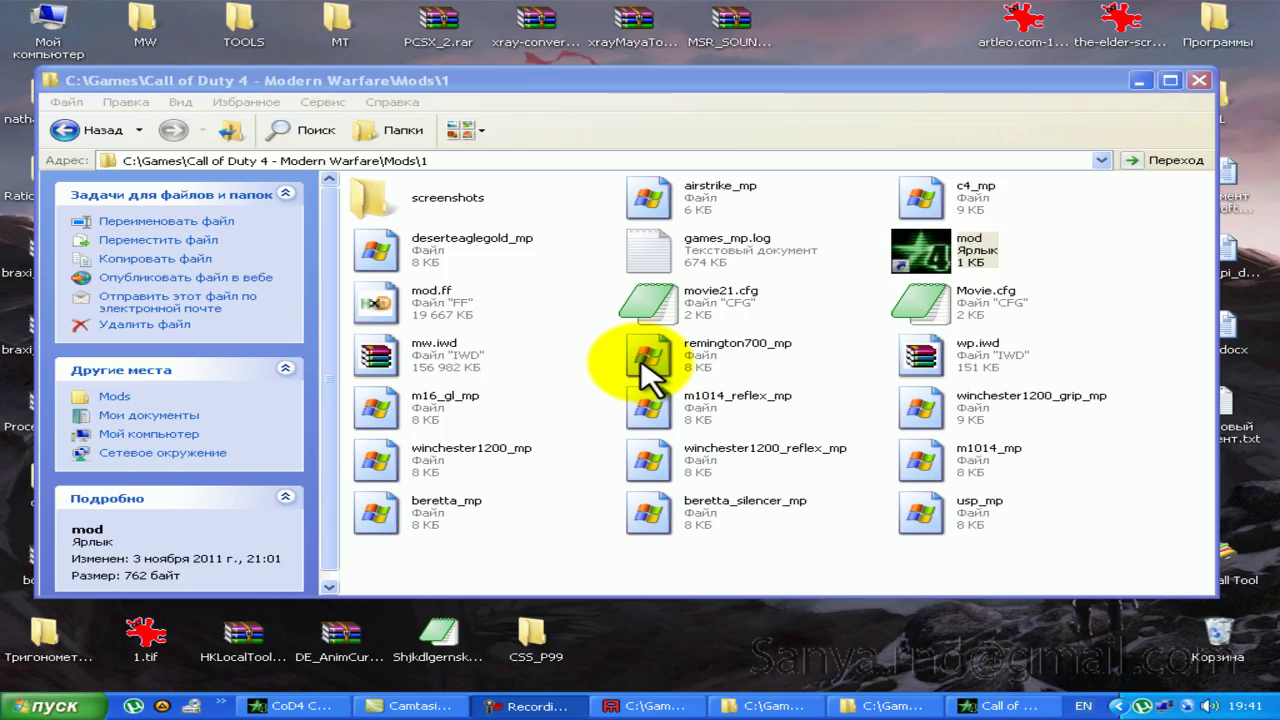
Step: End the Call of Duty 4 task in Windows Task Manager
key("ctrl+alt+Delete")
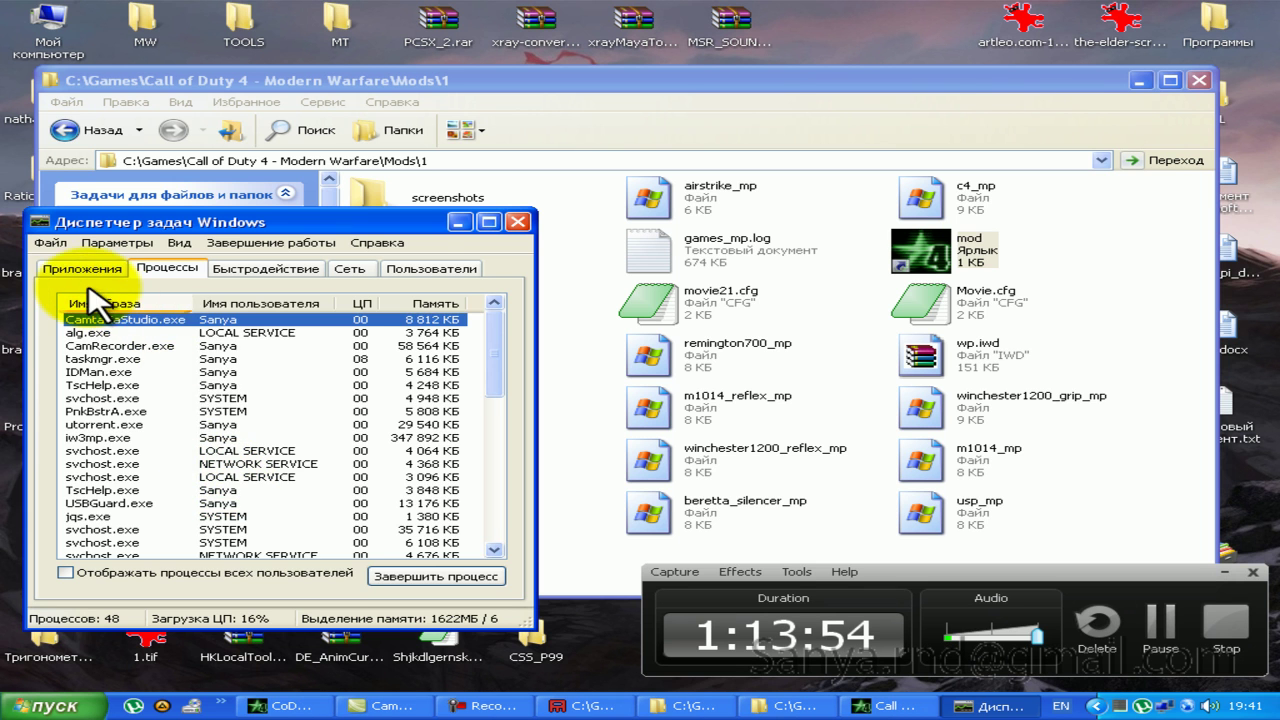
left_click(69, 275)
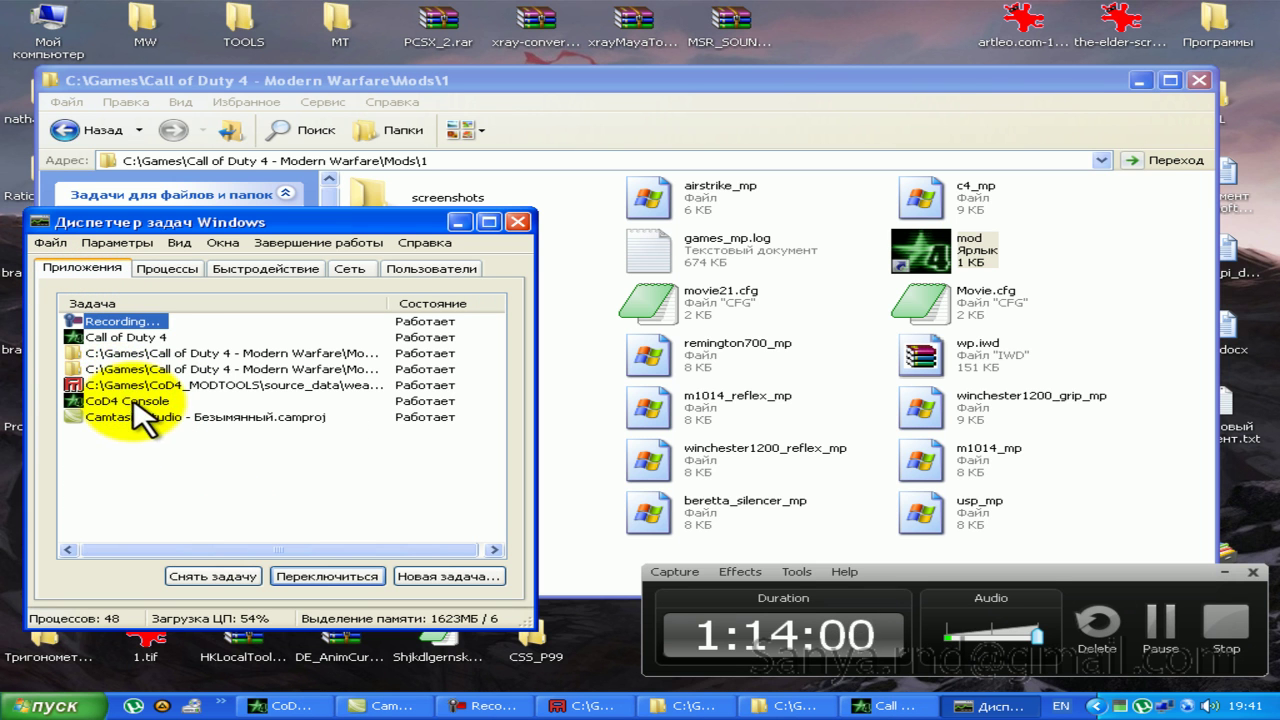
left_click(125, 337)
left_click(212, 576)
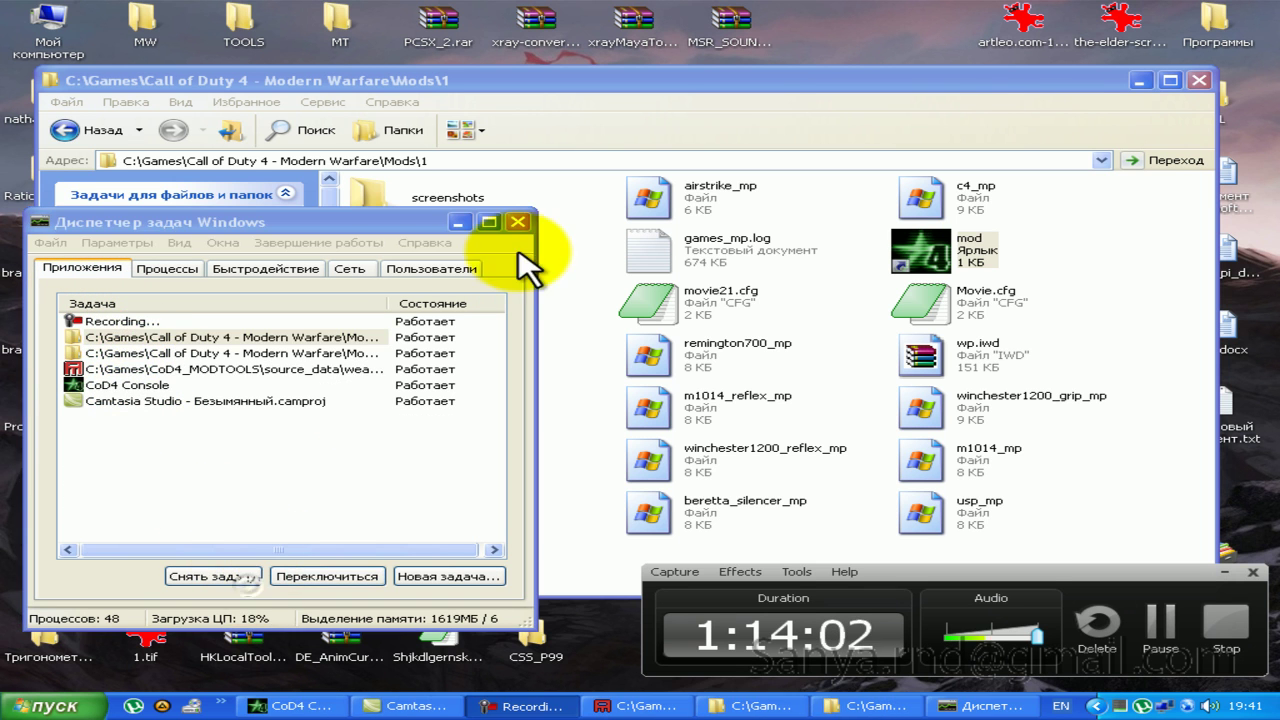
left_click(519, 219)
key("super+d")
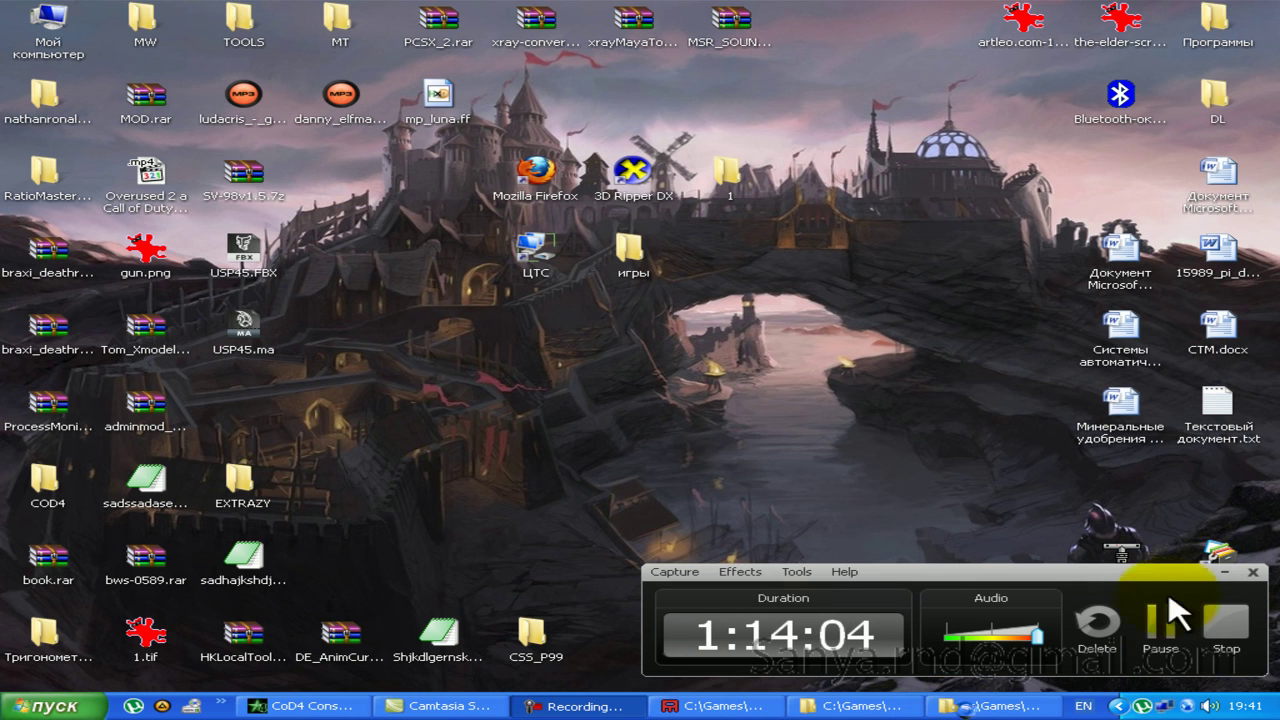
Step: Enter TAG_SILENCER in _mw3_usp_mp's Hide Tags and reconvert the weapon
left_click(700, 706)
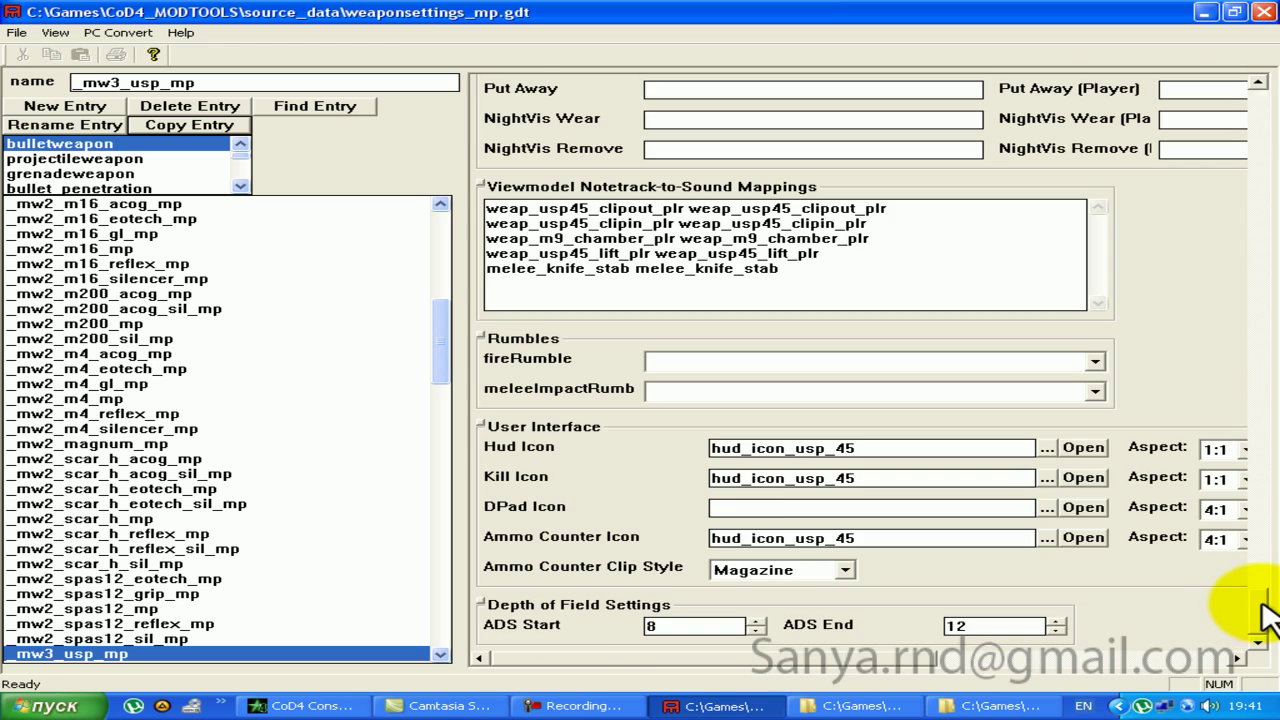
left_click_drag(1266, 617, 1266, 450)
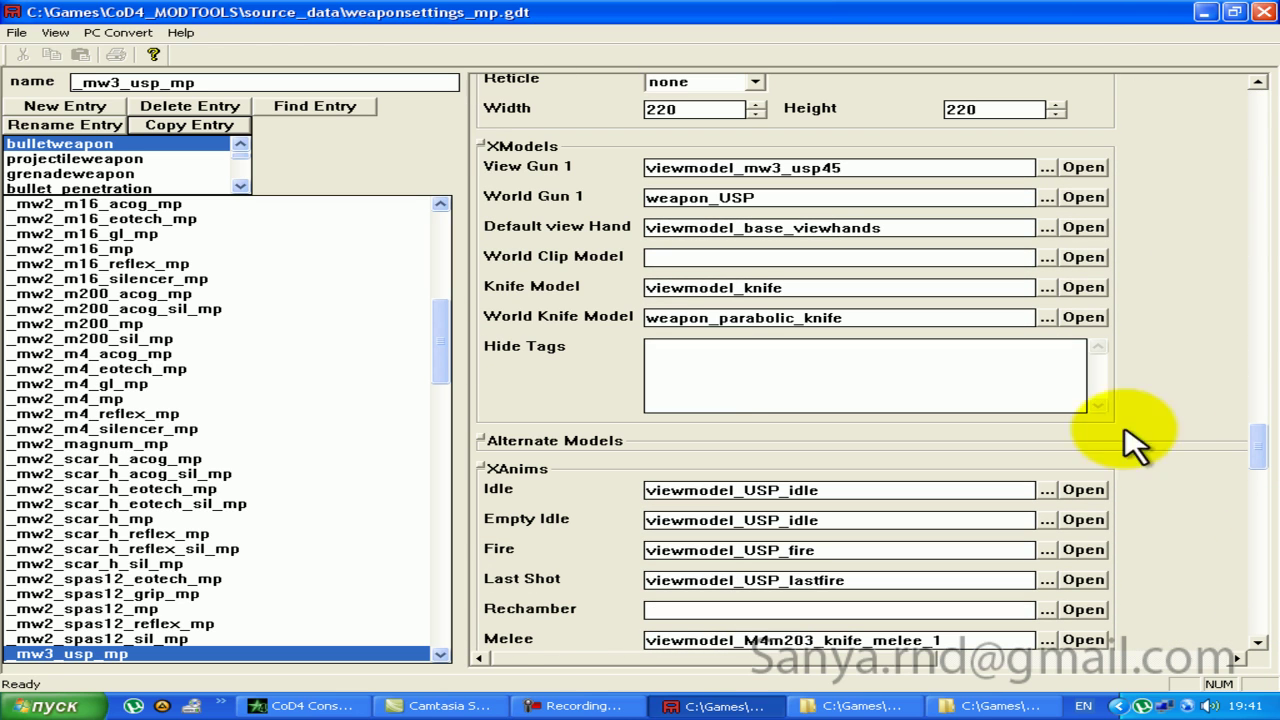
left_click(700, 392)
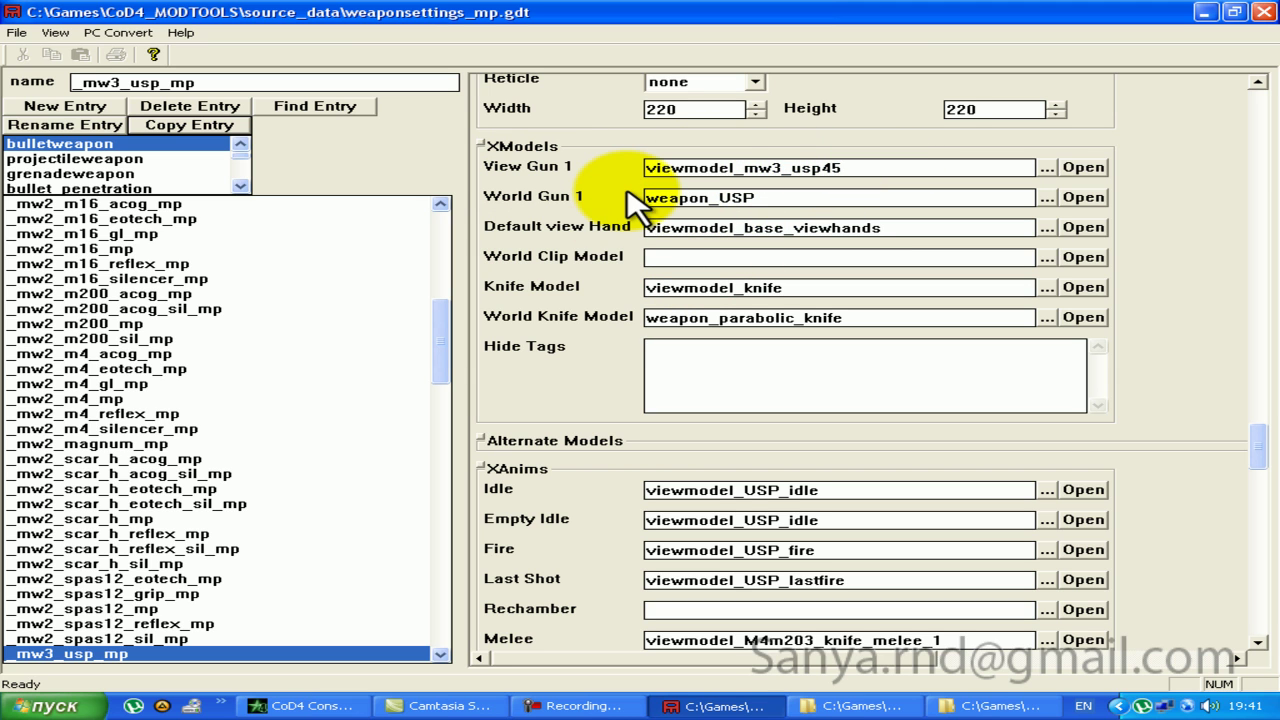
type("T")
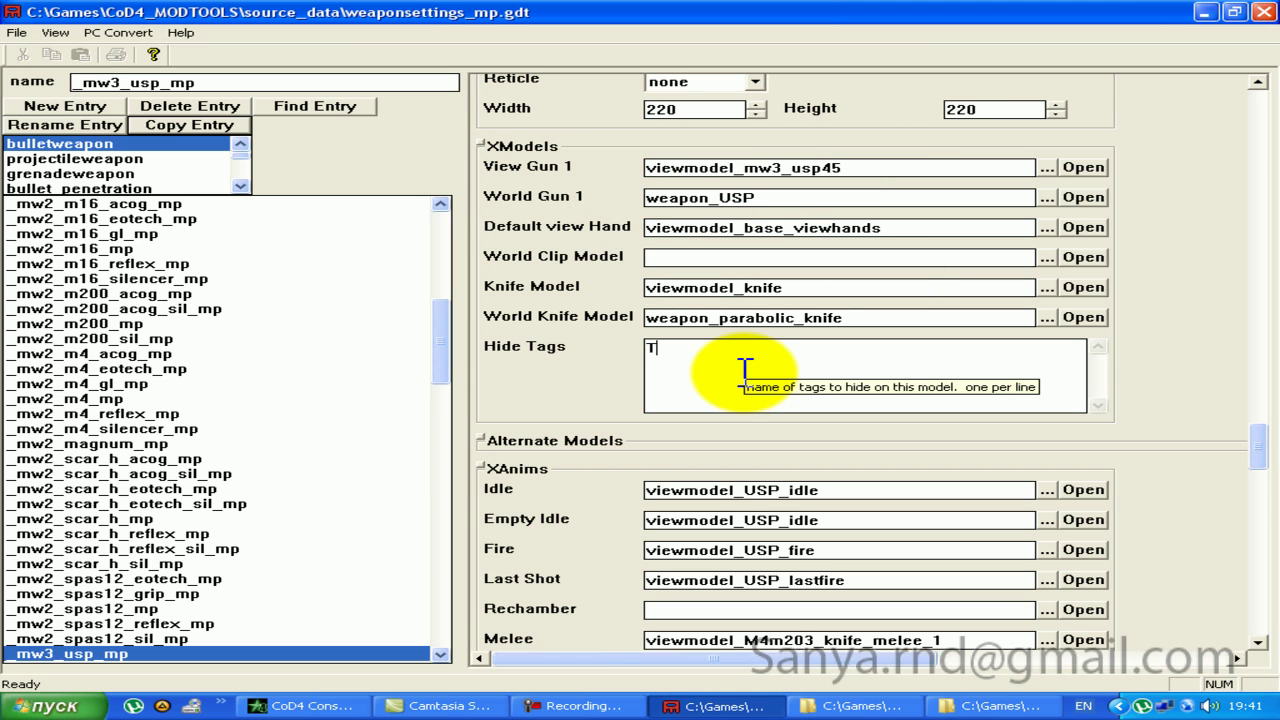
type("AG_SILENCER")
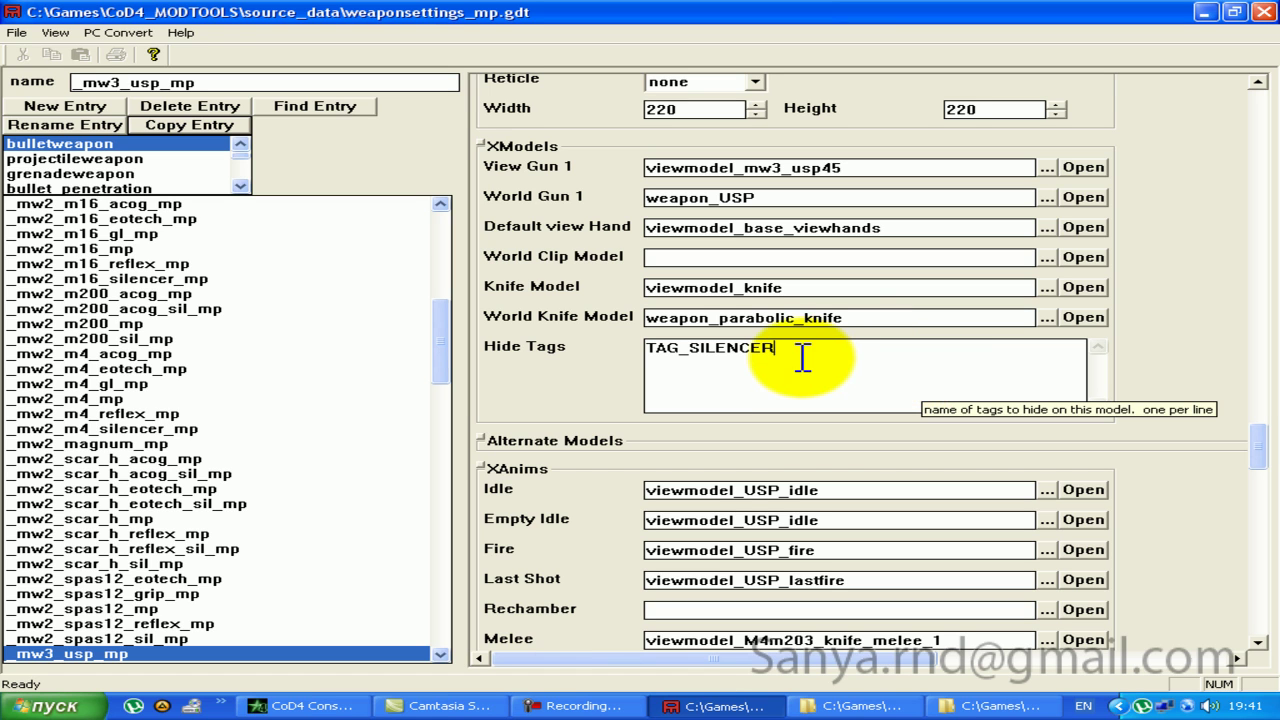
left_click_drag(773, 350, 685, 356)
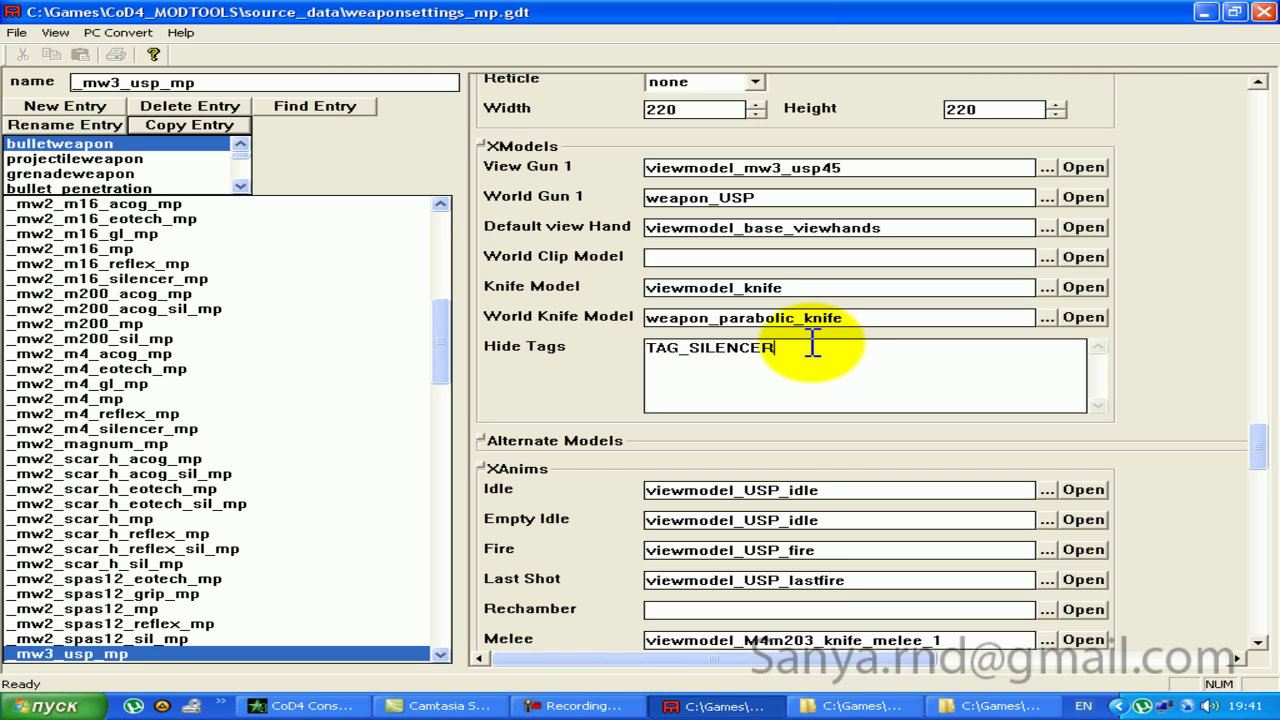
left_click_drag(812, 343, 646, 368)
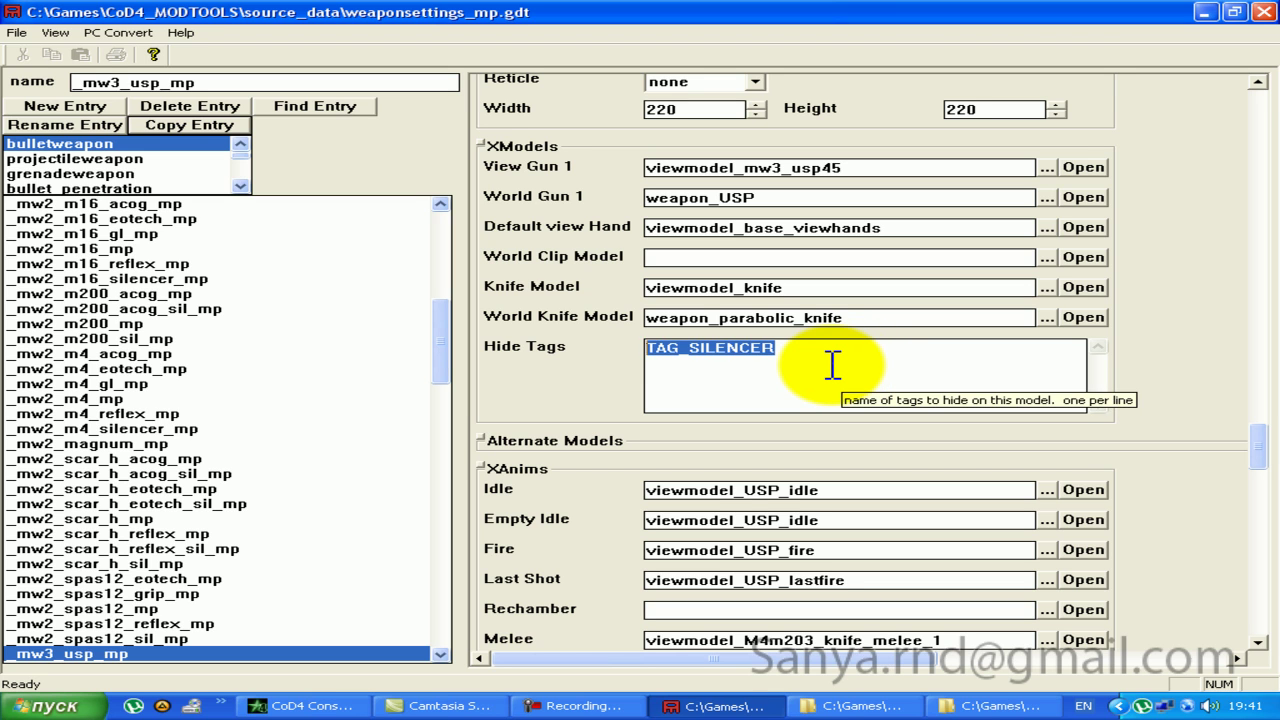
left_click(832, 365)
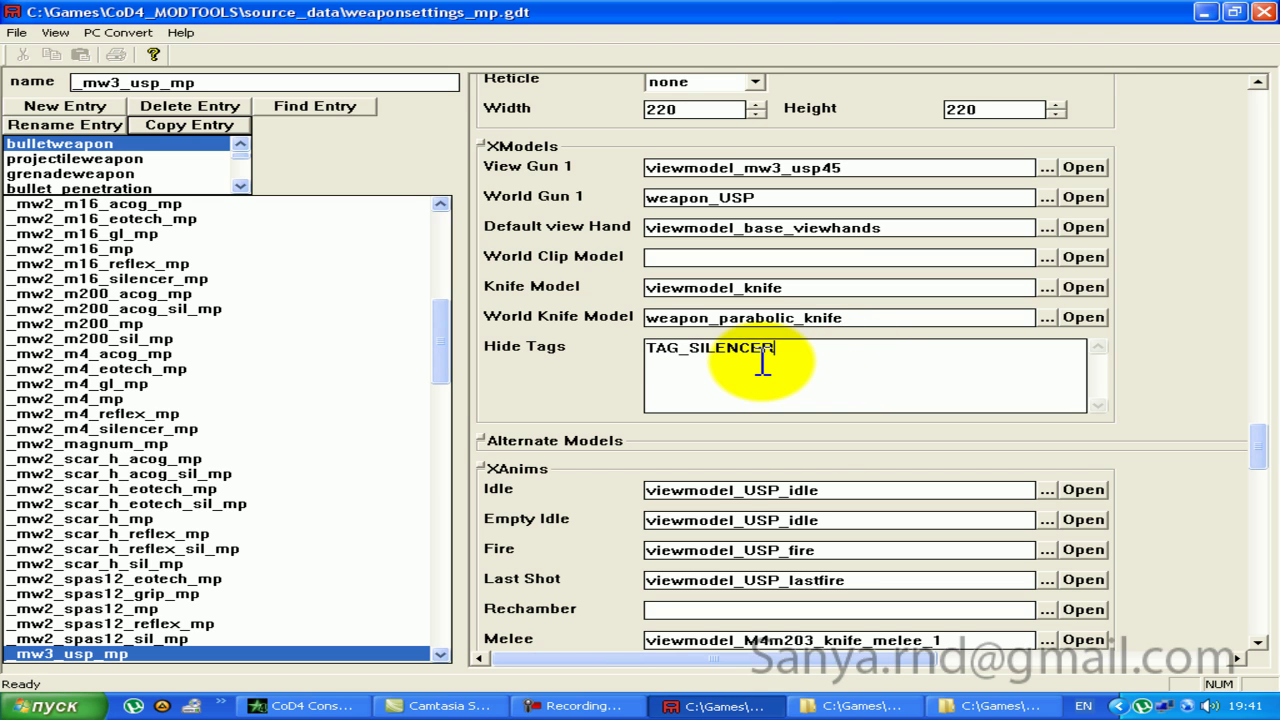
key("ctrl+s")
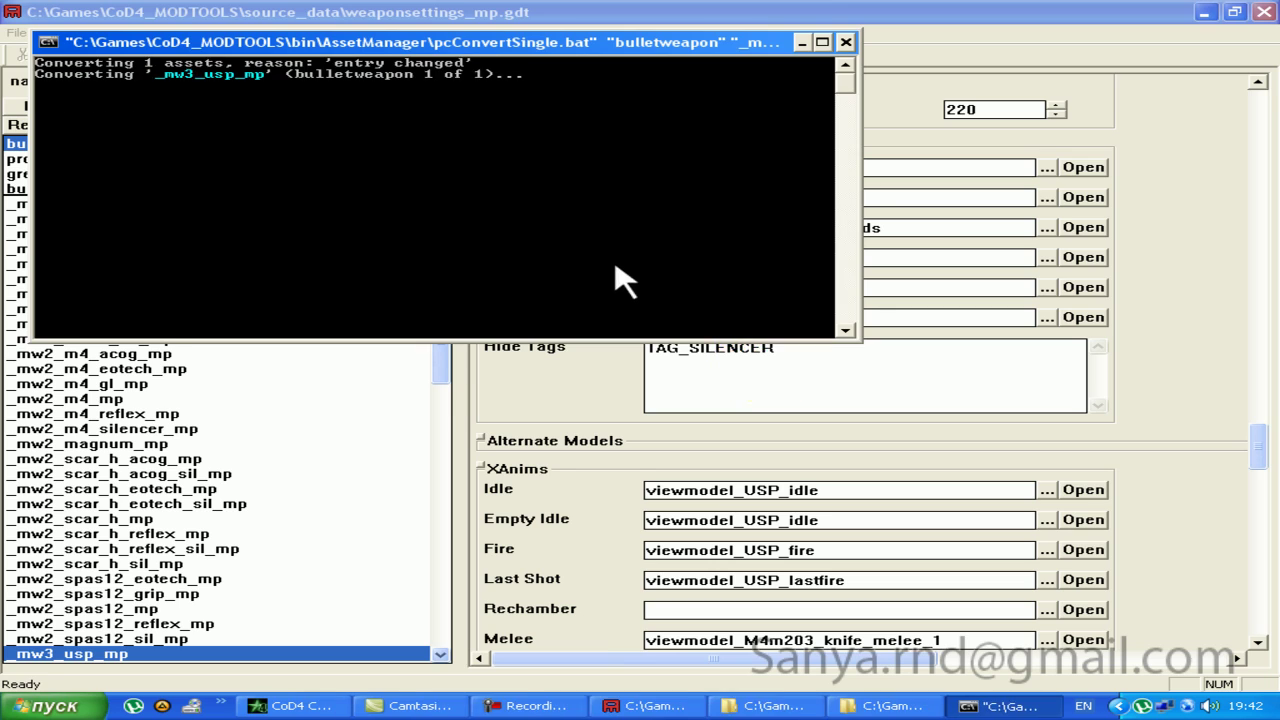
left_click(1210, 14)
Step: Open usp45_mw3.csv from the ModWarfare soundaliases folder in AkelPad
left_click(850, 706)
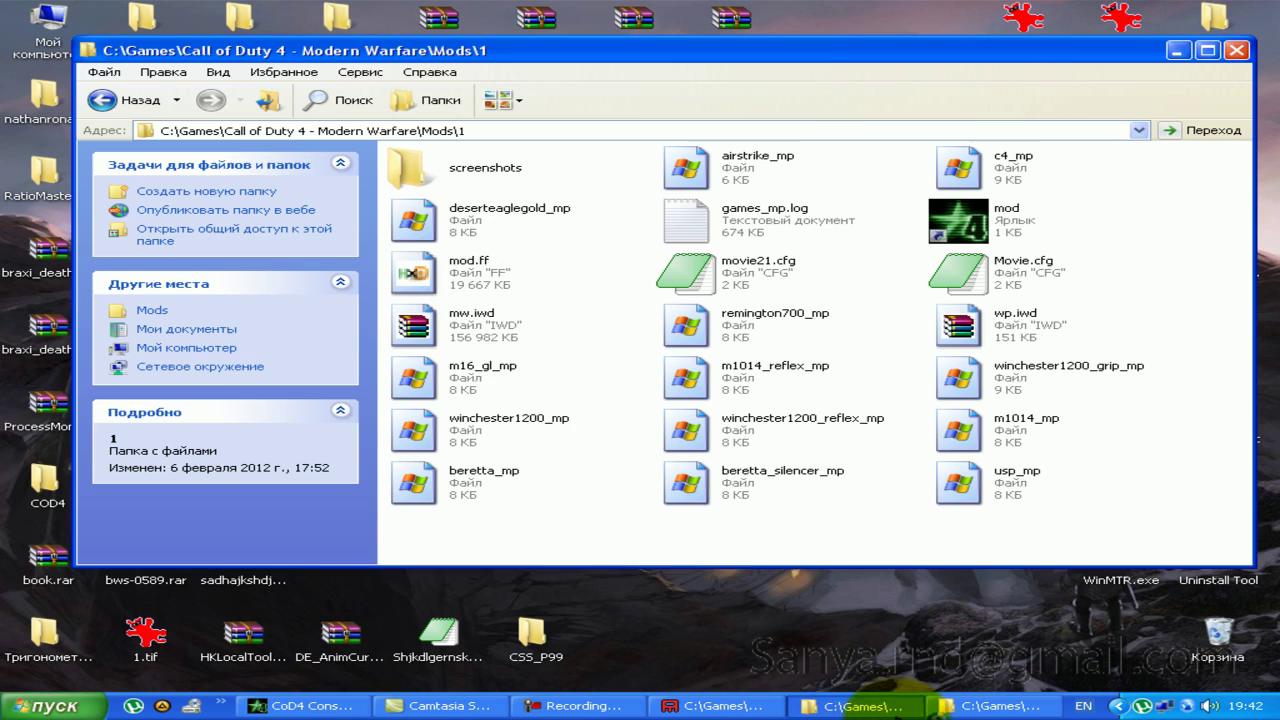
left_click(990, 706)
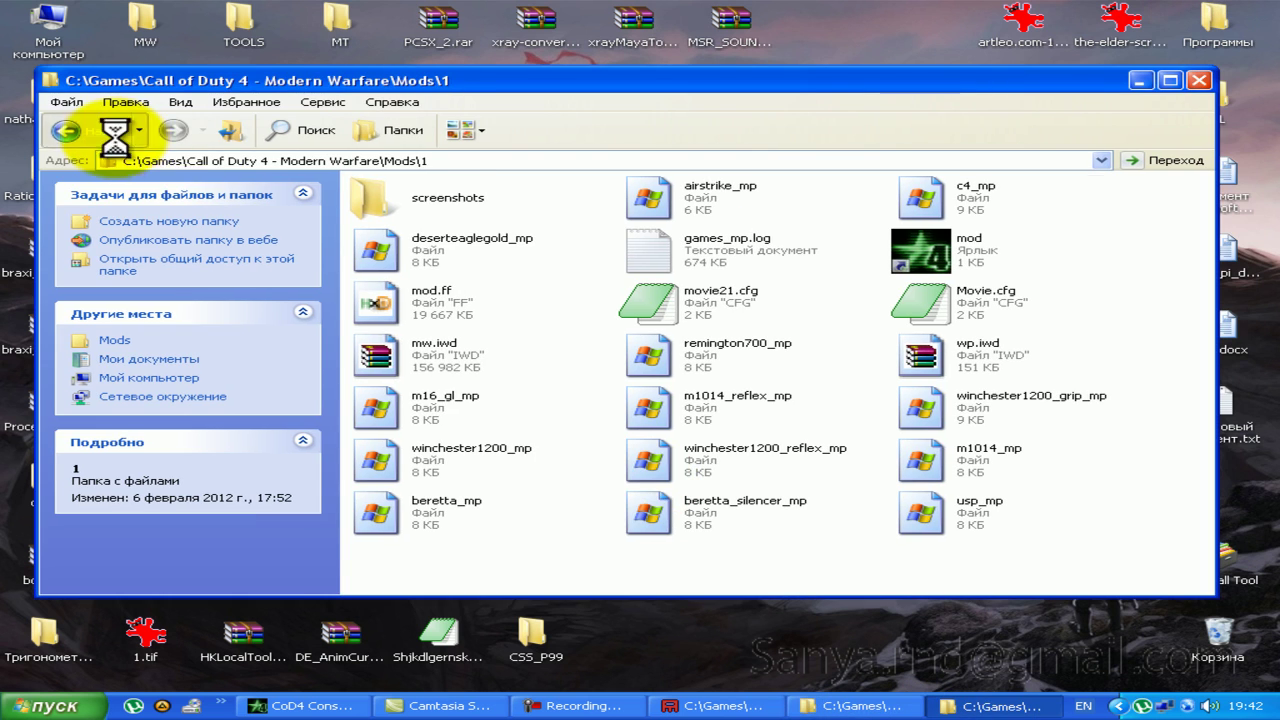
left_click(100, 130)
left_click(890, 230)
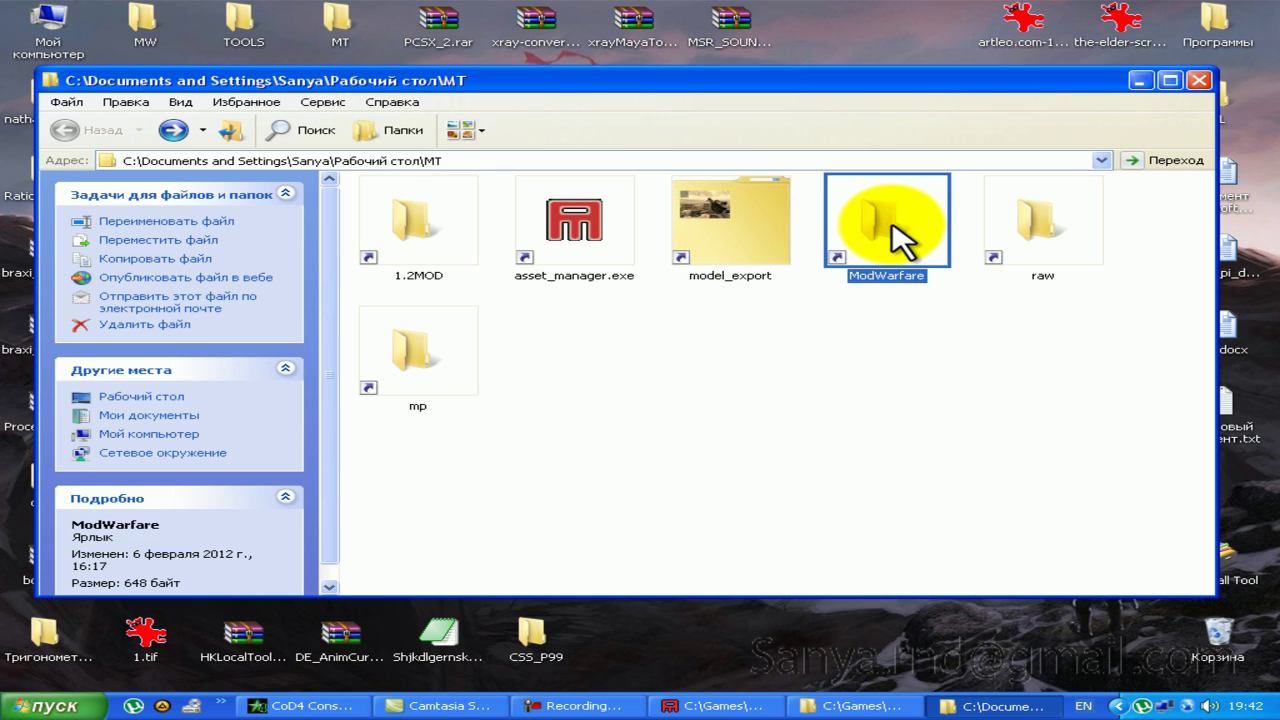
double_click(890, 230)
double_click(688, 293)
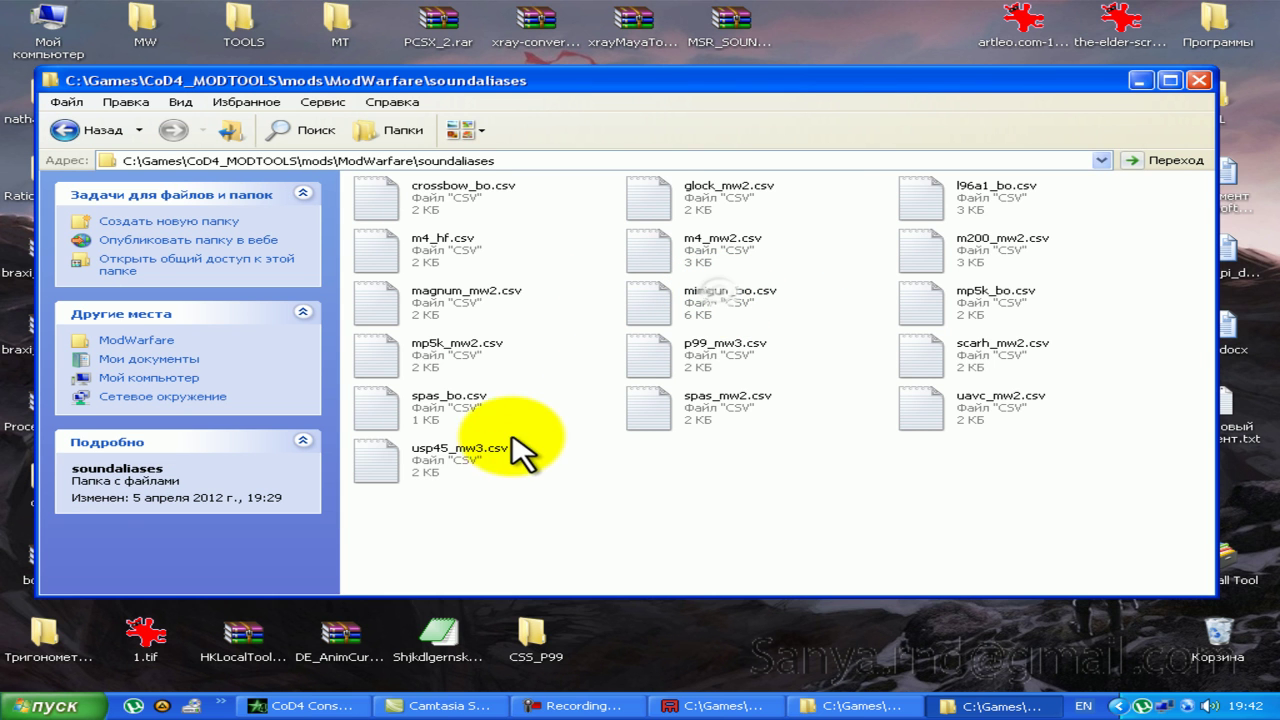
double_click(488, 462)
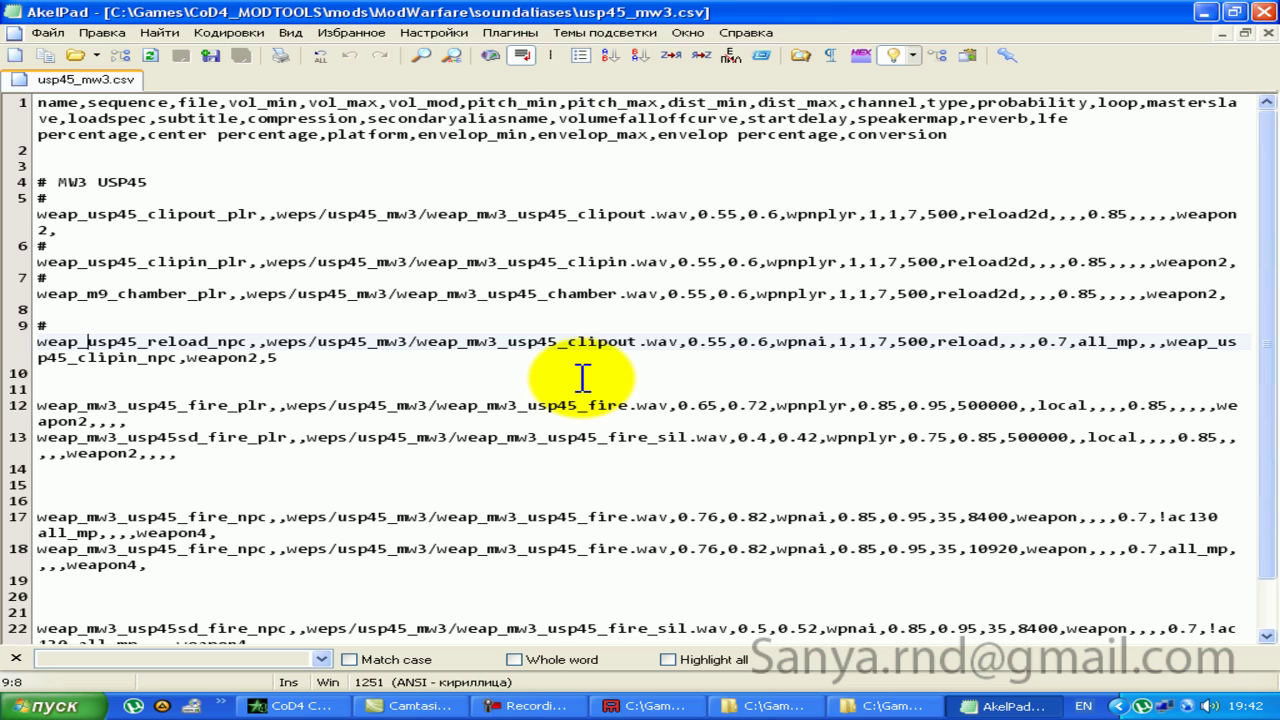
Step: Change the player fire volumes on line 13 from 0.65,0.72 to 0.55,0.62
left_click(242, 388)
key("Return")
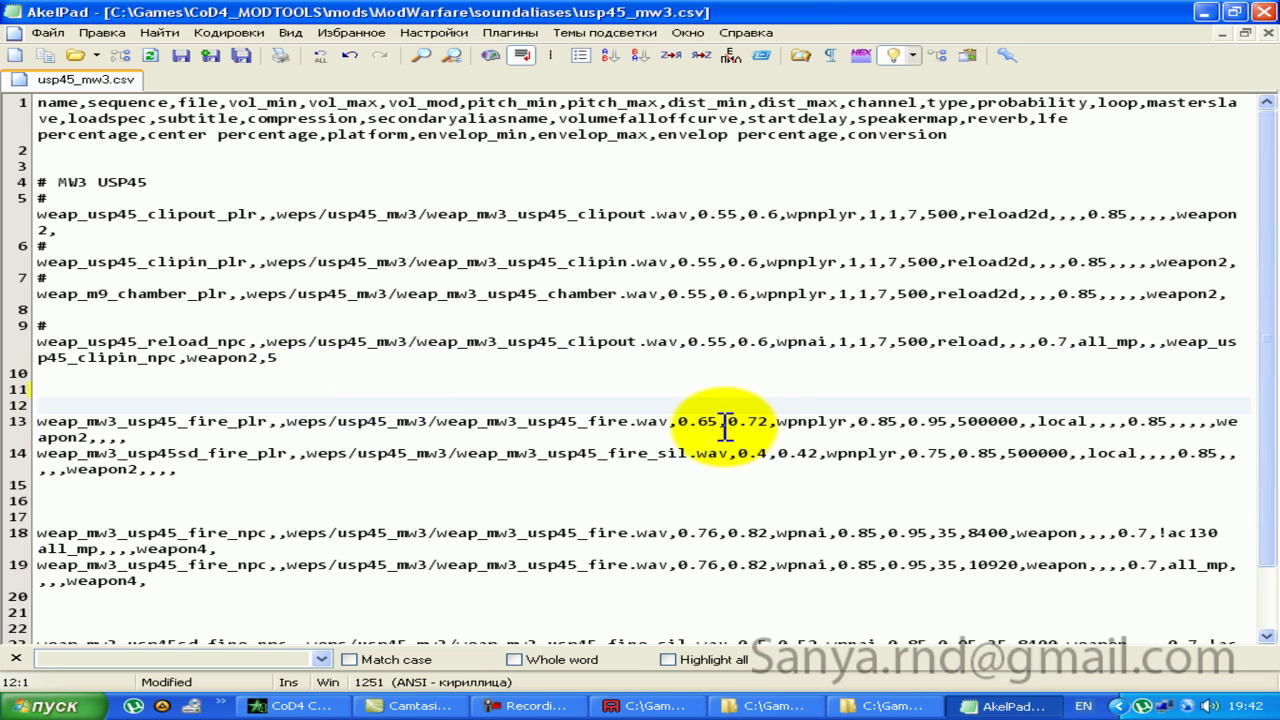
left_click_drag(677, 421, 773, 421)
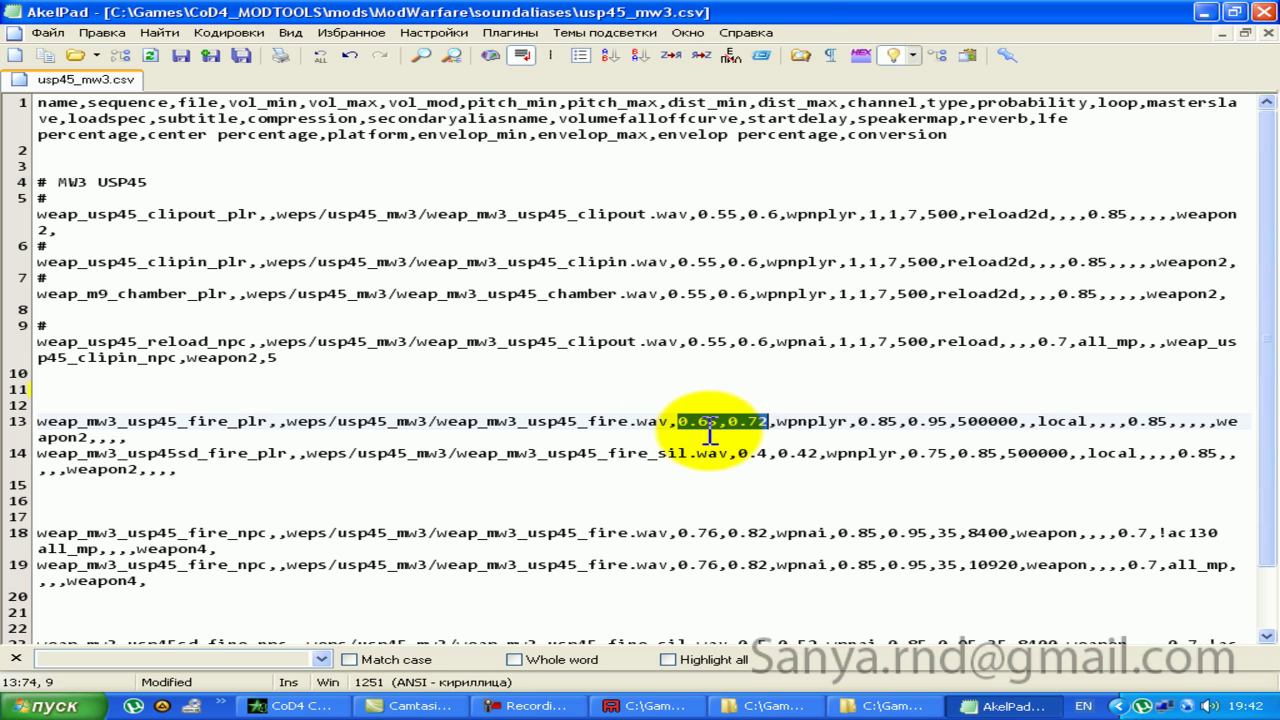
left_click(710, 418)
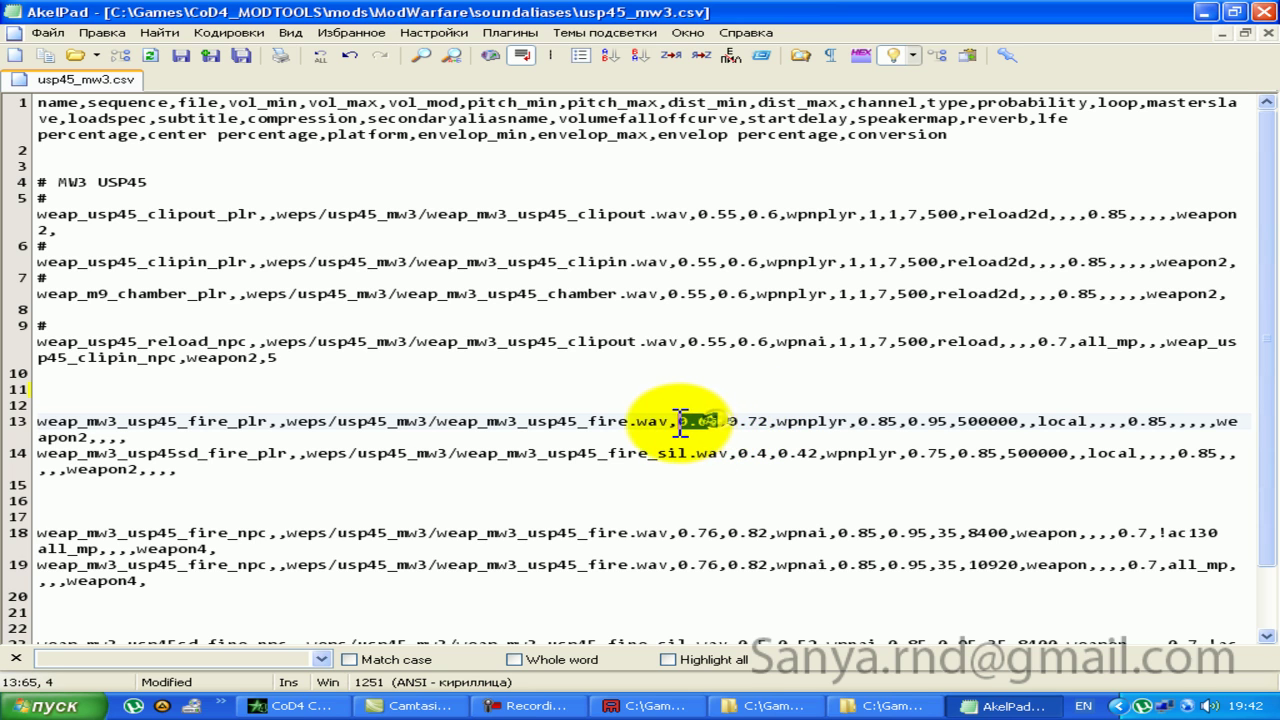
mouse_move(724, 421)
left_mouse_down()
mouse_move(776, 418)
mouse_move(695, 421)
mouse_move(748, 421)
left_mouse_up()
type("6")
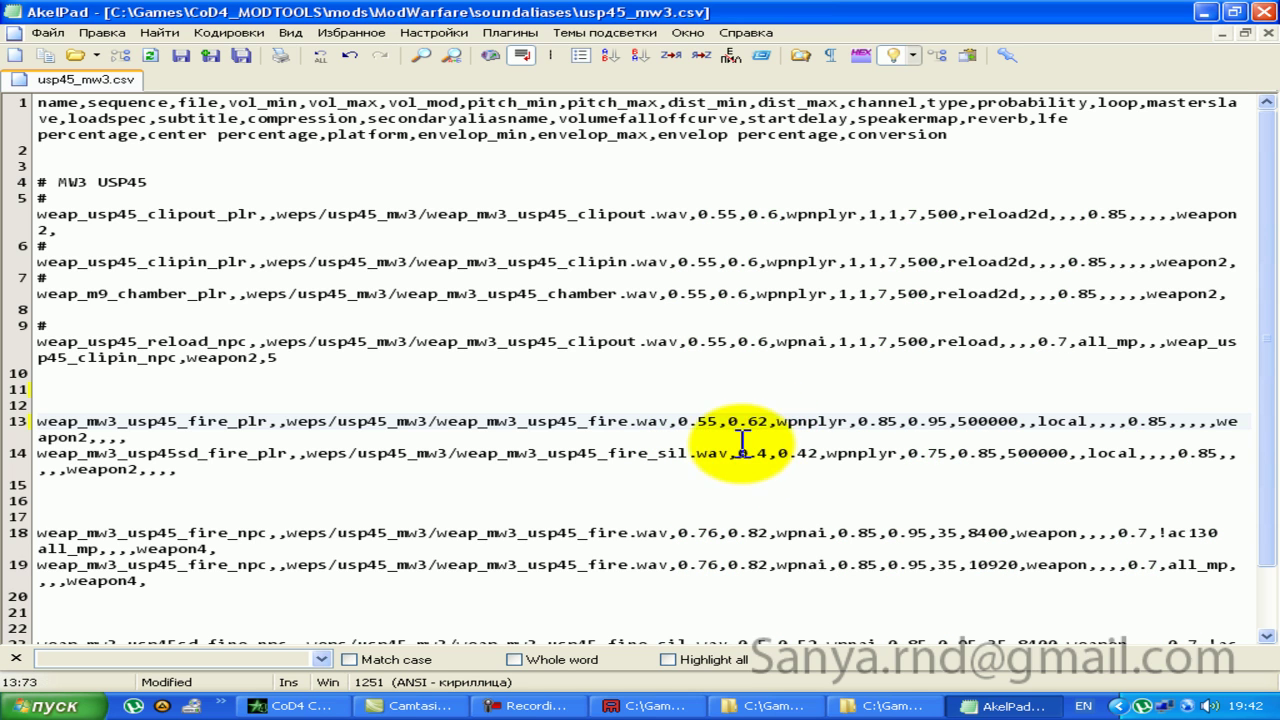
left_click_drag(666, 421, 595, 421)
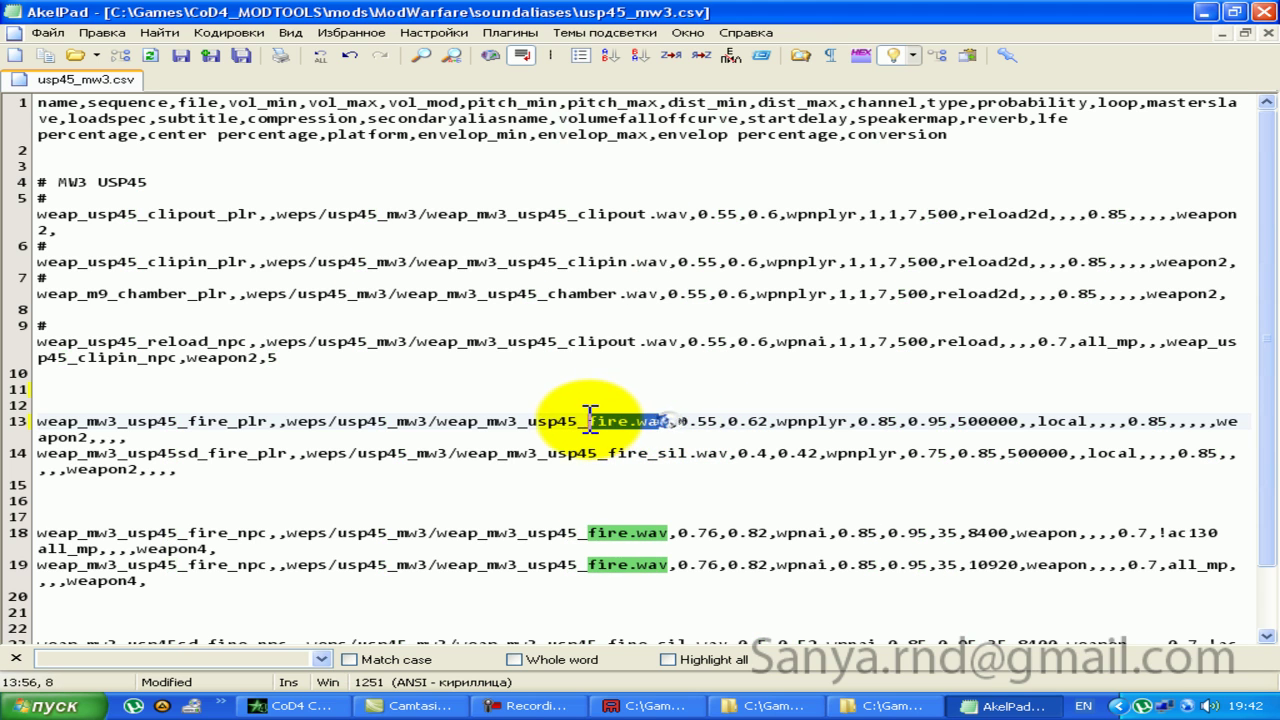
Step: Set both NPC fire entries on lines 18–19 to 0.56,0.62 and save the file
mouse_move(709, 533)
left_mouse_down()
mouse_move(698, 533)
mouse_move(750, 533)
mouse_move(750, 565)
mouse_move(750, 533)
left_mouse_up()
type("5")
type("5")
type("6")
type("6")
left_click(703, 565)
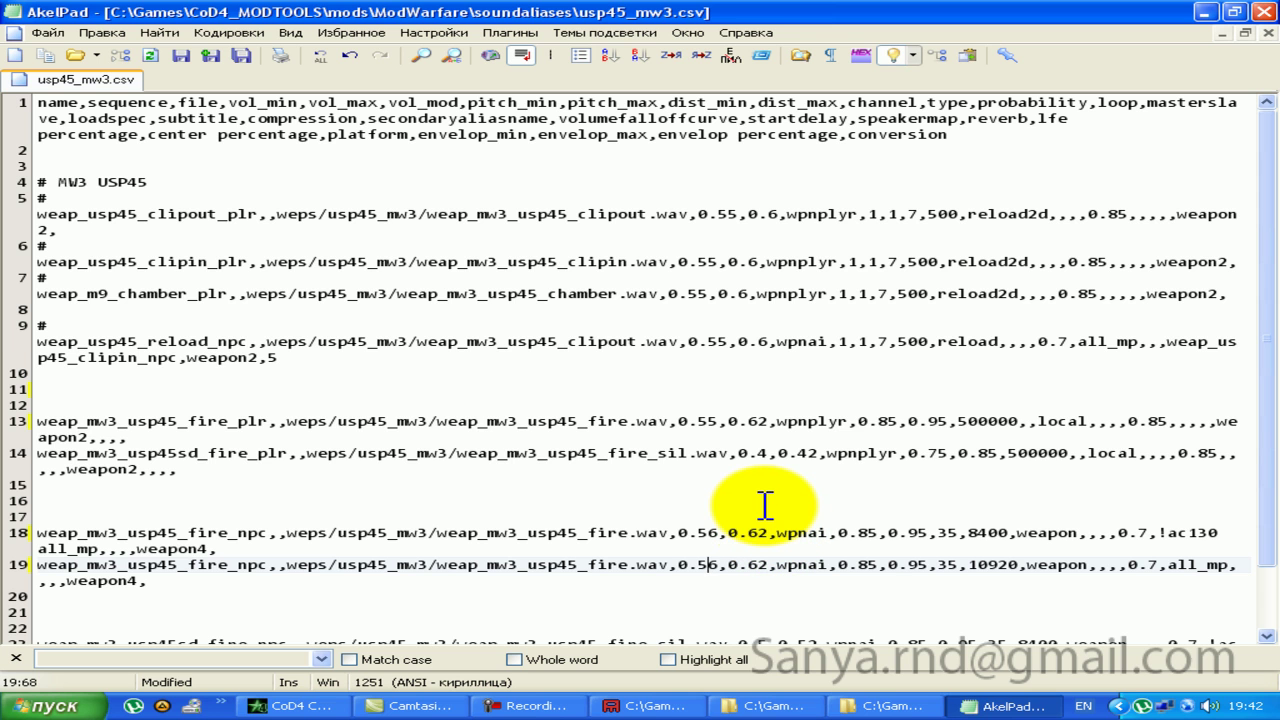
scroll(765, 505, "down", 2)
left_click(181, 55)
left_click(760, 706)
left_click(648, 706)
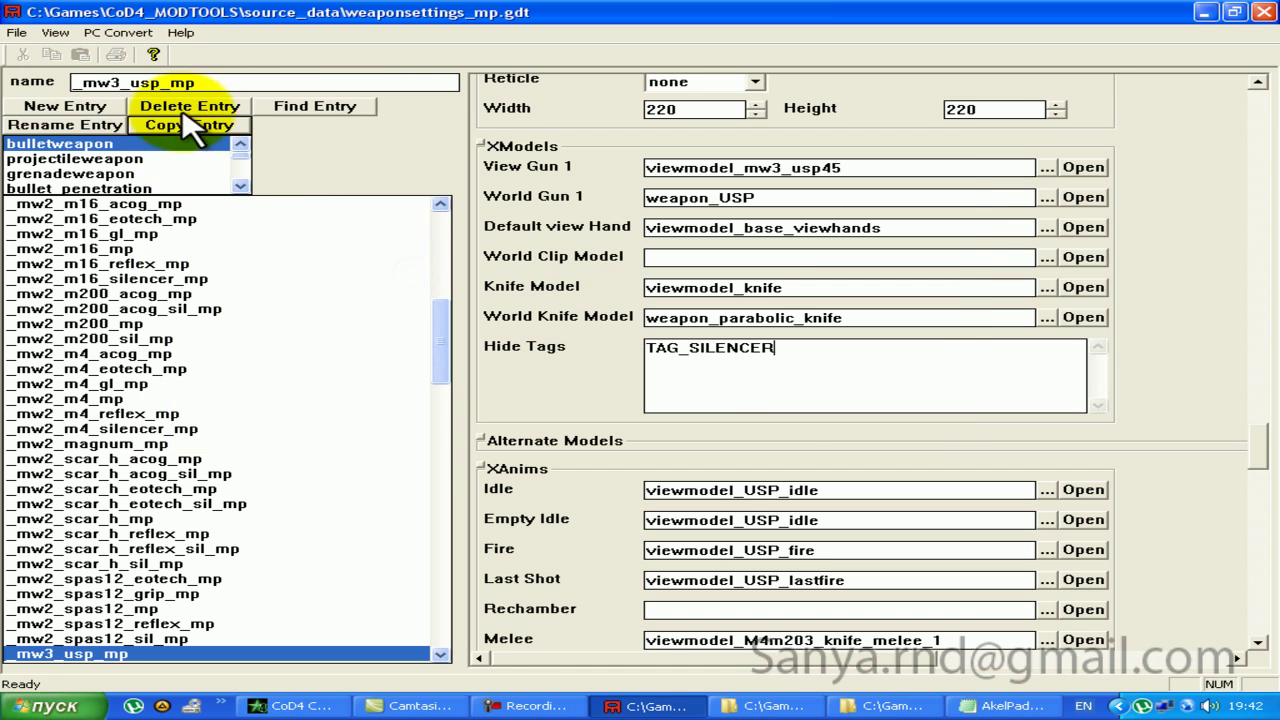
Step: Copy _mw3_usp_mp to a new entry _mw3_usp_sil_mp and delete TAG_SILENCER from its Hide Tags
left_click(165, 130)
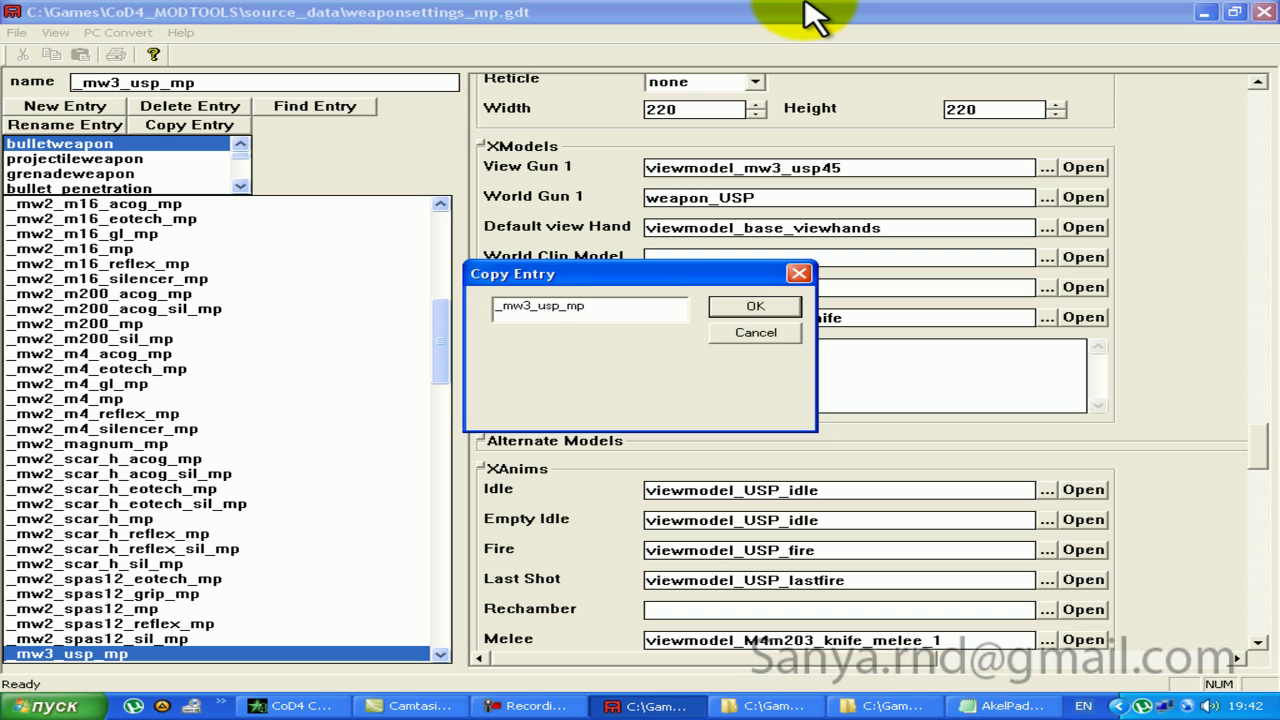
type("sil_")
key("Return")
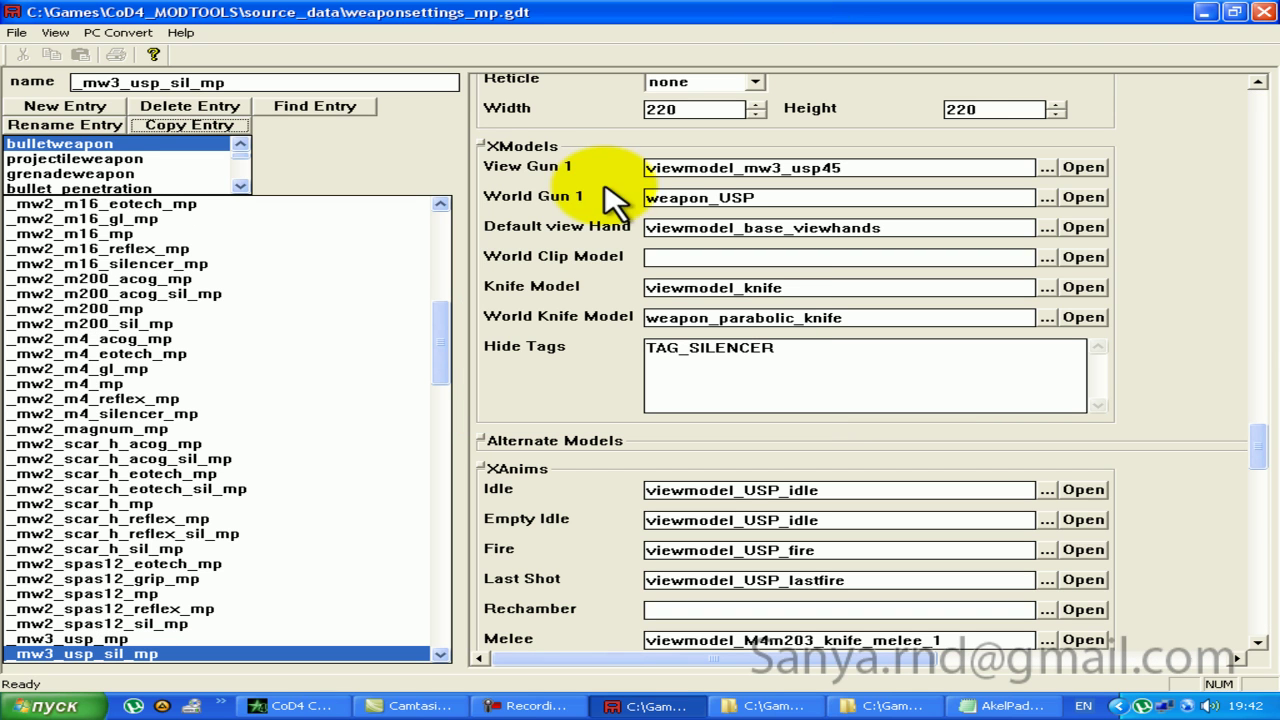
left_click_drag(760, 360, 451, 371)
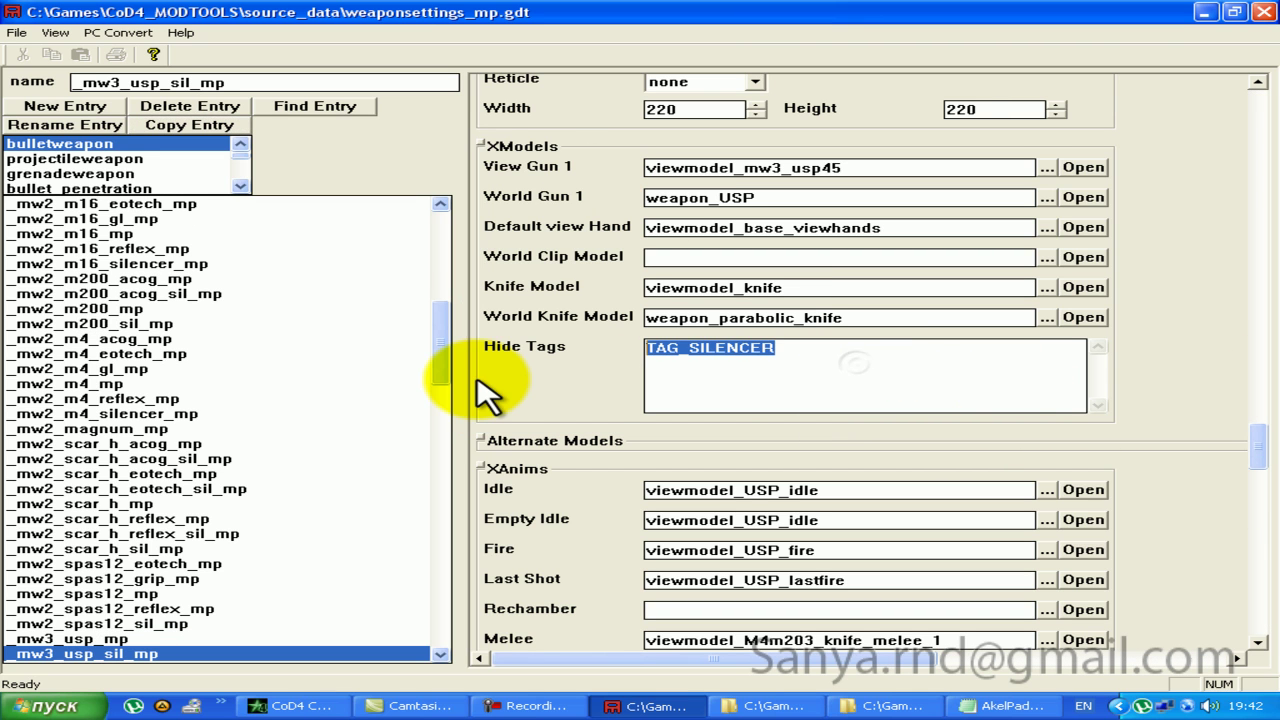
key("BackSpace")
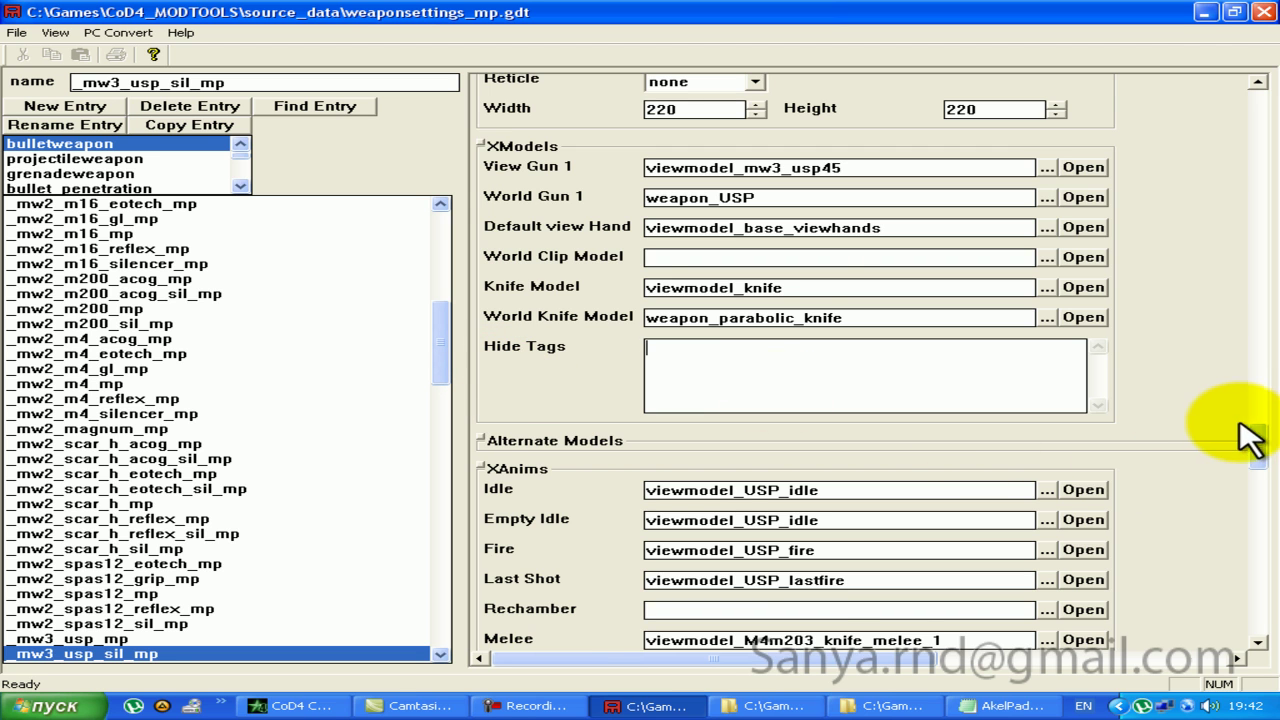
left_click_drag(1258, 447, 1258, 530)
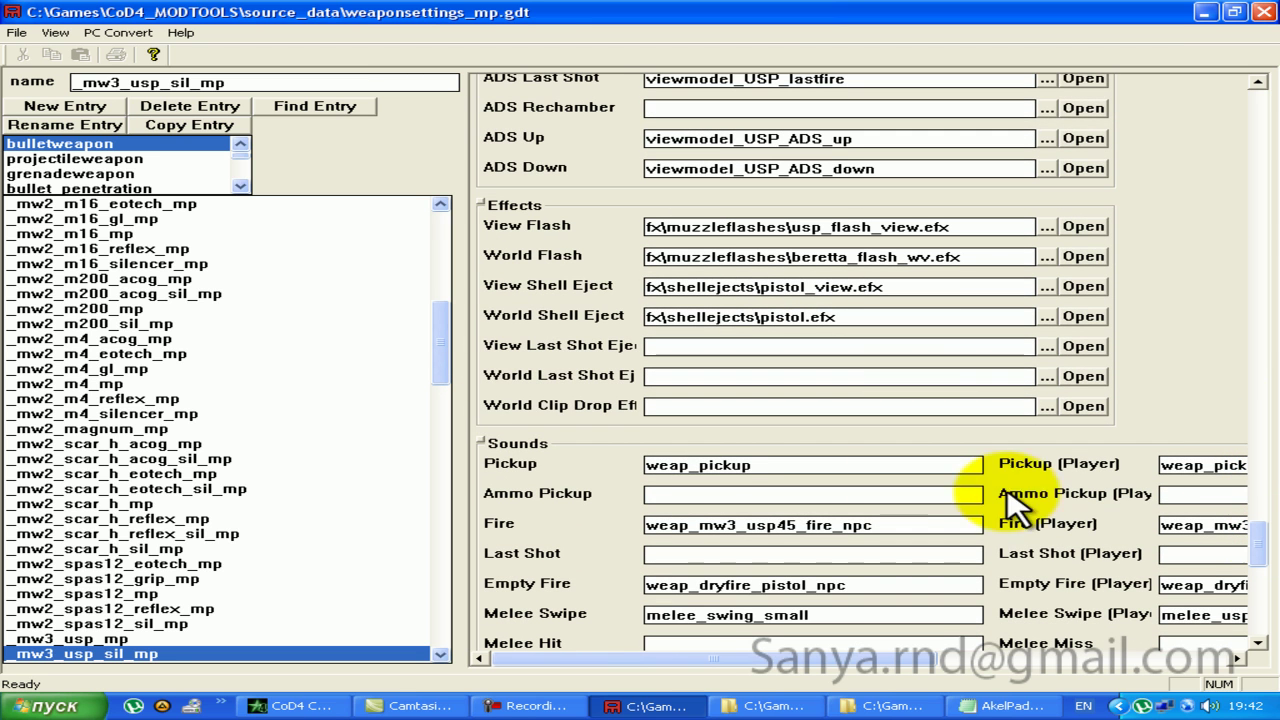
left_click_drag(440, 330, 455, 378)
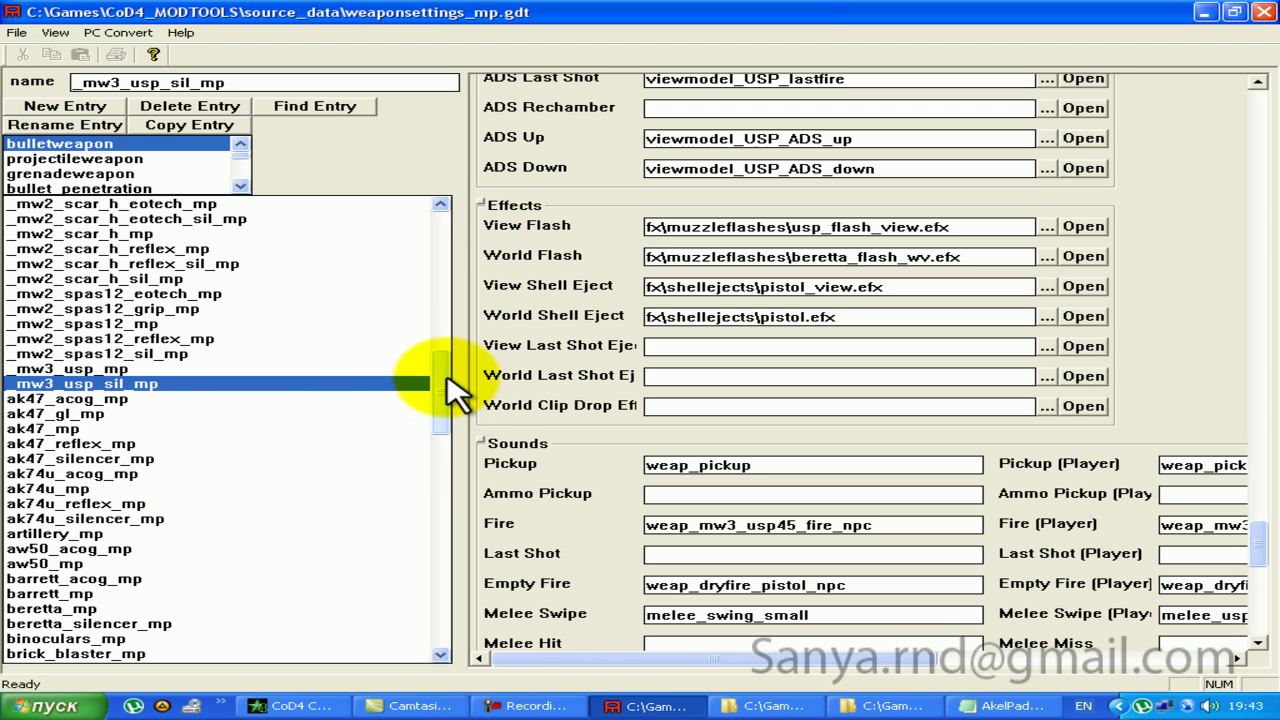
left_click_drag(446, 380, 476, 605)
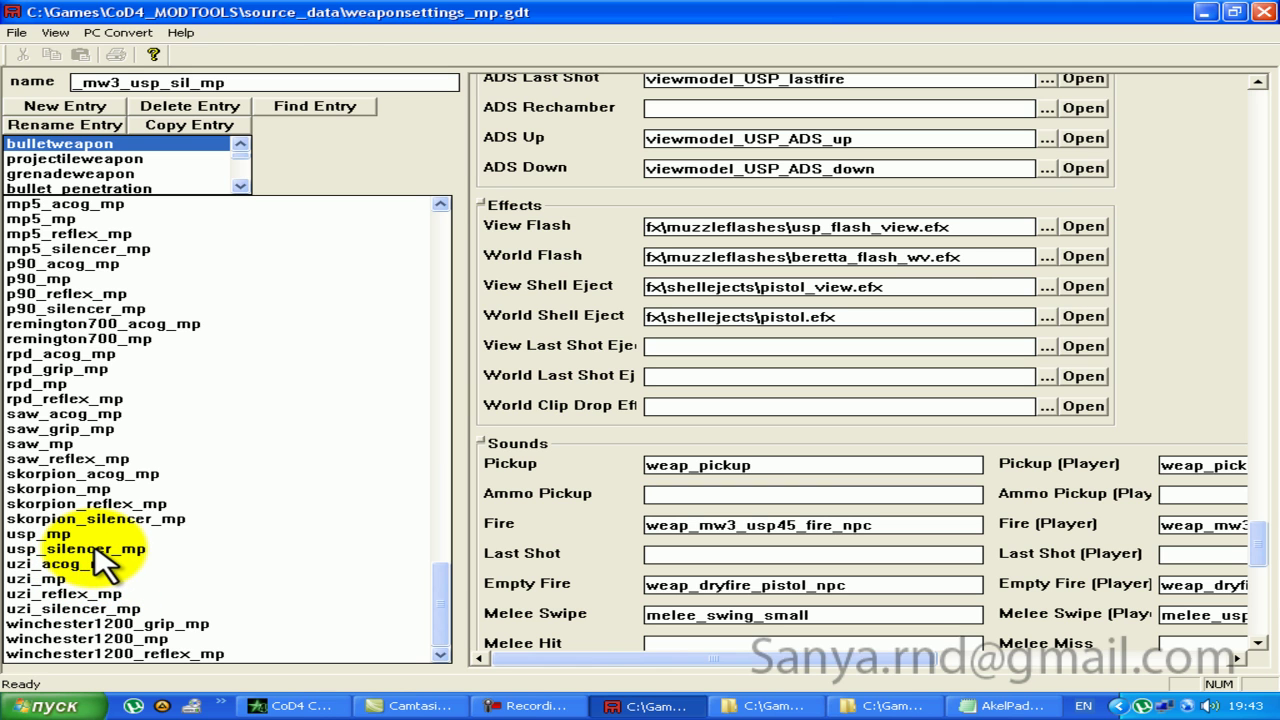
Step: Give _mw3_usp_sil_mp usp_silencer_mp's m4m203_silencer flash in both World Flash and View Flash
left_click(96, 550)
left_click_drag(994, 258, 412, 269)
key("ctrl+c")
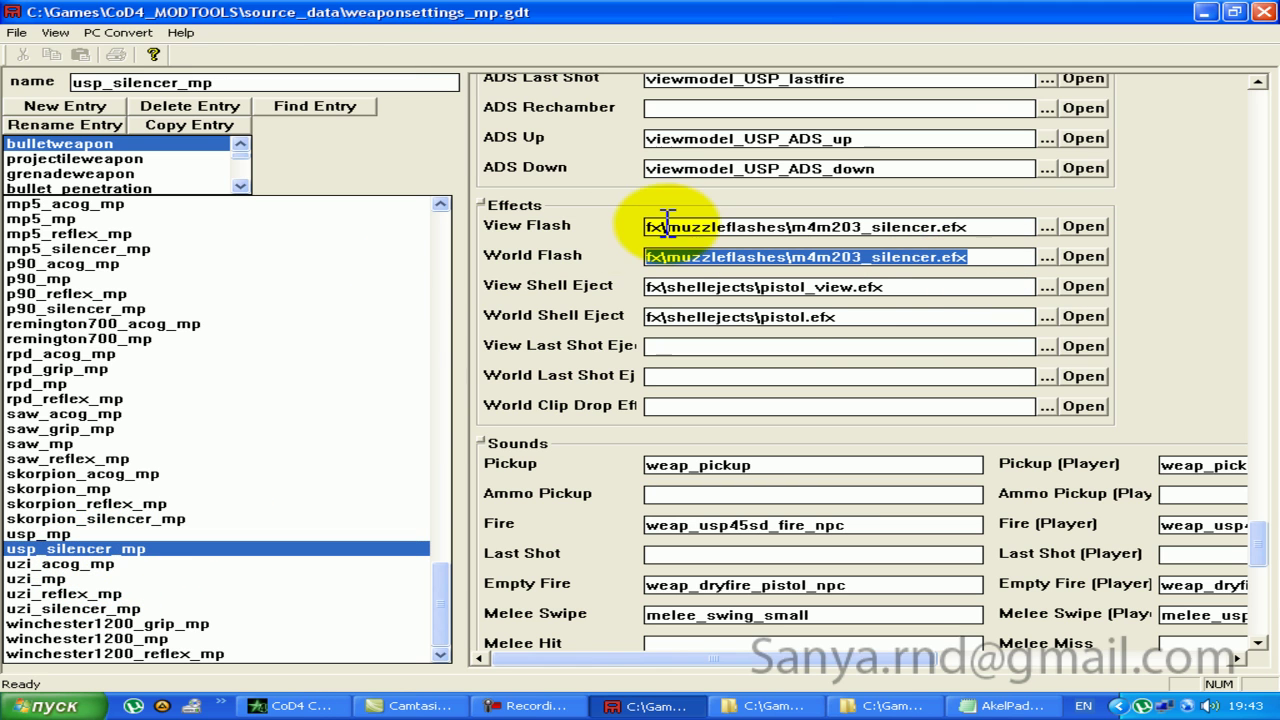
left_click(425, 533)
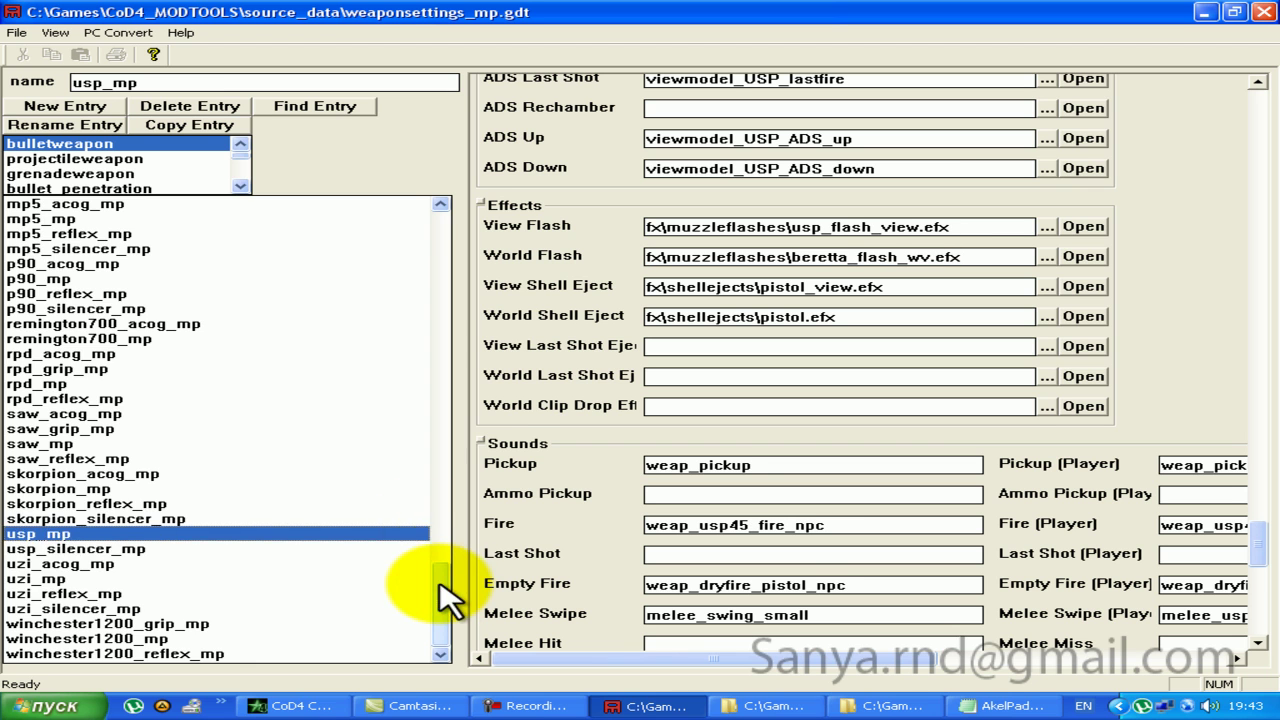
left_click_drag(440, 582, 441, 320)
left_click(183, 462)
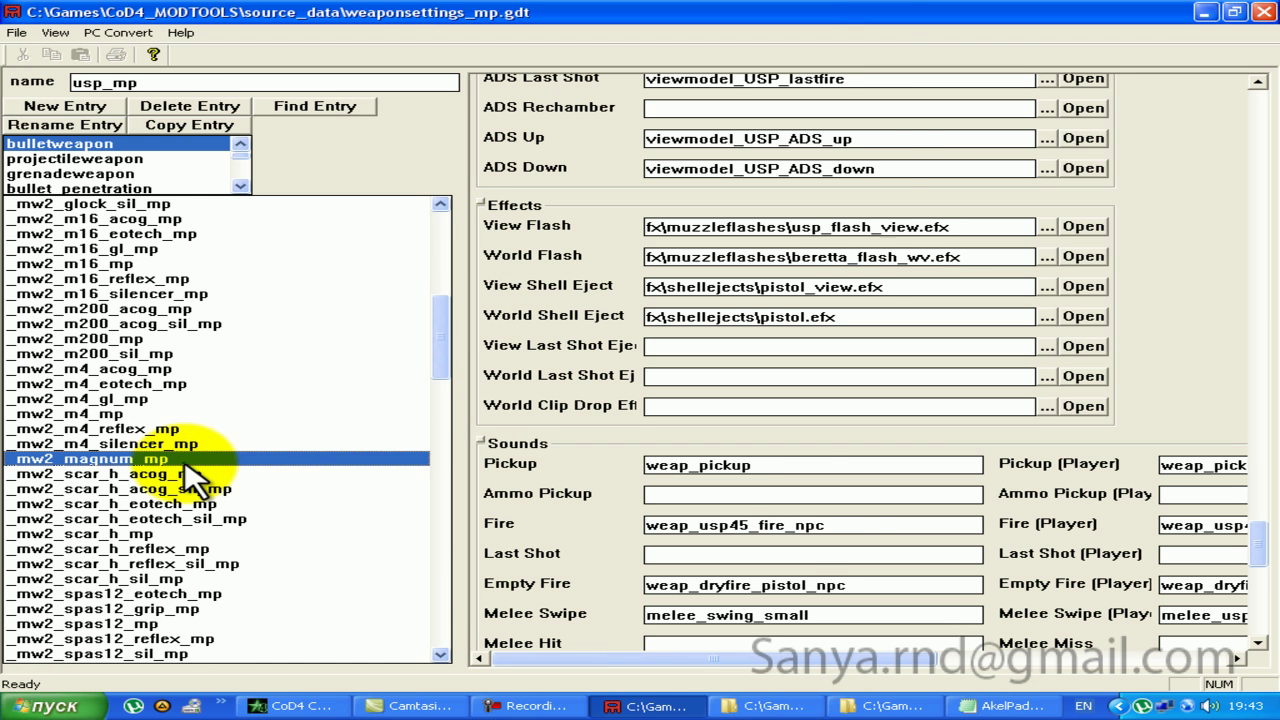
scroll(210, 450, "down", 1)
scroll(220, 440, "down", 1)
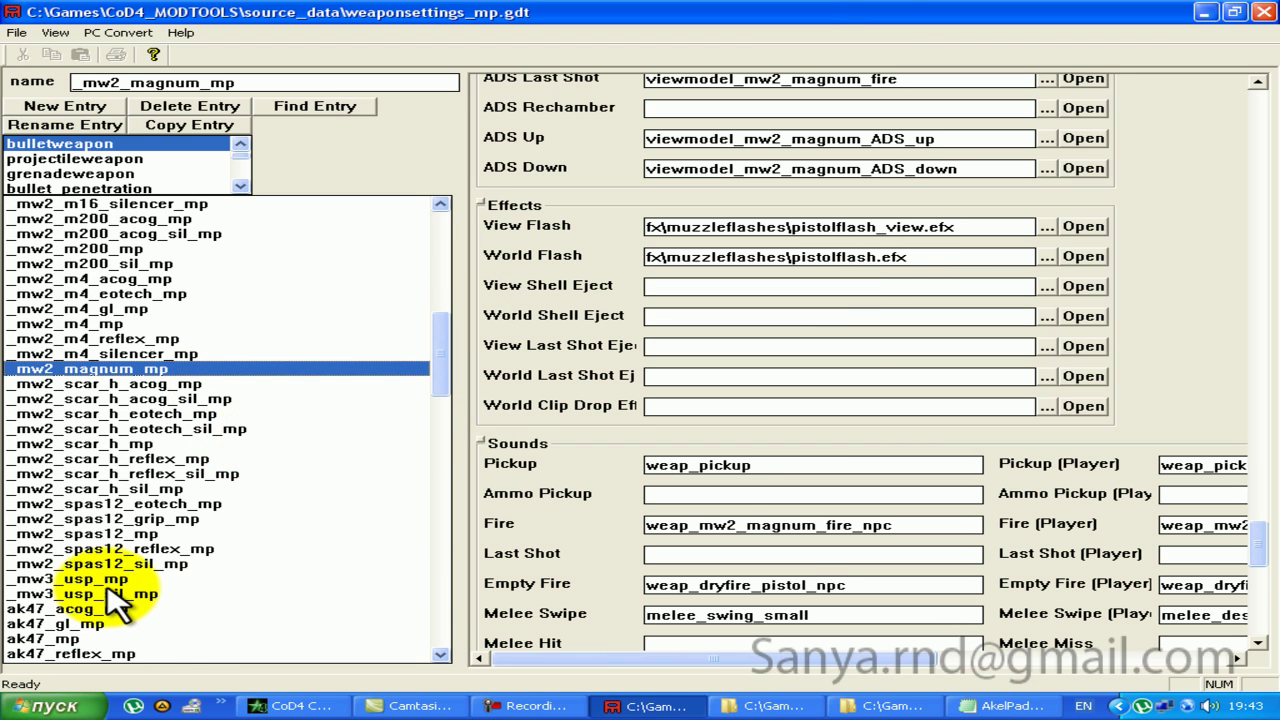
left_click(140, 595)
left_click_drag(980, 257, 555, 262)
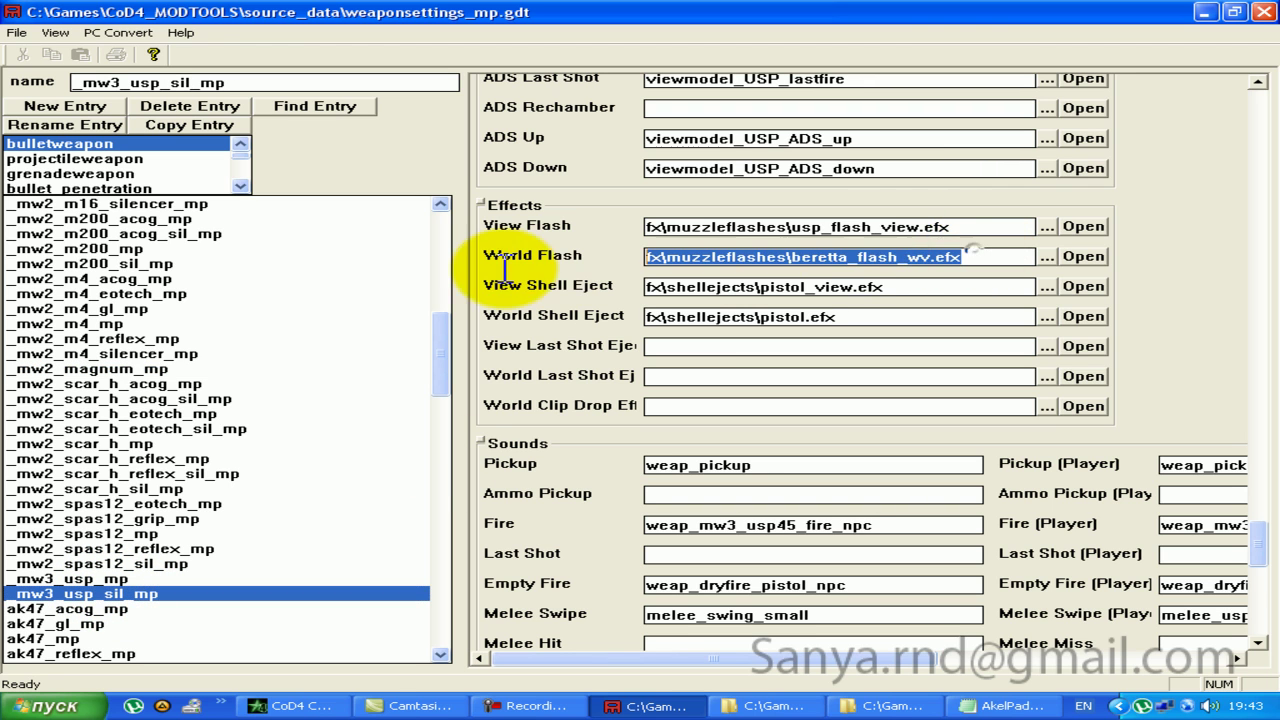
key("ctrl+v")
left_click_drag(960, 227, 508, 228)
key("ctrl+v")
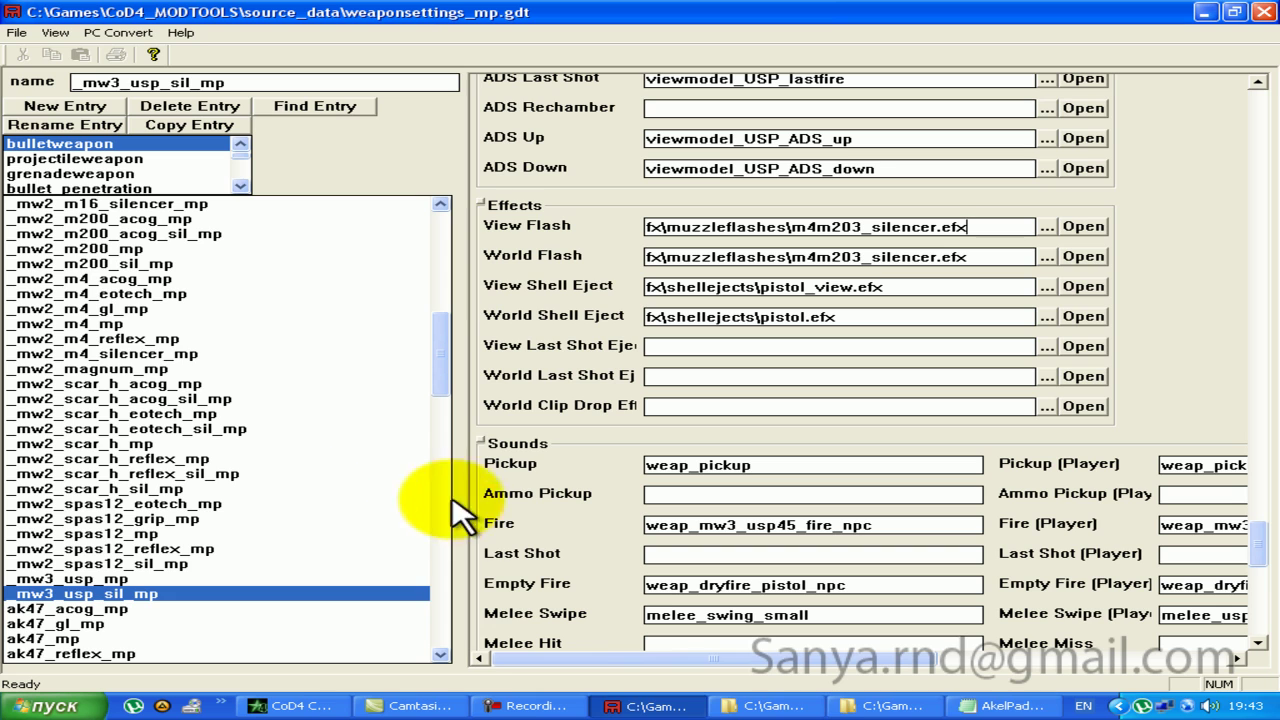
Step: Set Fire (Player) to weap_mw3_usp45sd_fire_plr and Fire to weap_mw3_usp45sd_fire_npc, then convert
left_click(1005, 706)
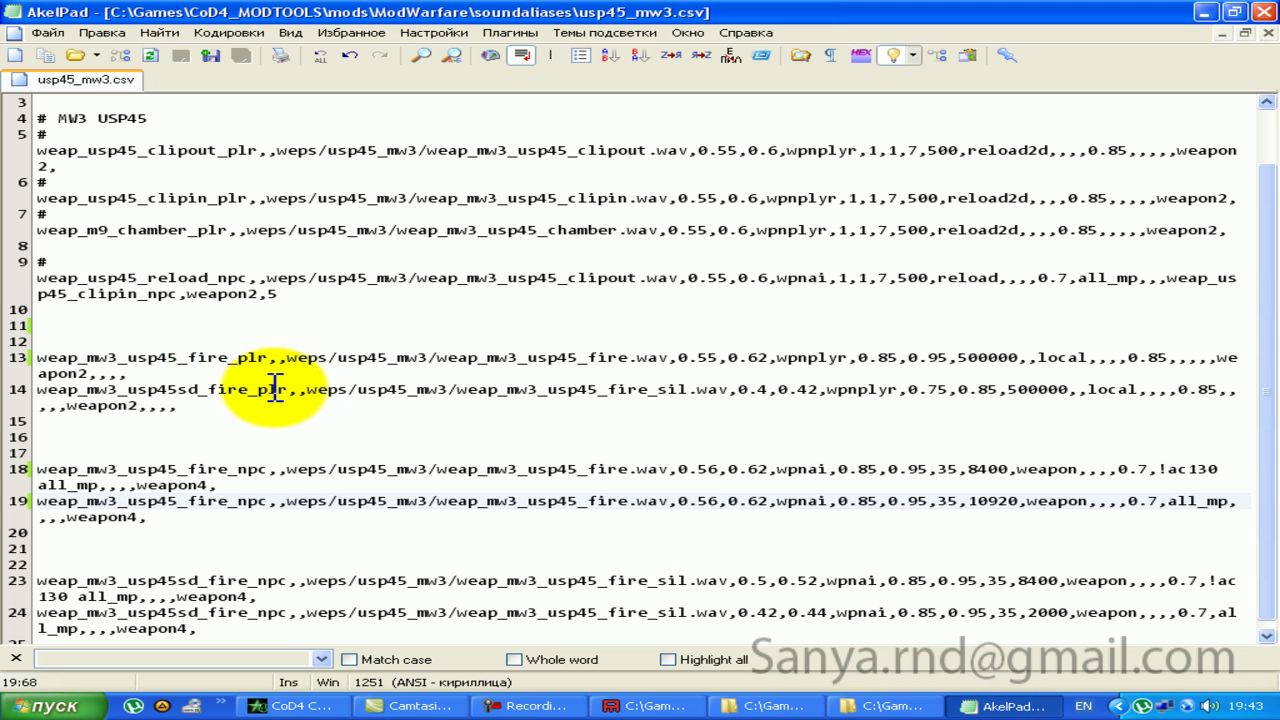
left_click_drag(287, 389, 37, 389)
key("ctrl+c")
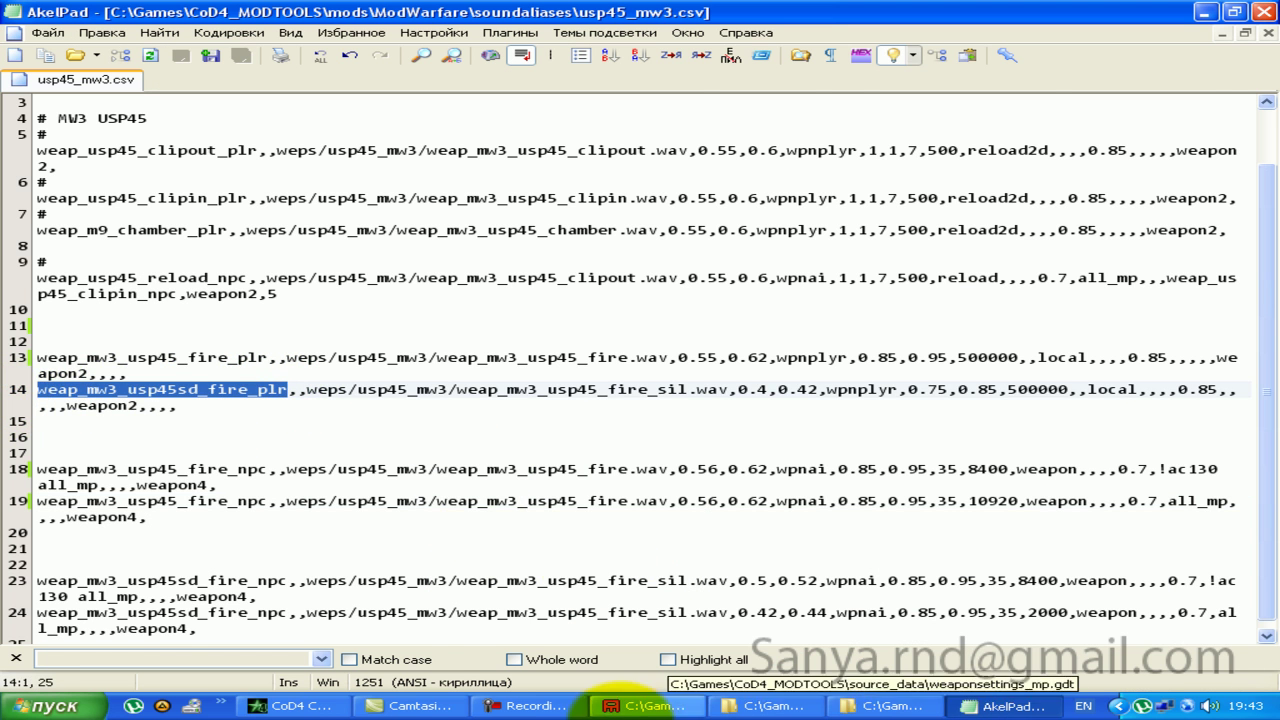
left_click(650, 706)
left_click_drag(805, 658, 975, 660)
left_click_drag(1075, 525, 612, 527)
key("ctrl+v")
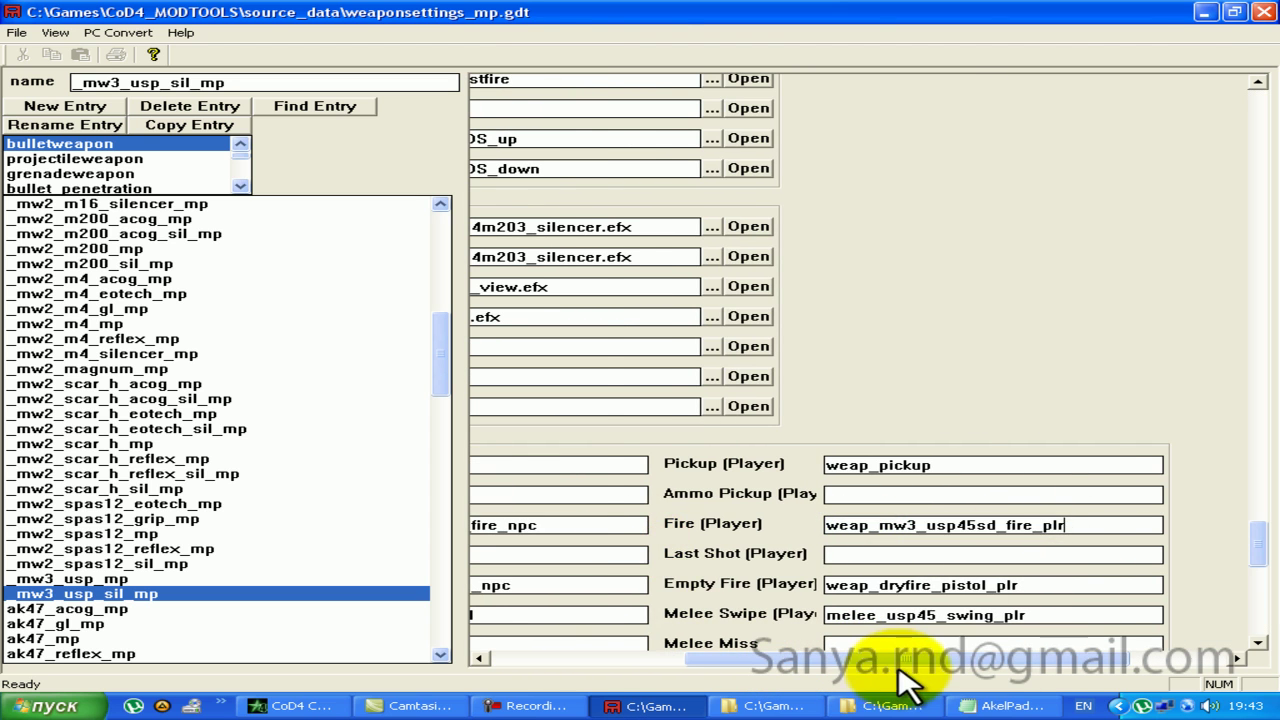
left_click_drag(900, 658, 665, 658)
left_click_drag(832, 525, 330, 532)
key("ctrl+v")
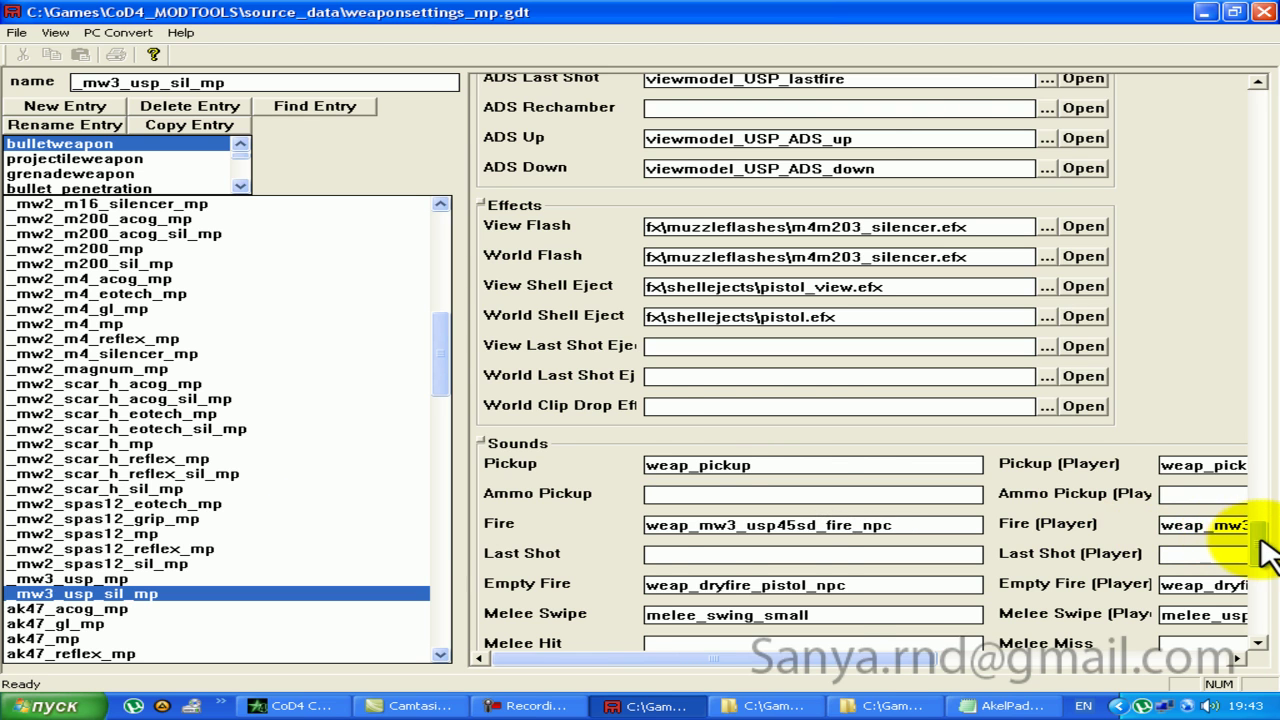
left_click_drag(1257, 543, 1265, 575)
left_click(1000, 706)
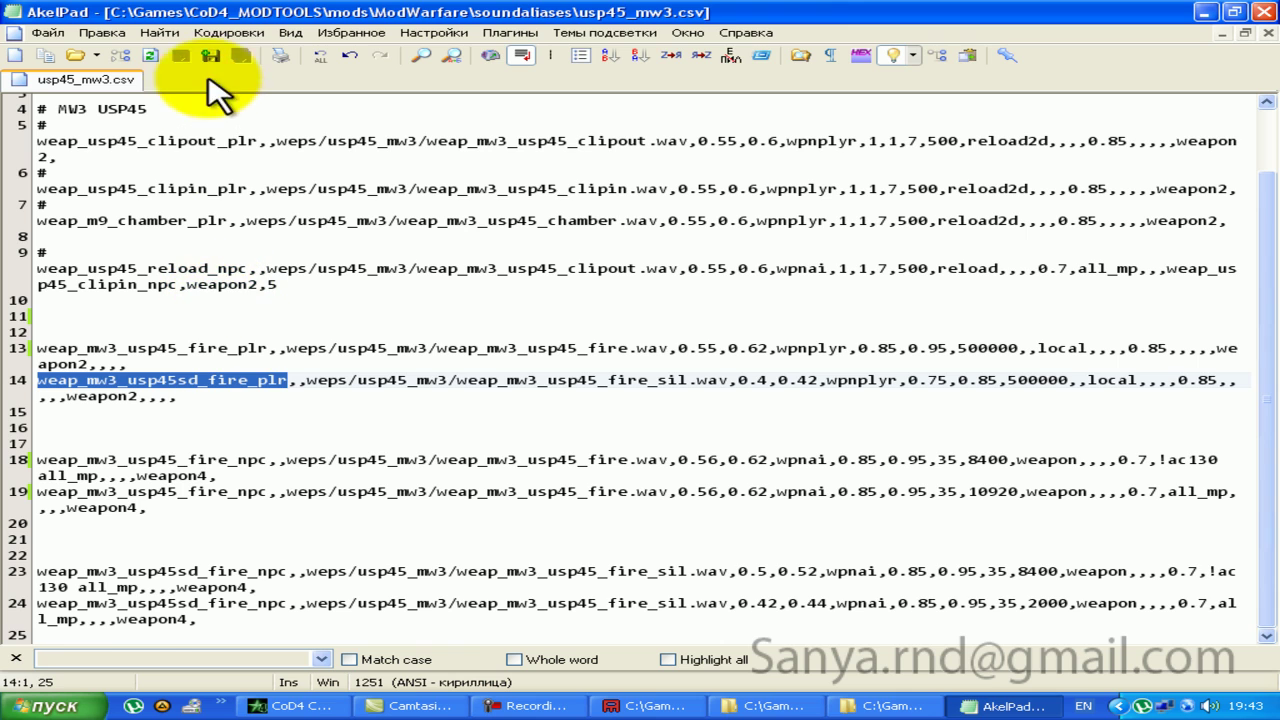
key("alt+Tab")
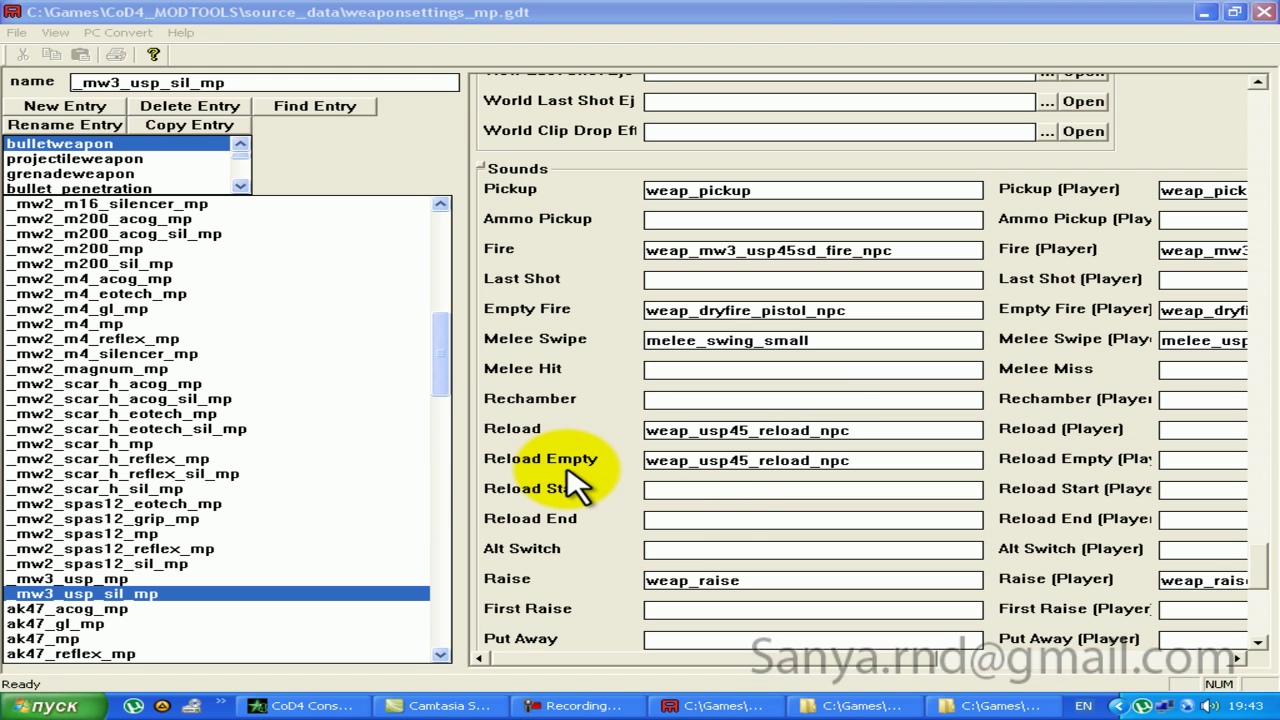
key("F5")
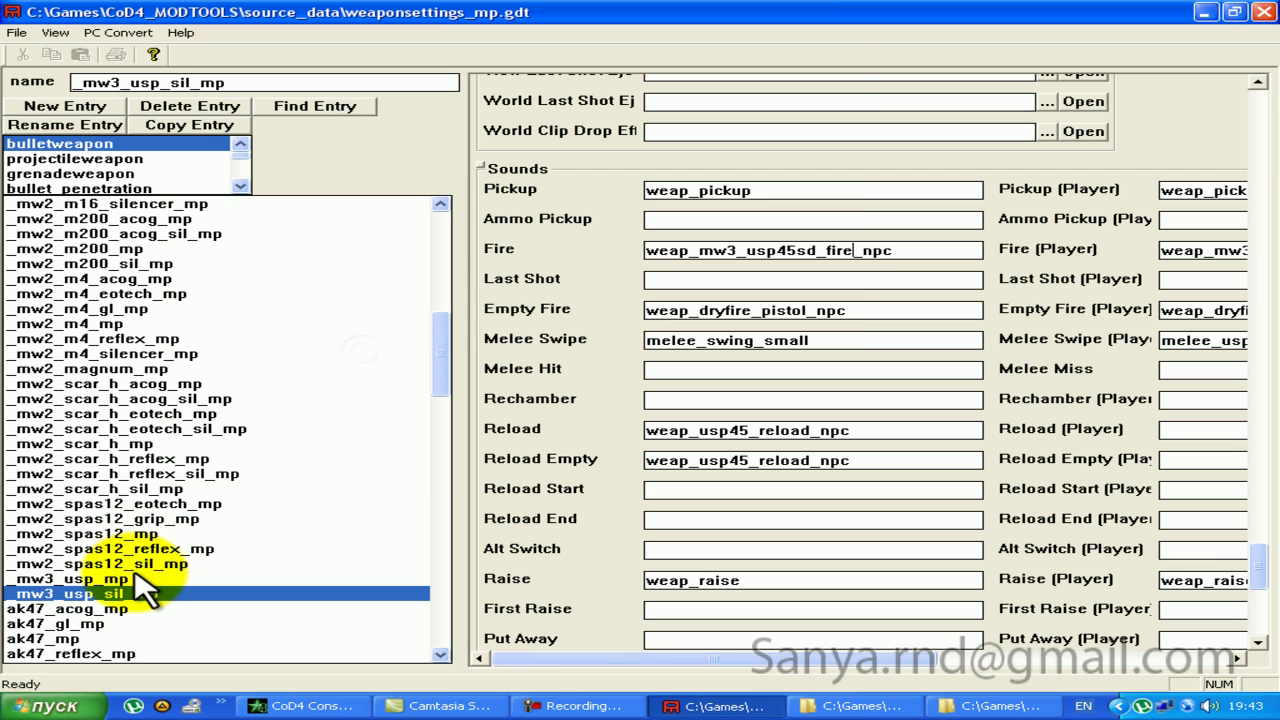
Step: Rerun the conversion and mark _mw3_usp_sil_mp as silenced
left_click(139, 580)
key("F5")
mouse_move(1258, 530)
left_mouse_down()
mouse_move(1260, 628)
mouse_move(1268, 145)
mouse_move(1143, 198)
left_mouse_up()
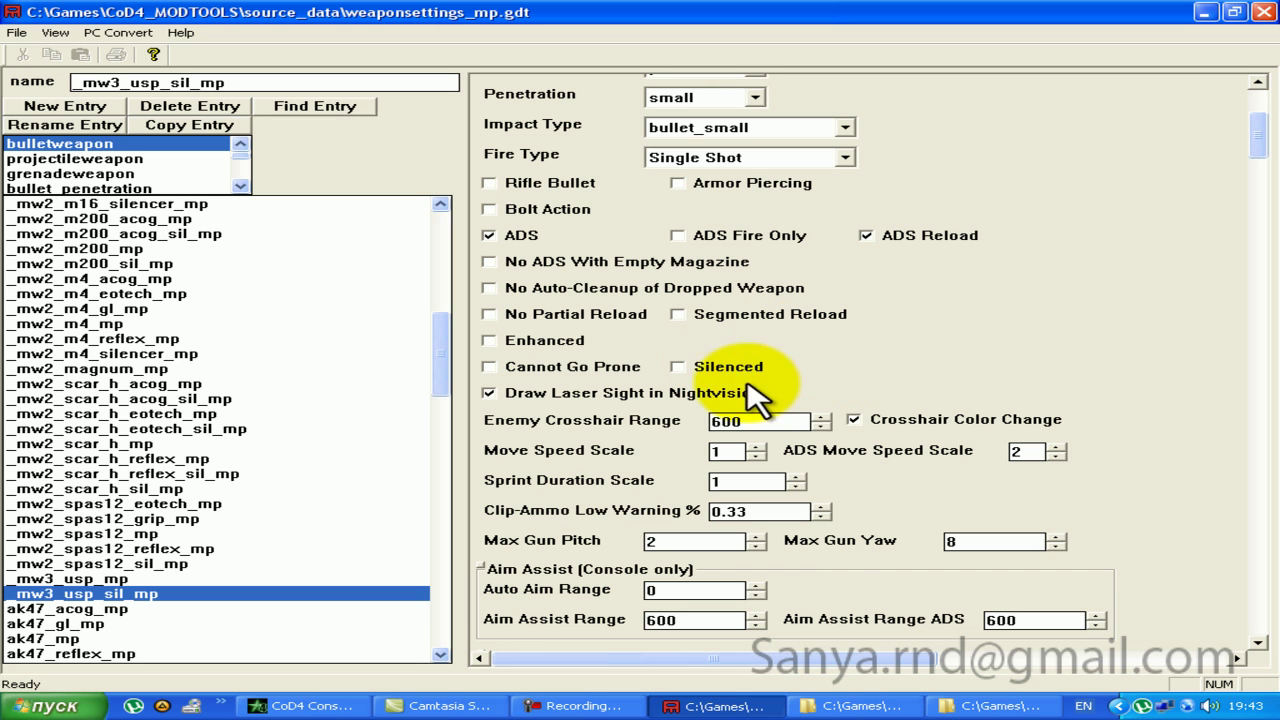
left_click(690, 368)
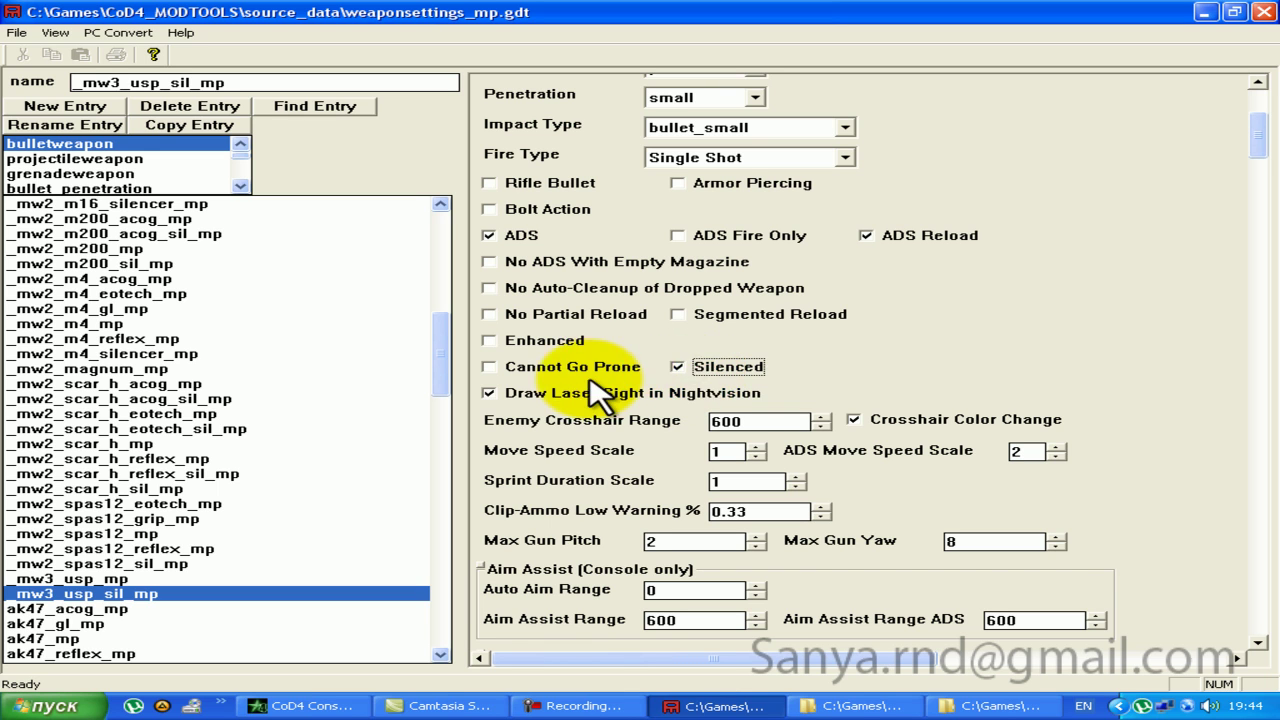
left_click_drag(1258, 140, 1260, 158)
Step: Set Min Dmg 18, Max Dmg 38, Min Dmg Range 980 and Max Dmg Range 430
left_click_drag(672, 358, 610, 360)
type("18")
key("Tab")
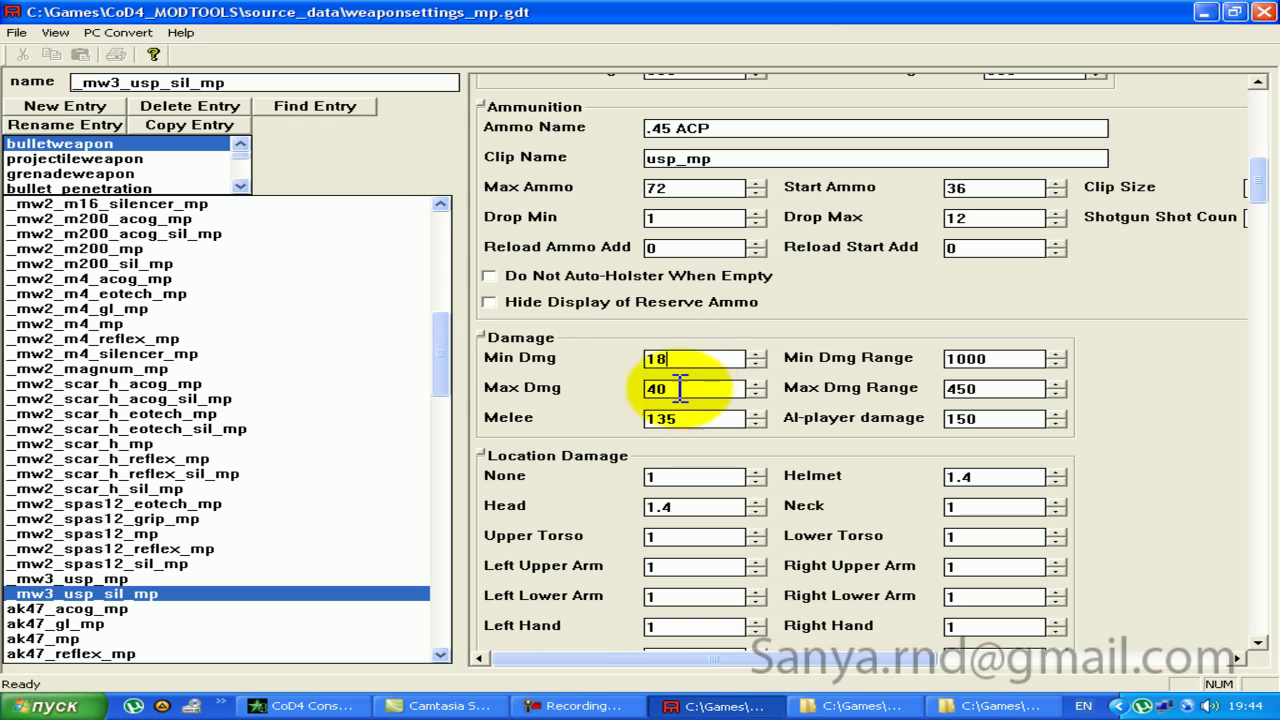
type("38")
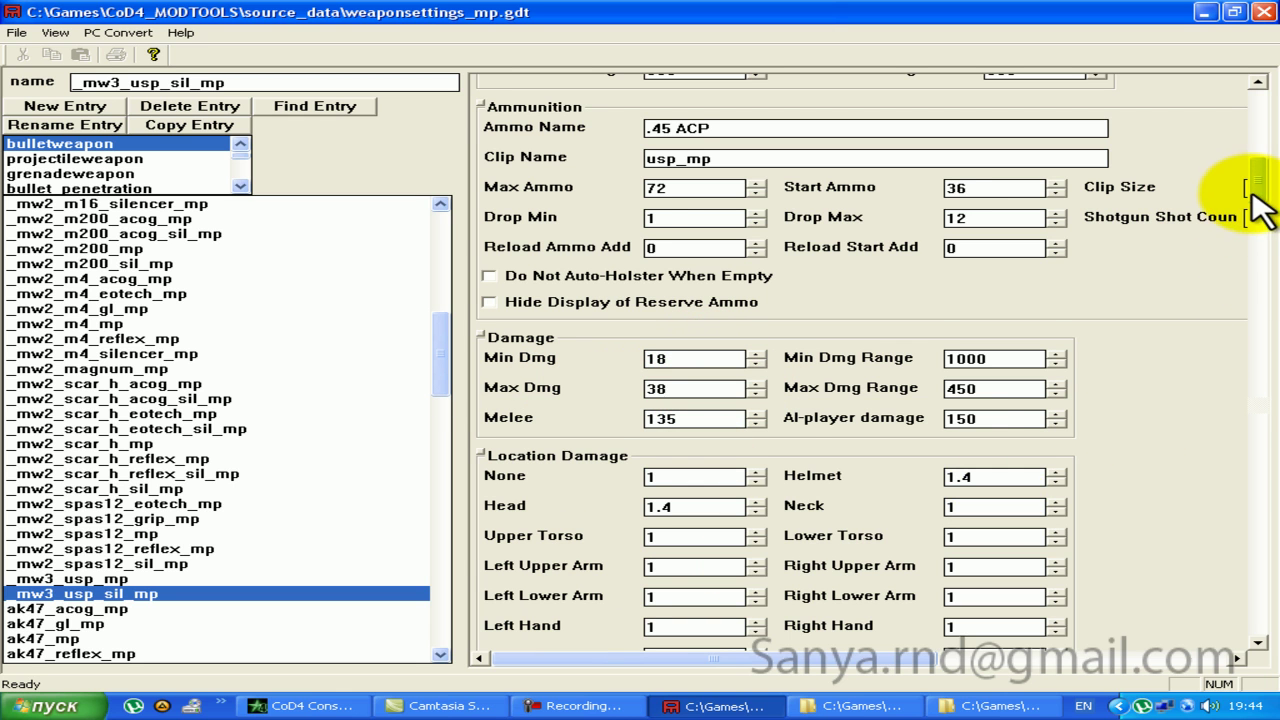
left_click_drag(1257, 206, 1262, 220)
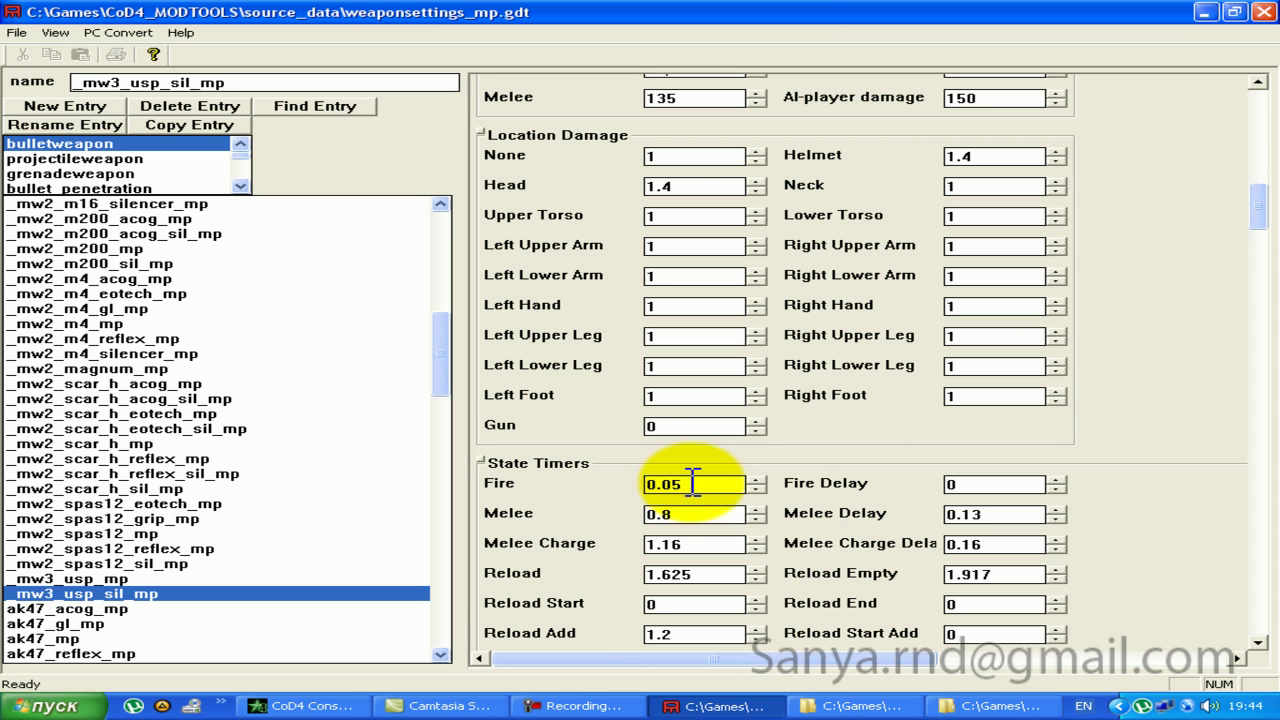
left_click_drag(1260, 196, 1266, 170)
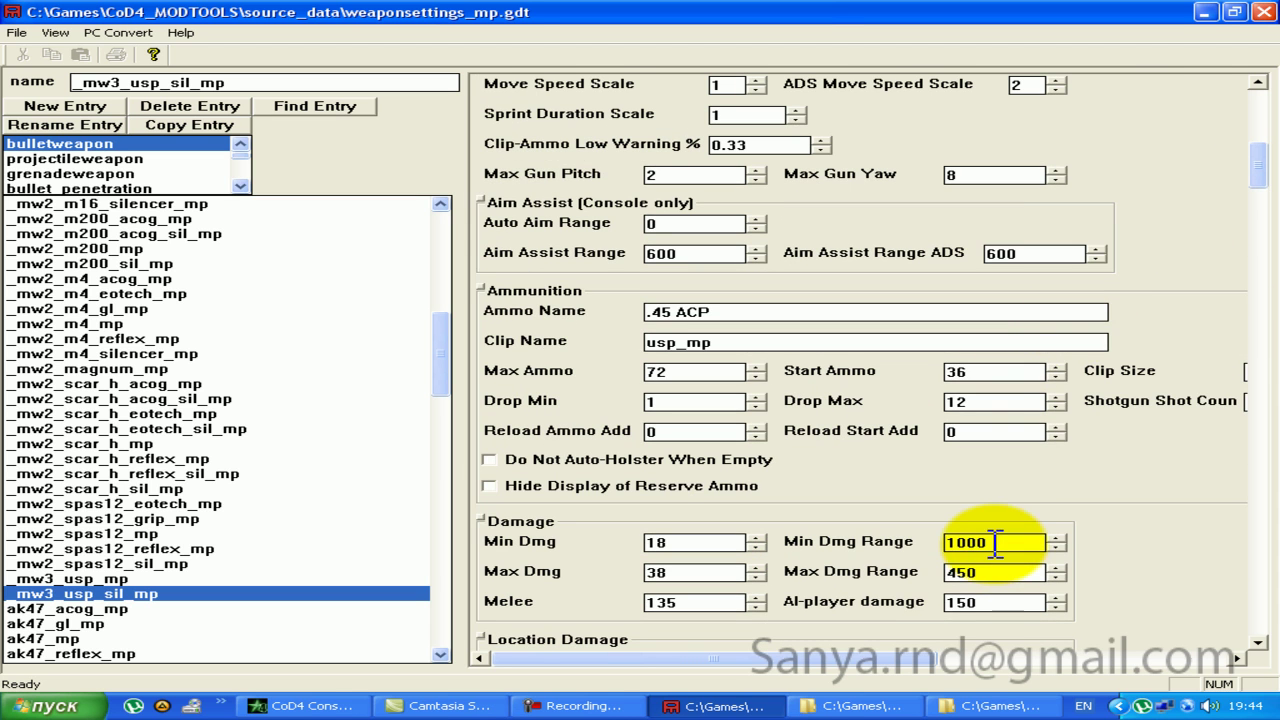
left_click_drag(994, 543, 942, 543)
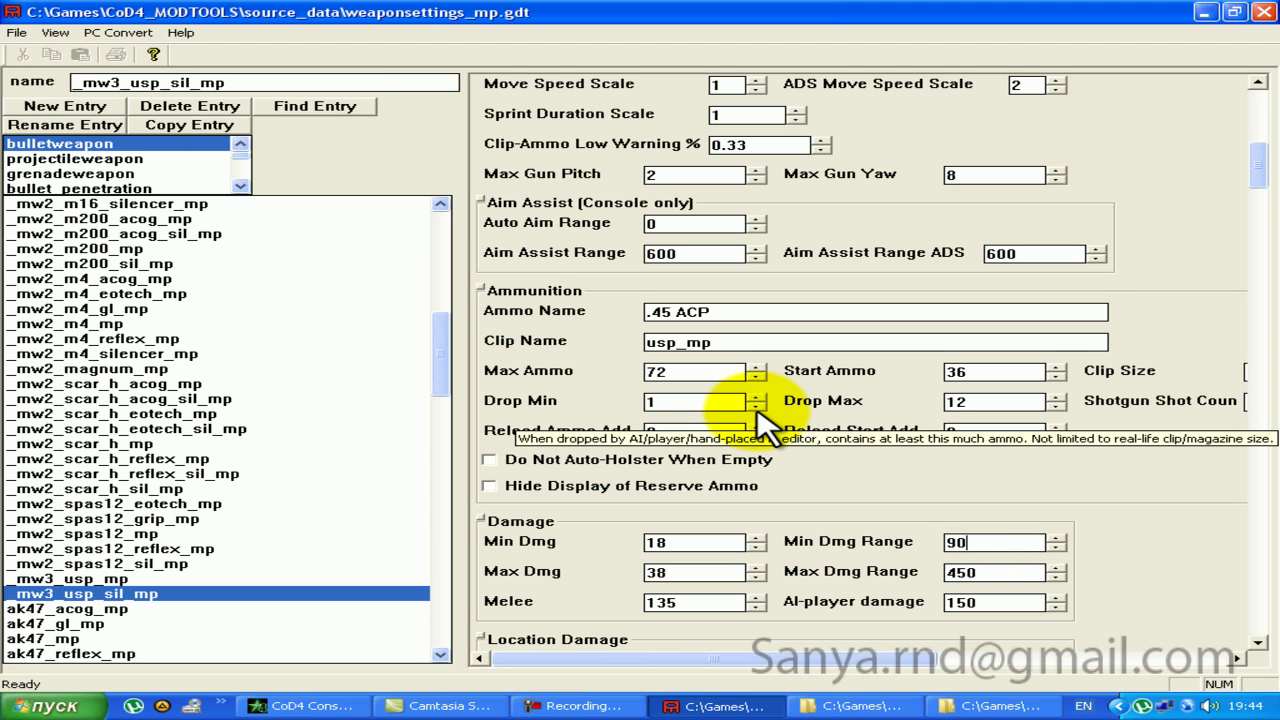
type("0")
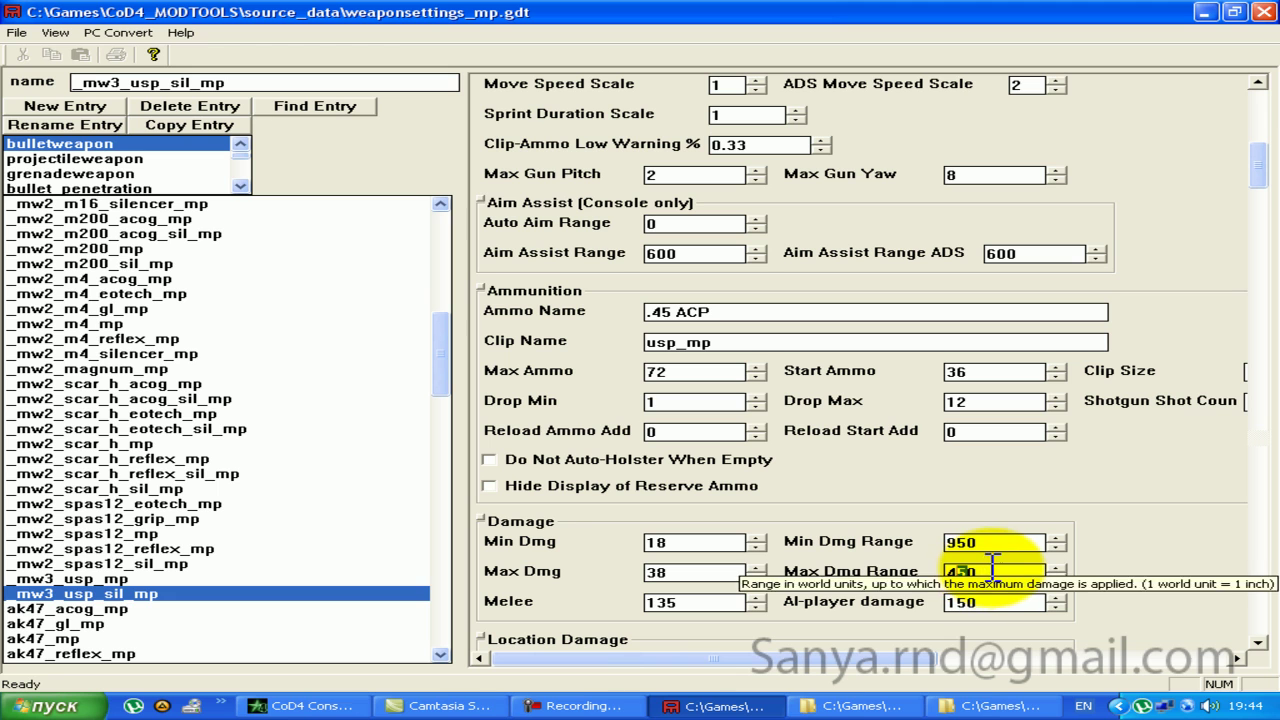
left_click_drag(953, 542, 962, 542)
Step: Convert the edited weapon entry and build the mod with makeMod.bat
type("8")
key("ctrl+s")
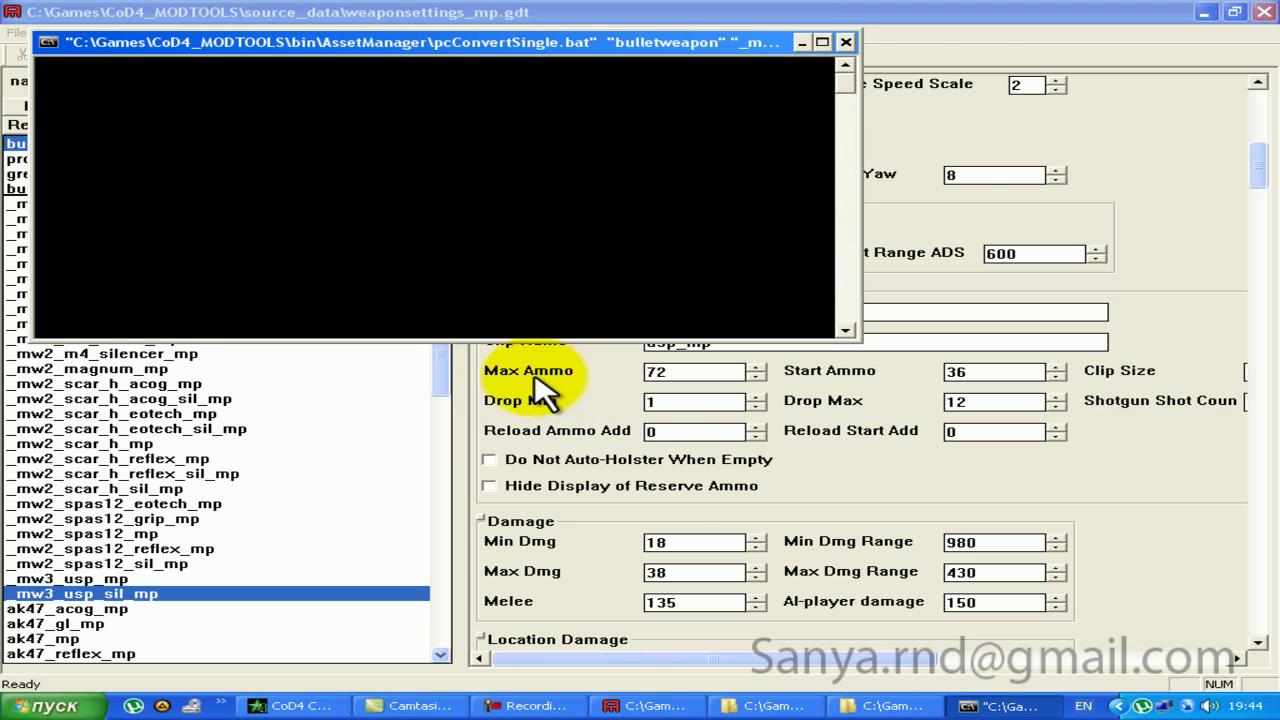
key("Return")
left_click(740, 705)
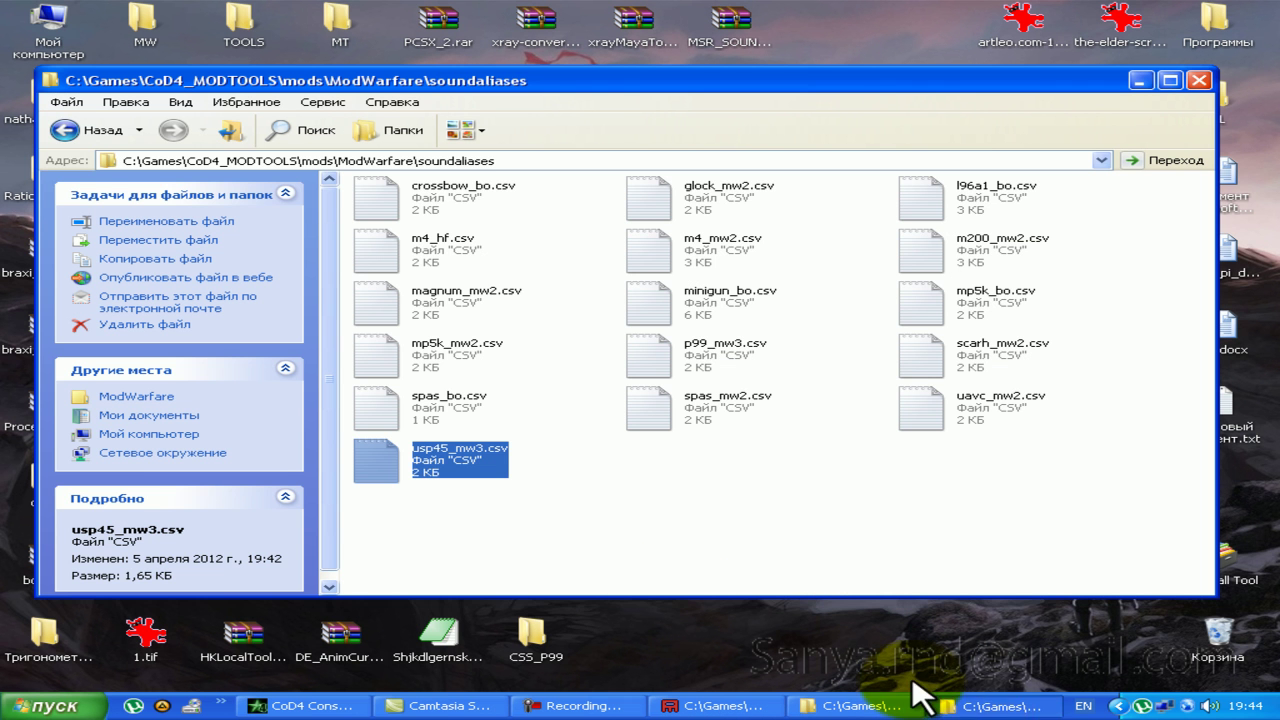
left_click(65, 130)
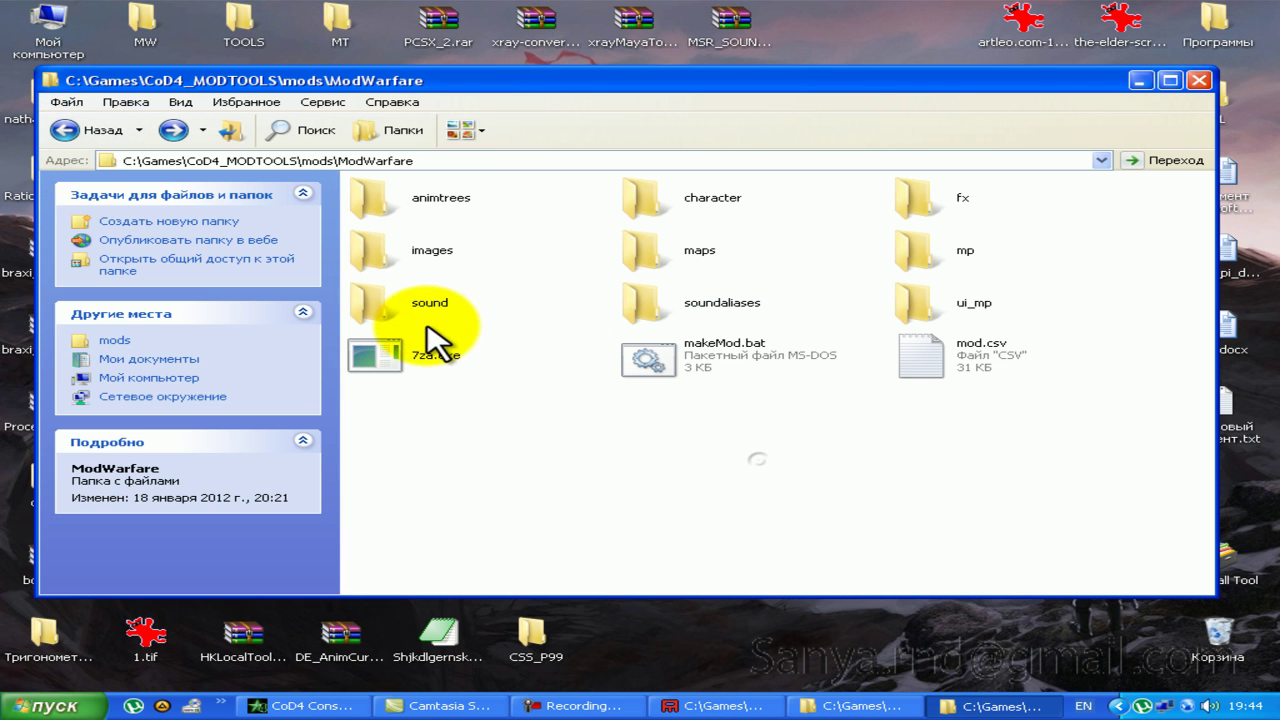
double_click(652, 365)
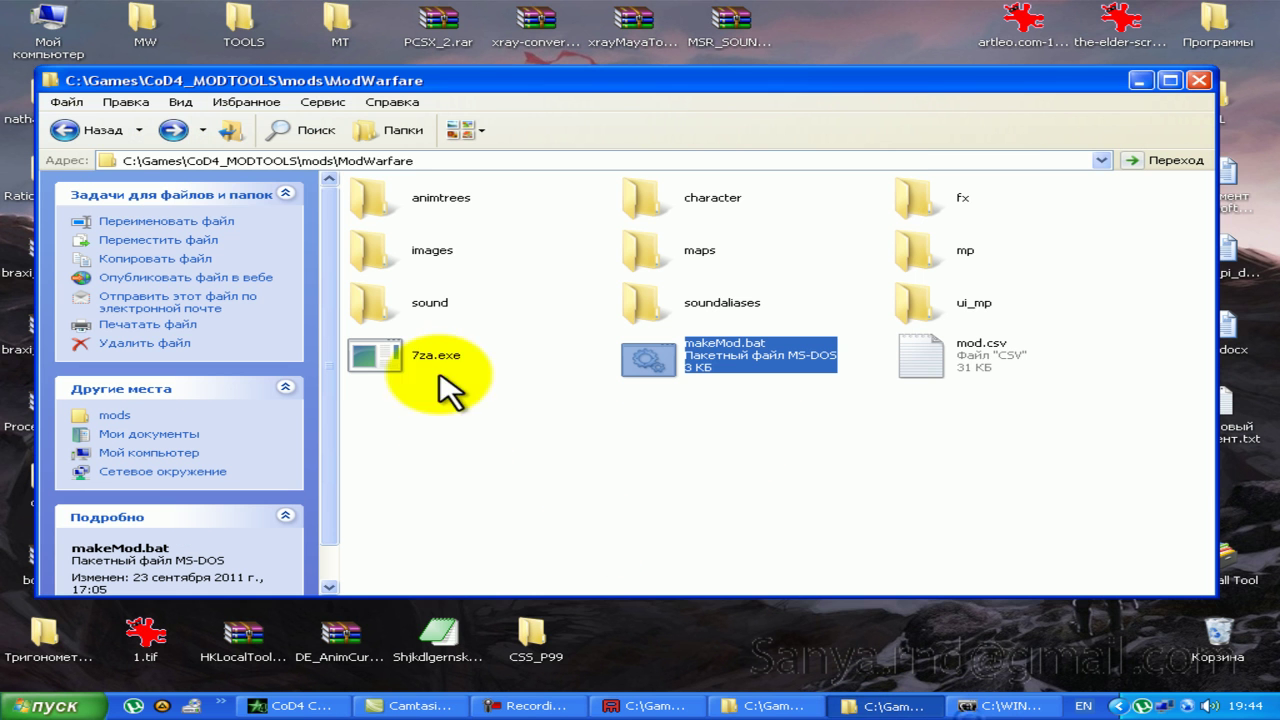
Step: Copy the _mw3_usp_mp and _mw3_usp_sil_mp weapon files into the game's Mods\1 folder
left_click(65, 130)
double_click(405, 337)
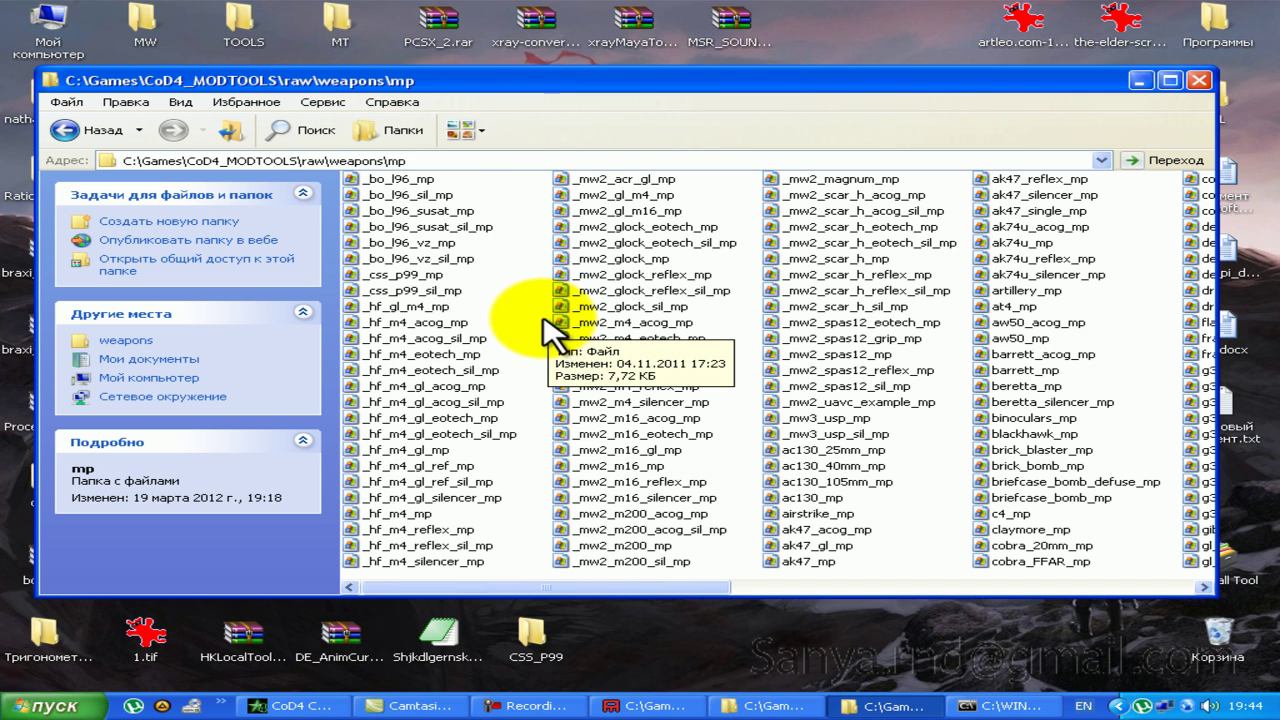
left_click(840, 418)
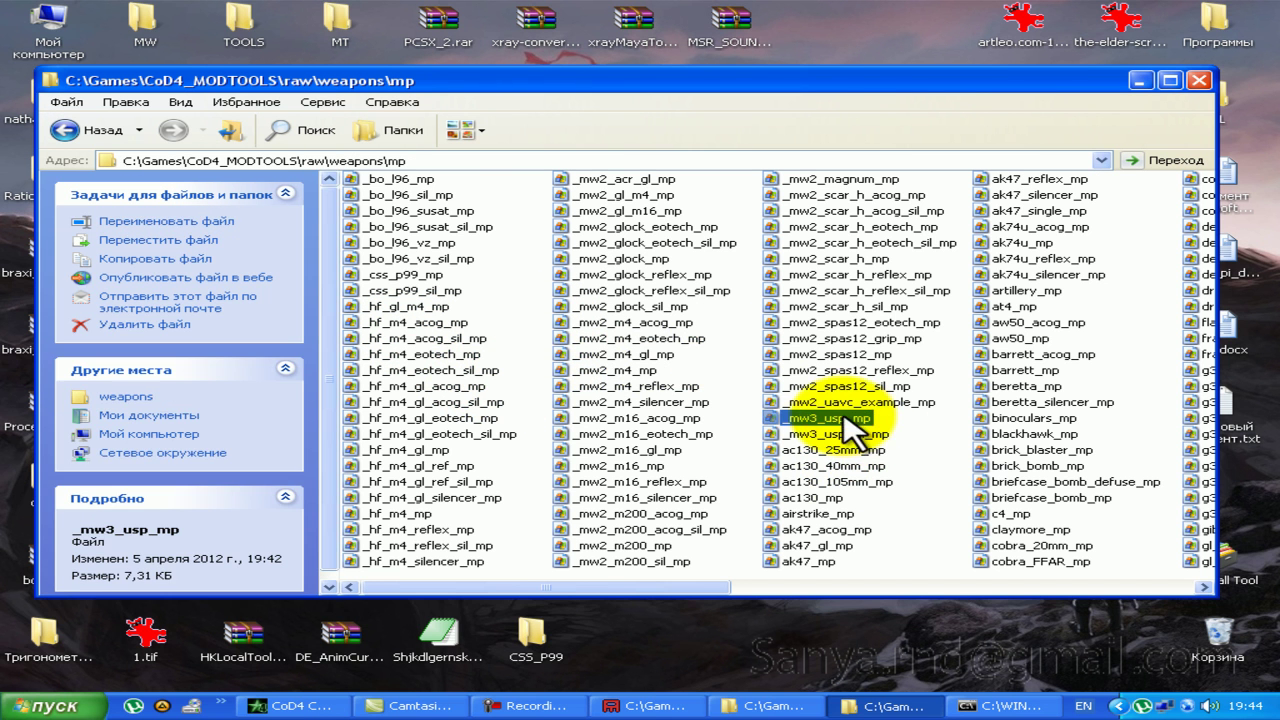
left_click(875, 440, "shift")
left_click(65, 130)
double_click(430, 225)
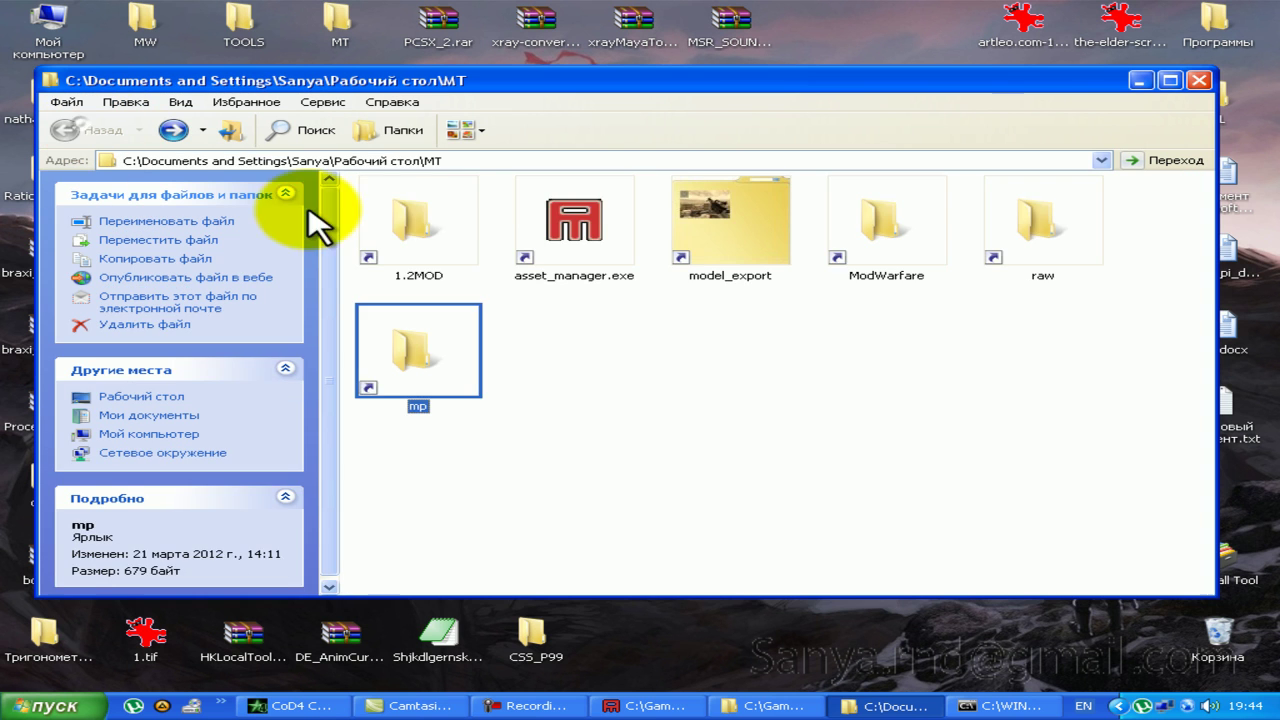
key("ctrl+v")
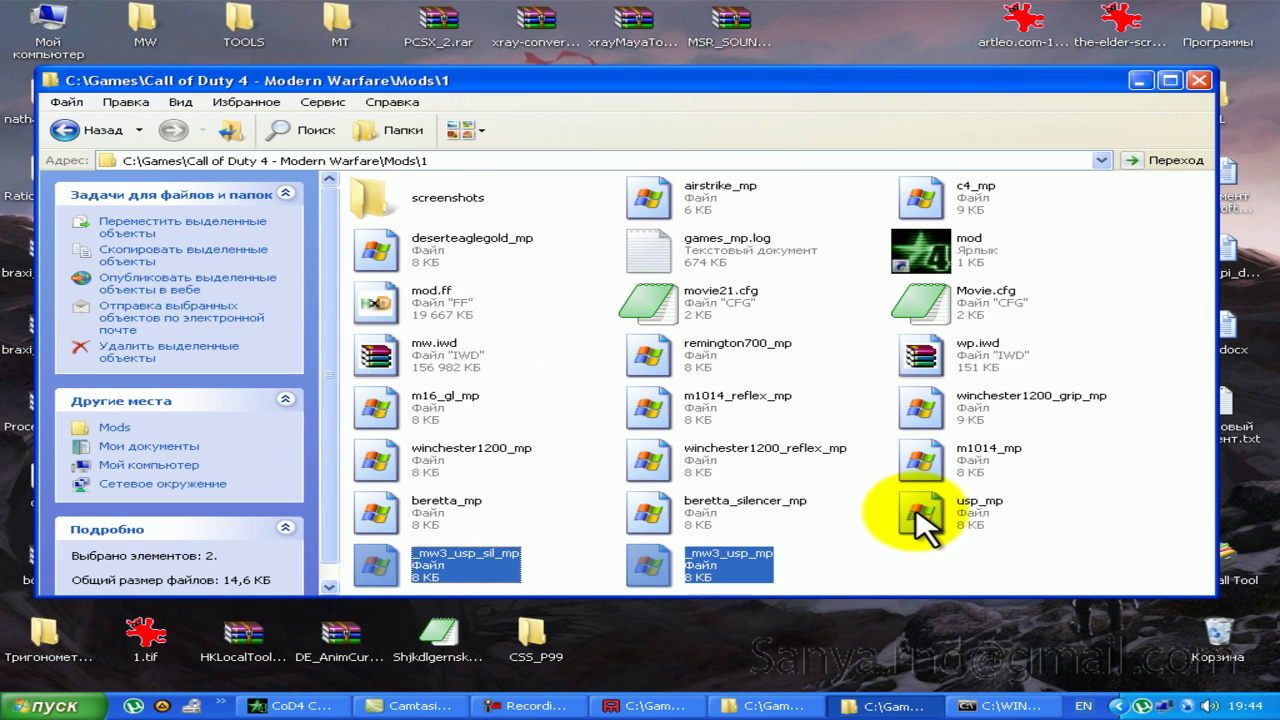
Step: Delete the old usp_mp file and rename _mw3_usp_sil_mp to usp_sil_mp
left_click(921, 513)
key("Delete")
key("Return")
right_click(940, 530)
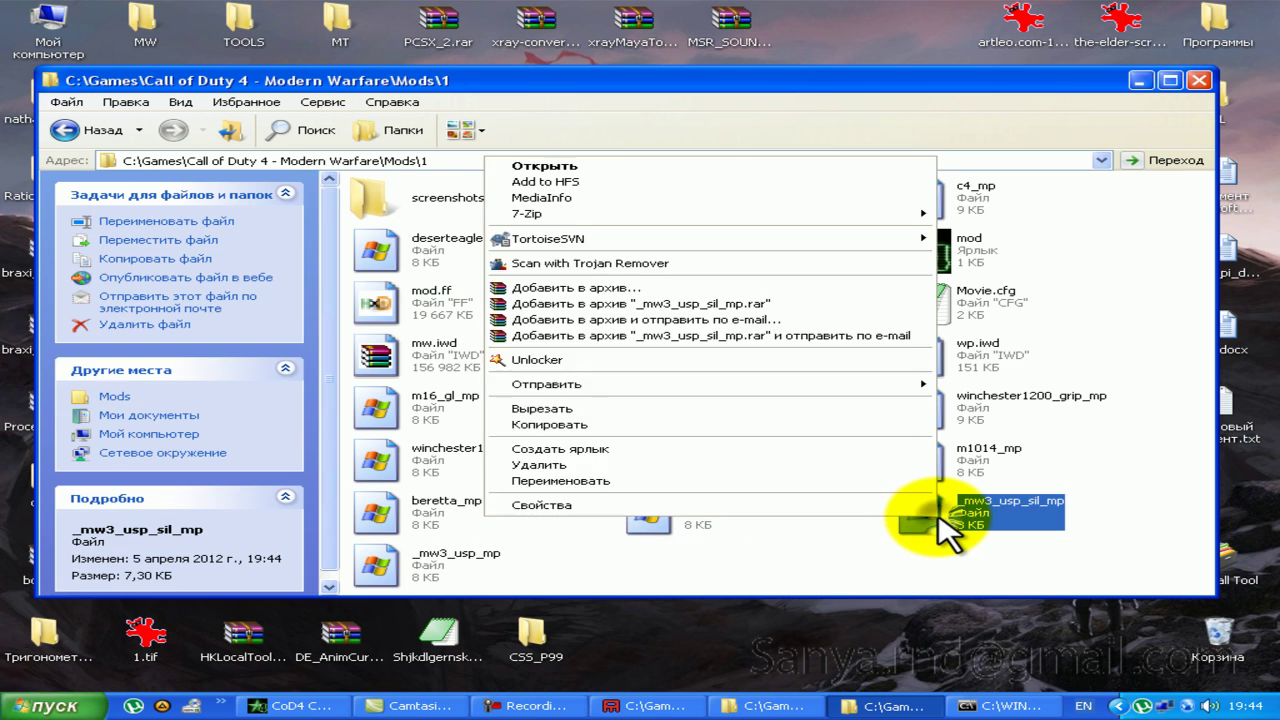
left_click(871, 491)
left_click(957, 514)
key("Delete")
key("Delete")
key("Delete")
key("Delete")
key("Return")
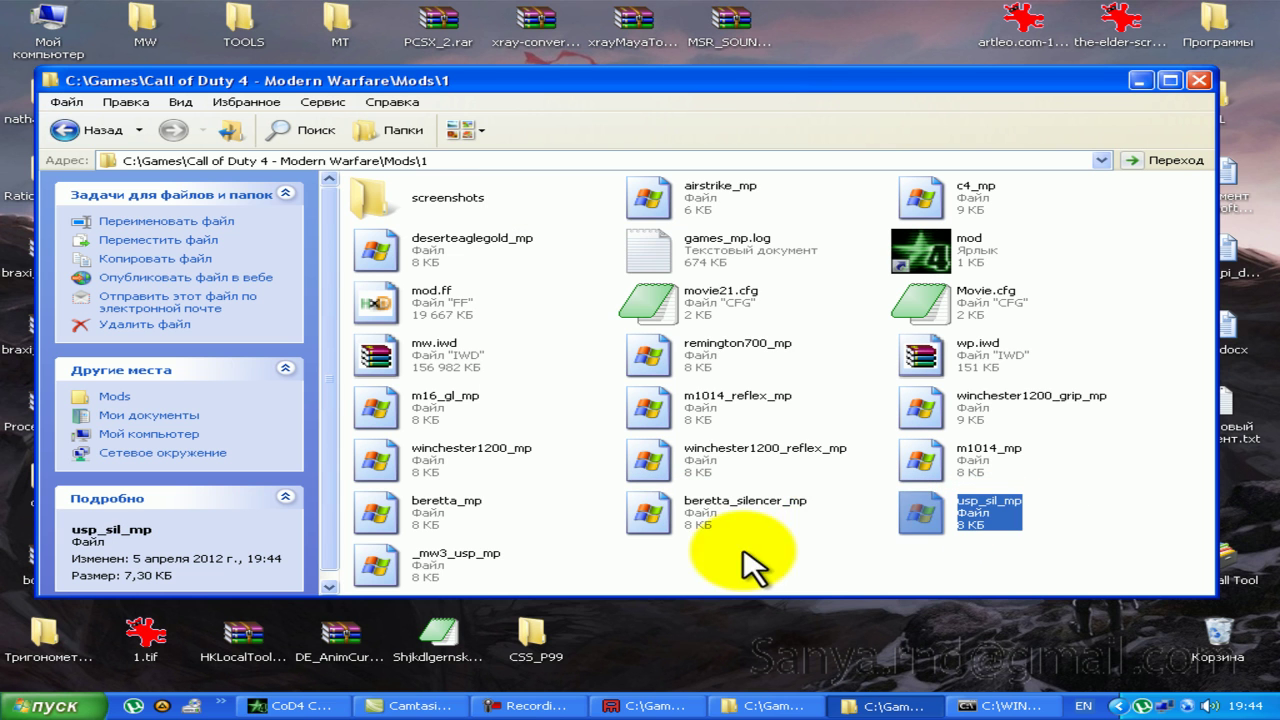
Step: Rename _mw3_usp_mp to usp_mp and usp_sil_mp to usp_silencer_mp
right_click(372, 557)
left_click(490, 530)
left_click(424, 567)
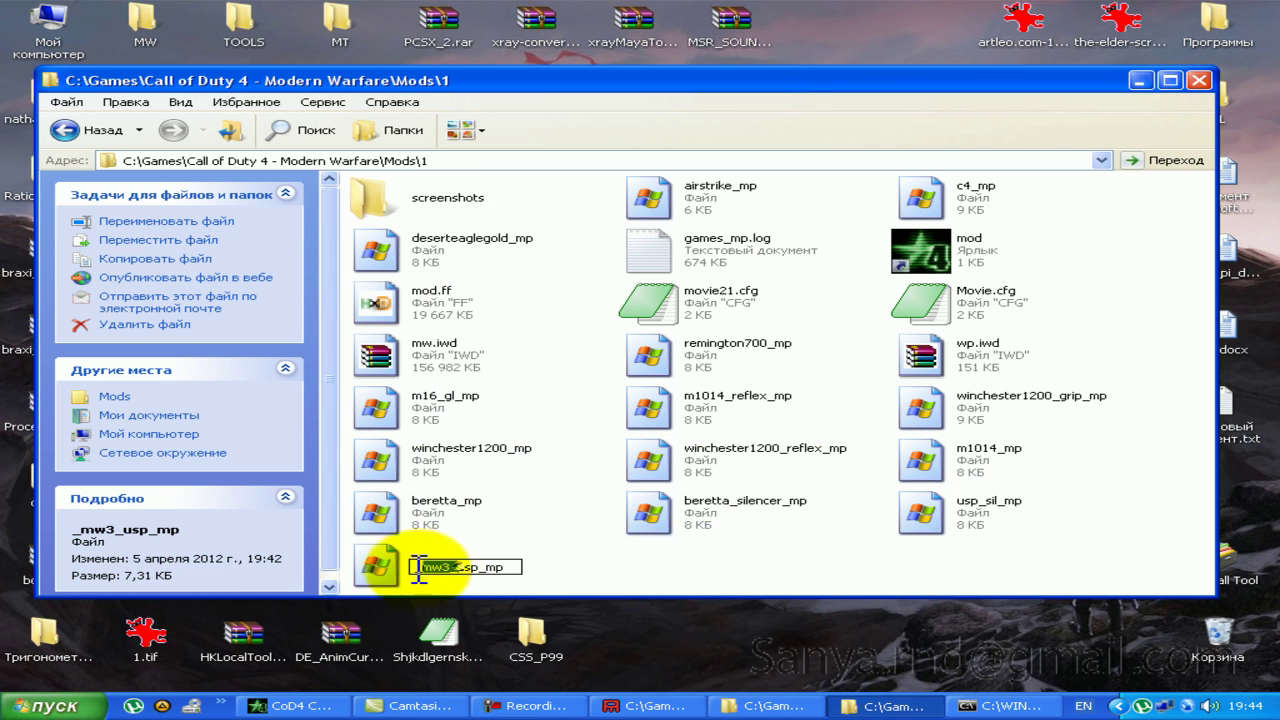
key("Delete")
key("Delete")
key("Delete")
left_click(928, 509)
right_click(966, 511)
left_click(900, 480)
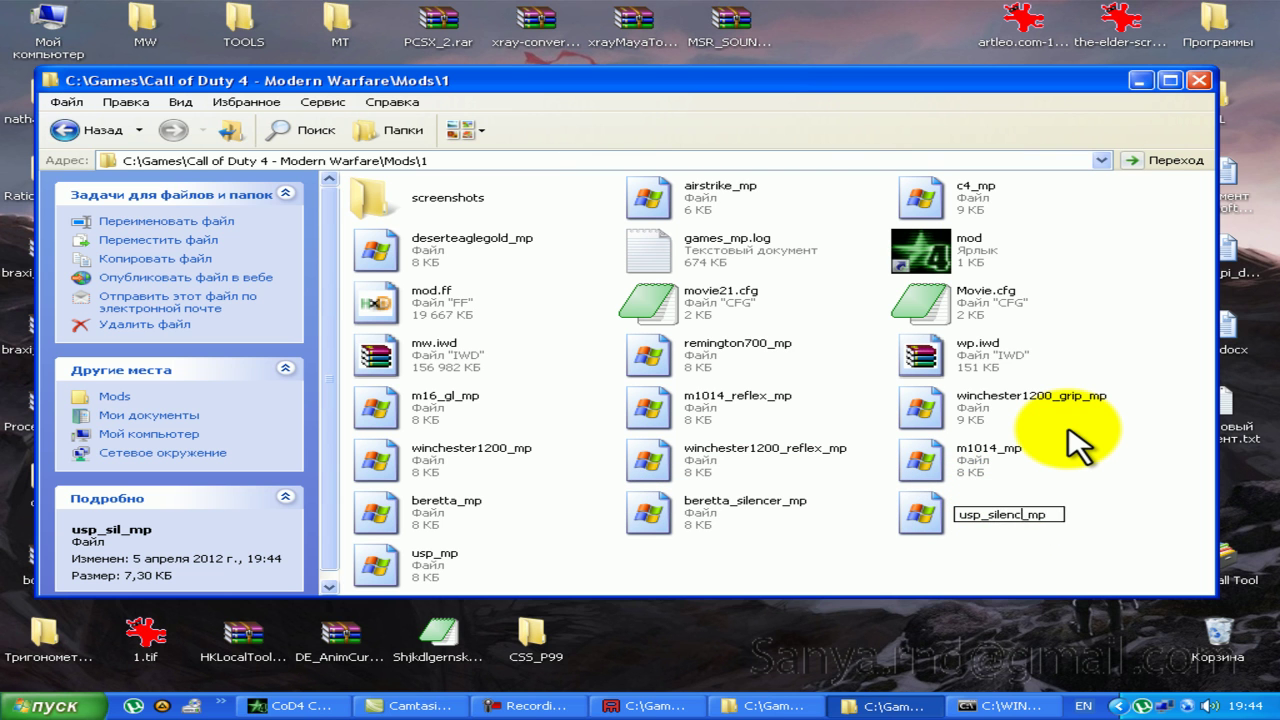
type("cer")
key("Return")
Step: Add usp_mp and usp_silencer_mp to weapons\mp inside the wp.iwd archive
double_click(966, 352)
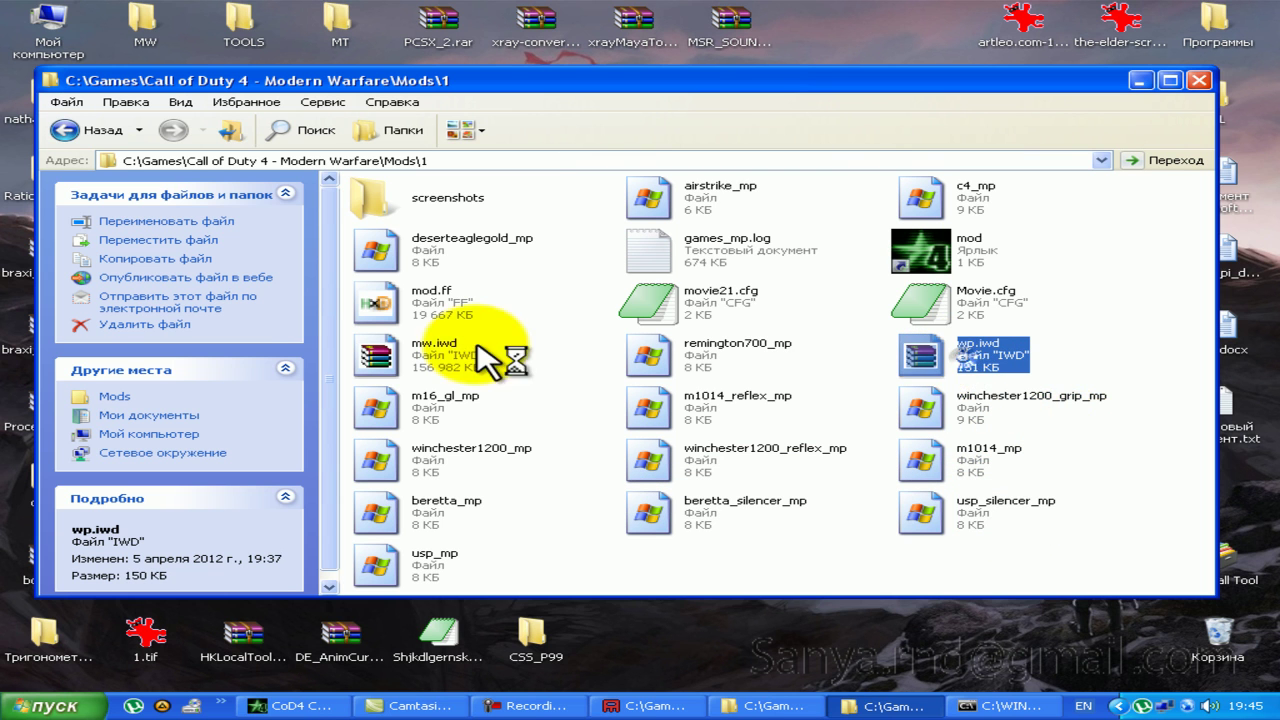
double_click(120, 231)
double_click(120, 231)
left_click_drag(195, 72, 175, 272)
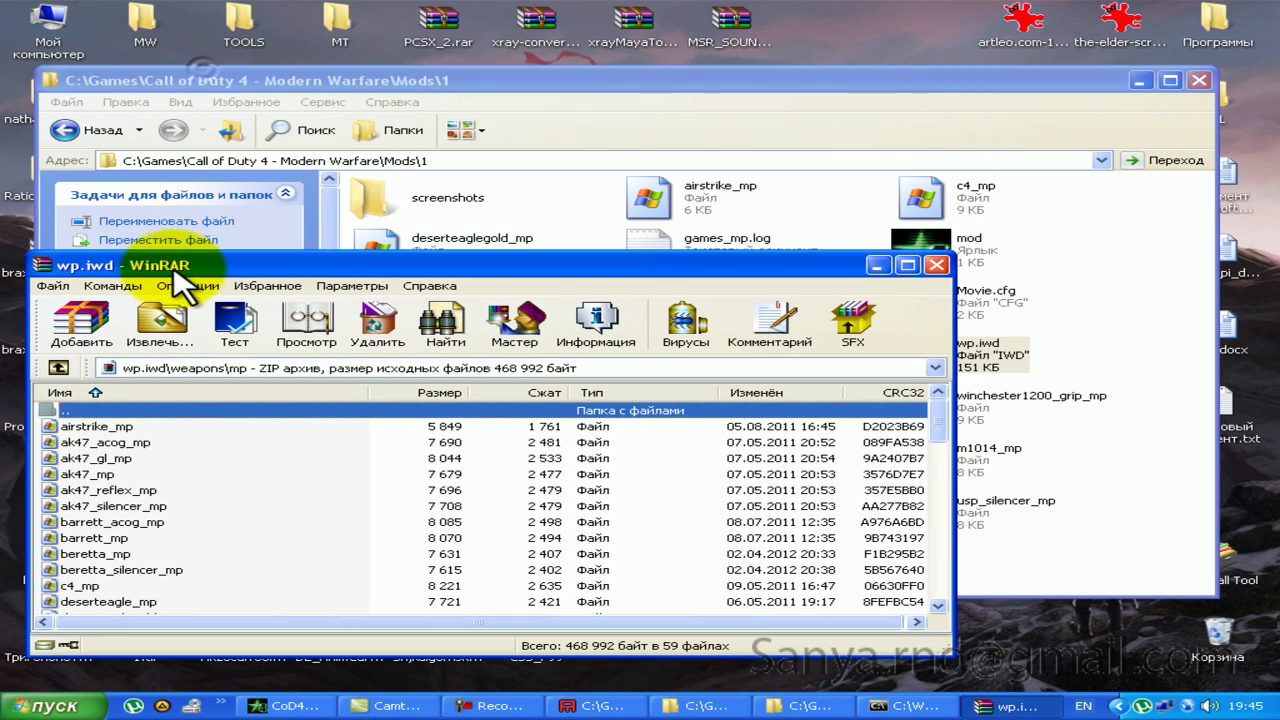
left_click(1194, 548)
left_click(920, 510)
left_click(395, 575, "ctrl")
left_click_drag(395, 575, 490, 630)
left_click(486, 694)
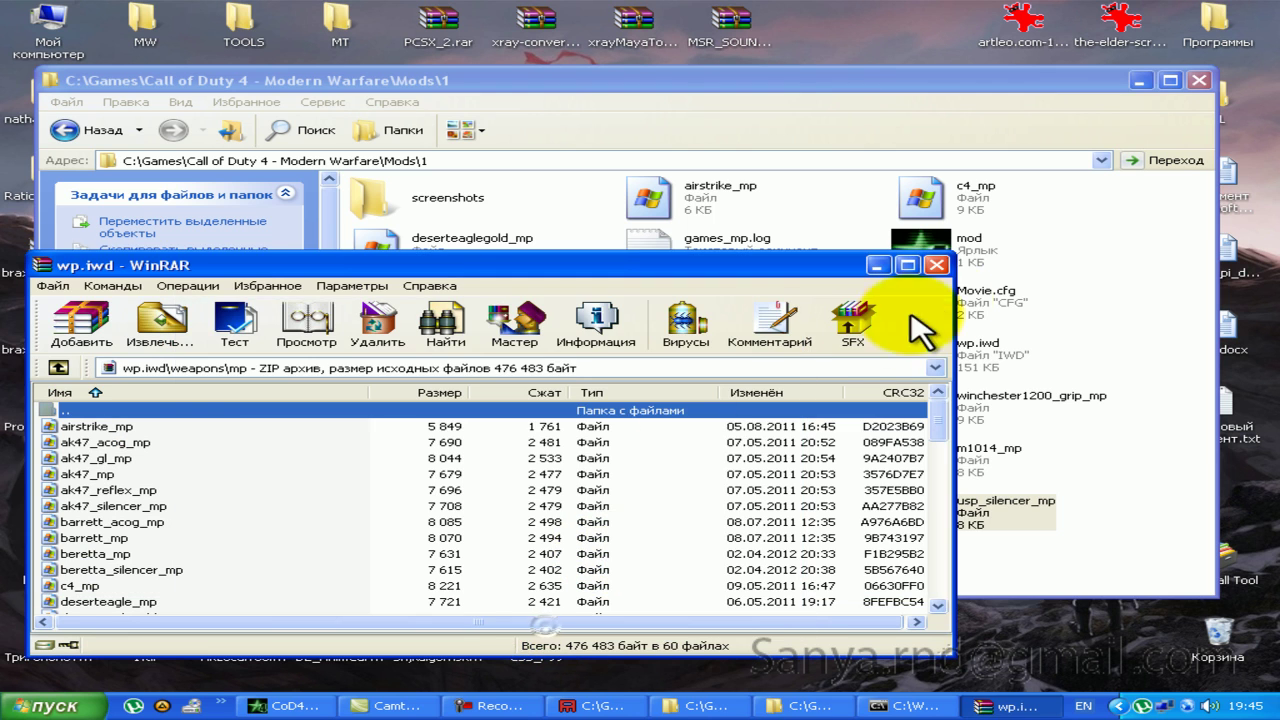
left_click(922, 276)
Step: Move the rebuilt mod.ff from ModWarfare into Mods\1, replacing the old one
left_click(968, 706)
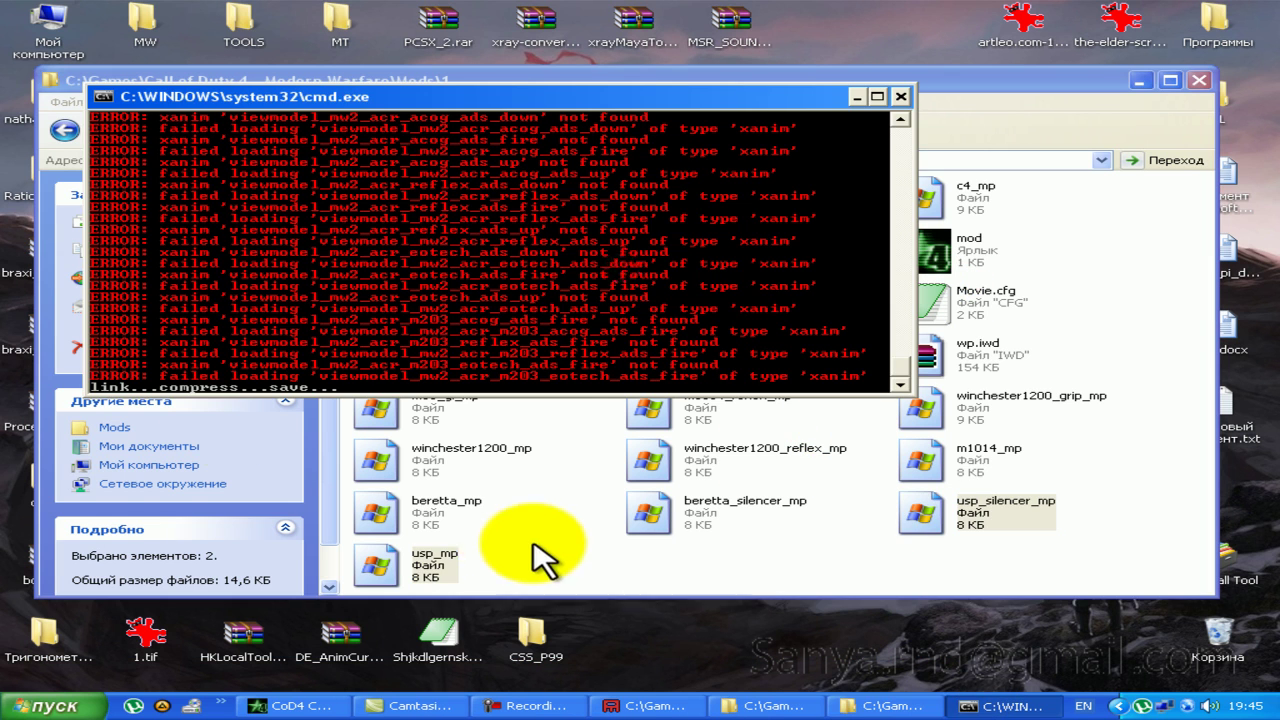
left_click(514, 549)
left_click(65, 130)
double_click(885, 220)
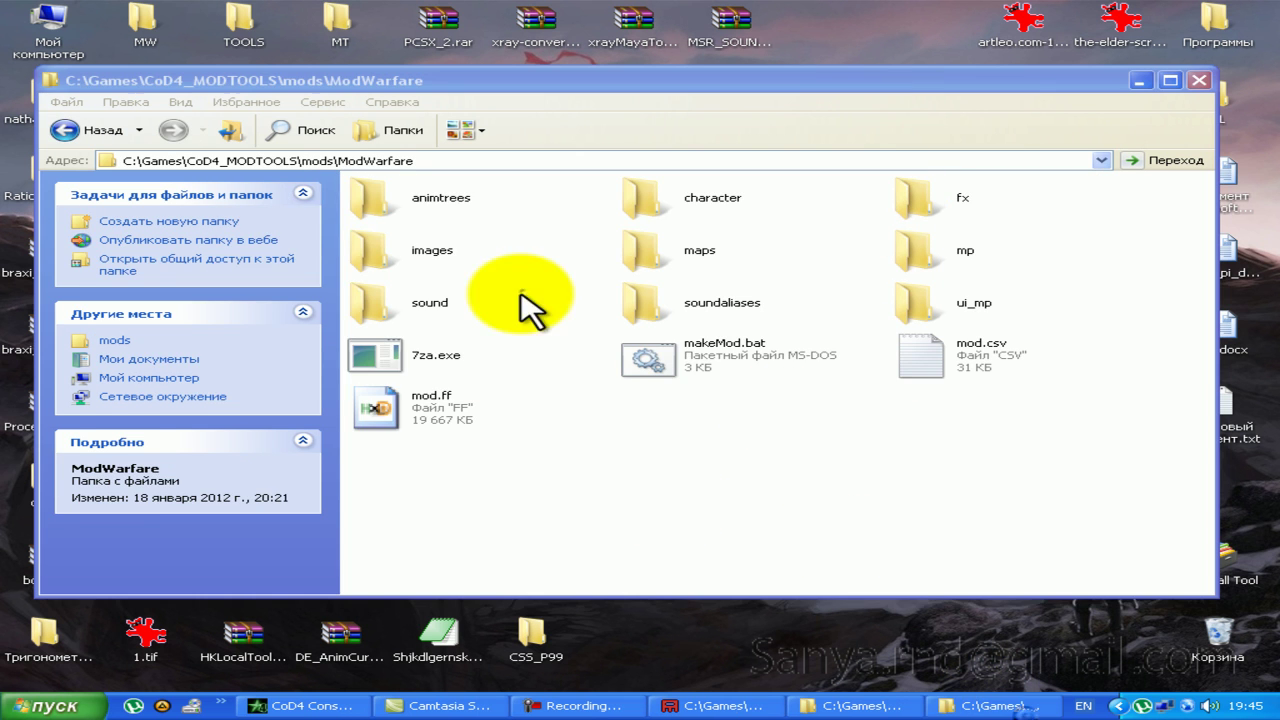
left_click(376, 405)
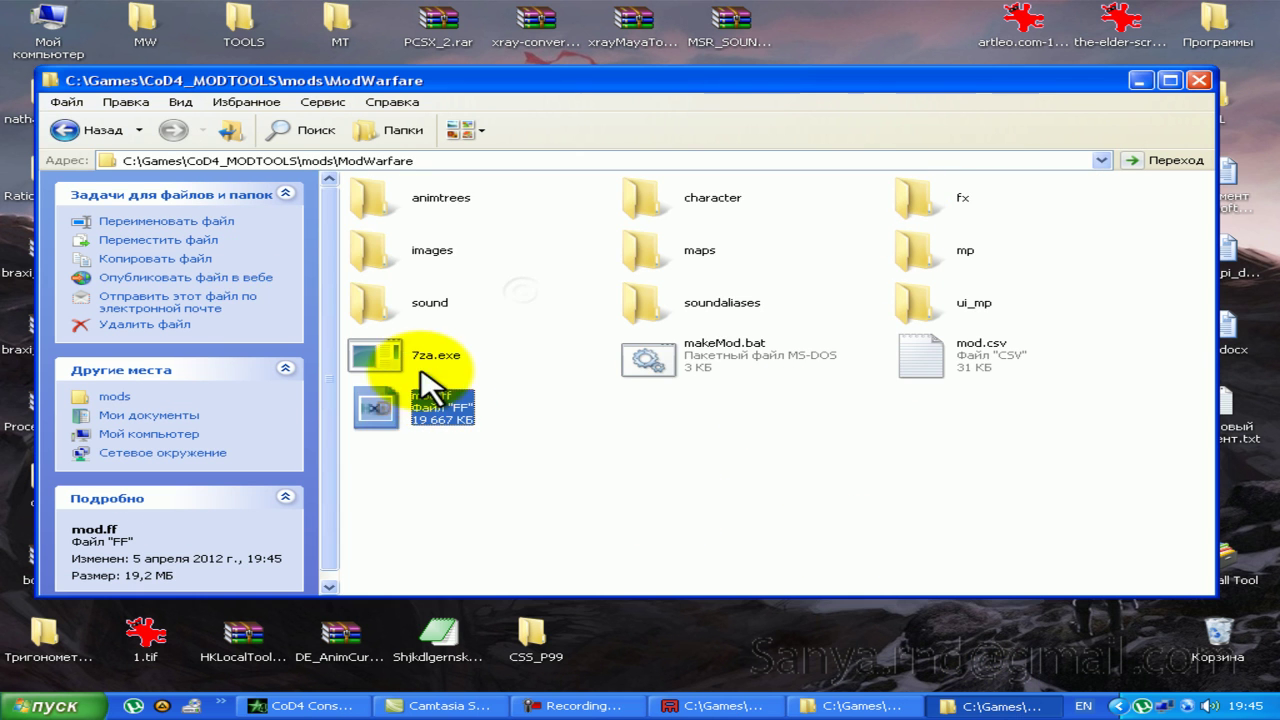
left_click(65, 130)
double_click(435, 235)
key("ctrl+v")
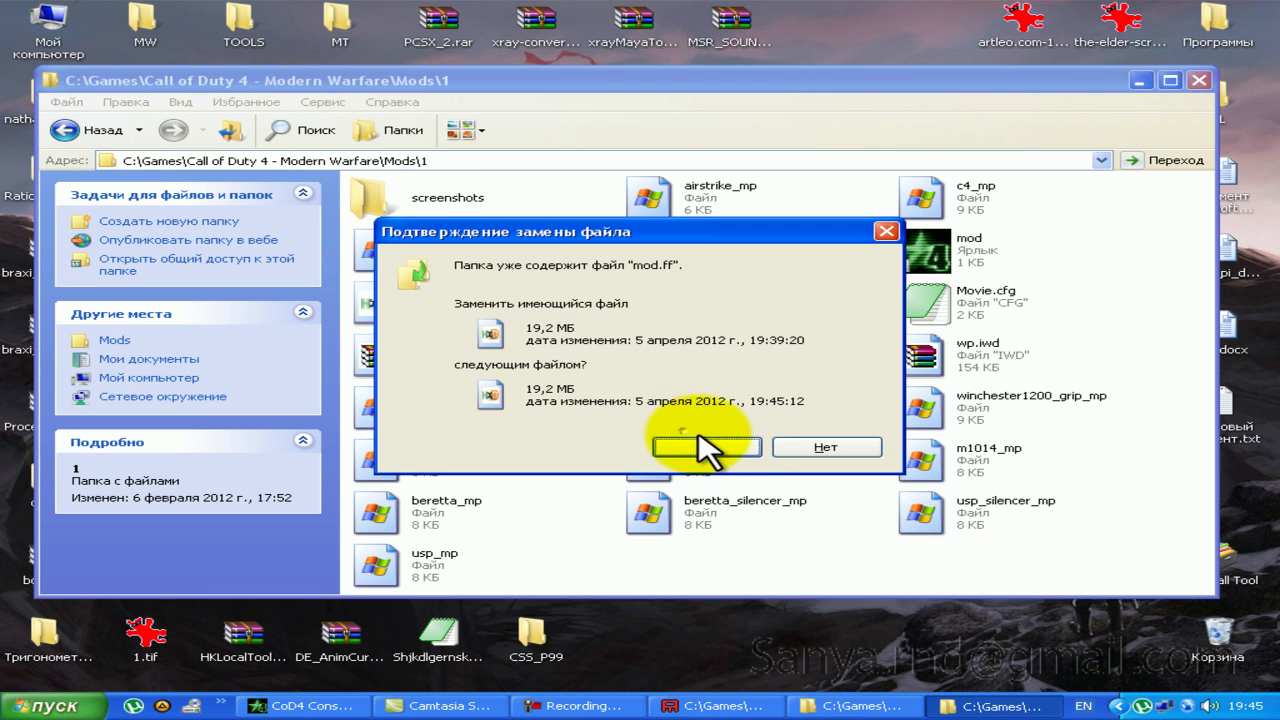
left_click(725, 447)
Step: Launch the modded game, join the Separatists, and equip the USP .45 pistol
double_click(965, 243)
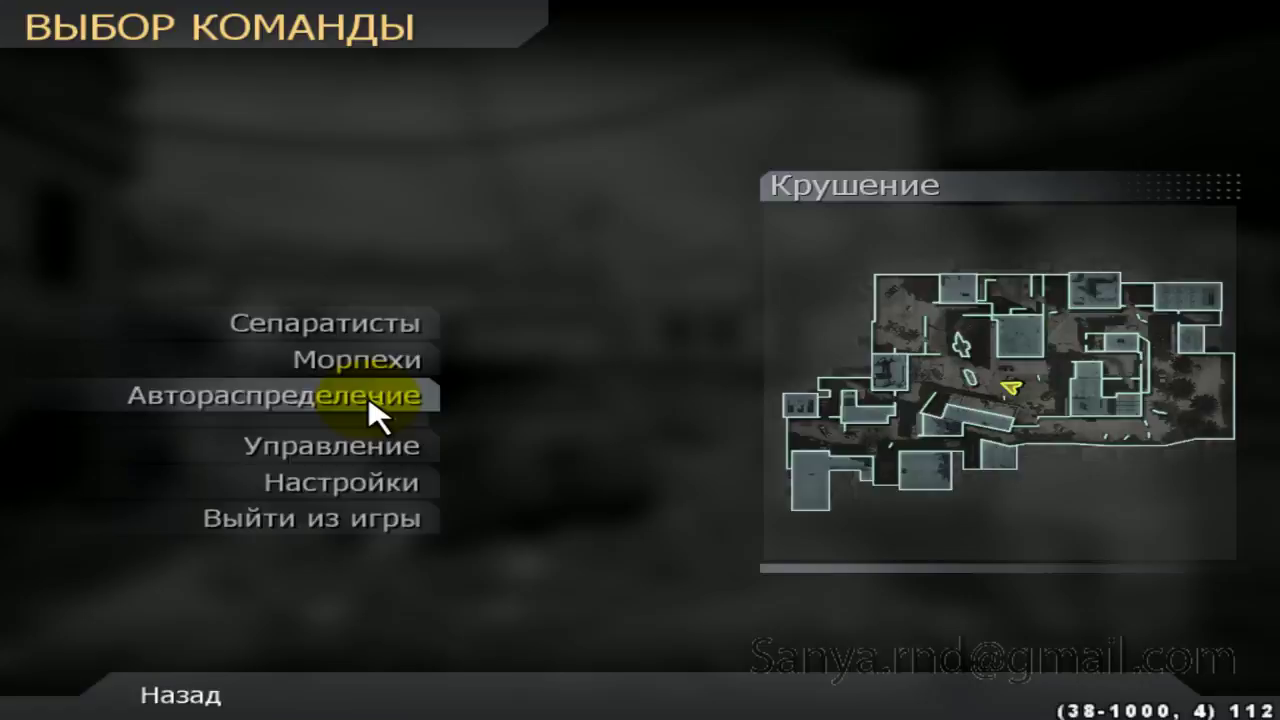
left_click(369, 400)
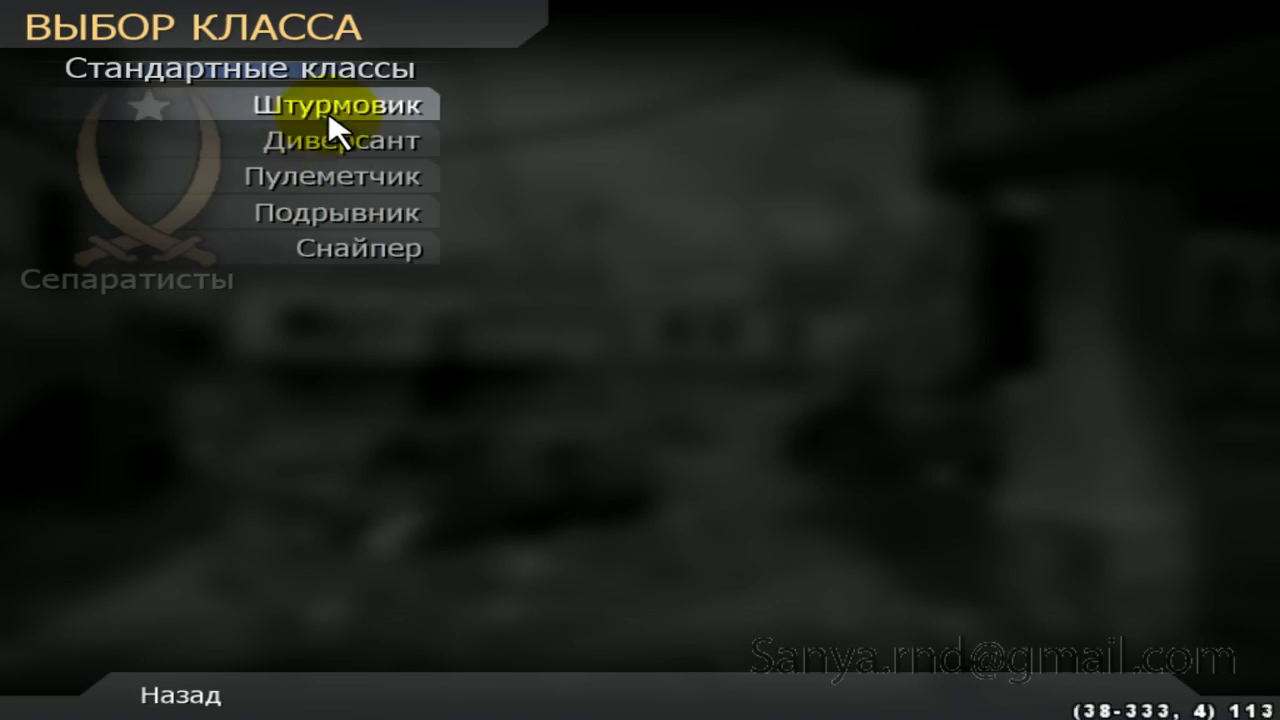
left_click(325, 110)
left_click(386, 137)
left_click(386, 172)
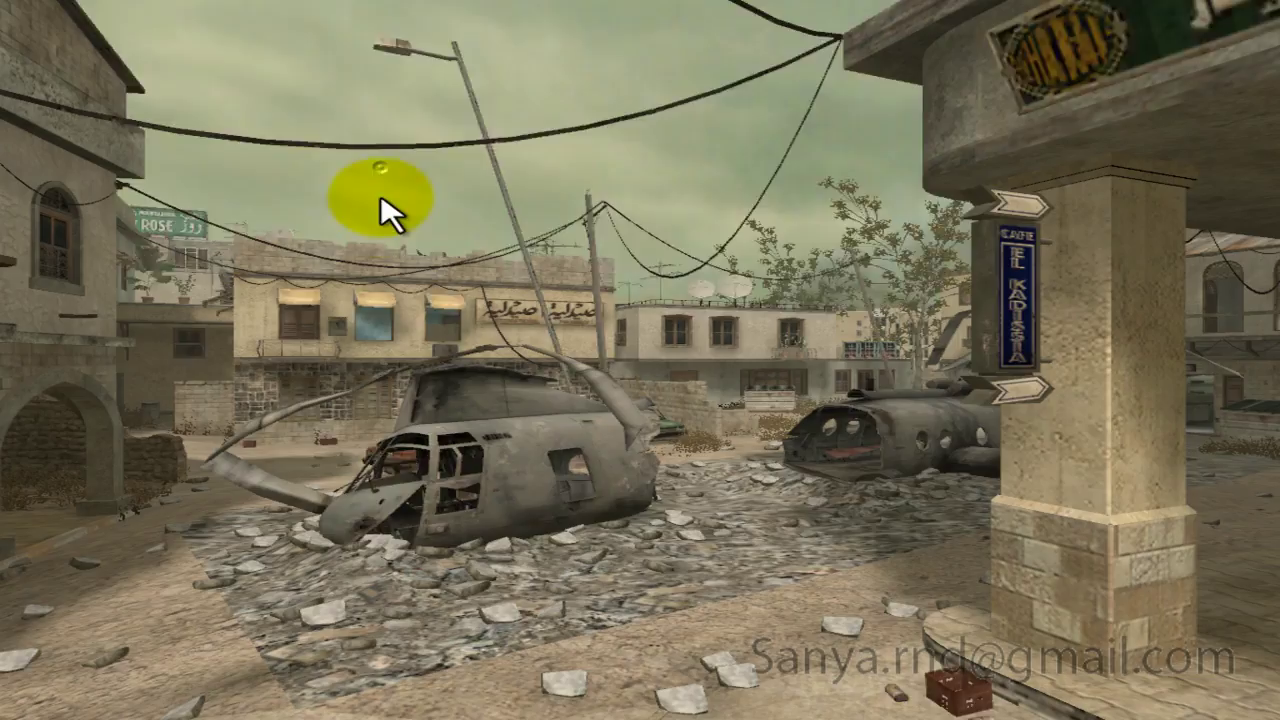
left_click(337, 72)
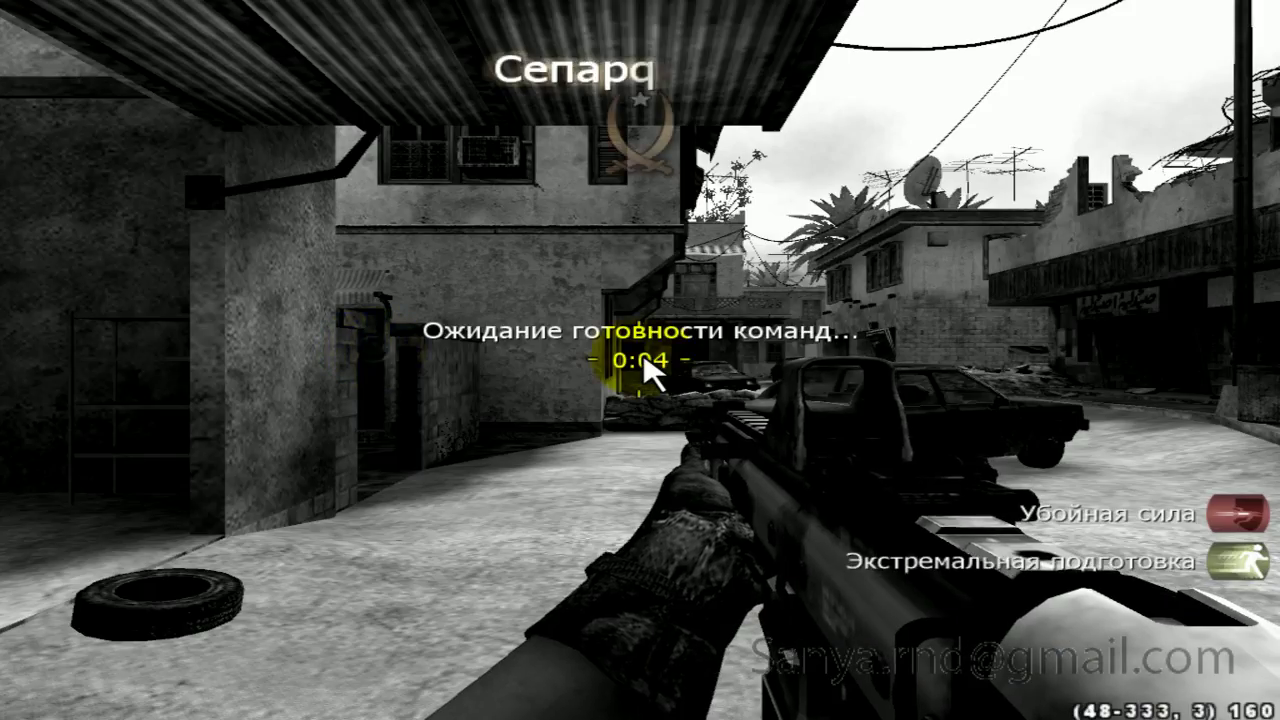
key("Escape")
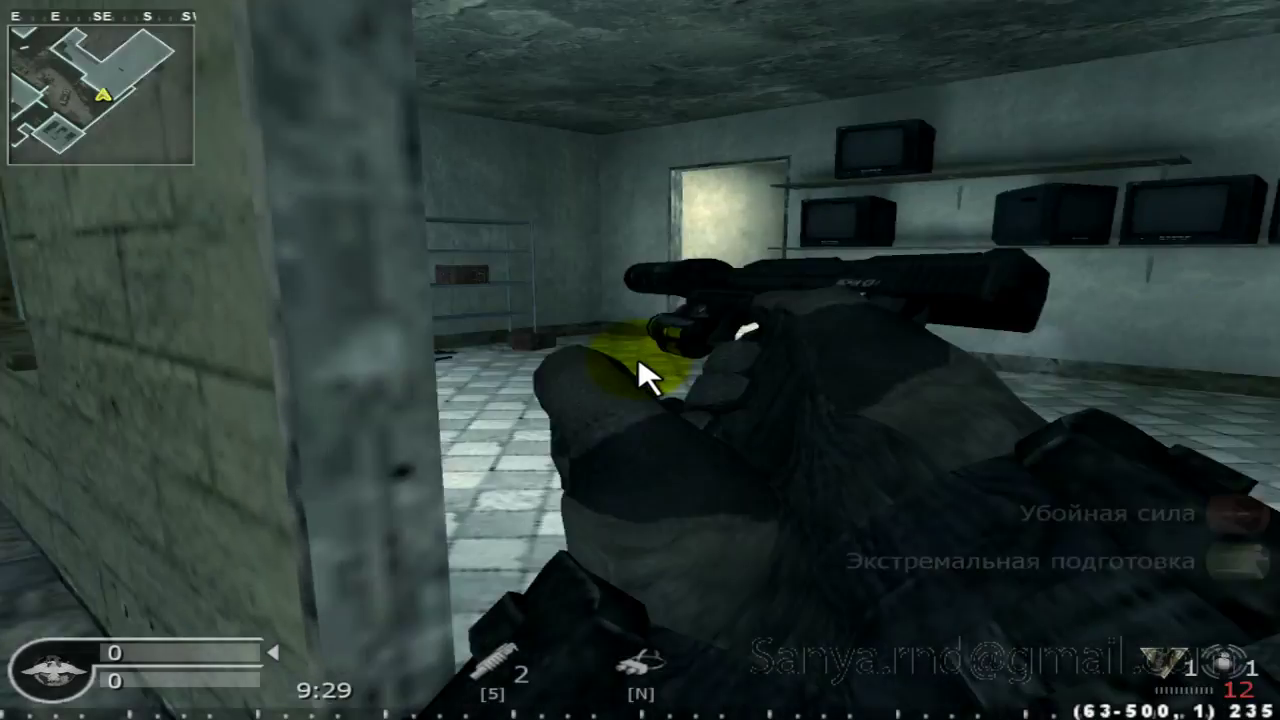
Step: Switch to the silenced pistol, fire it, move around the map, then exit to Task Manager
key("2")
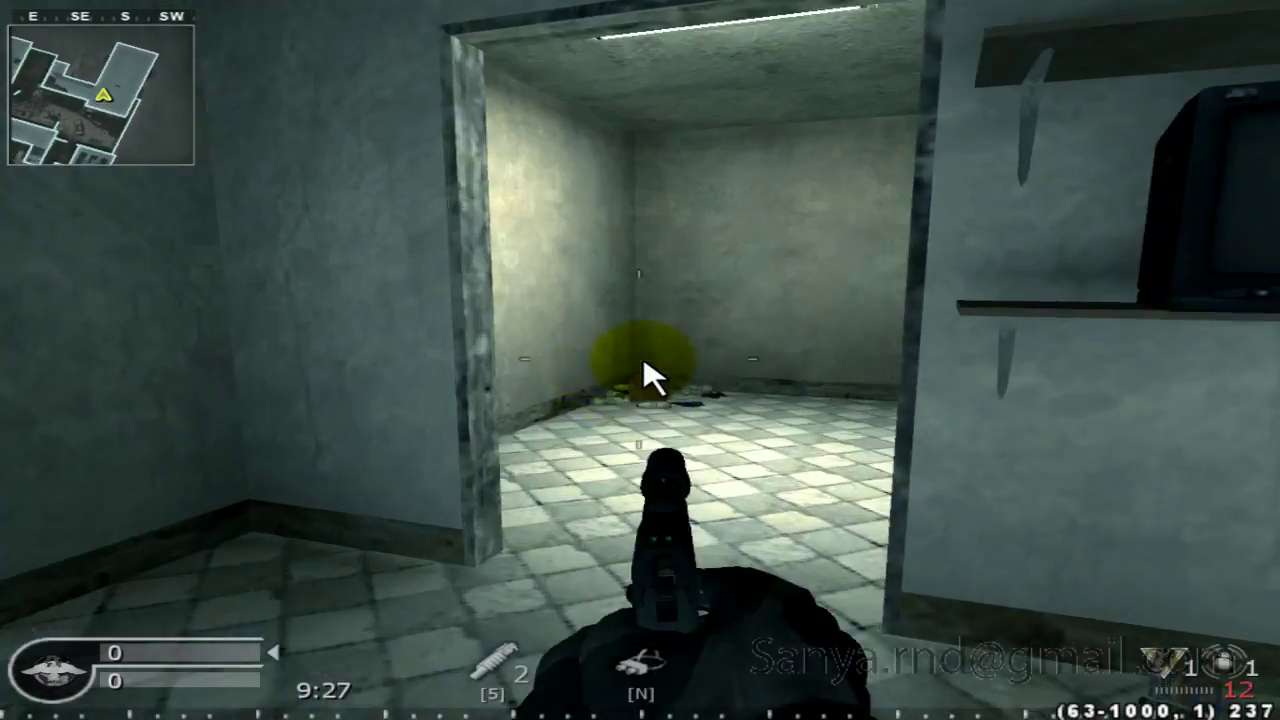
left_click(648, 378)
key("w")
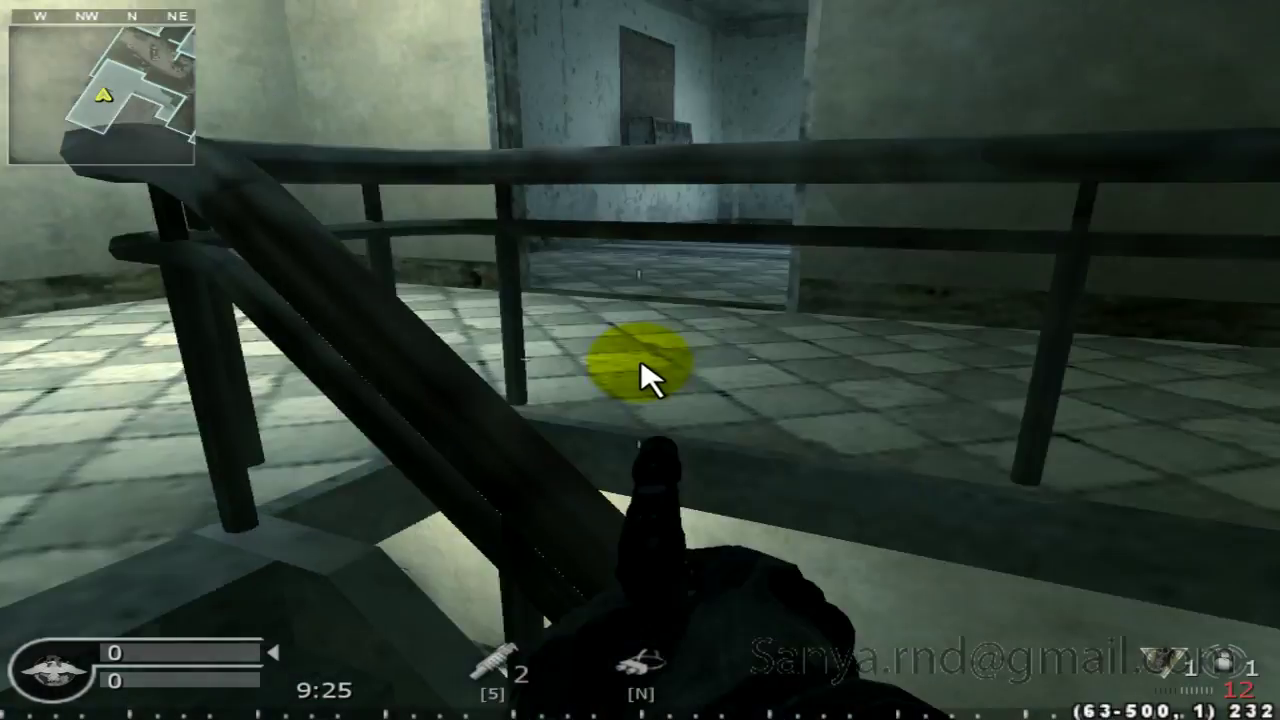
key("space")
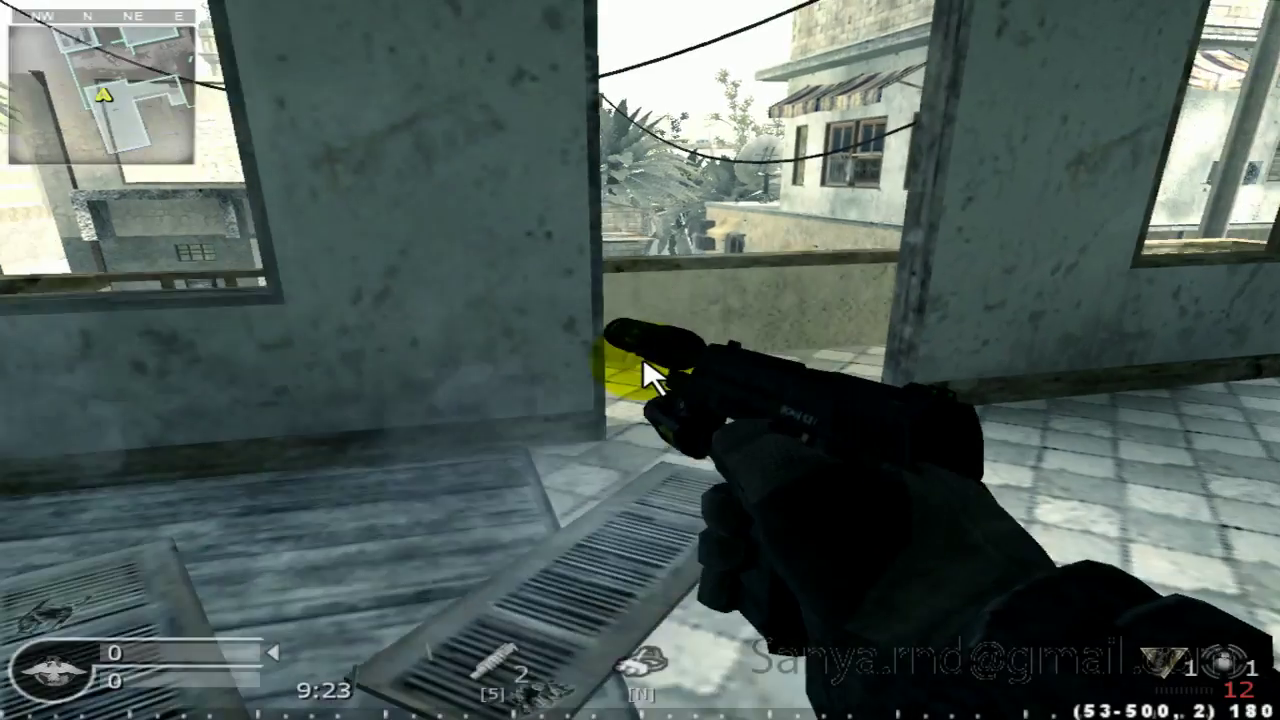
key("ctrl+alt+Delete")
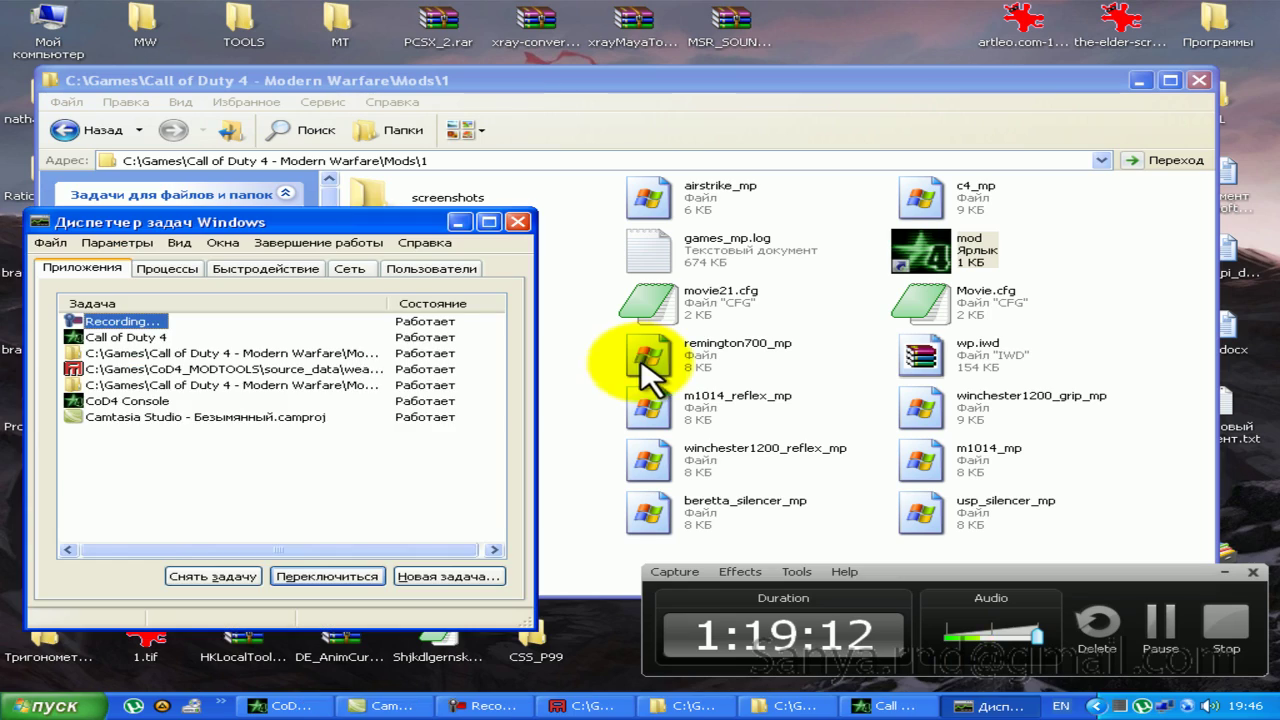
Step: End the Call of Duty 4 task and close the duplicate Mods folder window
left_click(236, 570)
left_click(520, 221)
left_click(551, 280)
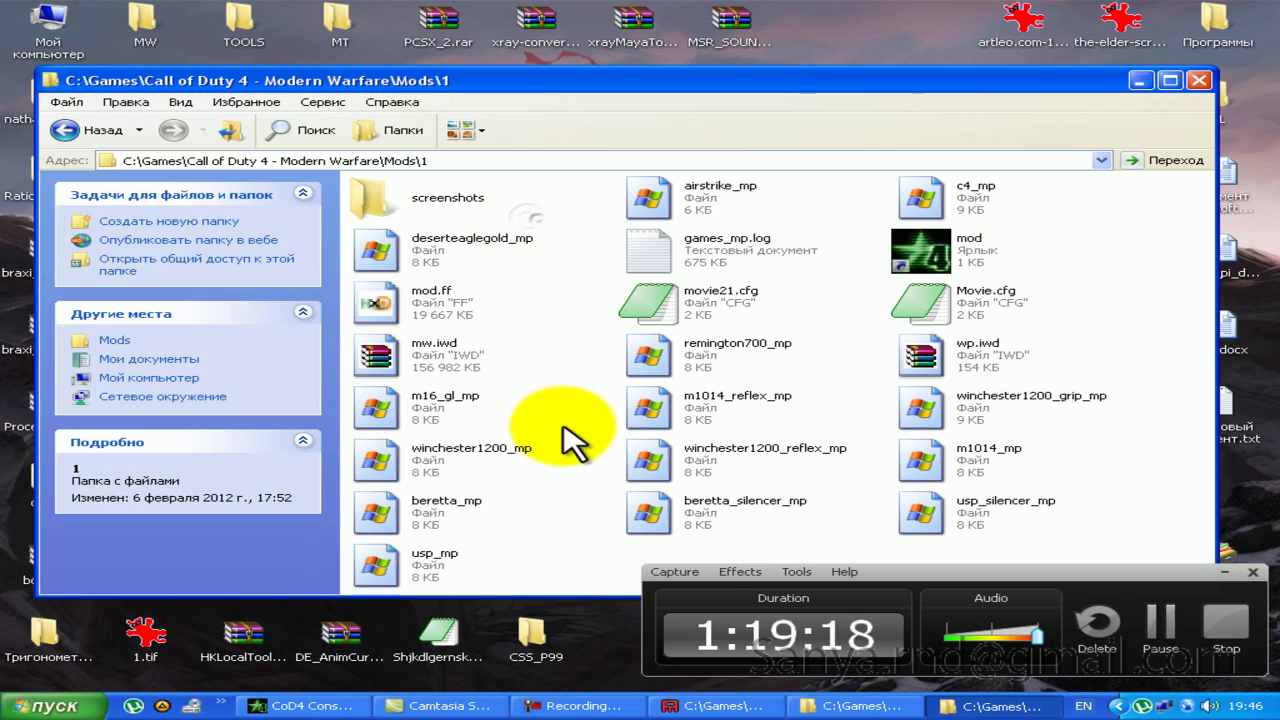
left_click(735, 706)
left_click(835, 706)
left_click(837, 706)
left_click(945, 708)
left_click(945, 708)
left_click(837, 706)
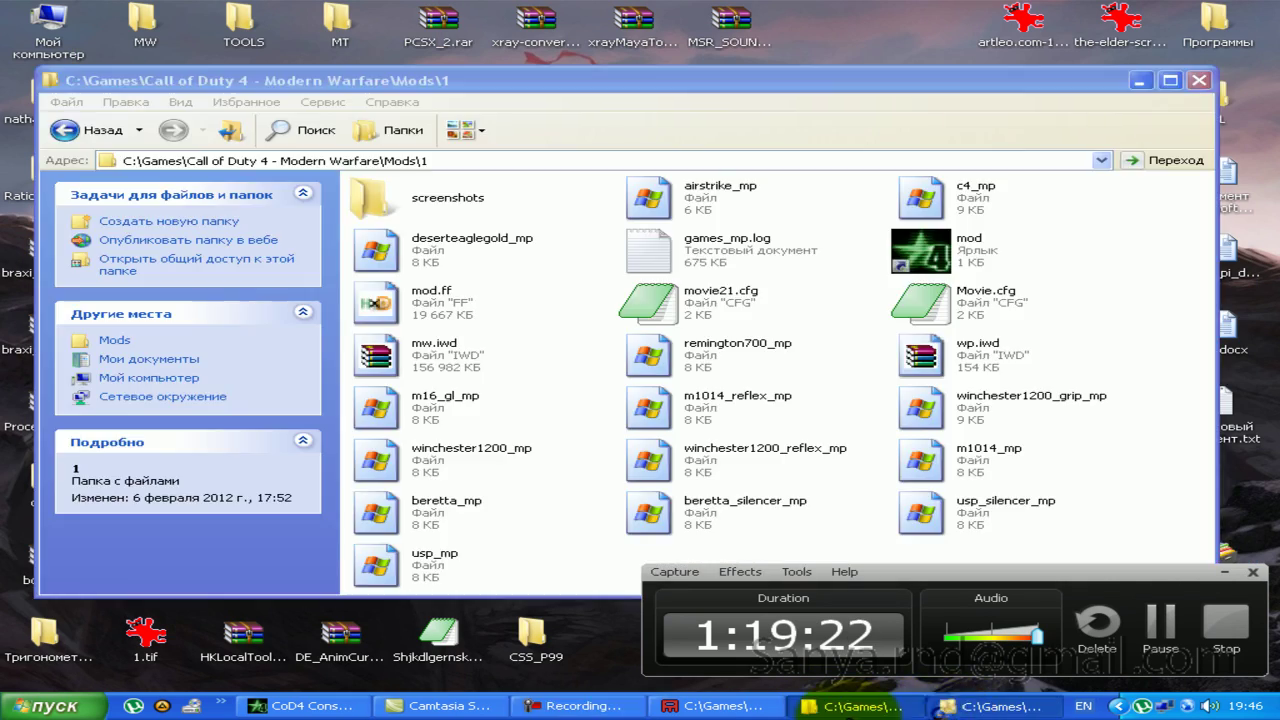
left_click(945, 708)
left_click(1237, 50)
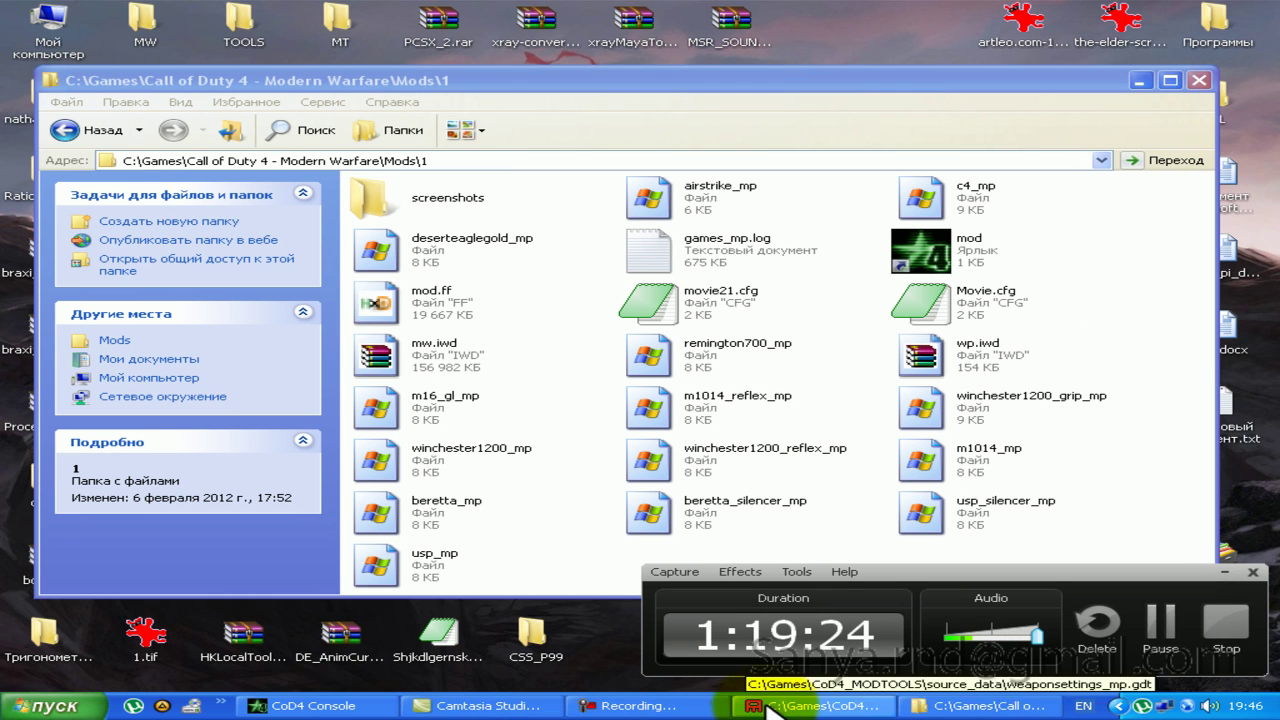
Step: Browse to ModWarfare\soundaliases and open usp45_mw3.csv in the text editor
left_click(60, 128)
double_click(905, 222)
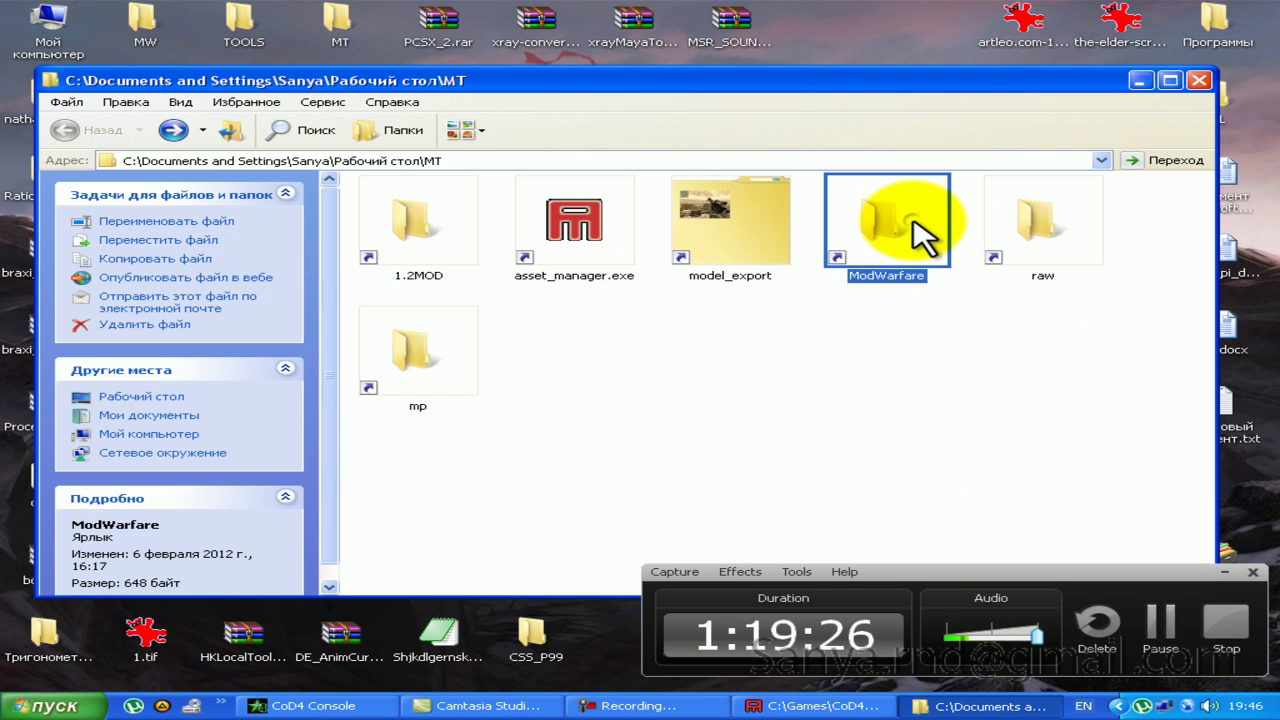
left_click(723, 306)
double_click(723, 306)
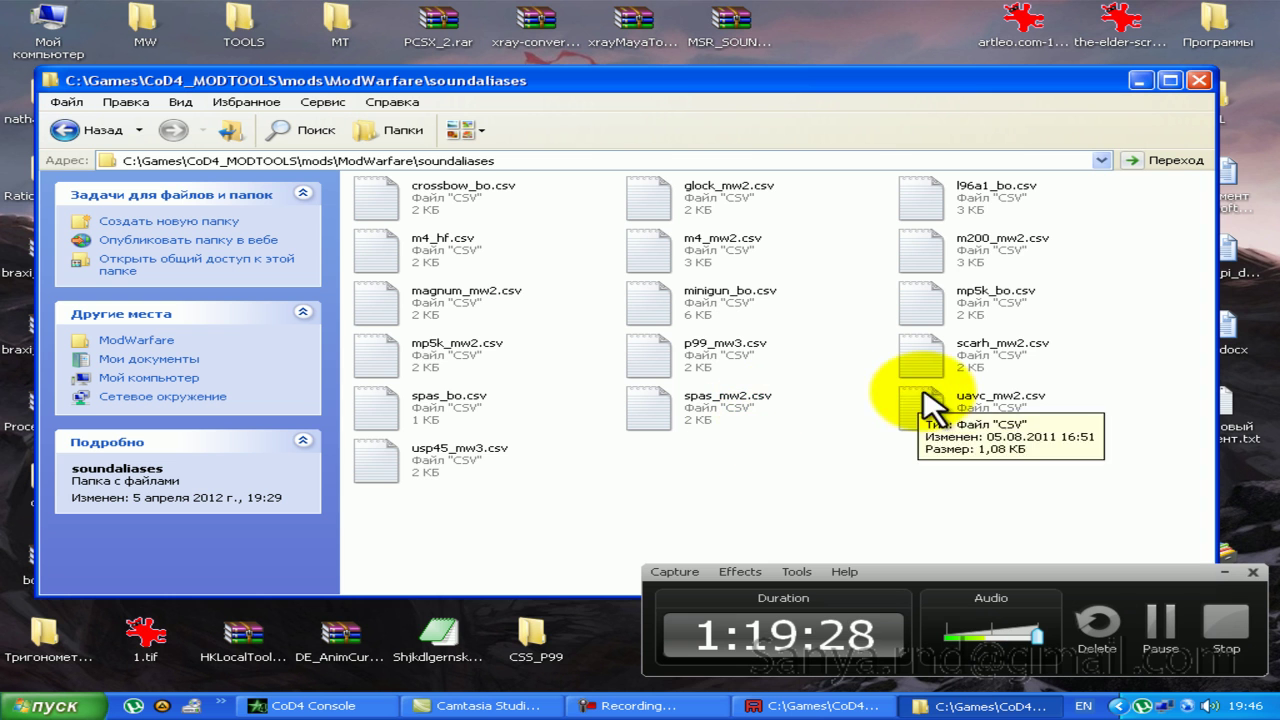
double_click(437, 455)
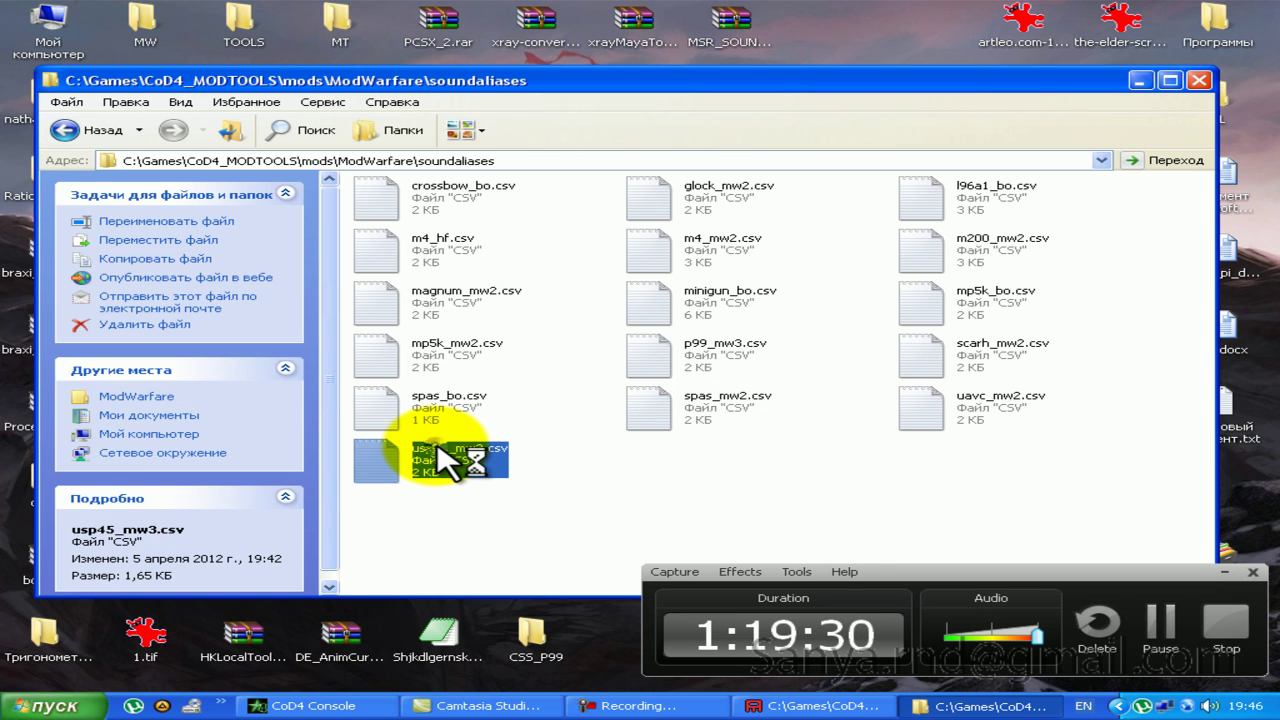
Step: Change line 14's pitch value from 0.75 to 0.85
left_click(427, 403)
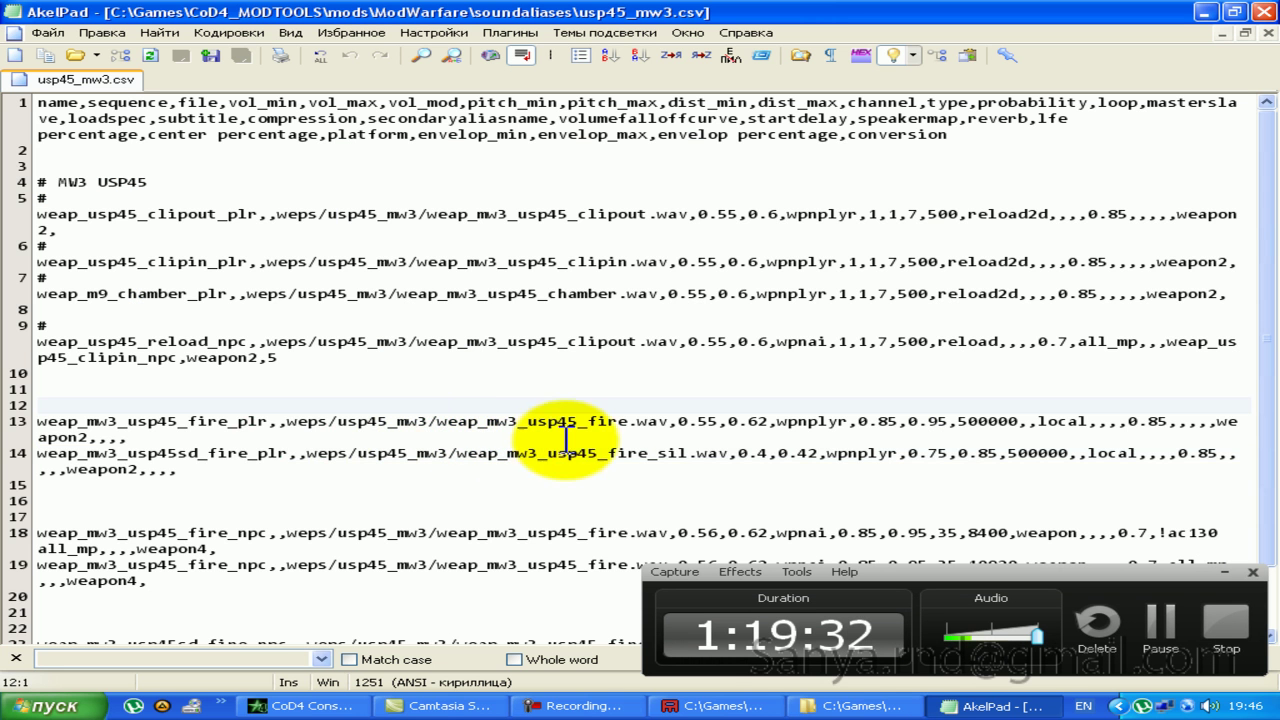
left_click_drag(739, 453, 997, 453)
left_click(939, 453)
key("BackSpace")
type("8")
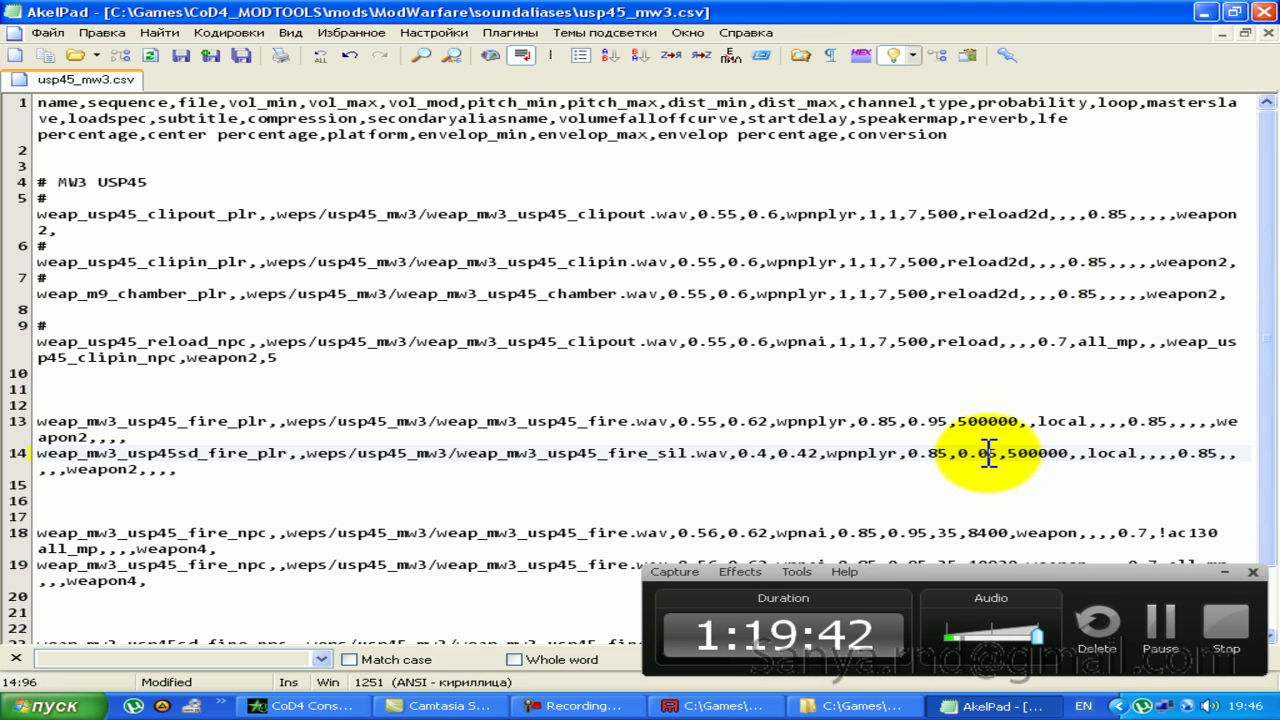
scroll(1000, 470, "down", 1)
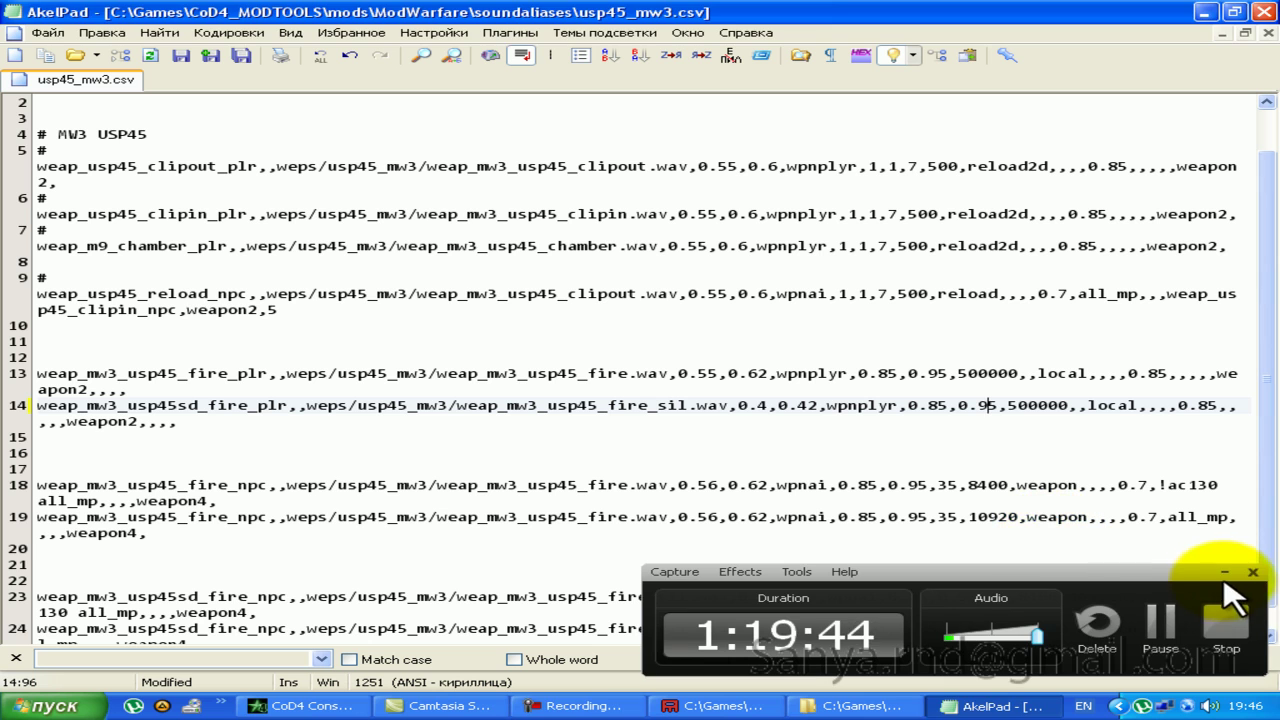
left_click(1224, 574)
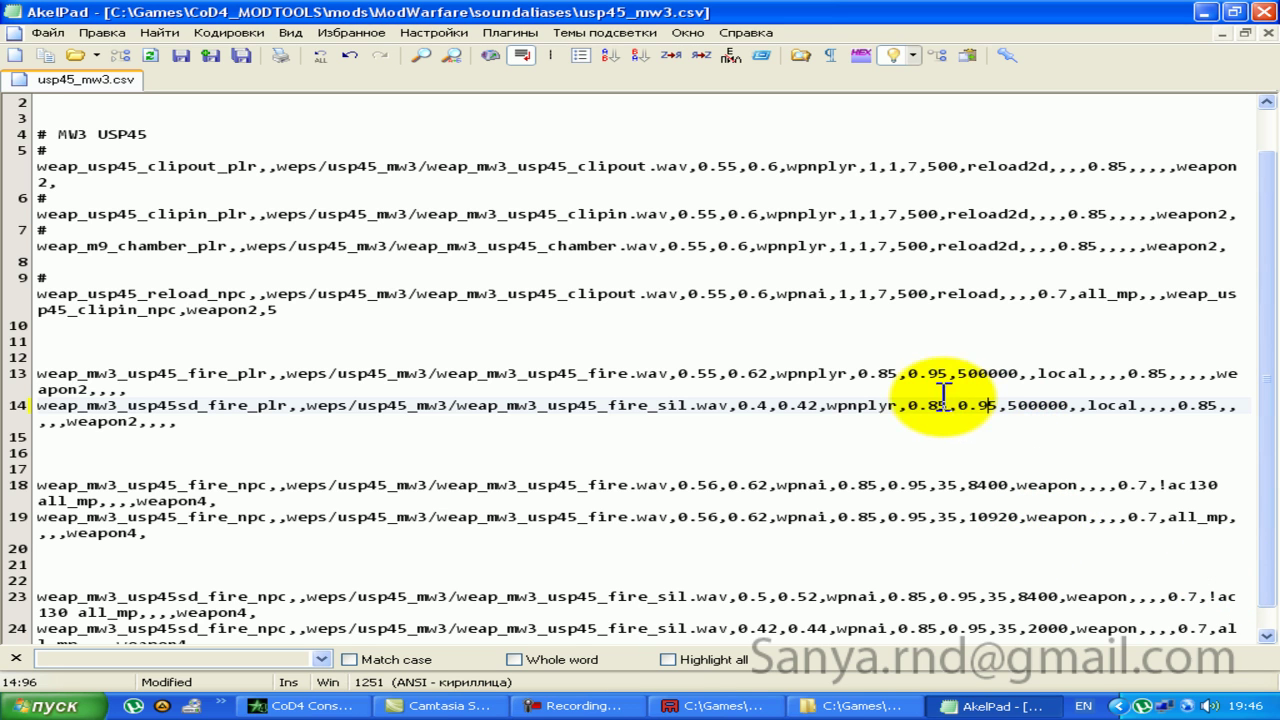
Step: Edit the volume values on lines 14 and 24, undoing the stray changes
left_click_drag(818, 405, 736, 405)
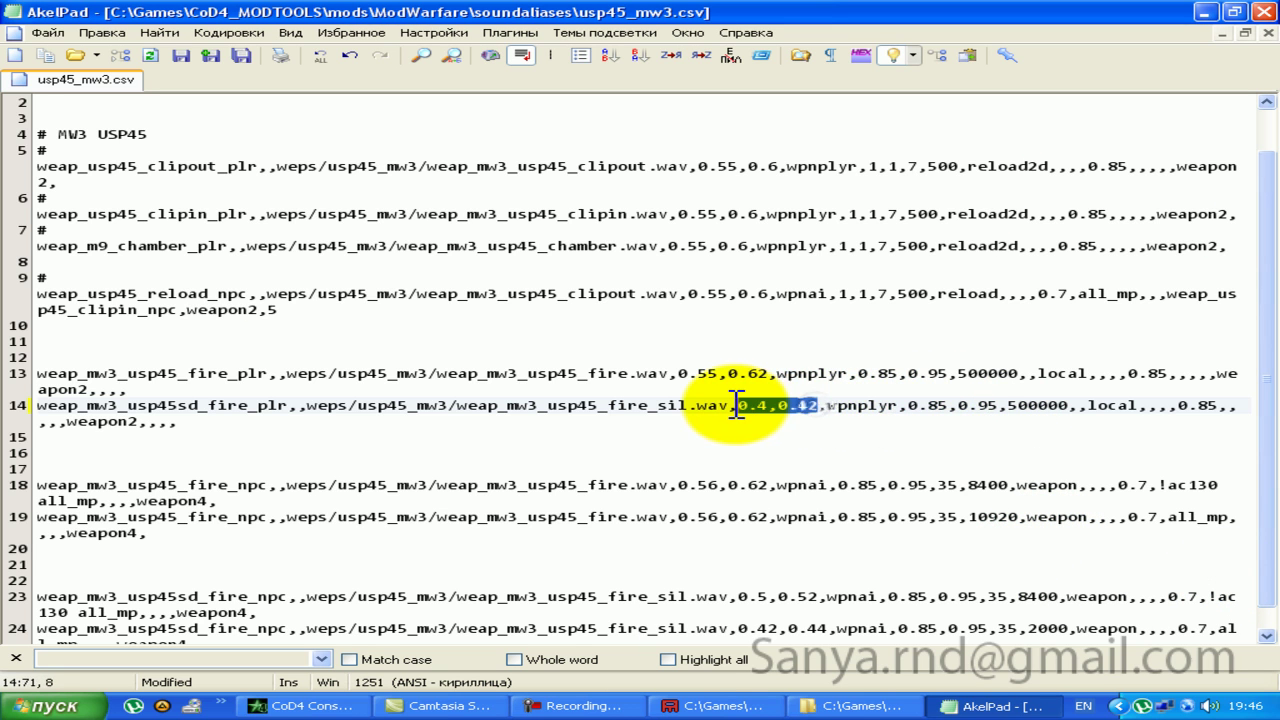
scroll(860, 470, "down", 1)
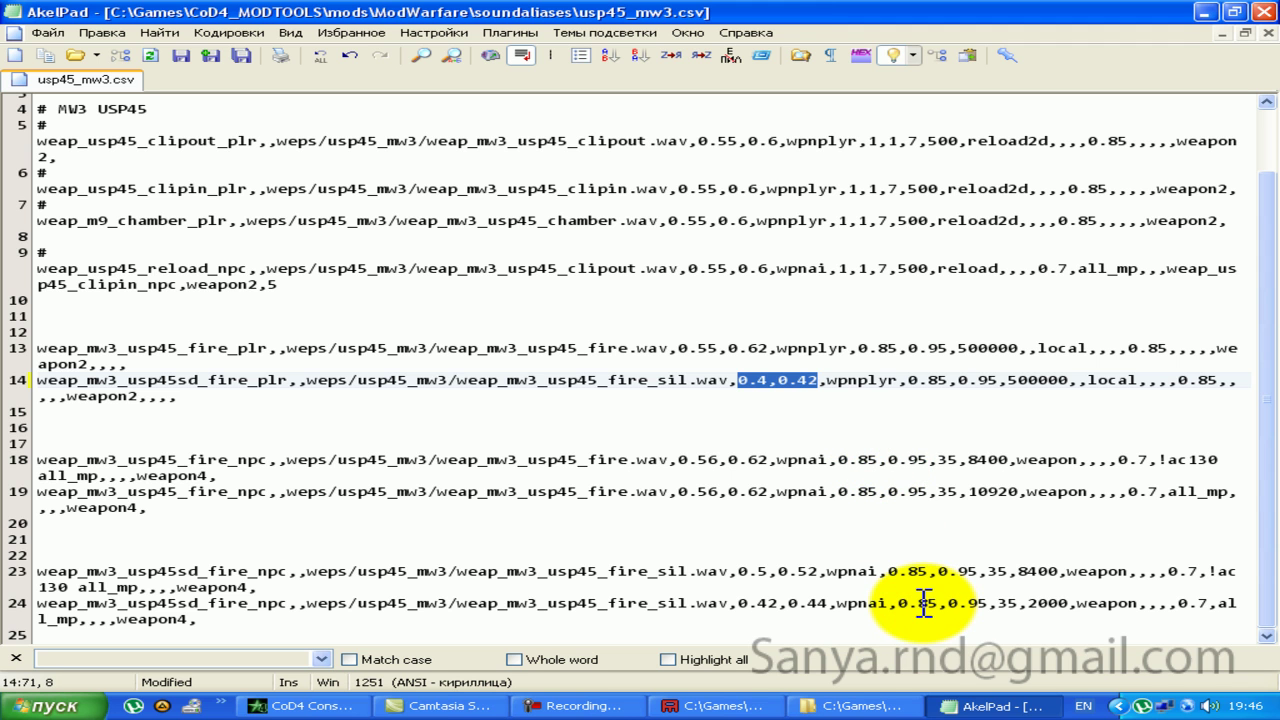
scroll(914, 491, "up", 2)
left_click(778, 484)
left_click(759, 440)
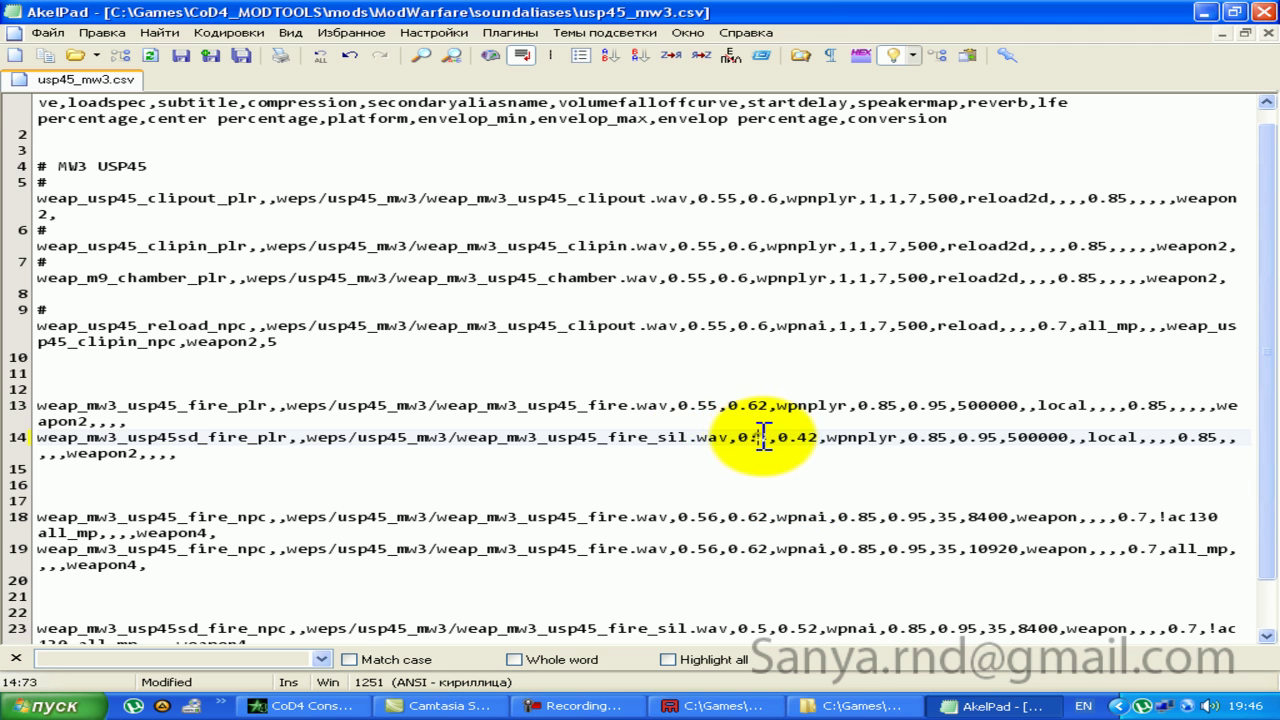
key("BackSpace")
type("5")
scroll(880, 560, "down", 2)
left_click(761, 603)
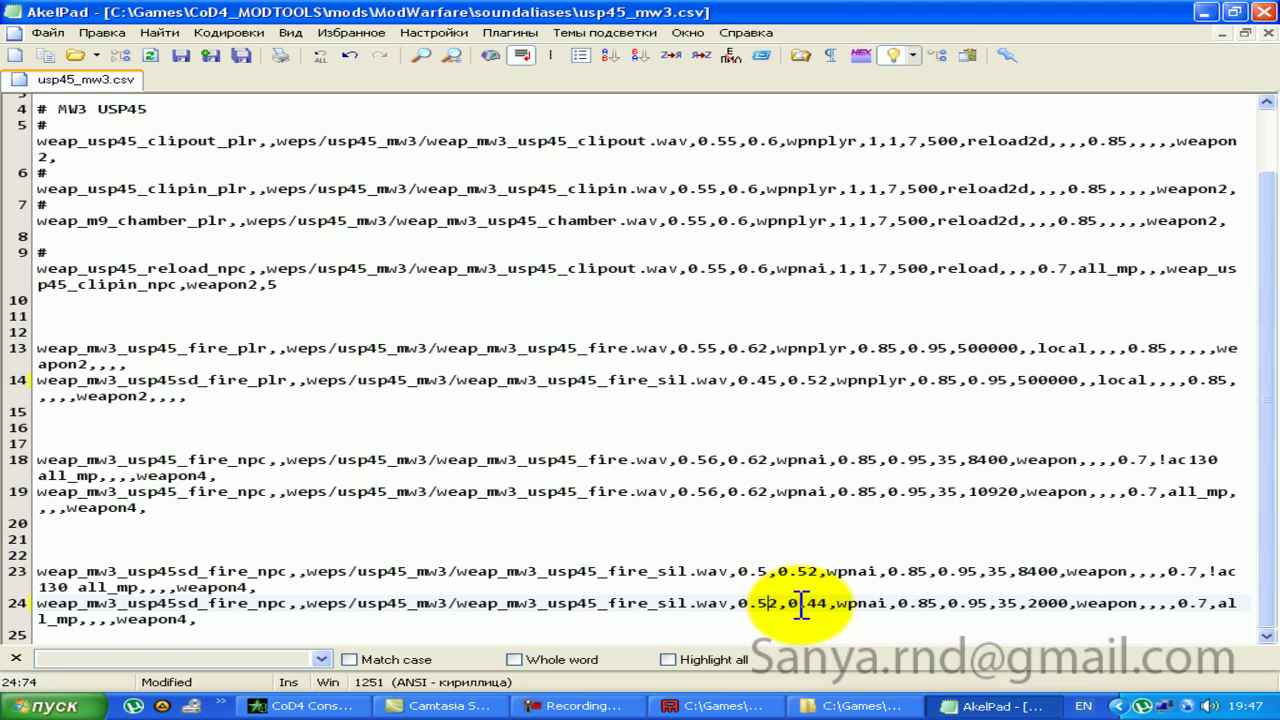
type("5")
left_click_drag(809, 572, 801, 572)
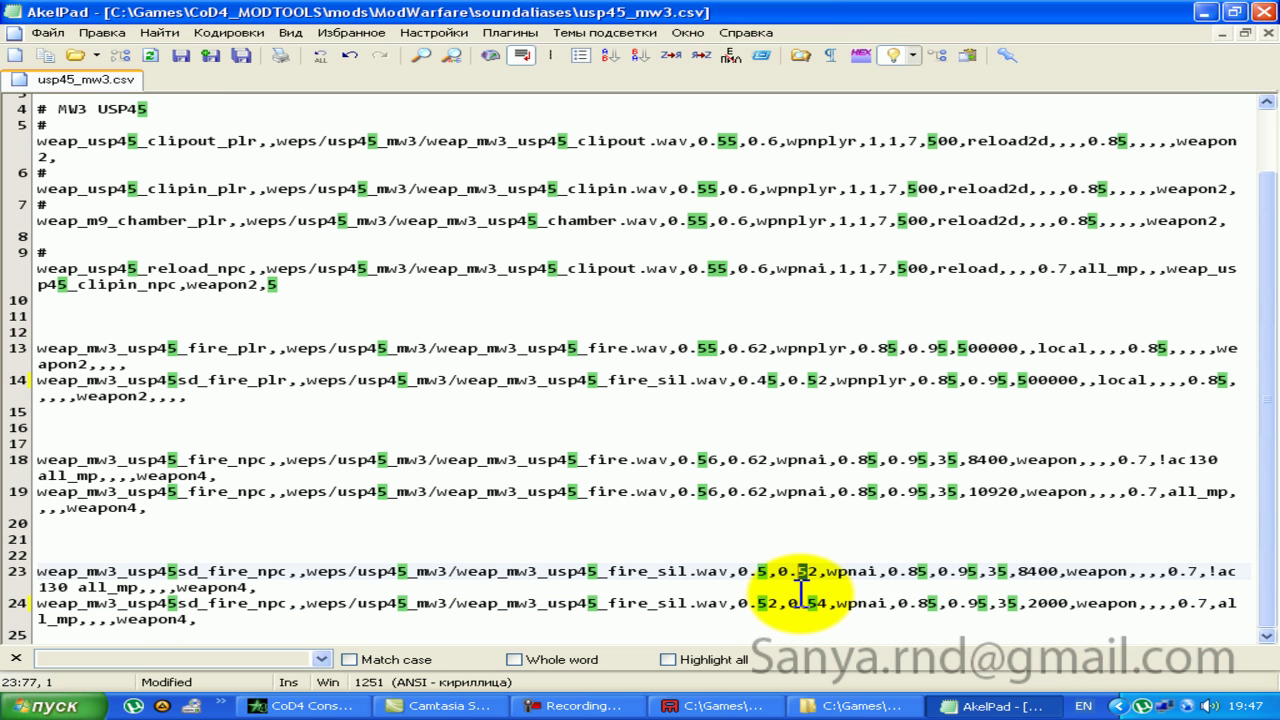
key("ctrl+z")
key("ctrl+z")
key("ctrl+z")
Step: Change line 14's 0.42 volume to 0.52 and save usp45_mw3.csv
left_click(843, 460)
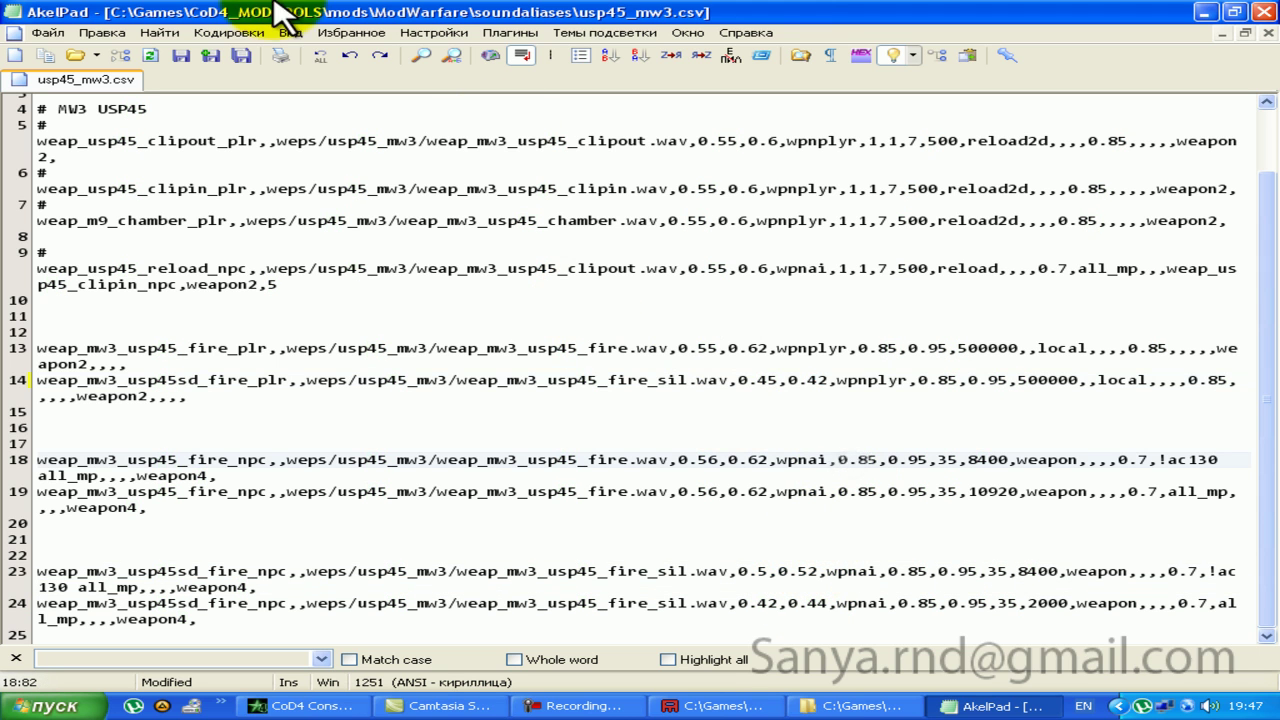
left_click_drag(810, 380, 818, 380)
type("5")
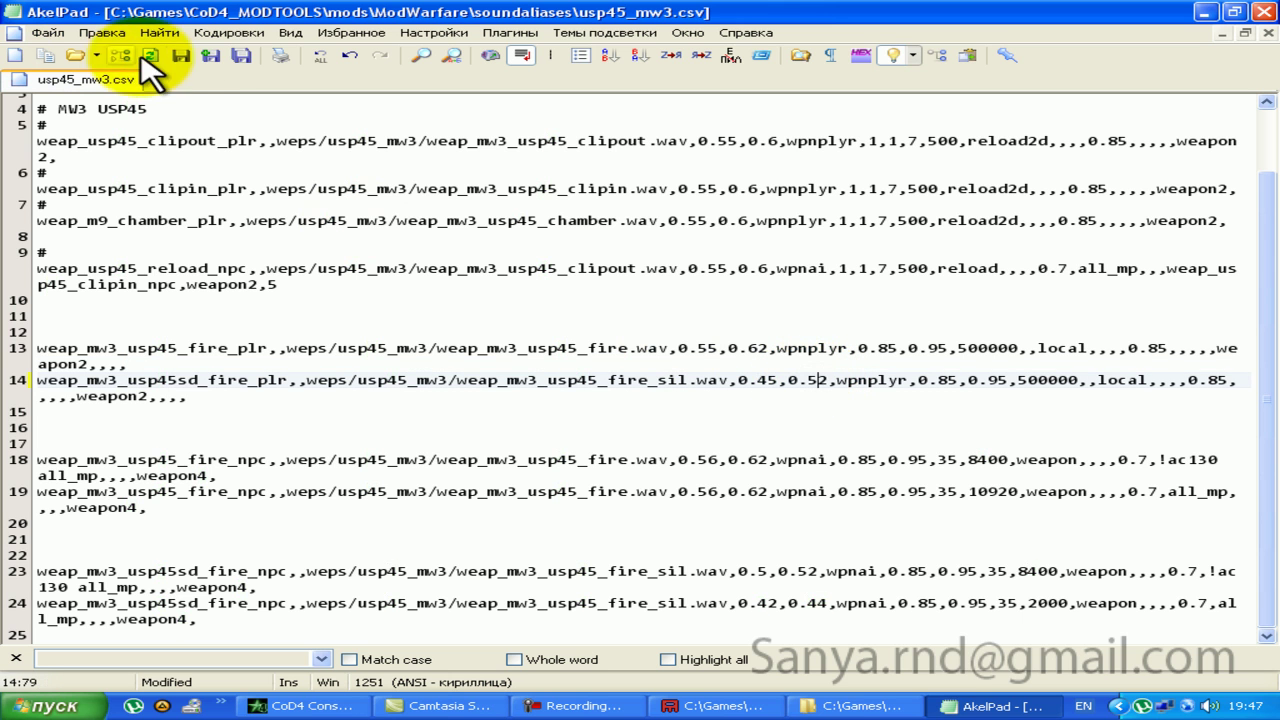
left_click(181, 55)
Step: Close AkelPad, scroll through the _mw3_usp_sil_mp settings in Asset Manager, then minimize it
left_click(1258, 11)
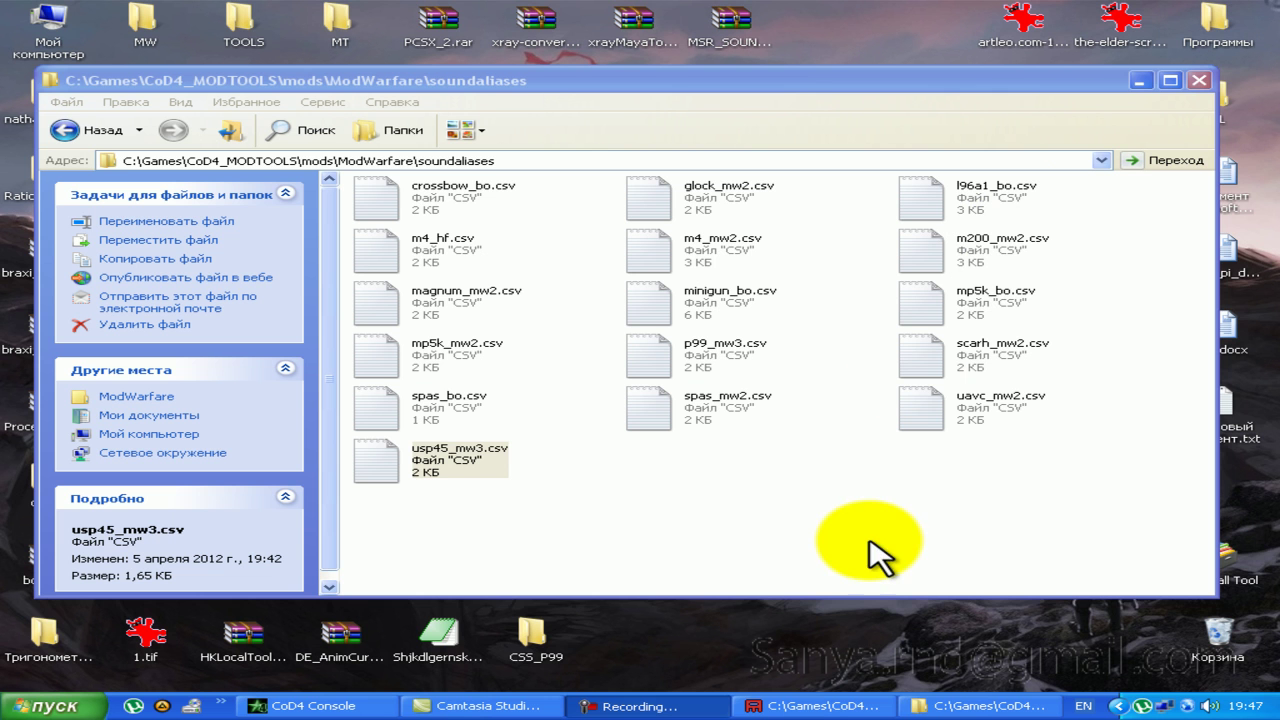
left_click(965, 706)
left_click(815, 706)
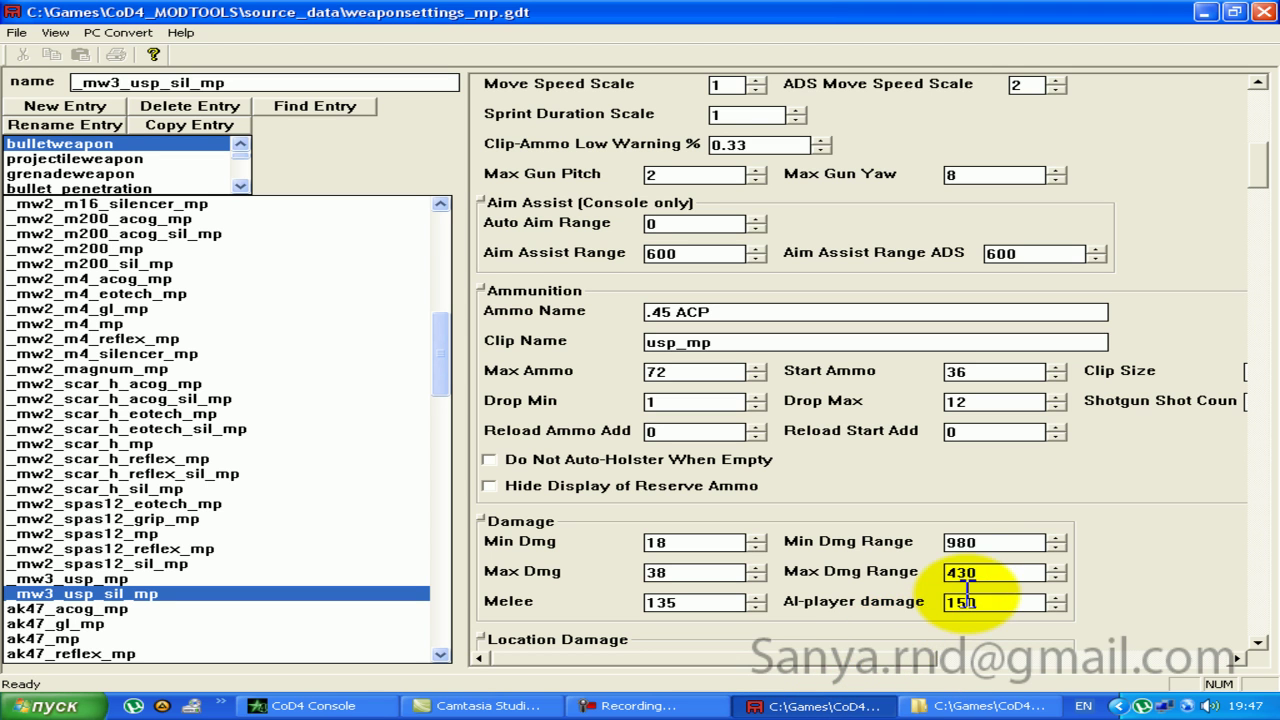
left_click_drag(1268, 165, 1264, 605)
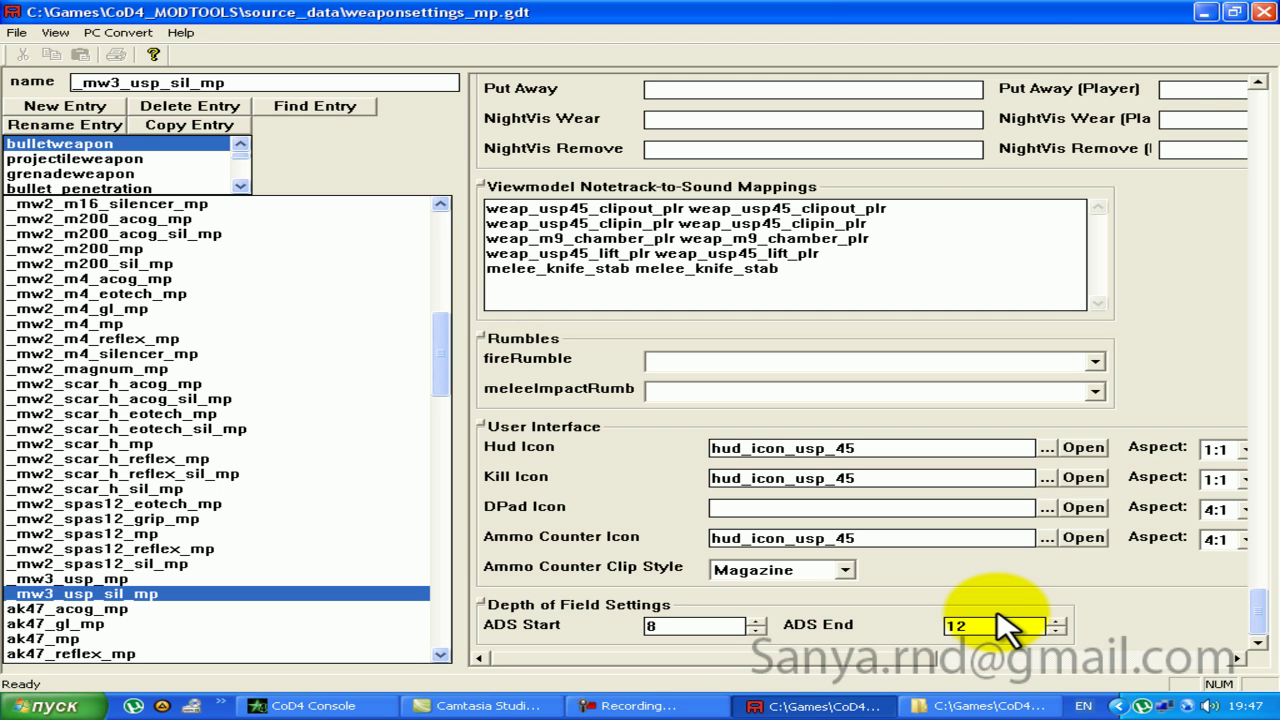
left_click(1207, 11)
left_click(650, 706)
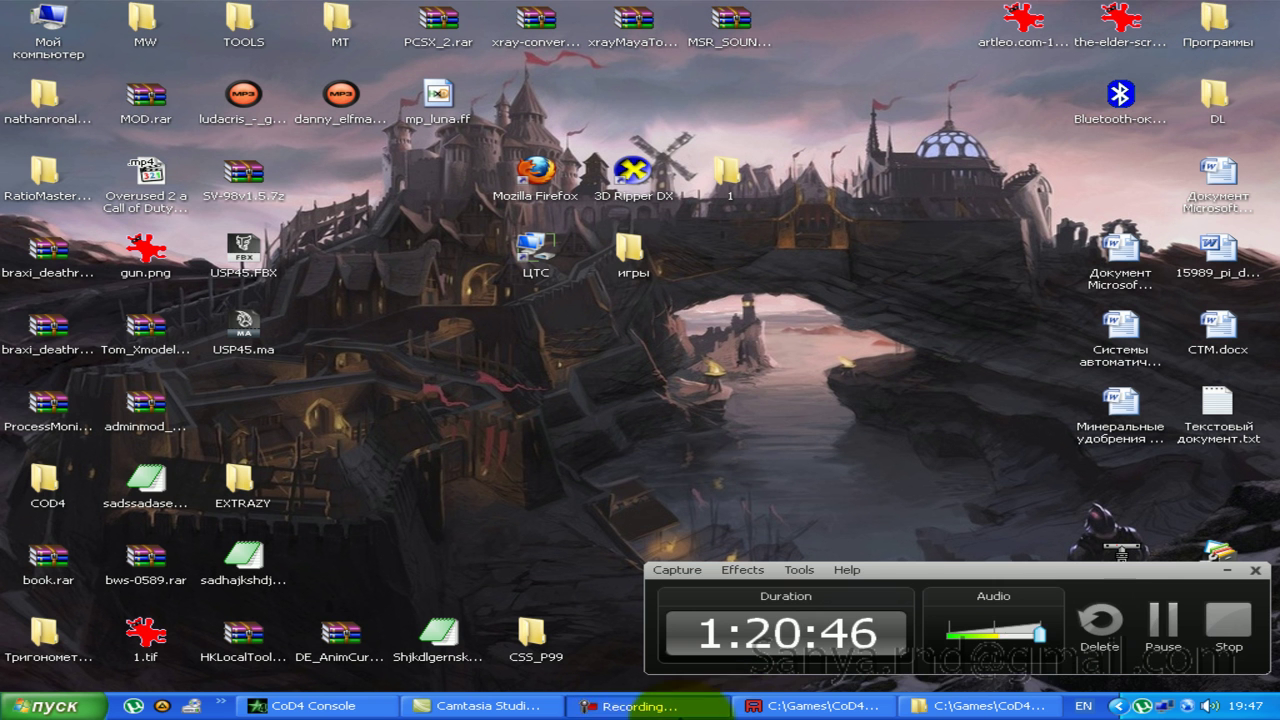